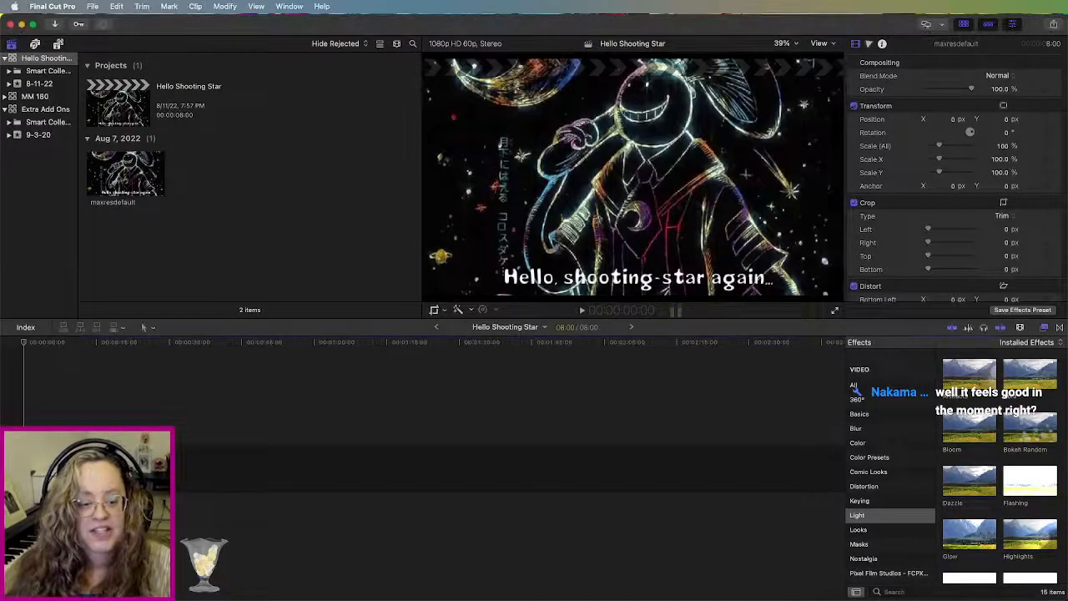
Step: Extend the image clip in the timeline to a duration of 2:18:11
drag(177, 469, 682, 496)
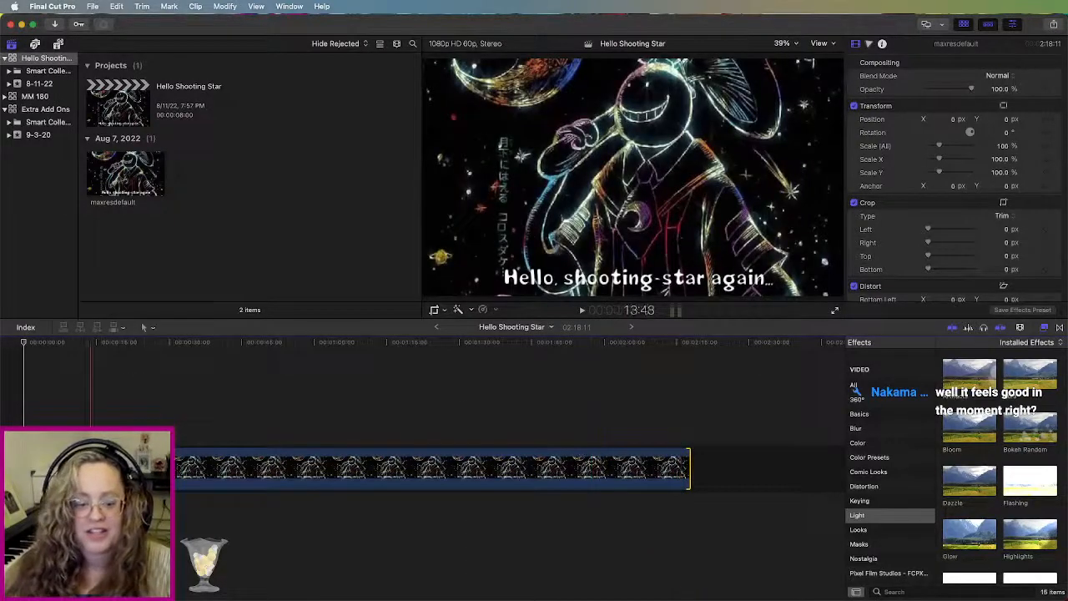
click(133, 469)
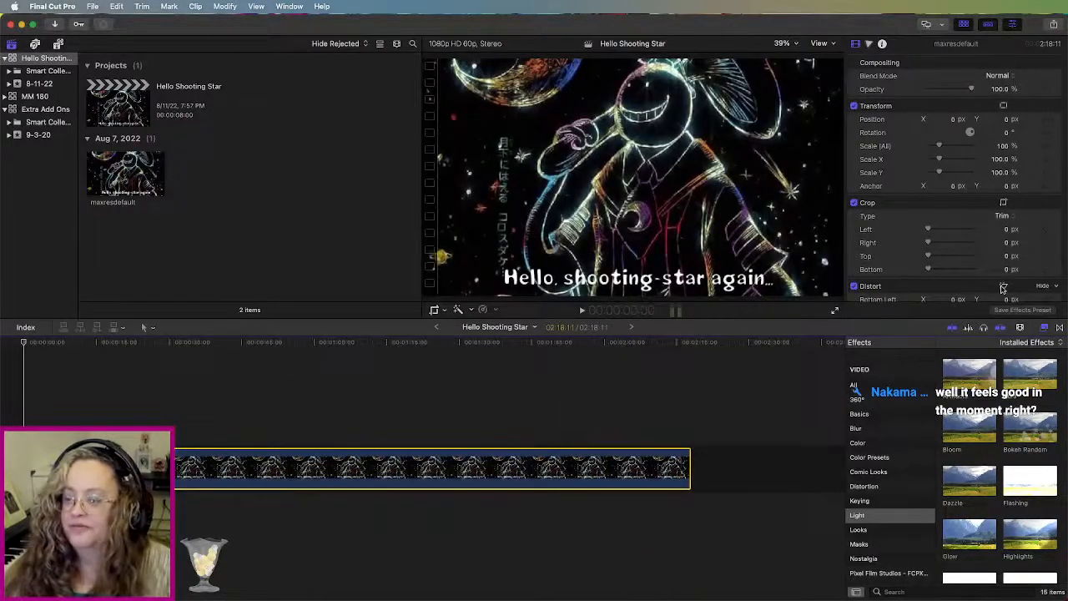
Step: Try trimming the image's edges to cut off the caption along its bottom, and undo the trim adjustments
click(1003, 203)
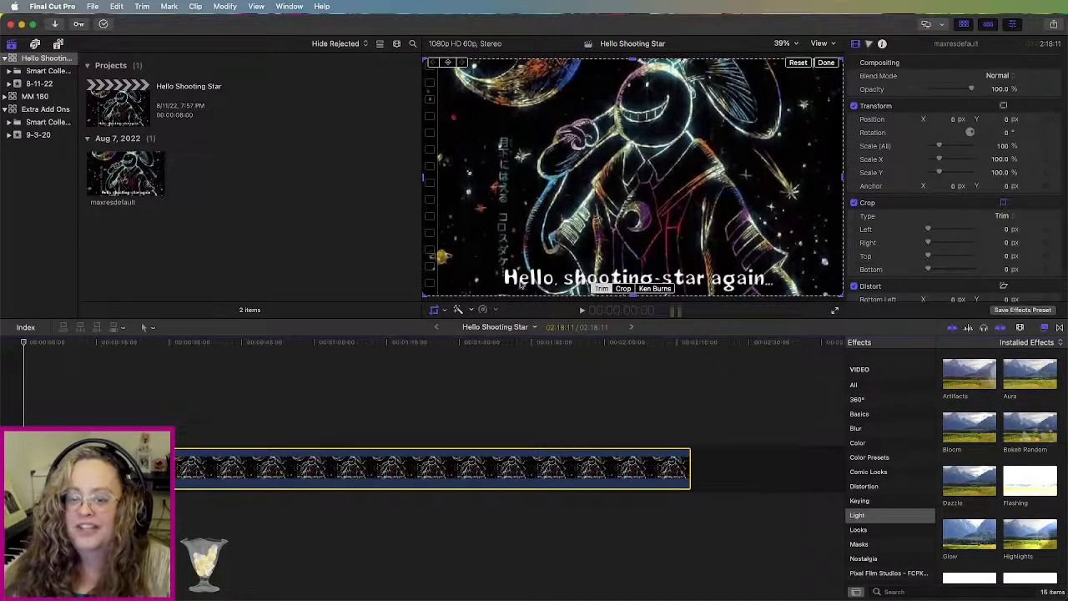
drag(426, 295, 503, 265)
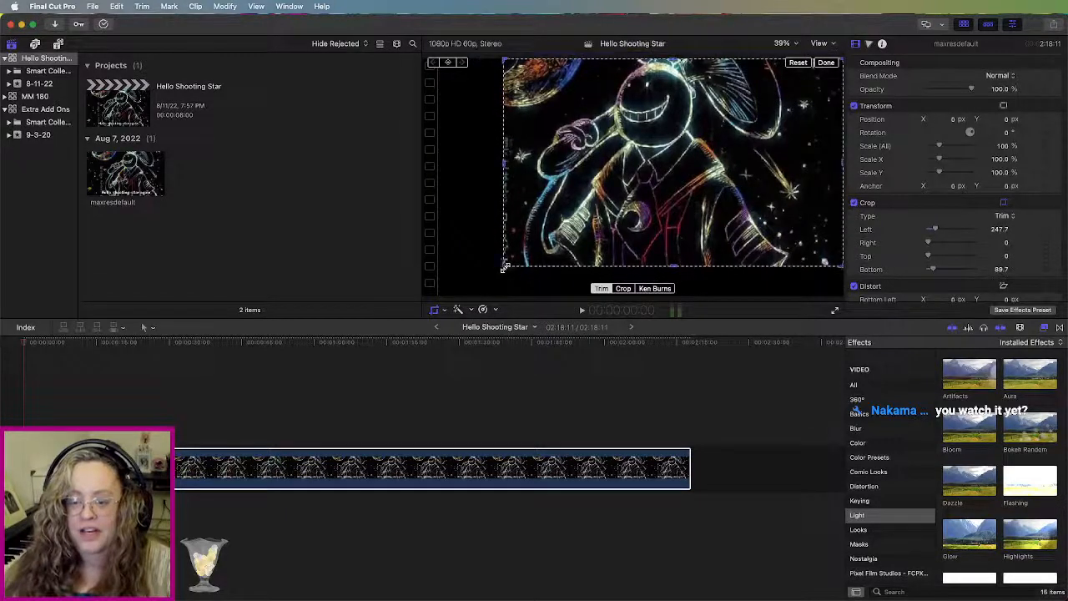
drag(650, 187, 622, 189)
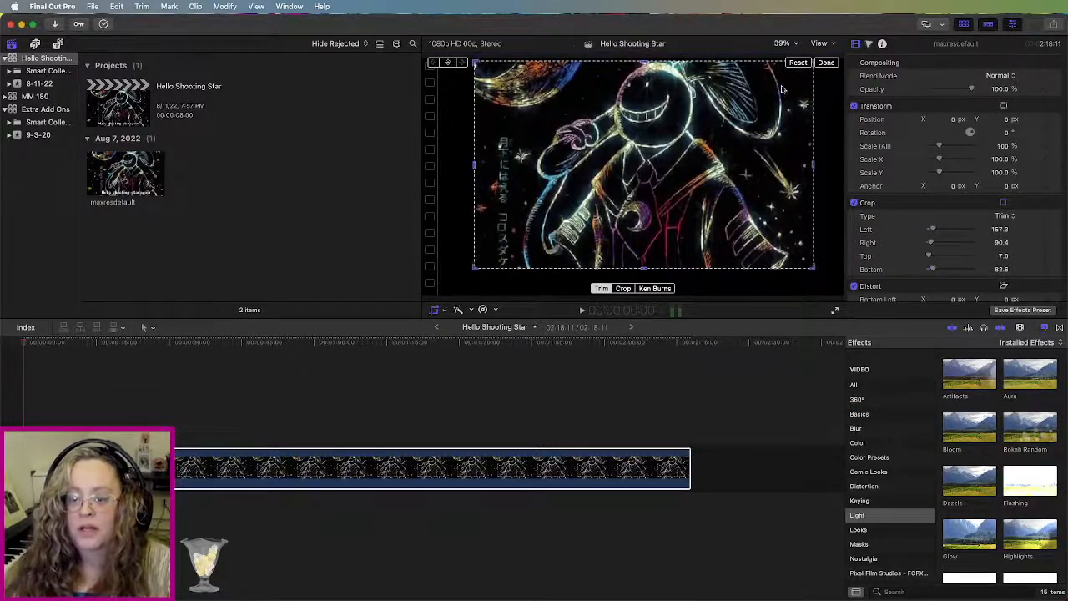
click(830, 64)
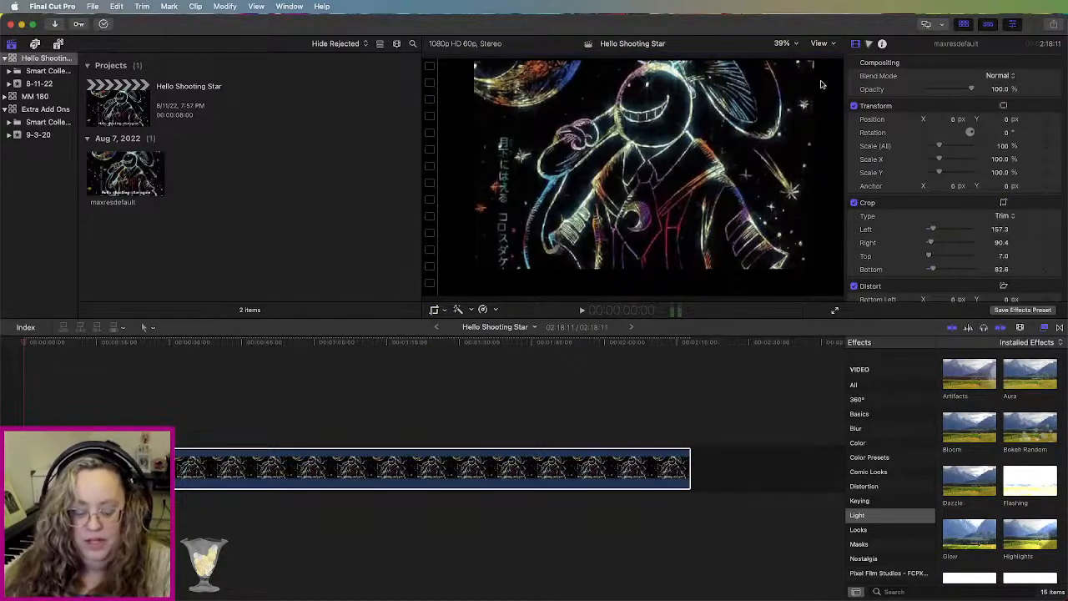
key(super+z)
key(super+z)
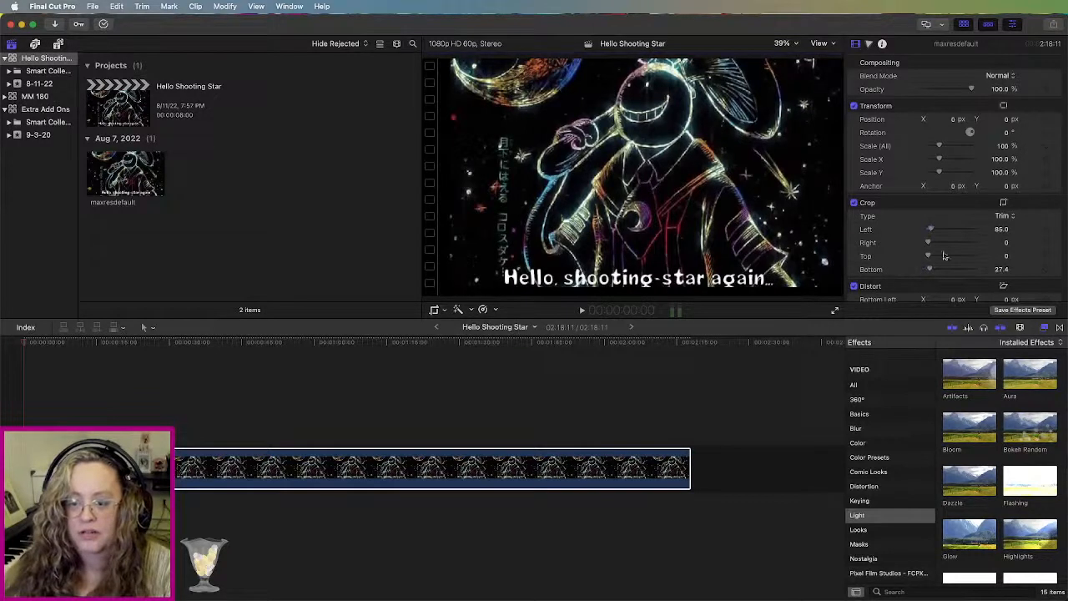
Step: Crop the image to exclude the bottom caption, at about 121 px left, 78 px right and 92 px bottom
click(1003, 202)
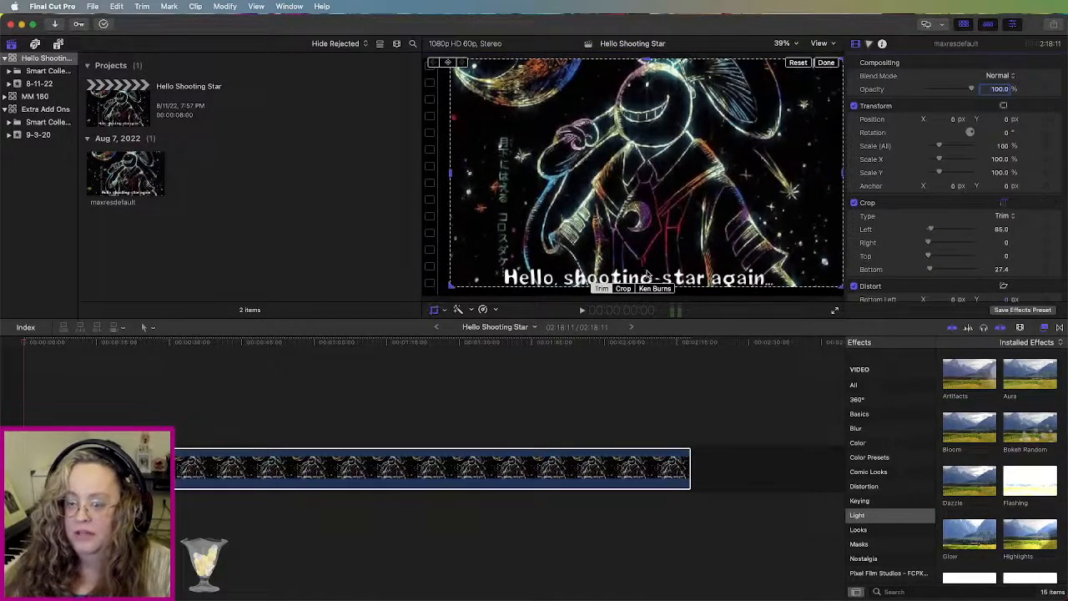
click(626, 289)
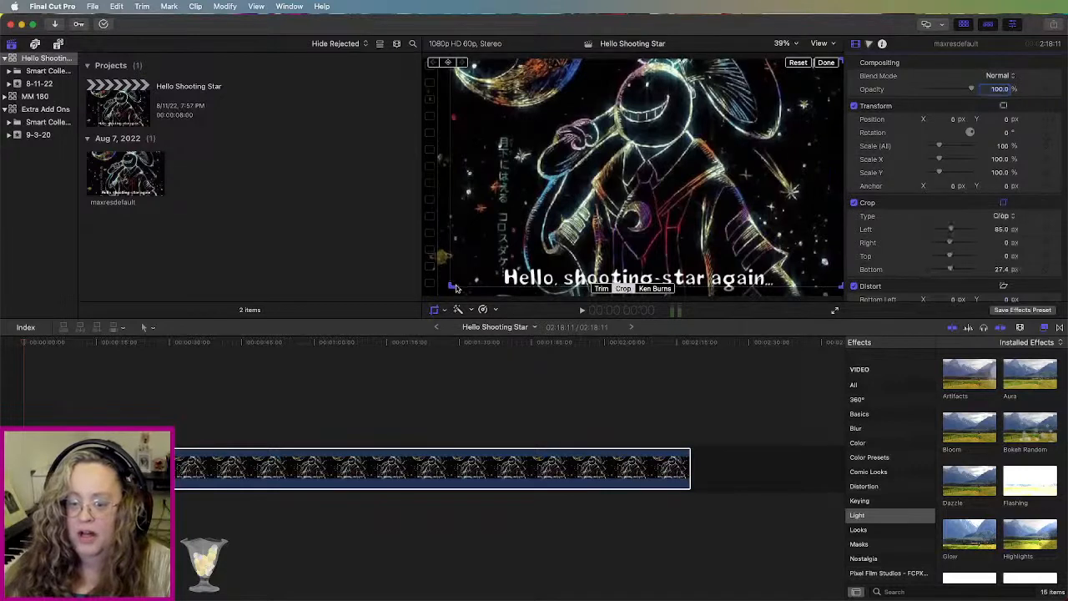
drag(451, 286, 488, 266)
drag(651, 197, 628, 198)
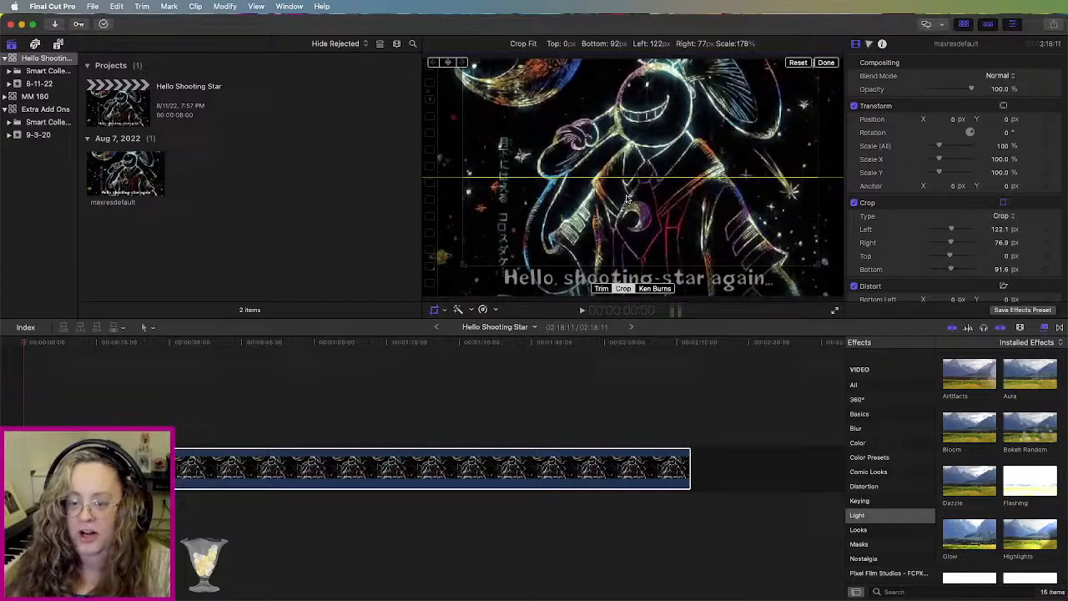
drag(628, 199, 627, 198)
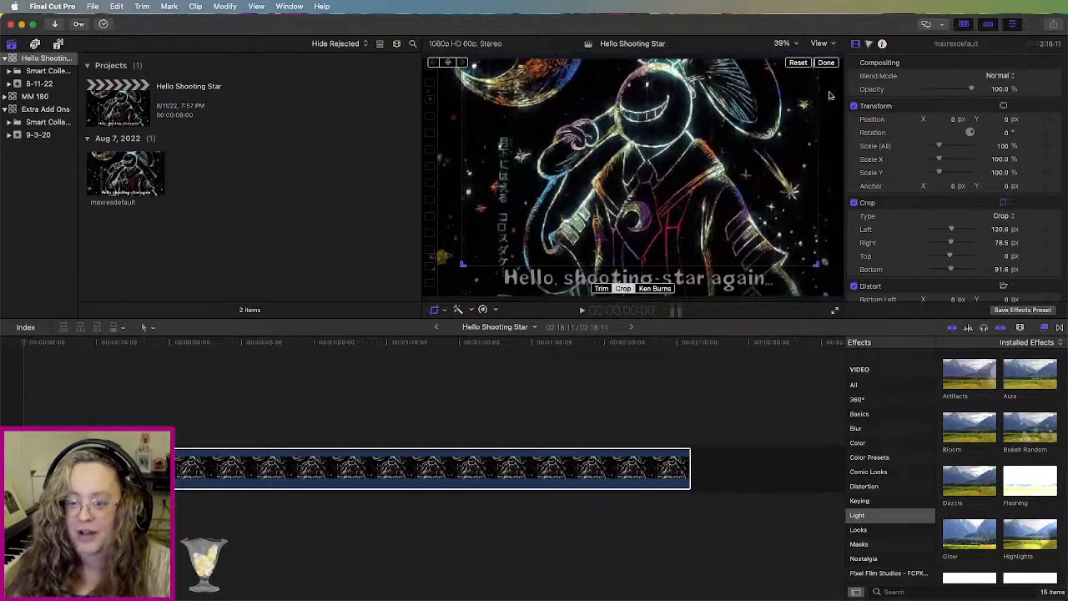
click(826, 63)
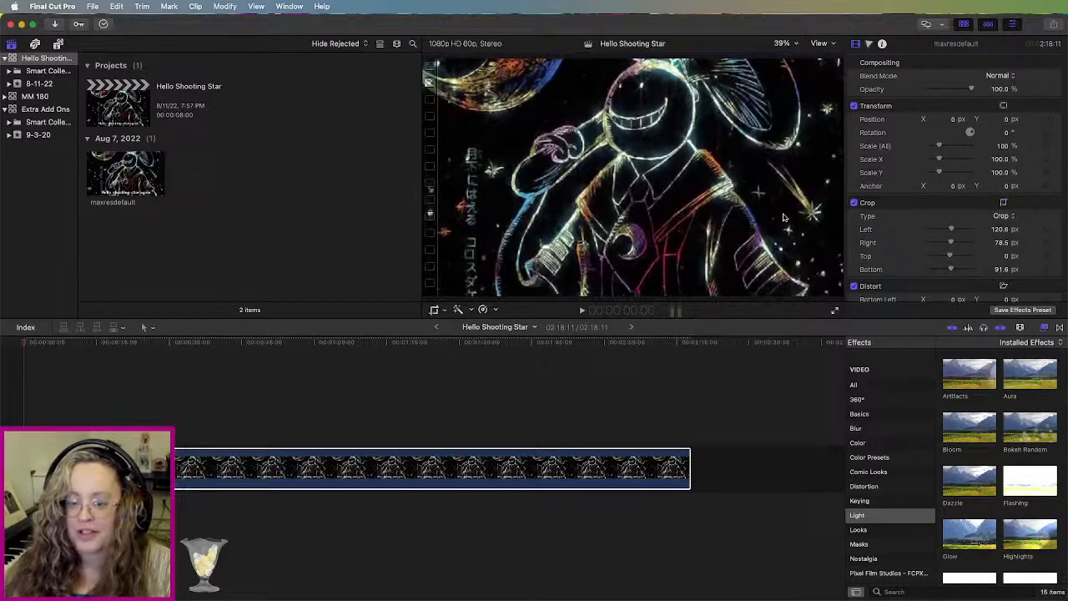
Step: Play back the cropped clip from about the 16-second mark to check its framing
click(667, 467)
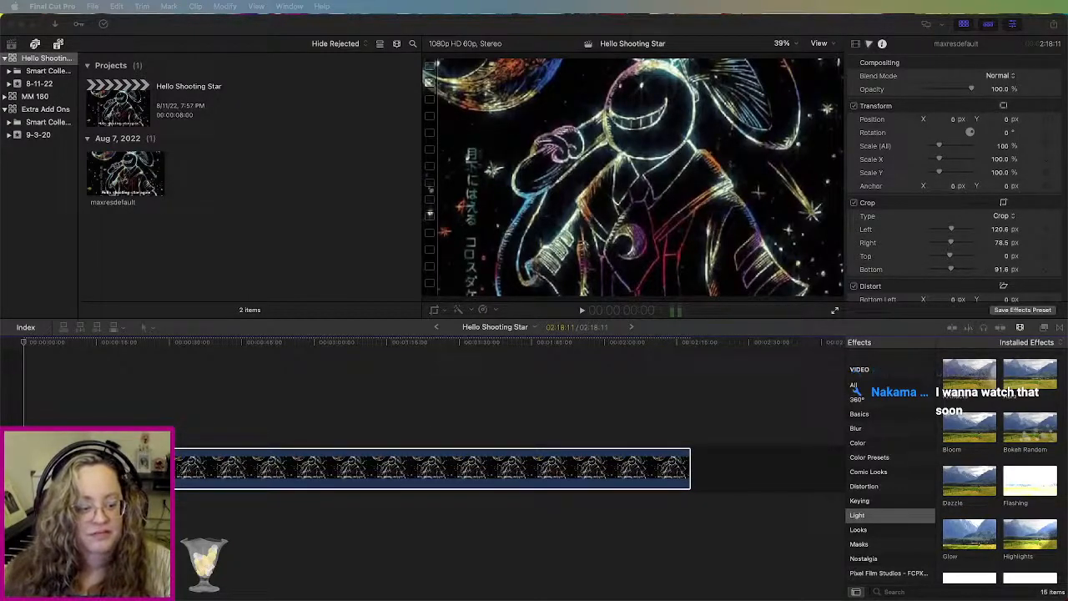
click(101, 345)
key(space)
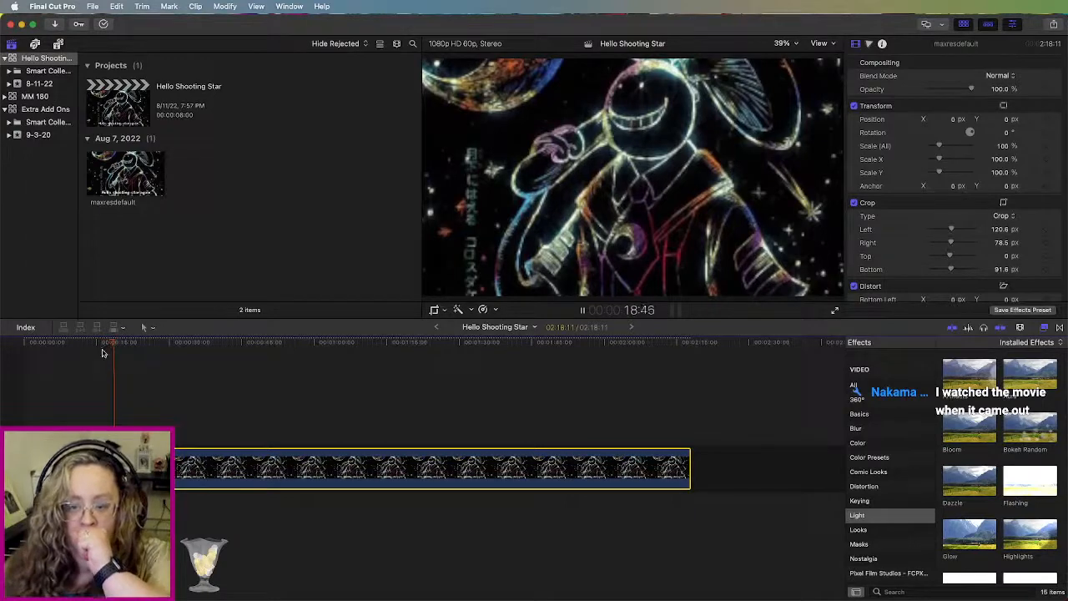
key(space)
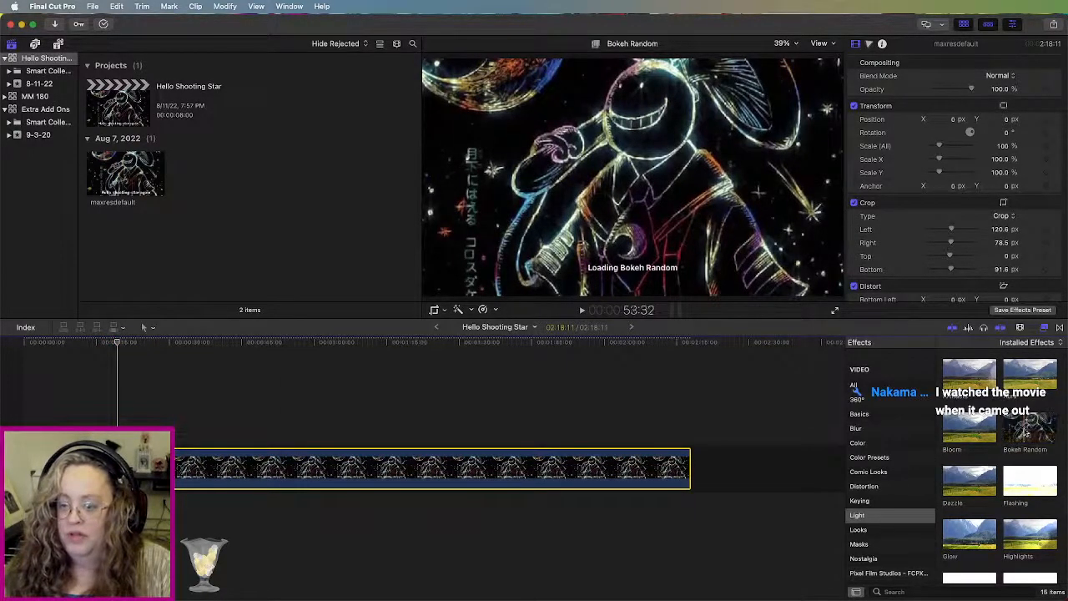
Step: Try the Bokeh Random effect on the clip, preview it in playback, and undo it
drag(1030, 431, 609, 472)
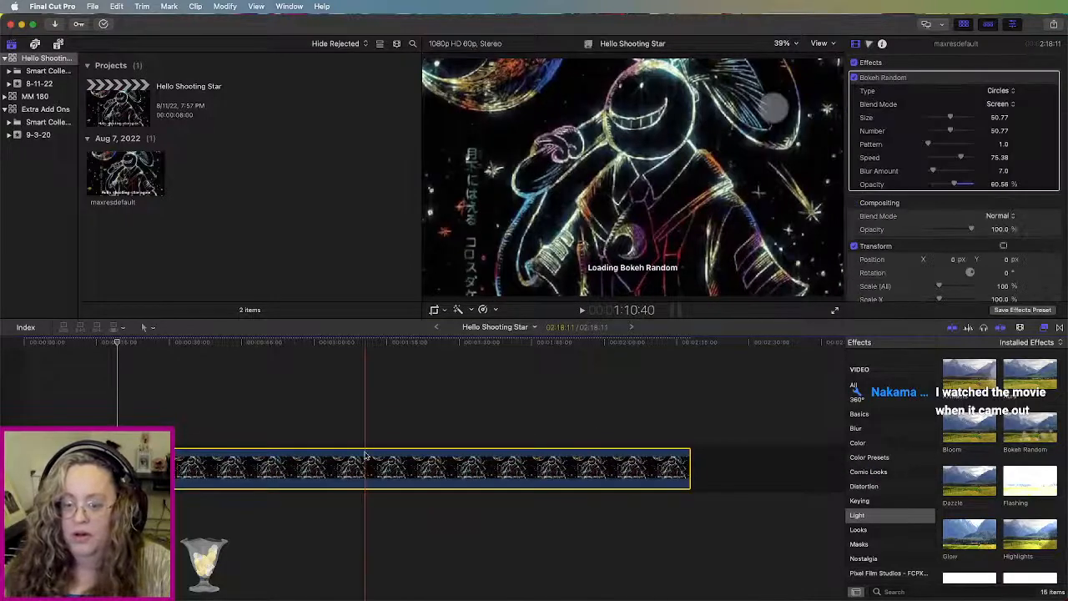
key(space)
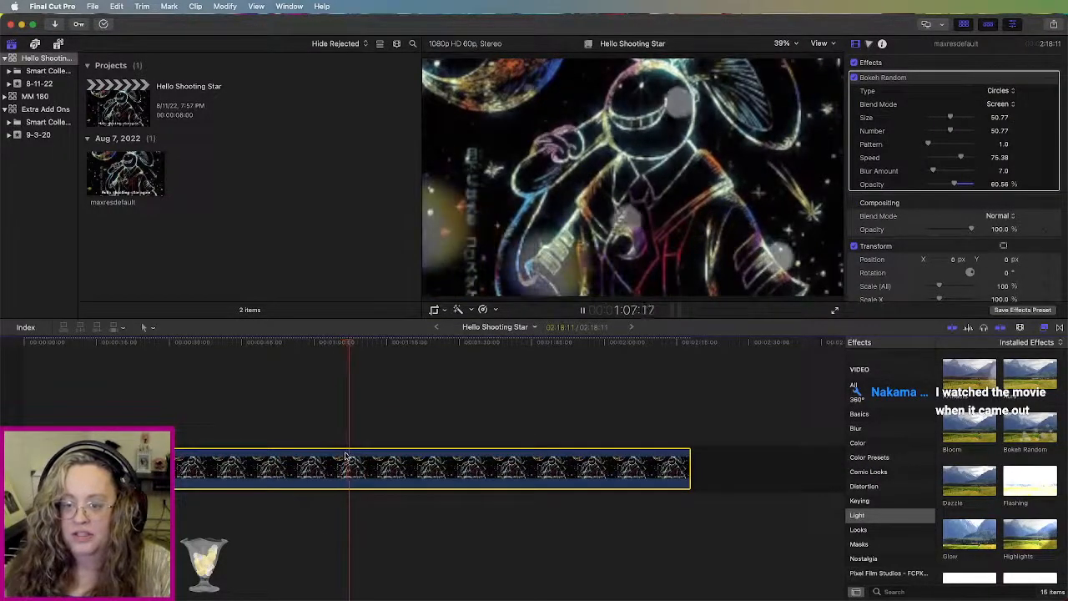
key(super+z)
key(space)
click(102, 341)
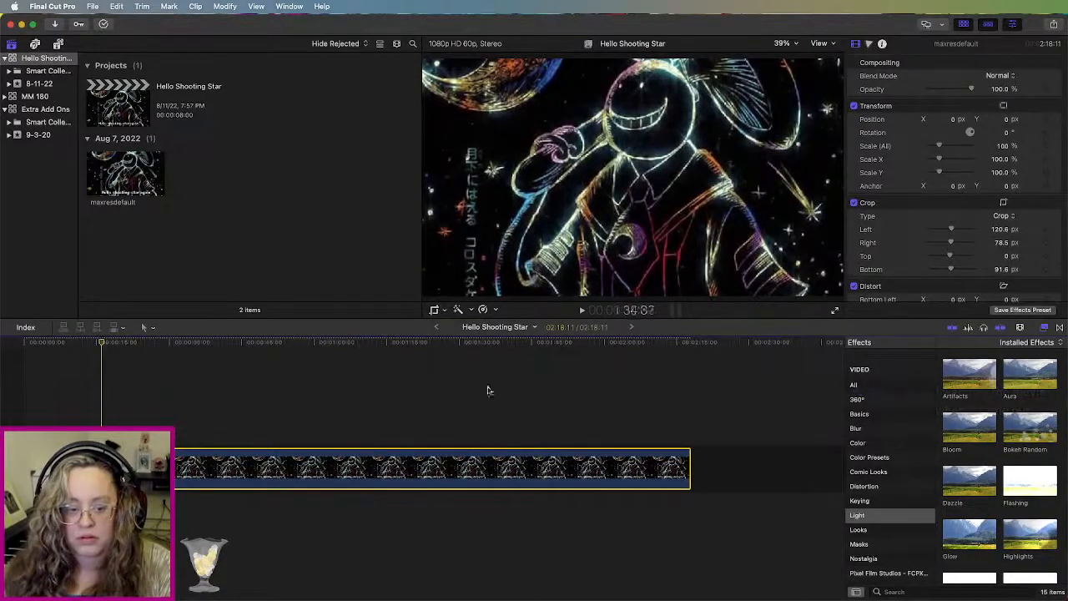
Step: Browse the Light effects and the full effects collection, and apply the Brighten effect to the clip
scroll(986, 526, down, 3)
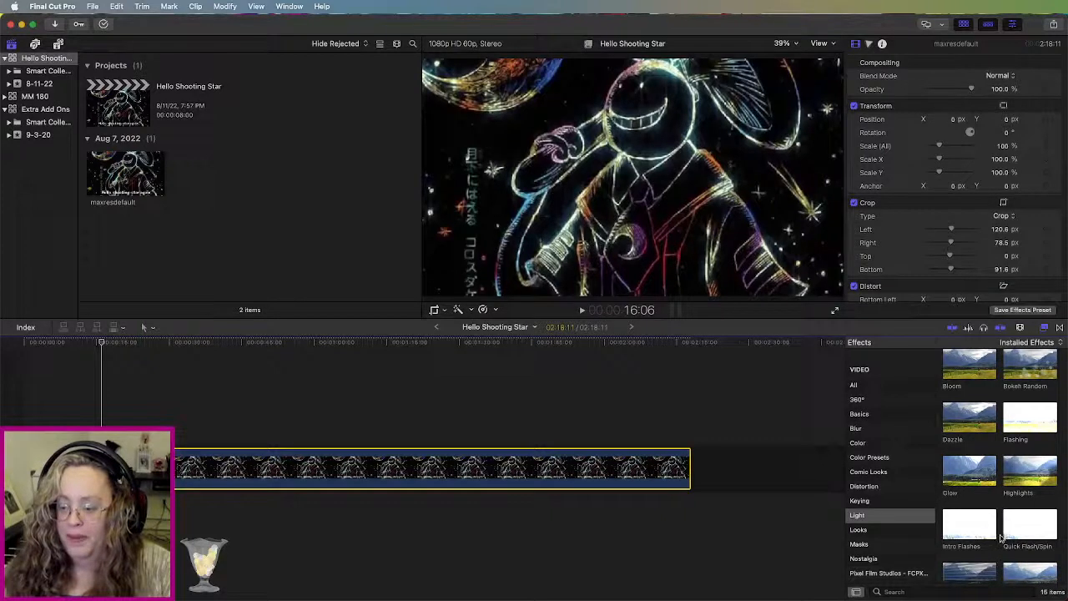
scroll(1014, 530, down, 2)
scroll(1014, 530, down, 3)
scroll(1017, 526, up, 5)
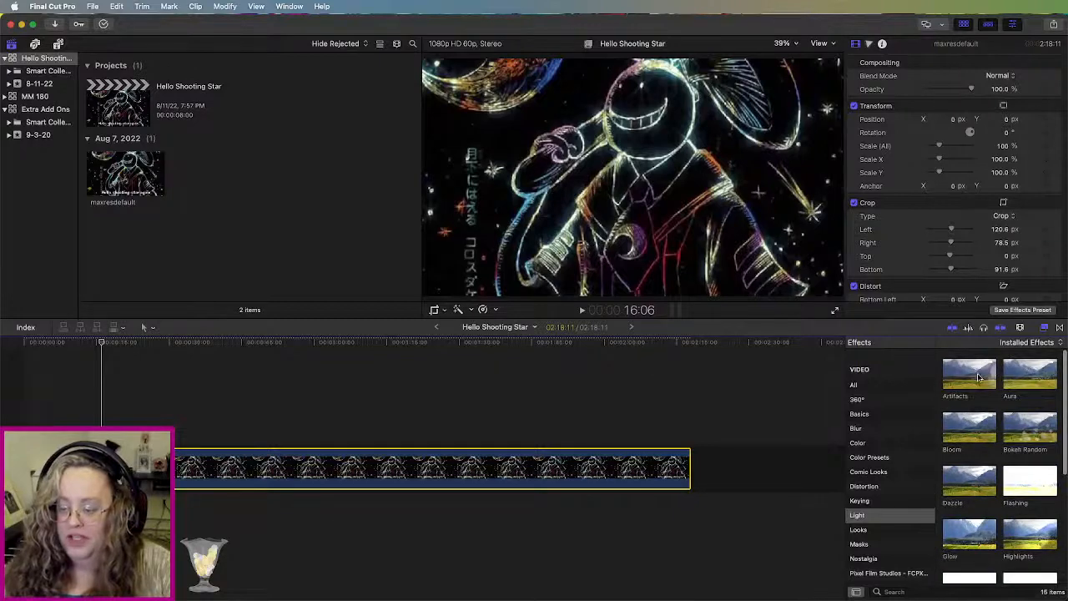
click(888, 389)
scroll(1010, 542, down, 3)
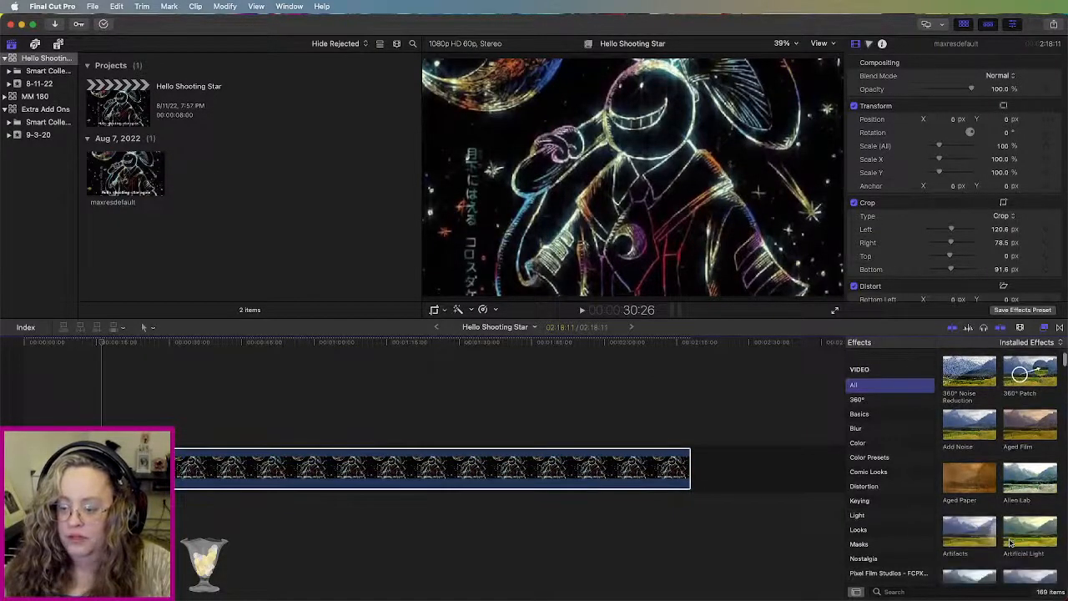
scroll(1010, 542, down, 5)
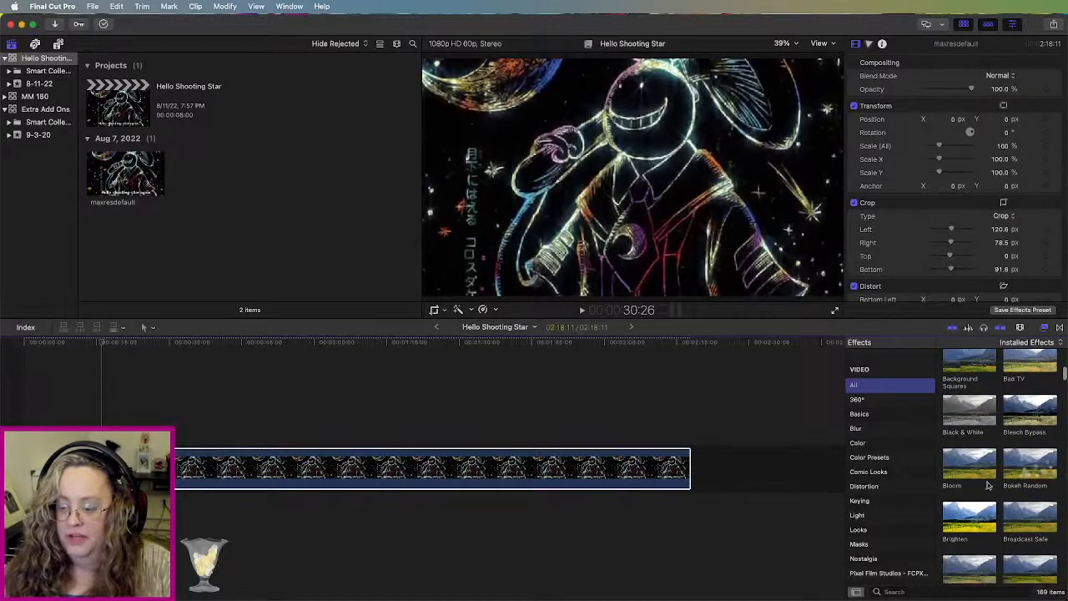
drag(981, 538, 640, 481)
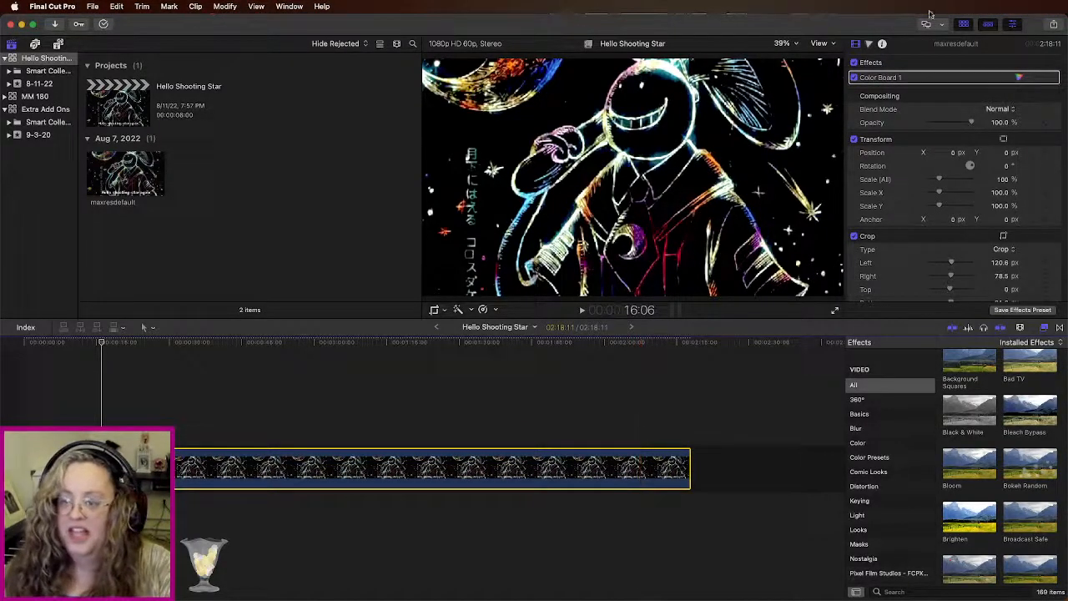
Step: Compare the image with the Color Board 1 effect on and off, and delete the effect from the clip
click(852, 78)
click(853, 79)
click(853, 78)
click(853, 78)
click(853, 78)
click(853, 79)
click(853, 79)
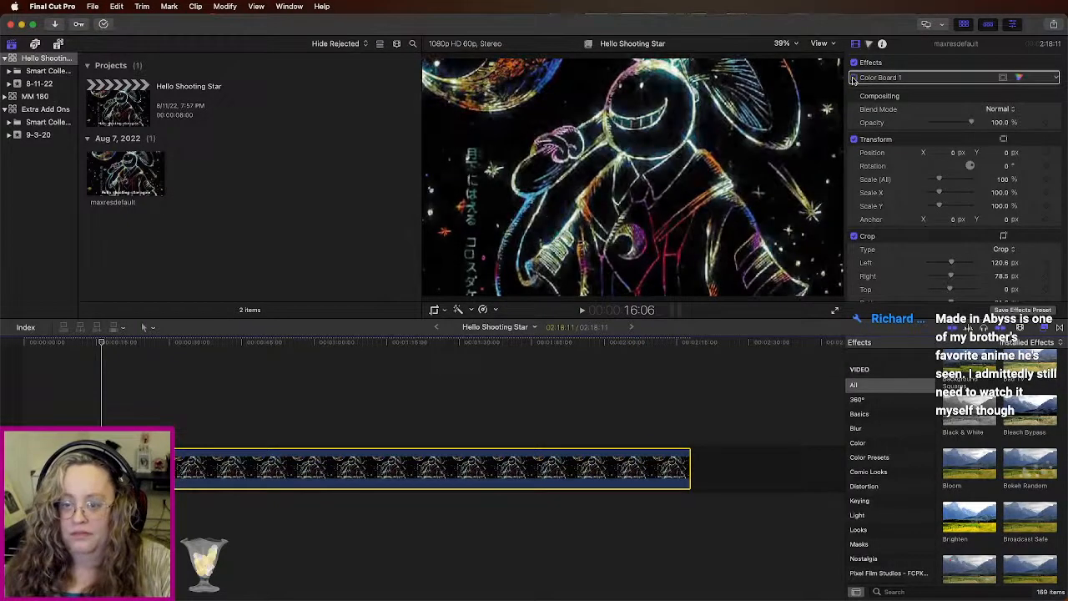
click(853, 79)
click(853, 79)
click(899, 78)
key(Delete)
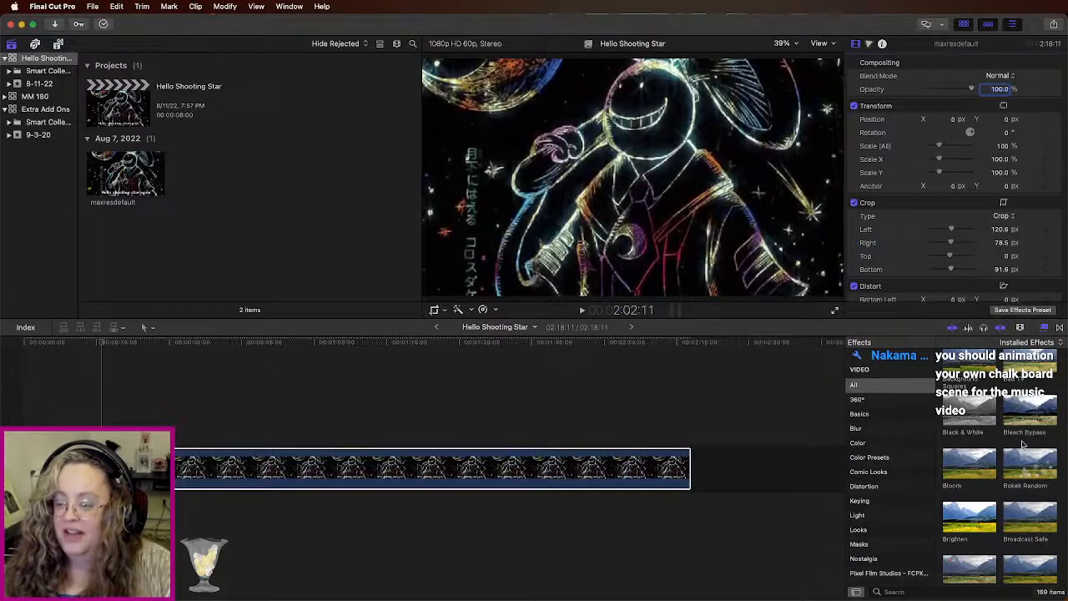
Step: Examine how the effects from 50s TV through Comic Cool, Contrast and Cross Hatch look on the clip
scroll(1020, 434, up, 5)
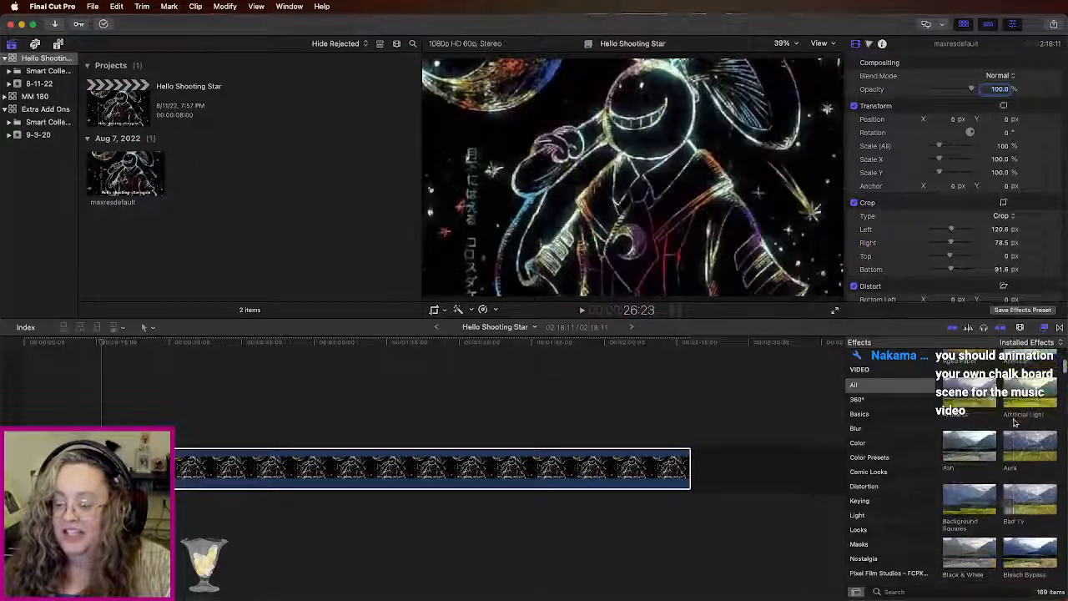
scroll(1010, 446, up, 3)
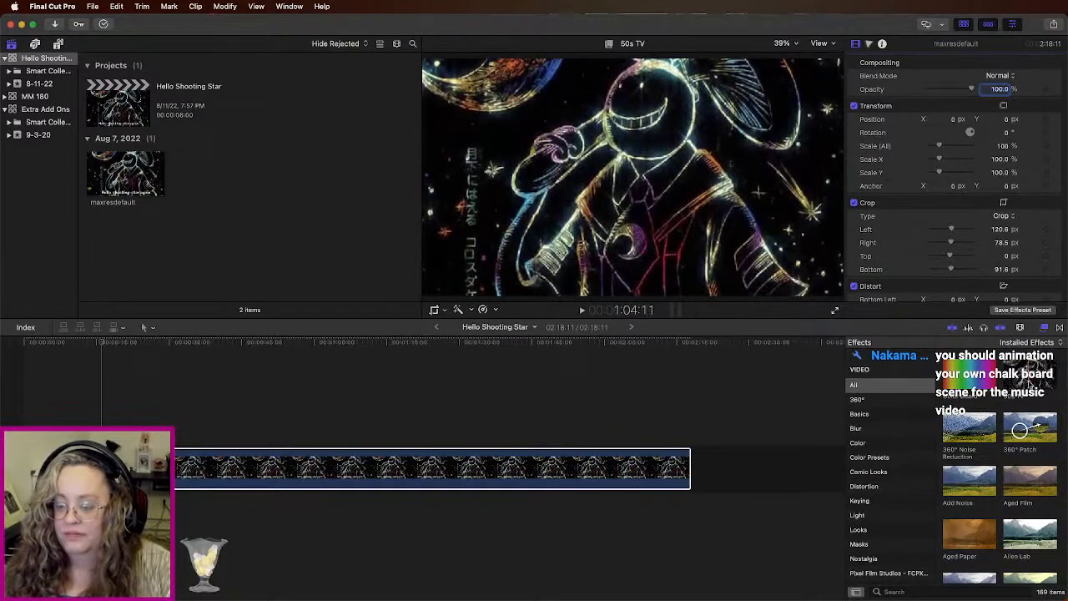
scroll(1020, 429, down, 5)
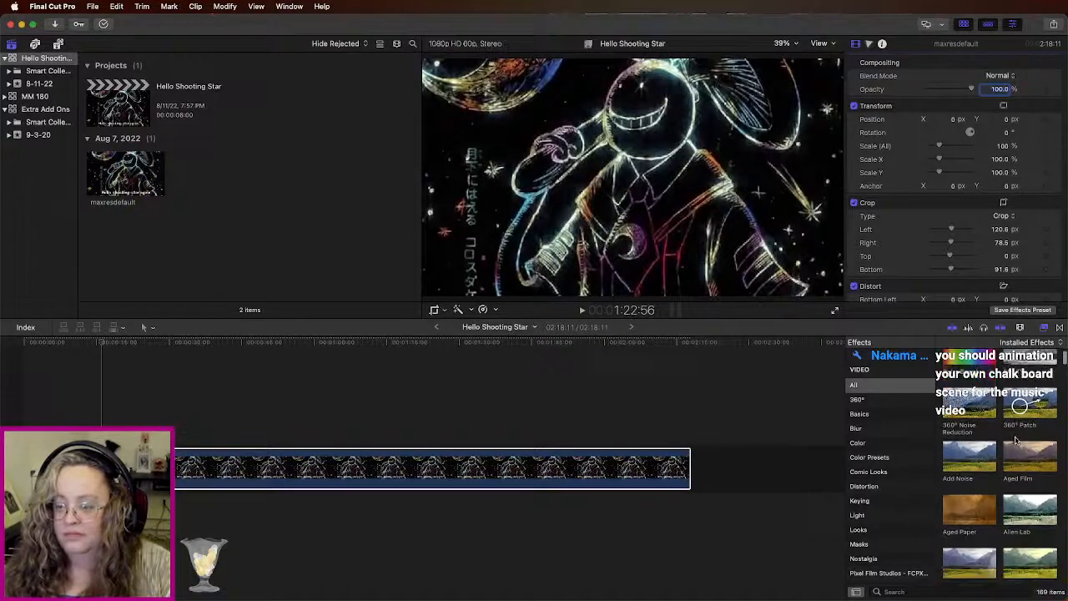
scroll(1016, 438, down, 3)
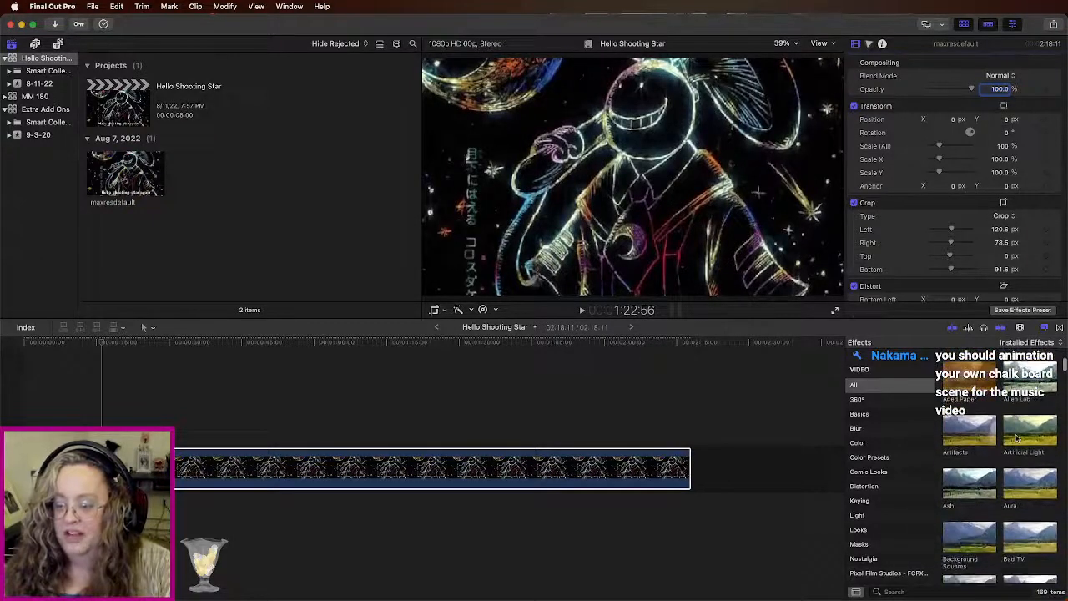
scroll(1017, 438, down, 4)
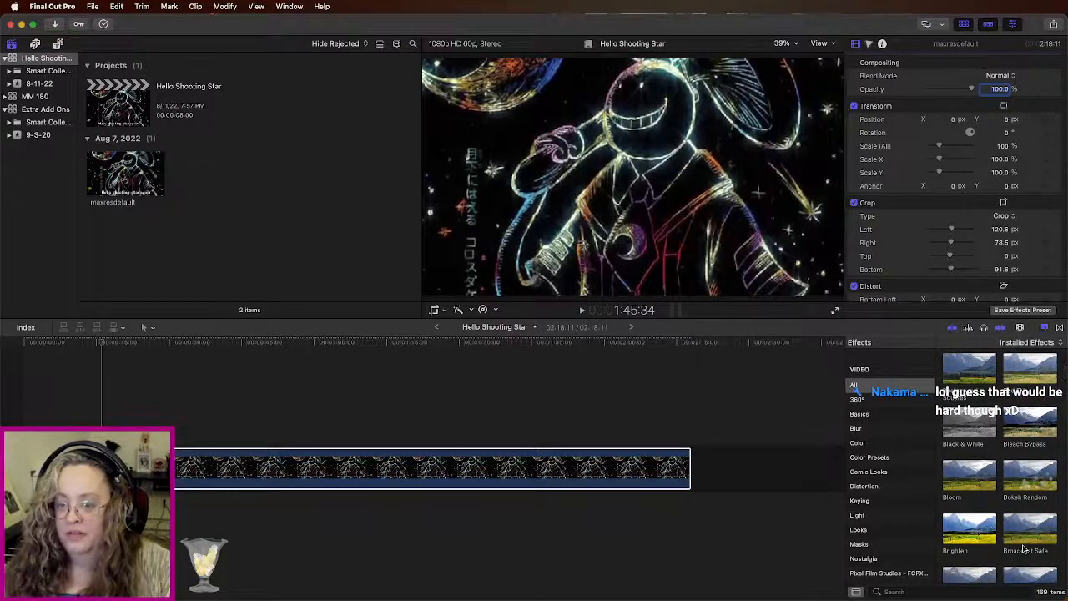
scroll(1024, 549, down, 5)
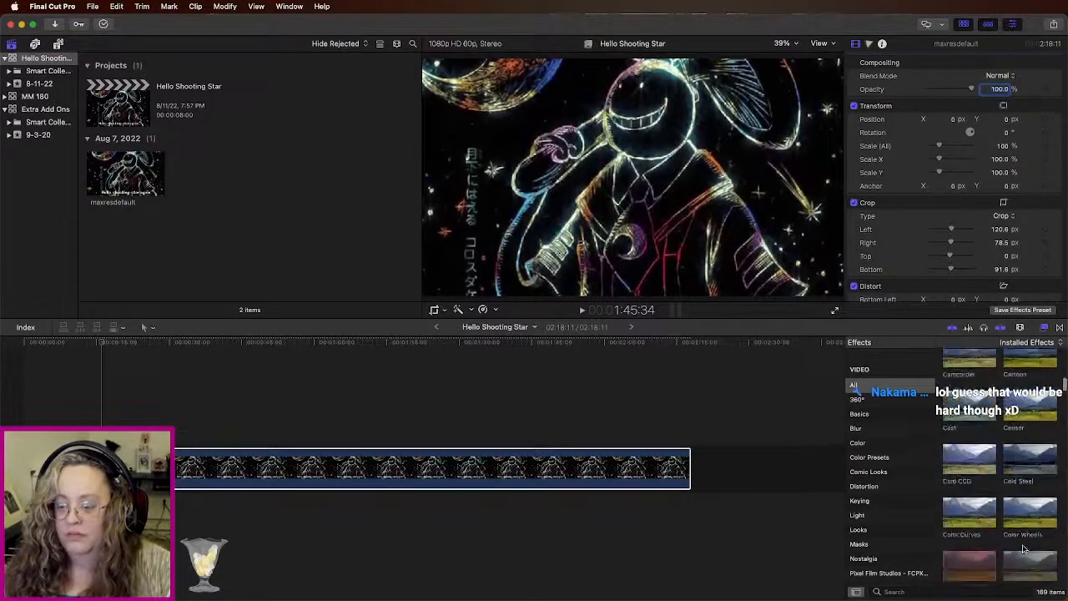
scroll(1024, 547, down, 3)
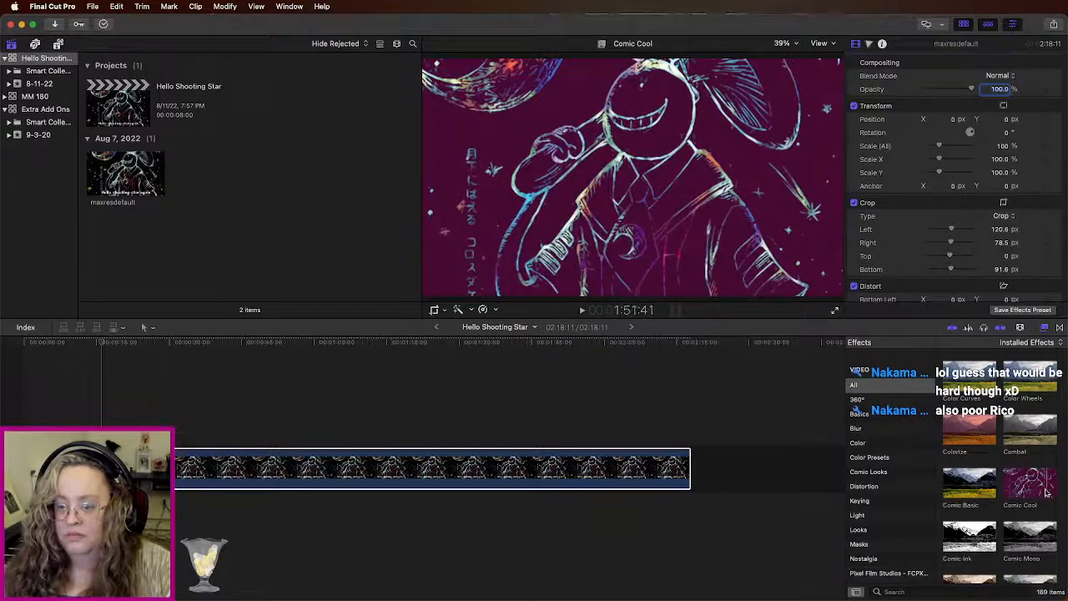
scroll(1007, 515, down, 3)
scroll(1008, 515, down, 2)
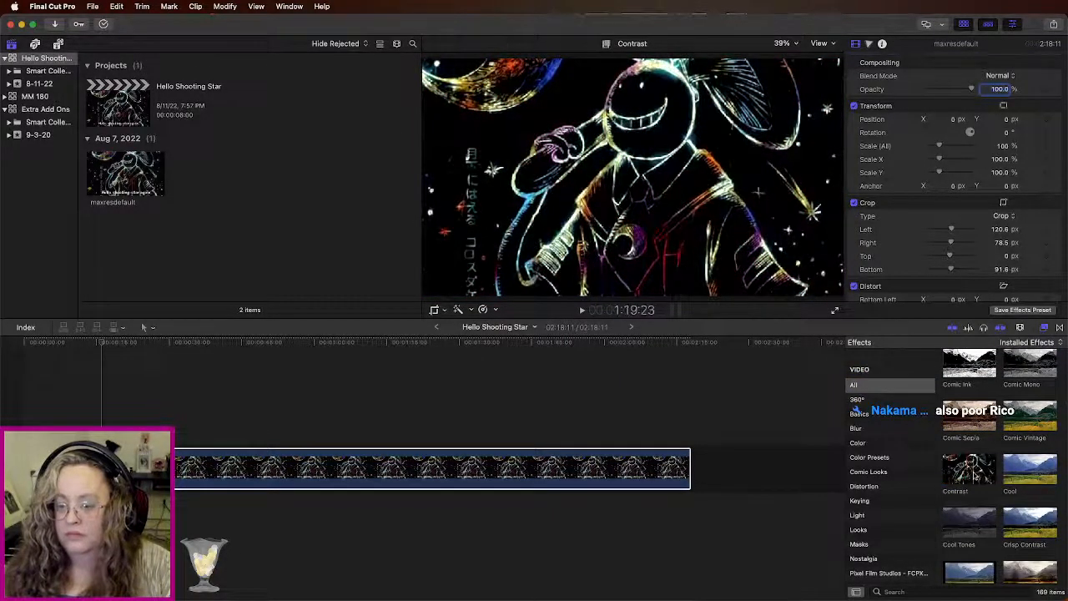
scroll(1028, 549, down, 2)
scroll(1028, 548, down, 2)
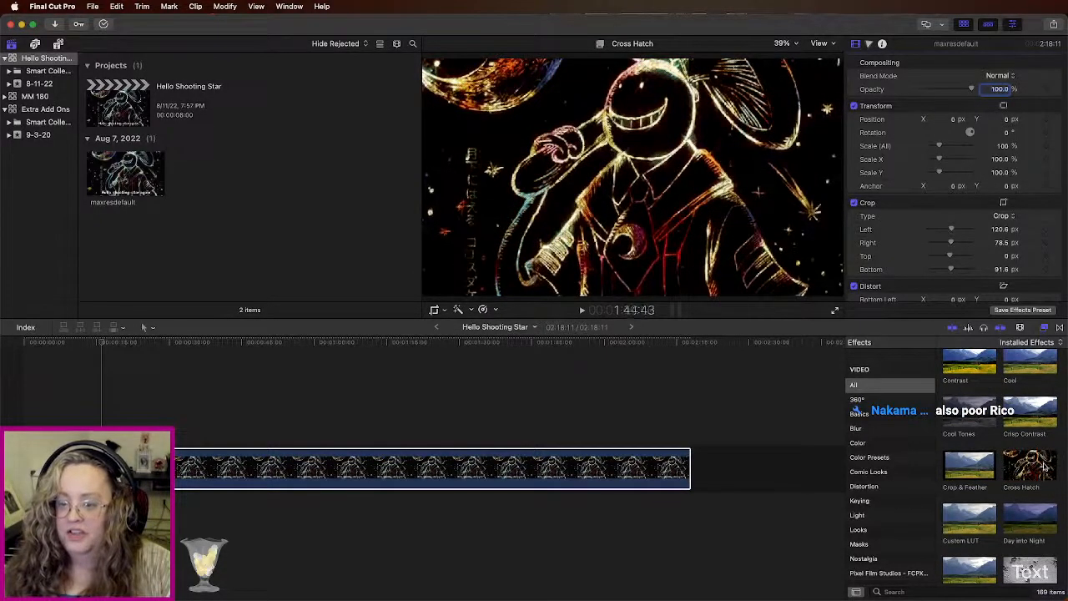
scroll(994, 490, down, 4)
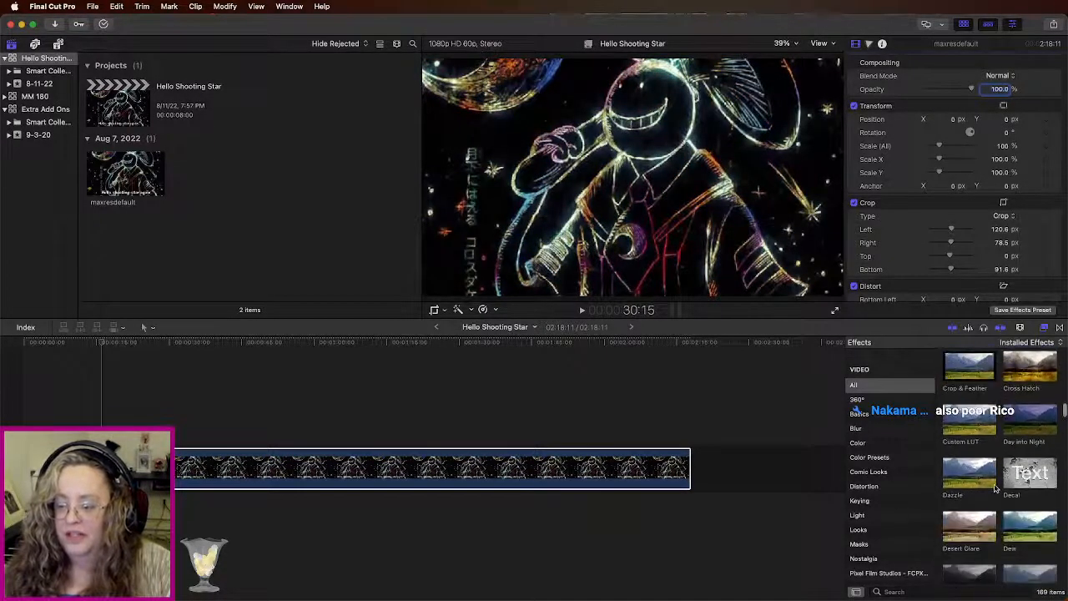
Step: Preview further effects on the clip, including Dream, Fall Sun, Film Grain, Glory and Handheld
scroll(999, 488, down, 2)
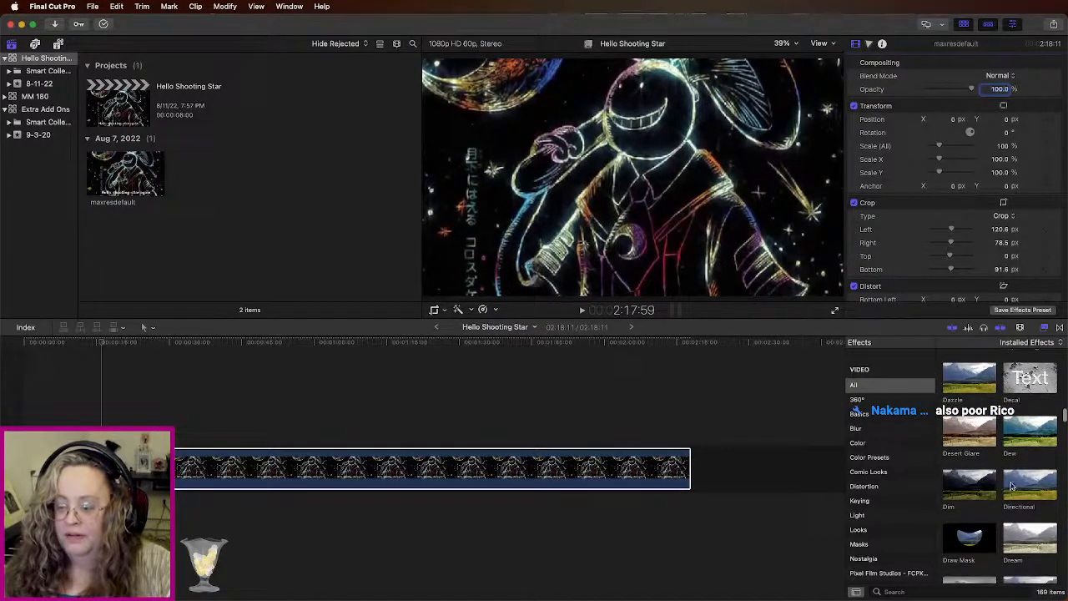
scroll(1002, 493, down, 1)
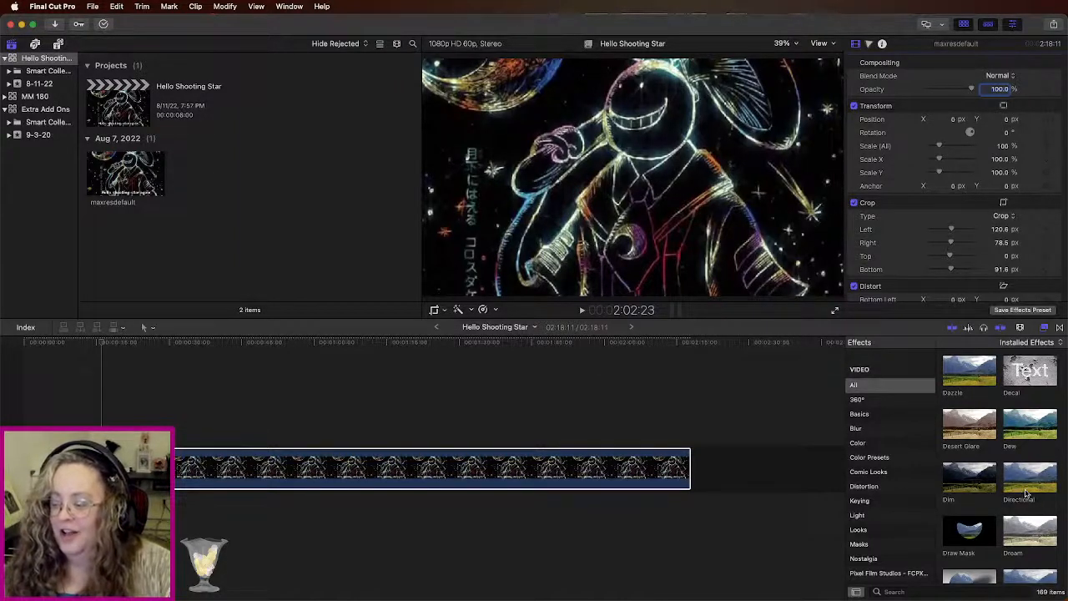
scroll(1014, 506, down, 1)
scroll(1015, 506, down, 1)
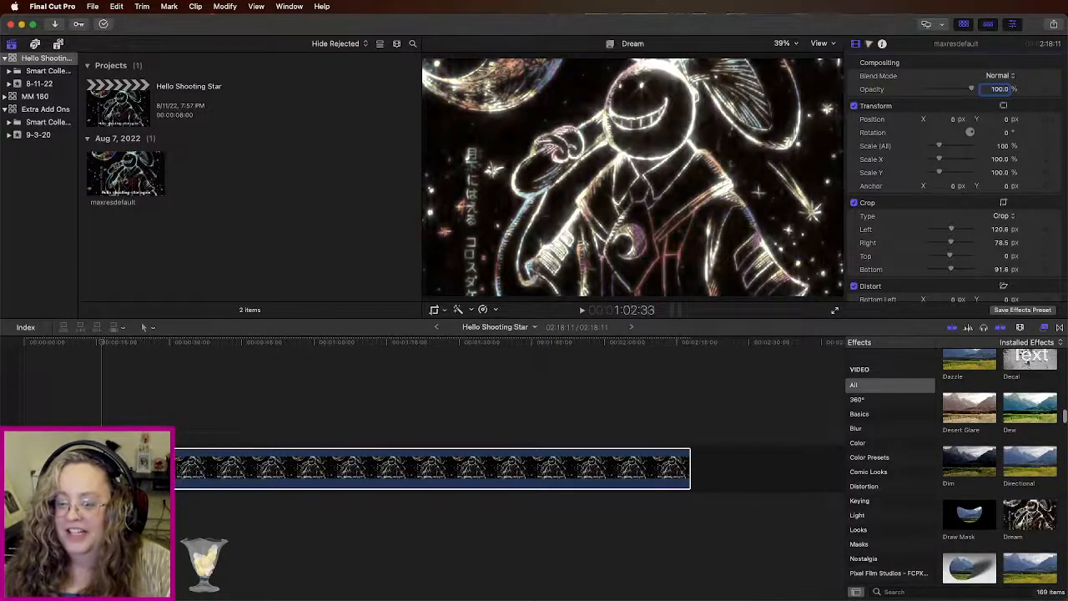
scroll(1010, 516, down, 5)
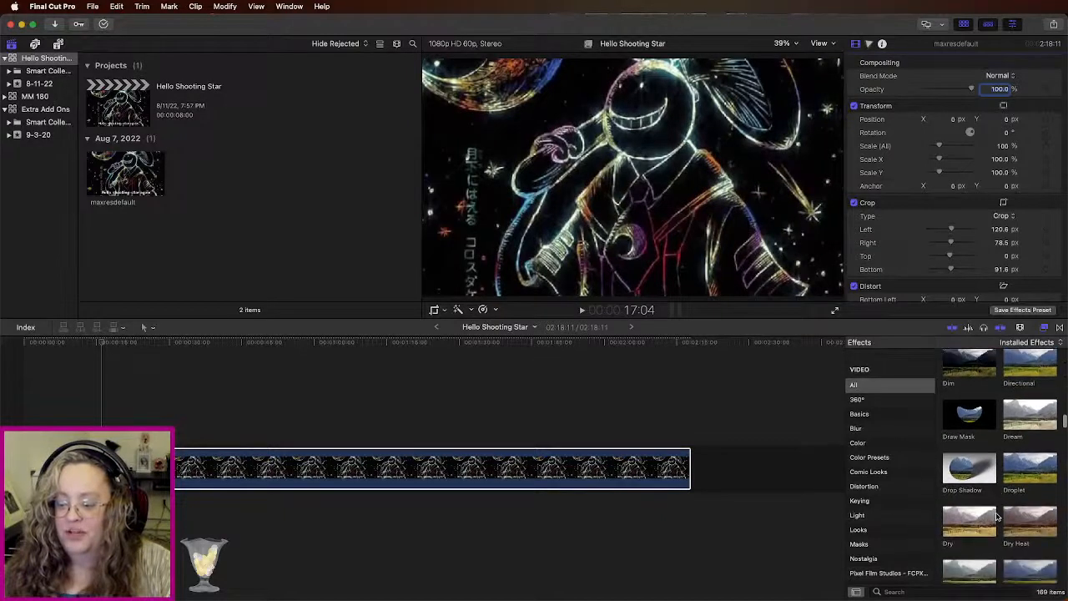
scroll(998, 517, down, 4)
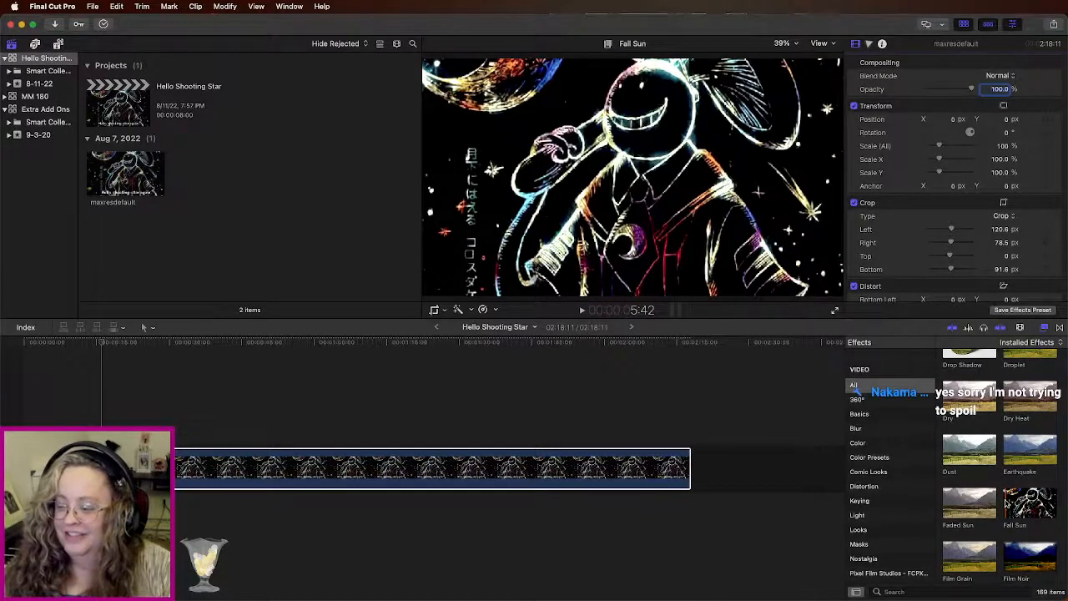
scroll(980, 511, down, 2)
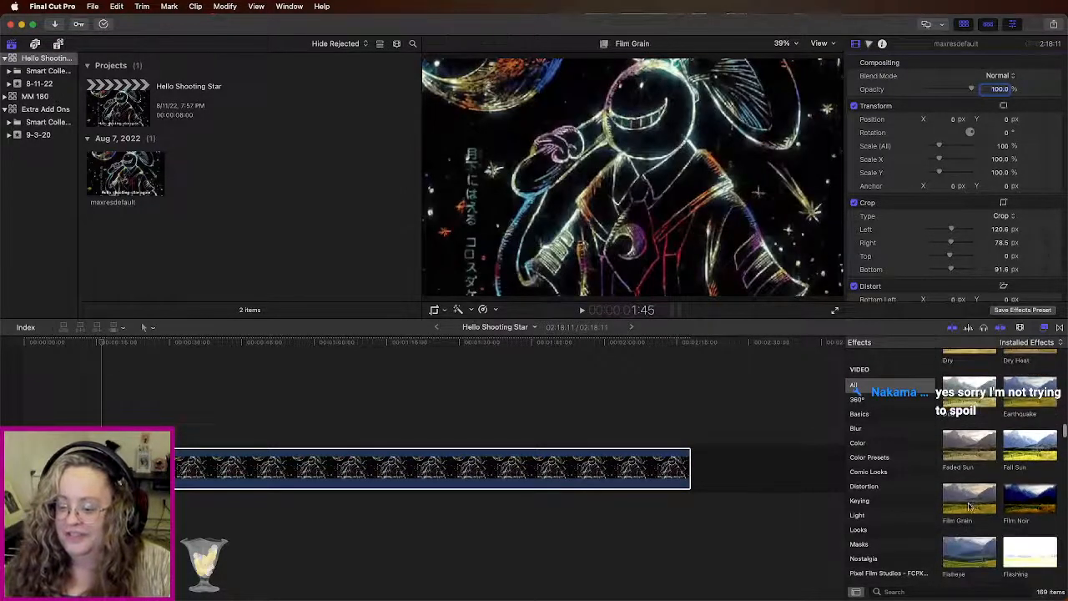
scroll(999, 507, down, 4)
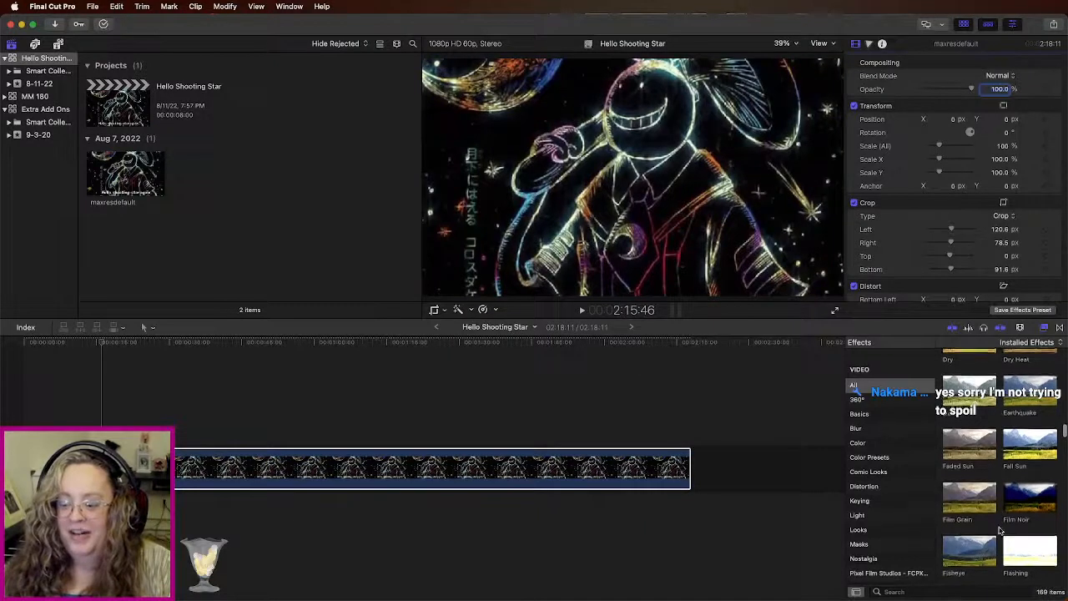
scroll(1002, 527, down, 5)
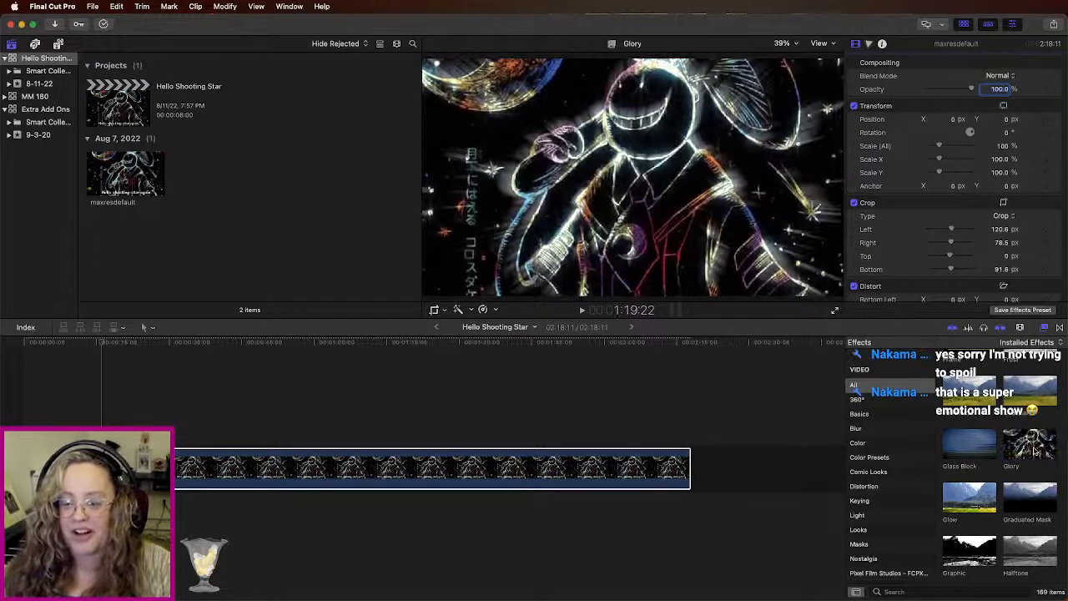
scroll(975, 530, down, 1)
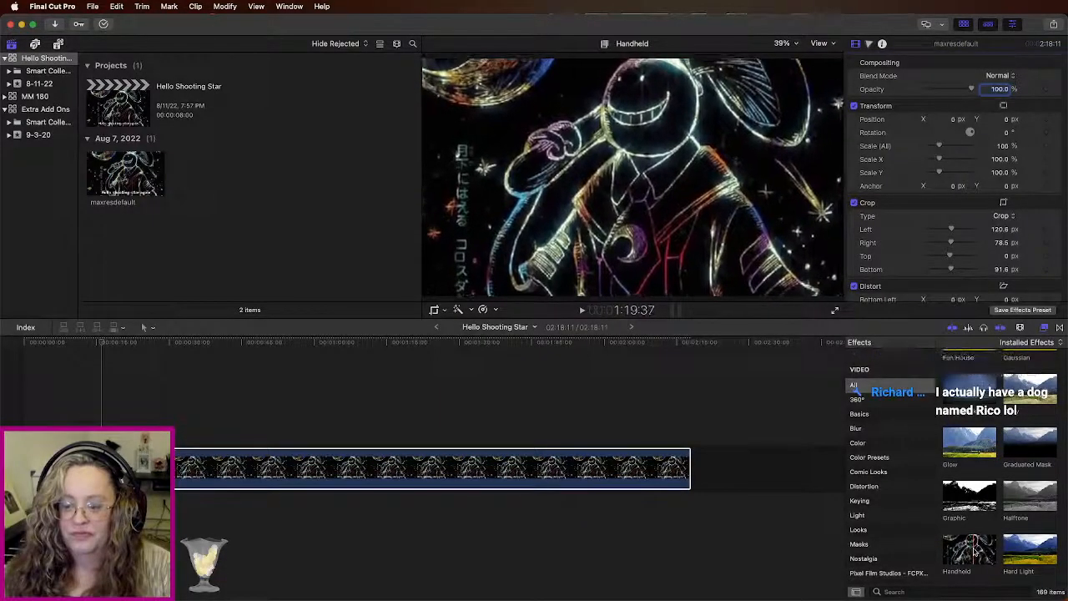
Step: Apply the Handheld effect to the clip with Shakiness 6.52 and Distance 30.0, and check the motion in playback
drag(976, 552, 588, 474)
drag(939, 92, 935, 105)
key(space)
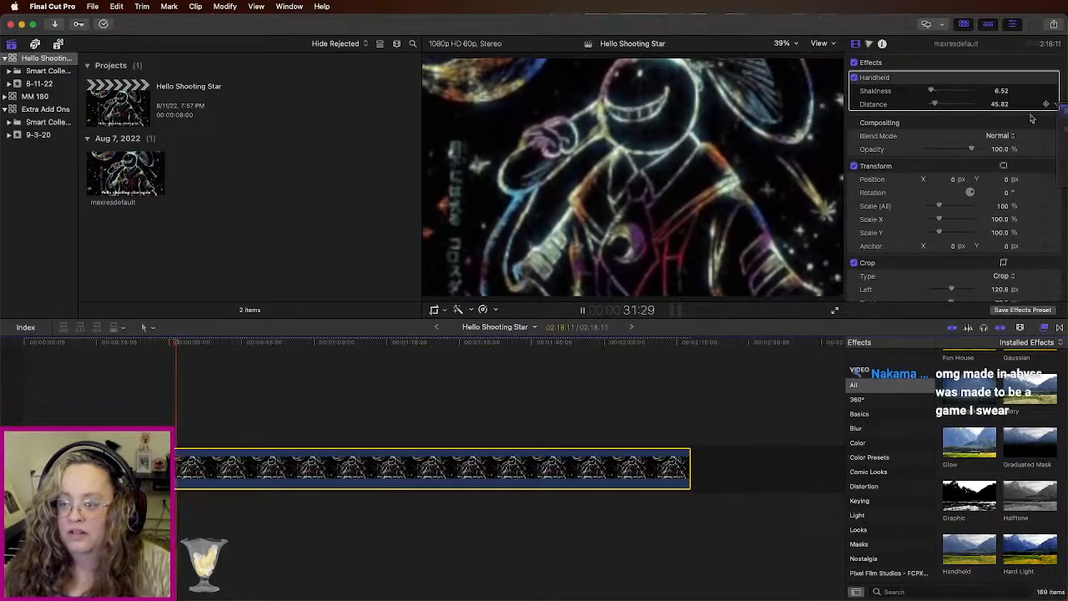
click(1058, 112)
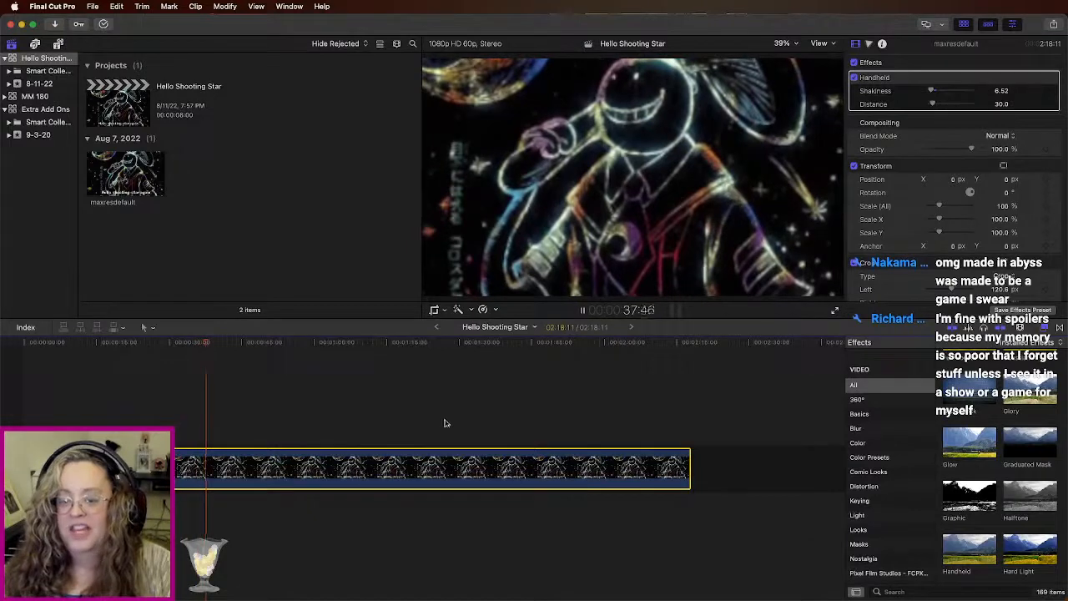
key(space)
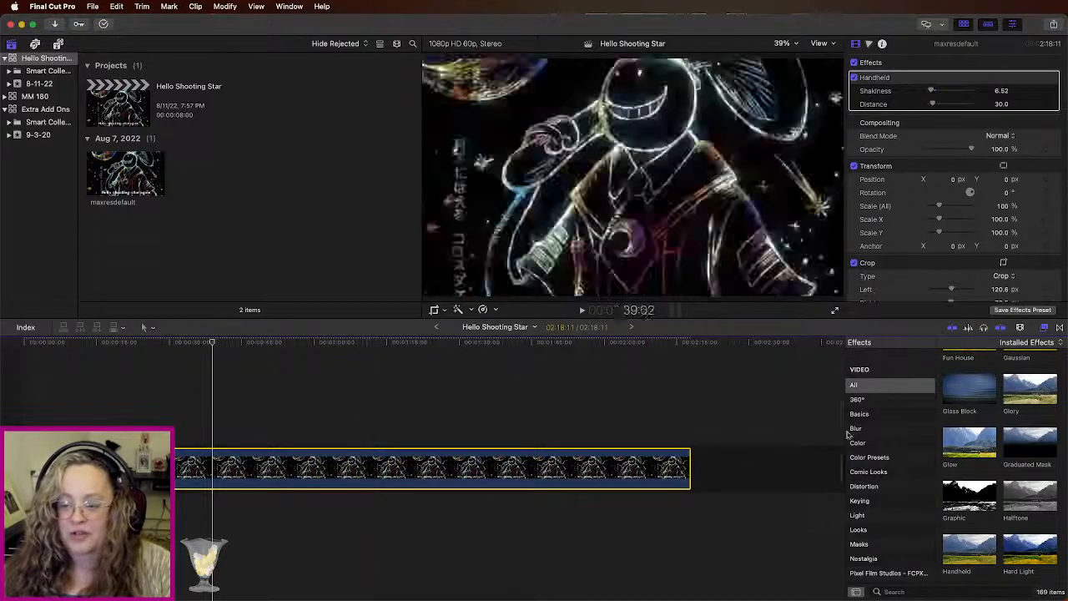
Step: Look through the effects beyond Handheld for a second one, previewing Old World and Projector on the clip
scroll(1010, 518, down, 2)
scroll(1010, 516, down, 4)
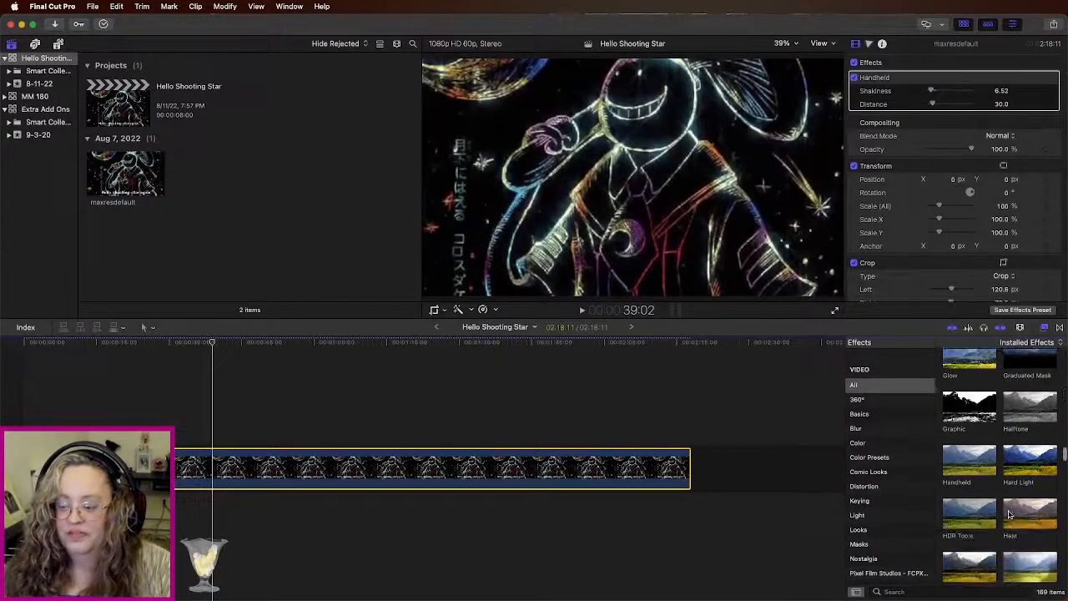
scroll(1008, 513, down, 5)
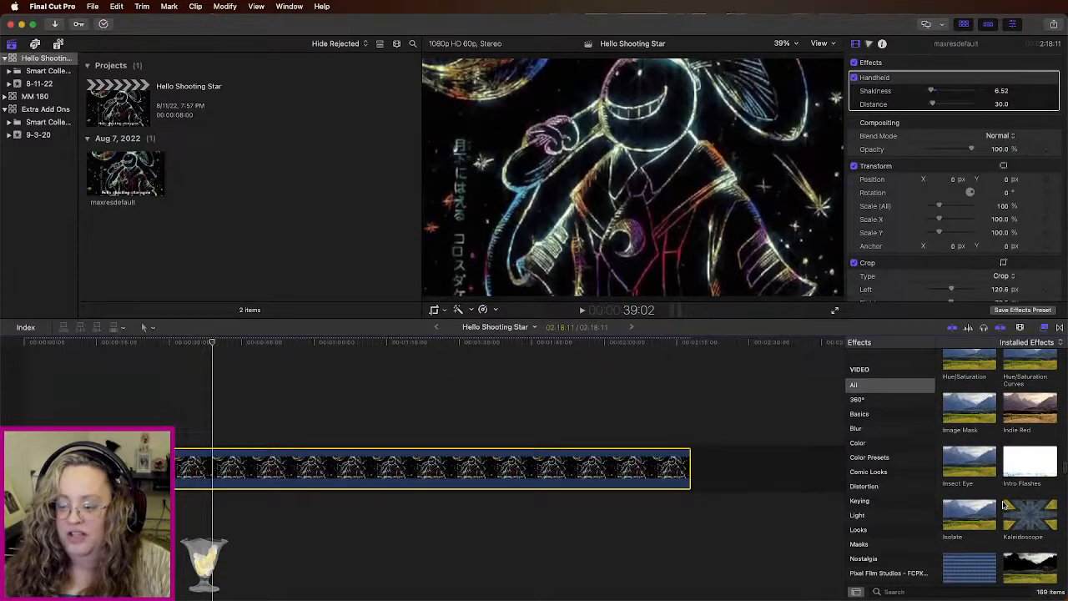
scroll(1004, 505, down, 4)
scroll(1004, 505, down, 3)
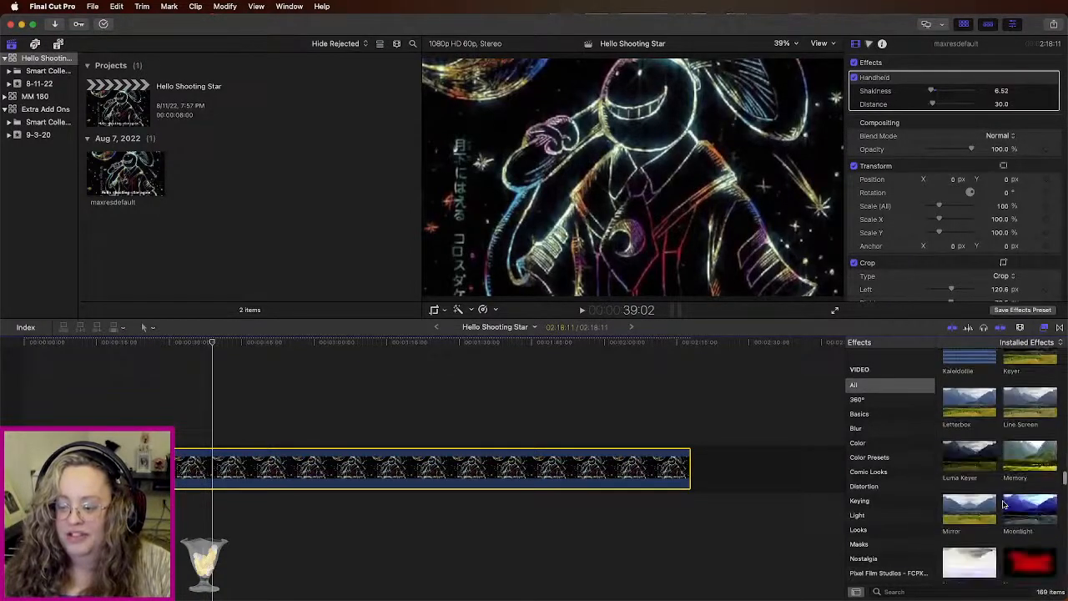
scroll(1004, 504, down, 4)
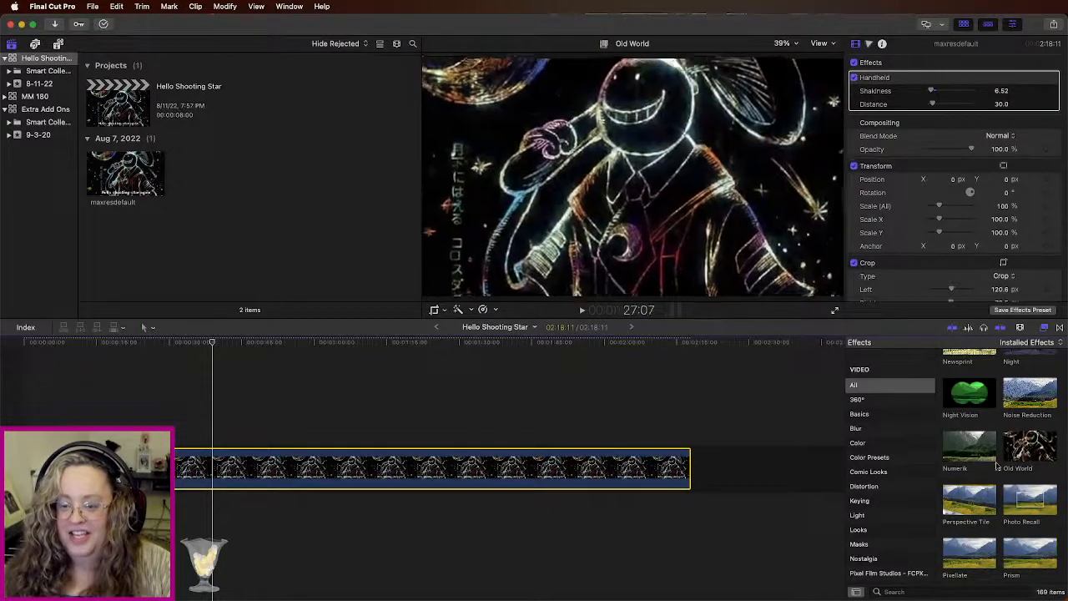
scroll(991, 517, down, 4)
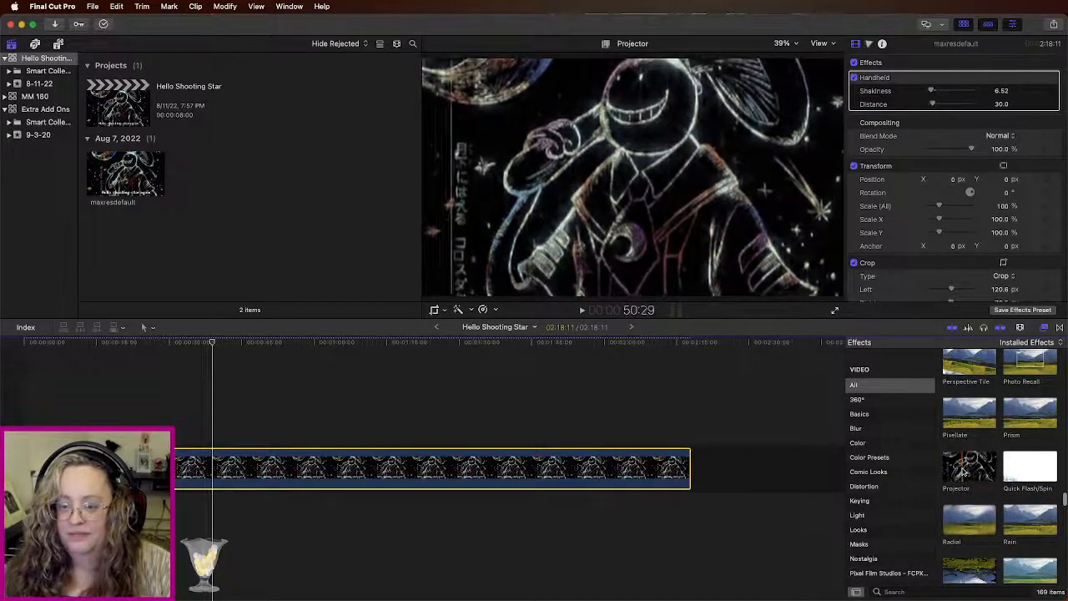
Step: Try the Projector effect in playback with Handheld disabled, then delete Projector and re-enable Handheld
drag(964, 471, 596, 470)
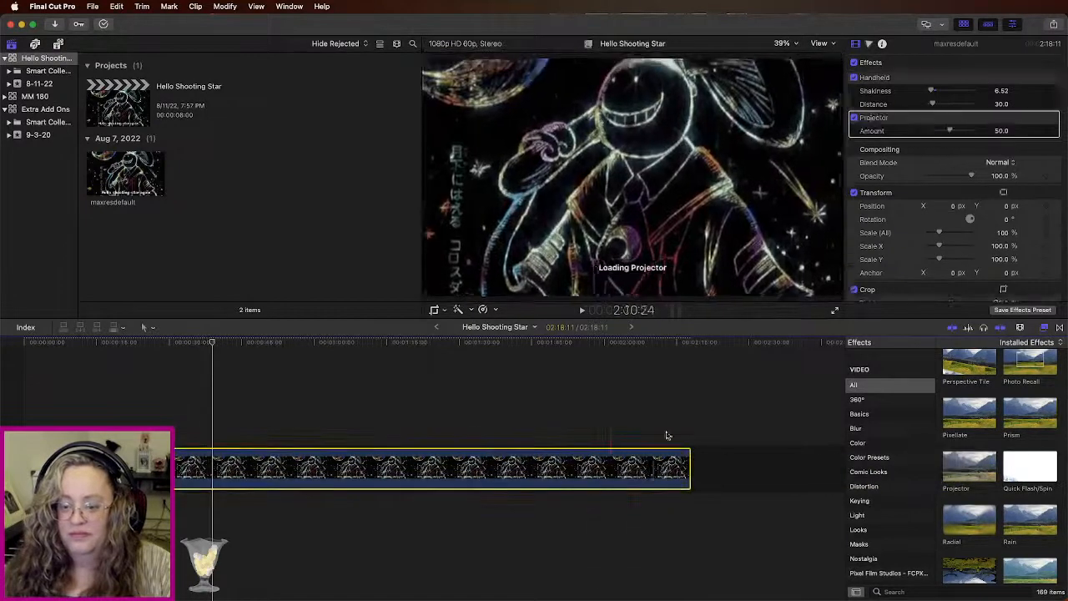
click(854, 77)
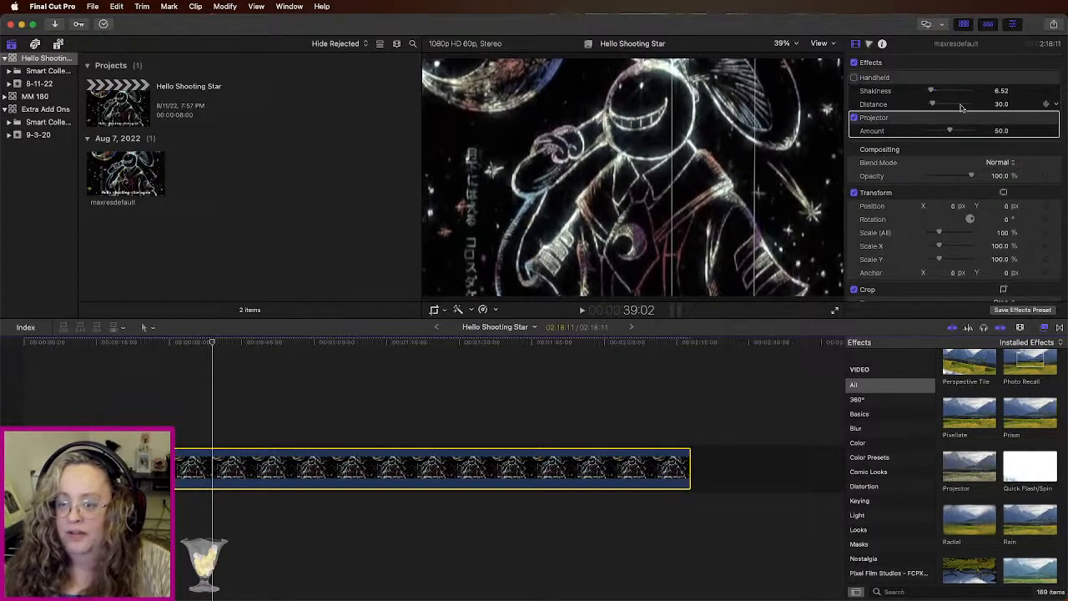
key(space)
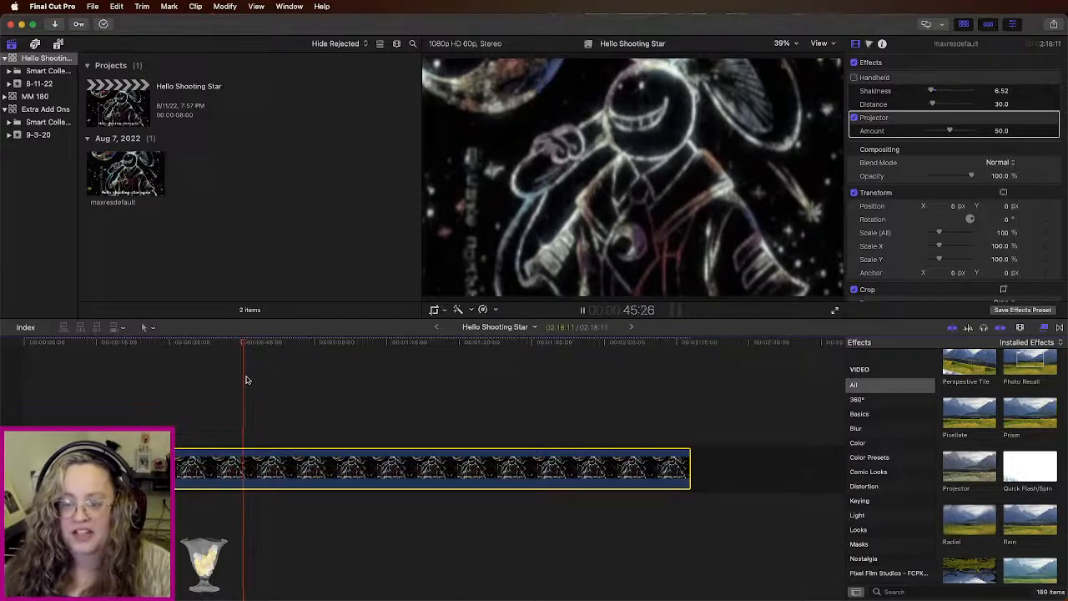
key(space)
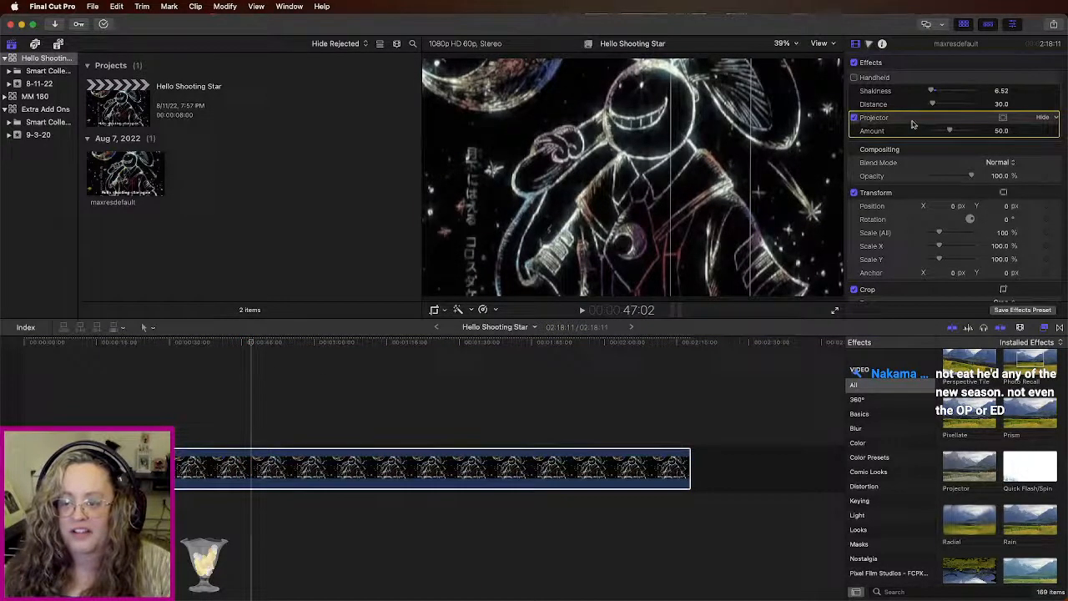
key(Delete)
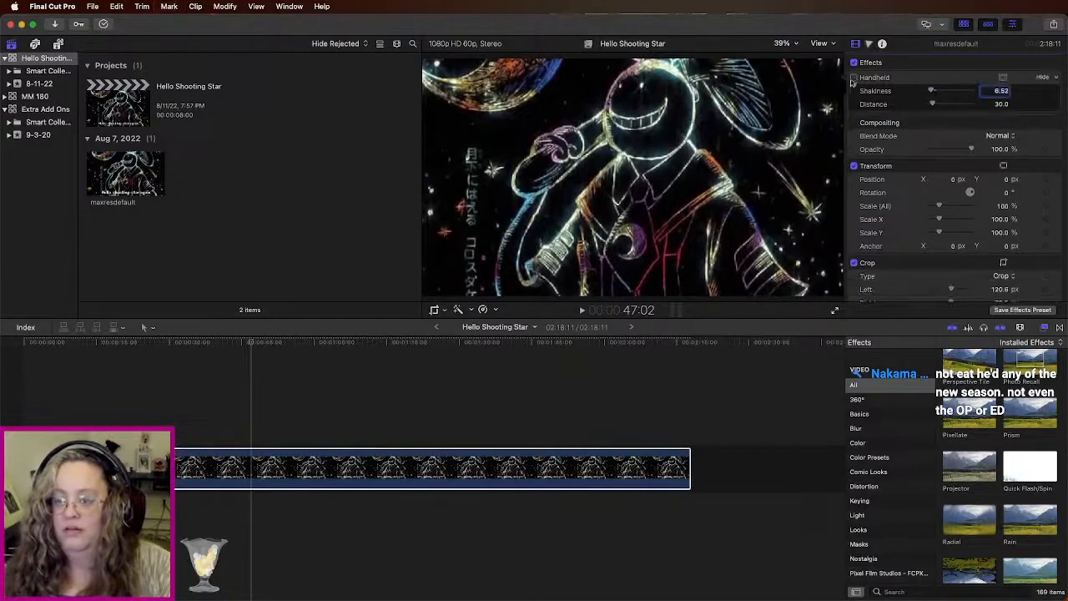
click(854, 77)
Step: Look through the remaining effects from Shape Mask to Tile, leaving the Handheld Shakiness at 6.52
scroll(983, 520, down, 2)
scroll(983, 520, down, 5)
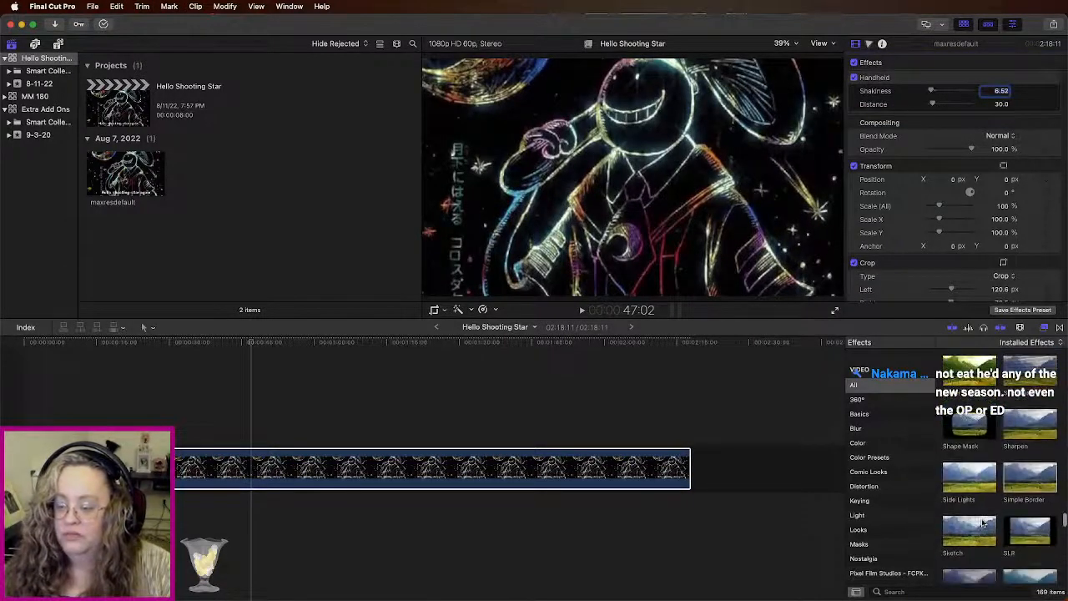
scroll(983, 522, down, 3)
scroll(985, 521, down, 3)
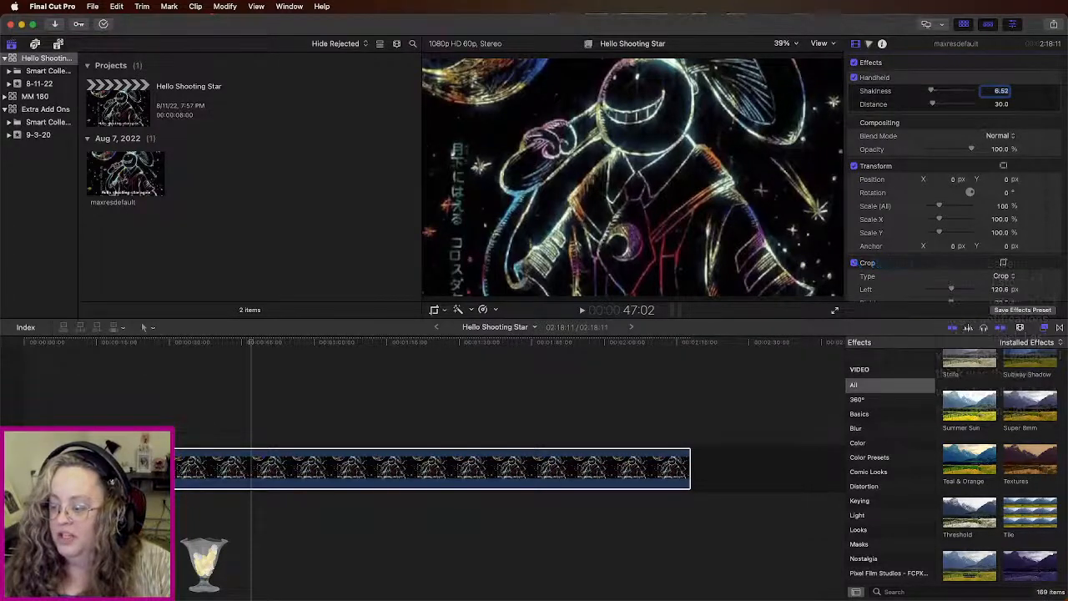
key(Return)
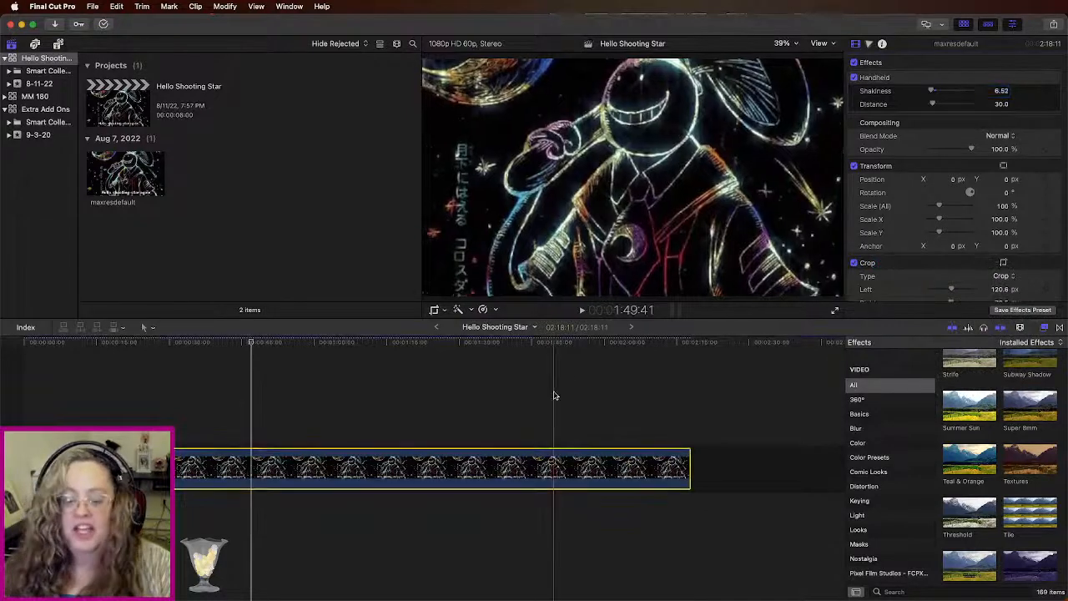
Step: Connect the four blue-screen avatar clips, starting with arms 1, above the background image from about 24 seconds
click(26, 344)
key(space)
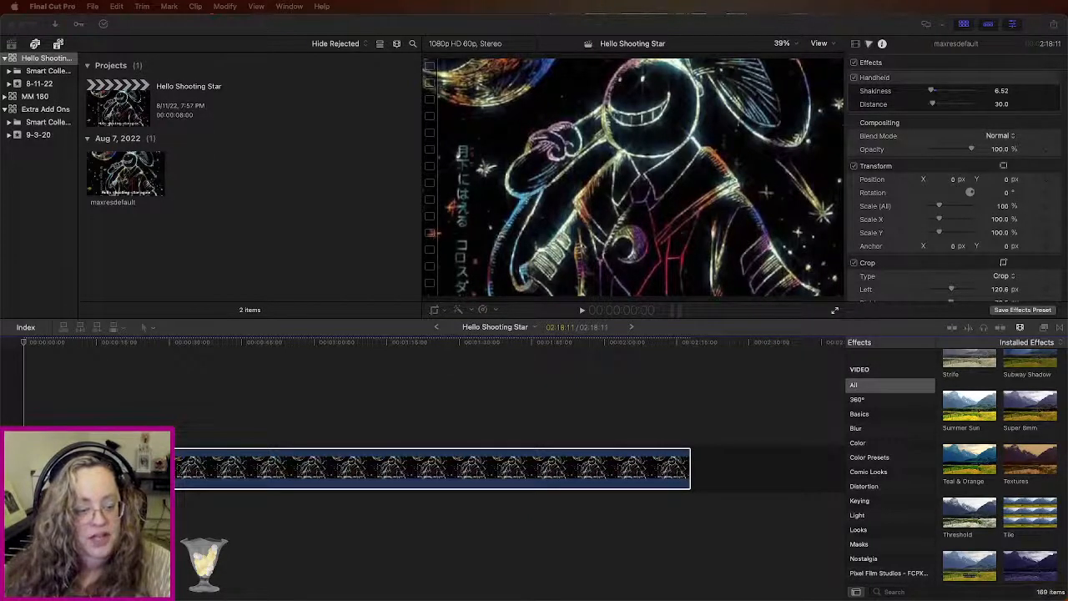
drag(320, 396, 147, 410)
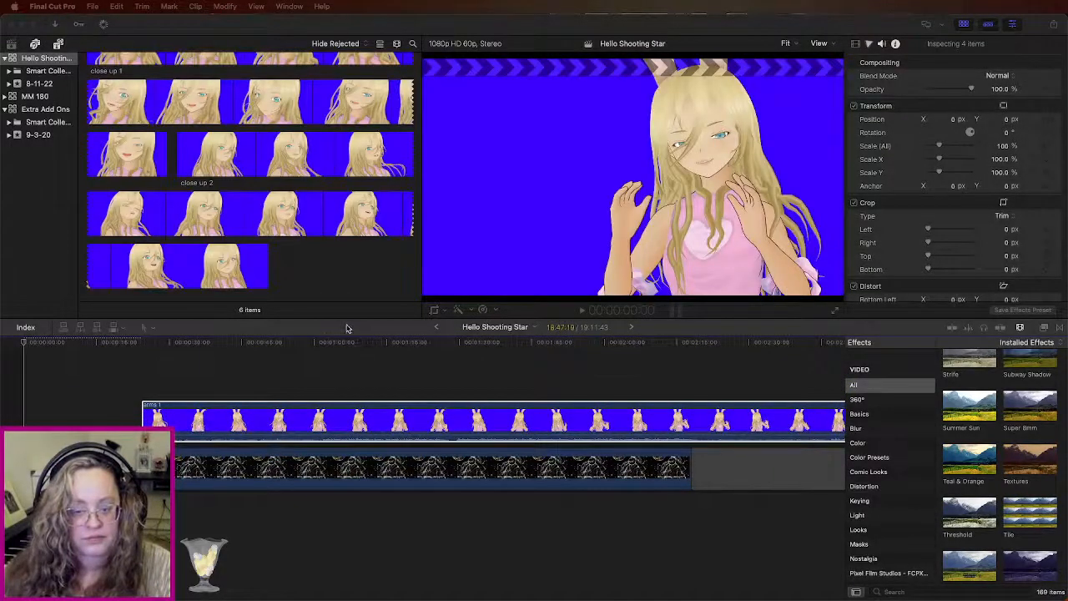
click(317, 347)
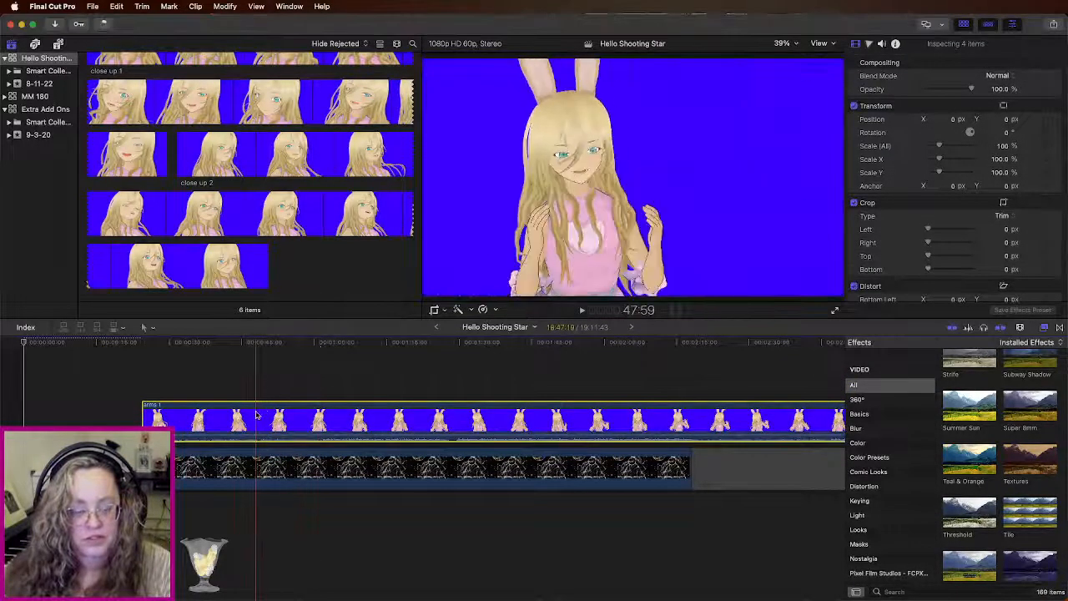
Step: Try the visualizer clip above arms 1, then delete it and the extra avatar clips, keeping only arms 1
drag(191, 510, 258, 380)
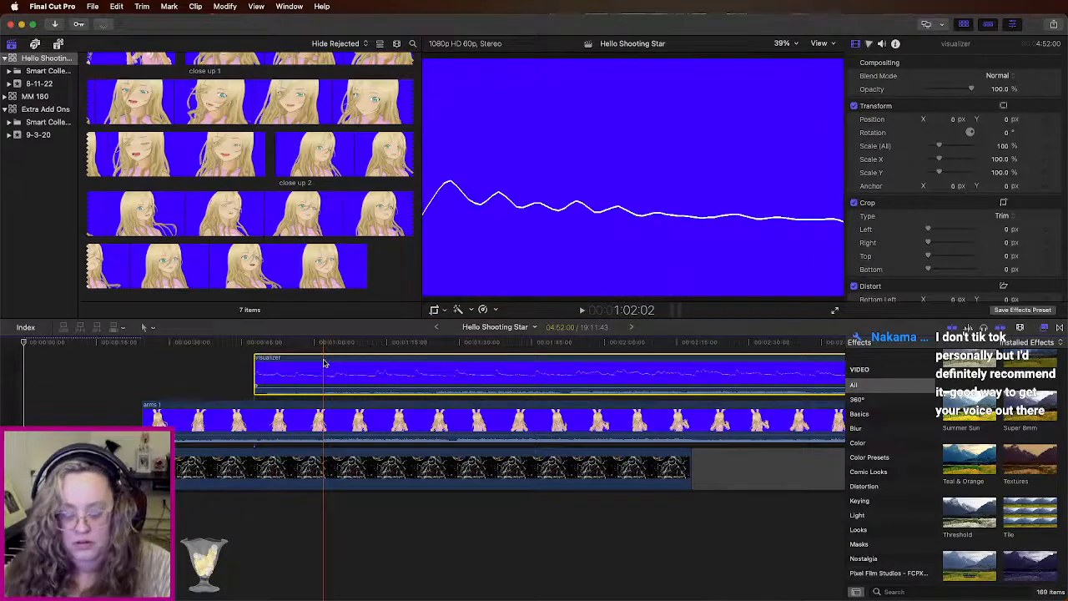
key(Delete)
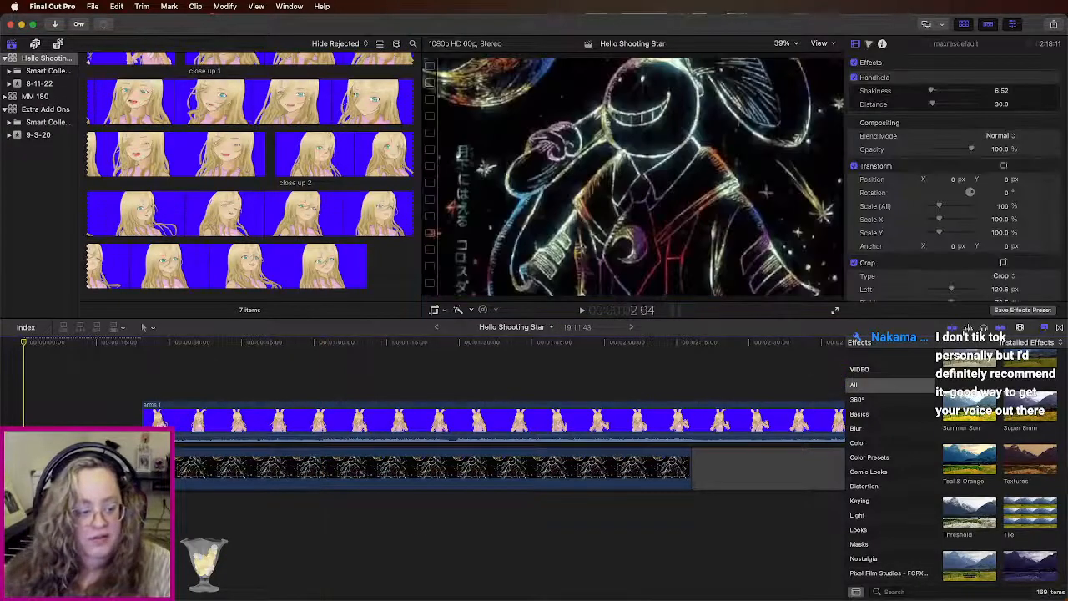
key(super+minus)
key(super+minus)
key(super+minus)
key(super+minus)
drag(388, 375, 167, 420)
key(Delete)
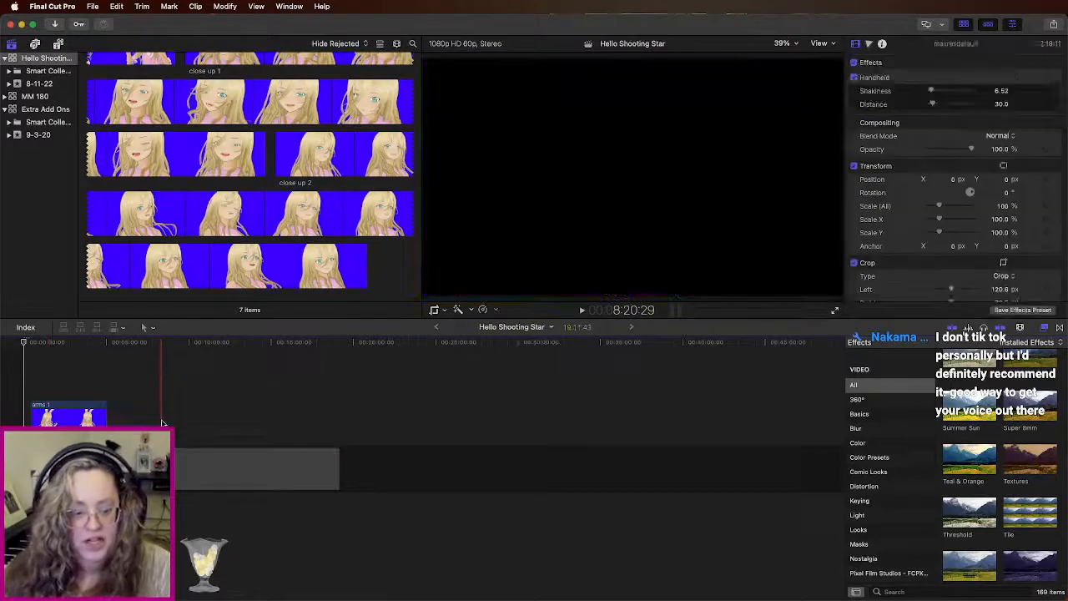
Step: Try starfall-gif-84 above the early part of arms 1, check it in playback, and delete it
key(super+equal)
key(super+equal)
key(super+equal)
key(super+equal)
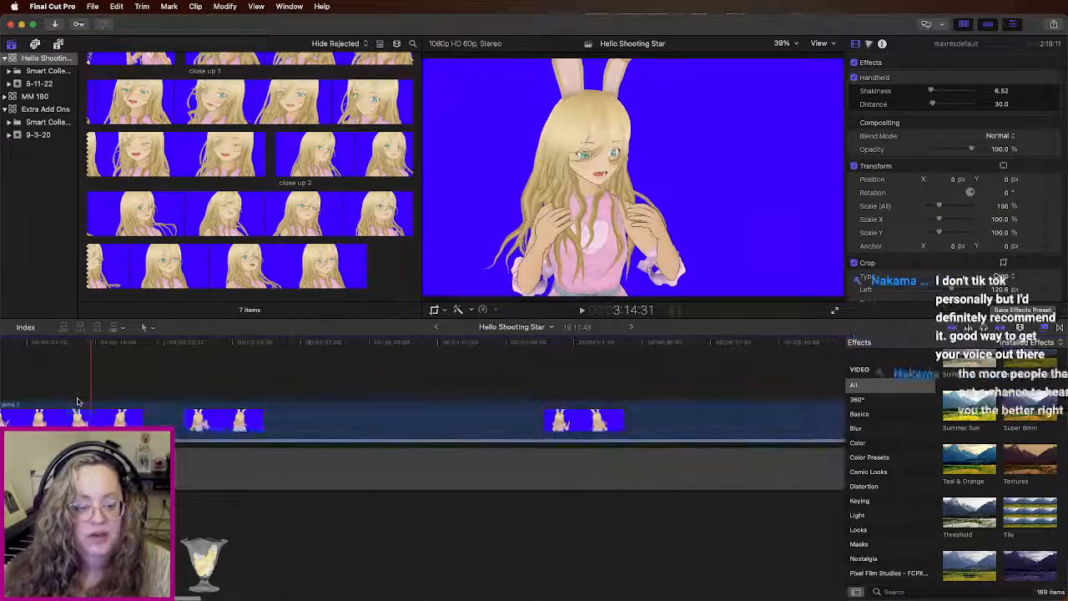
scroll(80, 403, left, 10)
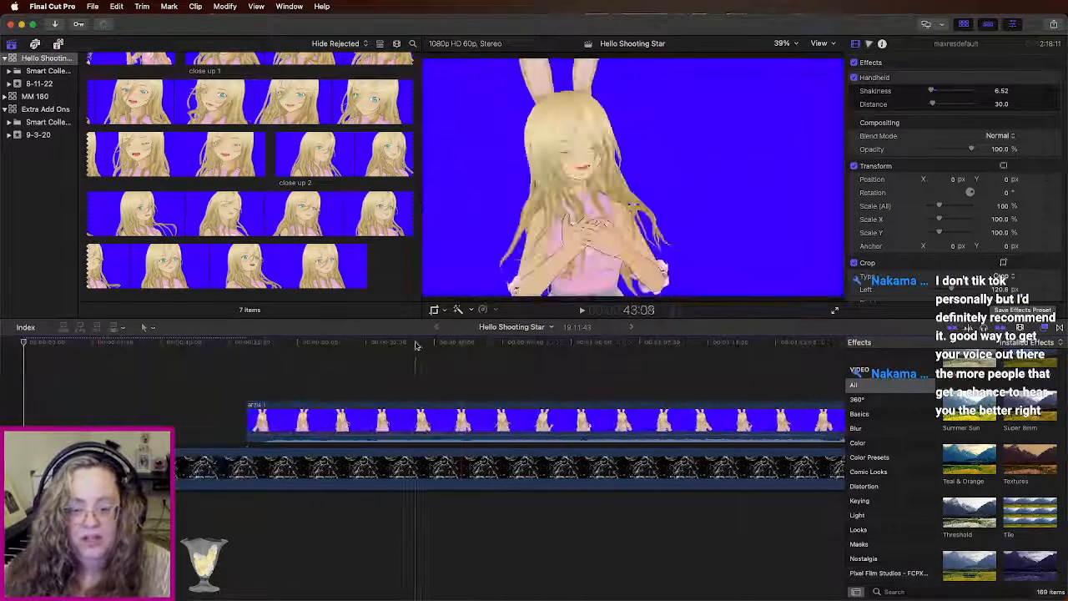
click(385, 353)
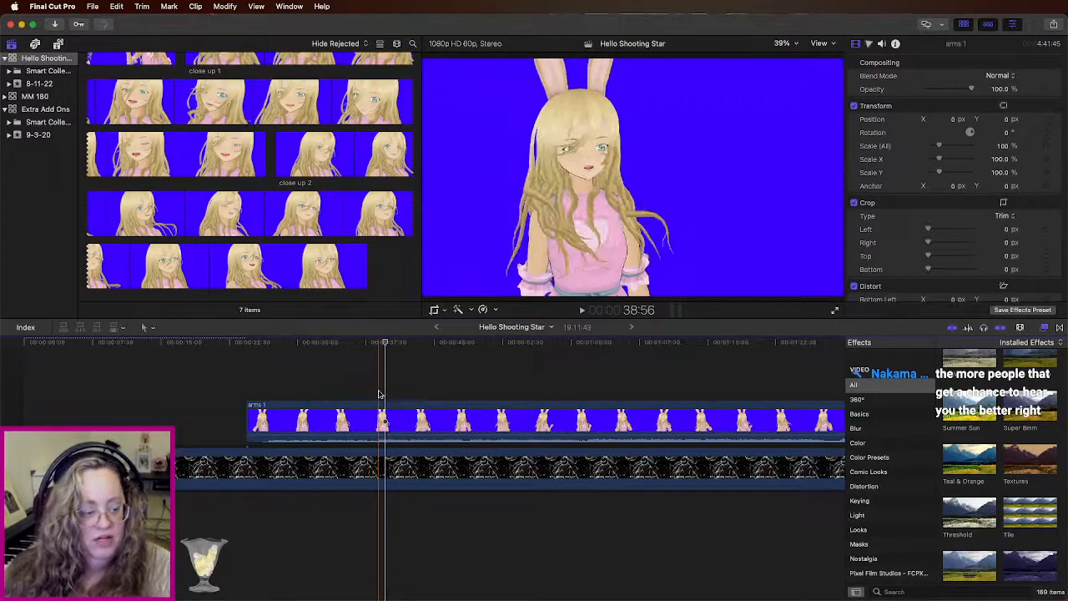
drag(445, 374, 284, 374)
click(281, 351)
key(space)
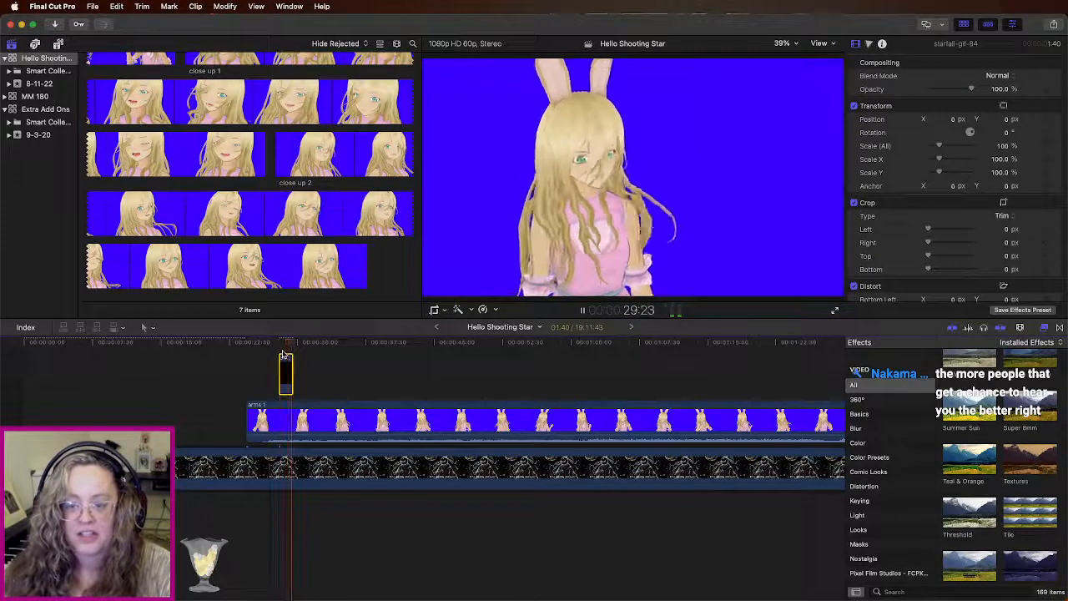
key(space)
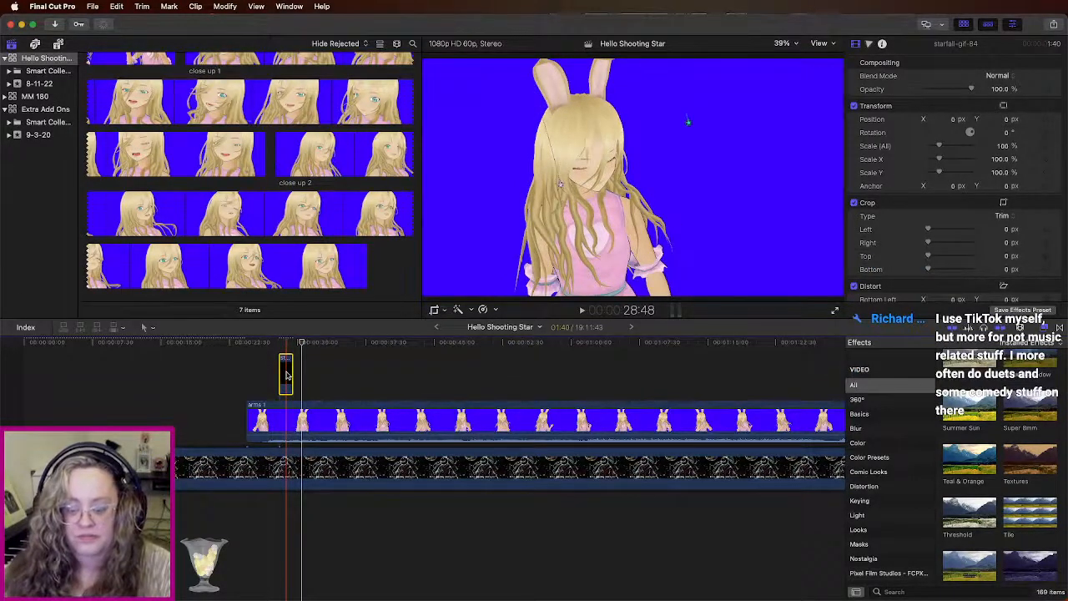
key(Delete)
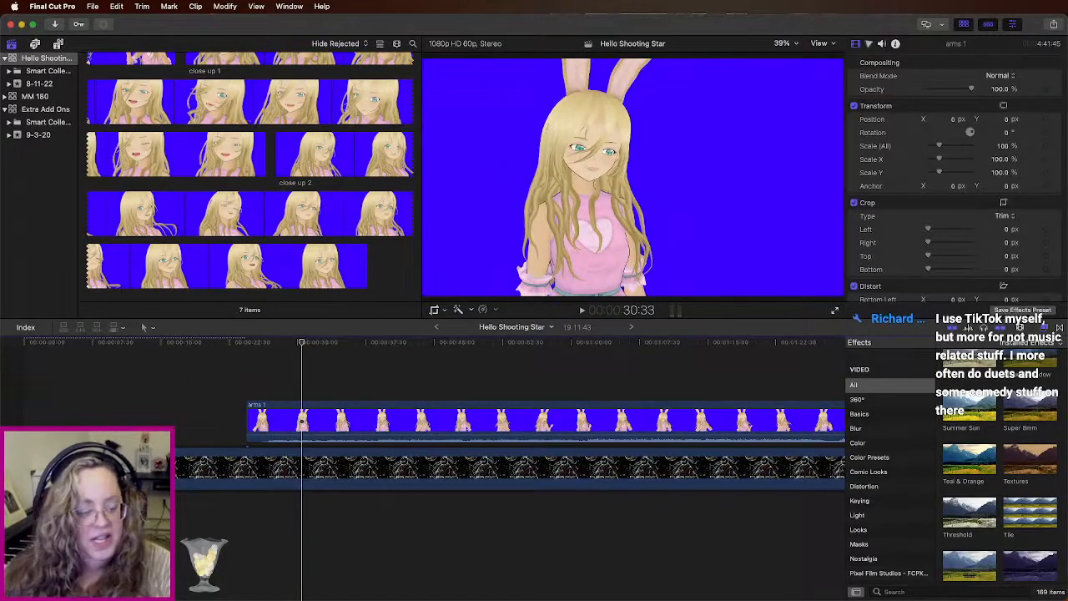
Step: Try another copy of maxresdefault above arms 1 near 31 seconds, then remove it
key(super+z)
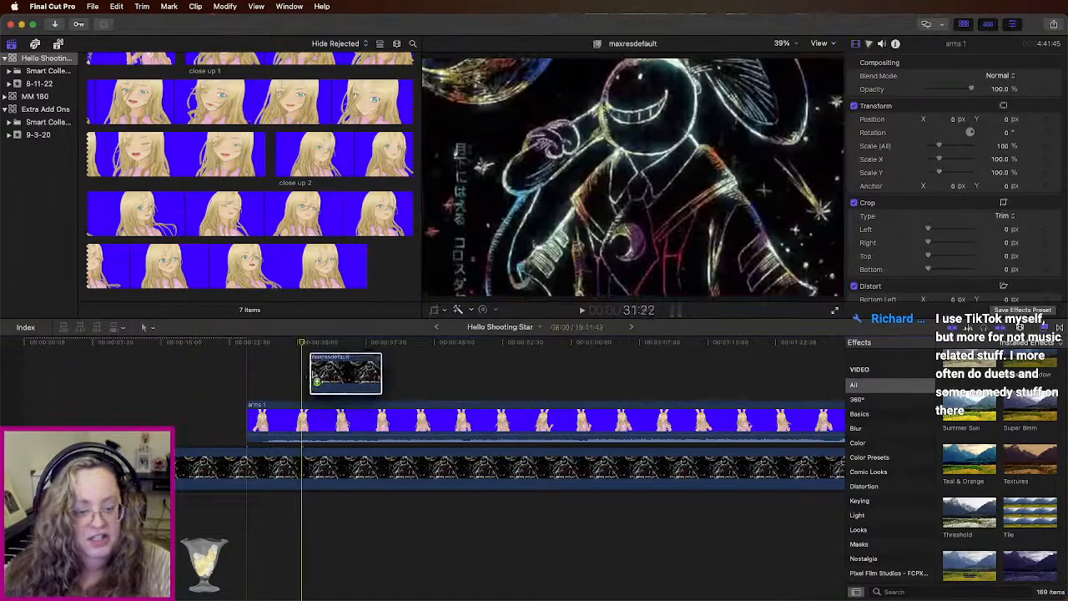
drag(309, 381, 34, 464)
key(Delete)
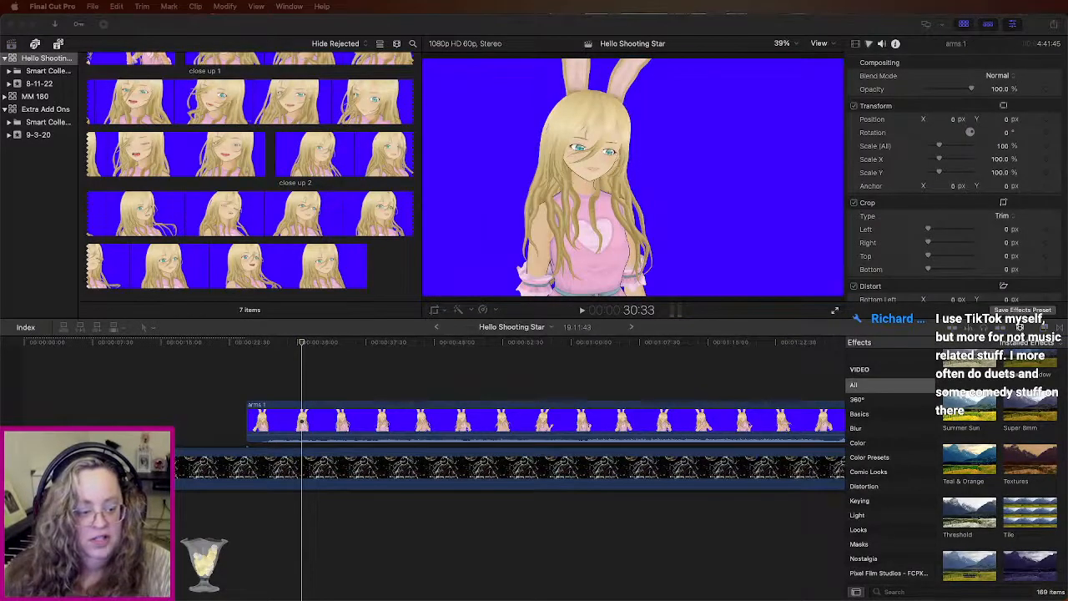
Step: Apply the Keyer effect to the arms 1 clip, with the playhead at 45:50 to preview it
click(316, 430)
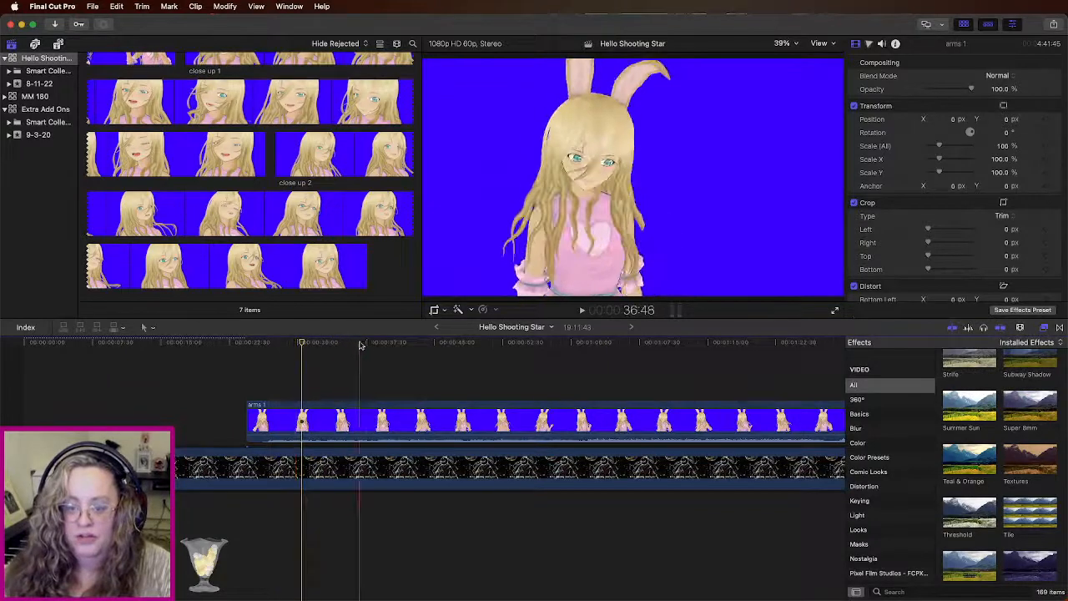
click(410, 344)
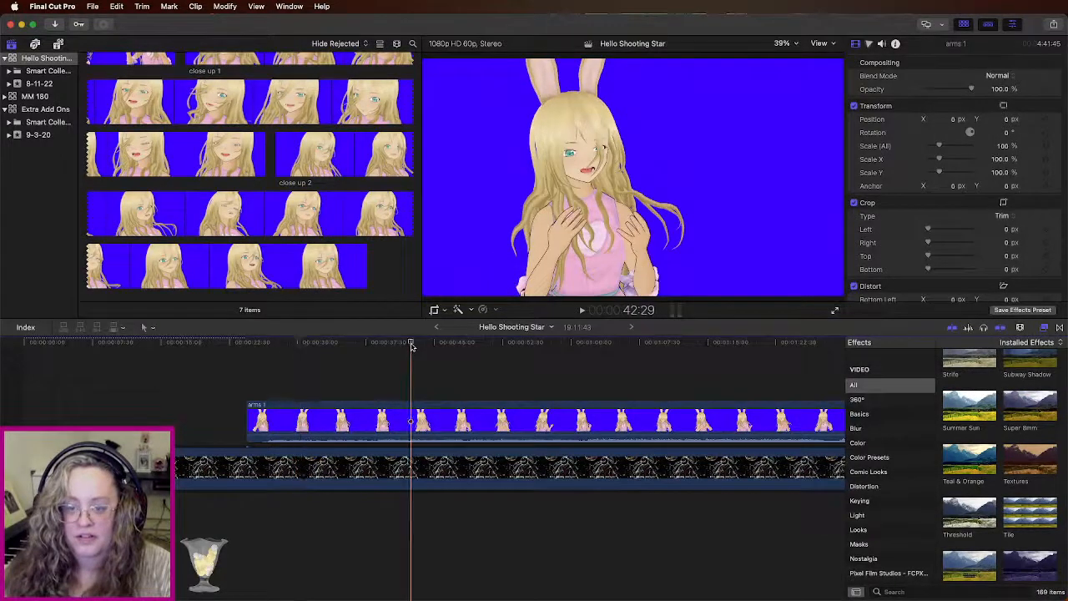
click(442, 345)
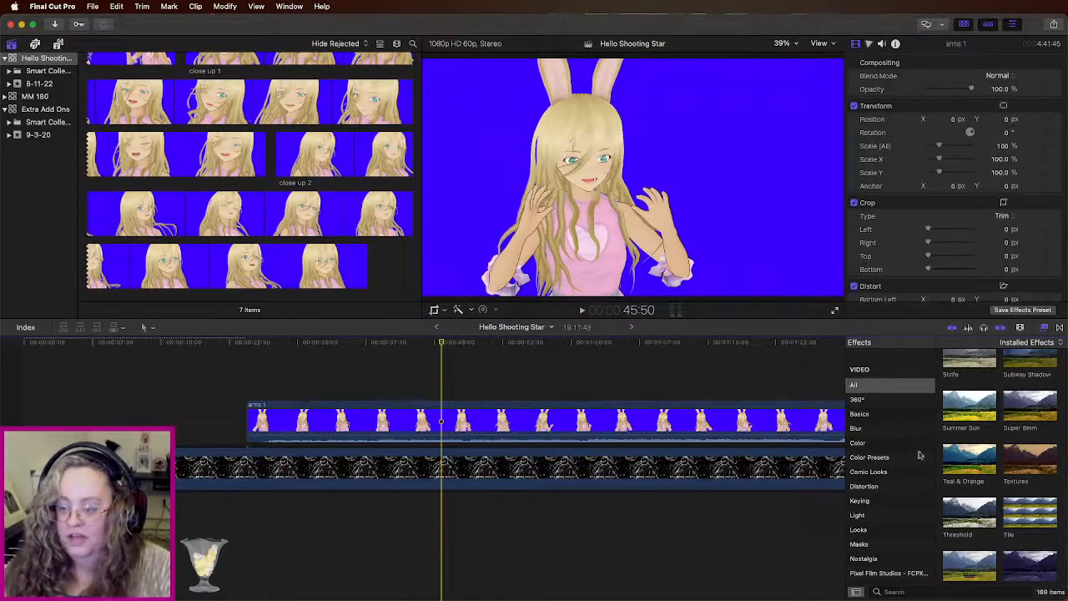
click(873, 501)
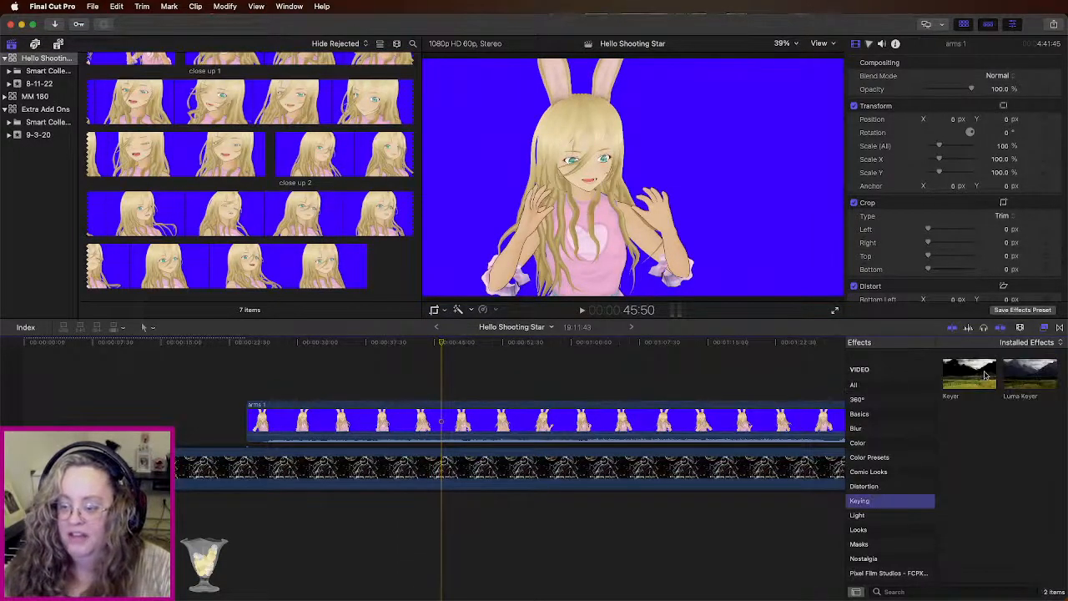
drag(986, 372, 713, 417)
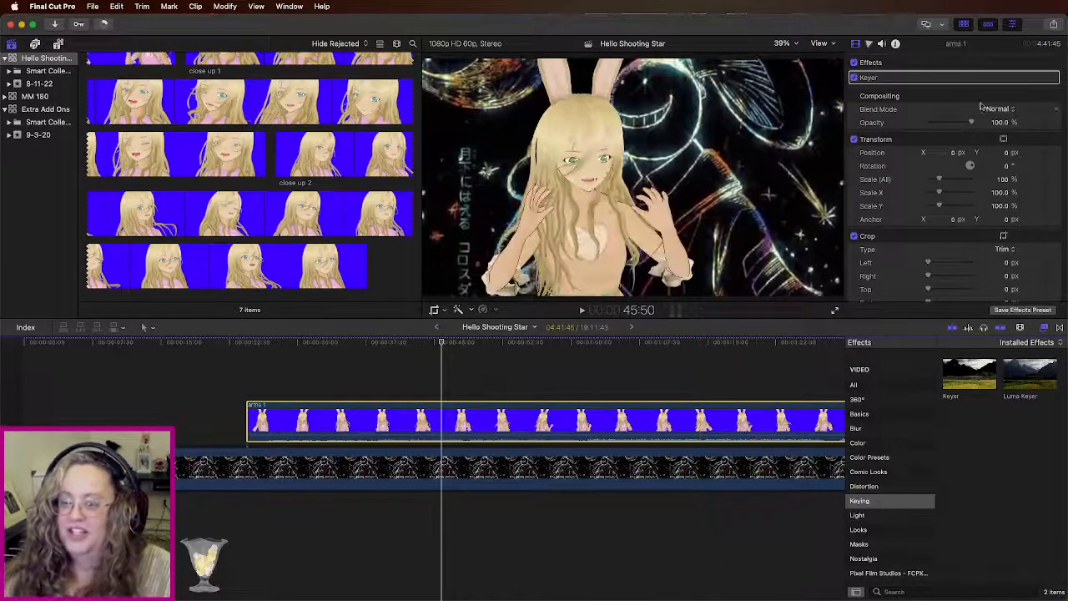
Step: Set the Keyer's Strength to 6.55% and its Spill Level to 5.28% on arms 1
click(1043, 76)
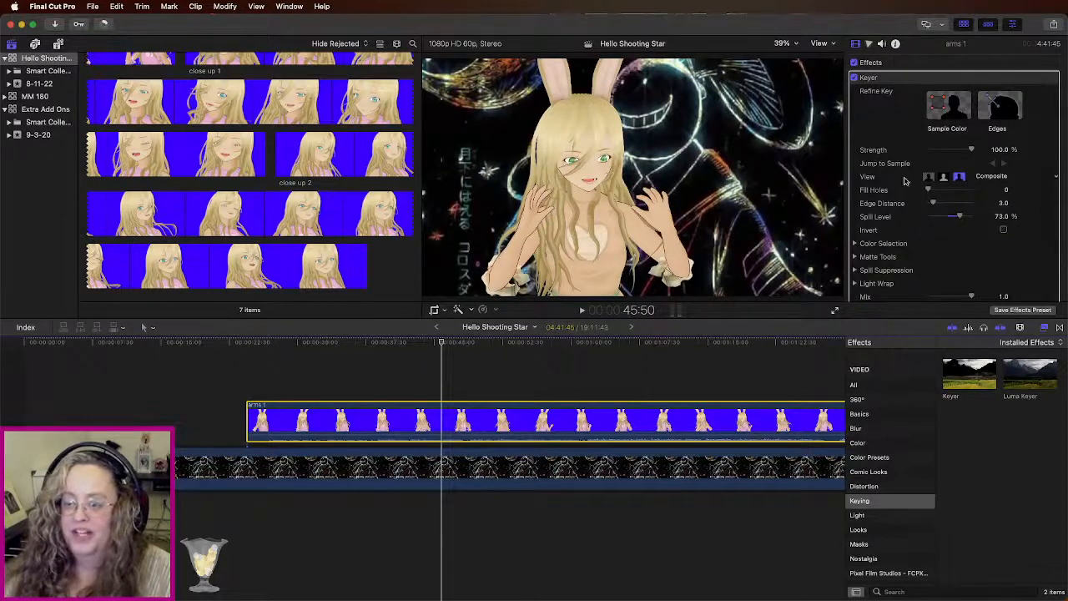
drag(973, 150, 932, 152)
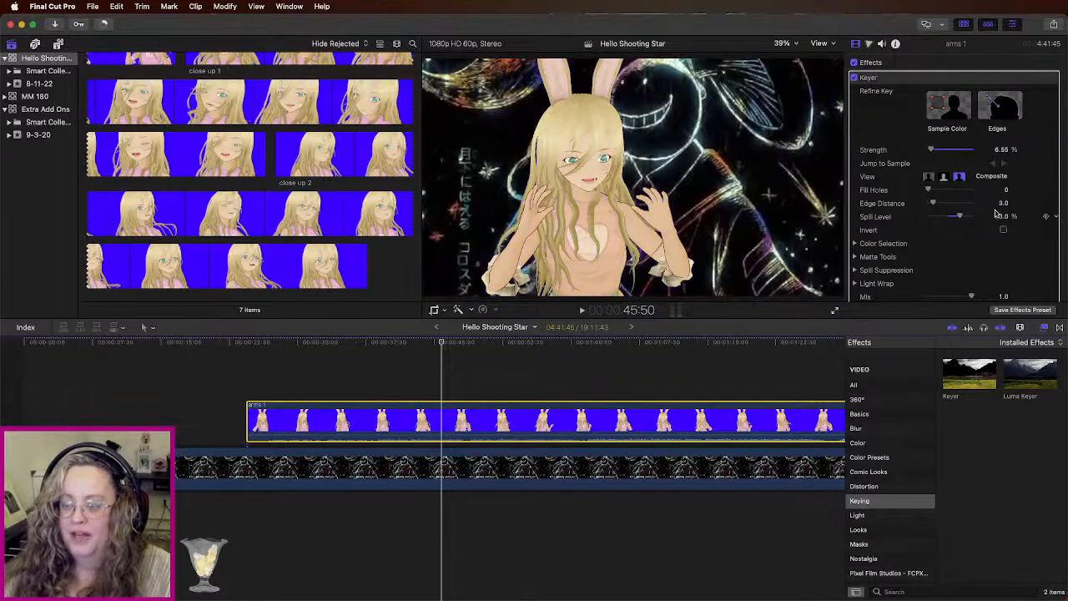
drag(961, 218, 896, 222)
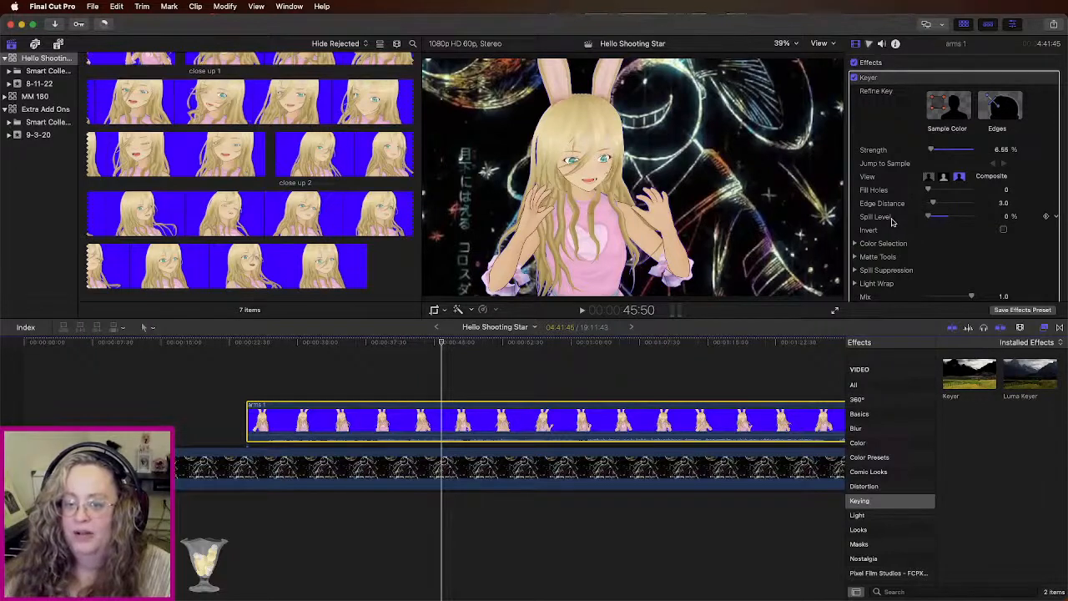
drag(929, 217, 934, 217)
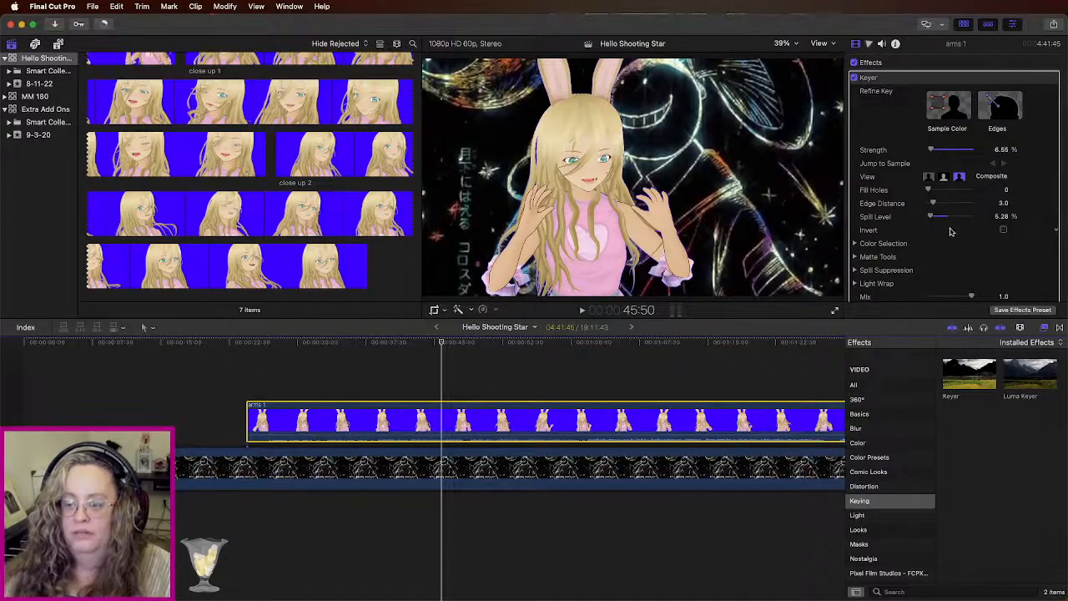
Step: Adjust the chroma range in the Keyer's Color Selection slightly and set the matte's Soften to 1.55
click(856, 244)
scroll(960, 250, down, 3)
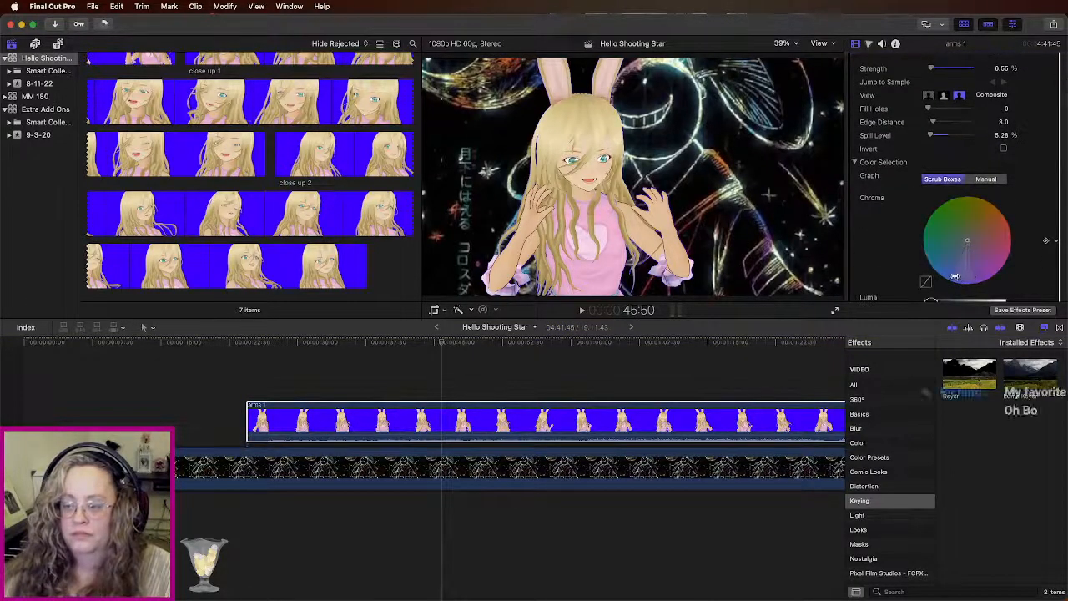
mouse_move(958, 277)
mouse_down()
mouse_move(972, 274)
mouse_move(962, 277)
mouse_up()
scroll(1020, 272, down, 5)
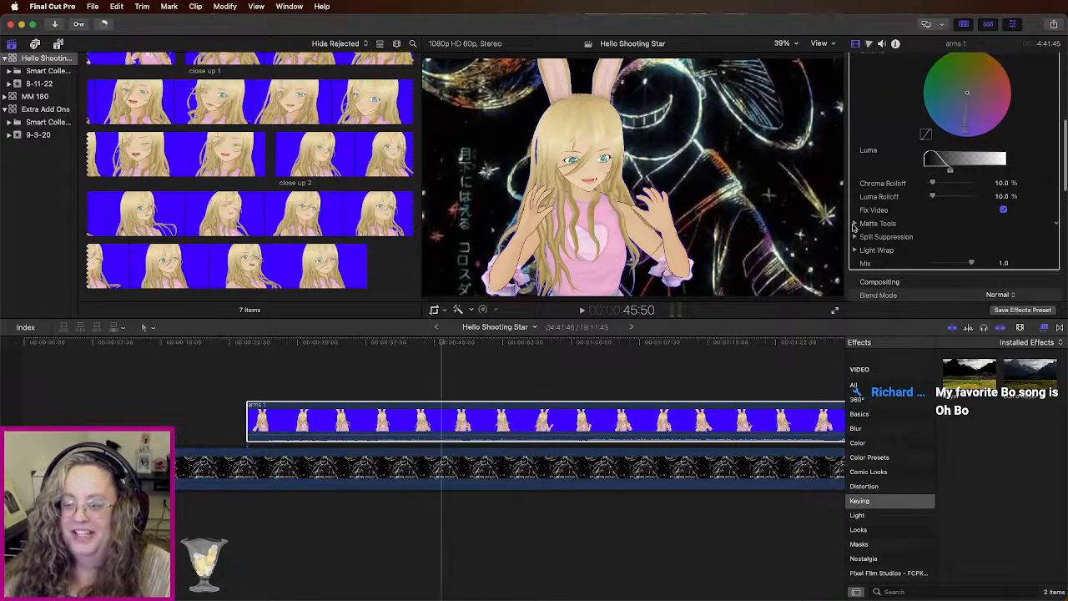
click(855, 224)
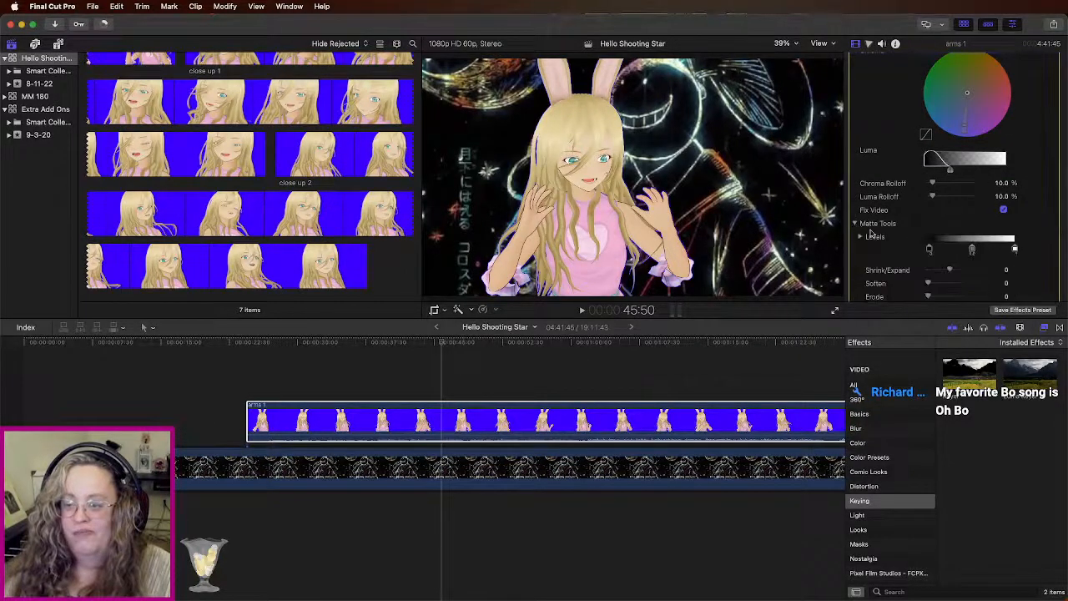
scroll(910, 246, down, 2)
mouse_move(928, 232)
mouse_down()
mouse_move(983, 235)
mouse_move(929, 234)
mouse_up()
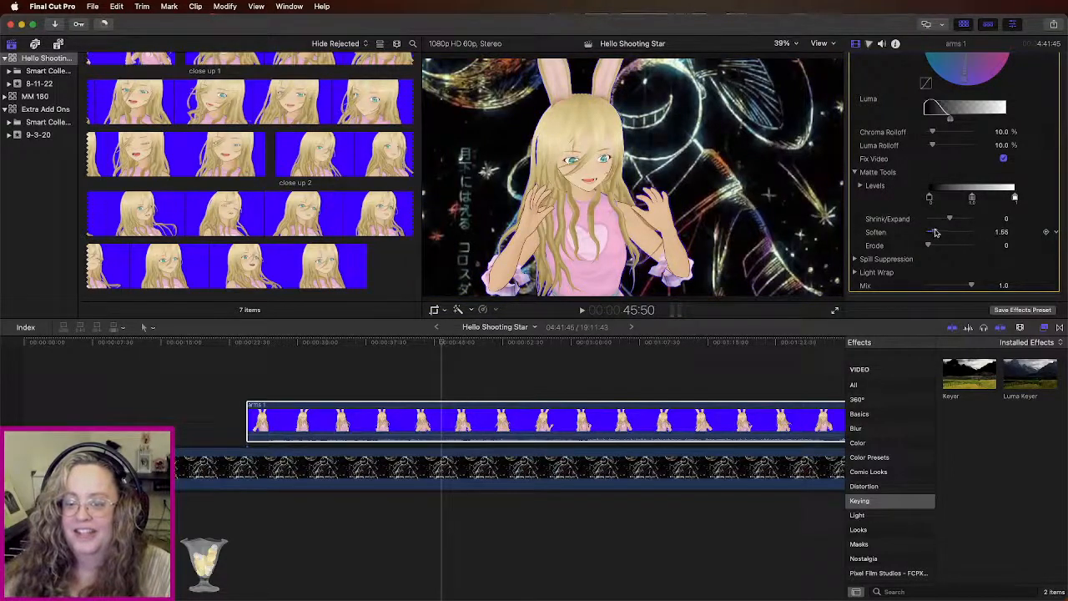
Step: Raise the Keyer's Strength to 15.01% and readjust the blue range on the chroma wheel
scroll(934, 232, up, 3)
scroll(936, 232, up, 5)
mouse_move(931, 150)
mouse_down()
mouse_move(967, 153)
mouse_move(938, 153)
mouse_up()
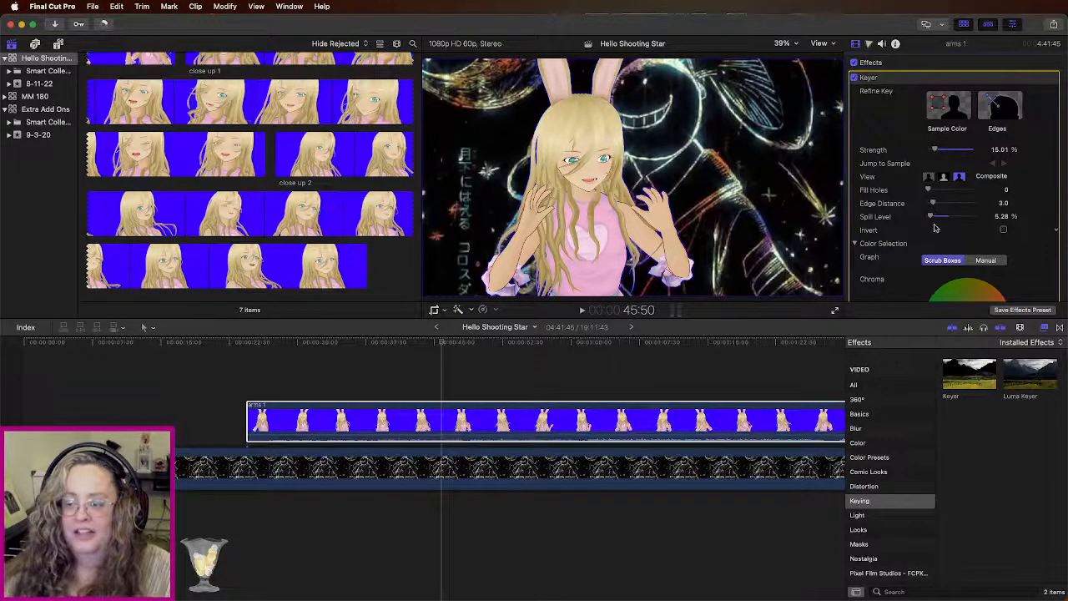
scroll(932, 225, down, 4)
mouse_move(972, 272)
mouse_down()
mouse_move(956, 274)
mouse_move(972, 276)
mouse_move(959, 276)
mouse_move(965, 284)
mouse_up()
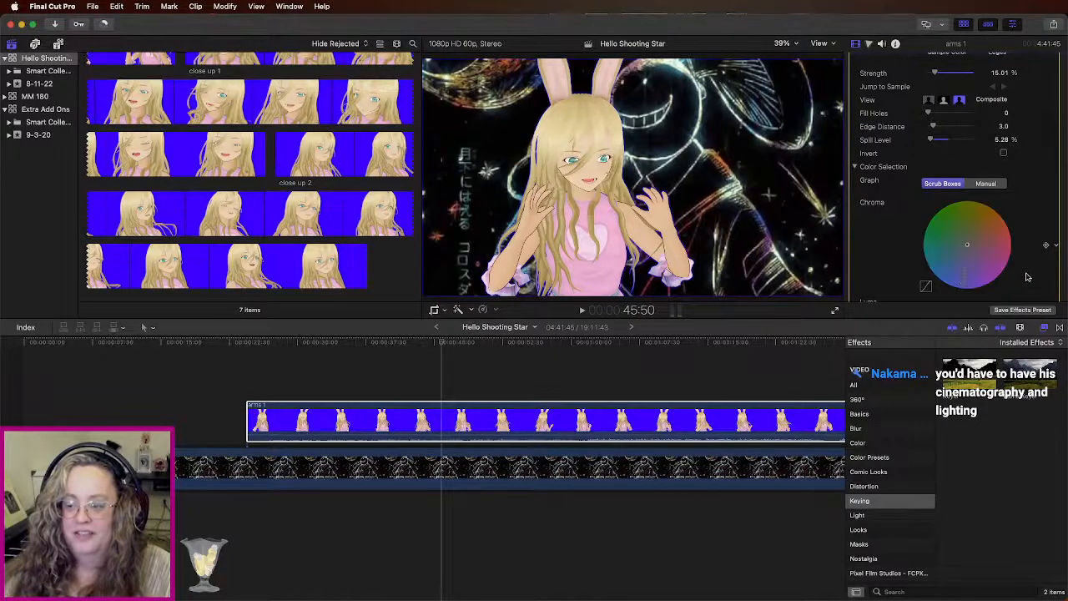
Step: Set the Keyer matte's Soften to 0 and Erode to 1.62
scroll(1025, 278, down, 3)
scroll(1025, 278, down, 3)
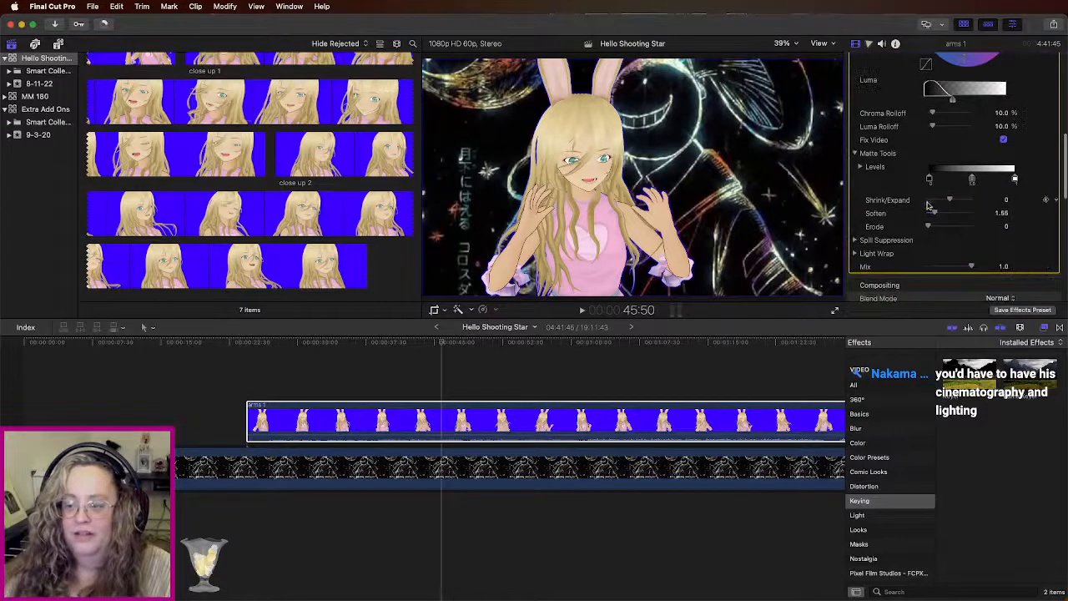
mouse_move(936, 216)
mouse_down()
mouse_move(986, 217)
mouse_move(932, 217)
mouse_up()
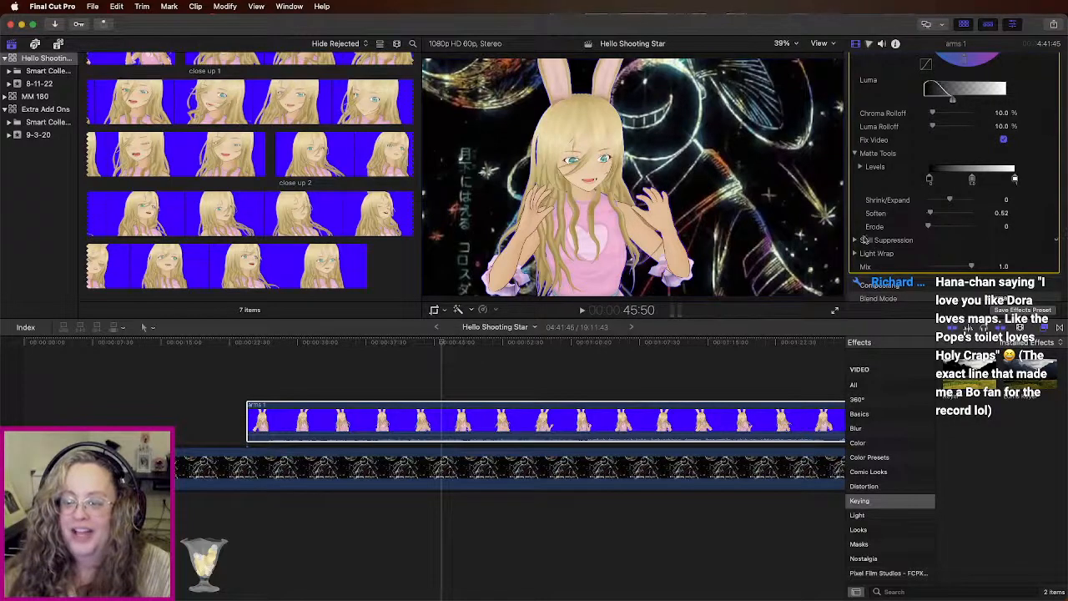
mouse_move(931, 227)
mouse_down()
mouse_move(954, 227)
mouse_move(931, 216)
mouse_move(938, 239)
mouse_up()
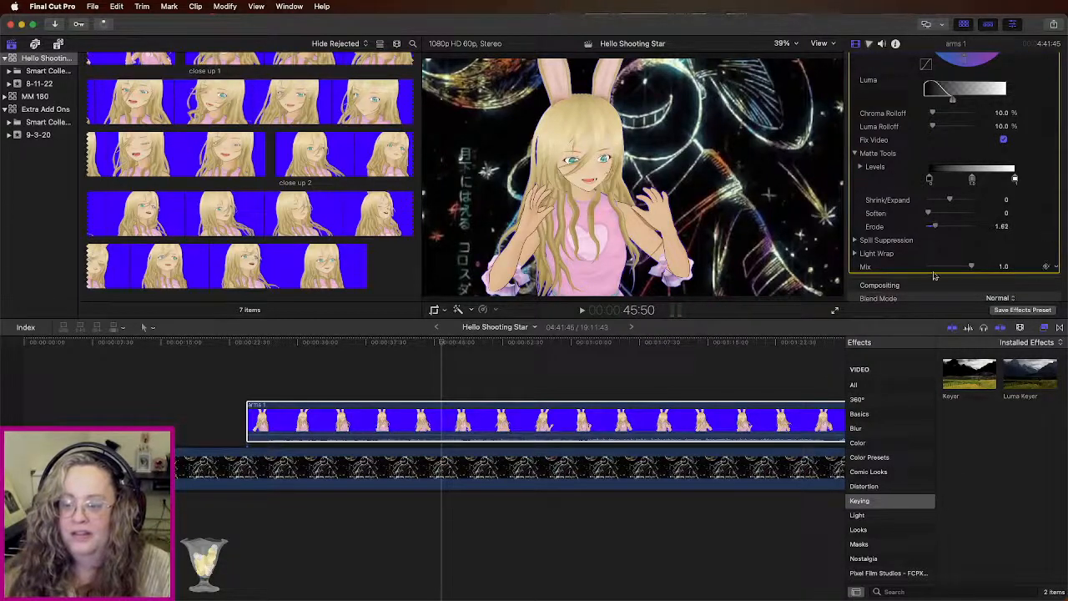
Step: Look through the Keyer's Spill Suppression options and the rest of its settings on arms 1
click(856, 241)
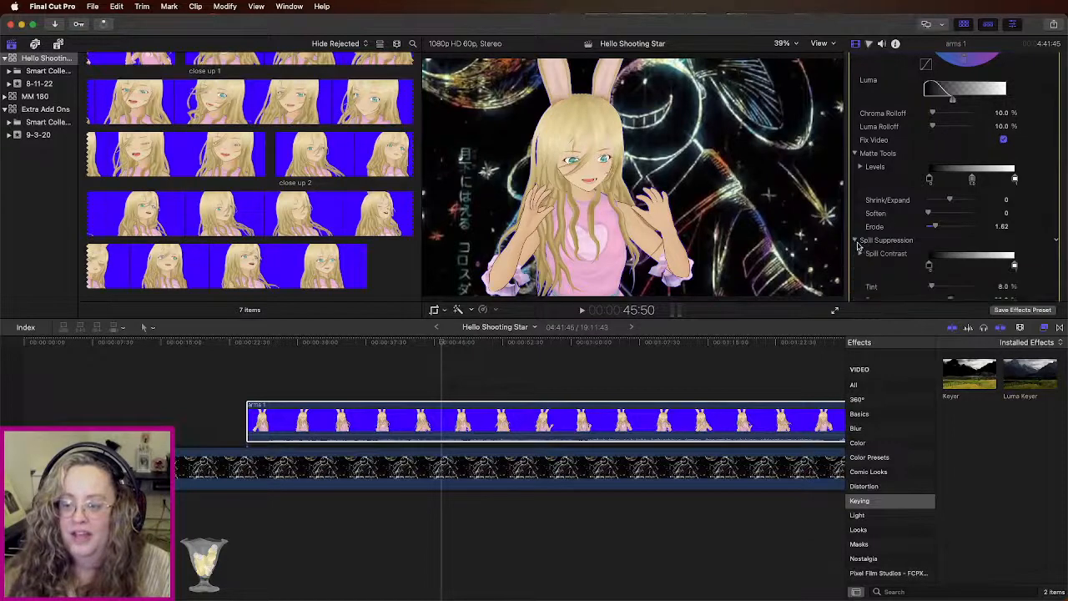
scroll(906, 275, down, 4)
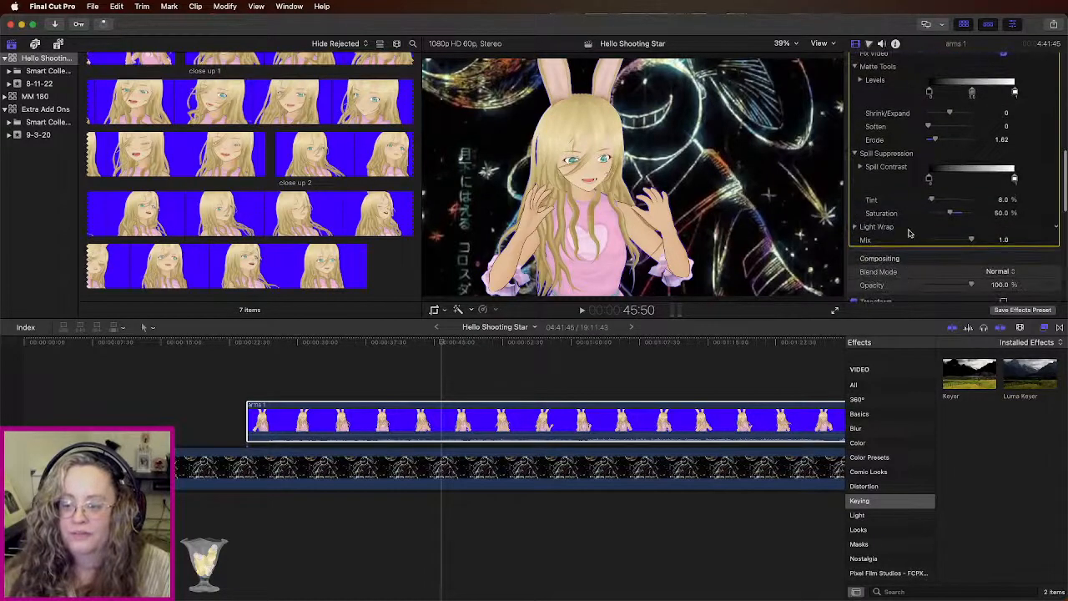
scroll(887, 232, up, 1)
scroll(887, 231, up, 10)
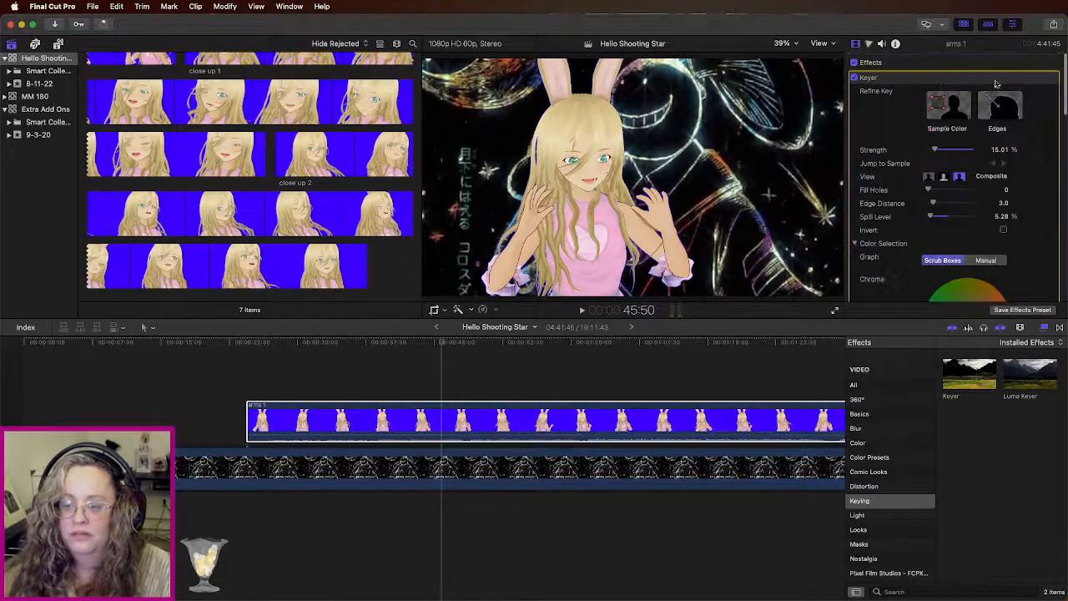
Step: Add the Color Curves effect to the arms 1 clip and open its curve controls
click(1042, 78)
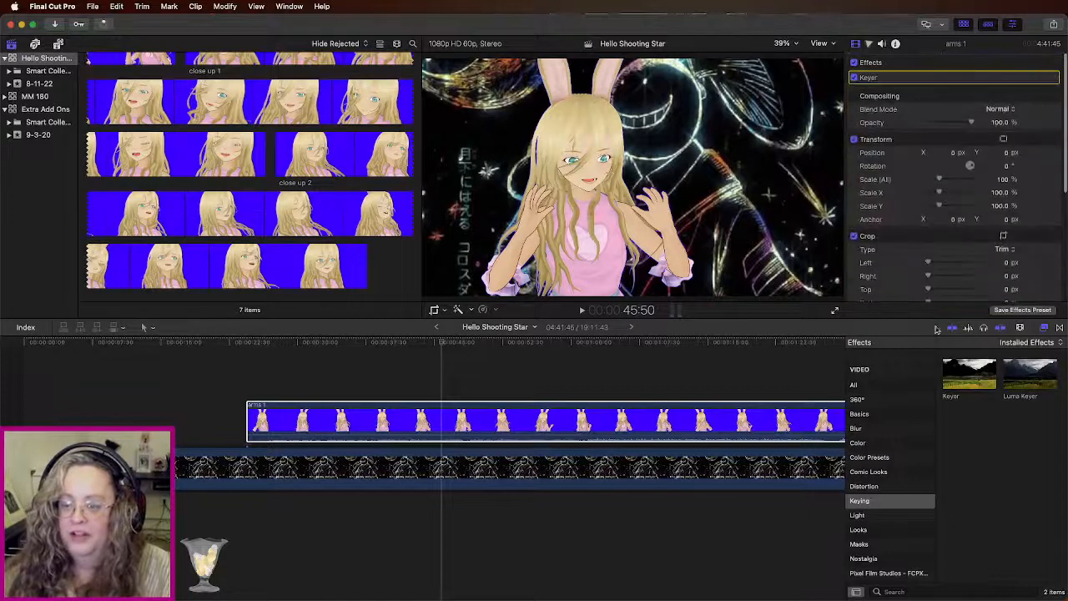
click(868, 442)
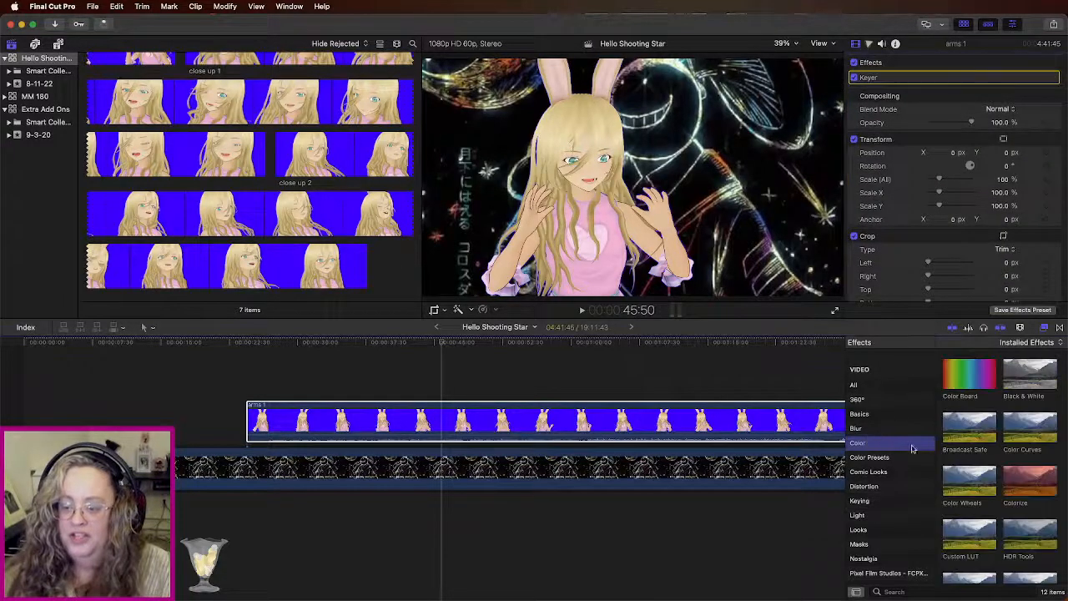
drag(1033, 428, 838, 418)
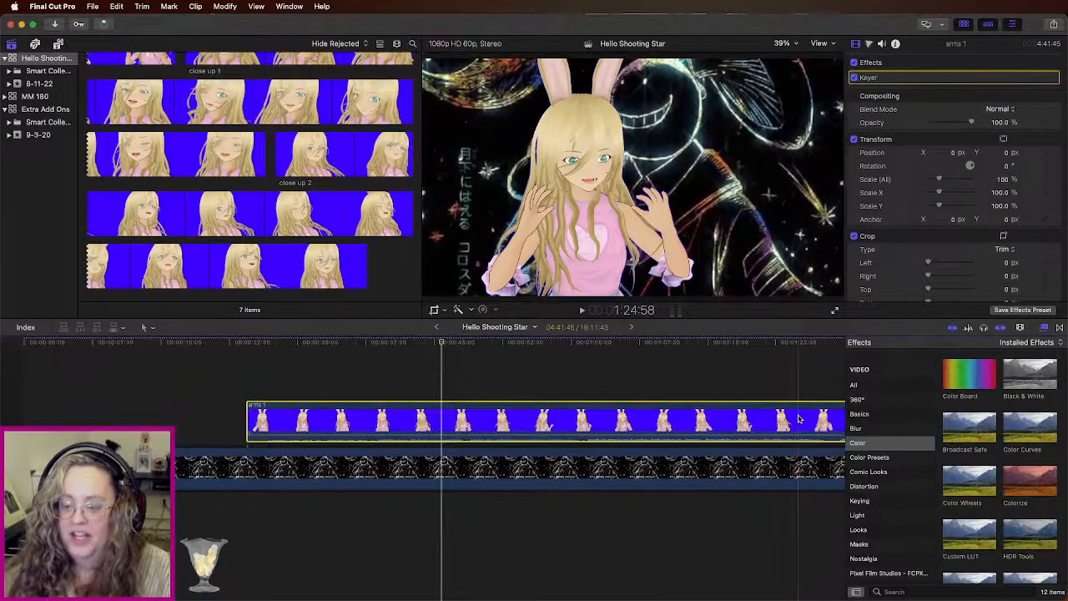
click(997, 92)
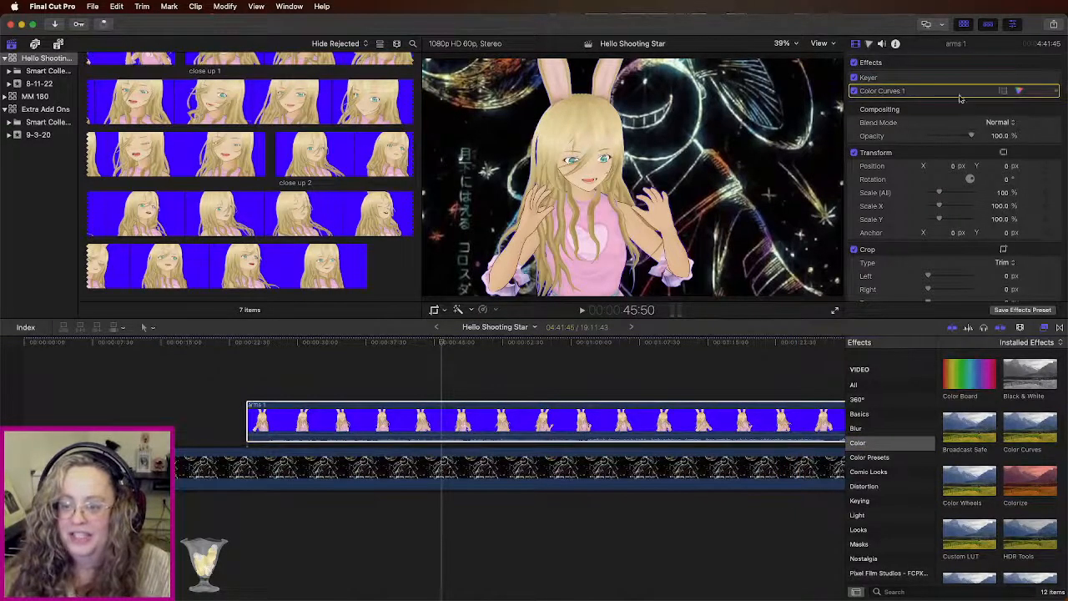
double_click(958, 91)
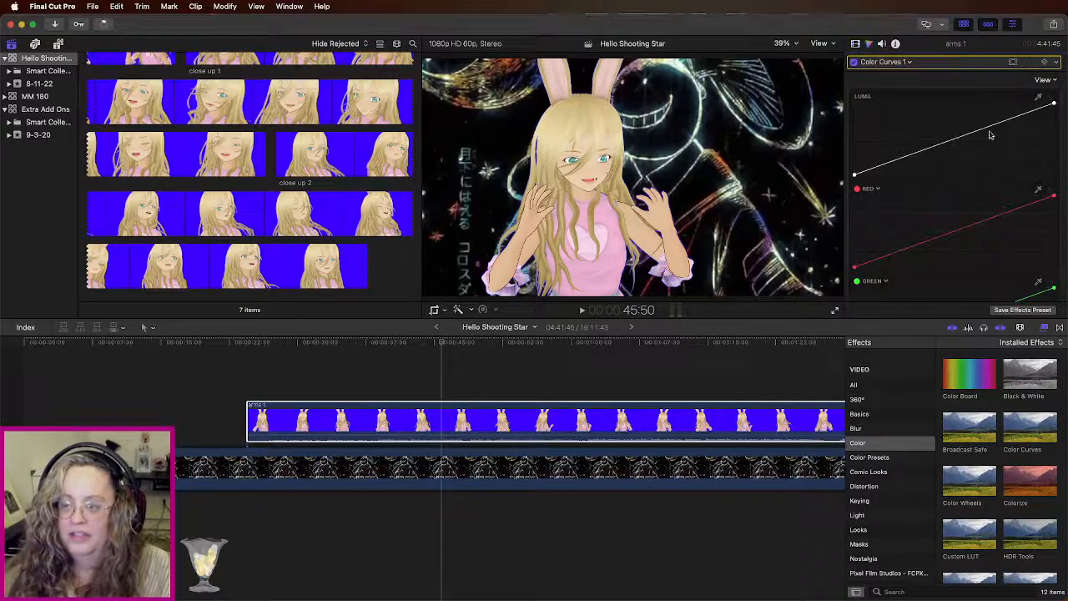
Step: Bend the luma curve slightly down in the lower midtones, then add points near the upper ends of the red and blue curves, lifting blue slightly
mouse_move(1018, 116)
mouse_down()
mouse_move(1015, 104)
mouse_move(1016, 134)
mouse_up()
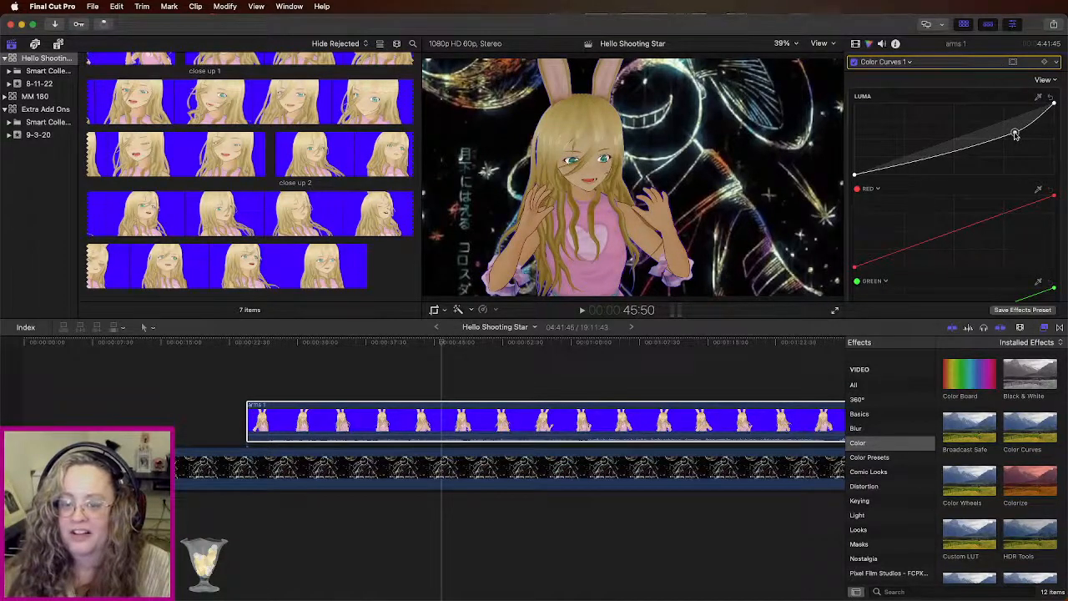
drag(1016, 134, 930, 159)
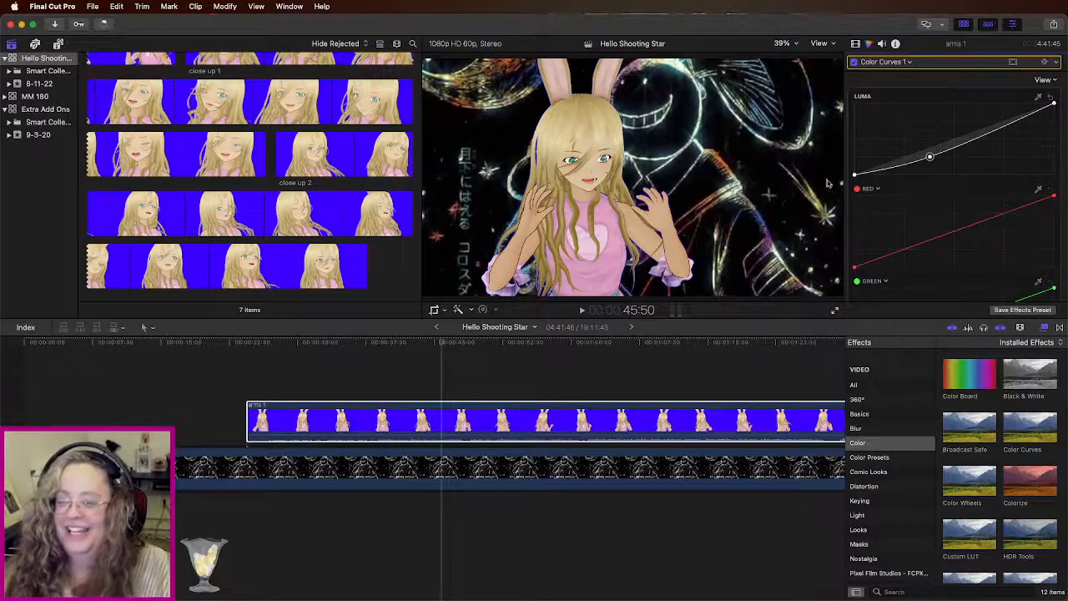
drag(1021, 208, 1019, 207)
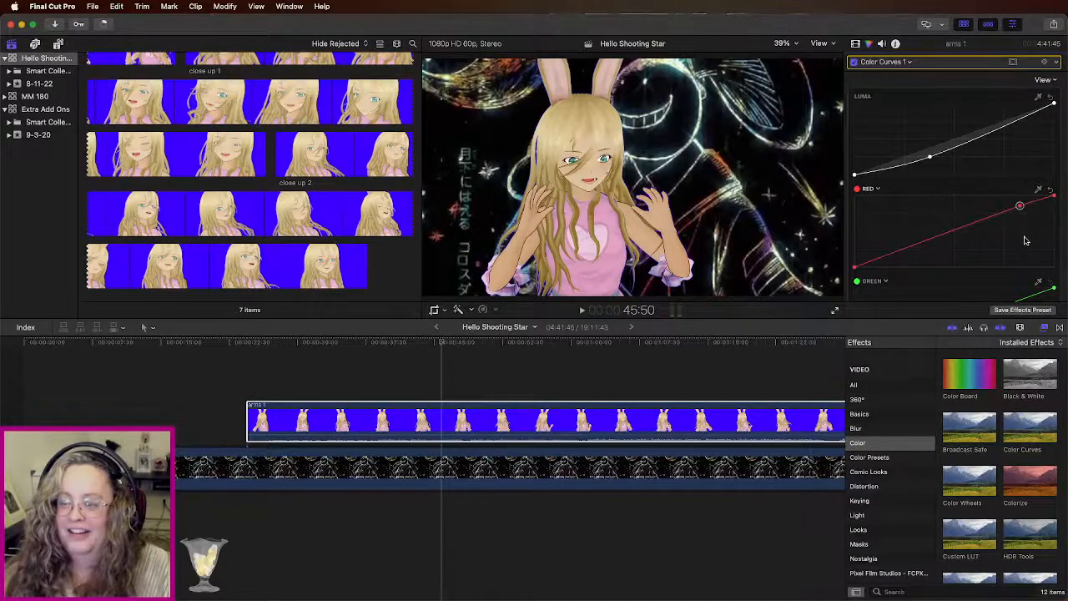
scroll(1028, 242, down, 5)
drag(1028, 257, 1028, 255)
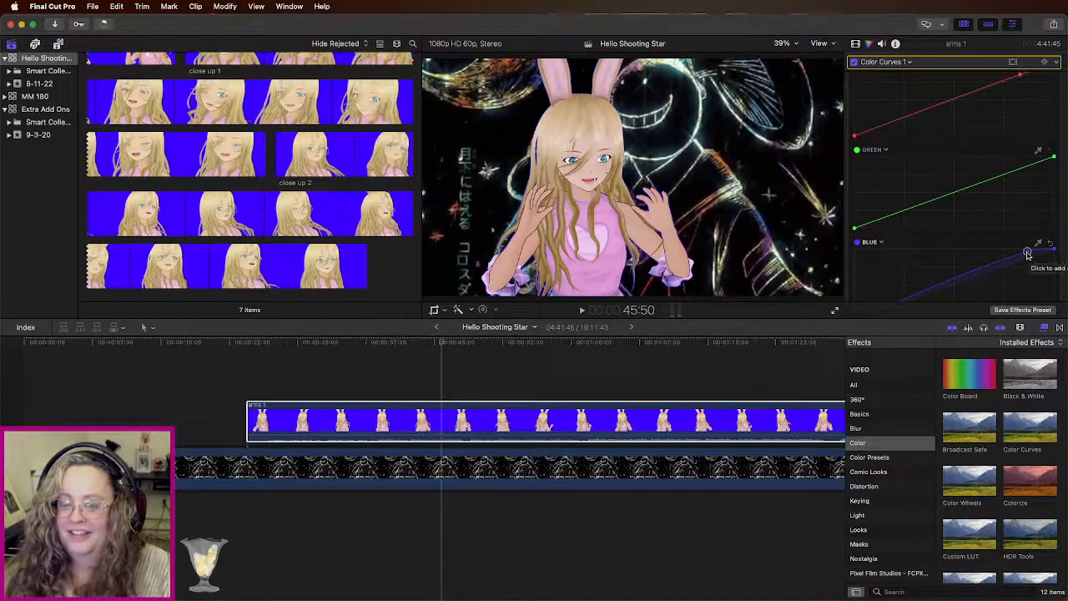
scroll(976, 235, down, 2)
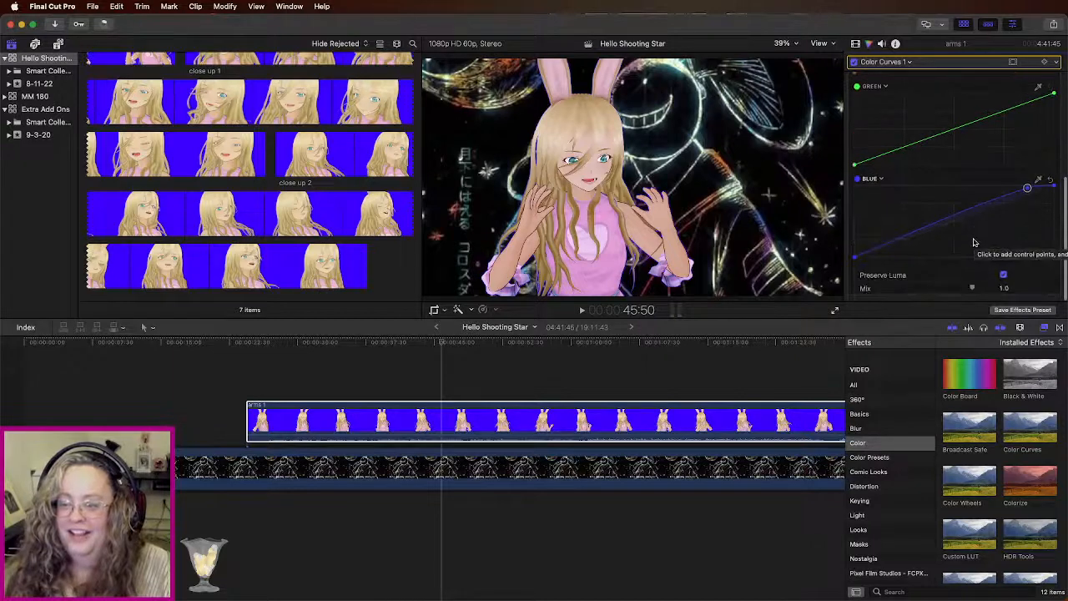
scroll(974, 242, up, 6)
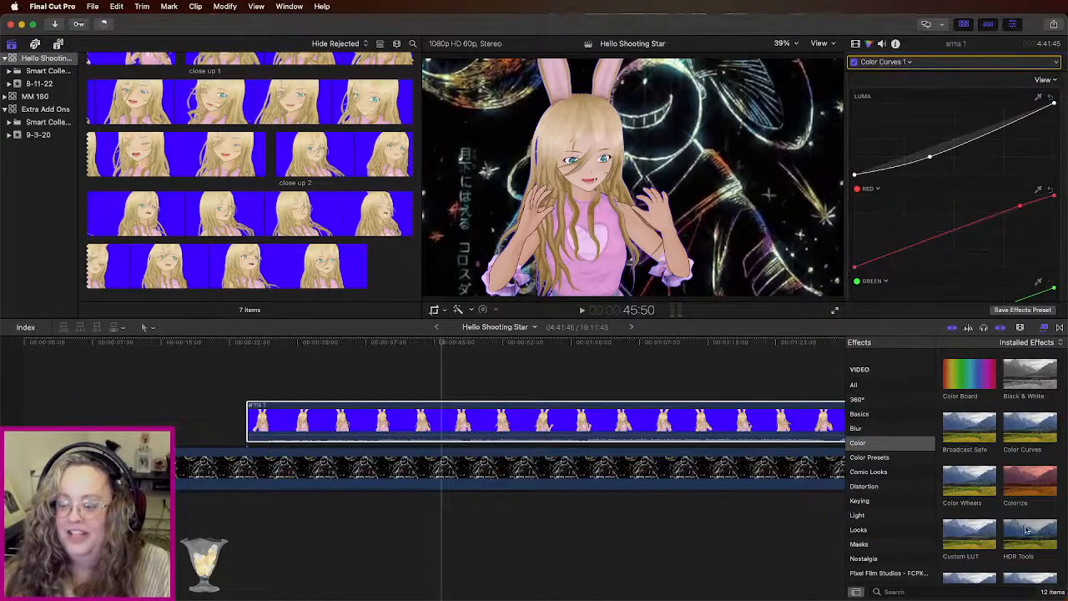
Step: Add the Color Wheels effect to arms 1 and fine-tune its shadows, highlights and global wheels
drag(964, 484, 793, 422)
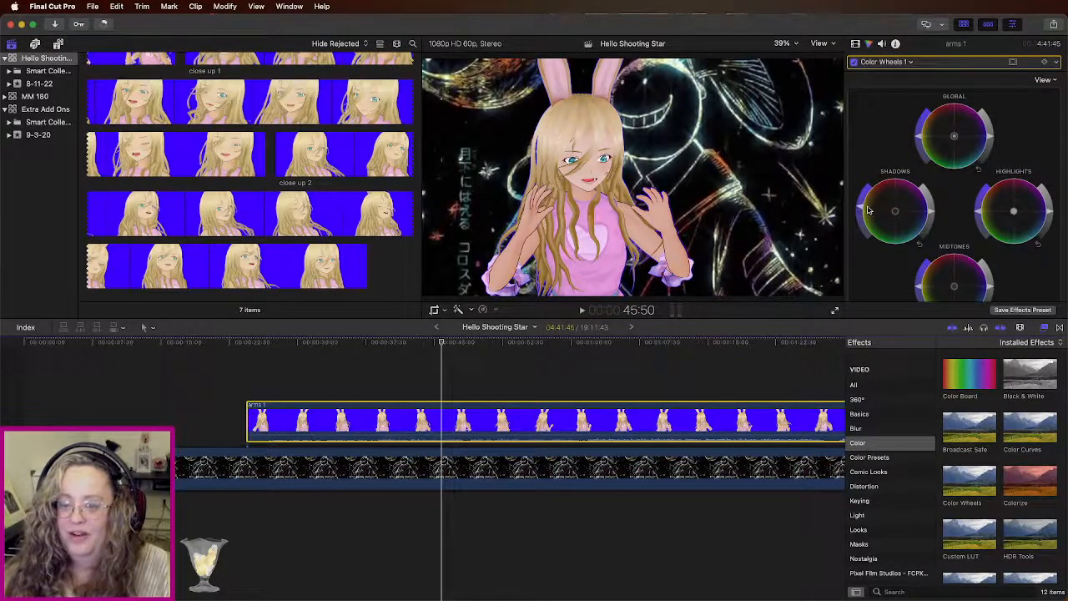
mouse_move(933, 212)
mouse_down()
mouse_move(924, 191)
mouse_move(913, 227)
mouse_move(916, 215)
mouse_up()
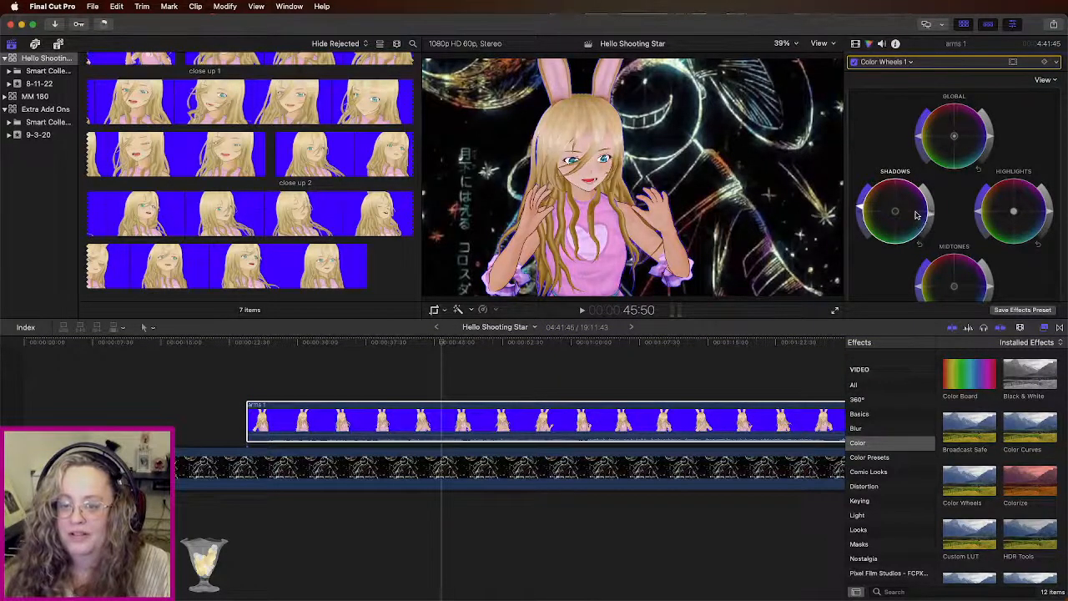
scroll(935, 267, down, 2)
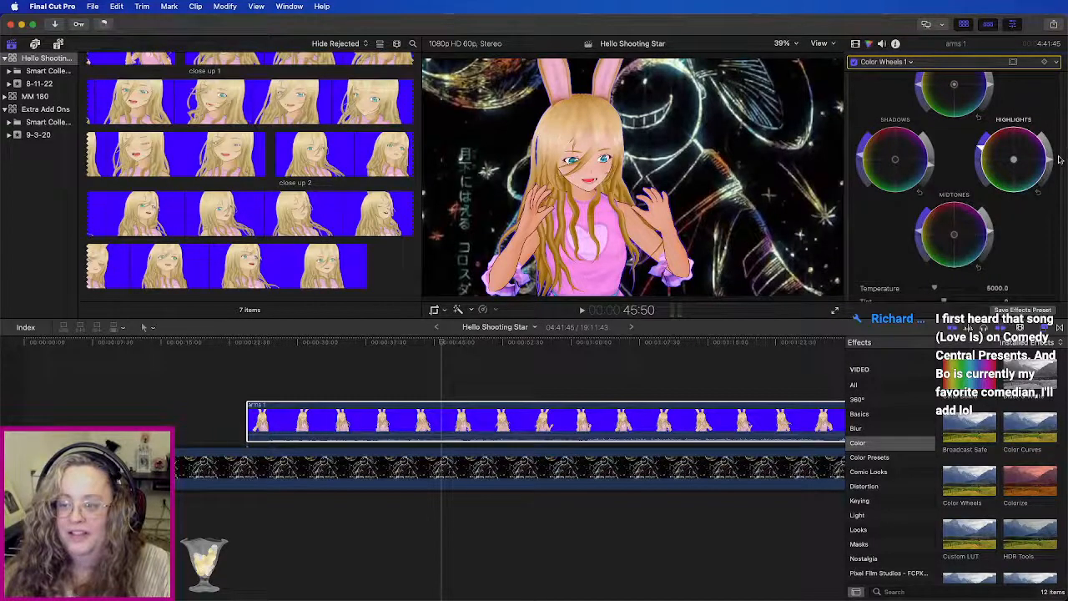
drag(1044, 154, 1048, 163)
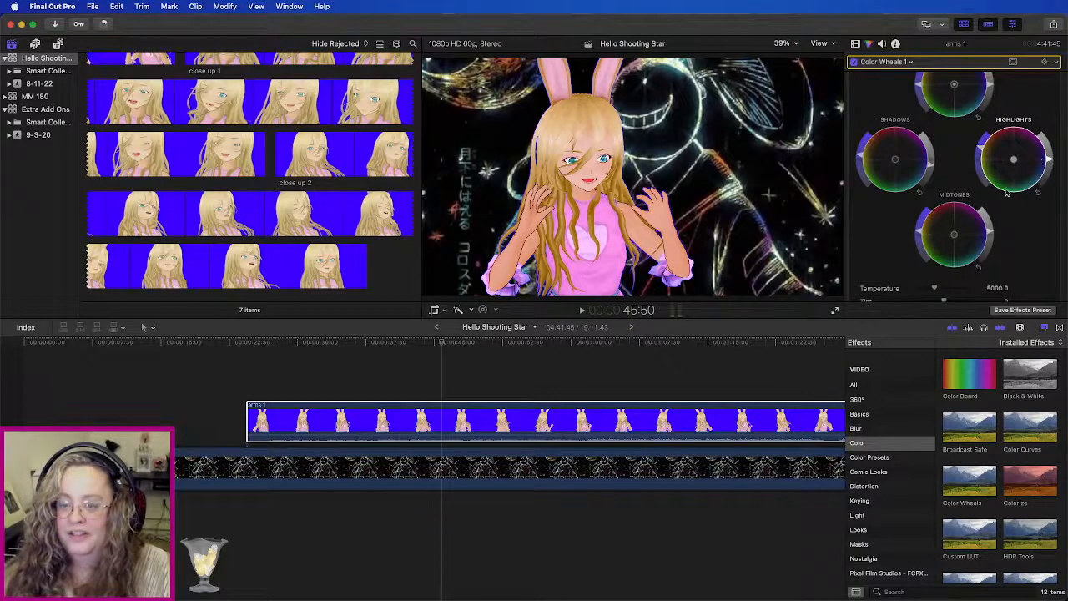
scroll(1008, 195, up, 3)
drag(991, 137, 993, 135)
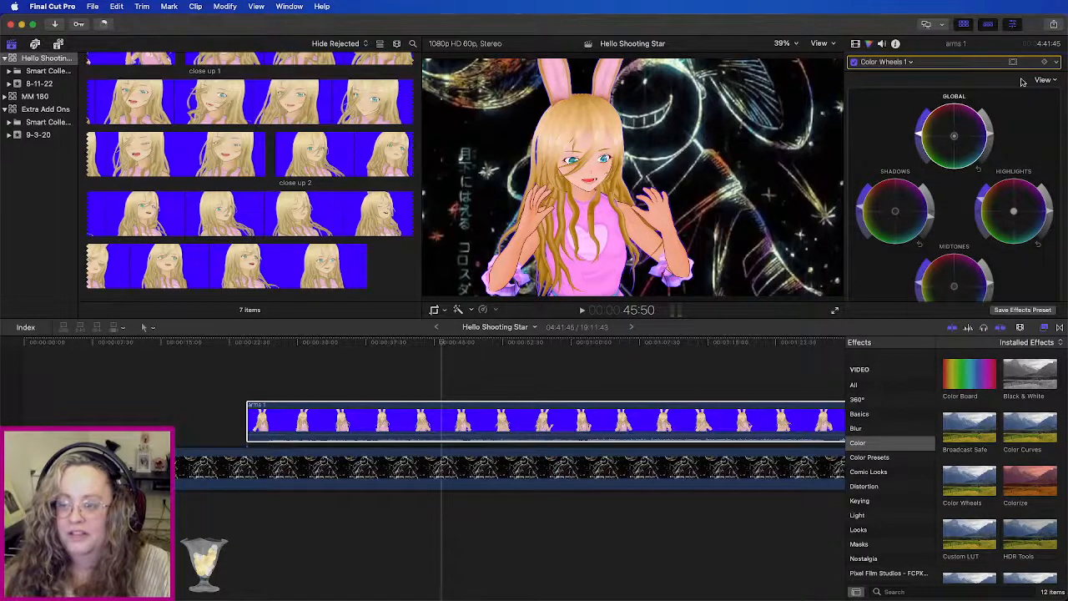
Step: Browse the Light and Looks video effects for a suitable look for arms 1
click(868, 515)
scroll(987, 507, down, 3)
scroll(881, 476, up, 1)
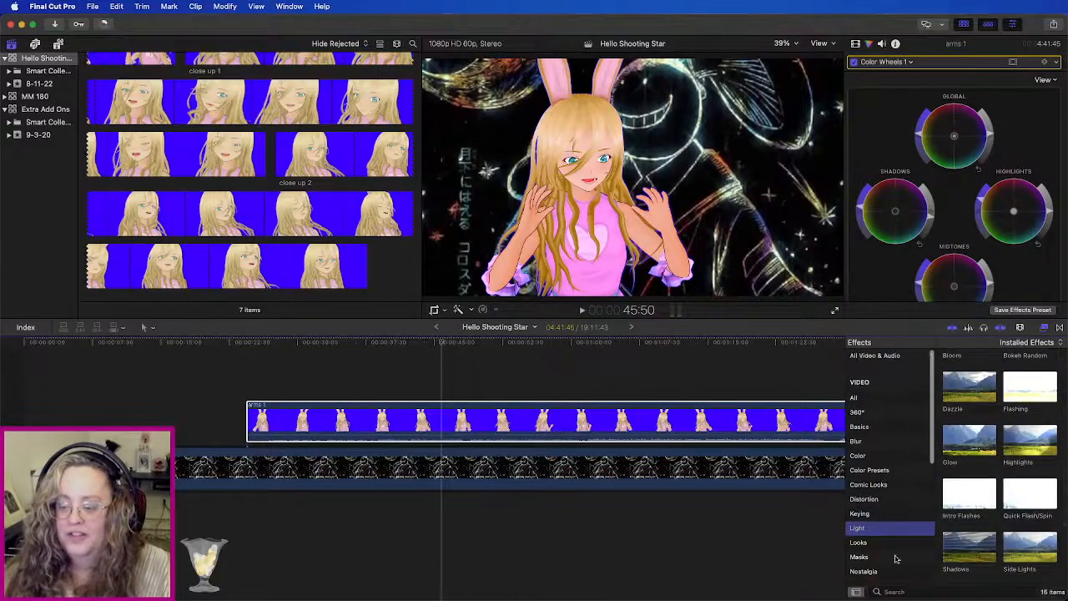
click(887, 544)
scroll(1019, 526, down, 1)
scroll(1018, 524, down, 3)
scroll(1016, 522, down, 6)
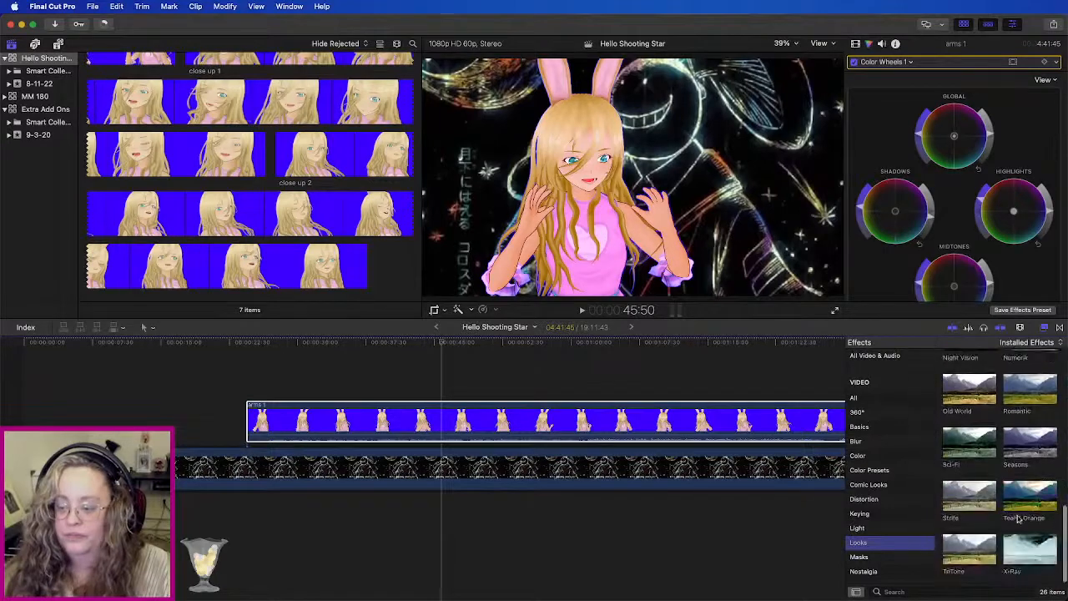
scroll(1024, 493, up, 4)
scroll(1023, 492, up, 4)
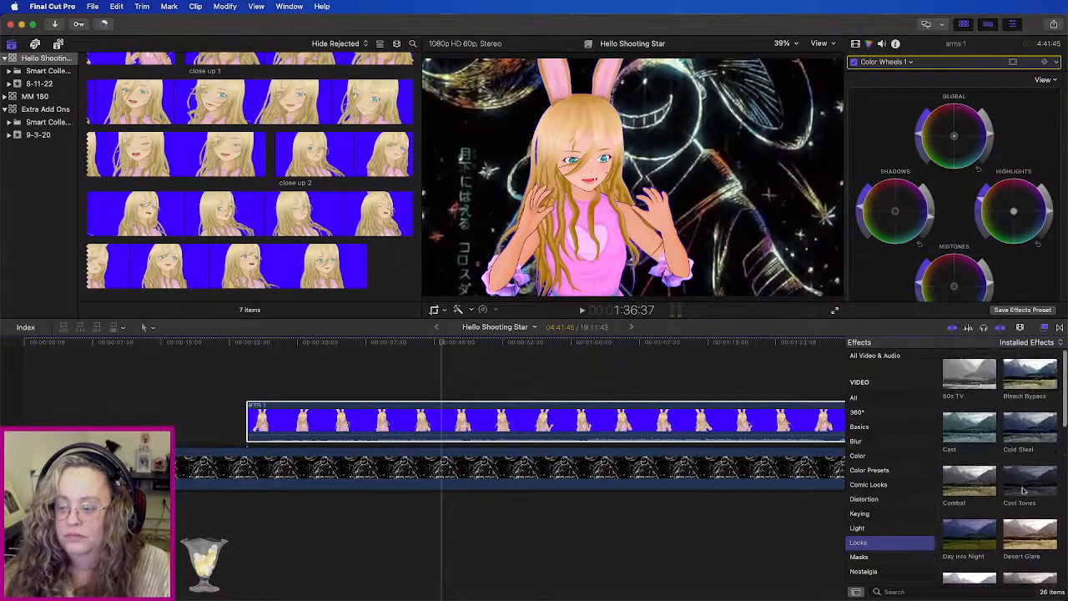
Step: Search all video effects for "moon", try the Moonlight effect on arms 1 and undo it
click(883, 398)
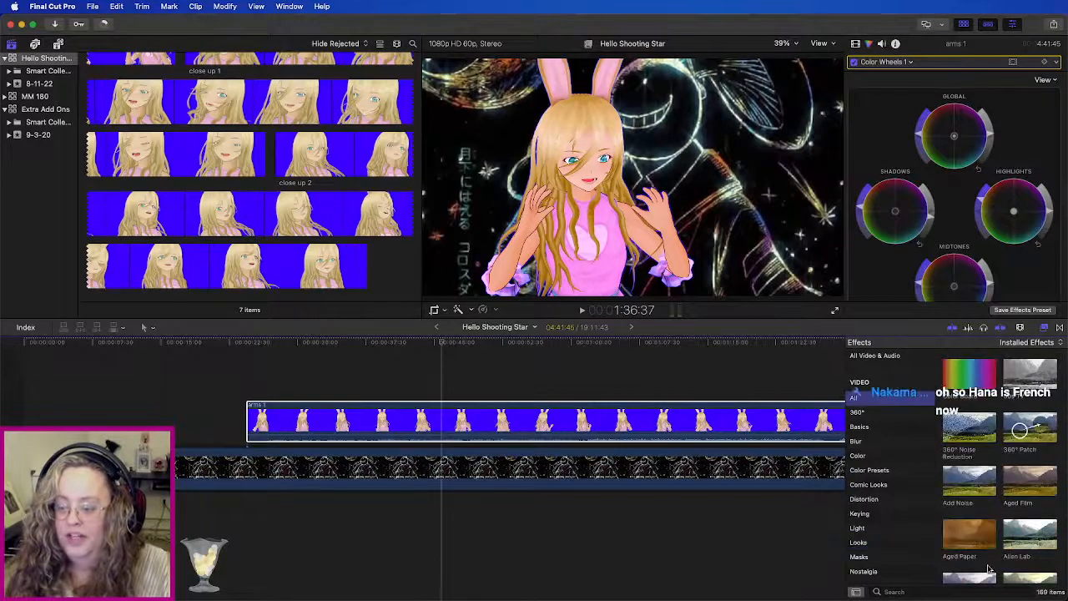
click(965, 591)
text(moon)
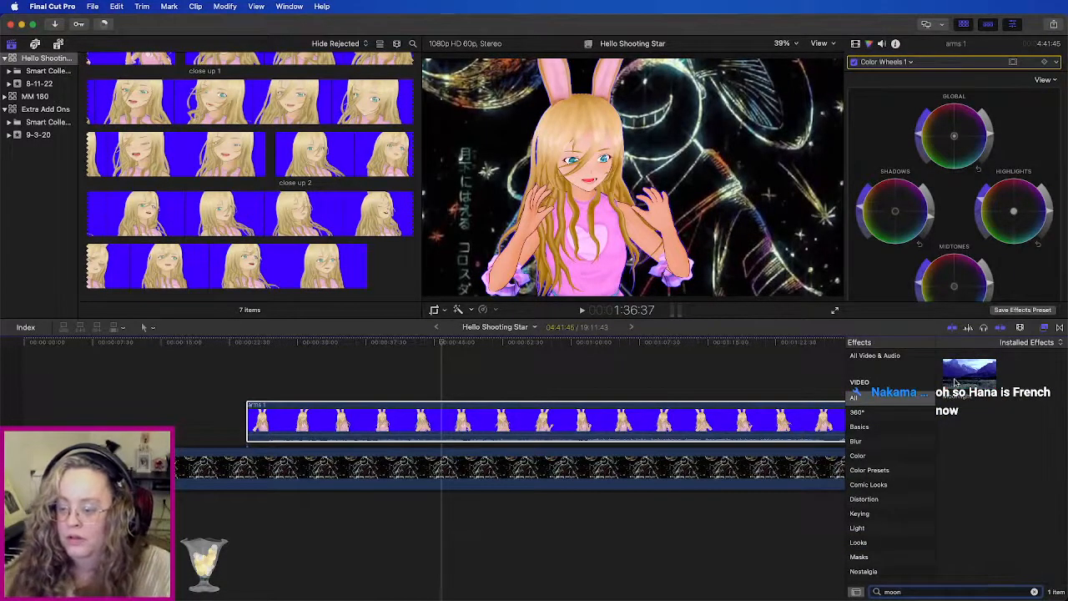
click(800, 428)
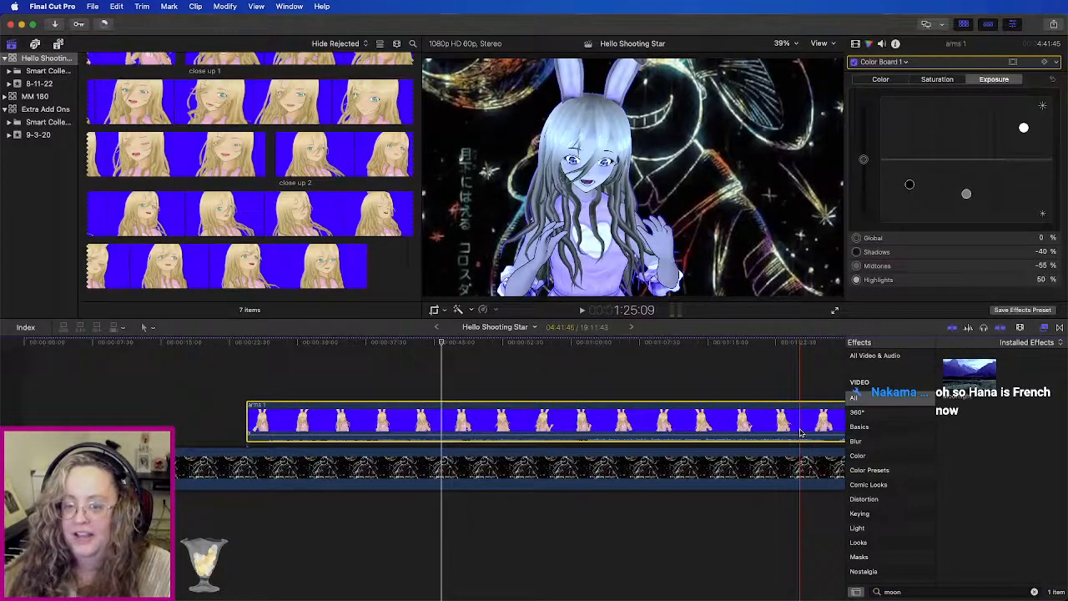
key(super+z)
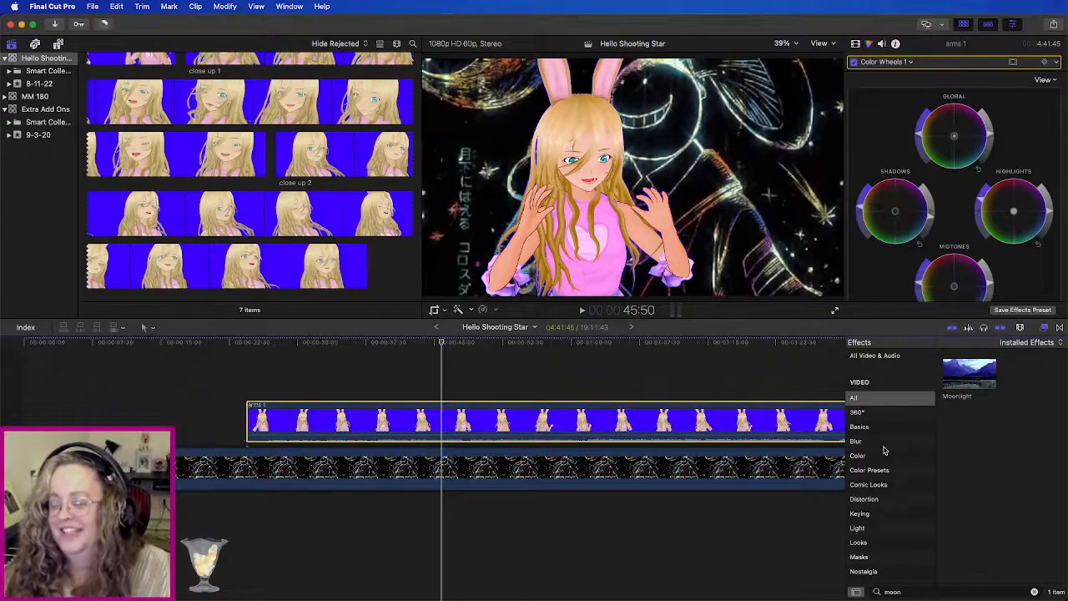
Step: Try lowering the opacity of arms 1 to about 84% and restore it to 100%
click(857, 44)
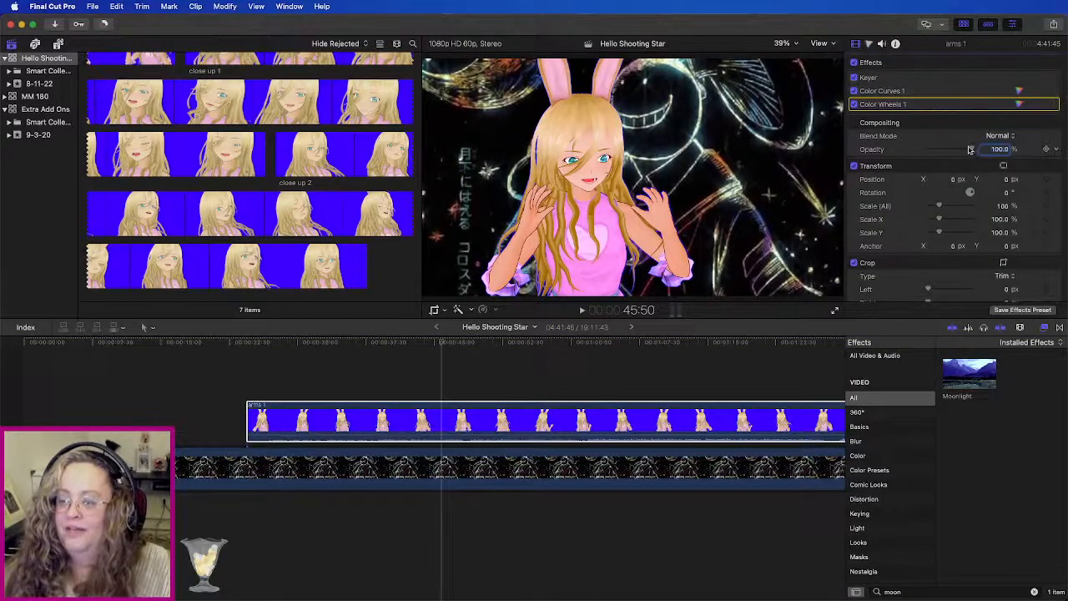
drag(973, 151, 969, 152)
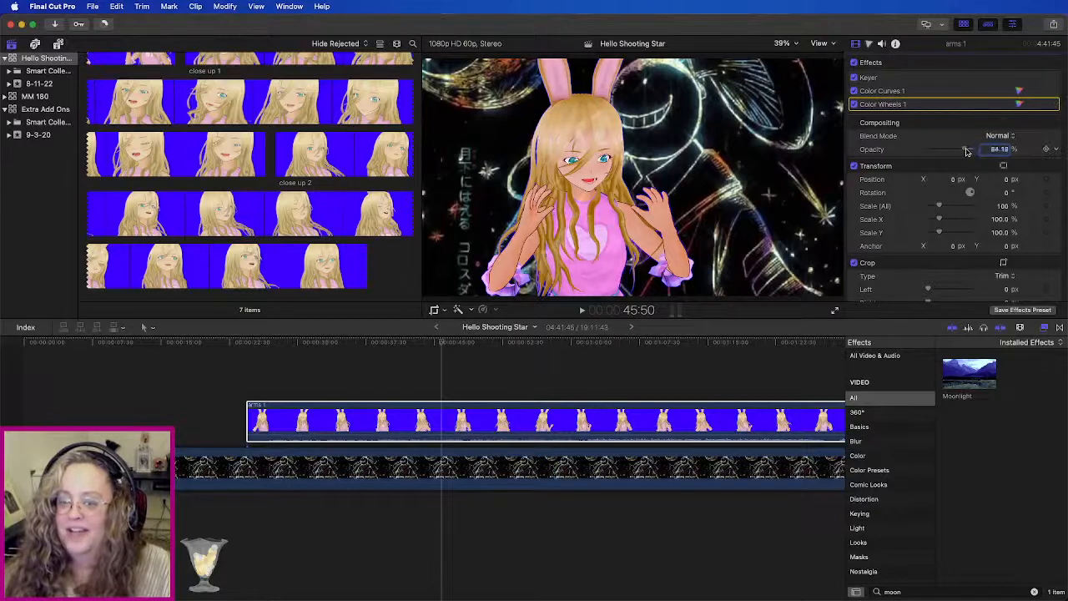
drag(968, 151, 974, 149)
Step: Lower the luma curve's control point slightly in Color Curves on arms 1 and clear the effects search
click(941, 93)
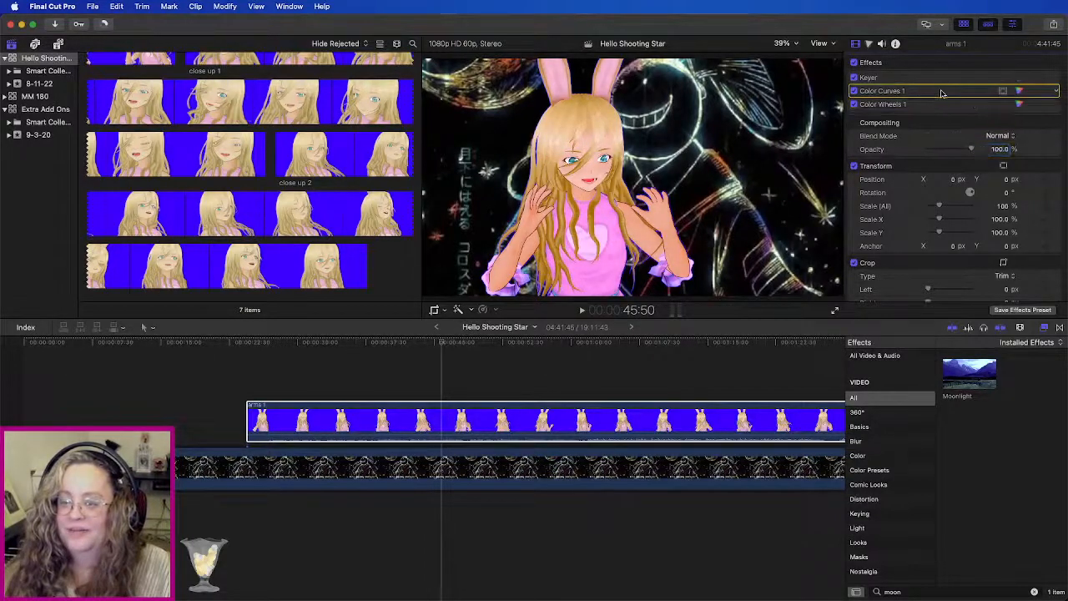
double_click(942, 93)
mouse_move(931, 158)
mouse_down()
mouse_move(958, 148)
mouse_move(933, 161)
mouse_up()
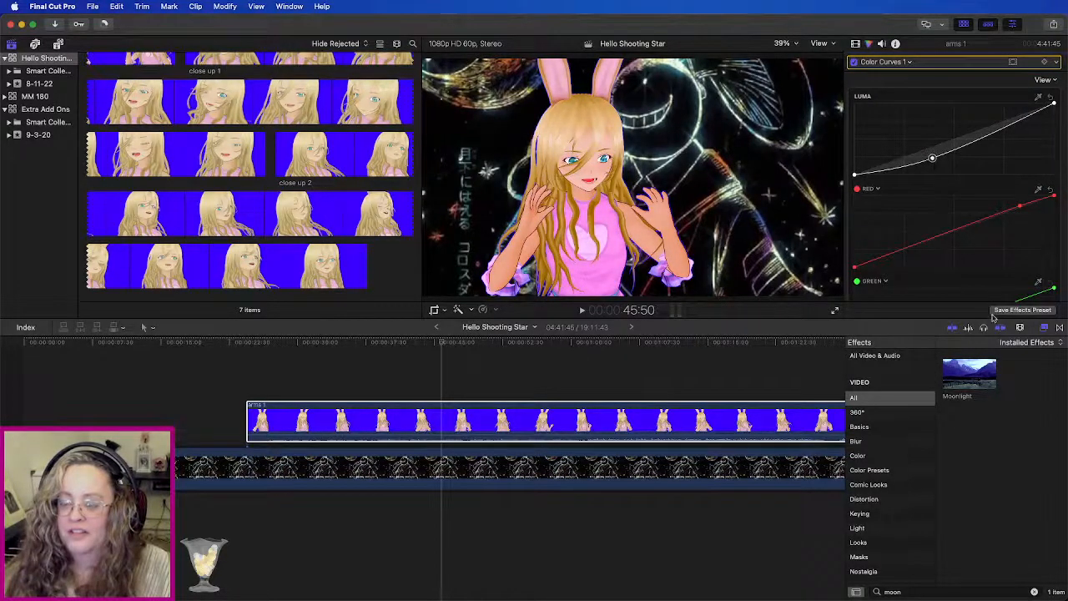
scroll(968, 253, down, 3)
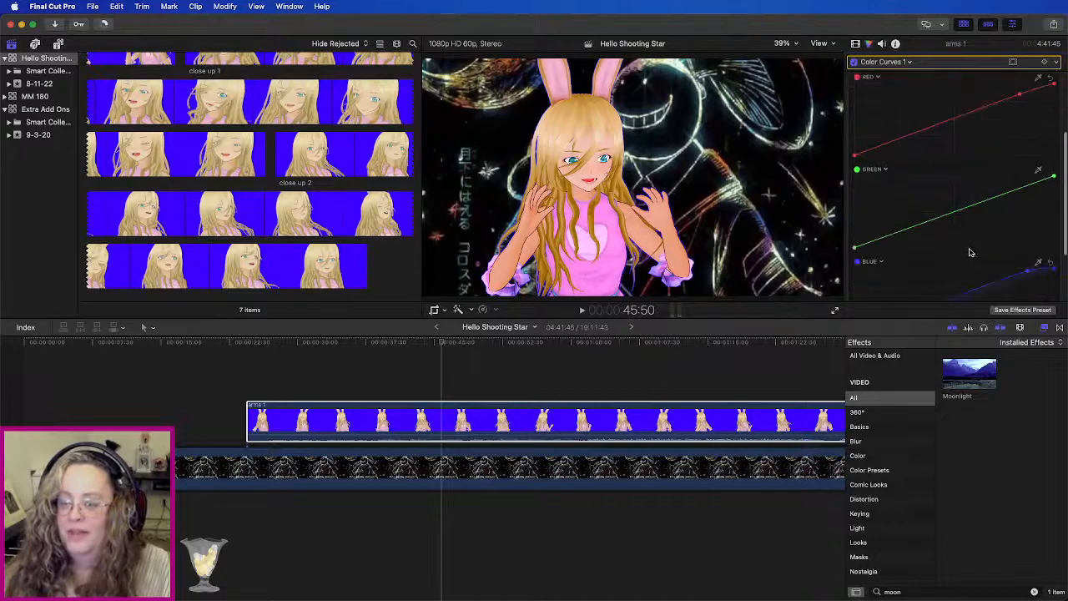
click(855, 44)
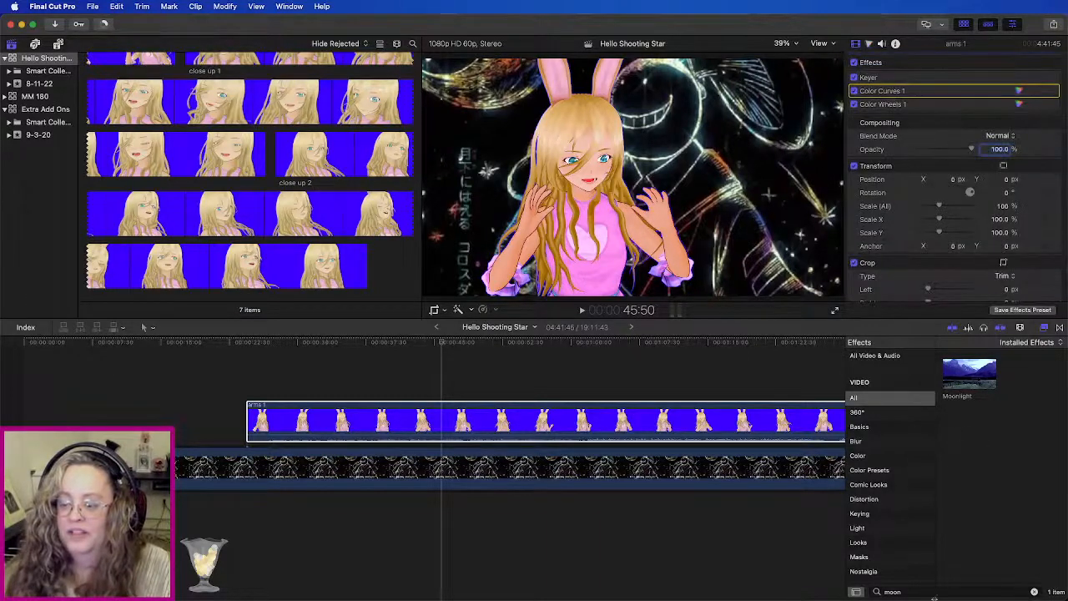
click(1035, 592)
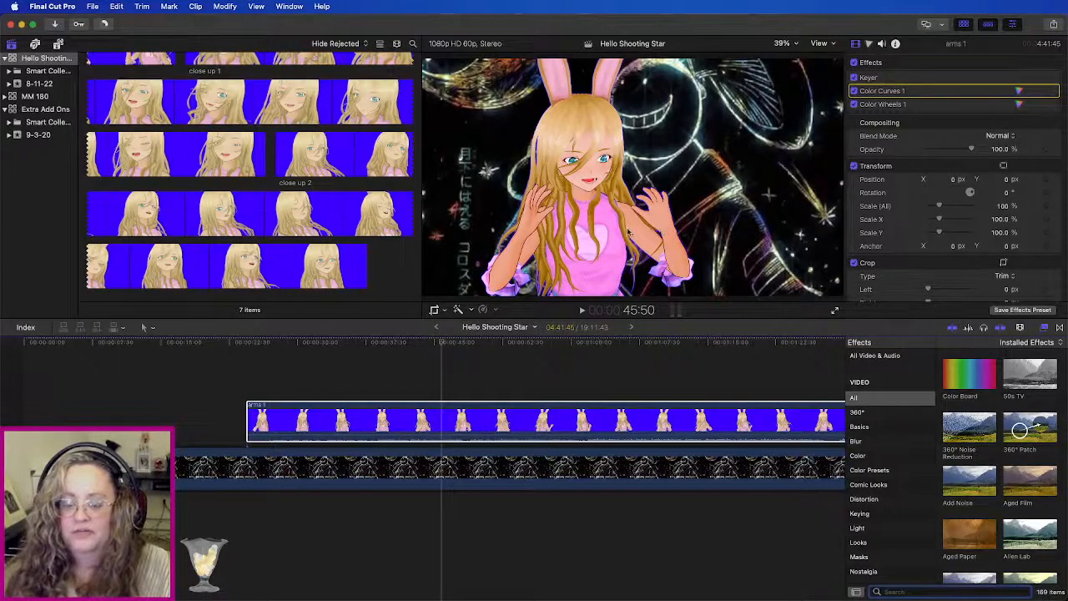
Step: Select the arms 1, arms 2, close up 1 and close up 2 clips together in the browser
click(443, 430)
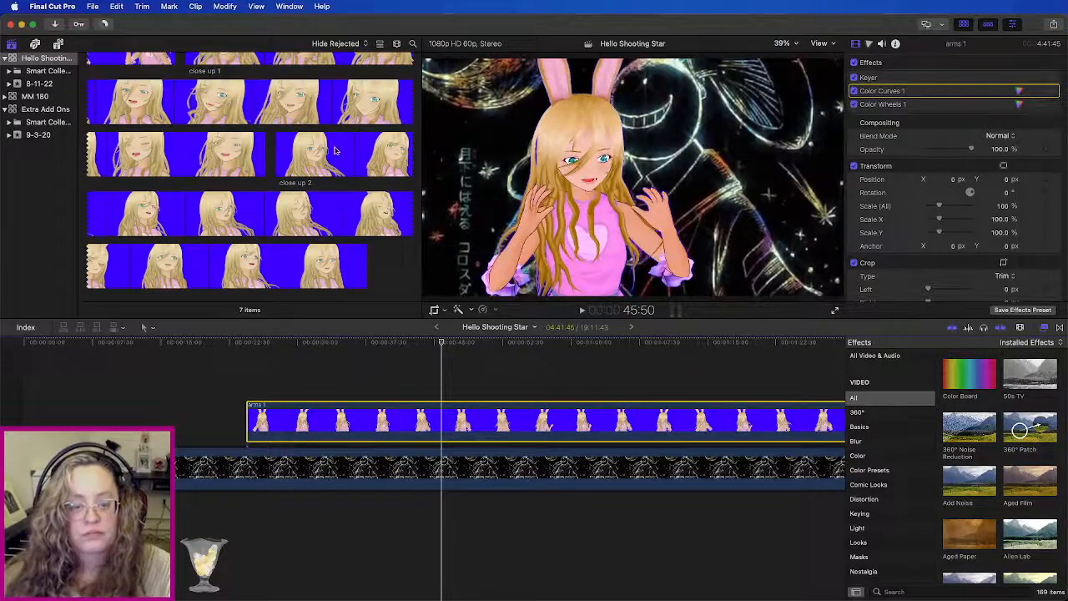
click(353, 220)
scroll(349, 167, up, 8)
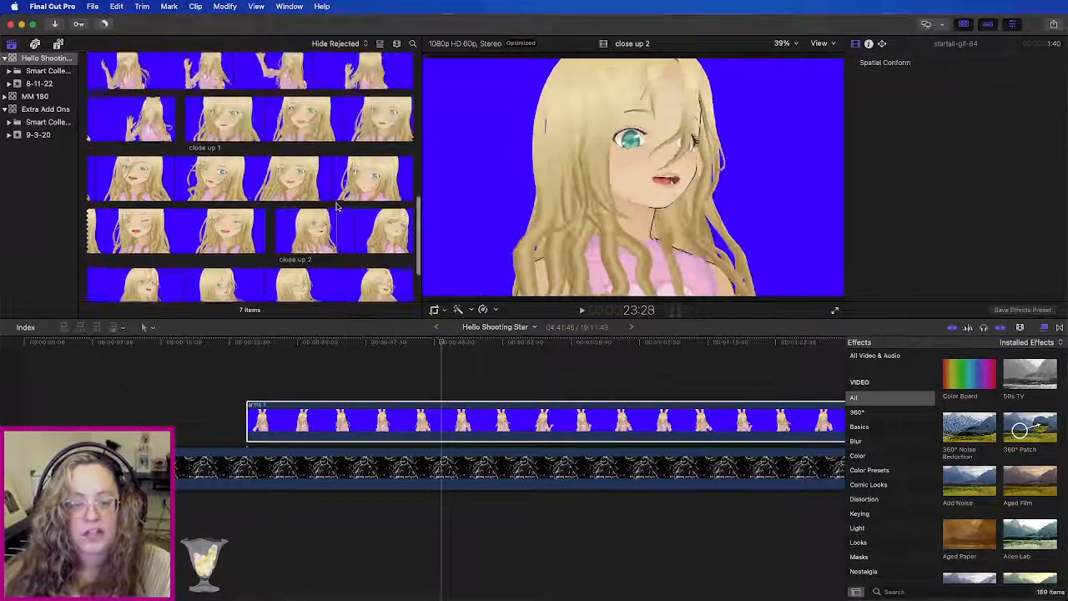
scroll(349, 159, up, 10)
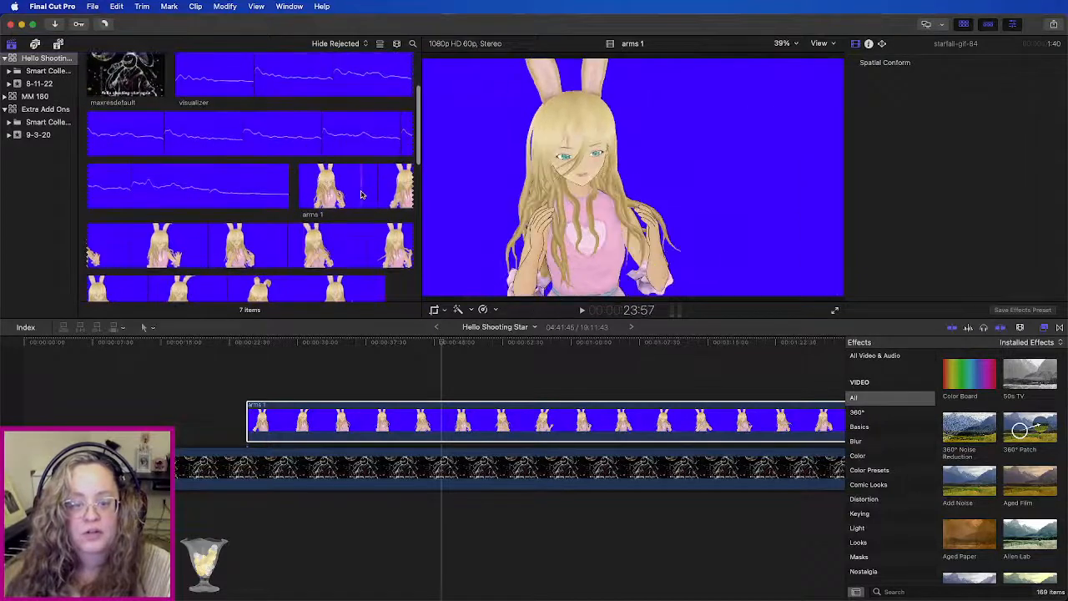
click(358, 194)
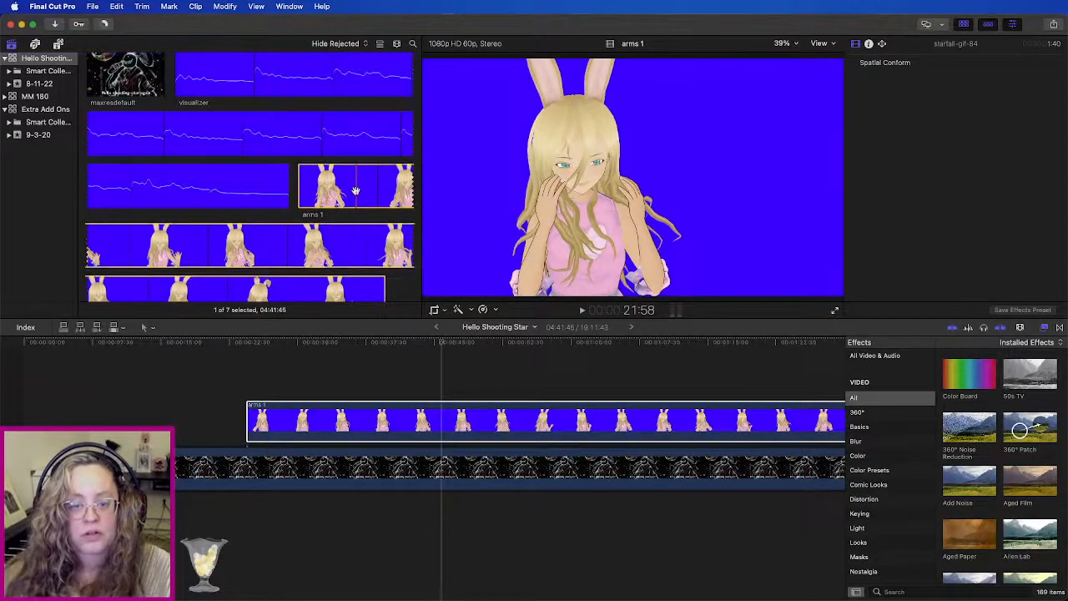
scroll(313, 252, down, 3)
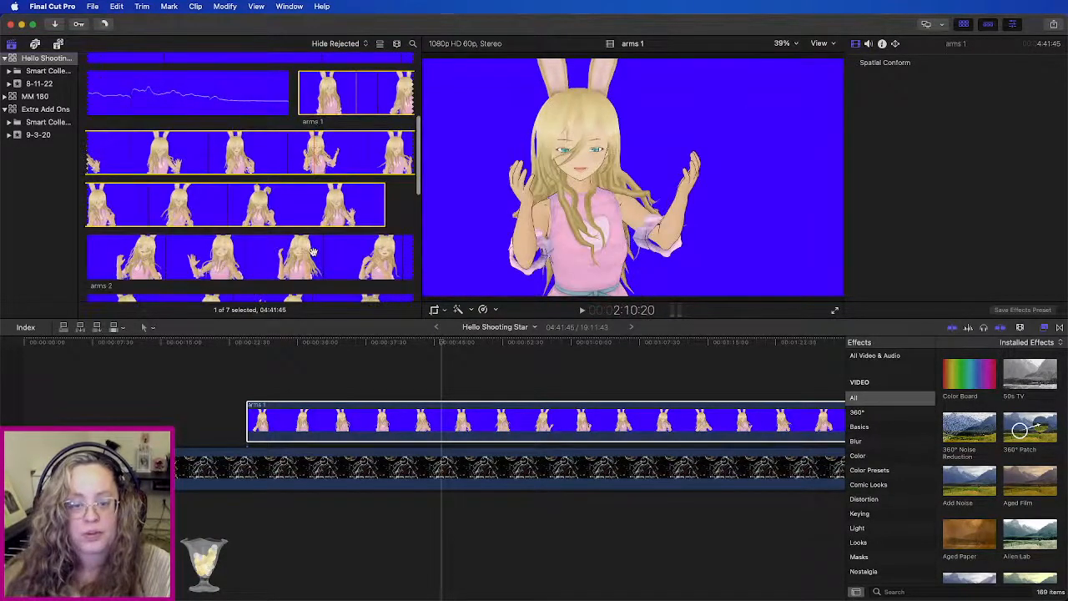
super+click(313, 252)
scroll(294, 216, down, 5)
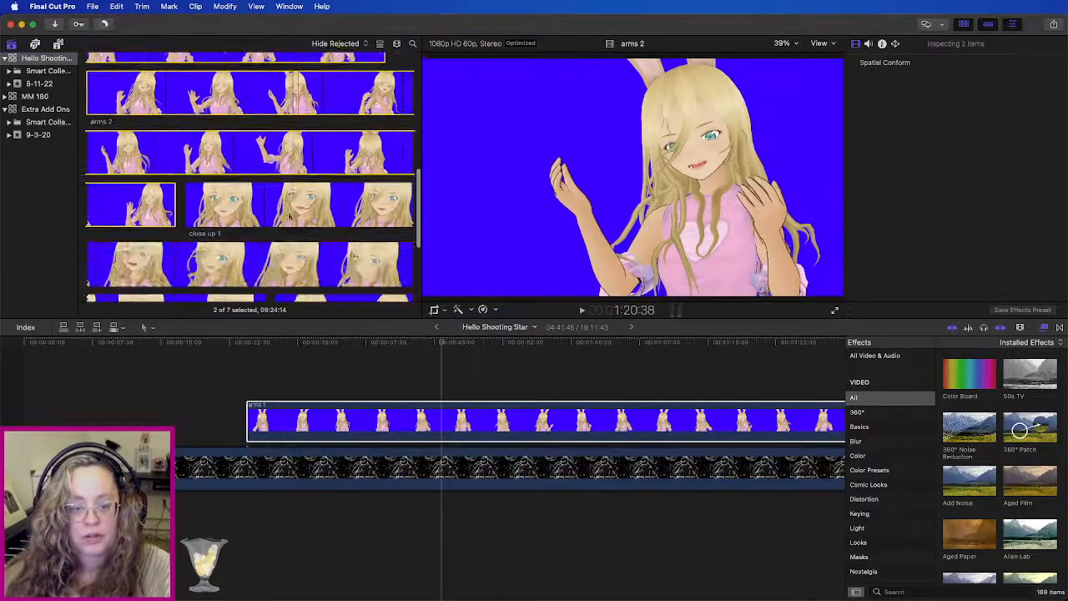
super+click(286, 223)
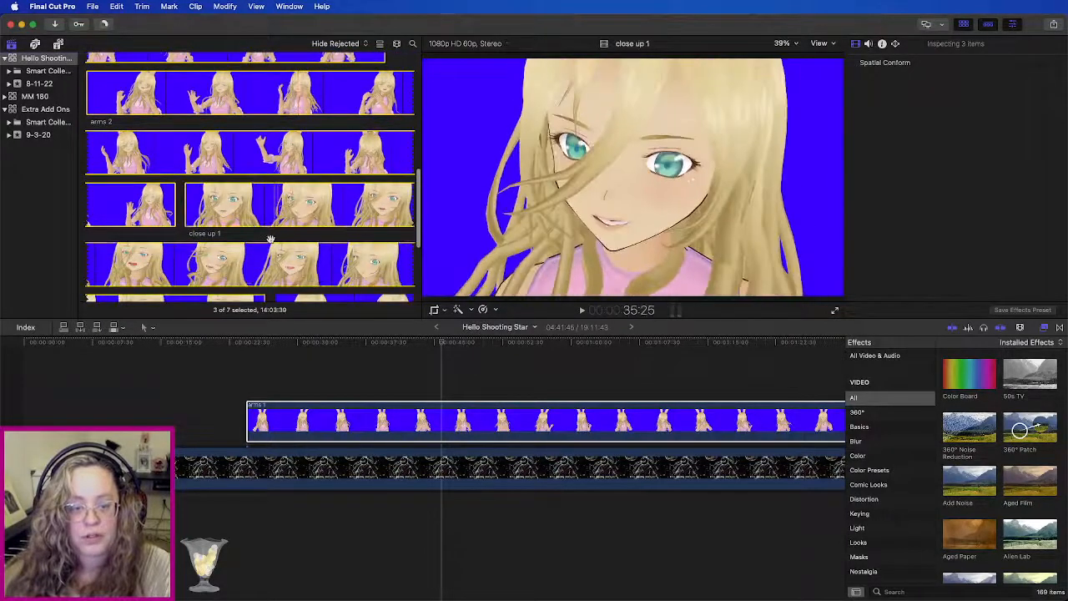
scroll(271, 240, down, 5)
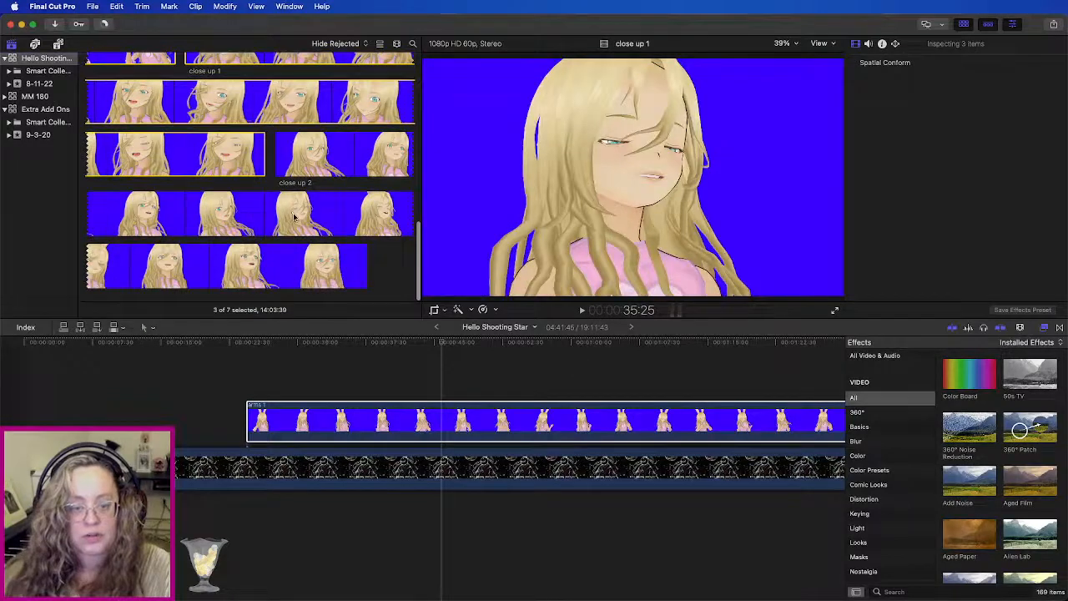
super+click(293, 215)
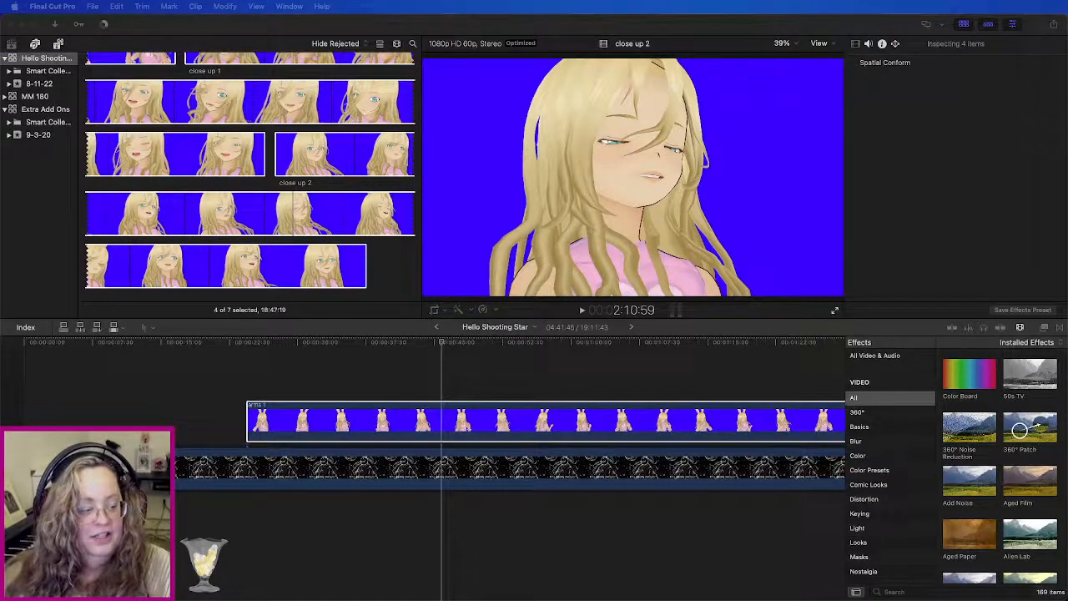
Step: Import the Hello Shooting Star Draft 2 audio file by adding it to the timeline, and delete its timeline copy
drag(2, 413, 164, 359)
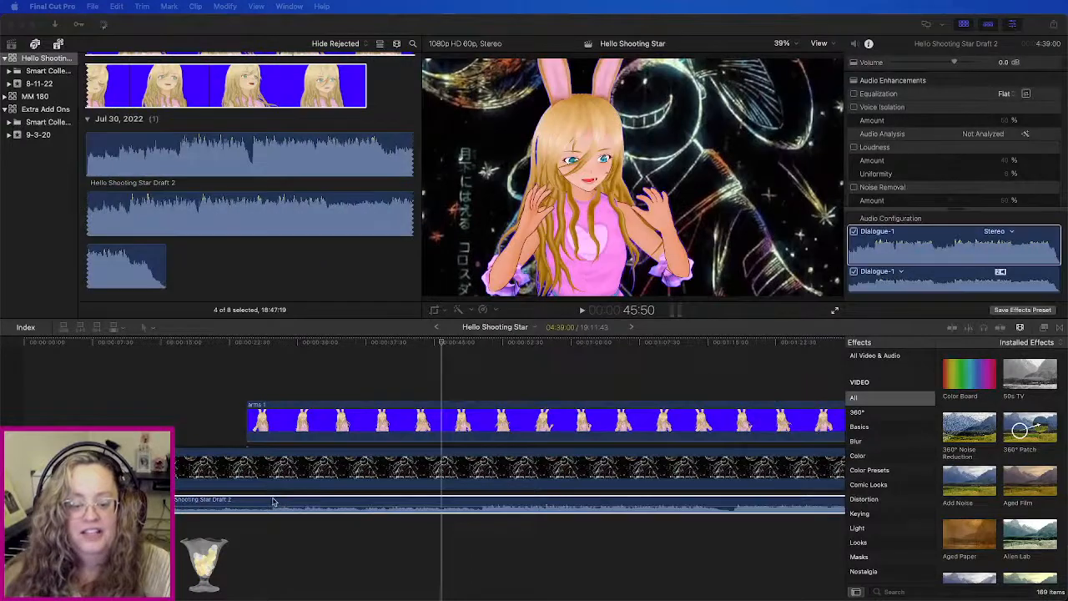
click(273, 501)
key(Delete)
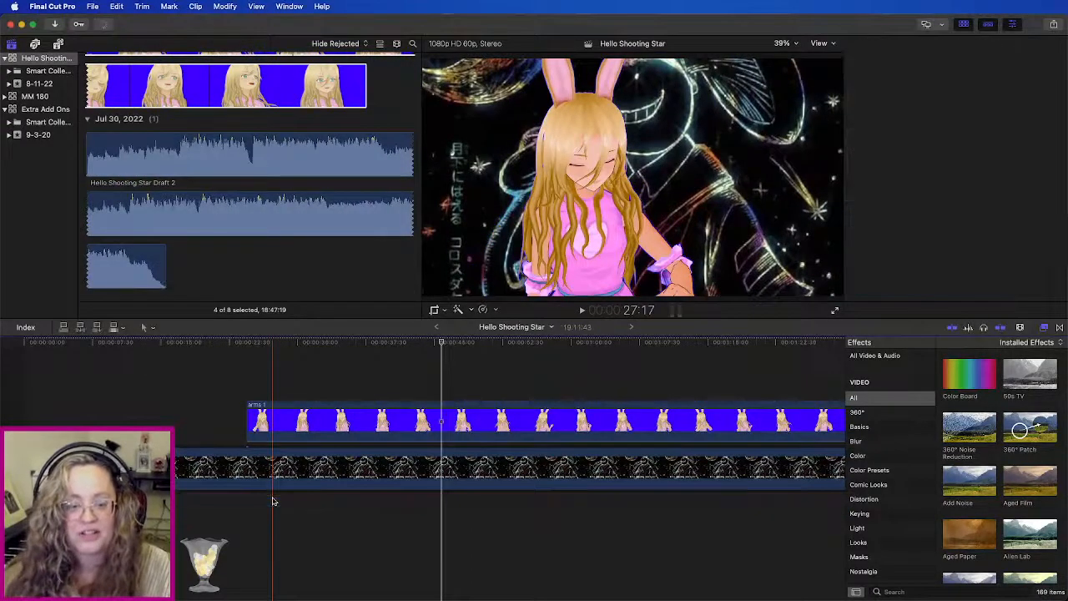
Step: Create an audio-synchronized multicam clip named Main Multicam Clip from arms 1, arms 2, close up 1, close up 2 and the Hello Shooting Star Draft 2 audio
click(266, 228)
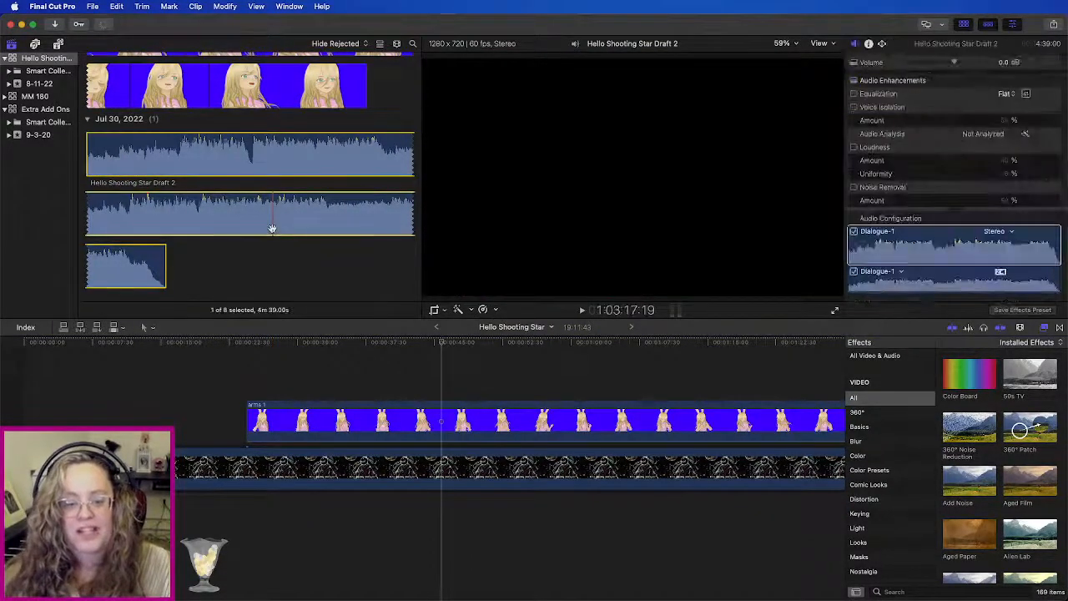
scroll(266, 246, up, 3)
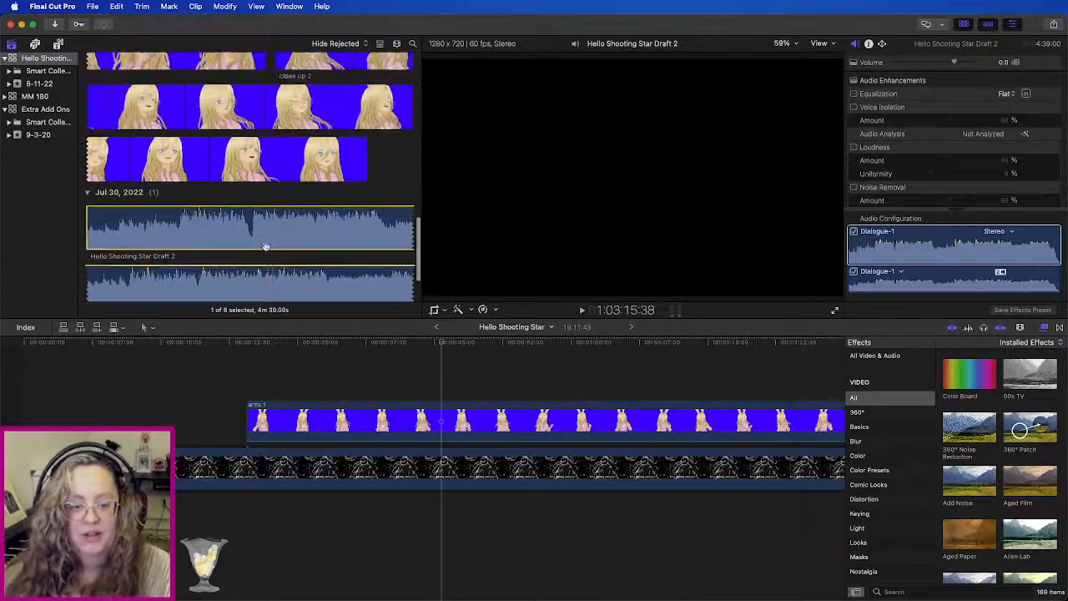
click(380, 194)
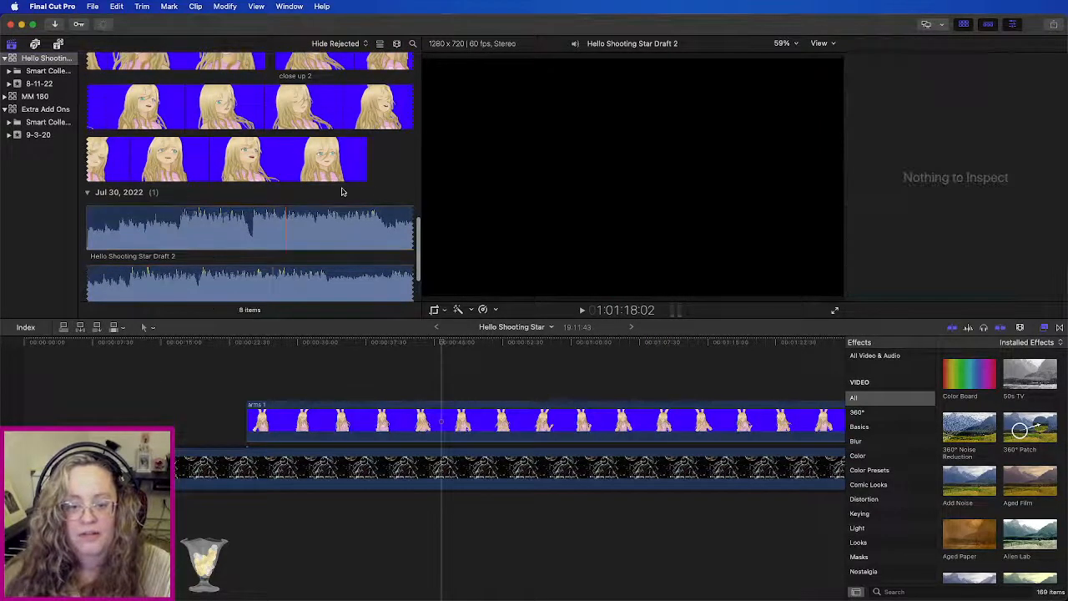
scroll(350, 196, up, 1)
scroll(326, 197, up, 6)
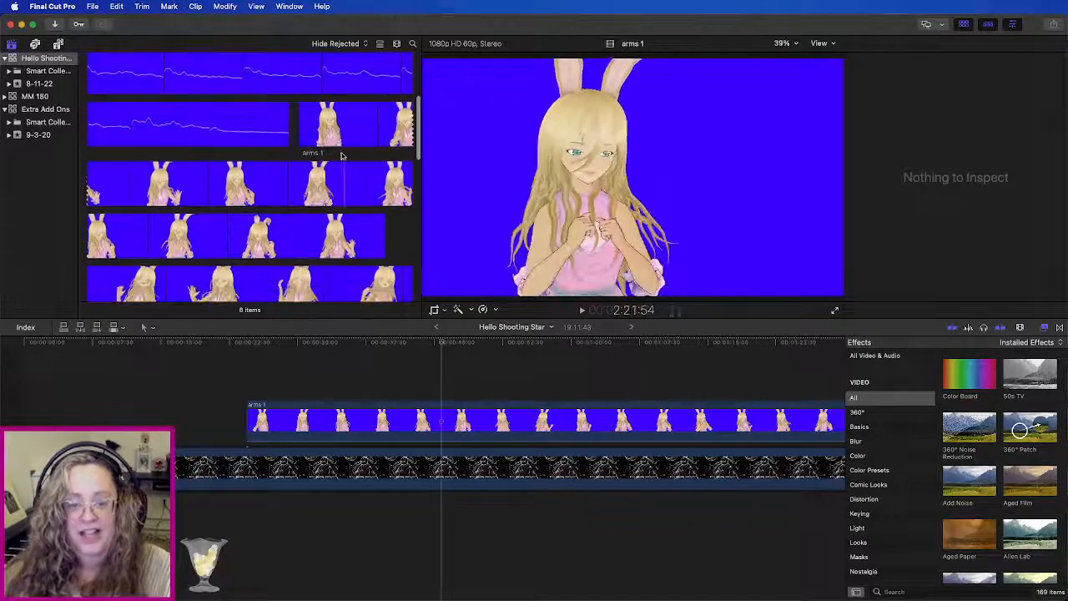
click(330, 201)
scroll(317, 234, down, 10)
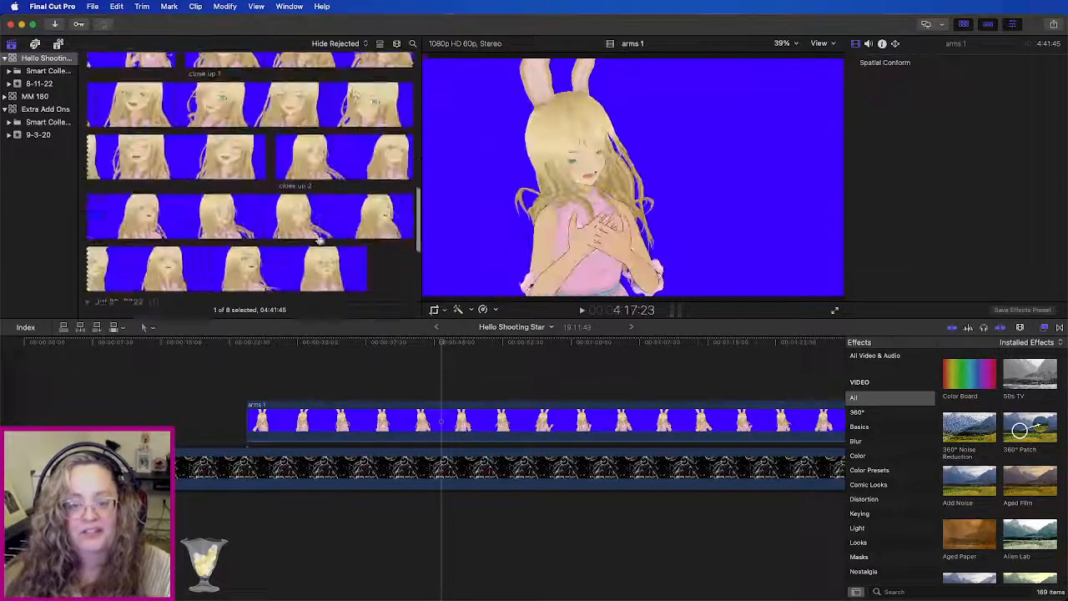
shift+click(292, 277)
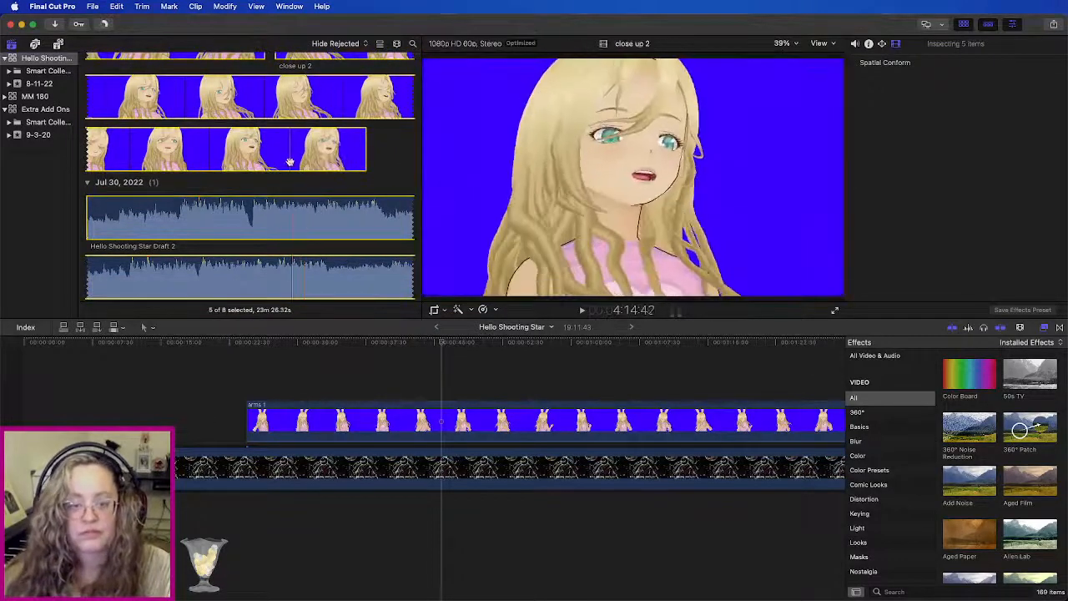
right_click(293, 161)
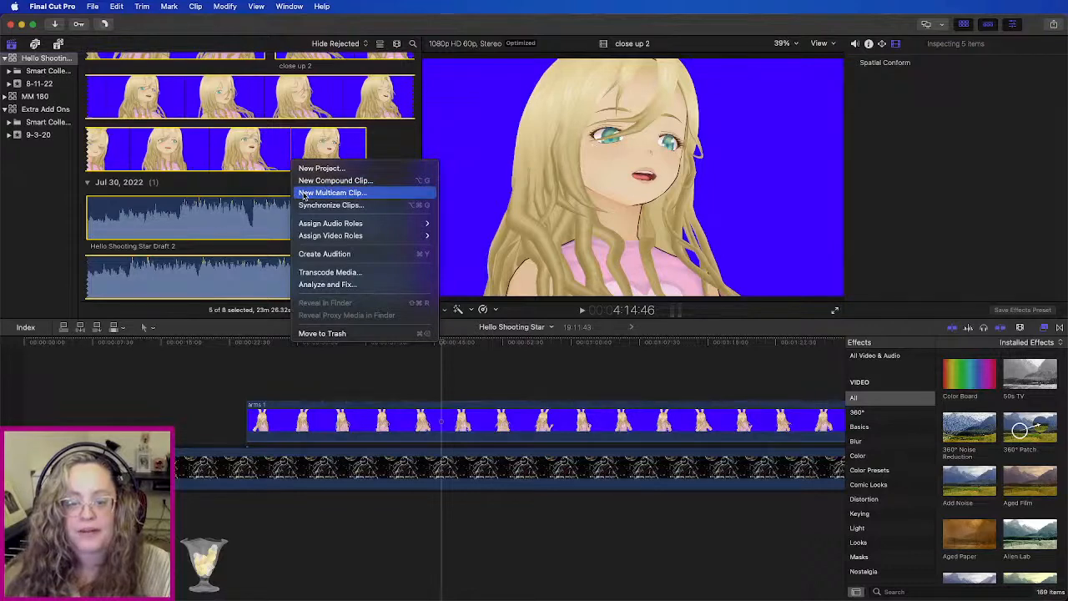
click(303, 193)
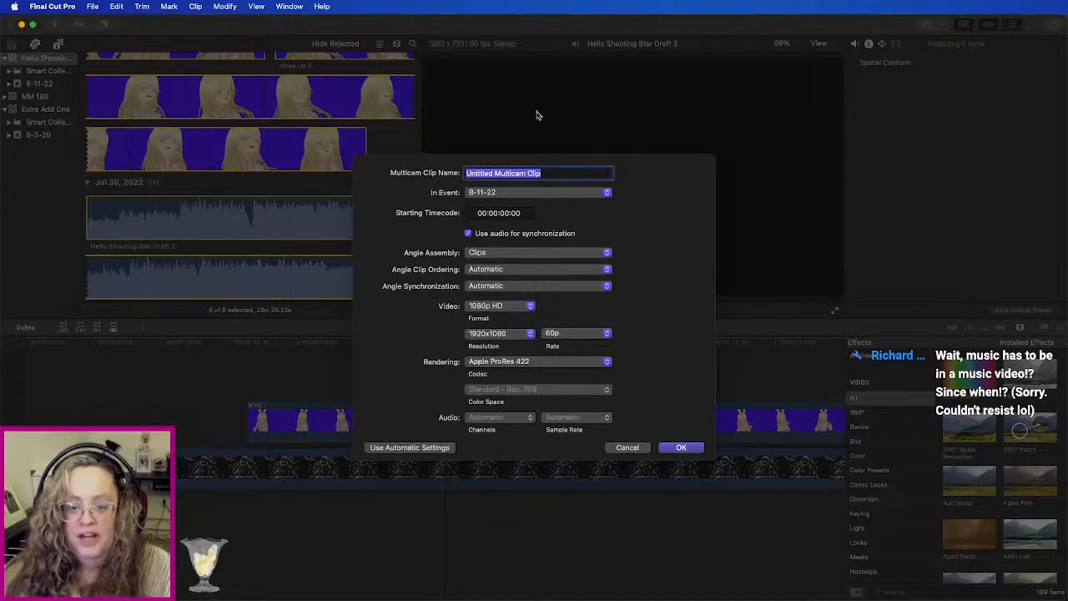
double_click(483, 173)
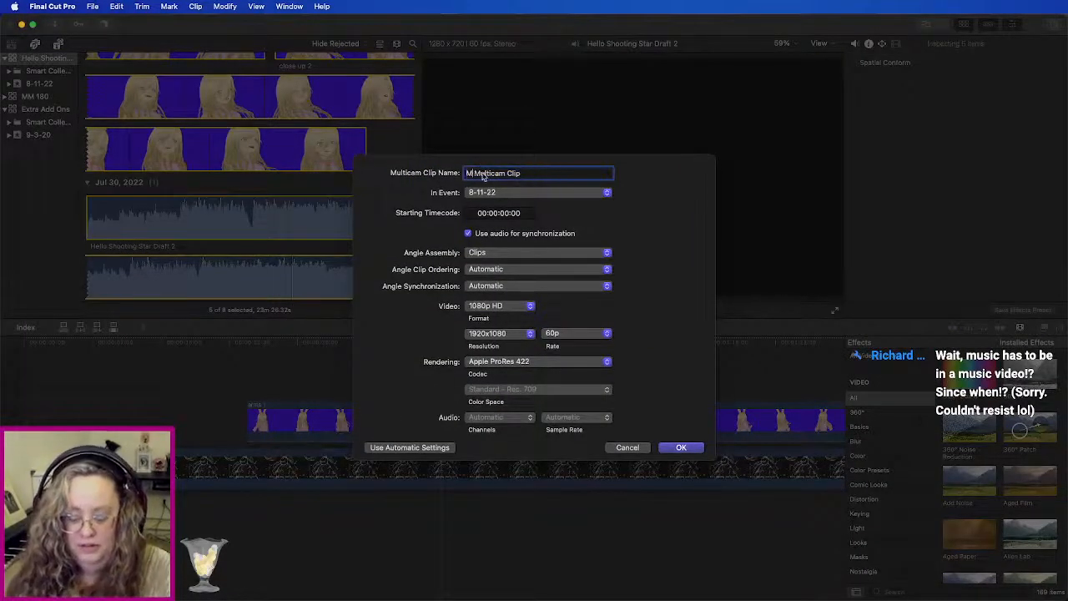
text(Head)
key(Return)
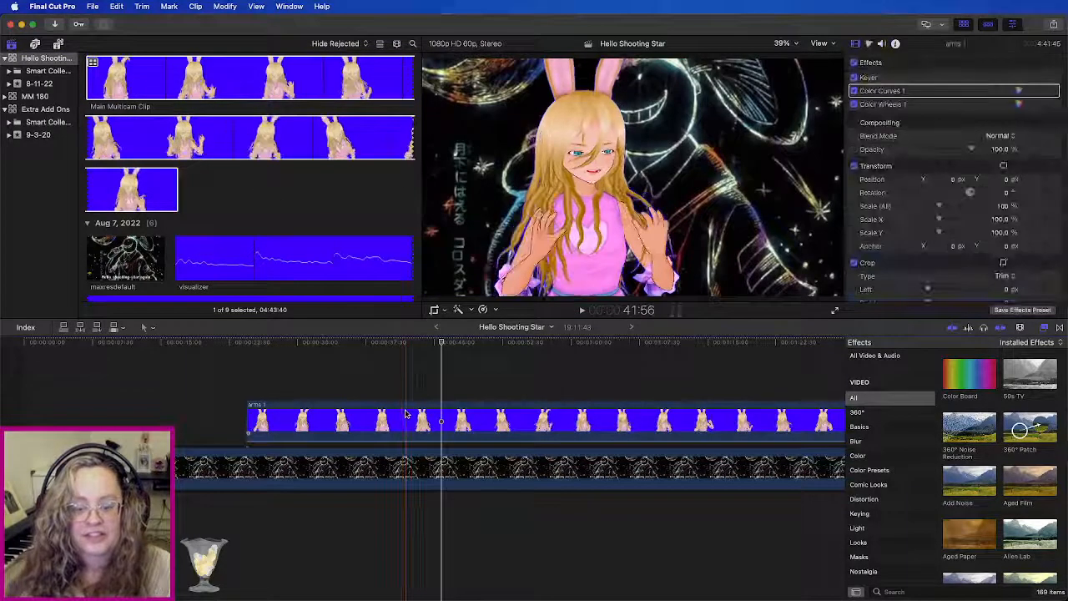
Step: Move the arms 1 clip further along the timeline, clear of the background image
key(super+minus)
key(super+minus)
key(super+minus)
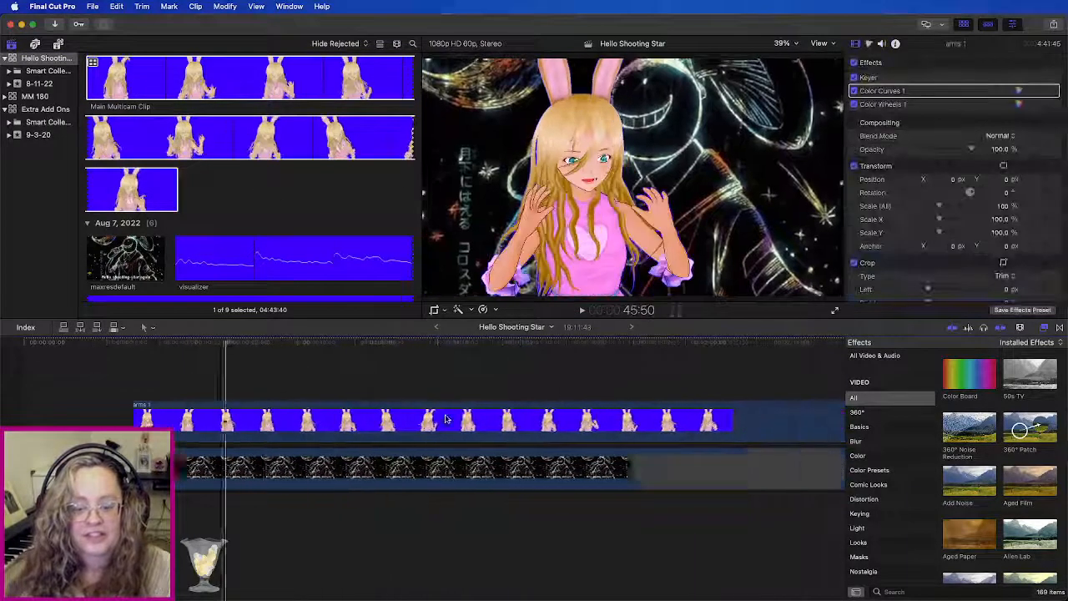
drag(216, 411, 365, 409)
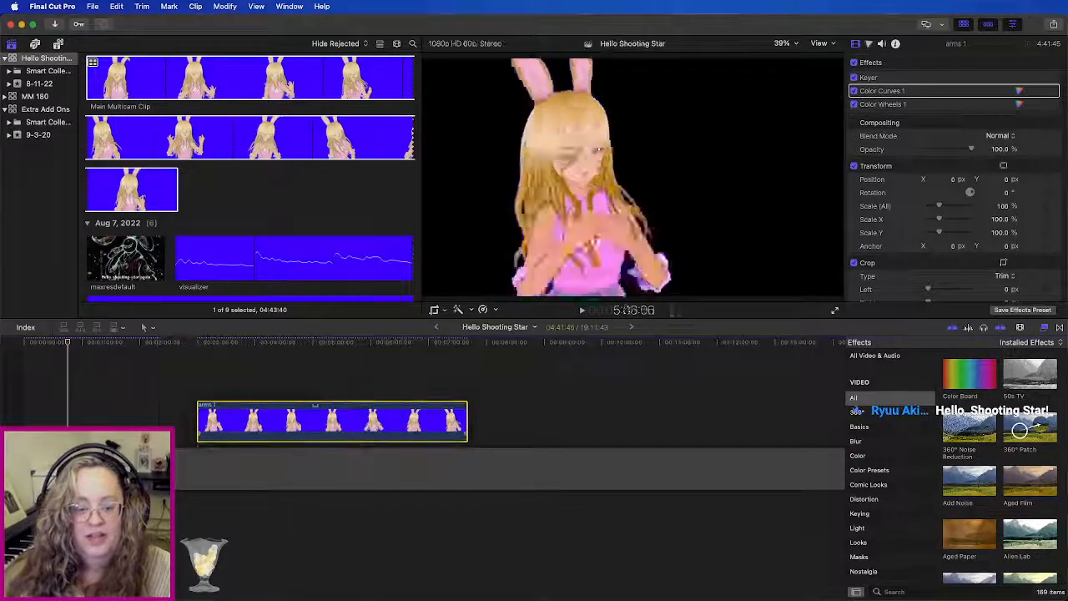
Step: Place Main Multicam Clip at the timeline's start, shift arms 1 further out, and extend the background image to the multicam clip's end
drag(150, 81, 23, 422)
drag(325, 420, 512, 386)
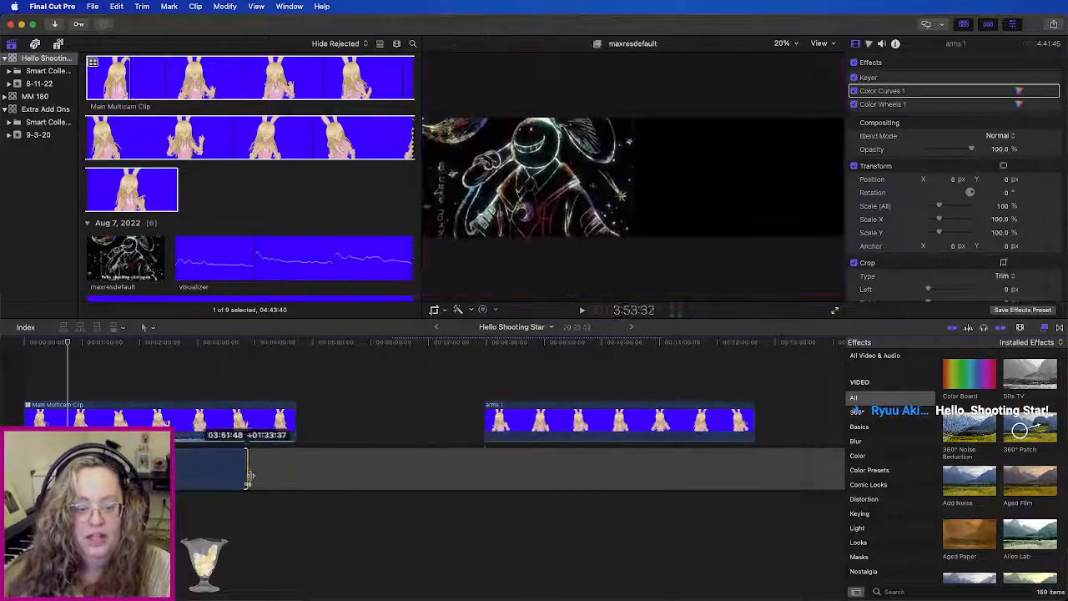
click(291, 472)
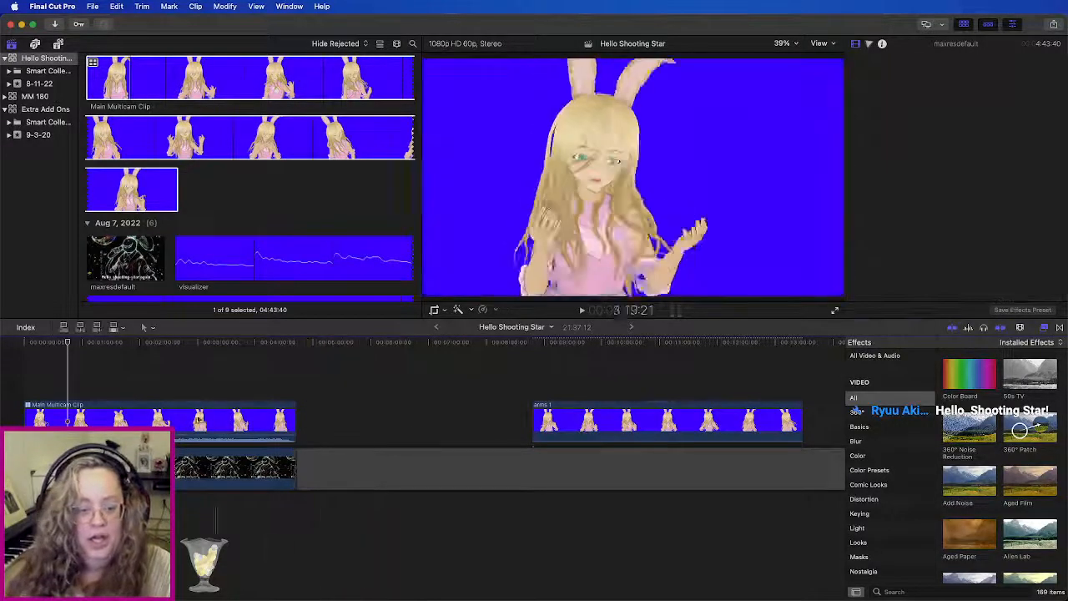
Step: Open Main Multicam Clip in the angle editor and enlarge the timeline area to show all of its angles
double_click(107, 421)
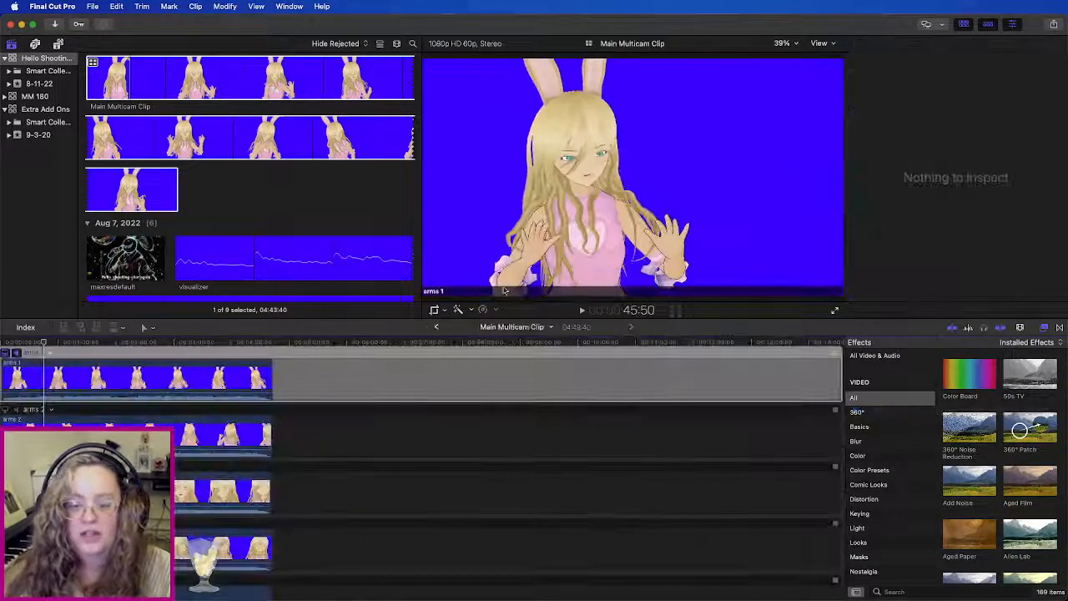
drag(380, 318, 380, 227)
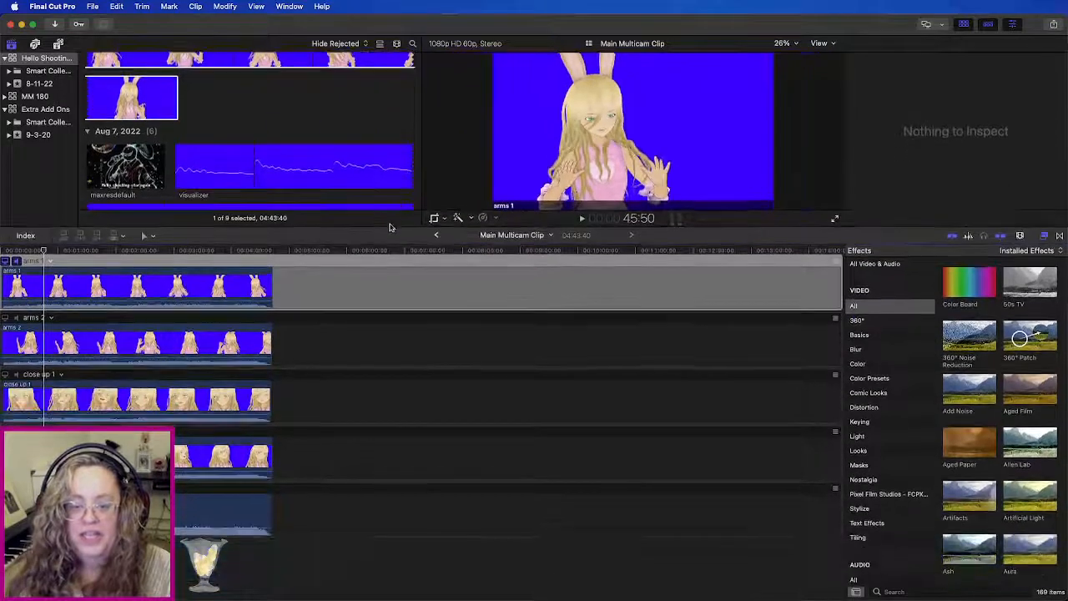
scroll(200, 347, left, 3)
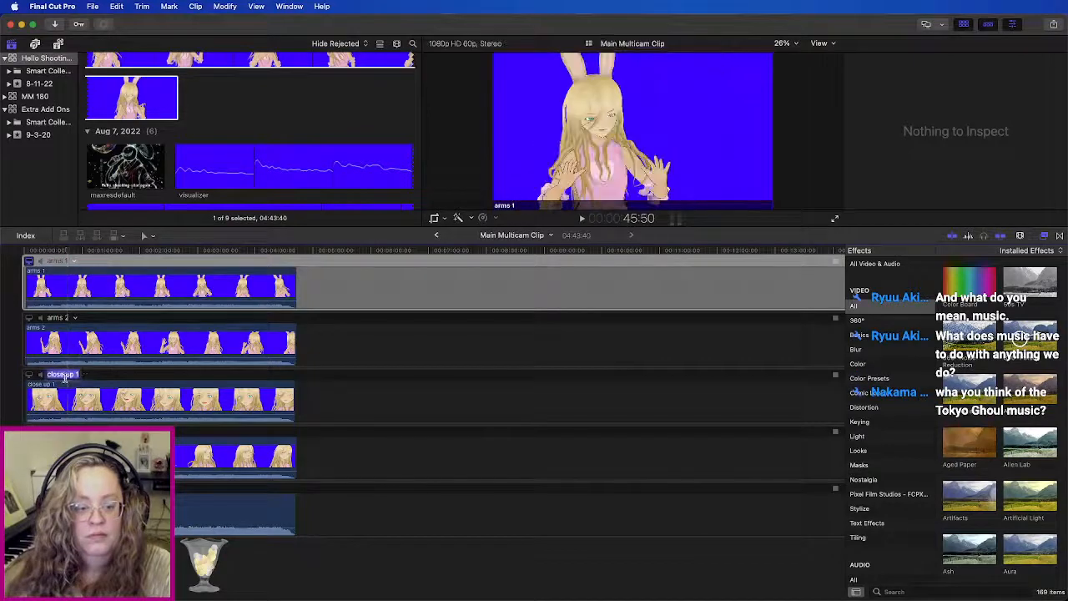
Step: Make close up 1 the monitored angle and play it back from around the one-minute mark
click(96, 398)
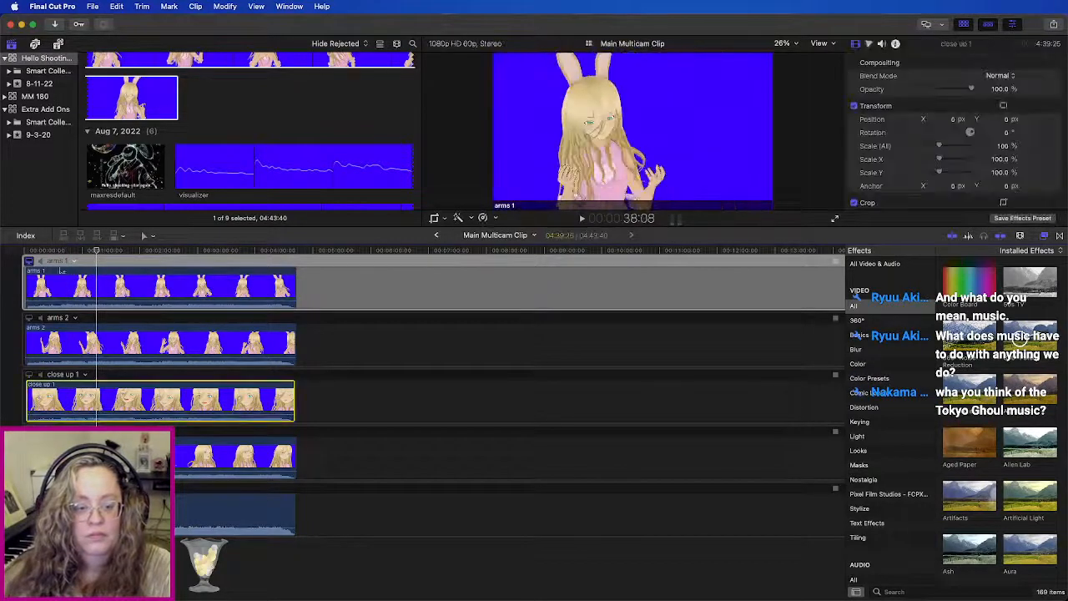
click(29, 375)
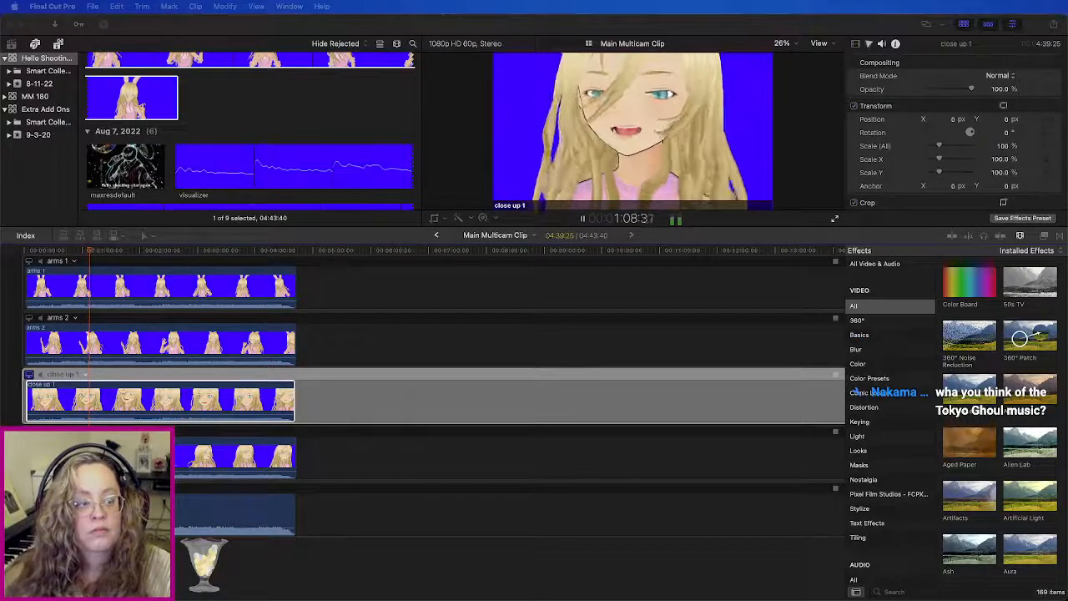
key(super+Tab)
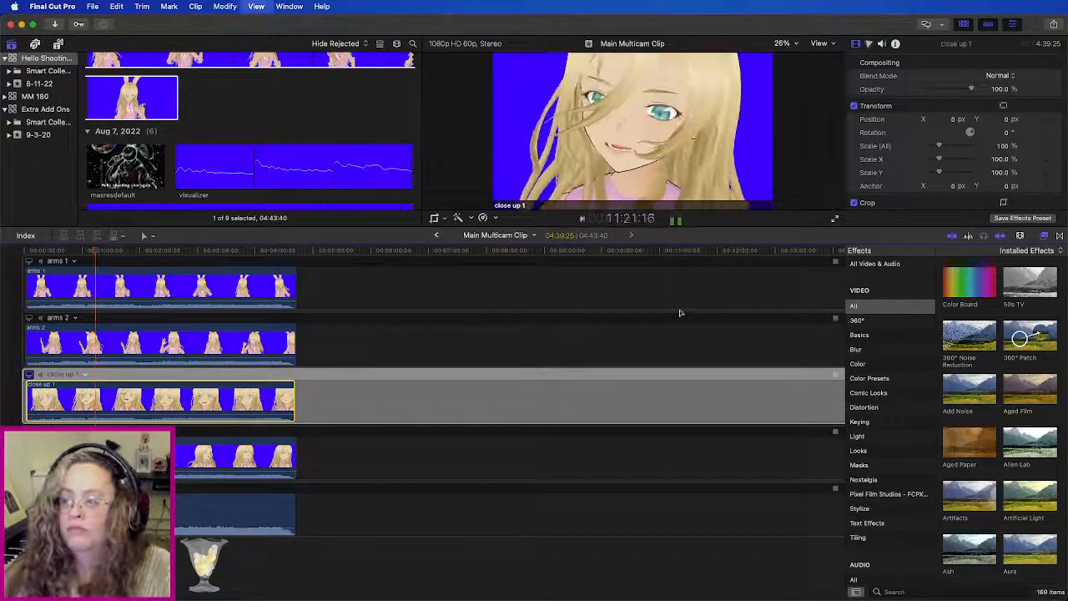
key(space)
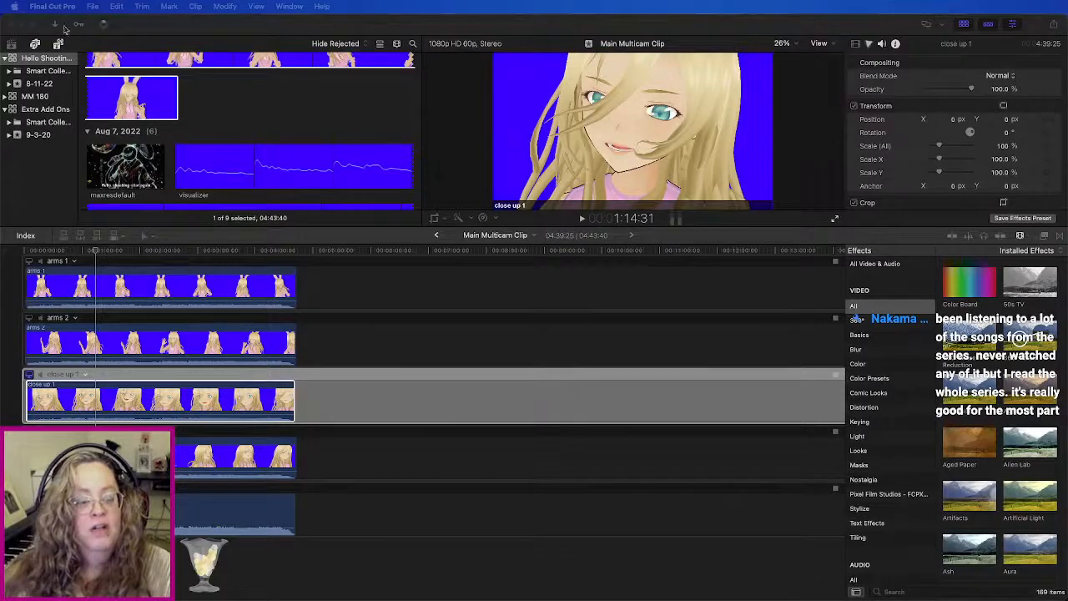
click(79, 252)
key(space)
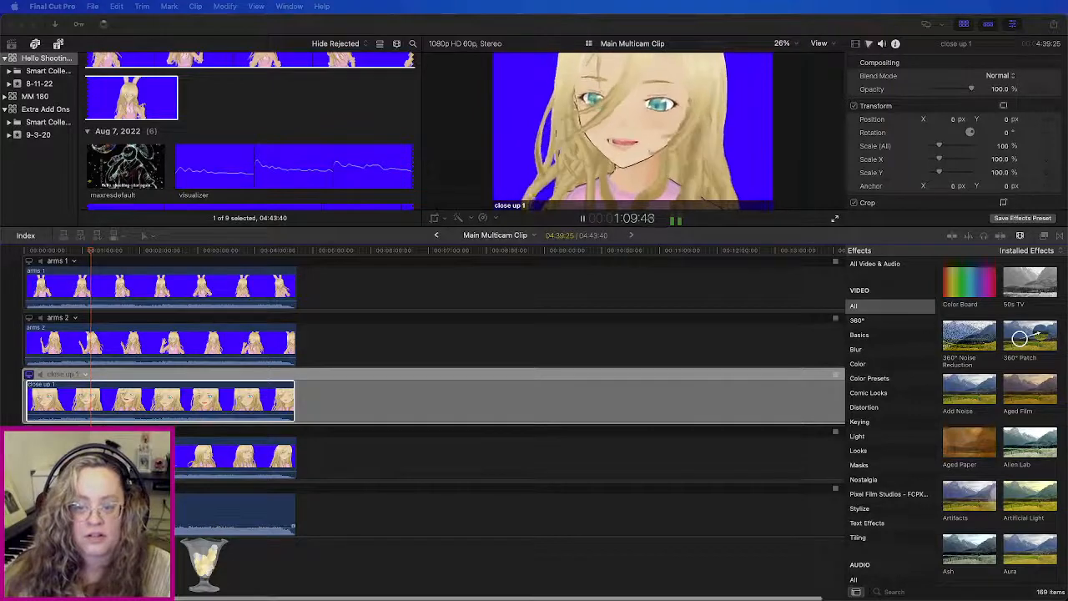
Step: Nudge the Hello Shooting Star Draft 2 song clip slightly along its angle to sync it with close up 1
click(404, 512)
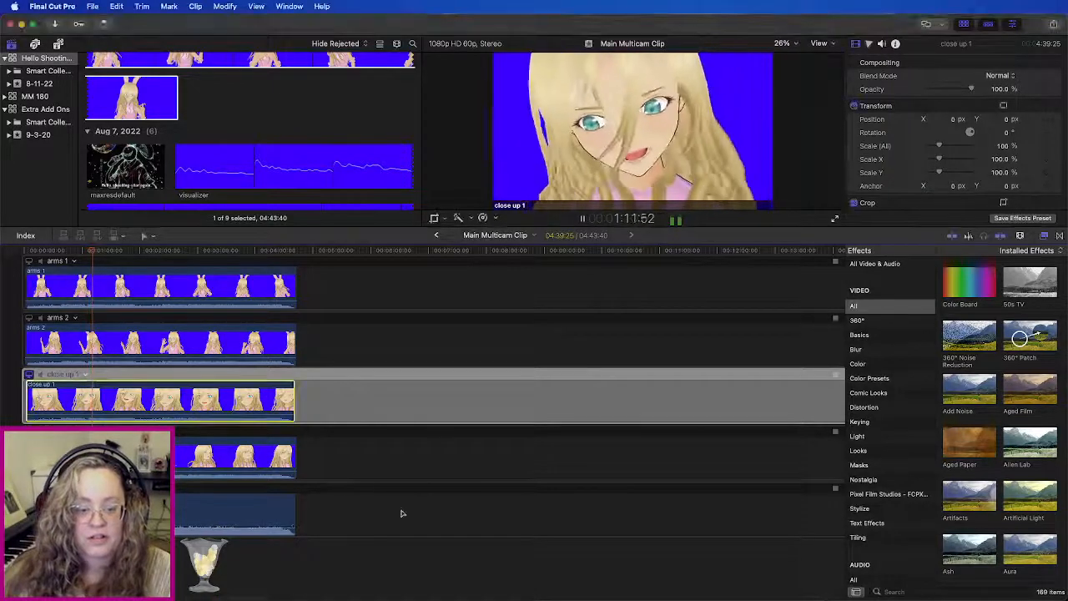
key(super+equal)
key(super+minus)
key(super+minus)
key(super+minus)
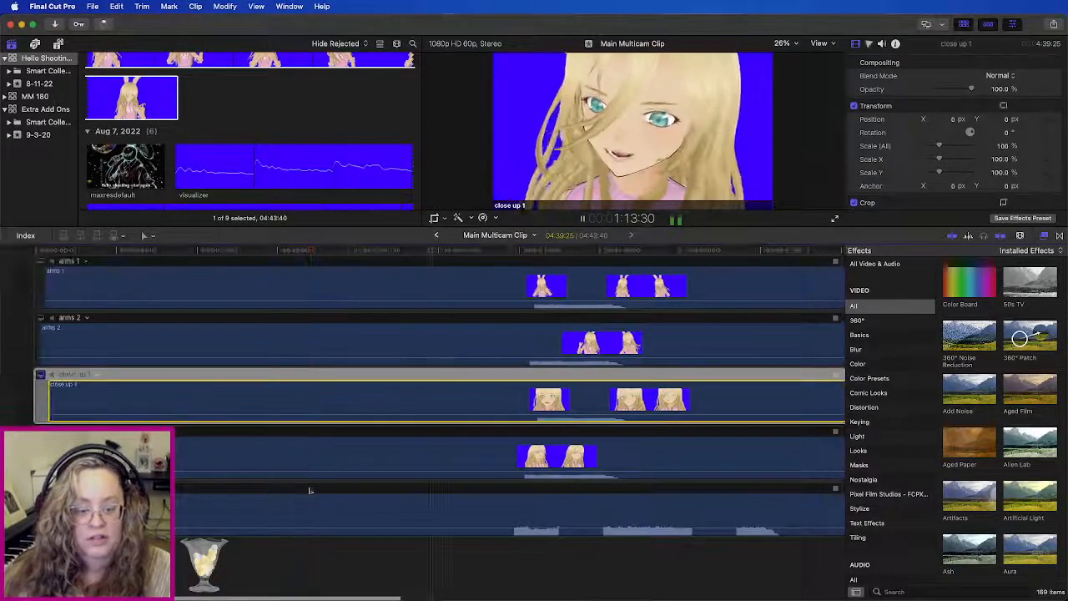
key(space)
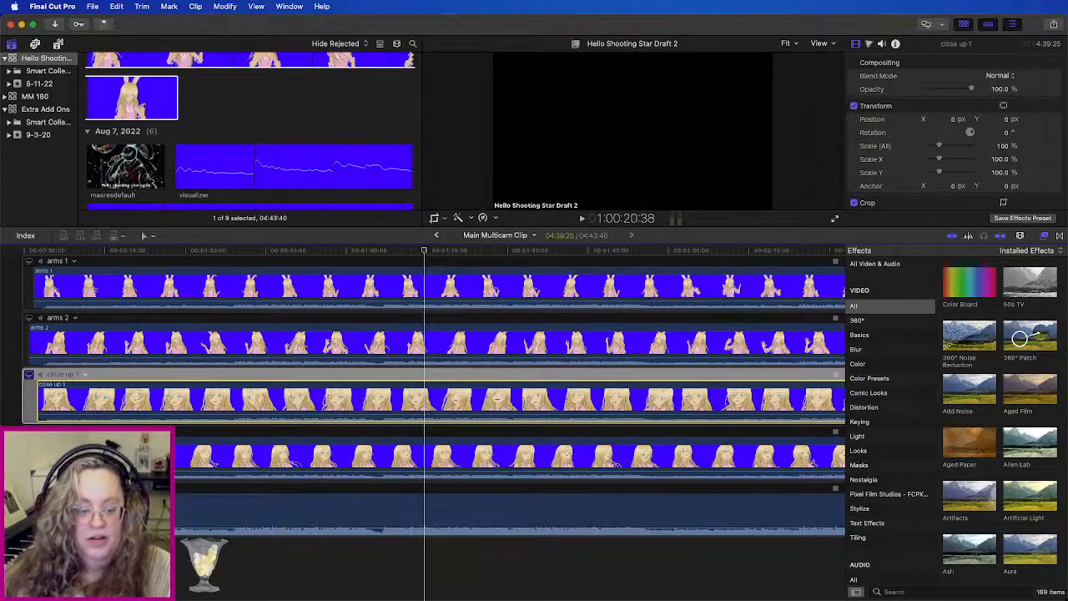
click(149, 513)
drag(148, 513, 159, 513)
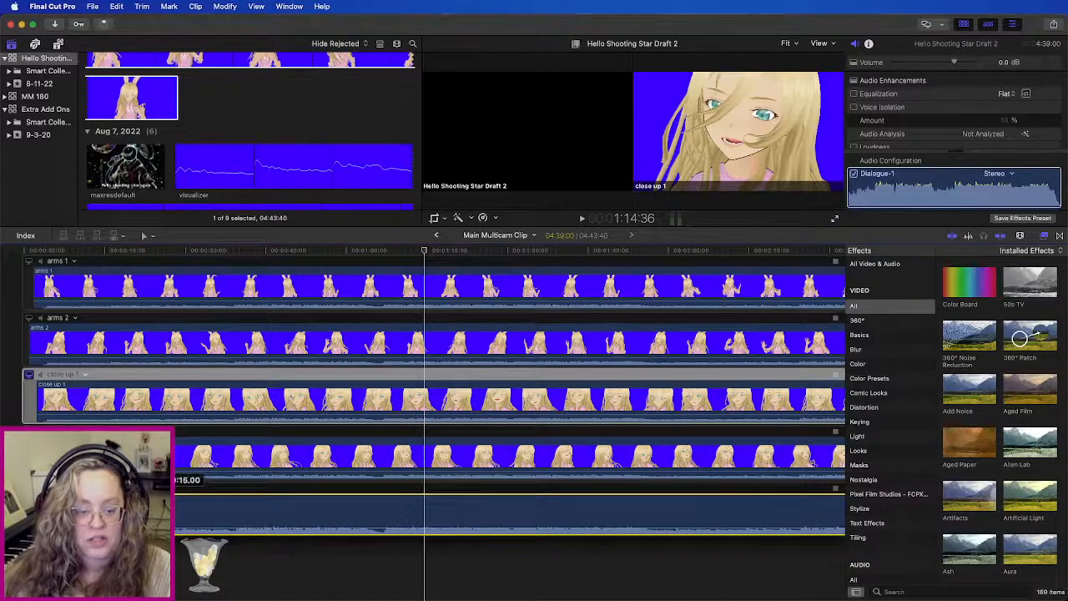
drag(159, 513, 162, 514)
Step: Play back close up 1 from about 1:03 and from about 0:34 to check sync, and switch monitoring to arms 2
click(364, 251)
key(space)
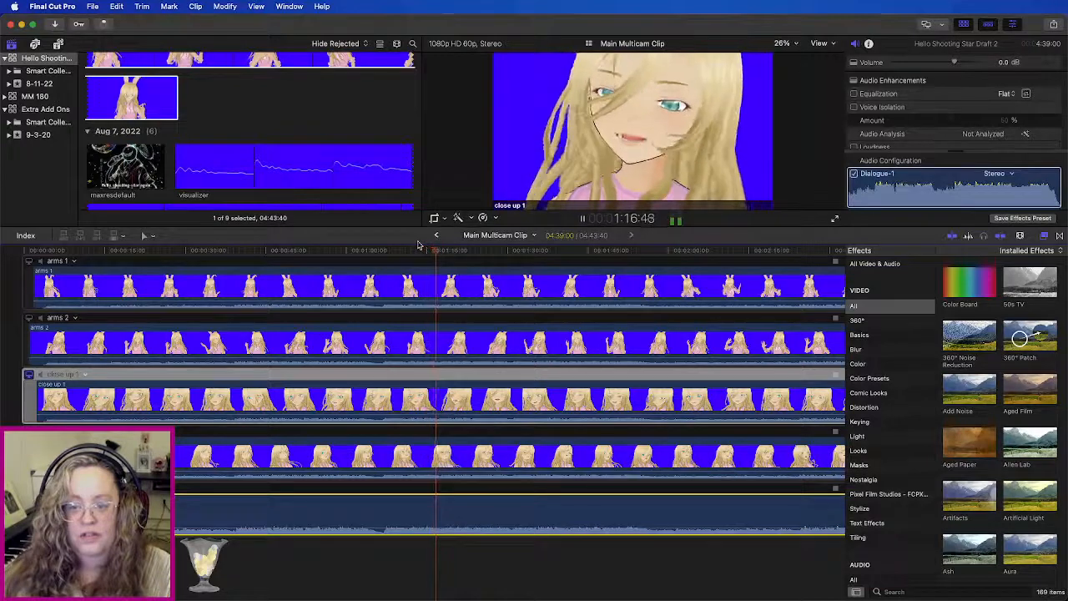
key(space)
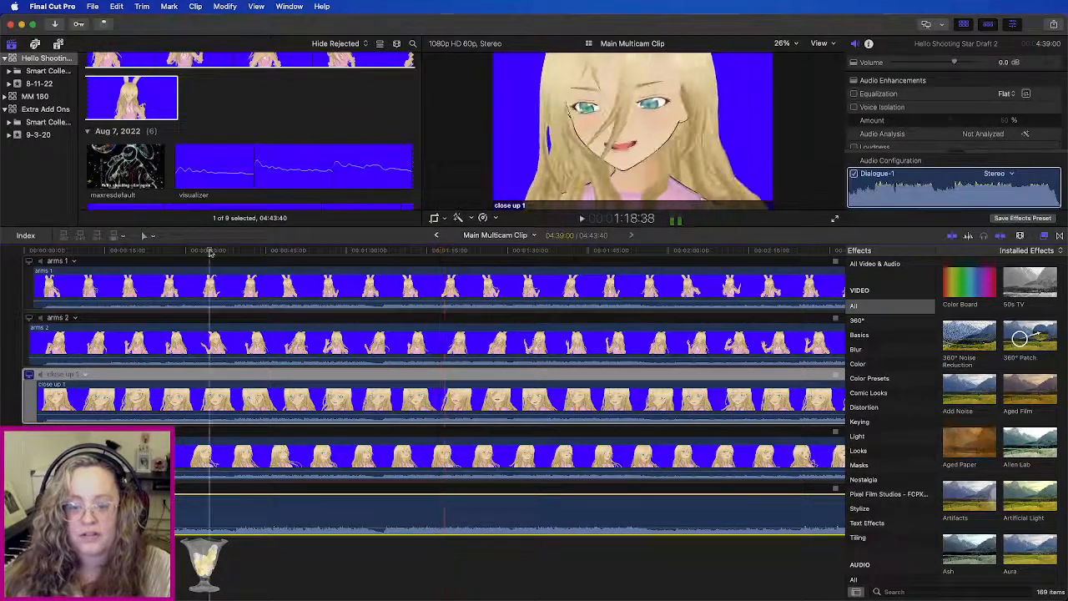
key(space)
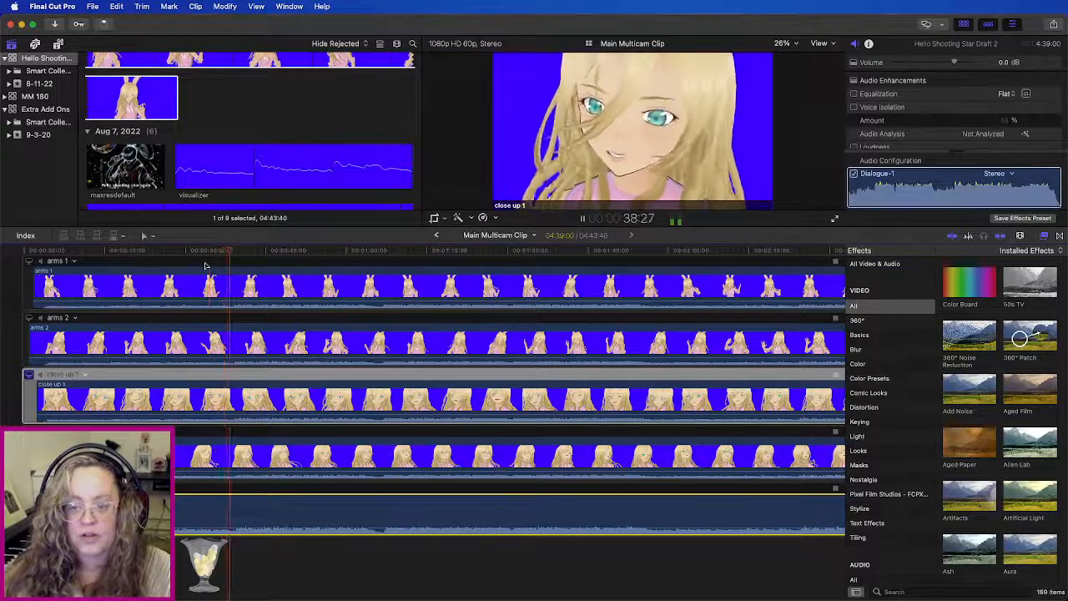
click(31, 322)
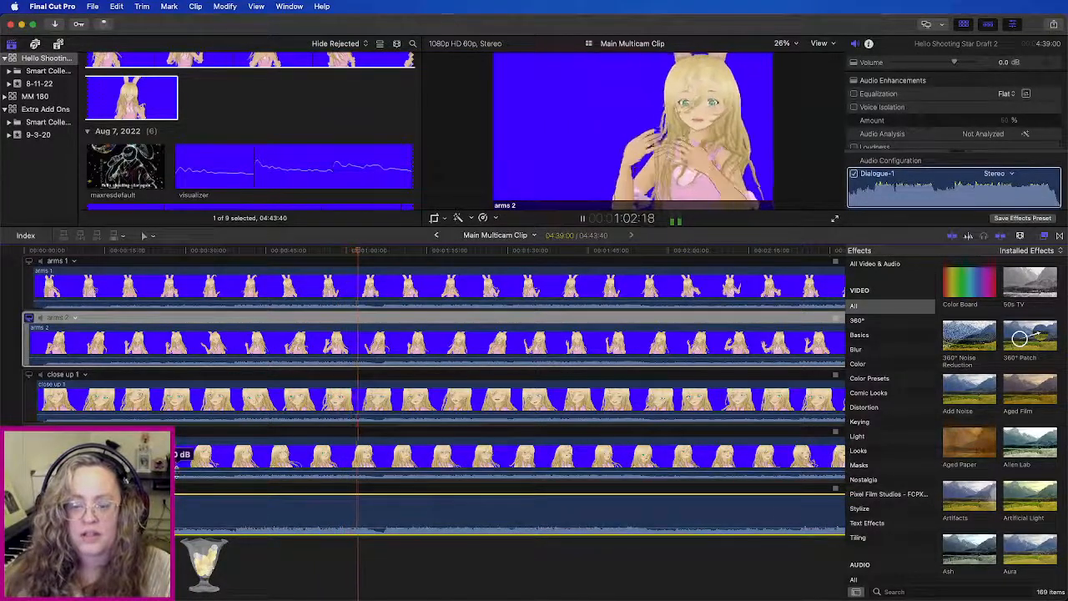
Step: Move the song clip 6 frames earlier in its angle and play it back against arms 2
key(space)
drag(255, 498, 253, 499)
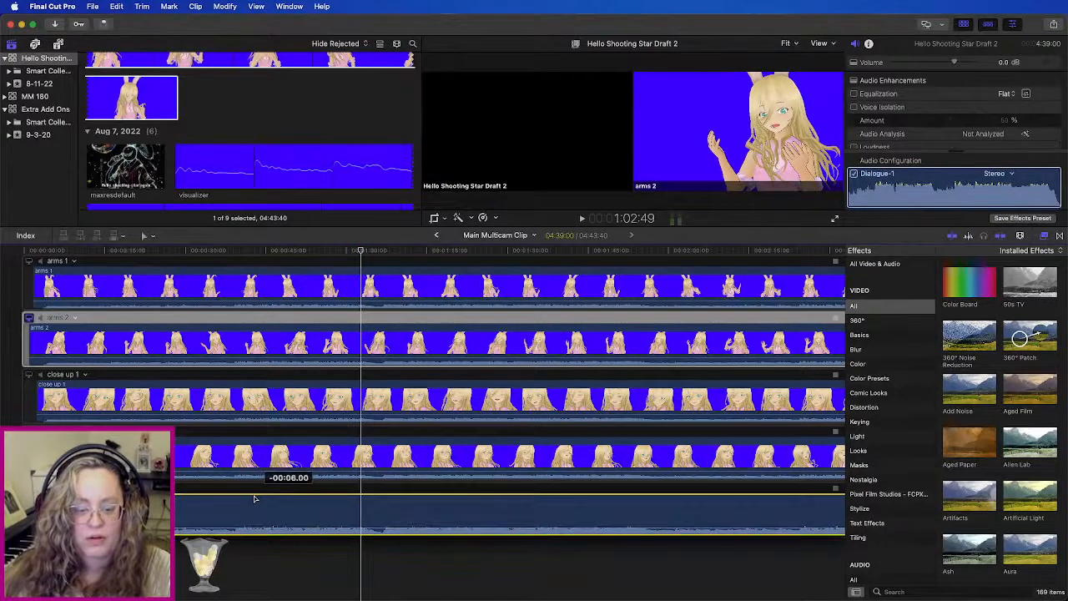
key(space)
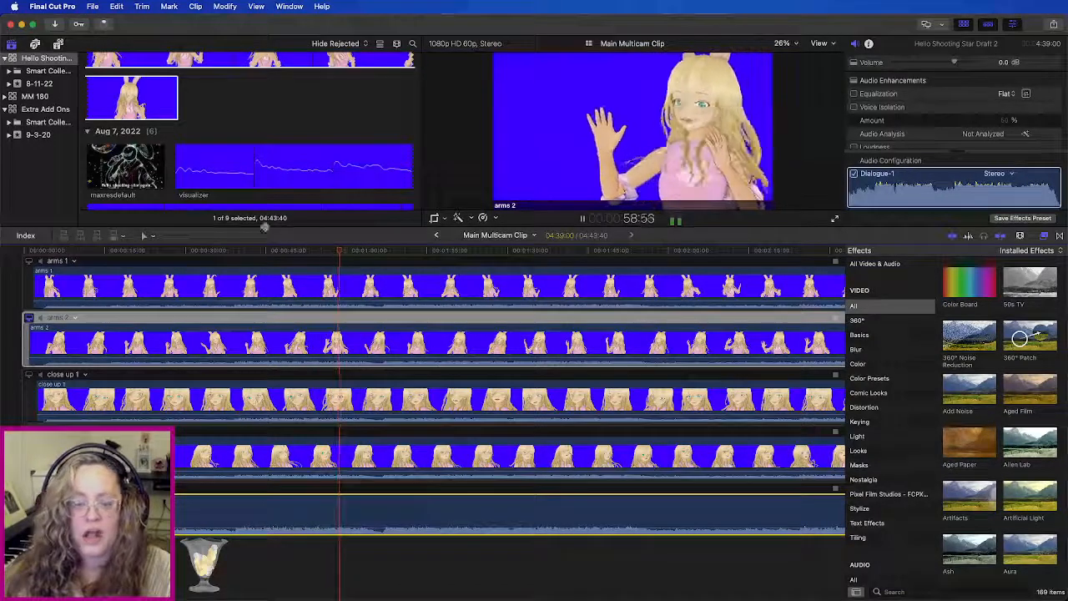
key(space)
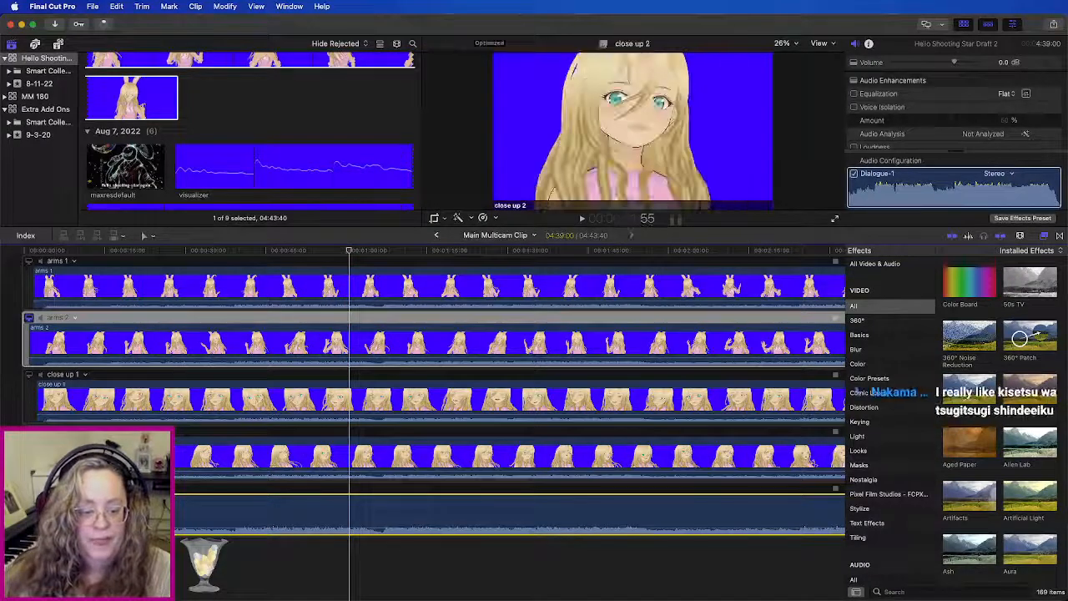
Step: Trim the starts of close up 2, close up 1, arms 2 and arms 1 to line up with the song's start
key(super+minus)
drag(33, 456, 38, 456)
drag(39, 400, 45, 400)
drag(34, 346, 40, 348)
drag(35, 287, 46, 288)
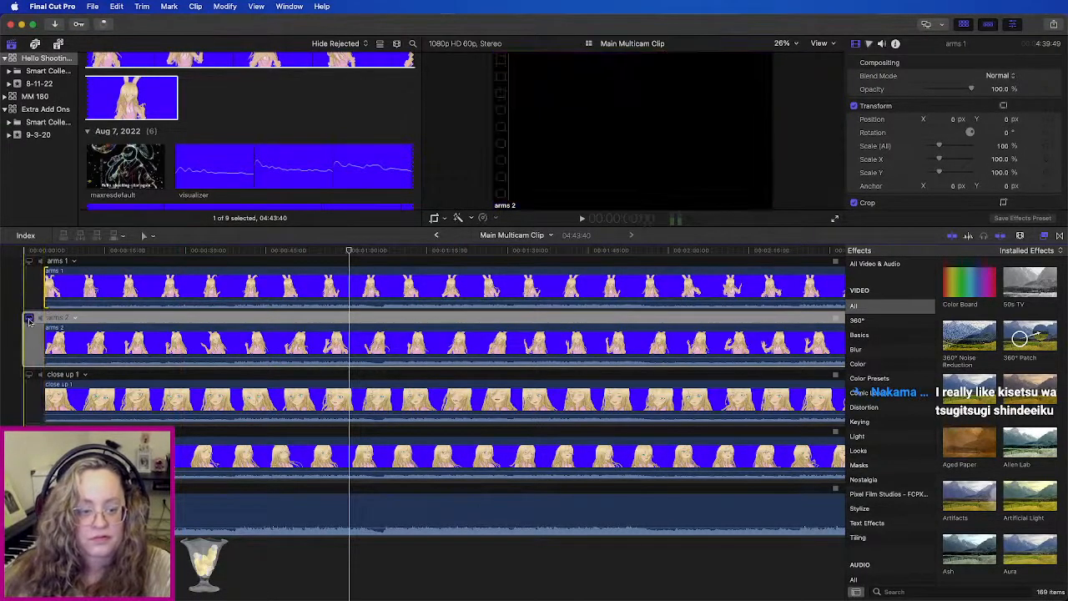
Step: Trim the ends of close up 2, arms 2 and arms 1 to line up with the end of the song clip
scroll(556, 381, right, 2)
scroll(556, 380, right, 10)
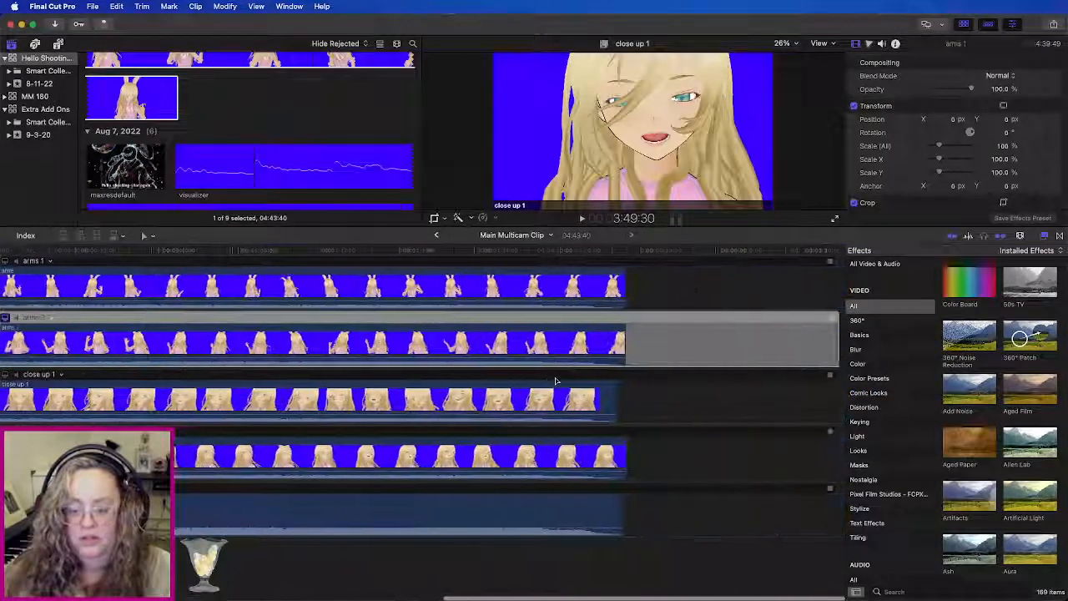
click(600, 361)
key(space)
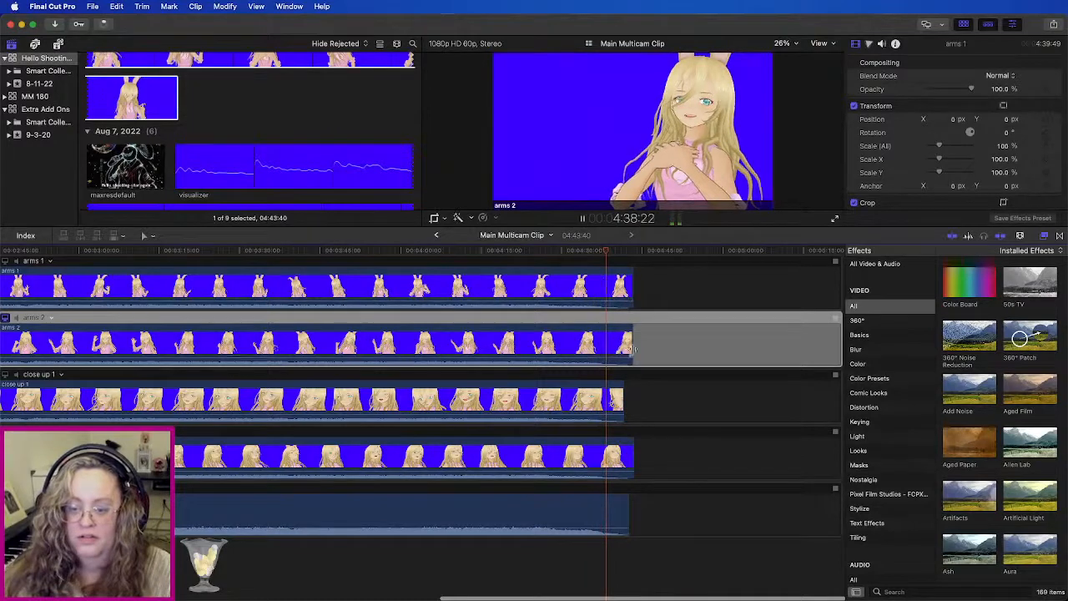
drag(632, 461, 628, 461)
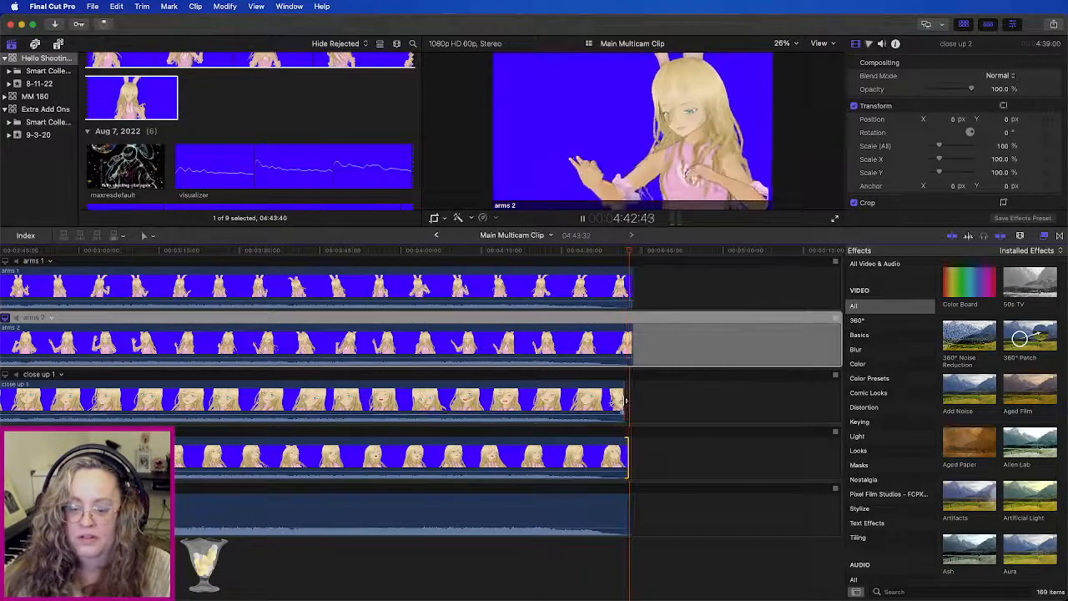
drag(632, 343, 628, 343)
drag(632, 284, 628, 284)
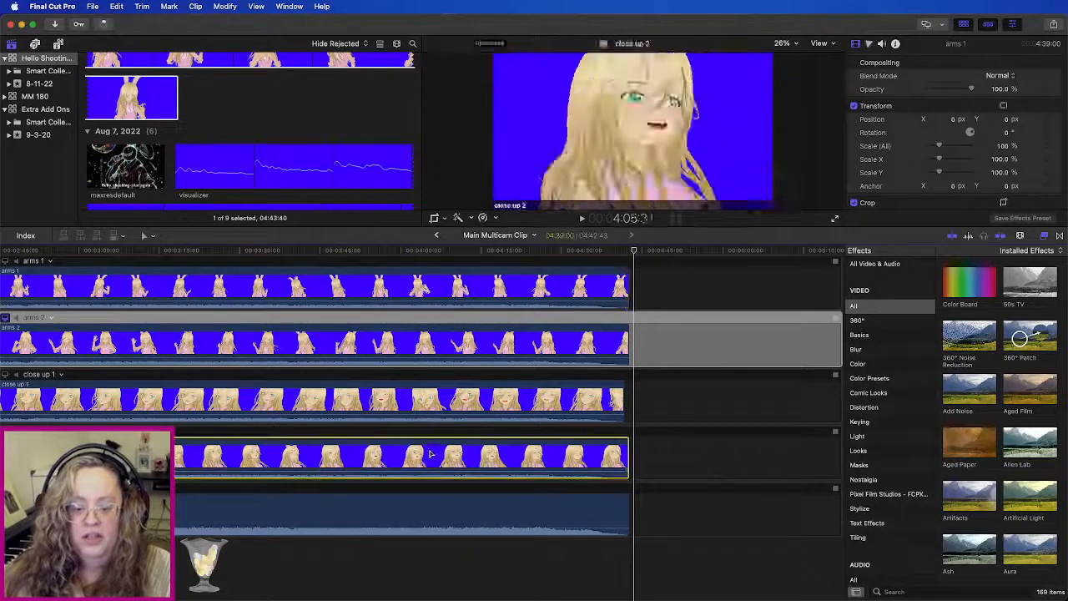
Step: Paste the copied Keyer, Color Curves, Color Wheels and volume attributes onto all four avatar clips
key(super+a)
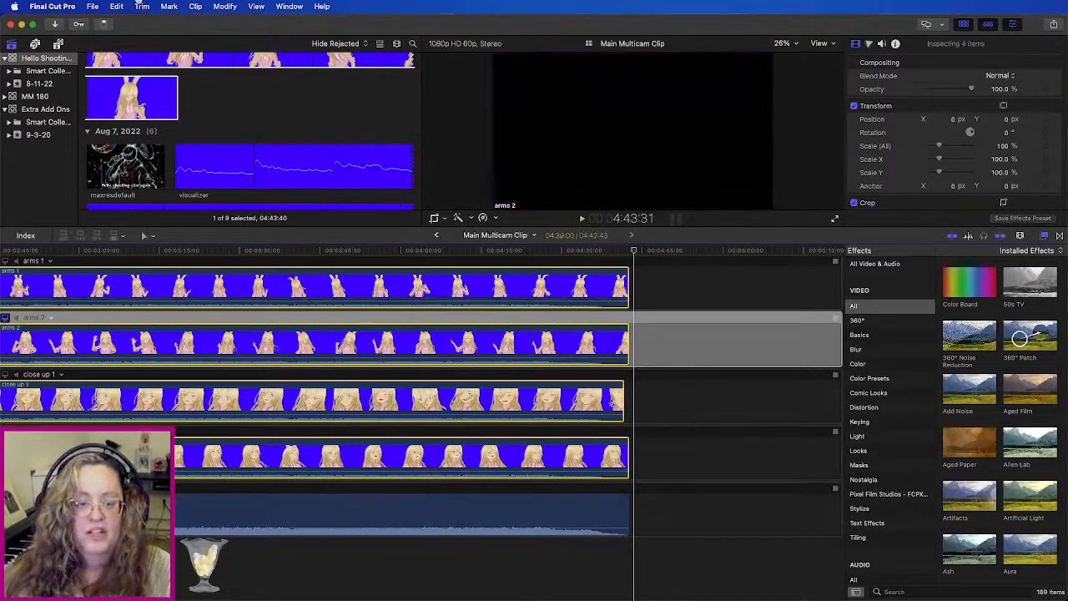
click(139, 5)
mouse_move(116, 6)
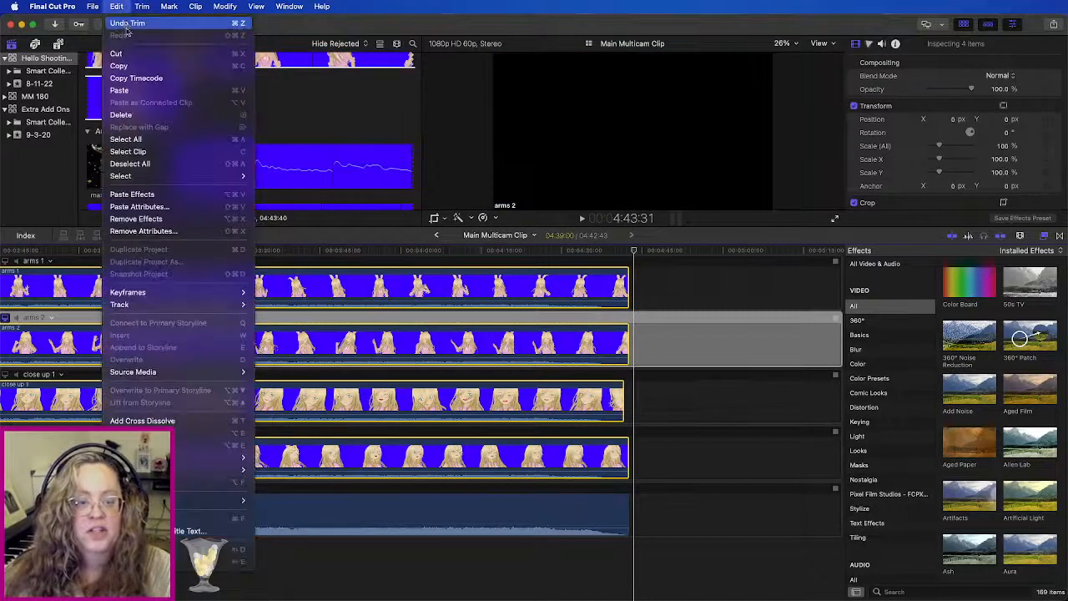
click(138, 206)
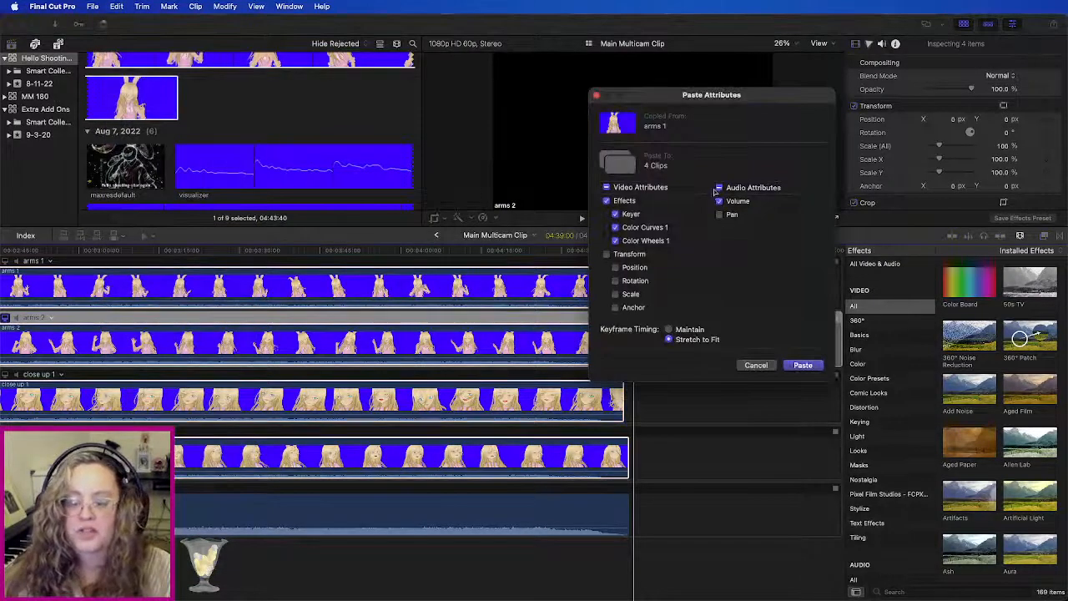
click(802, 365)
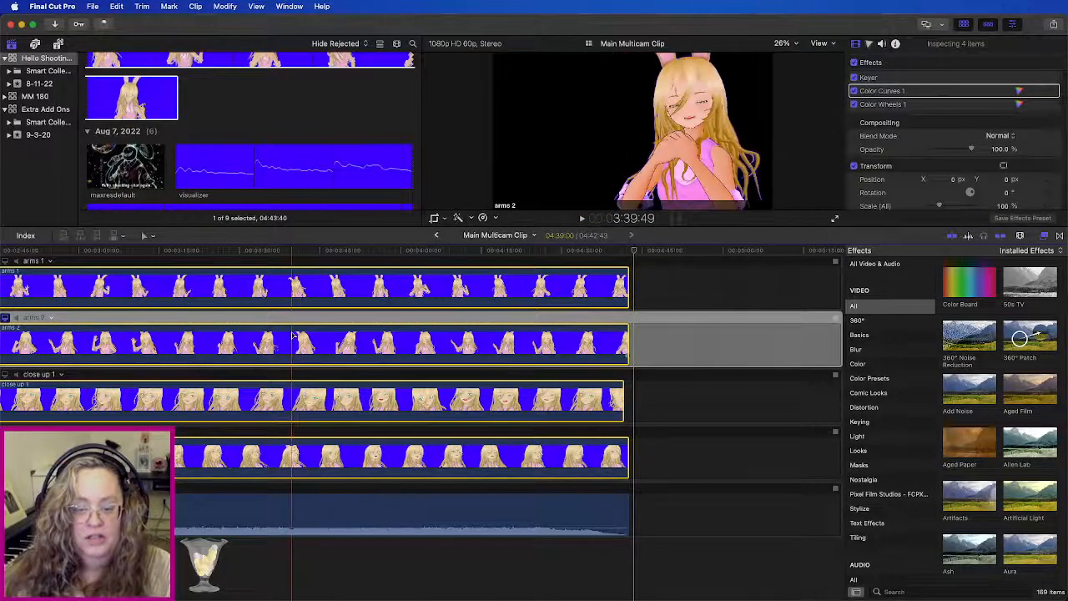
Step: Select the arms 1 clip, make arms 1 the monitored angle, and play it back from just before the 30-second mark
scroll(283, 459, left, 10)
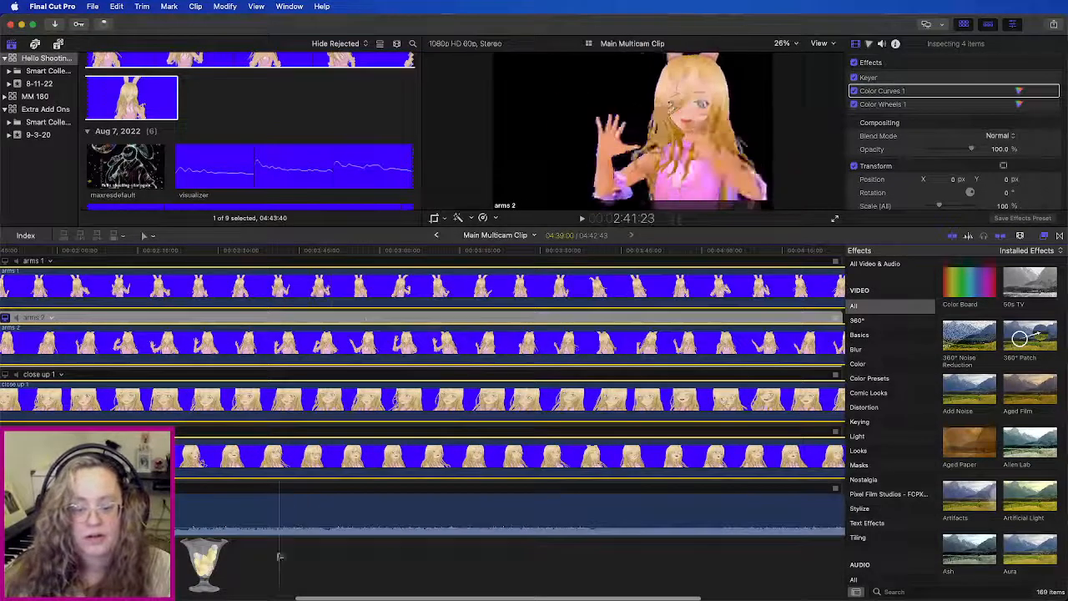
click(270, 561)
scroll(234, 417, left, 8)
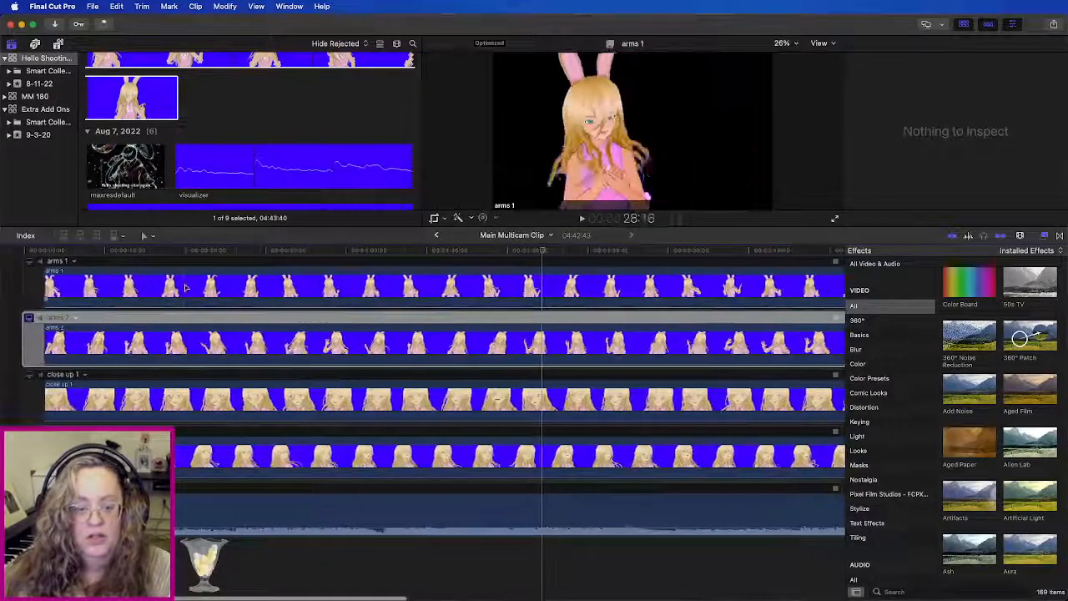
click(189, 287)
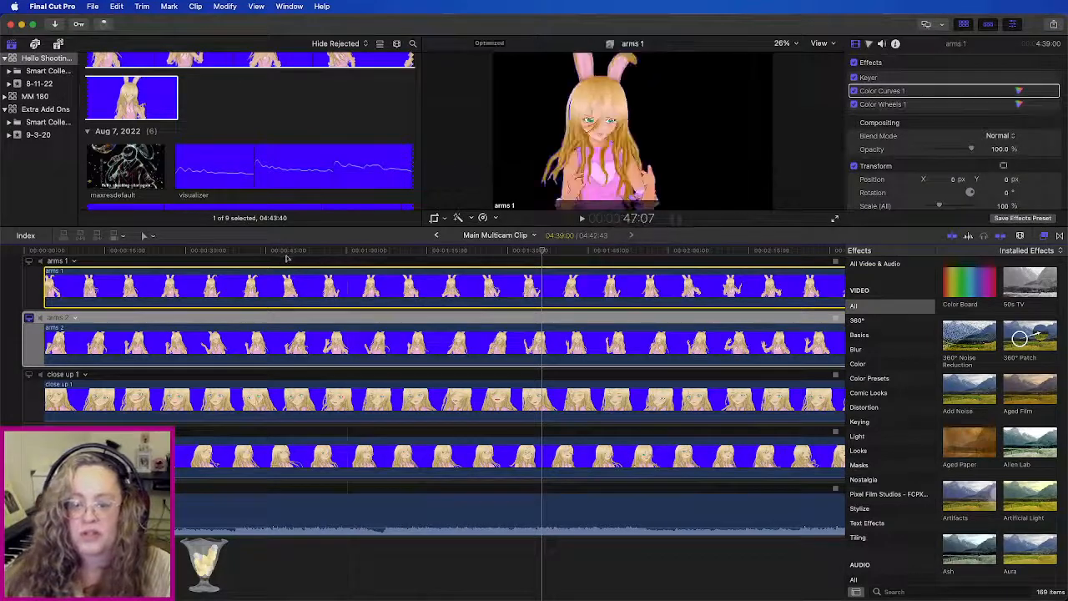
click(29, 266)
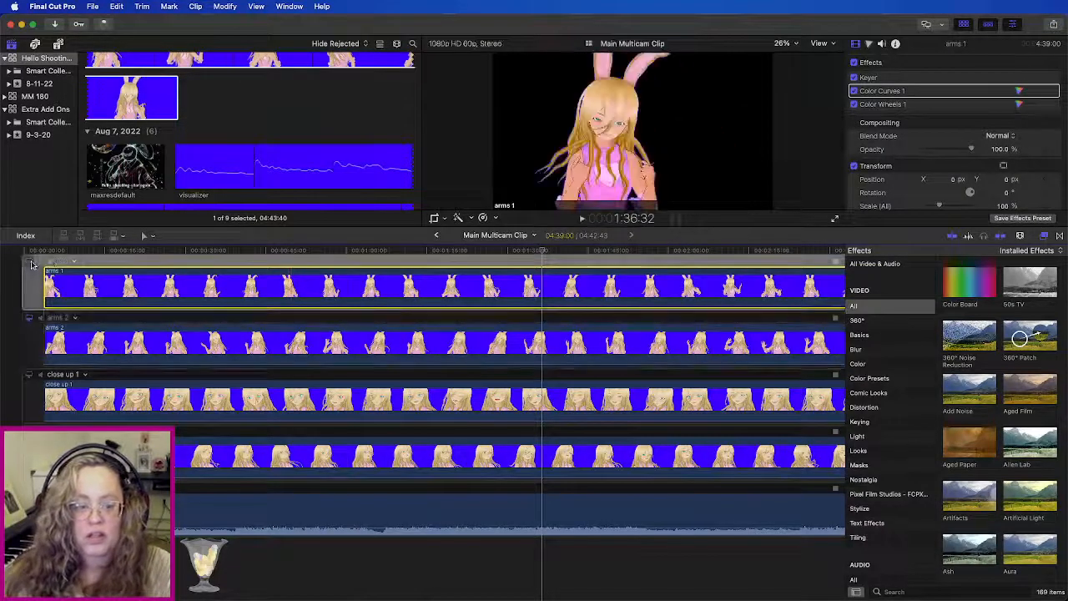
click(177, 253)
key(space)
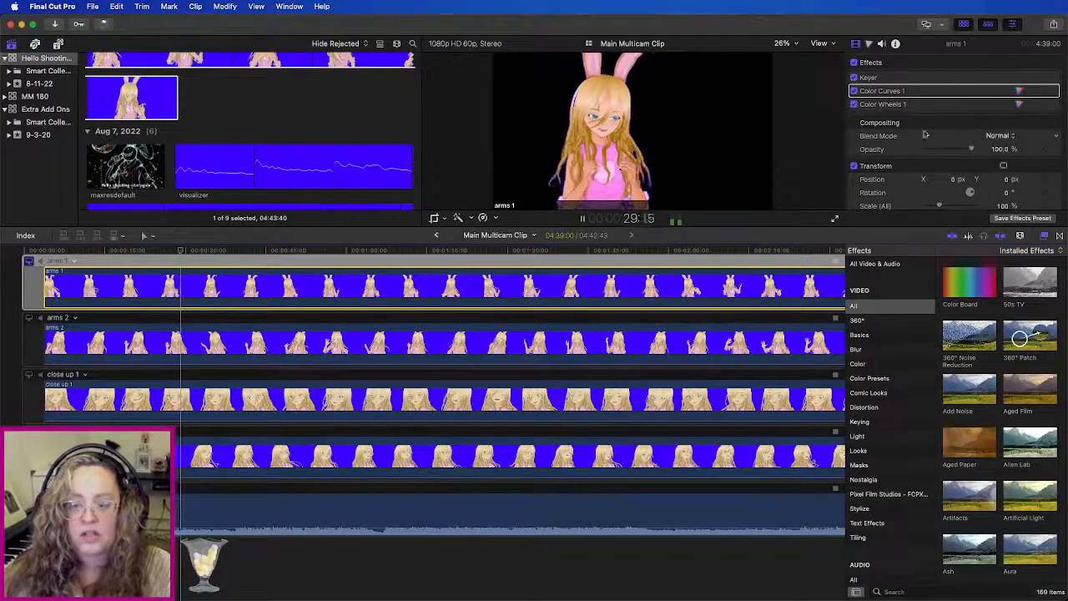
Step: Shift the arms 1 clip's horizontal position to -319.6 px and play it back to check the framing
scroll(959, 168, down, 2)
scroll(960, 167, down, 1)
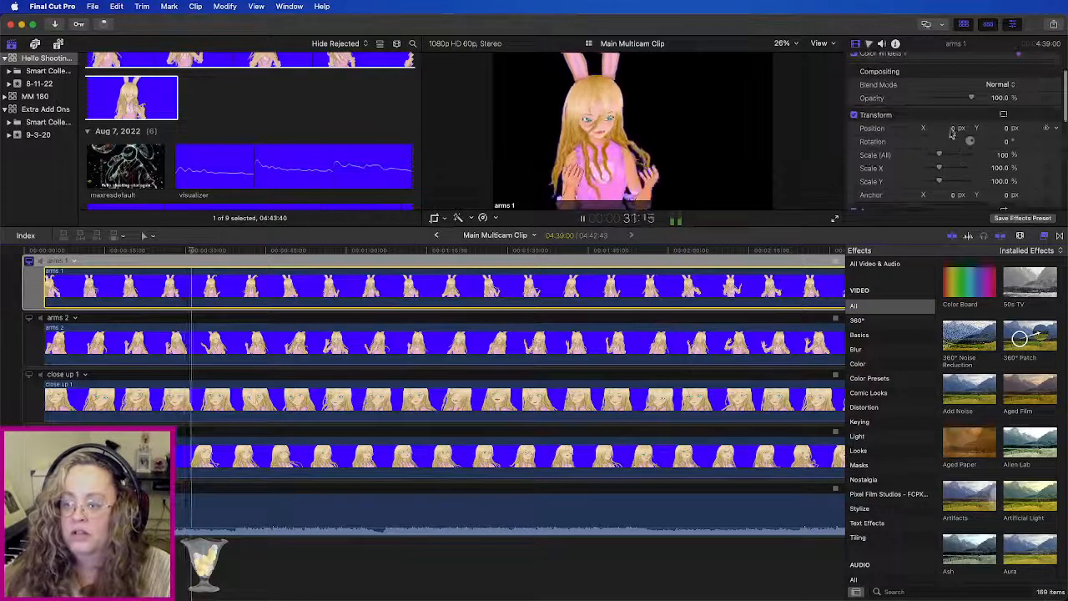
drag(954, 128, 949, 125)
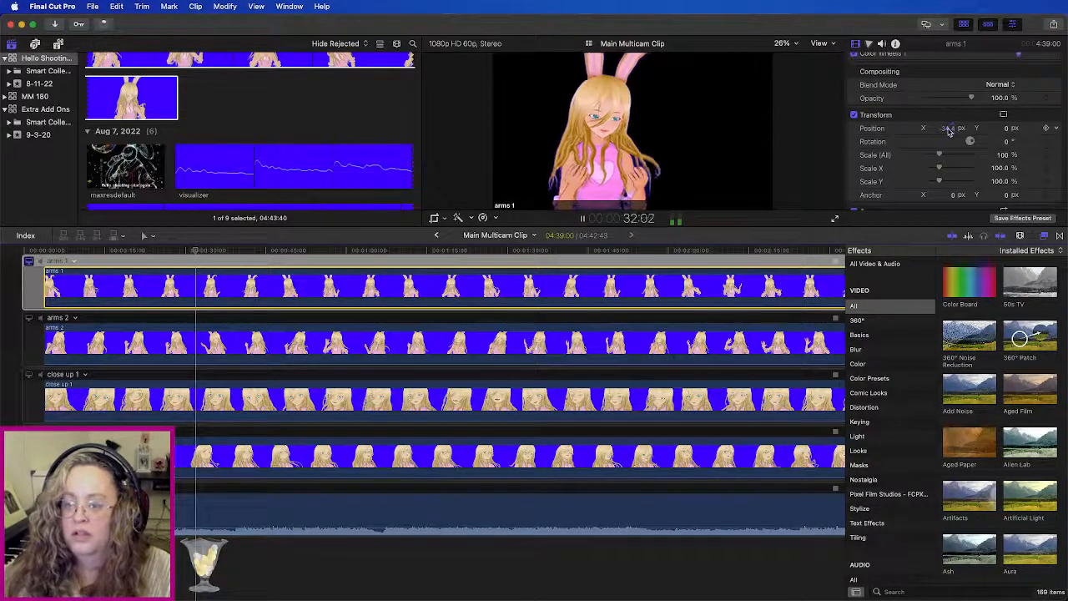
key(space)
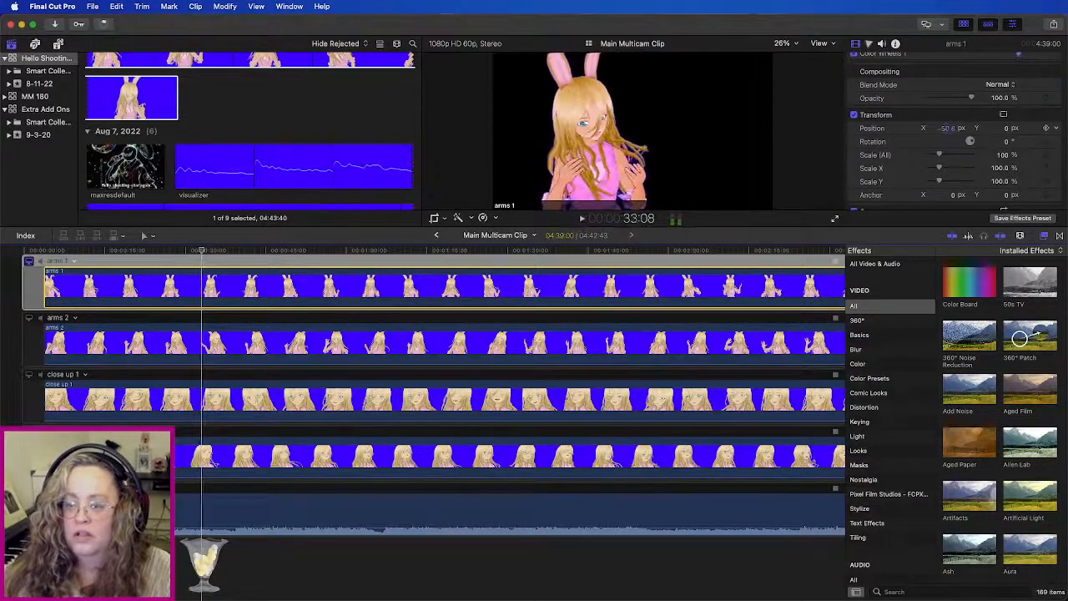
drag(945, 128, 926, 128)
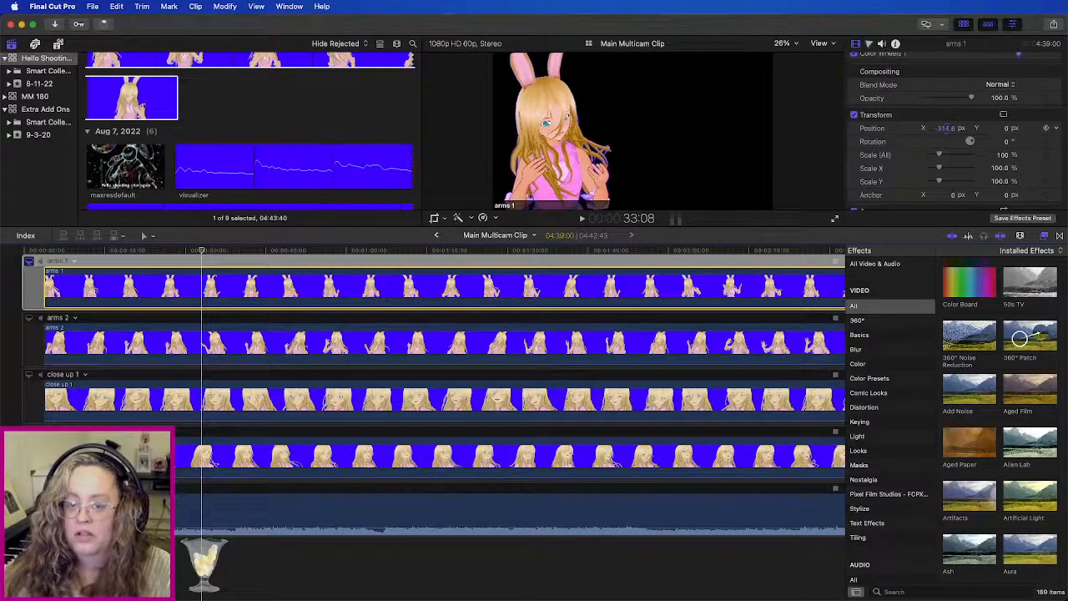
key(space)
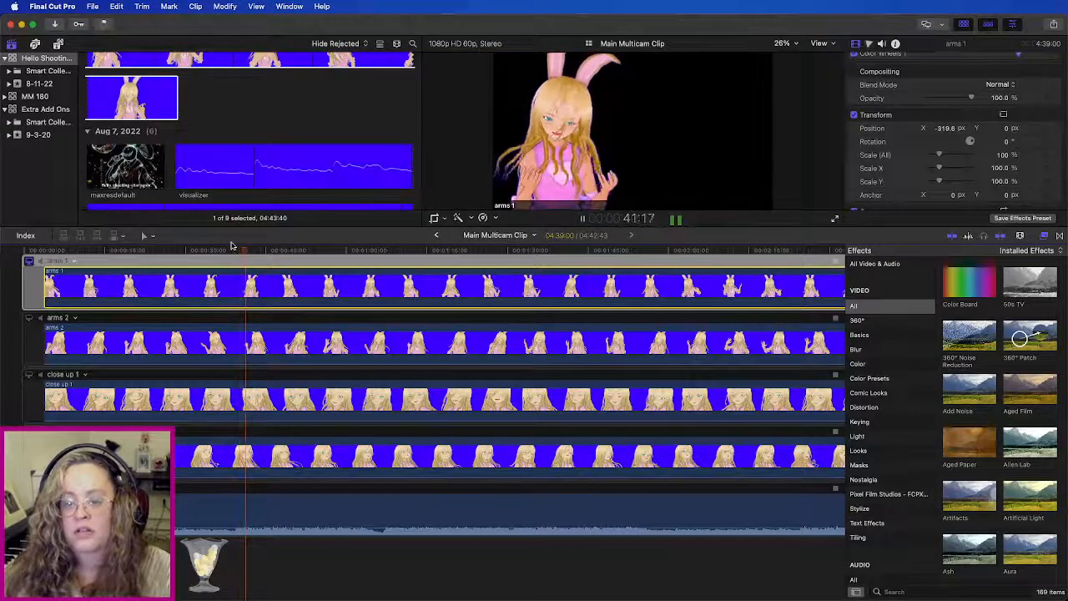
key(space)
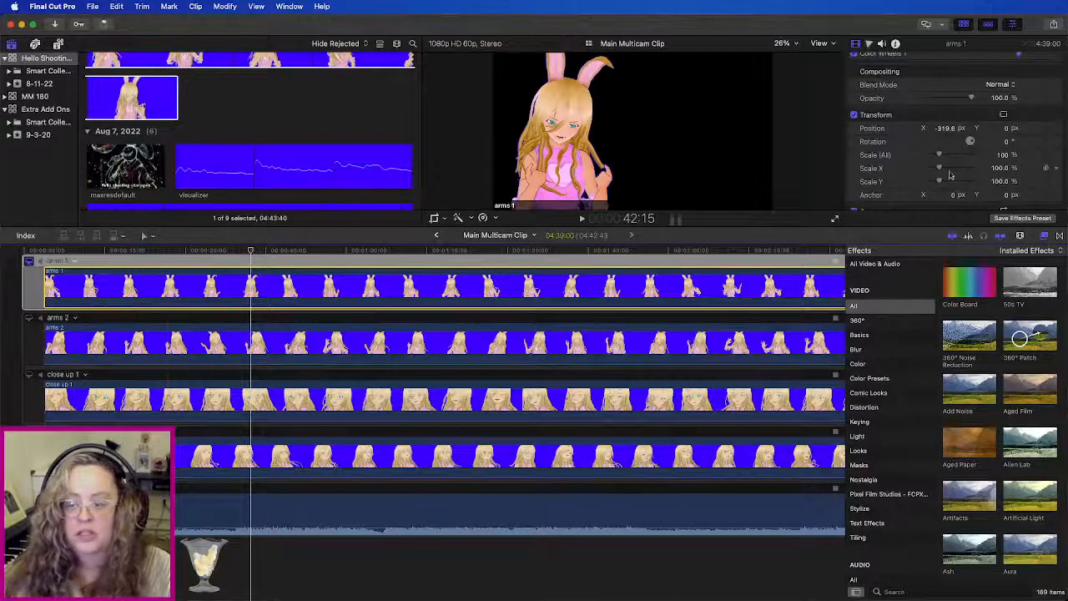
Step: Trim about 387.4 px off the right side of the arms 1 clip's frame with the Crop tool
scroll(970, 185, down, 2)
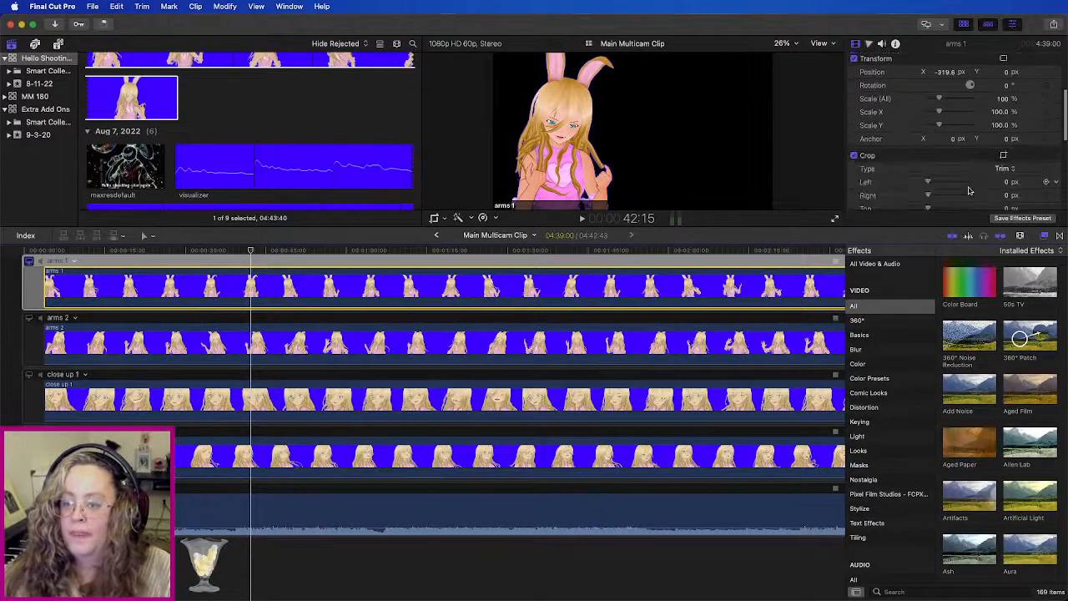
click(1004, 156)
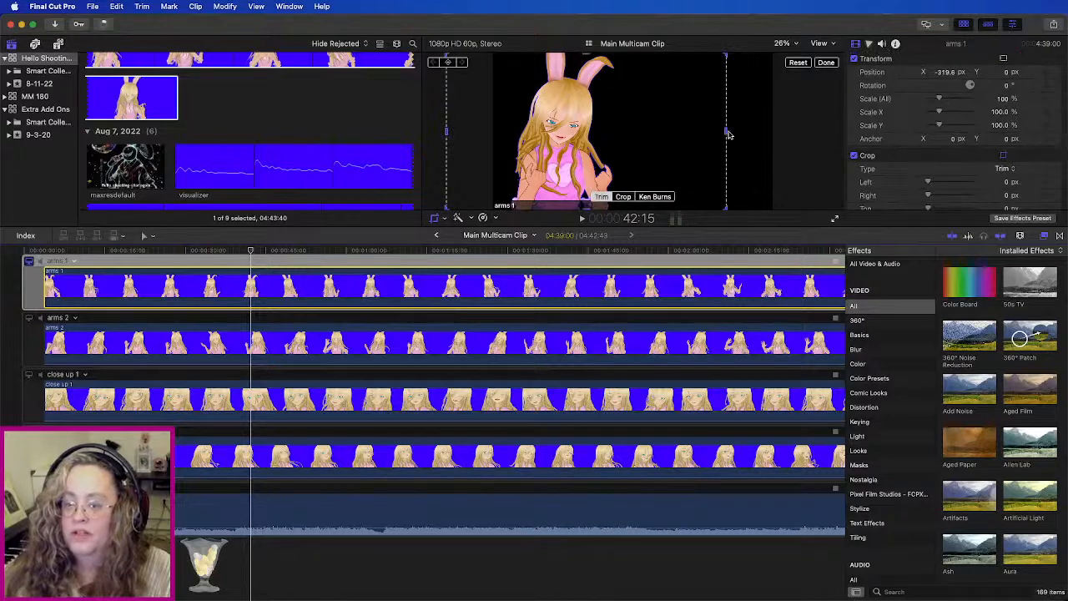
drag(726, 133, 669, 153)
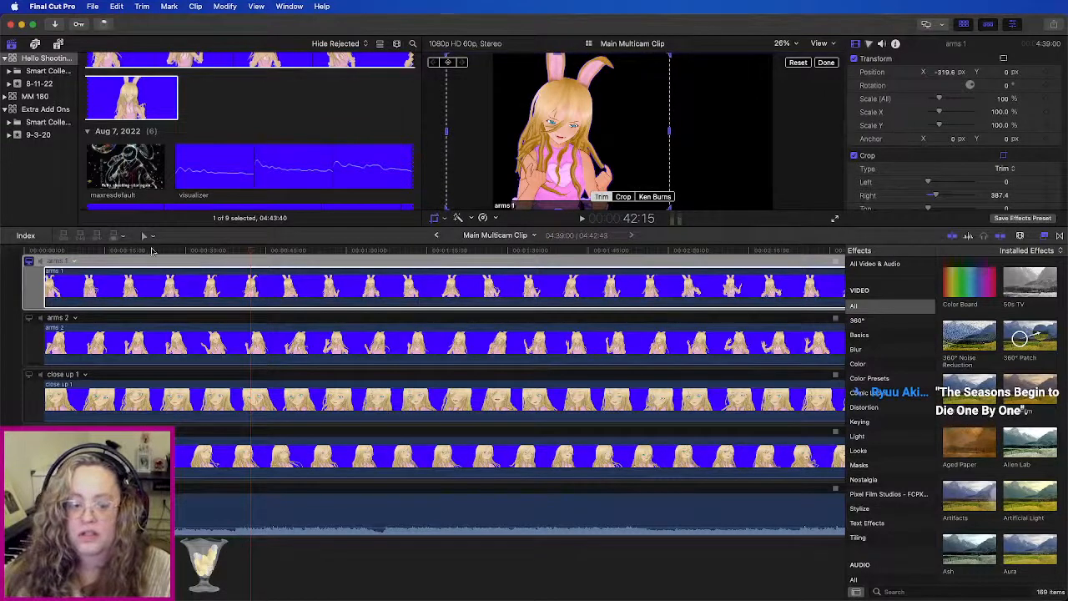
click(826, 63)
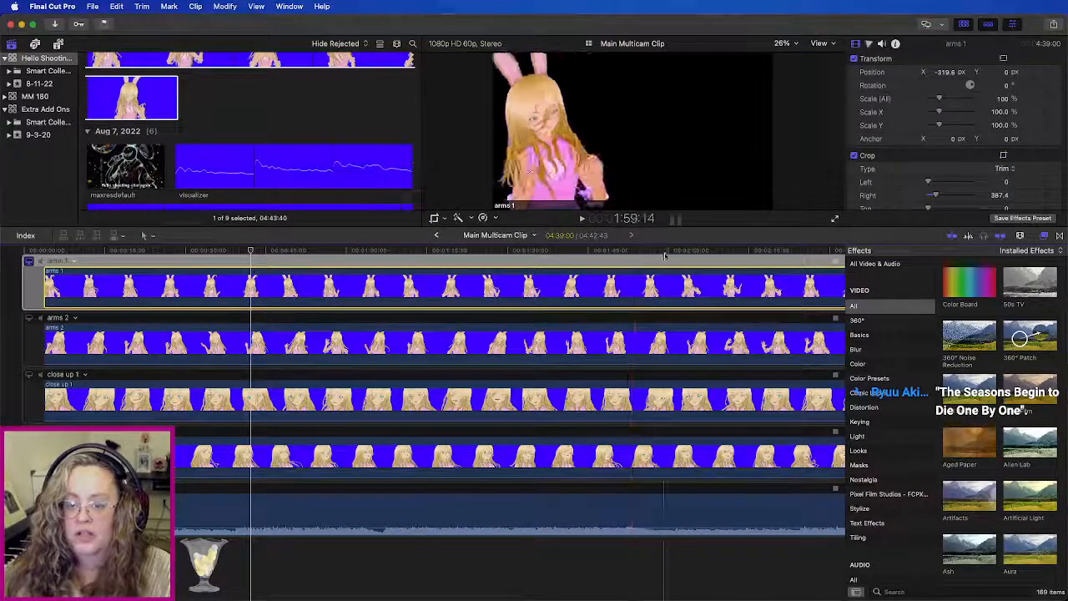
Step: Monitor the arms 2 angle, shift its horizontal position to 126.0 px, and trim about 494.3 px off the left side of its frame
click(32, 323)
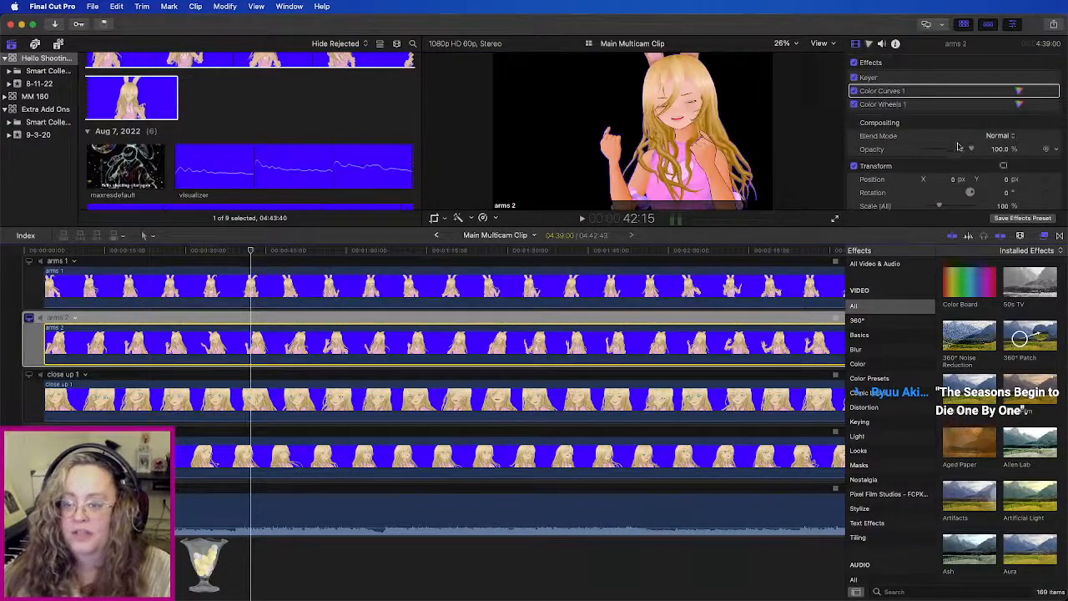
drag(954, 182, 953, 179)
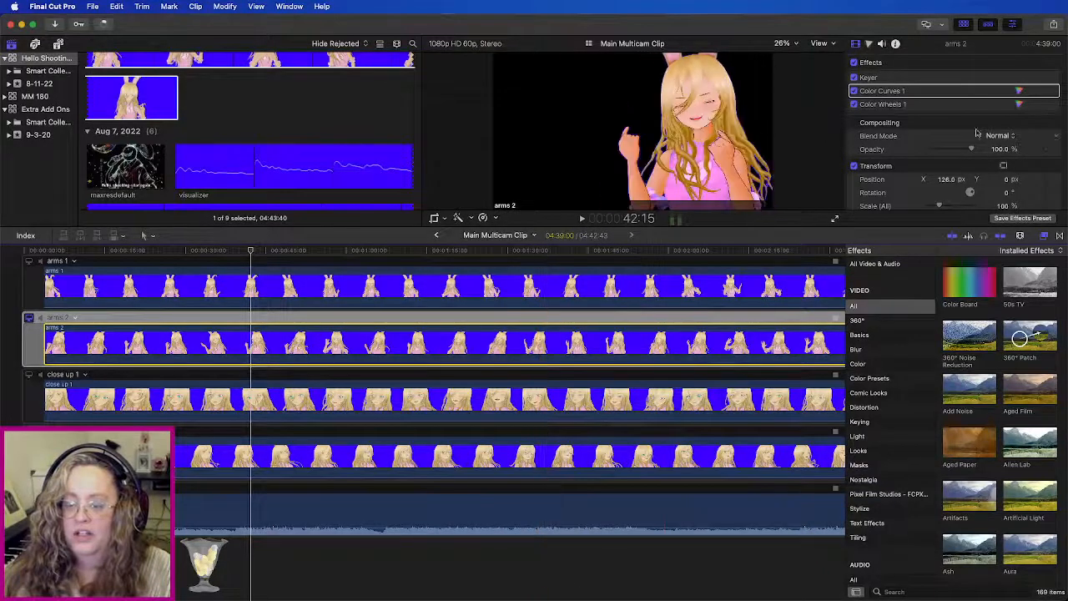
scroll(1006, 186, down, 3)
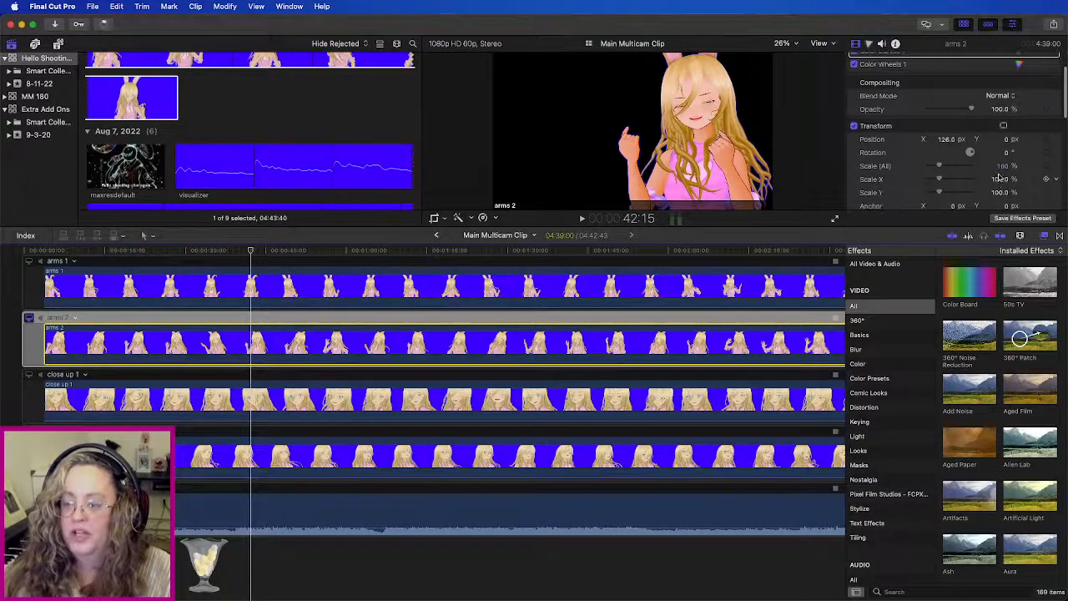
scroll(1005, 158, down, 3)
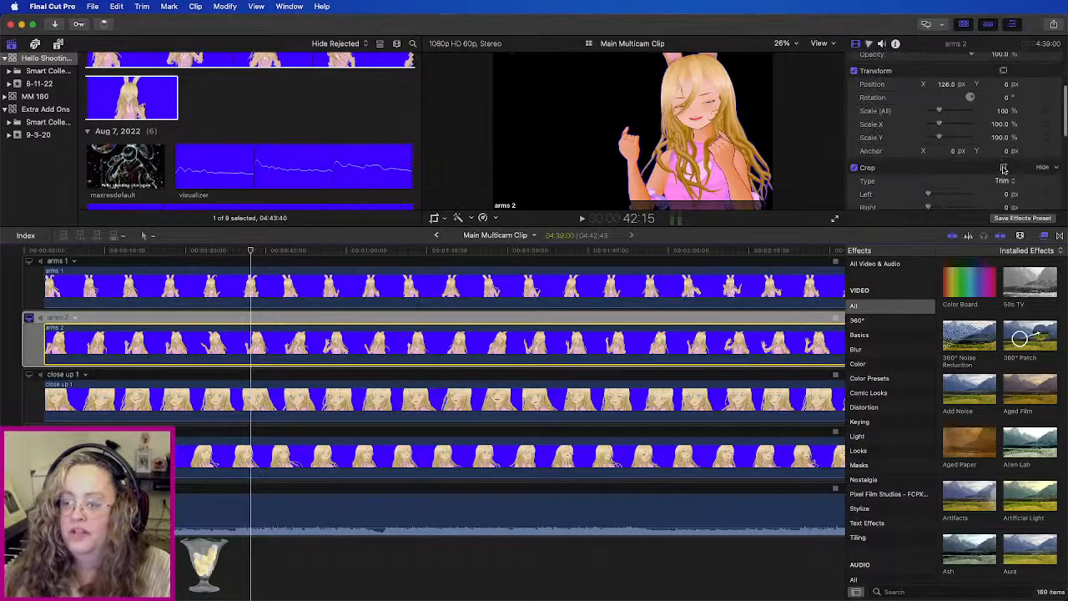
click(1004, 169)
drag(513, 131, 585, 140)
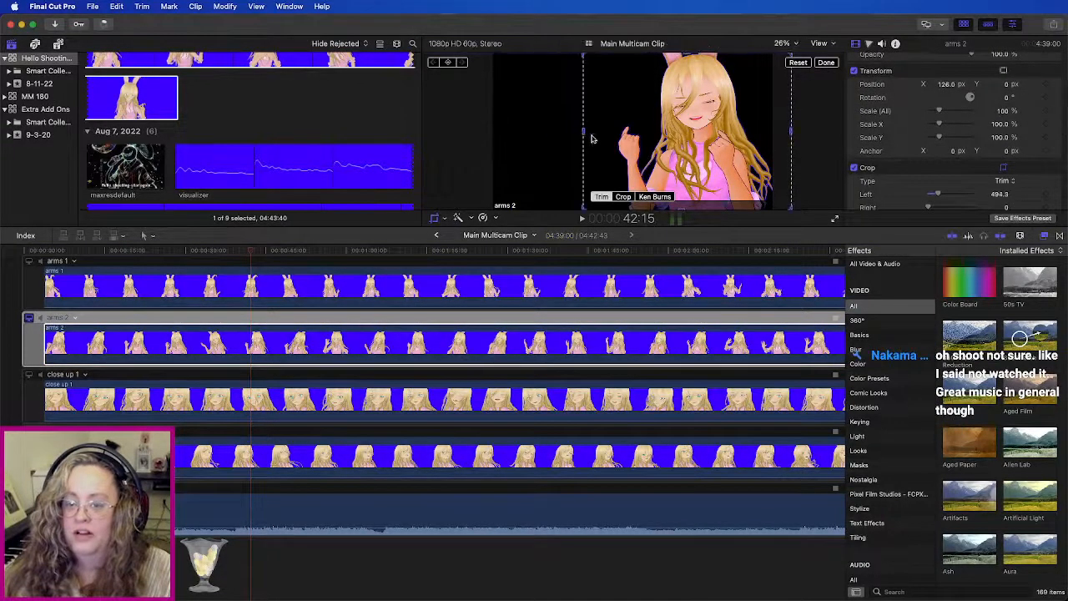
click(824, 65)
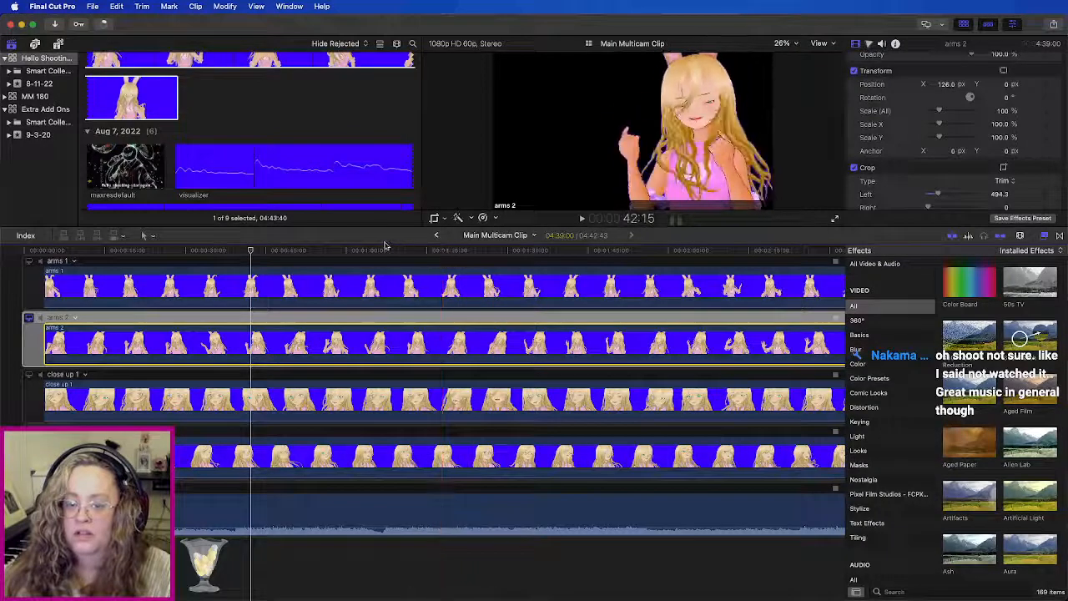
Step: Monitor the close up 1 angle, shift its horizontal position to 186.0 px, and trim about 73.3 px off the left side of its frame
click(29, 377)
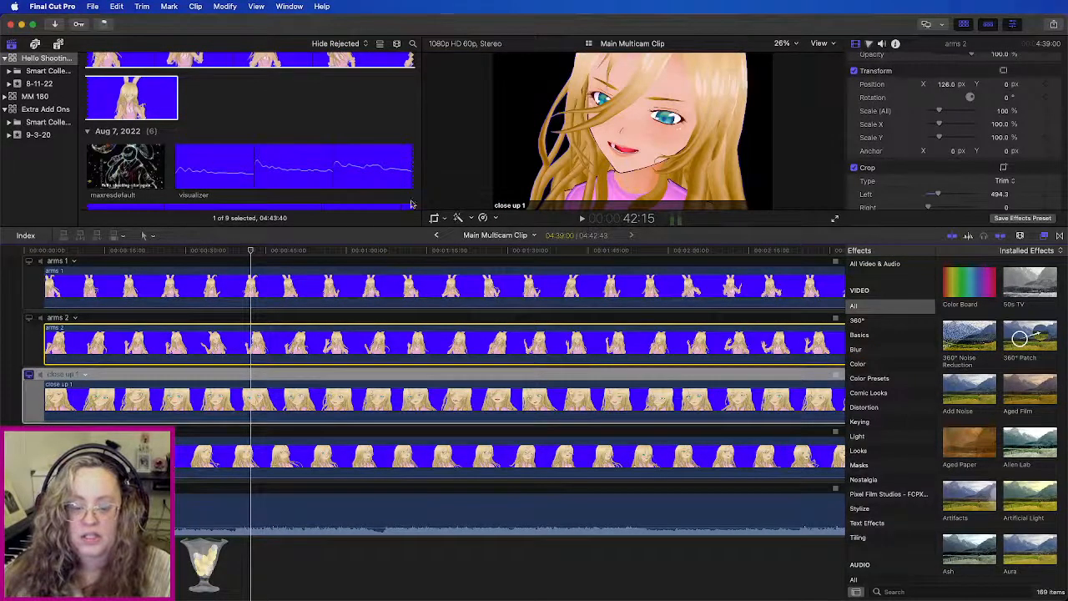
click(307, 402)
scroll(953, 129, up, 5)
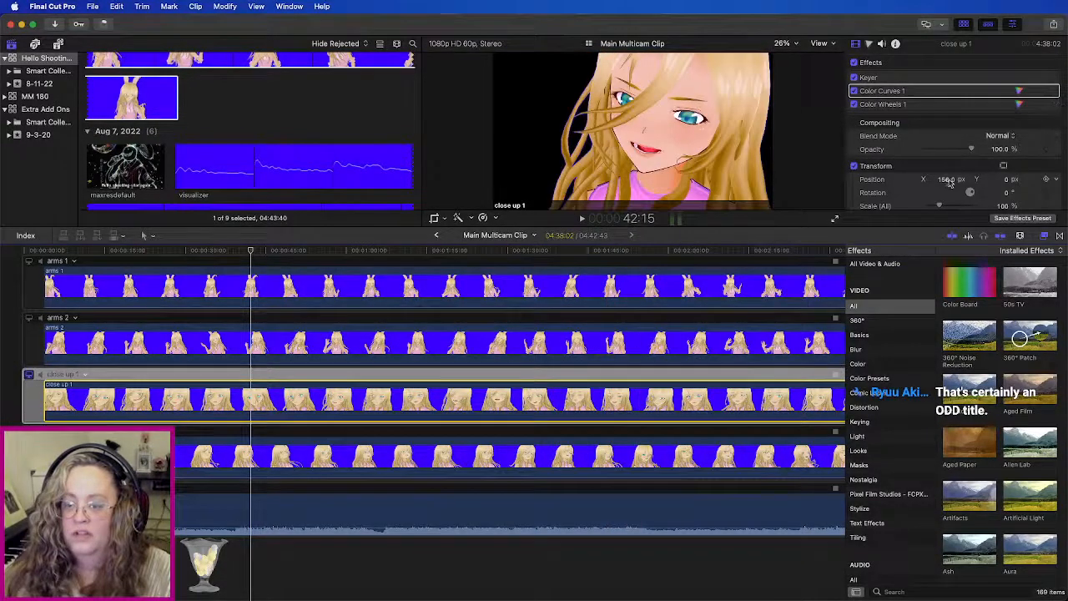
drag(946, 181, 947, 177)
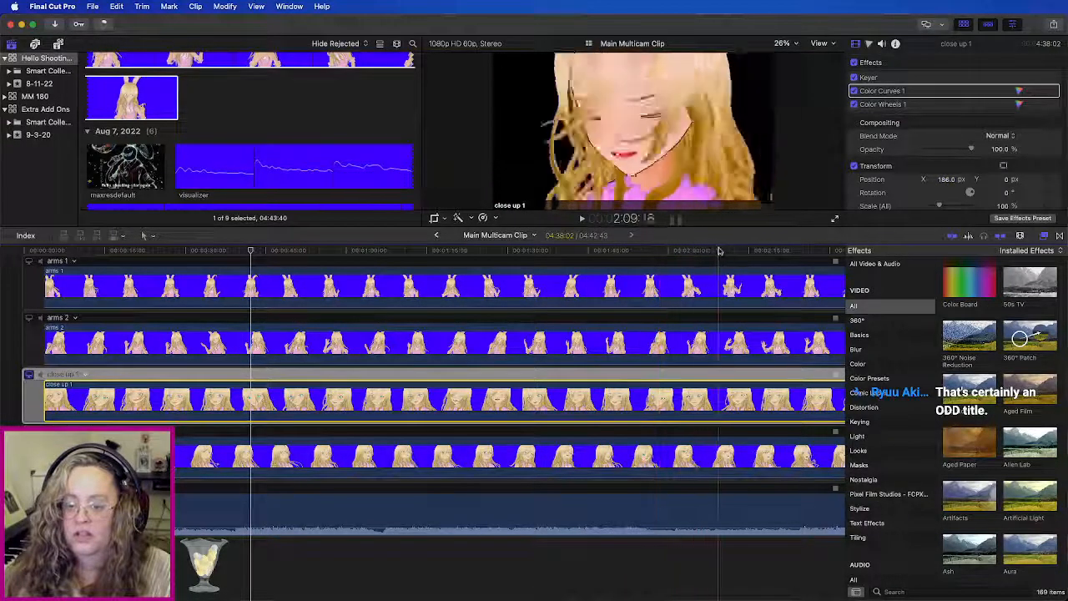
scroll(1004, 188, down, 5)
click(1005, 180)
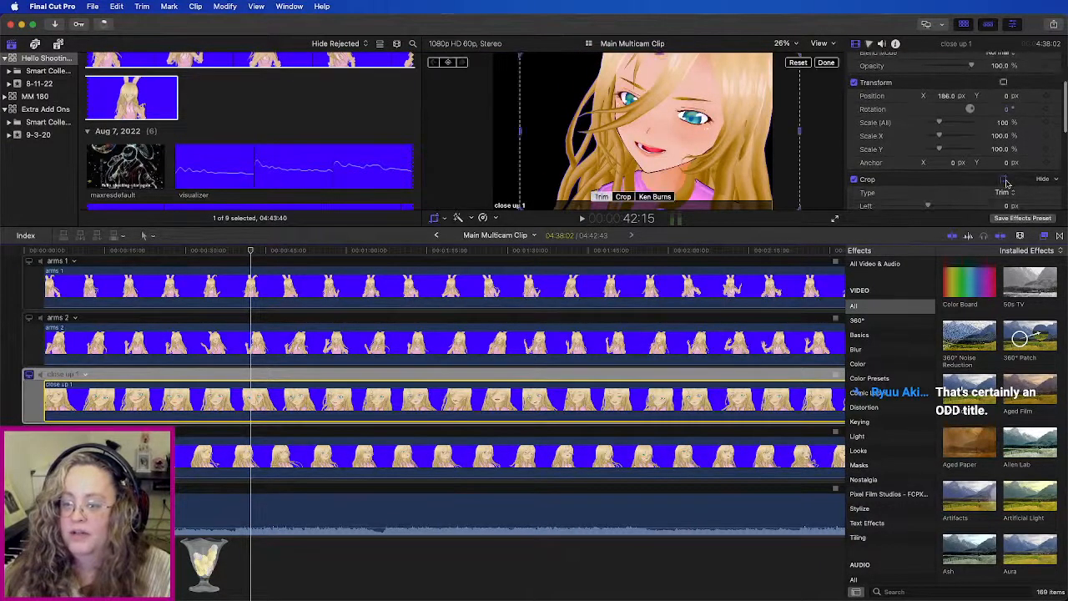
drag(521, 136, 532, 136)
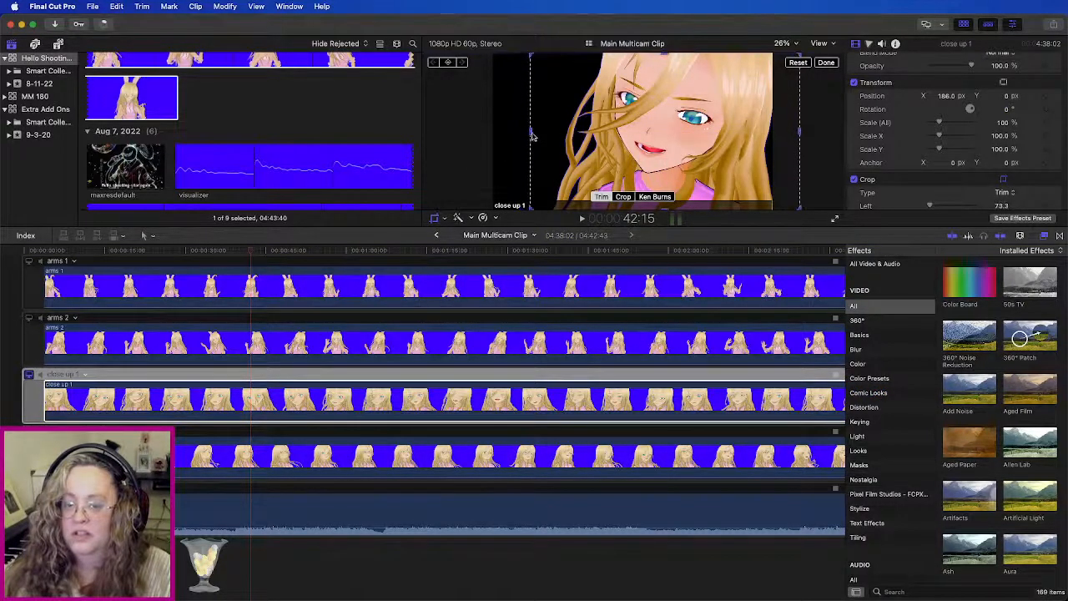
click(826, 63)
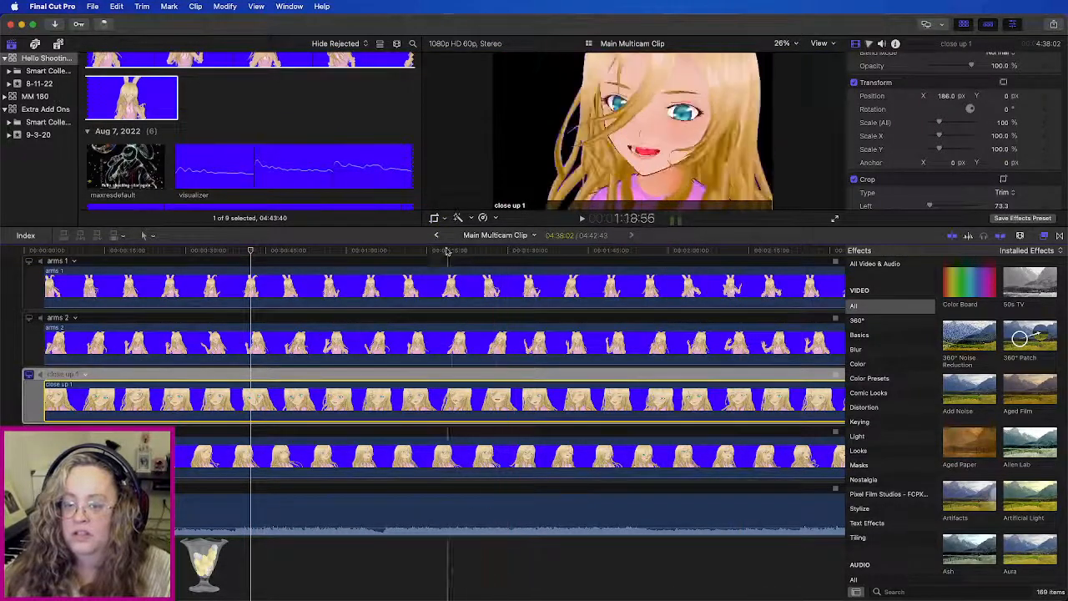
Step: Monitor the close up 2 angle, shift its horizontal position to -314.0 px, and trim about 196 px off the right side of its frame
click(30, 432)
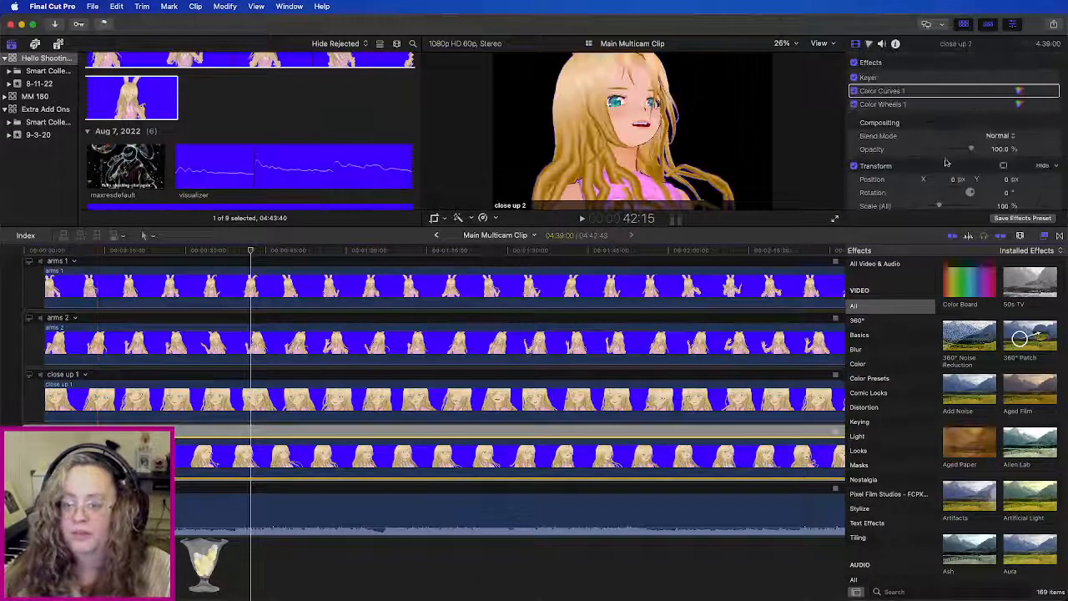
drag(954, 180, 953, 298)
scroll(1008, 175, down, 3)
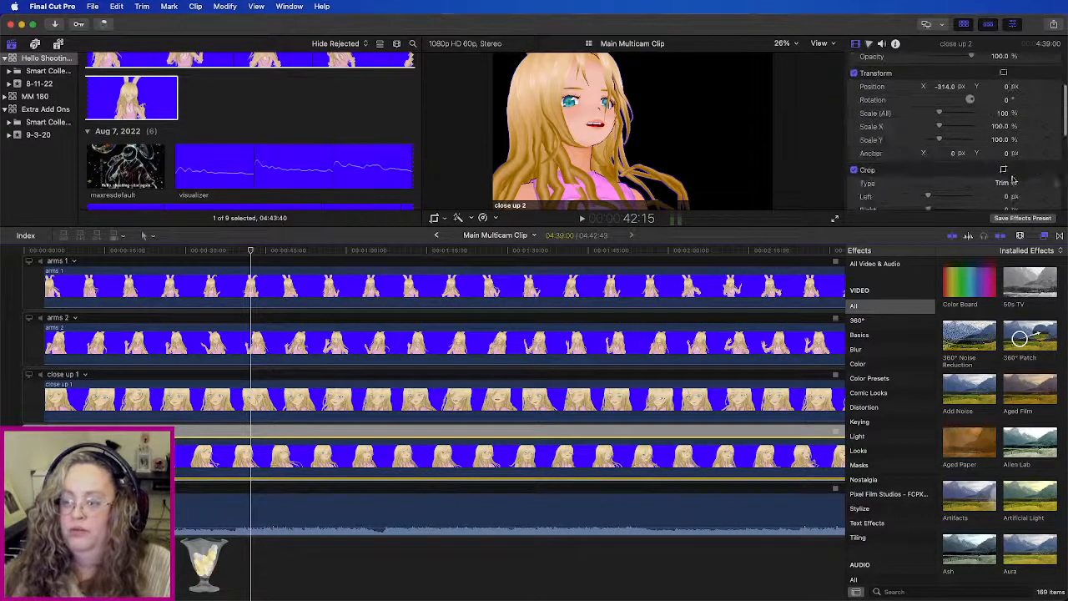
click(1005, 170)
drag(728, 134, 699, 144)
click(825, 63)
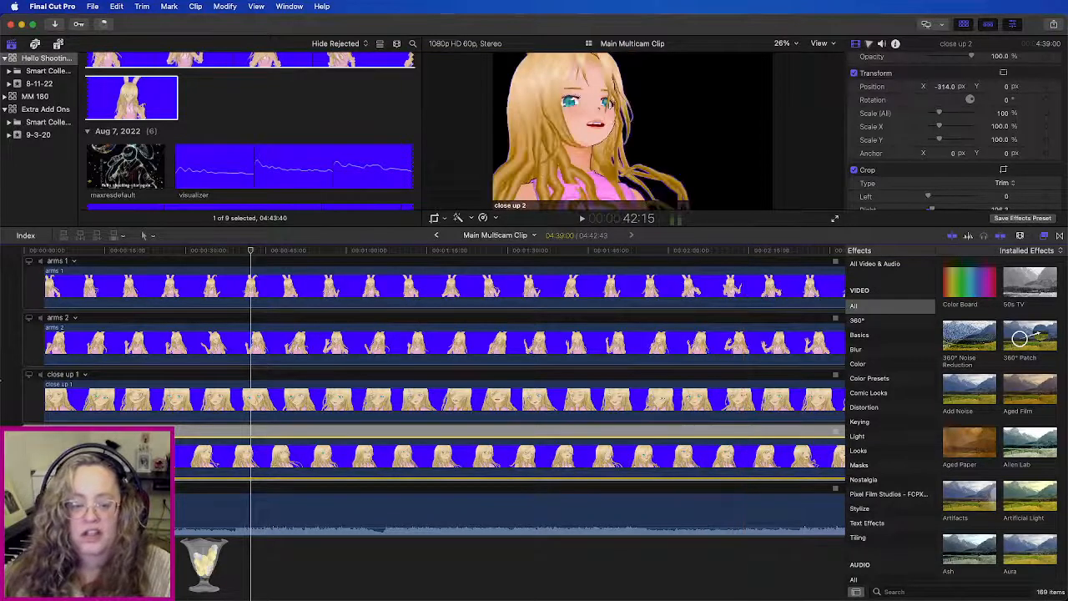
Step: Return to the Hello Shooting Star project and place the visualizer clip at the start, between the background image and the Main Multicam Clip
click(438, 234)
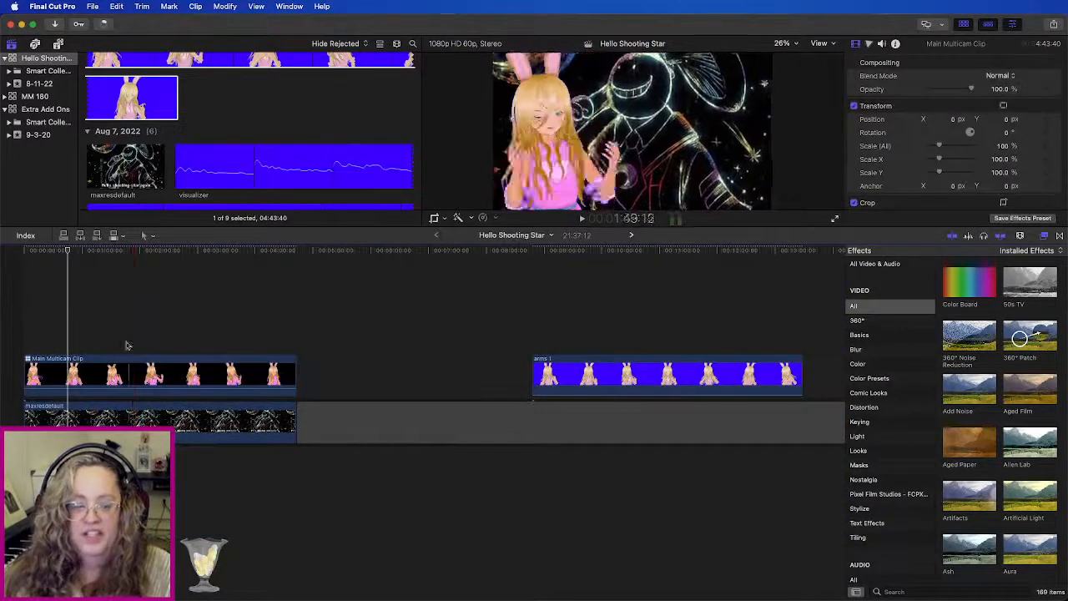
click(259, 174)
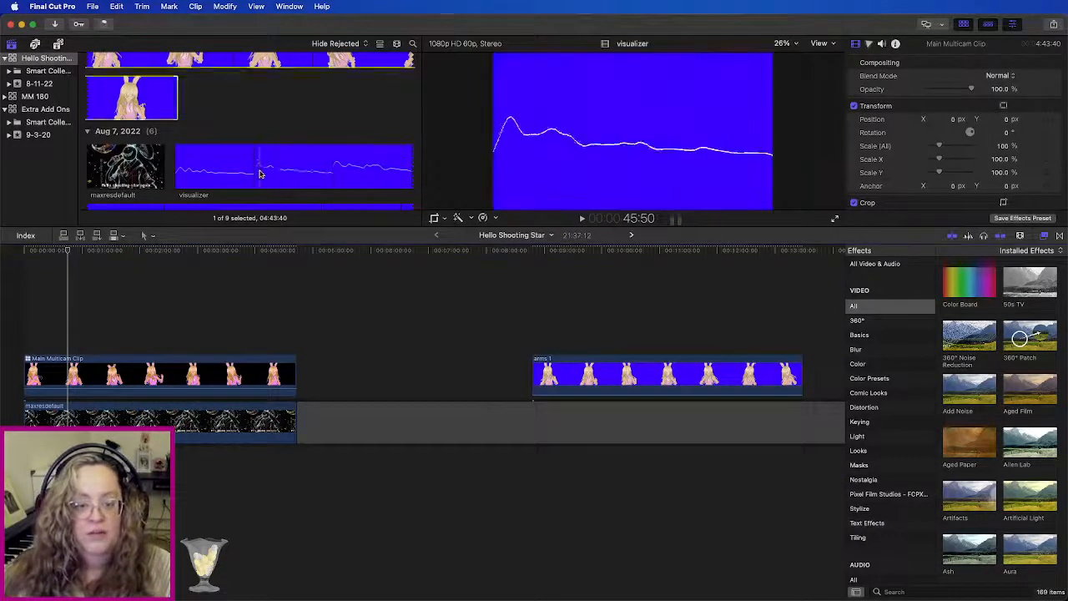
drag(271, 167, 18, 380)
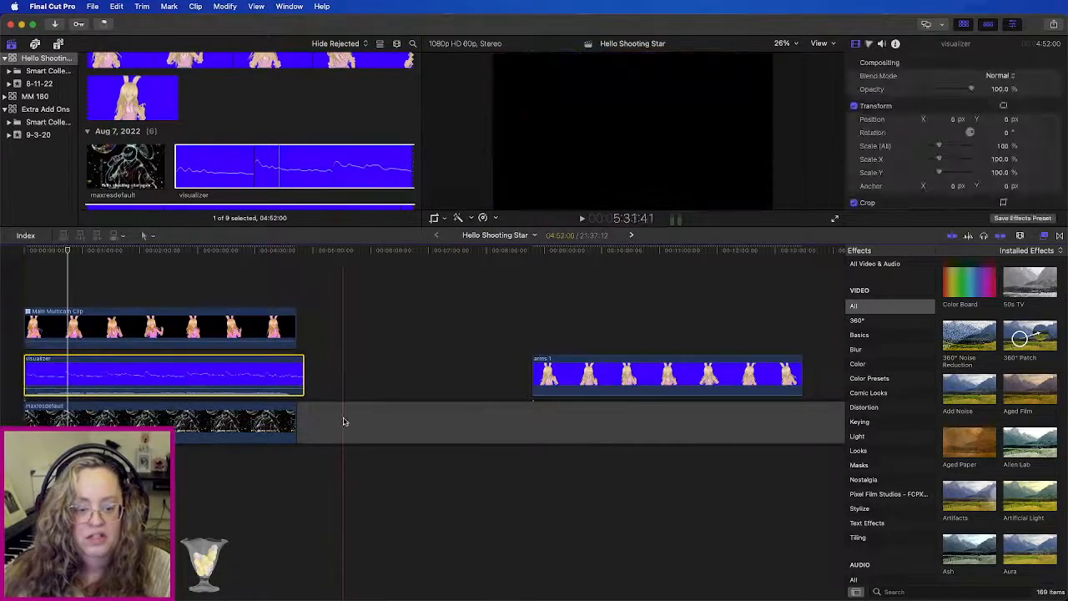
Step: Delete the leftover arms 1 clip and the empty gap following the background image, and return to the start of the timeline
drag(504, 336, 550, 424)
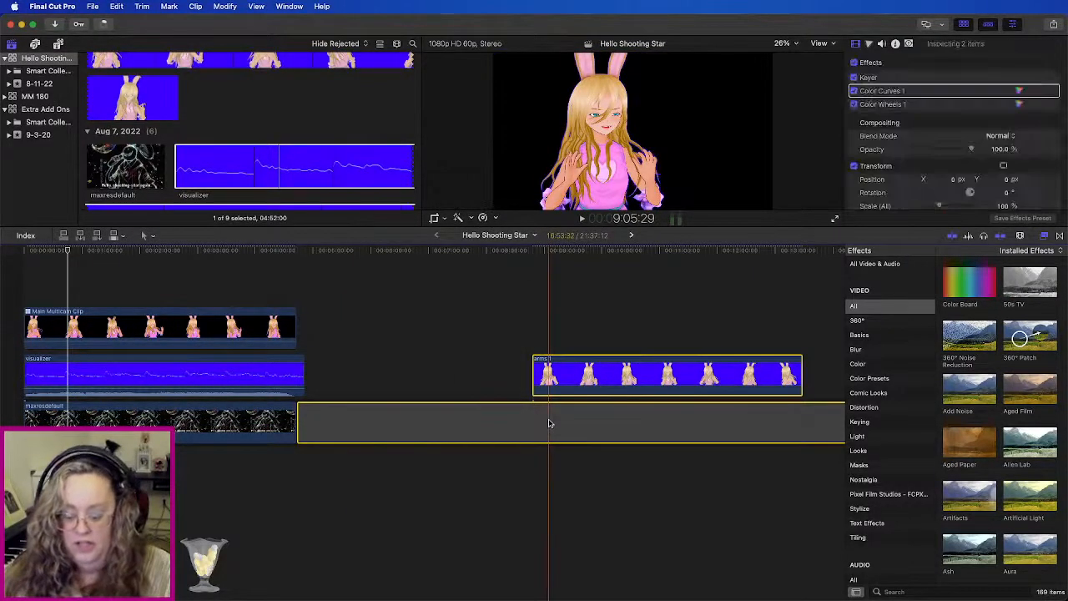
key(Delete)
key(super+equal)
key(super+equal)
key(super+equal)
key(super+equal)
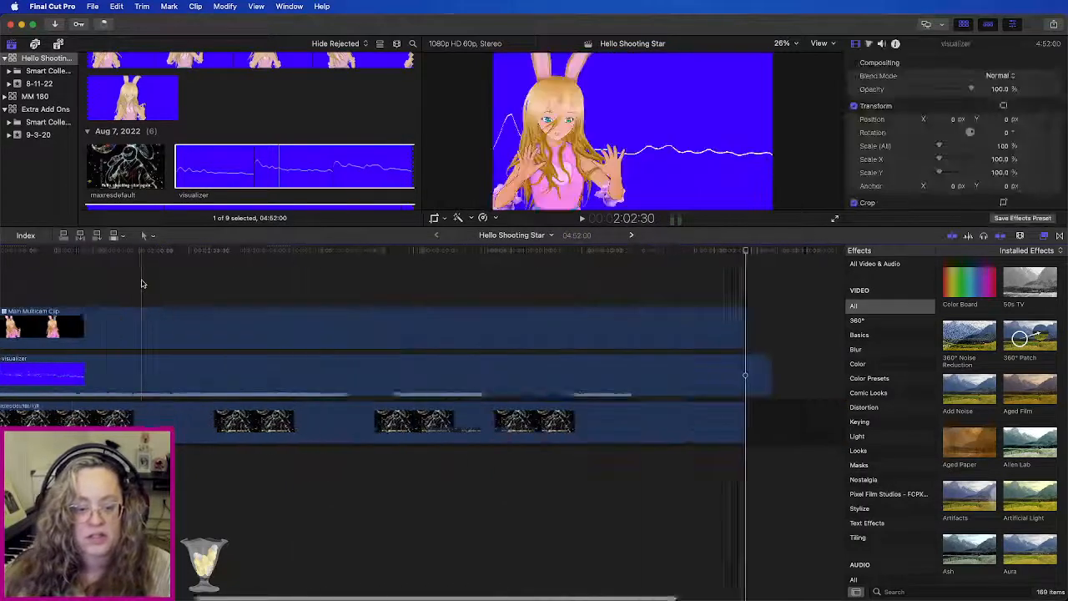
key(Home)
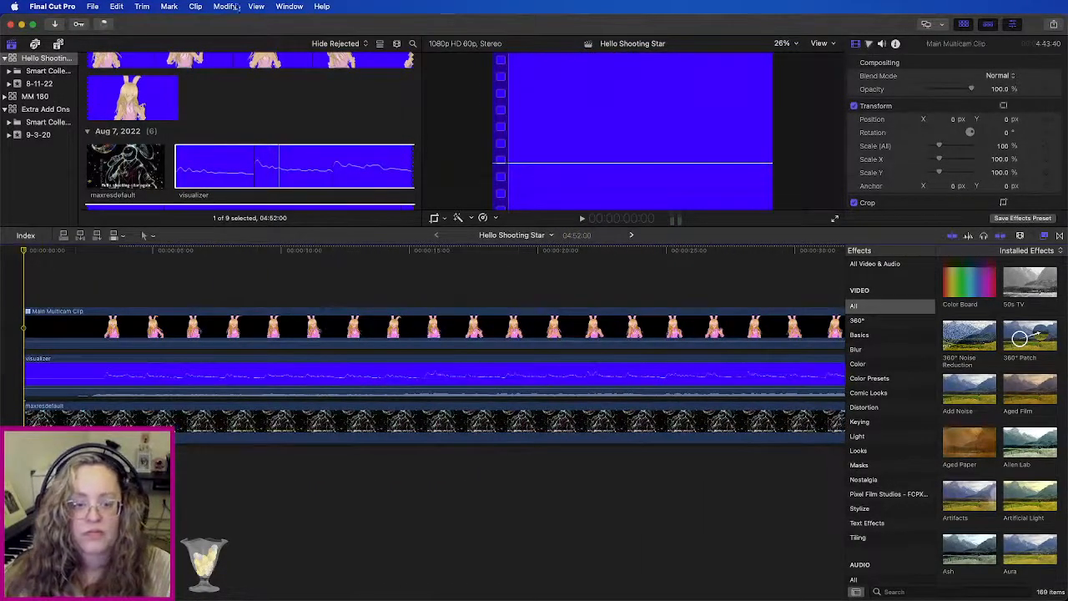
Step: Show the multicam angles beside the viewer, hide the media browser, and enlarge the viewer area
click(228, 6)
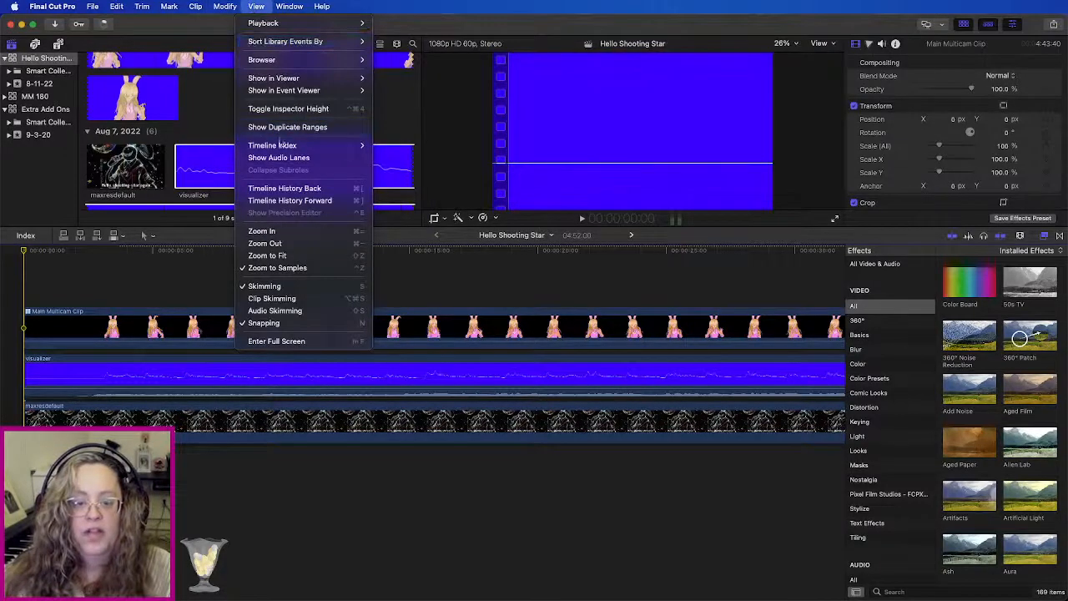
mouse_move(325, 81)
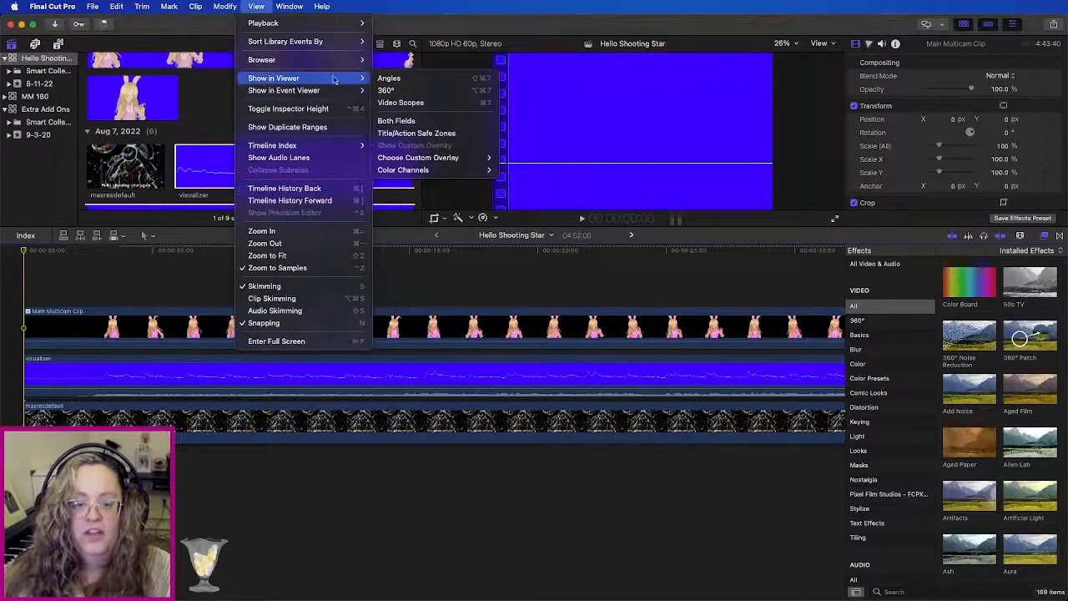
click(404, 81)
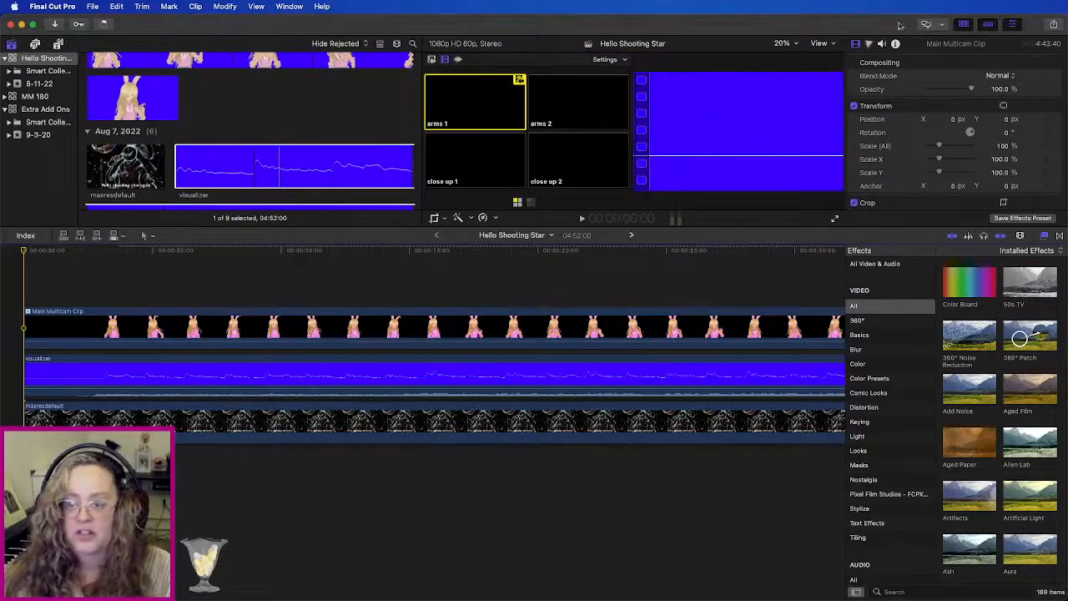
click(964, 25)
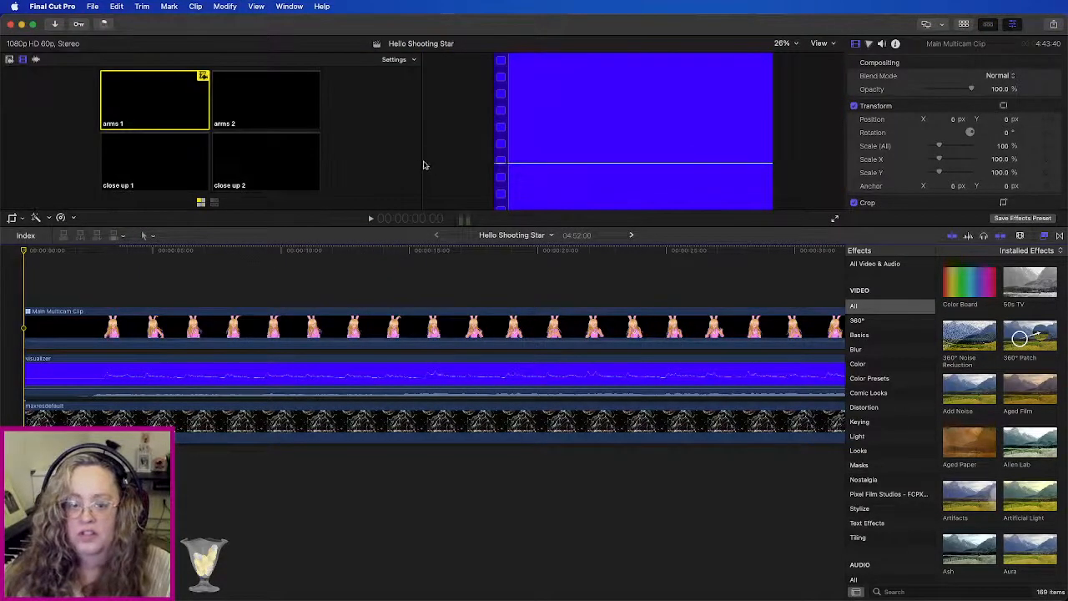
drag(429, 227, 504, 330)
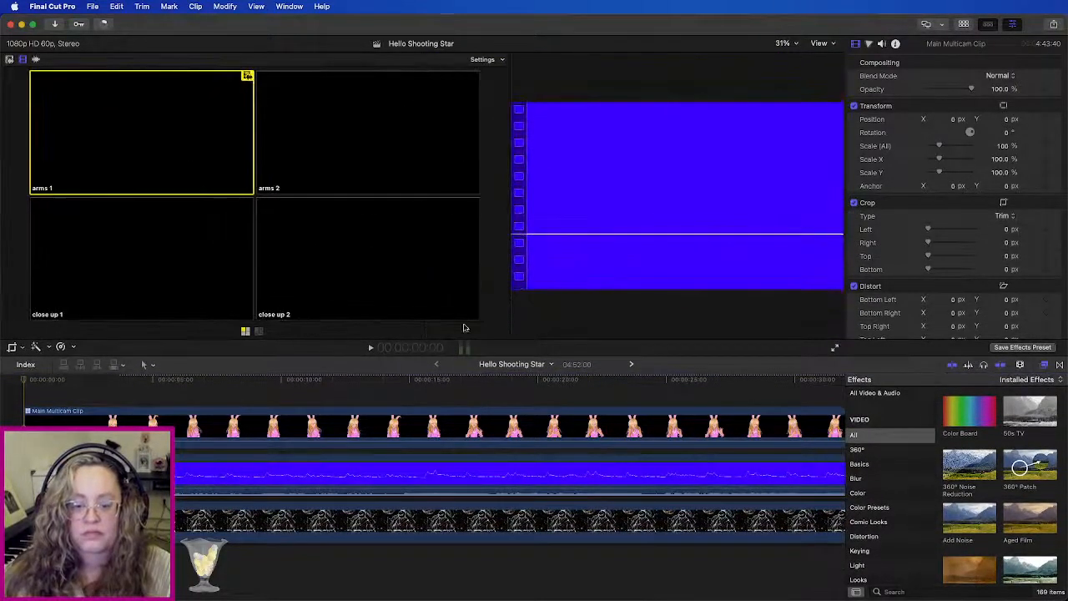
Step: Enable combined video and audio switching and make Hello Shooting Star Draft 2 the multicam clip's active angle
click(258, 332)
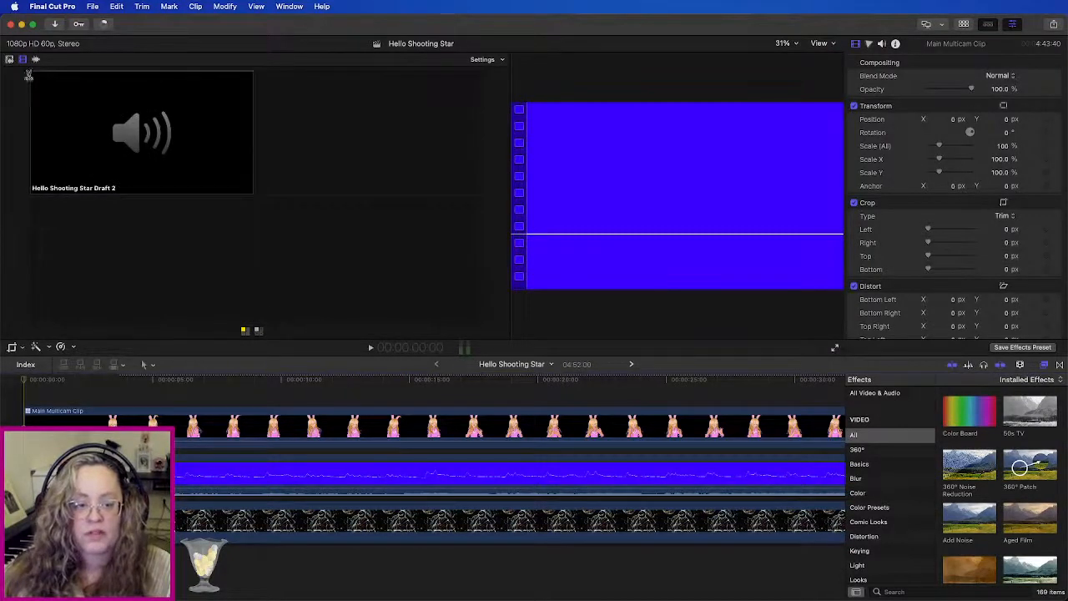
click(10, 61)
click(113, 149)
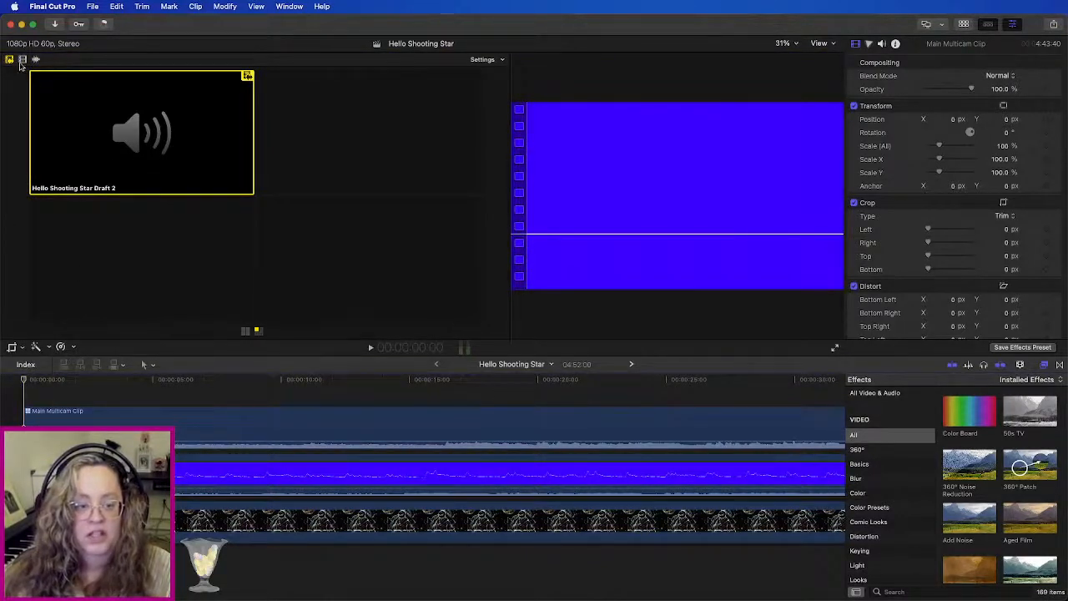
Step: Trim the visualizer clip's start to a 4:50:08 duration, shift the clip later to line up with the song, and play back the result
scroll(510, 472, down, 1)
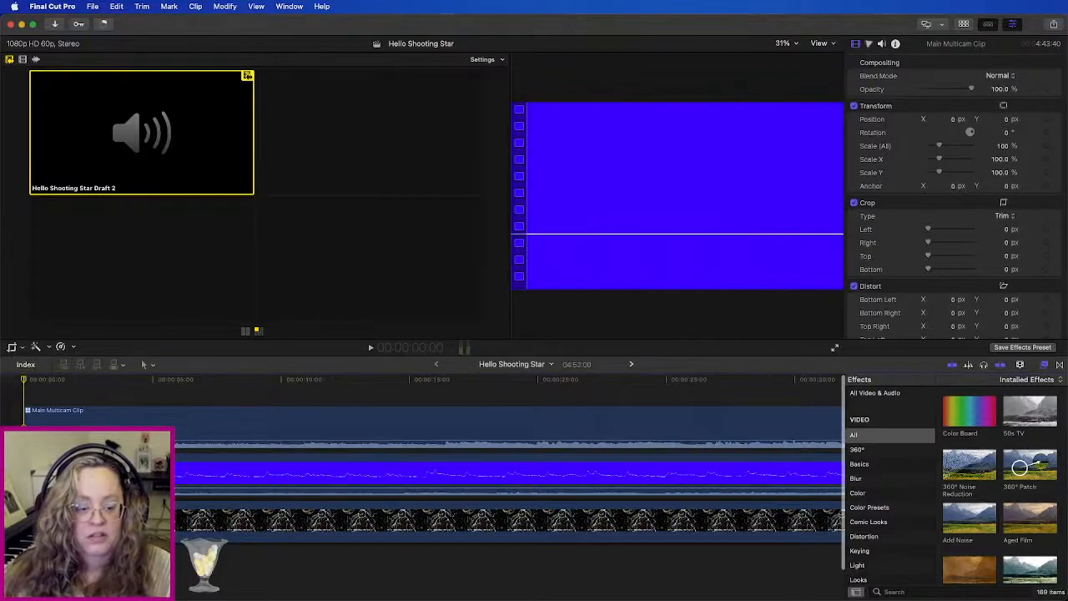
key(shift+super+7)
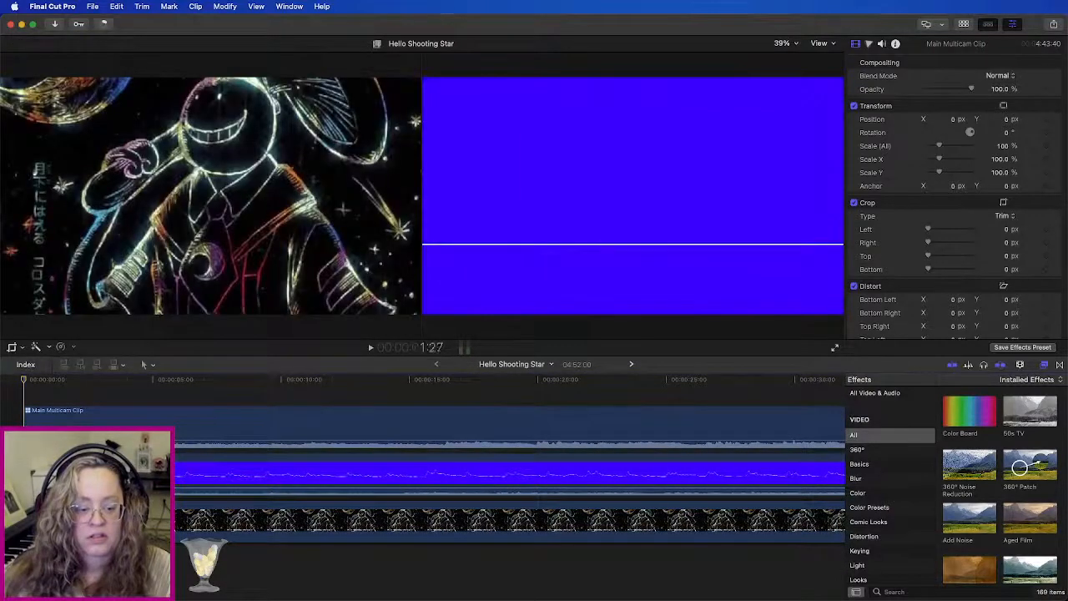
click(131, 474)
drag(131, 474, 174, 467)
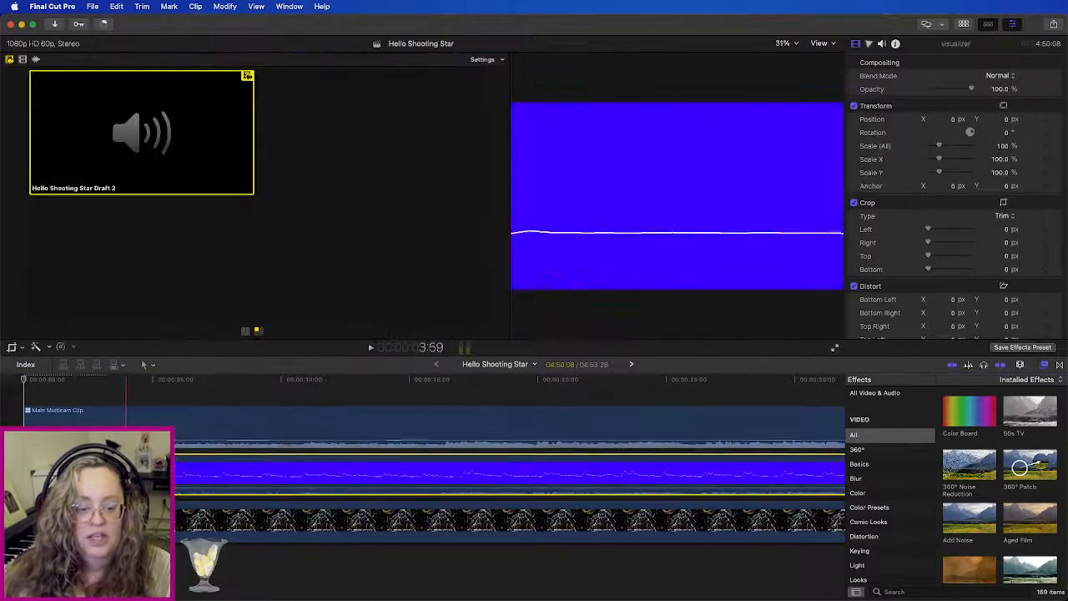
key(space)
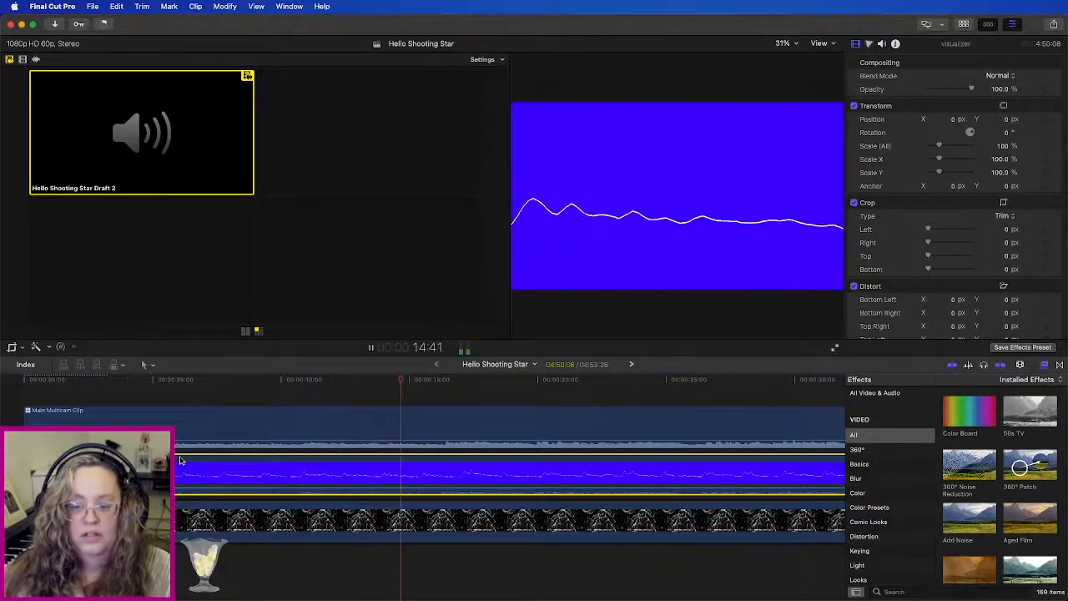
scroll(179, 460, right, 5)
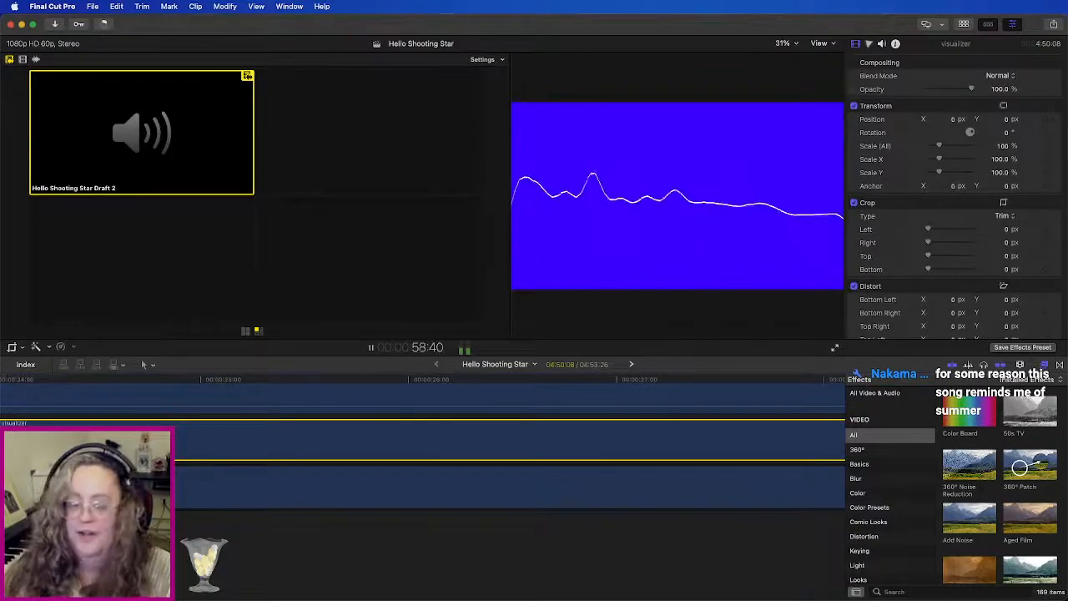
scroll(424, 482, left, 20)
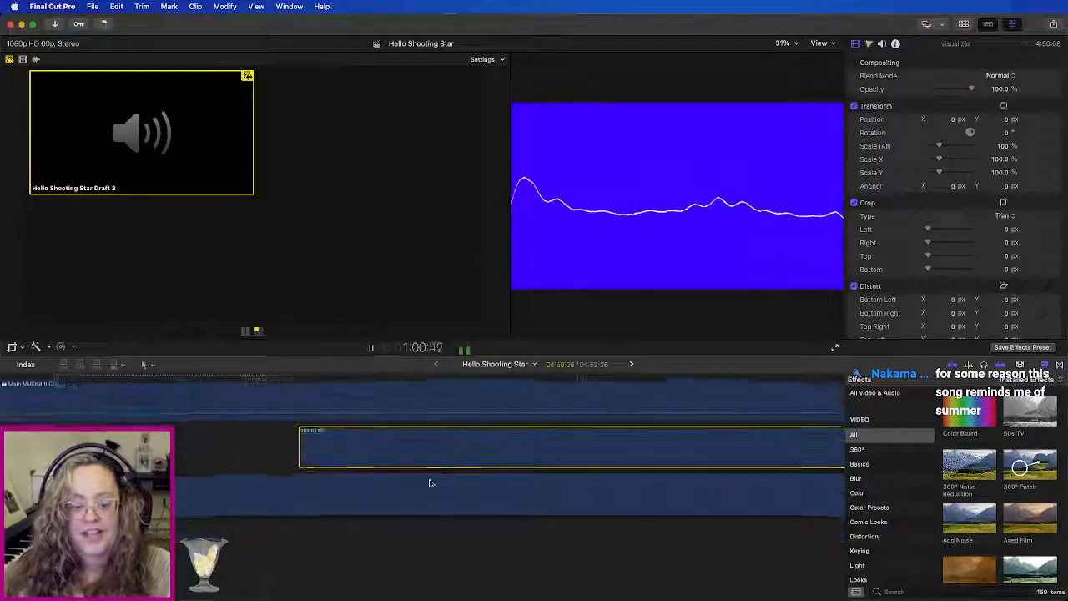
scroll(429, 484, left, 10)
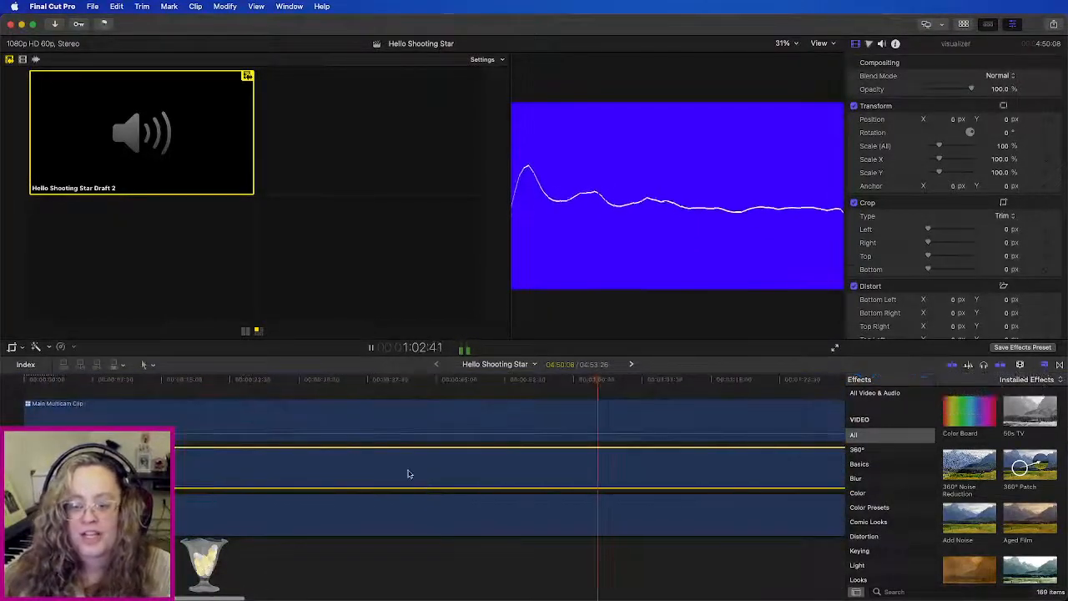
Step: Apply the Keyer effect to the visualizer clip, and show the four avatar angles at about 15:51 in the timeline
key(space)
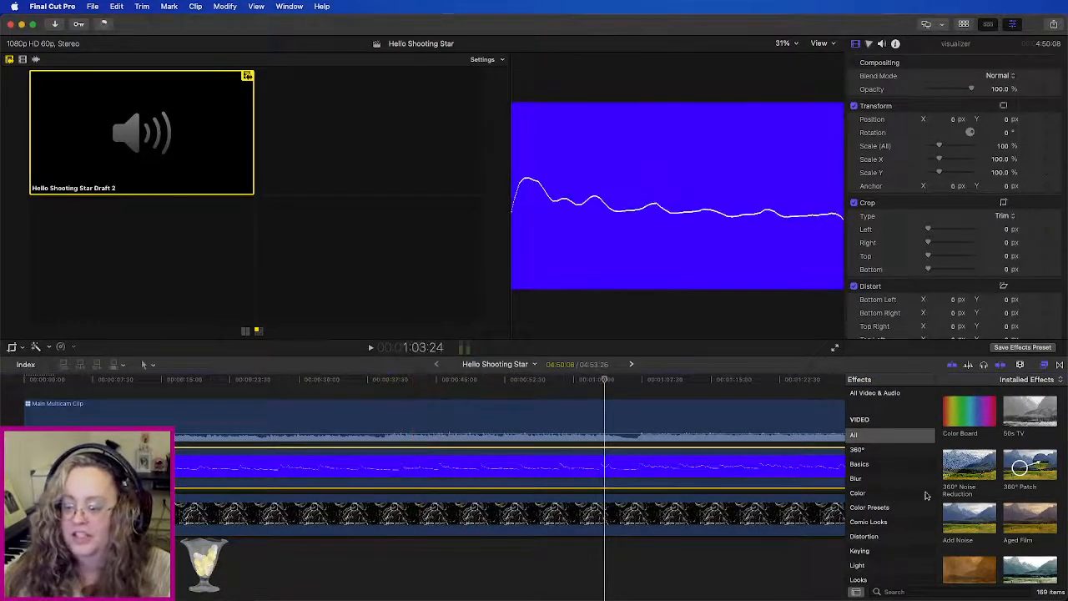
click(890, 550)
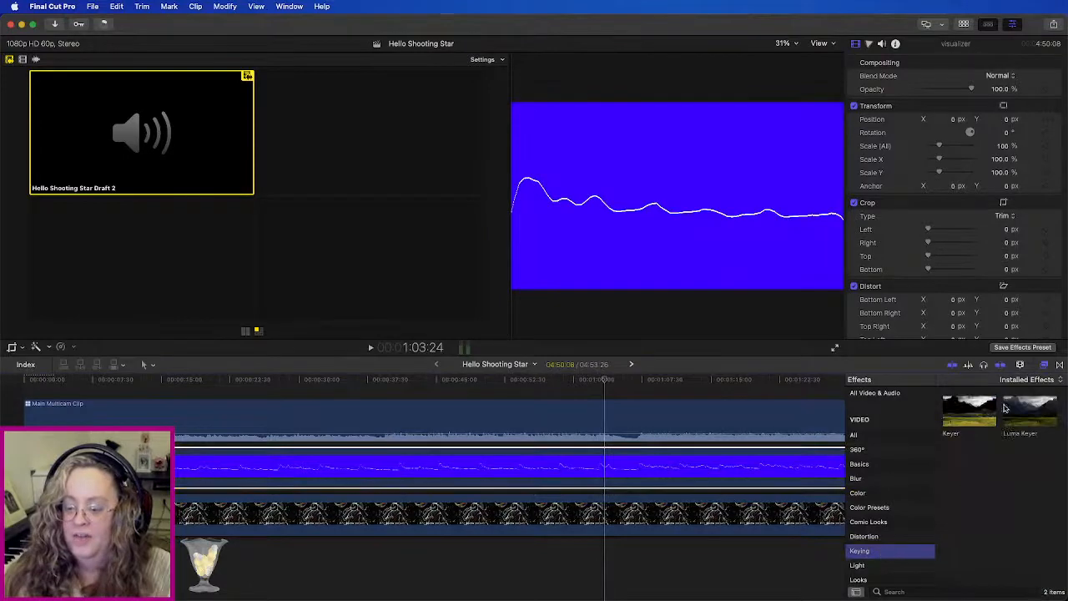
drag(968, 417, 811, 468)
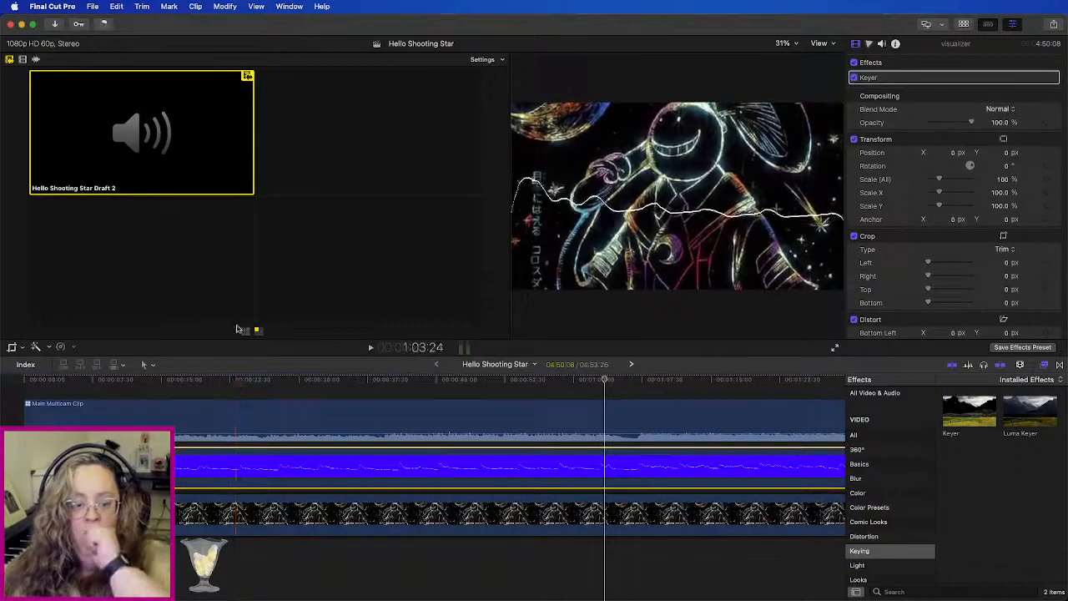
click(245, 332)
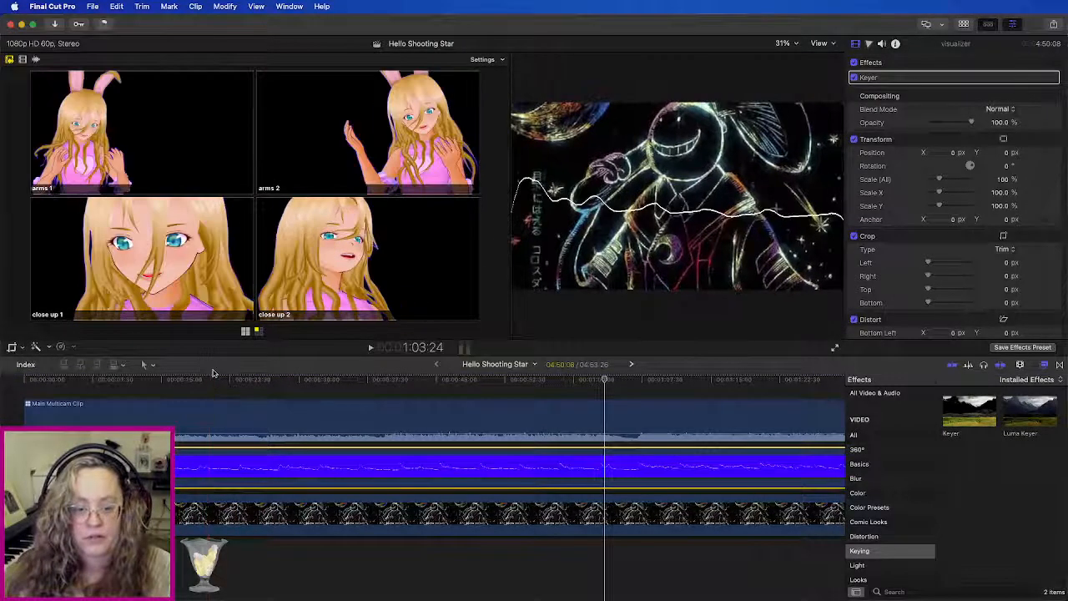
click(169, 380)
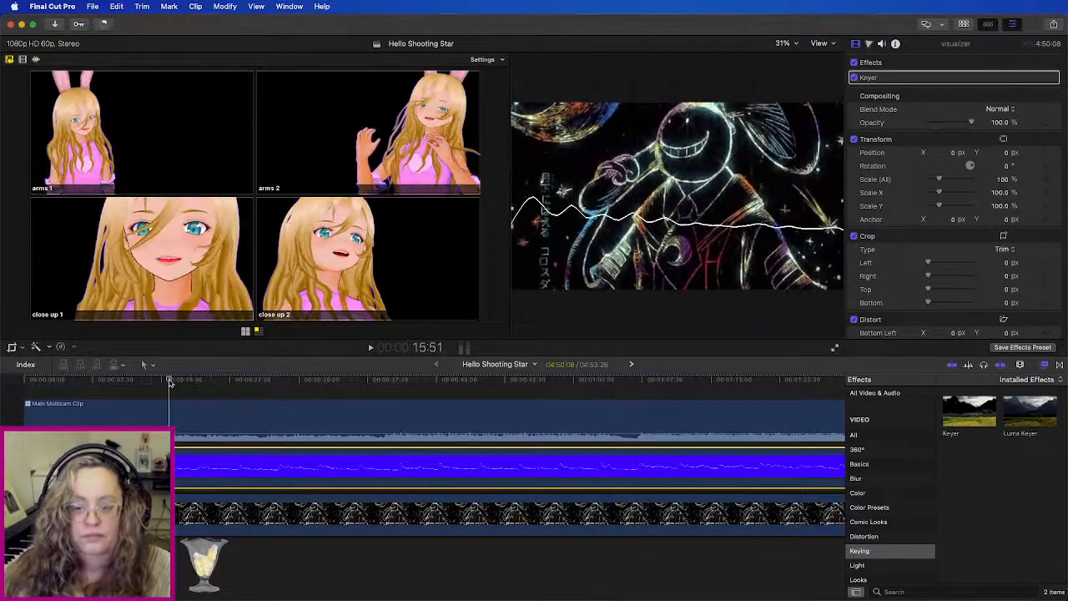
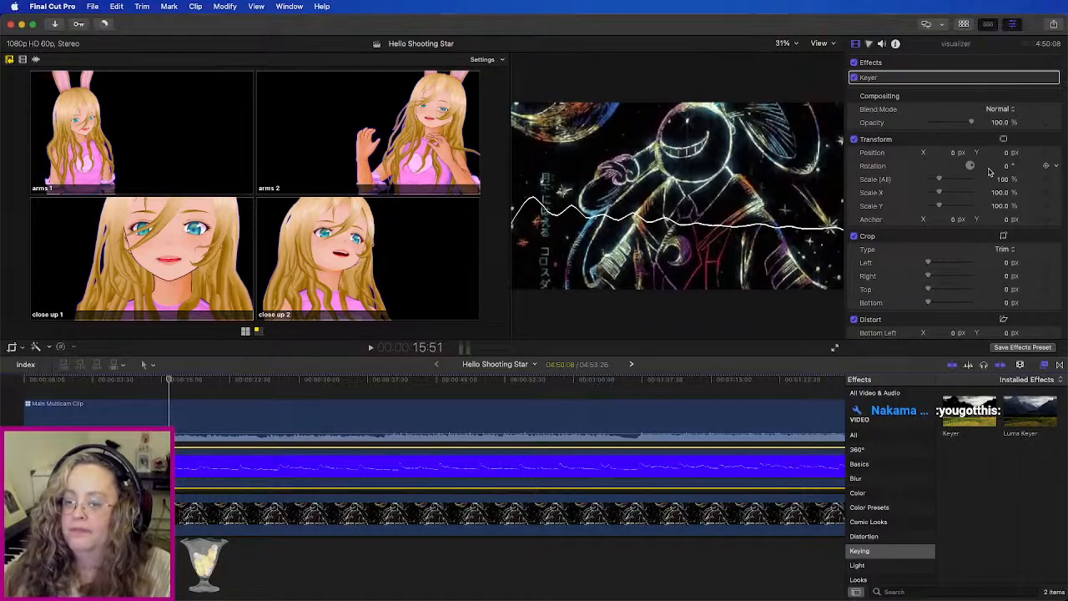
Step: Try the Stencil Alpha, Stencil Luma, Exclusion and Difference blend modes on the visualizer clip
click(1009, 111)
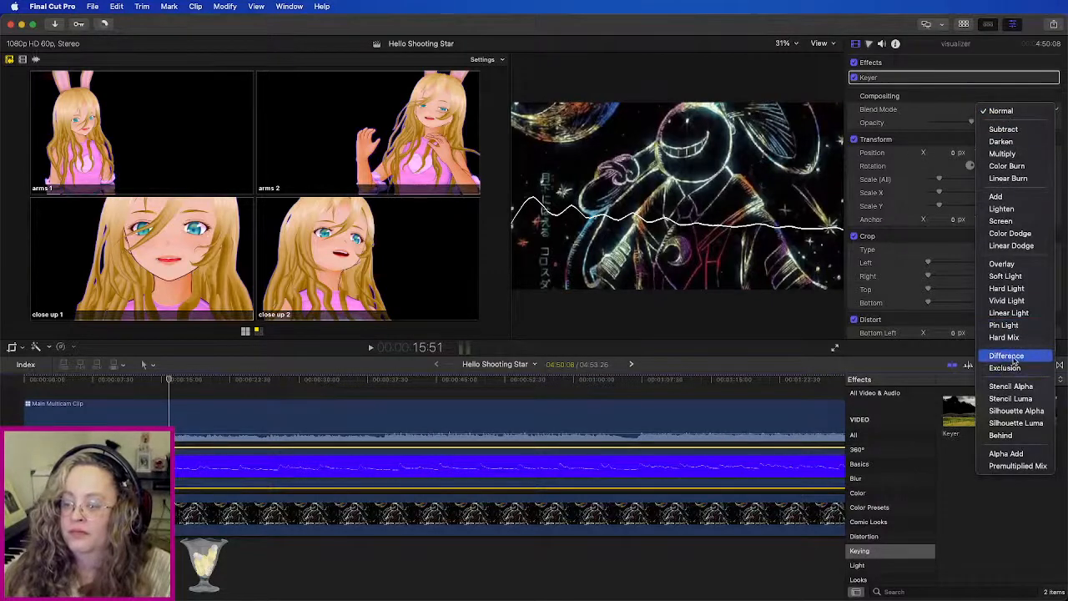
click(1016, 385)
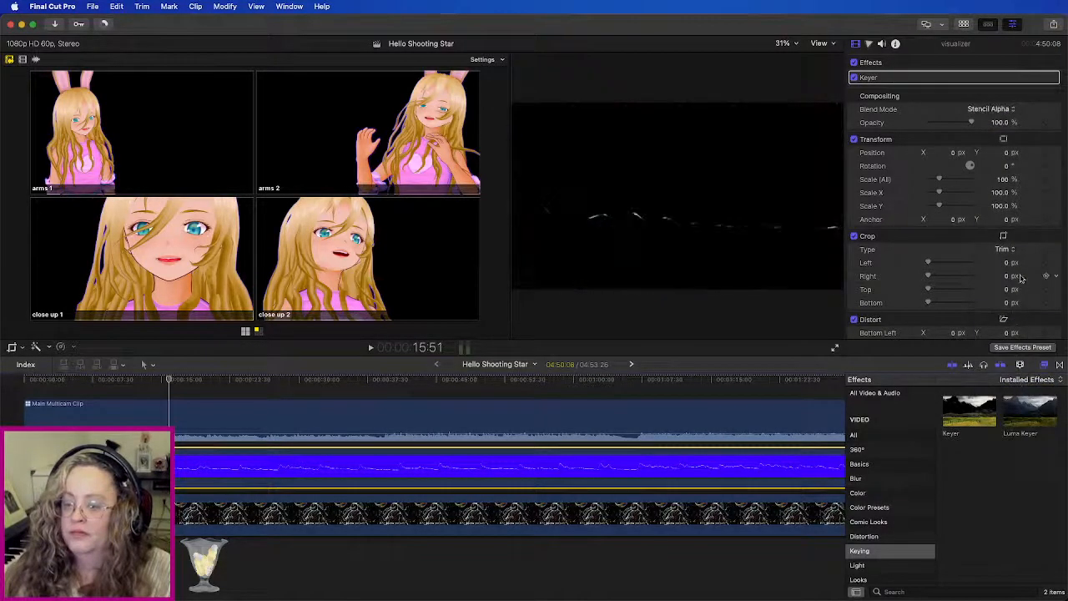
click(1012, 109)
click(1013, 123)
click(1002, 111)
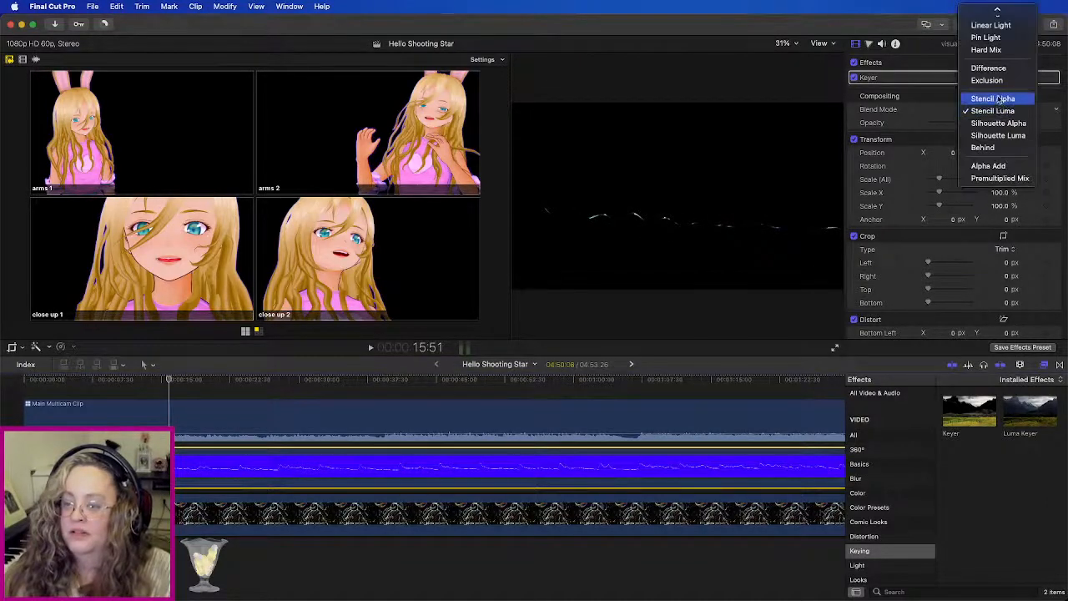
click(1003, 81)
click(1010, 111)
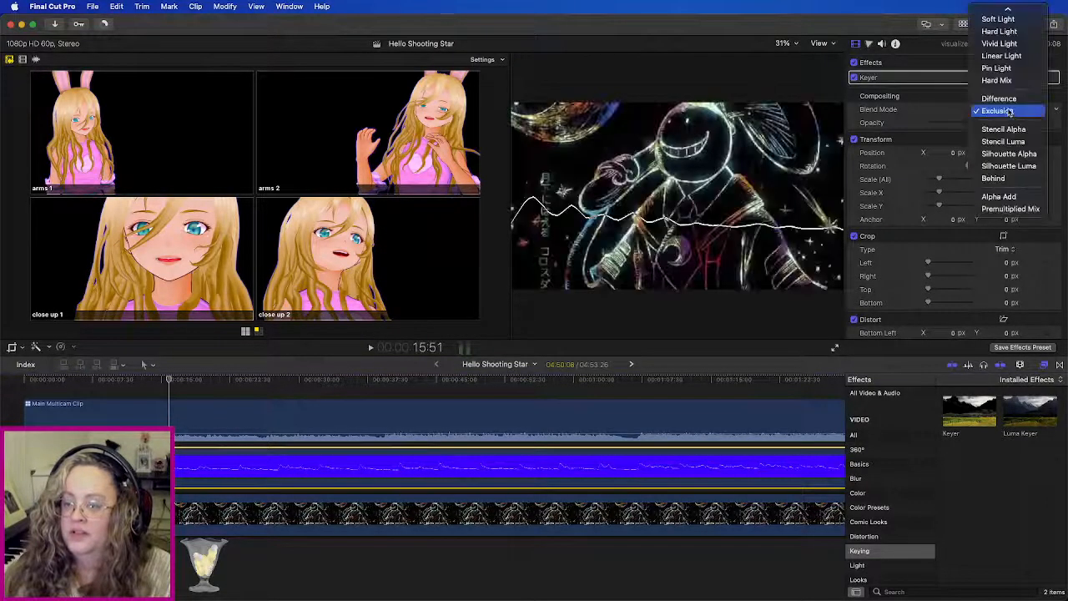
click(1007, 99)
Step: Try Stencil Alpha and Stencil Luma again, followed by Silhouette Alpha, on the visualizer clip and play it back briefly
click(1009, 107)
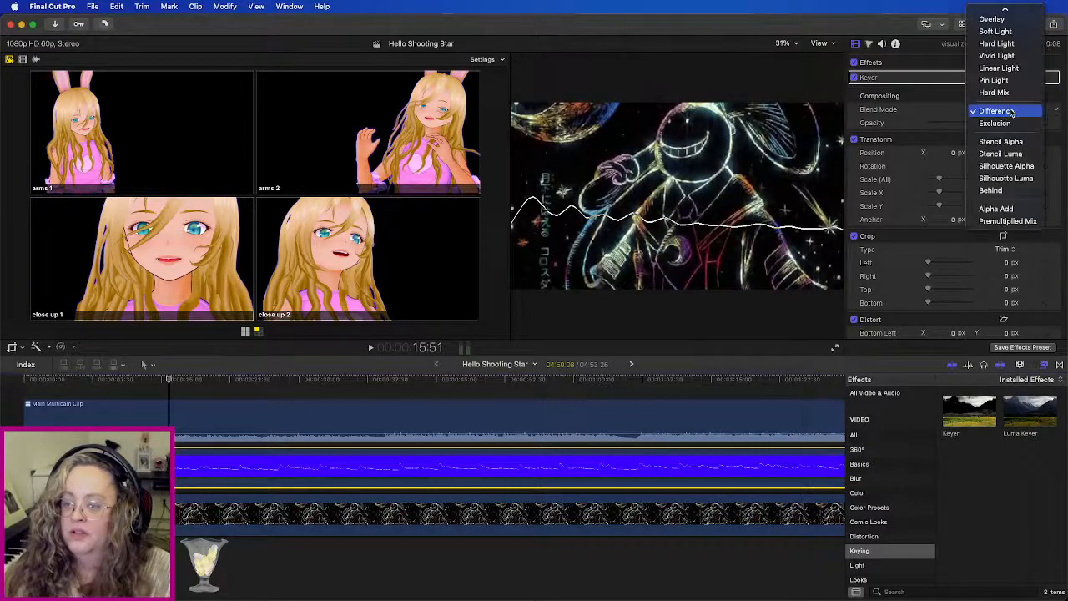
click(1013, 143)
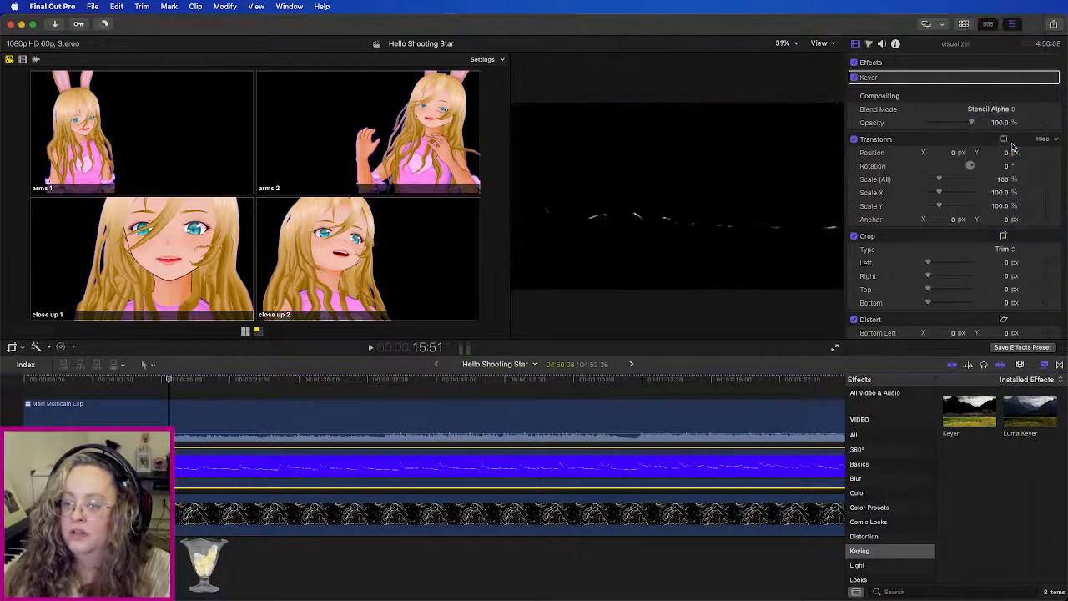
click(1010, 109)
click(1010, 124)
click(1010, 110)
click(1009, 123)
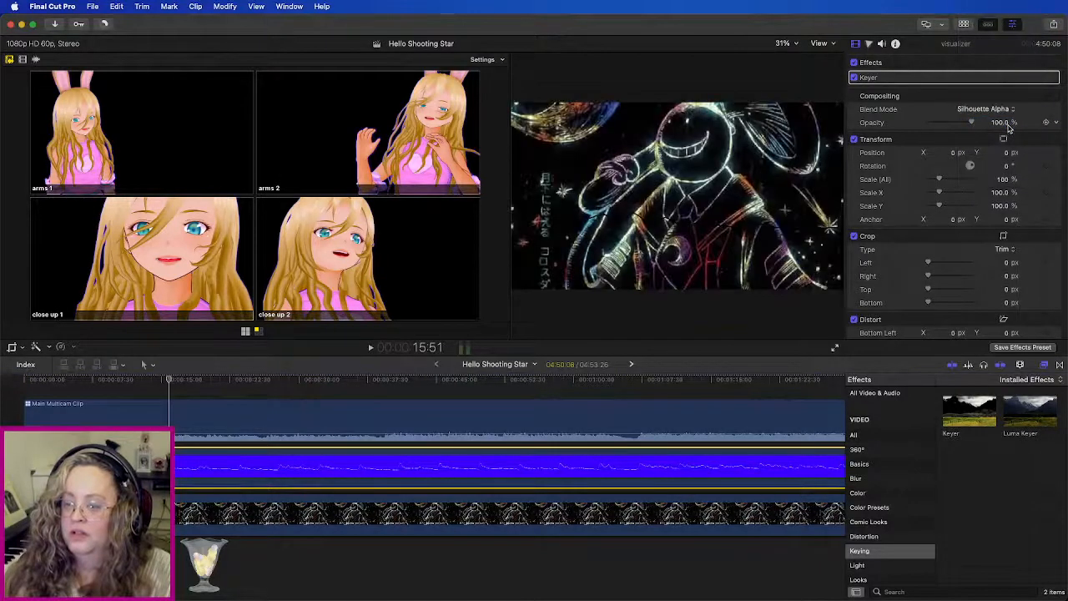
key(space)
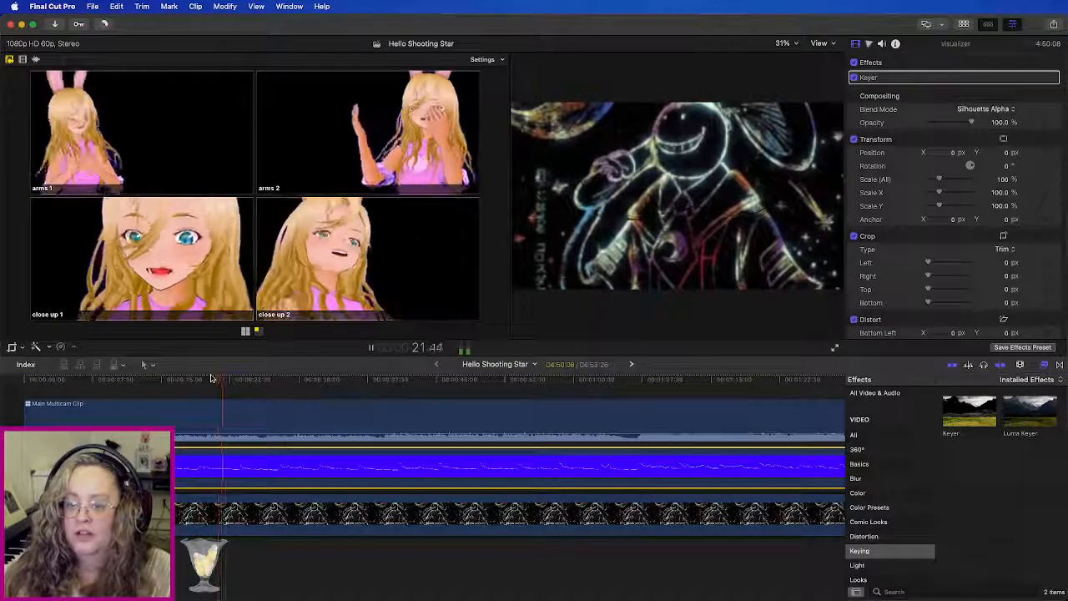
key(space)
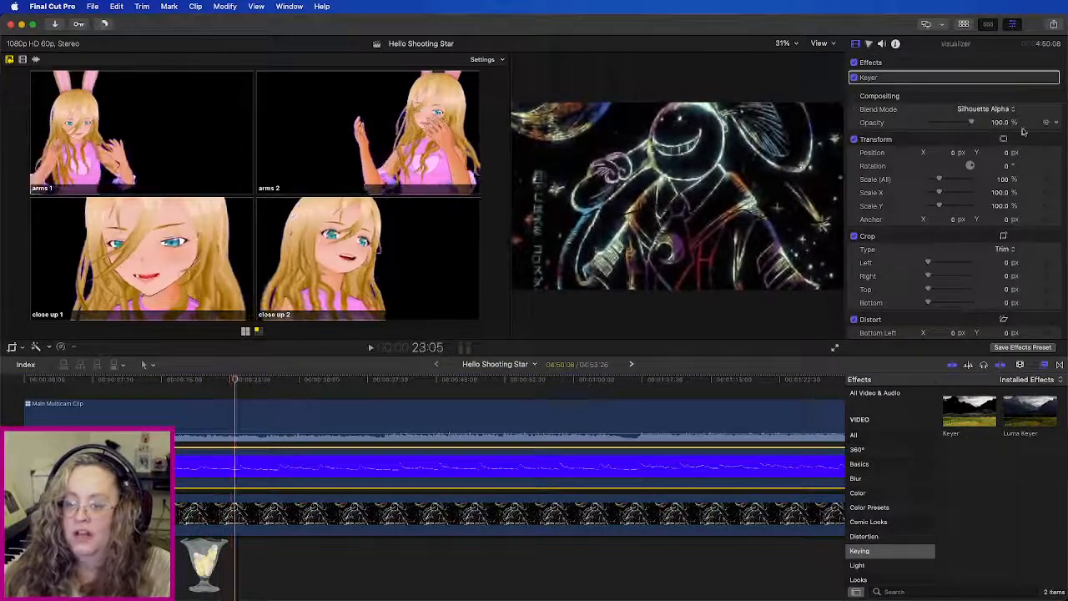
Step: Try the Silhouette Luma, Behind and Overlay blend modes on the visualizer clip and play back the Overlay version
click(984, 108)
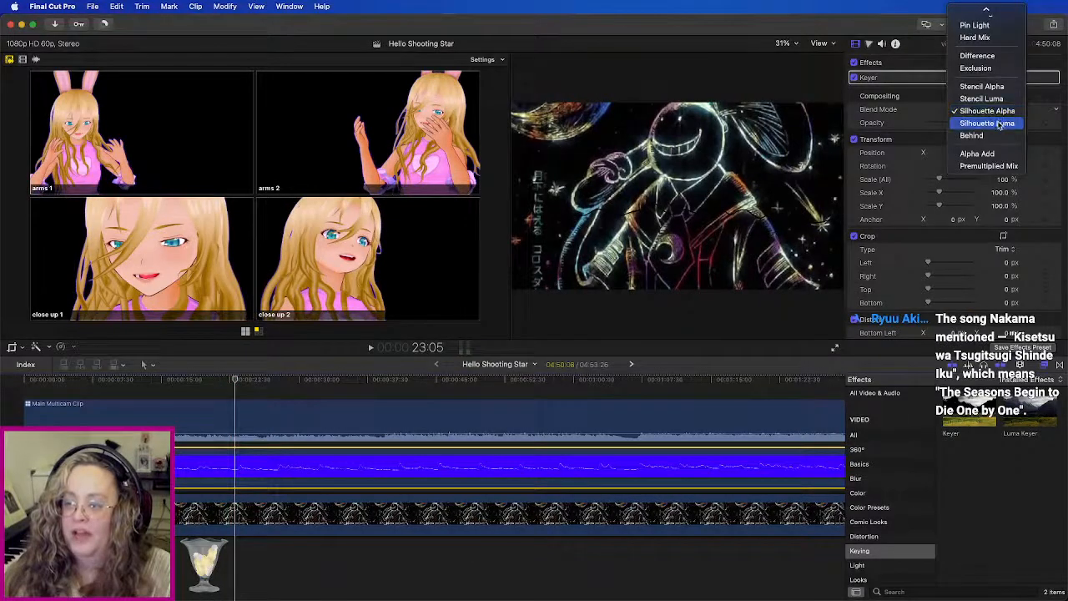
click(997, 120)
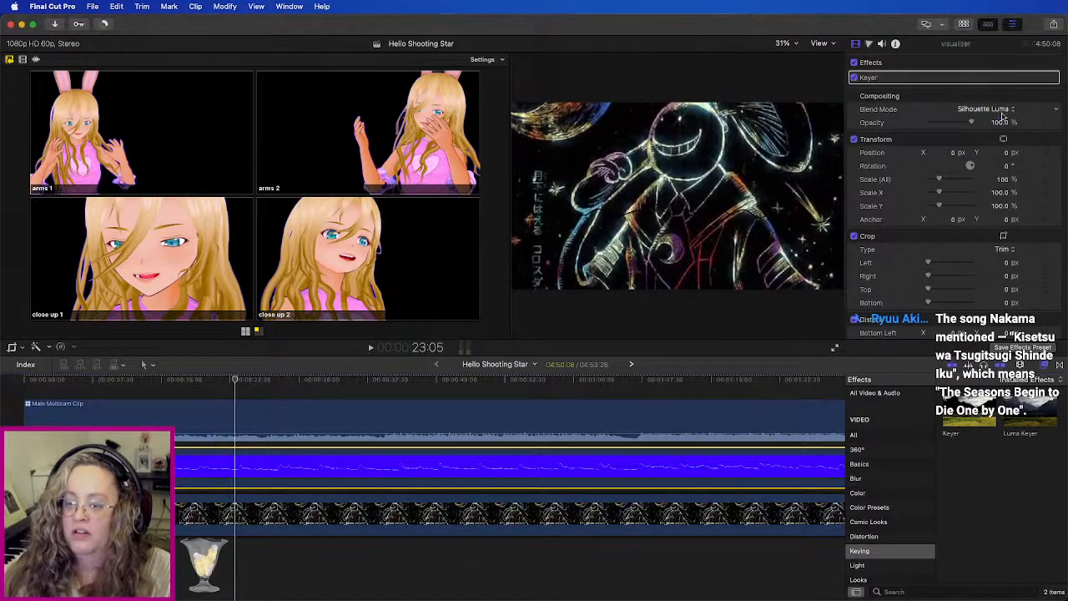
click(1001, 112)
click(998, 123)
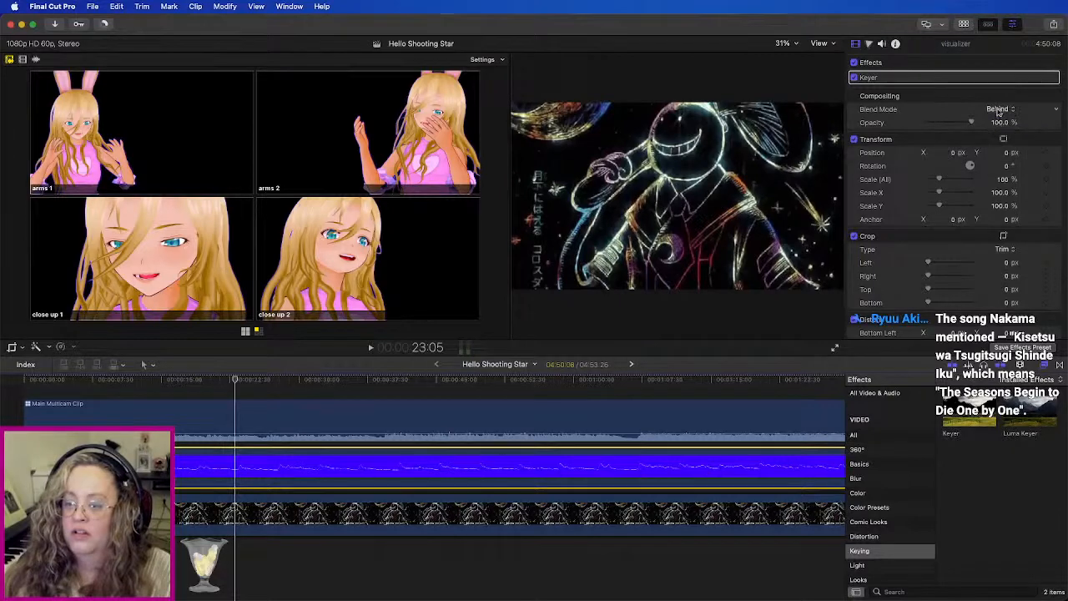
click(998, 113)
scroll(1002, 133, up, 5)
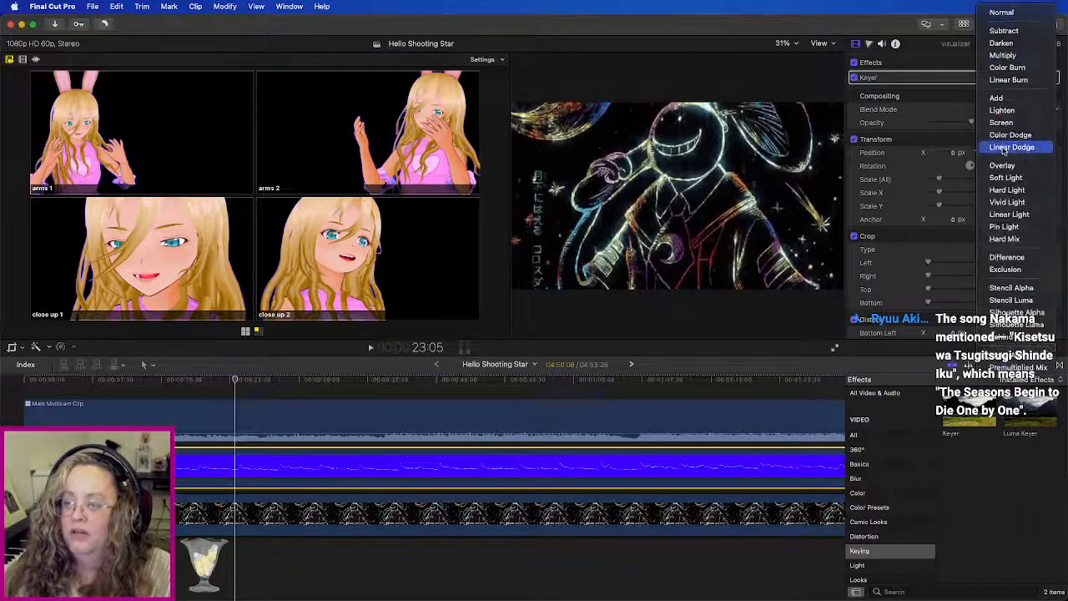
click(1006, 165)
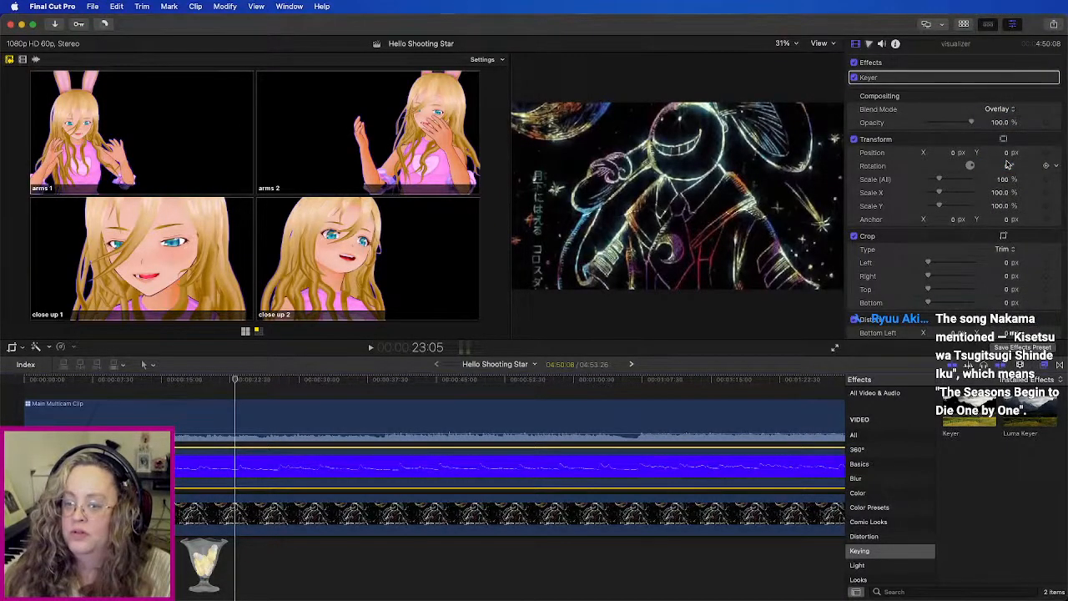
click(186, 426)
key(space)
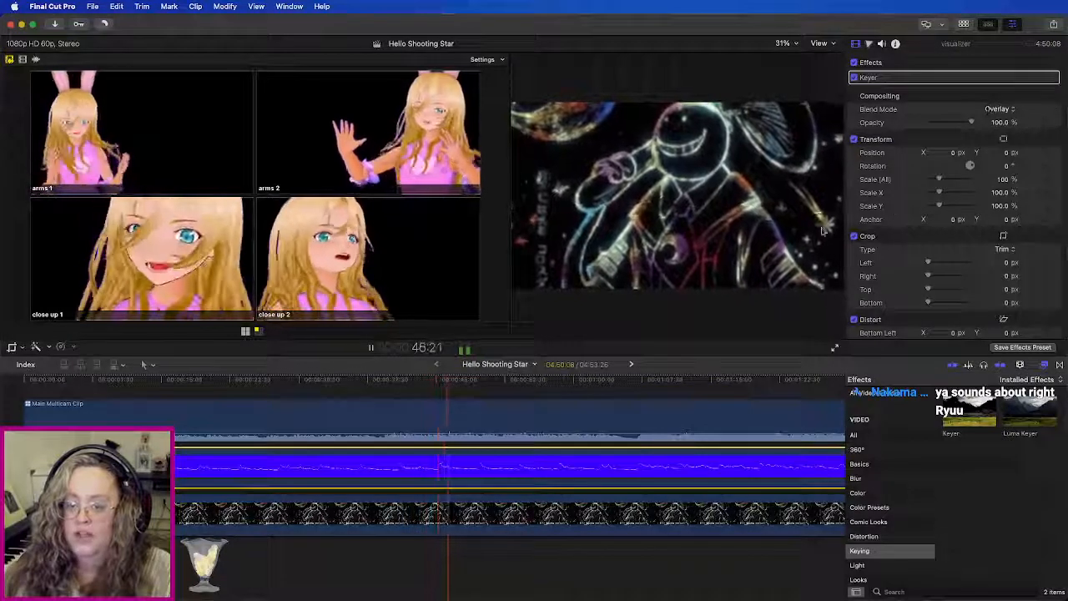
key(space)
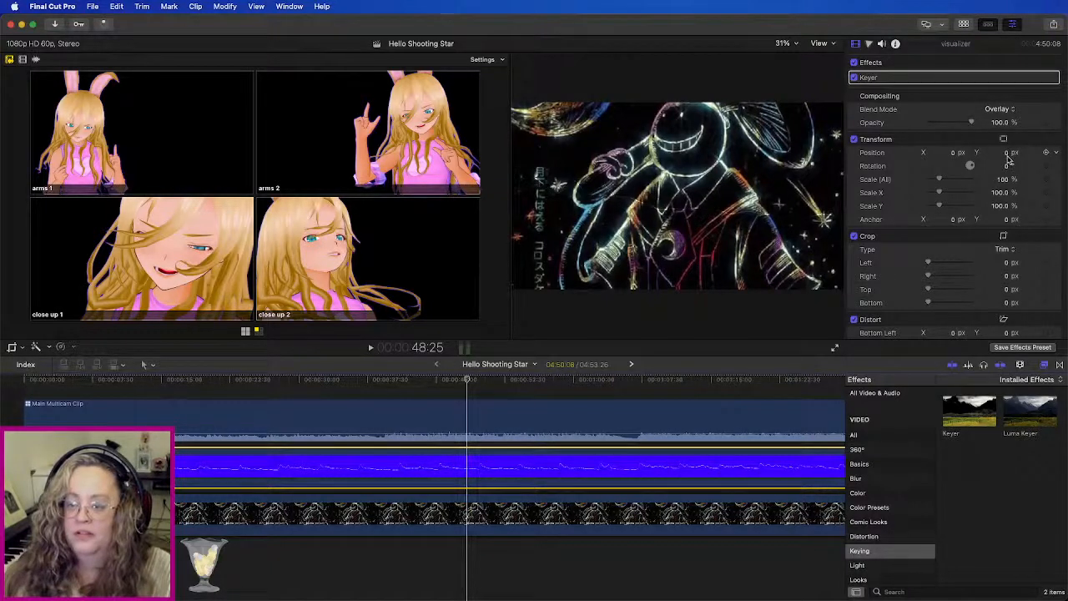
Step: Try shifting the visualizer clip vertically by adjusting its Y position
drag(1007, 157, 1008, 17)
drag(1006, 153, 1006, 150)
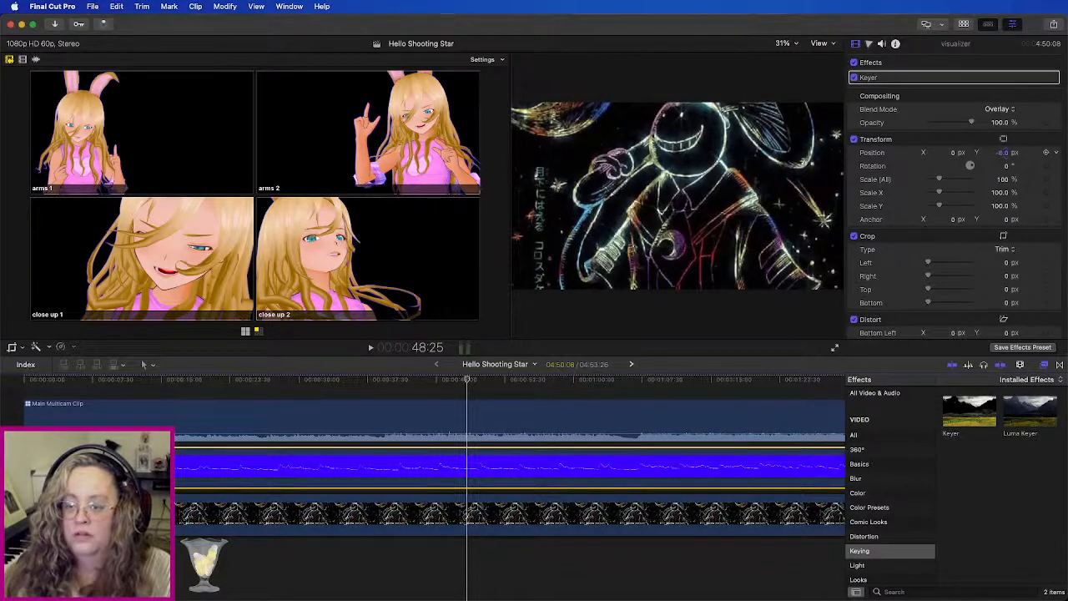
click(1062, 160)
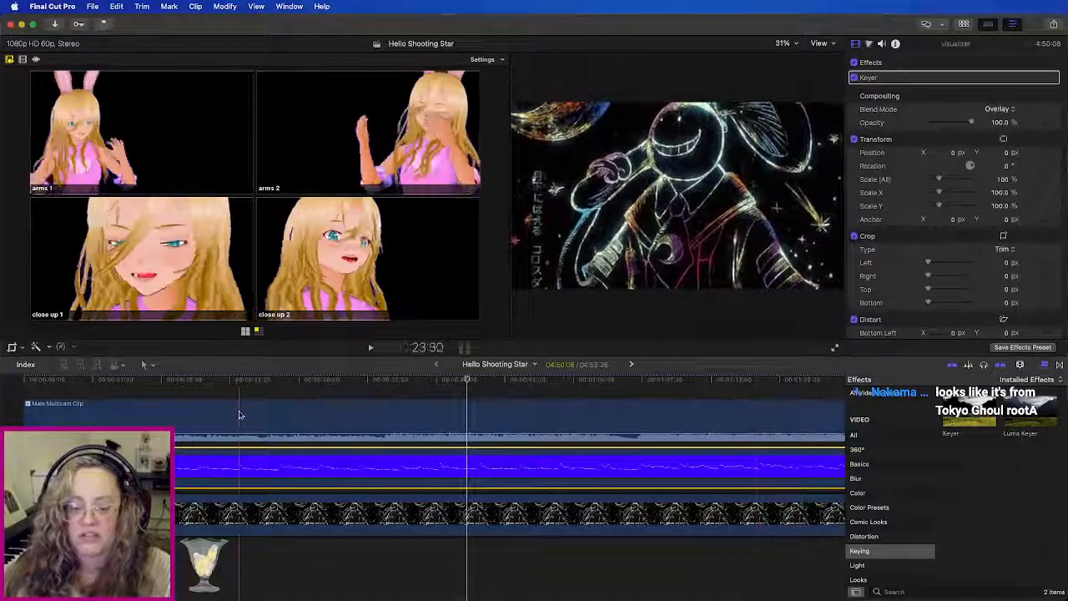
Step: Set the visualizer clip's blend mode back to Normal and lower its opacity to 14.43% while playing the timeline
key(space)
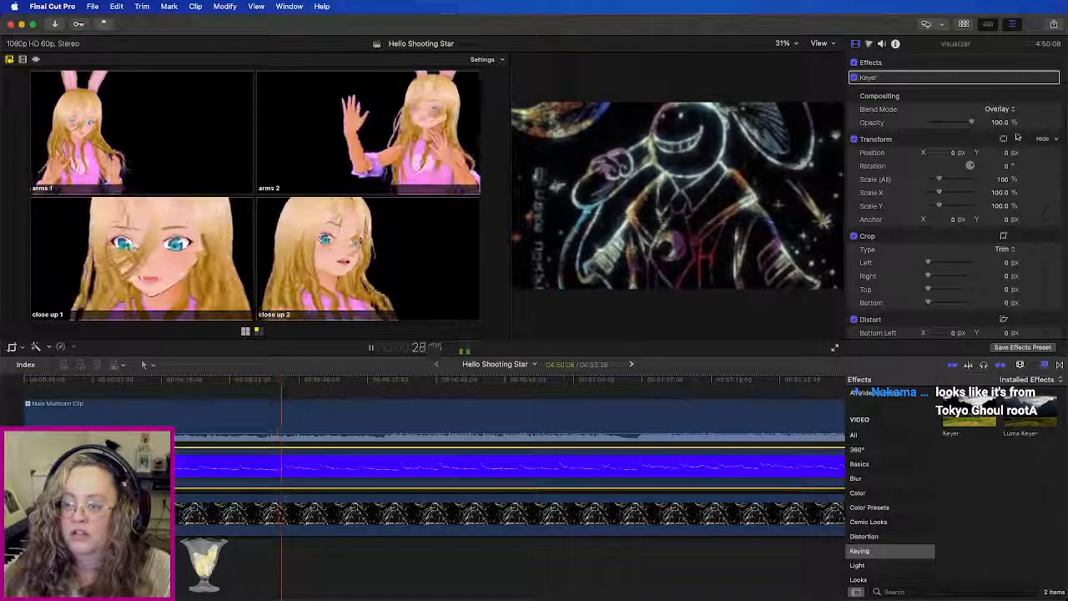
click(1006, 109)
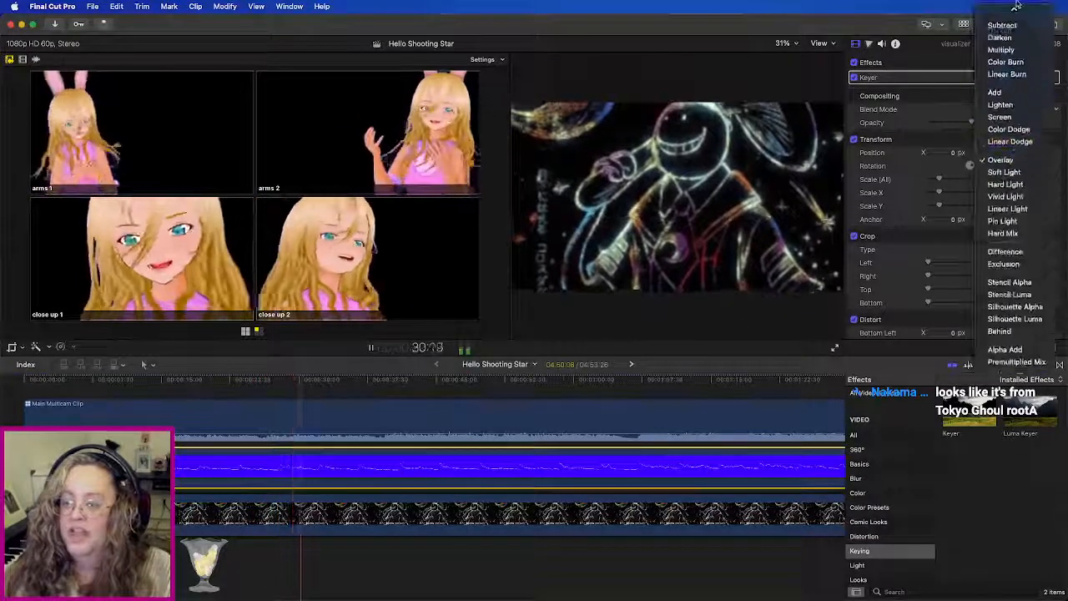
click(1015, 13)
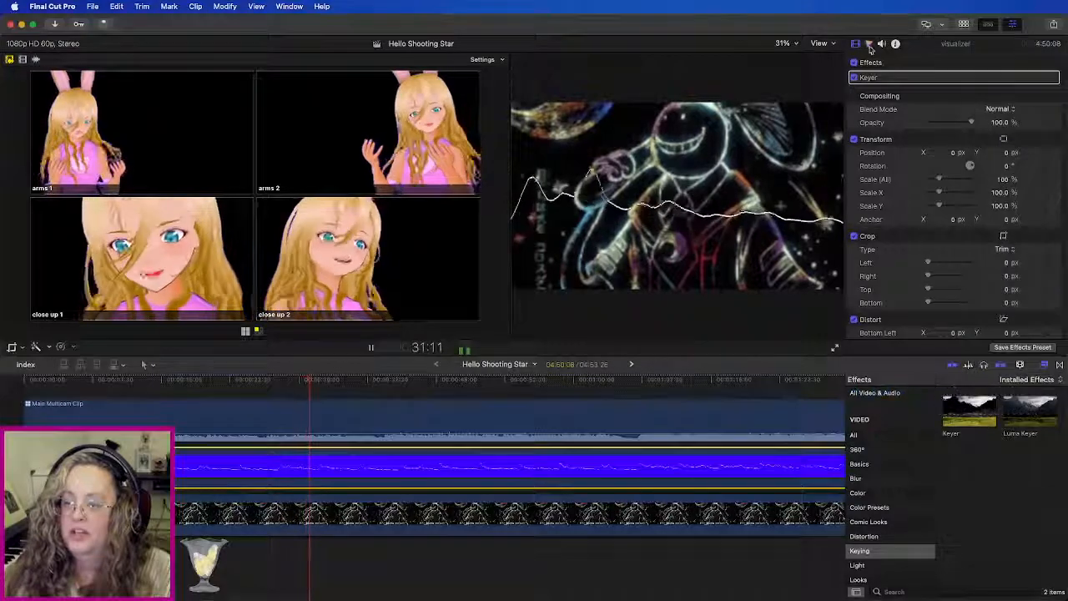
click(869, 45)
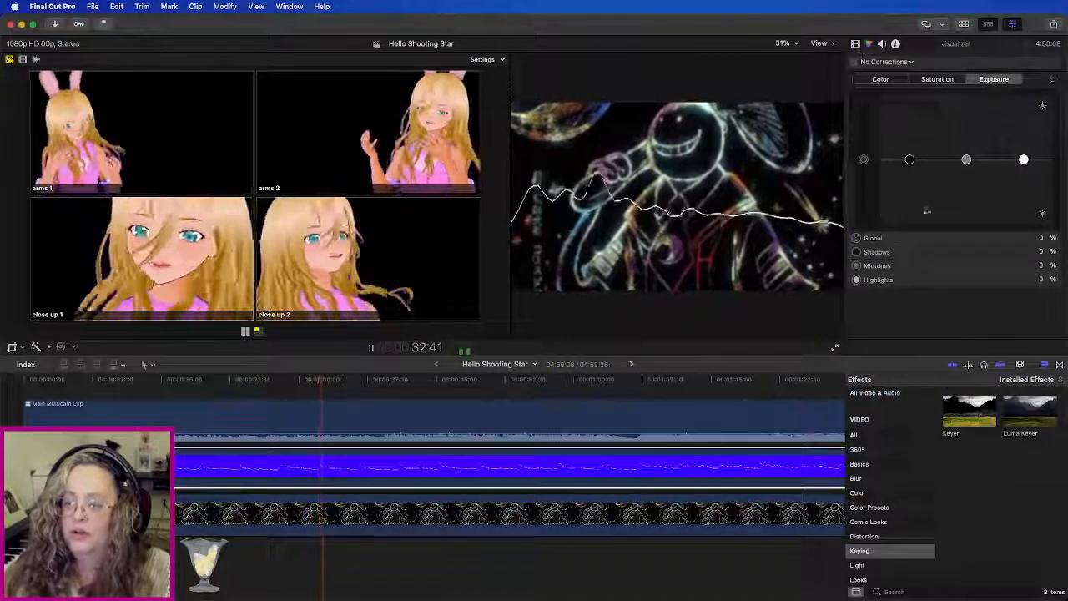
click(856, 44)
drag(972, 123, 936, 130)
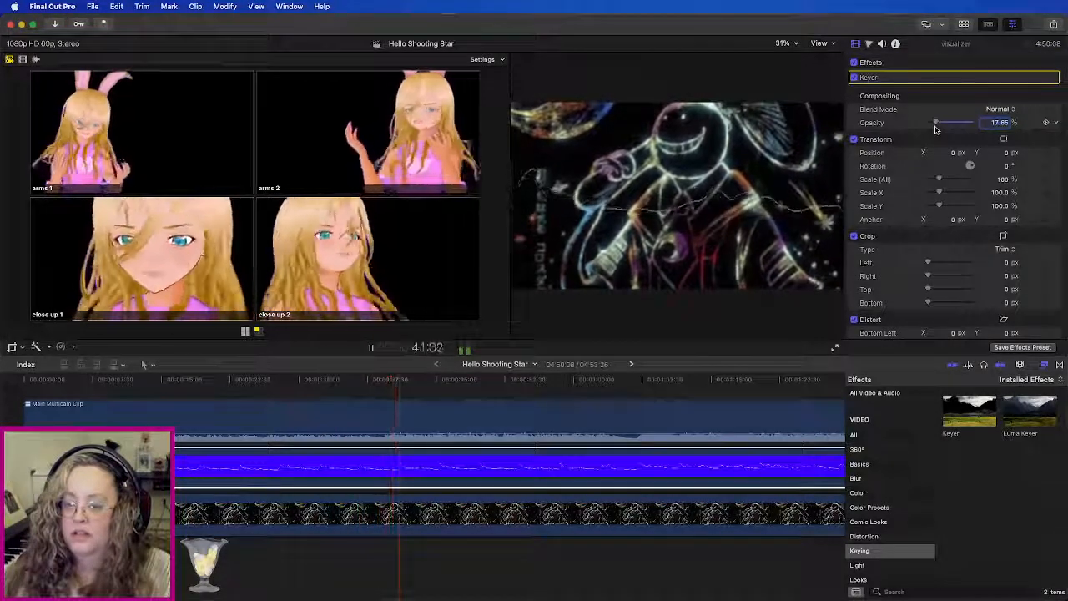
drag(935, 131, 935, 128)
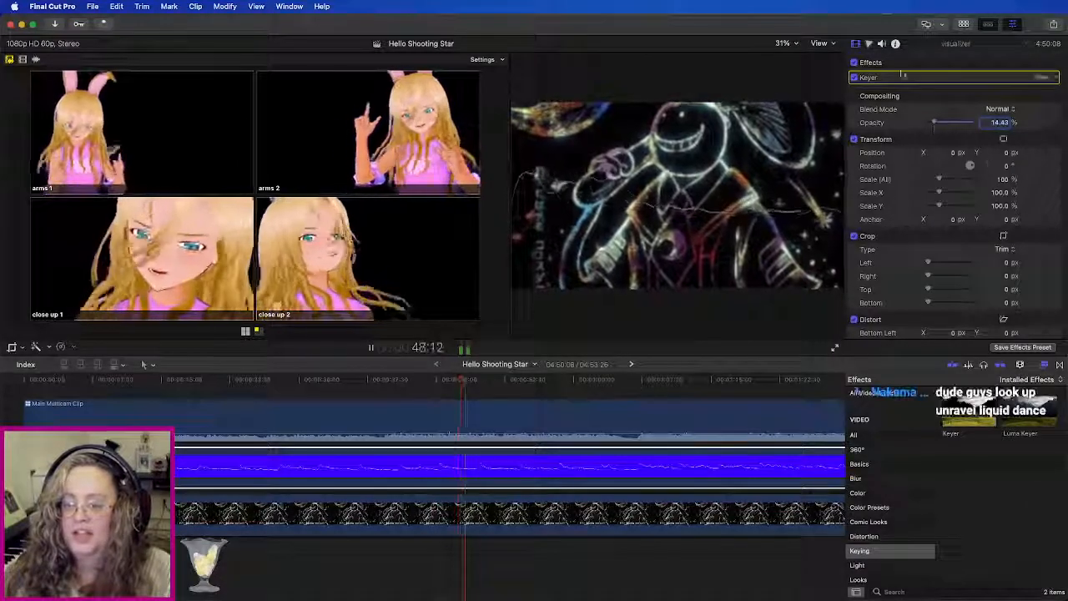
key(space)
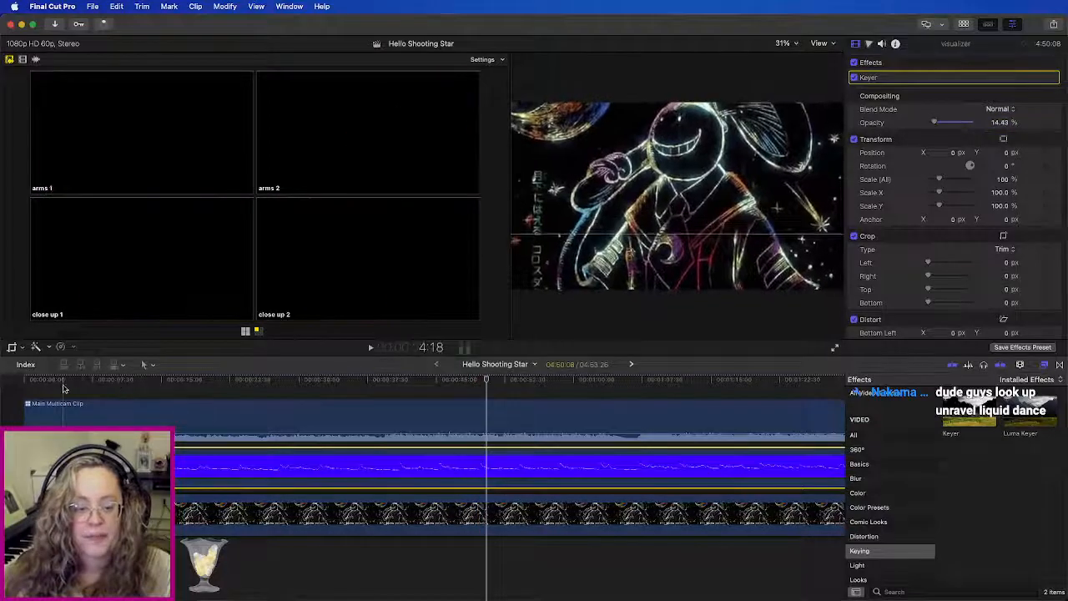
Step: Play the timeline and, at about 16 seconds, cut the multicam clip and switch it to the arms 1 angle
key(space)
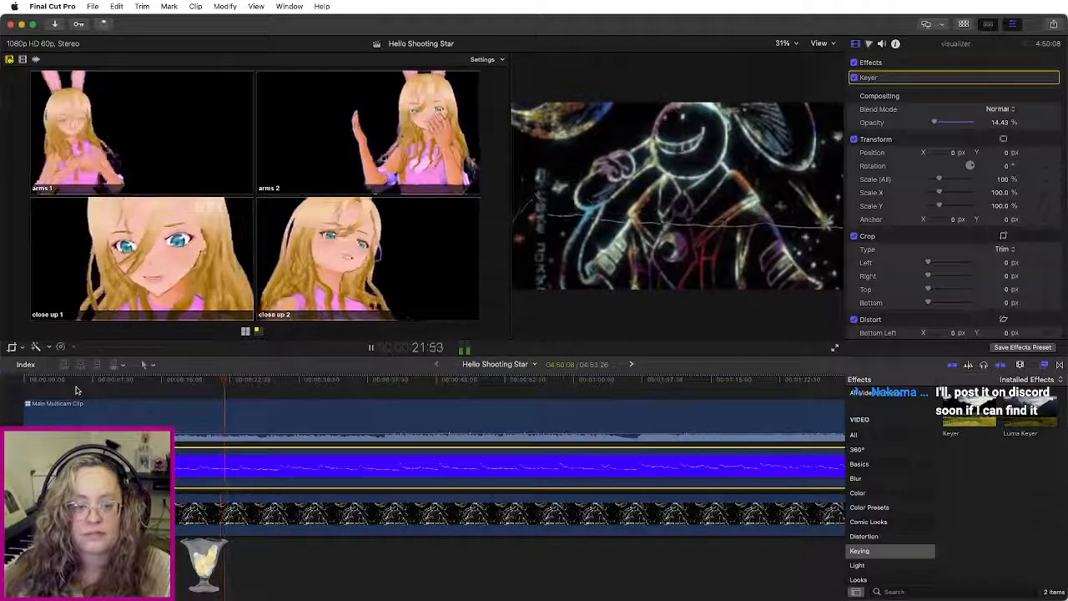
click(136, 380)
click(125, 146)
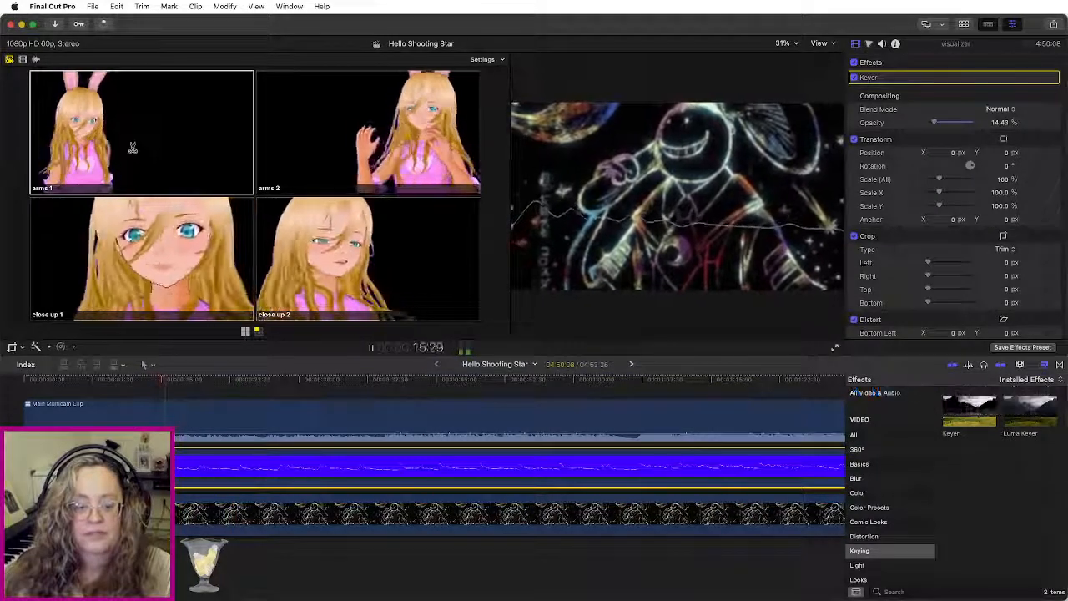
click(133, 152)
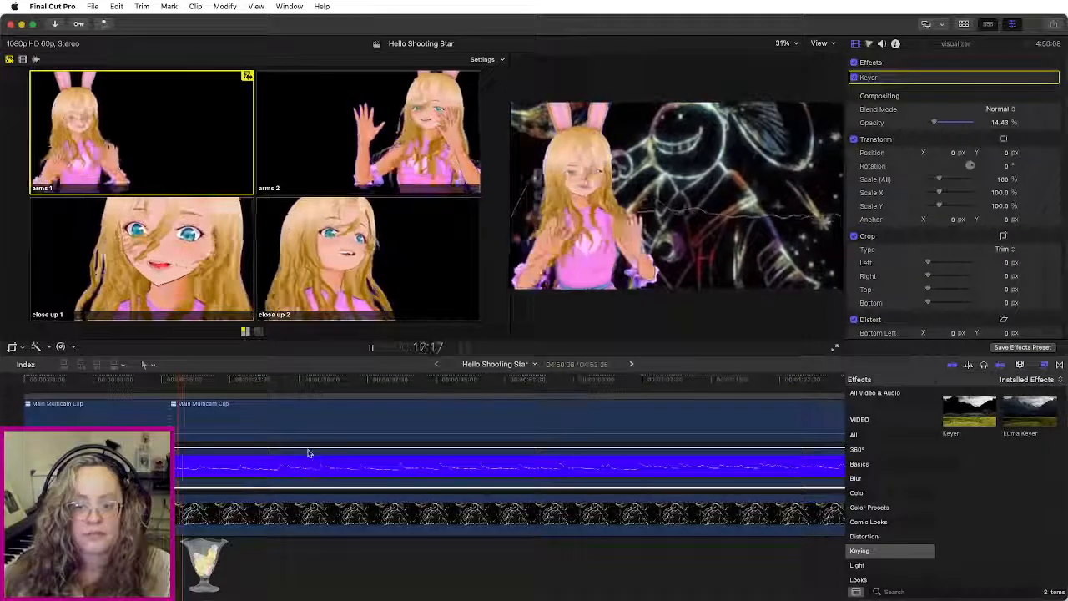
key(space)
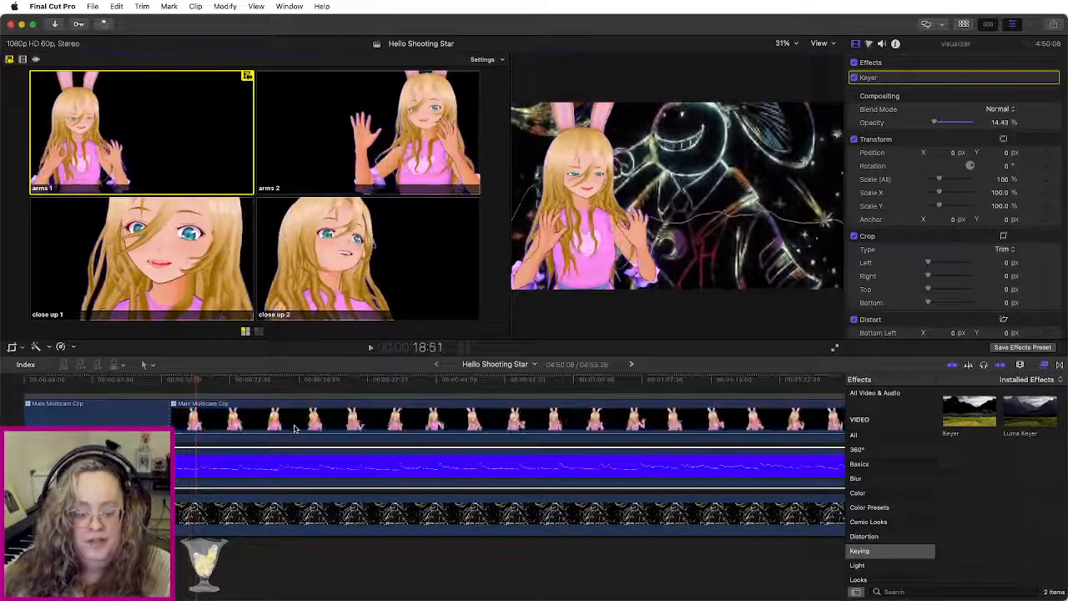
Step: Undo the last multicam cut and redo the switch to arms 1 at about 16 seconds with video-only angle switching
key(super+z)
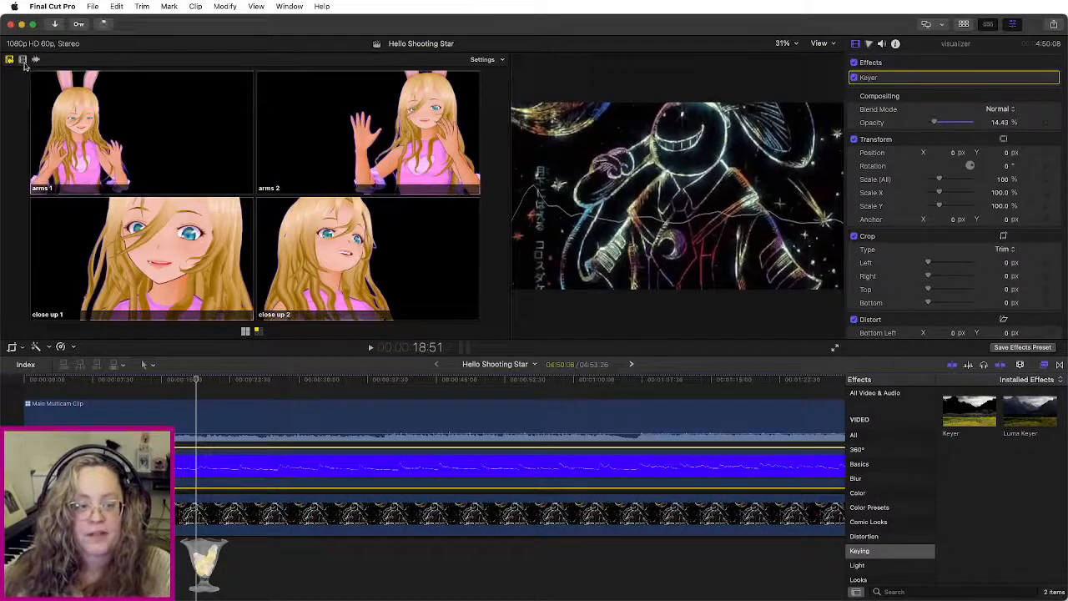
click(135, 380)
key(space)
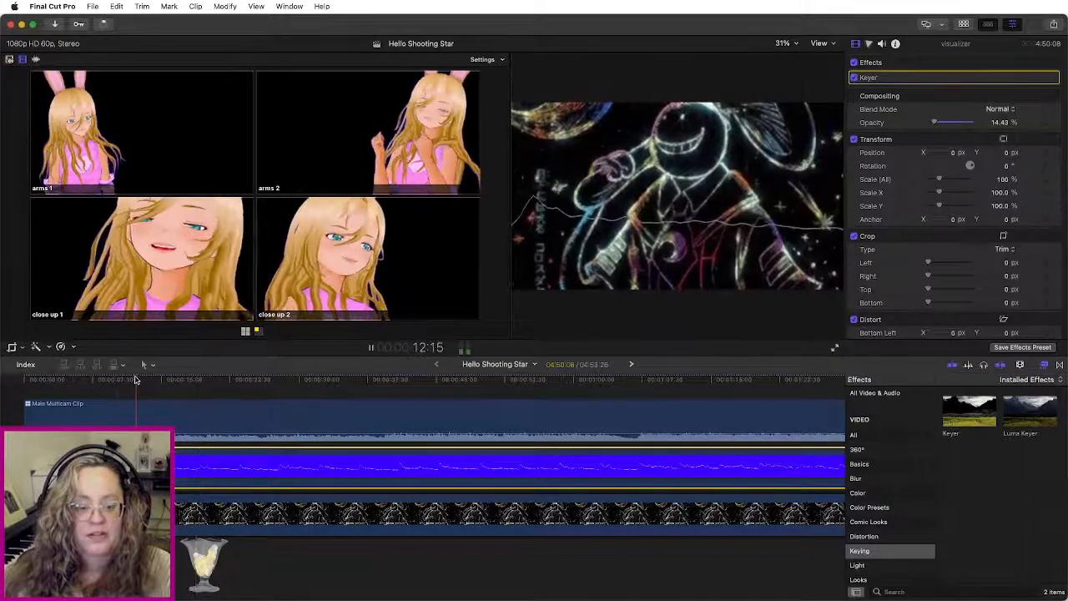
click(141, 162)
key(space)
drag(157, 419, 172, 418)
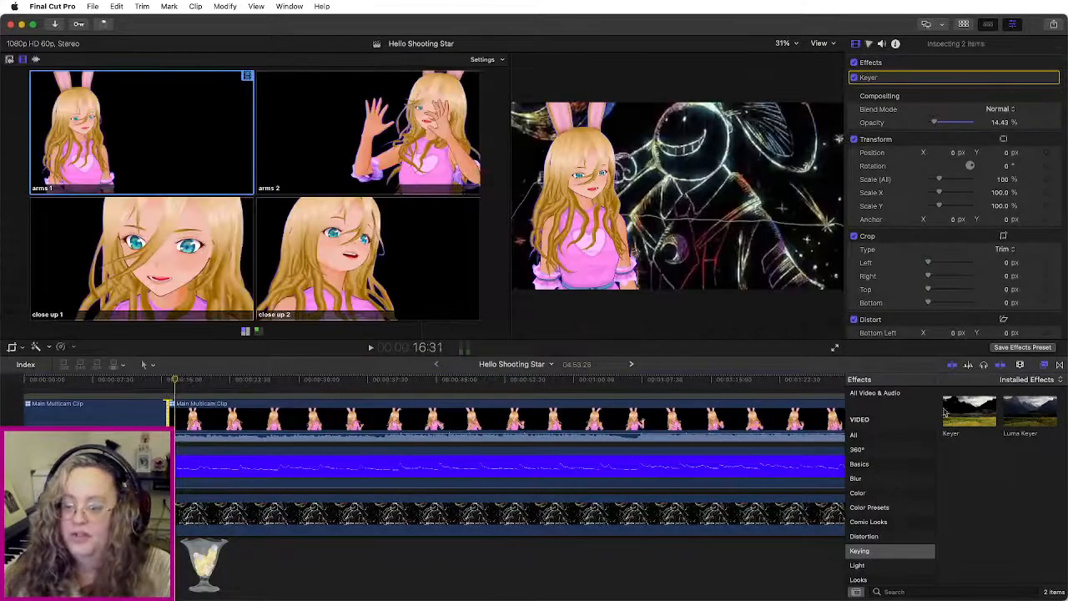
Step: Add a Cross Dissolve at the arms 1 cut, lengthen it to 1:28, and play through the transition
click(1060, 368)
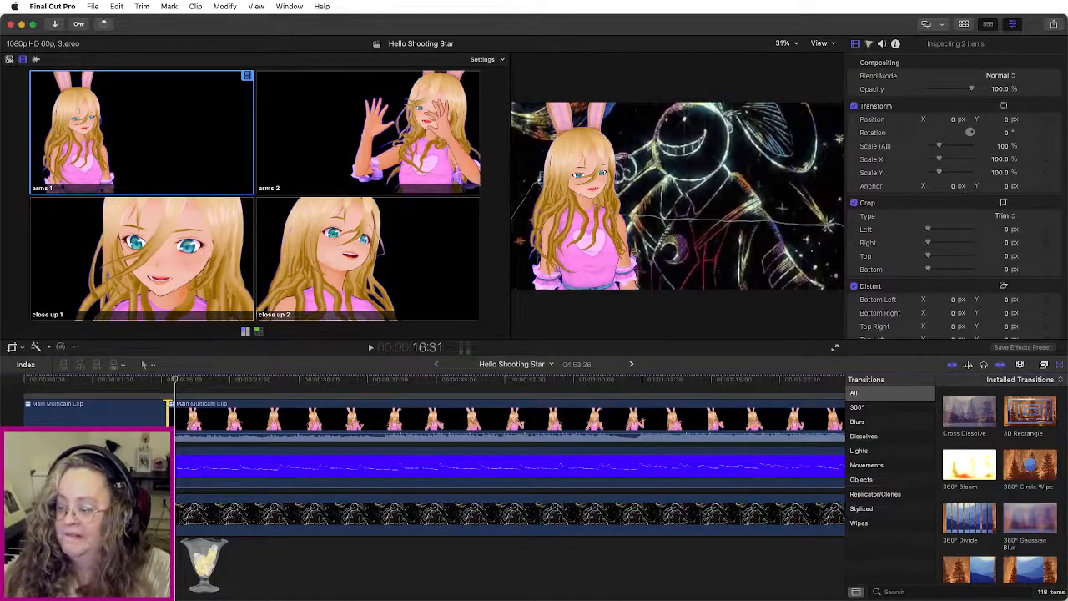
drag(972, 421, 170, 414)
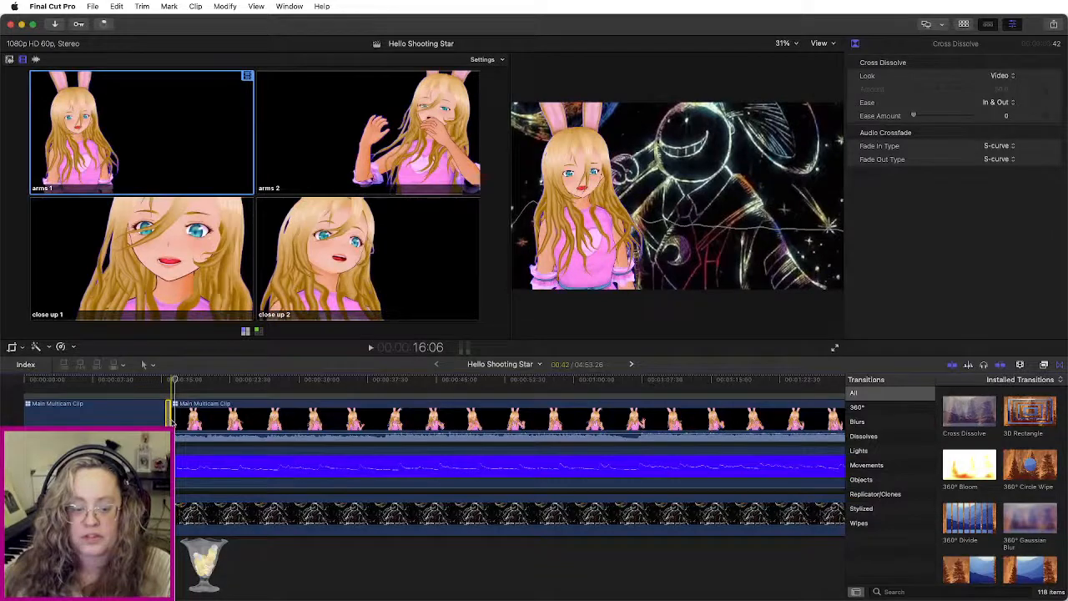
drag(171, 420, 176, 419)
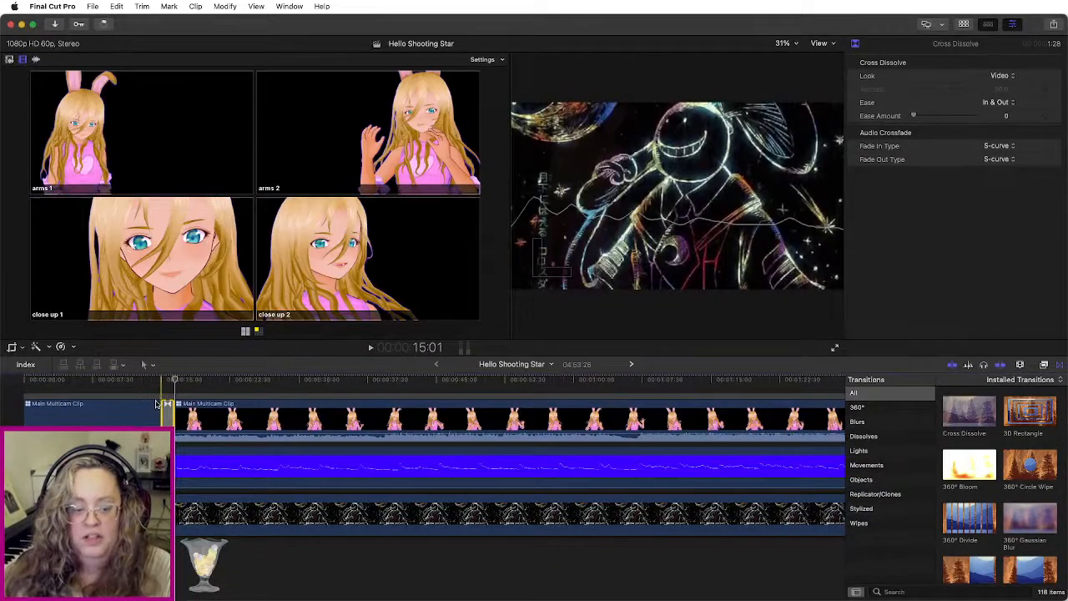
key(space)
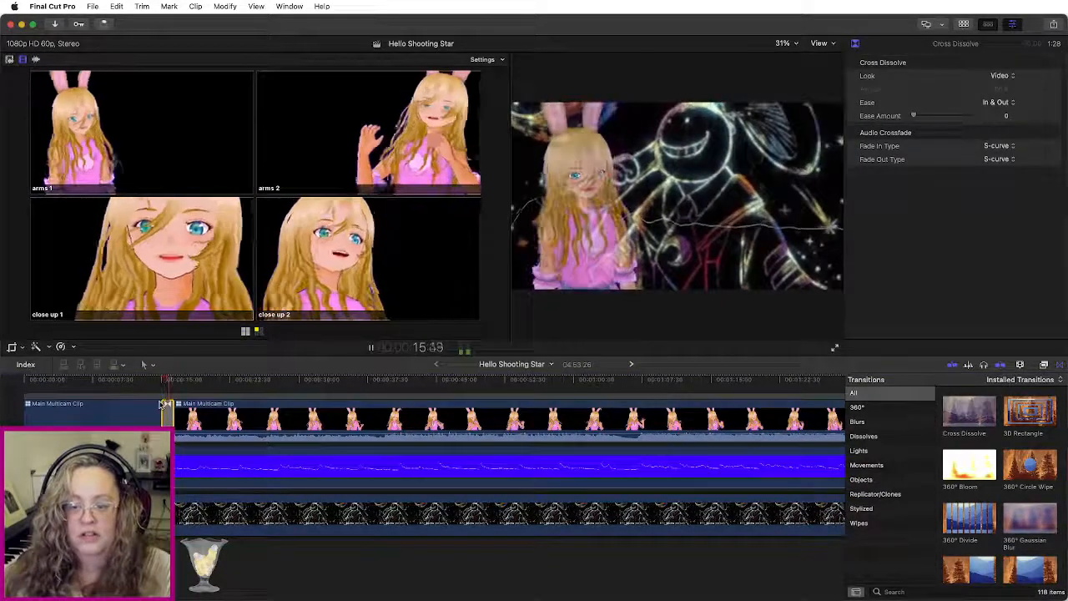
click(153, 383)
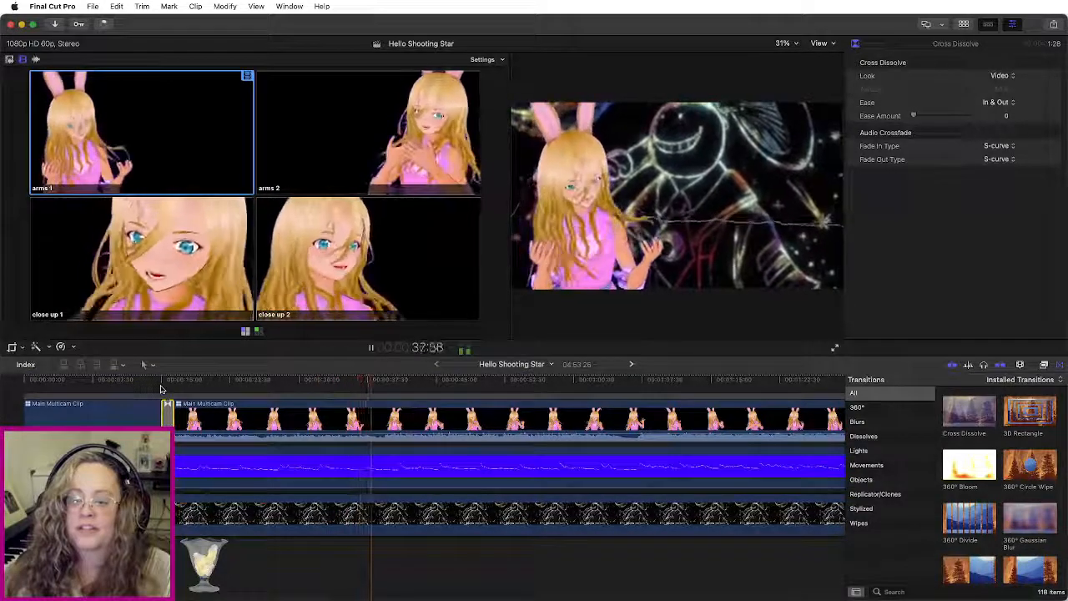
Step: Cut to the arms 2 angle at 39:50 and add a Cross Dissolve lengthened to 1:50 at the cut
key(space)
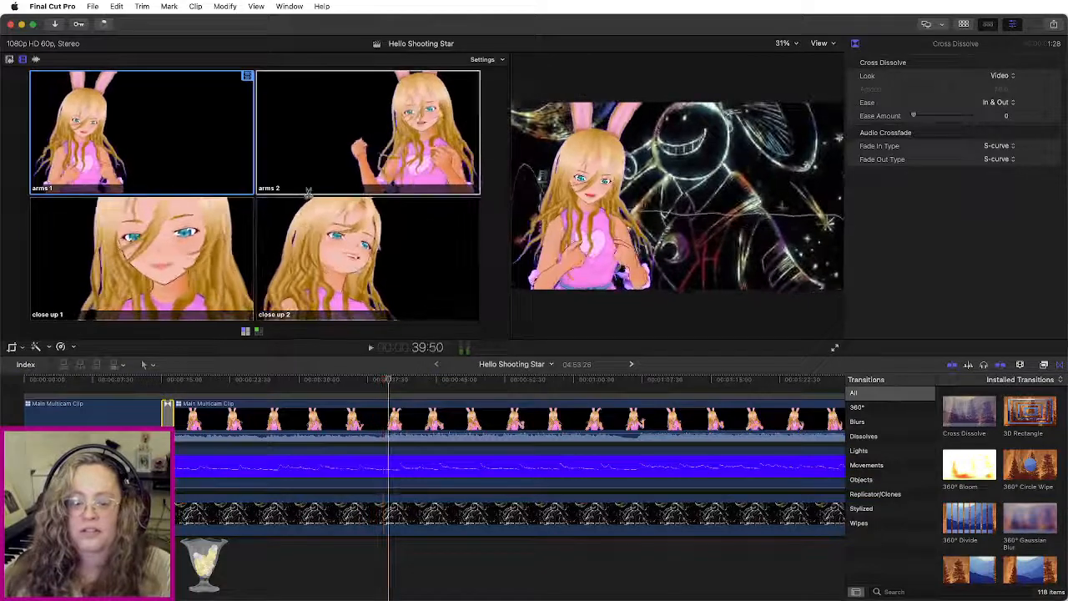
click(431, 157)
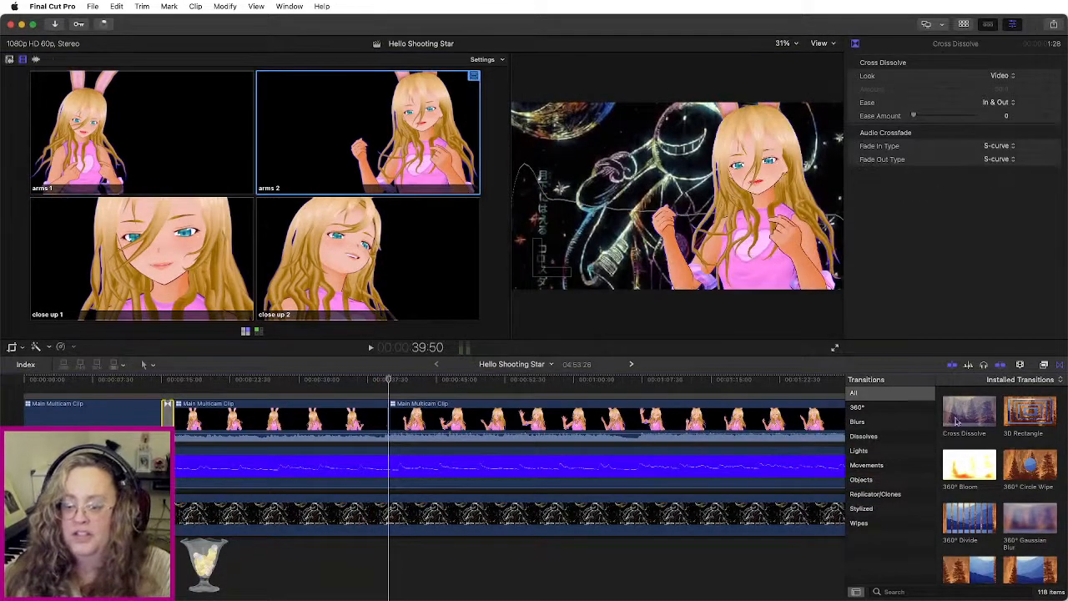
drag(473, 443, 397, 421)
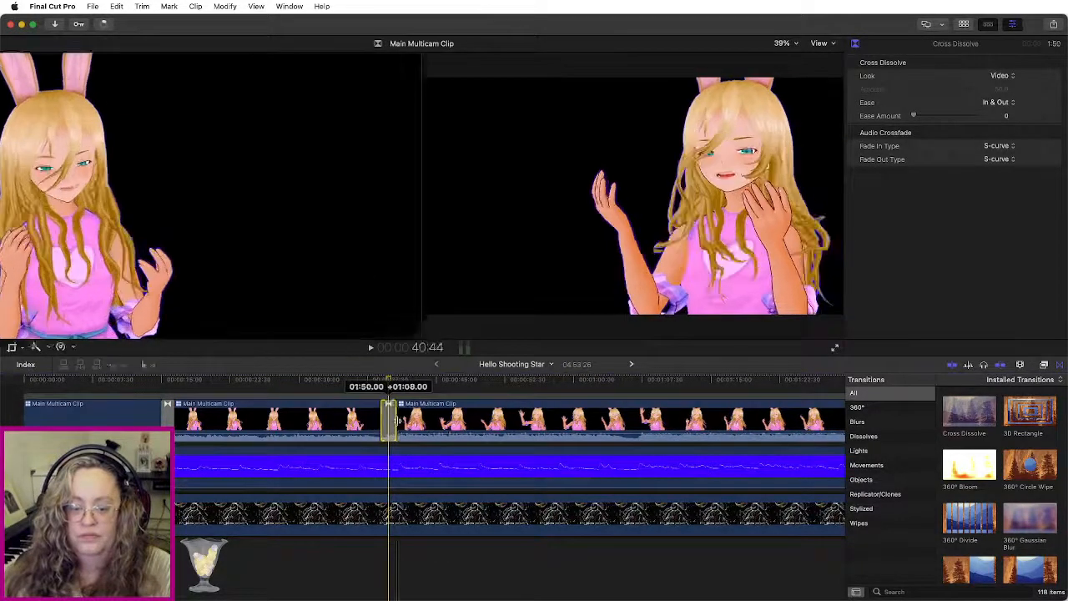
Step: Cut to the close up 2 angle at 1:06:25 and add a Cross Dissolve lengthened to 1:52, playing it back
key(space)
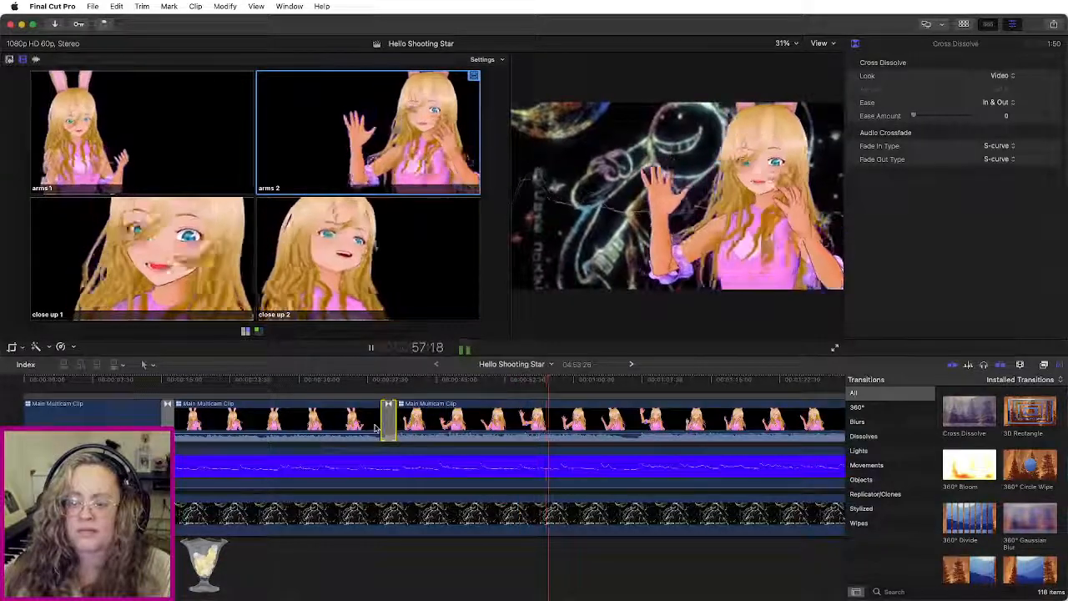
scroll(375, 429, right, 5)
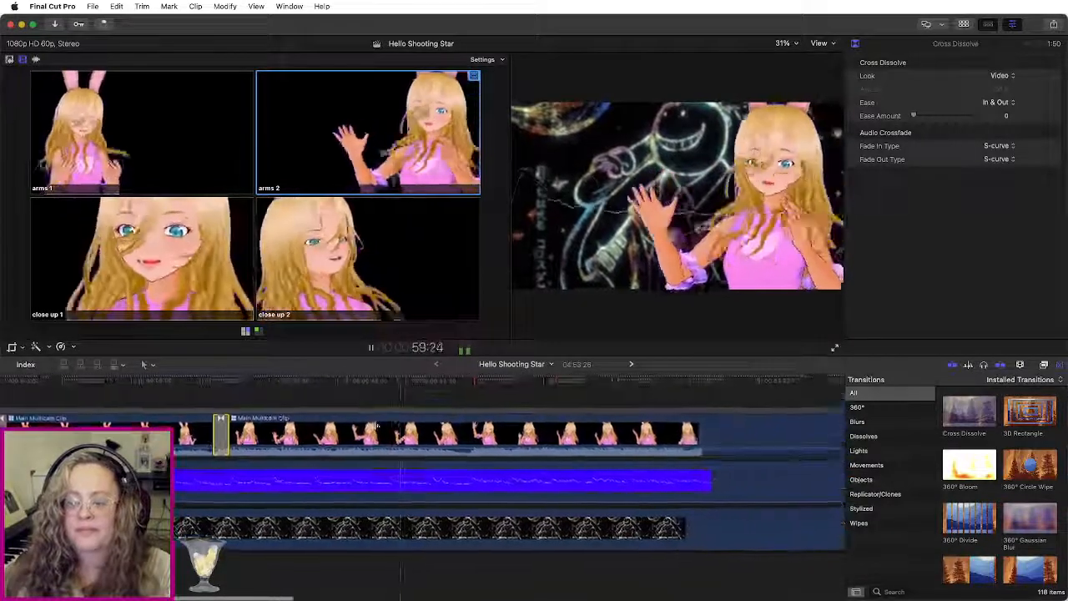
scroll(376, 429, right, 2)
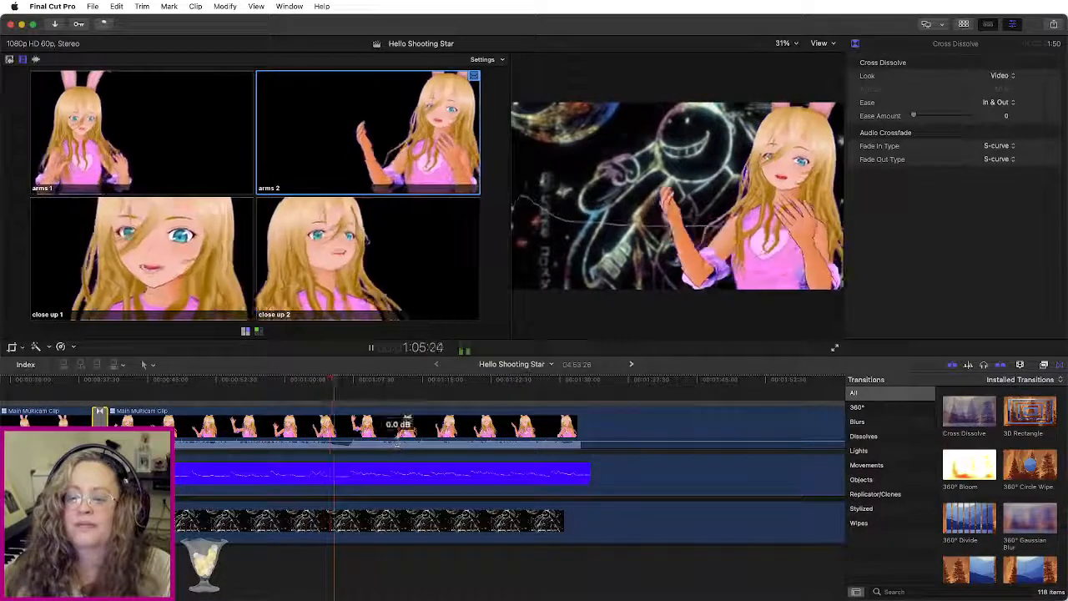
key(space)
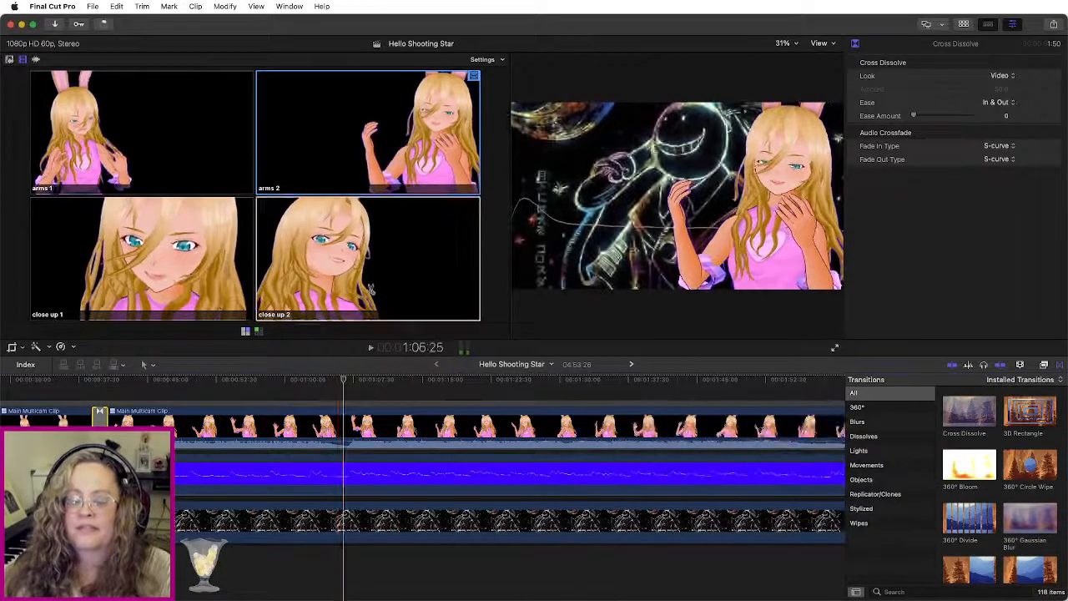
click(373, 290)
drag(725, 451, 345, 430)
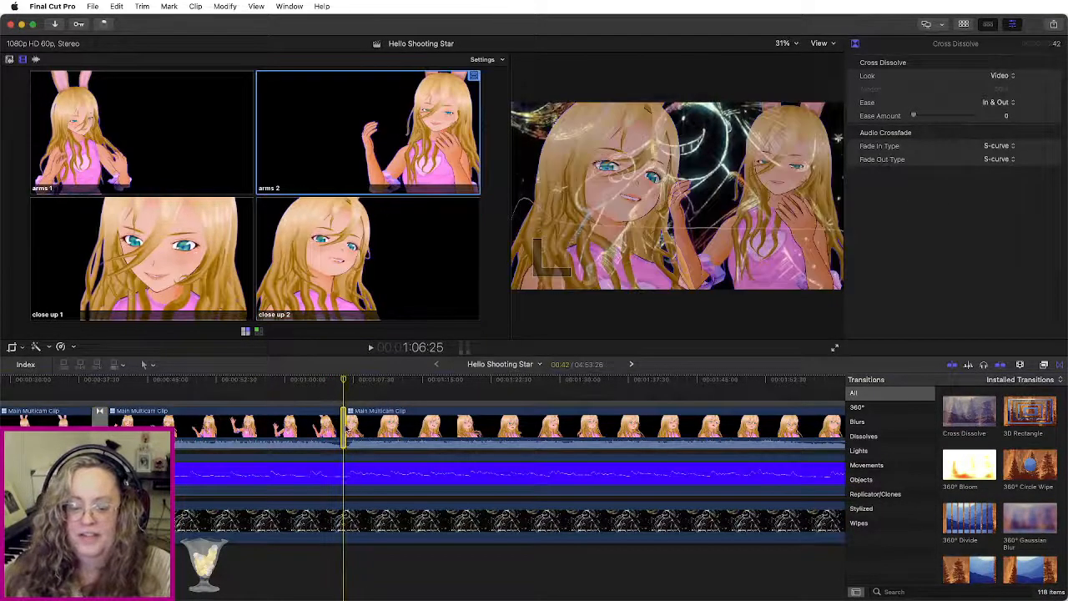
drag(349, 427, 351, 426)
key(space)
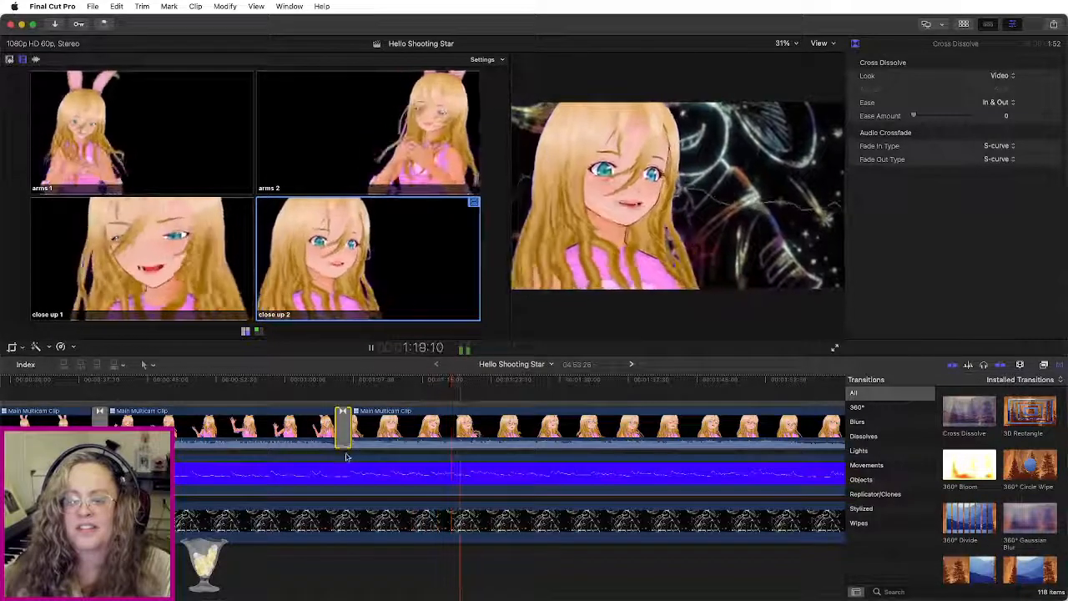
key(space)
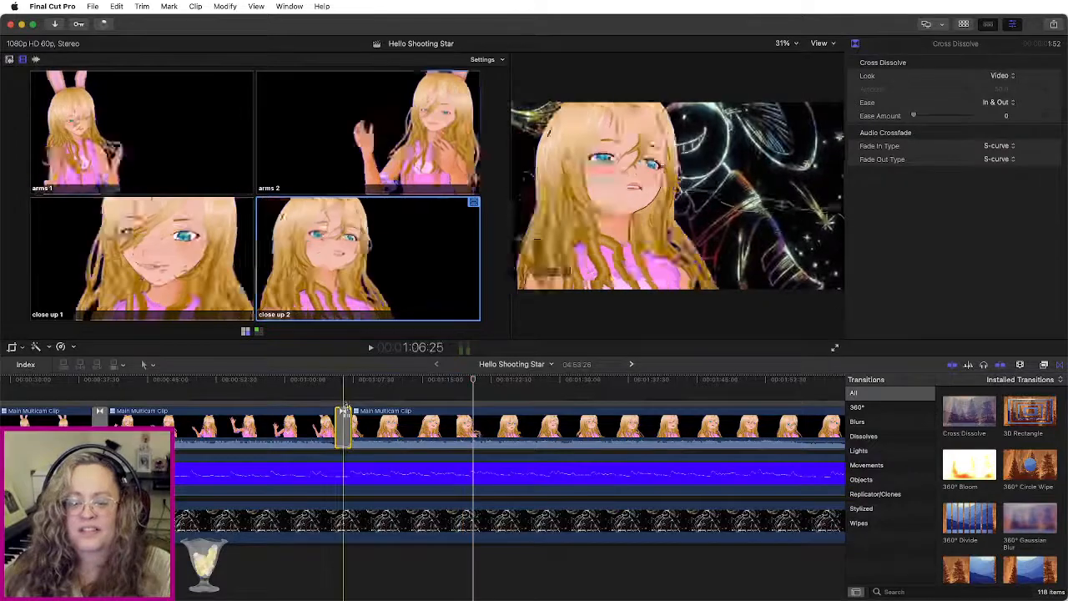
Step: Switch to the arms 2 angle at about 1:18 during playback and add a Cross Dissolve at that cut
key(space)
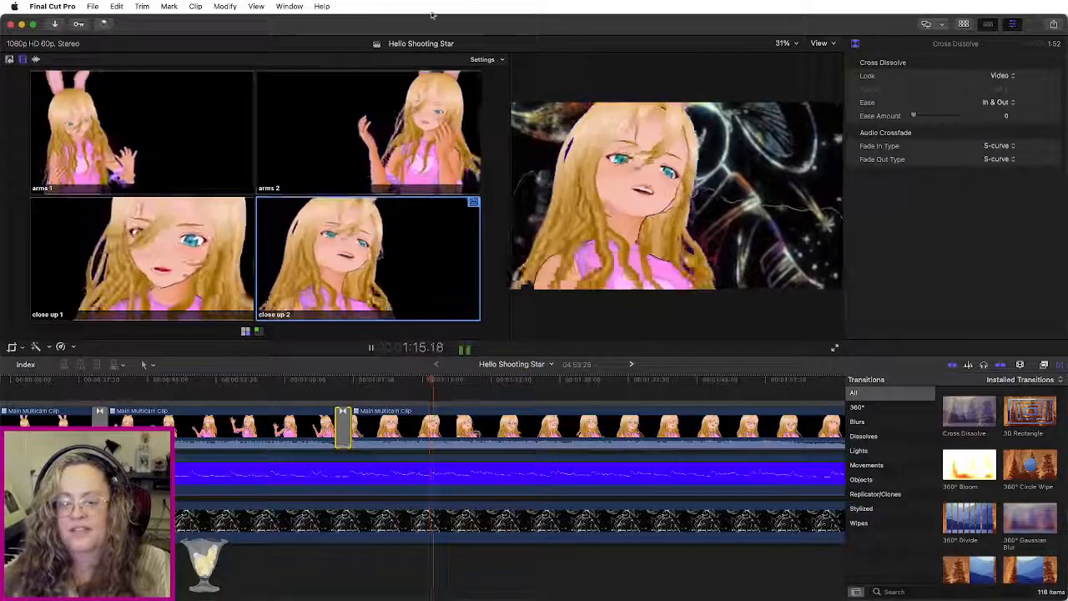
click(401, 134)
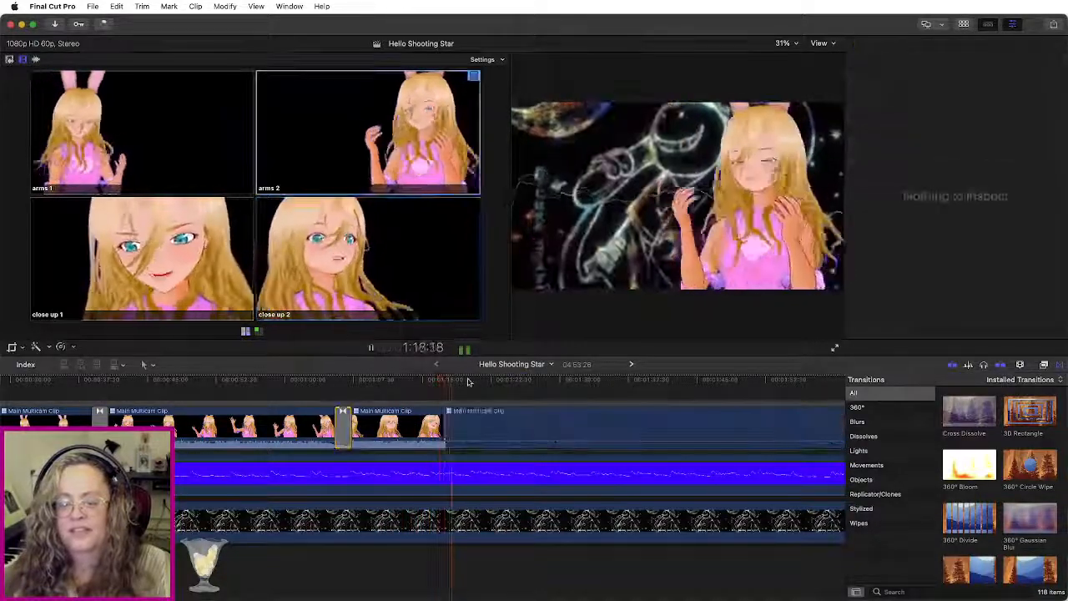
drag(964, 422, 445, 424)
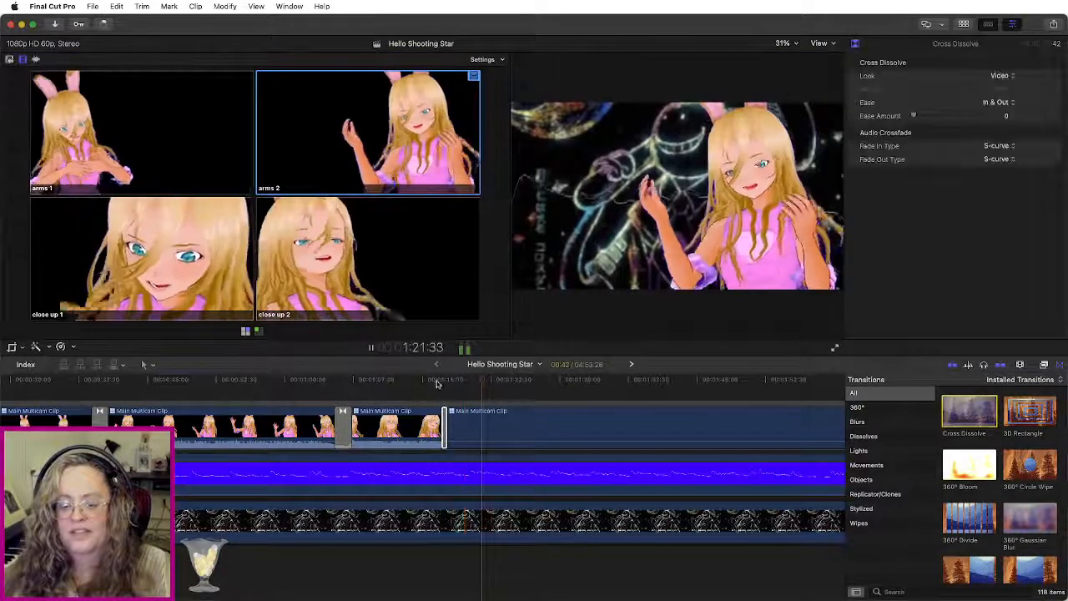
click(436, 383)
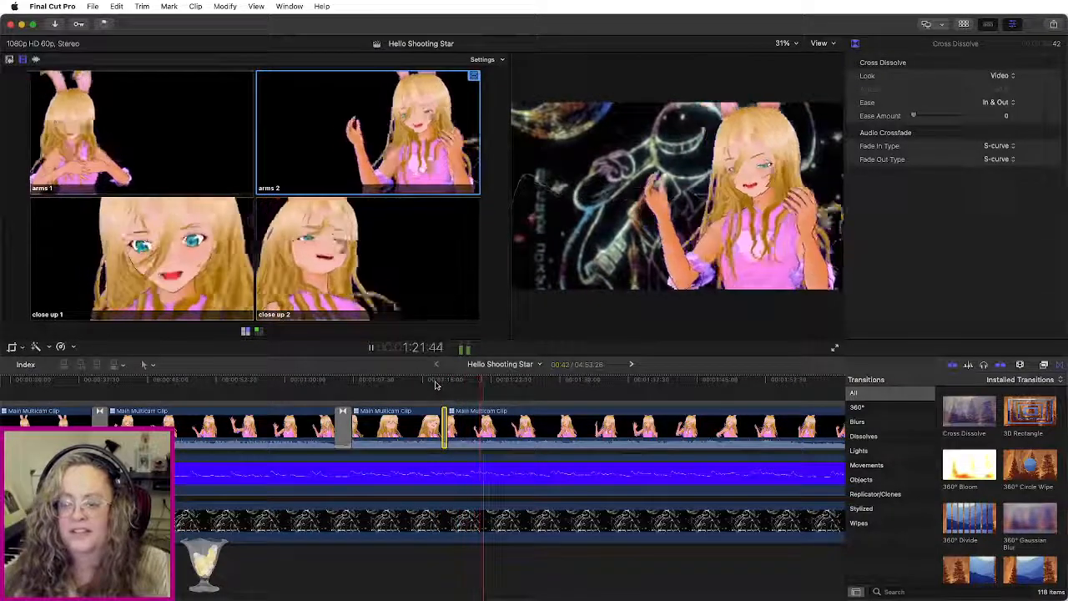
Step: Cut to the close up 1 angle at 1:23:34 and roll the cut later to about 1:26
key(space)
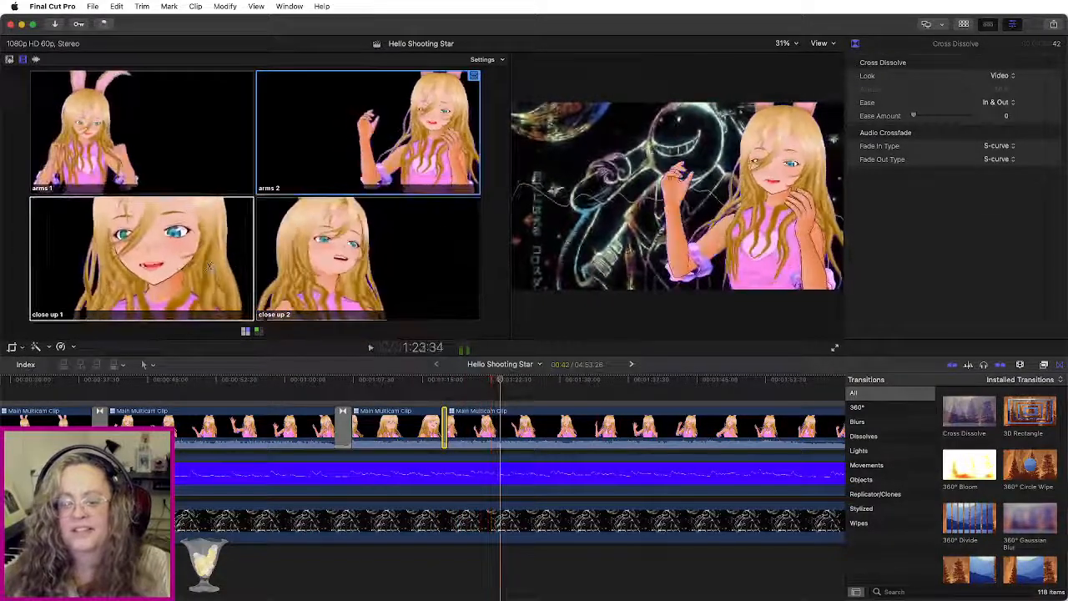
click(199, 276)
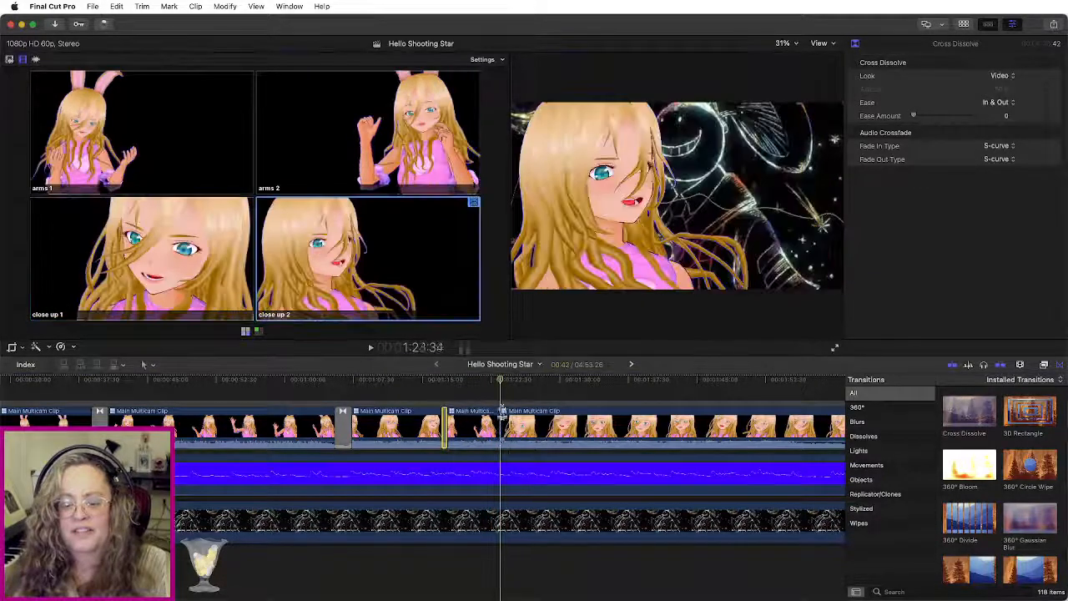
drag(501, 426, 524, 433)
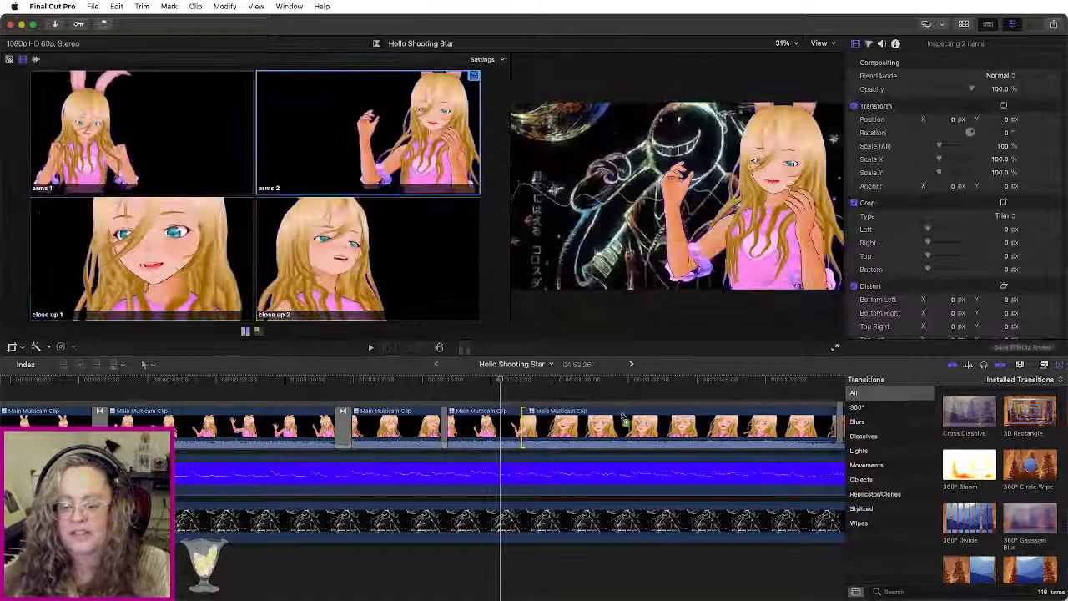
Step: Try a Cross Dissolve on the close up 1 cut, play it back, and delete the transition
key(super+t)
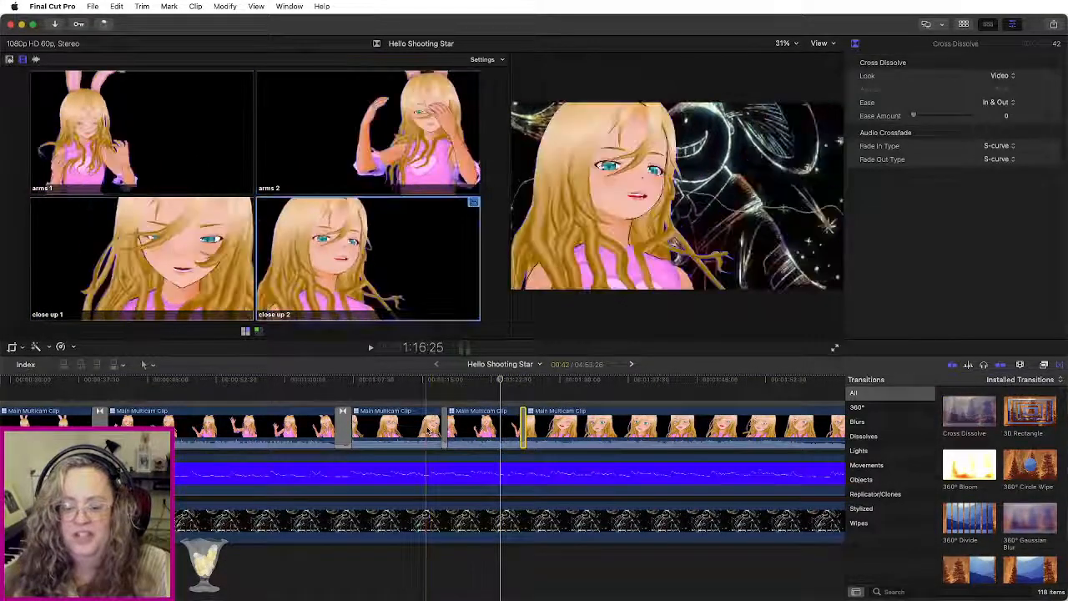
key(space)
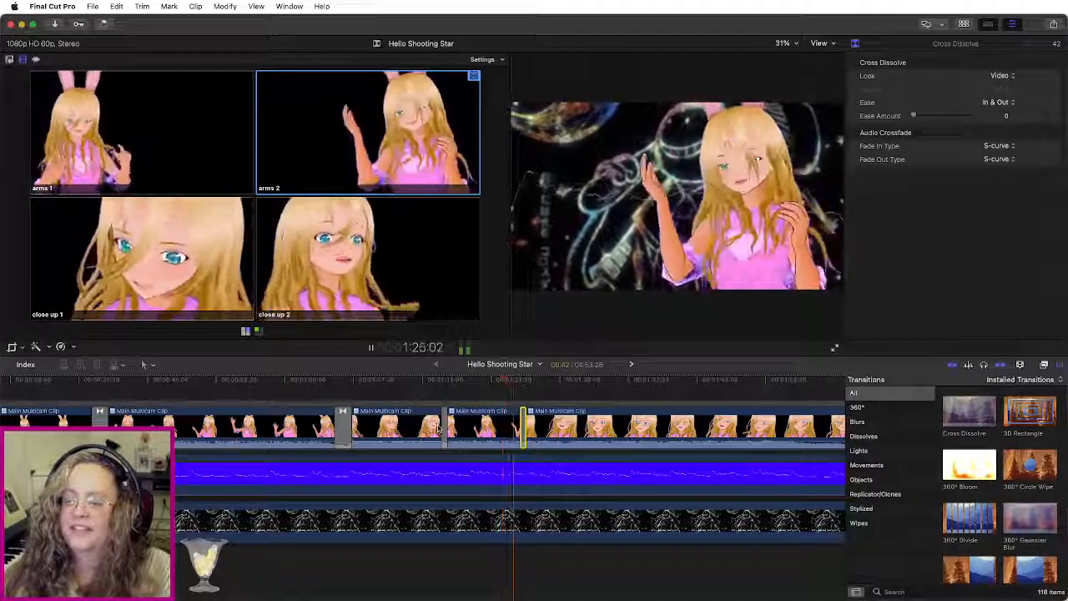
key(3)
key(space)
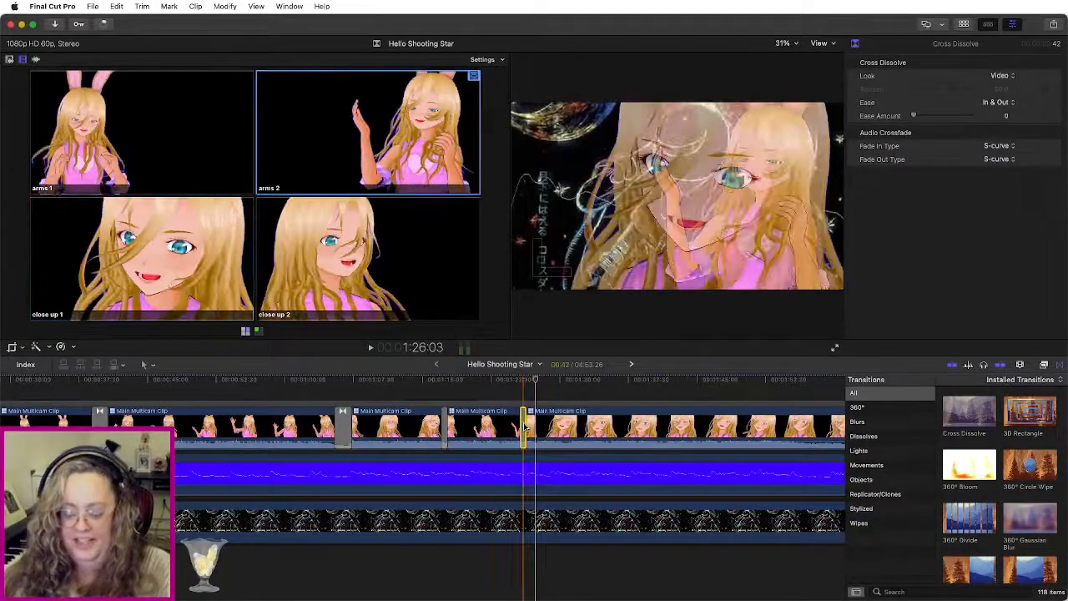
key(Delete)
Step: Roll the close up 1 cut slightly later and play across it to check the timing
drag(524, 426, 525, 426)
key(space)
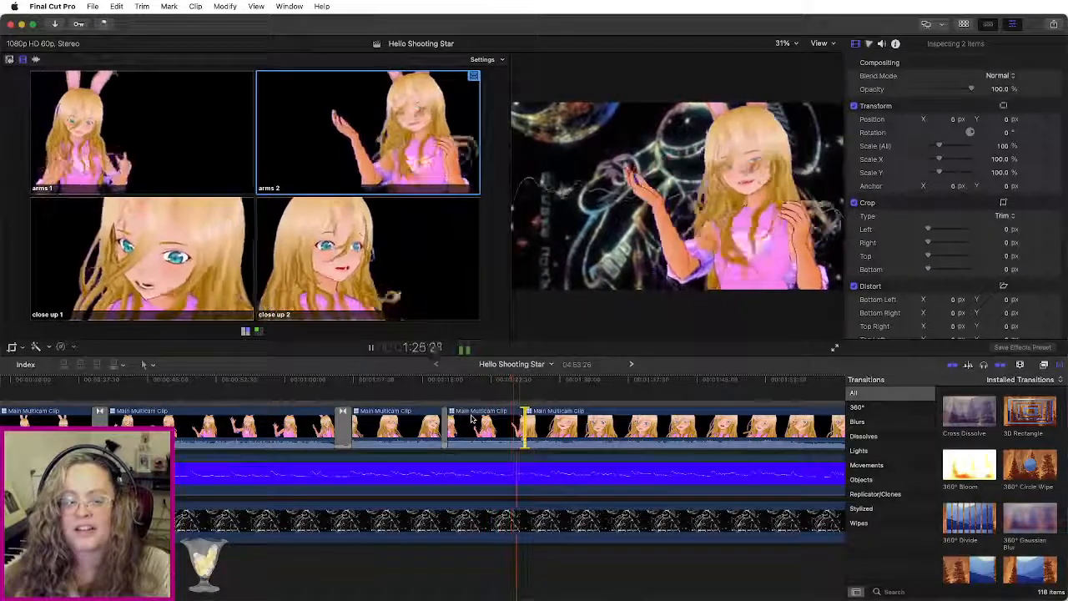
key(3)
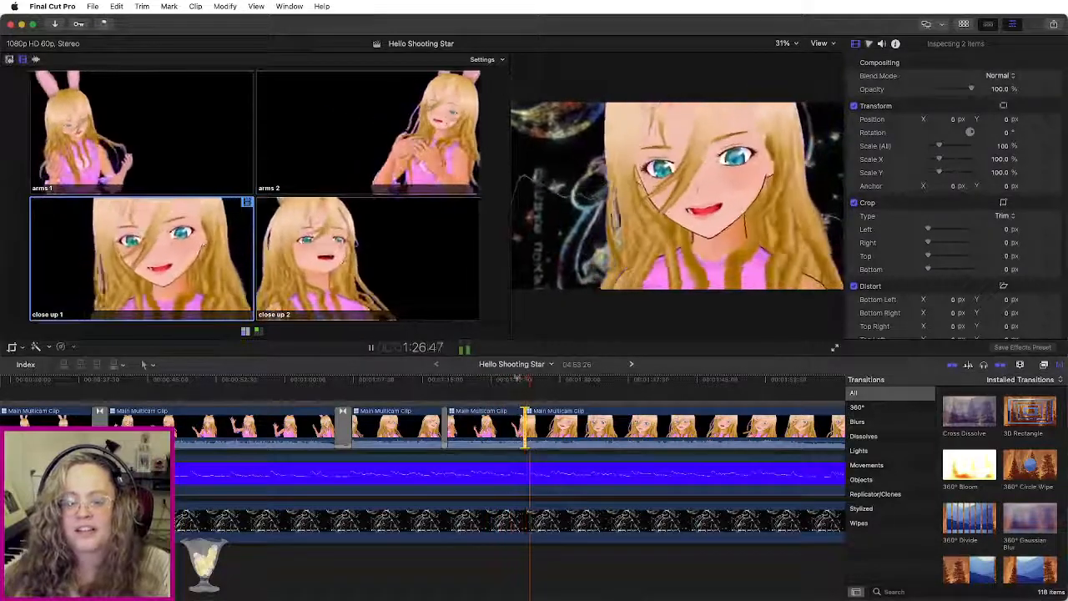
click(490, 380)
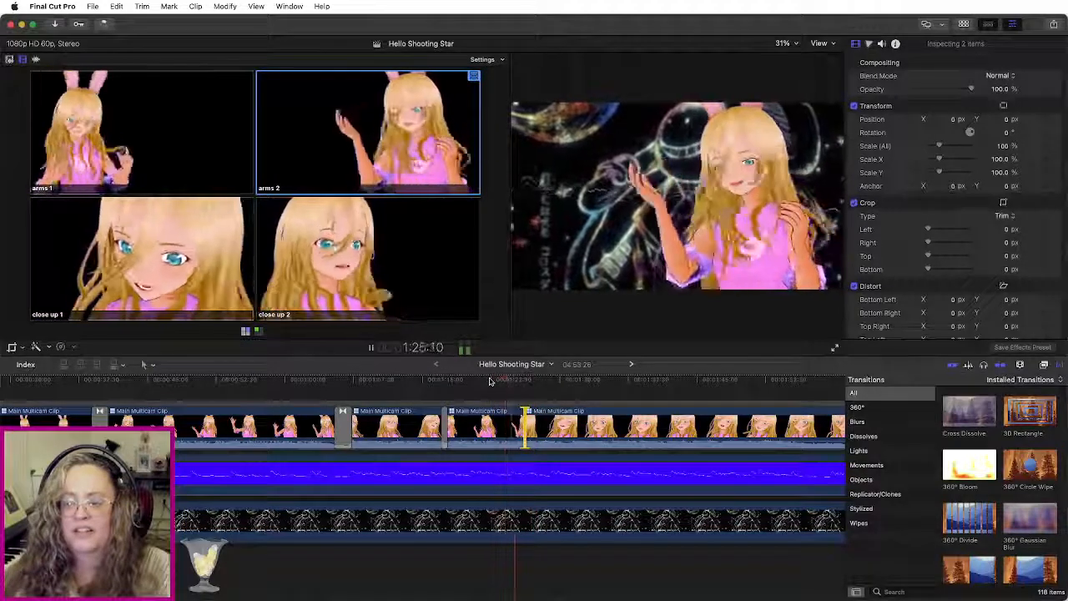
key(3)
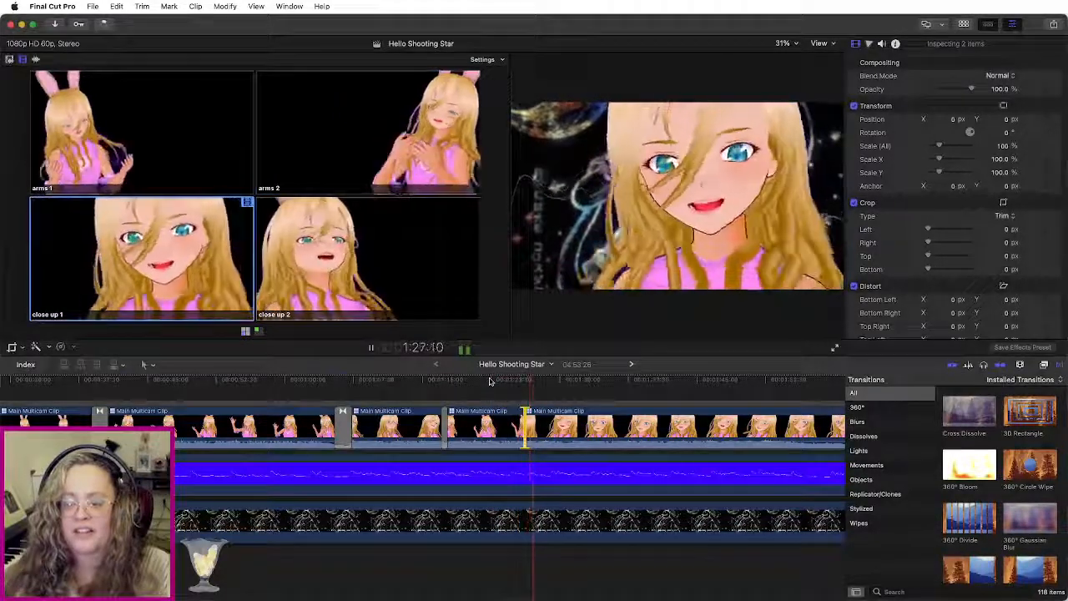
key(space)
Step: Add a Cross Dissolve at the adjusted close up 1 cut and play on to about 1:31
drag(972, 426, 525, 427)
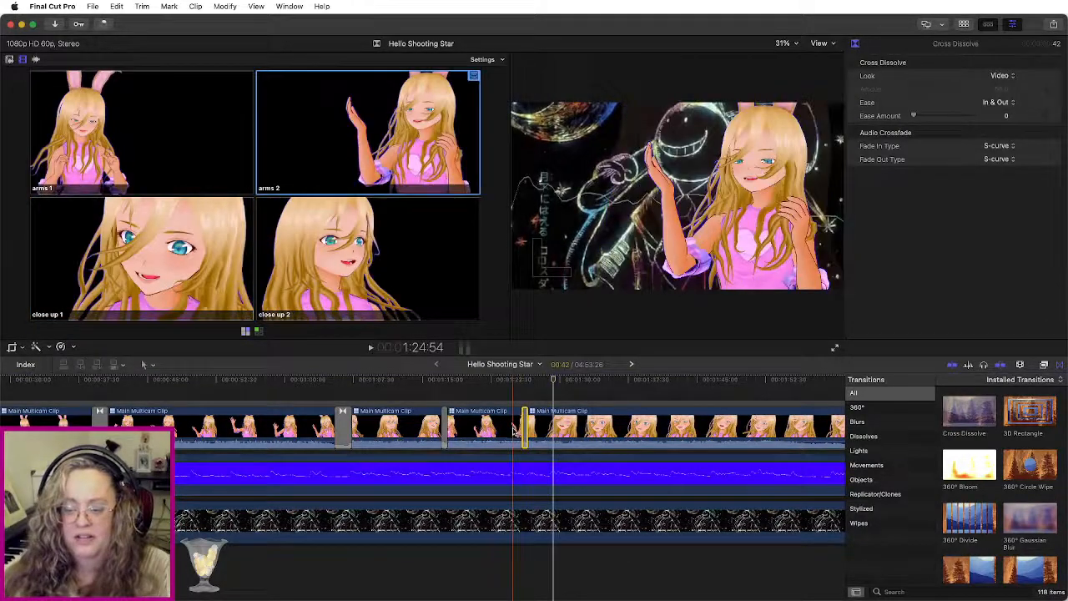
key(space)
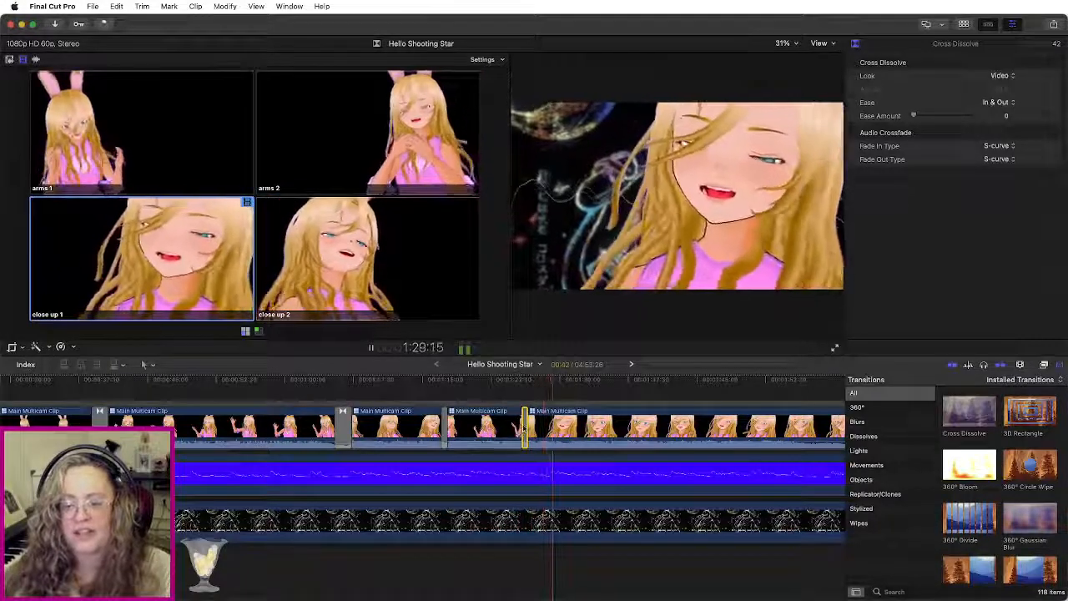
scroll(522, 431, right, 5)
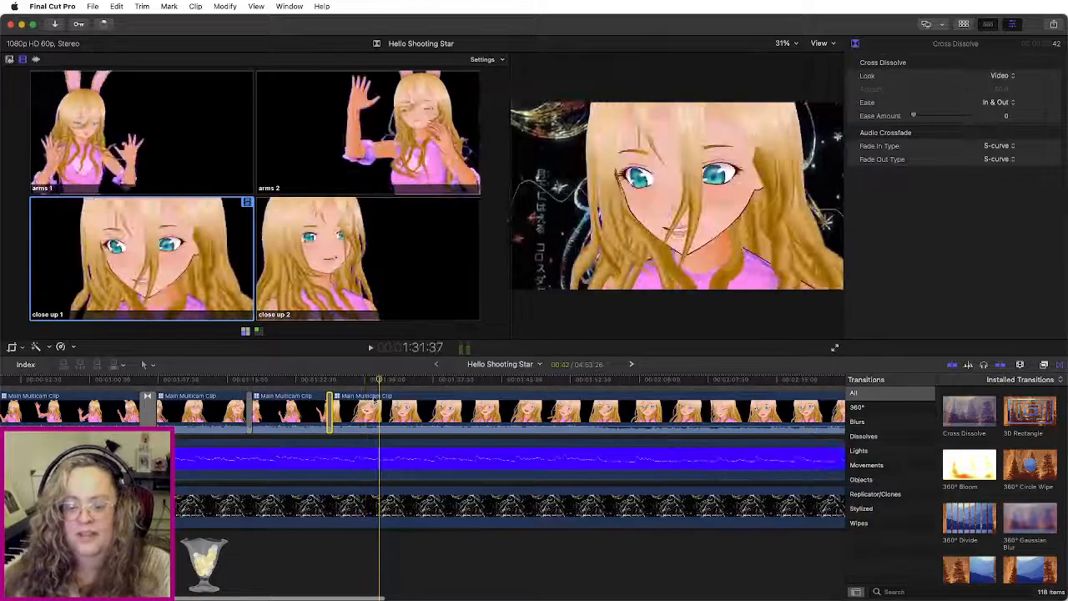
Step: Cut to the arms 2 angle at about 1:31 and join the cut with a Cross Dissolve lasting 1:32
key(space)
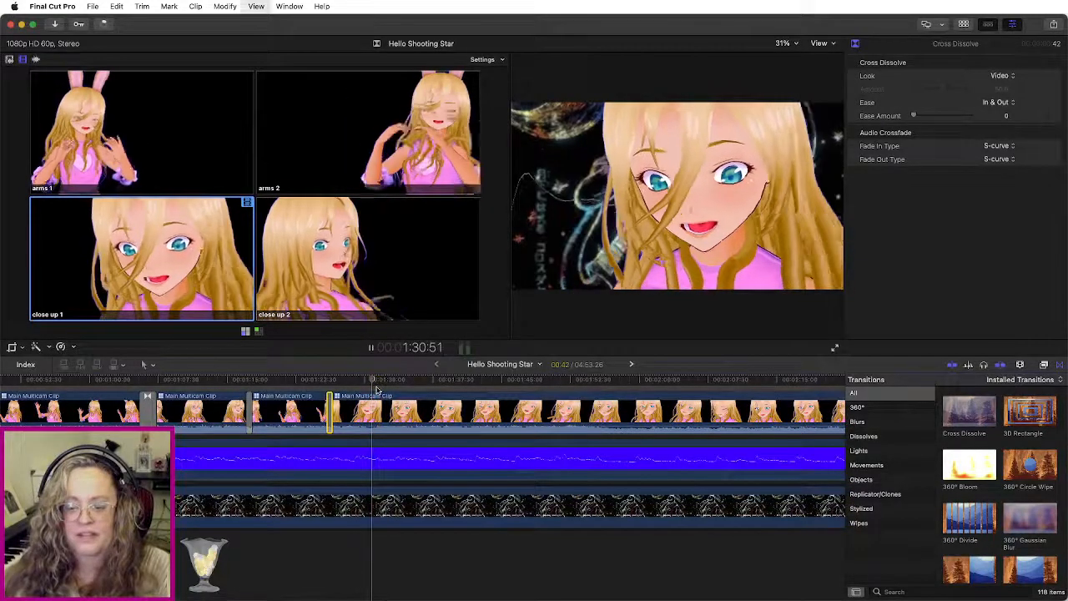
click(367, 381)
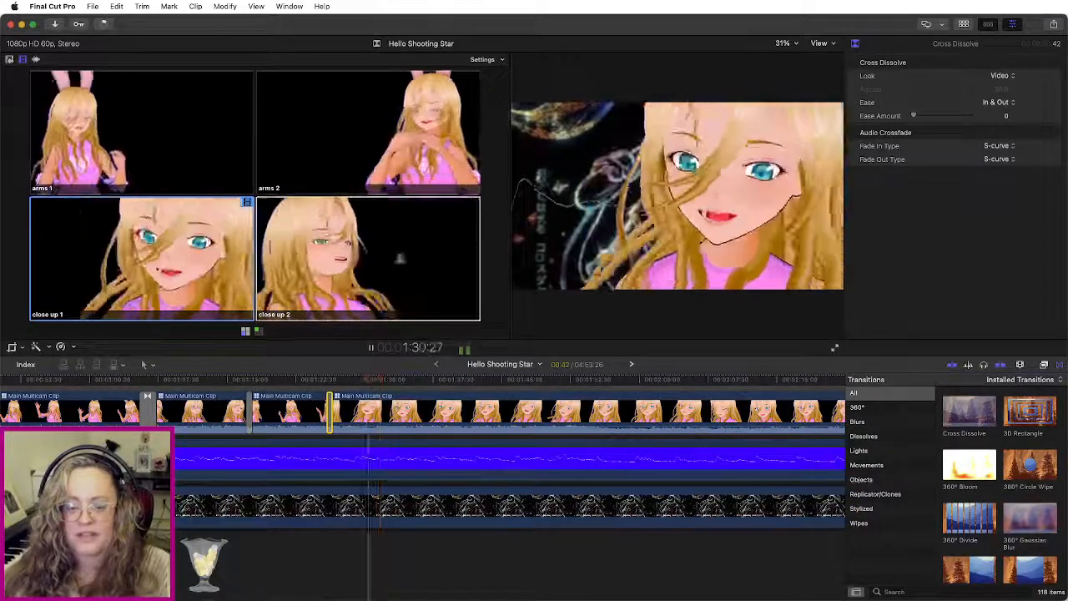
click(371, 381)
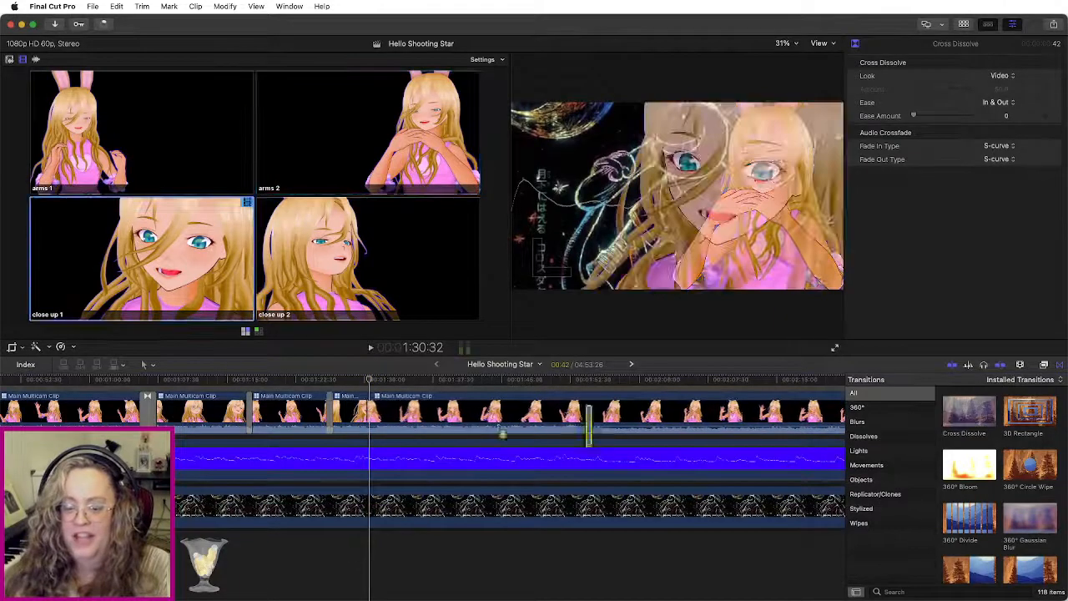
drag(405, 419, 375, 415)
Step: Cut to the arms 1 angle at 1:47:42, add a Cross Dissolve at the cut, and play on to about 1:53
key(space)
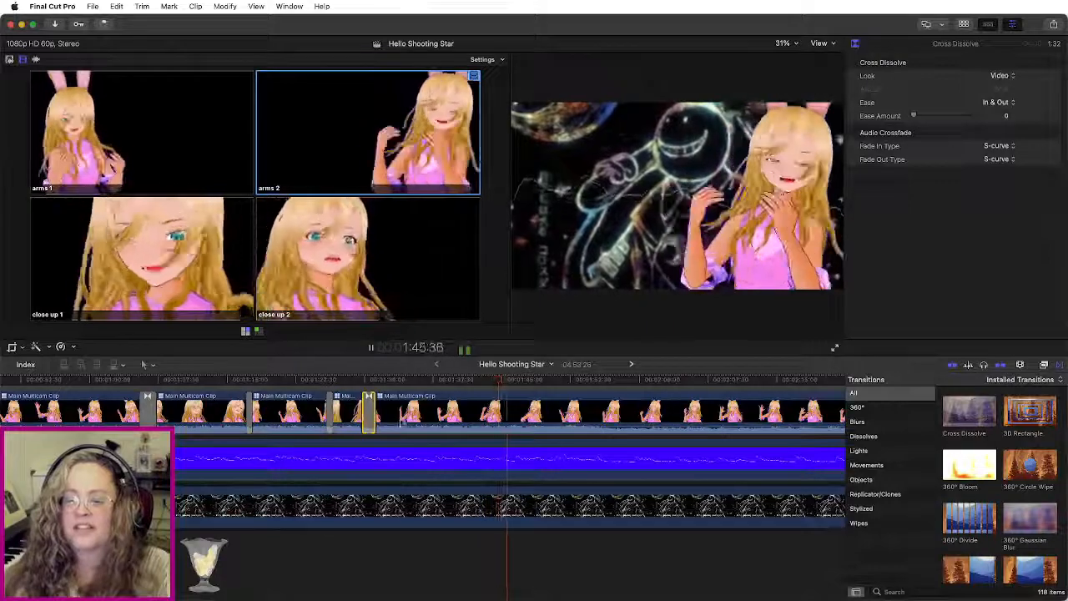
key(space)
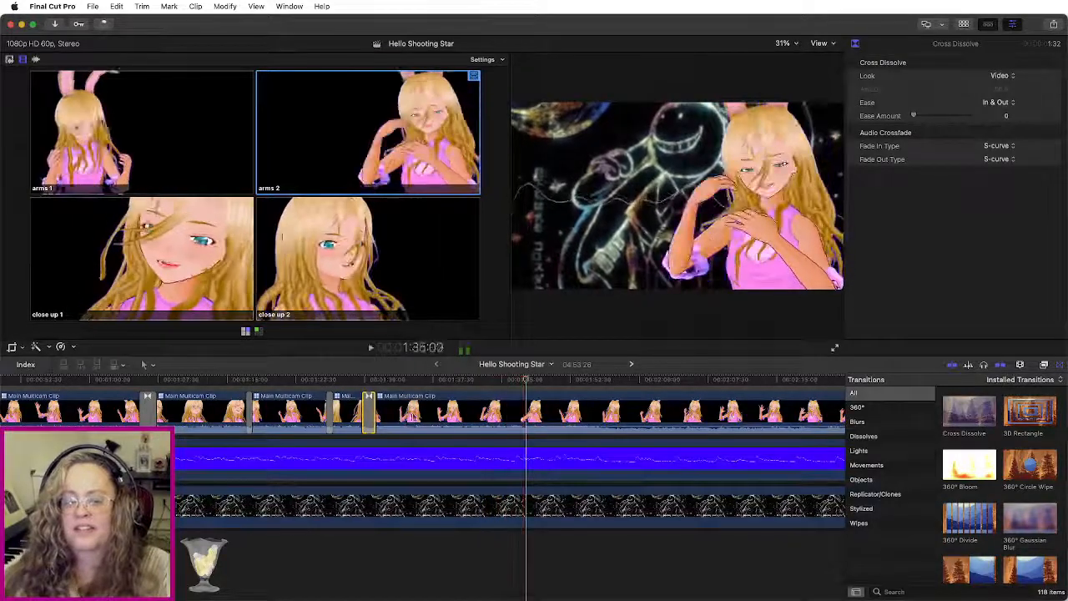
key(1)
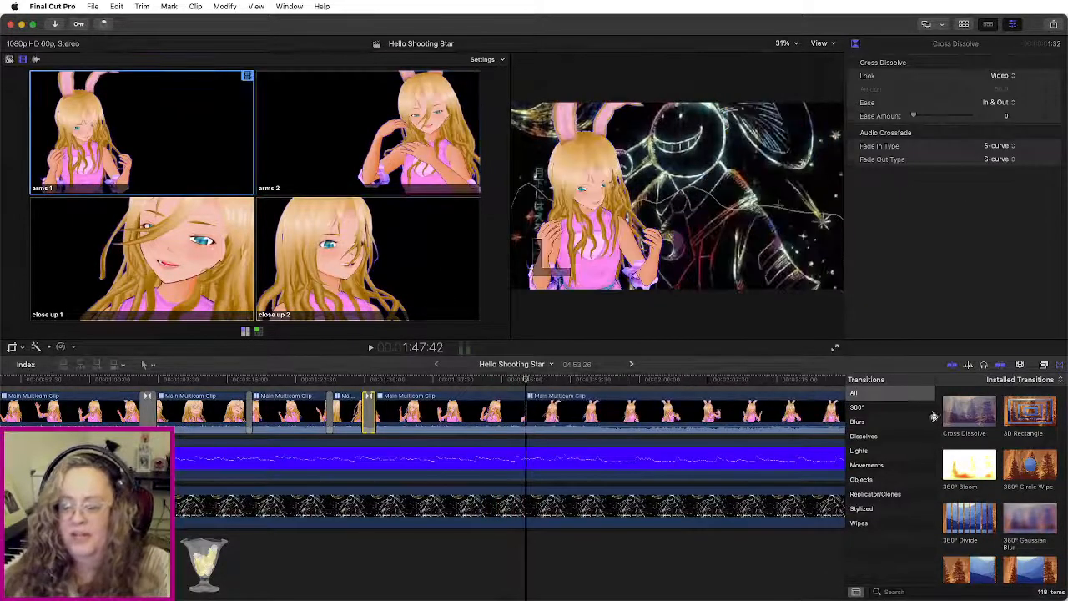
key(2)
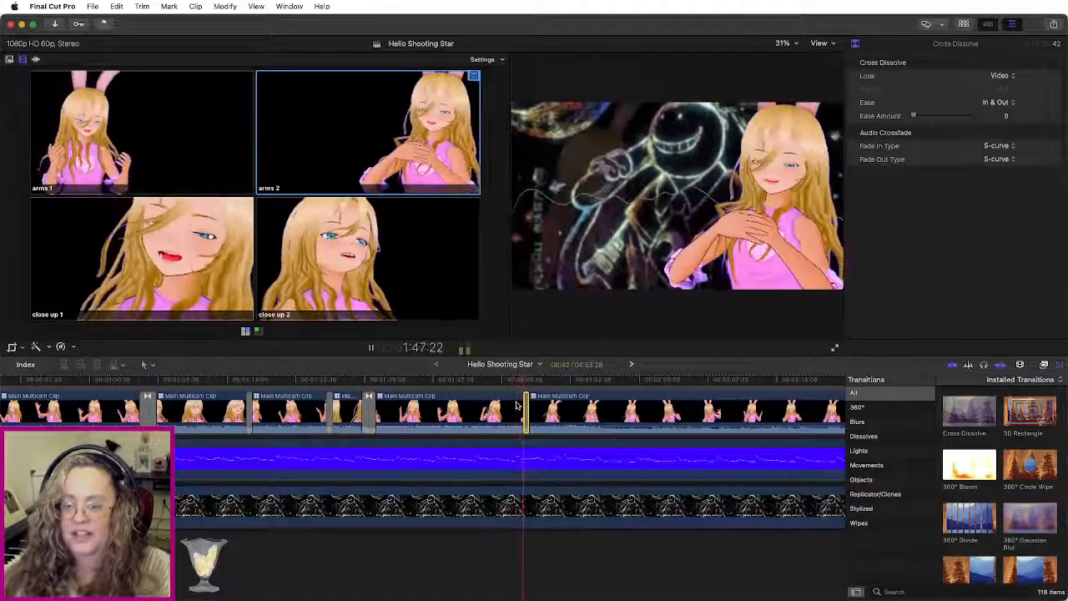
key(1)
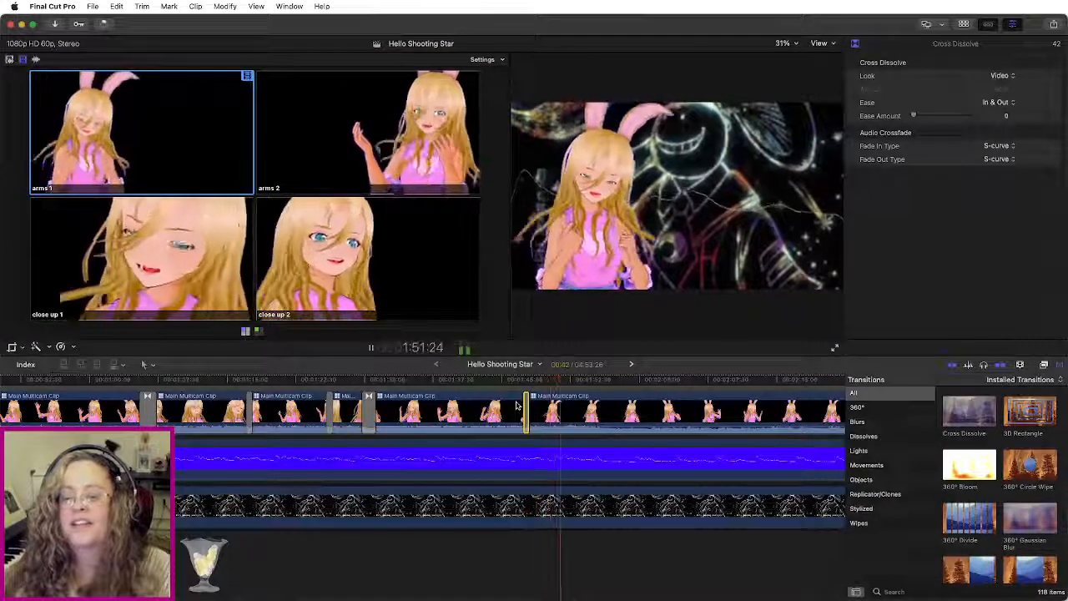
key(space)
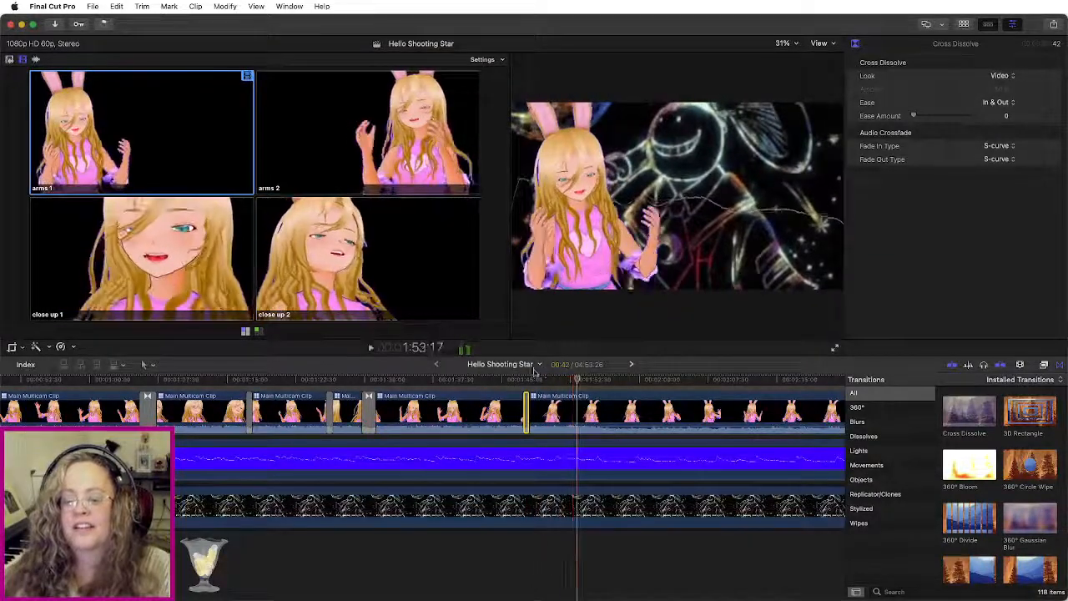
Step: Switch the active video angle of the multicam clip after the 1:47 cut to close up 2
click(555, 399)
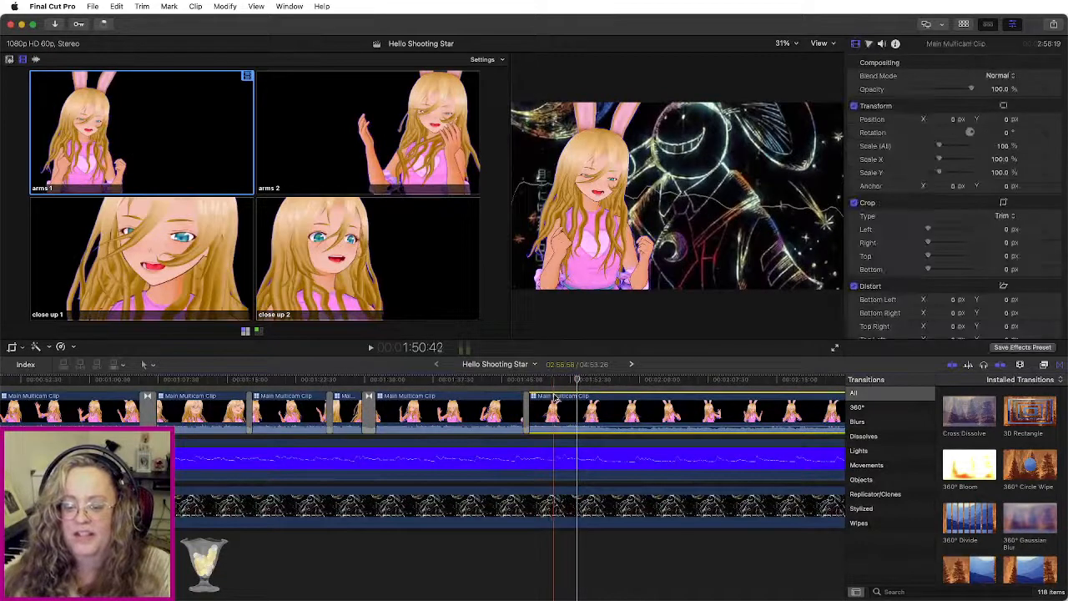
right_click(555, 400)
mouse_move(591, 350)
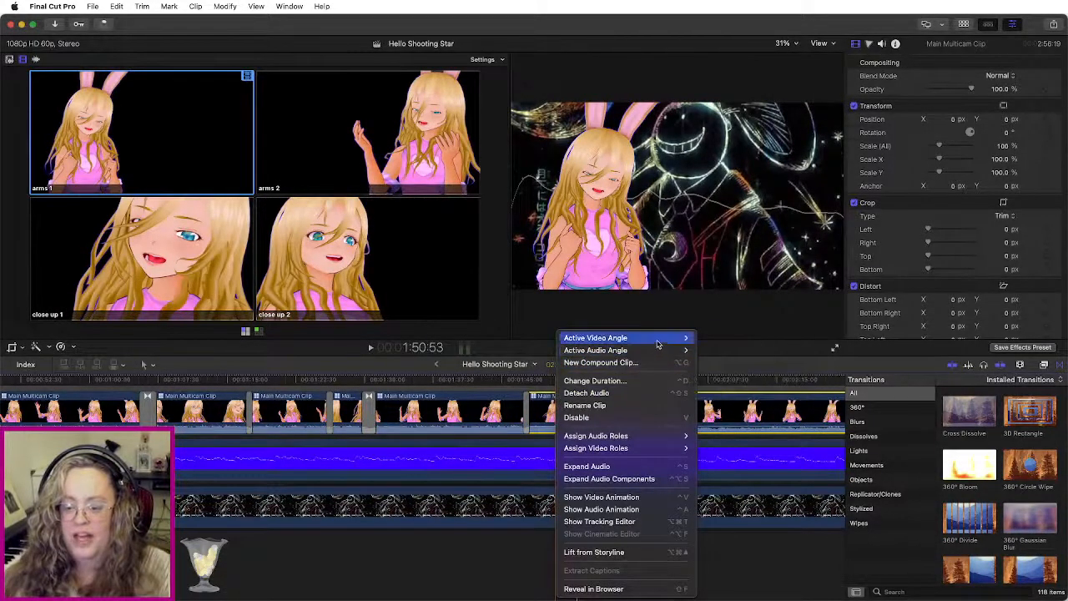
click(718, 375)
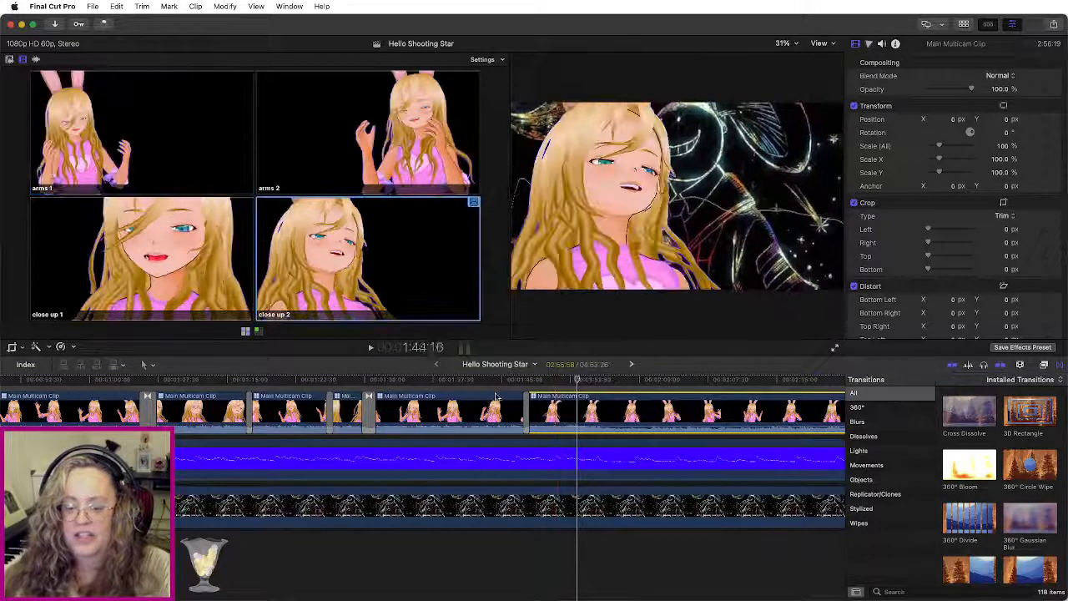
Step: Play back across the dissolve from arms 2 to close up 2 to check the angle change
click(510, 402)
key(space)
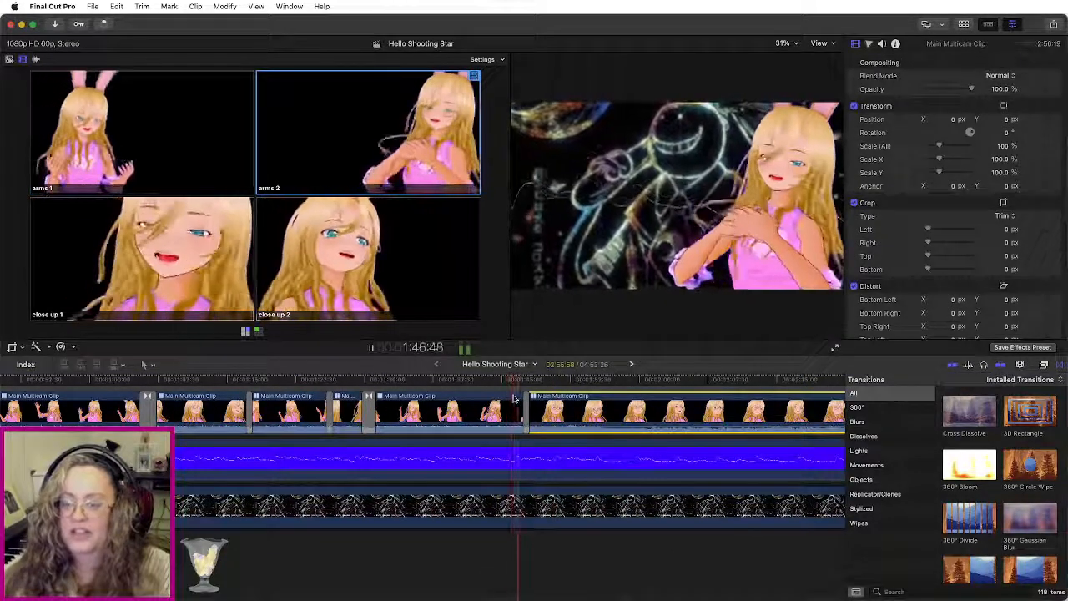
key(4)
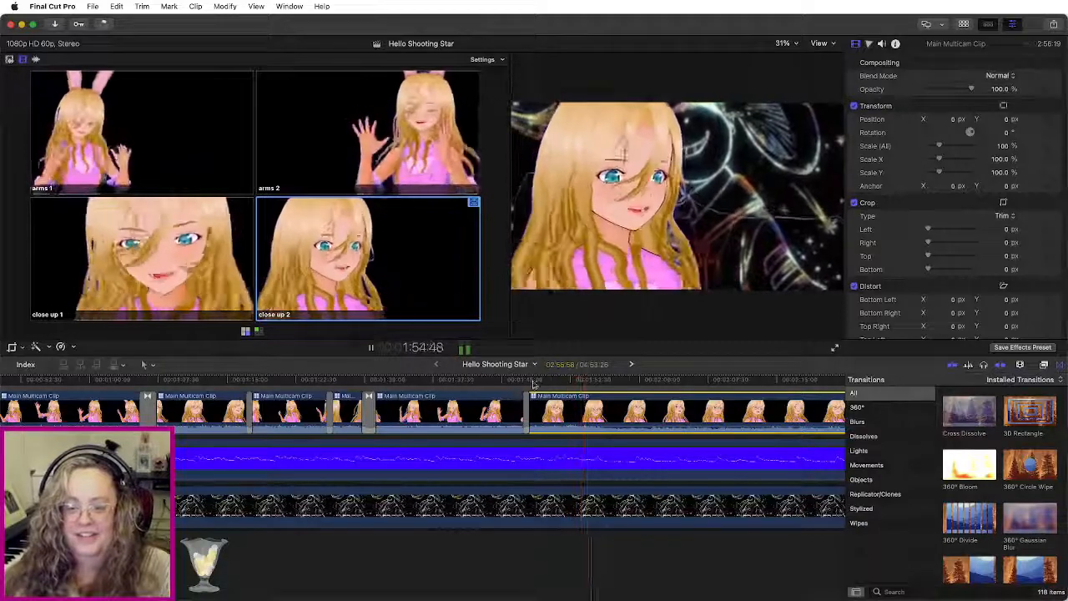
click(529, 383)
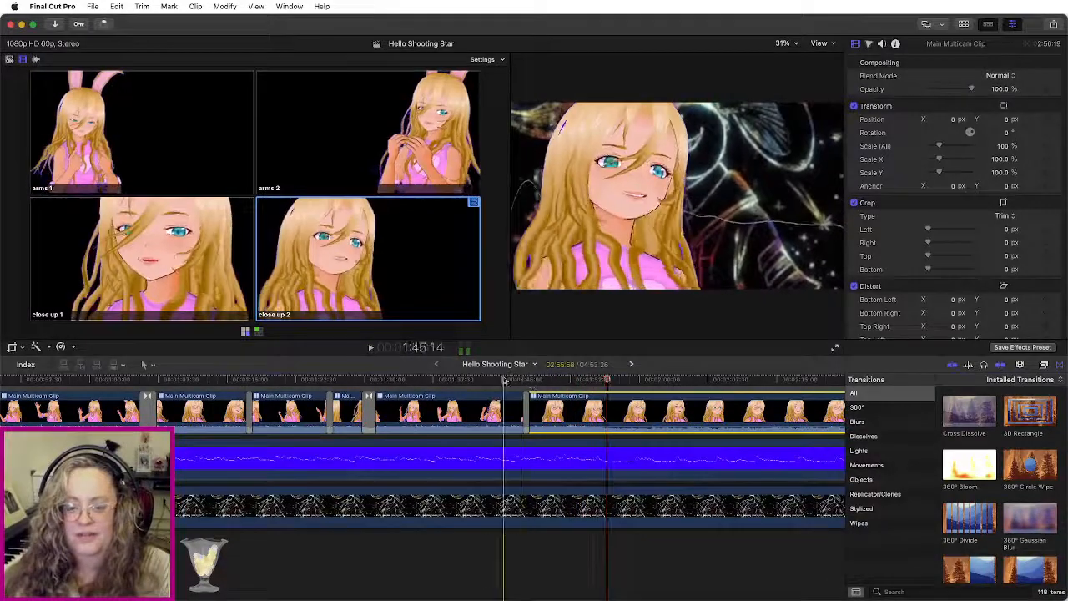
key(2)
click(513, 389)
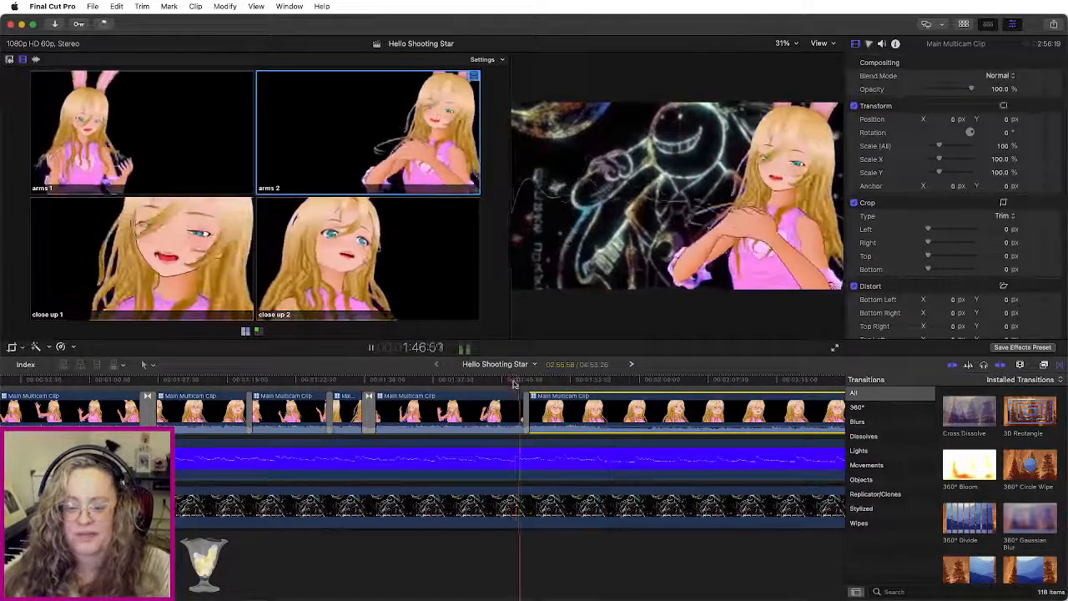
key(4)
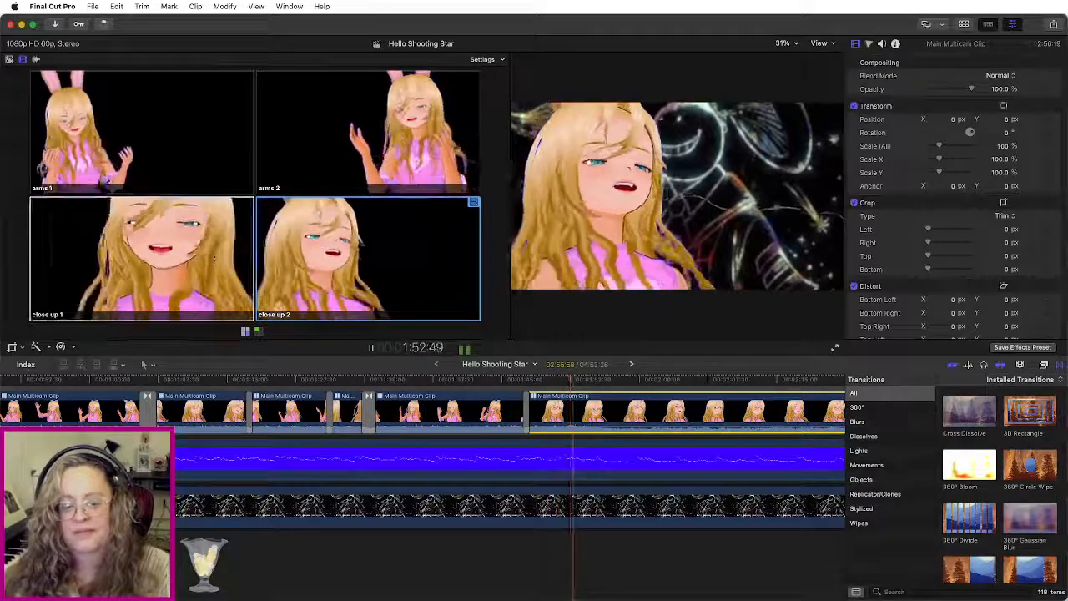
Step: Cut to the close up 1 angle at about 1:53 and add a Cross Dissolve at the cut
key(3)
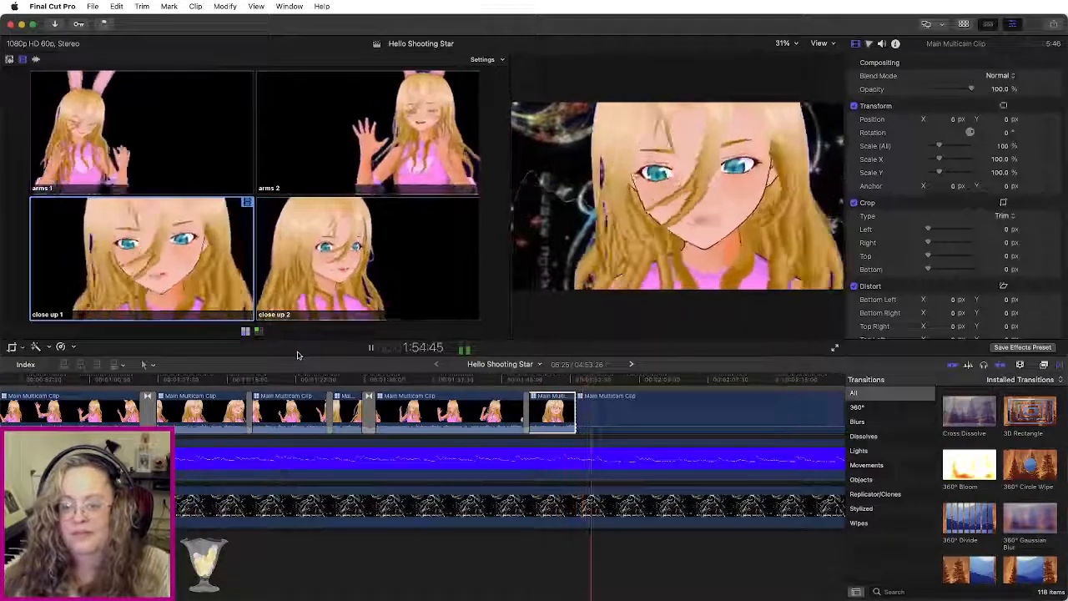
key(space)
drag(966, 412, 576, 412)
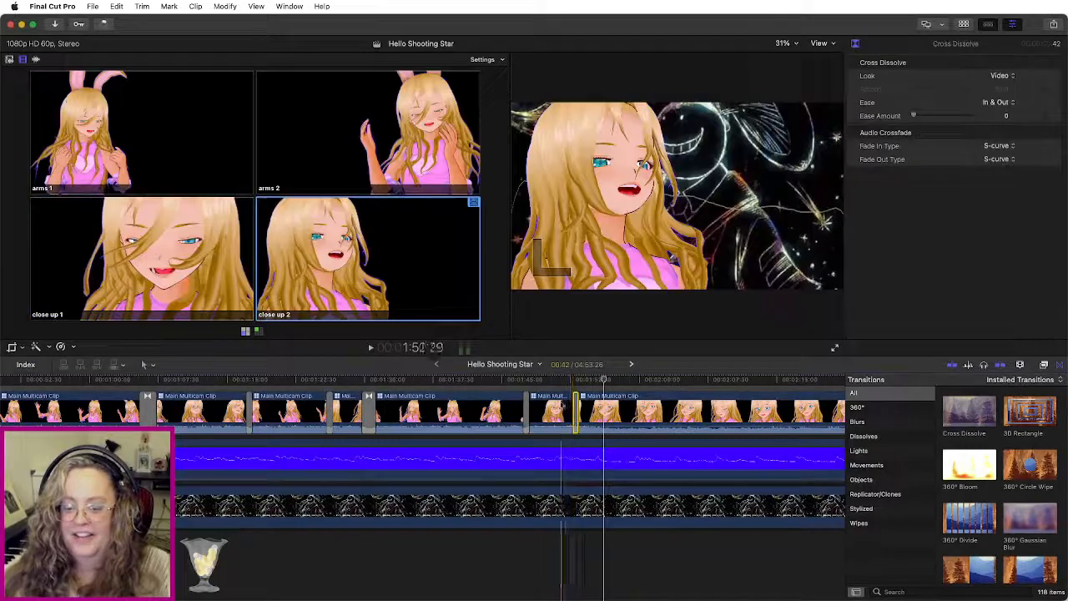
Step: Cut back to the arms 2 angle at about 1:58 and join the cut with a Cross Dissolve lasting 1:24
key(space)
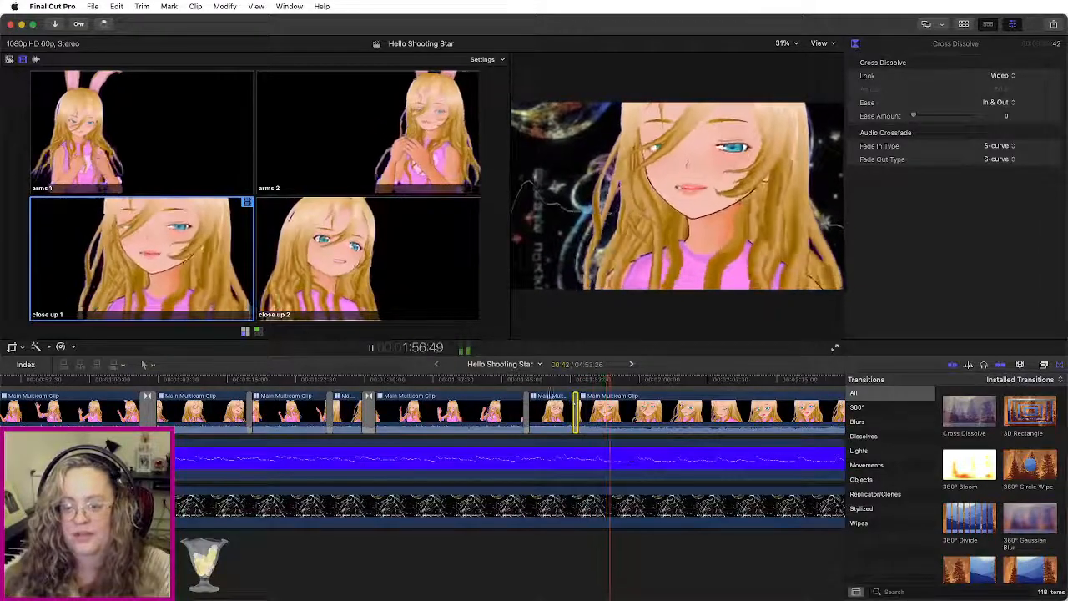
key(space)
key(space)
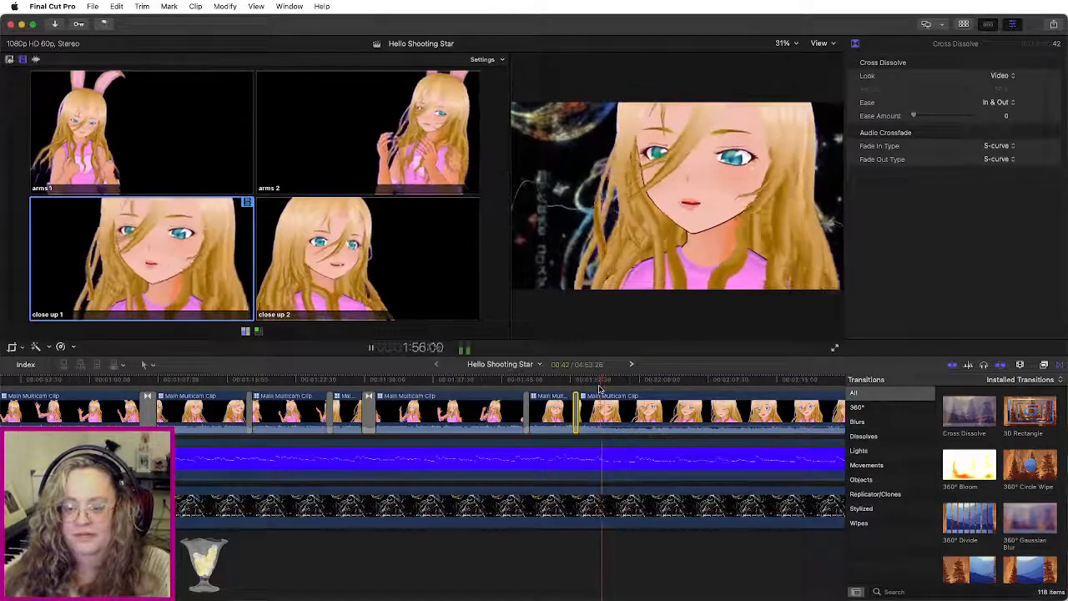
click(433, 141)
key(space)
drag(618, 396, 613, 410)
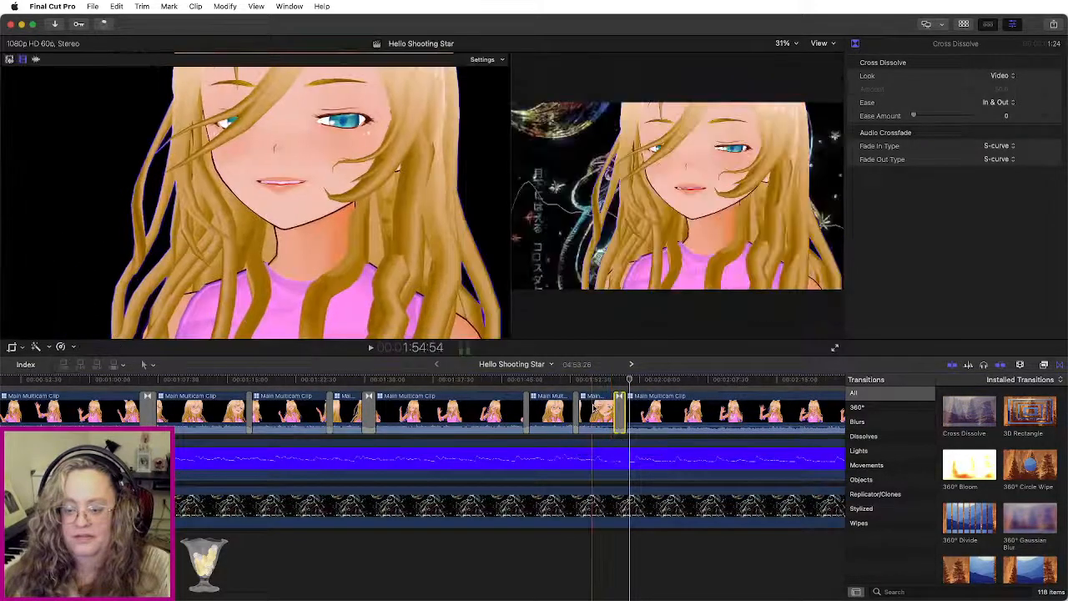
Step: Cut to the arms 1 angle at about 2:00 and join the cut with a Cross Dissolve lasting 1:24
key(space)
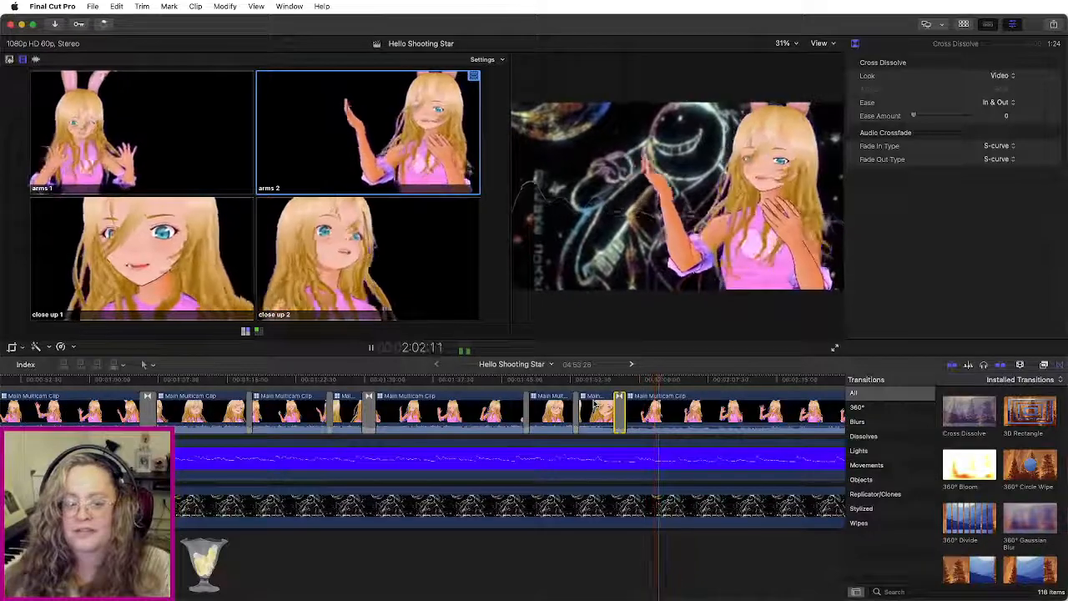
key(space)
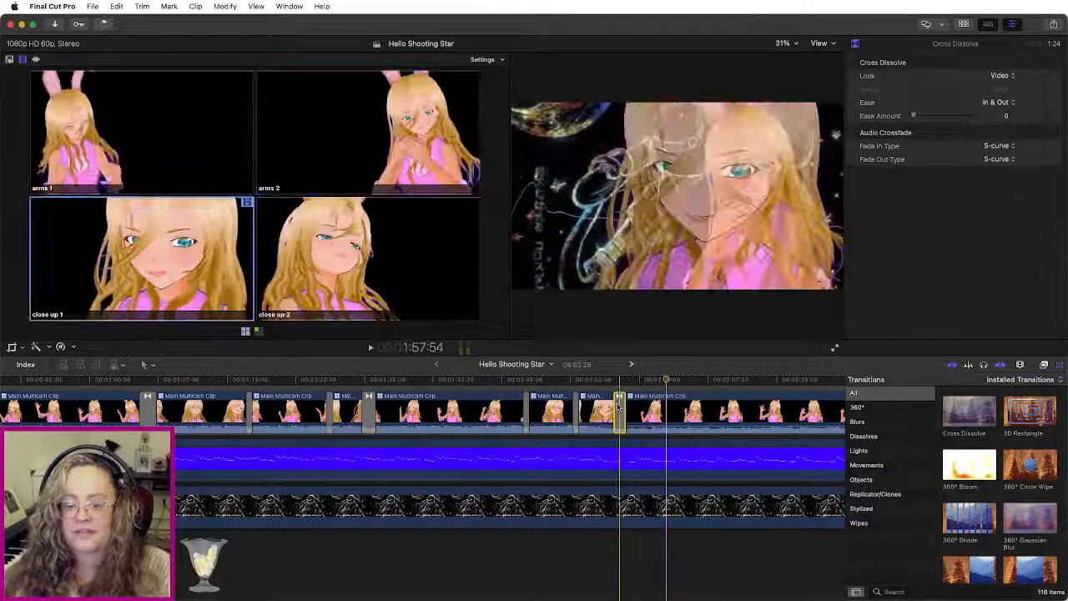
key(space)
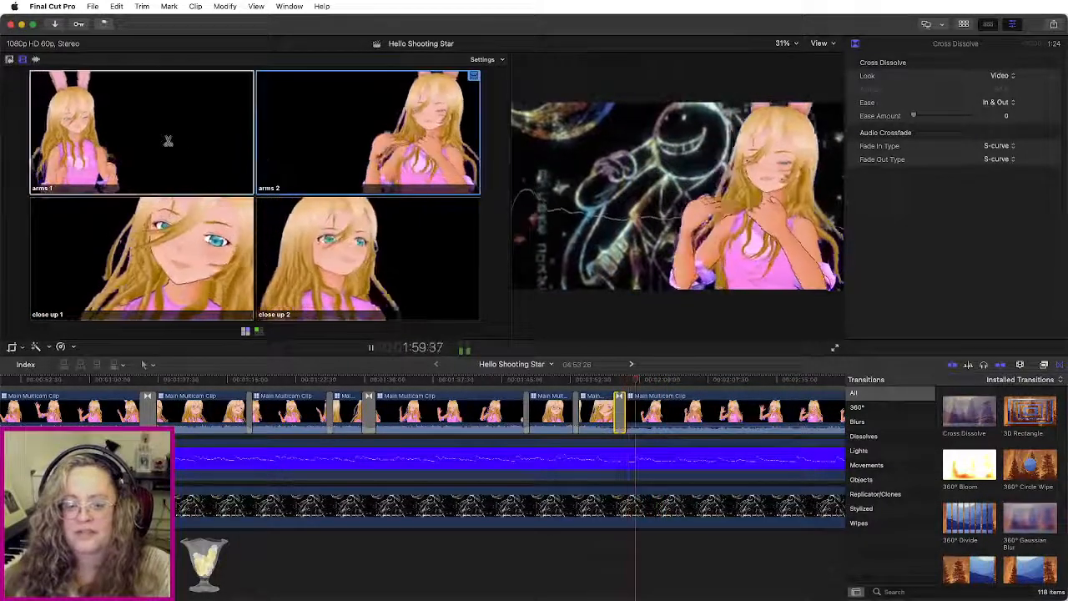
click(168, 141)
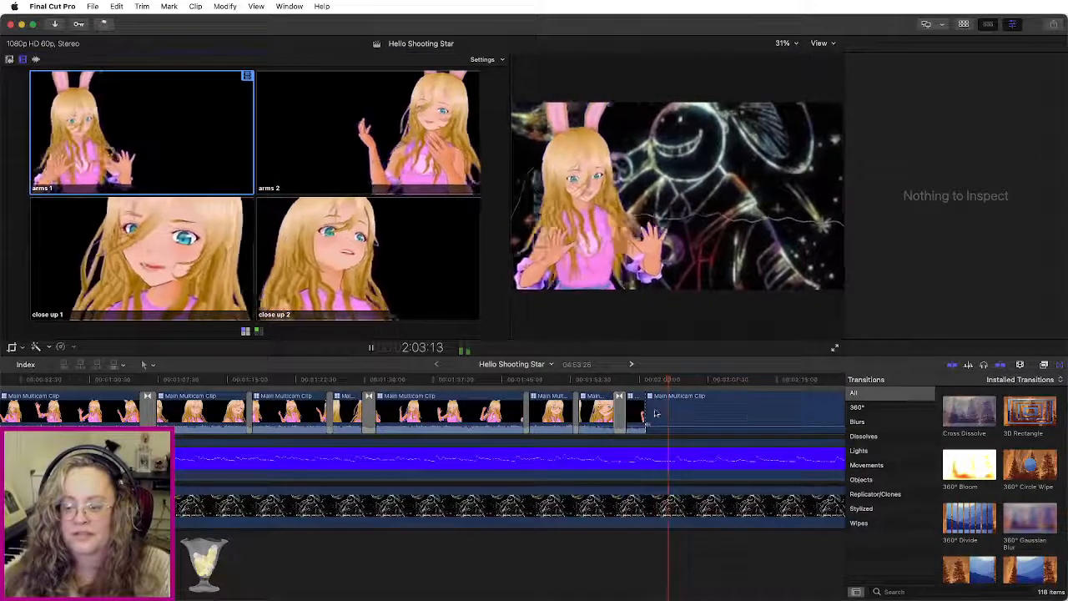
key(space)
drag(646, 415, 643, 414)
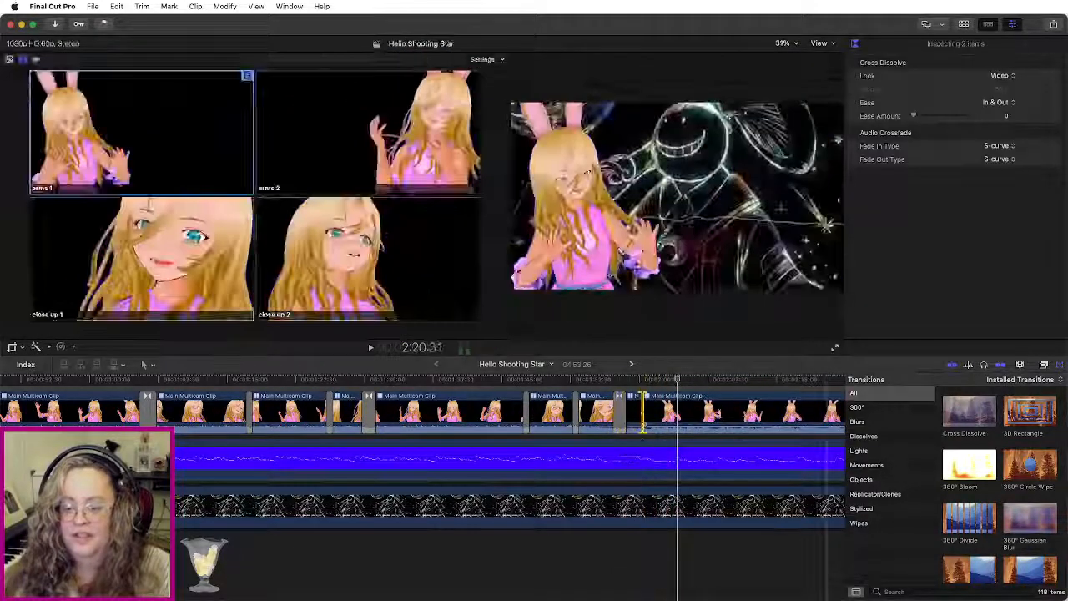
drag(982, 419, 634, 414)
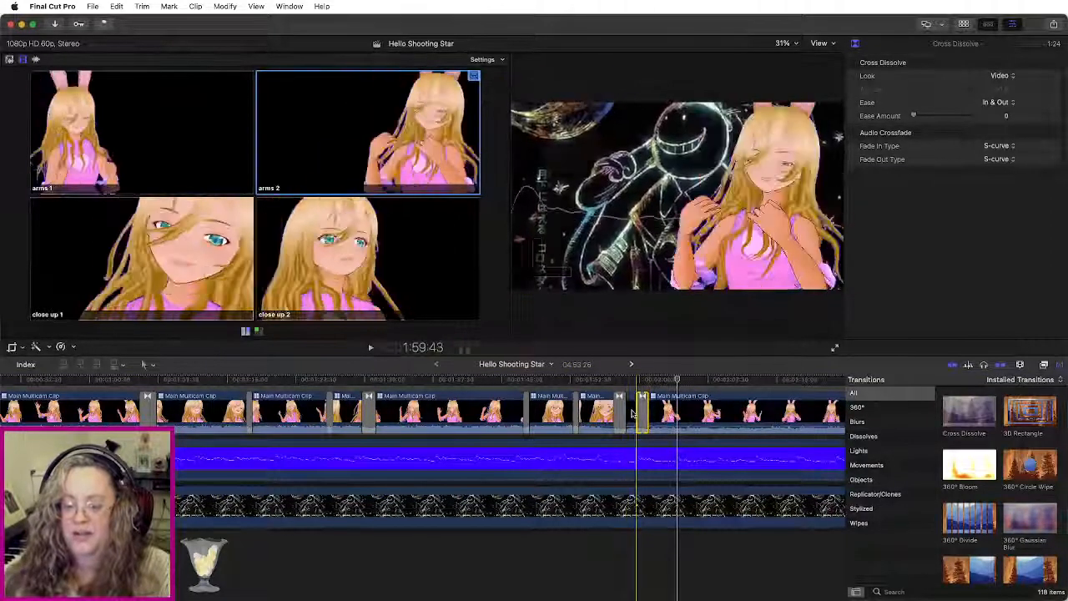
Step: Play on to about 2:17, return to an earlier point, and cut to the arms 2 angle at about 2:14
key(space)
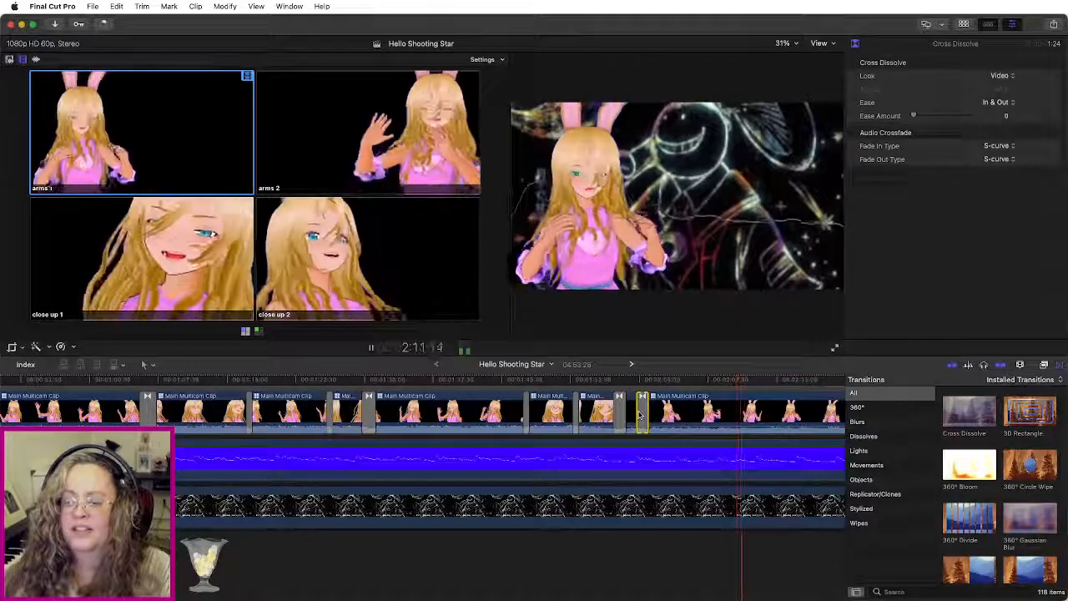
scroll(640, 415, right, 3)
scroll(640, 415, down, 1)
scroll(640, 415, up, 1)
scroll(640, 414, right, 3)
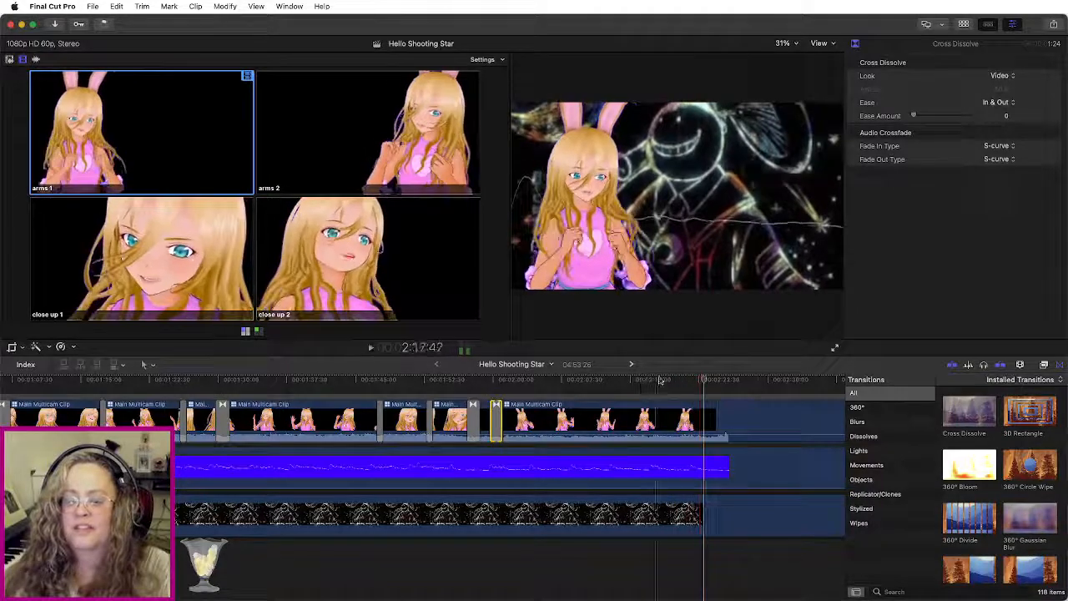
click(560, 399)
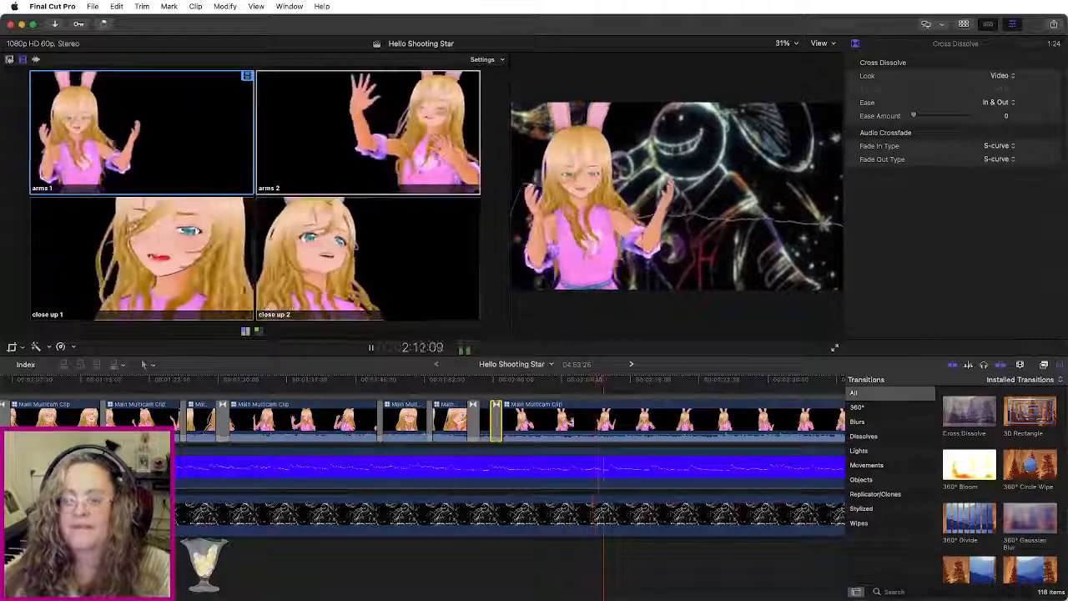
click(433, 147)
key(space)
Step: Try a Cross Dissolve on the arms 2 cut at 2:13:56, play it back, and delete the transition
drag(953, 417, 621, 417)
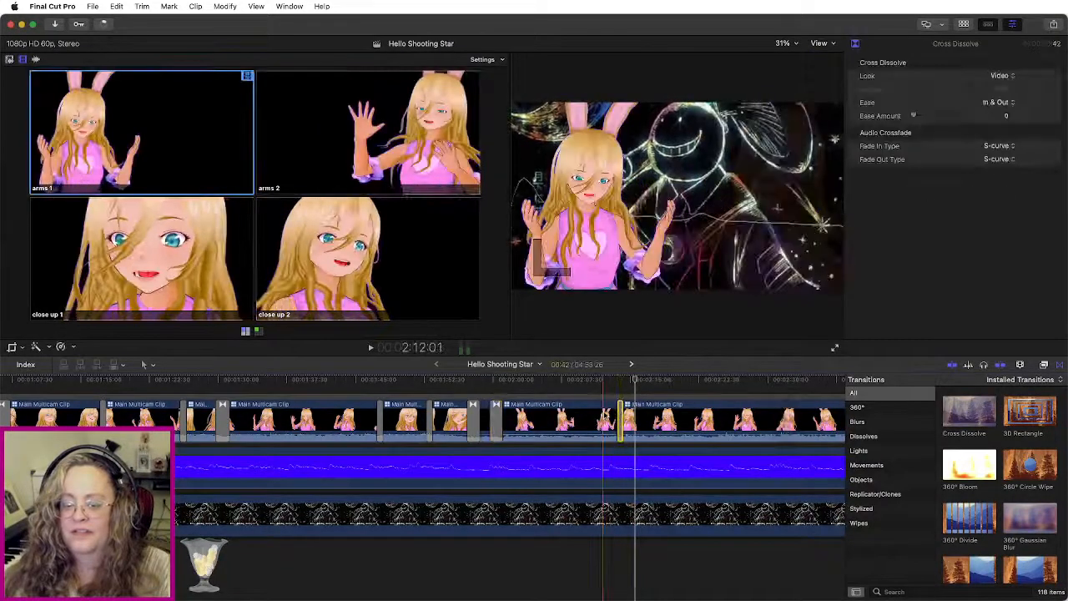
key(space)
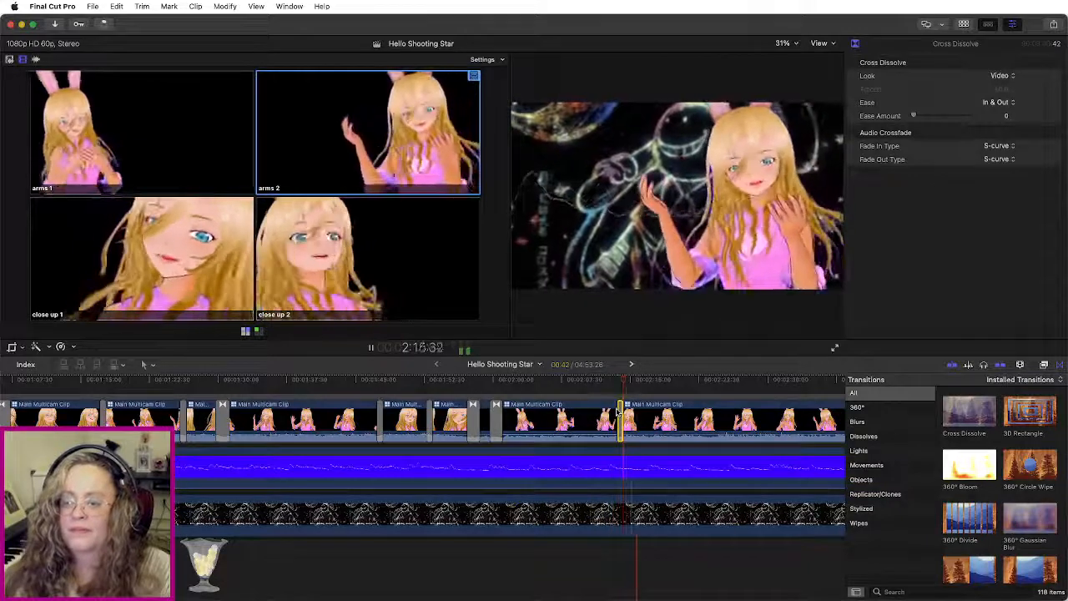
key(space)
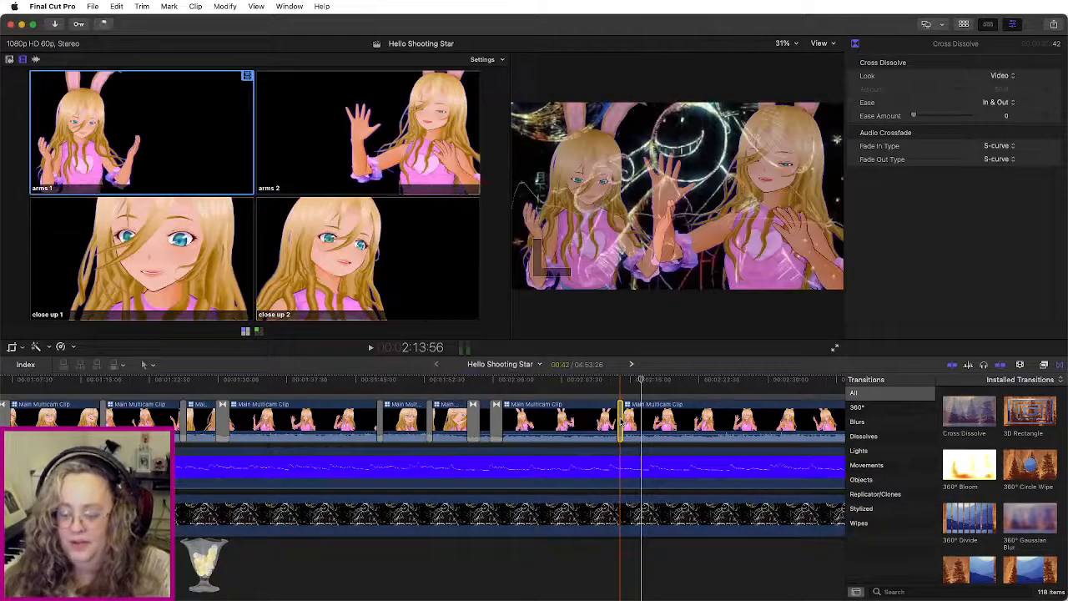
click(621, 420)
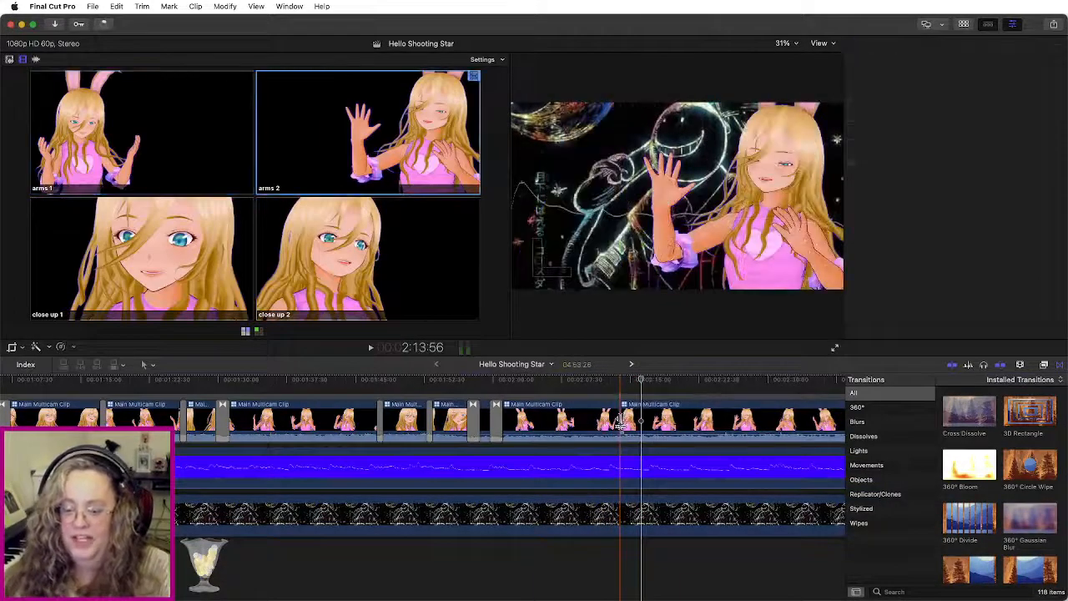
Step: Roll the arms 2 cut at about 2:14 slightly later and join it with a Cross Dissolve lasting 0:42
drag(620, 421, 623, 419)
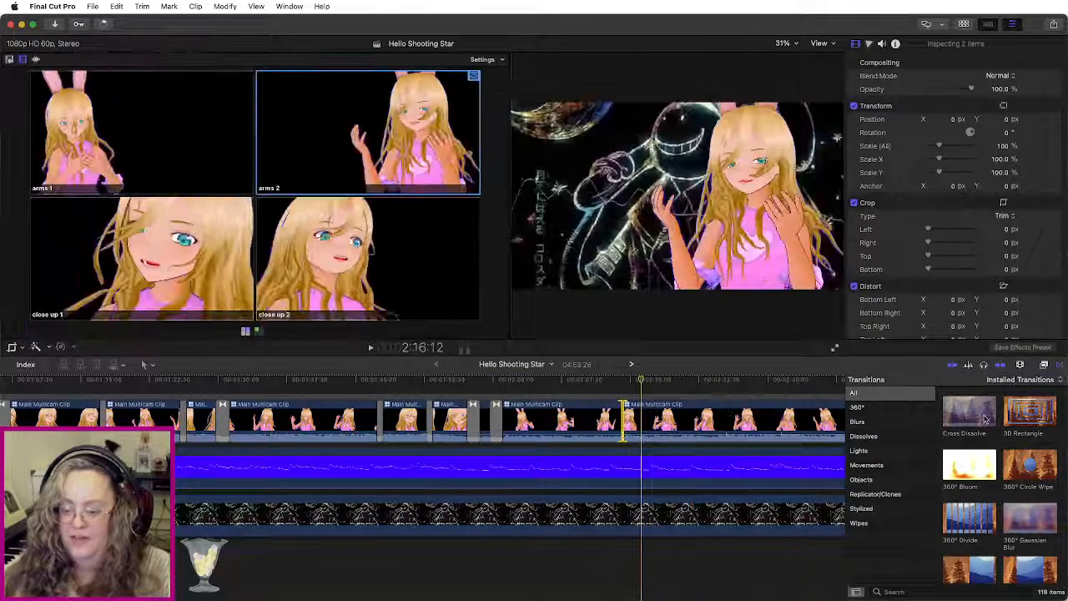
drag(986, 420, 623, 421)
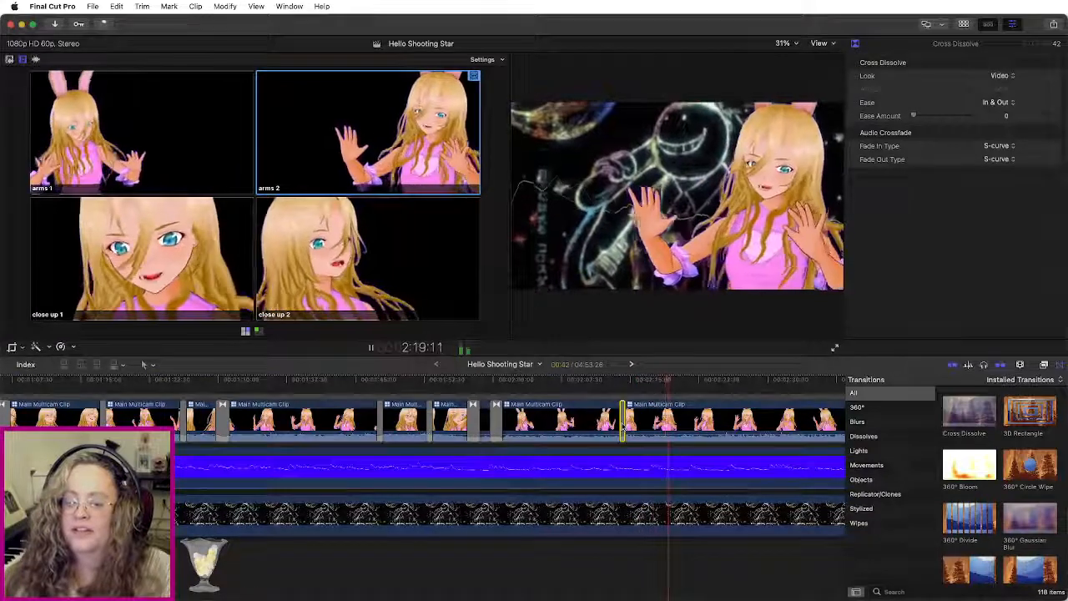
Step: Cut to the arms 1 angle, roll the cut to about 2:24, and join it with a Cross Dissolve lasting 1:43
scroll(622, 427, right, 4)
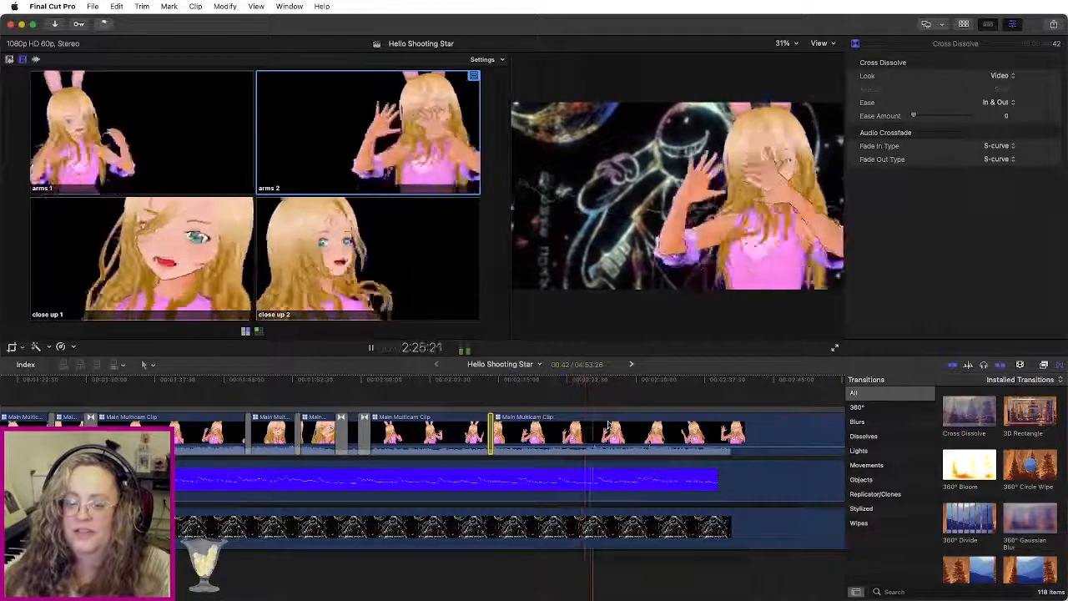
click(539, 384)
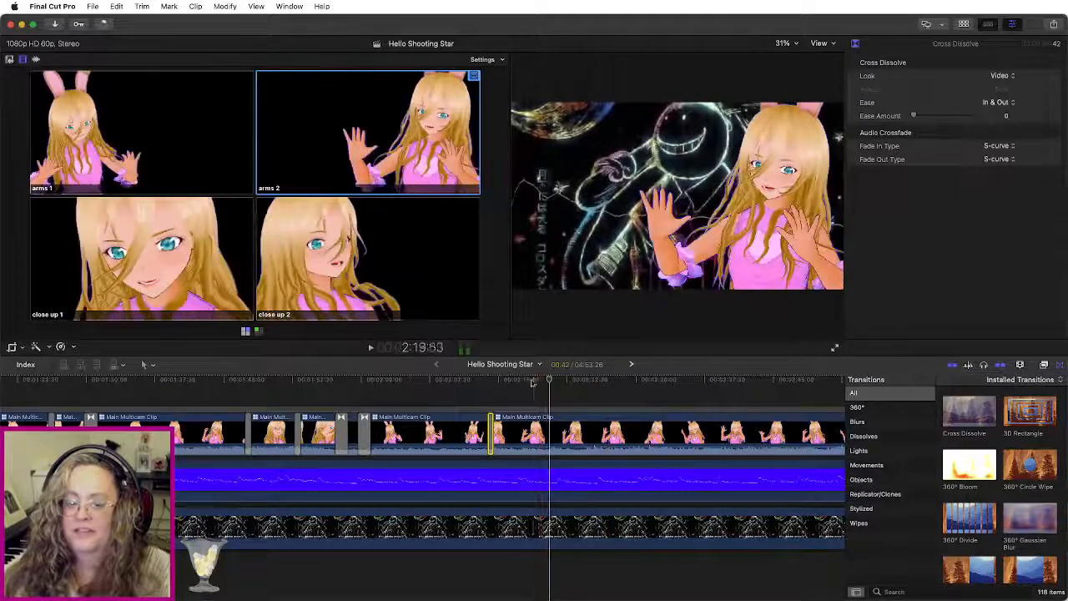
click(523, 382)
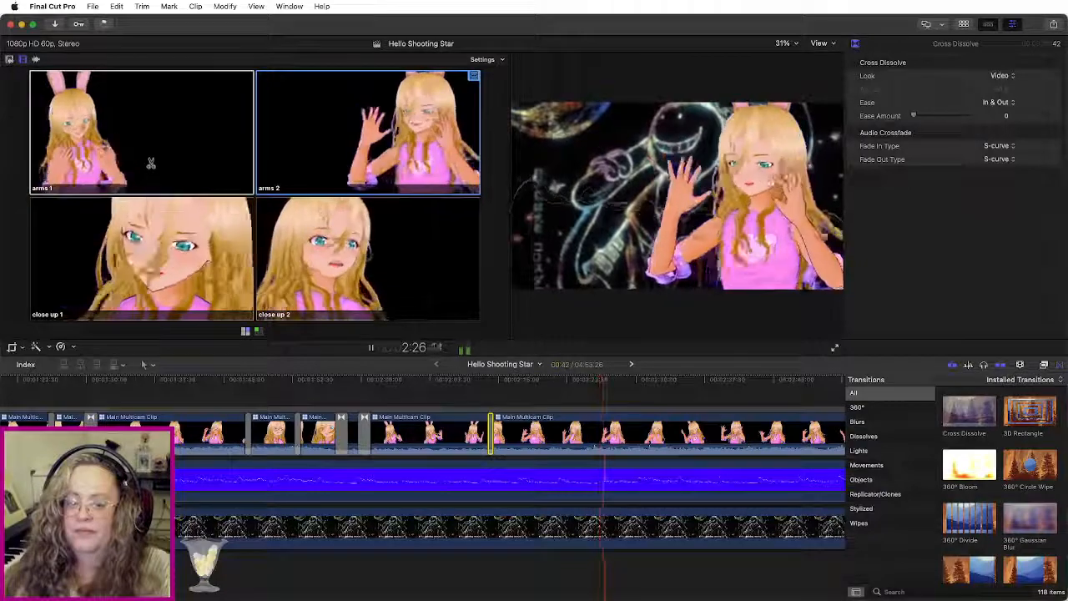
click(542, 383)
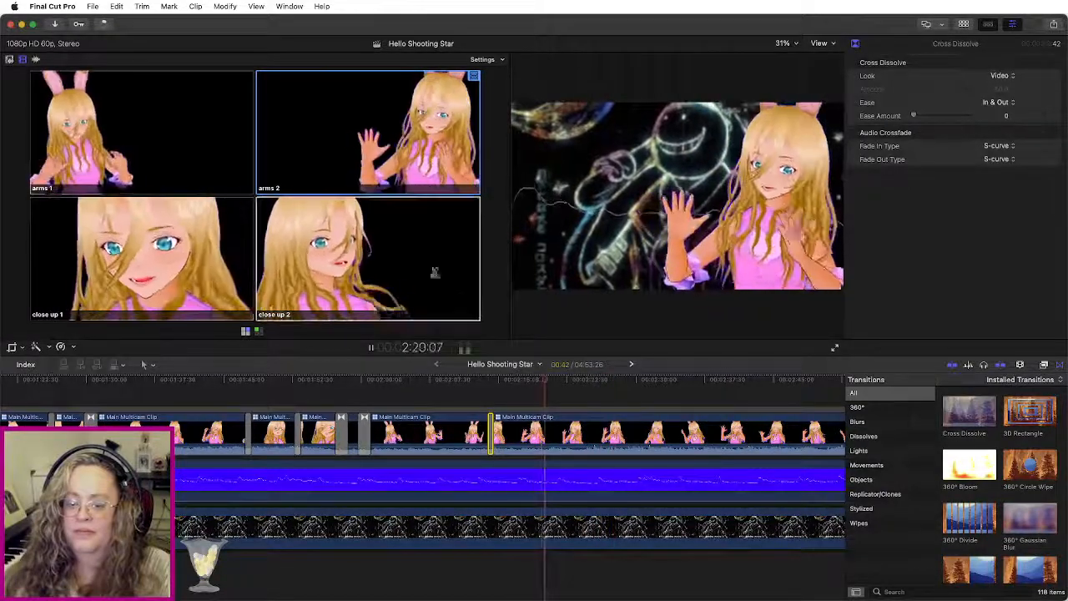
click(192, 157)
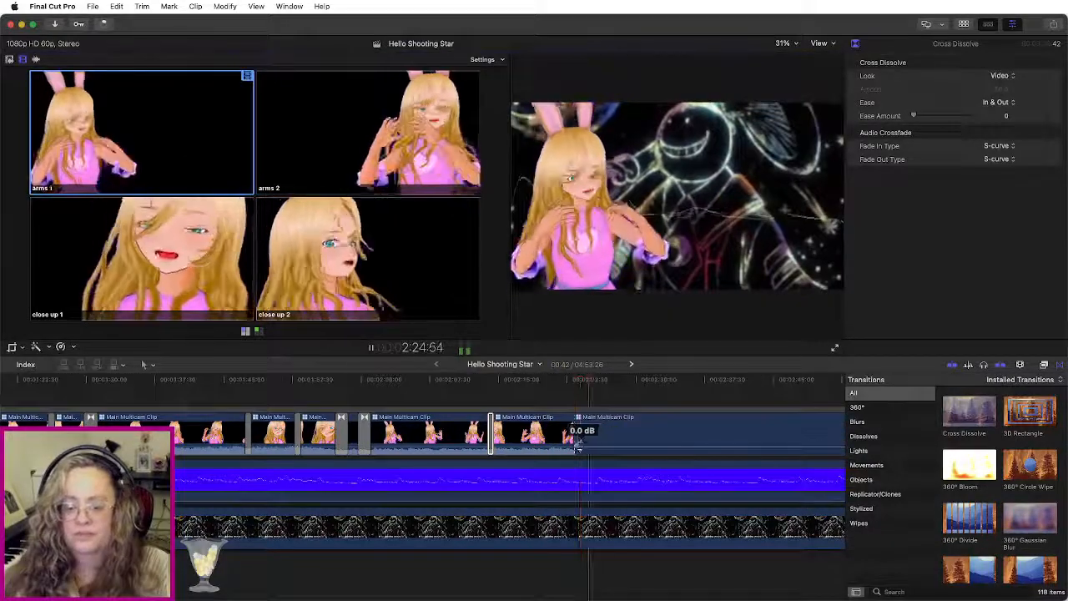
mouse_move(576, 436)
mouse_down()
mouse_move(602, 441)
mouse_move(580, 434)
mouse_up()
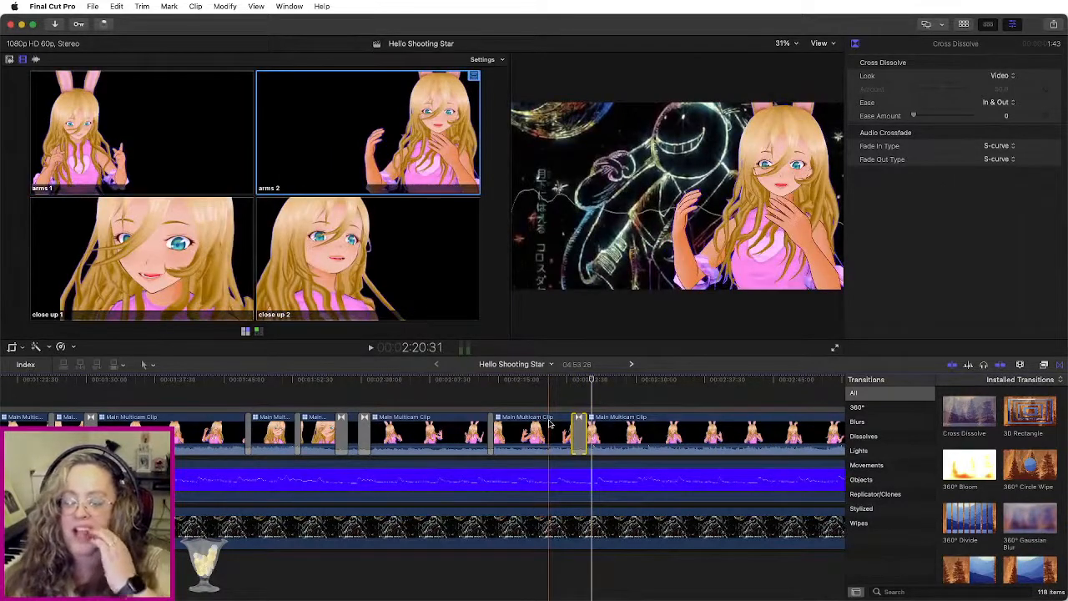
Step: Review the arms 1 section, cut to the close up 2 angle at about 2:31, and join the cut with a Cross Dissolve lasting 0:42
key(space)
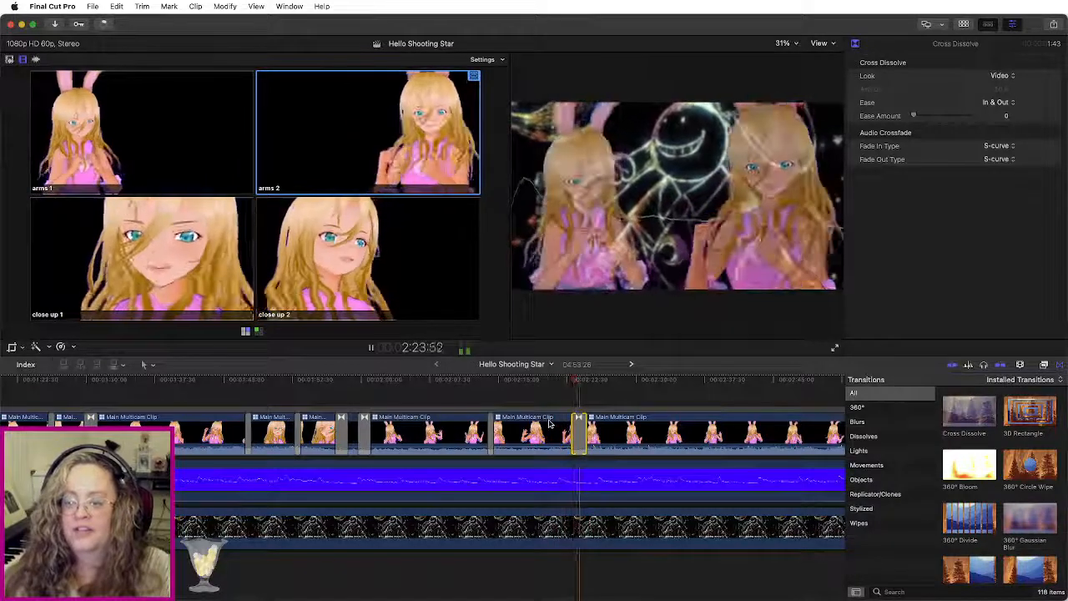
key(1)
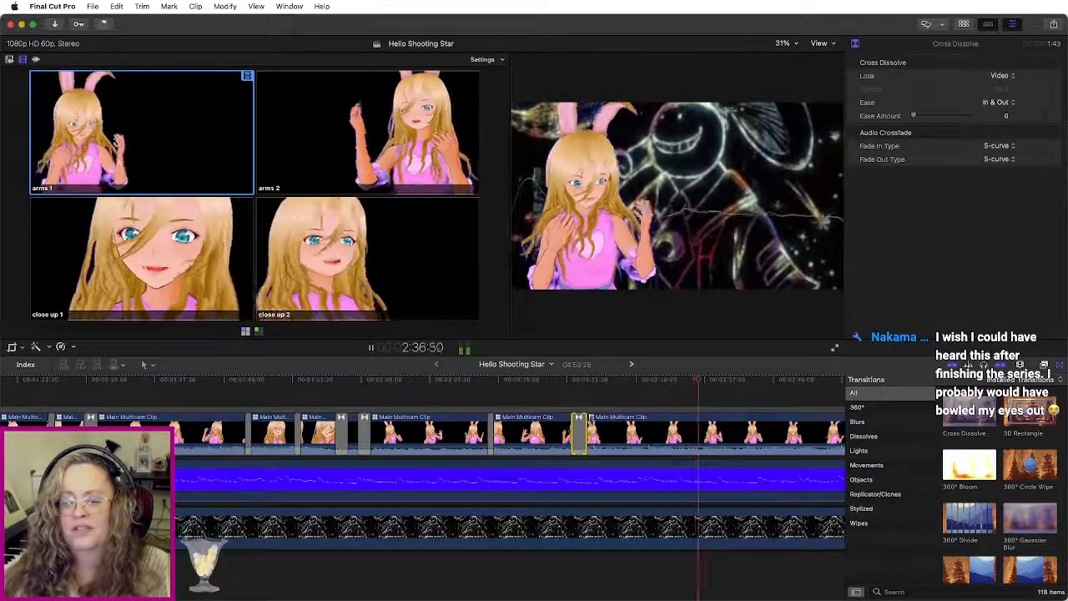
key(space)
key(space)
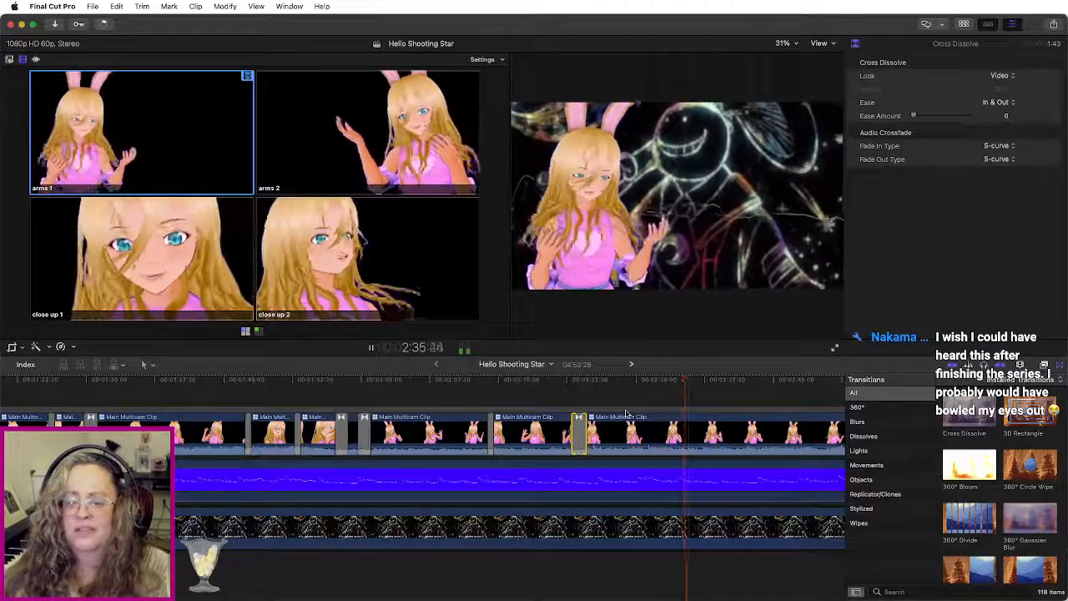
key(space)
key(space)
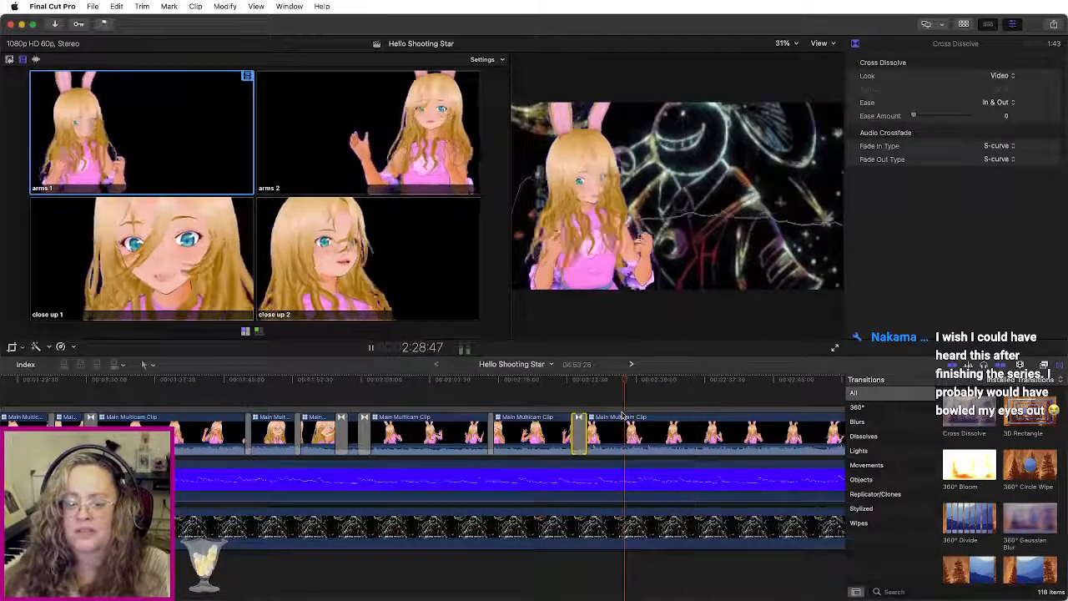
click(430, 296)
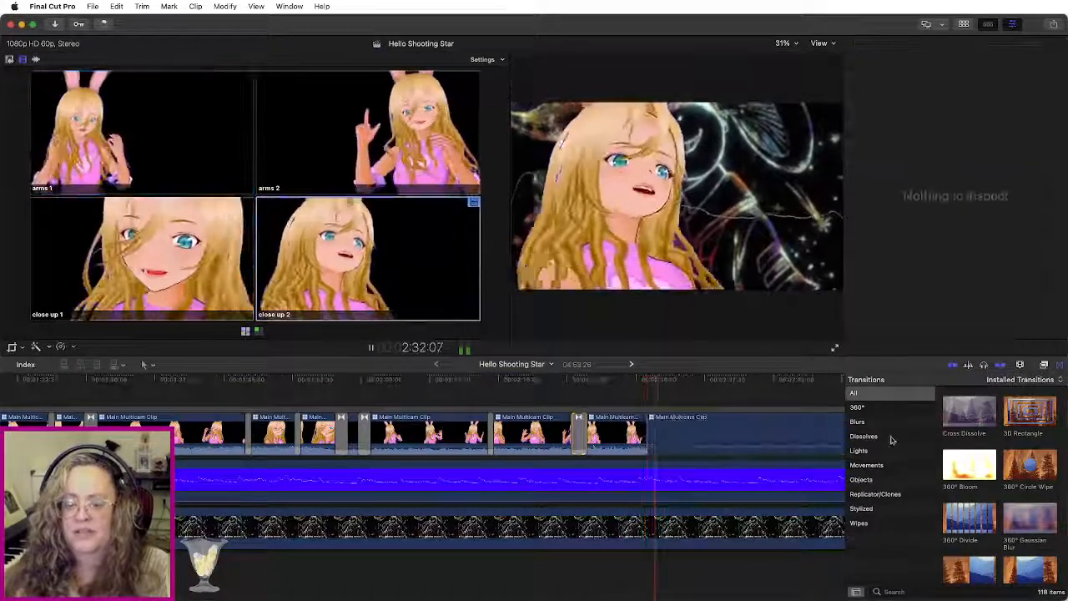
drag(966, 413, 648, 432)
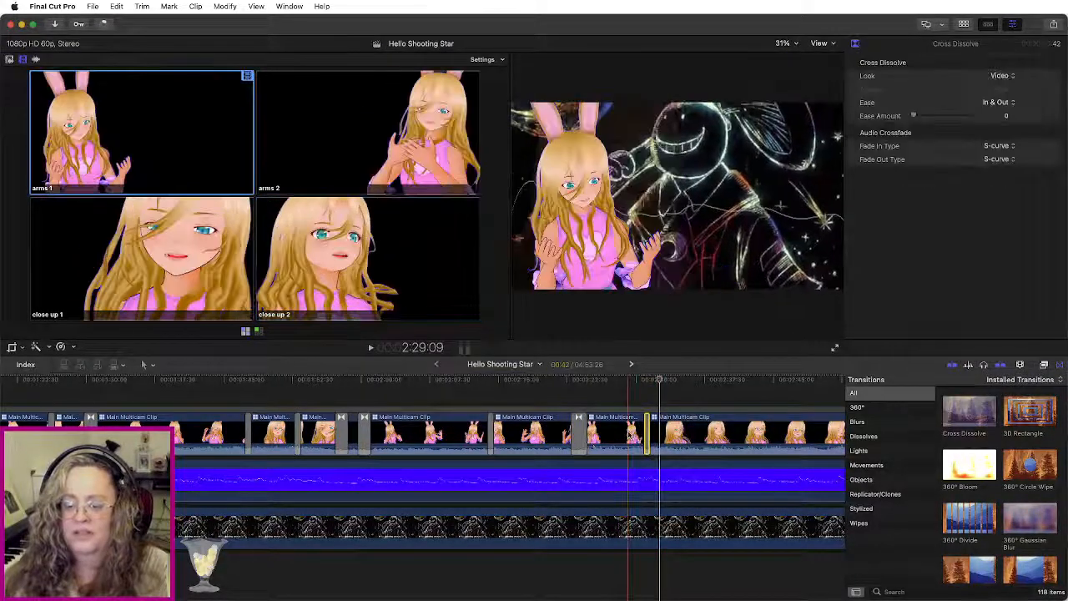
Step: Play the close up 2 clip after the 2:31 cut, change its active video angle to close up 1, and replay it
key(space)
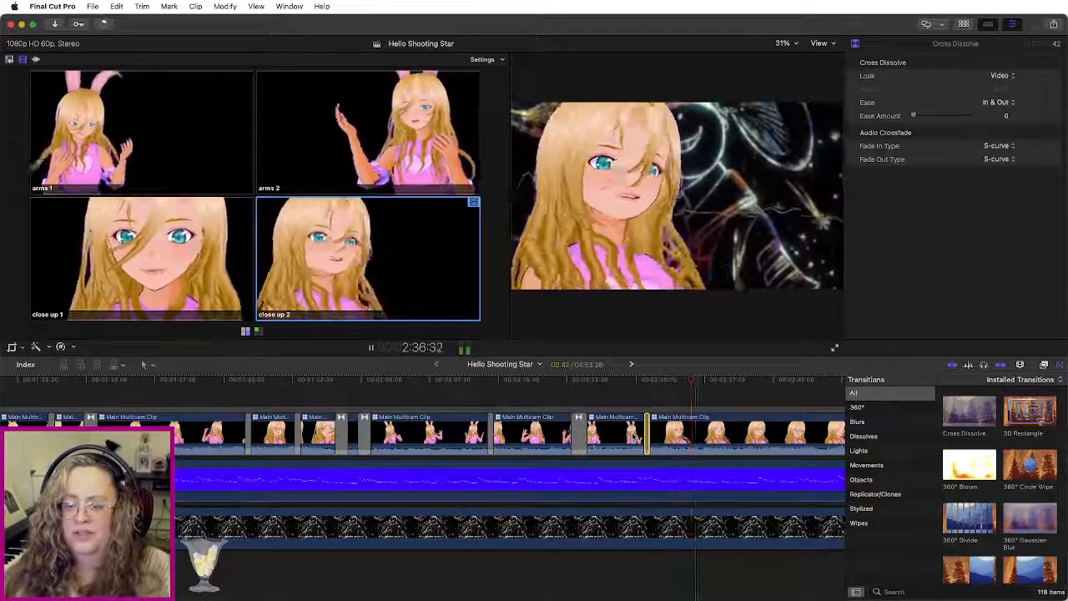
key(space)
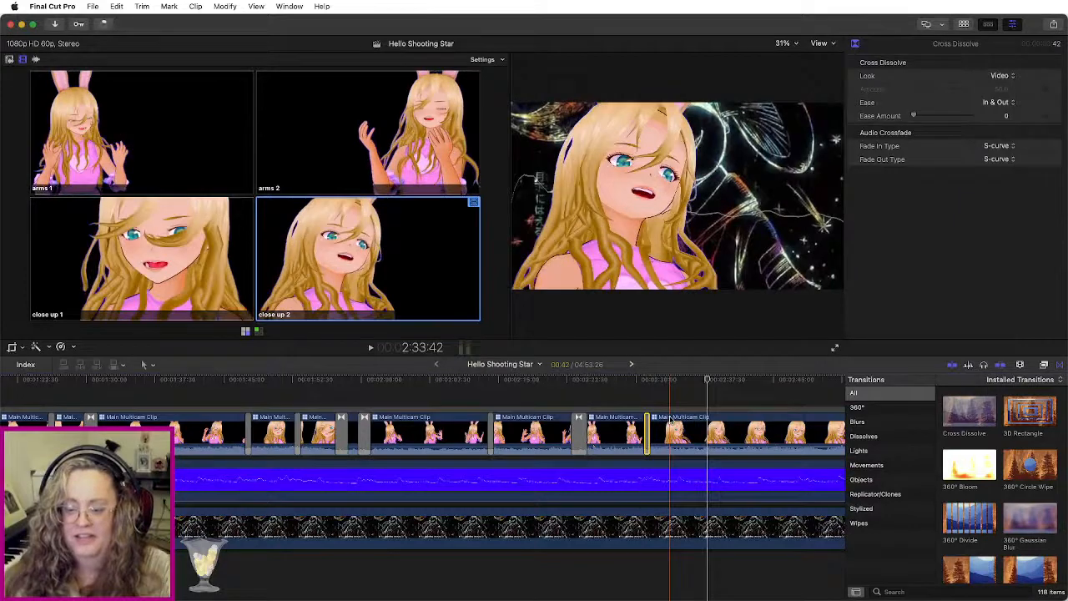
right_click(670, 420)
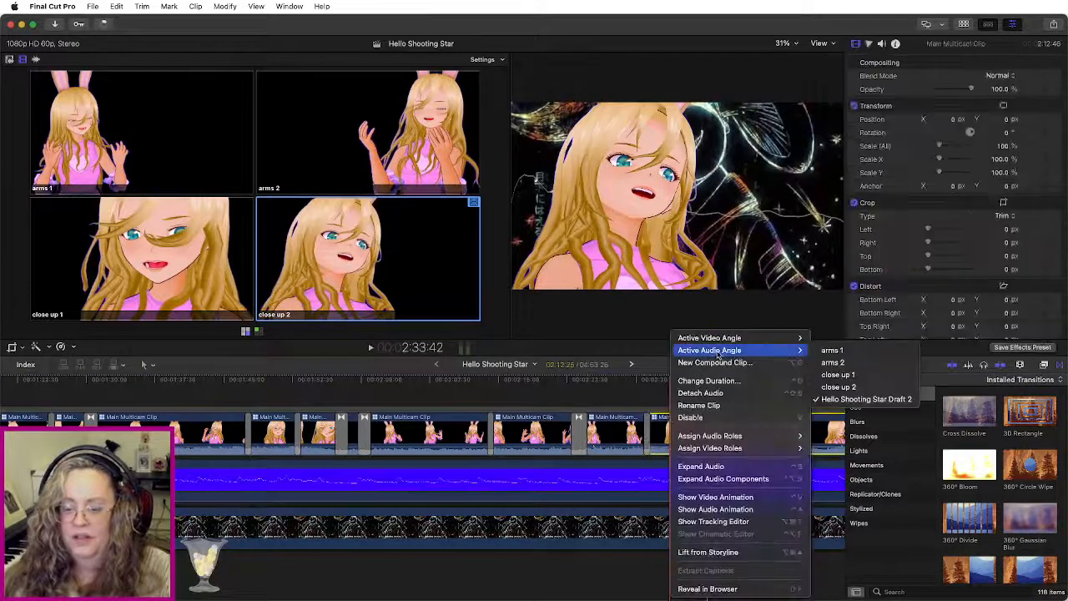
mouse_move(734, 338)
click(819, 368)
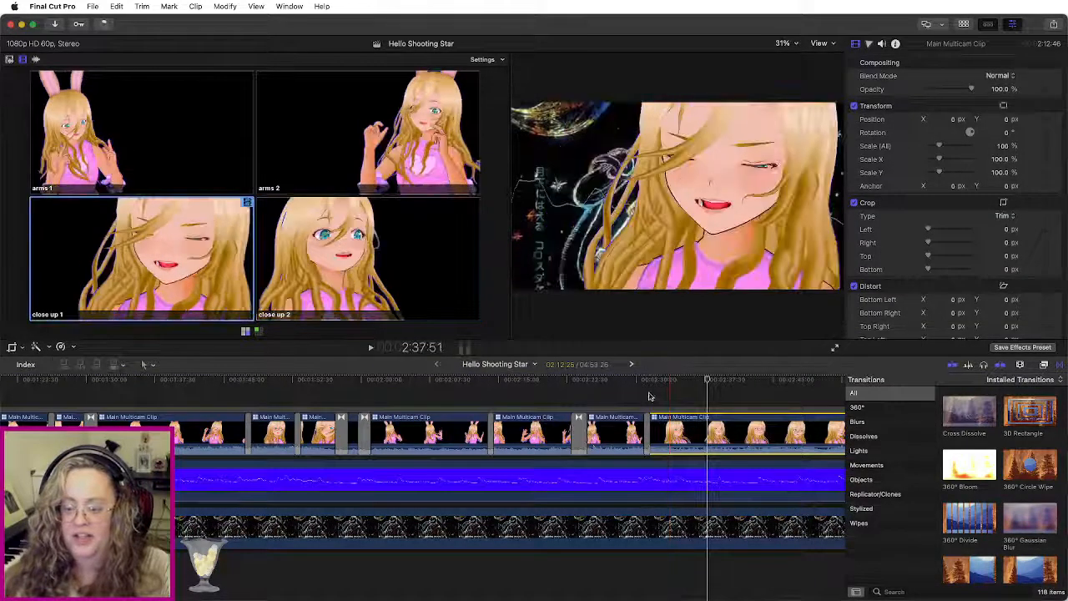
click(617, 423)
key(space)
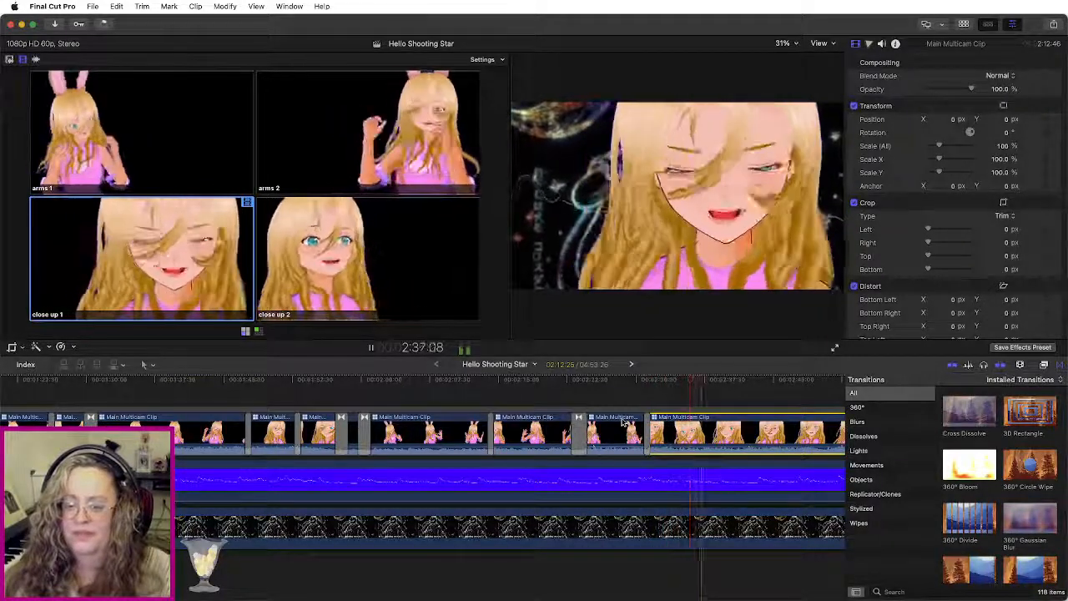
Step: Replay the close up 1 section, stop at about 2:40, and cut to the arms 2 angle there
scroll(622, 423, left, 5)
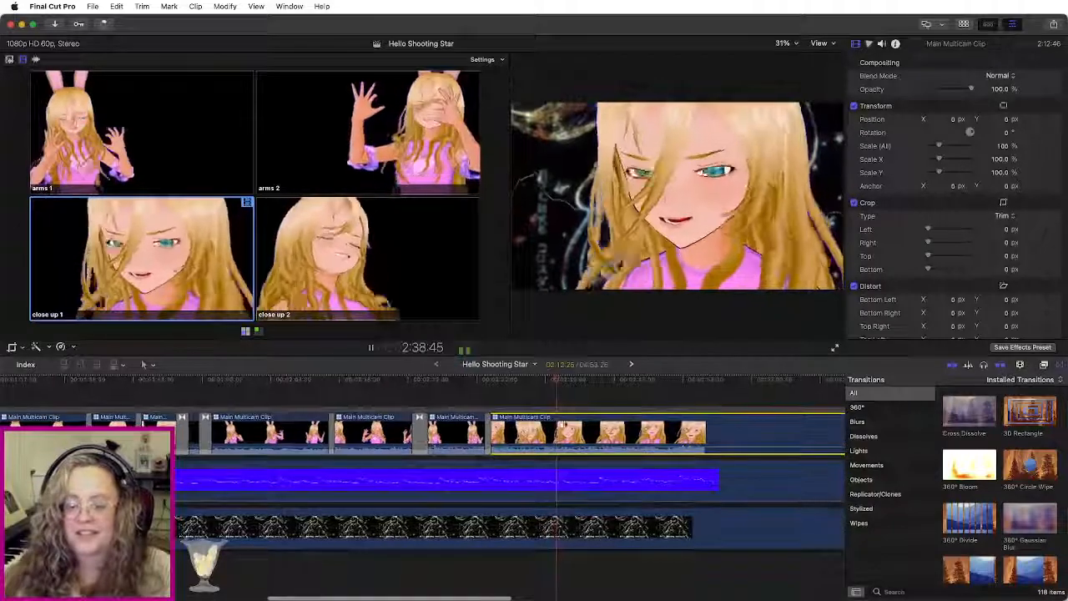
click(518, 380)
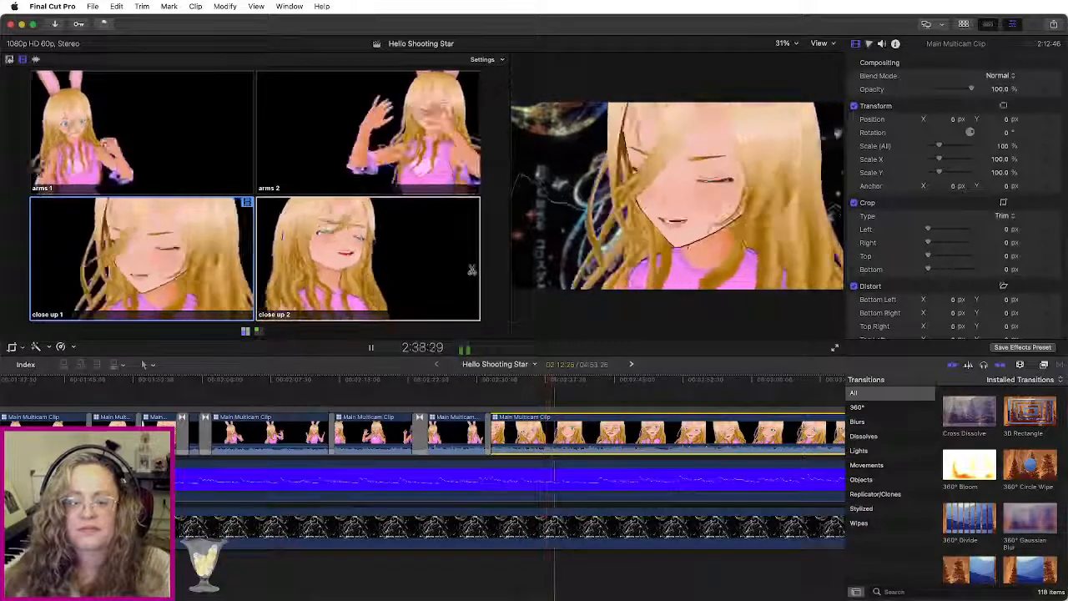
key(space)
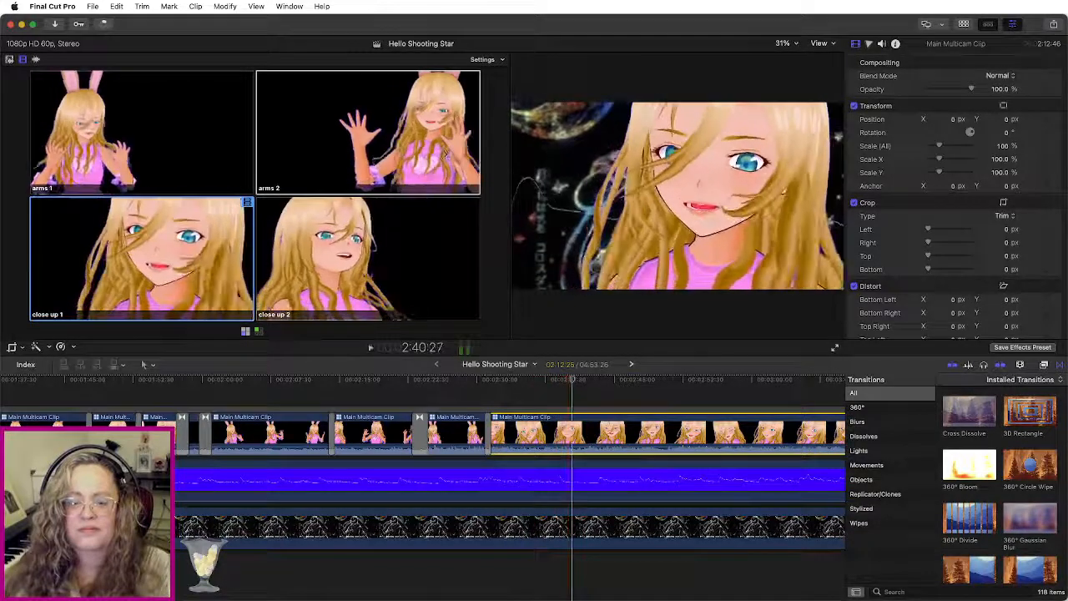
click(446, 155)
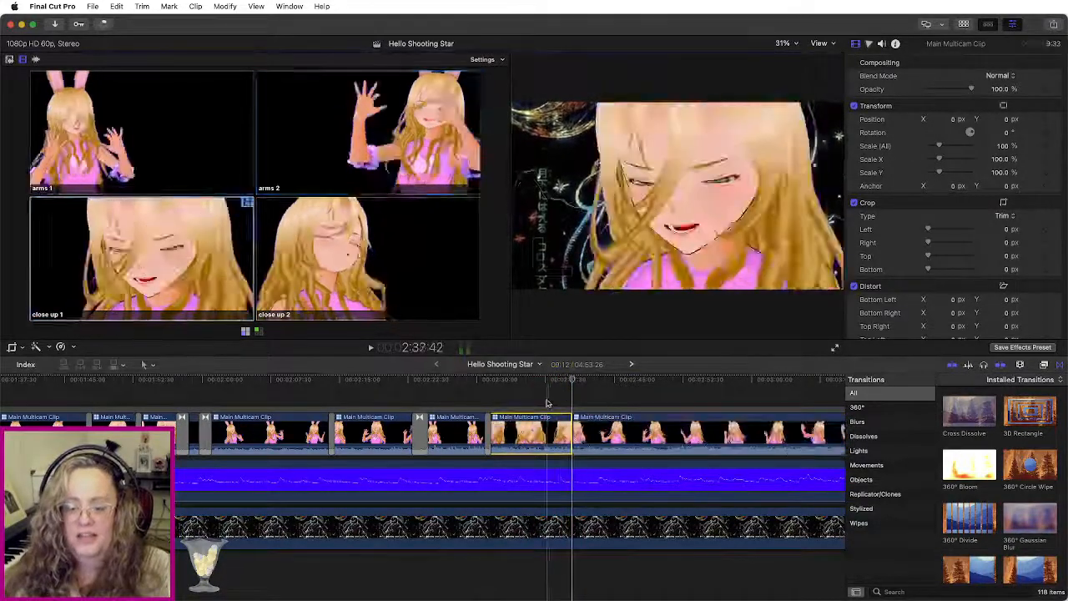
Step: Roll the arms 2 cut back to about 2:37, join it with a Cross Dissolve lasting 0:42, and play it back
drag(573, 430, 543, 440)
drag(970, 414, 545, 435)
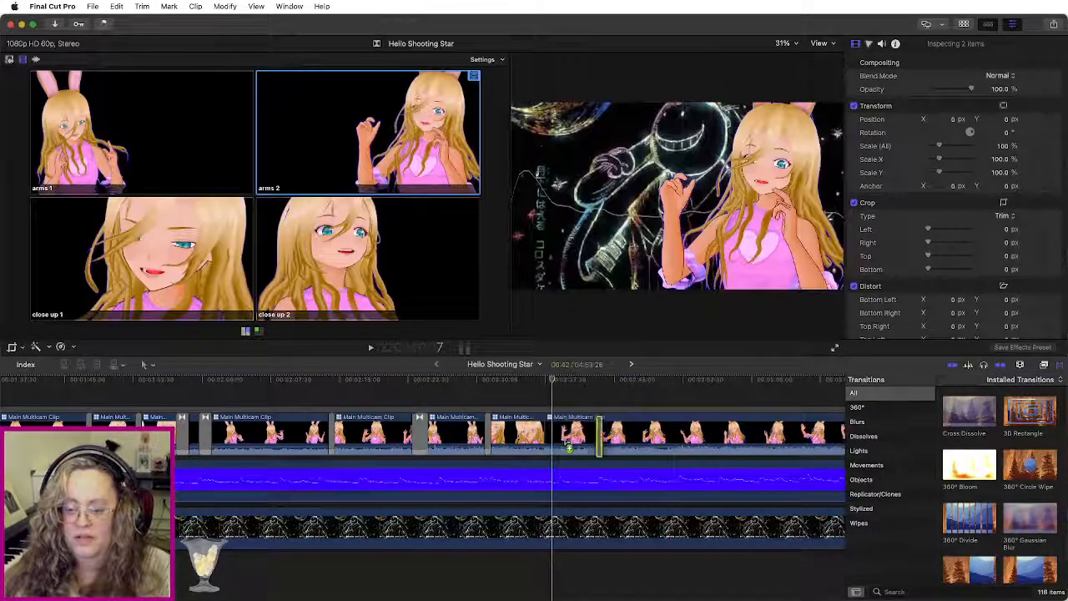
key(slash)
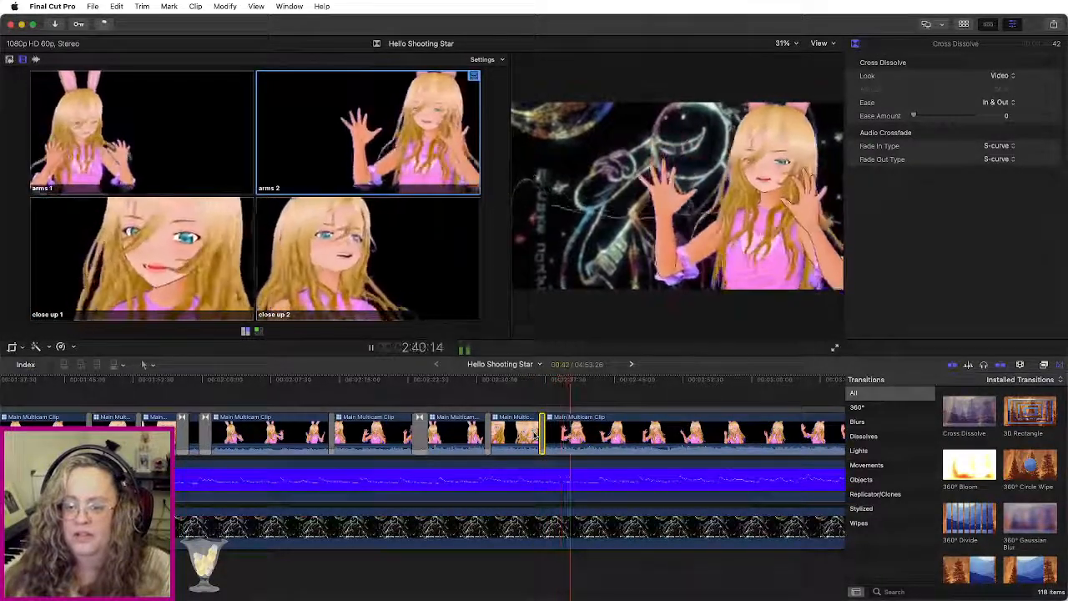
key(space)
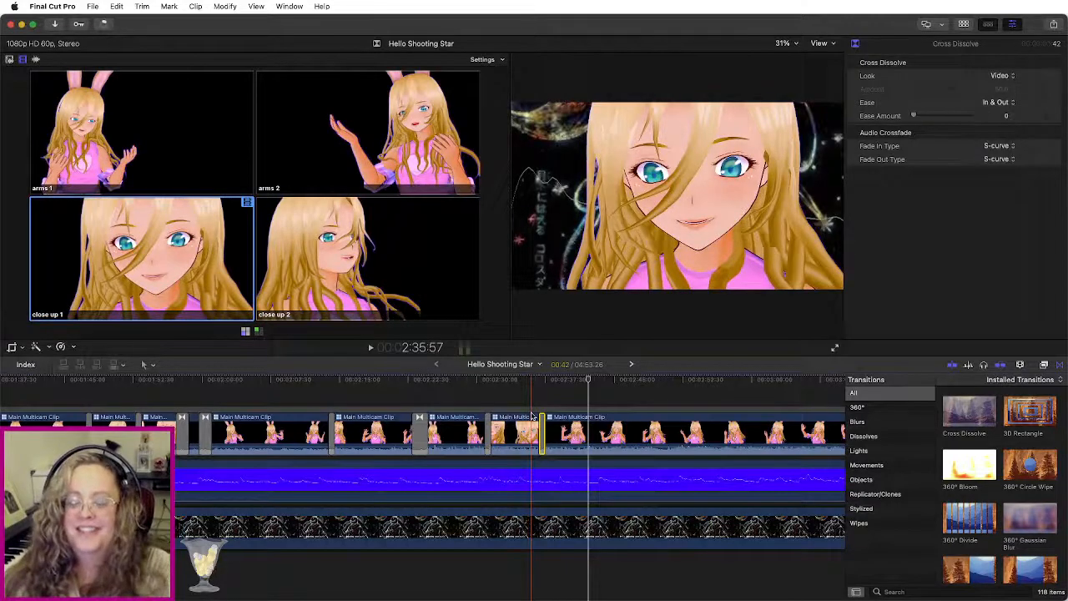
Step: Play the arms 2 section from around 2:43 and cut the multicam clip to the close up 1 angle at about 2:47
key(space)
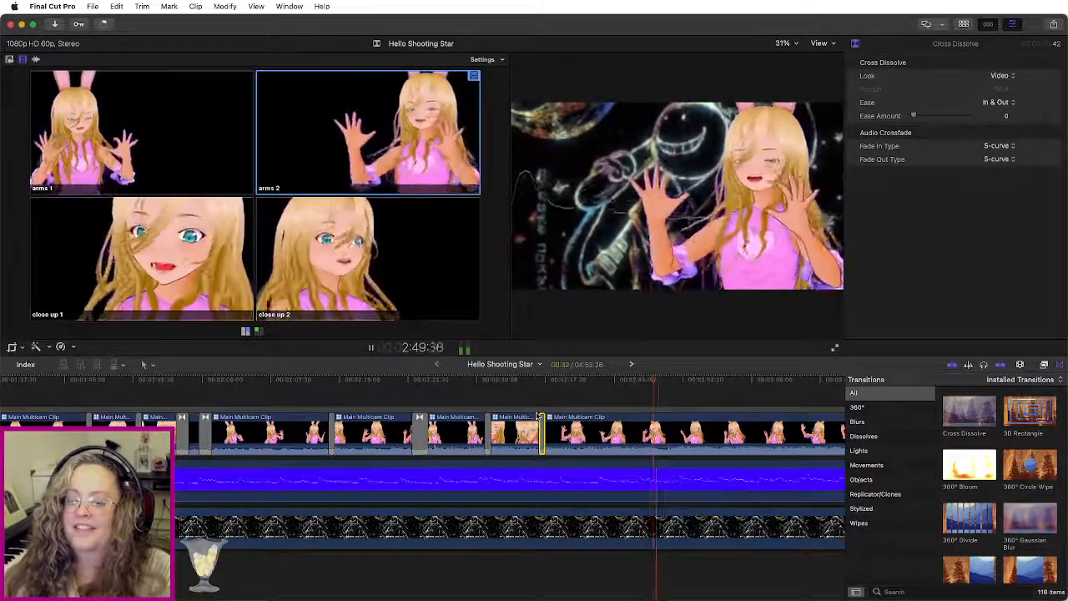
click(630, 382)
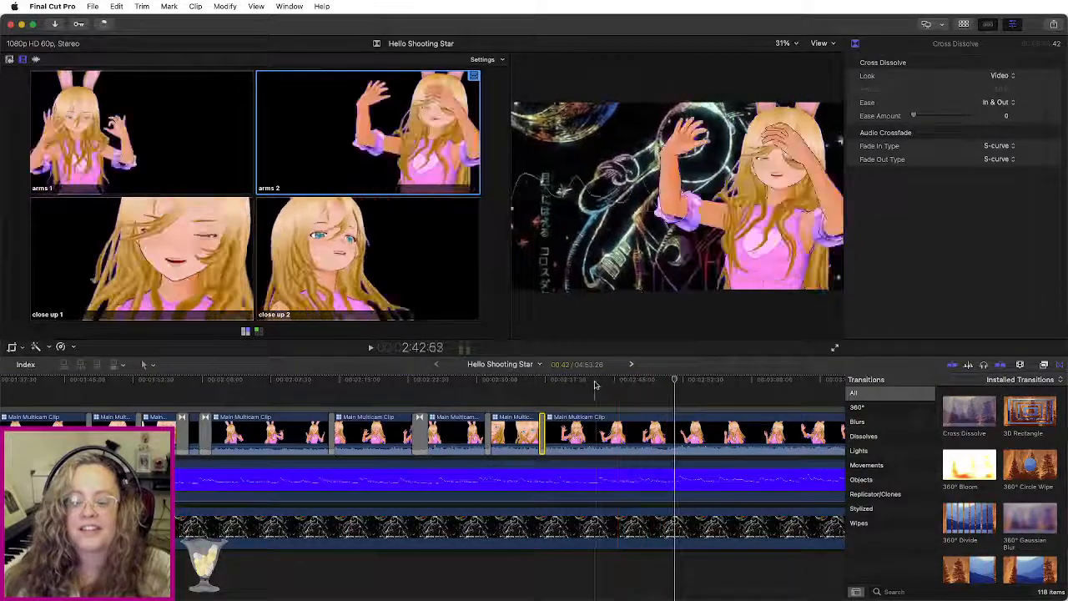
click(595, 386)
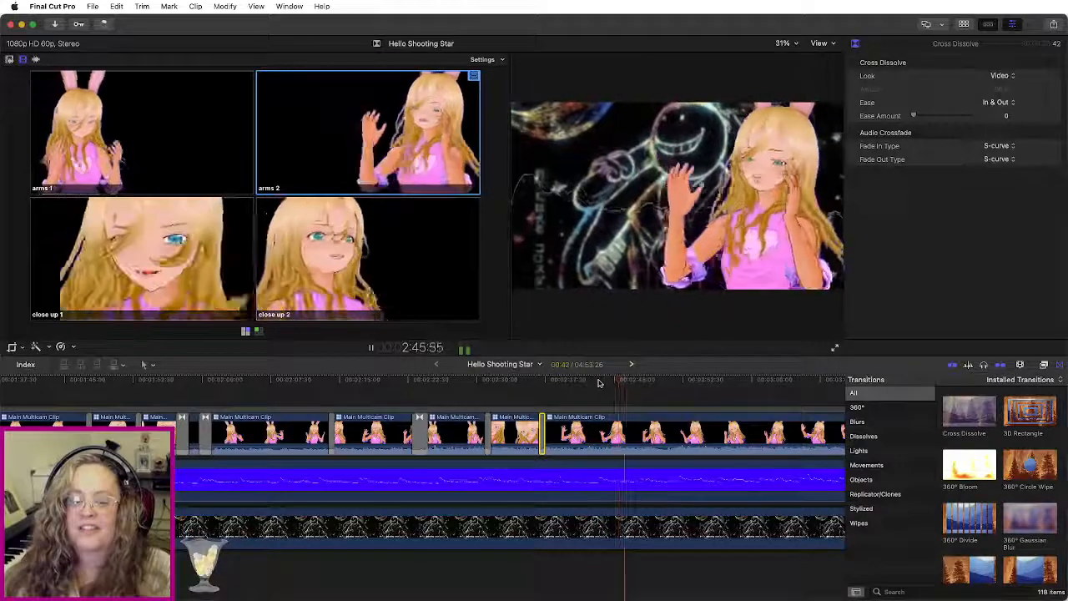
key(space)
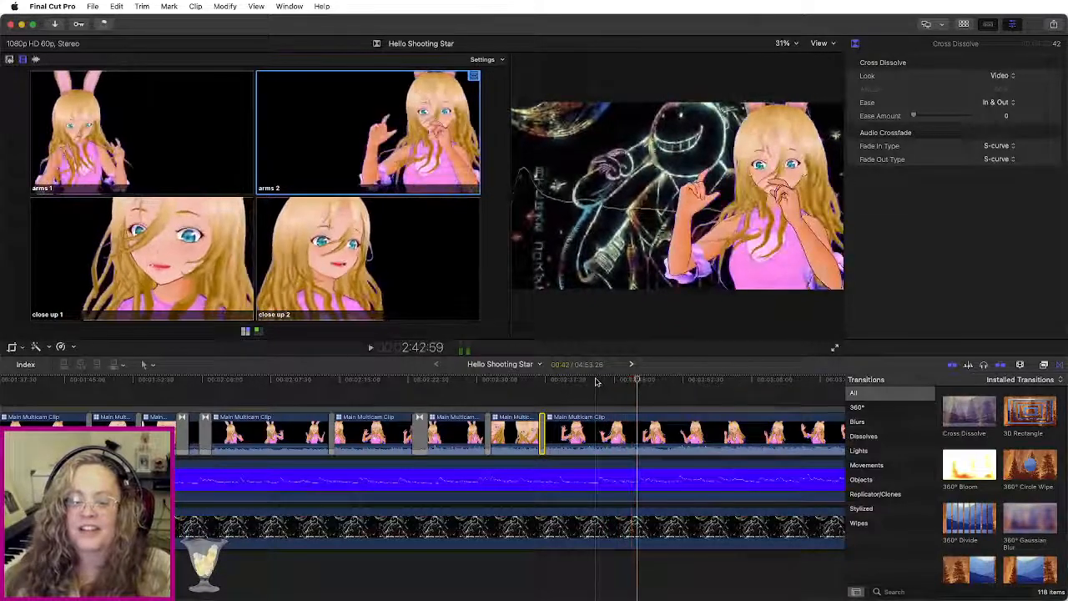
click(577, 381)
key(space)
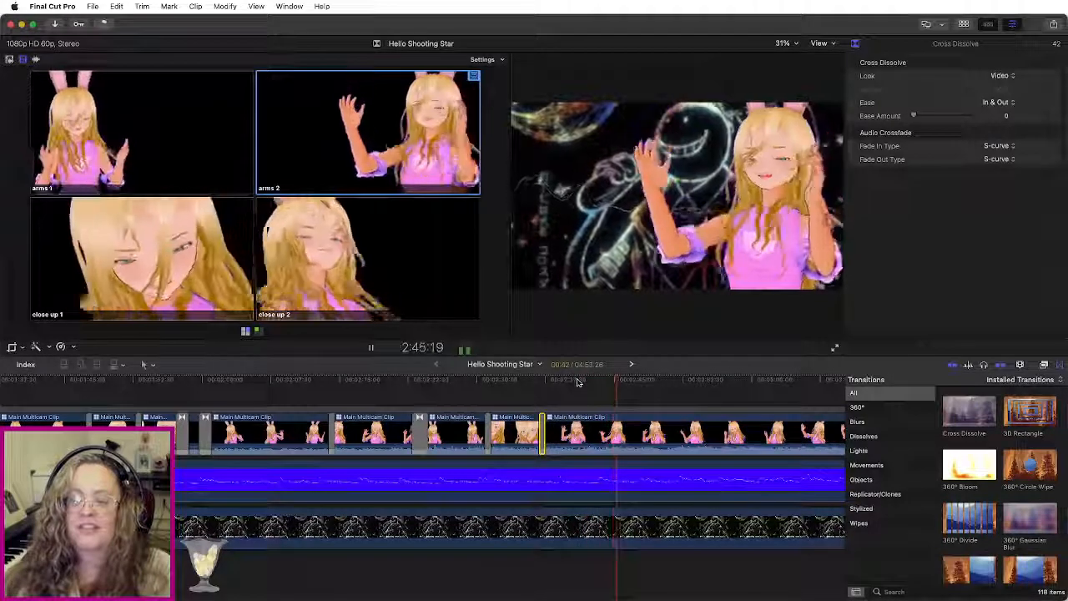
key(3)
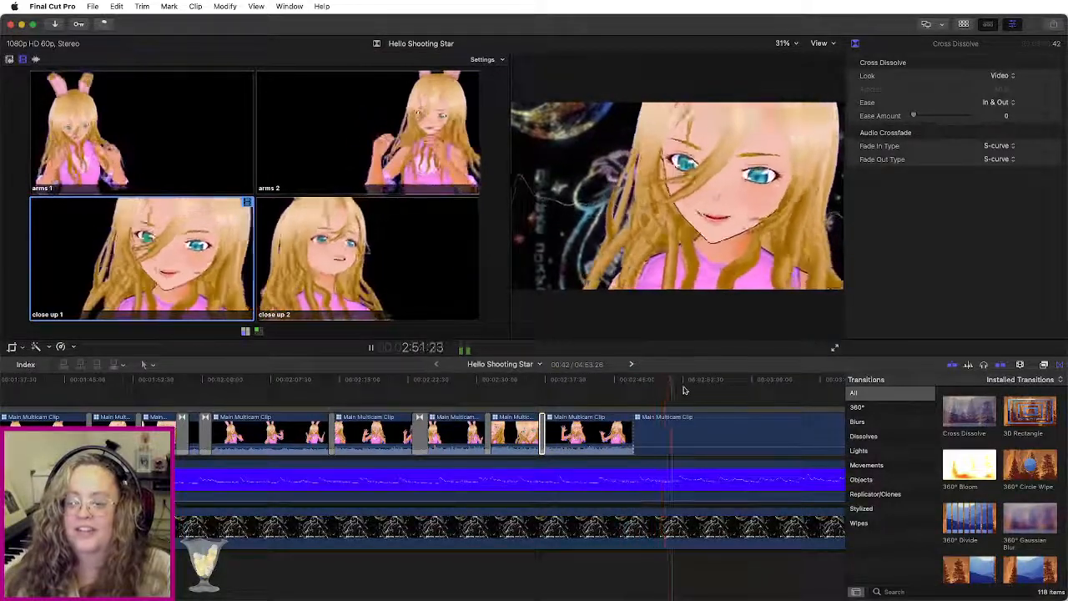
Step: Try a Cross Dissolve on the cut from arms 2 to close up 1, preview it and delete the transition
key(space)
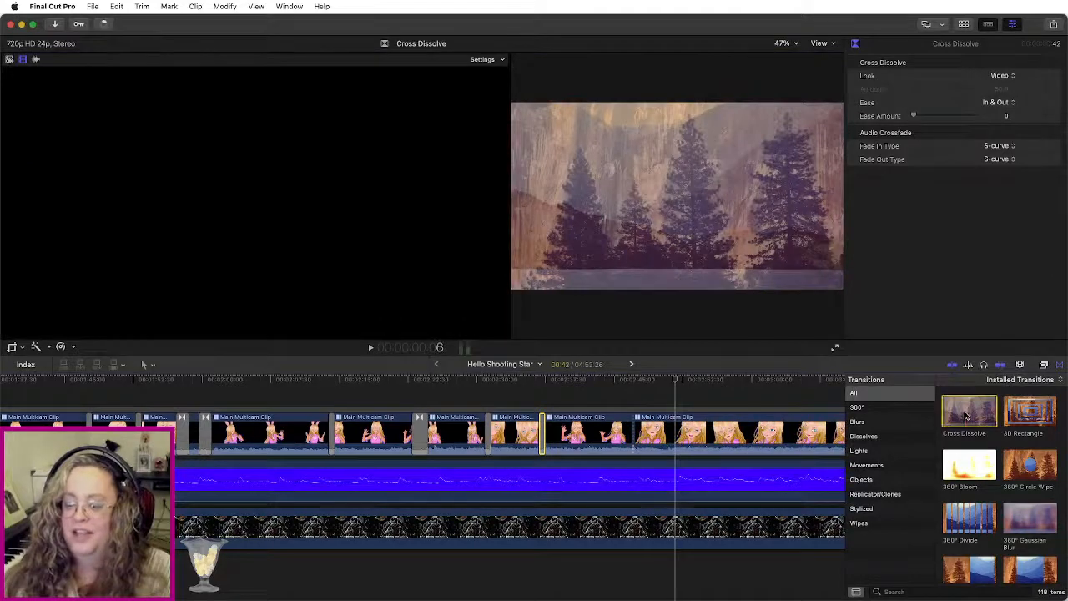
key(space)
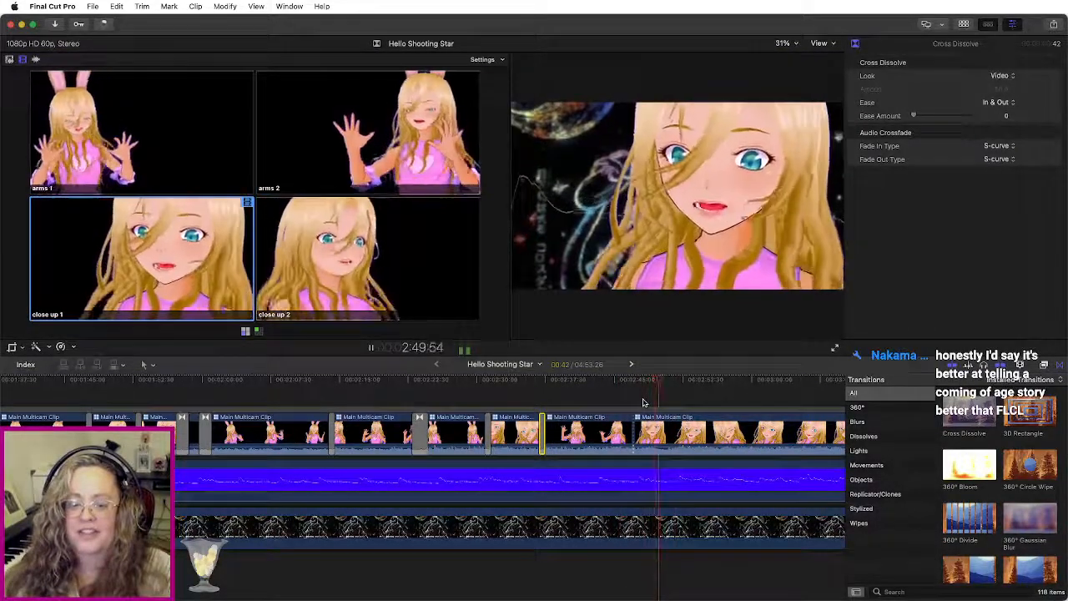
key(space)
drag(968, 417, 873, 427)
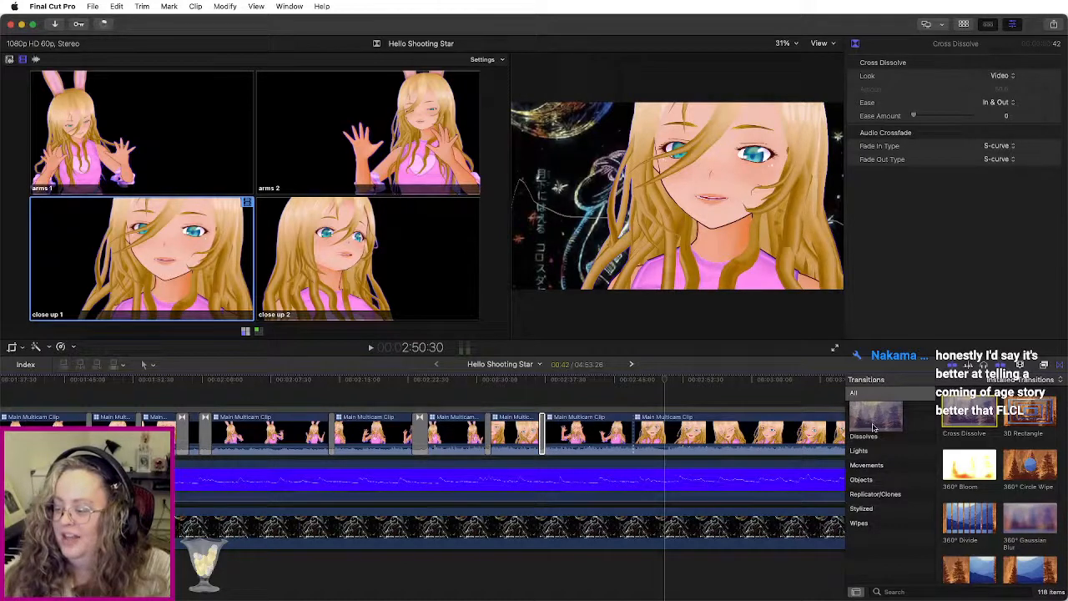
drag(873, 427, 632, 433)
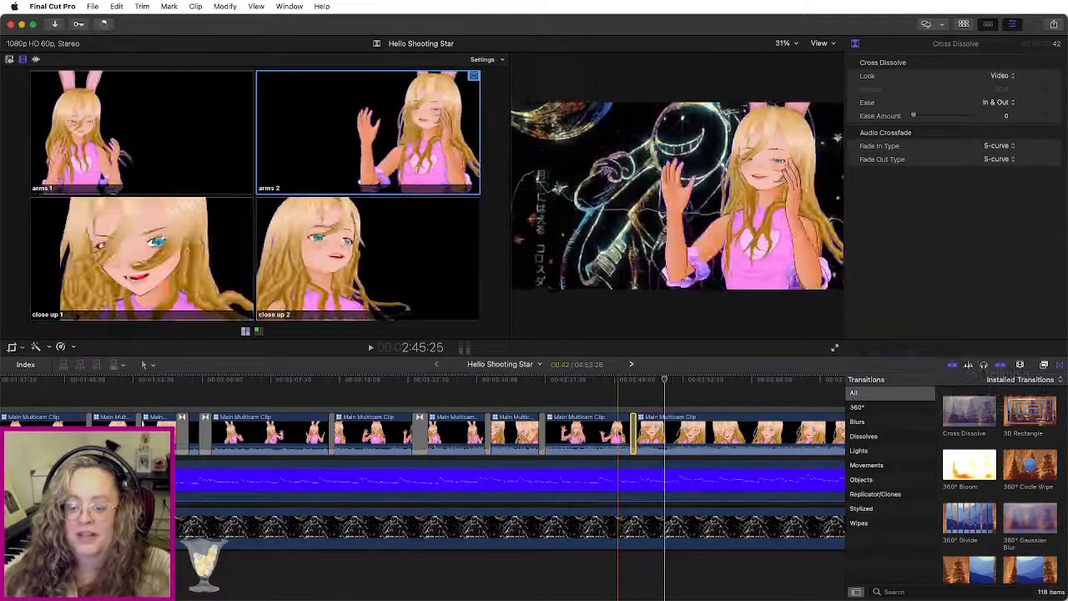
key(space)
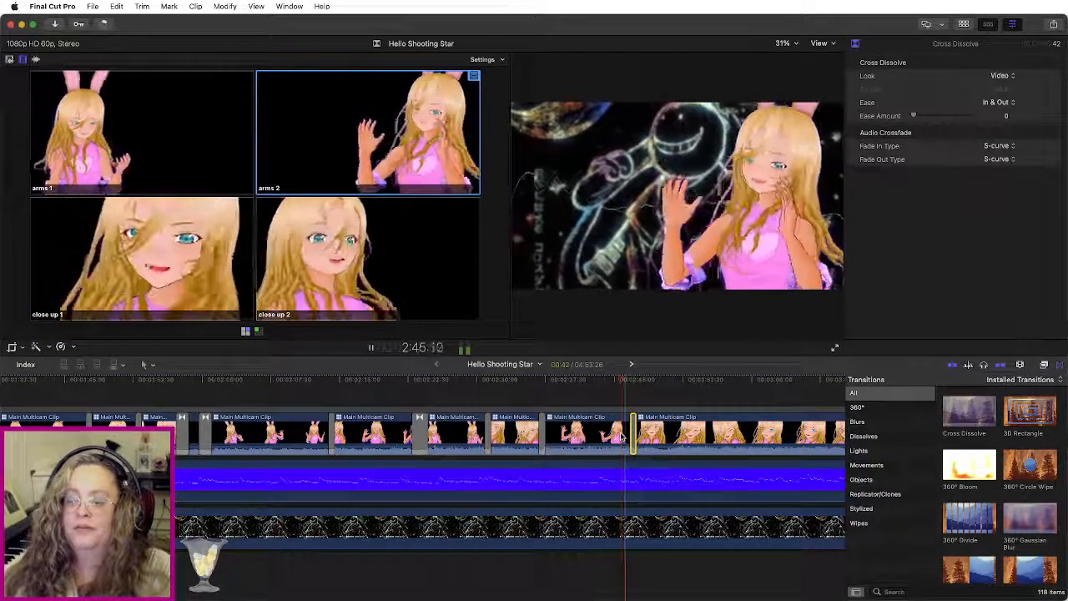
key(space)
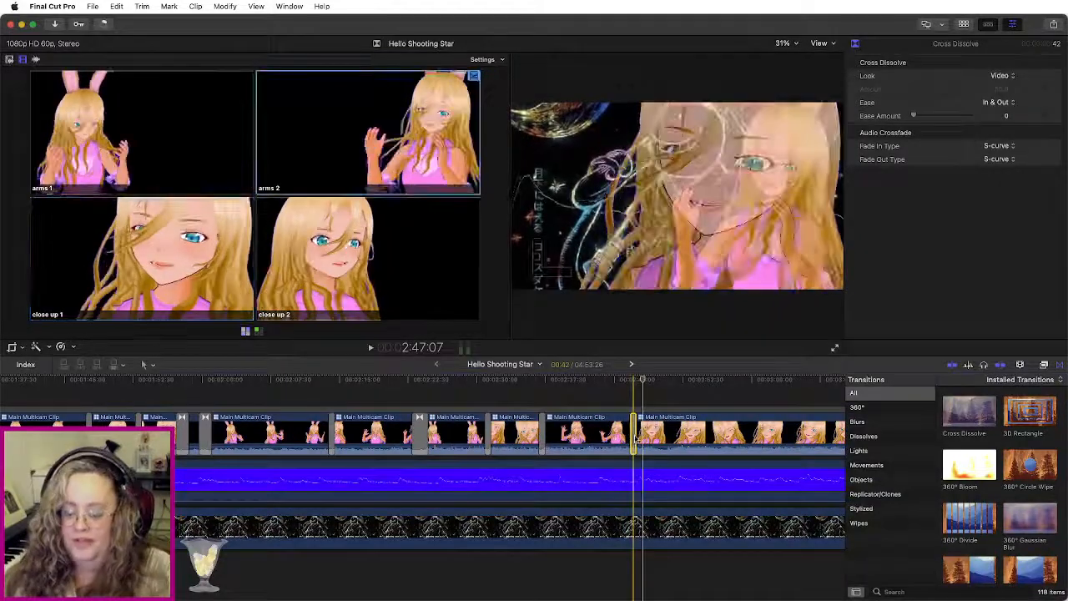
key(Delete)
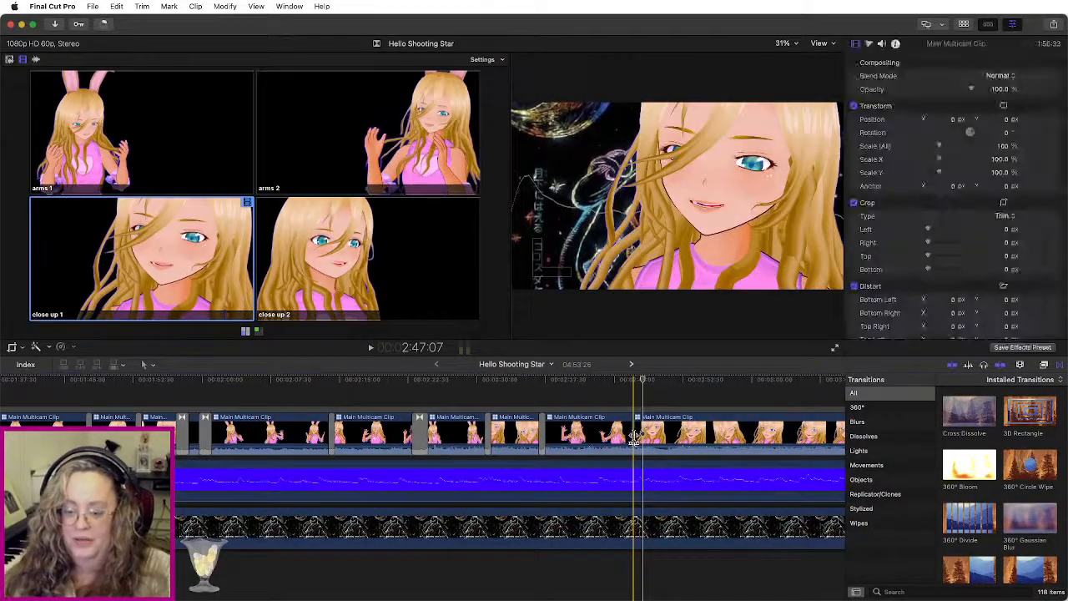
Step: Shift the cut from arms 2 to close up 1 slightly later, add a Cross Dissolve there and preview it
drag(637, 440, 640, 442)
drag(968, 412, 638, 438)
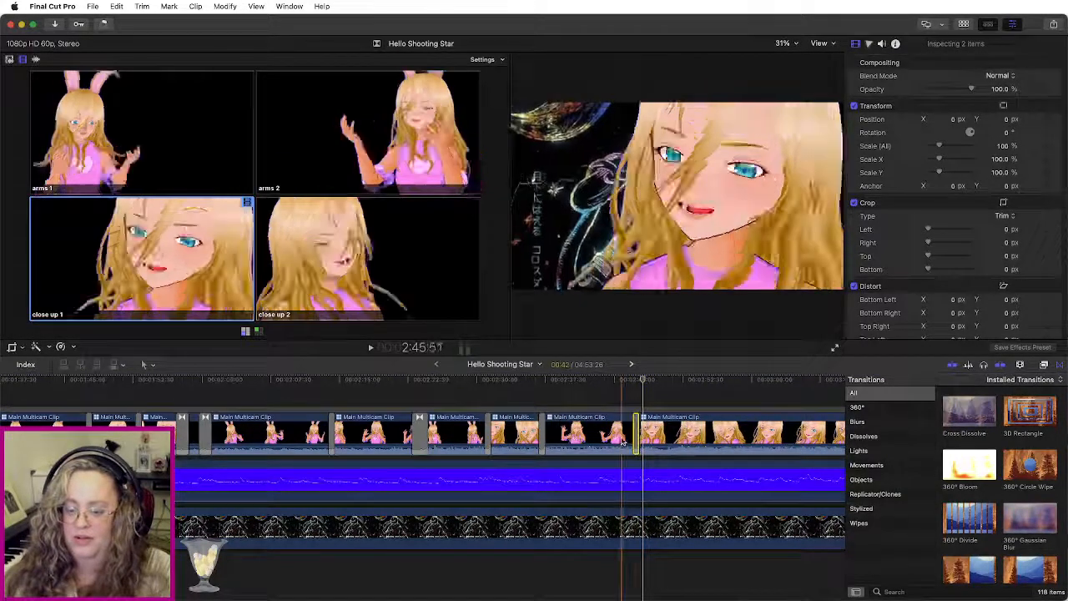
key(space)
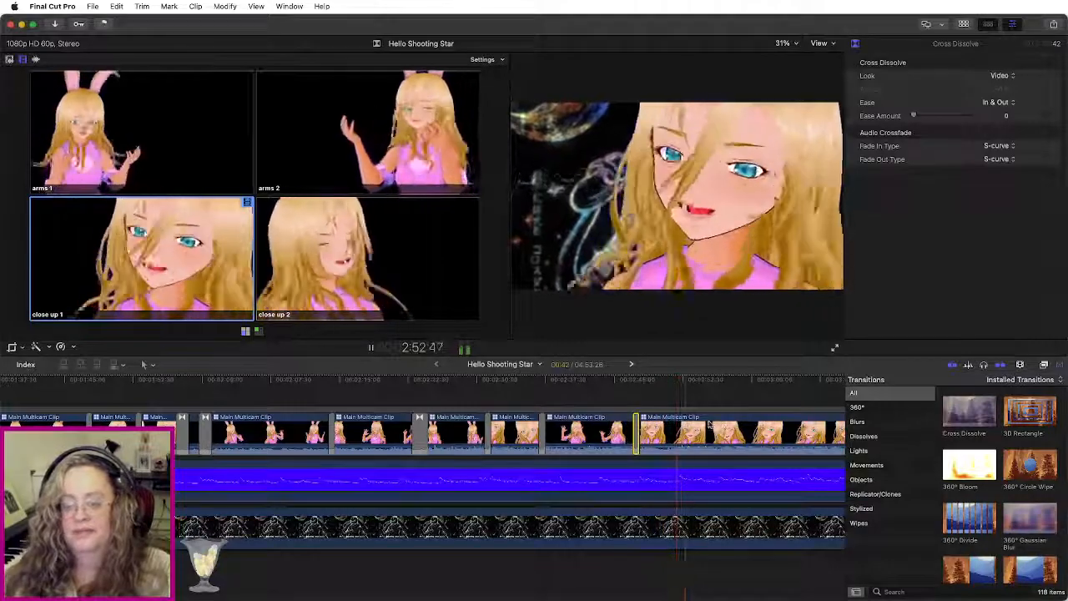
Step: Replay the close up 1 shot, cut to the close up 2 angle at about 2:51 and add a Cross Dissolve at the cut
click(660, 415)
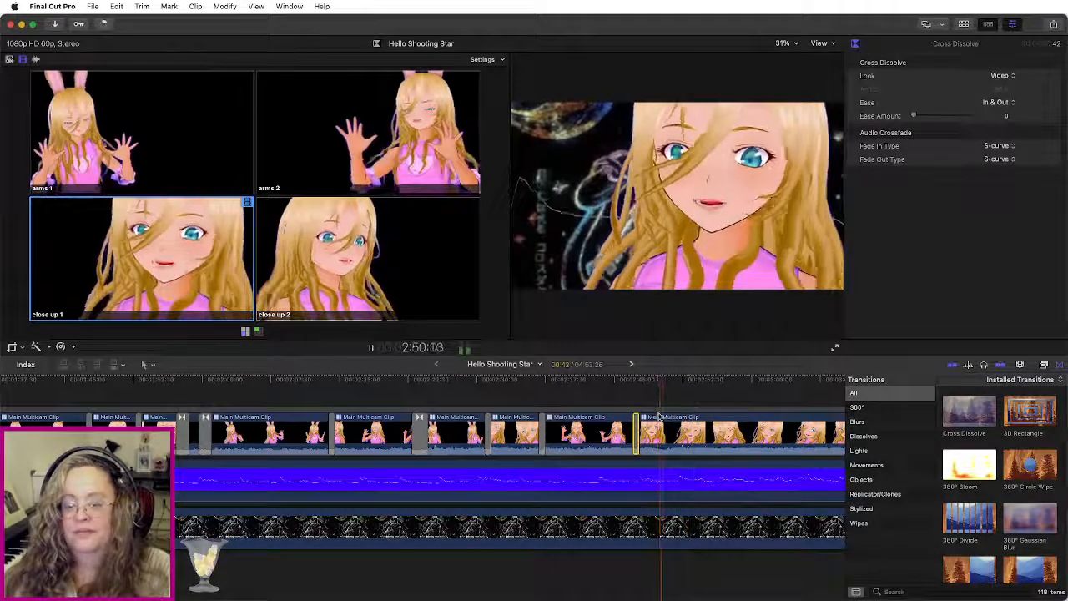
key(space)
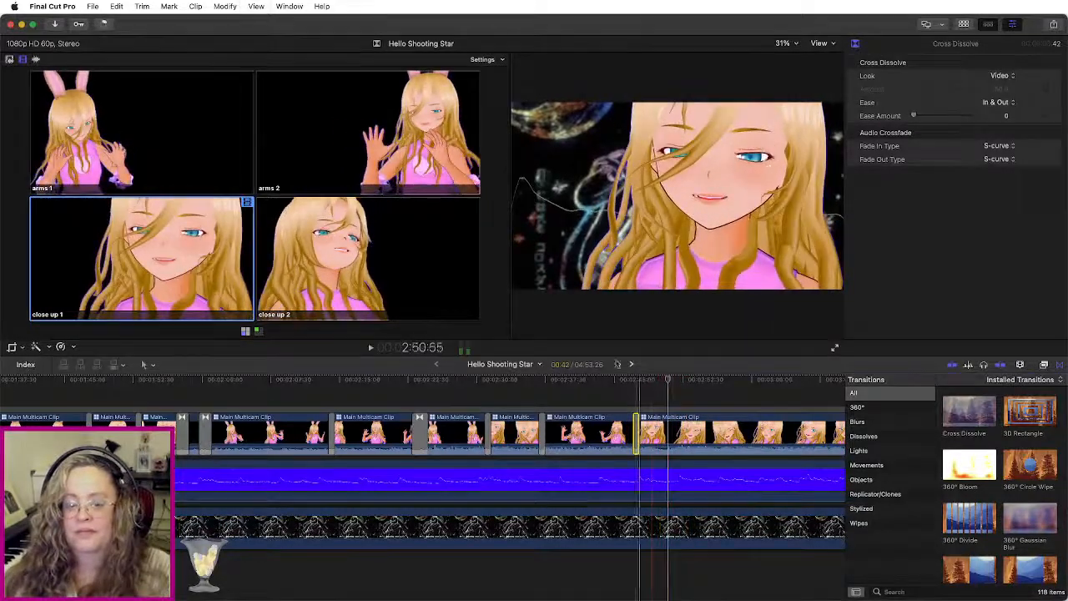
click(398, 284)
drag(954, 425, 676, 435)
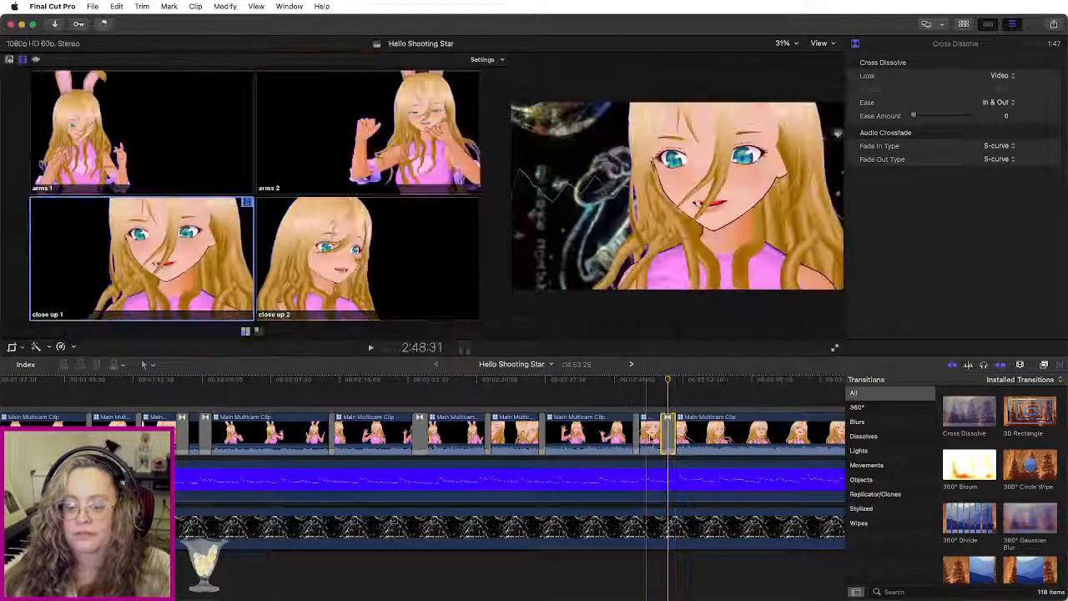
Step: Move the cut from close up 1 to close up 2 slightly later and give it a Cross Dissolve with a 1:26 duration
key(space)
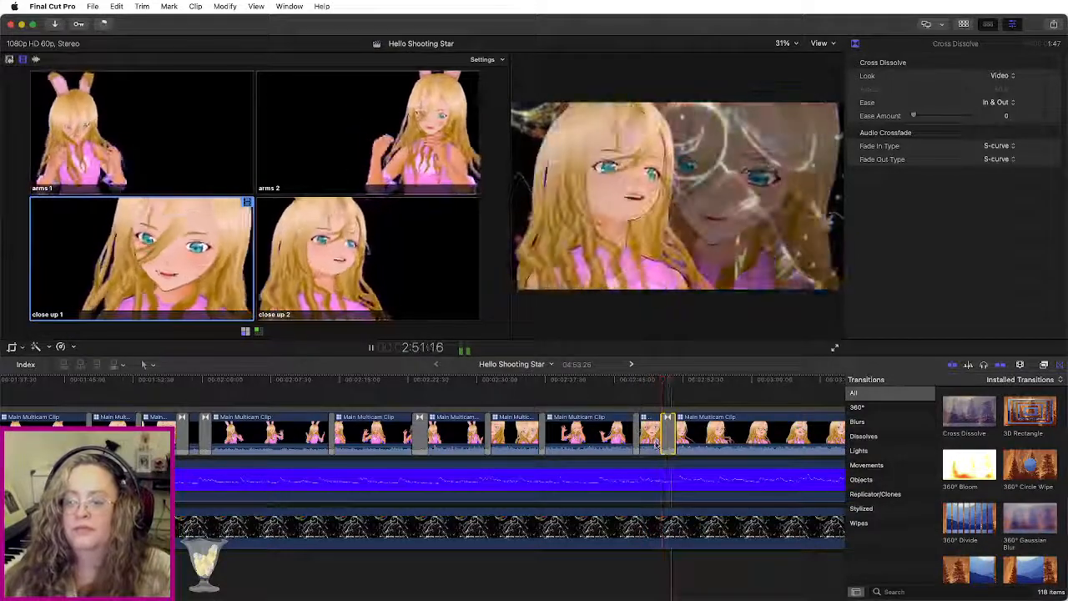
key(space)
drag(671, 442, 676, 442)
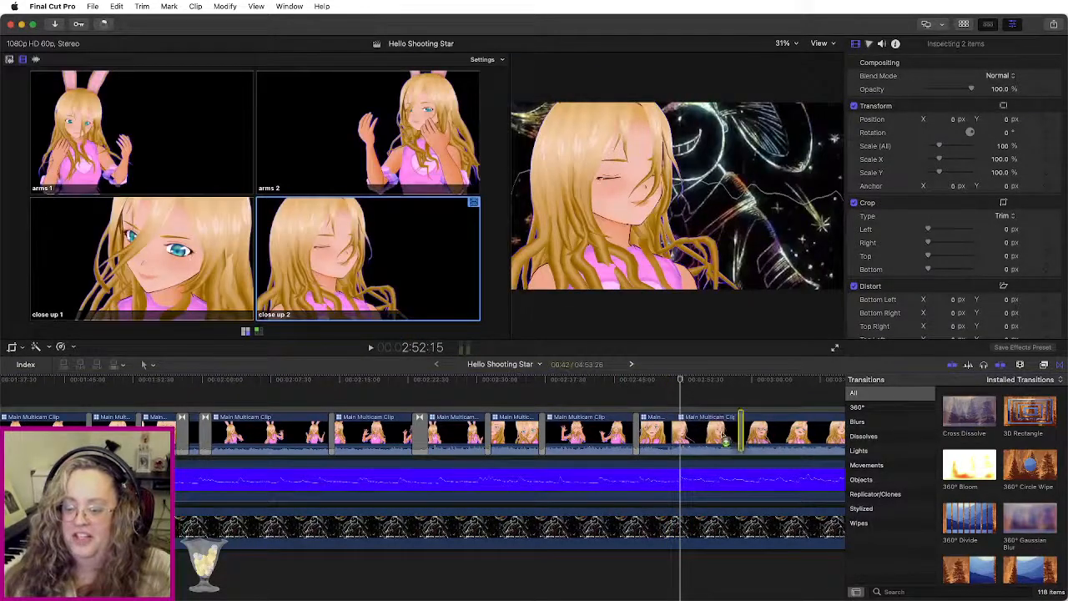
click(678, 442)
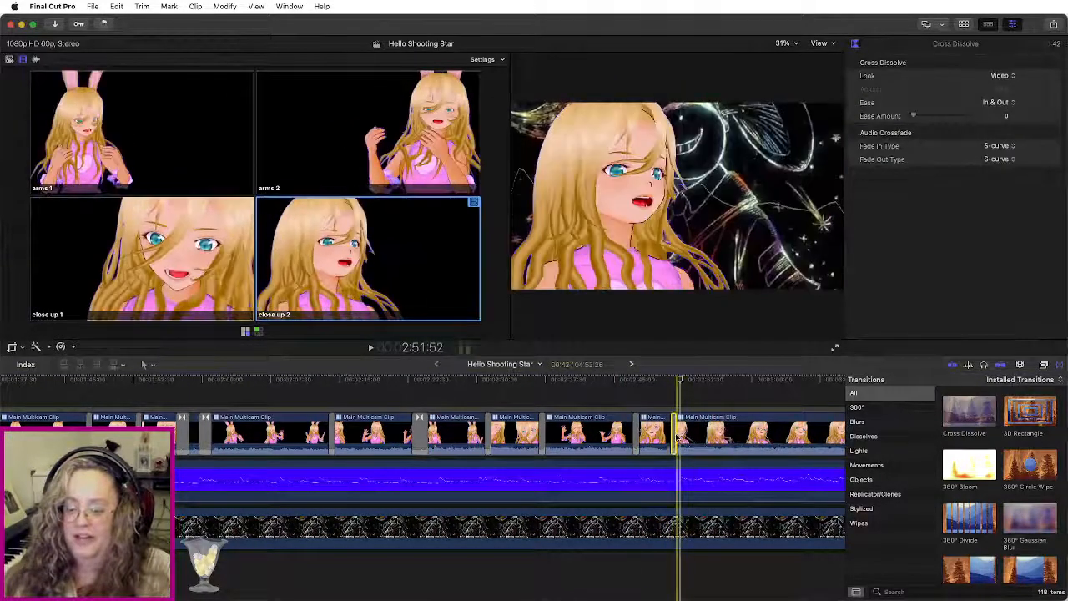
drag(677, 437, 682, 436)
Step: Review the close up 2 shot and cut the multicam clip to the arms 1 angle at about 3:02
key(space)
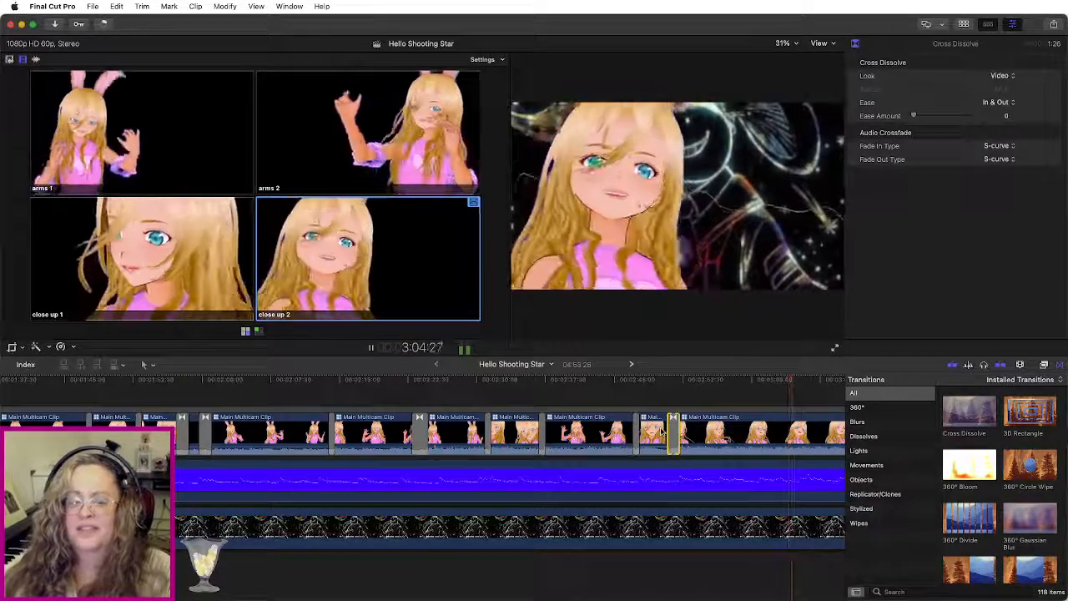
key(space)
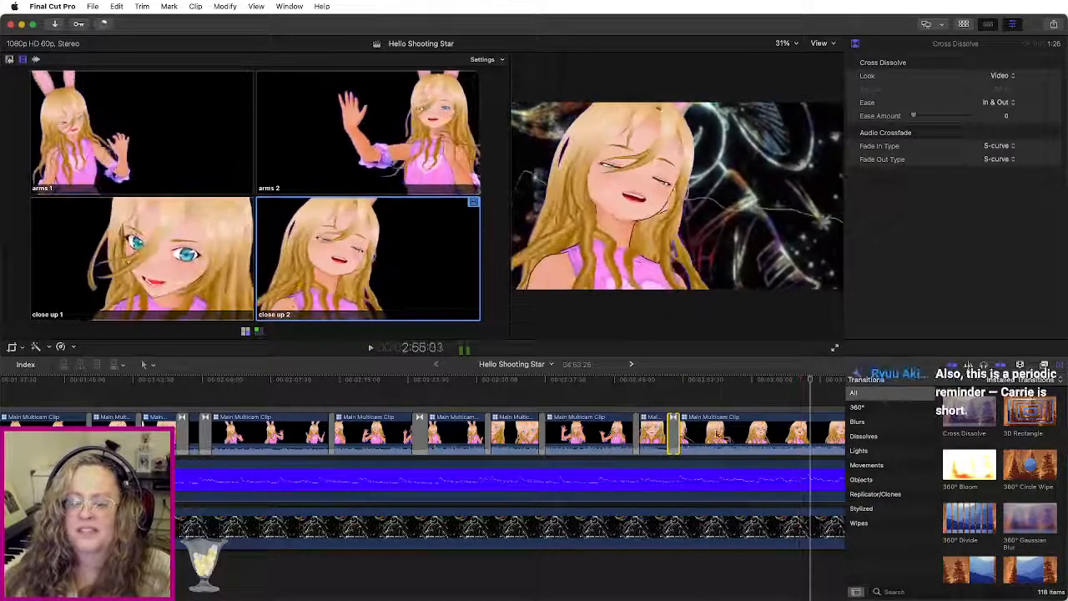
scroll(706, 434, right, 5)
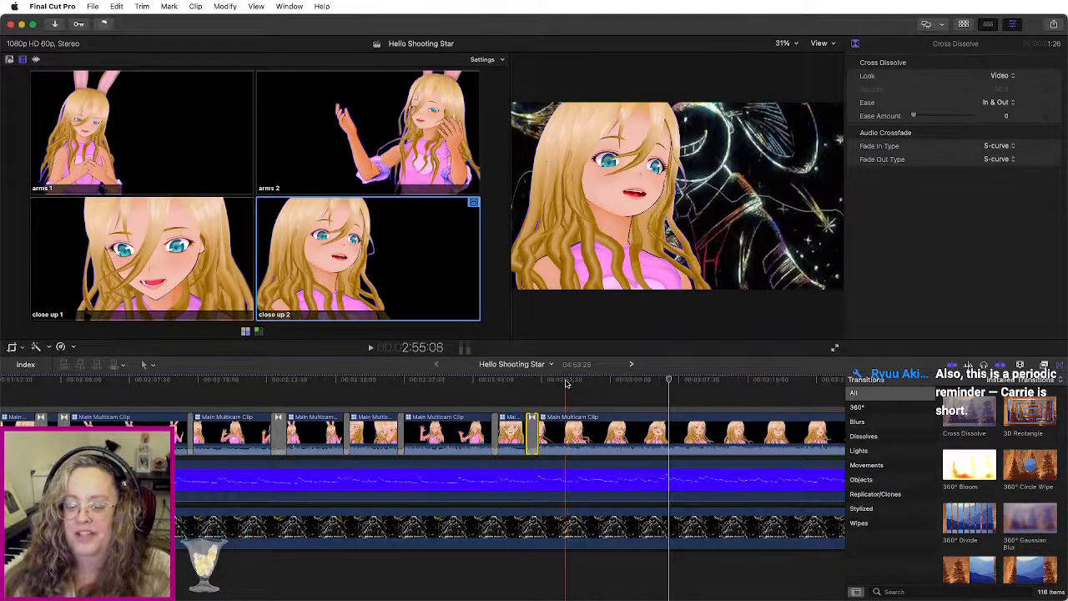
click(564, 383)
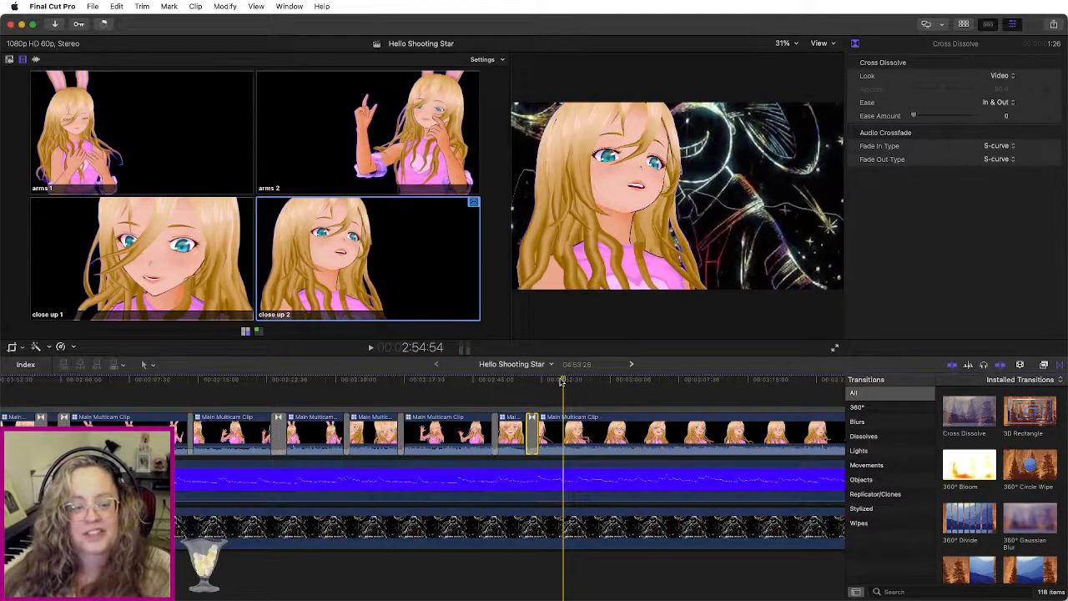
key(space)
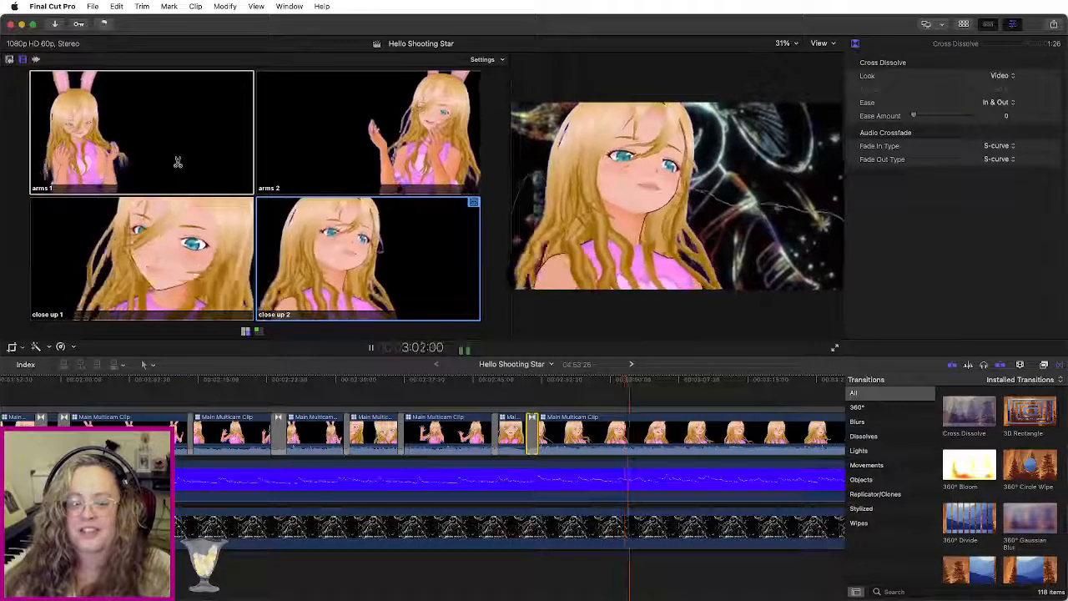
click(177, 161)
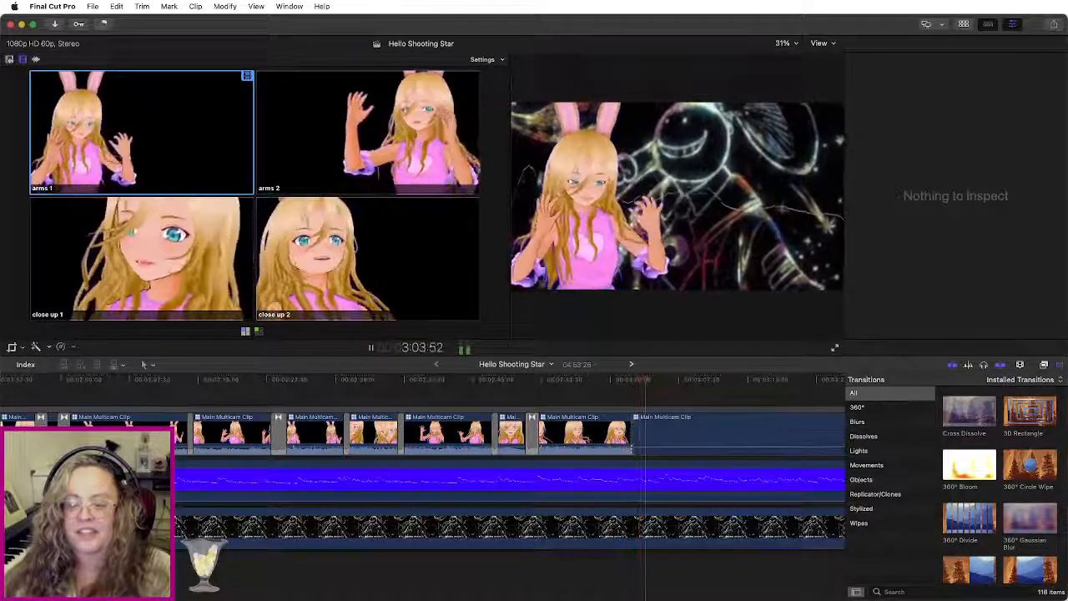
Step: Try a Cross Dissolve on the cut from close up 2 to arms 1, preview it and remove the transition
key(super+t)
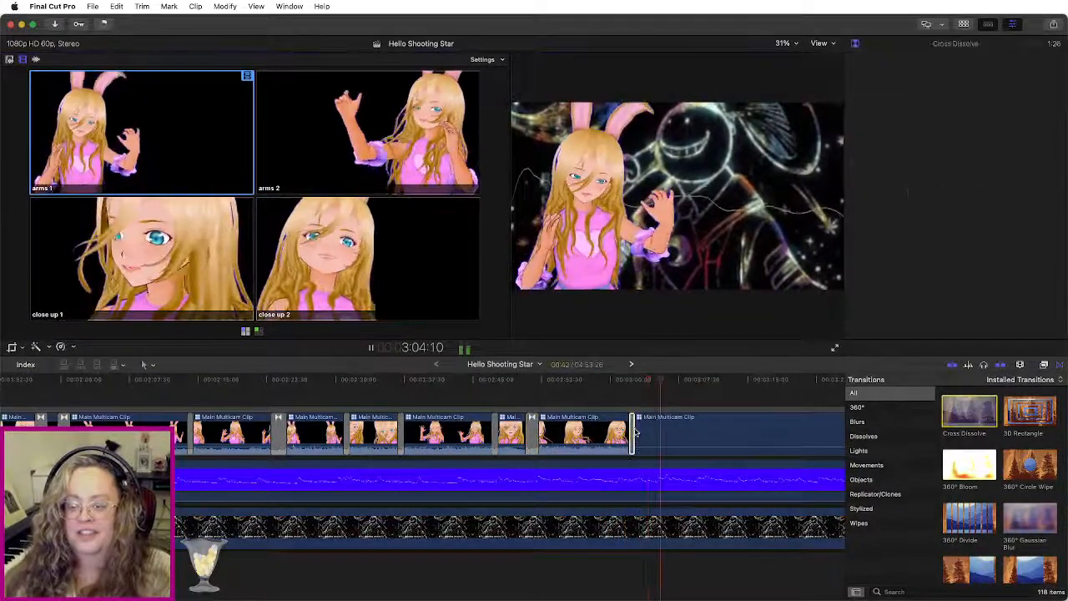
click(615, 382)
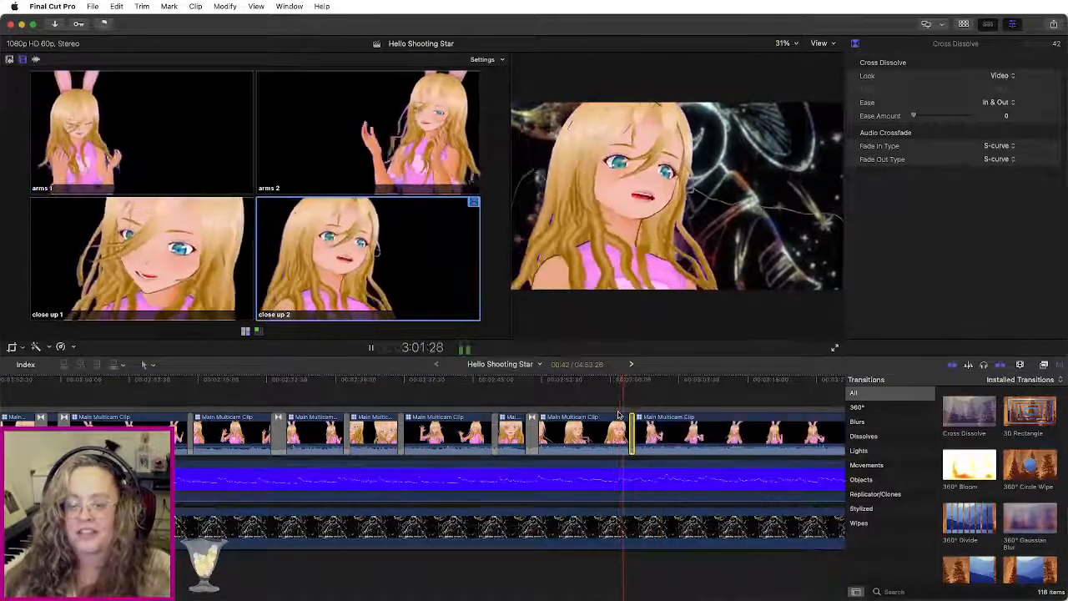
key(space)
click(632, 434)
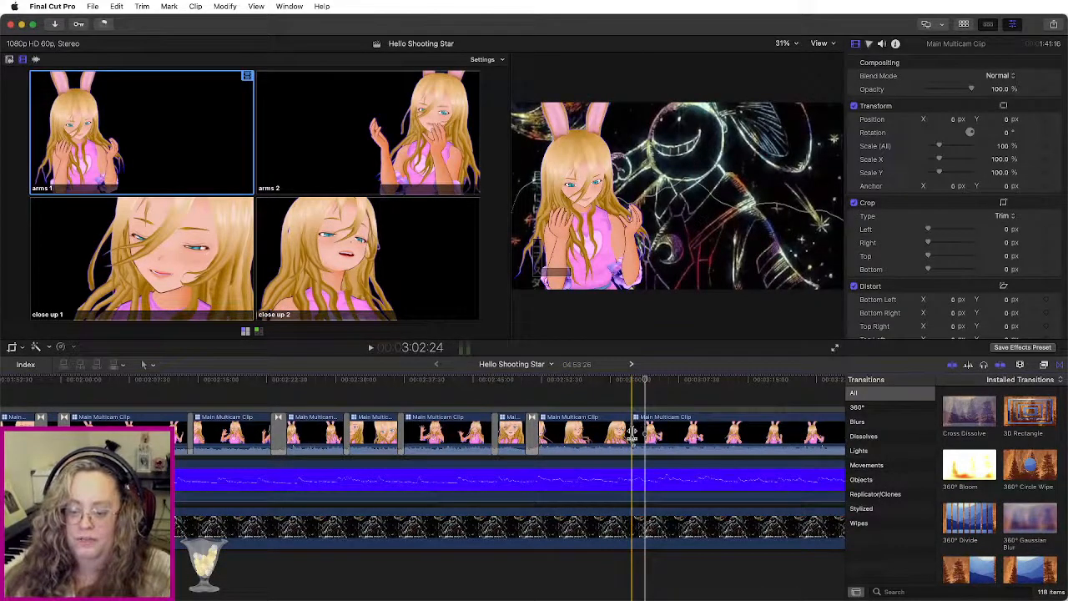
Step: Shift the cut from close up 2 to arms 1 slightly later, add a Cross Dissolve there and play it back
drag(632, 434, 635, 435)
double_click(978, 422)
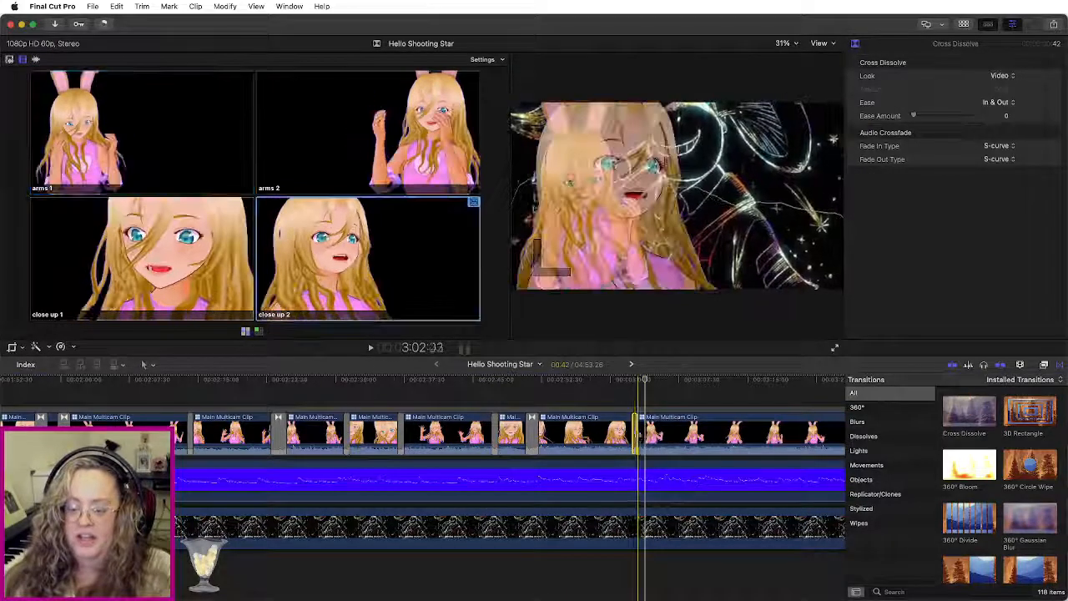
key(/)
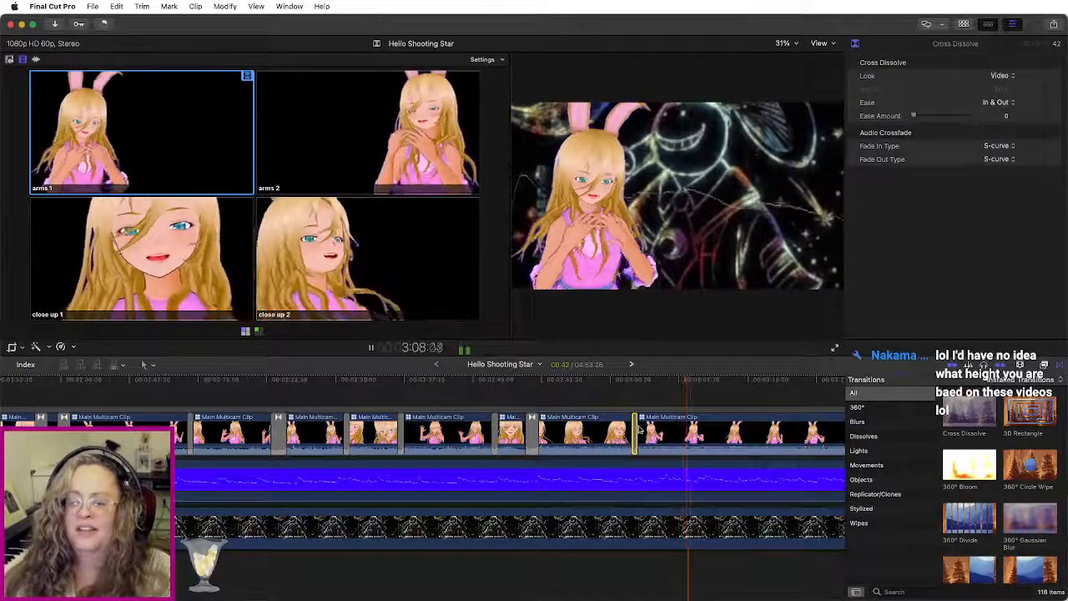
Step: Replay the arms 1 shot, cut to the arms 2 angle at about 3:08 with a Cross Dissolve, and preview the change
key(space)
key(4)
key(space)
key(1)
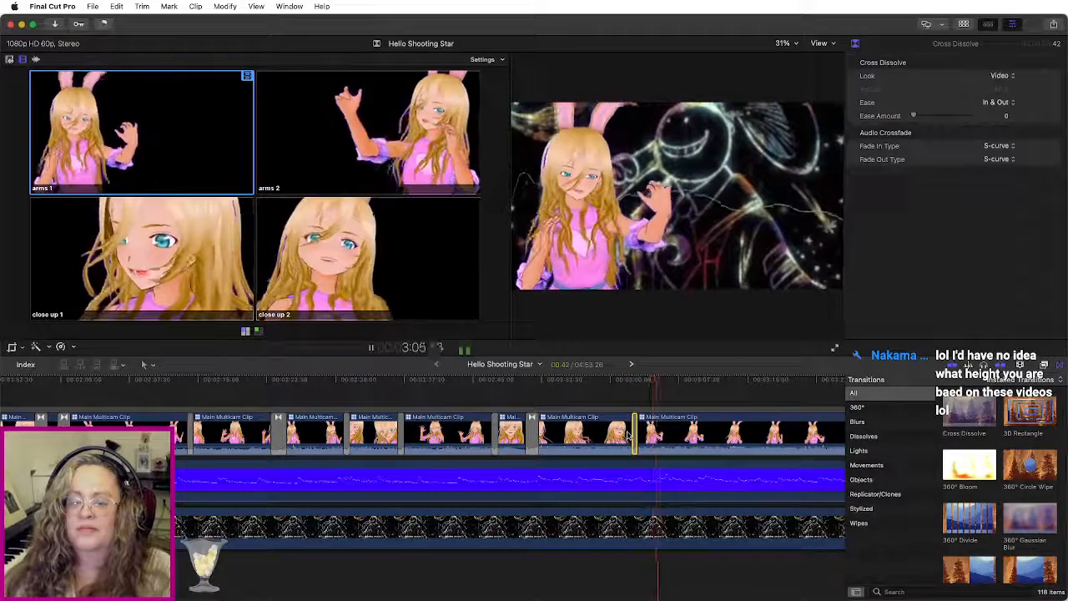
click(419, 142)
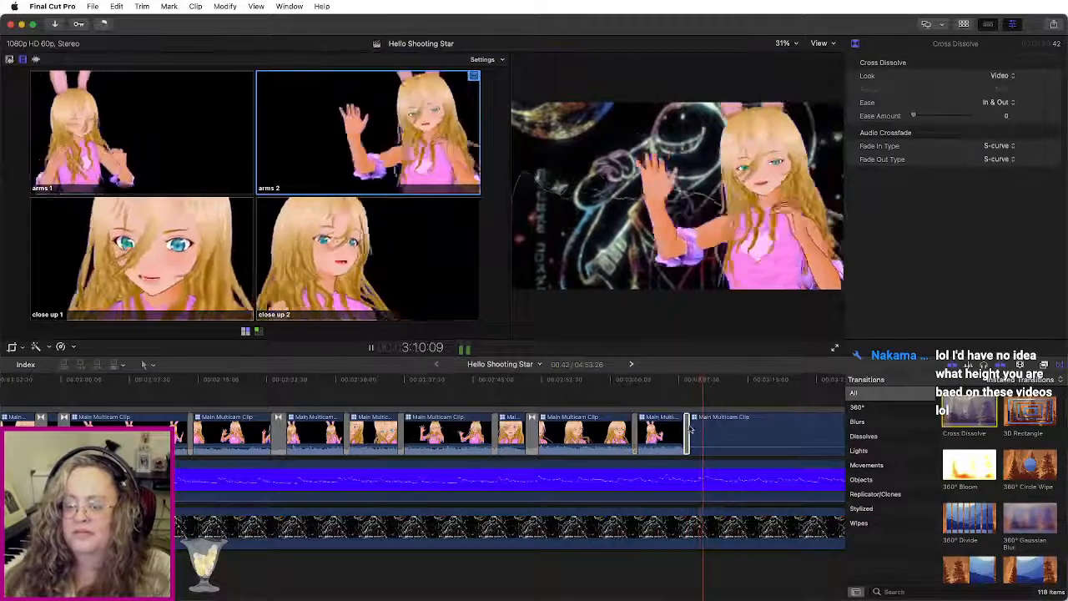
click(679, 380)
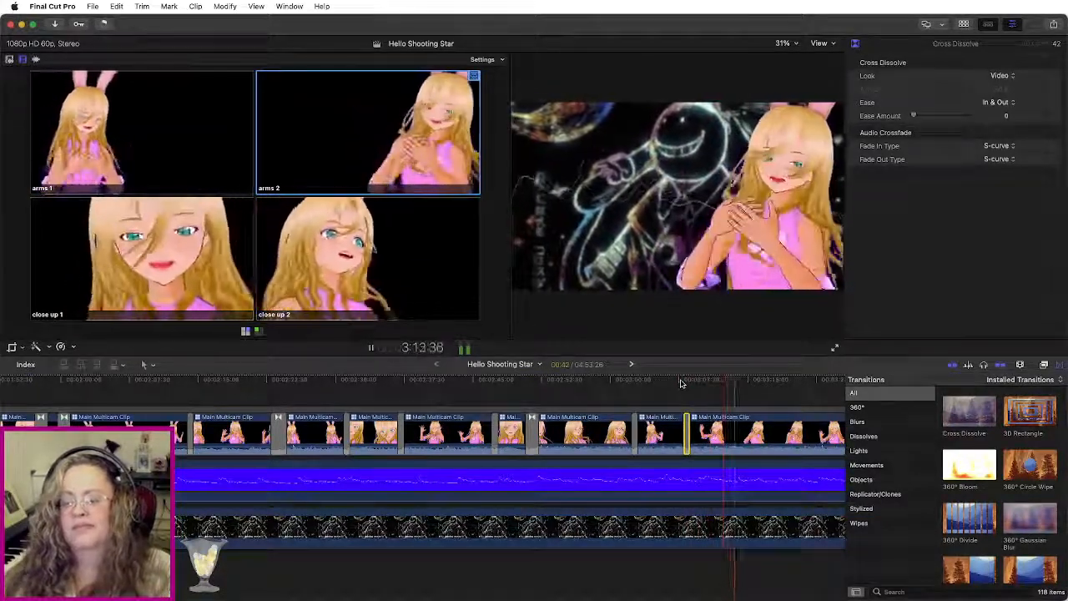
Step: Review the arms 2 shot, cut the multicam clip to close up 1 at about 3:11 with a Cross Dissolve, and preview it
scroll(681, 384, right, 5)
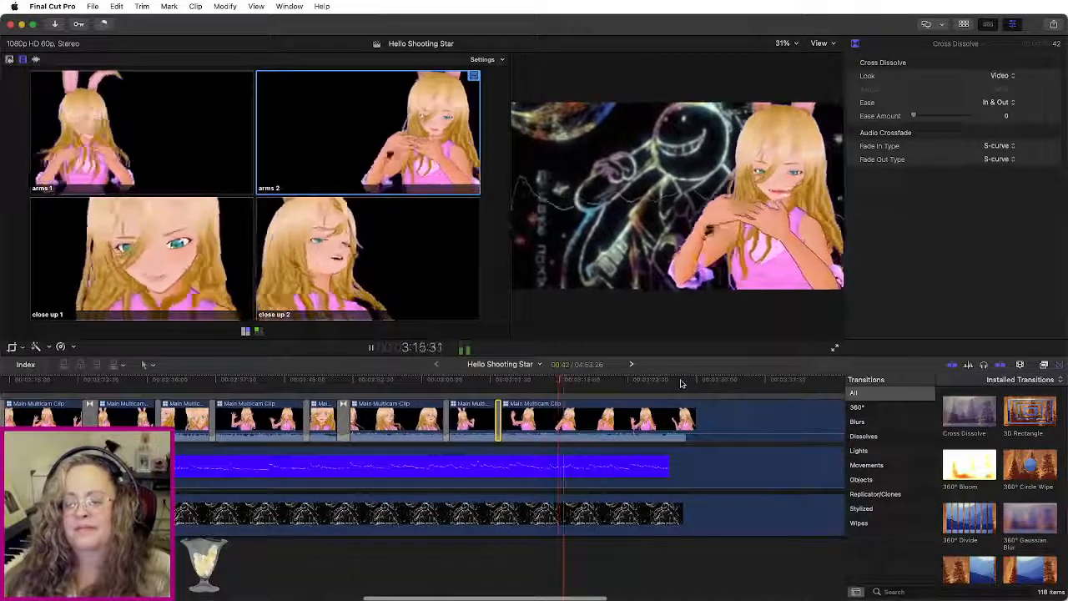
key(space)
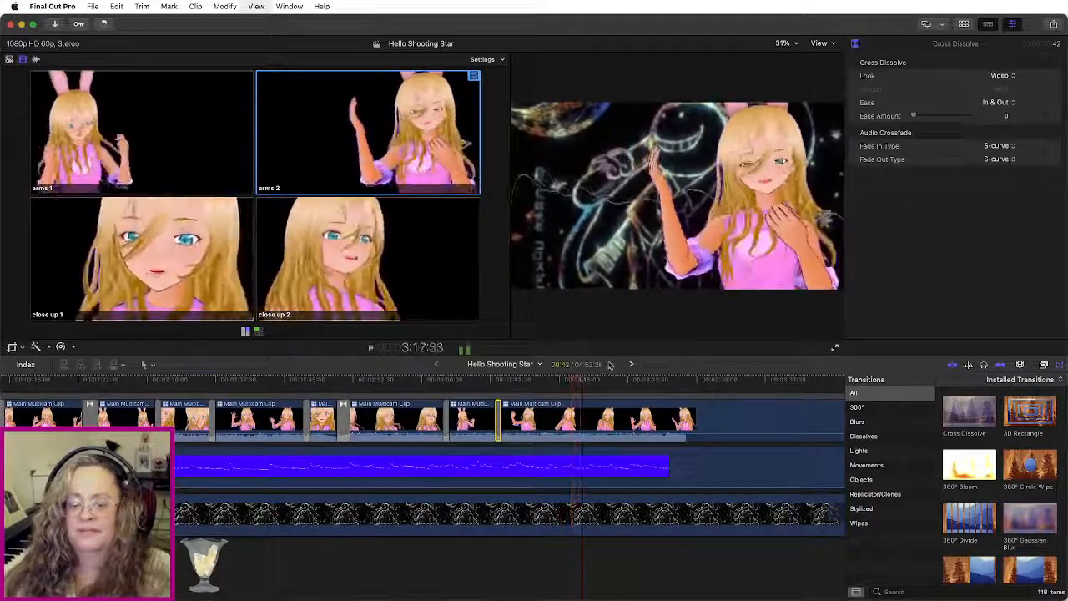
key(space)
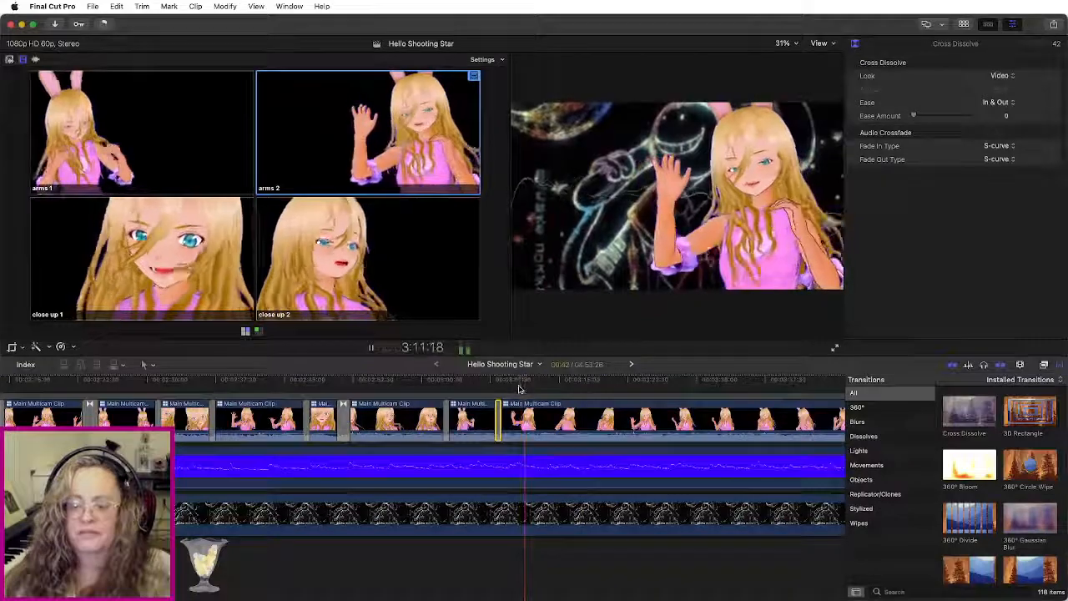
key(space)
key(space)
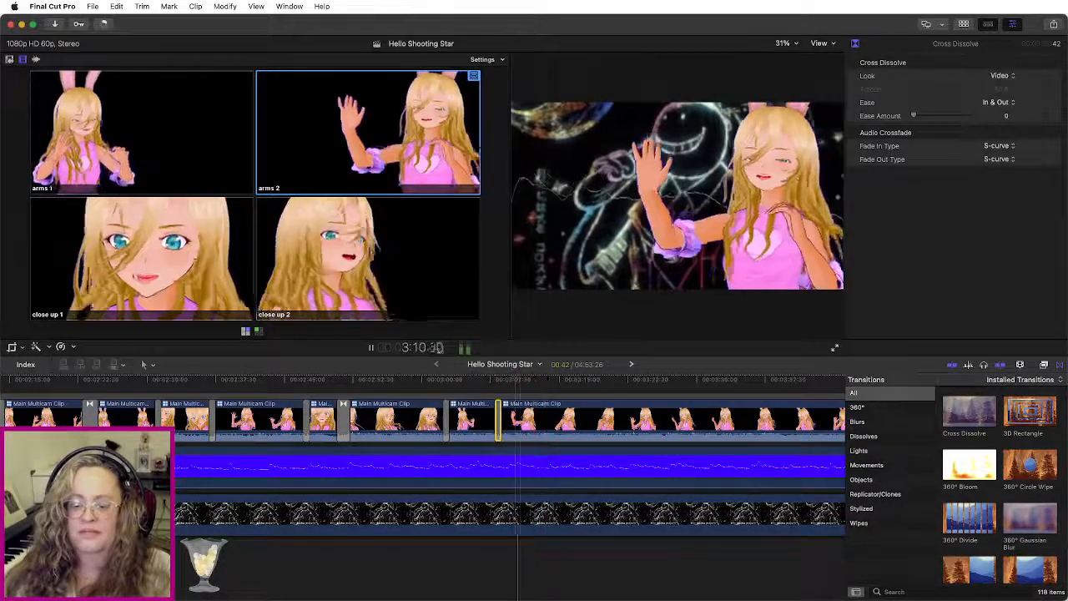
key(3)
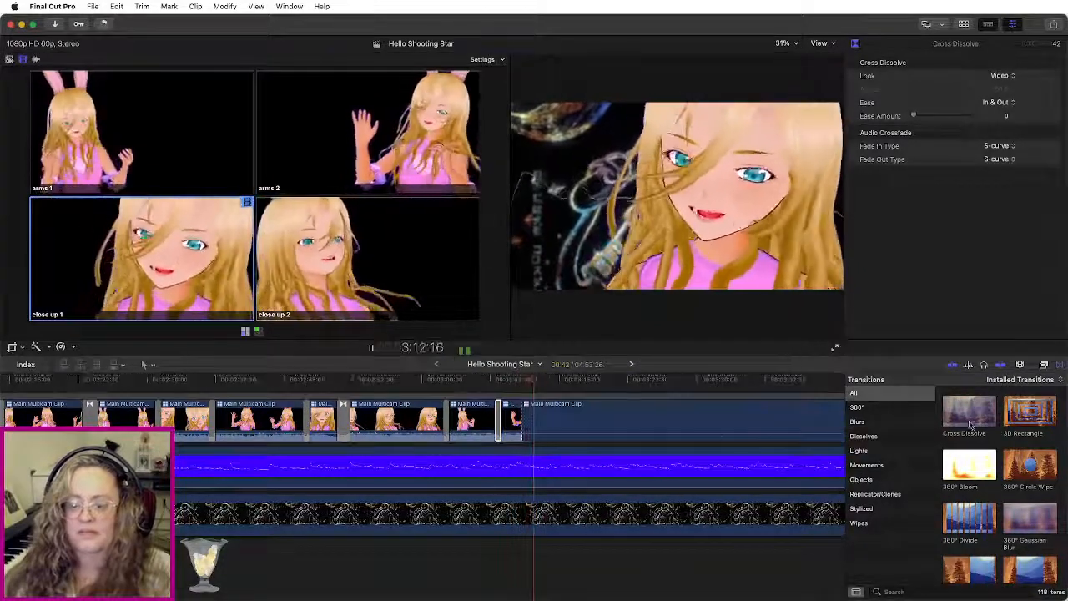
click(512, 379)
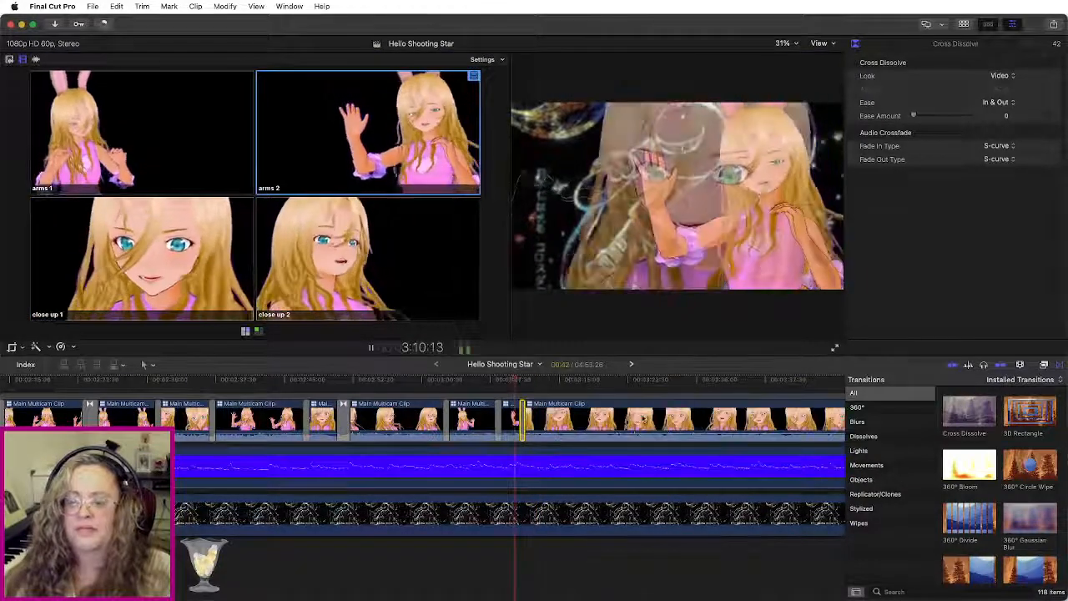
key(space)
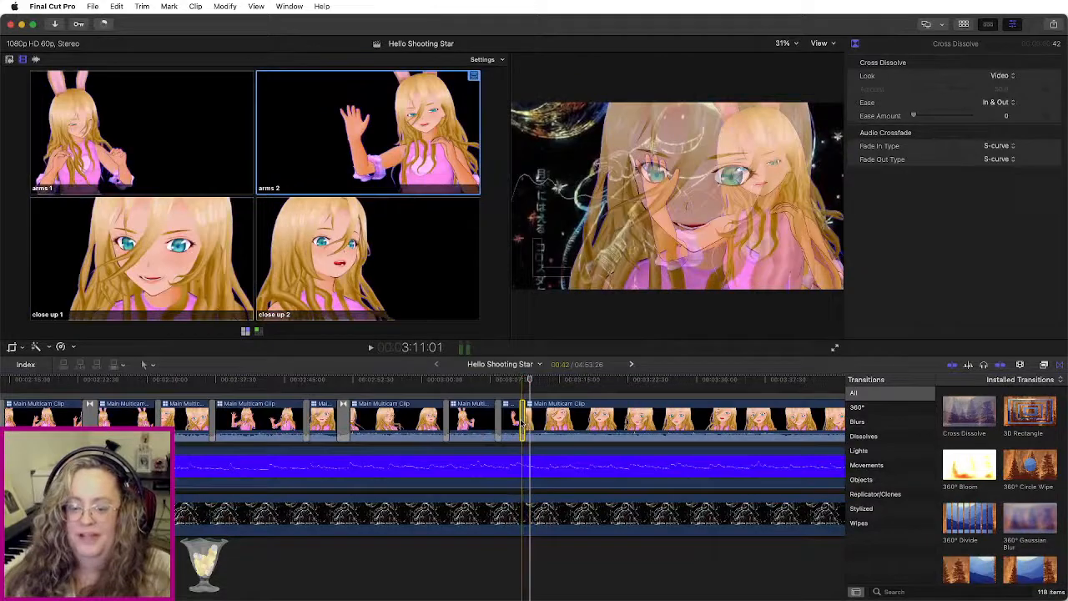
Step: Try shifting the cut from arms 2 to close up 1 a few frames later with a fresh Cross Dissolve, and preview it
click(521, 422)
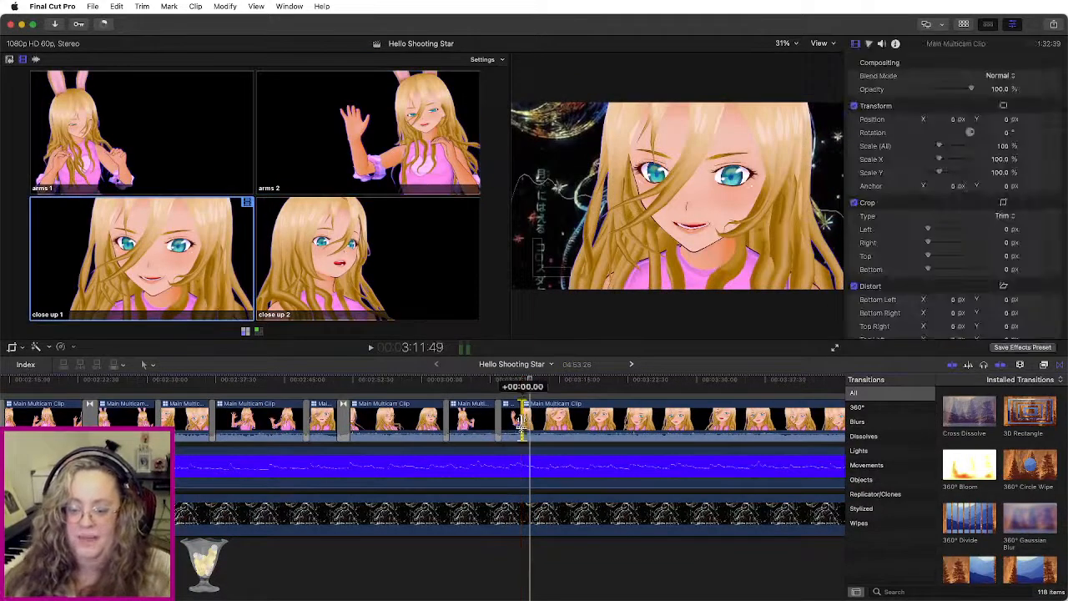
drag(520, 420, 527, 422)
drag(964, 413, 517, 419)
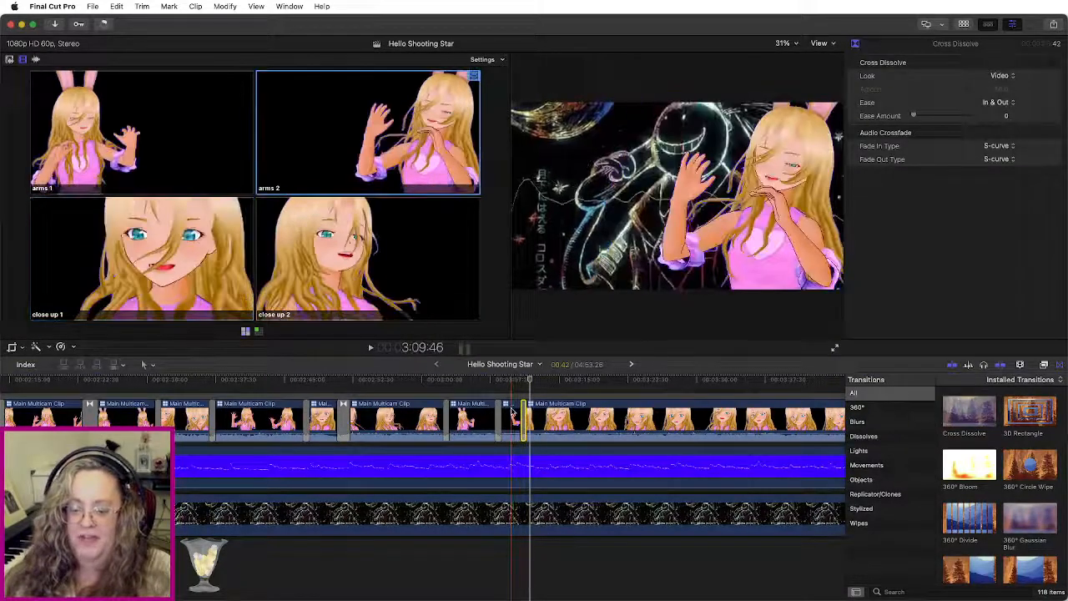
key(space)
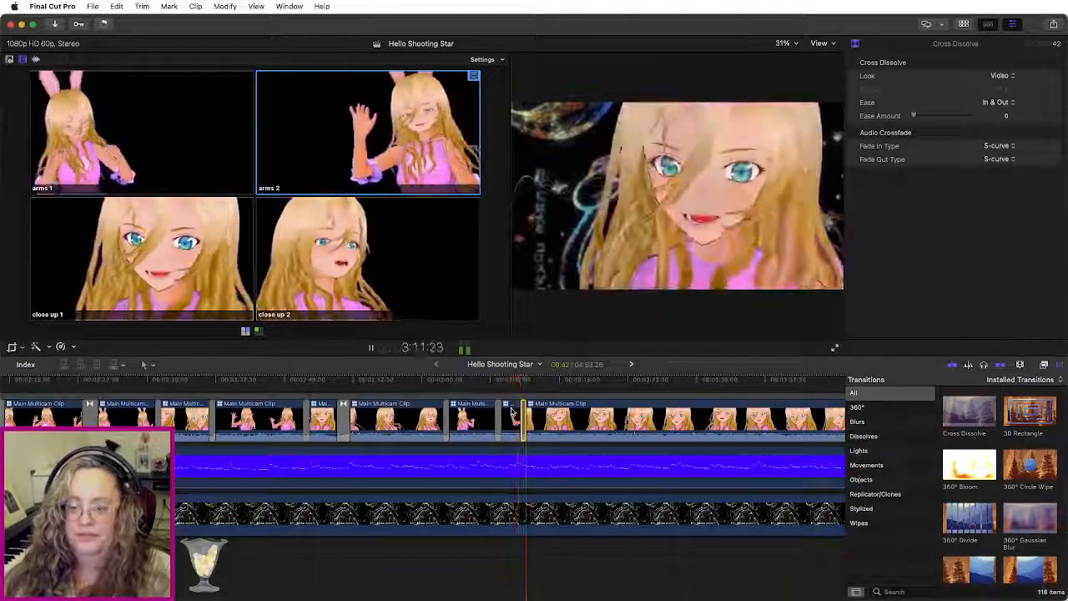
key(space)
Step: Move the cut from arms 2 to close up 1 to about 3:11:45, add a Cross Dissolve there and play it back
key(3)
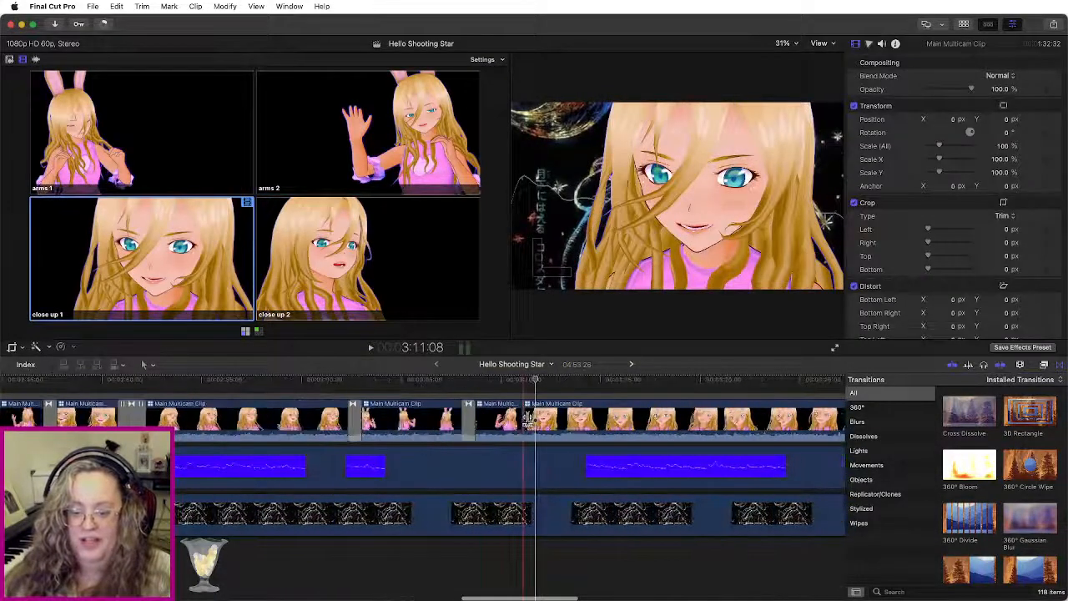
drag(968, 413, 558, 429)
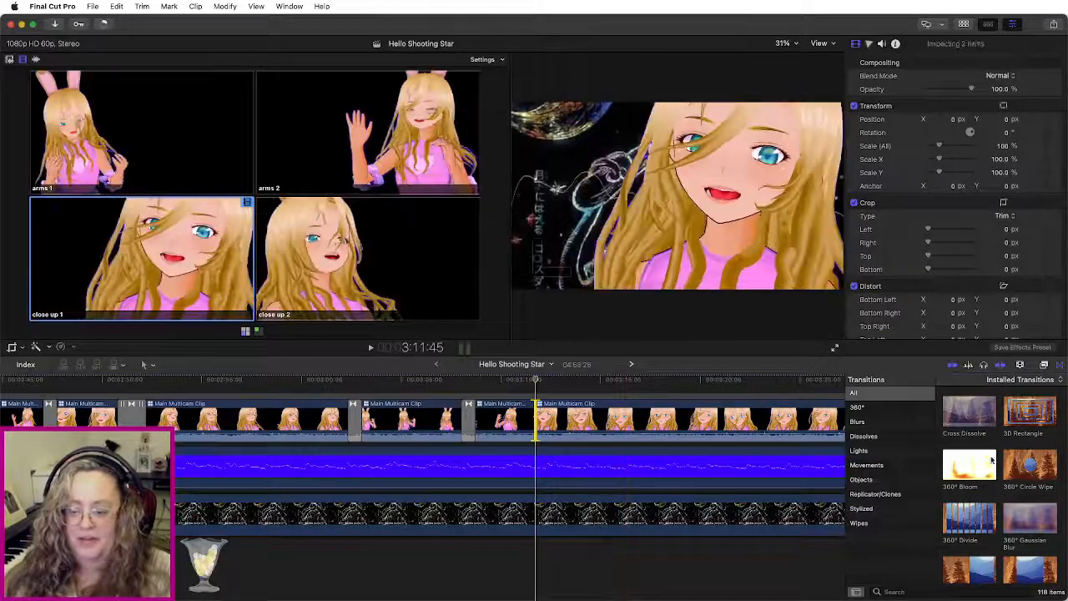
key(2)
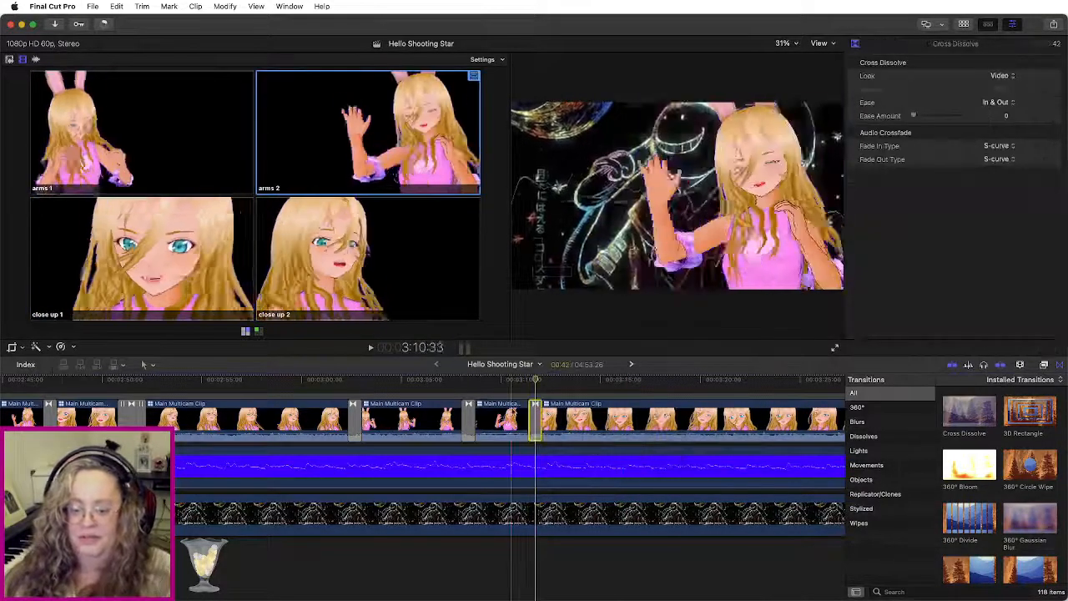
key(space)
key(3)
click(514, 382)
key(2)
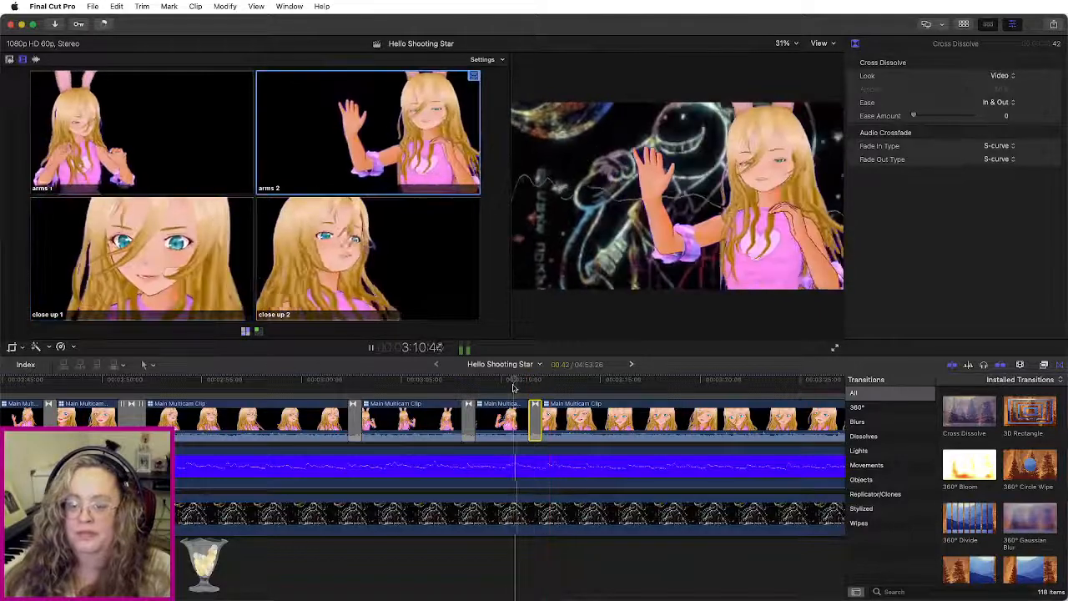
key(3)
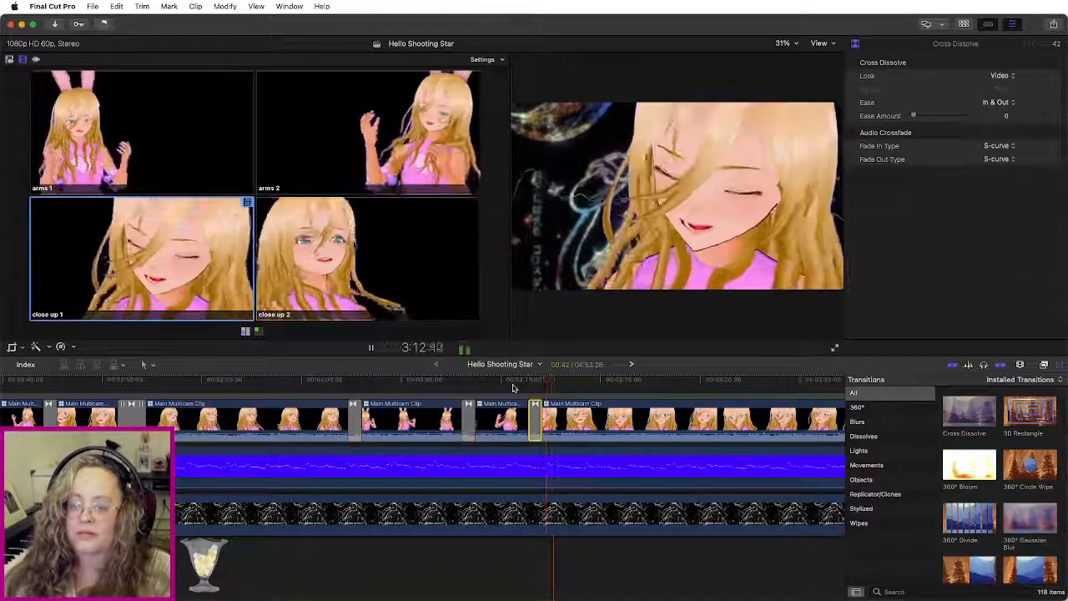
key(space)
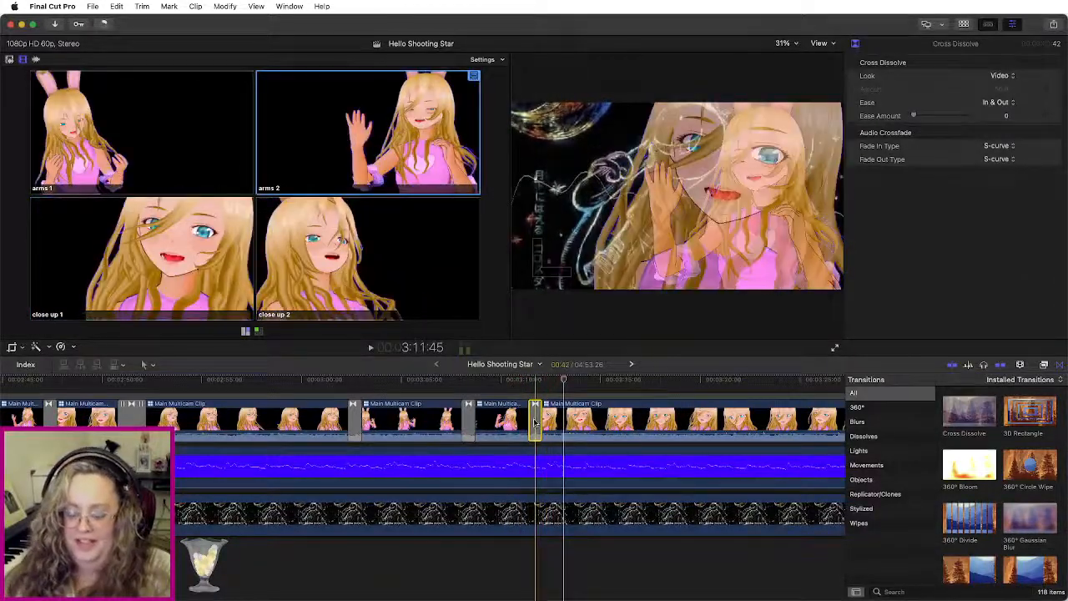
Step: Nudge the Cross Dissolve between arms 2 and close up 1 slightly earlier and play the close up 1 shot
drag(535, 422, 535, 422)
click(534, 416)
key(space)
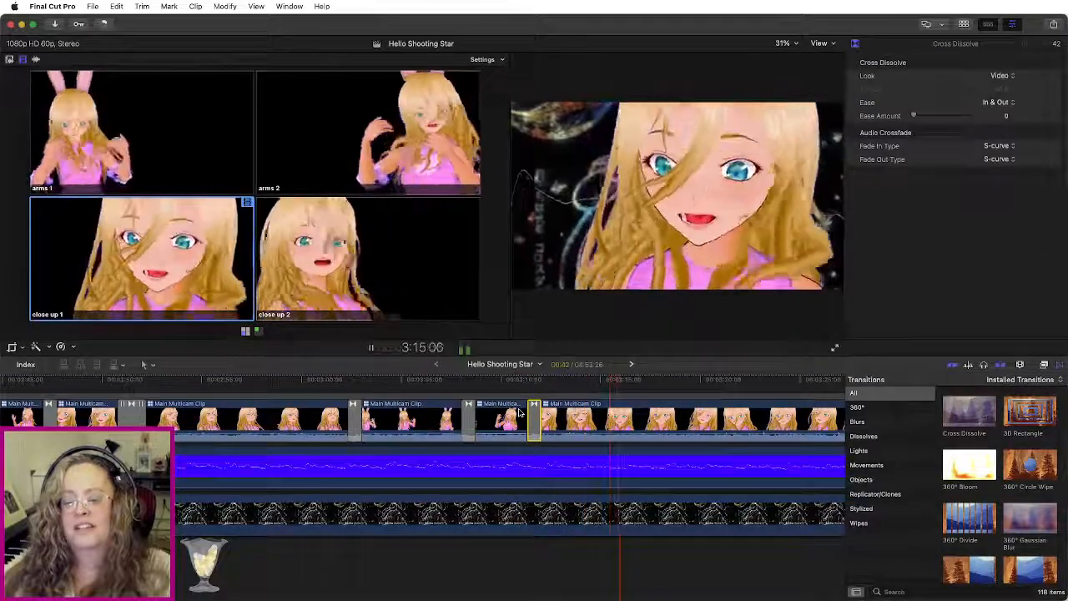
Step: Cut from close up 1 to arms 1 at about 3:14:47, add a Cross Dissolve lengthened to 1:54, and preview the change
click(565, 381)
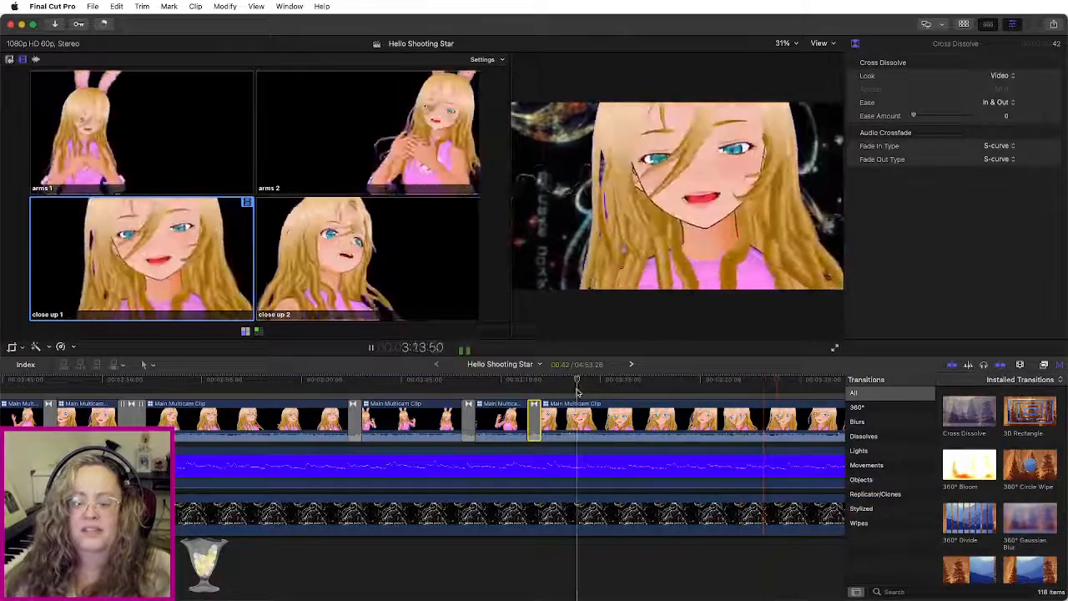
click(576, 391)
click(177, 146)
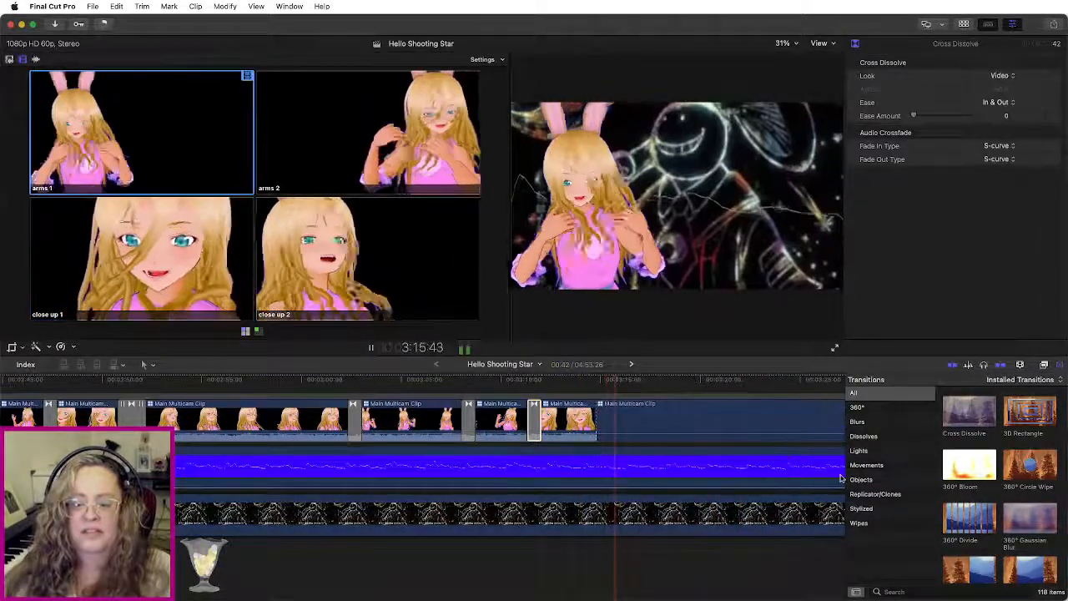
drag(966, 421, 599, 420)
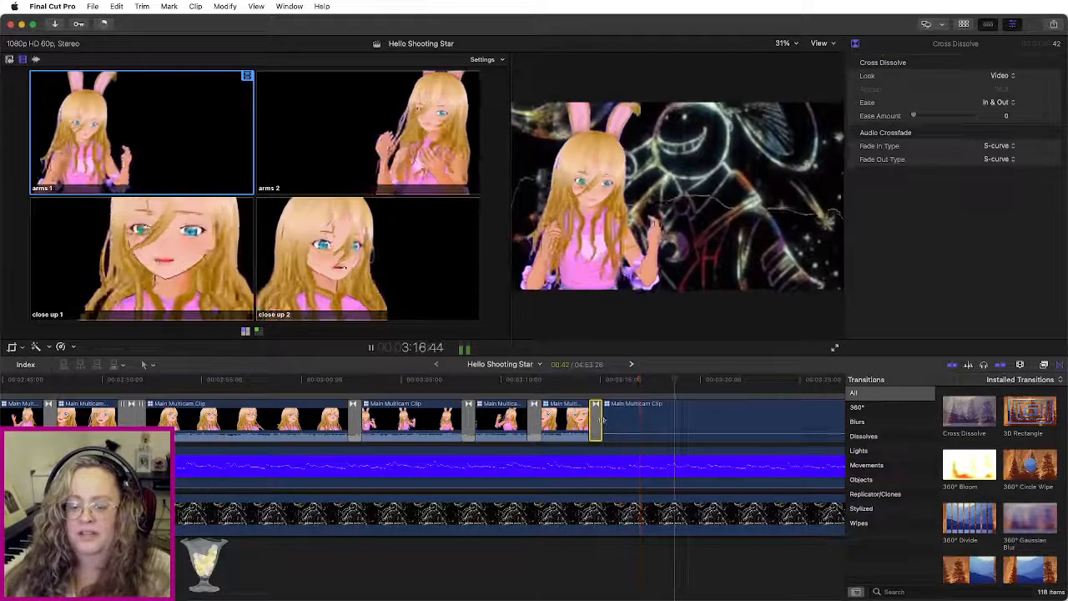
click(559, 392)
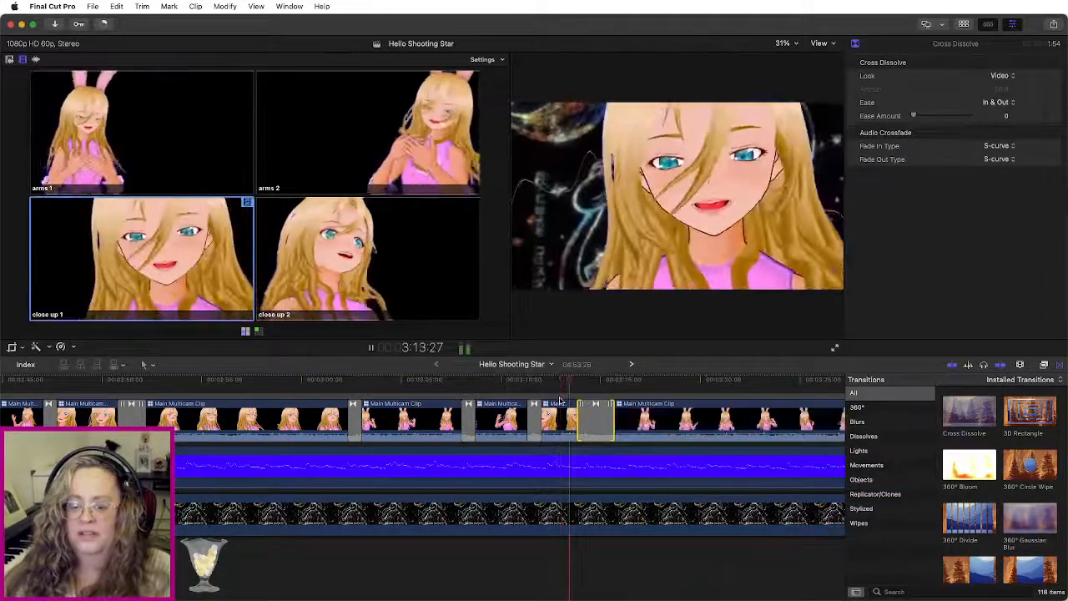
key(space)
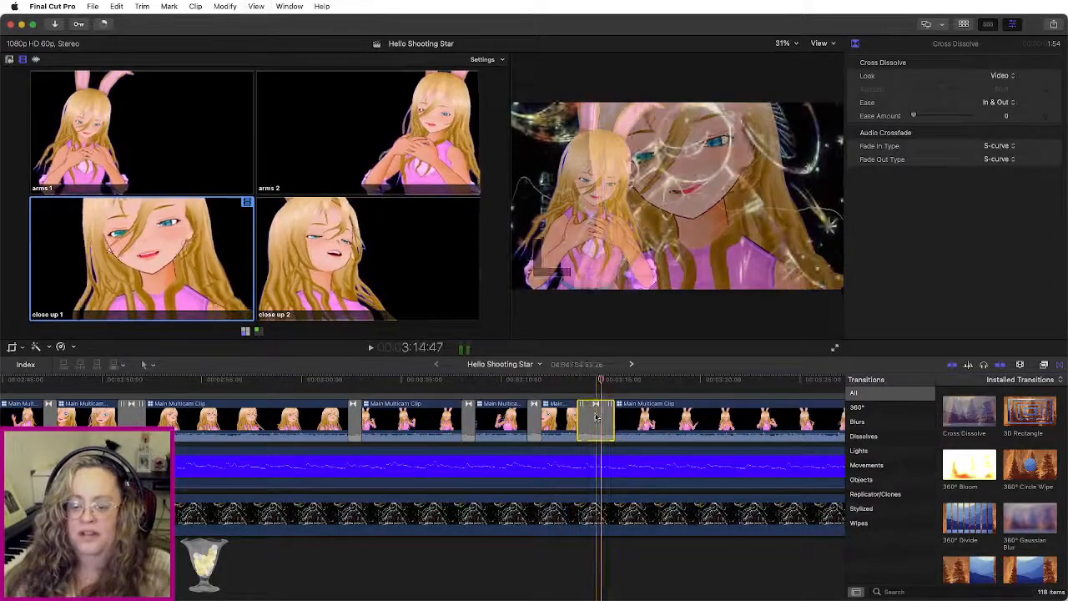
Step: Replace the Cross Dissolve before arms 1, shifting the cut slightly later and lengthening the new transition to 1:31, and play it back
key(Delete)
drag(596, 417, 602, 417)
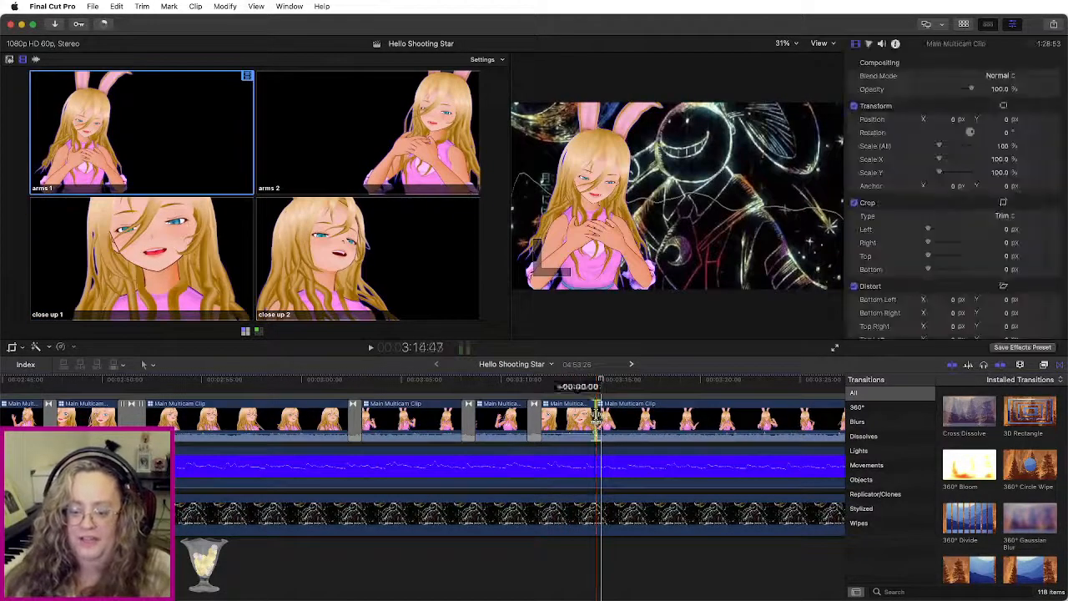
drag(963, 416, 604, 419)
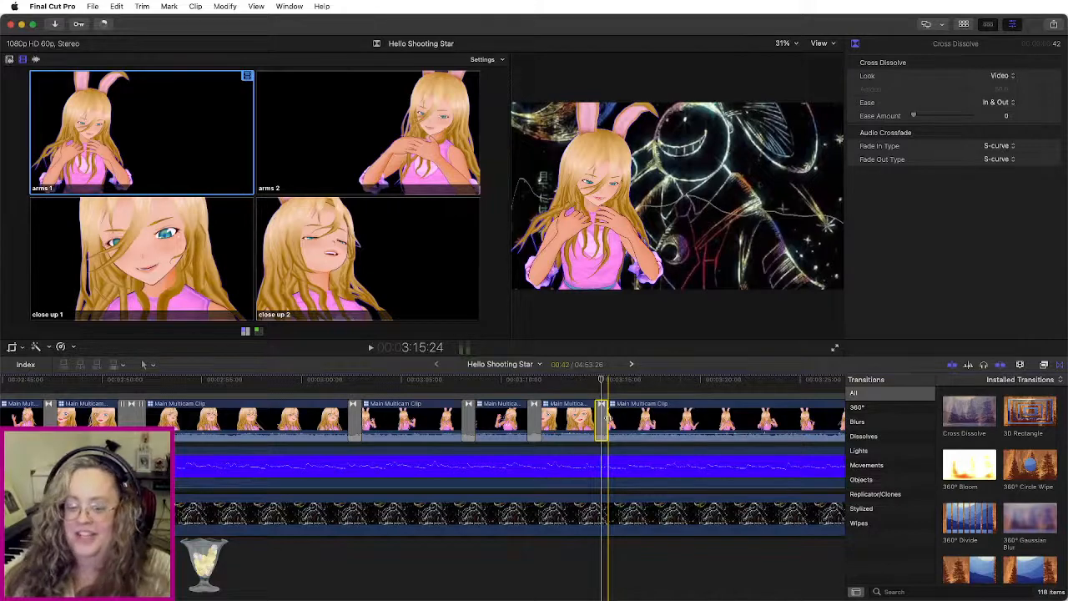
drag(607, 418, 615, 416)
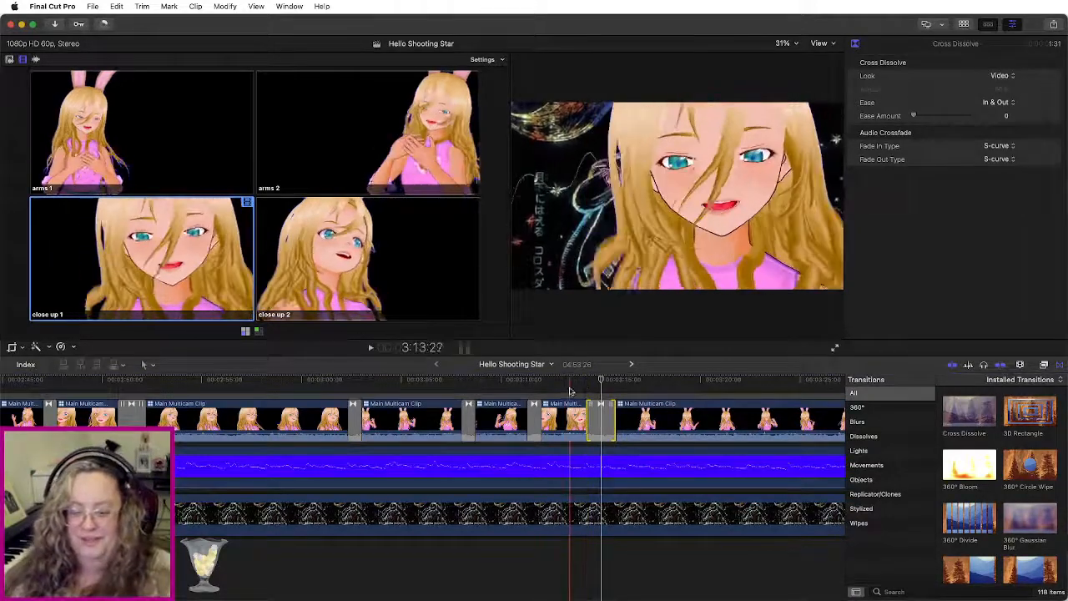
key(space)
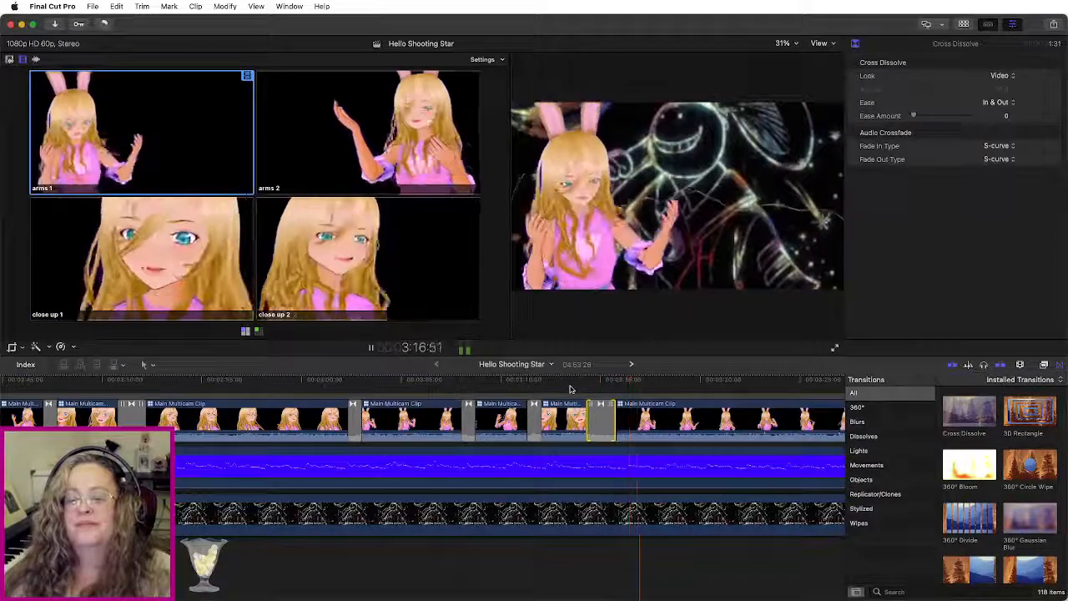
click(574, 380)
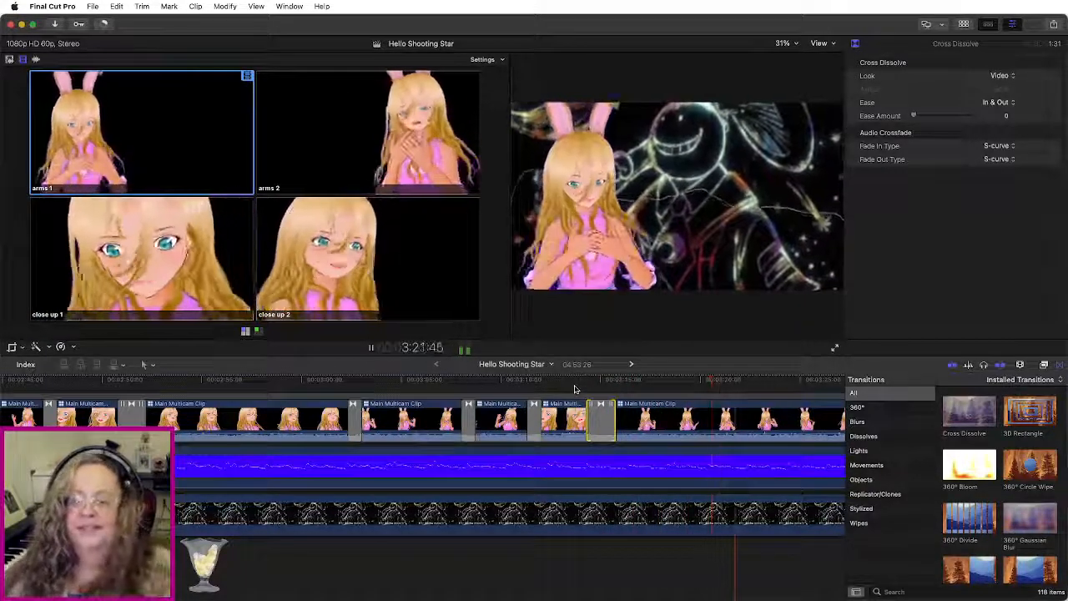
Step: Review the arms 1 shot and cut the multicam clip to the arms 2 angle at about 3:29
key(super+minus)
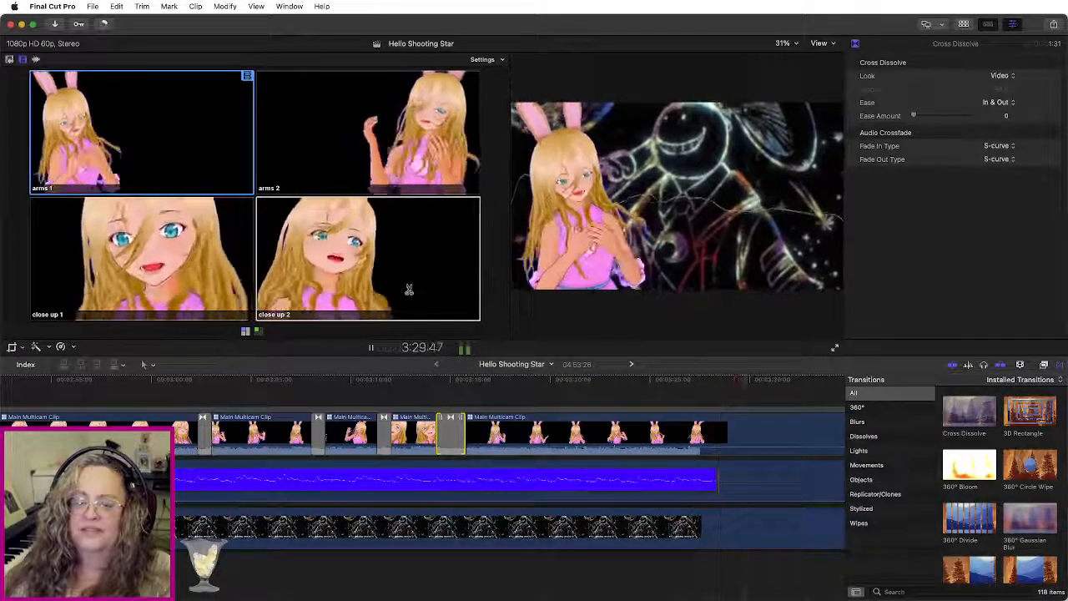
click(579, 381)
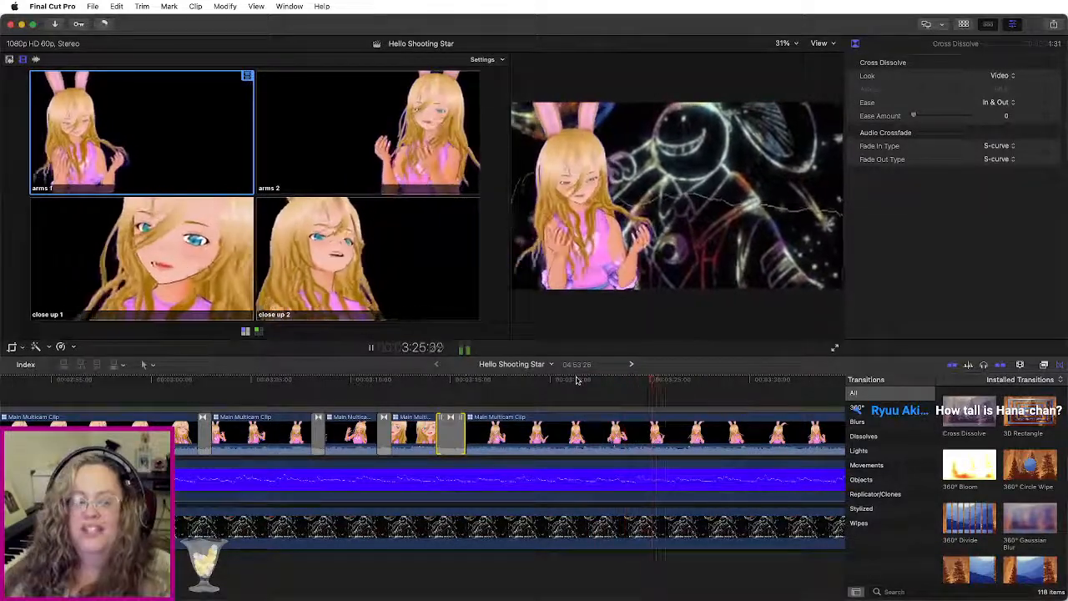
key(space)
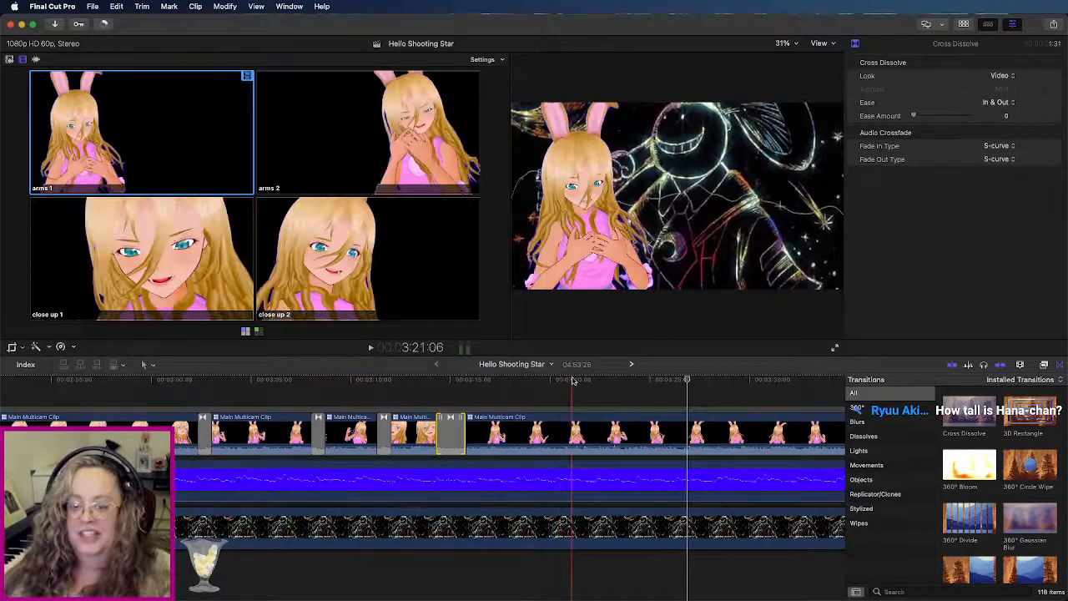
key(space)
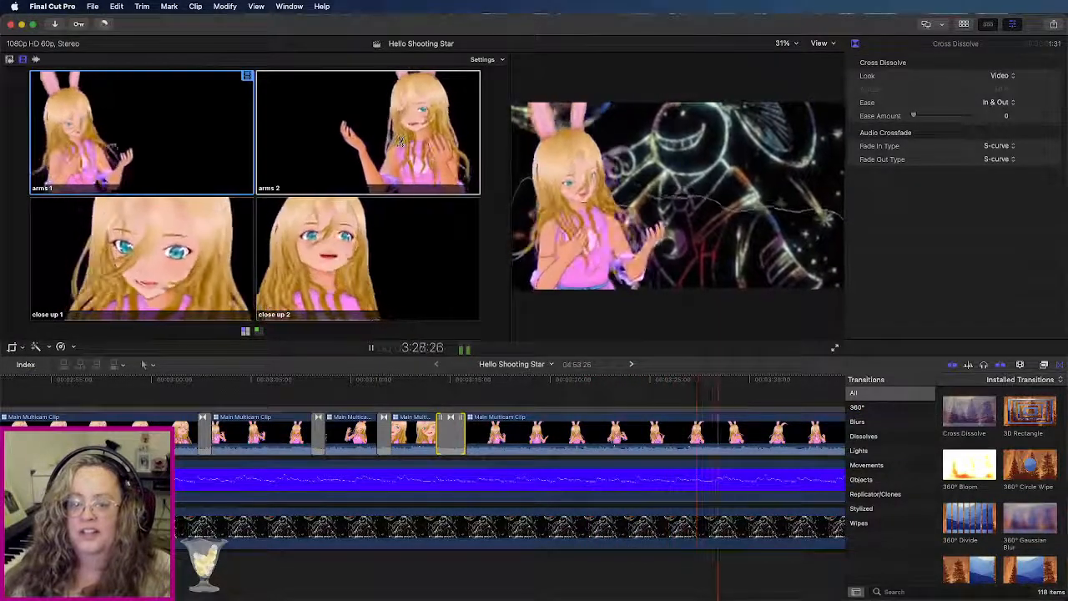
click(340, 123)
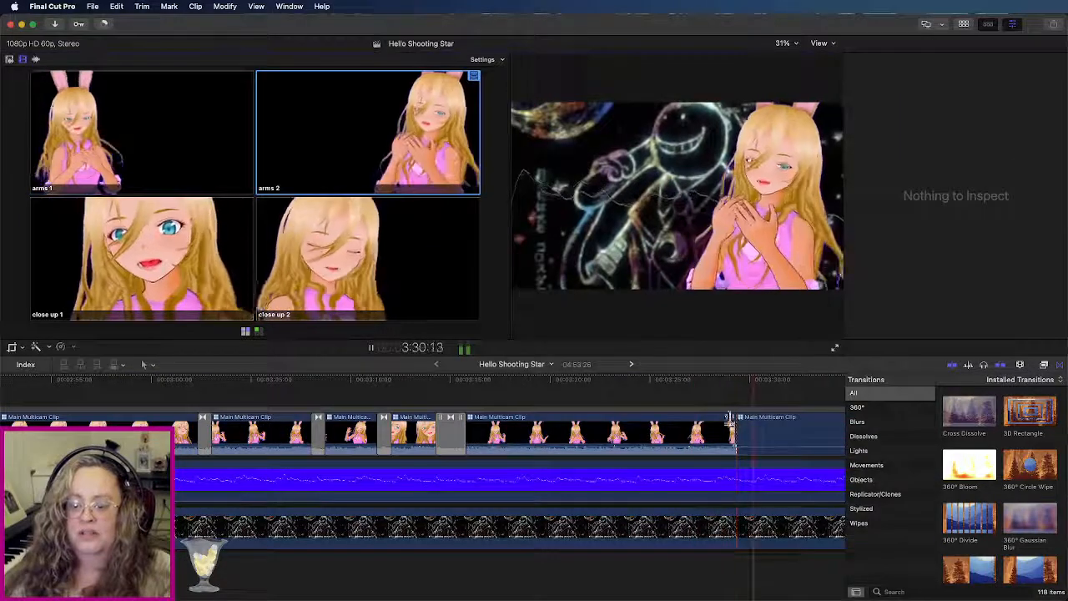
Step: Move the cut from arms 1 to arms 2 earlier to about 3:27, add a Cross Dissolve there and play it back
click(648, 397)
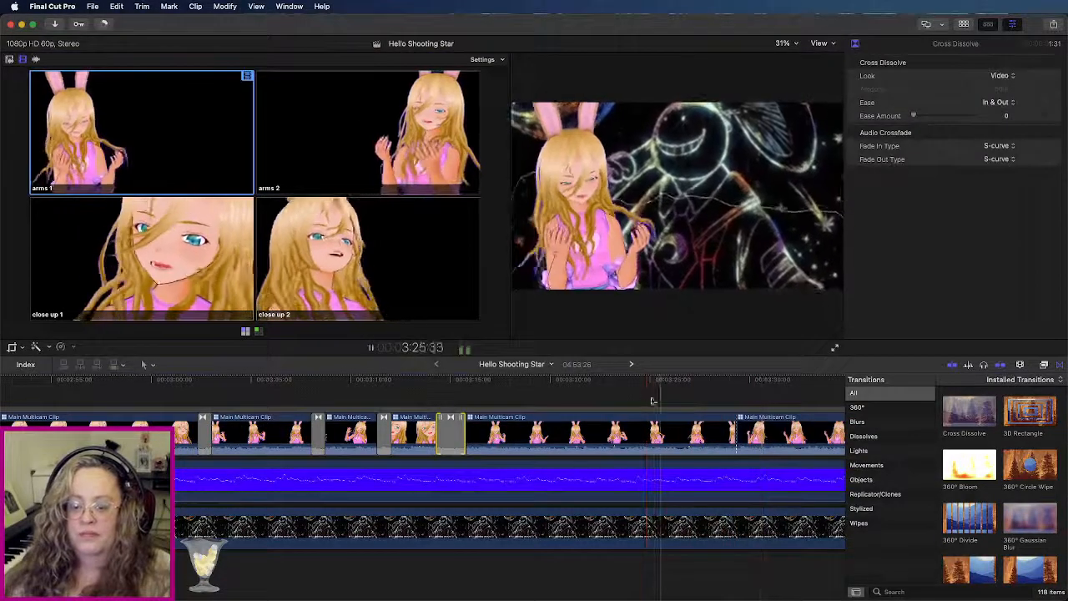
key(space)
drag(735, 432, 686, 434)
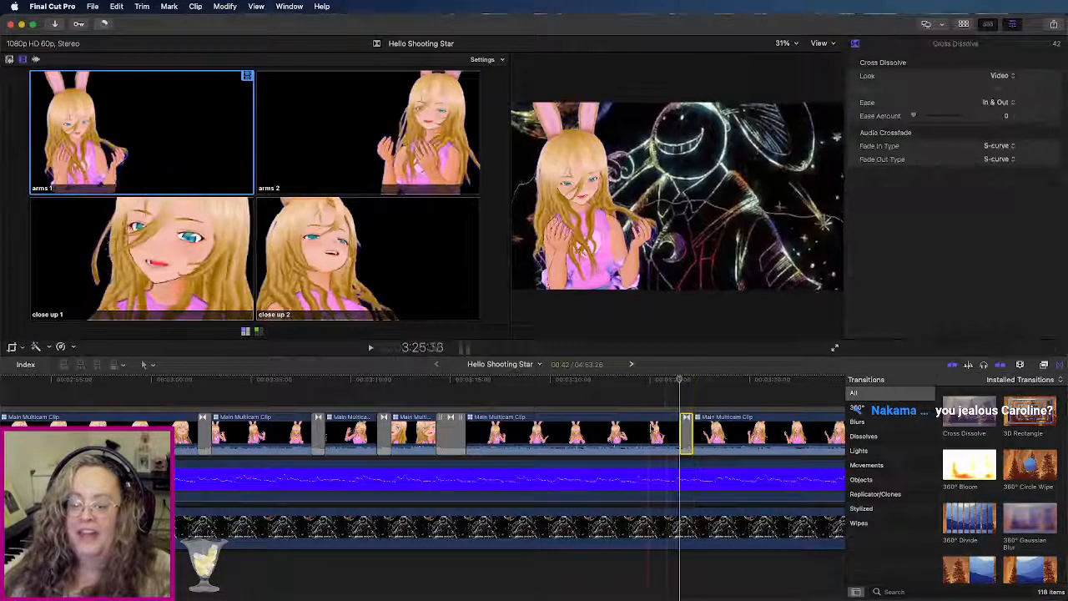
key(space)
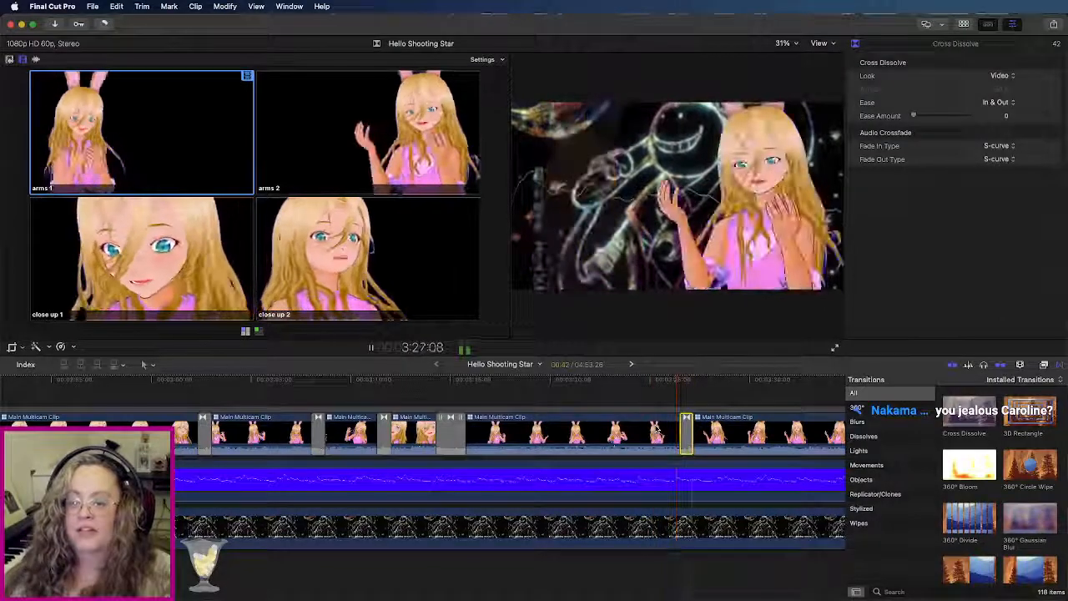
Step: Replace the Cross Dissolve between arms 1 and arms 2, shifting the cut slightly earlier to about 3:26, and play it back
key(space)
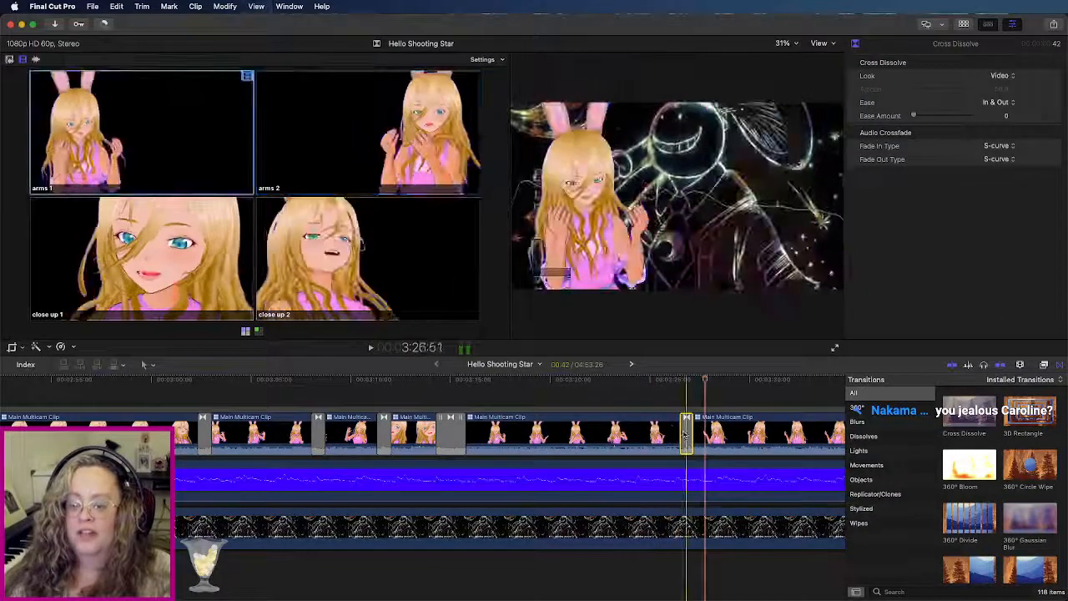
key(Delete)
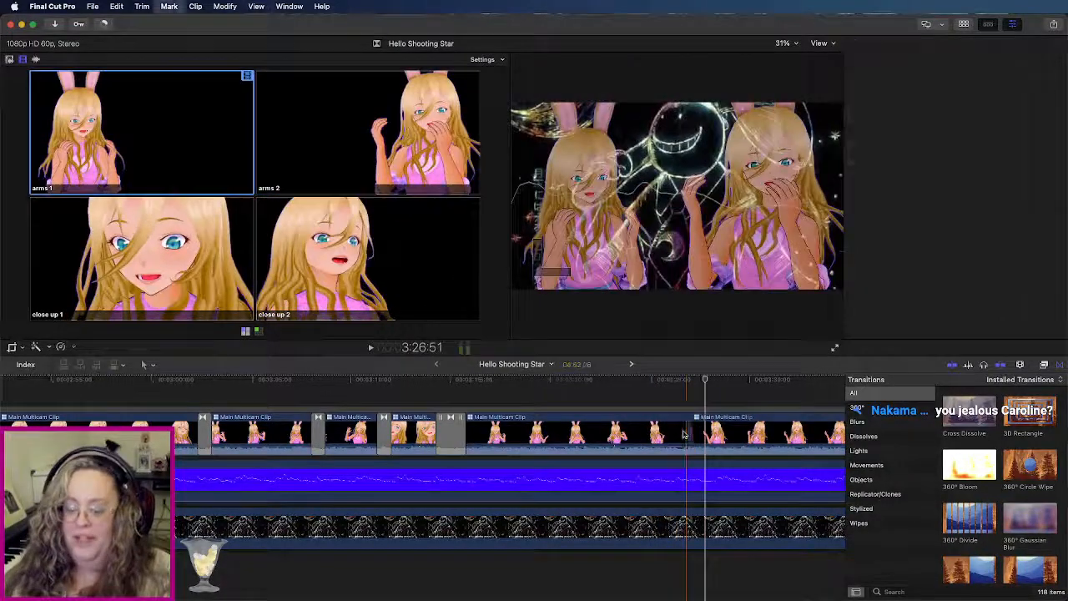
key(2)
key(super+4)
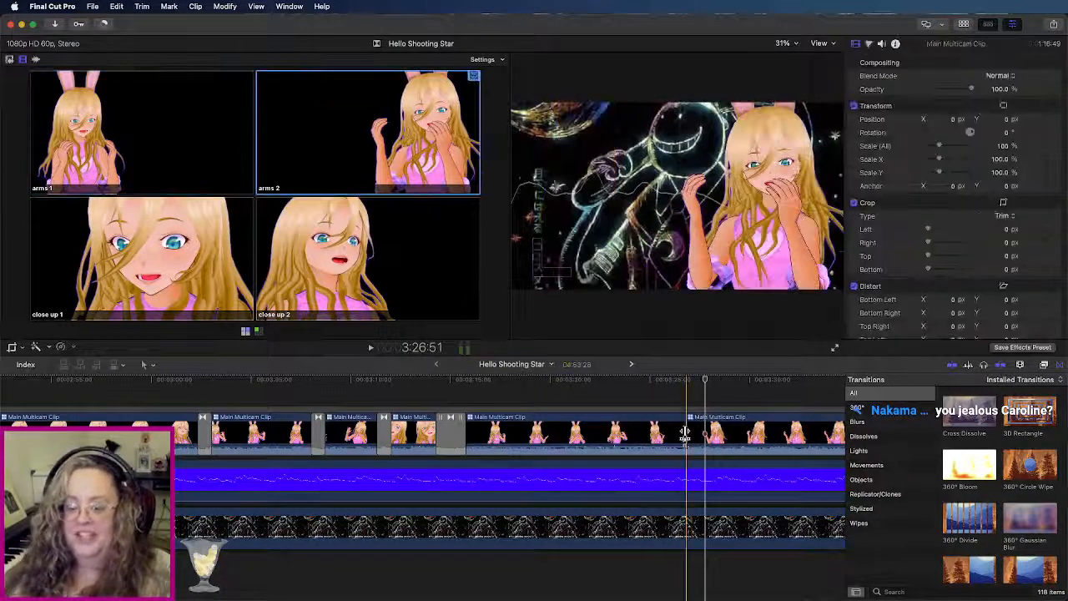
drag(685, 431, 680, 434)
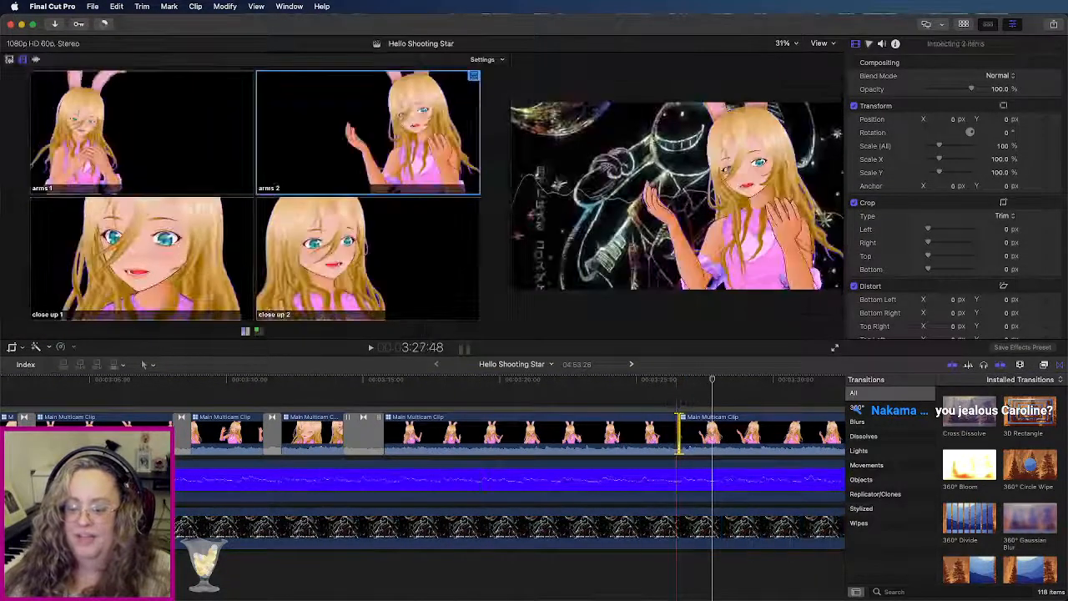
drag(945, 422, 680, 432)
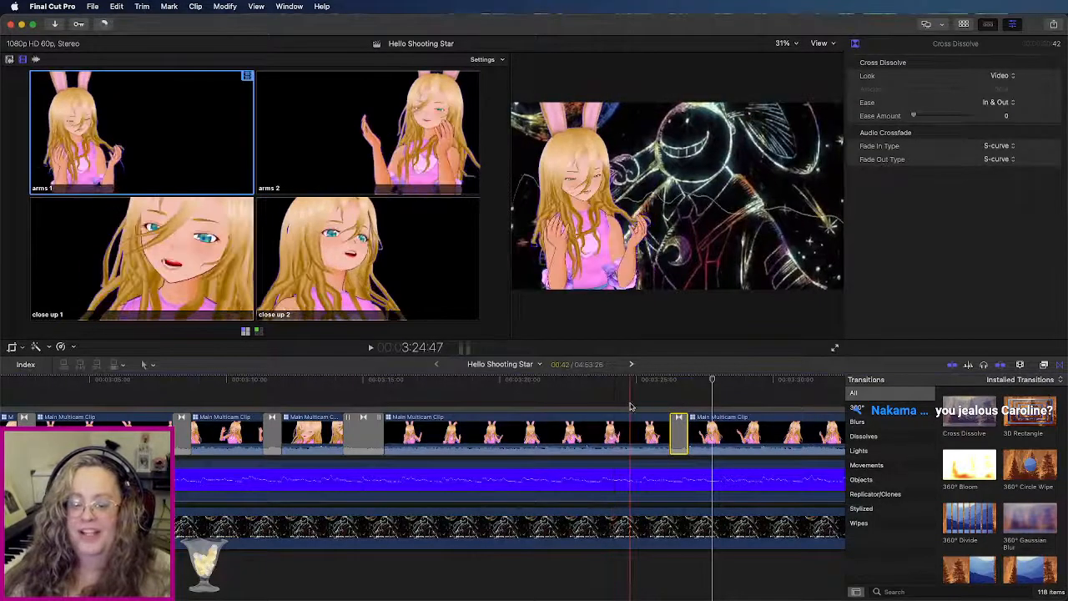
key(space)
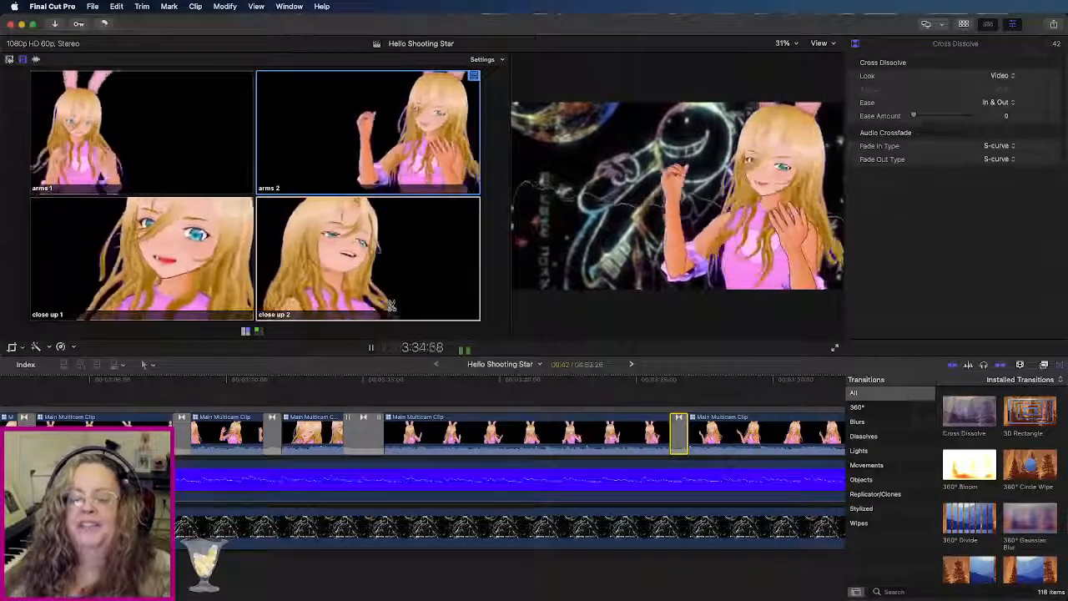
Step: Cut the multicam clip from arms 2 to close up 2 at about 3:32, add a Cross Dissolve there and play it back
key(space)
scroll(677, 390, right, 10)
key(space)
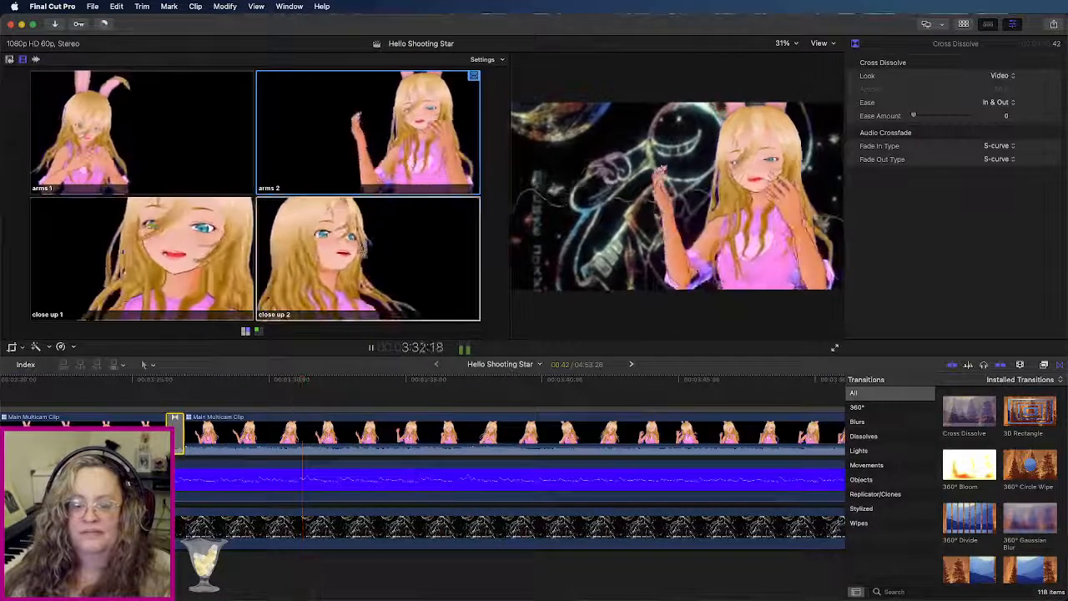
click(363, 242)
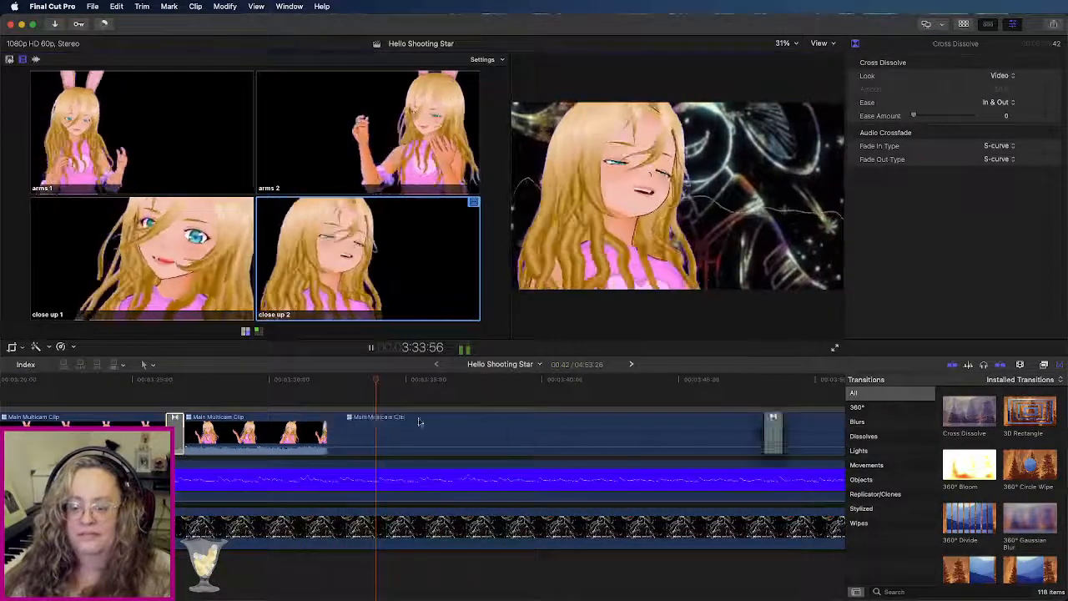
click(308, 381)
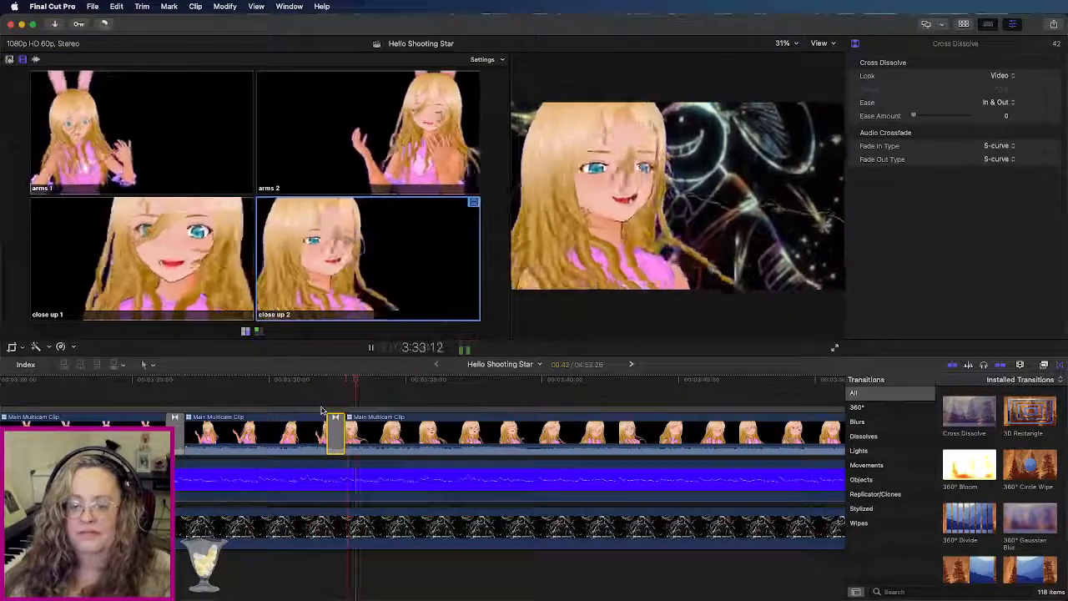
key(space)
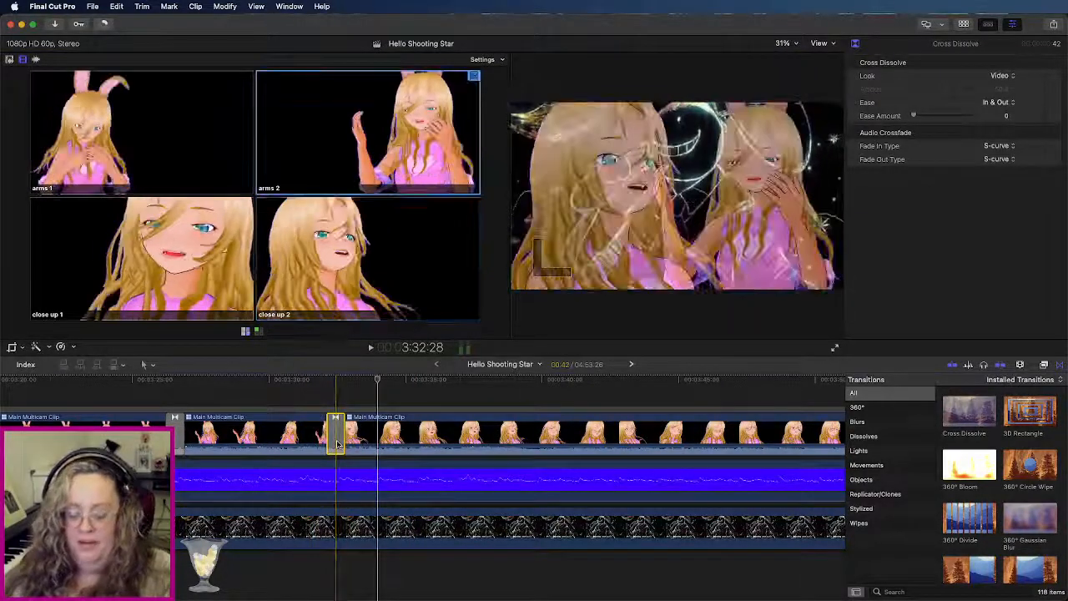
Step: Move the cut from arms 2 to close up 2 slightly later, add a new Cross Dissolve on it and preview the change
drag(337, 443, 344, 445)
drag(968, 414, 342, 440)
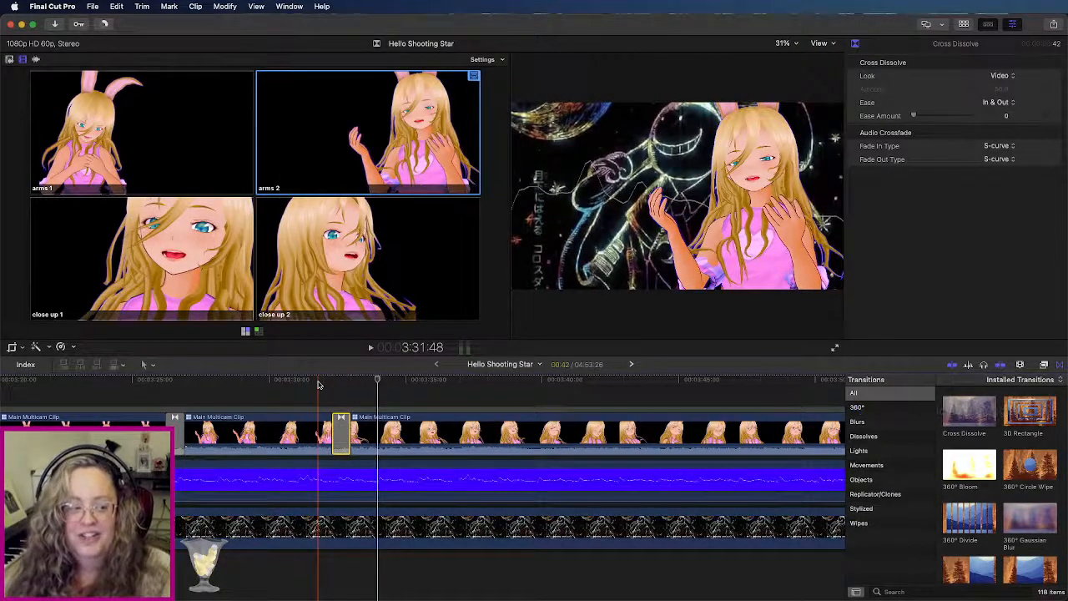
key(space)
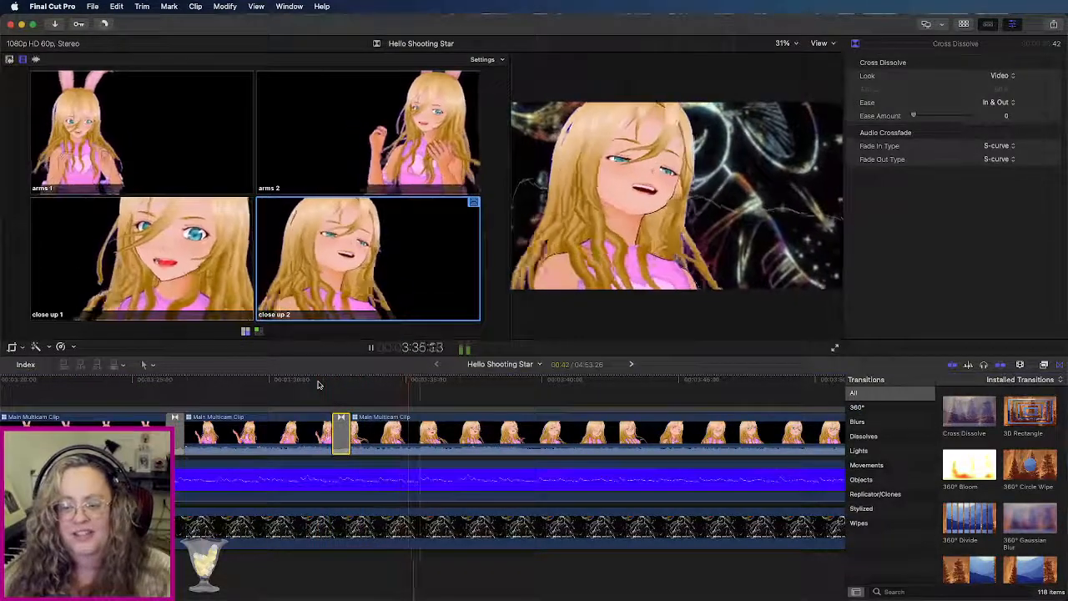
click(308, 380)
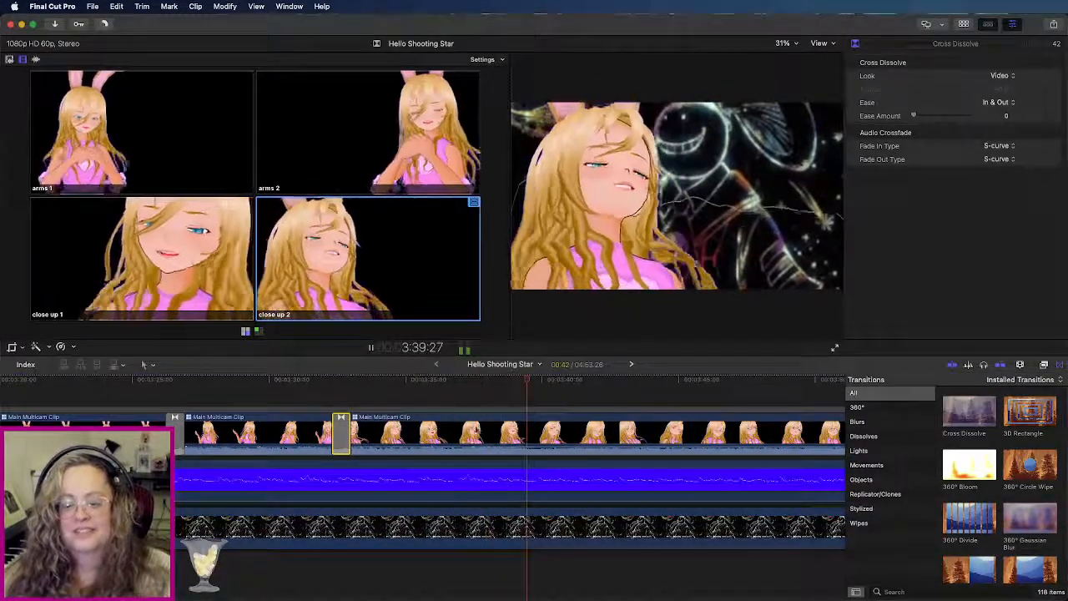
Step: Review the close up 2 shot, cut to arms 2 at about 3:40:38, and add a Cross Dissolve lengthened to 3:04
click(463, 395)
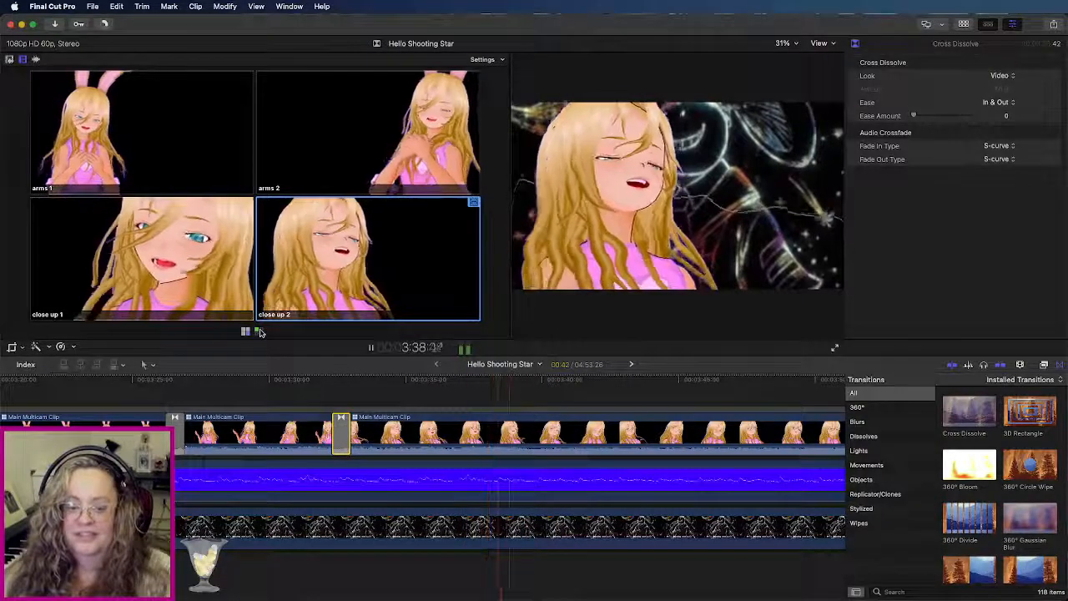
key(space)
click(258, 331)
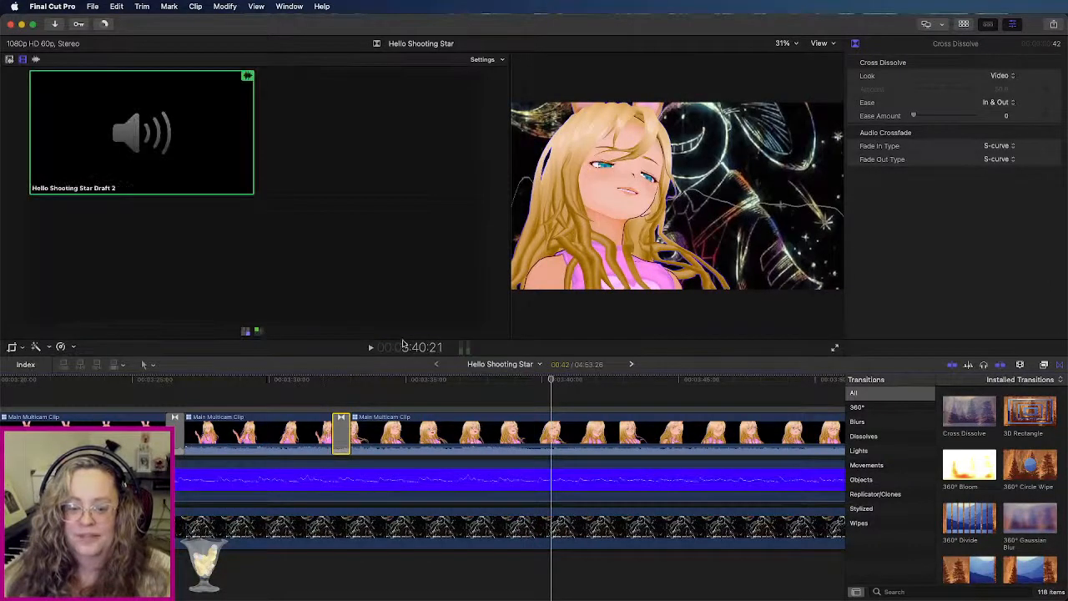
click(245, 331)
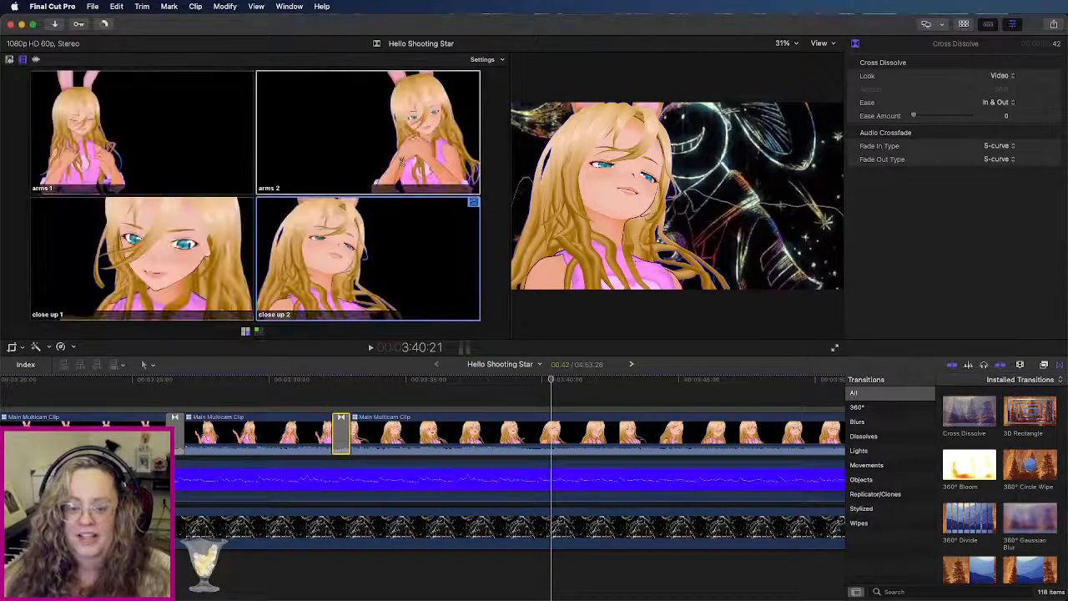
click(561, 382)
key(2)
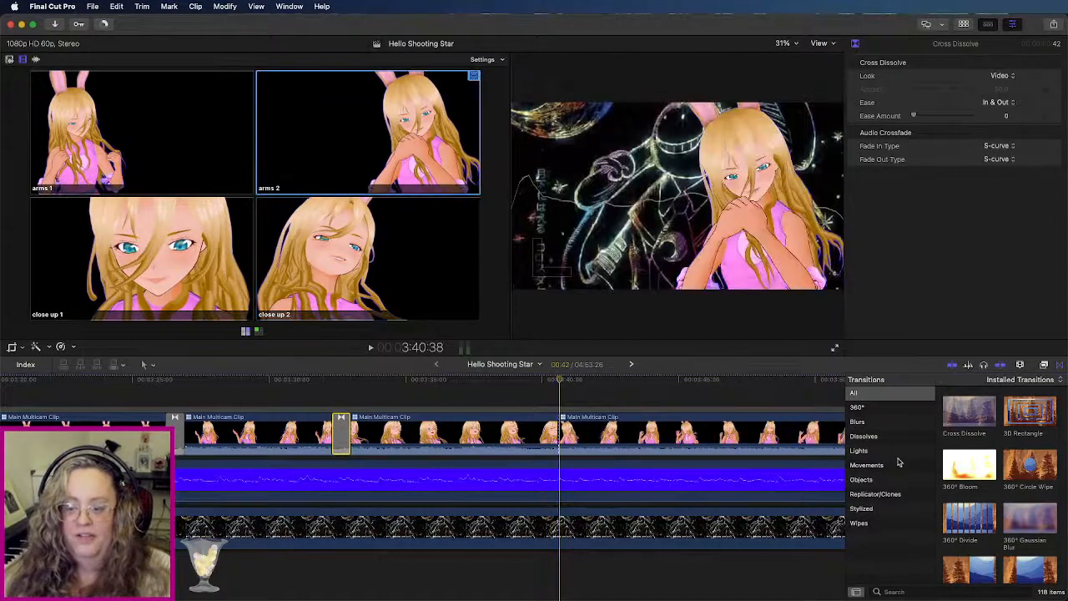
drag(956, 421, 519, 439)
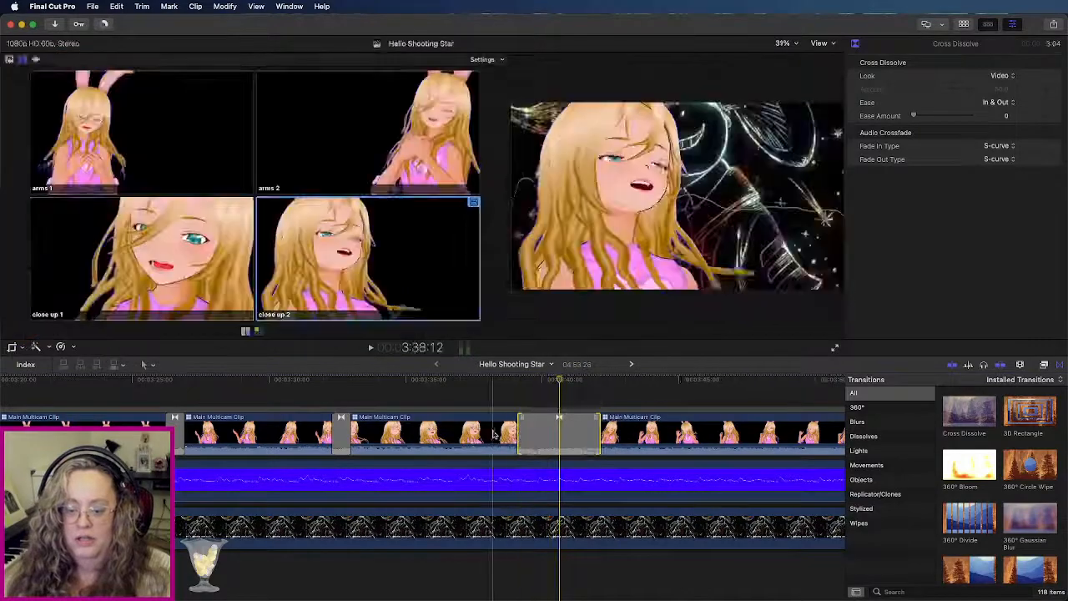
key(space)
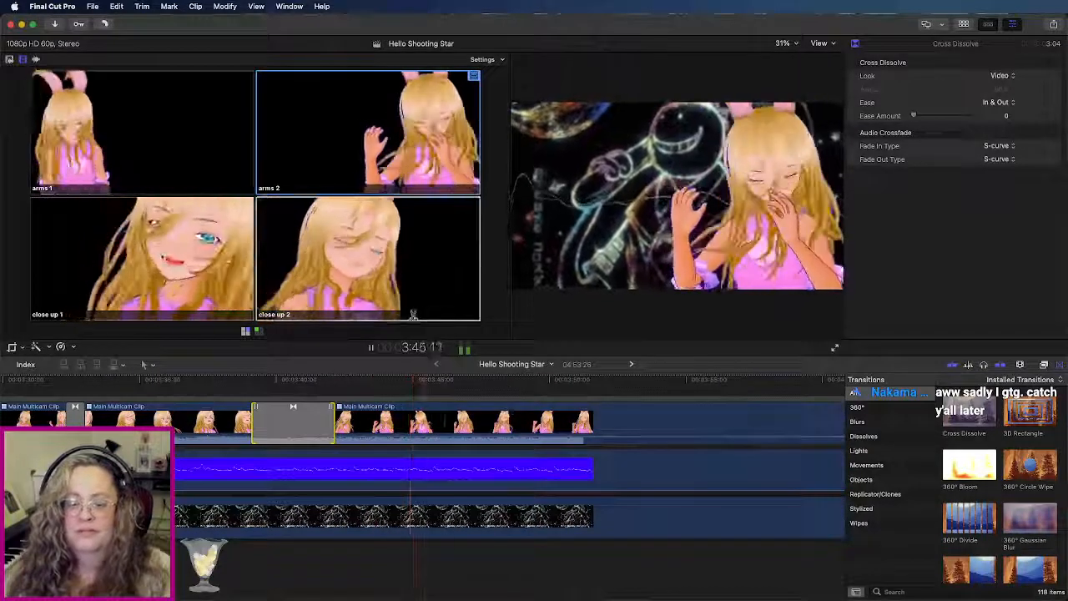
Step: Cut from arms 2 to close up 2 at about 3:47, add a Cross Dissolve lengthened to 3:28, and play it back
click(390, 287)
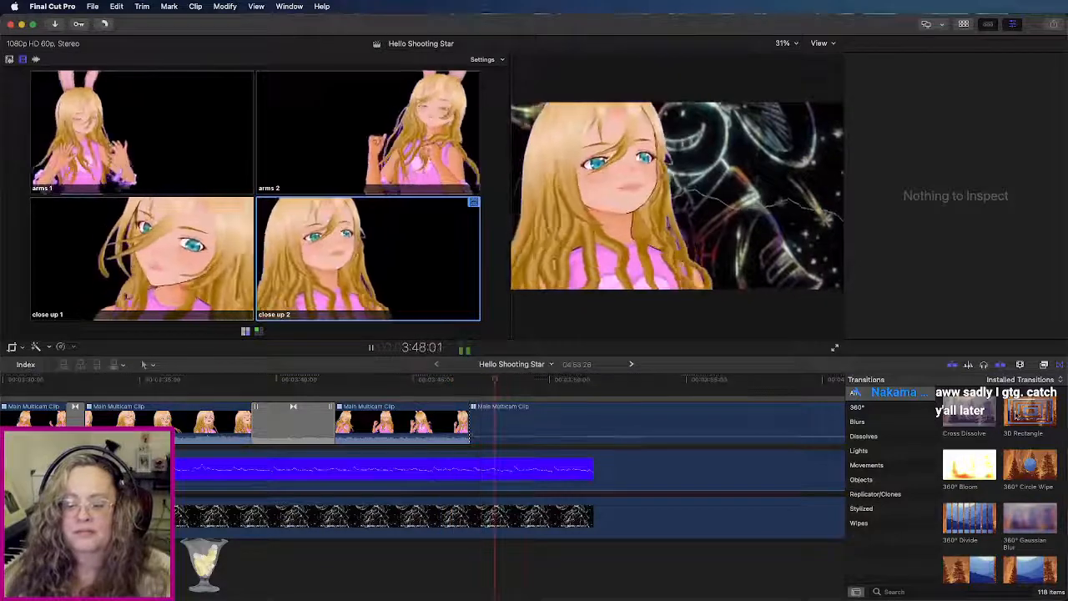
drag(551, 419, 514, 421)
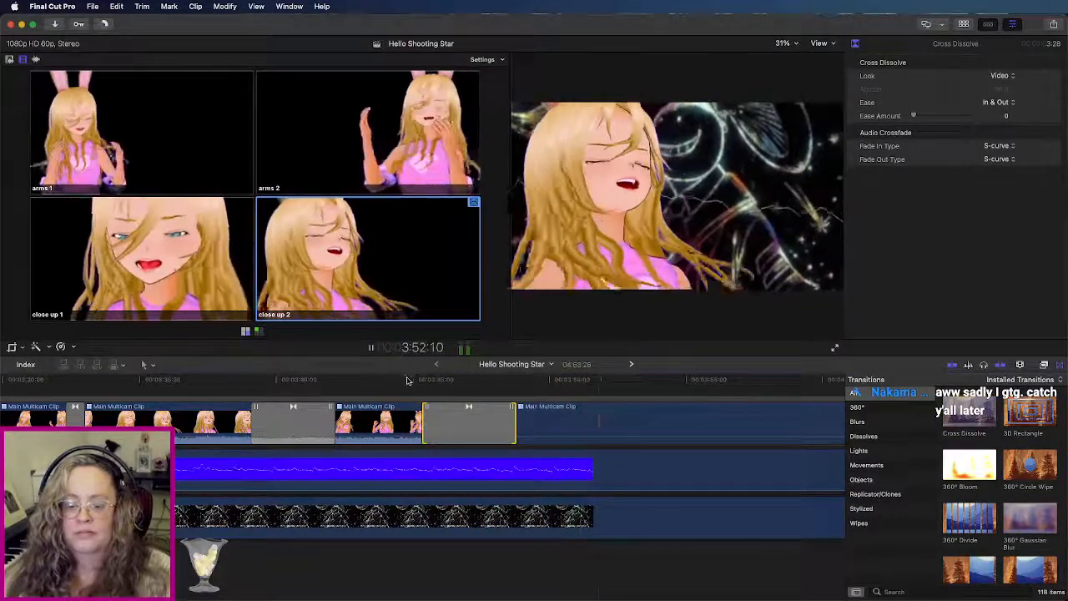
click(404, 381)
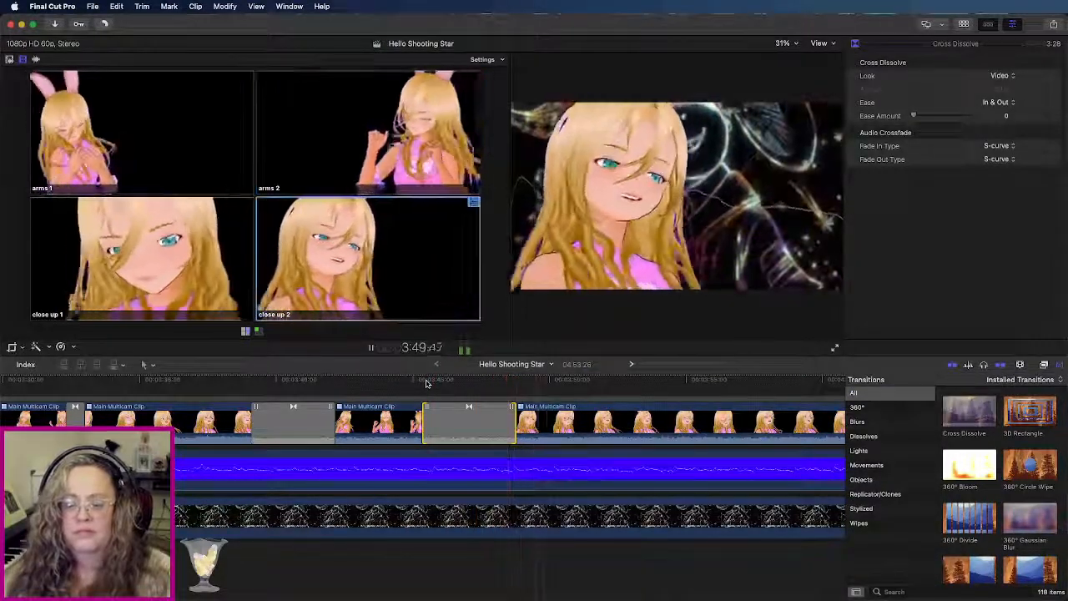
key(space)
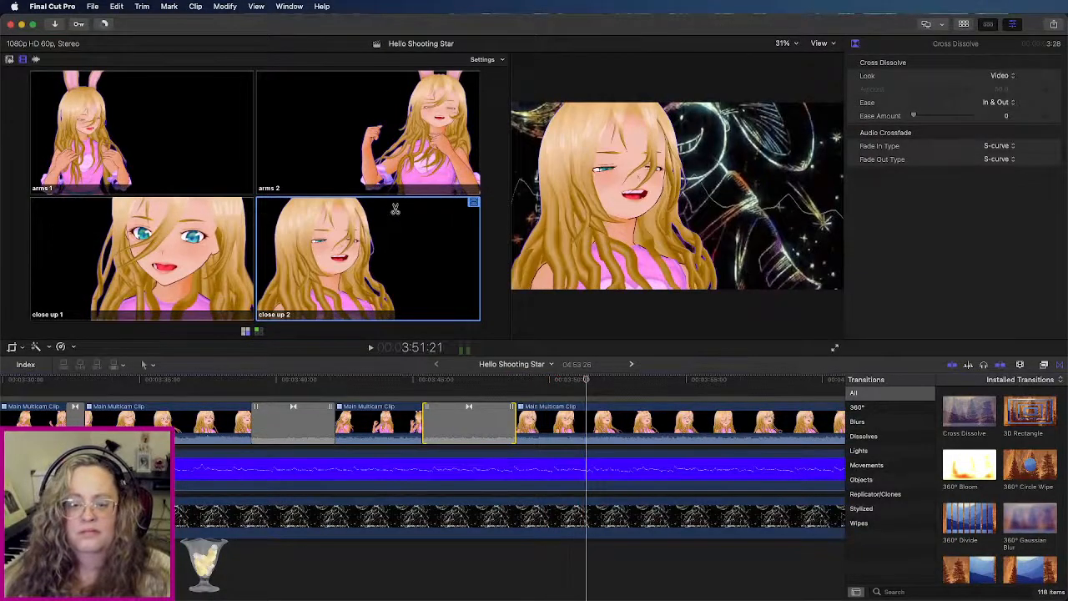
Step: Cut from close up 2 to arms 2 at about 3:51:21, add a Cross Dissolve there and play it back
click(412, 165)
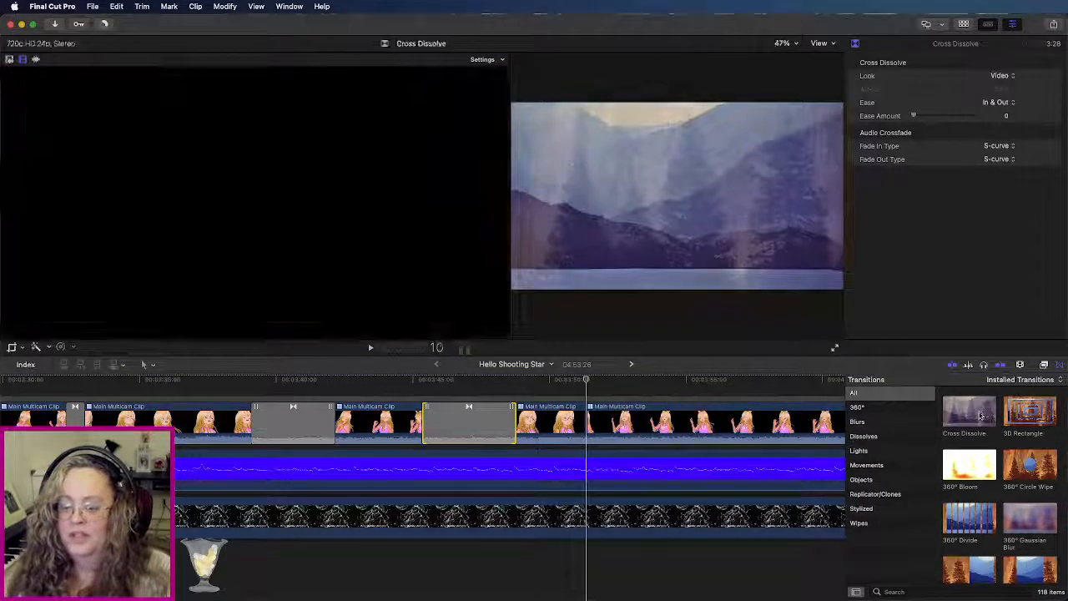
drag(980, 416, 588, 421)
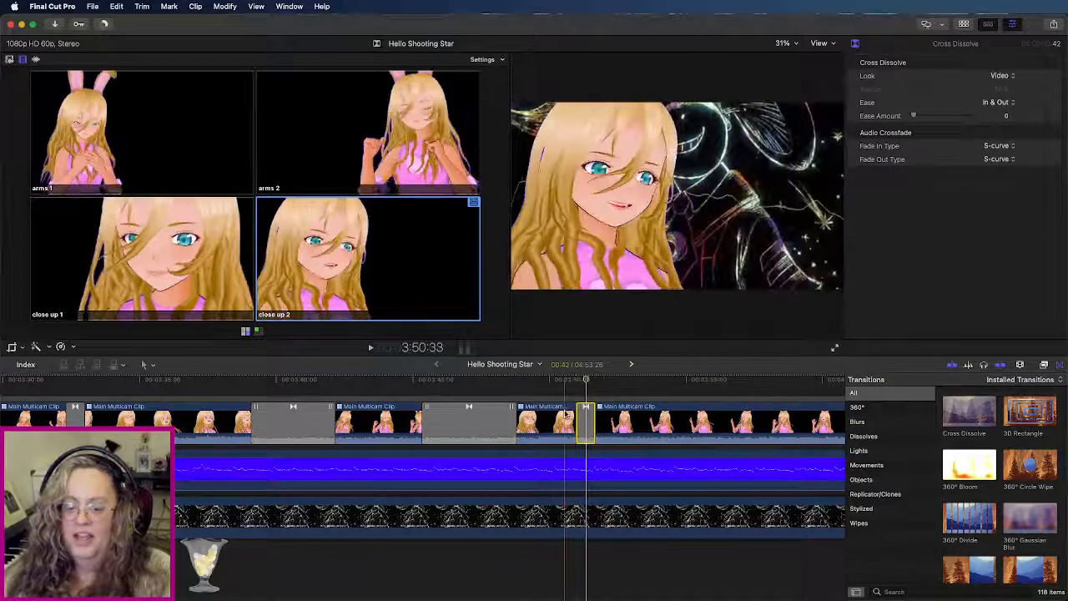
key(/)
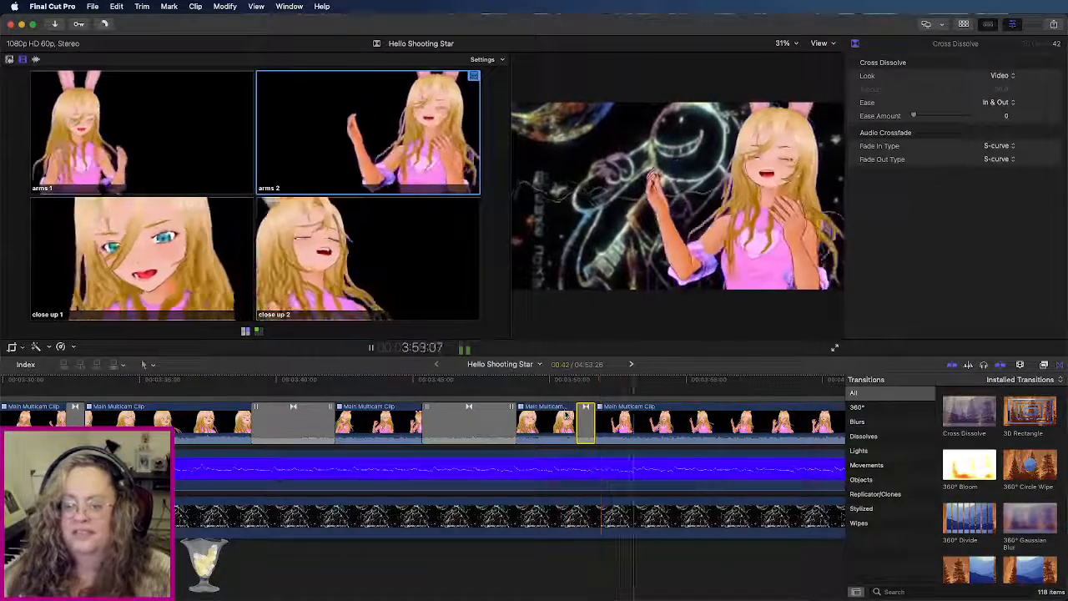
key(/)
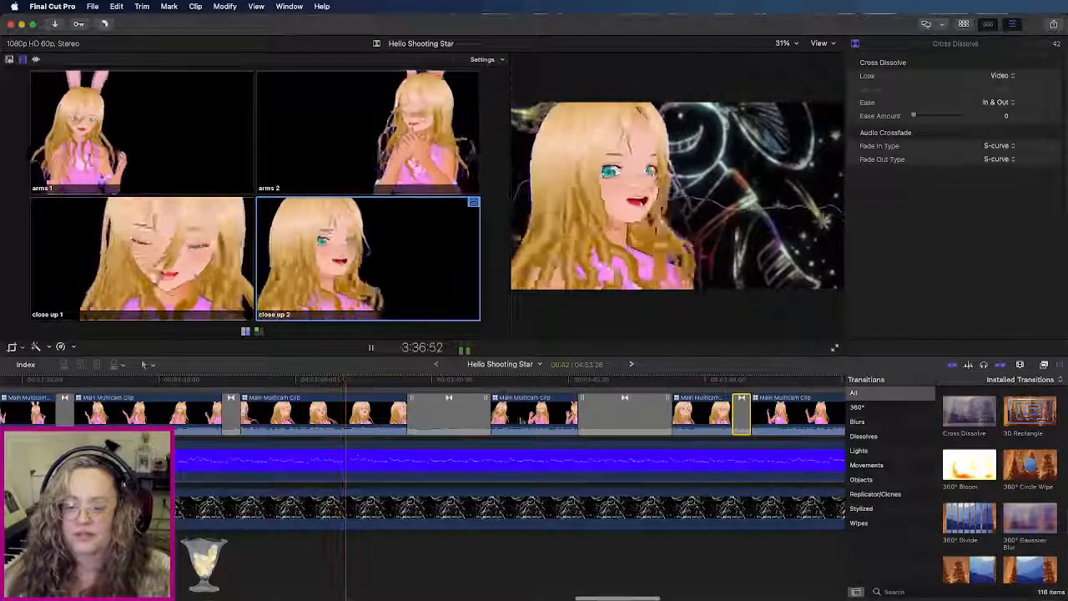
Step: Set the opacity of the two multicam clips on either side of the 3:28 Cross Dissolve to 40% and play the section back
click(553, 417)
click(657, 418)
super+click(643, 420)
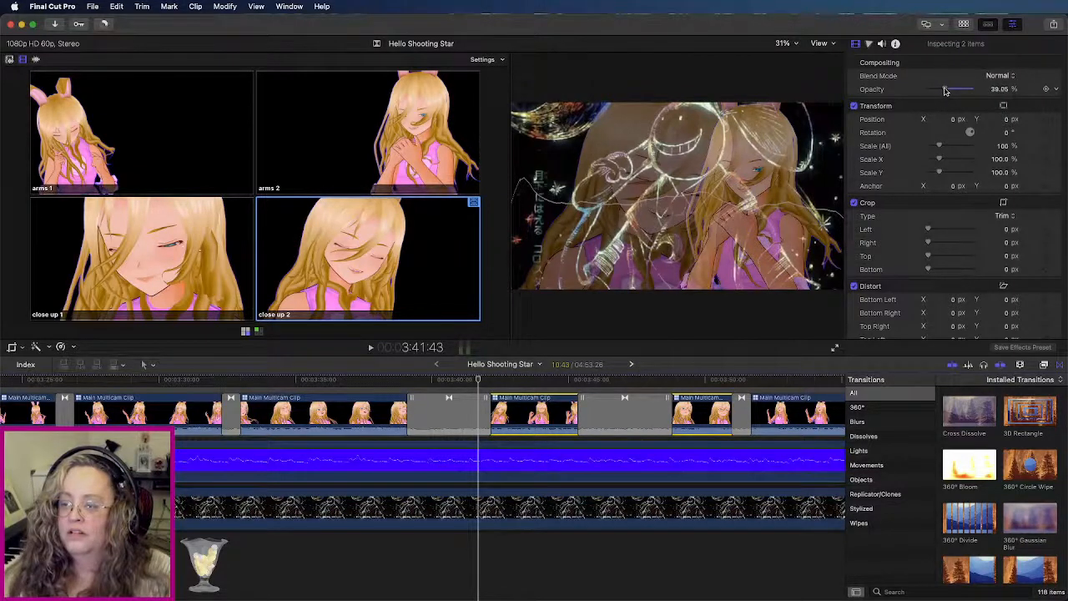
click(1001, 89)
text(40)
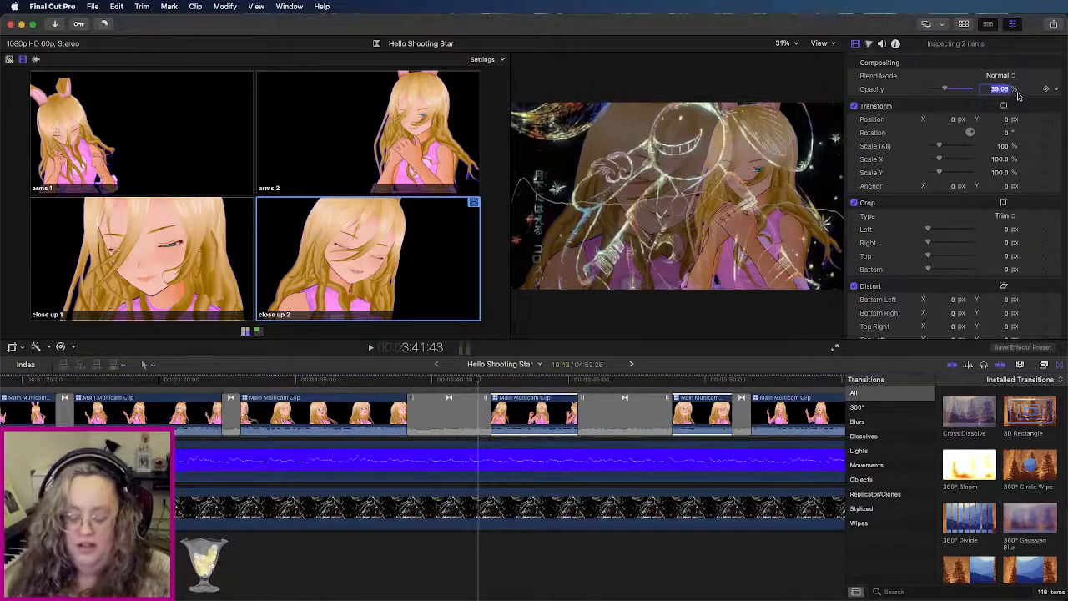
key(Return)
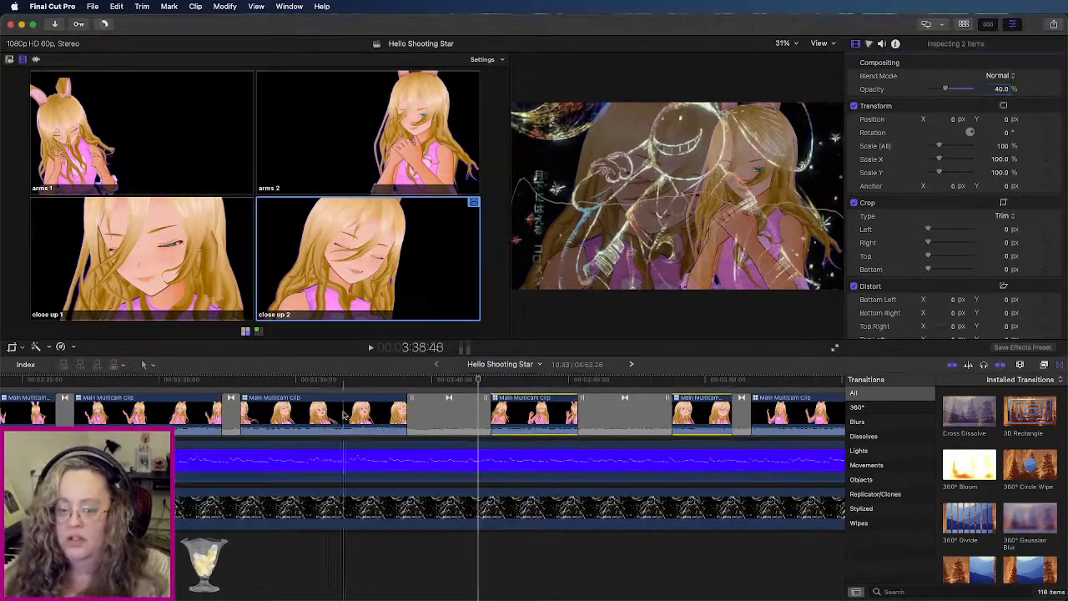
click(451, 381)
key(space)
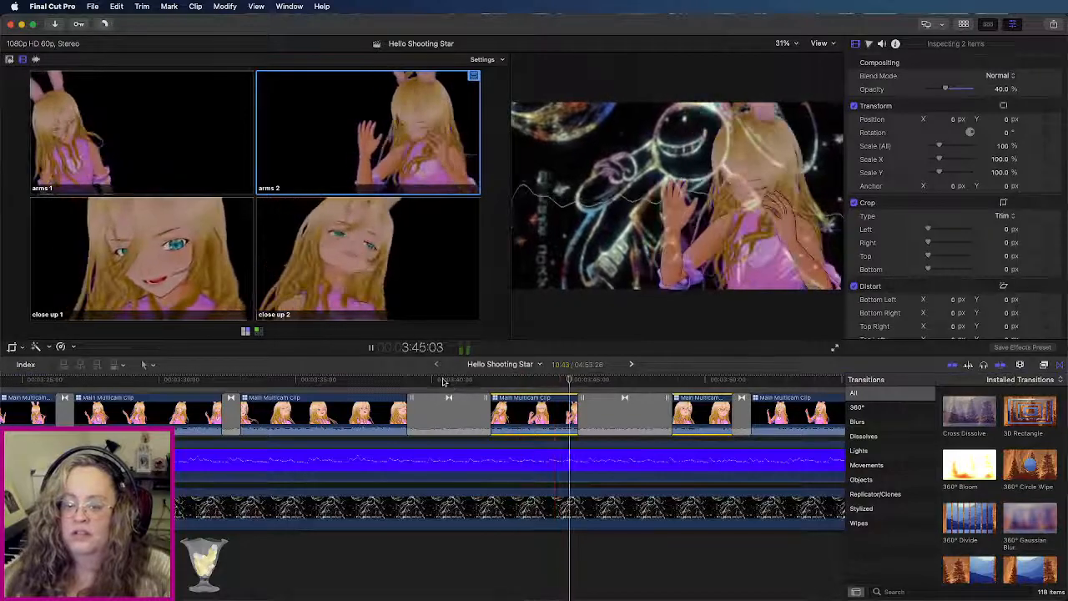
click(442, 381)
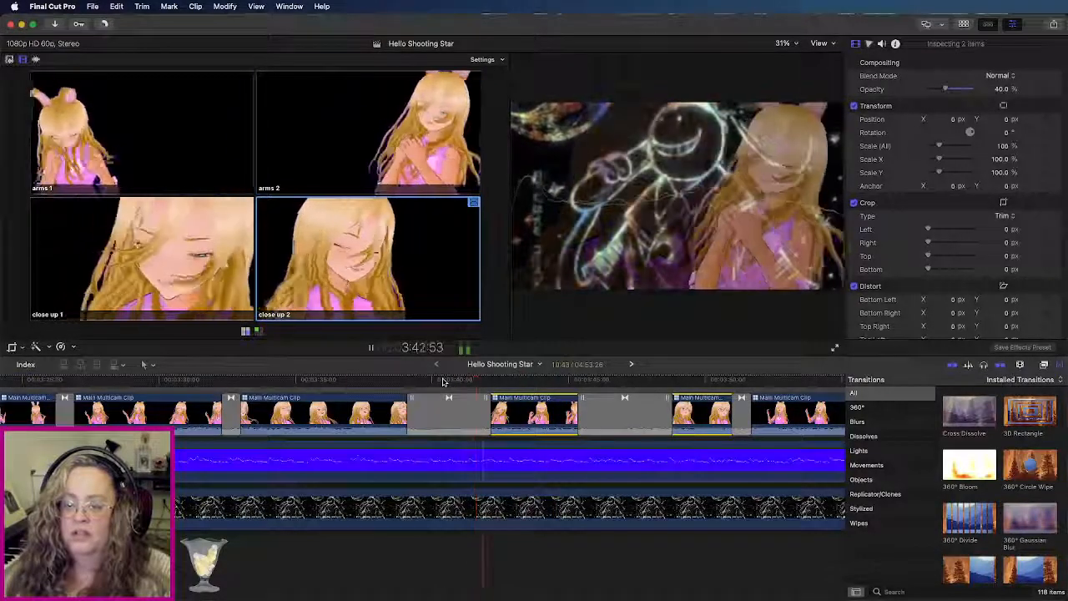
key(2)
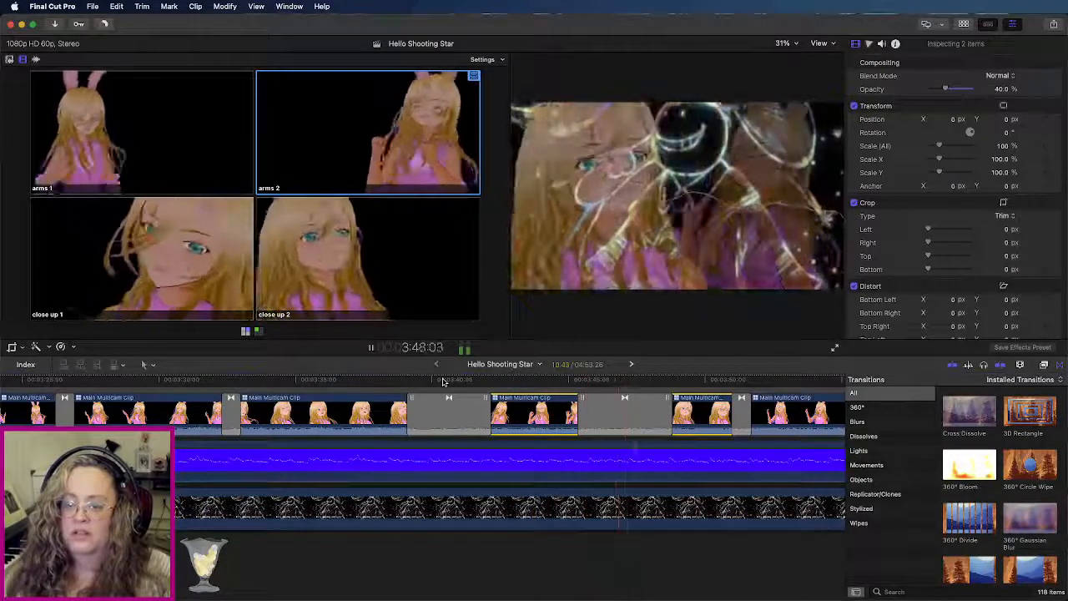
key(4)
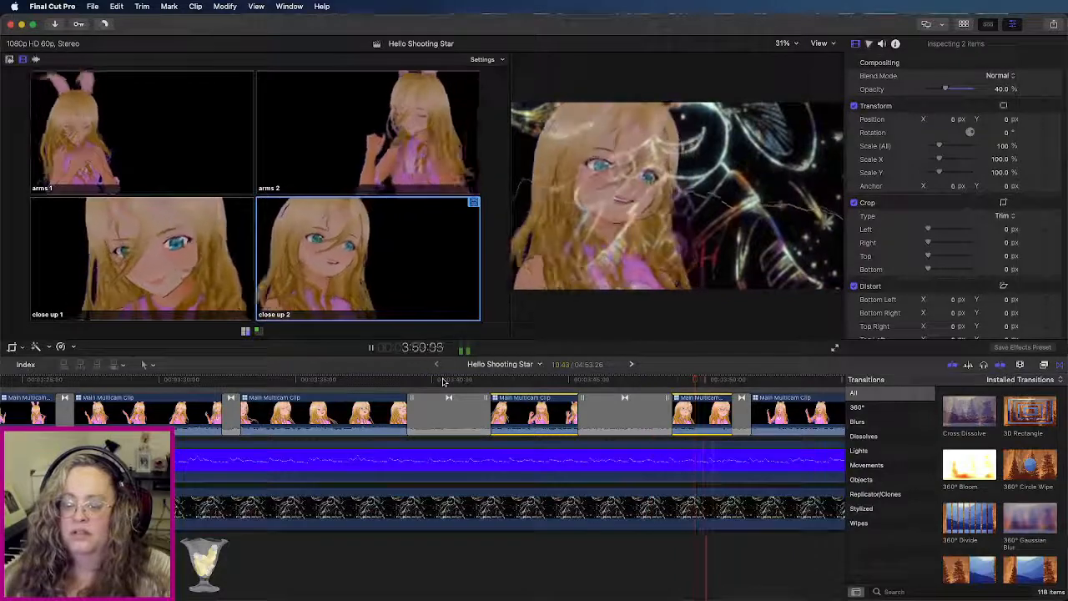
key(2)
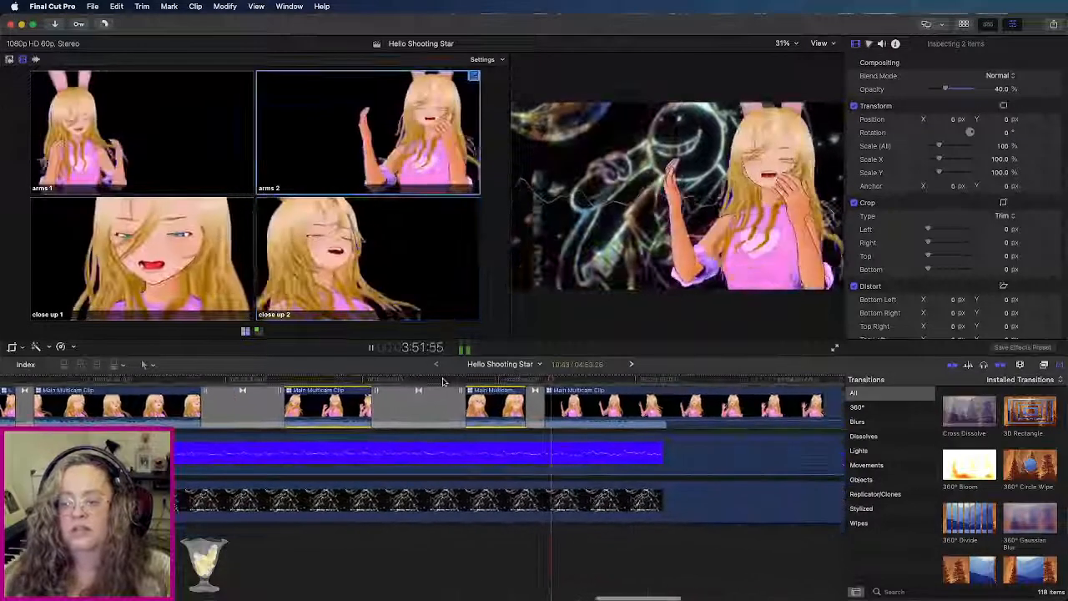
Step: Review the arms 2 shot, cut to close up 2 at about 3:57:07 and play the cut back
scroll(434, 388, right, 1)
key(space)
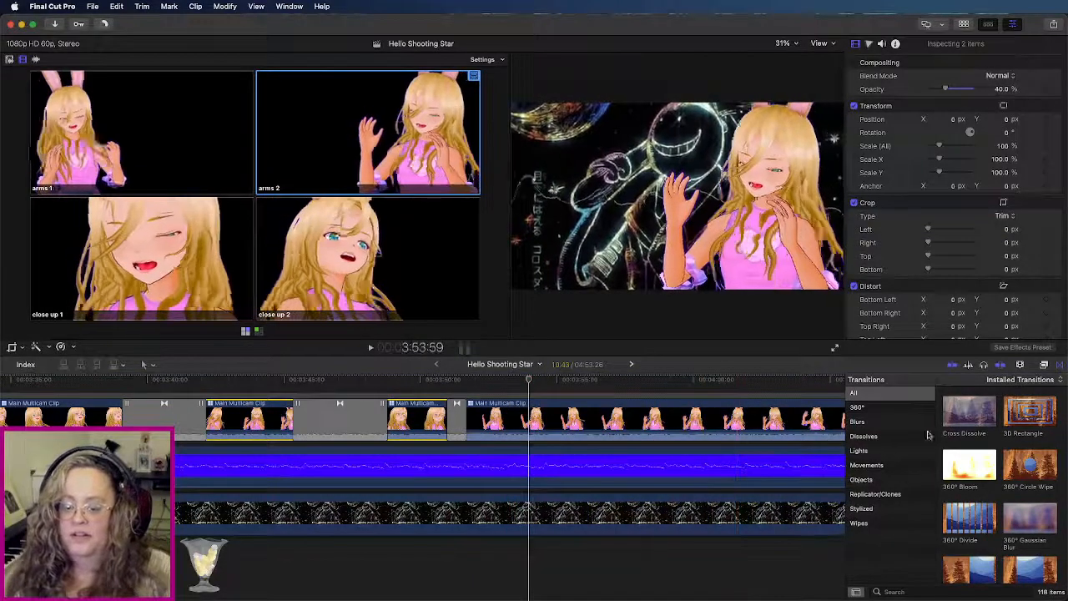
click(499, 382)
key(space)
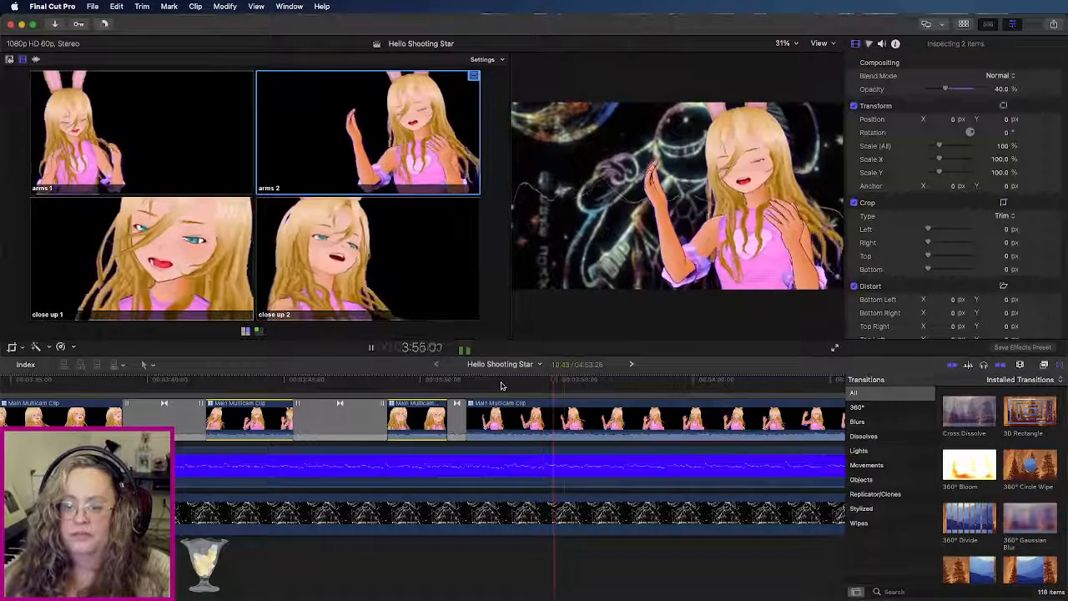
key(space)
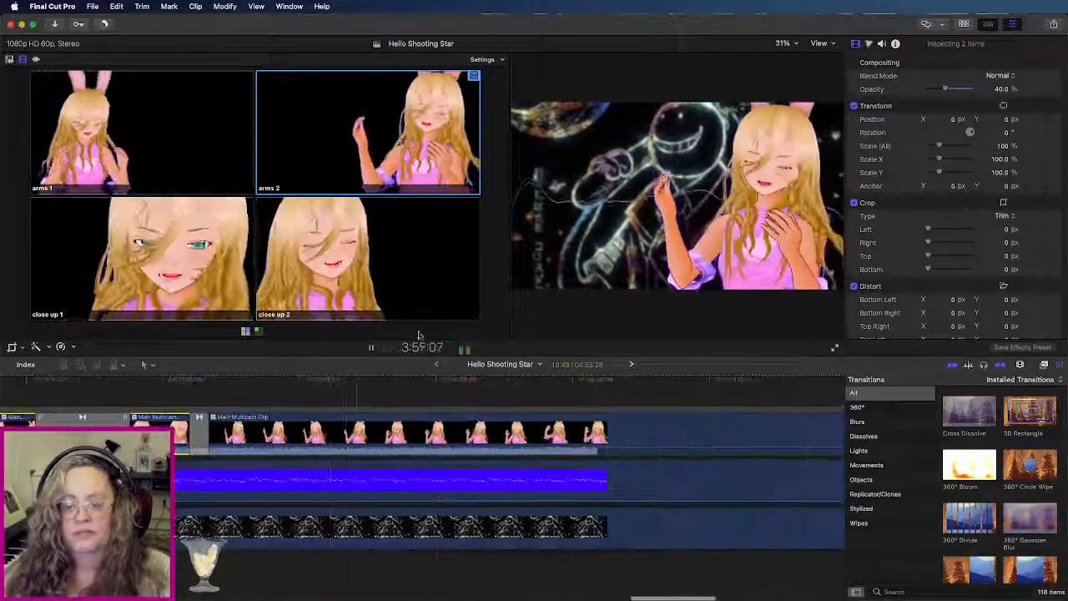
click(395, 294)
key(space)
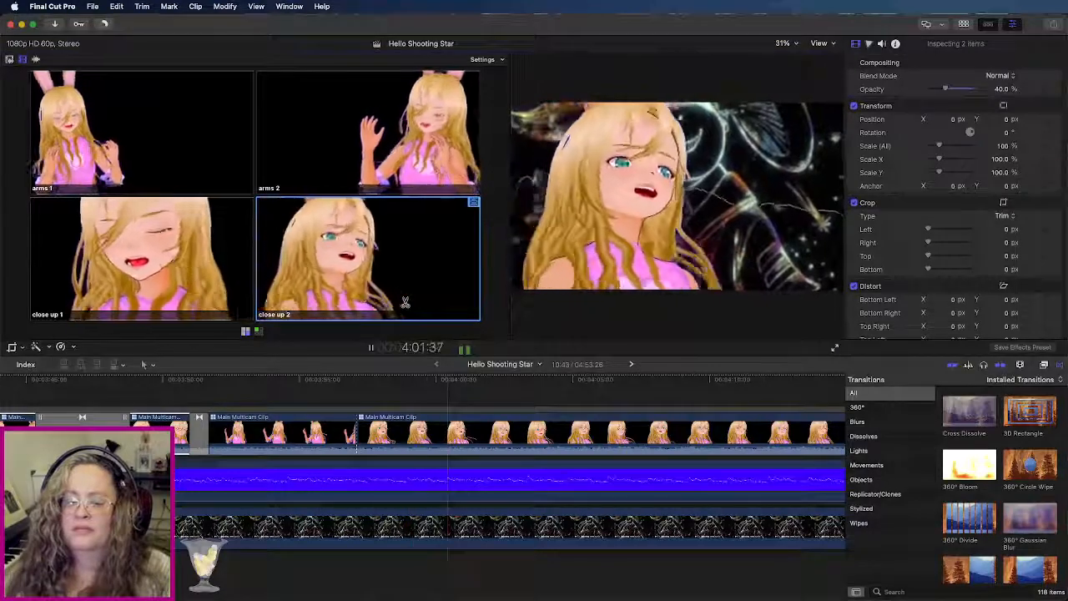
key(space)
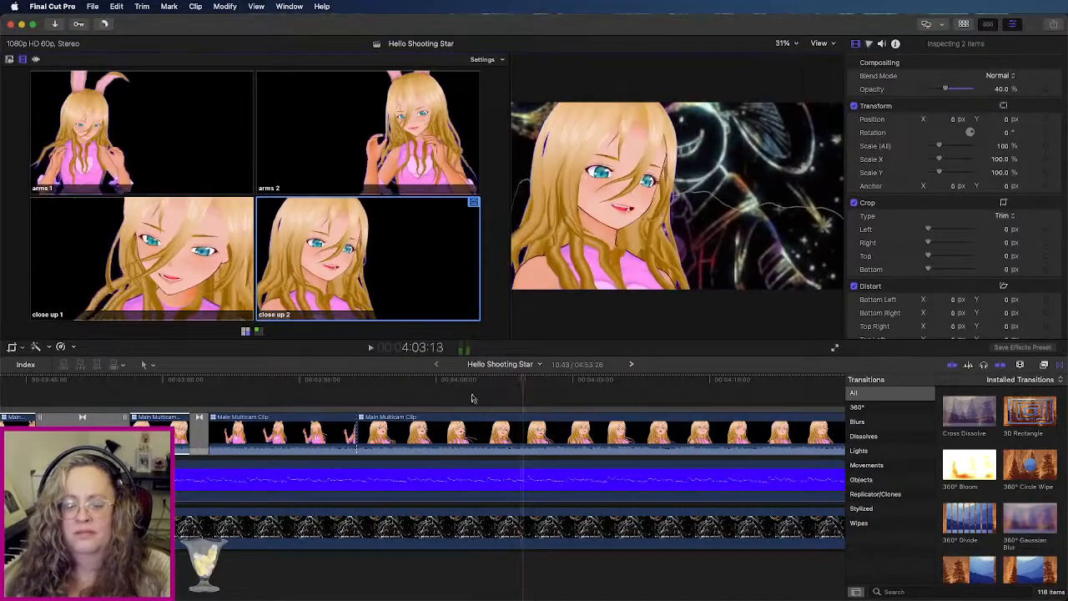
key(space)
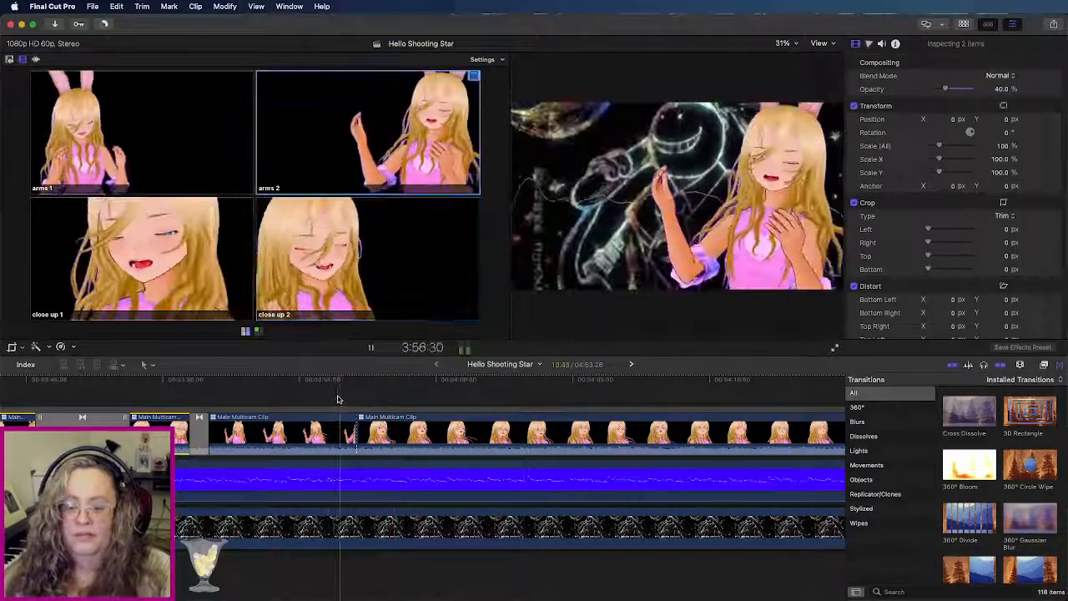
Step: Switch the video angle of the clip after the 3:57:07 cut to close up 1 and replay the cut
right_click(392, 422)
mouse_move(430, 337)
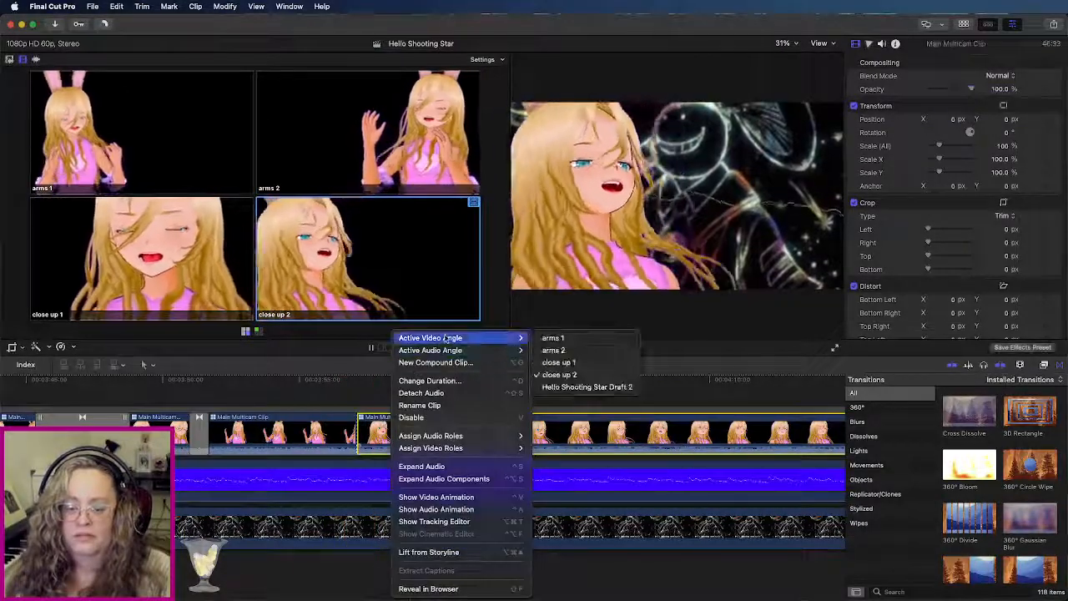
click(547, 363)
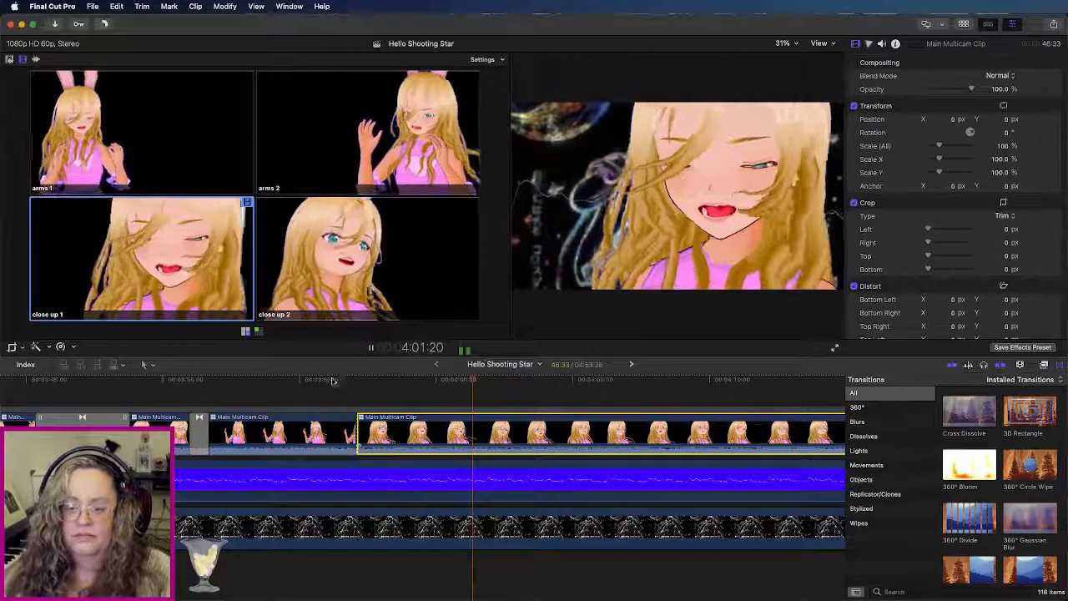
click(339, 380)
key(2)
key(3)
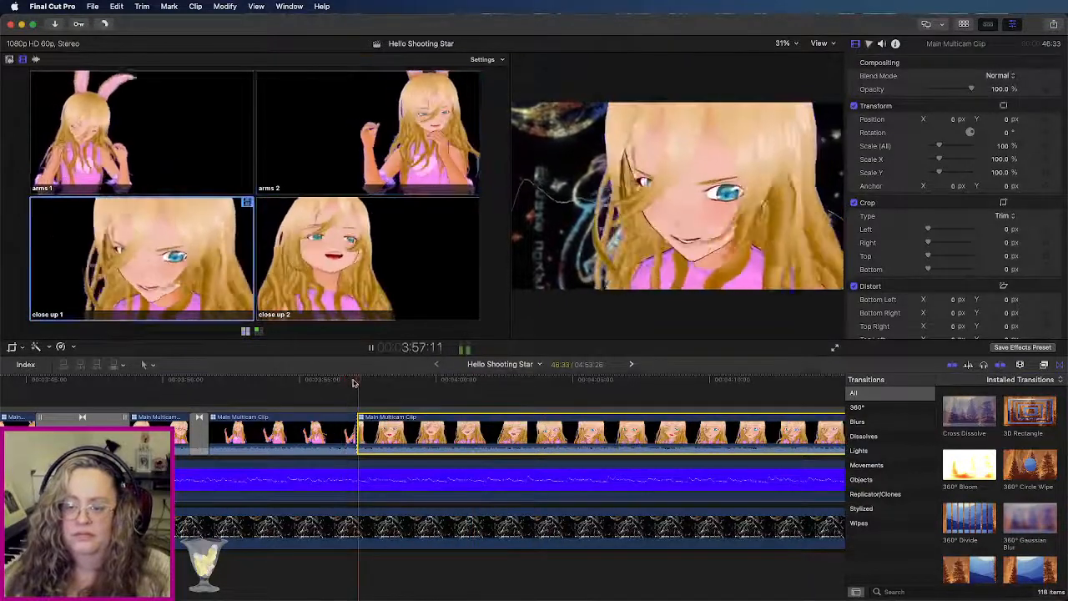
click(335, 380)
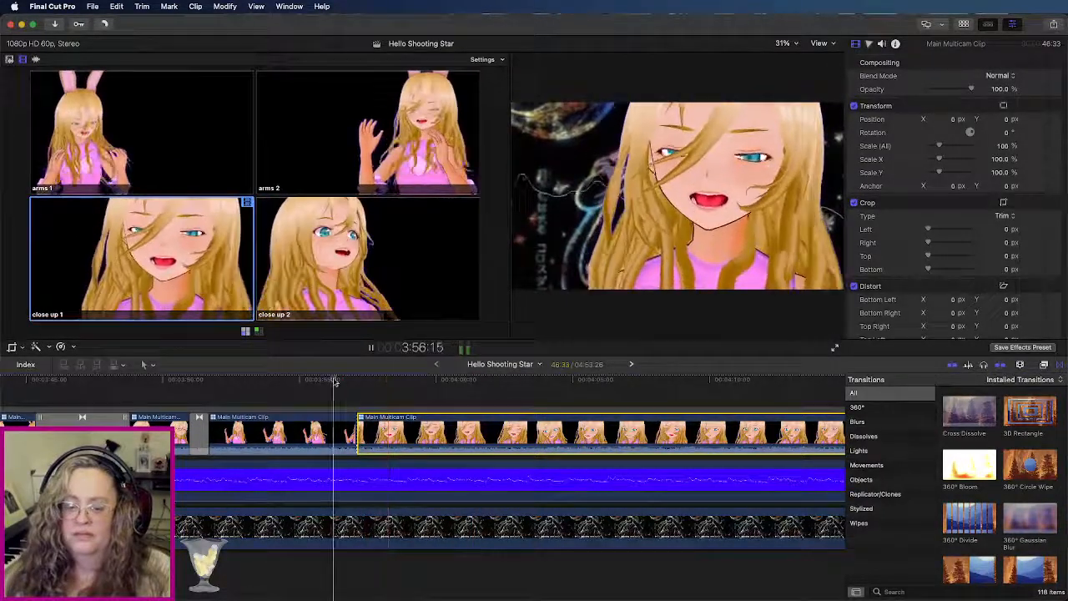
key(3)
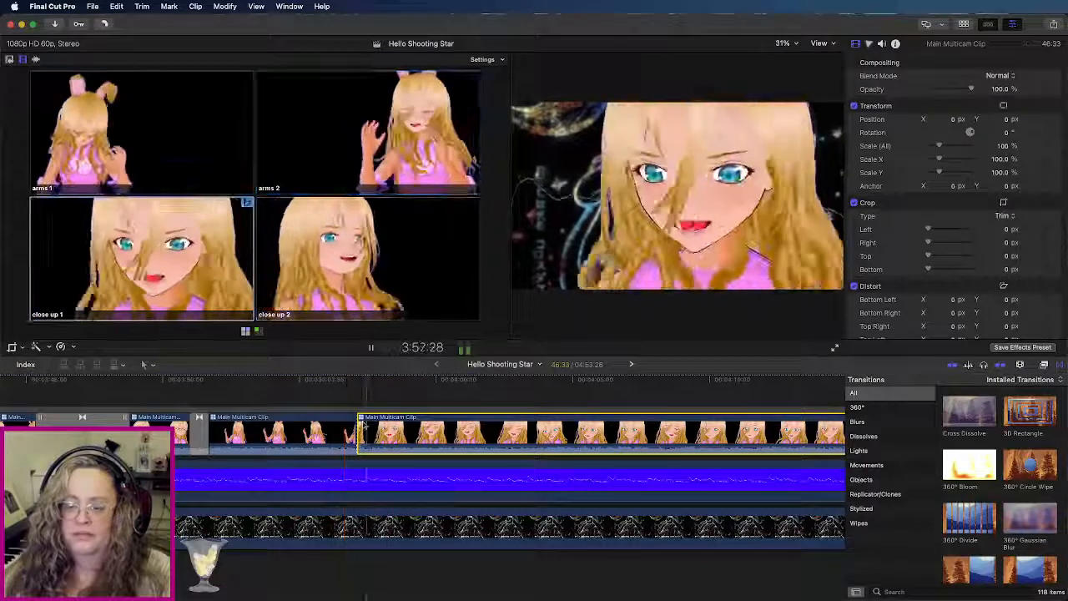
Step: Try a Cross Dissolve lengthened to 2:08 at the 3:57:07 cut, play it back and delete it
drag(994, 417, 351, 431)
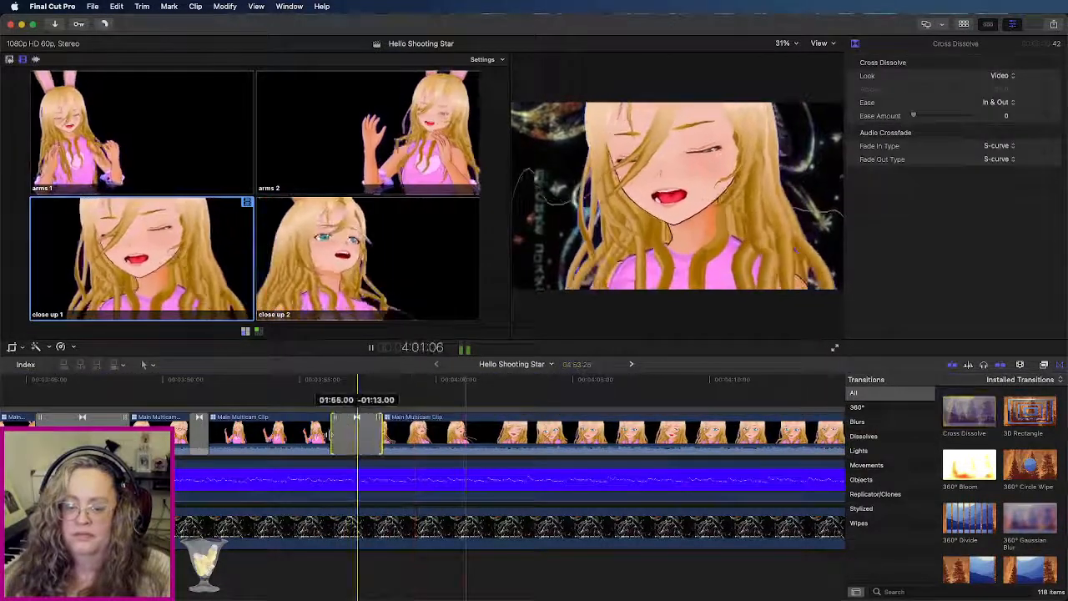
click(311, 380)
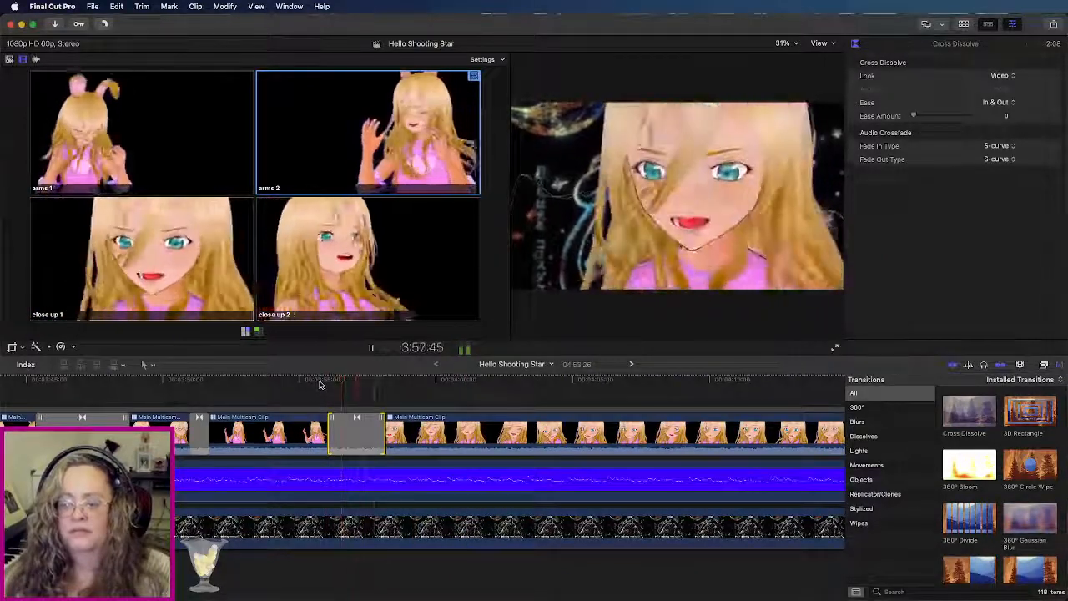
key(space)
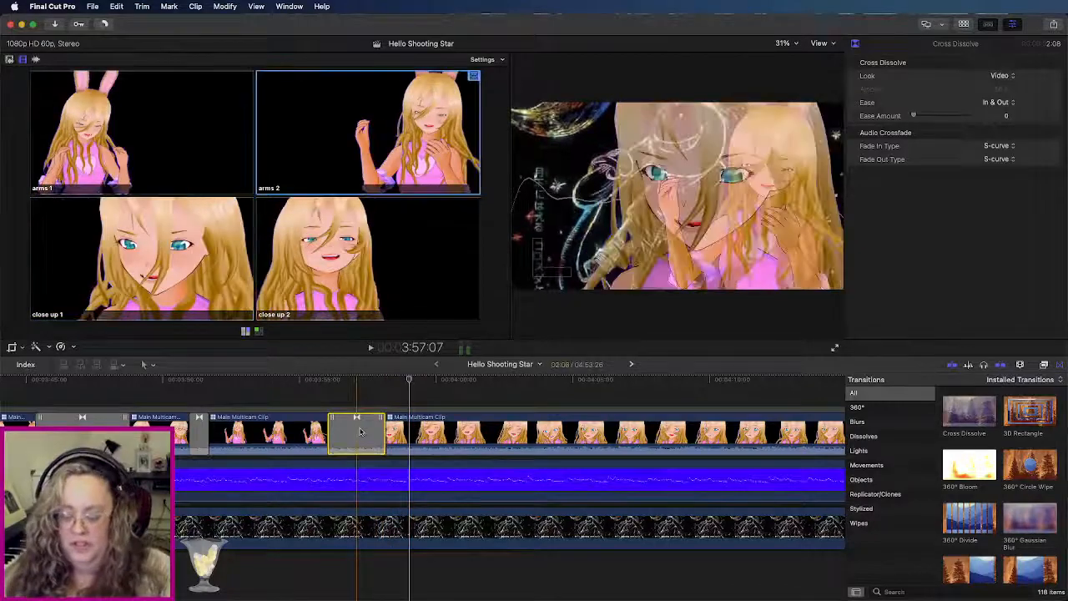
key(Delete)
Step: Move the 3:57:07 cut slightly earlier, add a Cross Dissolve there and play it back
drag(358, 442, 338, 444)
drag(968, 413, 334, 427)
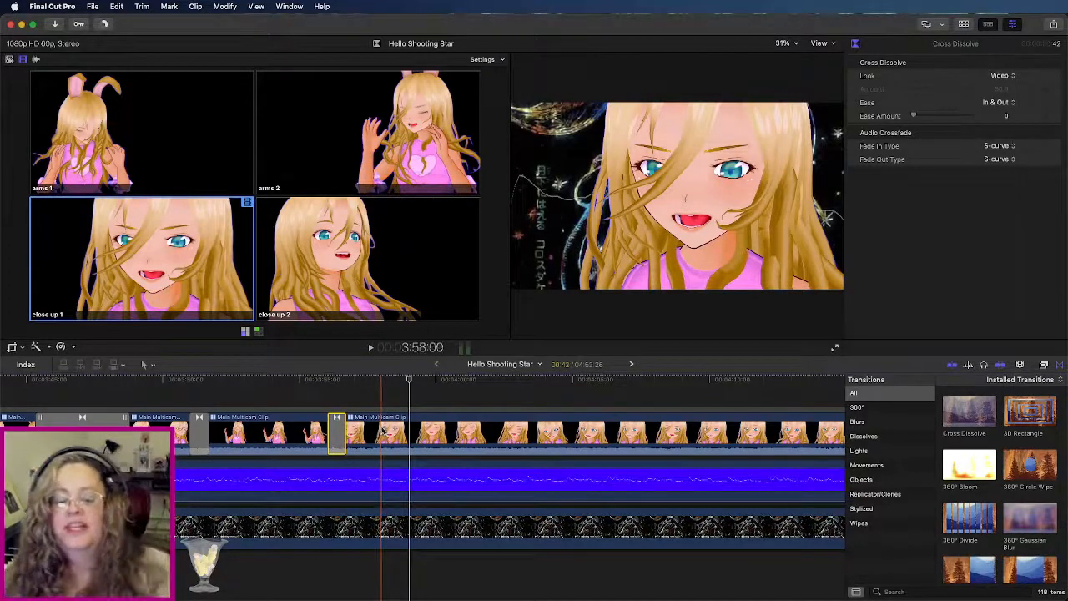
key(space)
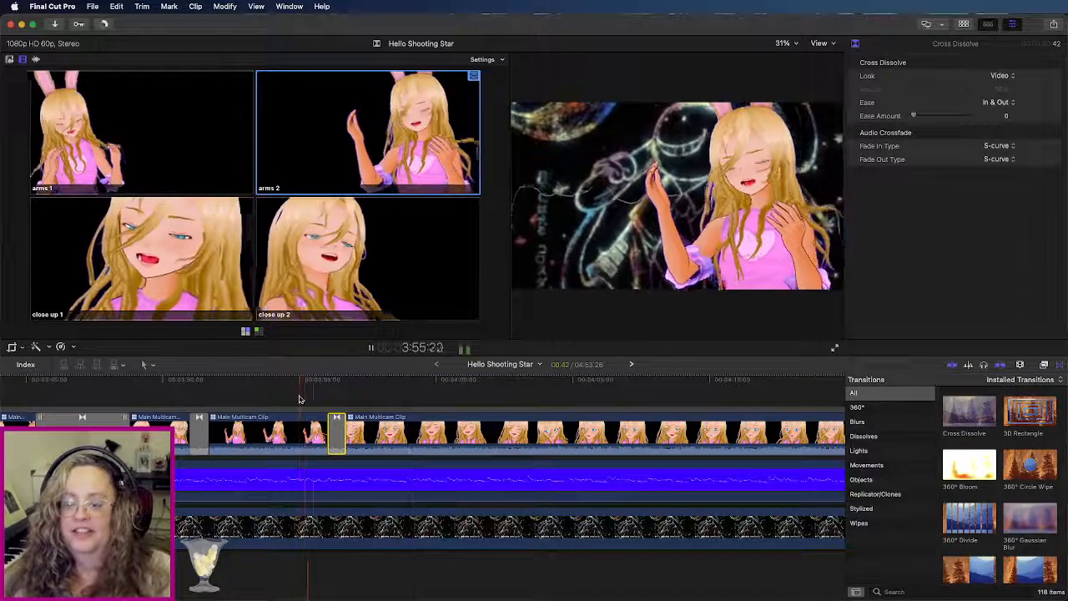
key(3)
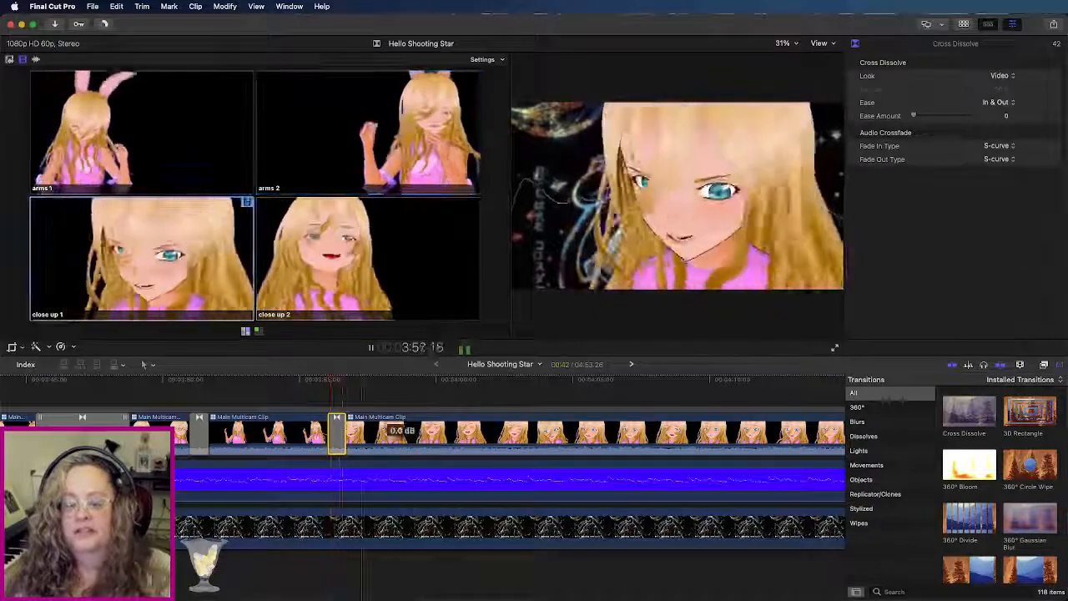
key(space)
Step: Lengthen the new Cross Dissolve after the arms 2 clip to 1:49 and play it back
drag(343, 438, 359, 438)
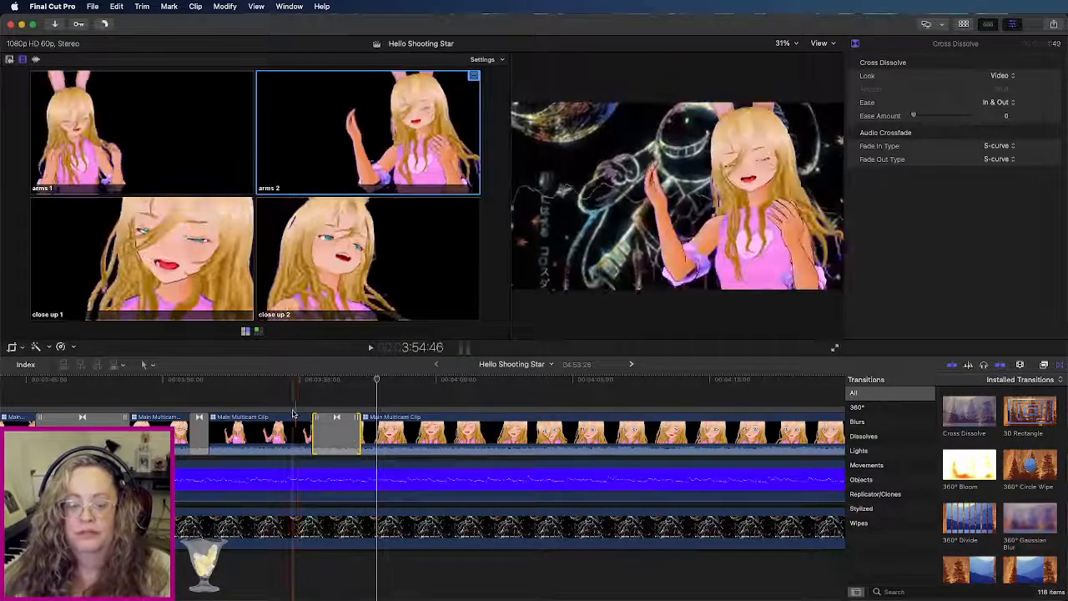
key(space)
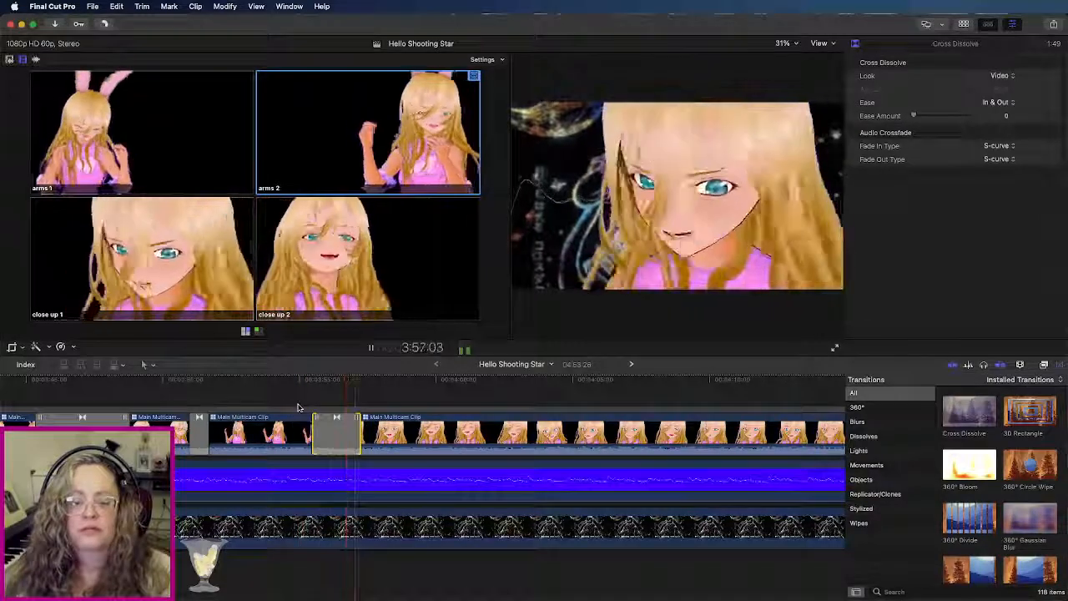
key(3)
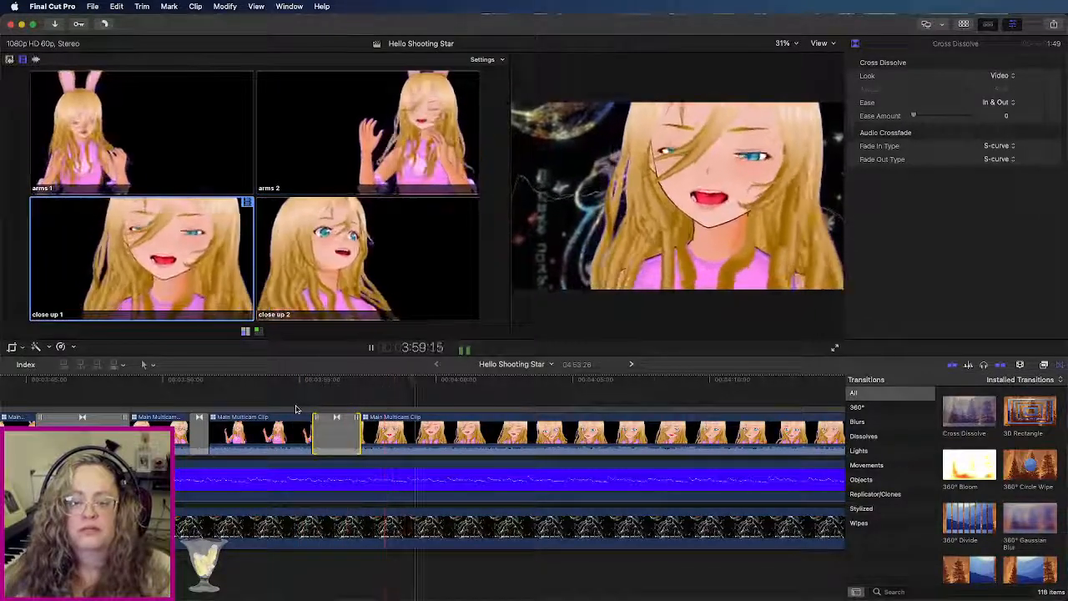
Step: Try the arms 1 video angle on the clip before the 1:49 Cross Dissolve, play it back and undo the change
key(2)
right_click(269, 409)
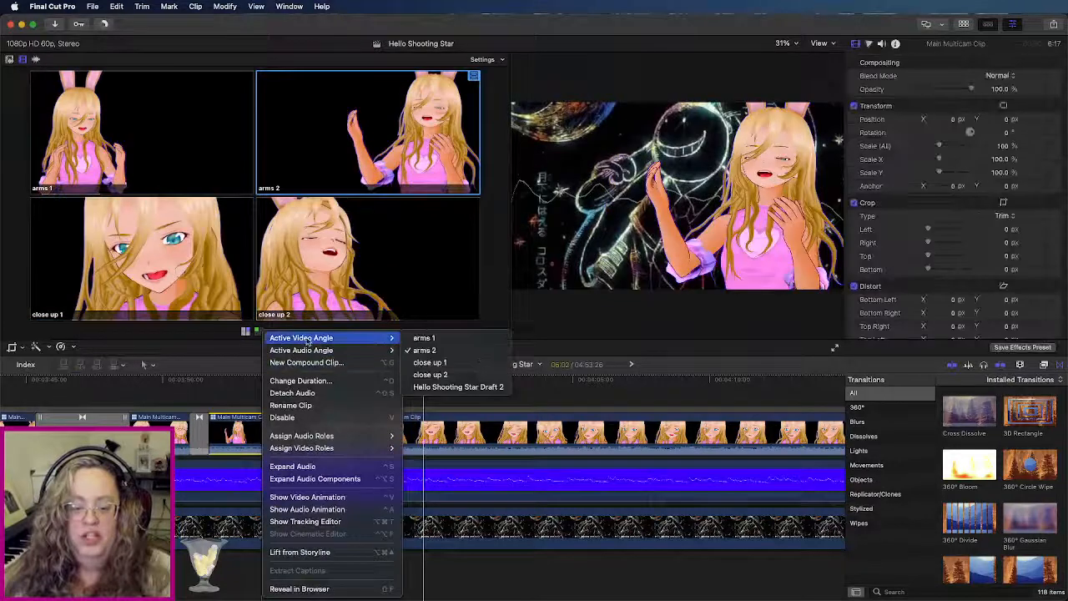
click(426, 338)
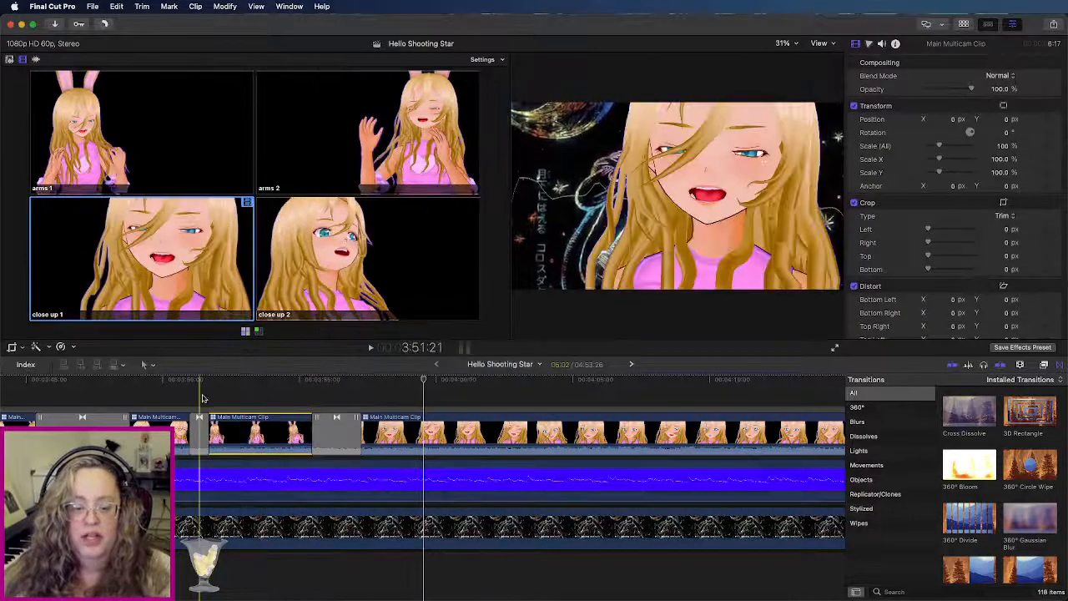
key(space)
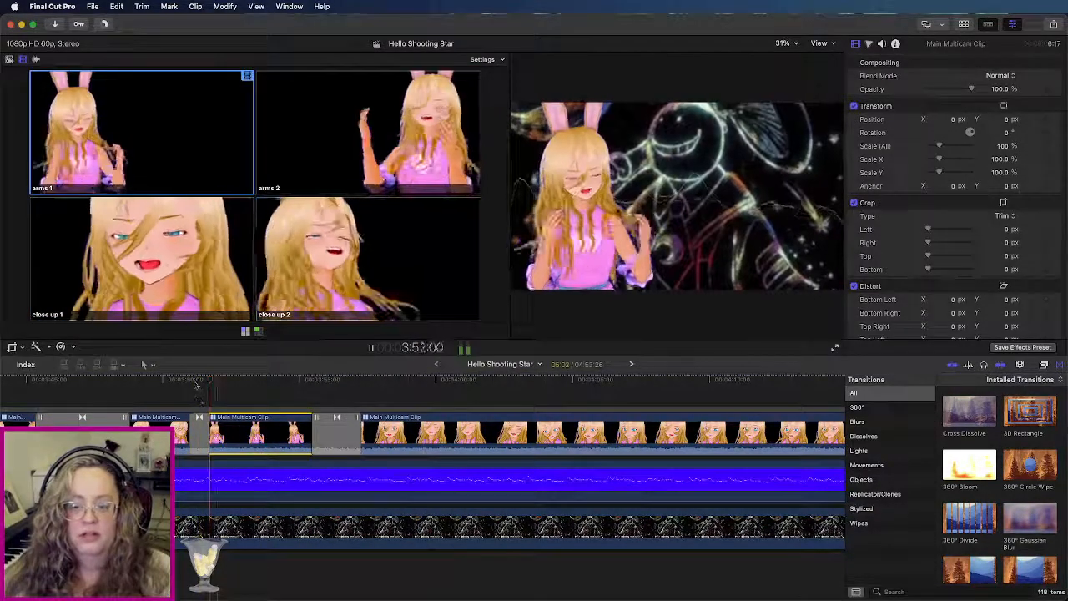
click(175, 380)
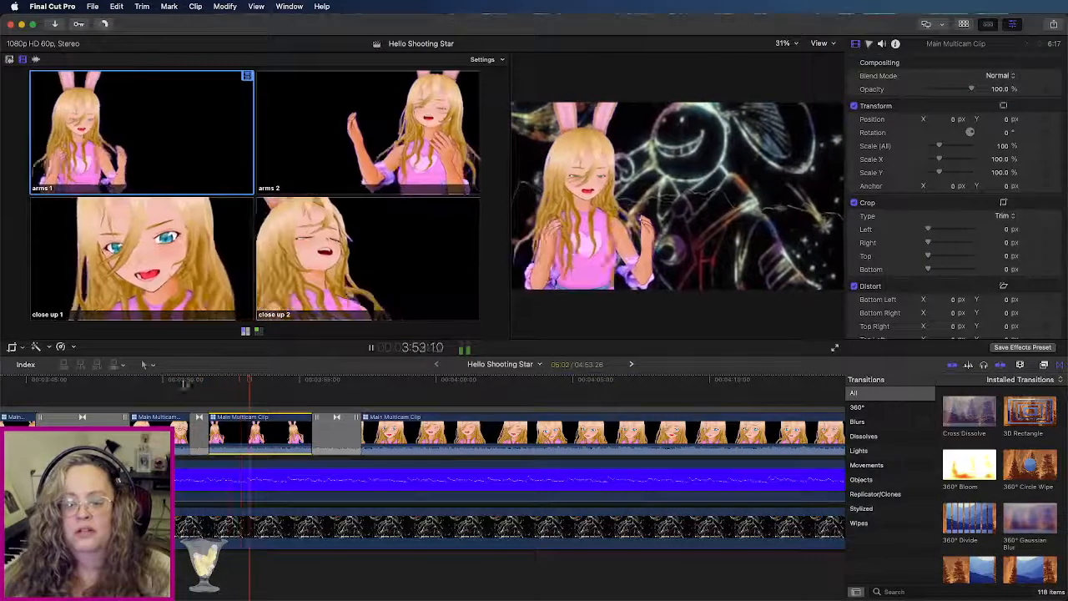
click(142, 381)
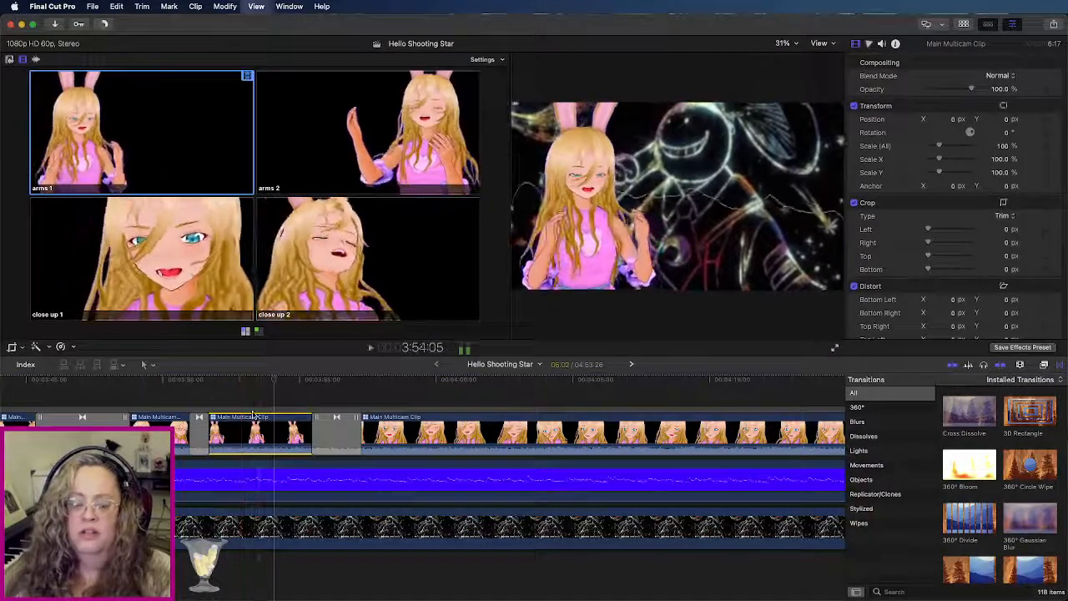
key(super+z)
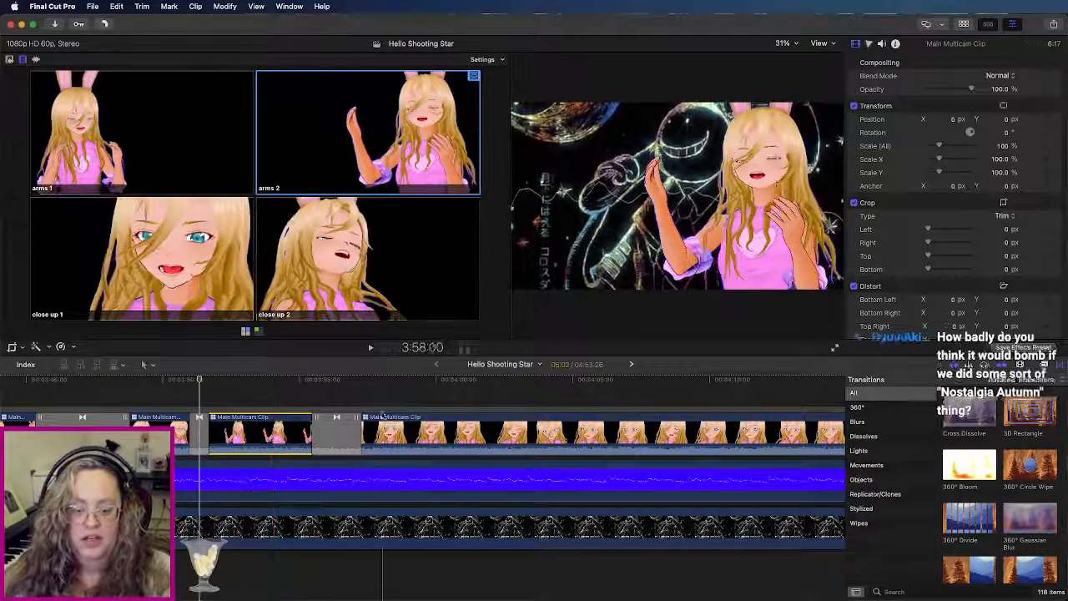
Step: Switch the video angle of the clip after the 1:49 Cross Dissolve to close up 2 and play it back
right_click(383, 423)
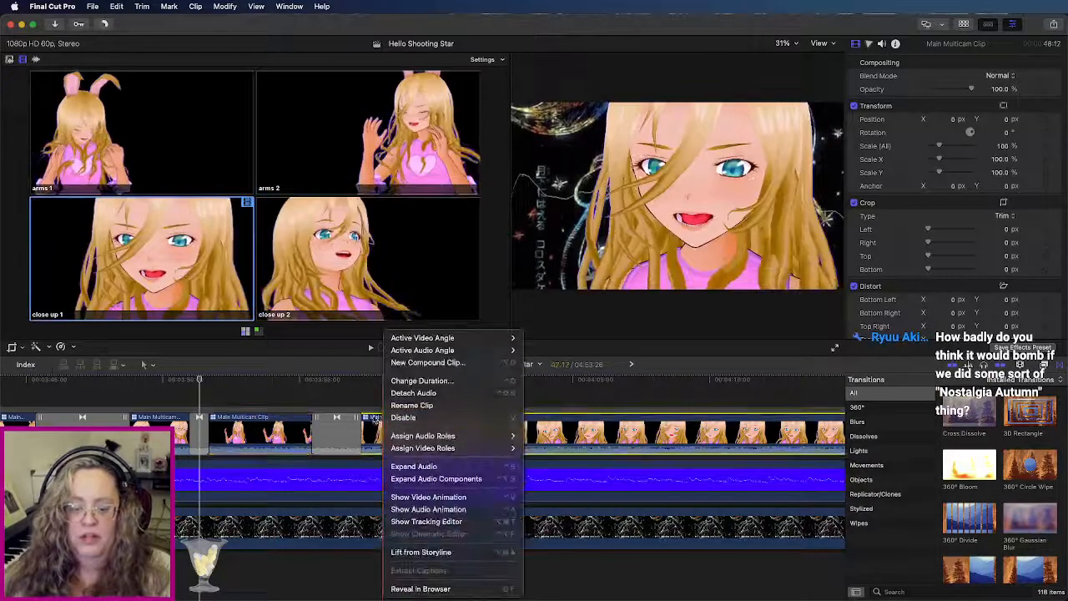
mouse_move(430, 352)
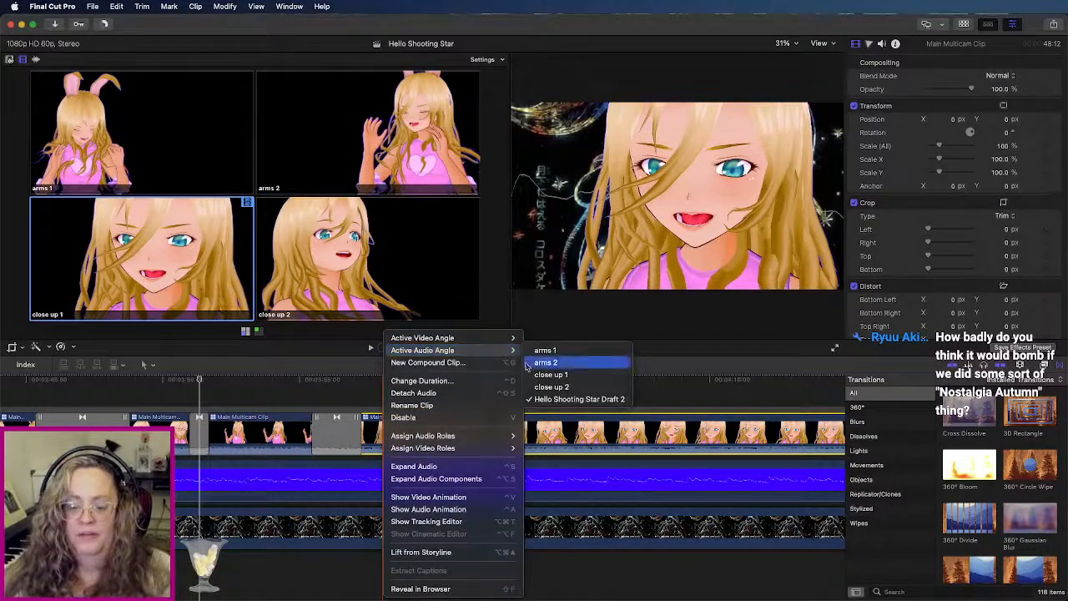
mouse_move(505, 338)
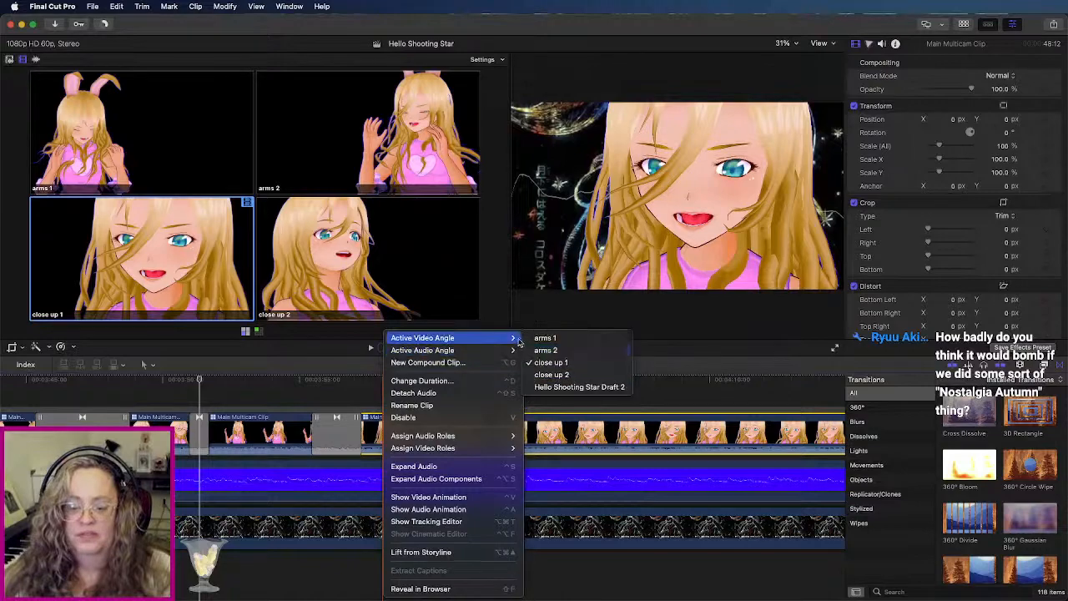
click(550, 374)
key(space)
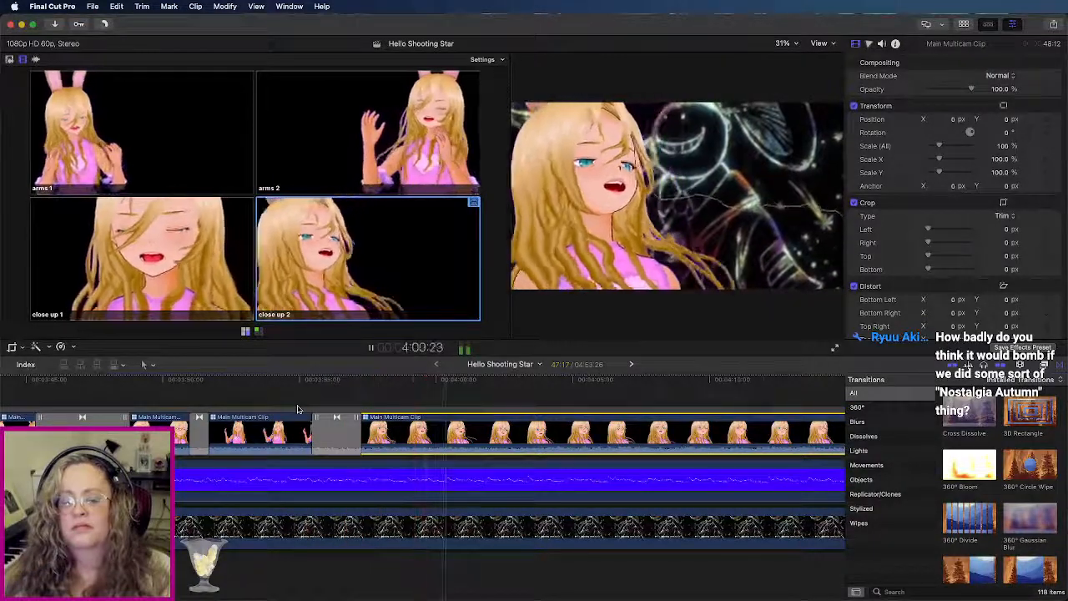
key(space)
key(space)
key(4)
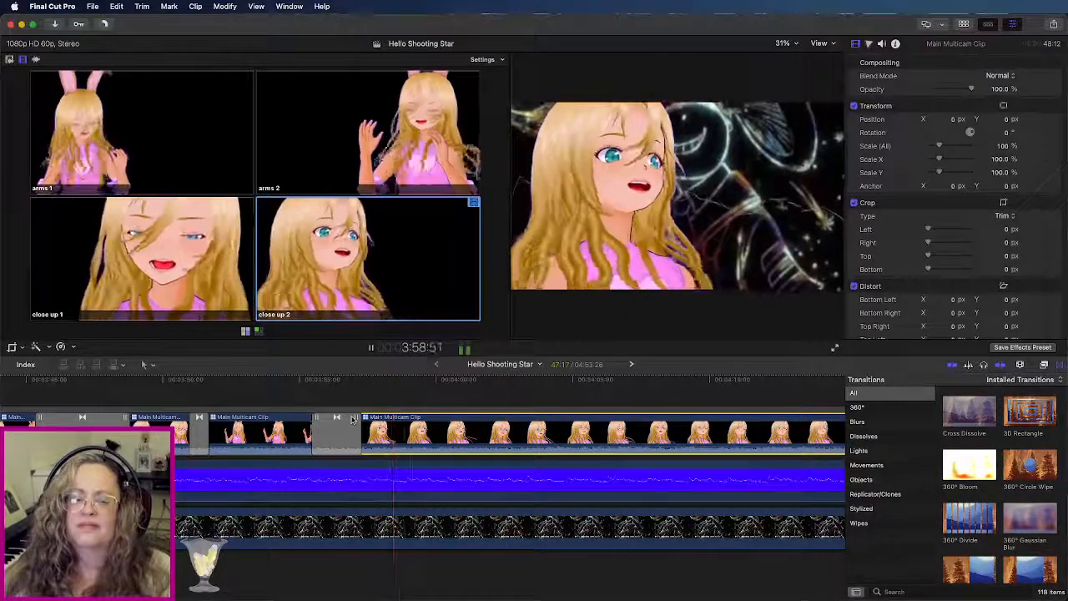
Step: Set the video angle of the clip after the 1:49 Cross Dissolve to arms 1 and play the section back
right_click(402, 419)
mouse_move(443, 354)
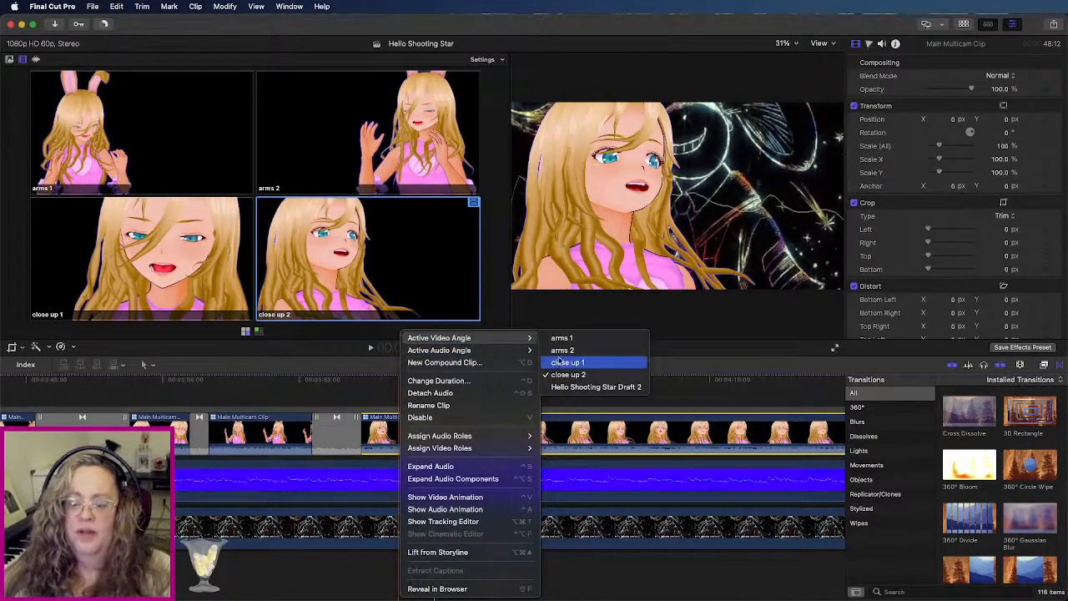
click(563, 351)
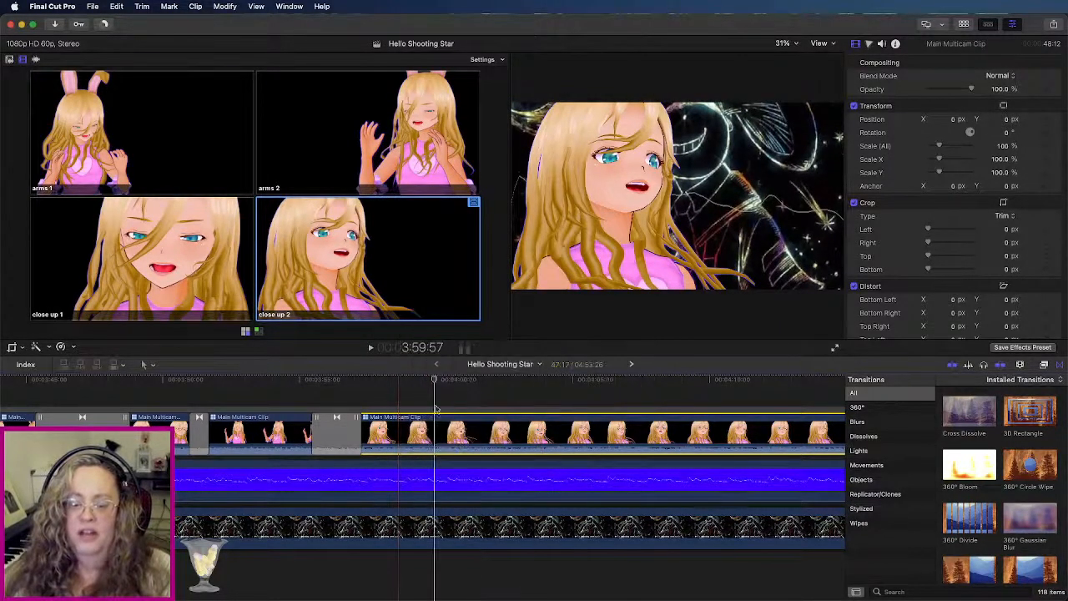
key(space)
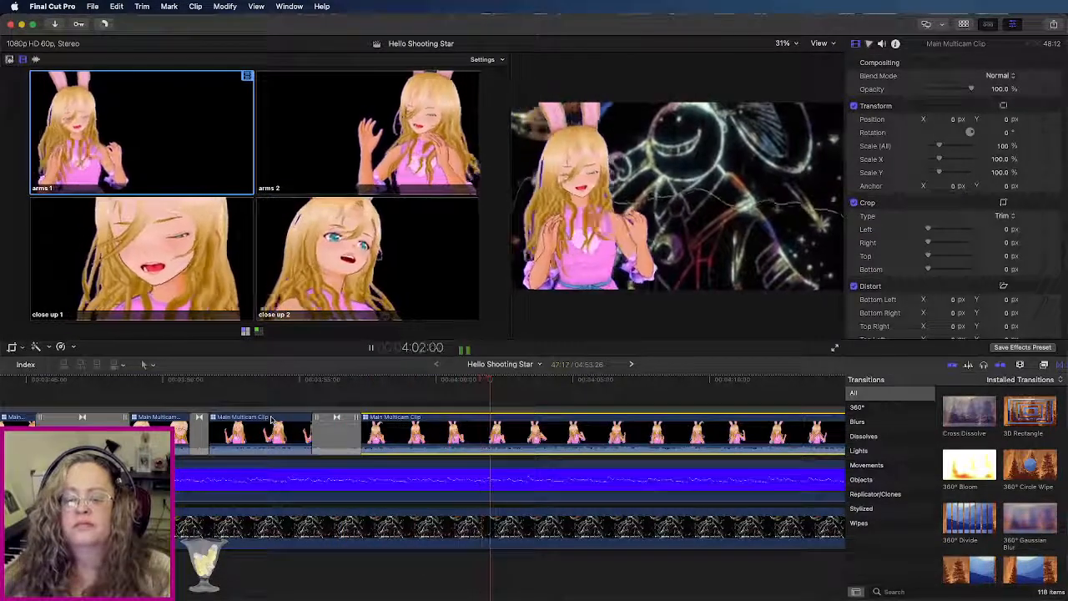
key(space)
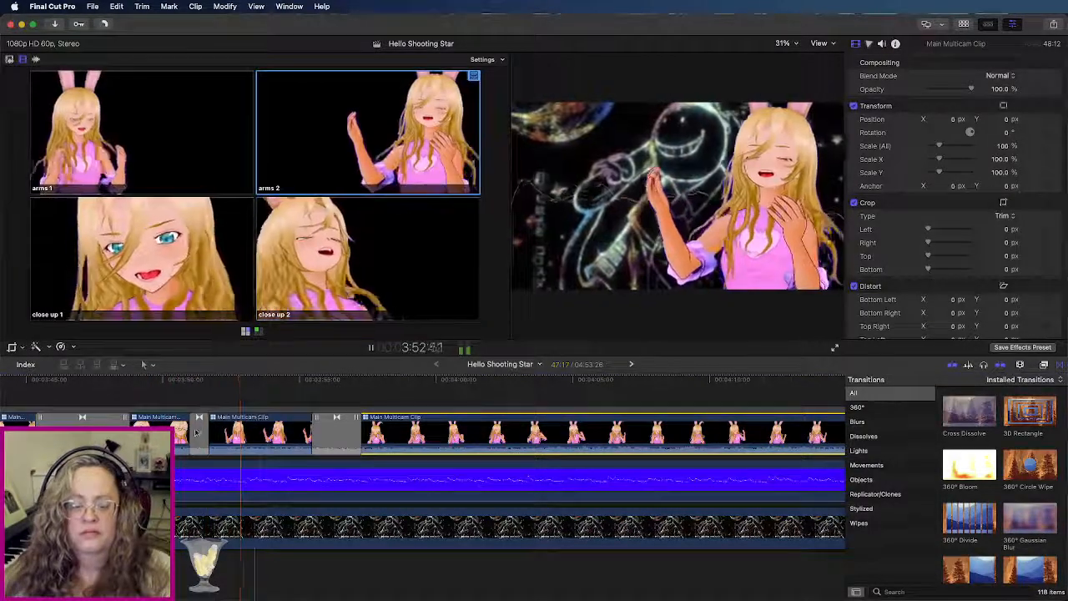
Step: Switch the video angle of the last clip, after the 1:49 Cross Dissolve, to close up 2 and play the section back
key(space)
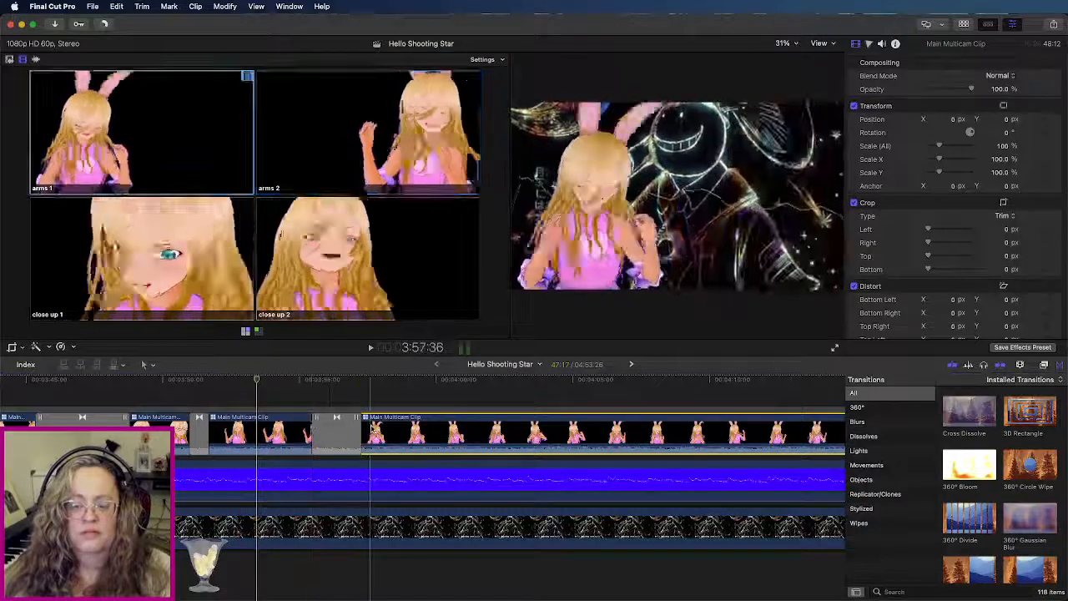
right_click(393, 419)
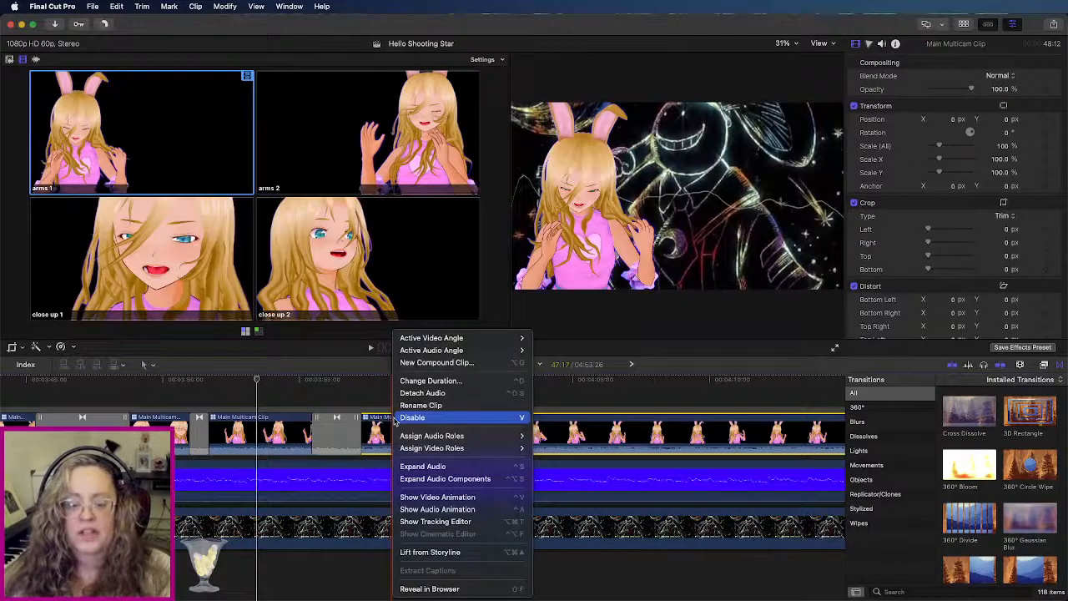
mouse_move(431, 339)
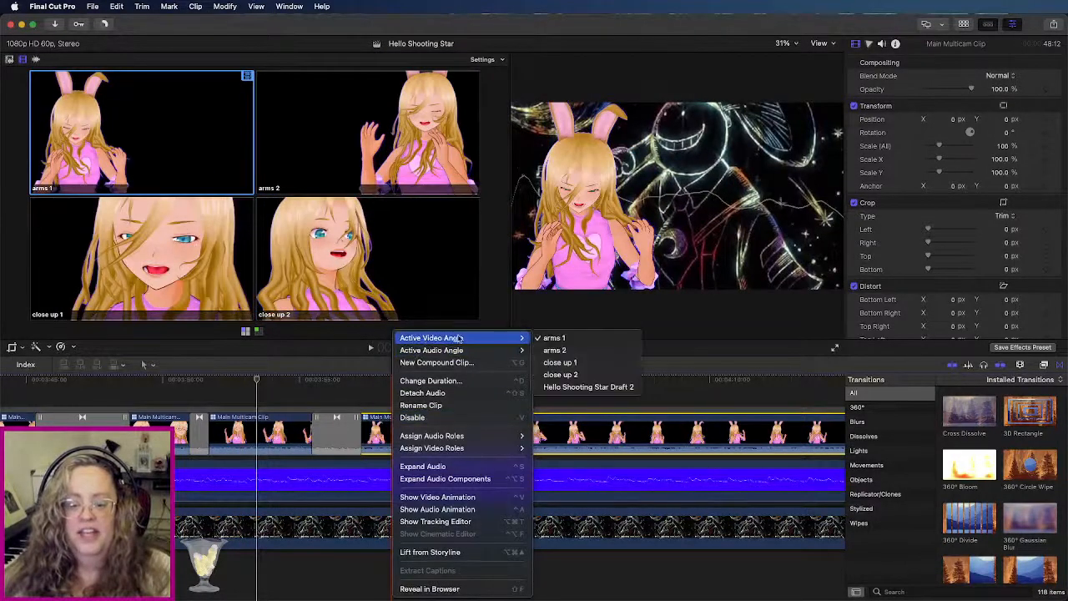
click(557, 374)
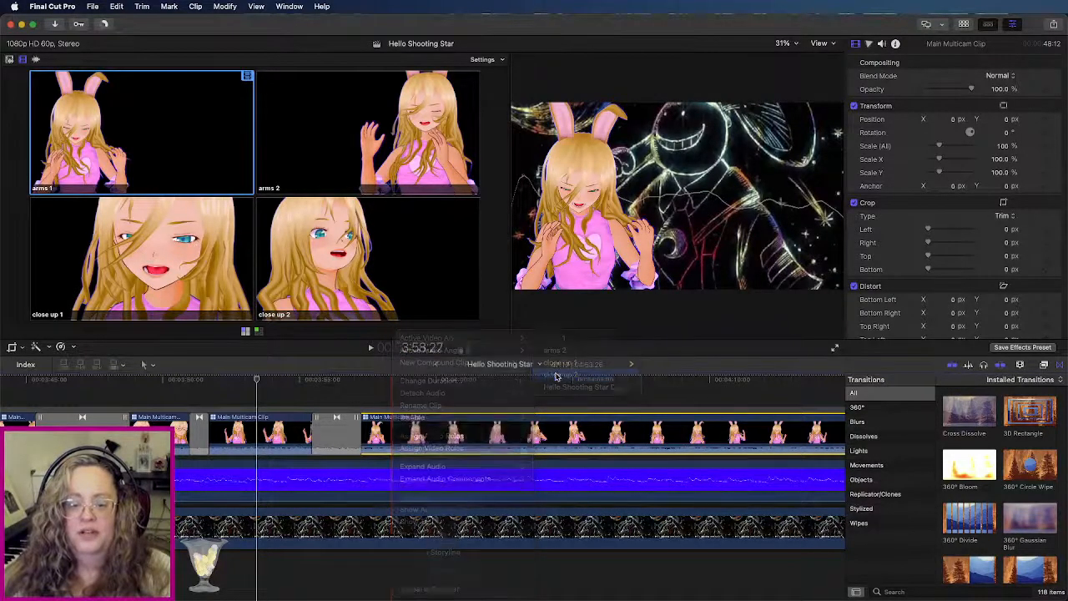
key(space)
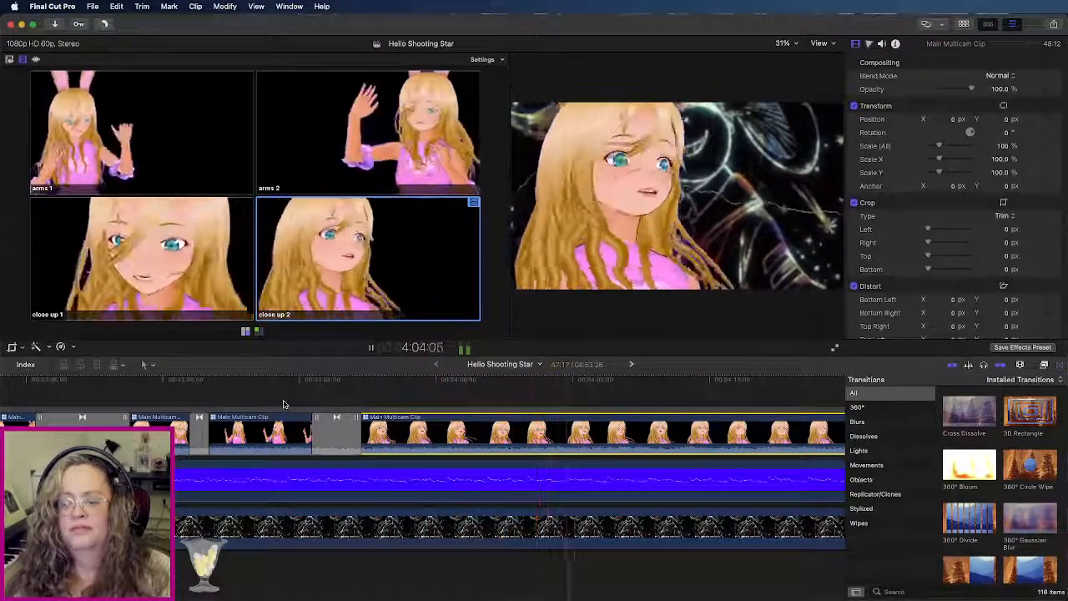
click(371, 404)
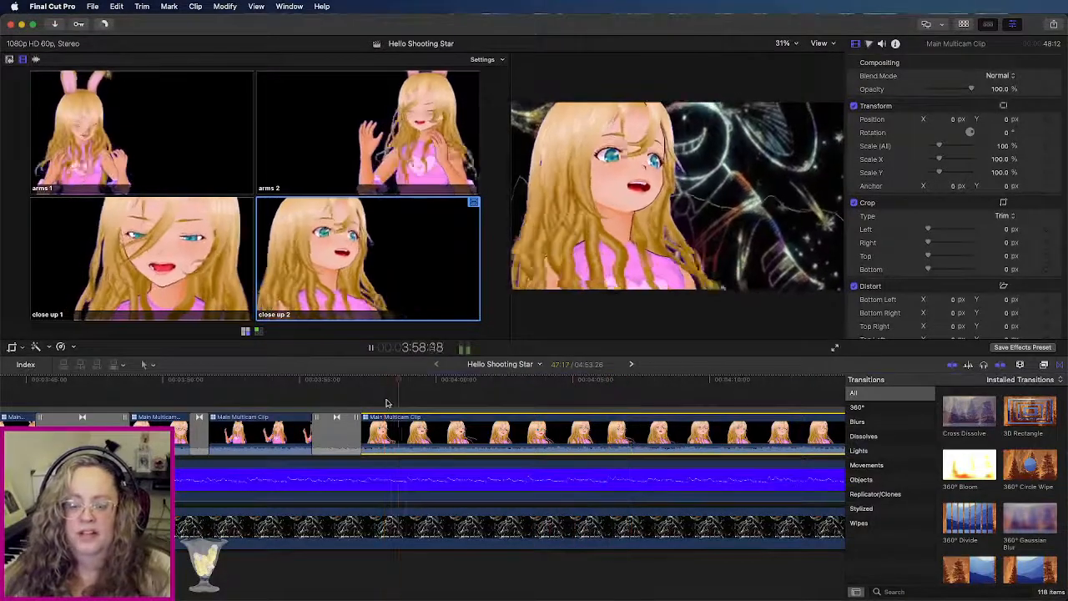
Step: Cut the last close up 2 clip to the arms 2 angle at about 4:05 and roll the edit point almost two seconds earlier
scroll(389, 403, right, 4)
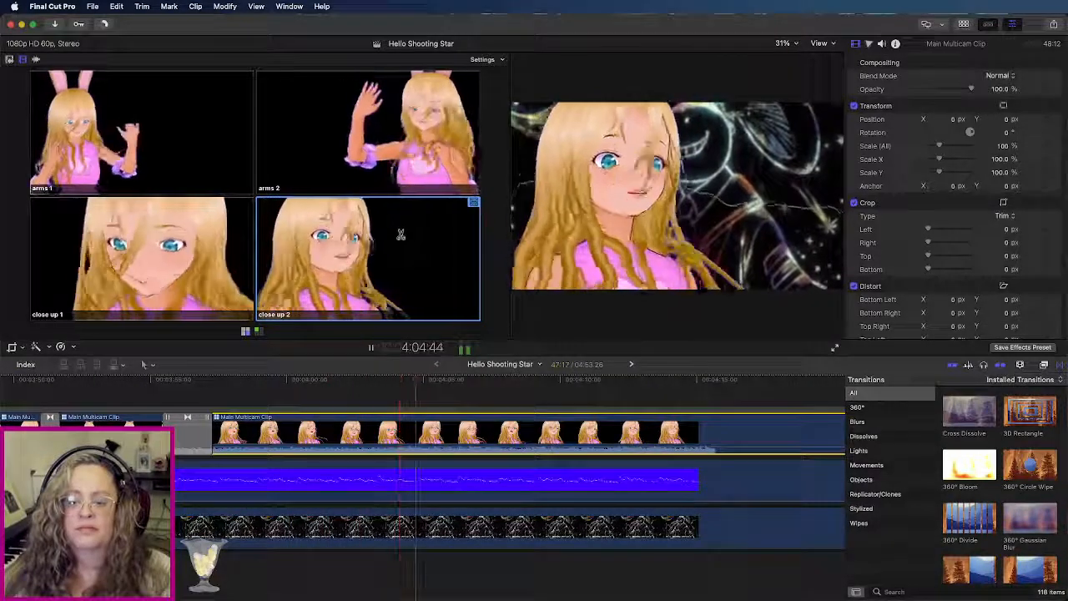
key(2)
click(410, 384)
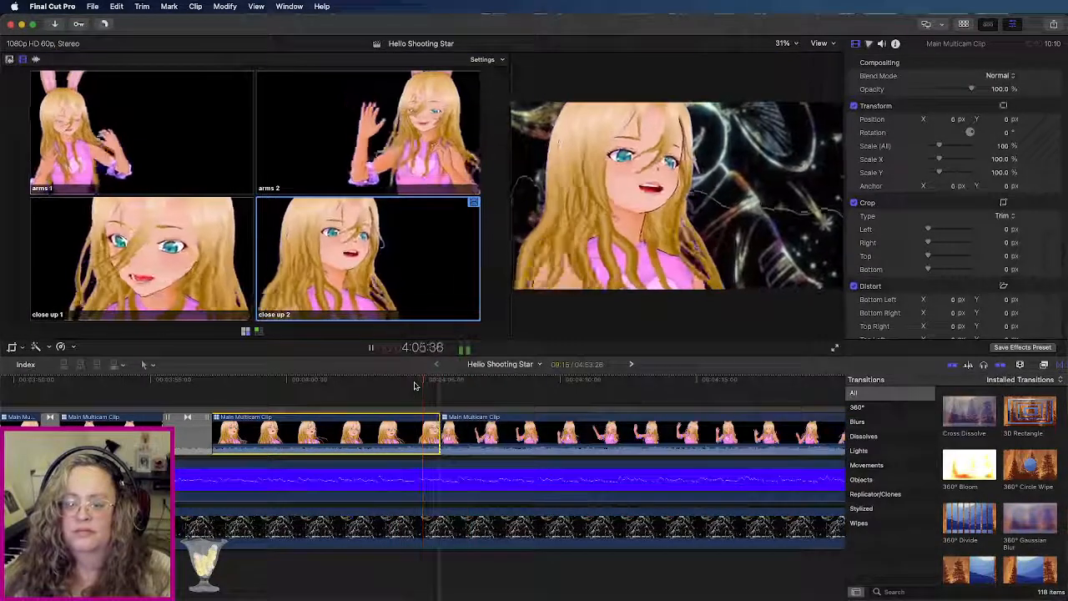
click(435, 440)
drag(435, 440, 385, 444)
Step: Add a Cross Dissolve at the new cut from close up 2 to arms 2, lengthen it to 1:22 and play it back
drag(969, 411, 404, 441)
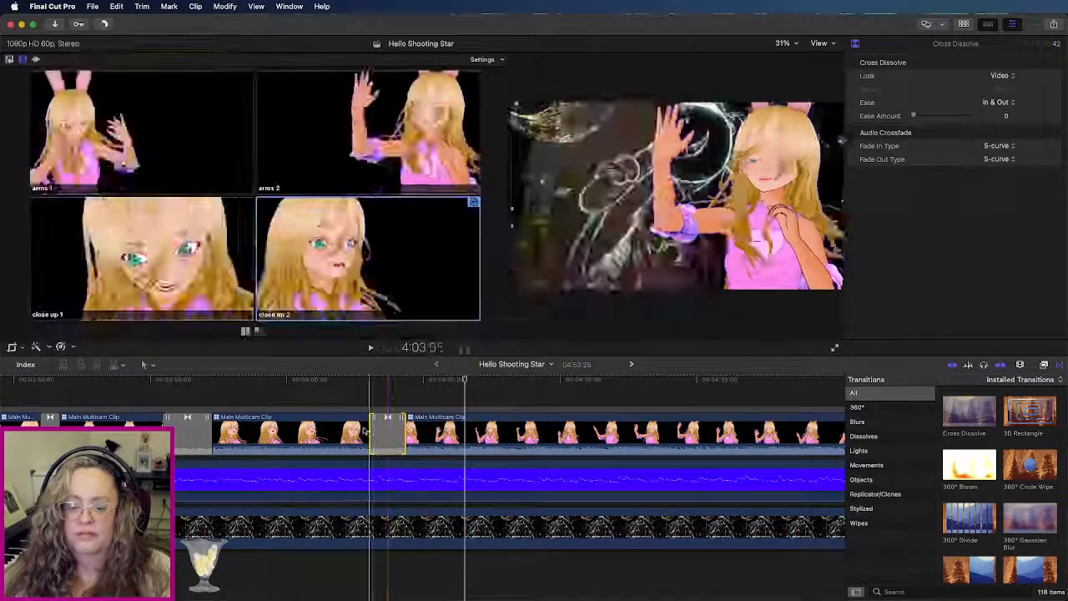
key(space)
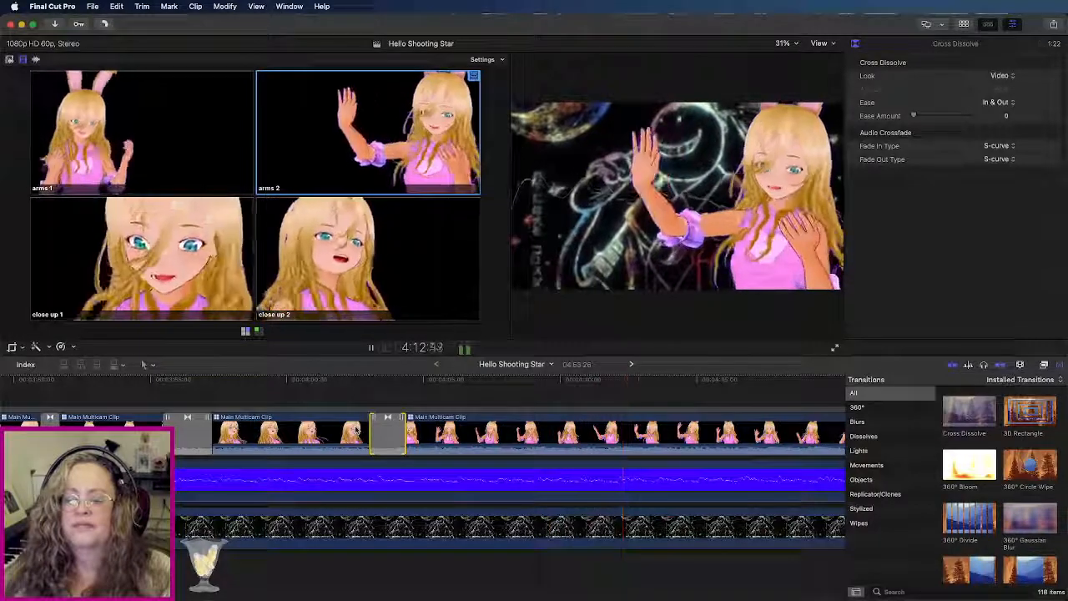
key(space)
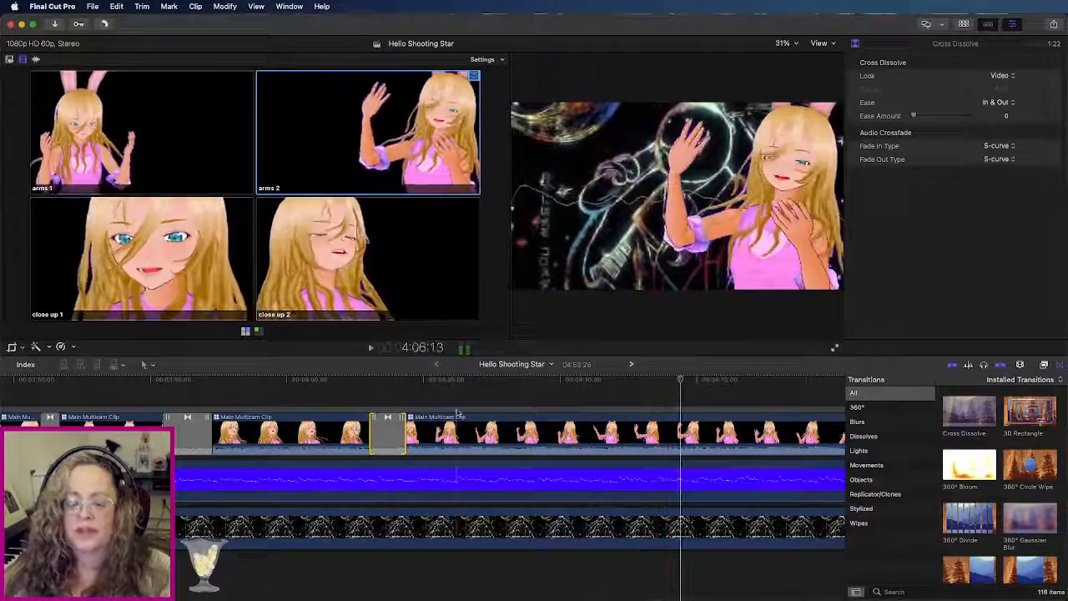
Step: Review the arms 2 shot, cut to the close up 2 angle at about 4:10 and roll the edit point slightly earlier
key(space)
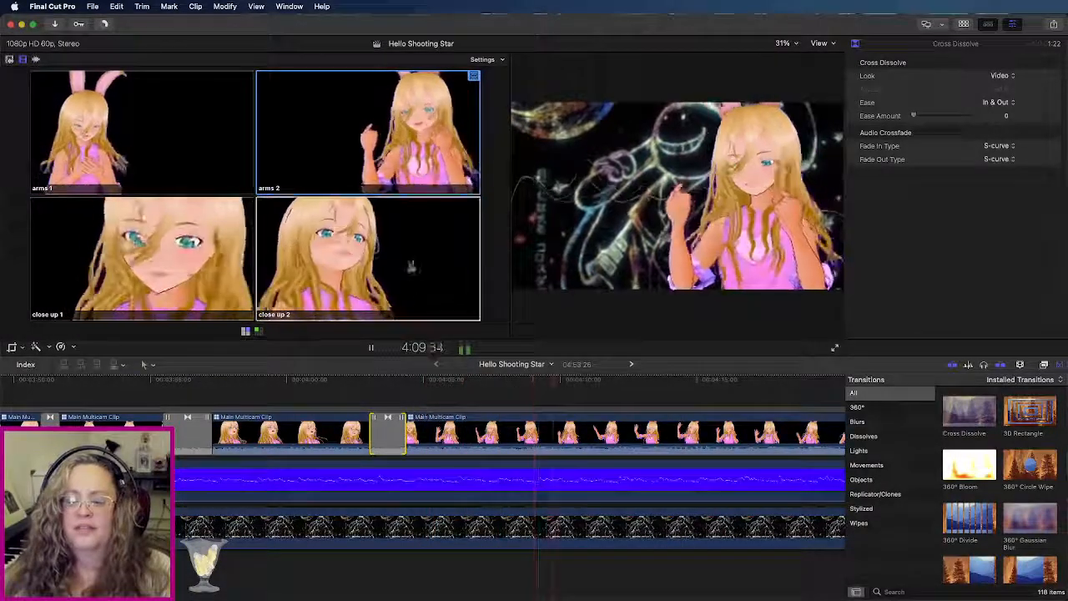
key(space)
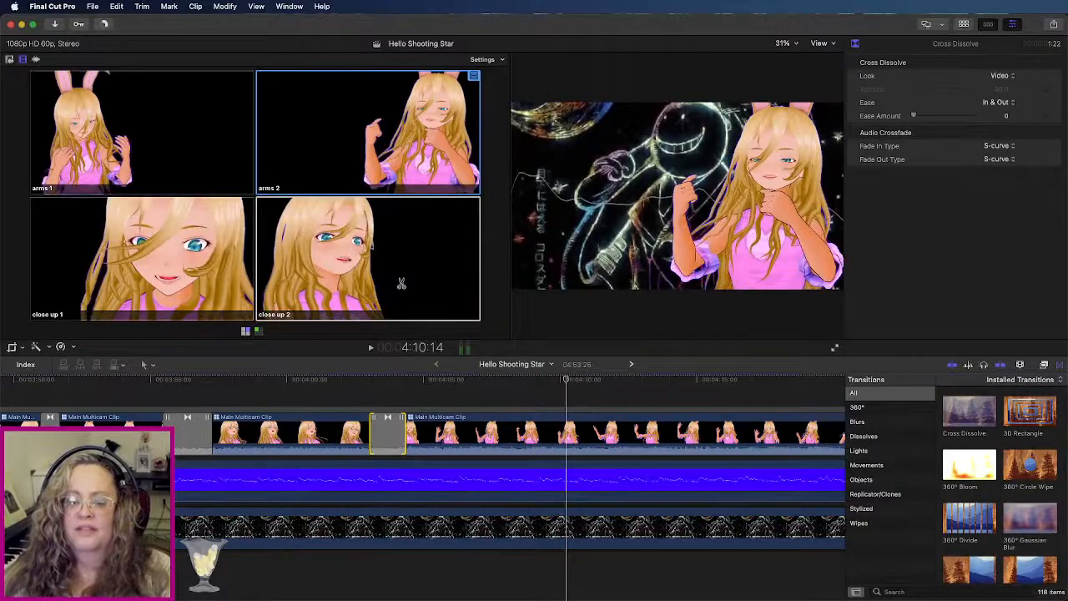
key(space)
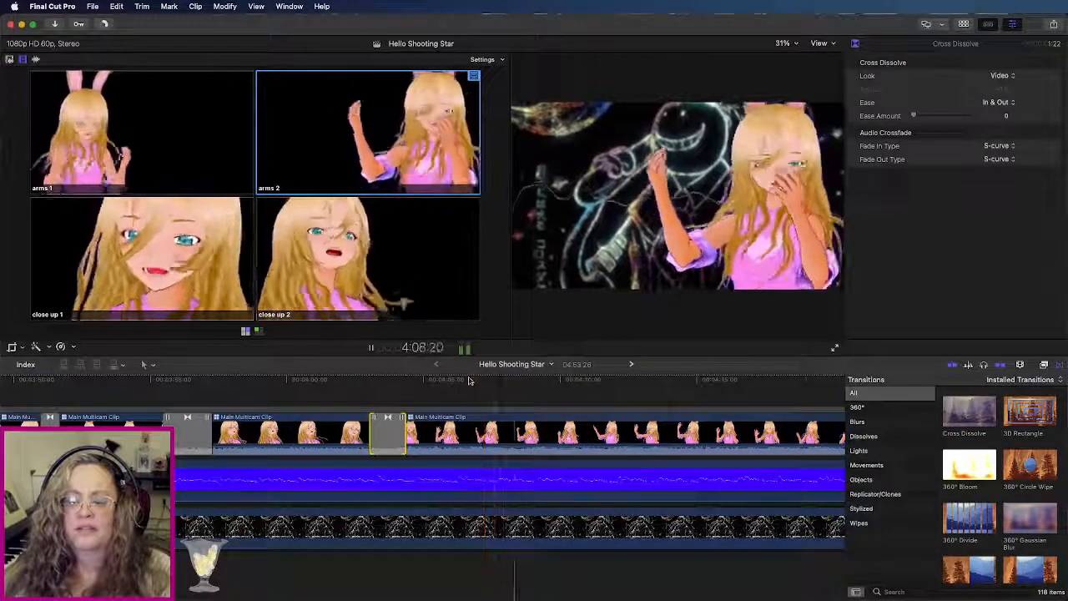
key(space)
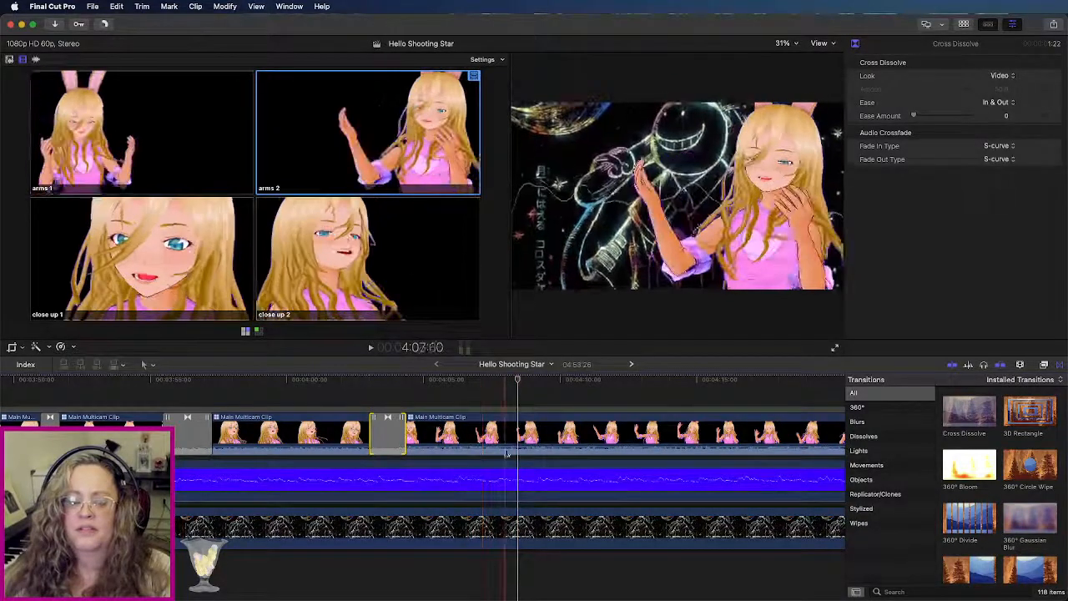
key(space)
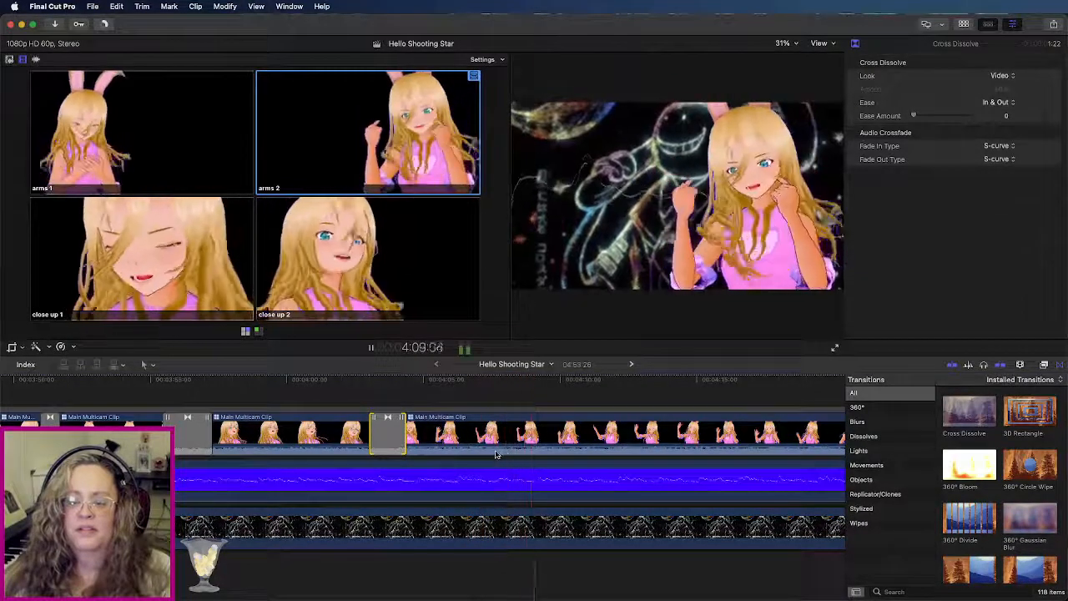
key(space)
click(393, 296)
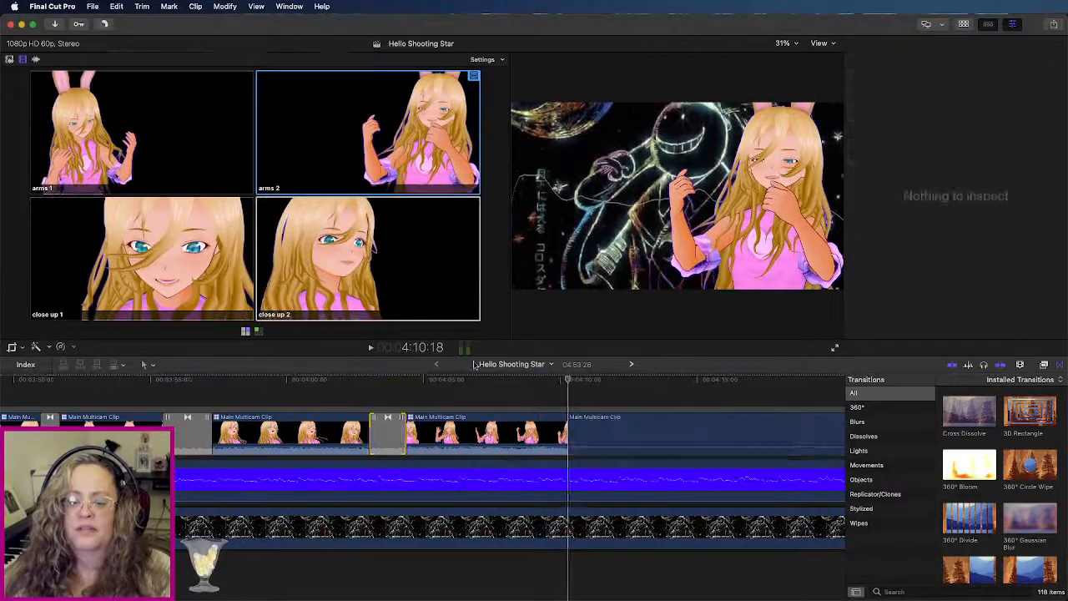
click(563, 443)
drag(562, 439, 556, 443)
Step: Add a Cross Dissolve at the cut from arms 2 to close up 2 near 4:10 and play it back
click(969, 412)
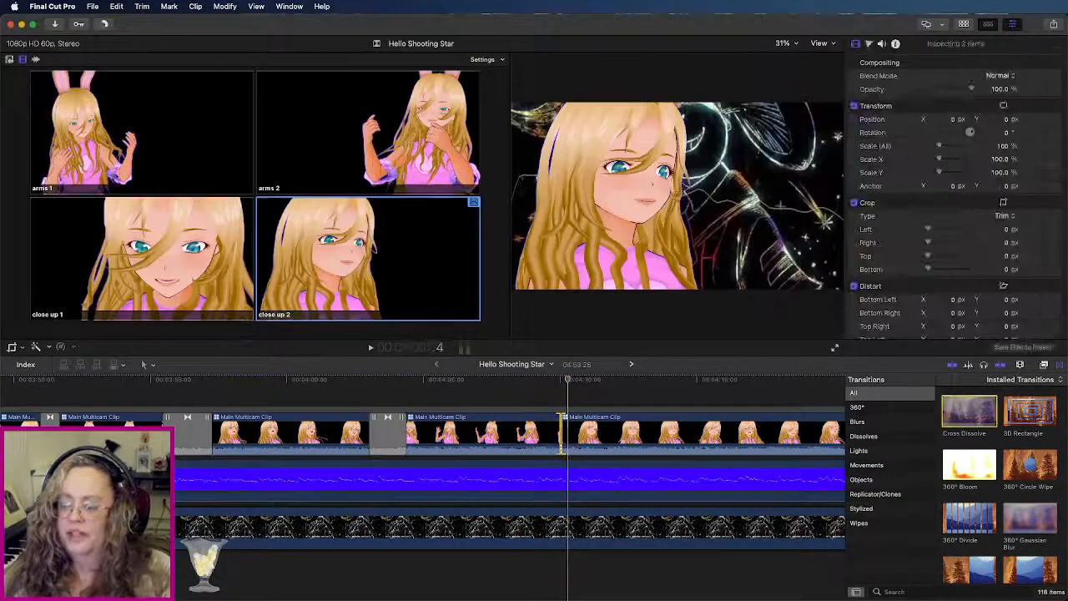
drag(969, 412, 707, 427)
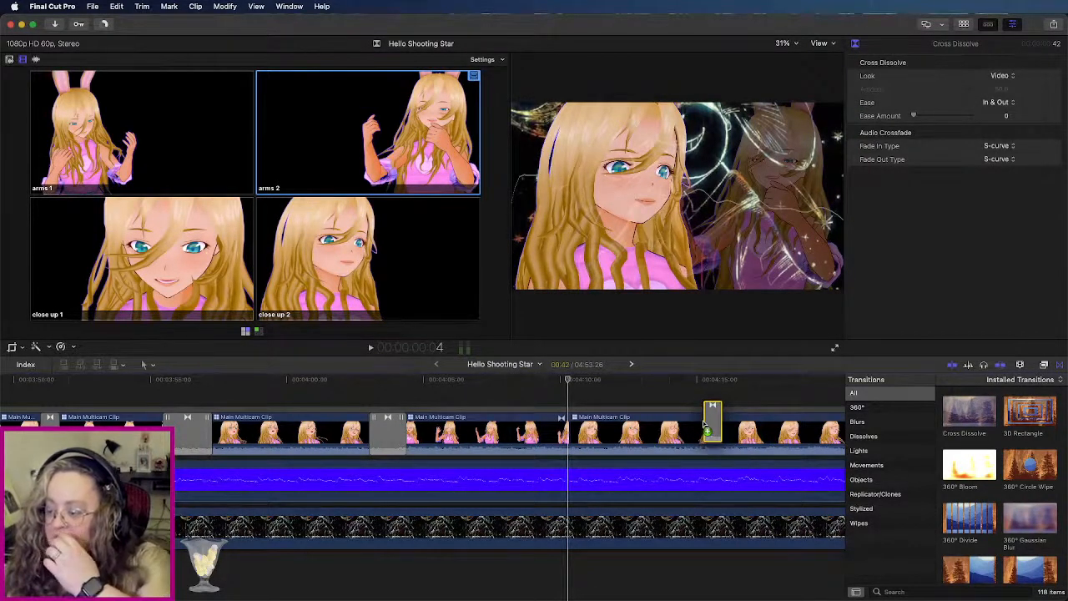
drag(704, 425, 561, 437)
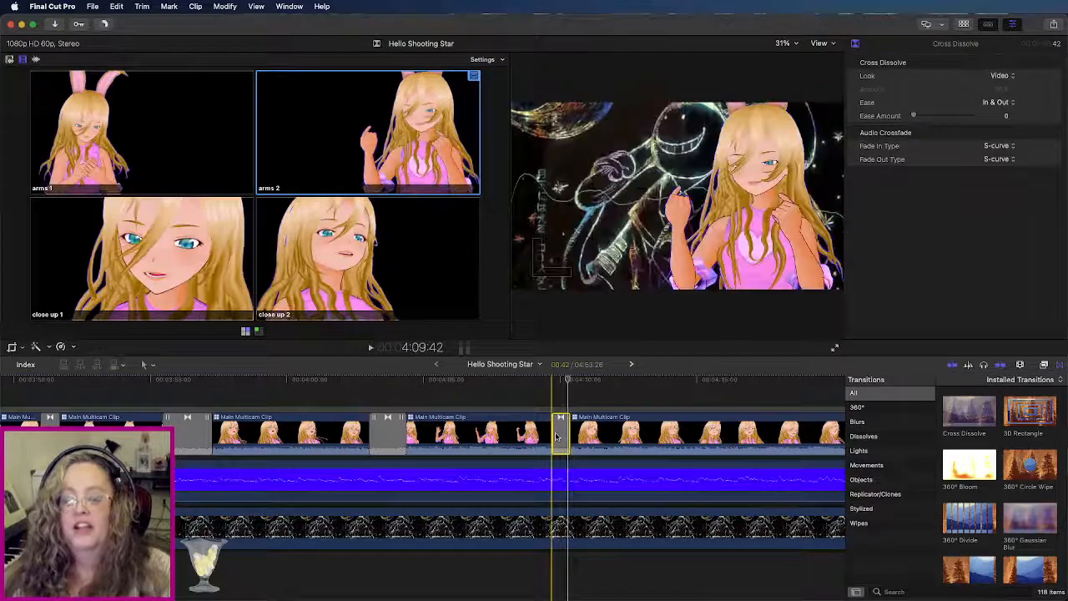
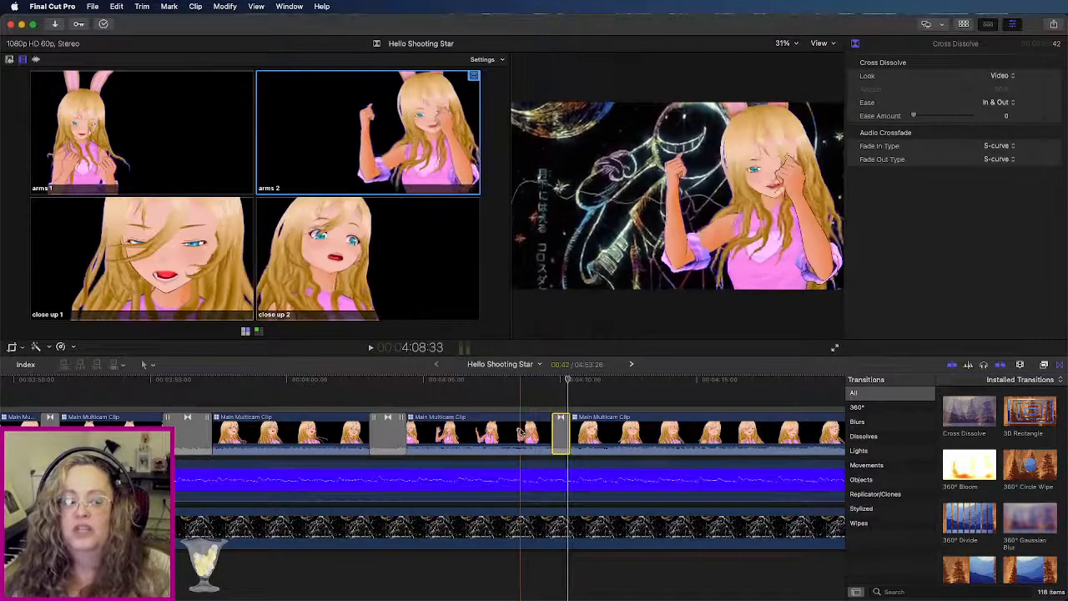
click(526, 381)
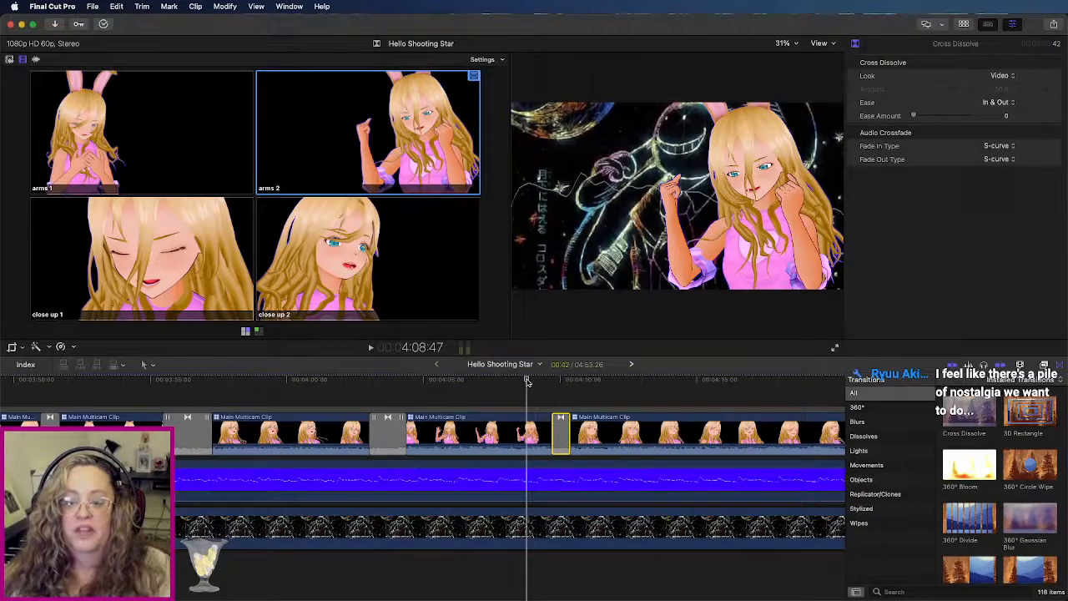
key(space)
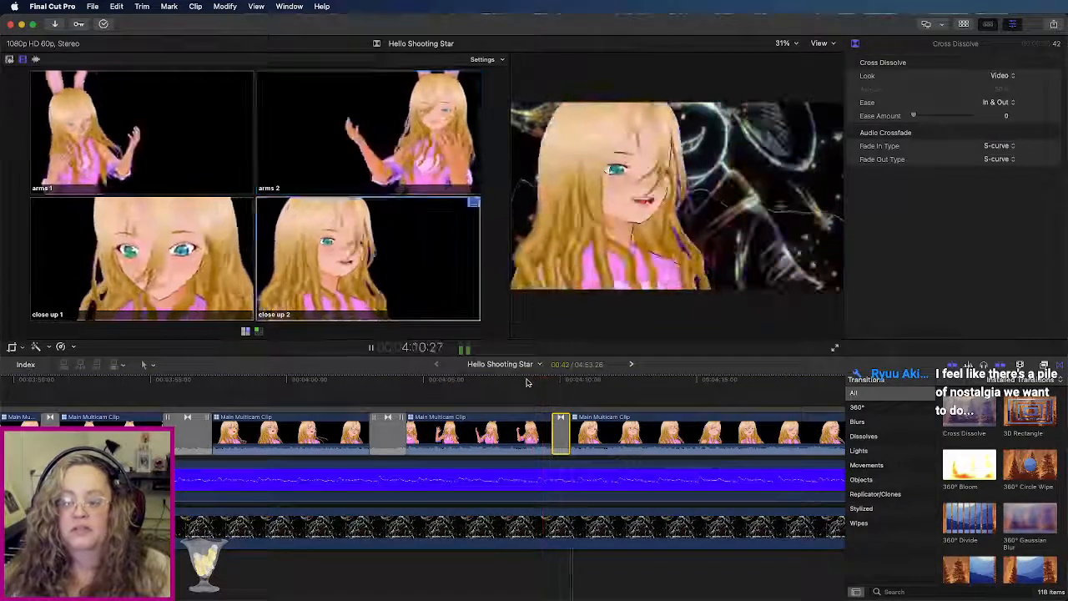
key(space)
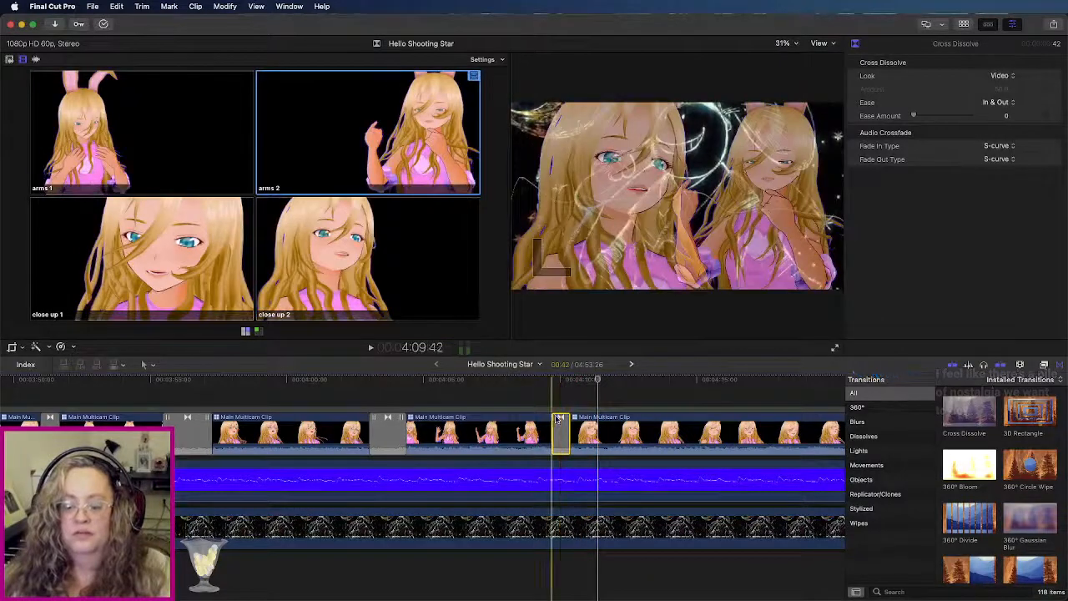
key(space)
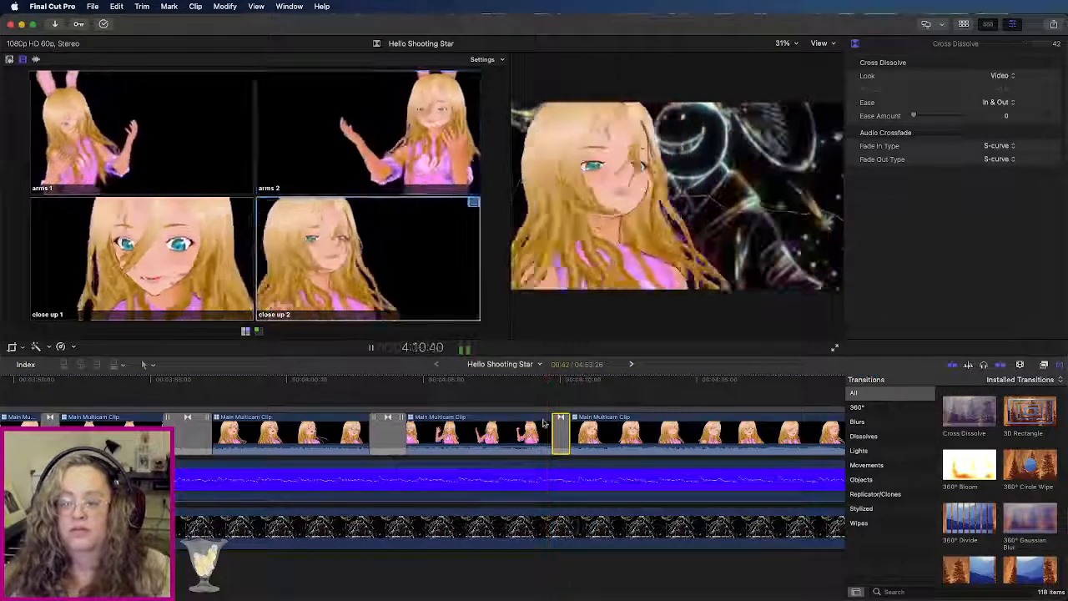
key(space)
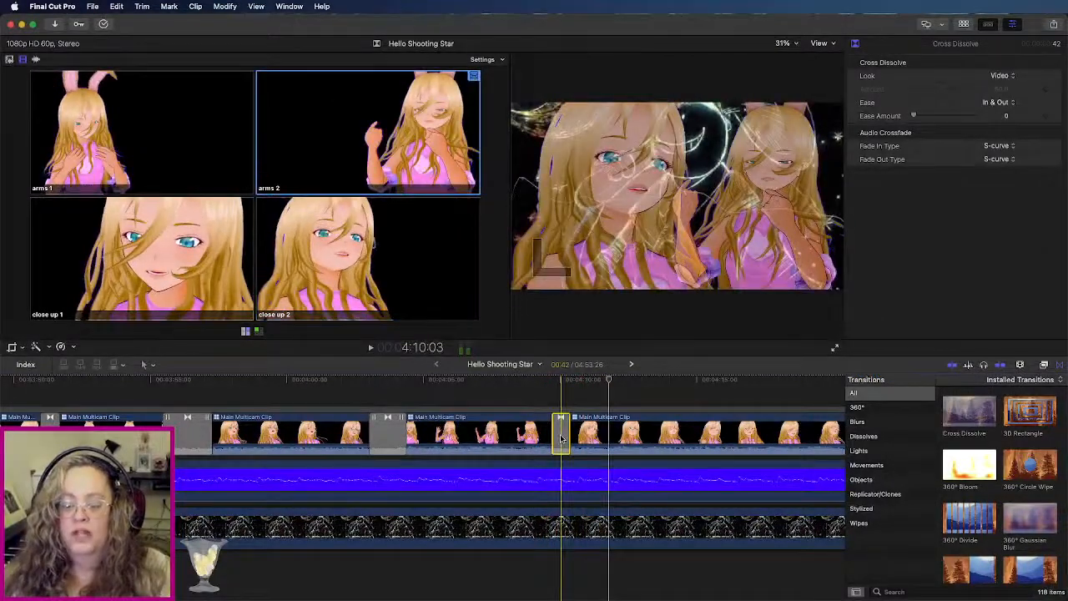
Step: Replace the Cross Dissolve near 4:10 with a new one placed slightly later at the cut to close up 2, and play it back
drag(561, 436, 561, 437)
key(super+shift+7)
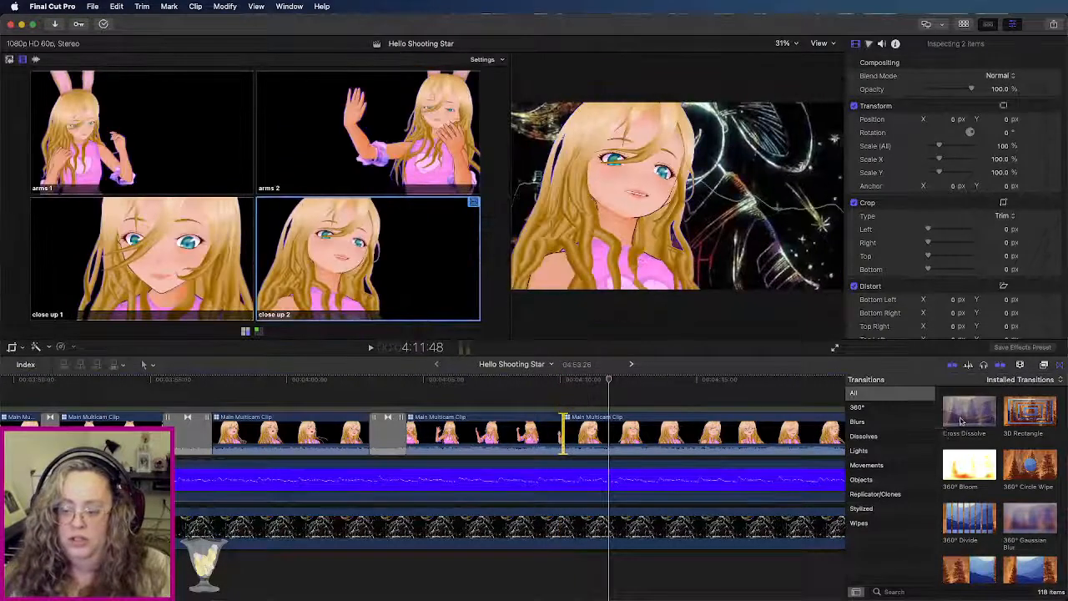
drag(960, 420, 563, 434)
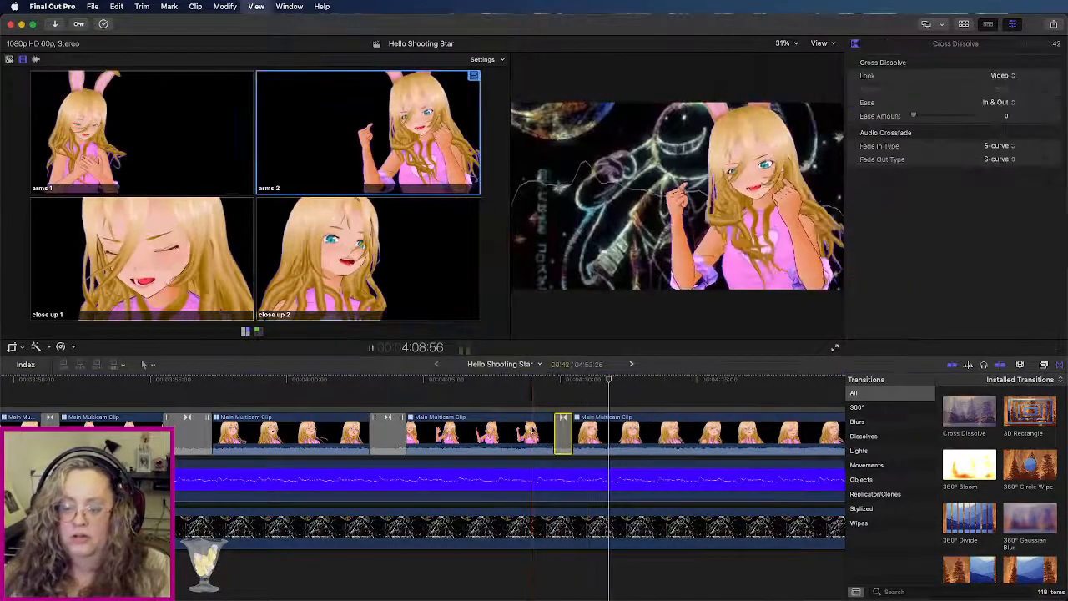
key(shift+slash)
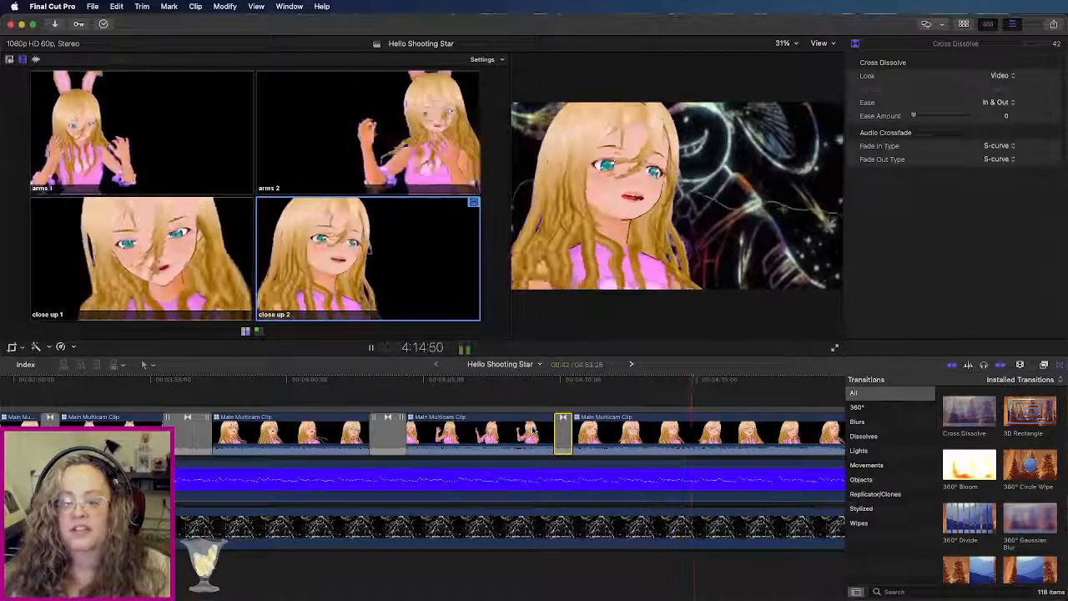
Step: Replay the close up 2 shot after the last Cross Dissolve and cut to the arms 2 angle at about 4:14
scroll(533, 430, right, 3)
scroll(501, 467, right, 5)
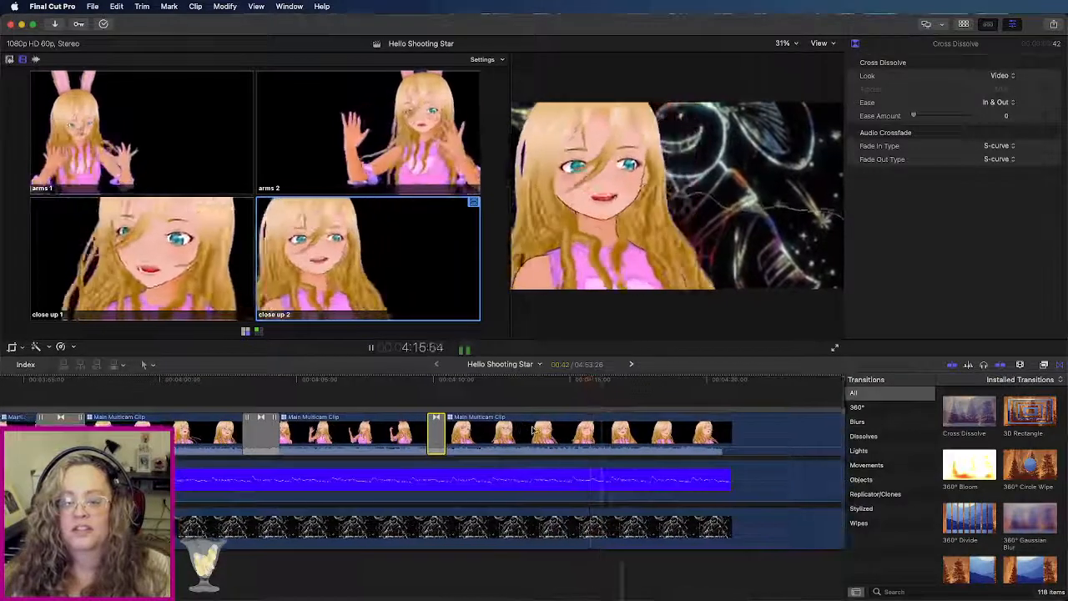
click(471, 390)
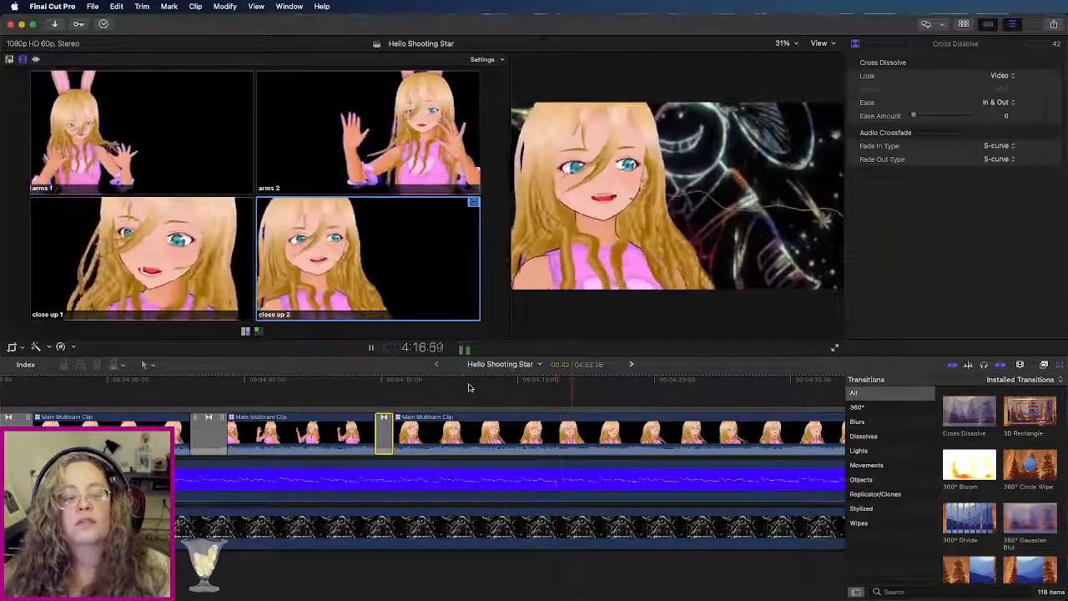
click(464, 385)
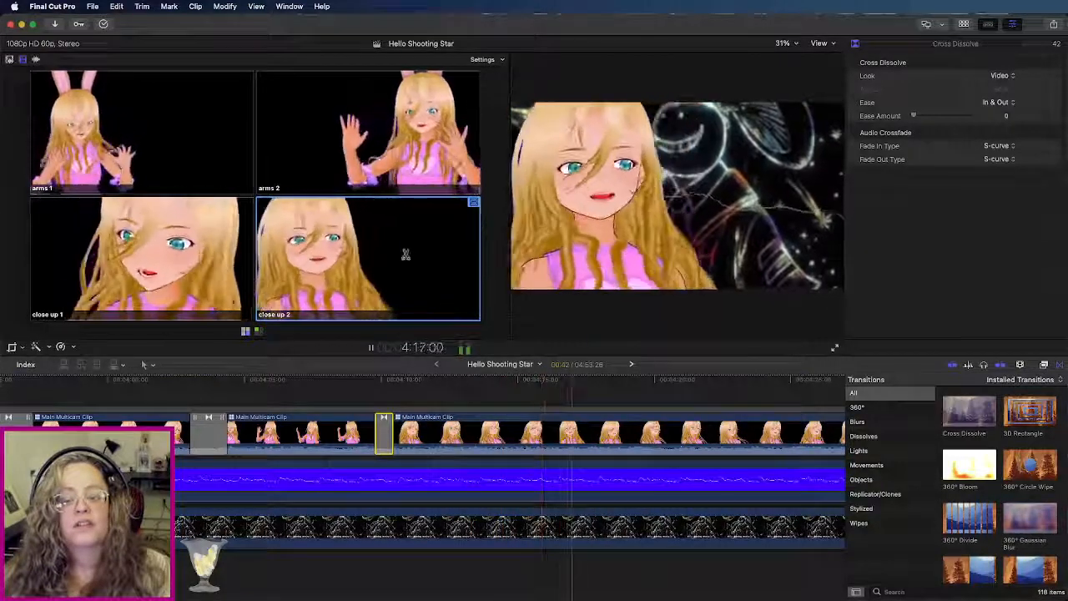
click(514, 382)
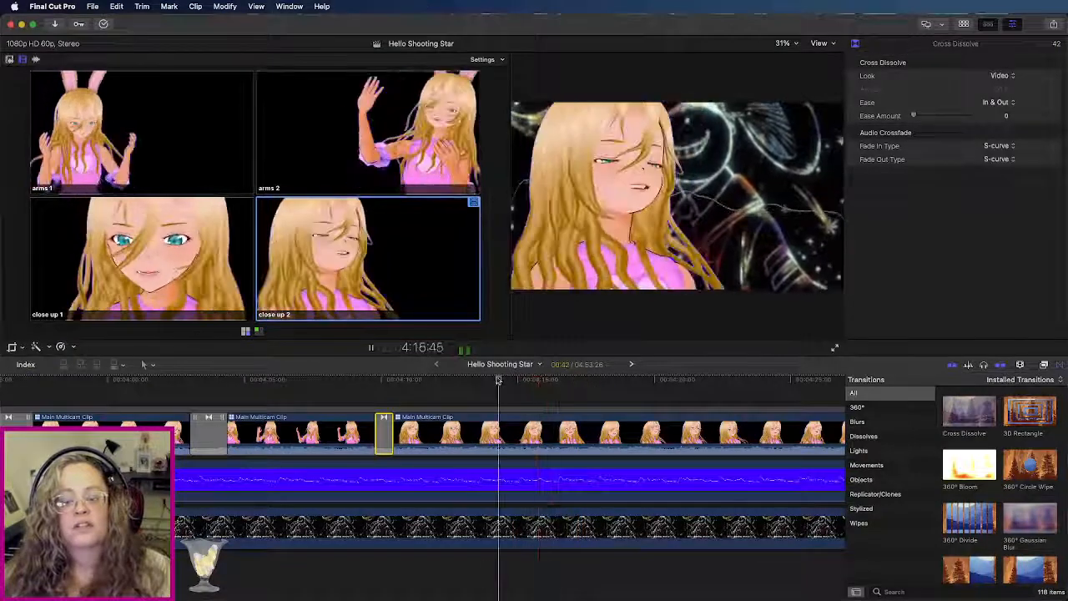
click(500, 381)
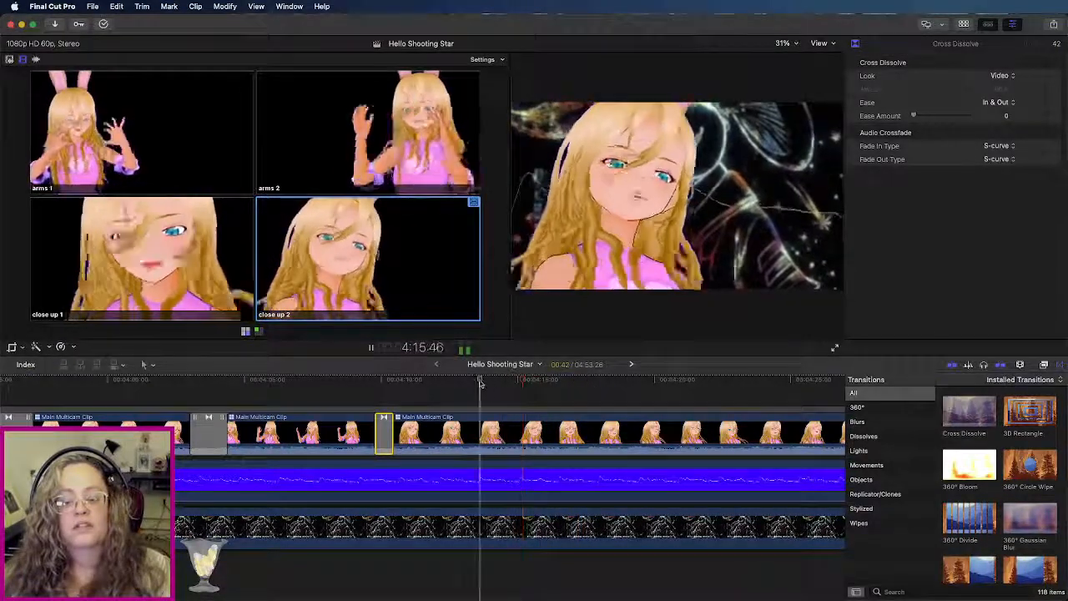
key(2)
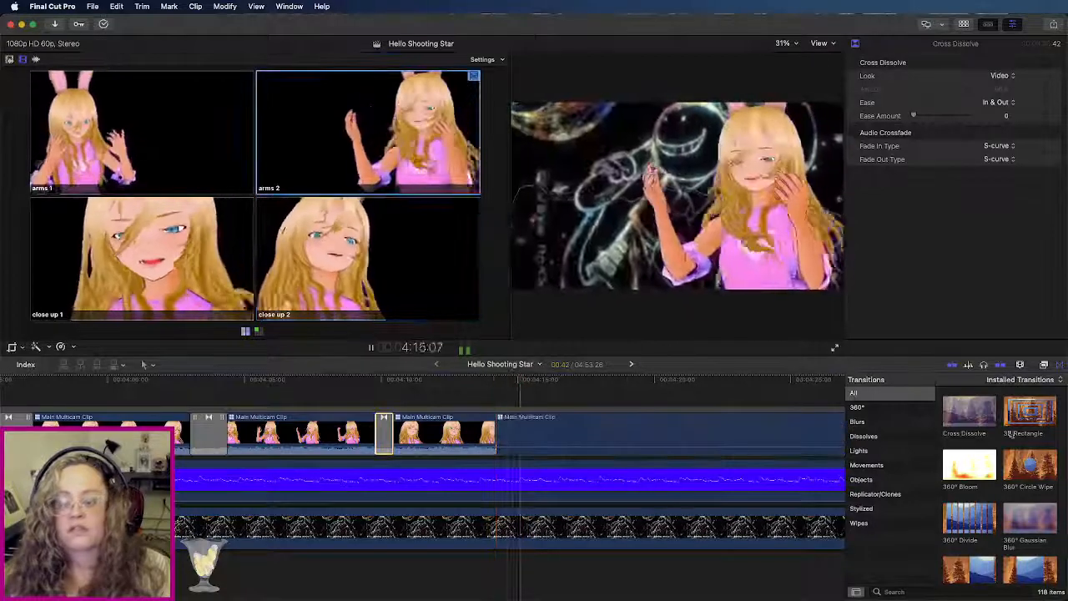
Step: Add a Cross Dissolve at the cut from close up 2 to arms 2 near 4:14 and play it back
click(495, 432)
click(477, 380)
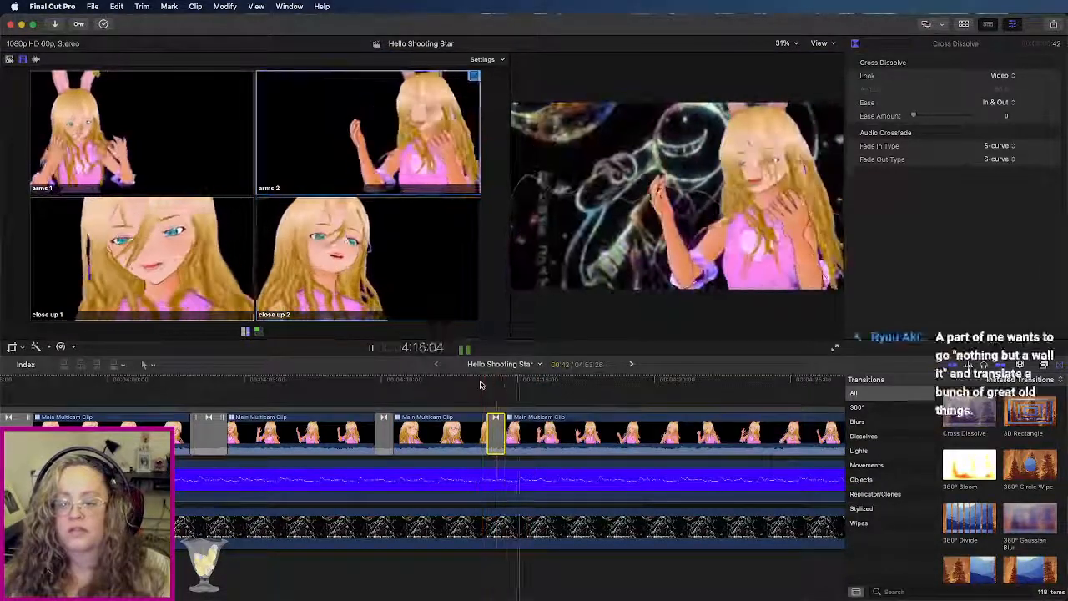
click(445, 381)
key(4)
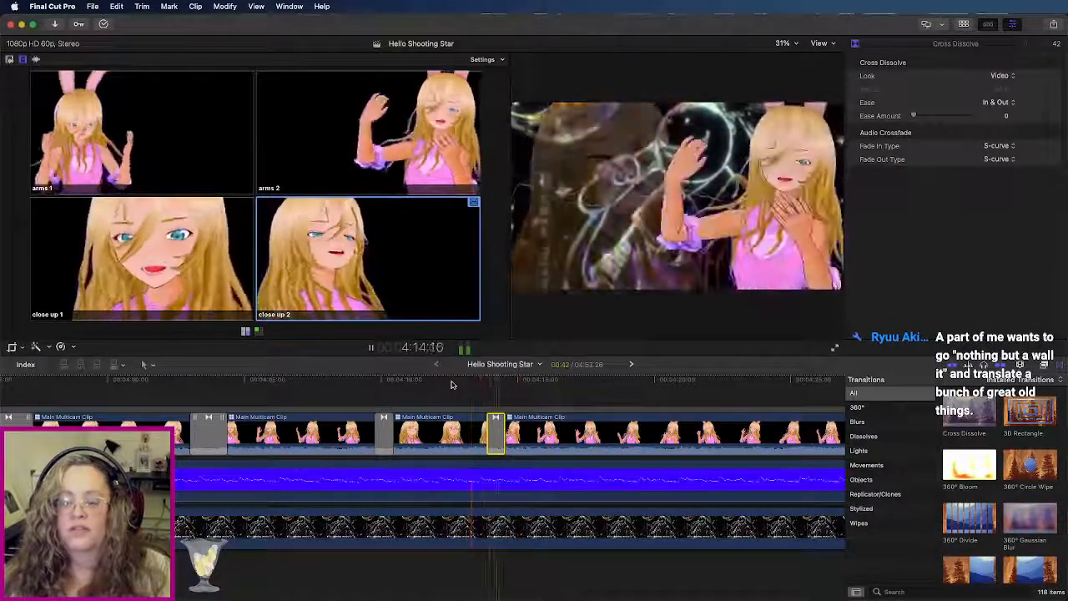
key(space)
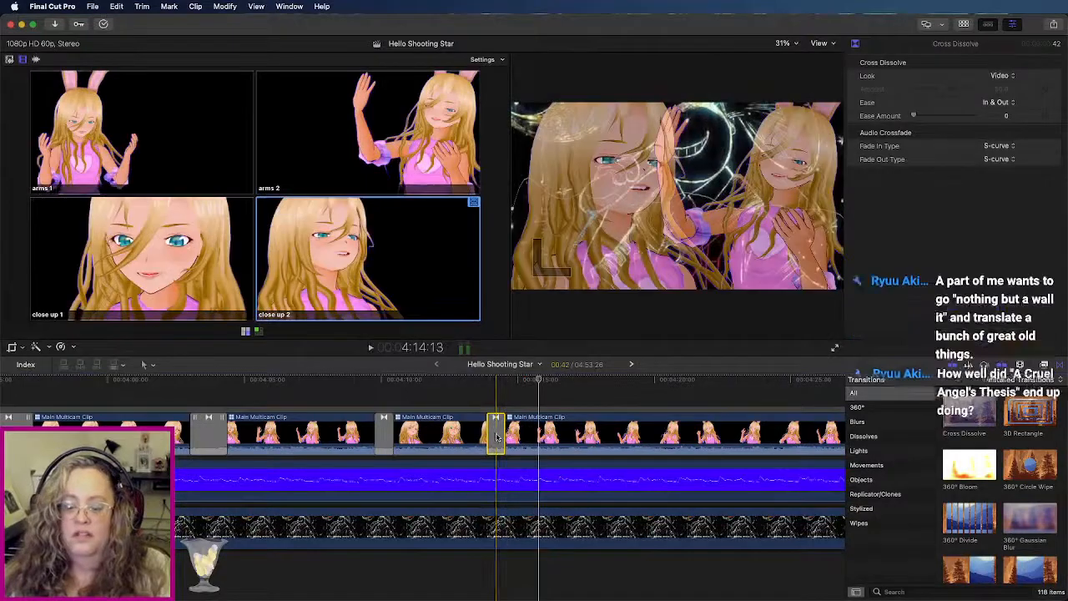
Step: Remove the Cross Dissolve near 4:14 and roll the cut to arms 2 slightly later
drag(497, 434, 498, 434)
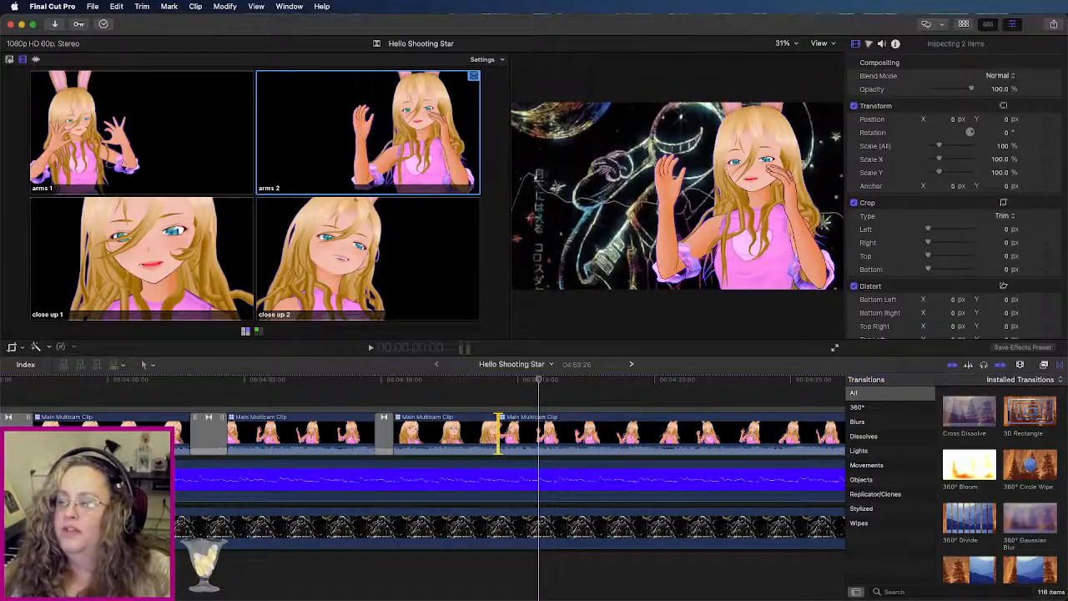
key(super+Tab)
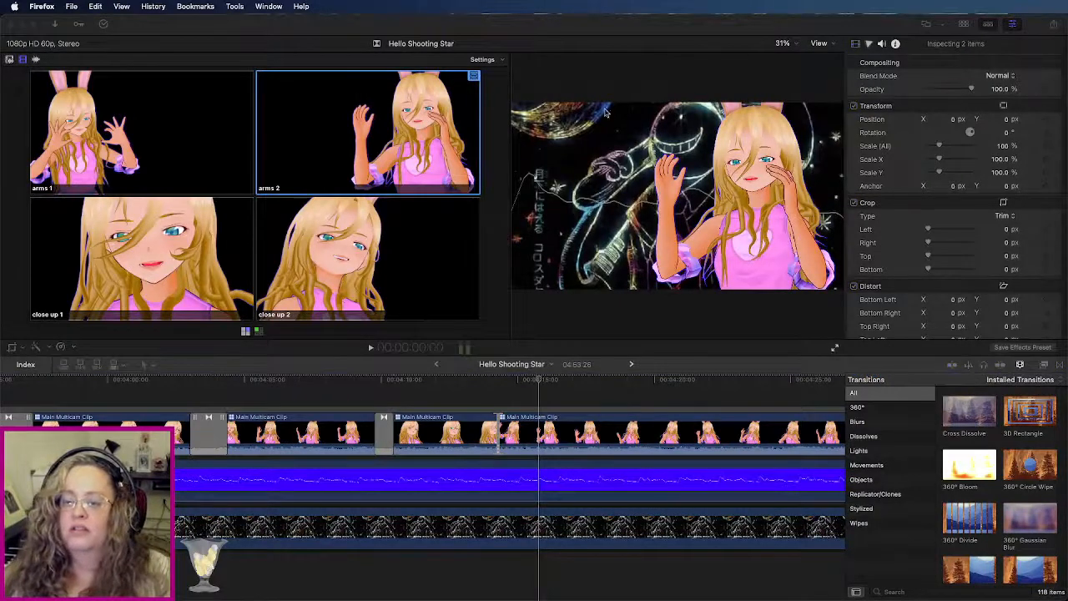
key(super+n)
drag(716, 27, 496, 29)
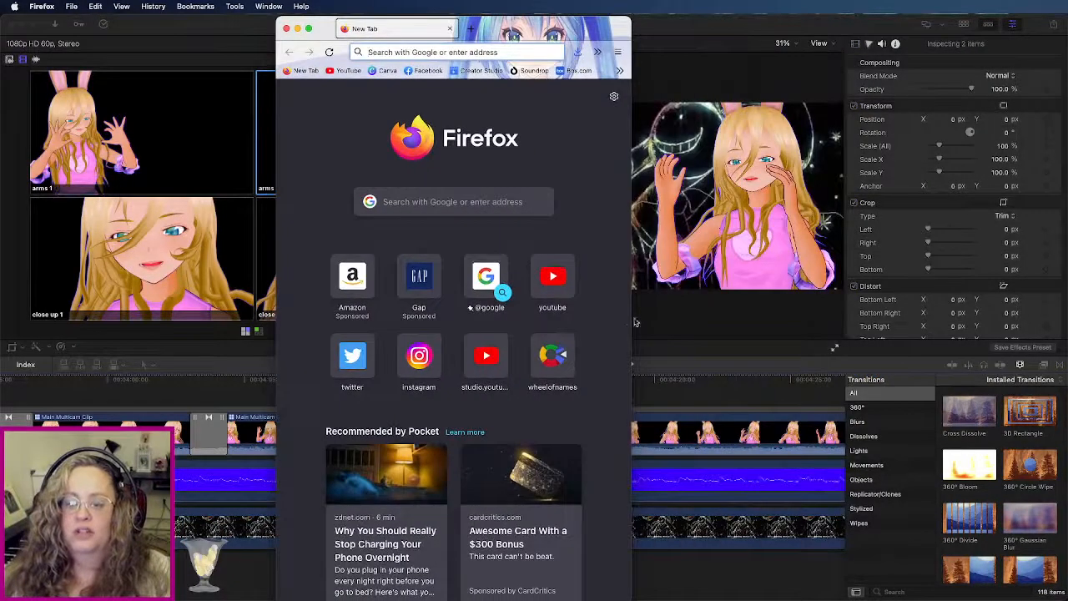
drag(631, 324, 1056, 325)
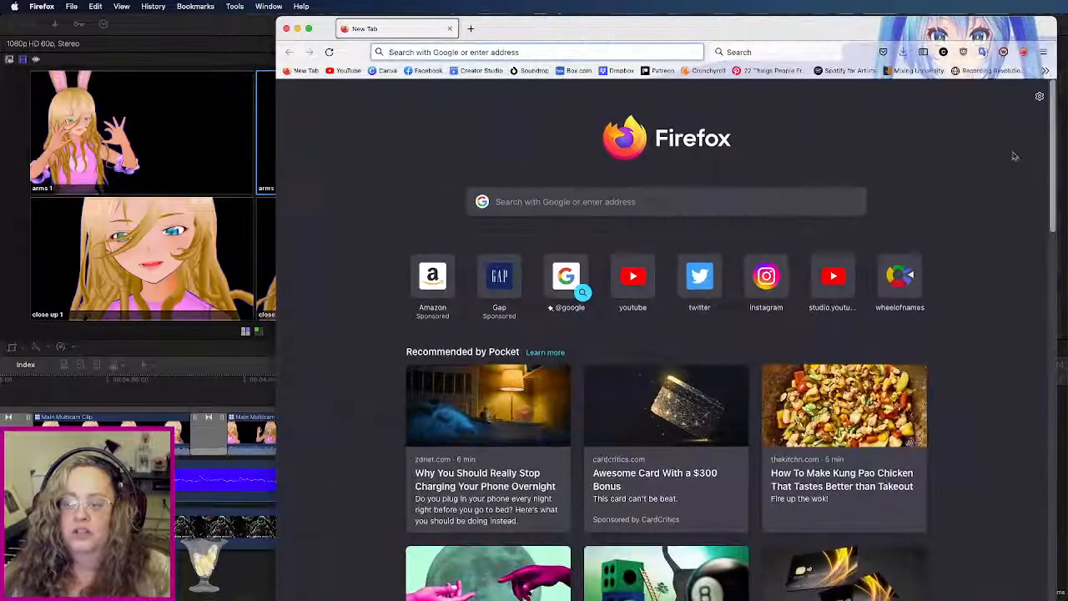
drag(676, 31, 639, 31)
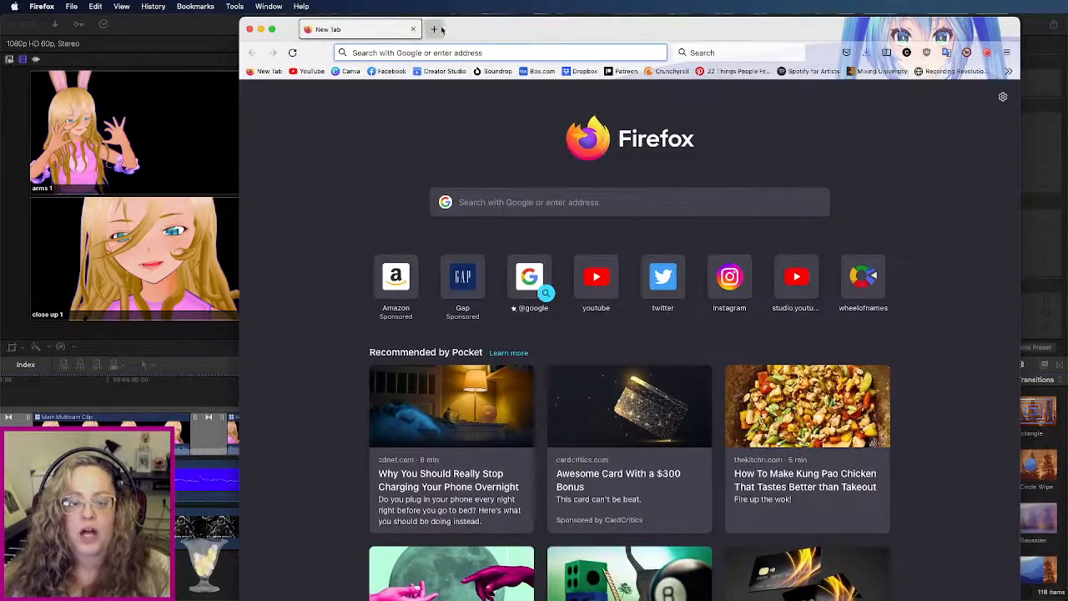
click(249, 29)
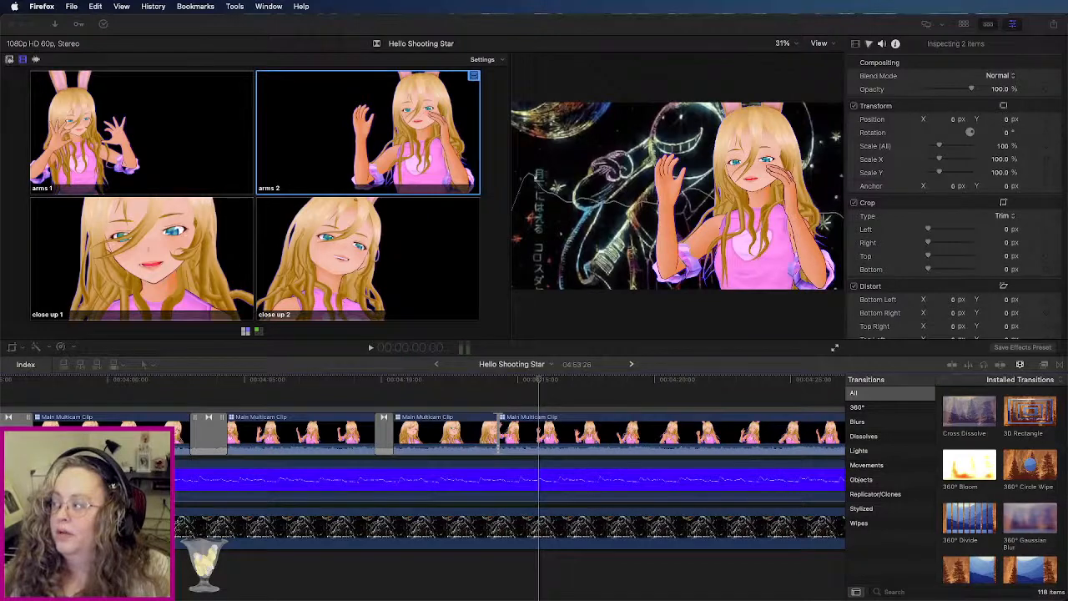
Step: Switch to Safari, load YouTube and open the channel's YouTube Studio dashboard
key(super+Tab)
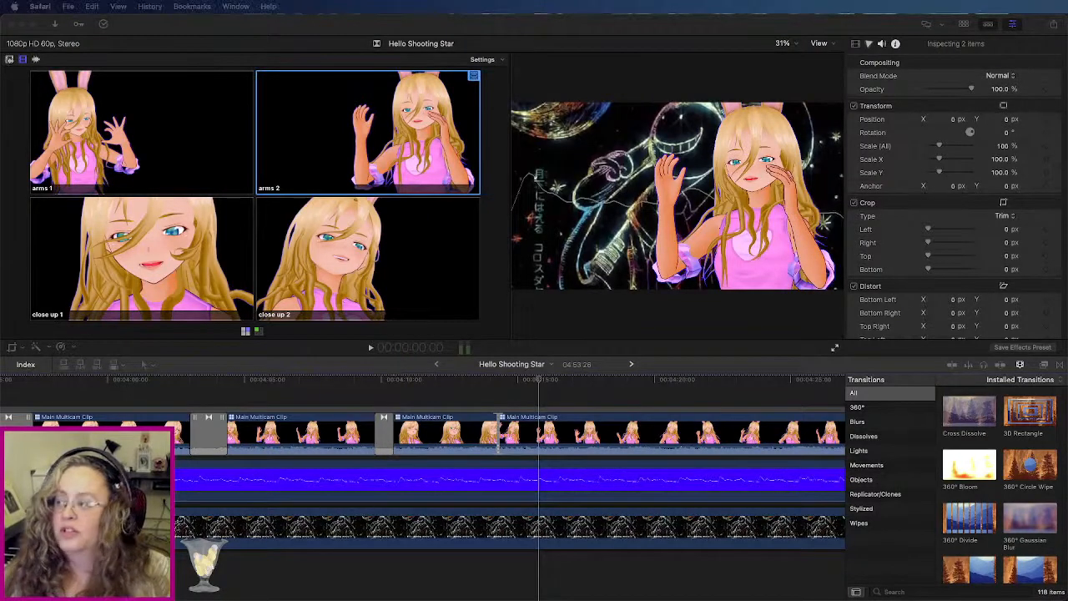
drag(1067, 6, 284, 11)
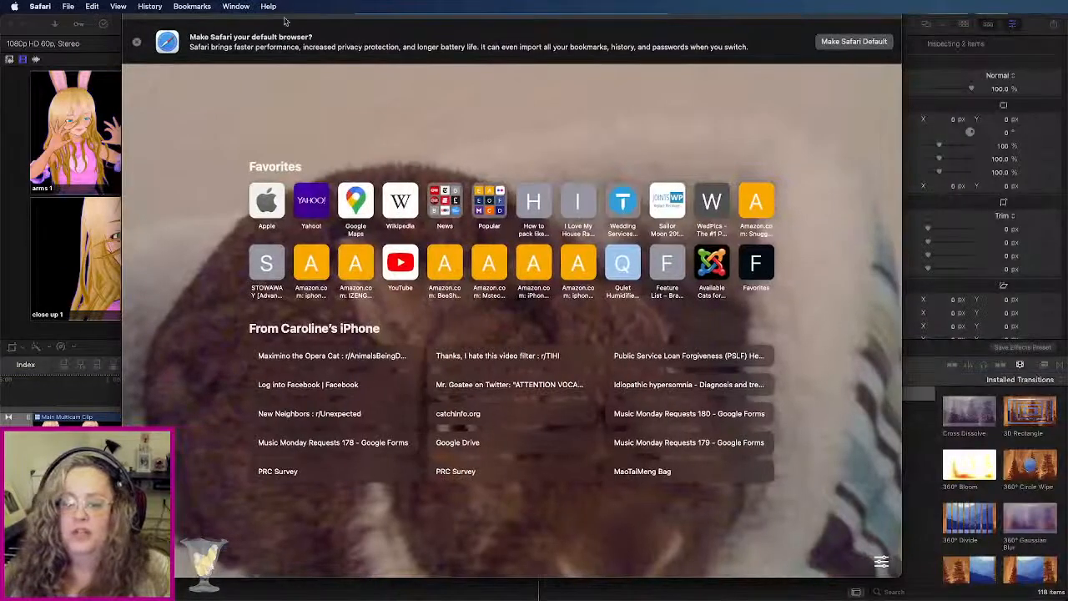
click(398, 265)
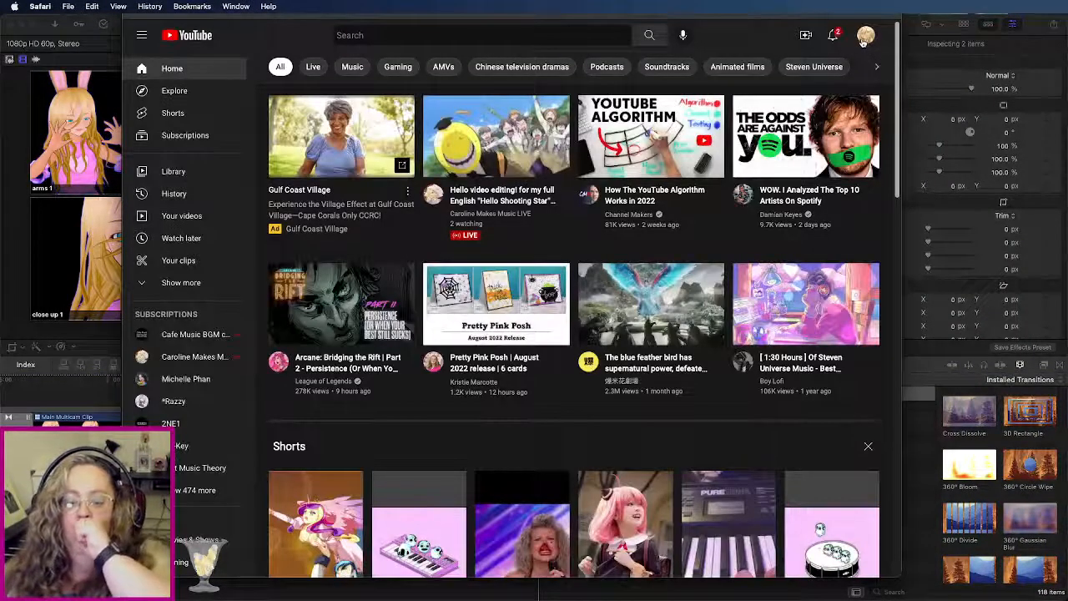
click(865, 37)
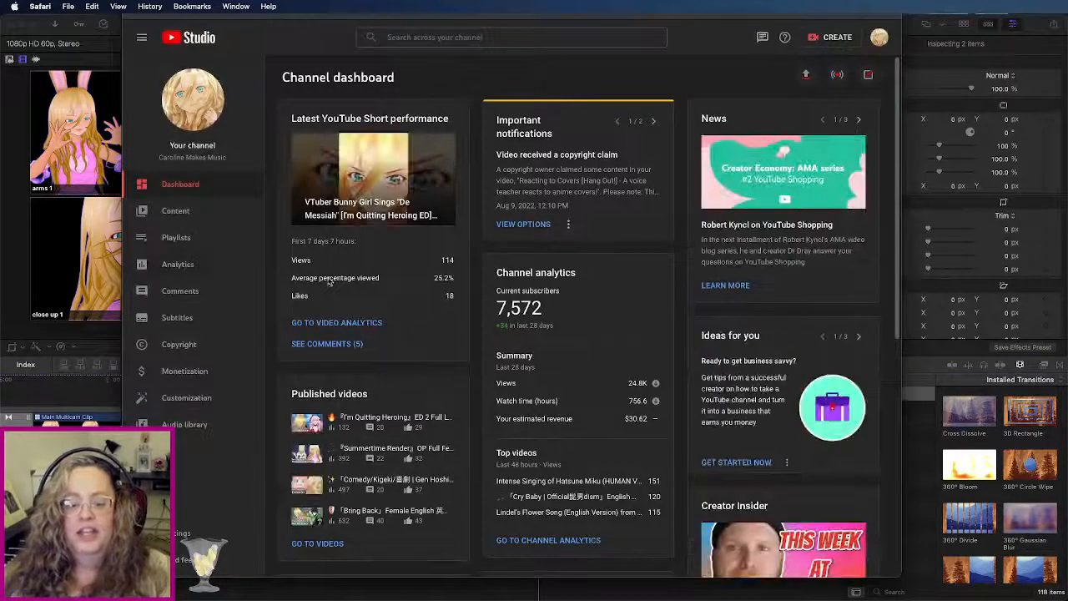
Step: Review the channel analytics overview for the last 28 days, including the views chart and top content list
click(206, 271)
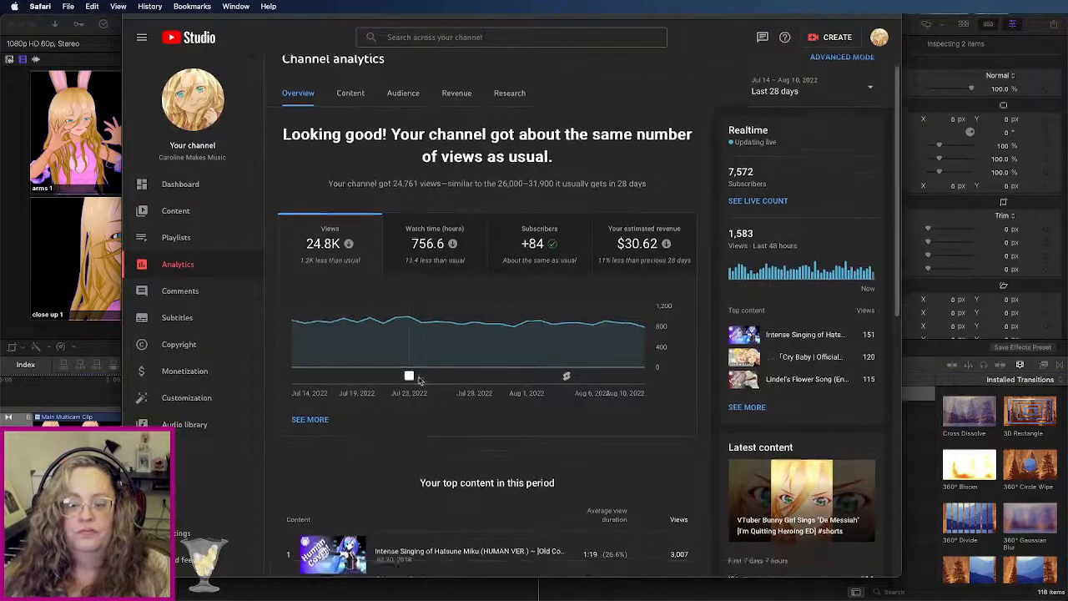
scroll(432, 368, down, 10)
scroll(416, 377, up, 10)
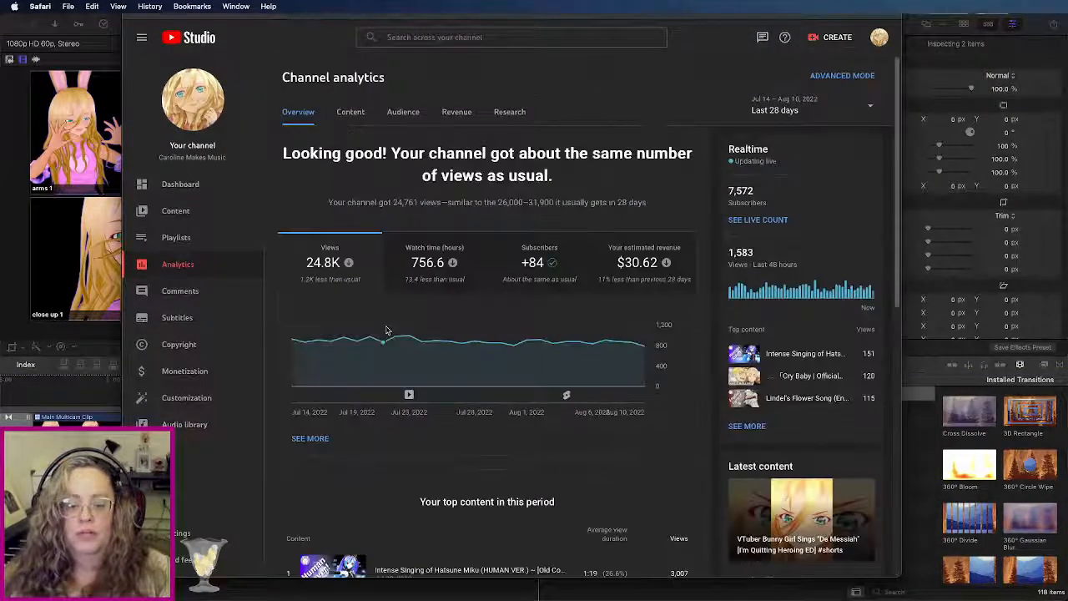
scroll(392, 334, down, 7)
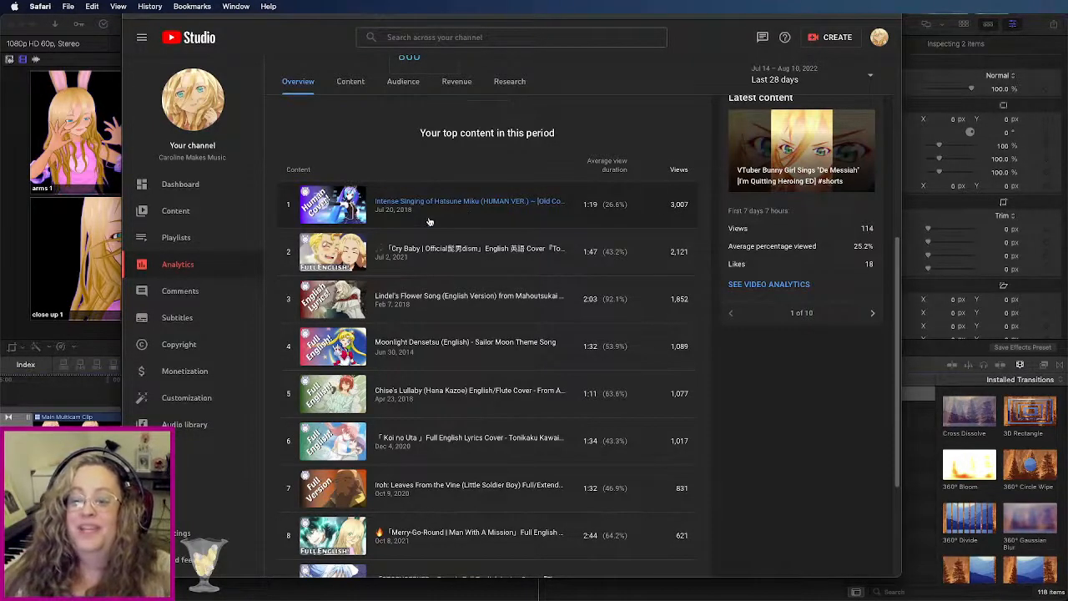
scroll(423, 227, up, 5)
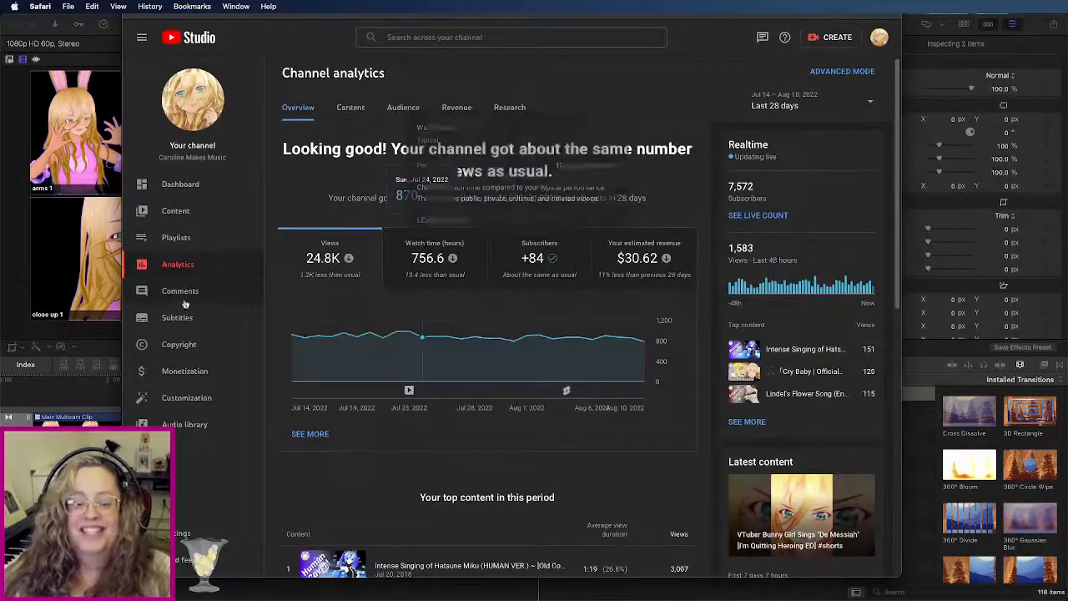
scroll(430, 321, up, 1)
Step: Examine the channel's Content analytics for videos, including views, impressions and key moments for audience retention
click(352, 113)
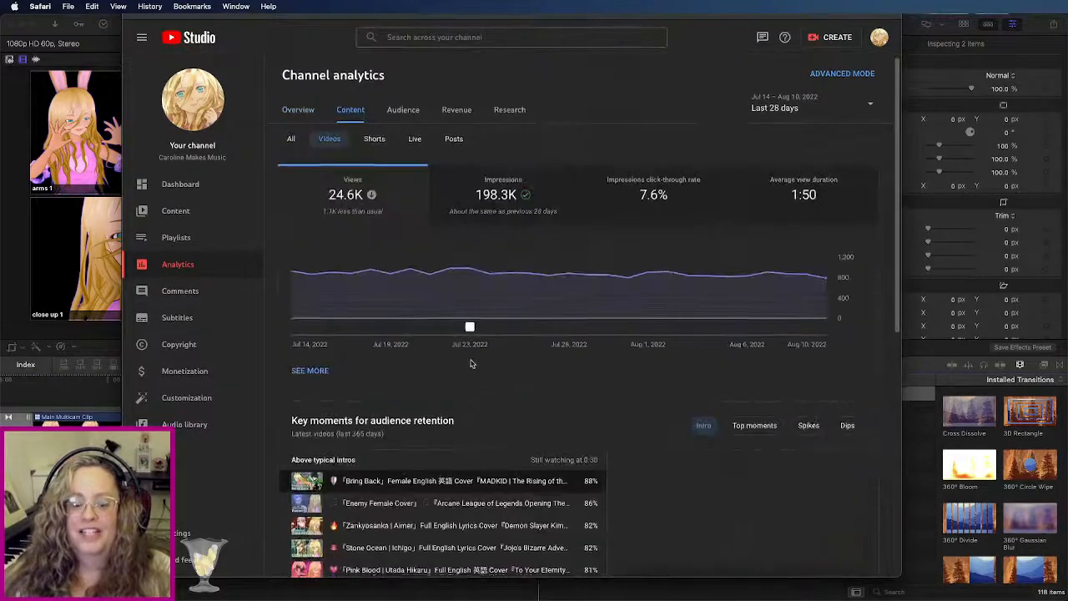
scroll(468, 355, down, 10)
scroll(465, 352, up, 5)
scroll(465, 351, up, 3)
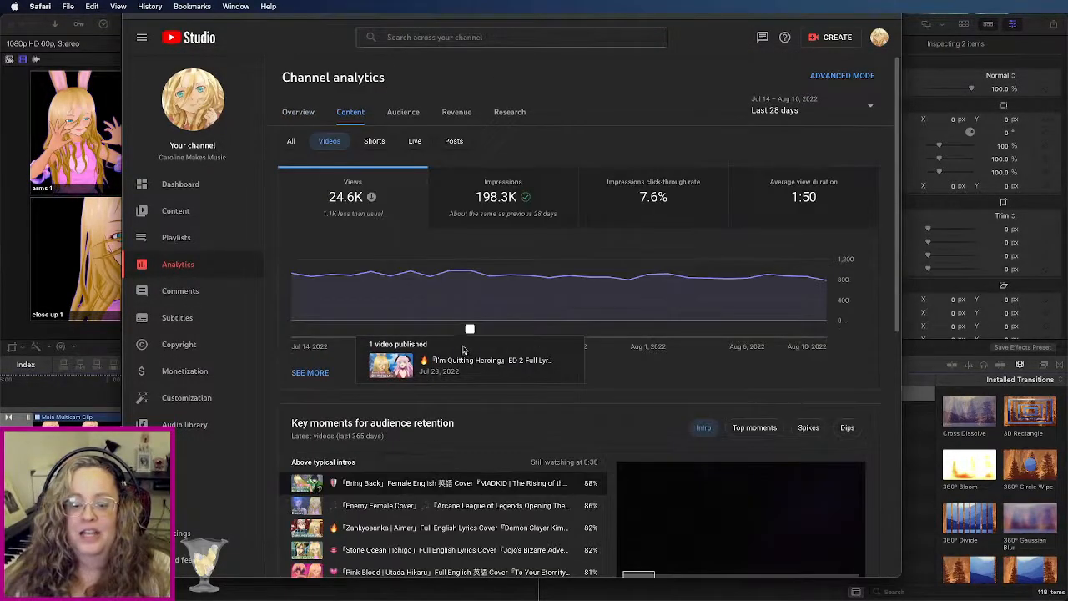
Step: Find the "A Cruel Angel's Thesis" EN/JP remix cover in the channel content, open its details and check its watch page
click(180, 212)
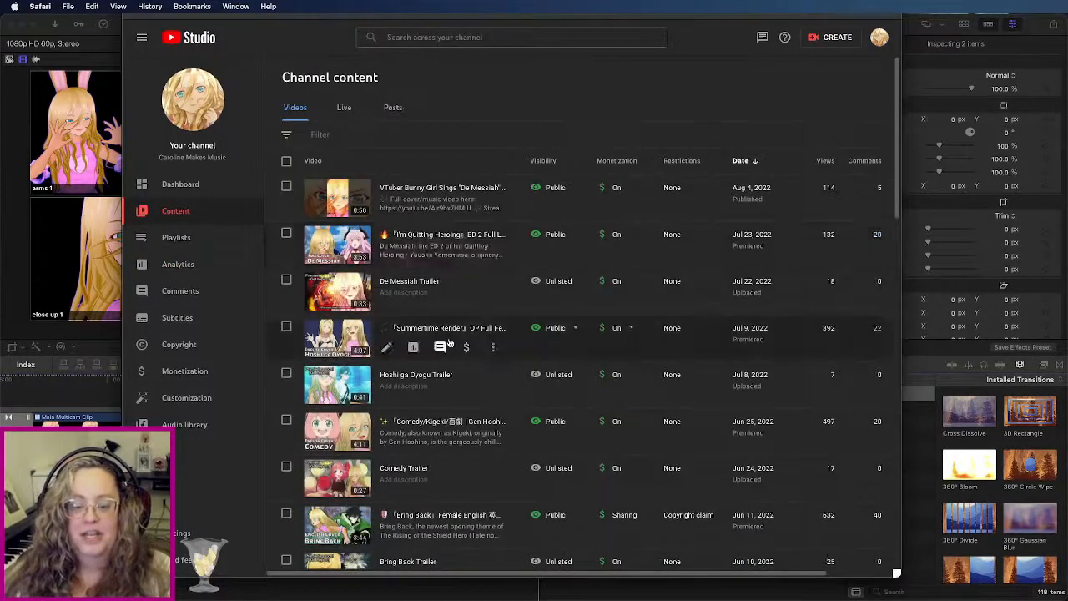
scroll(448, 344, down, 10)
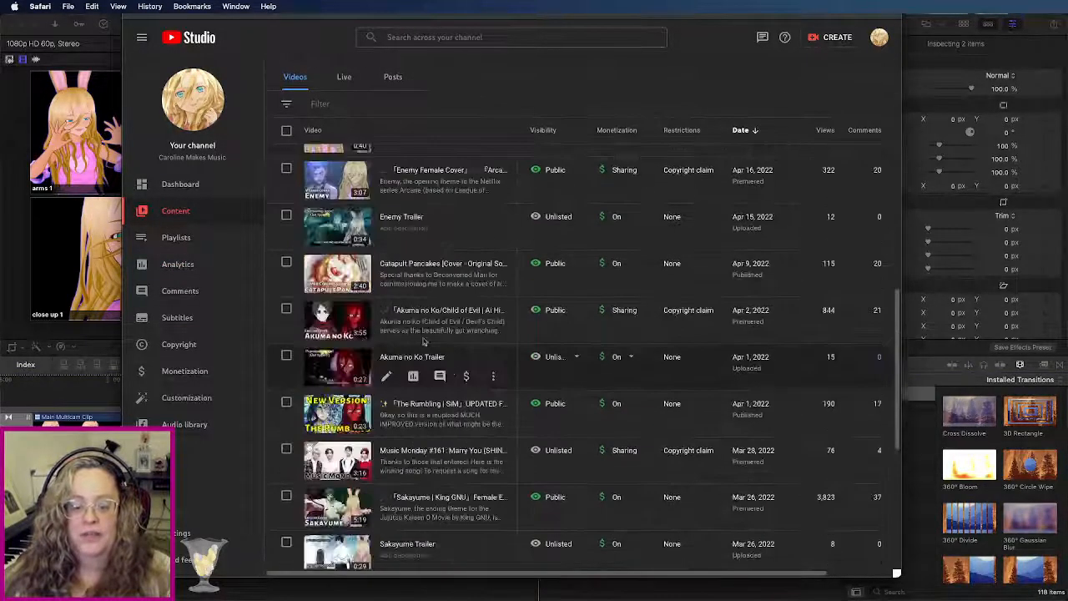
scroll(417, 284, up, 5)
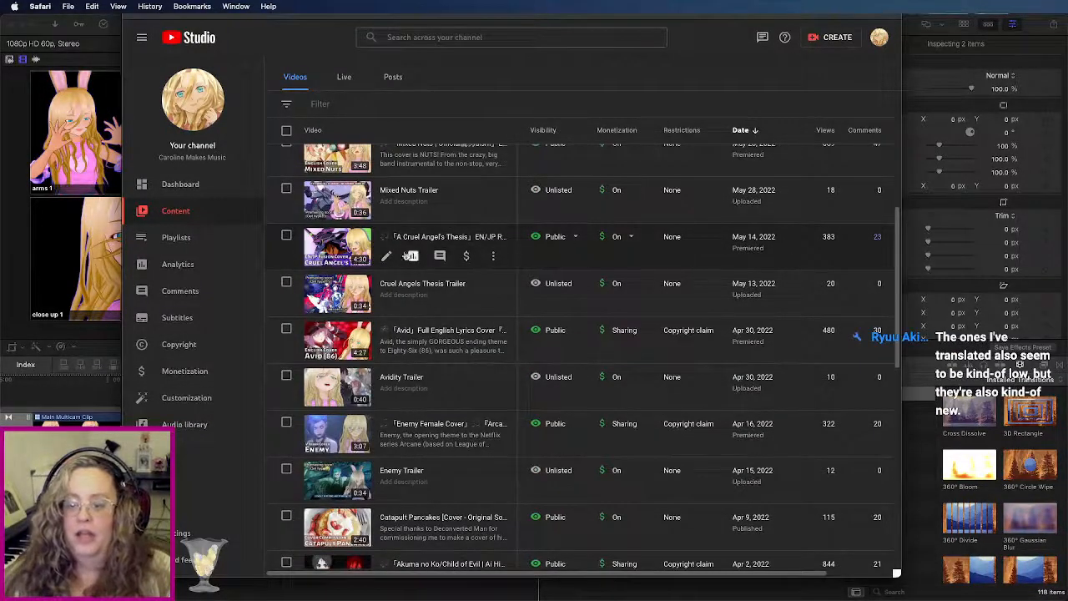
click(442, 238)
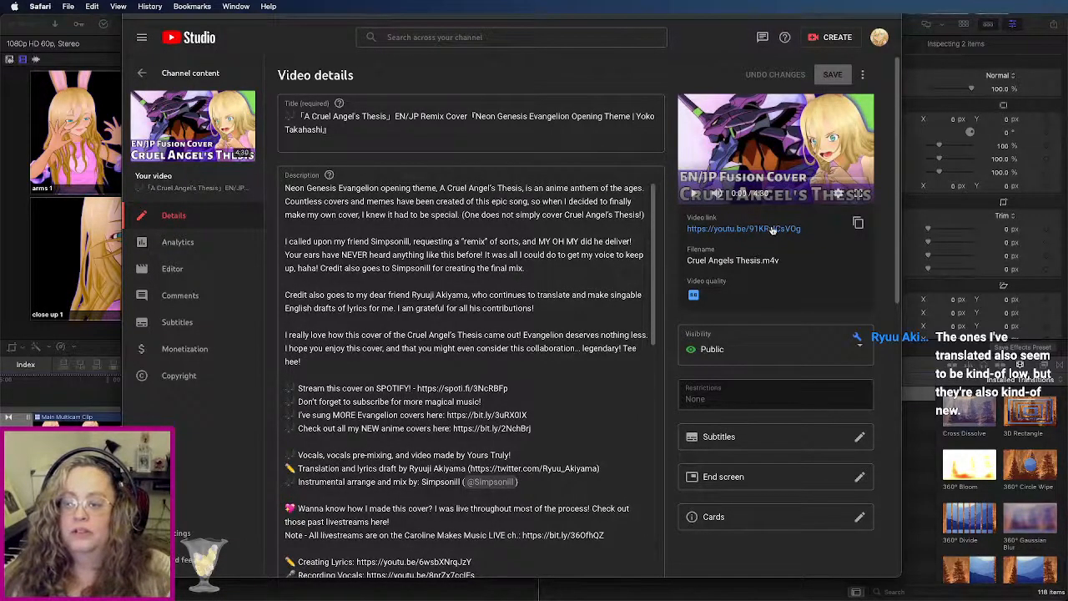
click(799, 229)
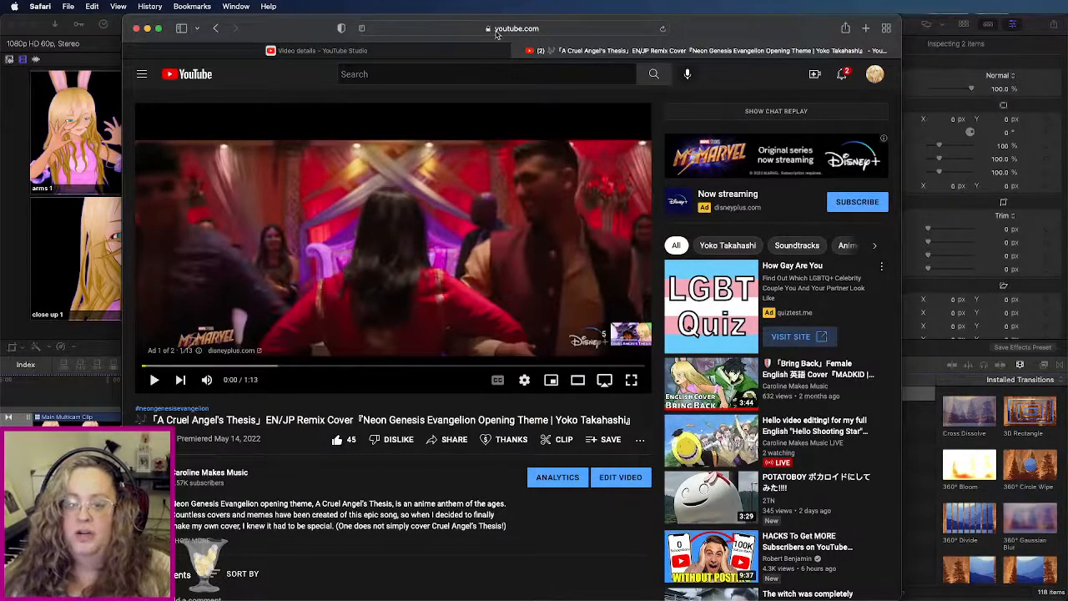
click(213, 30)
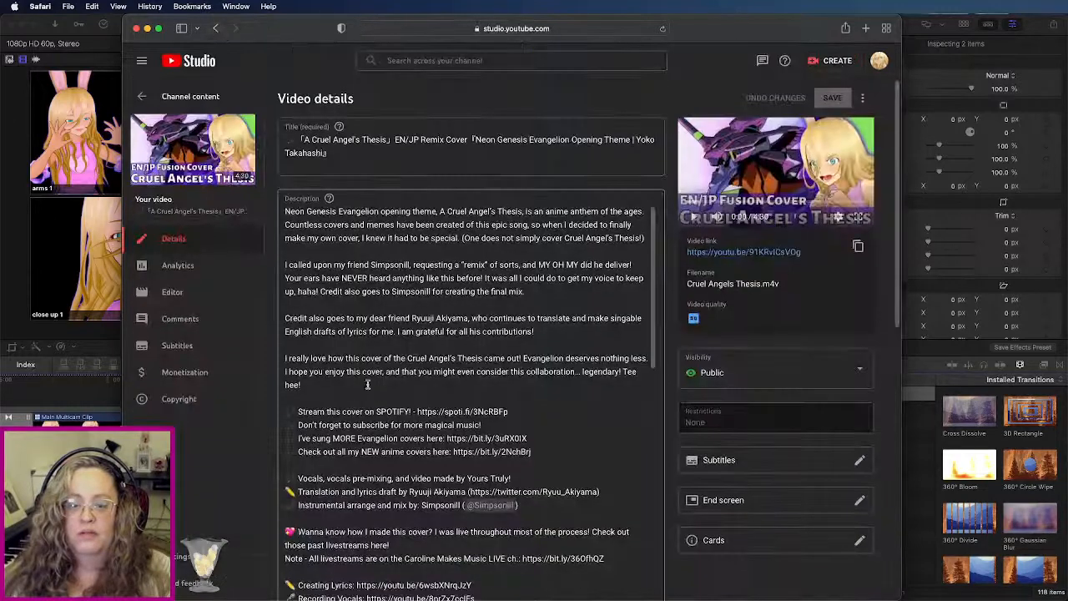
Step: Examine the analytics of the "A Cruel Angel's Thesis" cover, including its relative audience retention chart, and return to the channel content
click(188, 268)
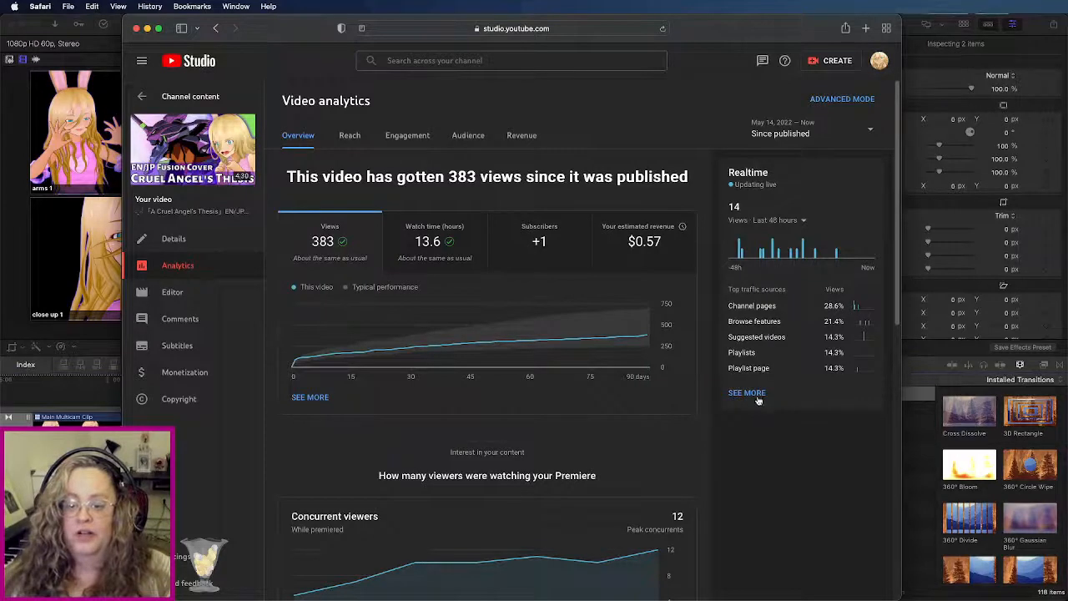
scroll(742, 443, down, 5)
scroll(742, 443, down, 2)
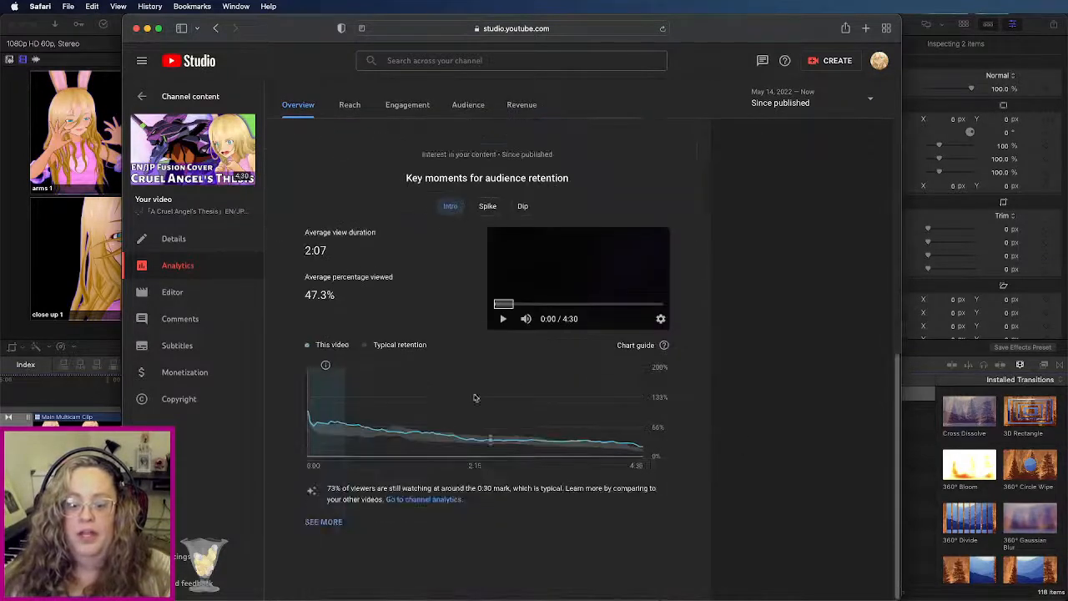
click(326, 522)
click(273, 349)
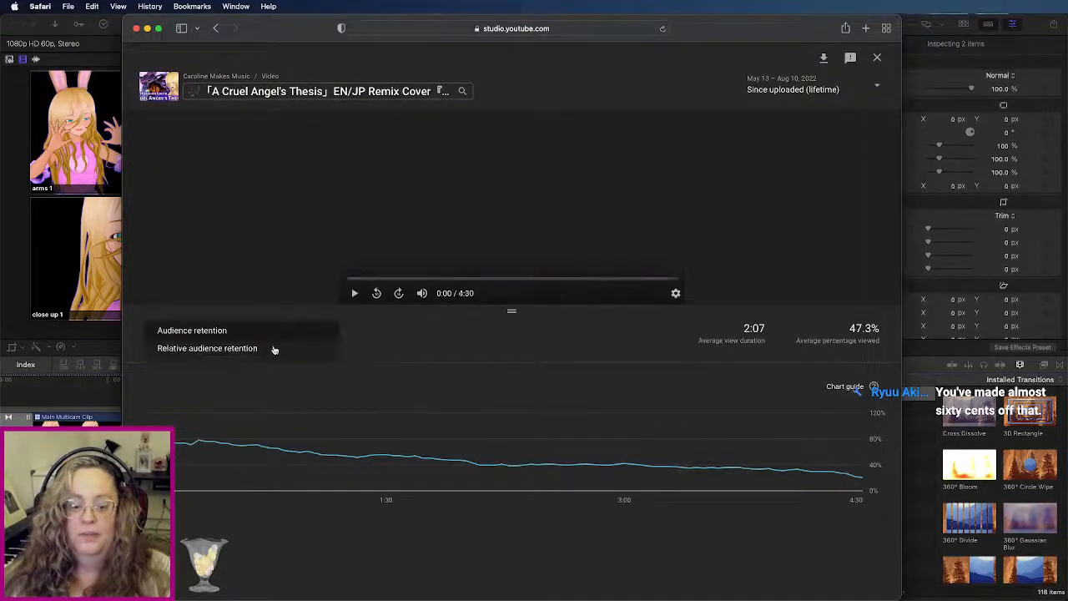
click(255, 349)
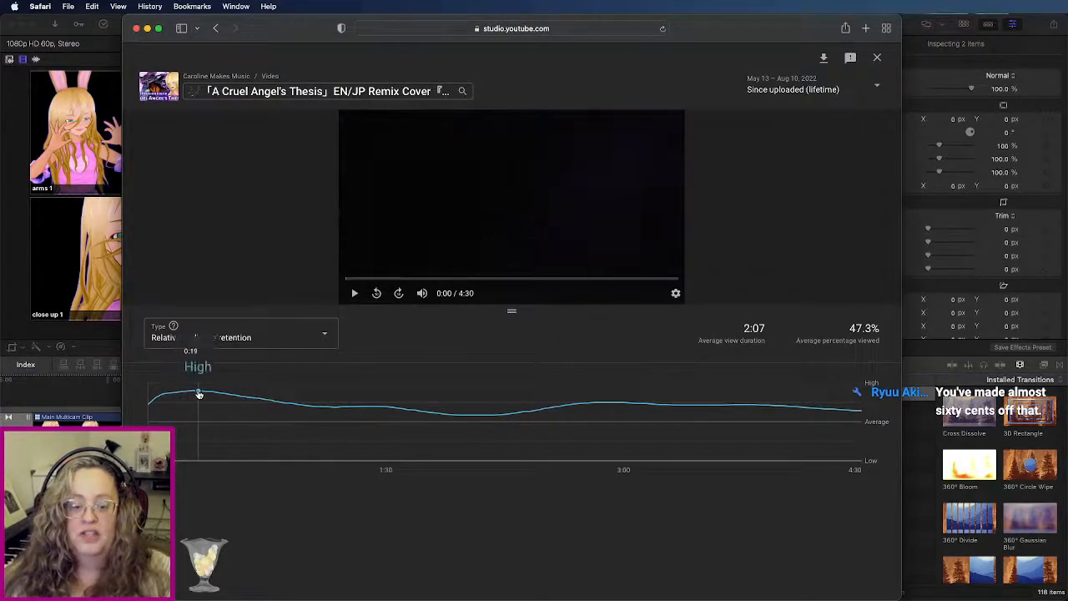
click(877, 57)
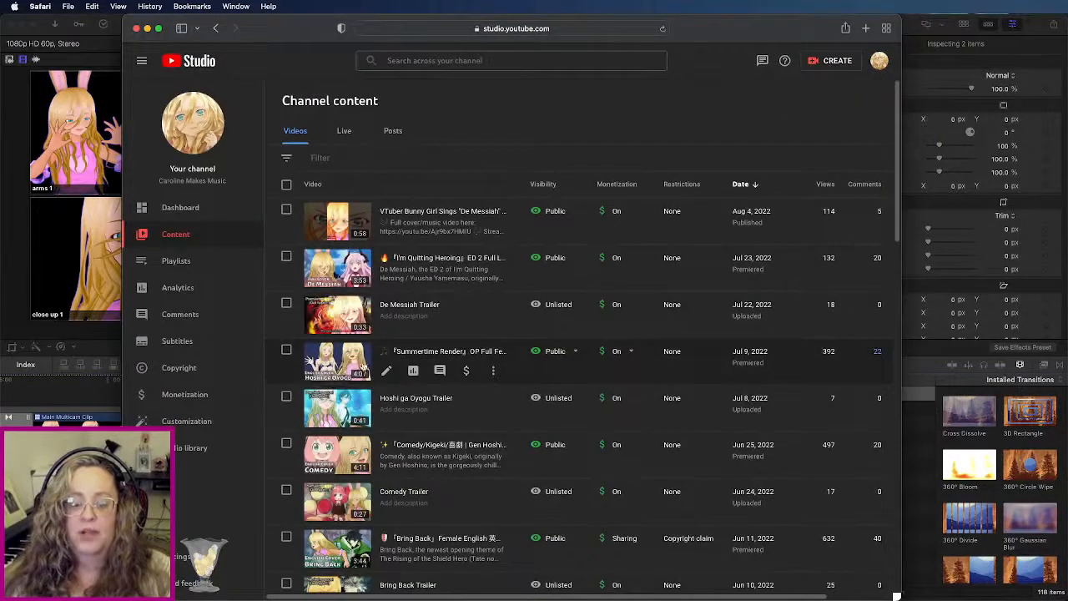
Step: Open the analytics of the Summertime Render "Hoshi ga Oyogu" cover and examine its overview, audience retention and reach
click(420, 356)
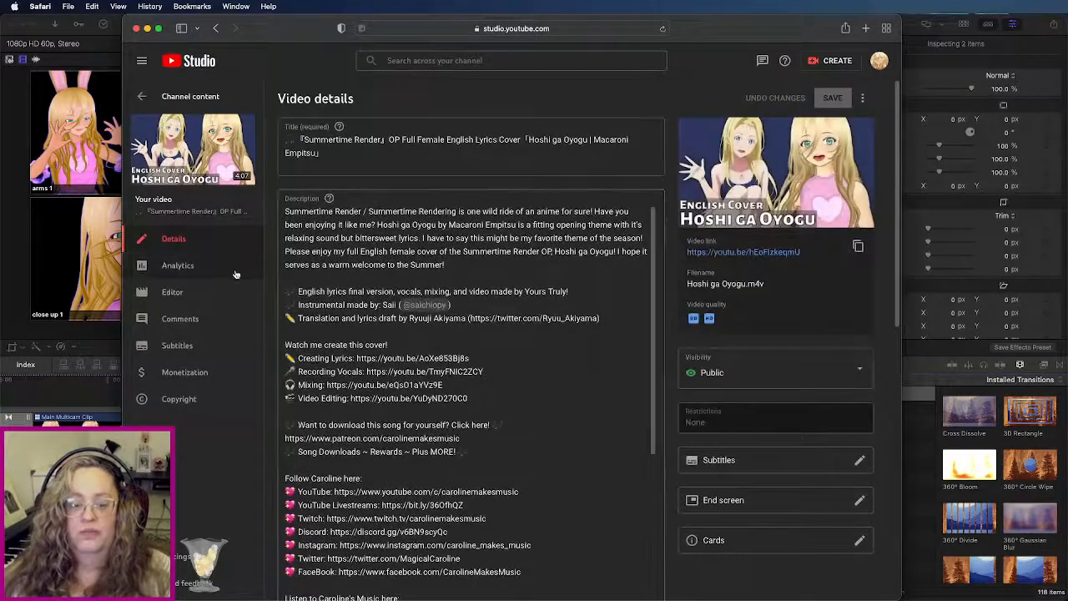
click(178, 266)
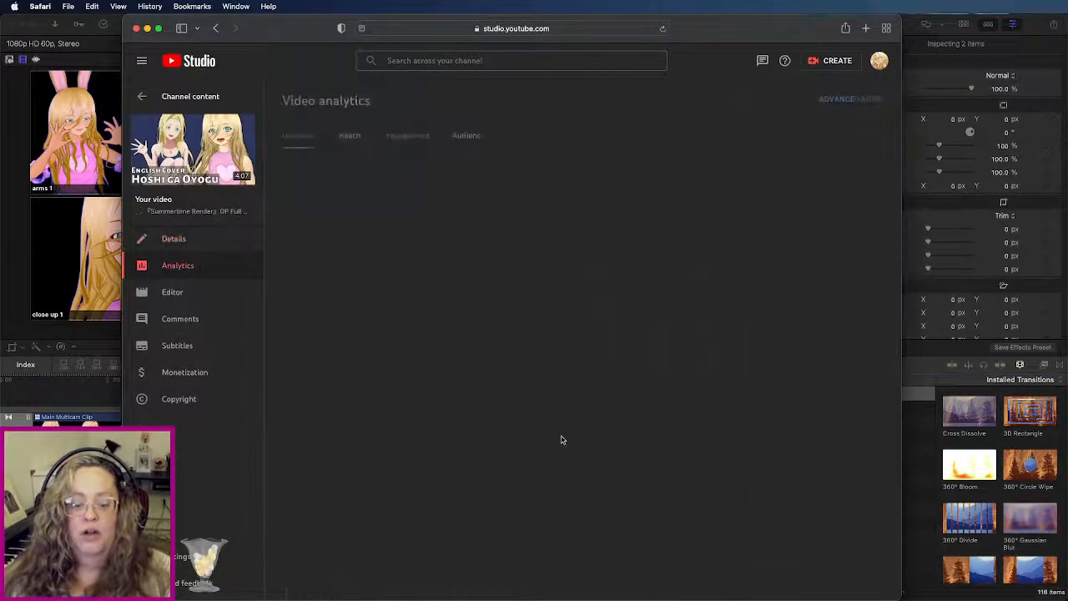
scroll(537, 487, down, 5)
scroll(533, 485, down, 2)
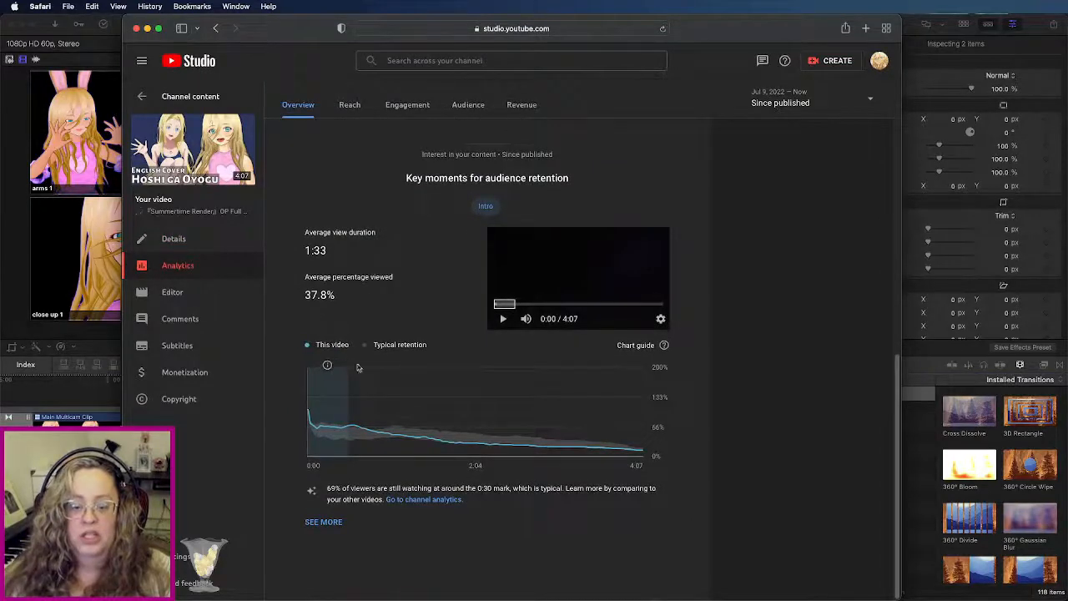
scroll(367, 376, up, 7)
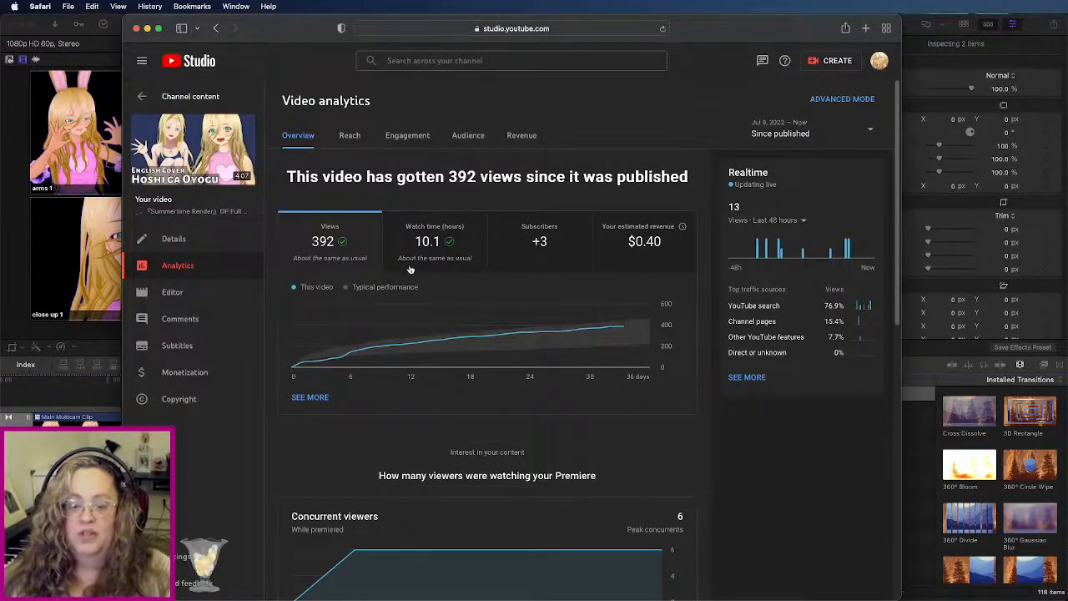
click(347, 137)
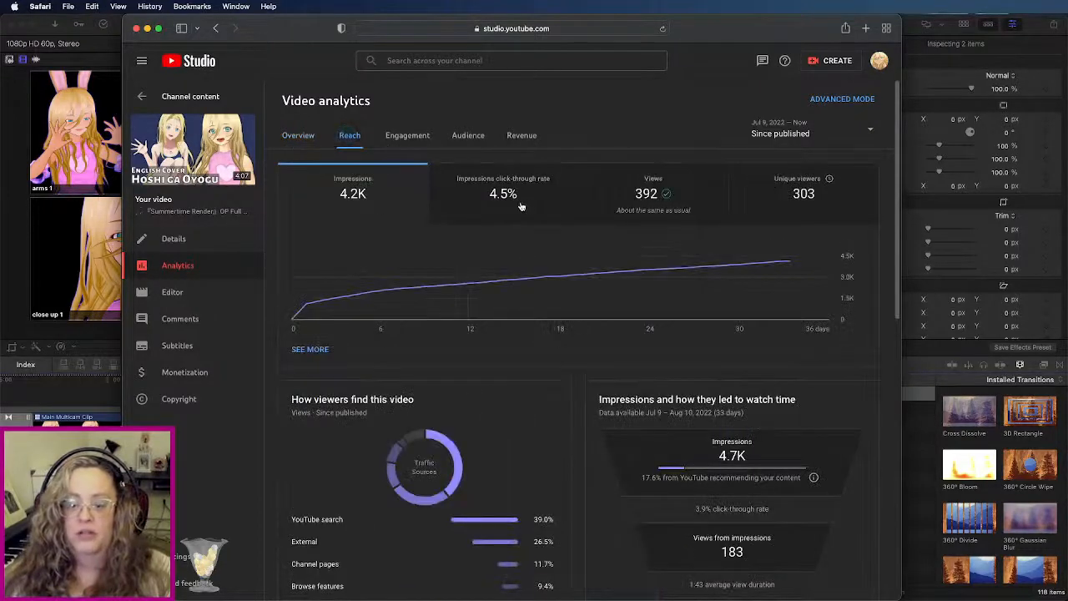
Step: Check the "Hoshi ga Oyogu" cover's impressions click-through rate chart and reopen the video's analytics overview from the channel content
click(522, 206)
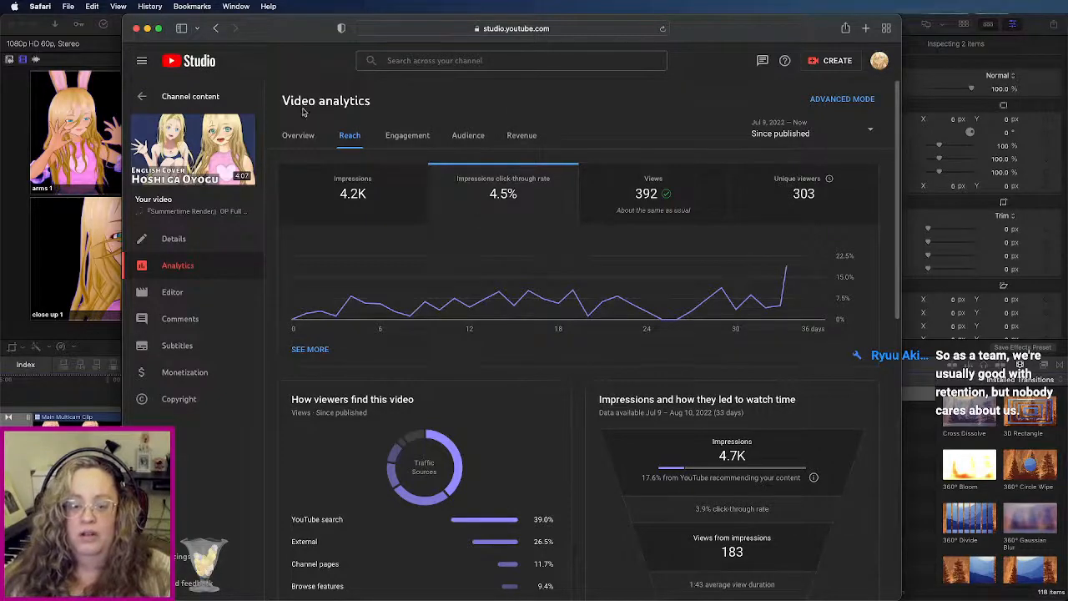
click(144, 99)
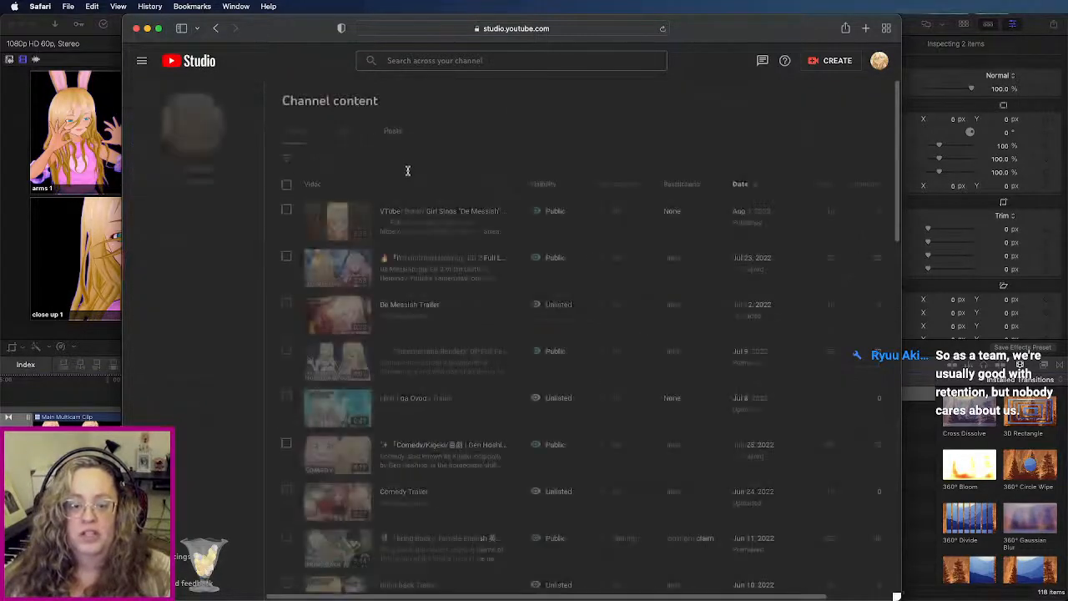
click(427, 359)
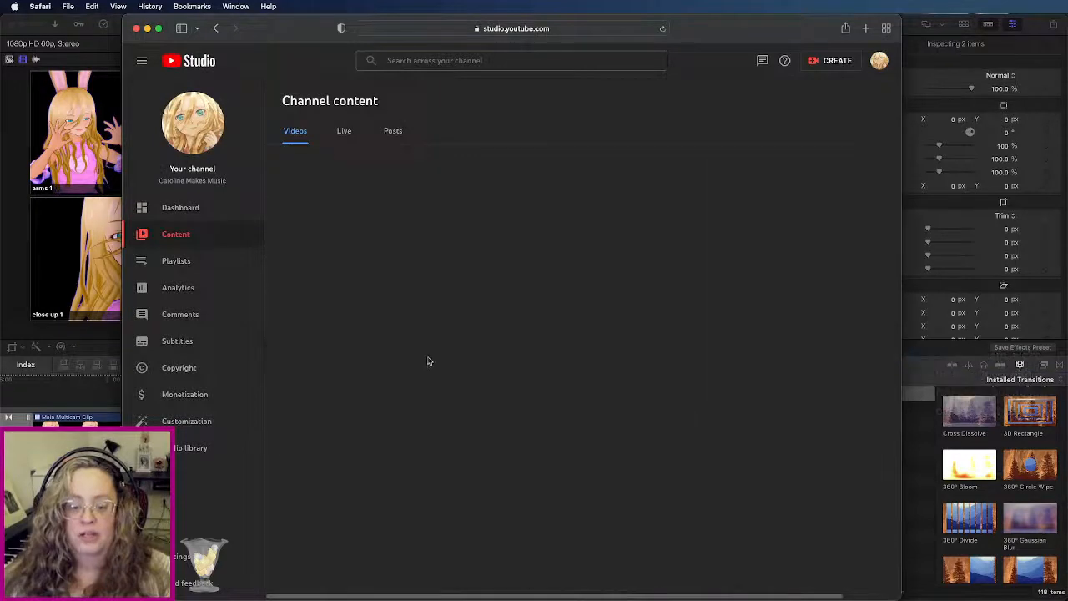
click(197, 268)
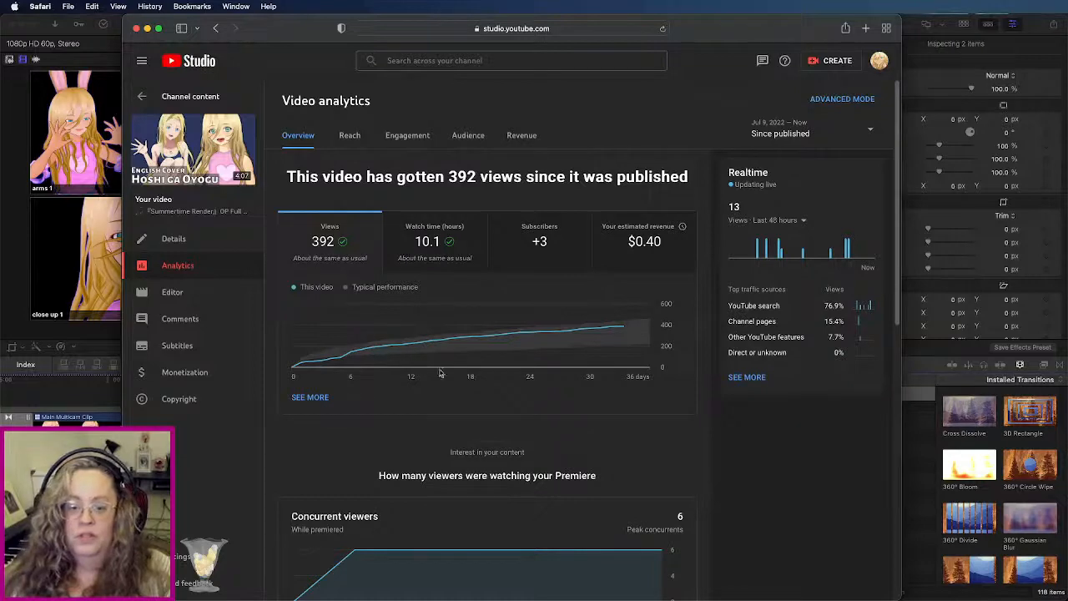
Step: Examine the relative audience retention chart of the "Hoshi ga Oyogu" cover and return to the channel content
scroll(448, 333, down, 7)
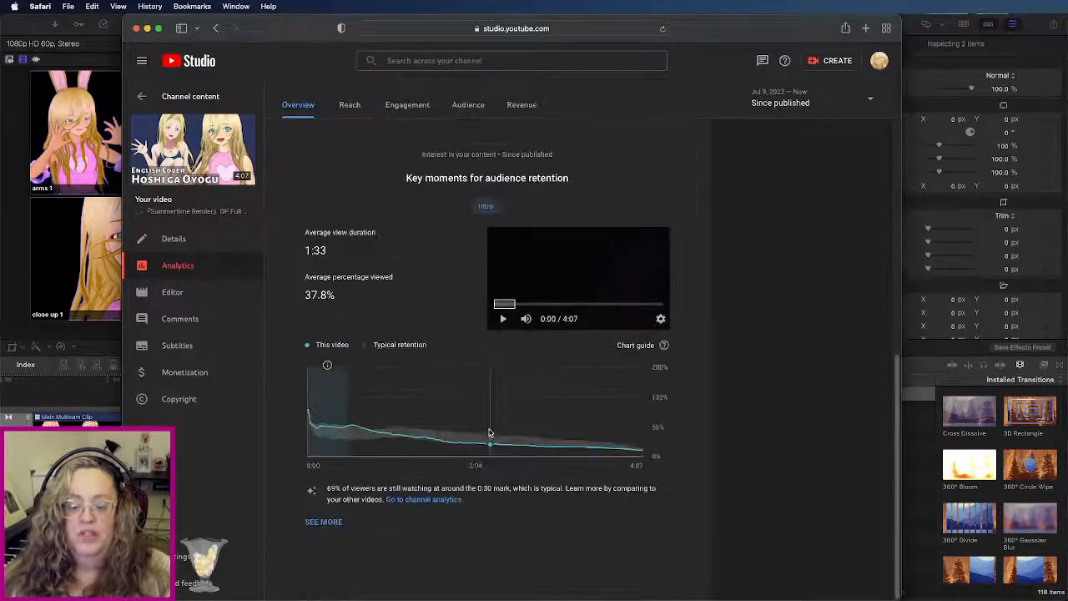
click(324, 522)
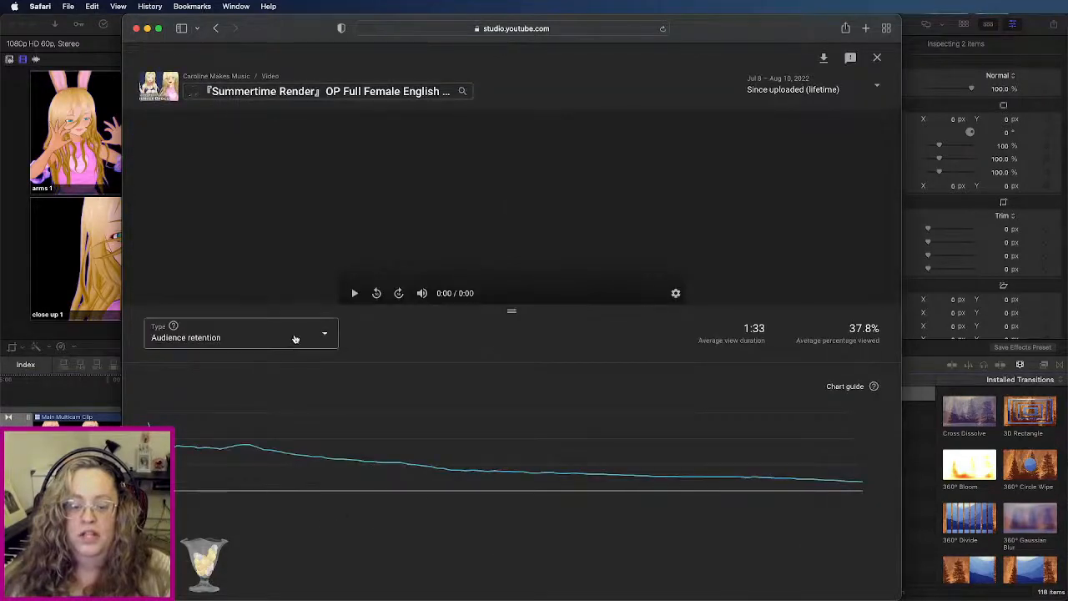
click(294, 338)
click(255, 351)
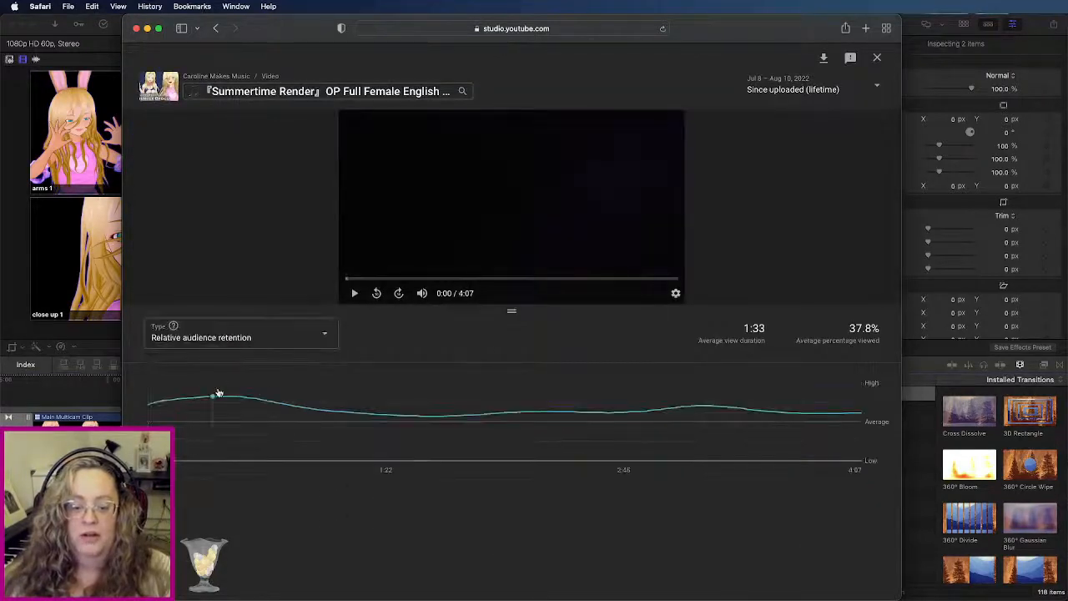
mouse_move(263, 402)
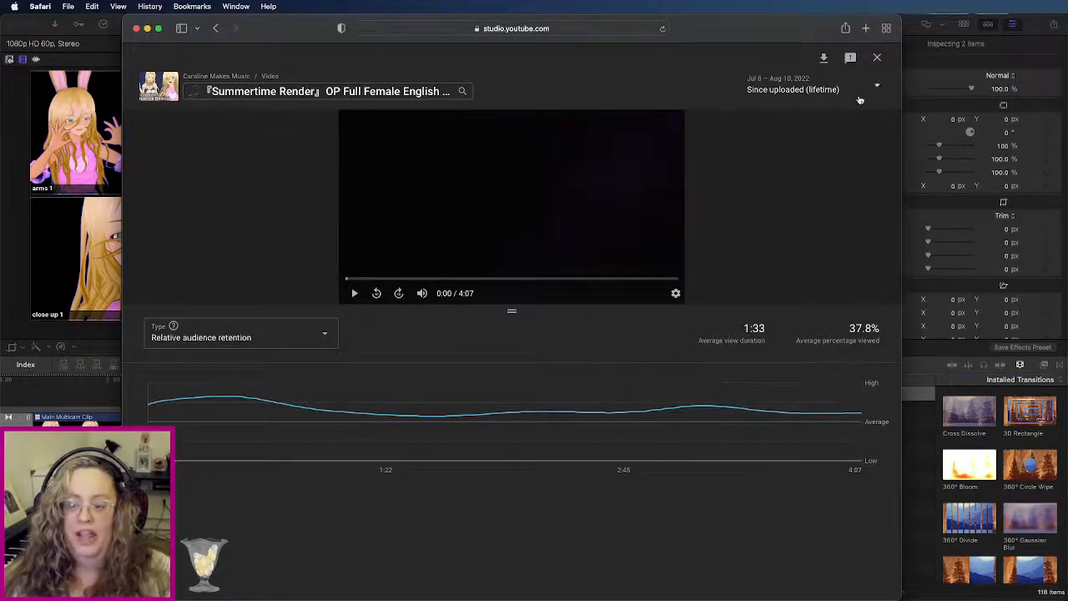
click(877, 58)
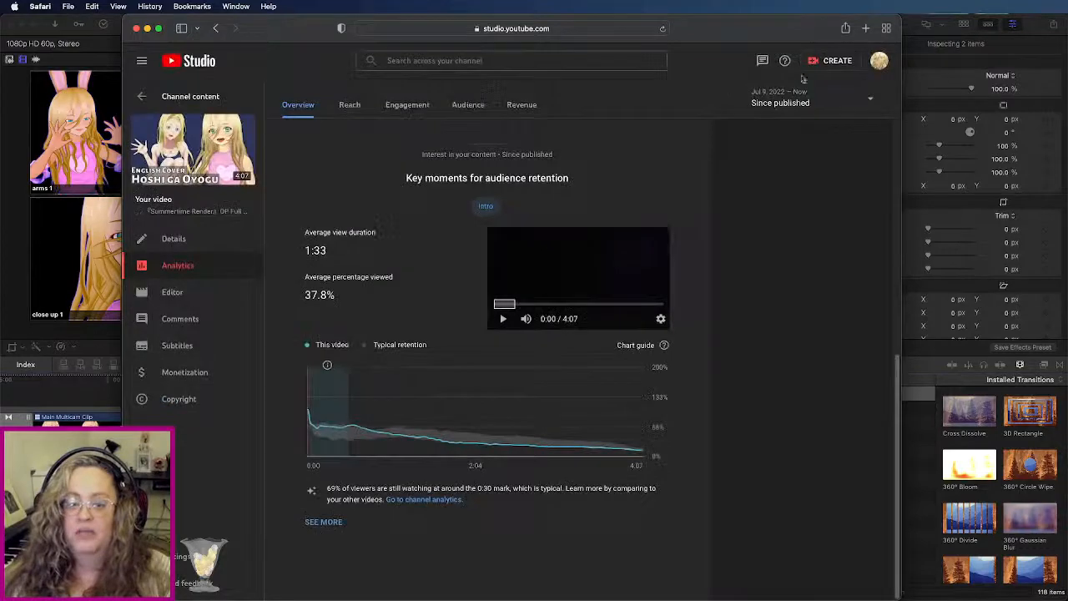
click(141, 97)
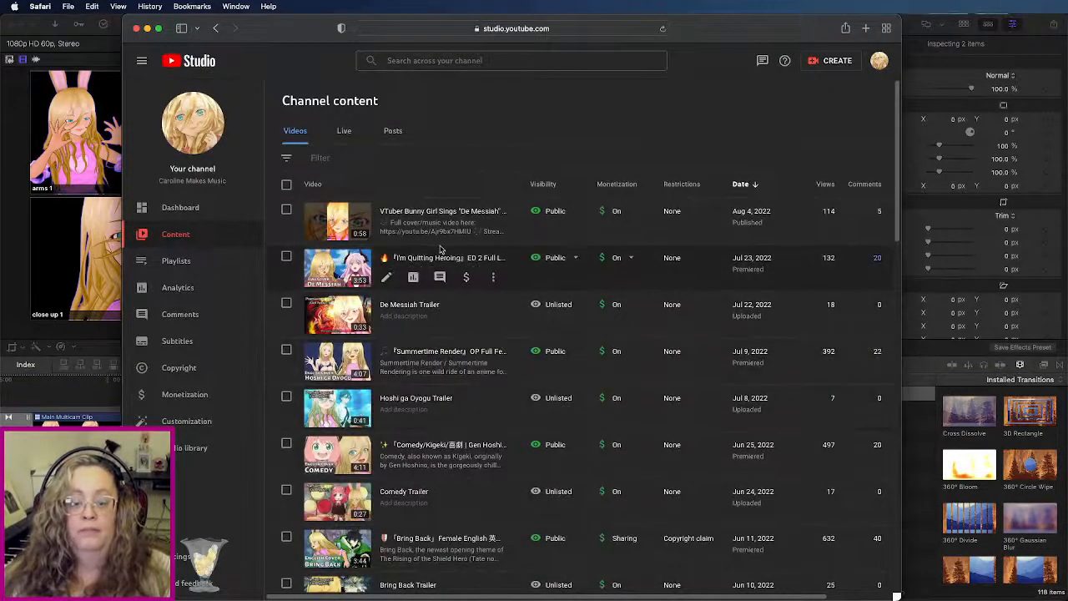
Step: Open the analytics of the "De Messiah" full cover and examine its key moments and relative audience retention chart
click(418, 258)
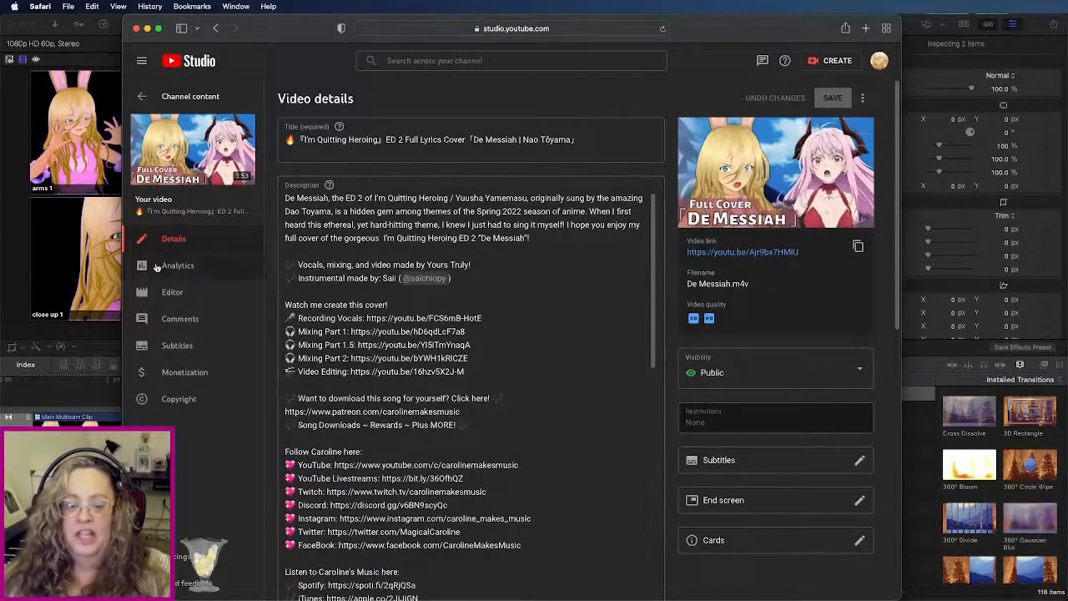
click(185, 269)
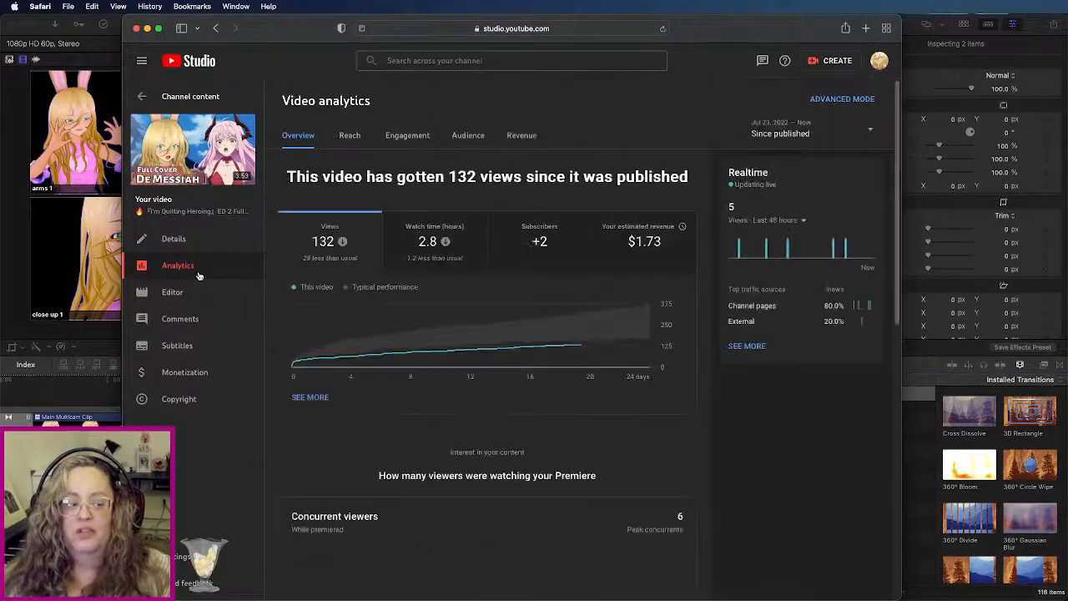
scroll(441, 445, down, 5)
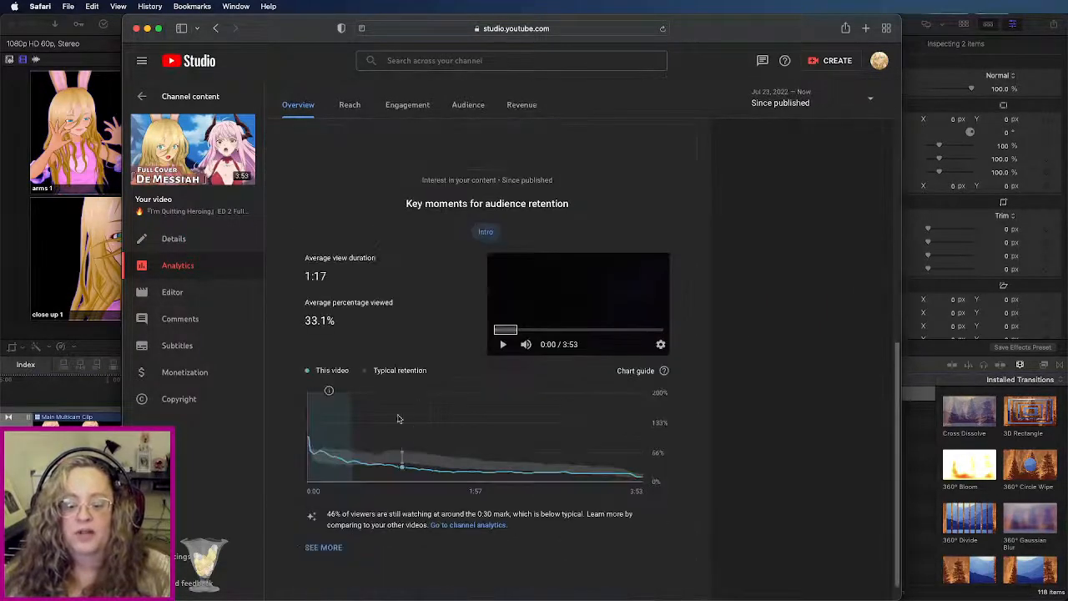
click(324, 547)
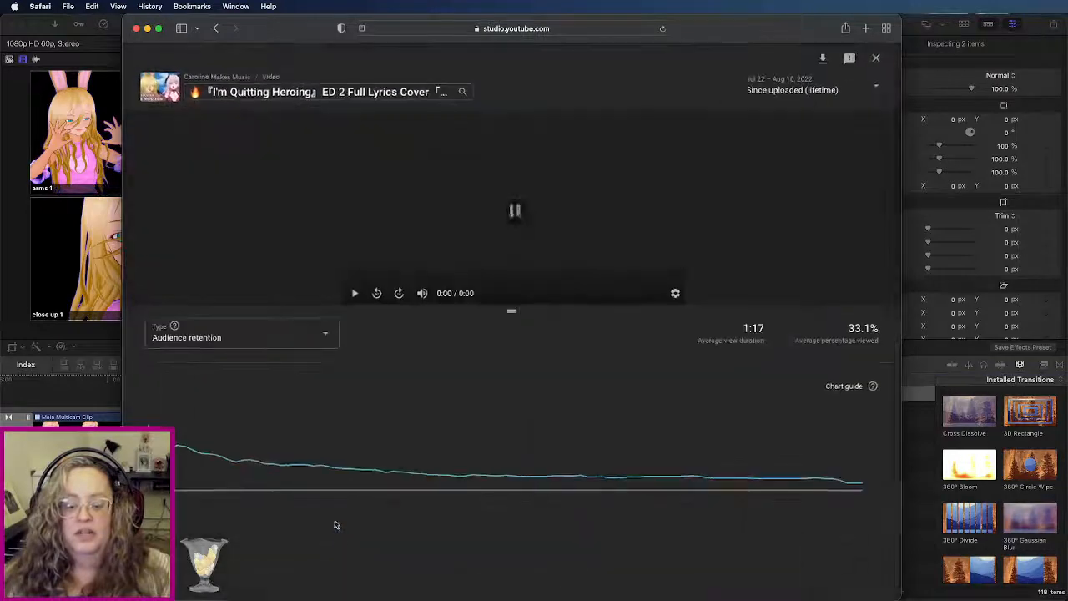
click(312, 336)
click(278, 350)
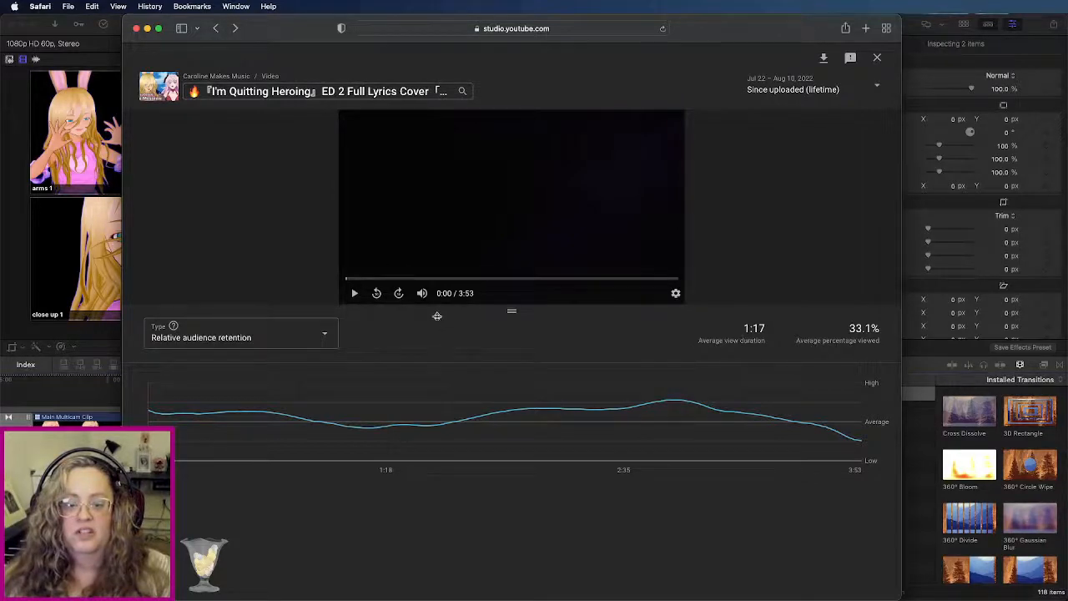
click(215, 28)
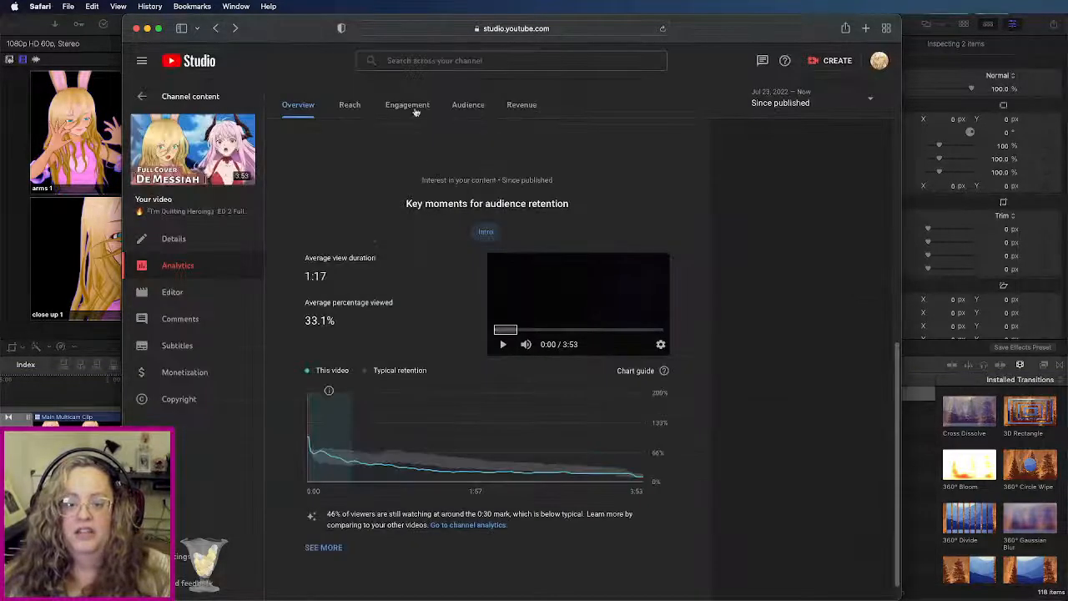
Step: Check the "De Messiah" cover's reach and impressions click-through rate over time, and return to the channel content
click(347, 106)
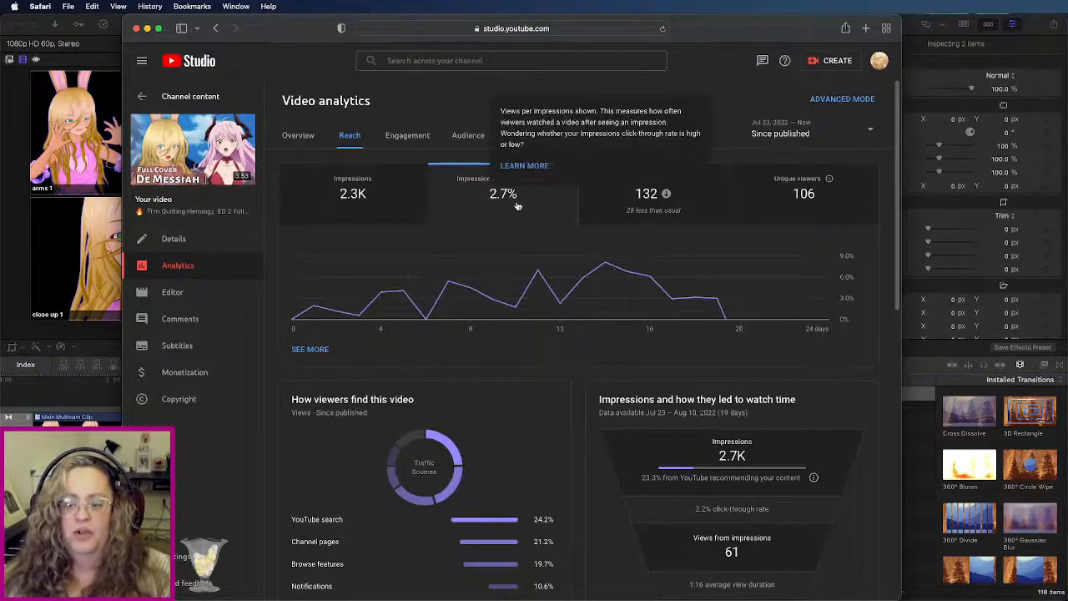
mouse_move(606, 264)
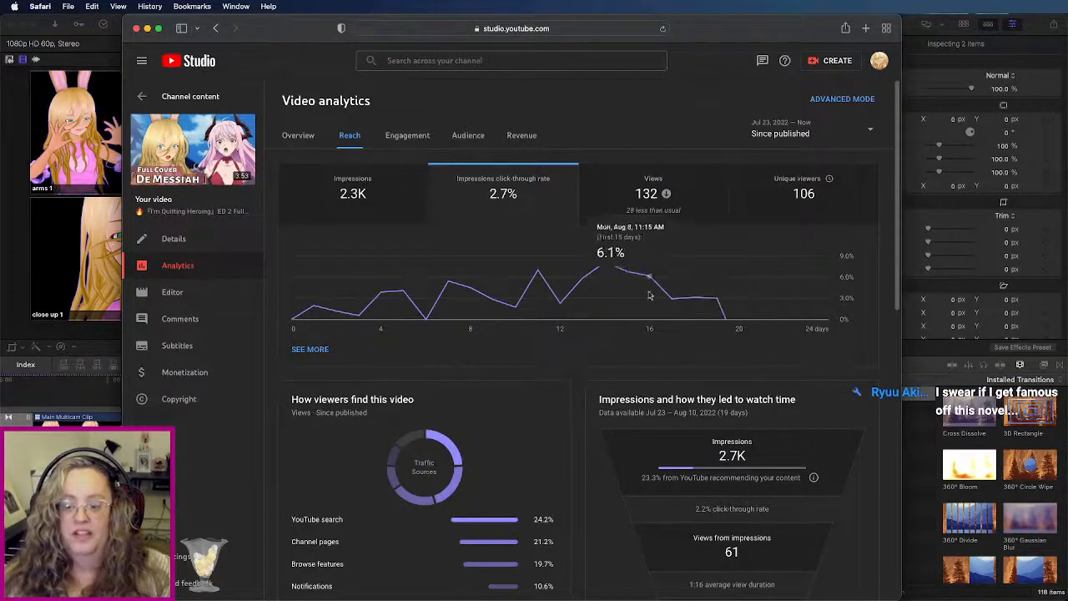
click(141, 99)
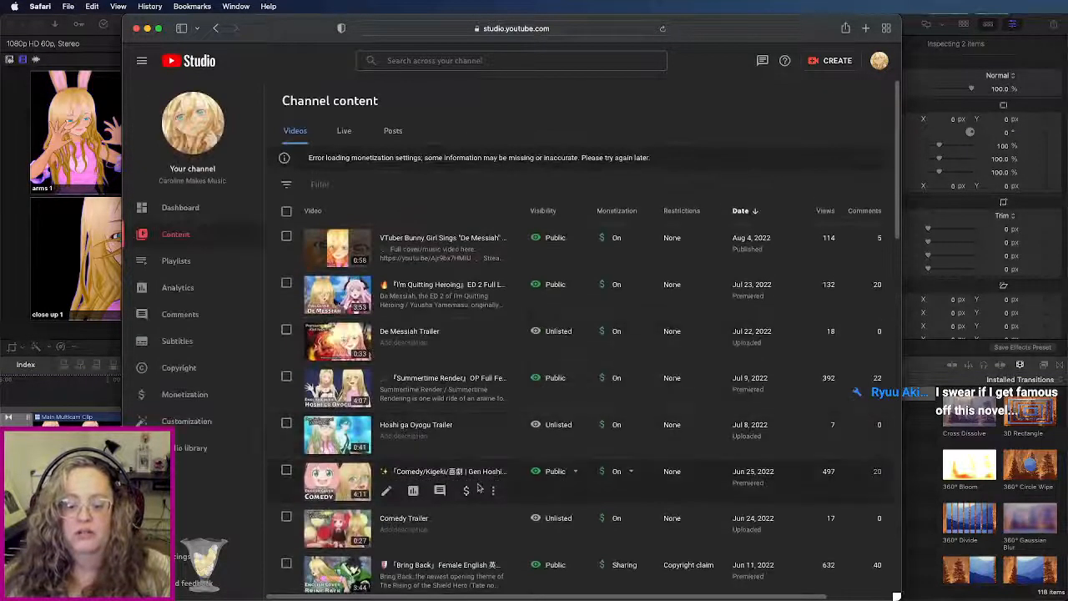
Step: Open the analytics of the "Comedy/Kigeki" Spy x Family cover and examine its key moments and relative audience retention chart
scroll(470, 485, down, 5)
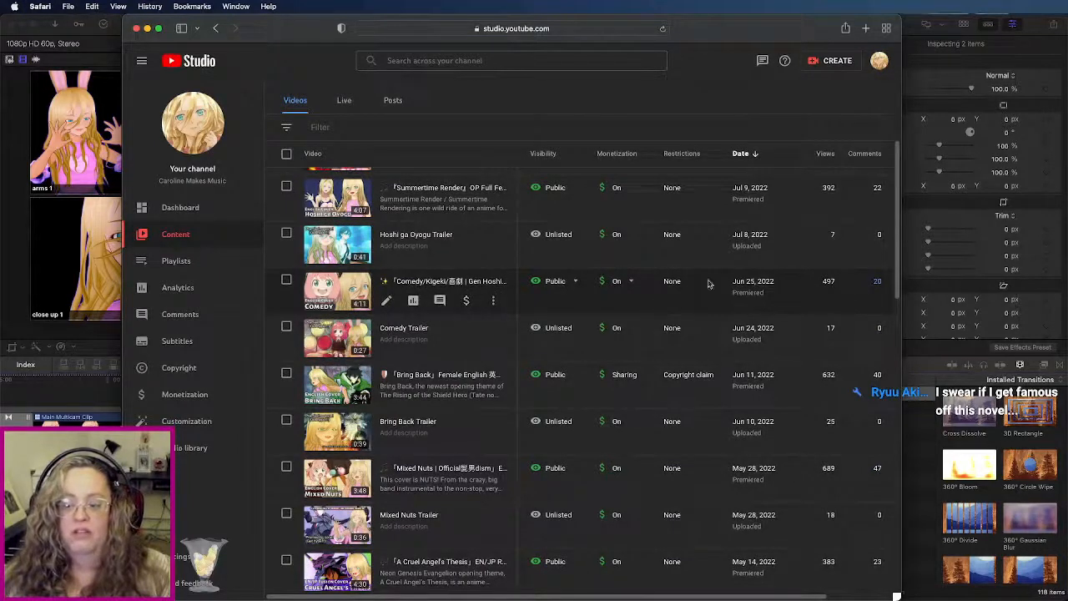
click(415, 281)
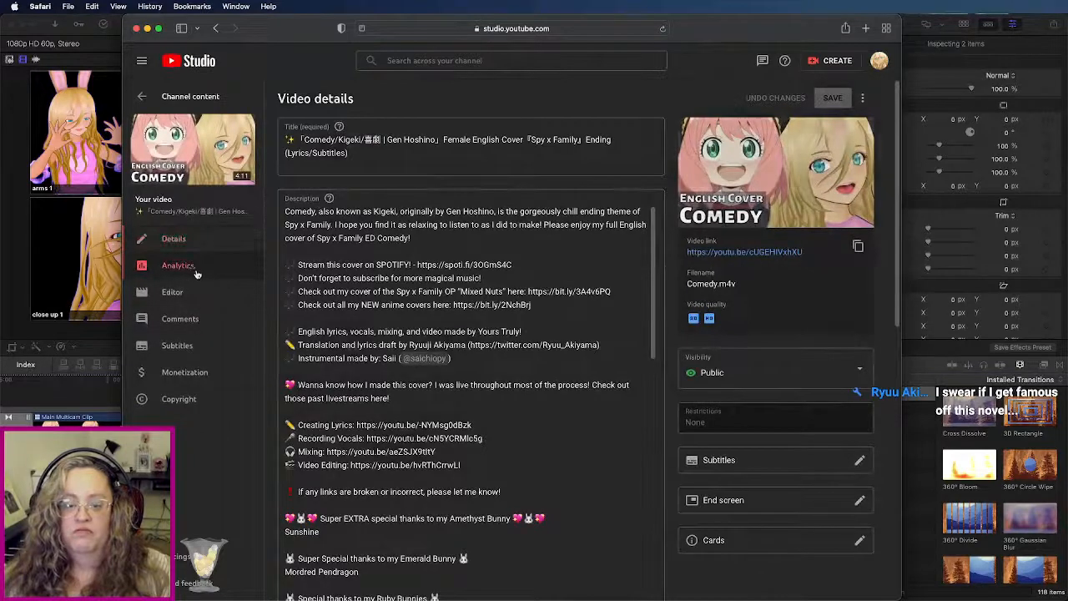
click(177, 266)
scroll(442, 401, down, 4)
scroll(460, 474, down, 5)
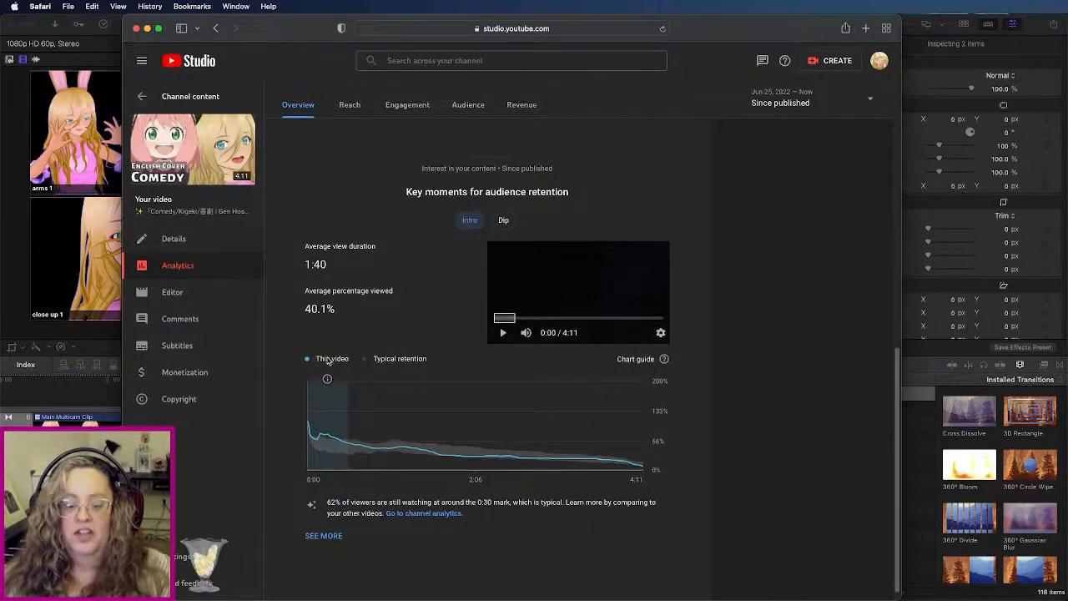
click(333, 535)
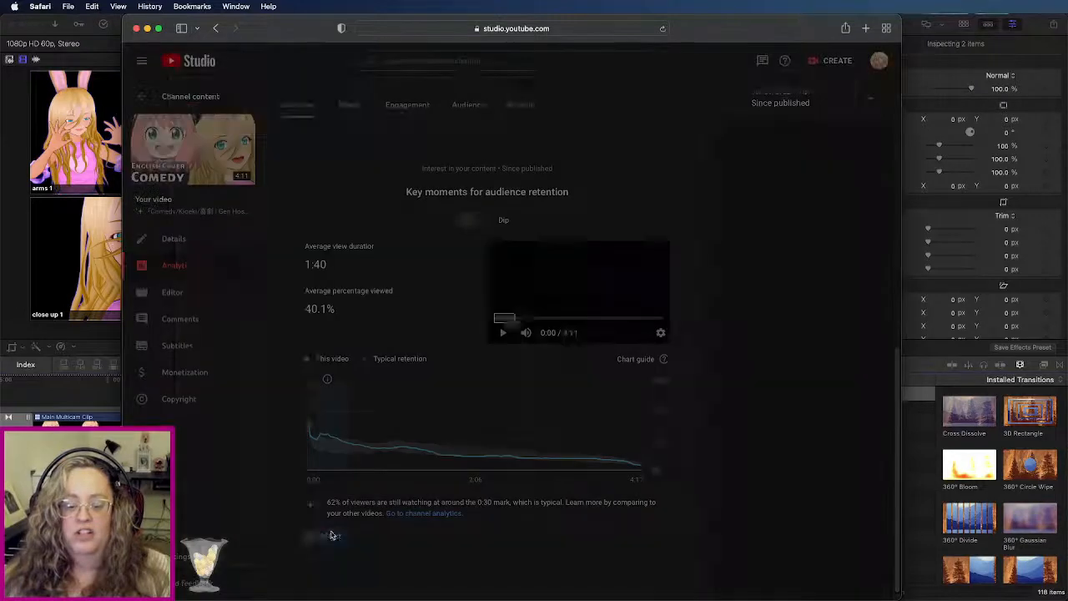
click(301, 343)
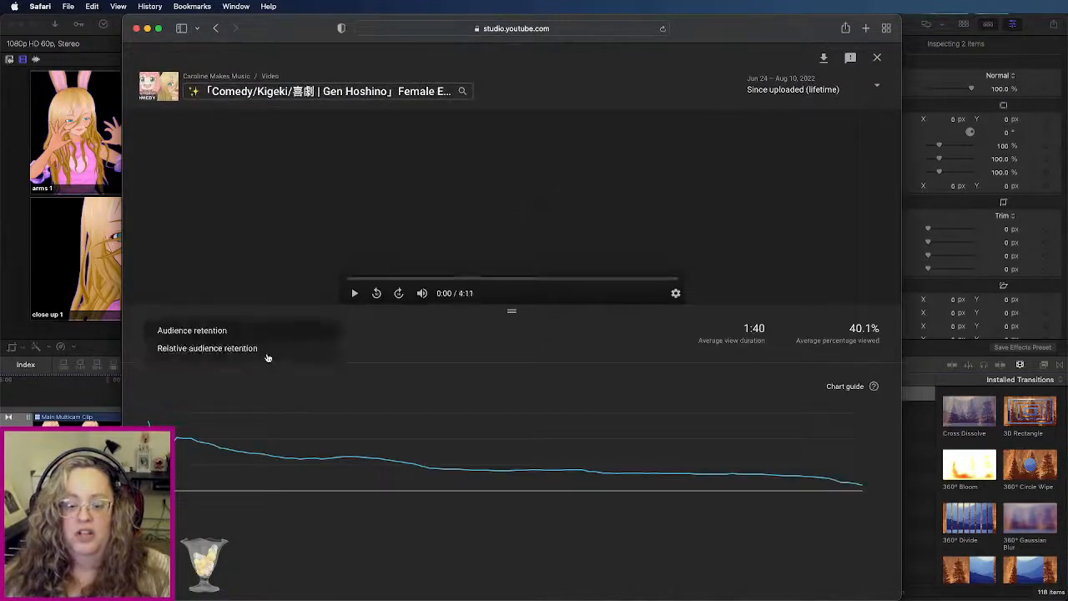
click(271, 359)
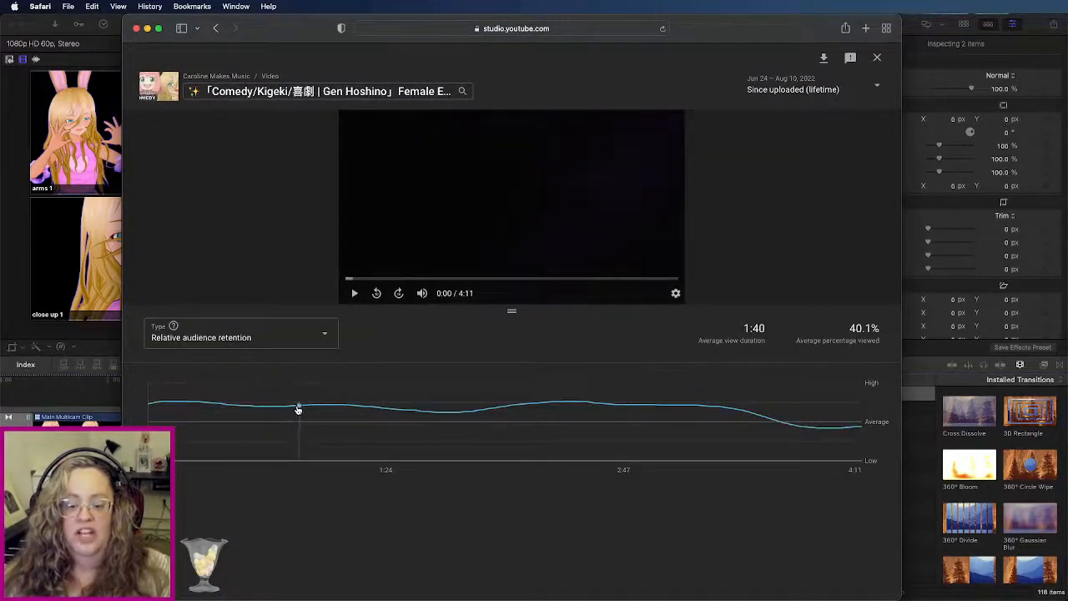
mouse_move(315, 409)
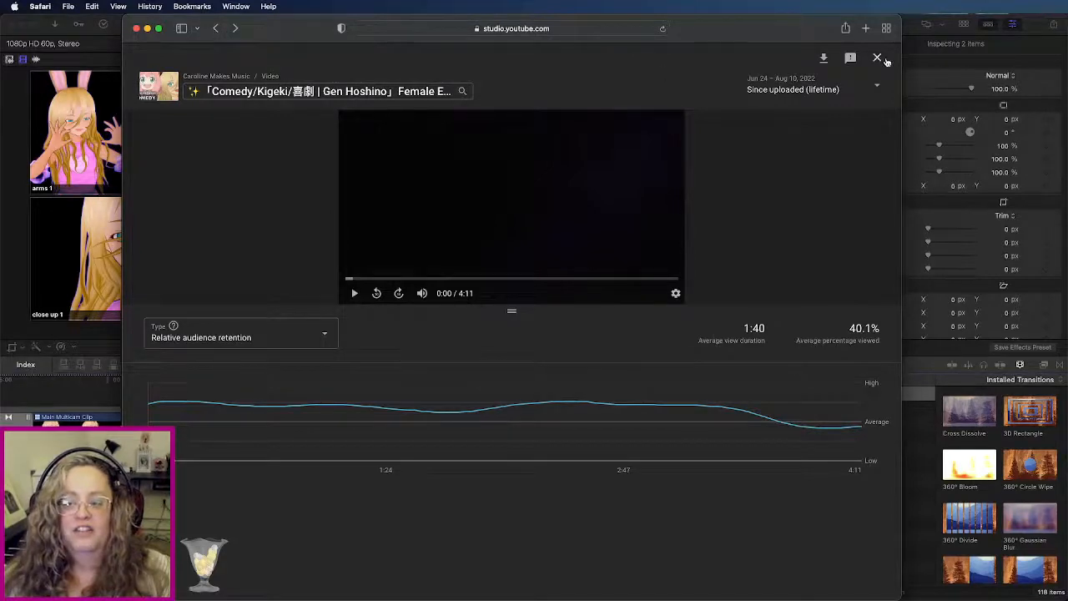
click(878, 58)
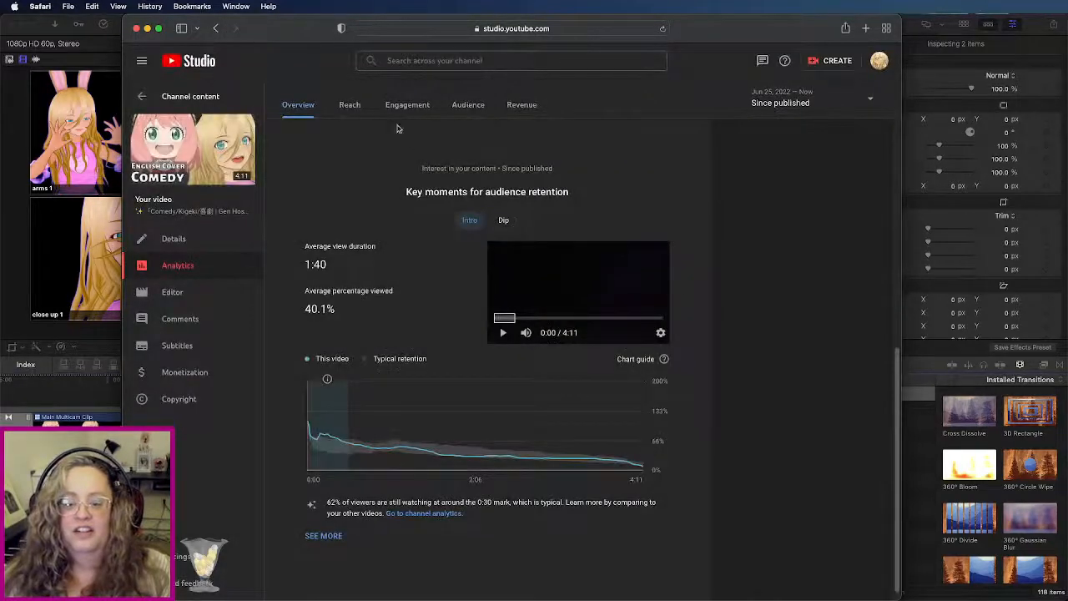
Step: Check the "Comedy" cover's impressions click-through rate in its reach analytics and return to the channel content
click(349, 105)
click(499, 201)
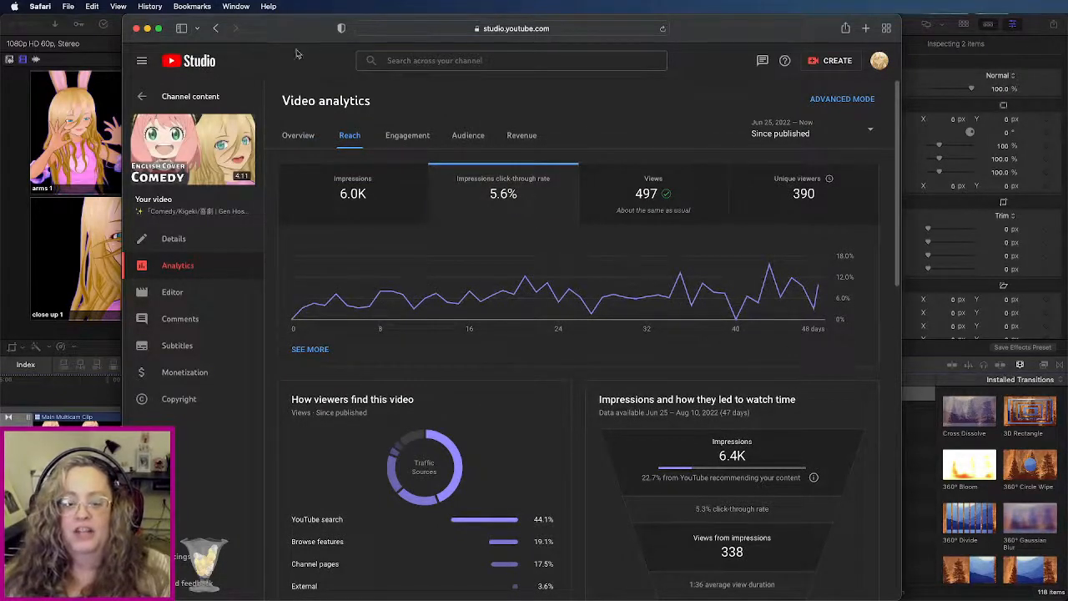
click(140, 99)
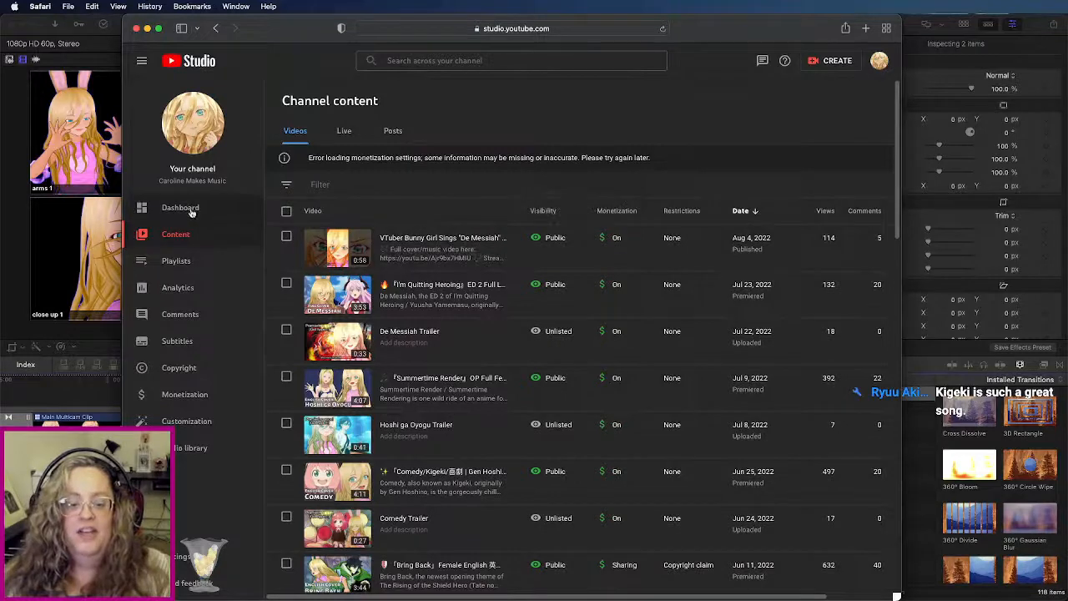
Step: Examine the channel's estimated revenue chart for the last 28 days in the channel analytics overview
click(176, 287)
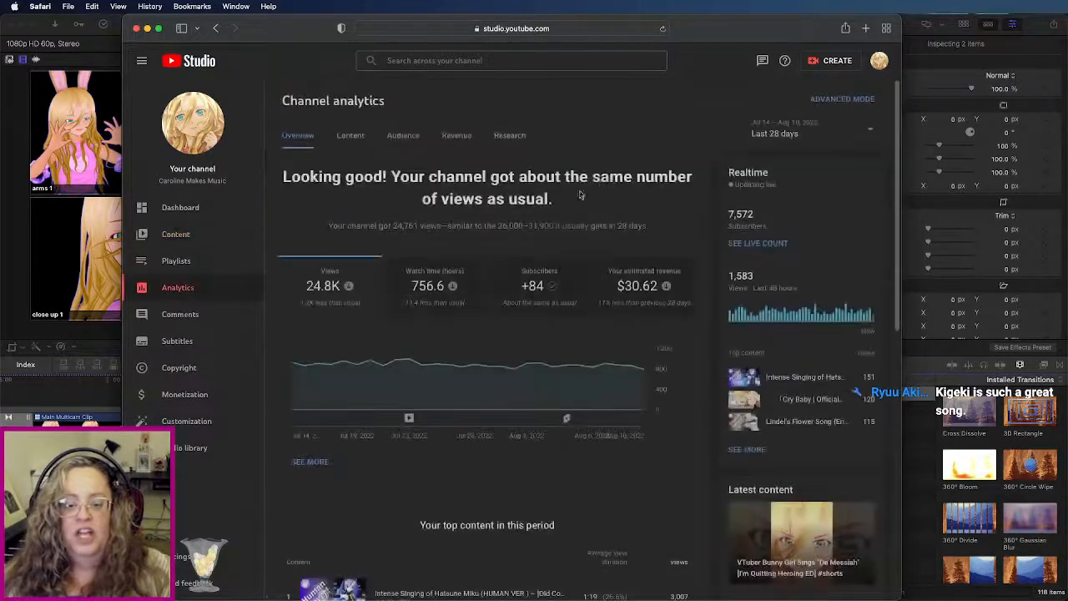
click(636, 292)
mouse_move(629, 302)
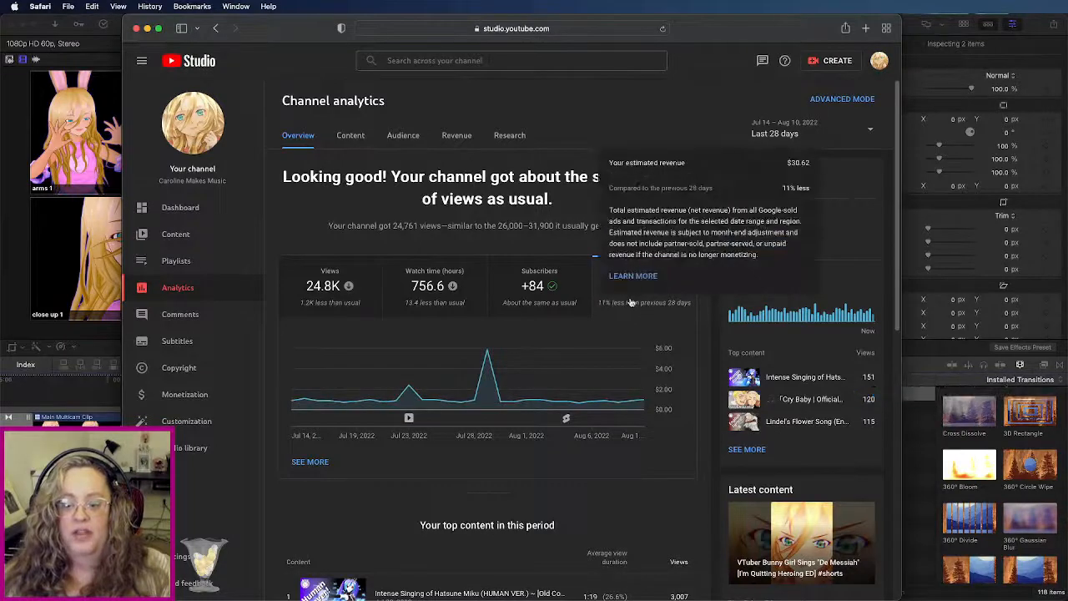
mouse_move(488, 358)
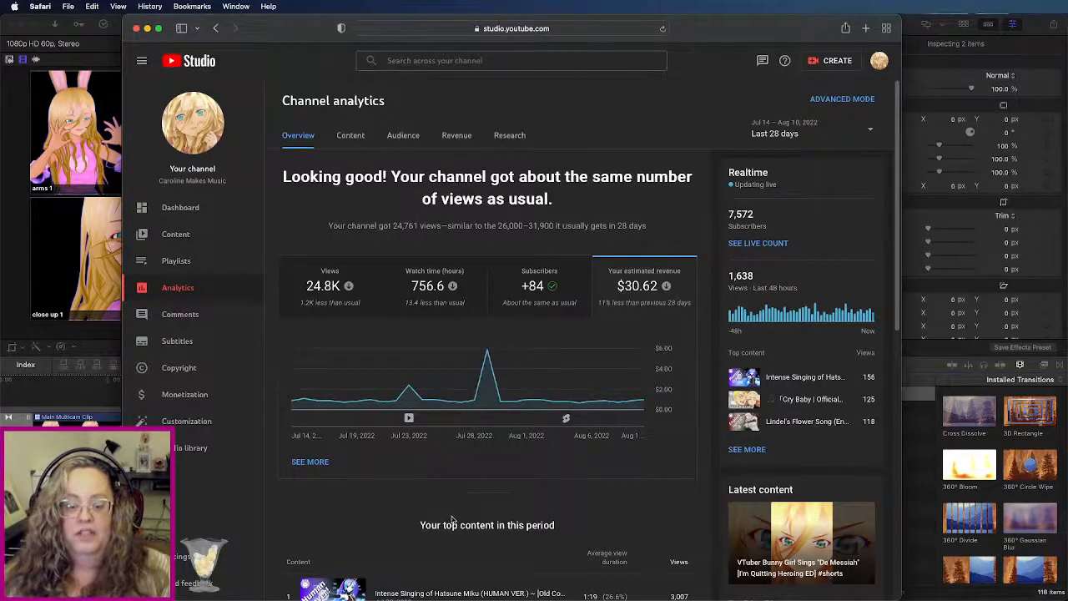
Step: Open the analytics of the top video, "Intense Singing of Hatsune Miku", and examine its key moments for audience retention
scroll(375, 376, down, 3)
click(434, 428)
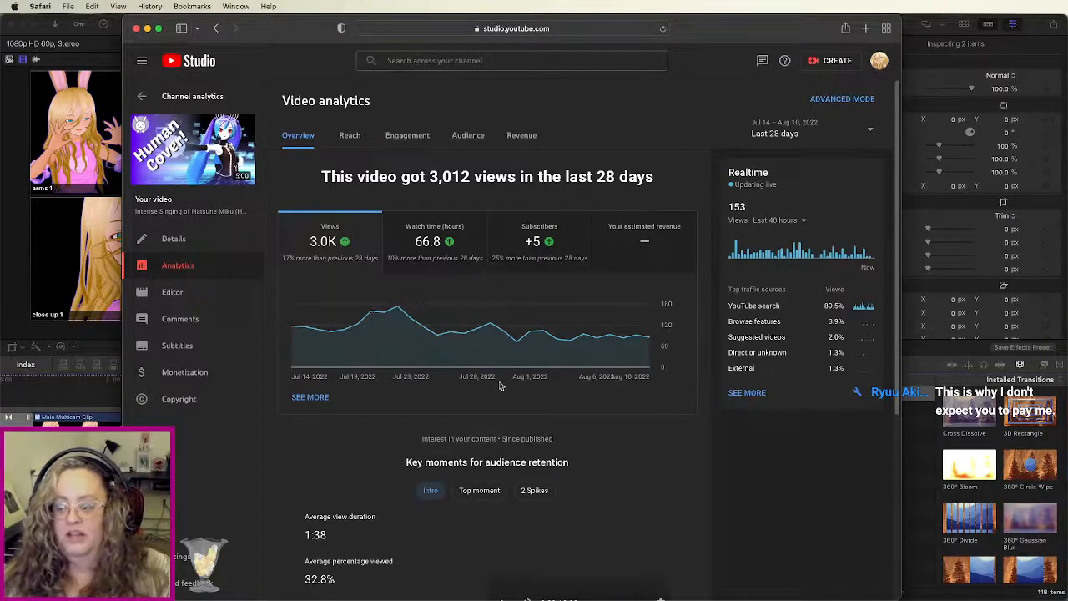
scroll(534, 432, down, 1)
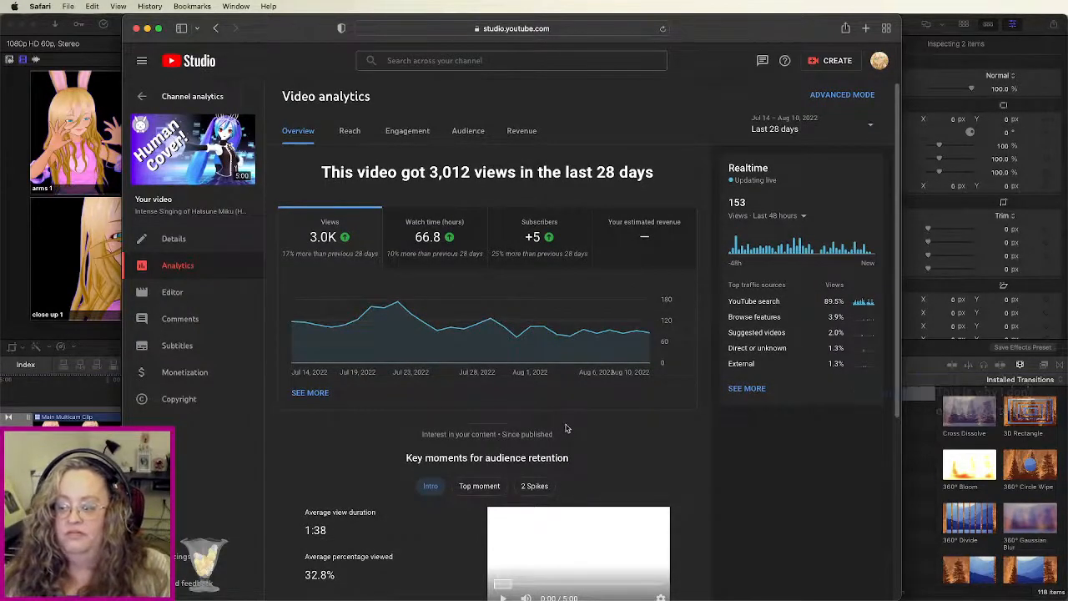
scroll(564, 431, down, 4)
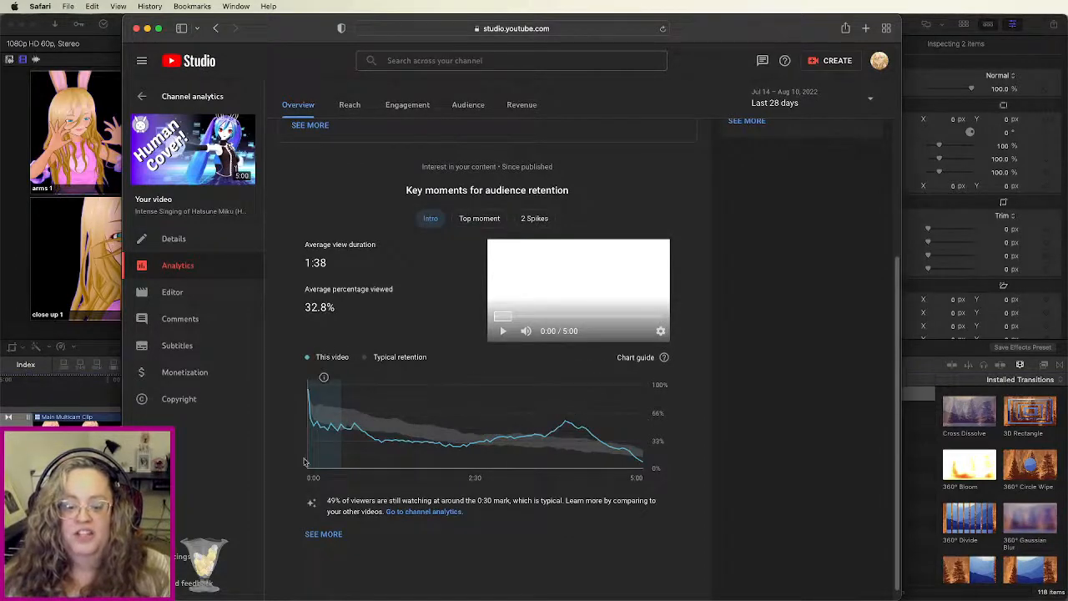
Step: Open the detailed retention report of the Hatsune Miku cover, examine its relative audience retention and return to the video's analytics overview
click(322, 534)
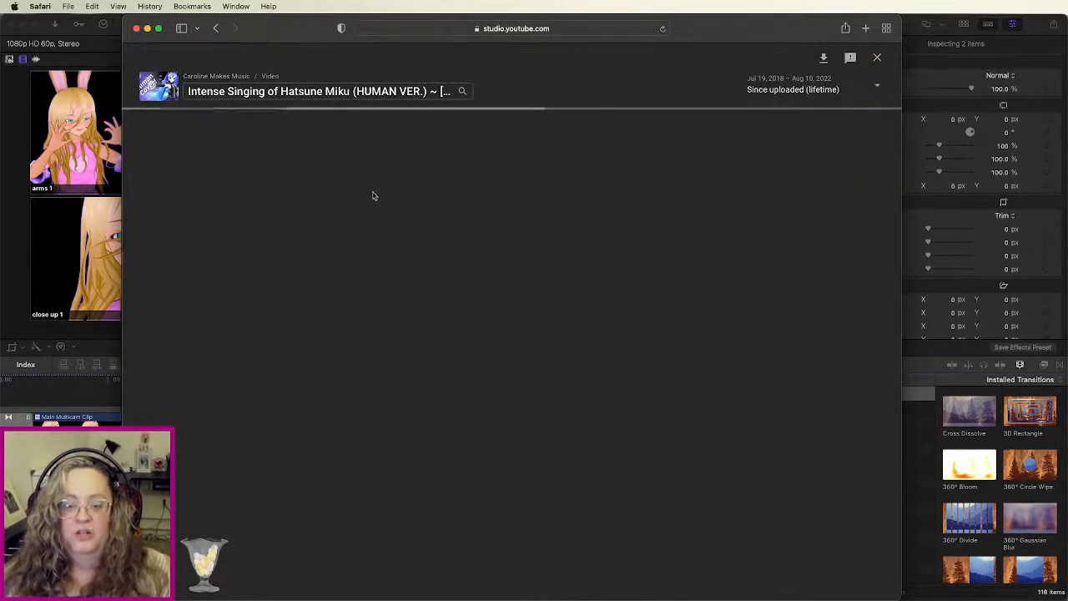
click(296, 367)
click(259, 378)
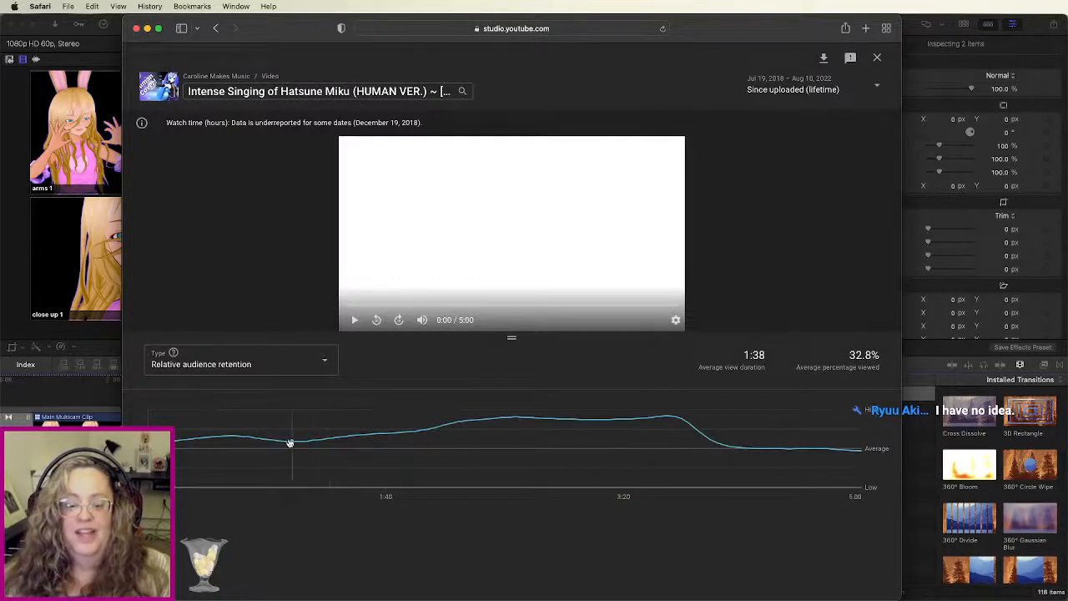
mouse_move(292, 443)
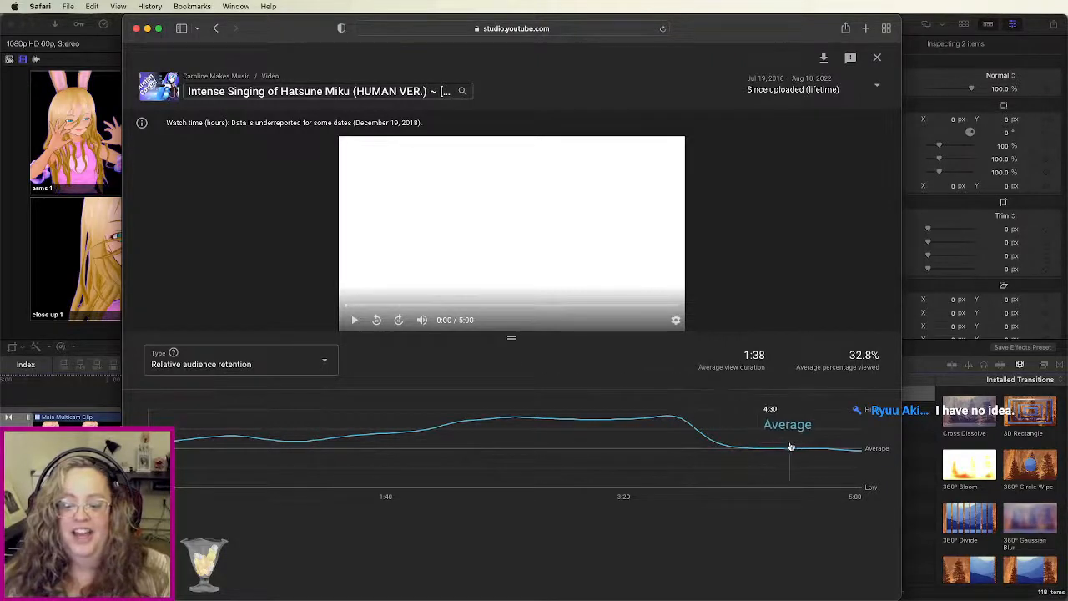
click(216, 30)
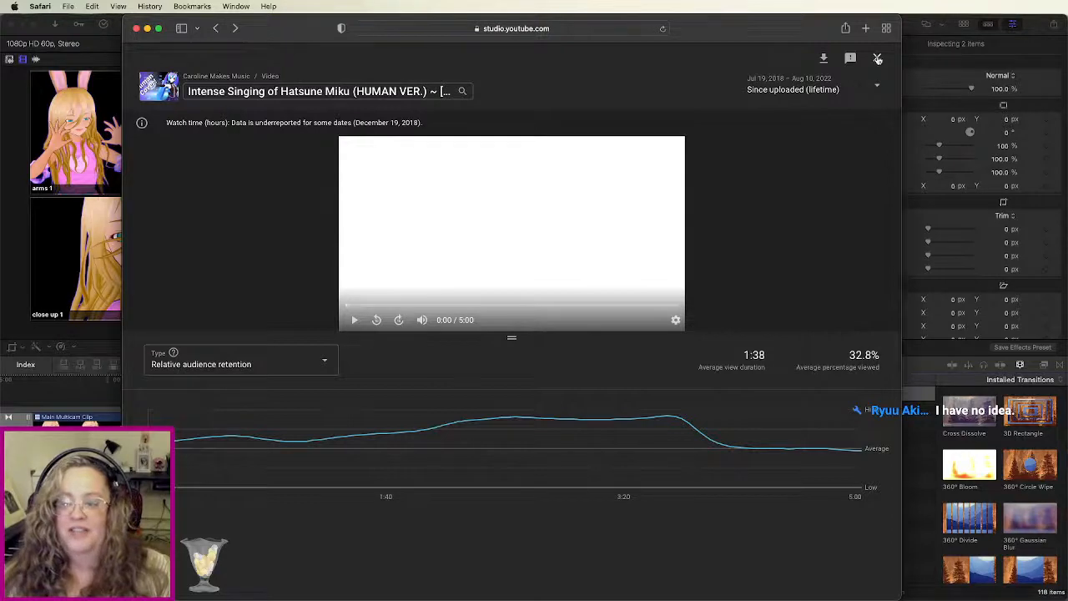
click(877, 57)
scroll(384, 242, up, 5)
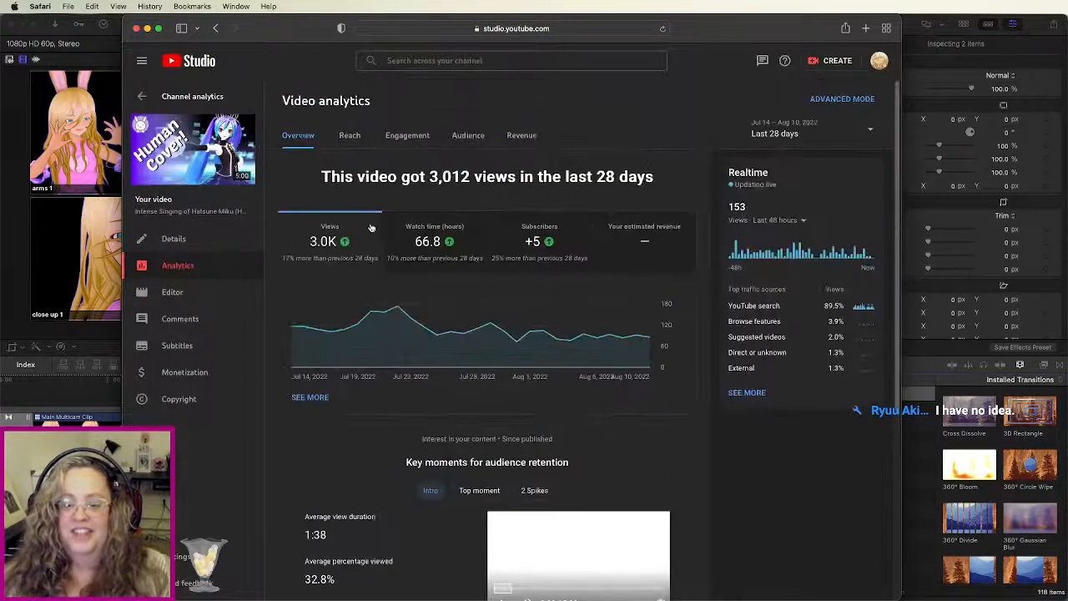
Step: Check the Hatsune Miku cover's impressions click-through rate and estimated revenue for the last 28 days in its video analytics
click(351, 145)
mouse_move(482, 203)
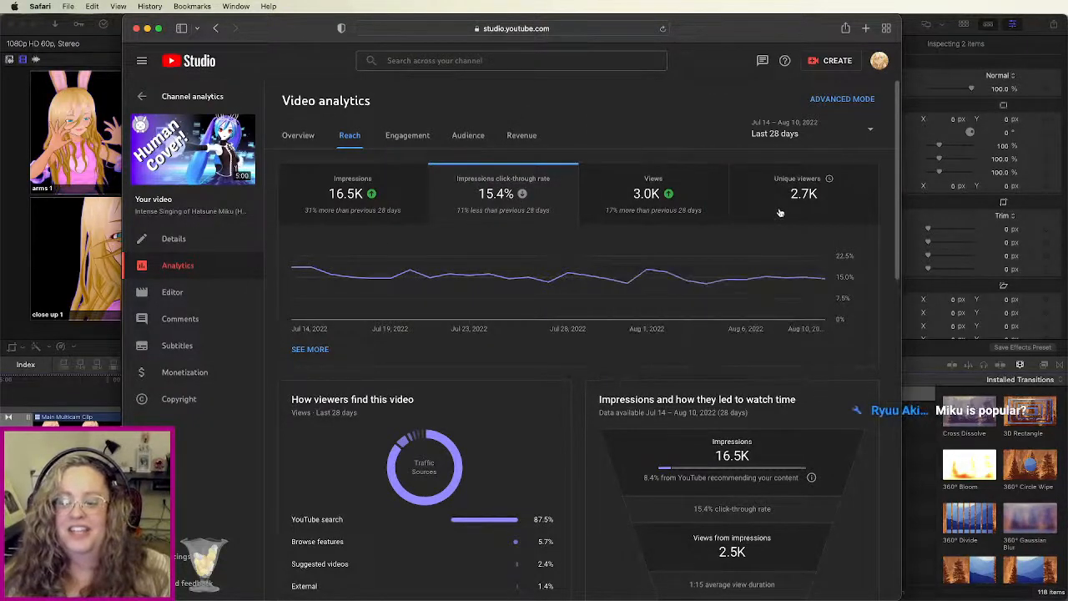
click(523, 136)
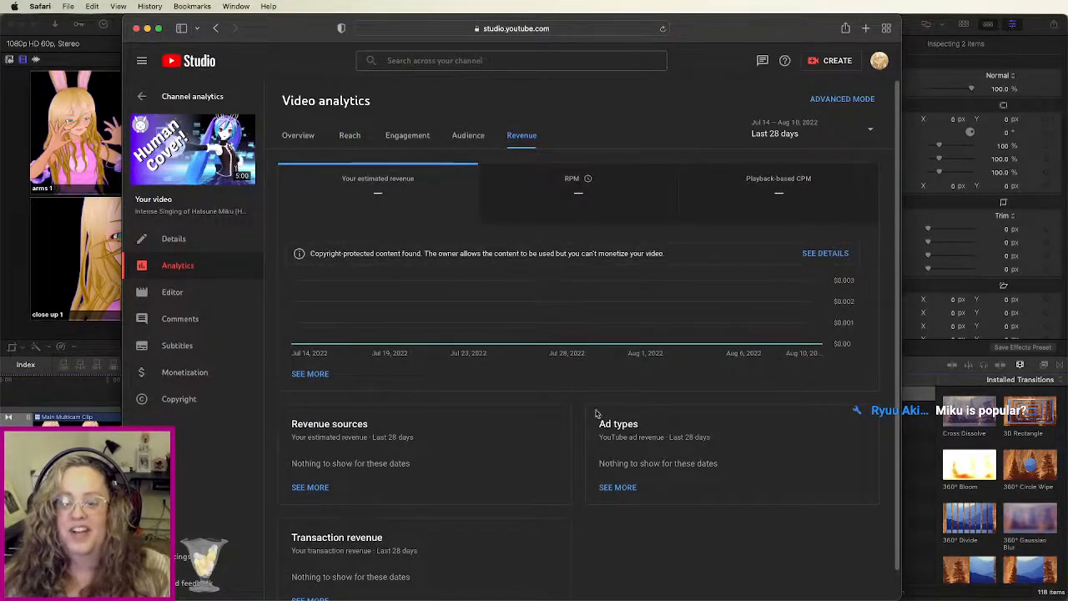
scroll(479, 522, down, 1)
scroll(484, 502, up, 1)
click(296, 137)
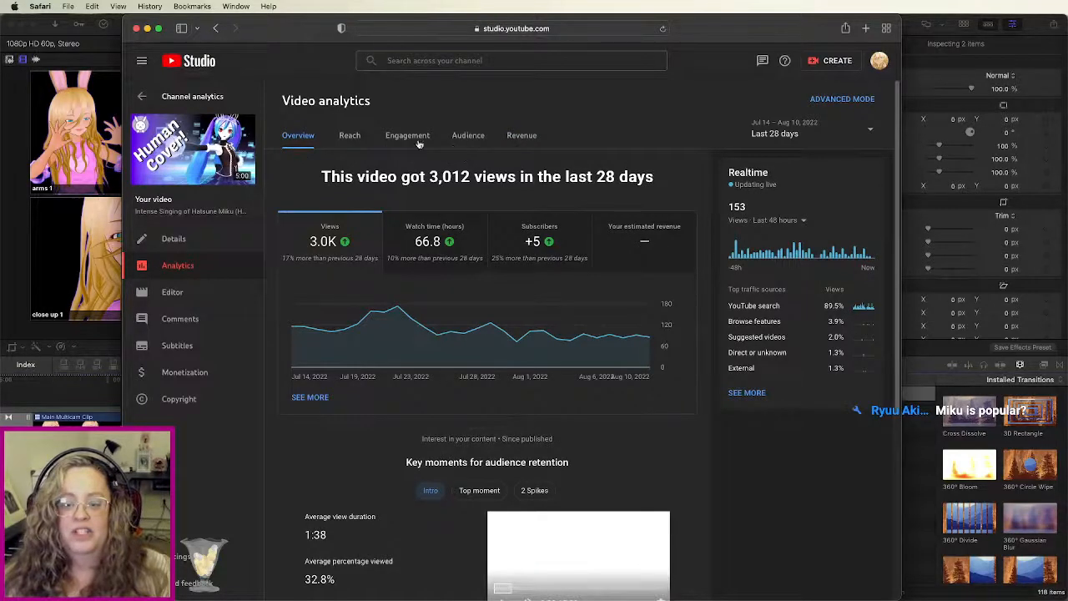
click(350, 136)
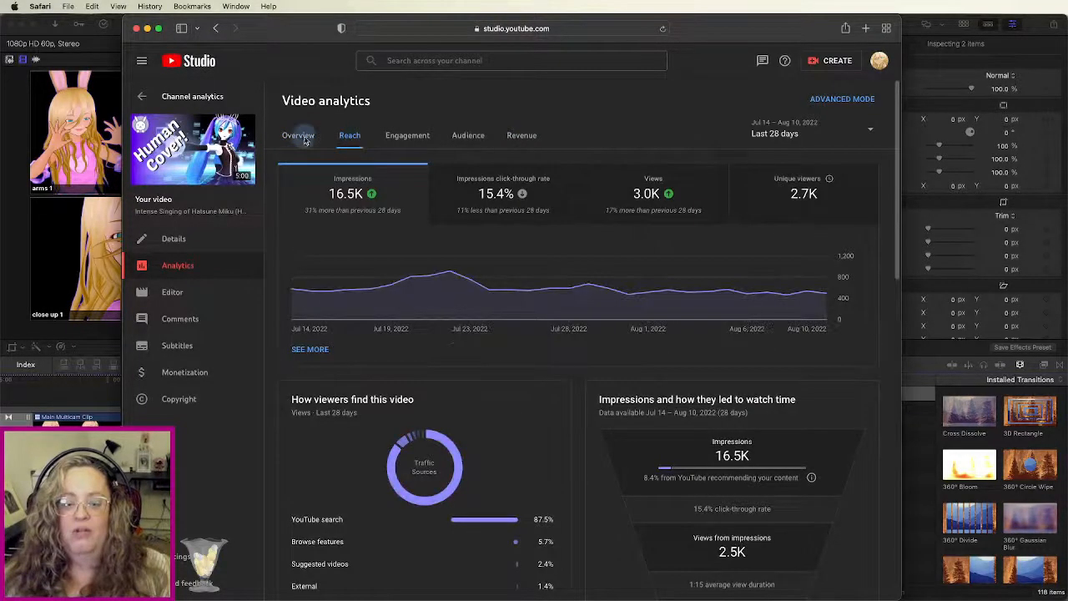
click(303, 140)
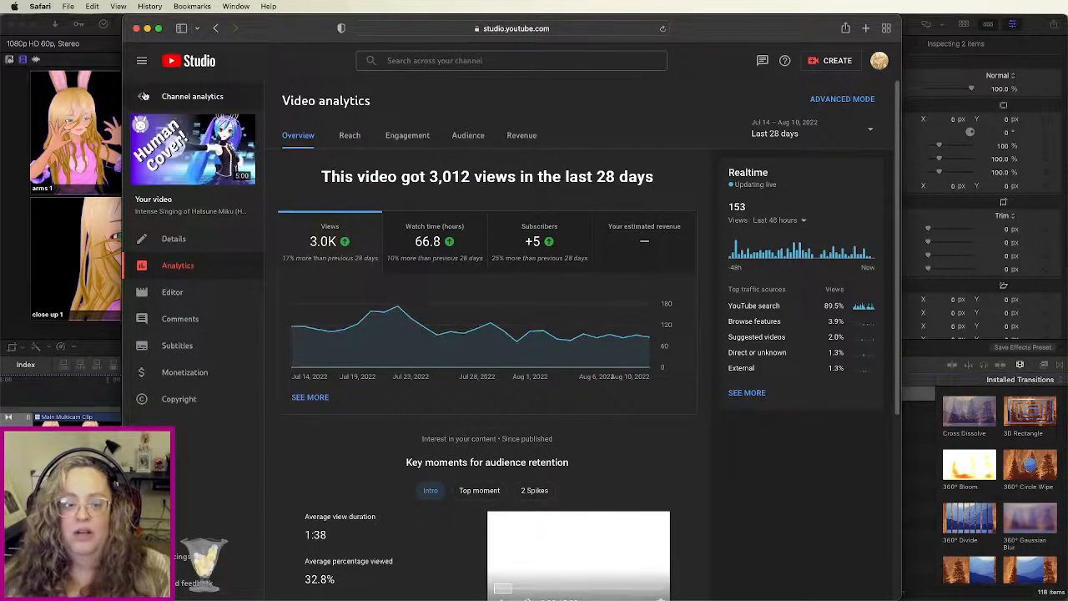
Step: Return to the channel analytics and look through the list of top content for the last 28 days
click(142, 98)
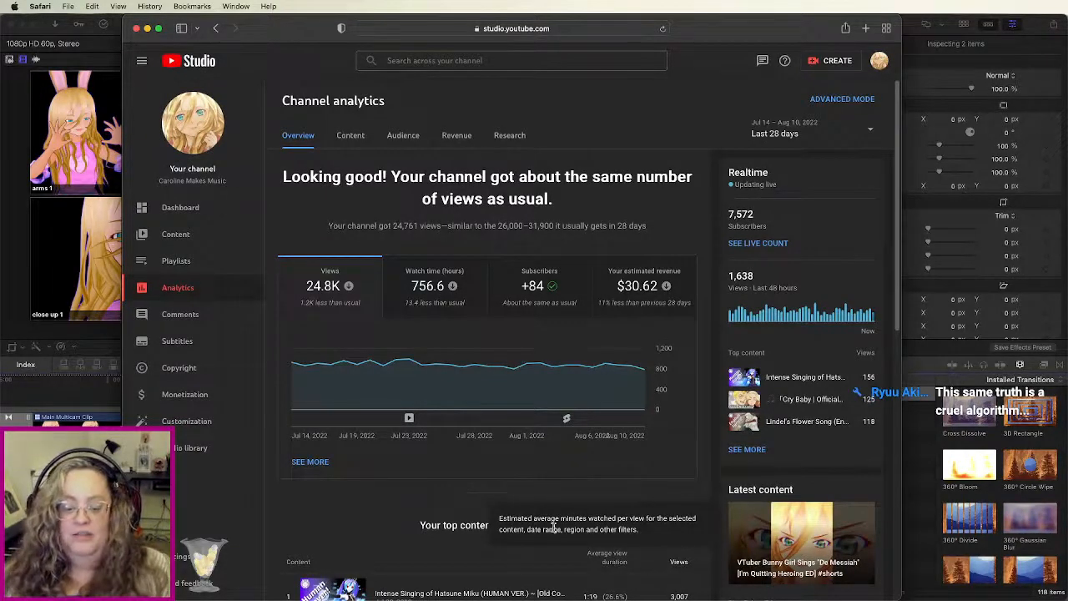
scroll(553, 527, down, 10)
scroll(406, 503, up, 10)
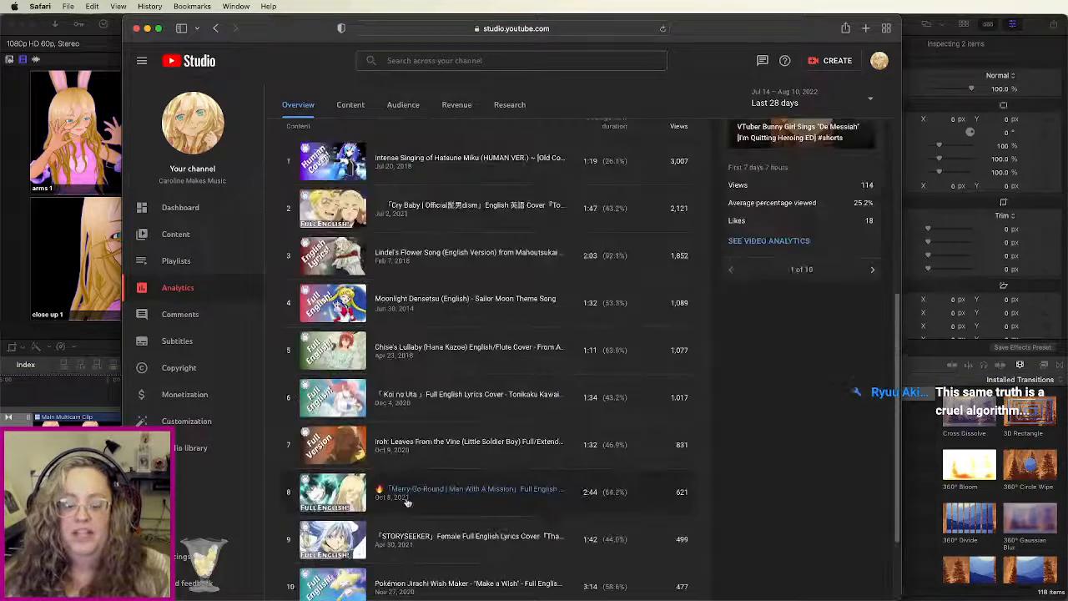
scroll(470, 388, down, 5)
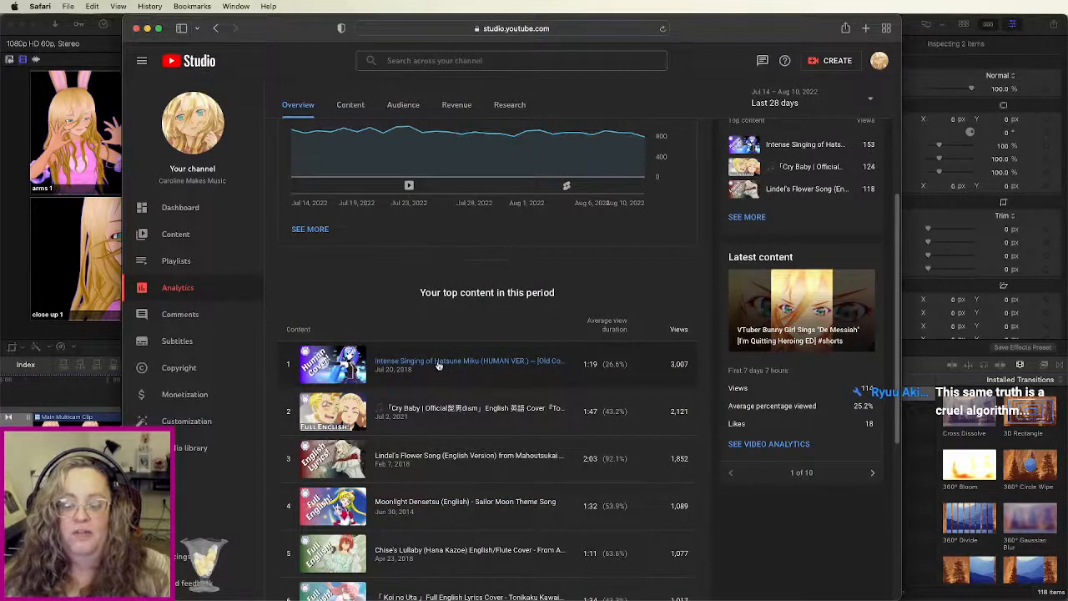
Step: Open the latest Short's video analytics from the channel dashboard and examine its key moments for audience retention
click(180, 207)
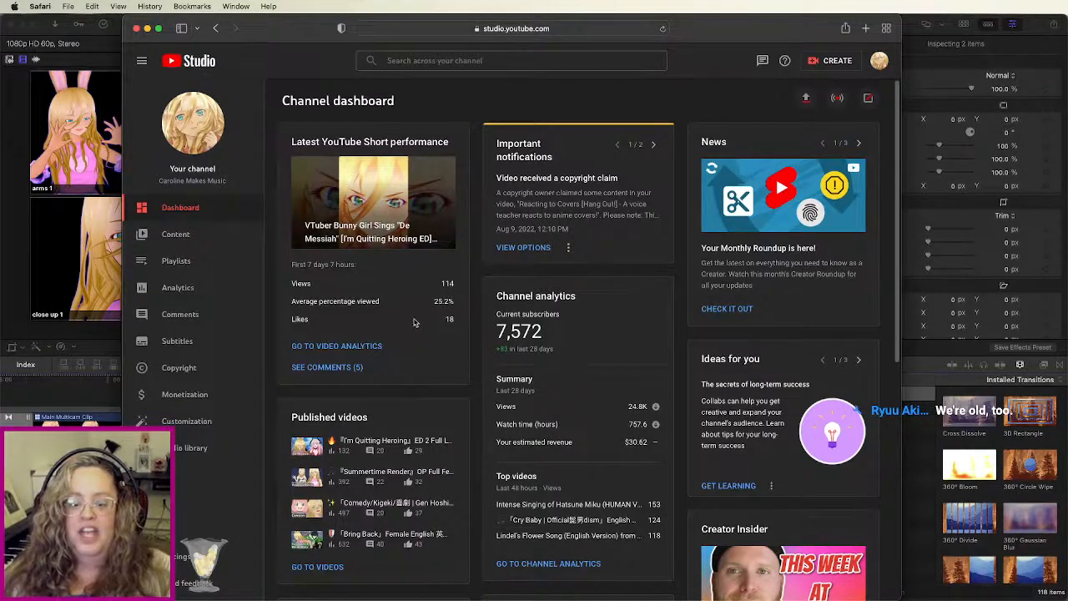
mouse_move(351, 445)
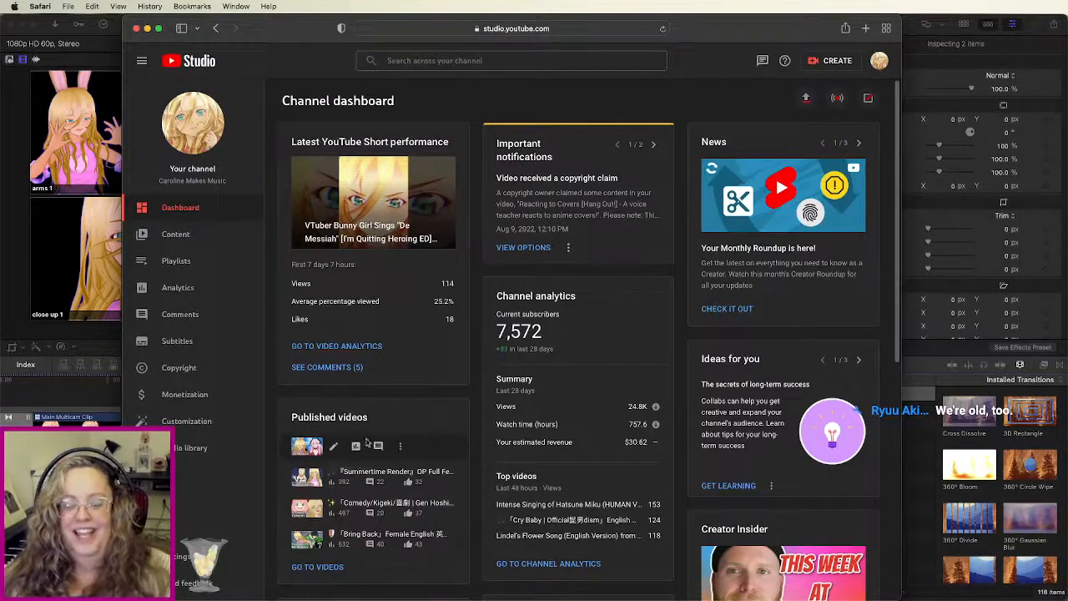
click(350, 346)
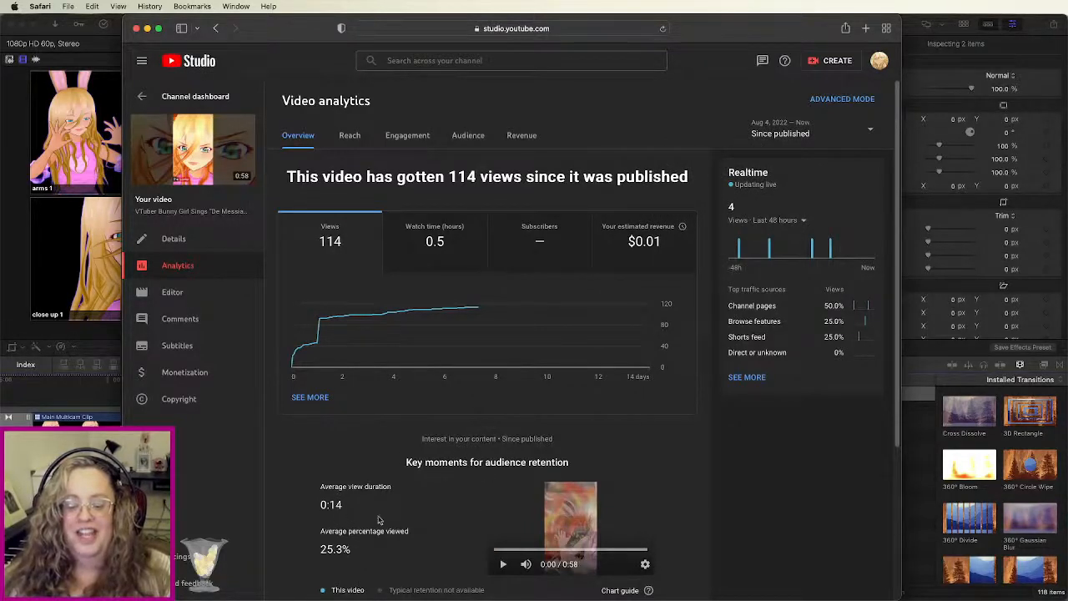
scroll(452, 517, down, 5)
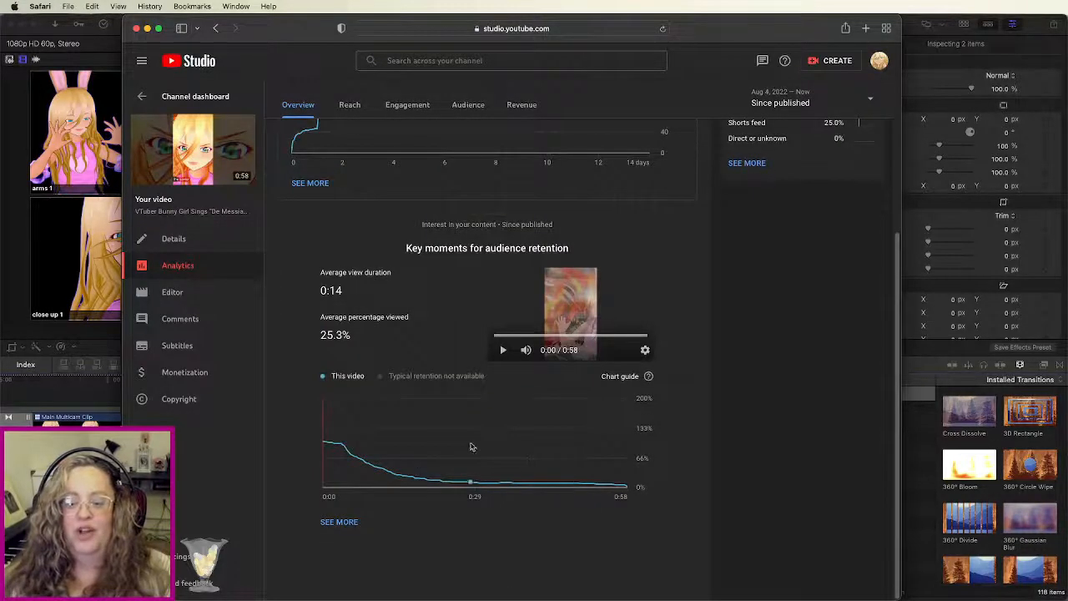
scroll(472, 448, up, 5)
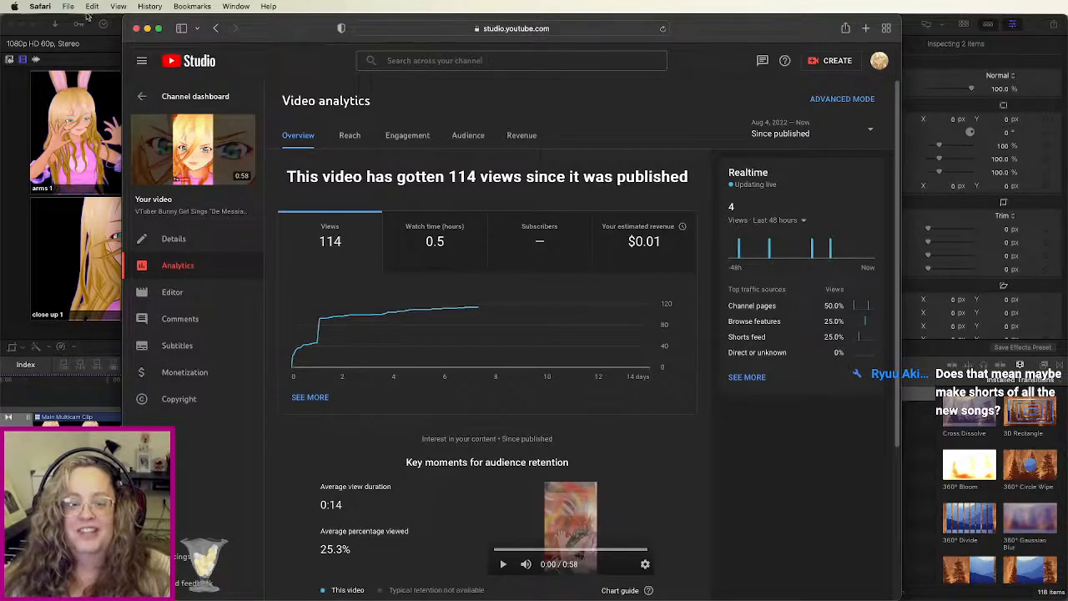
Step: Switch to Final Cut Pro and add a Cross Dissolve at the cut from close up 2 to arms 2 at about 4:14
click(43, 6)
click(703, 338)
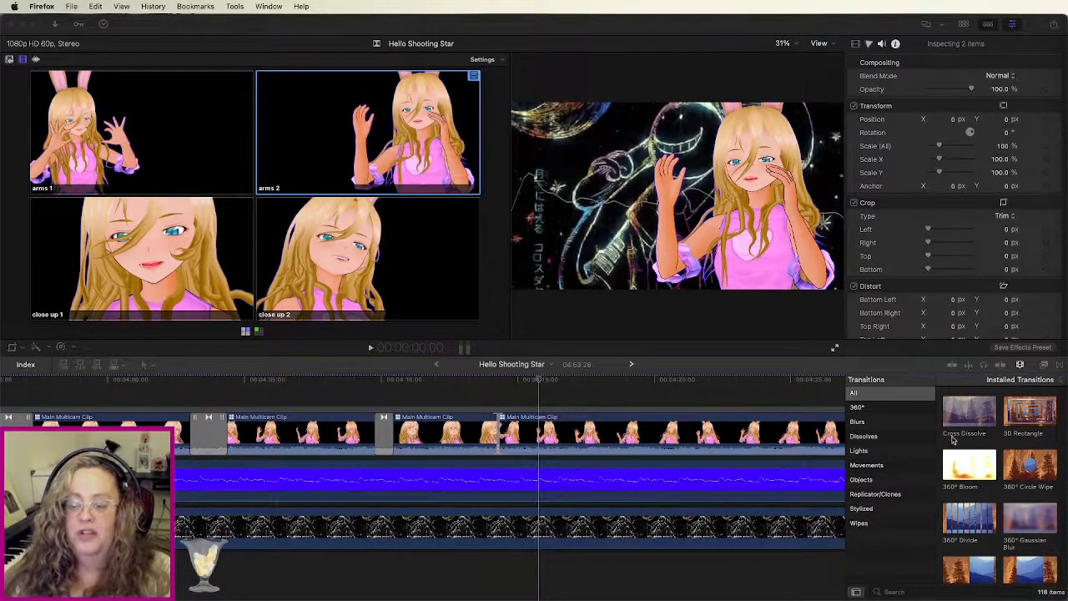
click(979, 415)
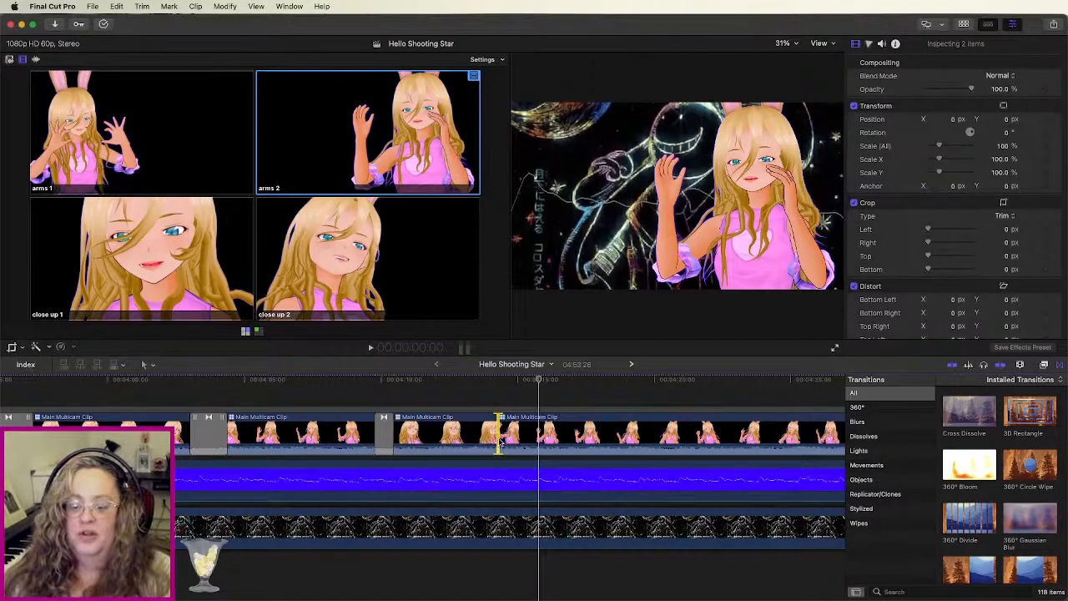
drag(972, 420, 500, 434)
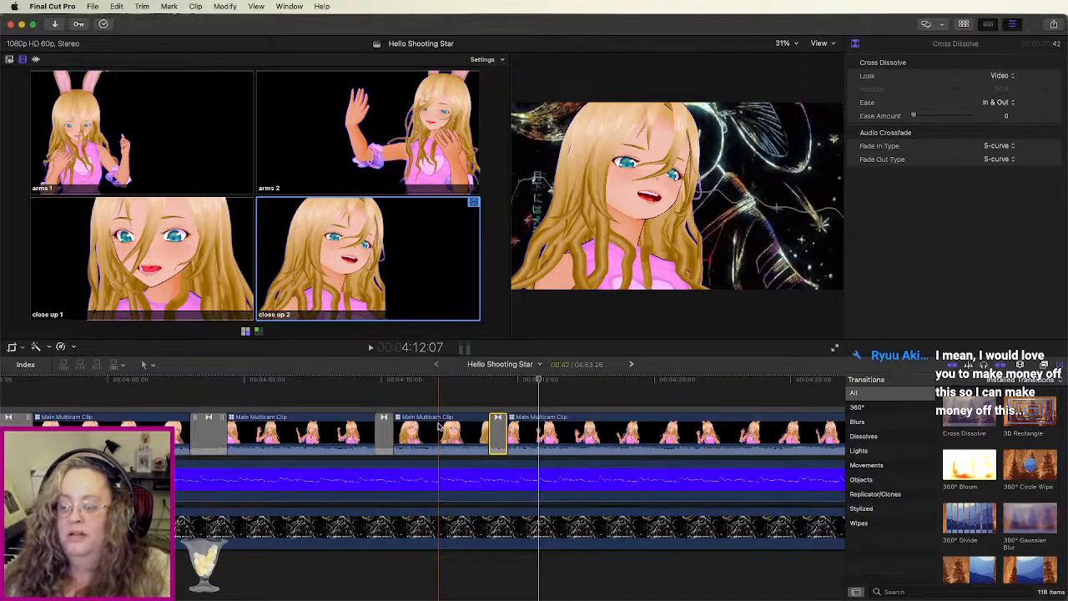
Step: Play back the Cross Dissolve from close up 2 to arms 2 and the arms 2 section that follows it
key(space)
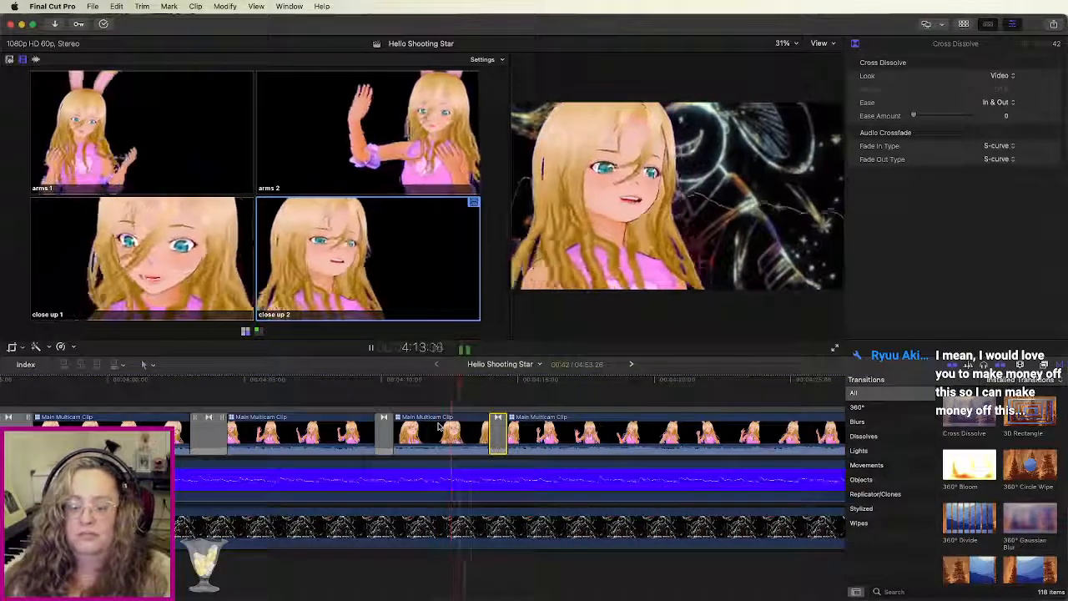
key(2)
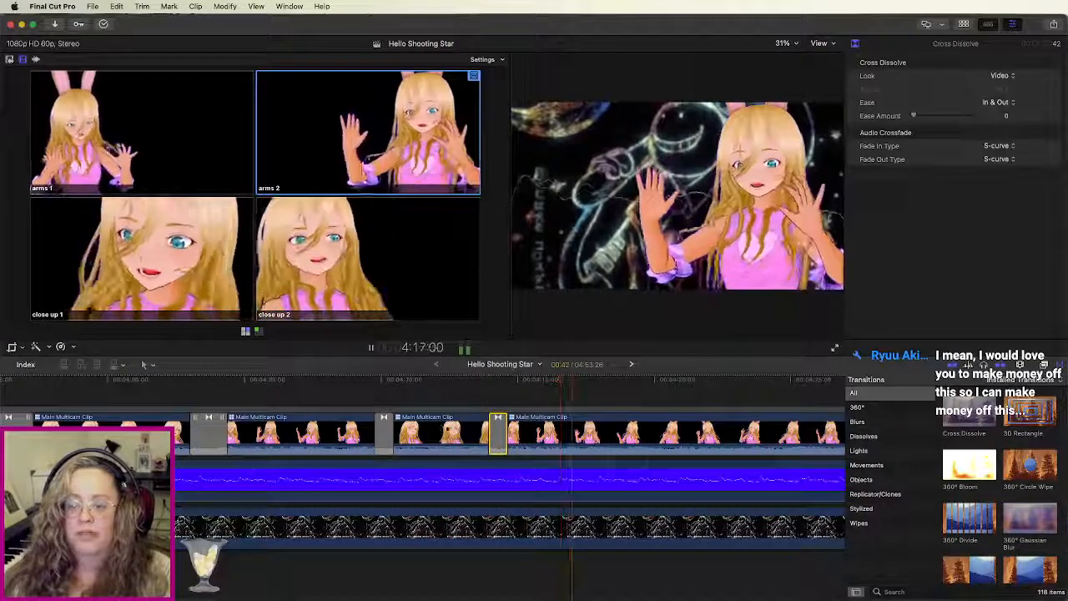
click(465, 383)
key(space)
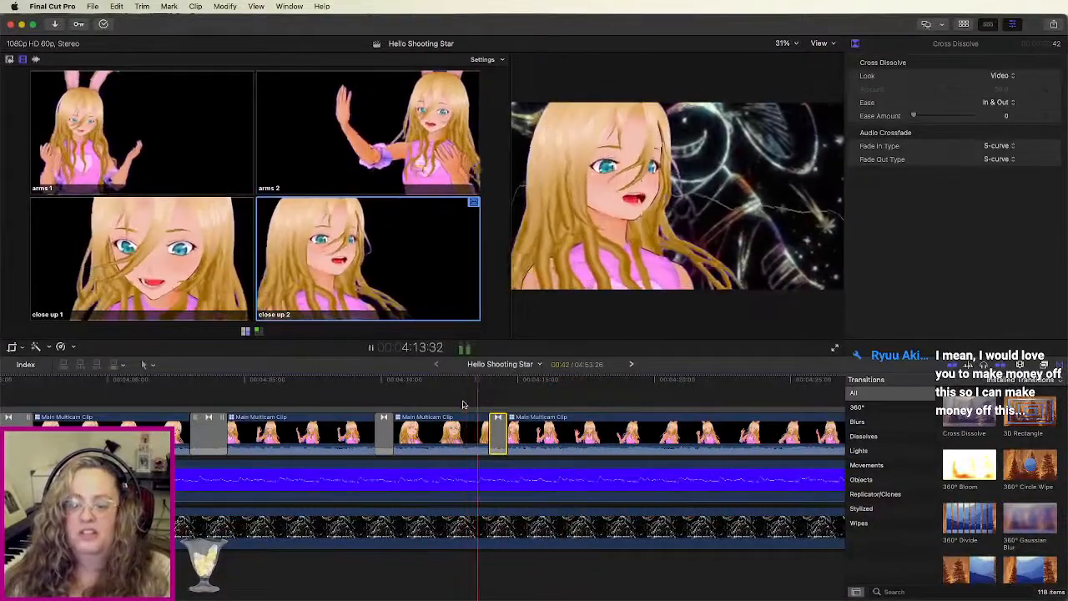
key(2)
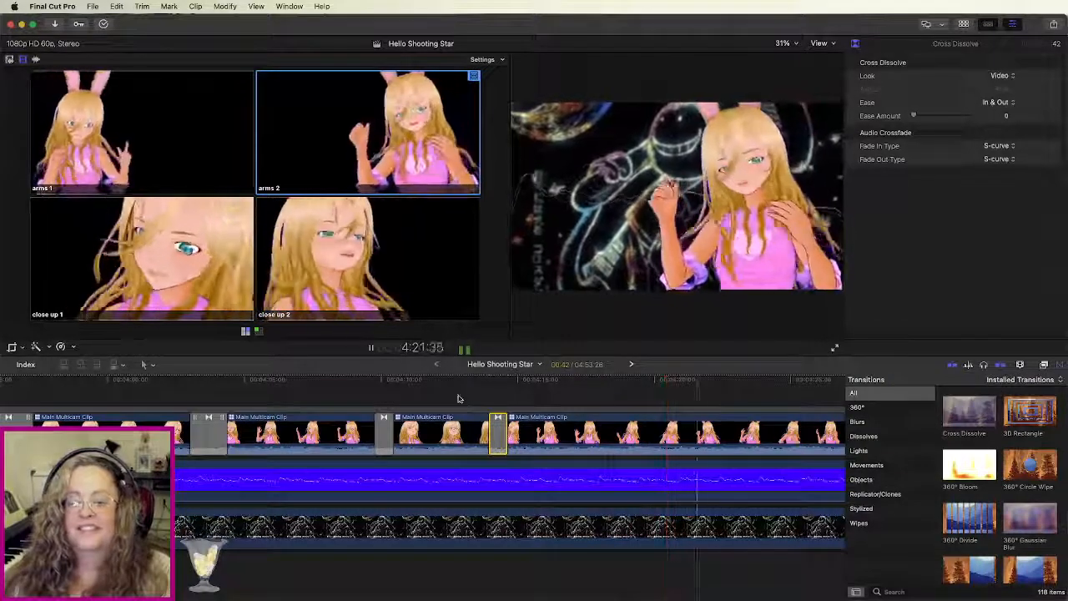
Step: Cut the multicam clip to close up 2 at about 4:20, add a Cross Dissolve at the cut and replay it
click(528, 392)
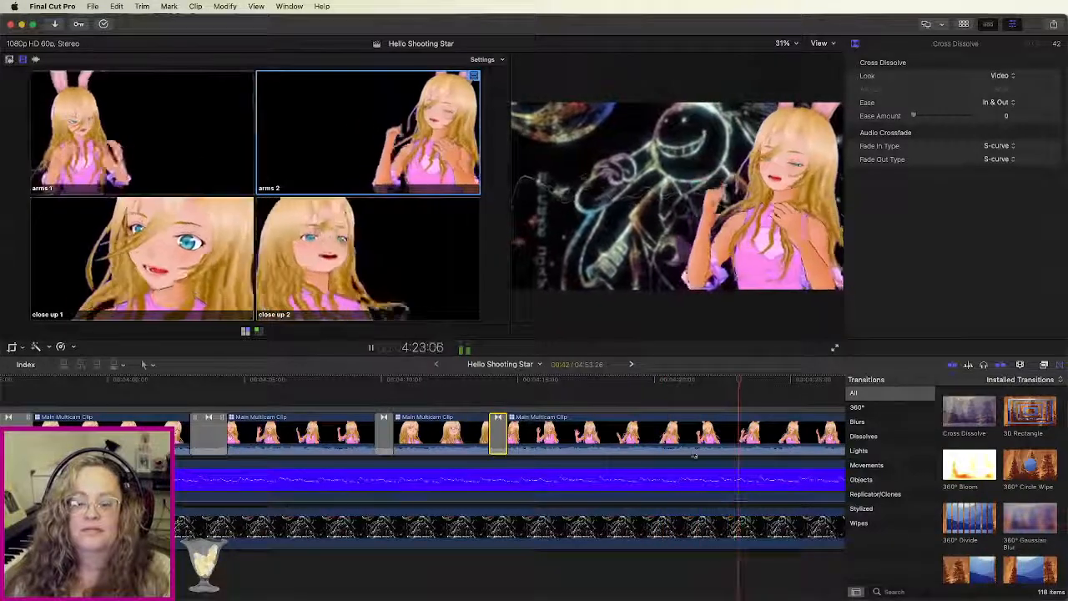
click(640, 383)
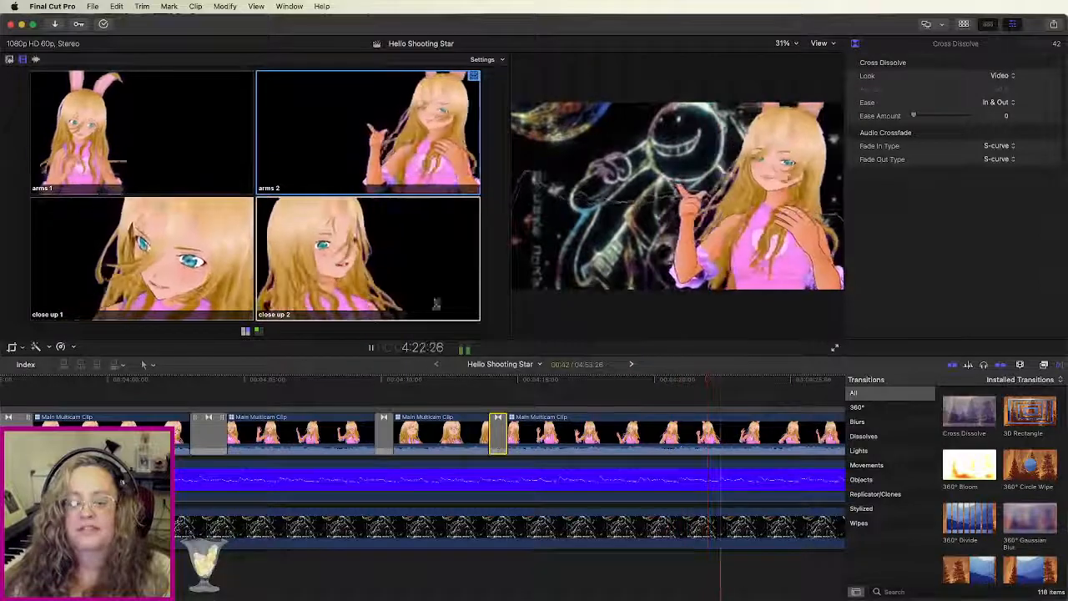
click(618, 380)
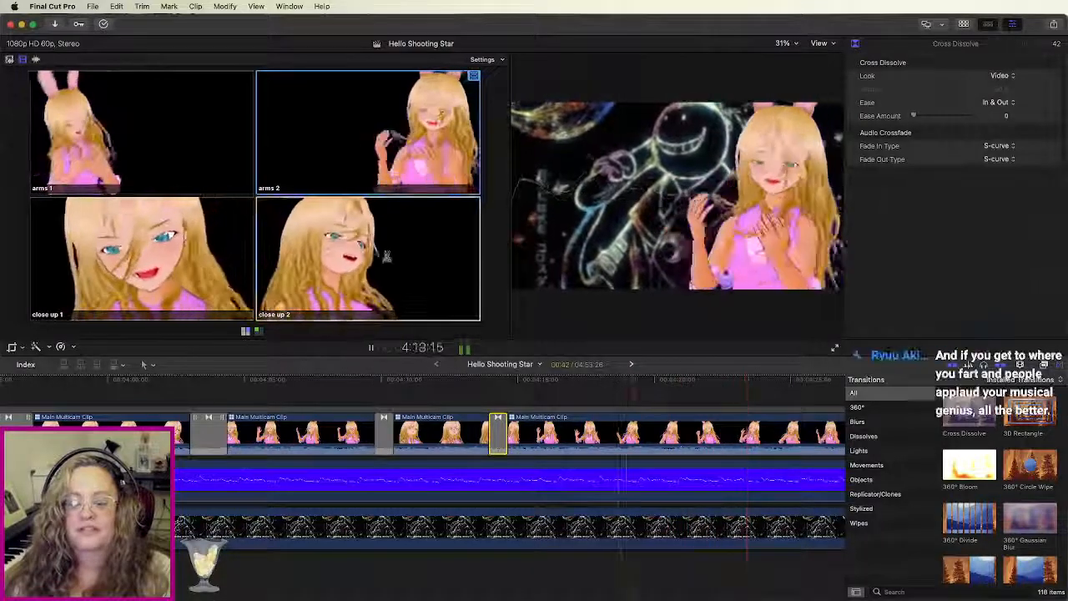
click(408, 272)
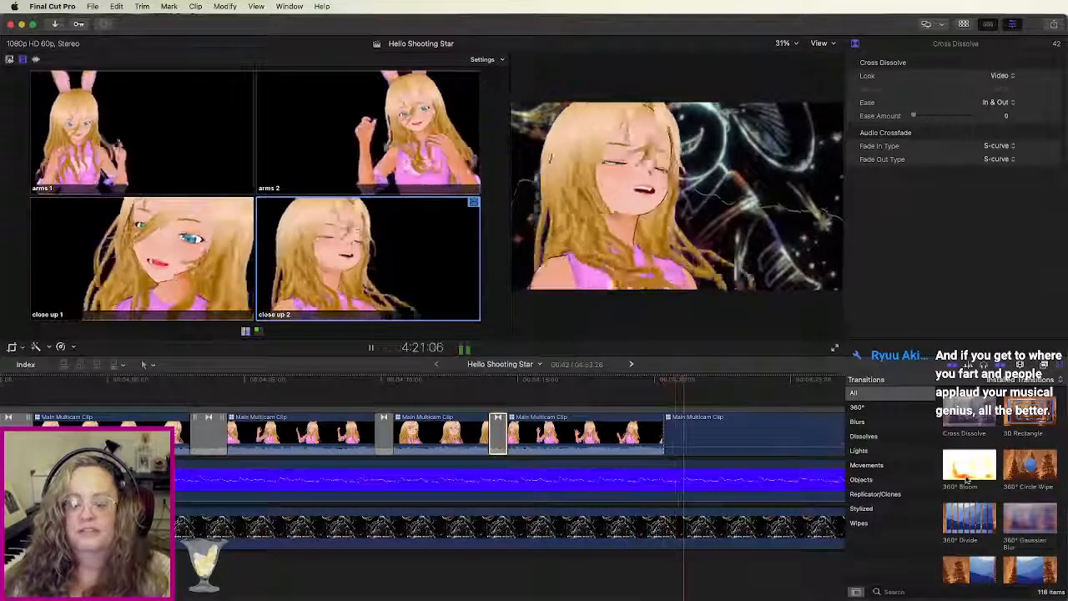
click(663, 430)
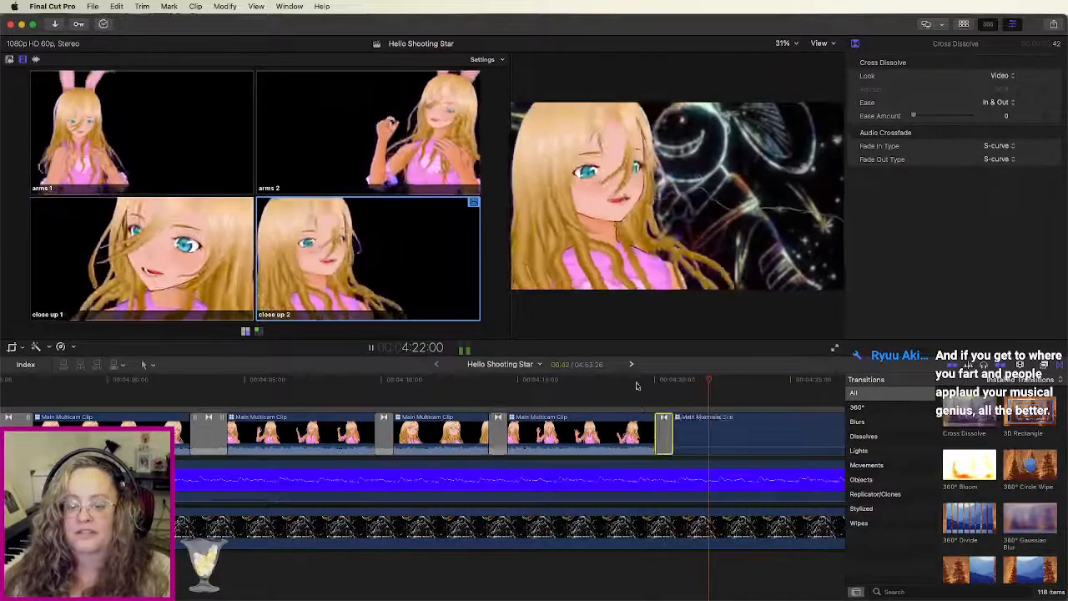
click(637, 385)
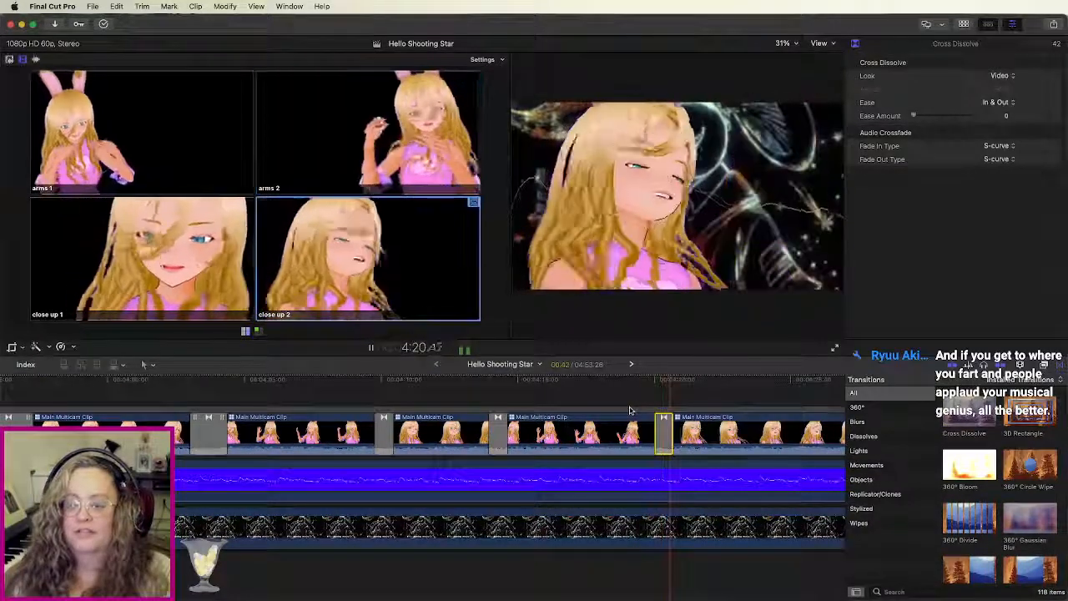
key(space)
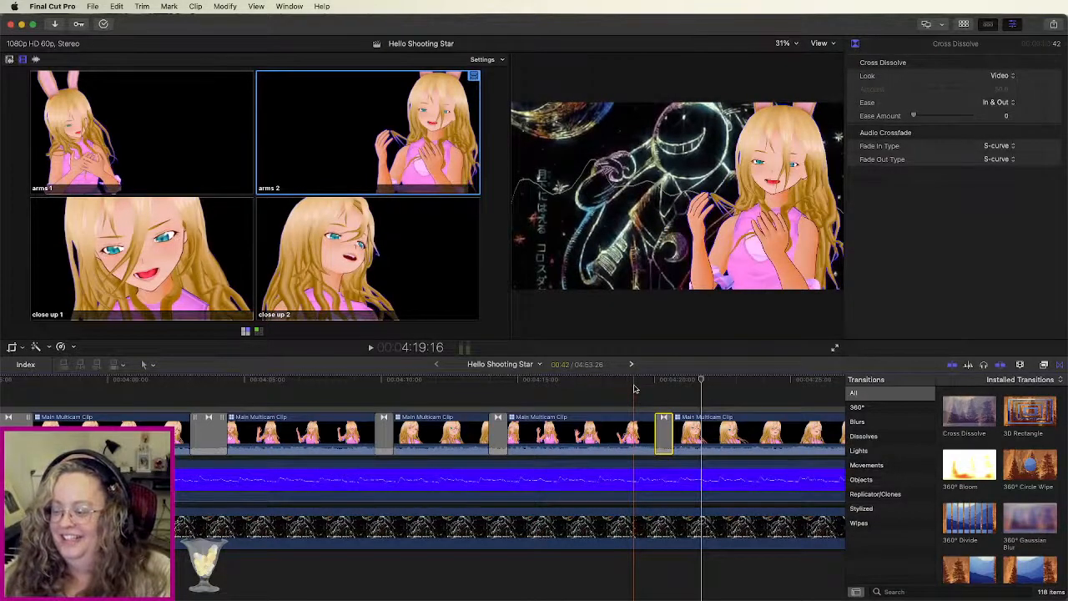
Step: Cut the multicam clip to close up 1 at about 4:26, add a Cross Dissolve at the cut and replay it
key(space)
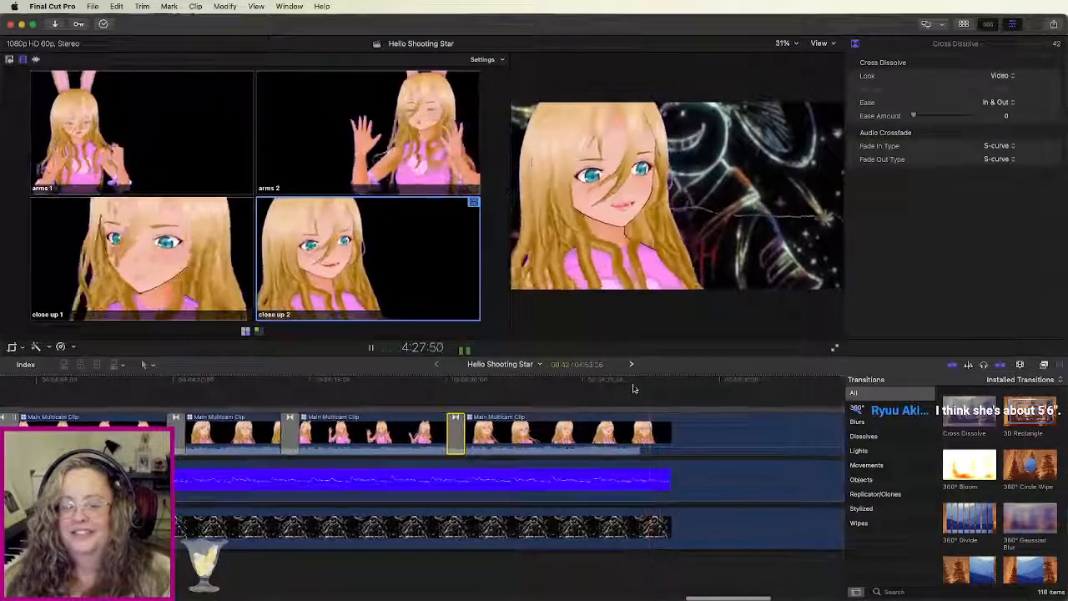
click(567, 379)
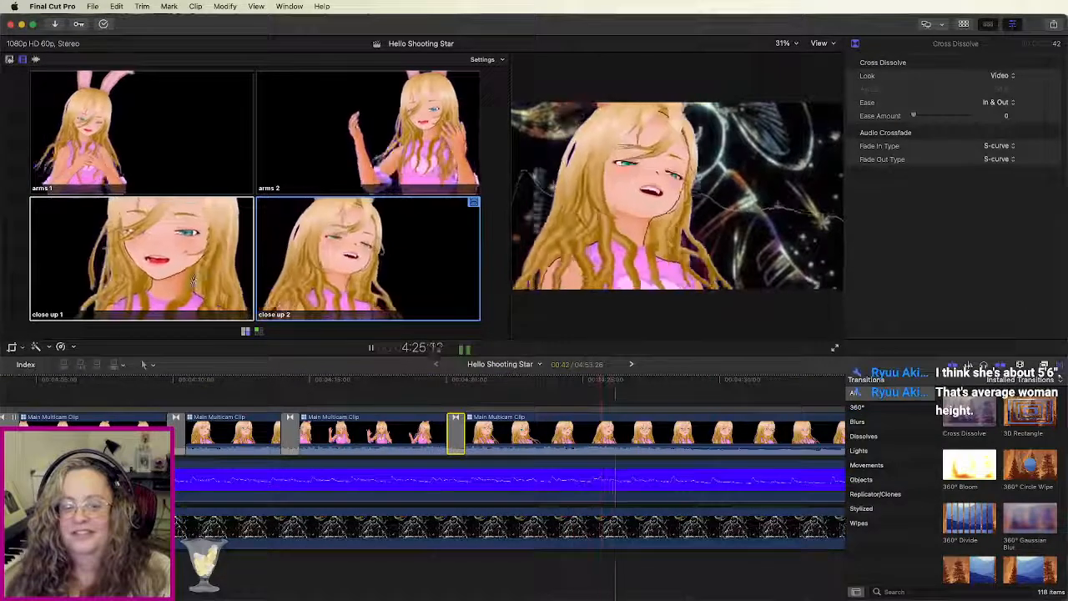
click(125, 268)
drag(455, 430, 616, 441)
click(596, 382)
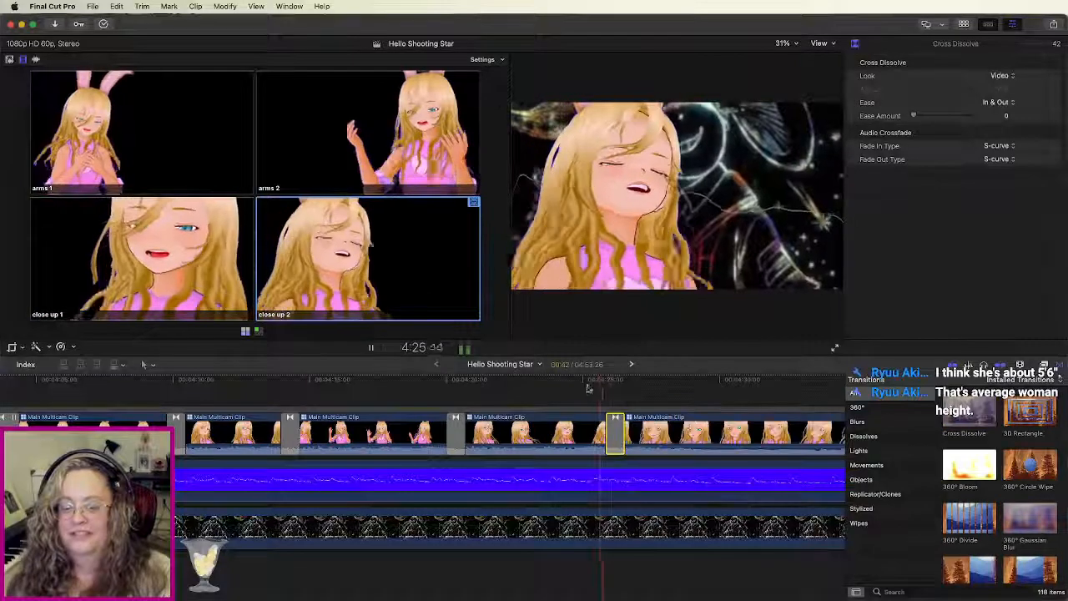
Step: Remove the Cross Dissolve at the cut to close up 1, roll the cut slightly later, reapply the Cross Dissolve and replay it
key(space)
key(Delete)
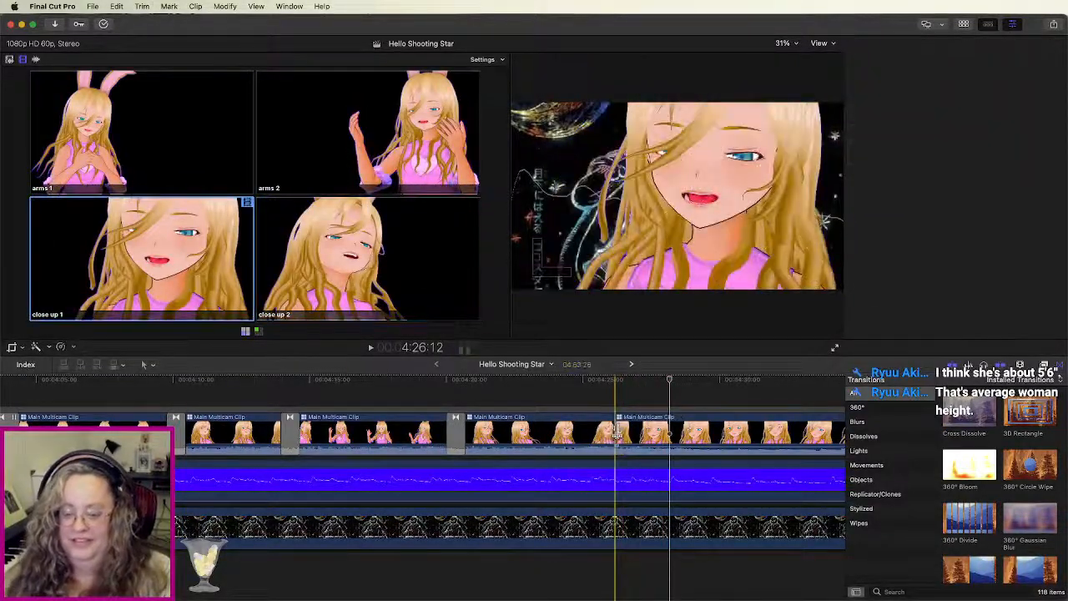
drag(616, 433, 621, 433)
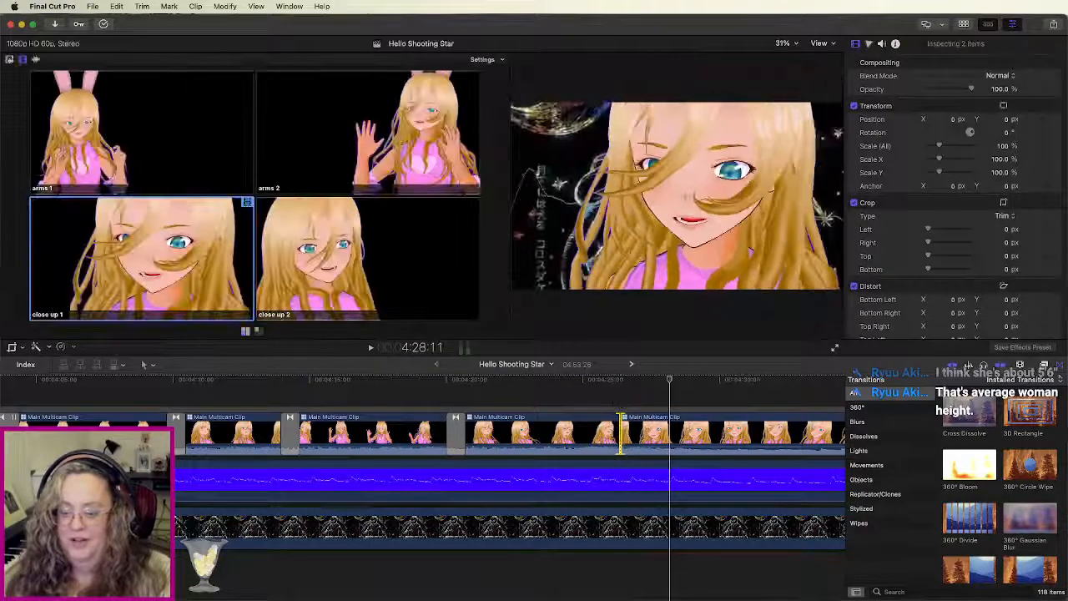
drag(966, 418, 628, 437)
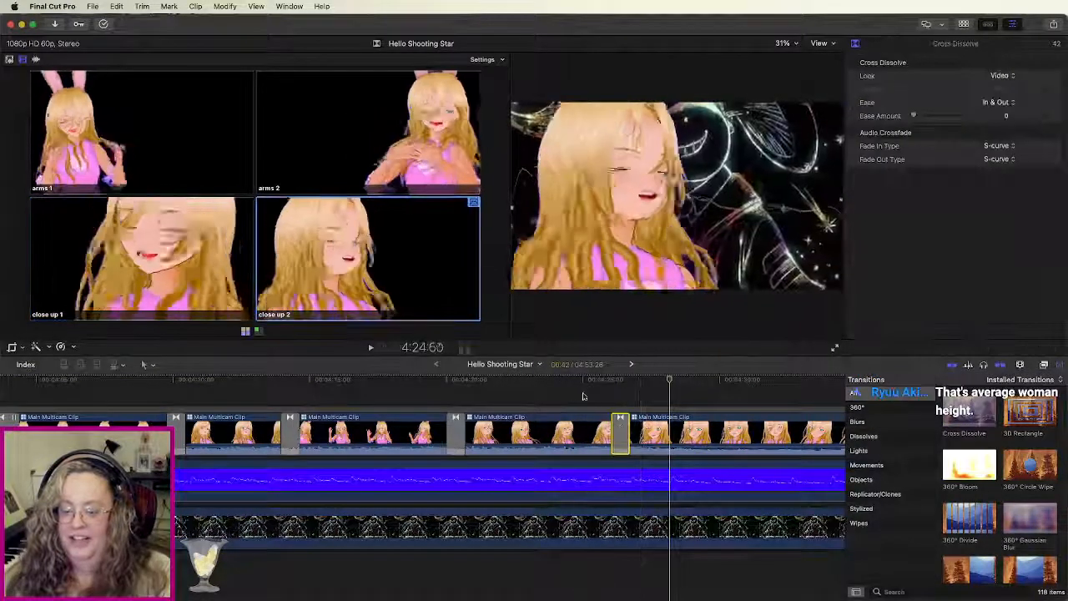
key(space)
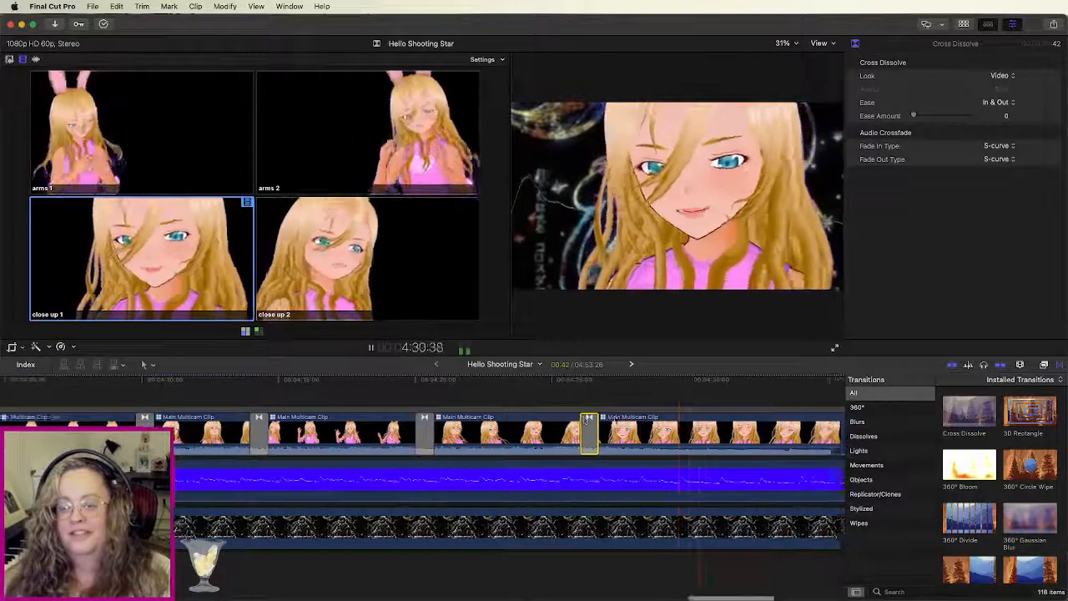
Step: Cut the multicam clip to close up 2 at about 4:32, add a Cross Dissolve lengthened to 2:51 and replay it
key(4)
key(space)
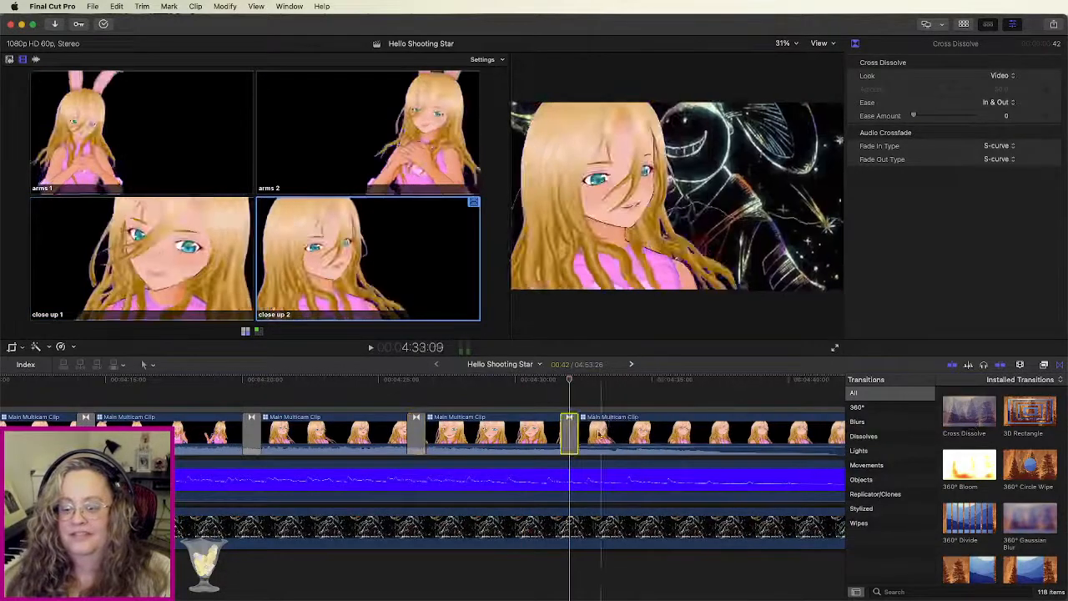
drag(580, 434, 610, 434)
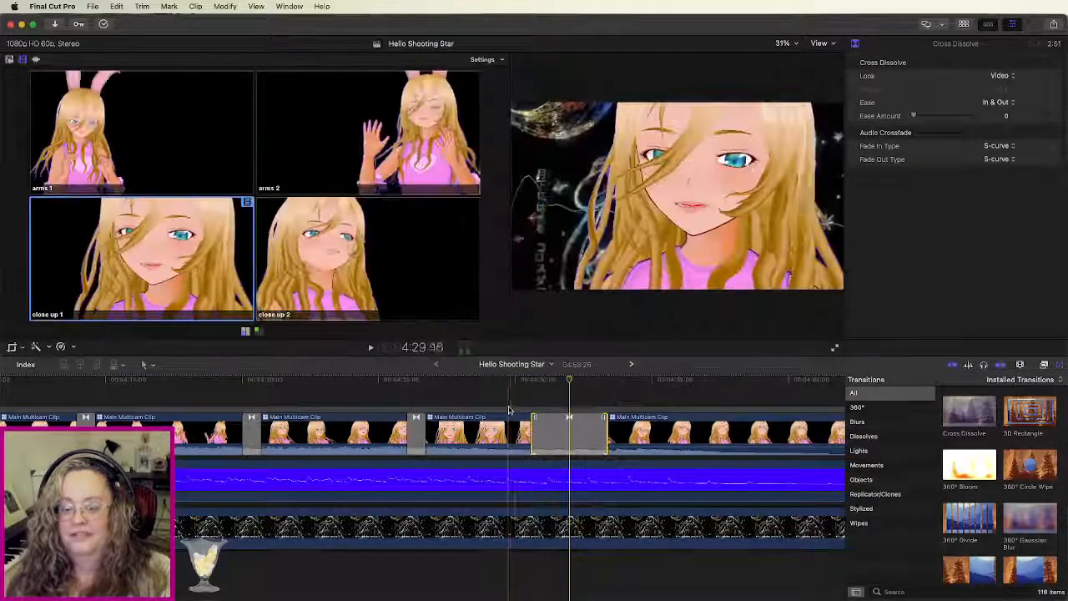
key(space)
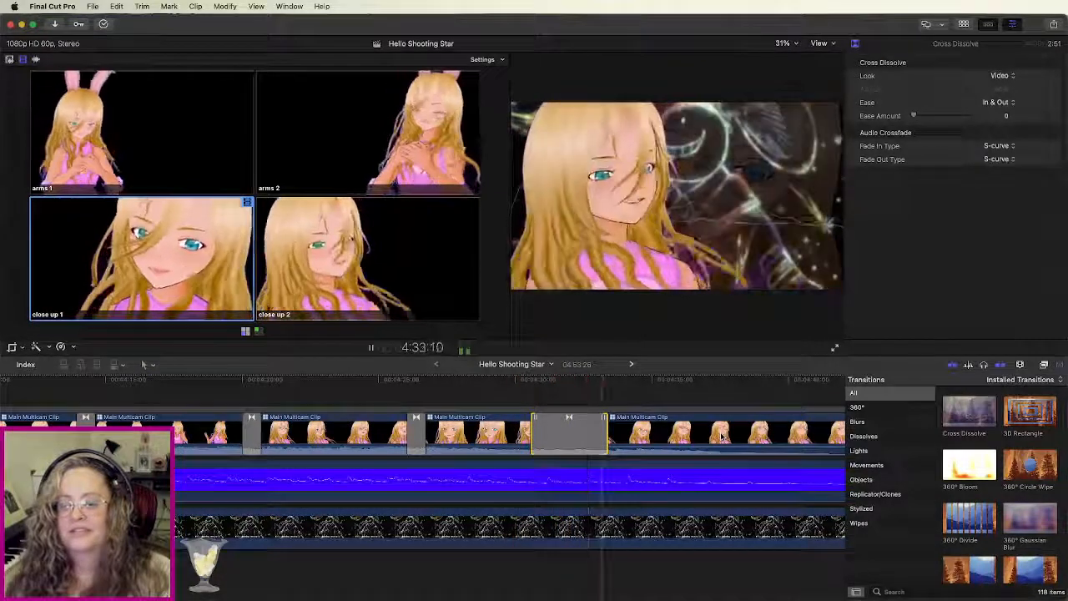
Step: Cut the multicam clip to arms 2 at about 4:34, add a Cross Dissolve lengthened to 2:12 and replay it
click(450, 203)
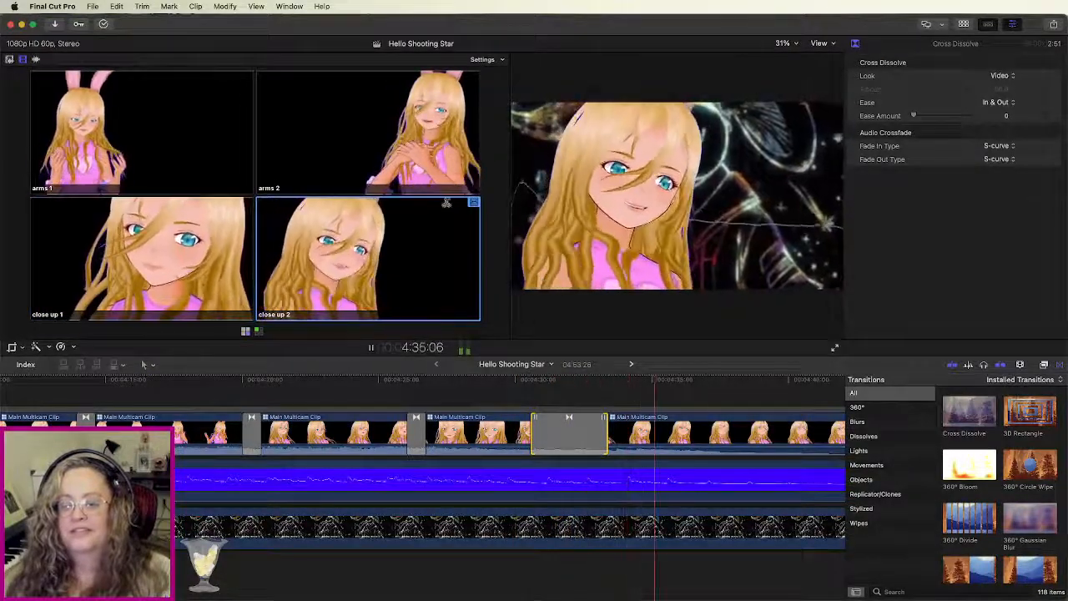
click(435, 147)
drag(701, 428, 668, 433)
click(656, 434)
click(569, 380)
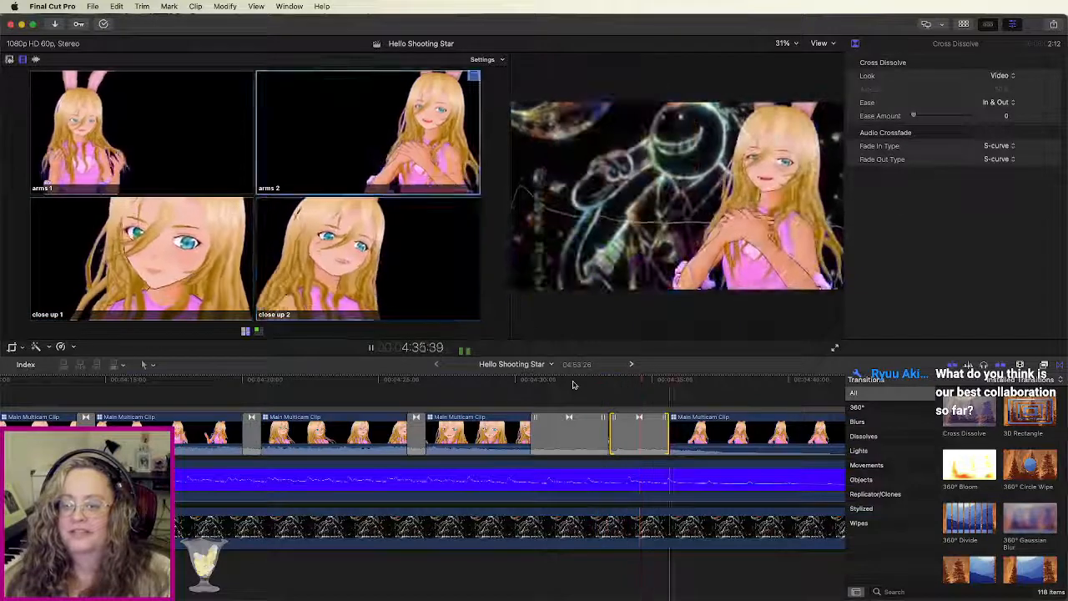
Step: Stop playback at 4:37:12 and cut the multicam clip to the audio-only angle Hello Shooting Star Draft 2
key(space)
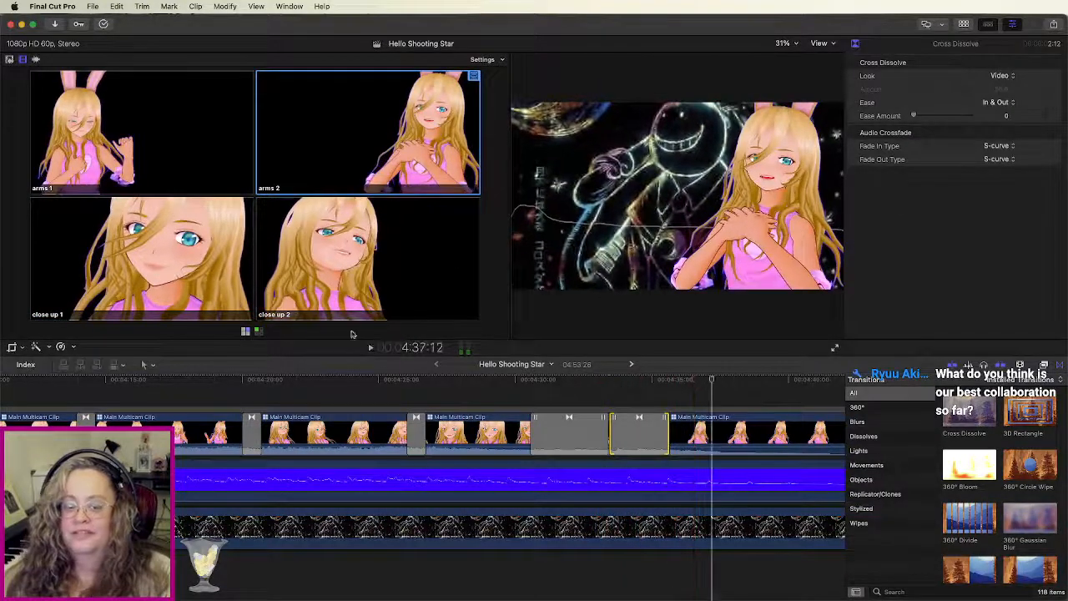
click(259, 331)
click(184, 162)
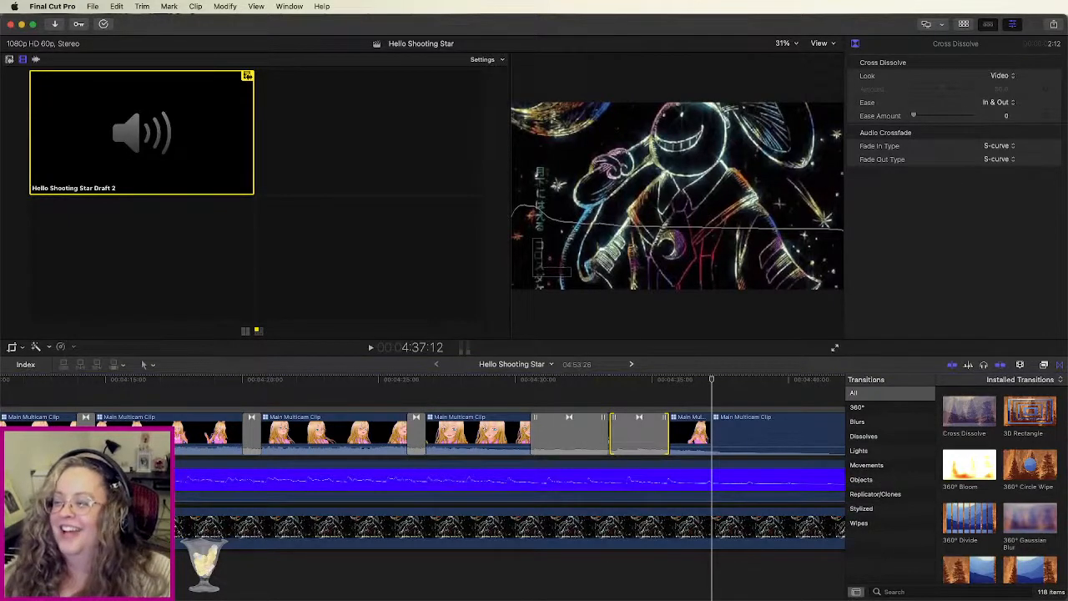
Step: Switch to Firefox, open YouTube in a new browser window and move that window off the visible screen
key(super+Tab)
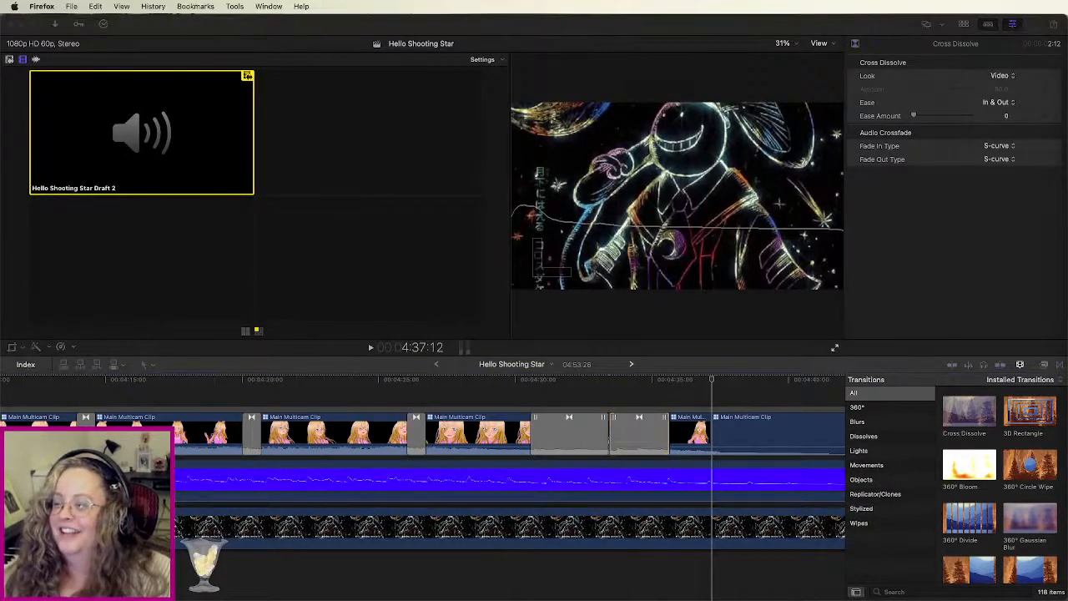
key(super+n)
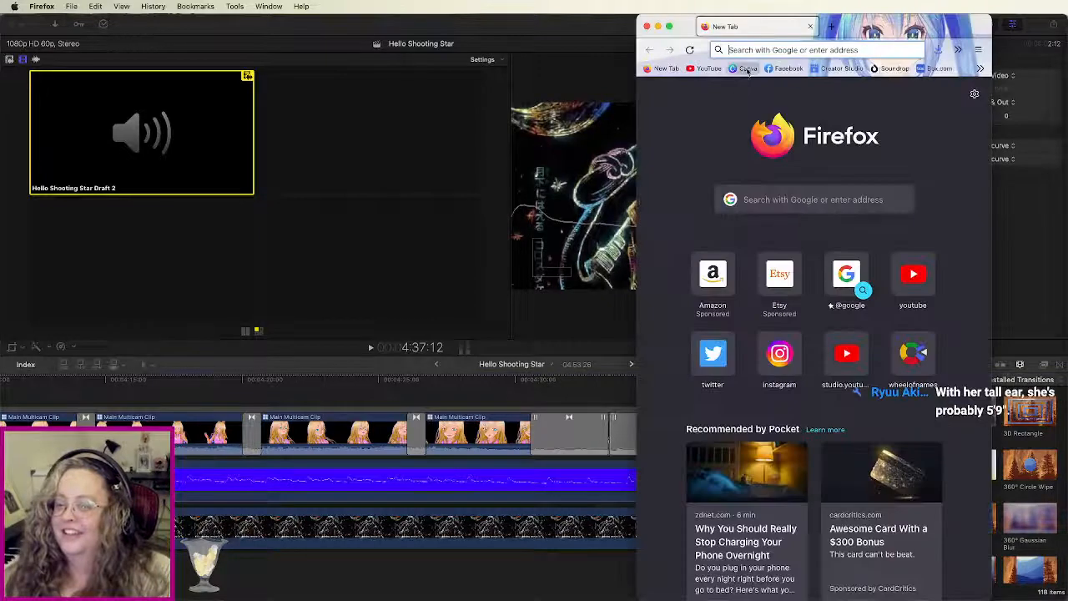
click(913, 275)
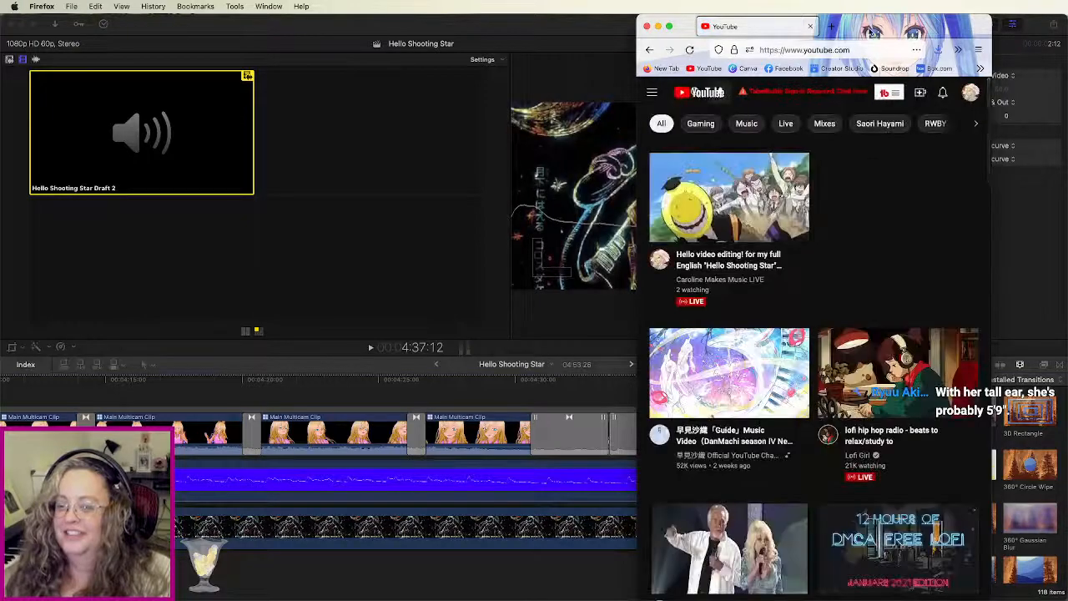
double_click(870, 32)
double_click(870, 32)
drag(870, 32, 2, 251)
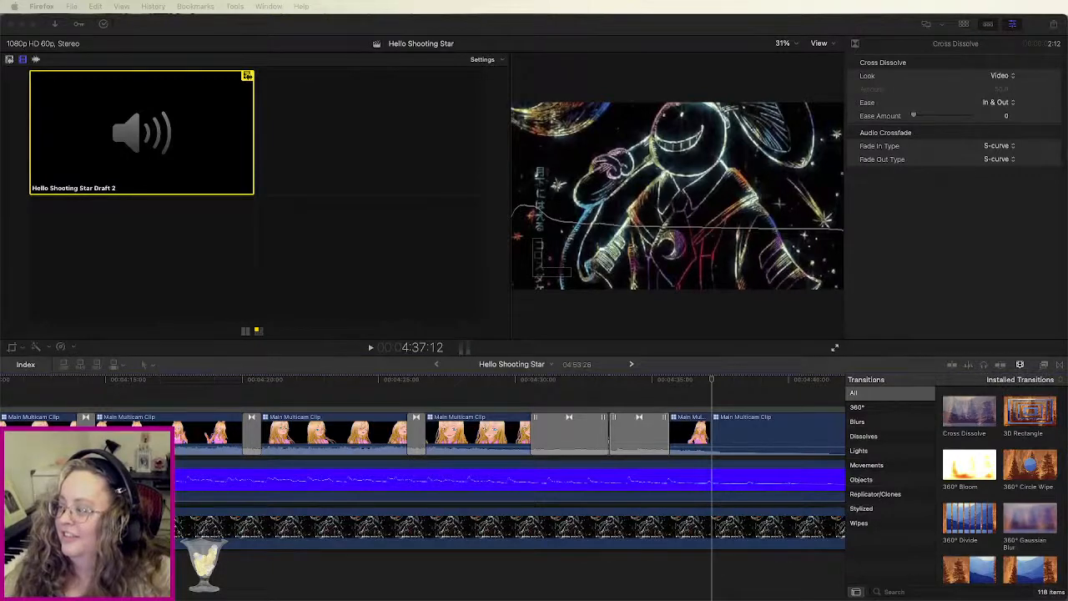
Step: Bring the YouTube video "Animals fart on mic" into view, play its opening clips and close the browser window
drag(1067, 39, 758, 44)
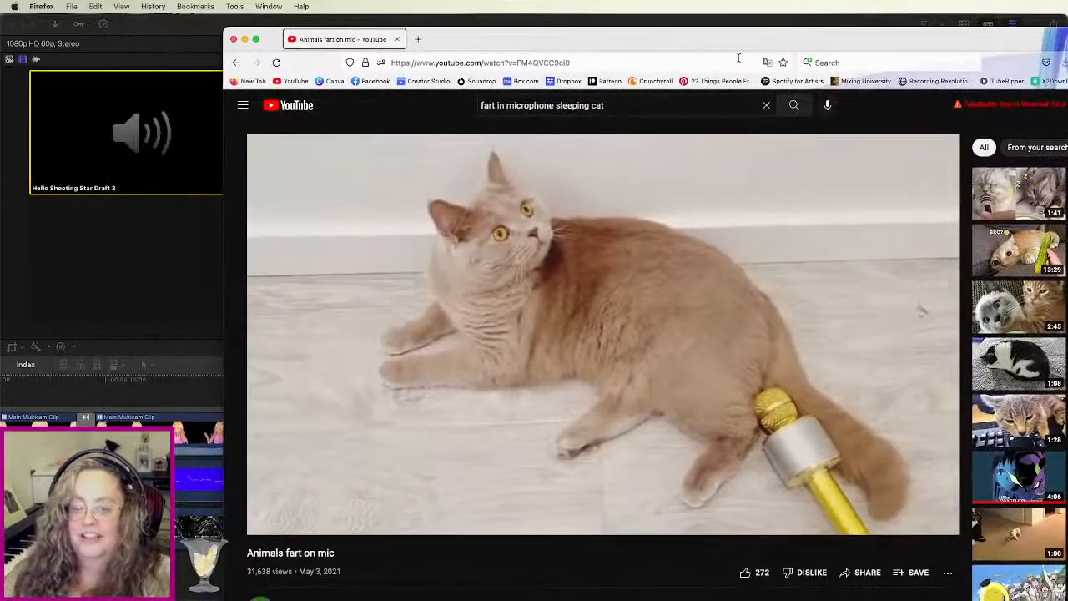
key(space)
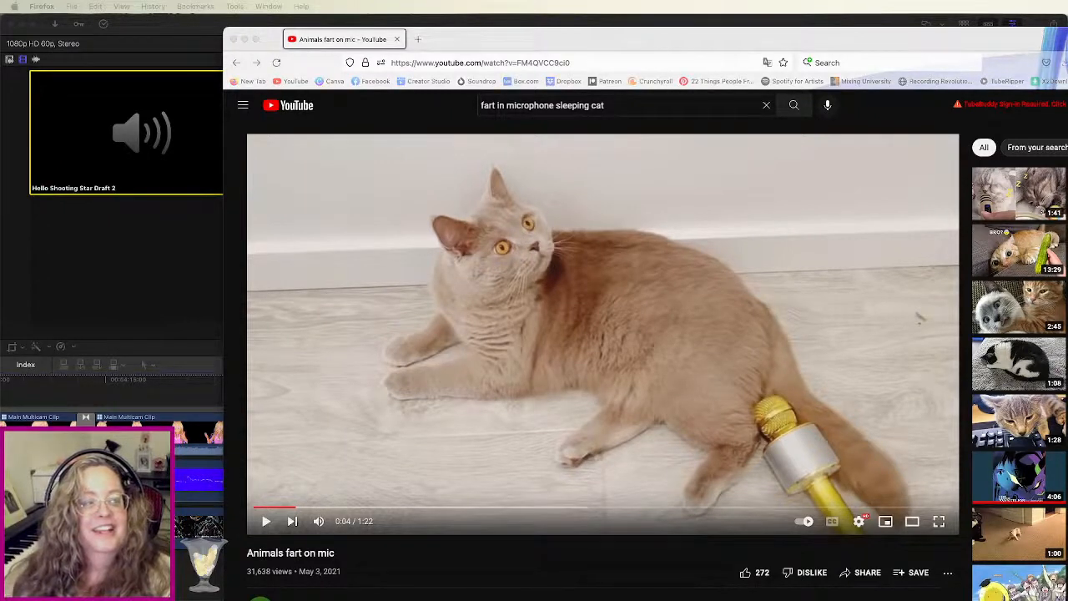
drag(603, 40, 485, 30)
click(179, 496)
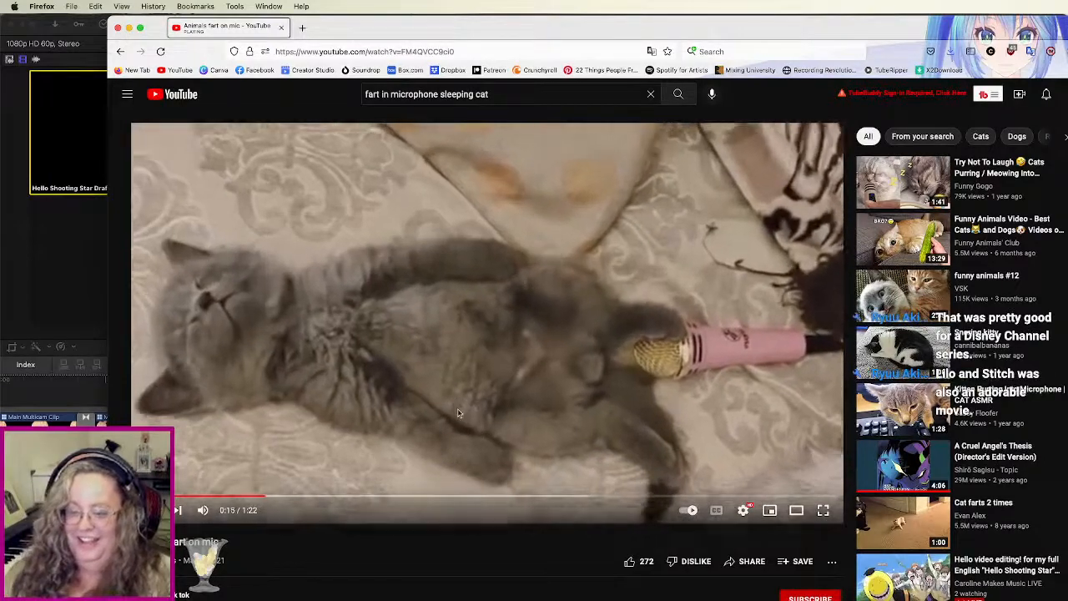
click(458, 335)
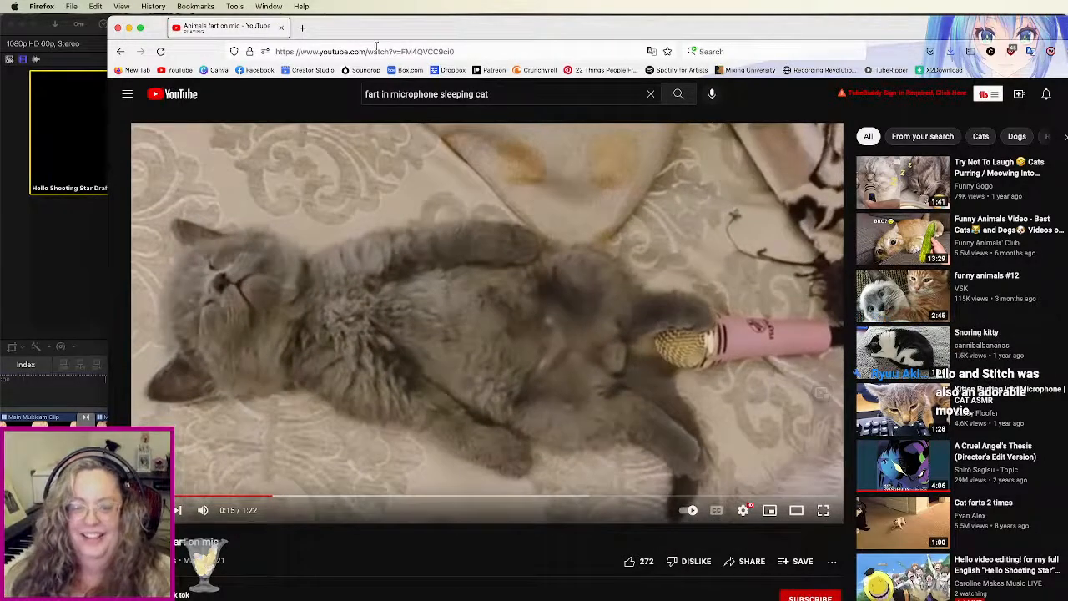
click(119, 30)
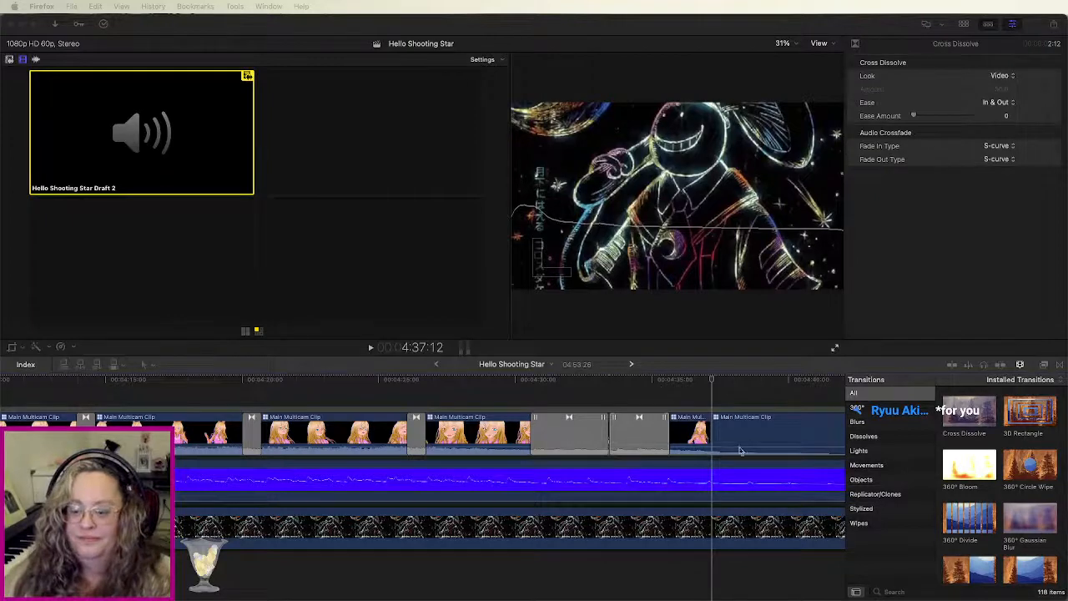
Step: Back in Final Cut Pro, add a Cross Dissolve lengthened to 3:00 at the 4:37:12 cut to the audio-only angle and replay it
click(666, 384)
drag(964, 413, 715, 432)
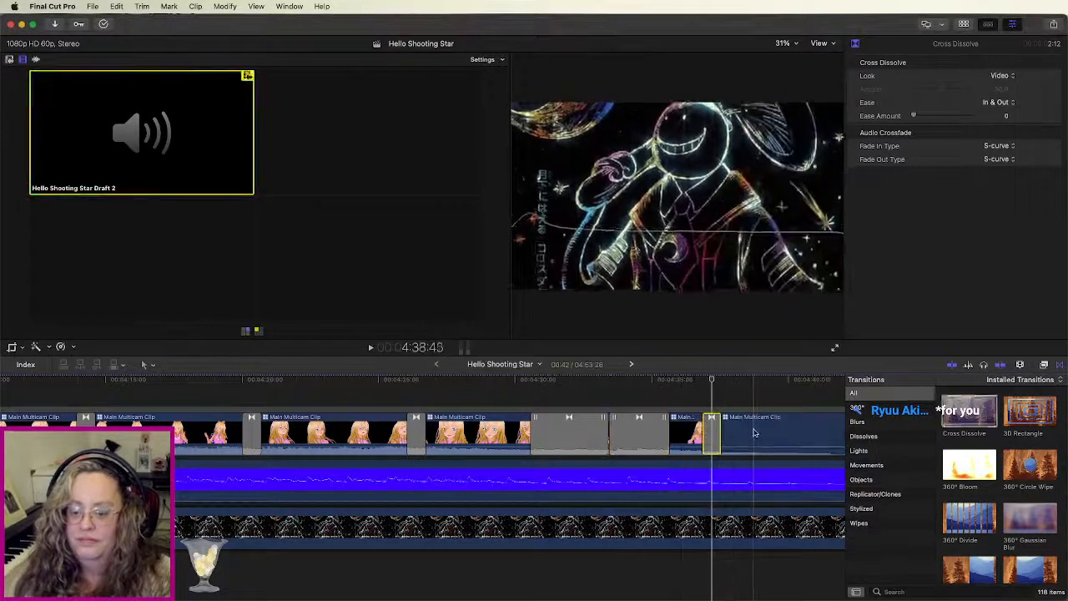
key(space)
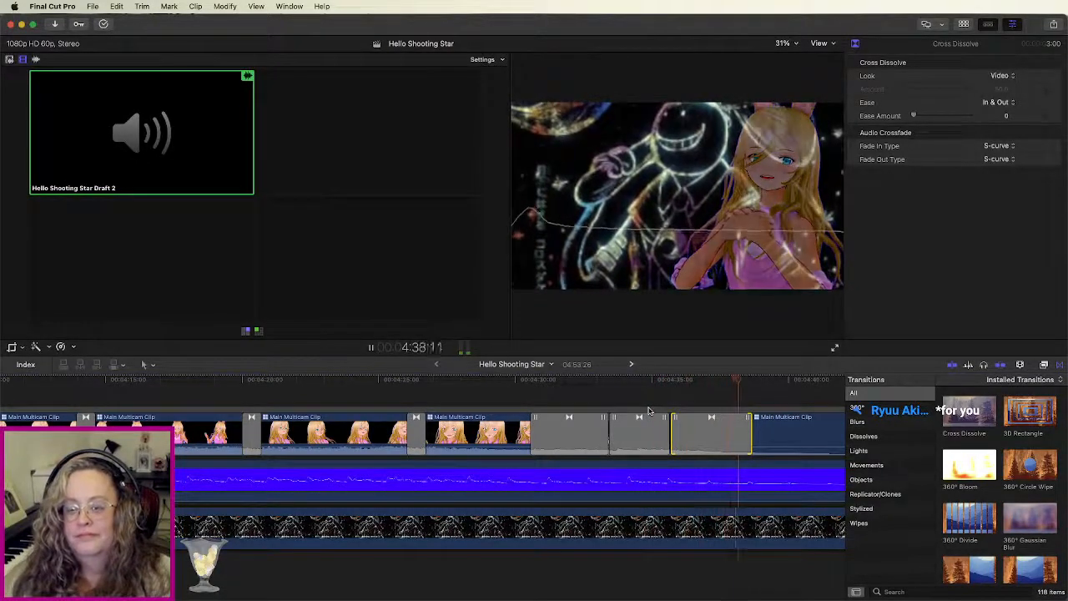
key(space)
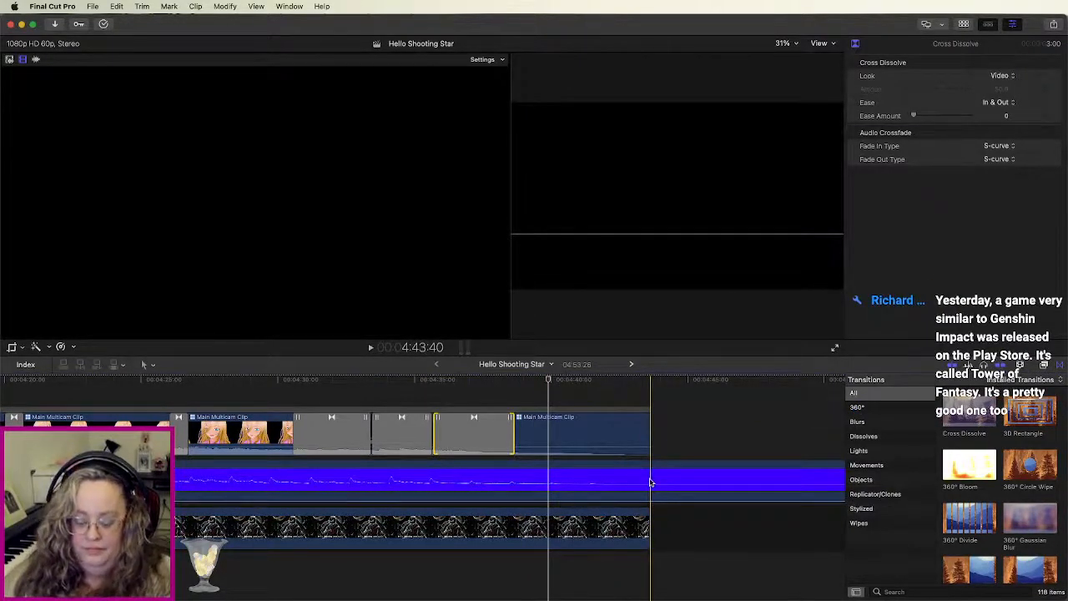
Step: Trim the visualizer clip to end with the multicam clip at 4:43:40, add an 8:21 Cross Dissolve at its end and replay it
scroll(653, 483, right, 3)
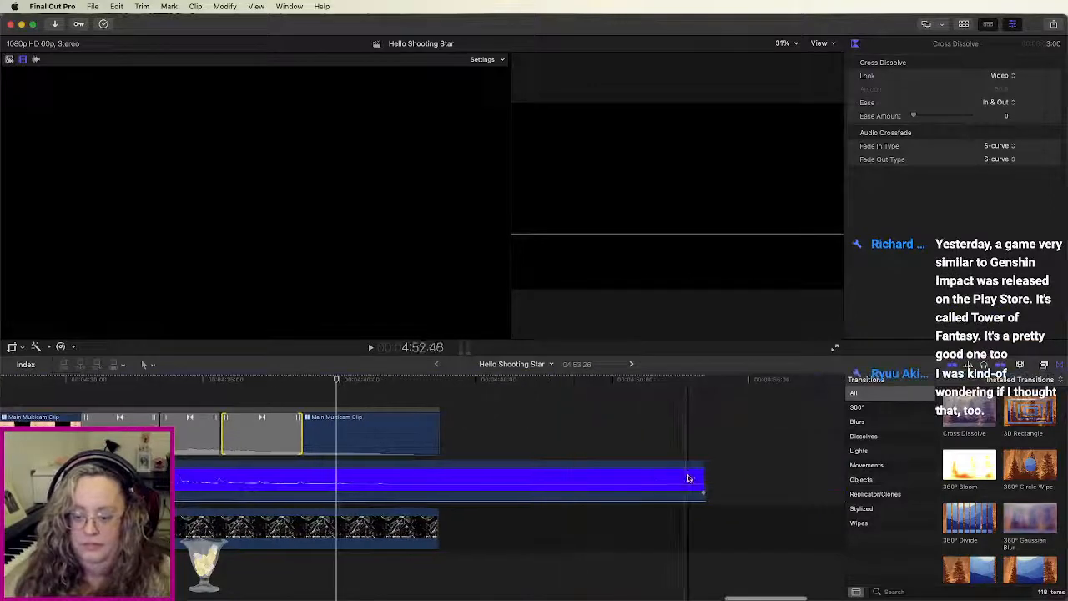
drag(703, 480, 435, 481)
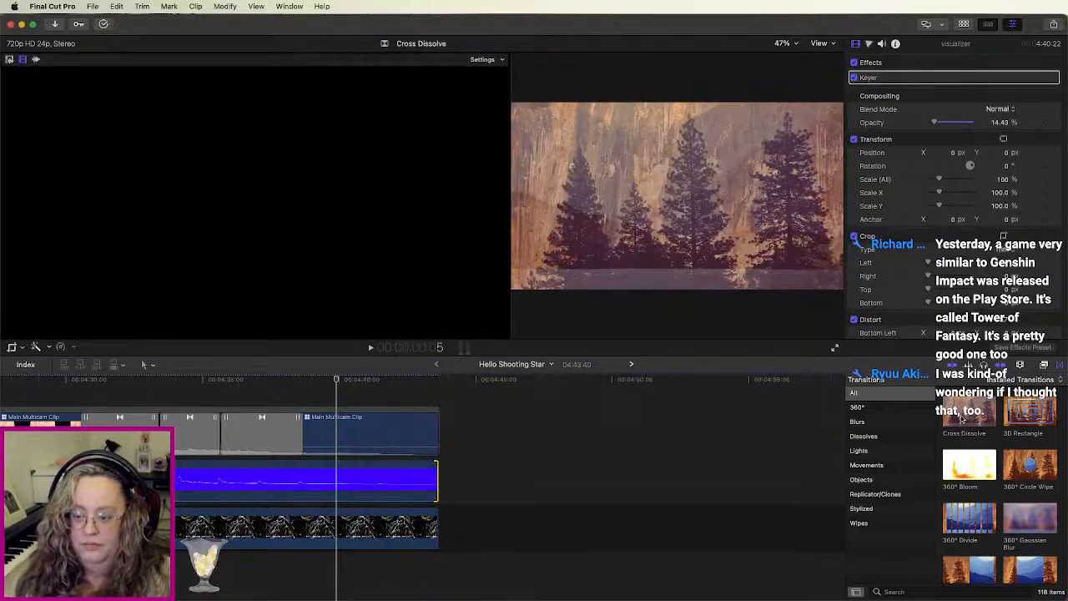
drag(962, 419, 211, 480)
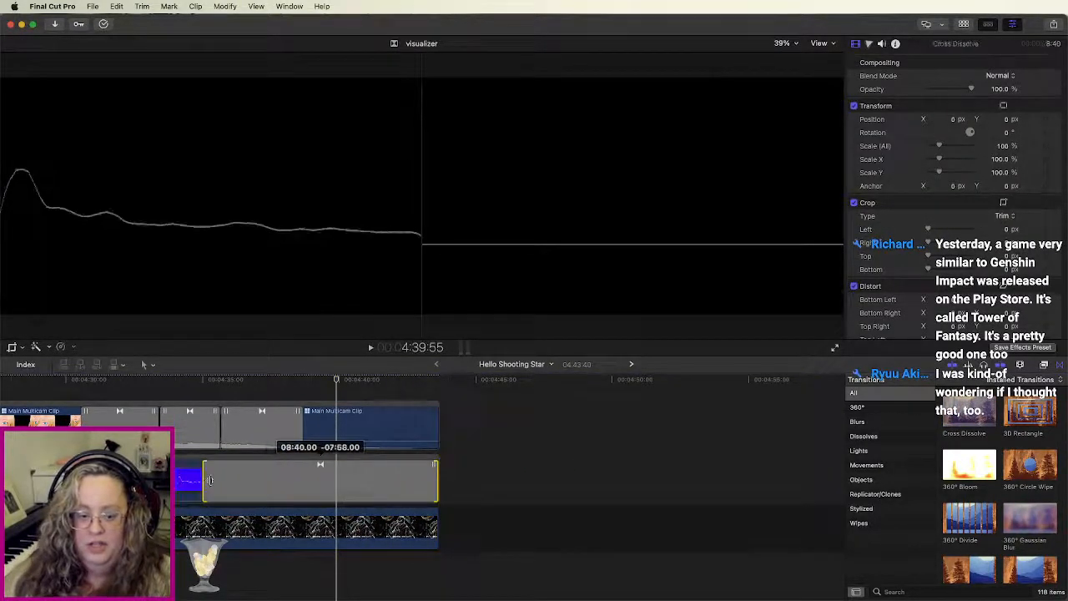
key(space)
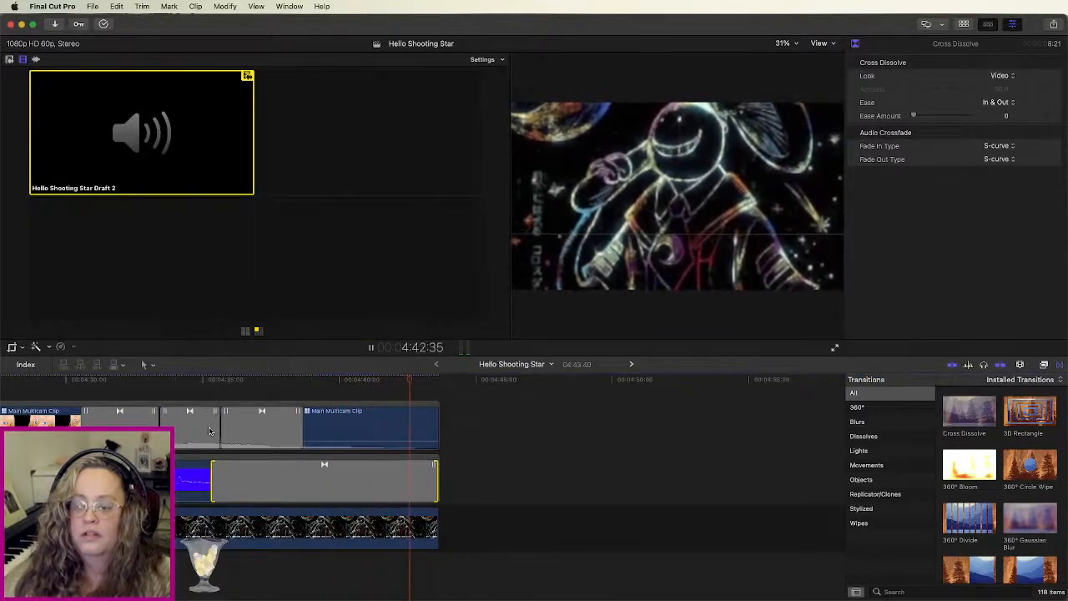
key(space)
Step: Trim the background image clip's end to about 4:39, remove the visualizer's Cross Dissolve and trim the visualizer to the same end point
drag(433, 526, 316, 526)
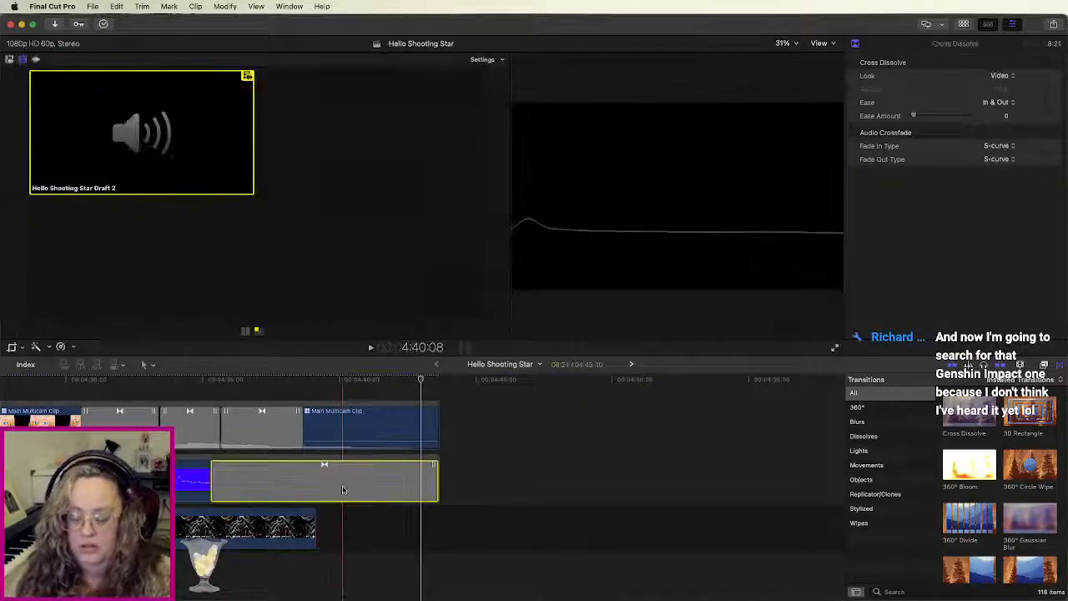
key(Delete)
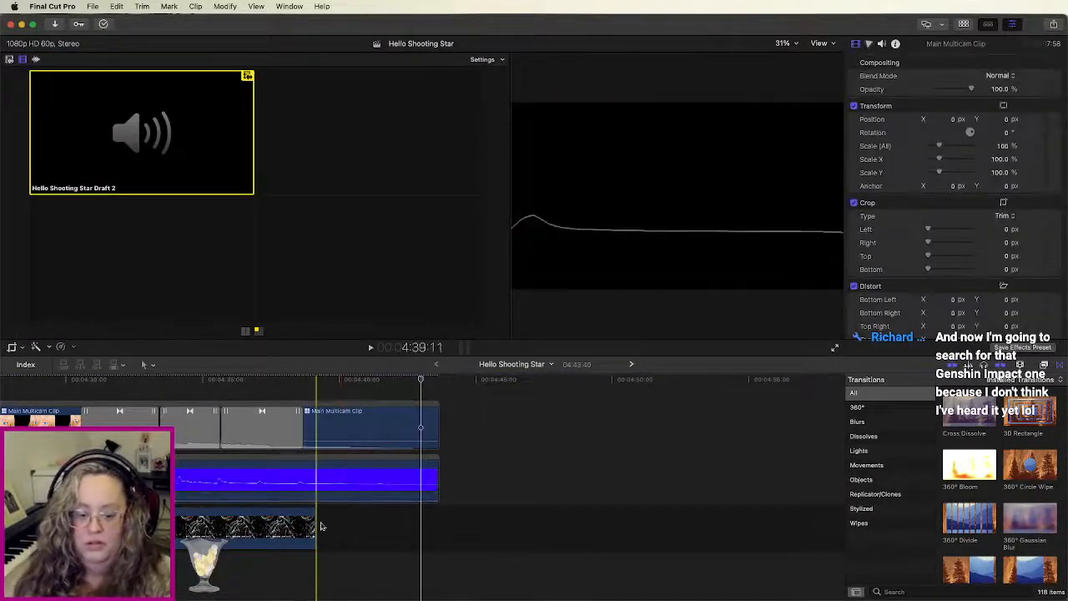
mouse_move(315, 526)
mouse_down()
mouse_move(304, 527)
mouse_move(318, 528)
mouse_up()
drag(437, 486, 320, 494)
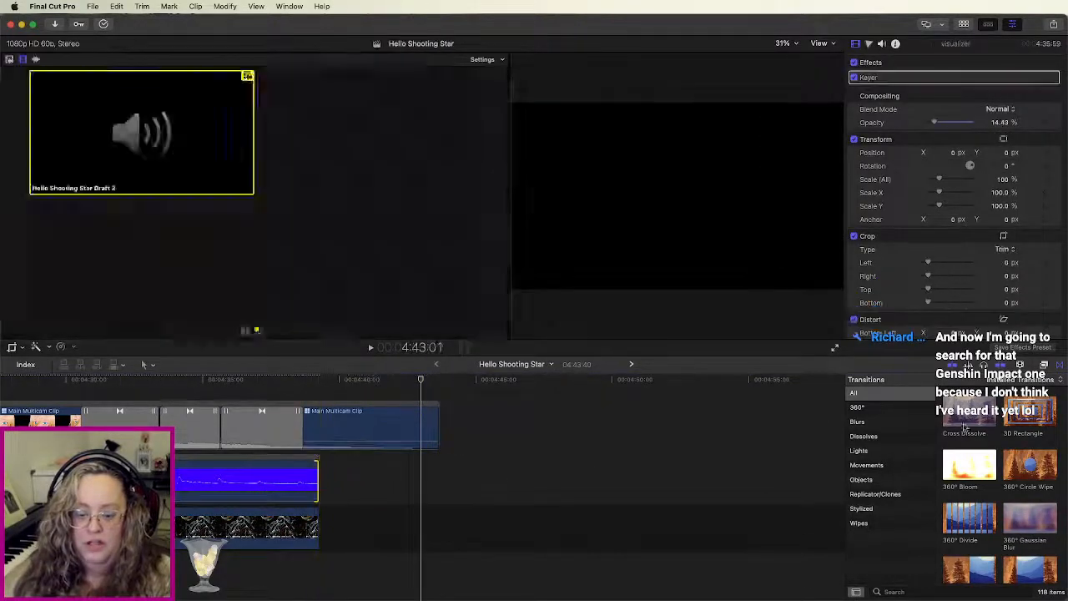
Step: Add a Cross Dissolve lengthened to 2:05 at the visualizer clip's end and another at the background image clip's end
drag(968, 415, 263, 484)
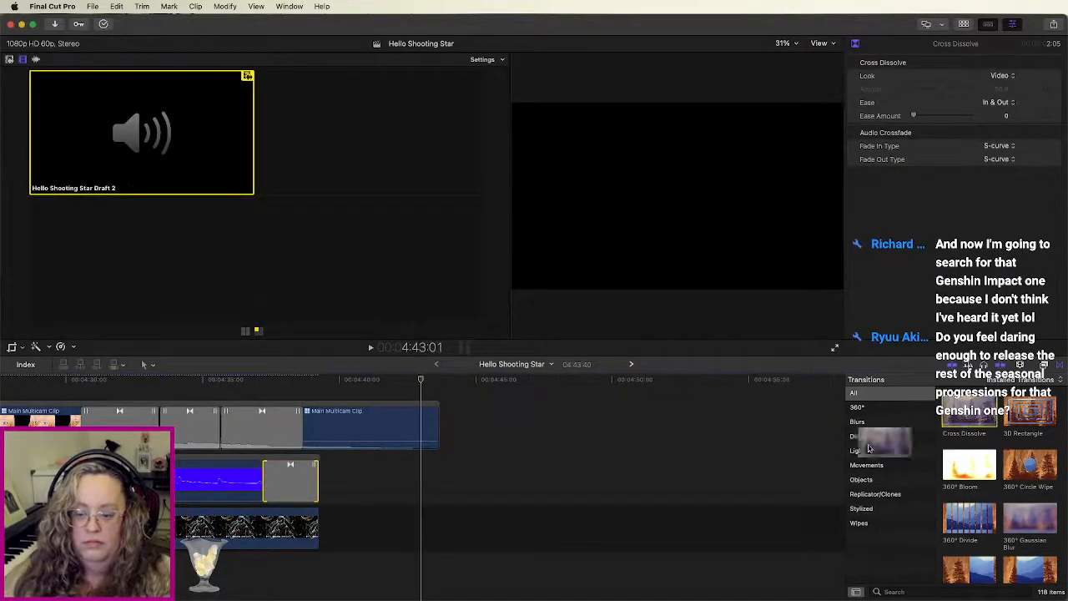
drag(868, 448, 311, 526)
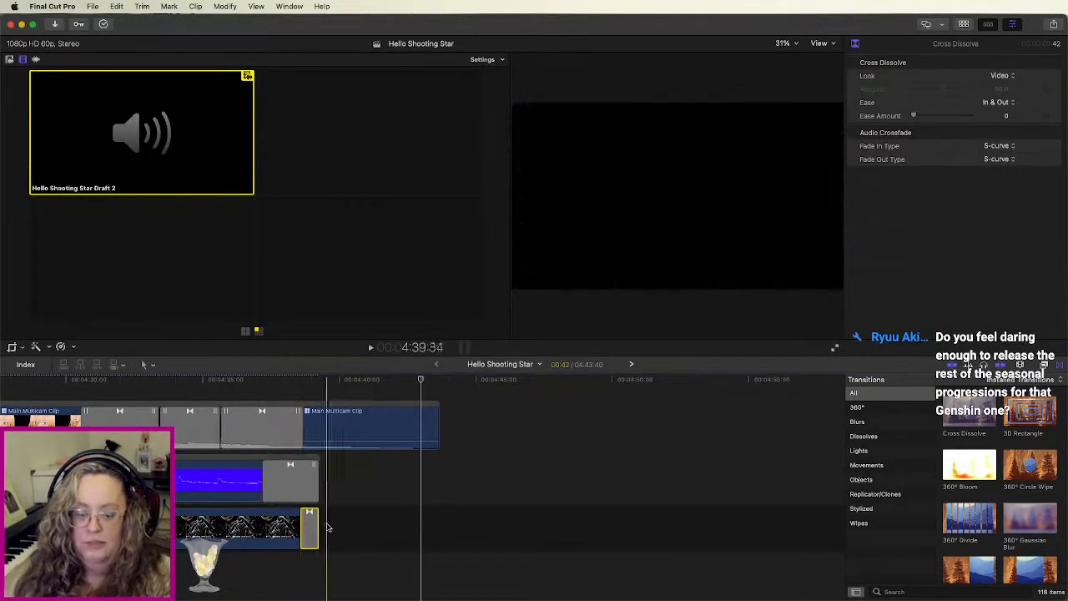
Step: Lengthen the Cross Dissolve at the visualizer clip's start to 2:14 and replay the opening
scroll(321, 527, left, 5)
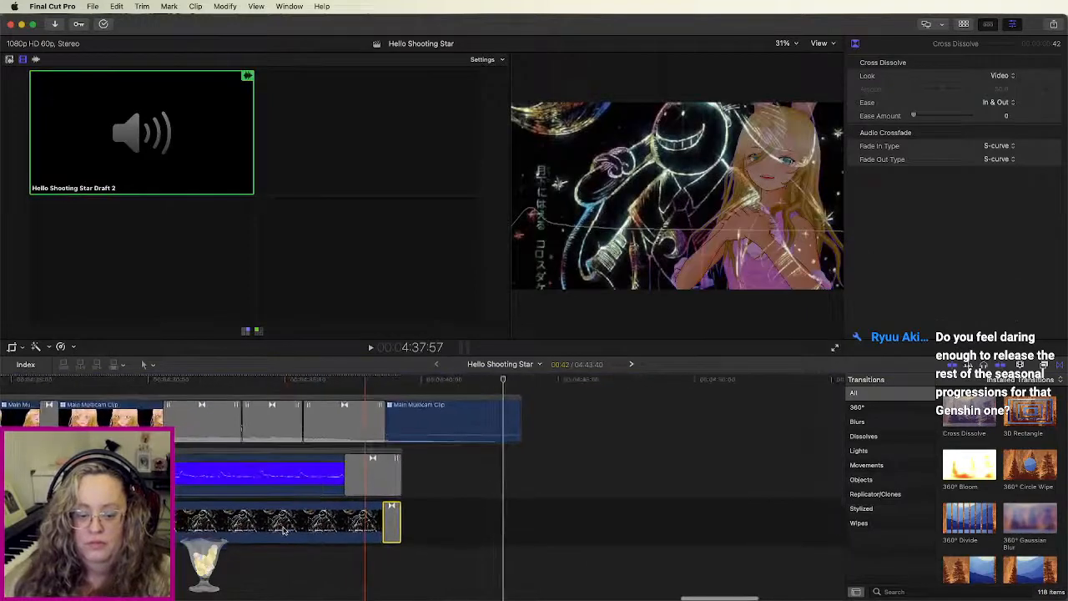
click(279, 526)
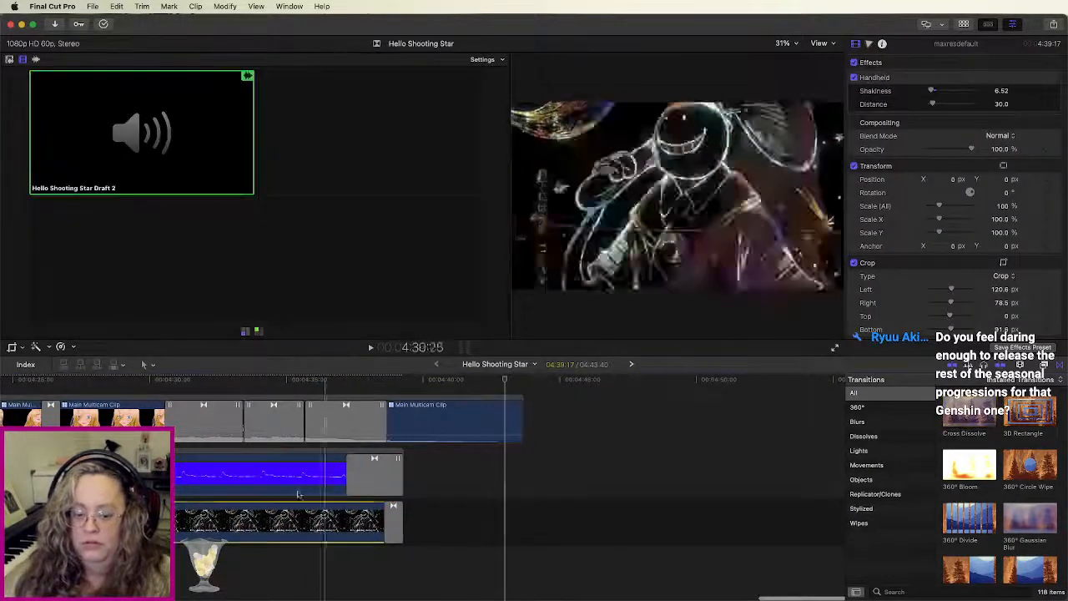
click(238, 484)
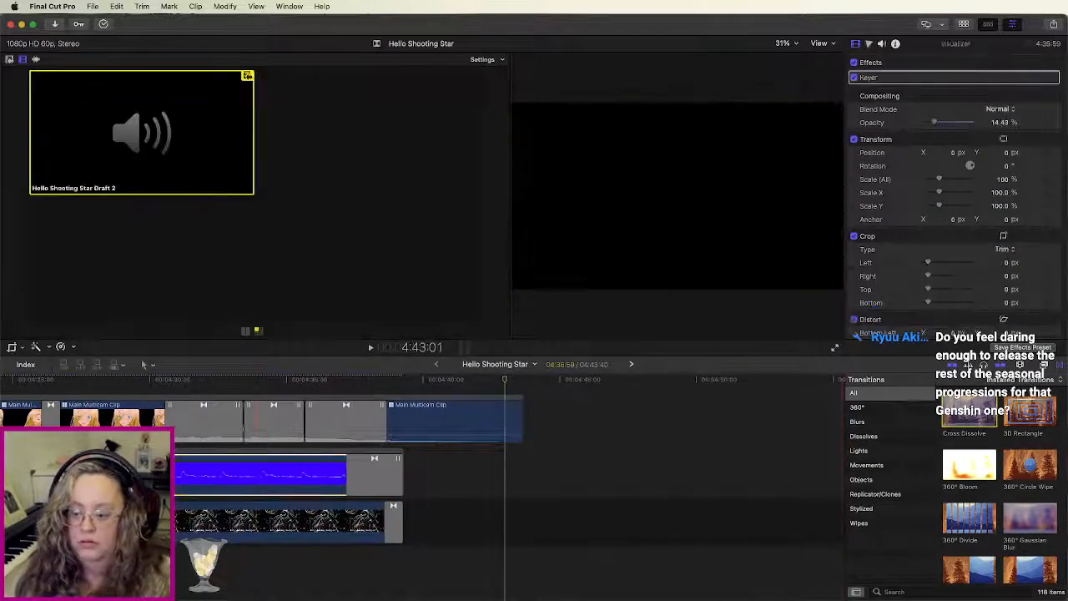
scroll(238, 489, left, 20)
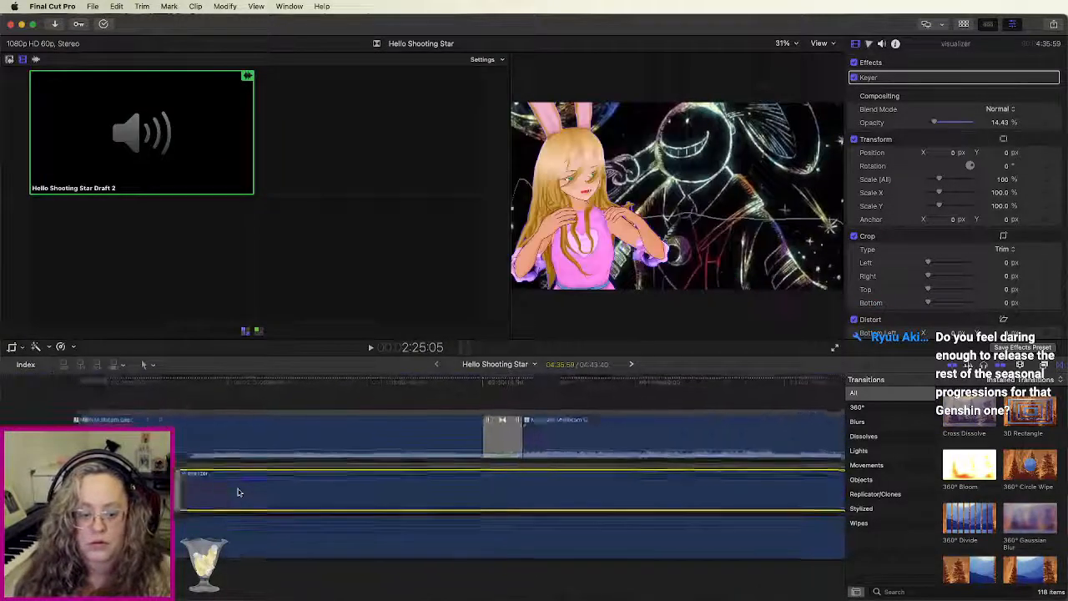
scroll(238, 489, left, 3)
key(space)
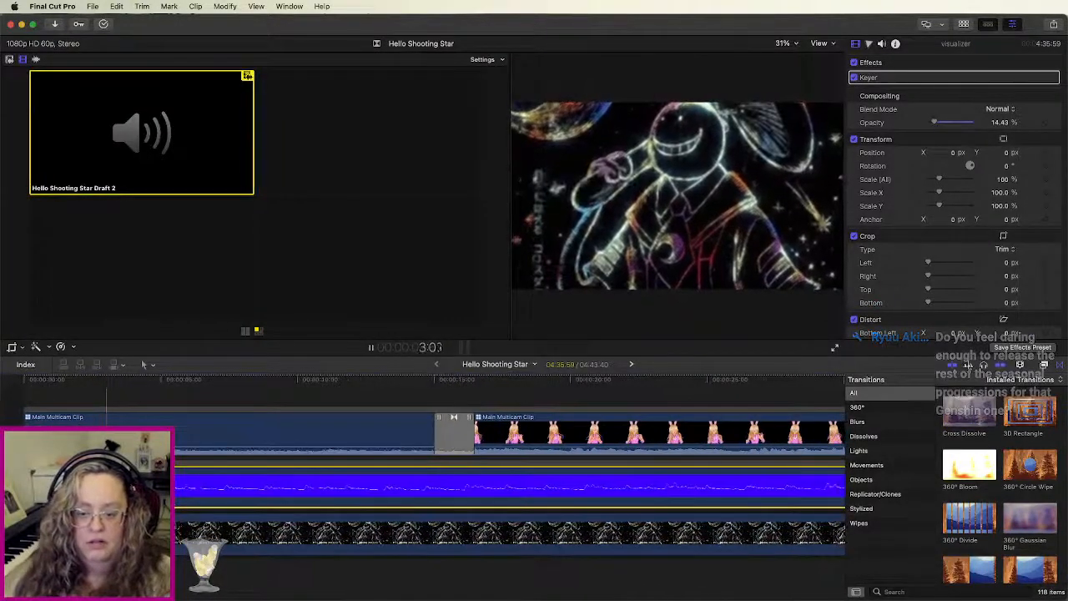
key(space)
drag(137, 486, 171, 486)
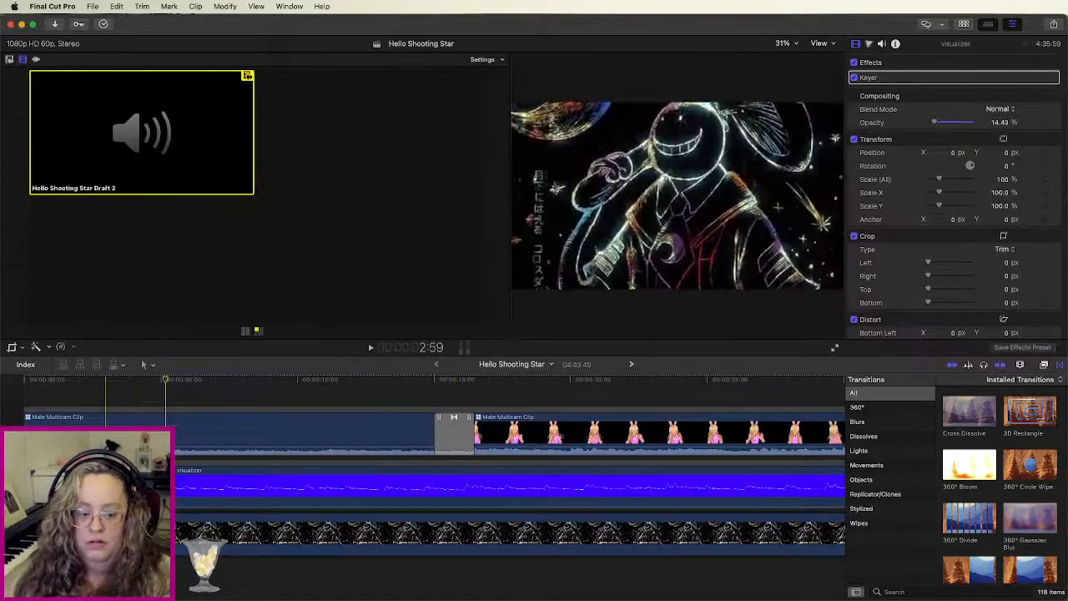
key(space)
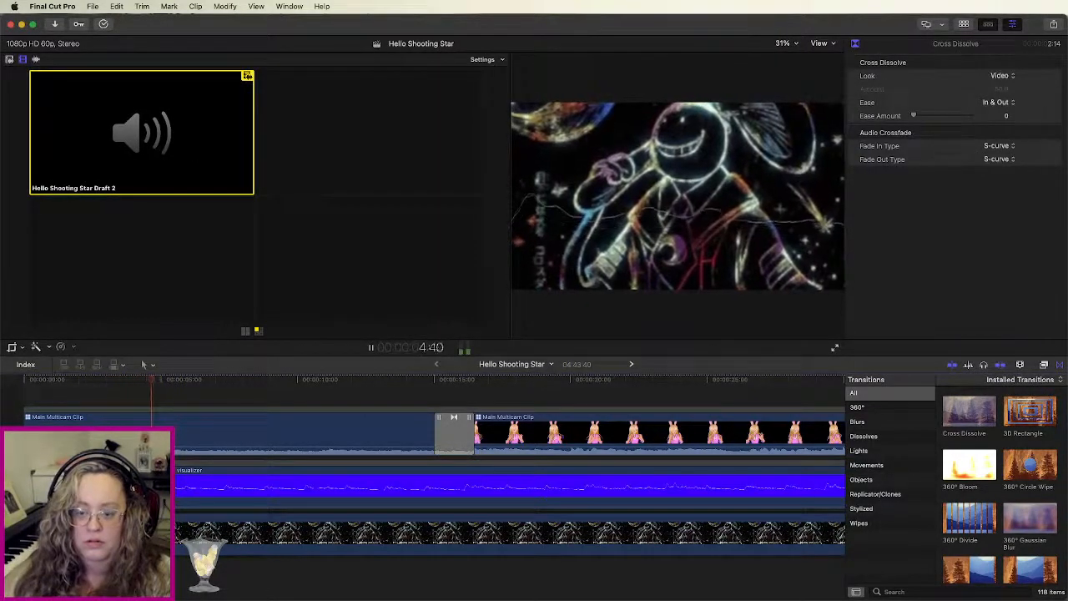
key(space)
Step: Trim about 3:18 off the first multicam clip's start and trim the background image clip to begin at the same point
click(193, 433)
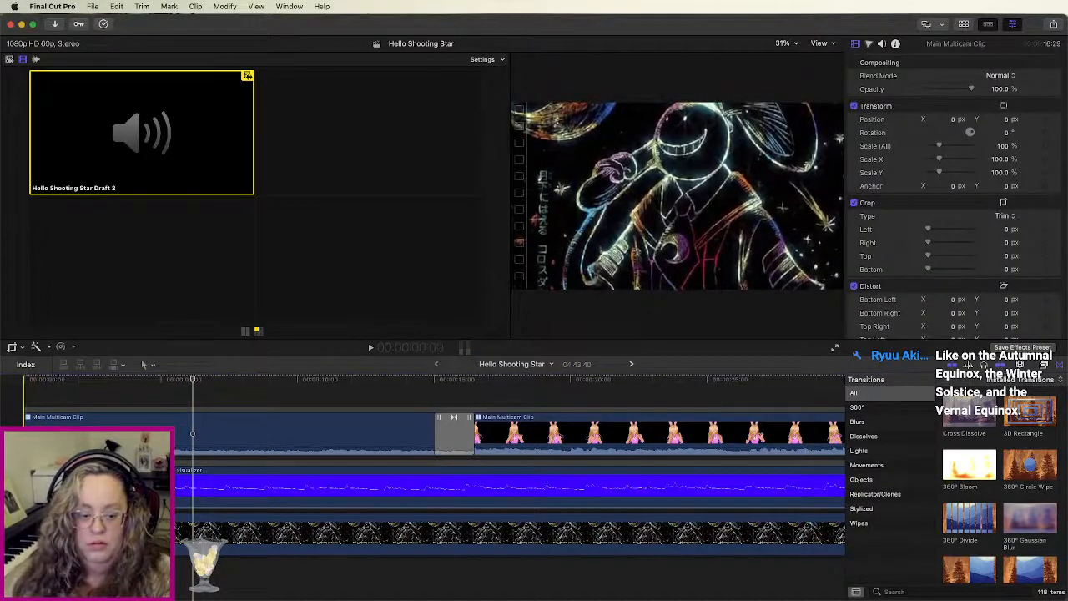
key(ctrl+super+1)
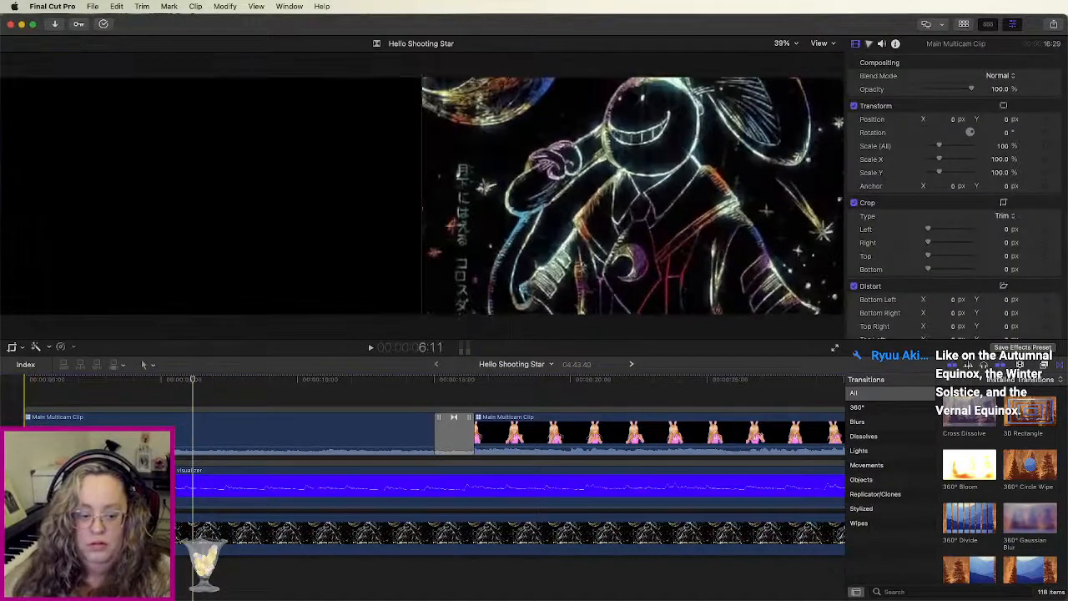
click(193, 534)
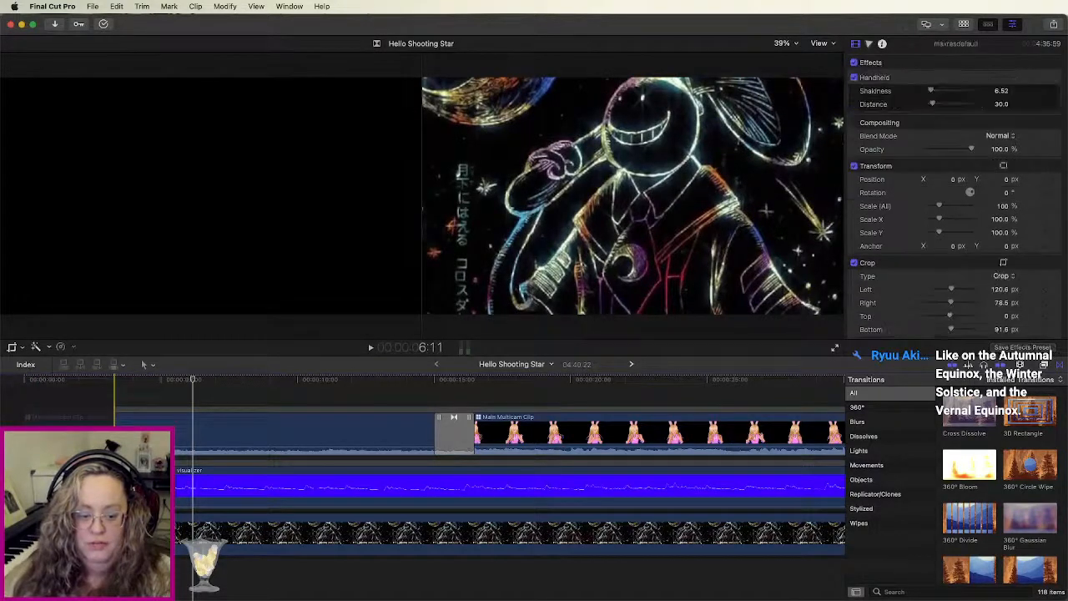
key(ctrl+super+1)
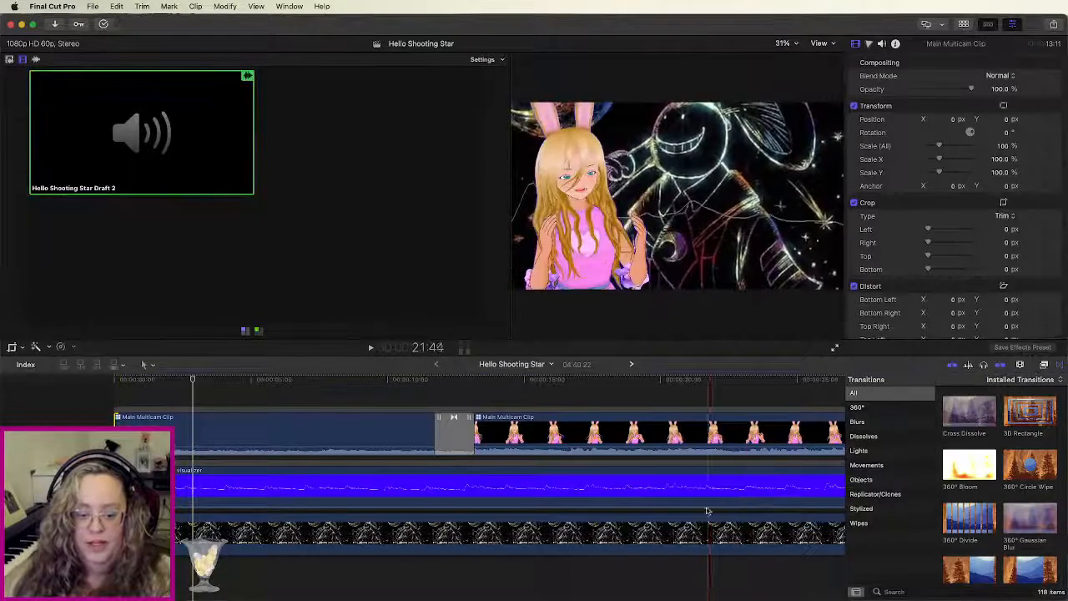
Step: Add a Cross Dissolve at the background image clip's start, lengthen it to 1:24 and replay the opening
drag(971, 414, 393, 524)
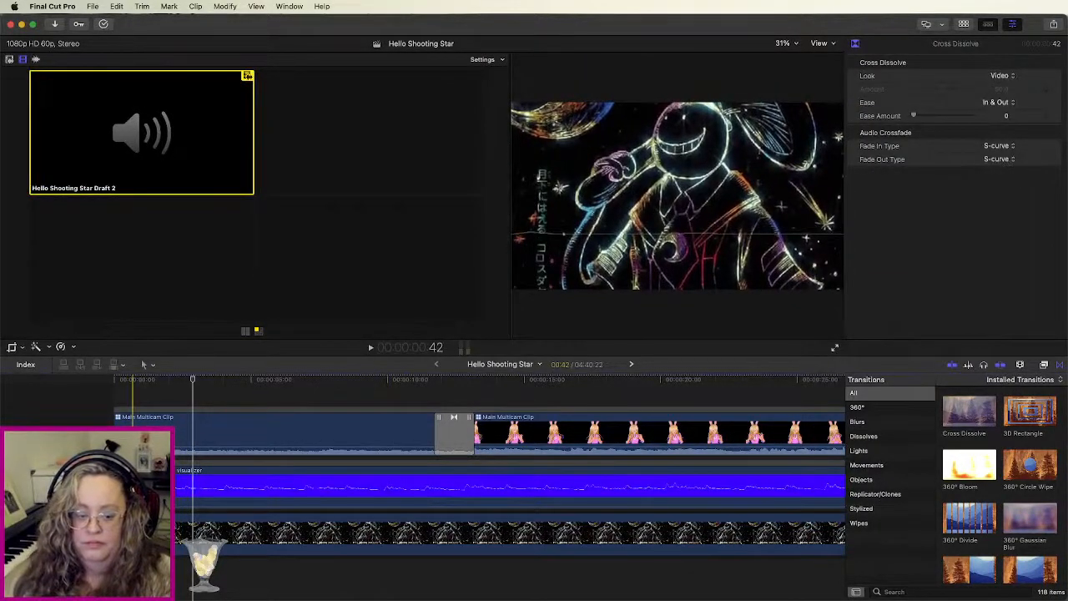
mouse_move(955, 428)
mouse_down()
mouse_move(895, 432)
mouse_move(961, 427)
mouse_up()
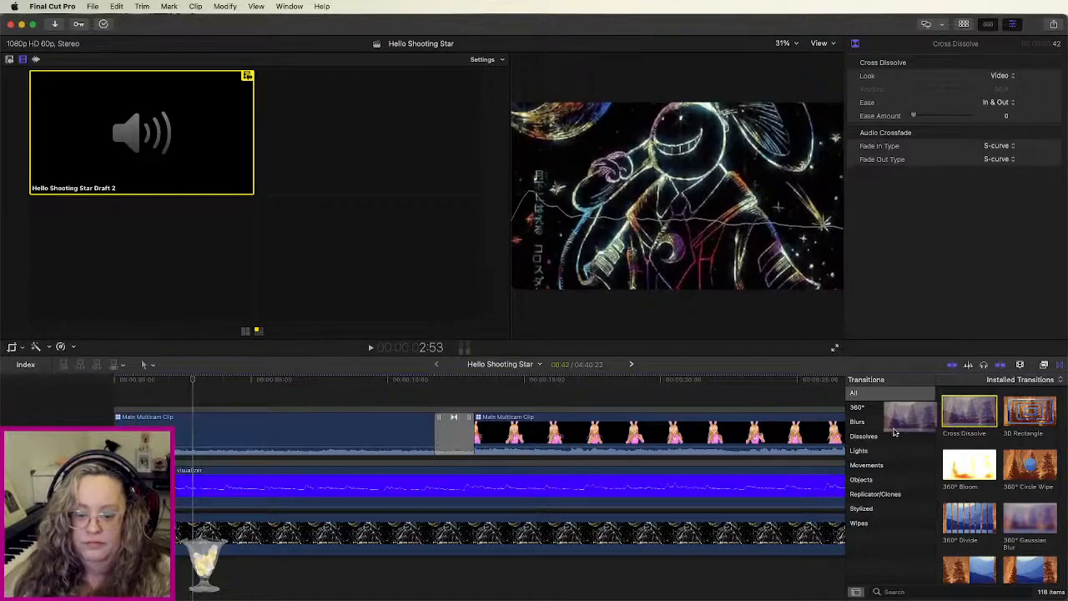
key(space)
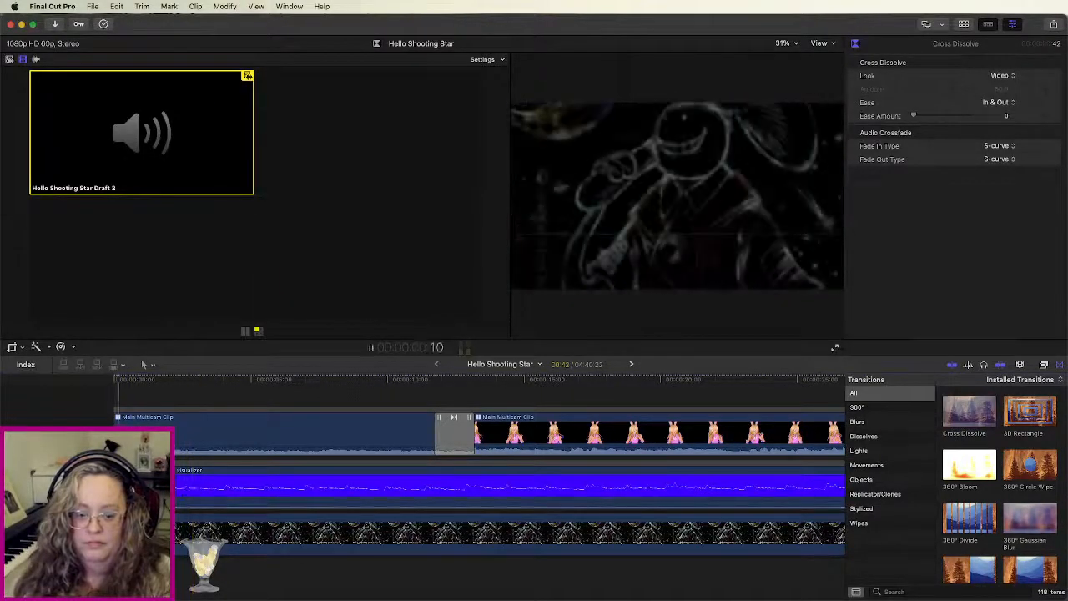
key(space)
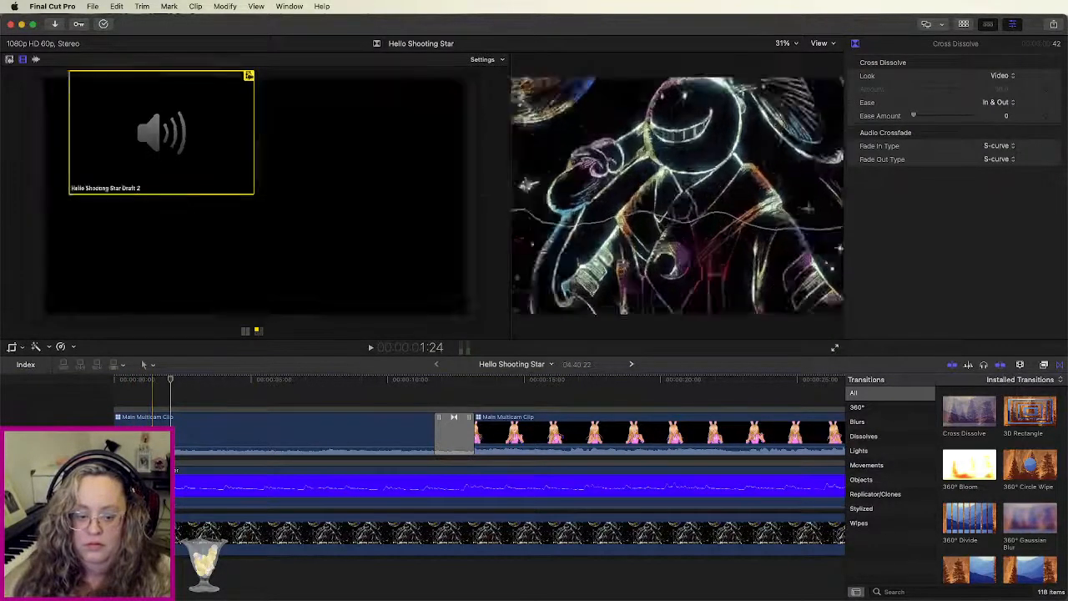
key(space)
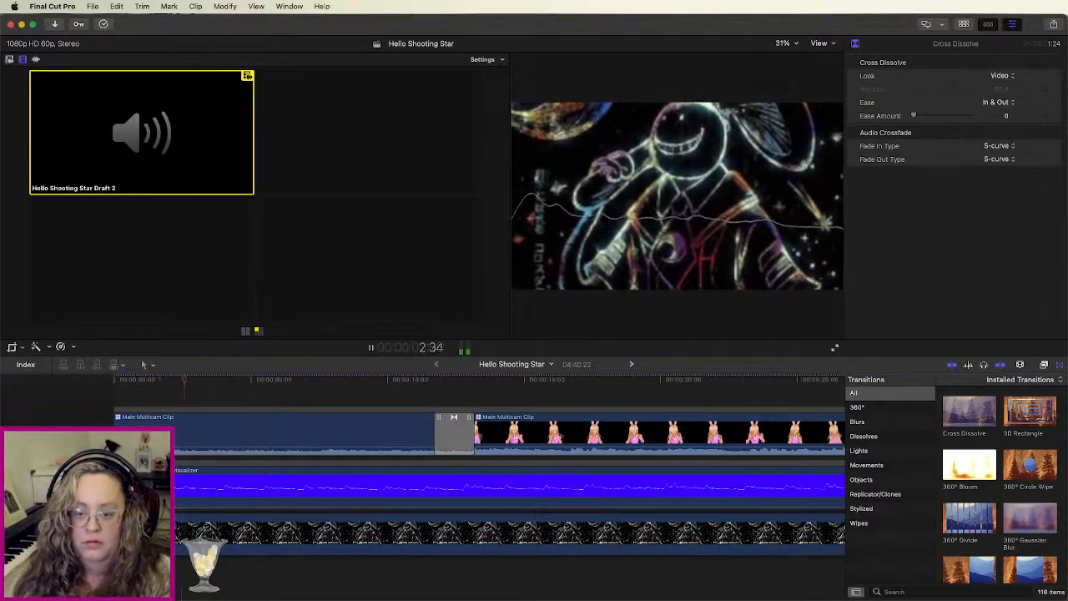
key(space)
Step: Adjust the Cross Dissolve at the visualizer clip's start to 1:45 and replay the fade-in
drag(168, 491, 178, 489)
key(space)
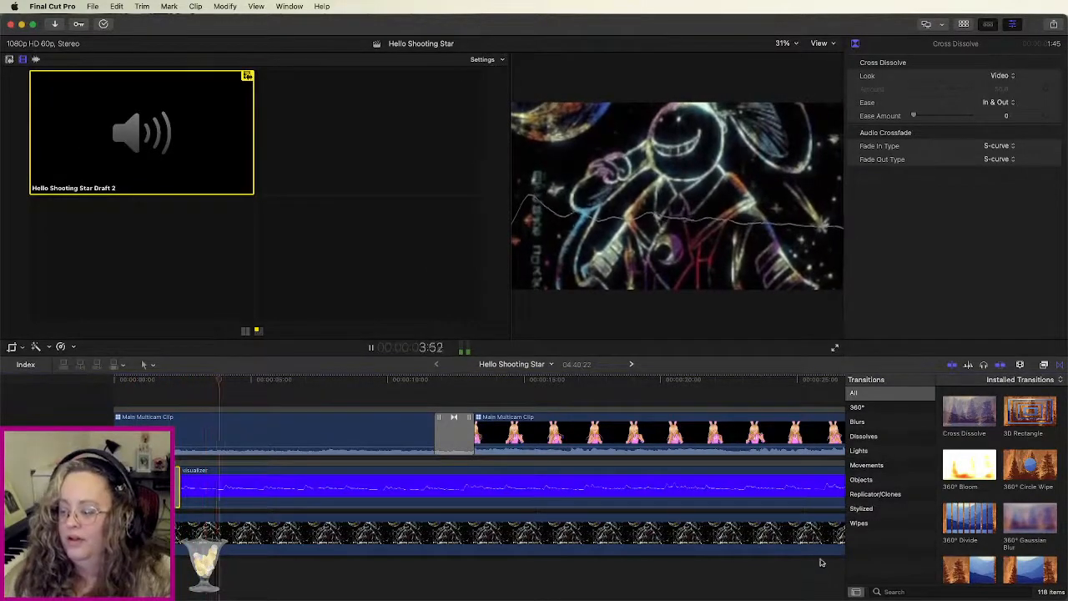
key(space)
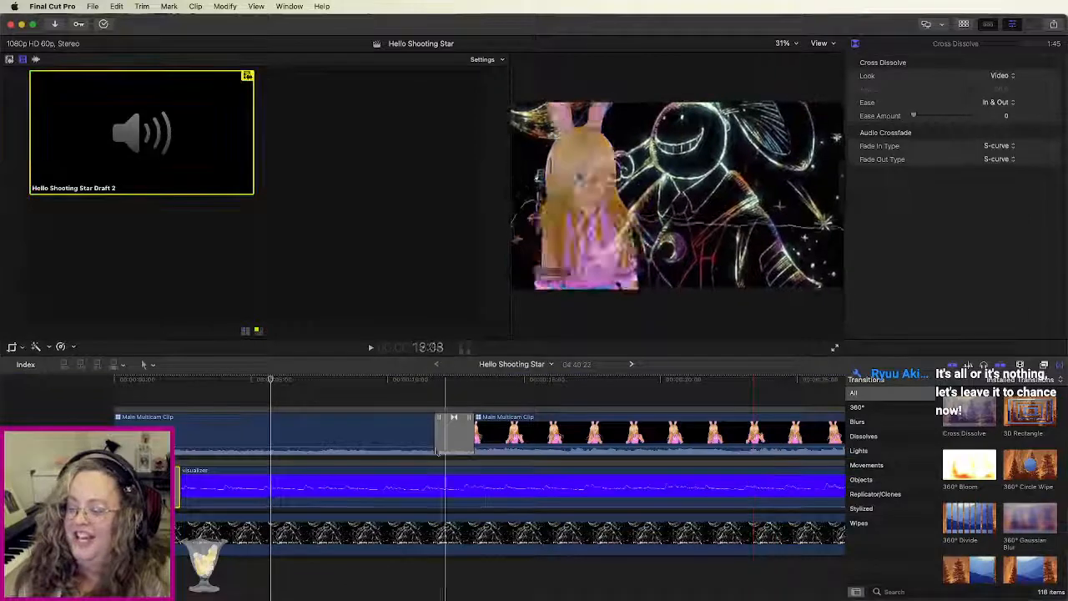
Step: Replay the ending of the video from about 4:23 to check the final angle dissolves and the fade-out
key(super+minus)
key(super+minus)
key(super+minus)
key(super+minus)
key(super+minus)
key(super+minus)
key(super+minus)
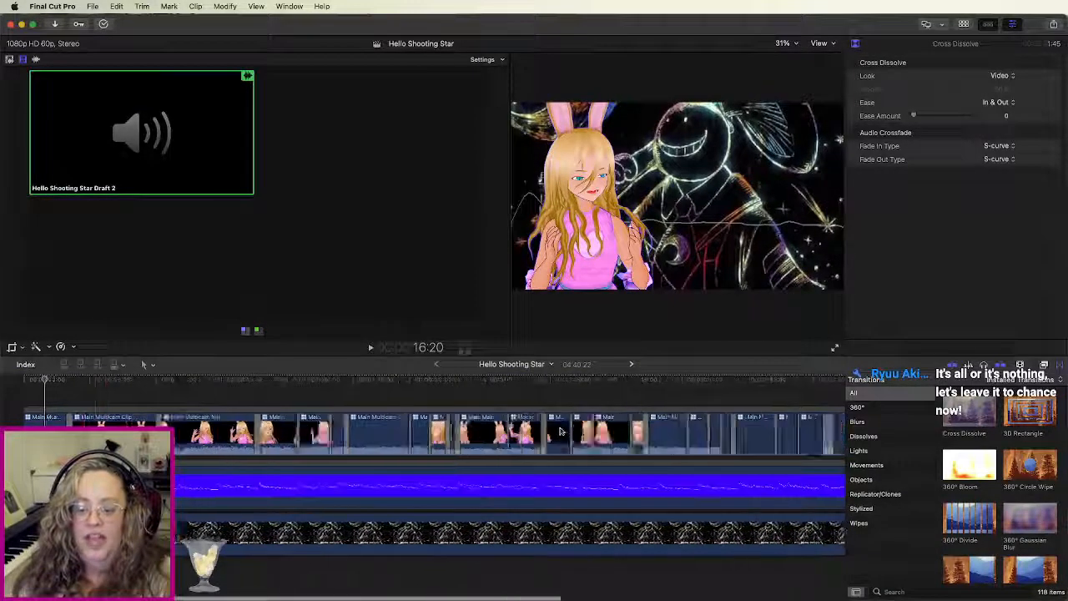
key(space)
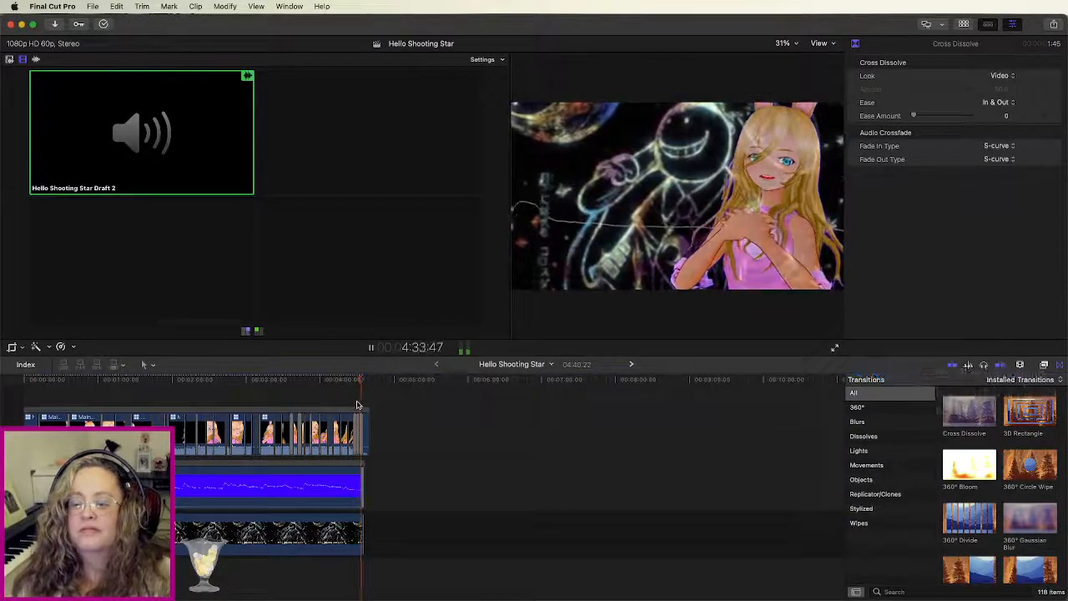
key(super+equal)
key(super+equal)
key(super+equal)
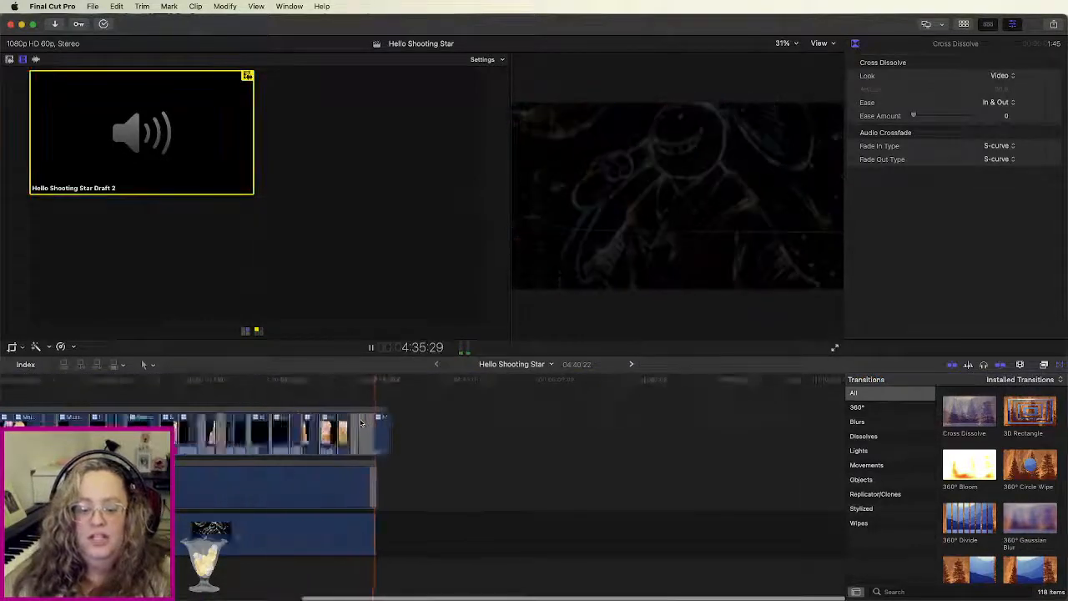
key(space)
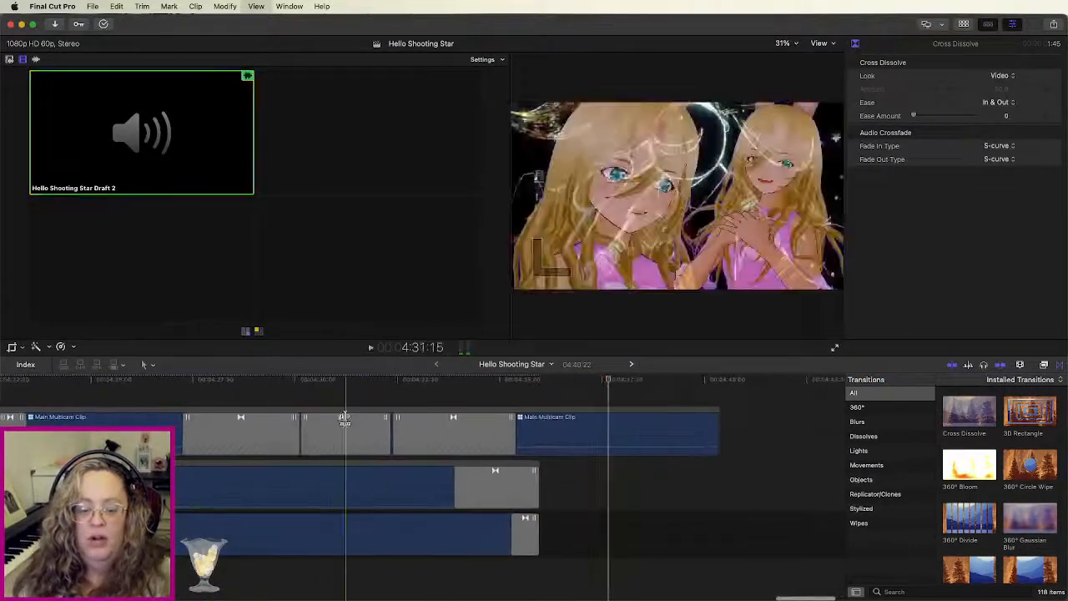
key(space)
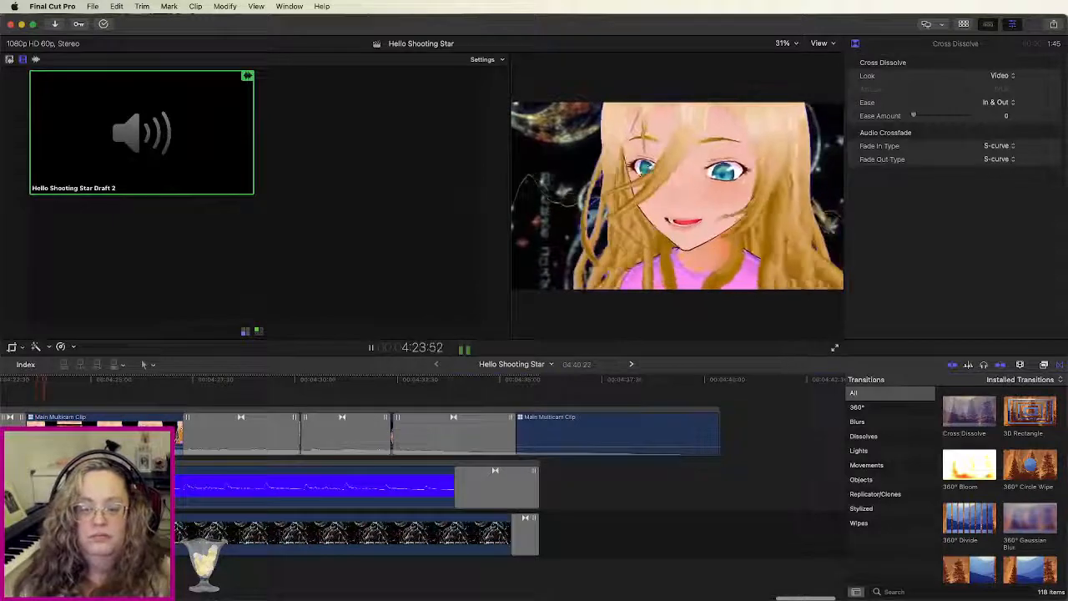
scroll(195, 427, left, 2)
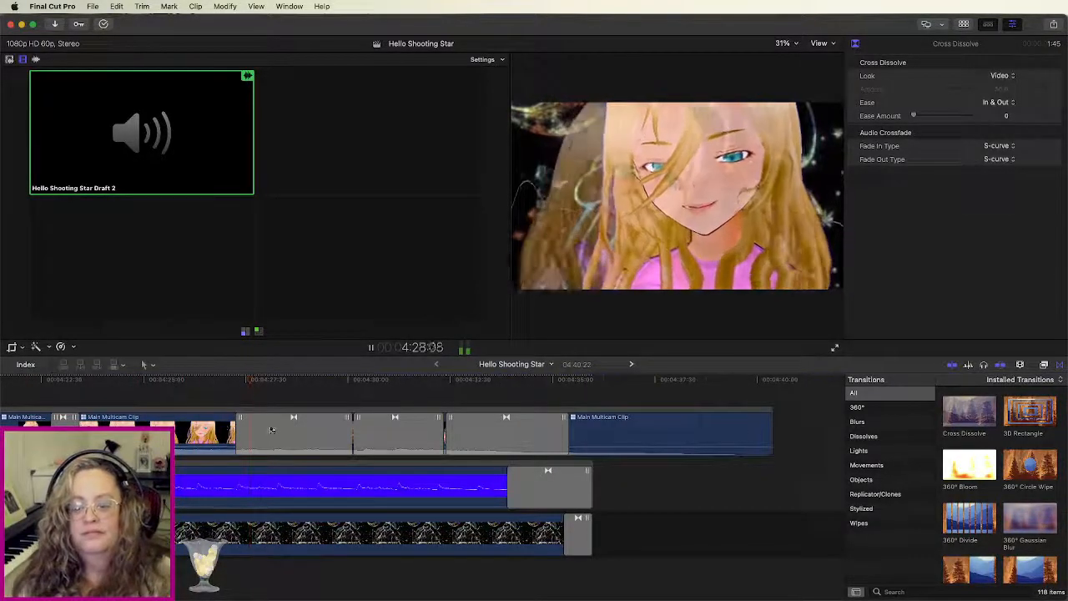
key(space)
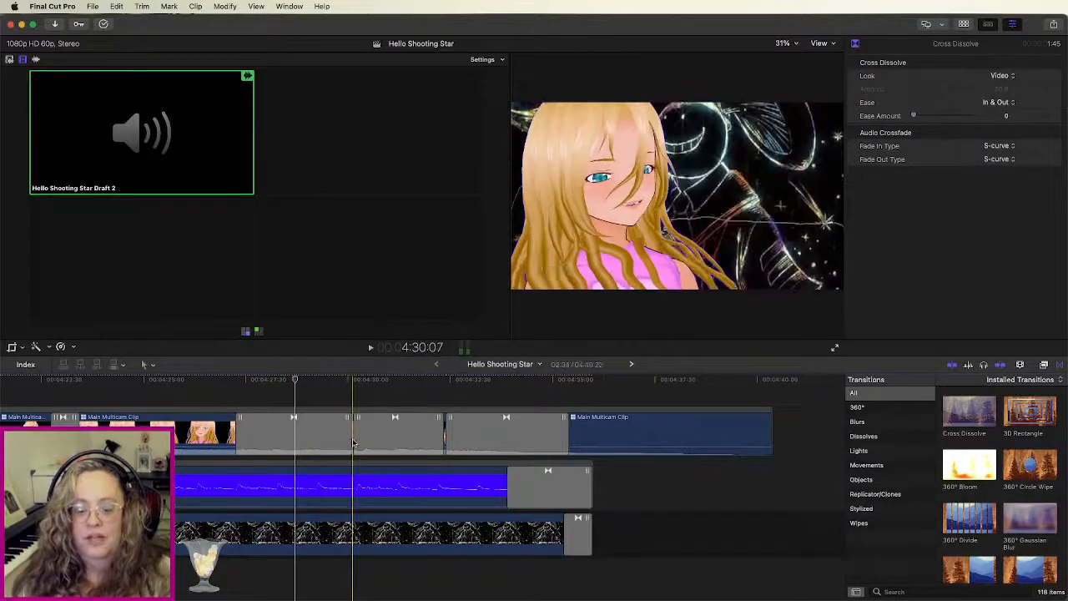
Step: Set the opacity of the two short multicam clips around 4:30 and 4:32 to 40% and replay the ending
click(354, 443)
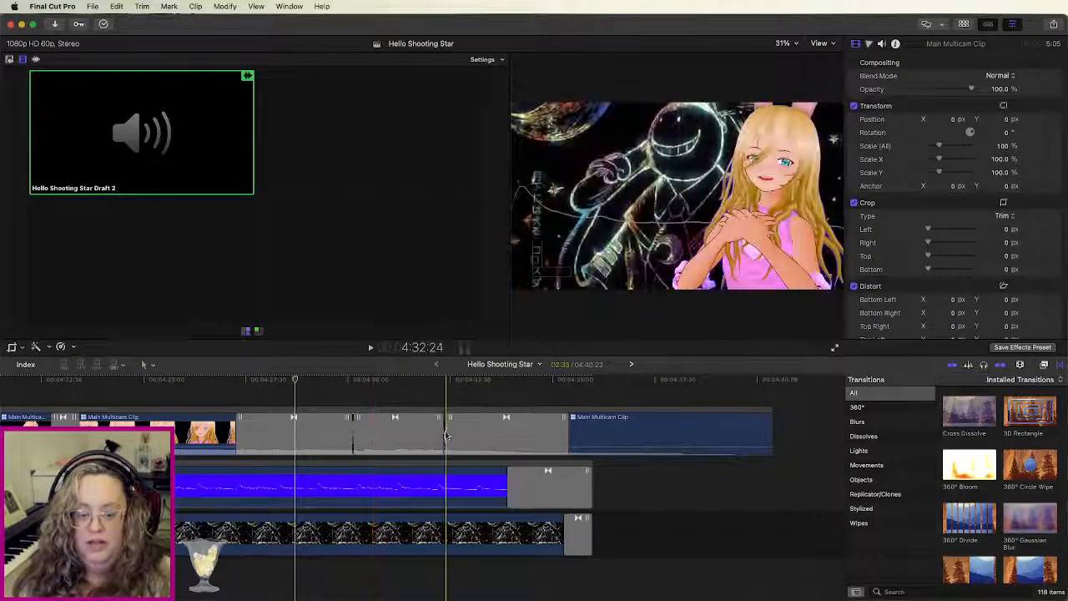
super+click(628, 440)
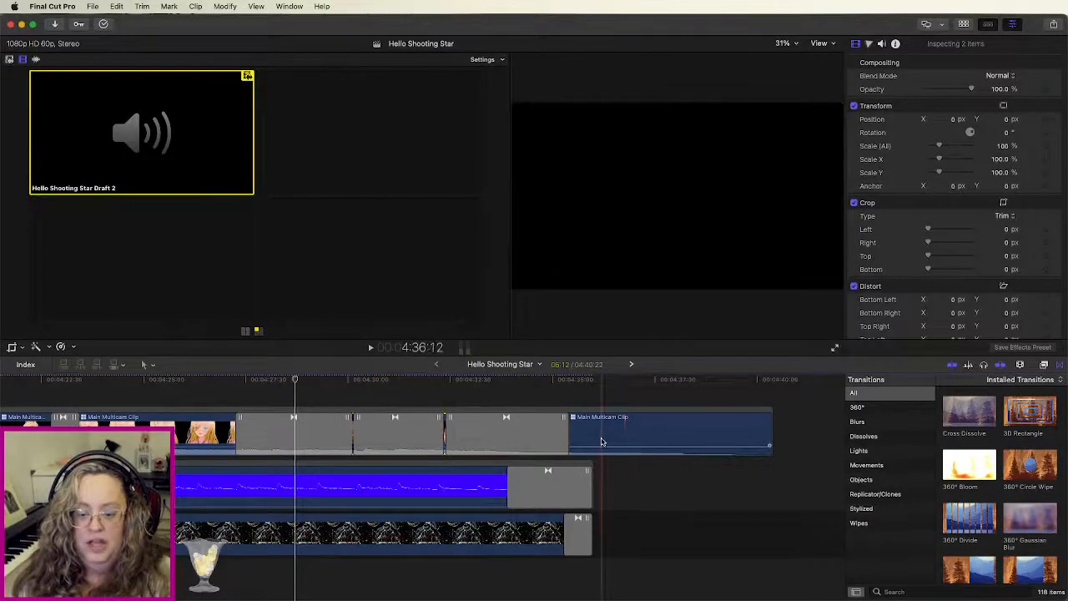
drag(973, 92, 944, 90)
click(998, 89)
text(40)
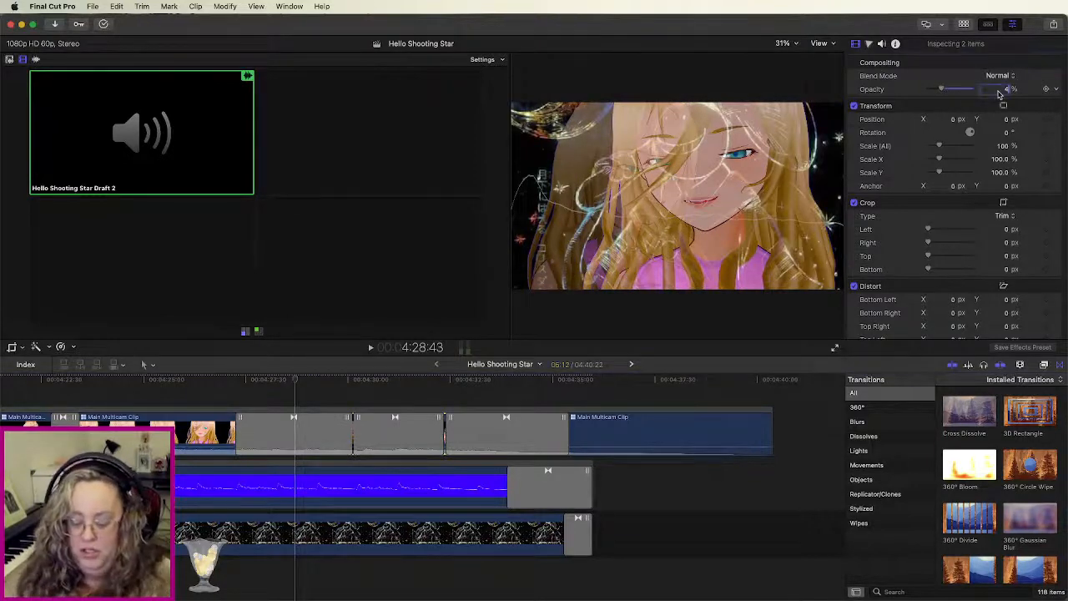
key(Return)
key(space)
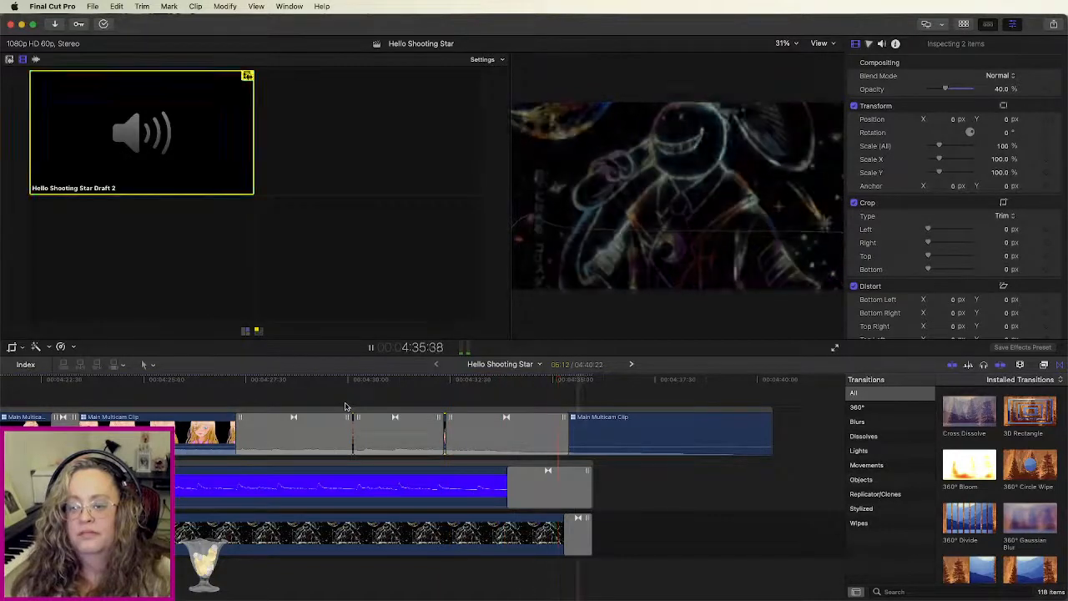
Step: Replay the middle section of the video from about 1:35 to 1:50 to check its angle cuts and dissolves
scroll(379, 444, left, 10)
scroll(381, 449, right, 15)
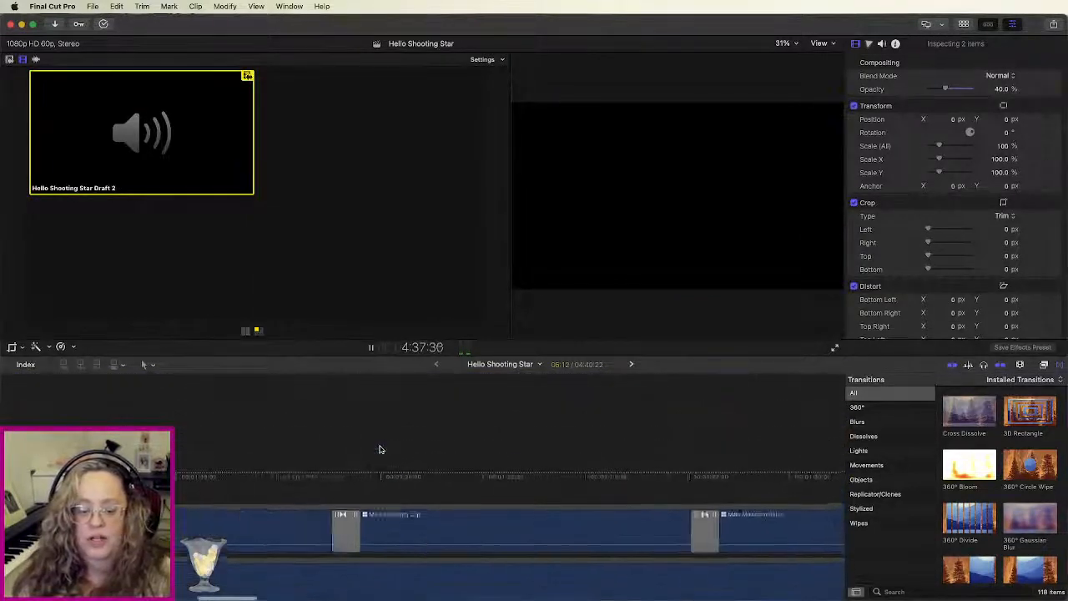
key(super+minus)
key(super+minus)
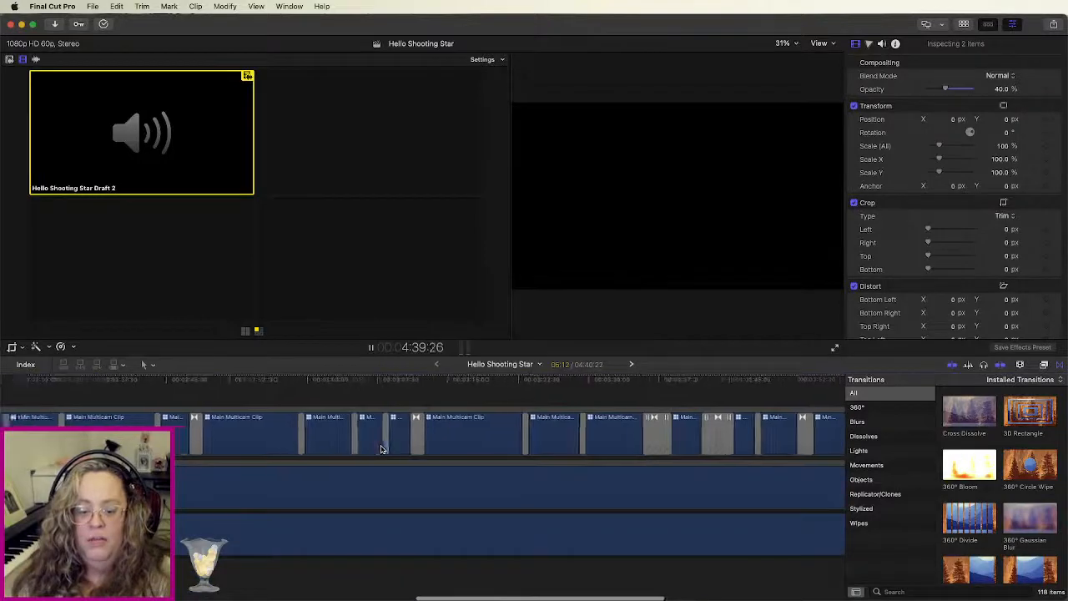
key(super+minus)
key(super+minus)
key(super+minus)
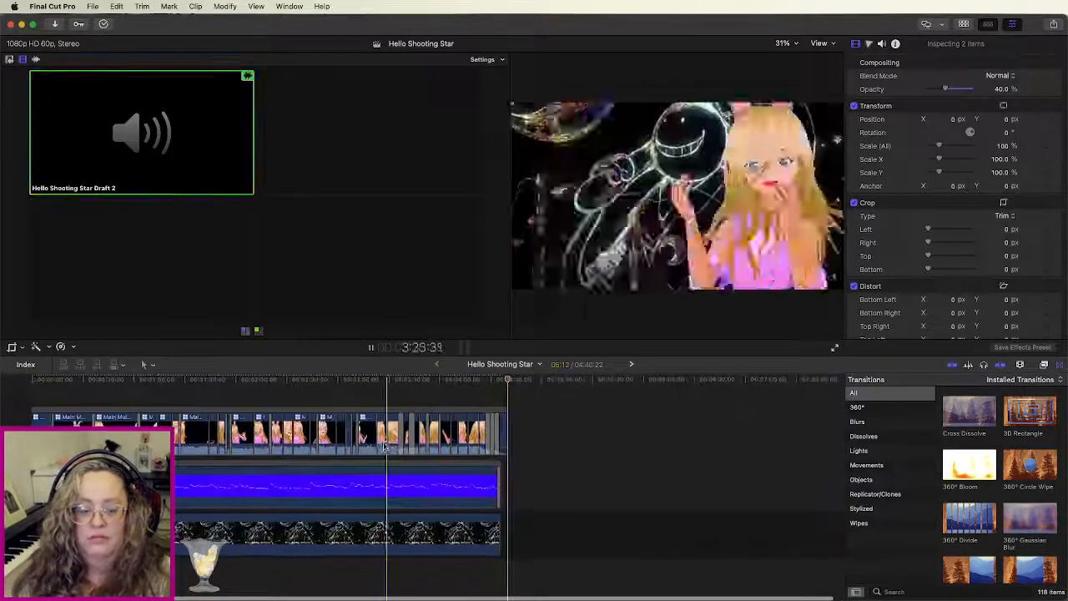
click(191, 411)
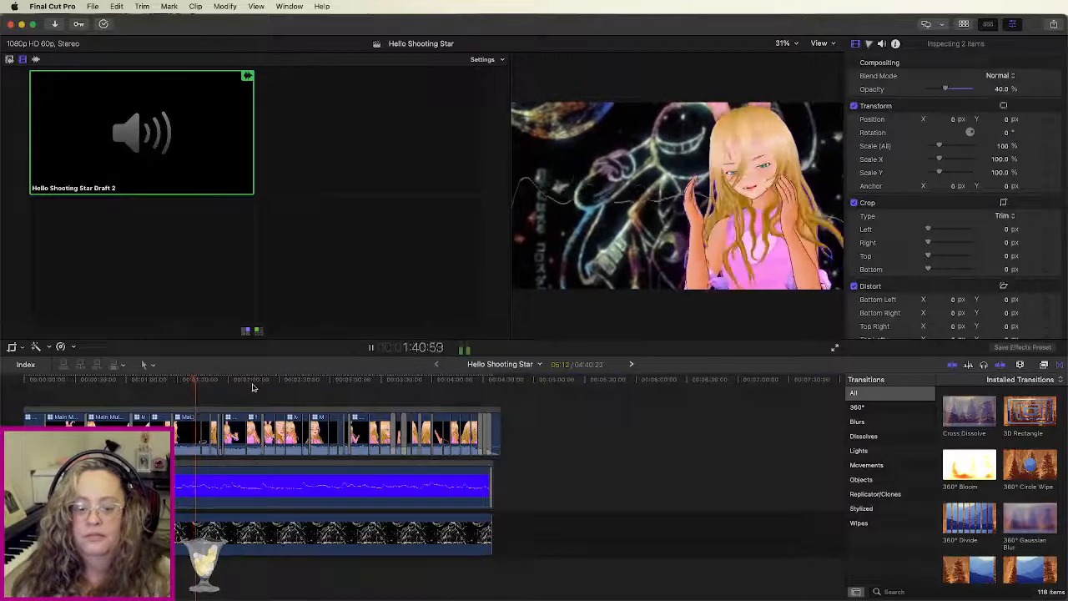
click(184, 381)
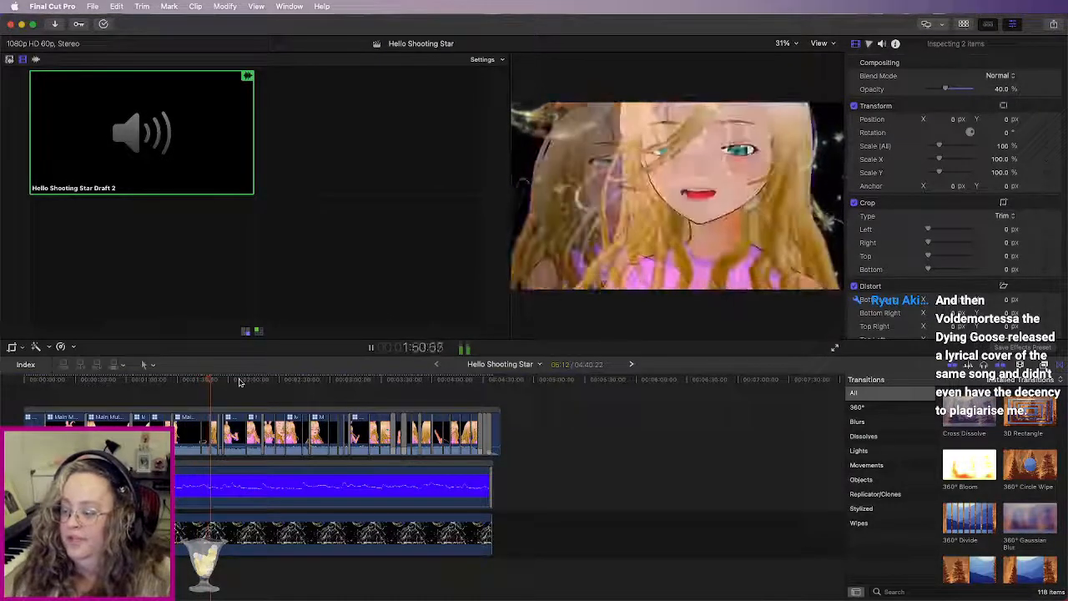
key(space)
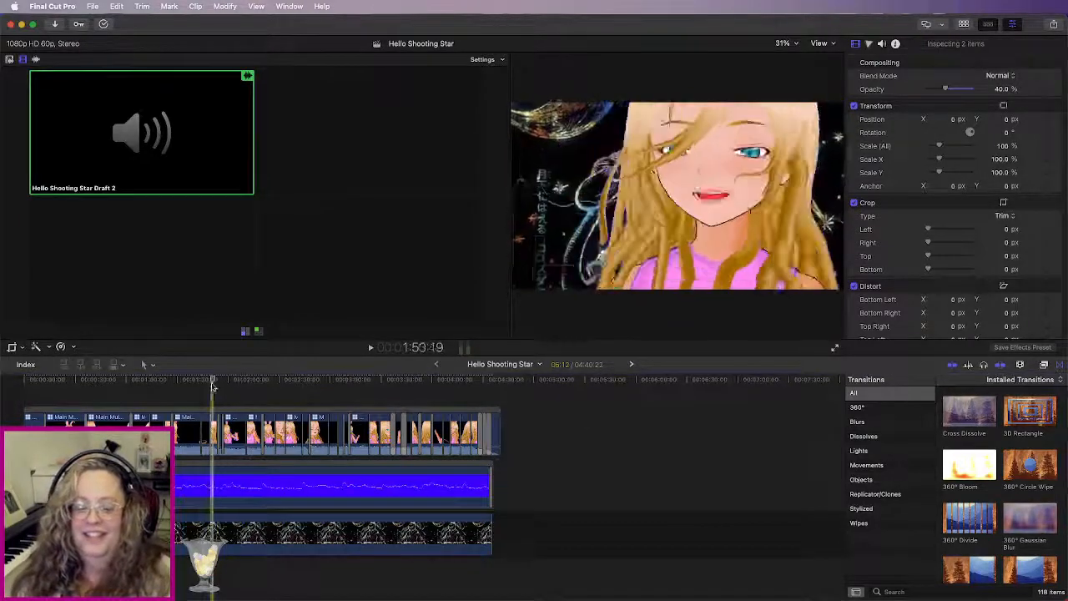
Step: Set the opacity of the short multicam clip between the two dissolves around 1:55 to 40%
key(space)
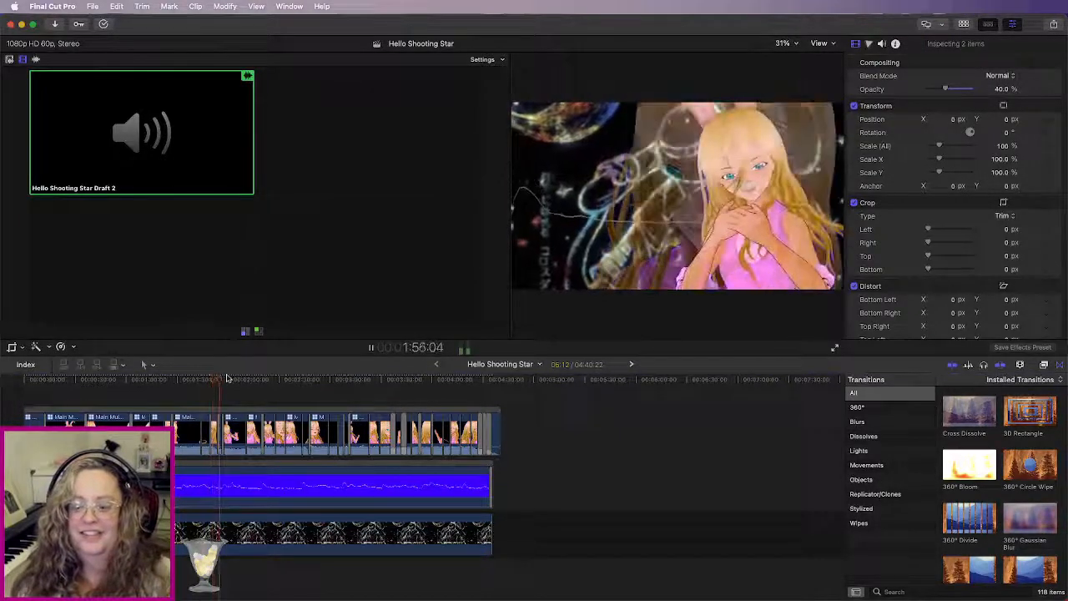
key(super+equal)
key(super+equal)
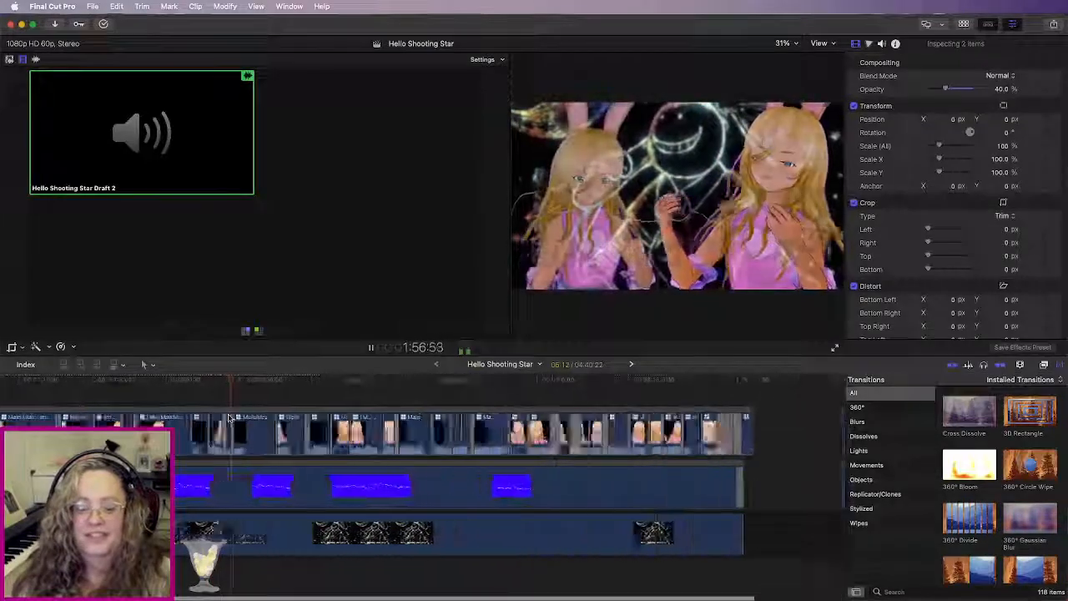
click(291, 383)
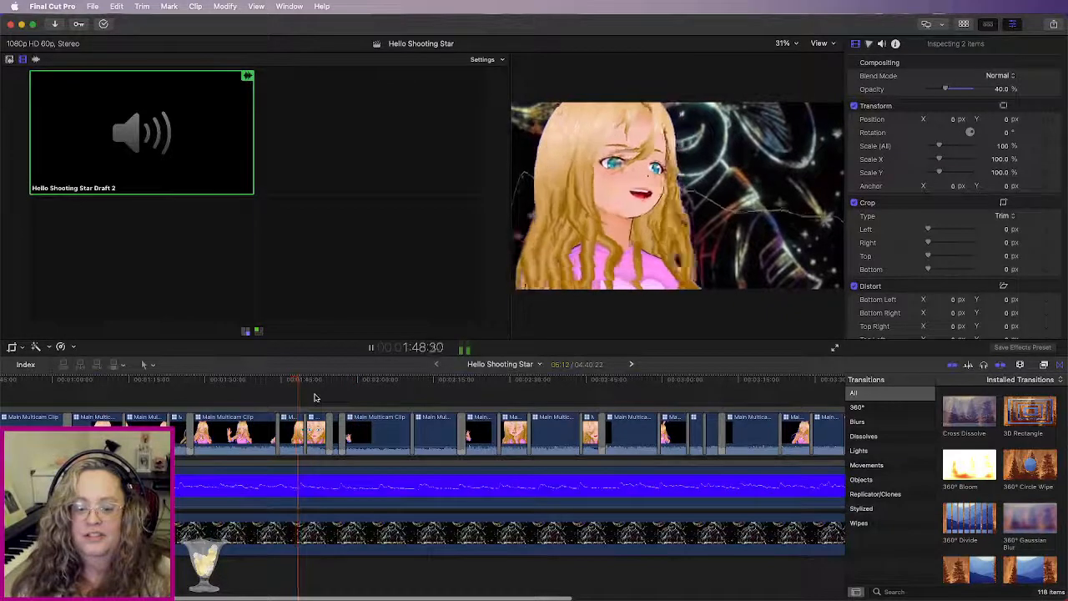
click(334, 430)
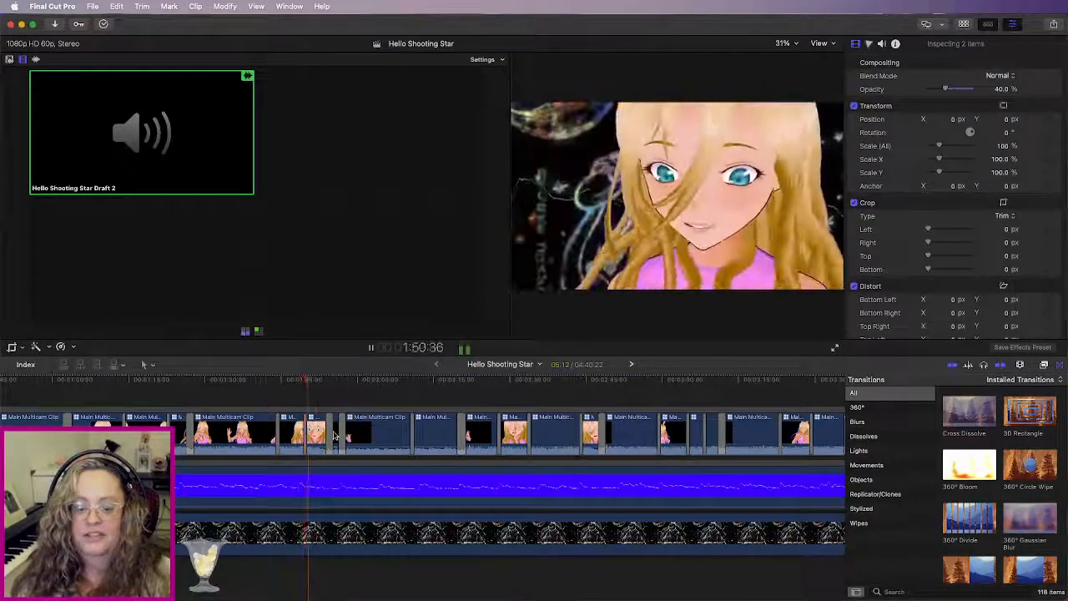
click(995, 90)
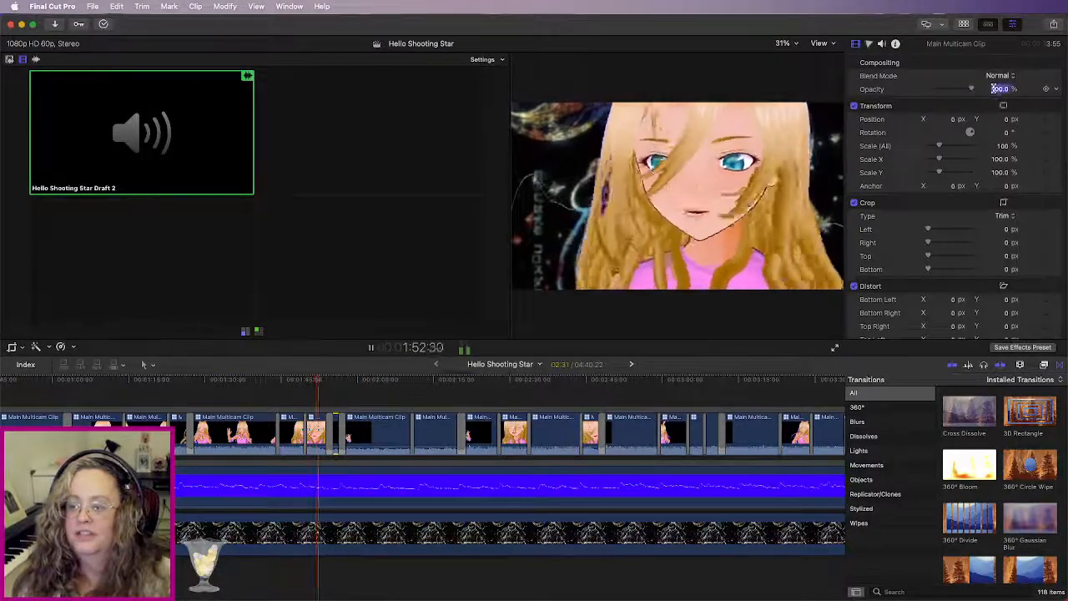
text(40)
key(Return)
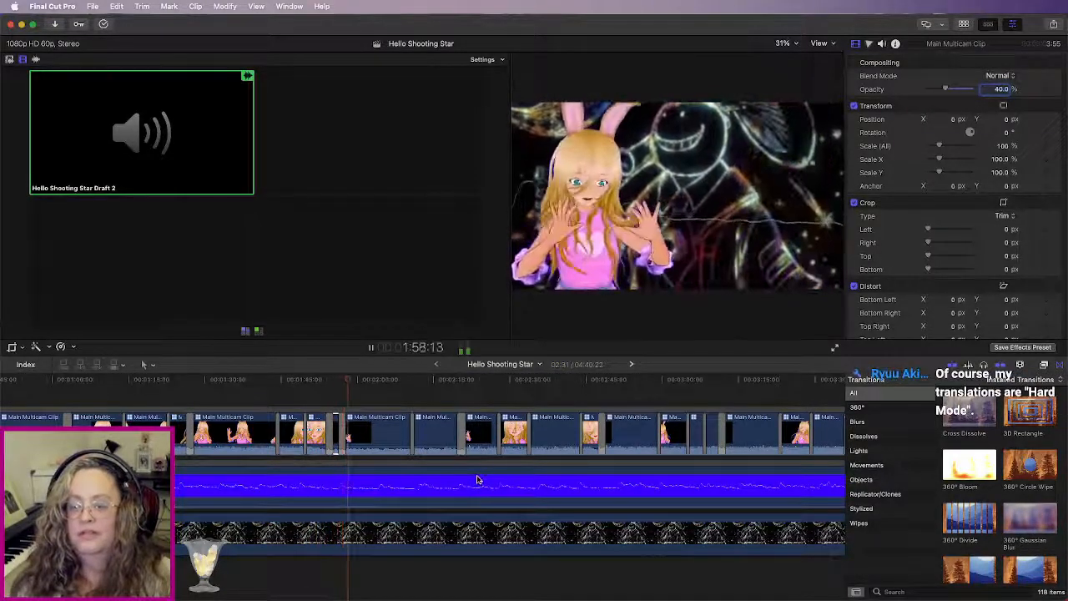
Step: Spot-check the video from about 2:30 to 3:23, sampling the angle cuts and dissolves between the multicam clips
click(511, 380)
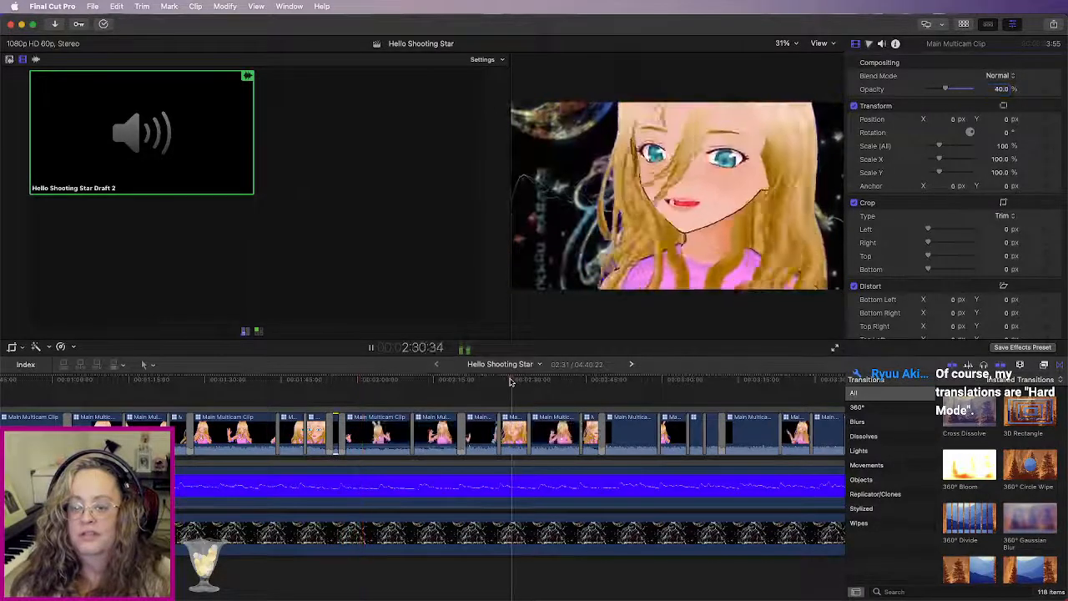
click(570, 380)
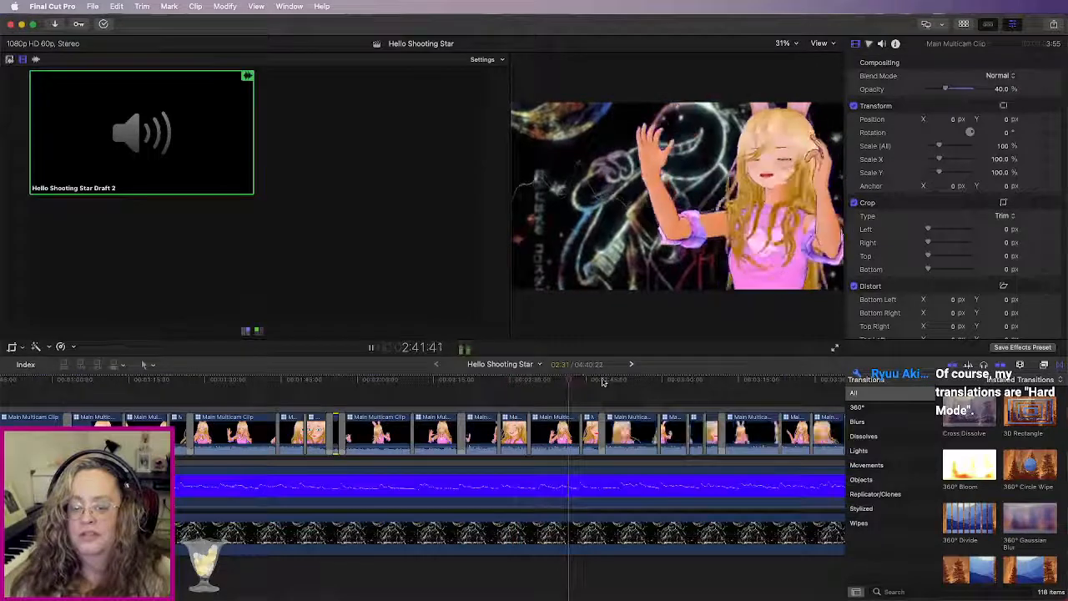
click(610, 380)
click(656, 380)
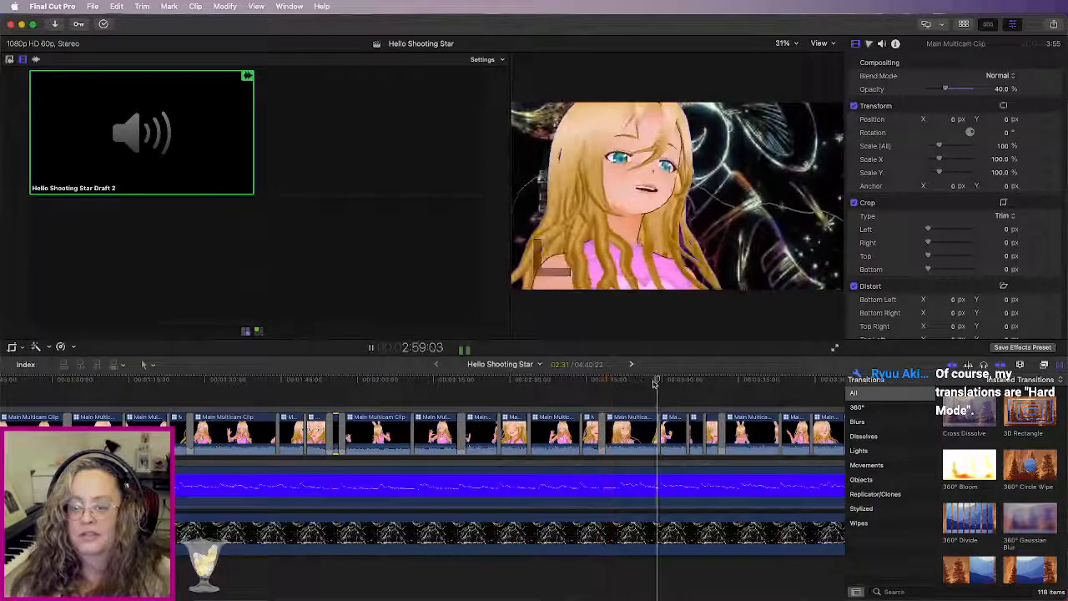
scroll(697, 388, right, 5)
scroll(697, 388, right, 5)
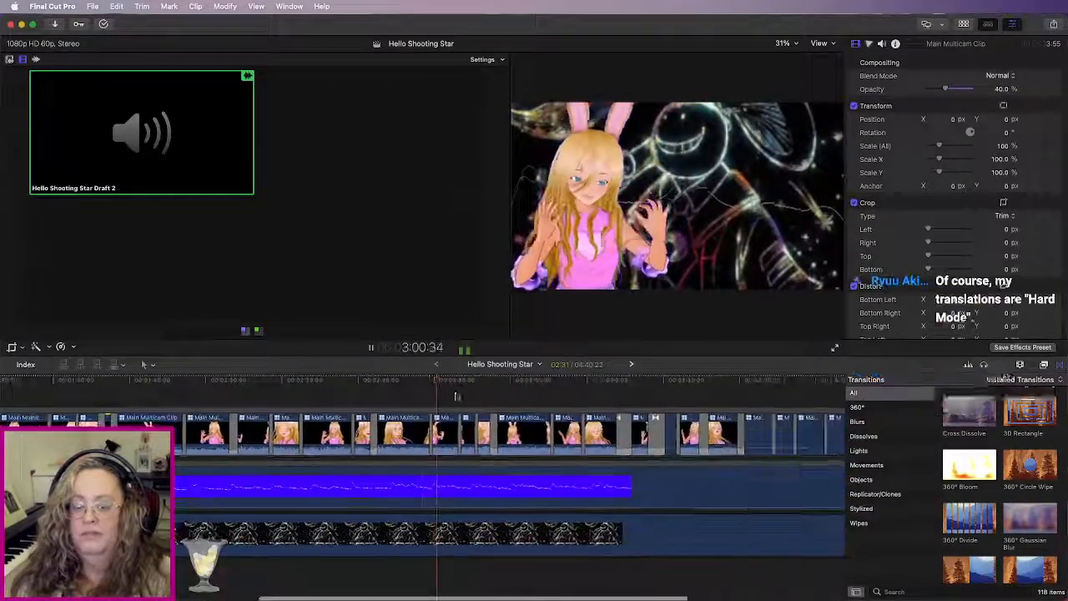
click(479, 381)
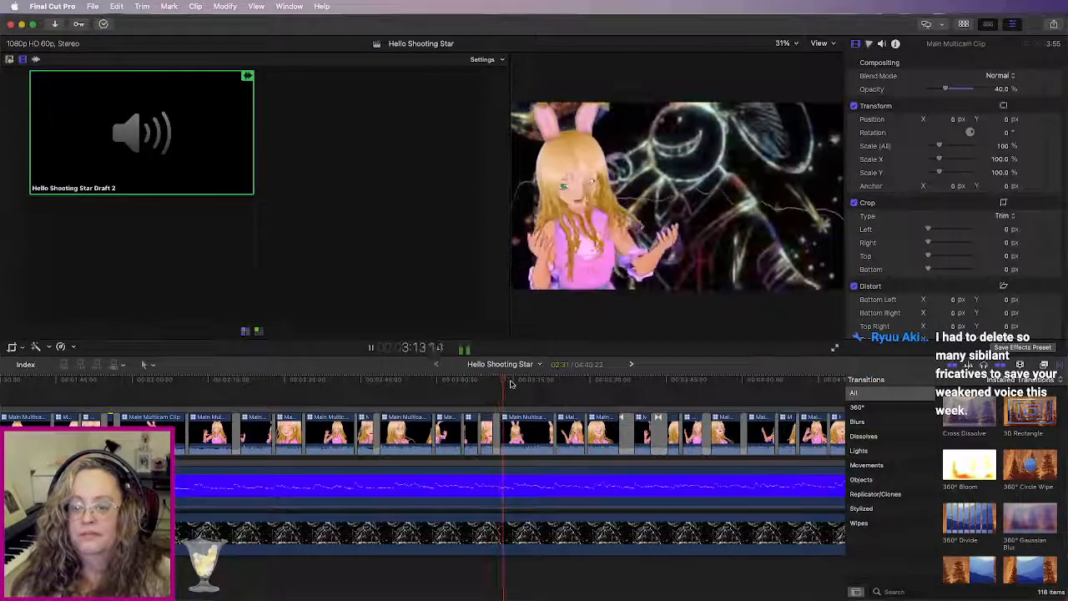
click(535, 382)
click(557, 381)
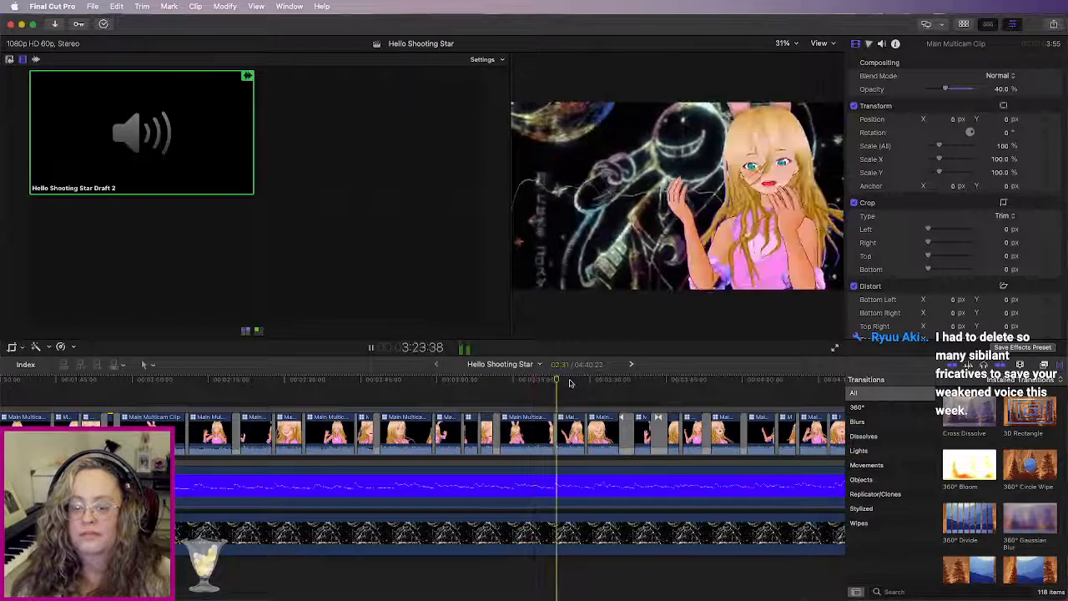
Step: Set the opacity of the two overlapping Main Multicam clips around 3:50 to 40%
click(584, 380)
click(632, 381)
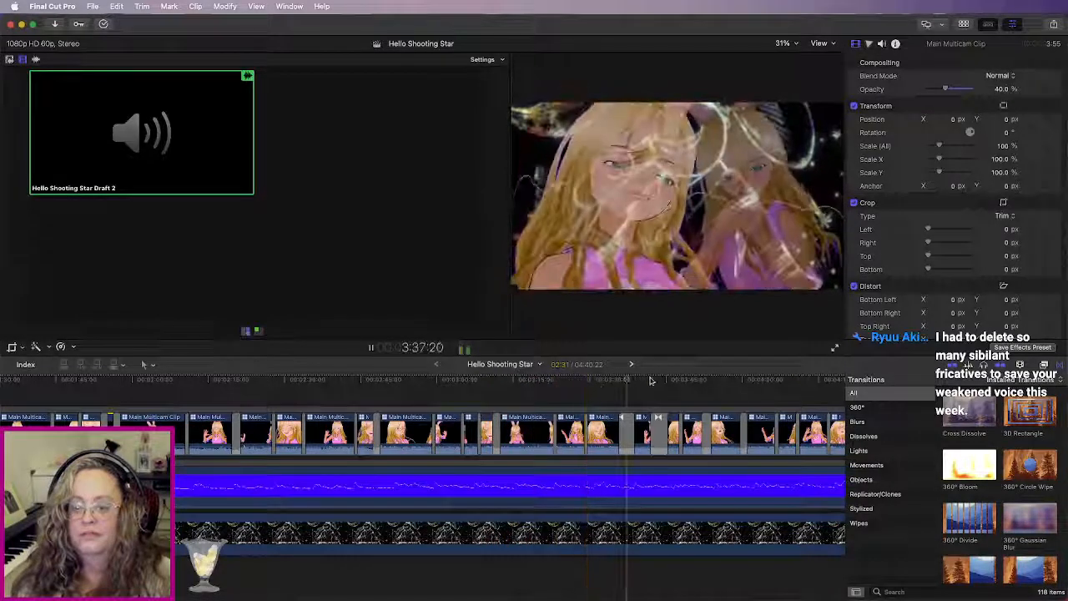
scroll(668, 391, right, 5)
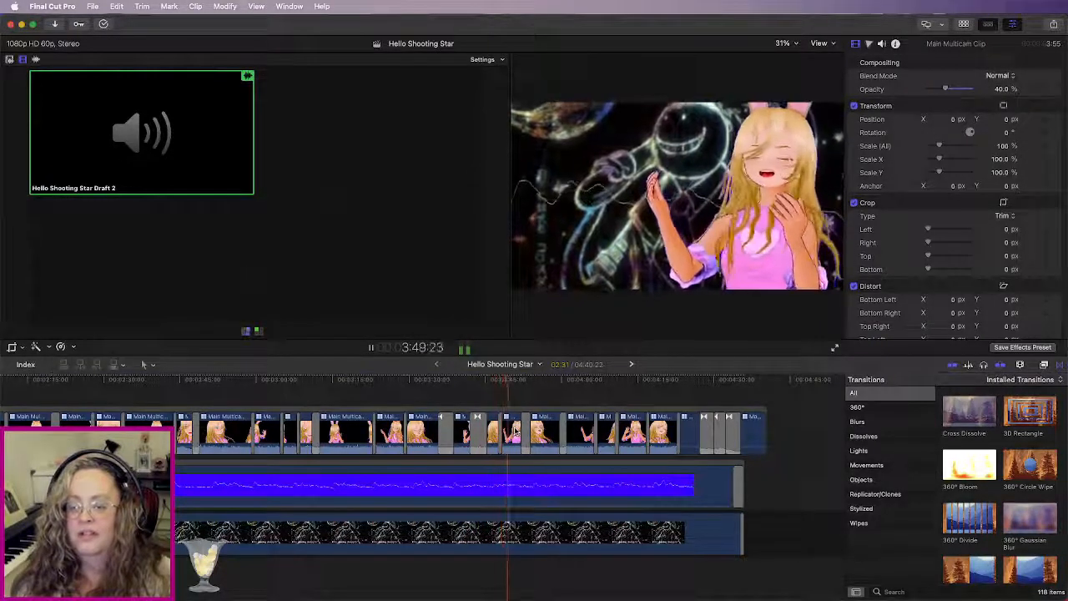
key(space)
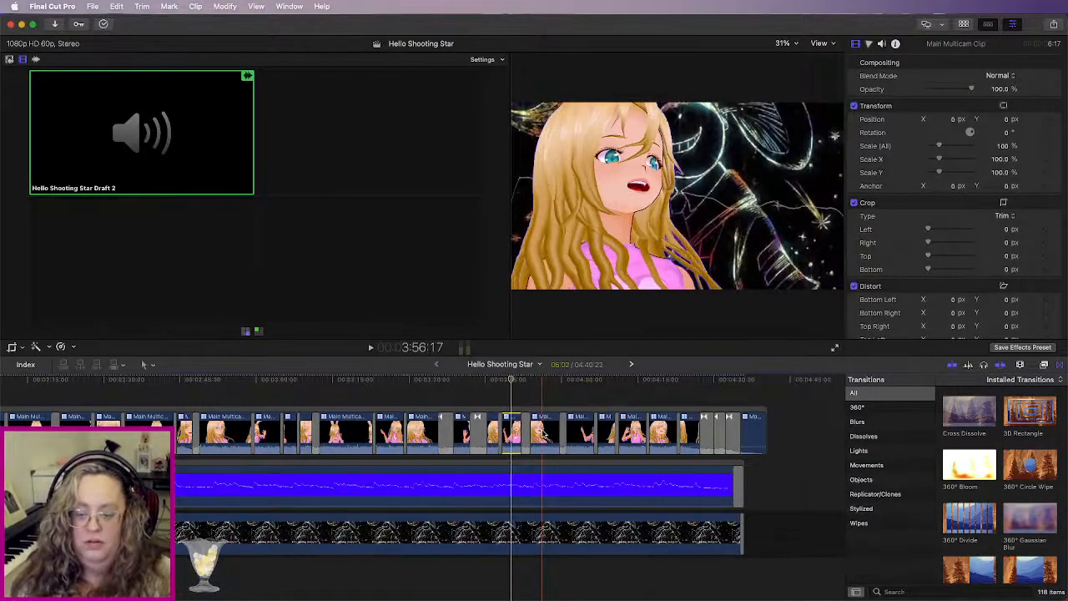
super+click(543, 434)
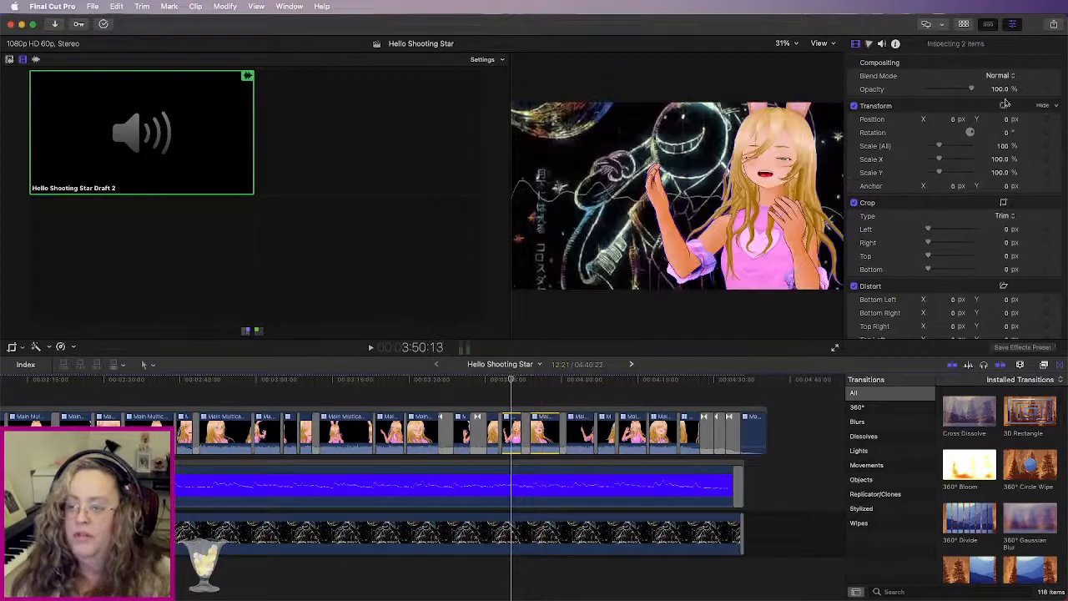
click(1002, 88)
text(40)
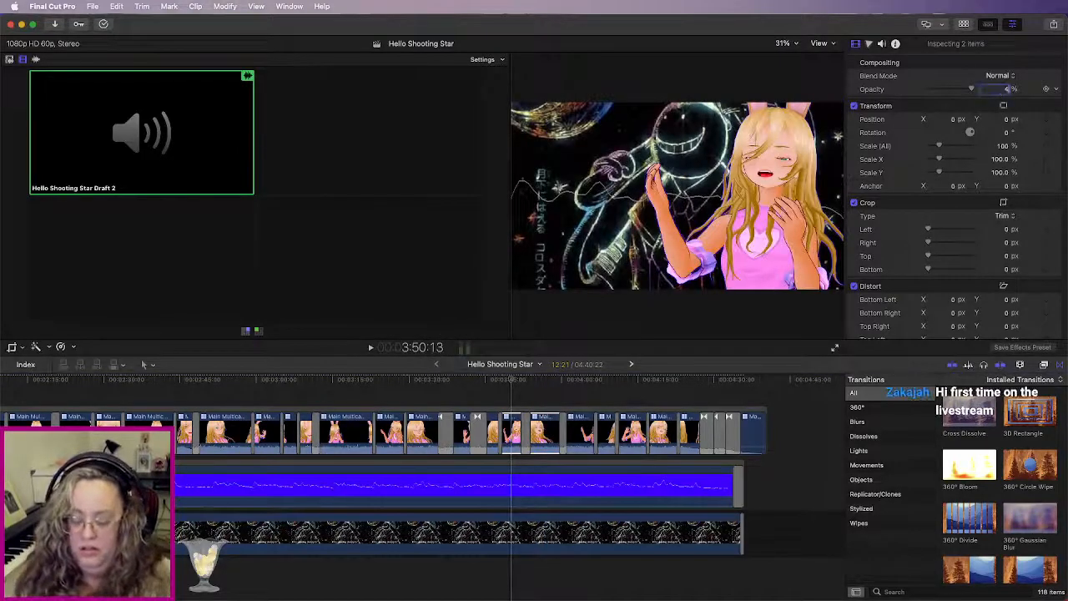
key(Return)
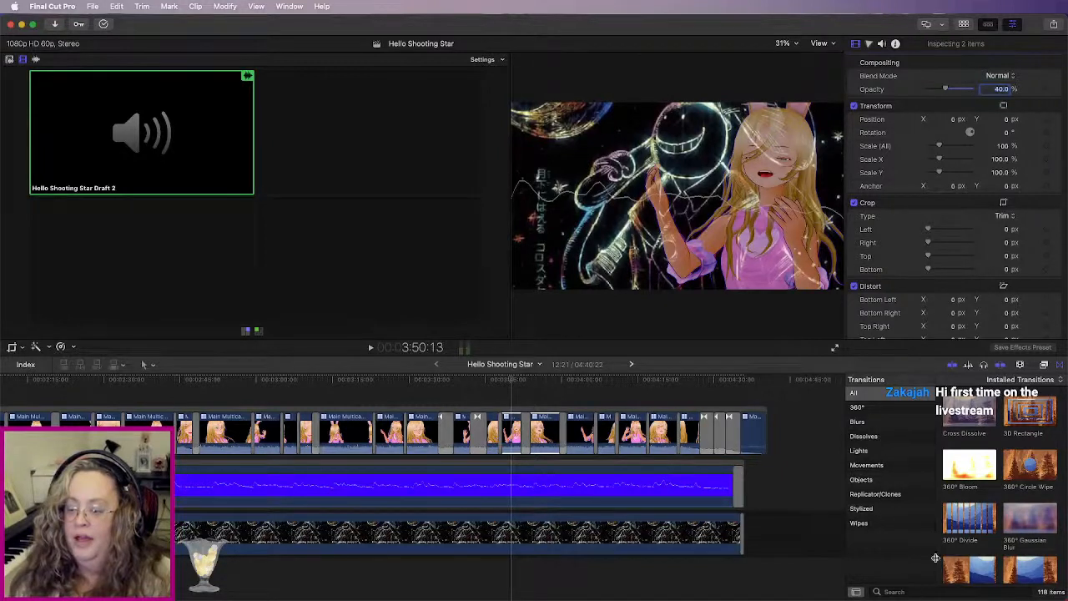
Step: Find the Visual Echo video effect and apply it to both selected multicam clips
click(1044, 364)
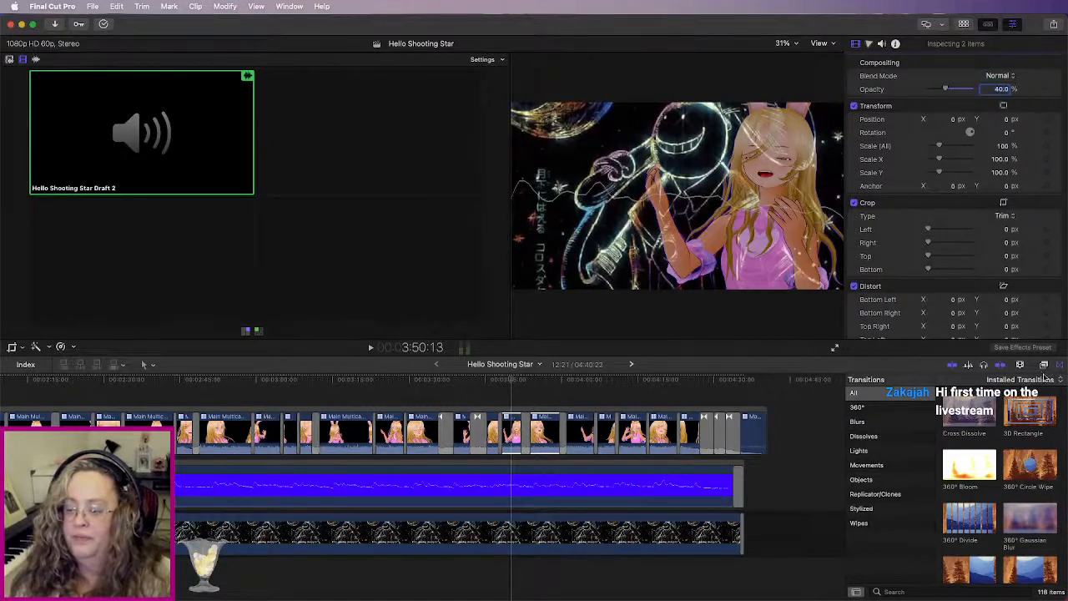
click(908, 588)
text(ech)
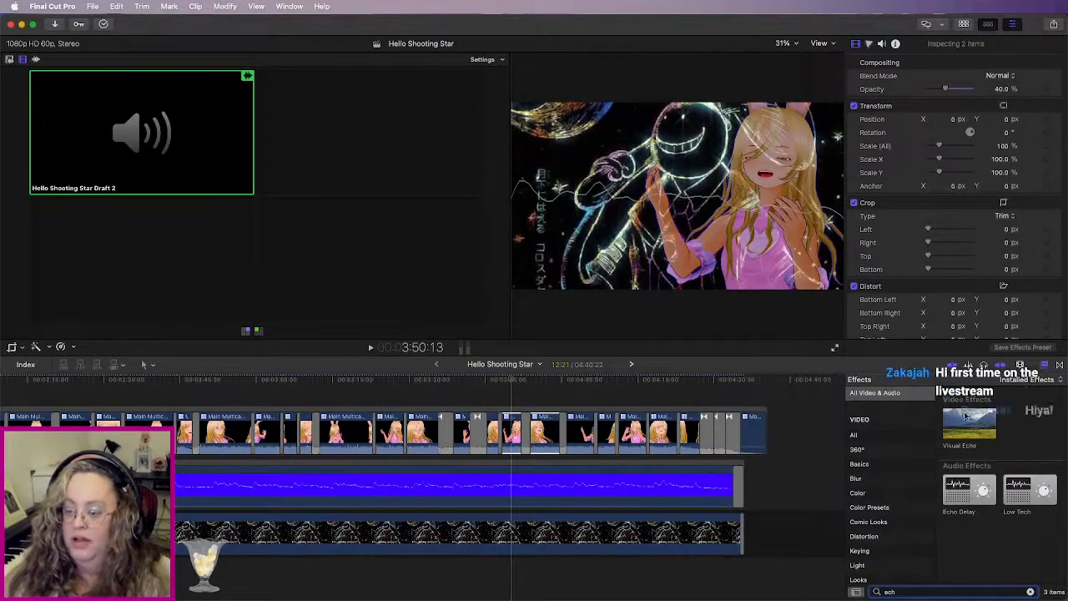
drag(966, 422, 518, 430)
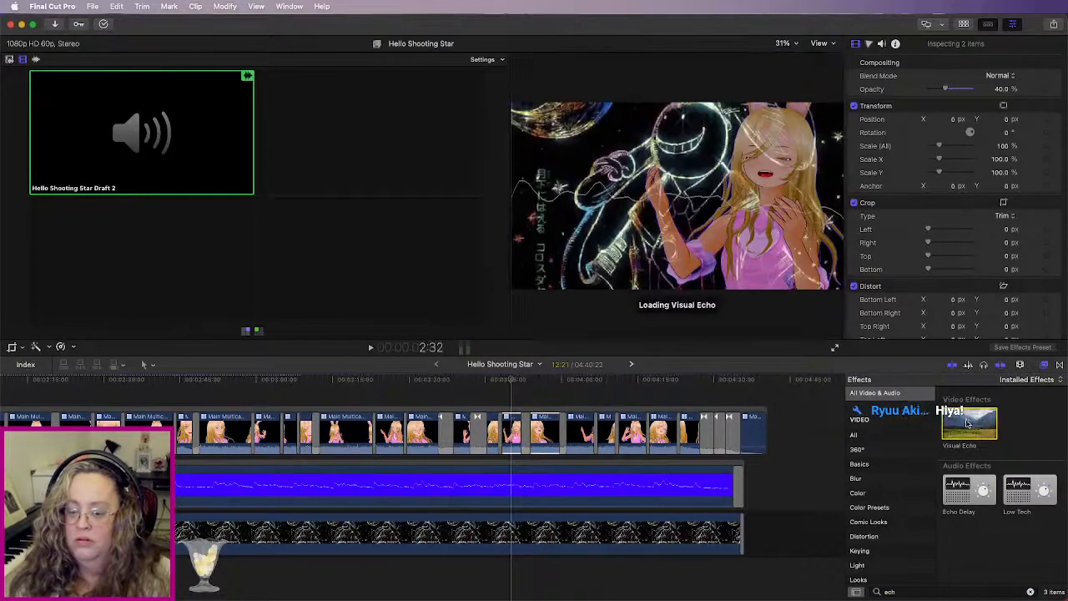
Step: Play back the section with the two echoed multicam clips to review the opacity and echo effect
key(space)
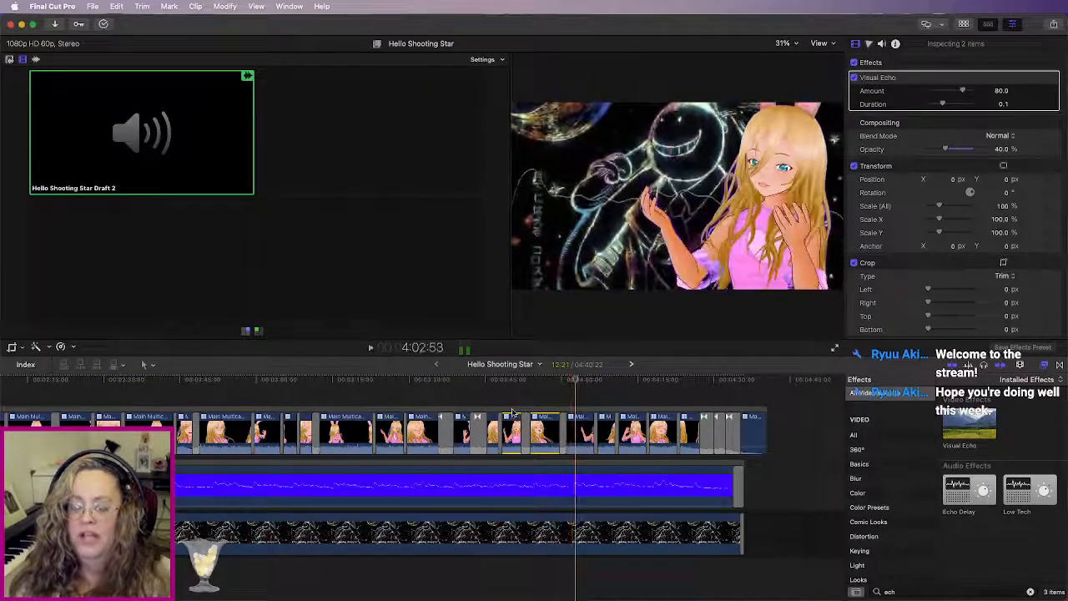
key(space)
scroll(506, 419, left, 10)
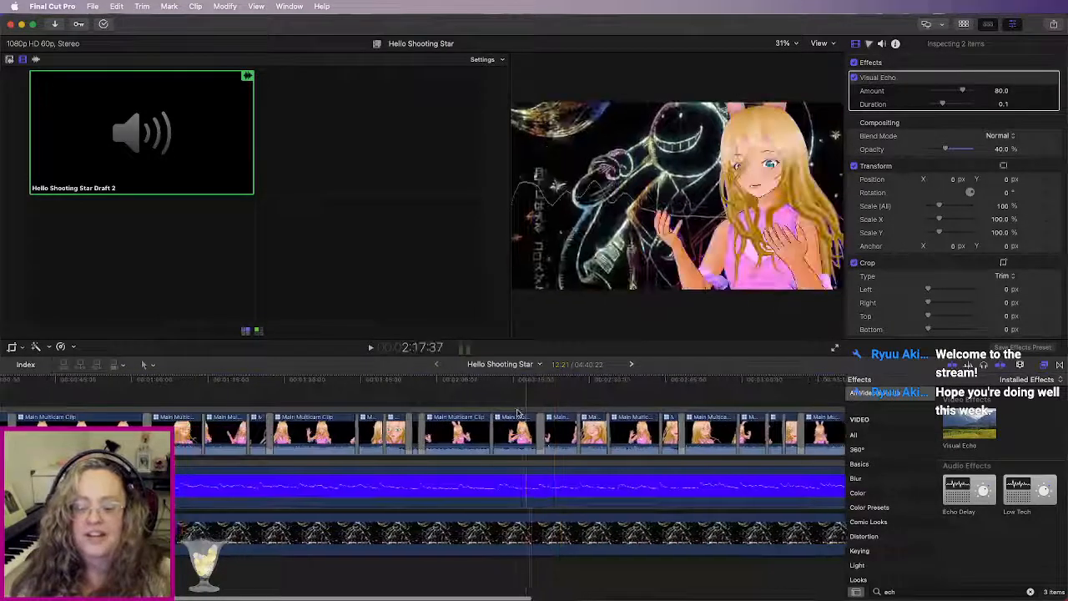
key(shift+z)
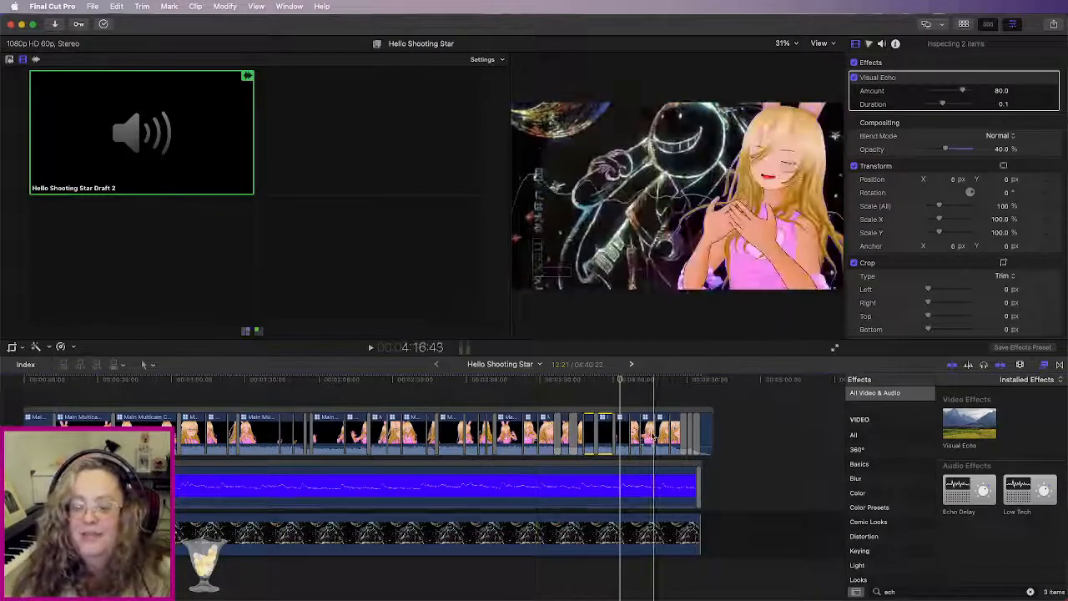
key(space)
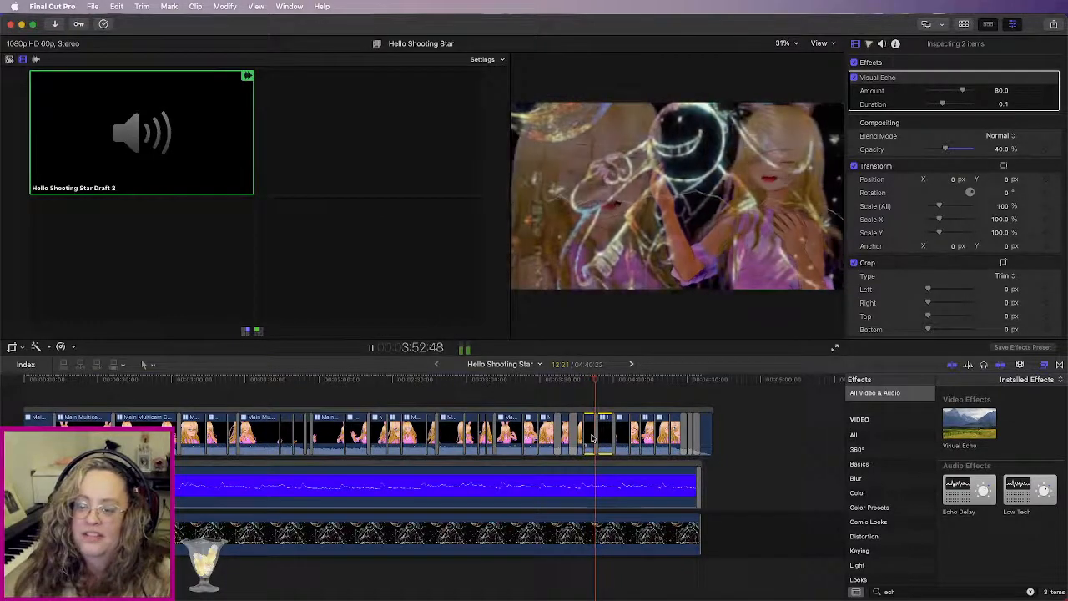
key(space)
key(super+minus)
key(super+minus)
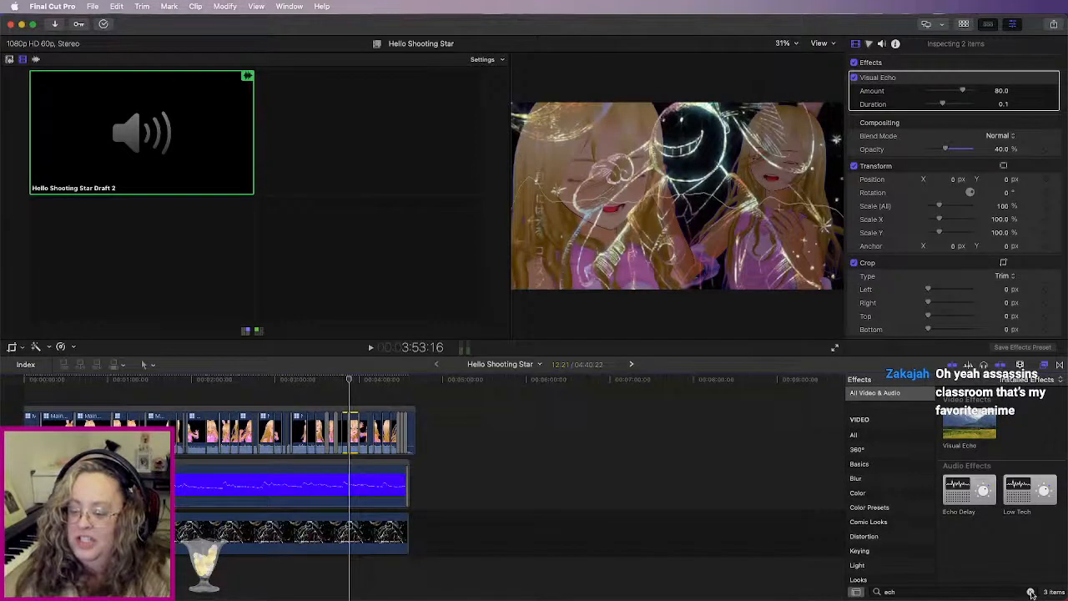
Step: Clear the effects search and place the playhead at the start of the Hello Shooting Star timeline
click(1030, 592)
click(906, 427)
scroll(902, 434, down, 1)
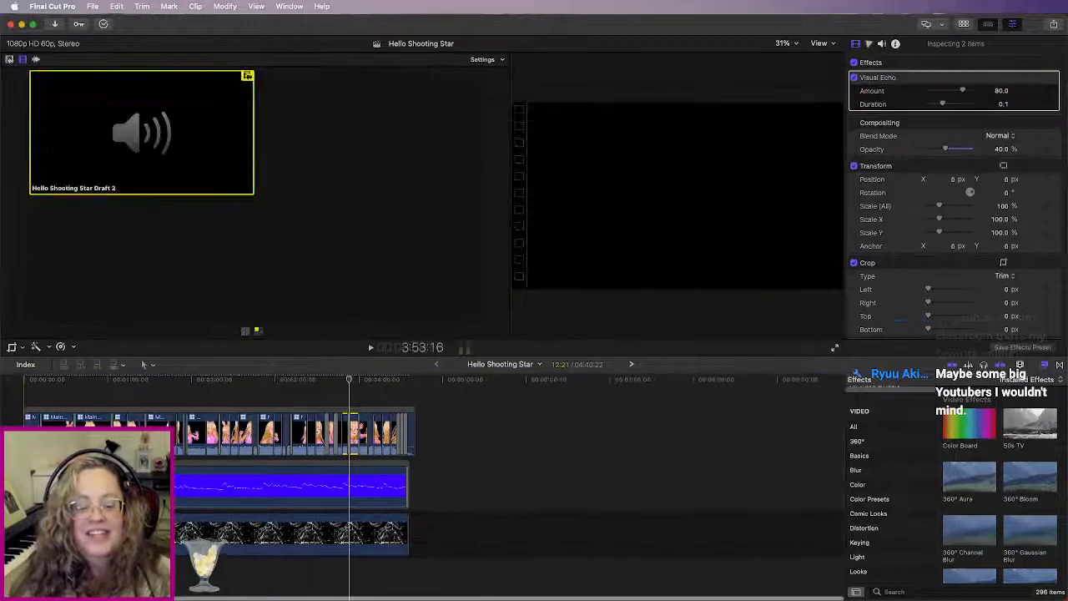
click(28, 382)
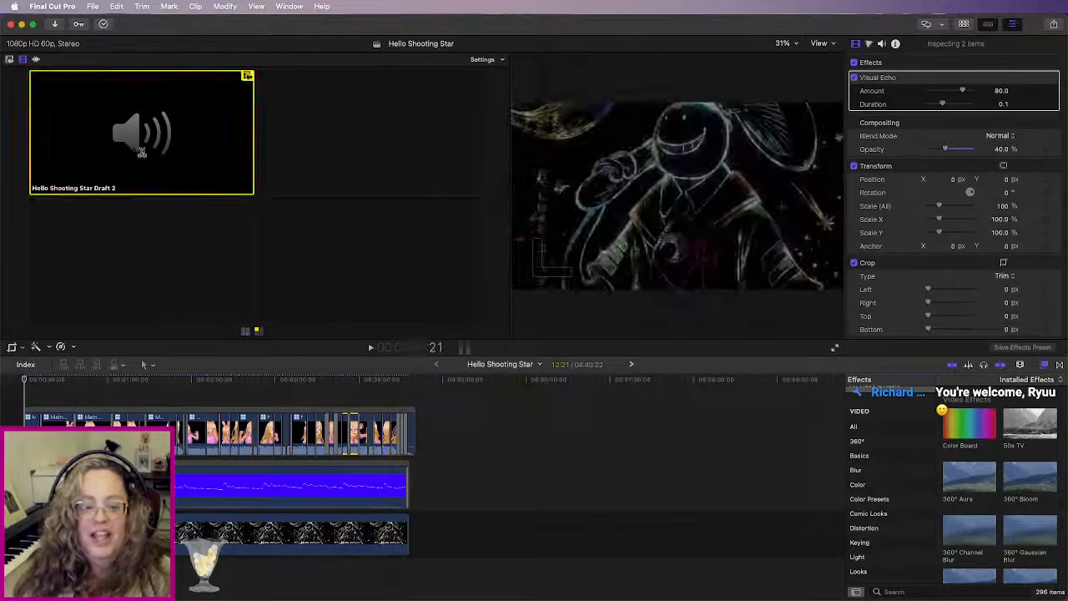
Step: Hide the multicam angles display and show the library browser
click(265, 7)
click(265, 7)
click(265, 7)
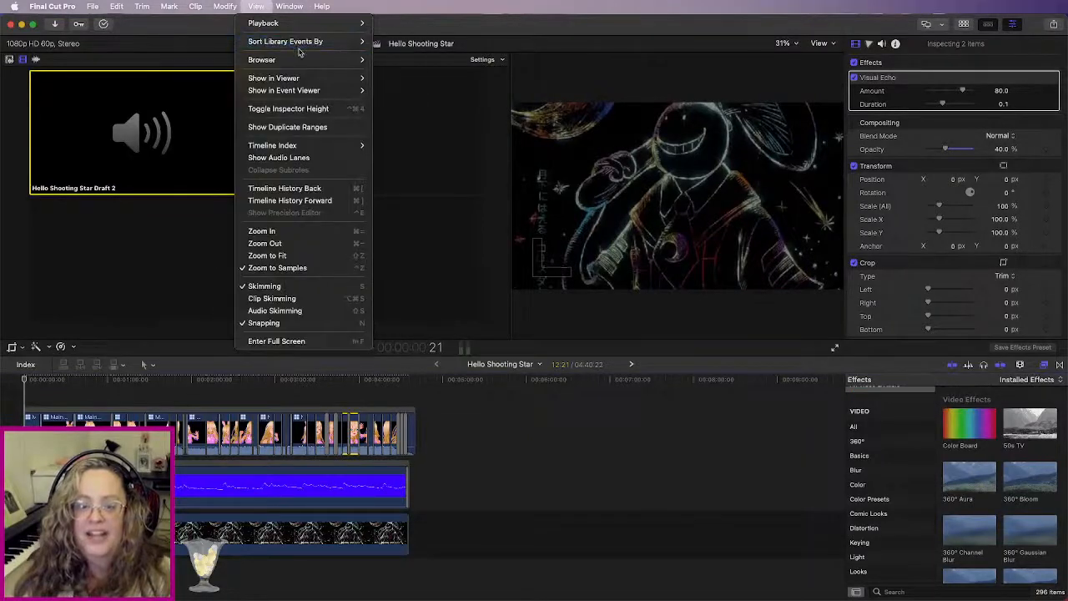
mouse_move(295, 64)
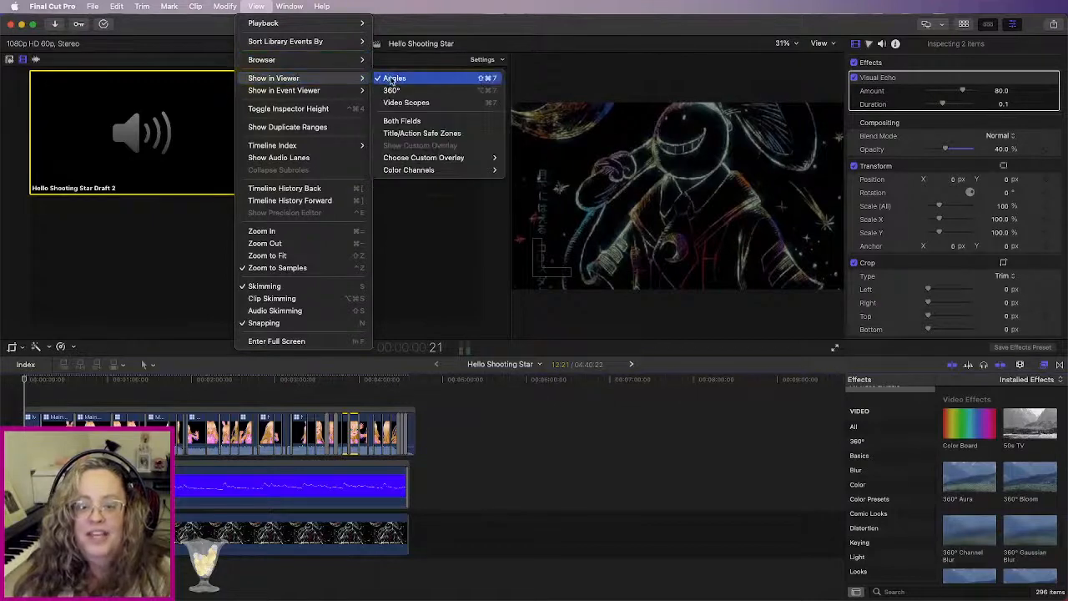
click(392, 77)
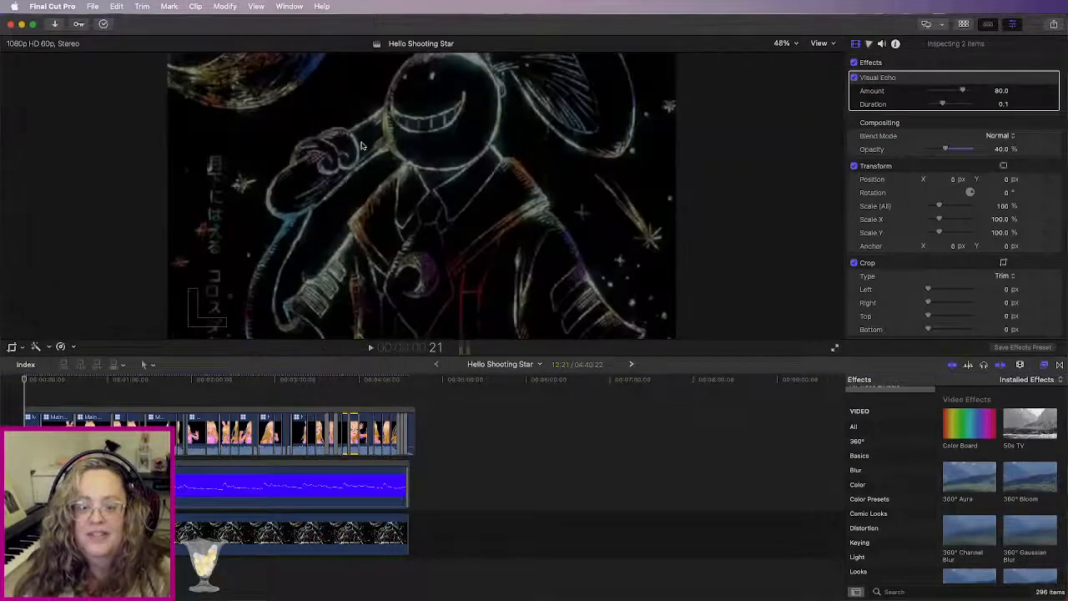
click(964, 24)
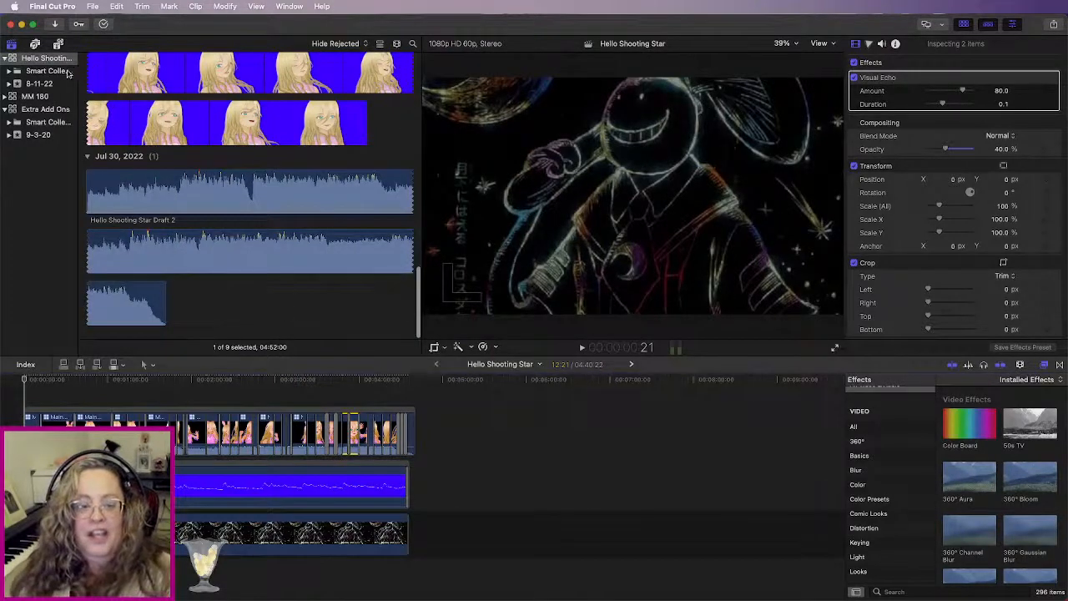
Step: Open the Extra Add Ons project from the Extra Add Ons library
click(55, 111)
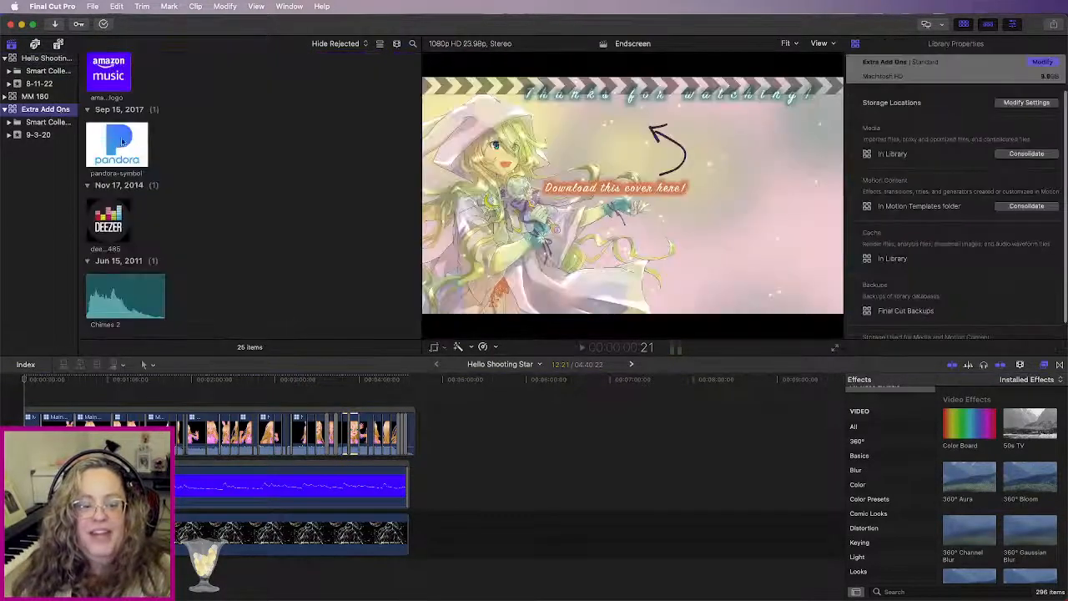
scroll(166, 182, up, 15)
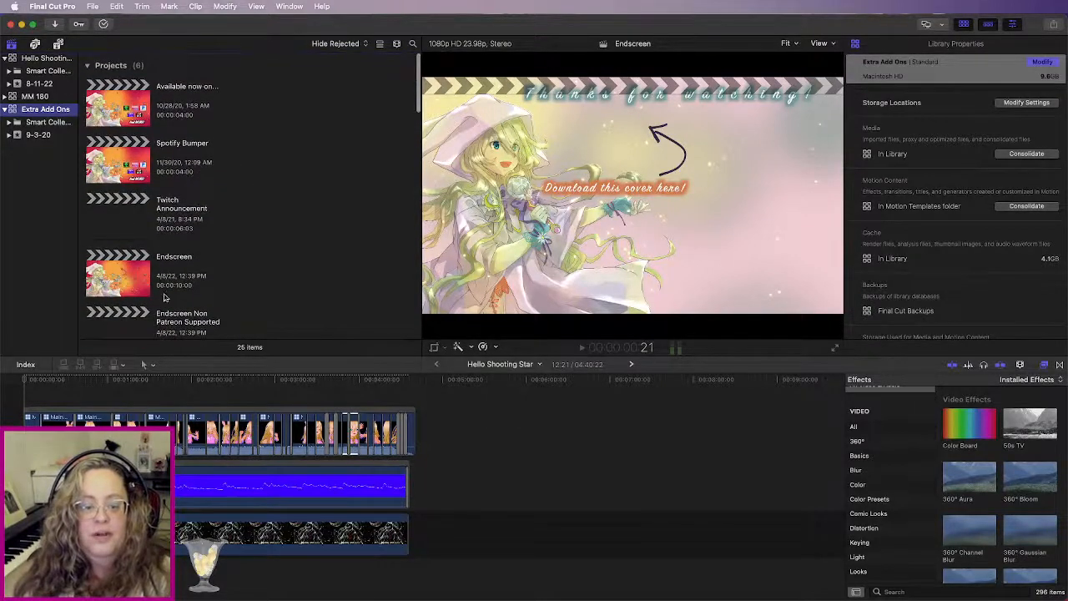
scroll(165, 297, down, 4)
double_click(126, 254)
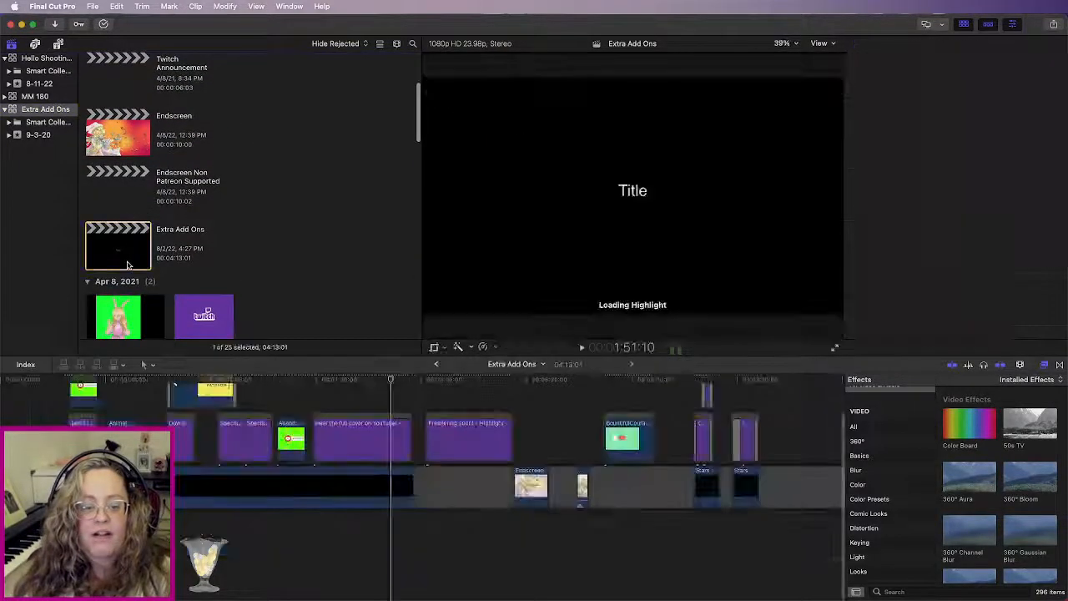
Step: Copy the "I hope this song comforts you" title together with the Stars background clip beneath it
scroll(482, 426, up, 3)
scroll(481, 427, left, 1)
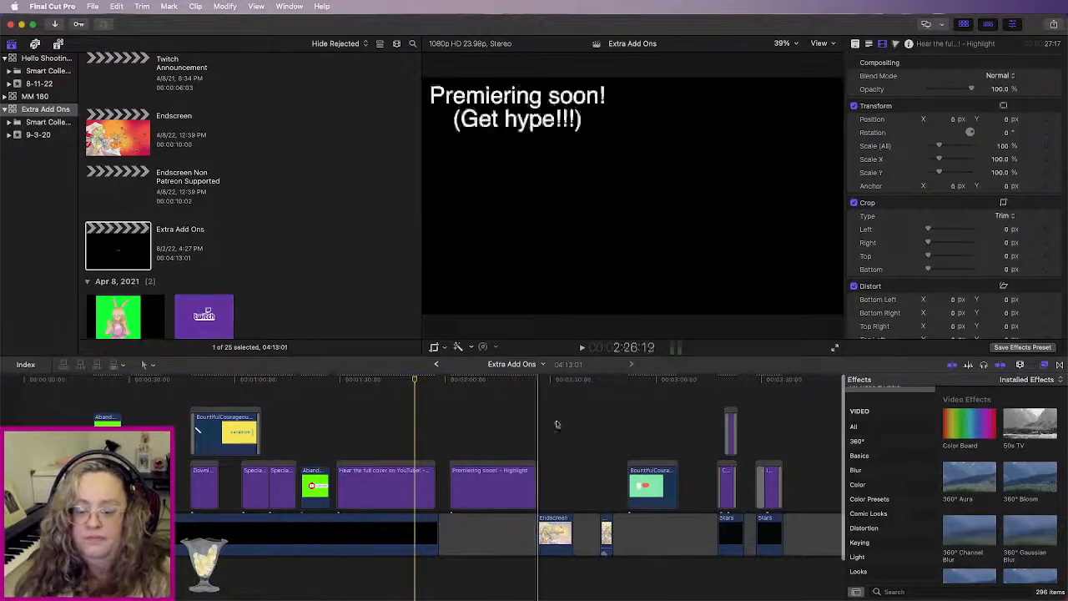
click(769, 484)
super+click(769, 519)
key(super+c)
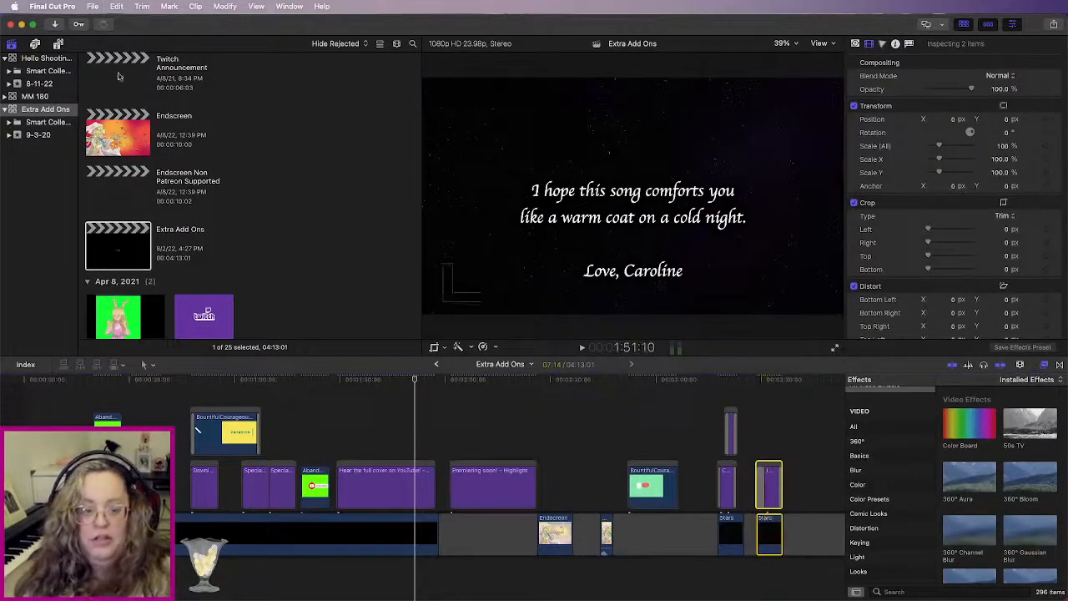
Step: Reopen the Hello Shooting Star project and paste the copied title and Stars clip at its very beginning
click(37, 61)
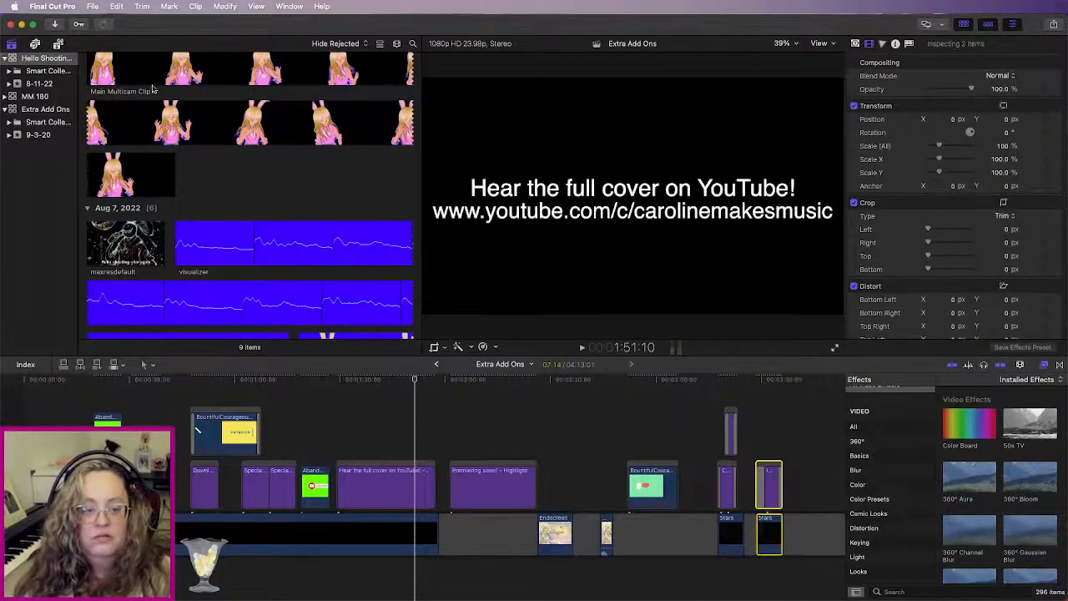
scroll(131, 99, up, 5)
double_click(131, 99)
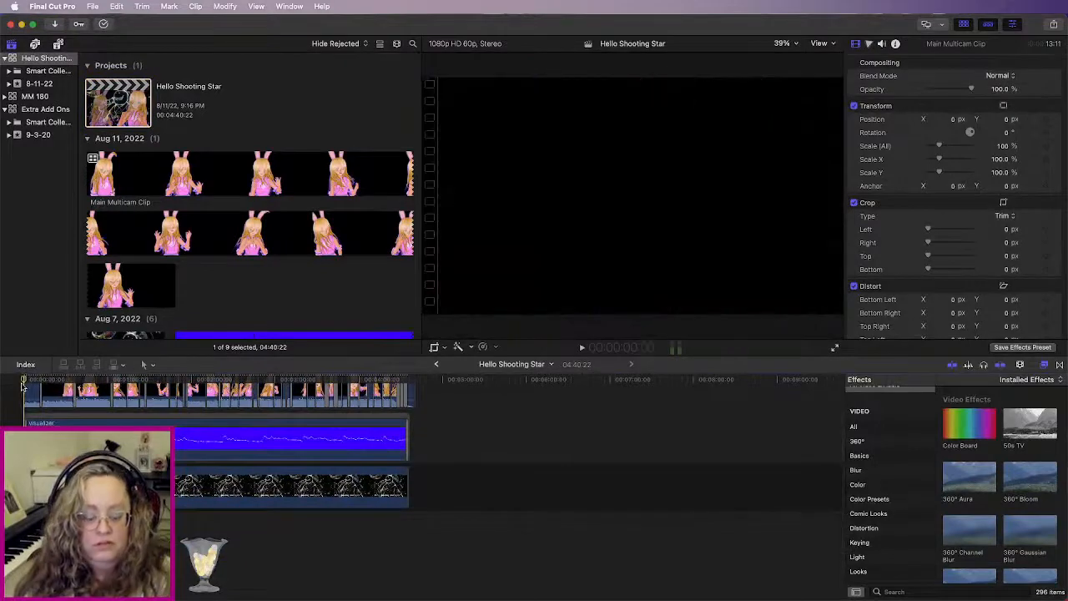
key(super+v)
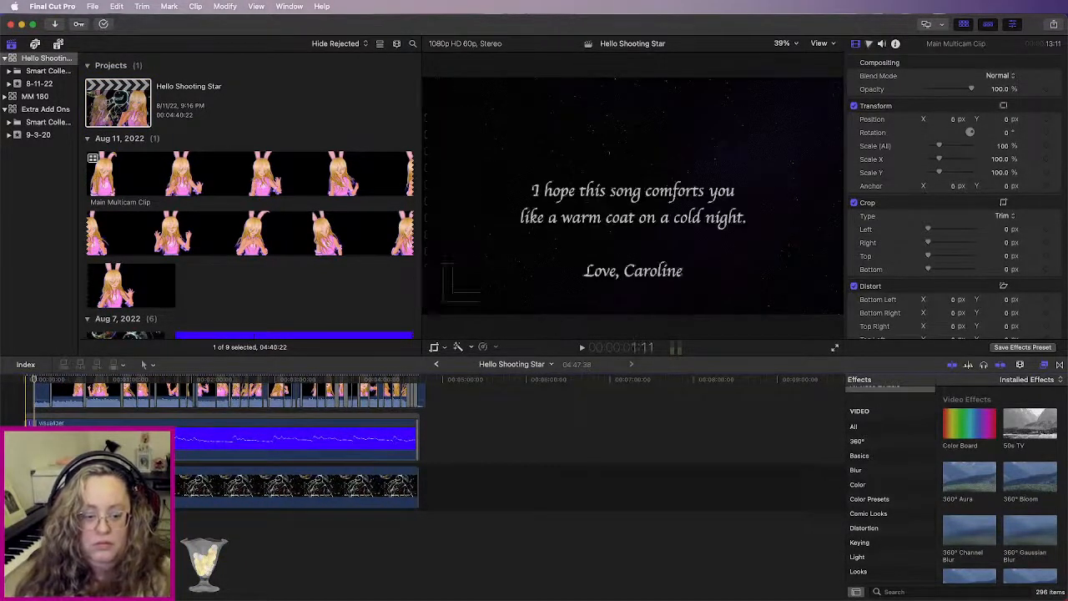
Step: Select the pasted opening title and play back its transition into the visualizer and background image
click(34, 423)
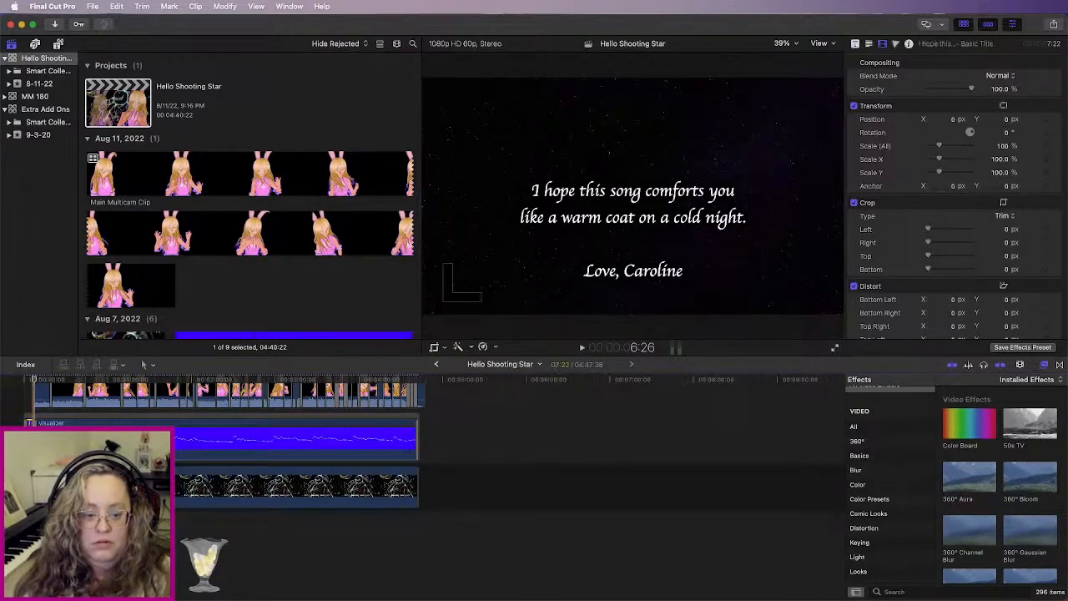
key(shift+z)
key(super+equal)
key(super+equal)
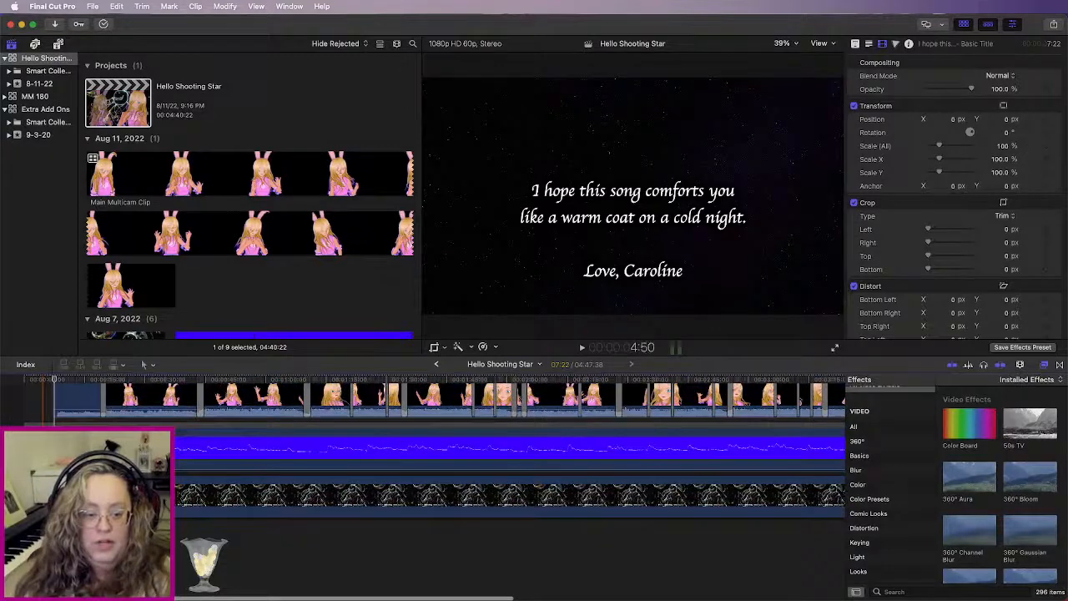
key(super+equal)
key(super+equal)
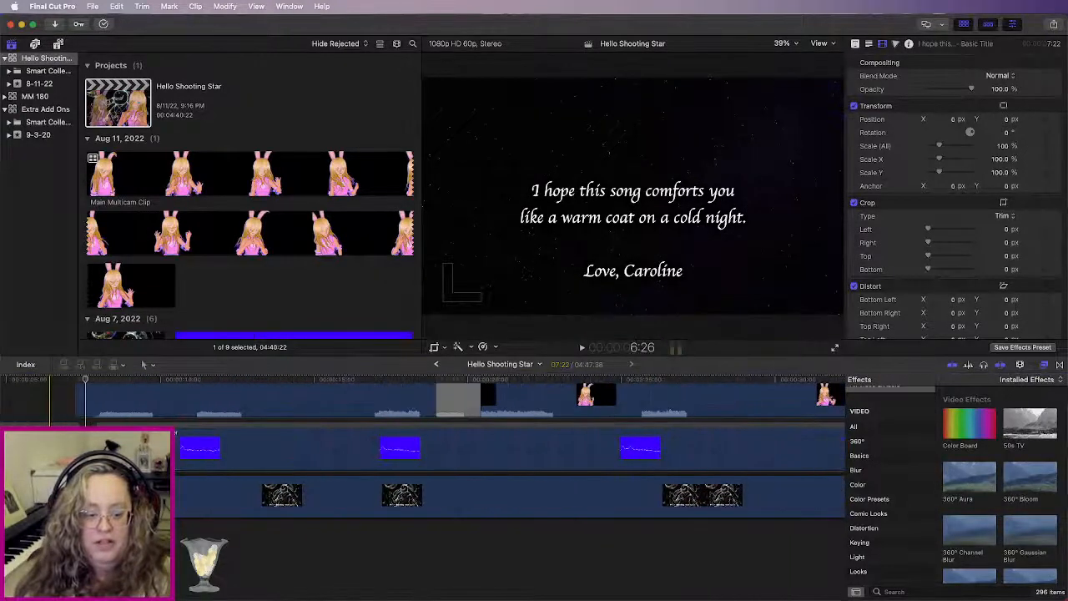
scroll(222, 453, left, 5)
key(space)
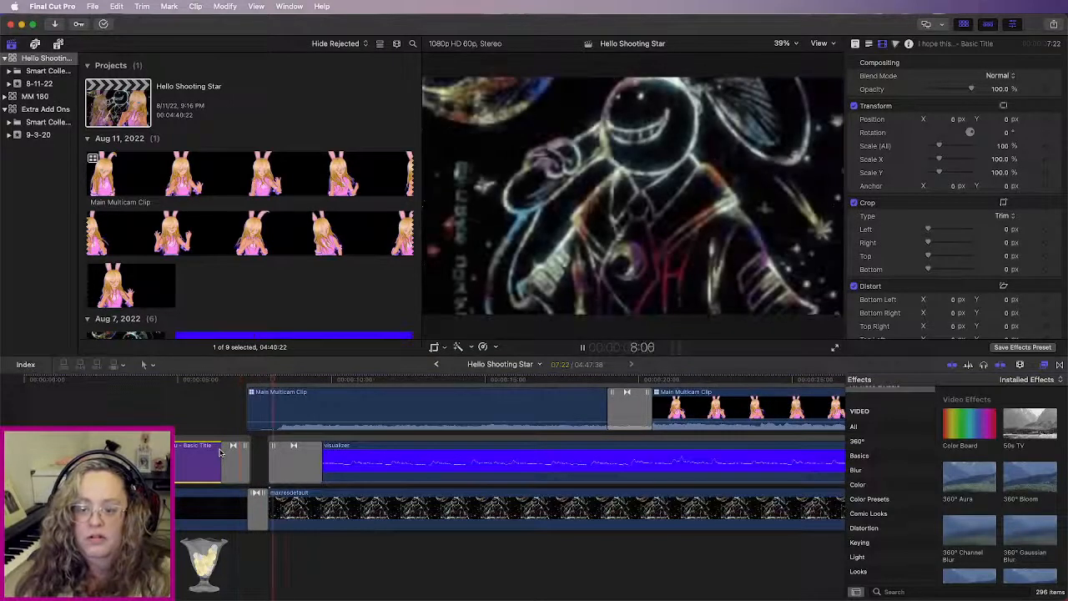
key(space)
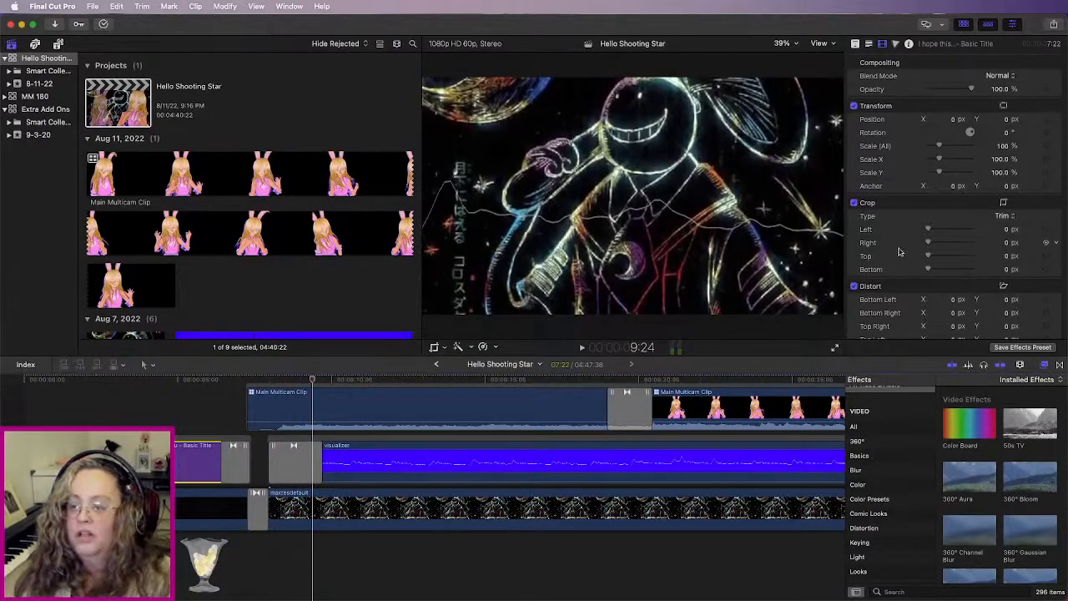
Step: Replace the opening title's text with "Never stop being oh so full of dreams!"
scroll(916, 233, up, 2)
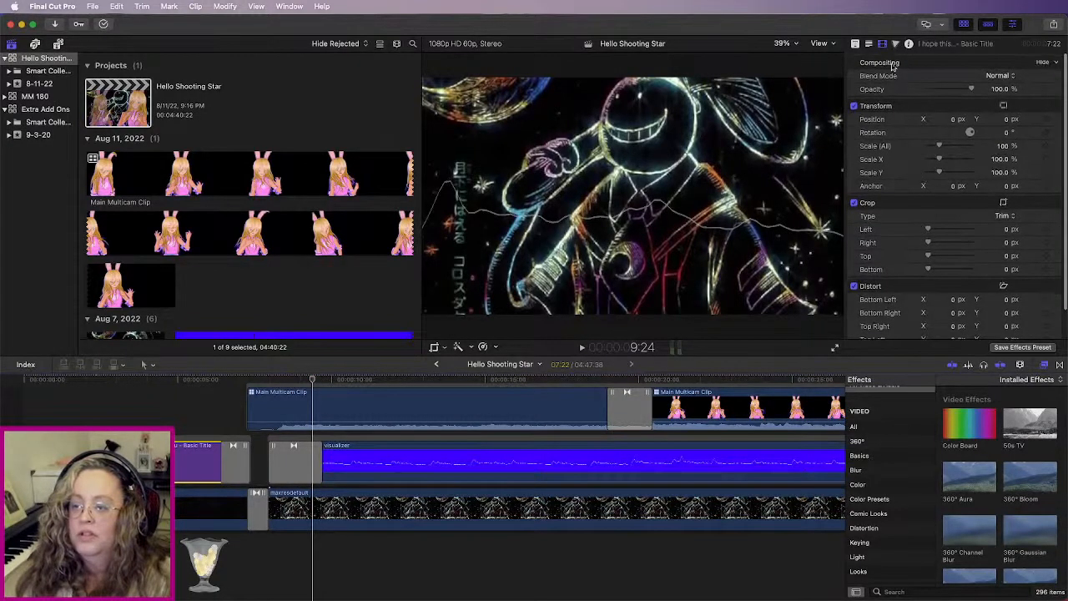
click(857, 46)
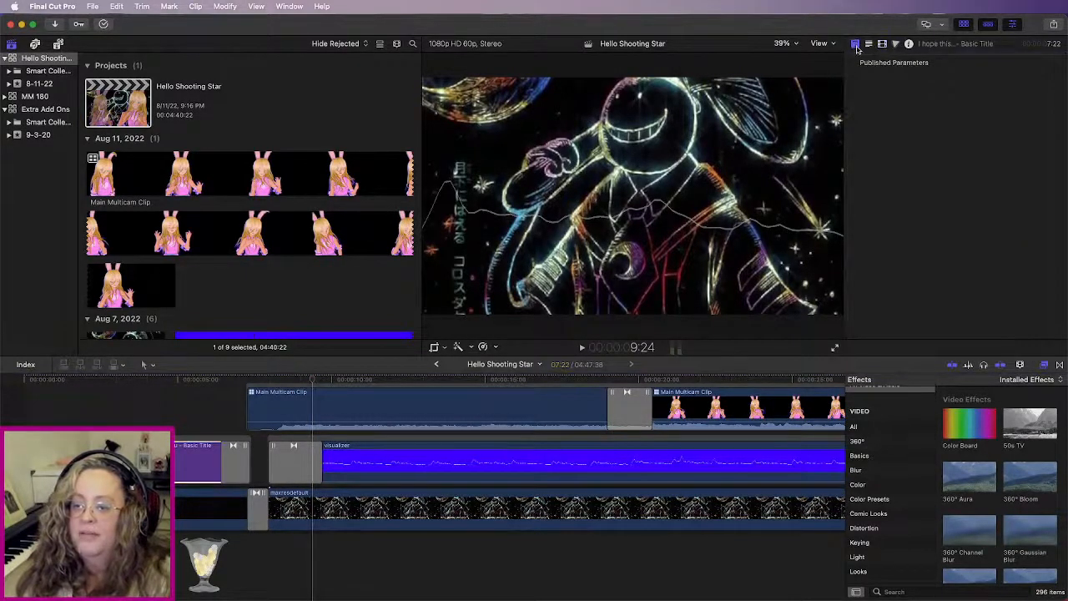
double_click(179, 464)
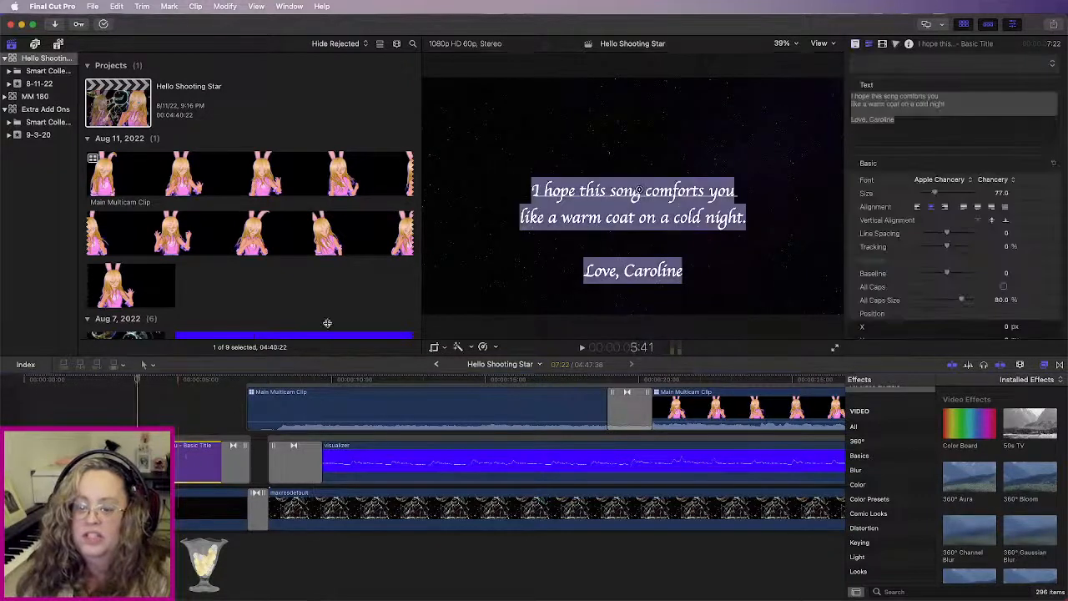
click(910, 118)
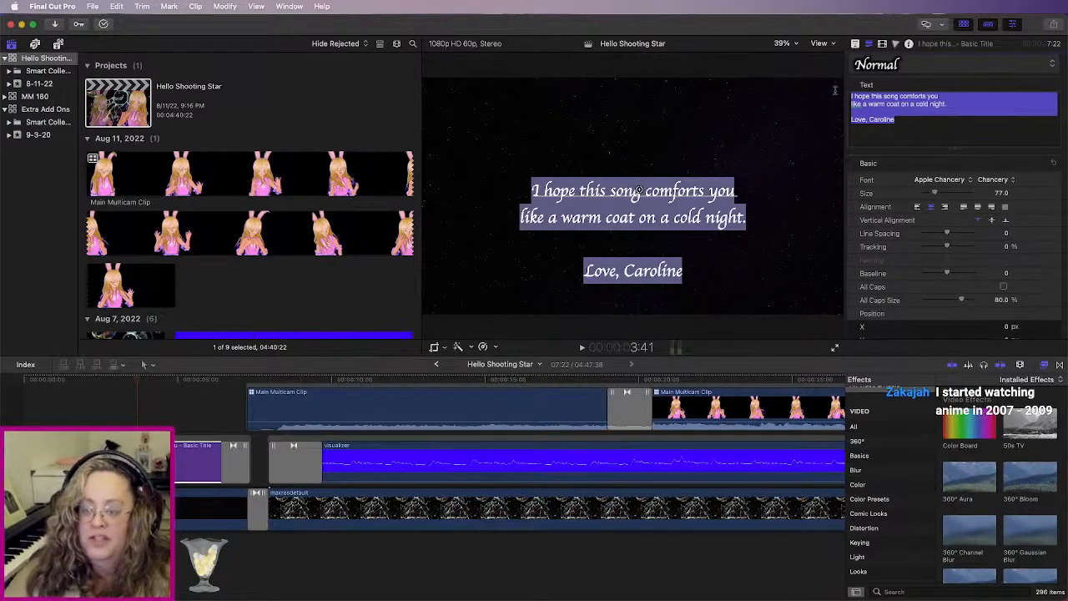
text(Never)
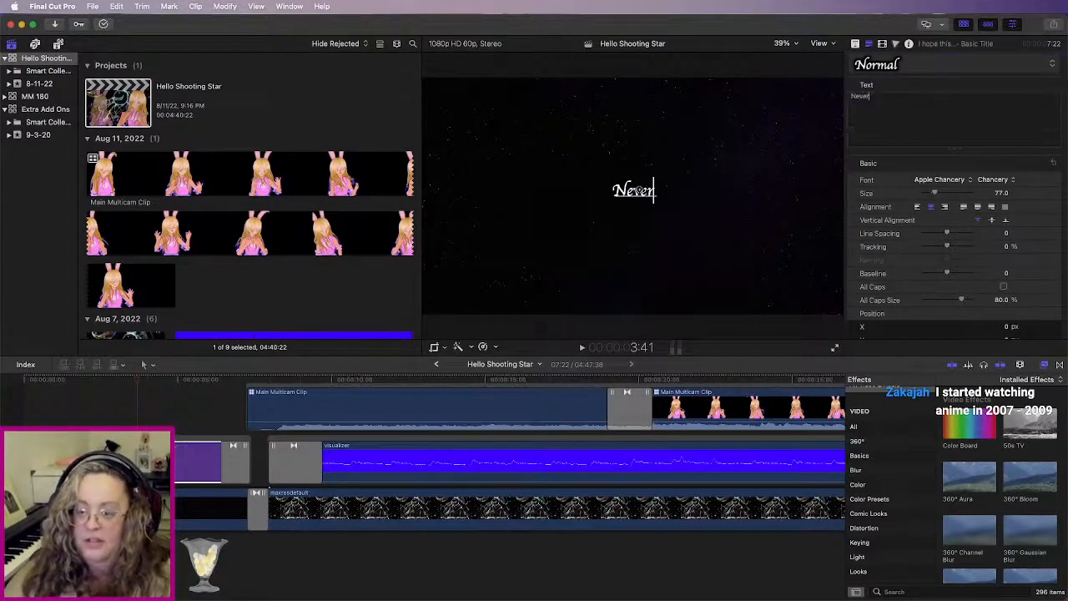
text( stop being)
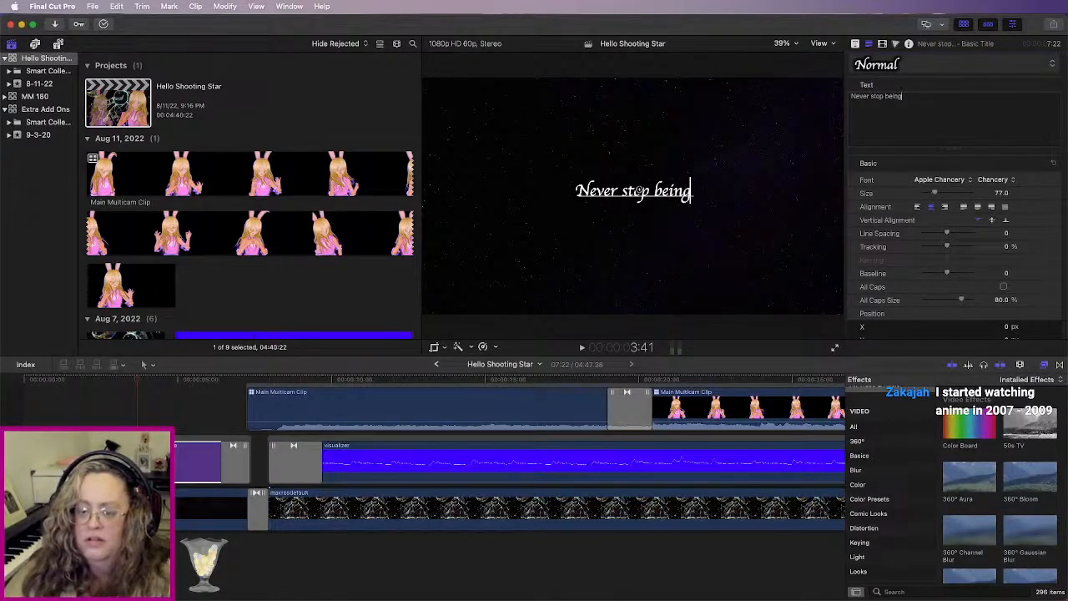
text( oh so full of dreams)
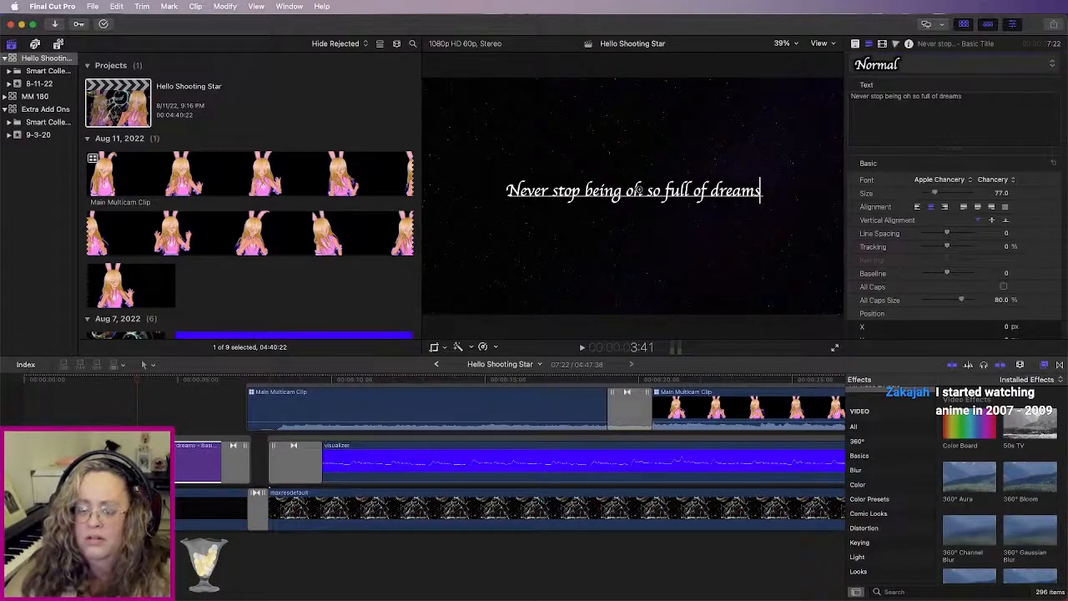
text(...)
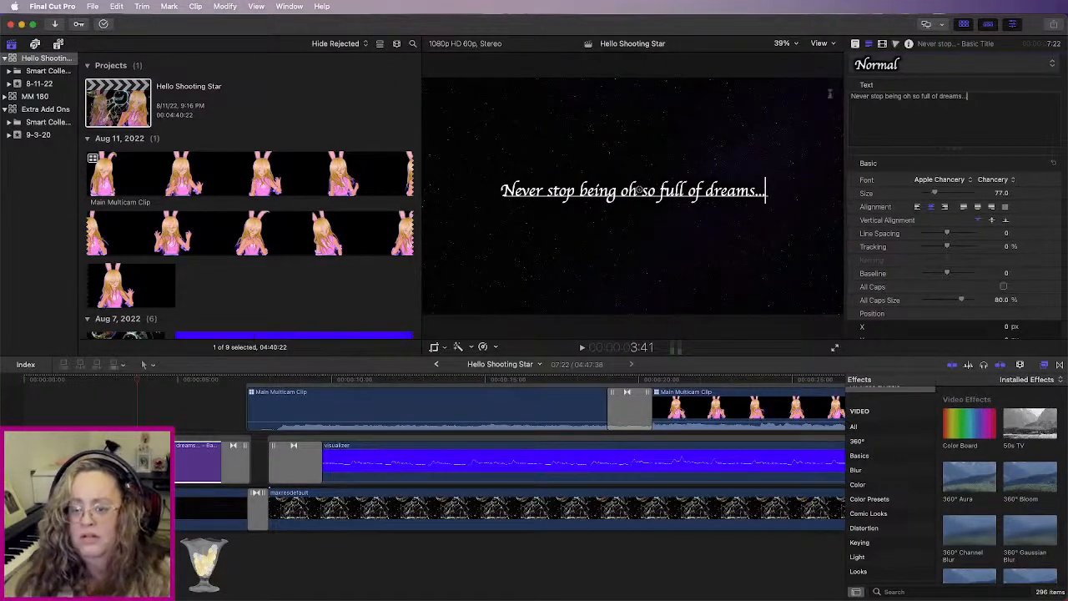
key(BackSpace)
key(BackSpace)
key(BackSpace)
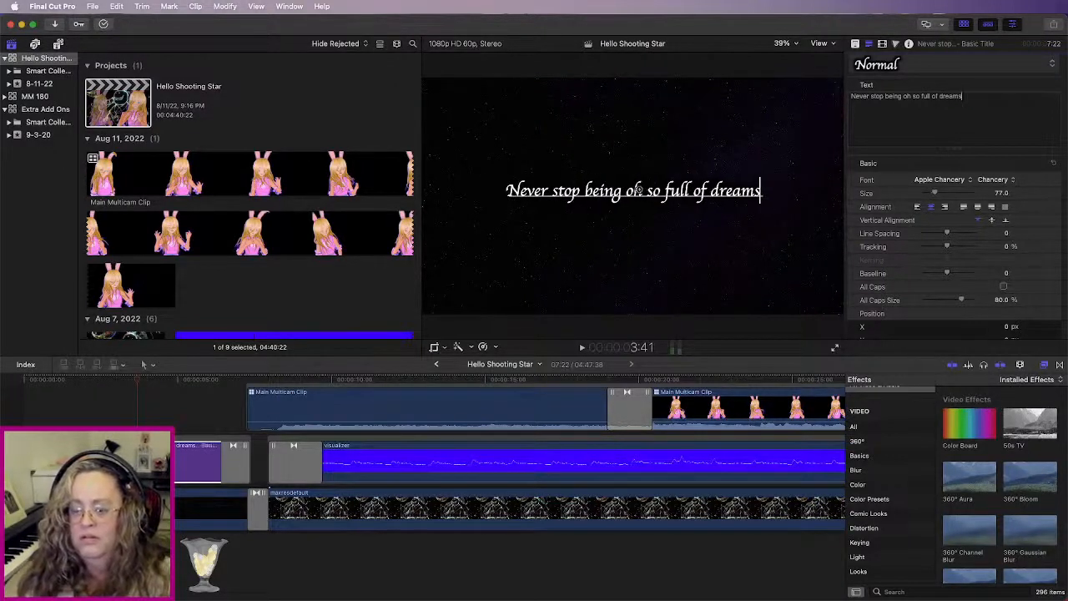
text(!)
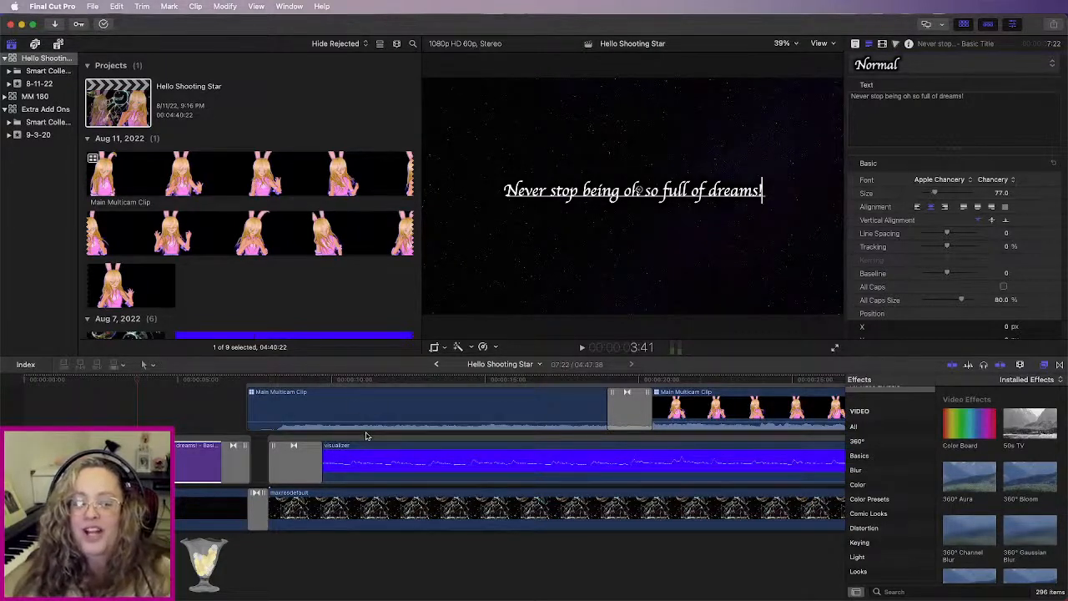
click(230, 409)
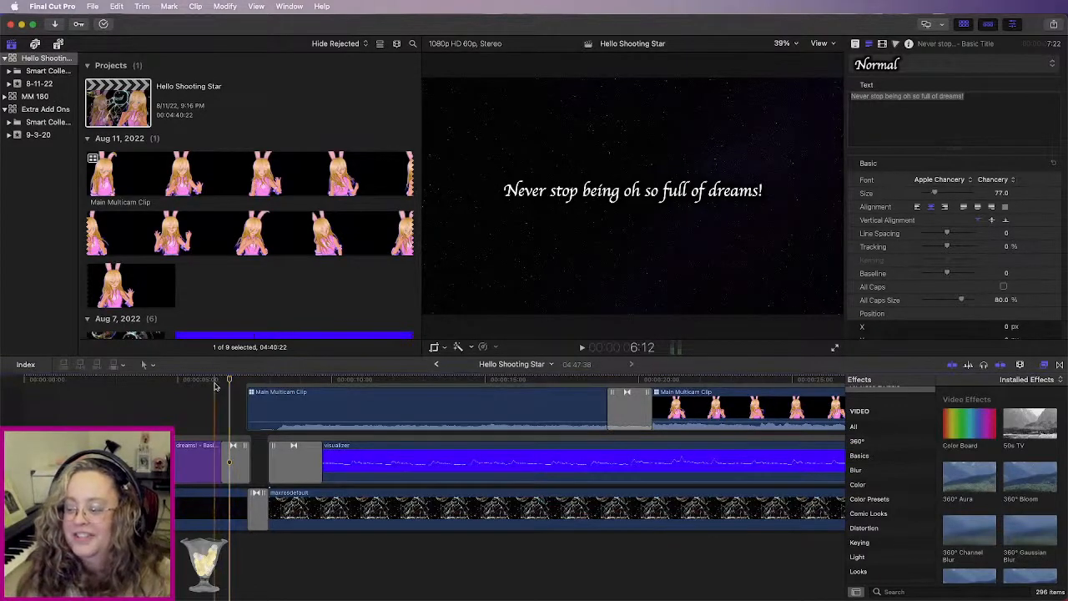
click(183, 381)
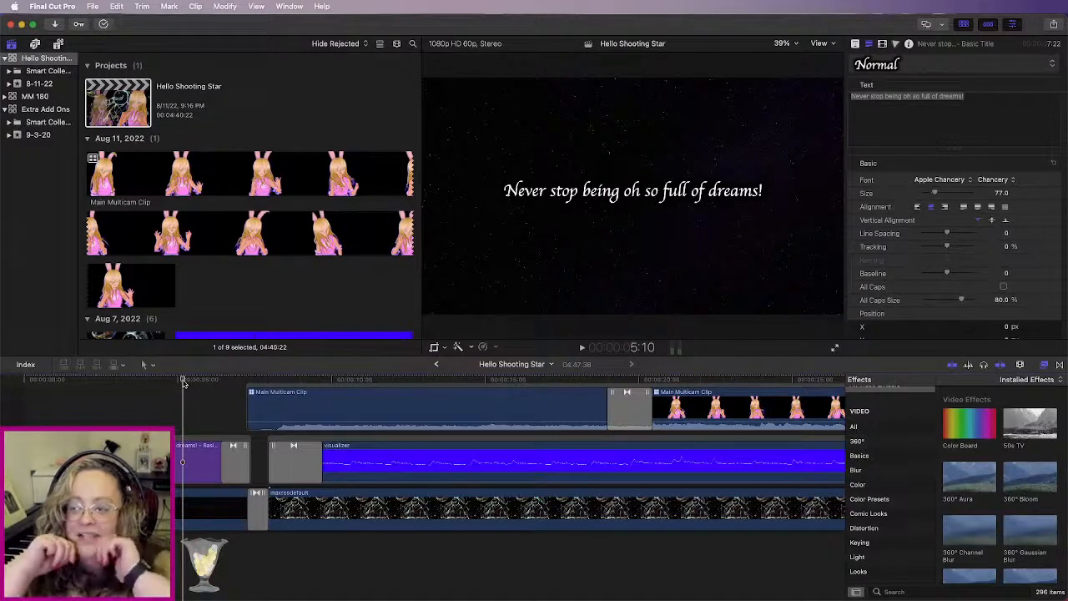
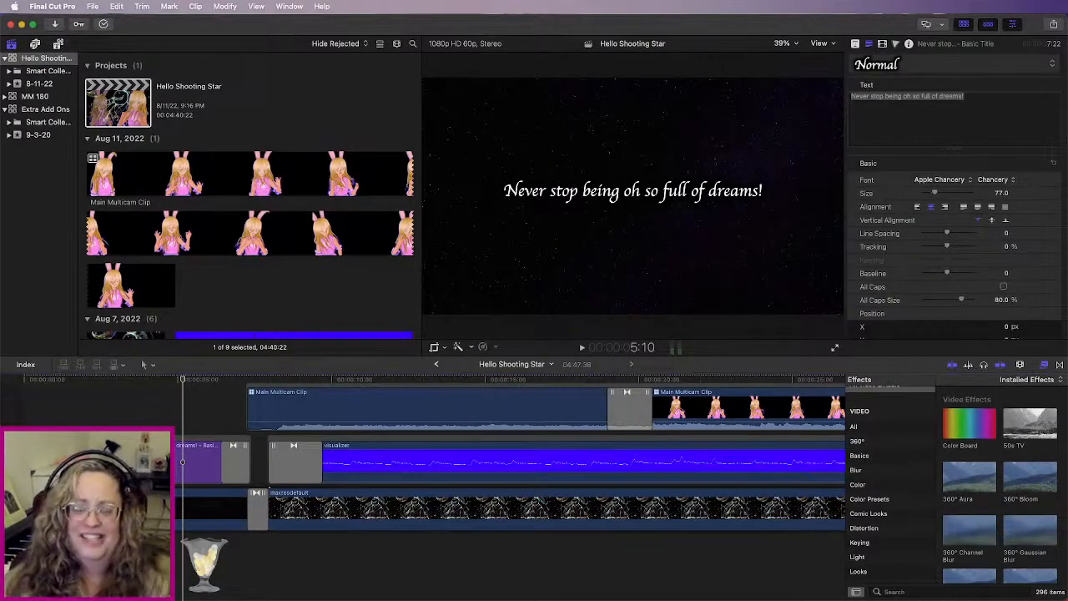
Step: Add commas after "being" and "oh" in the opening title so it reads "Never stop being, oh, so full of dreams!"
key(super+Tab)
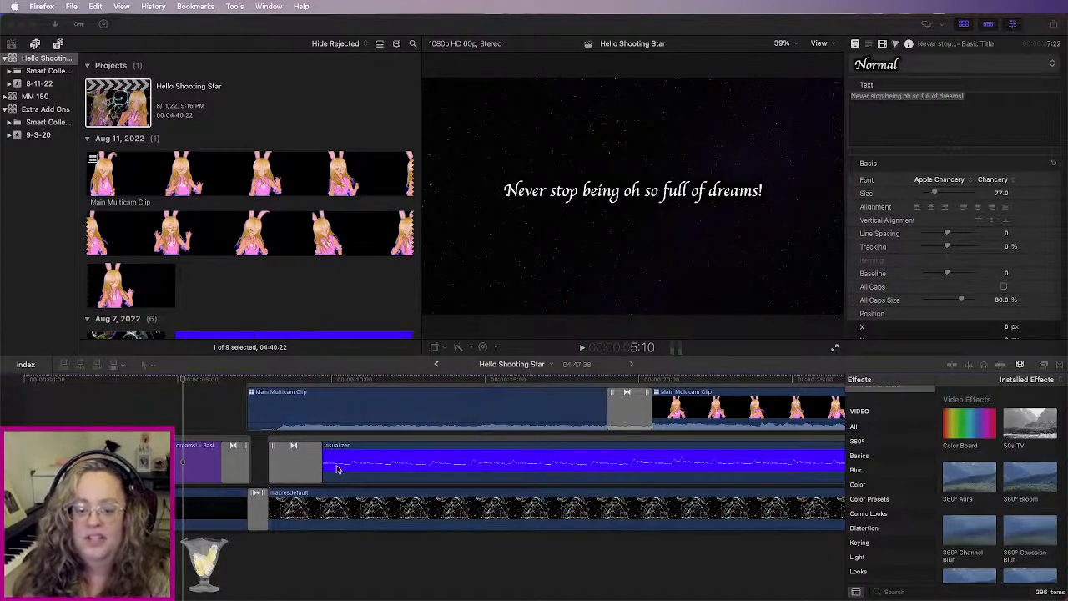
click(136, 385)
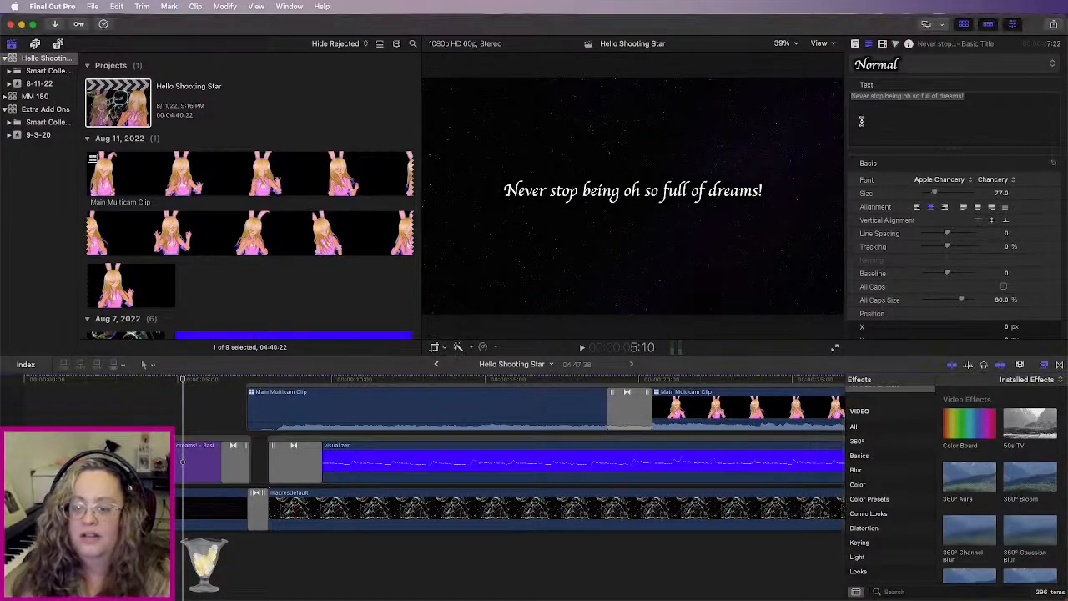
click(909, 97)
text(,)
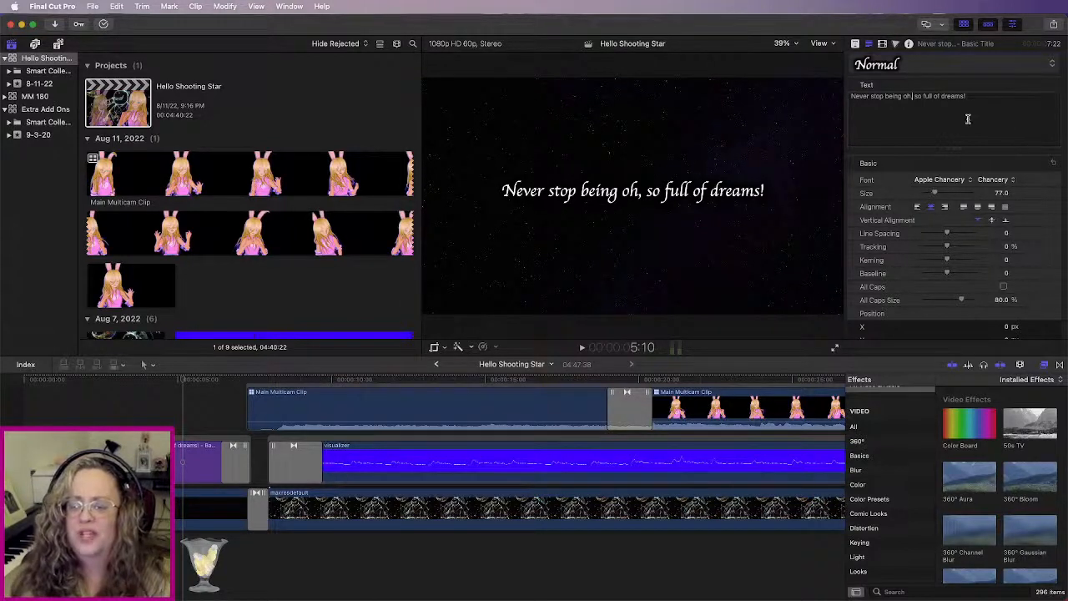
key(BackSpace)
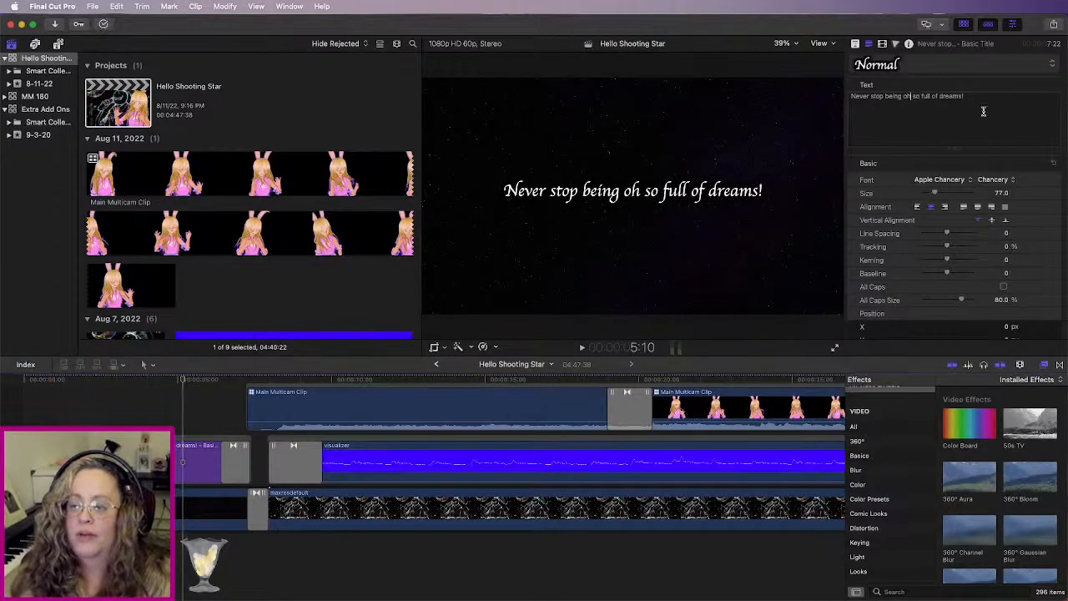
text(,)
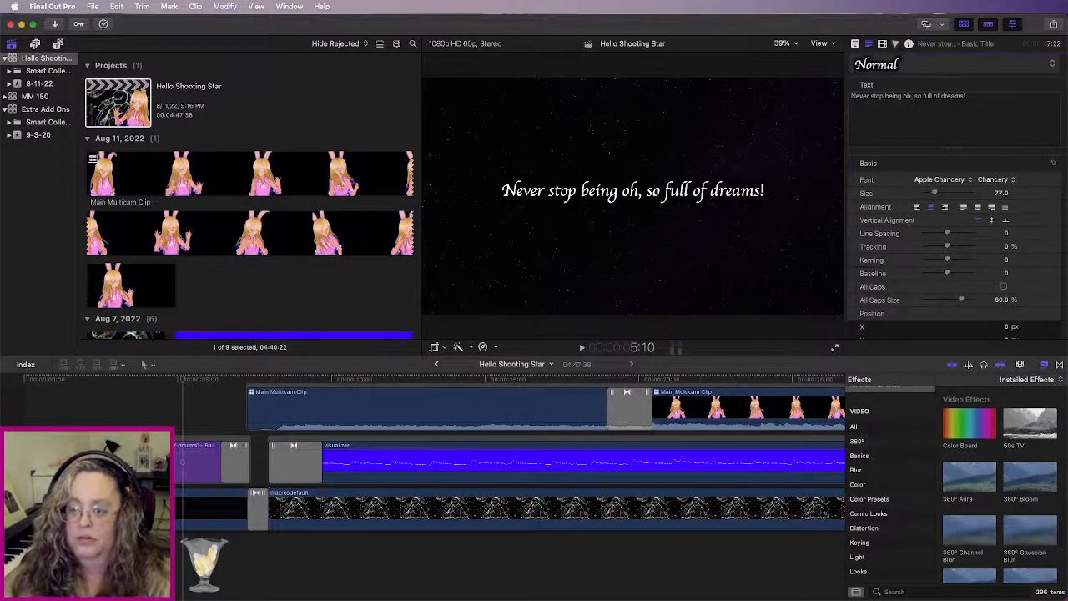
click(903, 96)
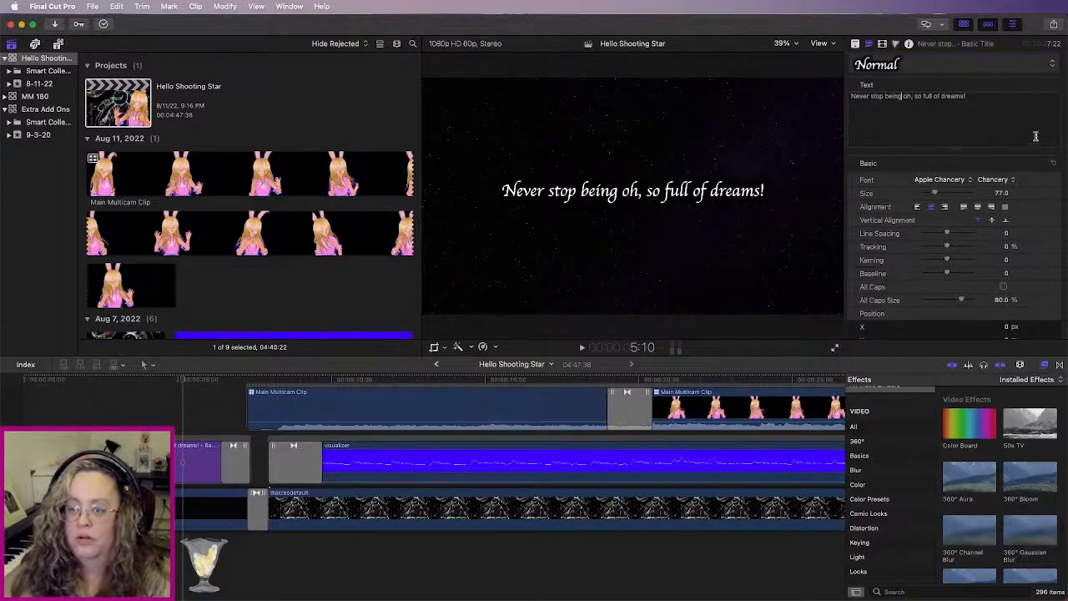
text(,)
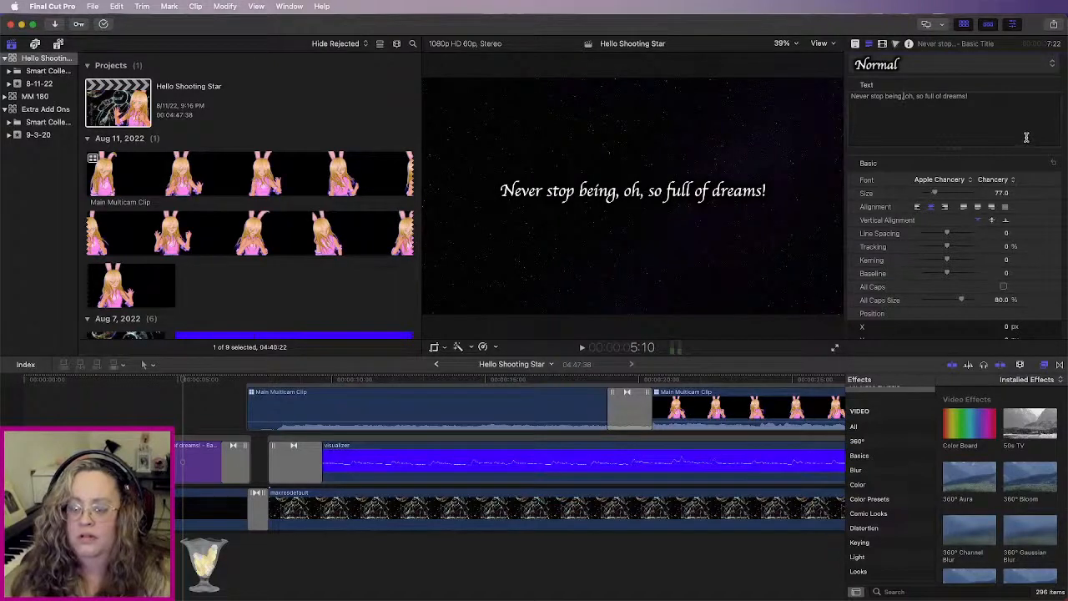
Step: Open the Extra Add Ons project from its library and look over the clips in the later part of its timeline
click(46, 110)
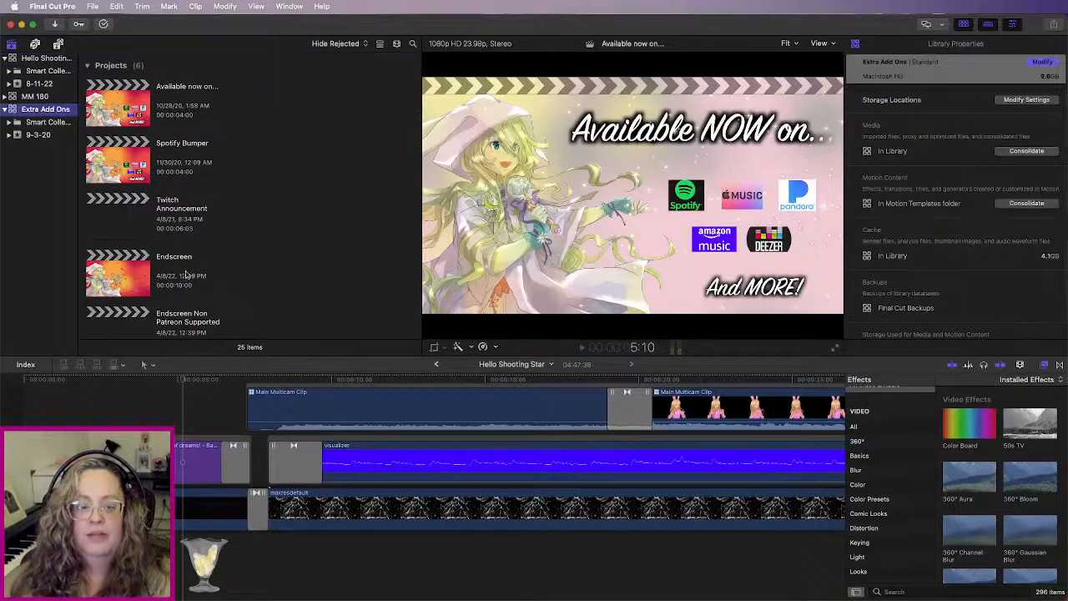
scroll(187, 277, down, 2)
scroll(155, 302, down, 5)
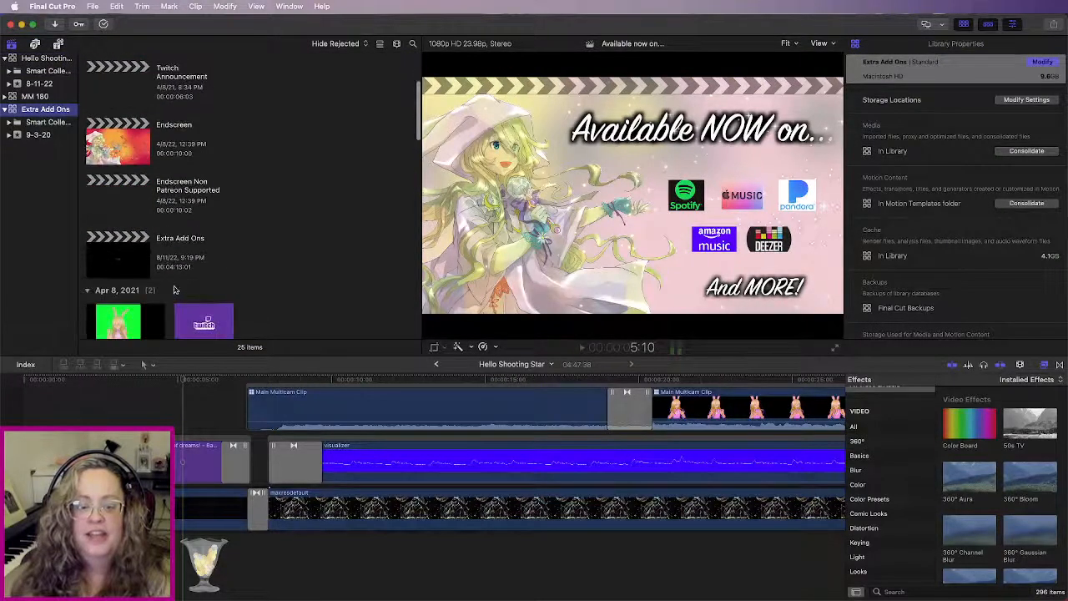
click(123, 252)
double_click(124, 252)
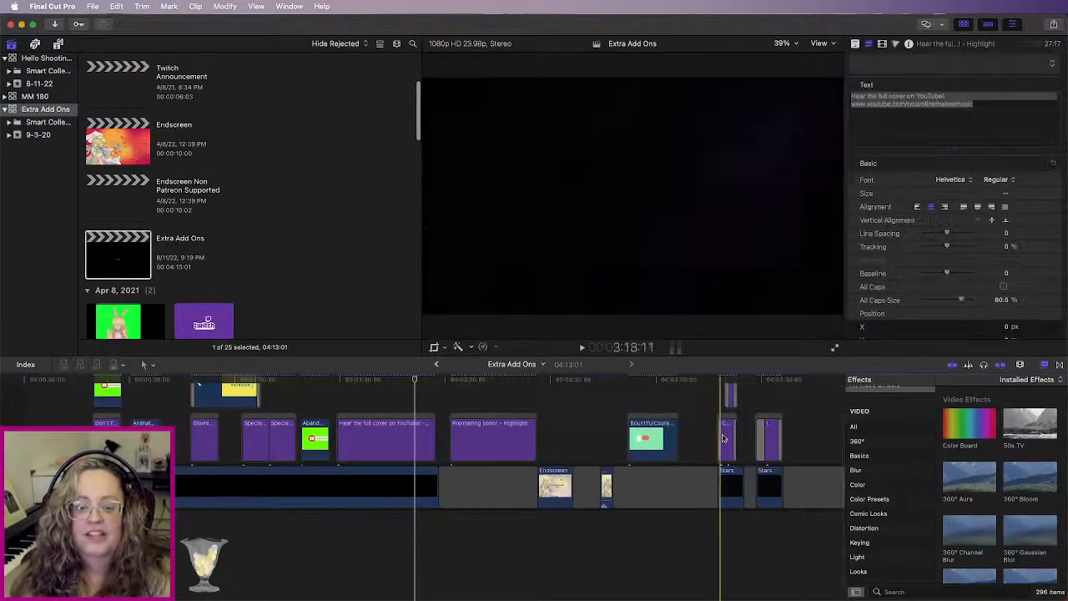
key(super+minus)
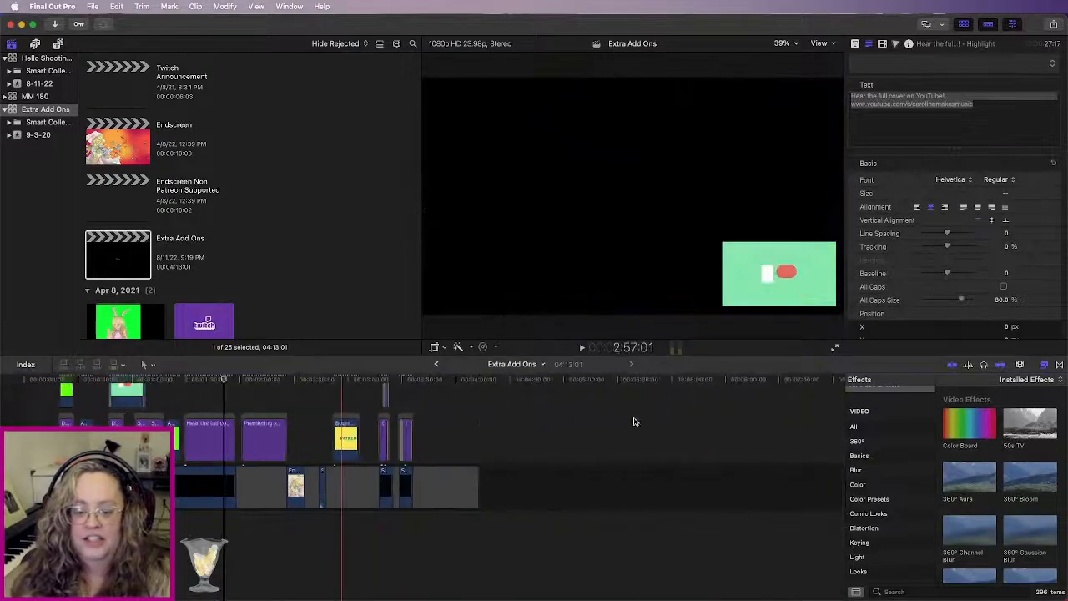
key(super+equal)
key(super+equal)
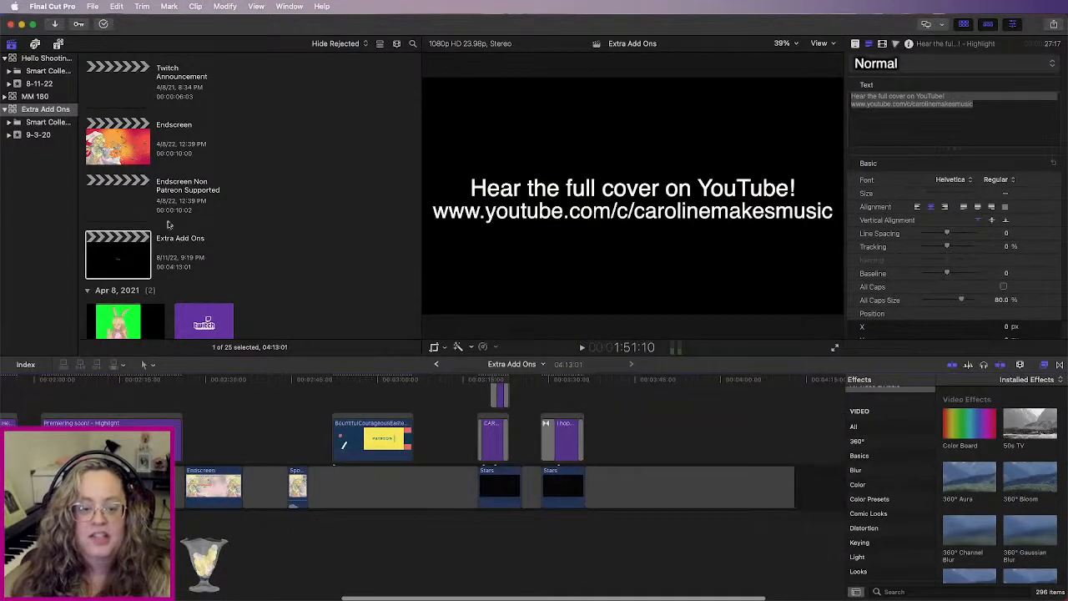
Step: Find the Endscreen clip from Jun 7, 2020 among the Extra Add Ons library media and copy it
scroll(292, 274, down, 5)
scroll(291, 274, down, 10)
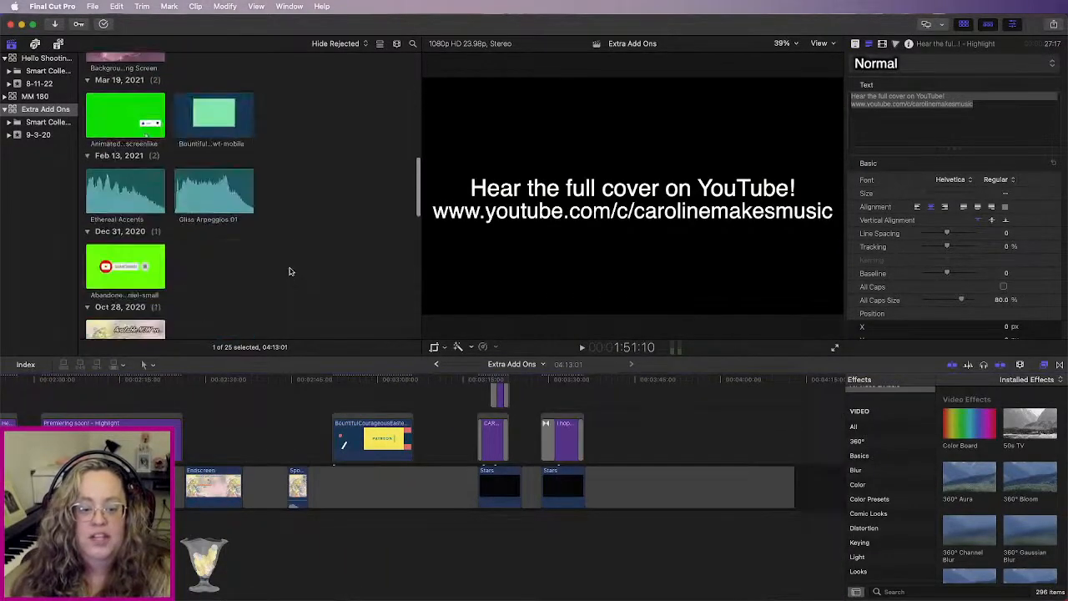
scroll(309, 254, down, 6)
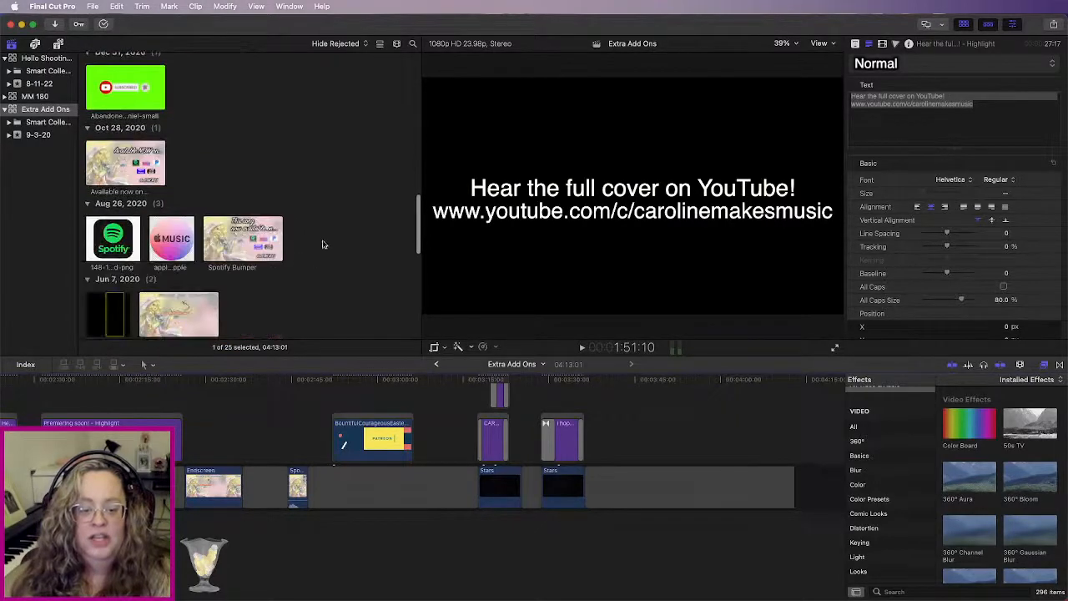
click(184, 250)
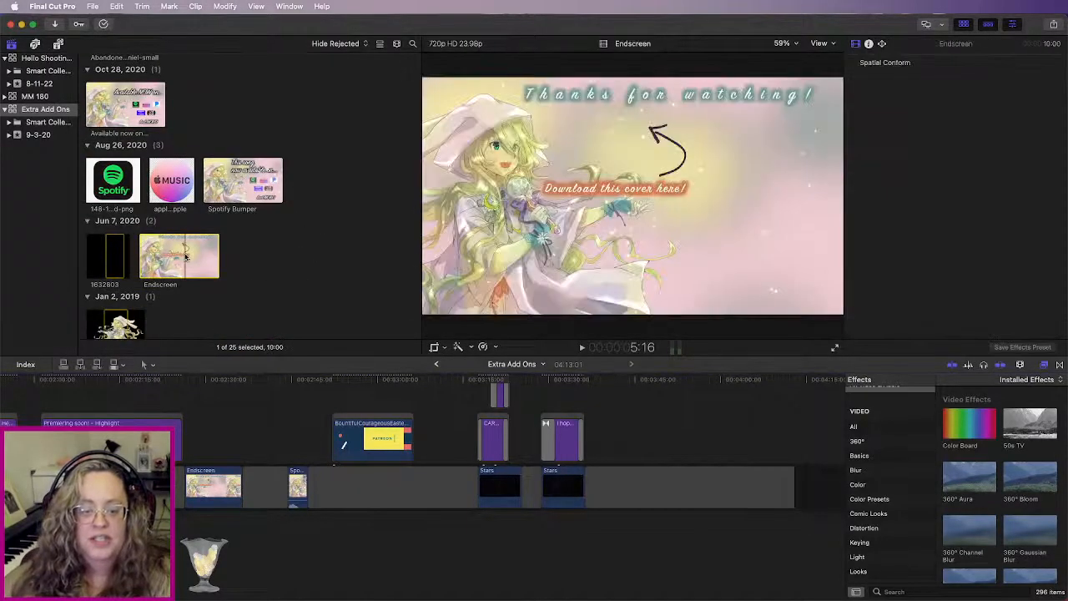
click(727, 437)
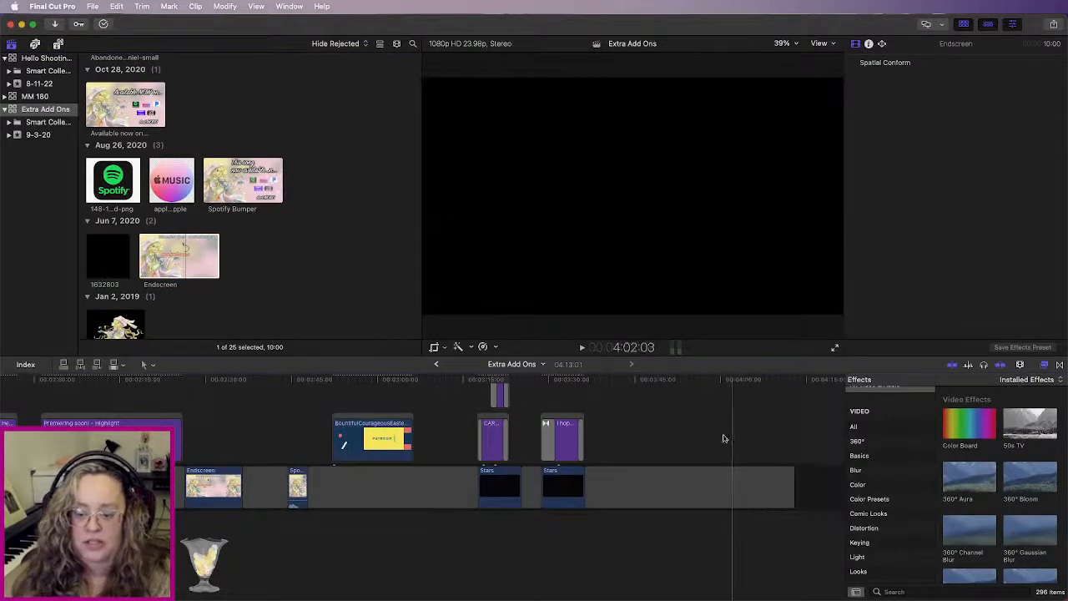
Step: Reopen the Hello Shooting Star project and append the copied Endscreen clip to the end of its timeline, accepting the copy between libraries
click(46, 57)
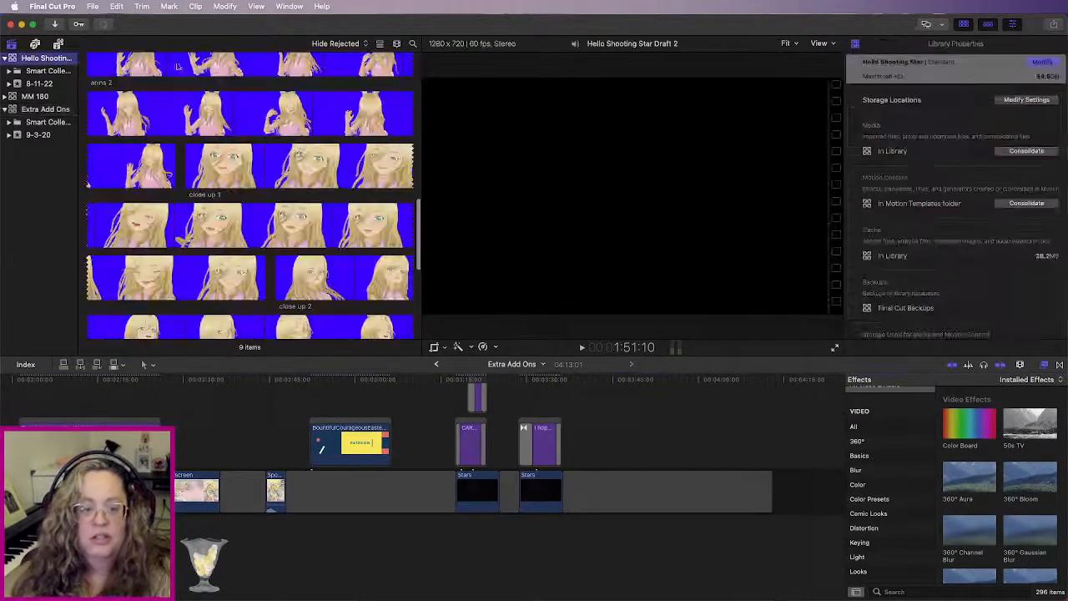
scroll(247, 177, up, 5)
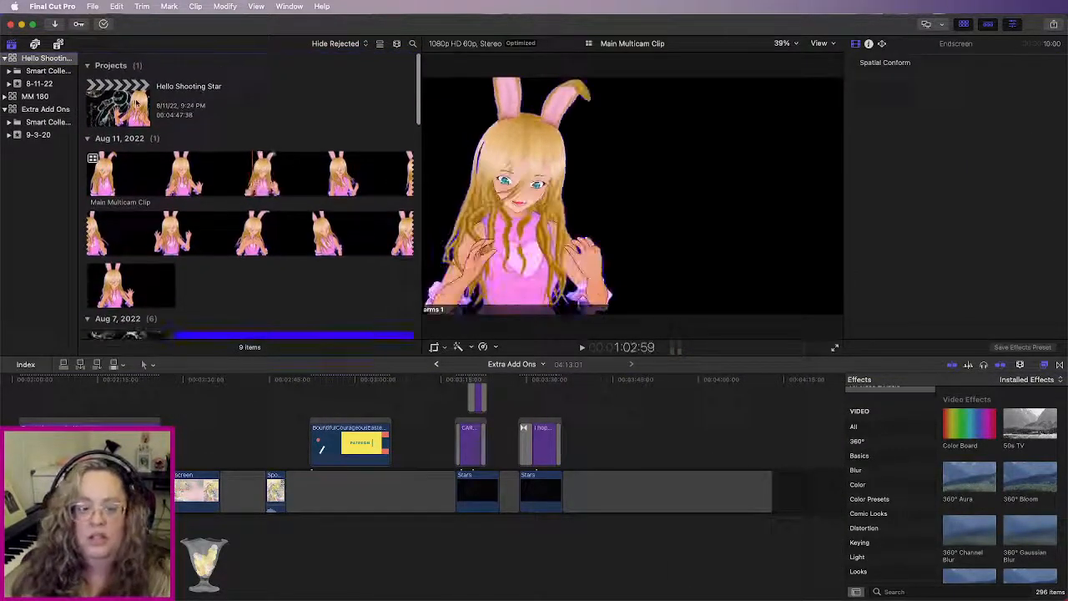
double_click(134, 102)
click(779, 441)
scroll(700, 459, right, 10)
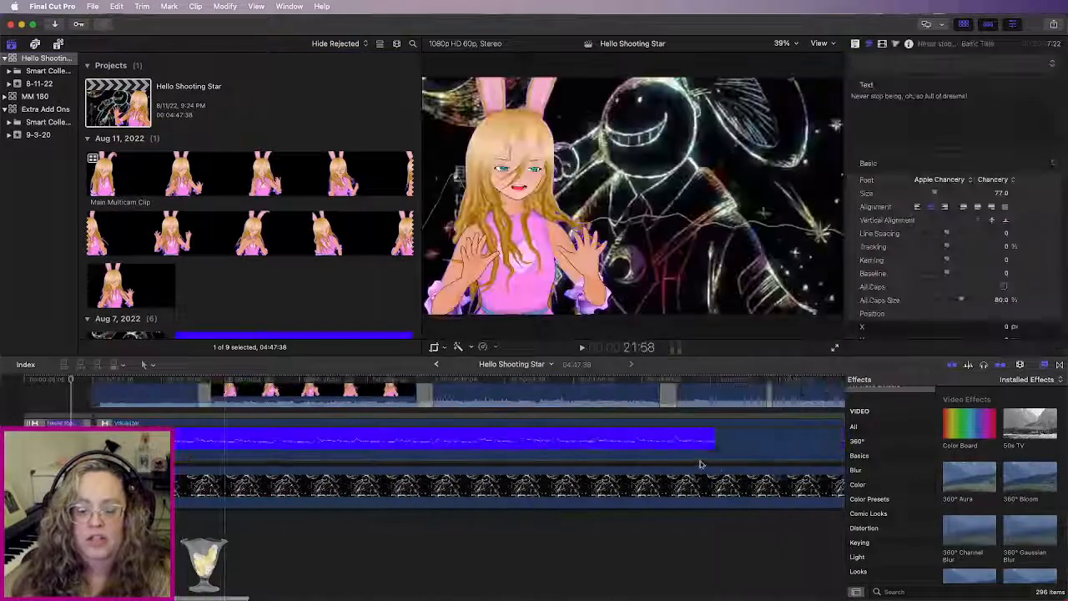
scroll(700, 459, right, 10)
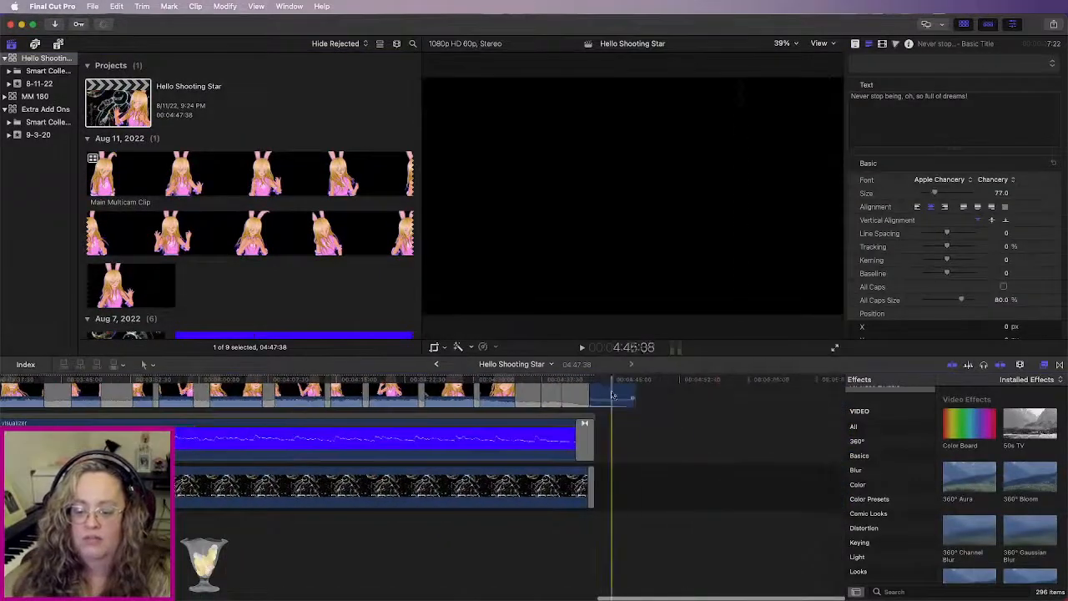
click(594, 382)
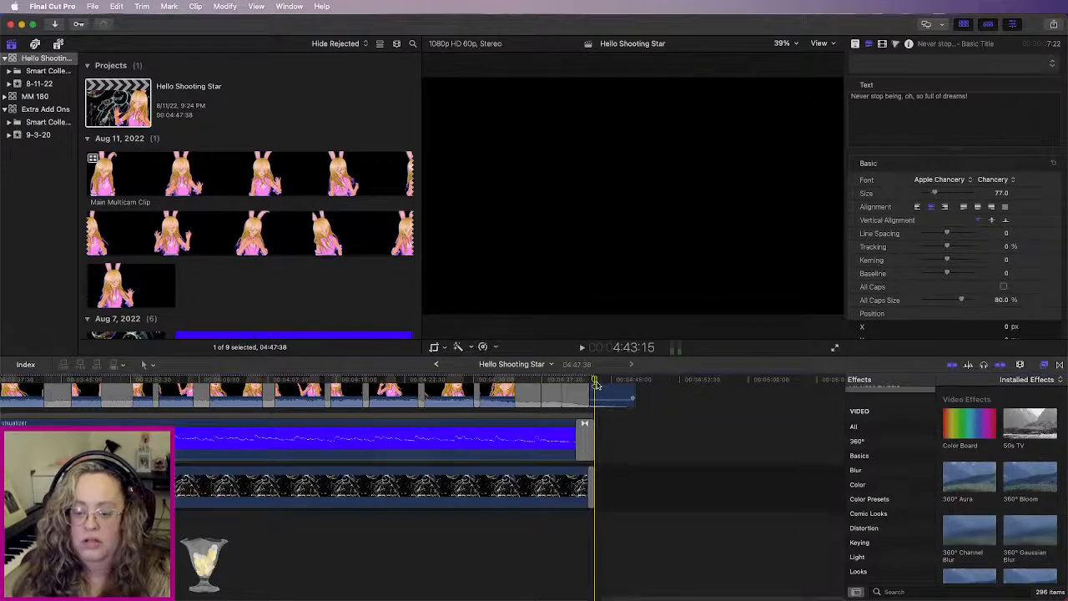
key(e)
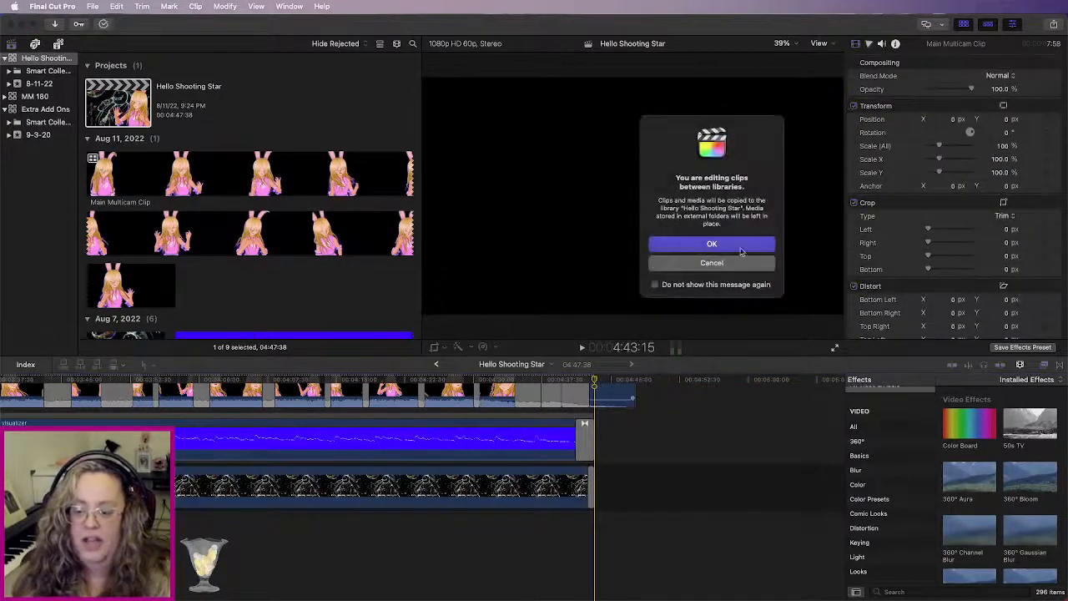
click(734, 247)
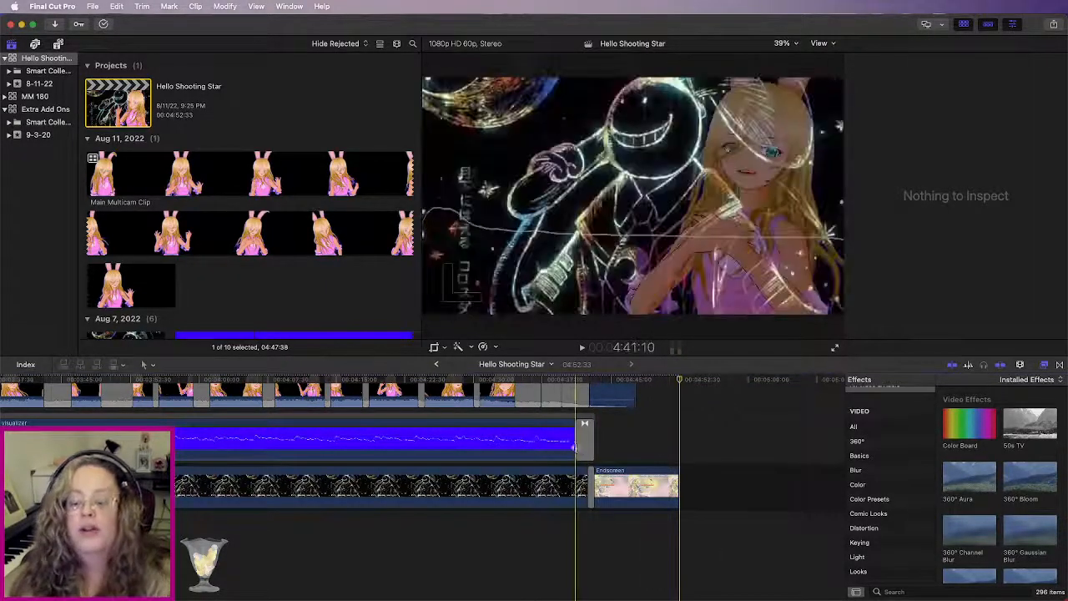
Step: Play back the end of the song through the cross dissolve into the endscreen
key(space)
click(582, 451)
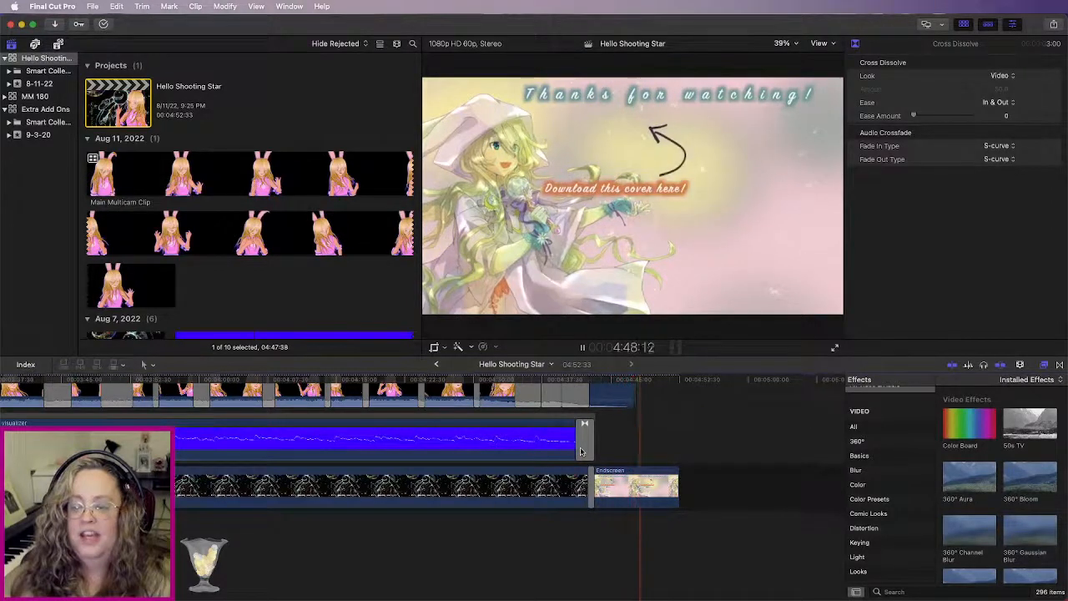
scroll(451, 451, left, 12)
scroll(450, 452, left, 10)
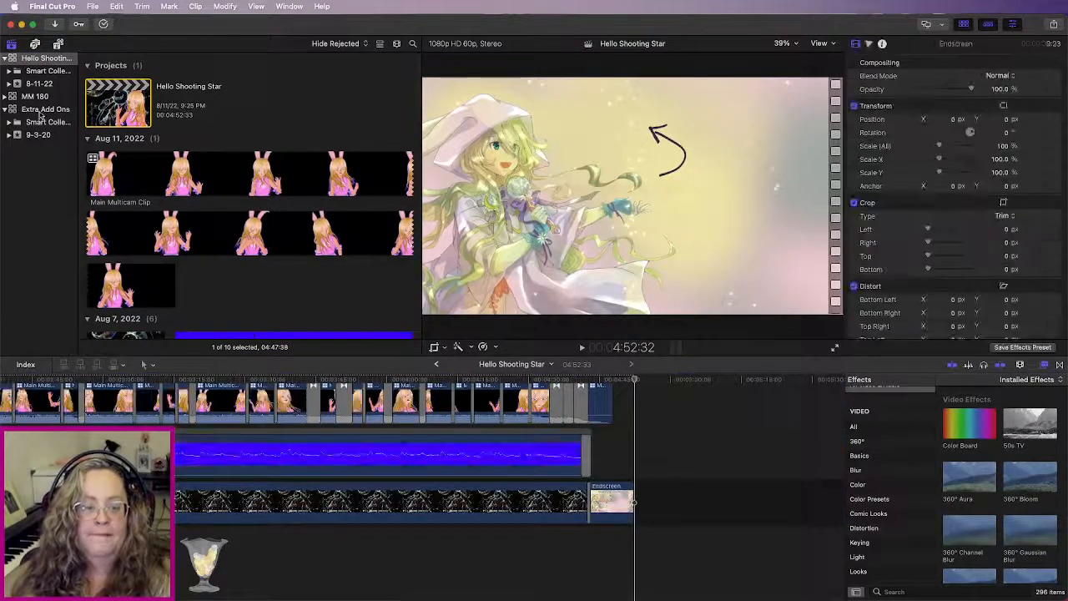
Step: Open the Extra Add Ons project and copy its two adjacent Special thanks titles together with the Animated YouTube green-screen clip
click(41, 110)
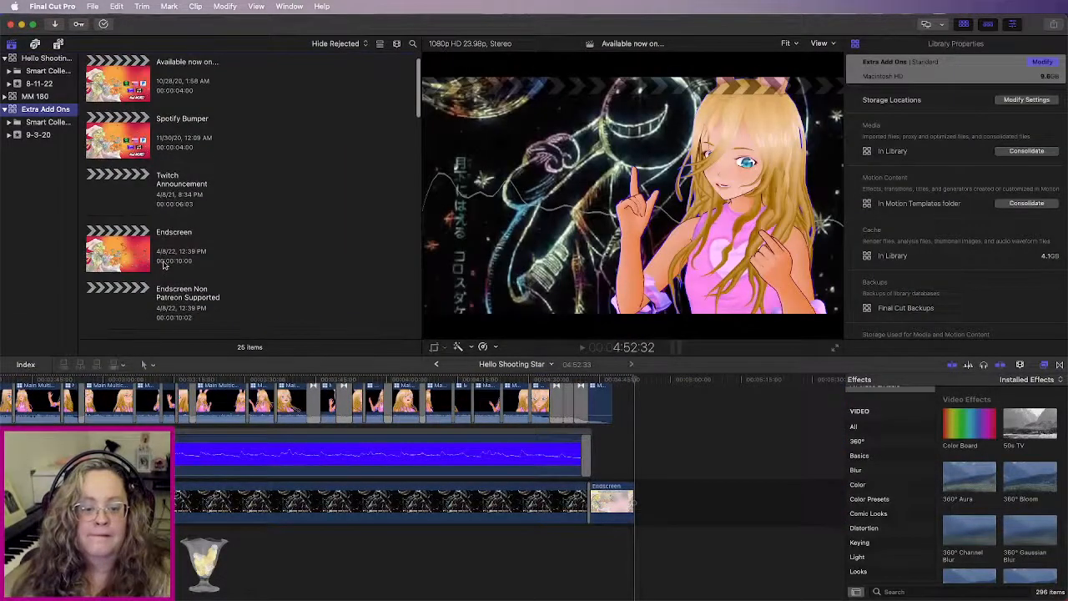
scroll(163, 267, down, 4)
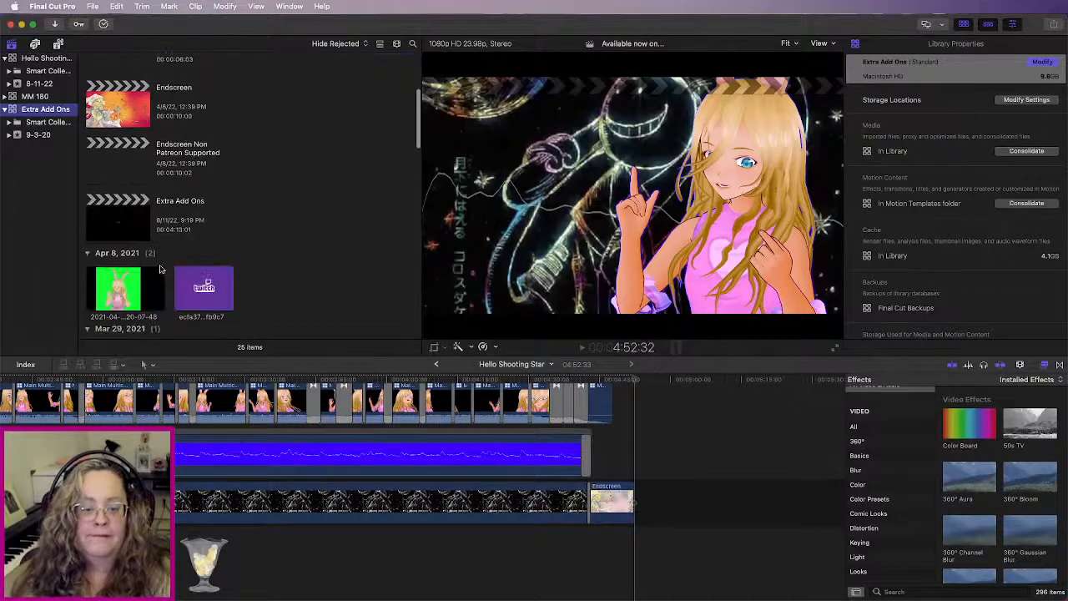
double_click(132, 212)
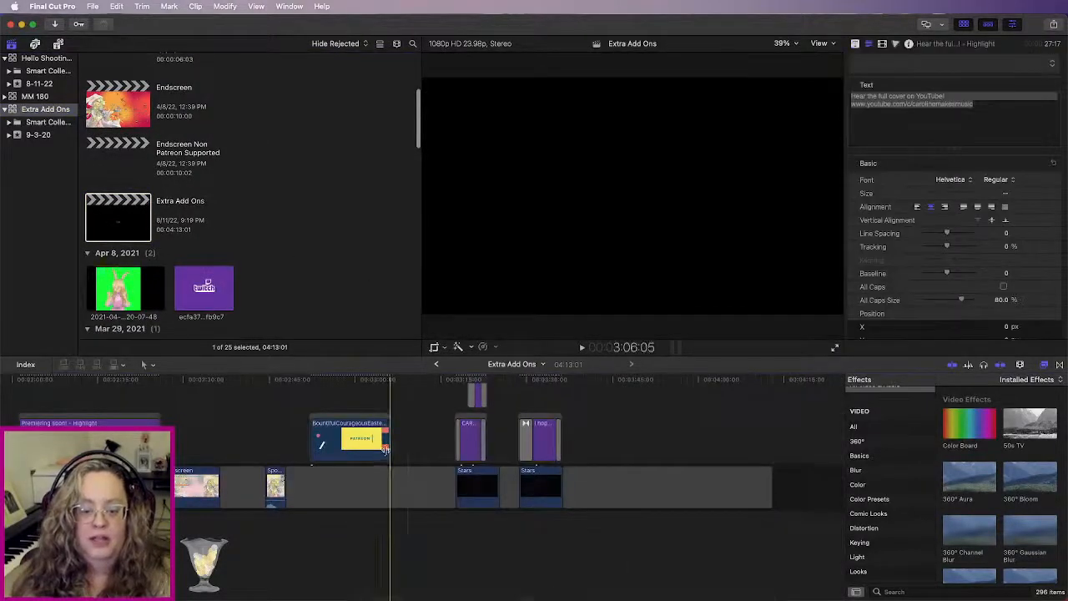
scroll(378, 427, left, 10)
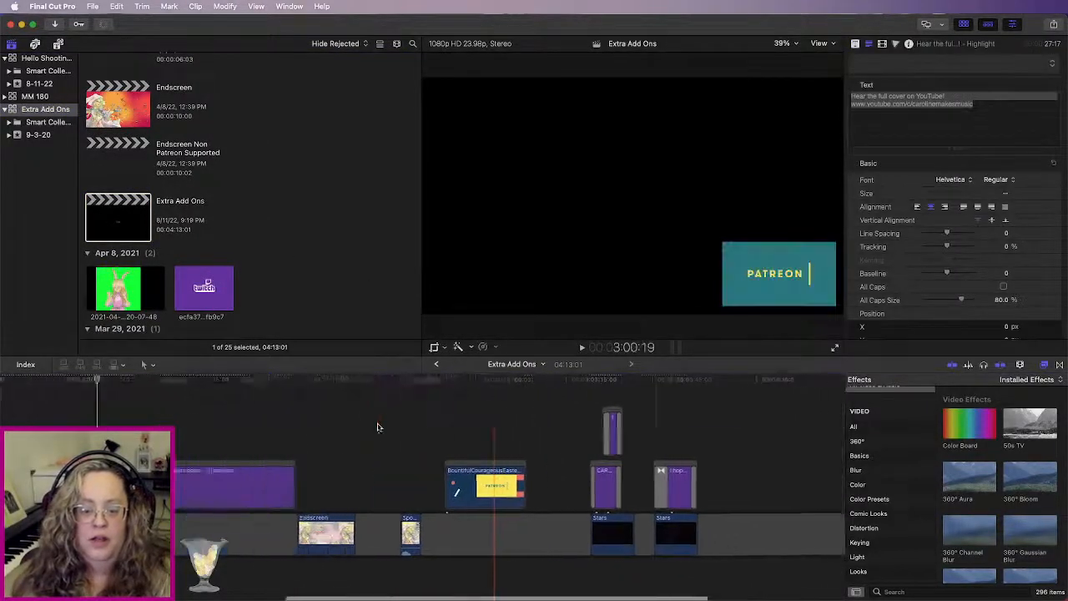
scroll(377, 428, left, 5)
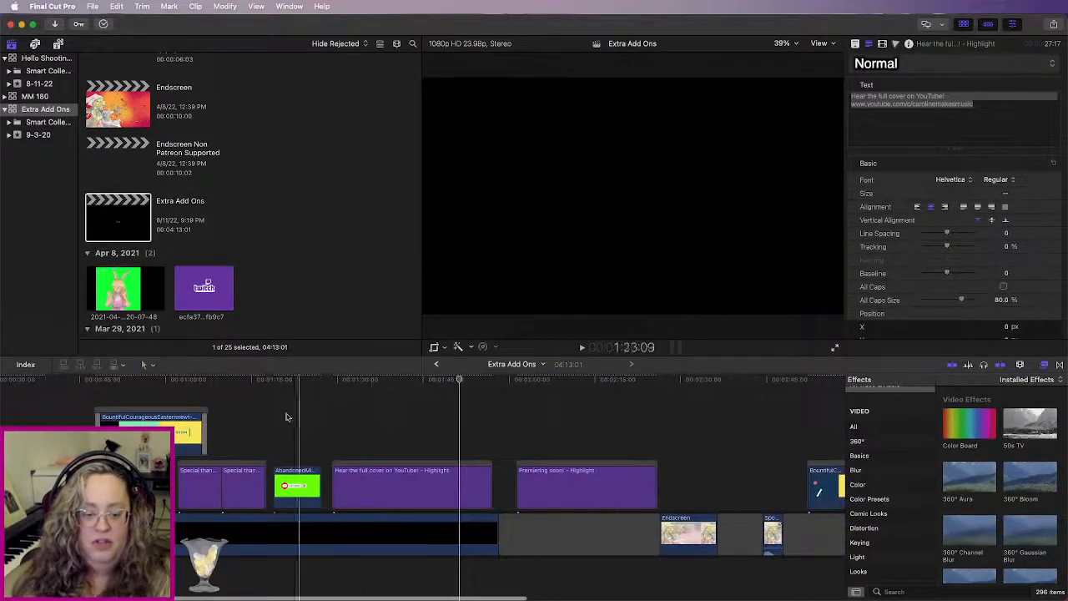
click(288, 474)
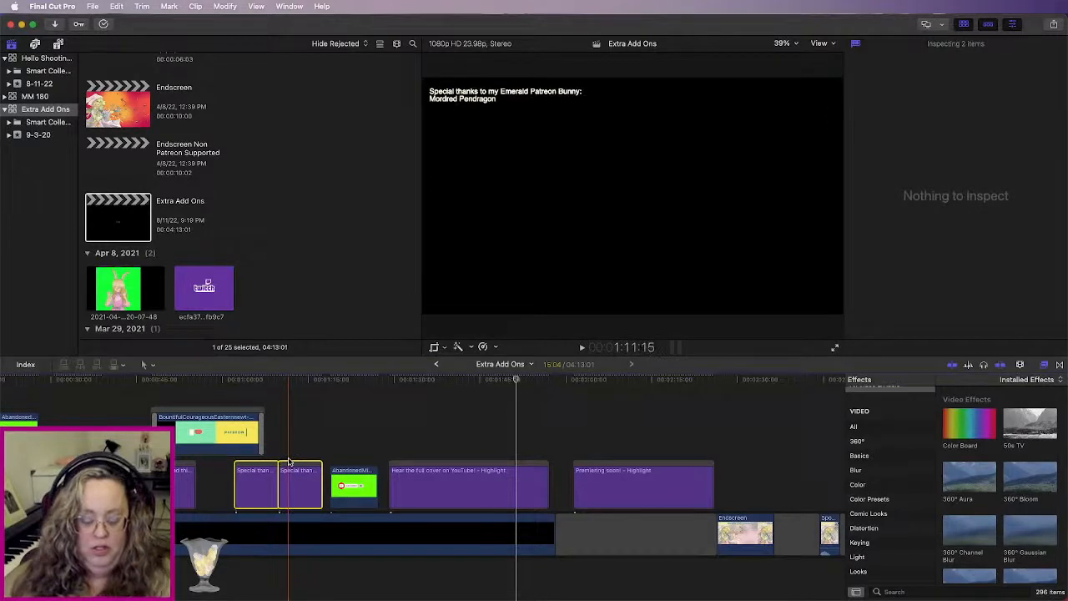
scroll(290, 450, left, 4)
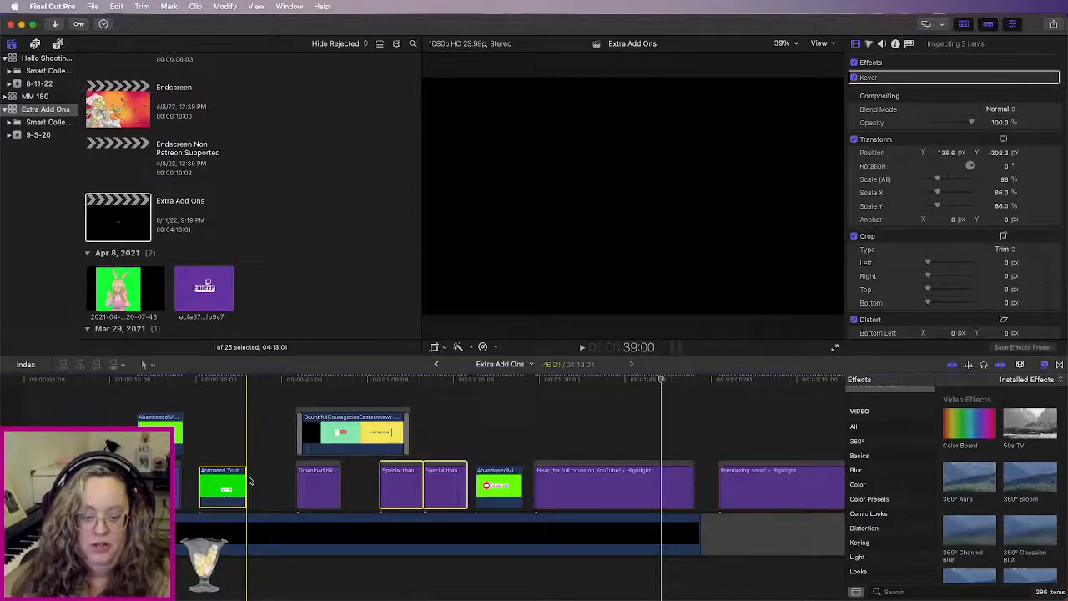
Step: Return to the Hello Shooting Star project and paste the copied titles and green-screen clip after the endscreen, accepting the copy between libraries
click(58, 57)
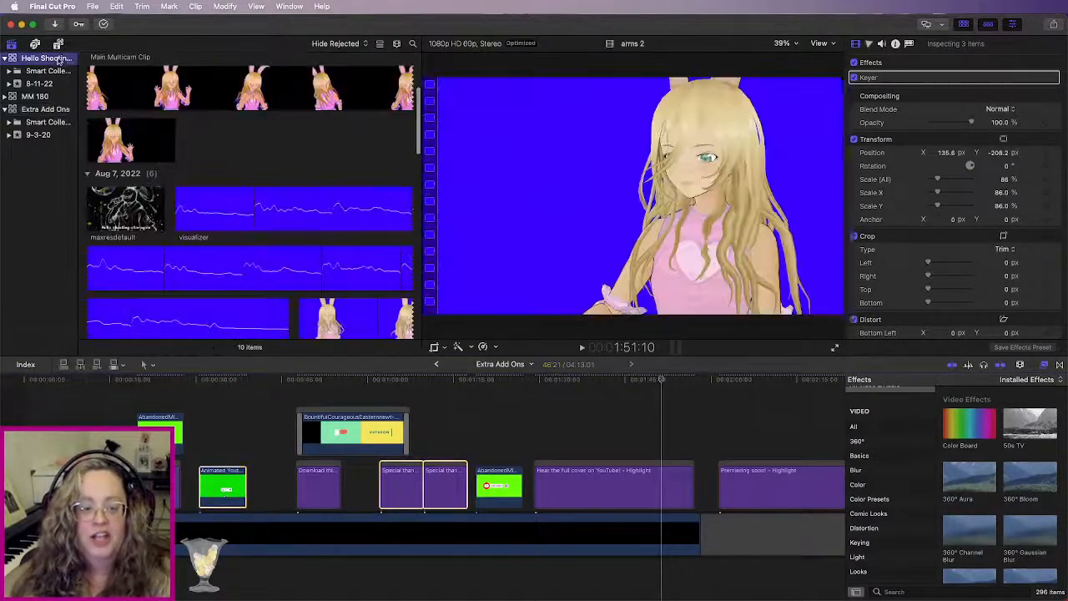
scroll(265, 224, up, 5)
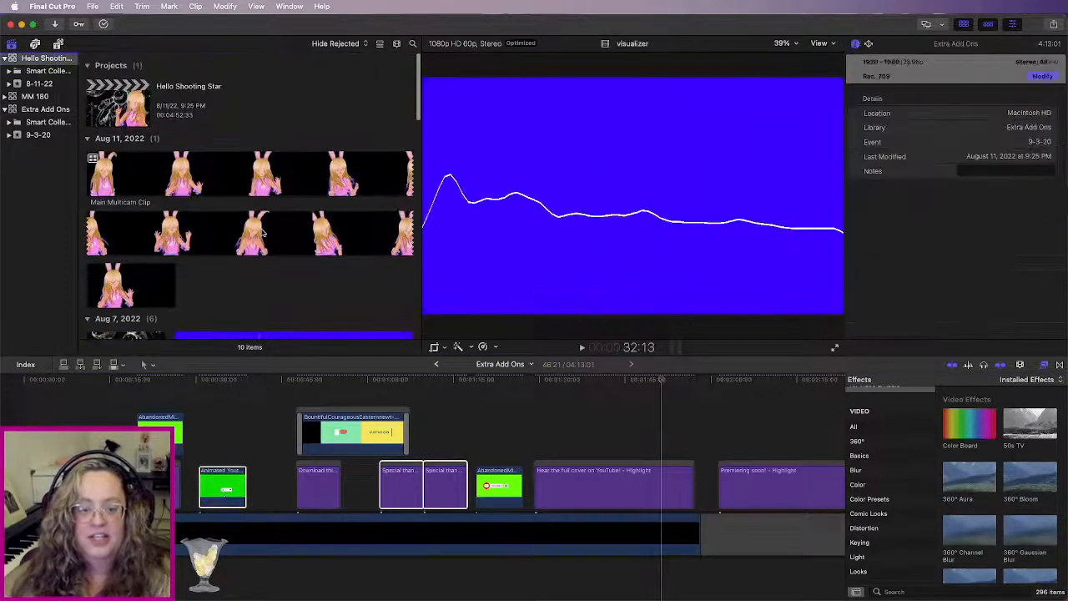
double_click(96, 96)
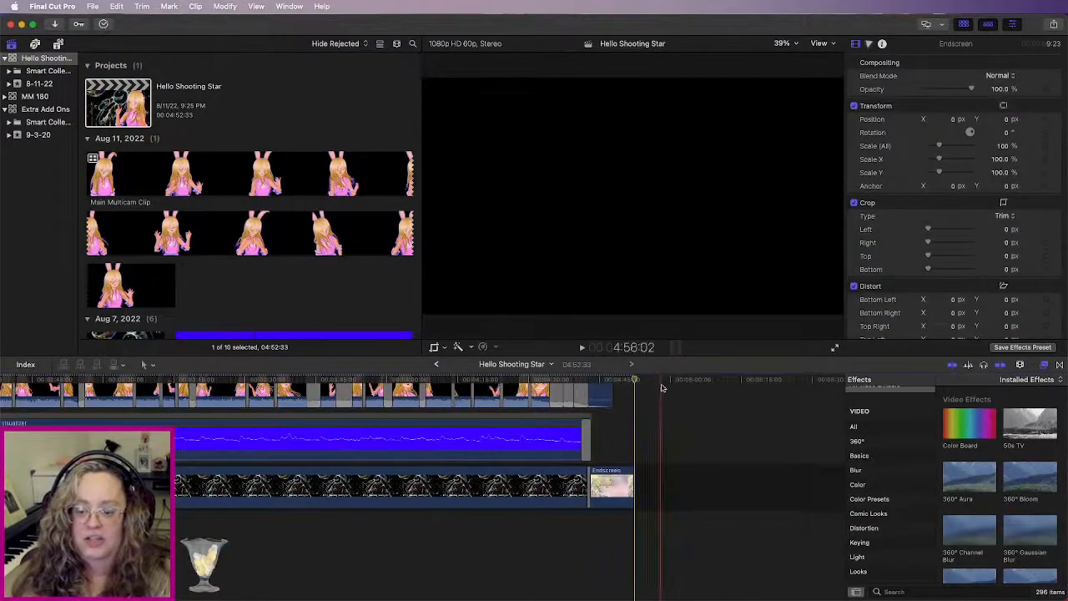
click(673, 386)
key(super+v)
click(731, 244)
Step: Move the pasted Animated YouTube green-screen clip above the multicam clips at about 1:30 and play that section
scroll(493, 435, left, 3)
scroll(493, 435, up, 1)
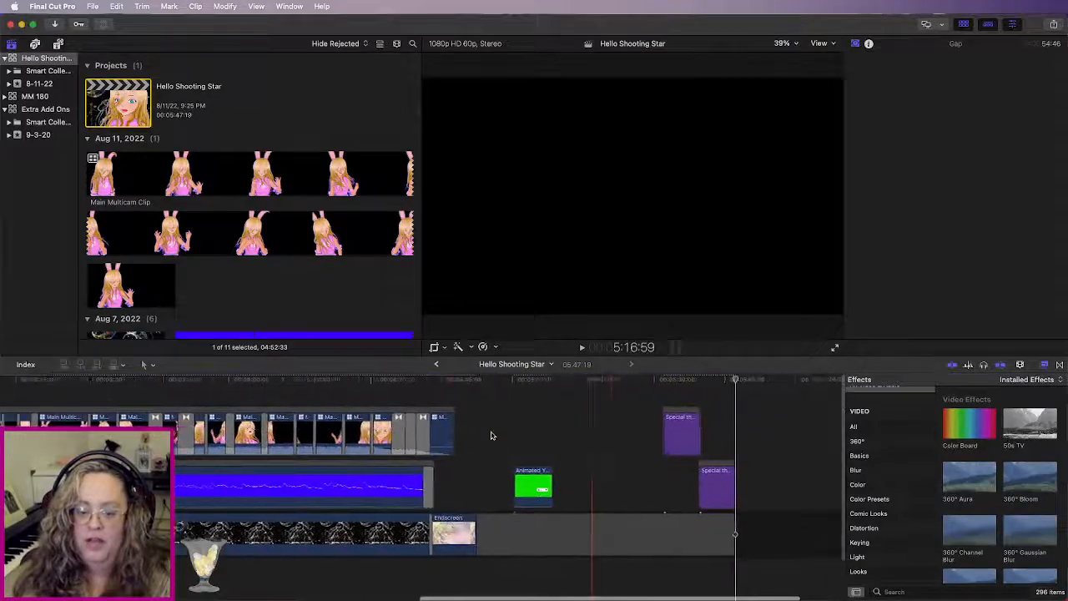
key(super+minus)
scroll(492, 434, left, 5)
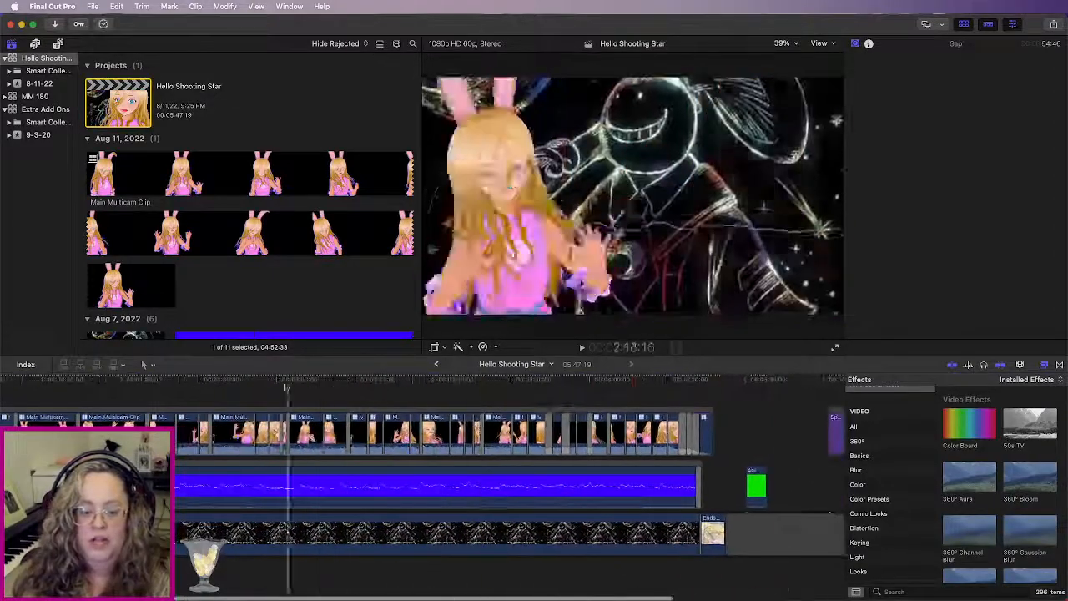
scroll(288, 387, left, 2)
key(space)
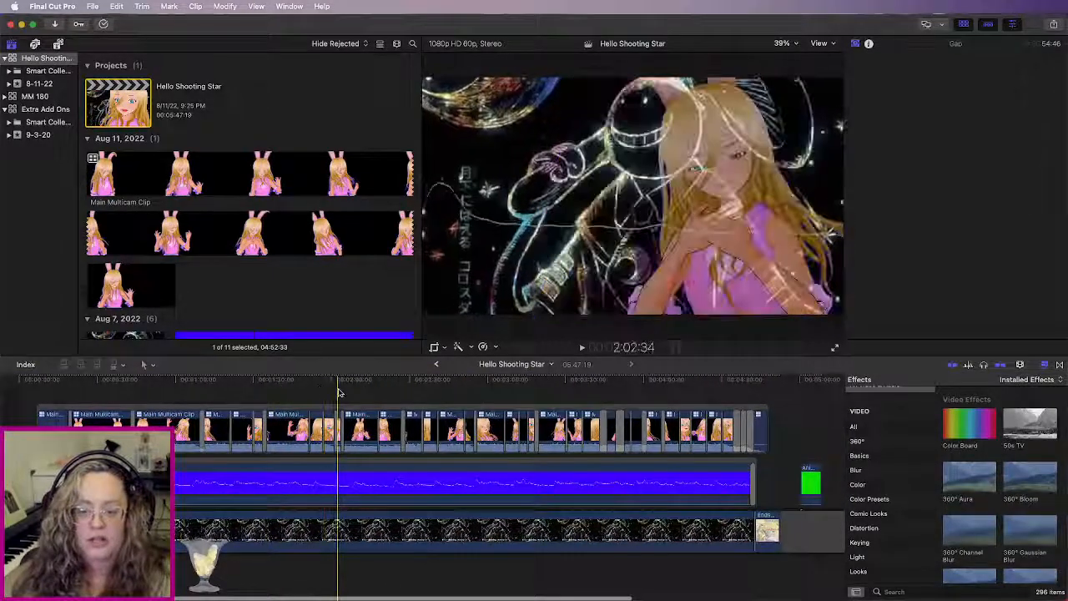
key(super+4)
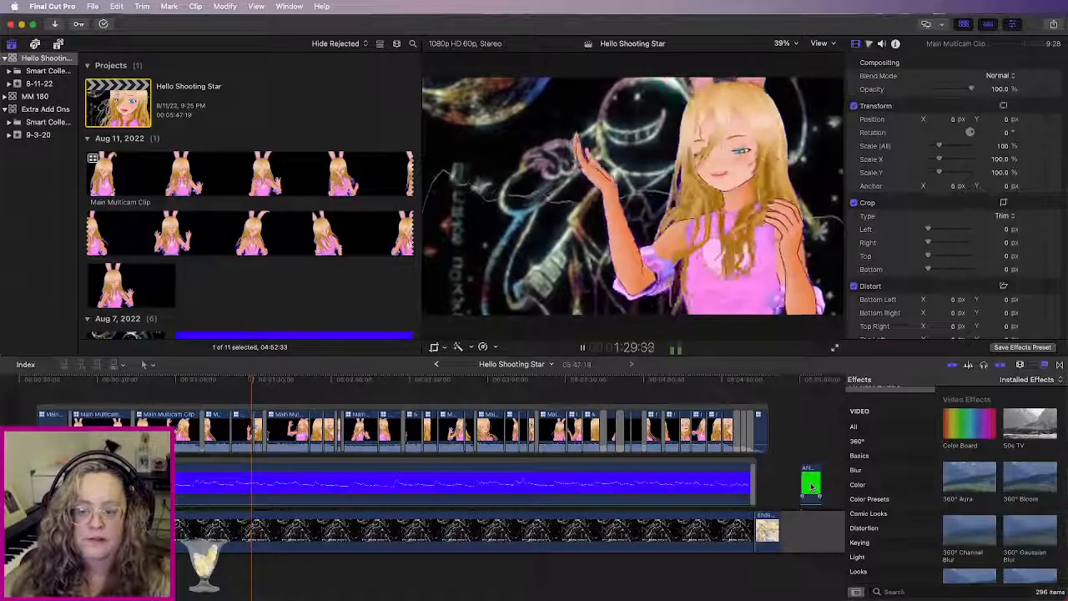
key(space)
drag(810, 489, 261, 386)
key(space)
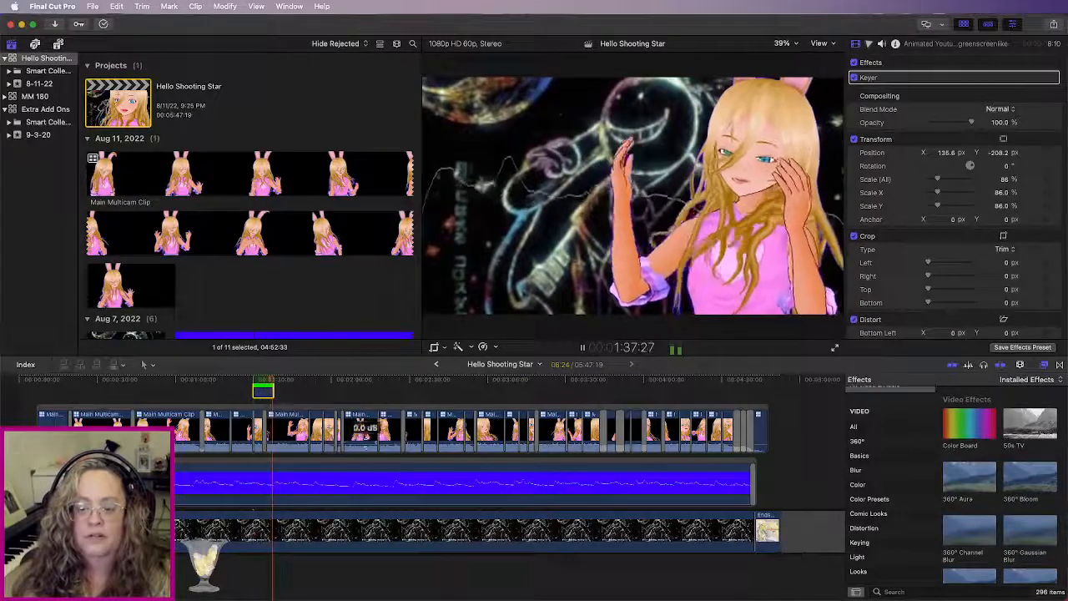
Step: Move both Special thanks titles back to back above the multicam clips, starting at about 3:45, and play them
scroll(401, 451, right, 8)
scroll(596, 448, up, 3)
scroll(594, 449, left, 2)
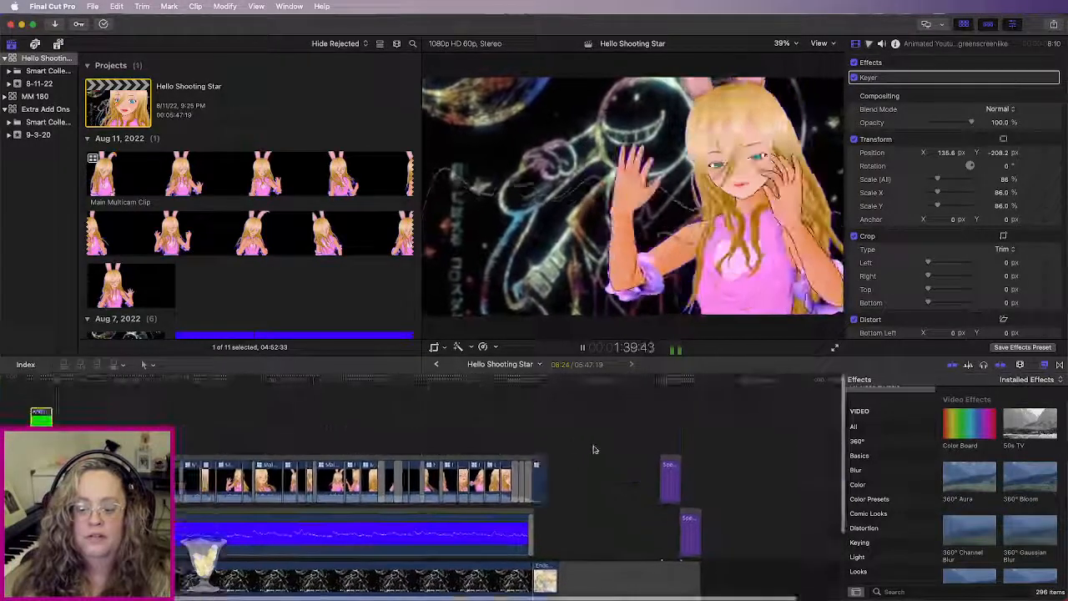
drag(651, 432, 701, 518)
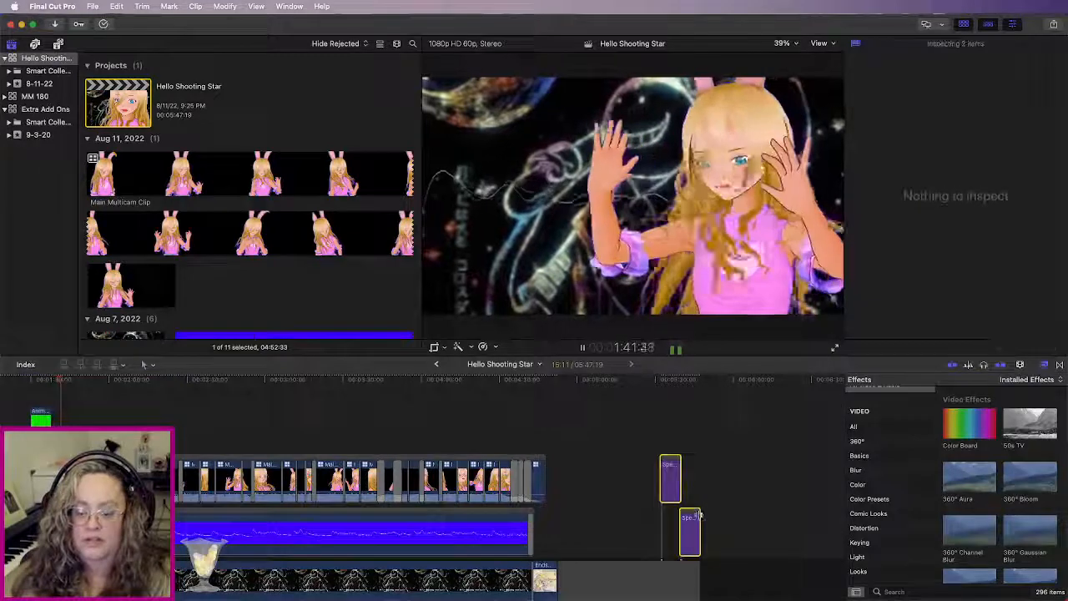
drag(666, 464, 399, 374)
drag(401, 458, 394, 464)
drag(375, 514, 395, 514)
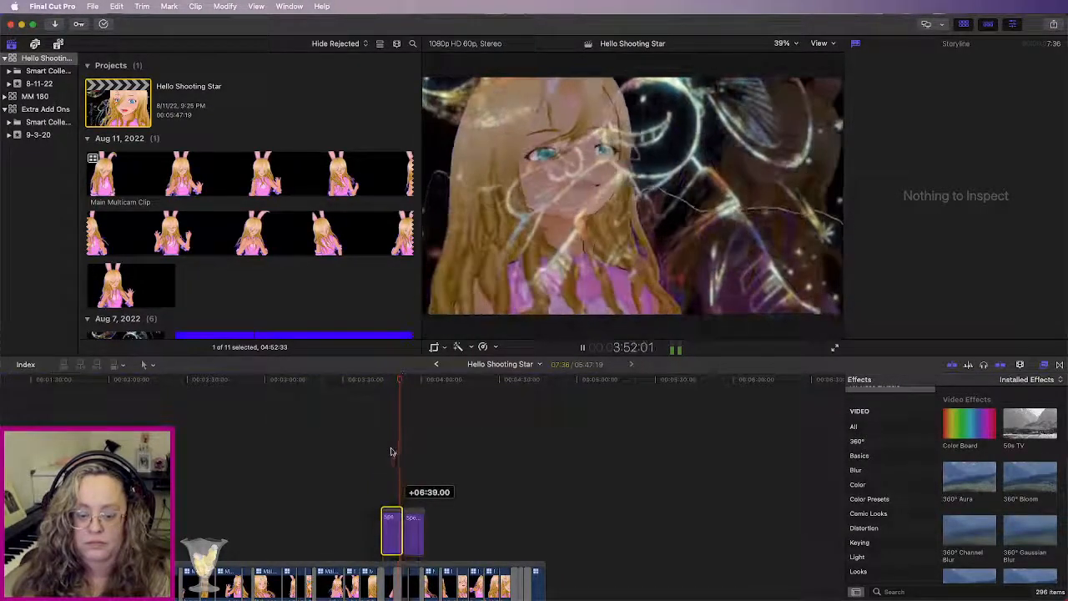
click(378, 384)
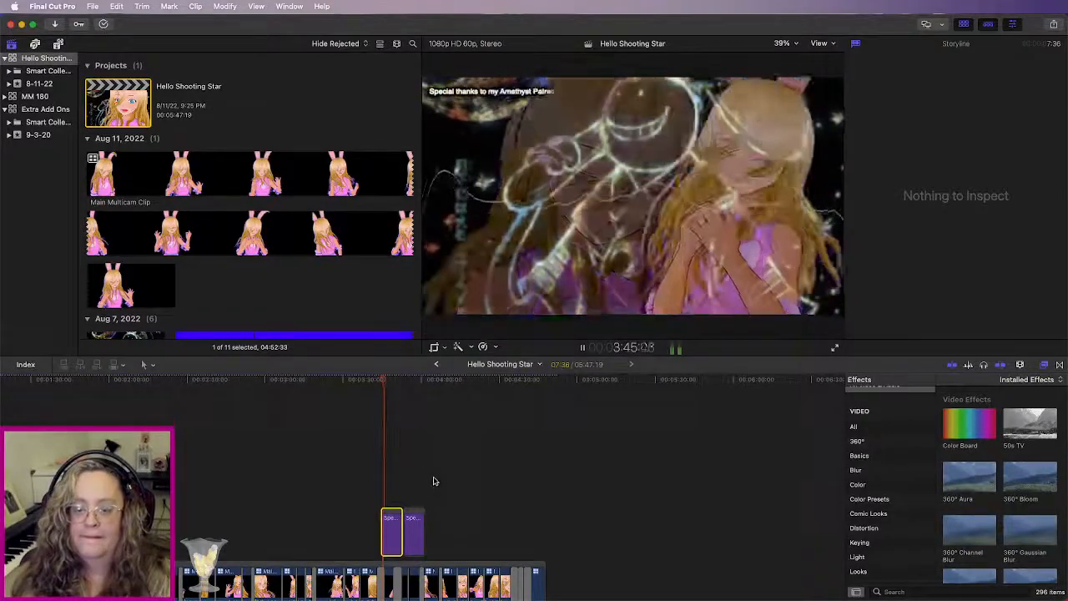
Step: Delete the leftover gap after the Endscreen clip
scroll(453, 513, down, 3)
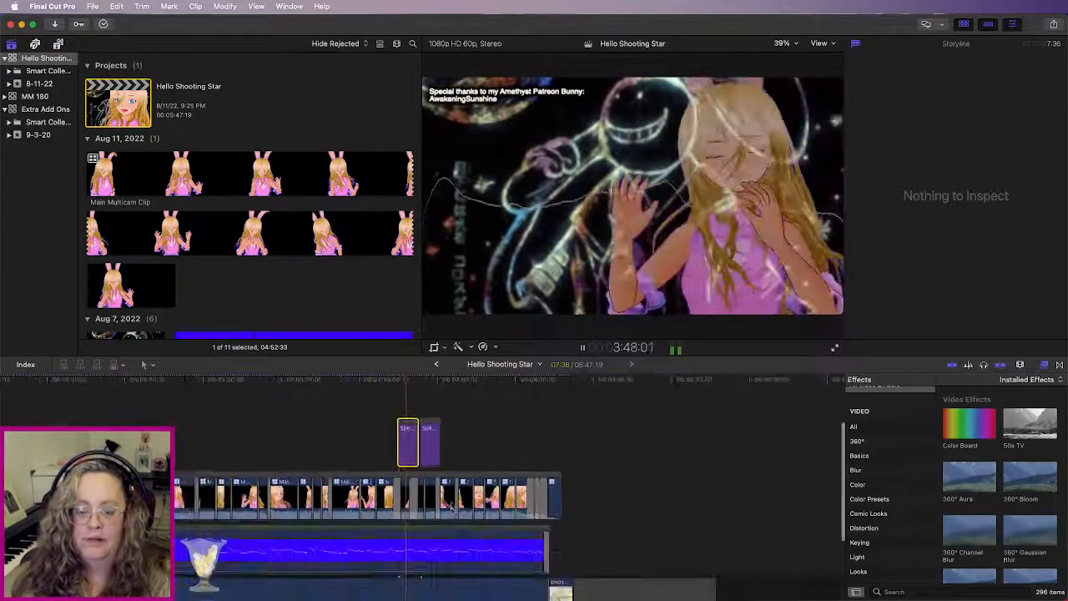
scroll(642, 536, down, 3)
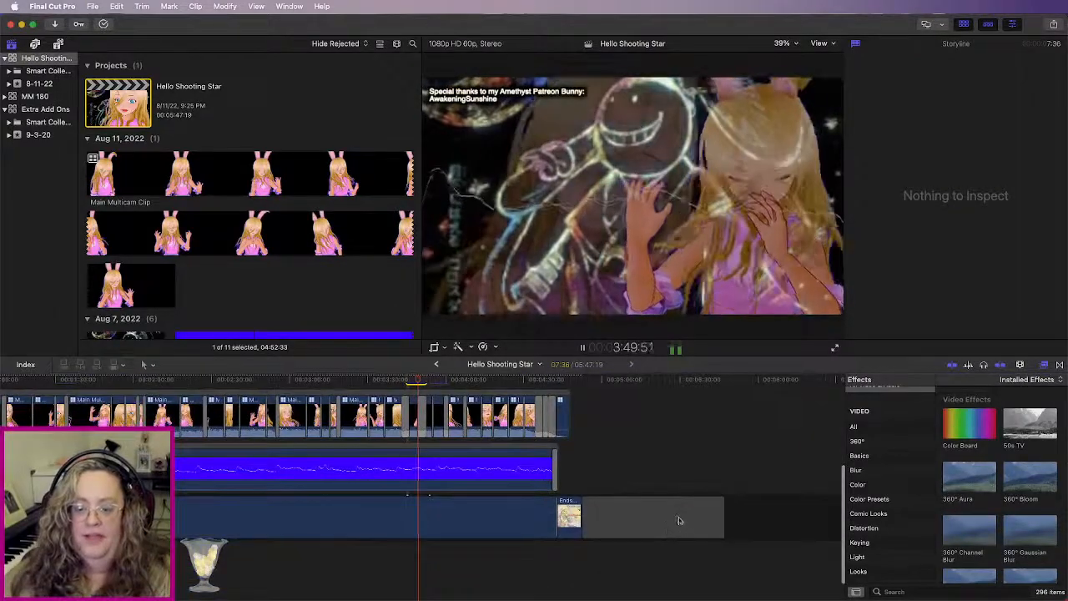
click(679, 520)
key(Delete)
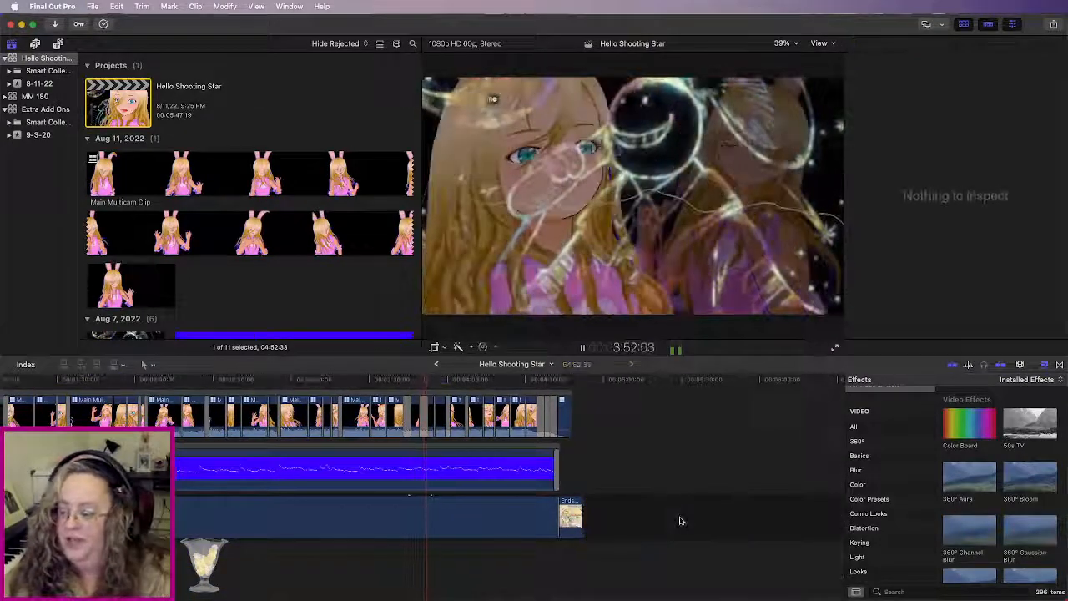
Step: Check the section under the Animated YouTube green-screen clip, move the clip to about 2:05 and play from its new start
scroll(682, 520, left, 3)
scroll(682, 520, up, 2)
scroll(683, 520, left, 3)
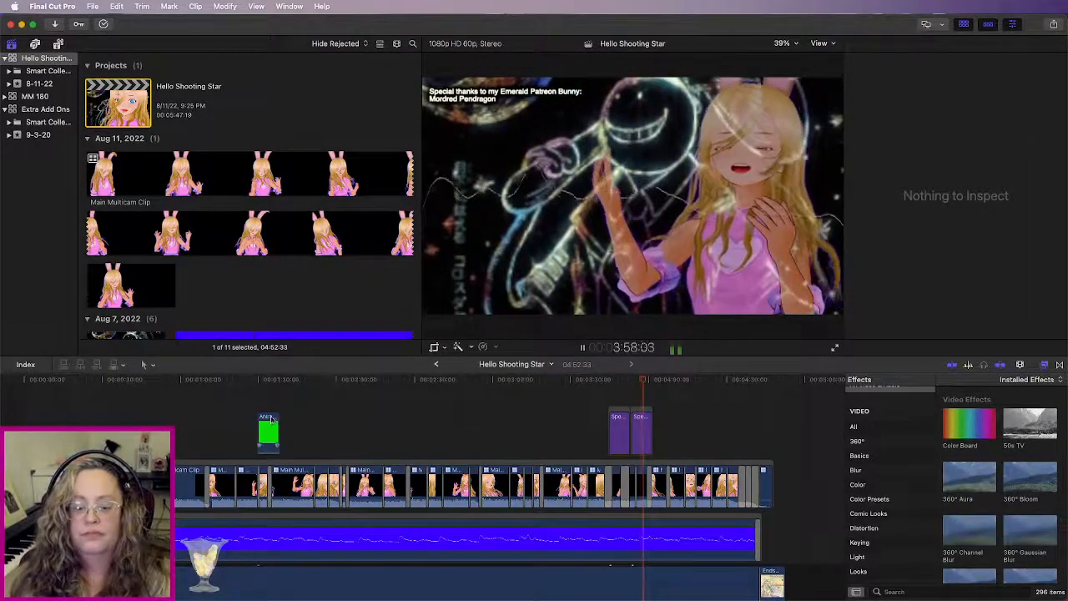
click(247, 382)
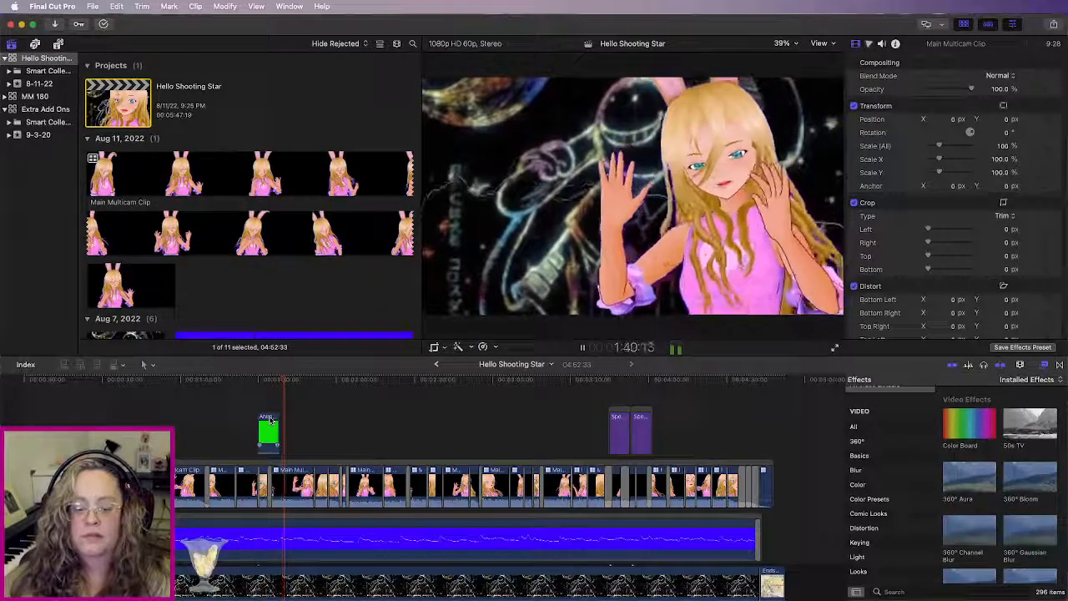
drag(270, 420, 361, 411)
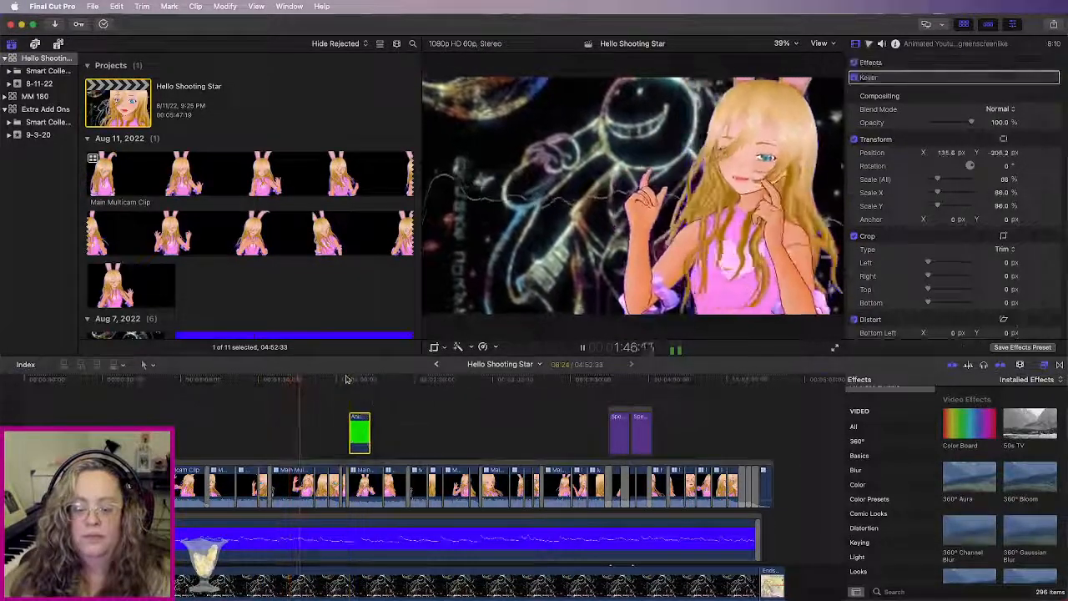
click(348, 381)
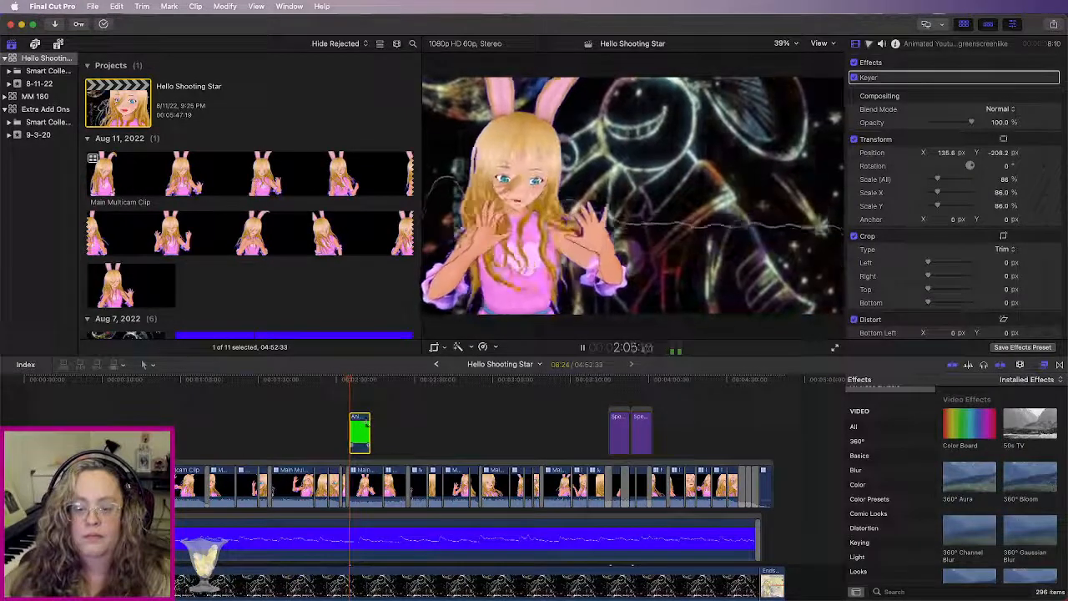
Step: Try the Animated YouTube green-screen clip at about 1:58, play it, and shift its start to about 2:01
drag(360, 420, 341, 410)
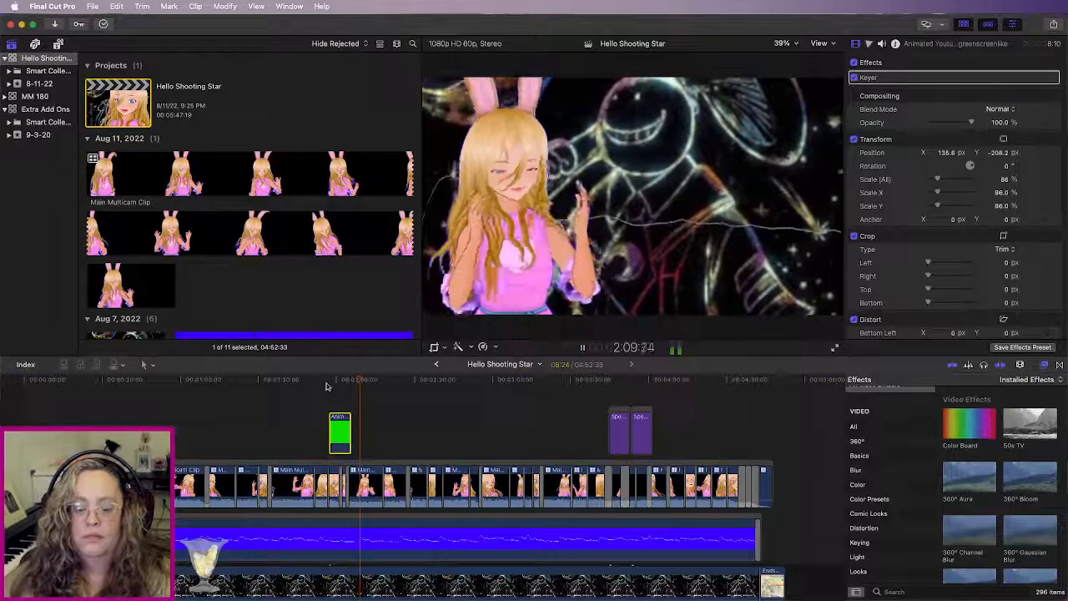
click(327, 386)
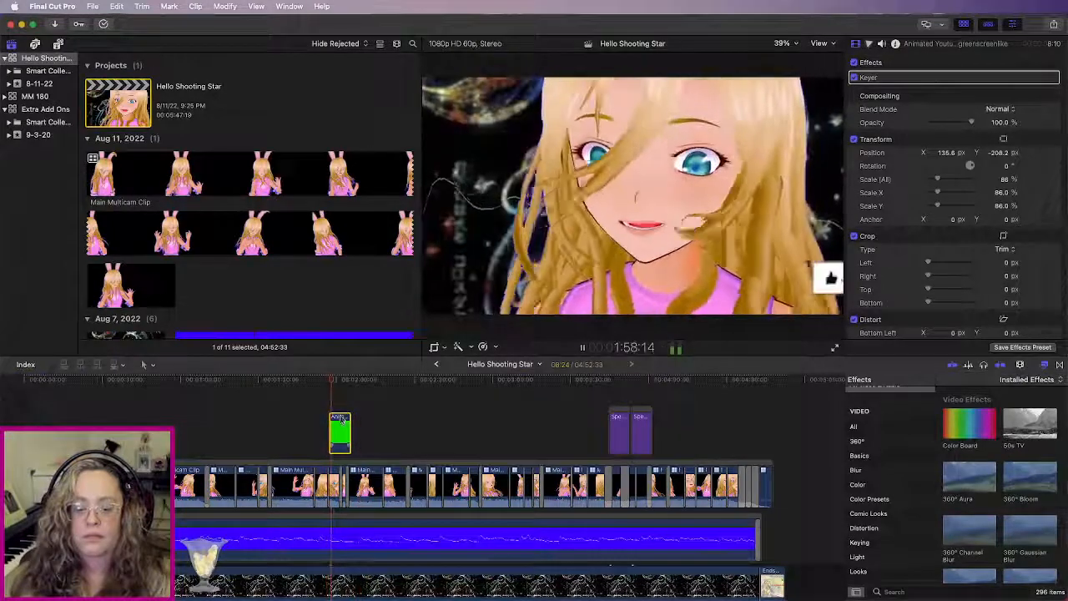
drag(341, 417, 351, 417)
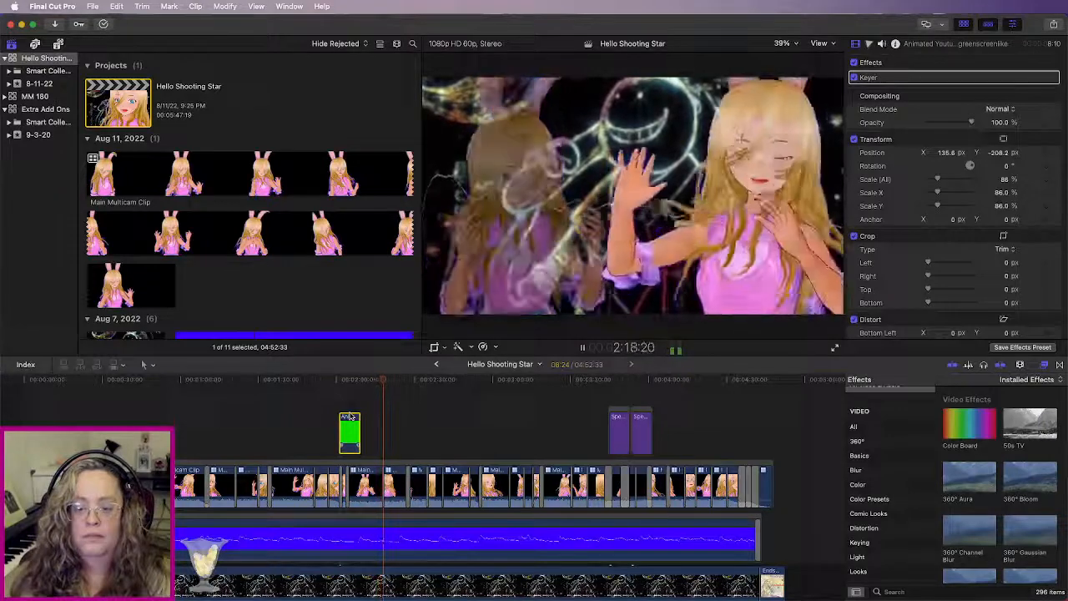
key(space)
Step: Nudge the Animated YouTube green-screen clip slightly earlier, by about half a second, and play that section
scroll(659, 484, down, 5)
scroll(658, 484, right, 3)
scroll(656, 484, up, 5)
scroll(656, 484, left, 3)
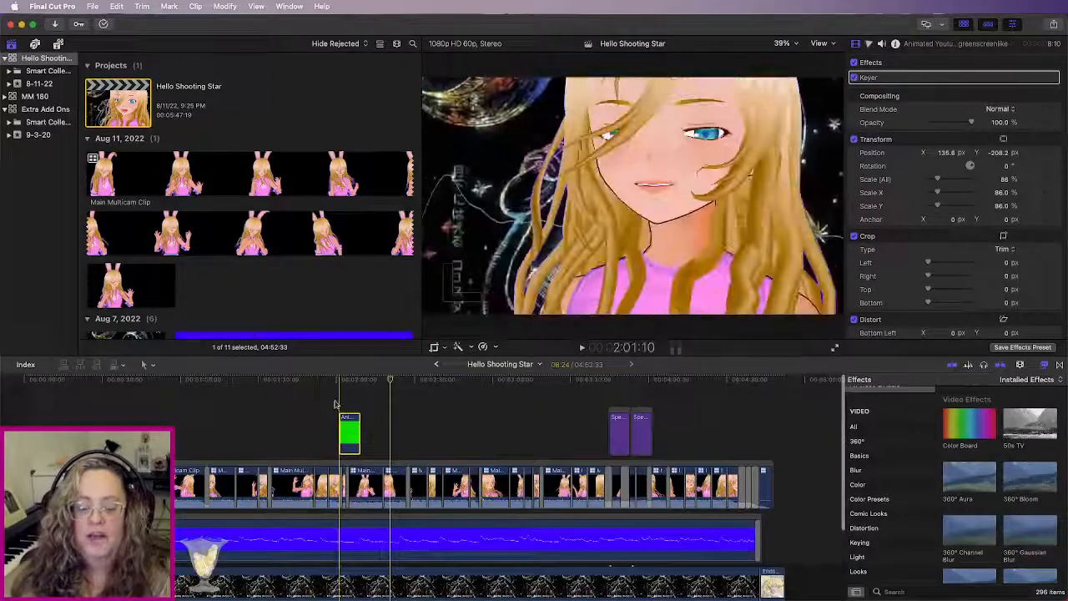
key(super+equal)
key(super+equal)
key(super+equal)
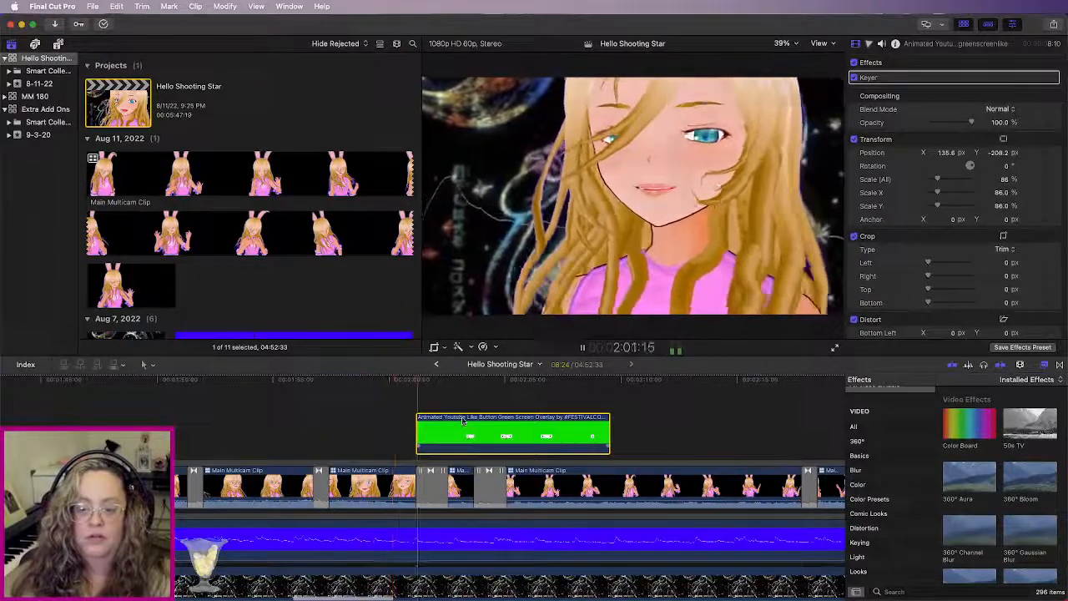
drag(464, 417, 453, 423)
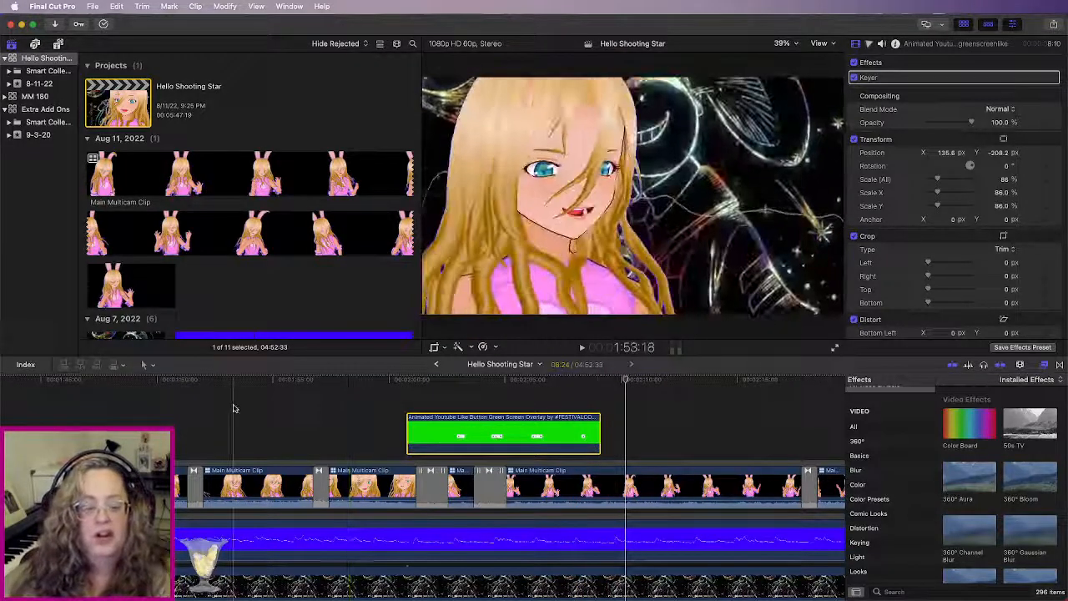
scroll(242, 409, left, 3)
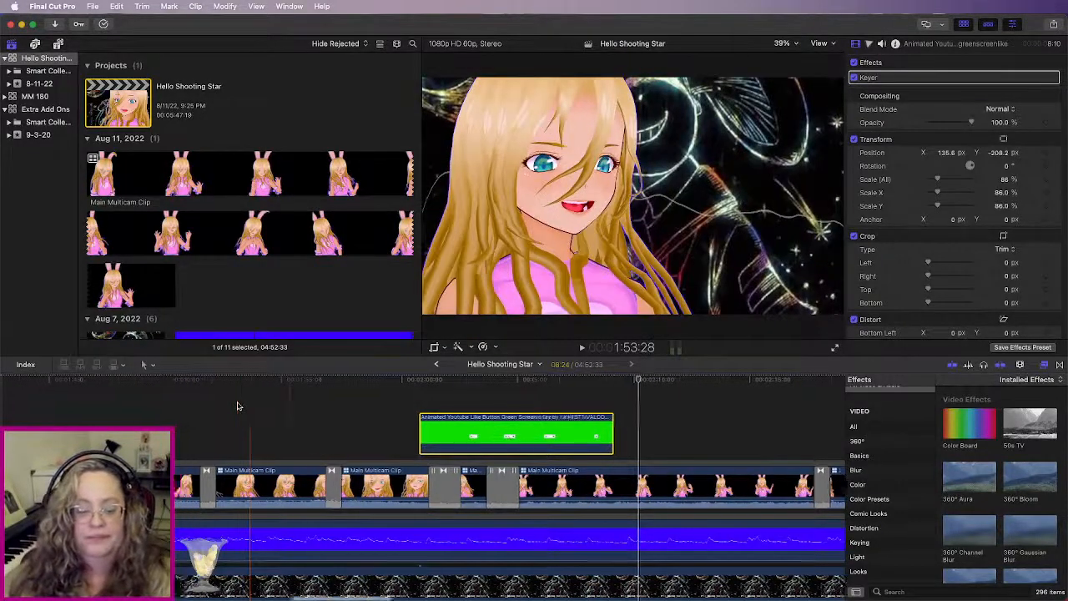
key(super+minus)
key(super+minus)
key(super+minus)
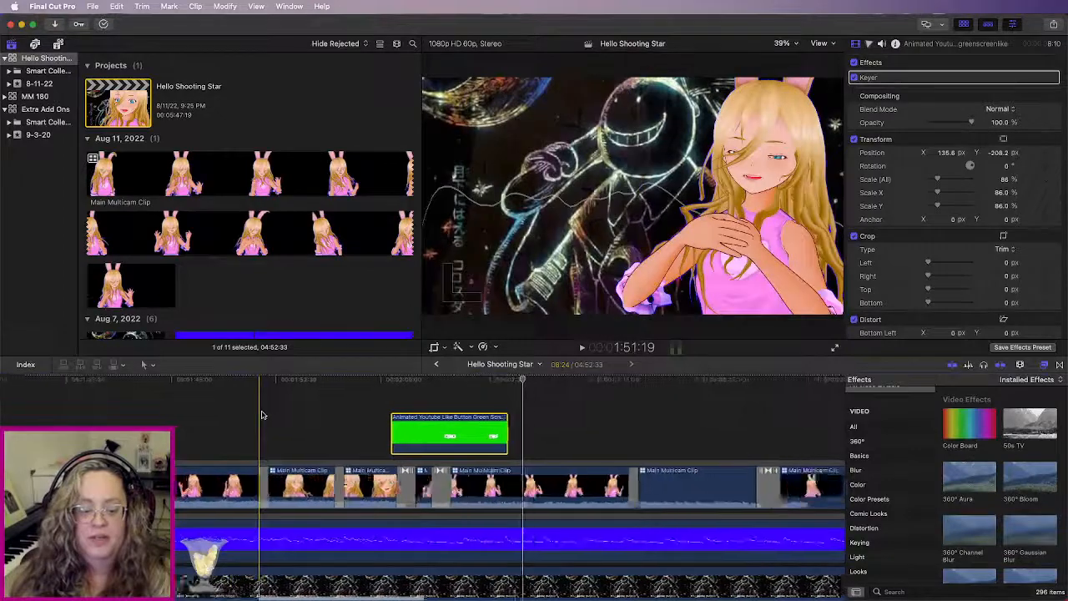
scroll(262, 414, left, 4)
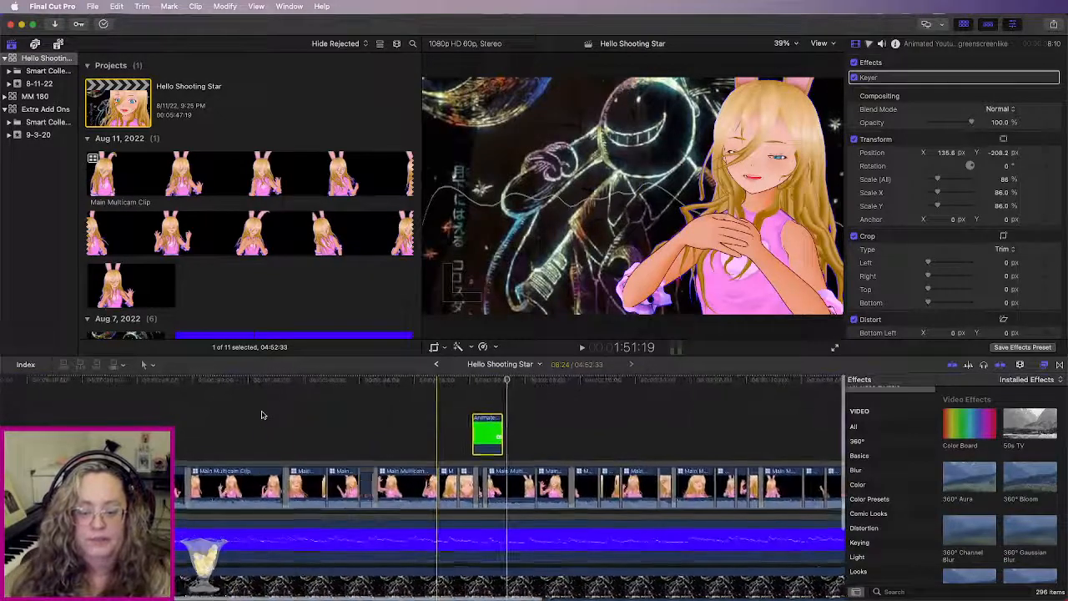
key(super+minus)
key(super+minus)
key(super+equal)
key(super+equal)
key(super+equal)
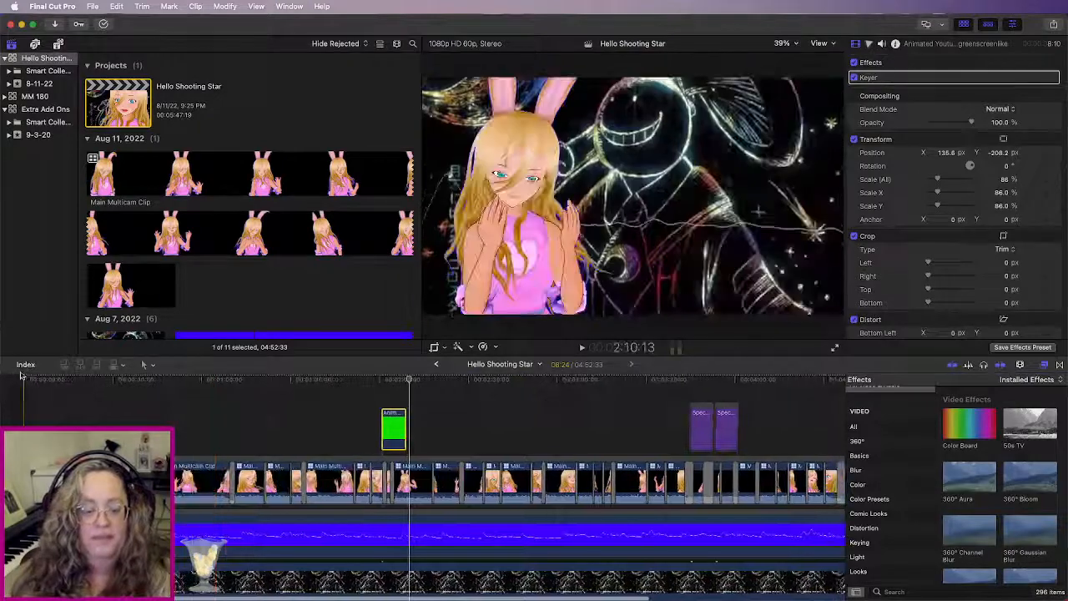
key(Home)
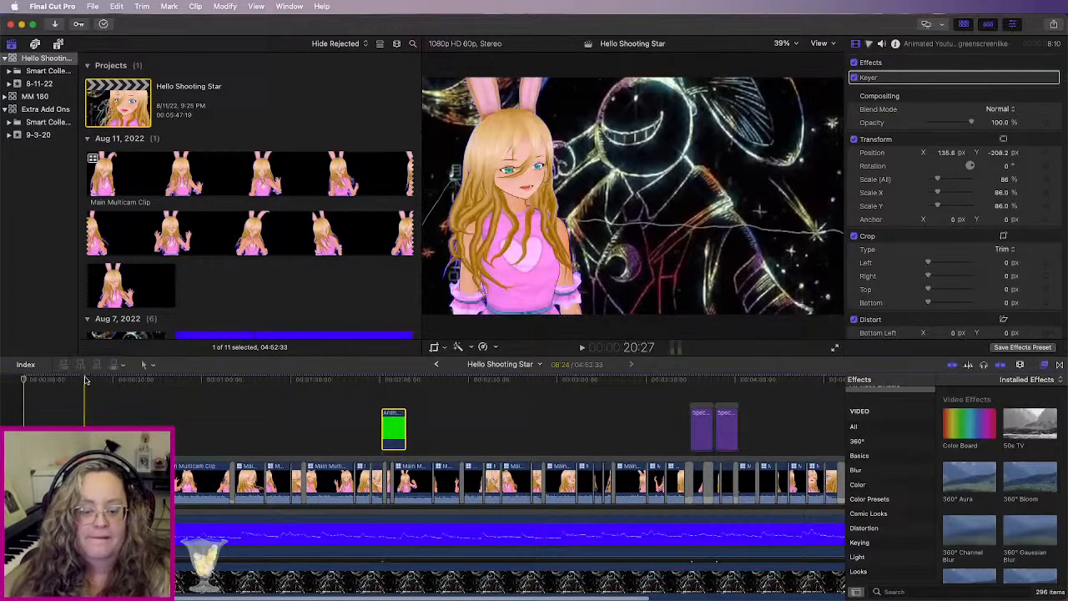
Step: Look through the installed titles and generators and the media clips in the Hello Shooting Star library
click(57, 44)
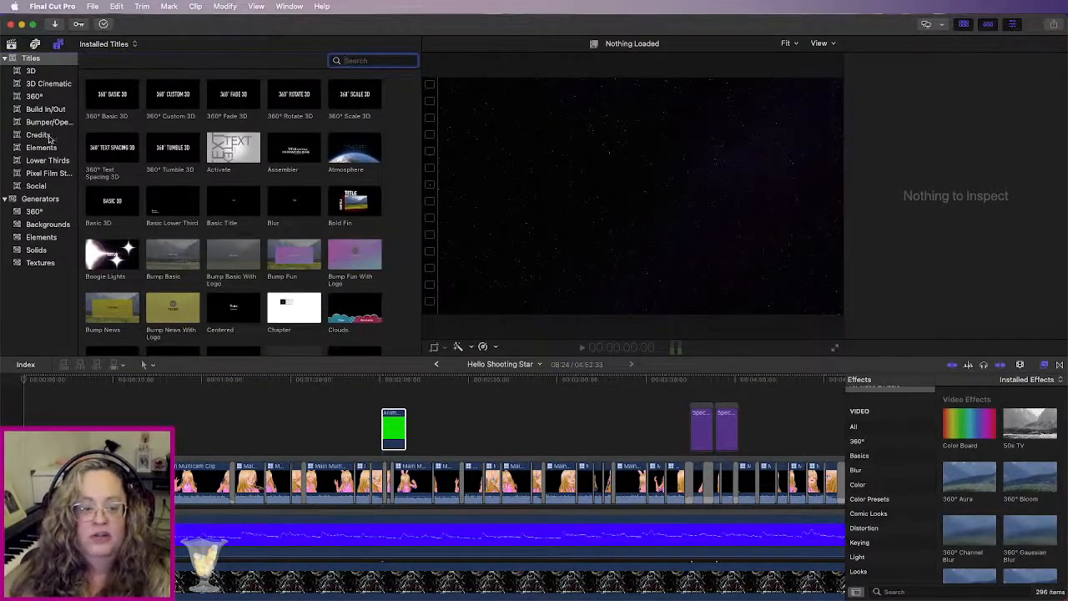
click(43, 197)
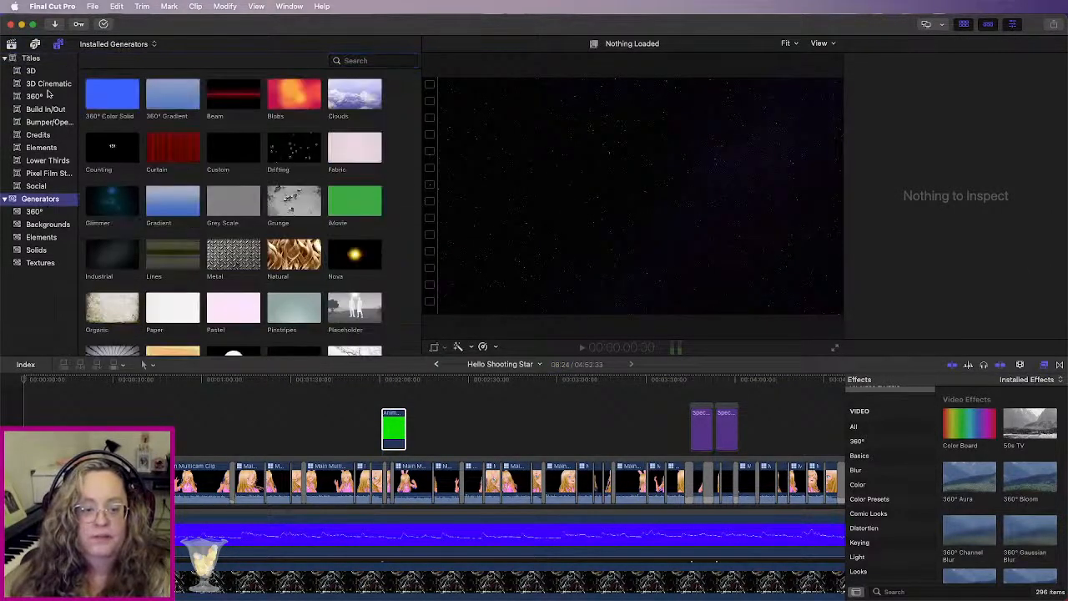
click(33, 60)
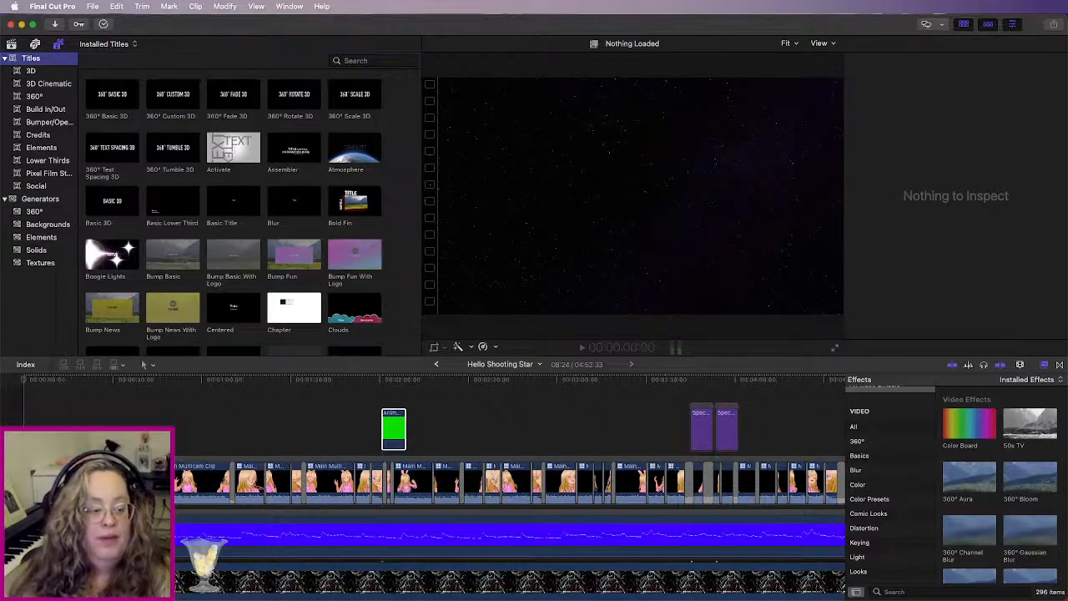
click(12, 44)
scroll(203, 323, down, 20)
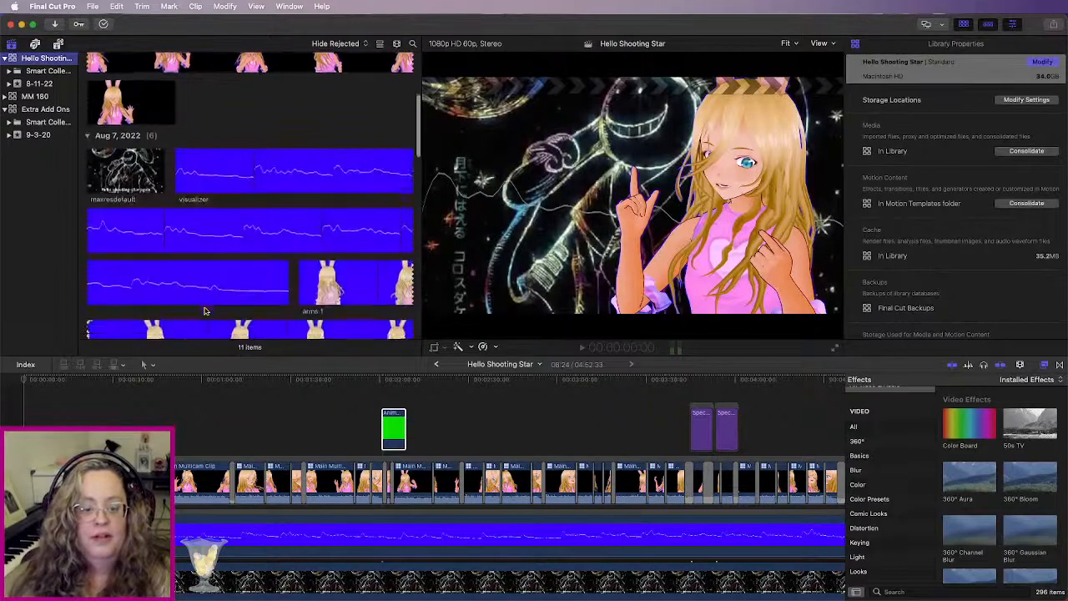
scroll(203, 306, up, 15)
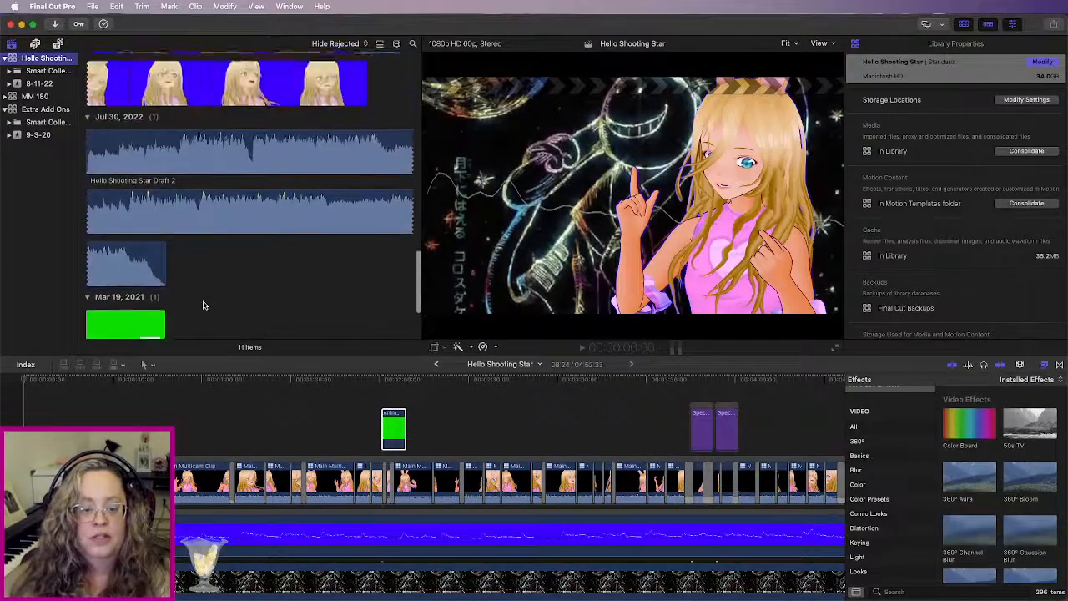
scroll(203, 306, up, 8)
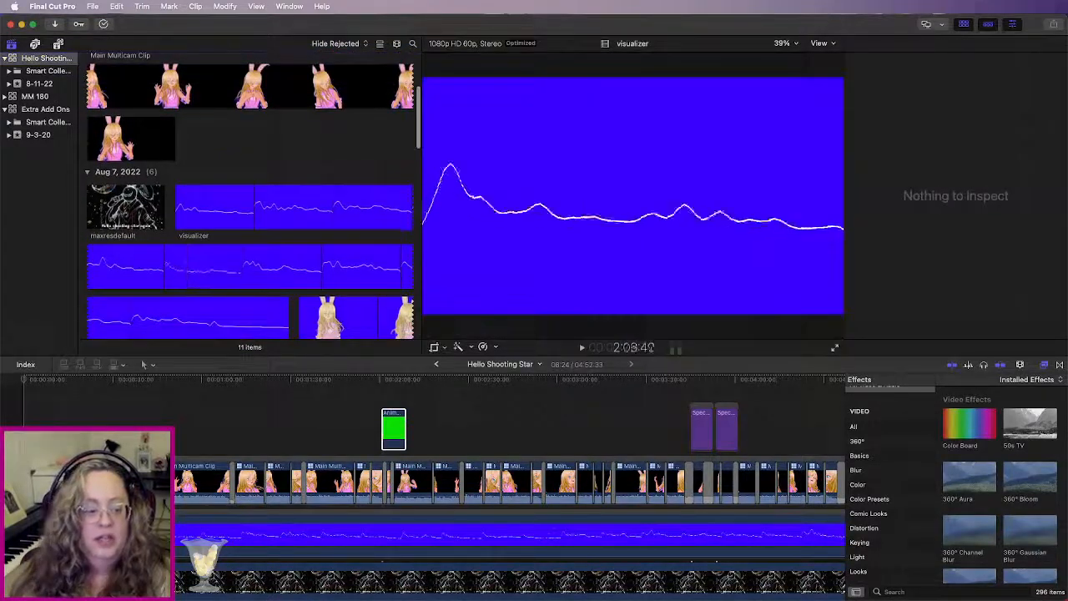
scroll(196, 290, down, 3)
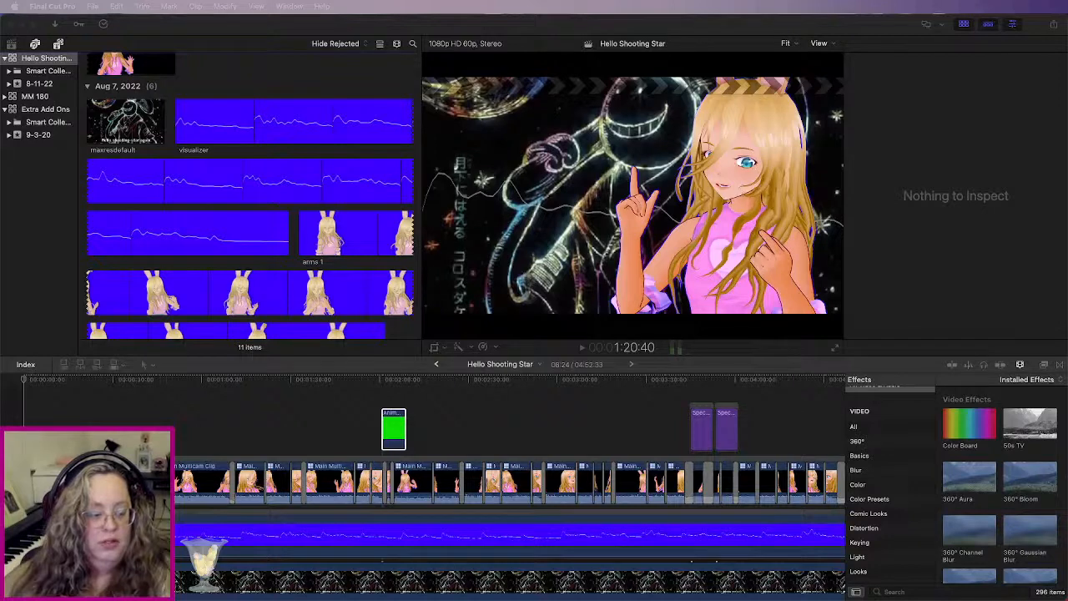
Step: Add the starfall-gif-84 file to the timeline as a connected clip above the multicam clips at about 1:40
drag(287, 454, 323, 410)
key(super+equal)
key(super+equal)
key(super+equal)
key(super+equal)
key(super+equal)
scroll(346, 419, left, 10)
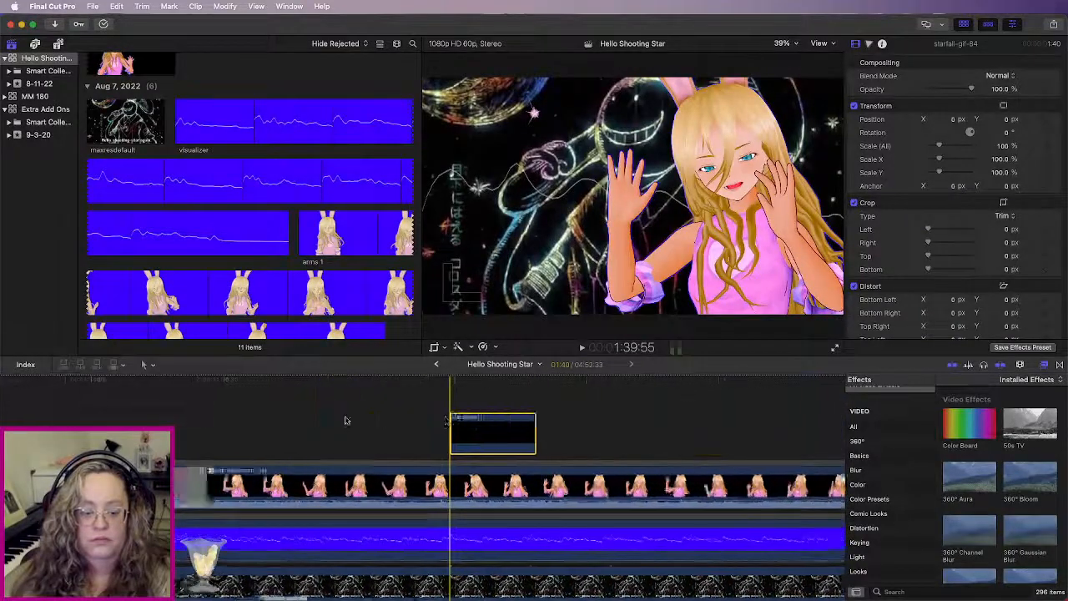
Step: Play the earlier sections from about 1:23 and 1:00 and move the starfall-gif-84 clip to about 1:11, just after the transition
key(super+minus)
key(super+minus)
click(266, 381)
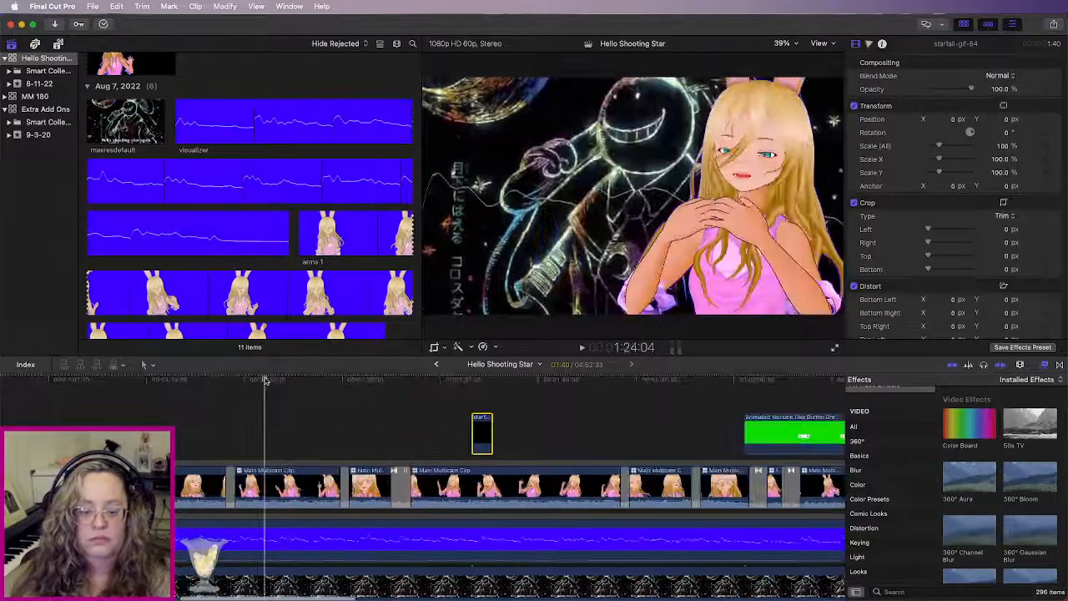
key(space)
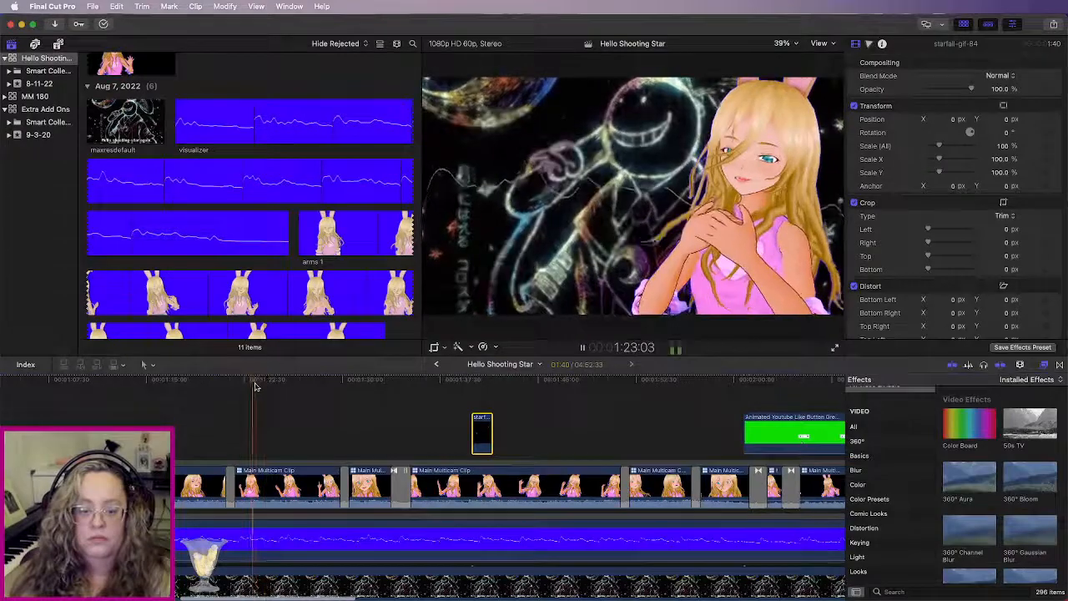
scroll(205, 386, left, 5)
key(space)
click(207, 385)
key(space)
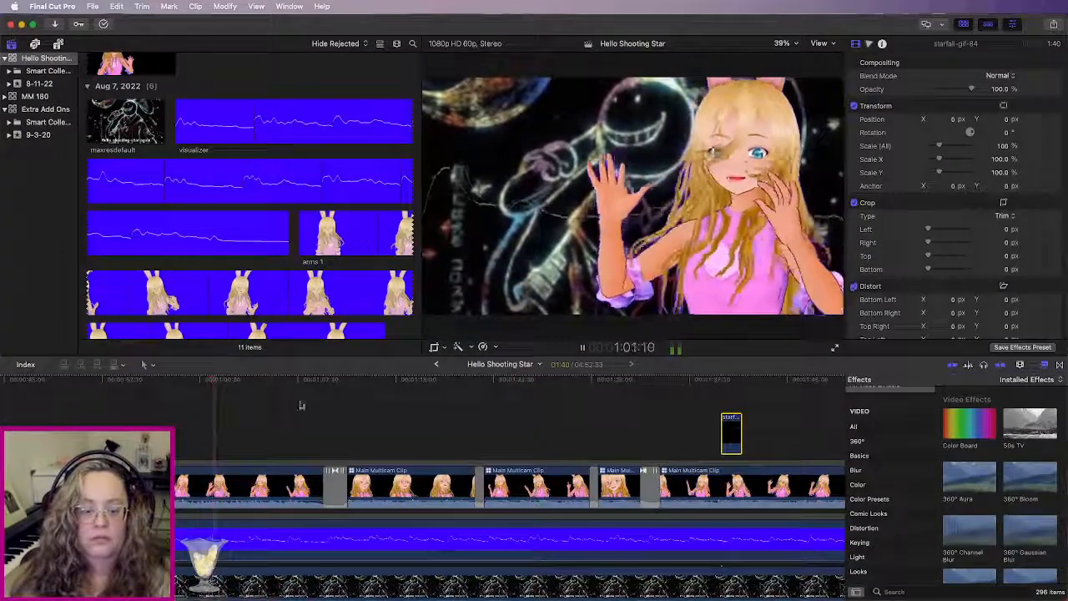
click(323, 388)
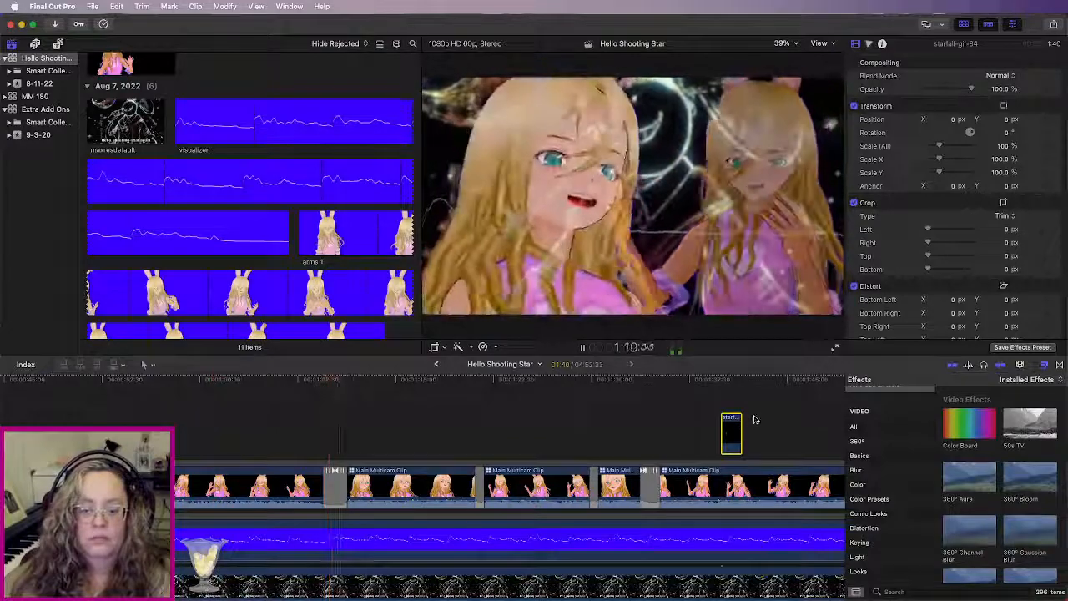
key(space)
drag(742, 418, 364, 417)
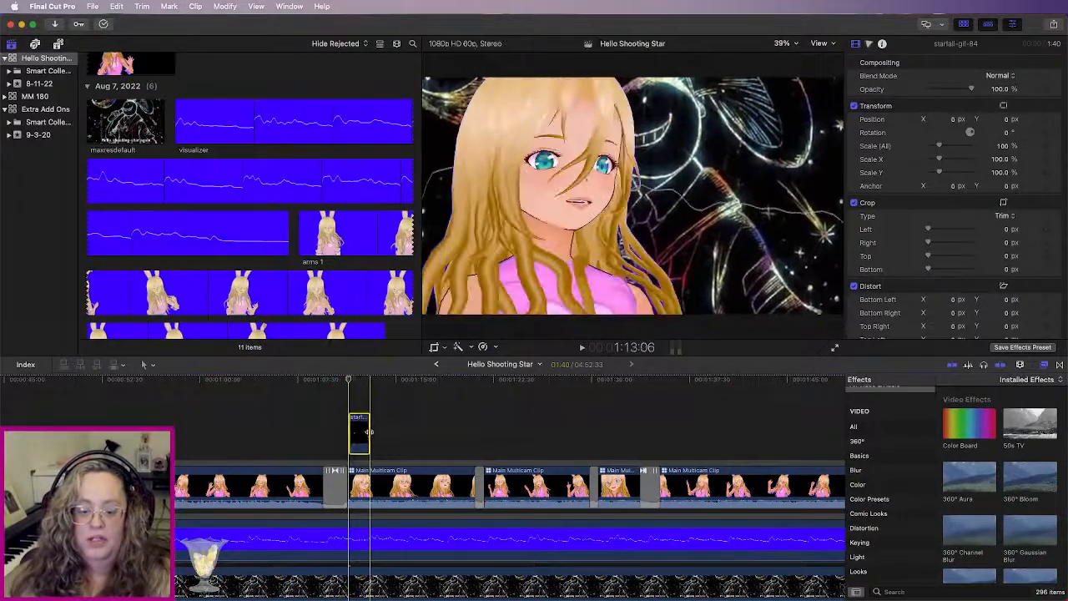
Step: Try to lengthen the starfall-gif-84 clip by extending its end edge
mouse_move(367, 448)
mouse_down()
mouse_move(389, 448)
mouse_move(374, 451)
mouse_up()
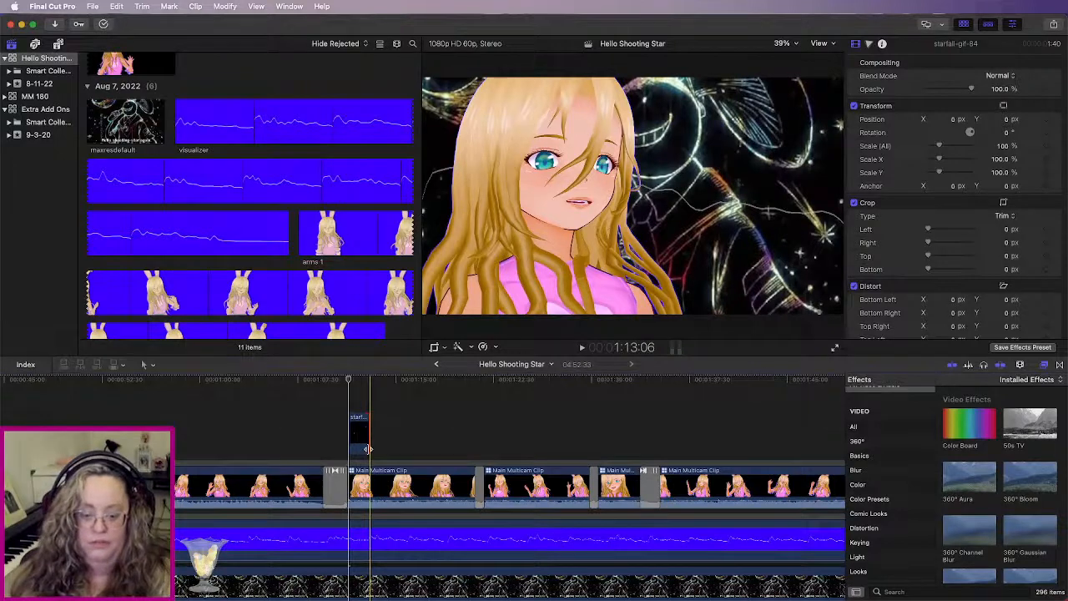
right_click(372, 451)
click(372, 447)
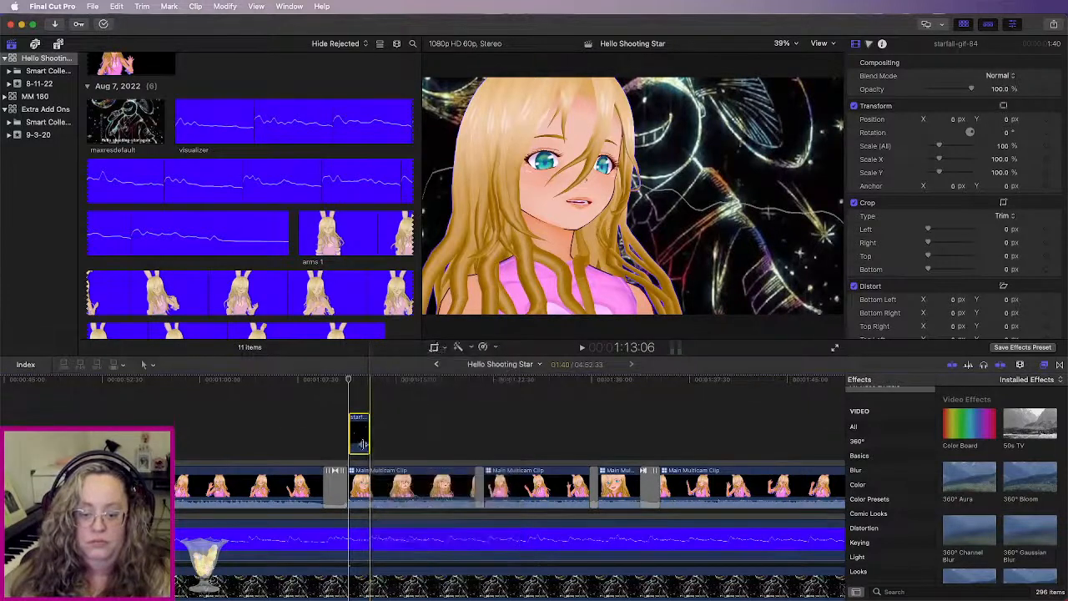
click(324, 440)
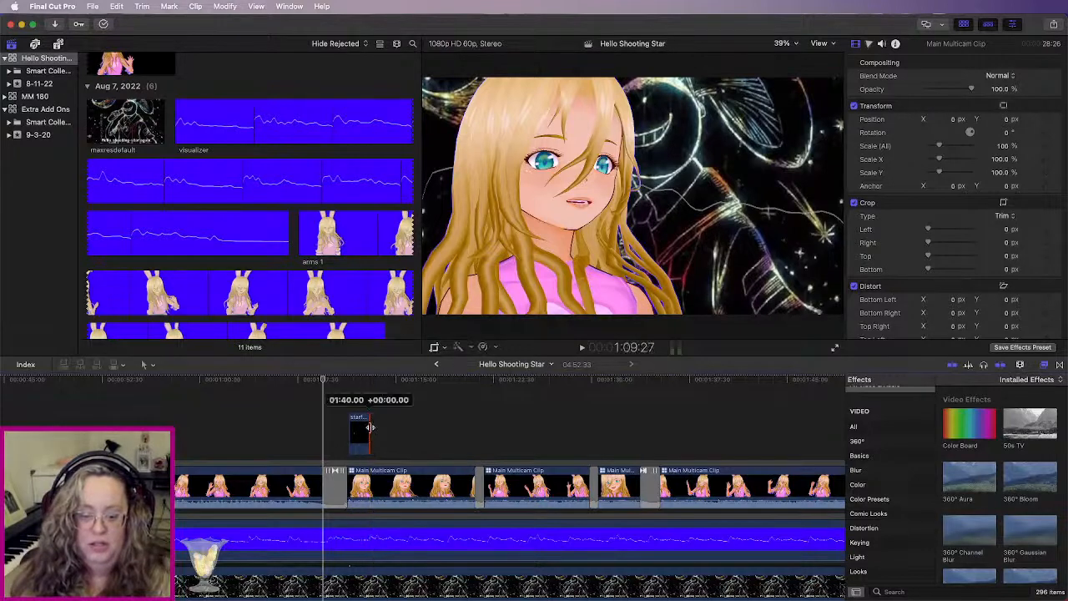
click(371, 417)
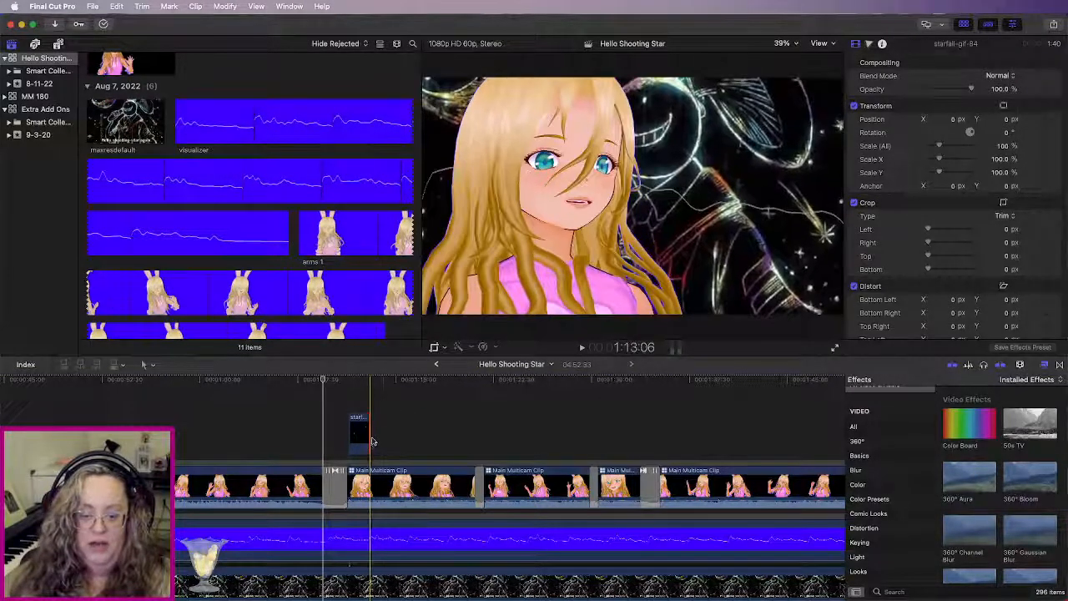
click(388, 441)
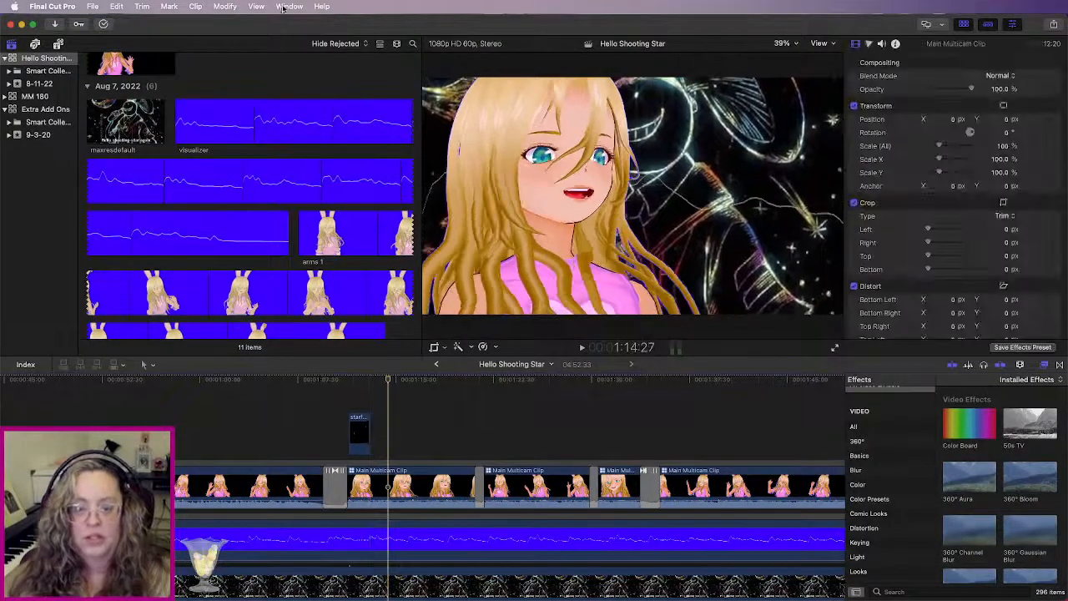
Step: Open the Final Cut Pro User Guide and search it for "loop clip"
click(321, 7)
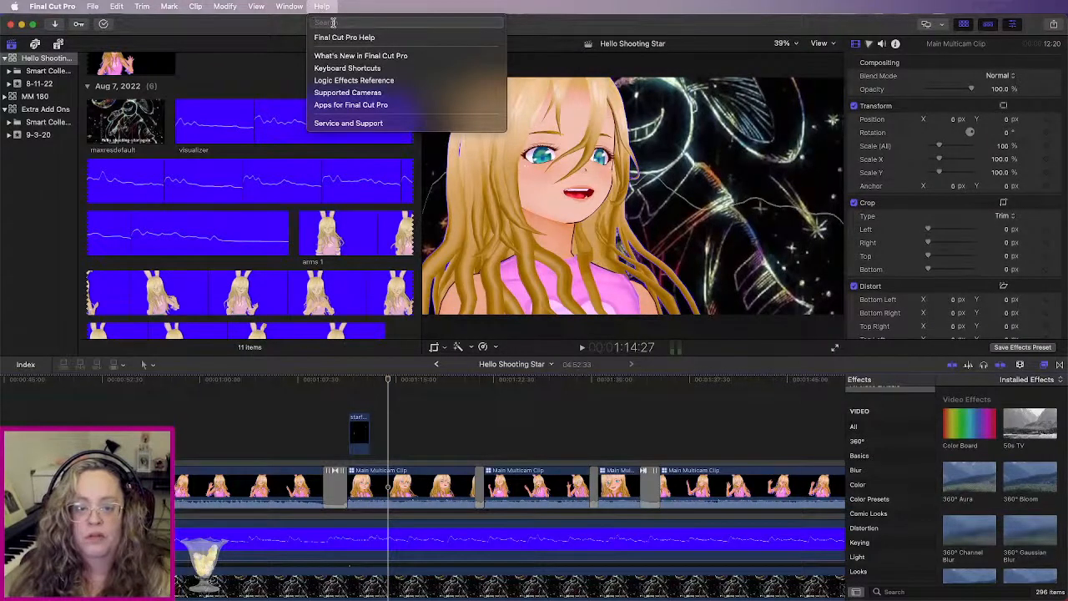
click(343, 37)
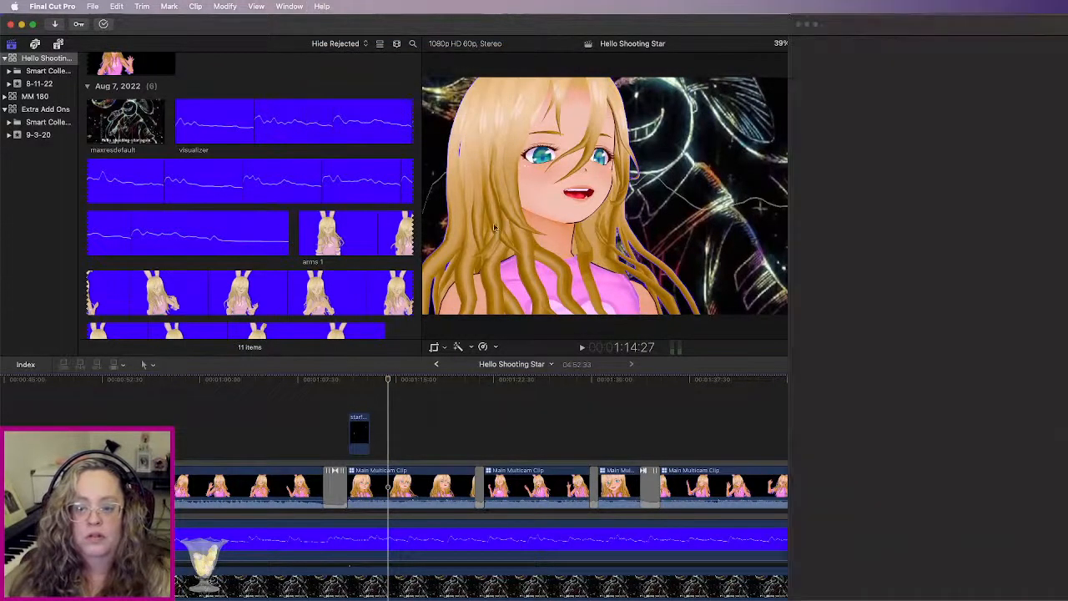
drag(887, 26, 495, 34)
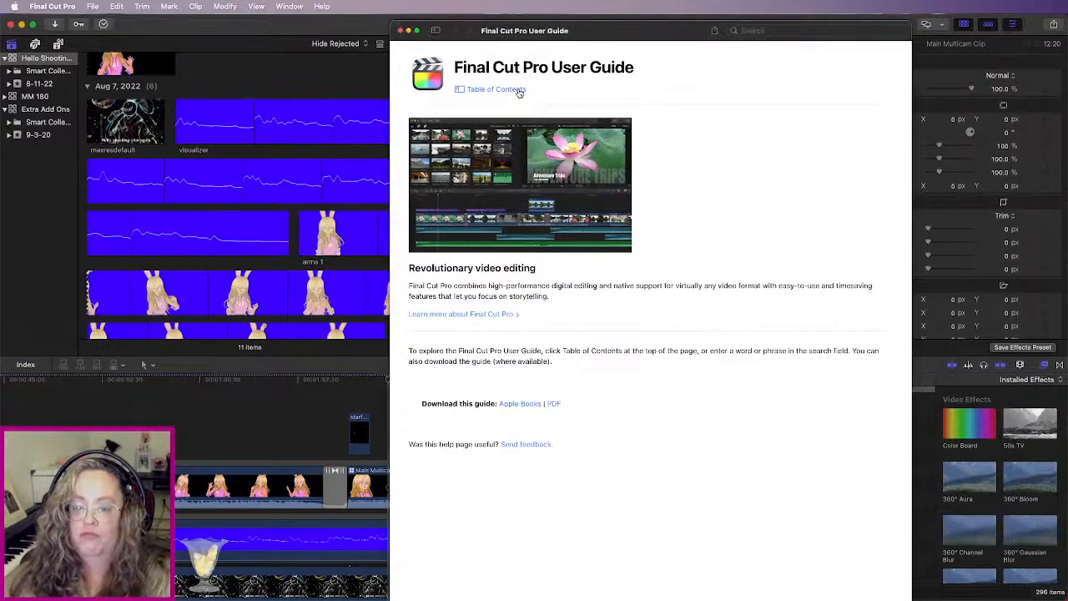
click(770, 30)
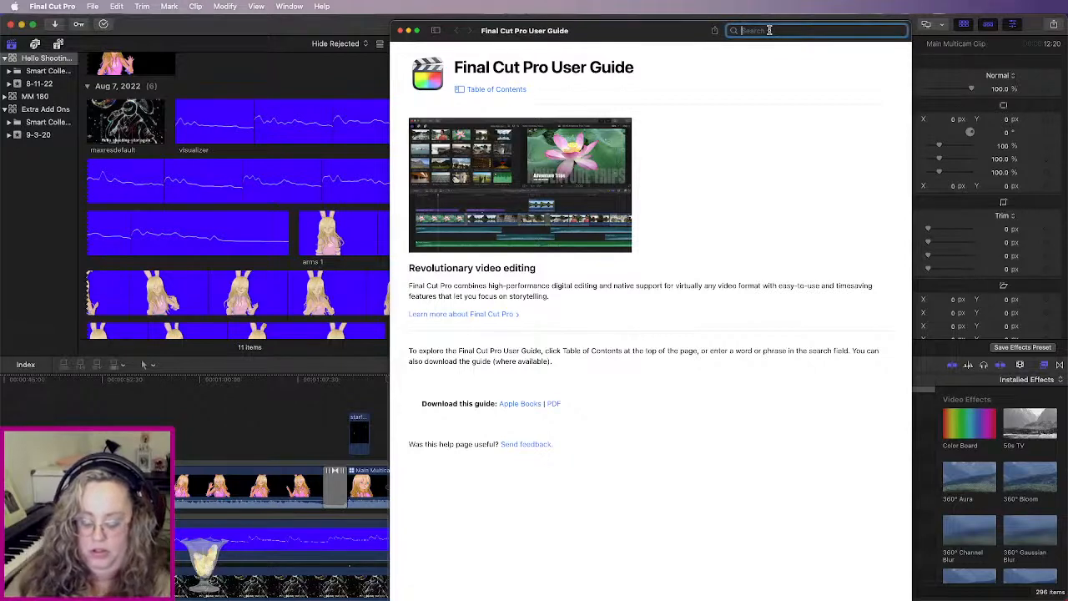
text(loop)
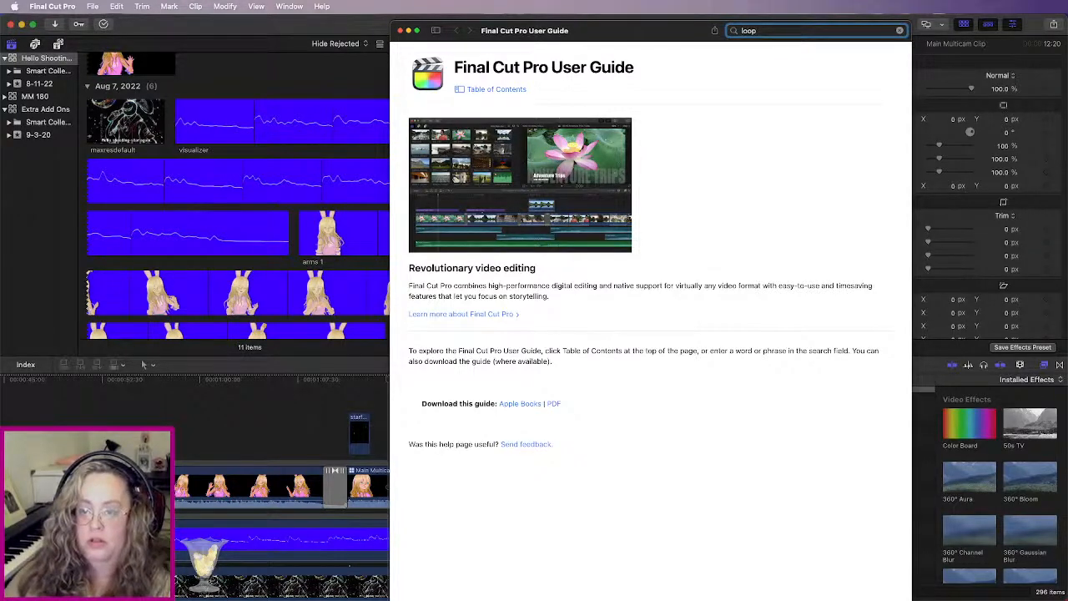
text( clip)
key(Return)
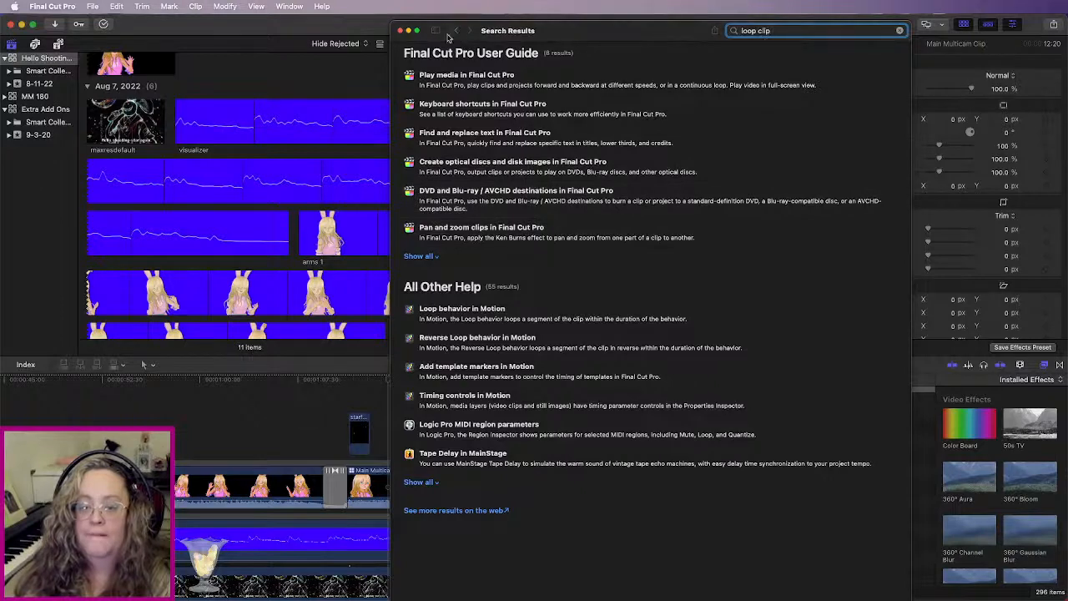
Step: Close the help window and check the starfall-gif-84 clip's available commands for a loop option
click(400, 31)
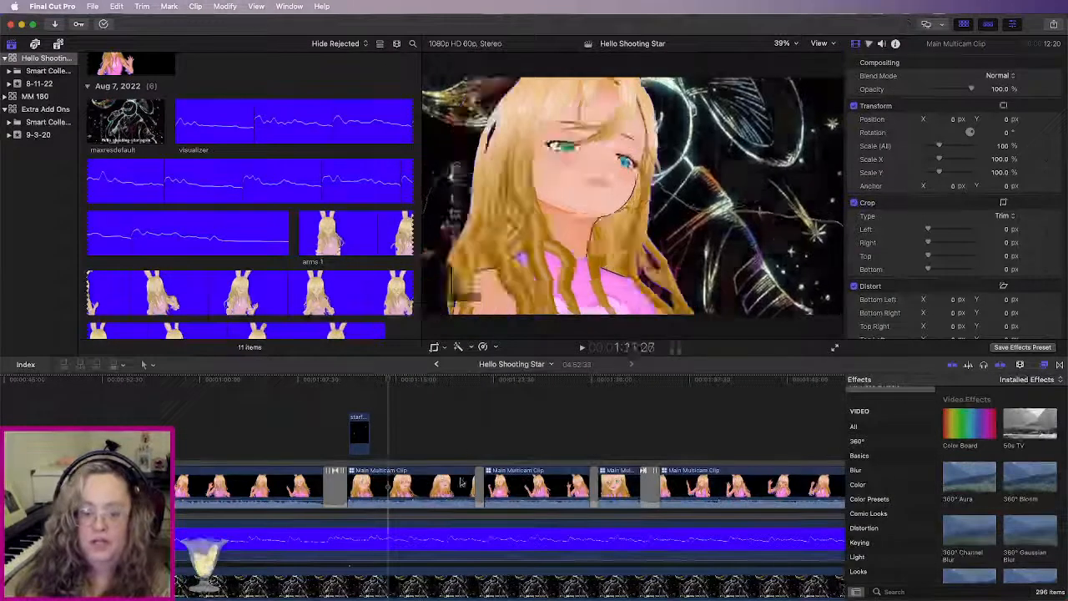
right_click(364, 434)
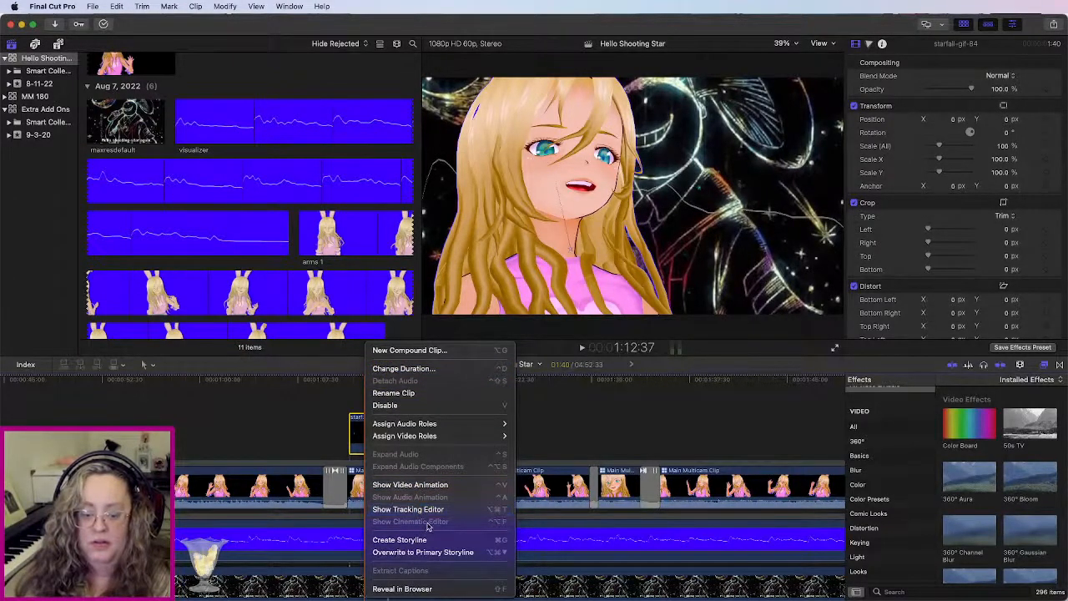
click(327, 409)
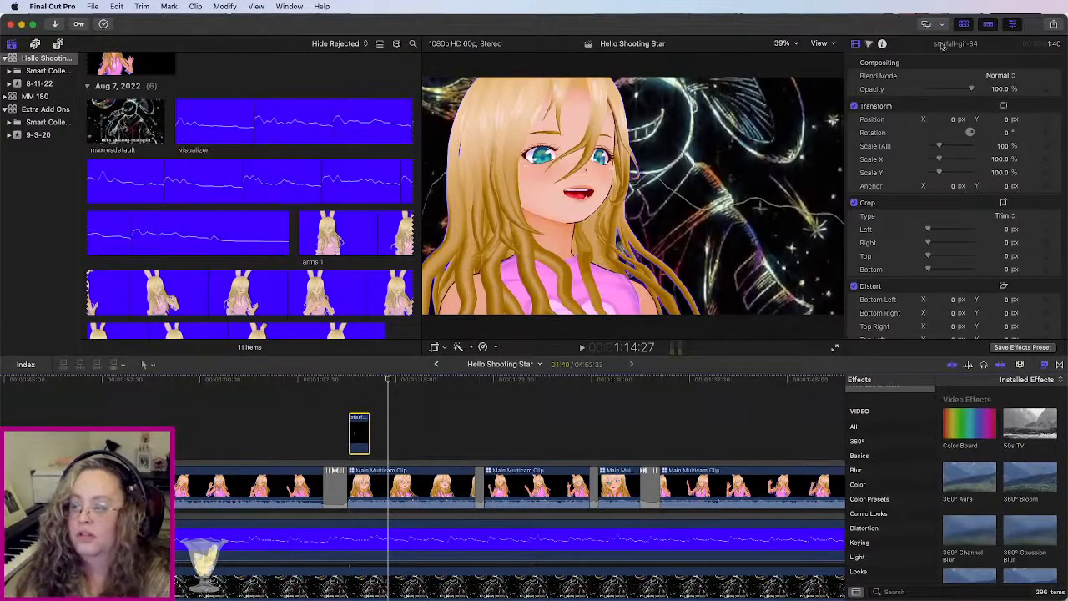
Step: Switch to Firefox, open a widened new window and search the web for "final cut pro x how to loop a video clip"
key(super+Tab)
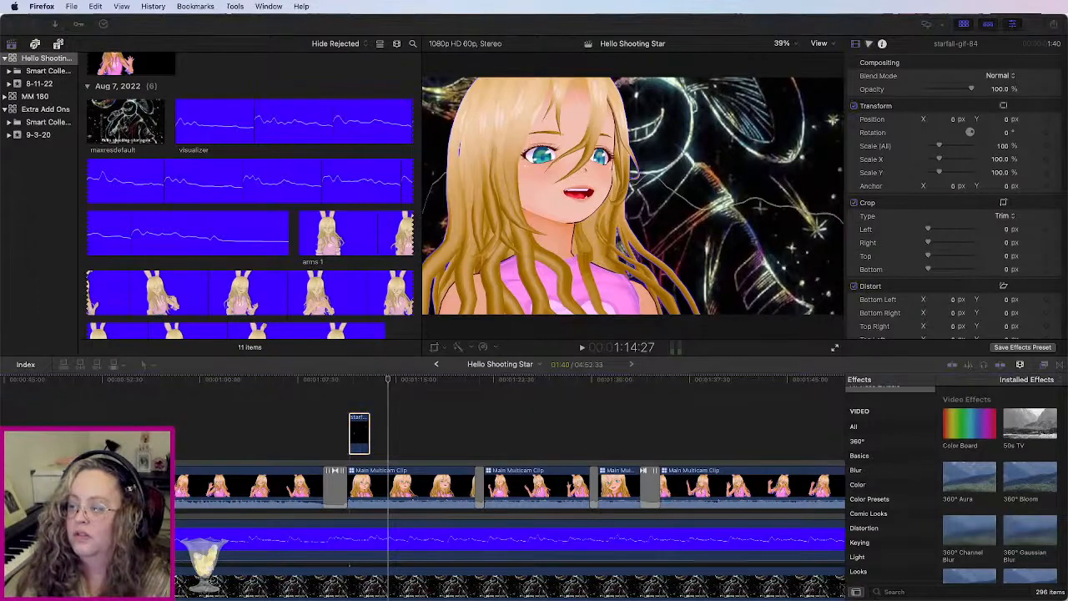
key(super+n)
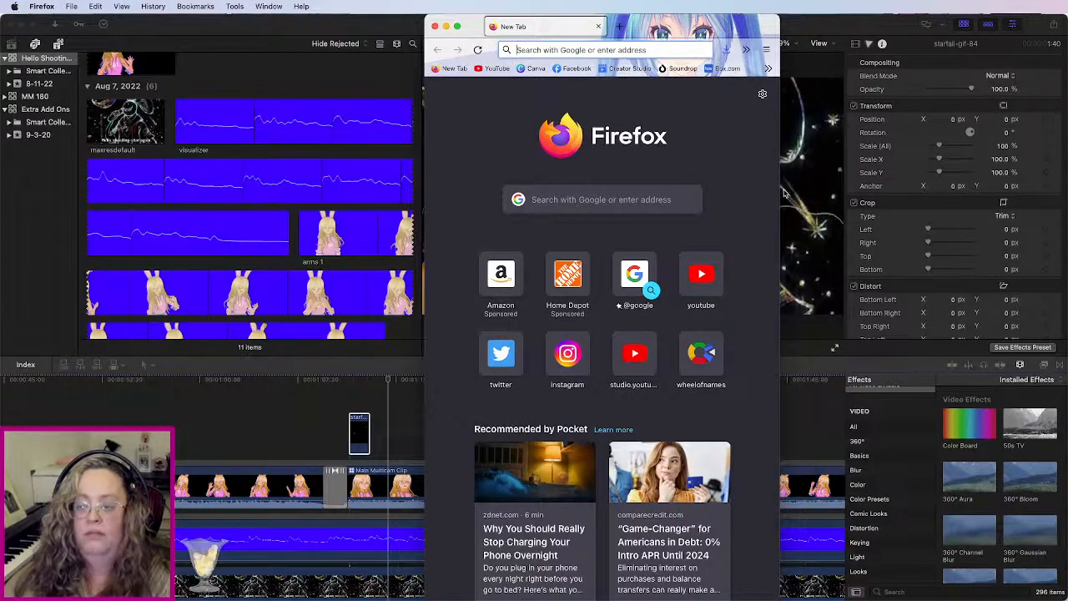
drag(780, 192, 1049, 196)
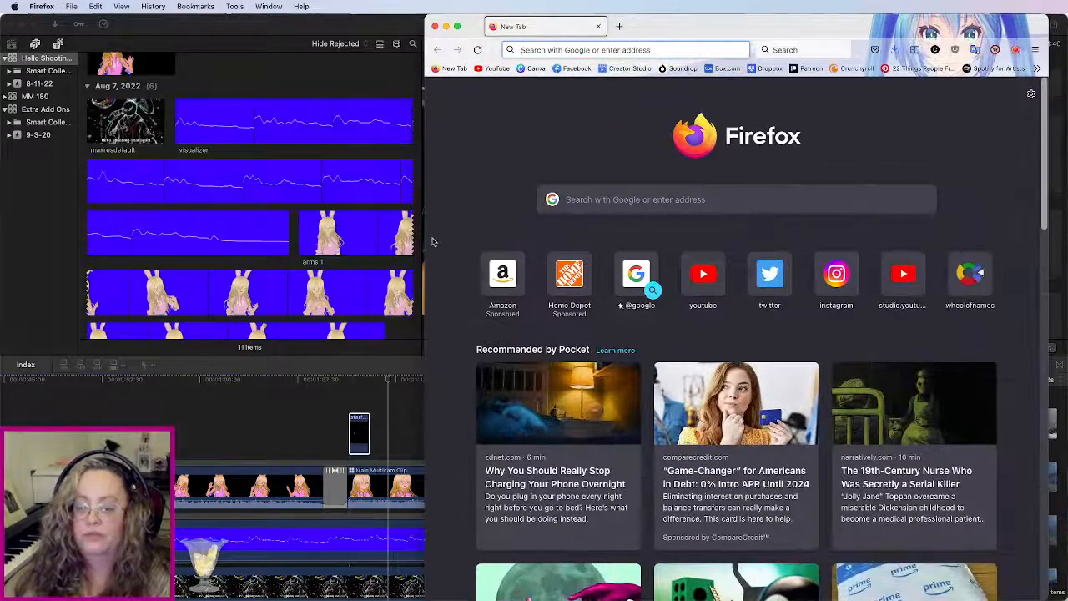
click(636, 198)
text(final cut)
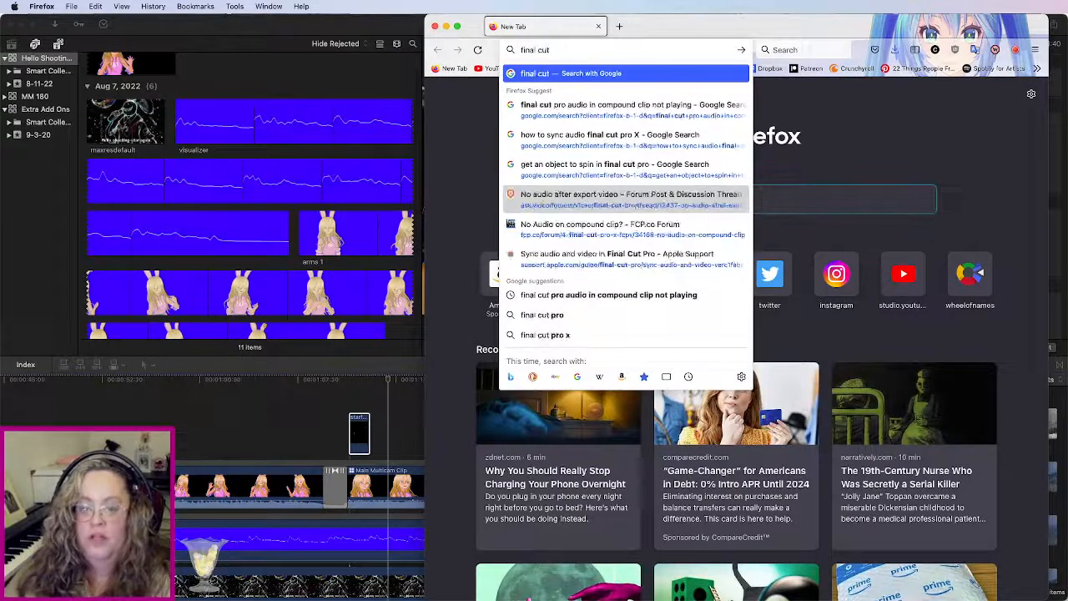
text( pro x h)
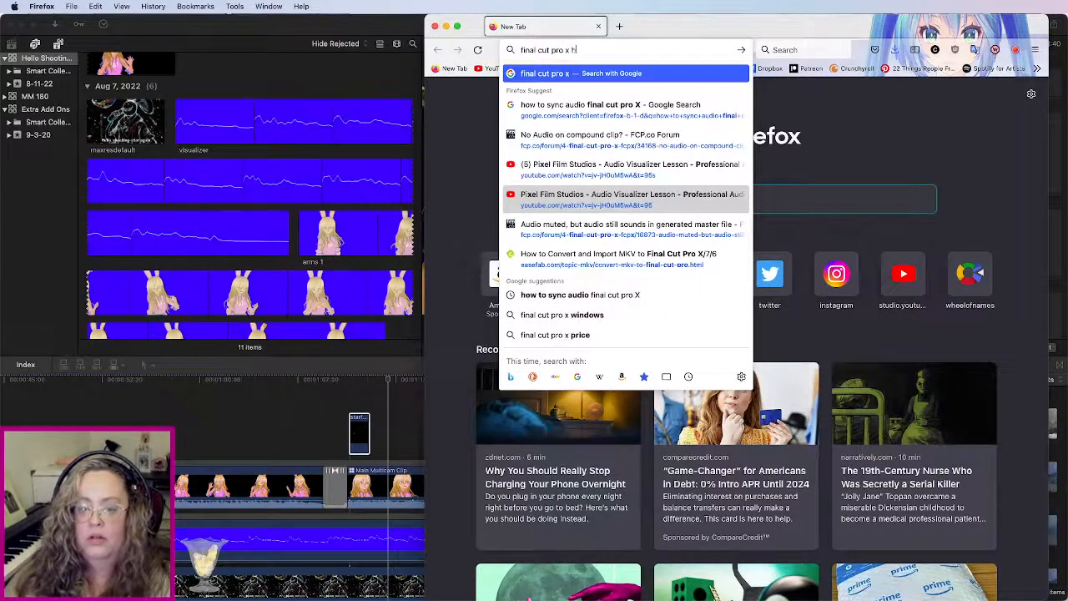
text(ow to loop a clip)
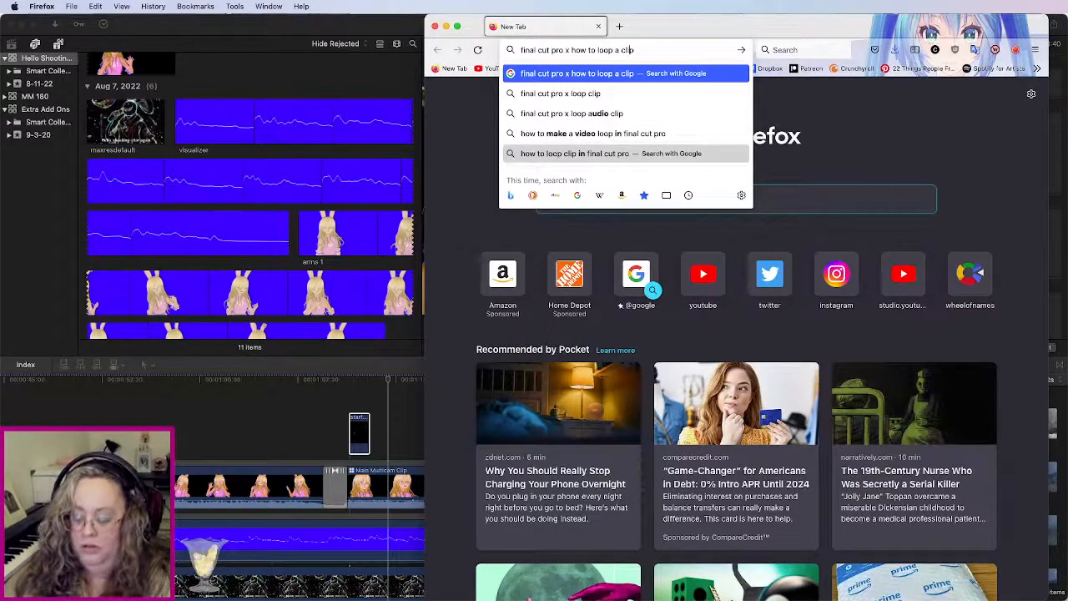
text(vd)
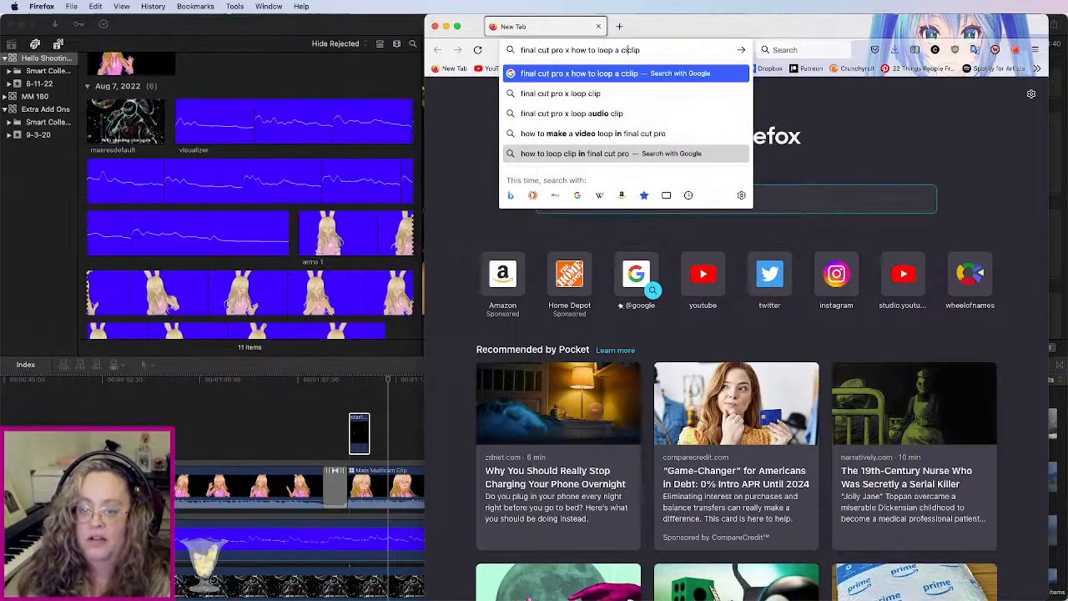
key(BackSpace)
text(ideo)
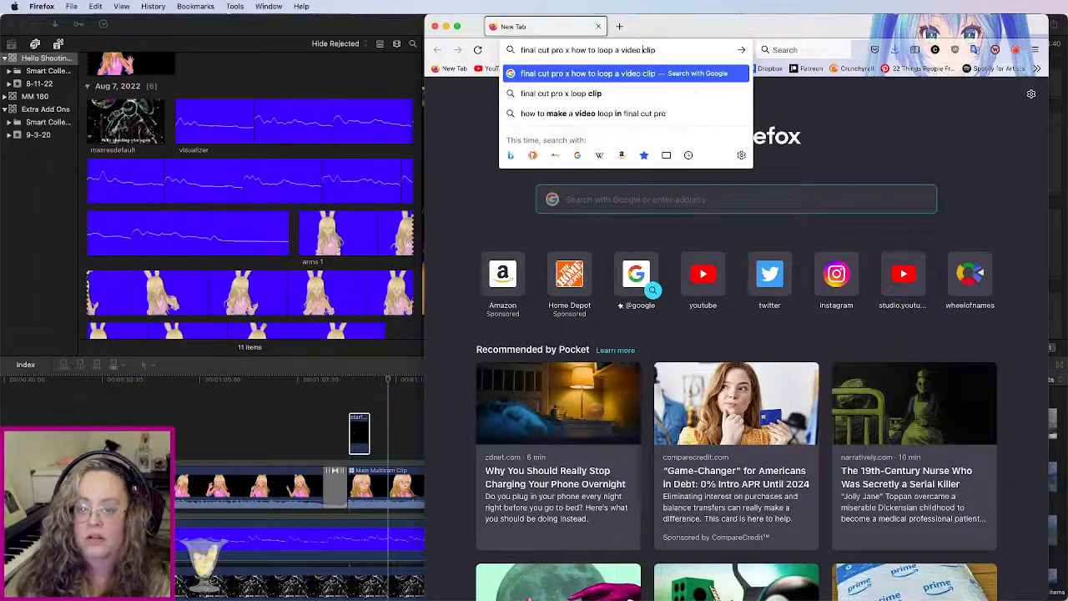
key(Return)
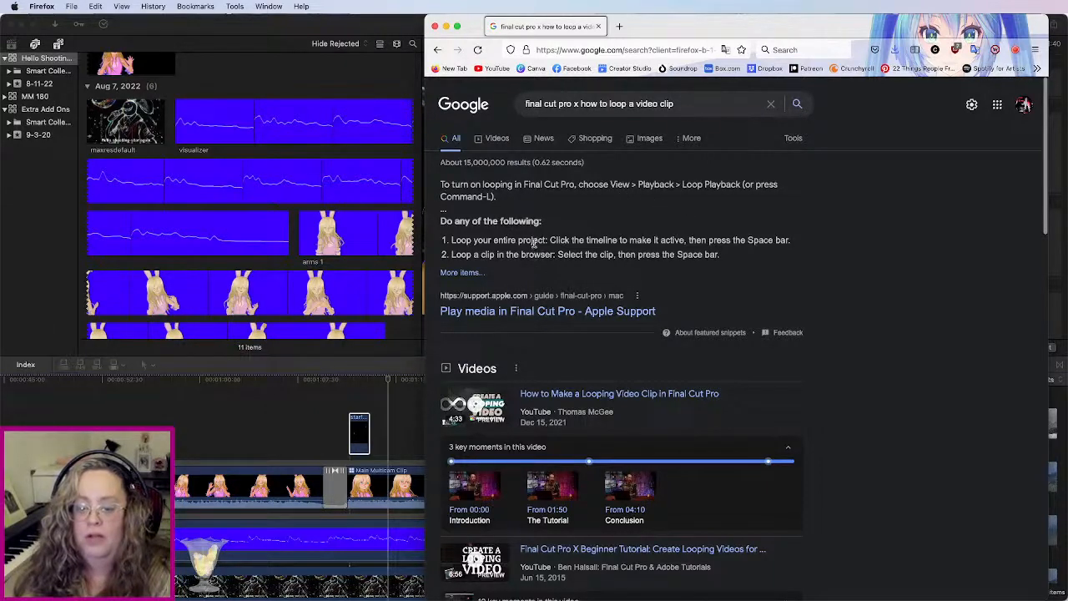
Step: Look through the search results and expand the related question "How do I make a video clip loop?"
scroll(541, 264, down, 1)
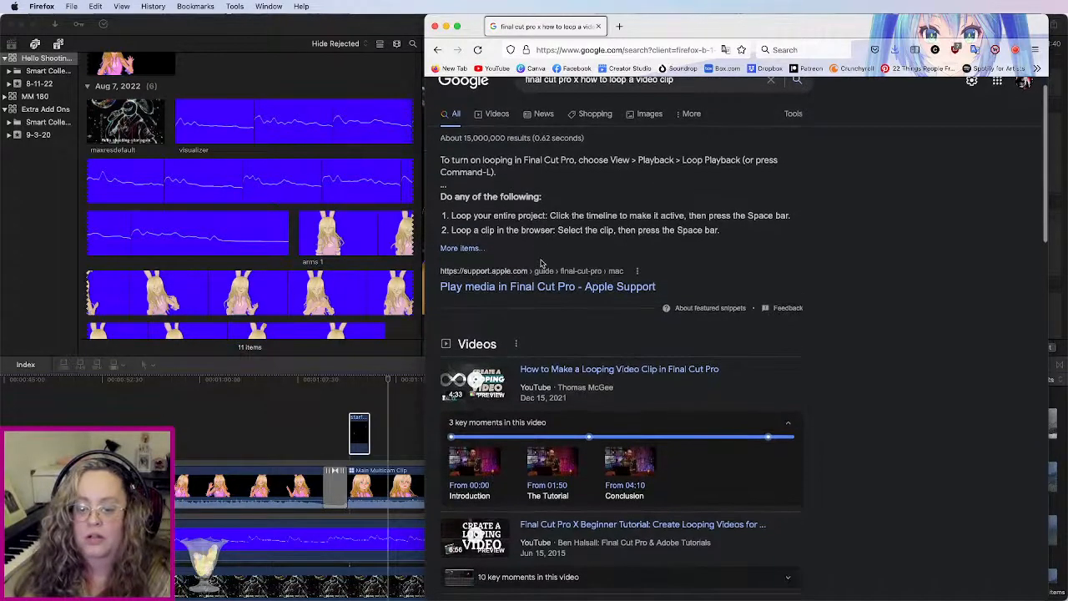
scroll(540, 264, down, 5)
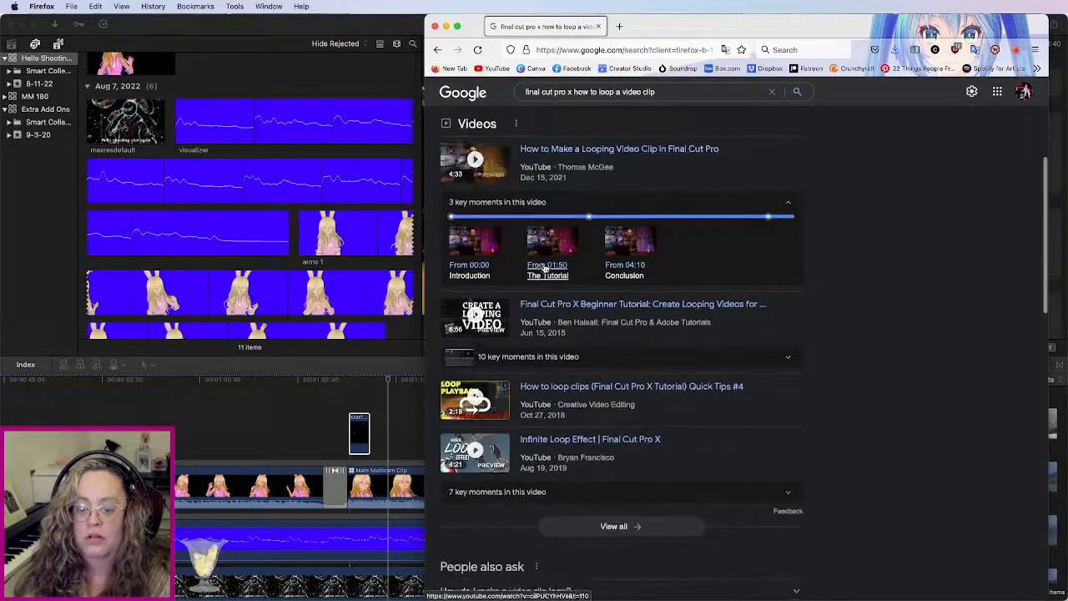
scroll(632, 375, down, 4)
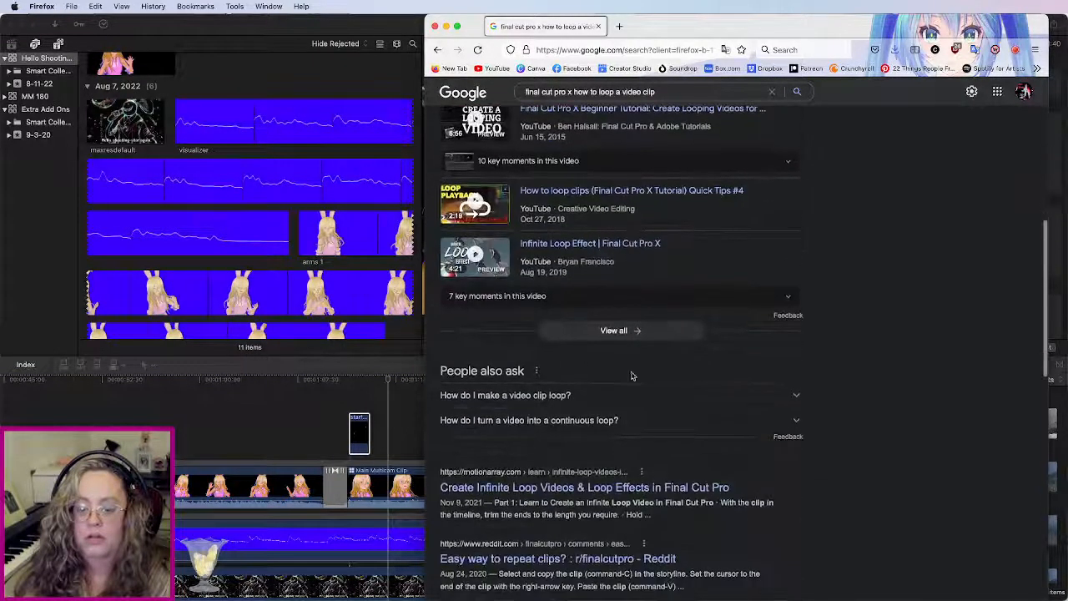
click(541, 397)
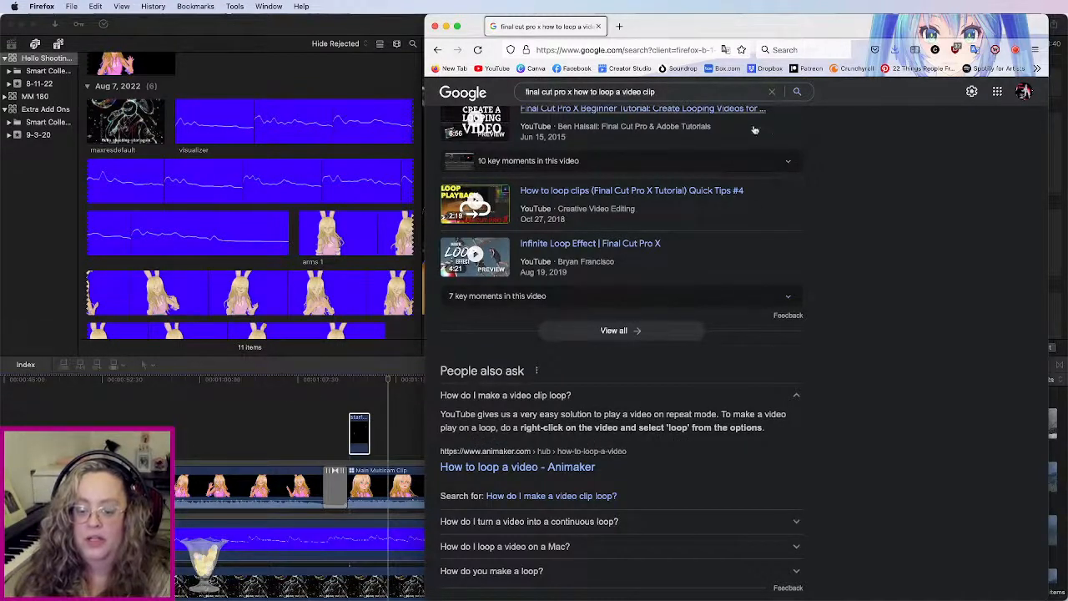
Step: Move the browser window aside and look for a loop option among the starfall-gif-84 clip's commands in Final Cut Pro
drag(651, 37, 999, 38)
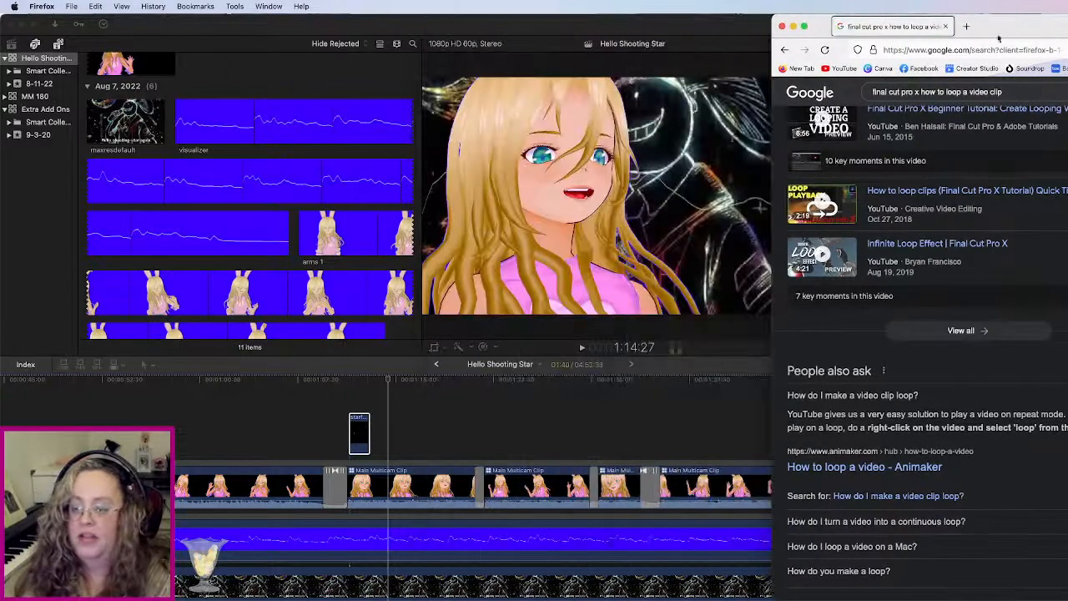
click(477, 429)
right_click(363, 437)
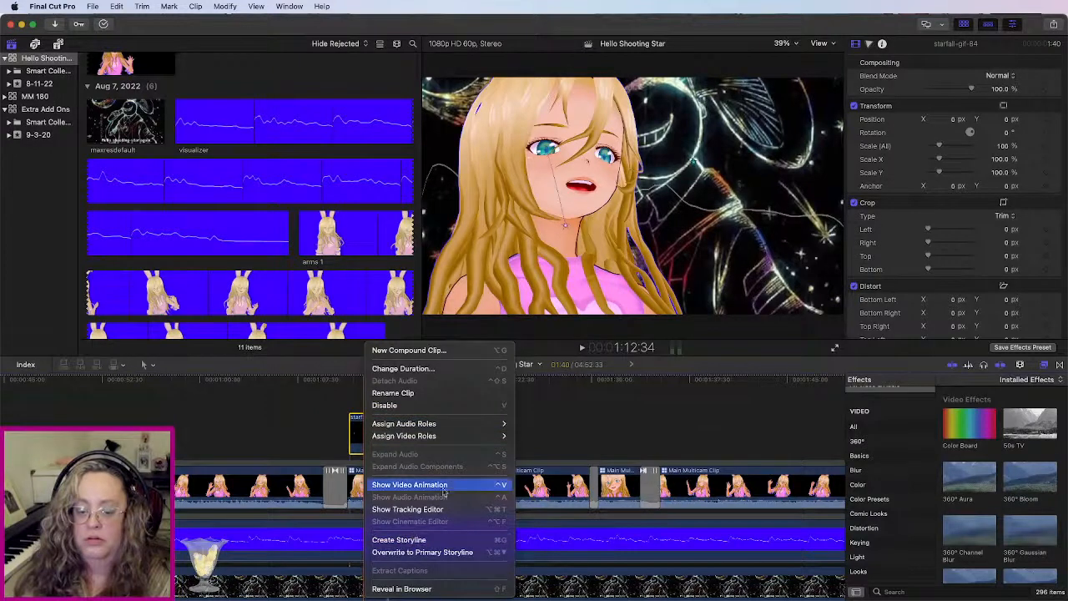
mouse_move(446, 435)
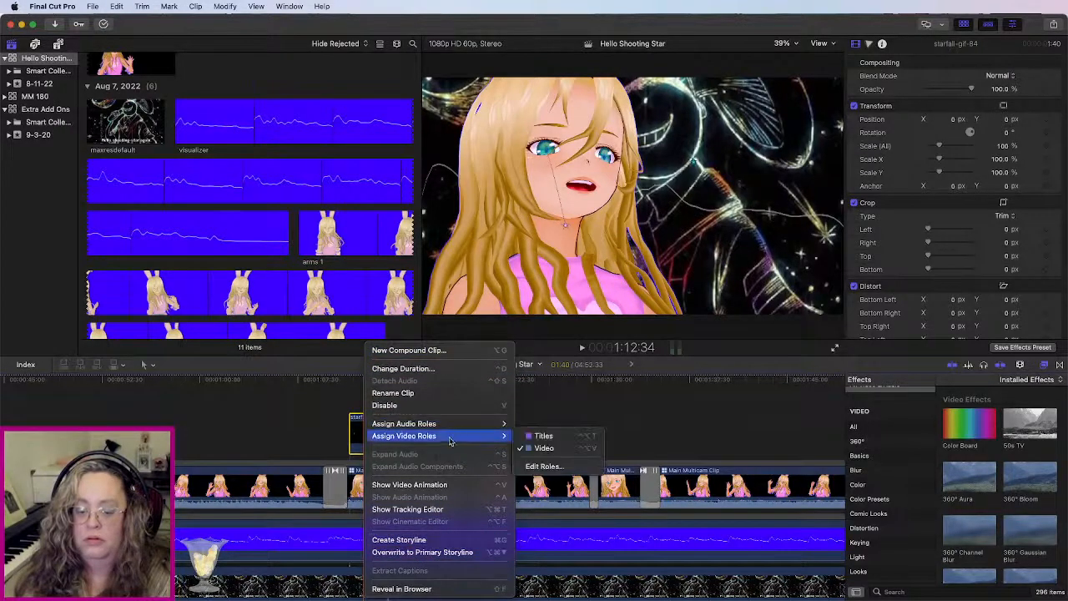
click(647, 414)
Step: Return to the Firefox search results and open the Motion Array article "Create Infinite Loop Videos & Loop Effects in Final Cut Pro"
key(super+Tab)
drag(1002, 26, 463, 27)
scroll(393, 497, down, 1)
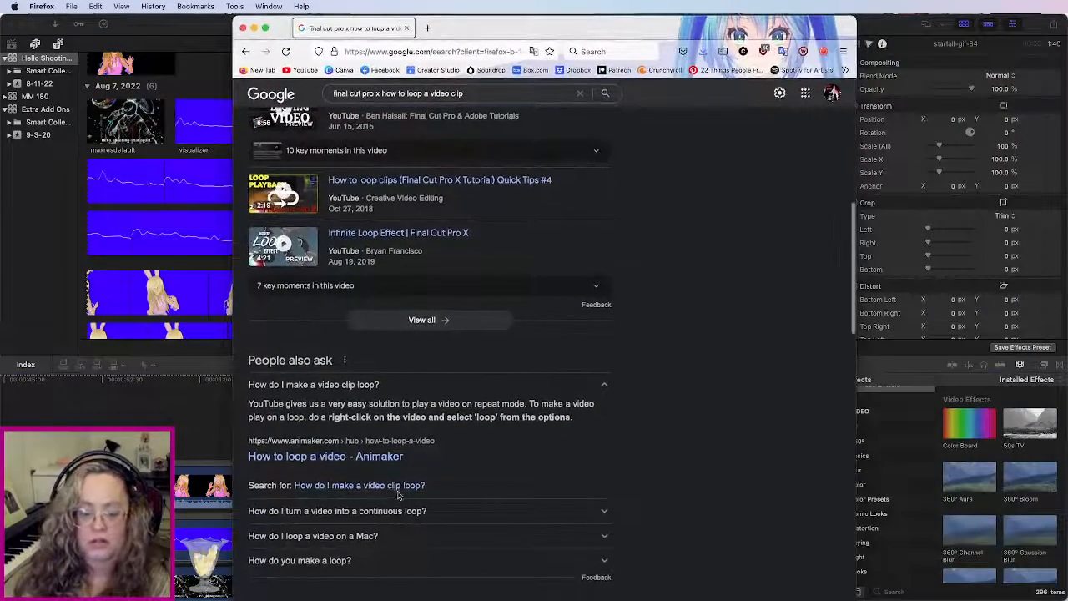
scroll(365, 415, down, 3)
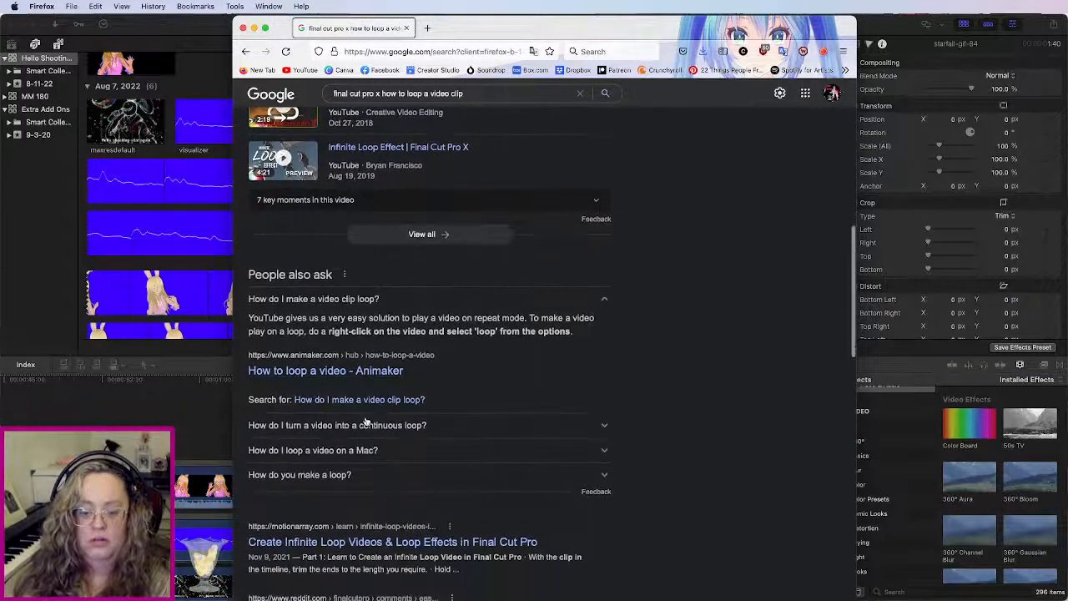
scroll(364, 422, down, 3)
scroll(365, 422, down, 6)
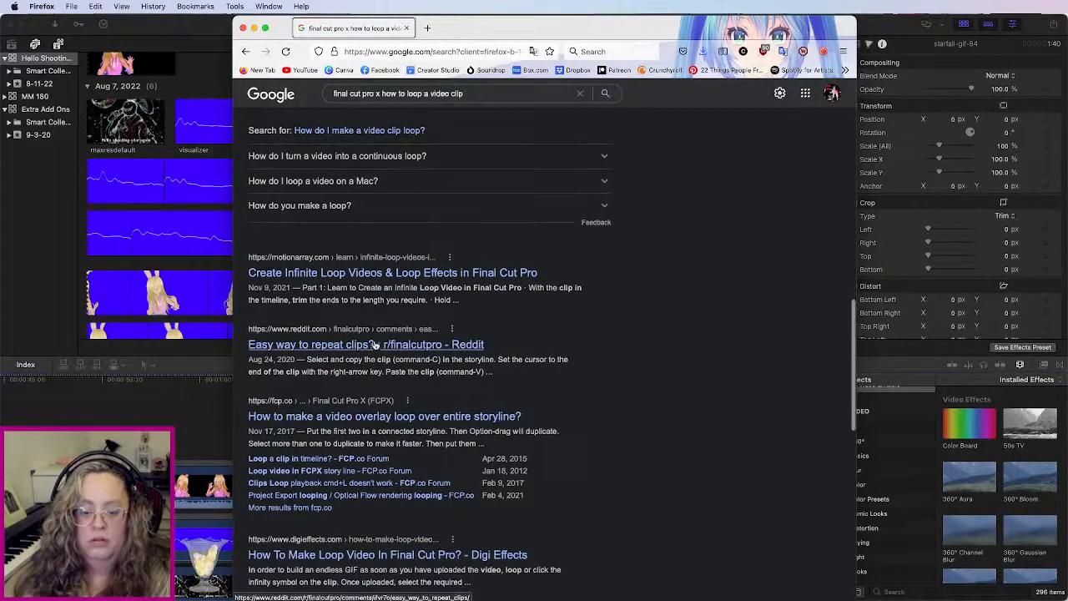
click(409, 275)
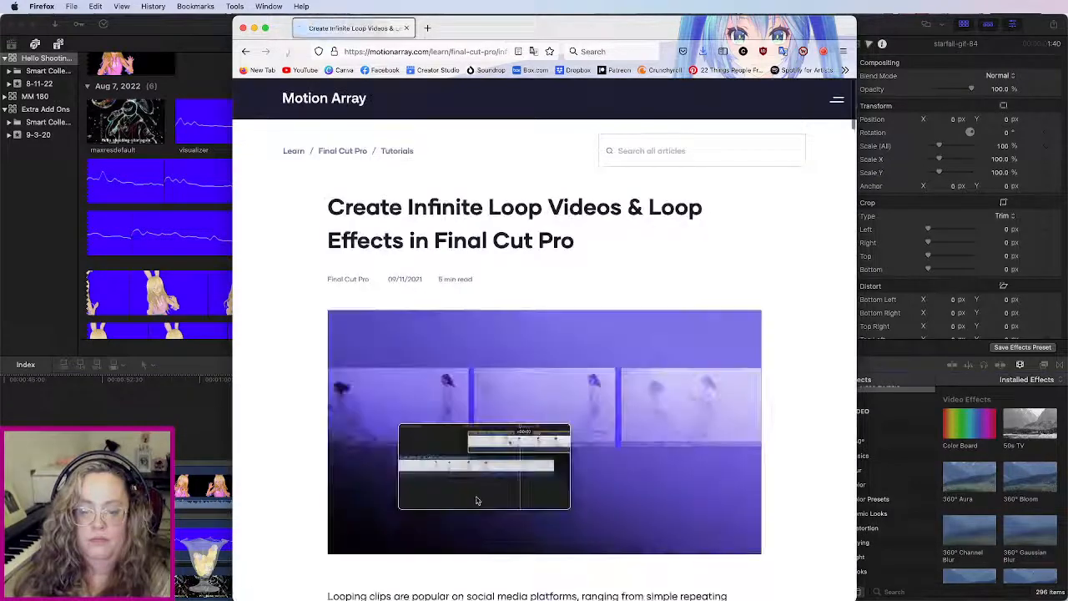
Step: Read through the Motion Array article's infinite loop and glitch loop instructions for a way to repeat a clip
scroll(476, 501, down, 5)
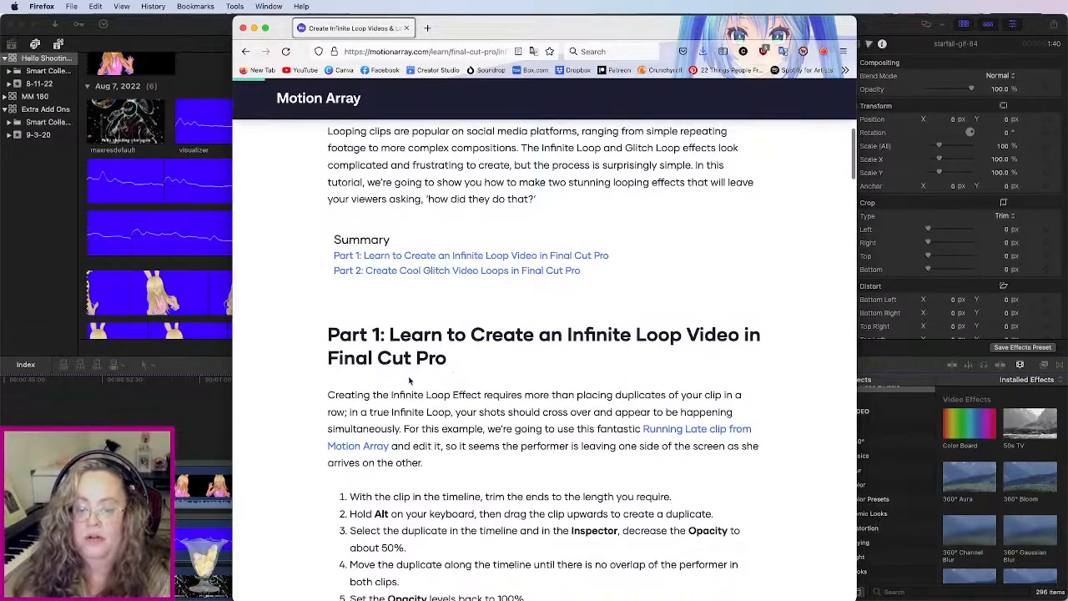
scroll(413, 377, down, 3)
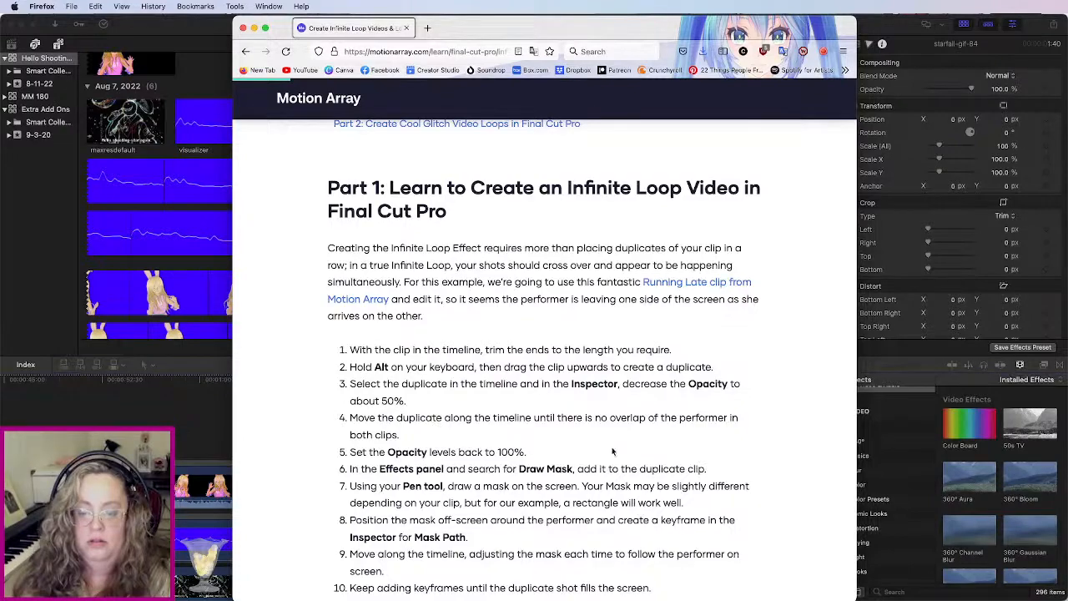
scroll(614, 451, down, 5)
scroll(606, 455, down, 12)
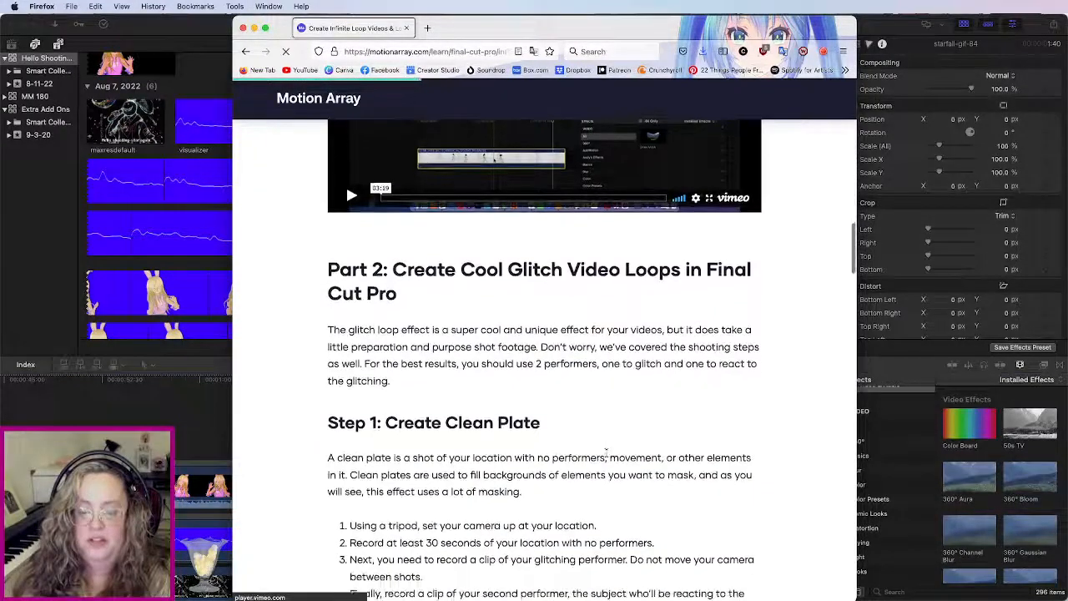
scroll(606, 451, down, 6)
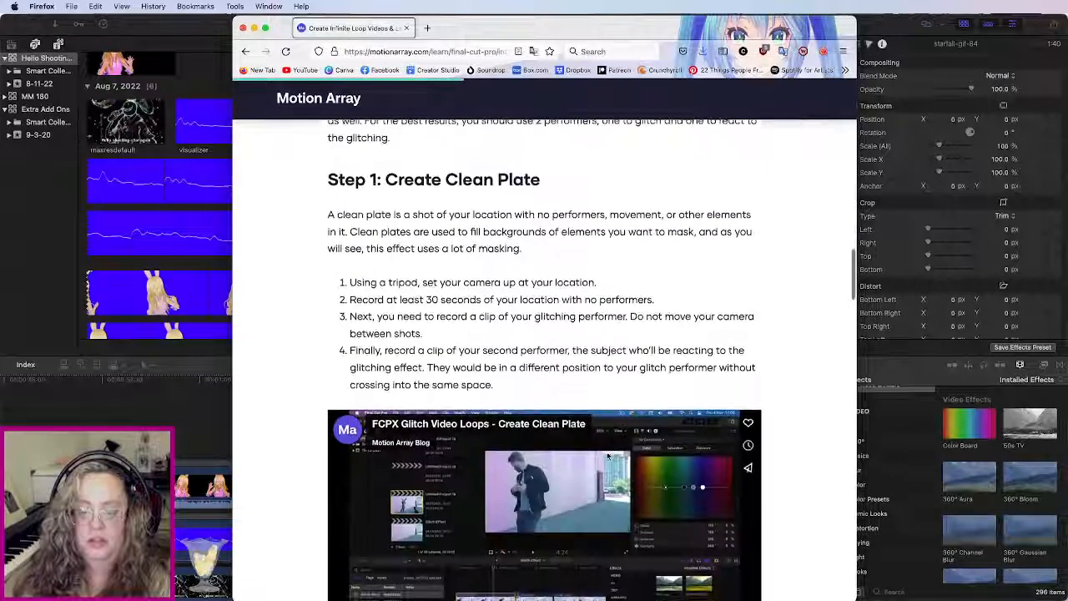
scroll(608, 454, down, 11)
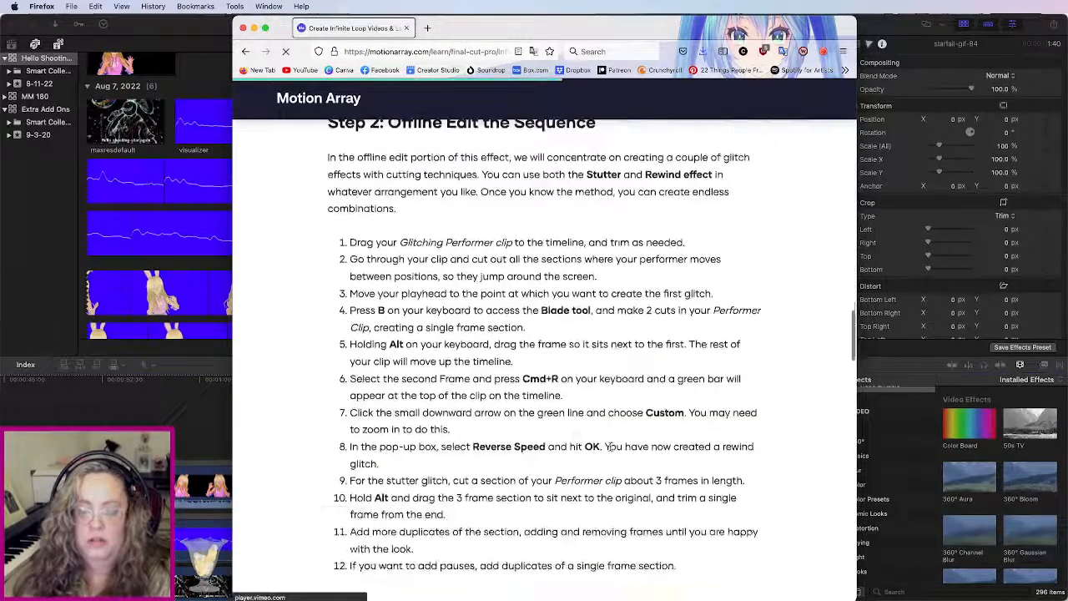
scroll(611, 451, down, 5)
scroll(611, 449, down, 12)
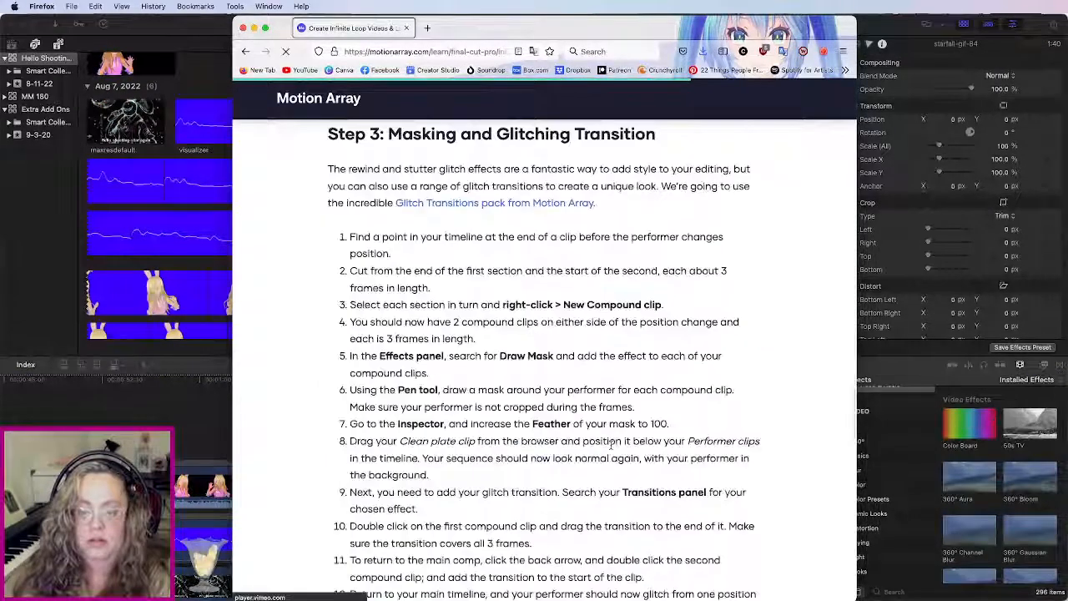
scroll(612, 445, down, 10)
scroll(612, 445, down, 5)
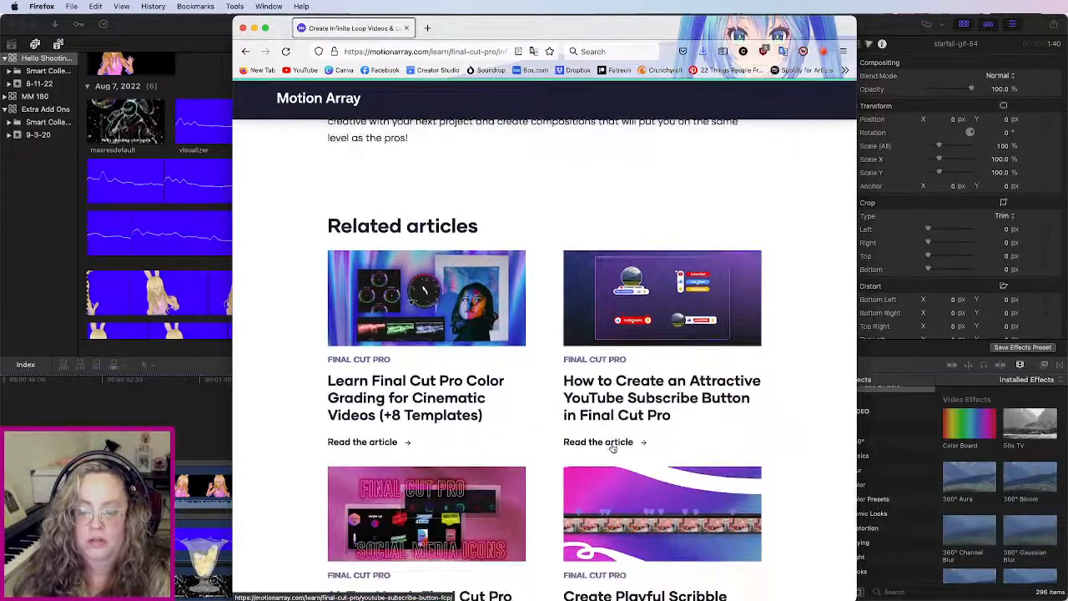
scroll(612, 447, up, 20)
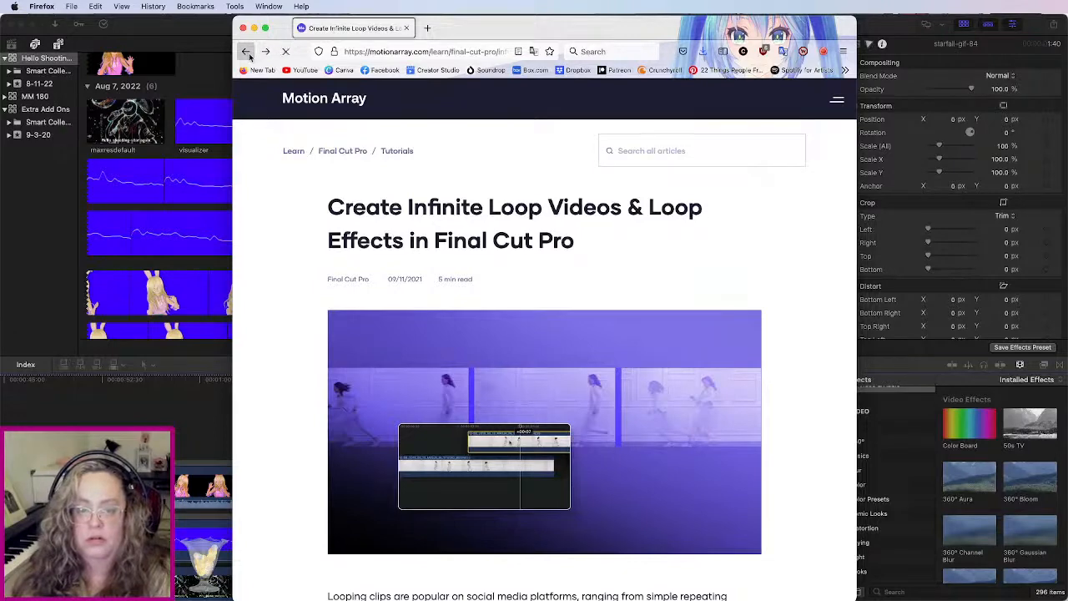
Step: Go back to the search results, briefly reopening the Motion Array article, and review the other looping results up to the featured answer
click(247, 52)
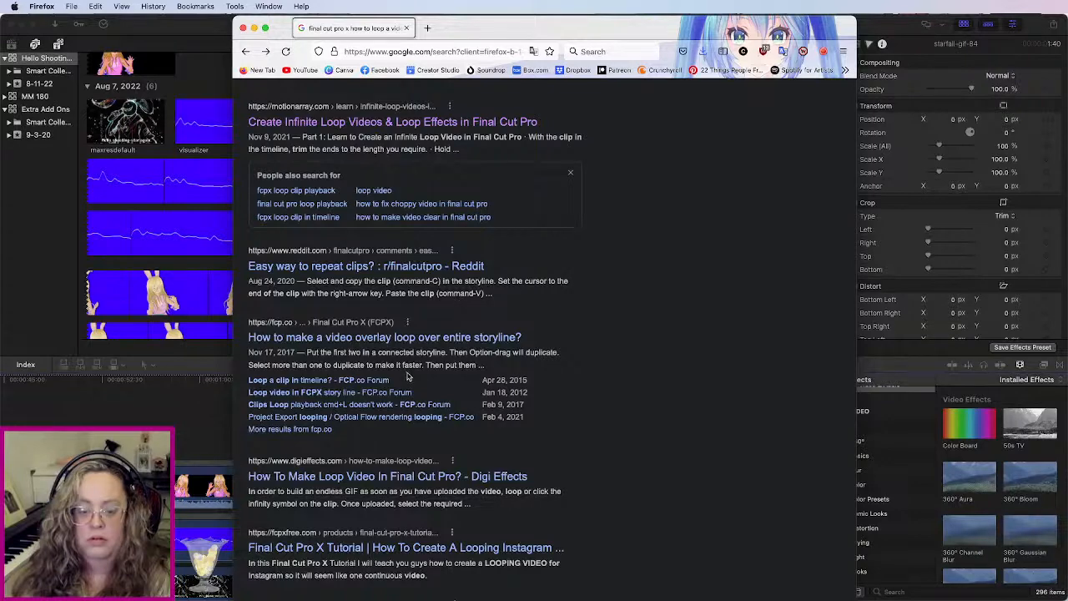
click(291, 124)
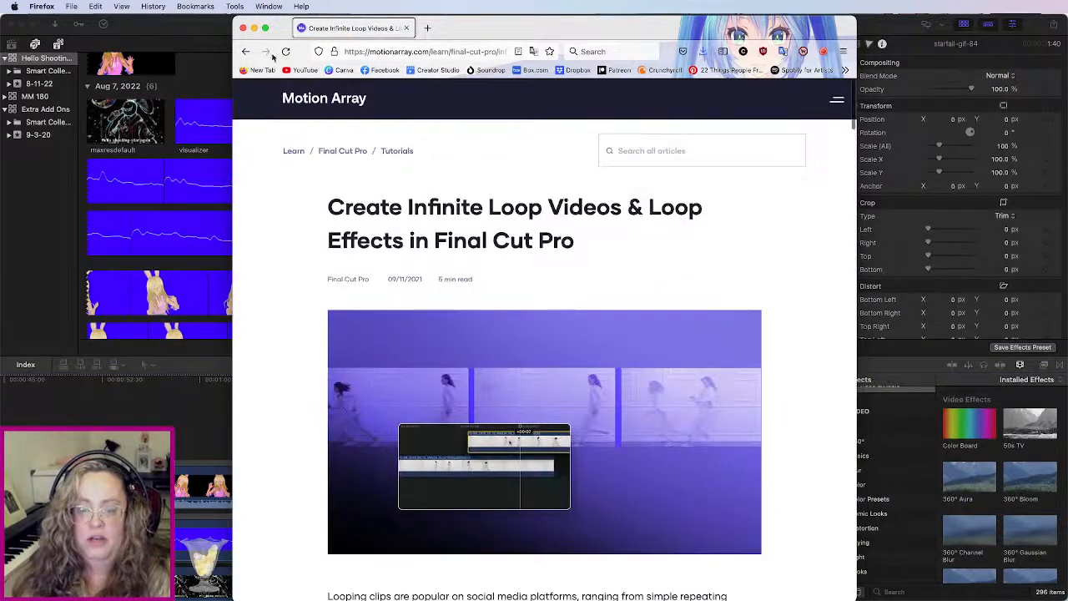
click(245, 51)
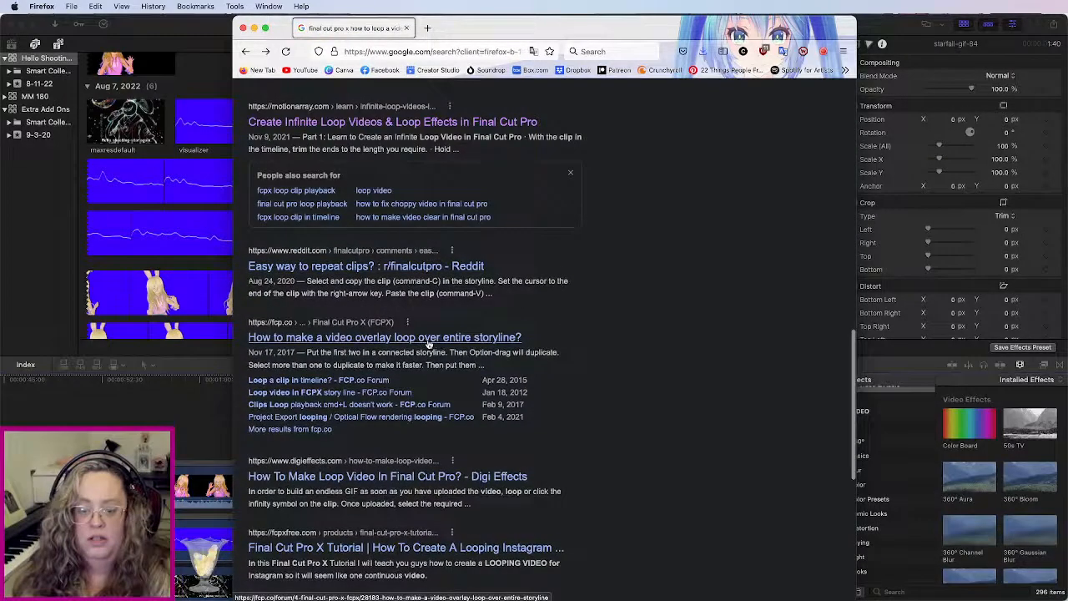
scroll(428, 347, up, 1)
scroll(435, 349, up, 10)
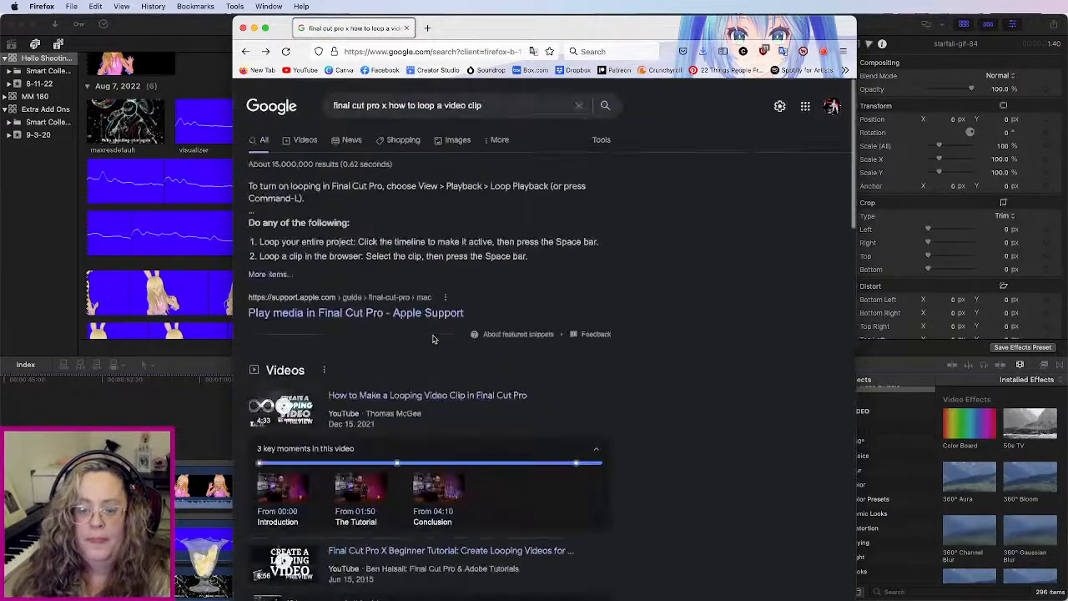
Step: Search Google for "final cut pro x how to loop a single video clip" and review the results, including "How do I make one video loop?"
click(441, 105)
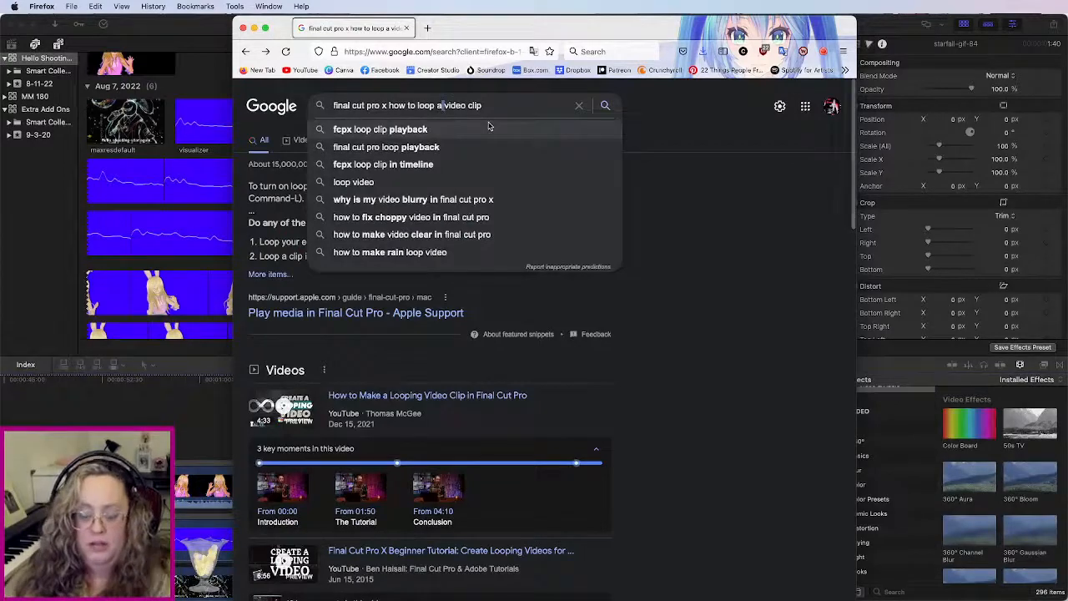
text(single)
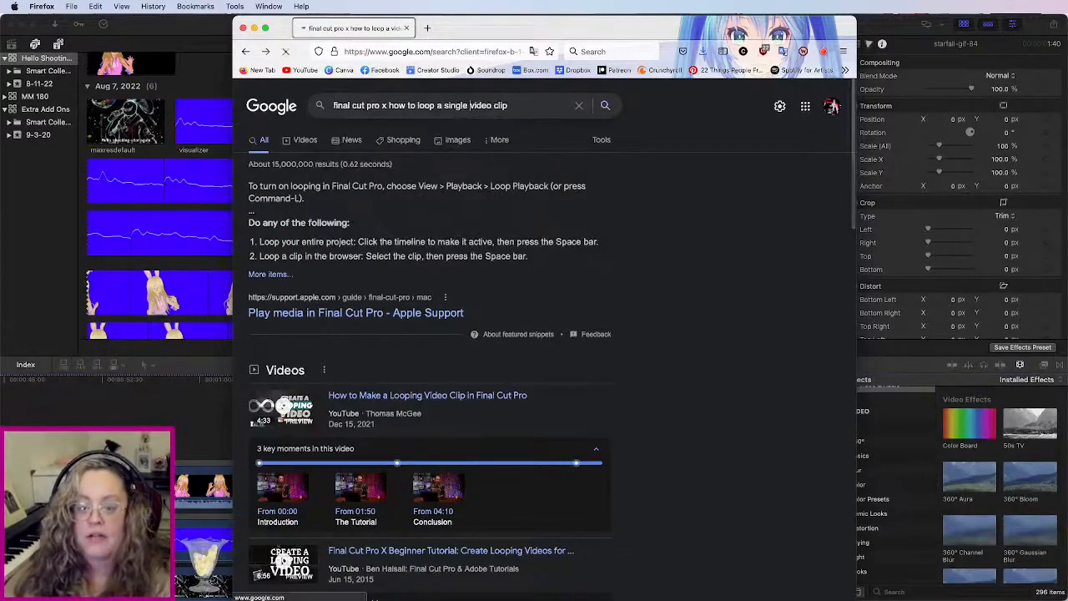
key(Return)
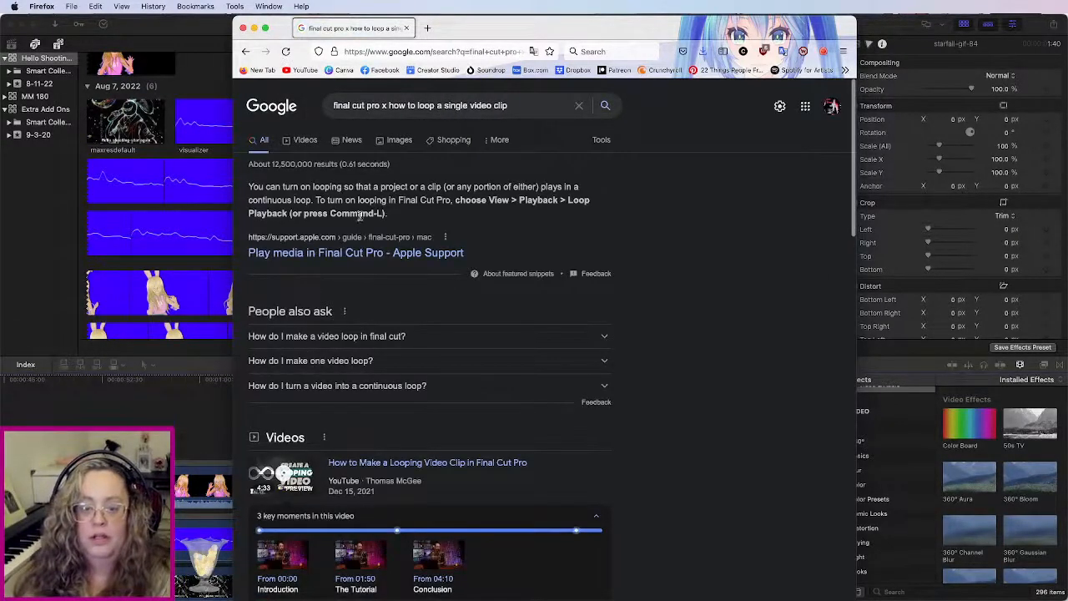
scroll(367, 349, down, 2)
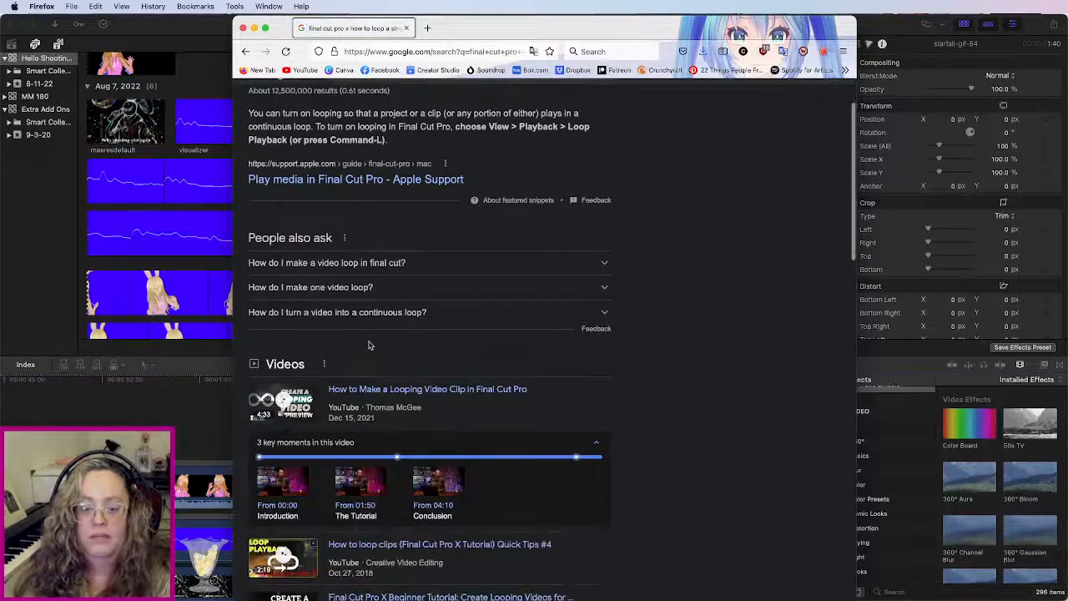
scroll(369, 345, down, 1)
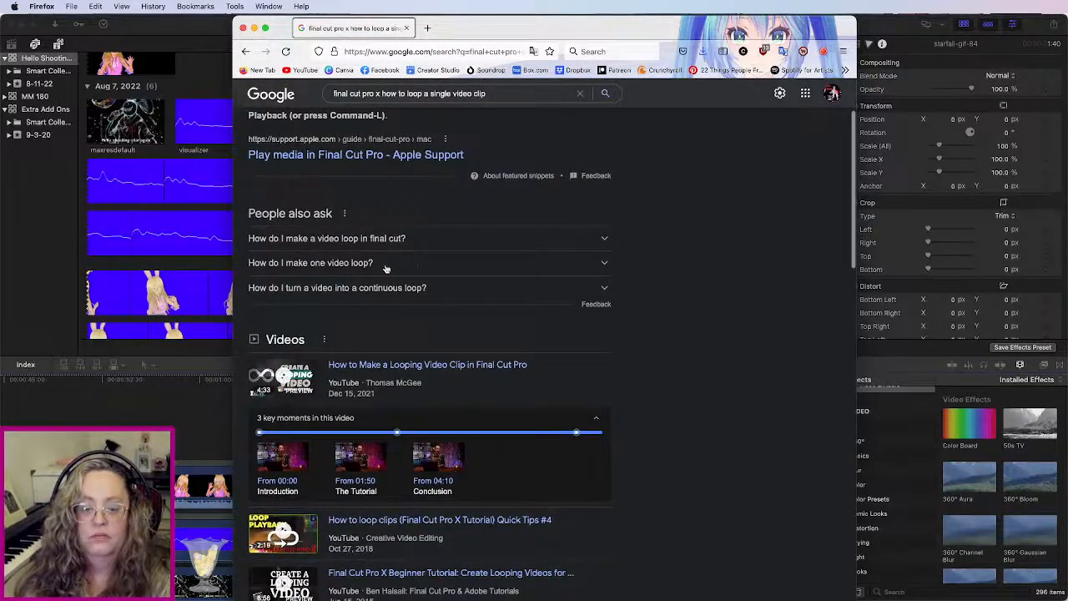
click(419, 265)
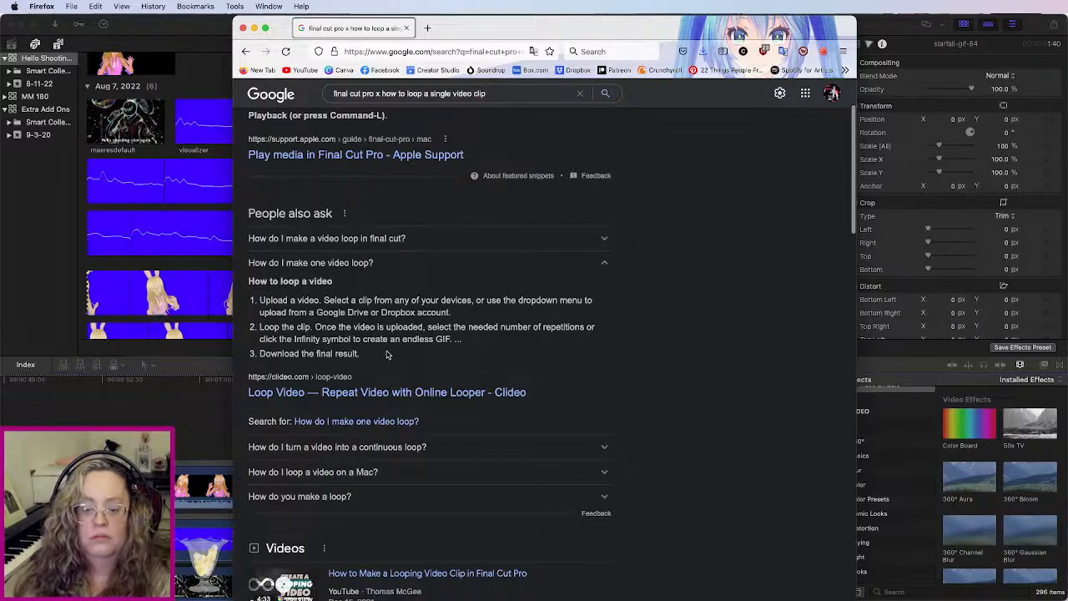
scroll(390, 361, down, 10)
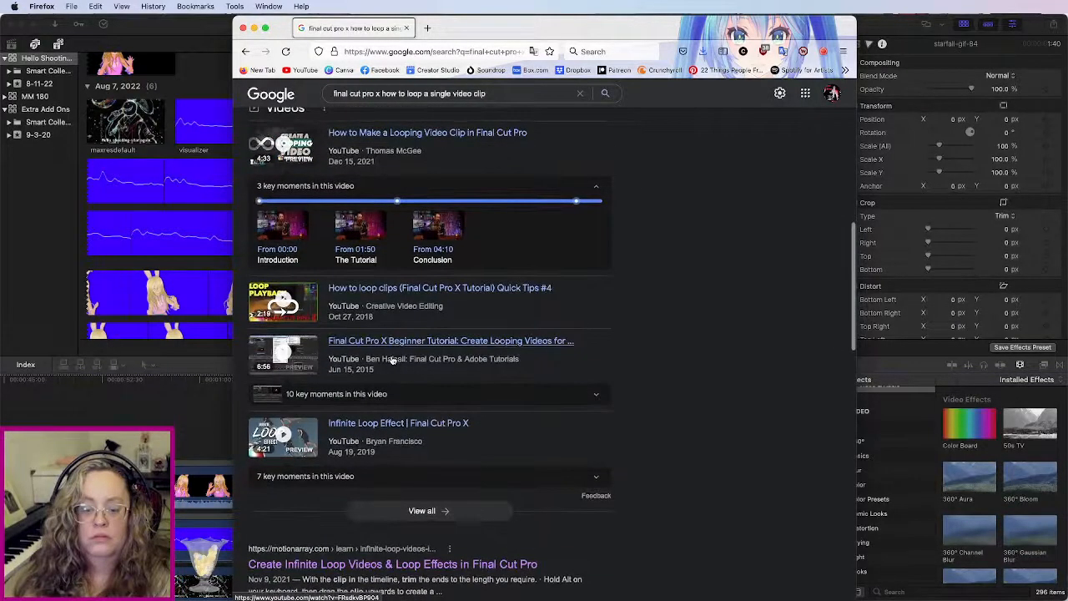
scroll(390, 359, down, 5)
scroll(390, 359, down, 7)
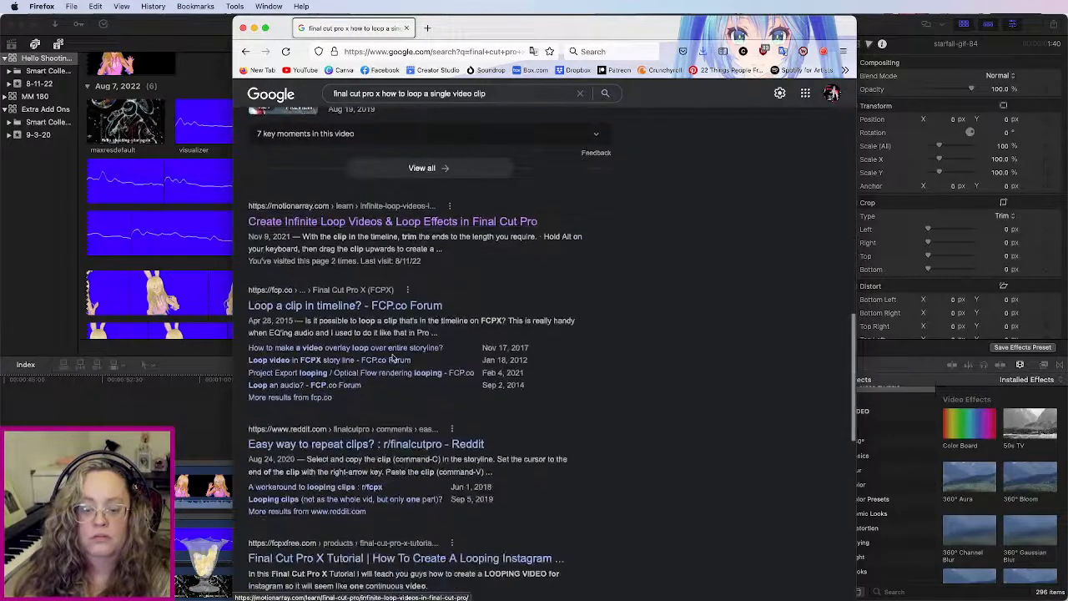
Step: Read the FCP.co forum thread "Loop a clip in timeline?" through its replies, and close the browser window
click(304, 183)
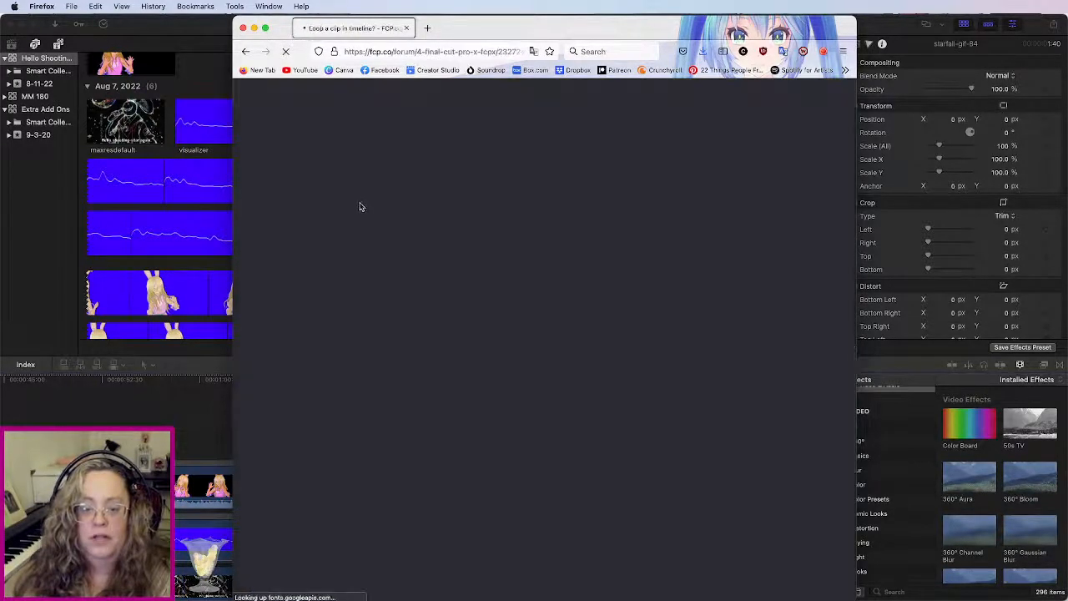
scroll(434, 425, down, 4)
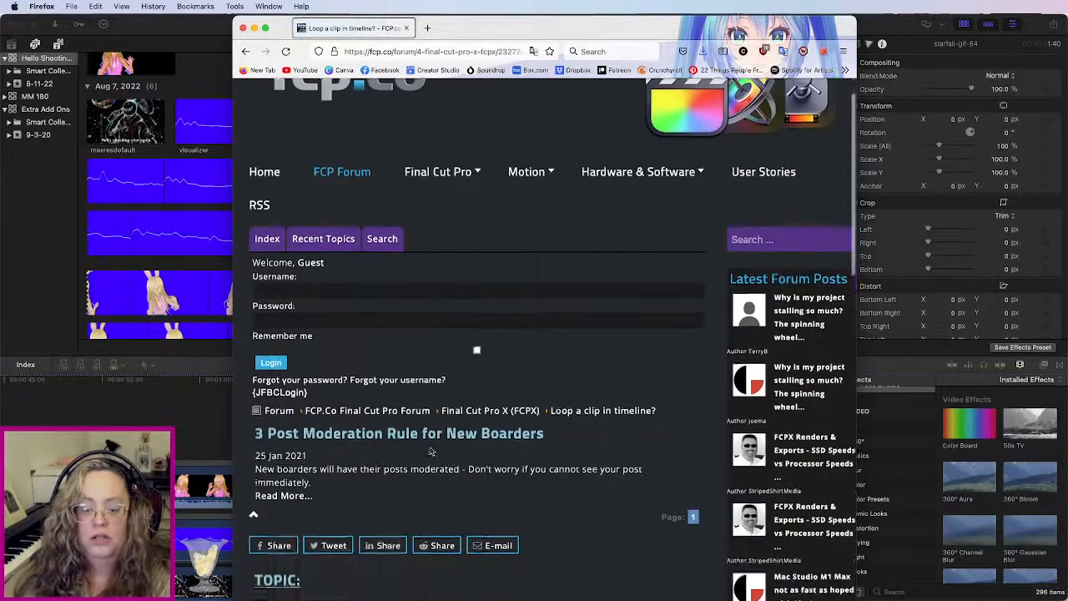
scroll(406, 421, down, 3)
scroll(459, 464, down, 7)
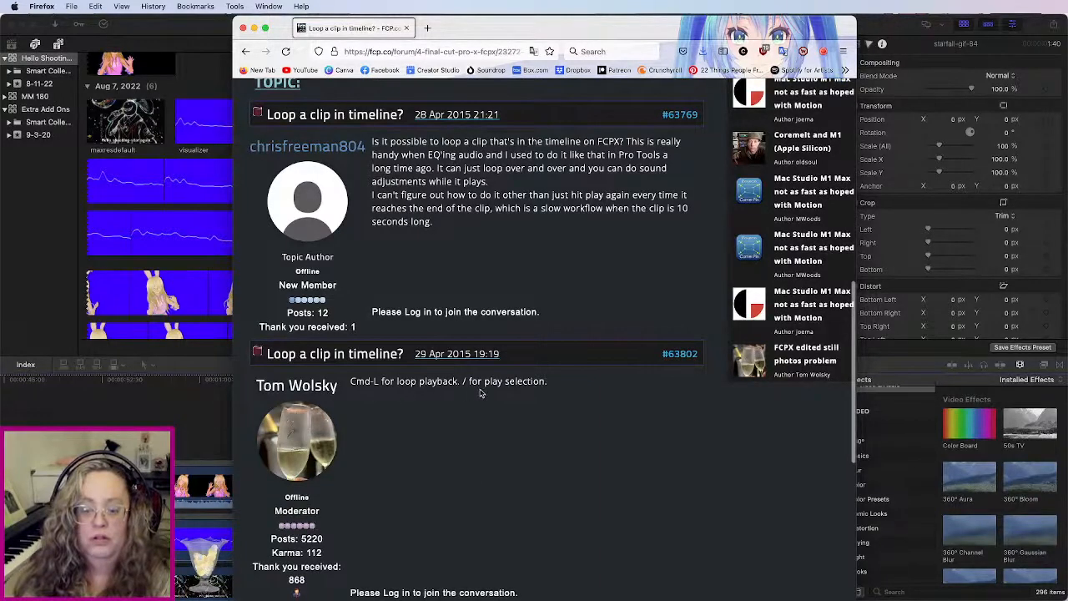
scroll(480, 392, down, 3)
scroll(484, 434, down, 4)
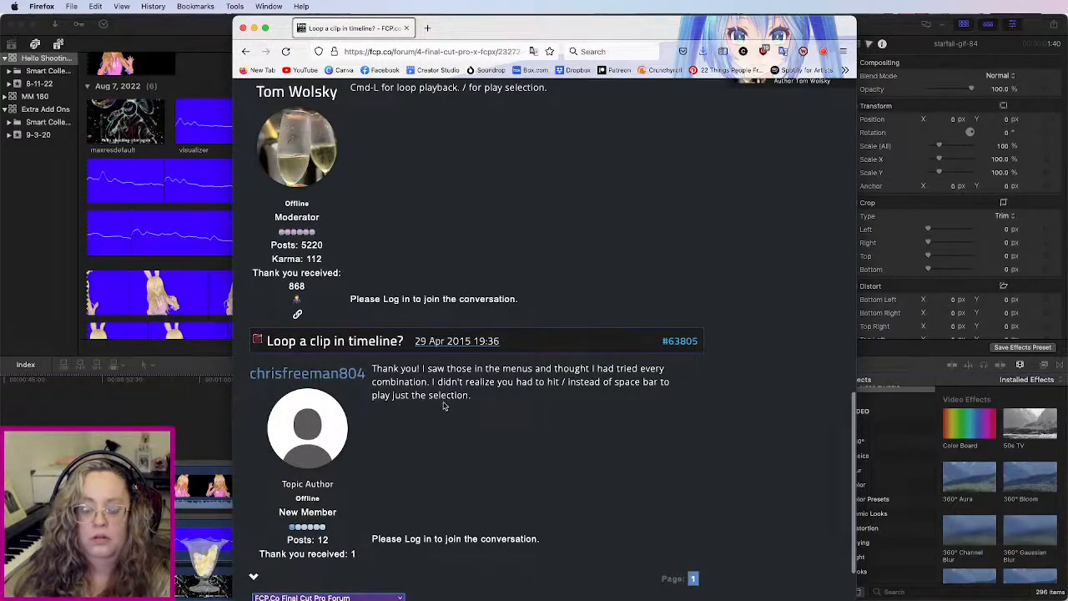
drag(458, 37, 458, 37)
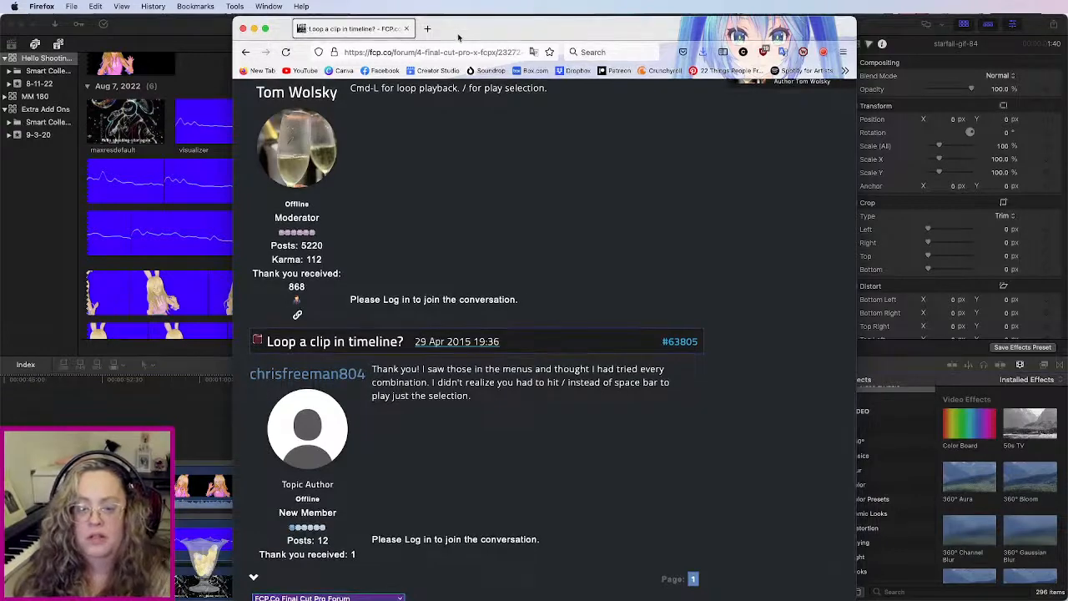
click(243, 29)
Step: Paste a copy of the starfall-gif-84 clip directly after the original in Final Cut Pro, and undo the misplaced extra copies
click(361, 429)
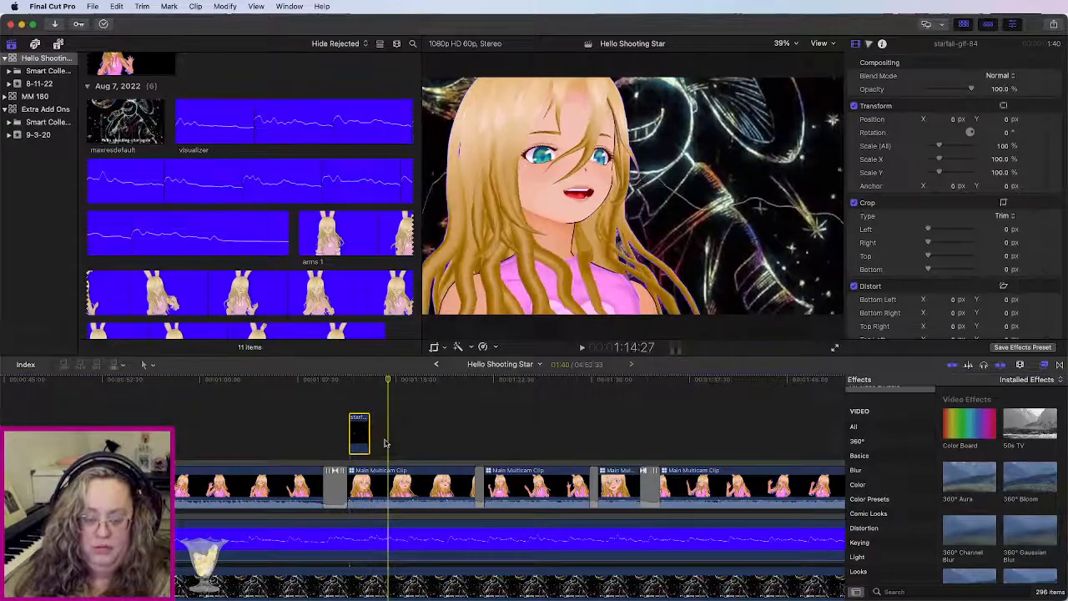
click(372, 395)
key(super+v)
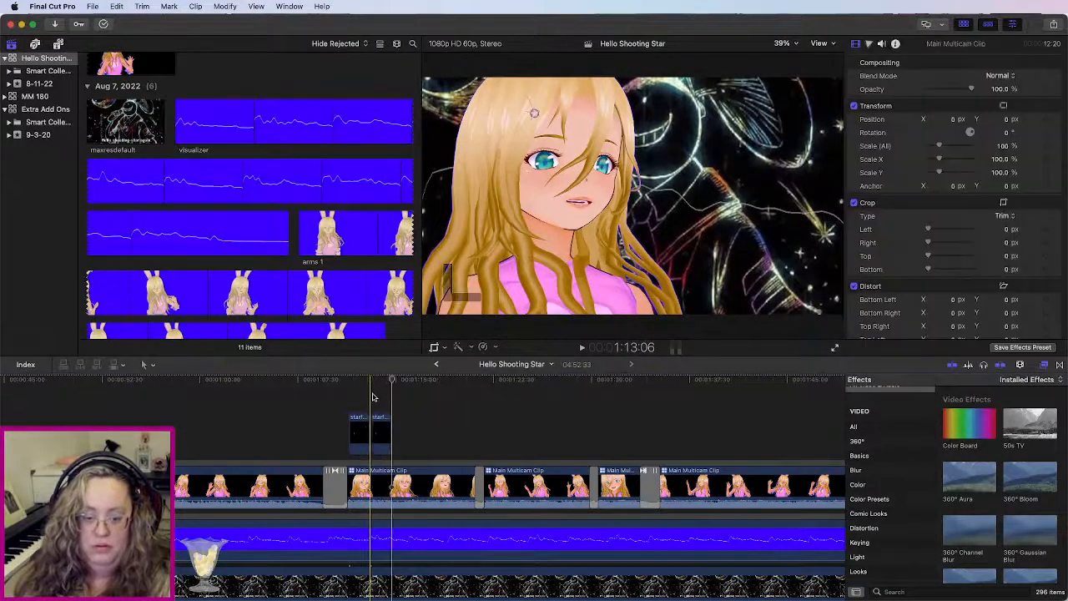
key(super+v)
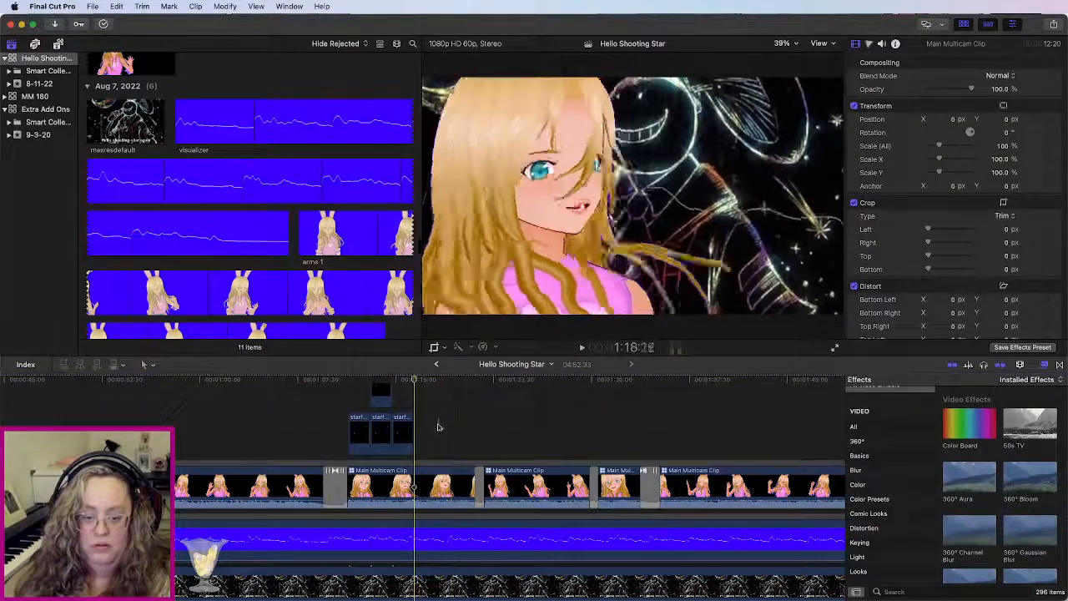
key(super+z)
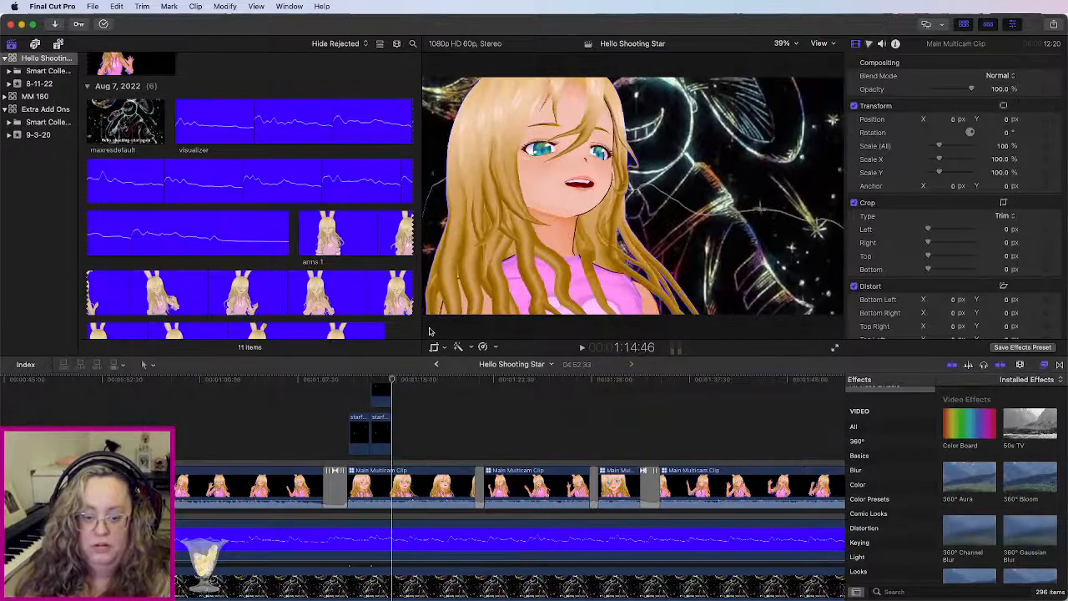
click(392, 384)
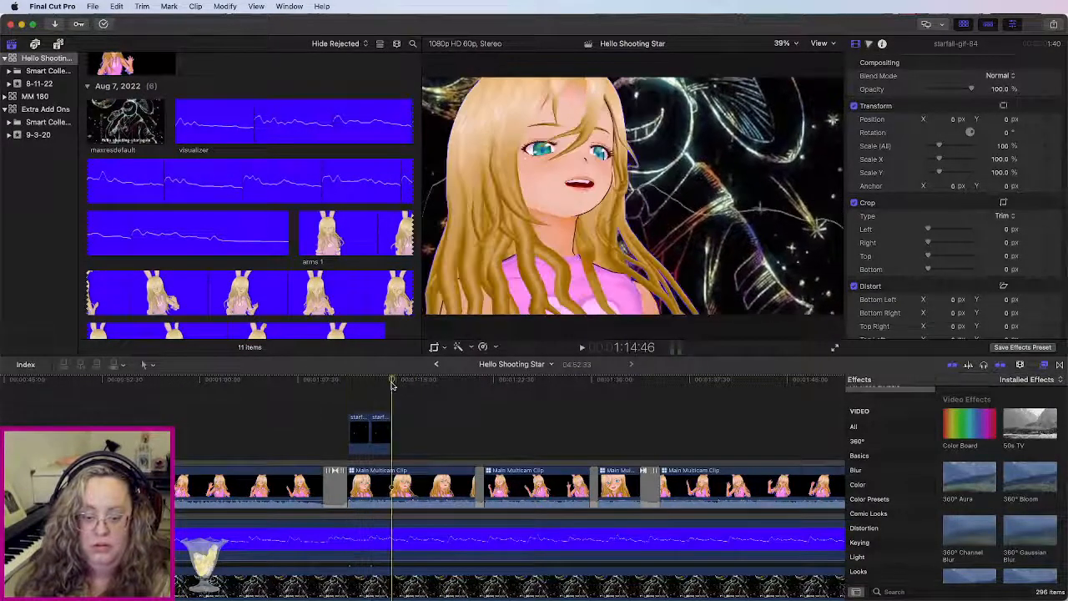
Step: Paste connected copies of the starfall clip end to end above the multicam clips up to about 1:58, and play them back
key(alt+v)
key(alt+v)
key(alt+v)
key(alt+v)
key(alt+v)
key(alt+v)
key(alt+v)
key(alt+v)
key(alt+v)
key(alt+v)
key(alt+v)
key(alt+v)
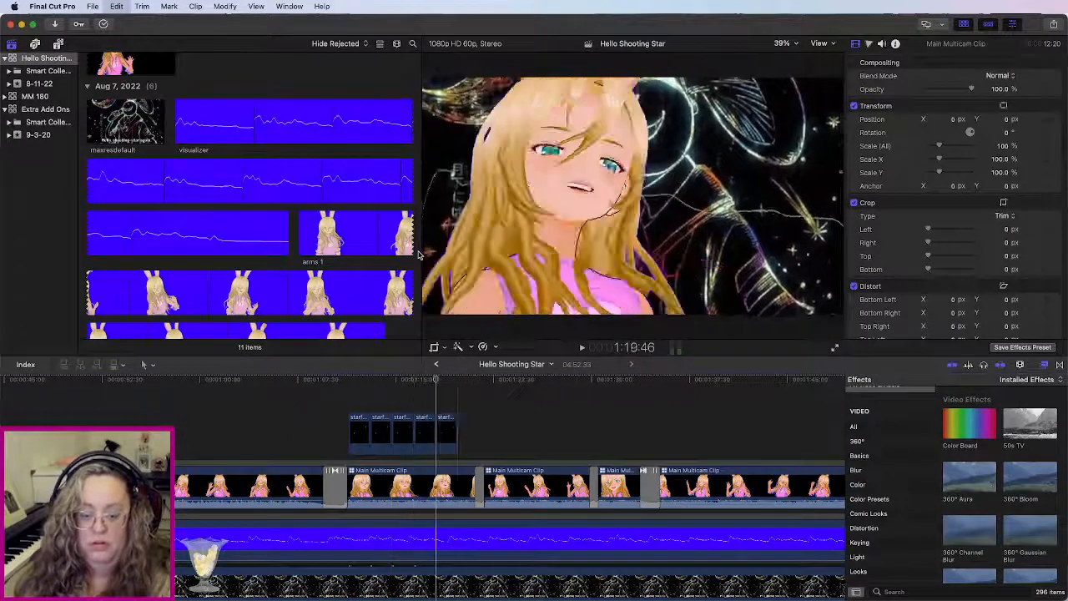
key(alt+v)
key(alt+v)
key(alt+v)
key(alt+v)
key(alt+v)
key(alt+v)
key(alt+v)
key(alt+v)
key(alt+v)
key(alt+v)
key(alt+v)
key(alt+v)
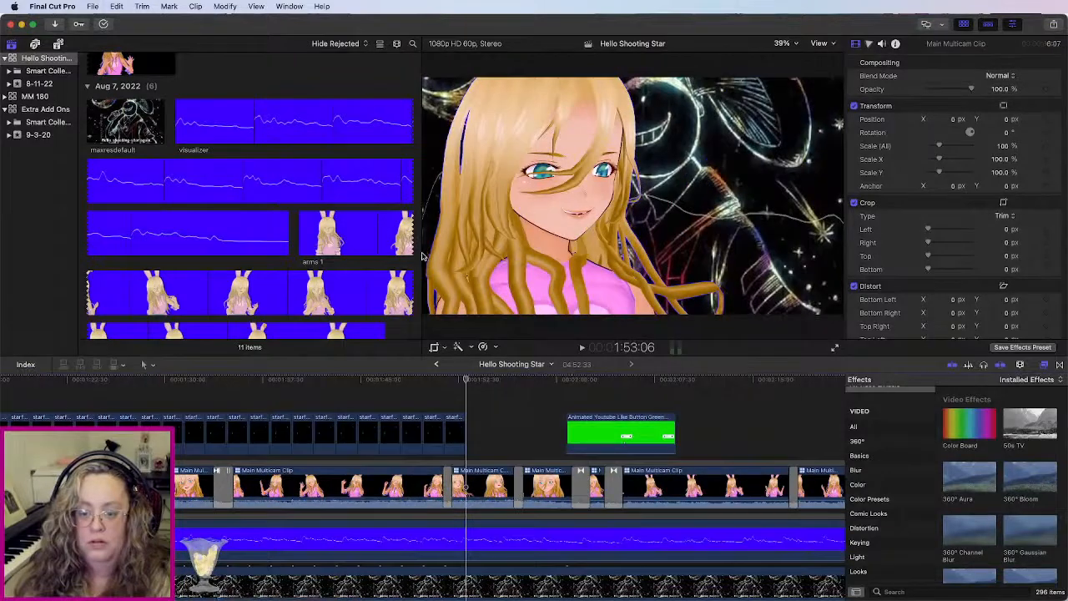
key(alt+v)
key(alt+v)
key(alt+v)
key(alt+v)
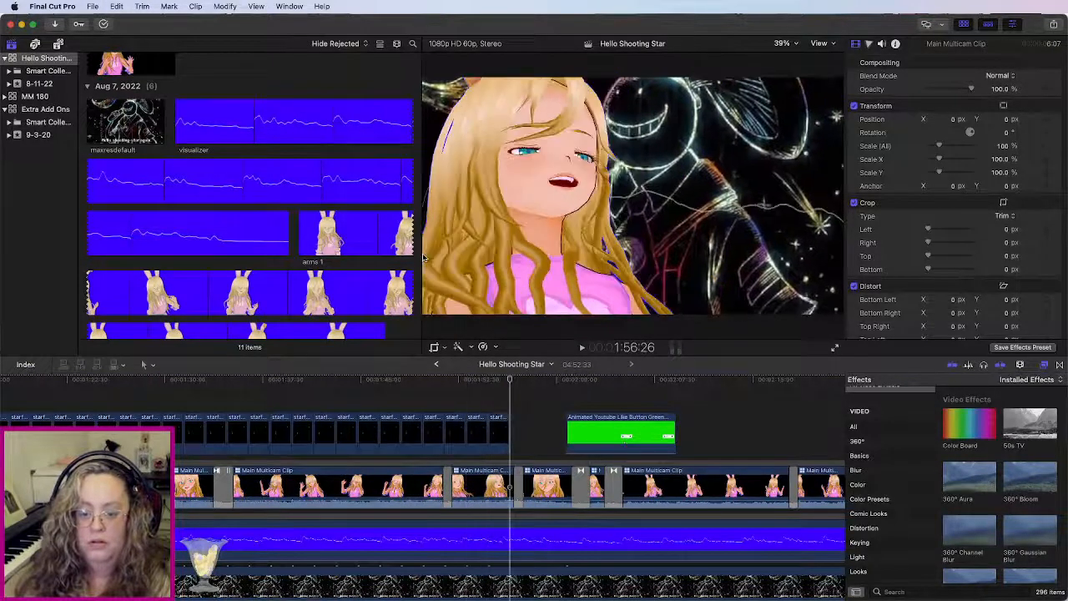
key(alt+v)
key(alt+v)
scroll(255, 382, left, 5)
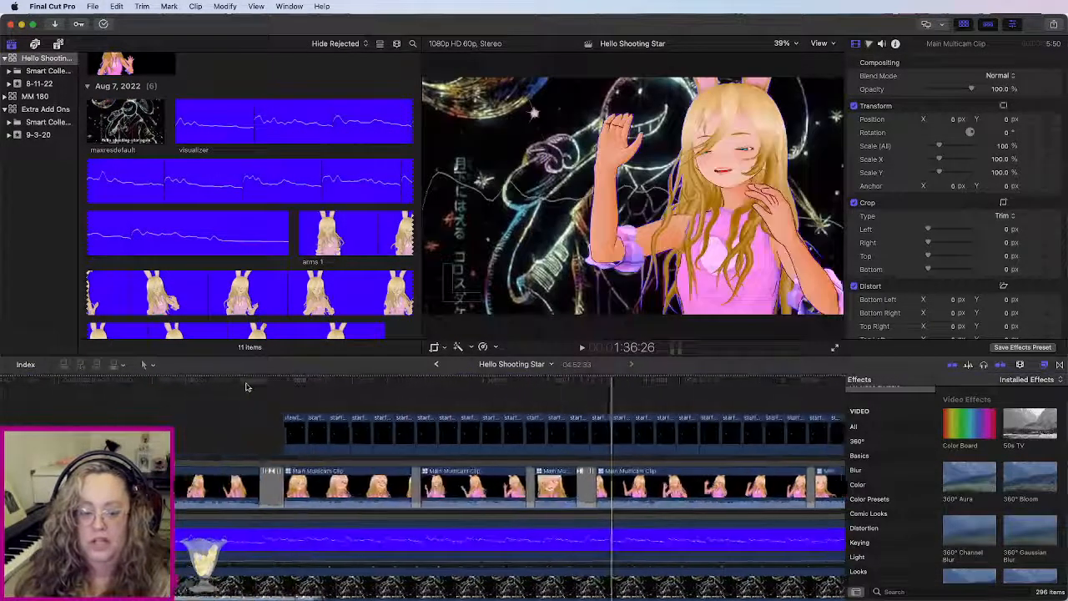
key(space)
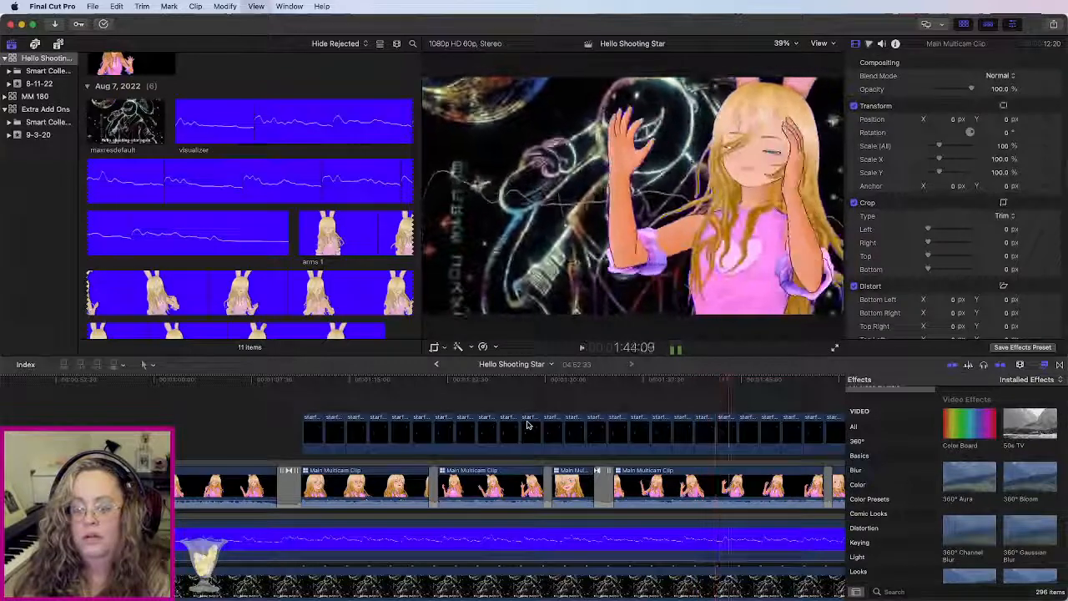
Step: Delete every second starfall clip in the row so that the remaining copies are evenly spaced
click(527, 426)
key(super+equal)
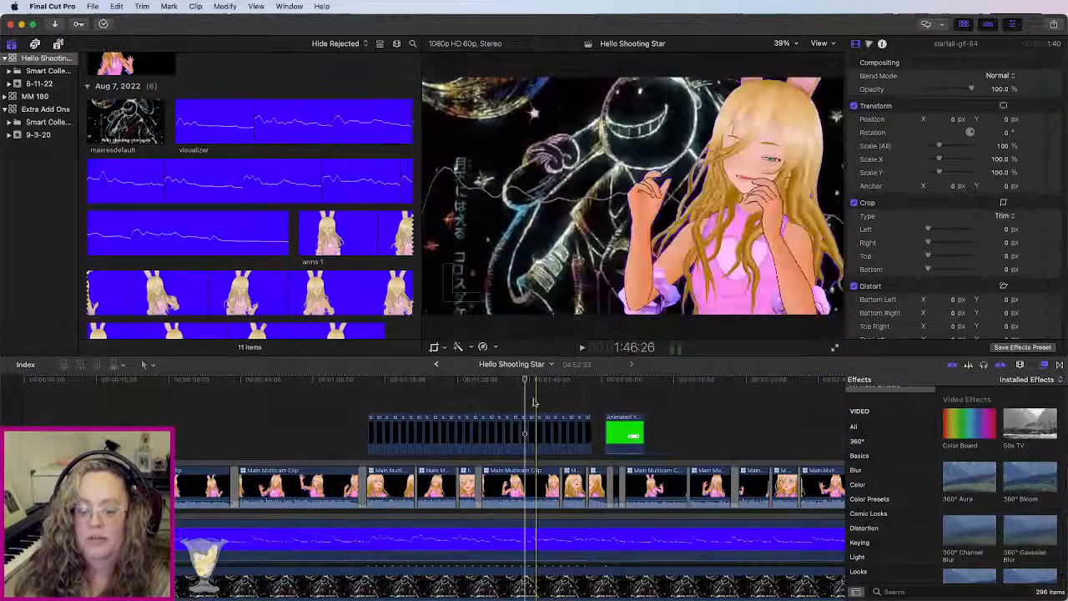
key(super+equal)
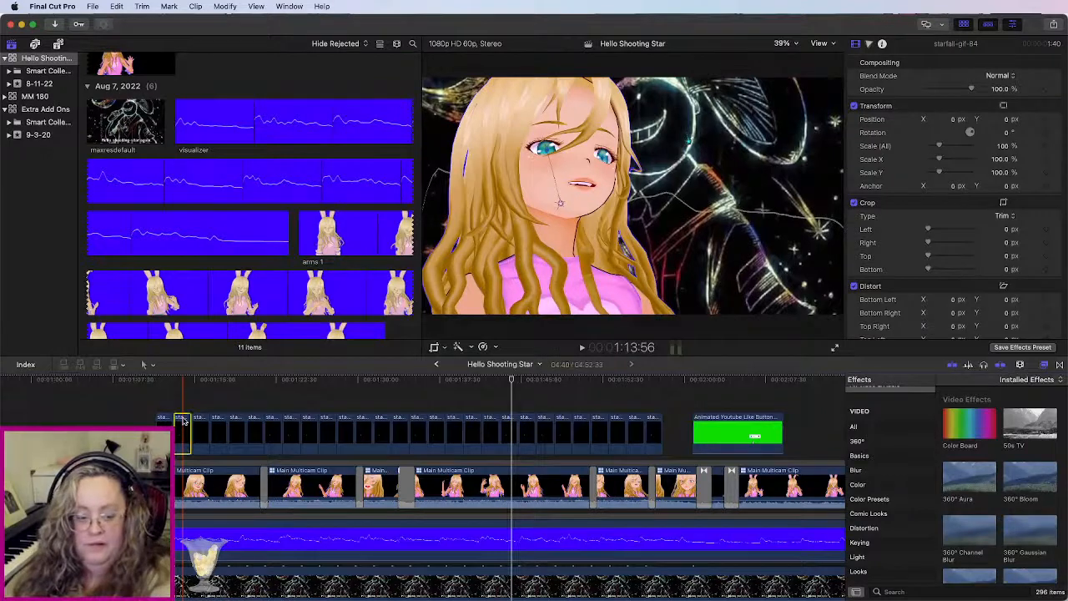
click(222, 422)
key(Delete)
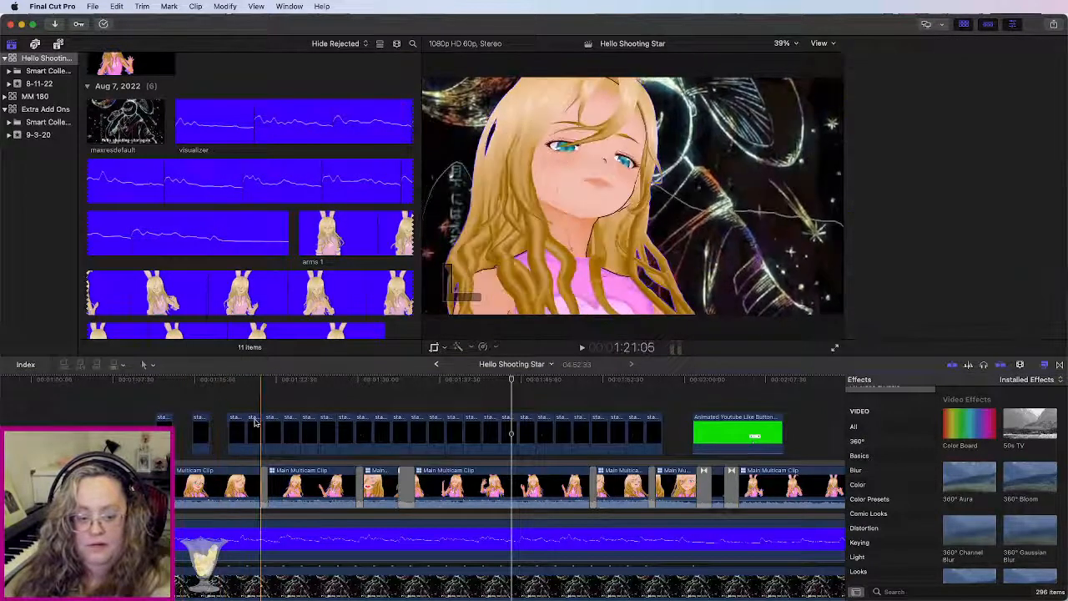
click(254, 424)
key(Delete)
click(291, 424)
key(Delete)
click(330, 424)
key(Delete)
click(365, 424)
key(Delete)
click(400, 424)
key(Delete)
click(435, 424)
key(Delete)
click(471, 424)
key(Delete)
click(505, 423)
key(Delete)
click(543, 424)
key(Delete)
click(580, 423)
key(Delete)
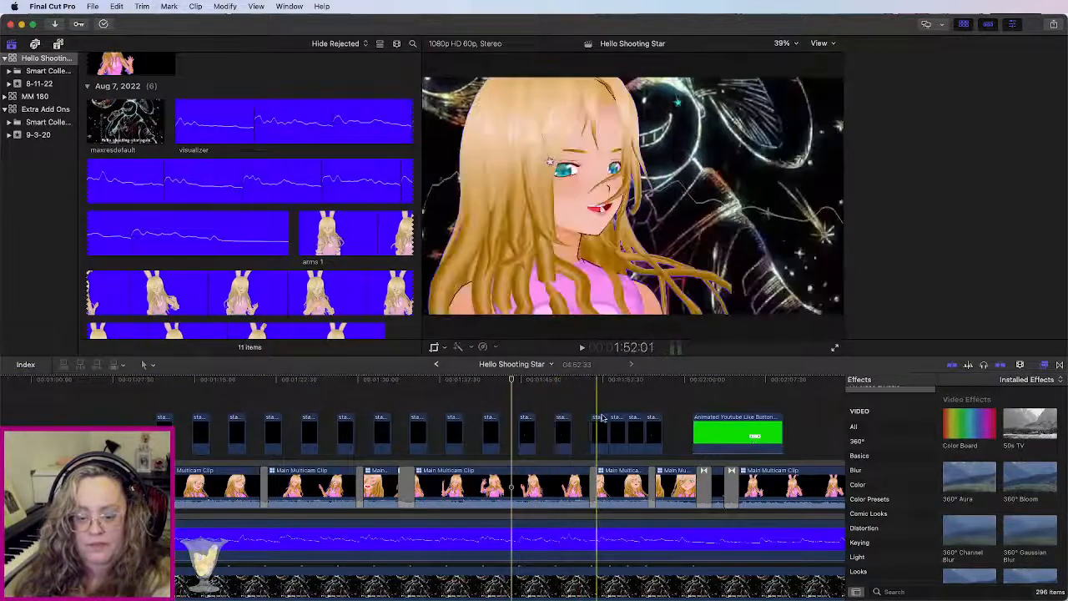
click(616, 423)
key(Delete)
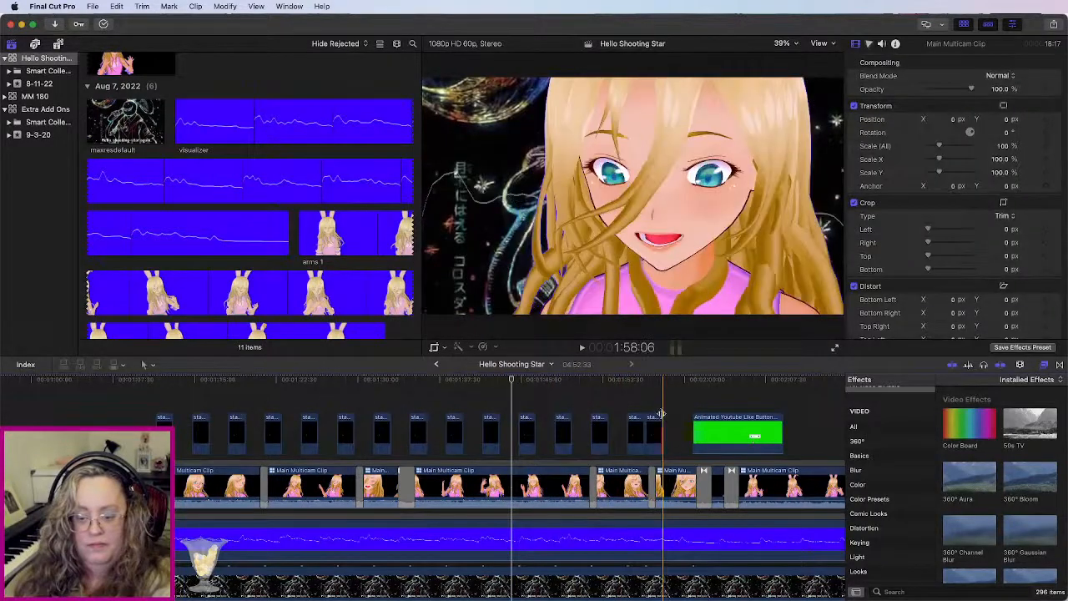
click(654, 423)
key(Delete)
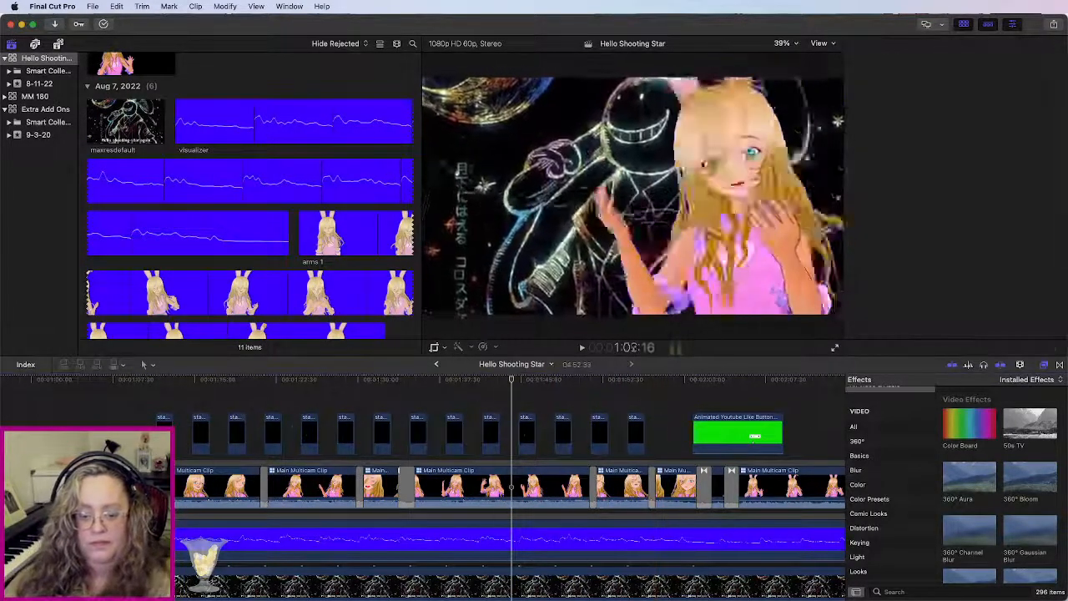
Step: Play back the spaced starfall clips, and delete all of the copies except the first clip
key(space)
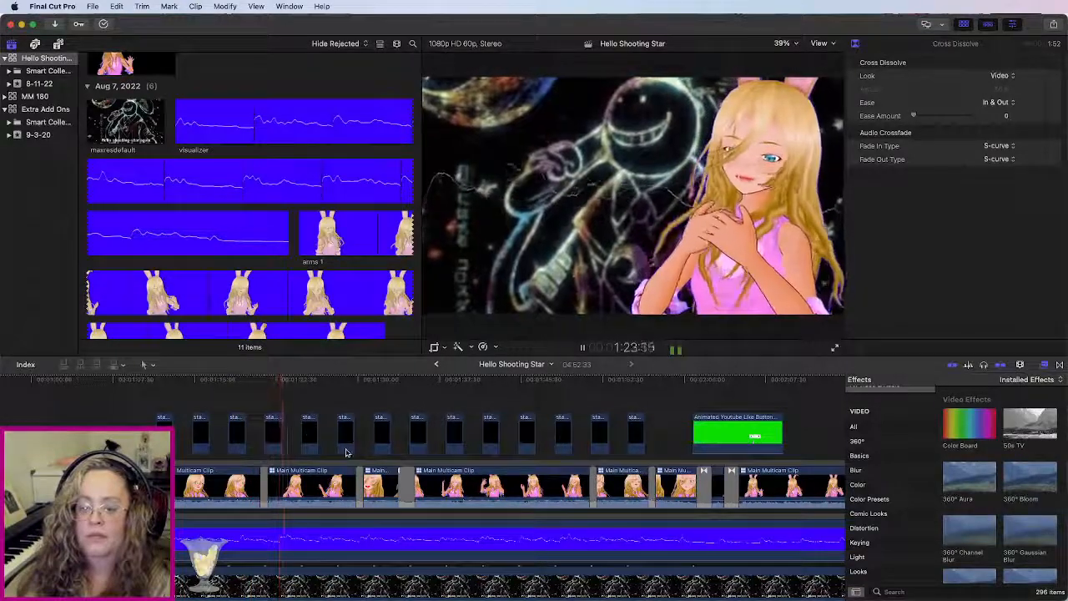
key(space)
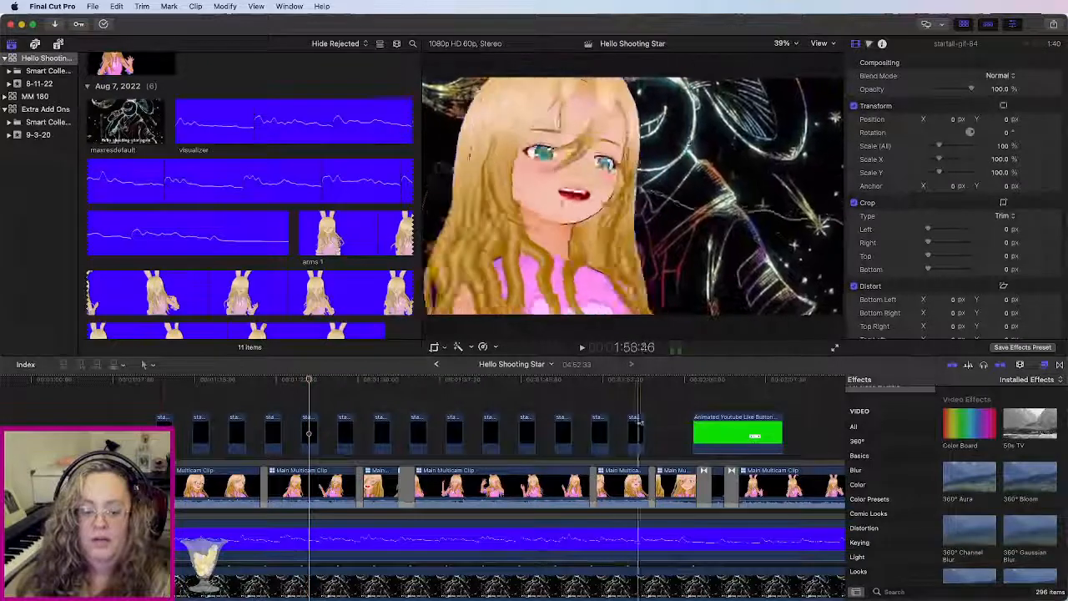
drag(647, 408, 201, 434)
key(Delete)
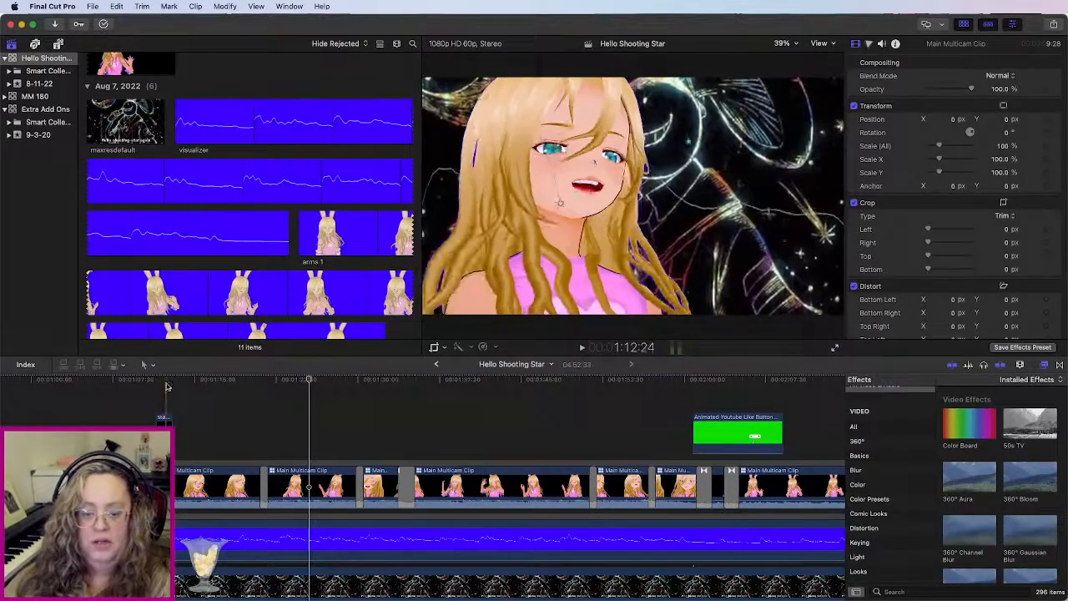
Step: Crop the starfall clip with crop type Crop to about 108 px right, 109 px top and 170 px bottom, and play it back
click(166, 382)
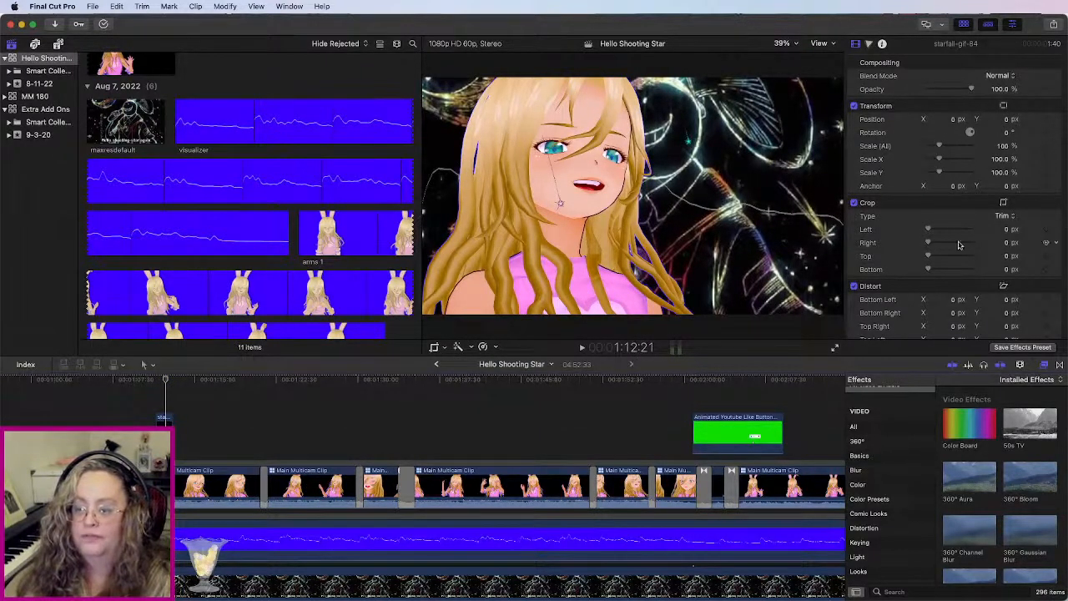
click(1005, 204)
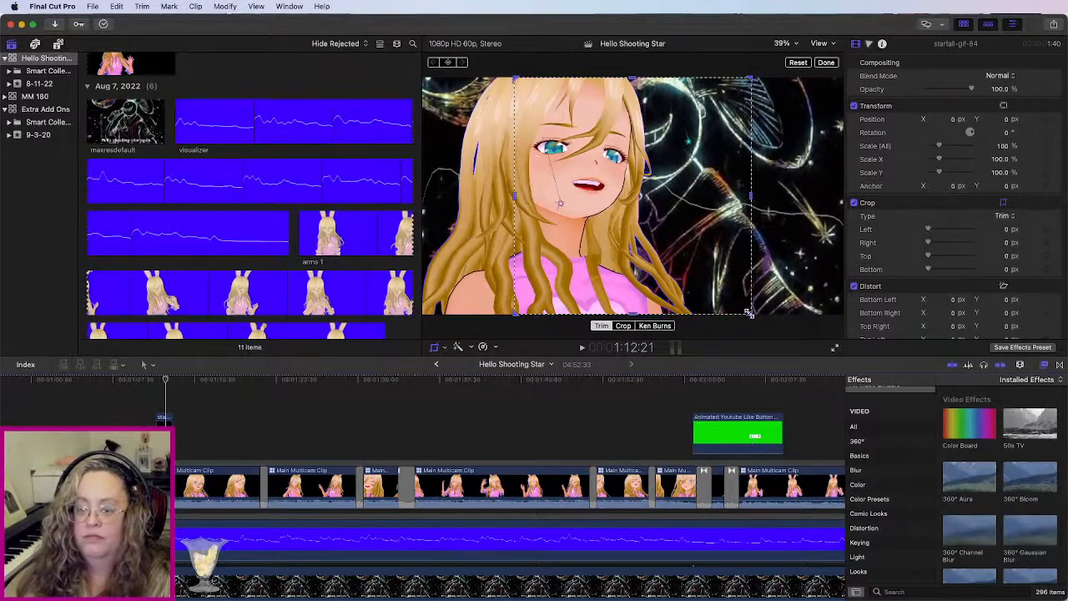
click(625, 326)
drag(748, 261, 698, 242)
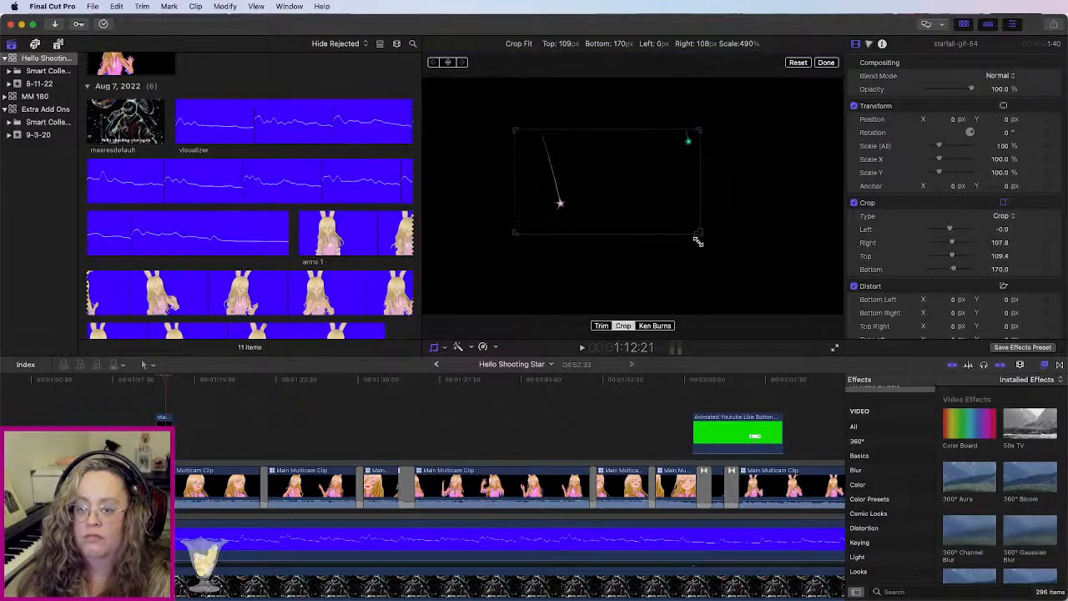
click(824, 63)
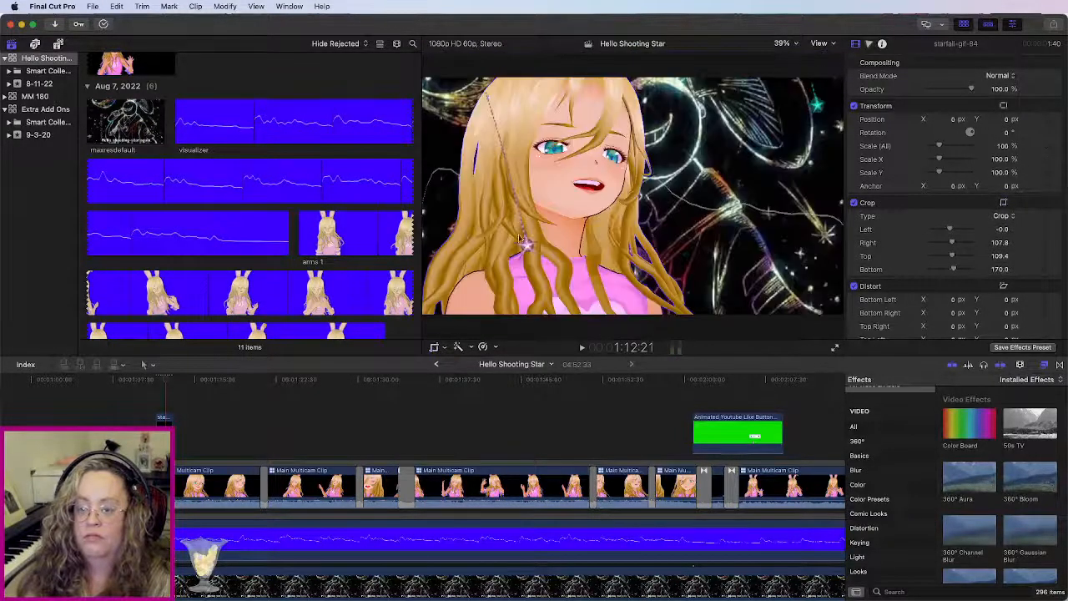
key(space)
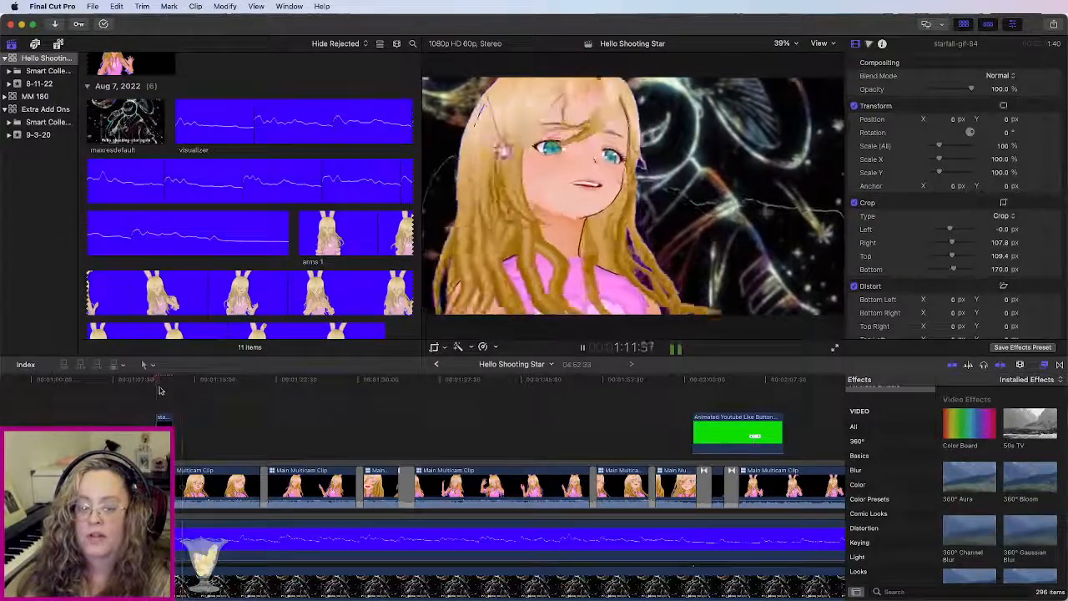
key(space)
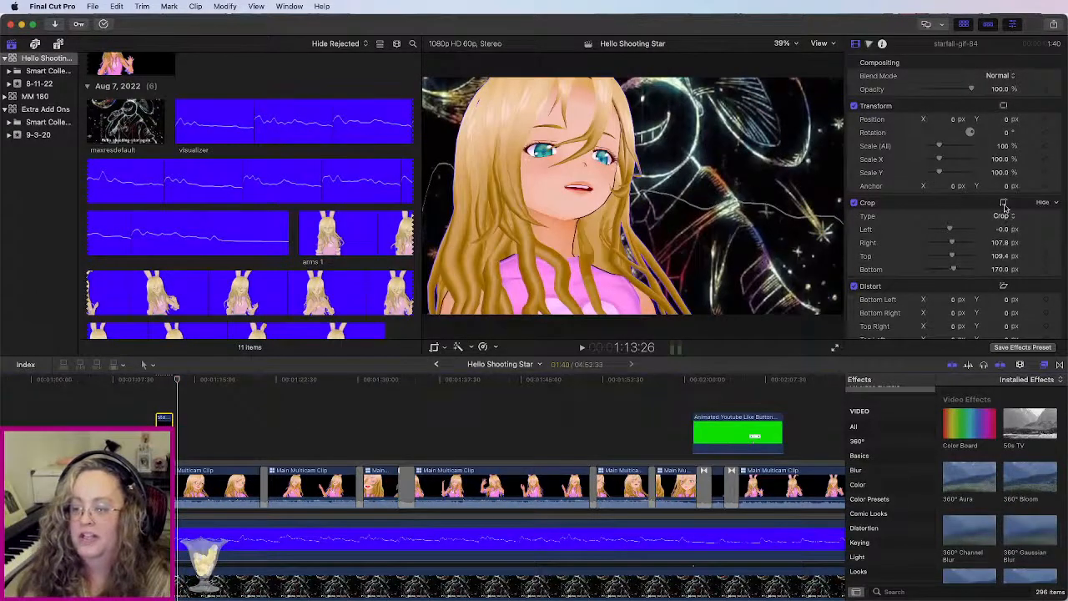
Step: Adjust the starfall clip's crop area to about 85 px right, 79 px top and 187 px bottom, and apply it
click(1004, 204)
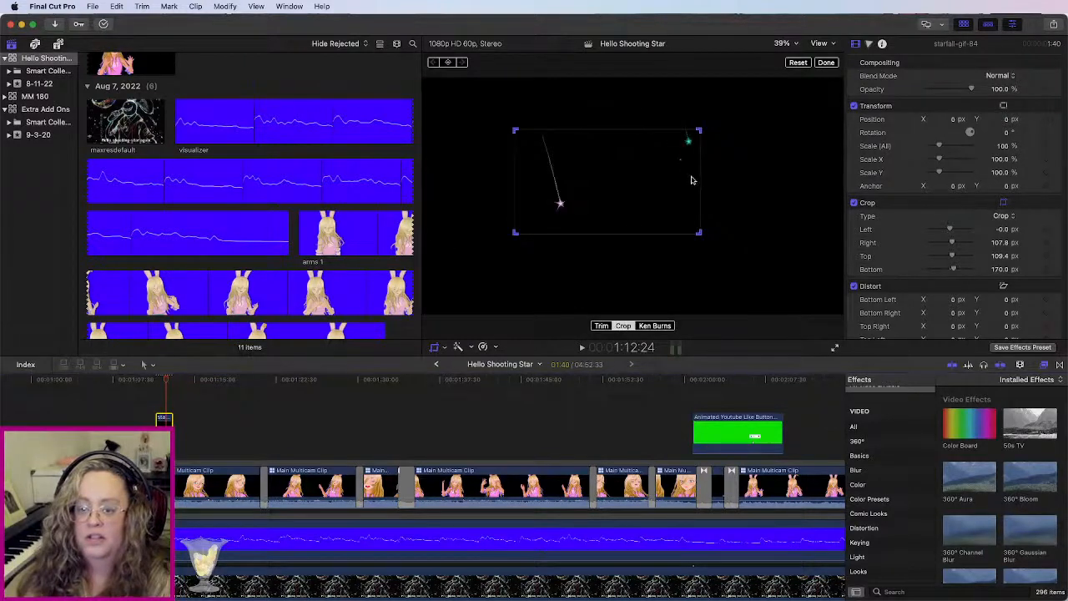
drag(698, 233, 705, 238)
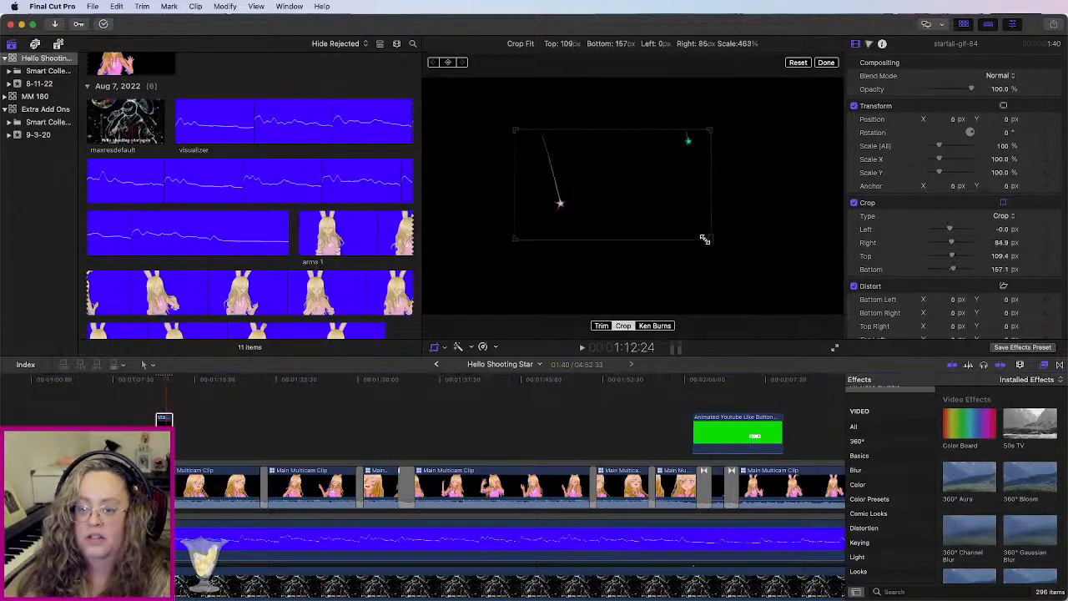
mouse_move(650, 207)
mouse_down()
mouse_move(644, 179)
mouse_move(646, 193)
mouse_up()
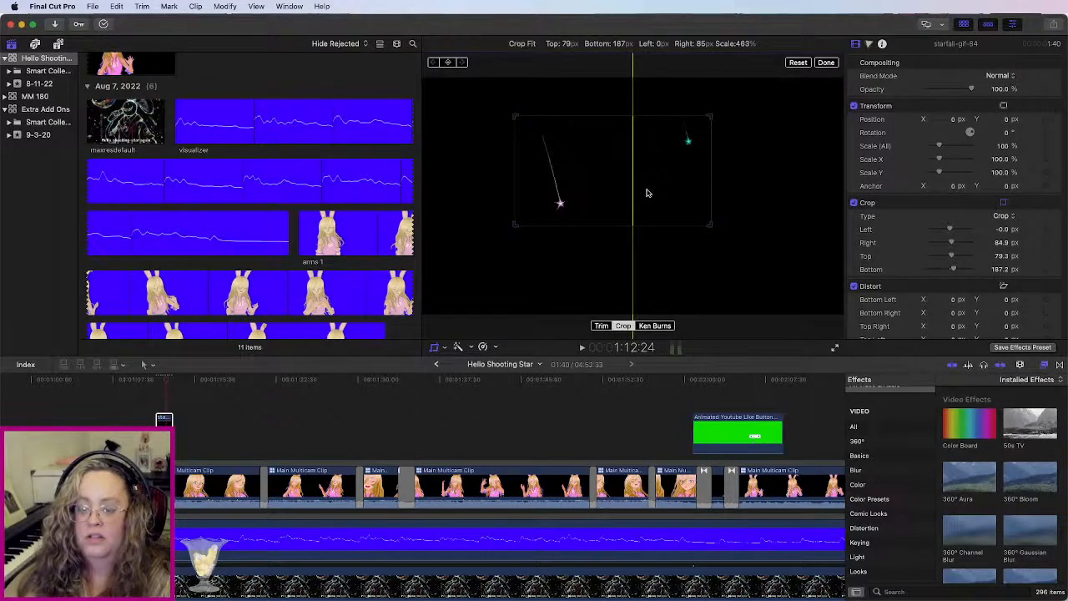
drag(646, 193, 646, 192)
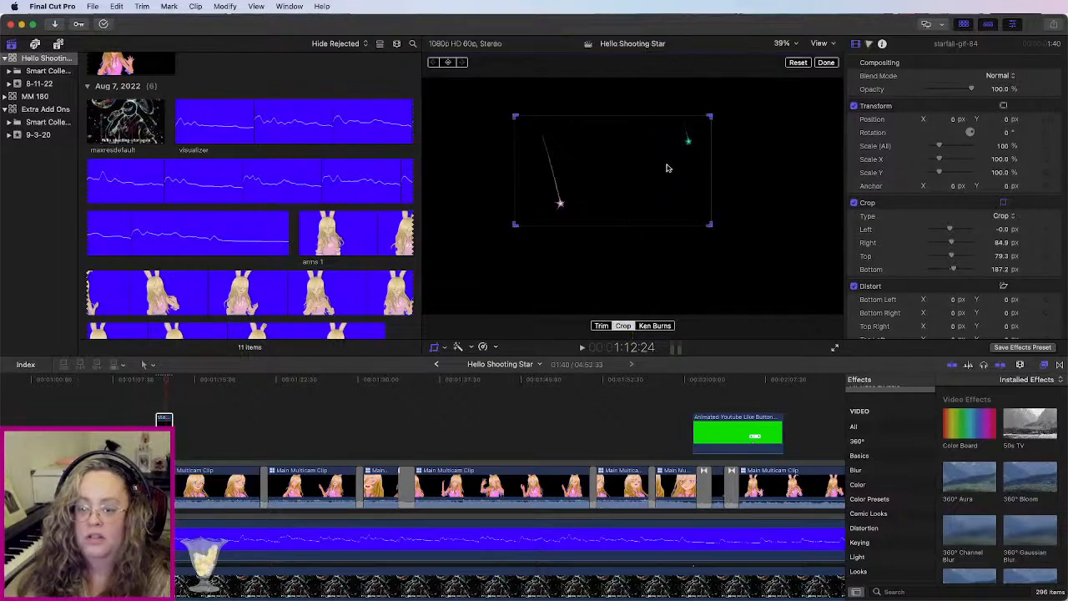
click(827, 64)
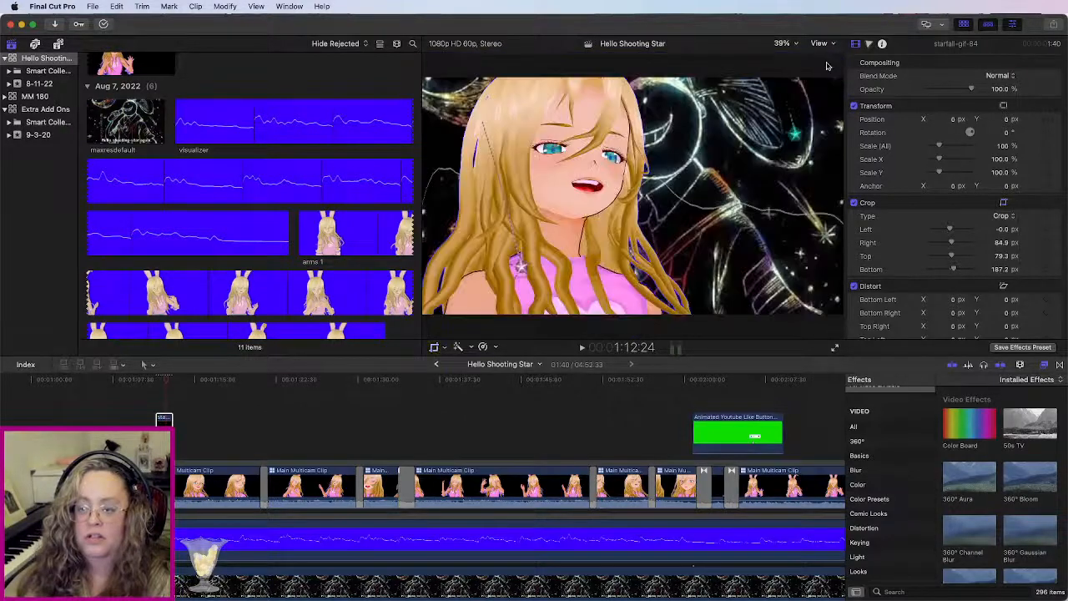
Step: Retime the starfall clip with a custom speed rate of 80%
click(164, 422)
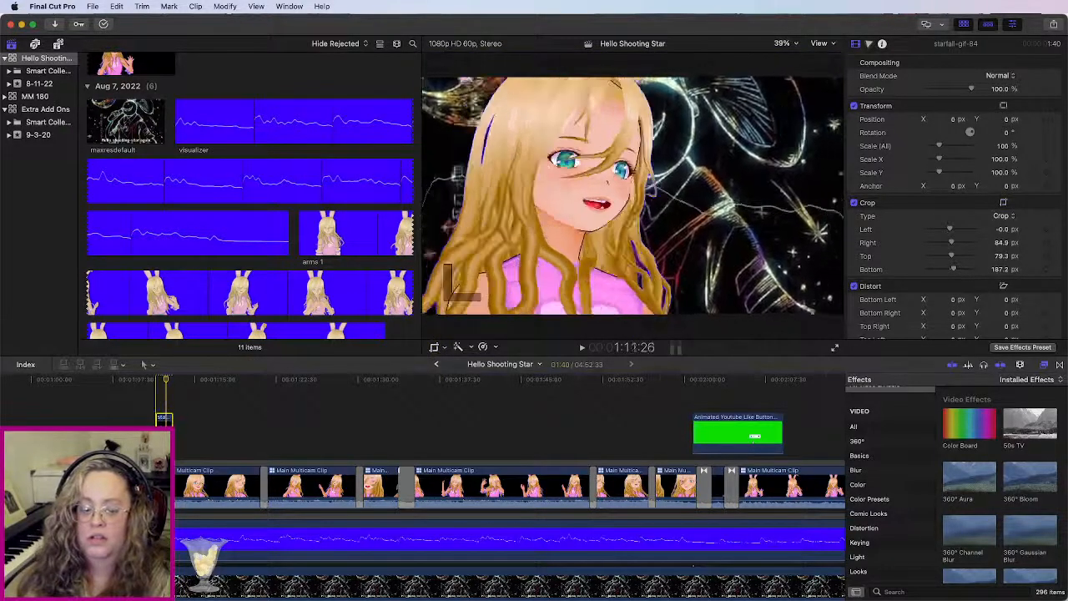
click(486, 346)
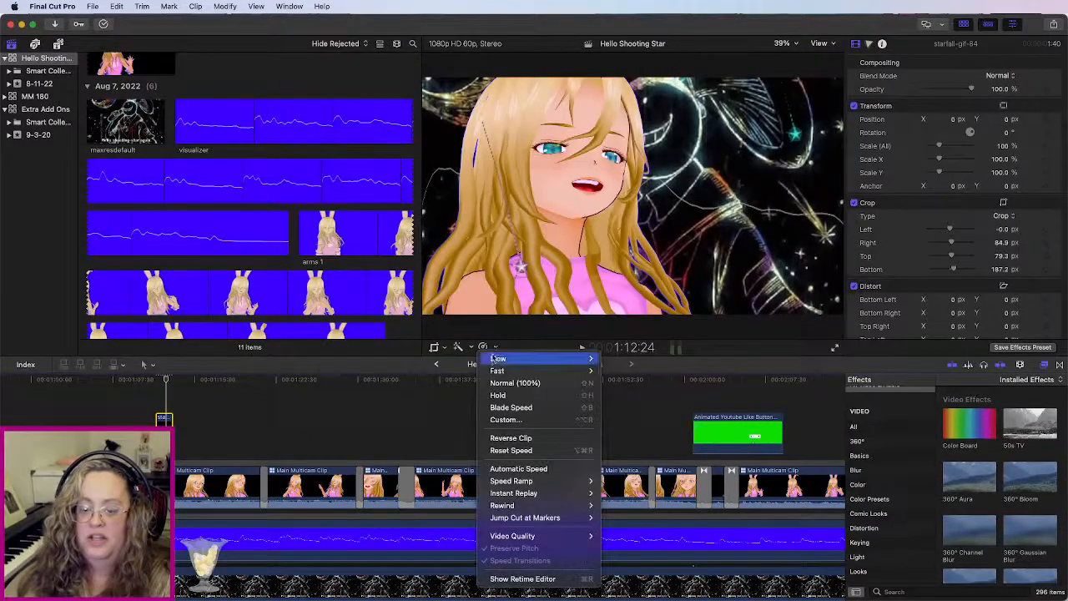
mouse_move(511, 361)
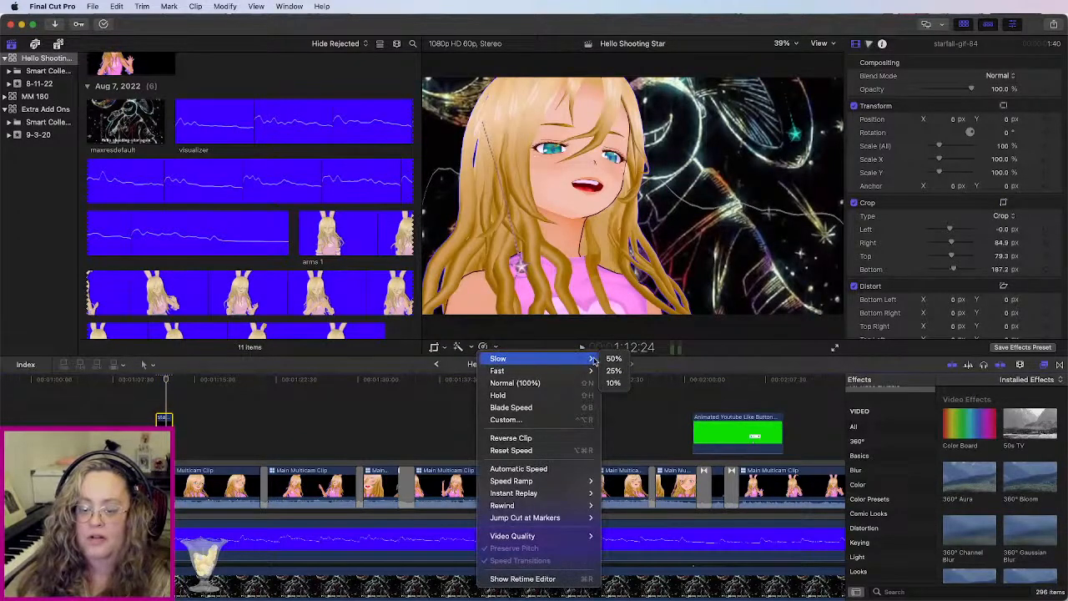
click(528, 420)
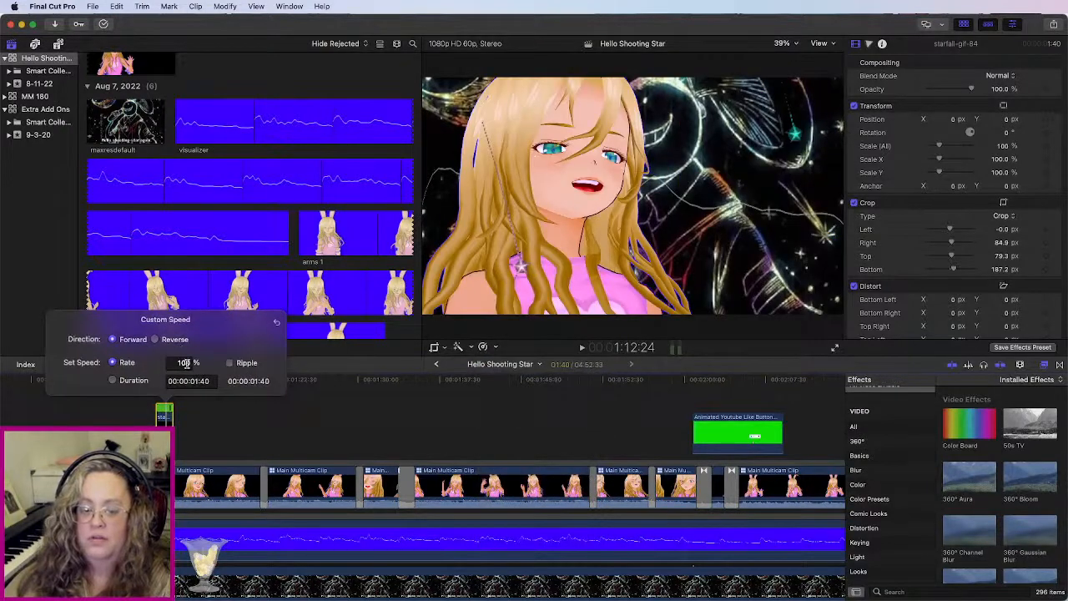
text(80)
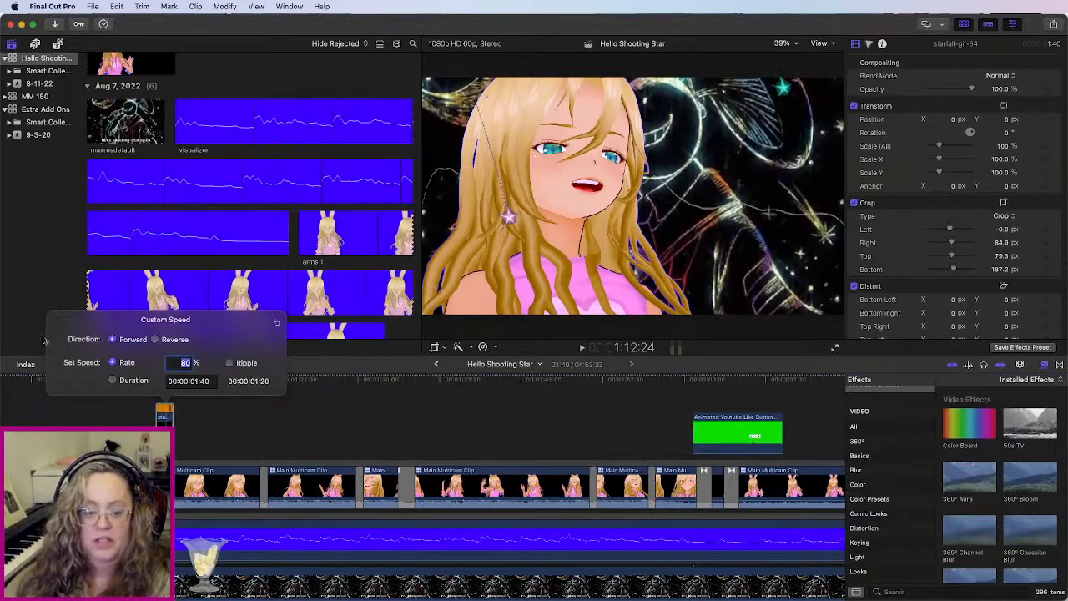
click(60, 419)
Step: Try to extend the end of the slowed starfall clip, and play back the section around it
click(171, 419)
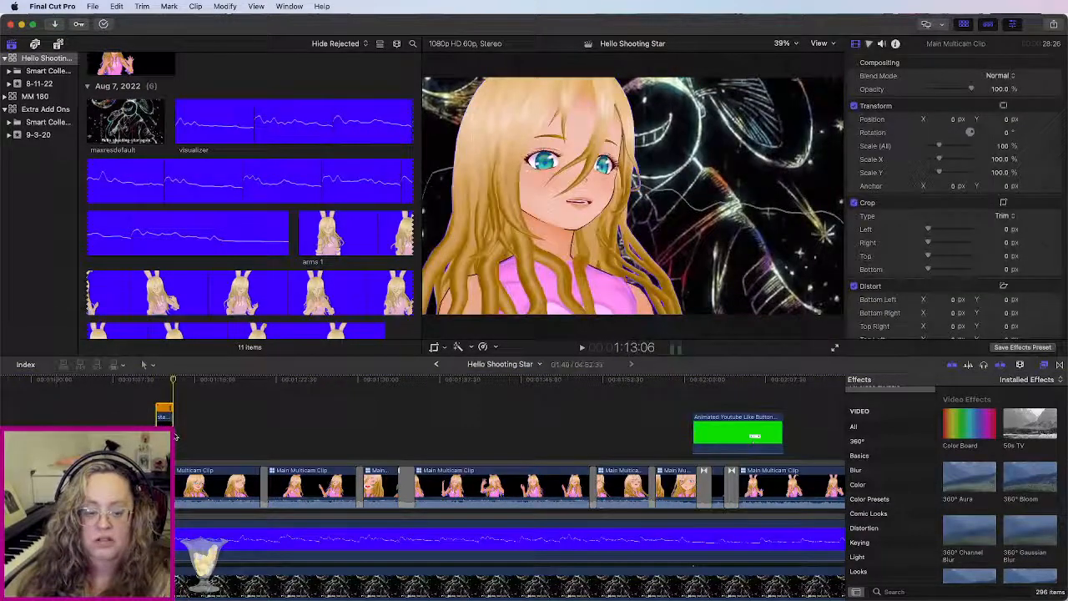
drag(174, 430, 199, 438)
key(space)
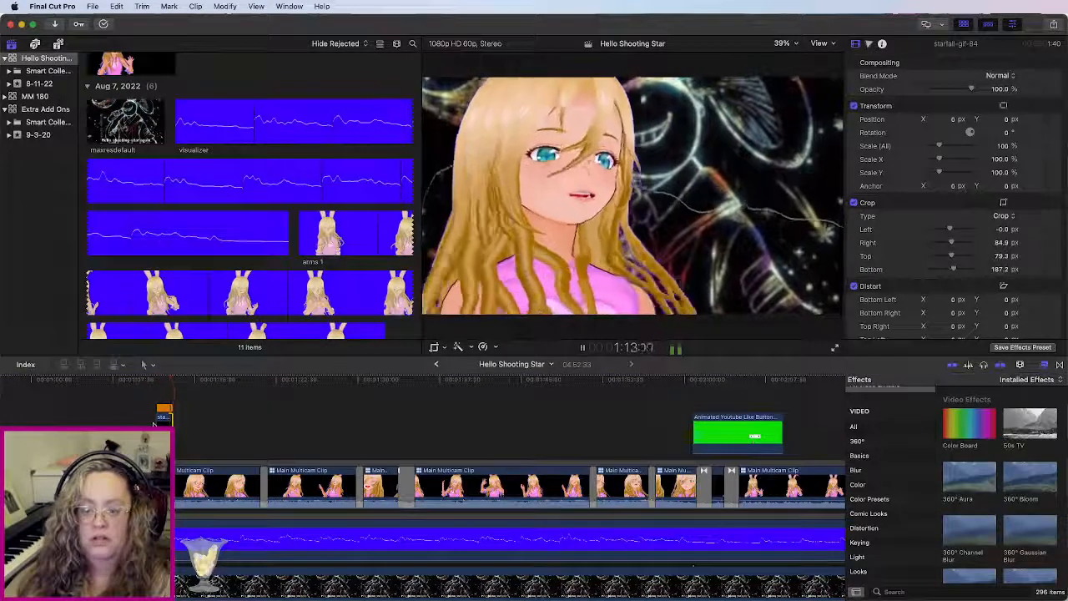
key(space)
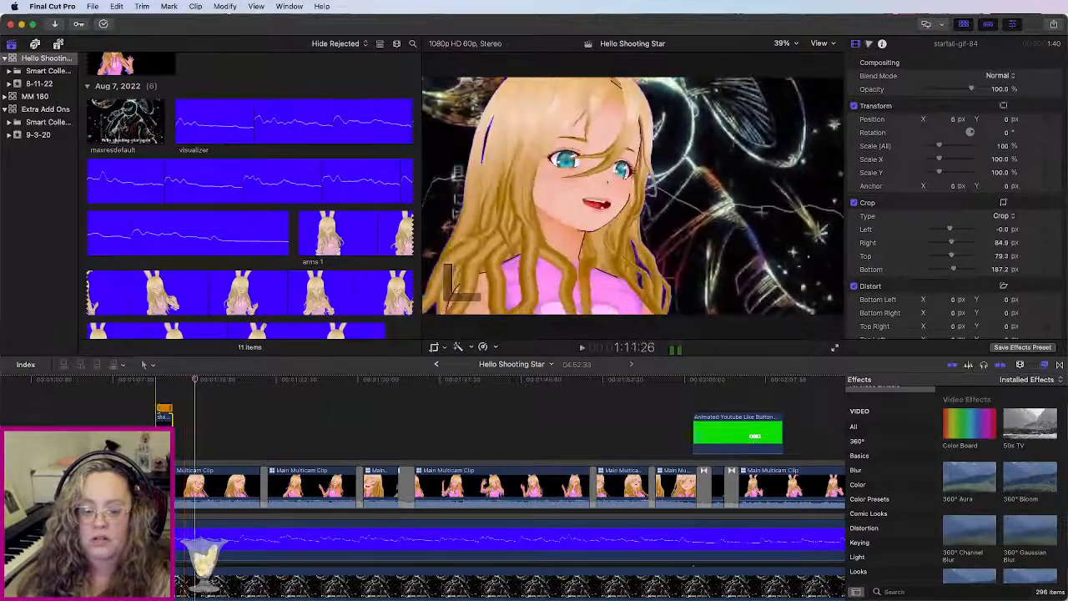
key(space)
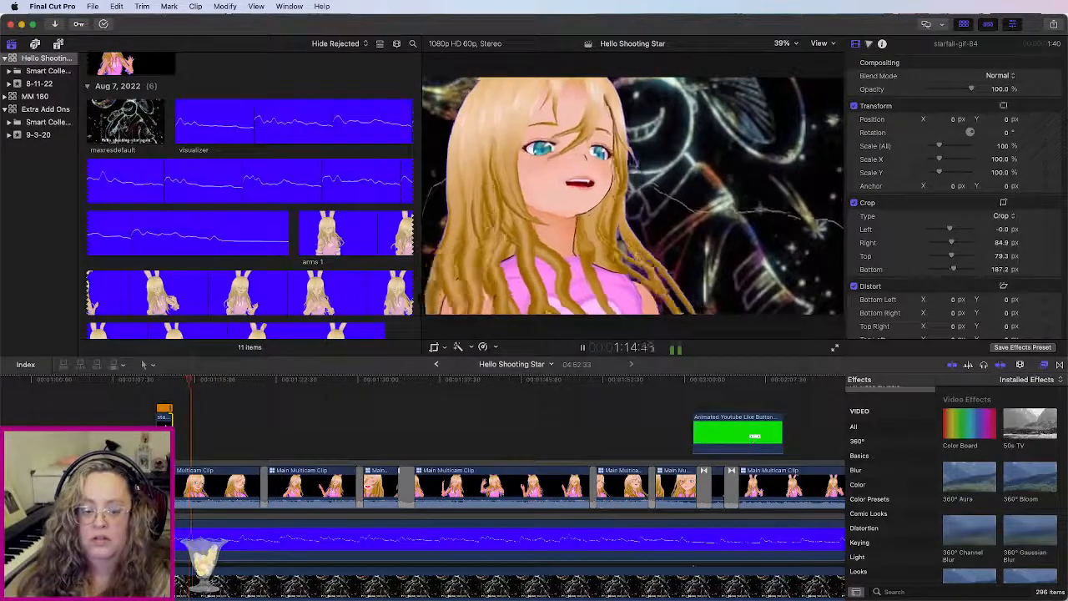
key(space)
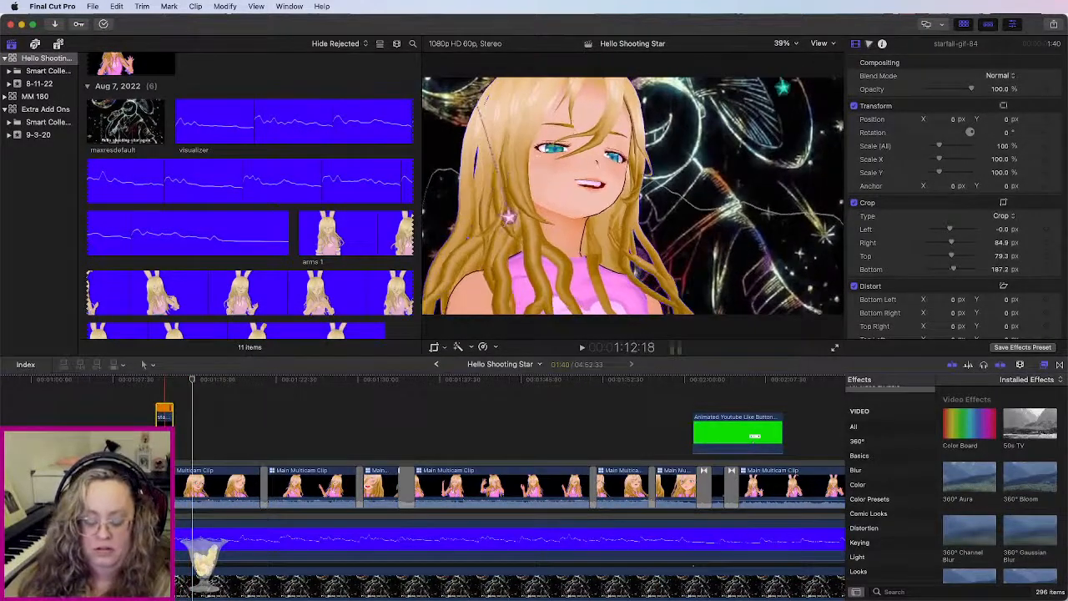
key(space)
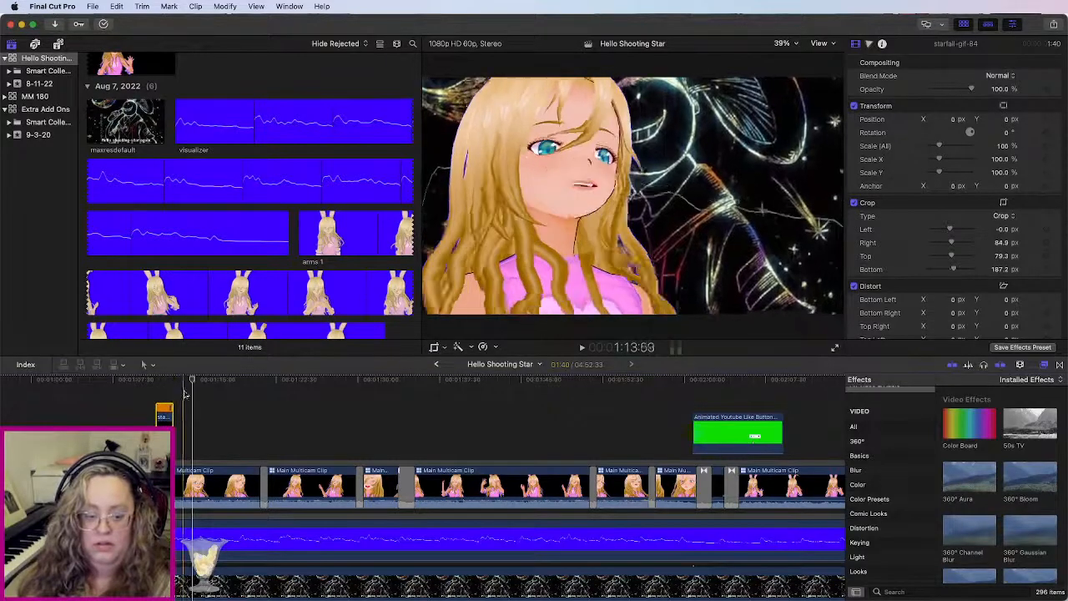
Step: Paste ten spaced copies of the cropped starfall clip above the multicam clips between about 1:14 and 1:58
click(193, 392)
key(super+v)
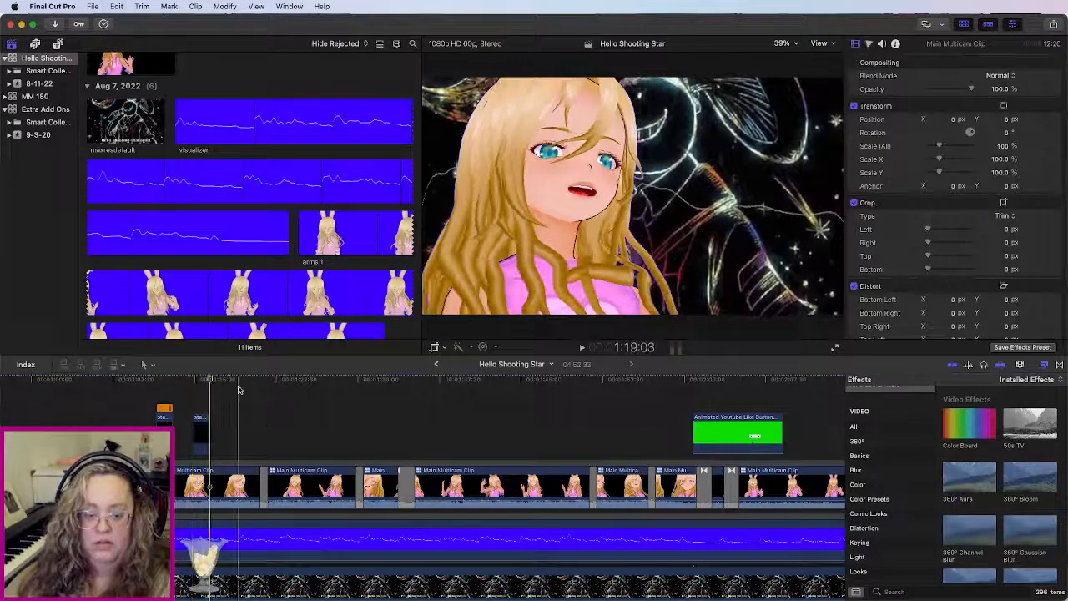
click(240, 390)
key(super+v)
click(305, 388)
key(super+v)
click(398, 387)
key(super+v)
click(506, 390)
key(super+v)
click(362, 391)
key(super+v)
click(596, 392)
key(super+v)
click(564, 392)
key(super+v)
click(458, 394)
key(super+v)
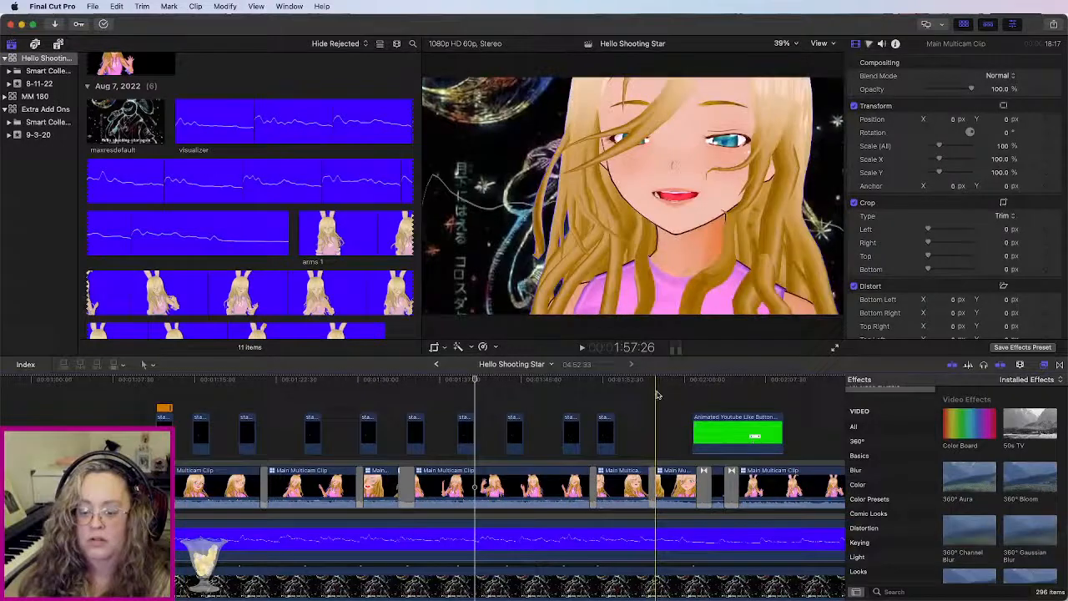
click(662, 385)
key(super+v)
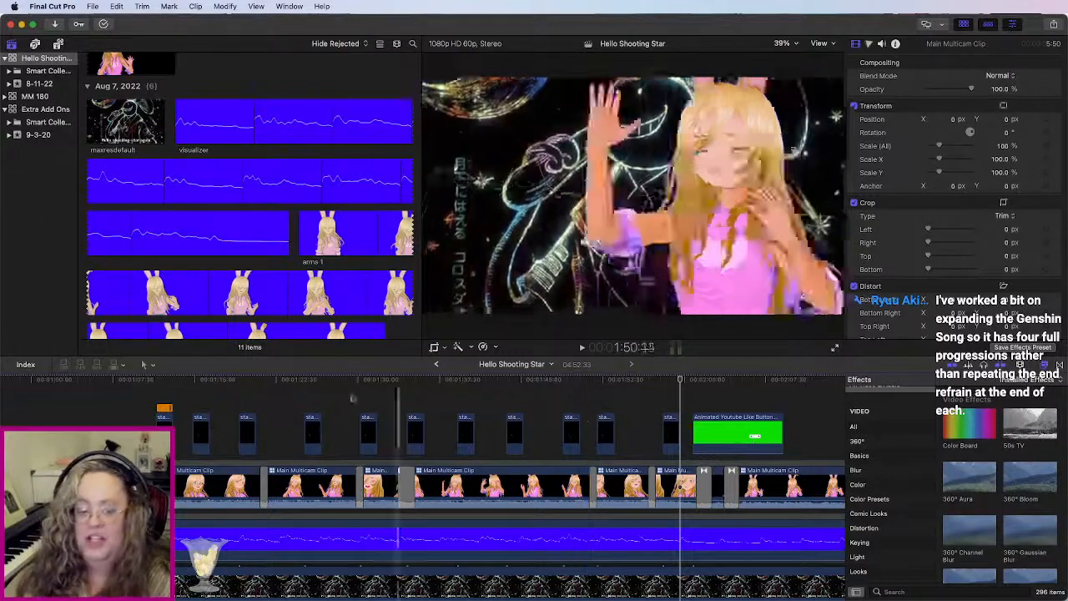
Step: Play back the starfall section, copy all eleven starfall clips and paste the group above the multicam clips from about 2:57, and clear the selection
key(space)
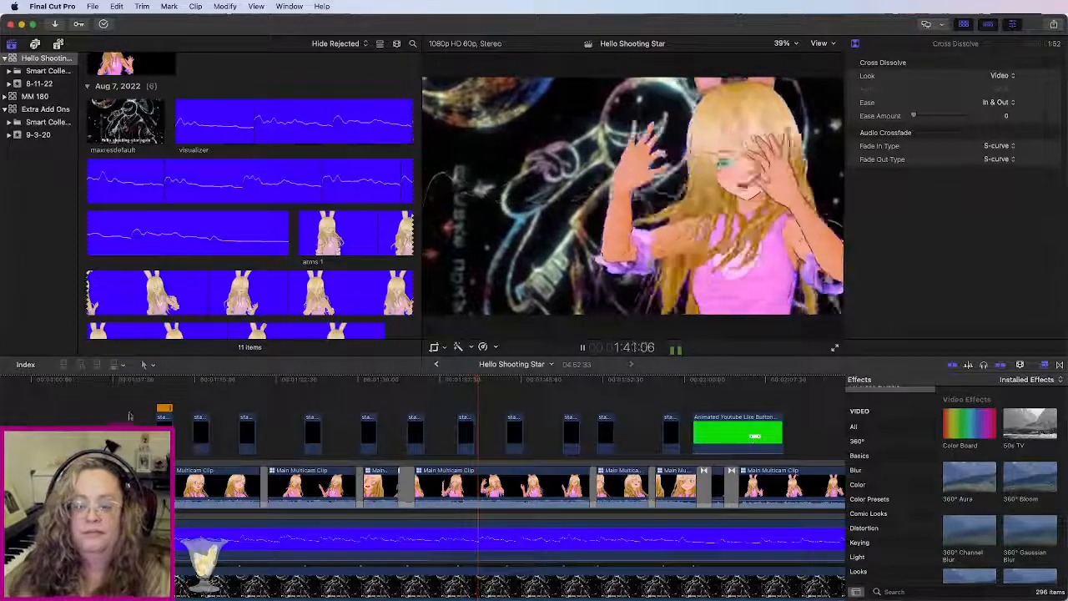
drag(143, 393, 680, 451)
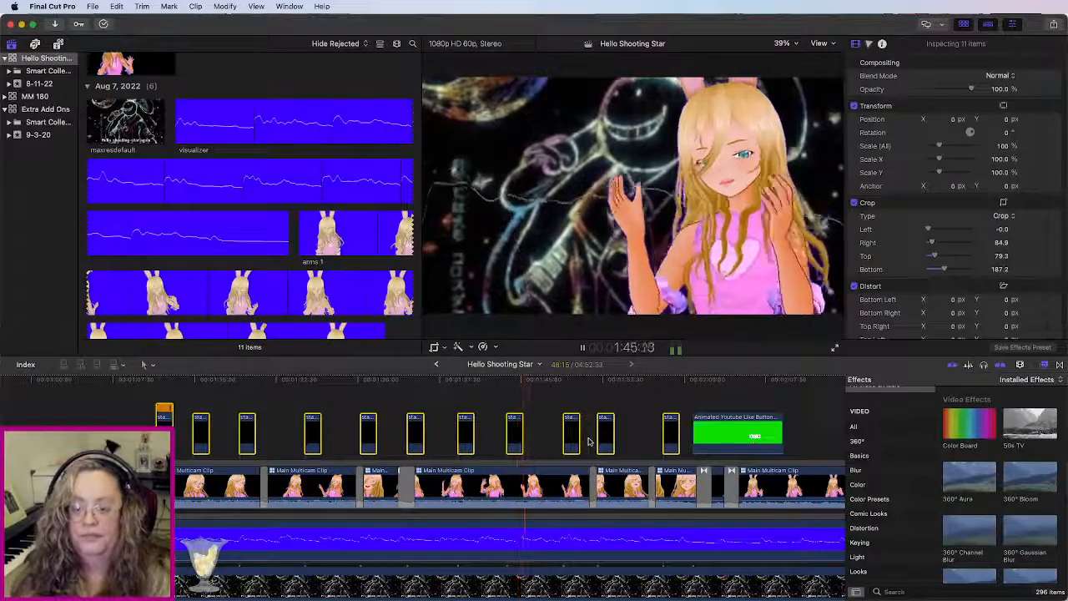
scroll(594, 440, right, 8)
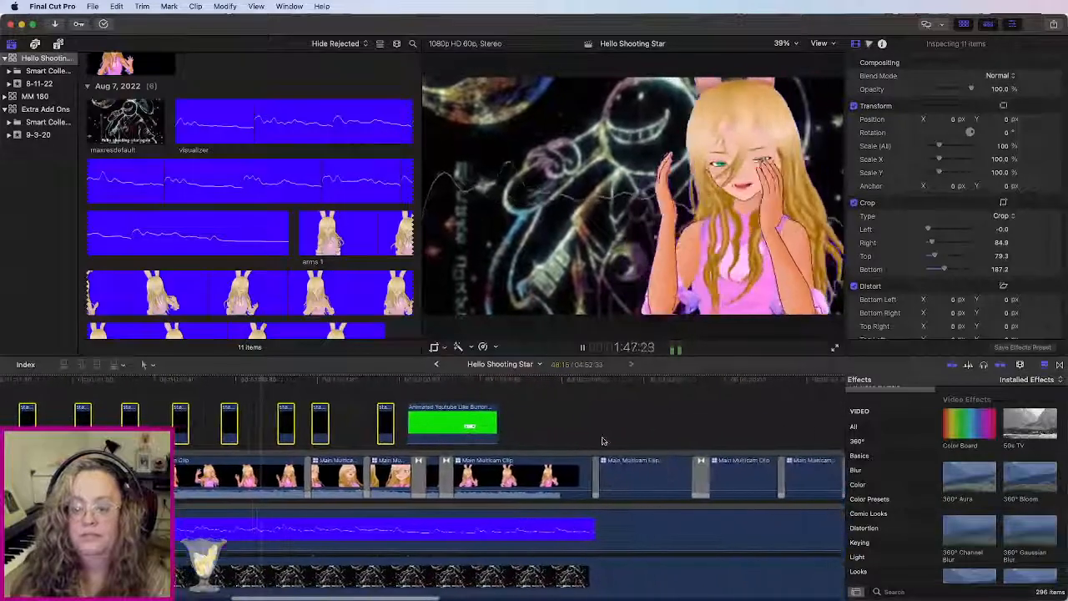
key(super+minus)
key(super+minus)
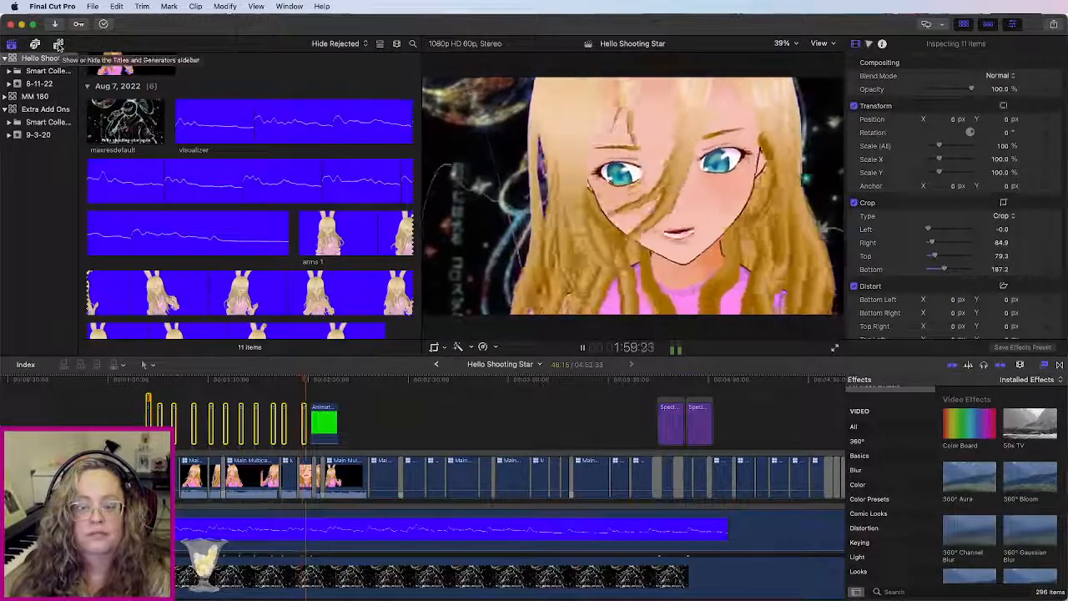
click(566, 380)
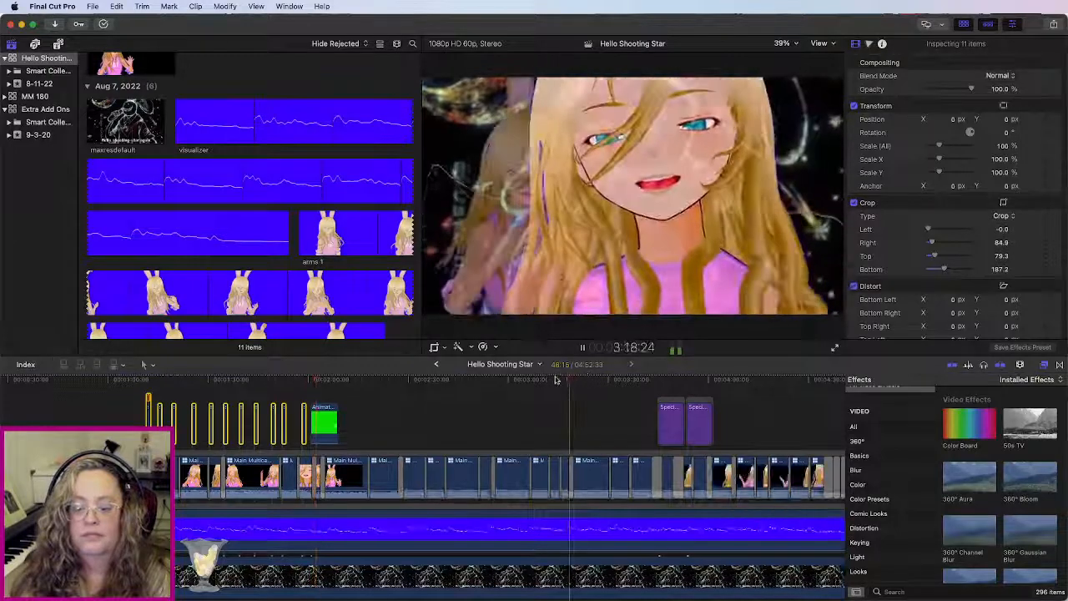
click(494, 379)
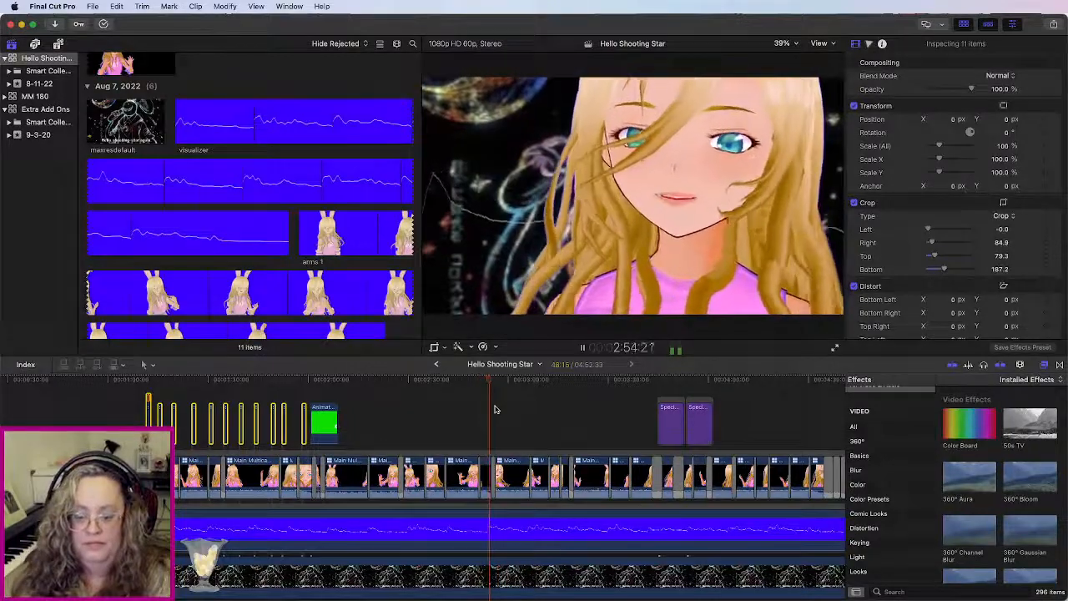
key(super+shift+a)
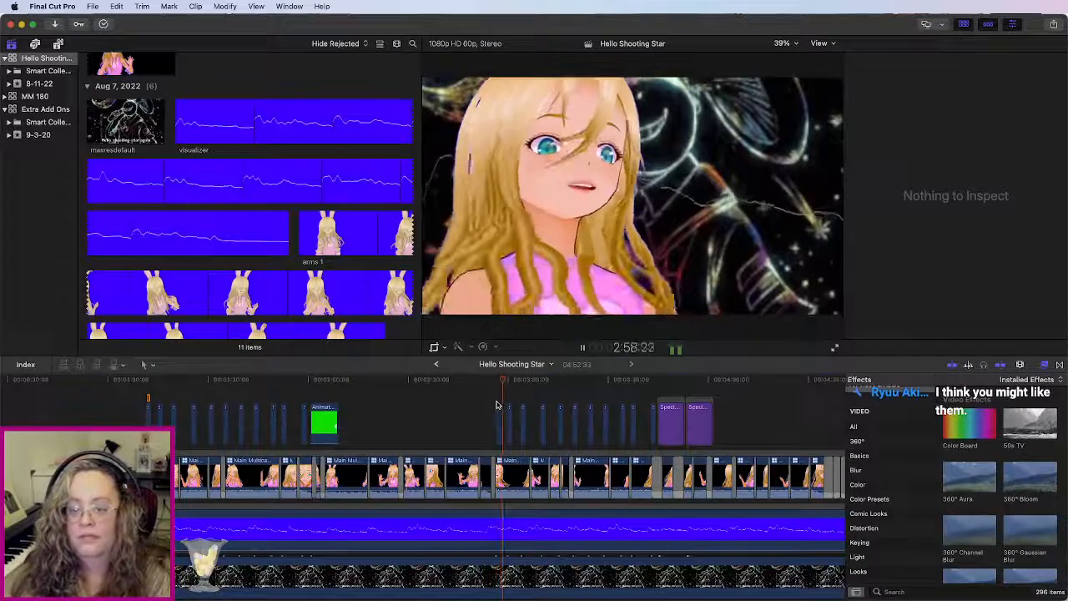
Step: Play back the part around 3:43 to 4:03, and paste the copied group of starfall clips above the multicam clips from about 3:56
click(650, 383)
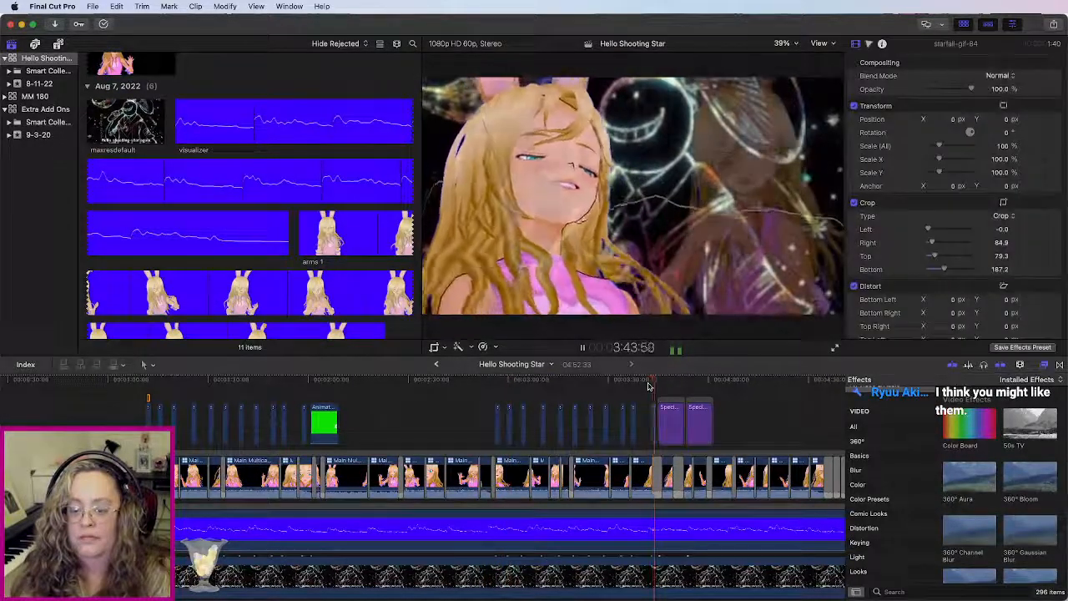
scroll(649, 387, right, 6)
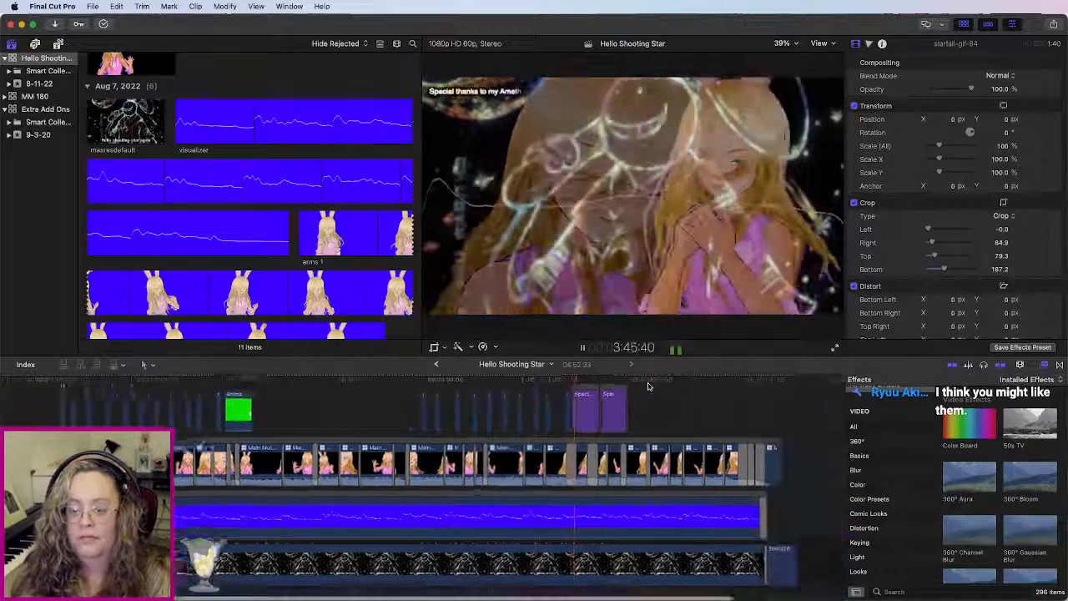
click(463, 382)
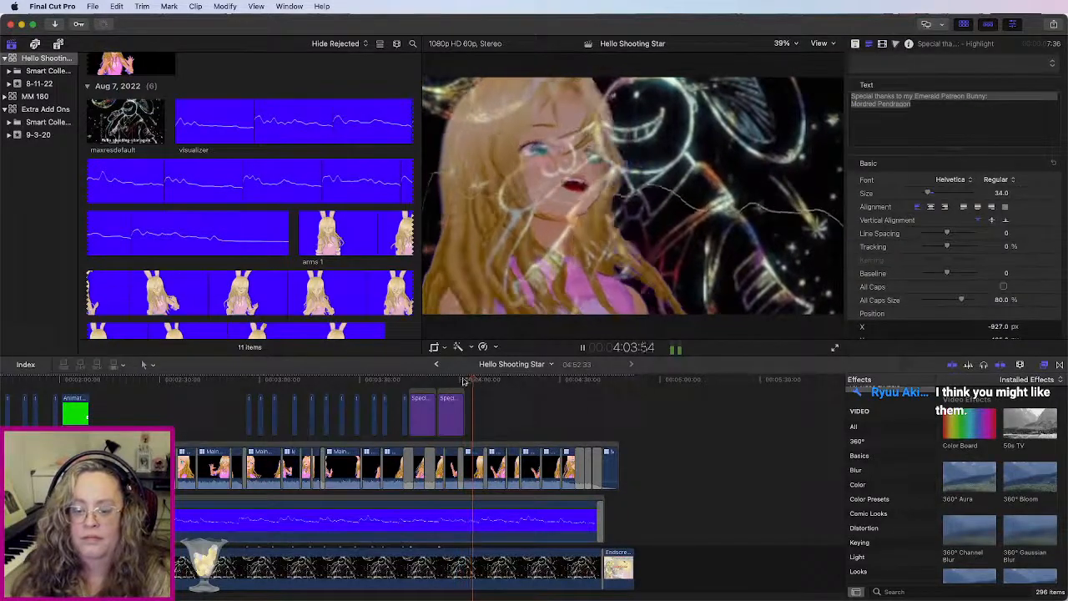
click(450, 381)
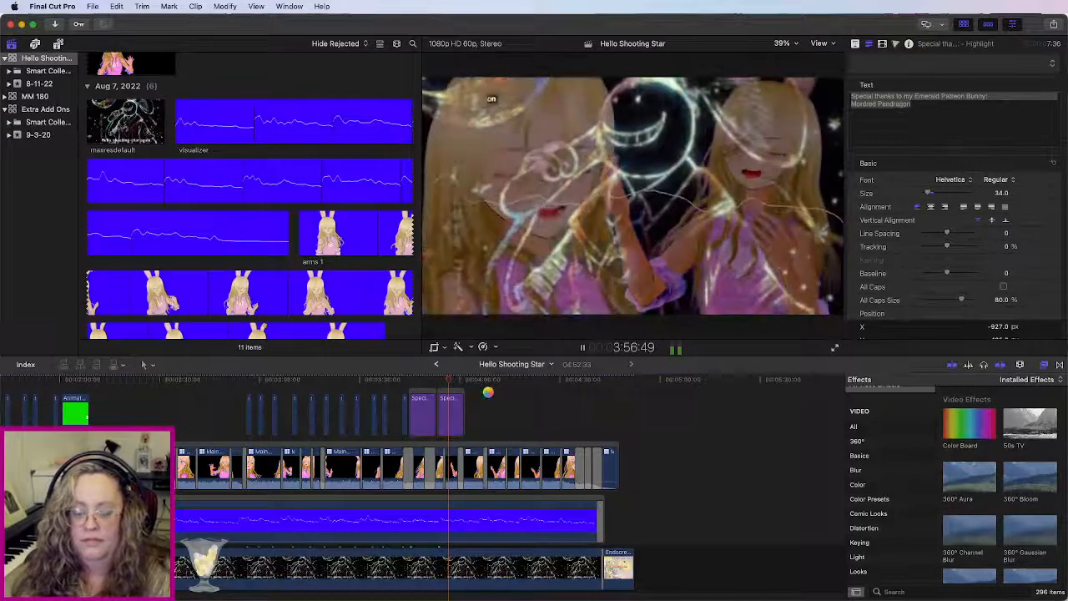
scroll(489, 393, up, 2)
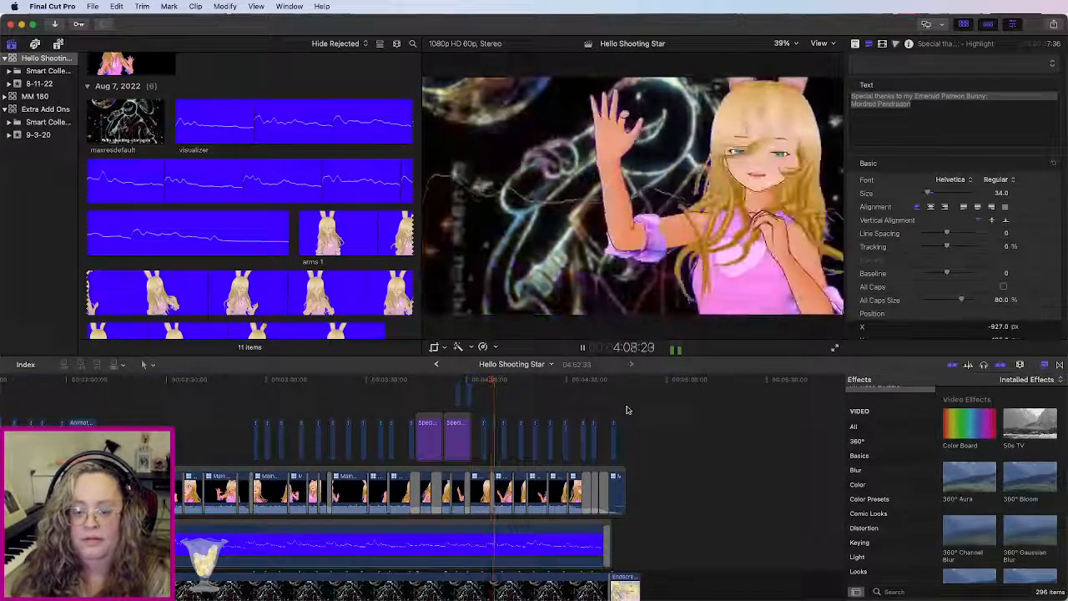
Step: Stop playback and delete the pasted starfall clips from about 4:11 onward
key(space)
drag(639, 407, 504, 440)
key(Delete)
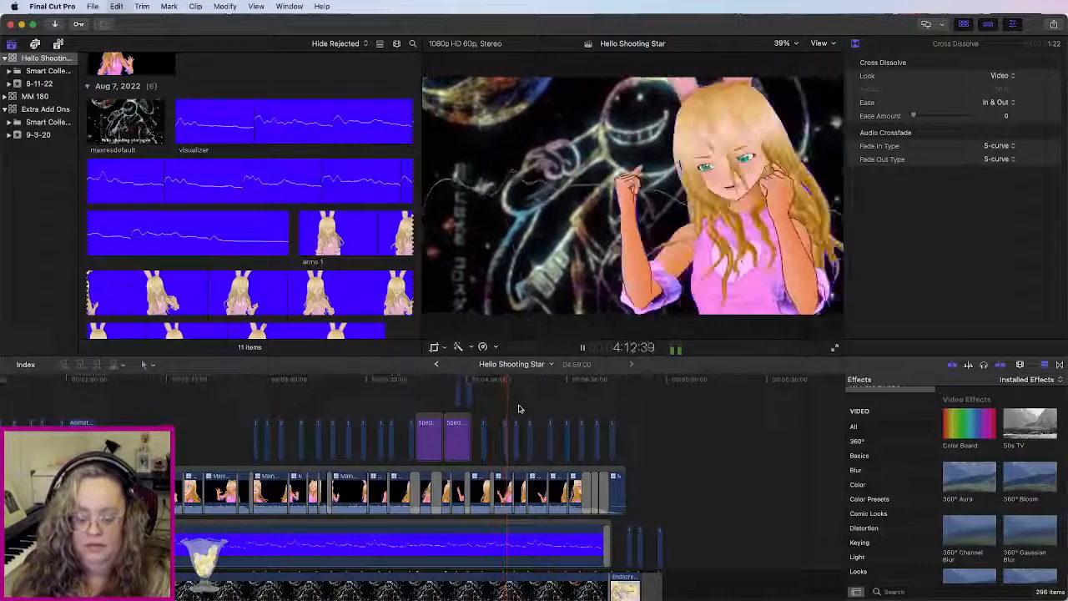
Step: Paste the starfall group again above the multicam clips from about 4:08, and play back that section
click(495, 382)
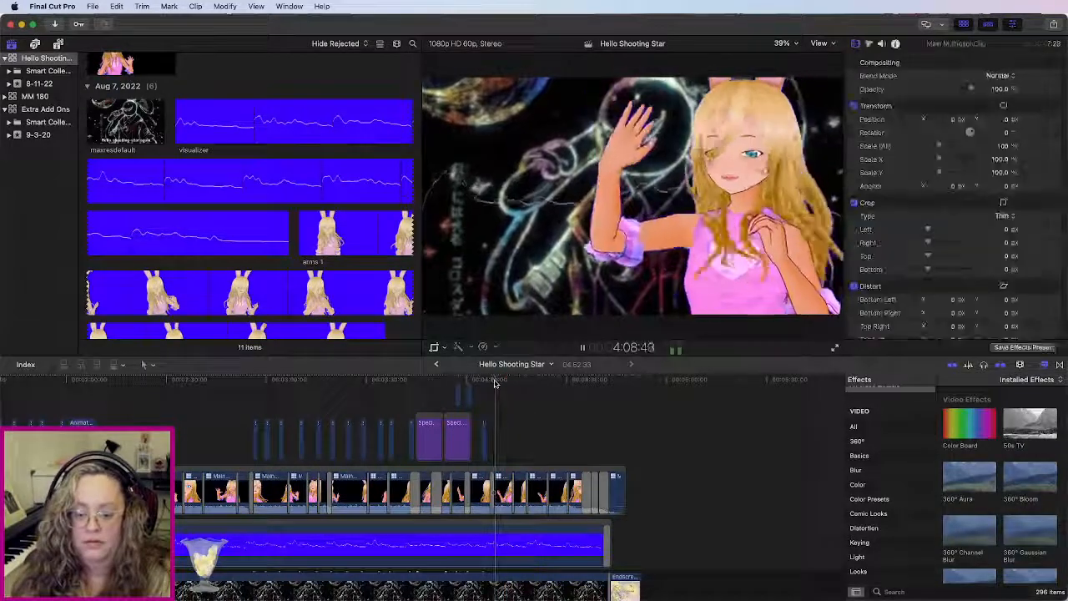
key(space)
click(491, 386)
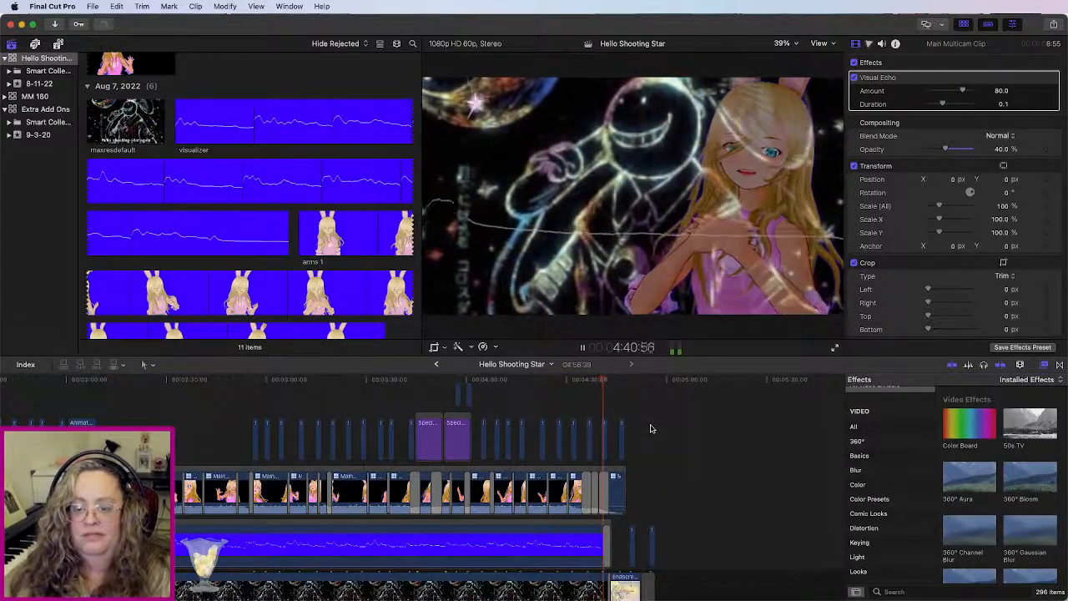
Step: Delete the surplus starfall clips that extend past the song's end and over the endscreen
key(space)
click(621, 442)
key(Delete)
drag(713, 521, 628, 545)
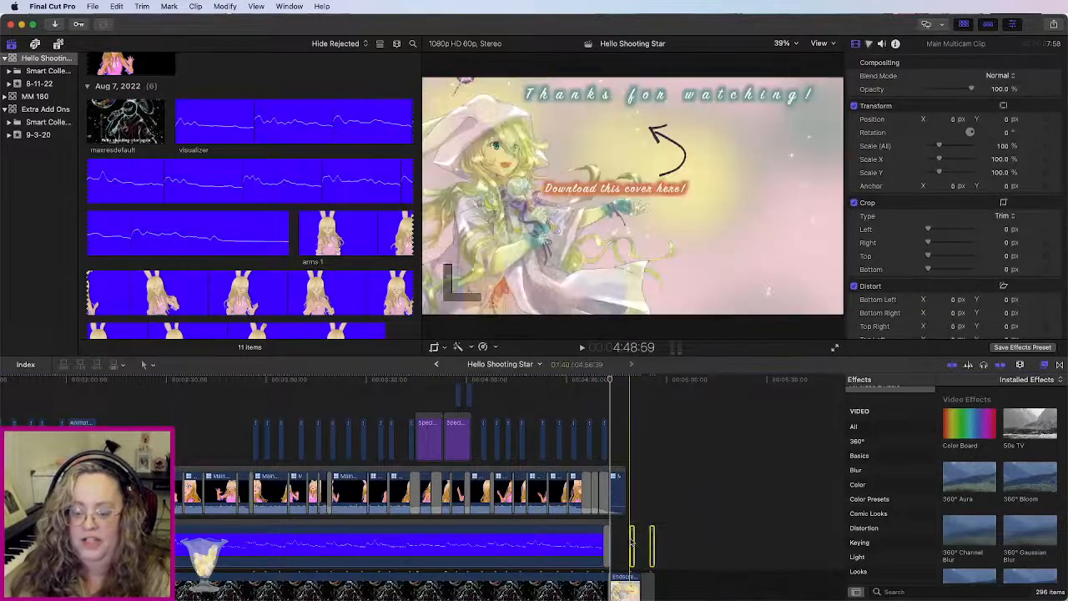
key(Delete)
Step: Play back the added starfall clips from about 3:54, and check the video's opening and the part near 4:30
key(space)
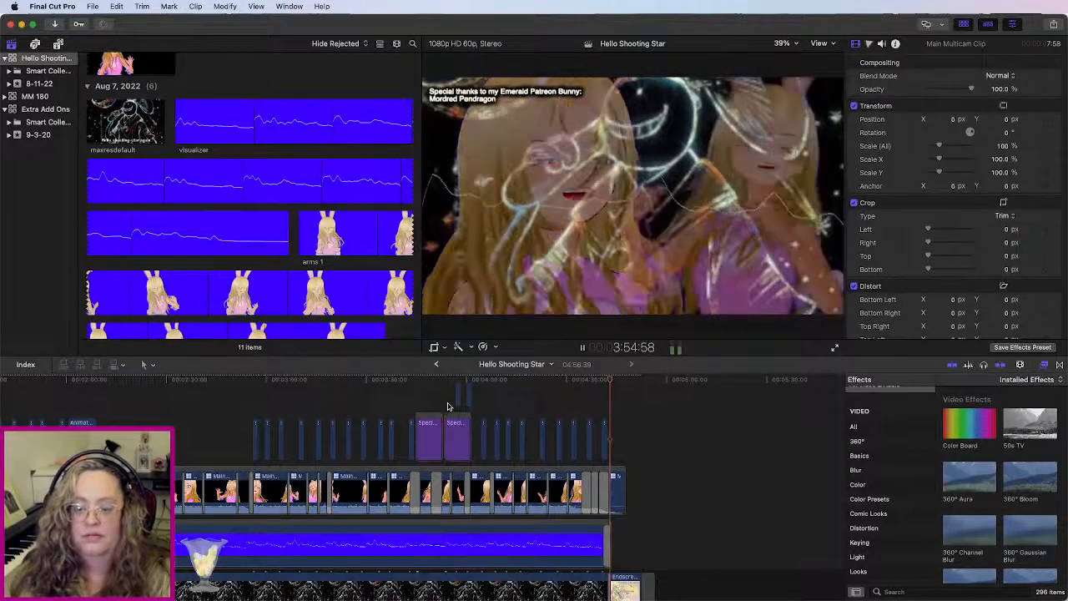
click(447, 407)
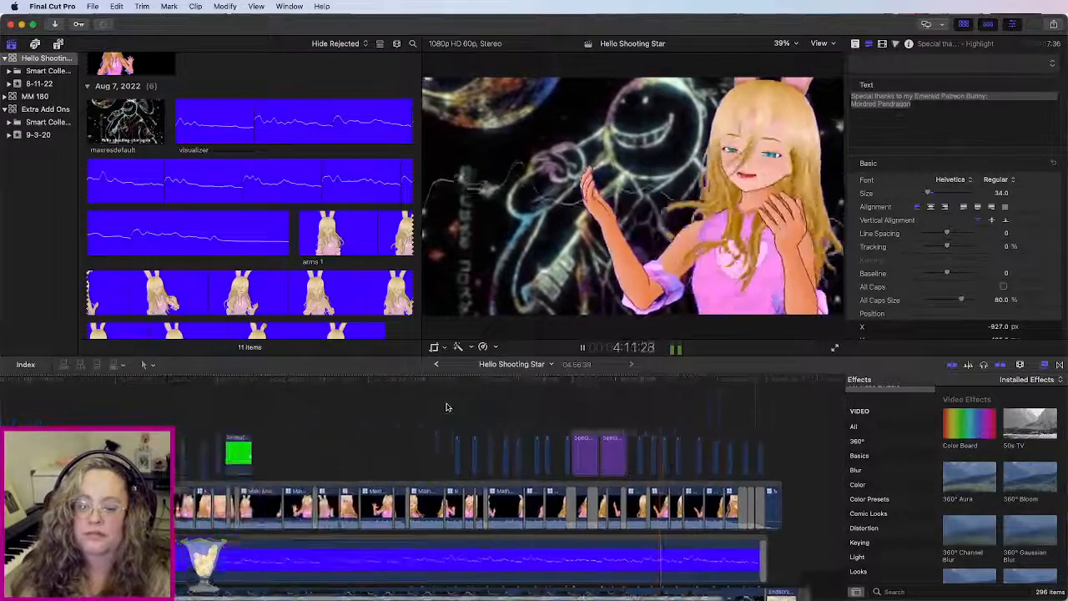
scroll(447, 407, down, 5)
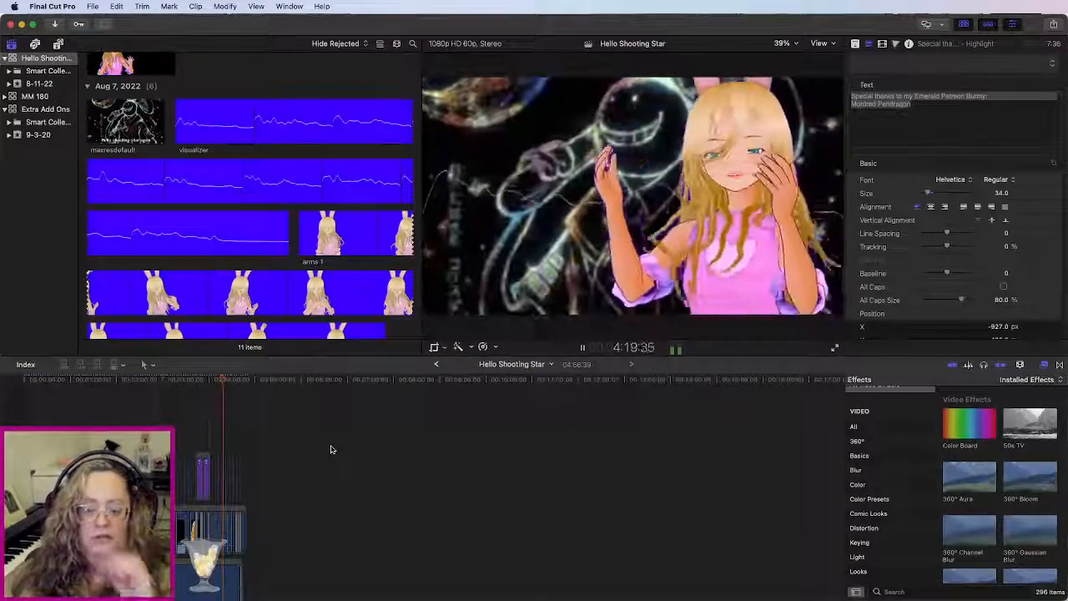
scroll(281, 460, up, 3)
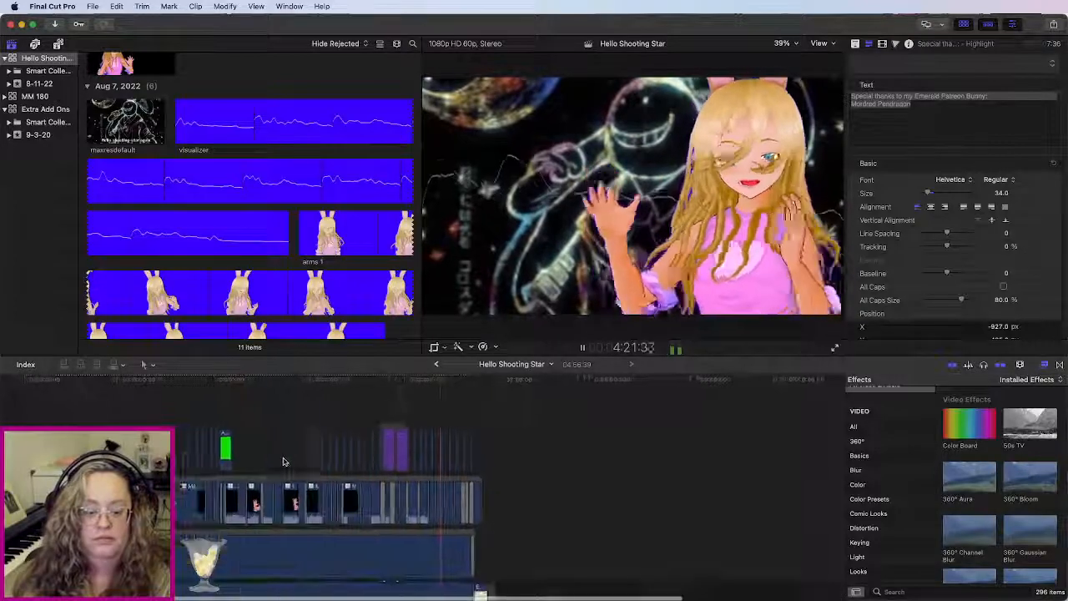
scroll(294, 463, up, 2)
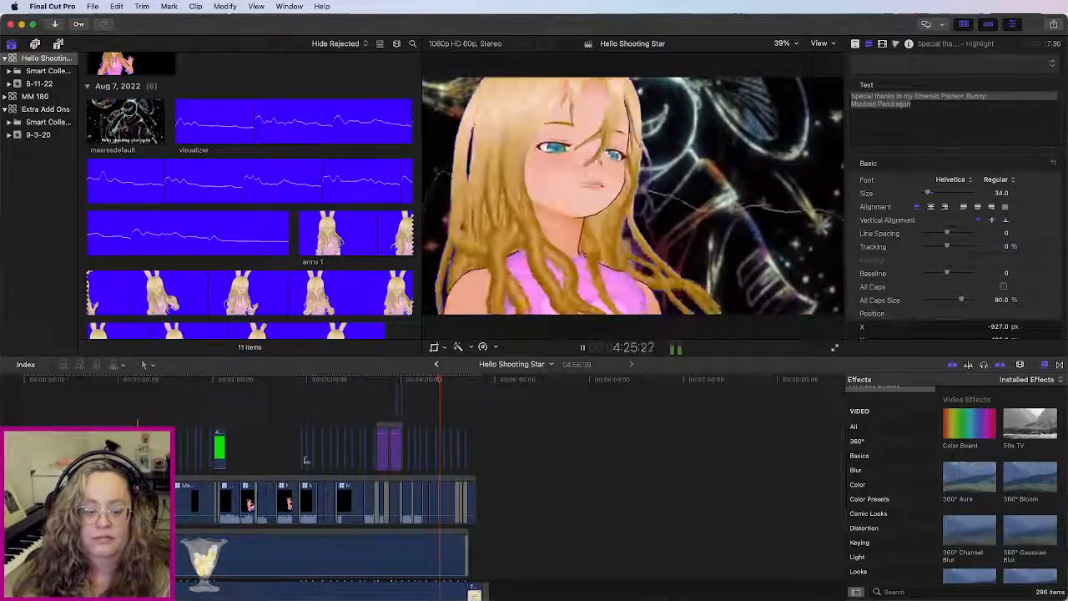
scroll(369, 448, up, 2)
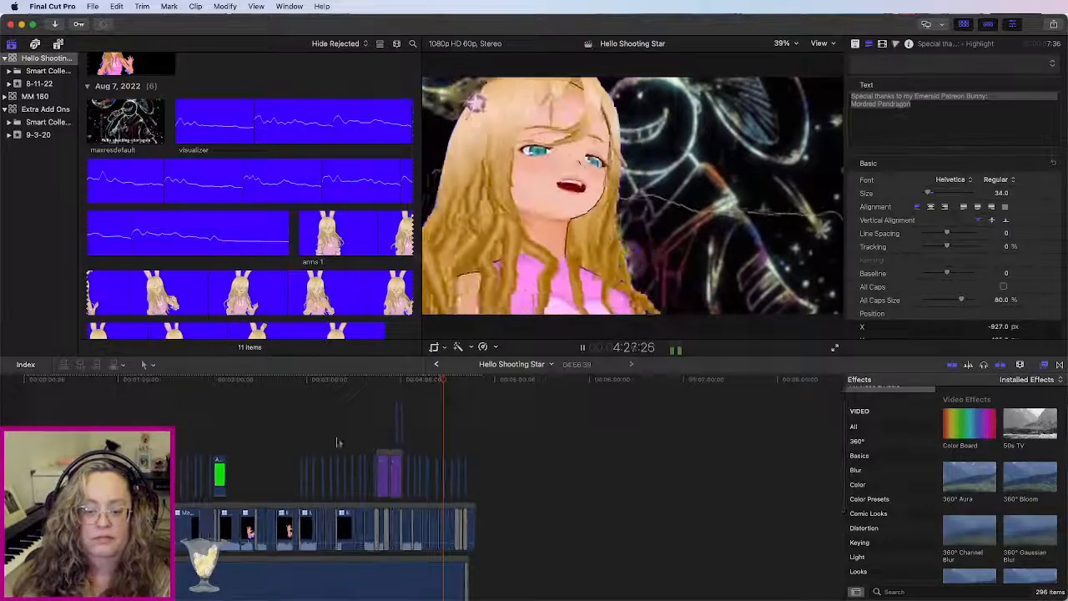
click(38, 383)
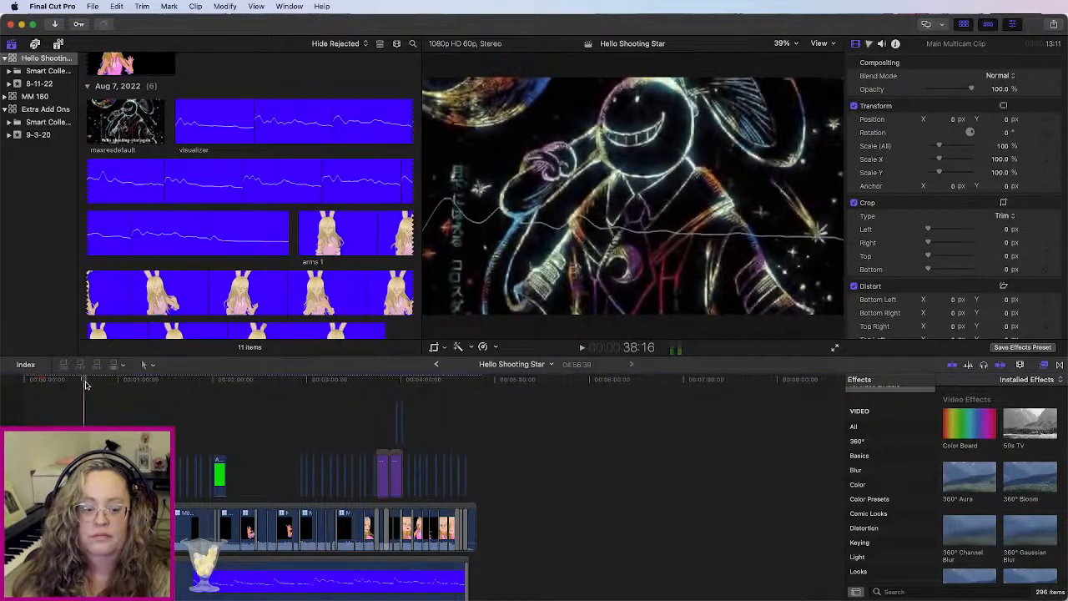
click(446, 380)
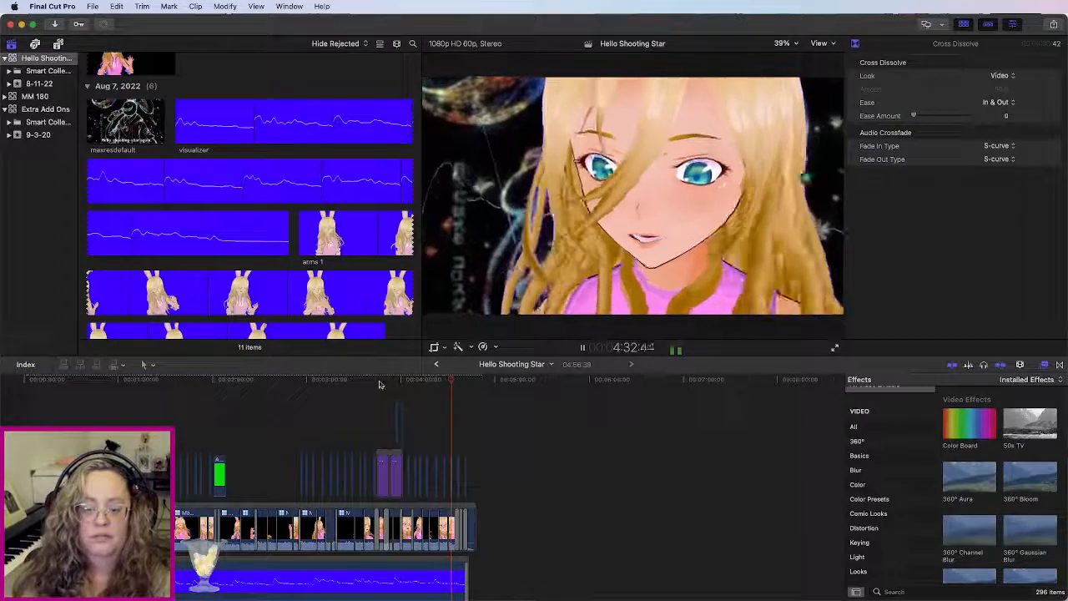
key(space)
Step: Combine all timeline clips into a compound clip named "Hello Shooting Star Compound Clip" in the 8-11-22 event
scroll(532, 449, down, 3)
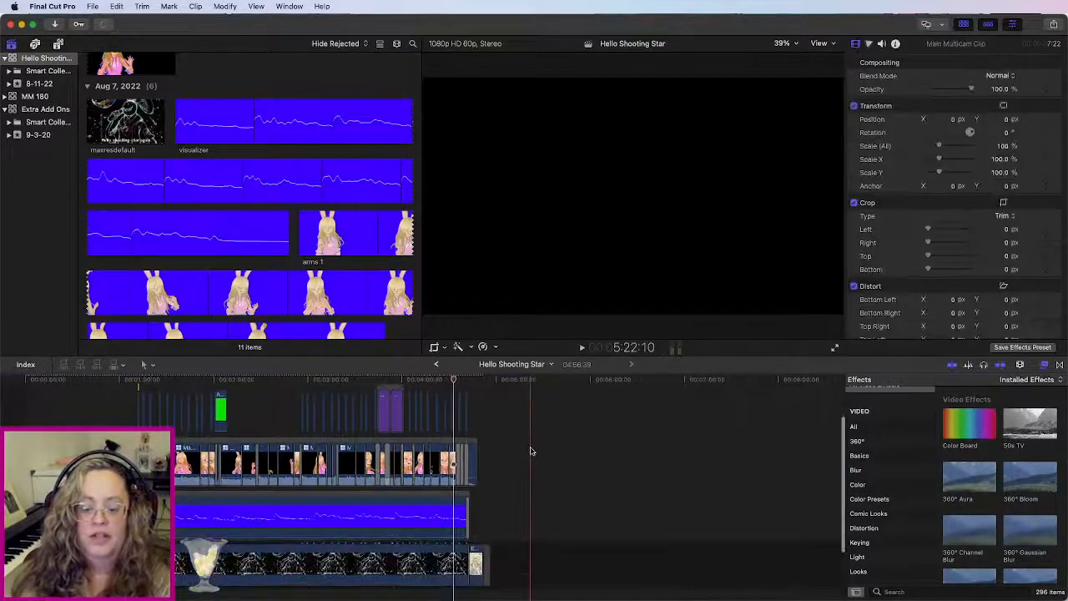
key(super+minus)
key(super+minus)
scroll(409, 459, up, 3)
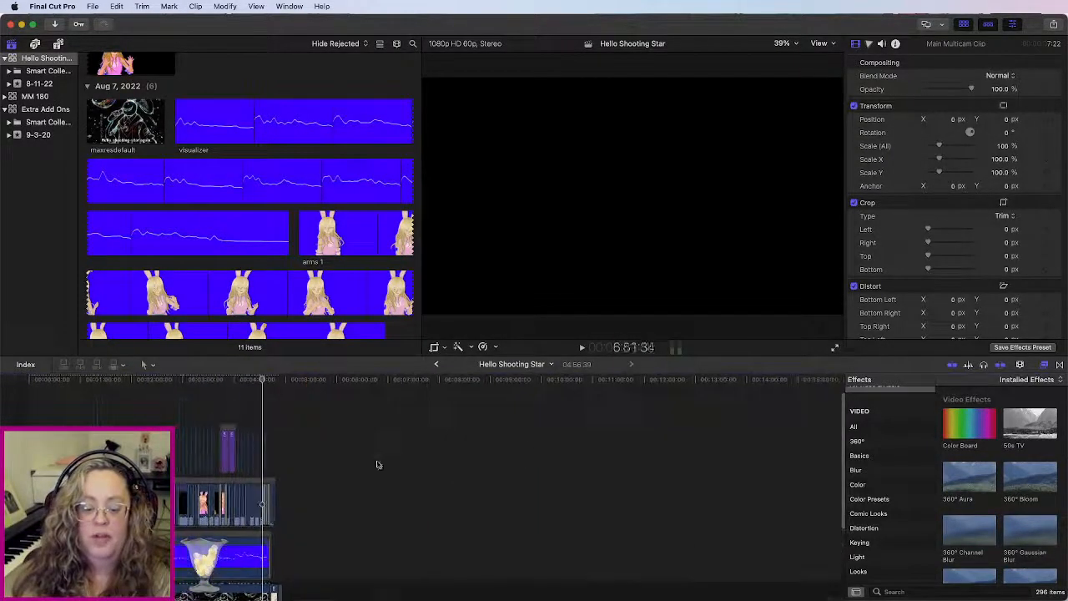
scroll(309, 411, down, 4)
scroll(312, 412, up, 3)
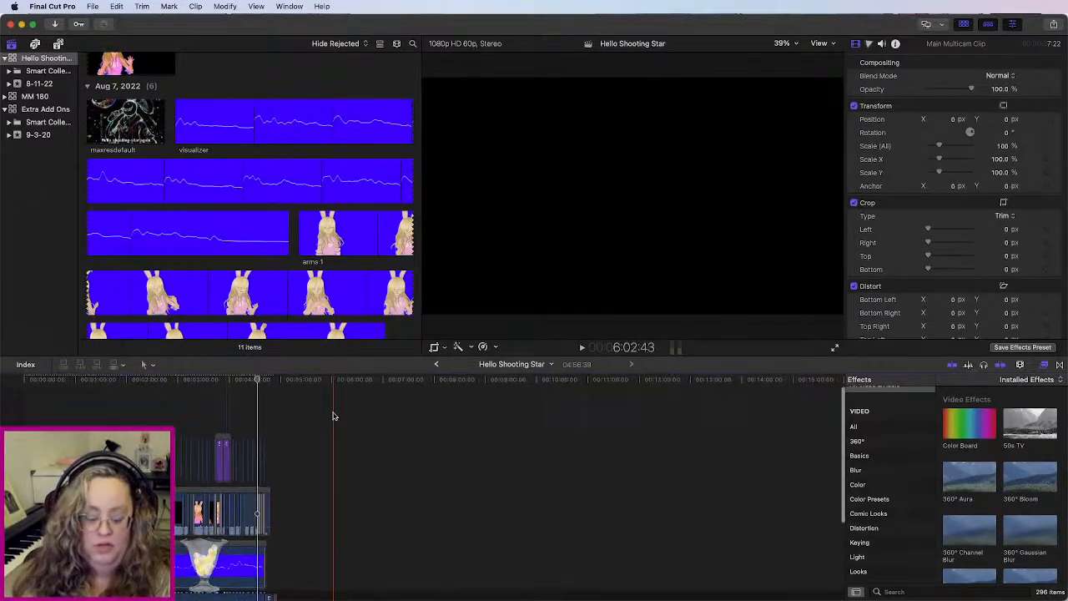
key(super+a)
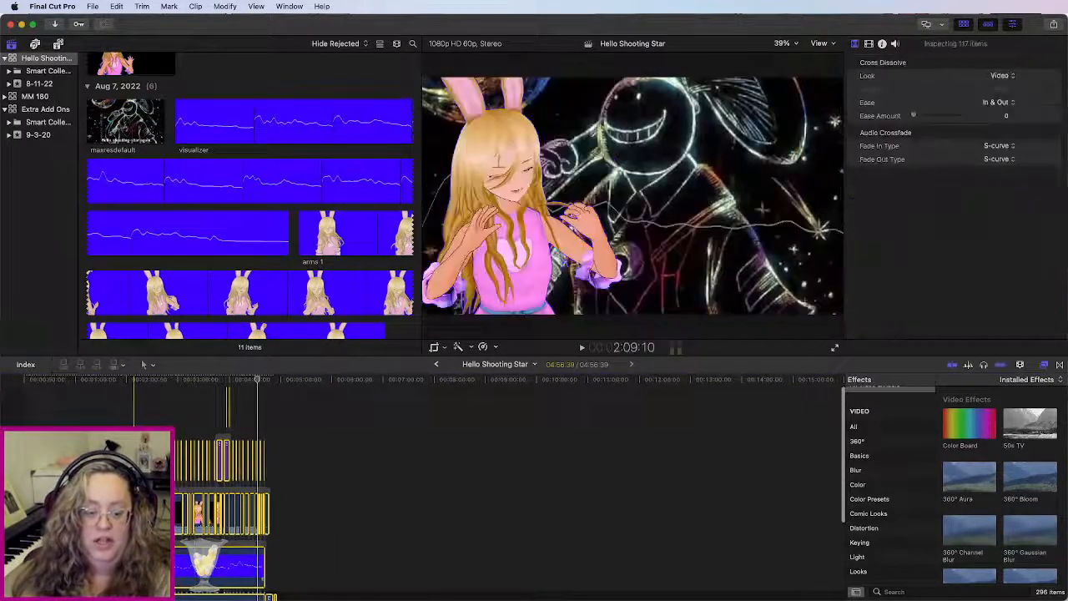
right_click(136, 401)
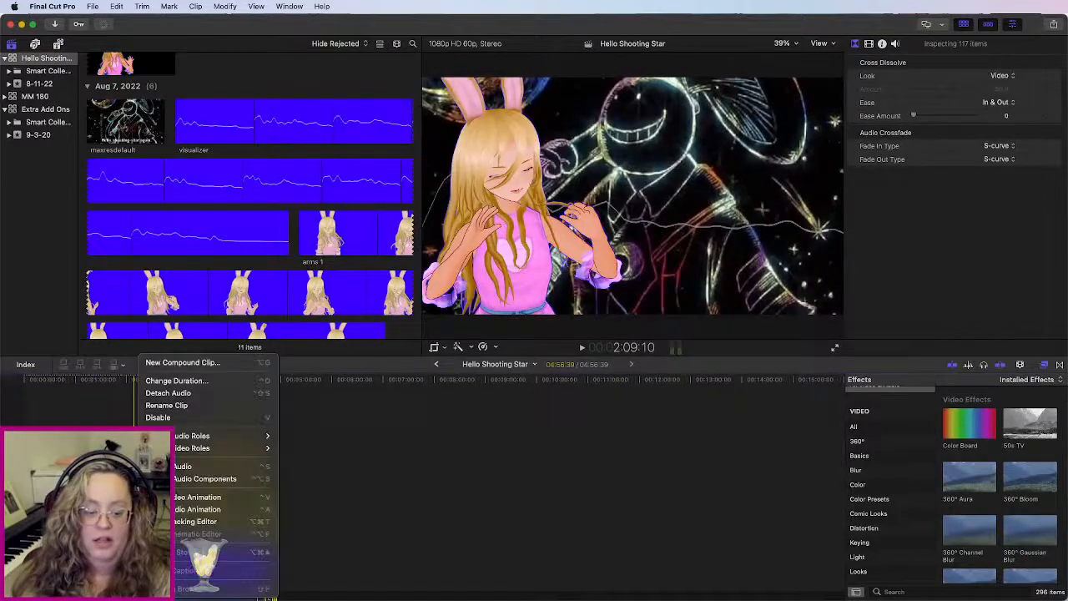
click(171, 362)
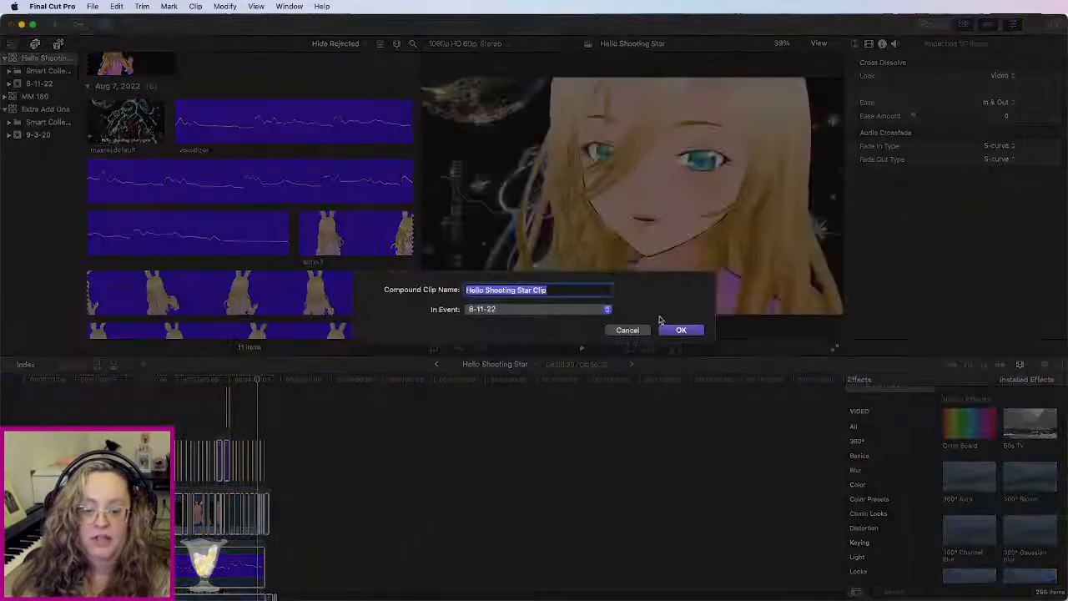
click(531, 289)
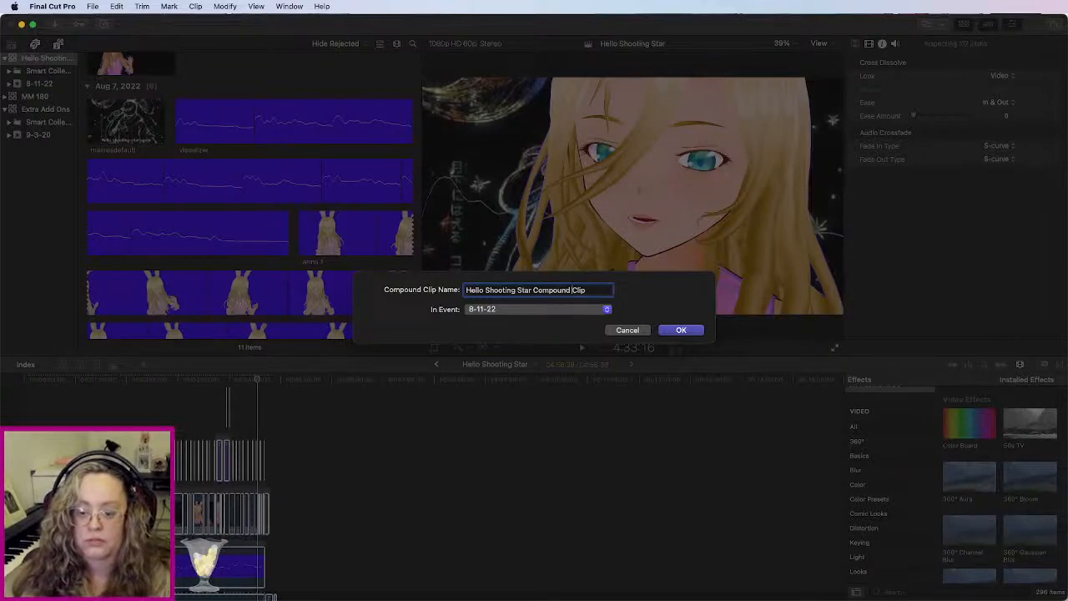
key(Return)
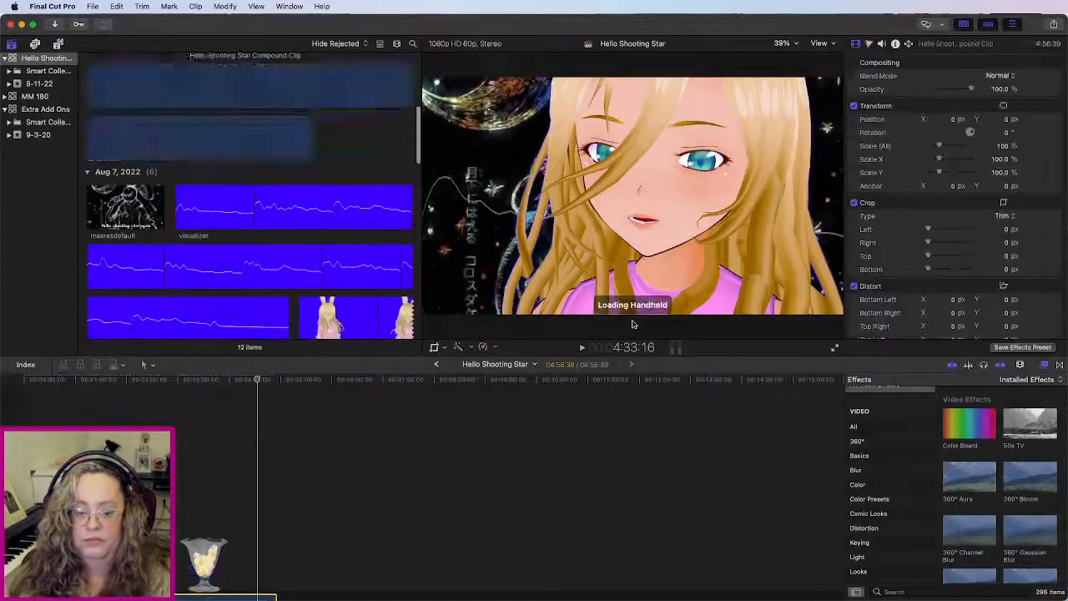
Step: Play back the compound clip around 4:24, near the endscreen and at its beginning
scroll(442, 437, down, 5)
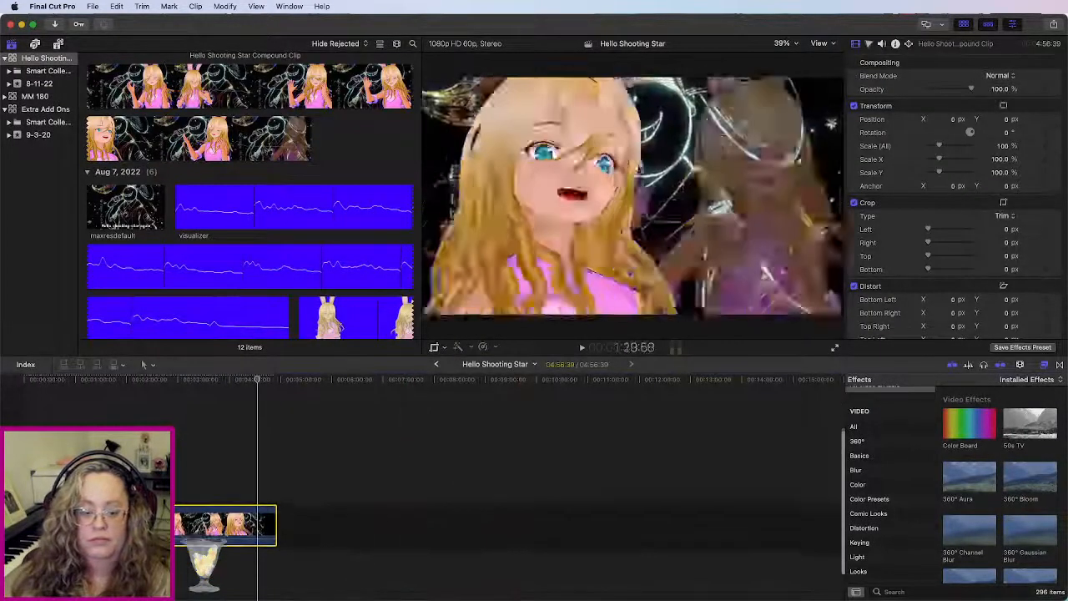
key(space)
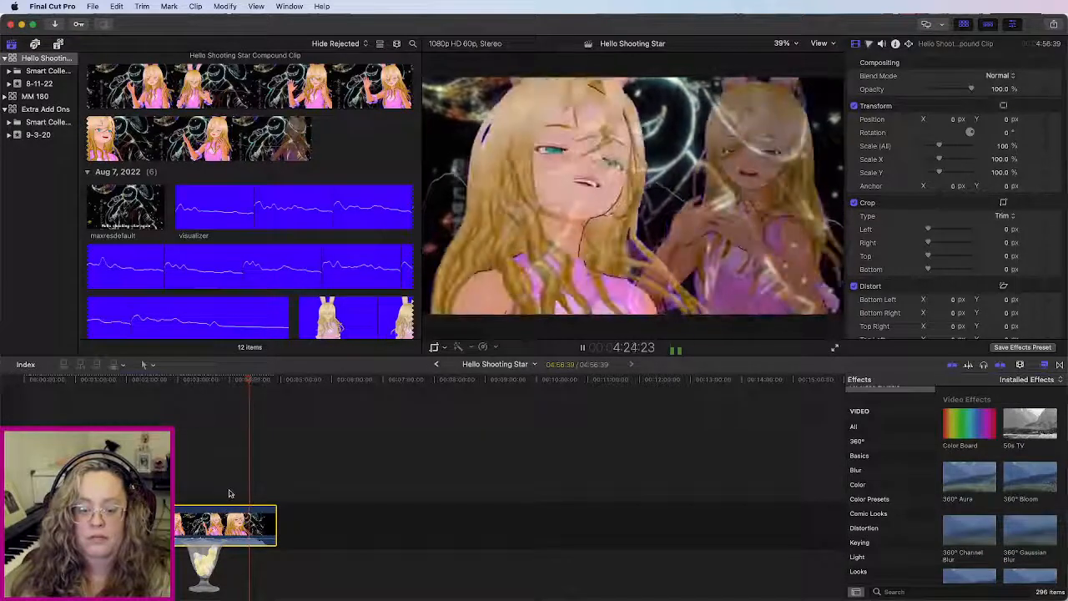
click(270, 383)
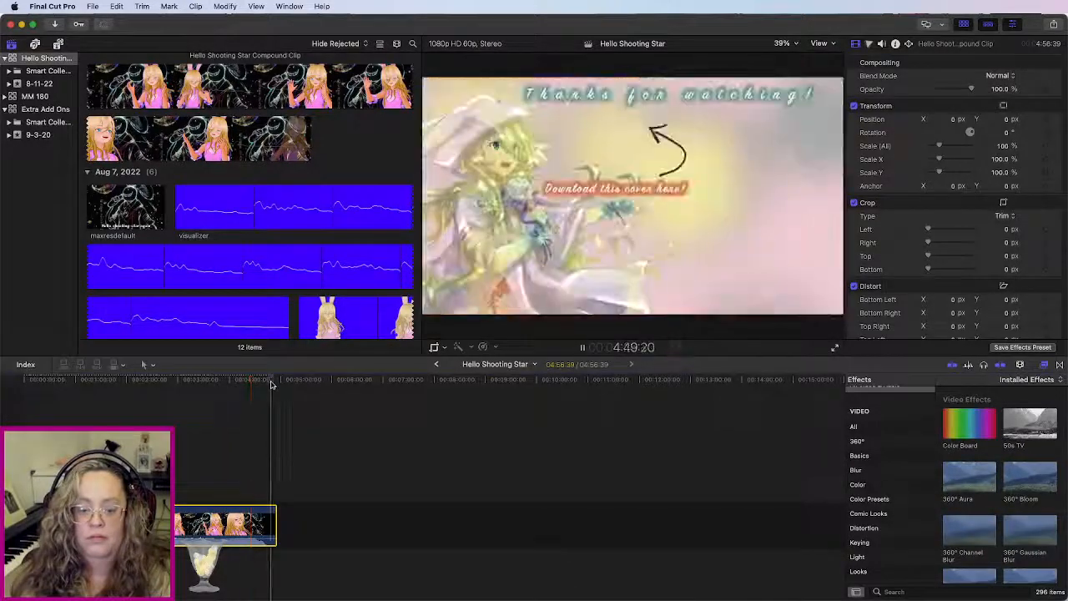
click(257, 382)
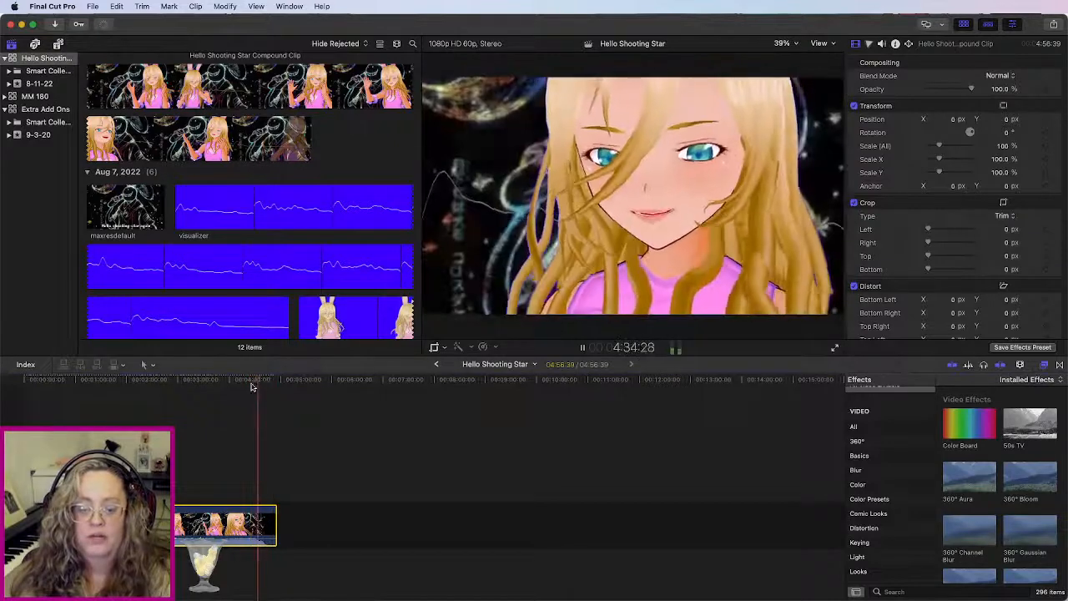
click(25, 382)
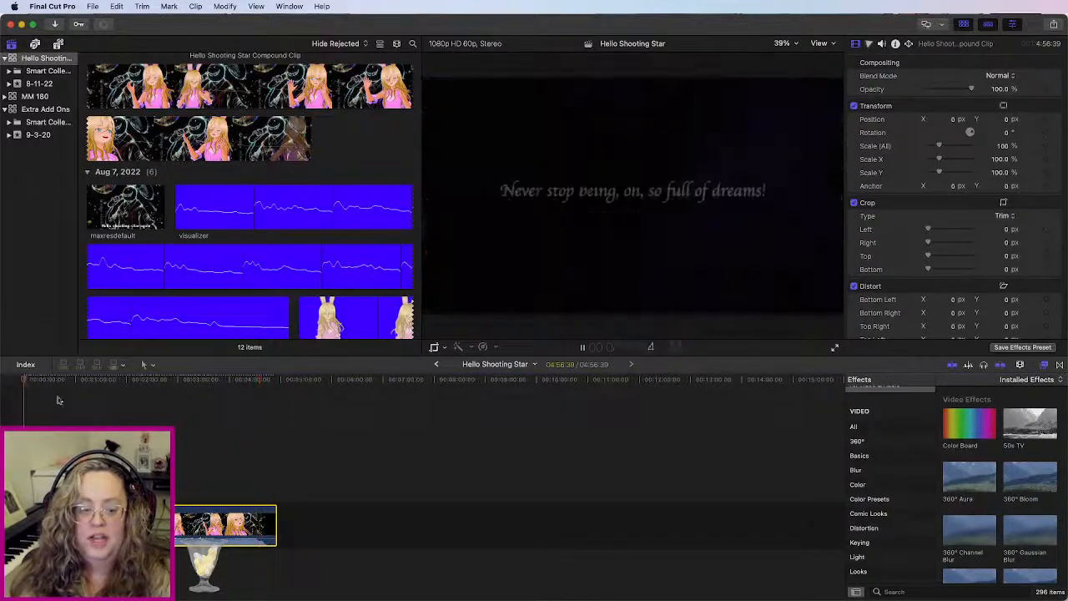
key(space)
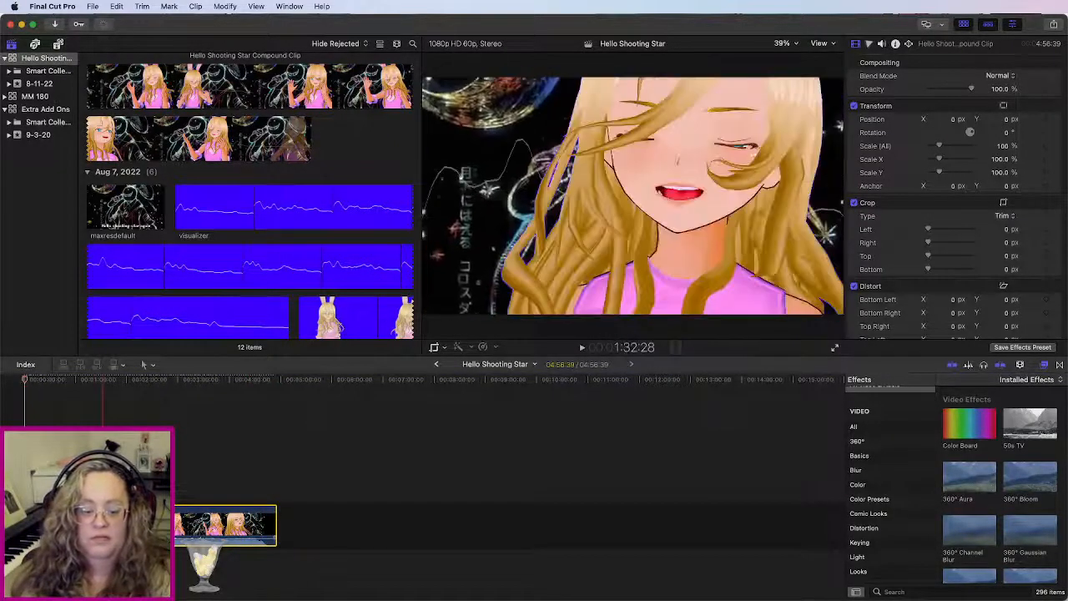
Step: Open the compound clip and its nested multicam clip to examine their layered contents, and return to the Hello Shooting Star timeline
double_click(103, 524)
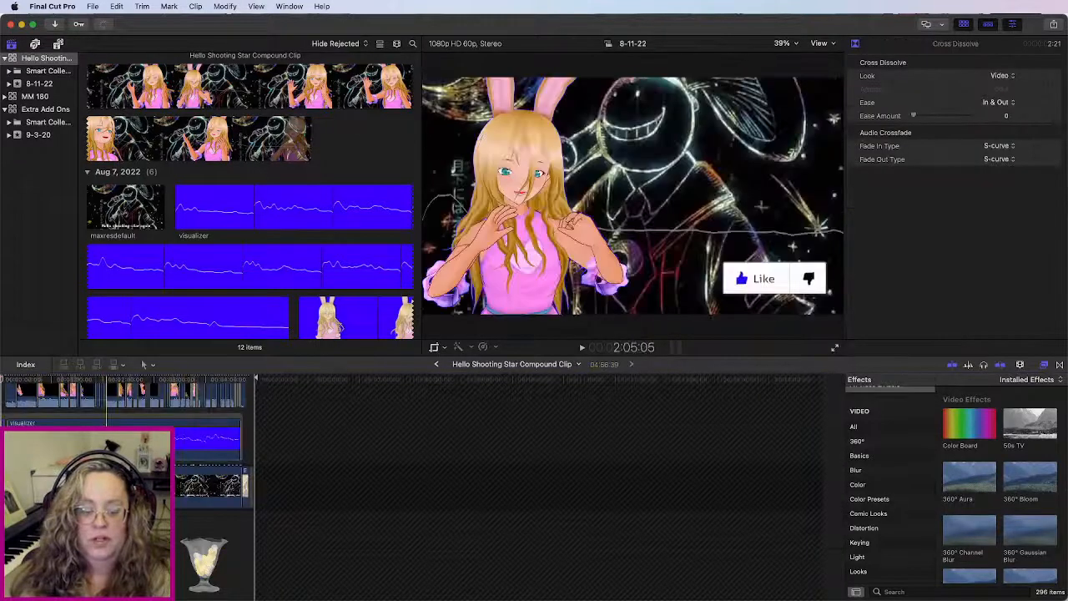
scroll(108, 525, up, 5)
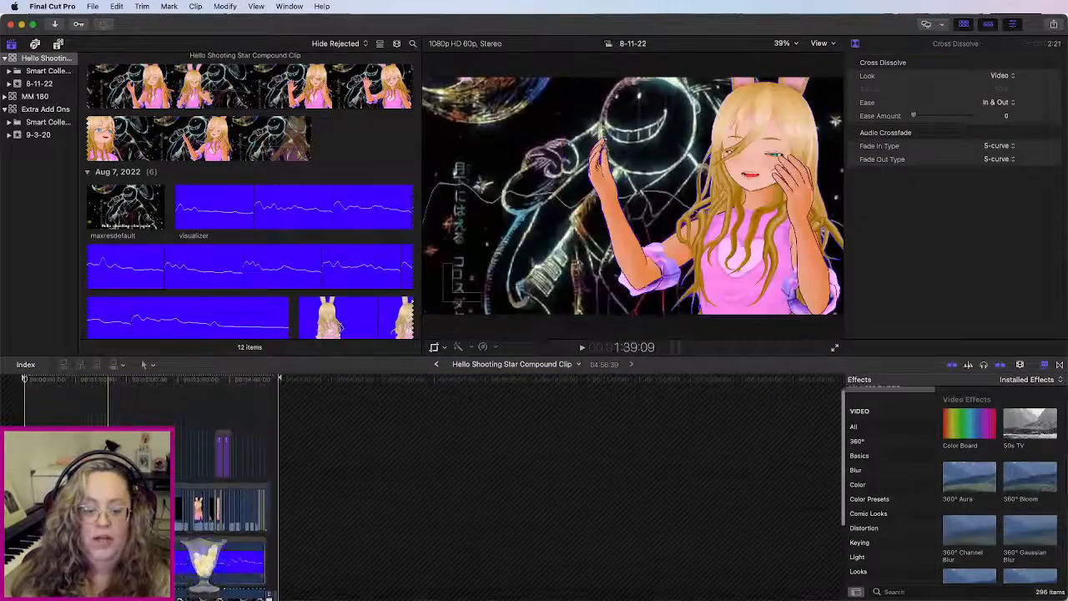
scroll(108, 525, down, 2)
scroll(109, 525, up, 2)
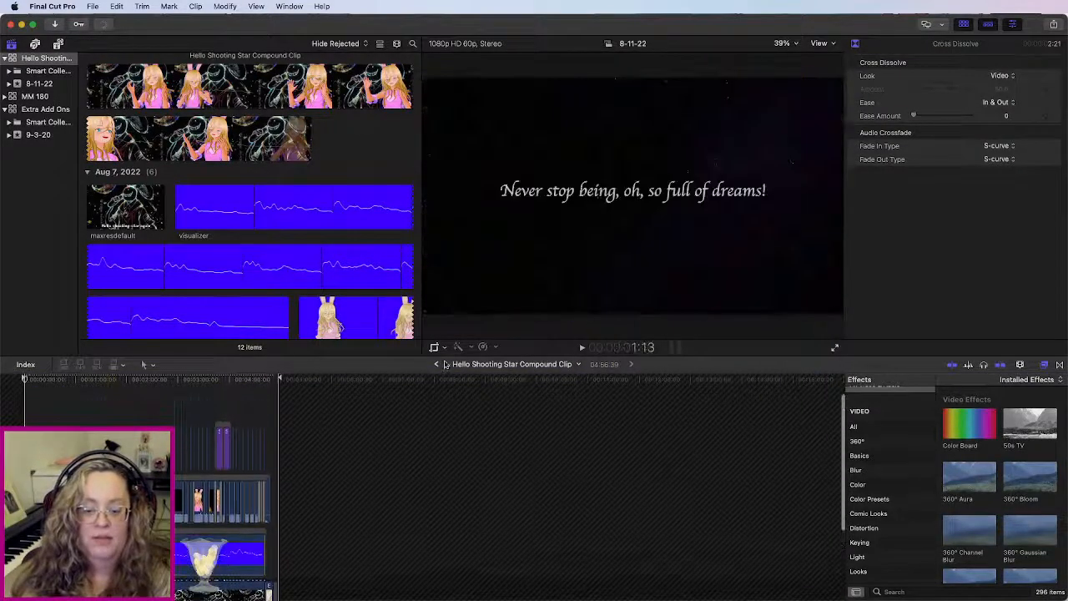
click(151, 499)
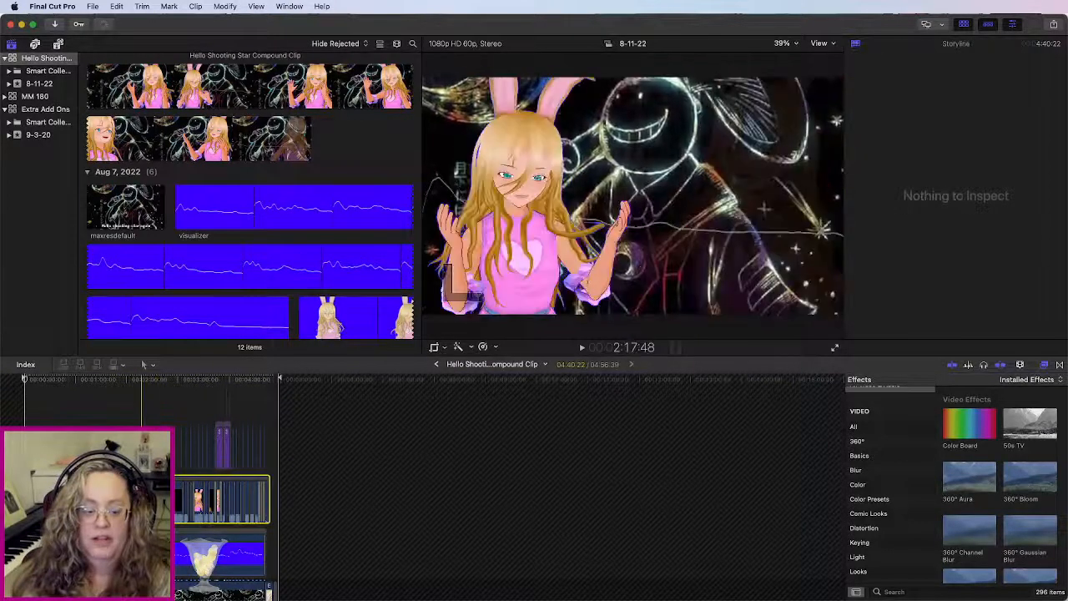
double_click(221, 499)
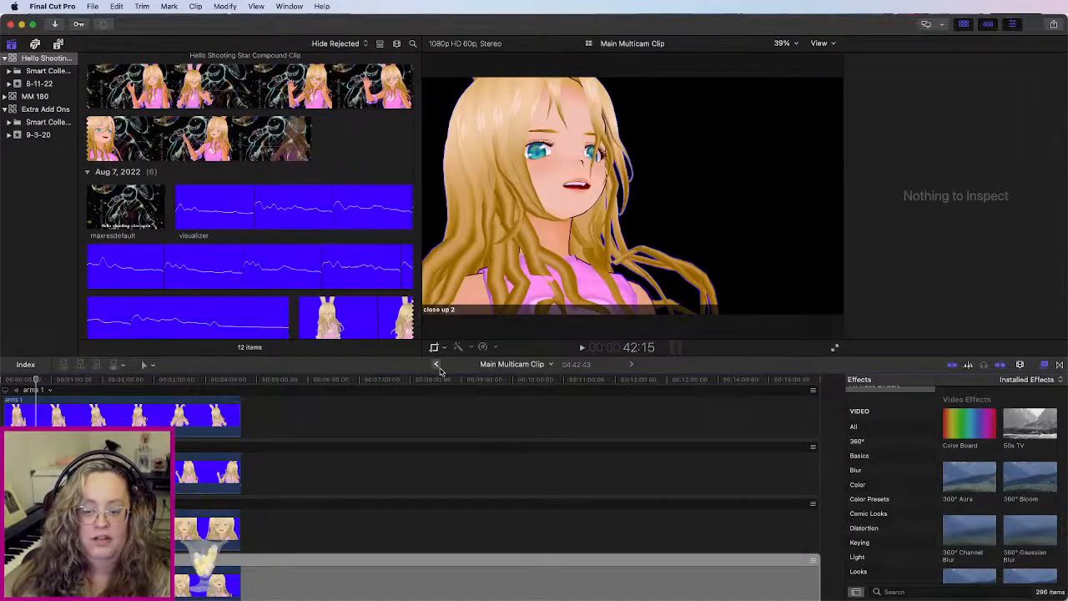
click(436, 365)
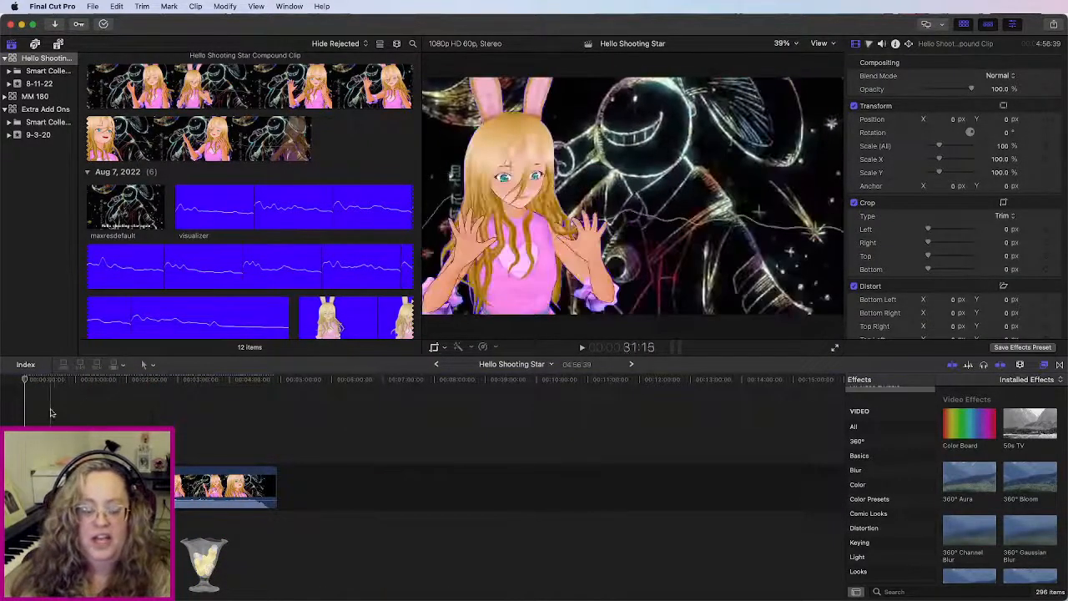
Step: Add a Pixie Dust title above the compound clip at about 7:39 seconds and play it back
key(shift+z)
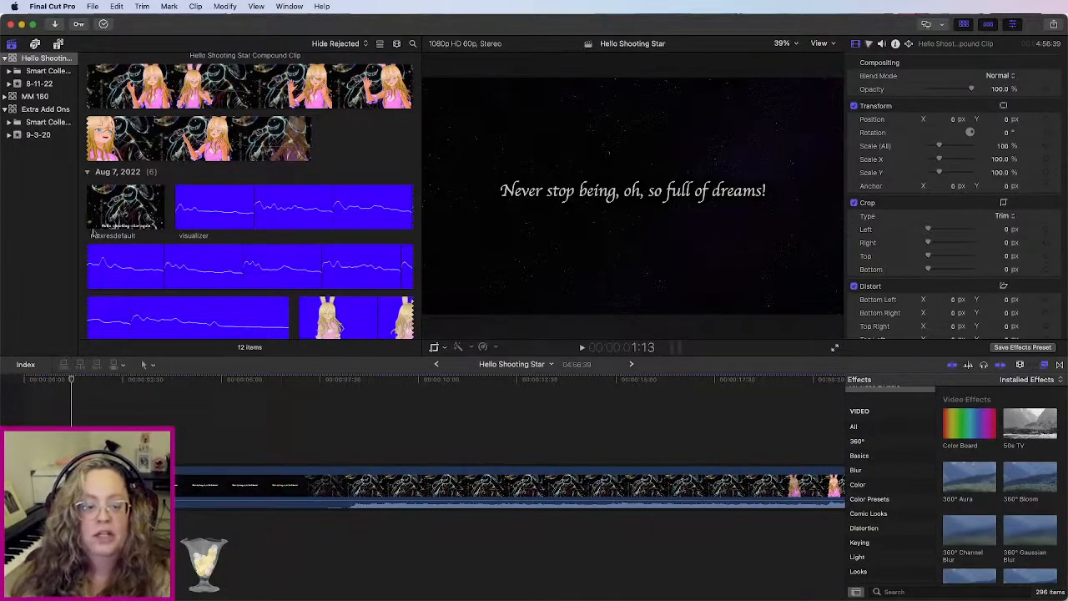
click(93, 273)
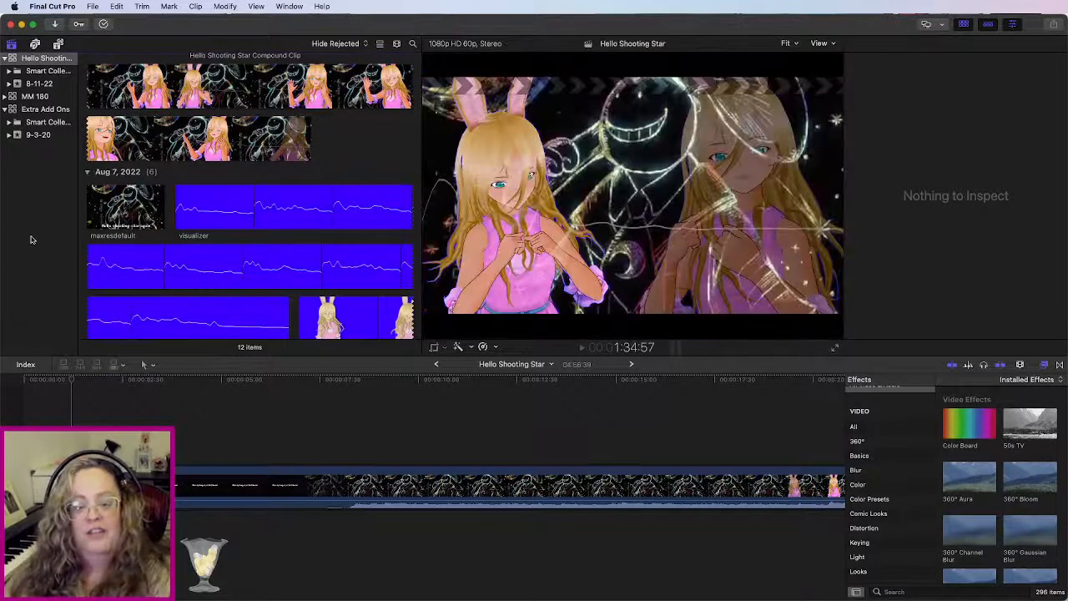
click(58, 44)
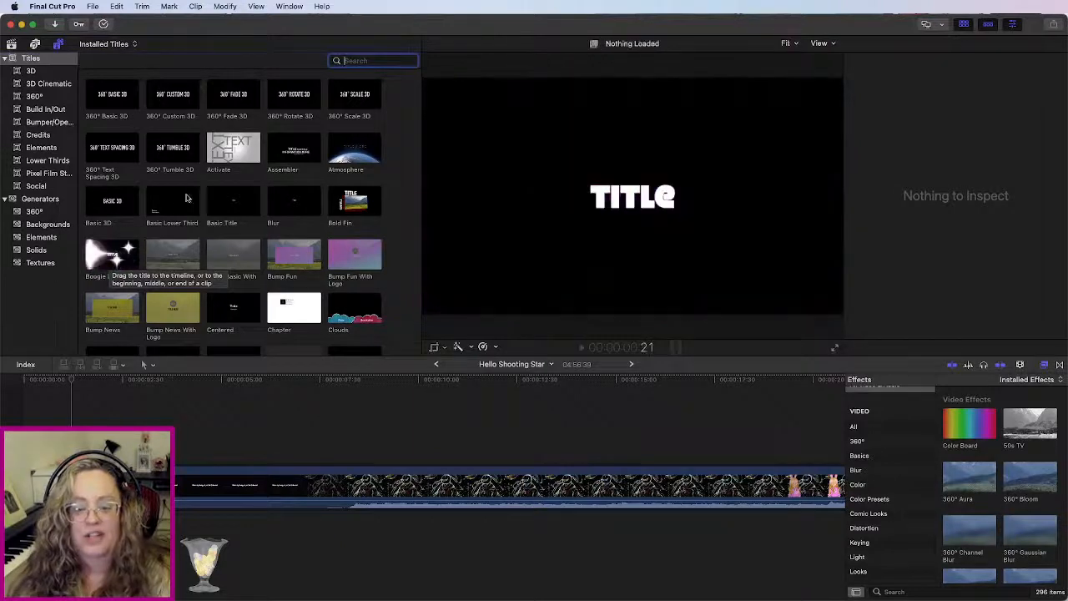
scroll(179, 251, down, 5)
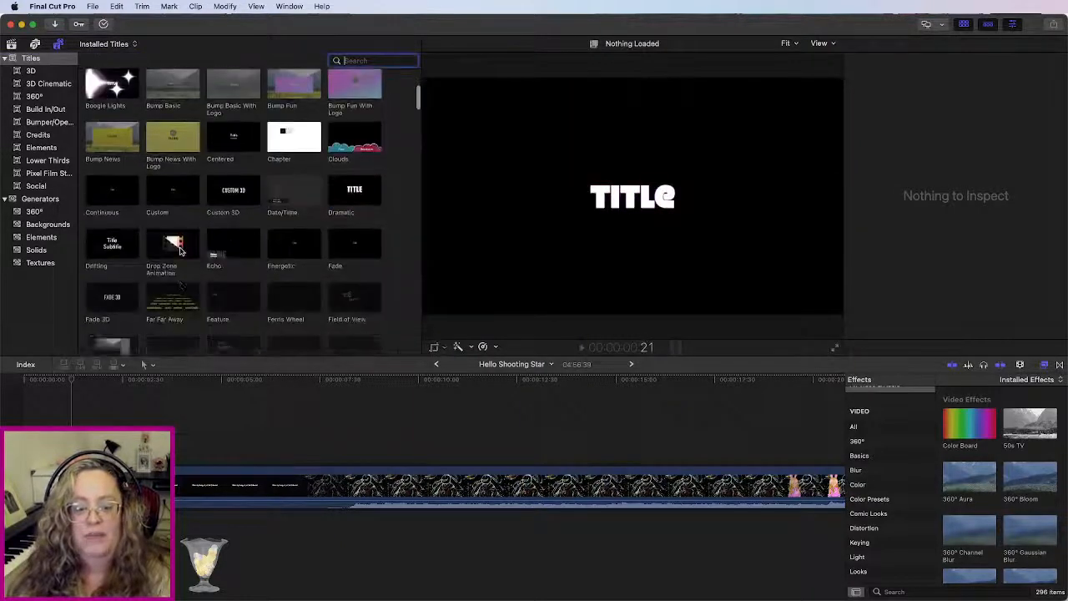
scroll(180, 251, down, 4)
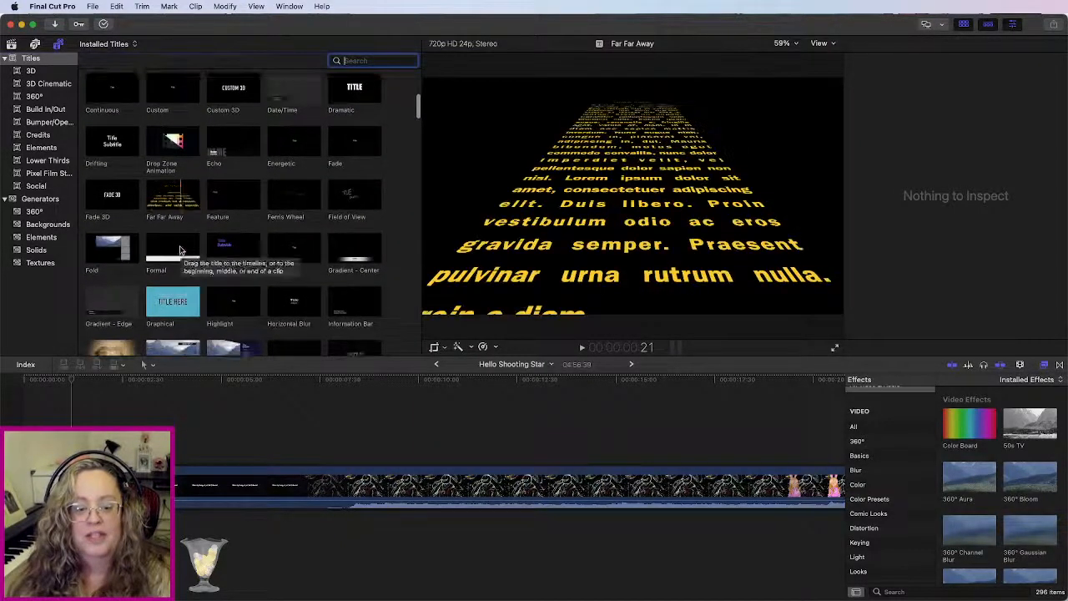
scroll(181, 249, down, 3)
drag(245, 303, 327, 455)
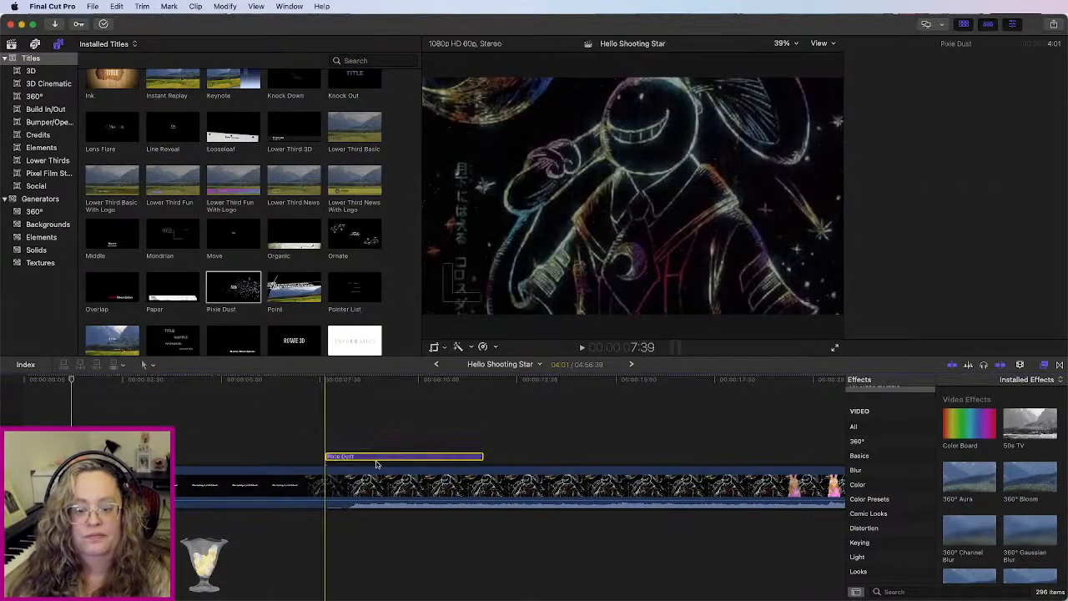
key(space)
Step: Replace the Pixie Dust title's placeholder text with the first line "Hello, Shooting Star!"
double_click(874, 95)
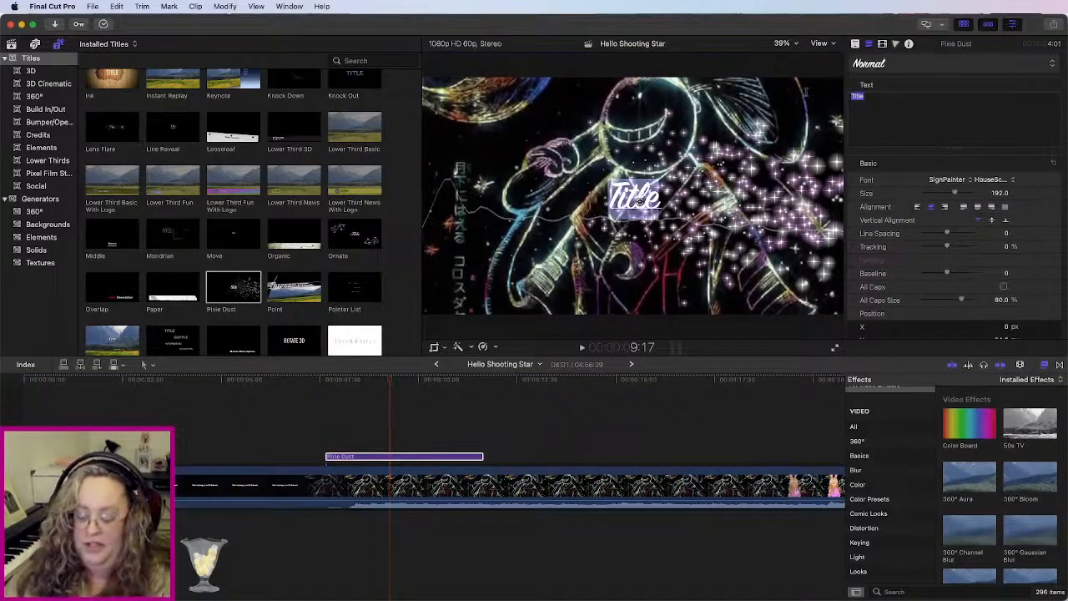
text(He)
text(, Shootin)
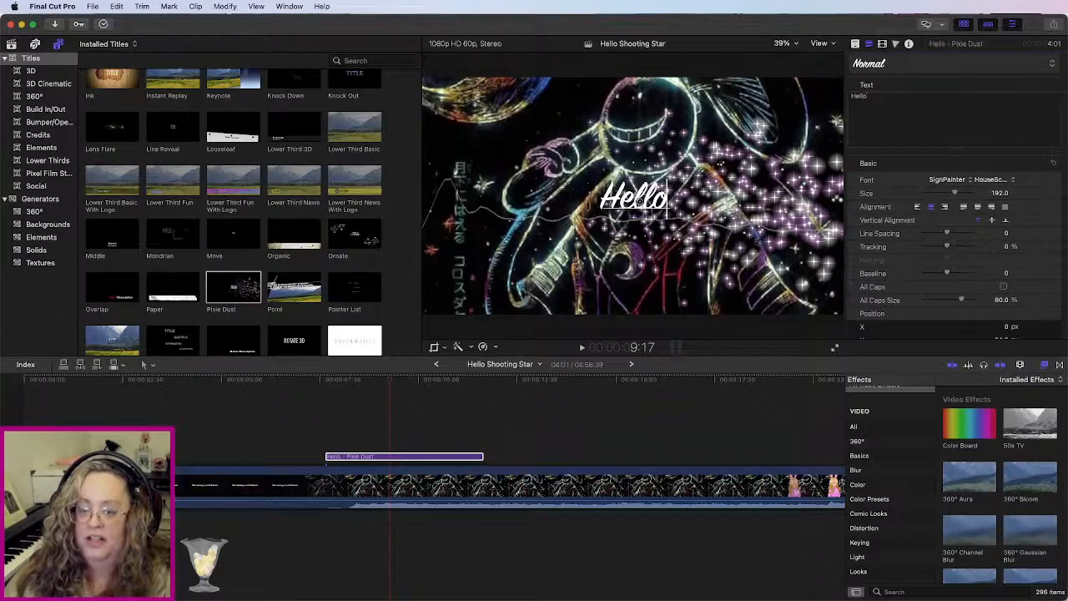
text(g Star! )
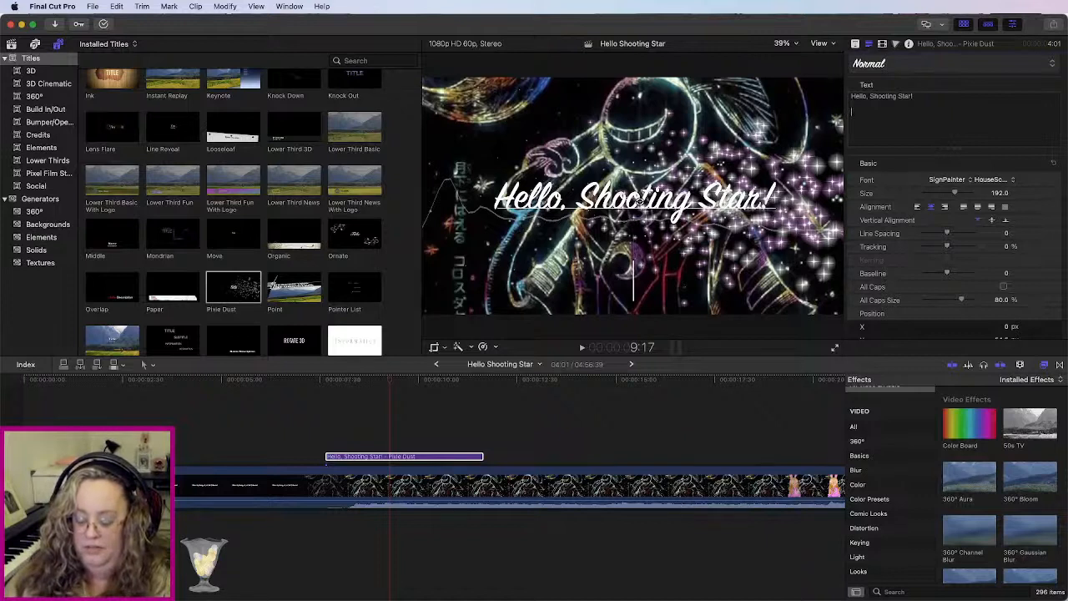
Step: Add the line "[Assassination Classroom ED]" to the title, followed by the cover artist and featured artist credits
text(I)
key(BackSpace)
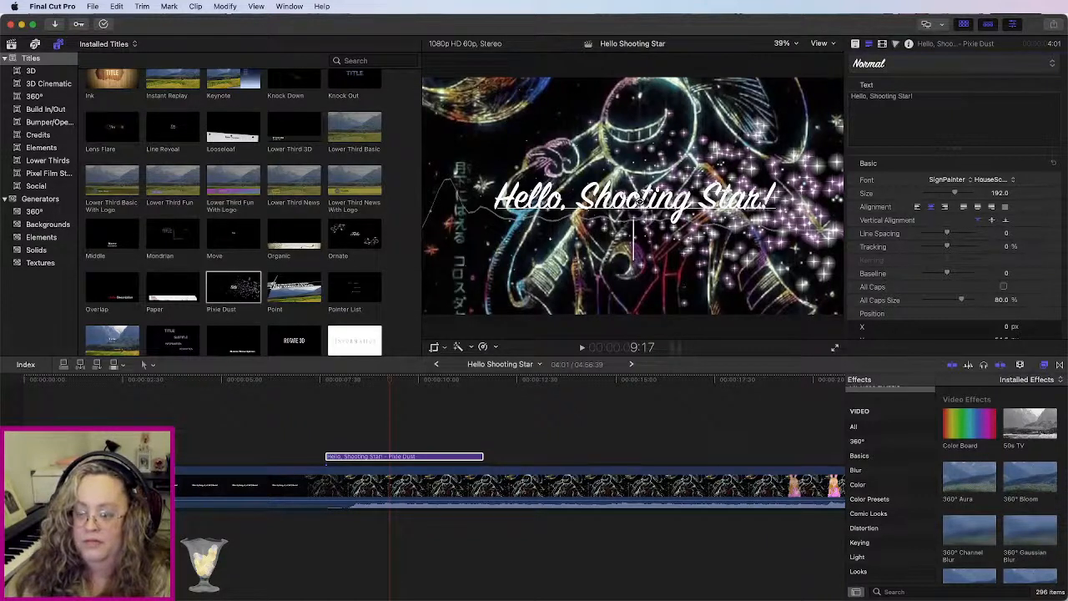
text([Ass)
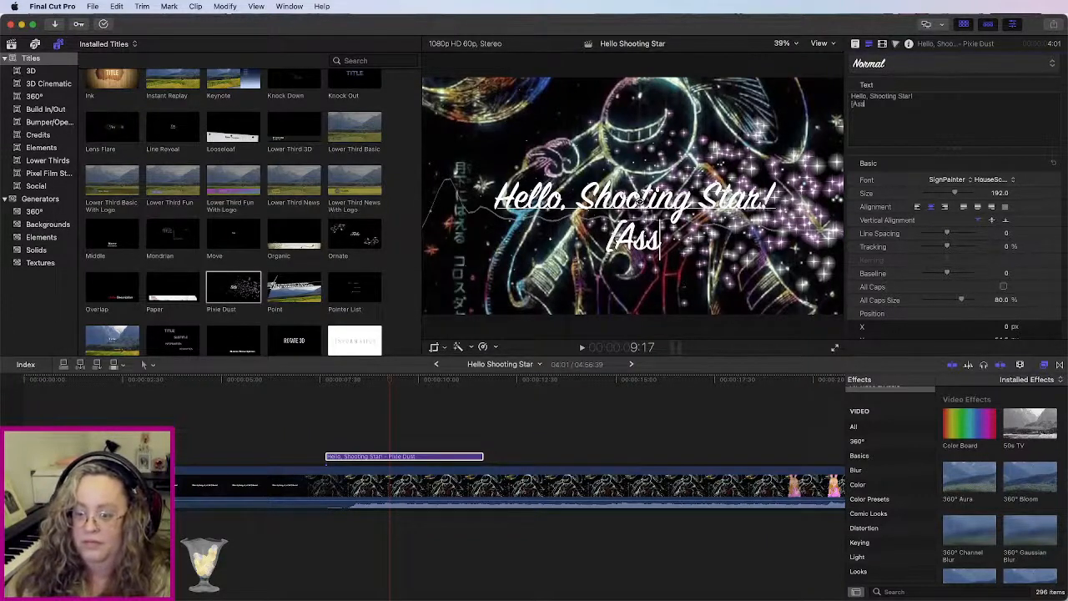
text(assination)
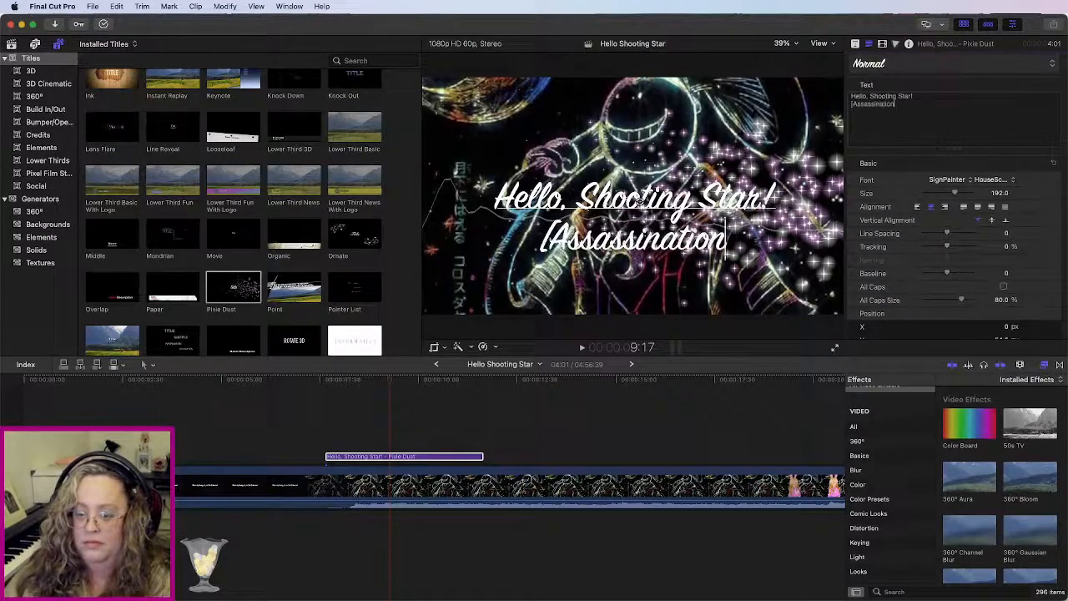
text( Classroom)
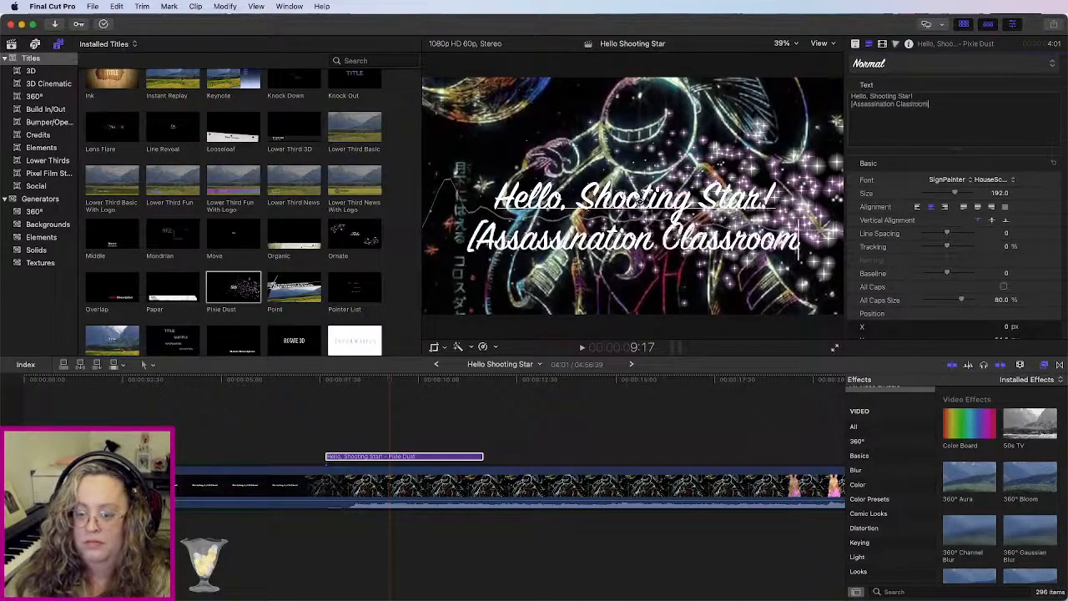
text(])
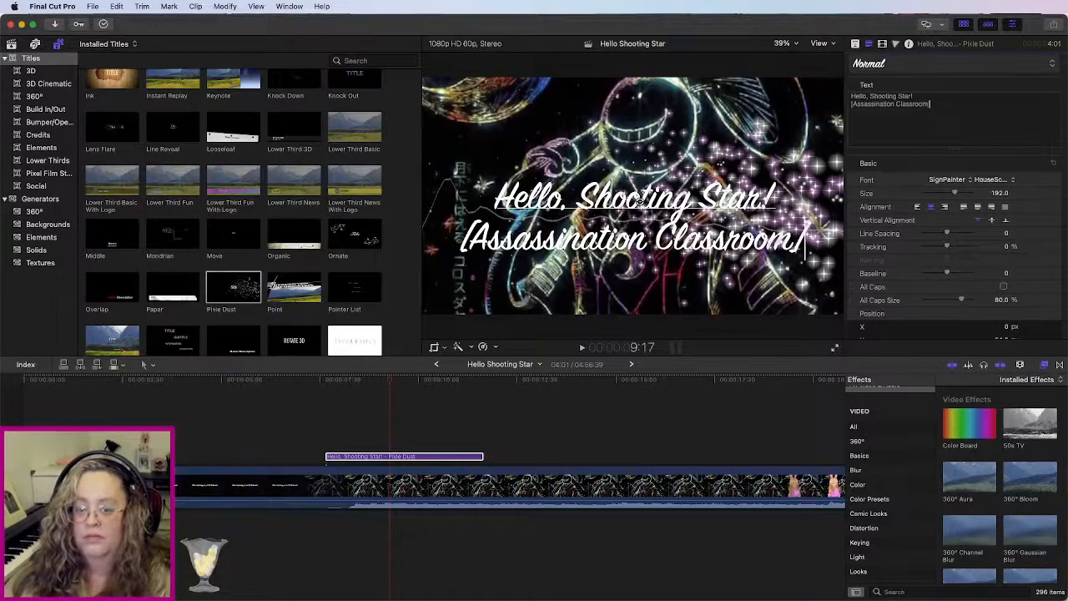
key(BackSpace)
text(ED)
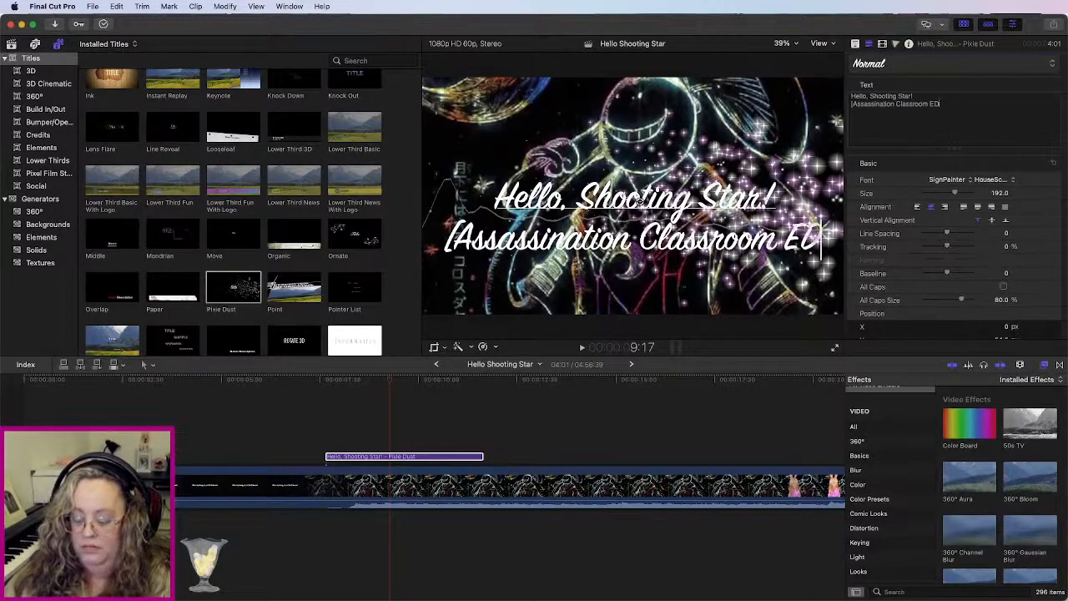
text(]  )
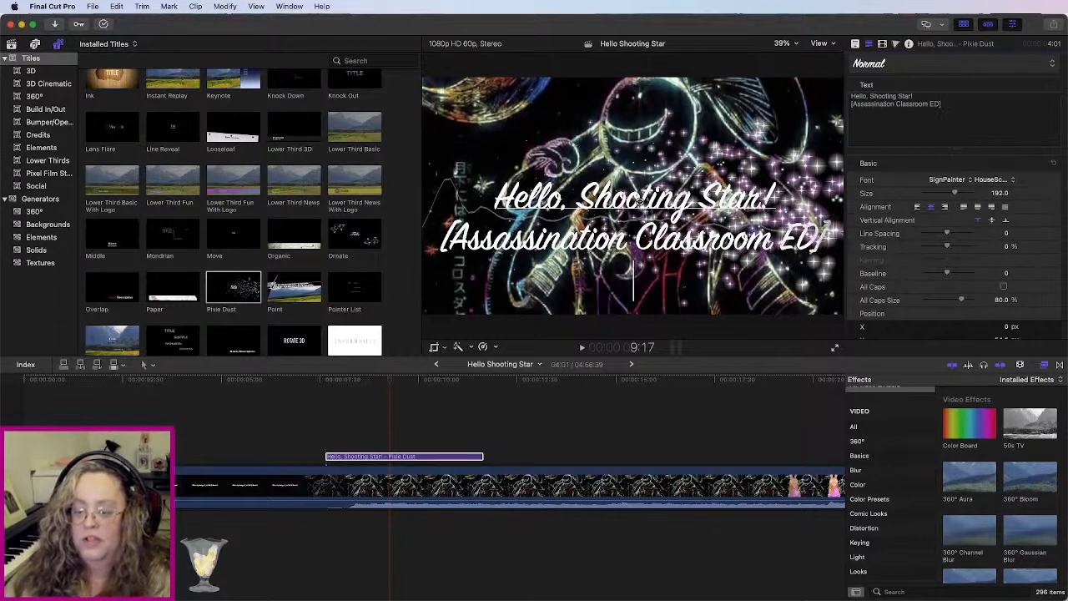
text(Cover by: Caroline)
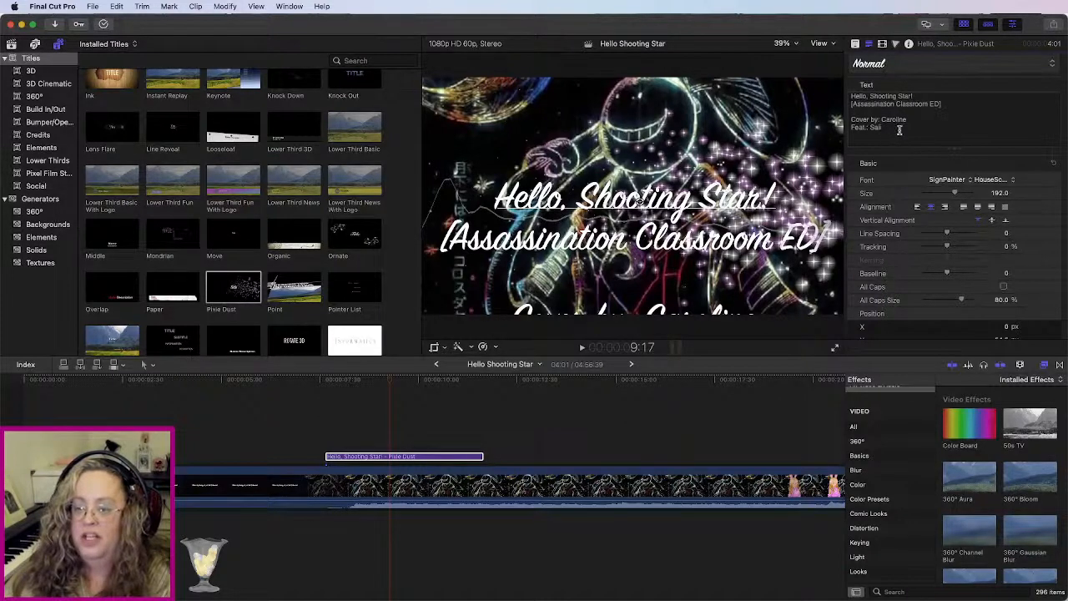
Step: Give all of the title's text a black outline with blur 10 and width 15
key(super+a)
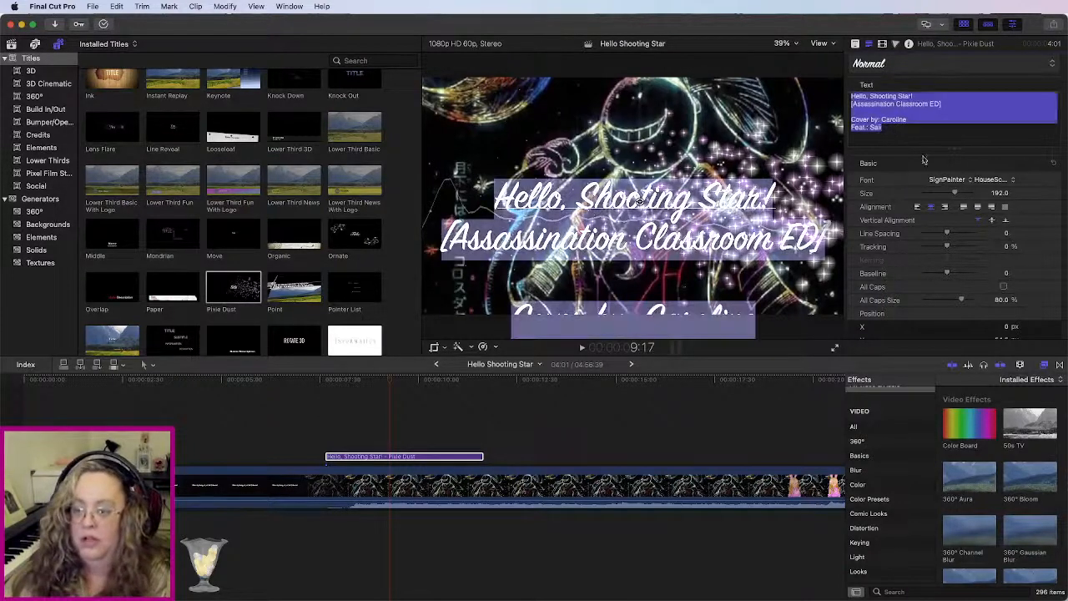
scroll(948, 200, down, 10)
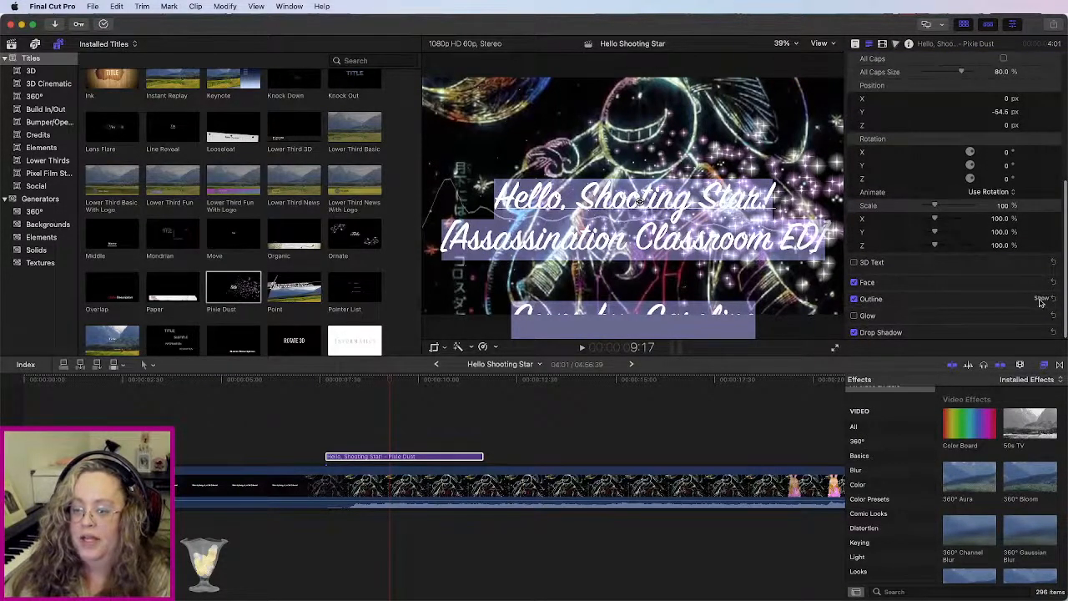
click(1041, 298)
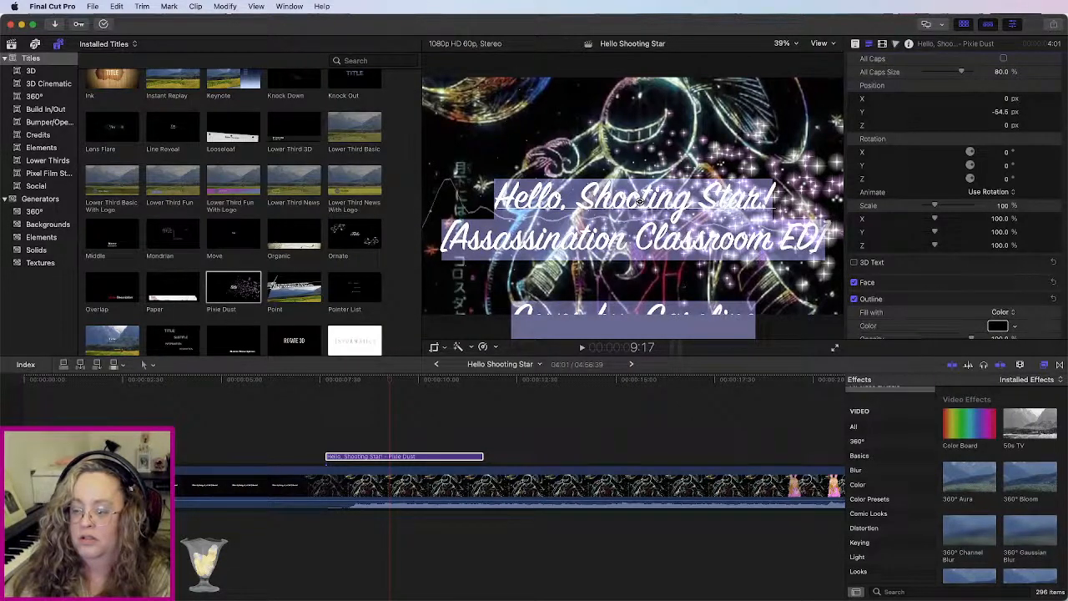
scroll(950, 326, down, 2)
drag(925, 332, 972, 299)
scroll(943, 322, down, 3)
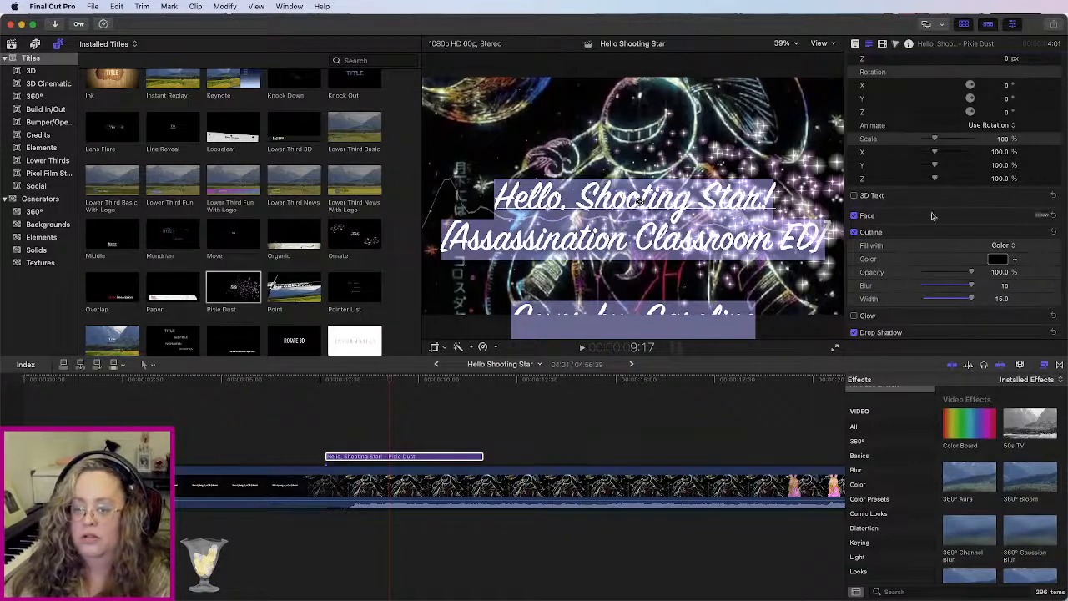
scroll(939, 270, up, 15)
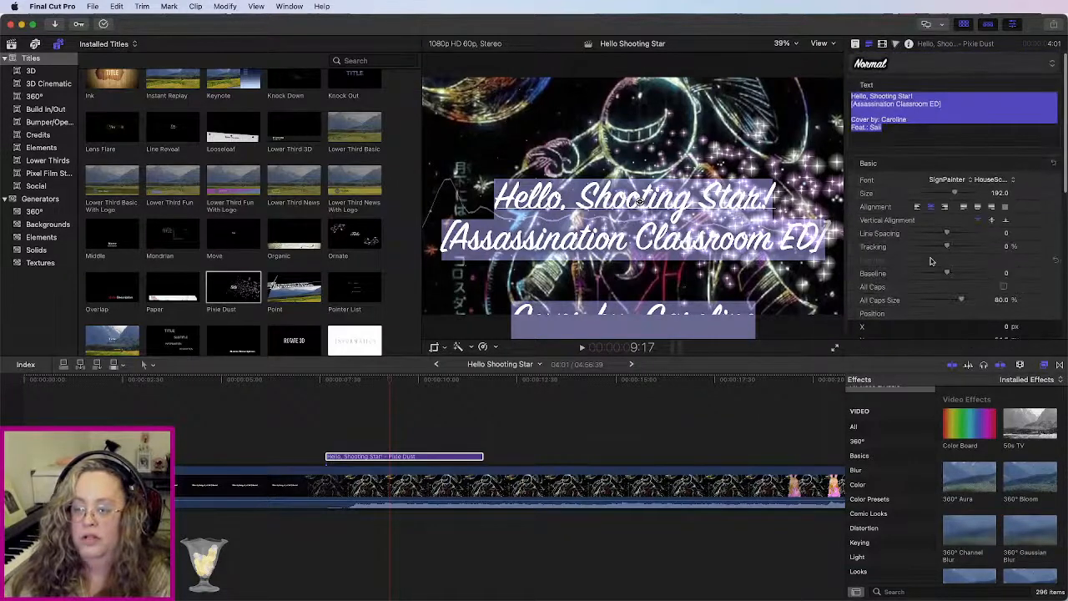
Step: Enlarge only the "Hello, Shooting Star!" line of the title to size 271
click(918, 127)
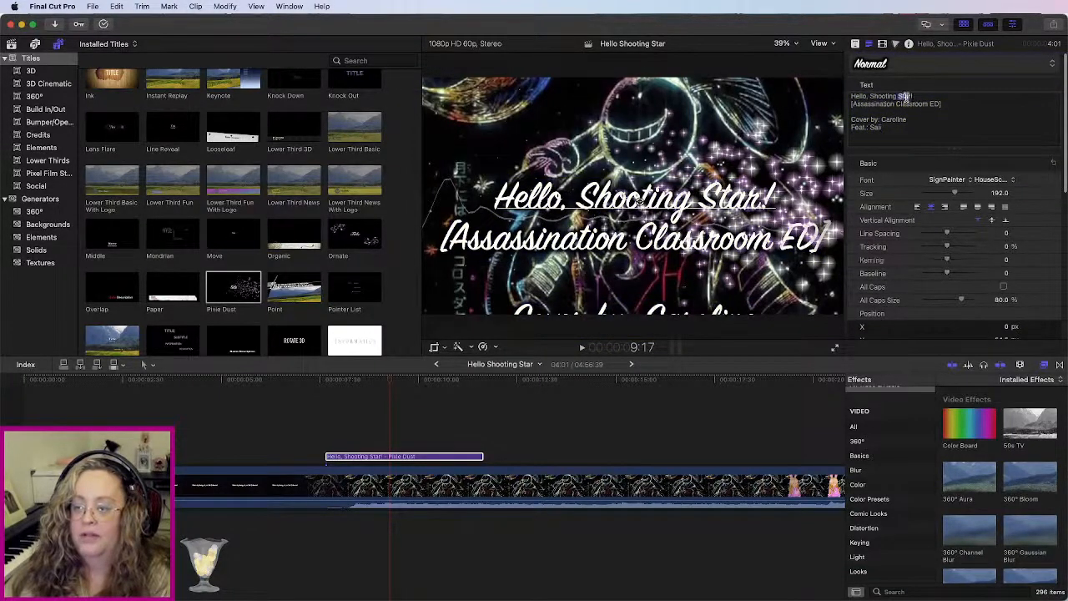
triple_click(912, 98)
click(474, 384)
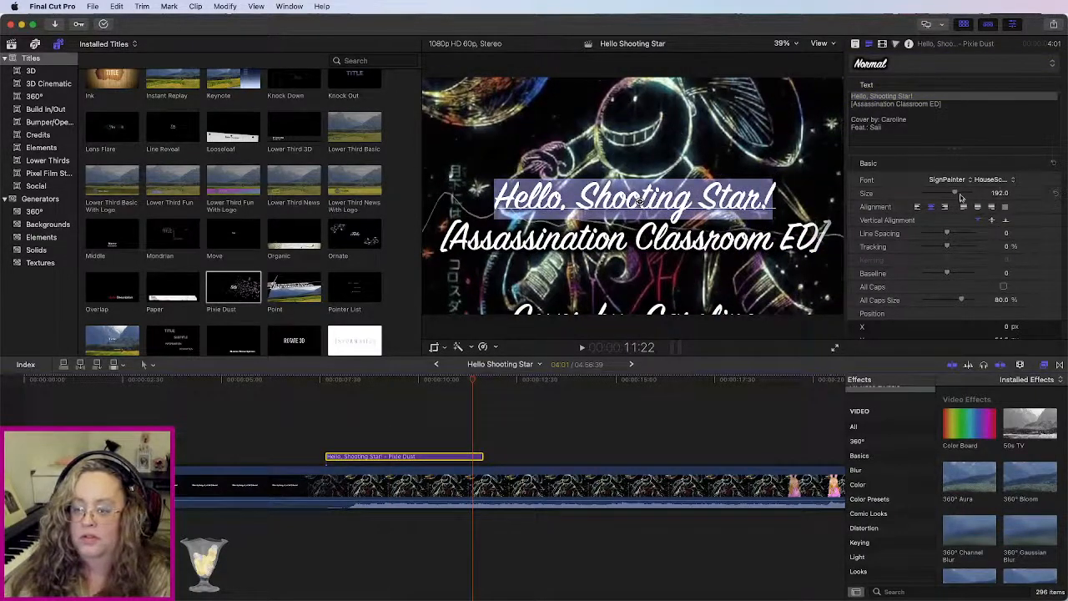
drag(958, 196, 971, 196)
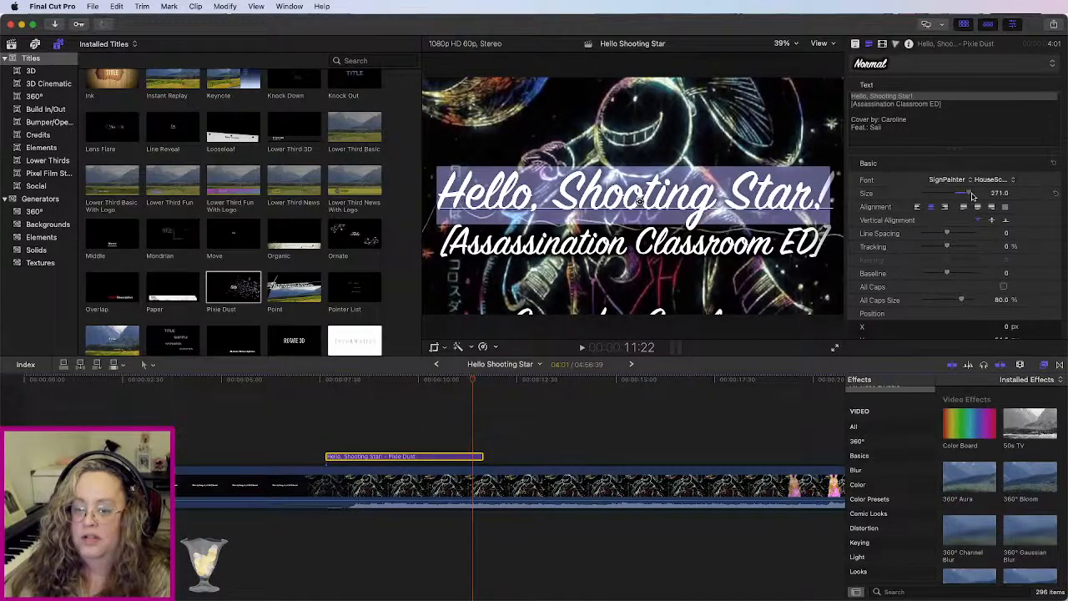
Step: Move the whole title text up in the frame to about X 6 px, Y 328 px so all lines fit
double_click(914, 104)
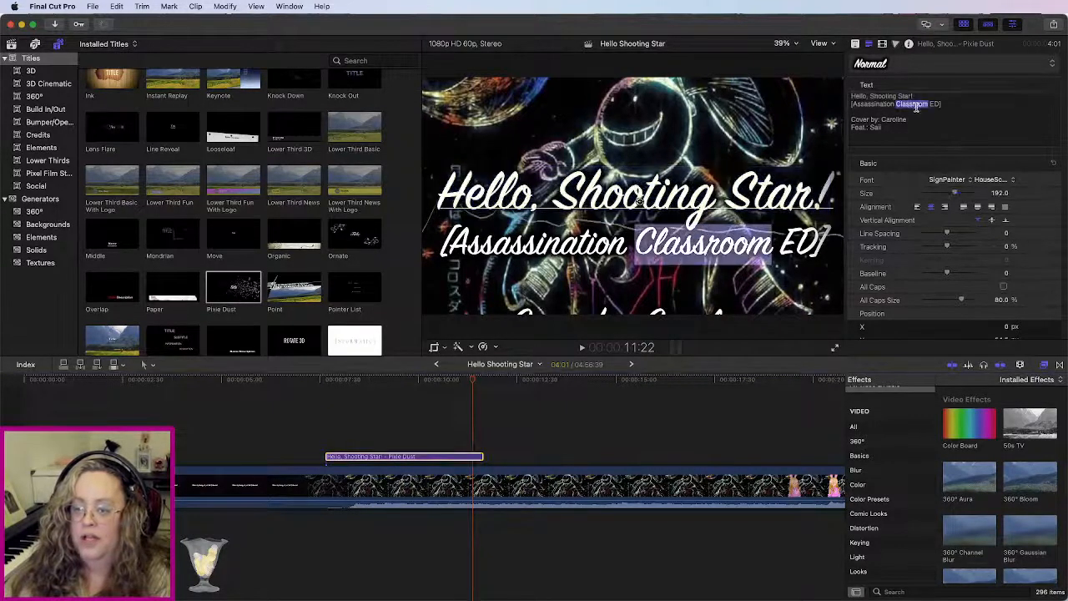
click(966, 123)
click(599, 415)
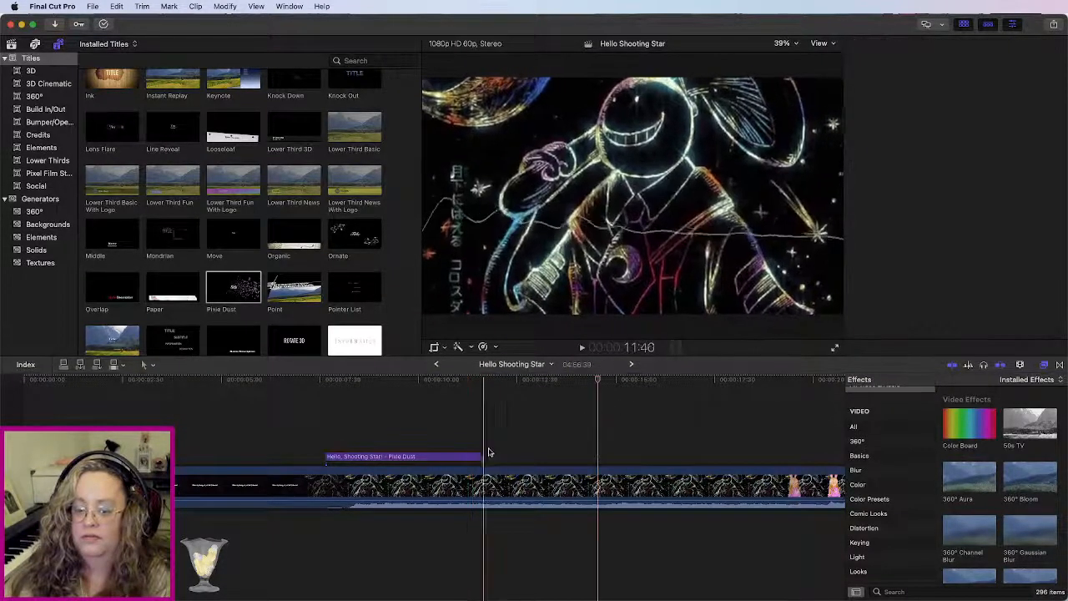
click(429, 382)
drag(625, 260, 633, 170)
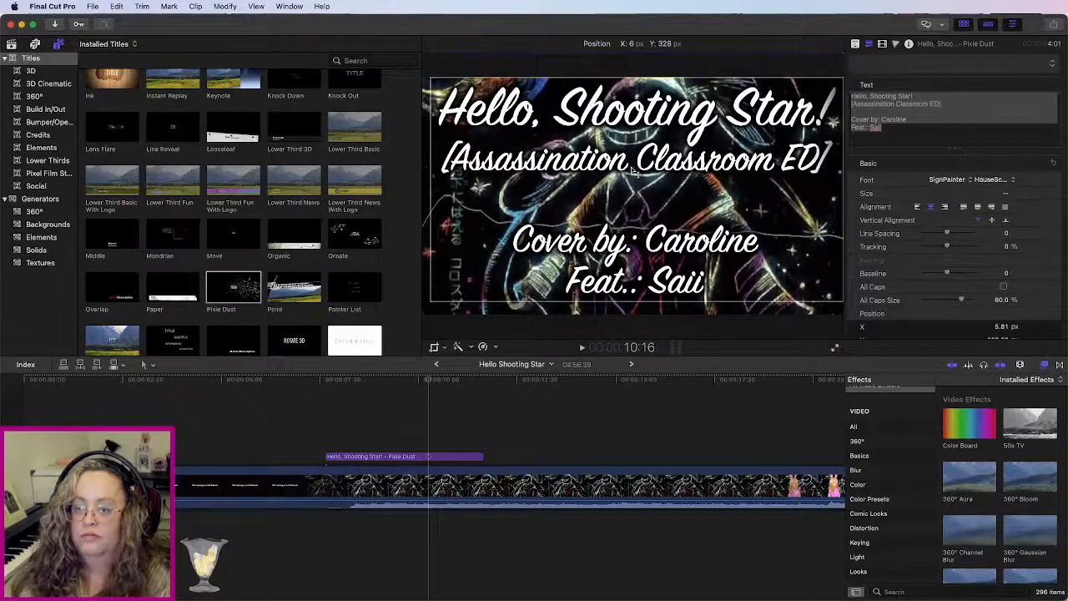
Step: Set both credit lines of the title to size 173 and shrink only the "Cover by:" label further
click(923, 129)
drag(889, 129, 831, 117)
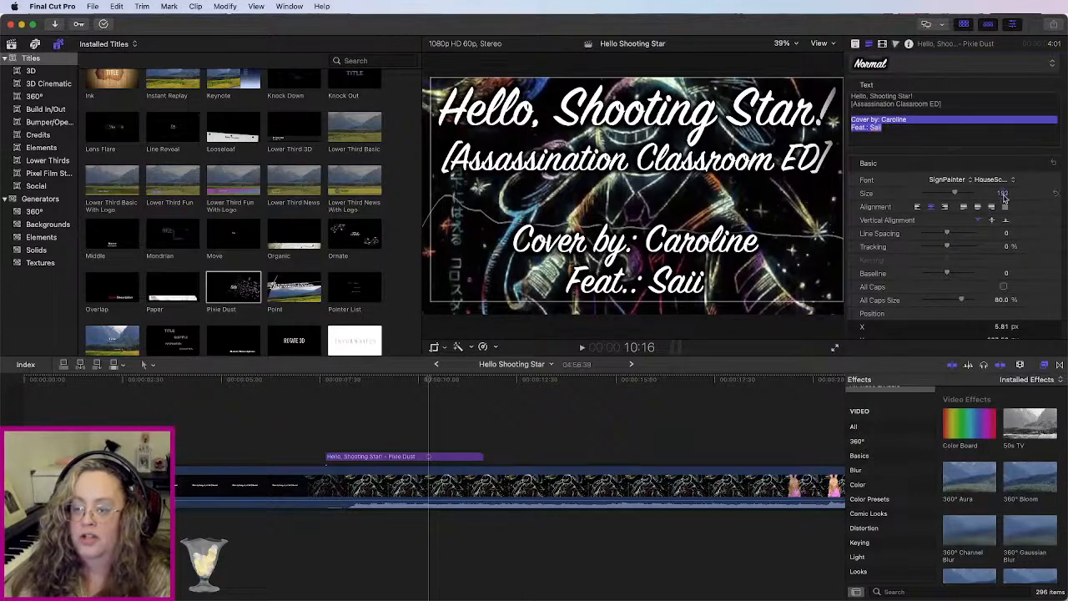
drag(955, 193, 951, 192)
click(893, 131)
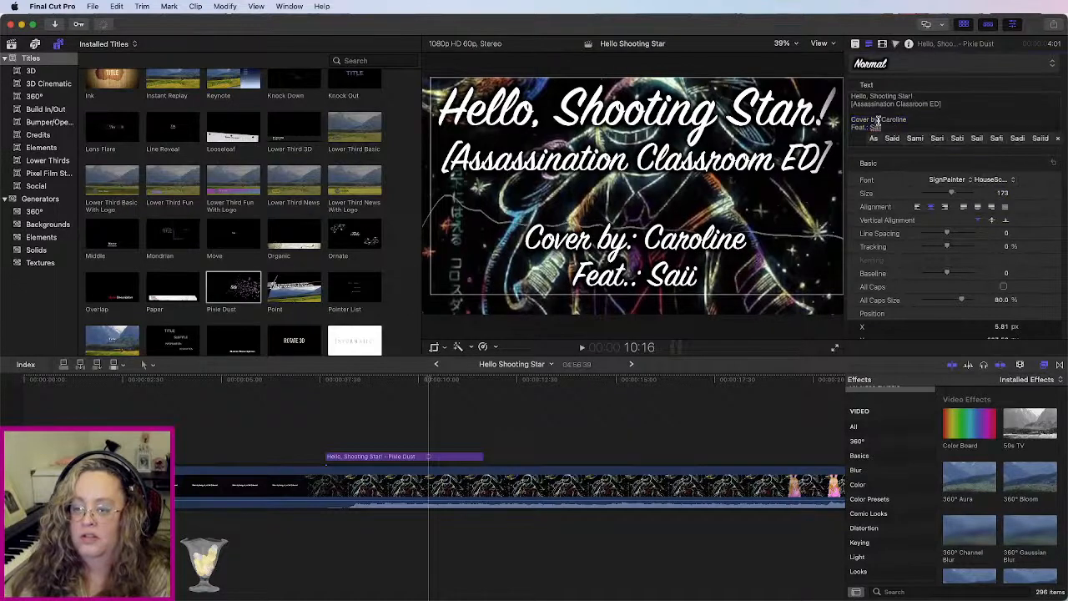
drag(881, 119, 829, 117)
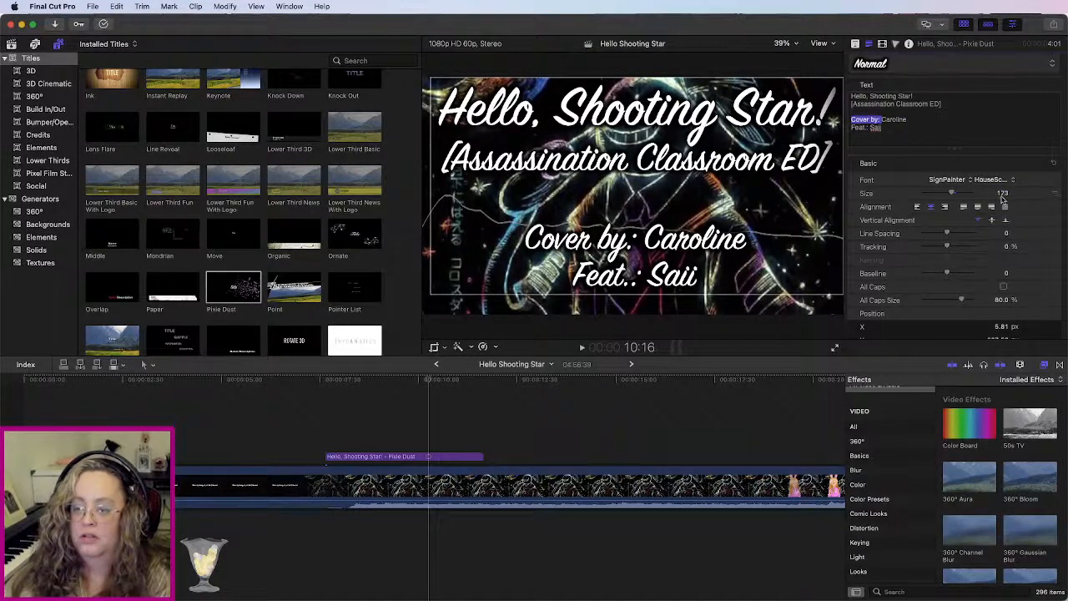
drag(1004, 194, 989, 194)
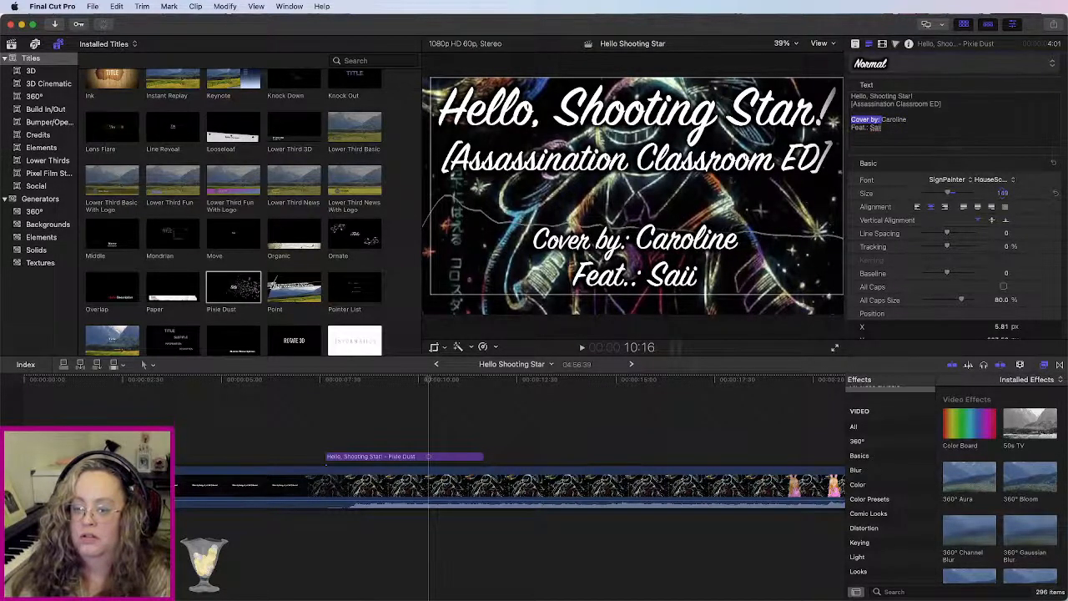
Step: Set the featured artist line to size 152.8 and shrink only its "Feat.:" label further
drag(851, 127, 858, 145)
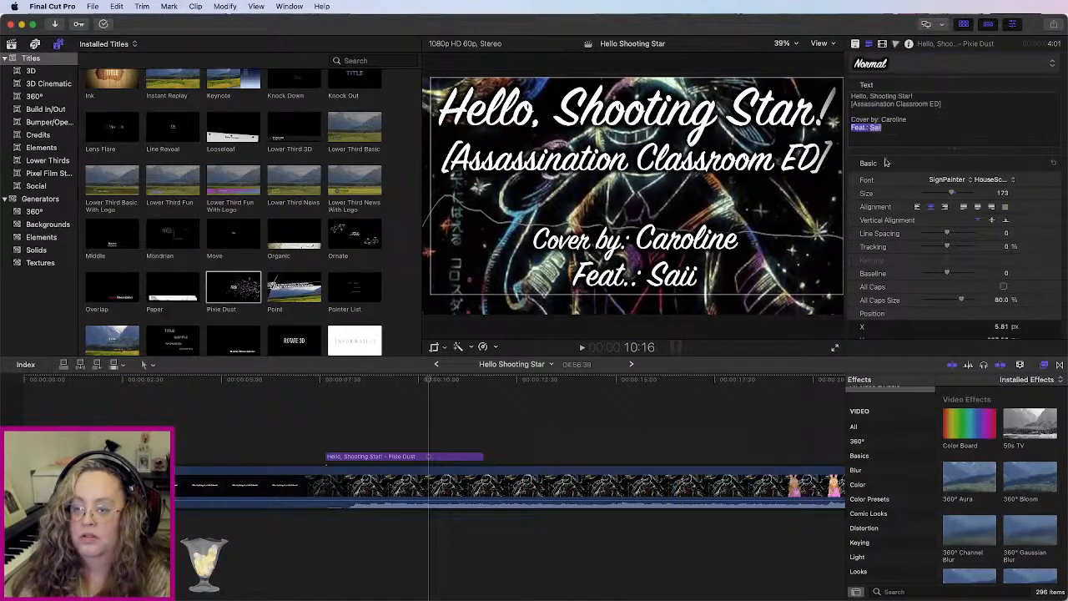
drag(1002, 194, 1002, 210)
click(868, 128)
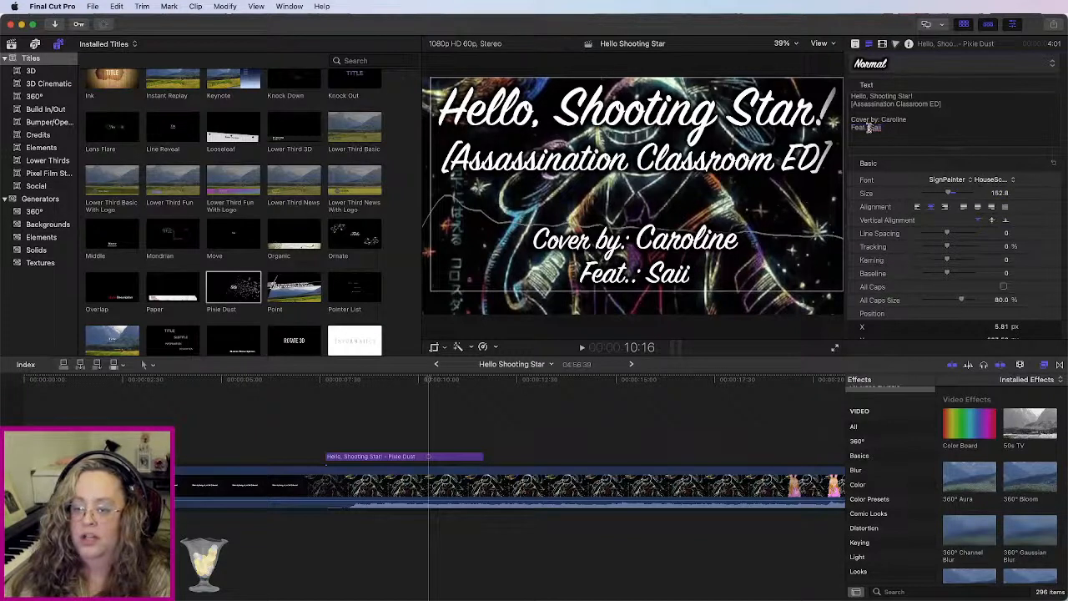
drag(995, 196, 995, 194)
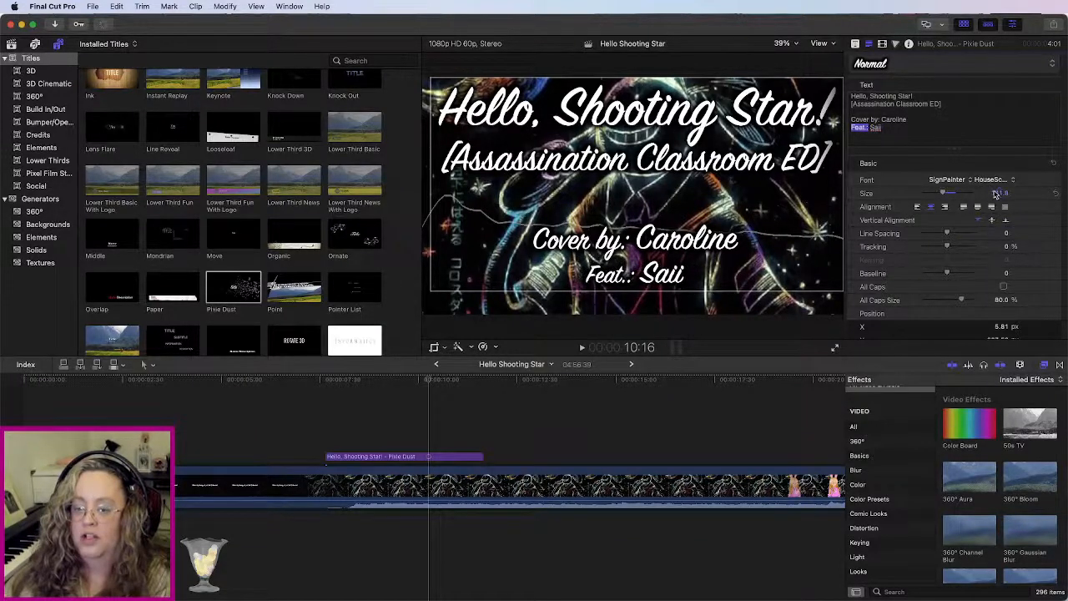
click(883, 112)
key(BackSpace)
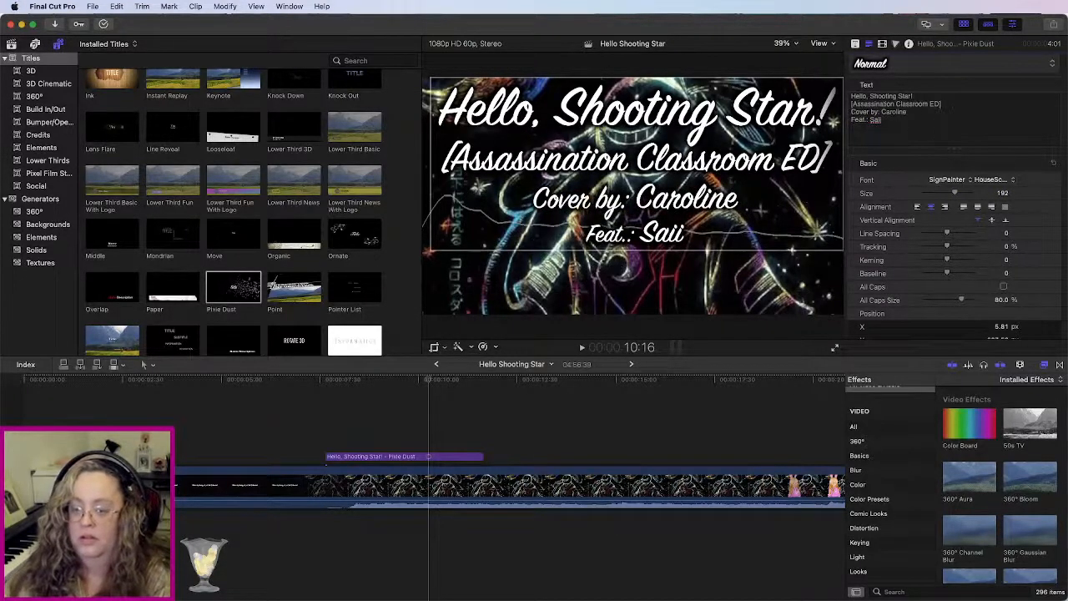
mouse_move(902, 114)
mouse_down()
mouse_move(896, 127)
mouse_move(915, 109)
mouse_up()
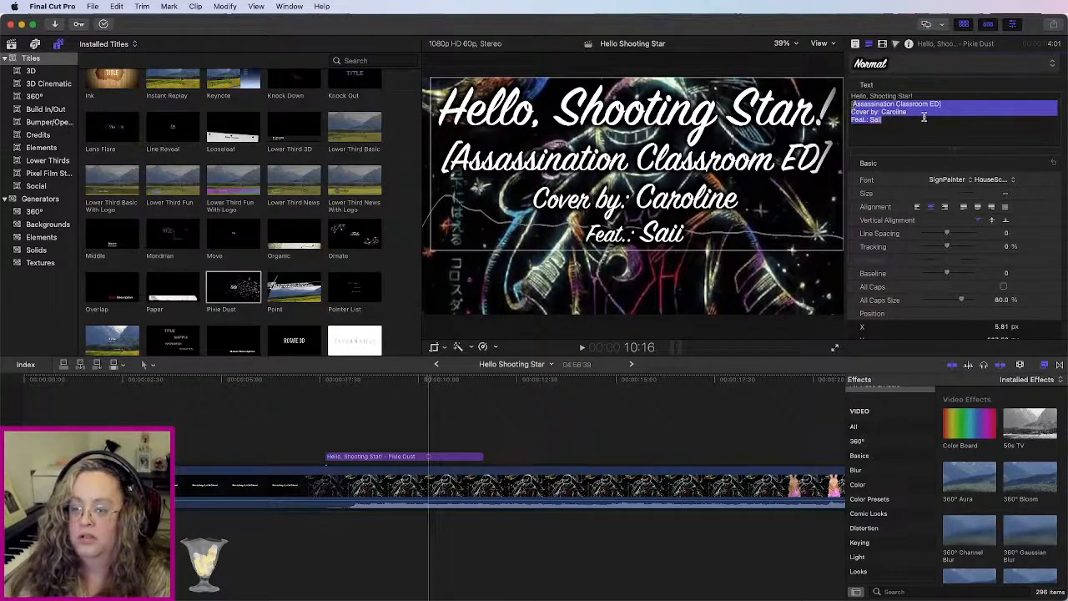
click(948, 107)
key(Return)
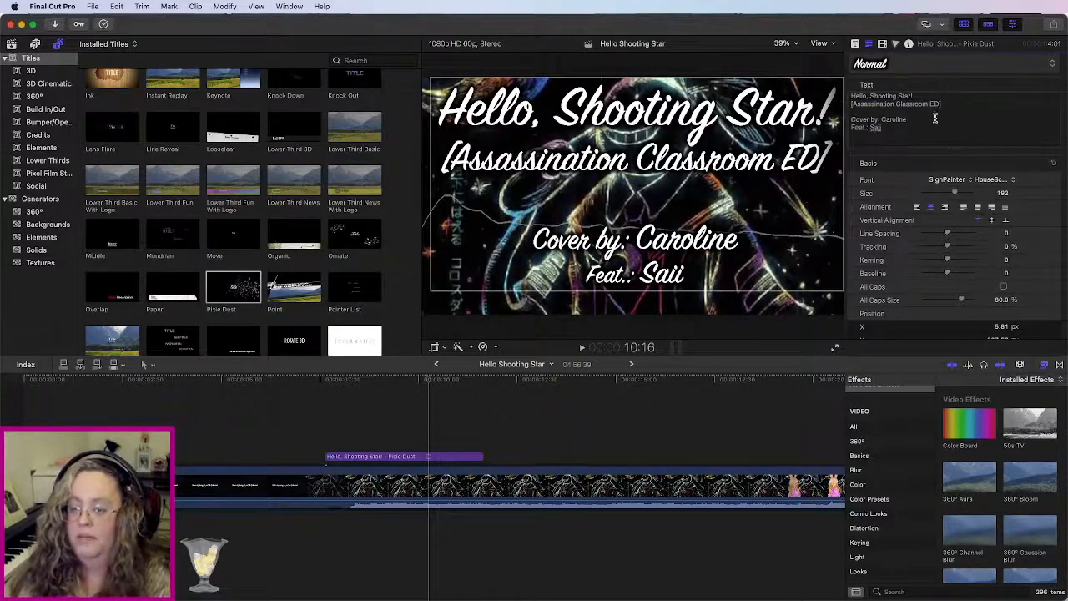
Step: Set the line spacing of all the title's text to 28 and reset its X position to 0 px
drag(889, 129, 838, 97)
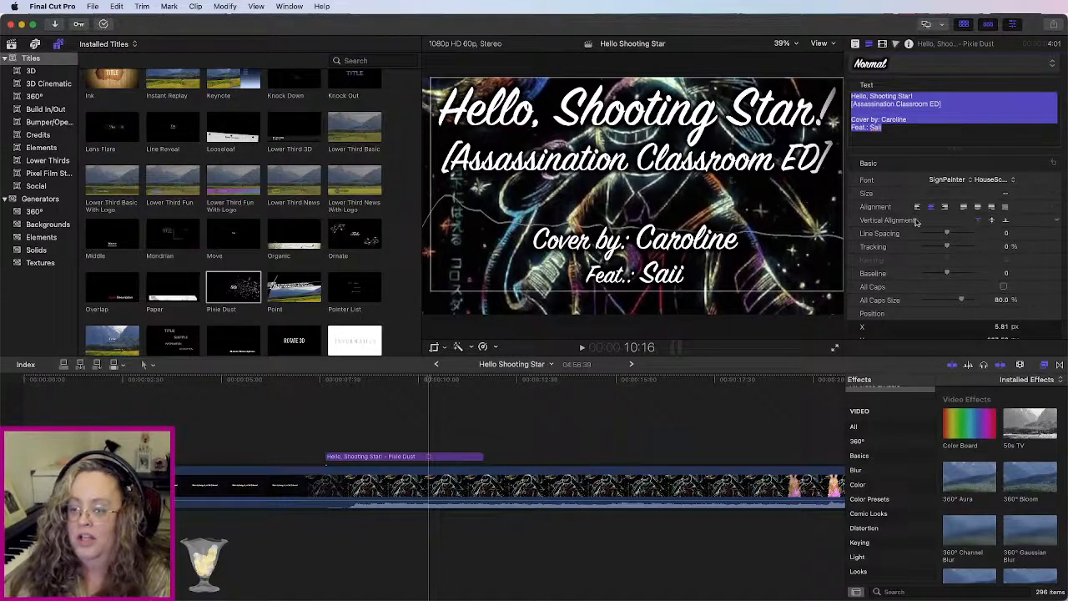
drag(949, 236, 957, 233)
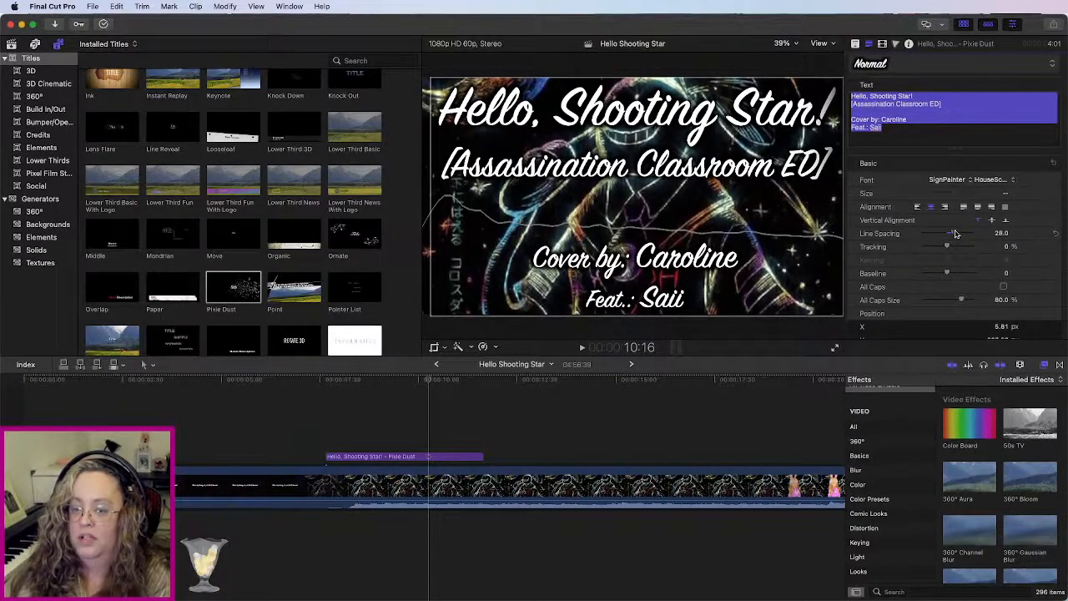
click(806, 148)
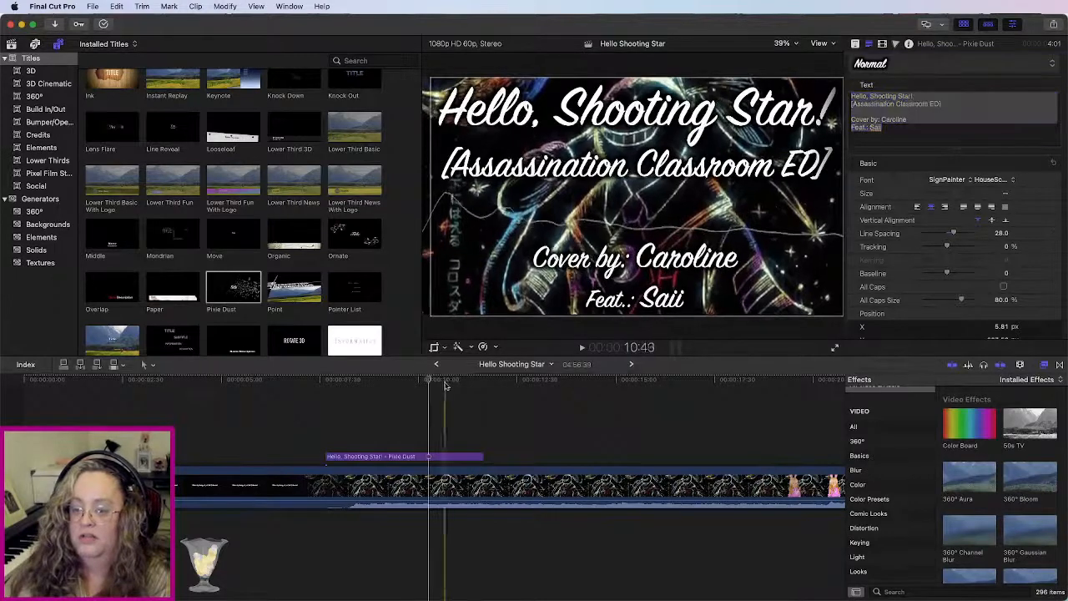
scroll(1029, 303, down, 2)
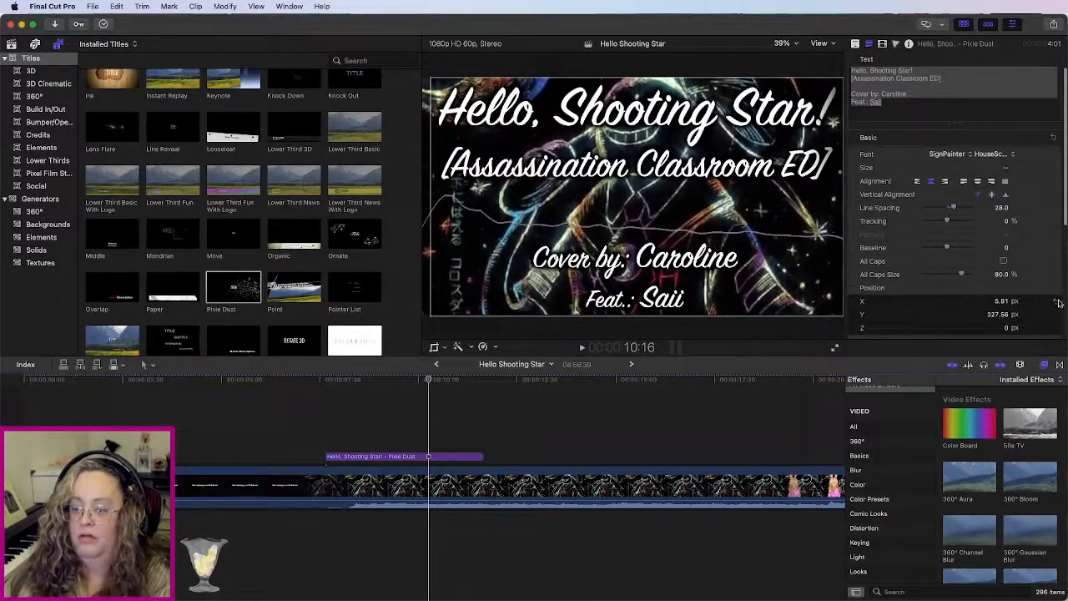
click(1057, 302)
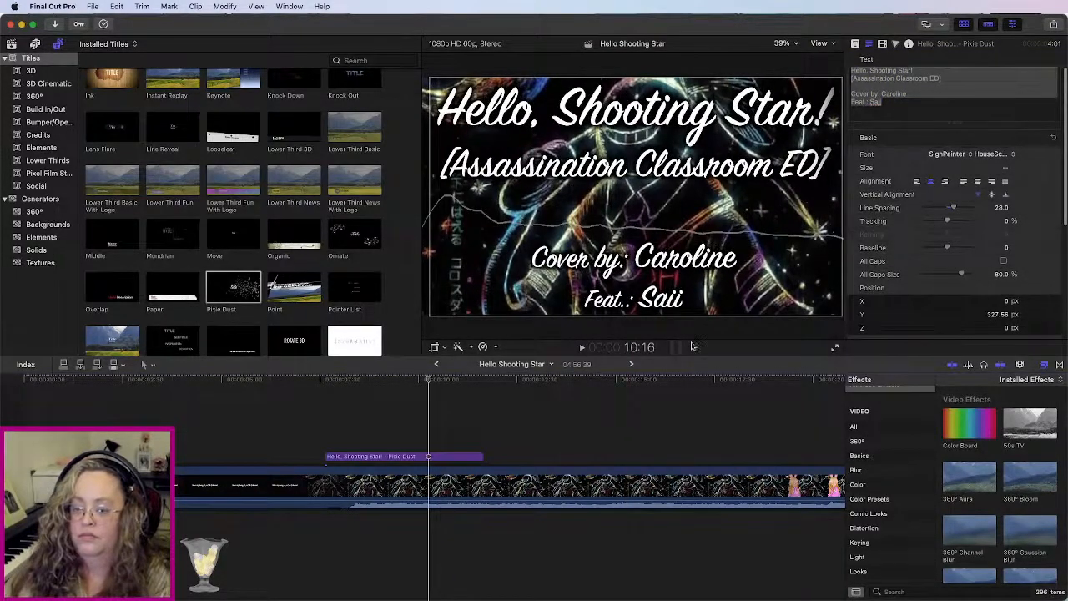
Step: Extend the end of the Pixie Dust title to a duration of 11:08, checking the playback before and after
click(383, 388)
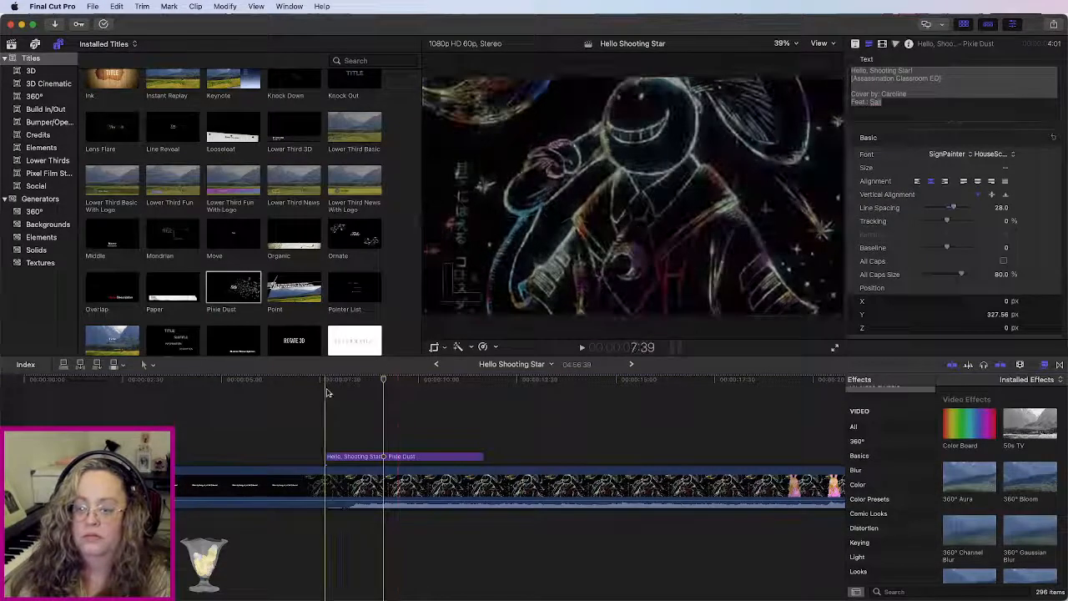
click(329, 391)
key(space)
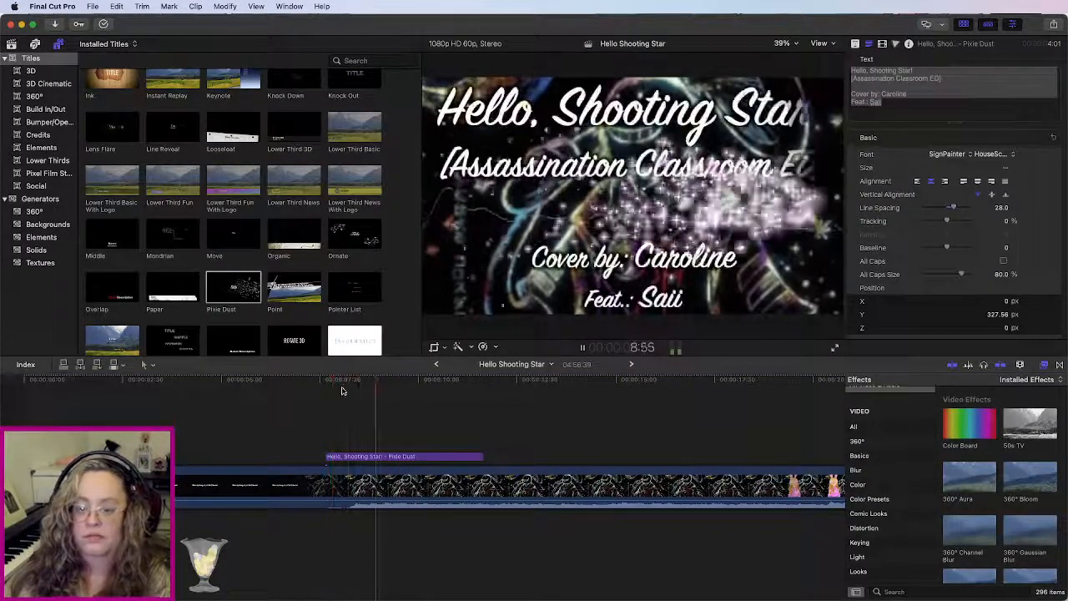
key(space)
click(488, 461)
drag(484, 458, 762, 457)
key(space)
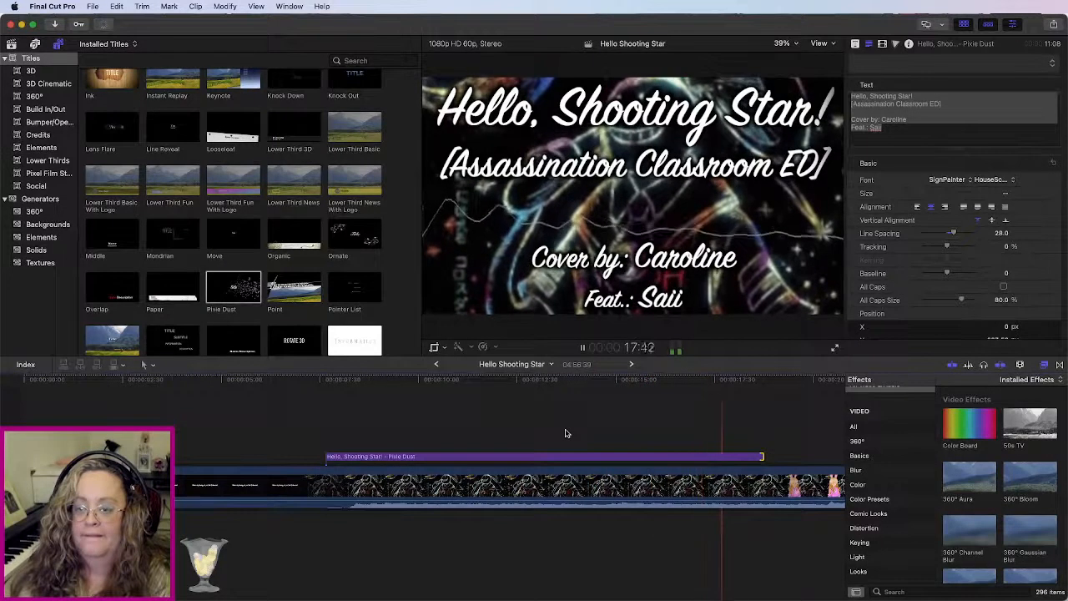
key(space)
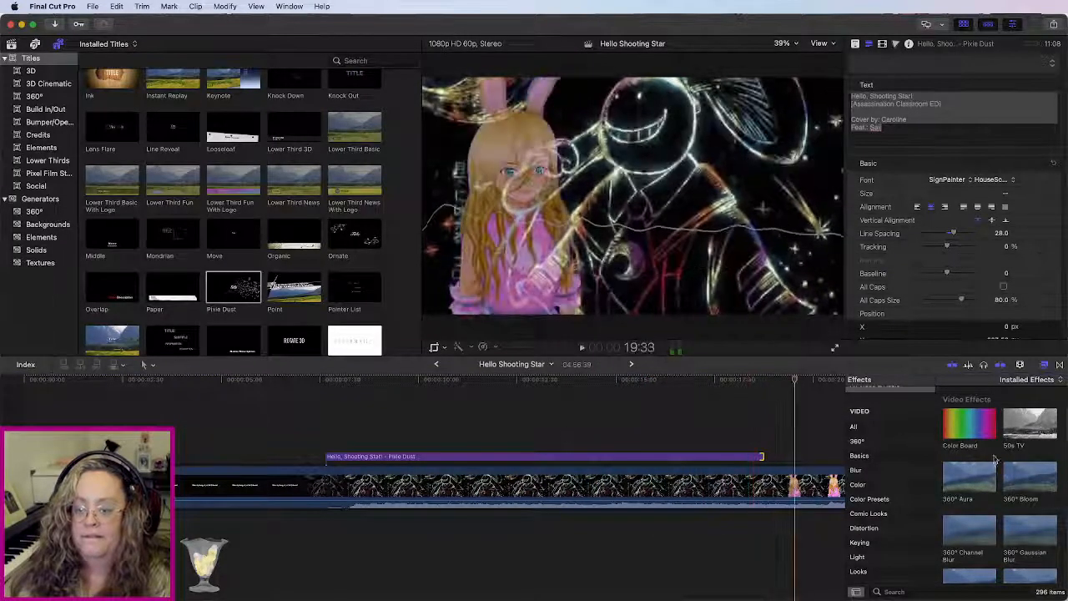
Step: Add a Cross Dissolve only at the end of the Pixie Dust title and lengthen it to 1:38
click(1059, 367)
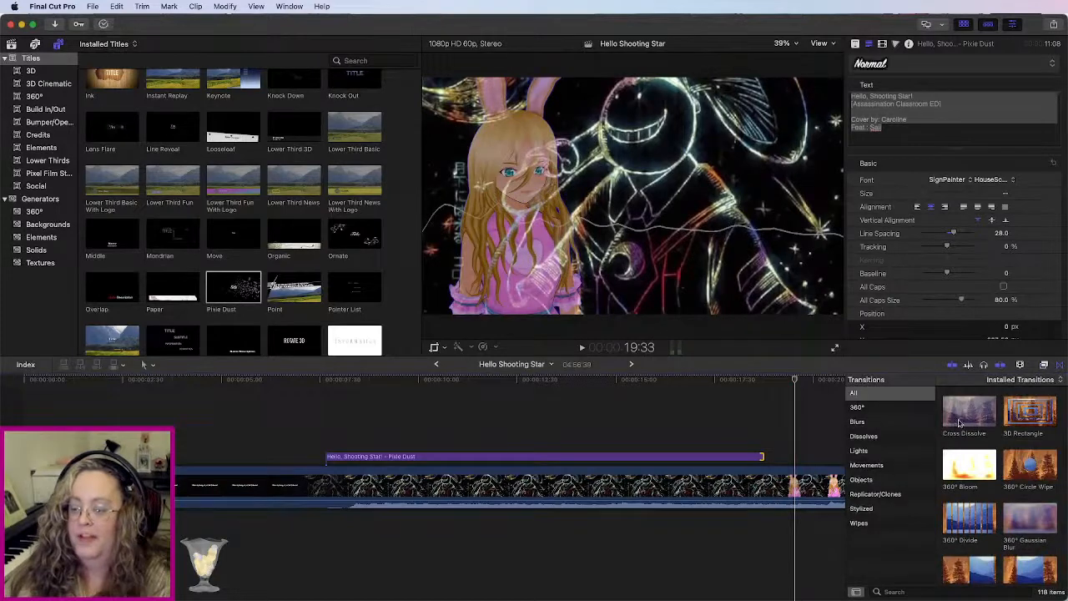
click(342, 434)
key(Delete)
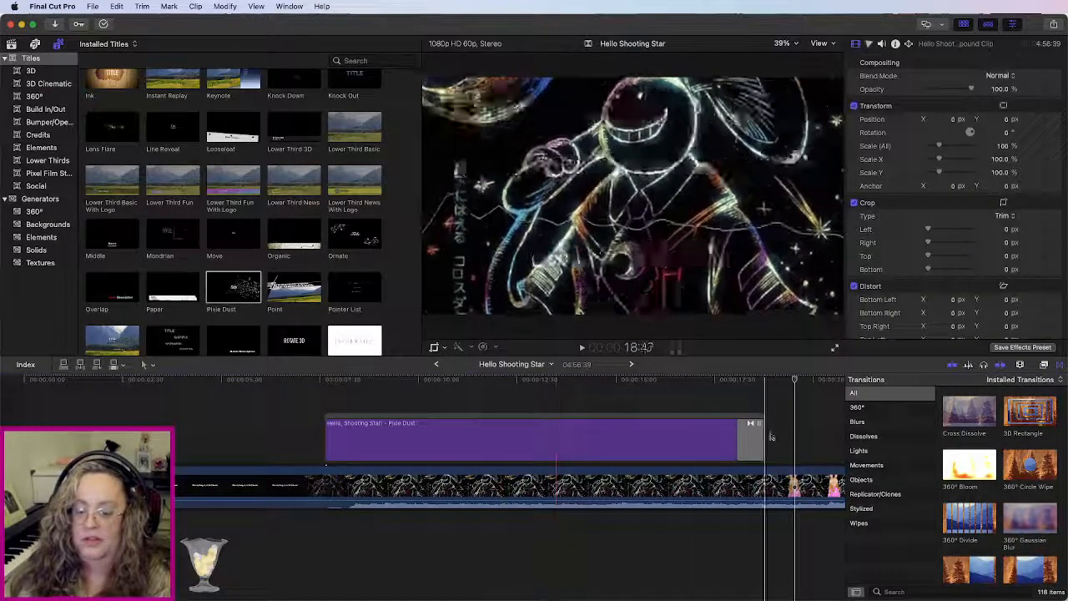
click(731, 443)
drag(731, 443, 701, 442)
key(space)
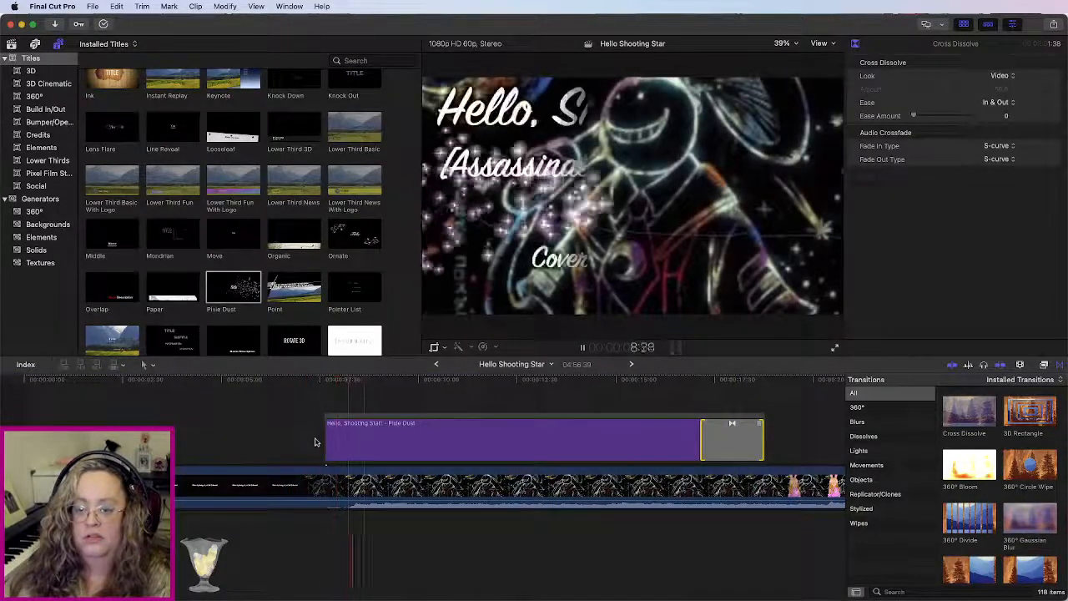
Step: Try a later and an earlier start for the Pixie Dust title, bringing it back to a duration of 11:08
drag(326, 439, 345, 438)
key(space)
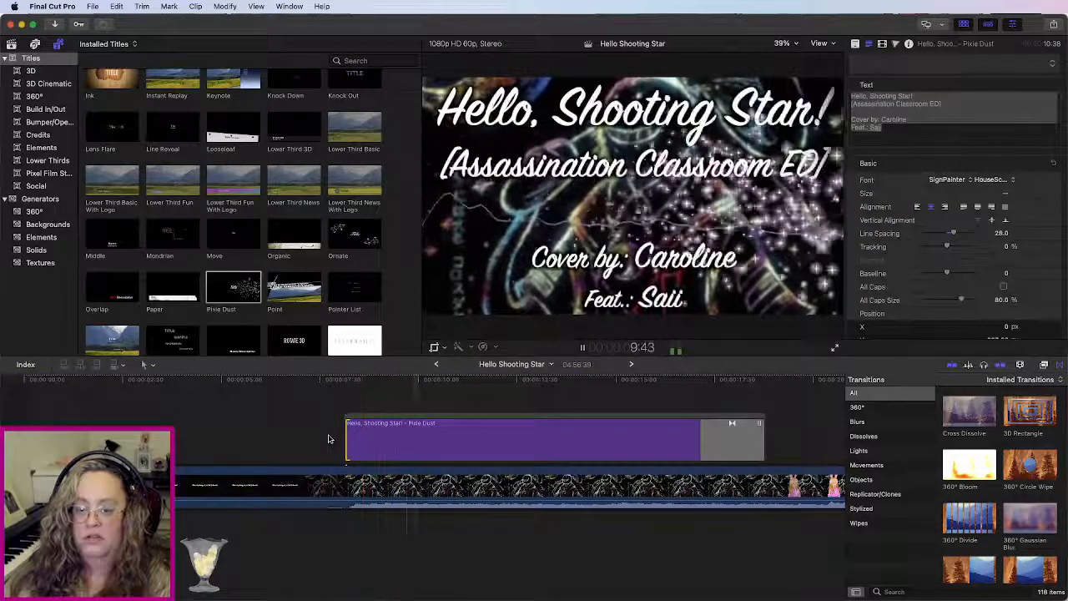
click(300, 382)
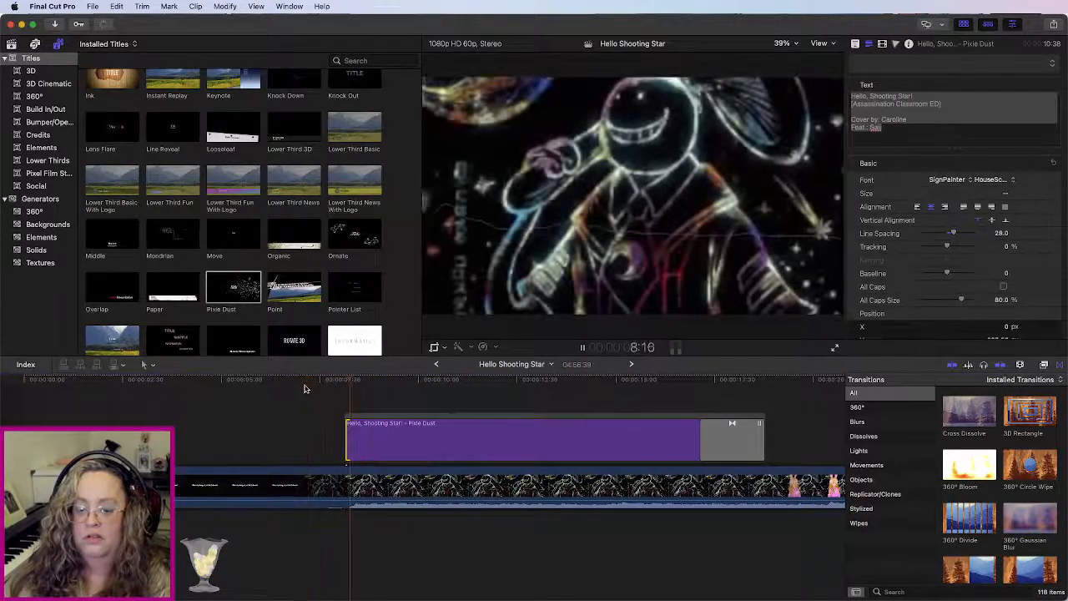
drag(346, 435, 316, 434)
key(space)
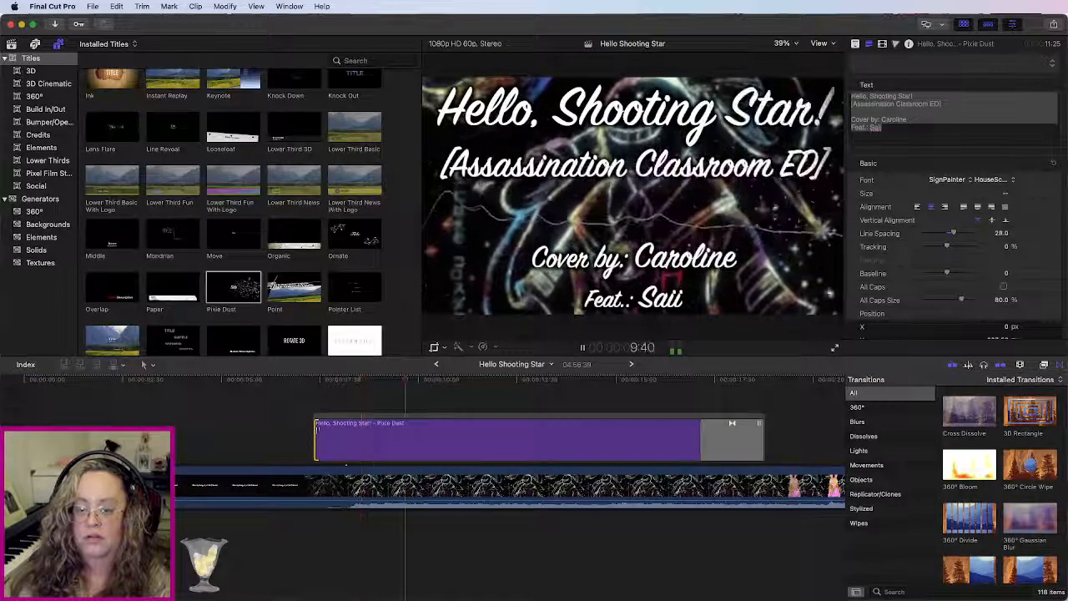
drag(316, 435, 327, 435)
click(302, 385)
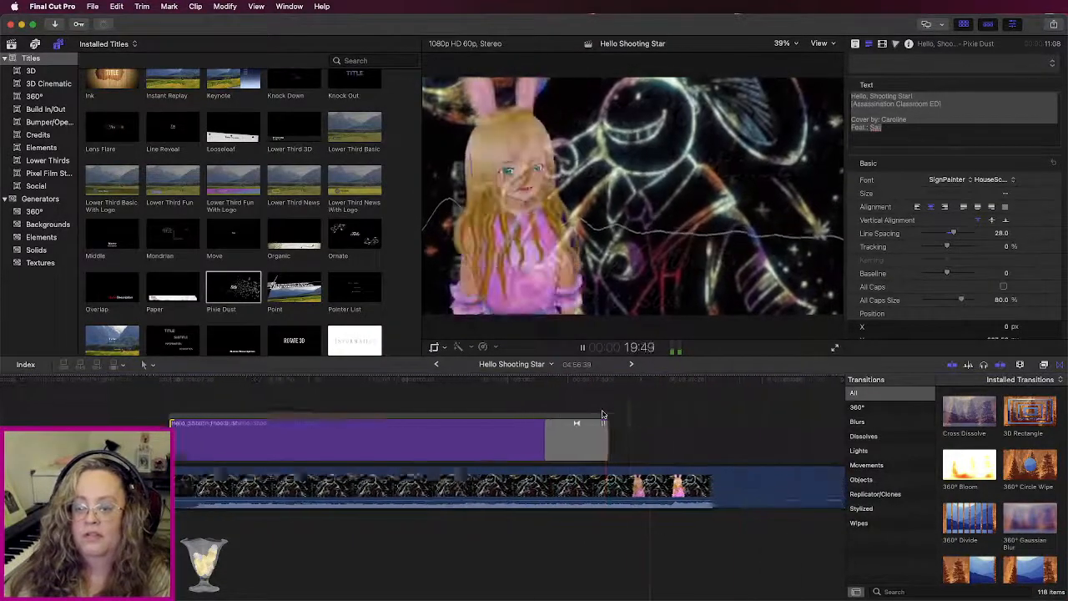
Step: Play the video through the opening title's fade-out and on past the one-minute mark to review it
key(super+minus)
key(super+minus)
key(super+minus)
key(super+equal)
key(super+equal)
key(super+equal)
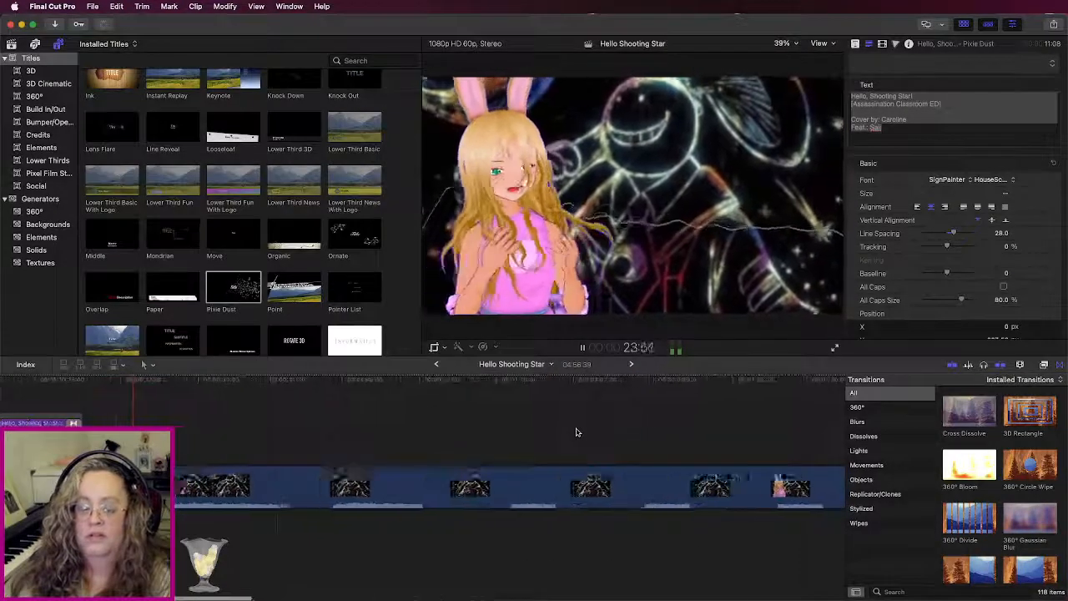
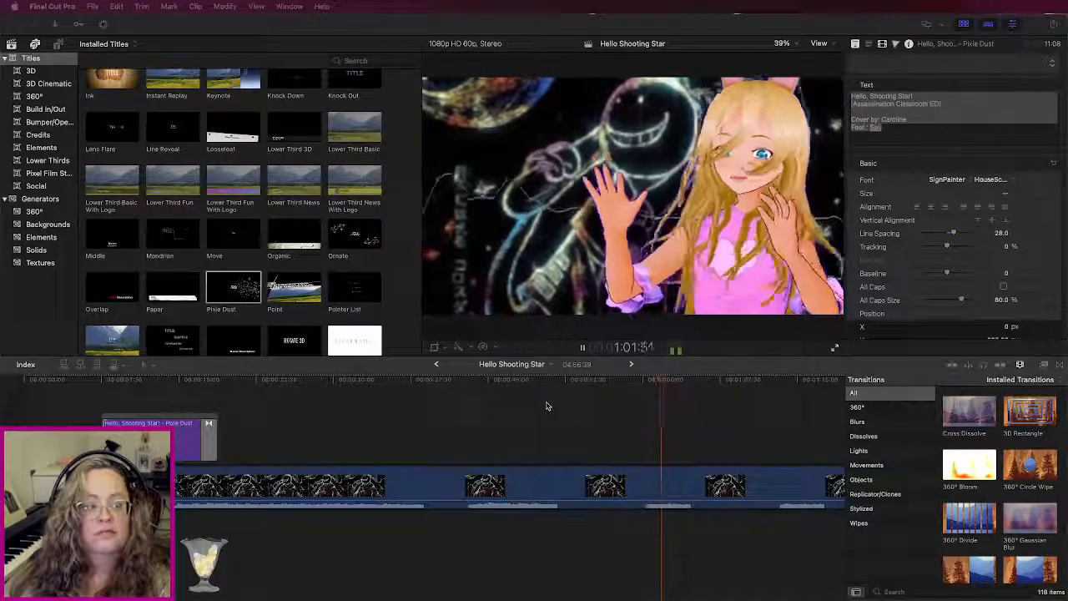
click(597, 407)
key(space)
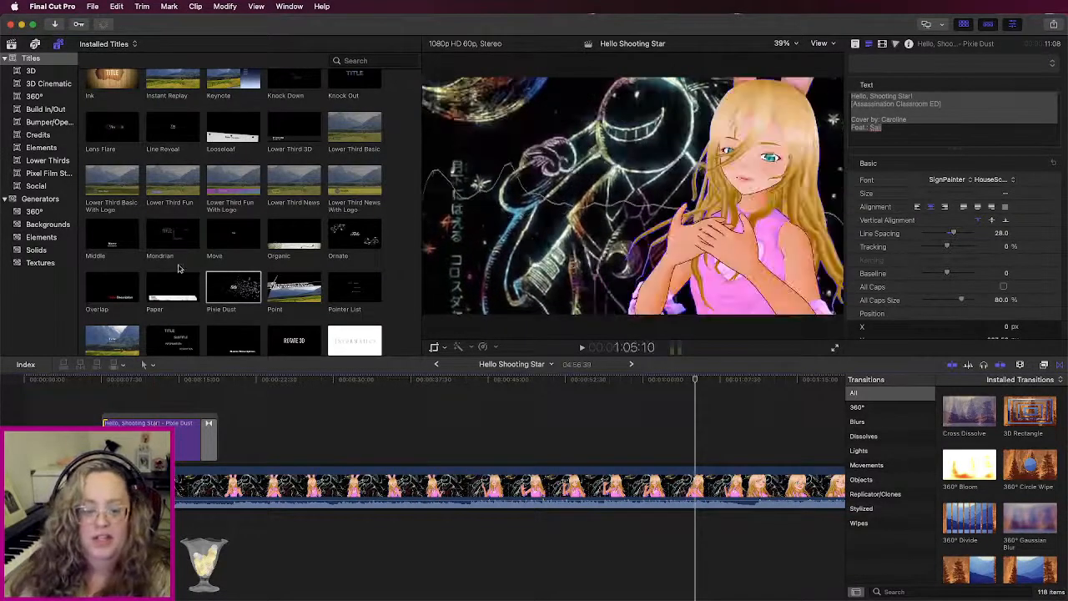
Step: Add a Basic Title above the video just after the opening title, with the text "When the sun is shining"
scroll(201, 260, up, 15)
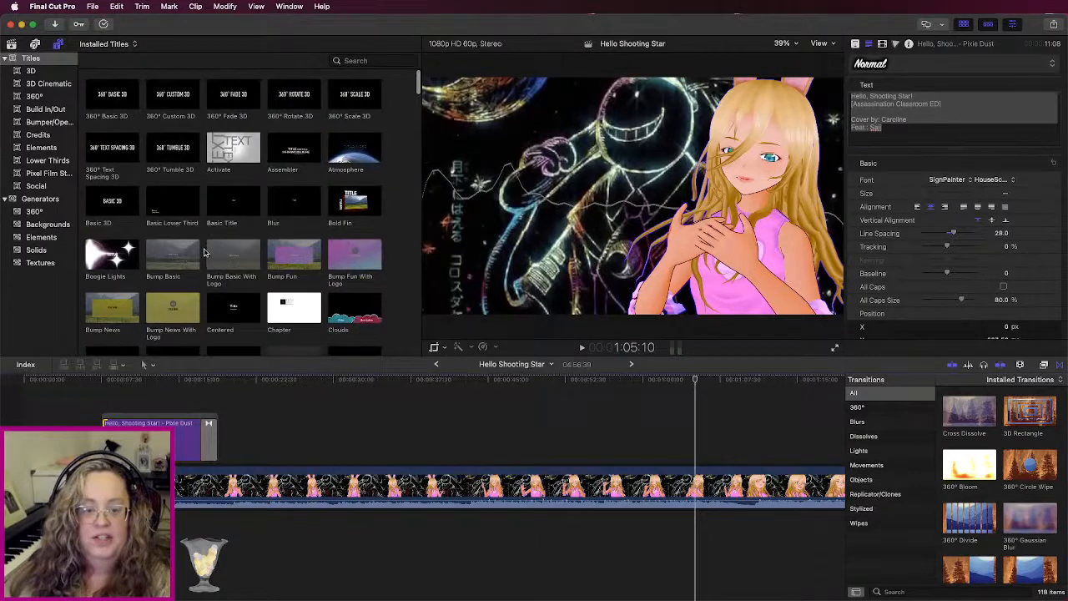
drag(232, 205, 240, 464)
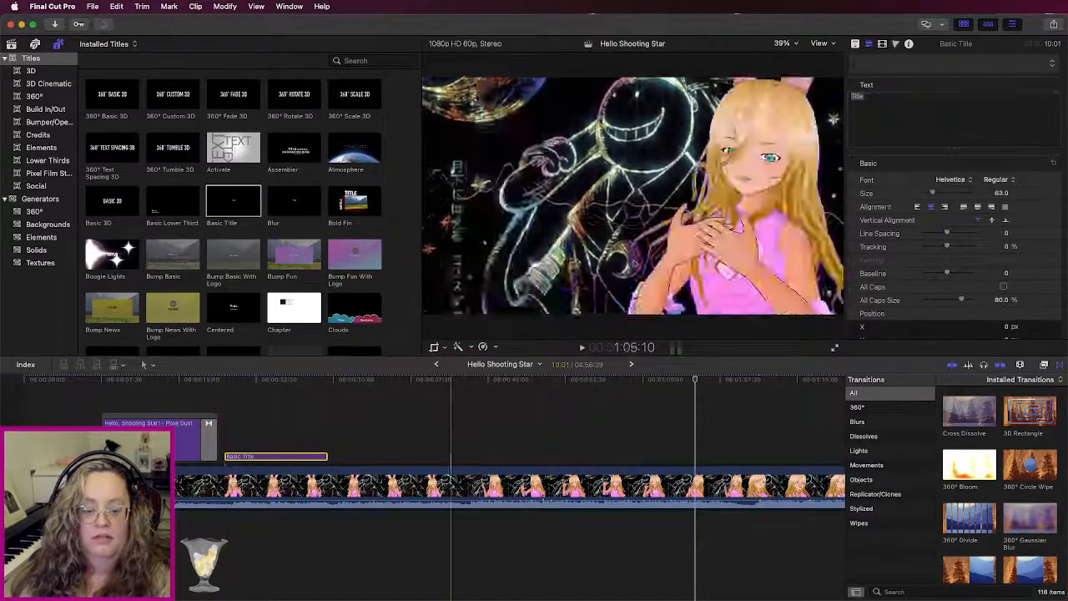
click(905, 108)
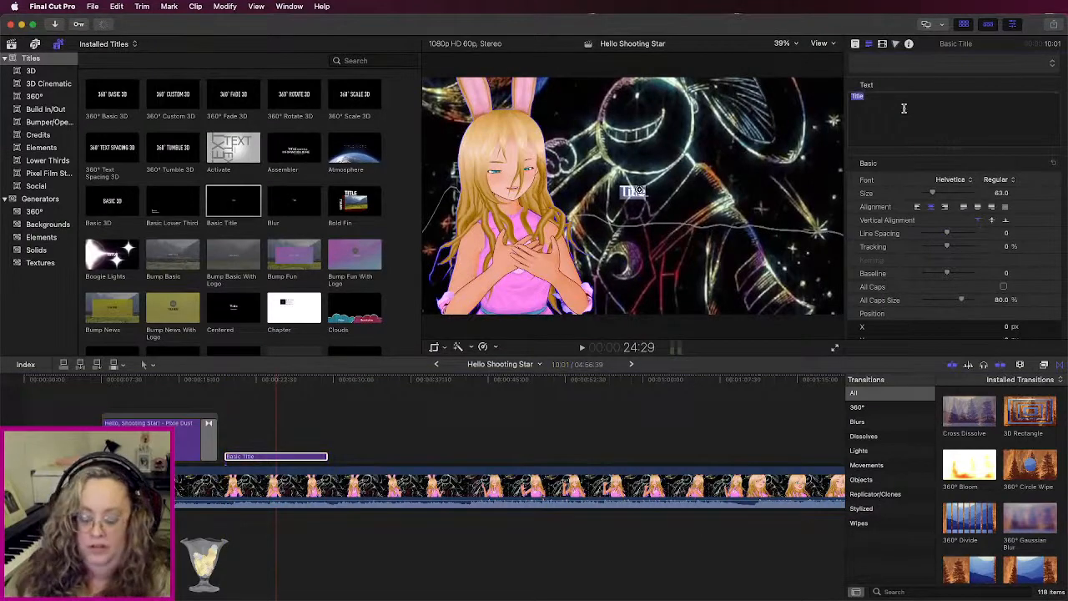
text(When the s)
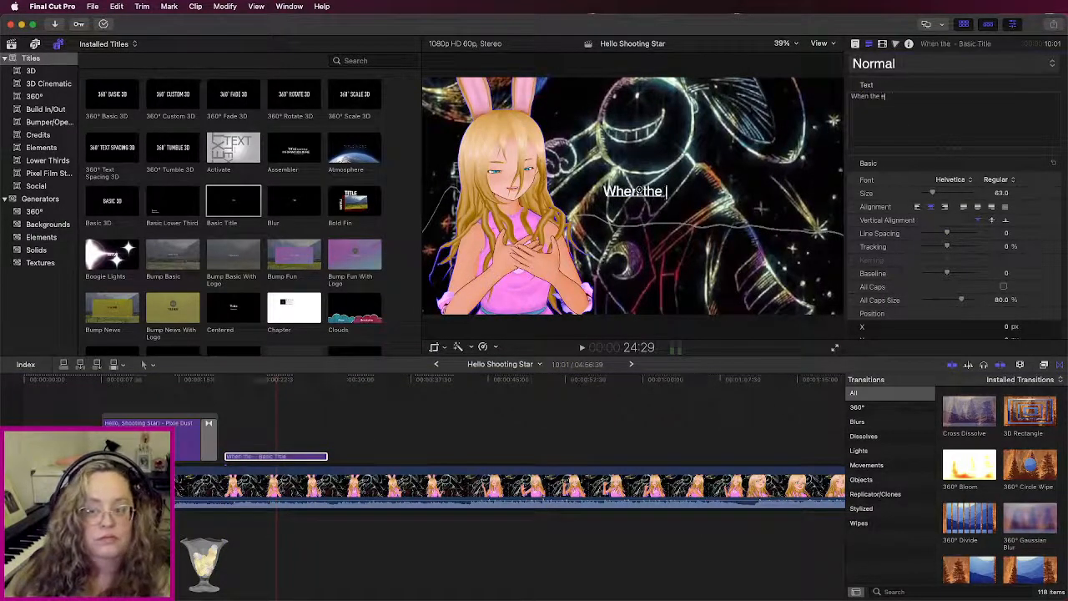
text(un is sihining)
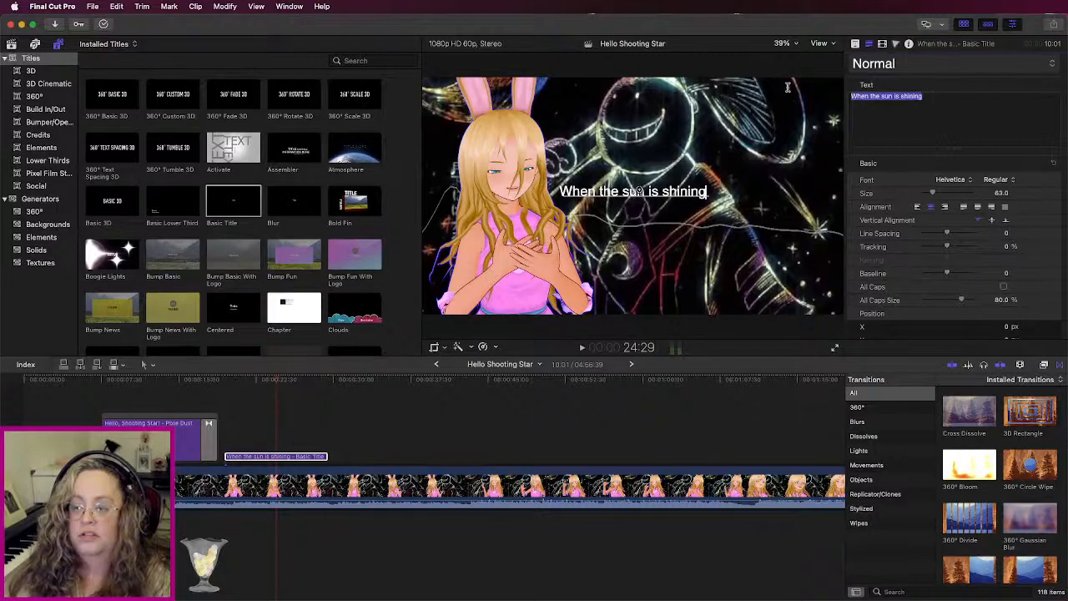
Step: Set the font of the "When the sun is shining" title text to SignPainter
key(super+a)
click(959, 180)
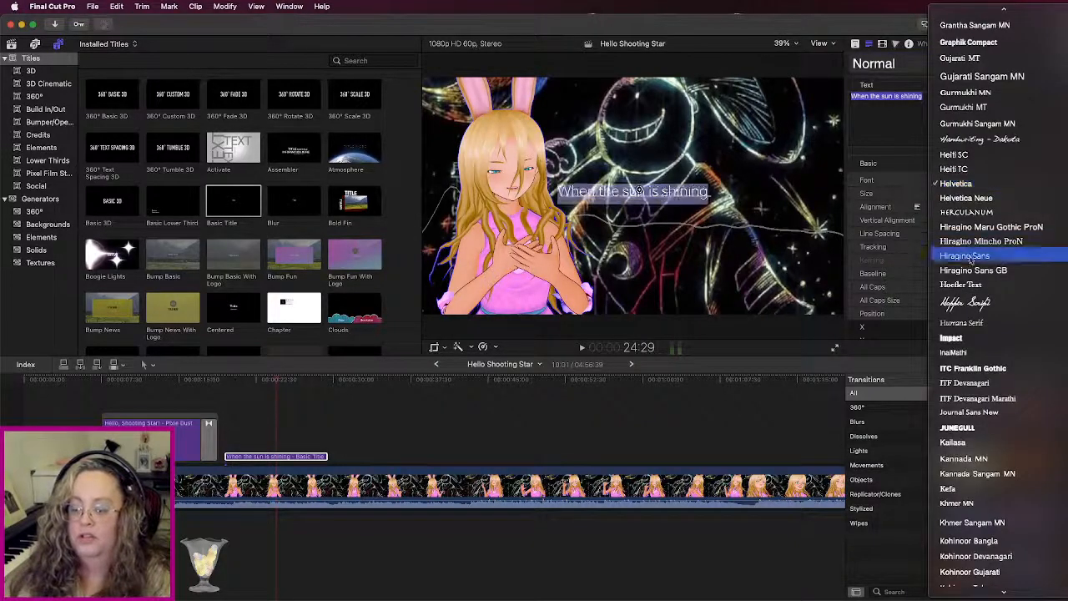
scroll(974, 302, down, 5)
scroll(973, 302, down, 15)
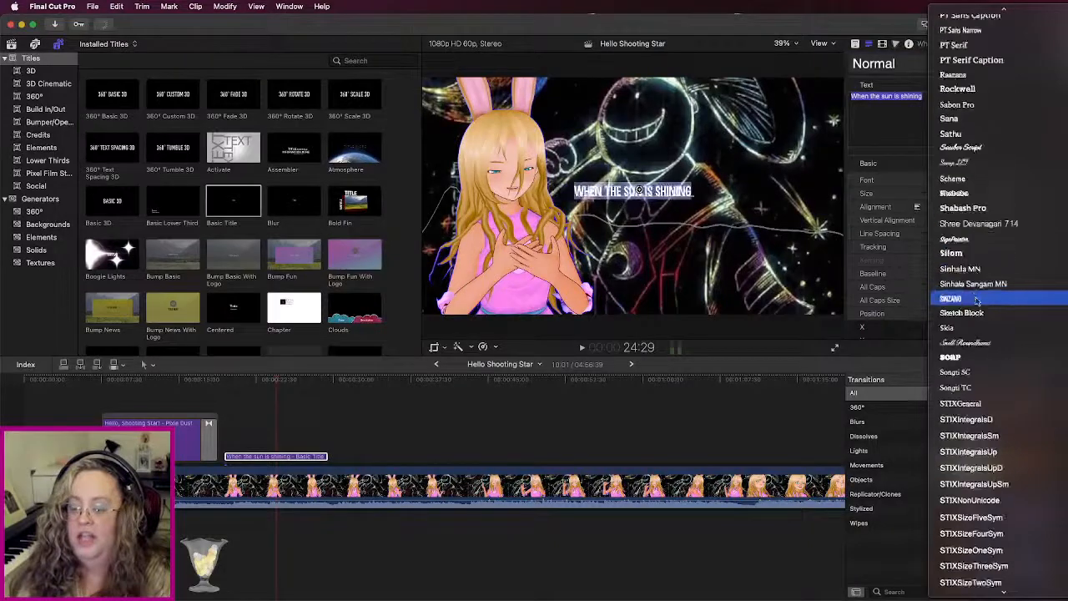
click(989, 241)
Step: Give the lyric text a black outline with a blur of 10 and a width of 15
scroll(960, 263, down, 6)
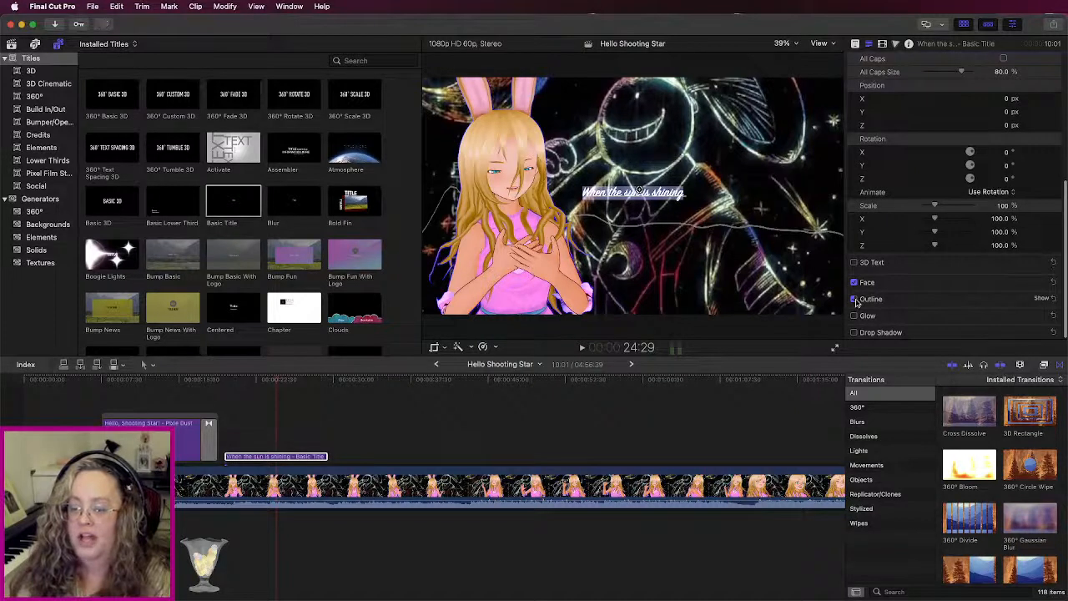
click(1043, 299)
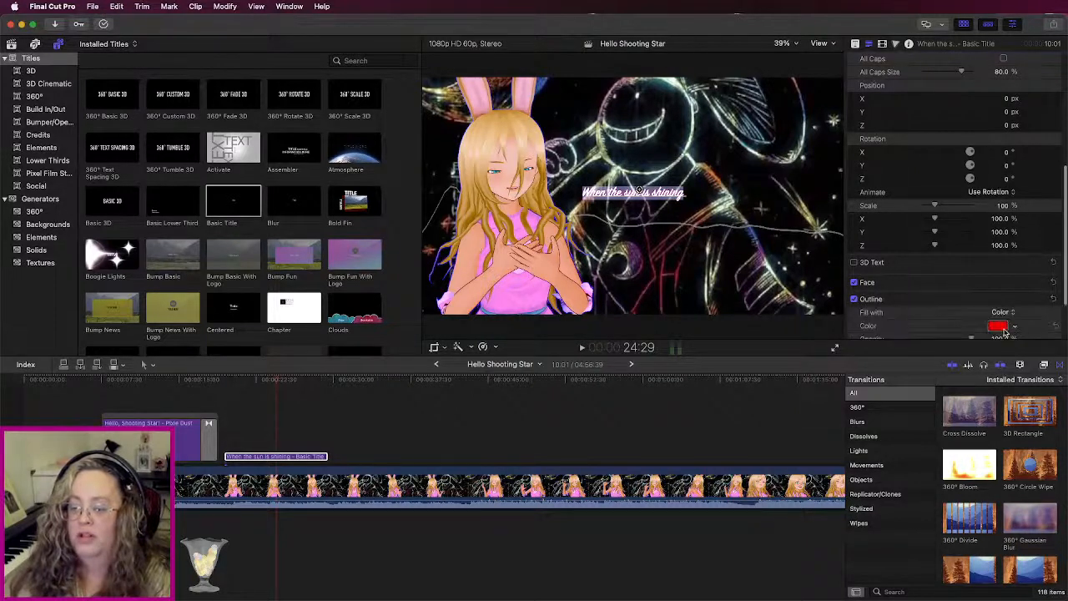
scroll(937, 326, down, 2)
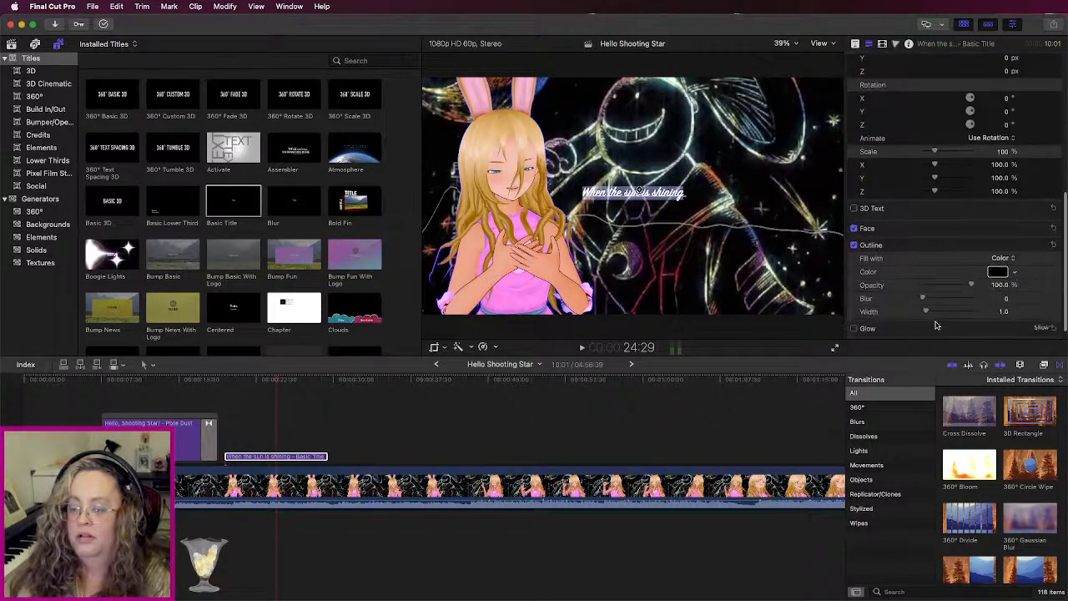
drag(928, 313, 971, 312)
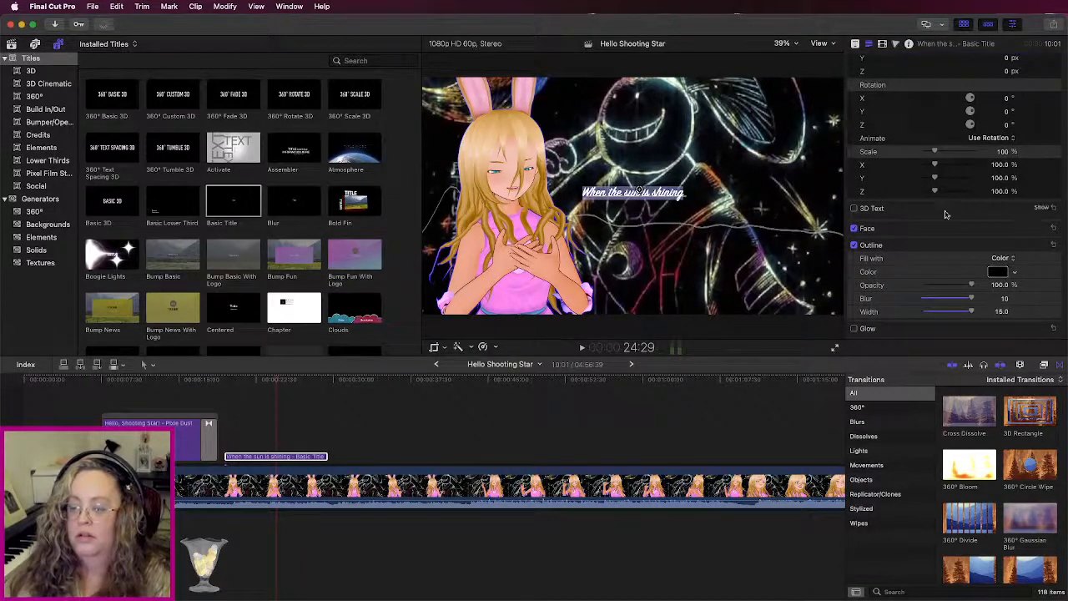
Step: Set the size of the lyric text to 102
scroll(948, 213, up, 10)
click(944, 96)
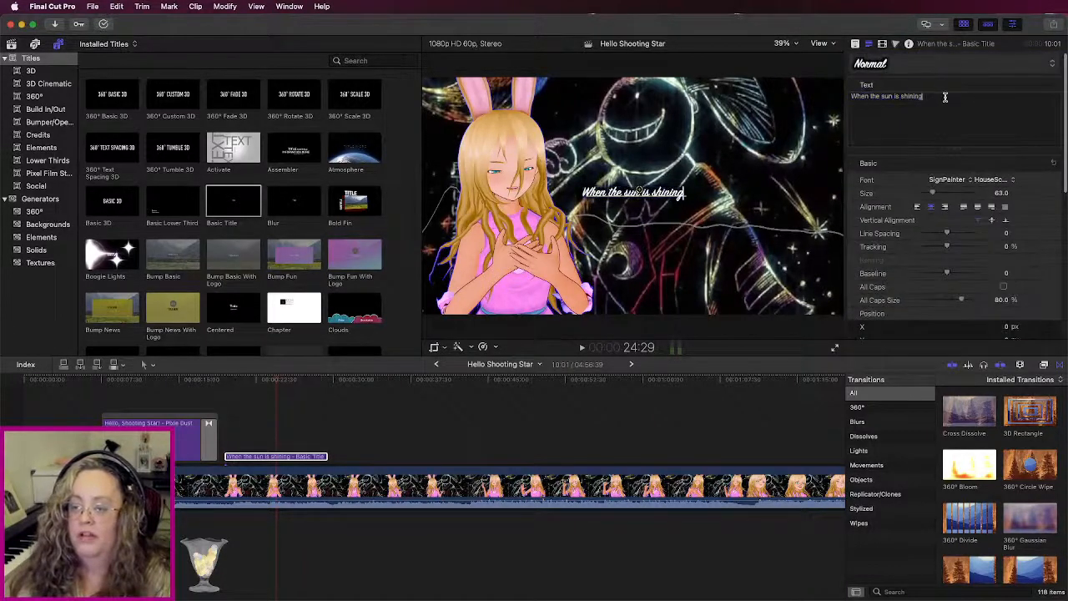
drag(1001, 195, 1029, 192)
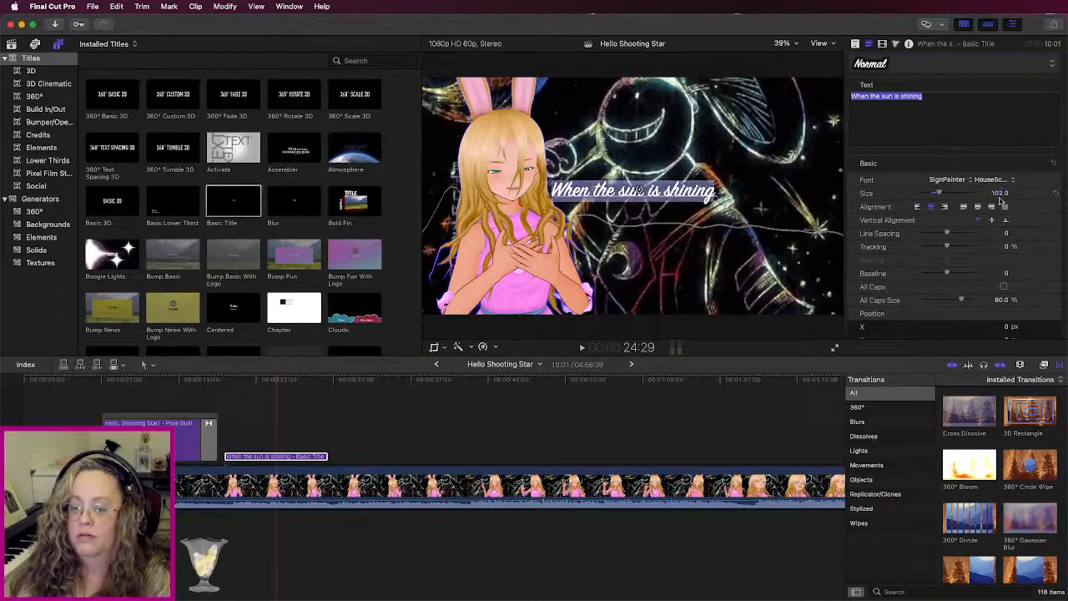
Step: Lower the lyric text to the bottom of the frame with a Y position of -468.4 px
scroll(1019, 325, down, 1)
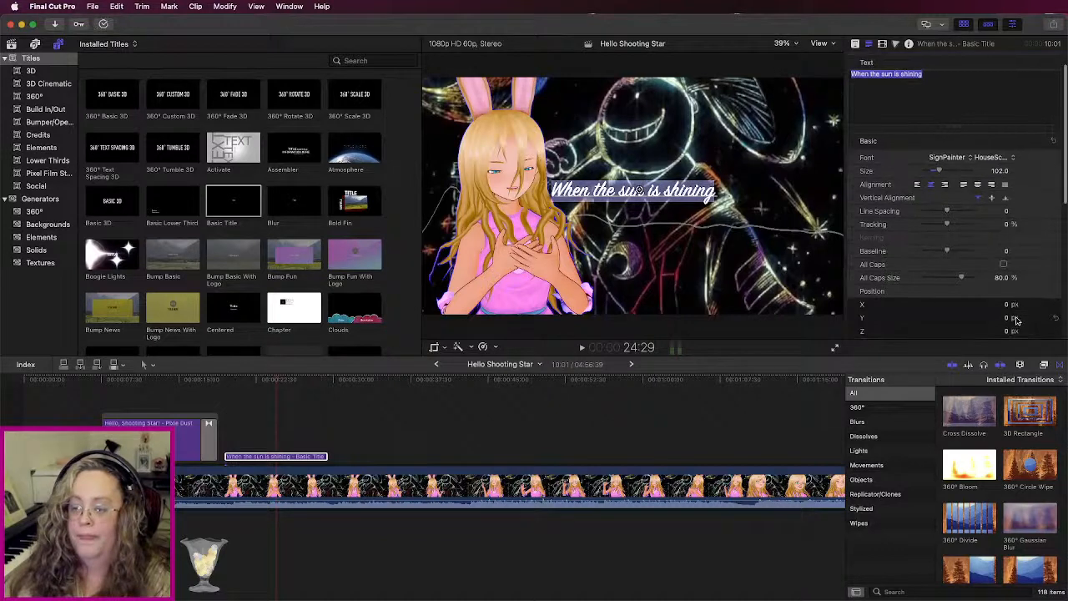
drag(1007, 321, 1007, 355)
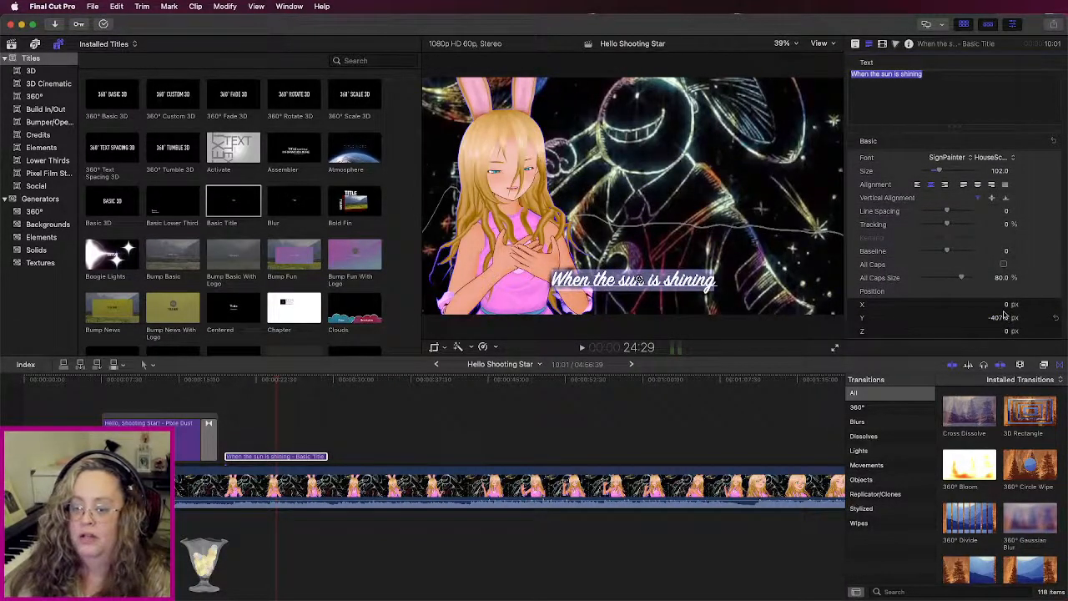
drag(998, 318, 998, 252)
drag(639, 132, 637, 293)
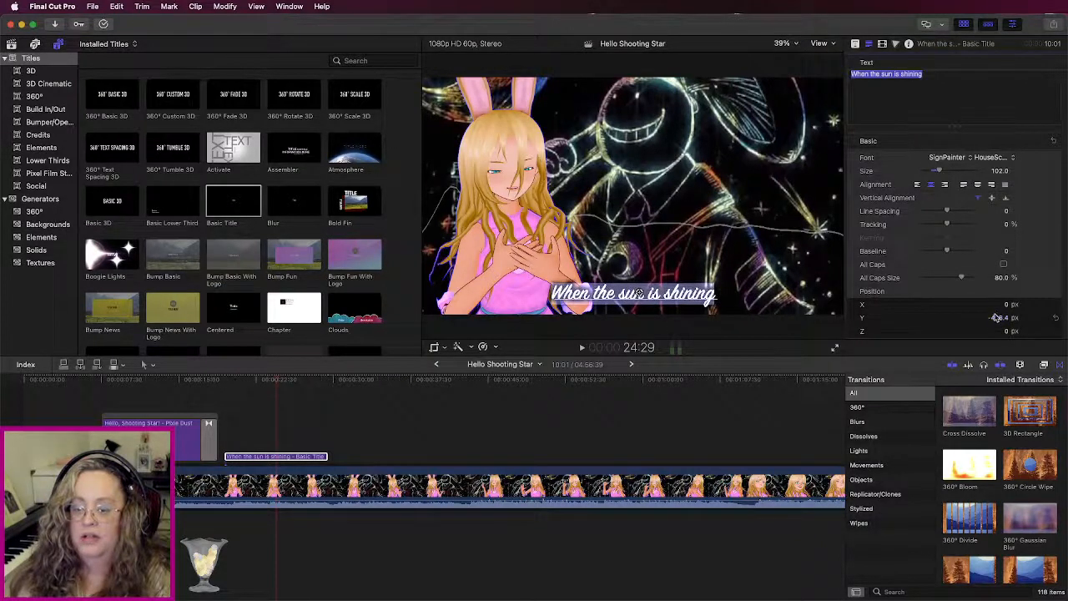
click(946, 87)
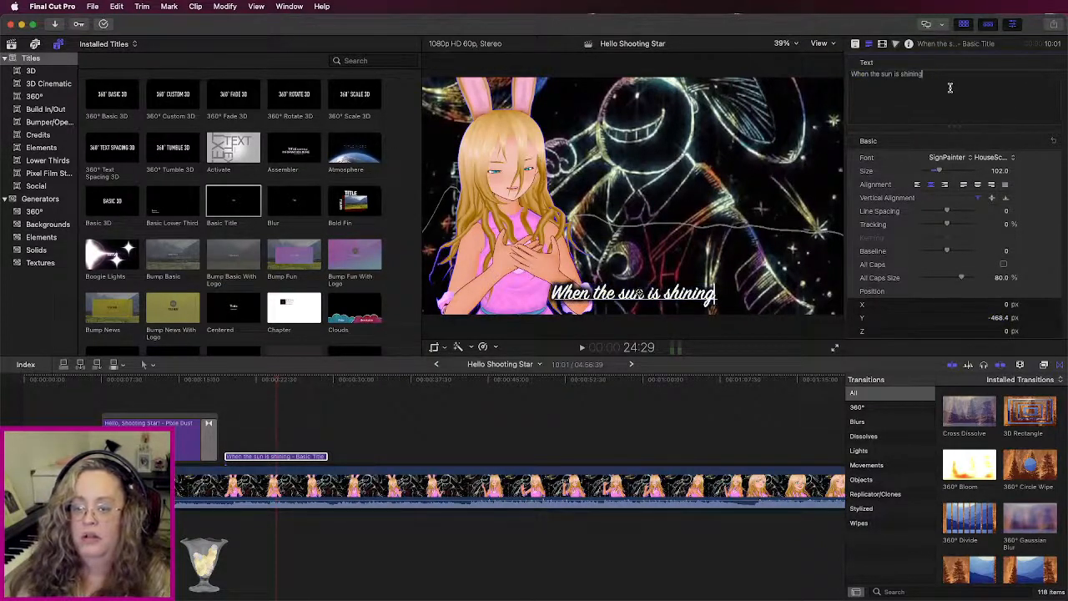
Step: Play the start of the lyric title against the singing and shift the title about one second later
click(224, 377)
key(space)
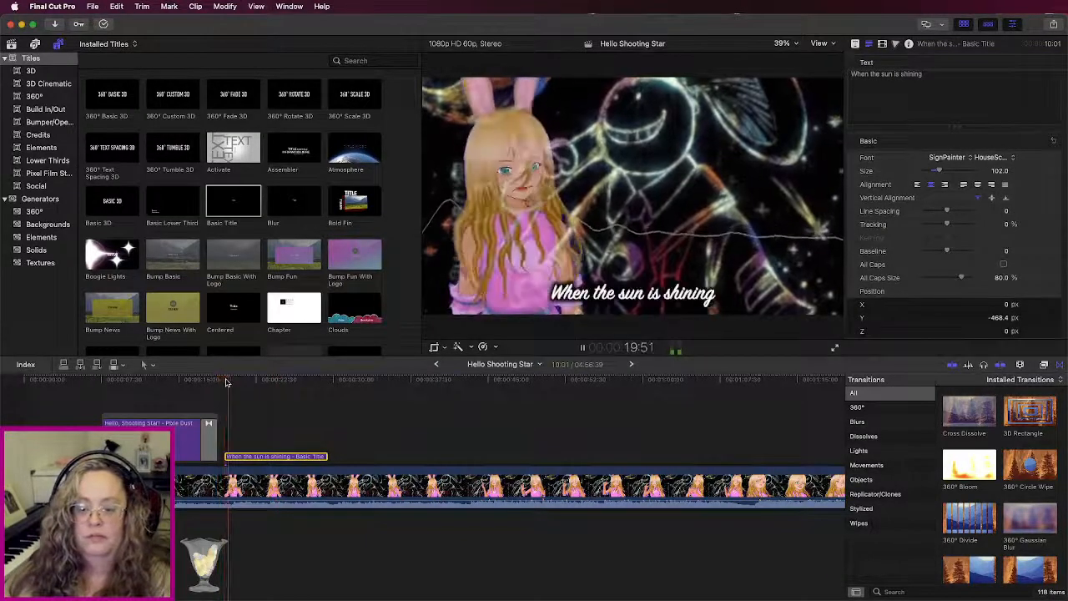
key(space)
drag(247, 460, 257, 460)
click(223, 380)
key(space)
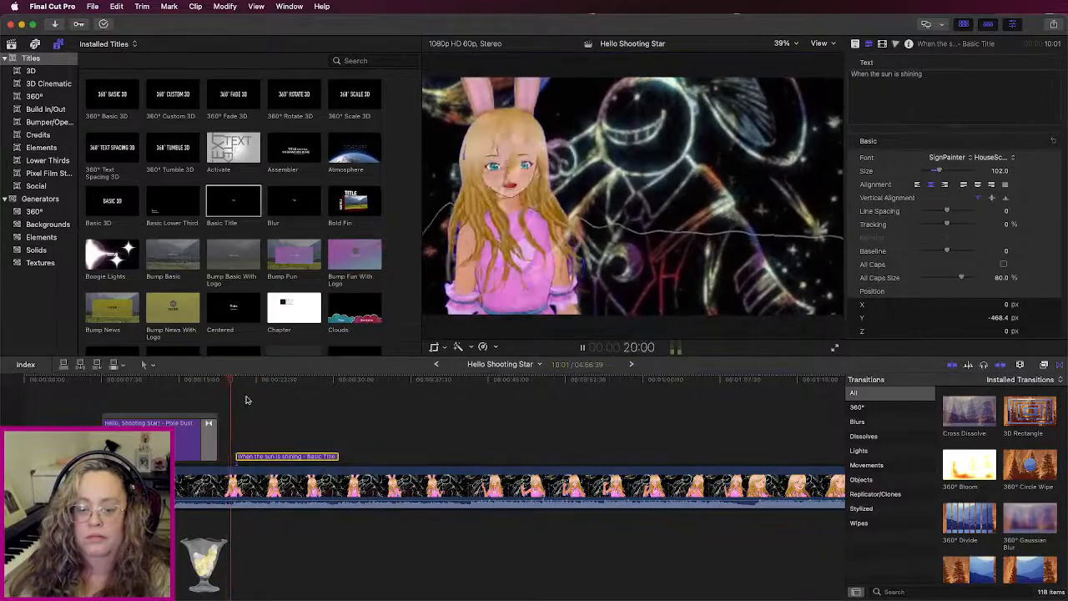
key(space)
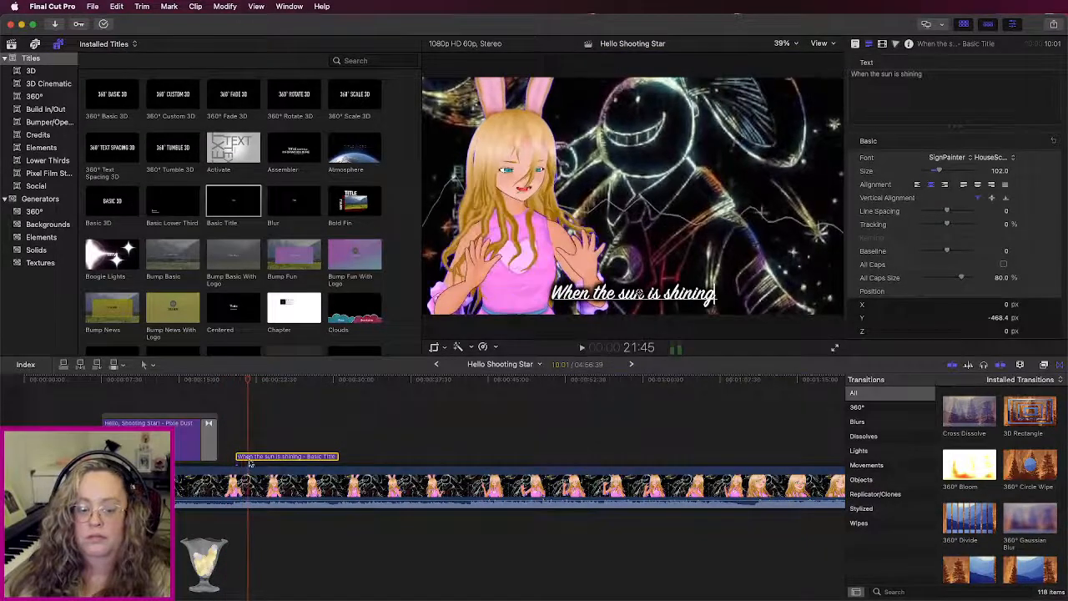
Step: Slide the lyric title slightly earlier so that it starts just after the 20-second mark
key(super+equal)
key(super+equal)
key(super+equal)
key(super+equal)
key(super+equal)
scroll(257, 441, left, 3)
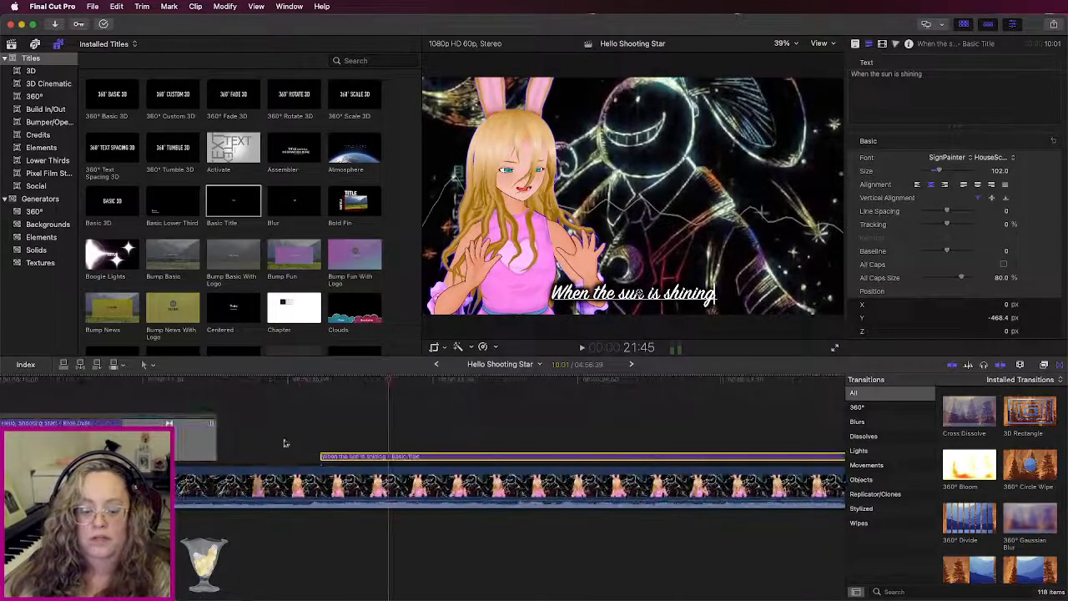
drag(333, 458, 321, 458)
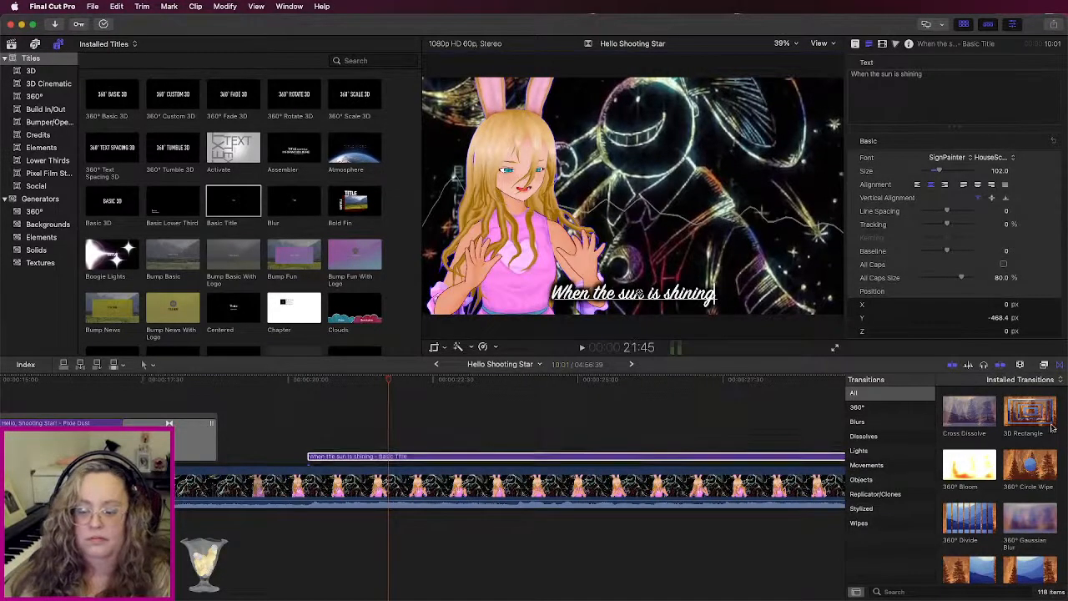
Step: Add a Cross Dissolve to both ends of the lyric title and play until the sung line ends at 23:27
drag(971, 417, 496, 456)
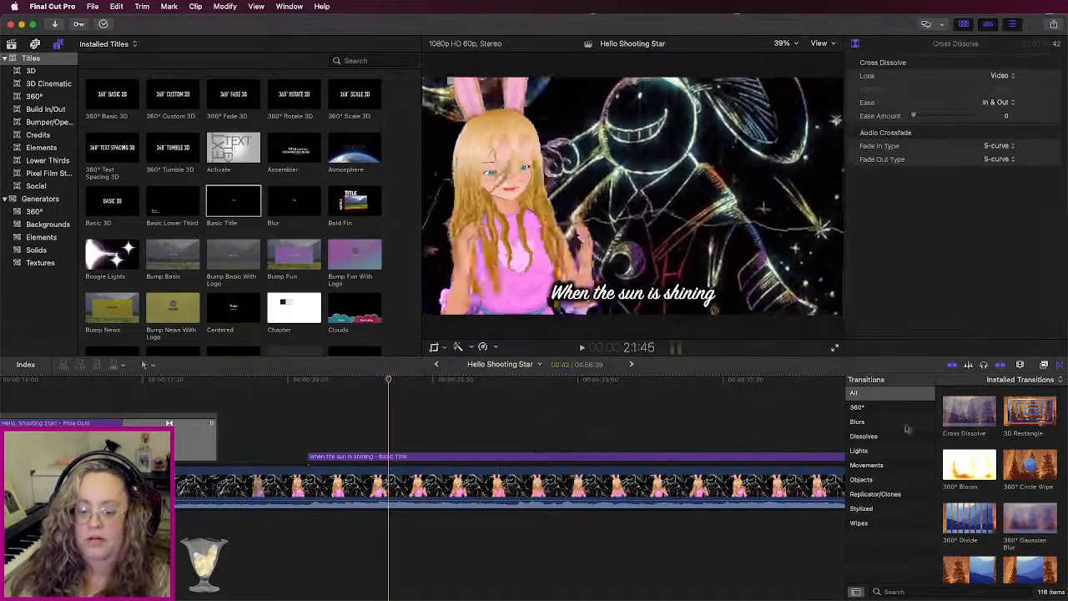
drag(951, 416, 325, 442)
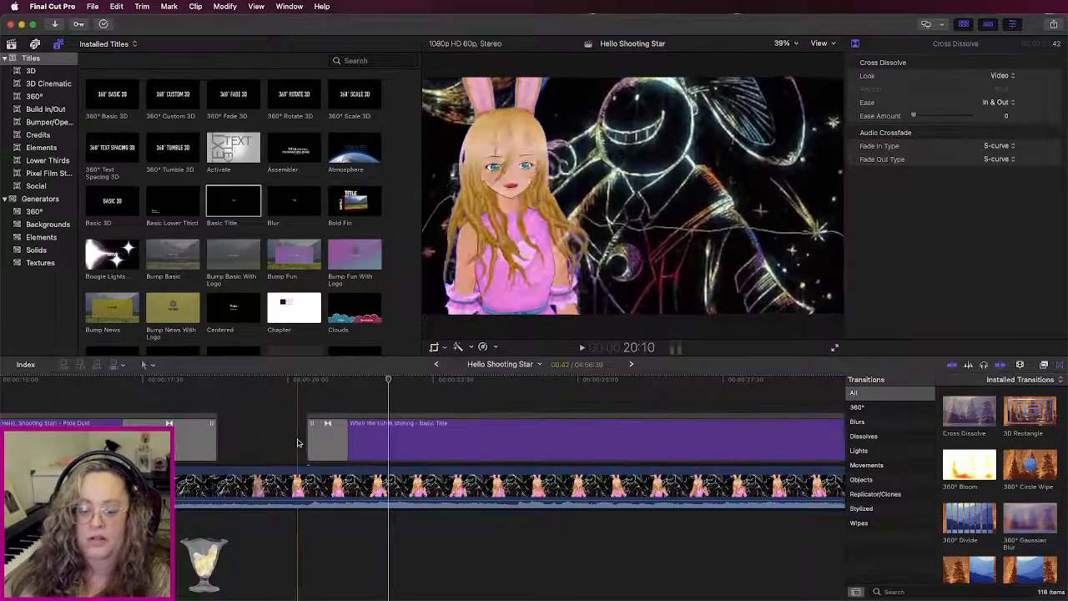
key(space)
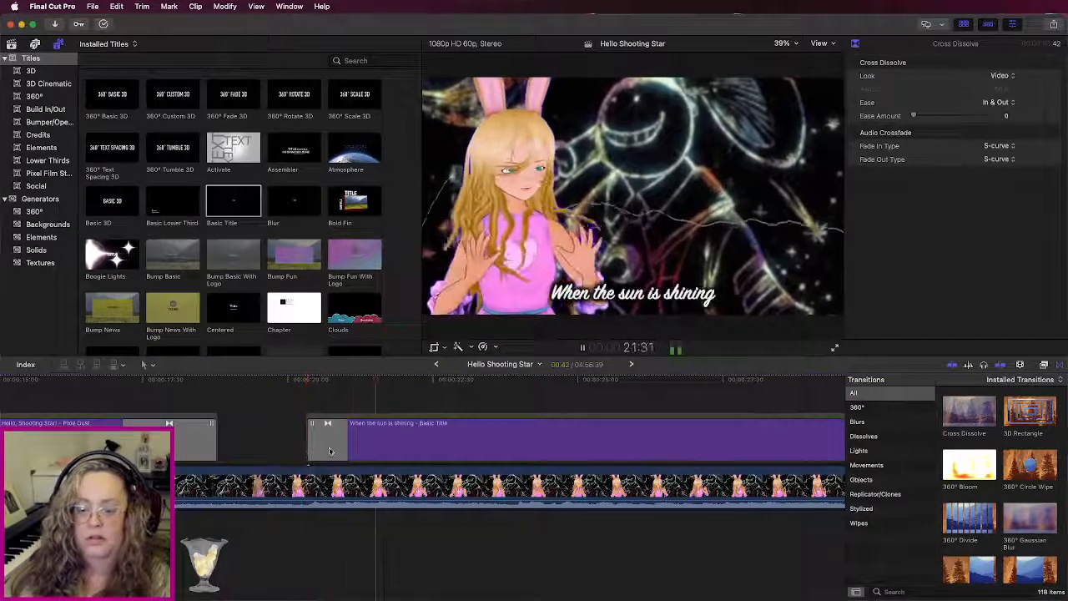
scroll(333, 451, right, 5)
key(space)
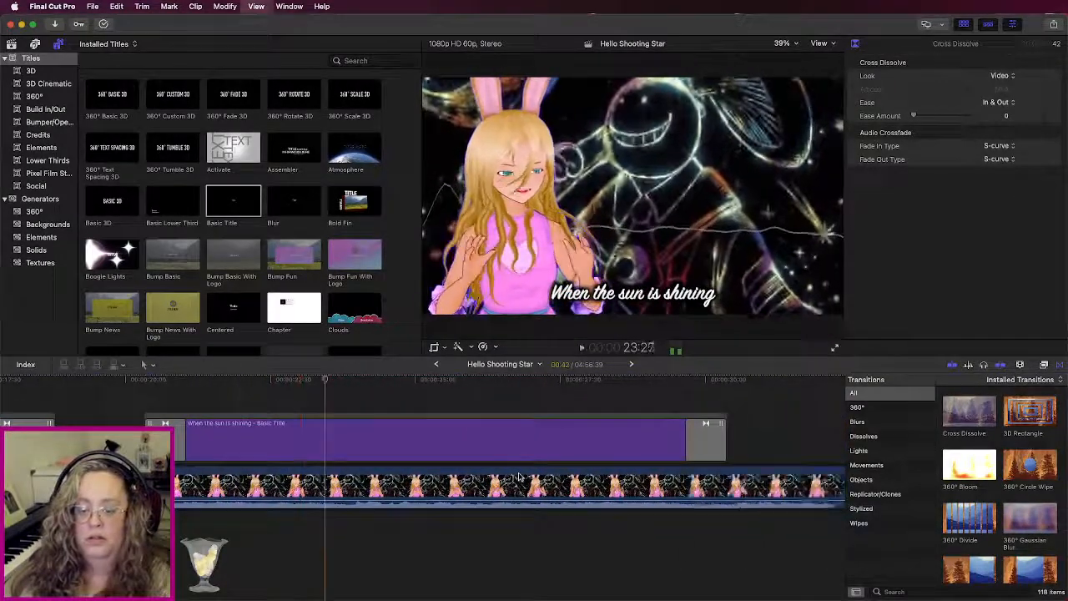
Step: Remove the title's end dissolve, trim the title to a 3:06 duration, and apply a Cross Dissolve to its new end
click(702, 444)
key(Delete)
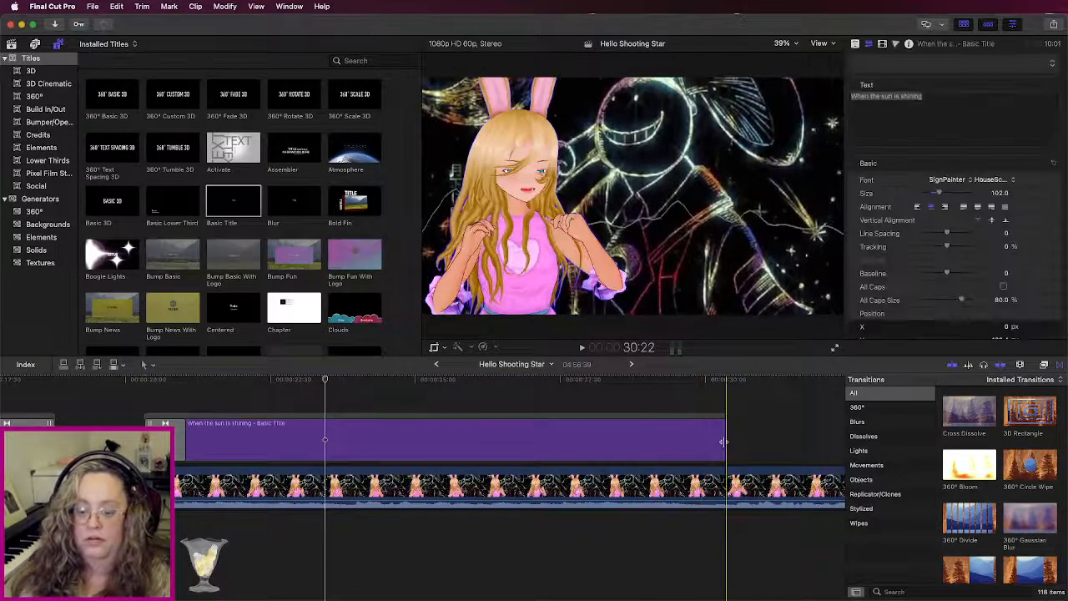
drag(723, 443, 317, 449)
drag(968, 414, 304, 444)
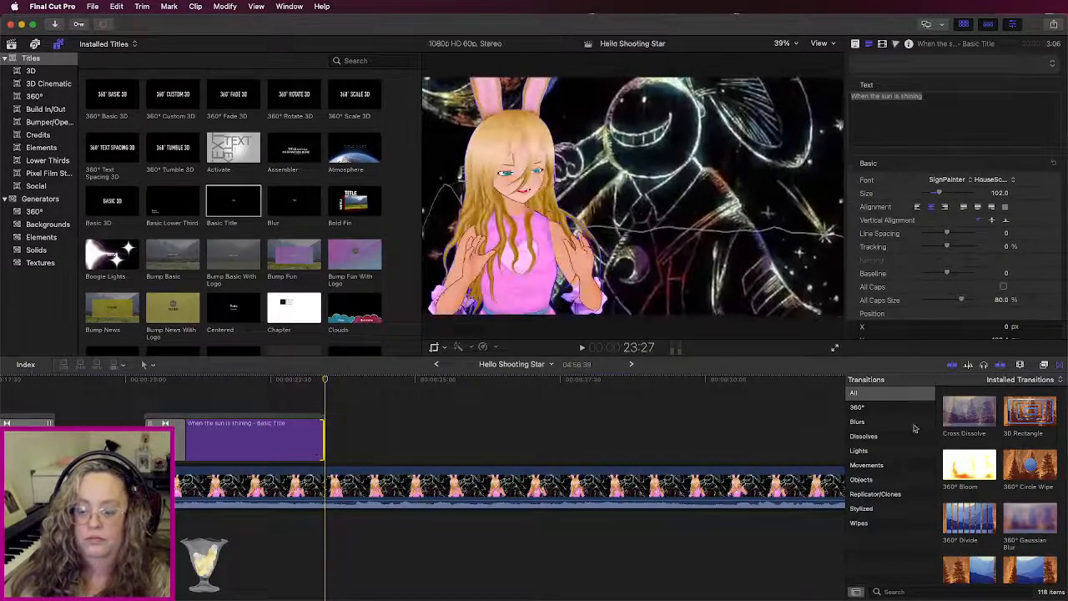
key(space)
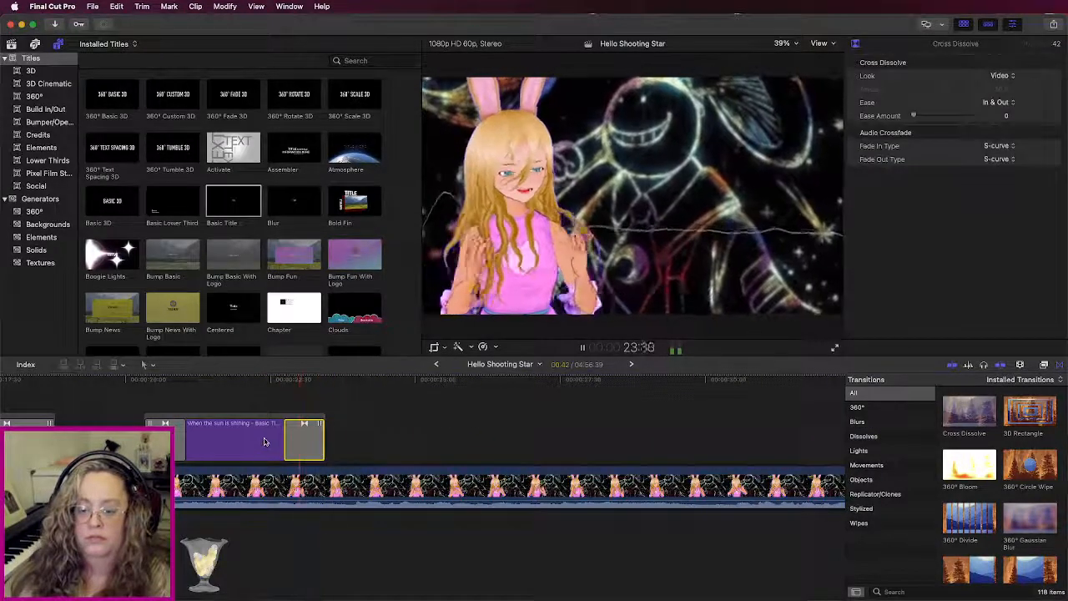
Step: Copy the "When the sun is shining" title and paste a duplicate just after it
click(257, 439)
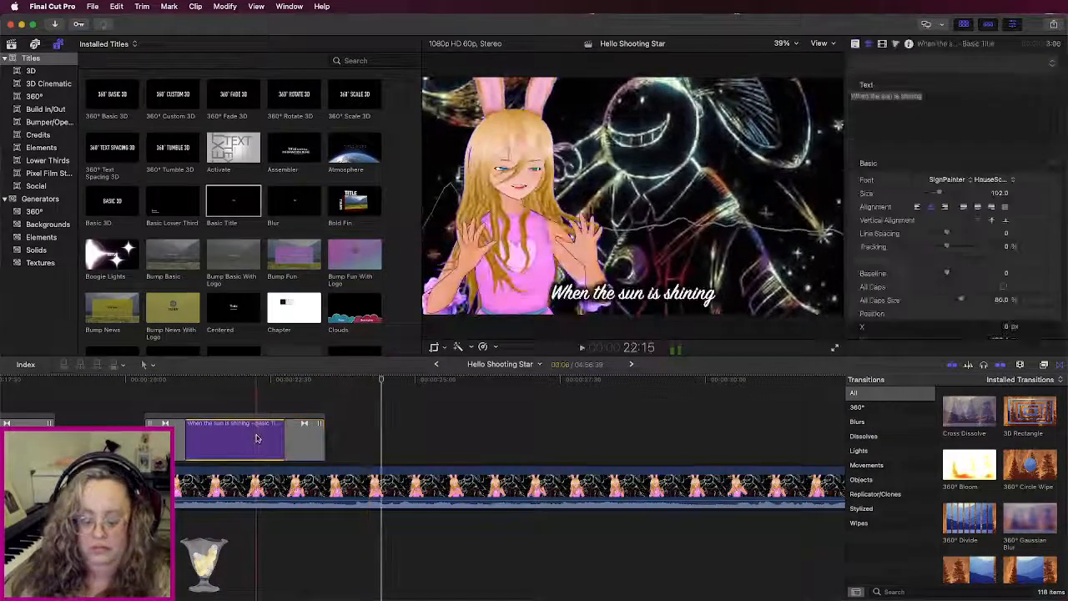
key(super+c)
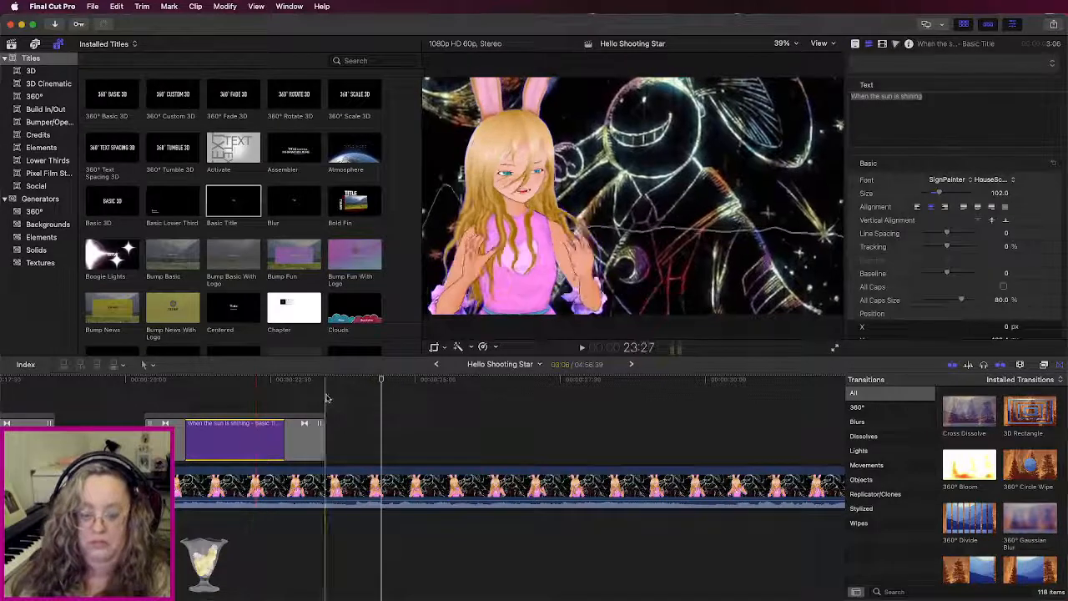
click(338, 392)
key(super+v)
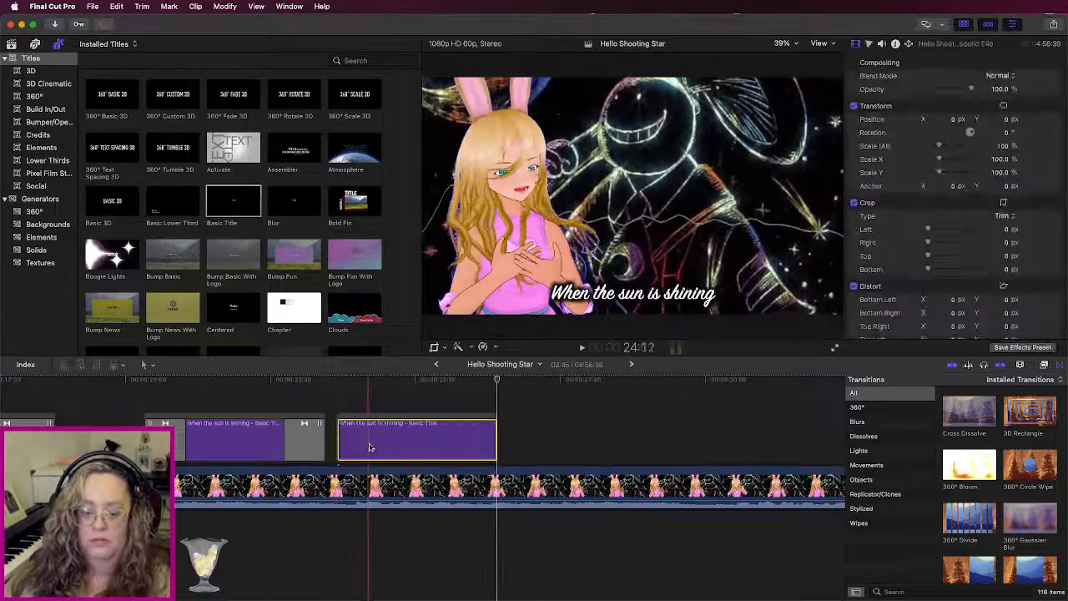
Step: Replace the text of the pasted title with the next lyric line
click(417, 440)
click(909, 95)
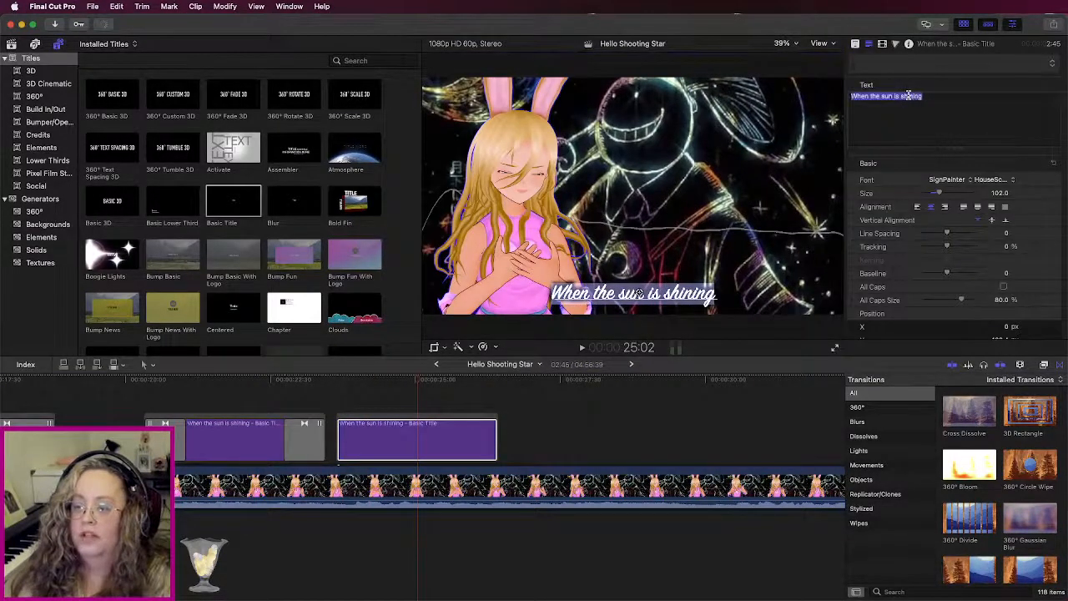
key(BackSpace)
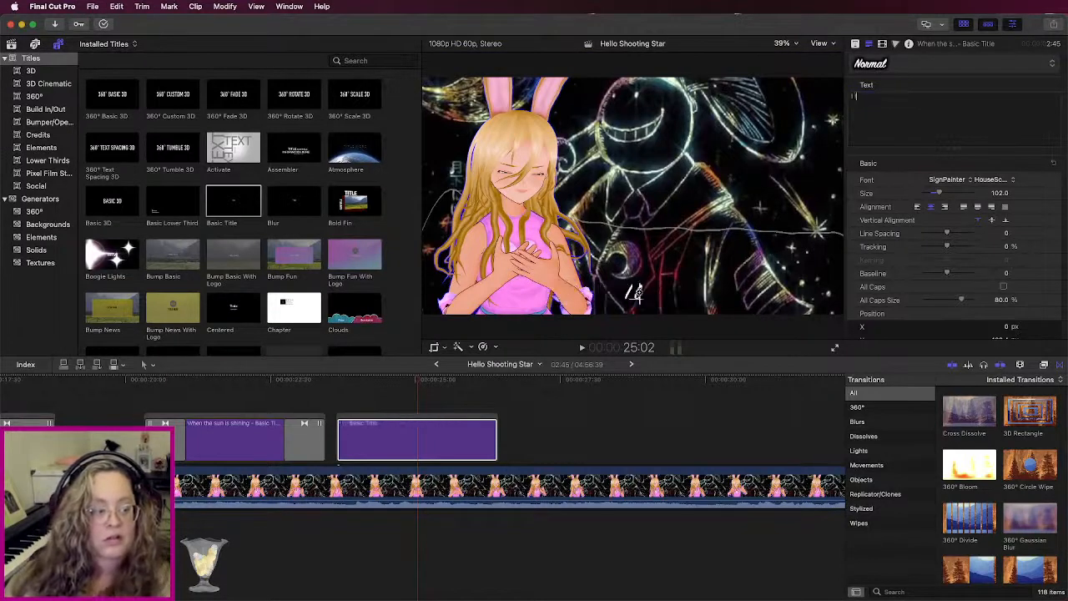
Step: Set the selected lyric title's text to "I like to close my eyes and see" and extend its duration to 3:32
text(I like to close my eyes and see)
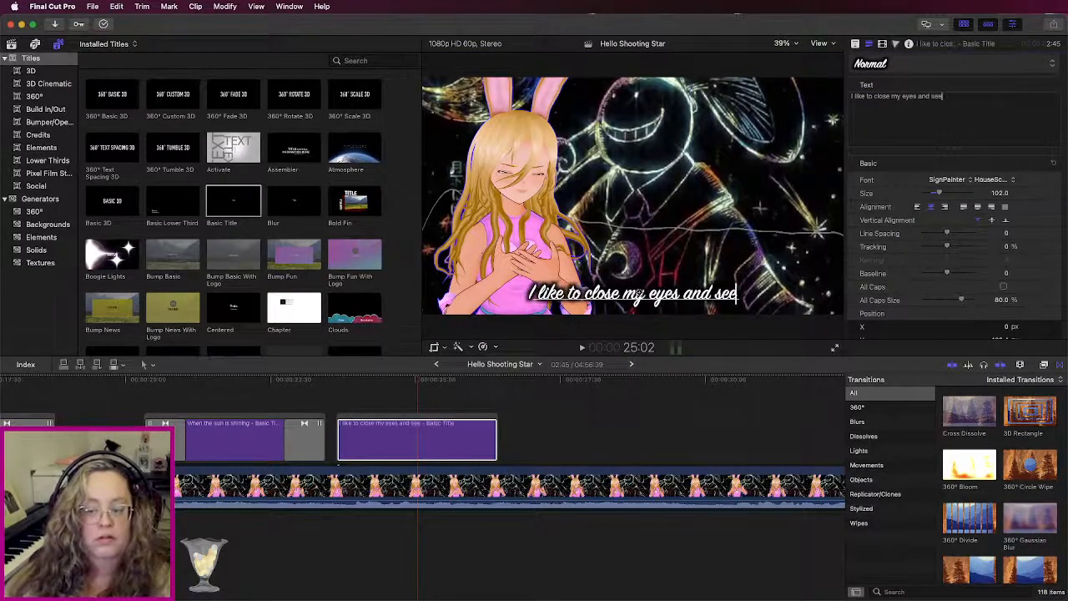
click(329, 380)
key(space)
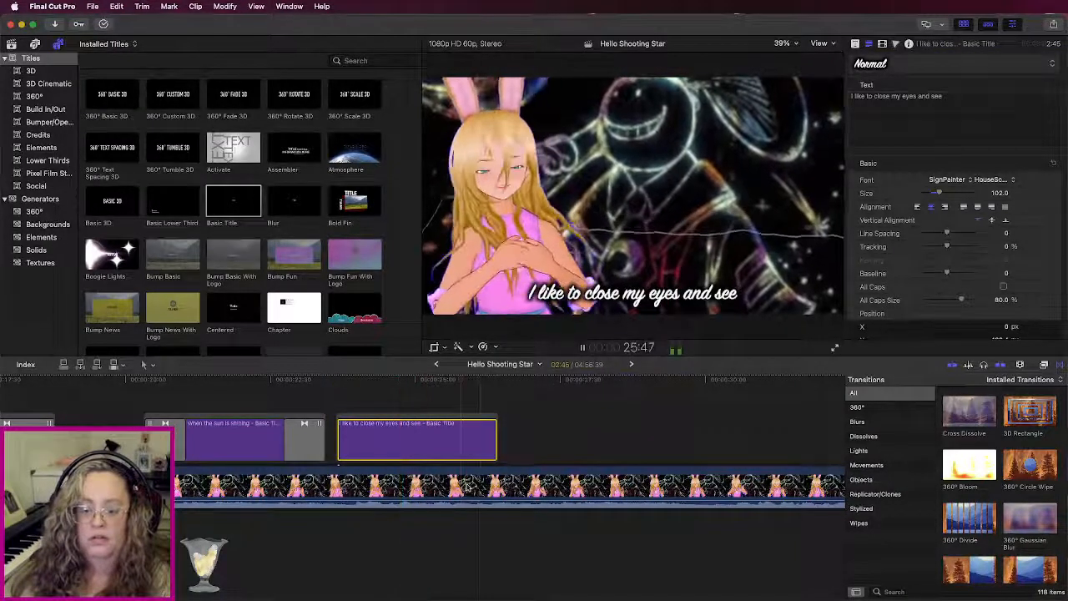
key(space)
drag(496, 443, 542, 447)
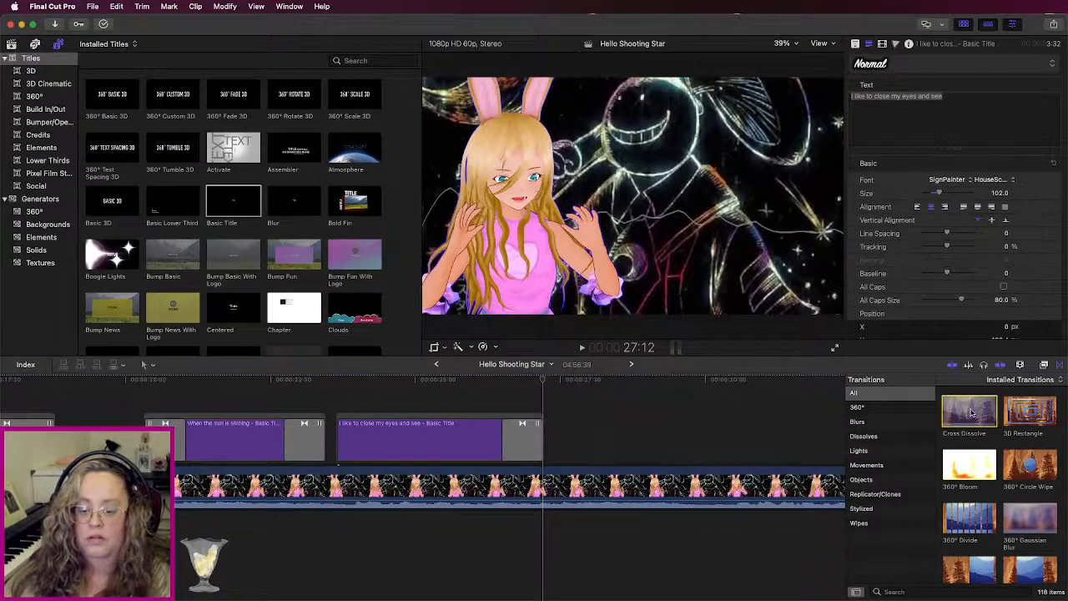
Step: Apply Cross Dissolve to the "I like to close my eyes and see" title and play back the result
click(469, 440)
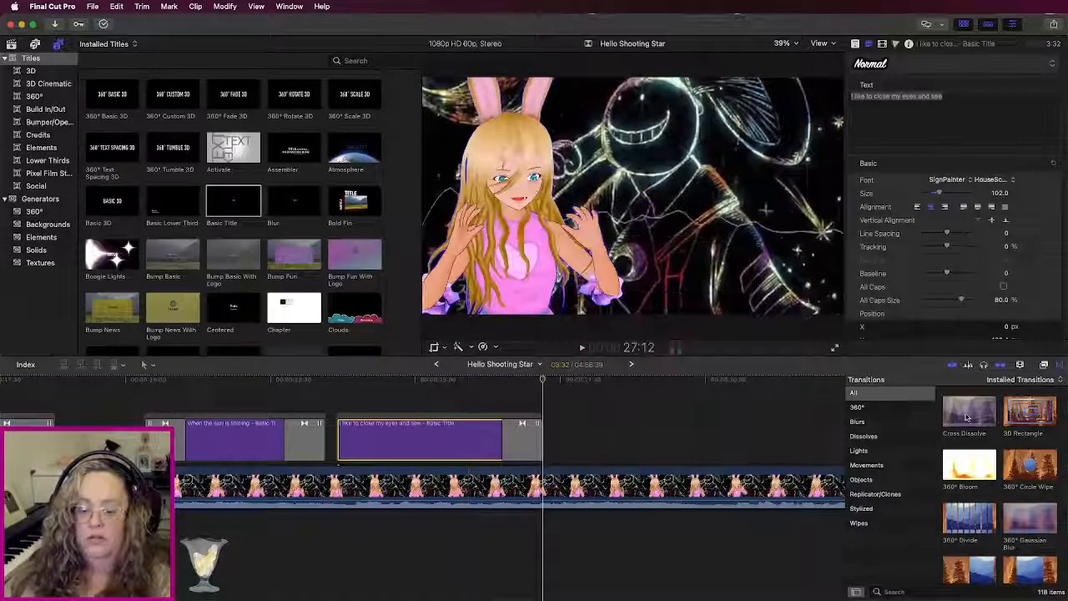
double_click(968, 418)
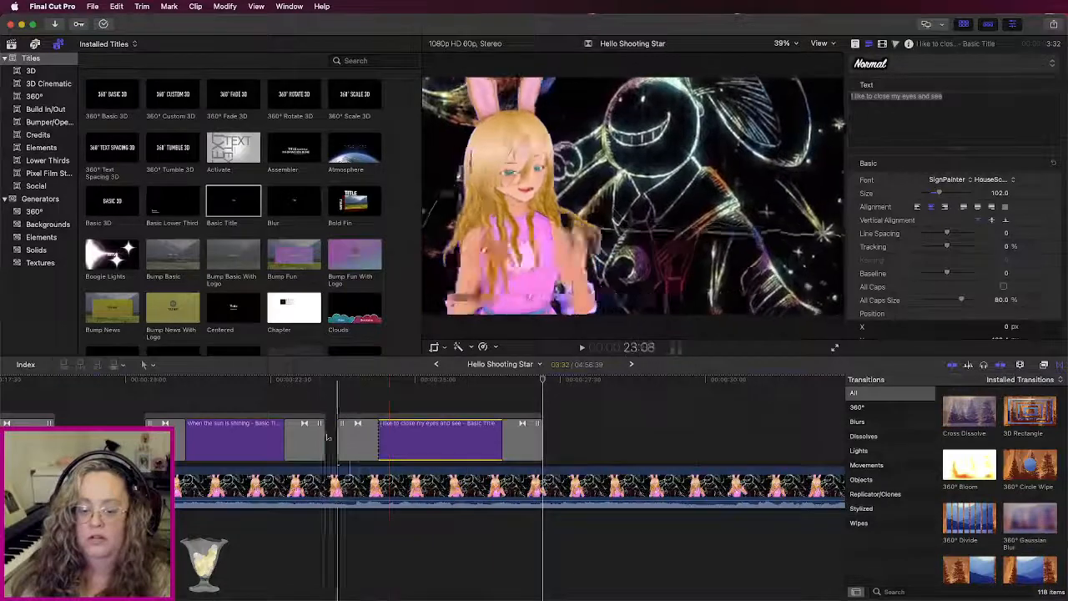
key(space)
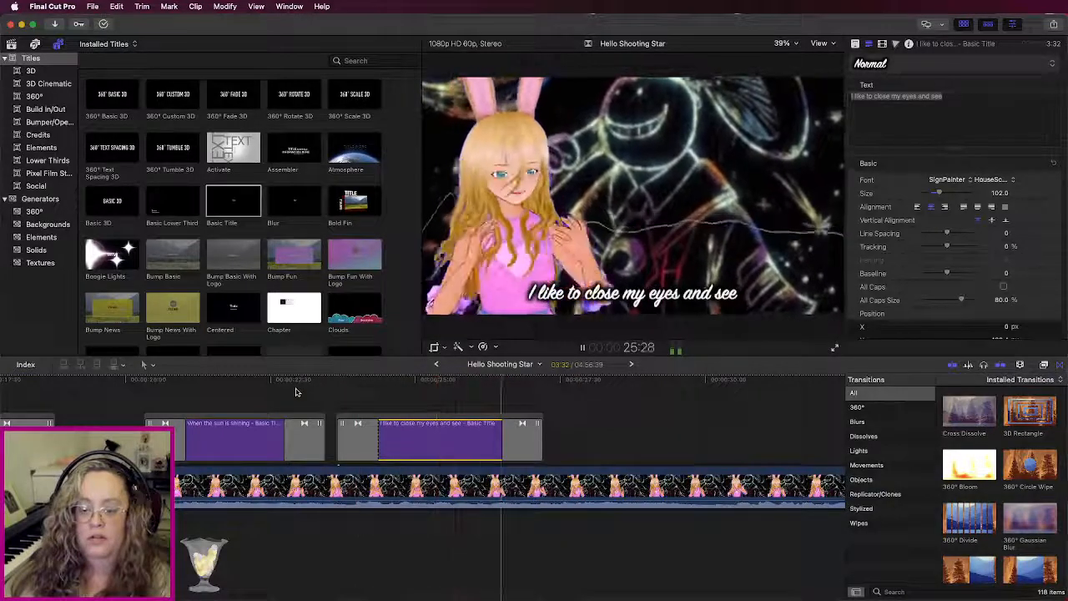
key(space)
key(space)
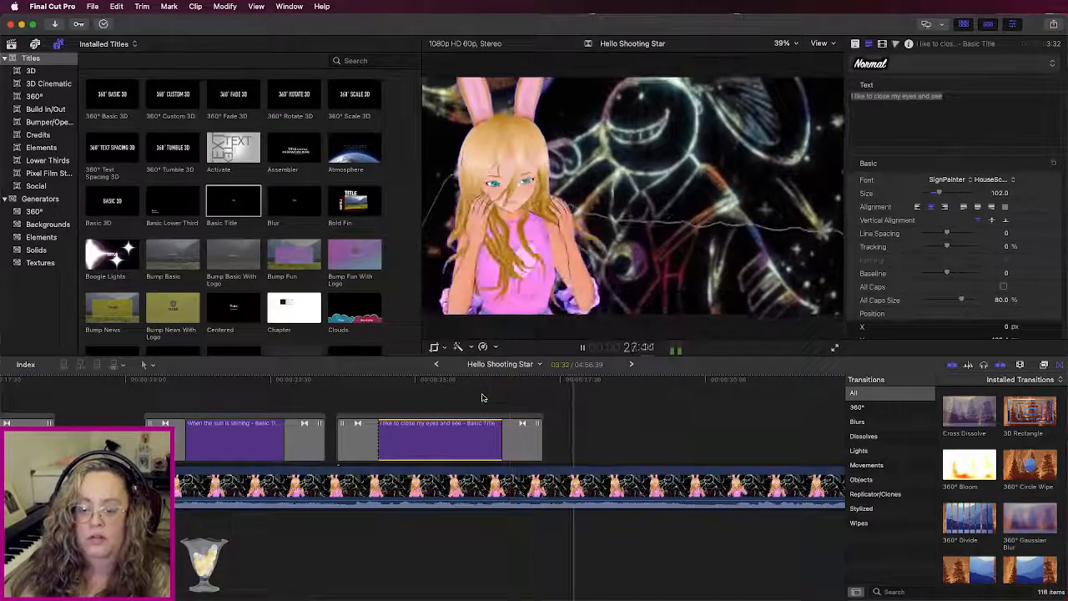
key(space)
Step: Paste another copy of the lyric title at 27:33, move it slightly earlier and set its text to "Under"
click(564, 380)
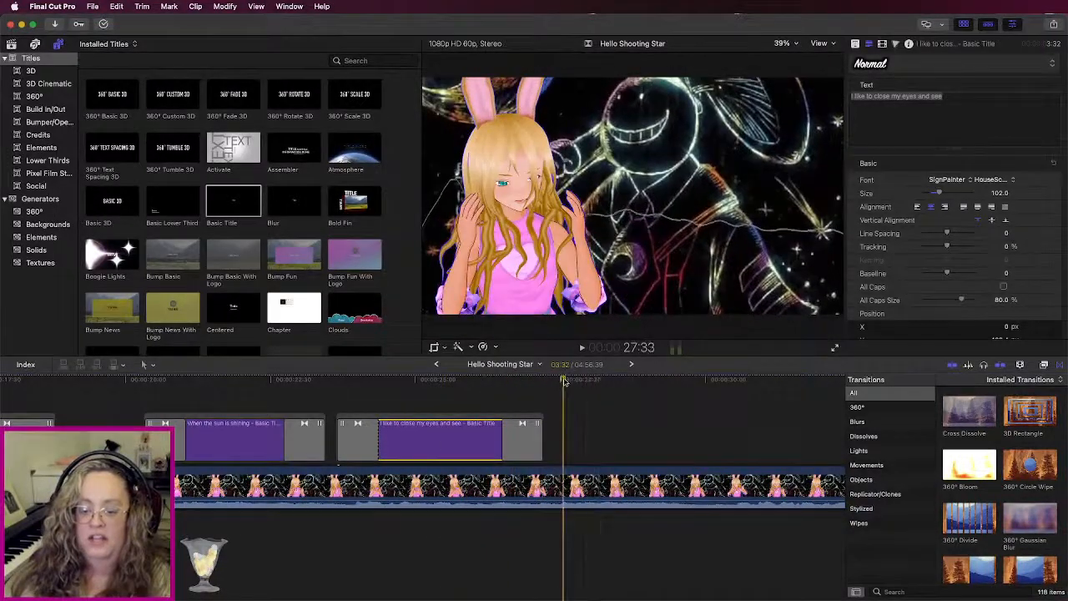
key(super+v)
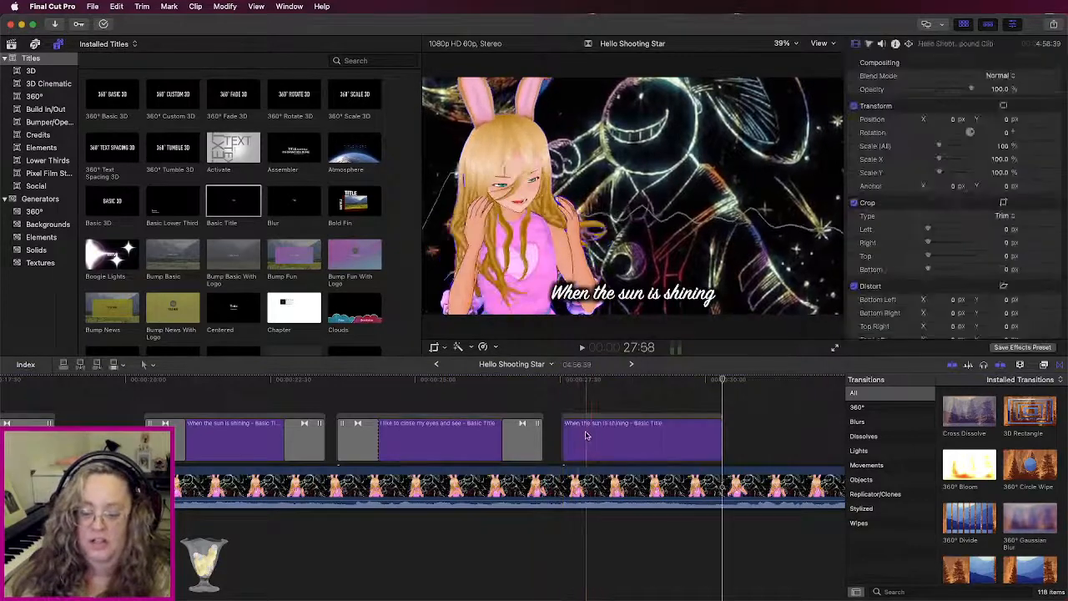
drag(587, 437, 577, 438)
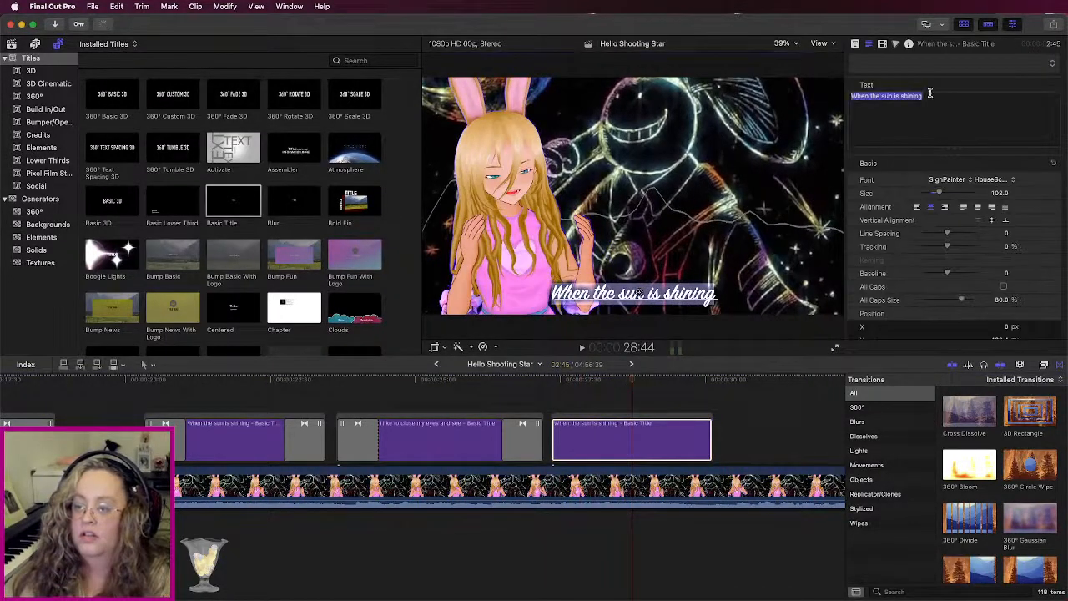
text(Under)
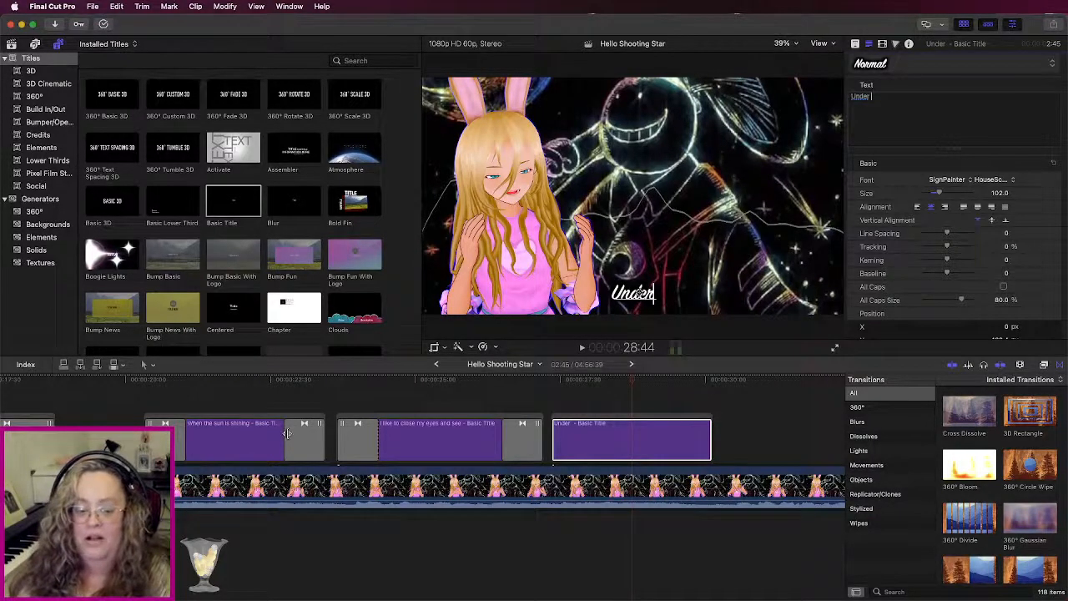
Step: Review the opening quote at the start of the timeline and play the section around the "Under" title
scroll(286, 433, left, 2)
scroll(286, 433, left, 15)
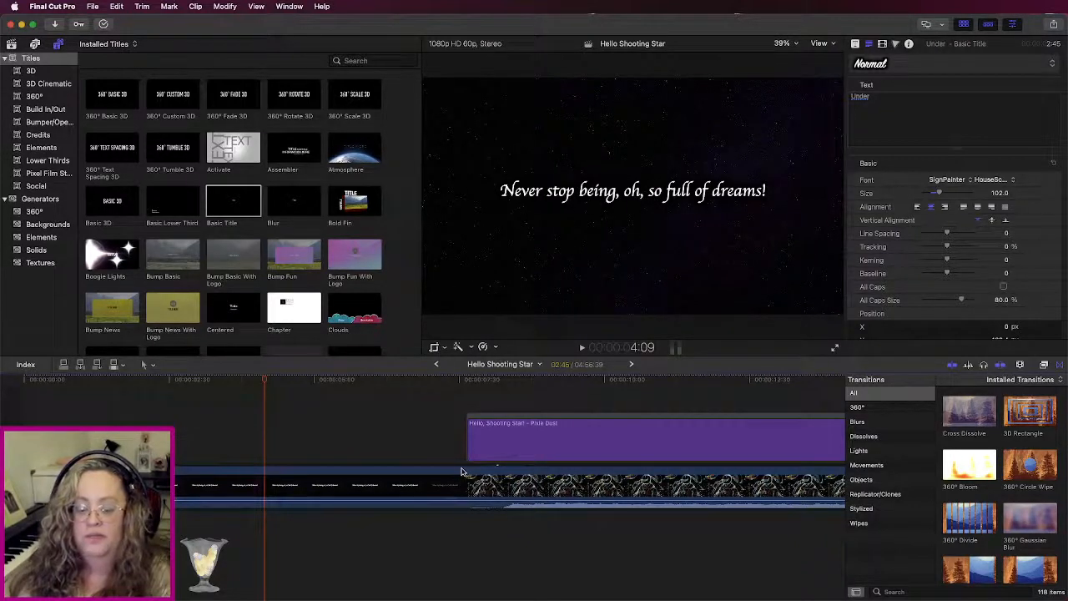
key(super+minus)
key(super+minus)
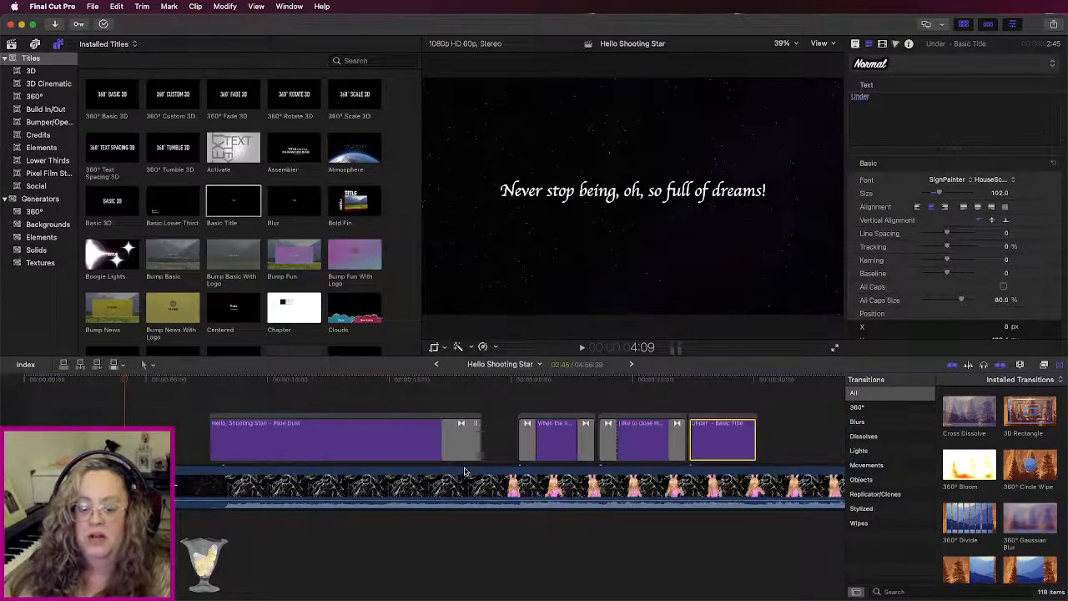
scroll(372, 443, right, 10)
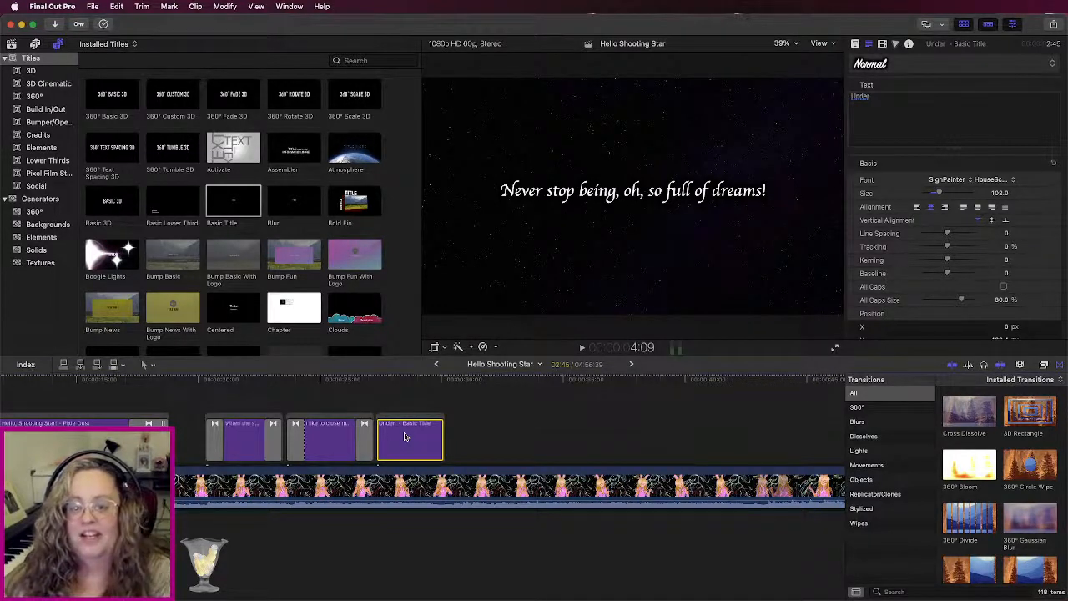
click(372, 381)
key(space)
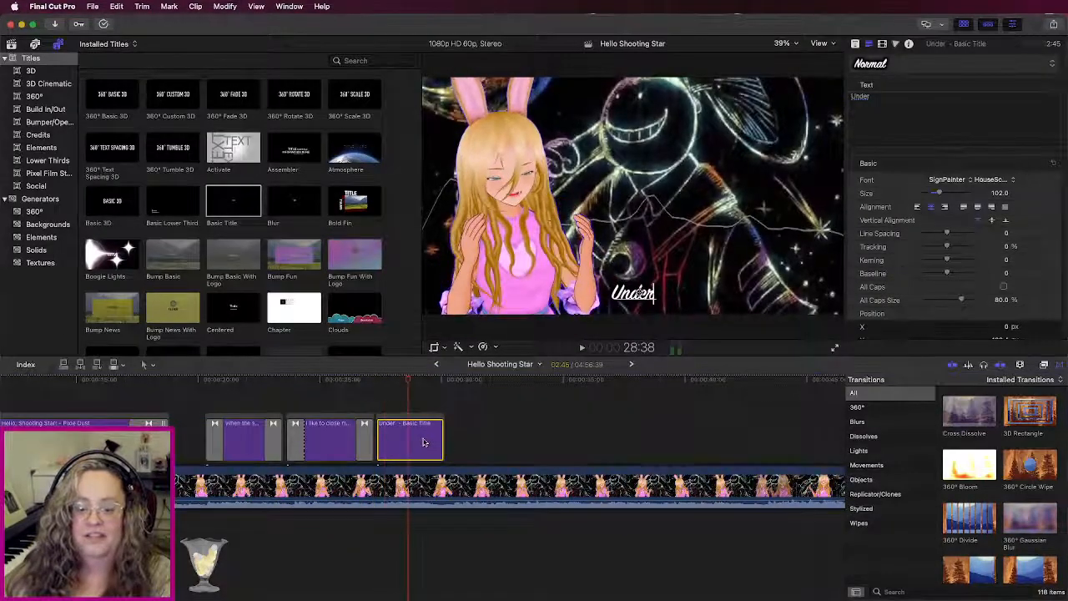
click(919, 107)
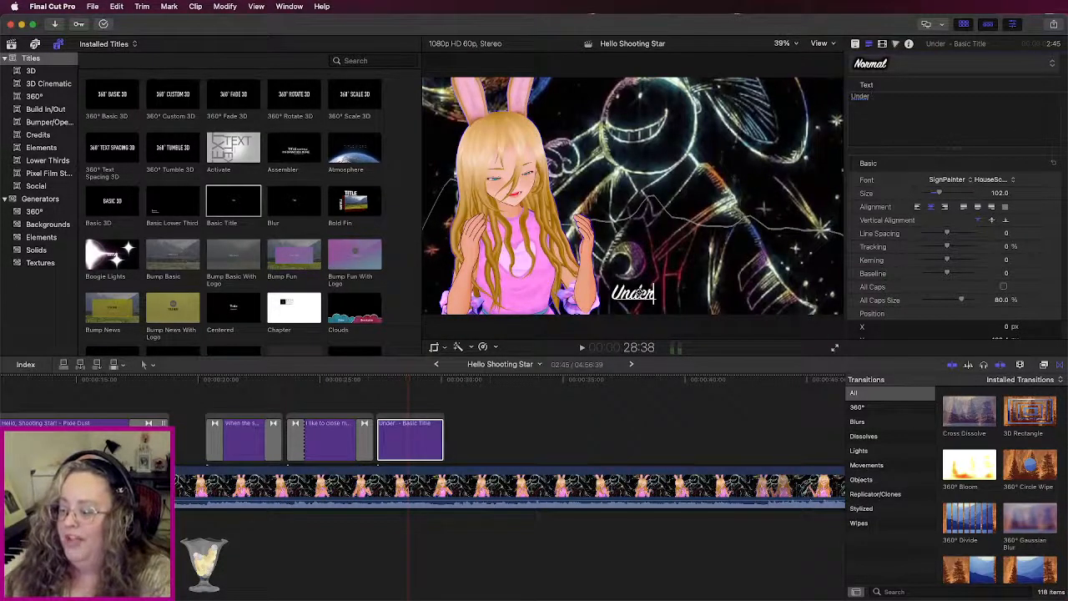
Step: Open the Hello Shooting Star compound clip and replace the opening quote's text with "Among the lovely colours"
double_click(345, 471)
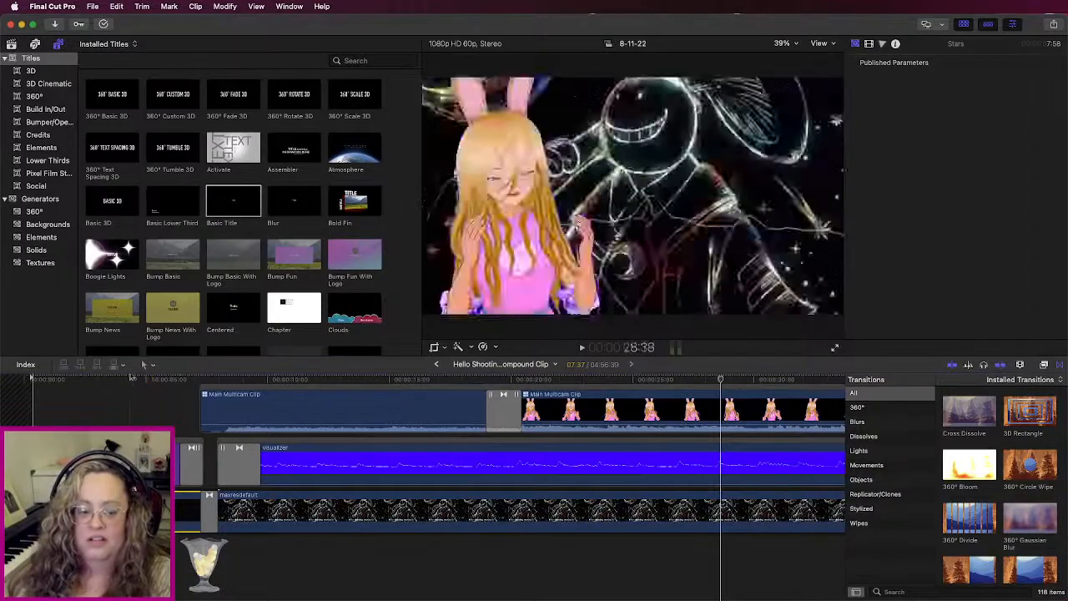
click(129, 379)
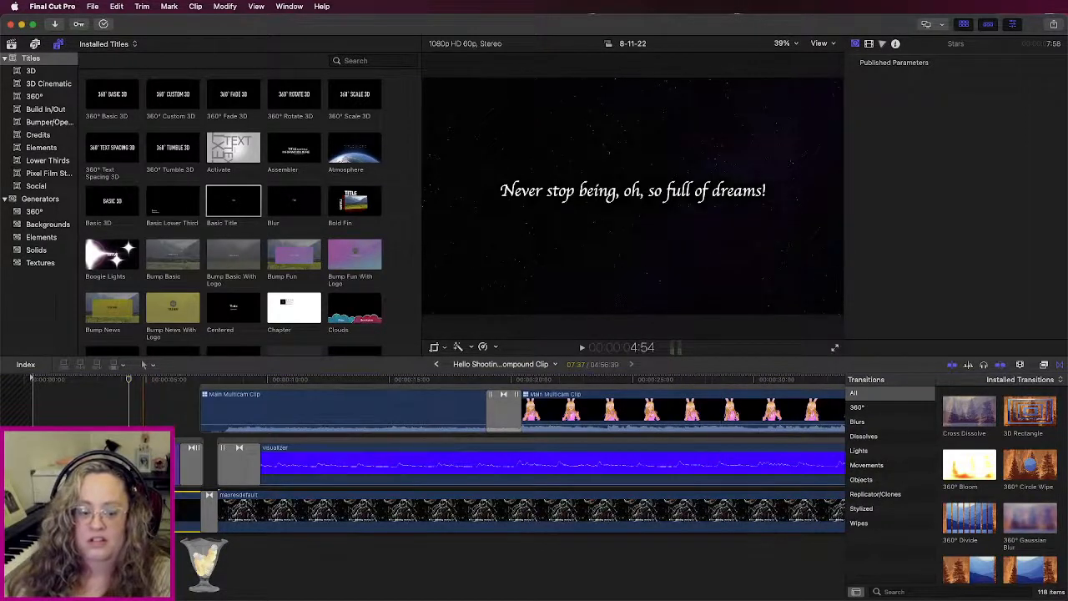
double_click(147, 464)
click(994, 98)
key(super+a)
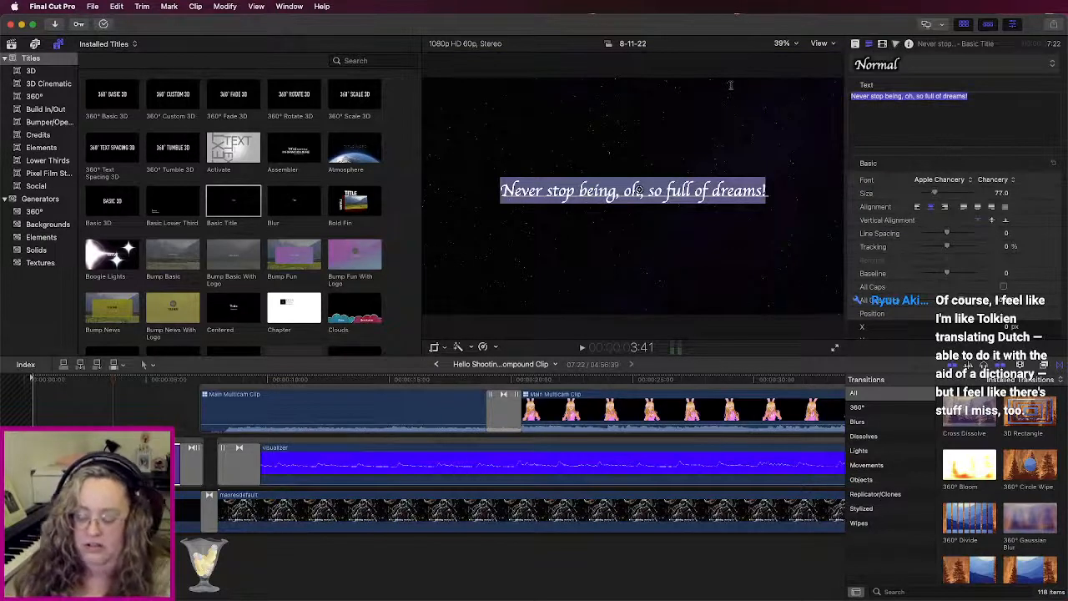
text(Amon)
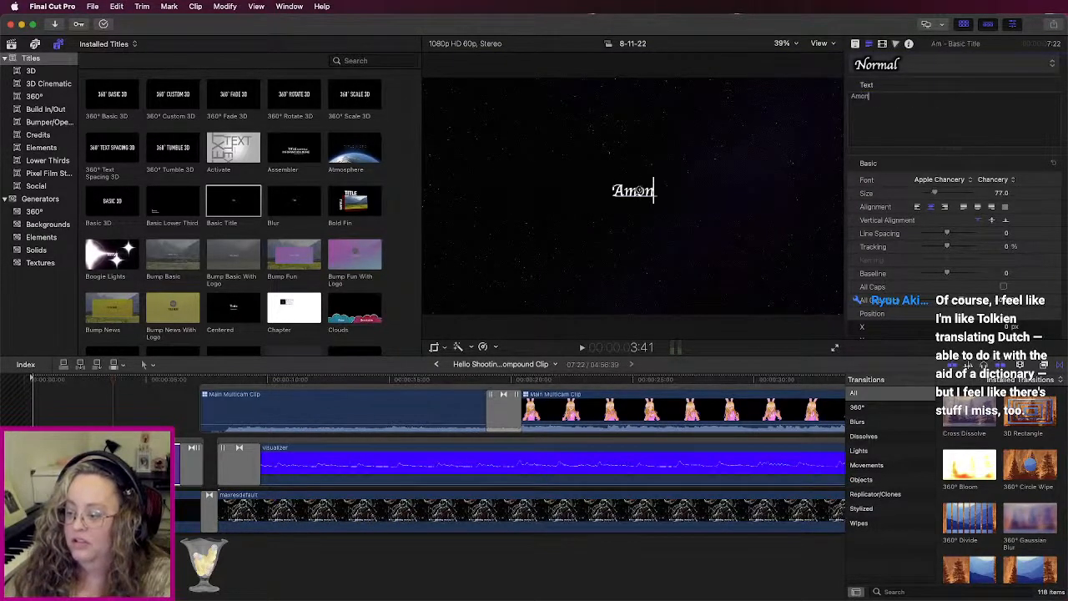
text(g the lovel)
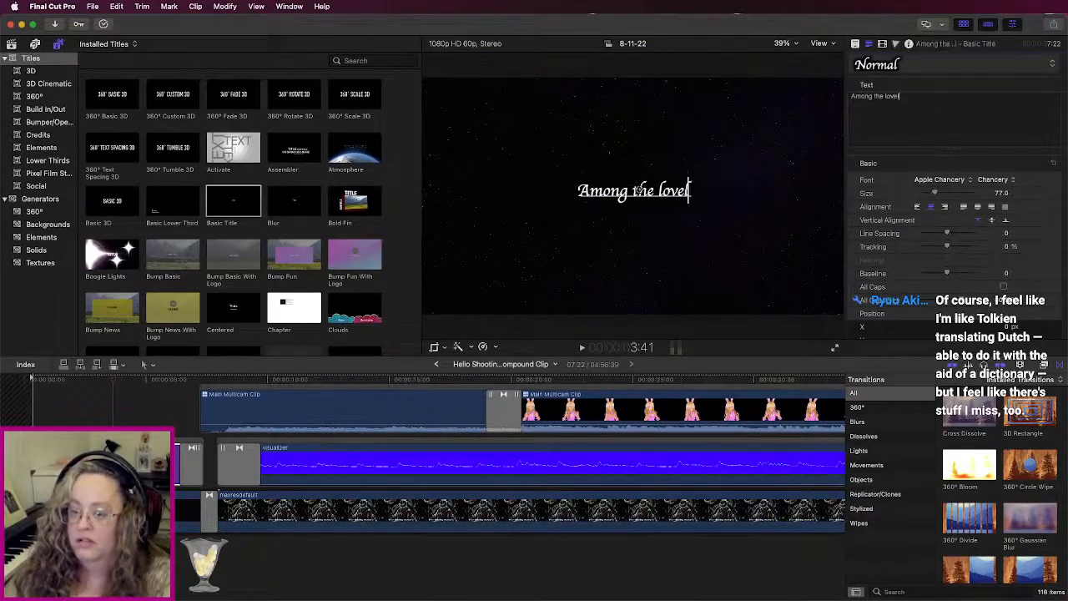
text(y clohes)
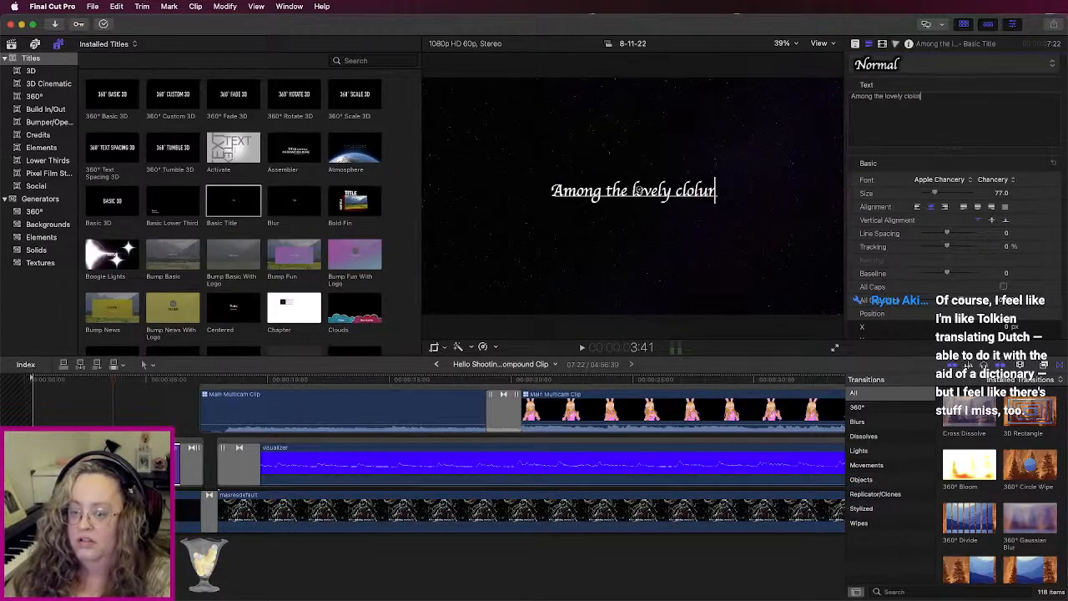
key(BackSpace)
key(BackSpace)
key(BackSpace)
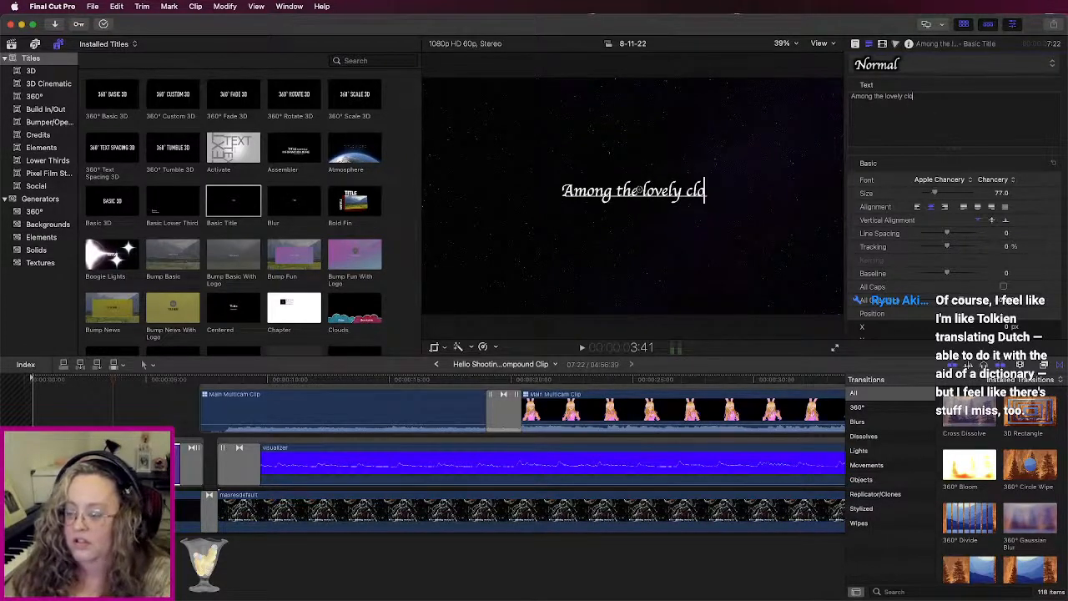
key(BackSpace)
key(BackSpace)
text(olours)
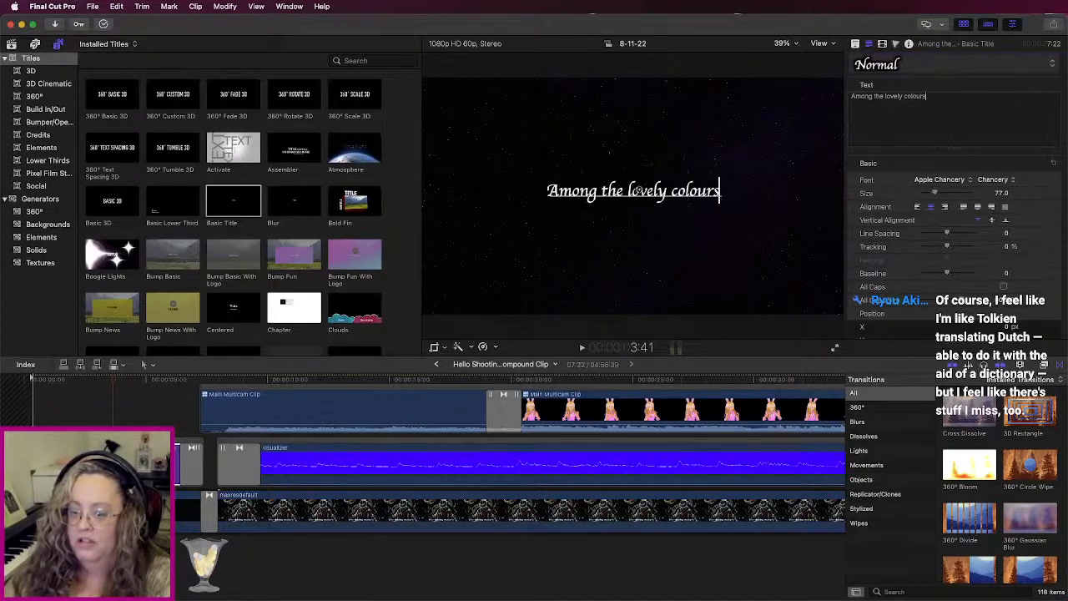
Step: Add a comma after the last word of the opening quote and keep that word spelled "colours"
key(BackSpace)
key(BackSpace)
key(BackSpace)
text(rs,)
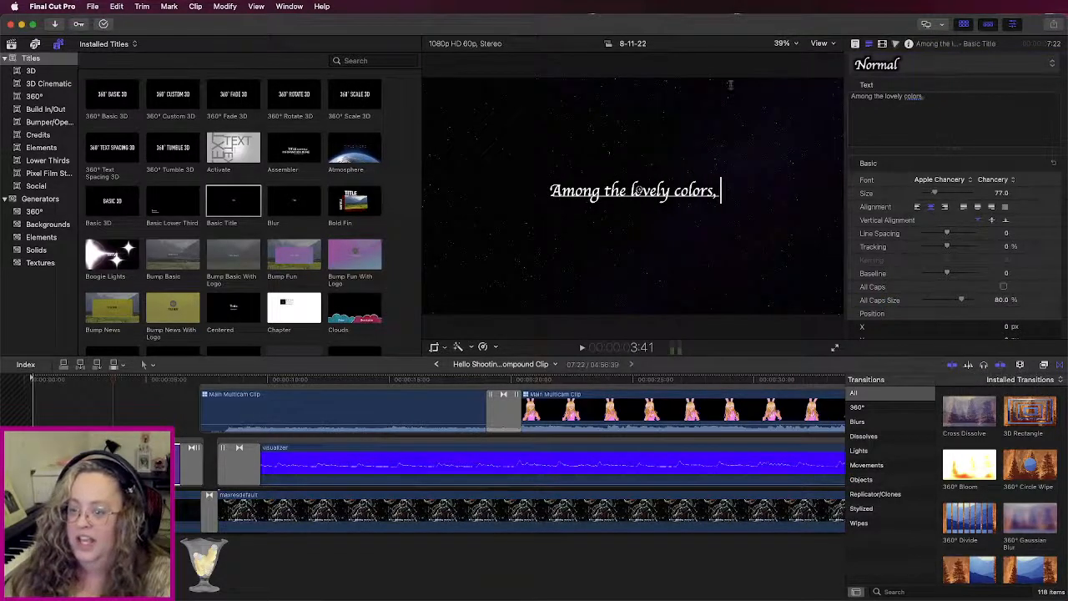
key(Left)
key(Left)
key(Left)
key(Left)
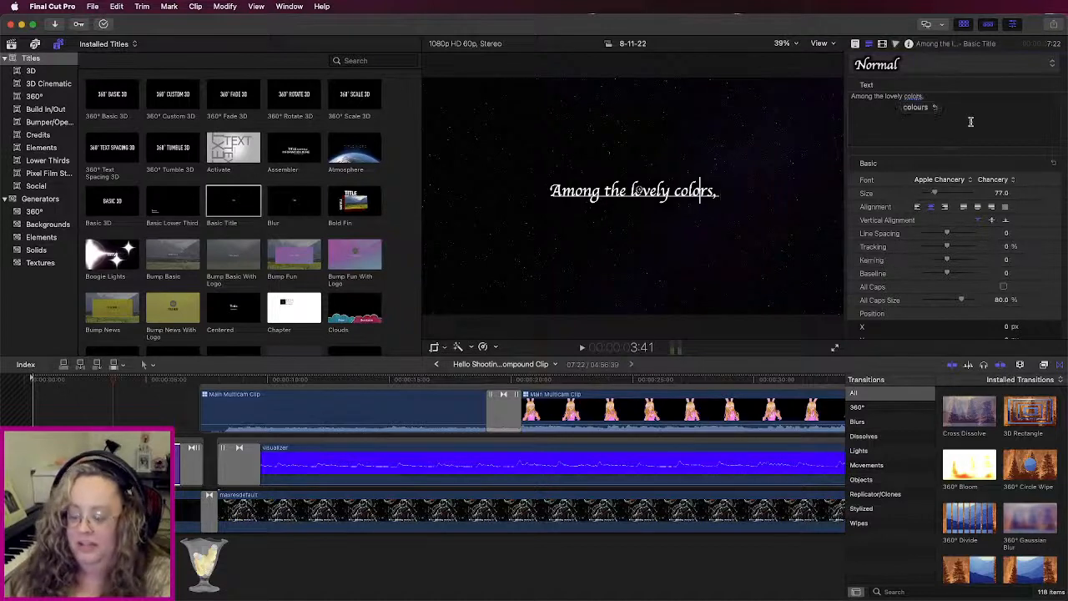
text(u)
key(Right)
key(Right)
key(Right)
key(Right)
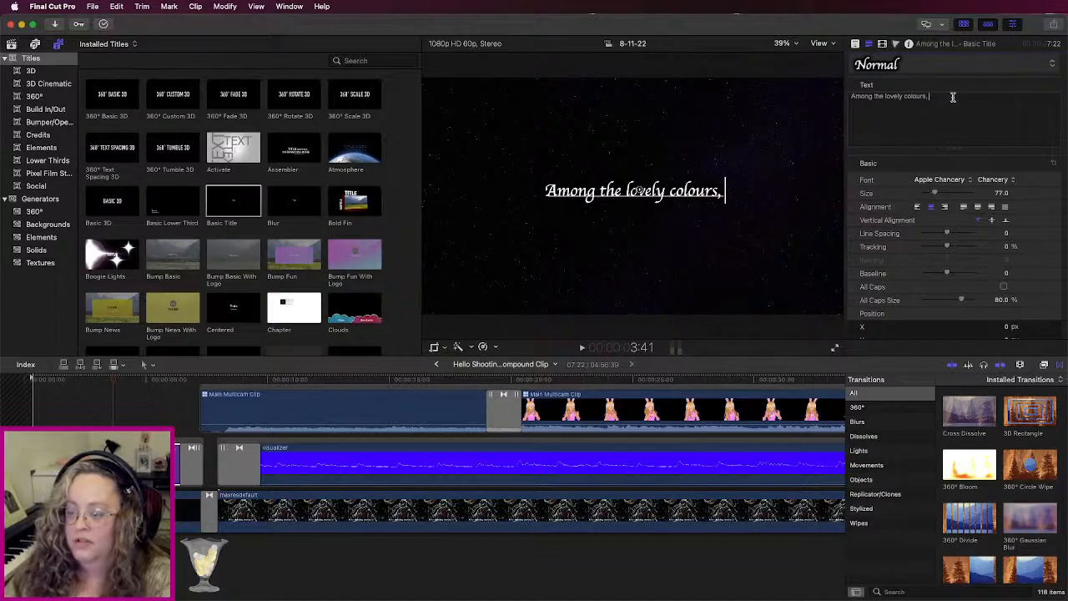
Step: Complete the opening quote with "the best is you." and enclose the whole sentence in double quotation marks
text(the best is y)
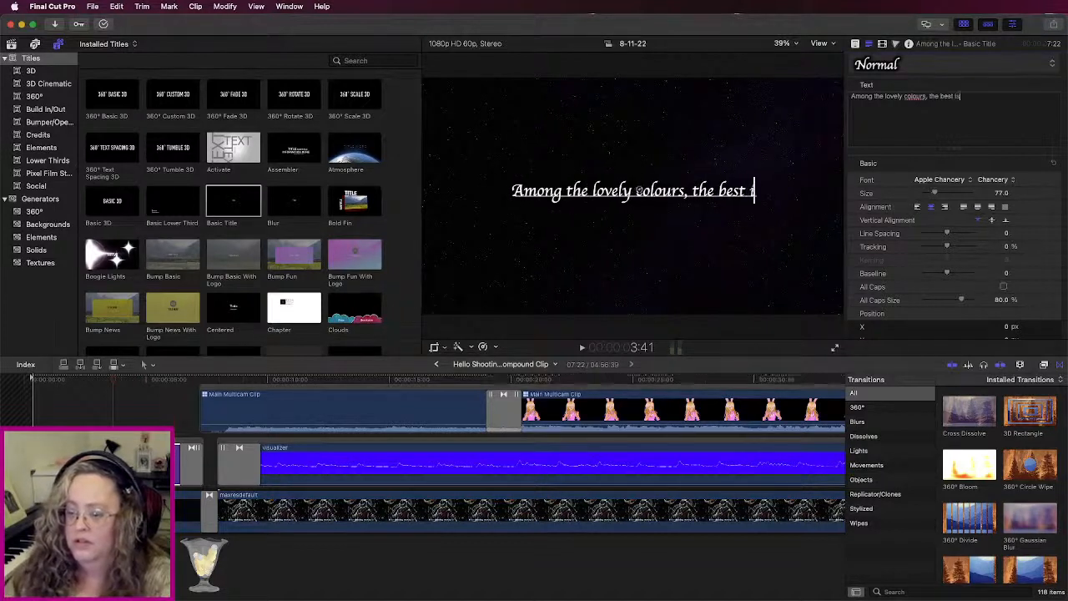
text(ou.)
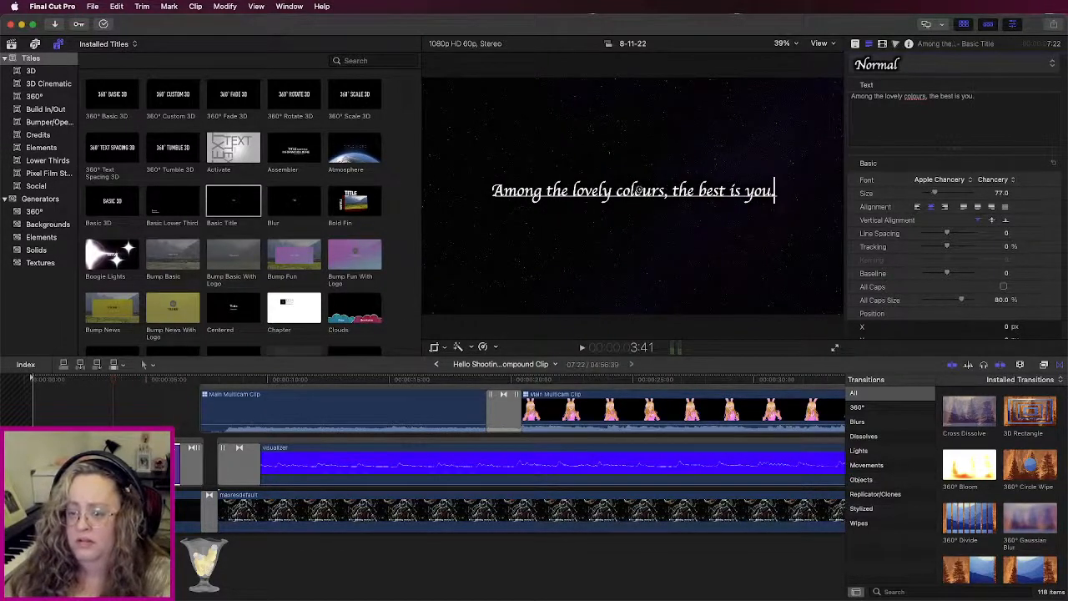
text(")
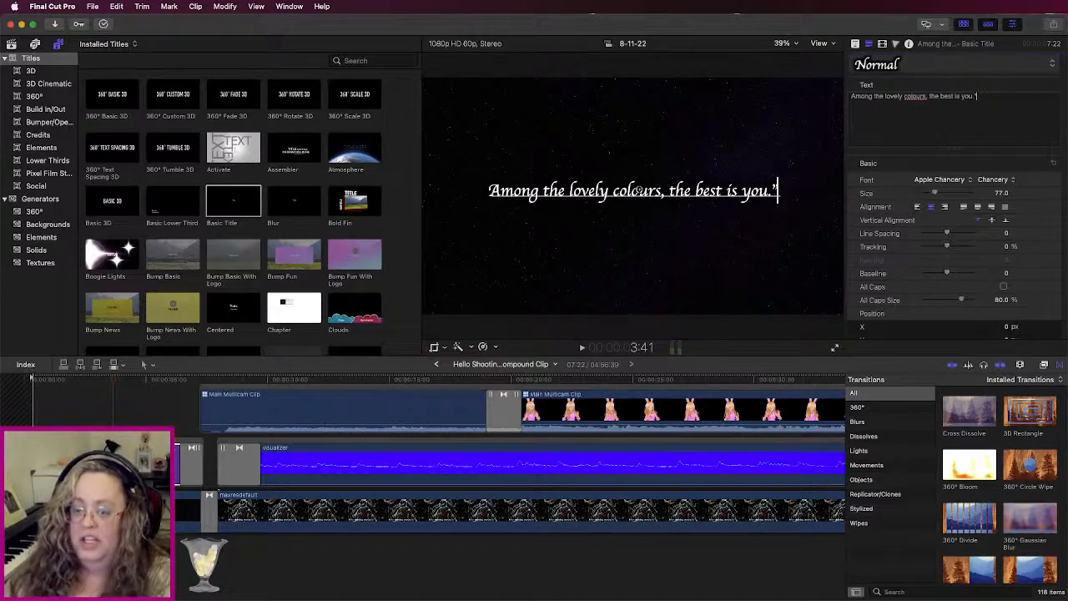
click(853, 98)
text(")
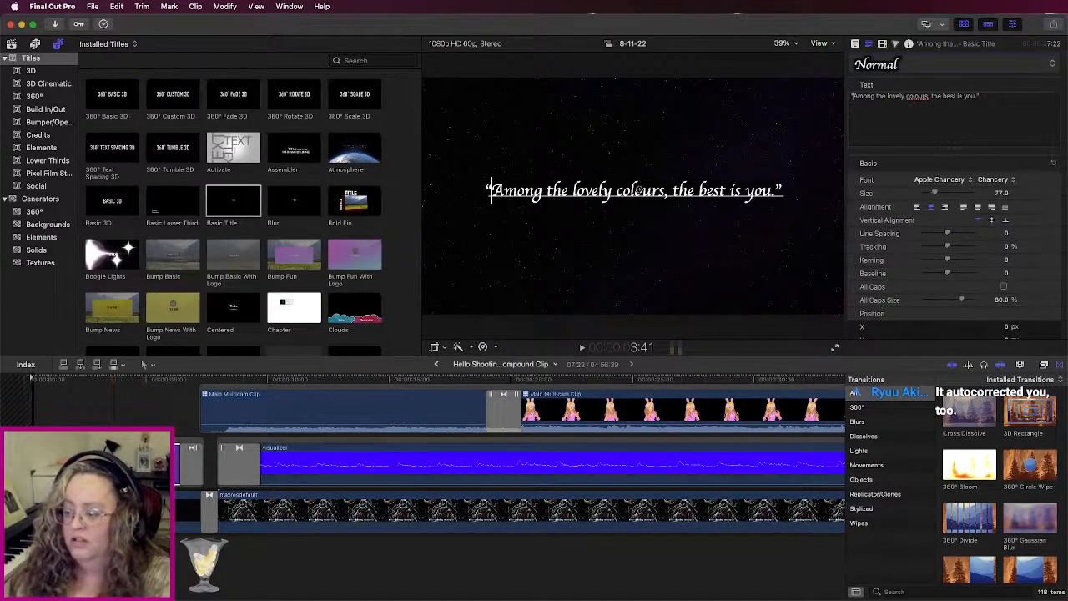
click(935, 124)
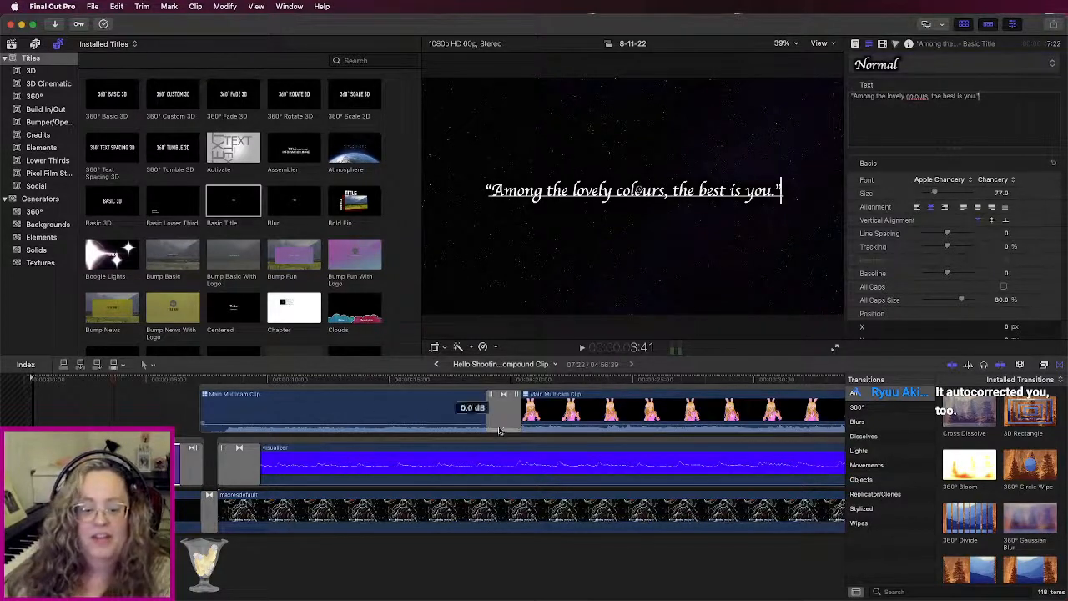
Step: Return to the Hello Shooting Star timeline and complete the "Under" title so it reads "Under my eyelids"
click(437, 367)
key(space)
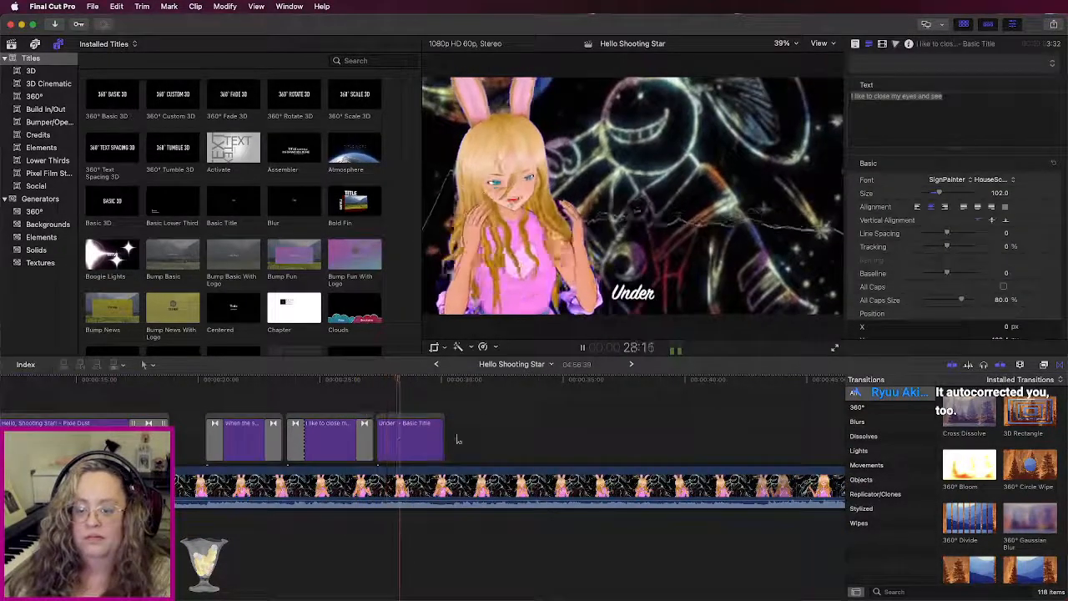
key(space)
click(415, 451)
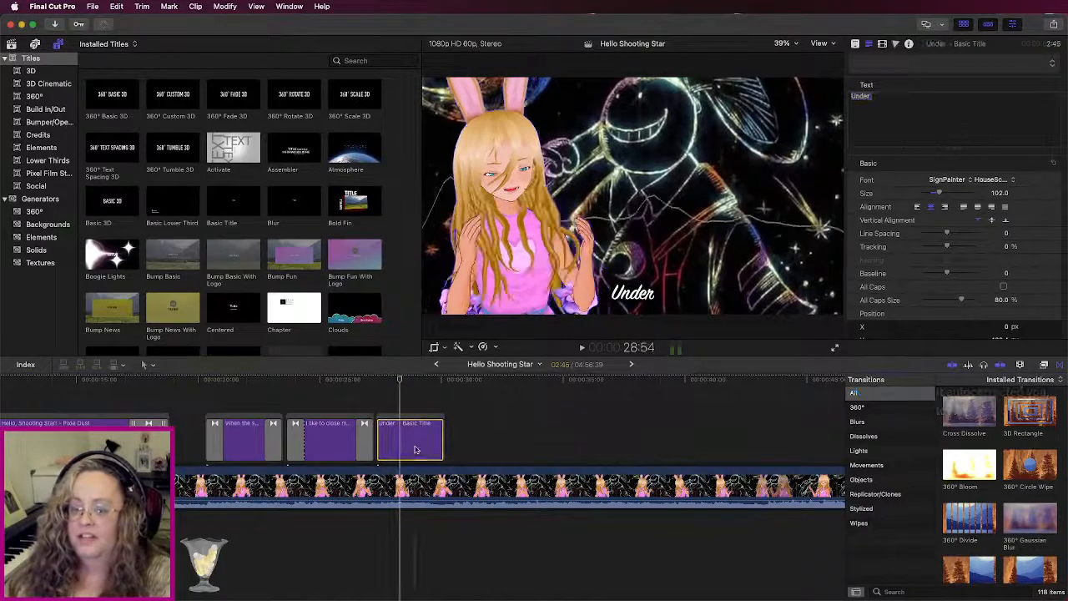
click(897, 105)
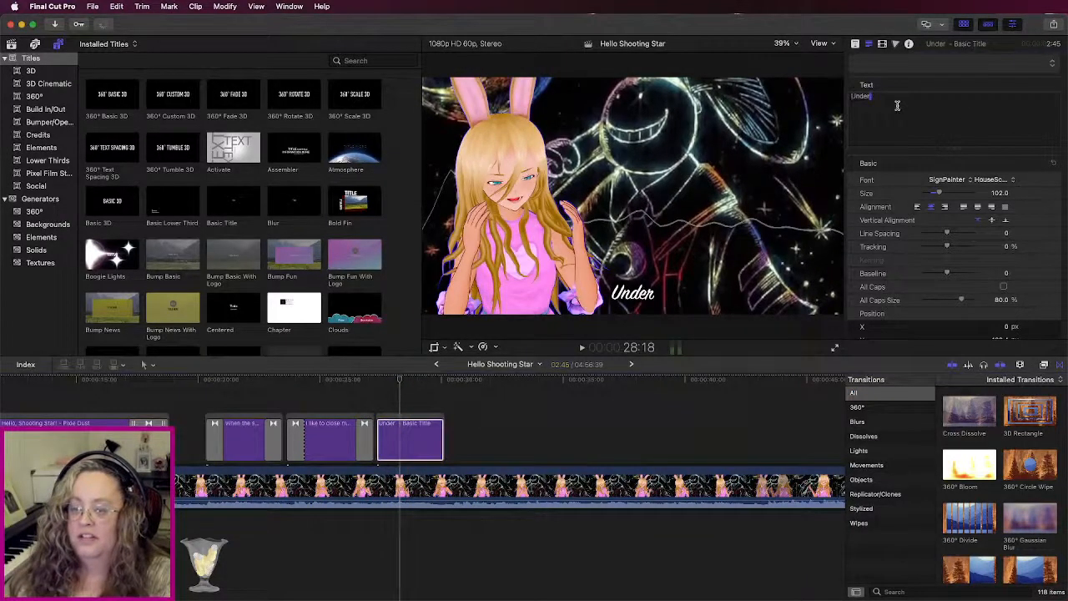
text(my eyelids)
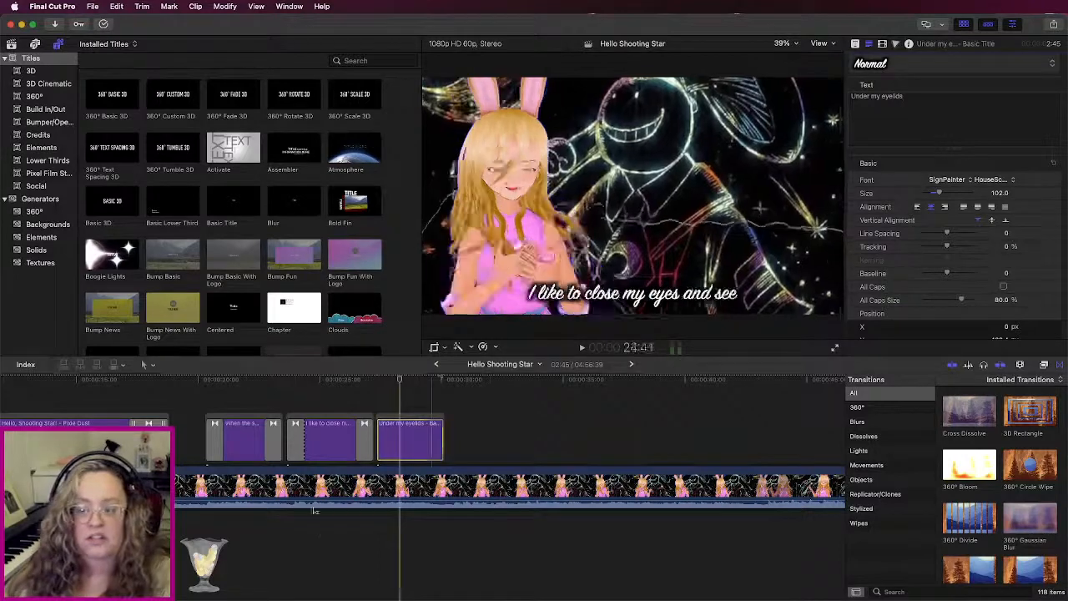
Step: Extend the end of the "Under my eyelids" title to a 2:53 duration, add cross dissolves at both ends, and play it back
key(space)
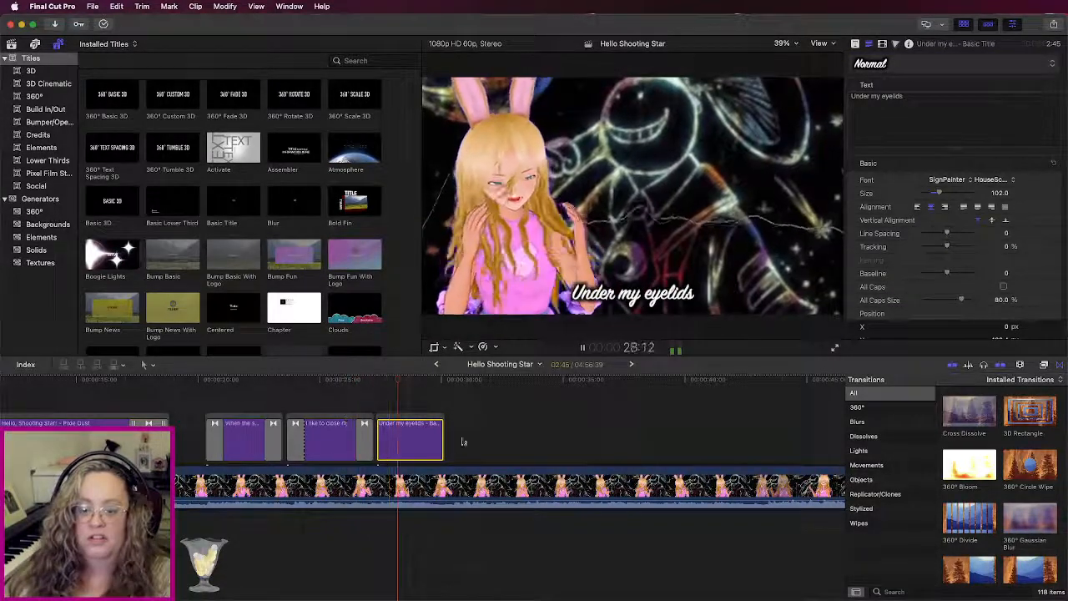
key(space)
drag(446, 440, 447, 440)
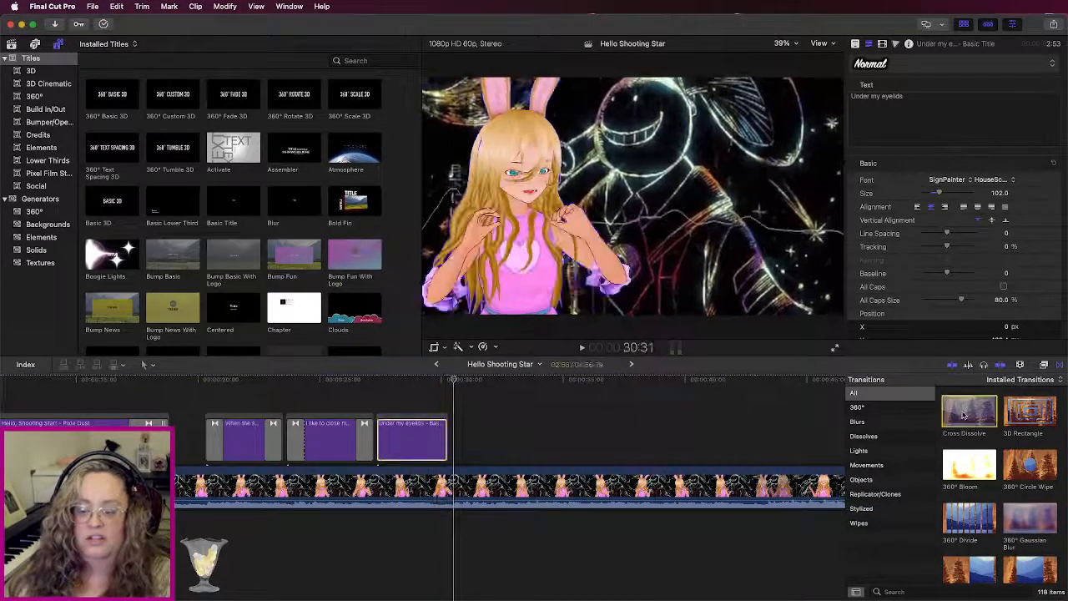
double_click(964, 416)
key(space)
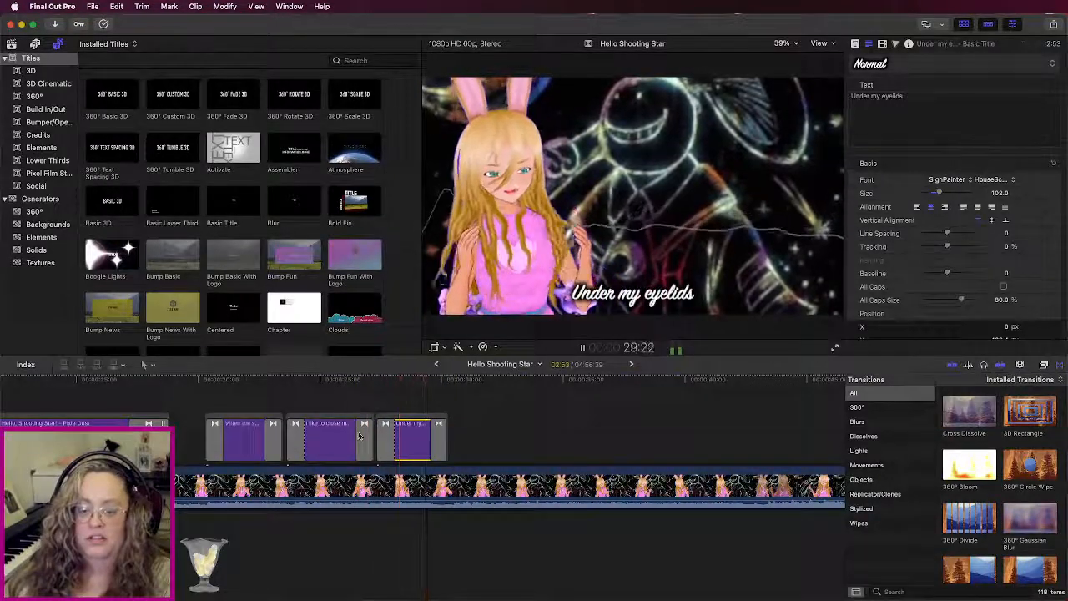
click(380, 391)
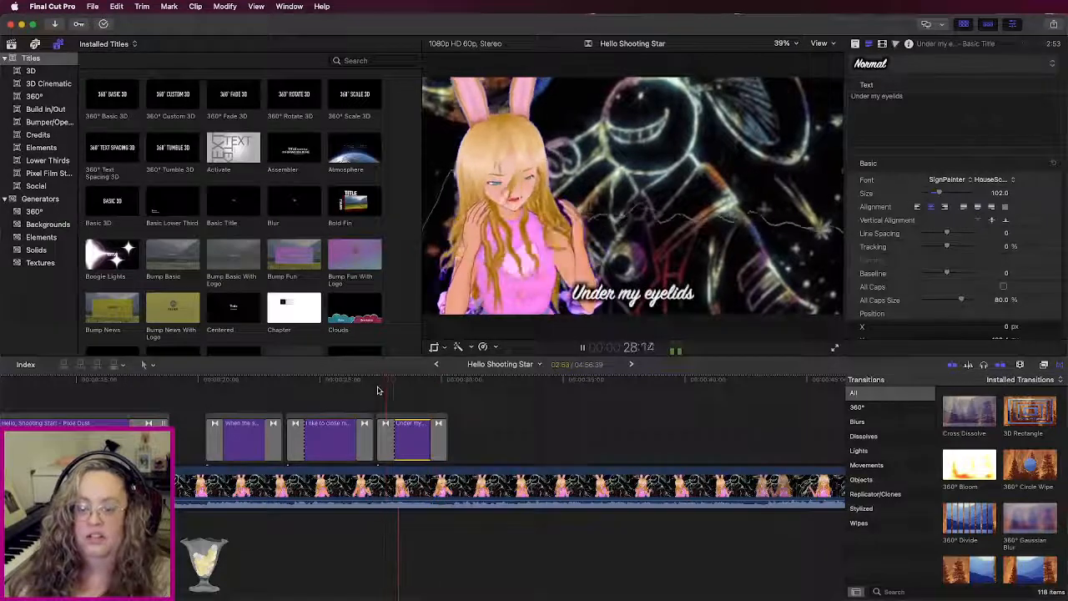
key(space)
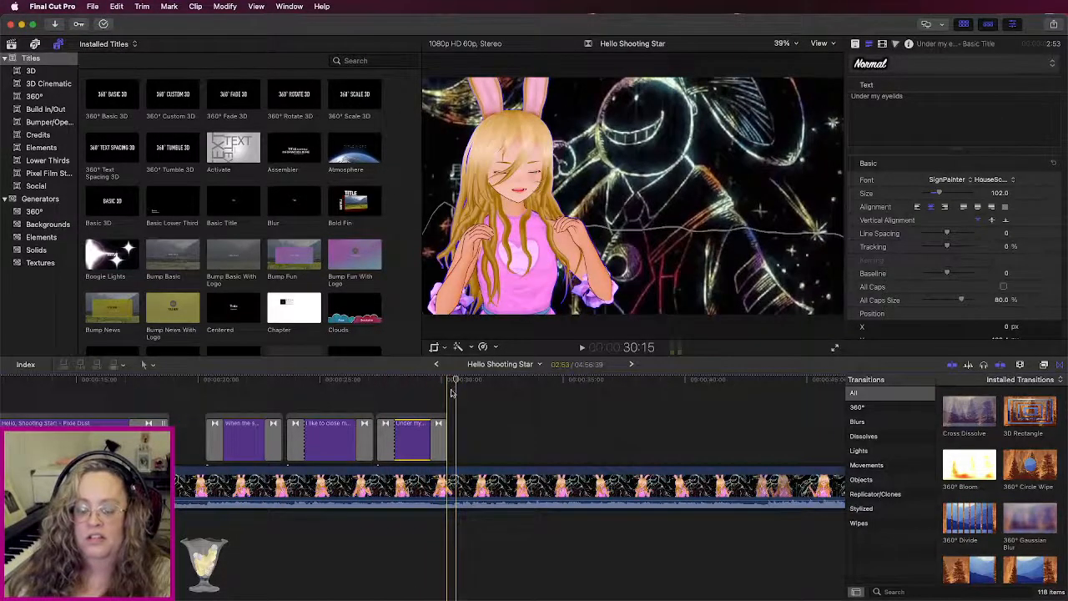
Step: Paste a copy of the lyric title at 30:25, following "Under my eyelids", and replace its text with "It's bright red after-glow"
key(super+equal)
key(super+equal)
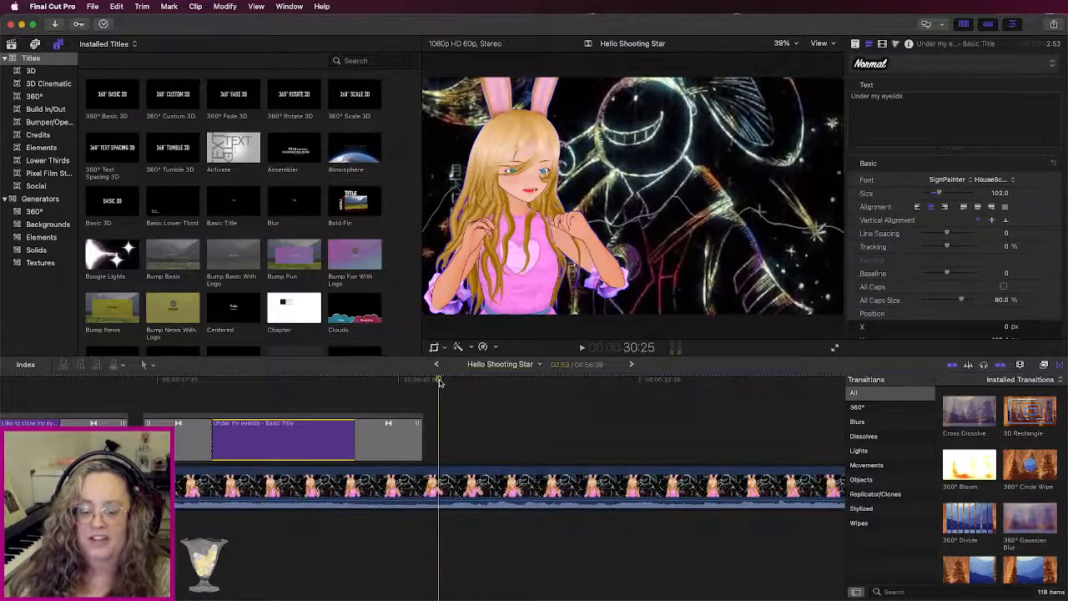
key(alt+v)
click(505, 457)
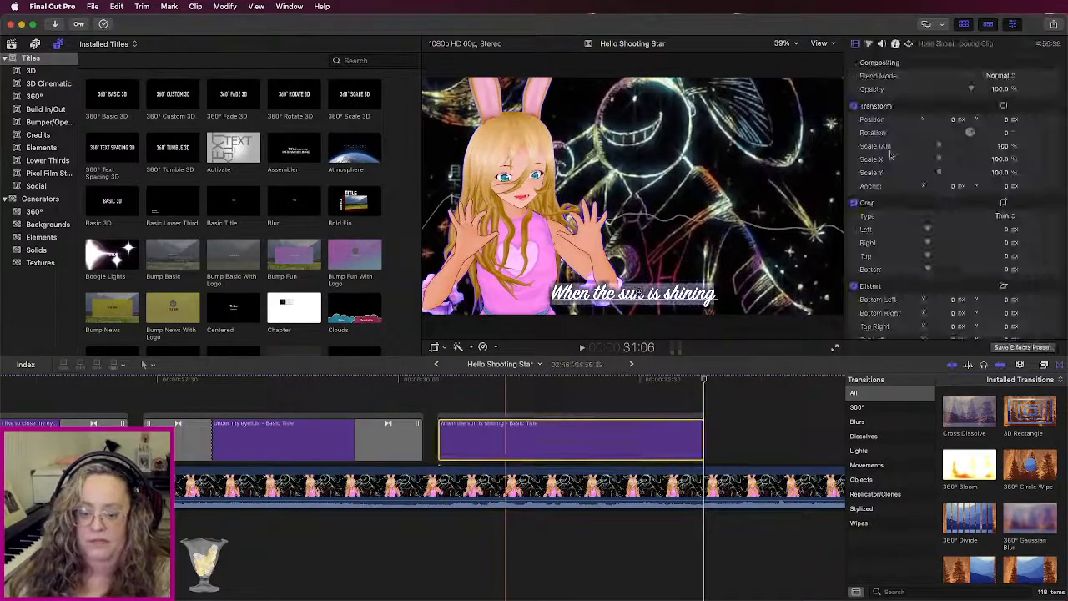
click(869, 44)
triple_click(920, 97)
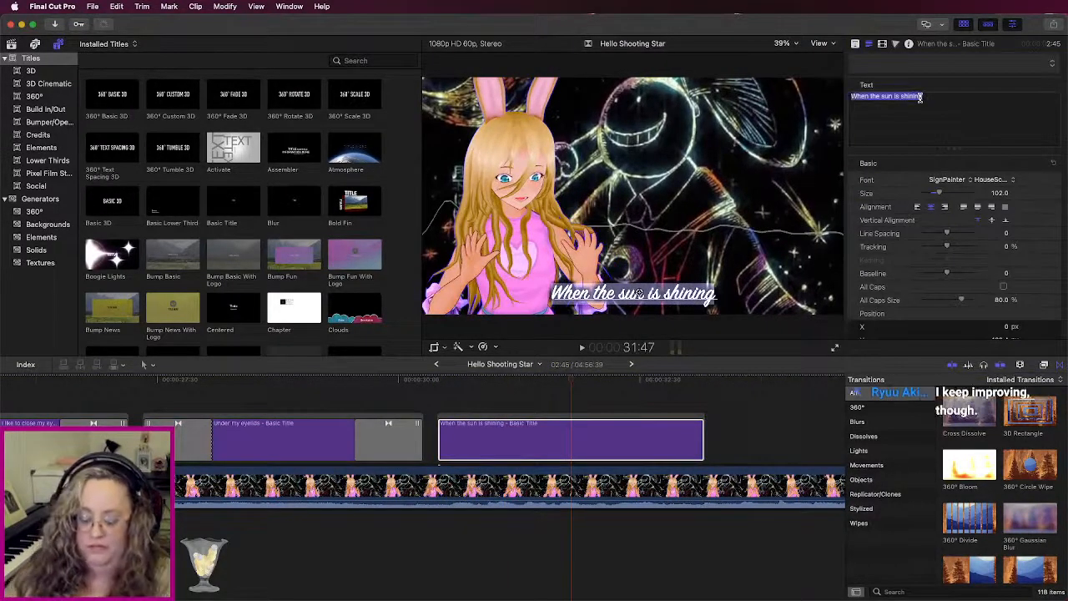
text(It's a)
text(righ)
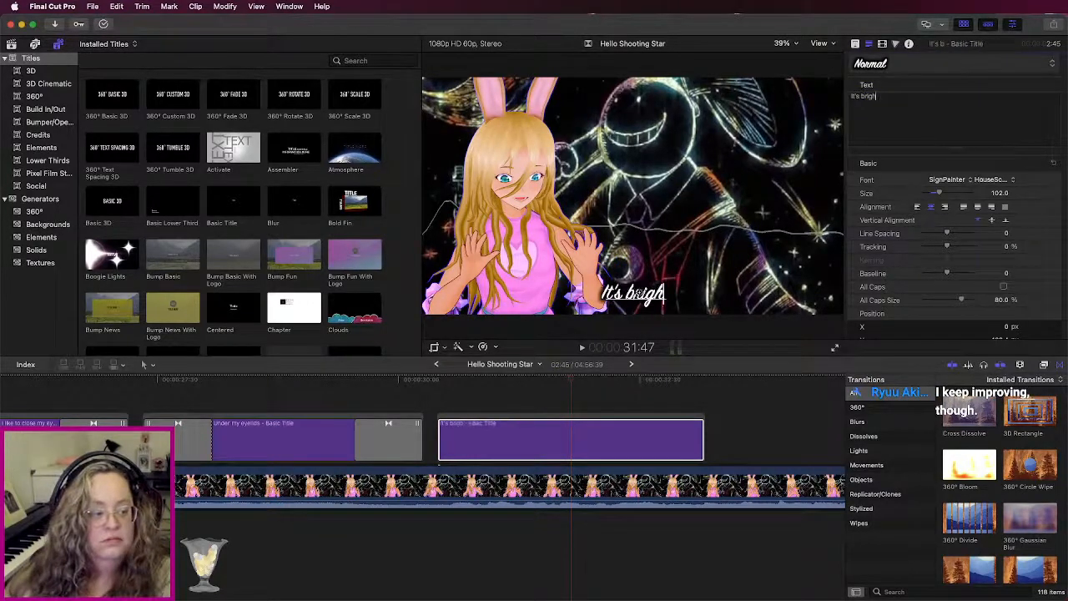
text(t red after-glow)
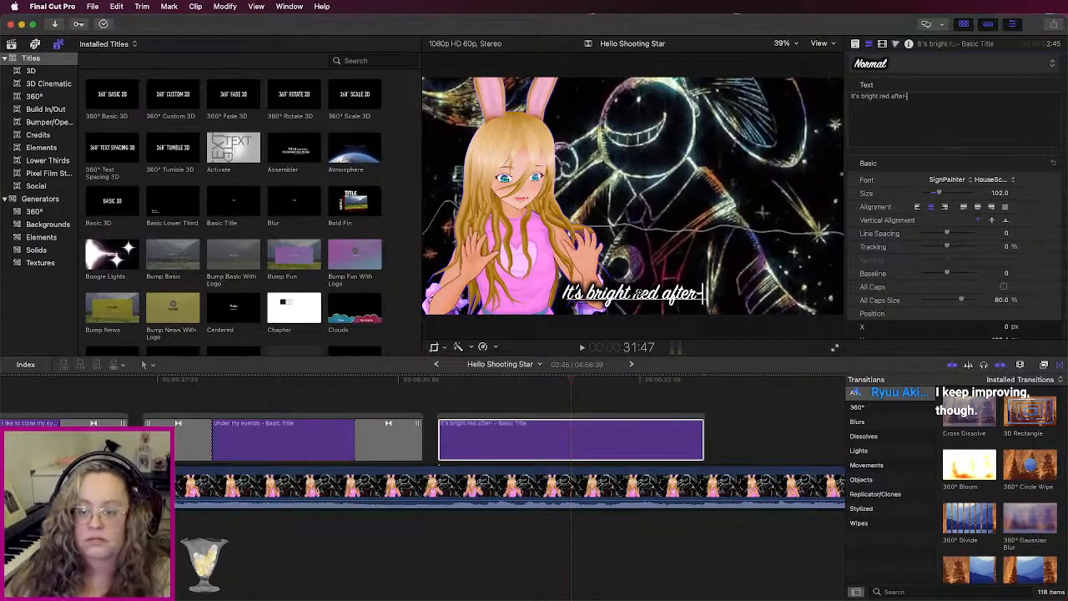
Step: Extend the start of the "It's bright red after-glow" title to a 2:48 duration and add cross dissolves at both ends
click(404, 384)
key(space)
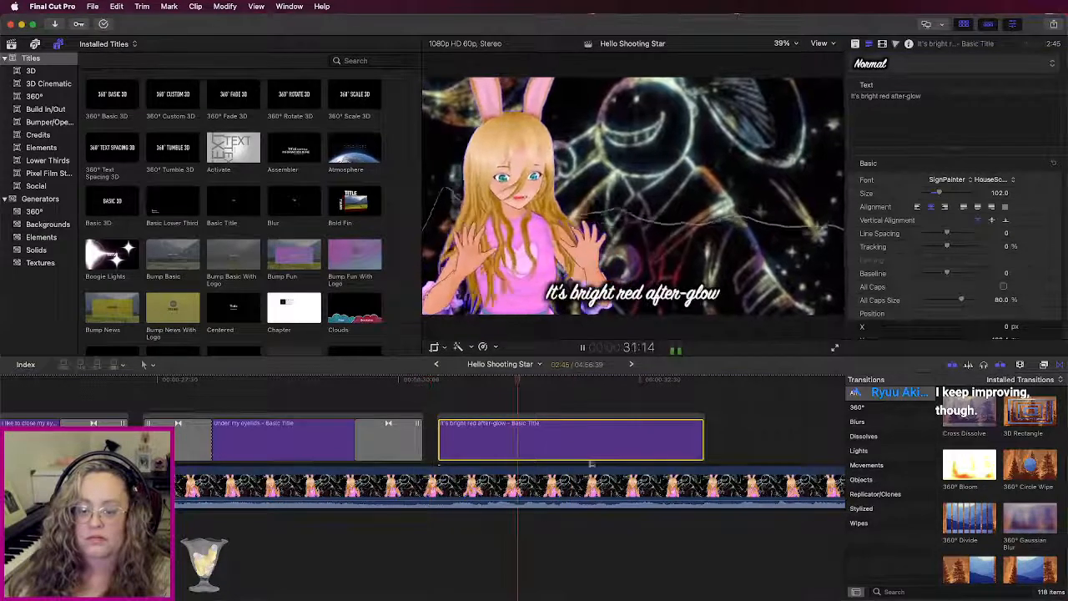
key(space)
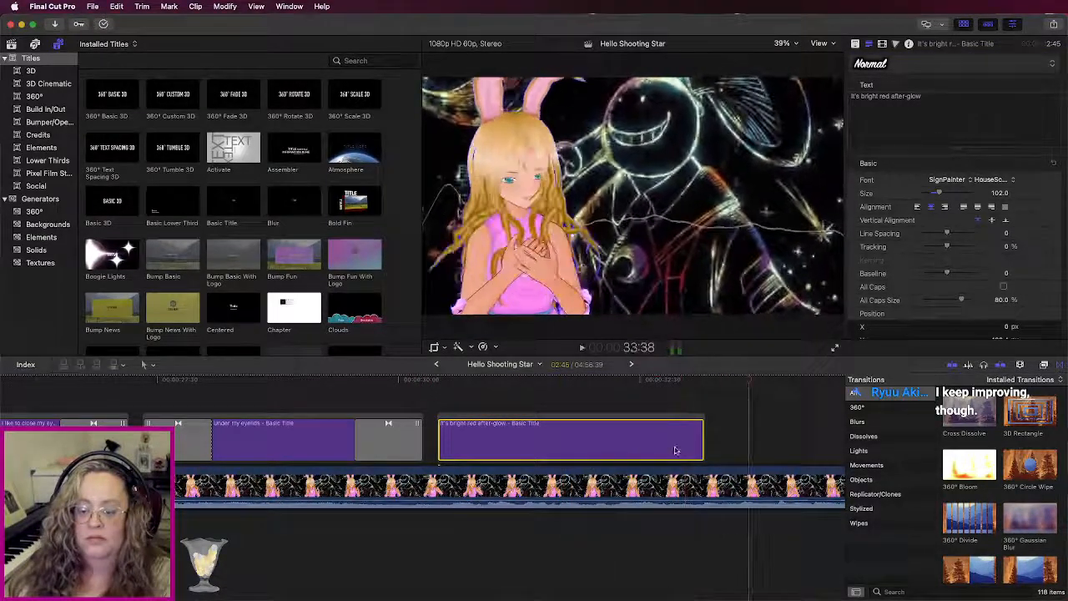
click(441, 444)
drag(440, 444, 435, 444)
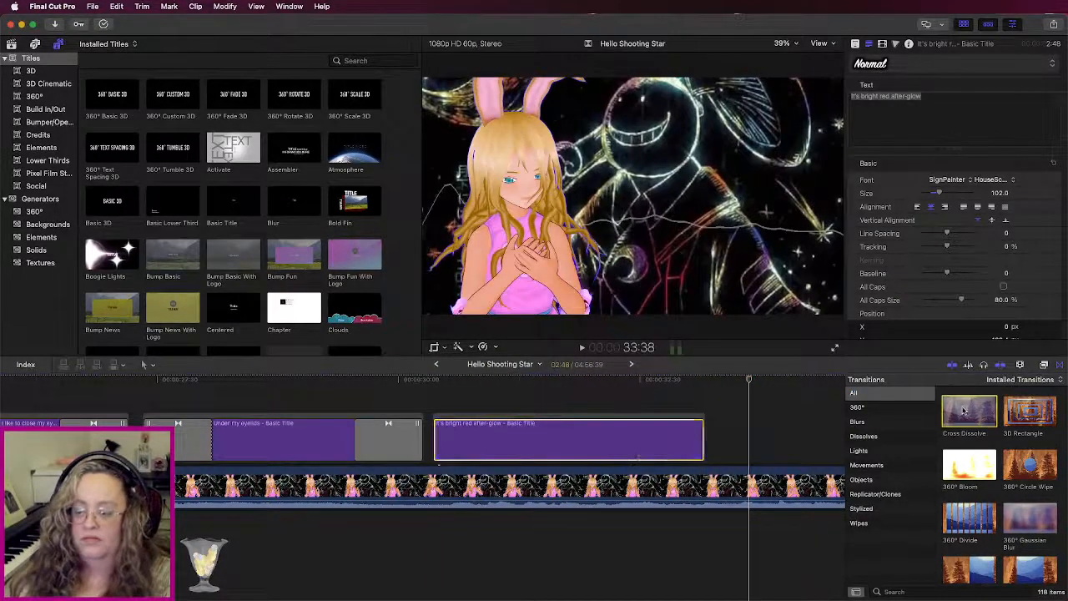
double_click(964, 410)
key(space)
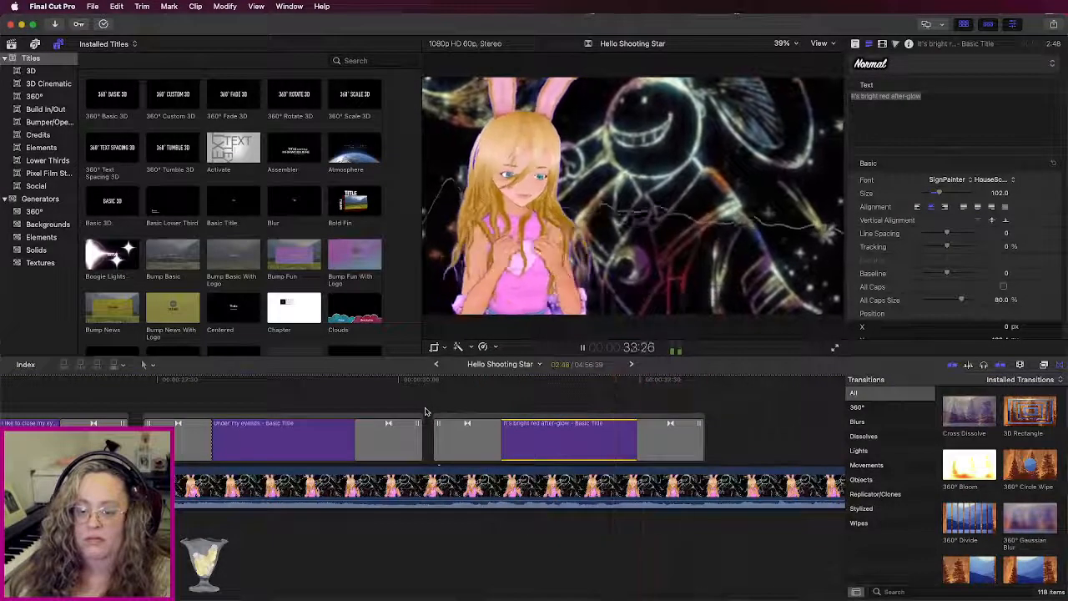
key(space)
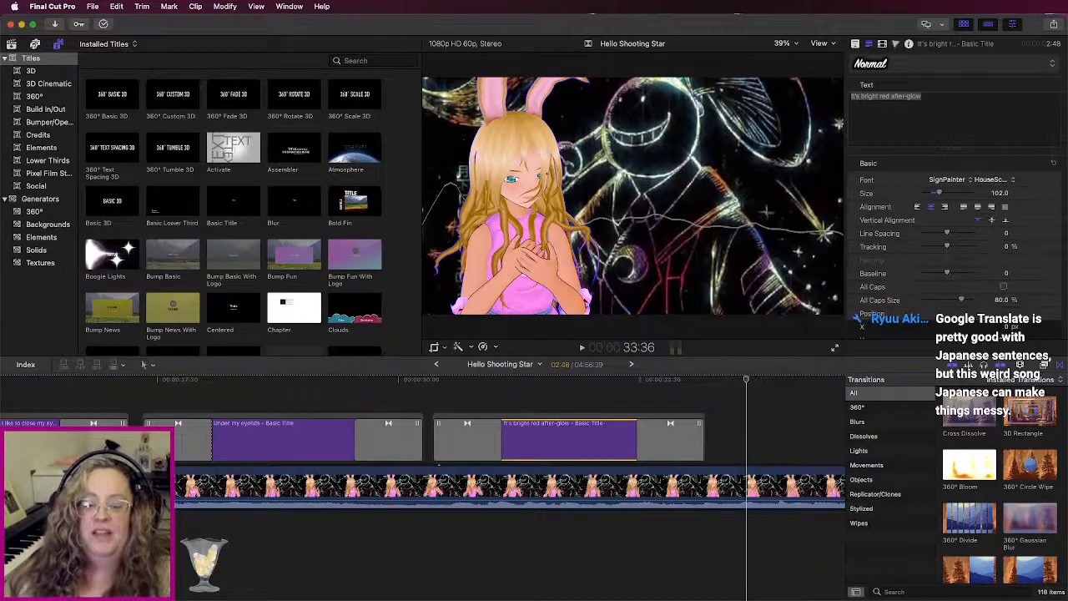
Step: Play the lyric titles from "When the sun is shining" through "It's bright red after-glow" to review their timing
scroll(512, 438, left, 10)
key(super+minus)
scroll(515, 434, right, 20)
scroll(515, 434, left, 20)
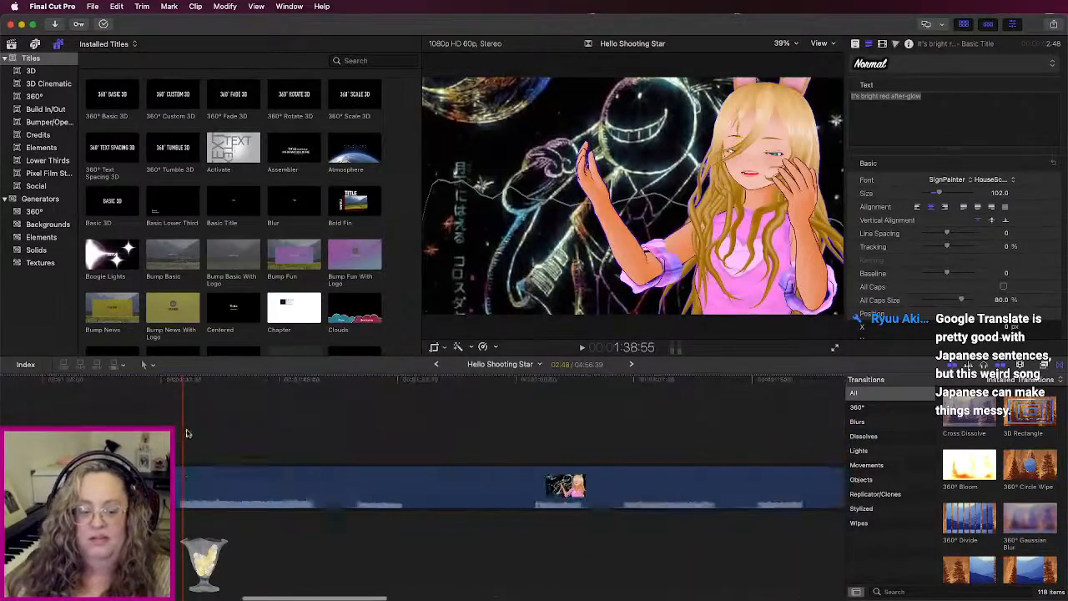
scroll(192, 433, left, 10)
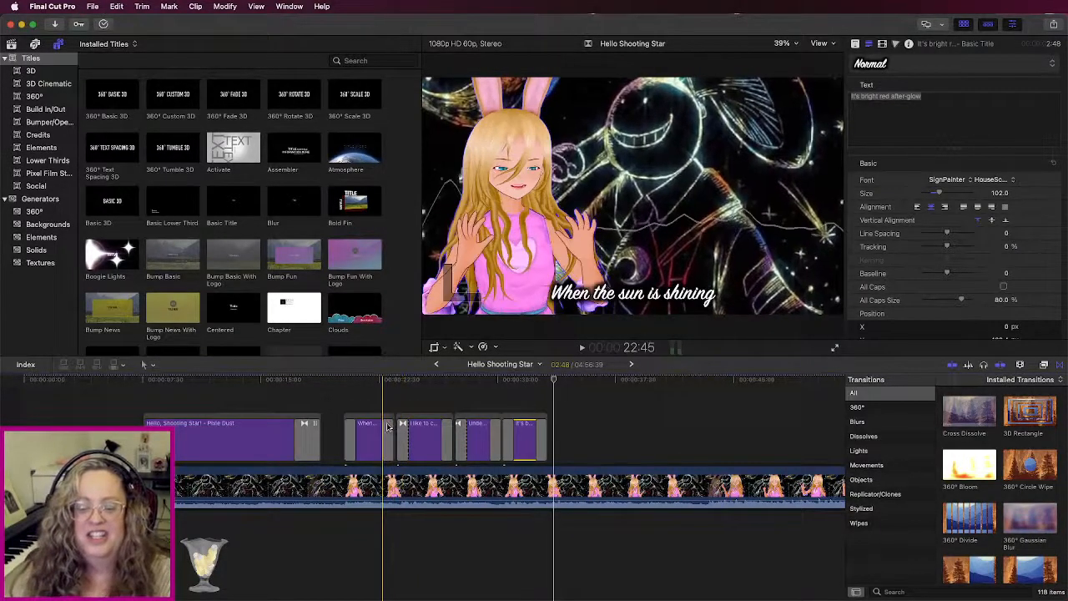
click(372, 381)
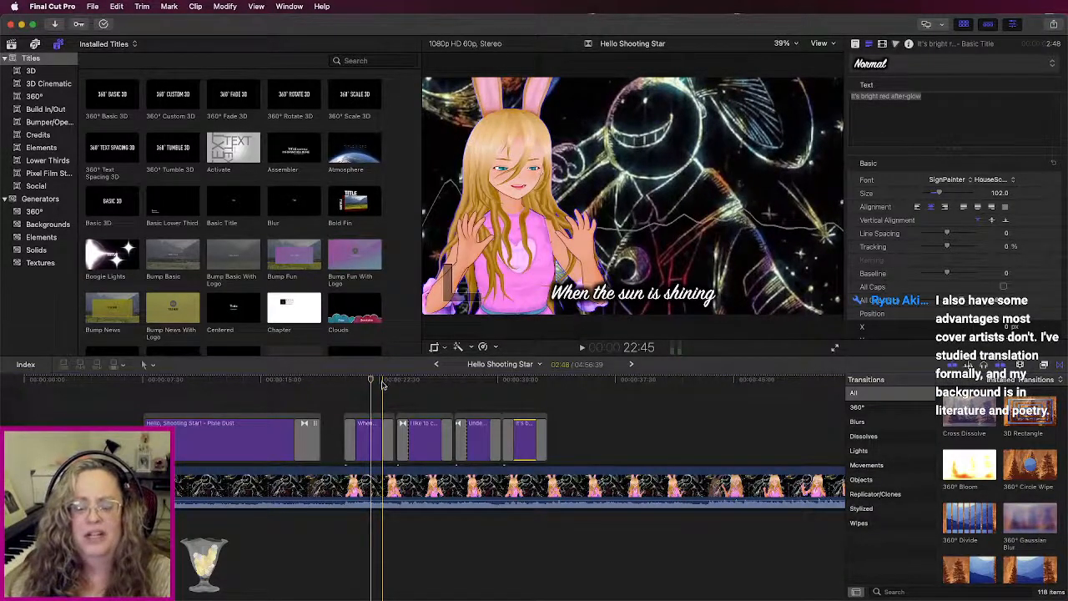
key(space)
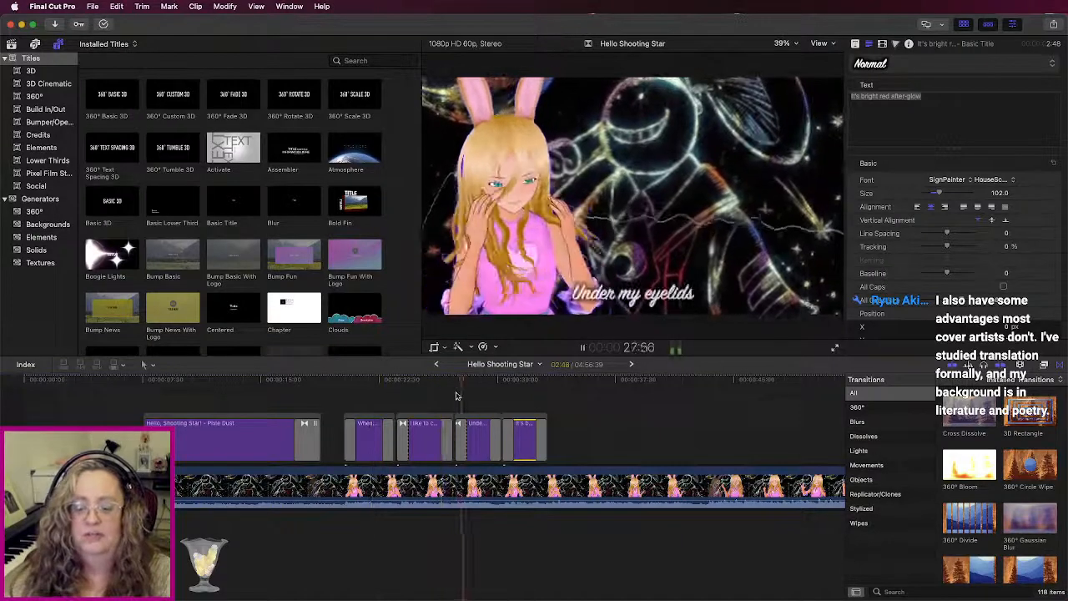
scroll(456, 395, right, 5)
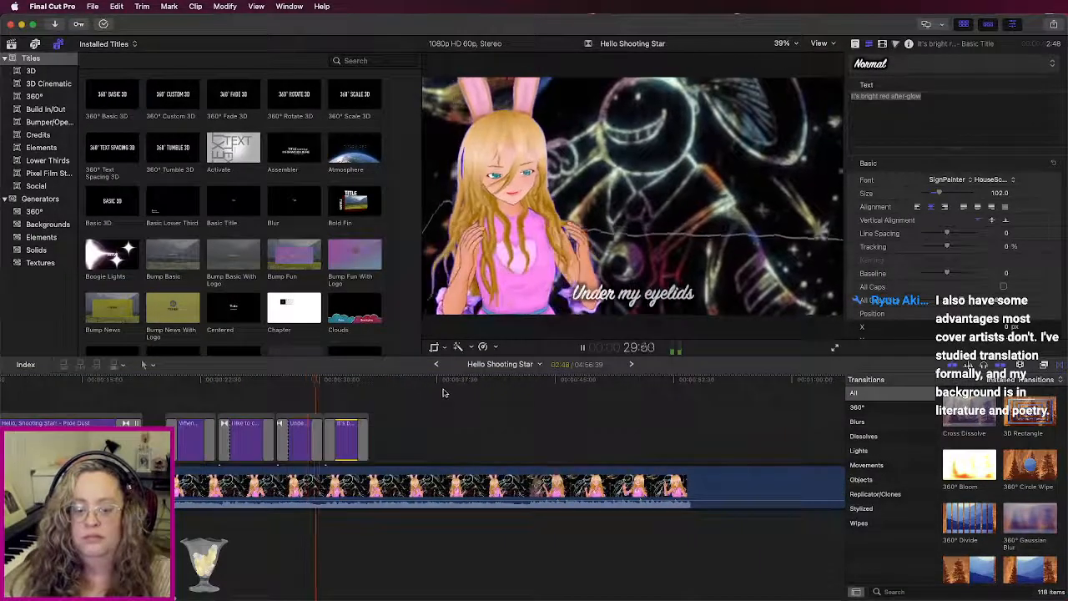
scroll(412, 389, right, 2)
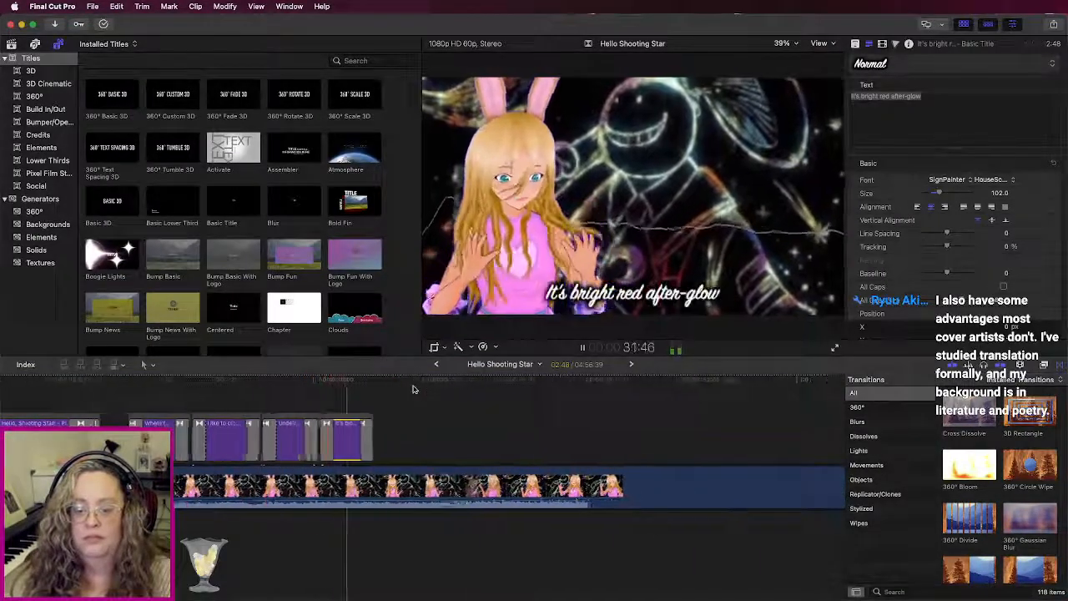
key(super+equal)
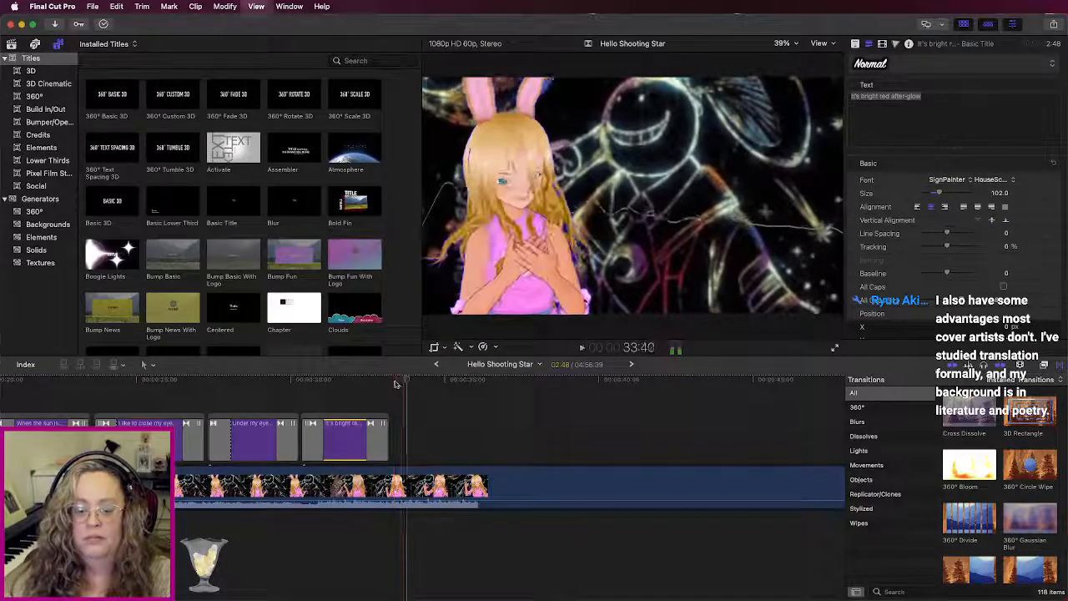
Step: Paste another lyric title copy at 33:23 and replace its text with "From inside our leather bags"
click(395, 381)
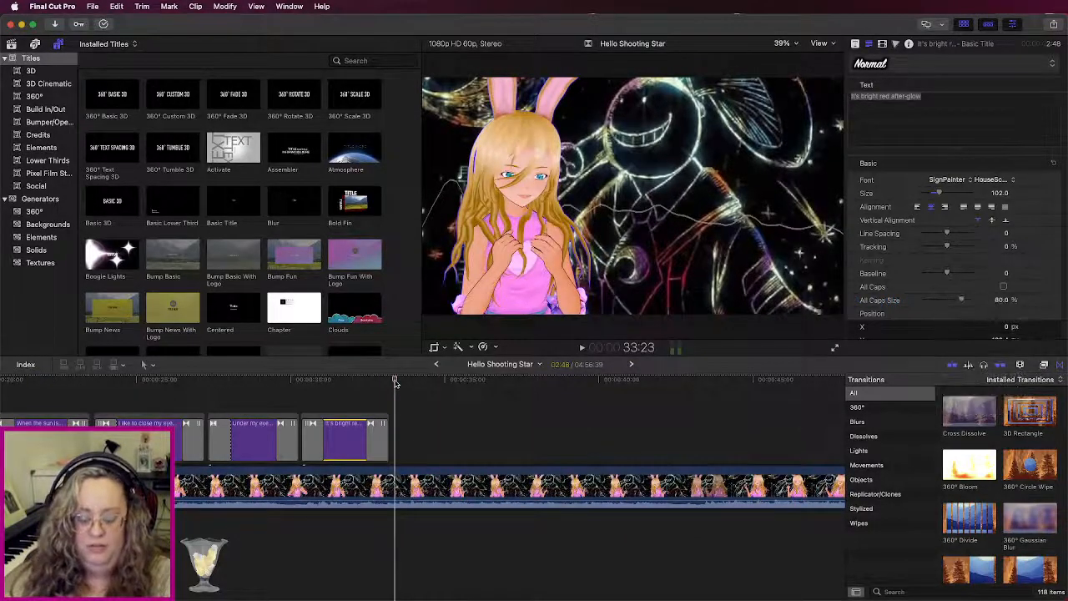
key(super+v)
double_click(415, 438)
click(869, 44)
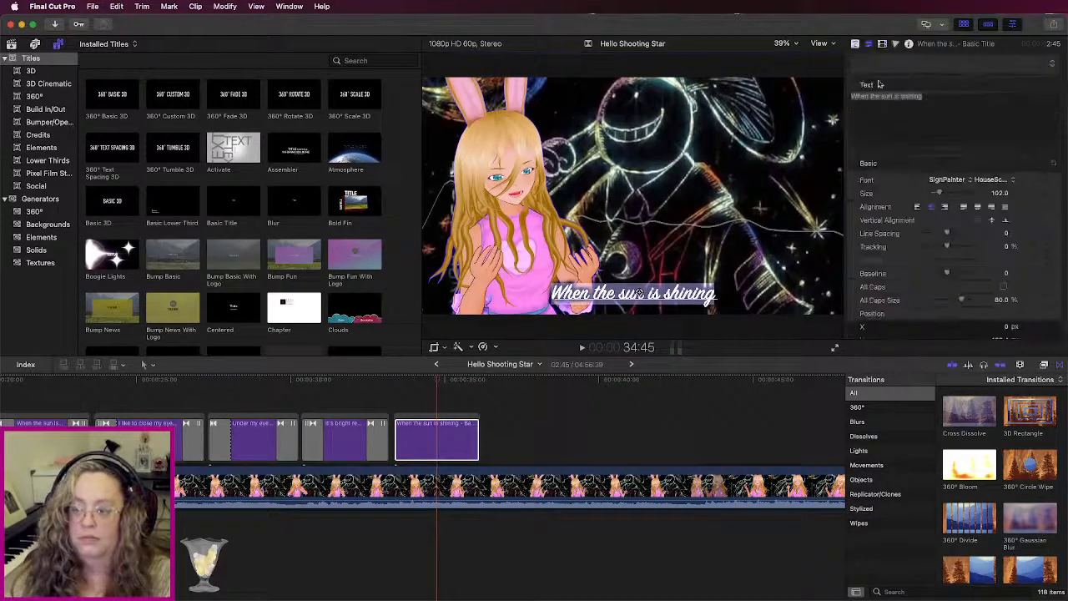
drag(923, 97, 830, 90)
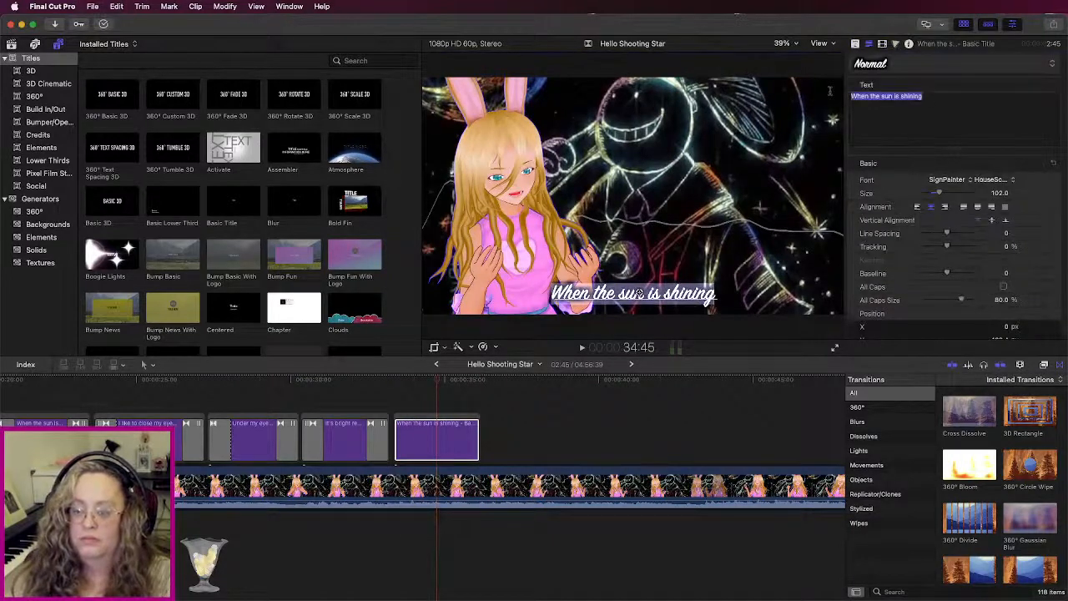
text(Fro)
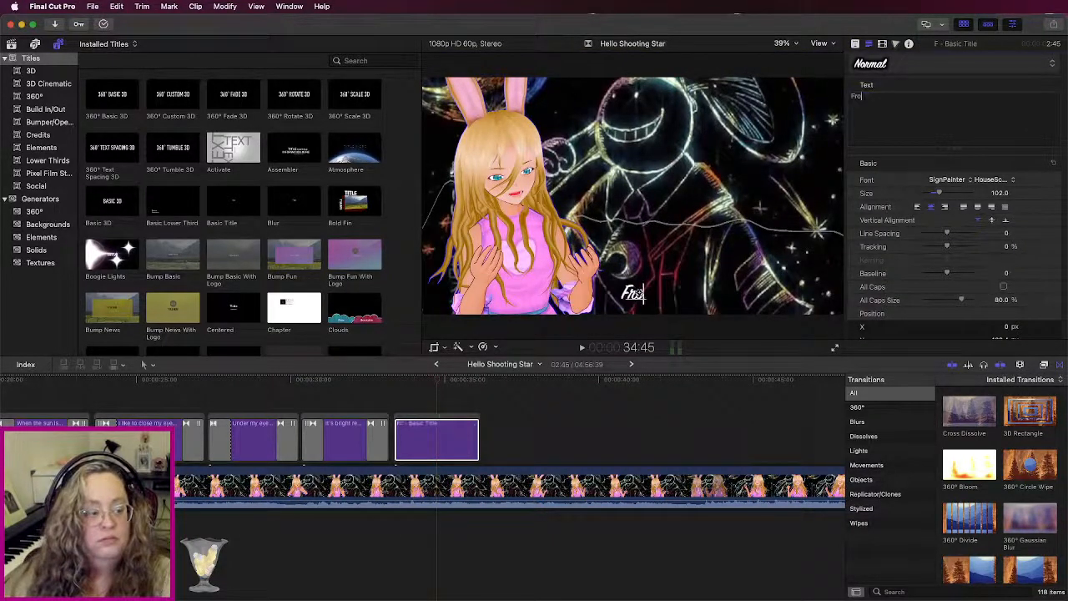
text(m inside our )
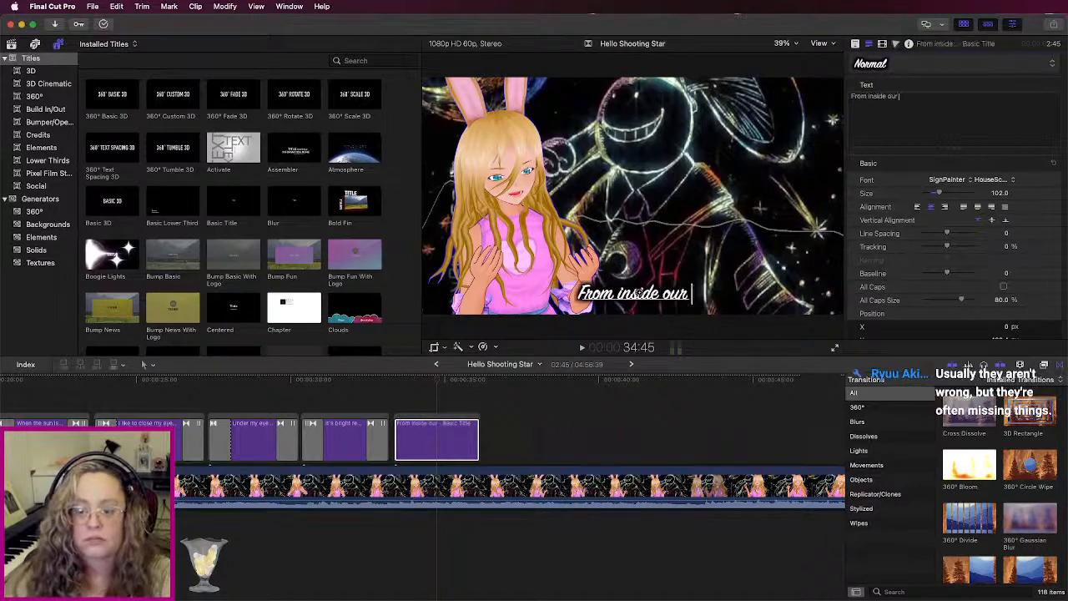
text(leather ba)
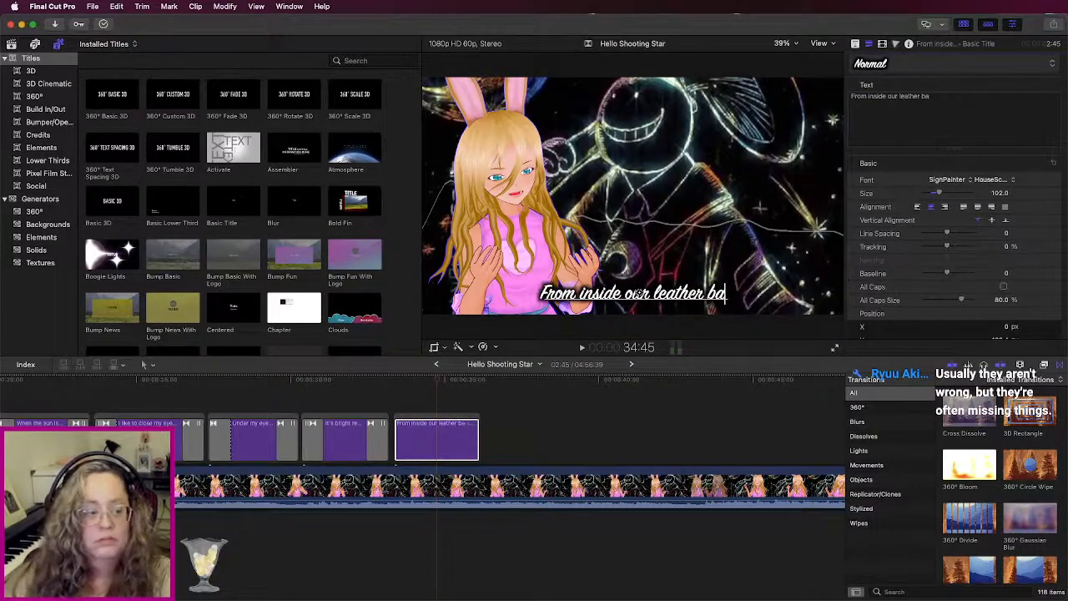
text(gs)
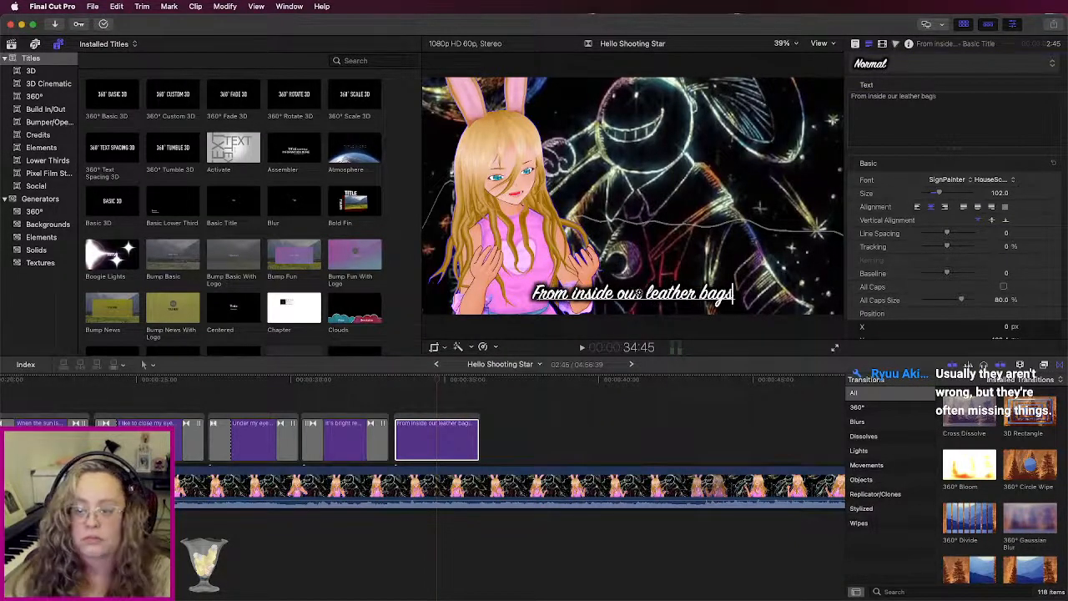
Step: Play the section around the "From inside our leather bags" title to check its timing against the vocals
click(391, 381)
key(space)
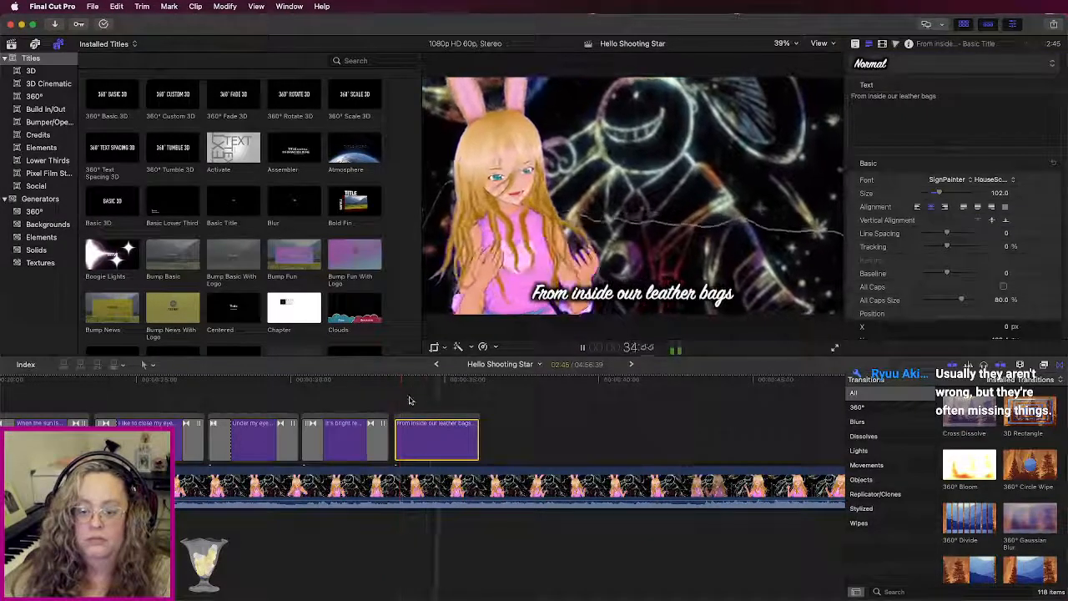
key(space)
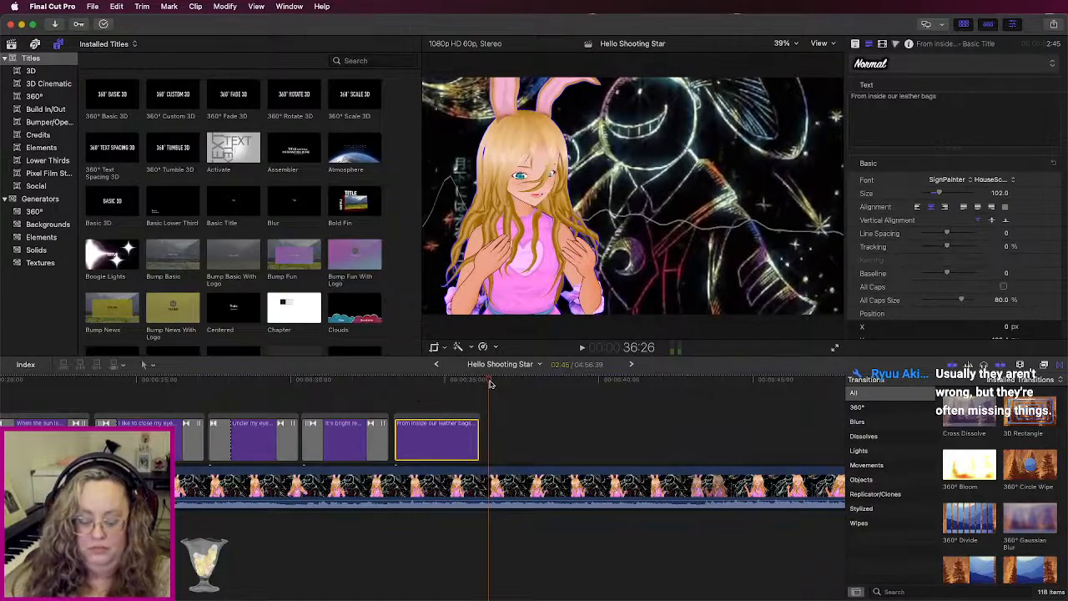
Step: Paste another lyric title copy at 36:26 and replace its text with "Let's pull out our pads and pens"
key(super+v)
key(super+4)
click(531, 434)
click(869, 44)
double_click(923, 96)
triple_click(924, 96)
text(Let)
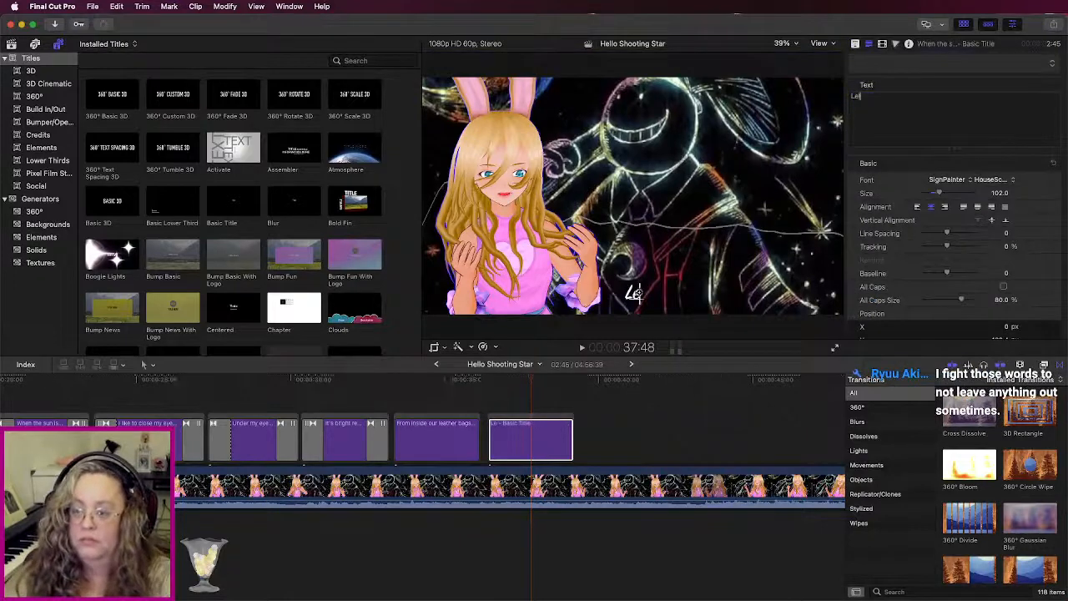
text('s pull ou)
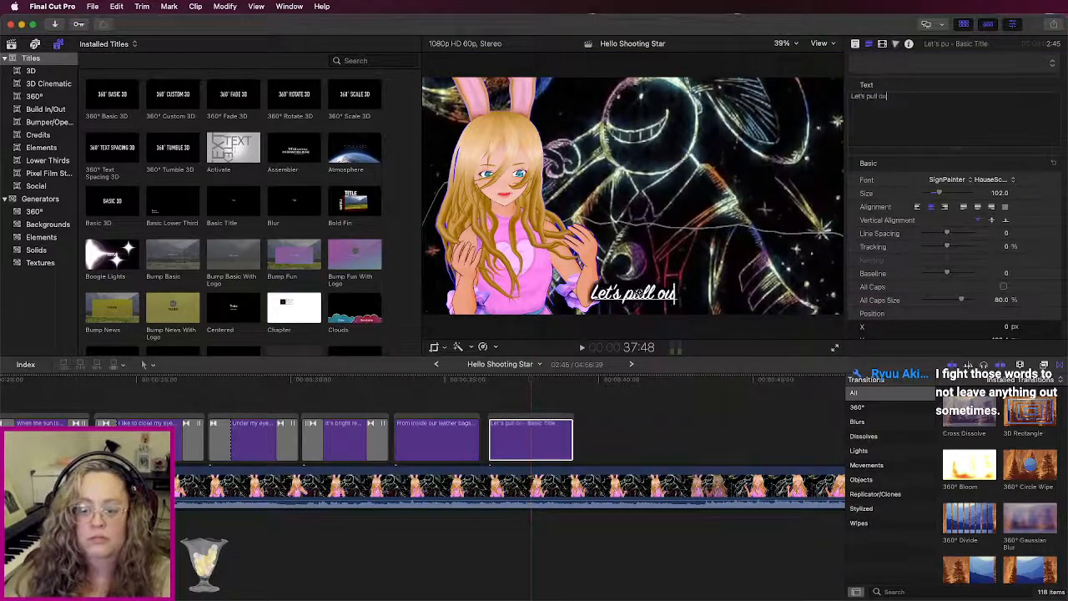
text(t our pads and pens)
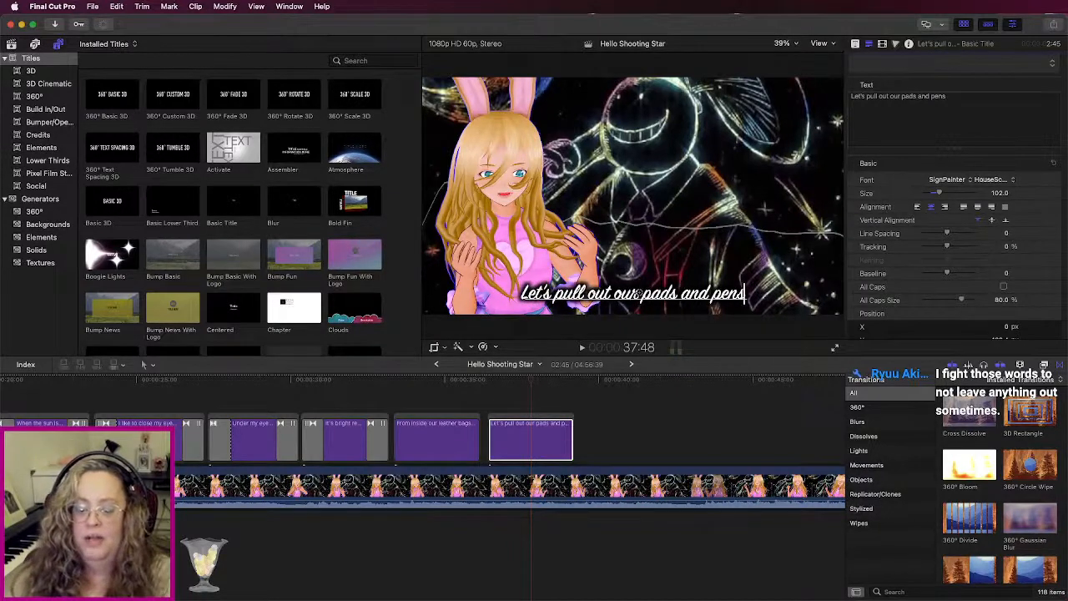
Step: Play the section around the "Let's pull out our pads and pens" title to check its timing against the vocals
click(388, 381)
key(space)
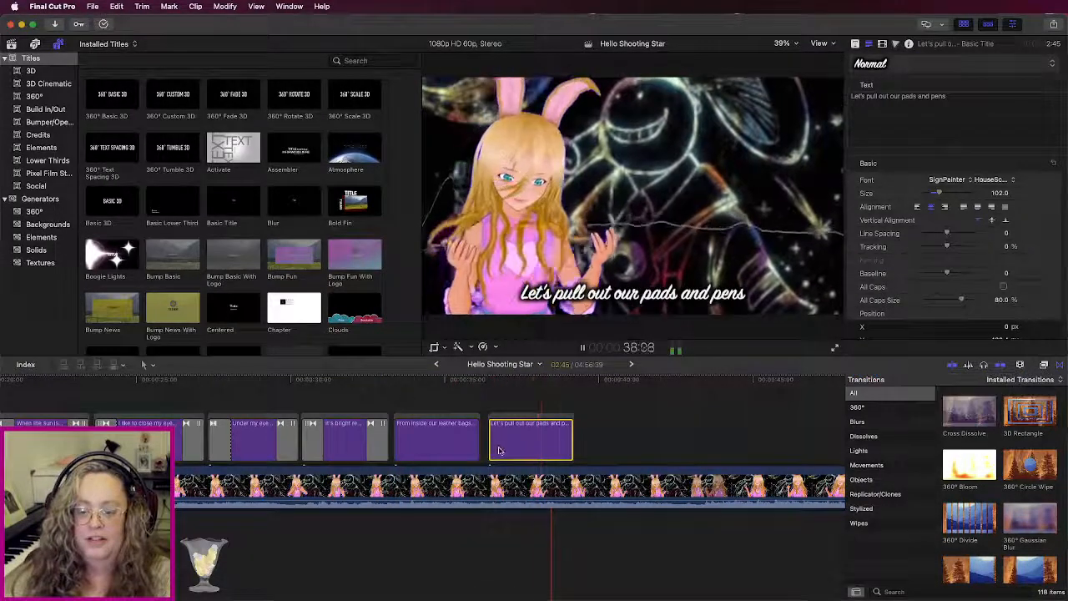
key(space)
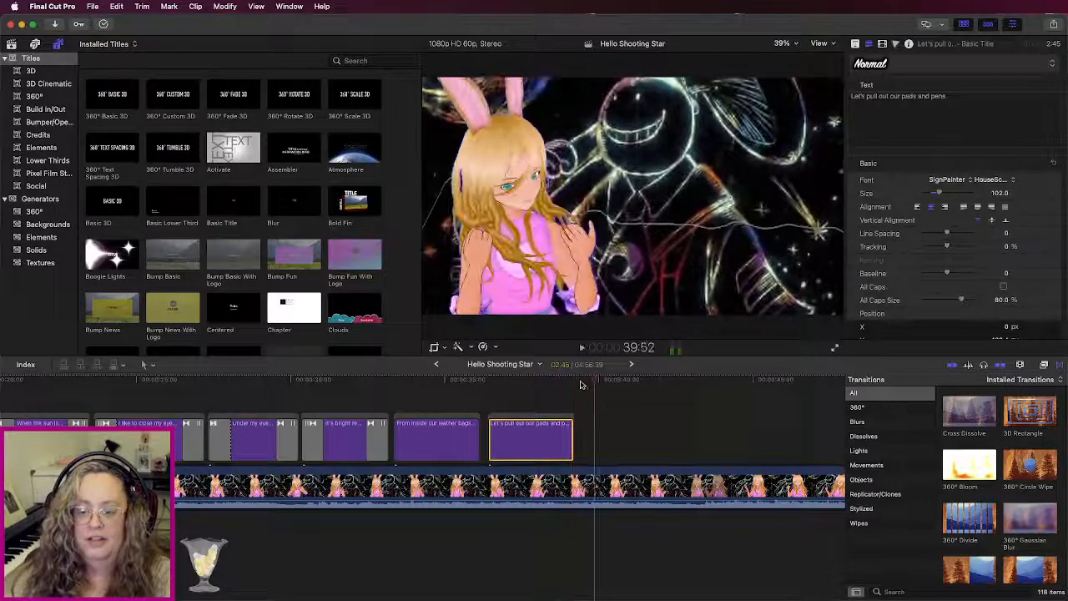
Step: Paste a title copy just after the "Let's pull out our pads and pens" title and replace its text with "So come on, it's time to go!"
click(575, 382)
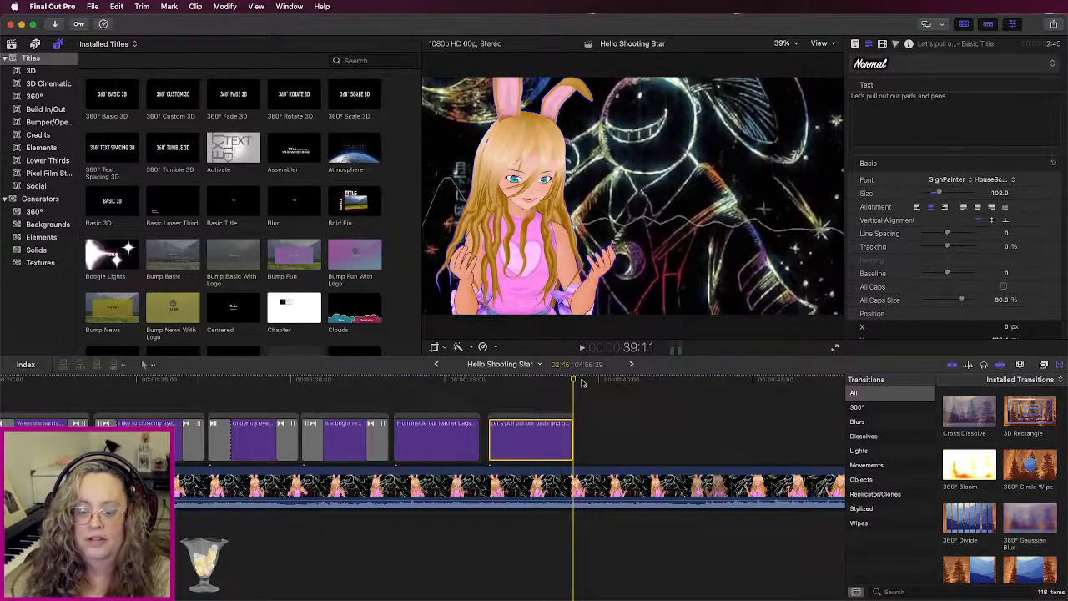
click(582, 381)
key(super+v)
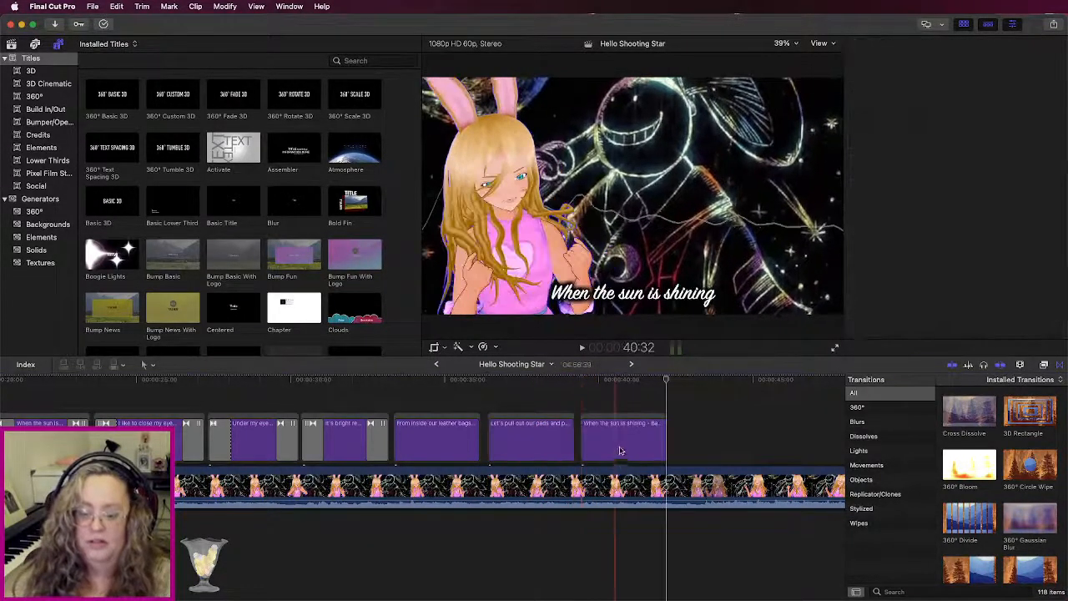
double_click(624, 451)
triple_click(904, 98)
text(So)
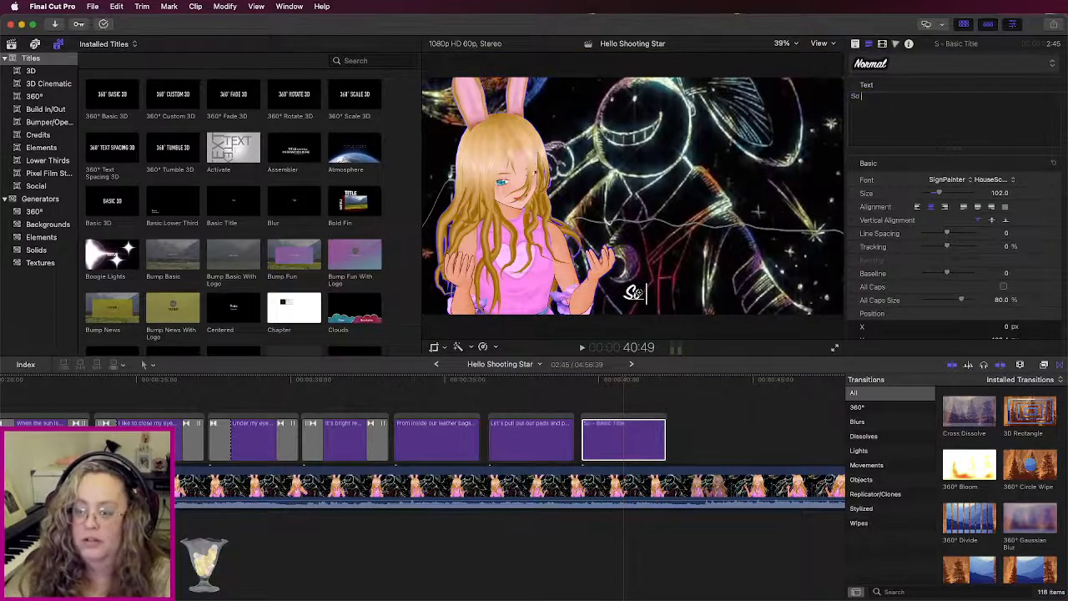
text( come on, it's)
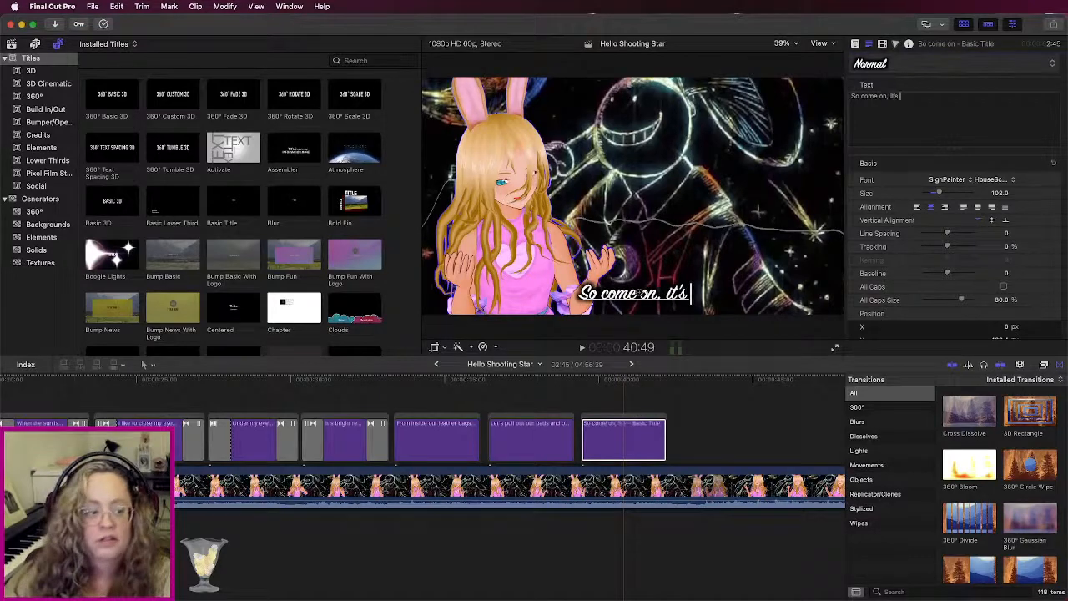
text( time to go!)
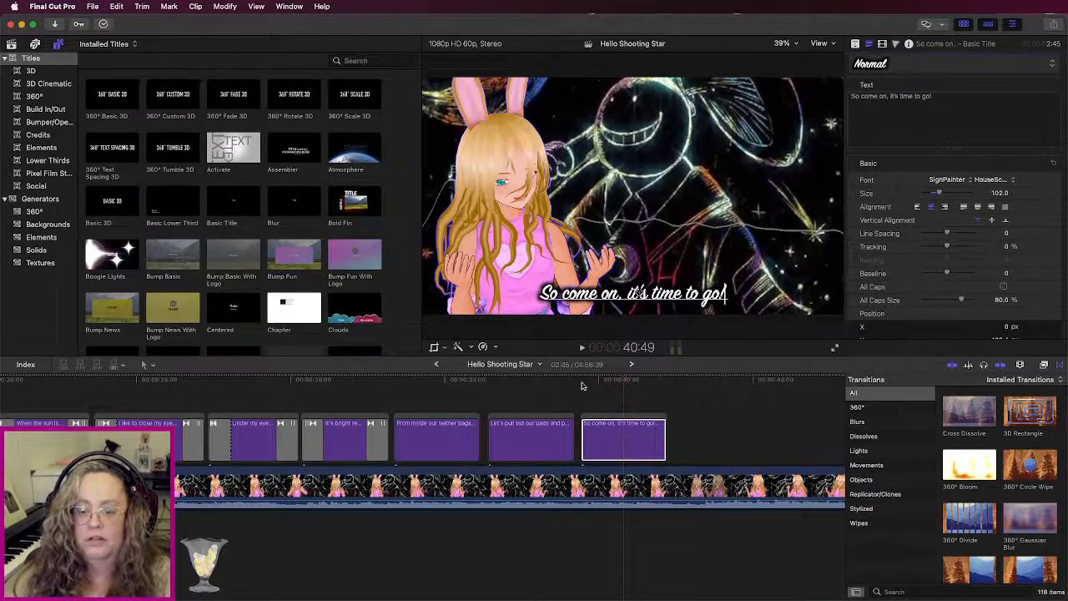
Step: Play the section around the "So come on, it's time to go!" title to check its timing against the vocals
click(583, 387)
key(space)
click(571, 378)
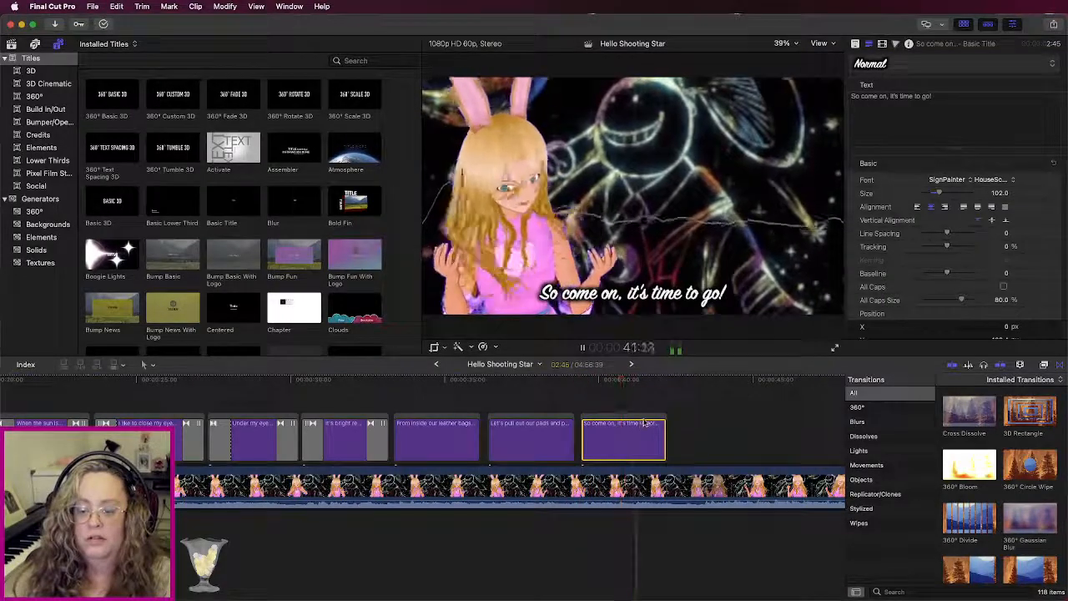
key(space)
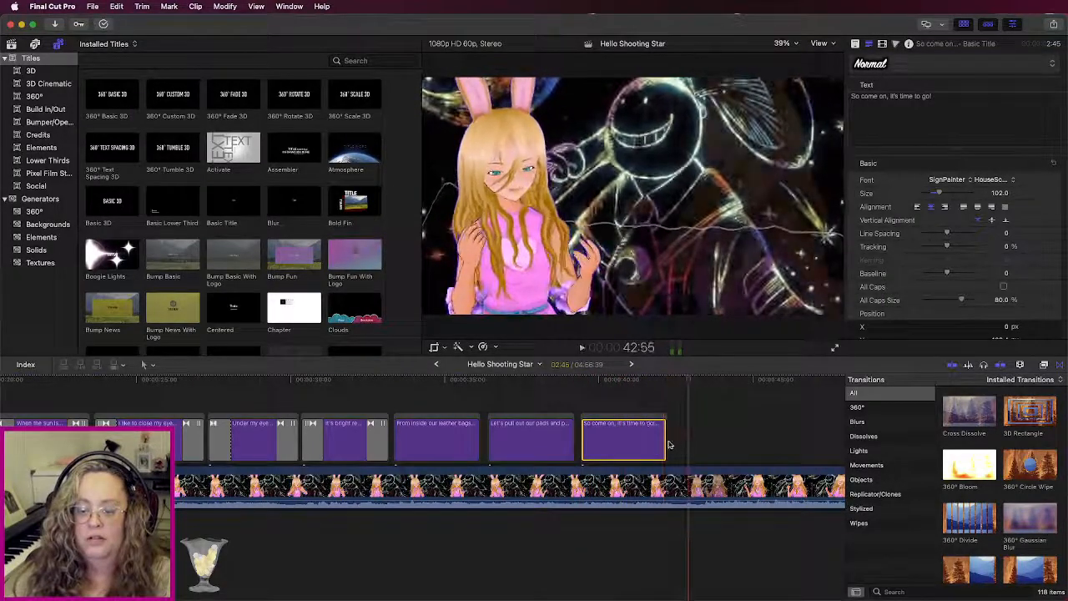
Step: Extend the end of the "So come on, it's time to go!" title slightly and add cross dissolves to both ends of the last three titles
drag(667, 445, 465, 438)
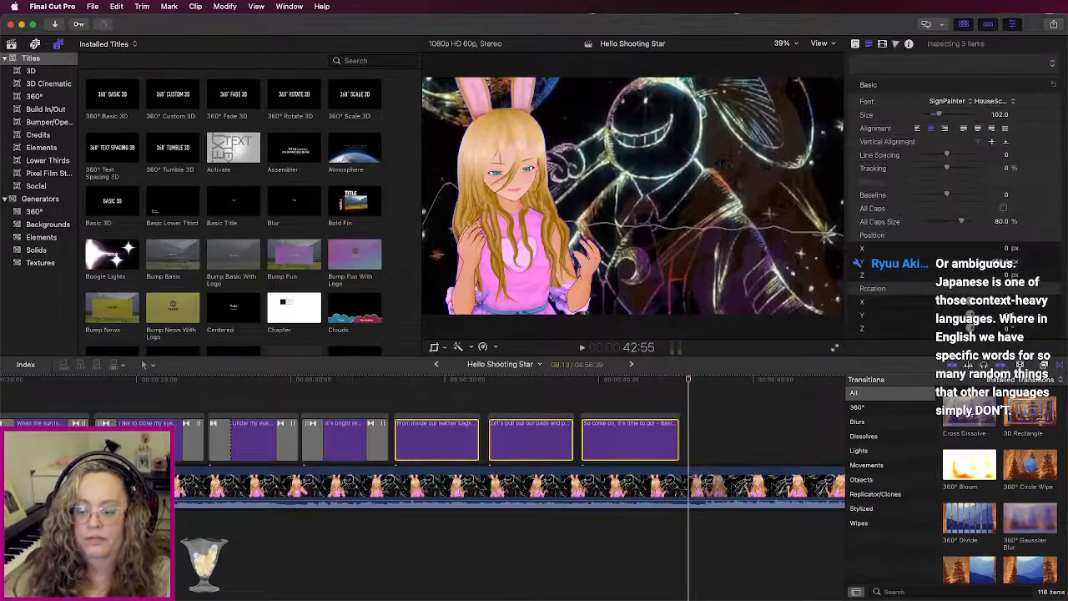
double_click(966, 411)
click(552, 399)
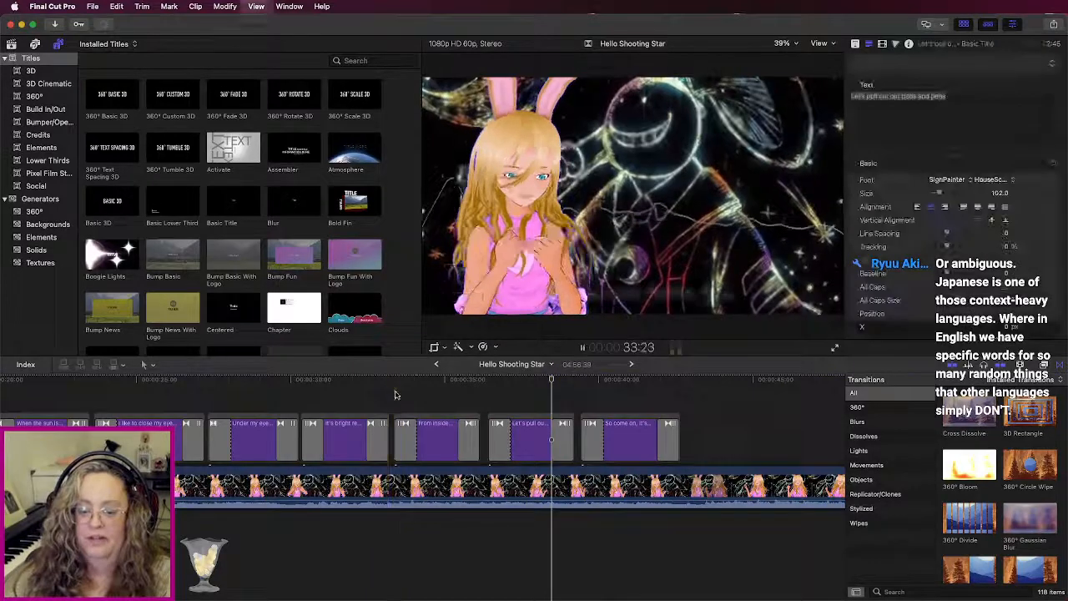
Step: Play the titles from "From inside our leather bags" through "So come on, it's time to go!" to review their timing and find the next vocal line
key(space)
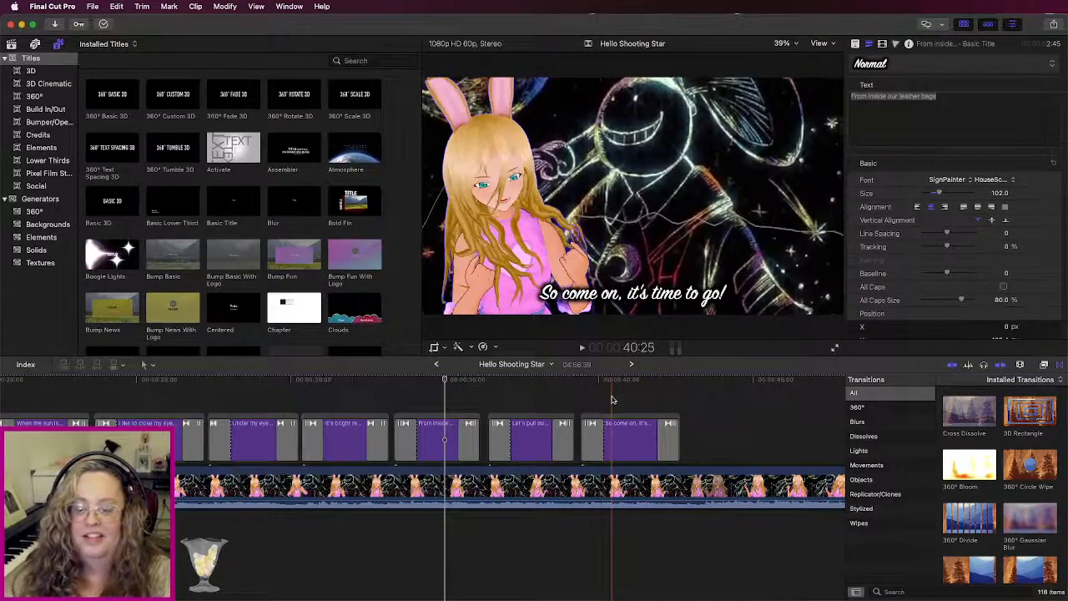
key(space)
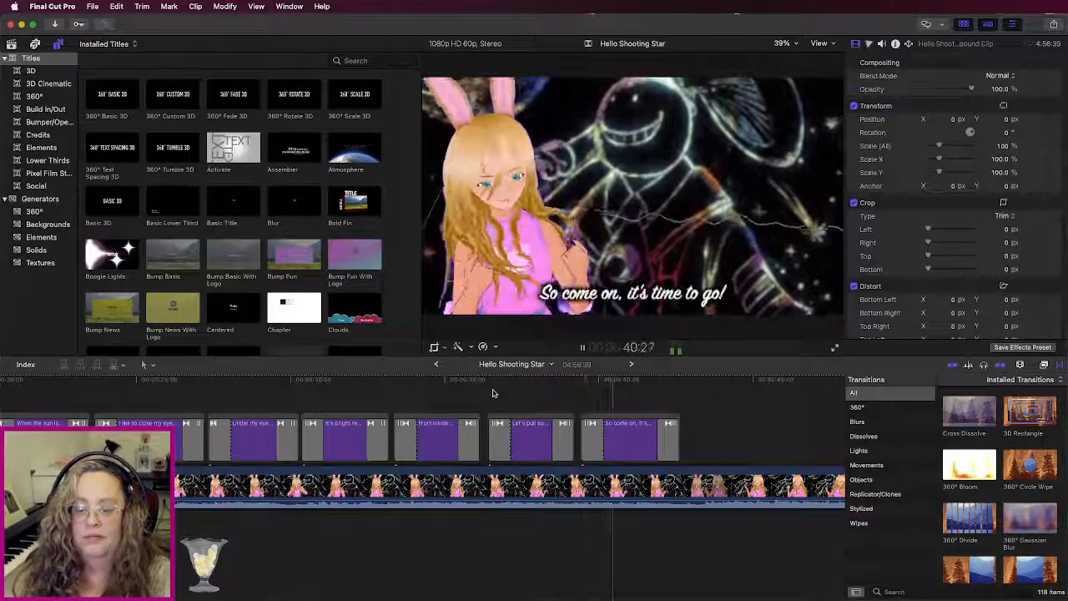
click(408, 385)
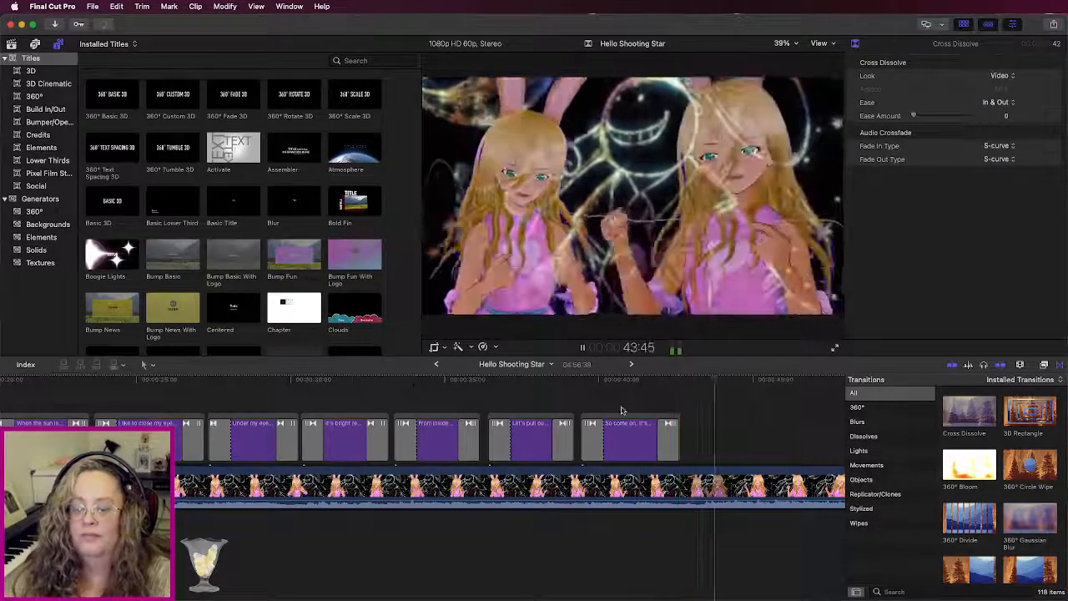
Step: Paste another lyric title copy at 44:25 and replace its text with "I keep painting, I keep painting,"
click(736, 381)
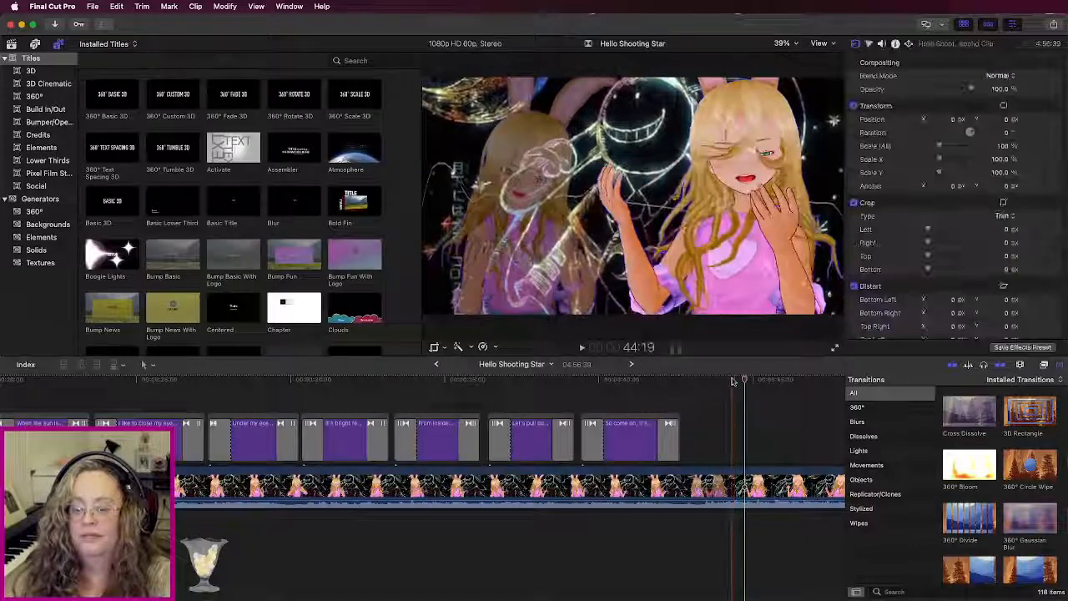
key(super+v)
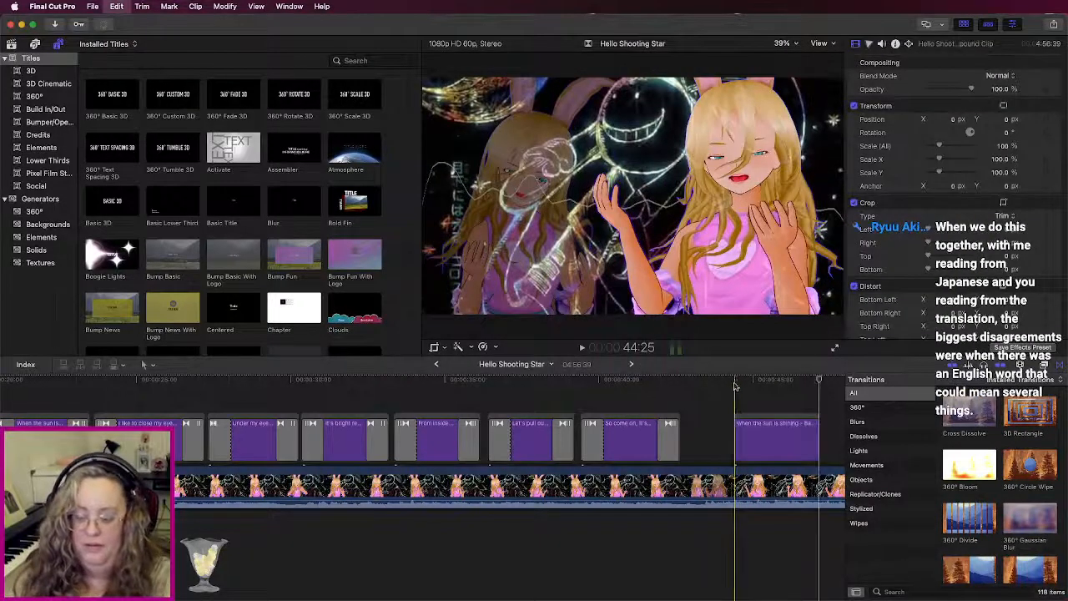
key(space)
click(773, 443)
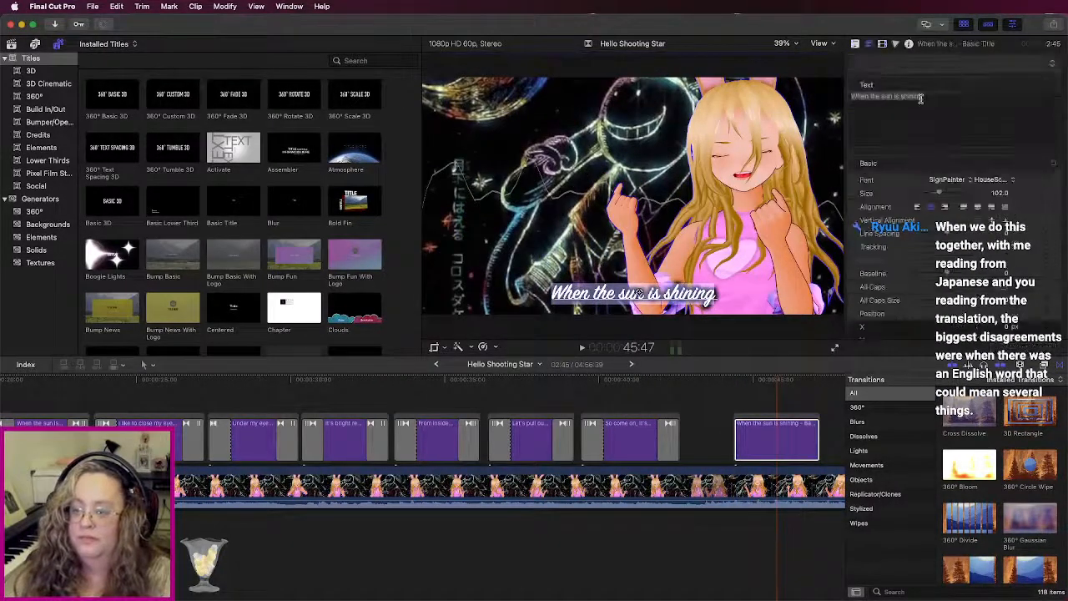
drag(933, 97, 844, 98)
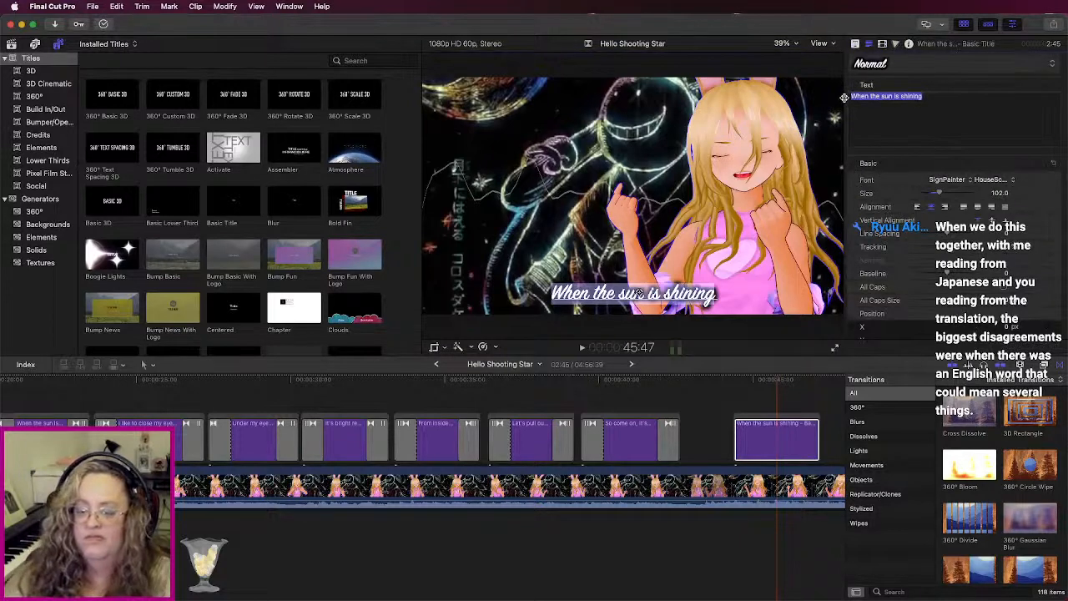
text(I)
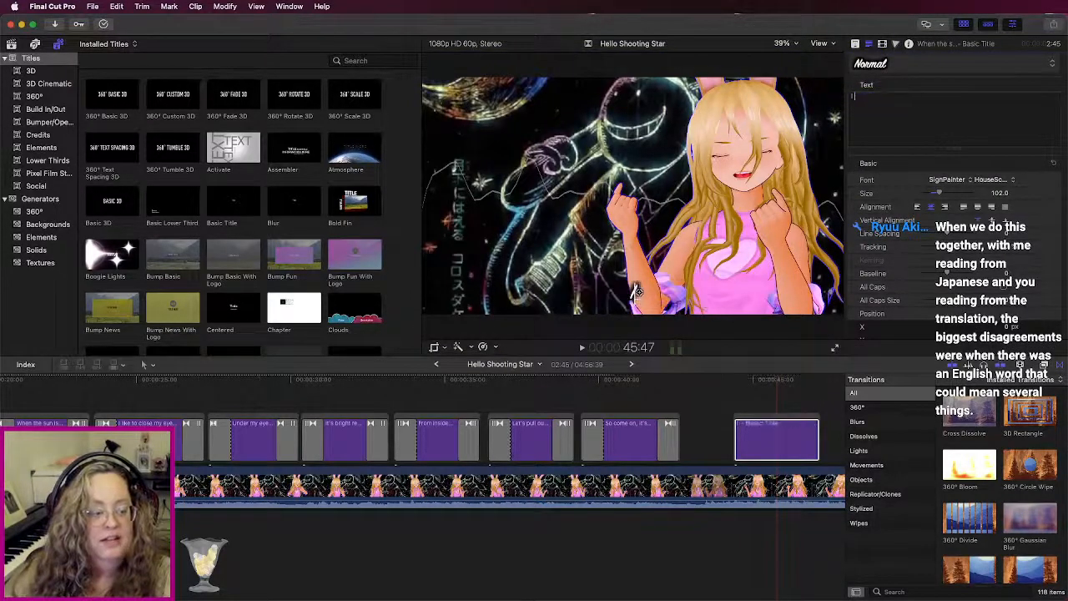
text( keep painting, I keep painting)
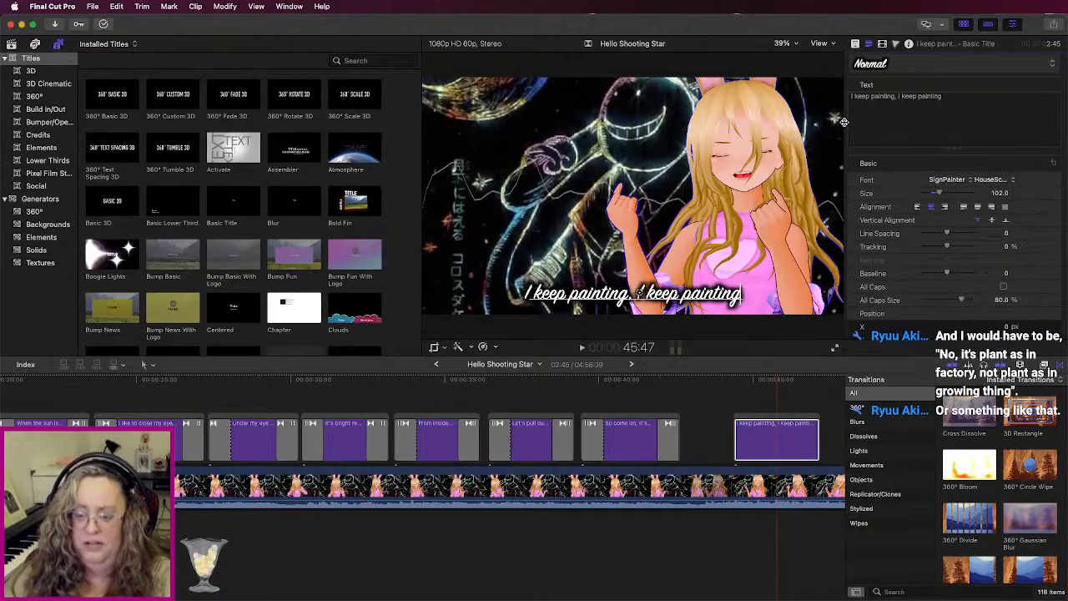
text(.)
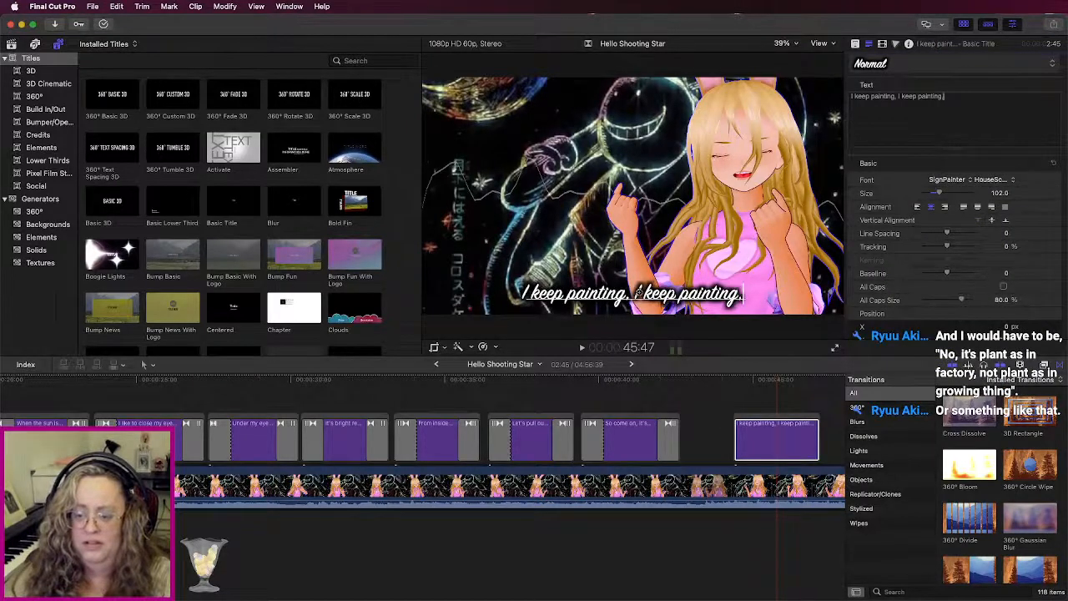
Step: Play the section around the "I keep painting, I keep painting," title to check its timing against the vocals
click(726, 383)
key(space)
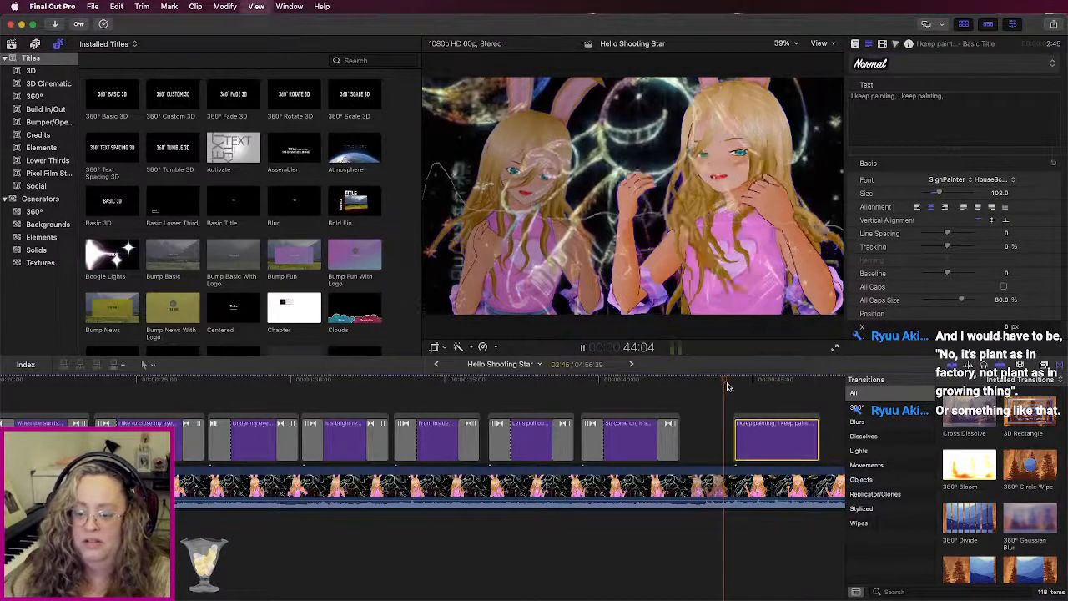
scroll(670, 433, right, 3)
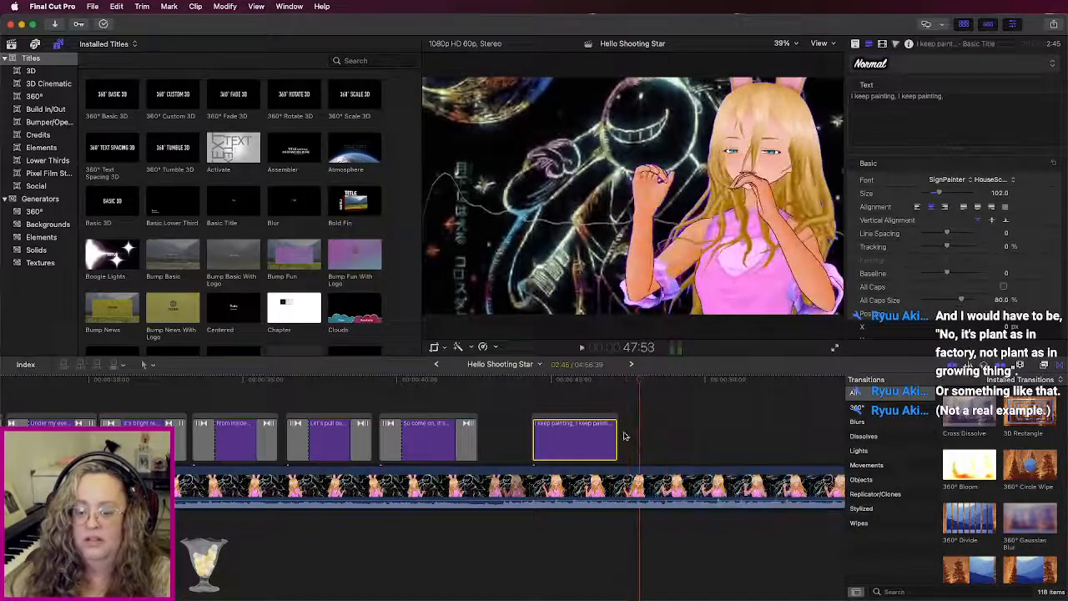
Step: Extend the end of the "I keep painting, I keep painting," title to a 3:04 duration and add cross dissolves at both ends
drag(616, 435, 626, 435)
drag(639, 382, 634, 384)
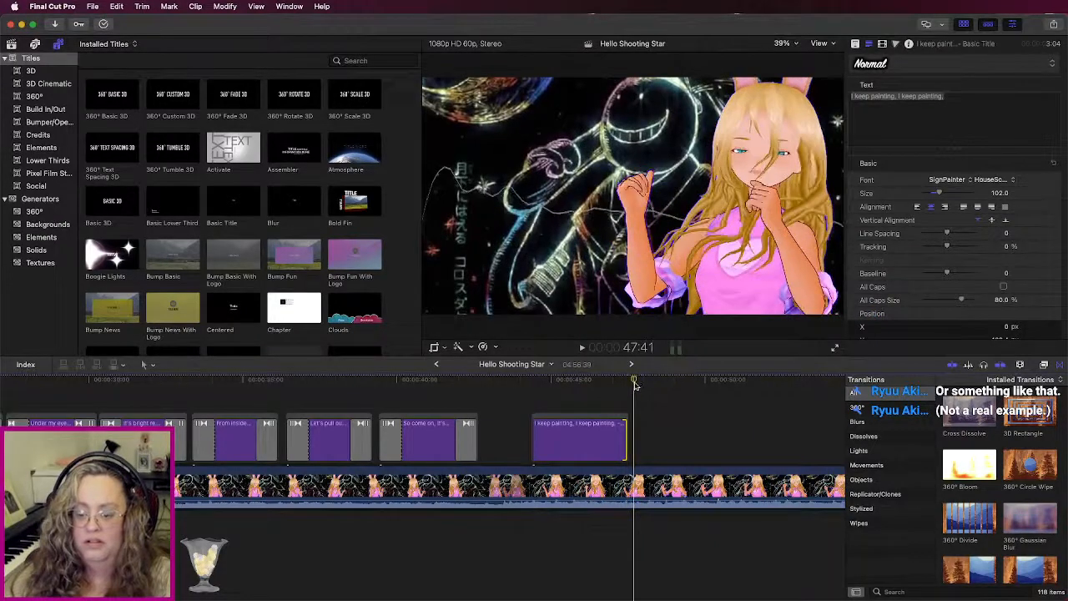
click(585, 442)
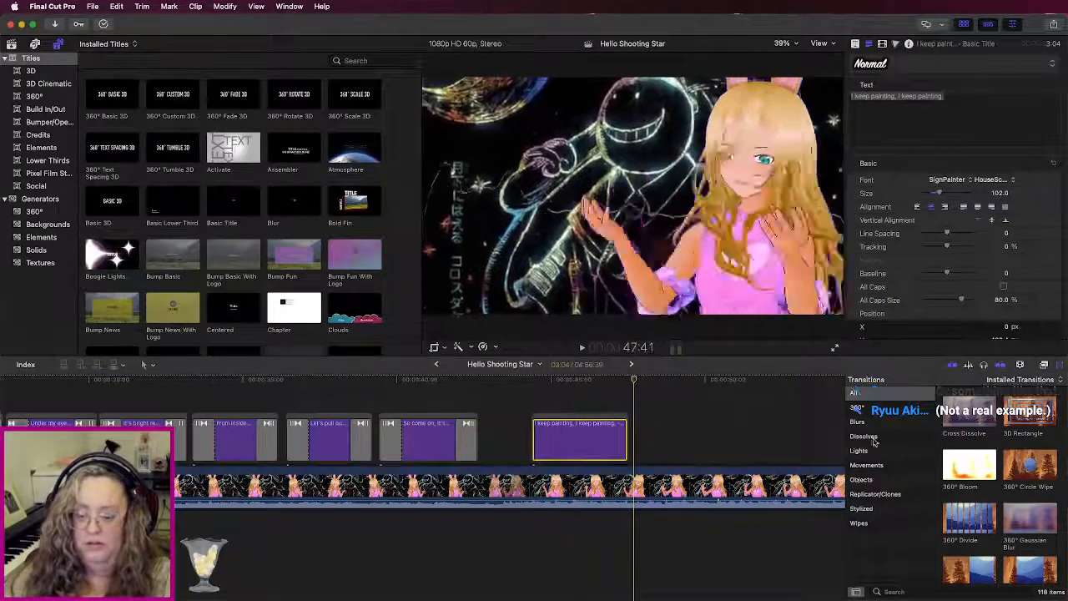
double_click(941, 420)
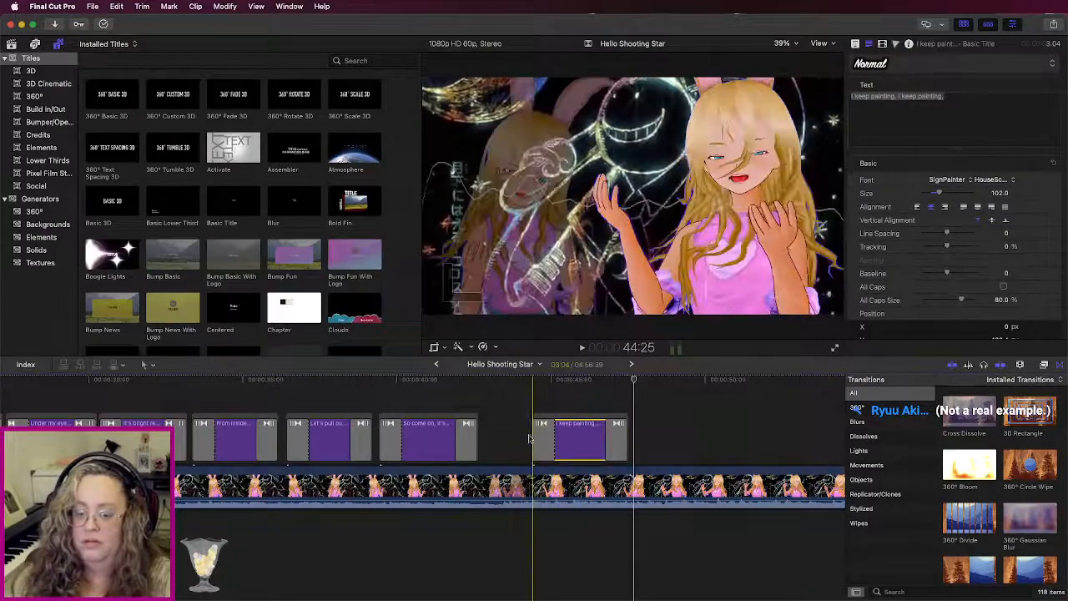
Step: Paste another lyric title copy at 47:46, after the "I keep painting, I keep painting," title, and replace its text with "But it's never beautiful, no."
key(space)
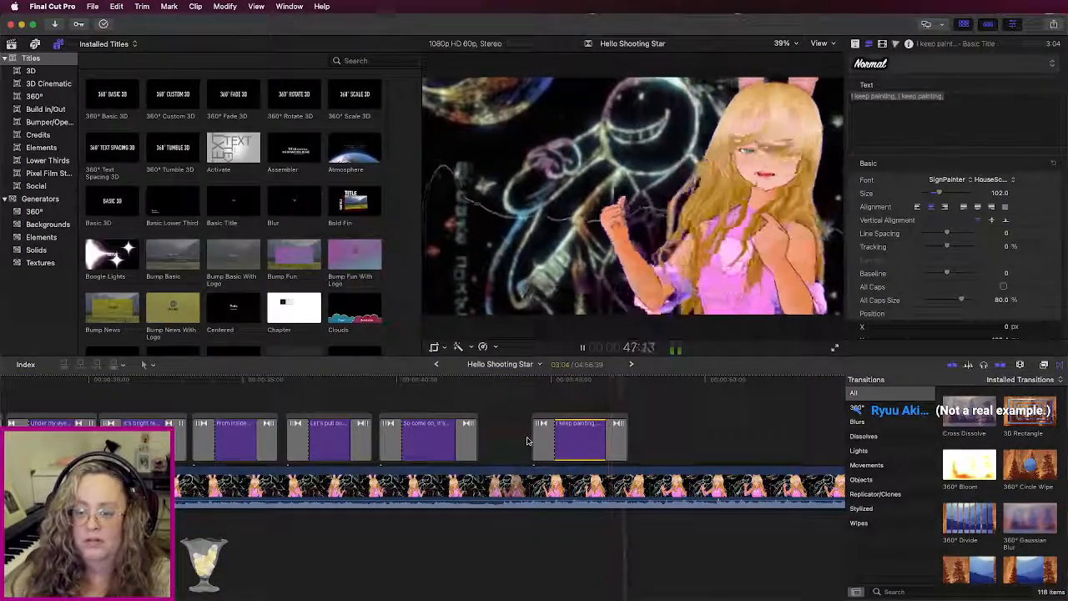
key(space)
click(636, 381)
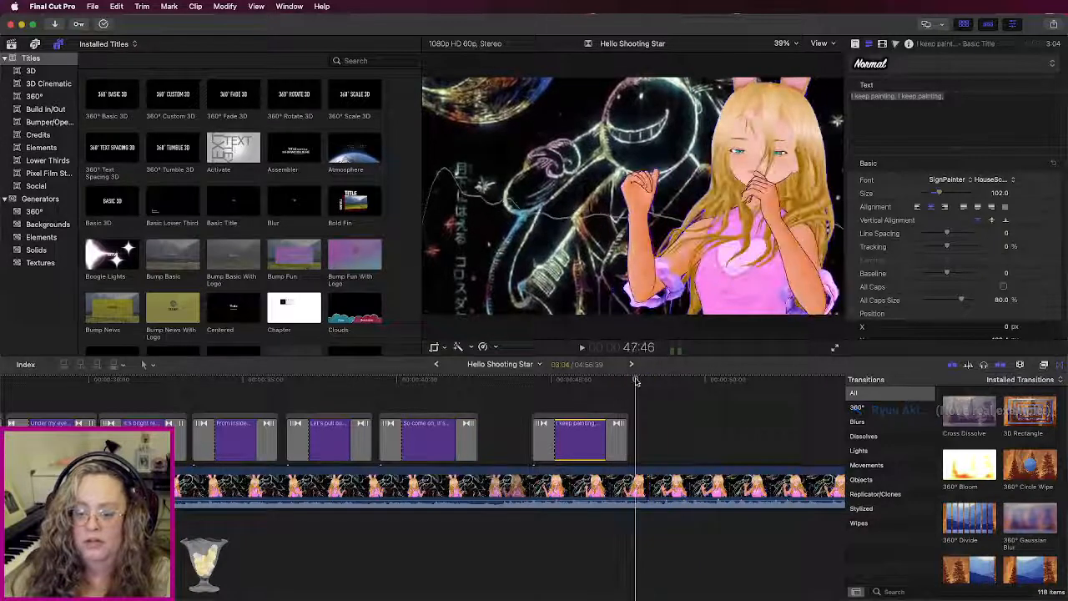
key(super+v)
double_click(660, 442)
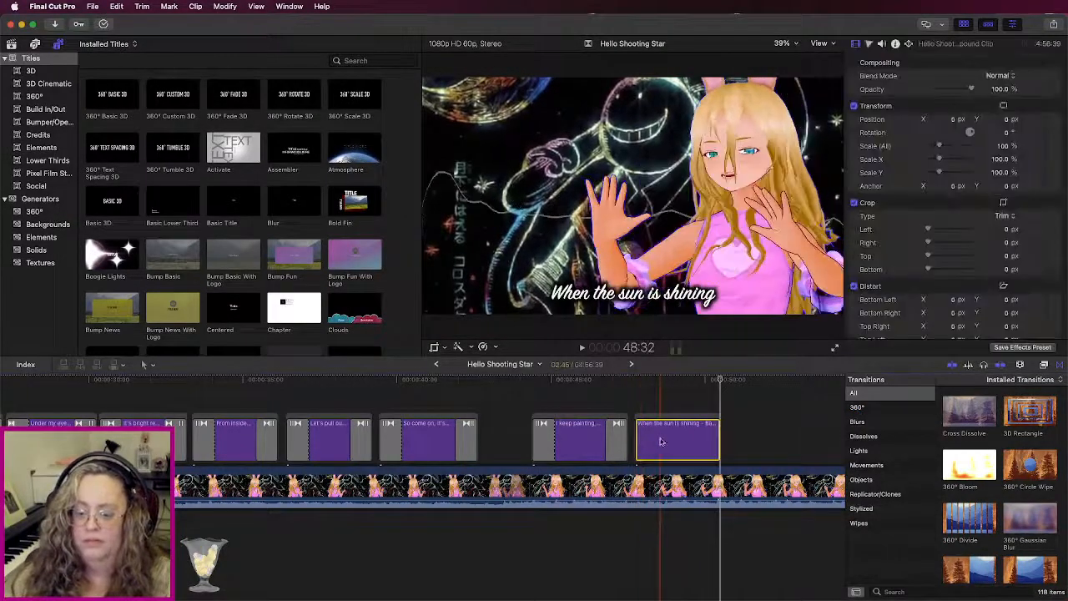
click(929, 97)
key(super+a)
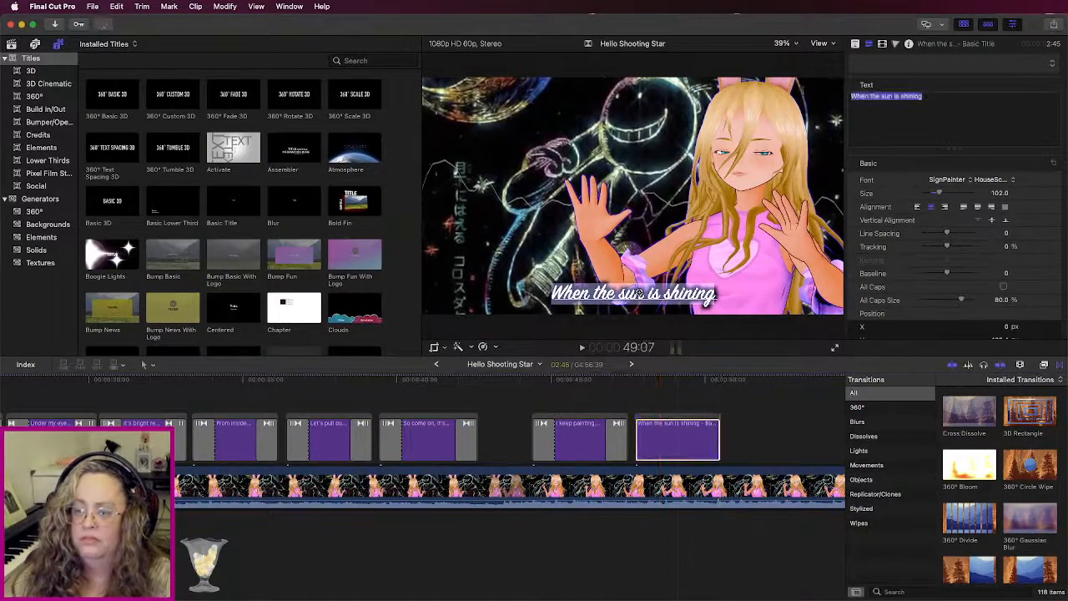
text(But it's)
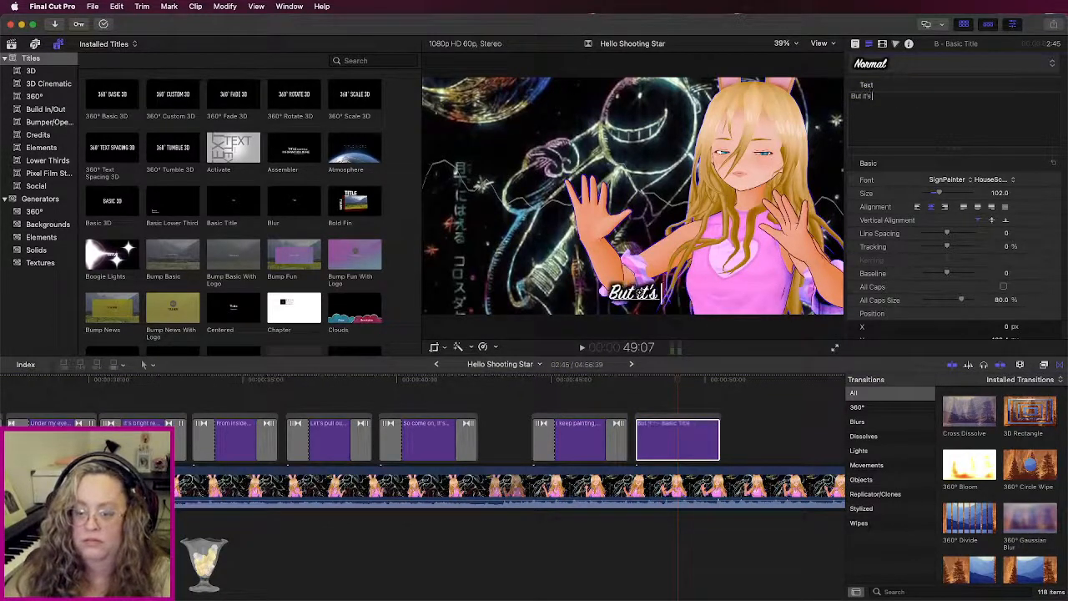
text( never beautiful, no)
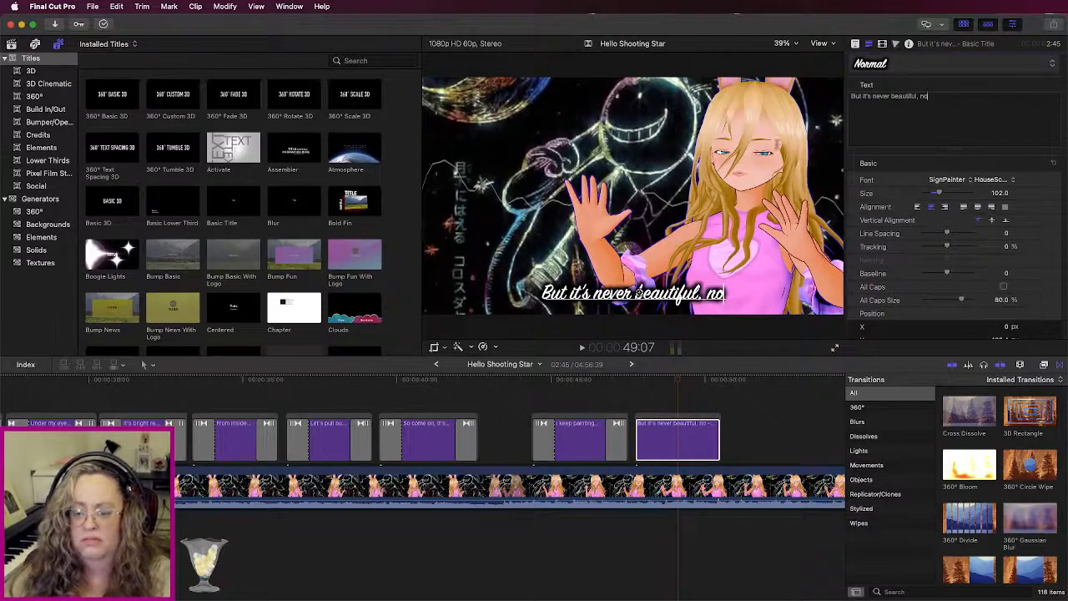
text(.)
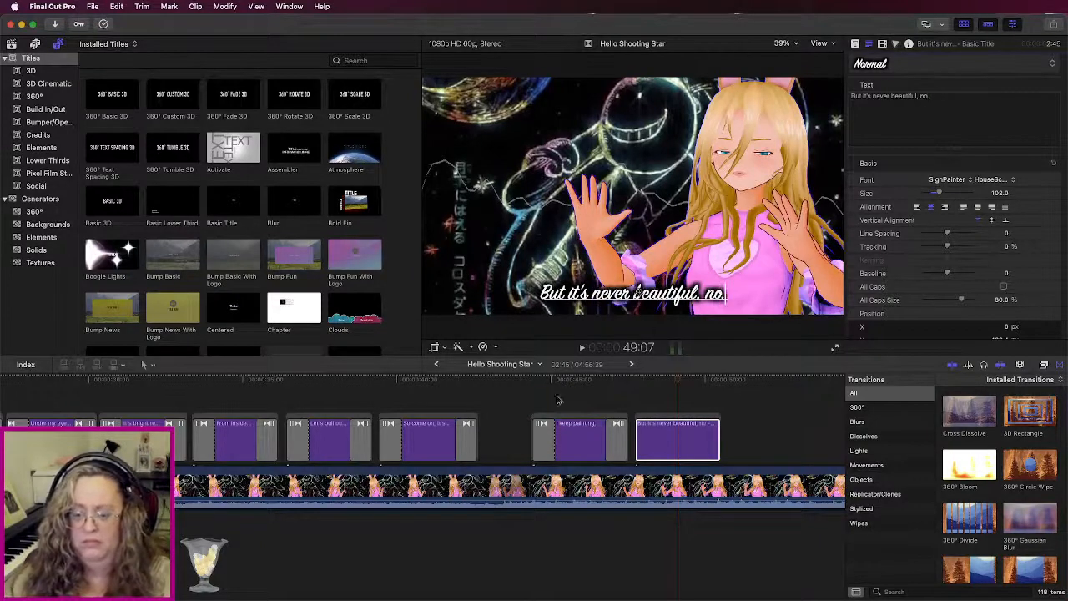
Step: Play through the "But it's never beautiful, no." title, shorten its end to a 2:24 duration and add cross dissolves at both ends
drag(588, 379, 610, 382)
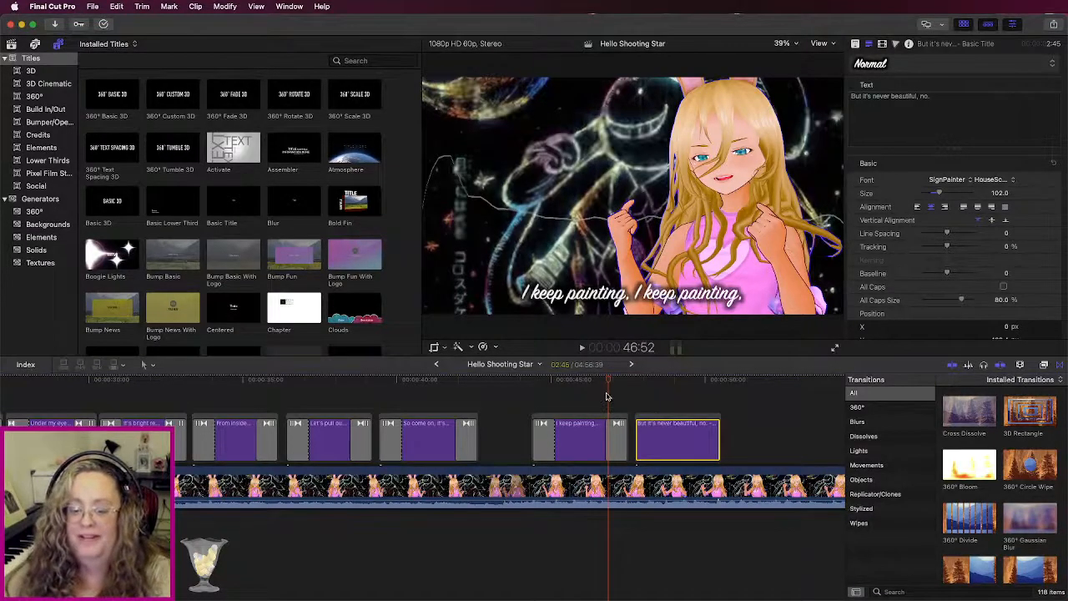
key(space)
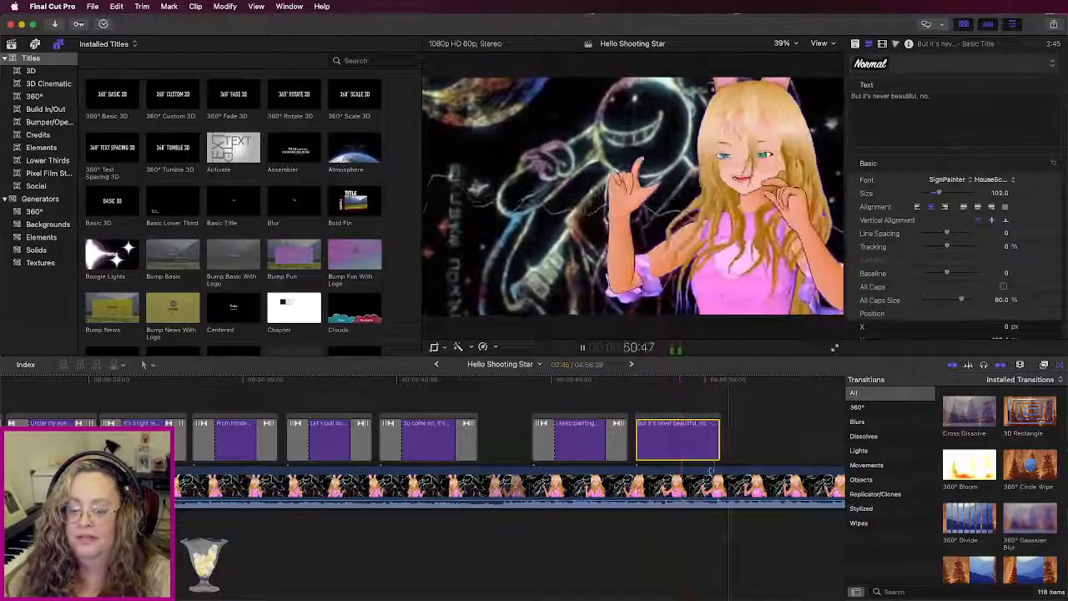
drag(719, 444, 709, 446)
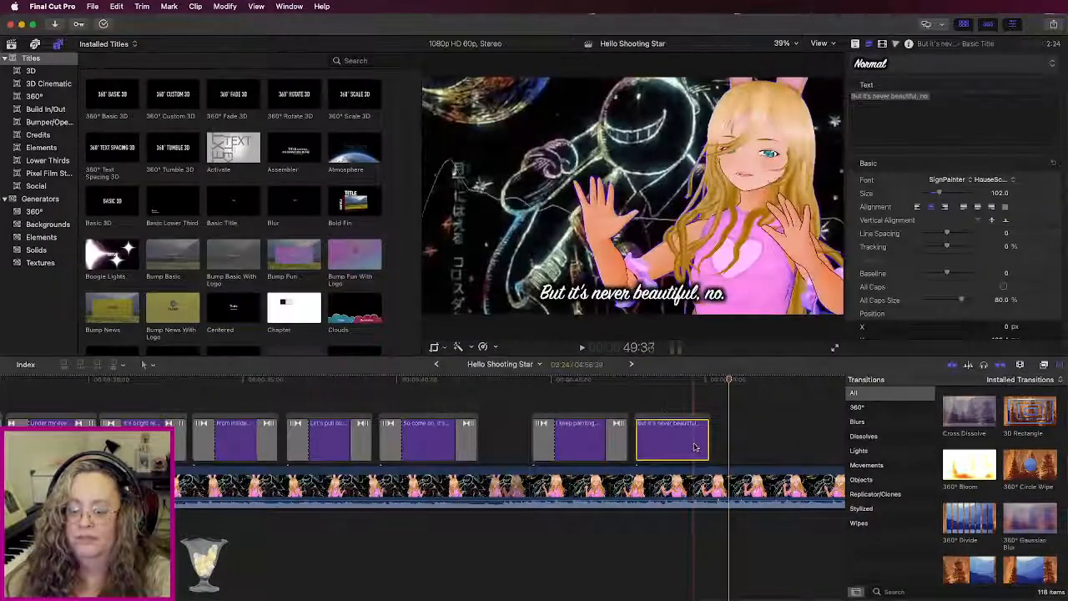
key(super+t)
Step: Move the "I keep painting, I keep painting," and "But it's never beautiful, no." titles together slightly earlier to match the vocals
key(space)
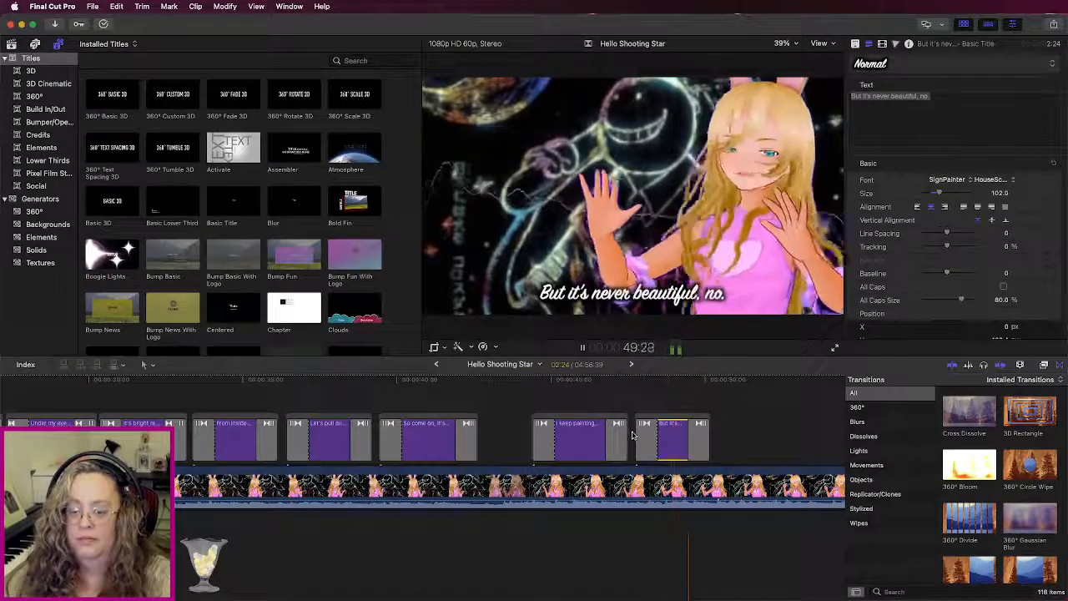
click(531, 425)
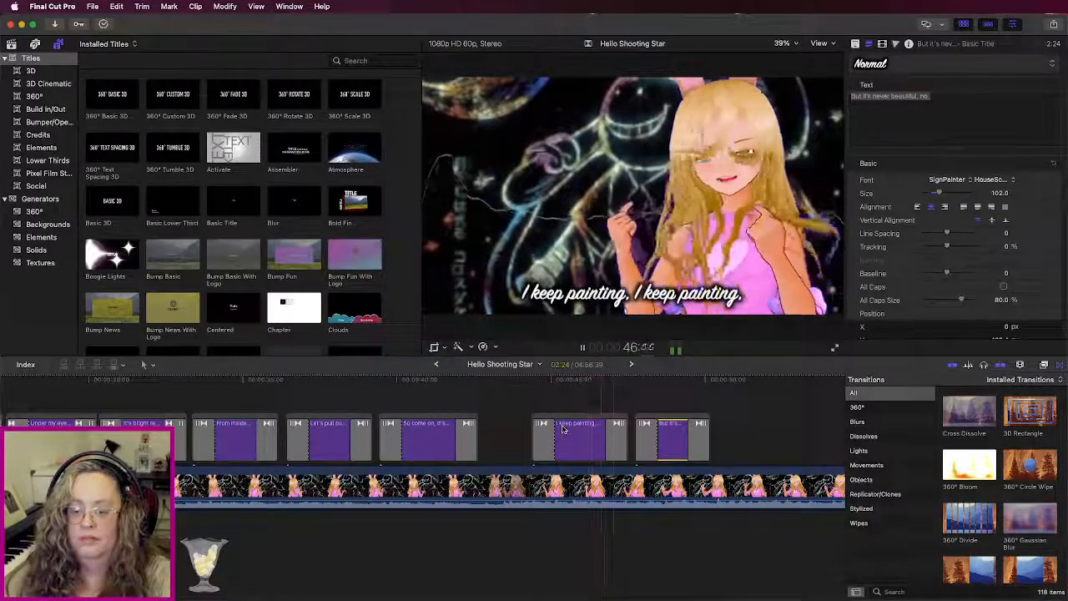
key(space)
drag(594, 397, 653, 422)
key(space)
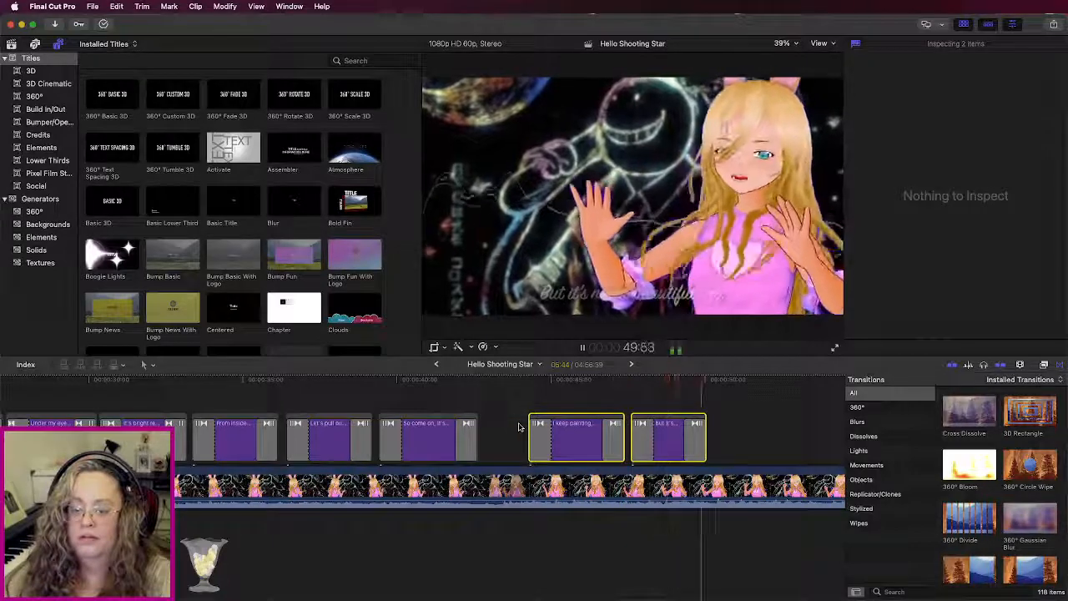
Step: Paste another lyric title copy after "But it's never beautiful, no." and extend that earlier title to a 2:35 duration with cross dissolves
click(715, 386)
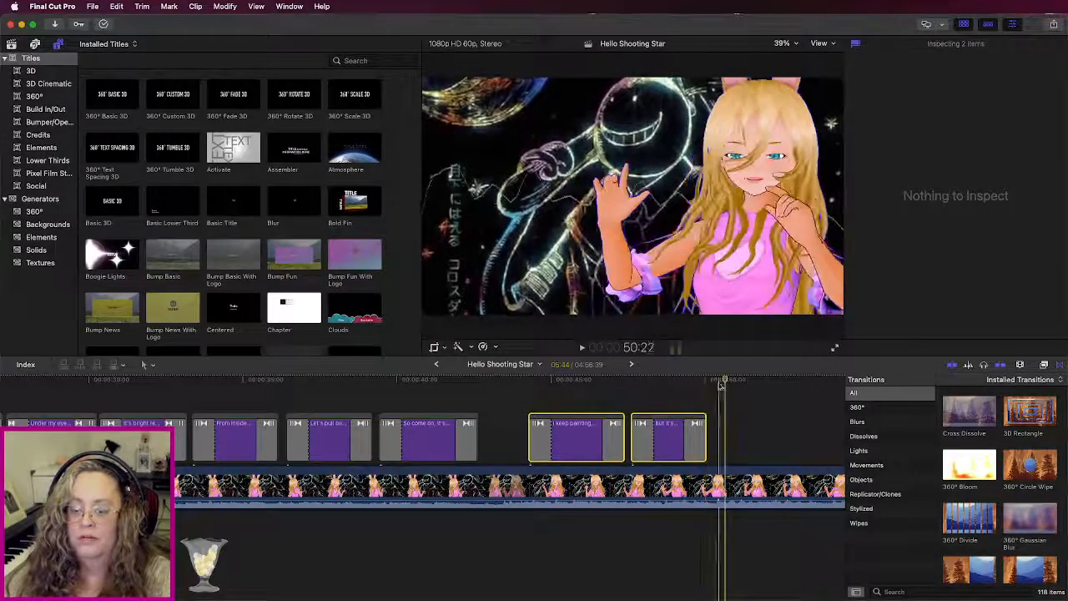
key(super+v)
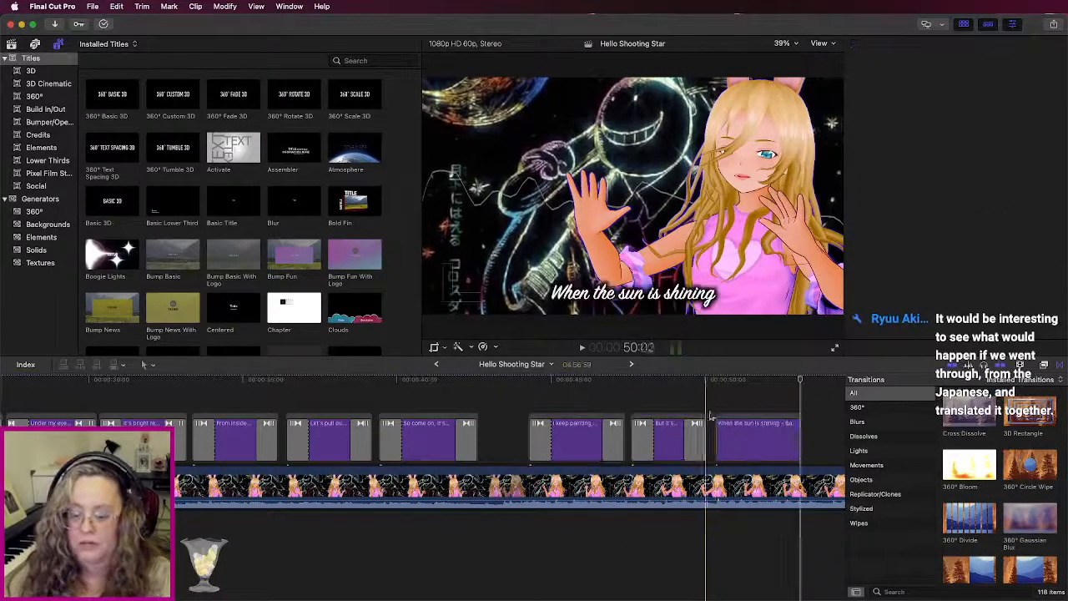
drag(700, 437, 721, 438)
key(super+equal)
key(super+equal)
click(707, 439)
key(super+t)
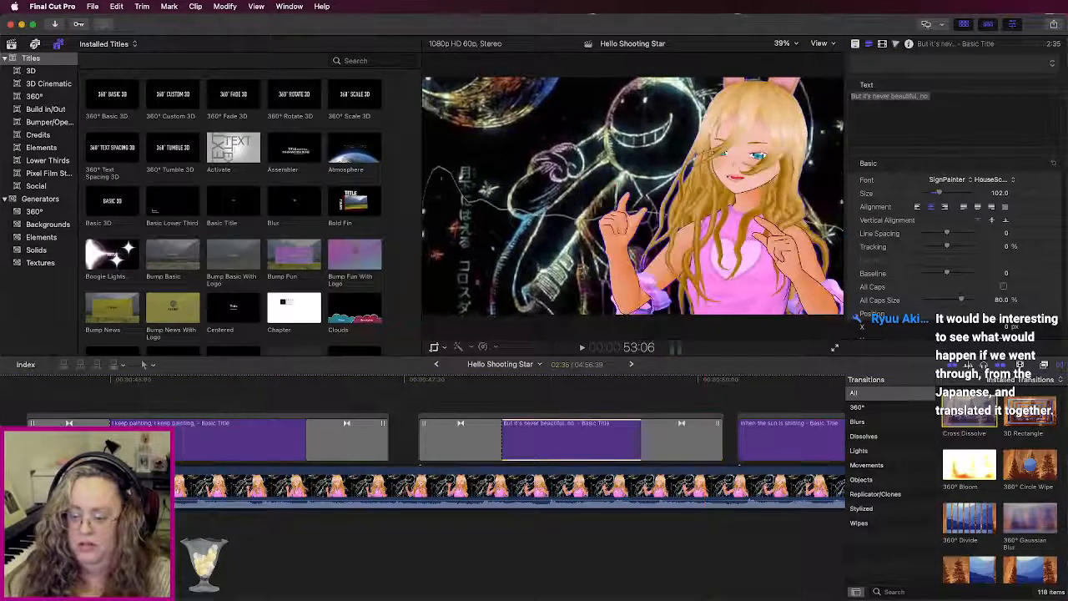
Step: Replace the newly pasted title's "When the sun is shining" text with "And there's not one single fault in"
key(space)
scroll(478, 444, right, 1)
scroll(479, 444, right, 3)
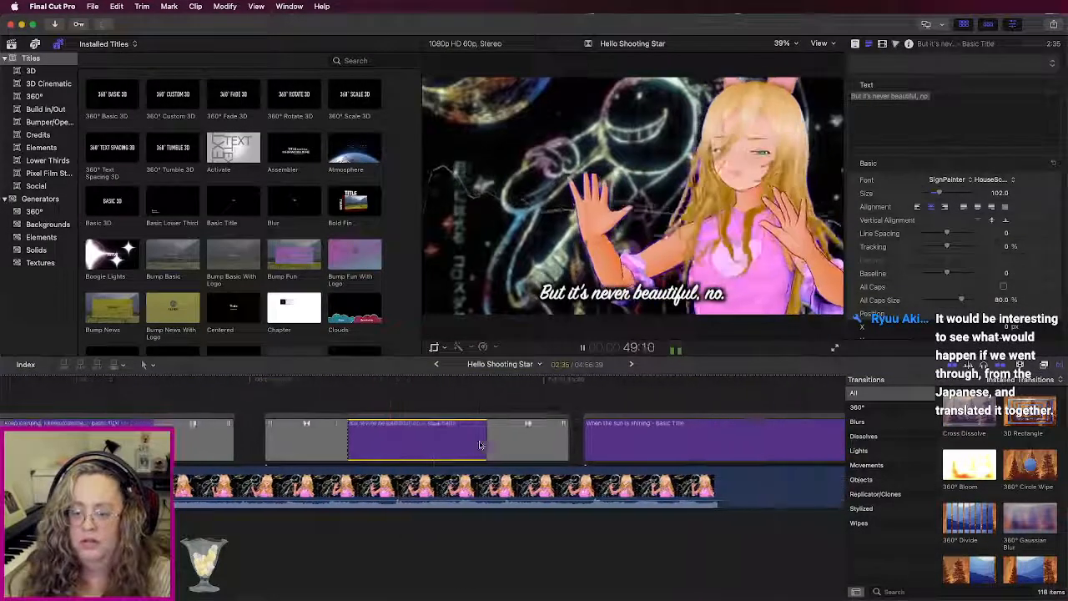
double_click(661, 442)
triple_click(908, 97)
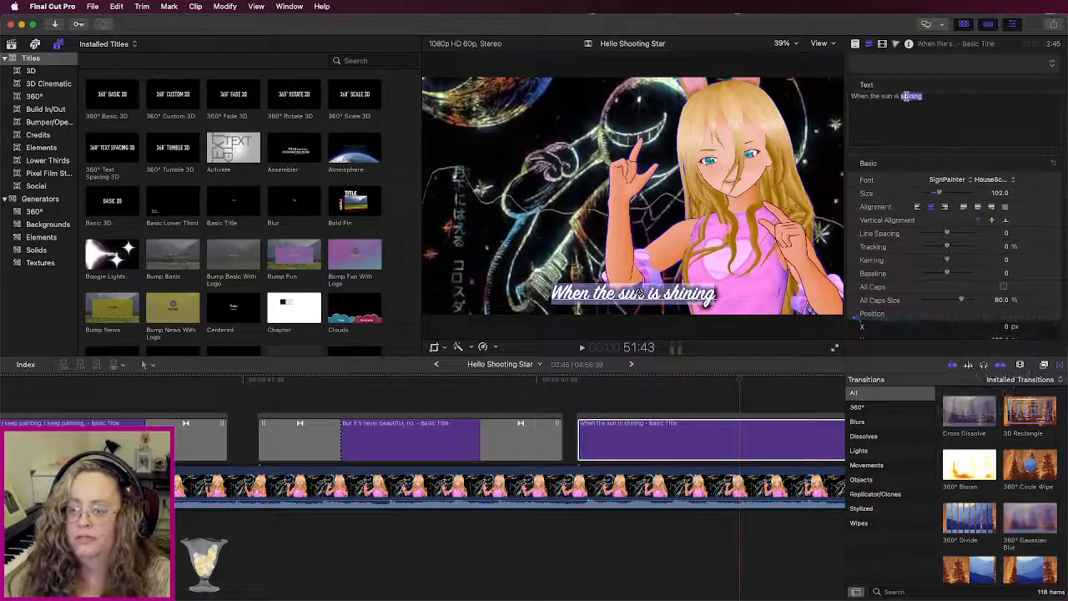
text(And)
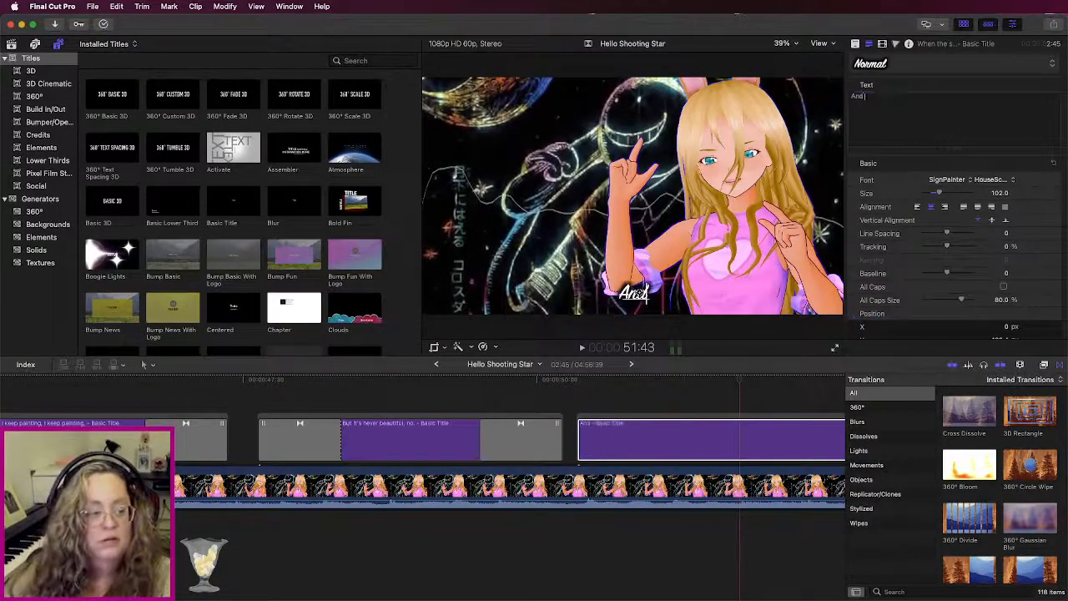
text( there's not)
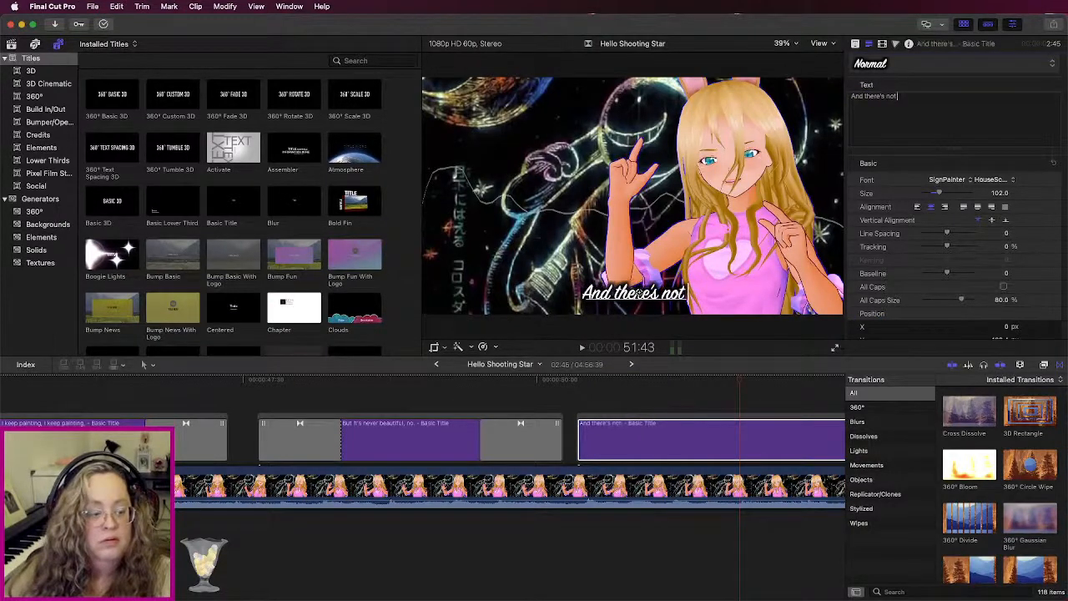
text( one single fault in)
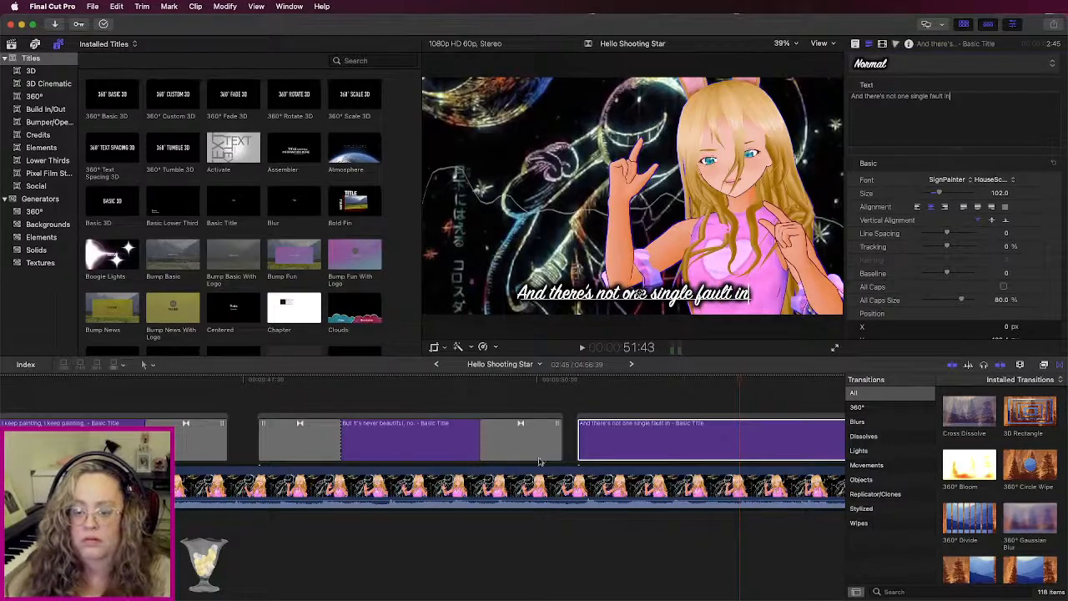
Step: Play the "And there's not one single fault in" title, extend its end to a 3:22 duration and add cross dissolves at both ends
click(572, 399)
key(space)
scroll(573, 399, right, 5)
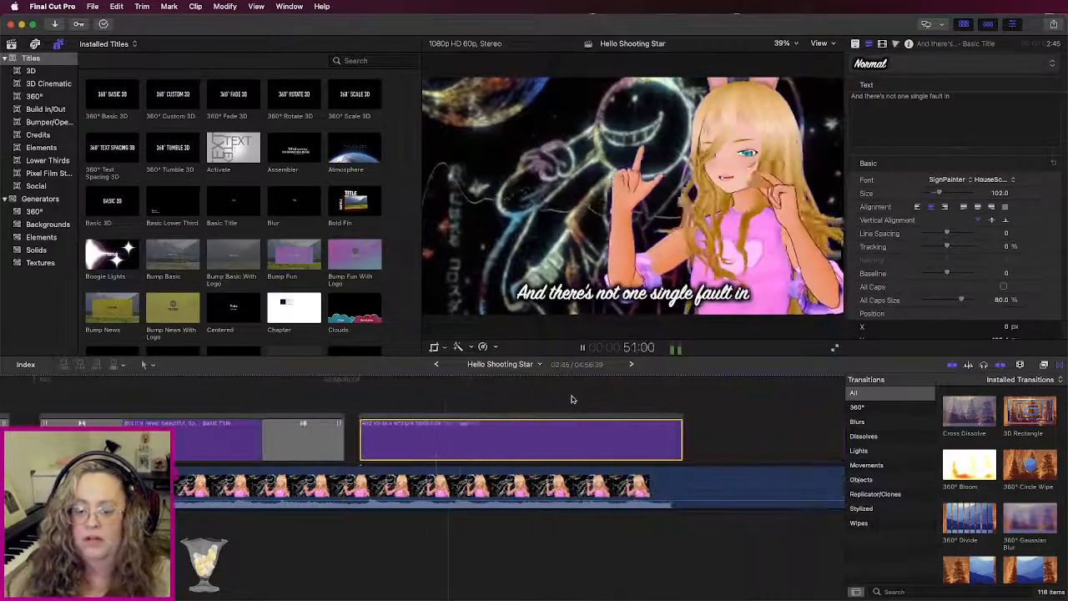
key(super+minus)
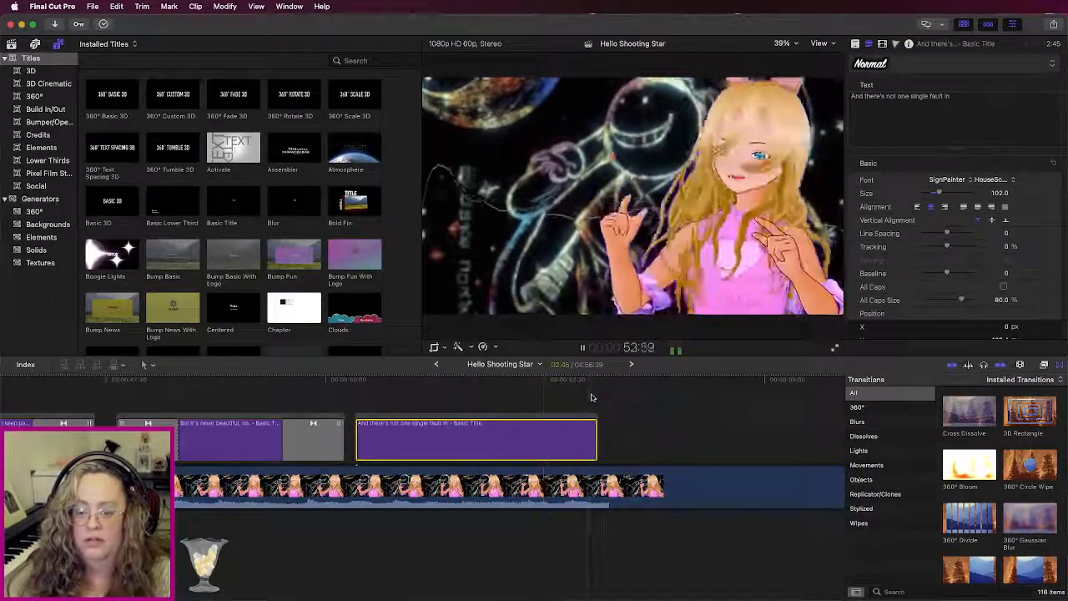
key(space)
drag(595, 433, 650, 433)
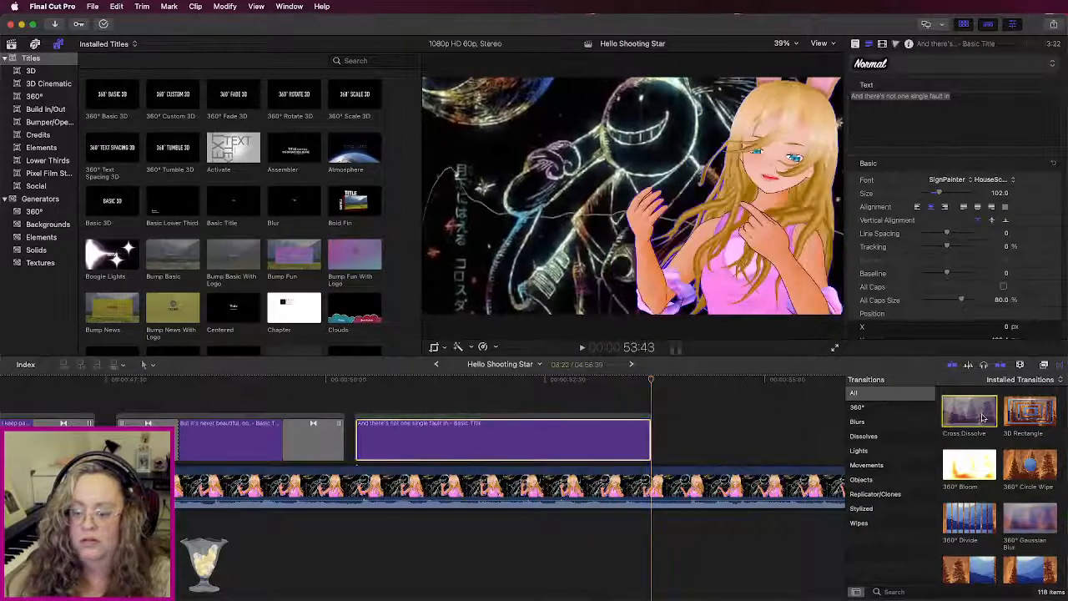
double_click(982, 418)
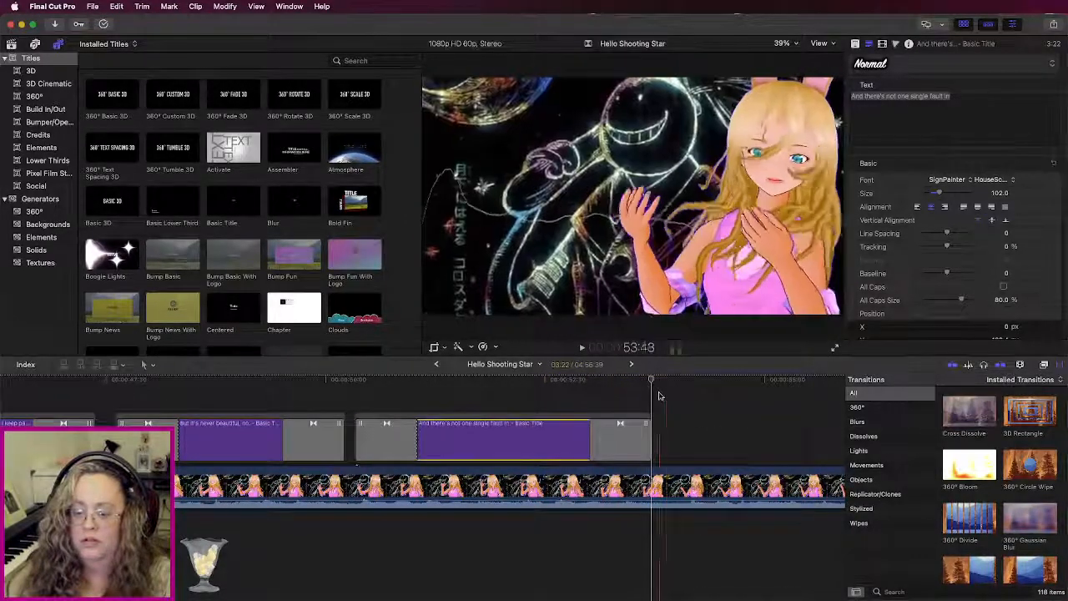
Step: Paste another lyric title copy just after "And there's not one single fault in" and replace its text with "The paints I chose"
key(space)
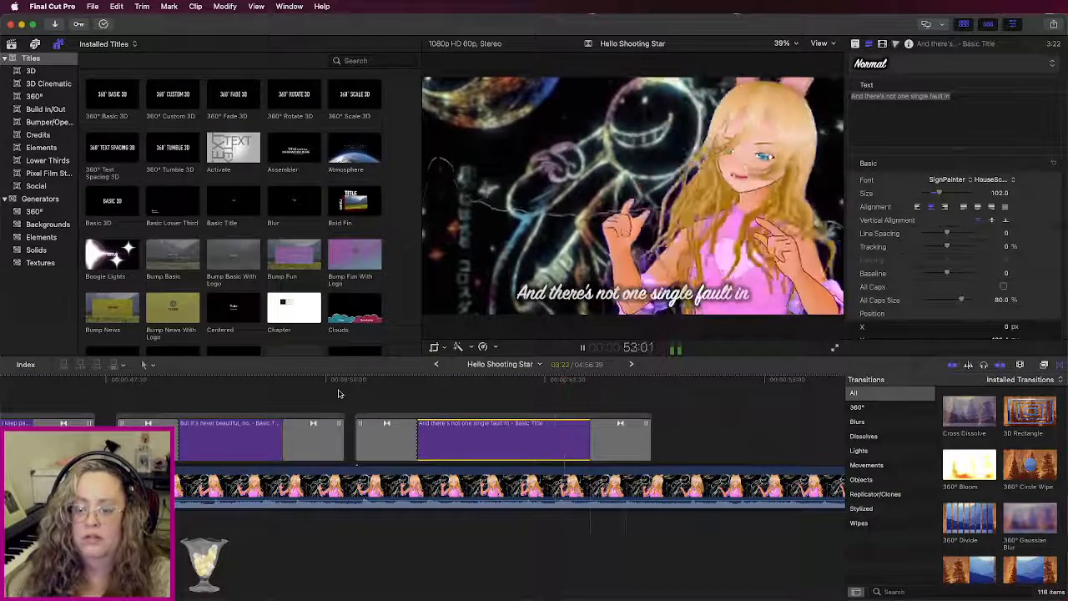
click(660, 381)
key(super+v)
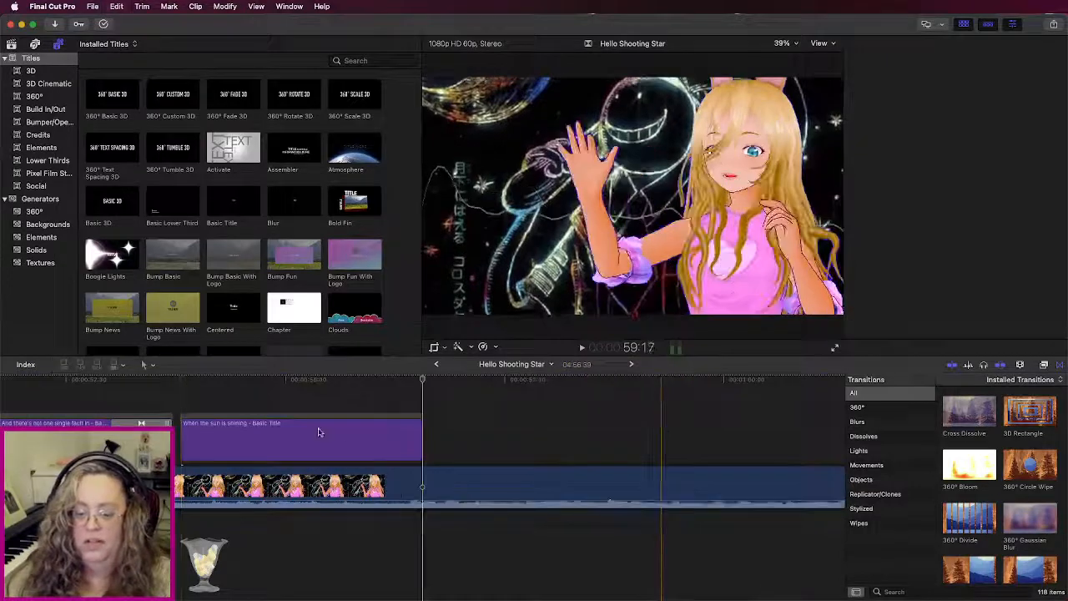
scroll(320, 435, left, 4)
click(404, 433)
double_click(404, 434)
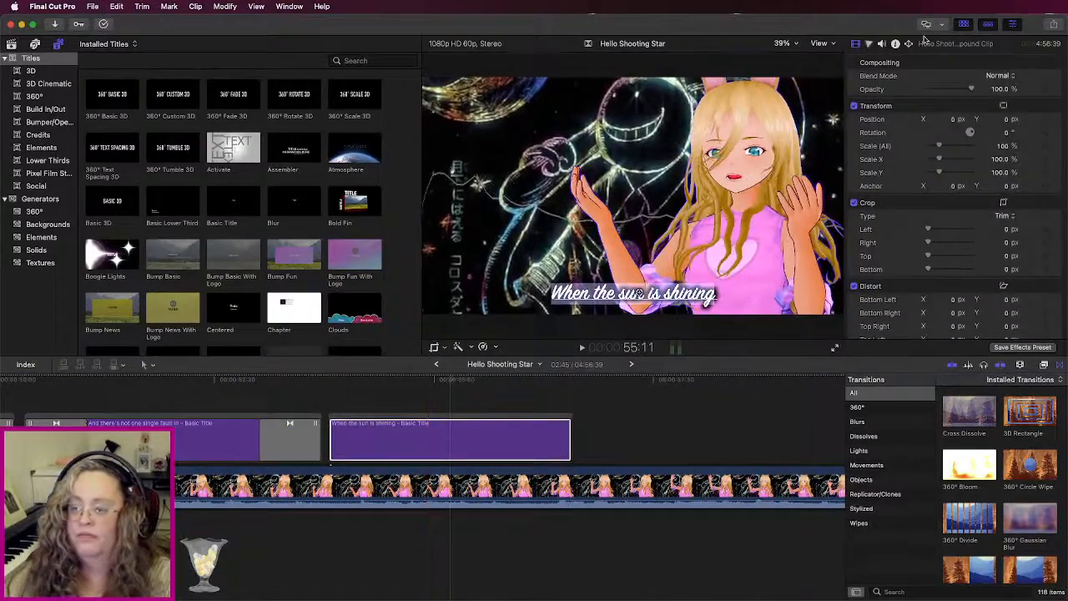
triple_click(901, 97)
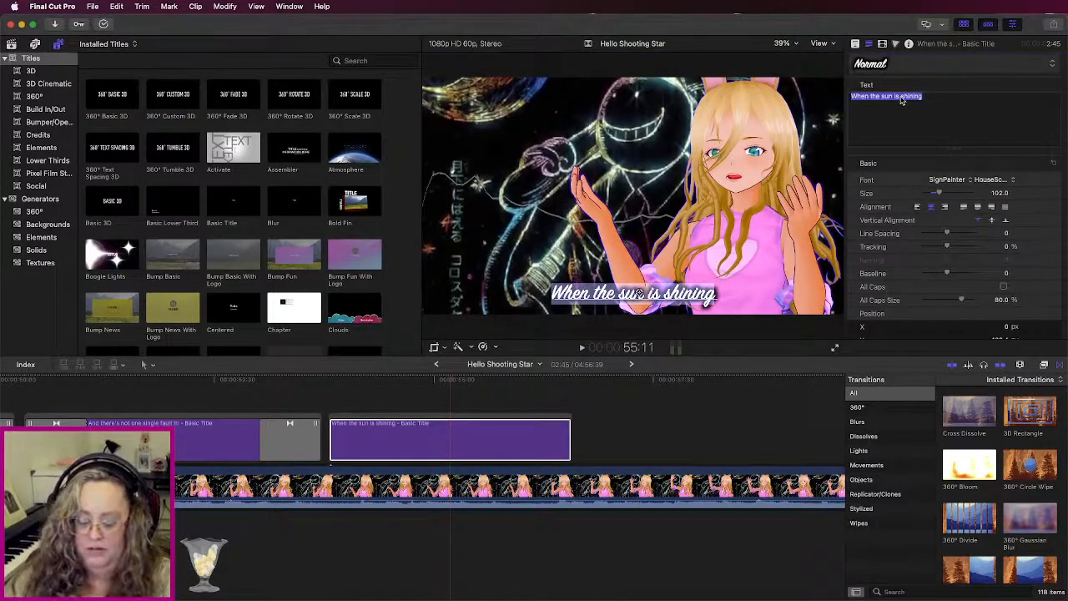
text(The paints I chose)
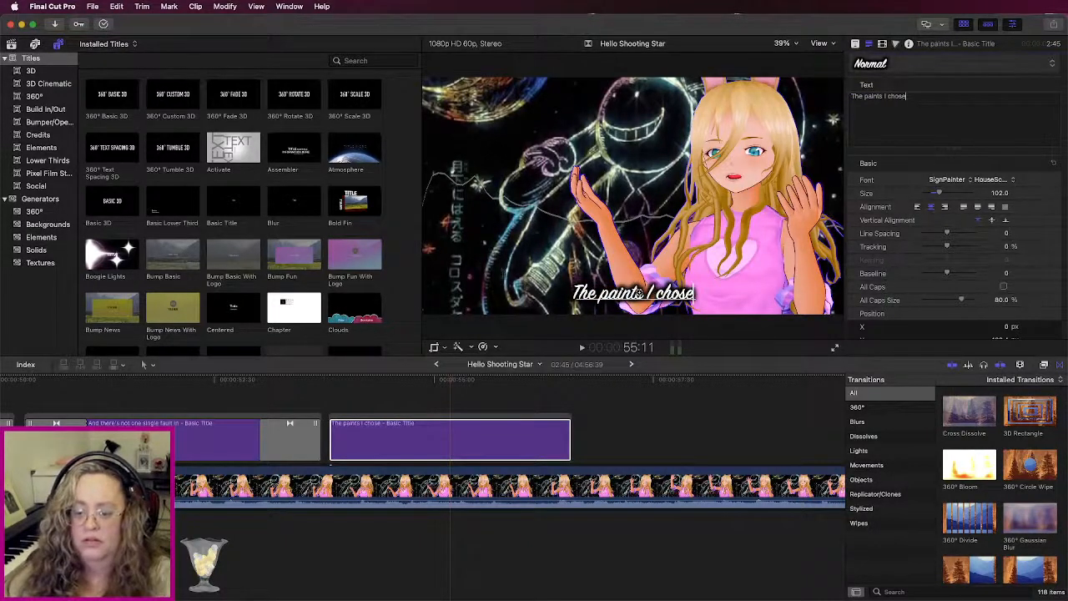
Step: Play the "The paints I chose" title, shorten its end to a 2:16 duration and add cross dissolves at both ends
click(296, 383)
key(space)
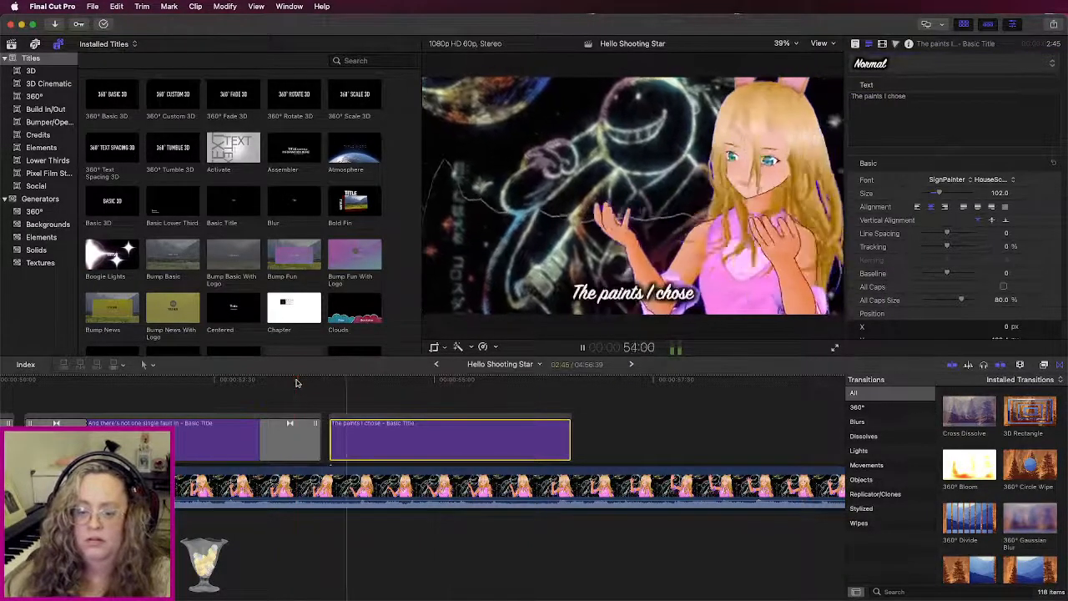
key(space)
drag(570, 435, 523, 443)
click(518, 443)
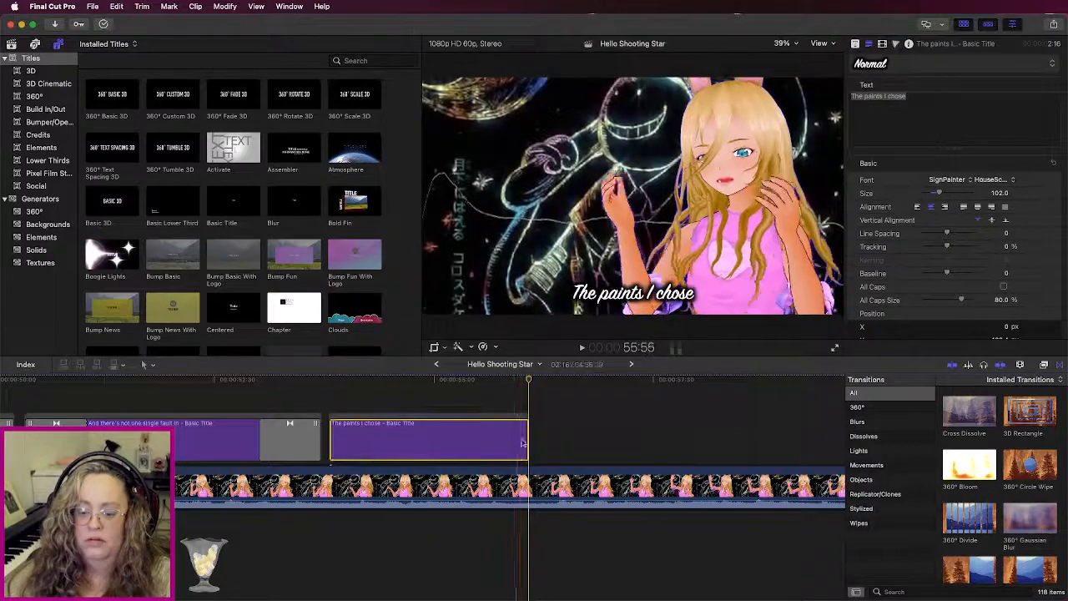
double_click(964, 421)
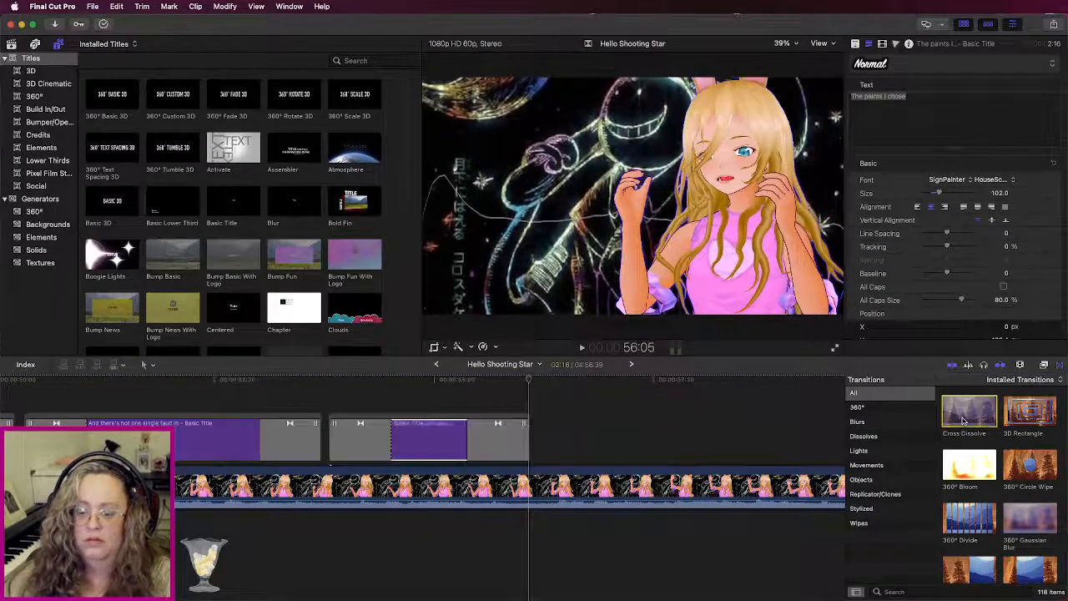
Step: Play back the "The paints I chose" title and paste another lyric title copy just after it
key(space)
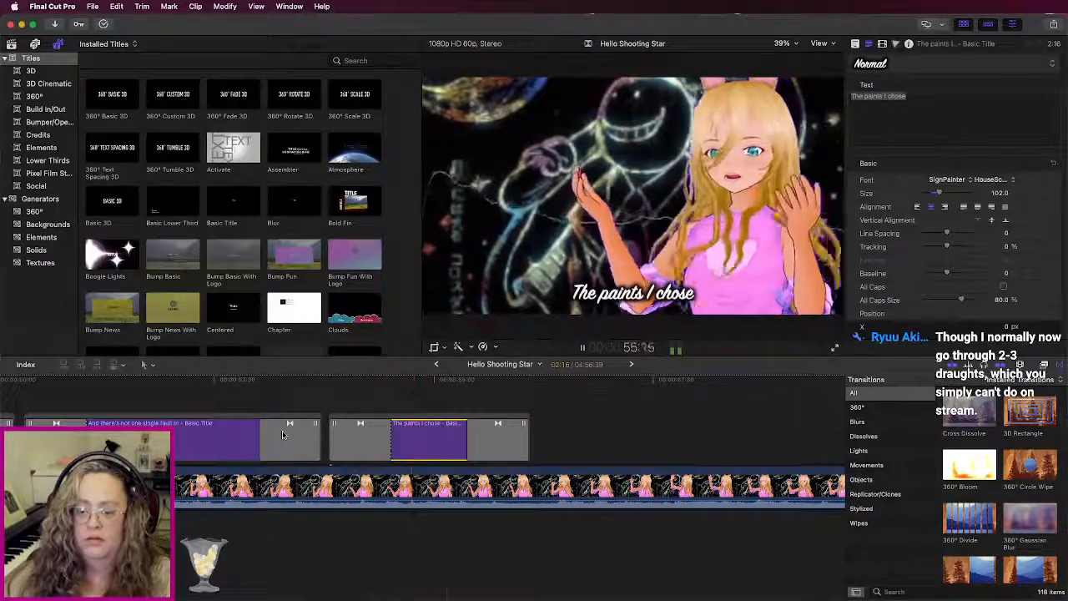
click(543, 382)
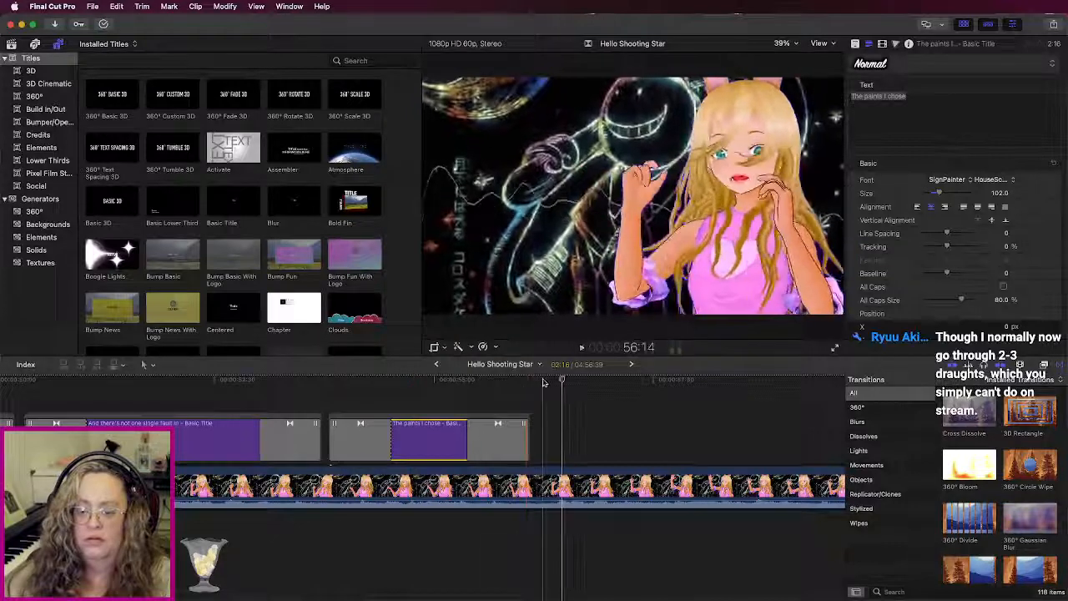
key(alt+v)
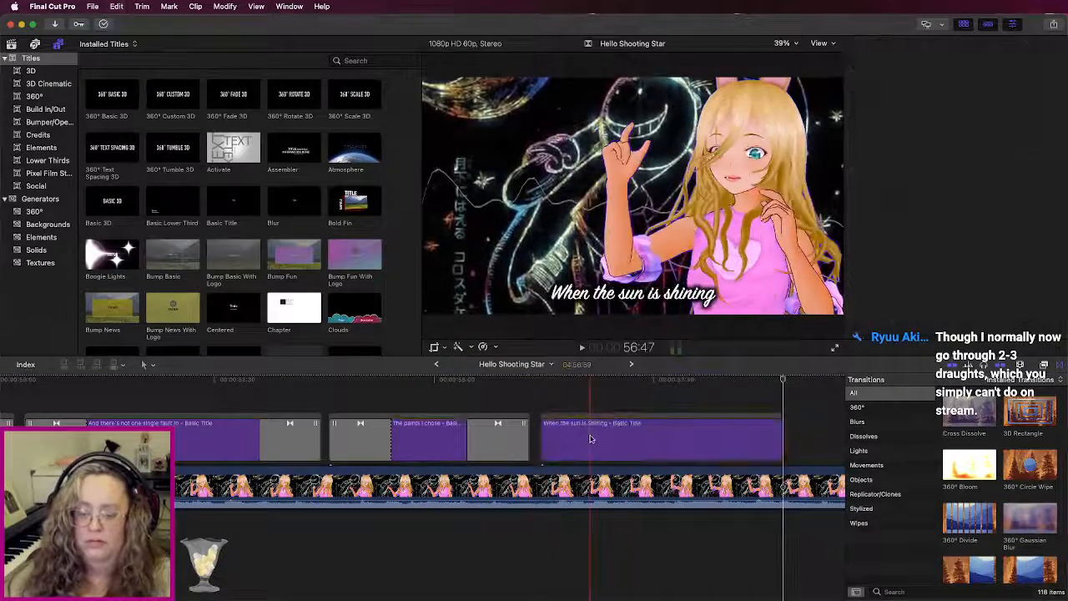
Step: Replace the newly pasted title's "When the sun is shining" text with "But that shooting star I saw, oh"
double_click(590, 438)
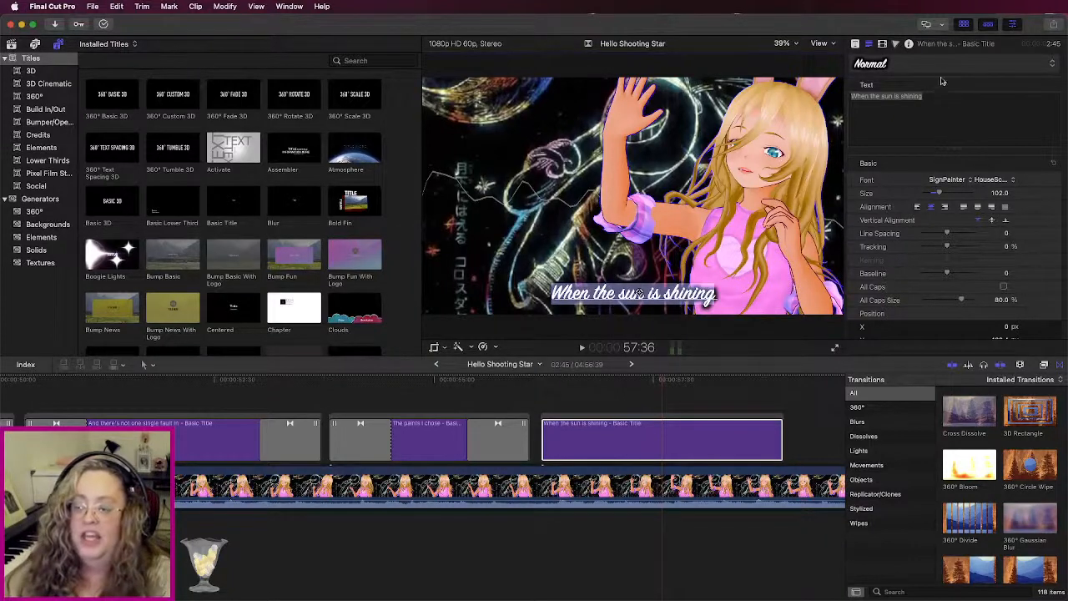
click(933, 97)
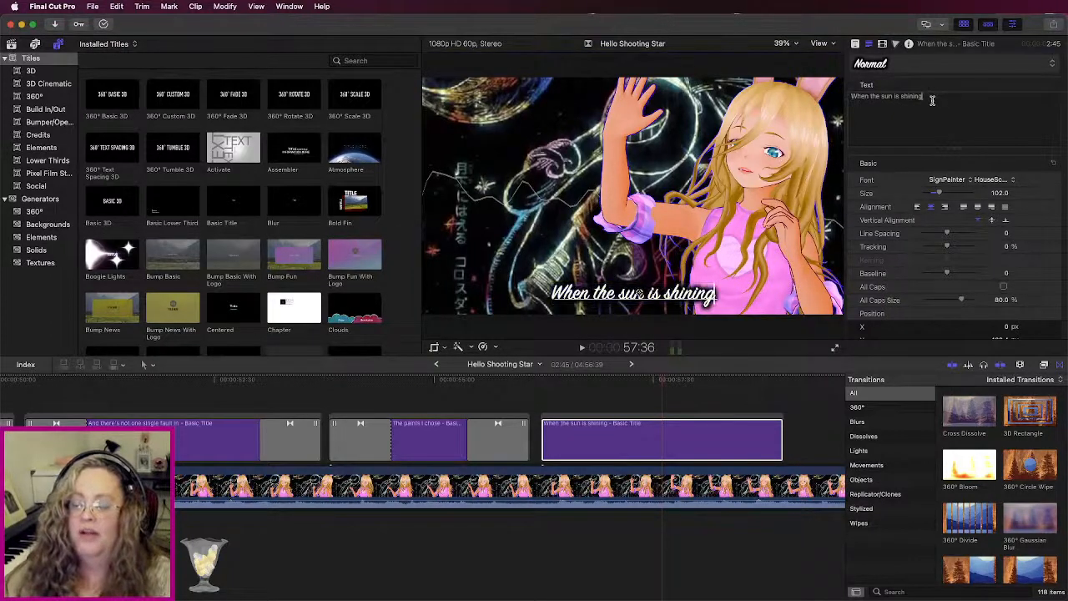
drag(932, 97, 853, 95)
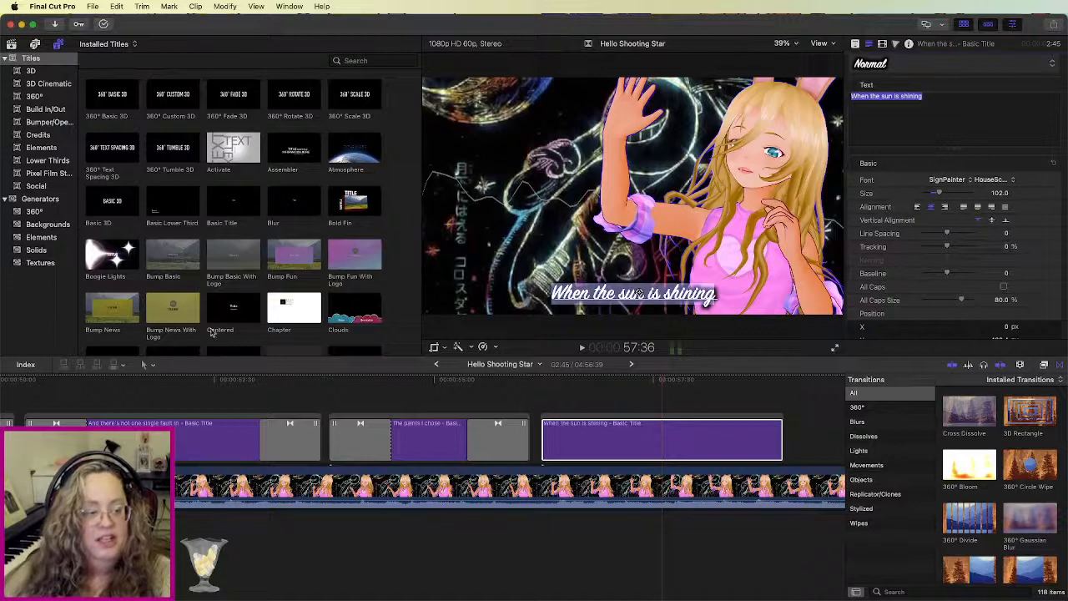
click(947, 98)
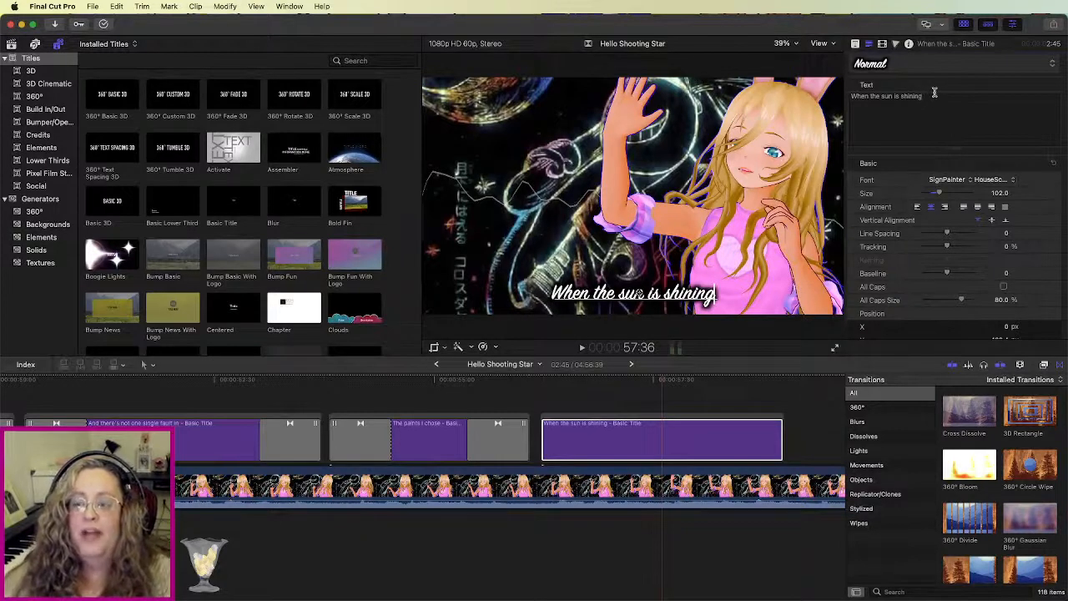
drag(929, 99, 846, 101)
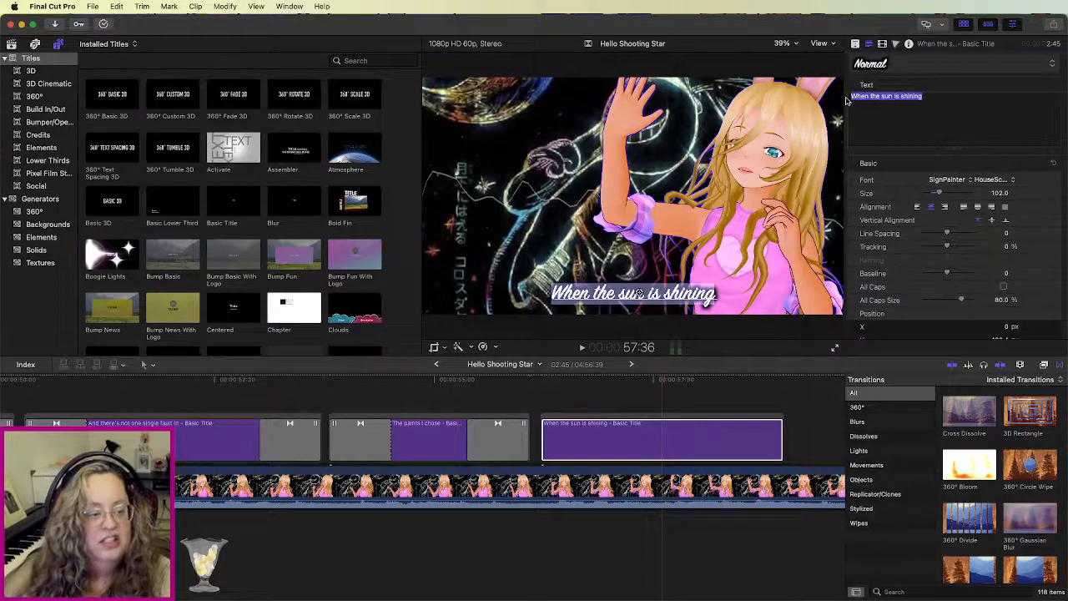
text(But)
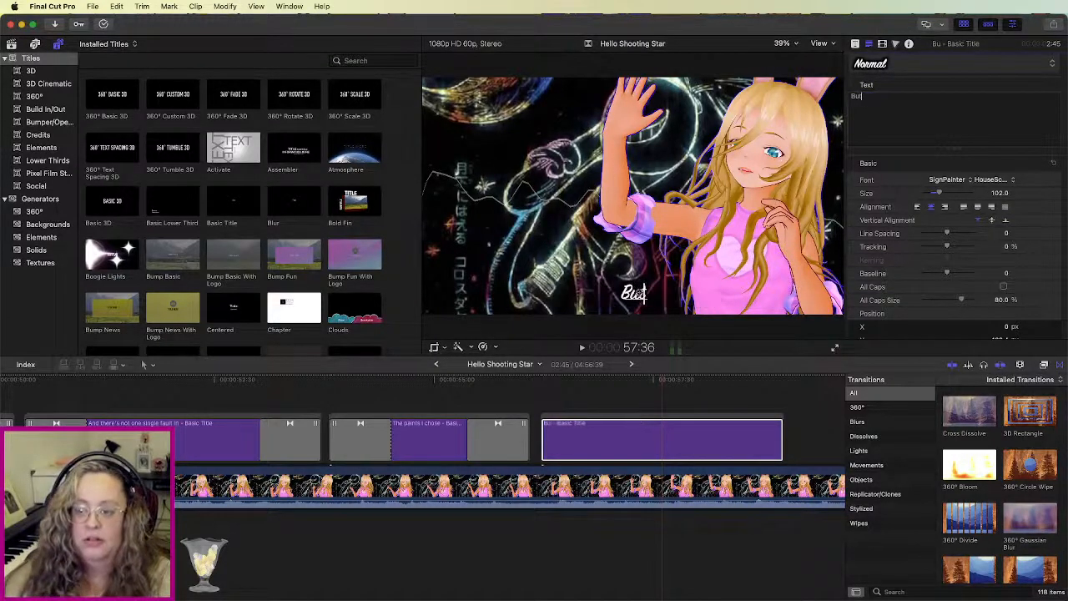
text( that shooting)
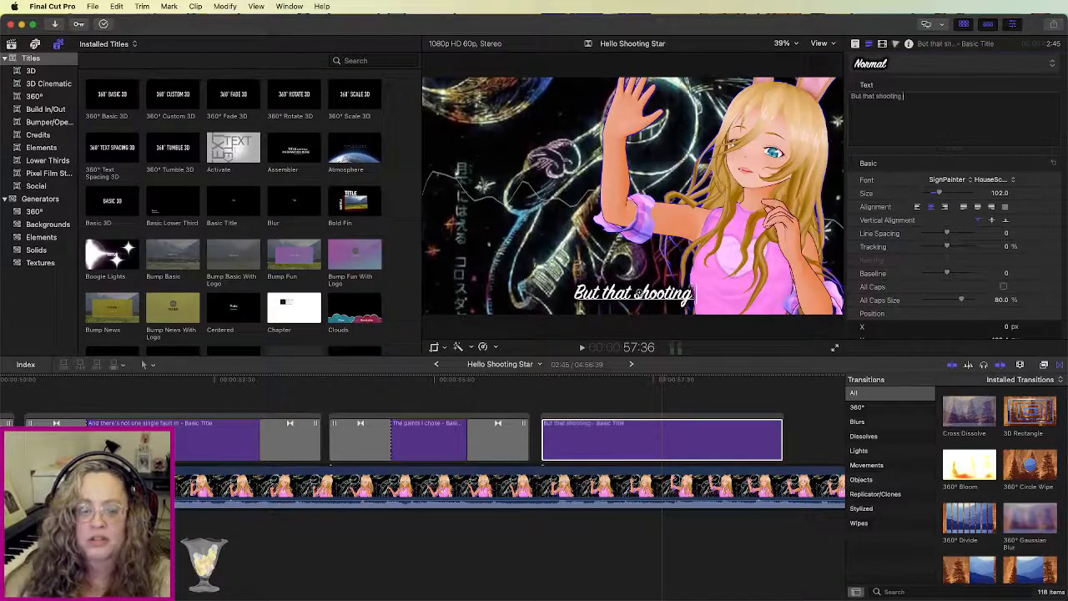
text( star I saw, oh)
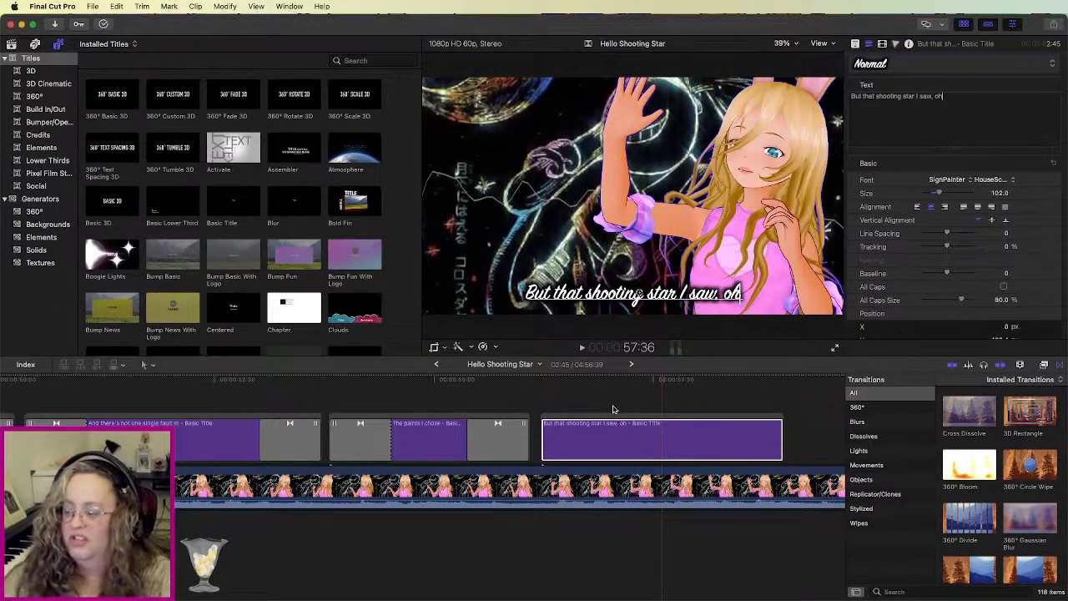
Step: Play the "But that shooting star I saw, oh" title, extend its end to a 3:17 duration and add cross dissolves at both ends
click(529, 379)
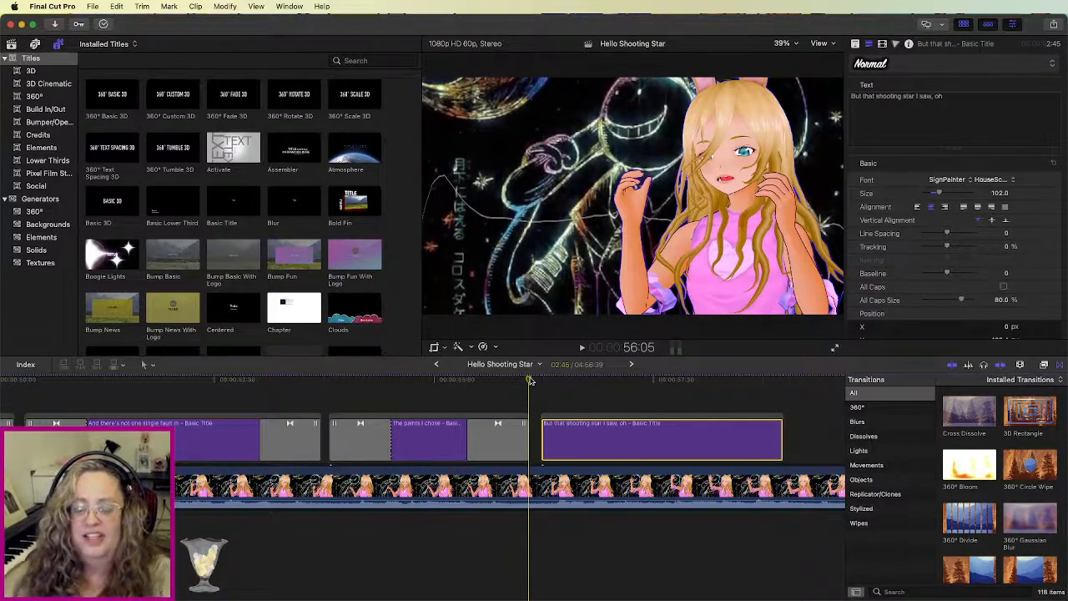
key(space)
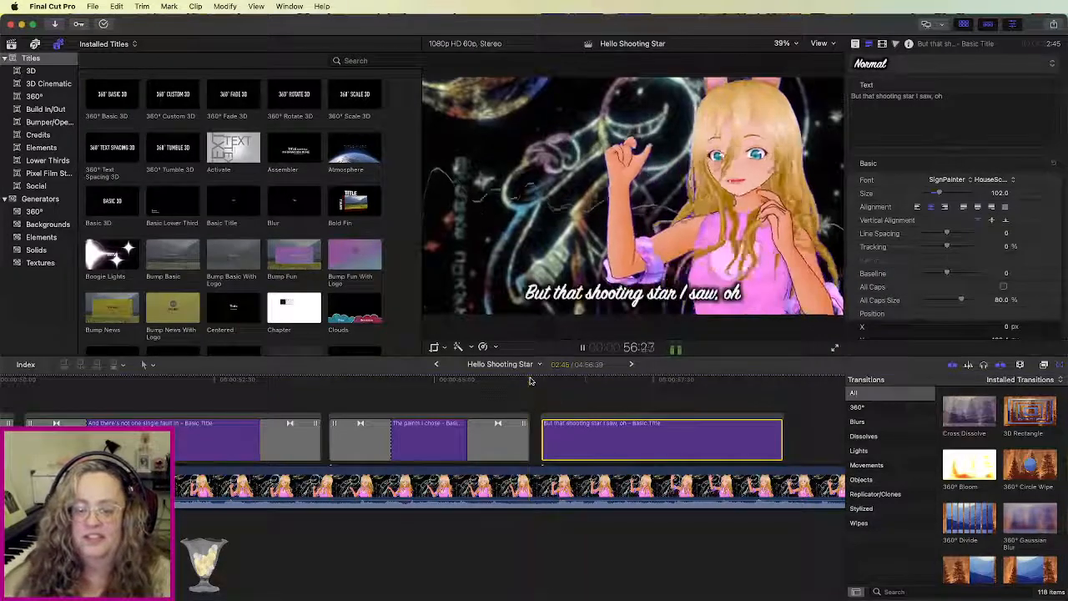
scroll(710, 441, right, 5)
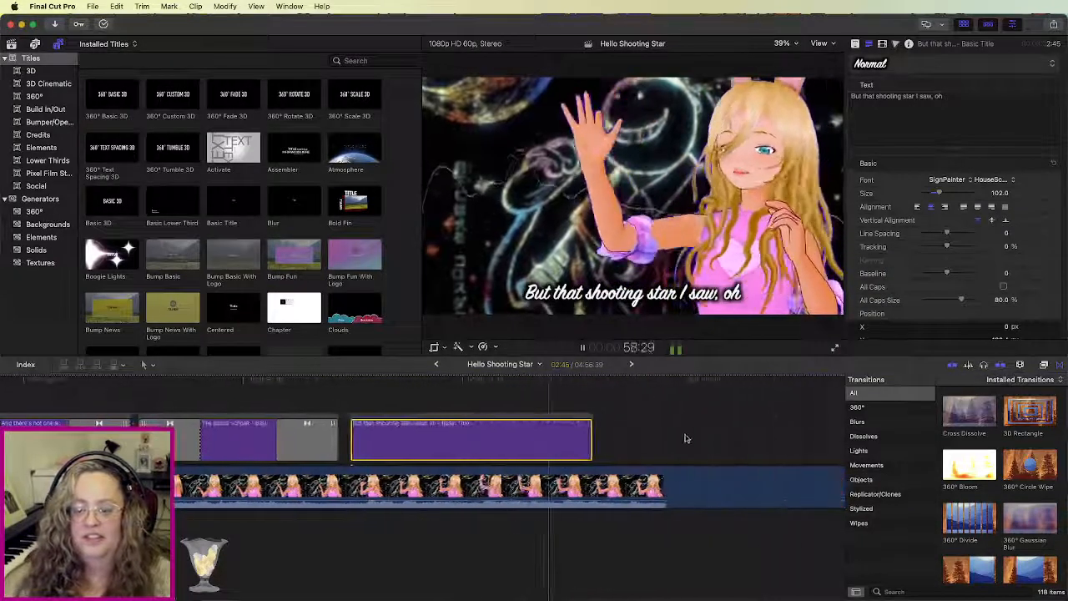
key(space)
drag(588, 438, 635, 438)
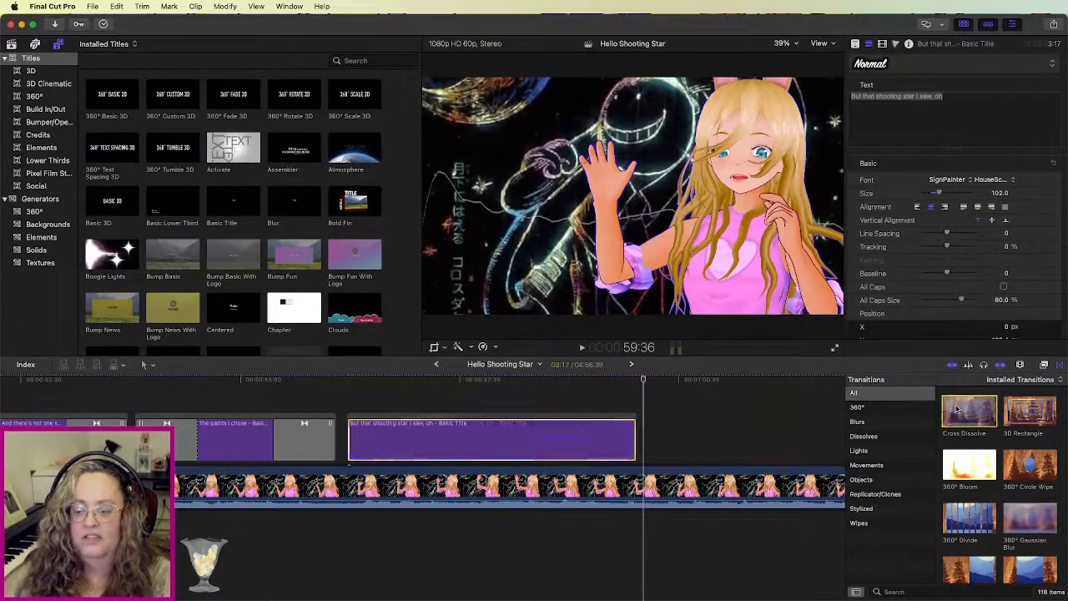
double_click(968, 411)
key(space)
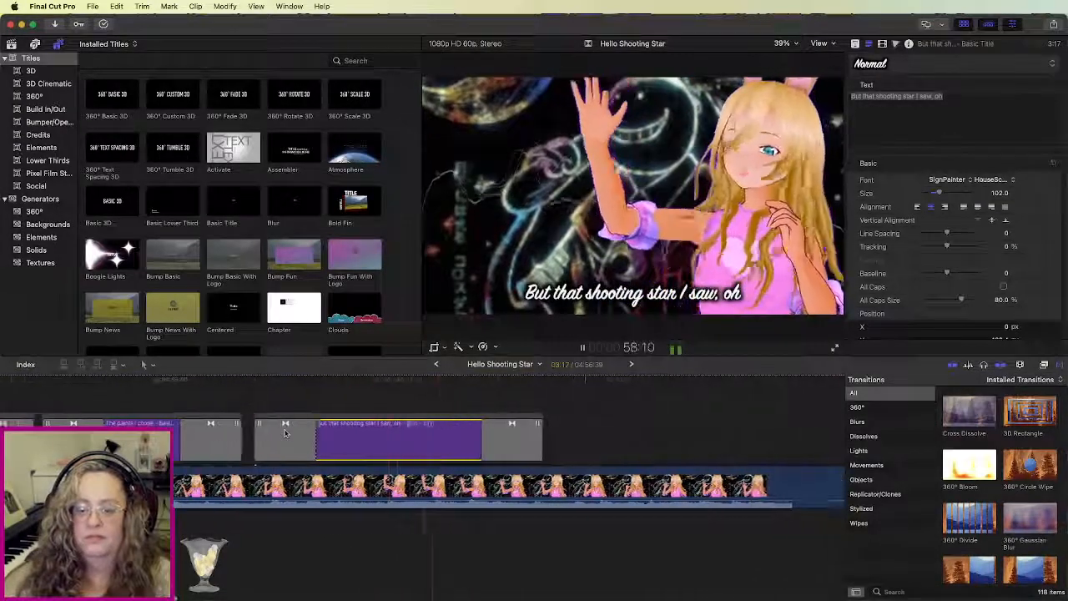
key(space)
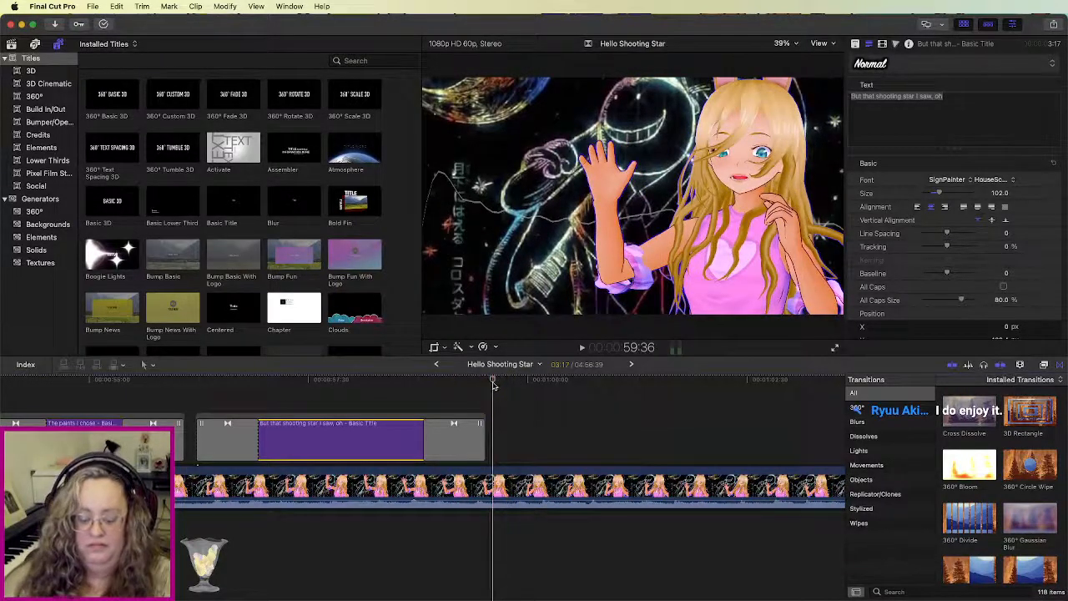
Step: Paste another lyric title copy just after "But that shooting star I saw, oh" and replace its text with "Just last evening, at midnight..."
key(super+v)
click(548, 444)
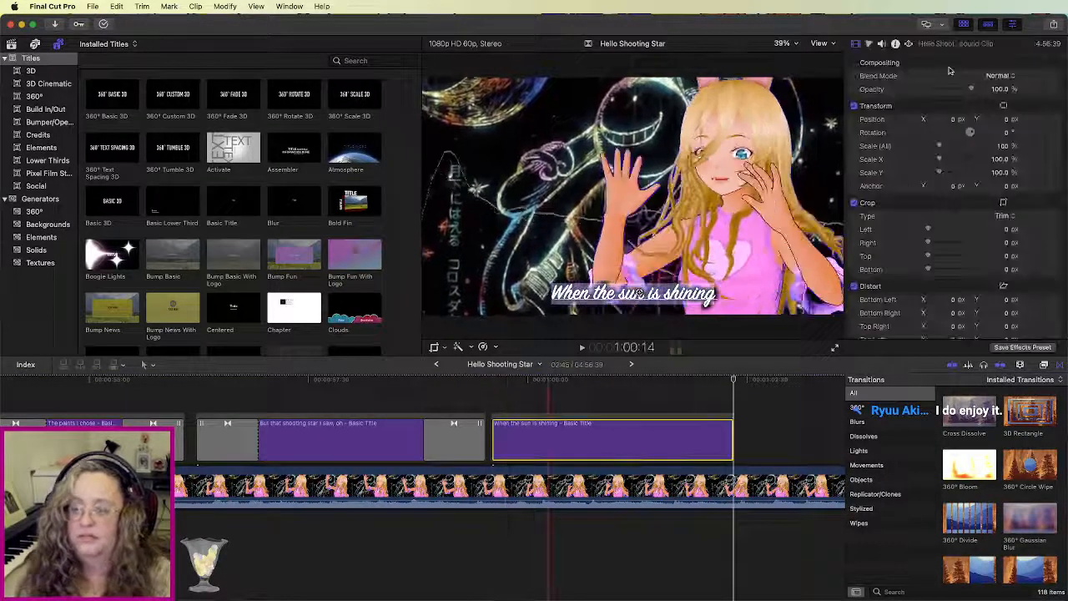
click(870, 43)
double_click(935, 96)
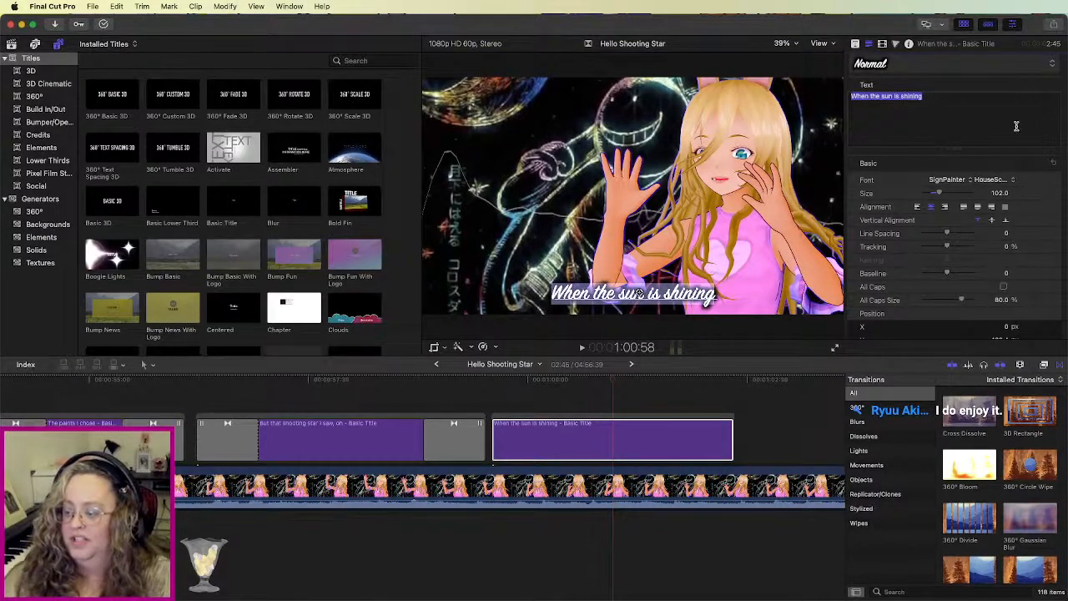
click(956, 102)
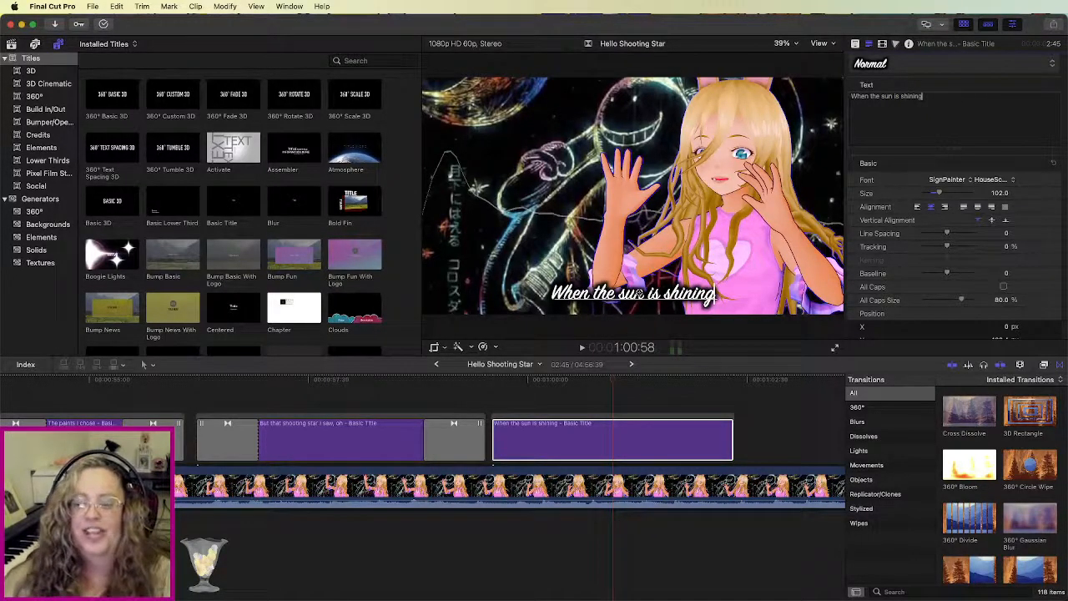
drag(944, 97, 845, 95)
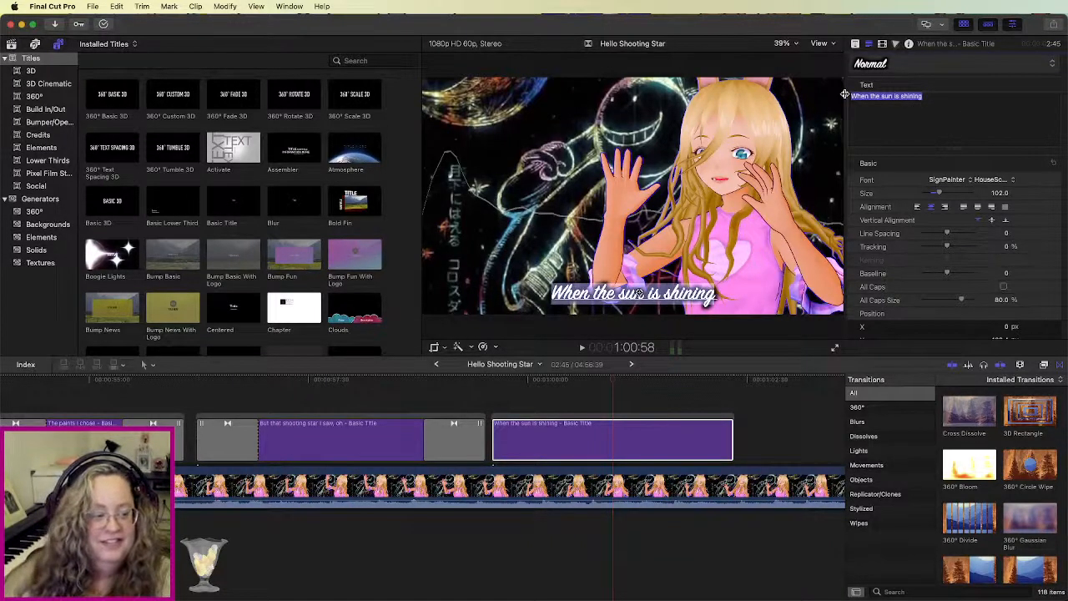
text(Just last evening, at midnight...)
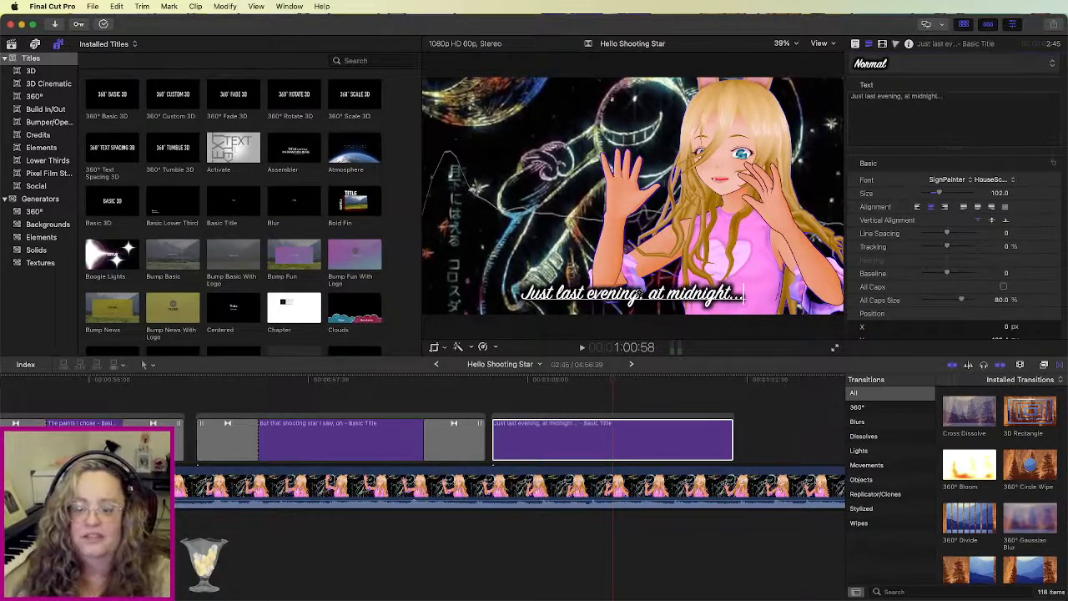
Step: Play the "Just last evening, at midnight..." title, extend its end to a 2:52 duration and add cross dissolves at both ends
click(463, 381)
key(space)
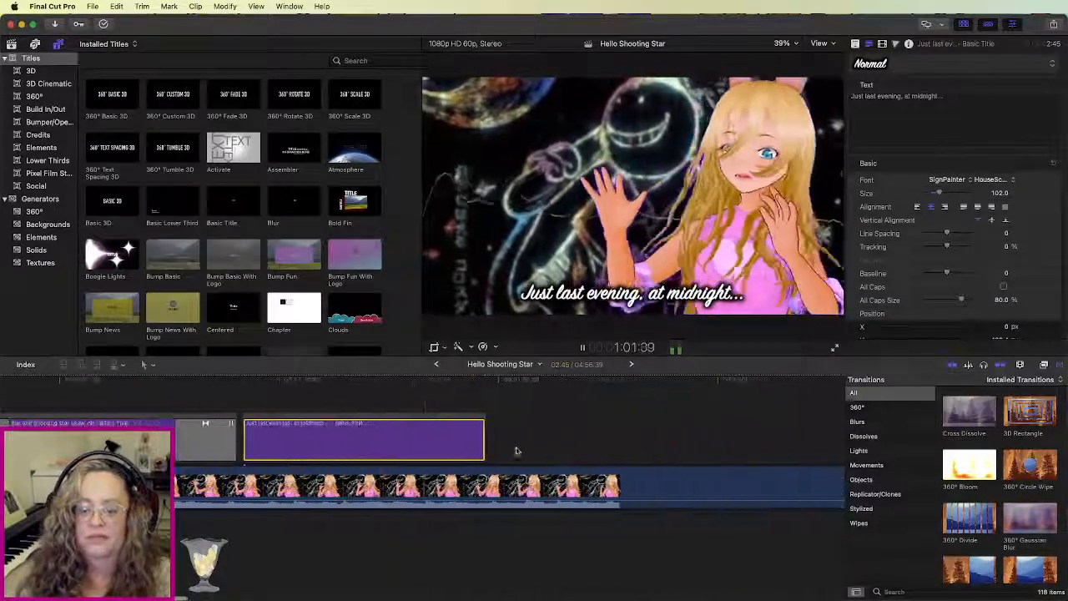
key(space)
drag(484, 441, 491, 440)
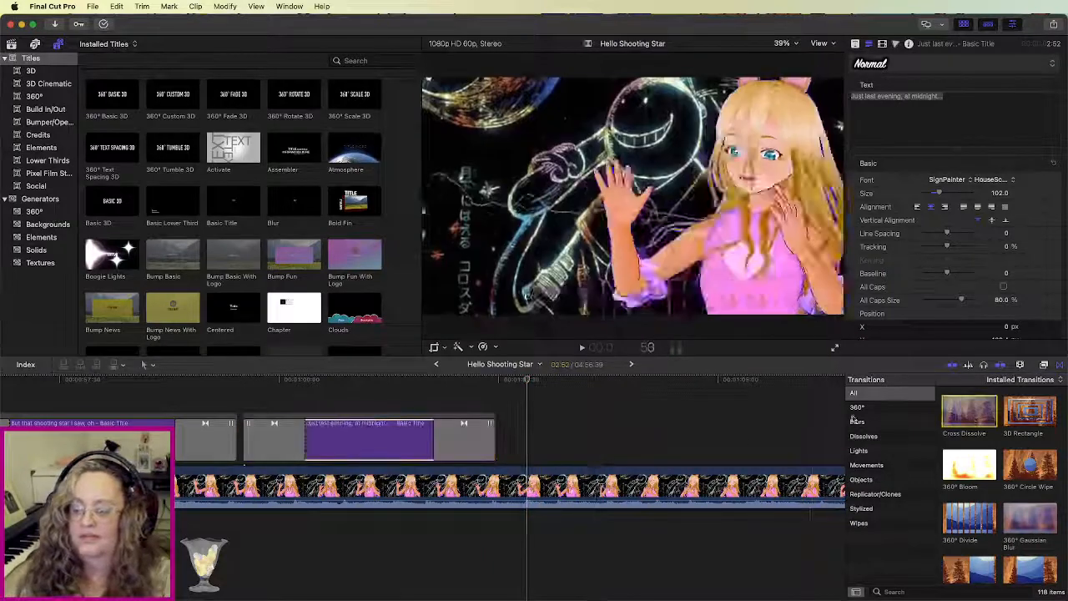
double_click(971, 420)
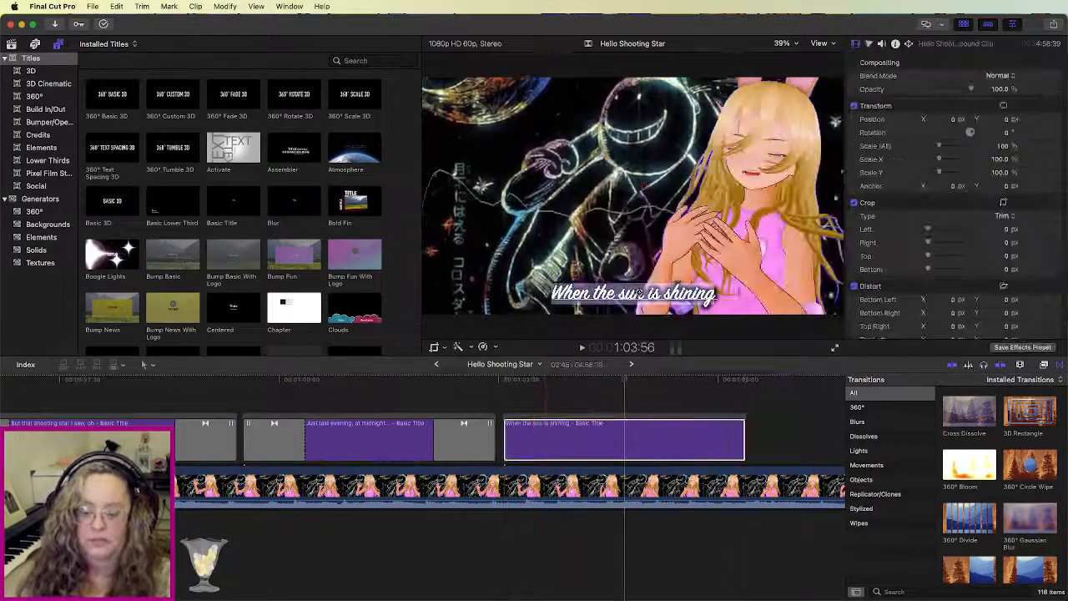
Step: Replace the text of the title copy after "Just last evening, at midnight..." with "That feeling's with me, deep inside"
click(930, 94)
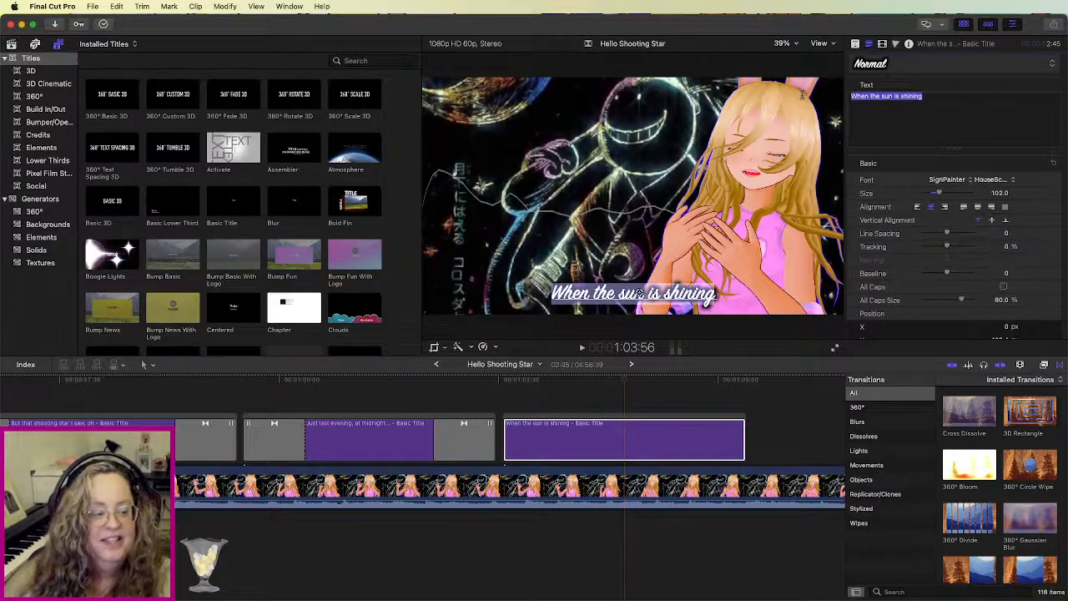
text(T)
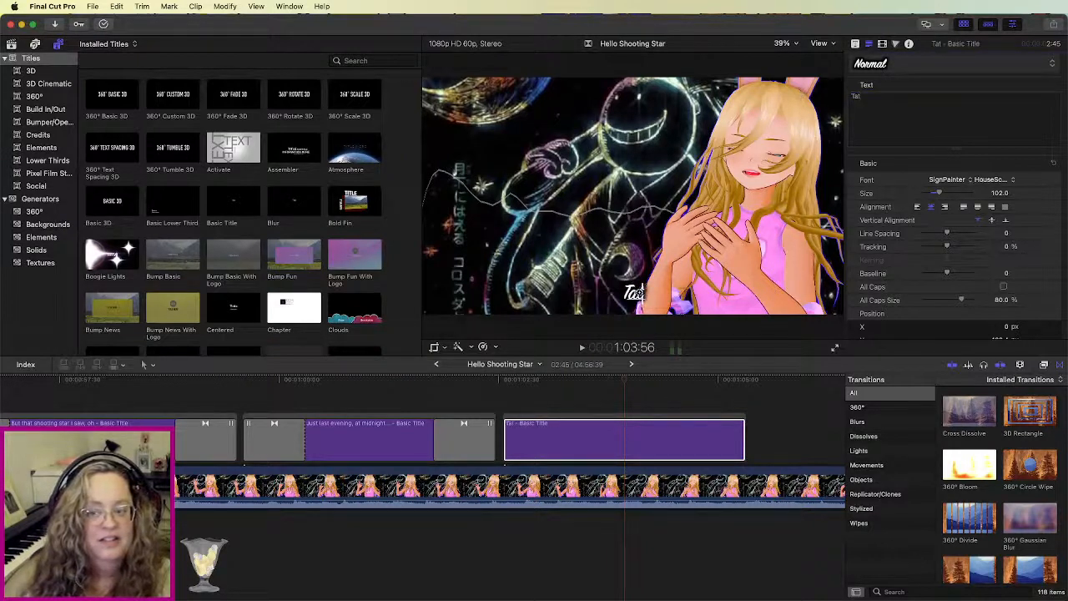
text(hat feeling's wit)
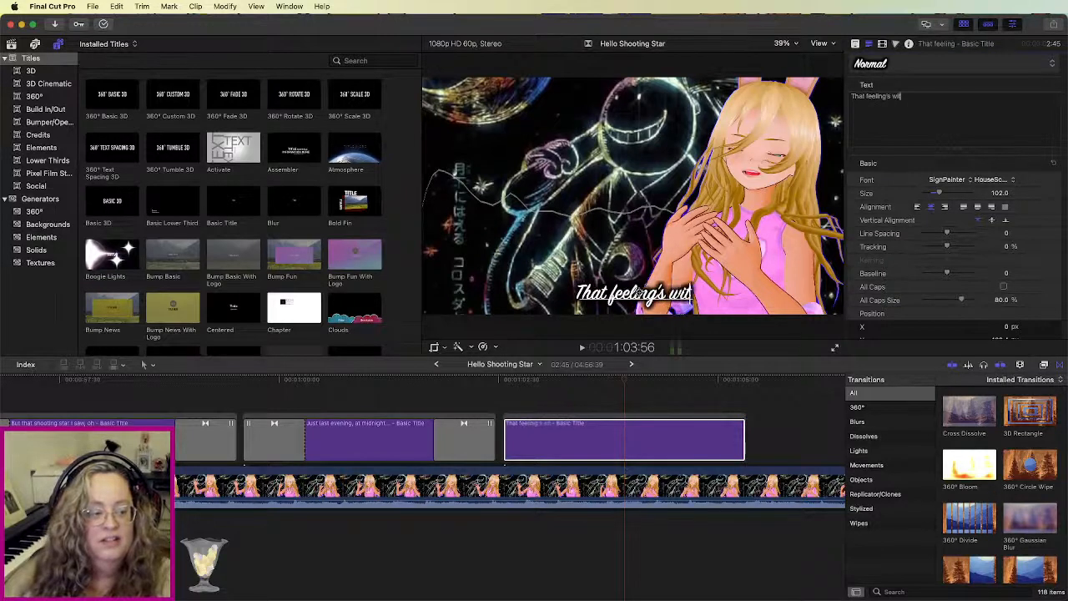
text(h me, oeep inside)
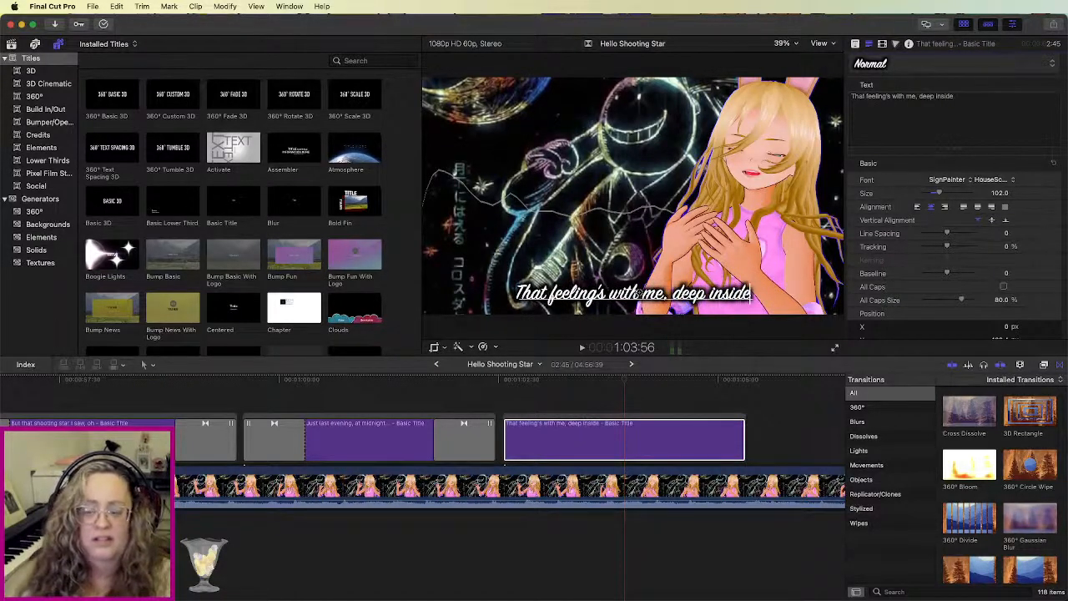
Step: Play the "That feeling's with me, deep inside" title, extend its end to a 3:48 duration and add cross dissolves at both ends
click(491, 390)
key(space)
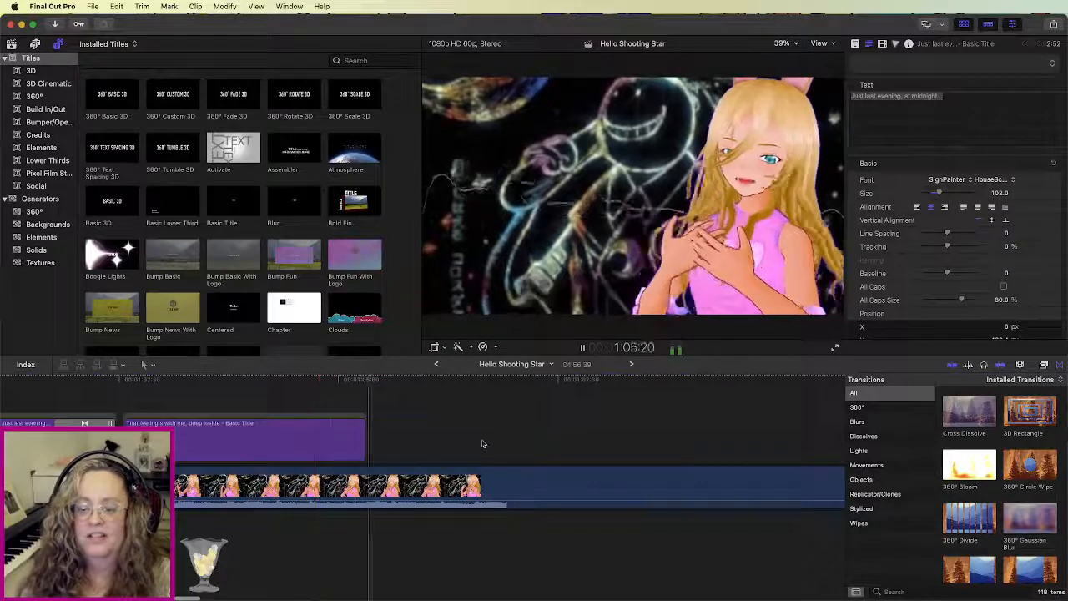
key(space)
click(367, 444)
drag(366, 442, 457, 441)
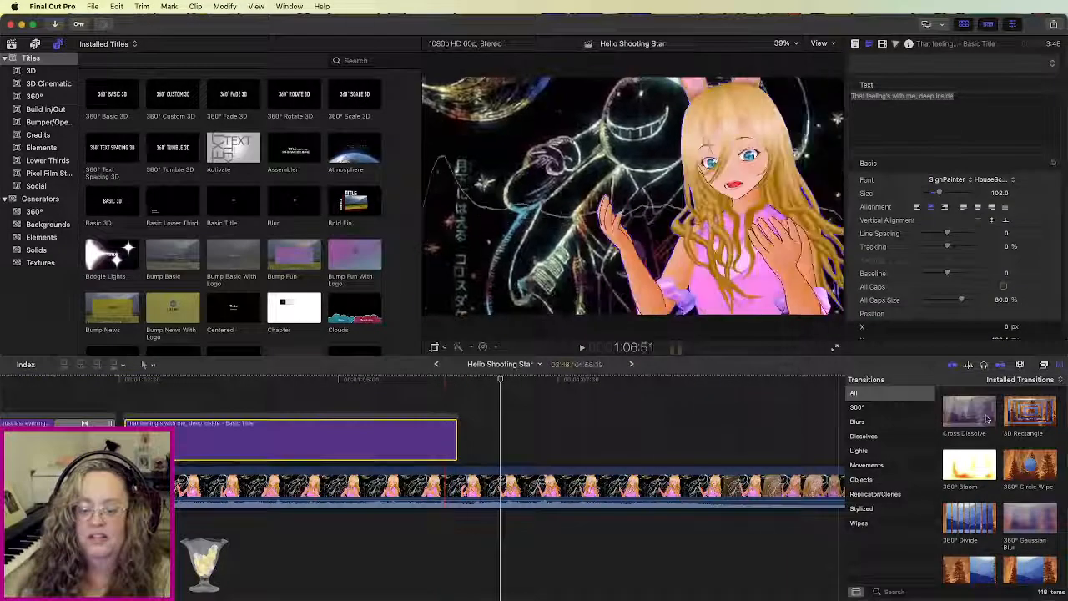
key(slash)
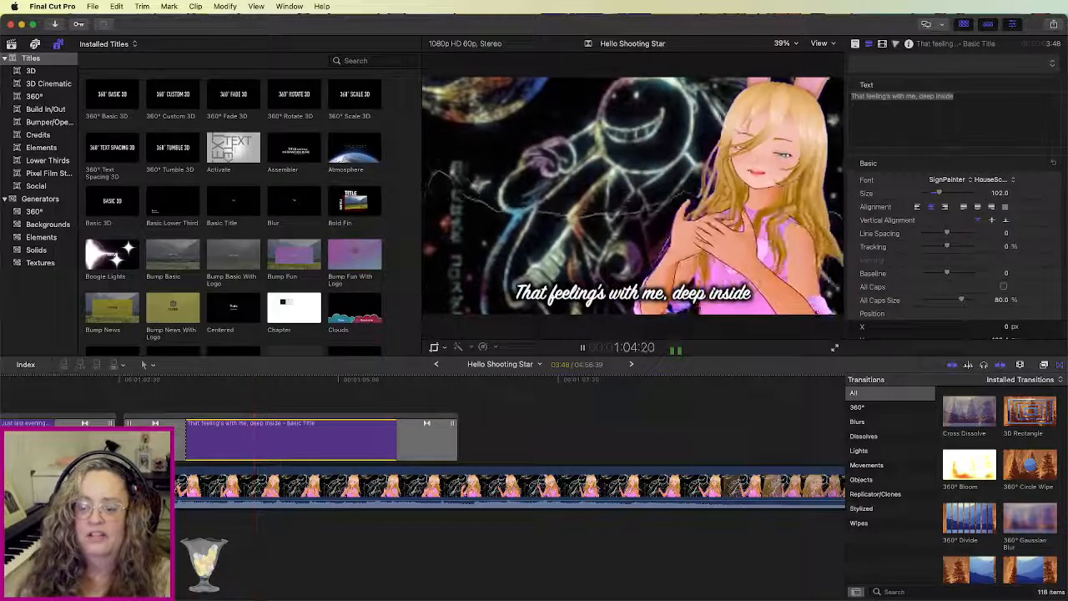
key(space)
Step: Paste another lyric title copy after "That feeling's with me, deep inside" and shift it slightly so a small gap separates the two titles
click(467, 381)
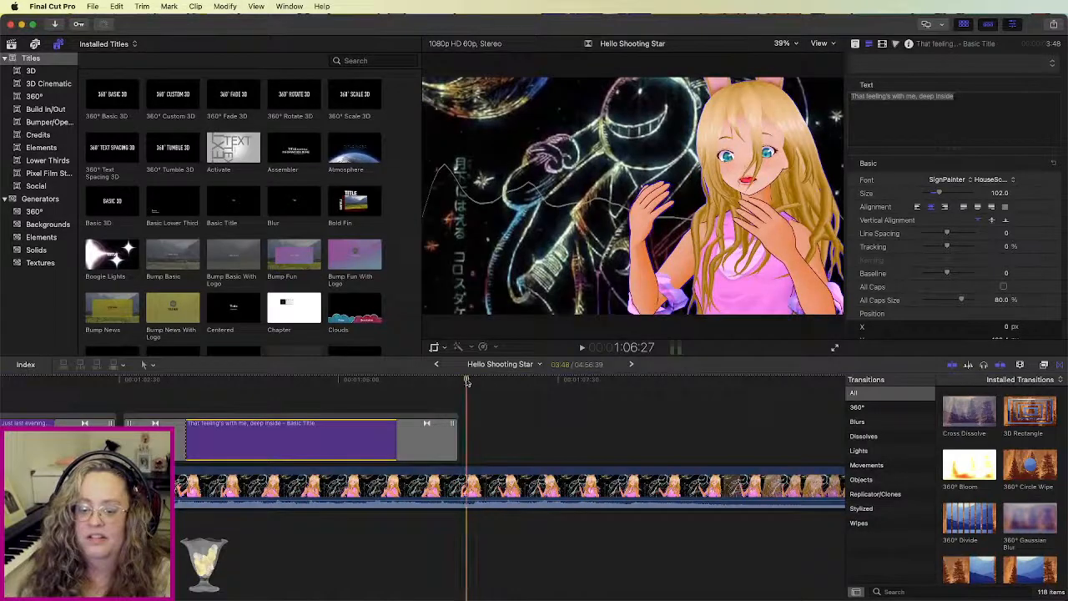
key(super+v)
click(527, 486)
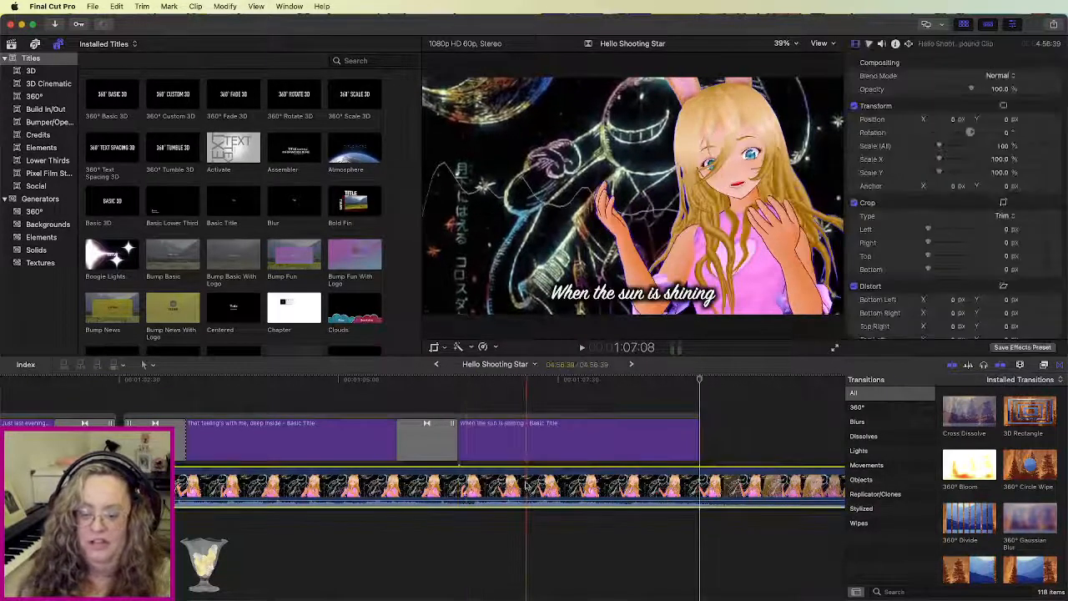
click(529, 431)
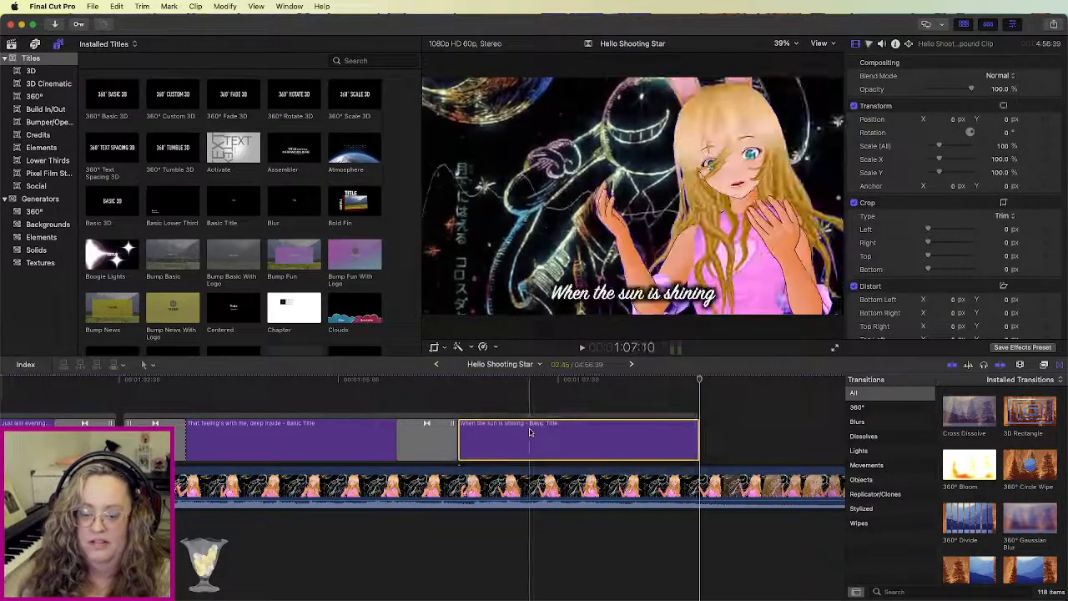
drag(514, 416, 524, 420)
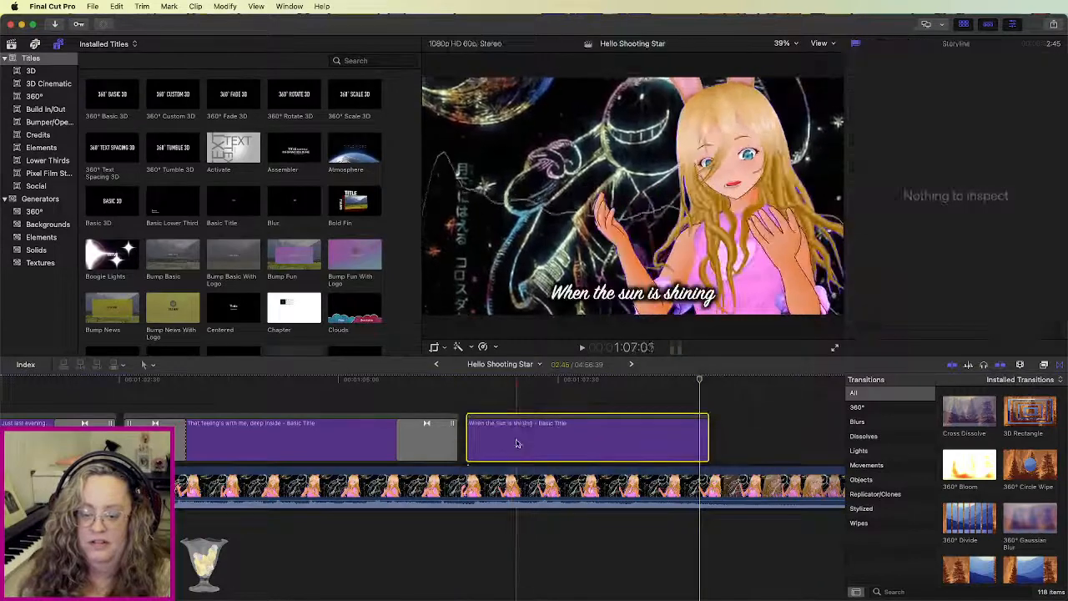
Step: Replace the text of the pasted "When the sun is shining" title copy with "I was waiting for..."
click(587, 438)
triple_click(936, 93)
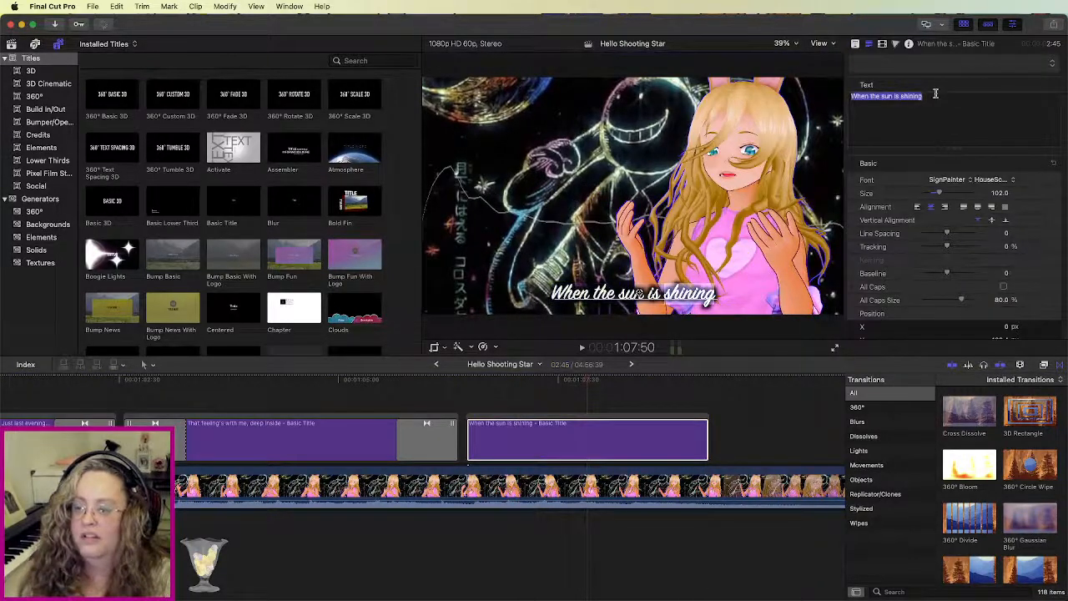
text(I was waiting for)
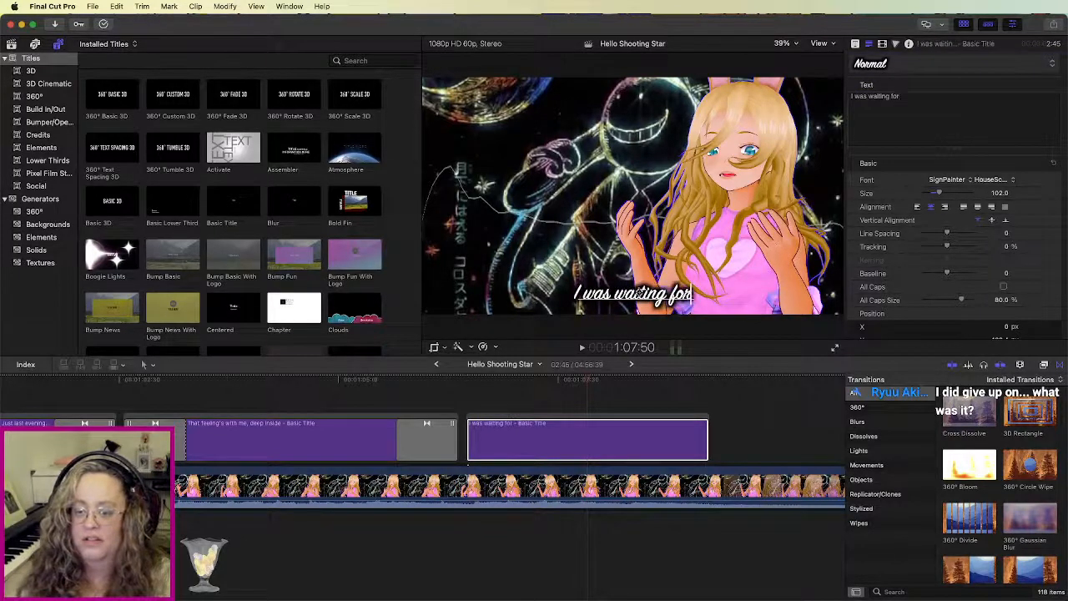
text(...)
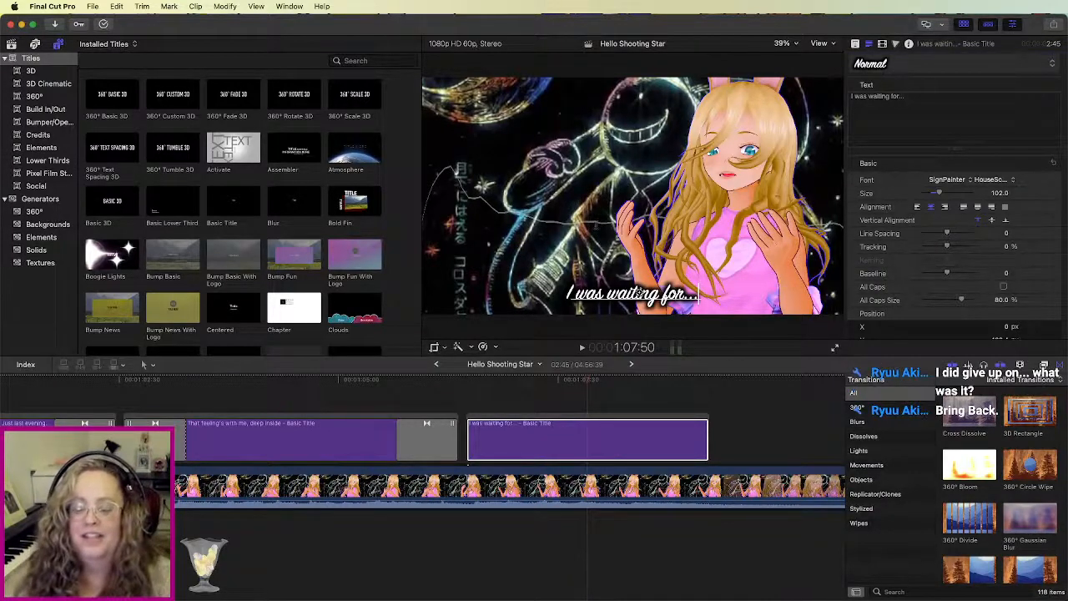
Step: Play the "I was waiting for..." section and extend the title's end to a 3:57 duration
click(455, 382)
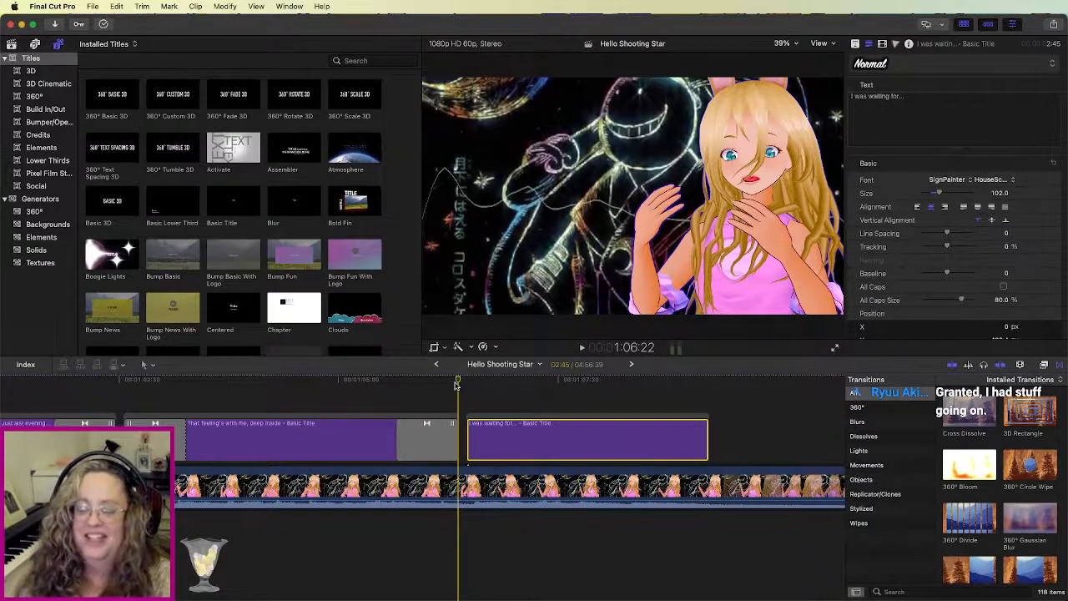
key(space)
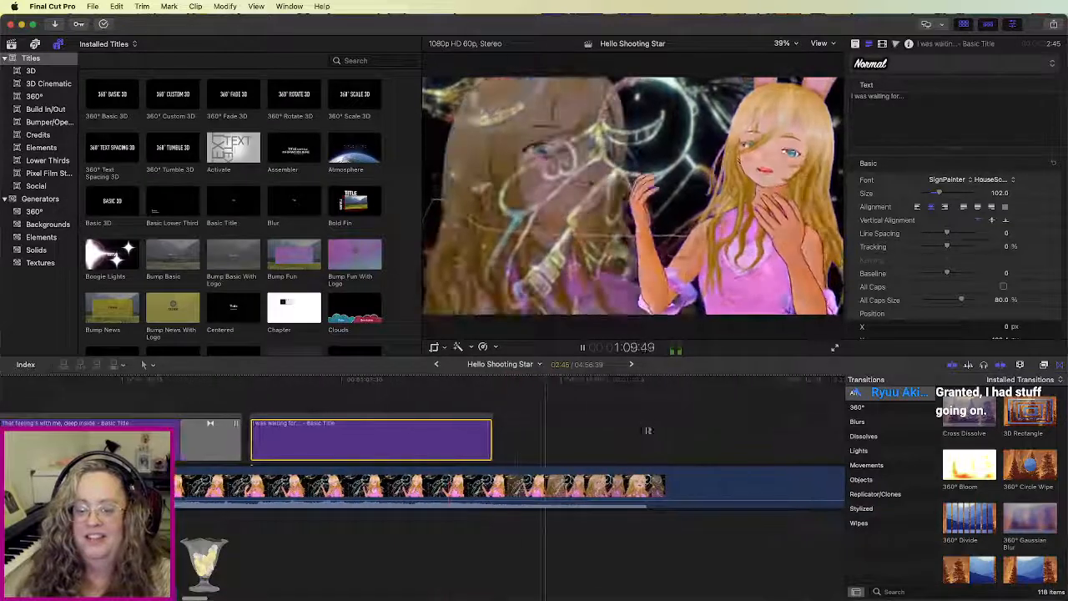
drag(491, 440, 596, 445)
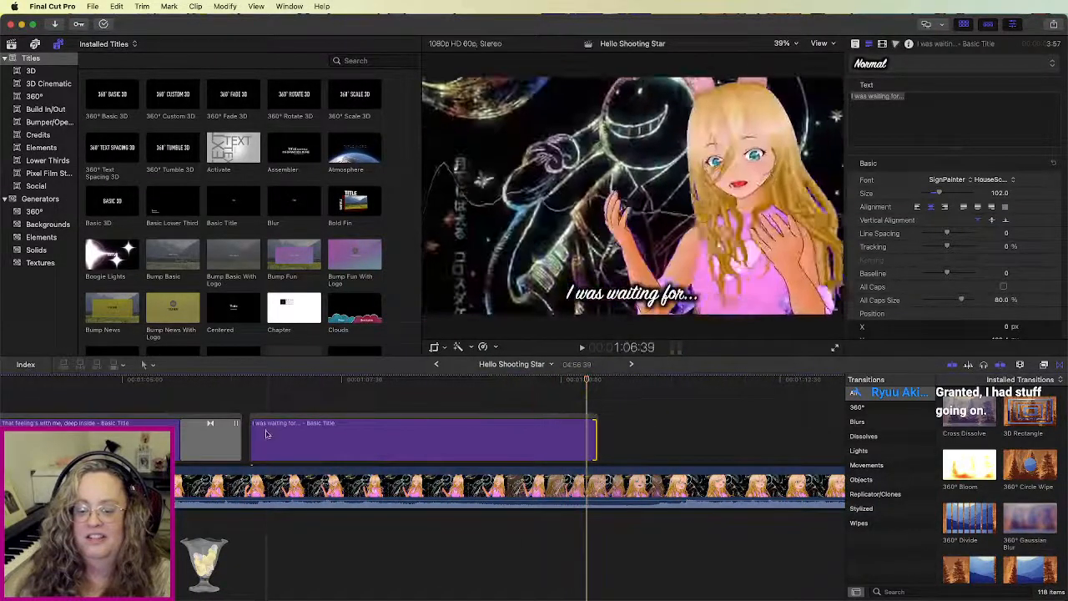
Step: Add cross dissolves at both ends of the "I was waiting for..." title, lengthen the ending dissolve to 1:17 and play it back
click(582, 437)
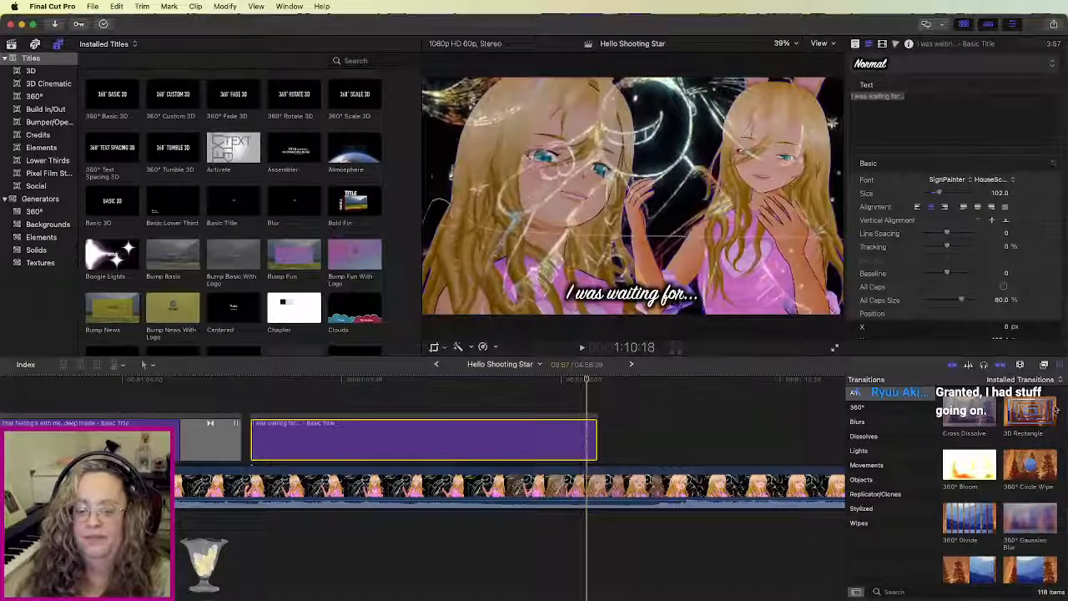
key(super+t)
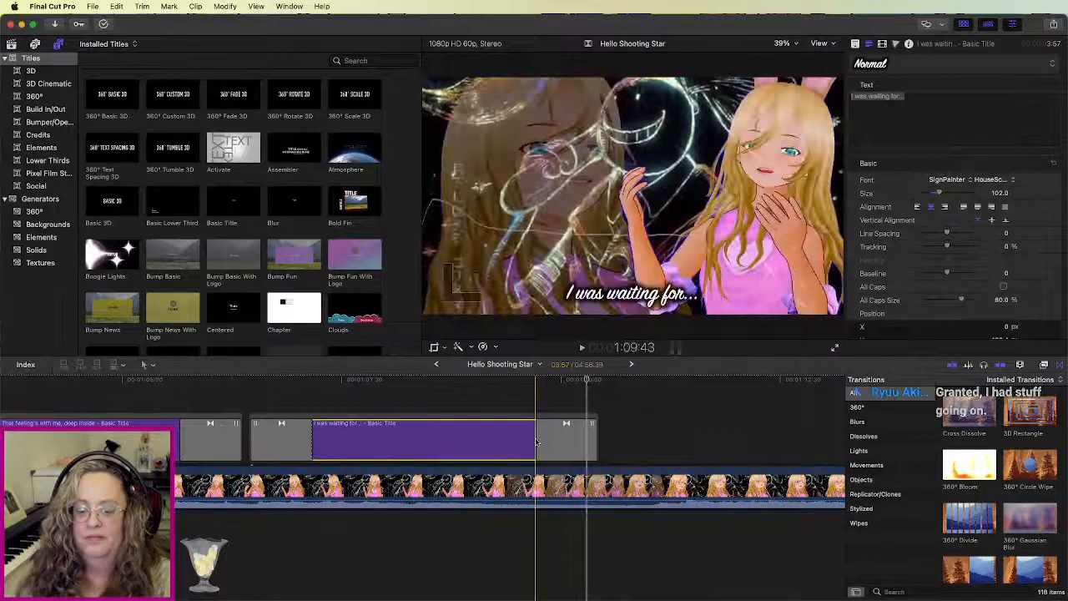
drag(536, 443, 422, 447)
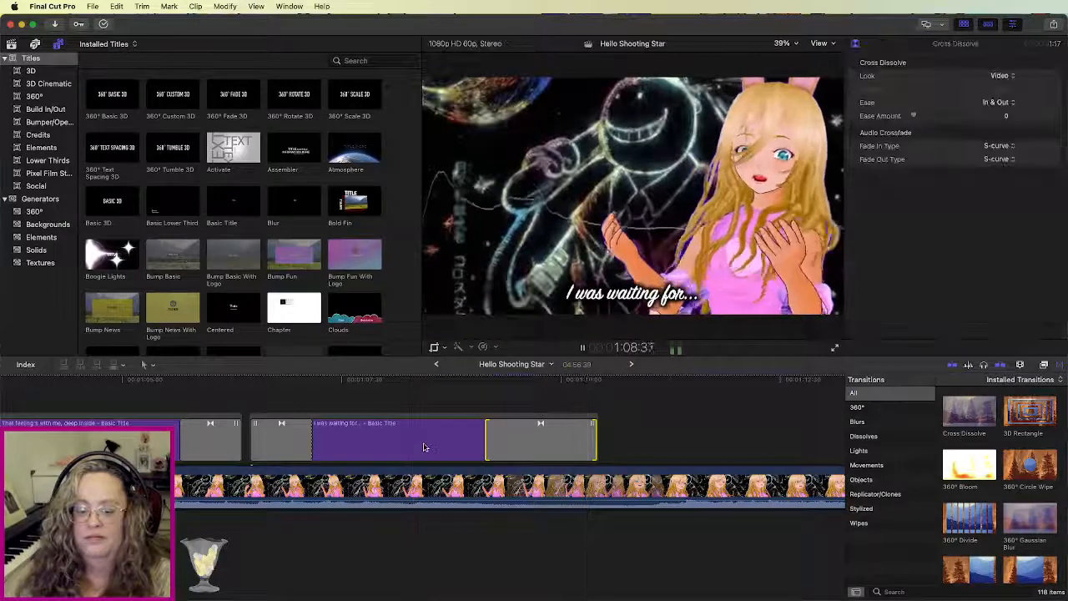
key(space)
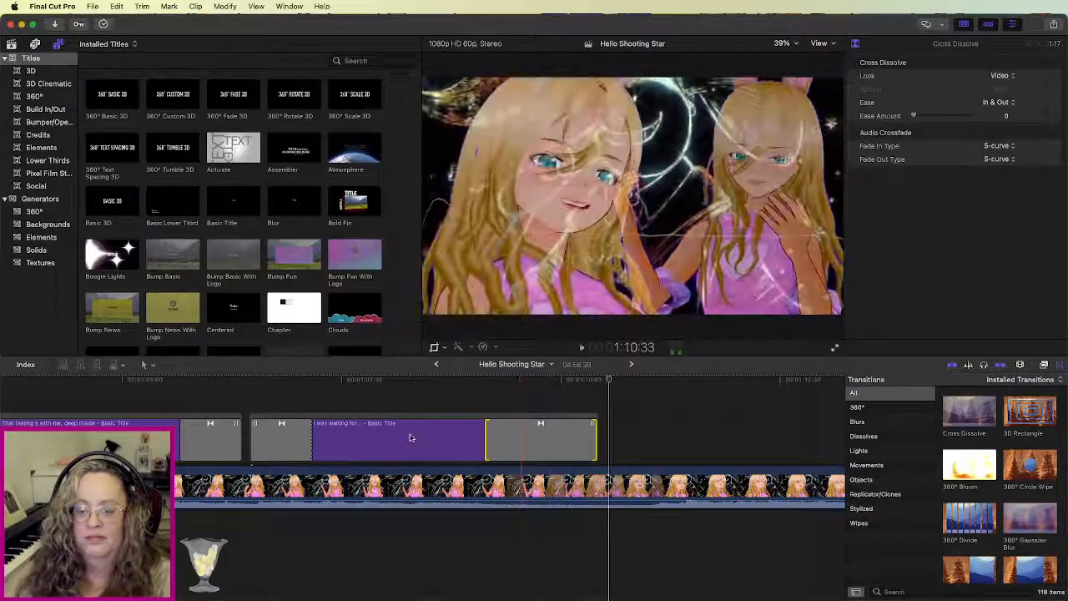
Step: Try the Overlay and Vivid Light blend modes on the "I was waiting for..." title and return it to Normal
click(410, 438)
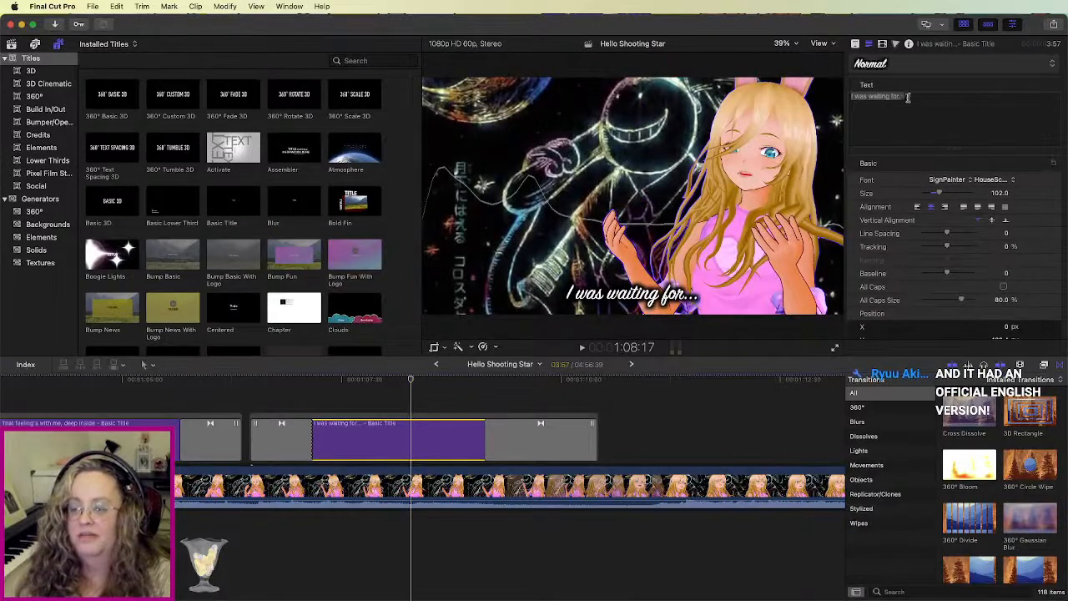
click(882, 44)
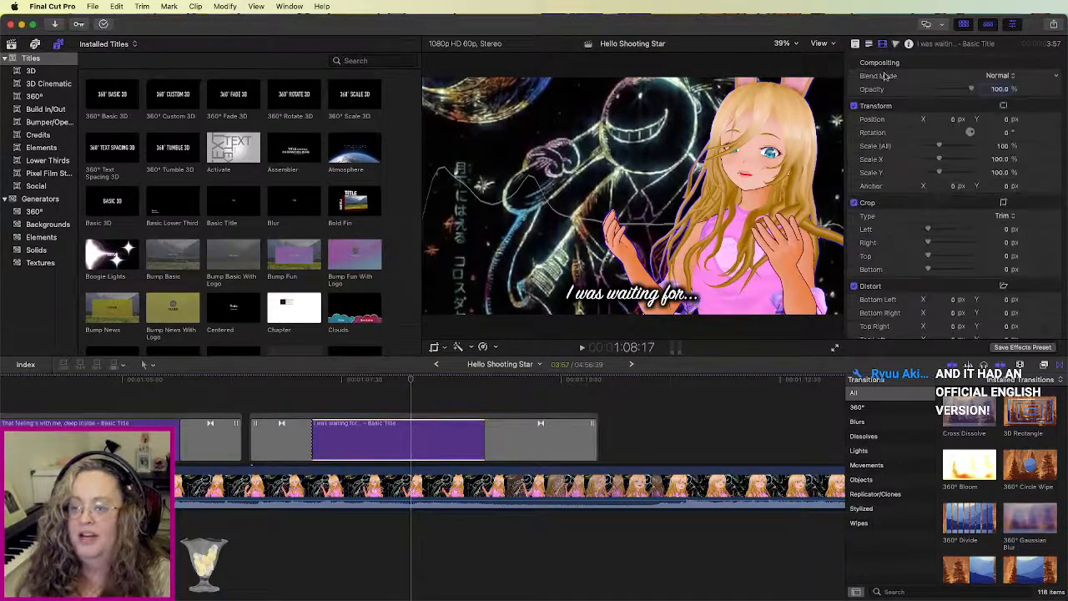
click(996, 76)
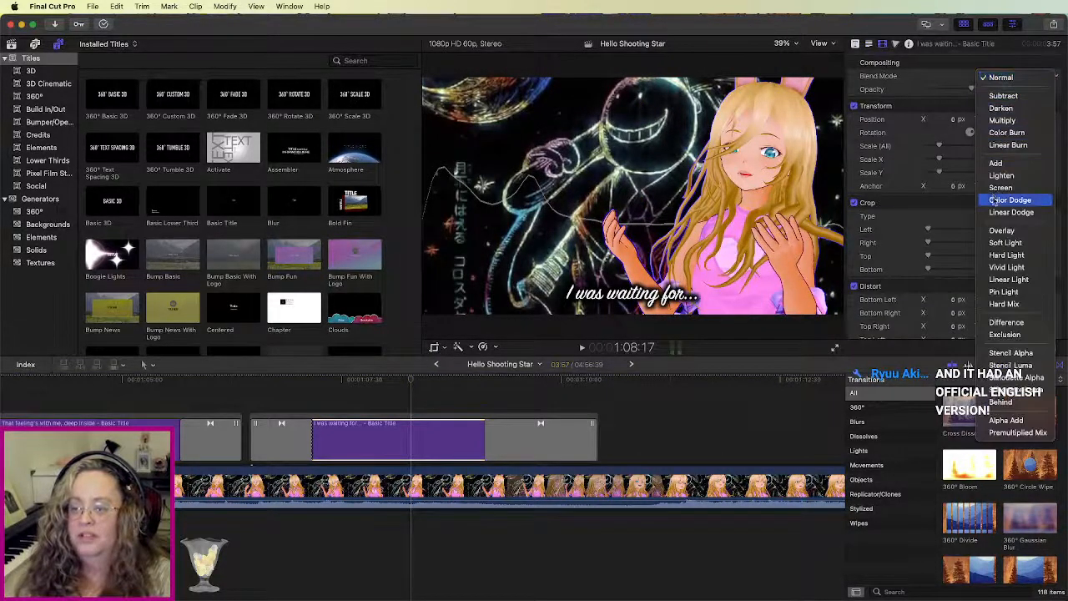
key(Escape)
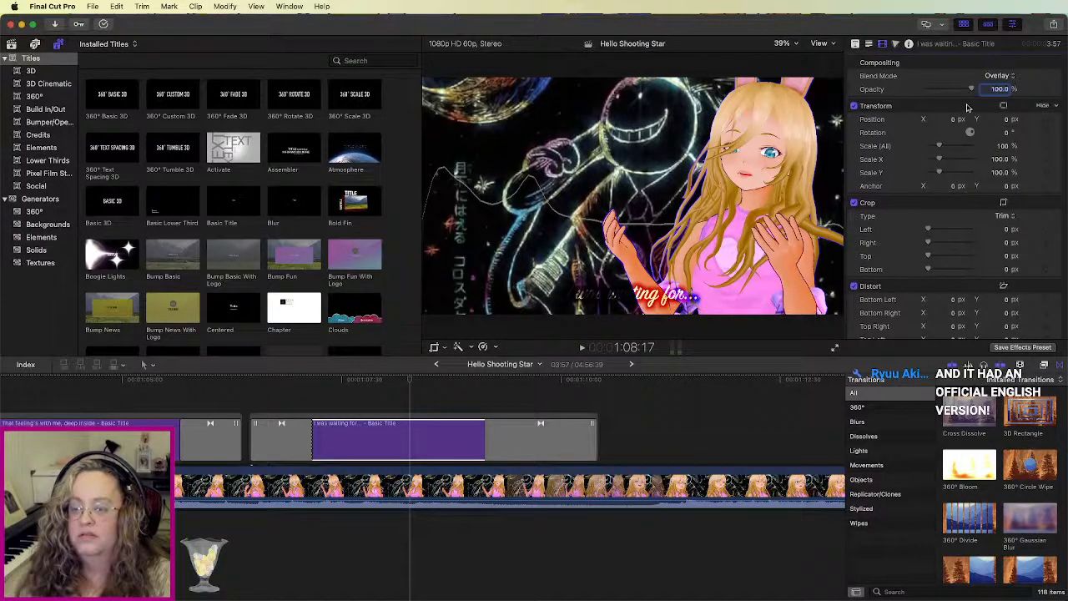
click(993, 75)
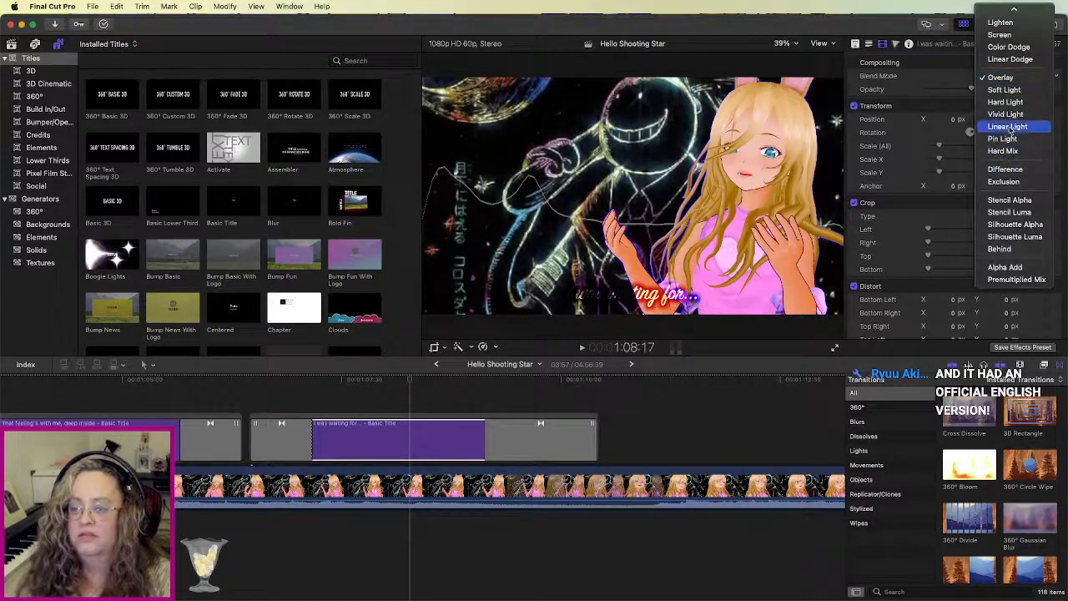
click(1014, 114)
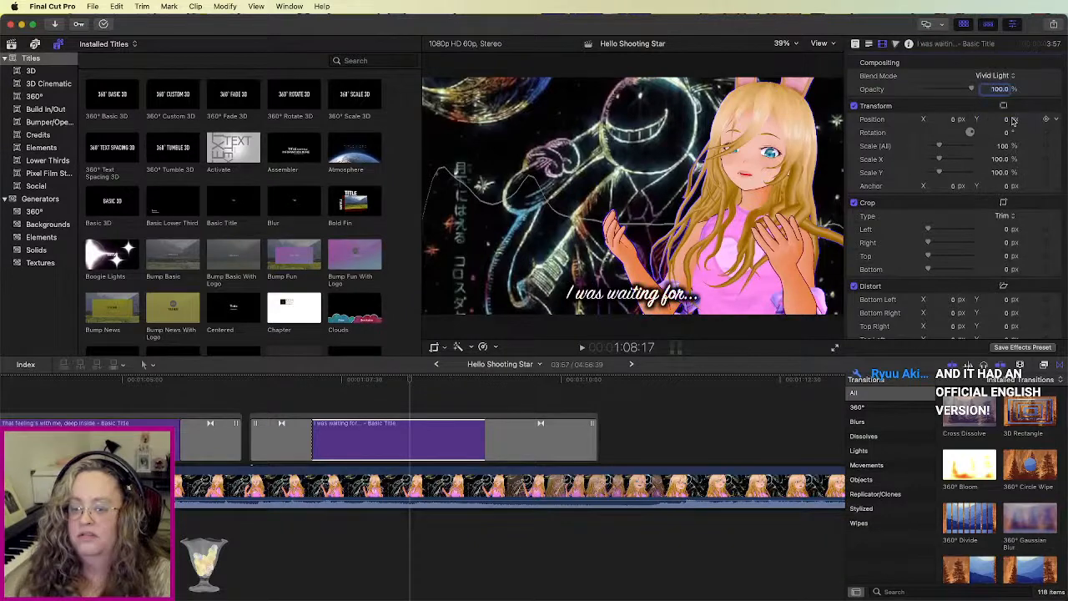
click(1002, 75)
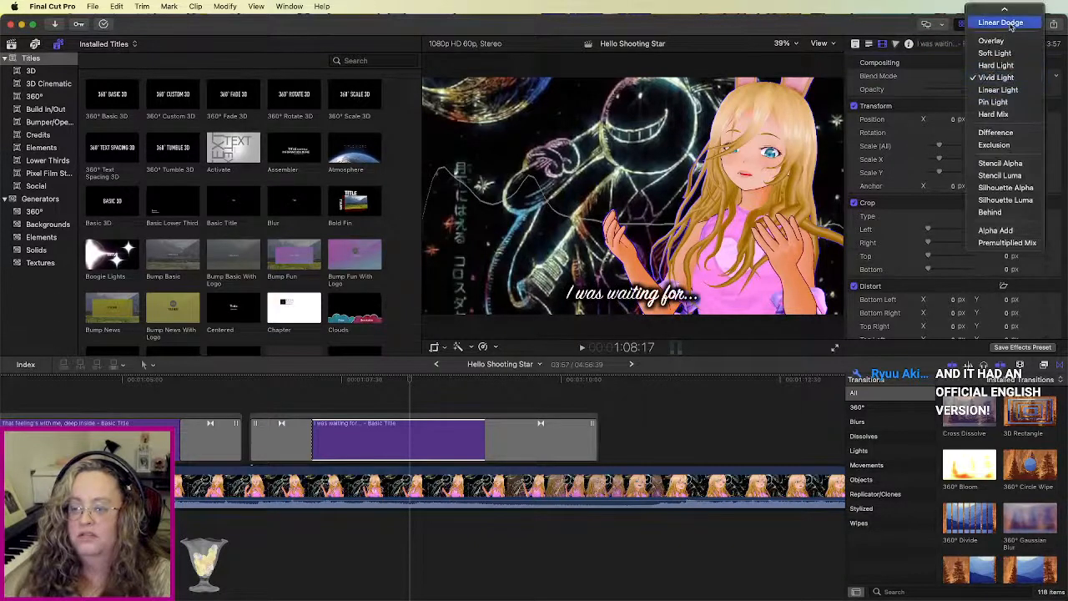
click(1004, 18)
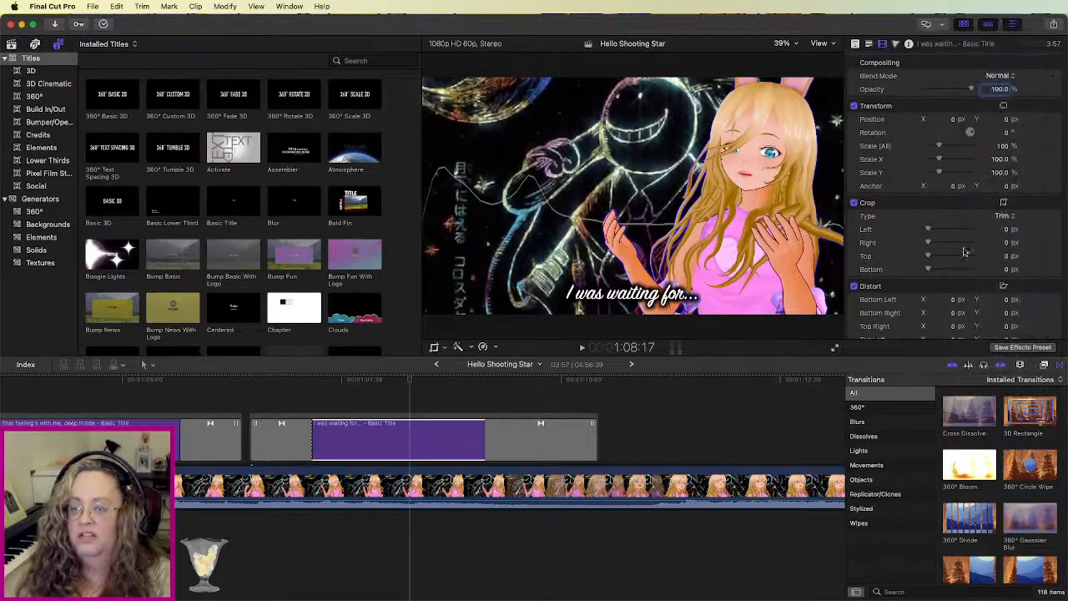
scroll(936, 294, down, 2)
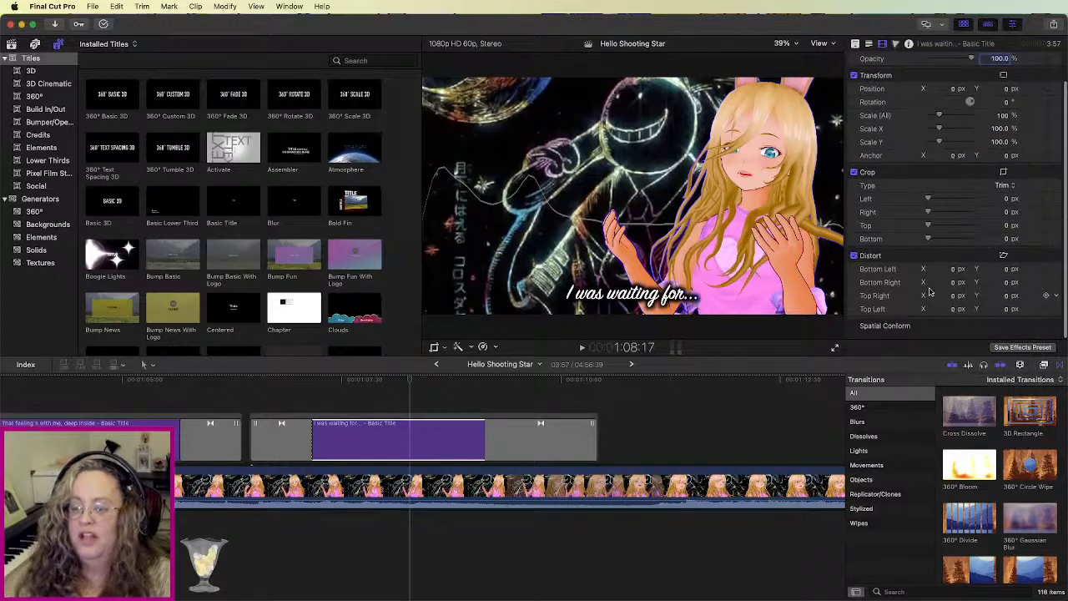
scroll(934, 286, up, 2)
scroll(934, 286, down, 2)
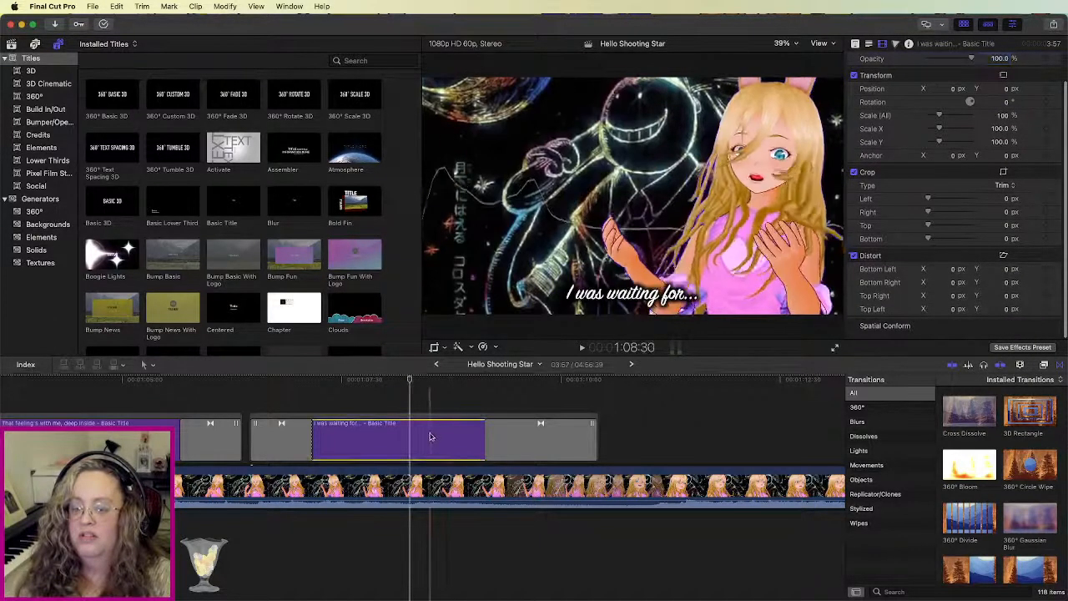
scroll(939, 197, up, 2)
Step: Select all the text of the "I was waiting for..." title and set its outline color to Cantaloupe
click(868, 43)
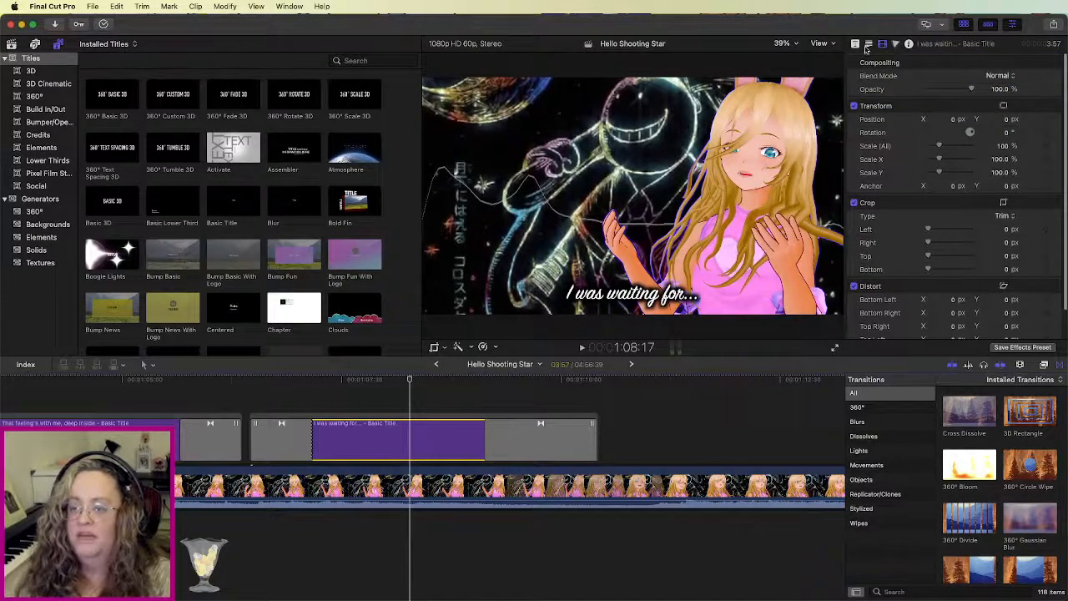
click(942, 96)
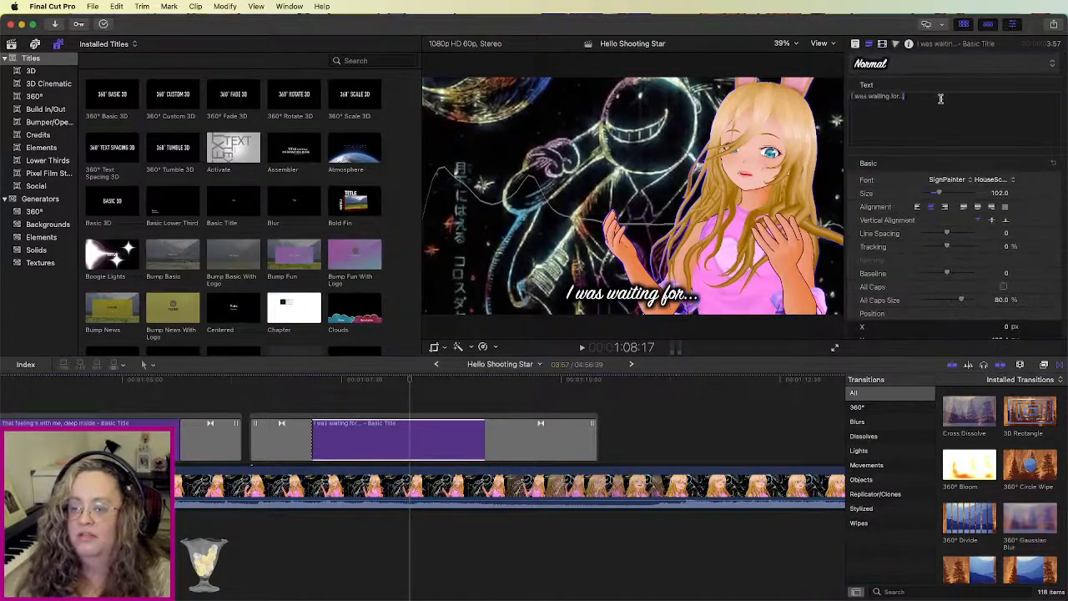
key(super+a)
scroll(966, 209, down, 5)
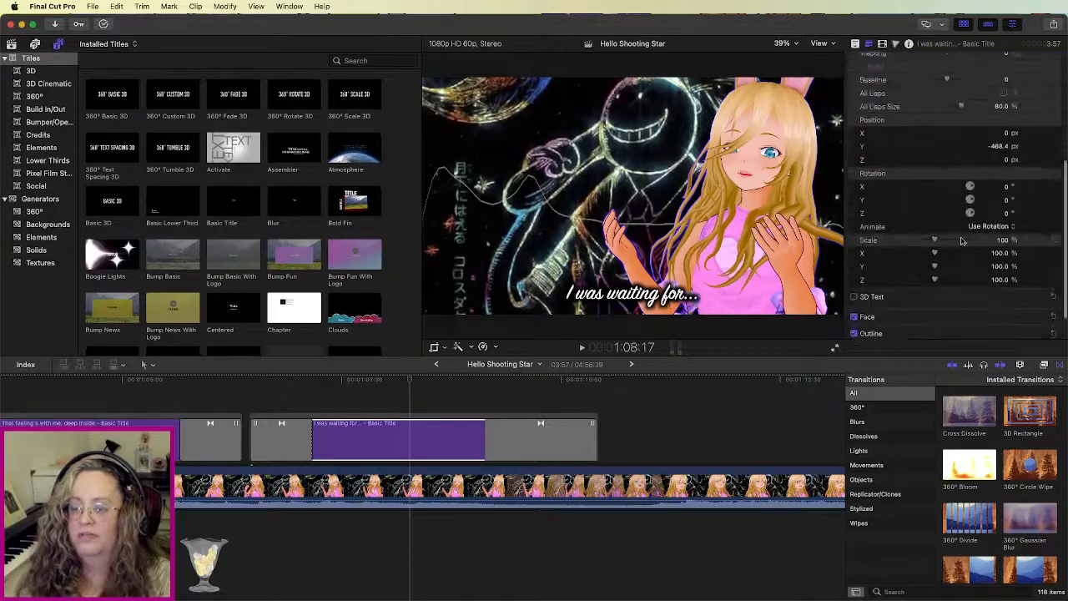
click(1041, 299)
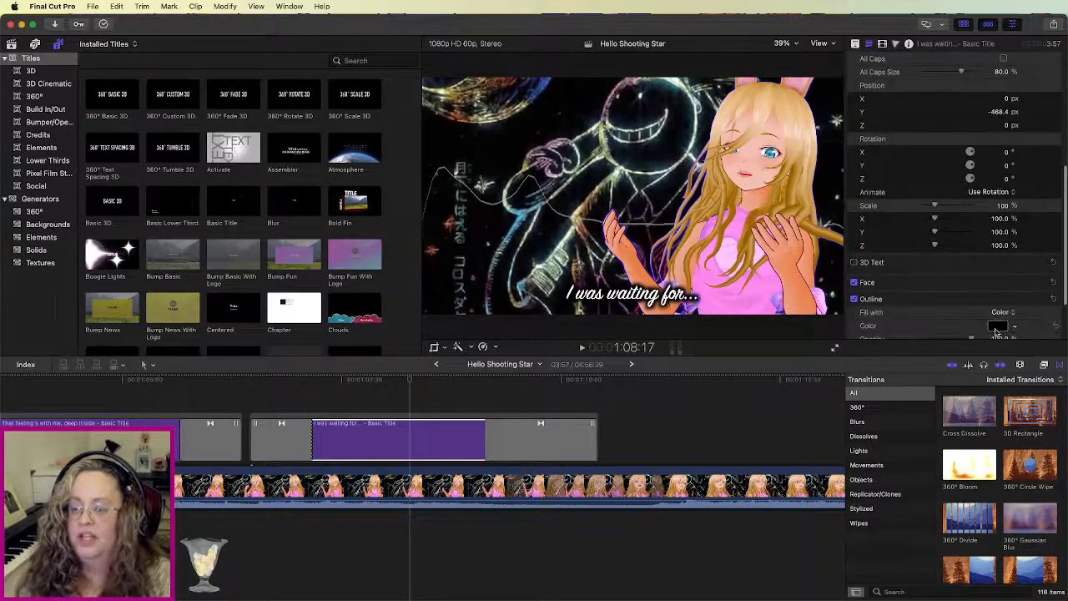
click(998, 326)
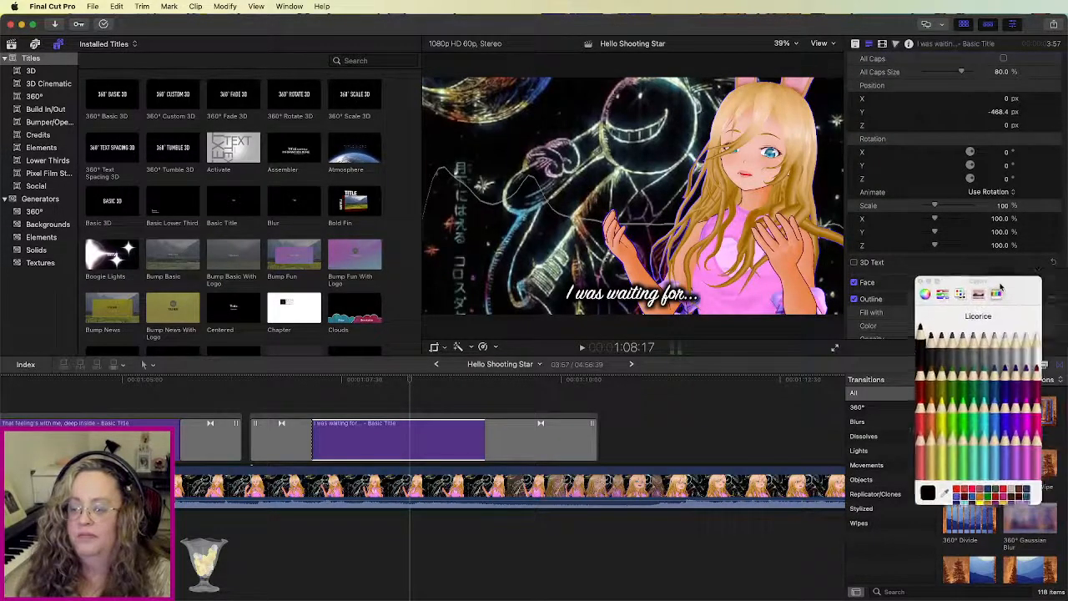
click(838, 417)
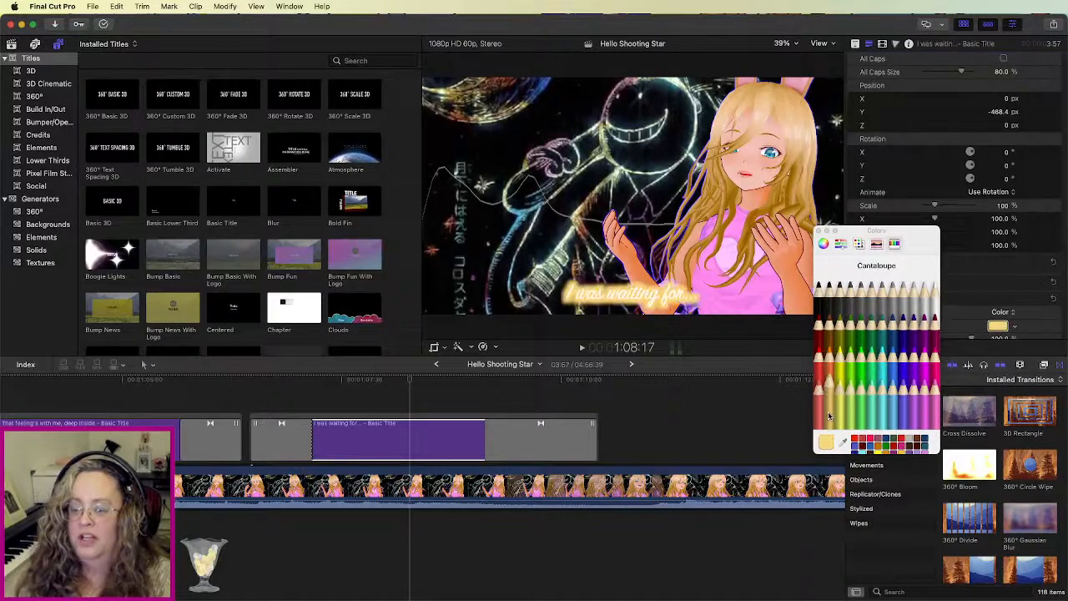
Step: Try Flora, Lemon, Mocha, teal and Honeydew as the outline color of the "I was waiting for..." title
click(855, 417)
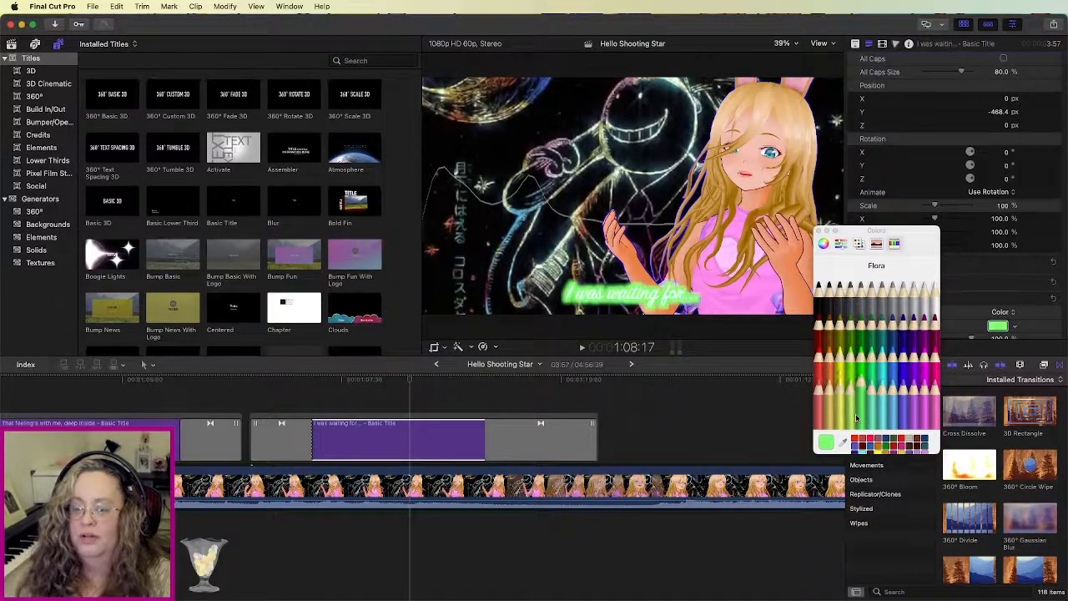
click(840, 370)
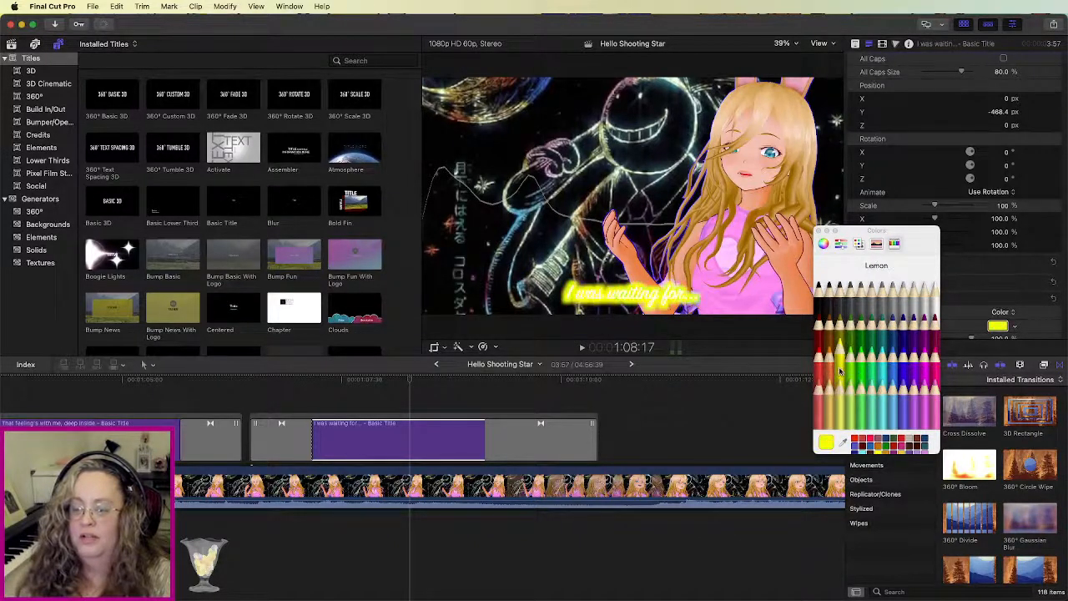
click(831, 340)
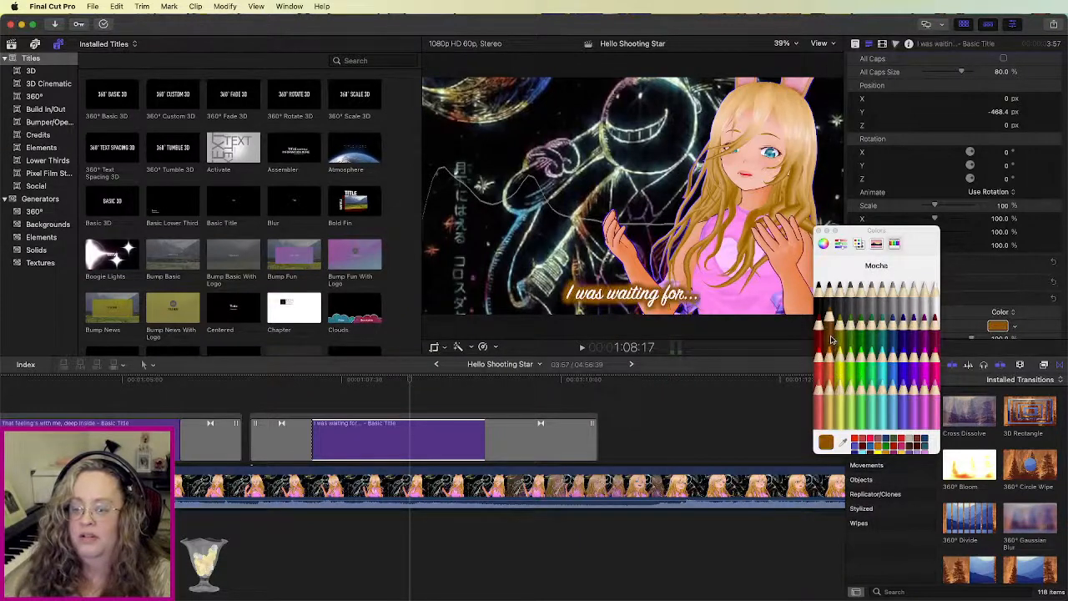
click(863, 337)
click(881, 333)
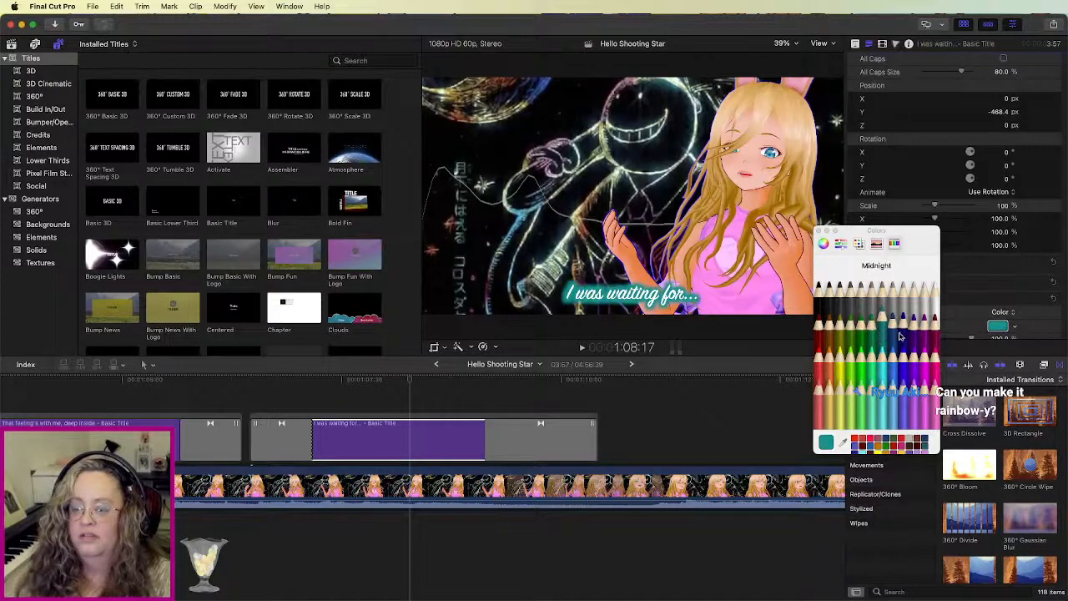
click(849, 419)
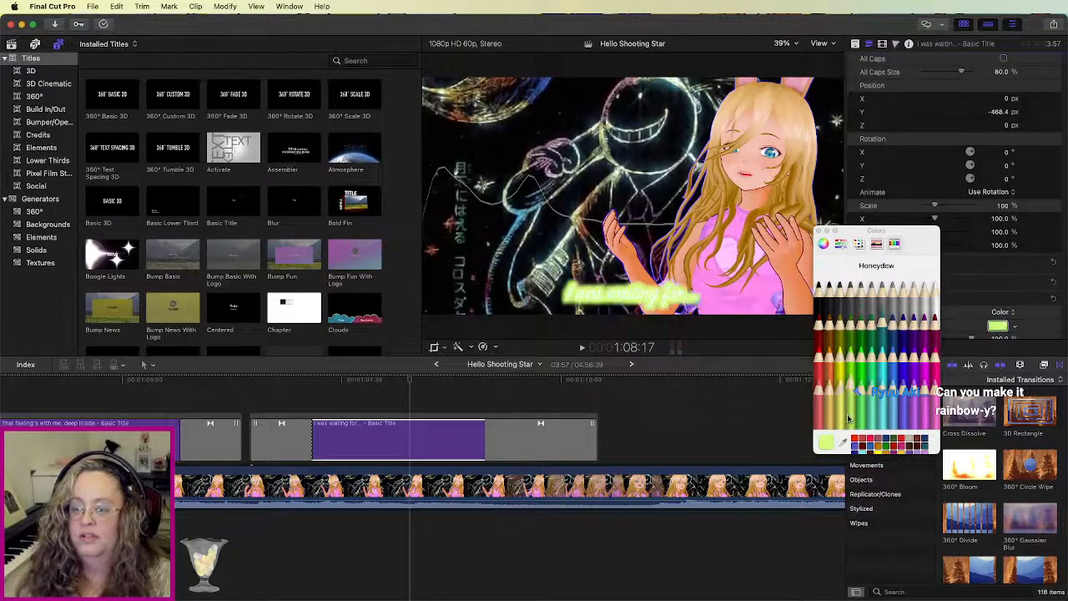
Step: Try Cantaloupe, Salmon, Mocha, light blue and Honeydew again as the title's outline color
click(831, 422)
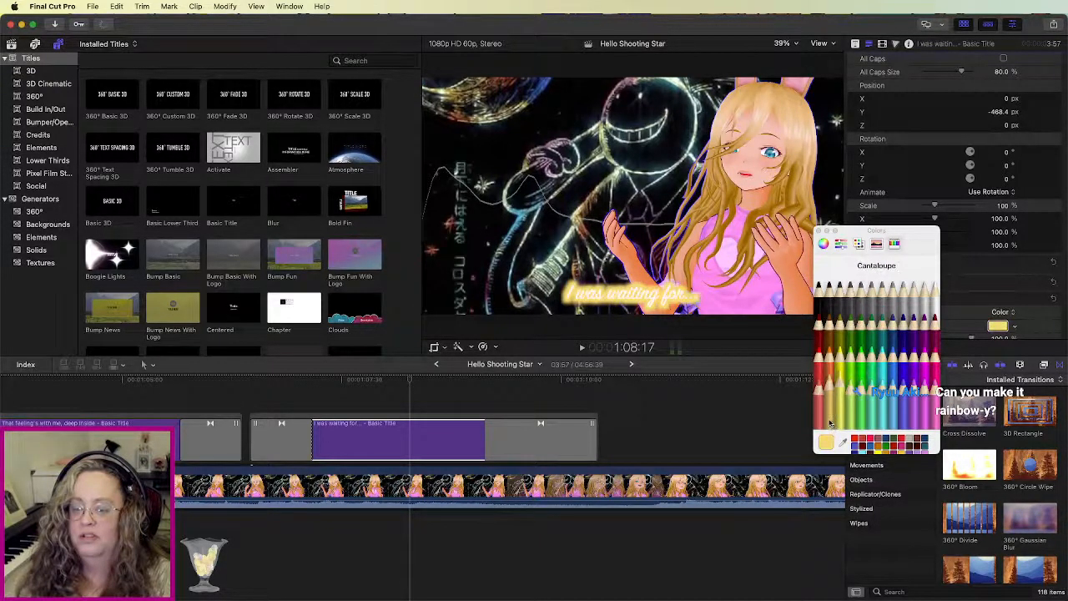
click(822, 420)
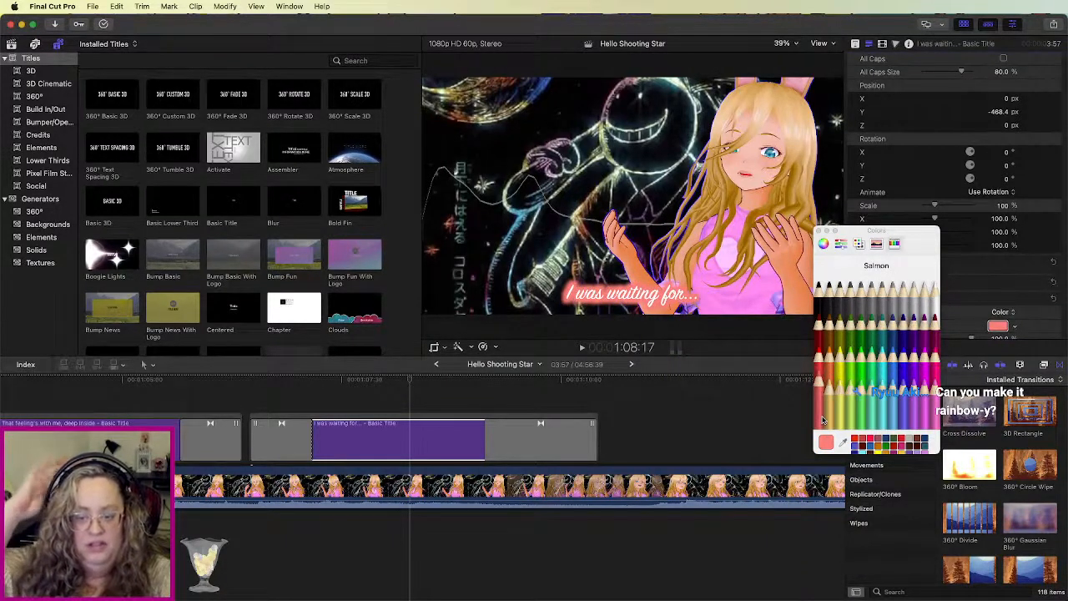
click(832, 338)
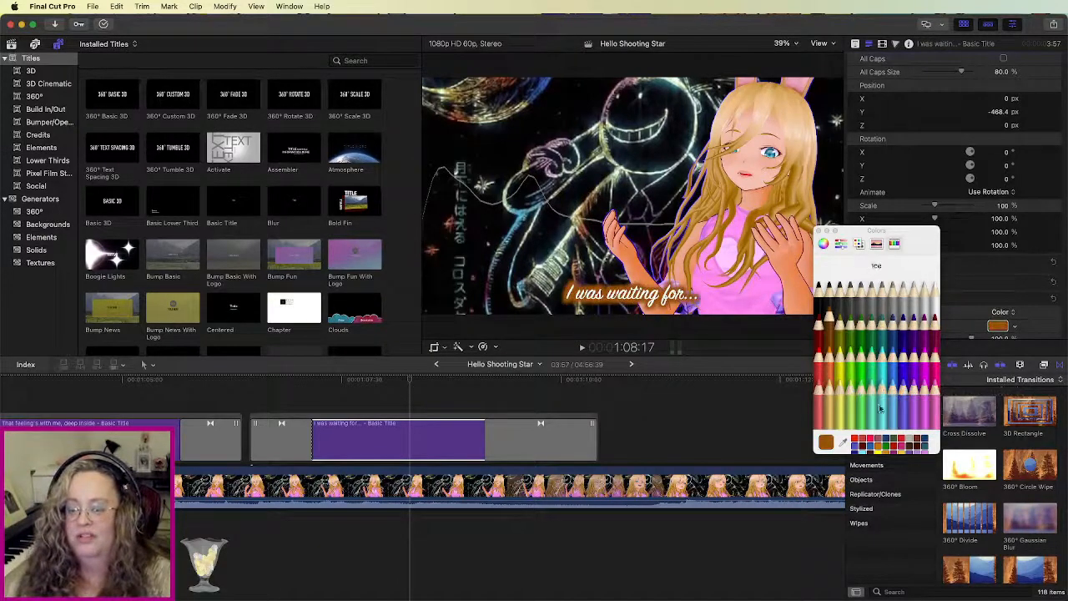
click(932, 409)
click(922, 409)
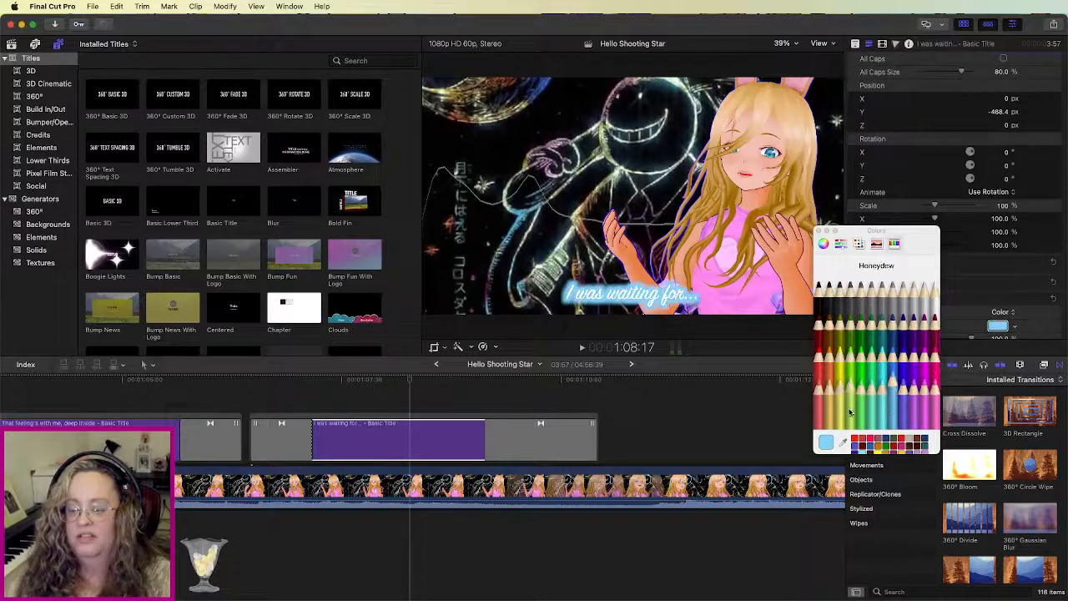
click(853, 409)
Step: Reselect the whole "I was waiting for..." text, set its outline color to Licorice and close the color picker
click(808, 408)
click(334, 382)
click(380, 381)
click(826, 300)
click(829, 319)
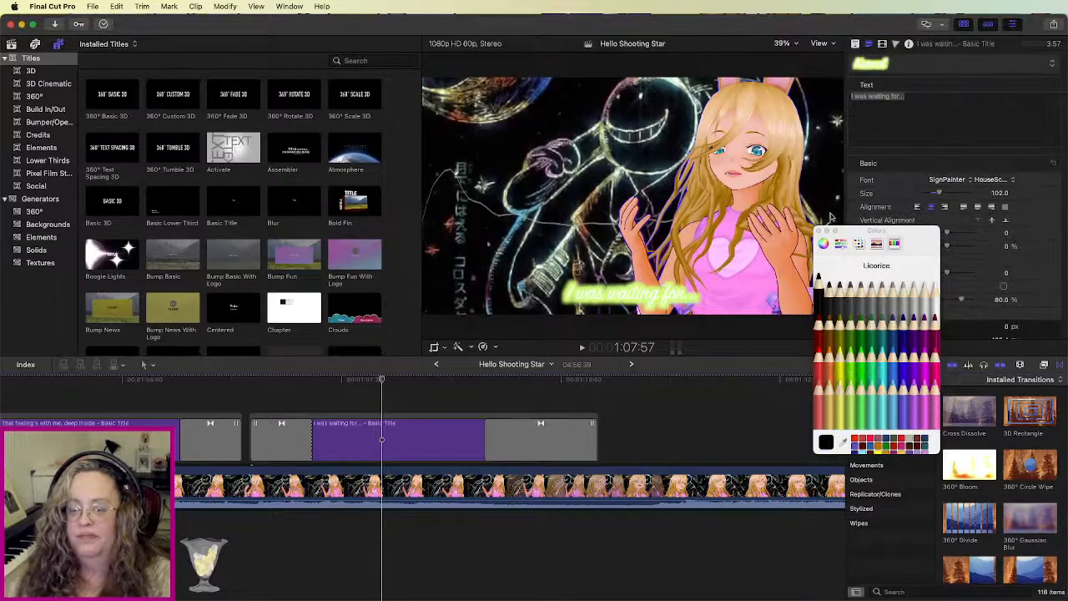
click(930, 101)
triple_click(925, 96)
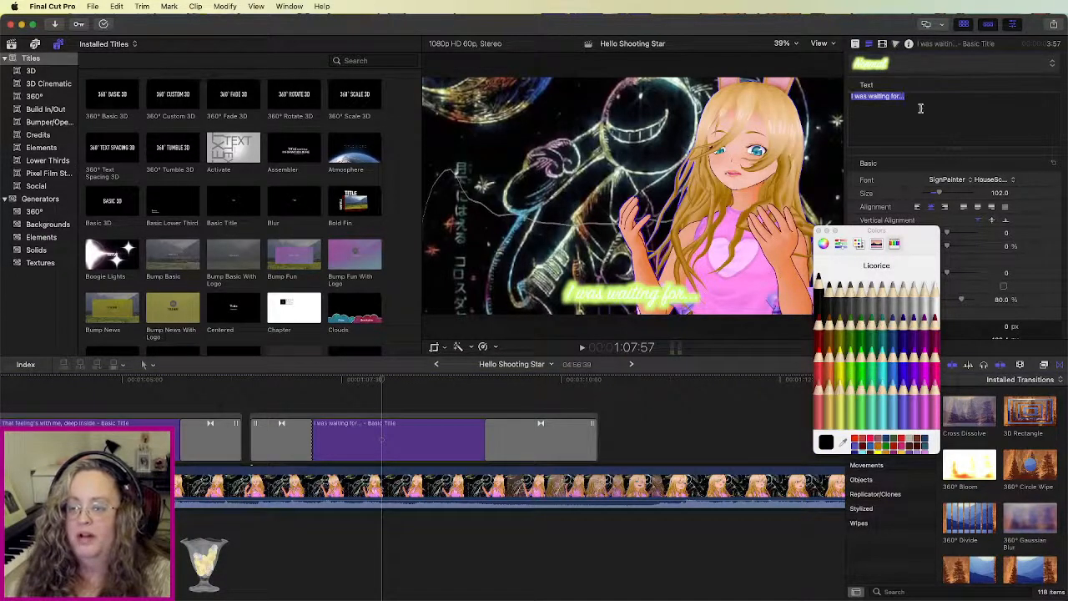
click(827, 235)
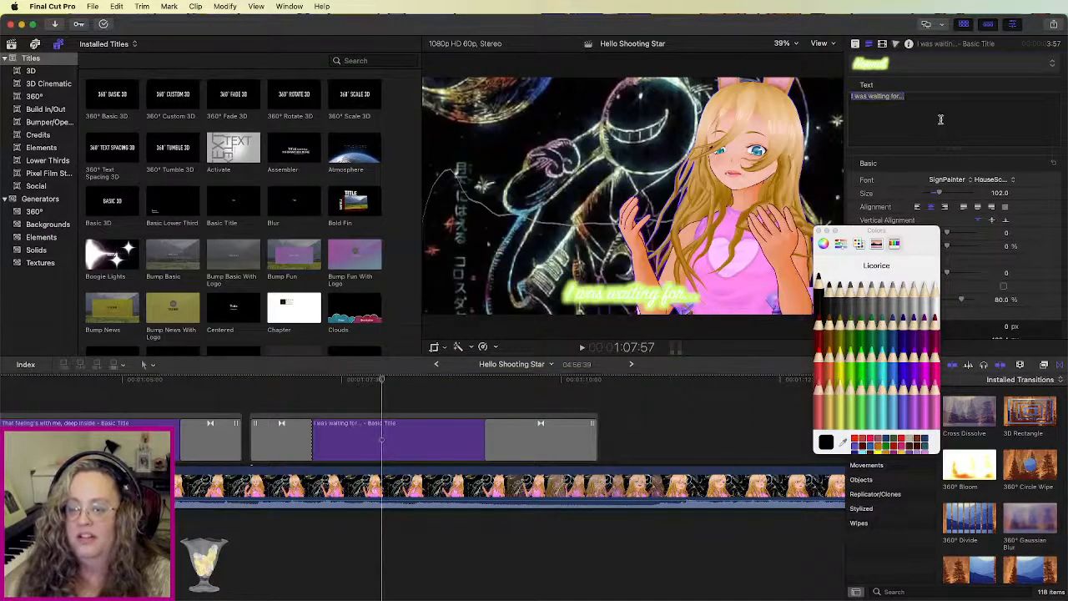
click(819, 231)
scroll(960, 251, down, 10)
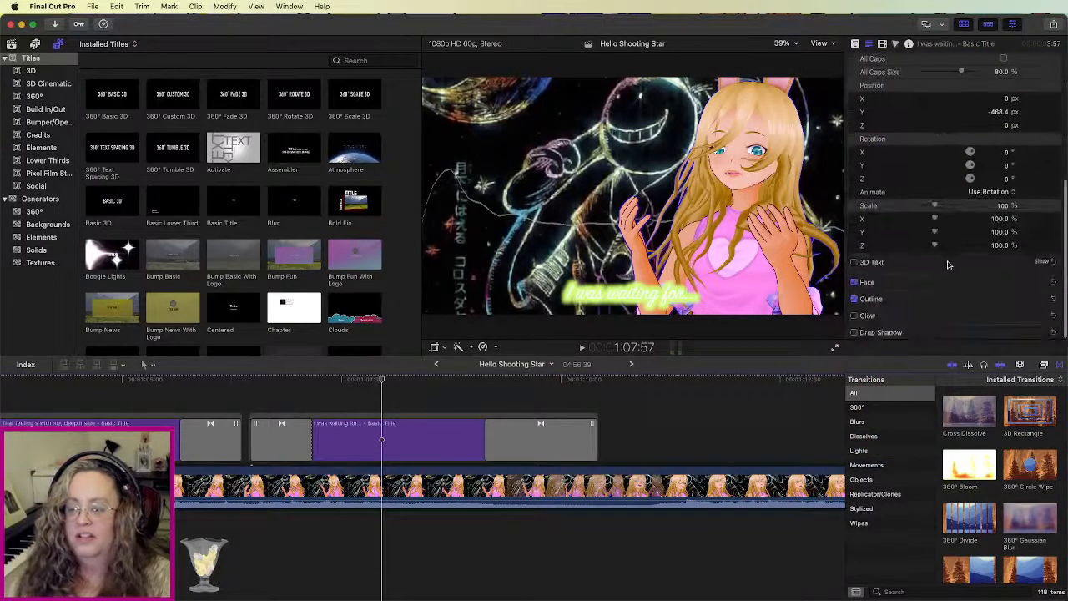
click(1049, 301)
click(998, 325)
click(824, 297)
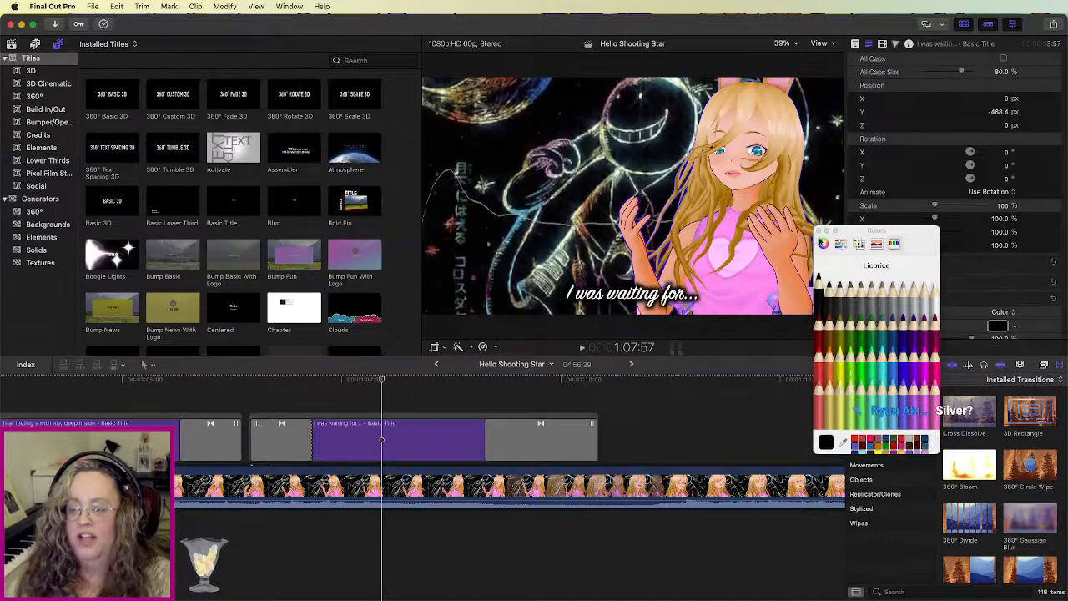
click(819, 231)
Step: Play the "I was waiting for..." title through past its ending dissolve
click(363, 406)
key(space)
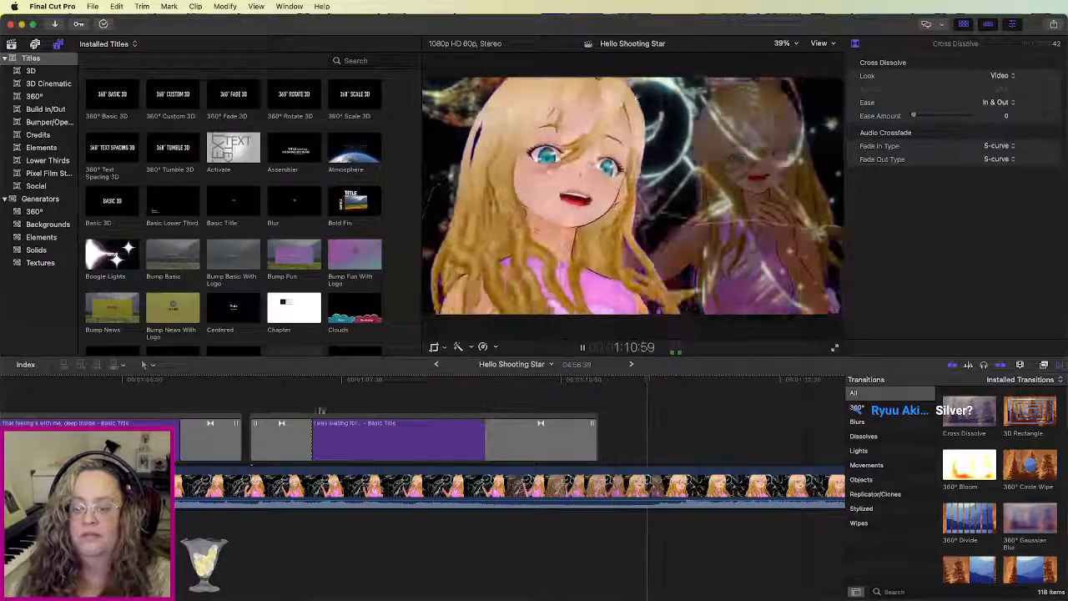
key(space)
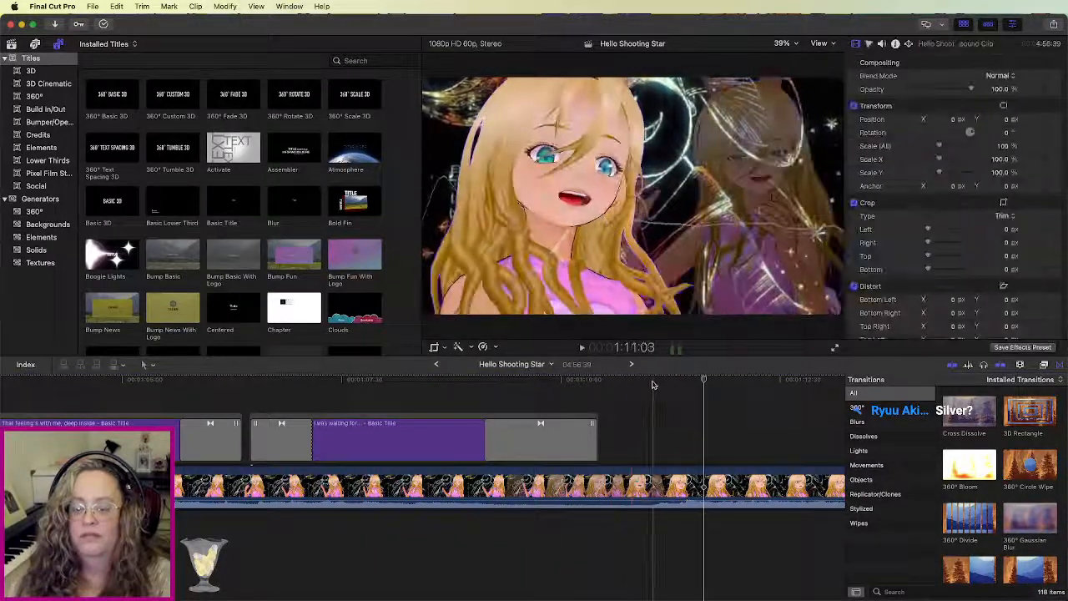
Step: Find where the next lyric starts by playback and paste the copied "When the sun is shining" title at about 1:10:51
click(638, 381)
key(space)
key(space)
click(644, 381)
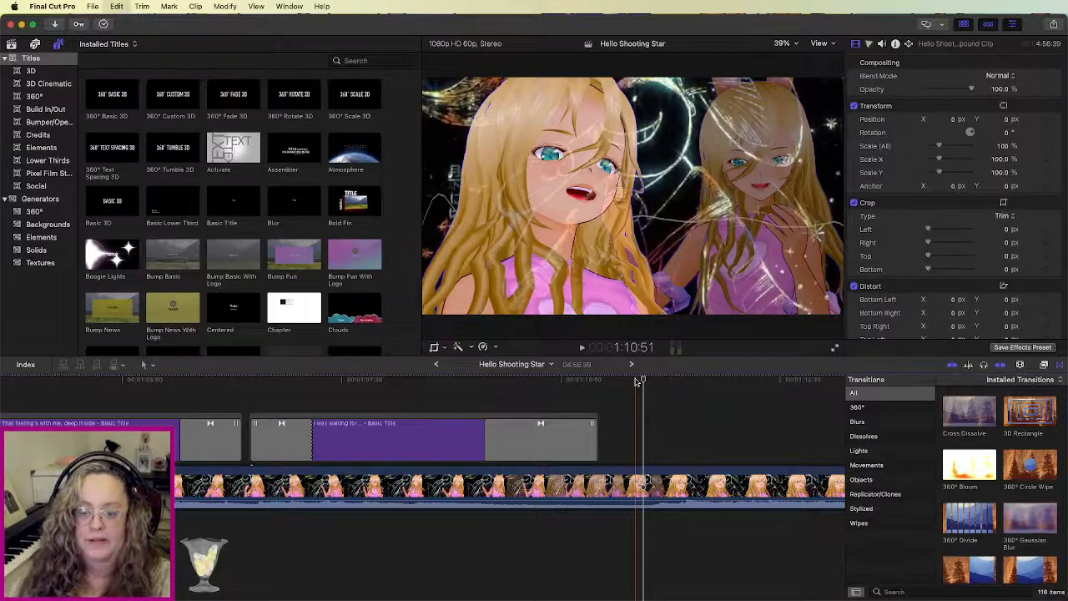
key(super+v)
scroll(484, 452, left, 6)
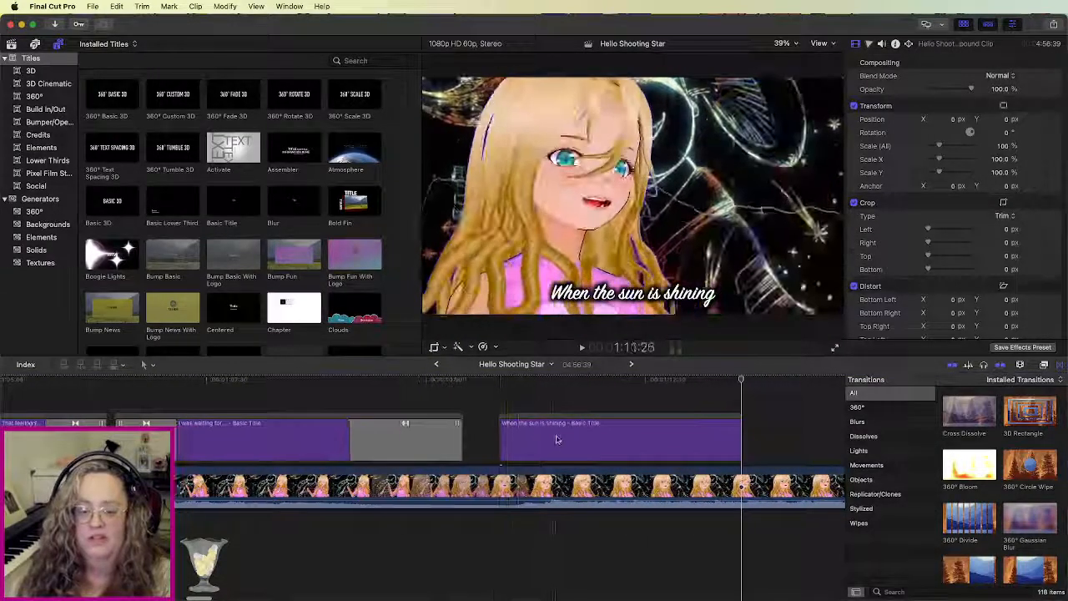
Step: Try a Boogie Lights title without text above the "When the sun is shining" title, preview it and delete it
drag(104, 260, 503, 406)
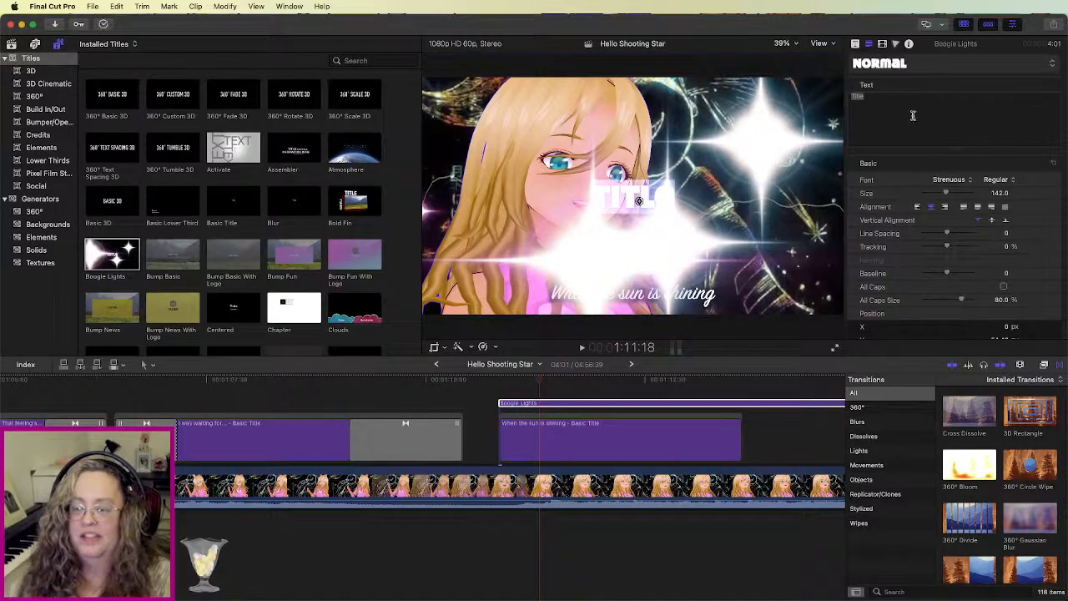
double_click(857, 96)
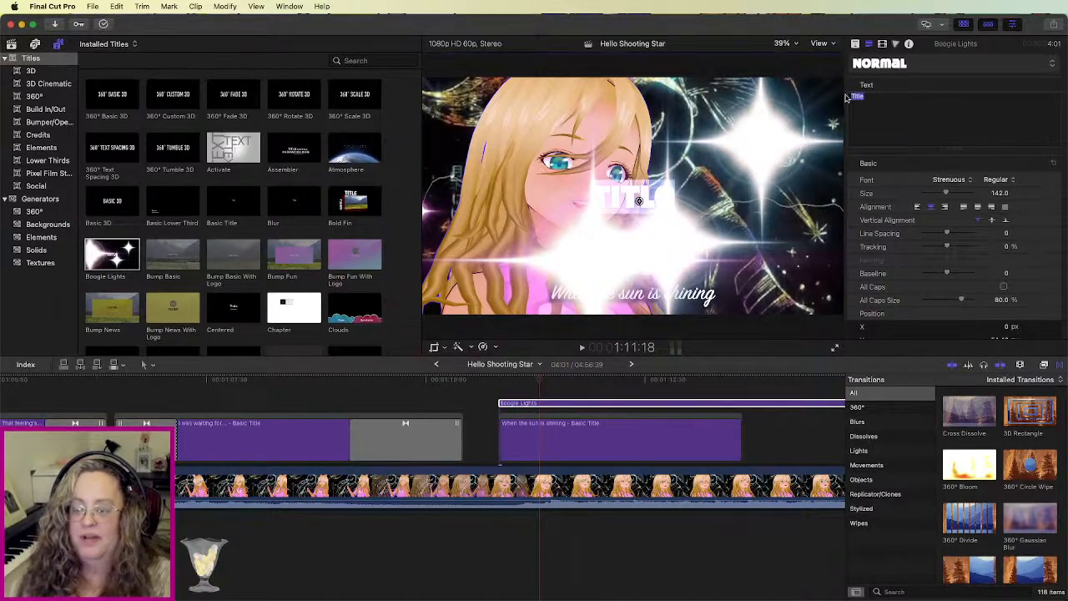
key(BackSpace)
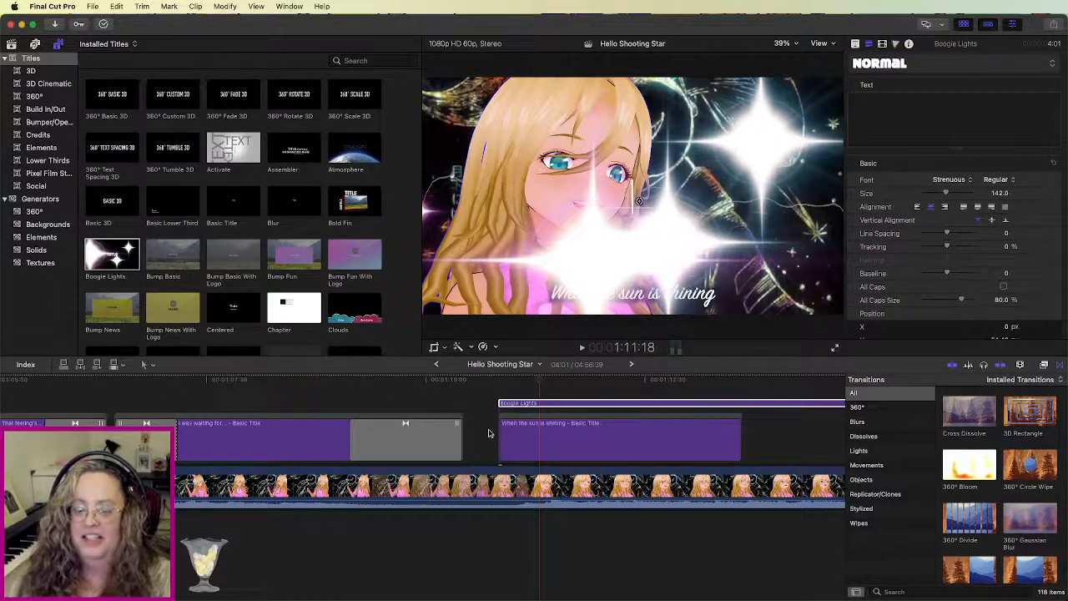
click(490, 432)
key(space)
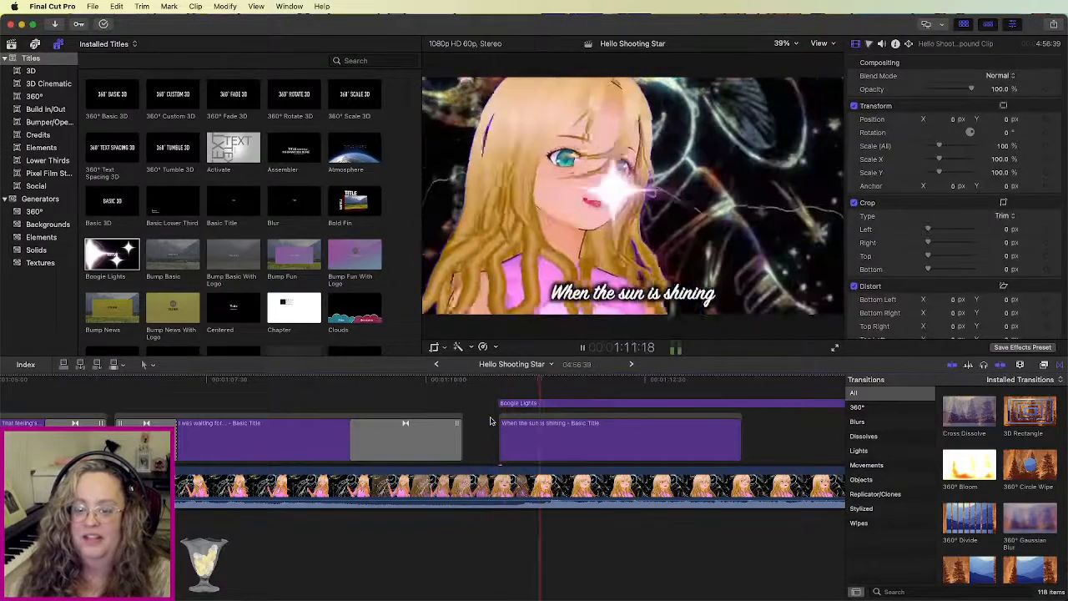
key(space)
click(538, 404)
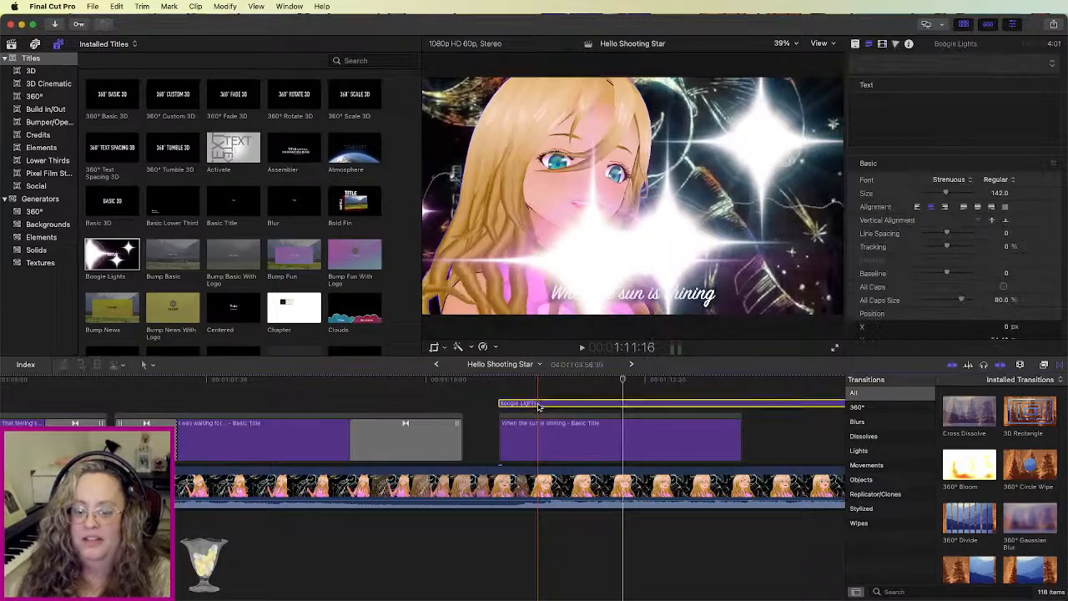
key(Delete)
Step: Add a Pixie Dust title above the start of the "When the sun is shining" title and delete its placeholder text
scroll(295, 290, down, 15)
scroll(295, 291, down, 10)
drag(242, 273, 505, 403)
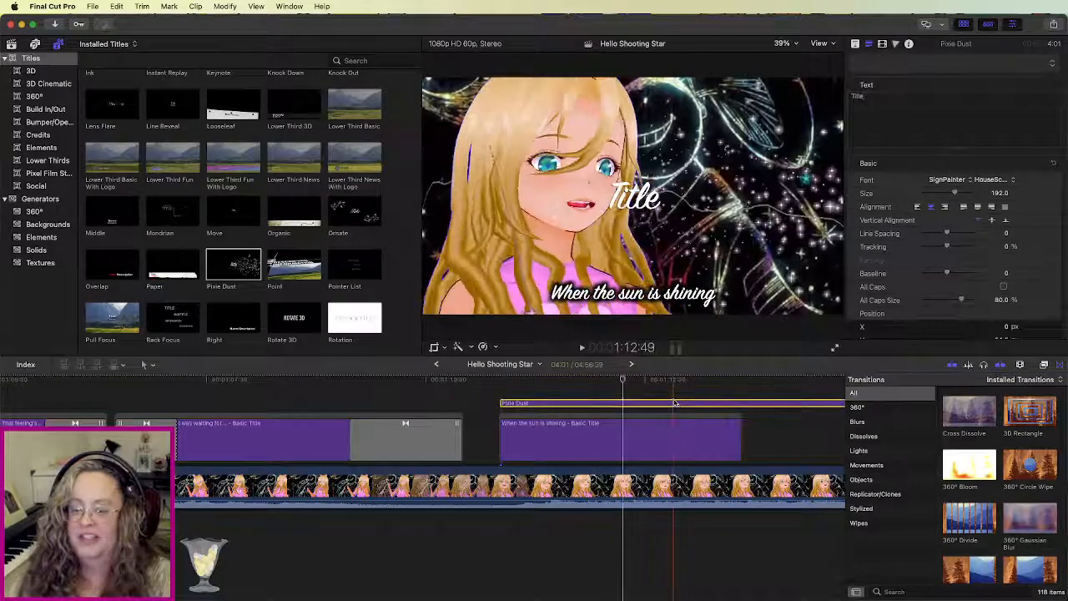
double_click(894, 100)
key(BackSpace)
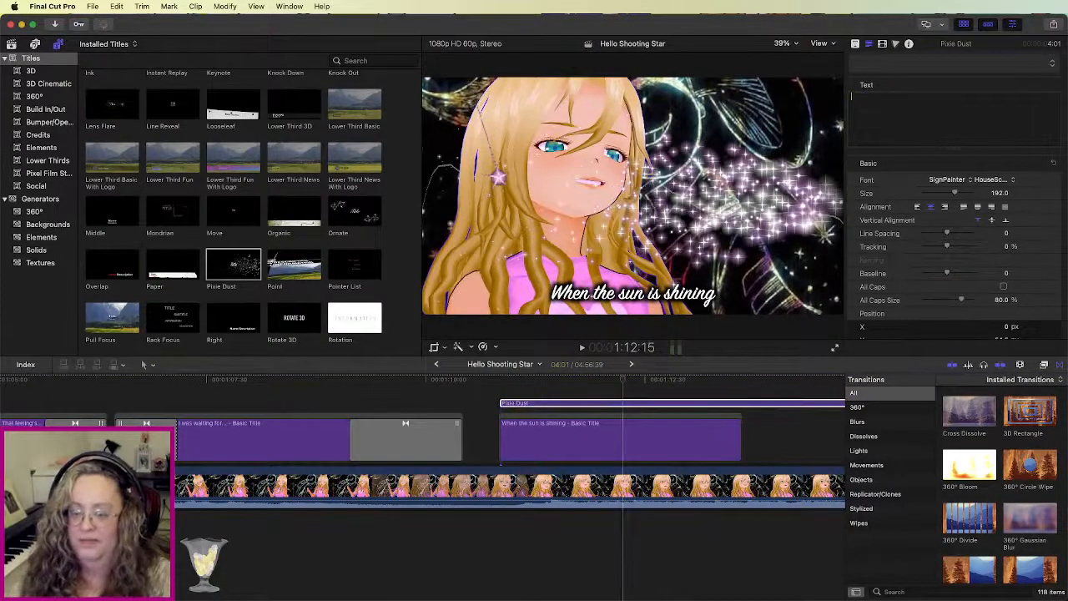
Step: Lower the Pixie Dust title to a Y position of -366.4 px with X at 0 and play it back
click(856, 44)
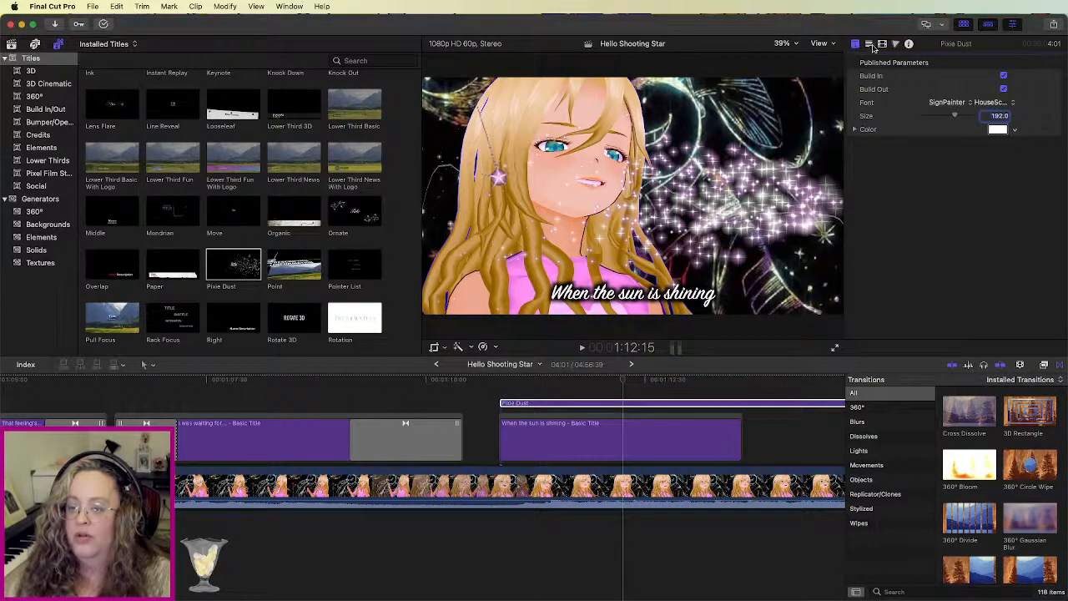
click(869, 45)
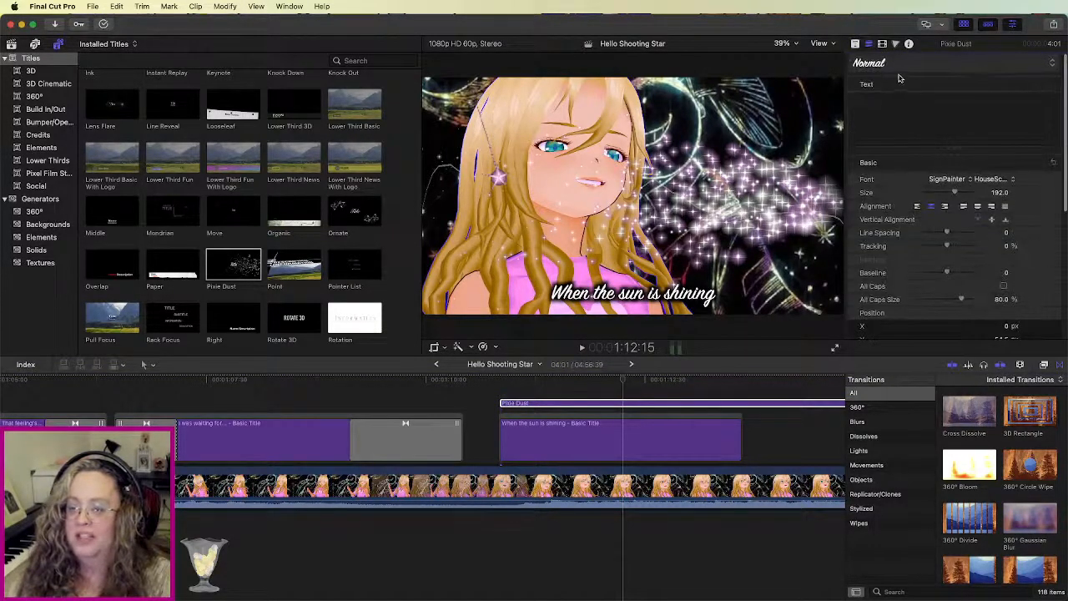
click(882, 44)
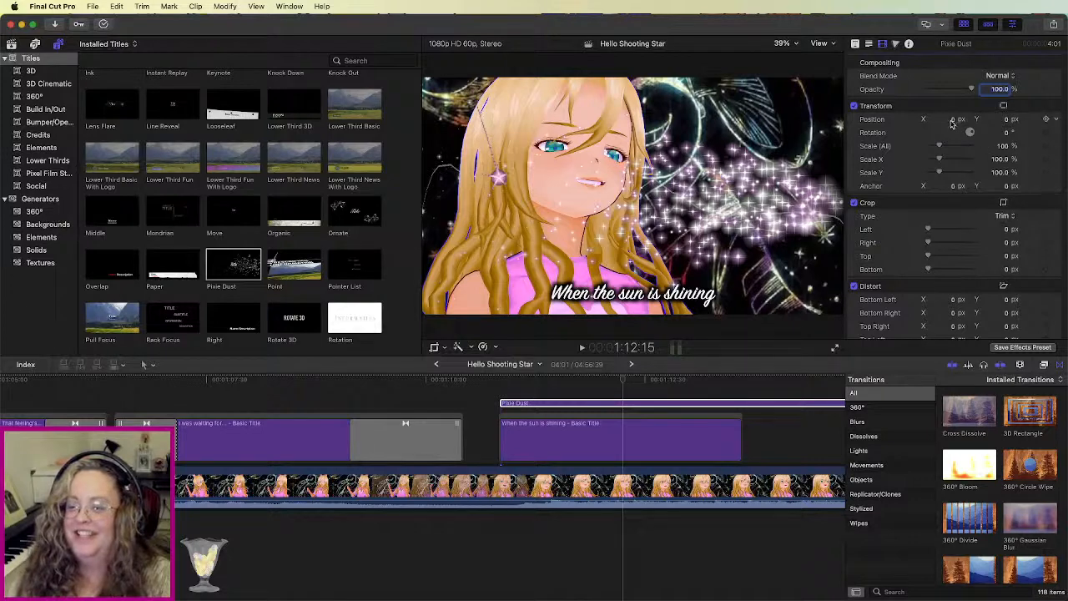
drag(954, 123, 953, 123)
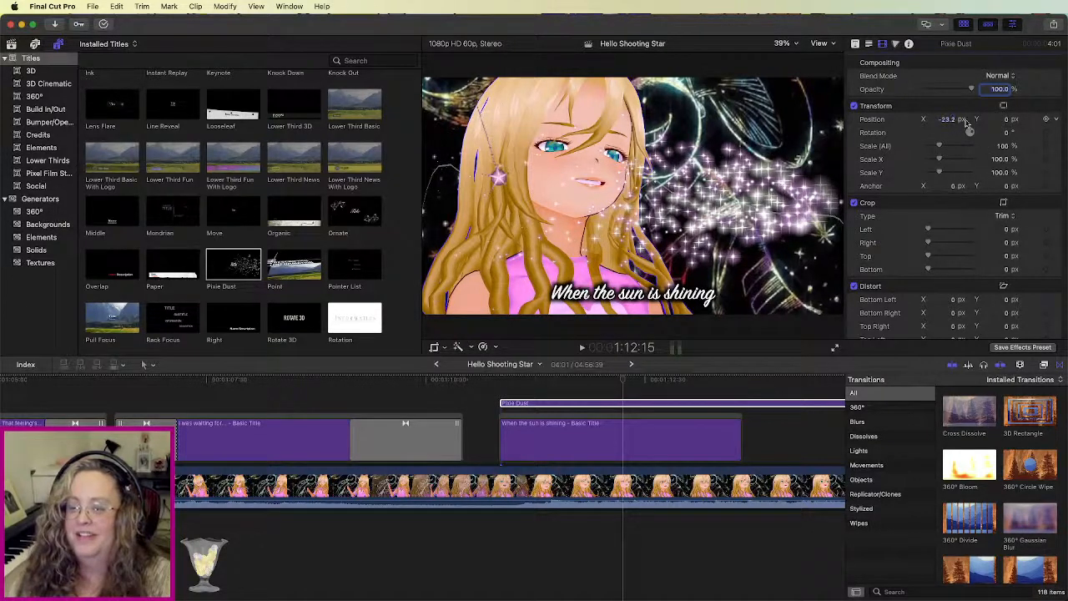
click(1057, 122)
click(1065, 125)
drag(1006, 122, 1007, 123)
key(space)
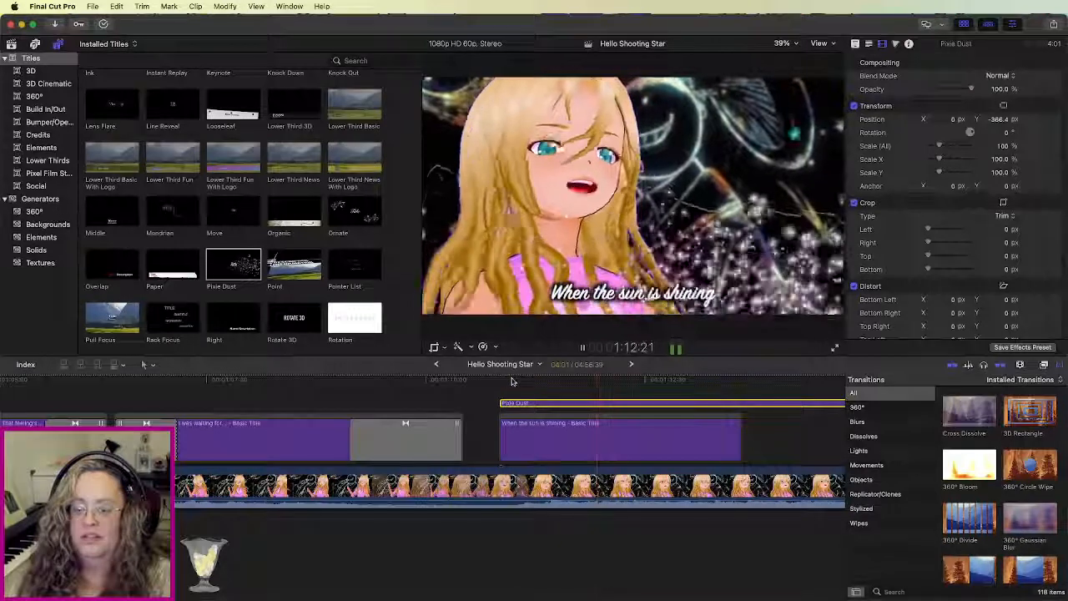
key(space)
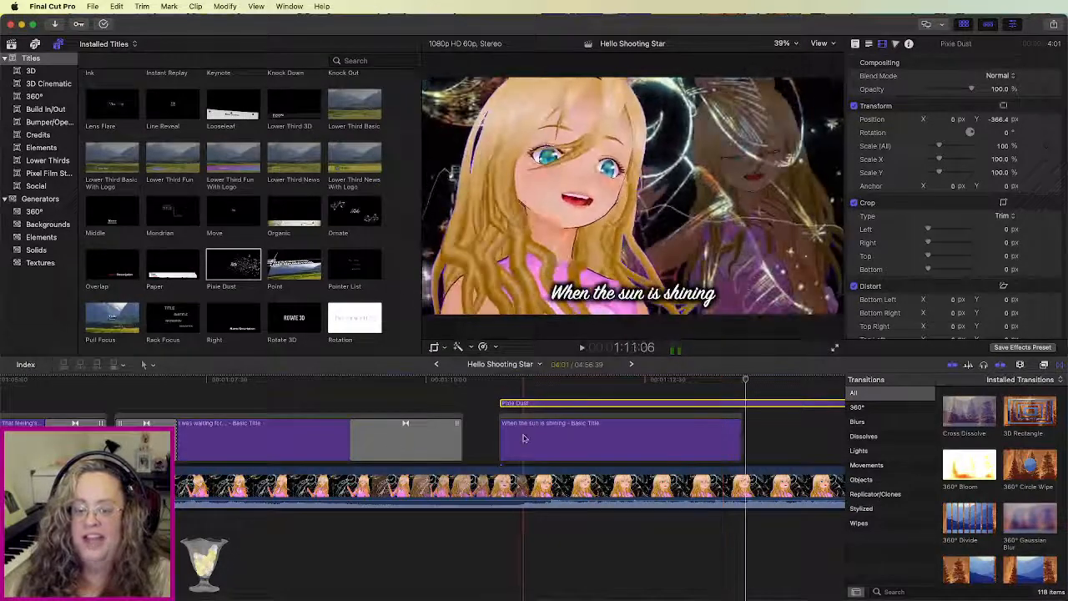
Step: Replace the text of the "When the sun is shining" title with "Hello shooting star!"
click(619, 438)
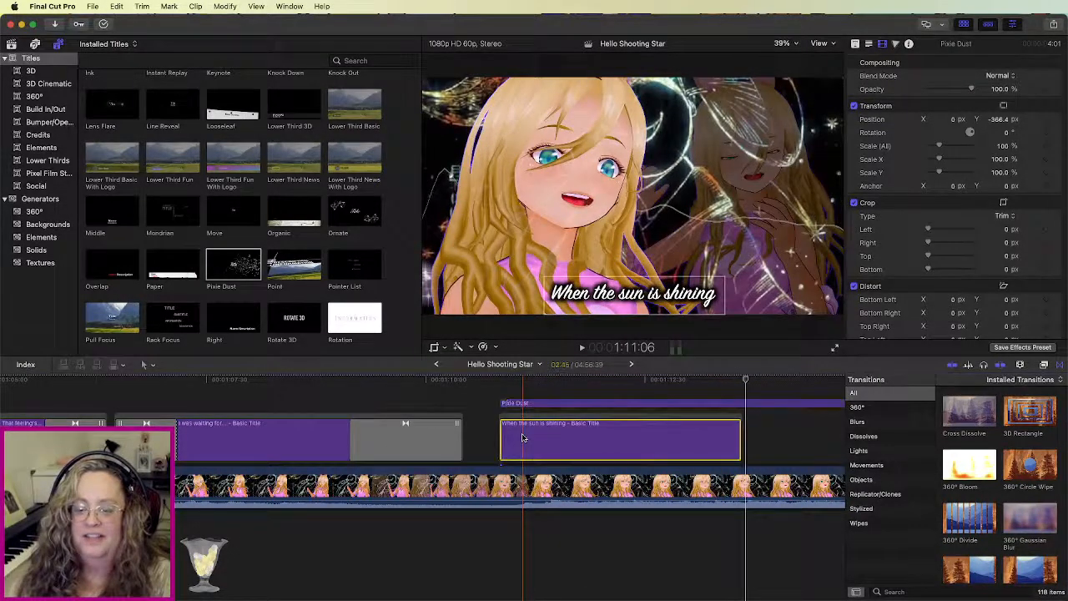
triple_click(903, 98)
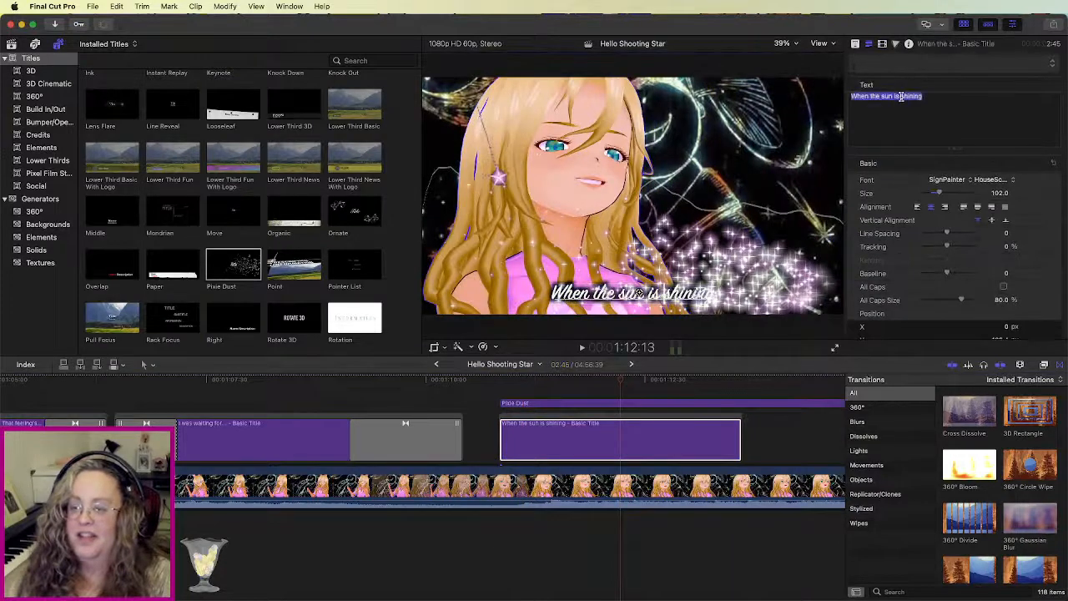
text(Hello Shooting s)
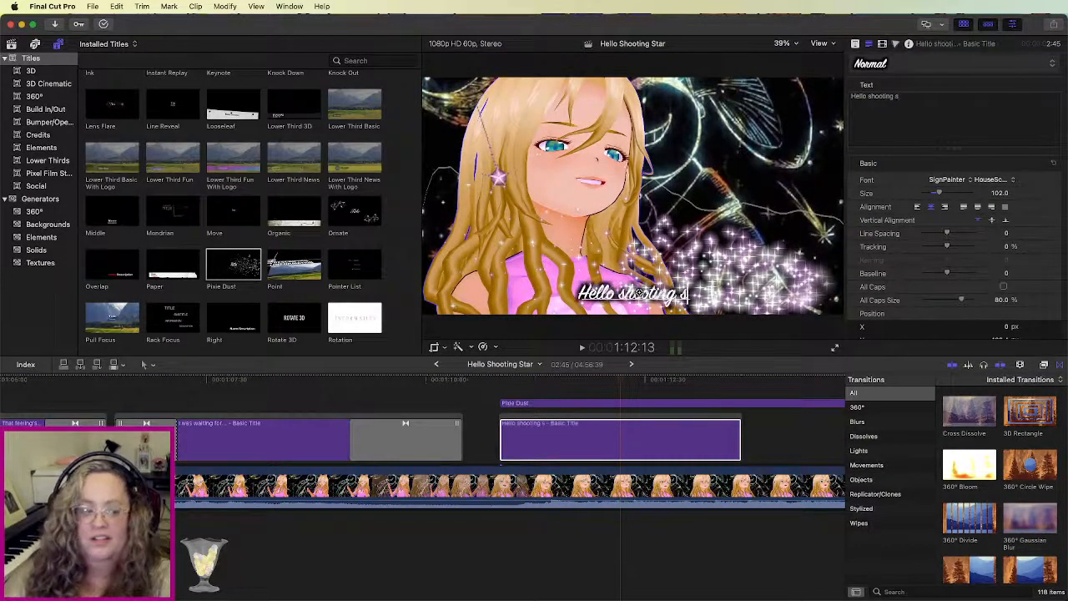
text(tar!)
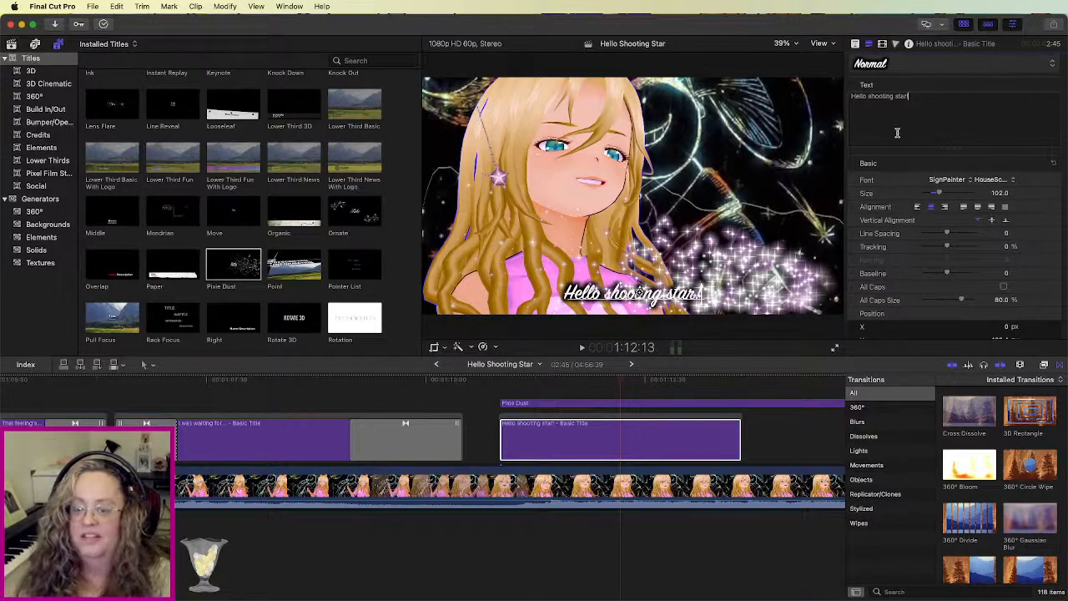
Step: Extend the "Hello shooting star!" title's text to read "Hello shooting star! Hello shooting star, again!"
drag(902, 96, 848, 99)
click(927, 97)
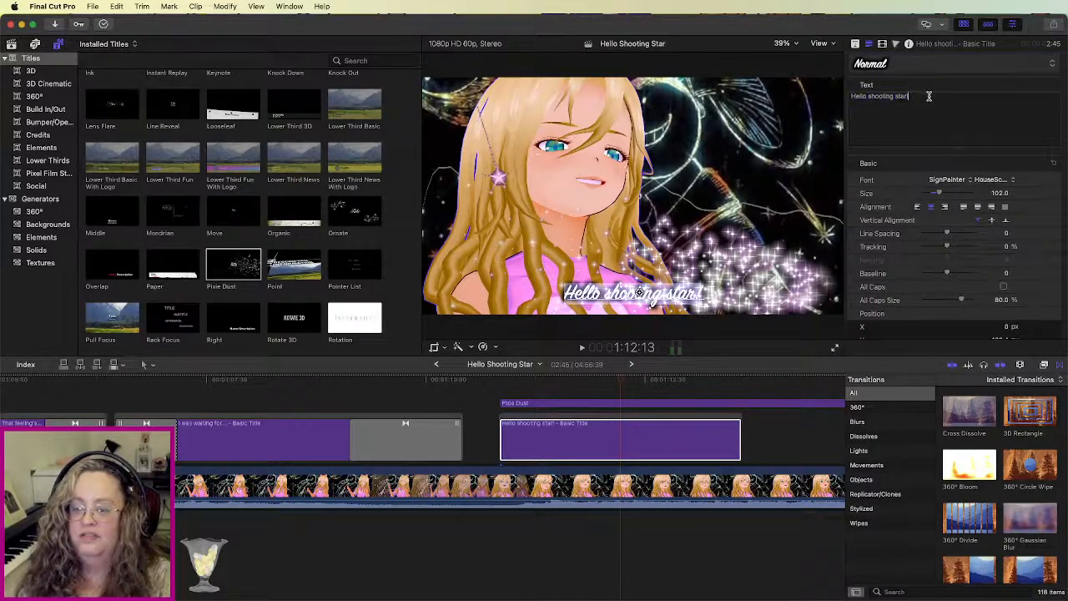
text(Hello shooting s)
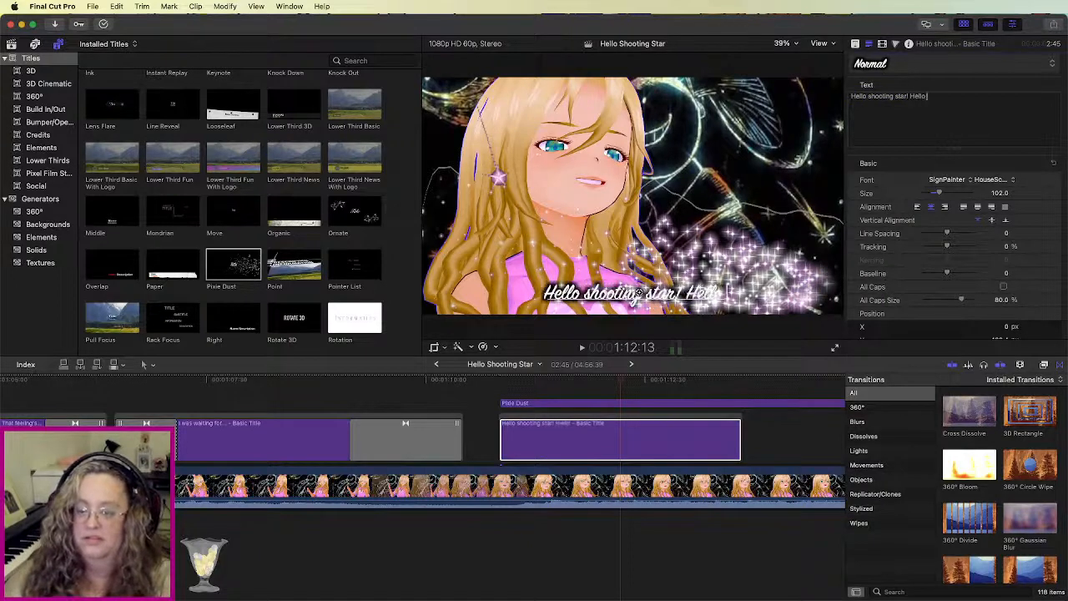
text(ta)
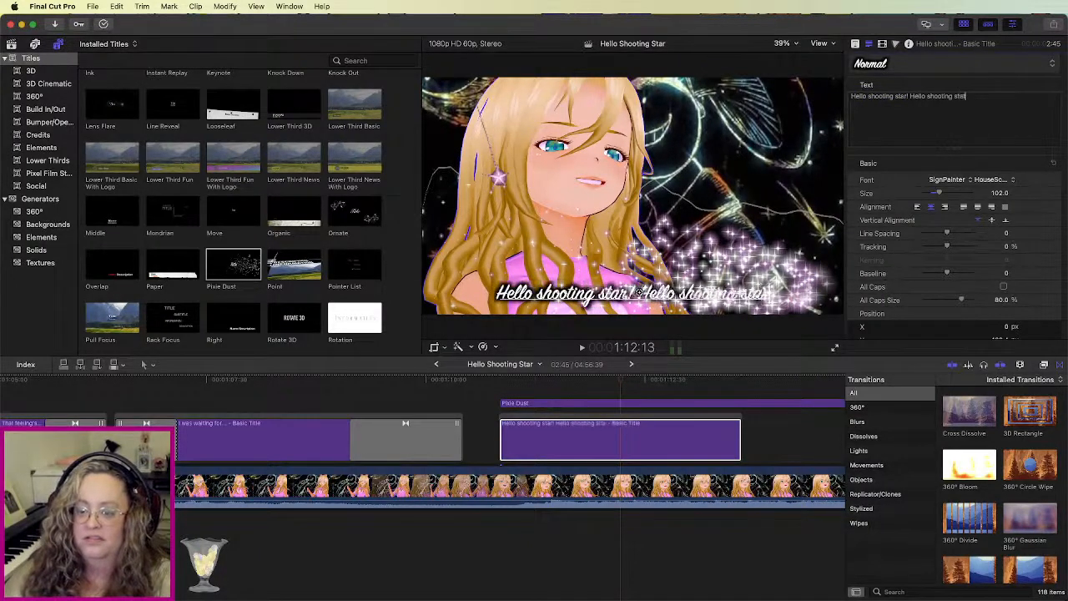
text(r)
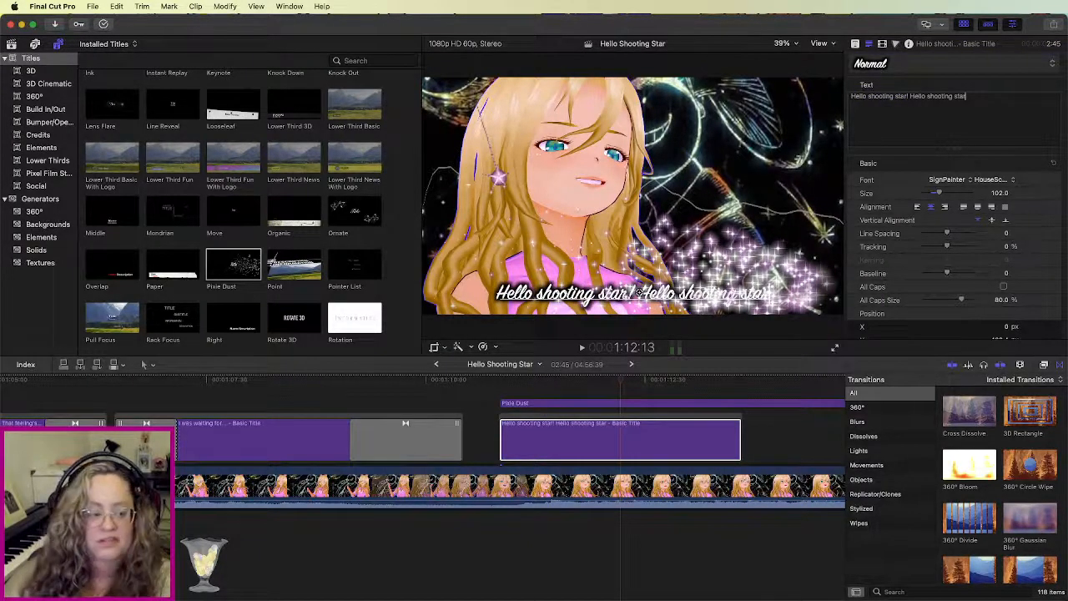
text(, again!)
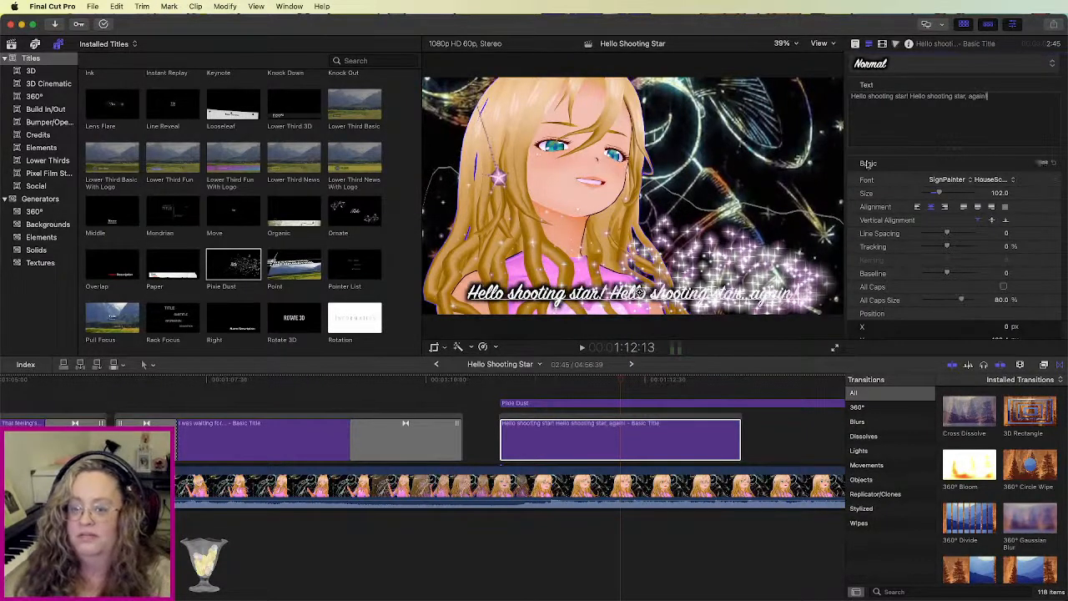
triple_click(948, 100)
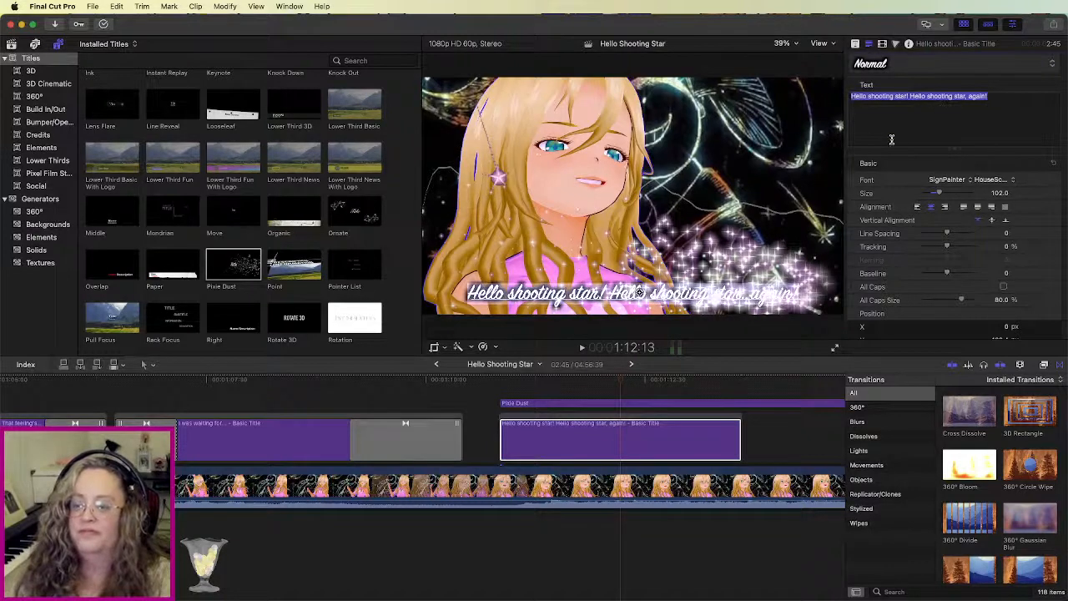
click(993, 98)
click(861, 99)
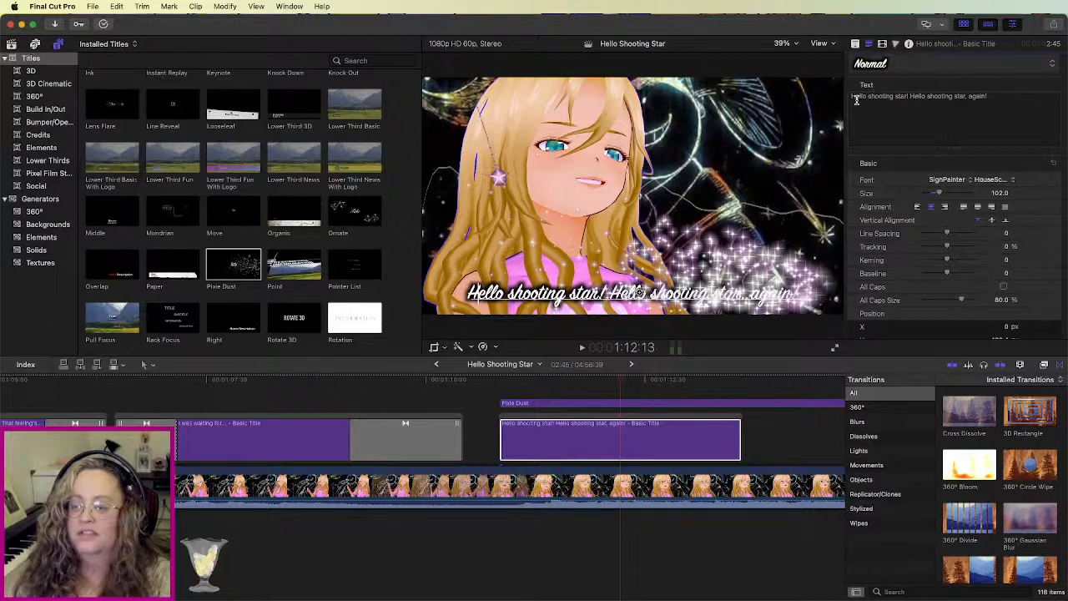
Step: Play back the sung line and lengthen both the lyric title and the Pixie Dust title above it to 4:22
click(487, 380)
key(space)
scroll(499, 384, right, 4)
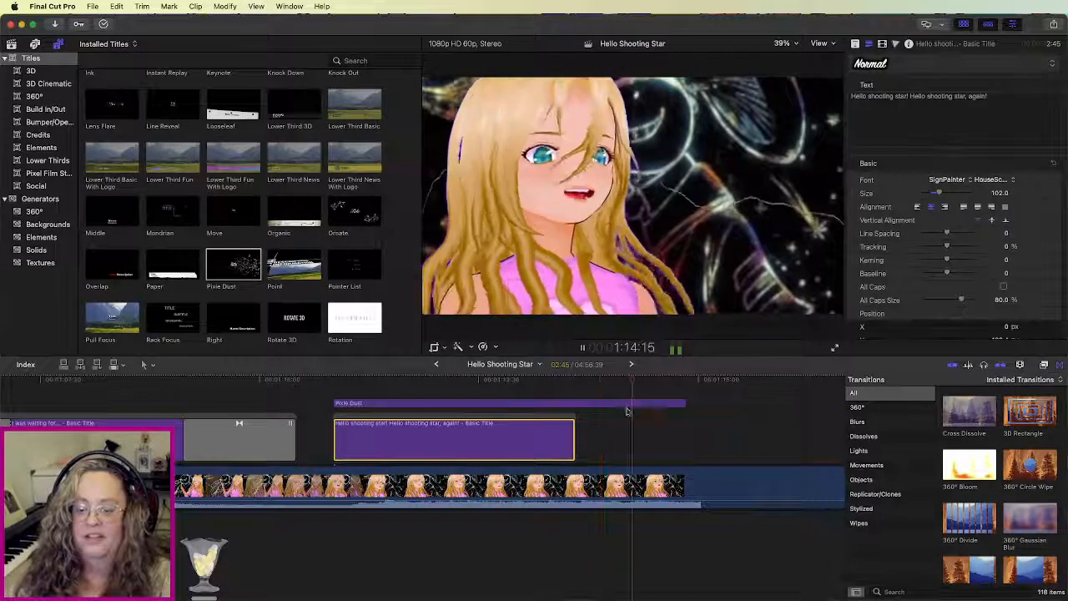
key(space)
drag(570, 443, 708, 443)
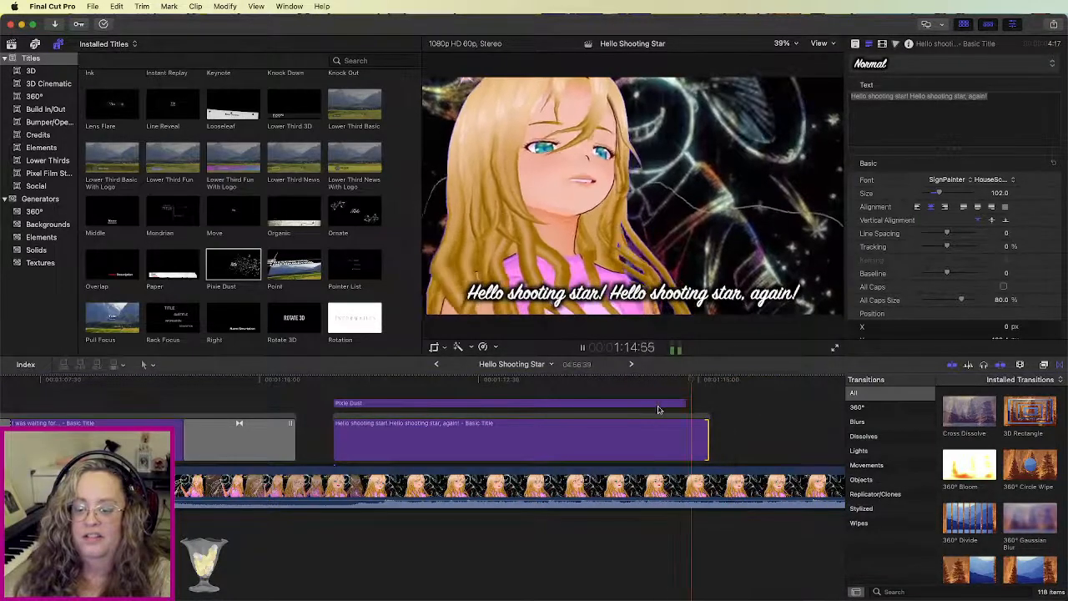
drag(707, 432, 715, 405)
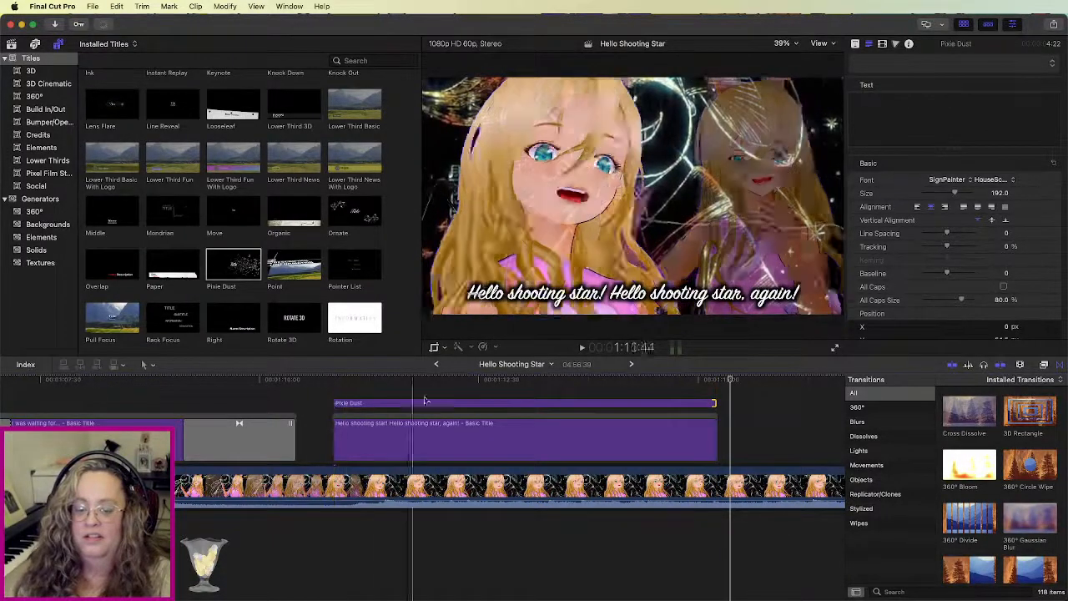
Step: Add Cross Dissolve transitions to both ends of the "Hello shooting star! Hello shooting star, again!" title and play it back
click(659, 438)
double_click(982, 412)
key(space)
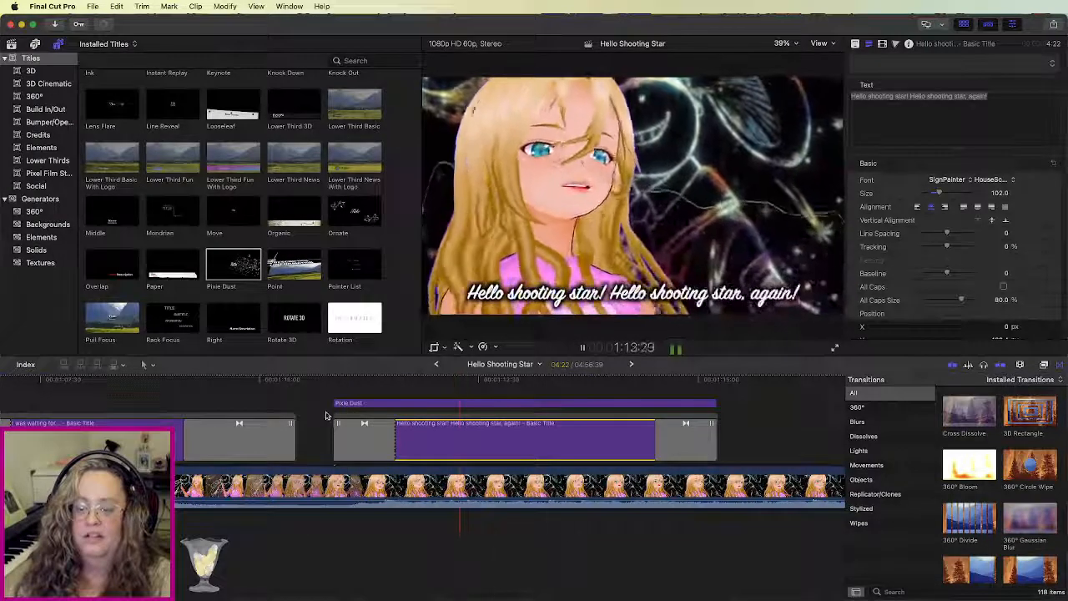
click(328, 416)
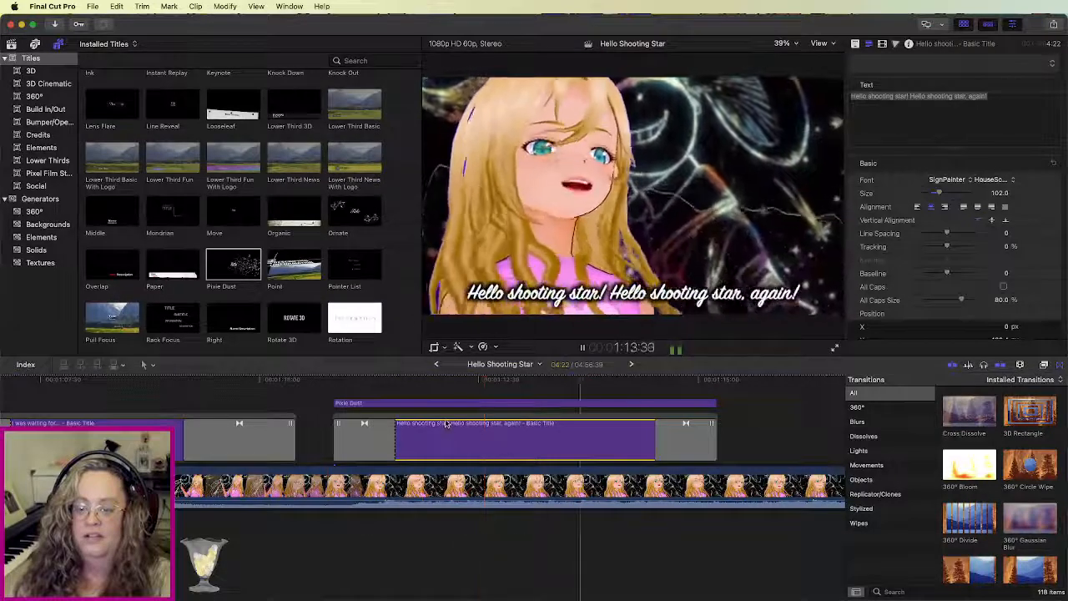
key(space)
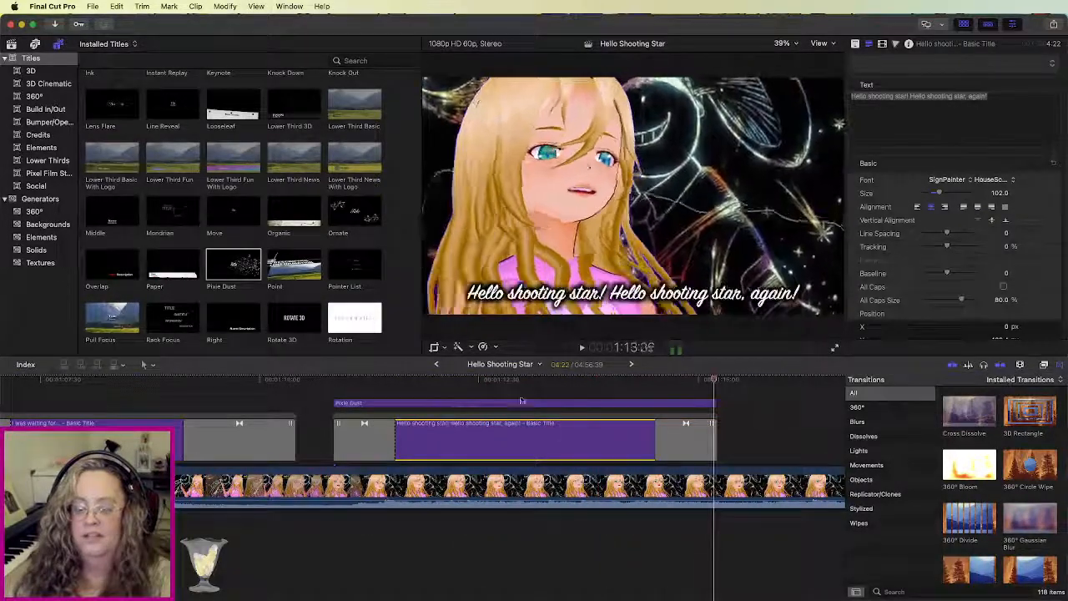
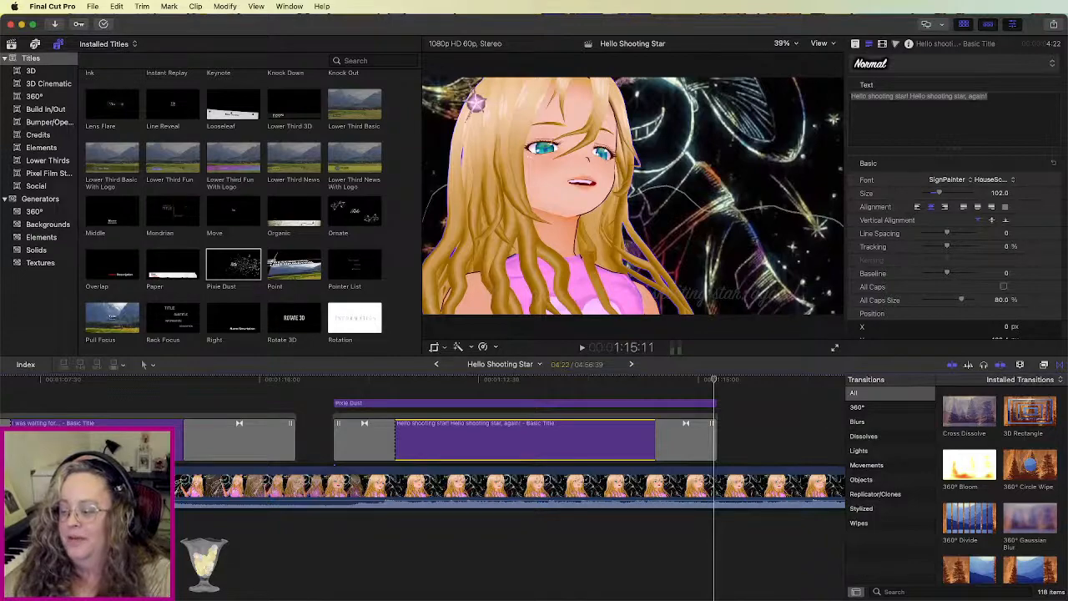
key(space)
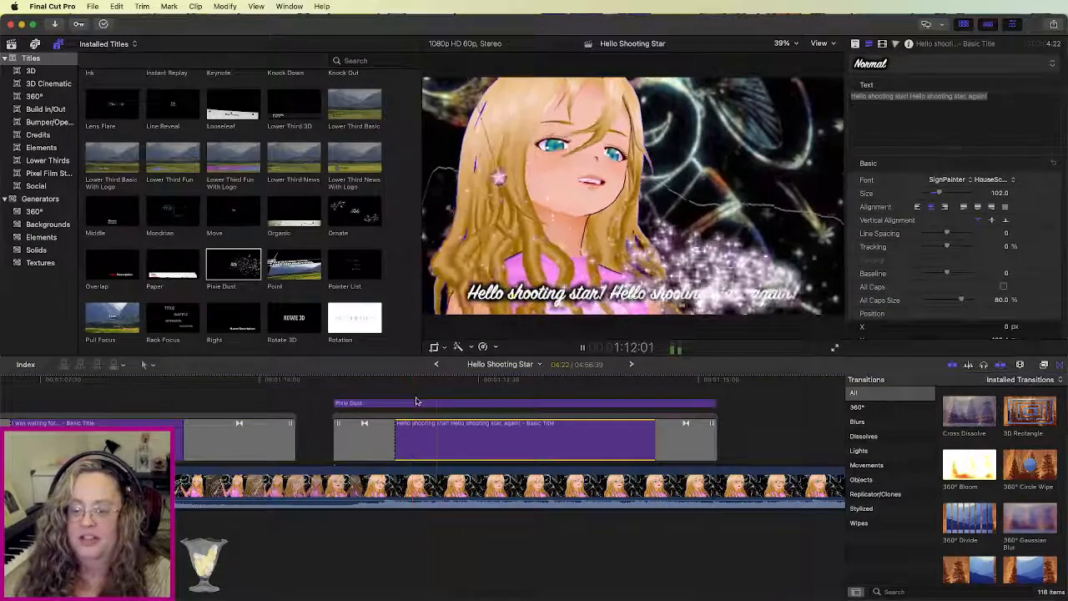
key(space)
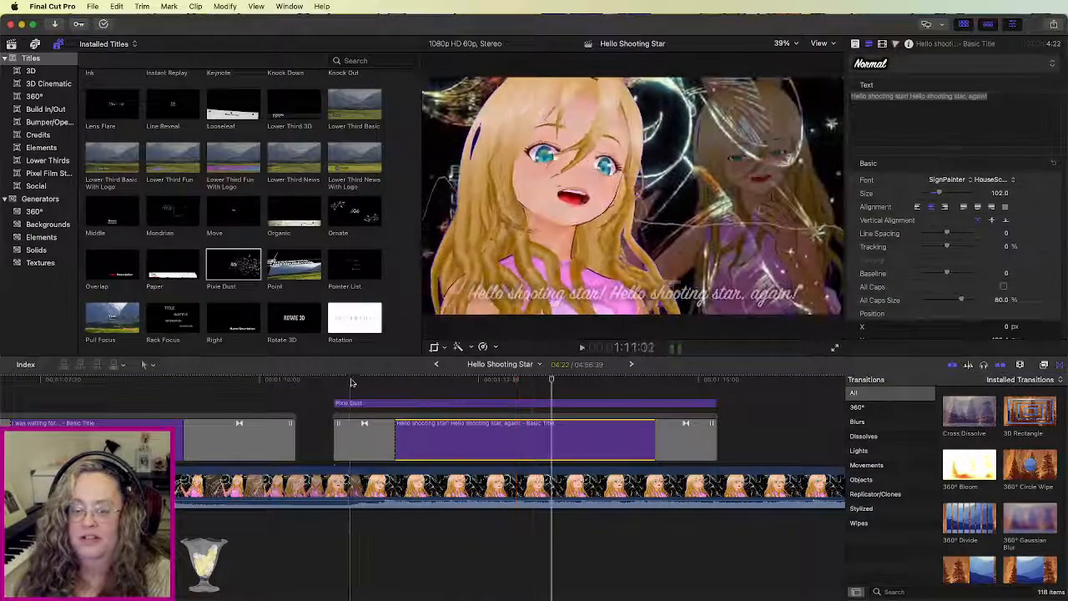
Step: Try Magnesium as the color of the Pixie Dust title in its published parameters and preview it
click(388, 402)
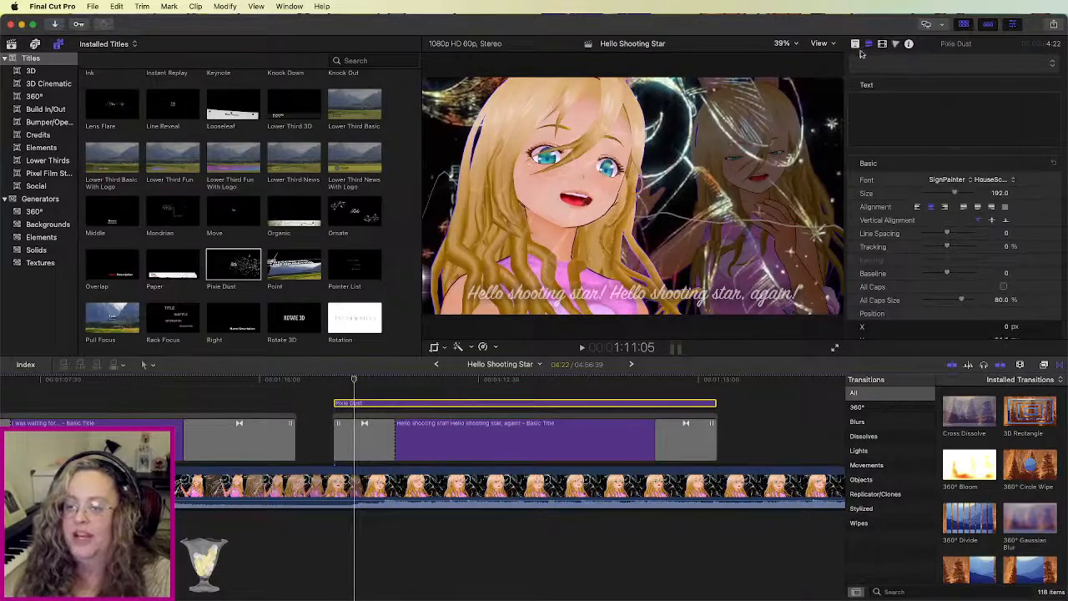
click(857, 46)
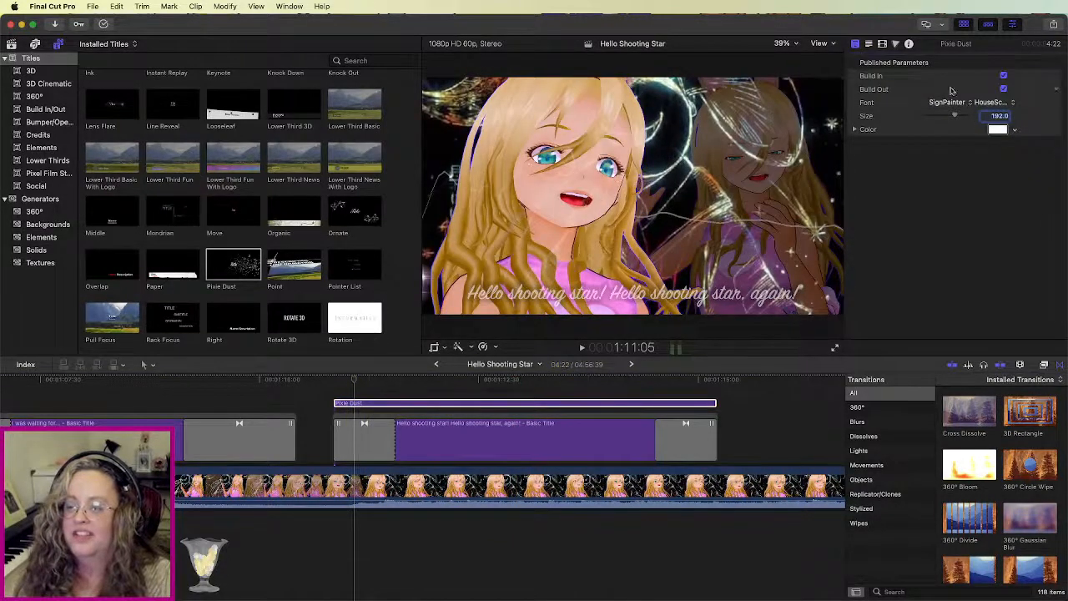
click(854, 130)
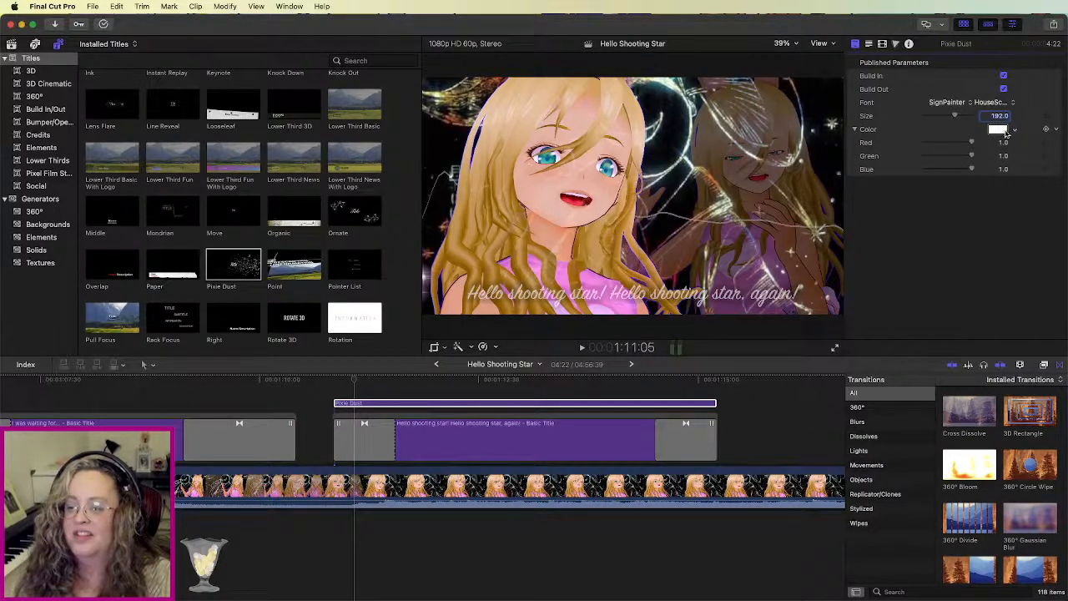
key(space)
key(space)
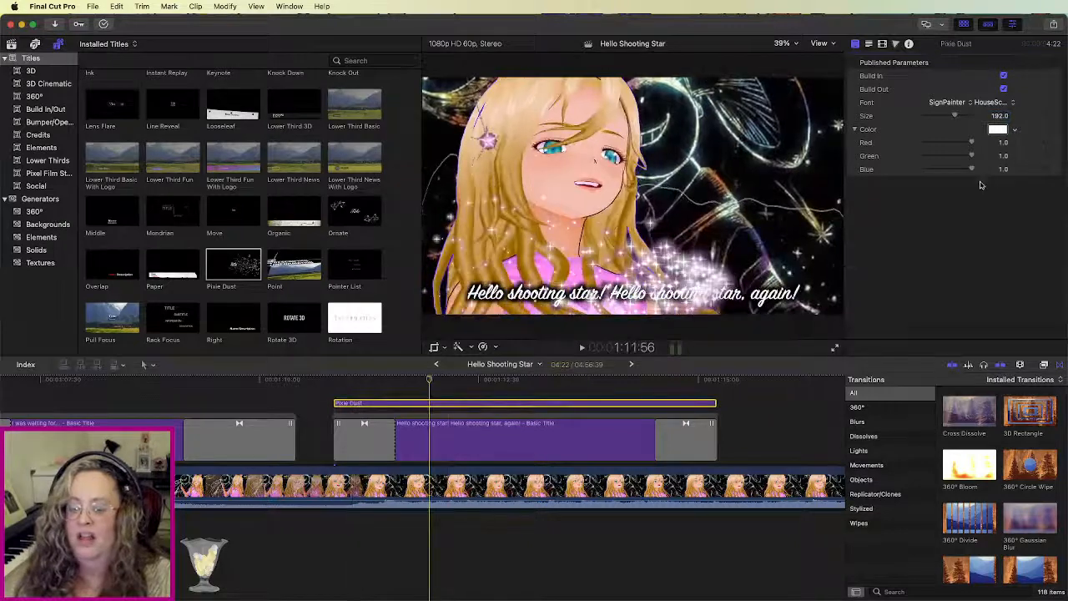
click(997, 130)
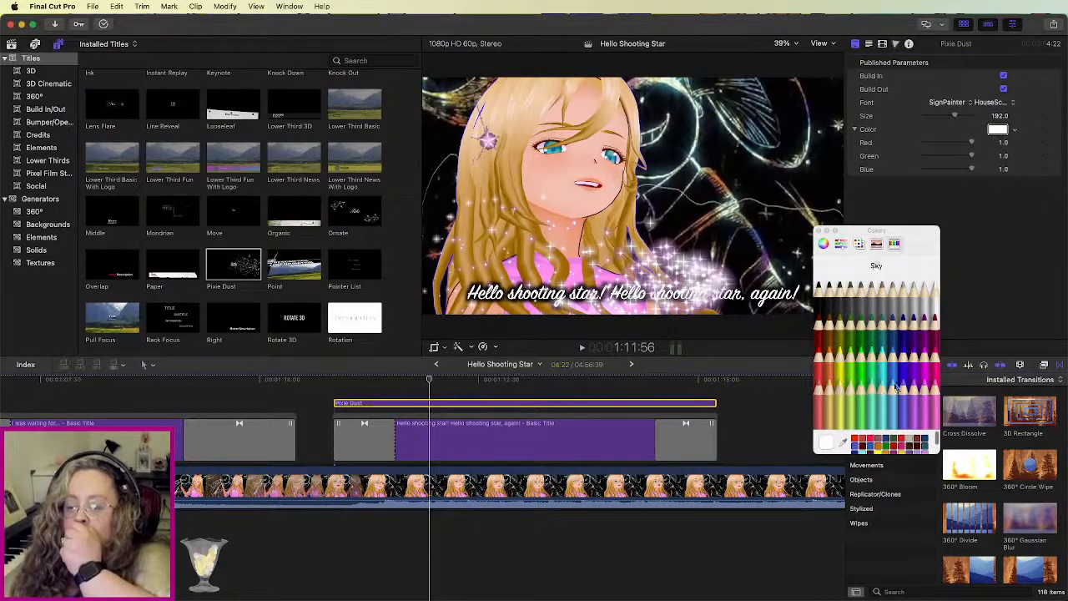
click(901, 292)
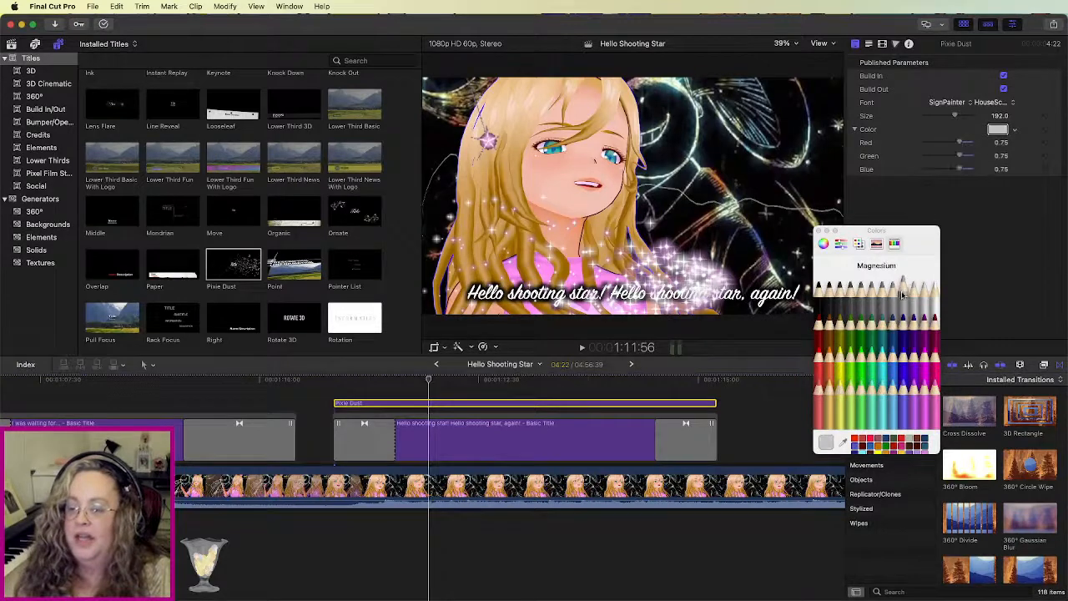
click(821, 238)
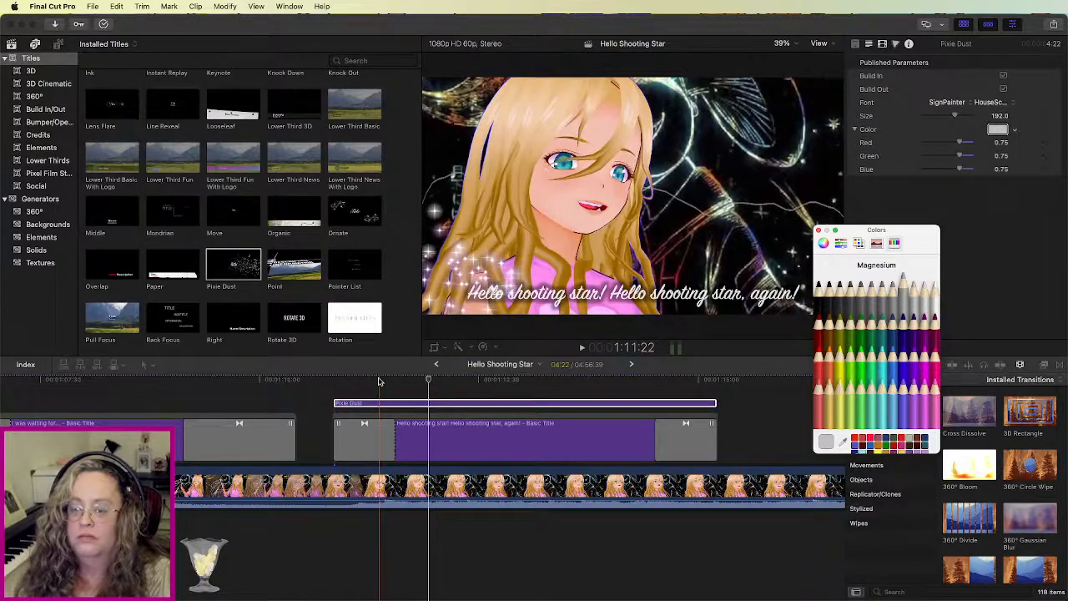
key(space)
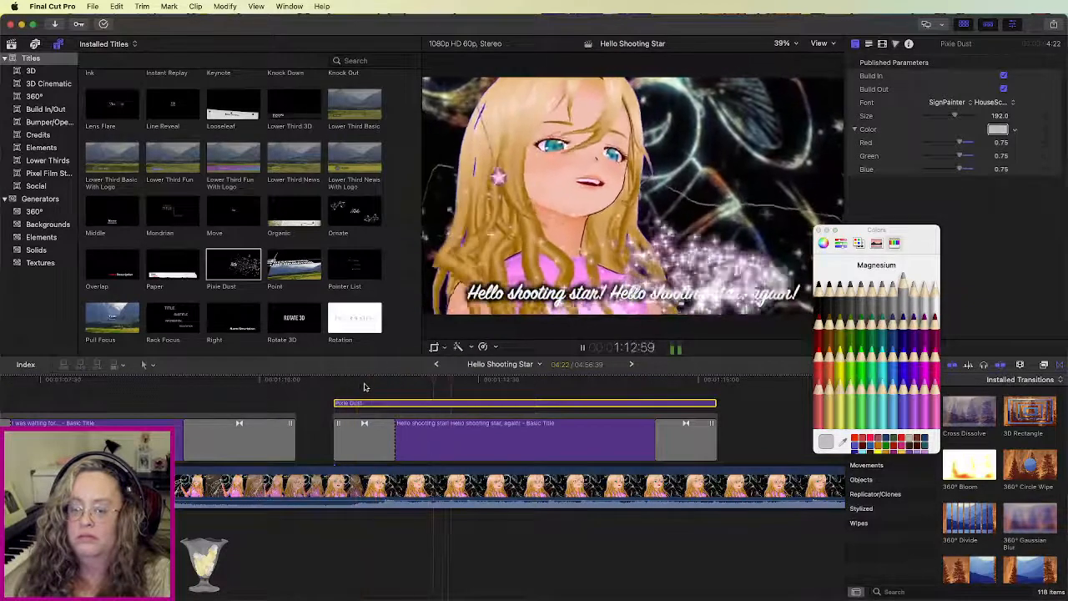
key(space)
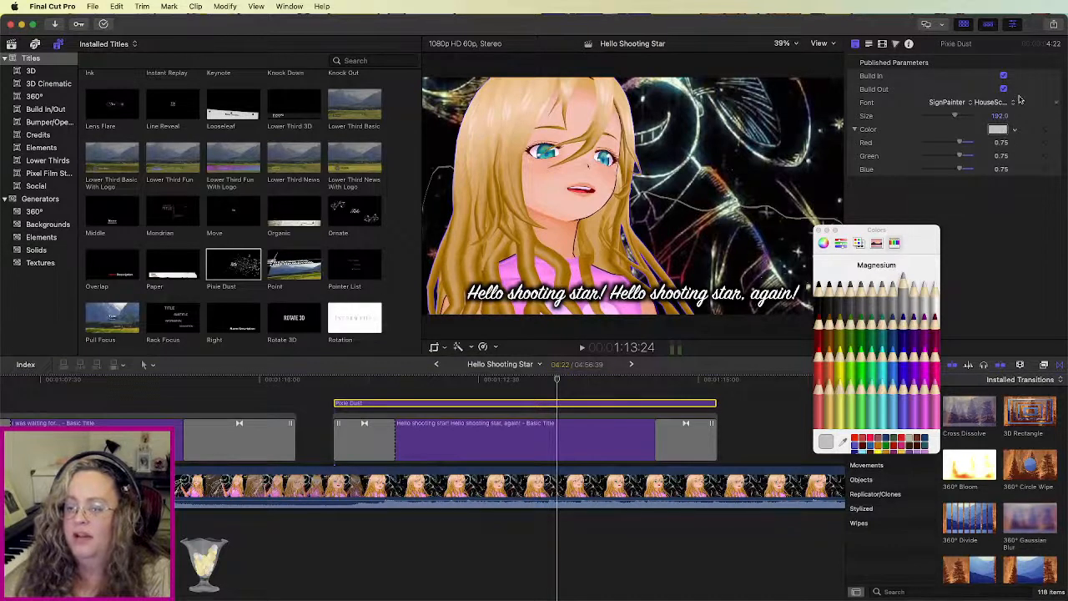
Step: Try Blueberry as the color of the Pixie Dust title and preview the sparkles
click(926, 375)
click(903, 372)
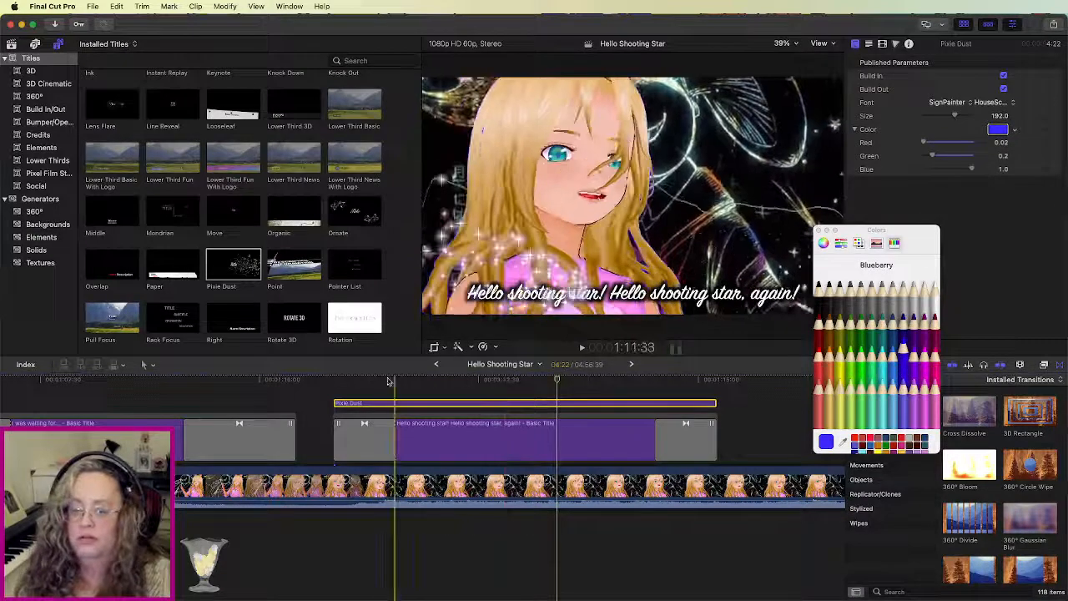
key(space)
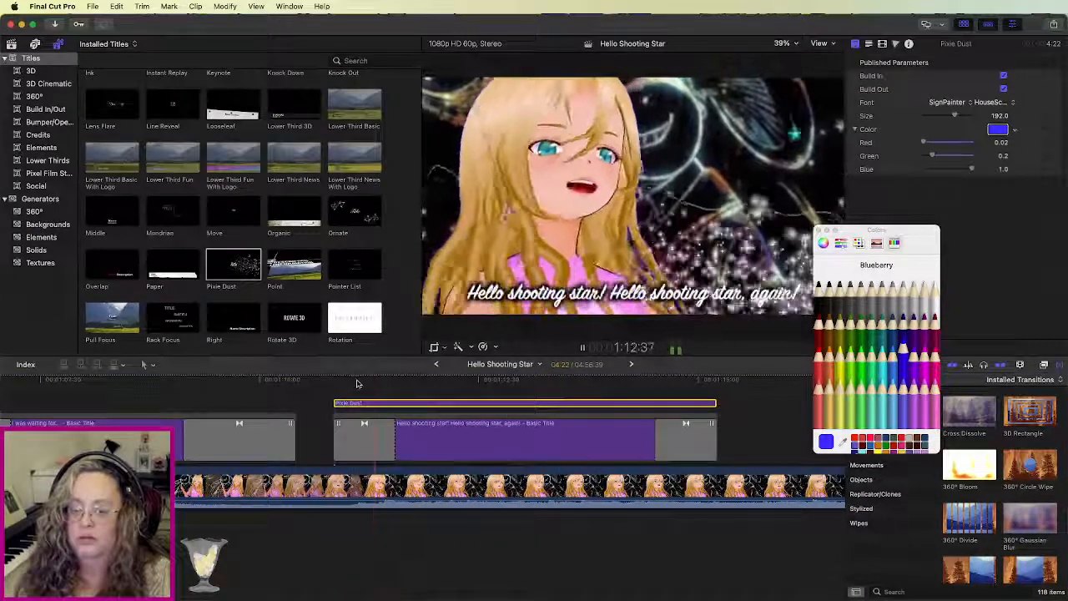
key(space)
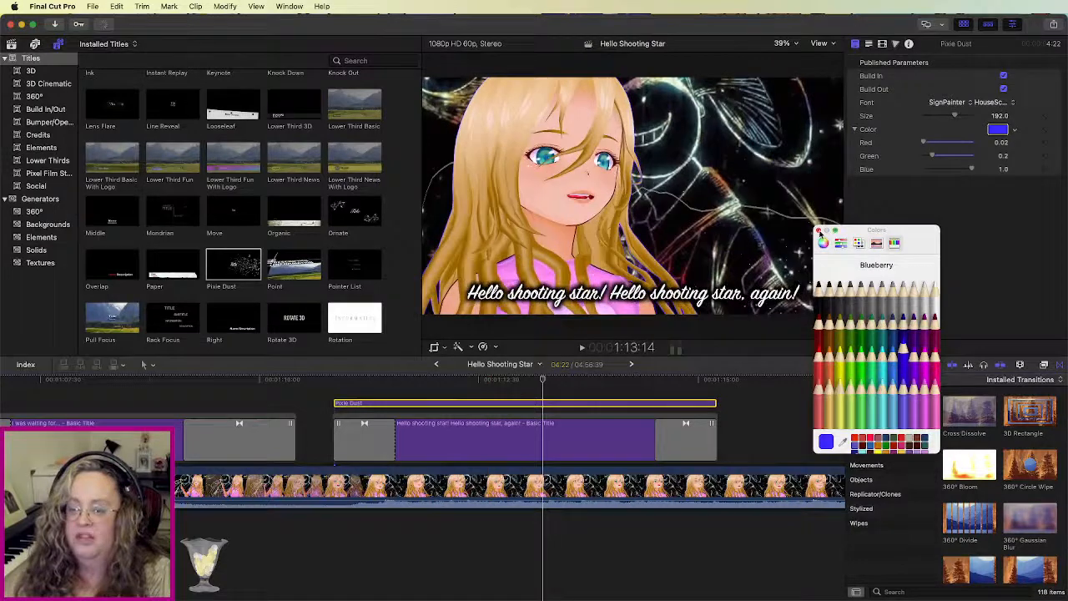
Step: Return the Pixie Dust title's color to Snow and play the lyric line back from its start
click(998, 129)
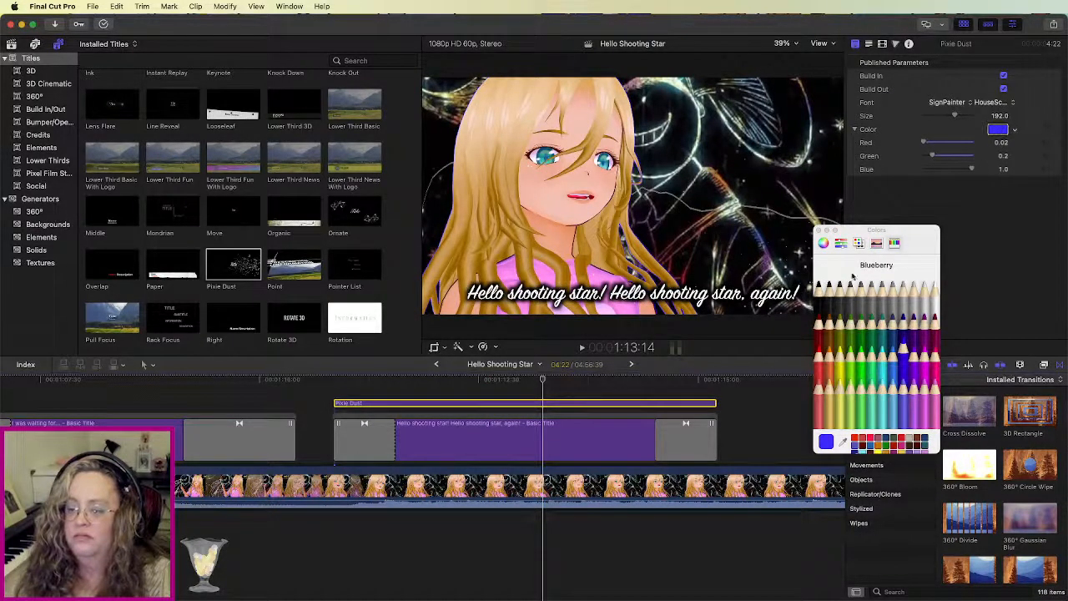
click(932, 297)
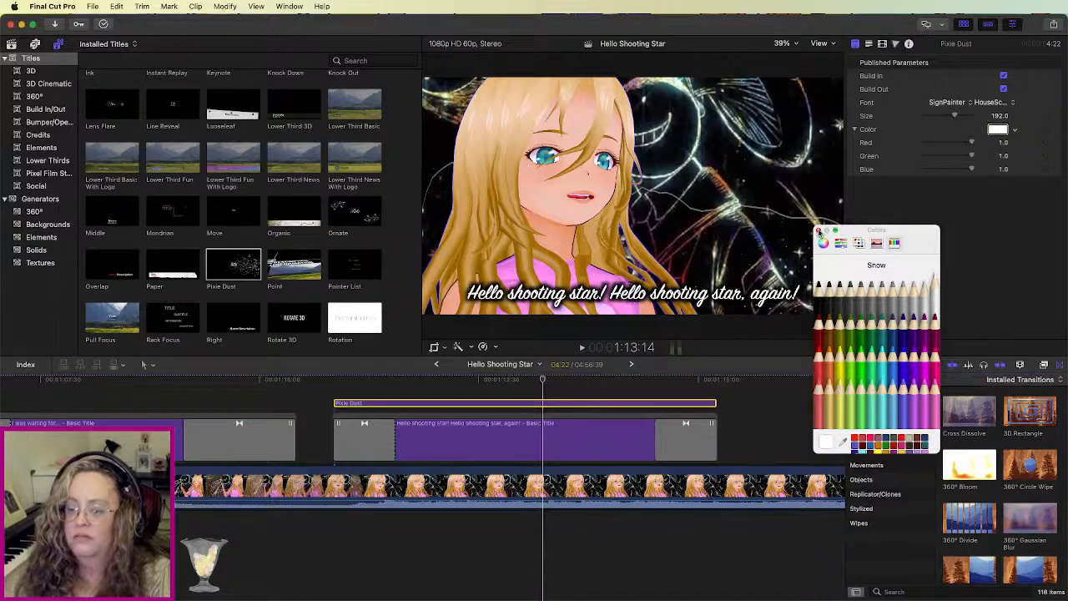
click(819, 232)
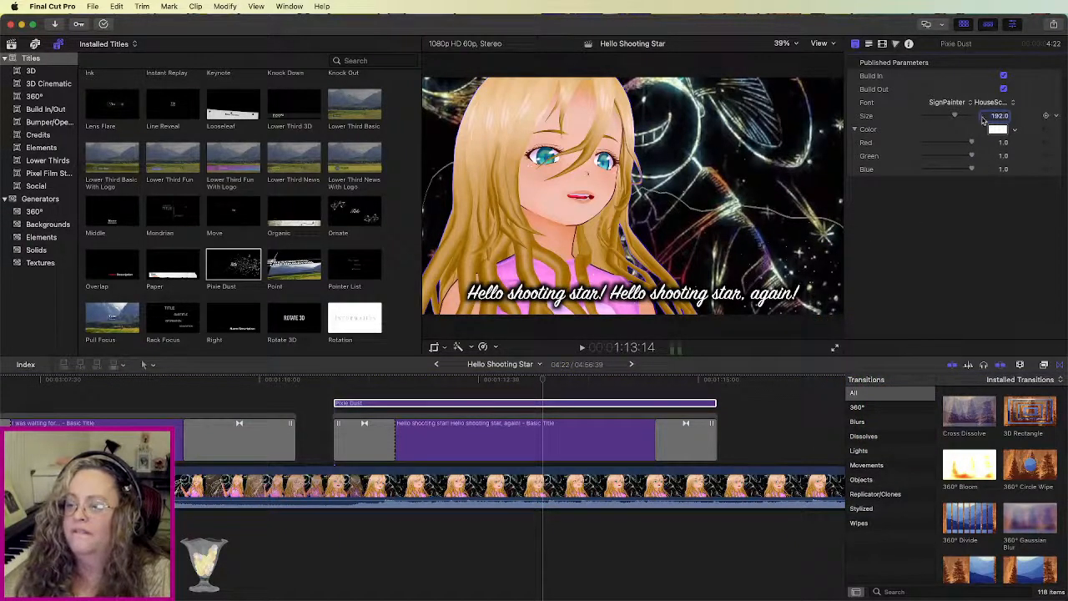
click(997, 104)
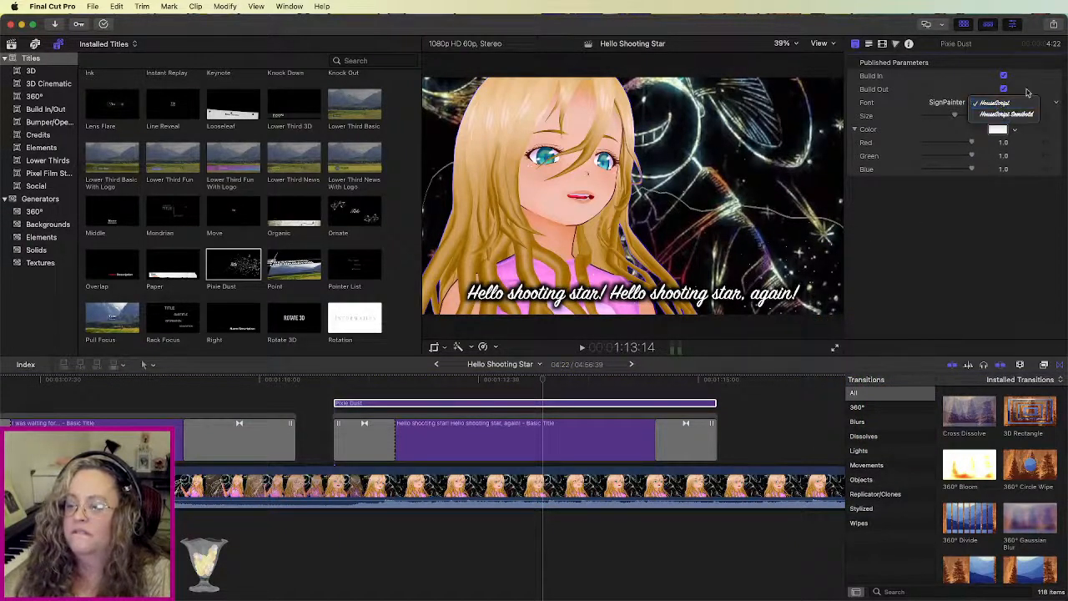
click(989, 275)
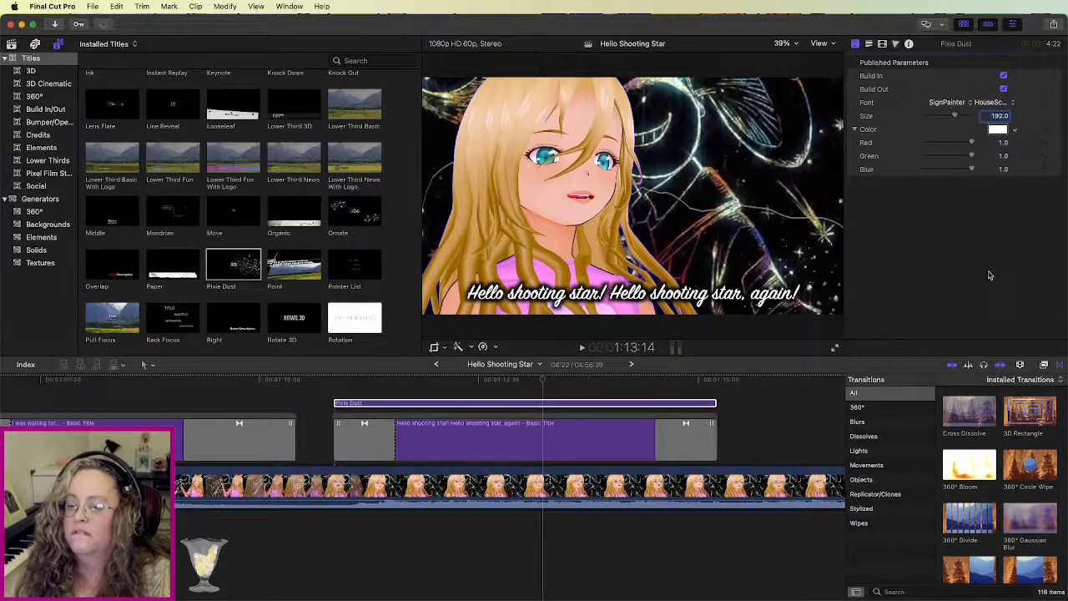
click(348, 393)
key(space)
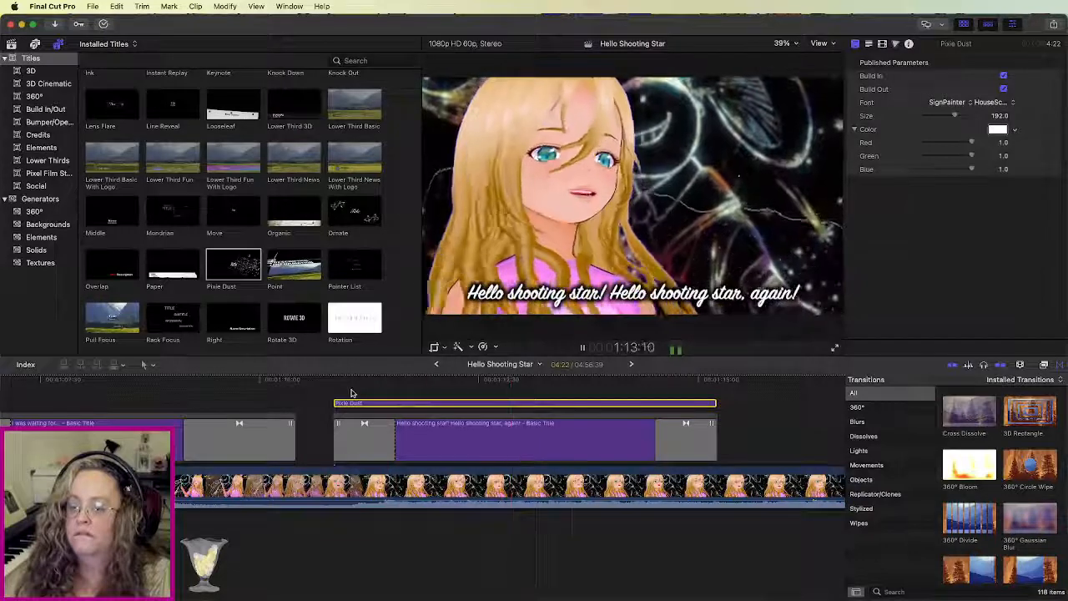
key(space)
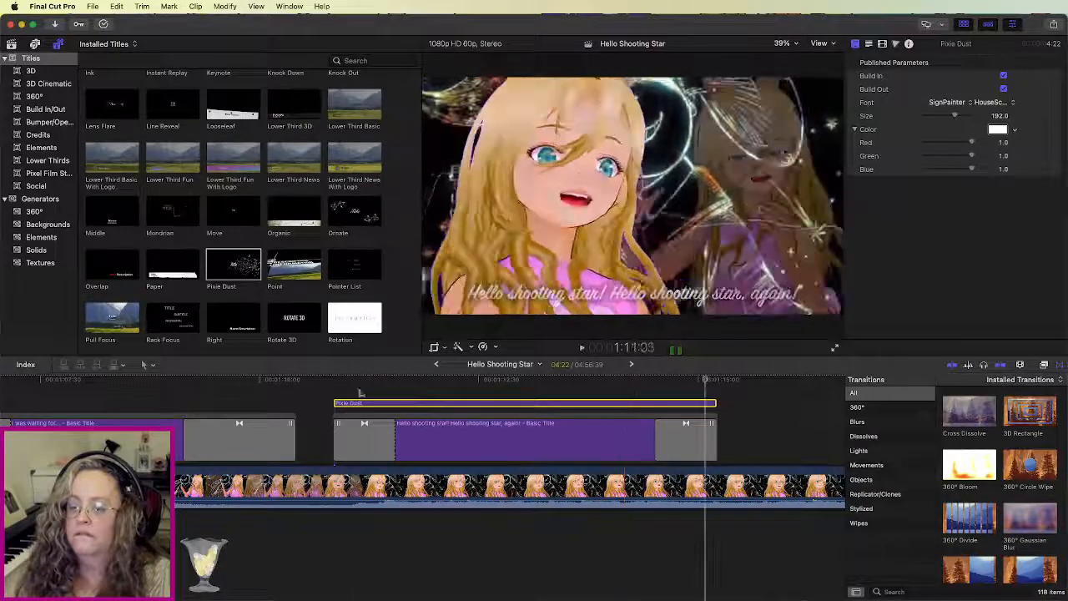
Step: Play back the beginning of the Pixie Dust sparkles over the lyric line to check them against the title text
click(351, 393)
key(space)
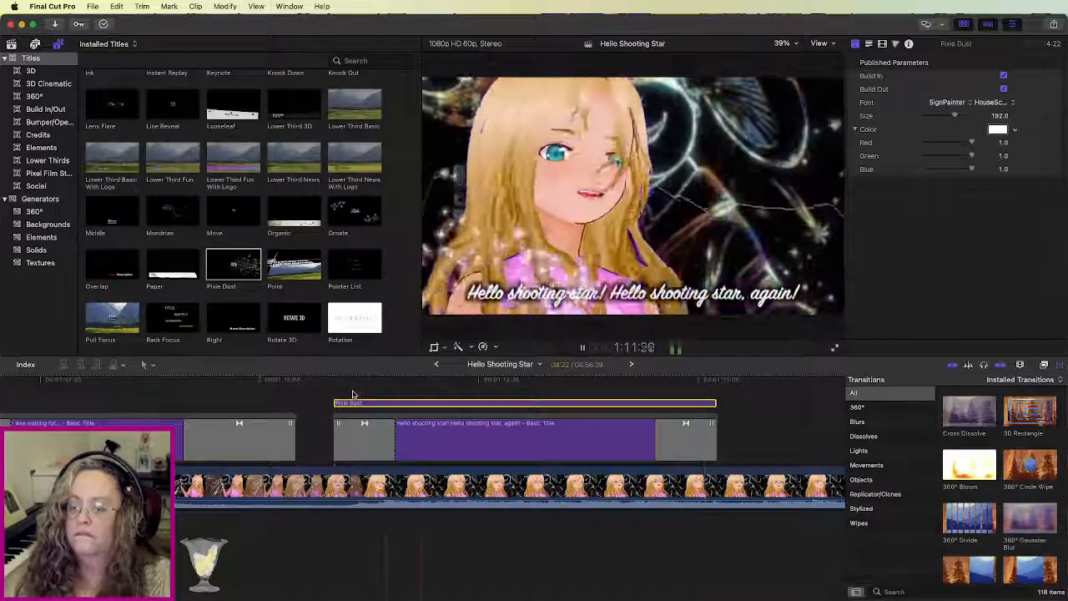
key(space)
Step: Try Aluminum as the outline color of all the text in the "Hello shooting star! Hello shooting star, again!" title
click(563, 306)
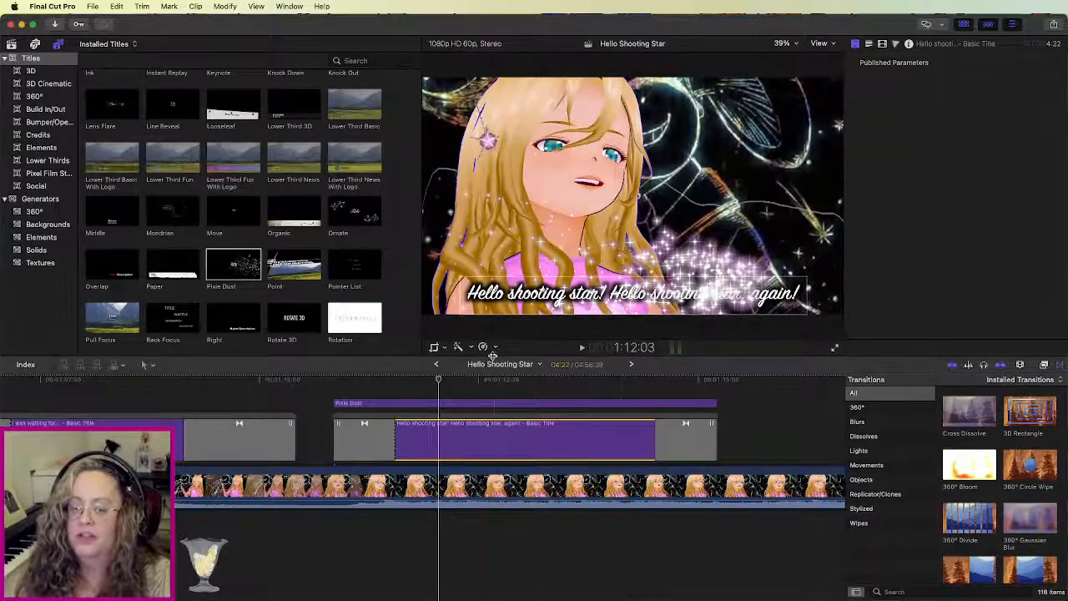
click(481, 393)
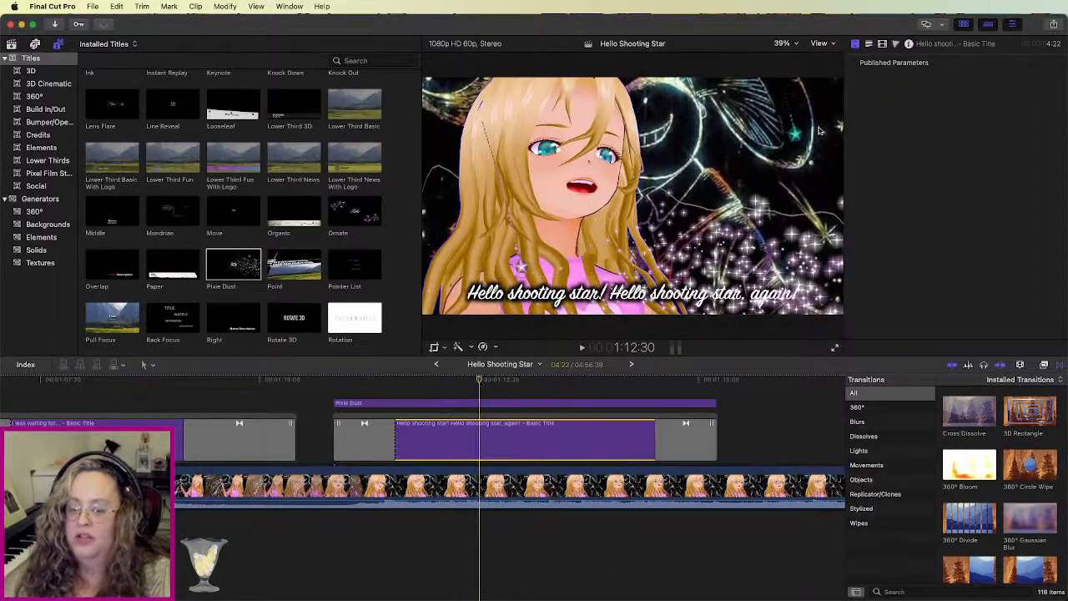
click(869, 44)
click(1005, 95)
key(super+a)
scroll(964, 287, down, 5)
scroll(961, 284, down, 1)
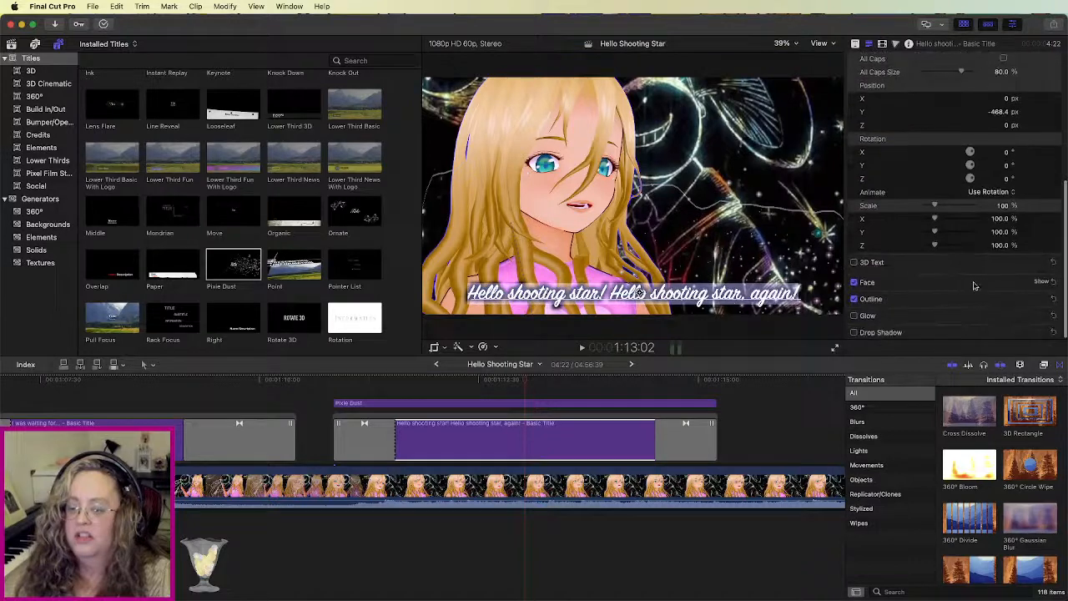
click(1043, 299)
click(997, 326)
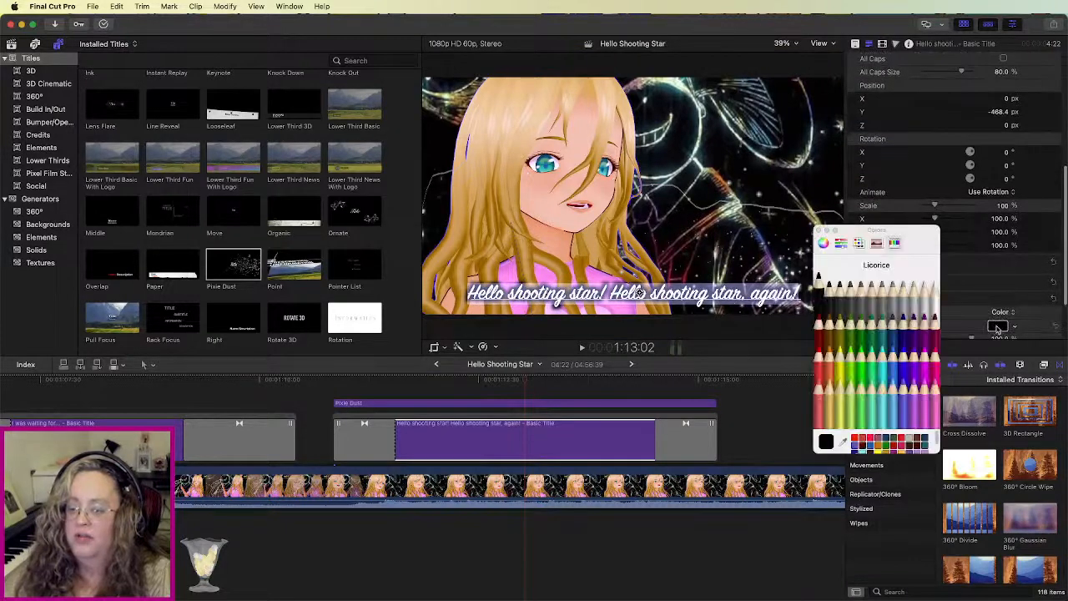
click(891, 301)
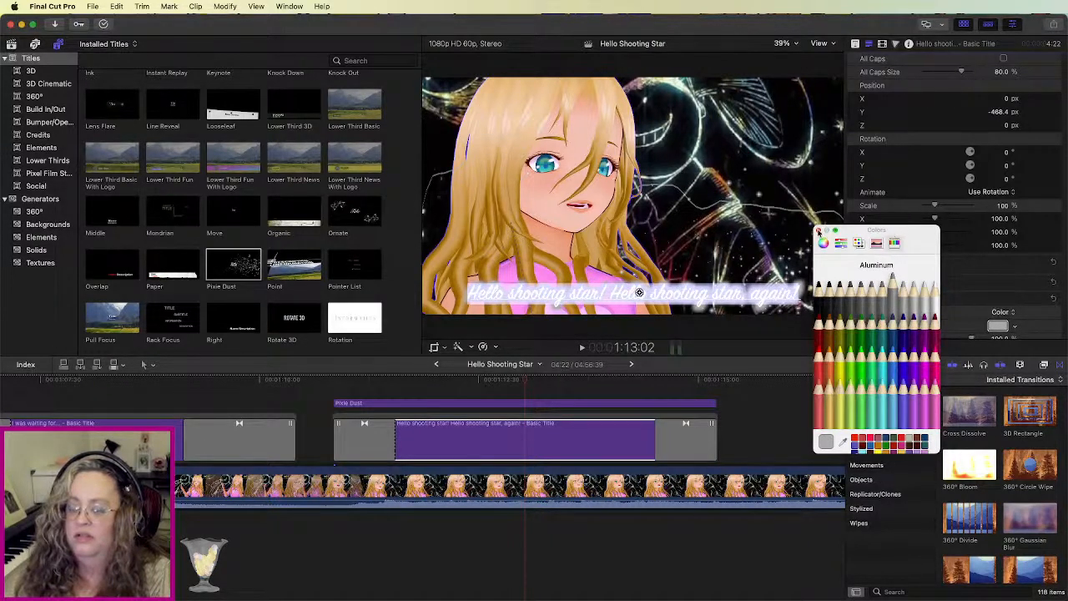
Step: Try Cantaloupe as the title text's outline color, and return it to Licorice
click(829, 414)
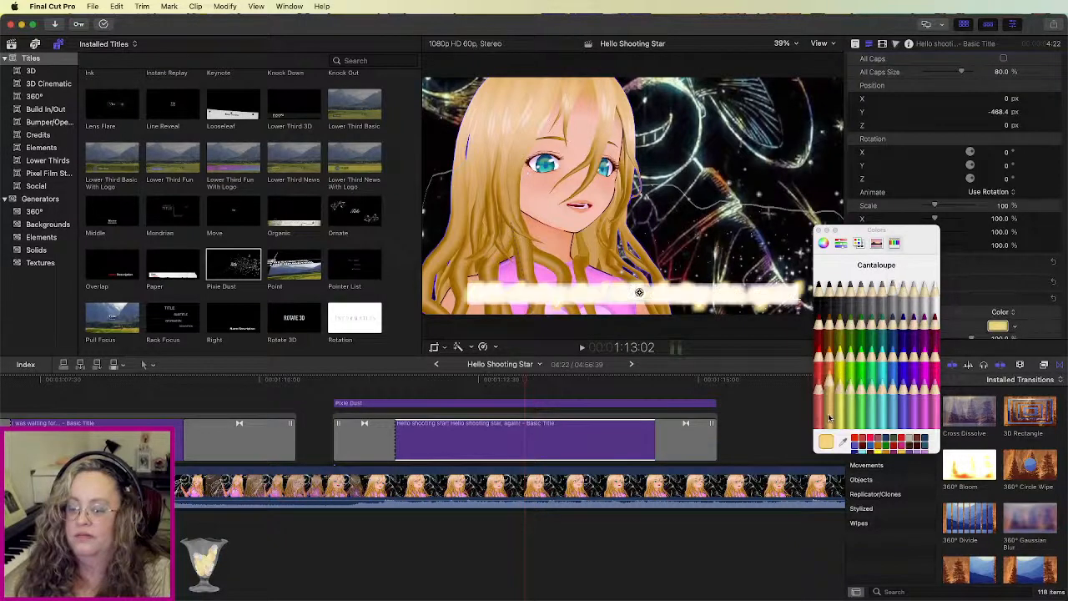
click(819, 231)
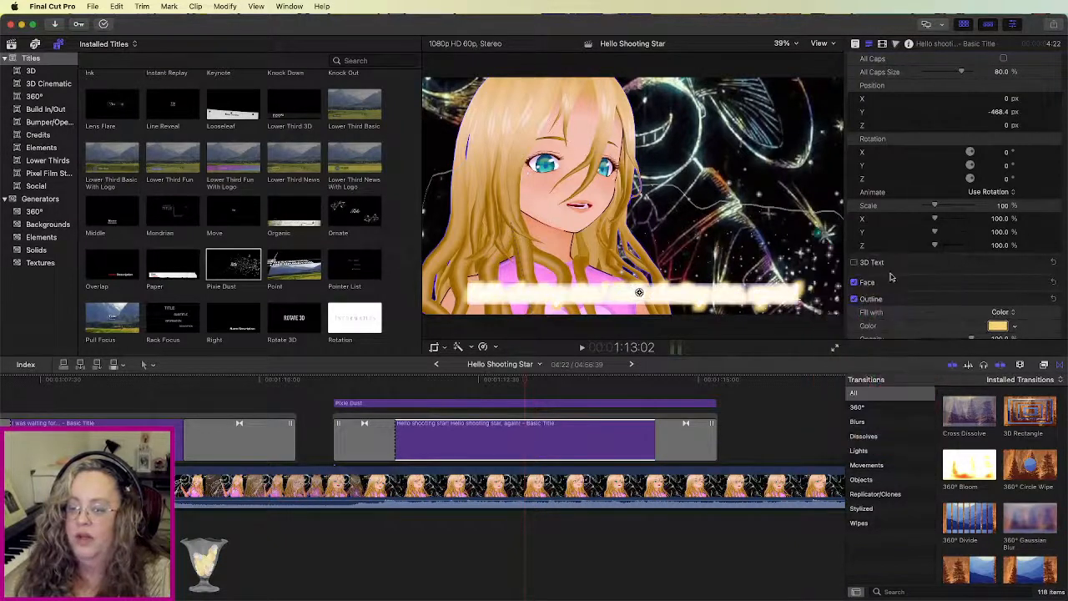
click(999, 326)
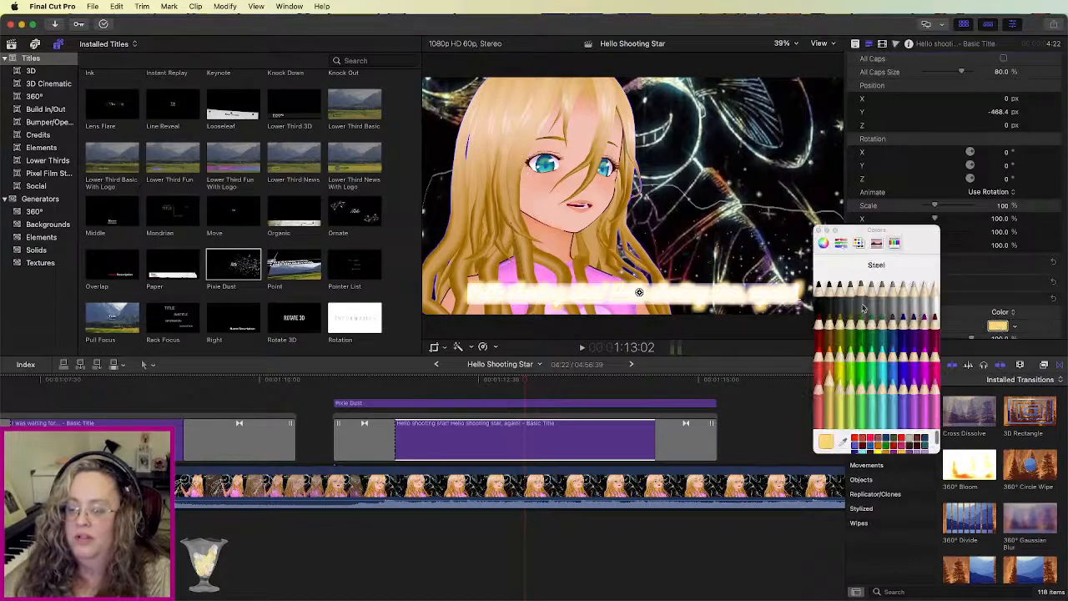
click(818, 283)
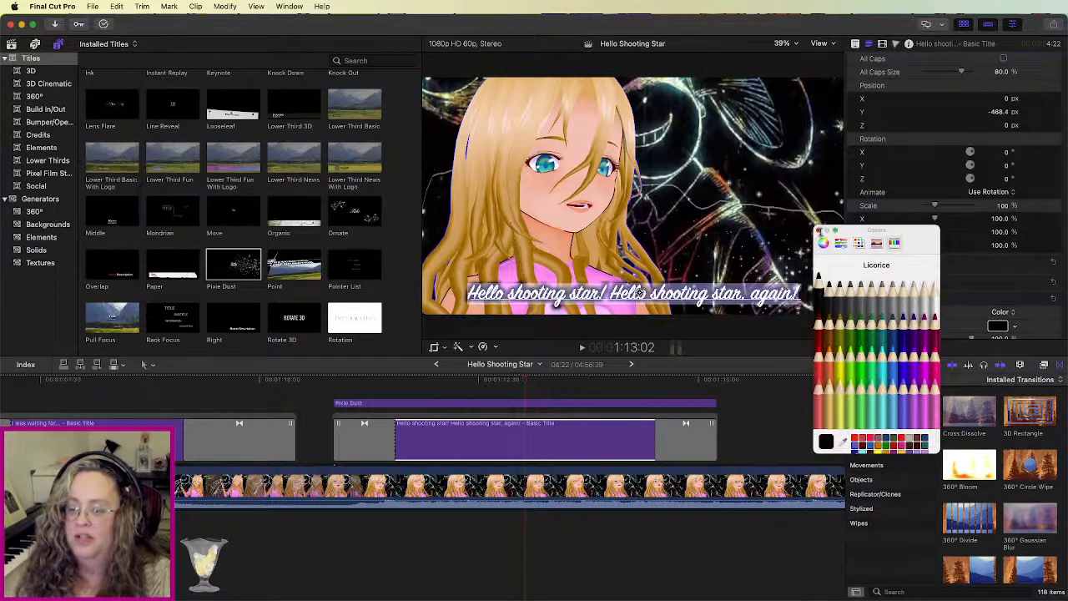
click(819, 231)
Step: Examine the compositing settings and available blend modes of the Pixie Dust title, keeping Normal
click(335, 402)
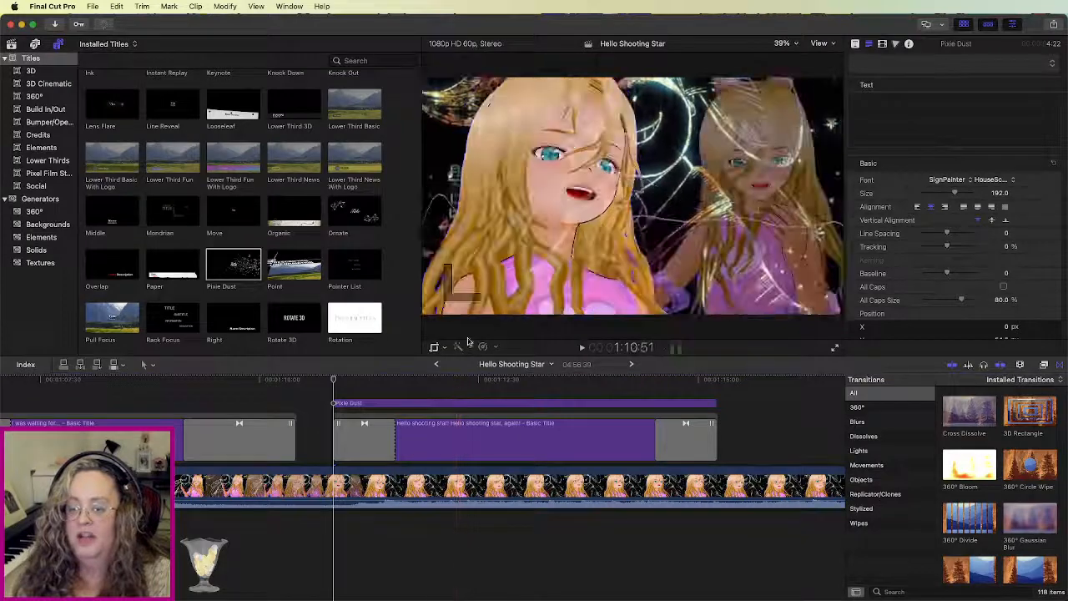
click(468, 385)
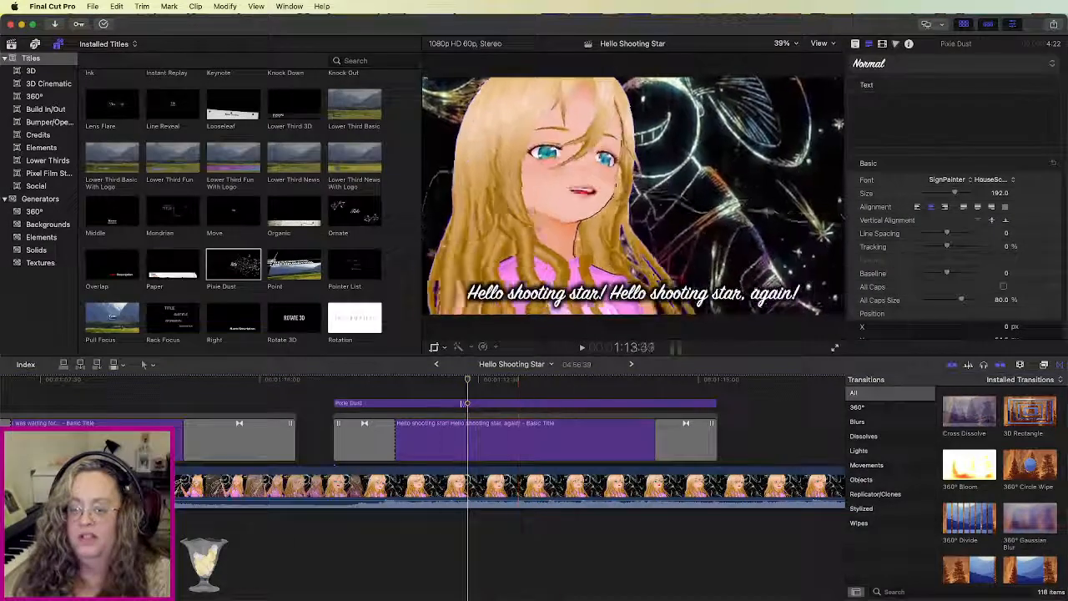
click(374, 403)
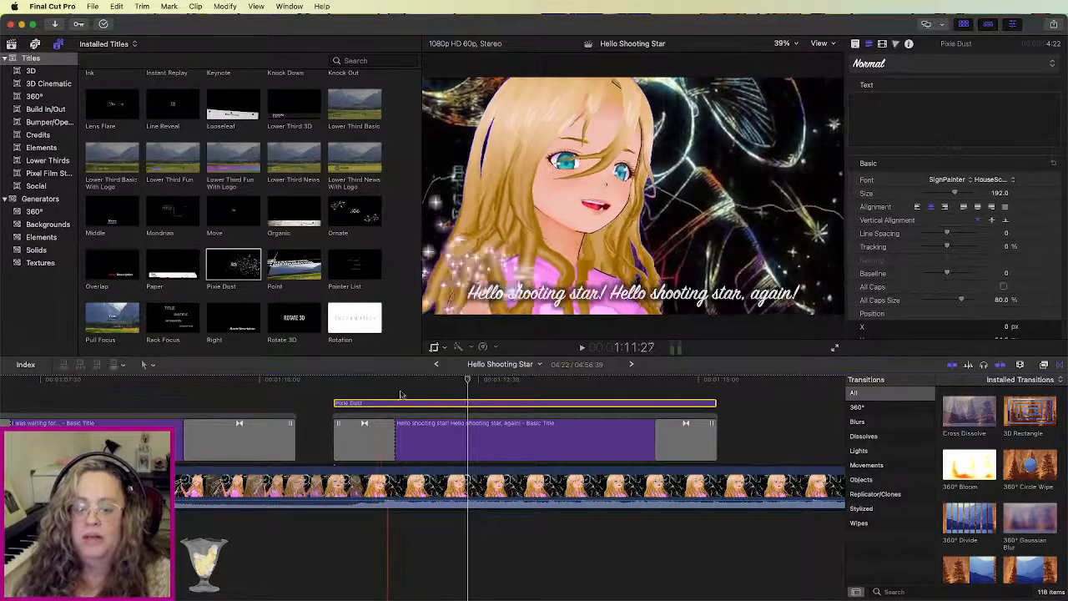
click(882, 45)
click(996, 76)
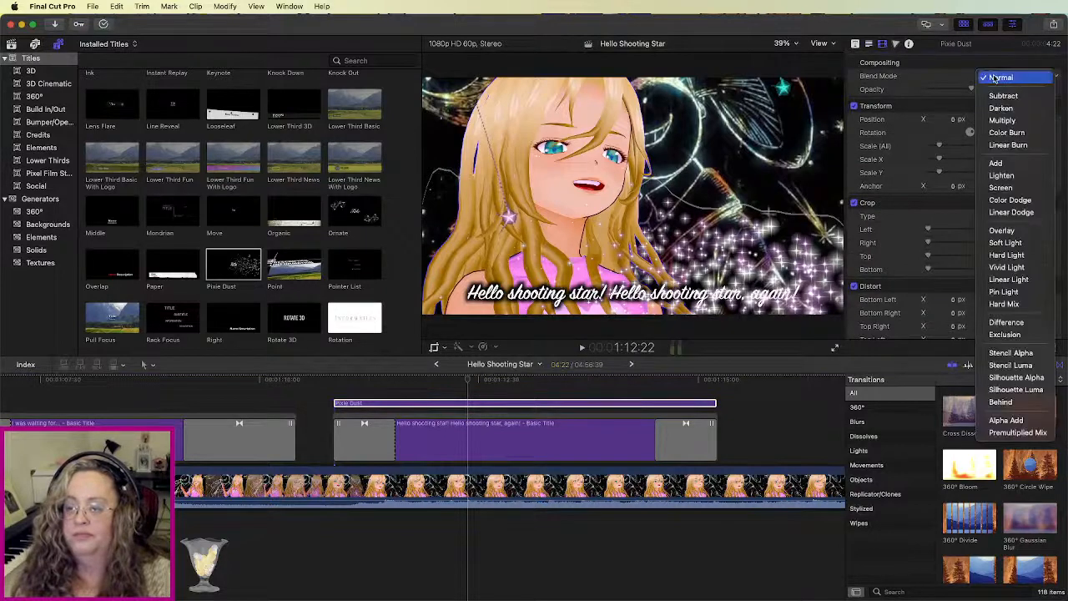
click(977, 62)
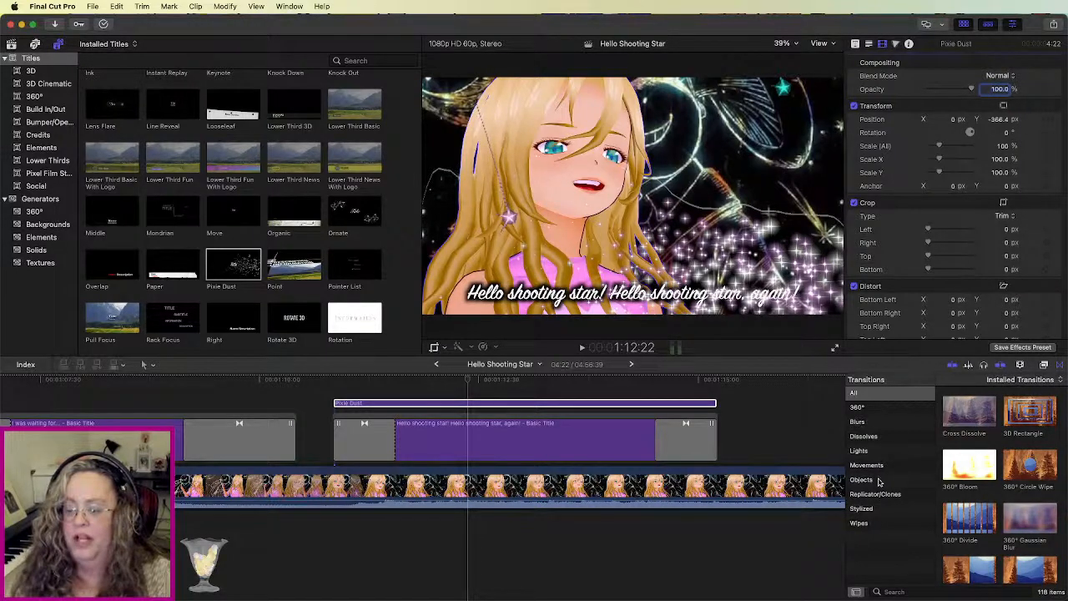
Step: Apply the Colorize video effect from the Color category to the Pixie Dust title
click(1043, 365)
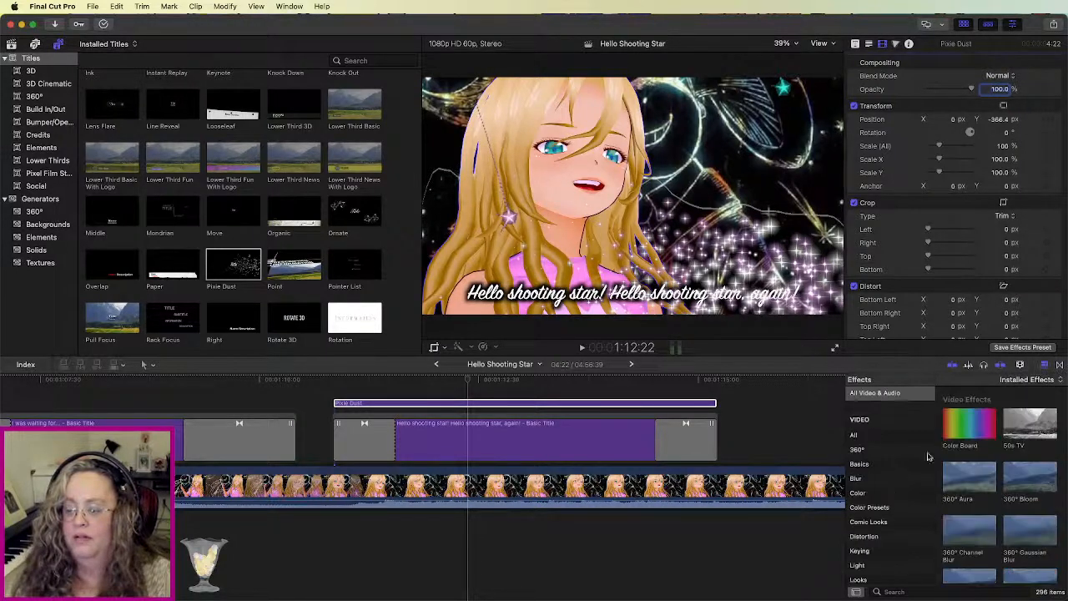
click(859, 493)
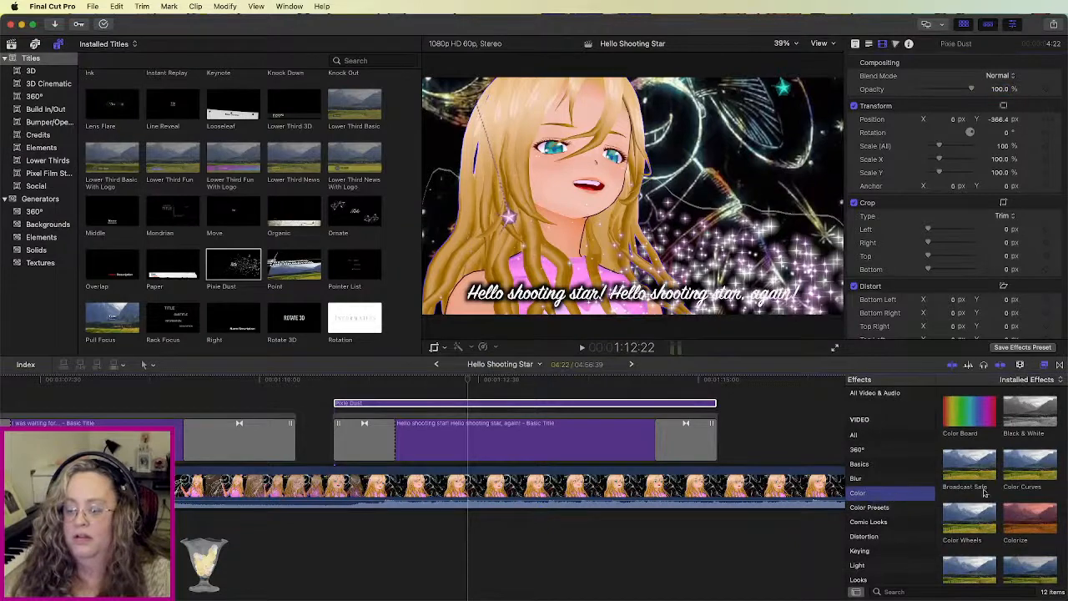
drag(1025, 523, 699, 407)
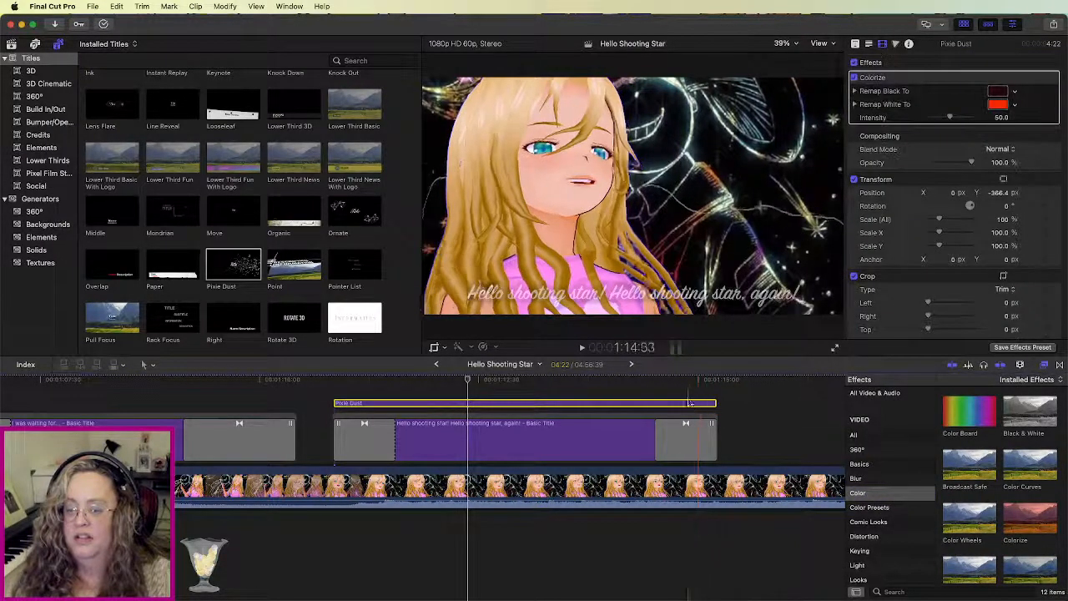
Step: Set Colorize to remap black to Snow and white to Steel, and preview the sparkles
click(1001, 92)
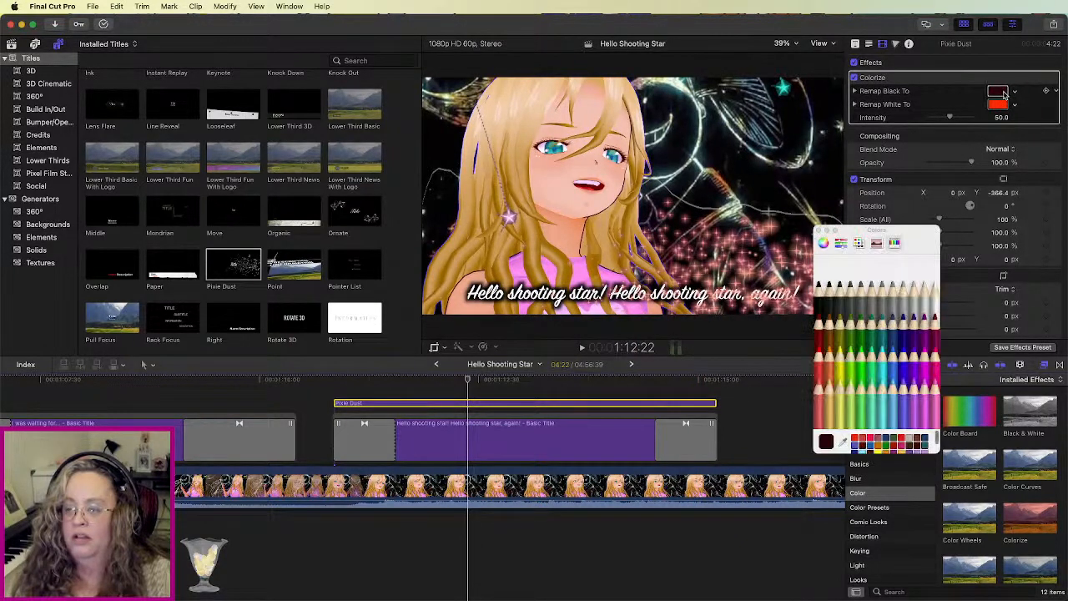
click(933, 308)
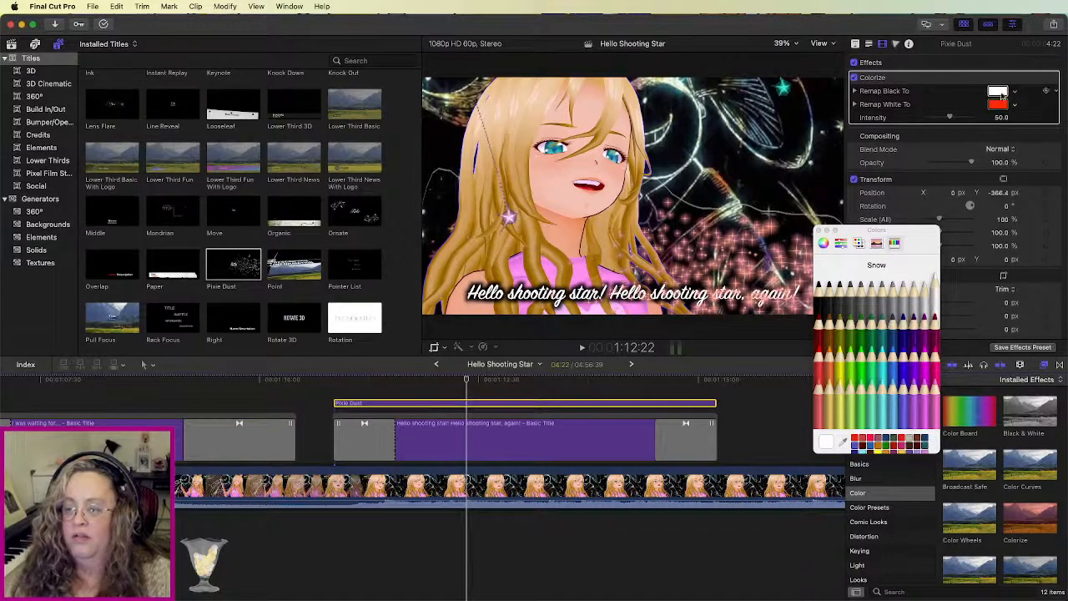
click(998, 104)
click(863, 305)
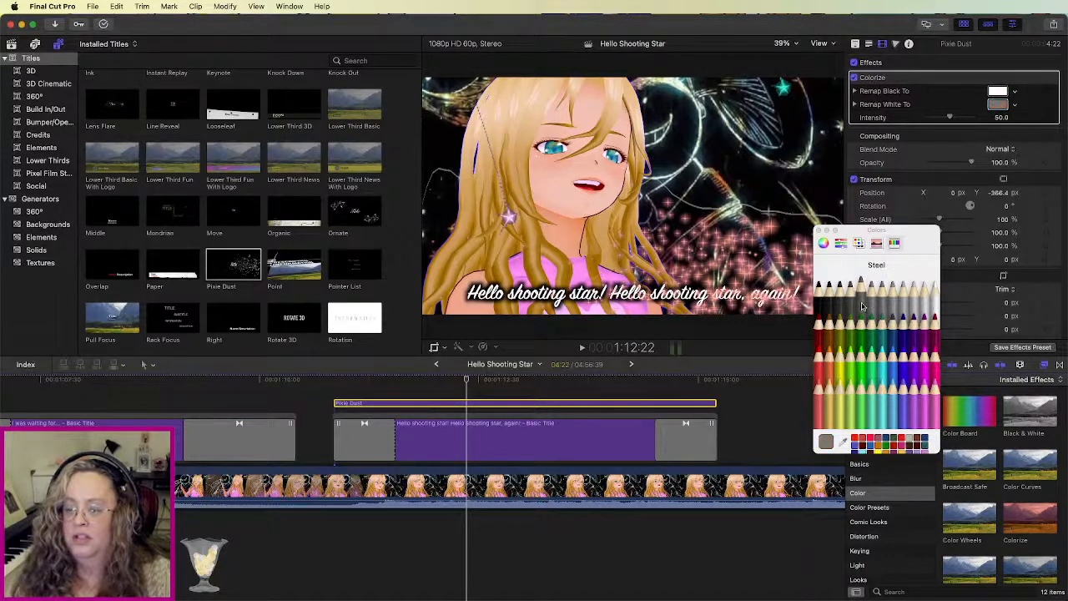
key(space)
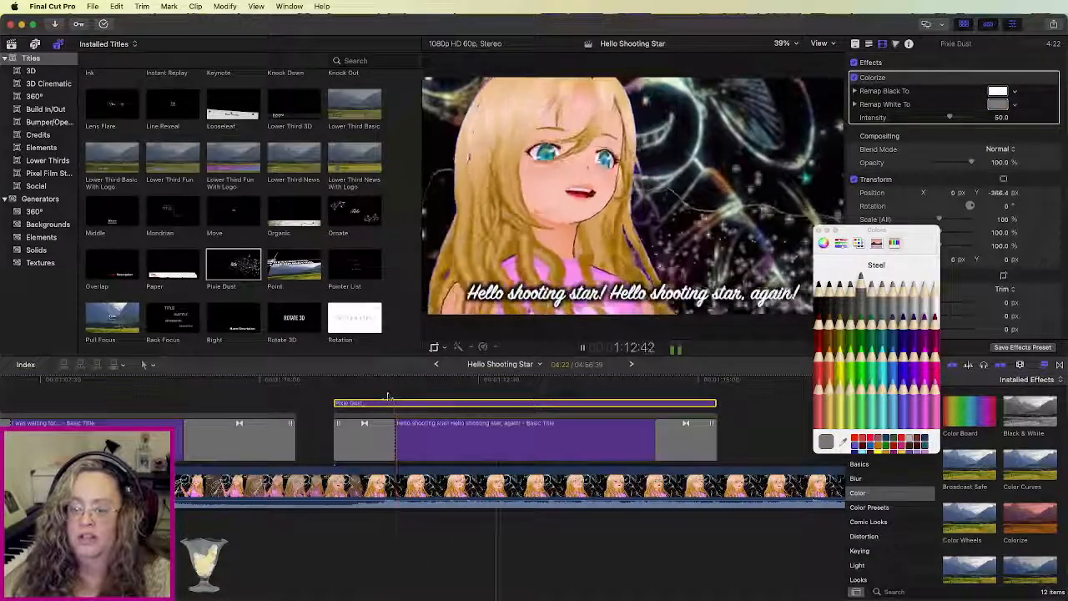
key(space)
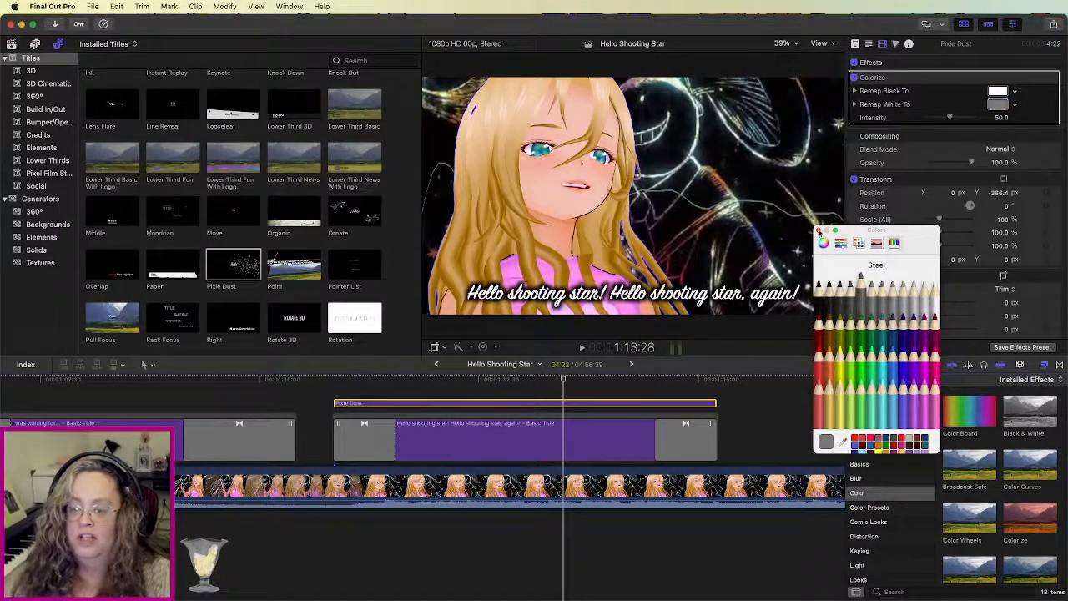
Step: Try Nickel as the Colorize effect's Remap White To color and play the sparkles back
click(883, 307)
key(space)
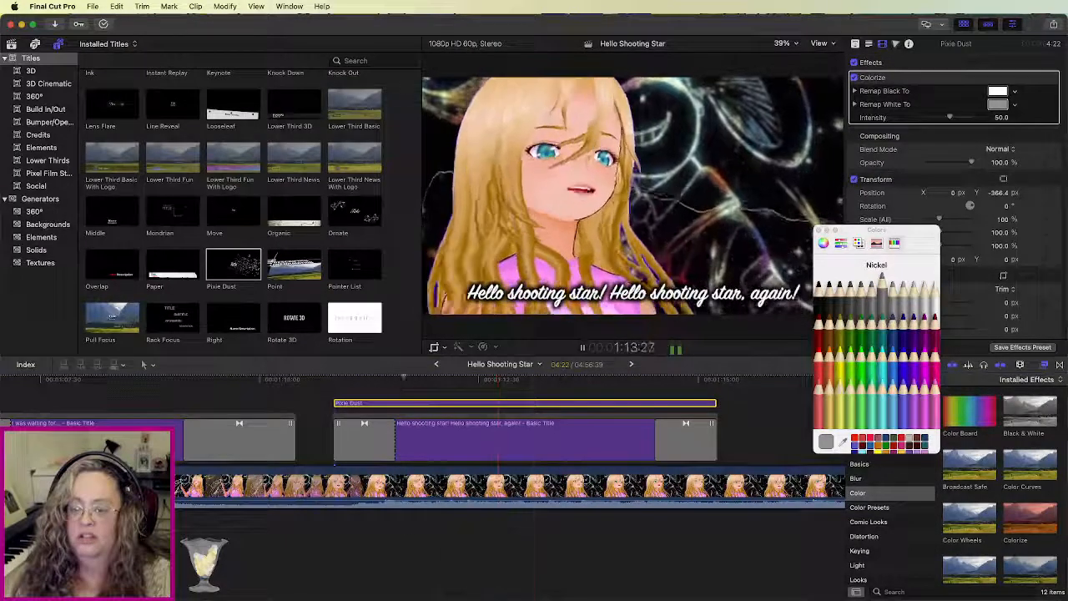
click(405, 379)
key(space)
Step: Remove the Colorize effect from the Pixie Dust title
click(819, 230)
click(908, 81)
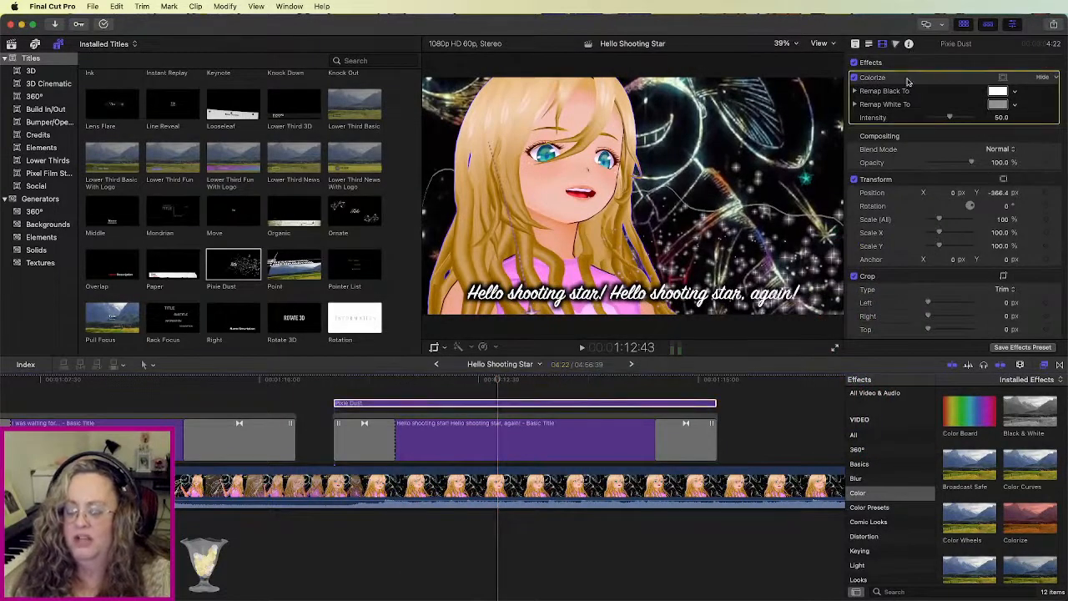
key(Delete)
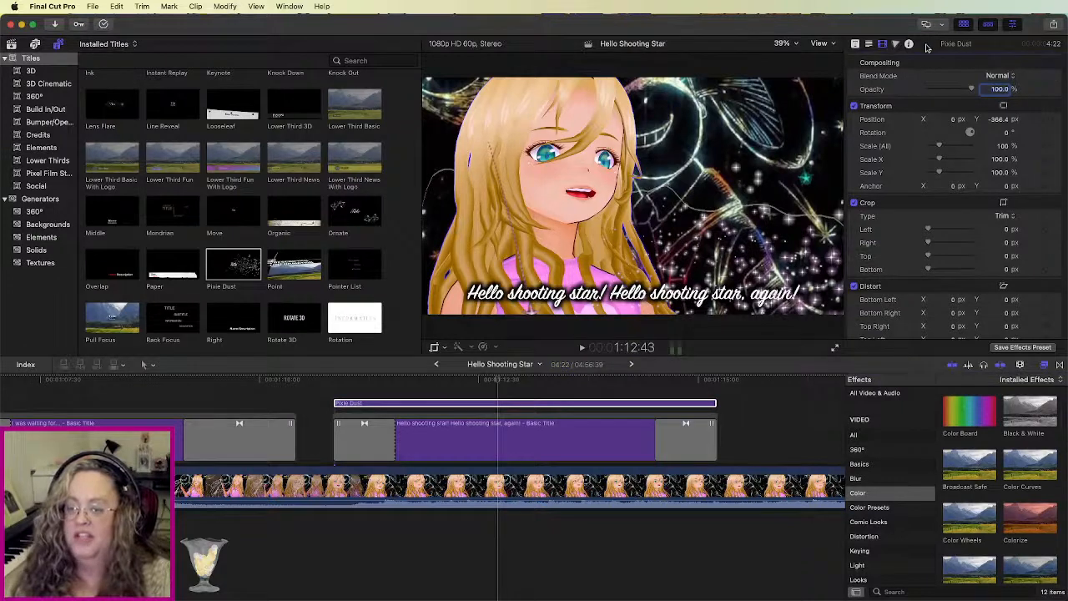
Step: Show the text settings of the "Hello shooting star! Hello shooting star, again!" title and play the line back
click(868, 44)
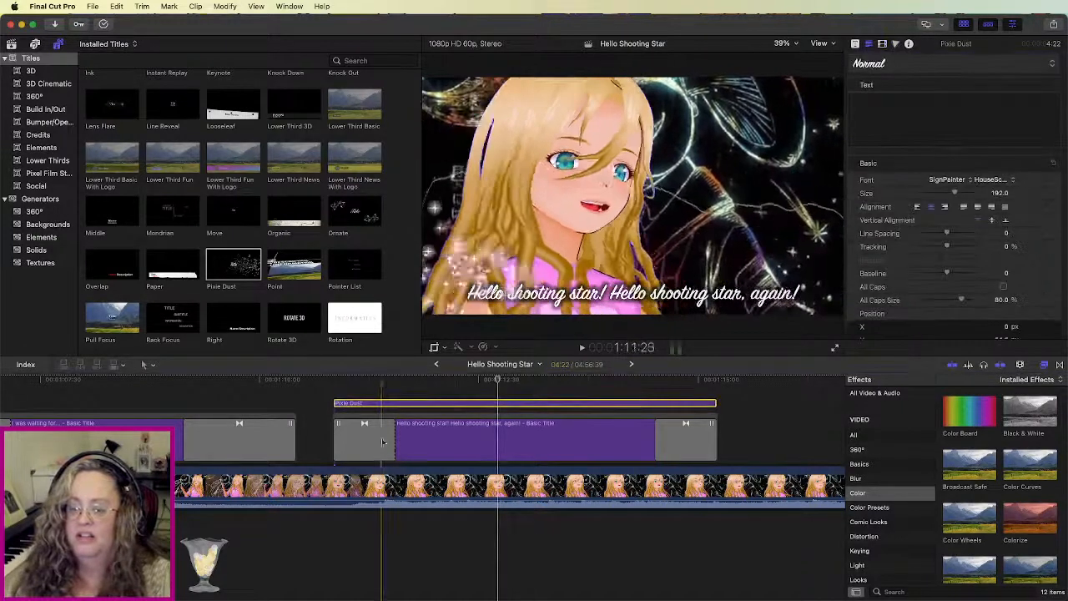
click(436, 428)
key(space)
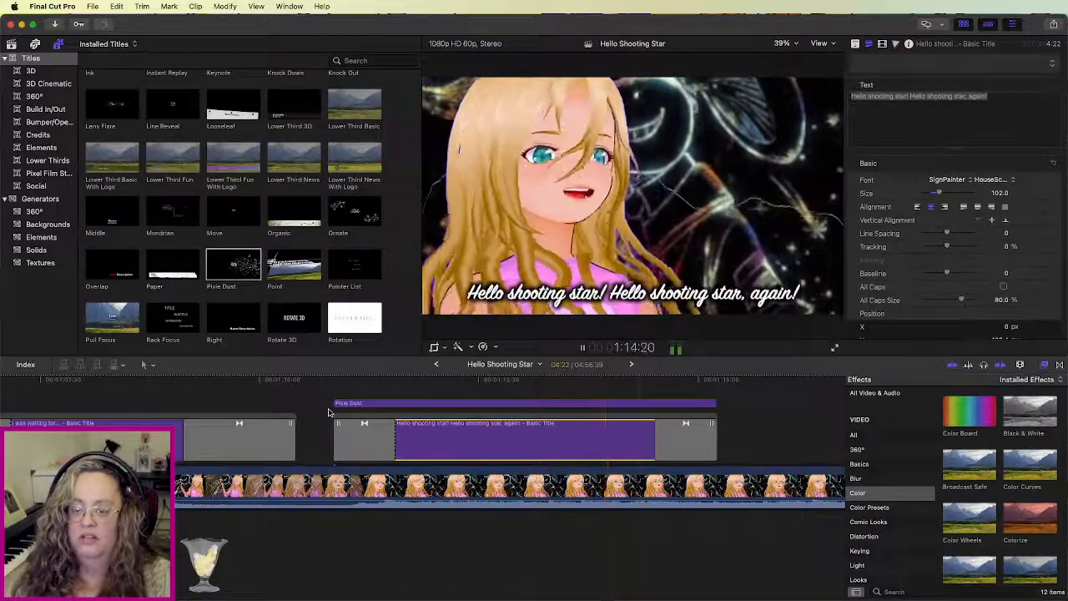
key(space)
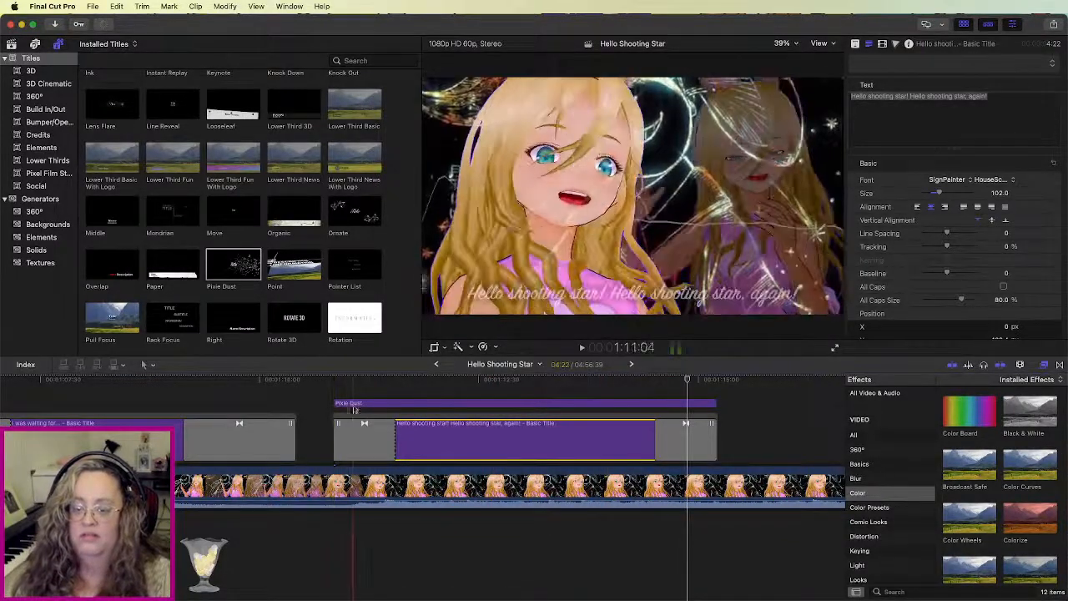
Step: Delete the Cross Dissolve at the end of the "Hello shooting star! Hello shooting star, again!" title and shorten the title to 1:23
click(669, 440)
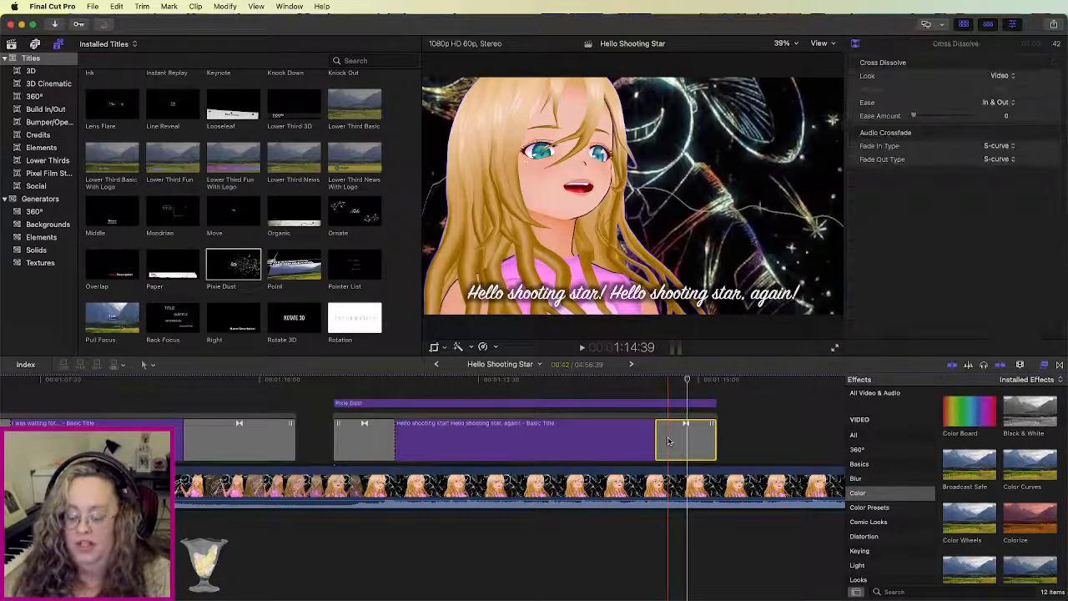
key(Delete)
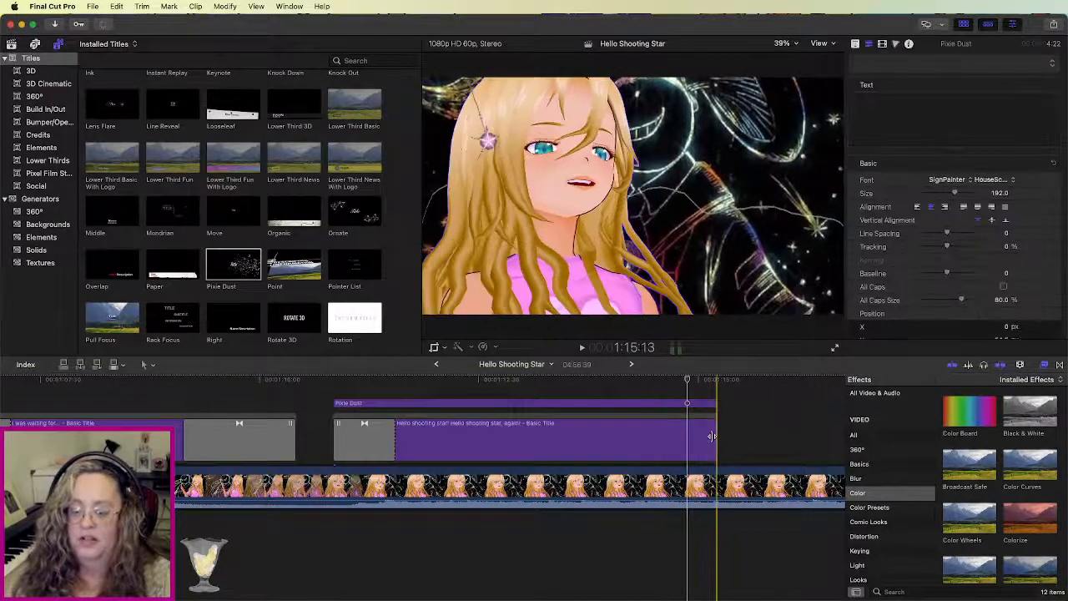
drag(710, 436, 397, 429)
Step: Play the shortened title to check its timing, extend its end to a duration of 1:44, and select it
key(space)
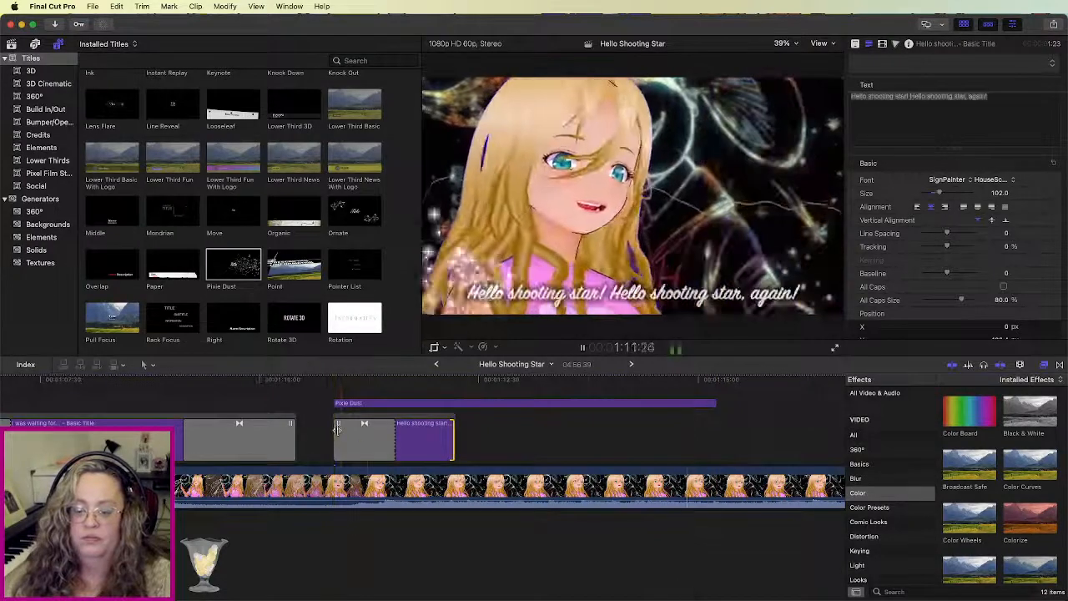
key(space)
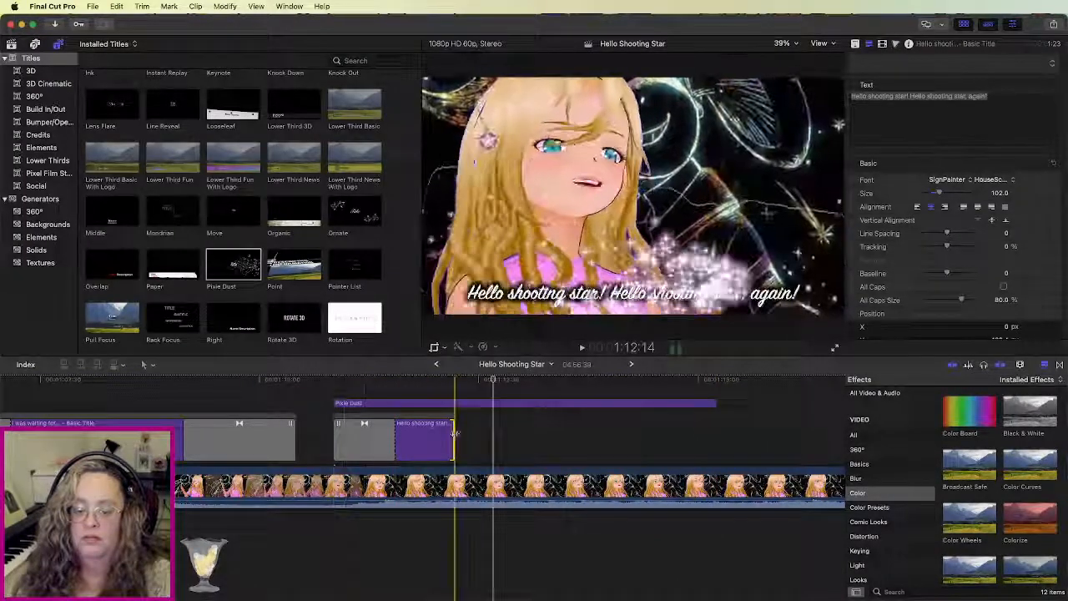
drag(454, 434, 484, 435)
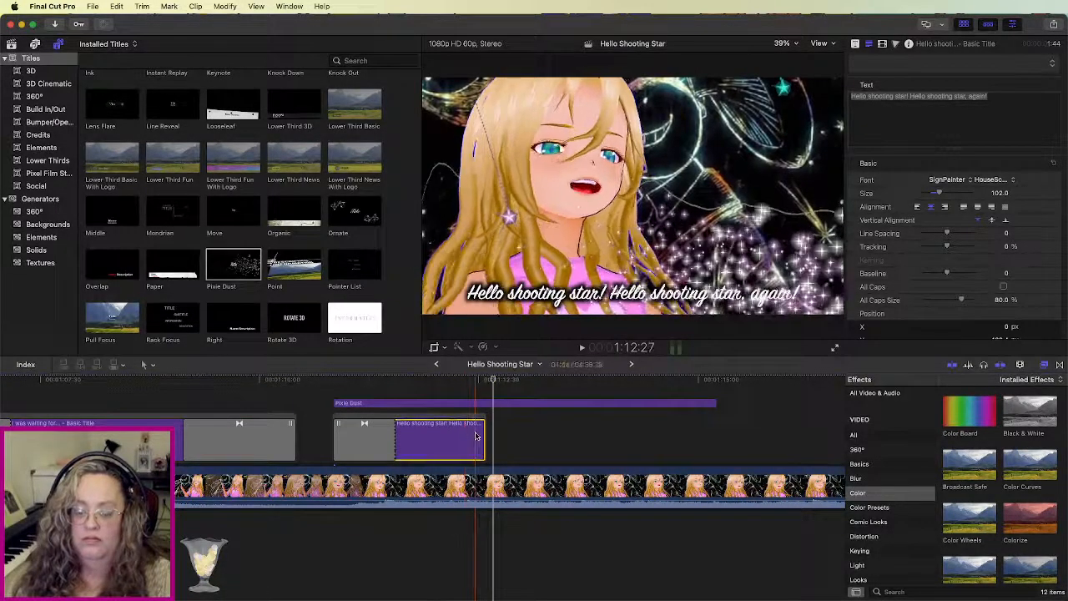
click(475, 436)
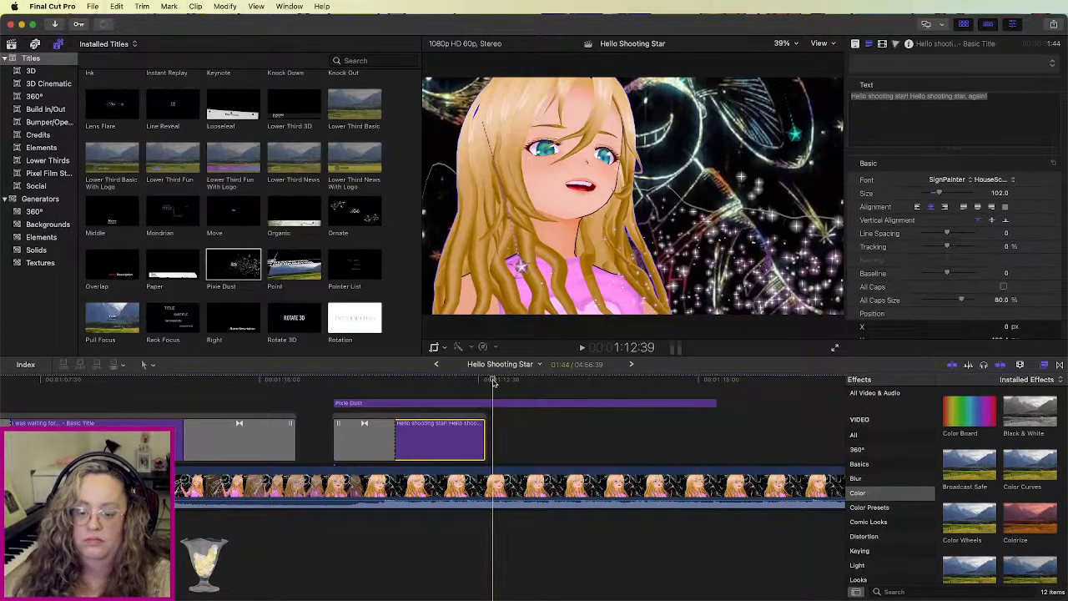
Step: Paste a copy of the lyric title after the first one, place it beneath the Pixie Dust title, and extend its end to a 2:34 duration
key(super+v)
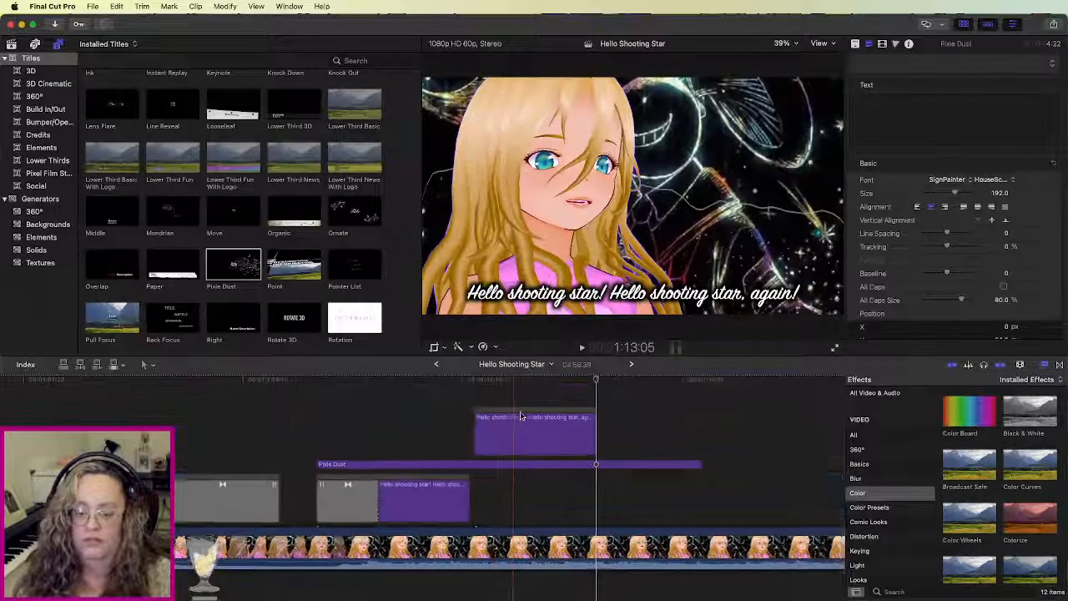
click(522, 410)
drag(521, 409, 515, 475)
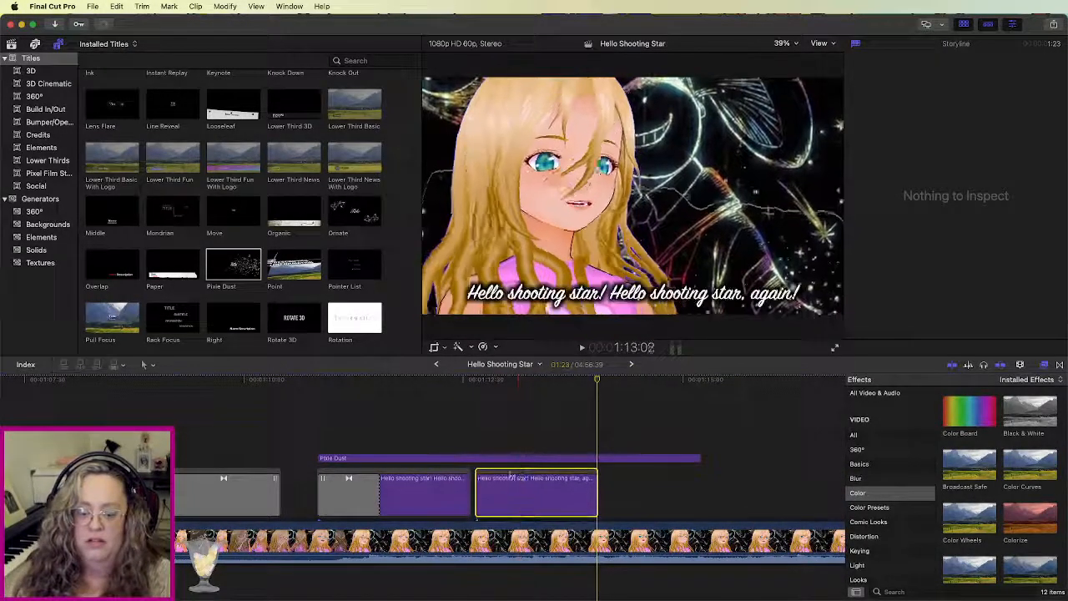
drag(594, 491, 699, 492)
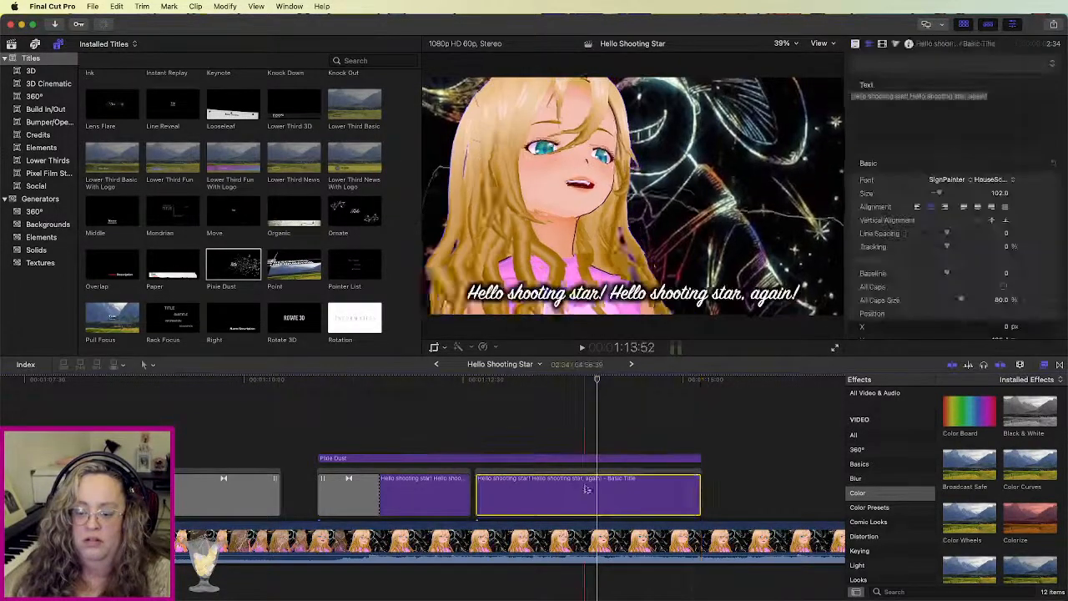
Step: Shorten the second title's text to "Hello shooting star, again!"
click(910, 95)
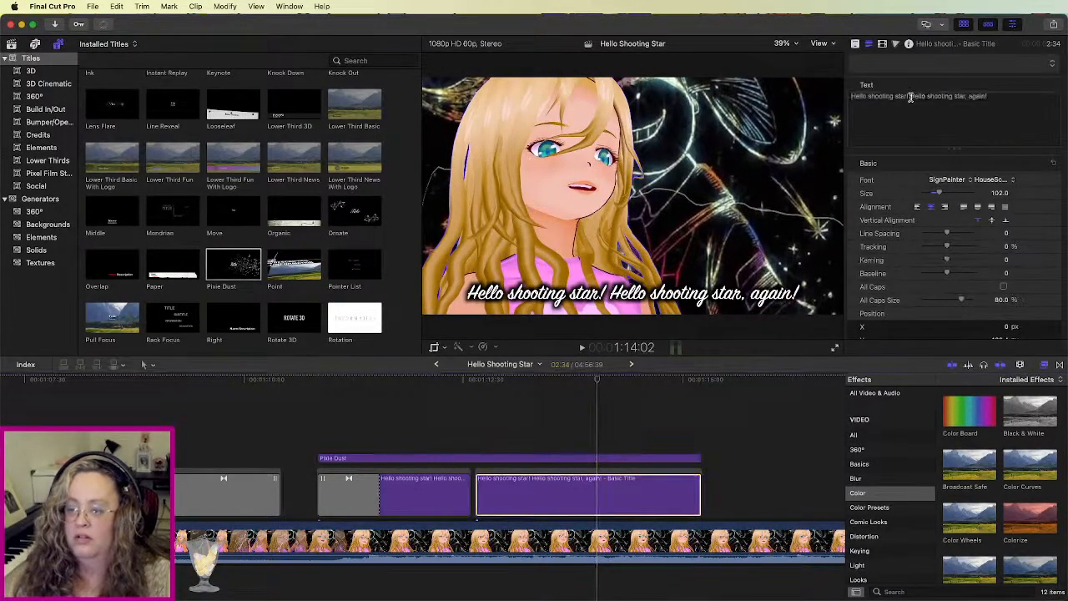
drag(910, 95, 817, 98)
key(BackSpace)
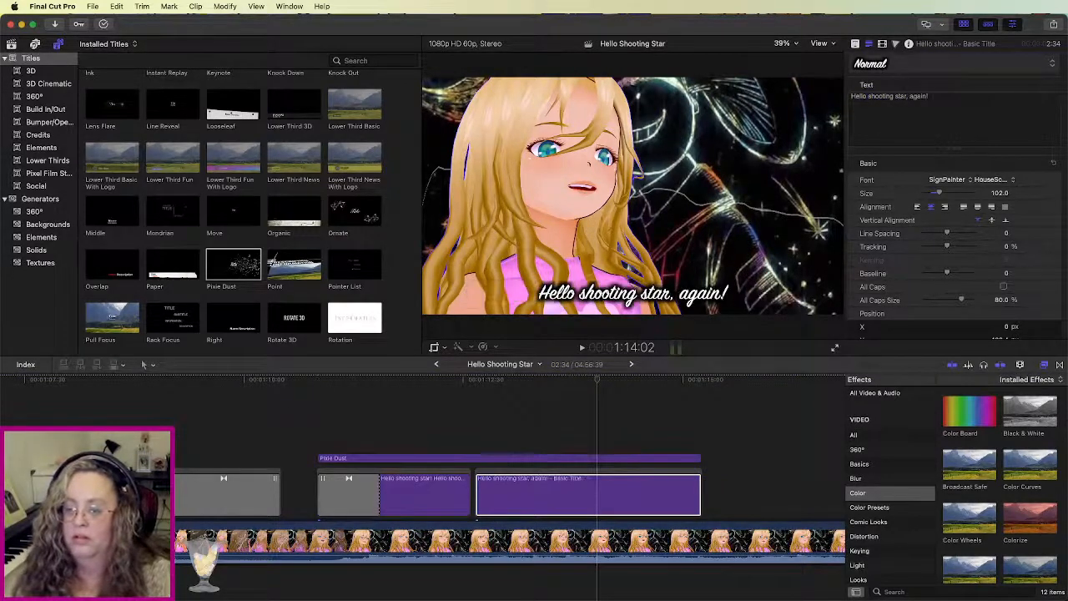
Step: Cut the first title's text to "Hello shooting star!" and set its font size to 149
click(427, 498)
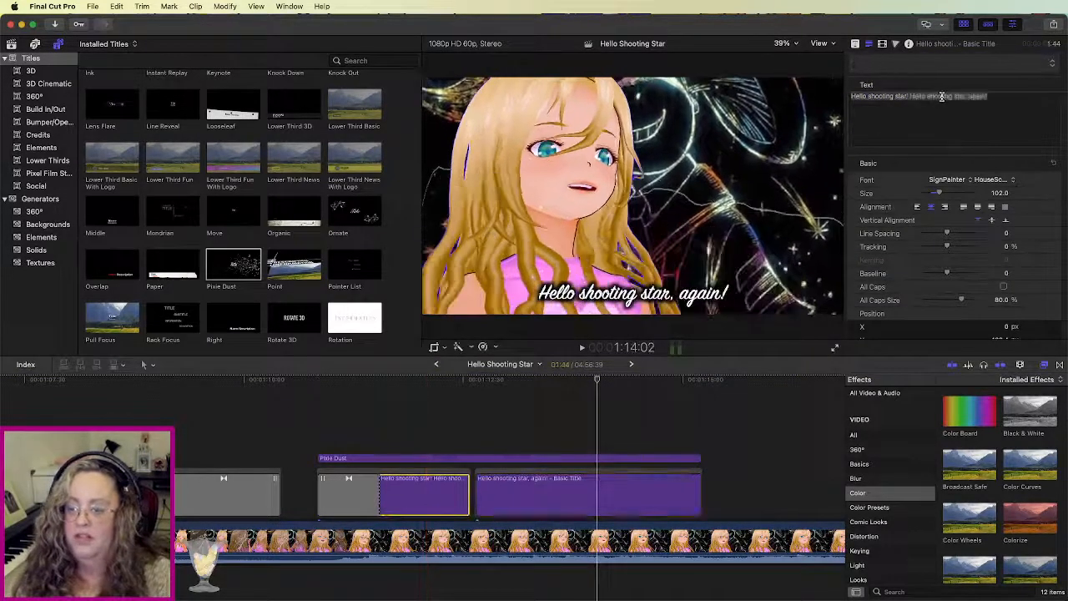
drag(993, 97, 920, 97)
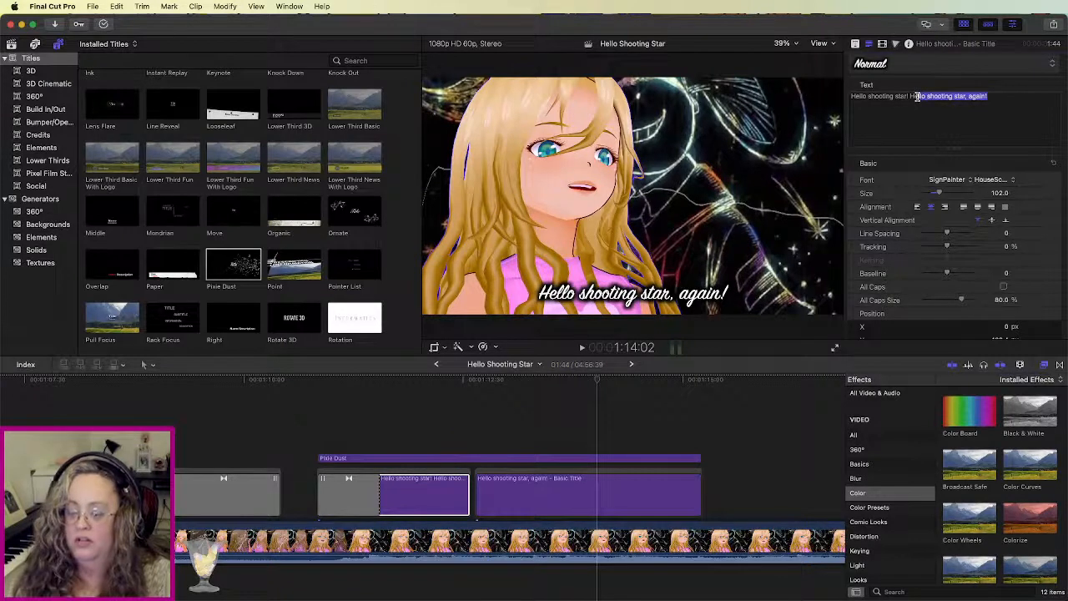
key(BackSpace)
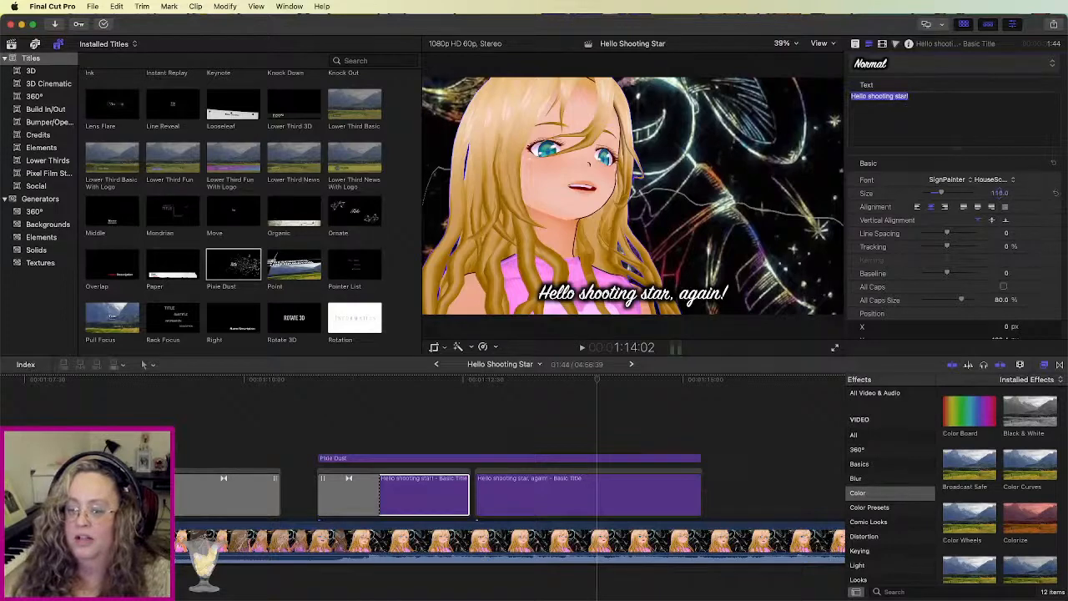
click(427, 380)
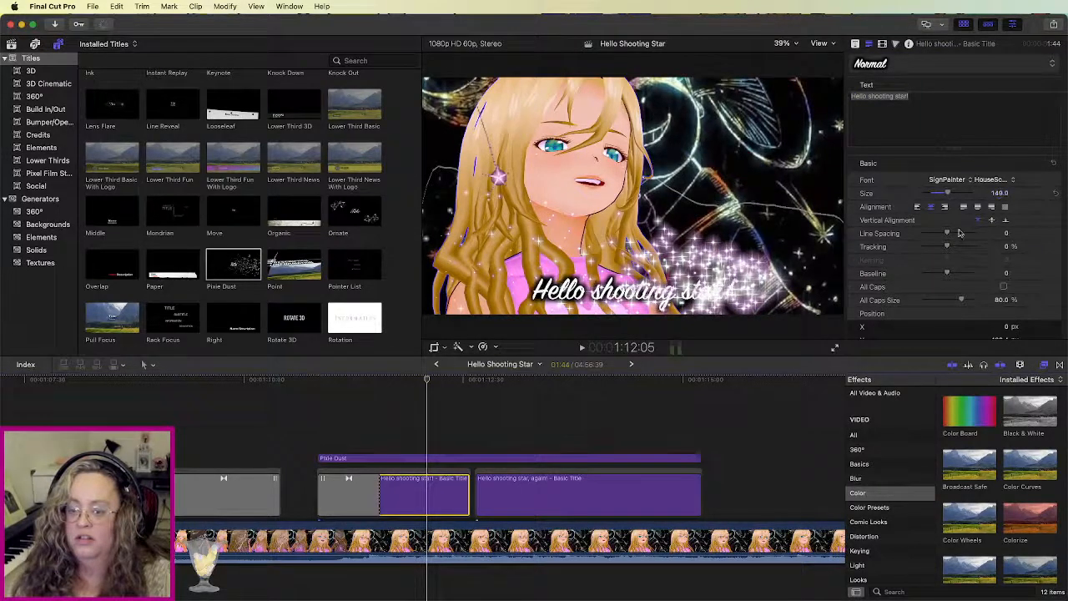
Step: Add Cross Dissolves to both ends of the "Hello shooting star!" and "Hello shooting star, again!" titles and play them back
click(622, 496)
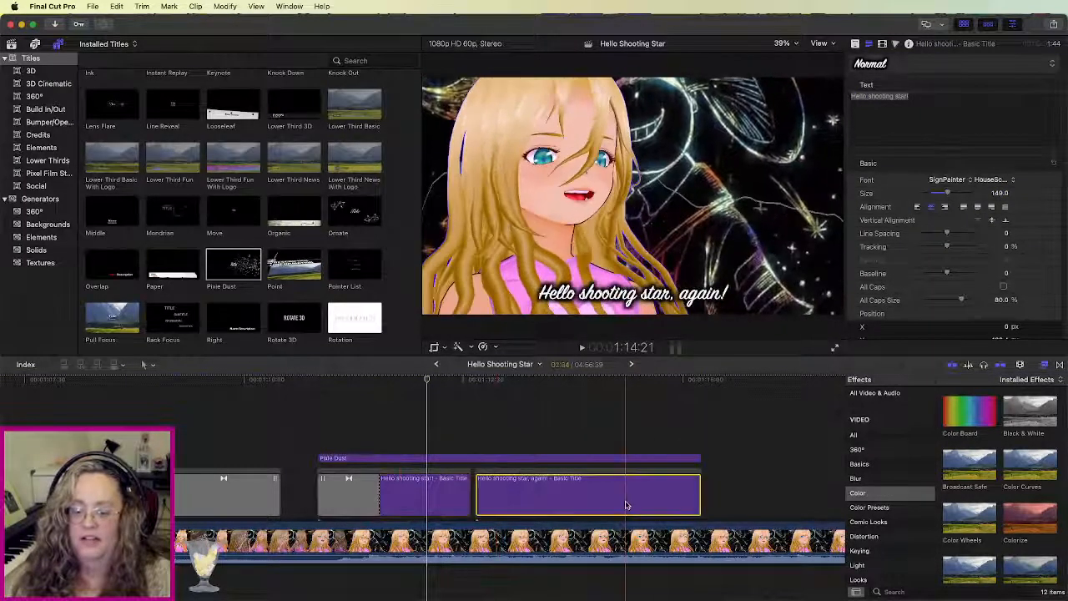
drag(719, 503, 451, 492)
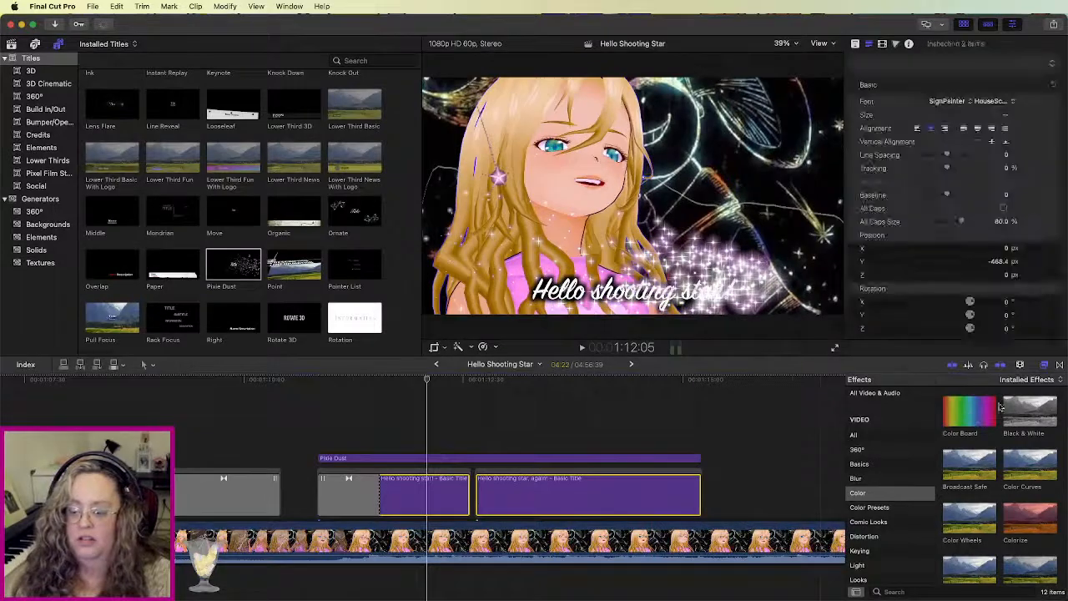
click(1059, 365)
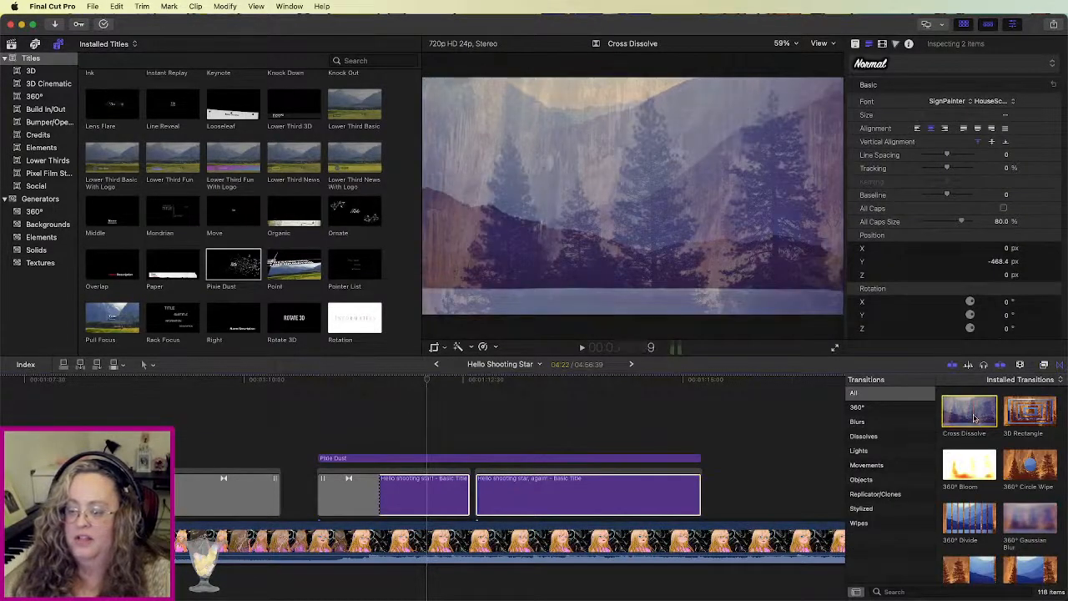
double_click(969, 412)
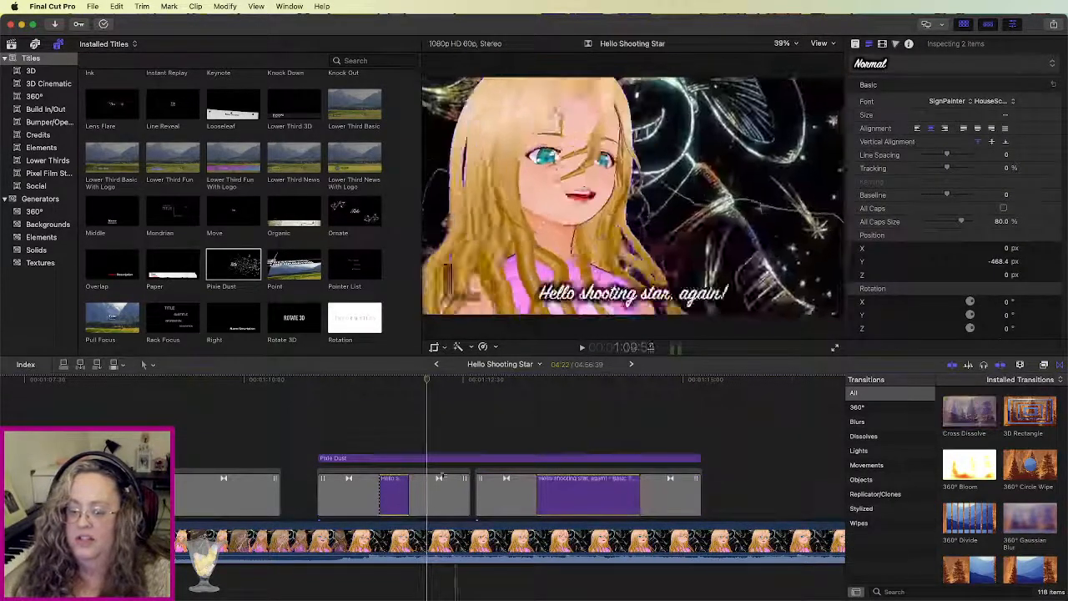
key(space)
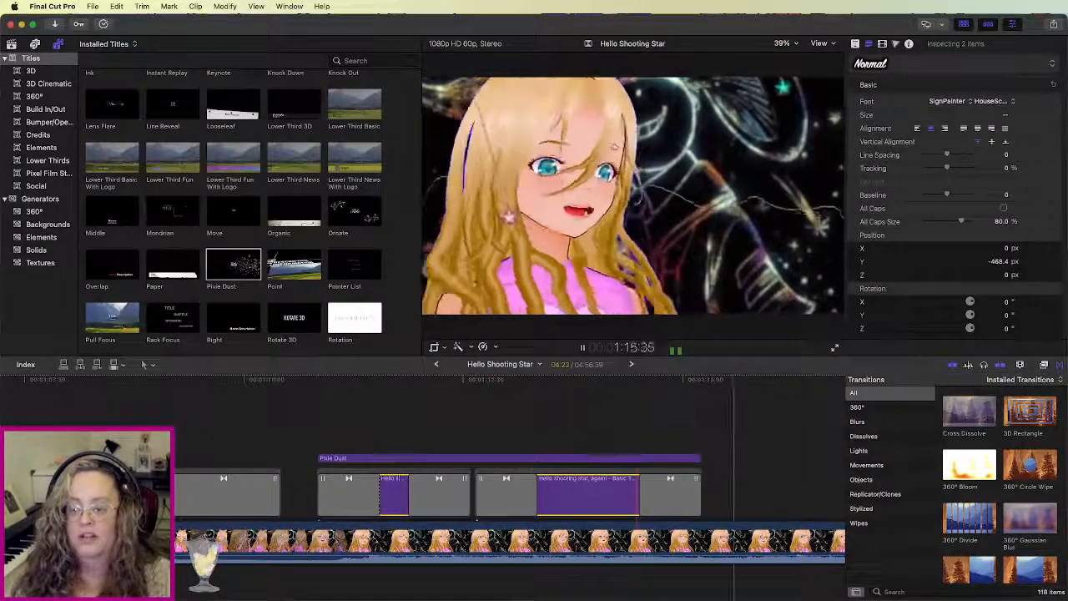
key(space)
Step: Find the start of the next lyric by playback and paste another copy of the lyric title at 1:15:46
scroll(736, 413, right, 5)
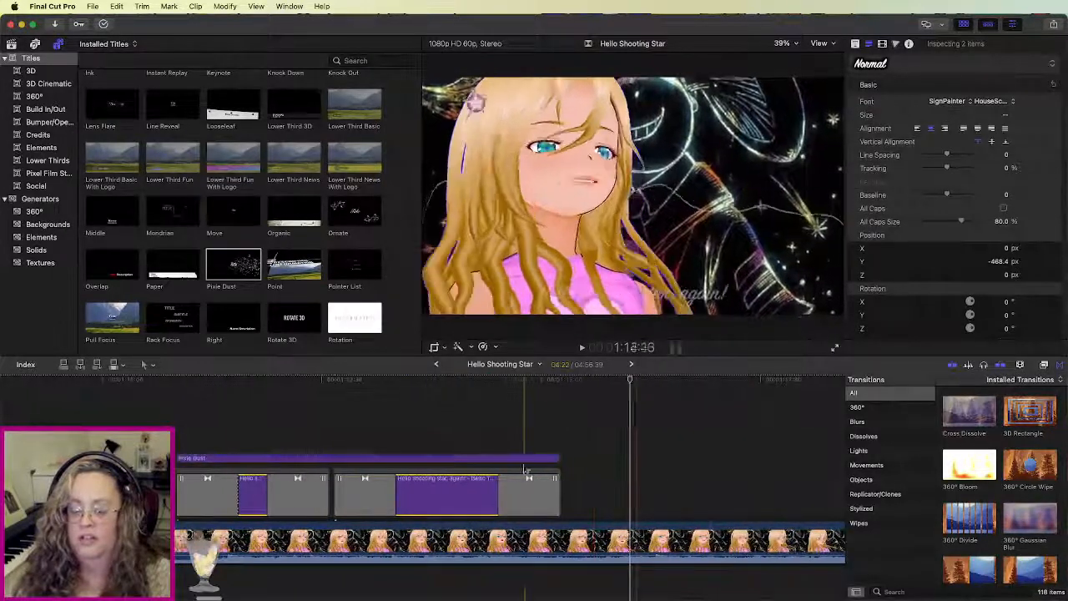
key(space)
click(573, 382)
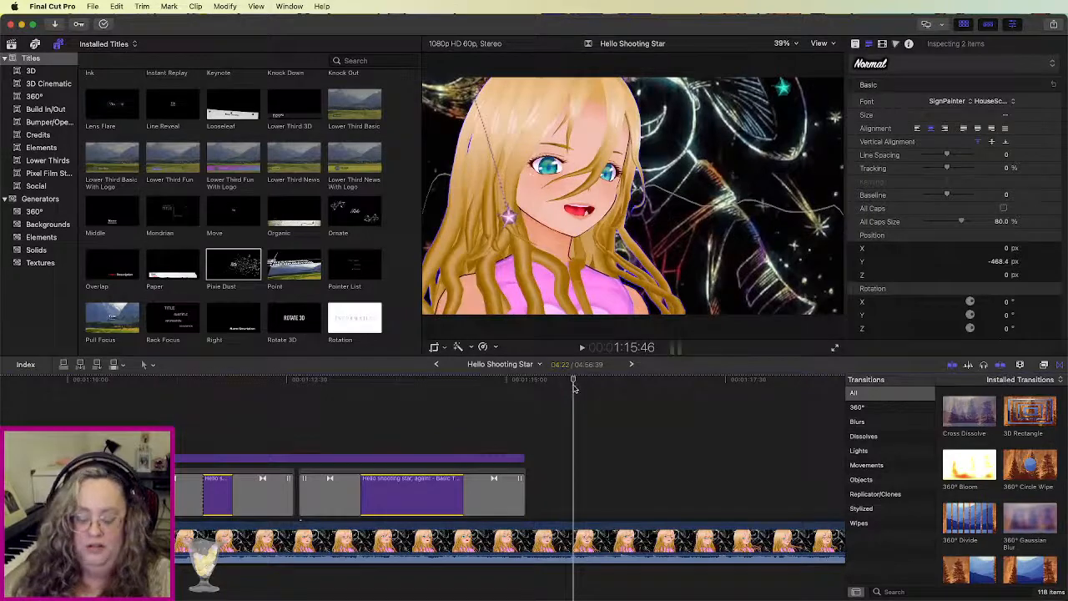
key(super+v)
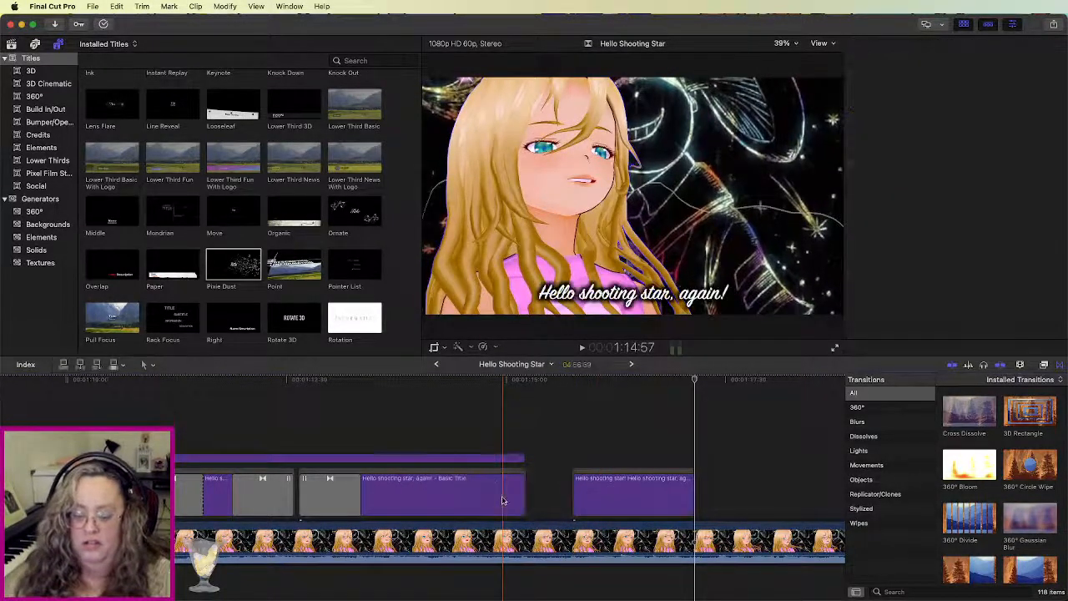
Step: Extend the "Hello shooting star, again!" title to 3:01 with a Cross Dissolve at its end, and play it back
drag(526, 497, 564, 492)
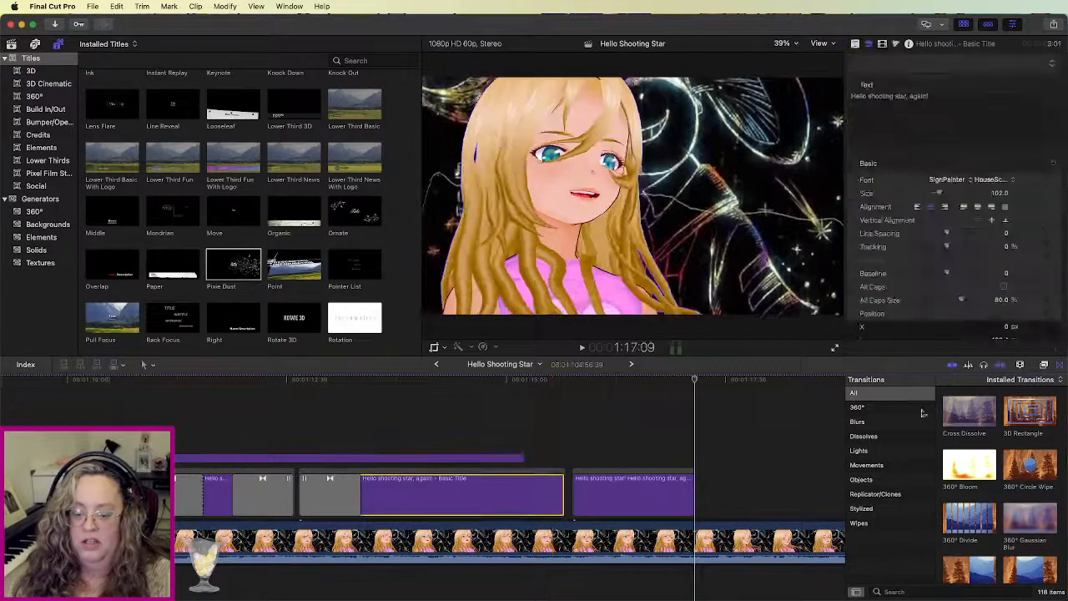
double_click(967, 408)
key(space)
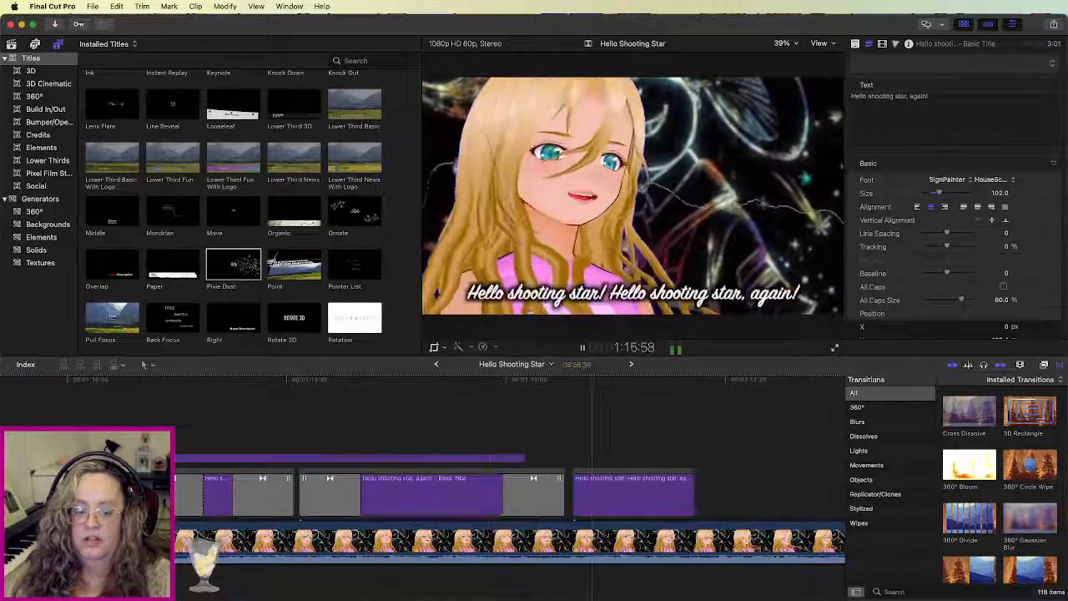
Step: Shorten the dissolve ending "Hello shooting star!" to 23 frames and the one starting "Hello shooting star, again!" to 21 frames, replaying the lines
click(107, 382)
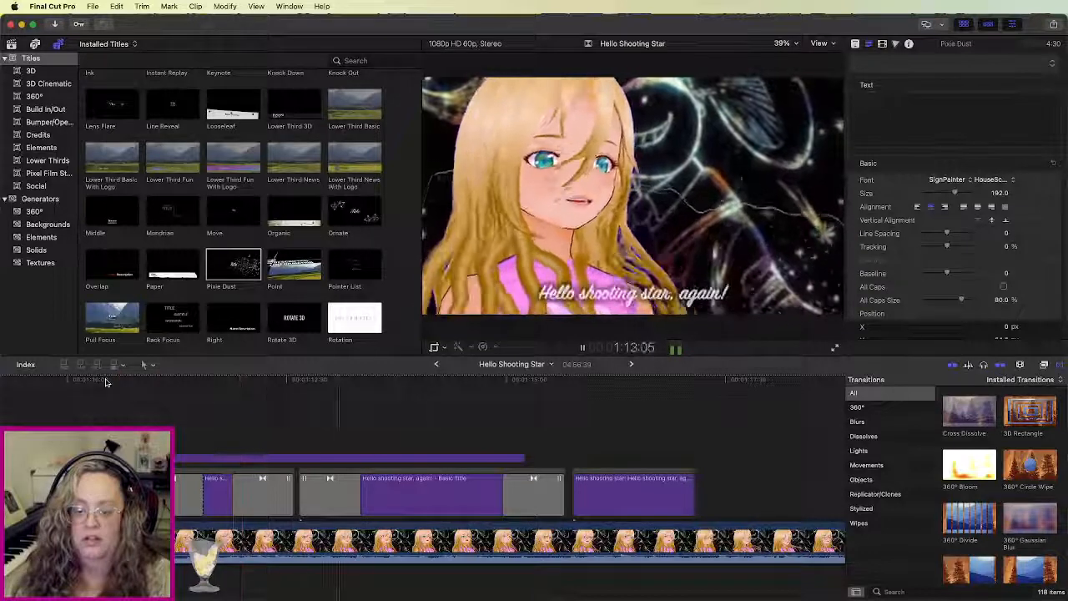
drag(236, 504, 263, 504)
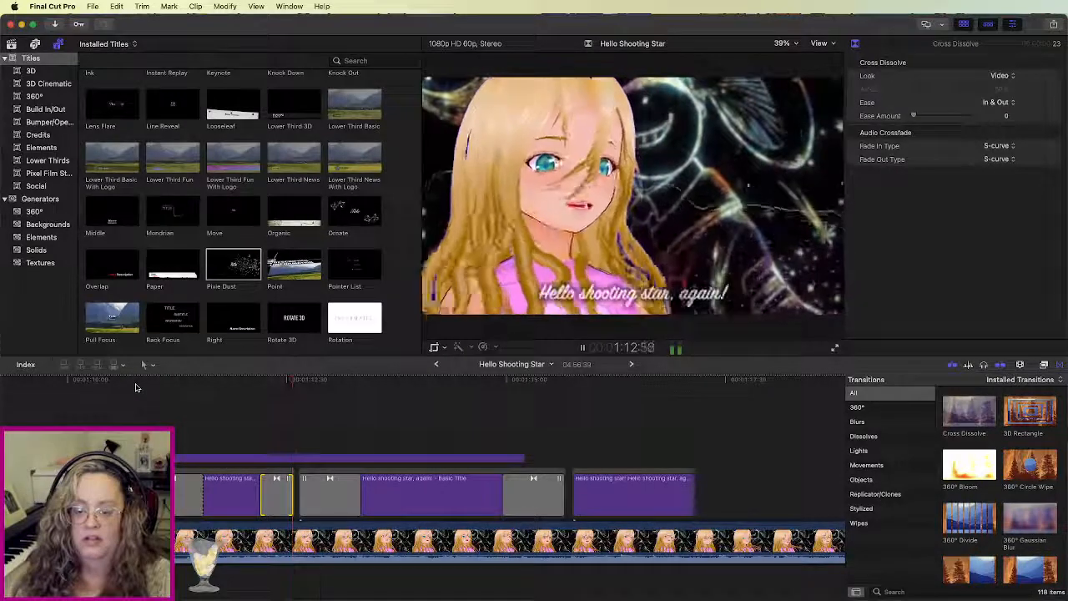
drag(361, 503, 302, 503)
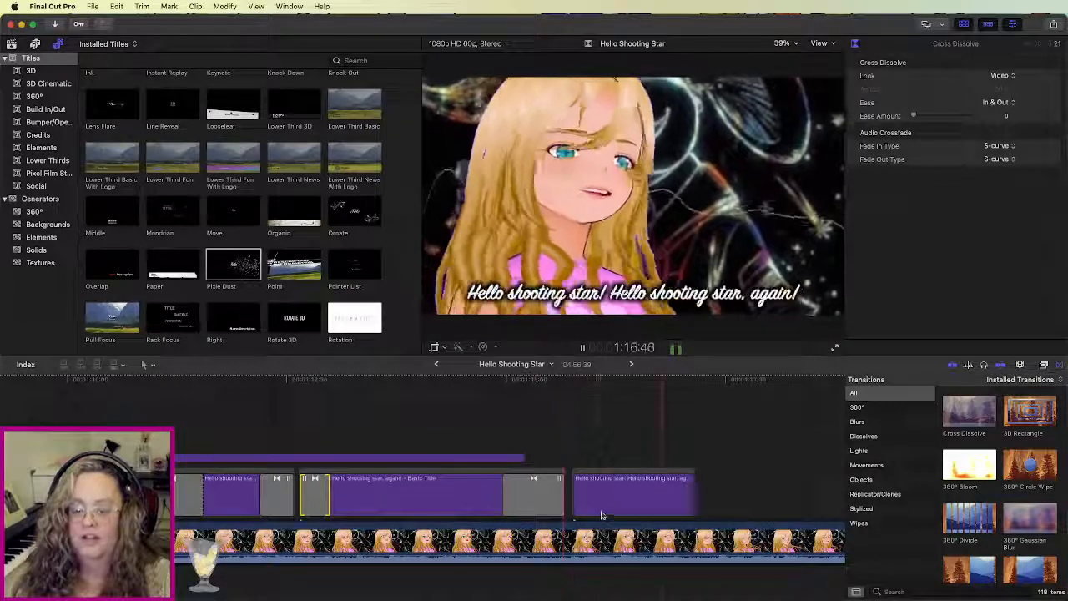
Step: Replace the text of the newly pasted third title with "How I missed you!"
click(624, 499)
triple_click(921, 96)
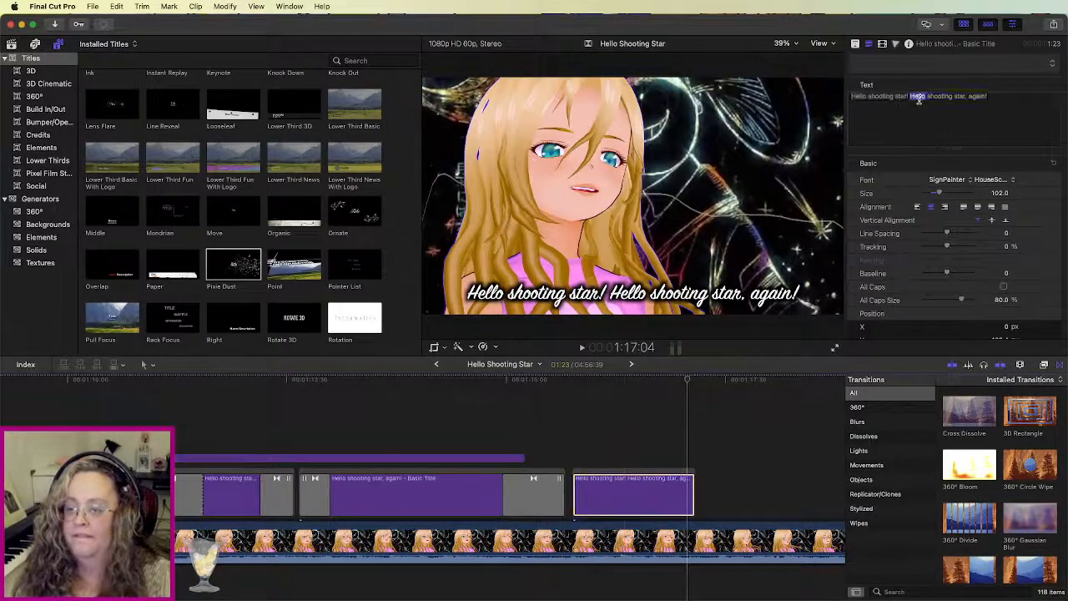
text(How I)
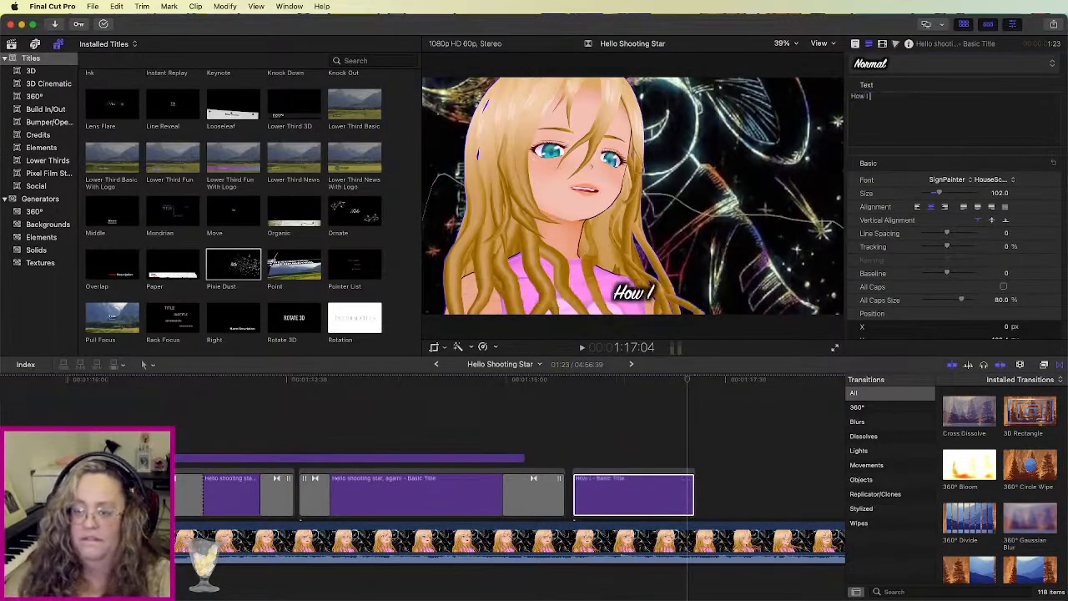
text( missed you!)
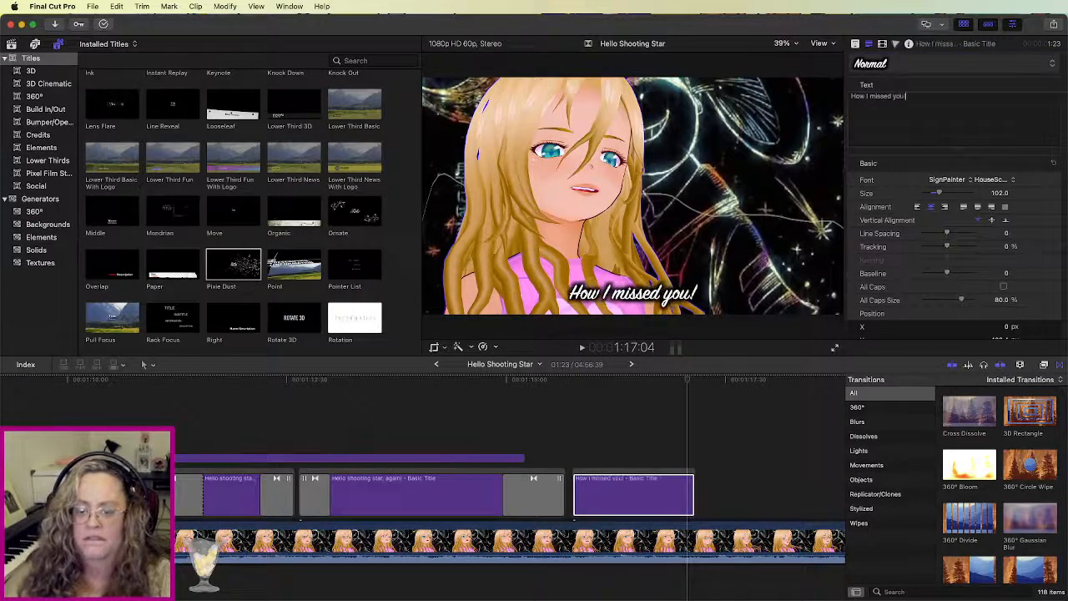
Step: Trim the "How I missed you!" title to 1:20 and add Cross Dissolves at both of its ends
key(space)
key(space)
click(689, 498)
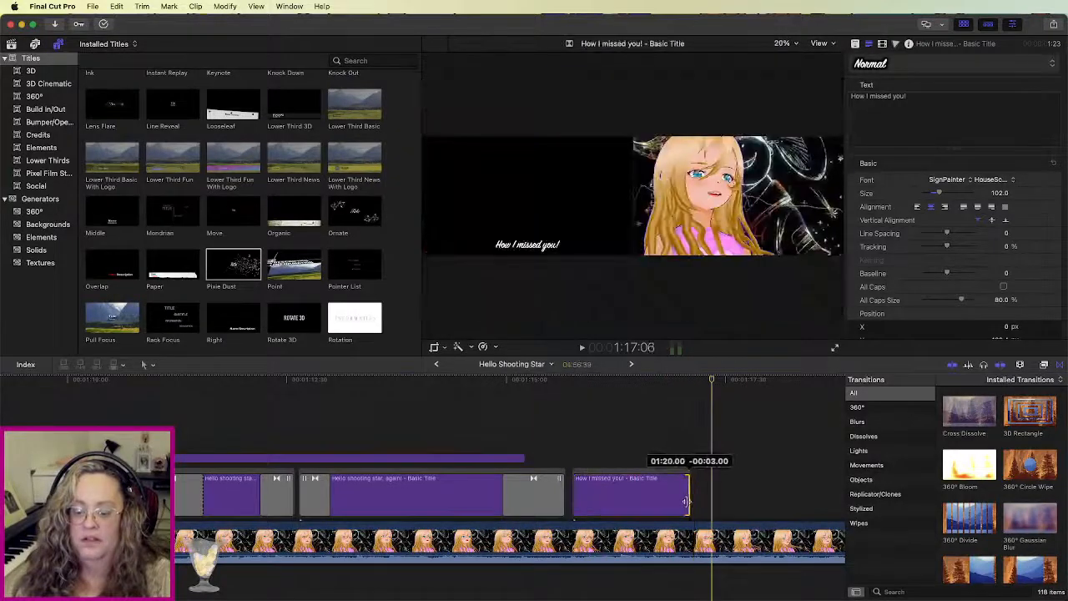
double_click(956, 412)
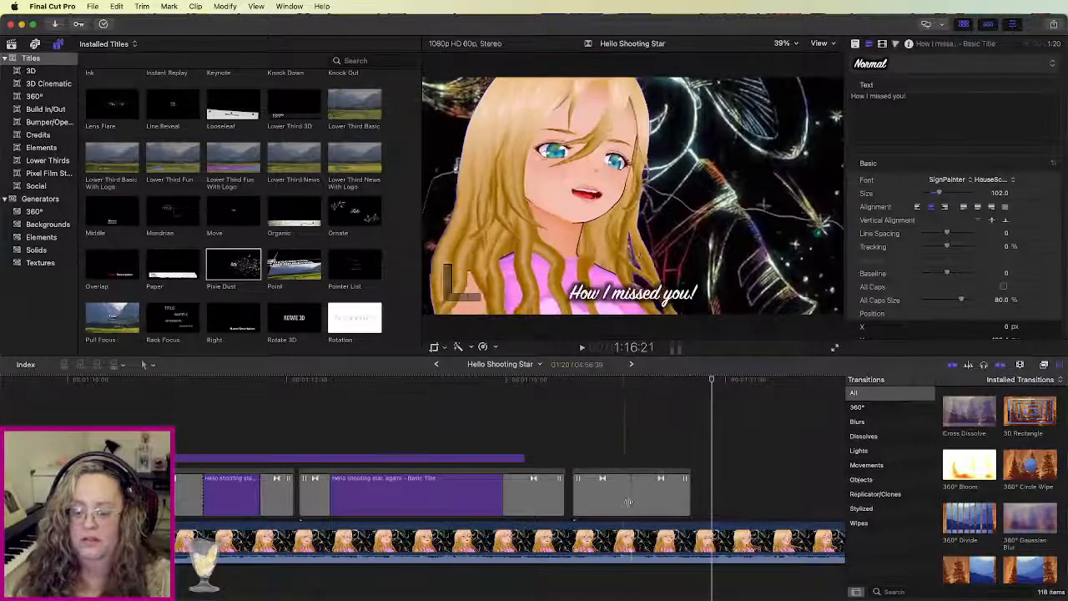
Step: Shorten both dissolves on the "How I missed you!" title, setting the opening one to 20 frames, and play the line back
click(587, 499)
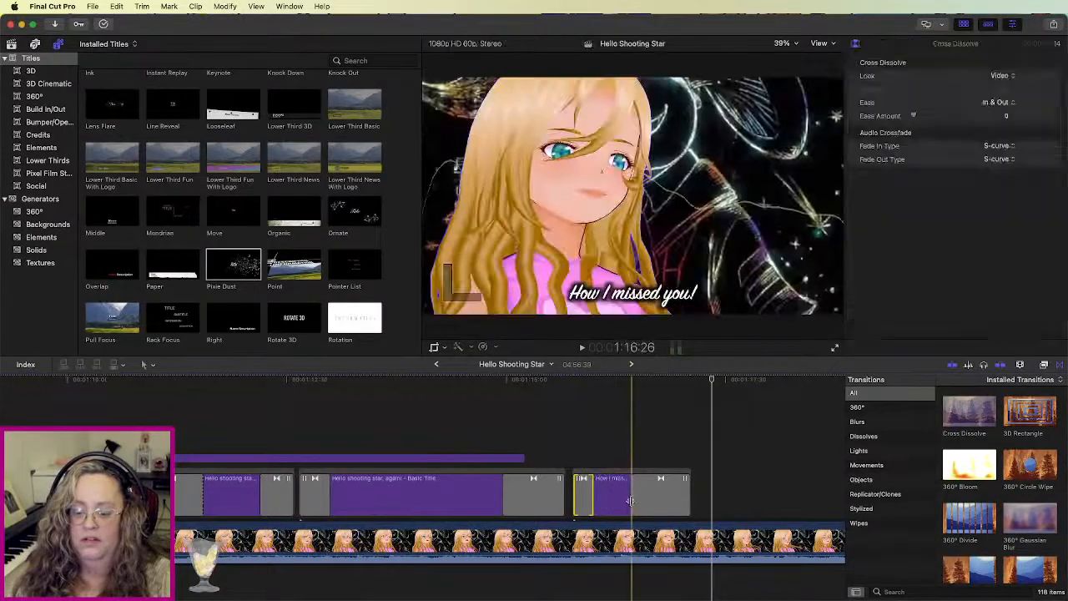
drag(632, 503, 663, 502)
drag(594, 502, 599, 502)
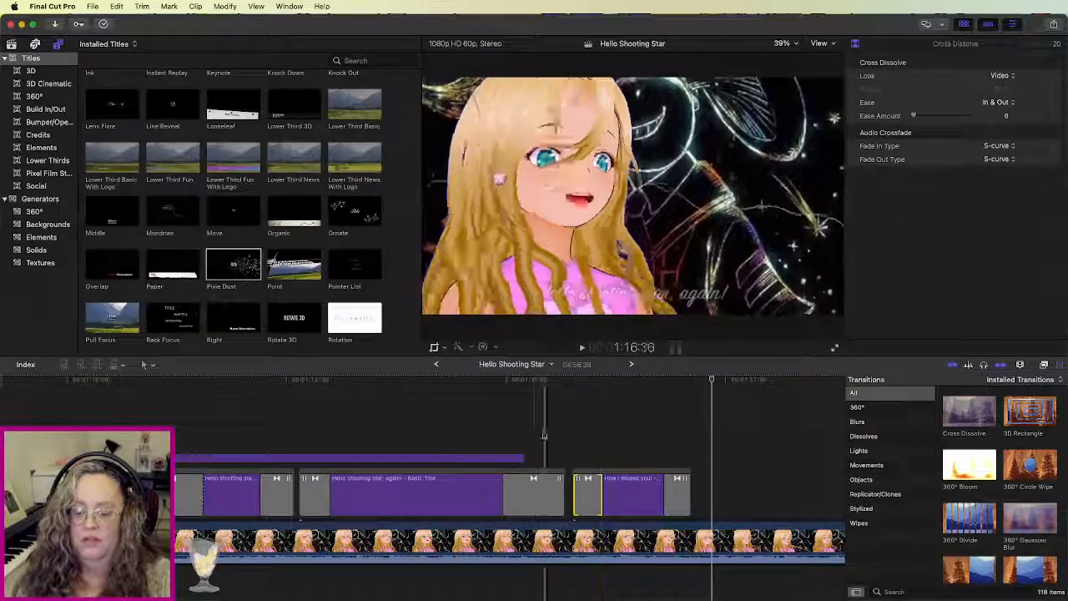
key(space)
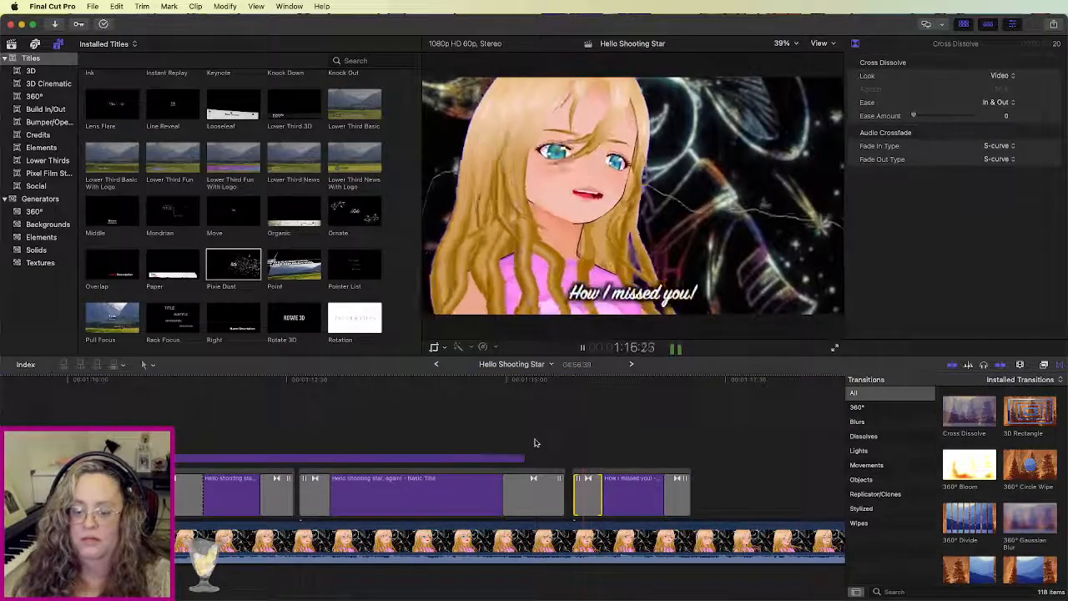
Step: Paste a copy of the lyric title onto the timeline just after the "How I missed you!" title
click(698, 404)
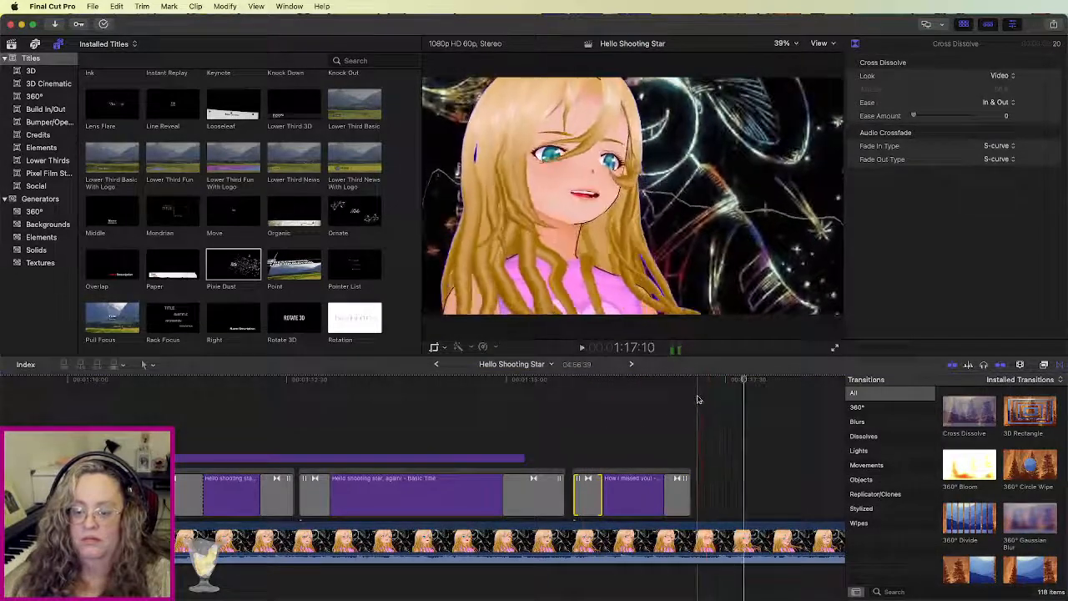
key(super+4)
click(433, 489)
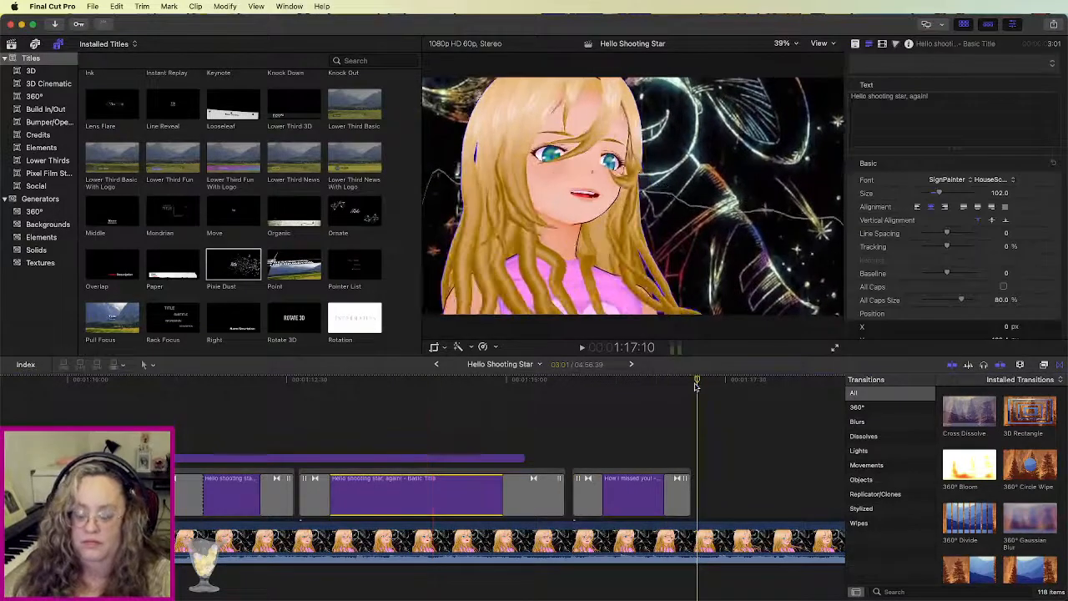
key(super+v)
scroll(749, 468, right, 4)
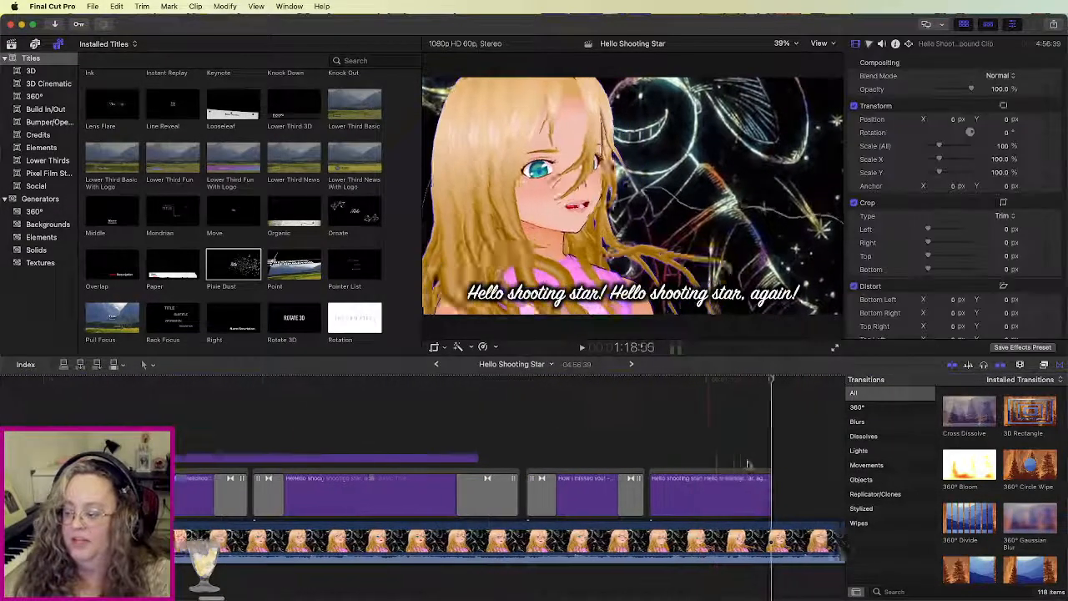
Step: Replace the text of the newly pasted title with "That same little one who's always so full of dreams"
click(622, 484)
triple_click(928, 97)
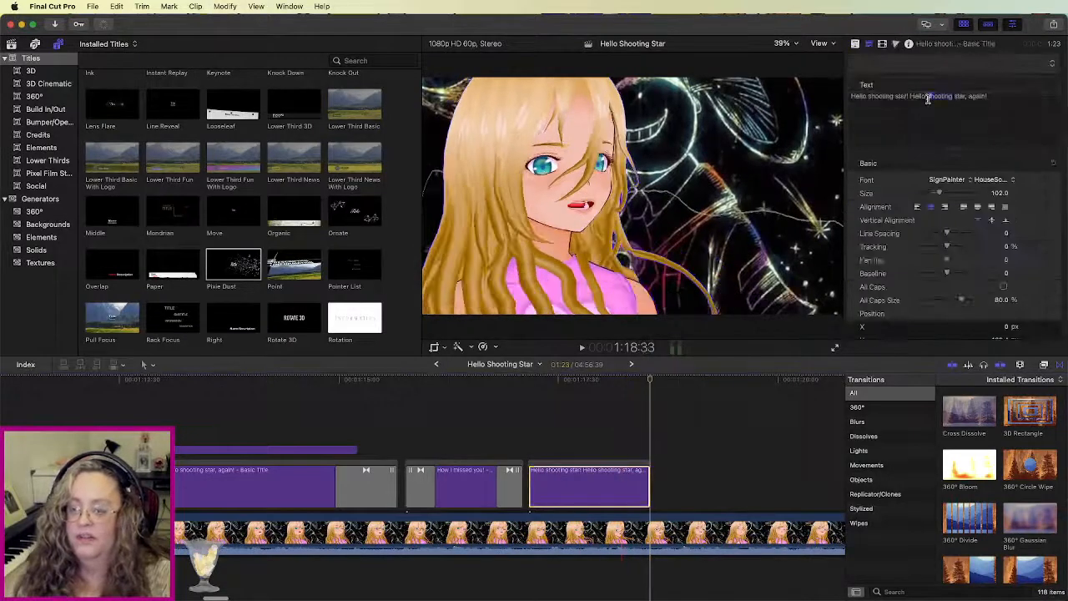
text(Th)
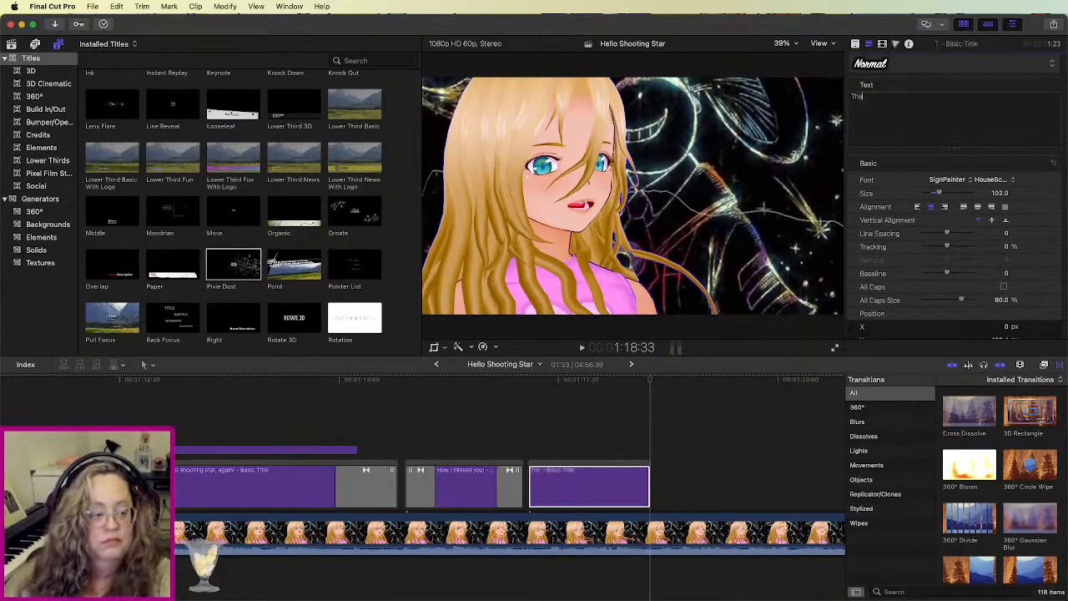
text(at same little one)
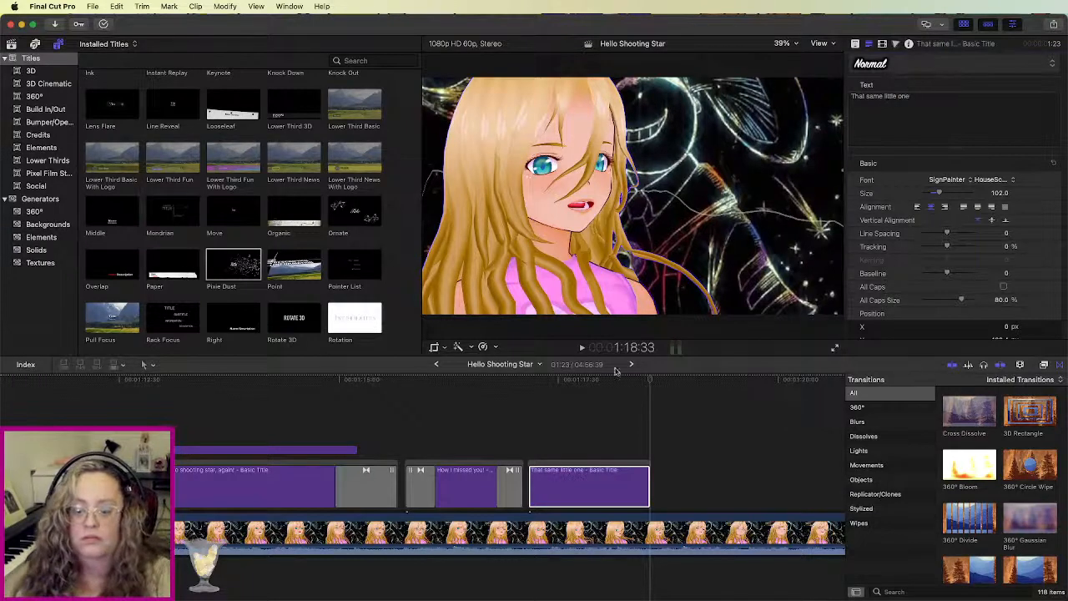
click(597, 379)
click(934, 98)
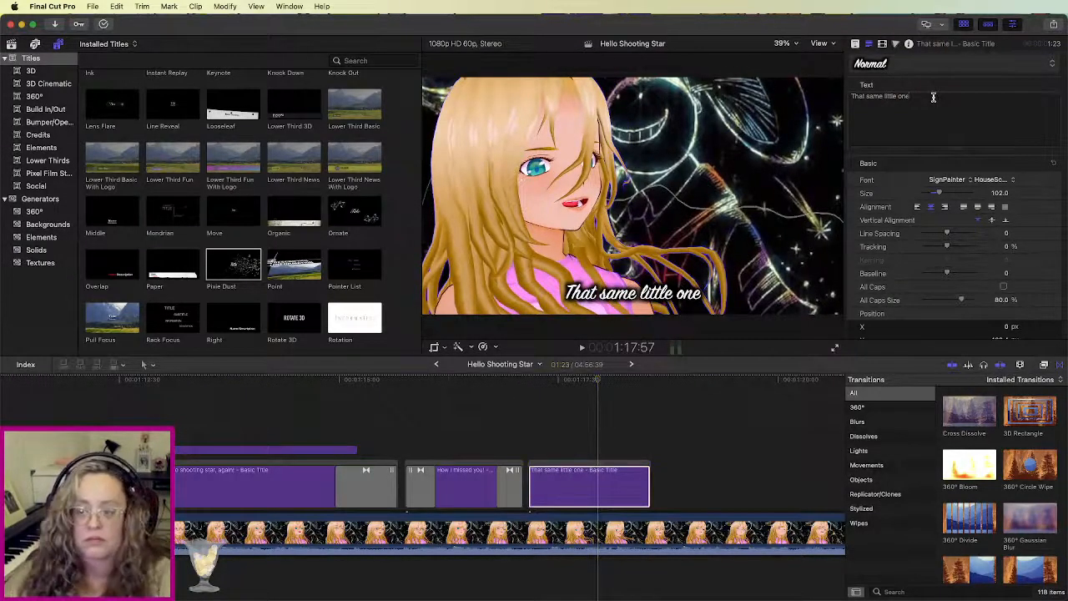
text(who's always so)
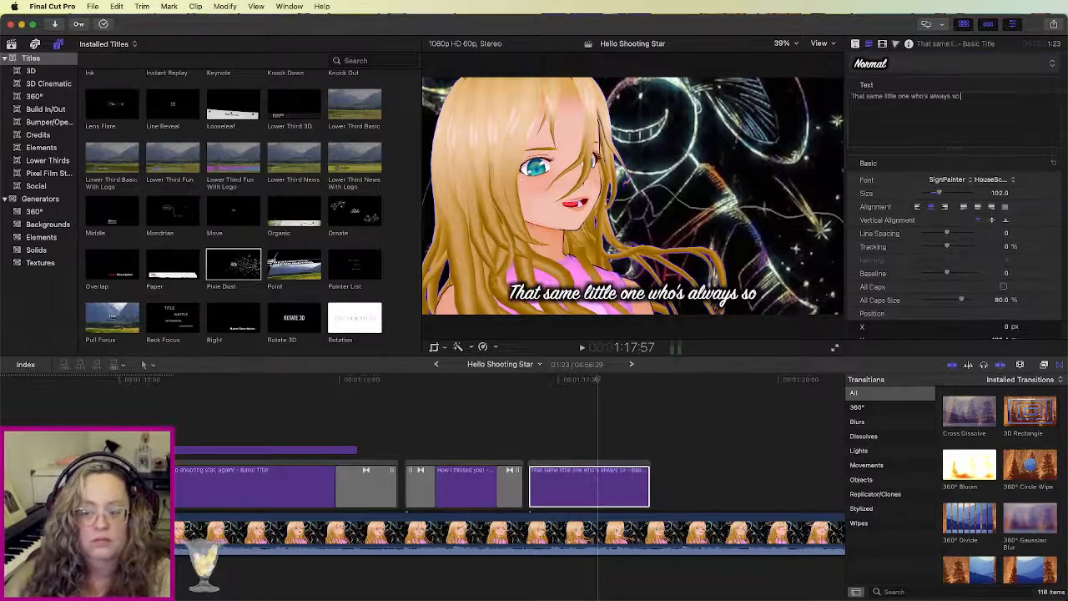
text( full of dreams)
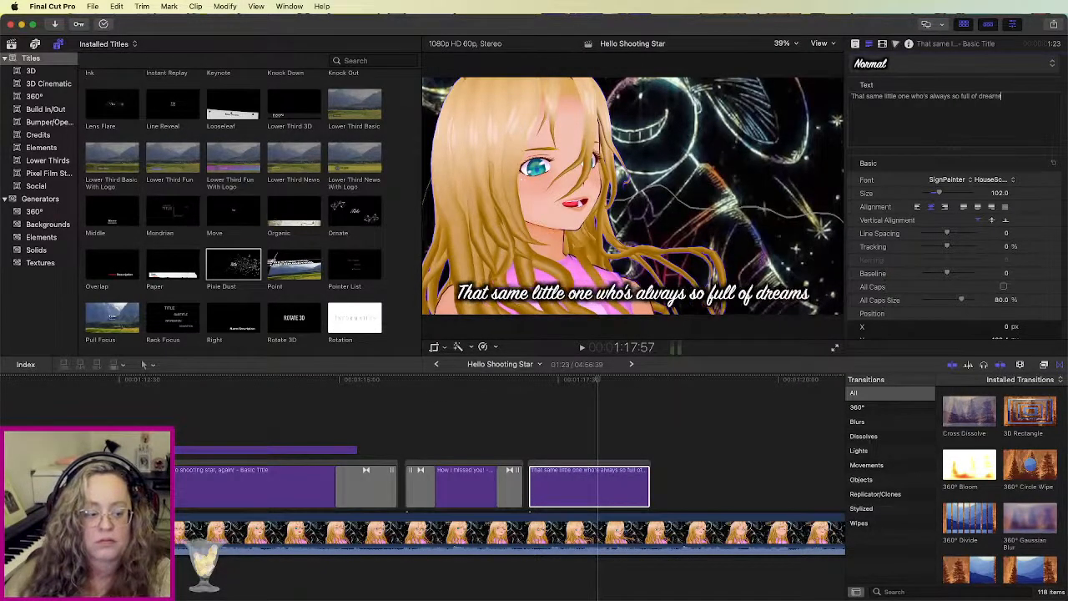
key(Escape)
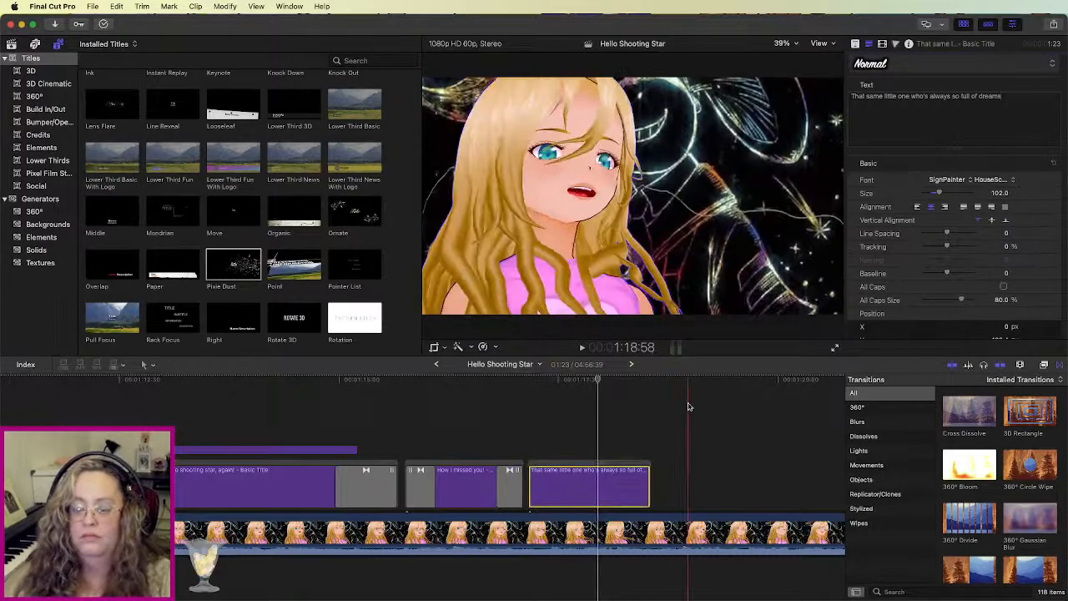
Step: Extend the "That same little one who's always so full of dreams" title to 4:30 to match the vocal and add Cross Dissolves at both ends
key(space)
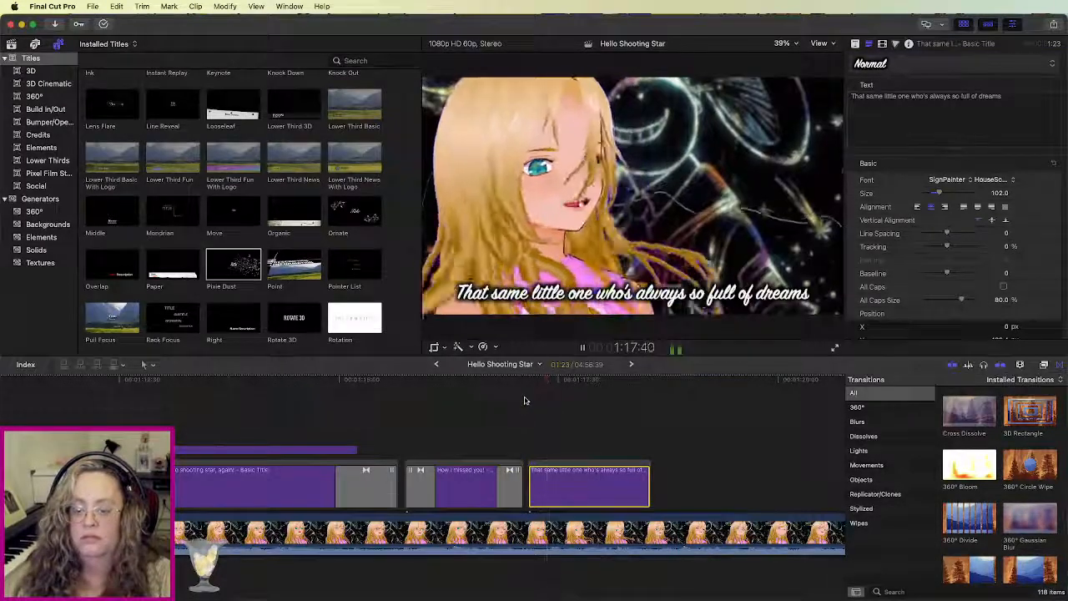
key(space)
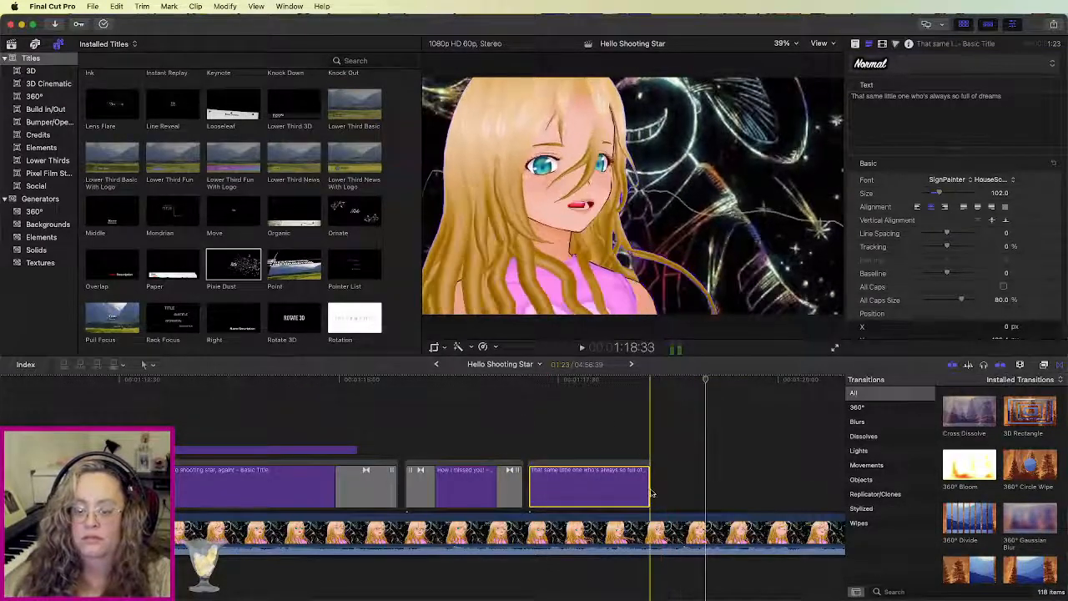
drag(649, 495, 727, 496)
key(space)
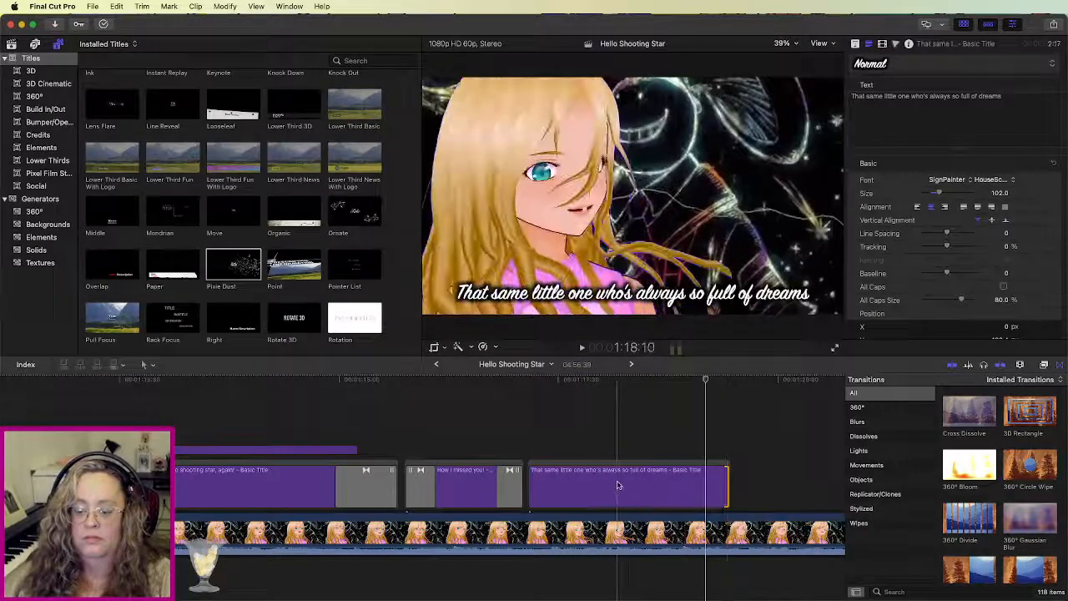
scroll(609, 478, right, 6)
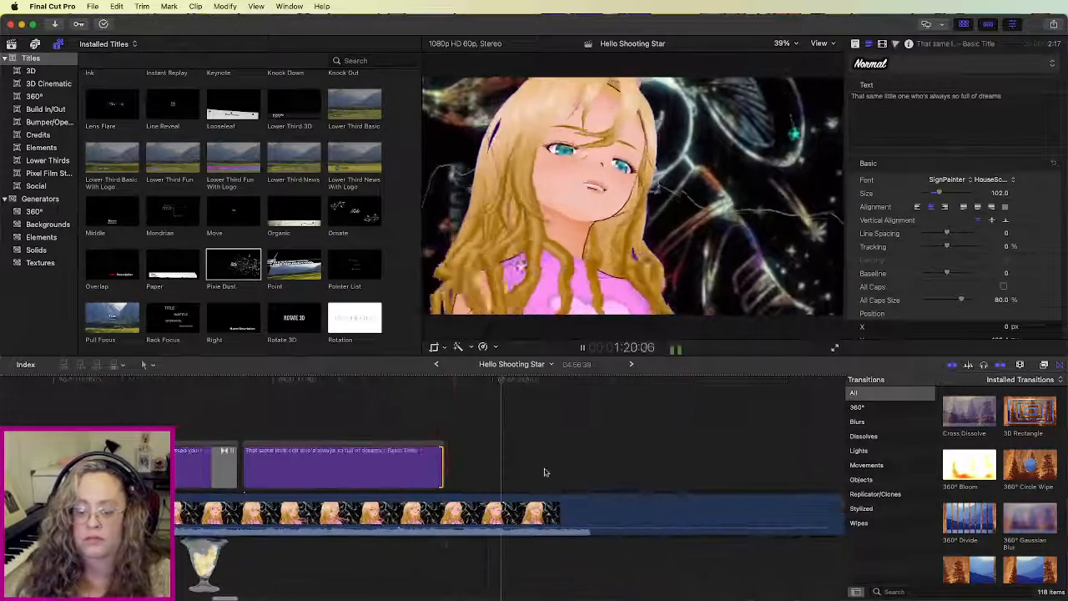
key(space)
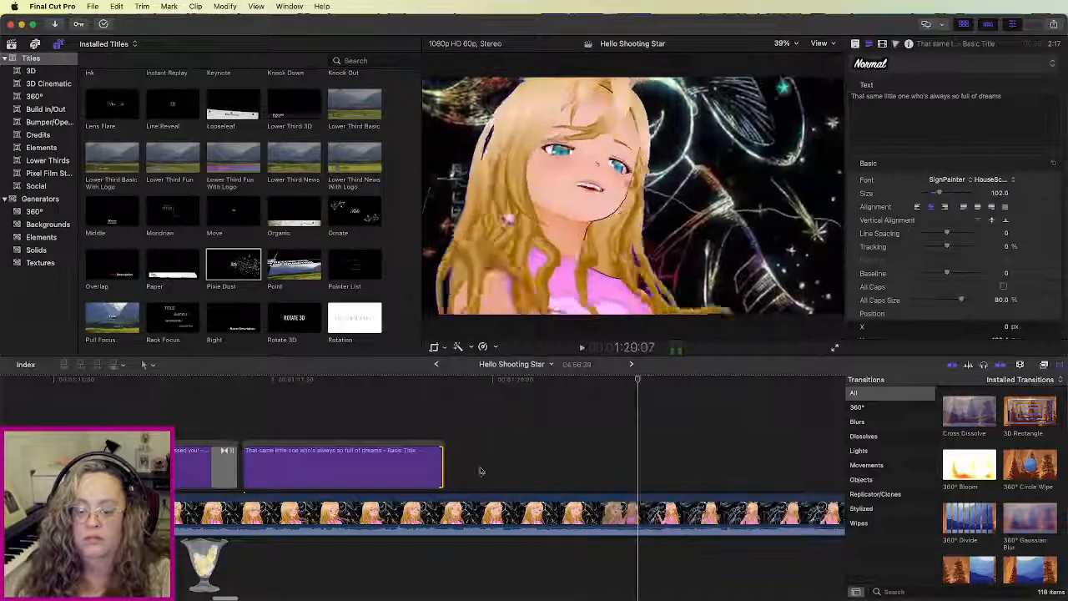
drag(443, 468, 637, 467)
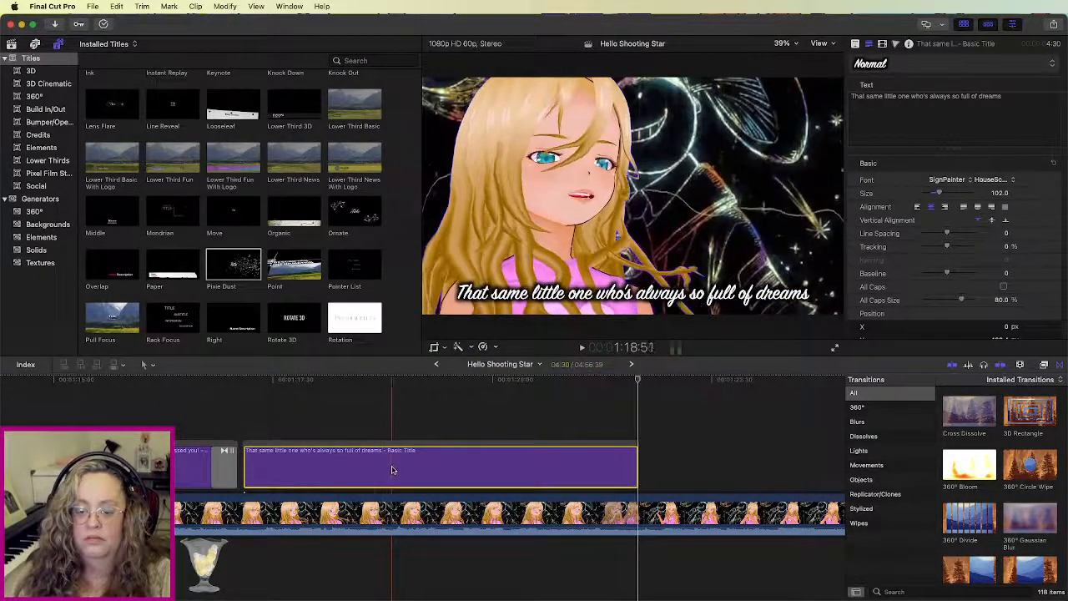
double_click(970, 416)
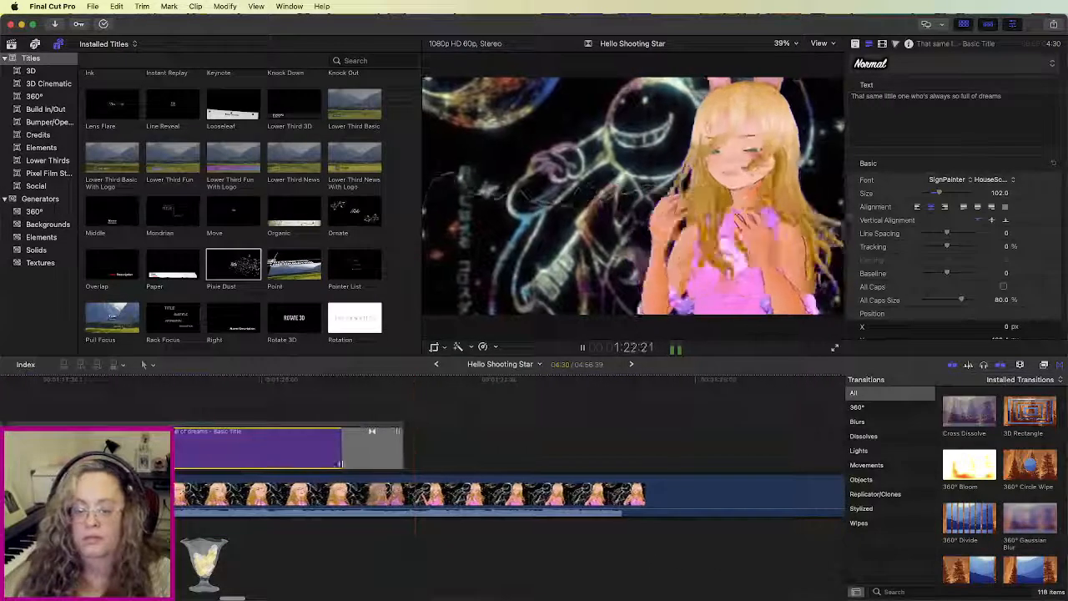
key(space)
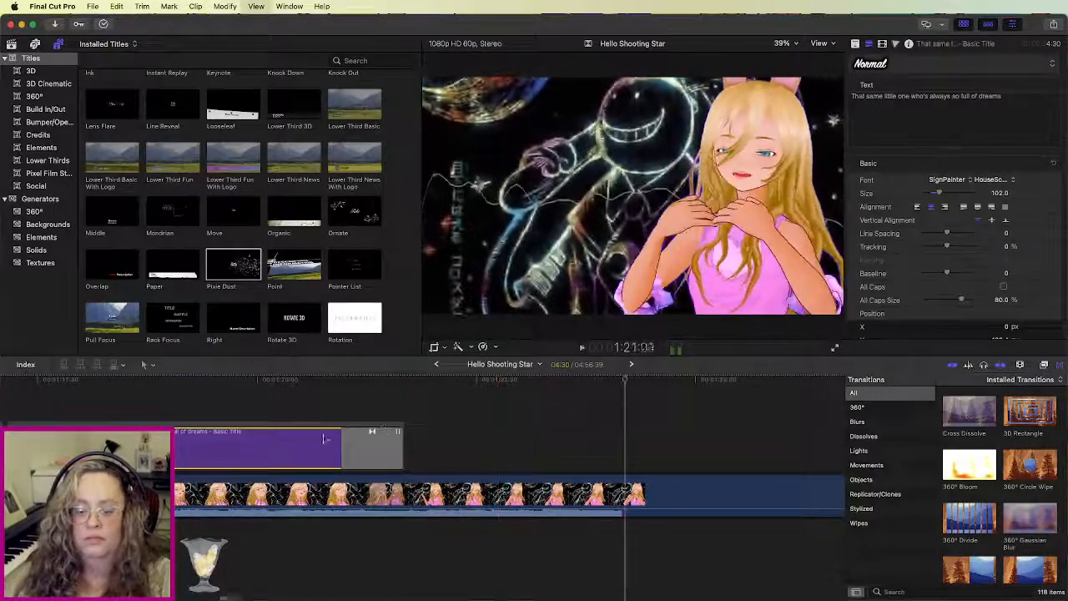
Step: Paste another lyric title just after the "full of dreams" line and replace its text with "Is still here inside me"
click(410, 399)
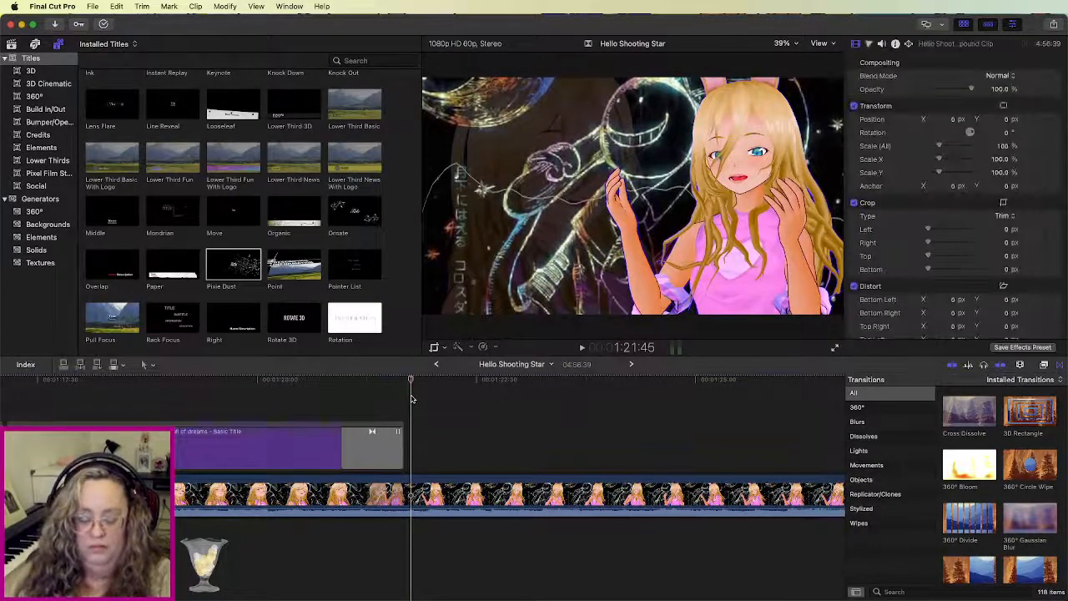
key(super+v)
triple_click(941, 95)
key(BackSpace)
text(Is still here)
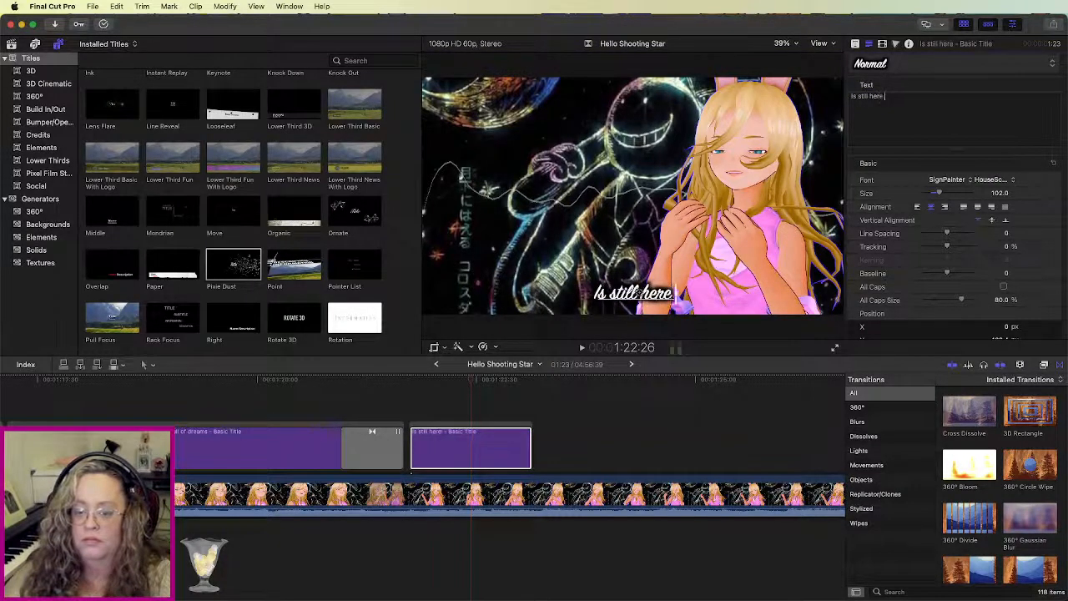
text( inside me)
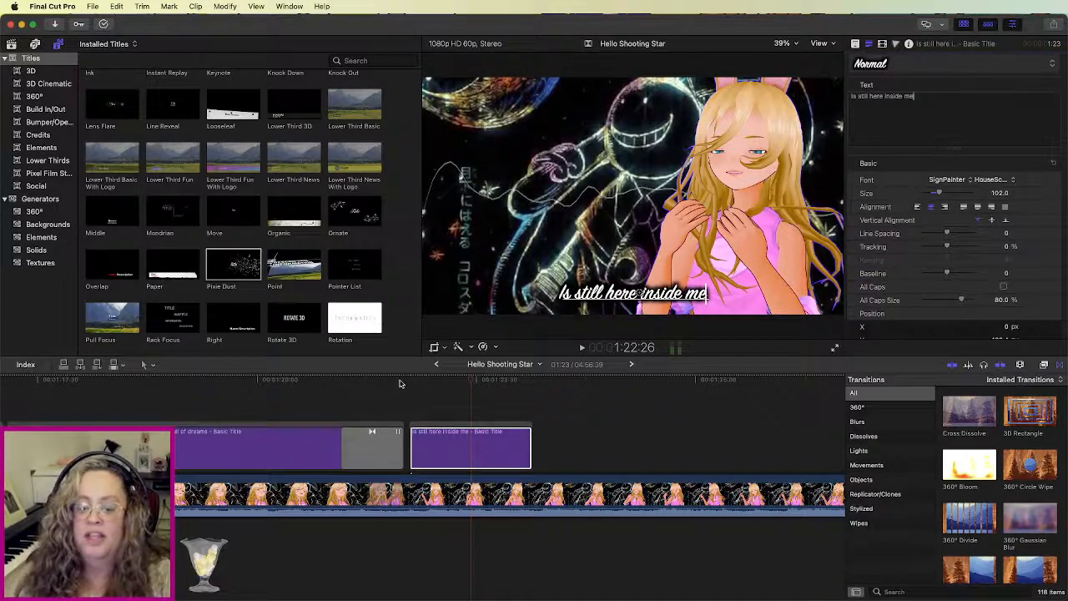
Step: Extend the "Is still here inside me" title to 2:30, add Cross Dissolves at both ends and play the line back
key(space)
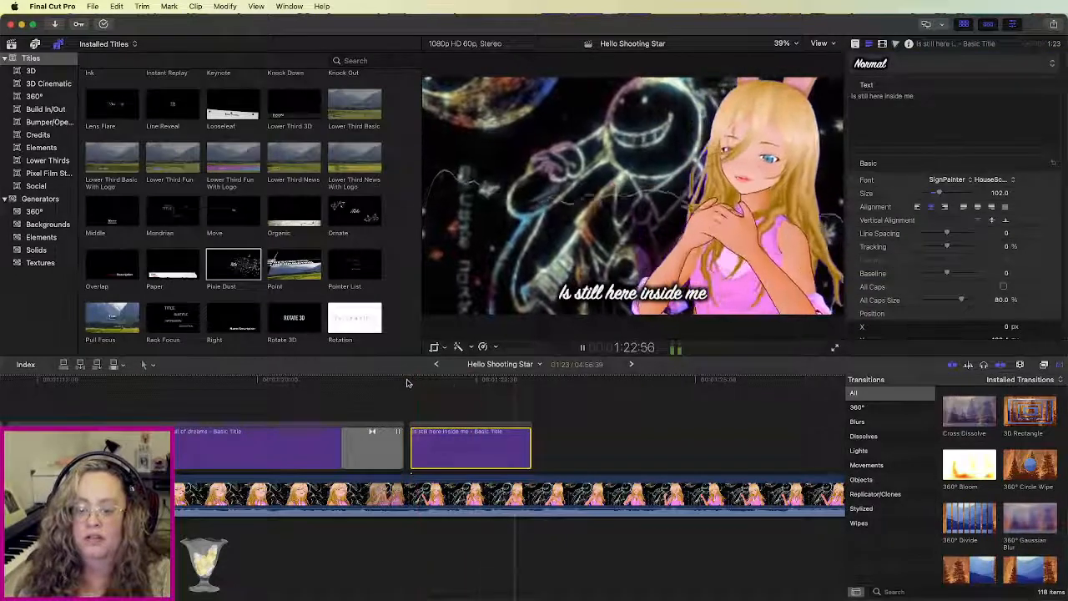
key(space)
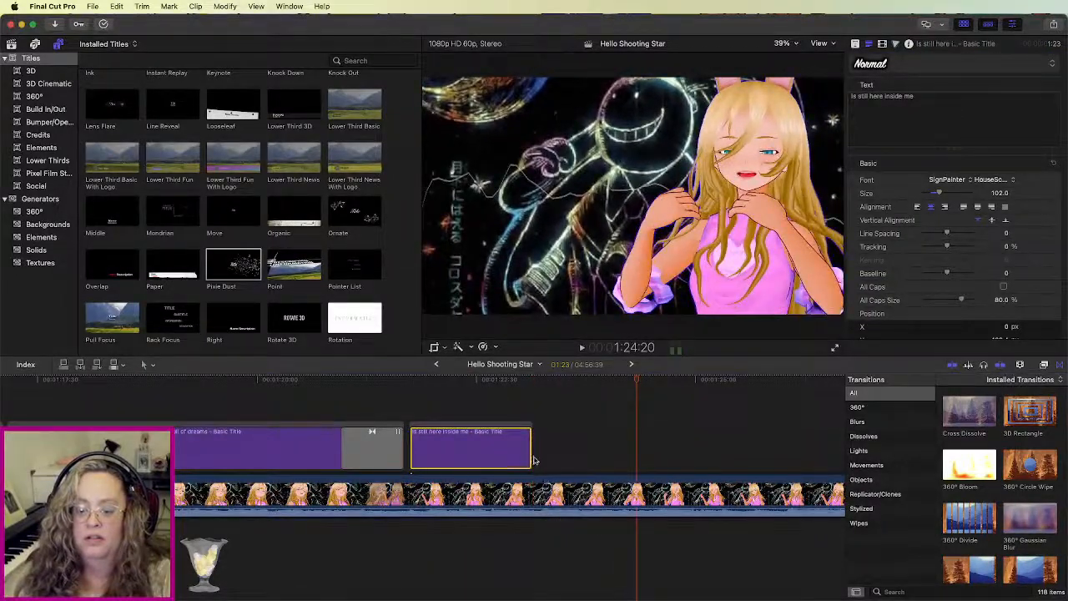
drag(529, 455, 628, 449)
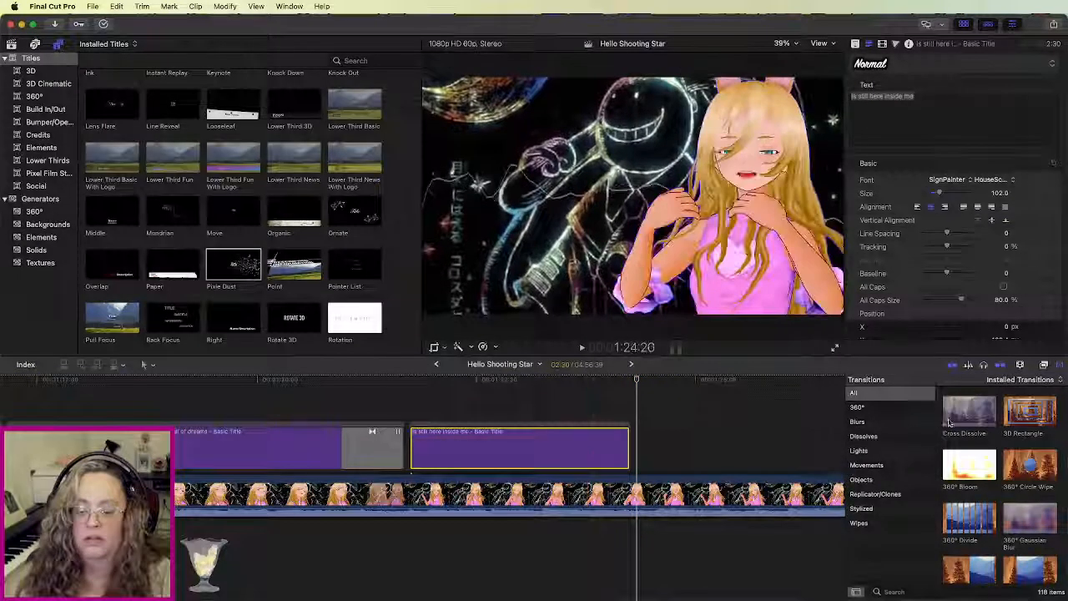
double_click(959, 420)
key(space)
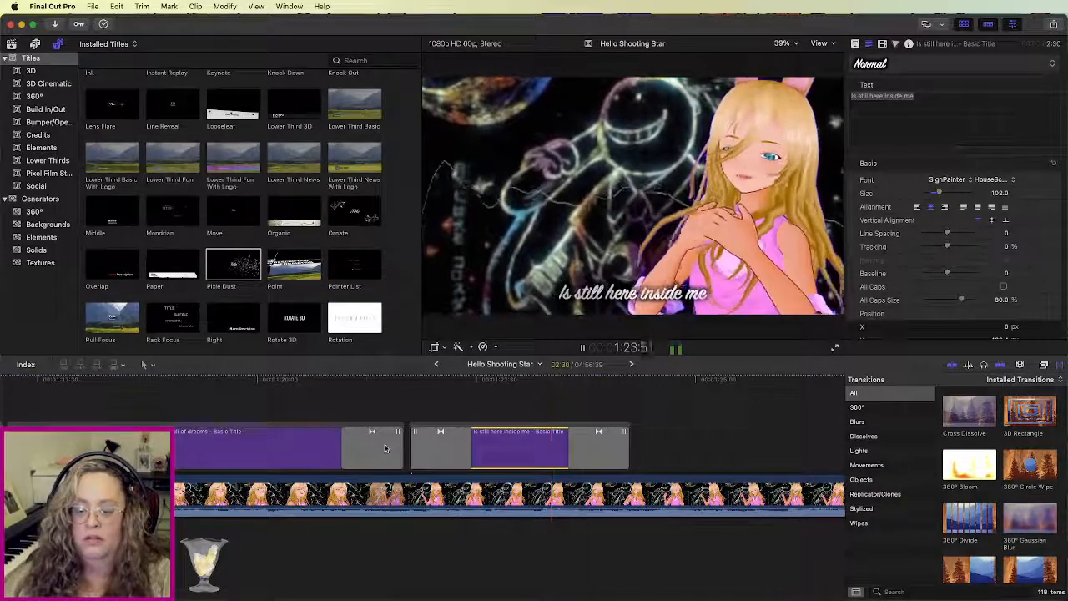
Step: Shorten the closing dissolve on "Is still here inside me" to 29 frames and replay the line
drag(569, 453, 588, 453)
key(space)
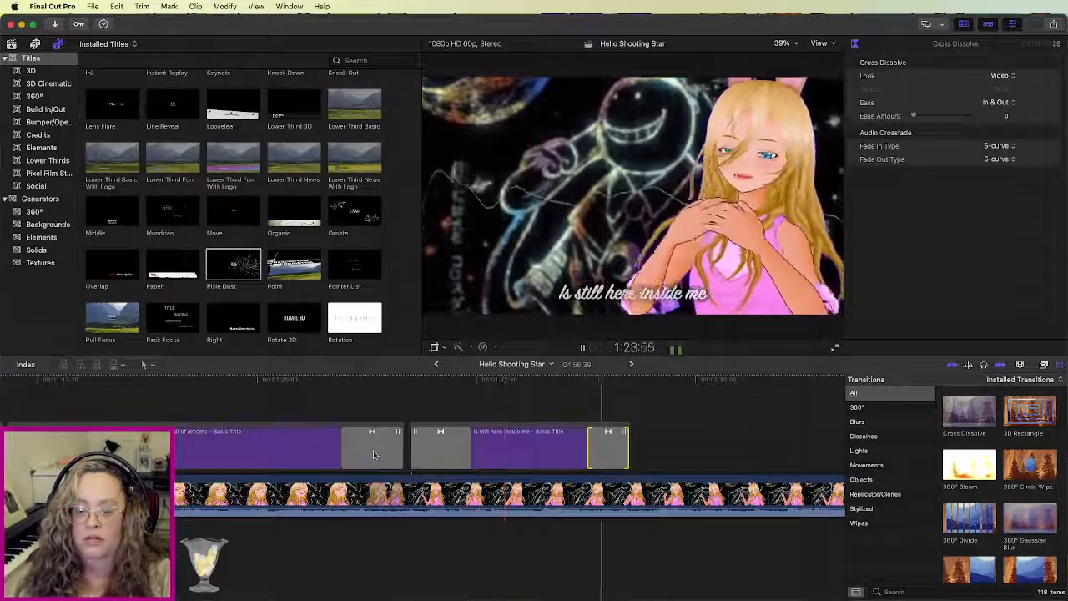
key(space)
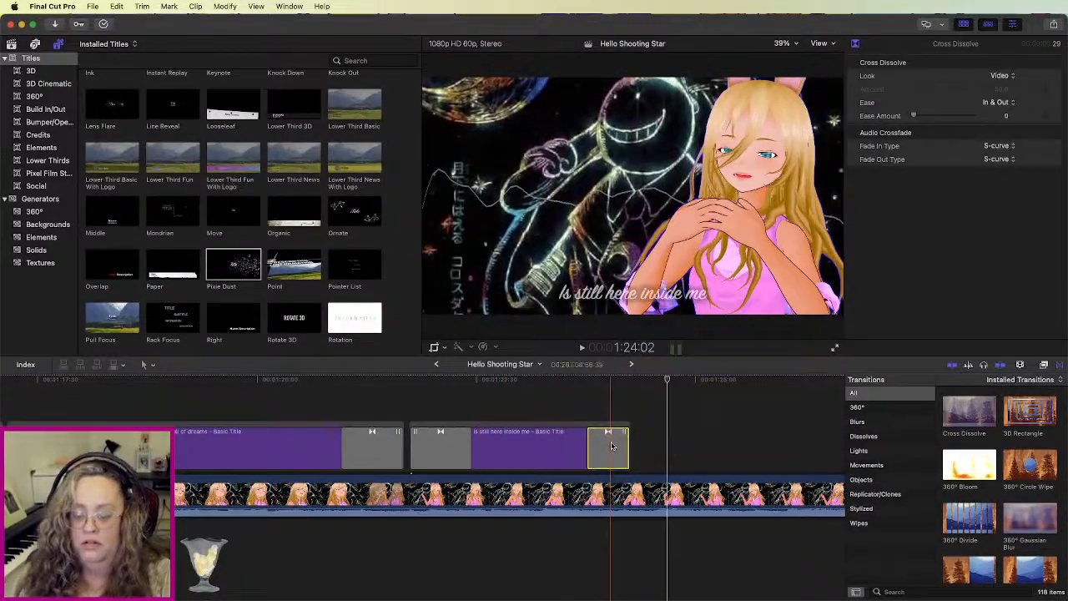
Step: Delete the closing dissolve on "Is still here inside me", extend the title to 2:39 with a fresh Cross Dissolve at its end, and replay it
key(Delete)
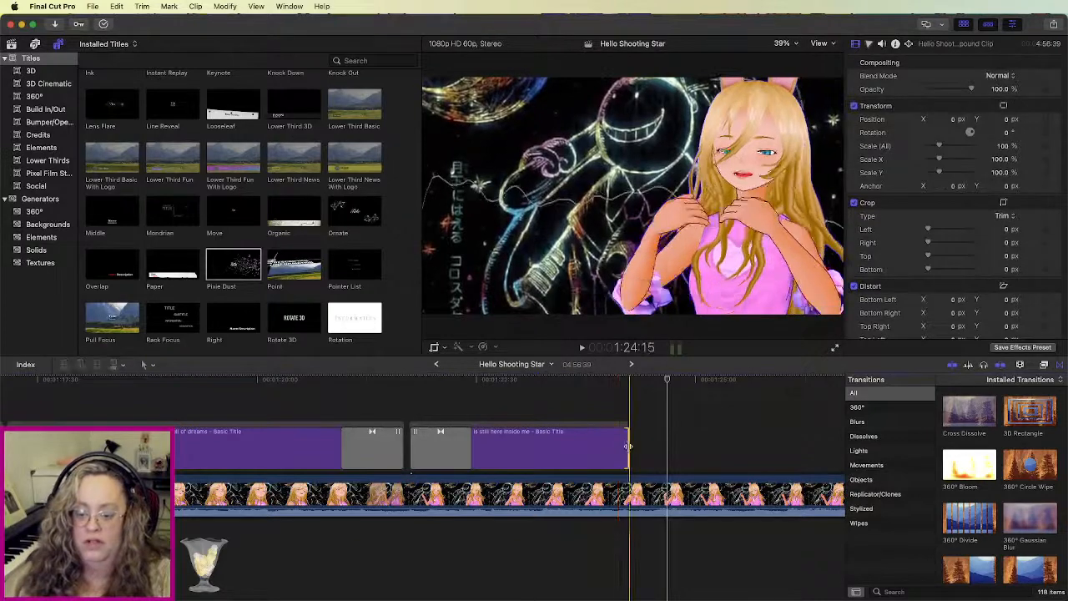
drag(628, 447, 644, 447)
key(super+t)
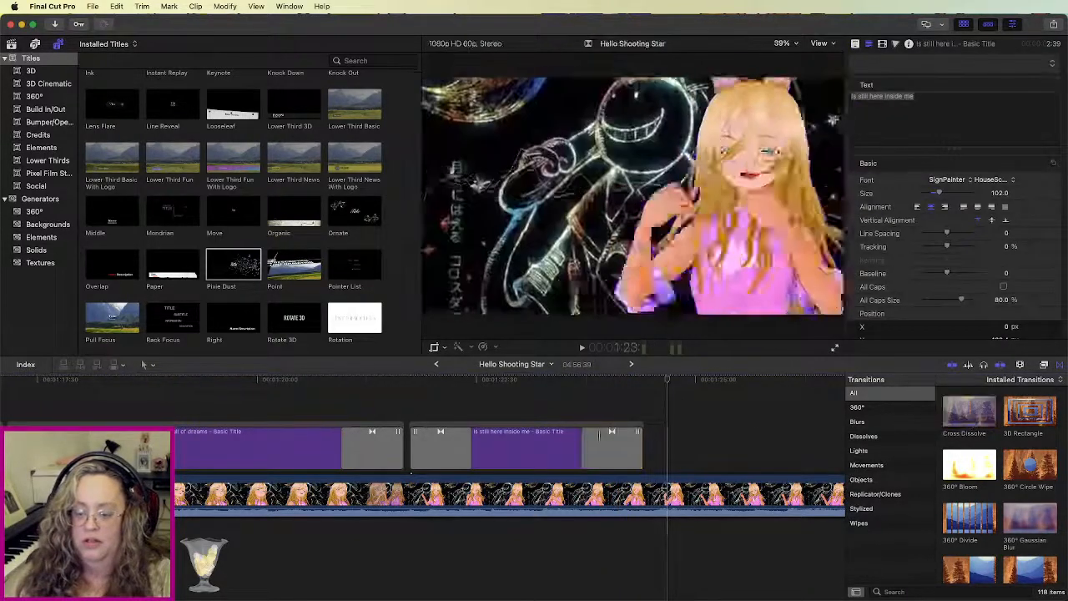
key(space)
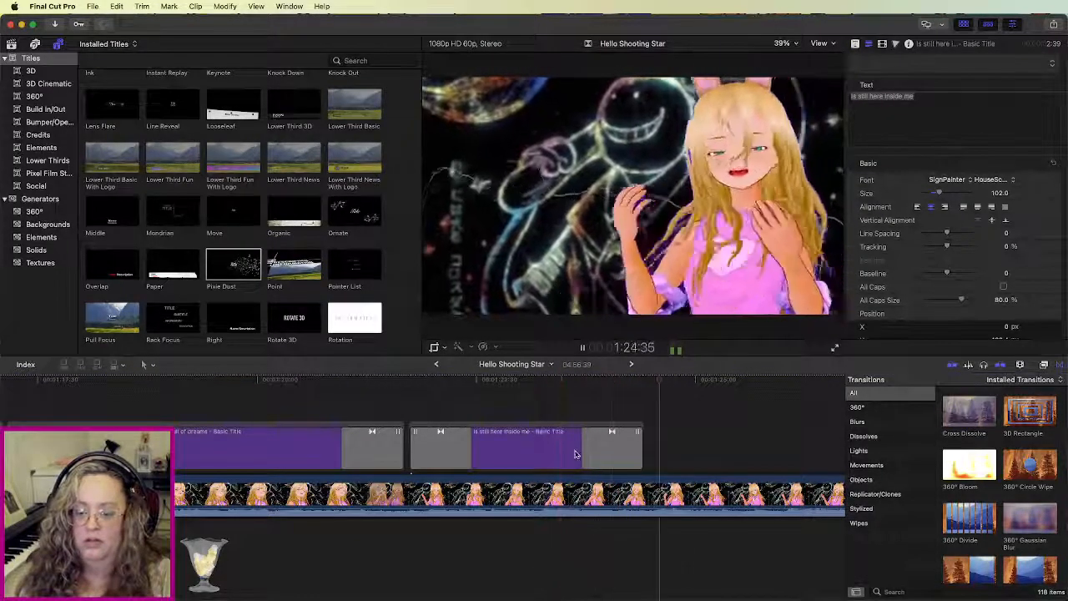
key(space)
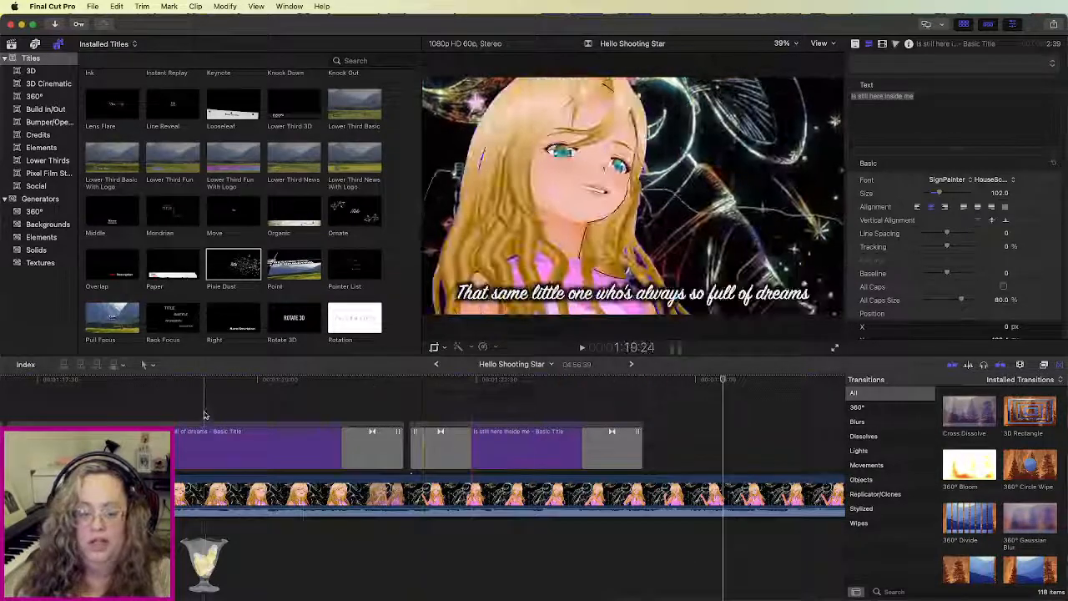
Step: Select the earlier "Hello shooting star!" title with the larger text on the timeline
scroll(209, 417, left, 10)
click(66, 412)
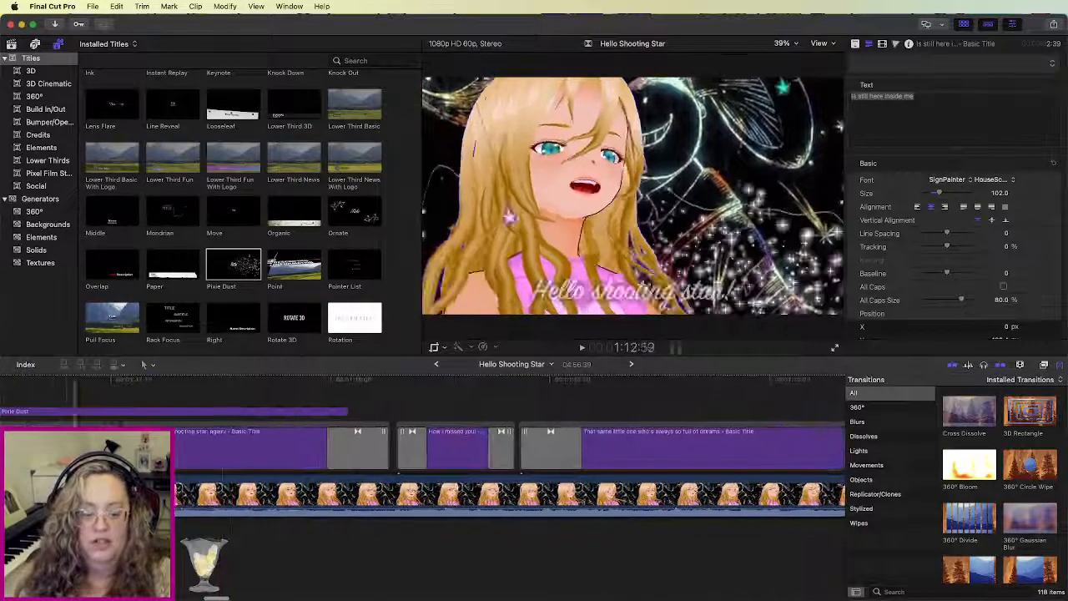
scroll(611, 440, right, 10)
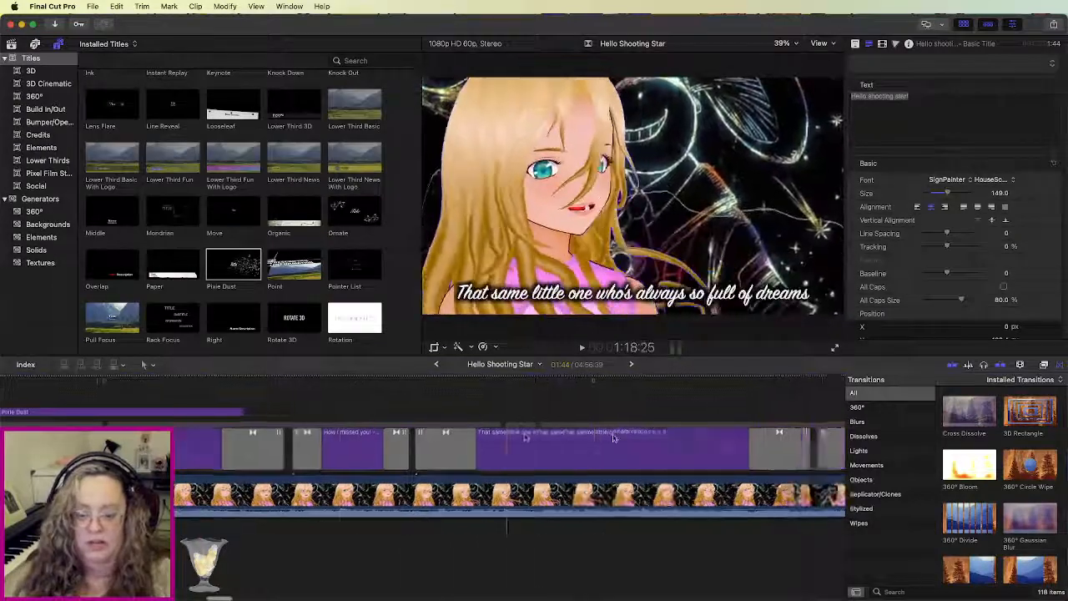
Step: Paste the copied title after "Is still here inside me" and change its text to "Ah, ah!"
scroll(612, 439, right, 2)
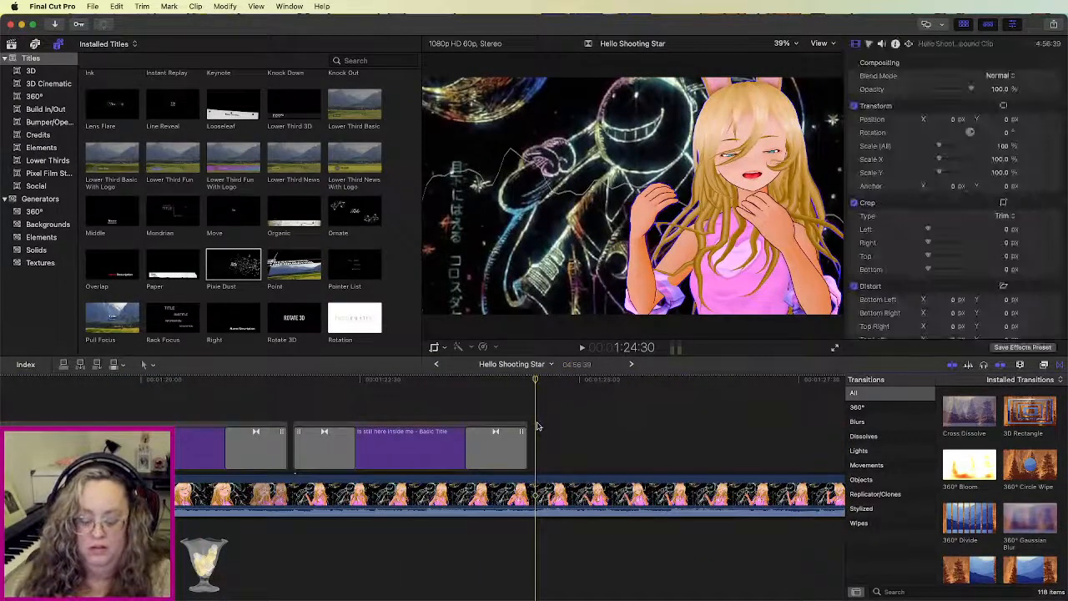
key(super+v)
double_click(598, 458)
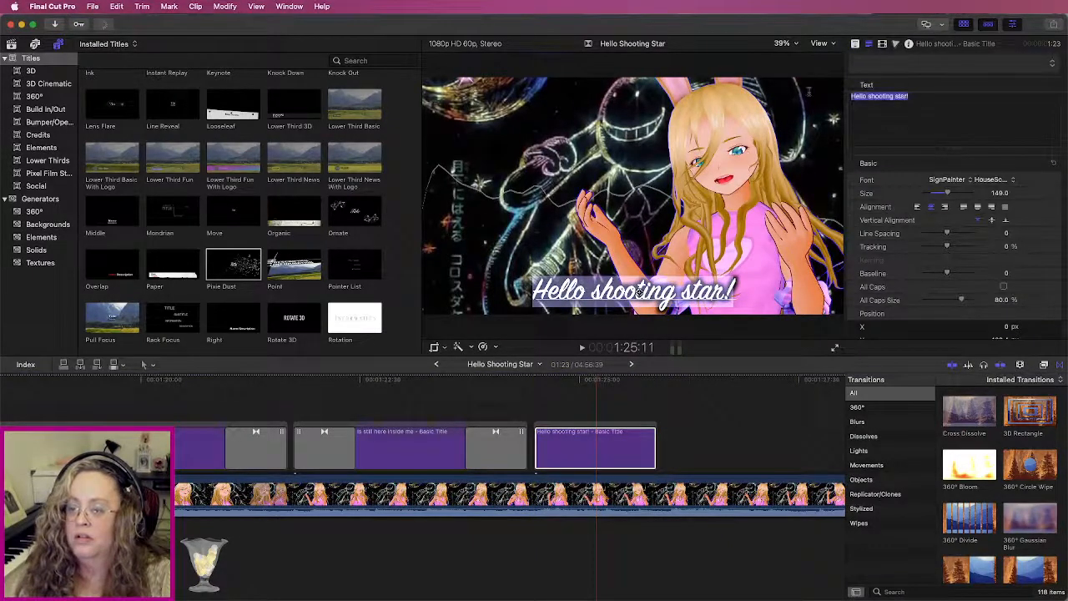
text(Ah.)
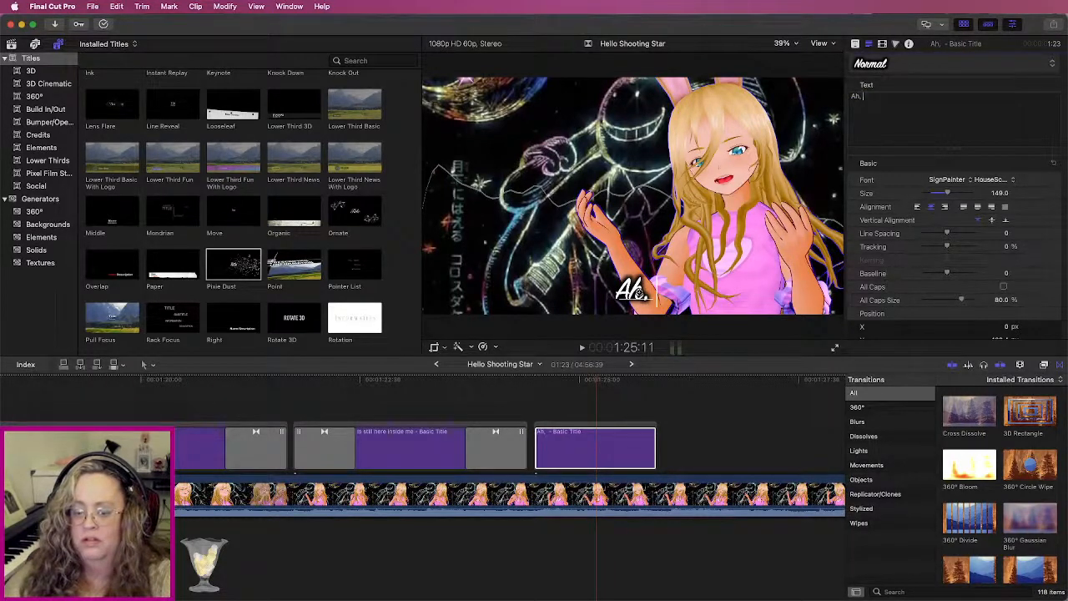
text( ah!)
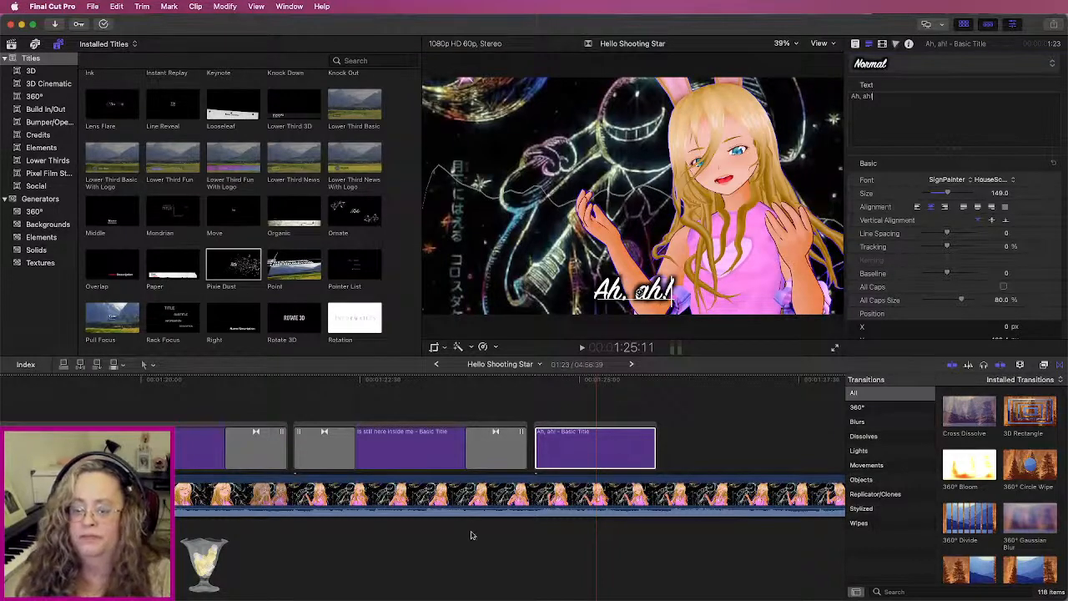
Step: Play back the "Ah, ah!" title and extend its end to make it about 3:10 long
click(525, 384)
key(space)
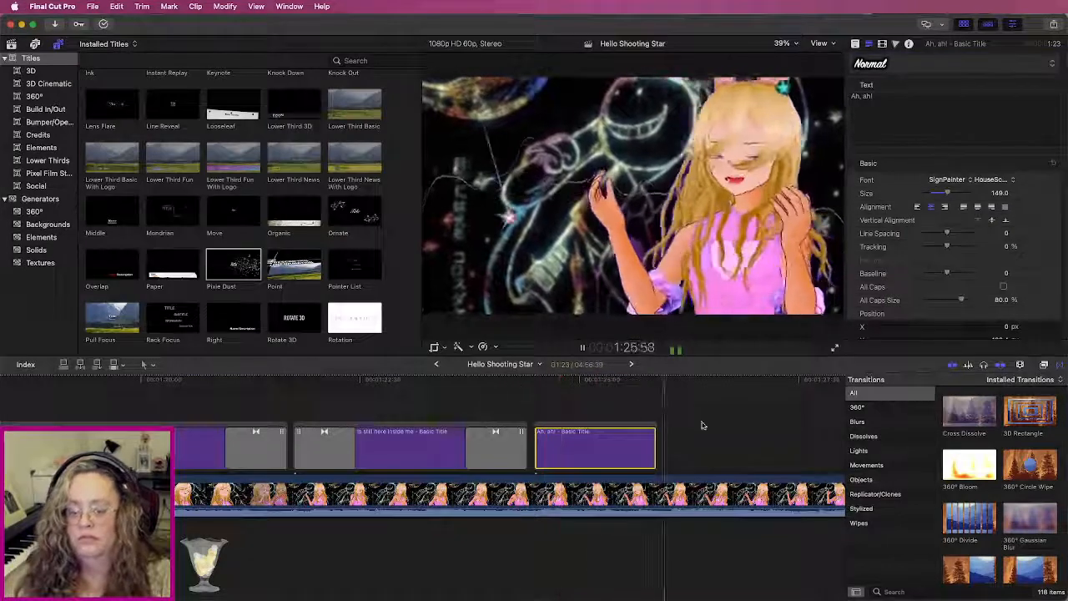
key(space)
drag(656, 451, 816, 448)
key(space)
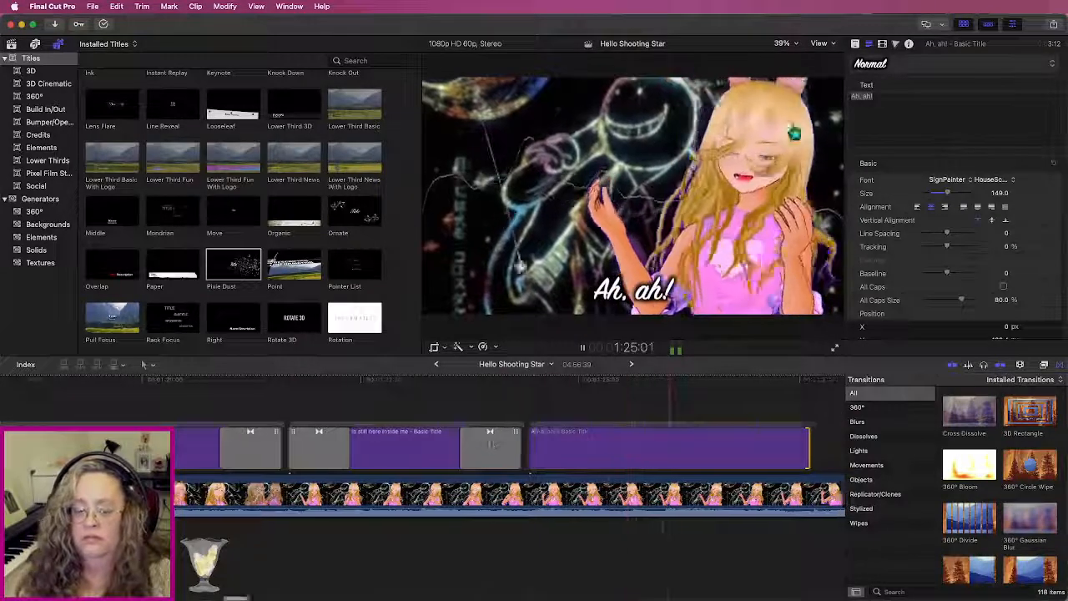
key(space)
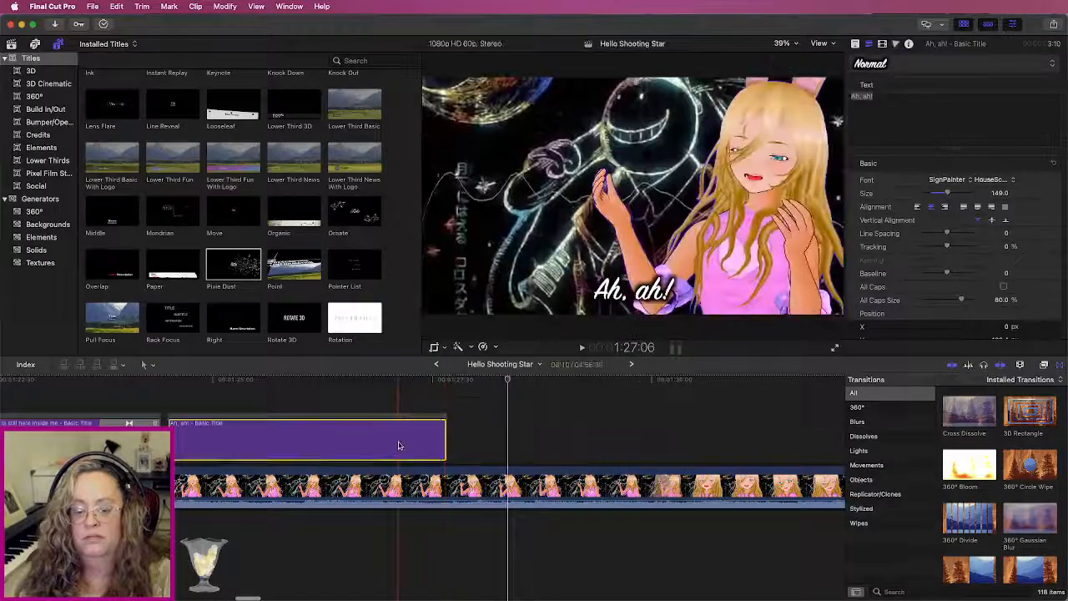
Step: Enlarge the font size of the "Ah, ah!" title text
click(288, 382)
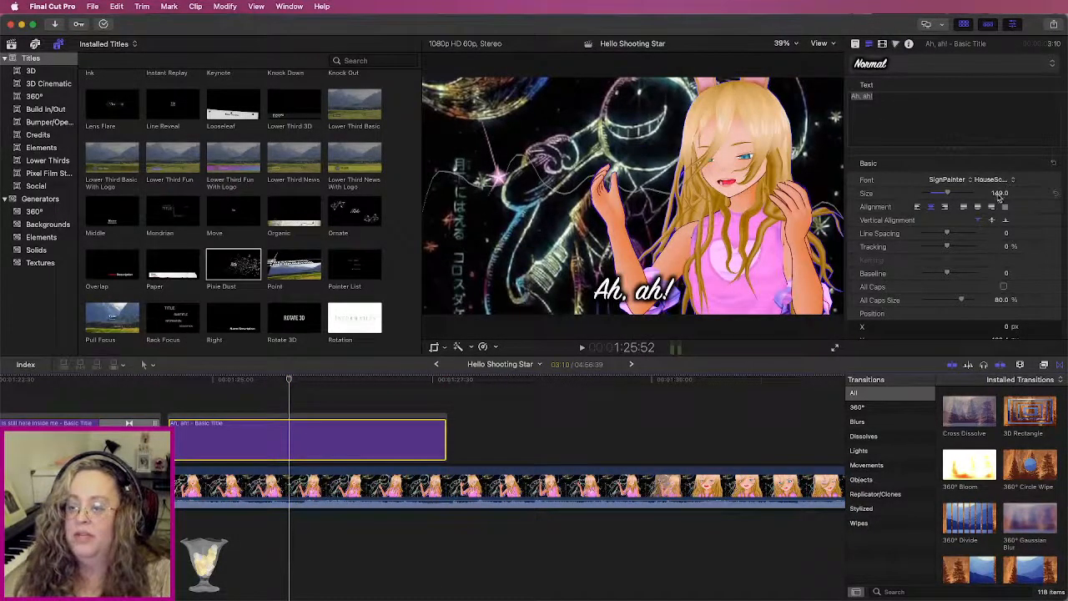
click(901, 98)
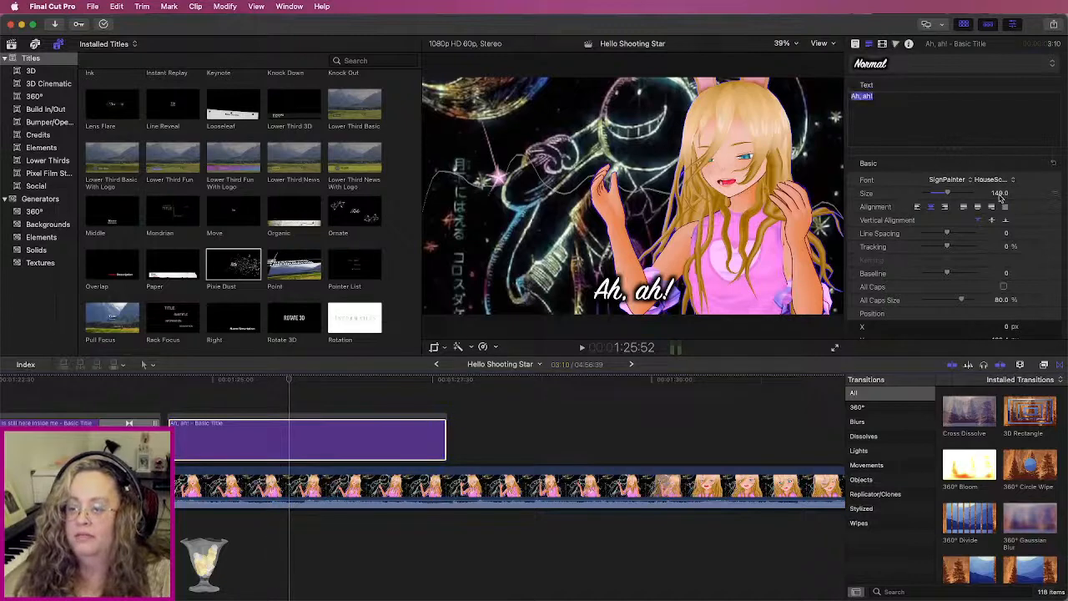
drag(999, 193, 1000, 158)
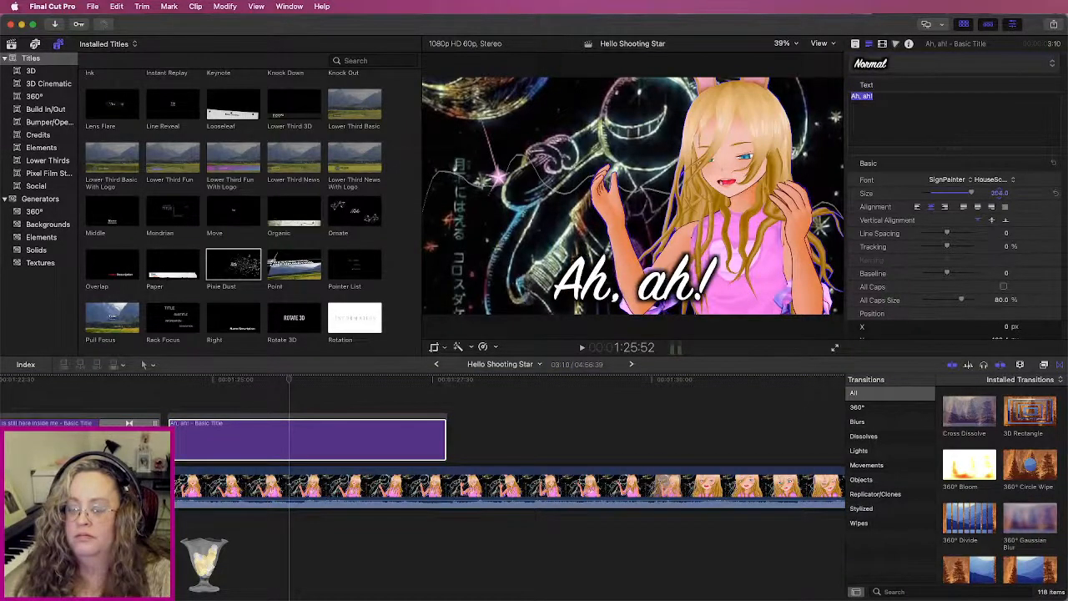
Step: Set the "Ah, ah!" title's opacity to 50% and play it back
click(882, 44)
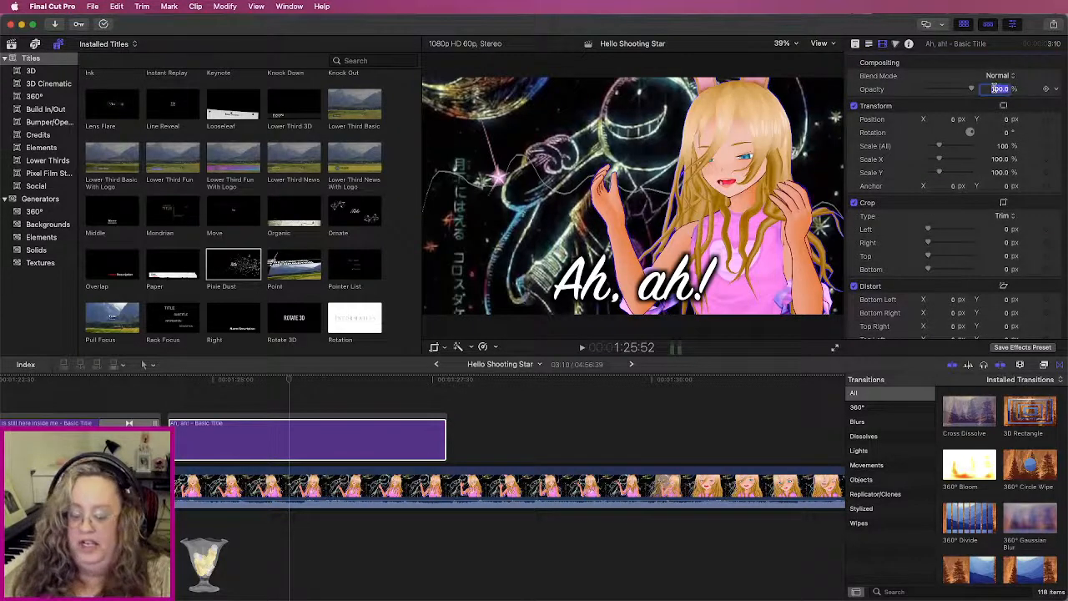
key(Return)
click(379, 437)
key(space)
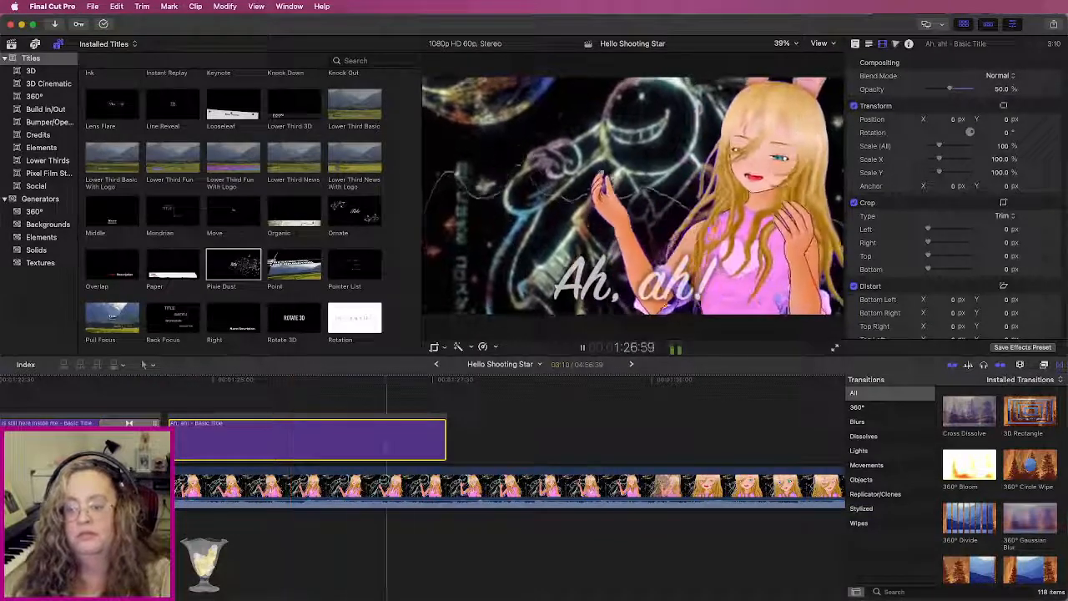
key(space)
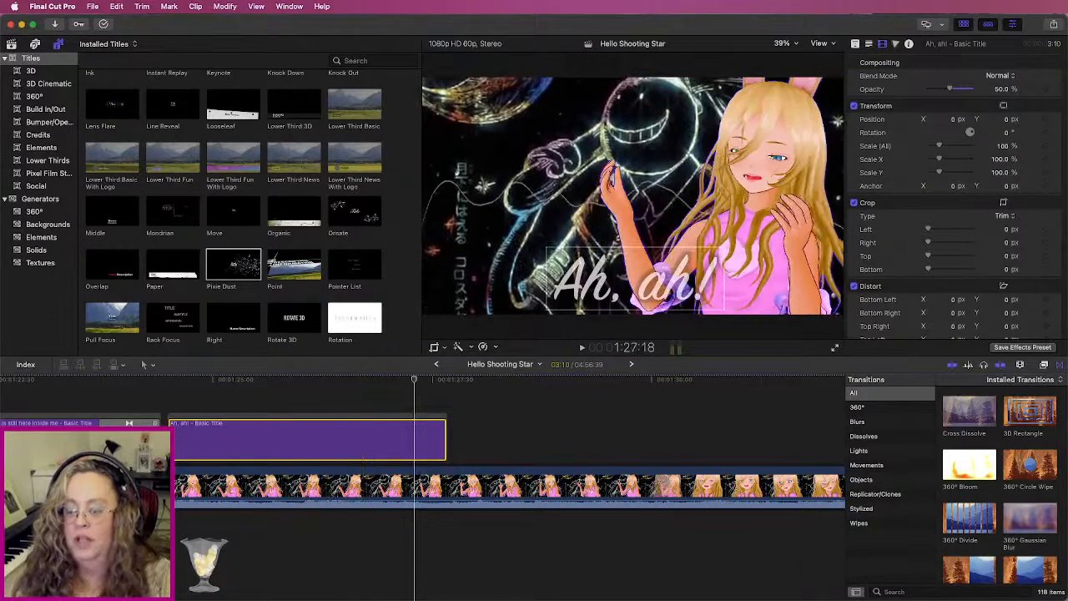
Step: Search all video effects for "heat" and apply the Heat effect to the "Ah, ah!" title
click(922, 591)
text(hea)
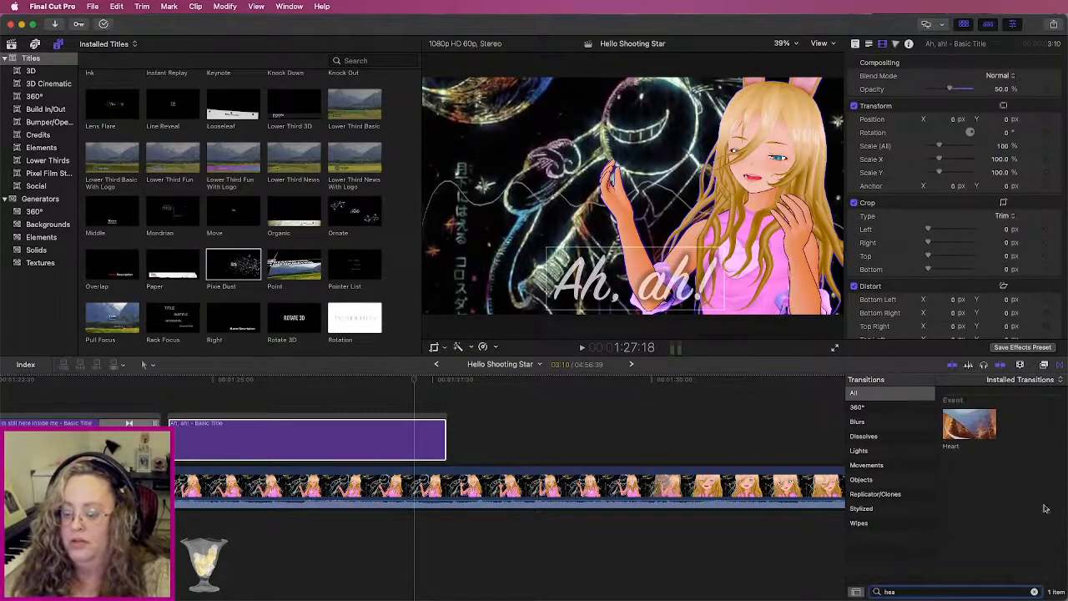
click(1035, 592)
click(1045, 365)
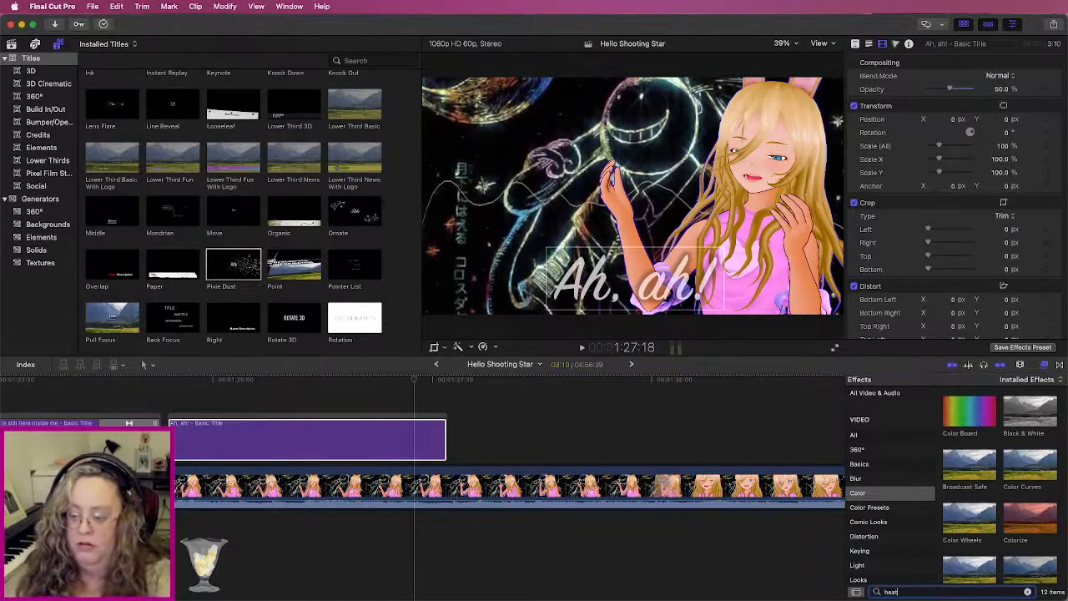
click(890, 434)
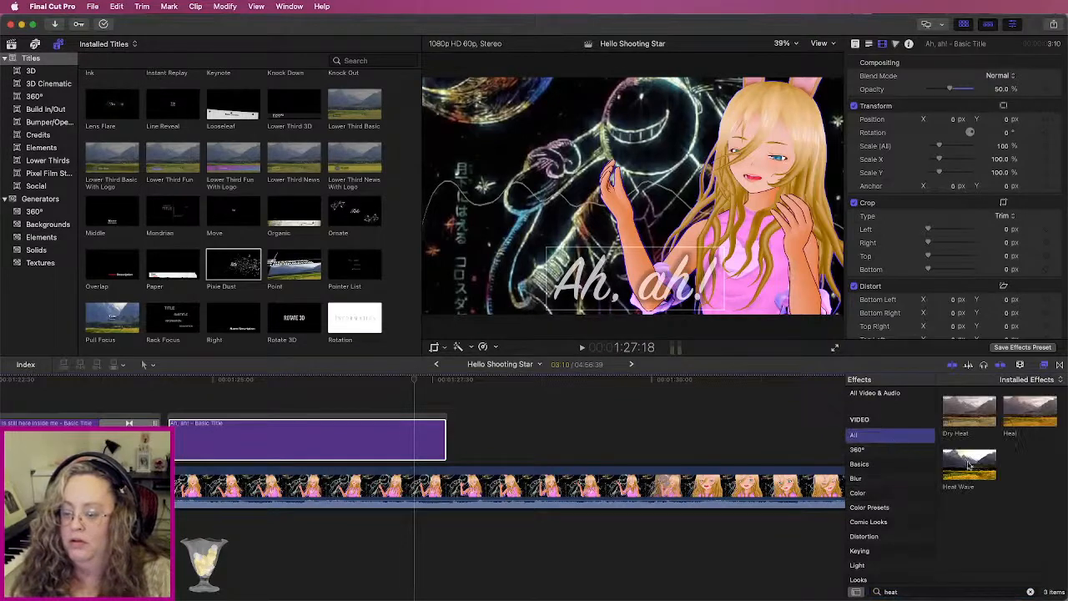
drag(1005, 423, 396, 432)
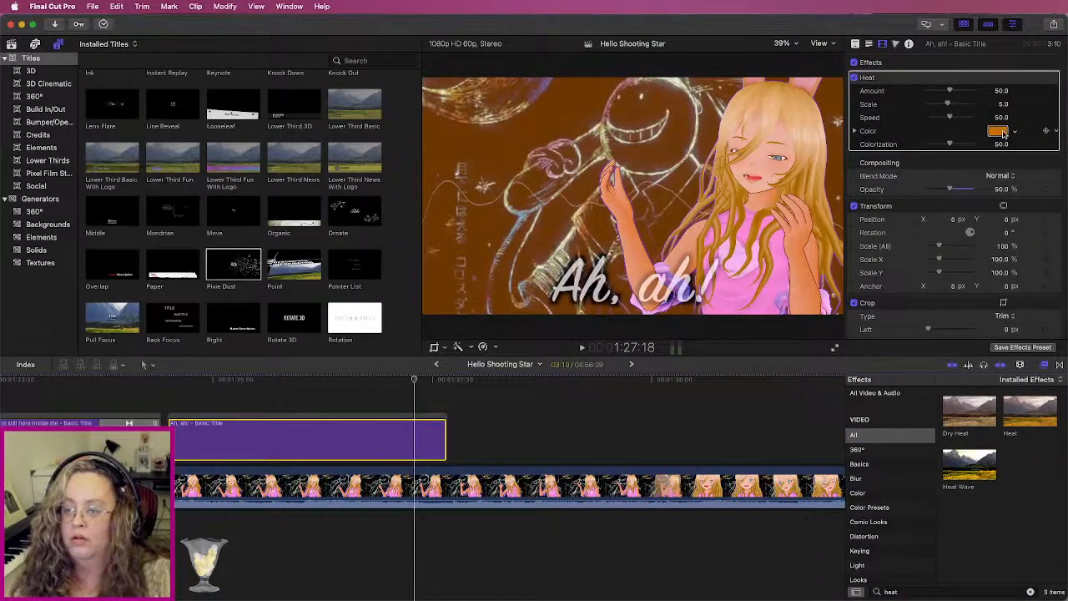
Step: Set the Heat effect's Colorization to 0 and play back the title
click(1001, 132)
drag(950, 145, 891, 145)
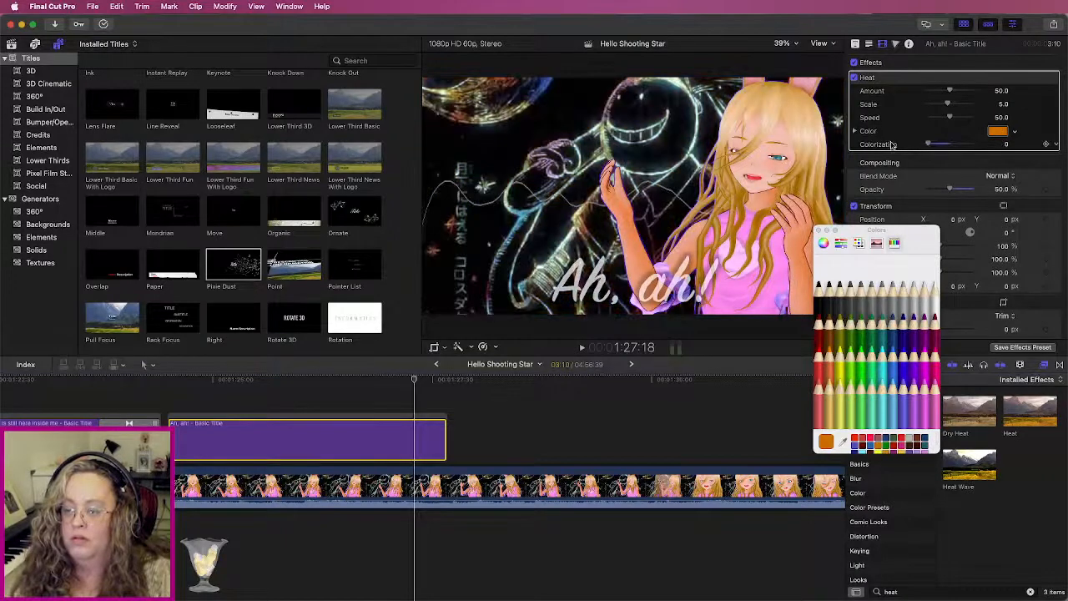
click(819, 230)
key(space)
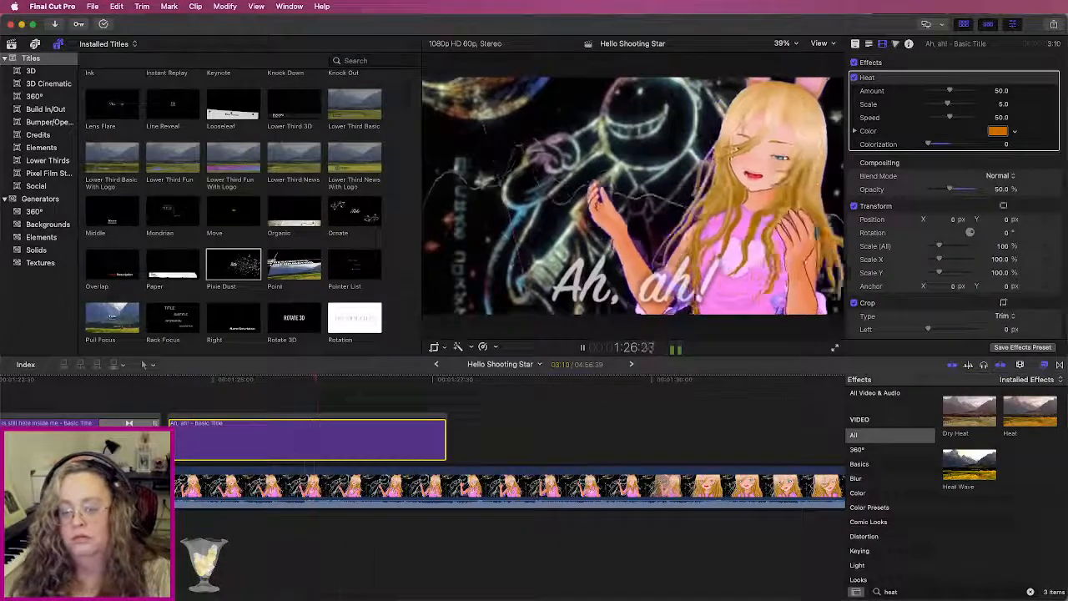
key(space)
Step: Set the Heat effect's Amount to 56.45, Scale to 7.06 and Speed to 40.62, and play back the result
click(251, 382)
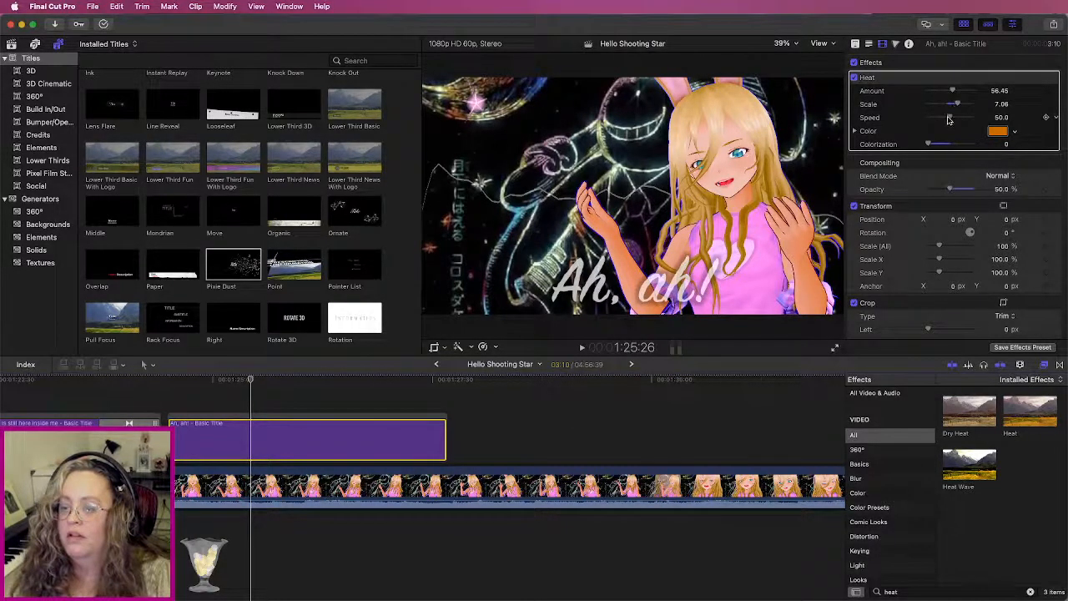
key(space)
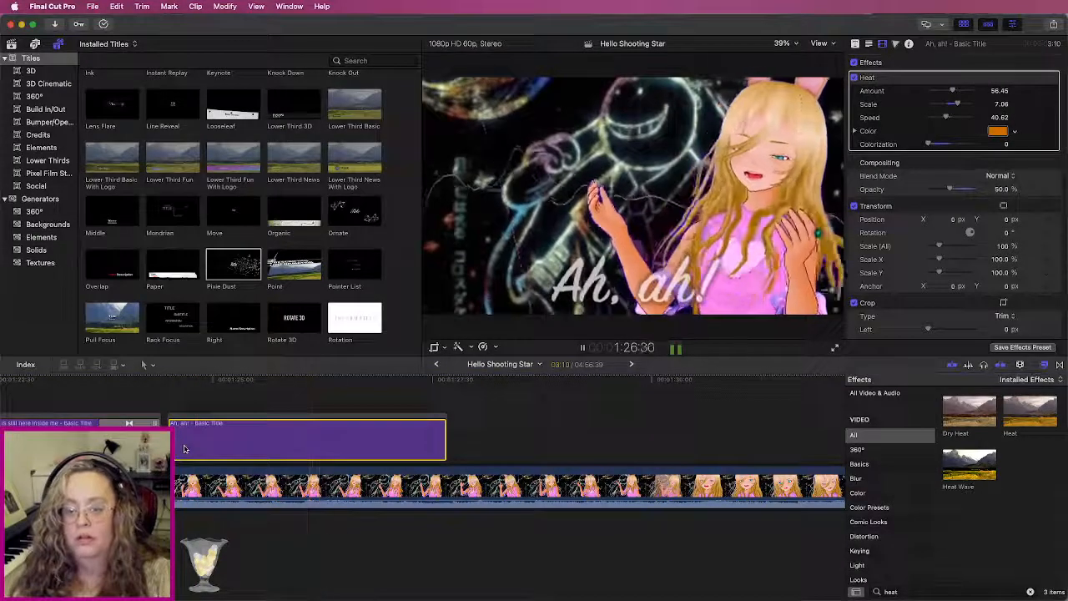
key(space)
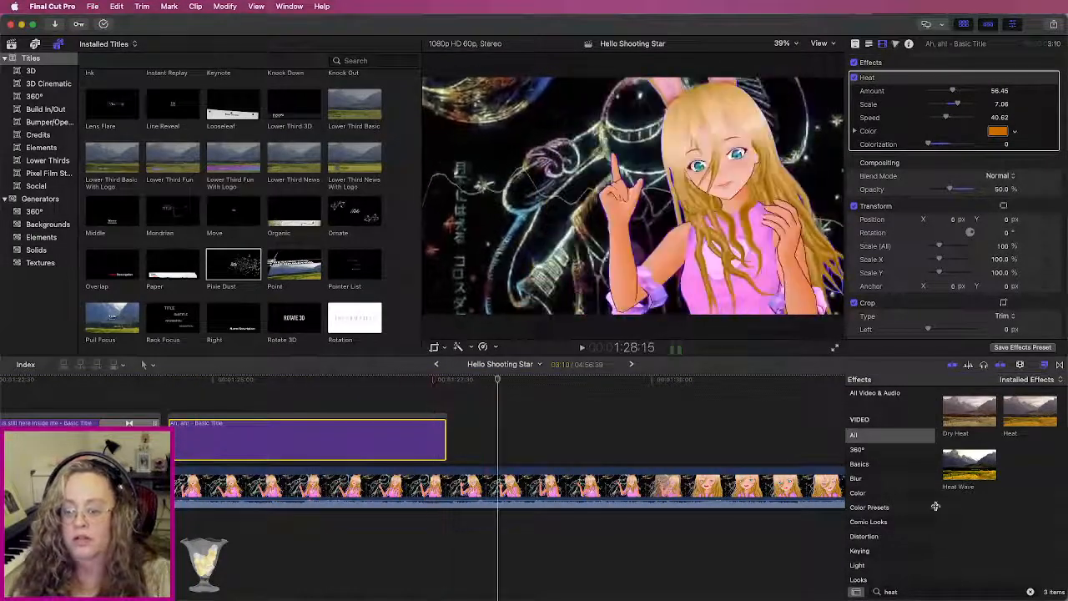
key(space)
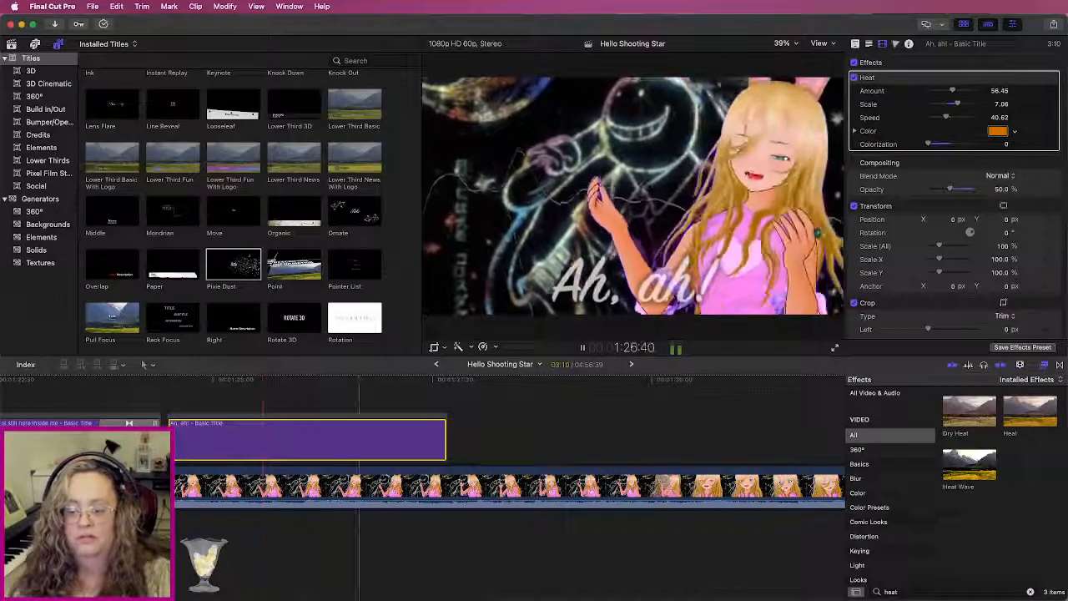
key(space)
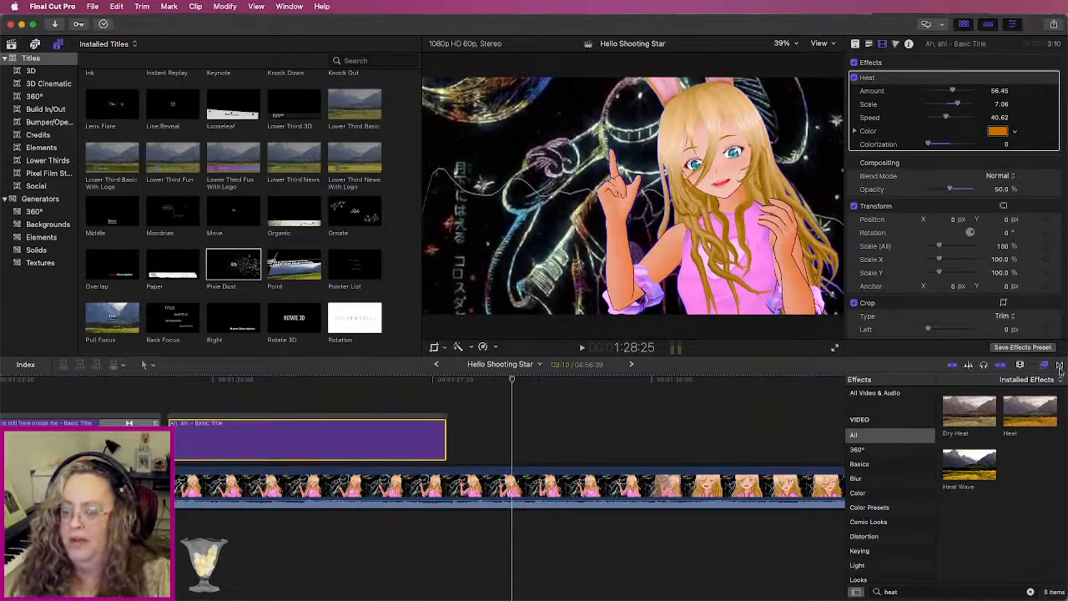
Step: Add Cross Dissolve transitions to both ends of the "Ah, ah!" title and play it back
click(1060, 367)
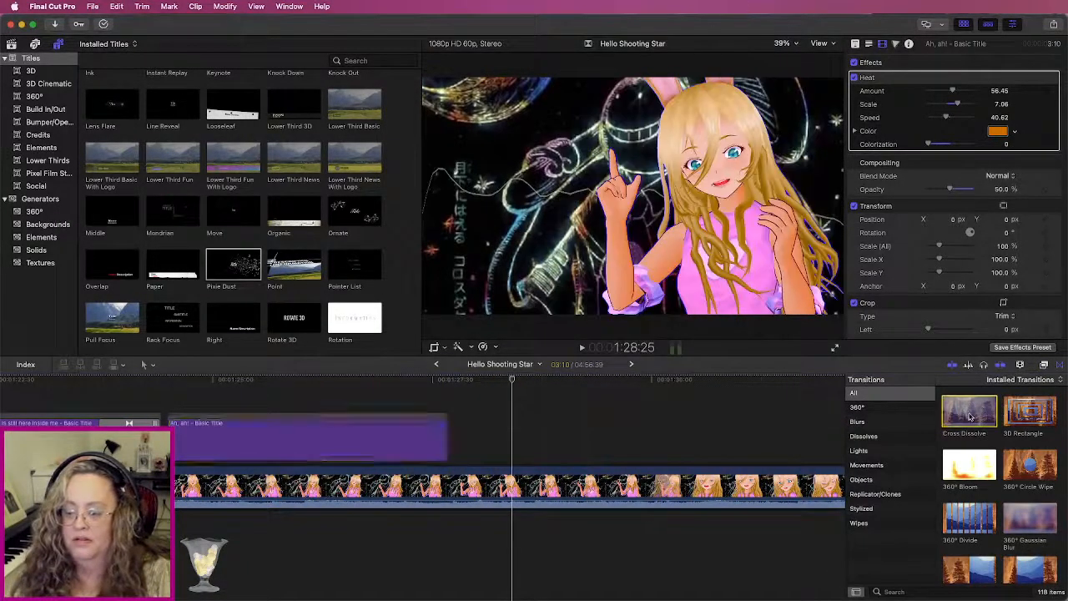
drag(970, 417, 309, 440)
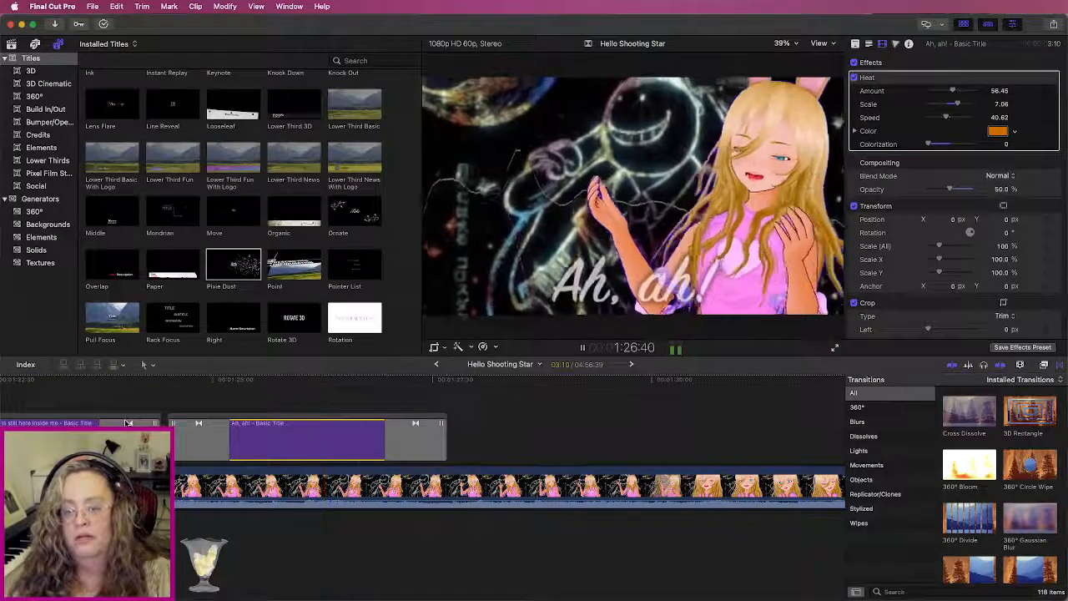
key(space)
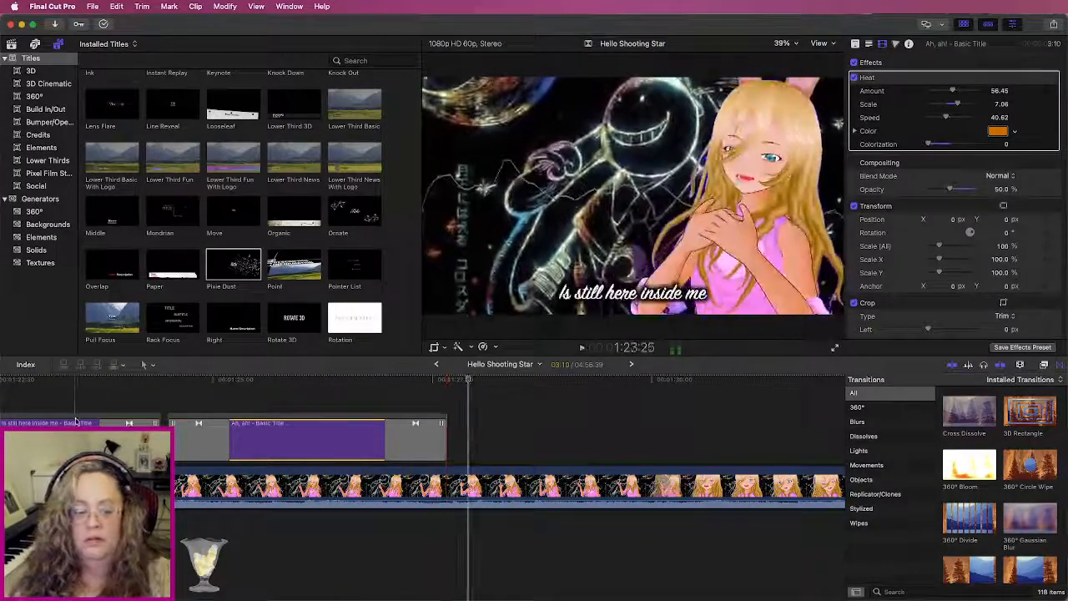
Step: Copy the "Is still here inside me" and "Ah, ah!" titles with their transitions and paste them directly after the originals
scroll(91, 422, left, 5)
drag(244, 404, 442, 440)
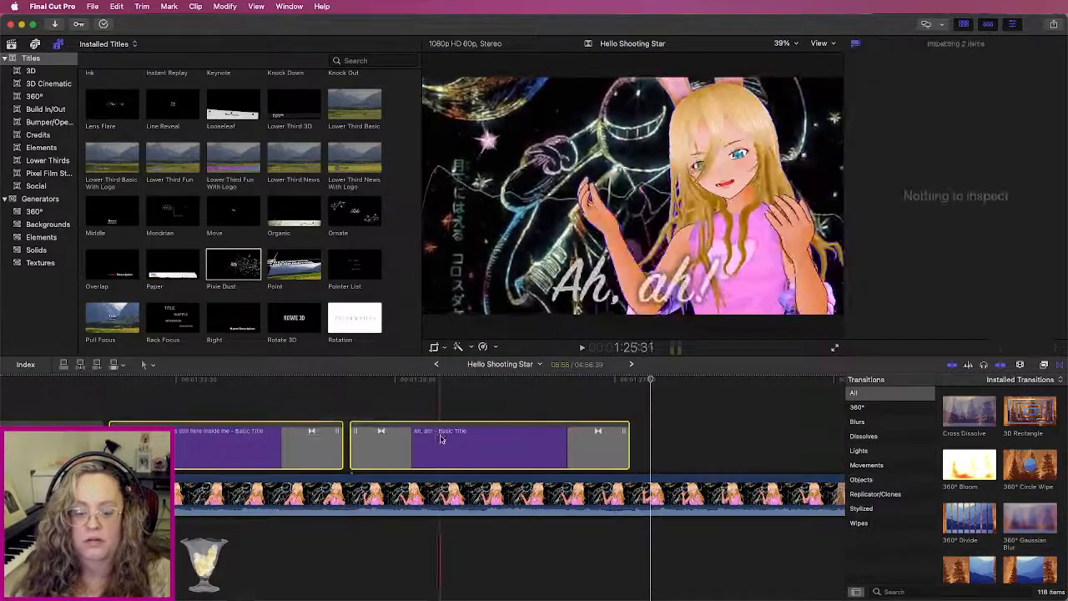
key(super+c)
click(638, 418)
key(super+v)
scroll(448, 423, left, 5)
Step: Replace the pasted "Is still here inside me" title's text with "Just like on that one day"
click(485, 450)
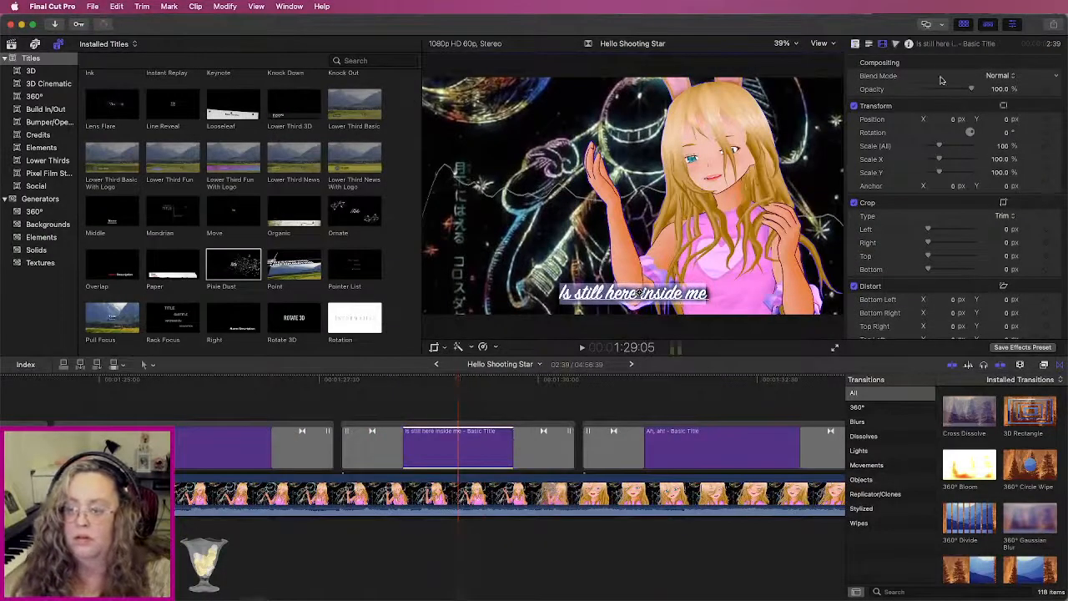
scroll(913, 172, down, 3)
scroll(871, 201, up, 3)
click(868, 43)
triple_click(921, 95)
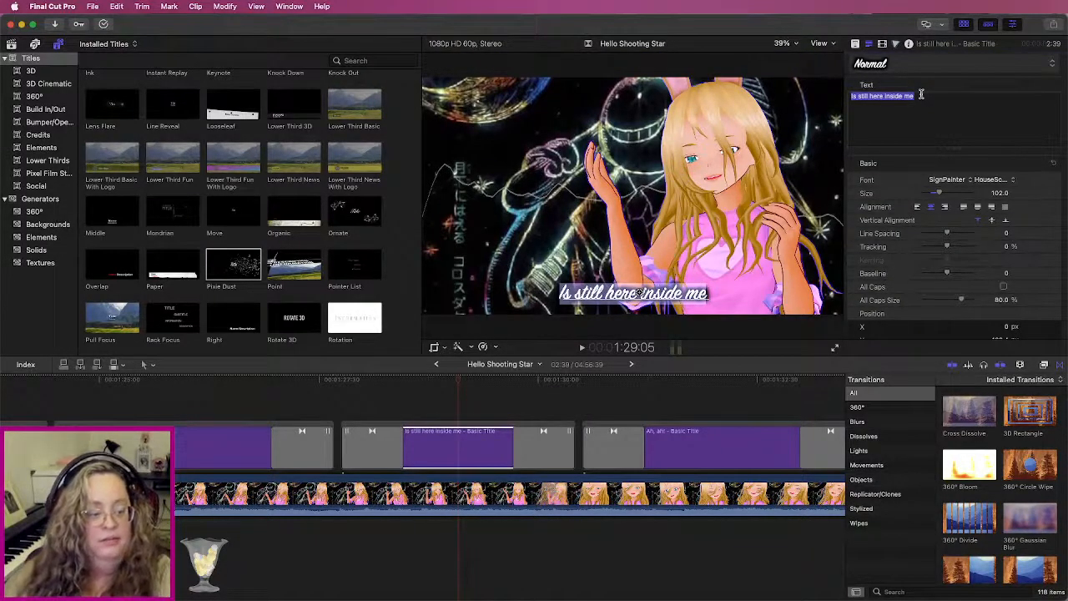
text(Just)
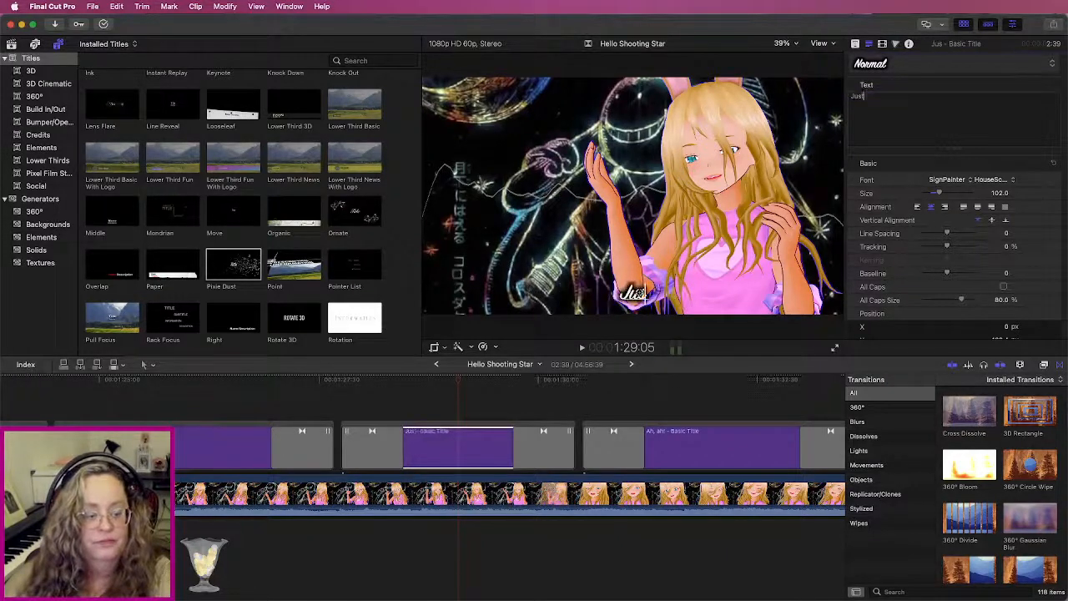
text( like on that one day)
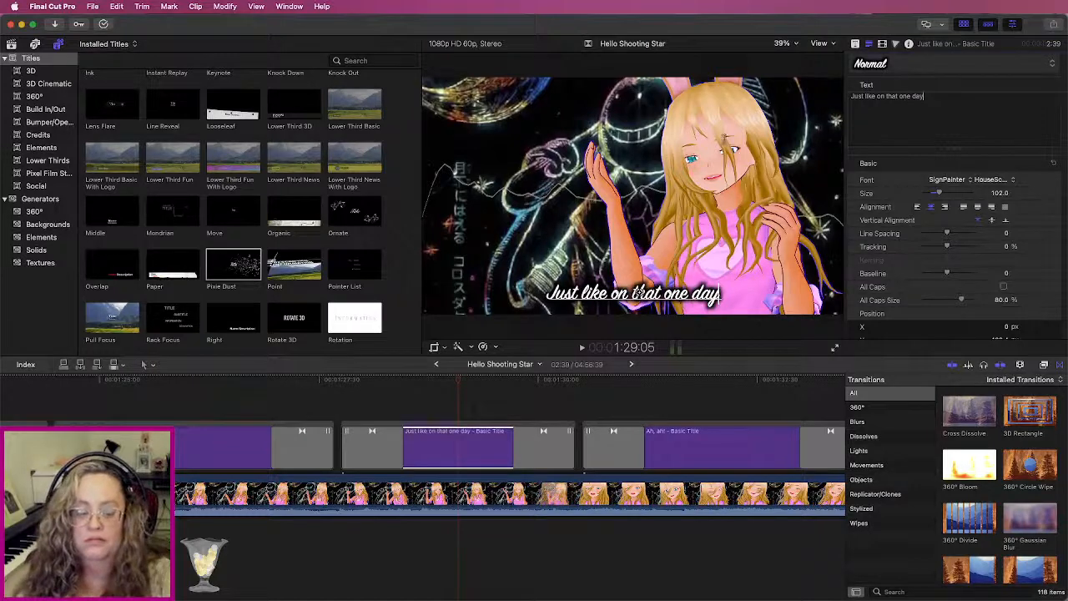
Step: Play back the "Just like on that one day" title and the following "Ah, ah!" title to check their timing
click(314, 378)
key(space)
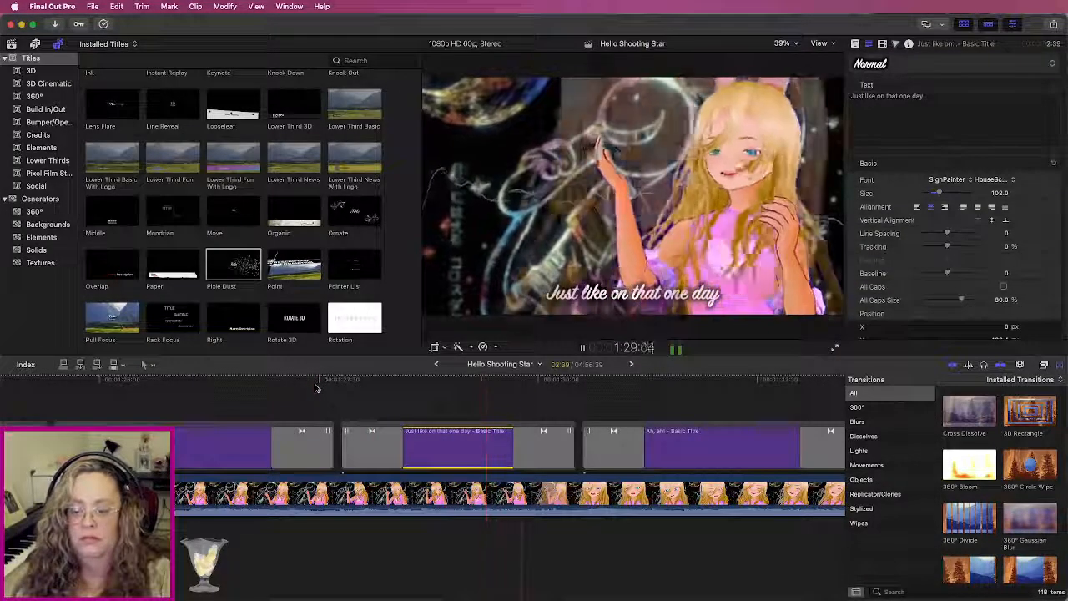
scroll(401, 455, right, 5)
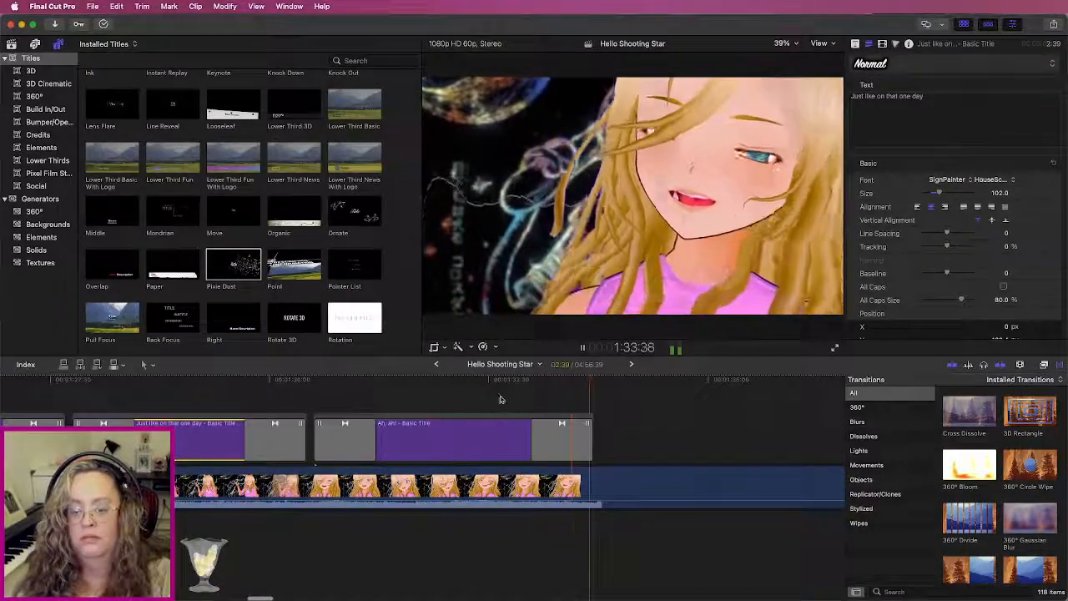
click(367, 386)
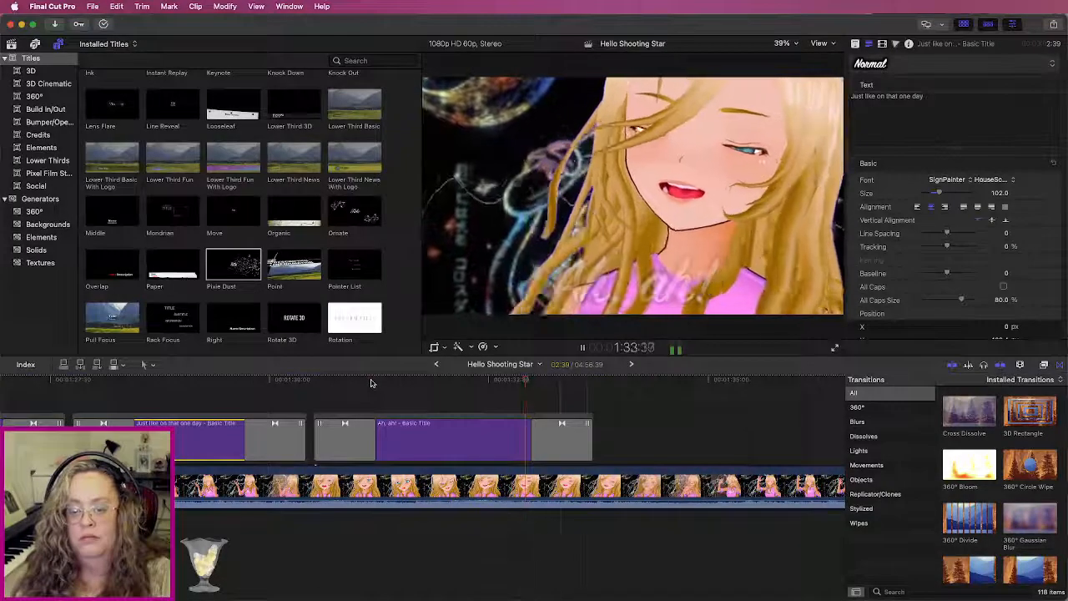
key(space)
click(426, 385)
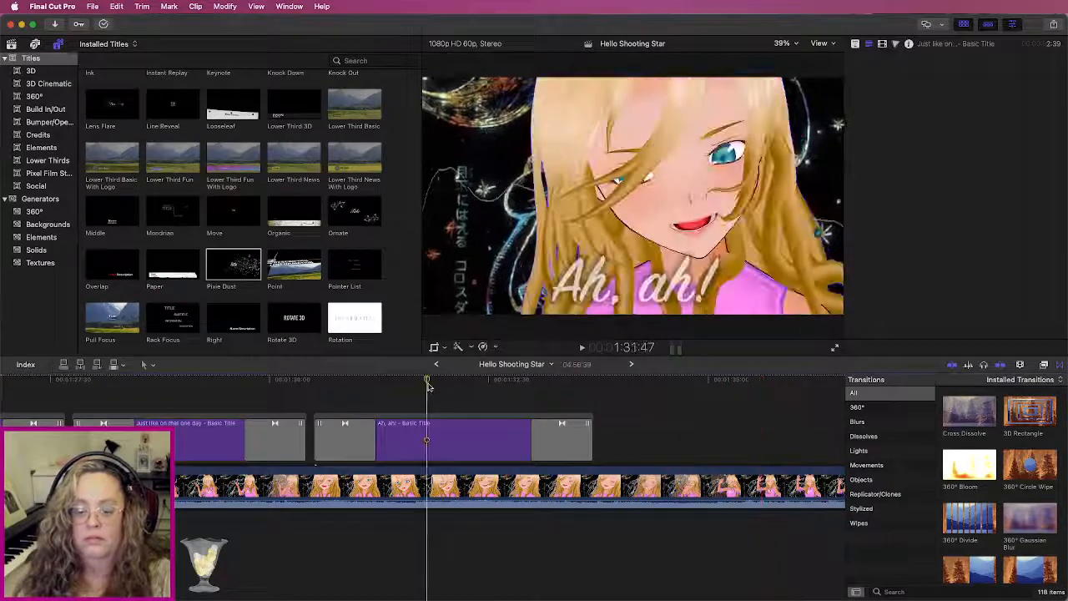
key(space)
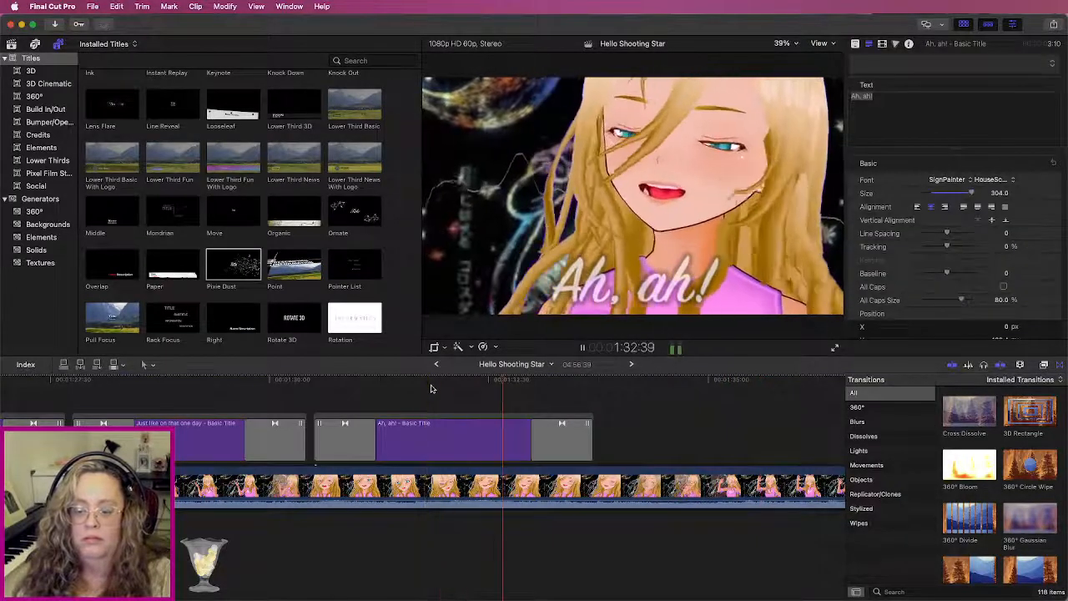
key(space)
Step: Lengthen the last "Ah, ah!" title by replacing its end dissolve, extending the clip, and adding a Cross Dissolve with a 1:42 duration
click(573, 444)
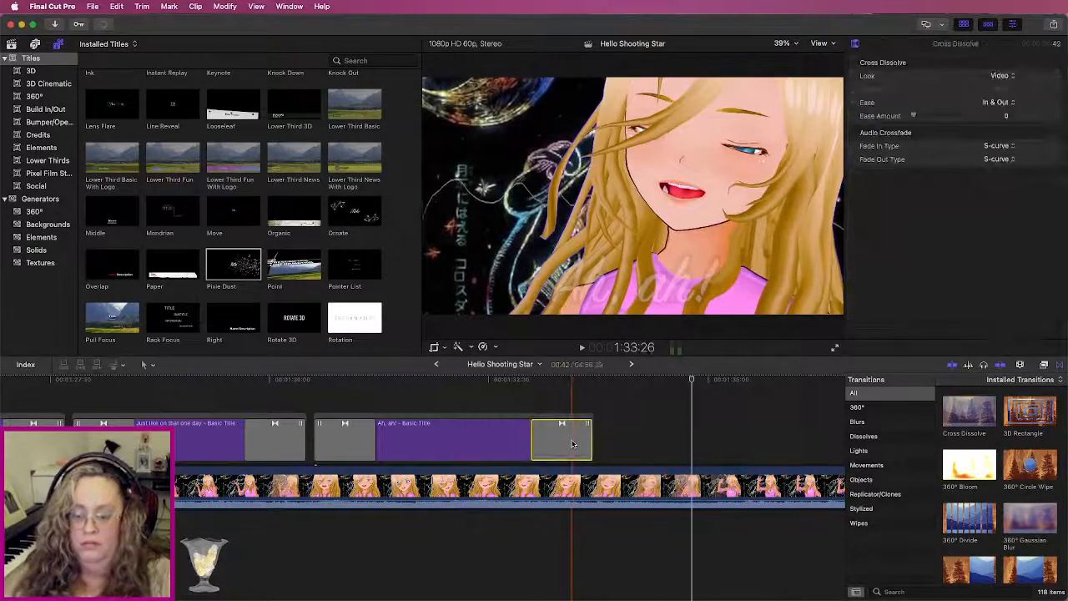
key(Delete)
drag(597, 444, 678, 443)
drag(987, 425, 668, 443)
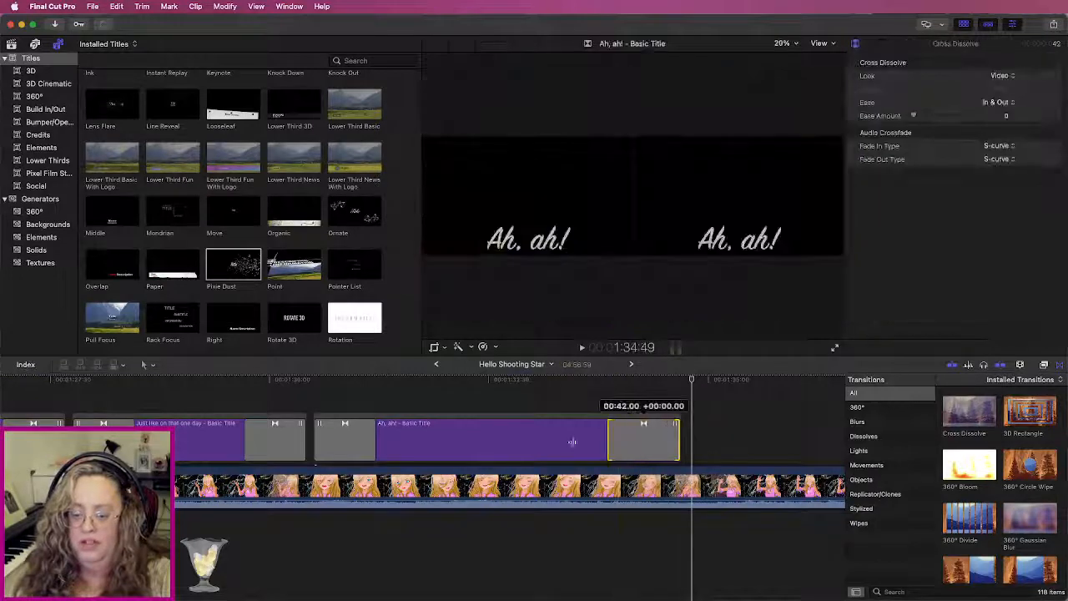
drag(572, 442, 531, 443)
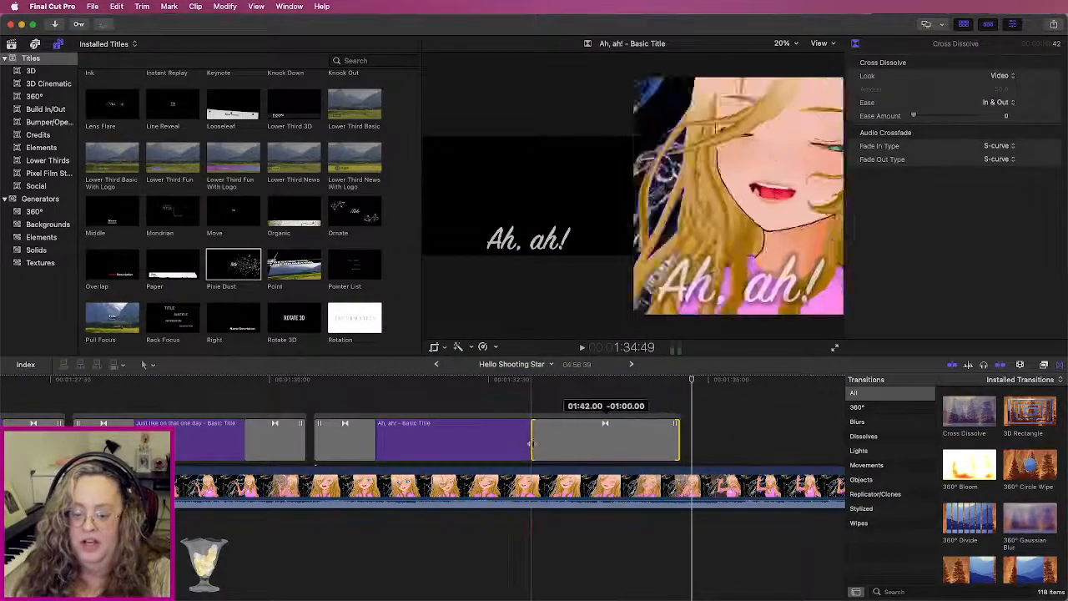
key(space)
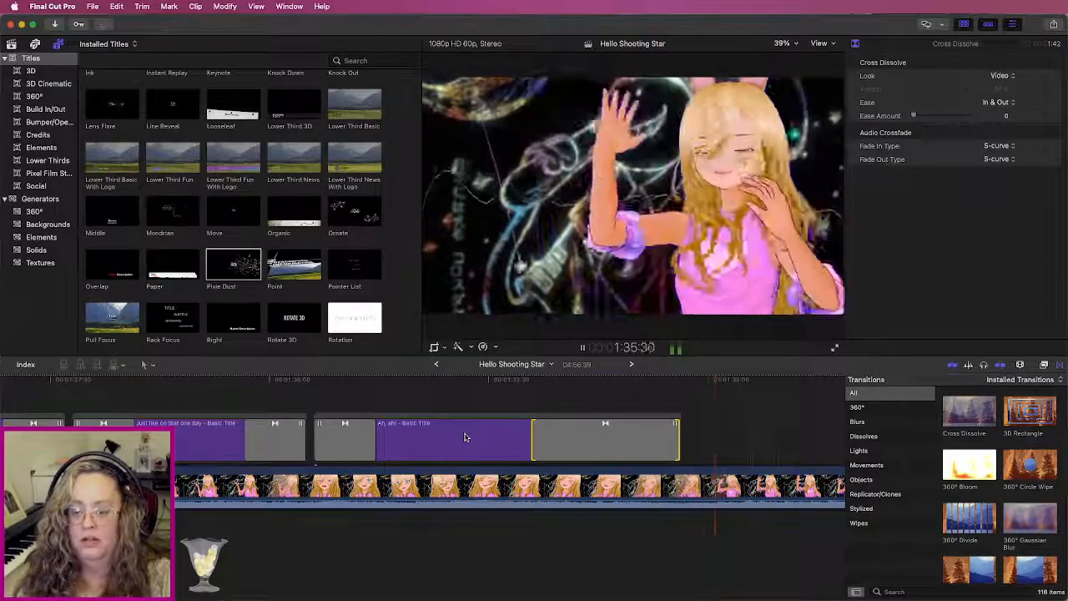
Step: Copy the chorus titles from "Hello shooting star!" through the last "Ah, ah!", including Pixie Dust, and paste them just after the originals
click(465, 437)
key(super+minus)
scroll(468, 437, left, 10)
key(super+minus)
drag(327, 392, 677, 446)
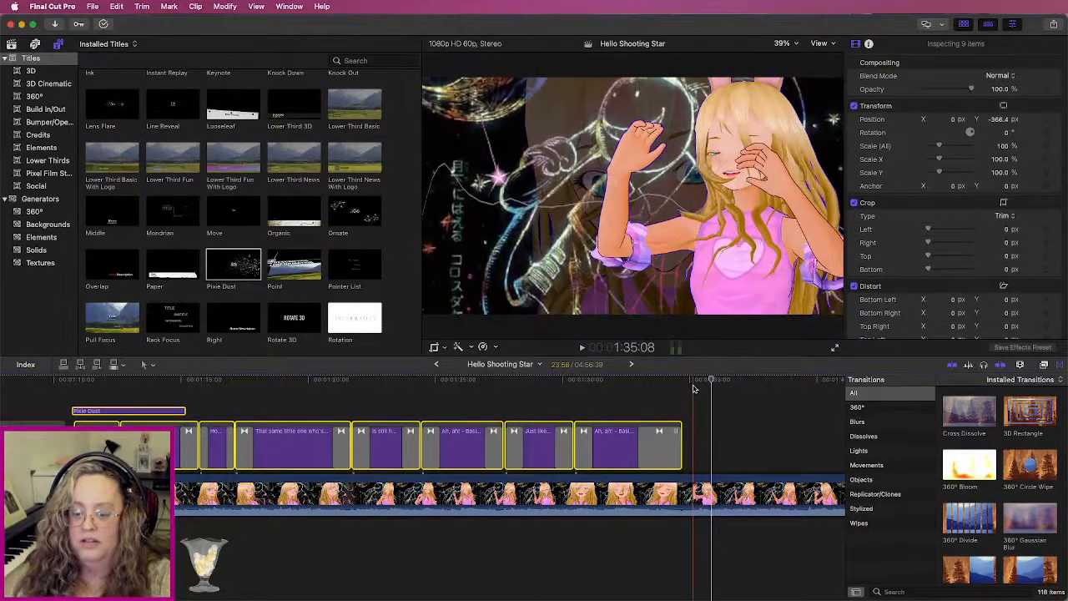
click(690, 391)
key(super+v)
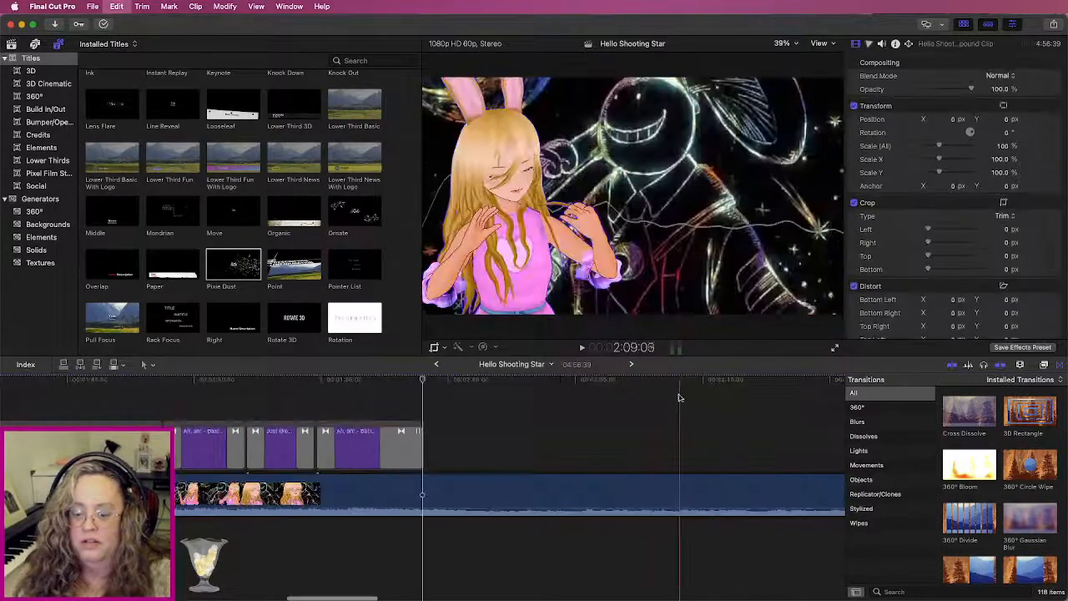
scroll(681, 397, left, 10)
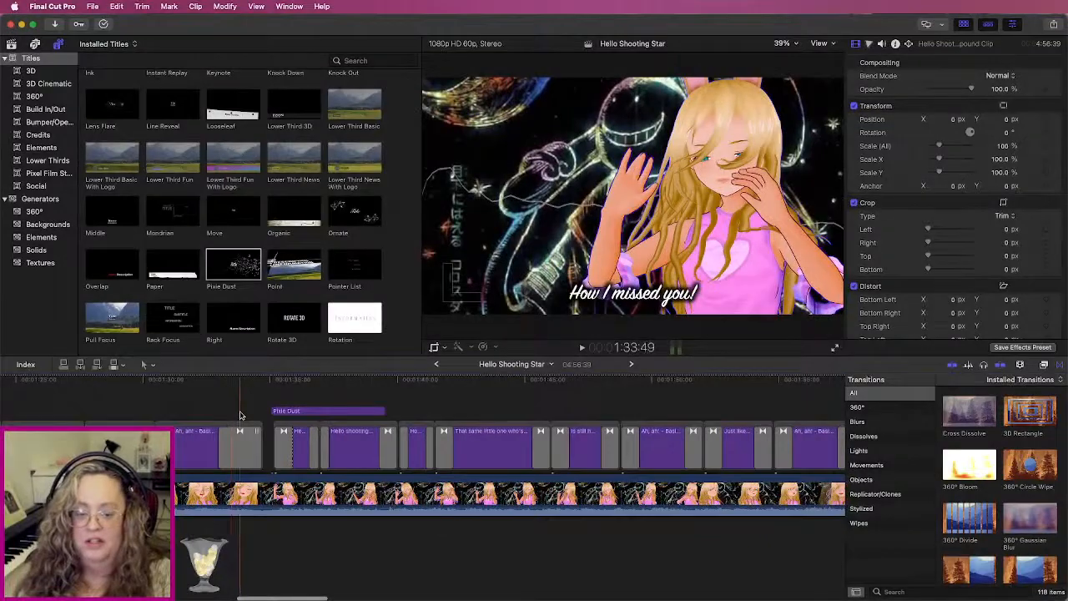
Step: Shift the whole pasted title group slightly earlier, close behind the preceding "Ah, ah!" title, and play it back
key(space)
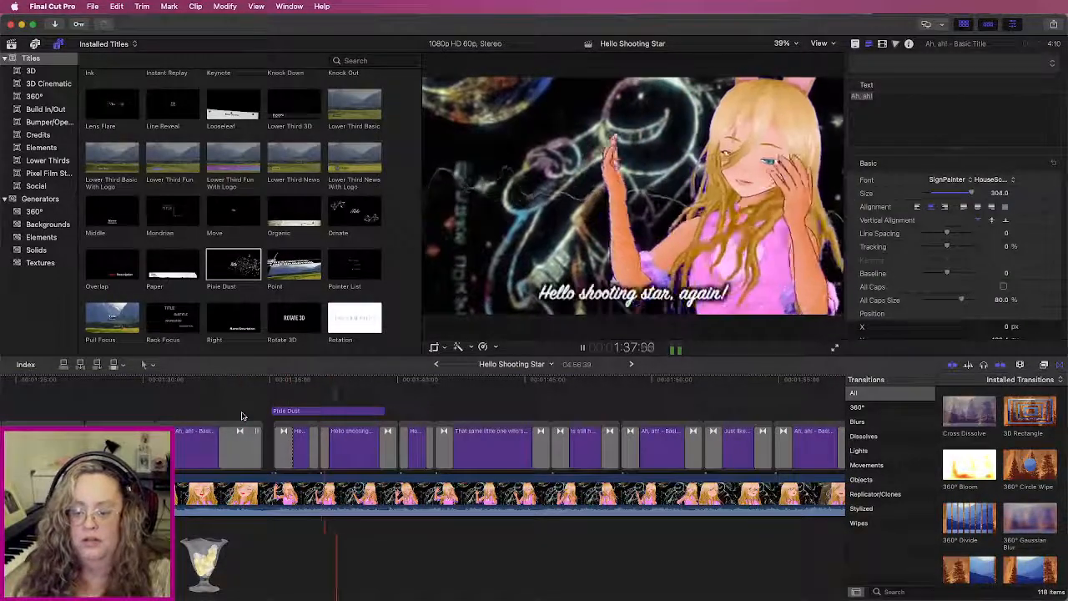
key(super+minus)
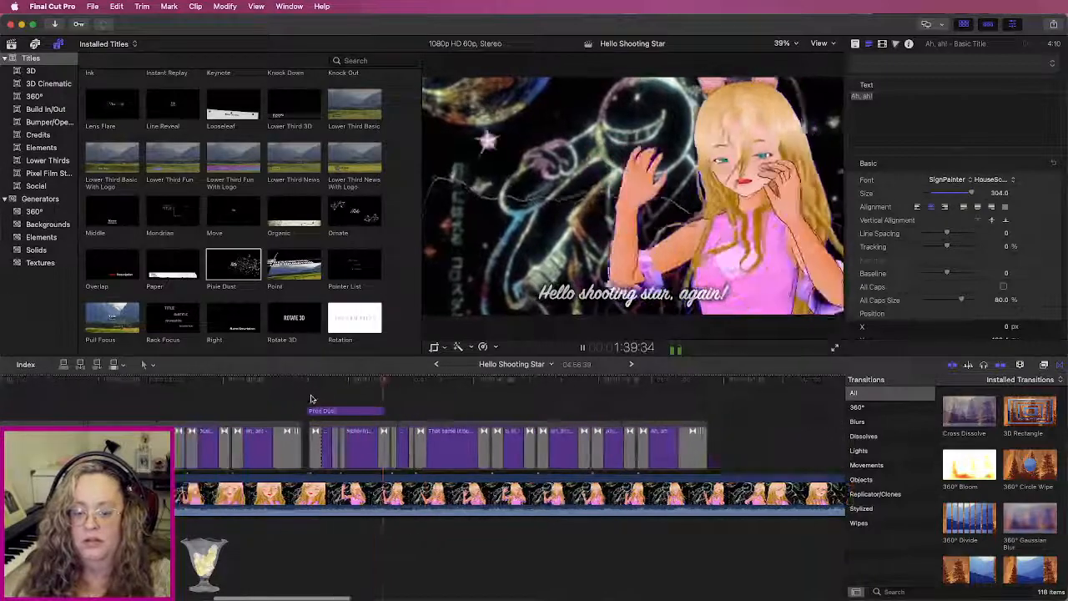
drag(733, 388, 330, 427)
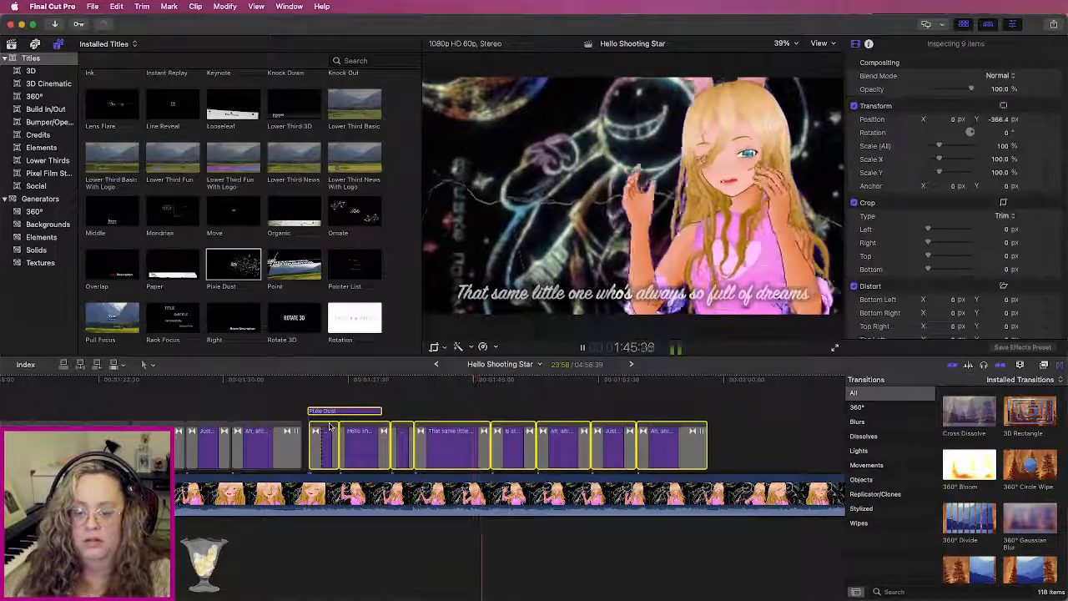
key(super+equal)
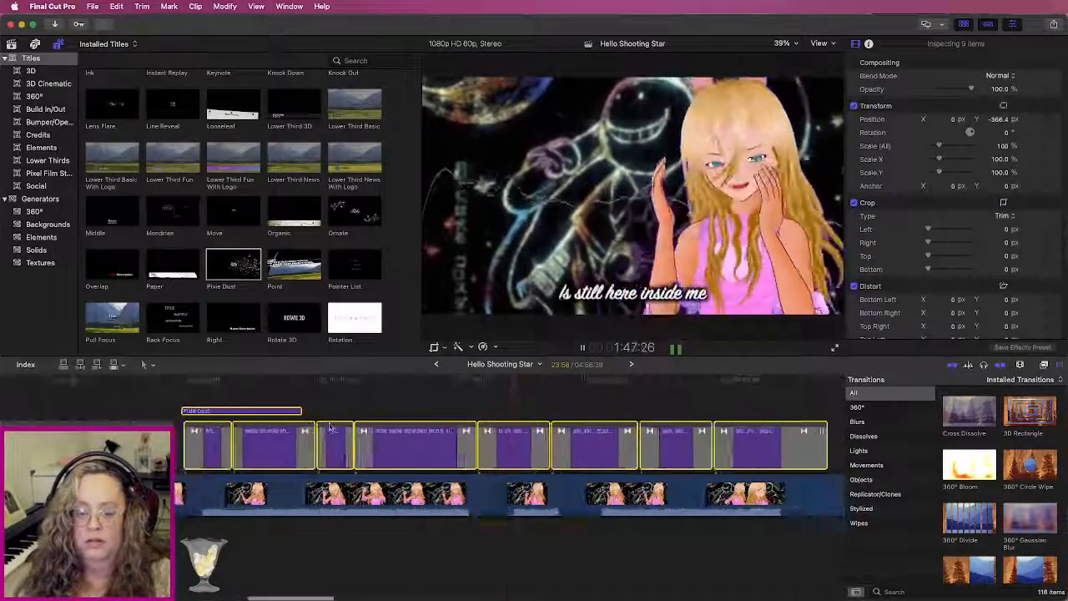
scroll(329, 426, left, 8)
drag(325, 429, 306, 430)
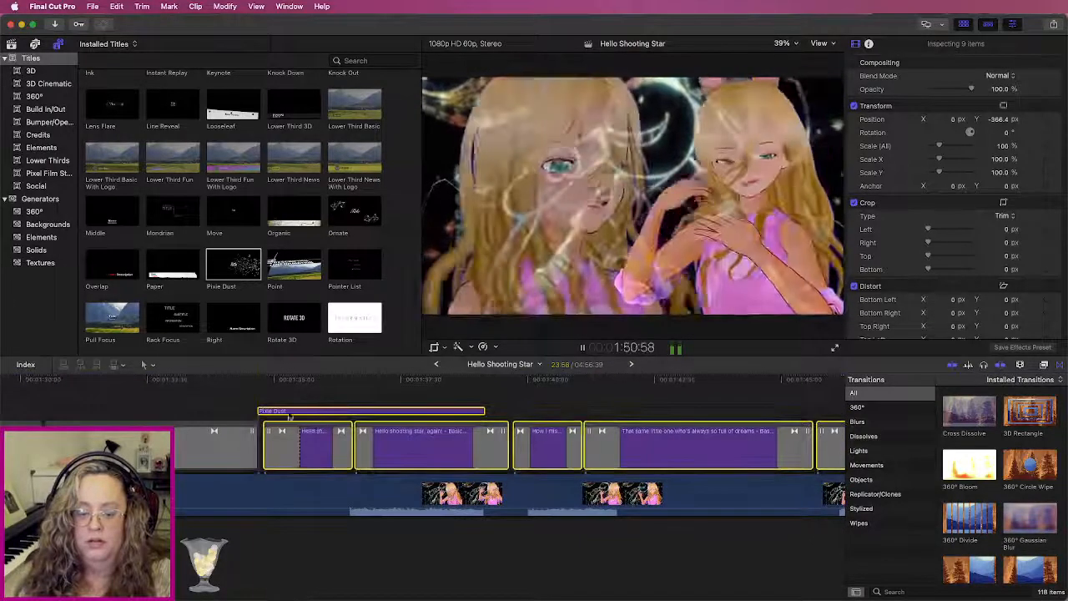
click(246, 381)
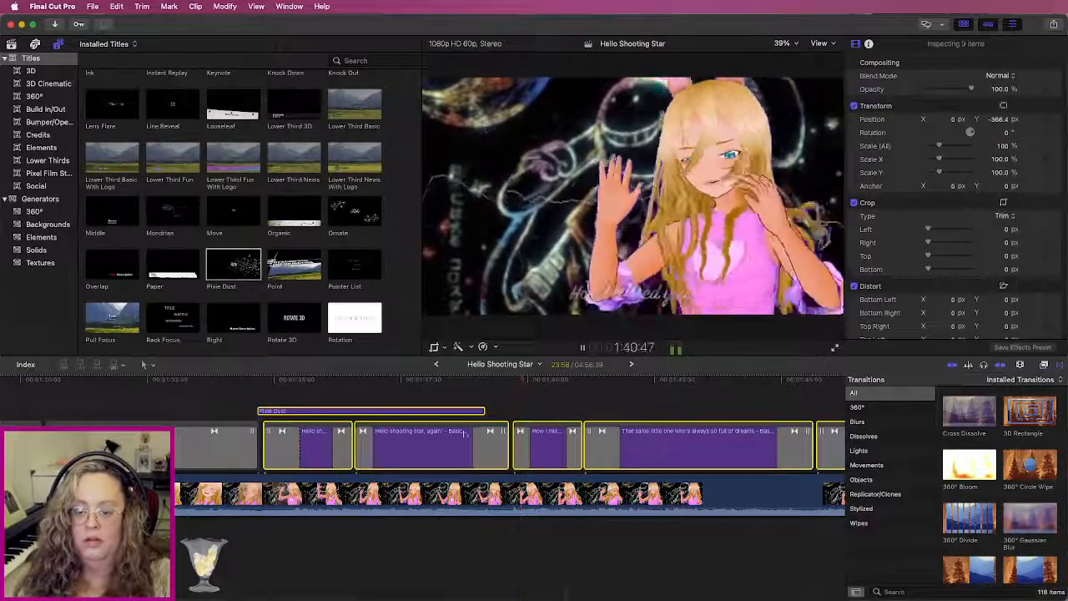
key(space)
Step: Change the pasted "How I missed you!" title's text to "Oh, how I missed you!" and resume playback
click(547, 447)
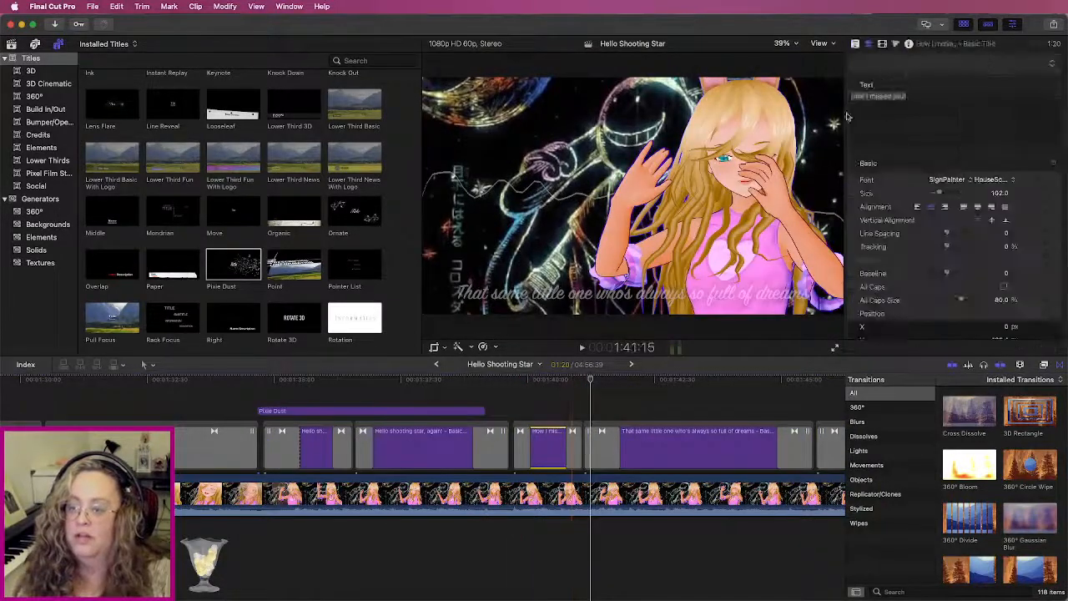
click(1033, 142)
key(Delete)
text(Oh, H)
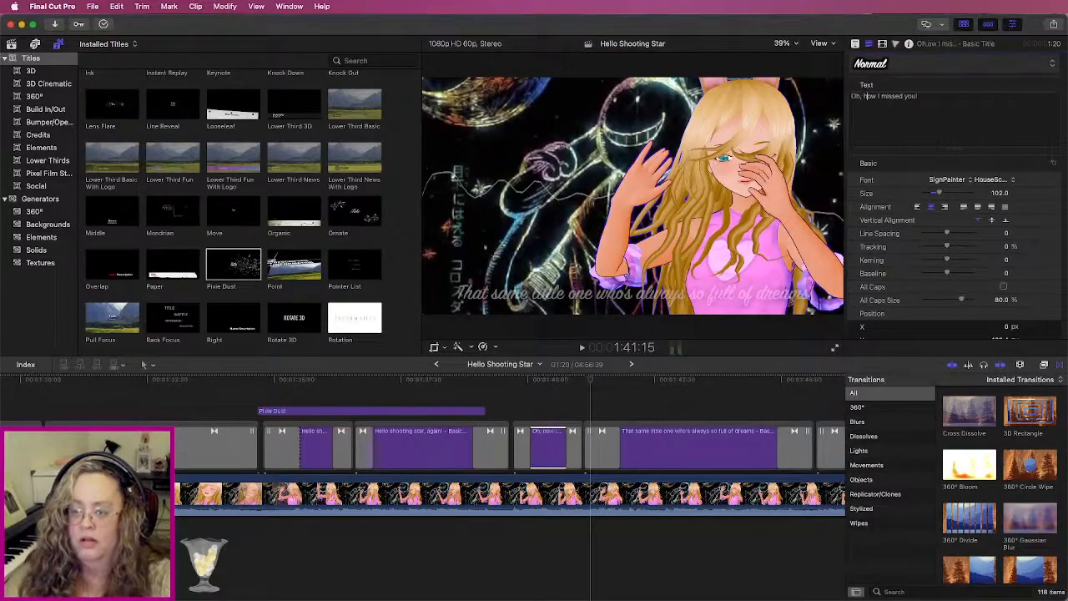
key(space)
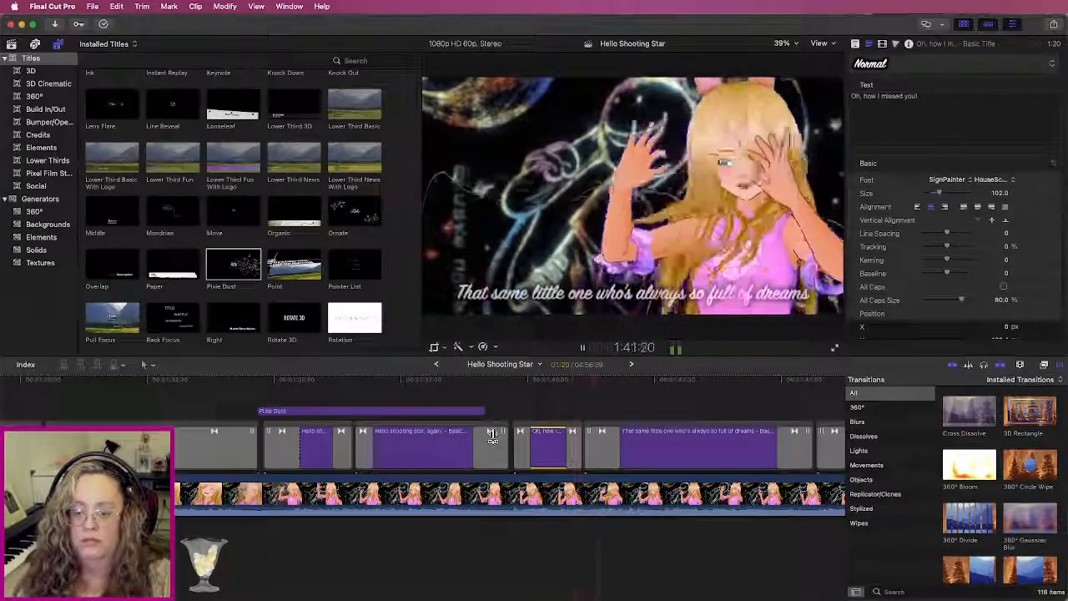
Step: Replace the pasted "That same little one" title's text with "No, never stop being, oh, always so full of dreams!" and play it back
click(709, 453)
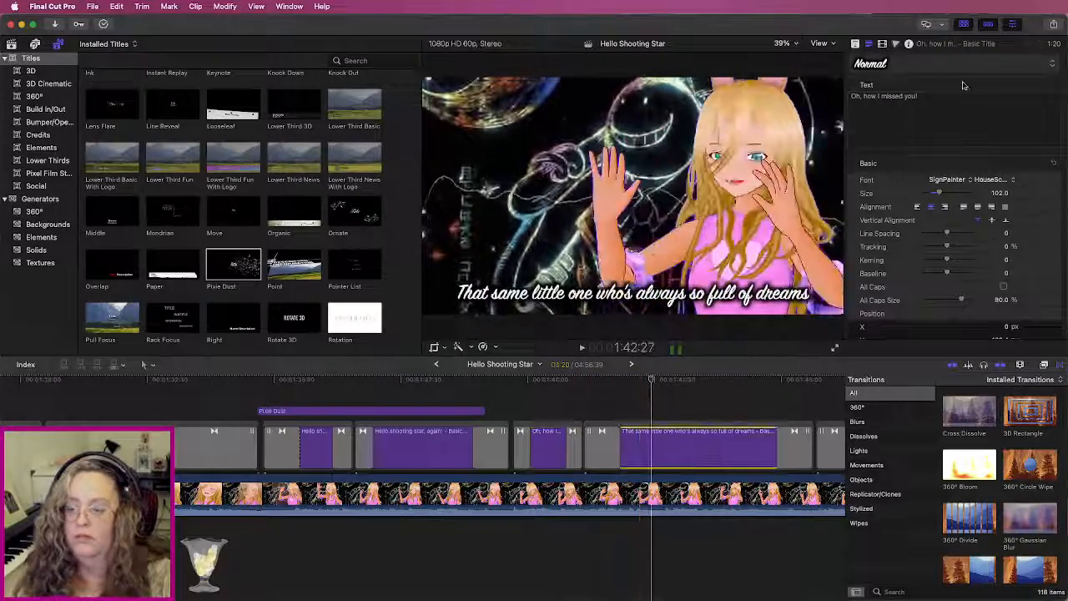
double_click(940, 96)
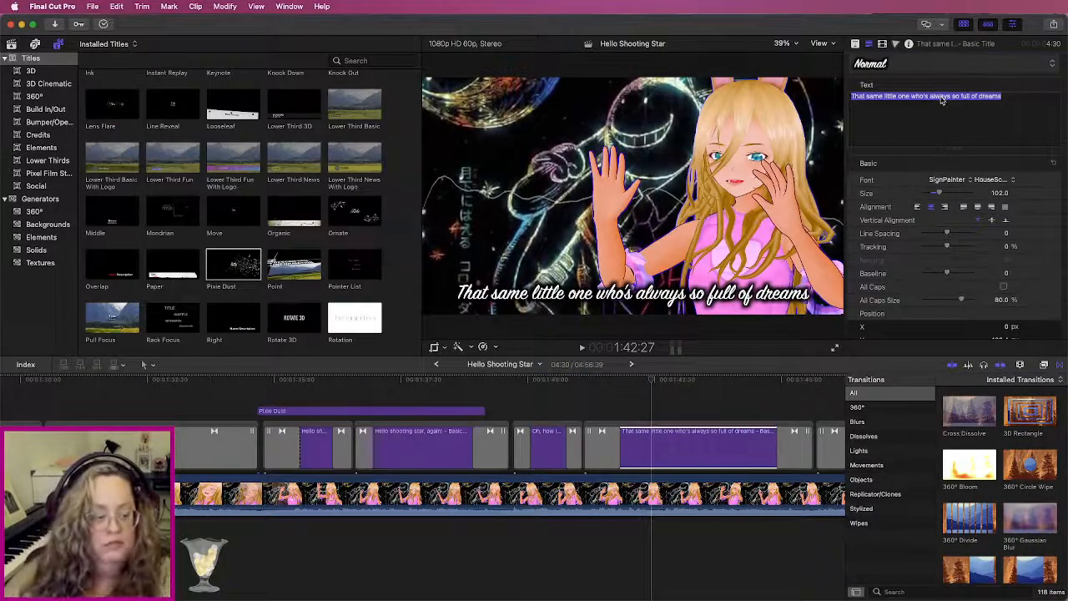
text(No, never stop b)
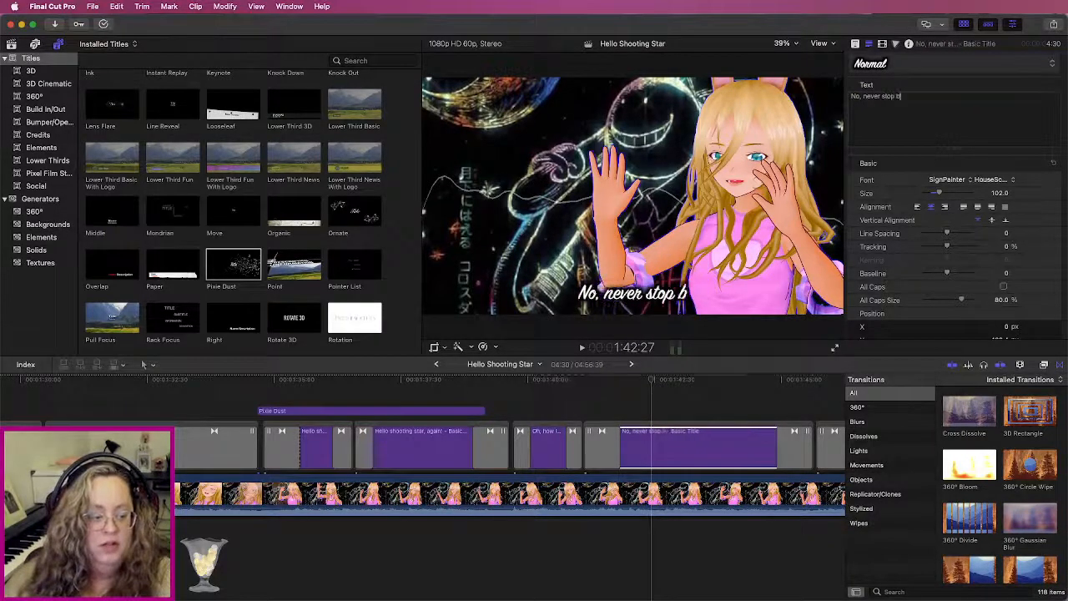
text( always so full of dreams!)
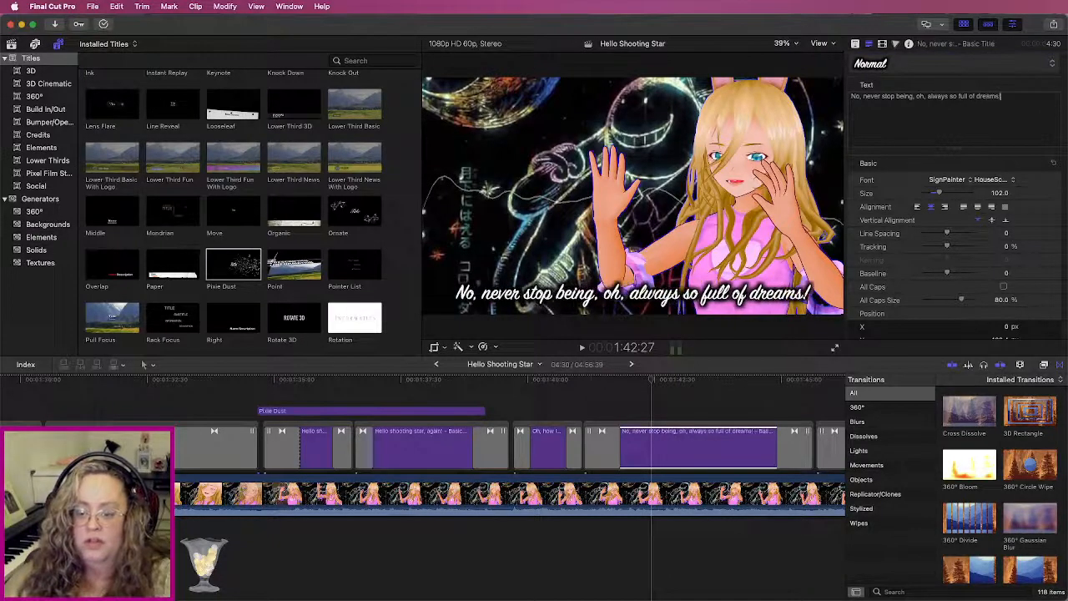
click(572, 384)
key(space)
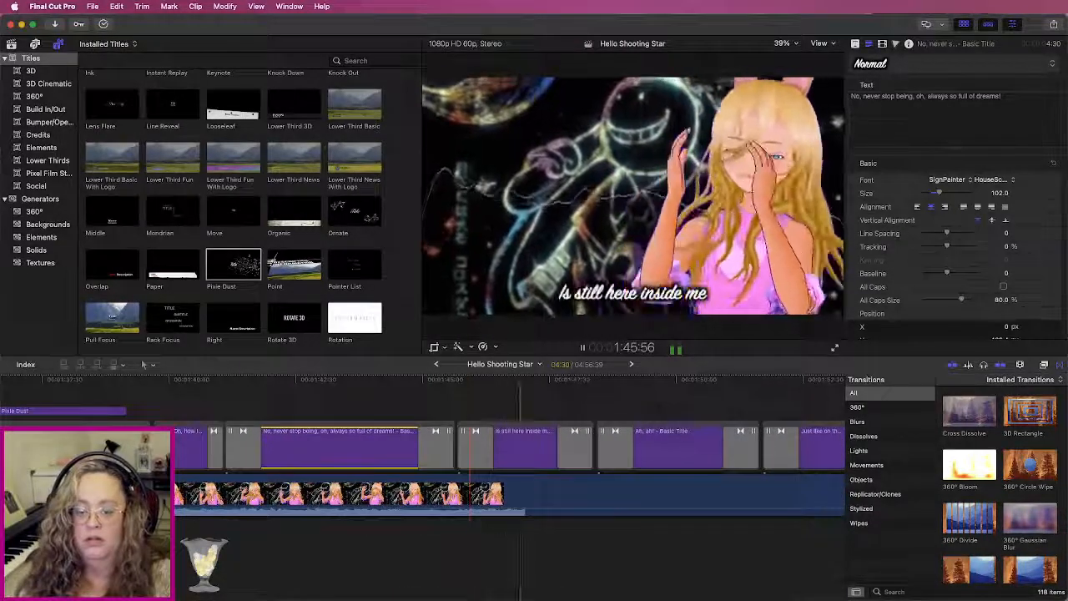
Step: Replace the pasted "Is still here inside me" title's text with "Same as when I'm crying"
key(space)
double_click(527, 437)
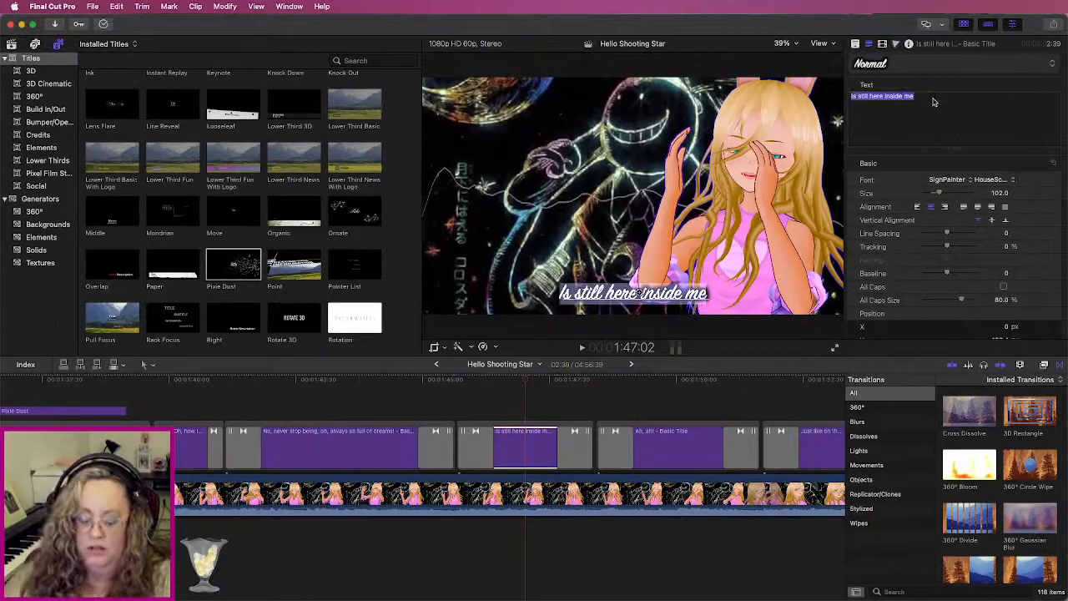
text(Same as when I'm crying)
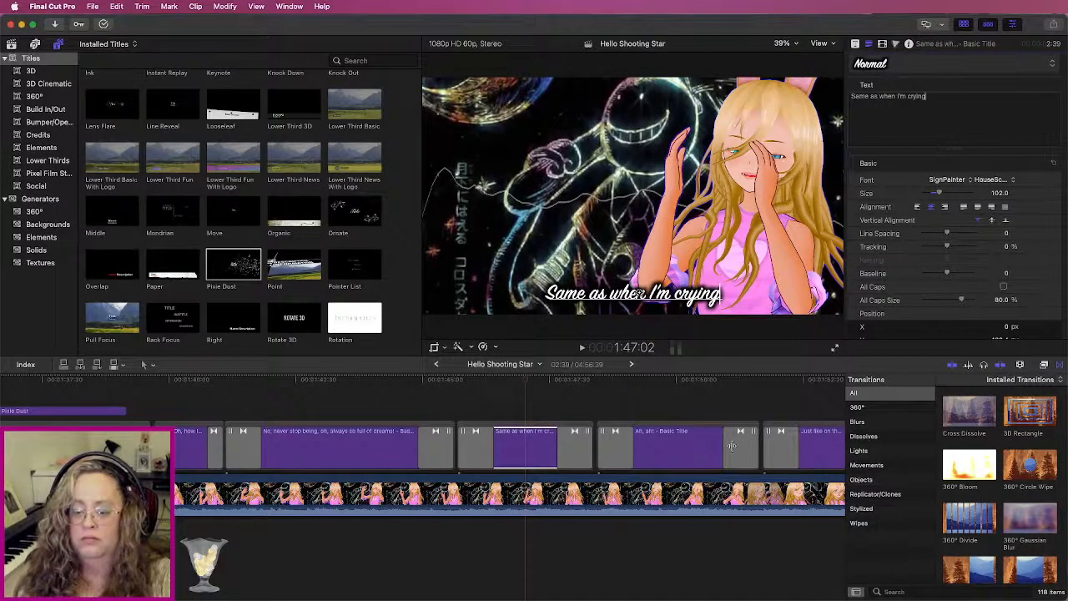
Step: Replace the pasted "Just like on that one day" title's text with "Same as when I'm smiling" and play back the titles
click(821, 448)
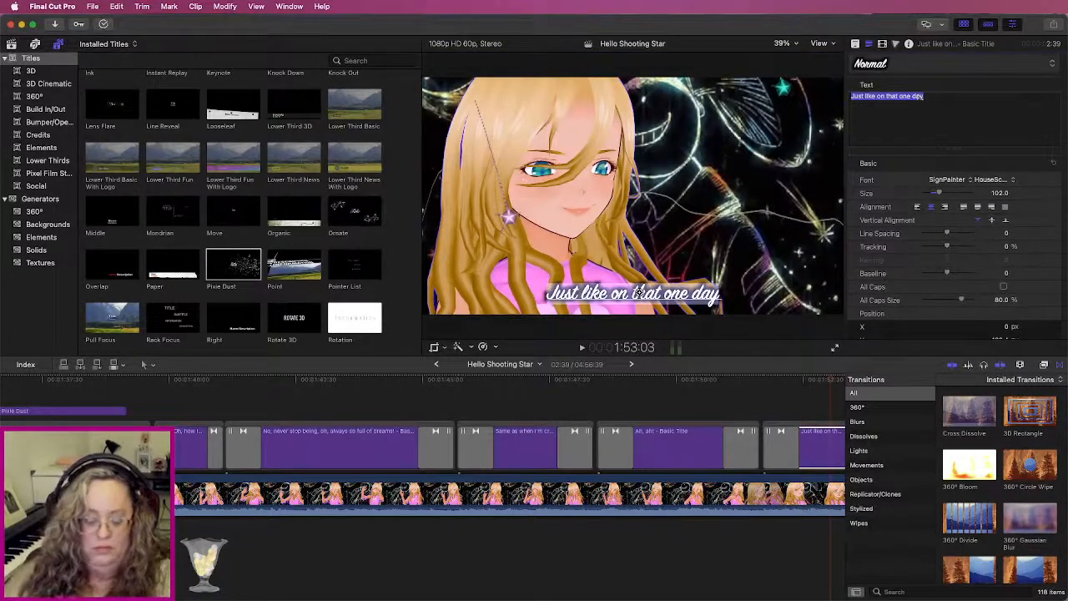
text(Same as when I'm smiling)
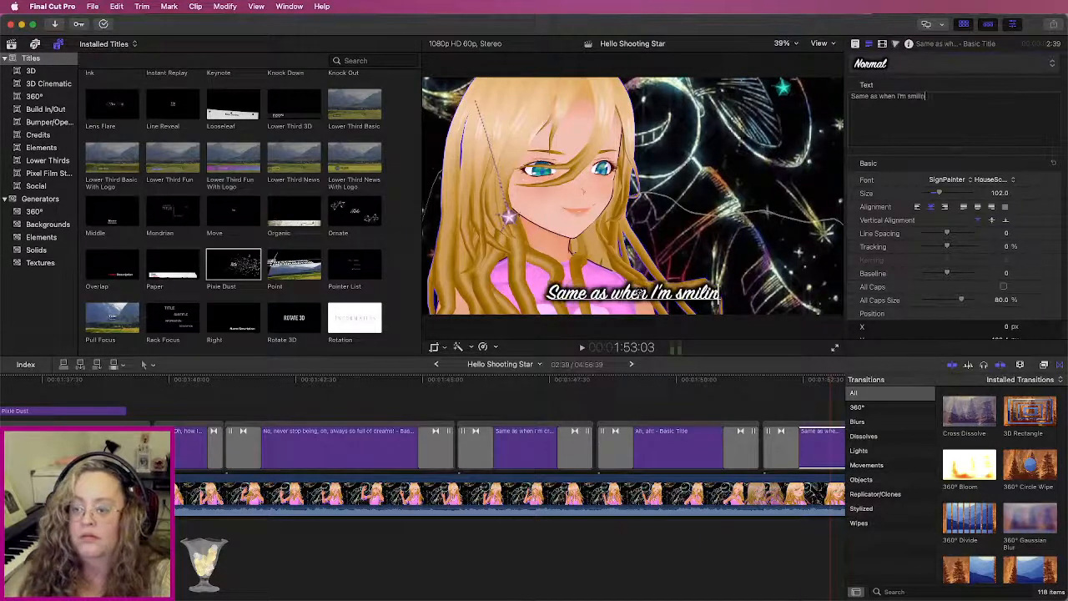
click(444, 380)
key(space)
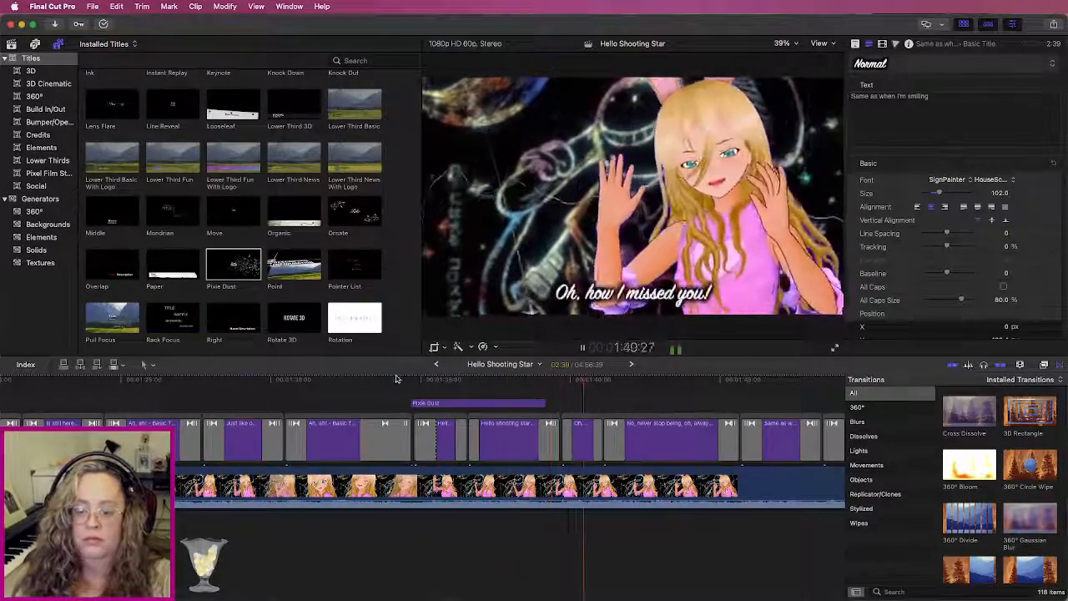
Step: Select all the second-chorus titles with Pixie Dust and nudge the group slightly earlier, checking the timing during playback
scroll(397, 378, right, 7)
scroll(399, 378, right, 2)
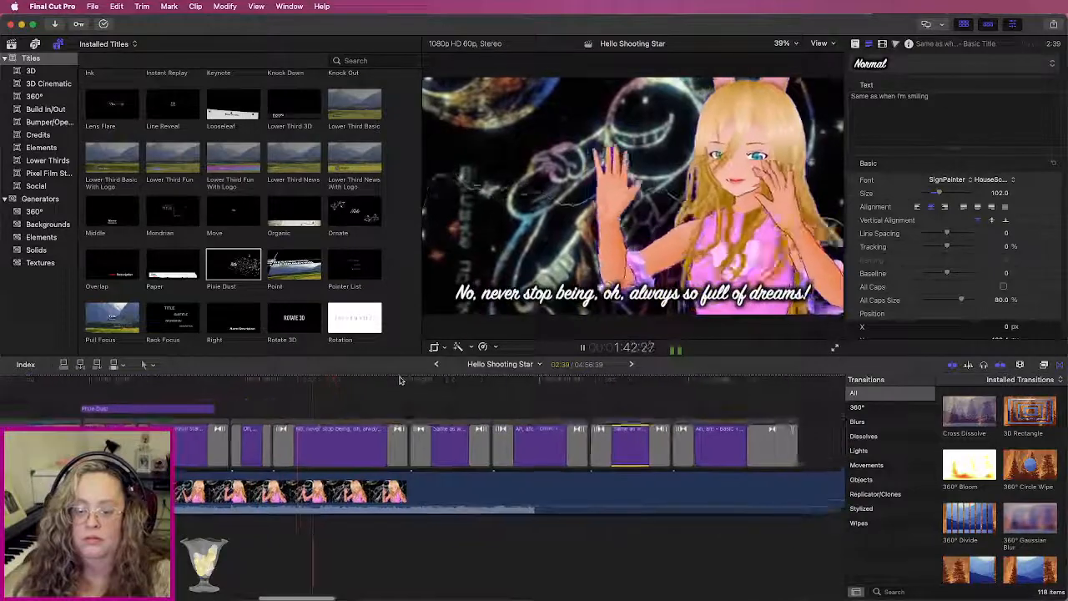
key(super+minus)
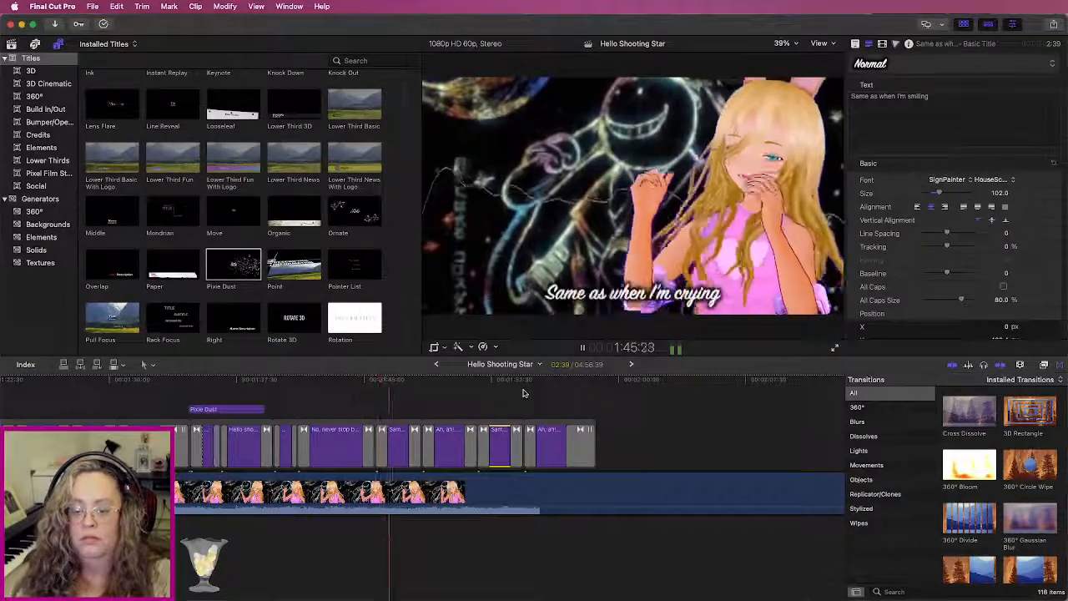
drag(602, 394, 203, 432)
key(super+equal)
key(super+equal)
key(super+equal)
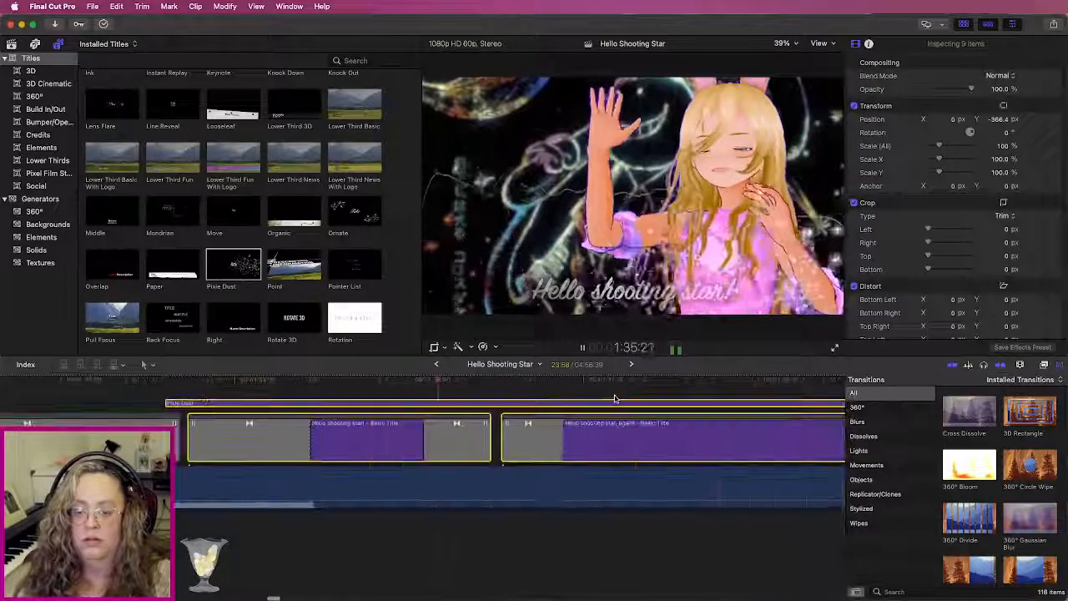
key(super+minus)
key(super+minus)
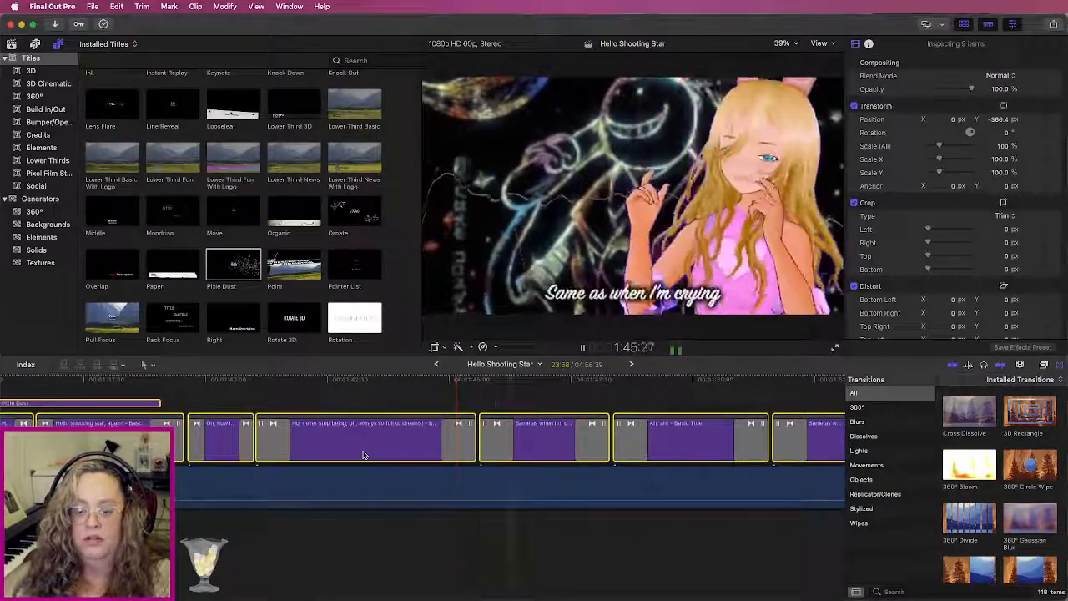
Step: Remove the closing dissolve from the last "Ah, ah!" title and shorten the title's end to 2:19
scroll(363, 451, left, 5)
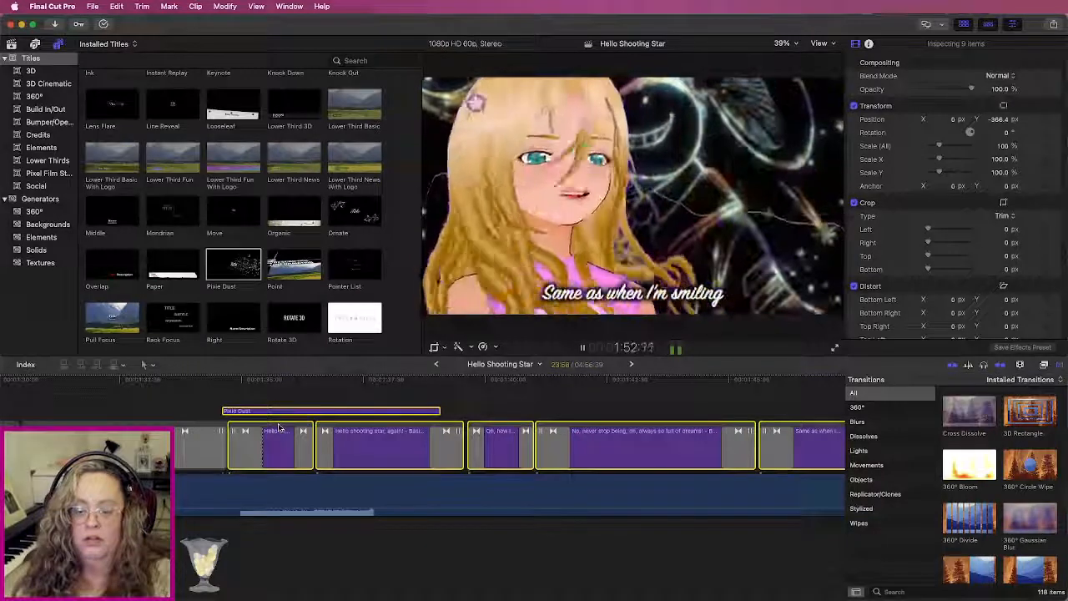
scroll(615, 434, right, 6)
key(super+minus)
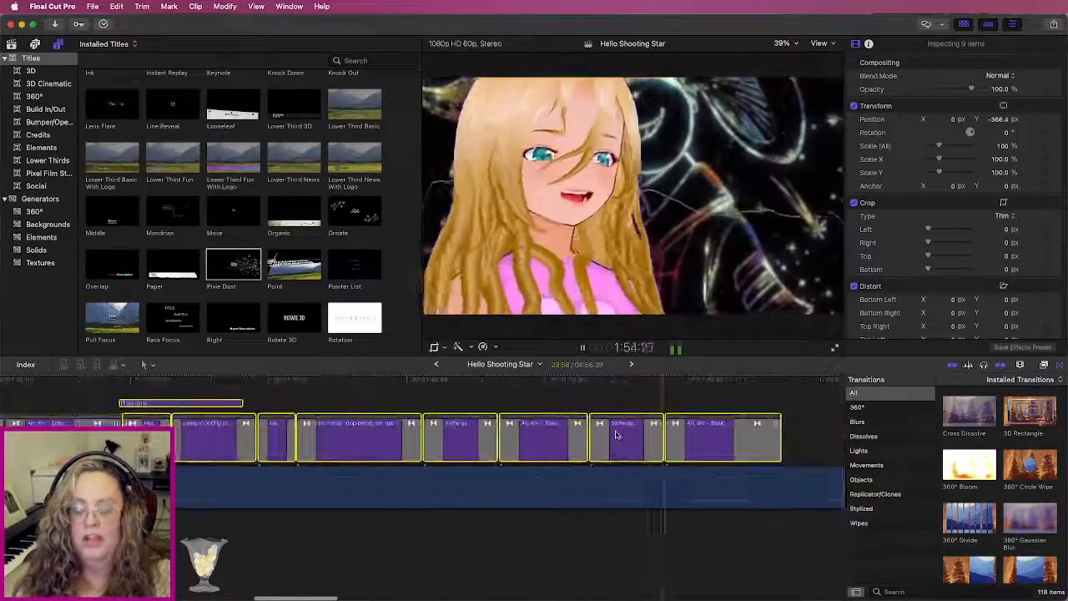
click(720, 404)
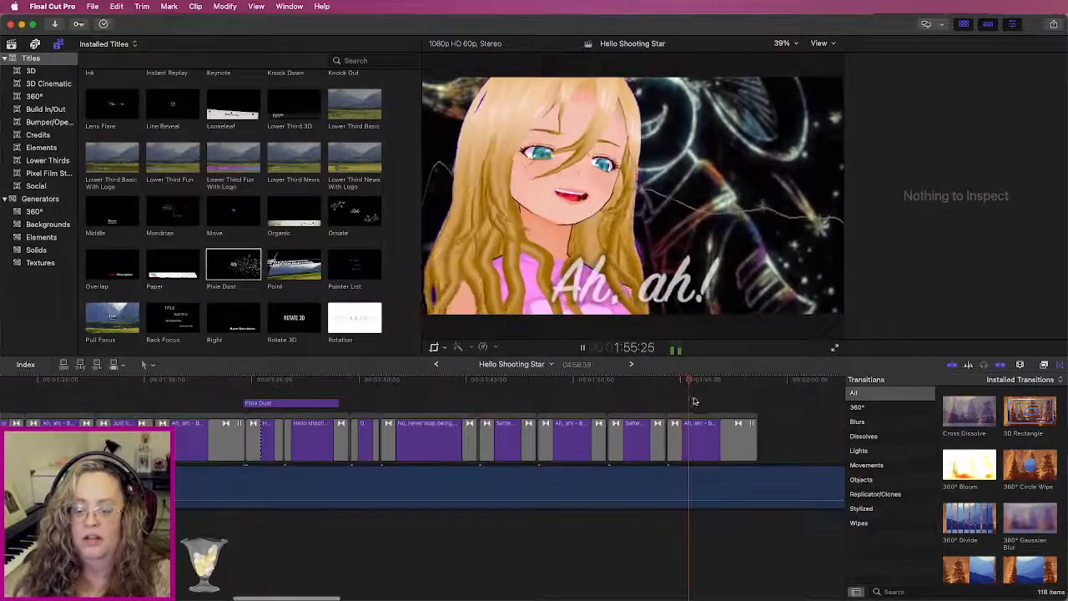
key(super+minus)
scroll(695, 405, right, 1)
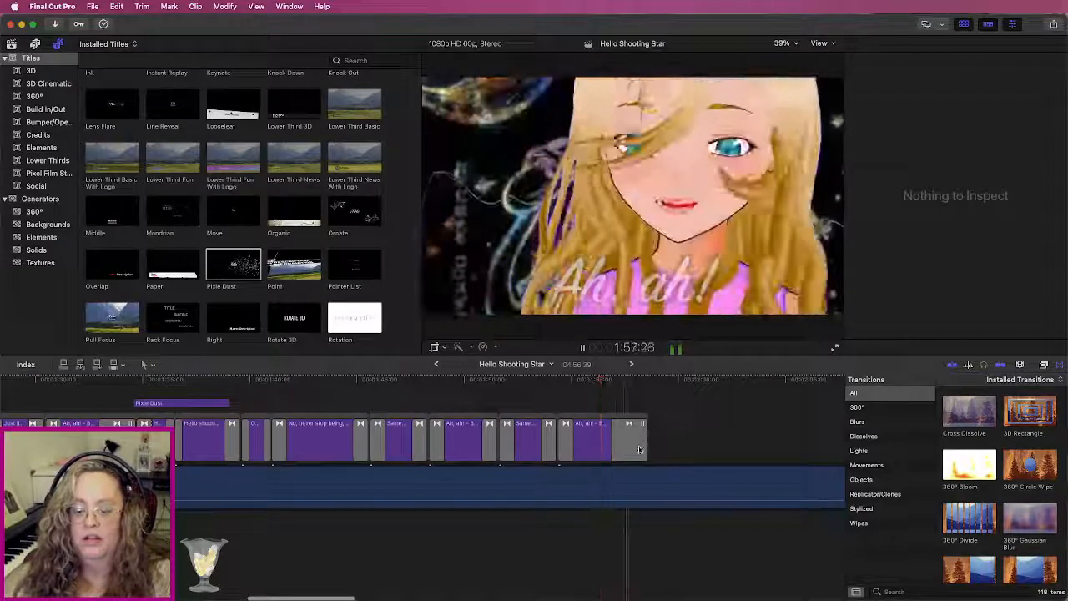
click(638, 447)
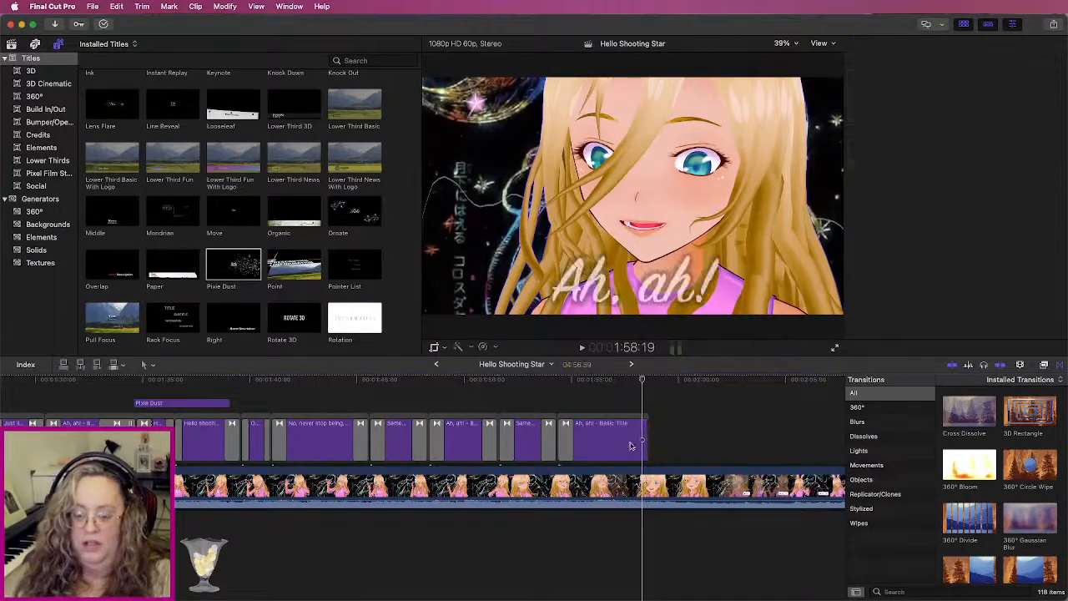
drag(644, 443, 607, 446)
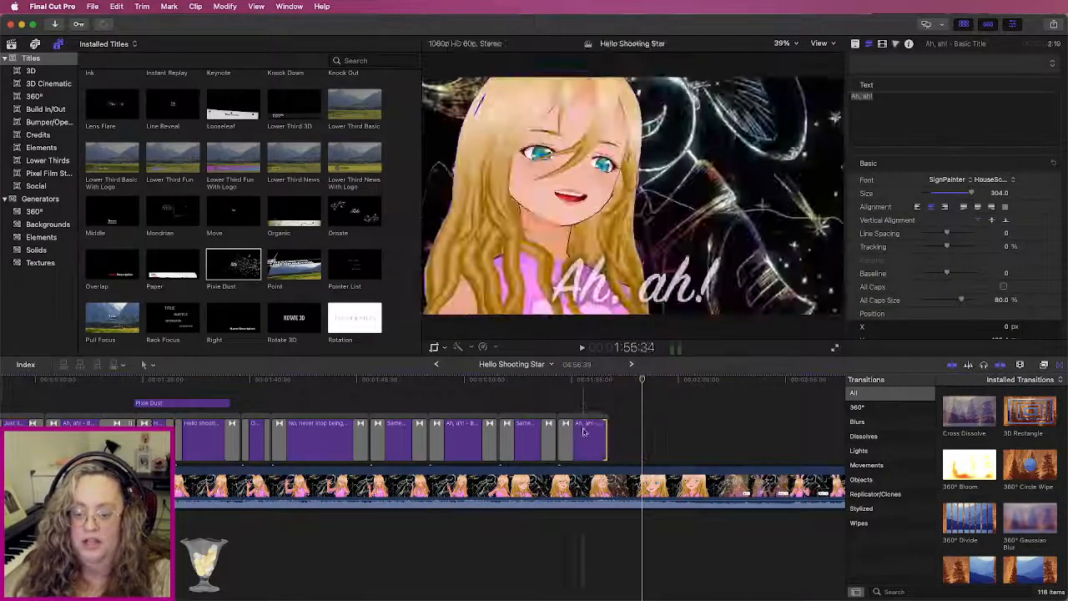
Step: Extend the last "Ah, ah!" title to about 3 seconds and add a closing Cross Dissolve, checking it in playback
key(super+equal)
key(super+equal)
key(super+equal)
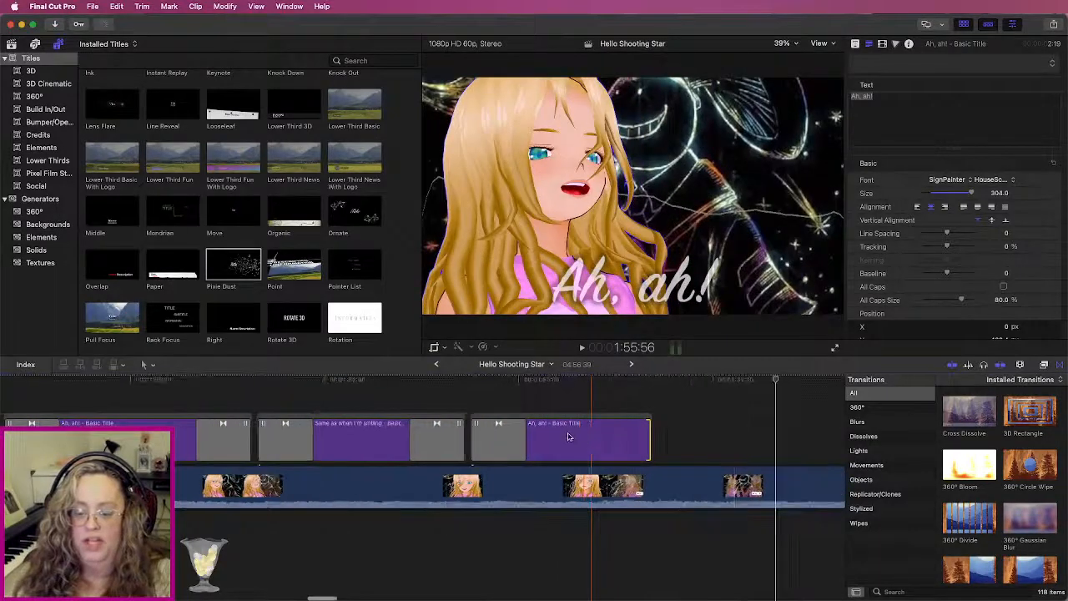
key(space)
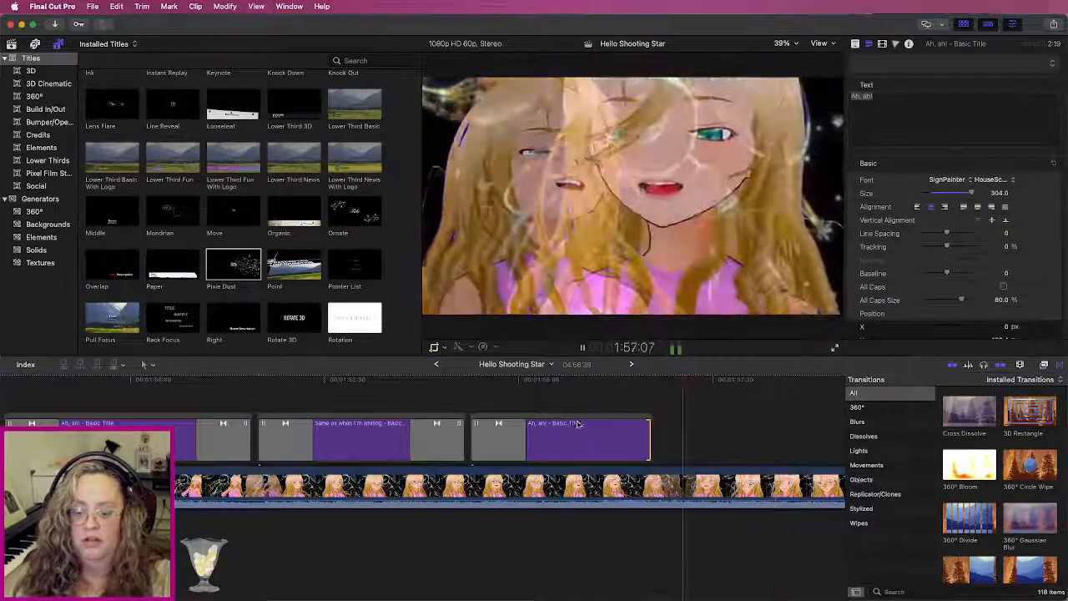
drag(653, 445, 705, 440)
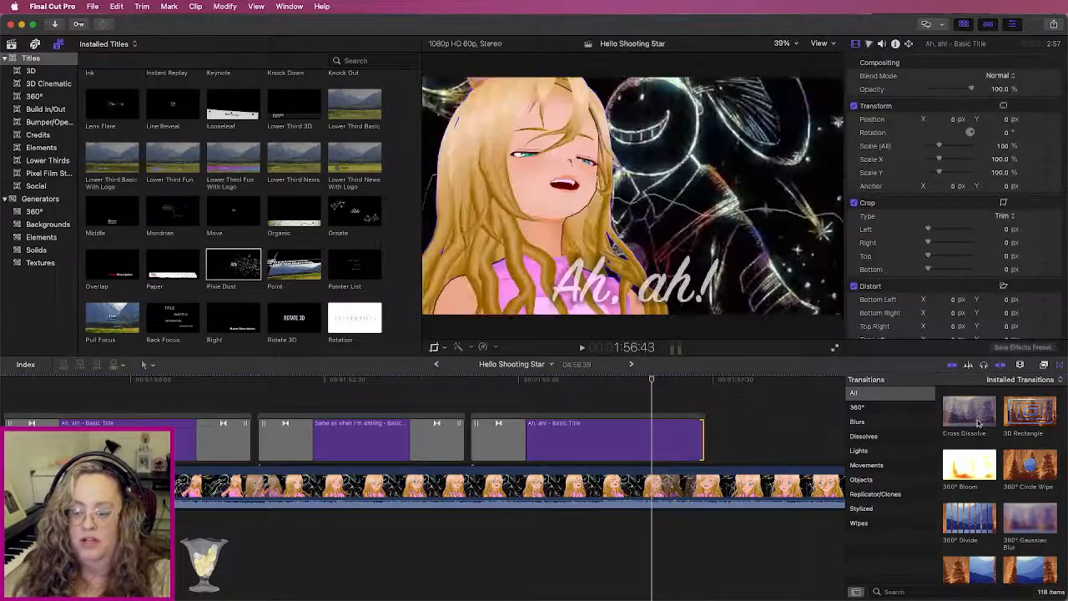
double_click(979, 424)
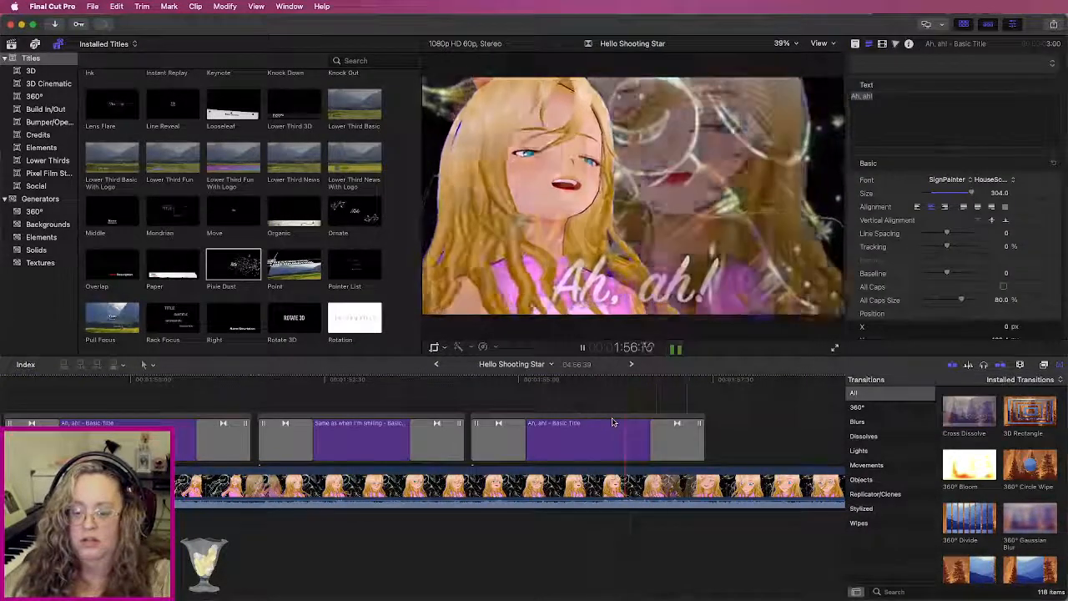
key(space)
Step: Copy the "Same as when I'm smiling" title and paste it right after the last "Ah, ah!" title
click(715, 379)
click(381, 448)
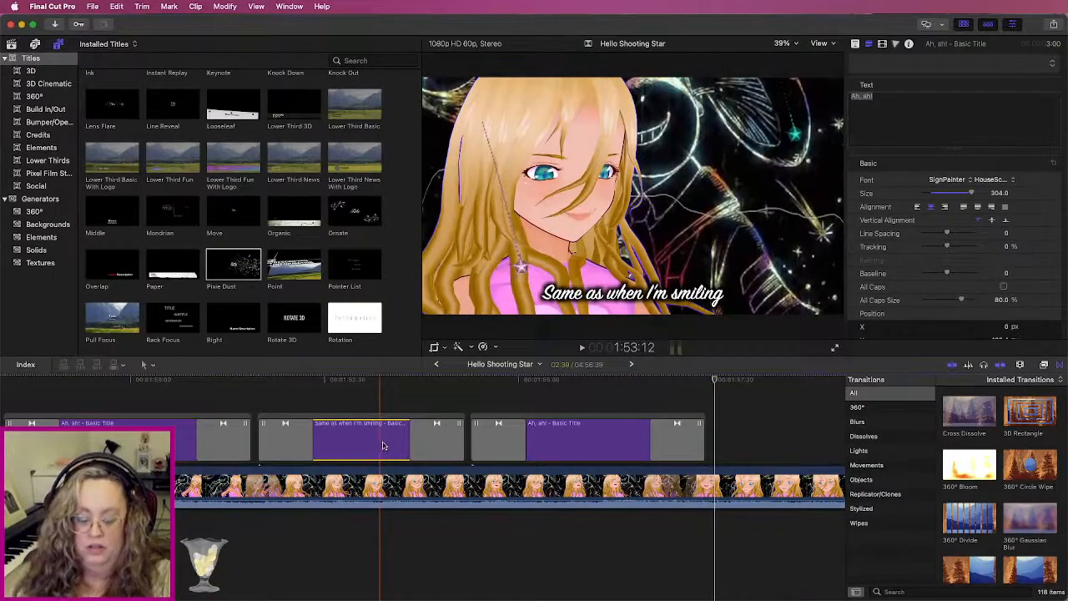
key(super+v)
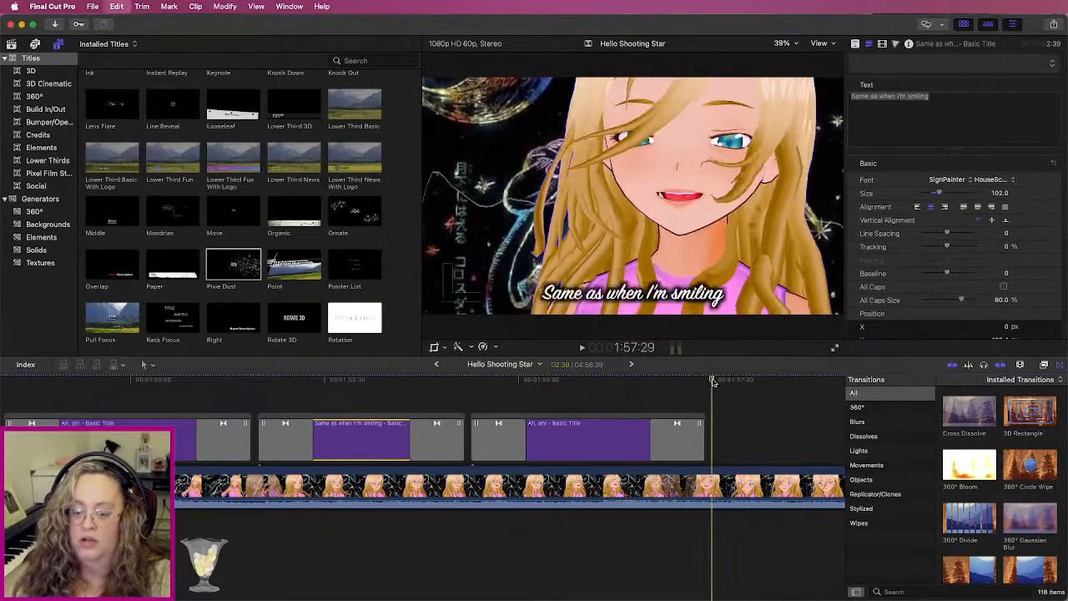
Step: Replace the pasted "Same as when I'm smiling" title's text with "So shine again real soon..."
scroll(410, 443, left, 2)
double_click(463, 448)
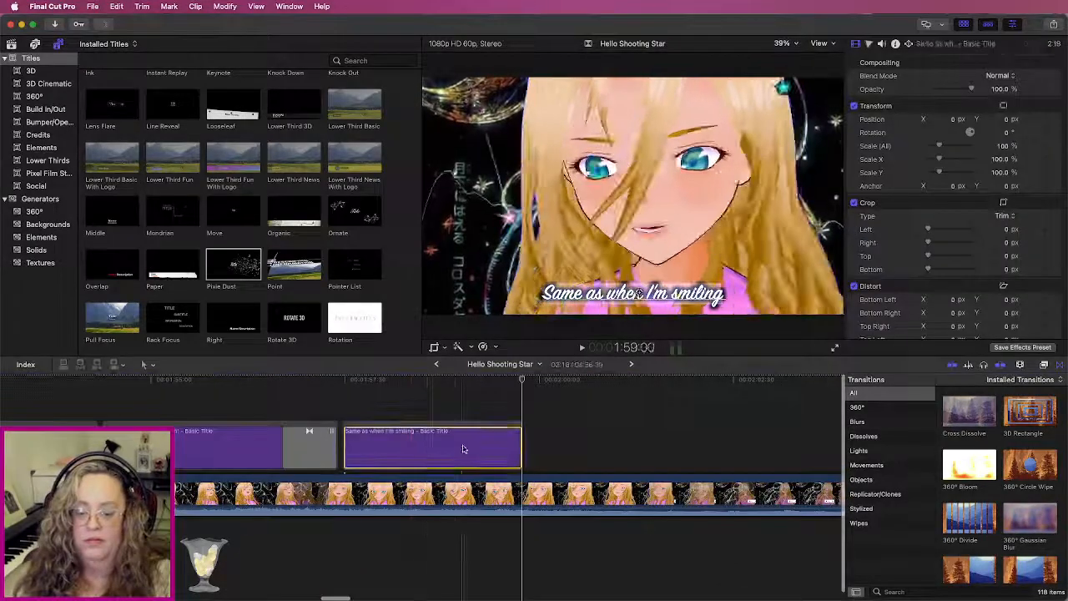
double_click(924, 95)
triple_click(924, 95)
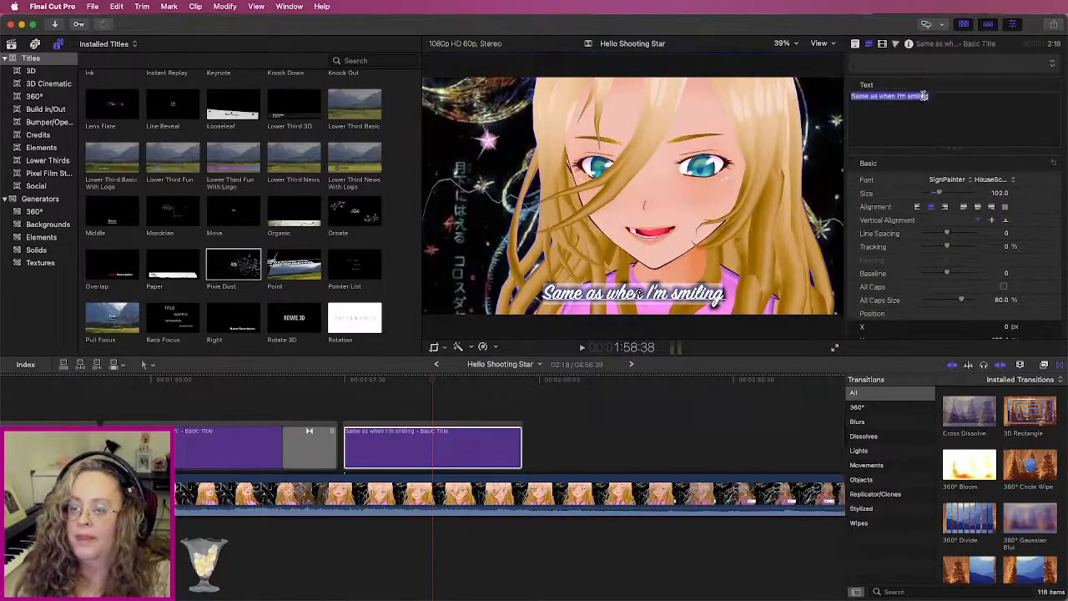
text(So shine again)
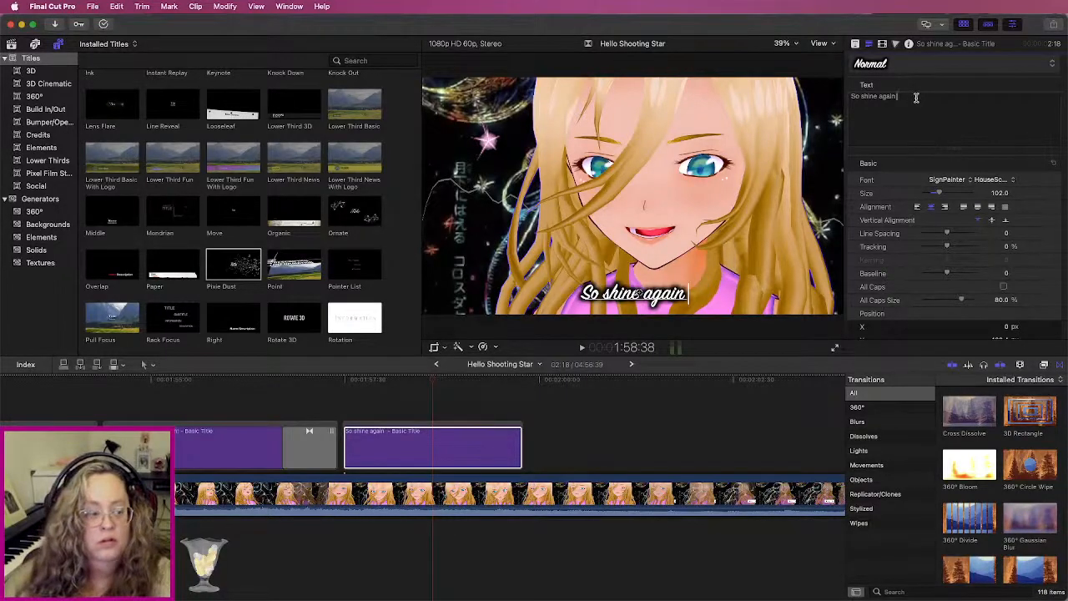
text(real soon...)
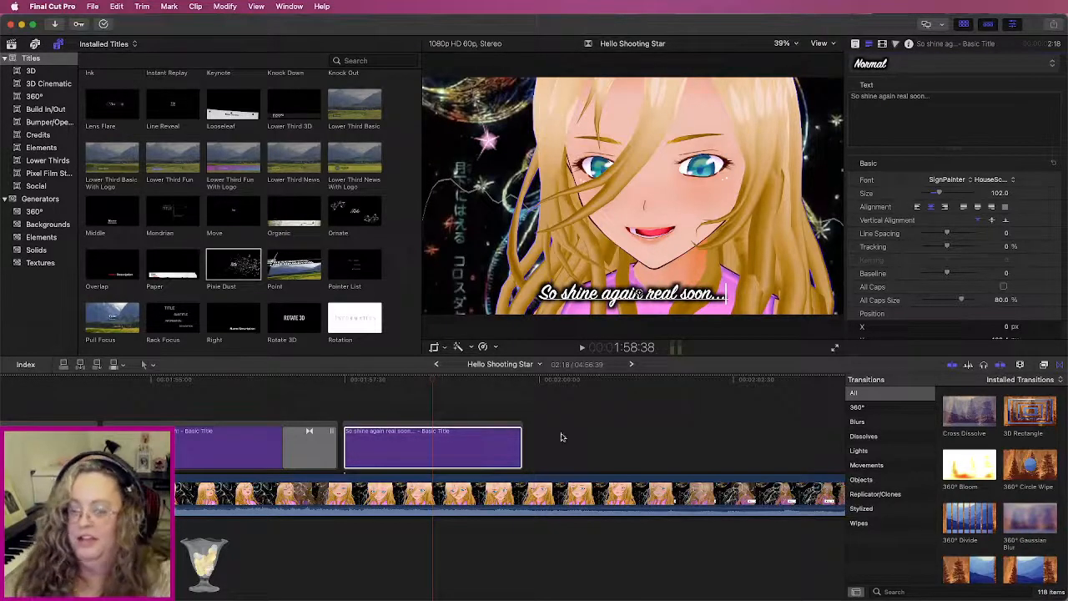
Step: Play back the "So shine again real soon..." title, extend it to 3:25 and add Cross Dissolves at both ends
click(339, 382)
key(space)
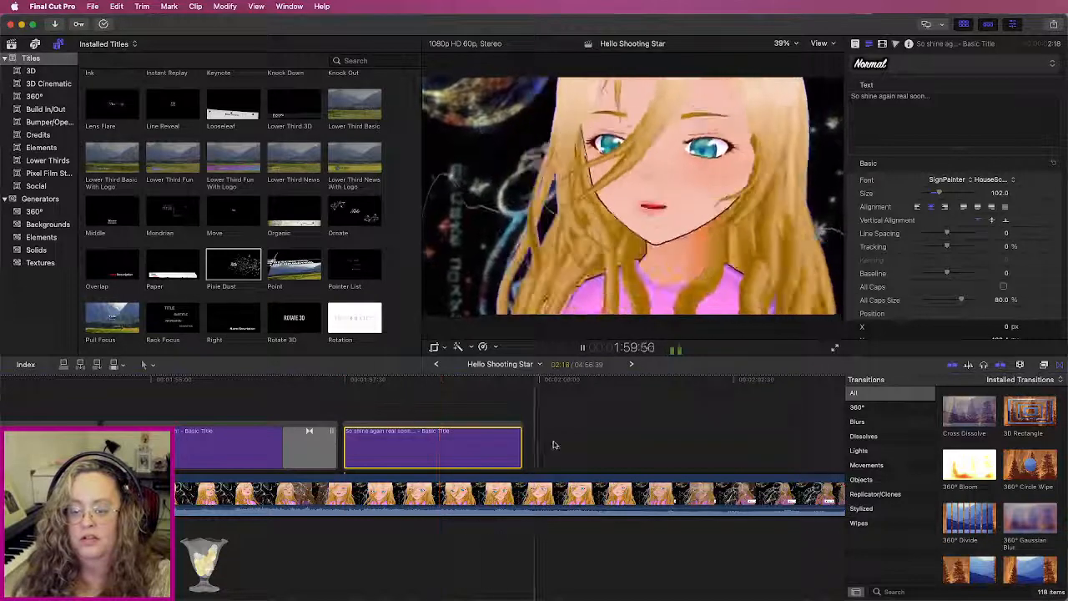
key(space)
drag(519, 451, 609, 451)
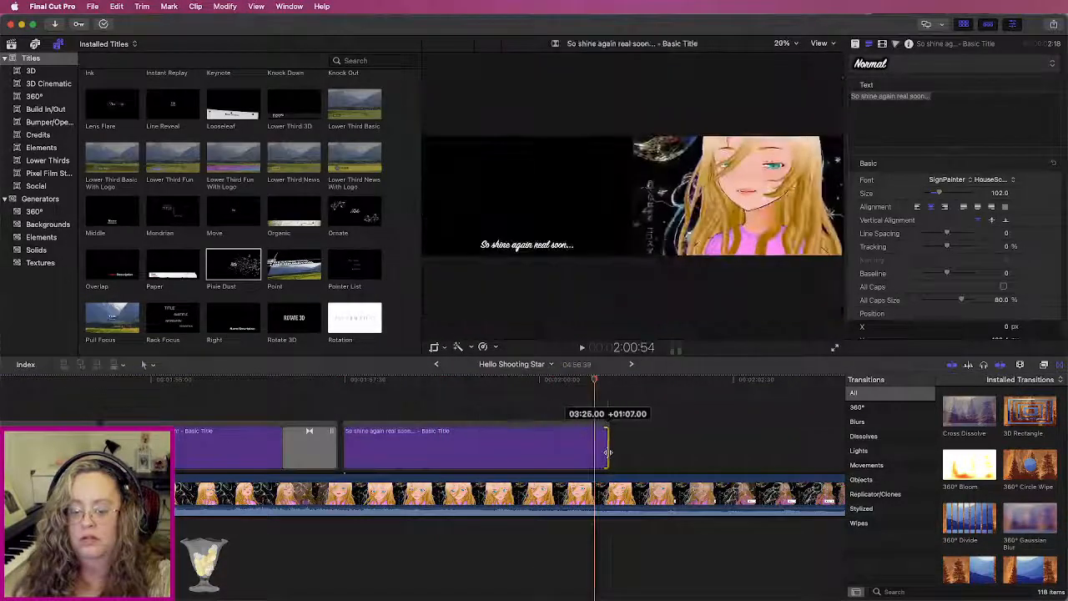
double_click(971, 416)
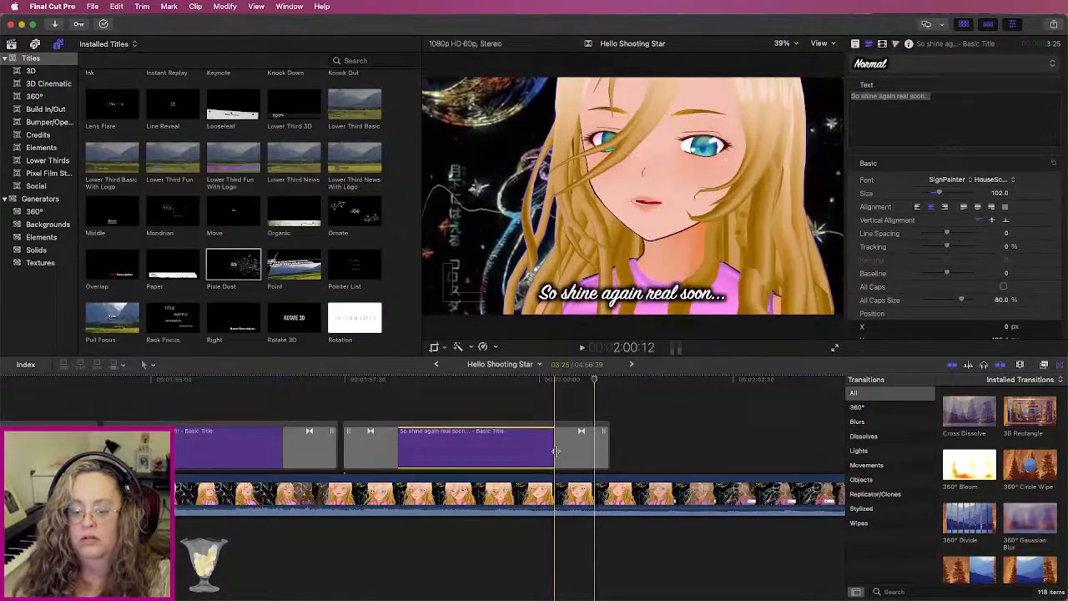
Step: Lengthen the closing dissolve of "So shine again real soon..." to 53 frames and play on to locate the next verse's start
click(555, 451)
key(space)
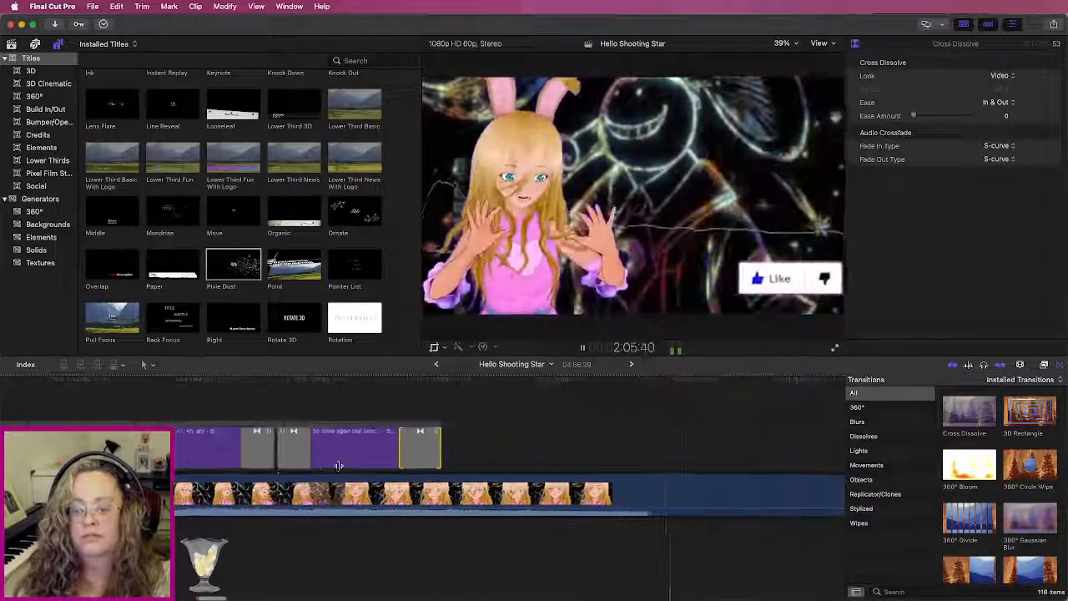
key(space)
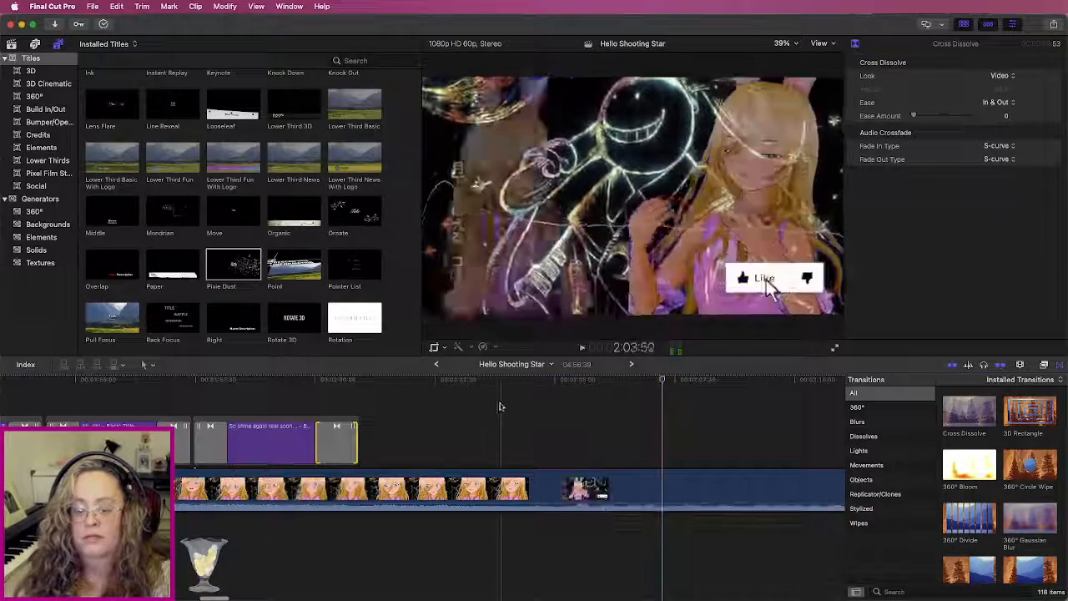
key(space)
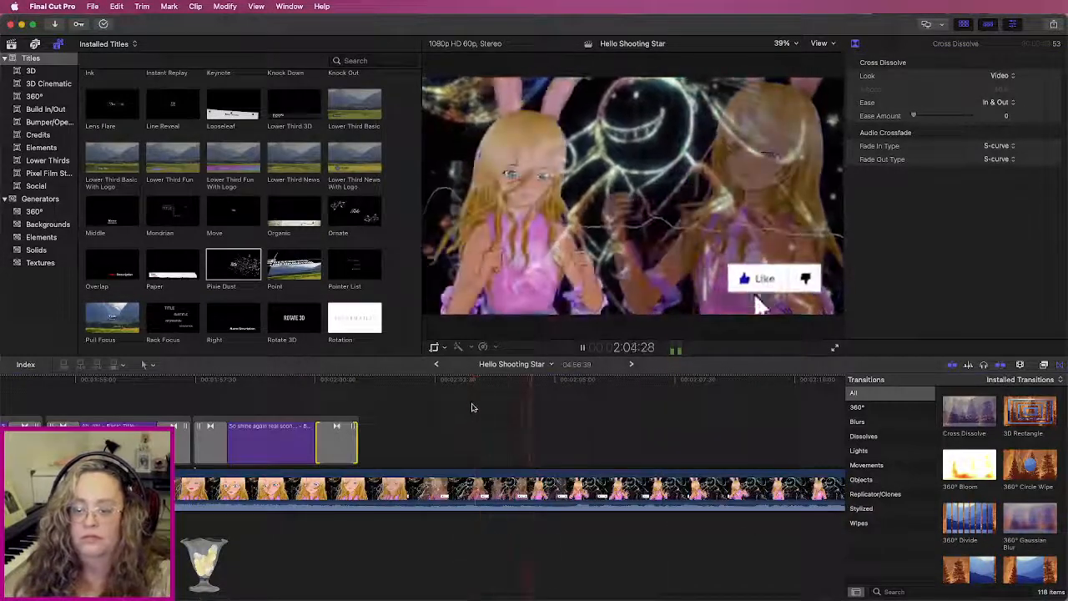
key(space)
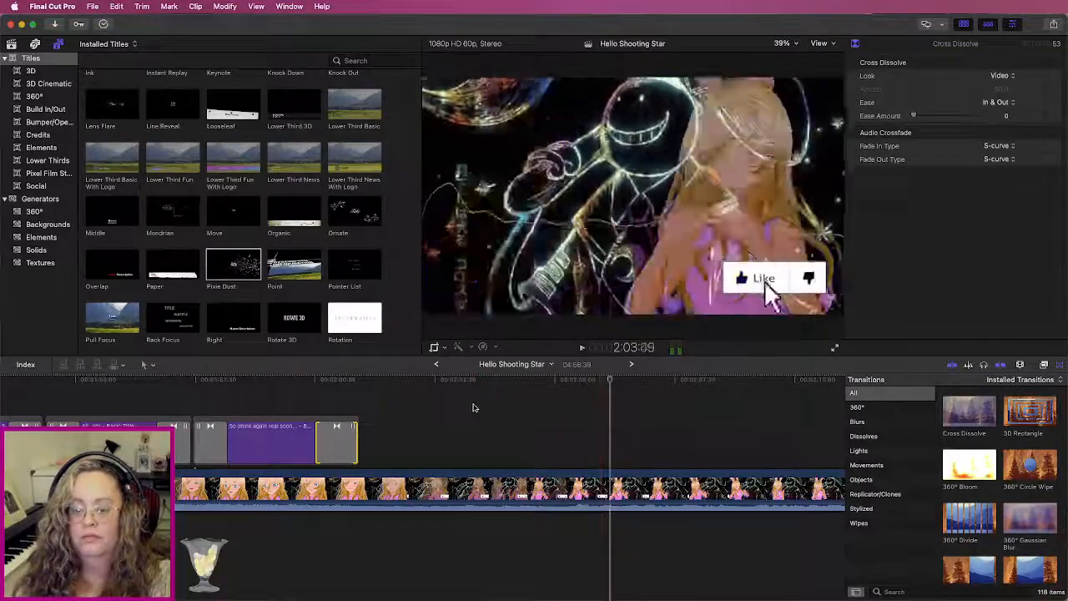
key(space)
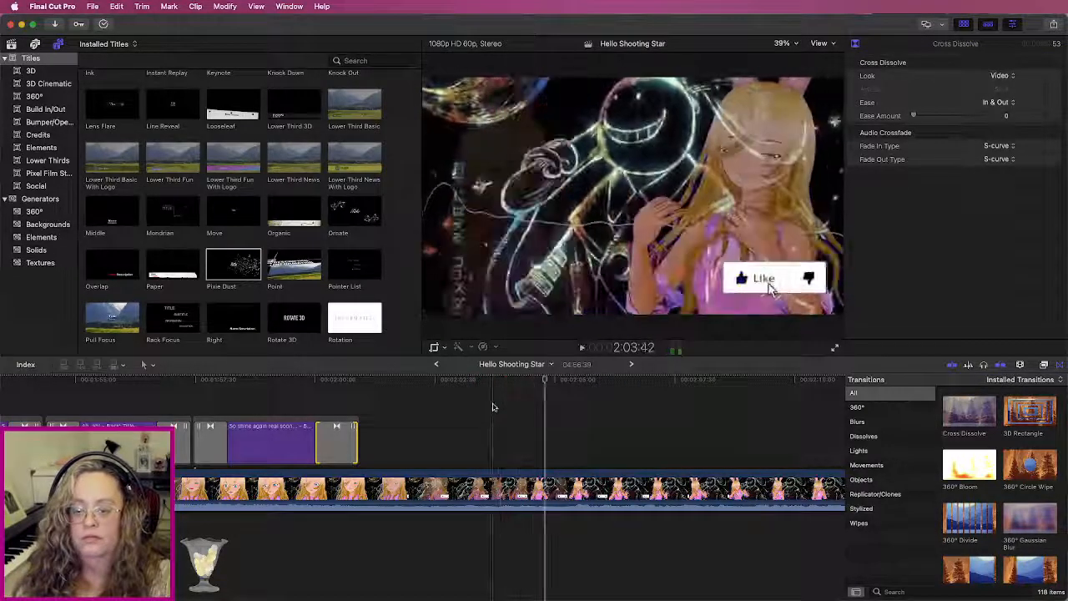
Step: Select the lyric titles from the first verse through "So shine again real soon...", including both Pixie Dust titles, and copy them
scroll(493, 407, down, 6)
scroll(492, 407, down, 3)
drag(476, 395, 100, 417)
key(super+4)
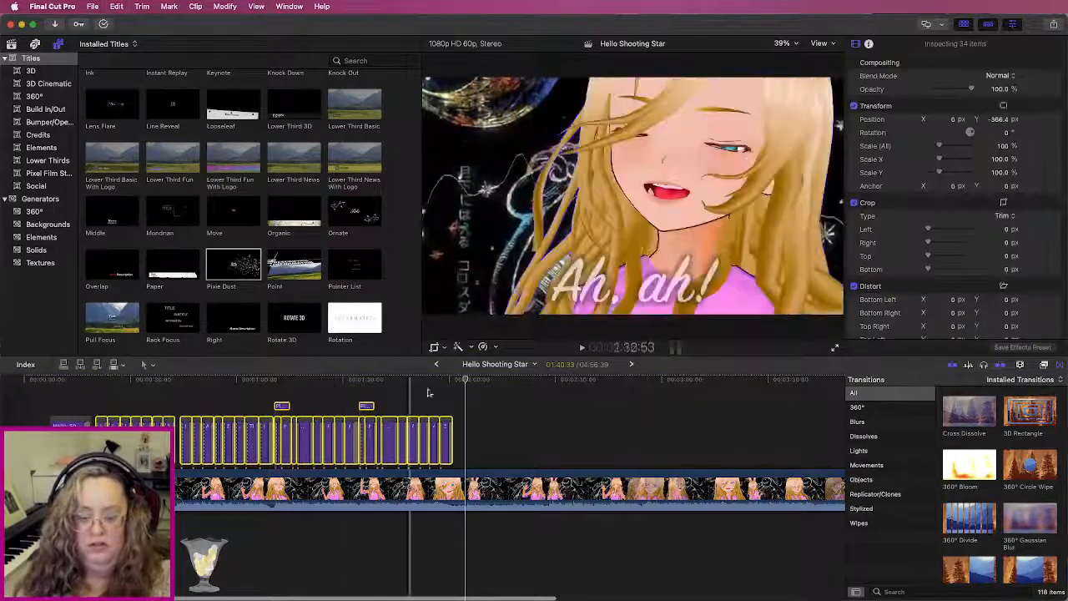
Step: Try pasting the copied lyric titles at about 2:04:59, check their starting point in playback, and undo the paste
scroll(466, 391, up, 4)
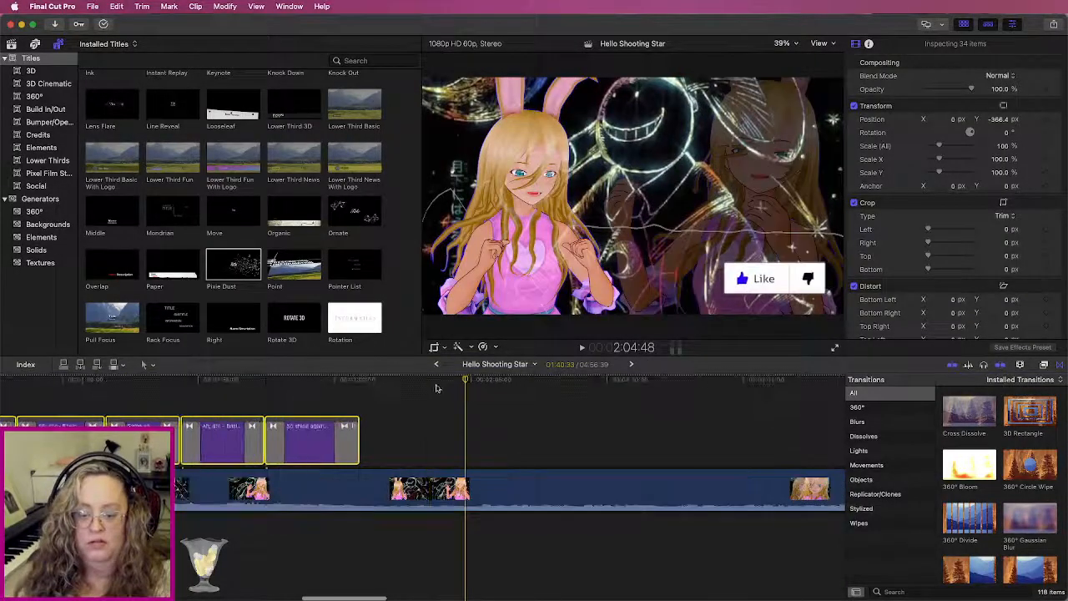
key(space)
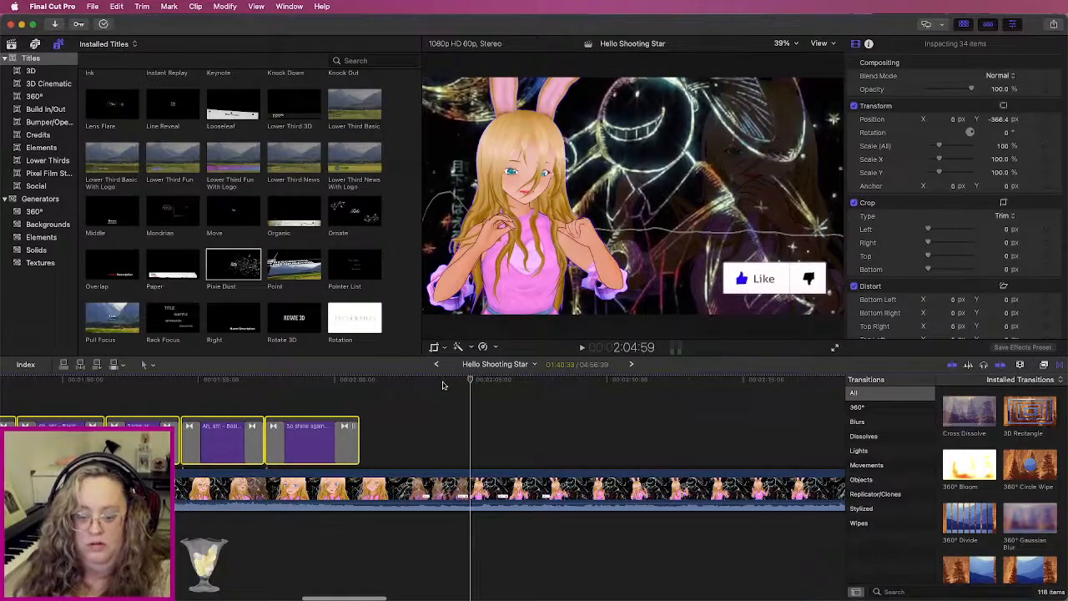
key(super+v)
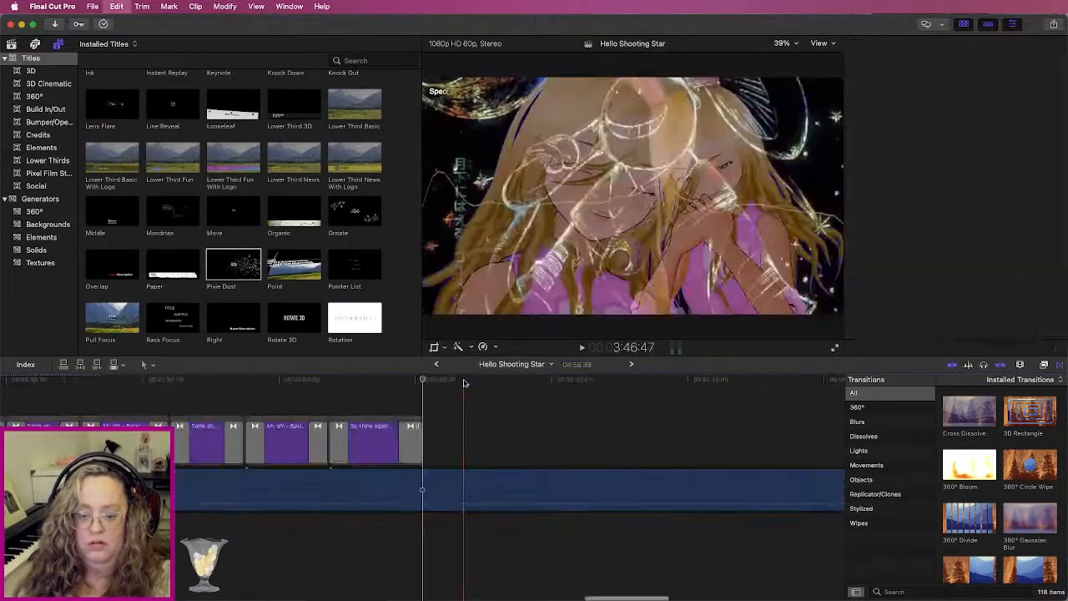
scroll(465, 389, left, 3)
scroll(465, 389, left, 8)
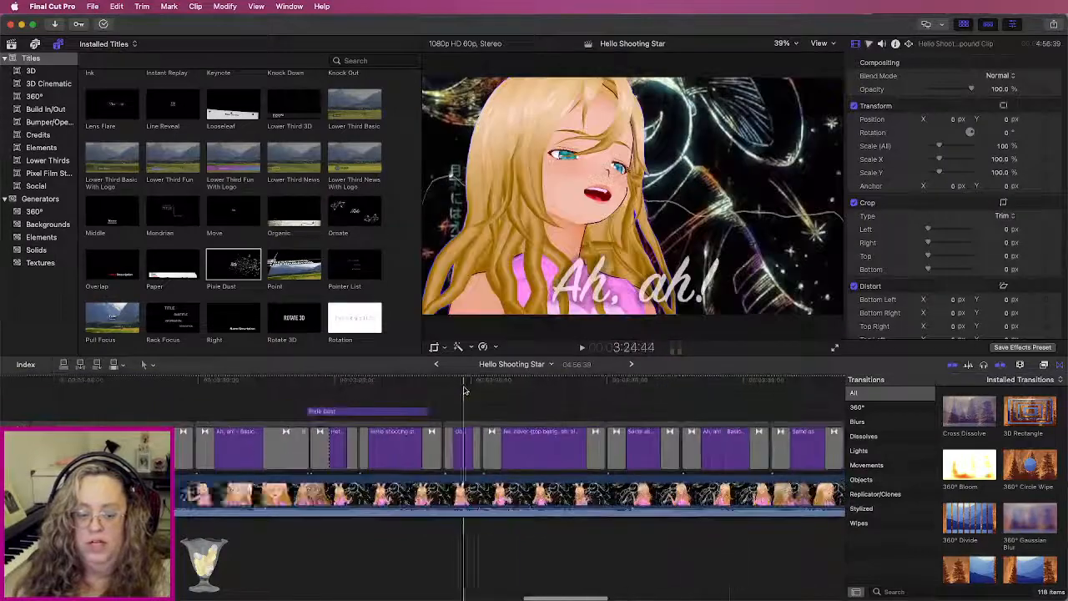
scroll(464, 391, left, 8)
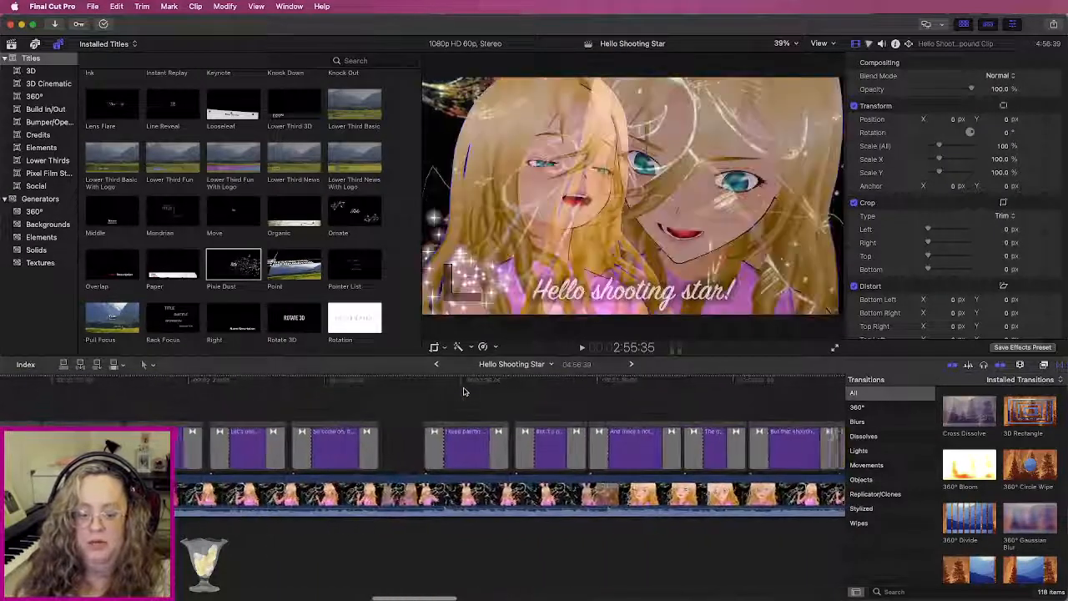
scroll(465, 392, left, 10)
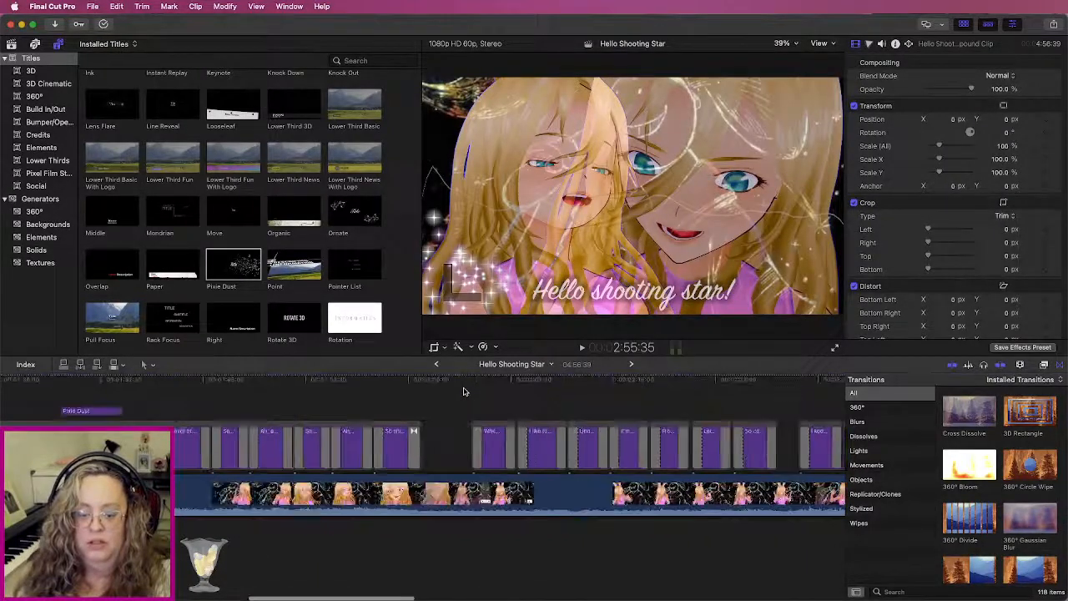
scroll(465, 391, left, 10)
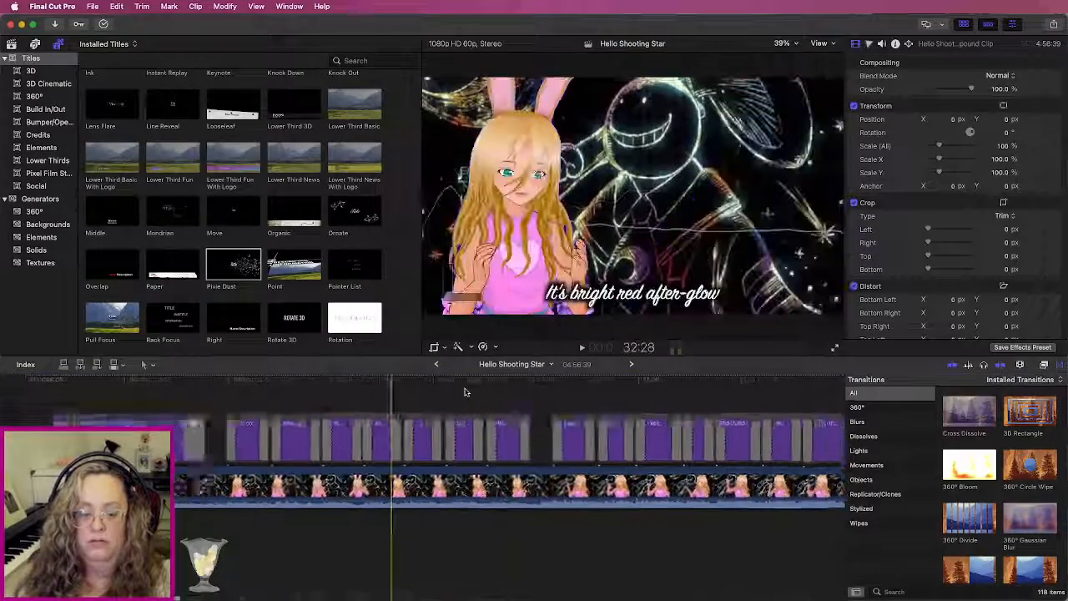
key(space)
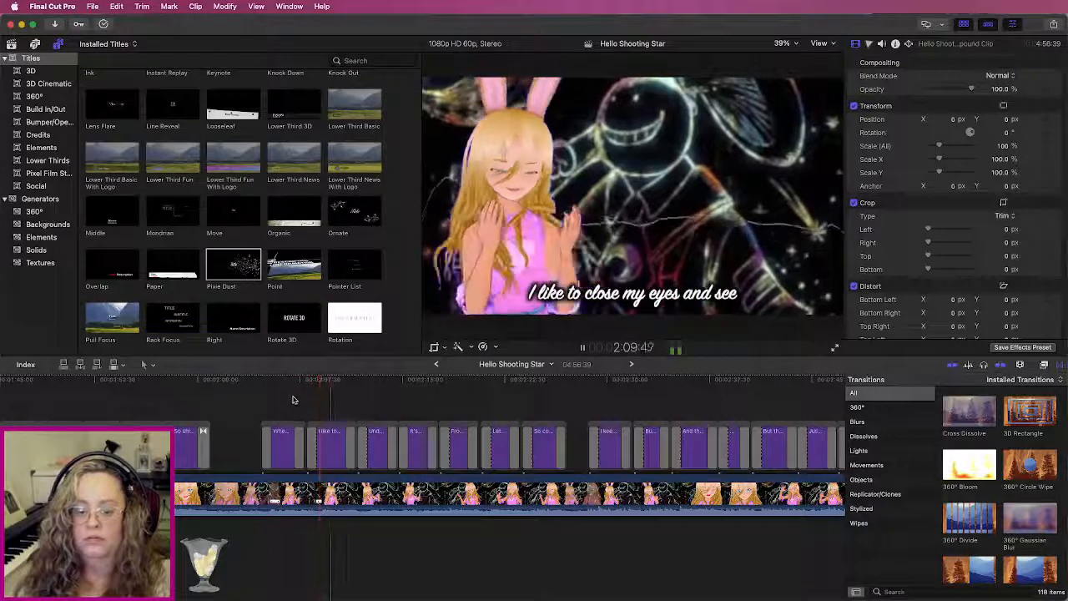
key(space)
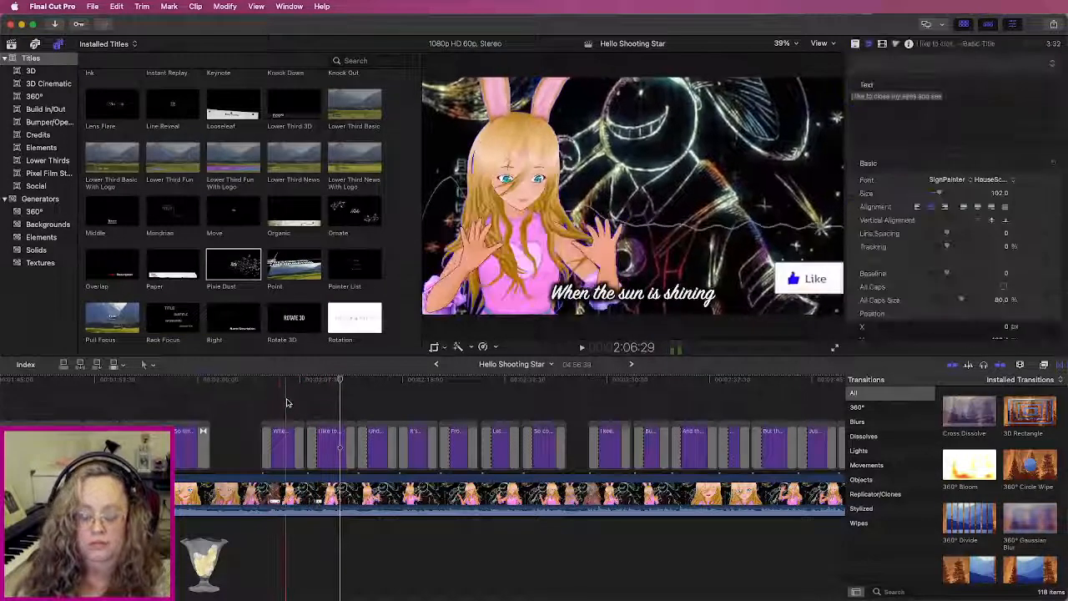
key(super+z)
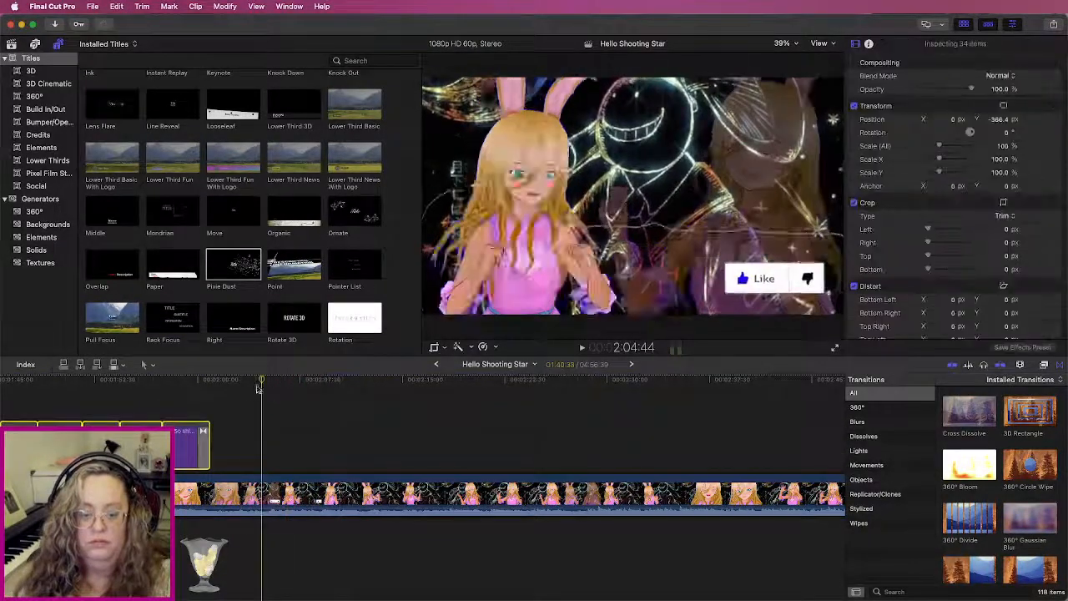
Step: Locate the second verse's start in playback and paste the copied lyric titles at about 2:03:50
click(247, 389)
key(space)
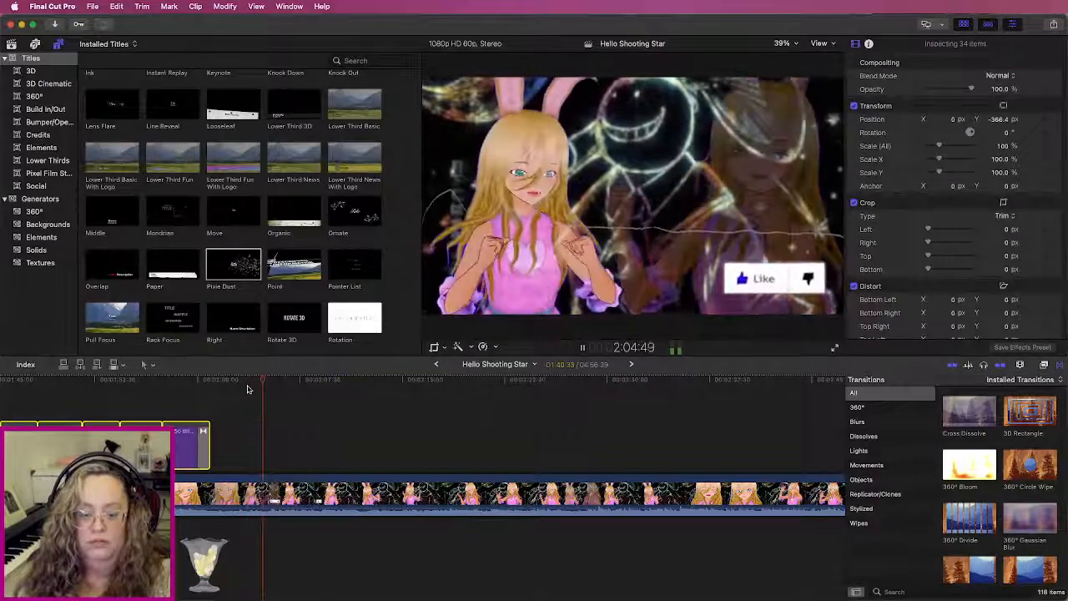
key(space)
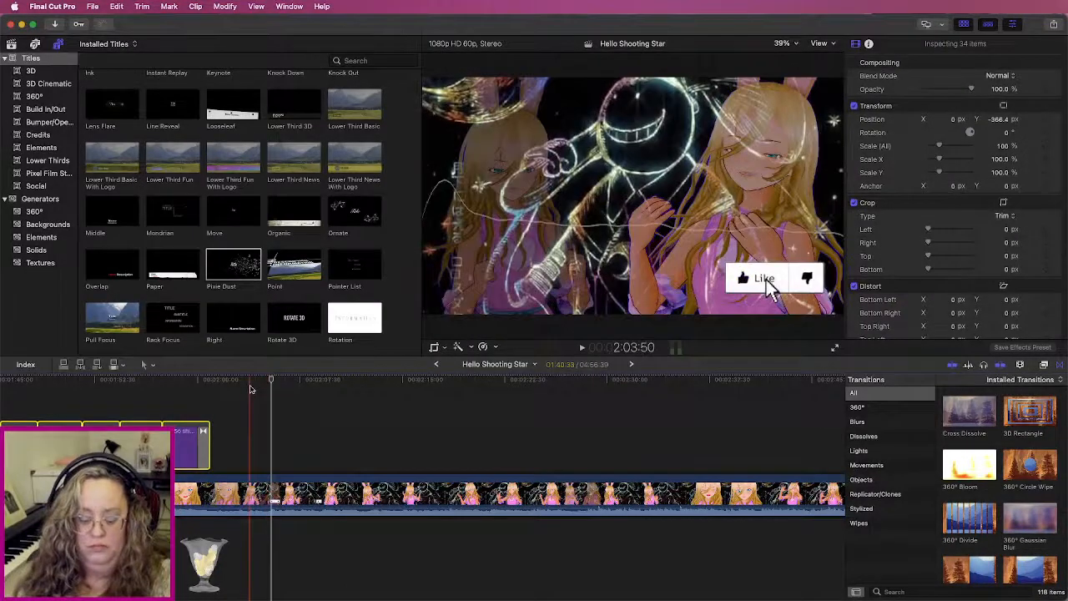
key(super+v)
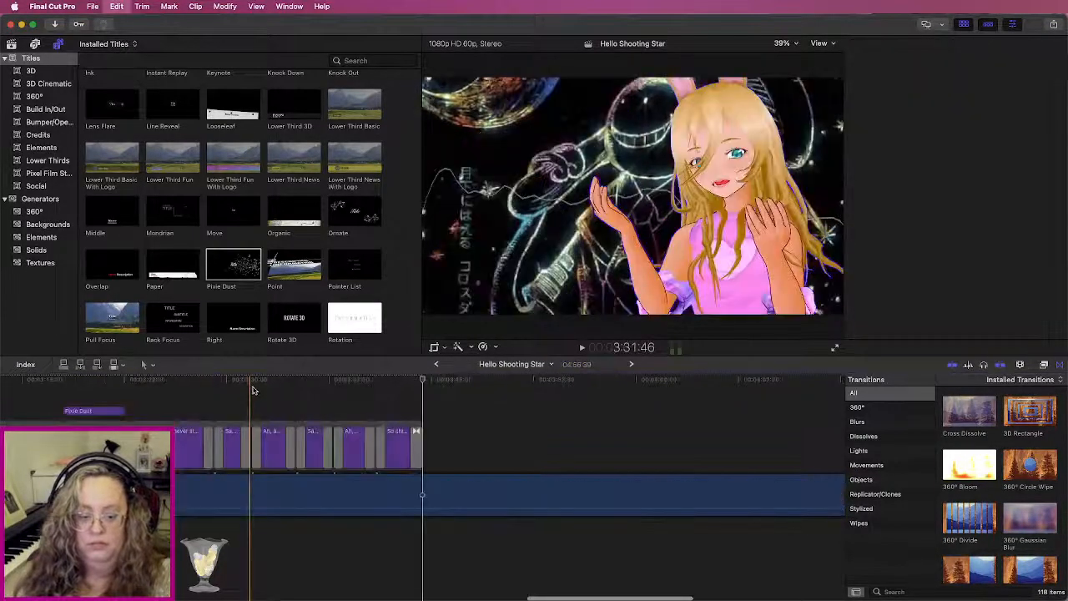
Step: Select all the pasted lyric titles from "When the sun is shining" to the last one, including both Pixie Dust titles
scroll(258, 392, left, 5)
drag(668, 400, 242, 439)
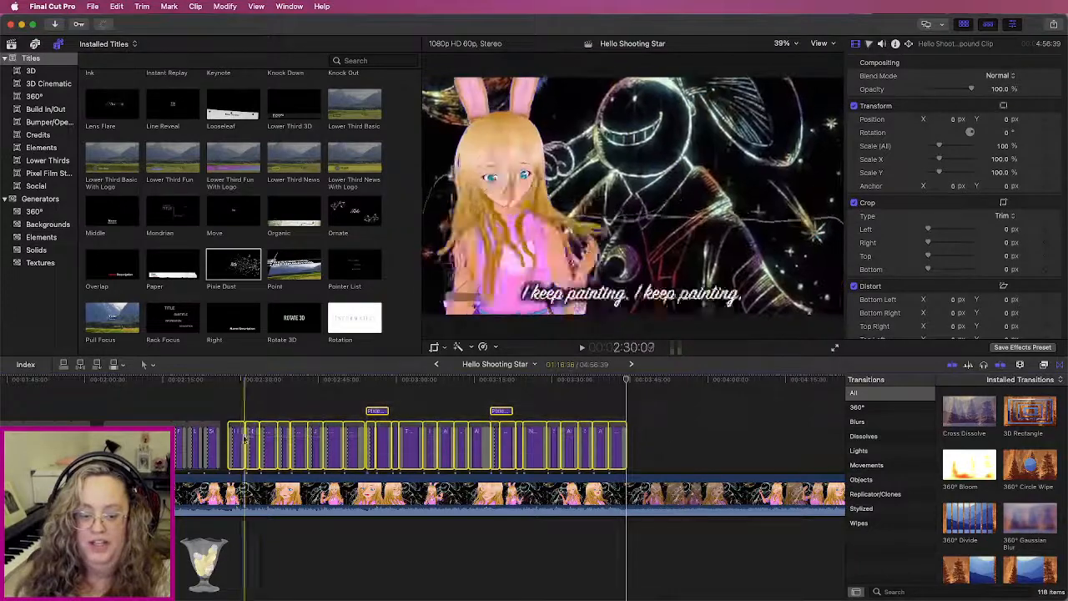
scroll(260, 431, up, 5)
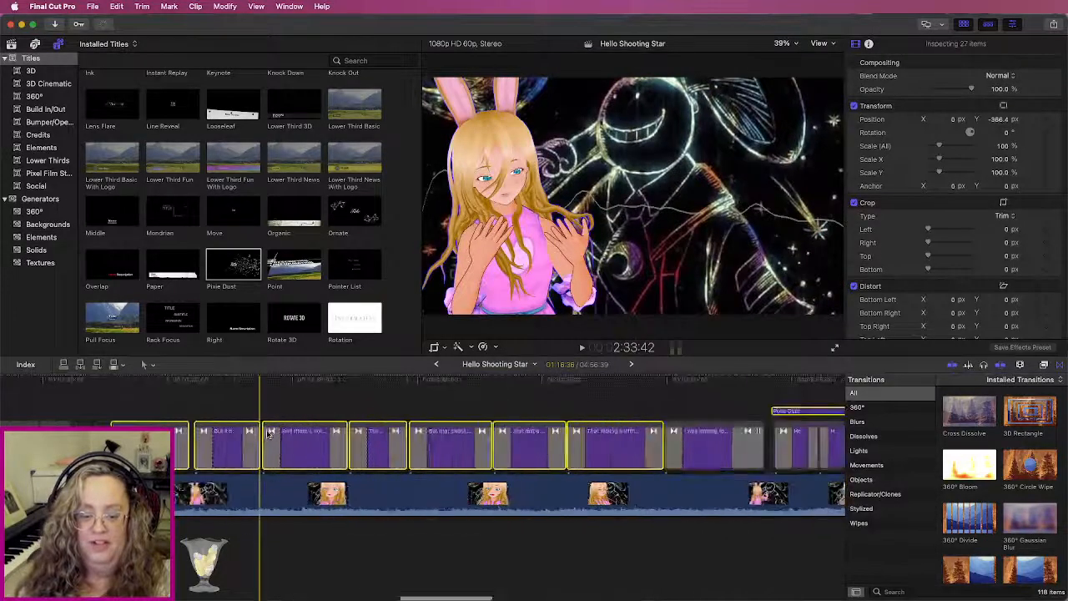
scroll(267, 432, left, 4)
key(space)
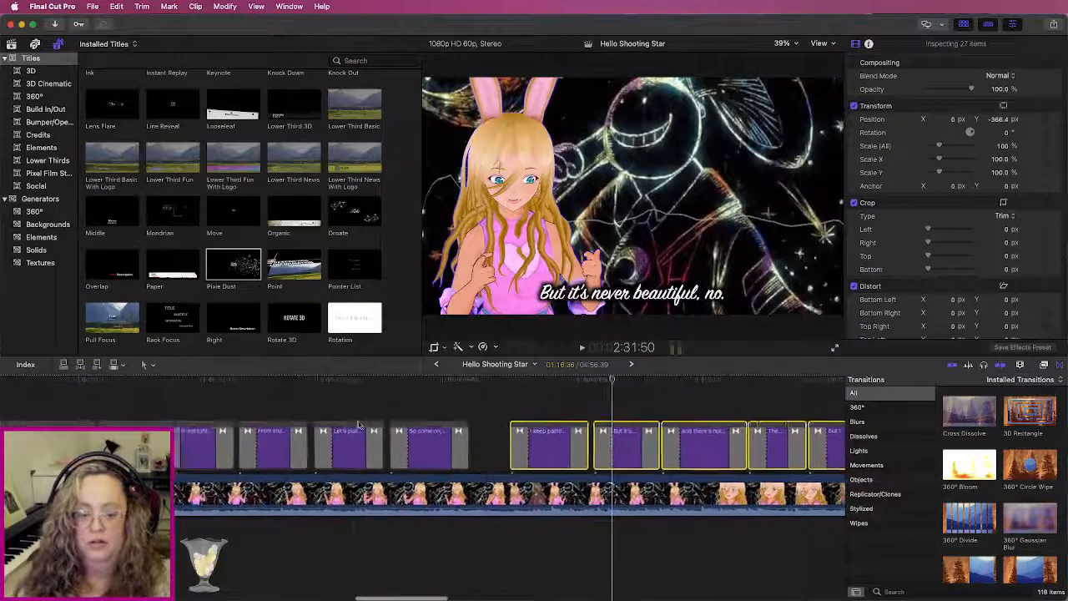
scroll(480, 415, left, 5)
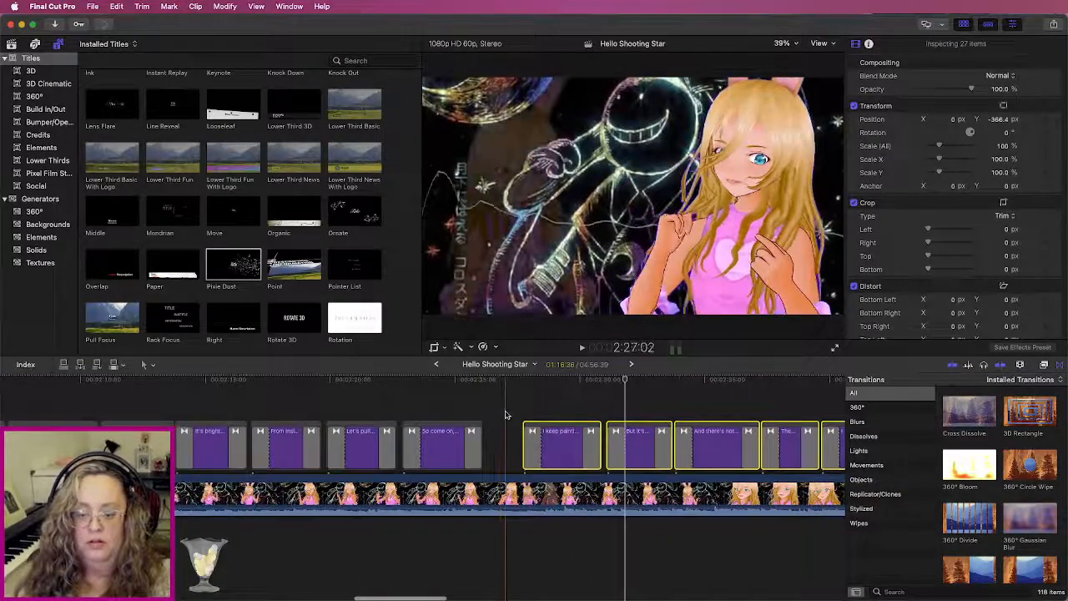
scroll(505, 414, down, 5)
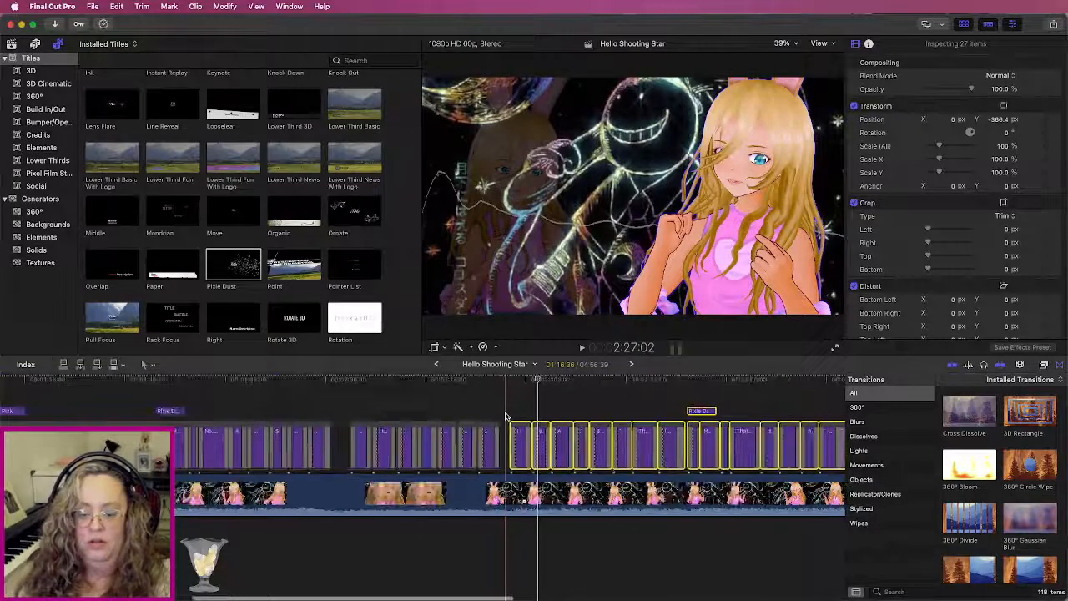
scroll(505, 415, right, 5)
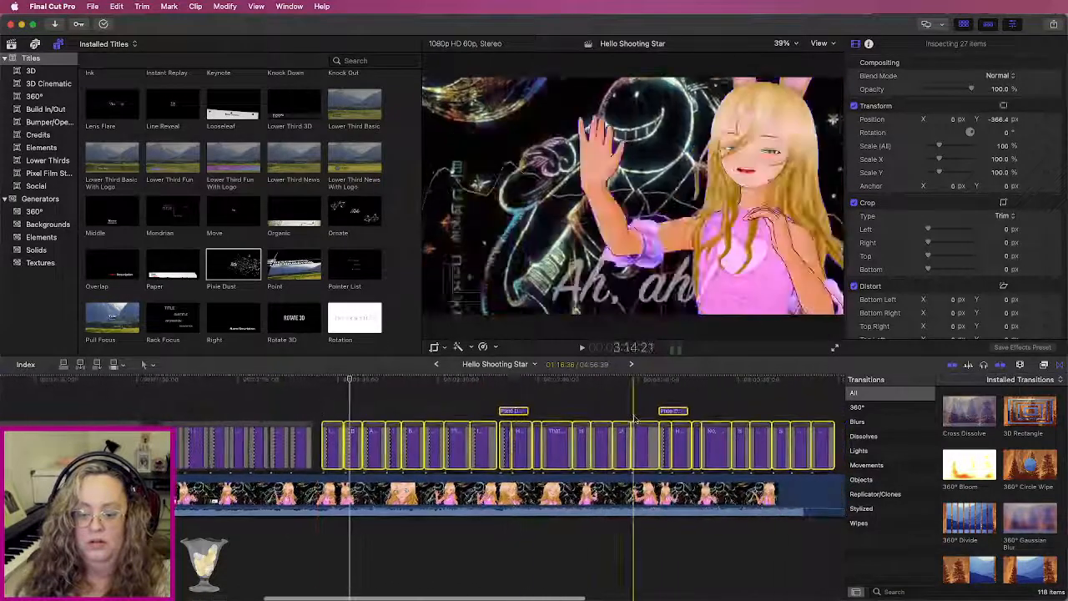
scroll(776, 413, right, 1)
click(811, 403)
drag(803, 400, 125, 422)
Step: Shift the selected titles about one second later so "When the sun is shining" starts near 2:05:00, checking the timing in playback
key(super+equal)
key(super+equal)
key(super+equal)
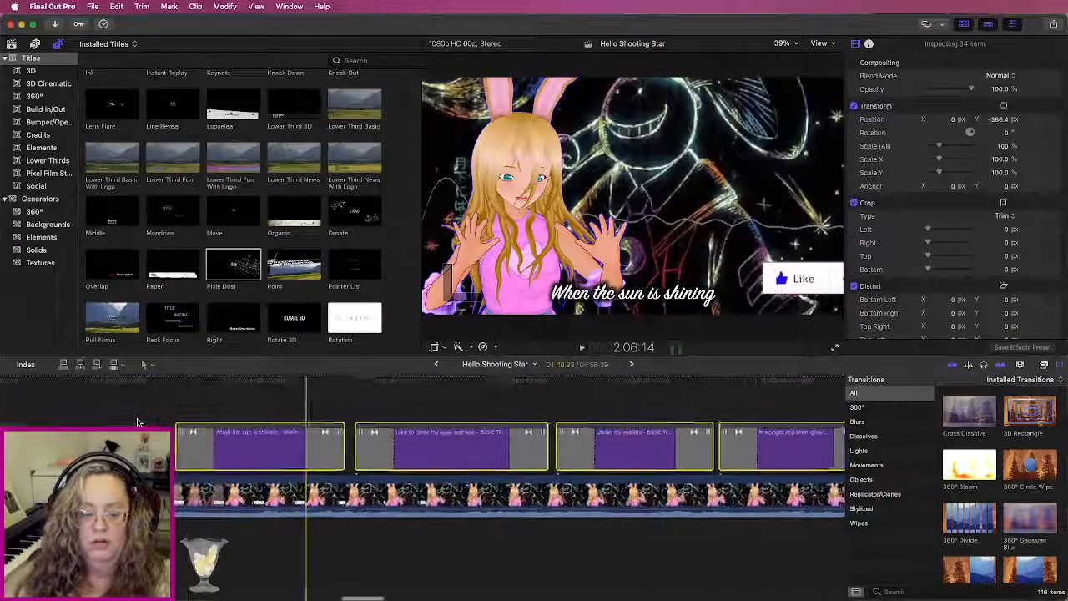
key(space)
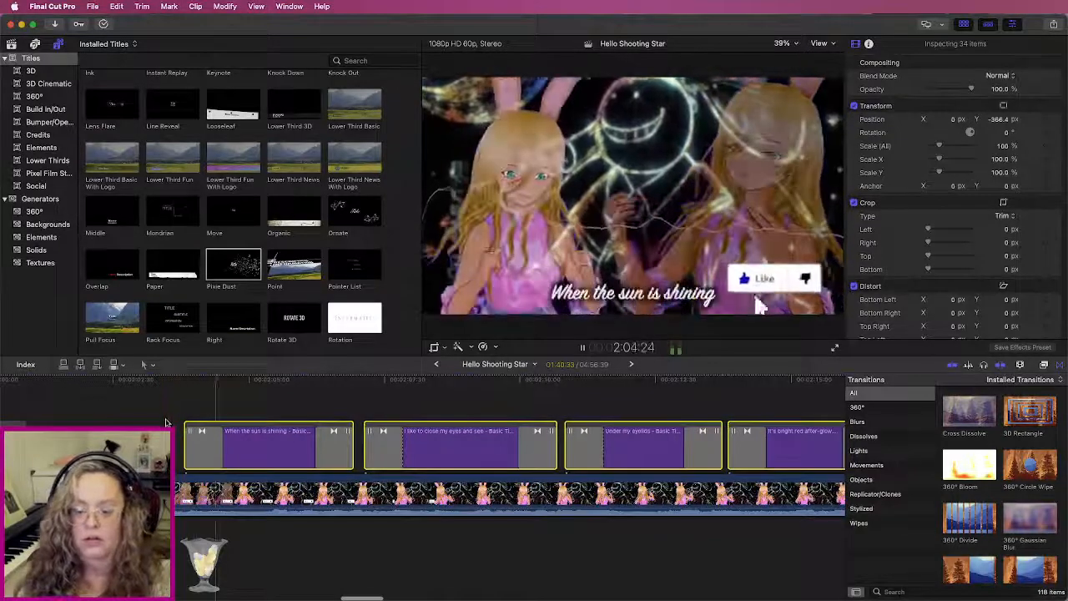
key(space)
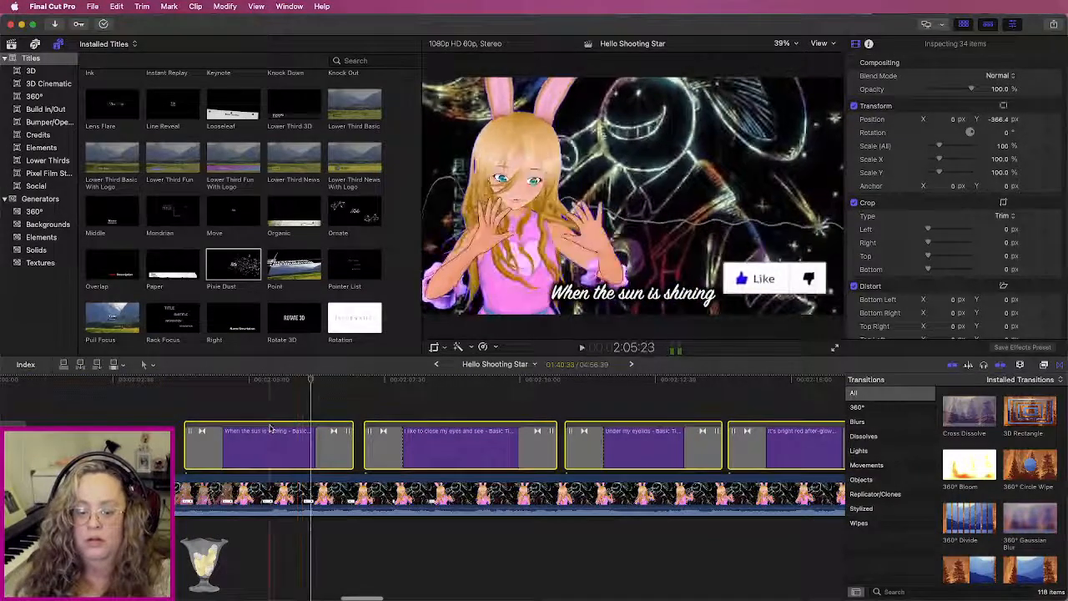
drag(286, 426, 326, 425)
key(space)
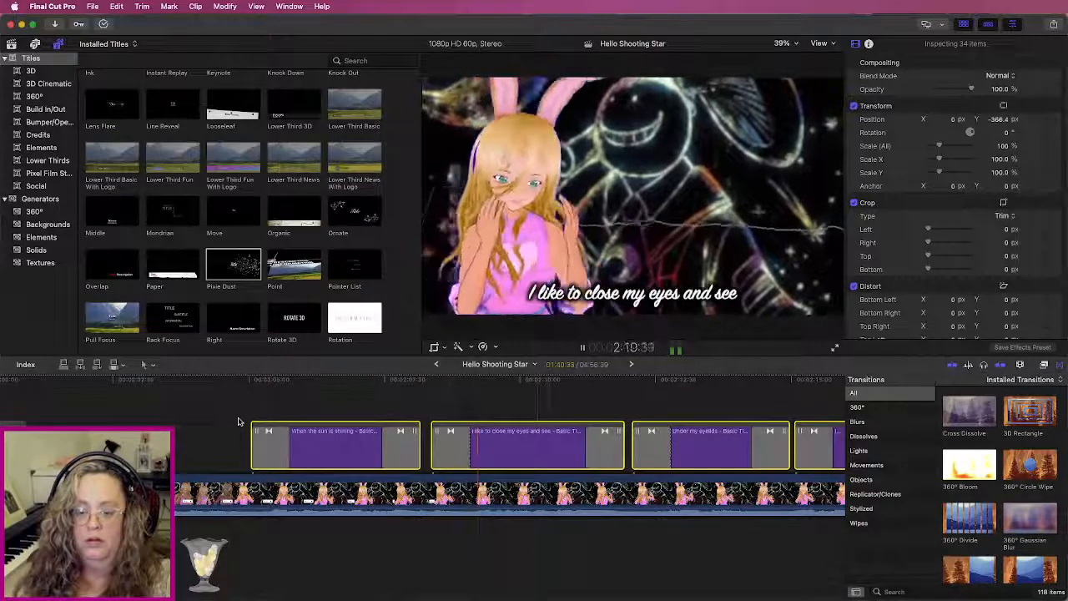
Step: Nudge the selected titles slightly later, play through to "I keep painting" to check their timing, and deselect them
scroll(239, 421, right, 5)
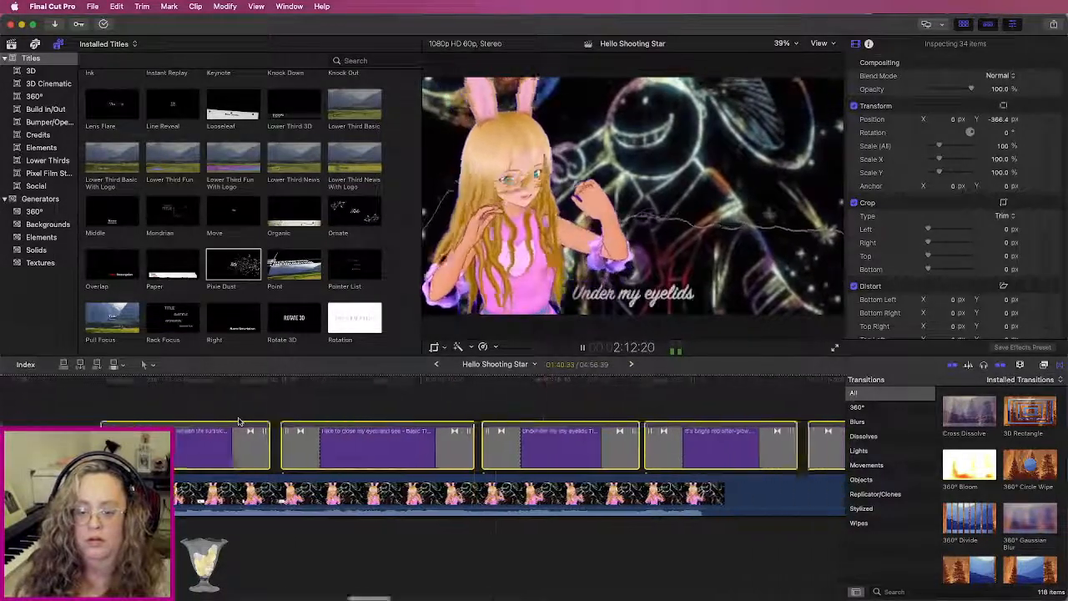
drag(408, 419, 412, 419)
key(space)
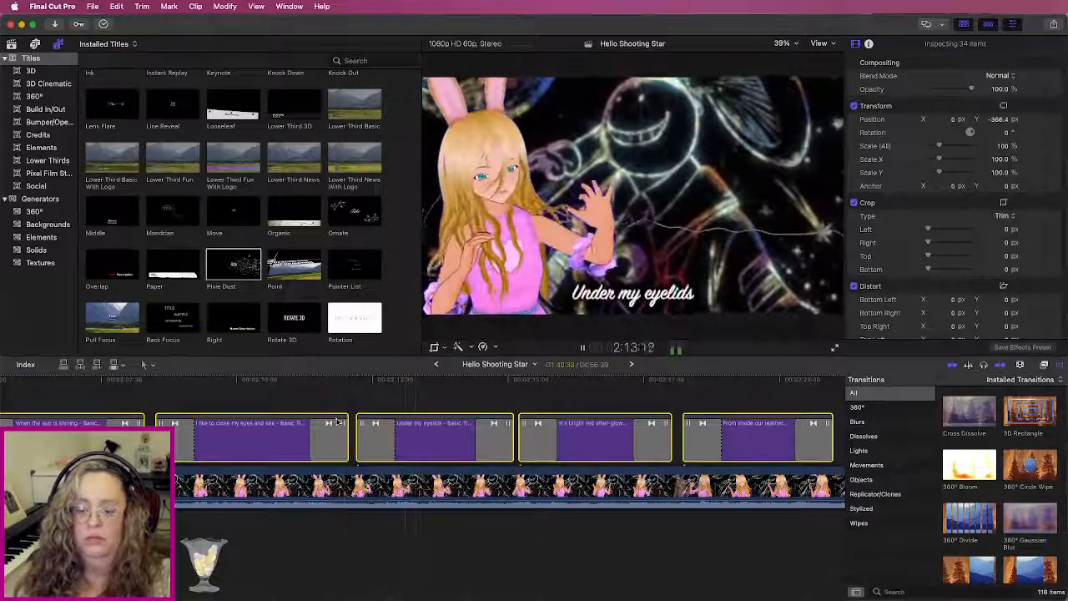
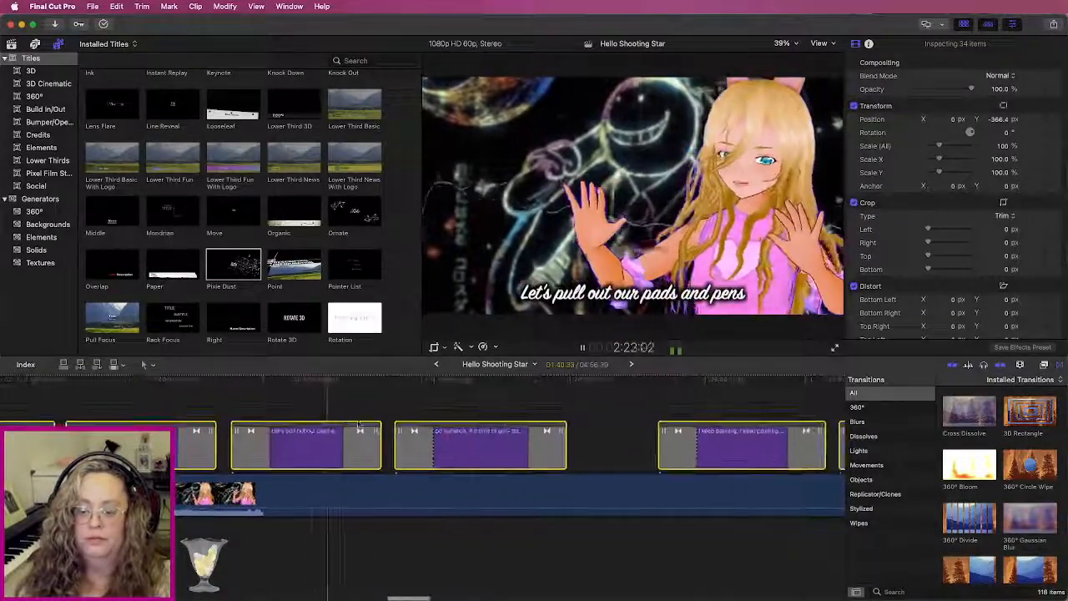
click(644, 387)
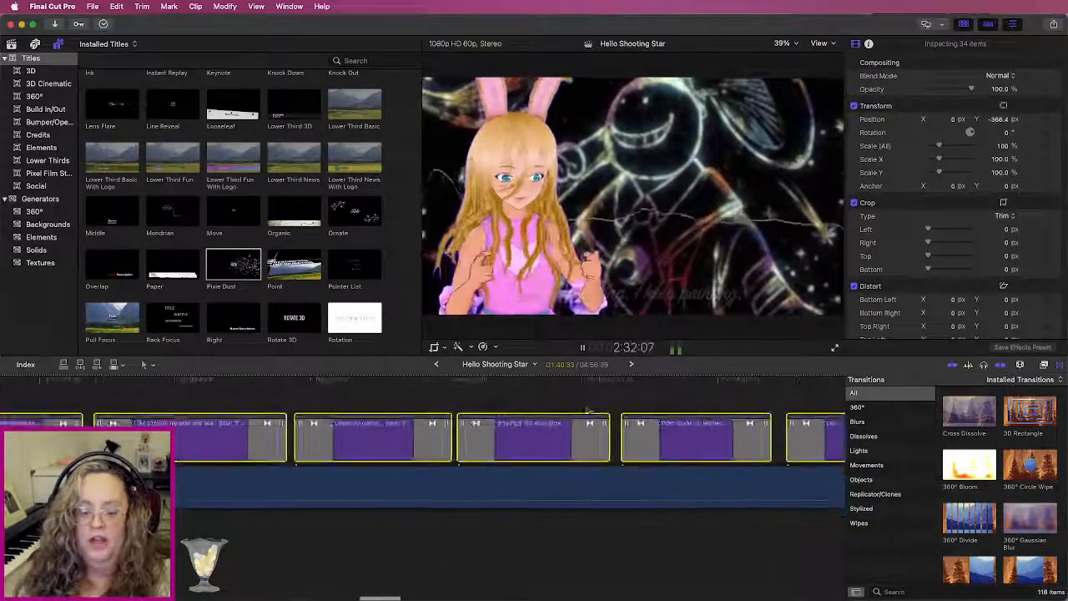
click(411, 399)
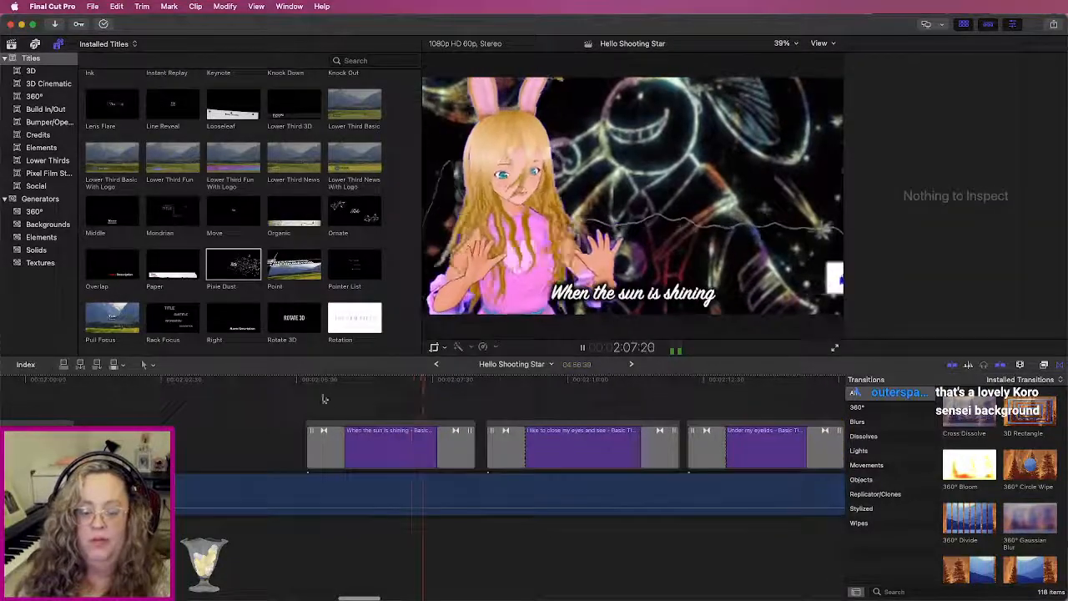
Step: Remove the opening dissolve of the pasted "When the sun is shining" title and extend its start earlier to a 3:35 duration
click(276, 382)
click(323, 444)
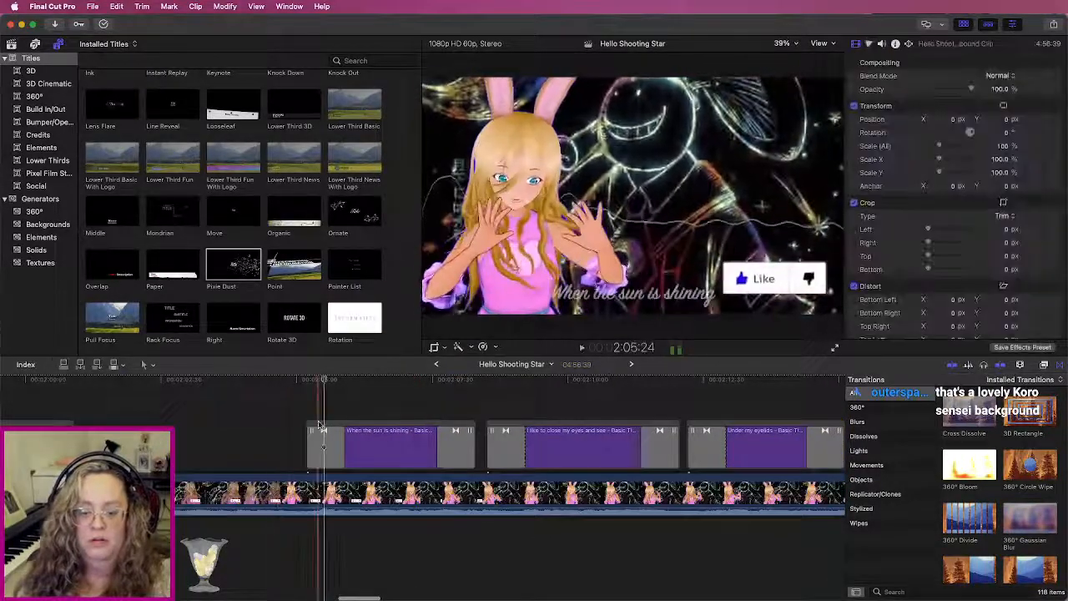
key(Delete)
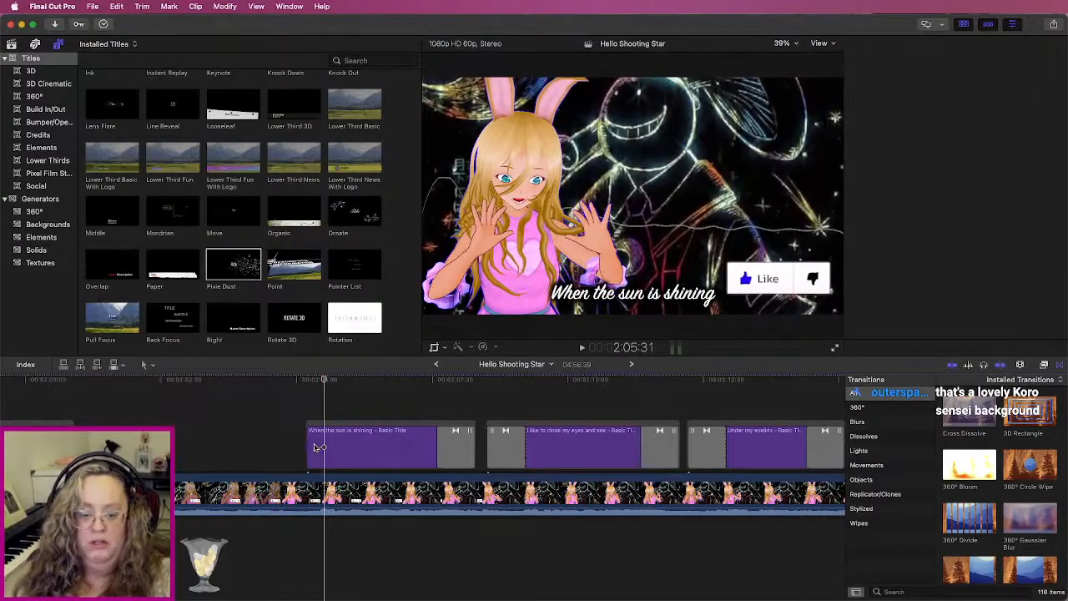
drag(318, 448, 283, 451)
Step: Change the title's text to "This world's intently watching" and add a Cross Dissolve at its start
double_click(933, 95)
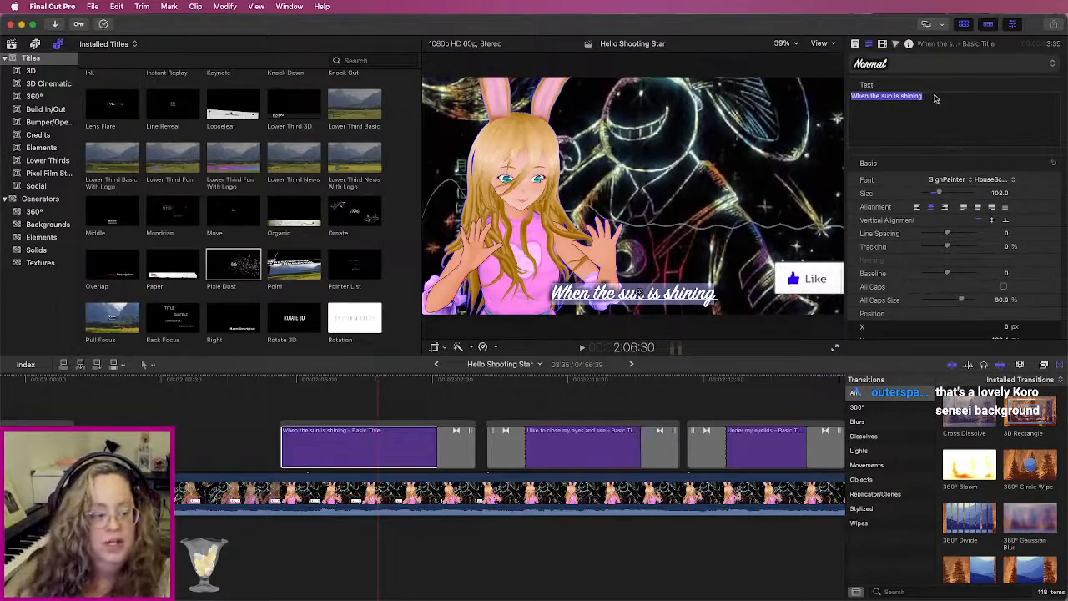
text(This world's )
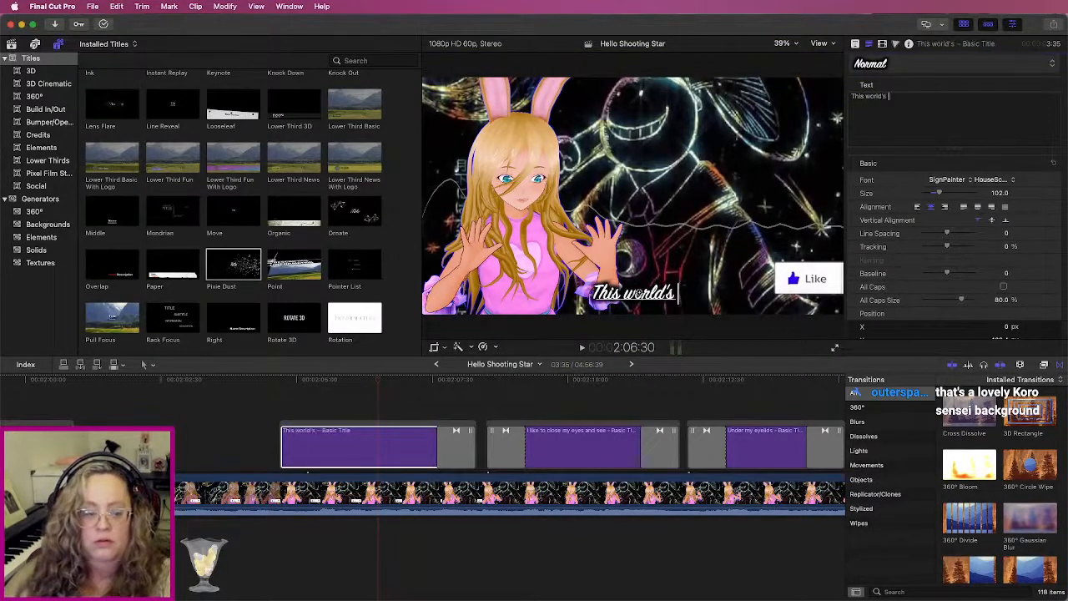
text(intently watching)
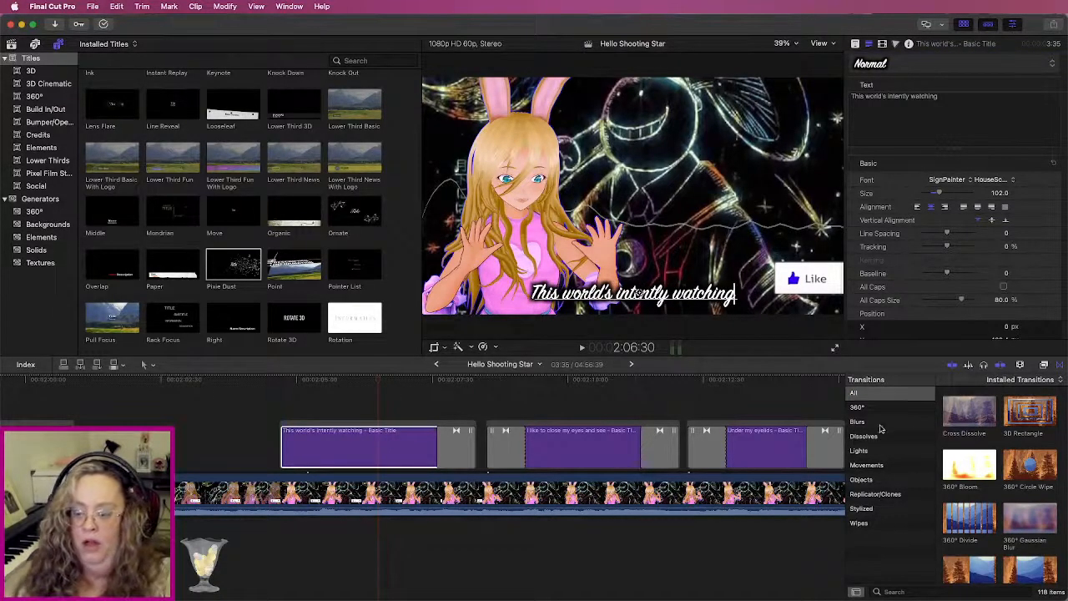
double_click(958, 419)
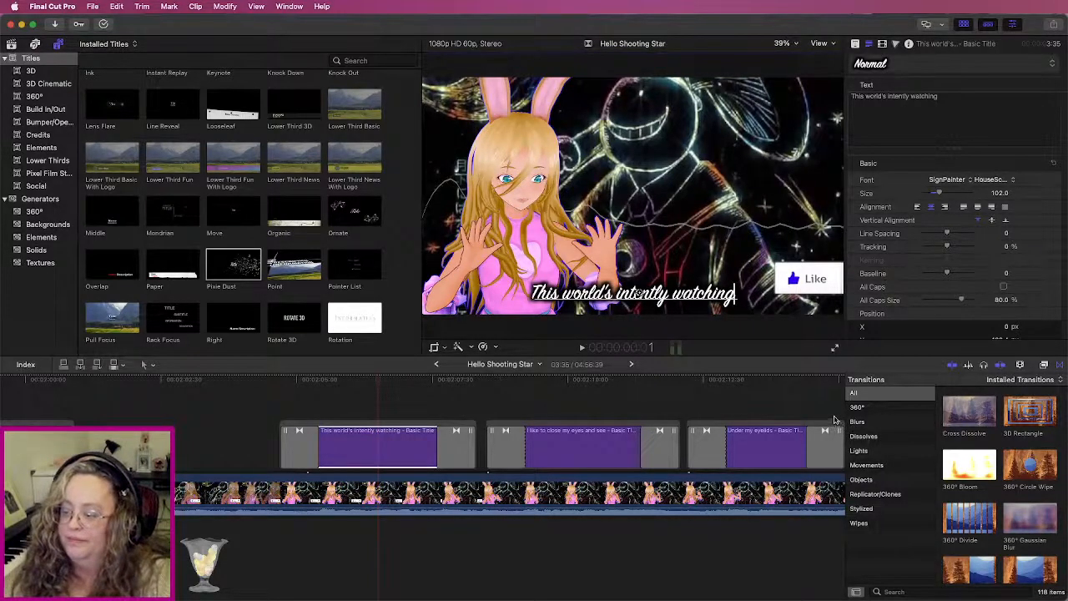
Step: Play back "This world's intently watching", trim its start to a 3:25 duration and reapply its opening Cross Dissolve
click(271, 382)
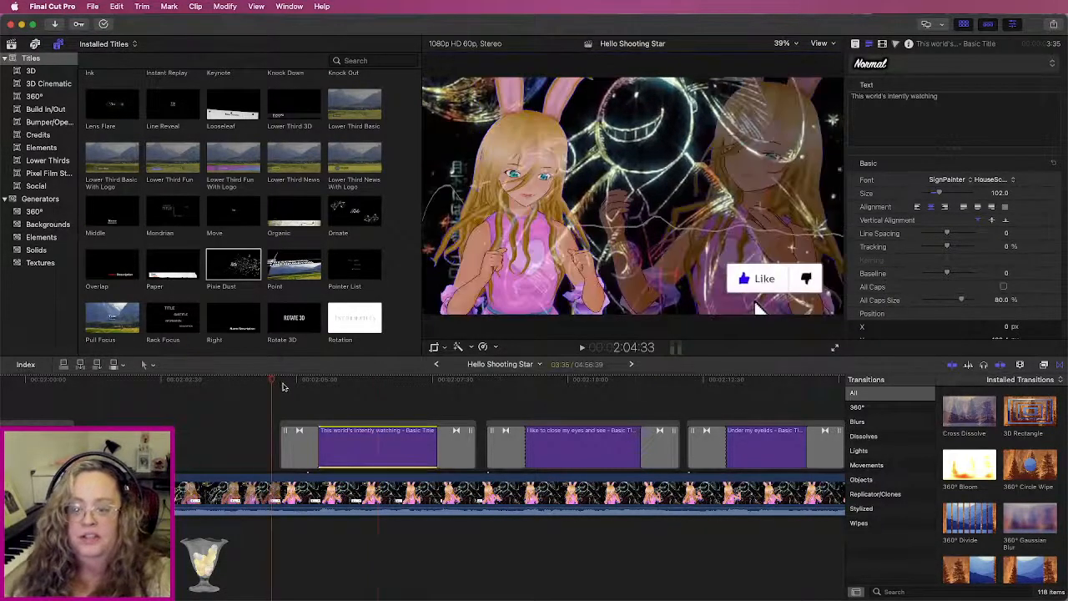
key(space)
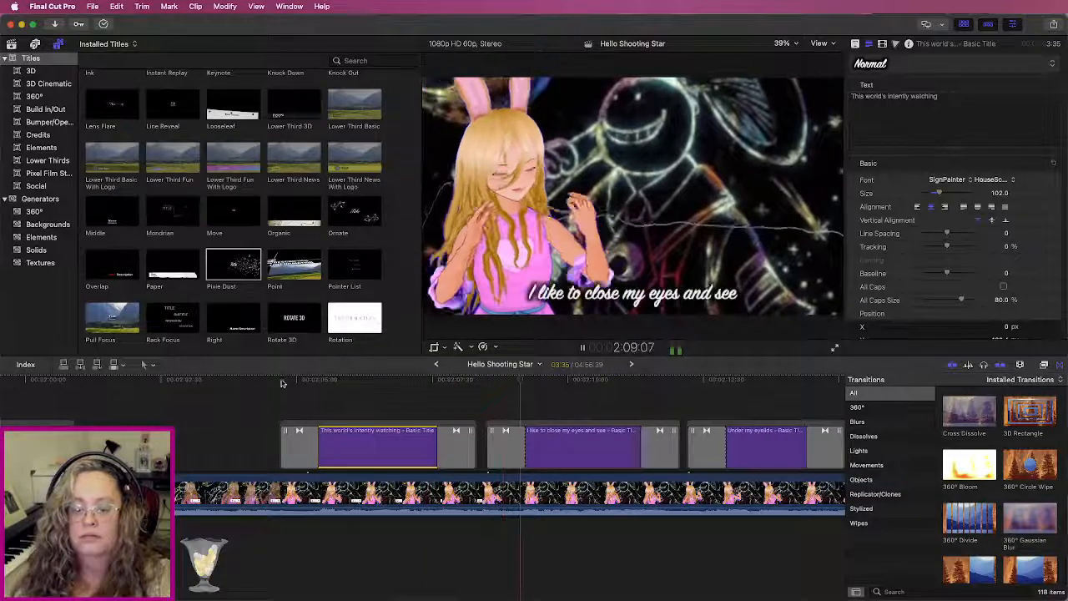
click(270, 383)
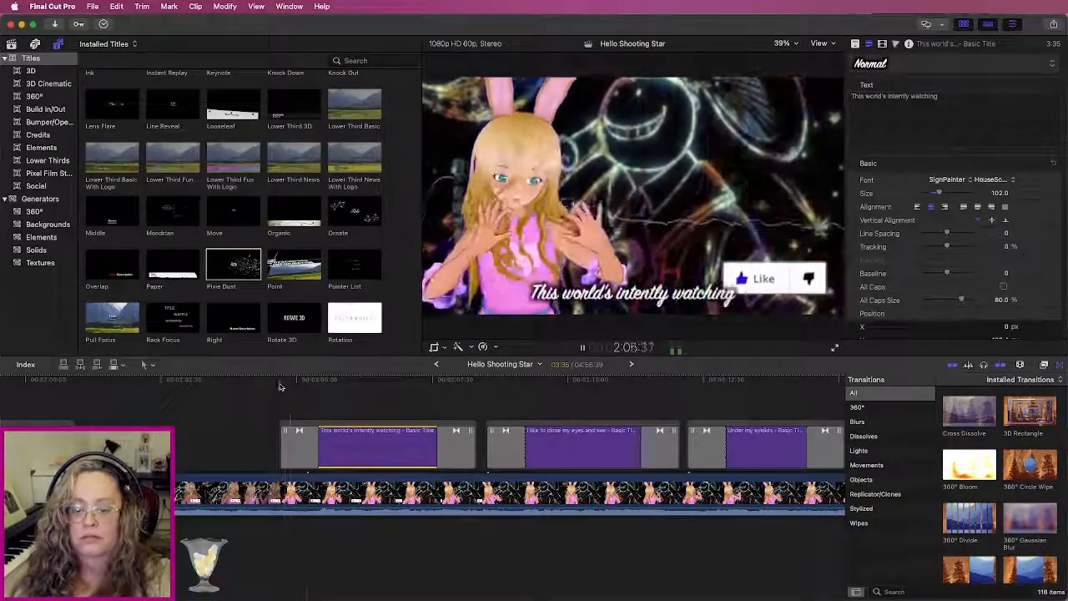
click(308, 447)
key(Delete)
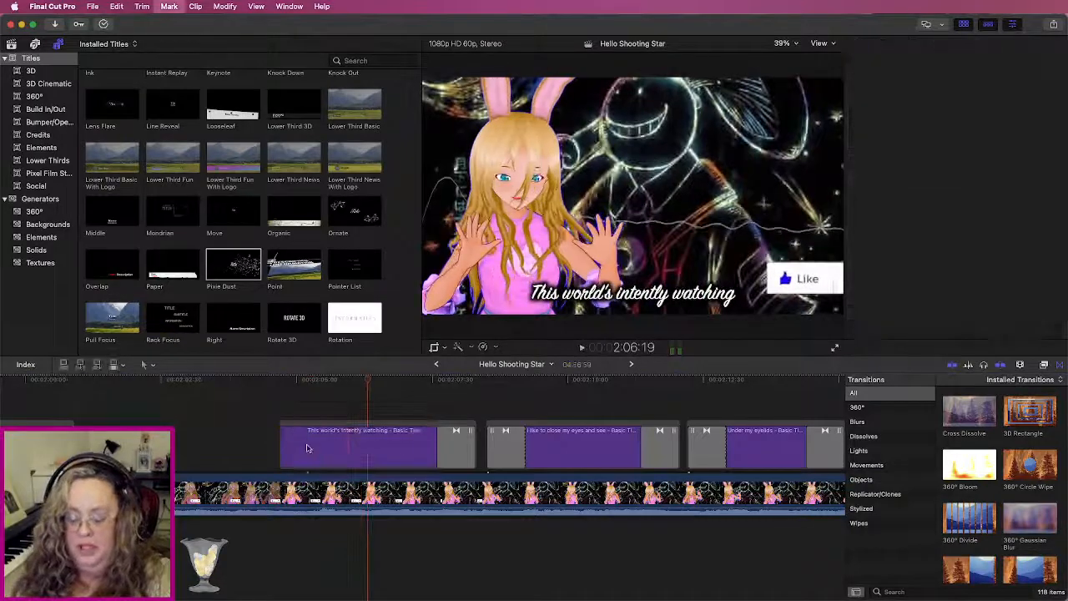
click(303, 446)
drag(281, 447, 290, 446)
key(super+t)
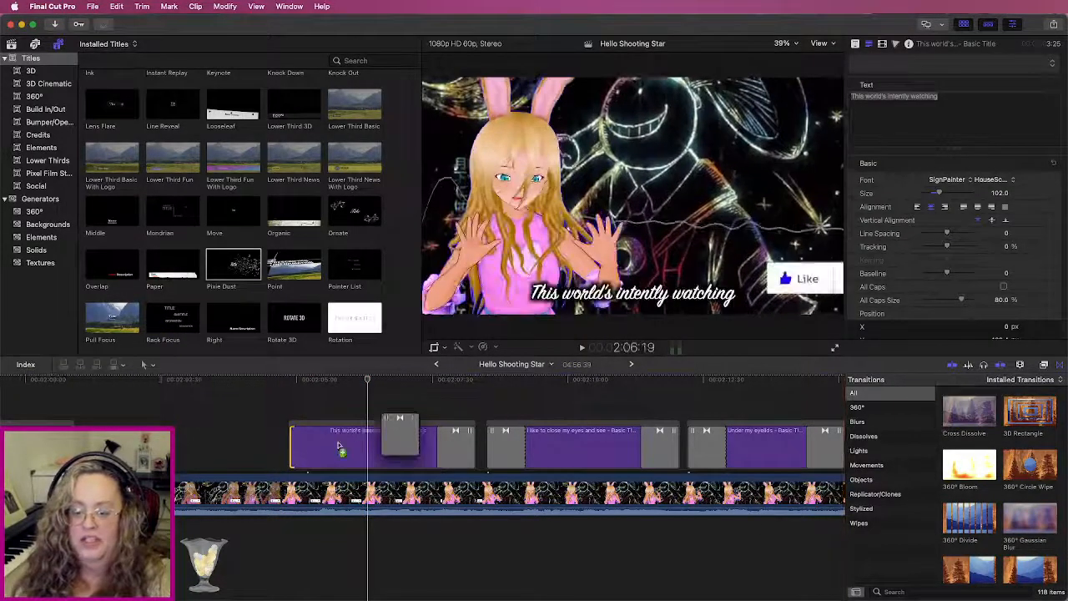
click(317, 443)
key(space)
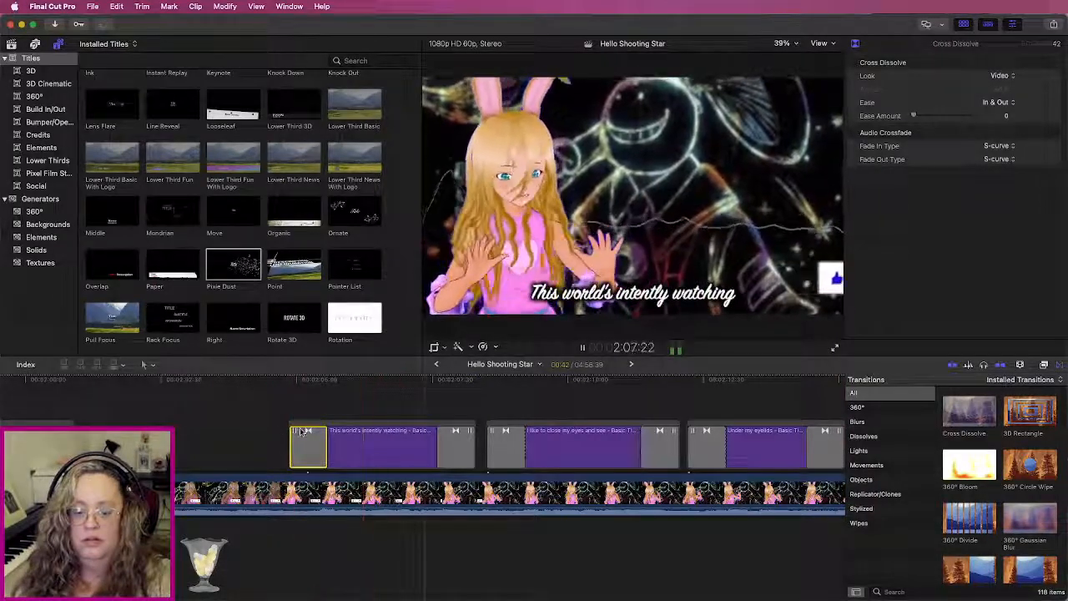
Step: Remove the dissolves between the first two verse titles, trim the second's start to a 3:02 duration and extend the first's end towards it
click(514, 446)
key(Delete)
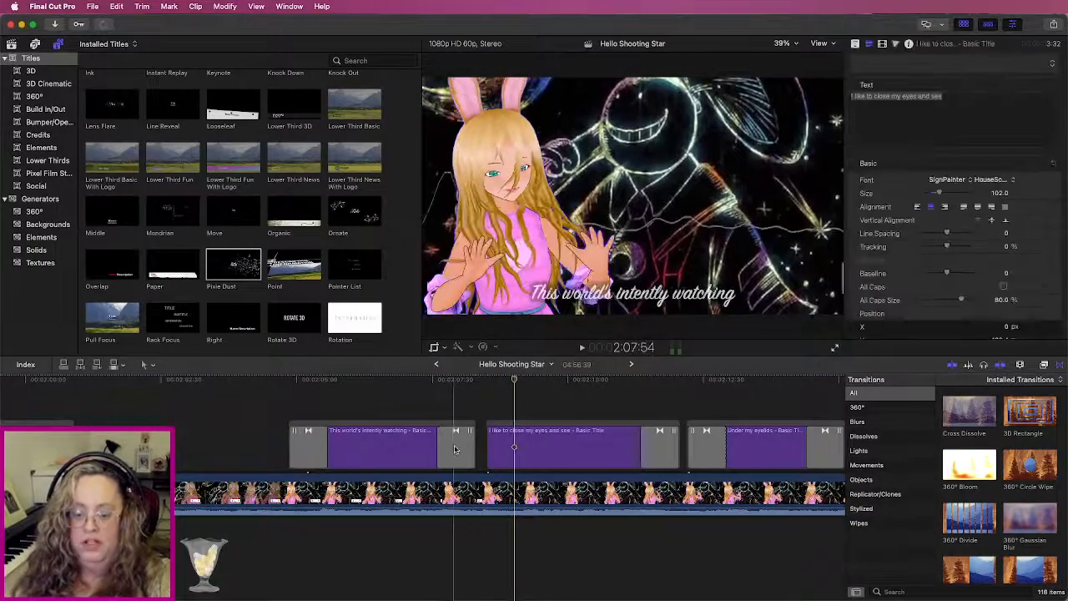
click(454, 447)
key(Delete)
mouse_move(489, 442)
mouse_down()
mouse_move(515, 445)
mouse_move(505, 448)
mouse_up()
click(477, 449)
click(474, 449)
Step: Change the text of the "I like to close my eyes and see" title to "Looking deep into your eyes"
click(545, 450)
double_click(545, 450)
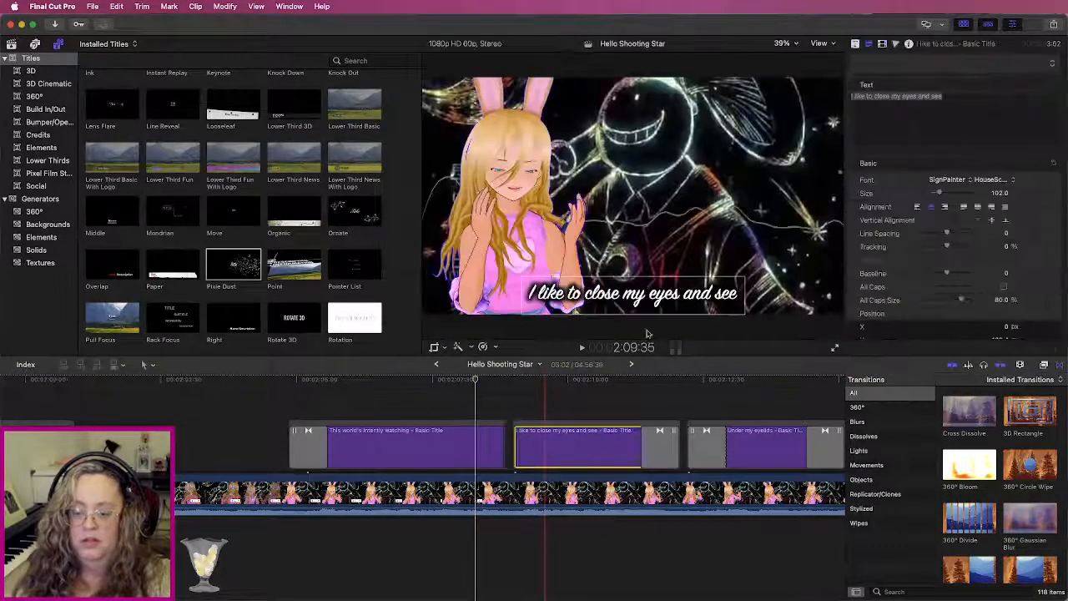
double_click(934, 96)
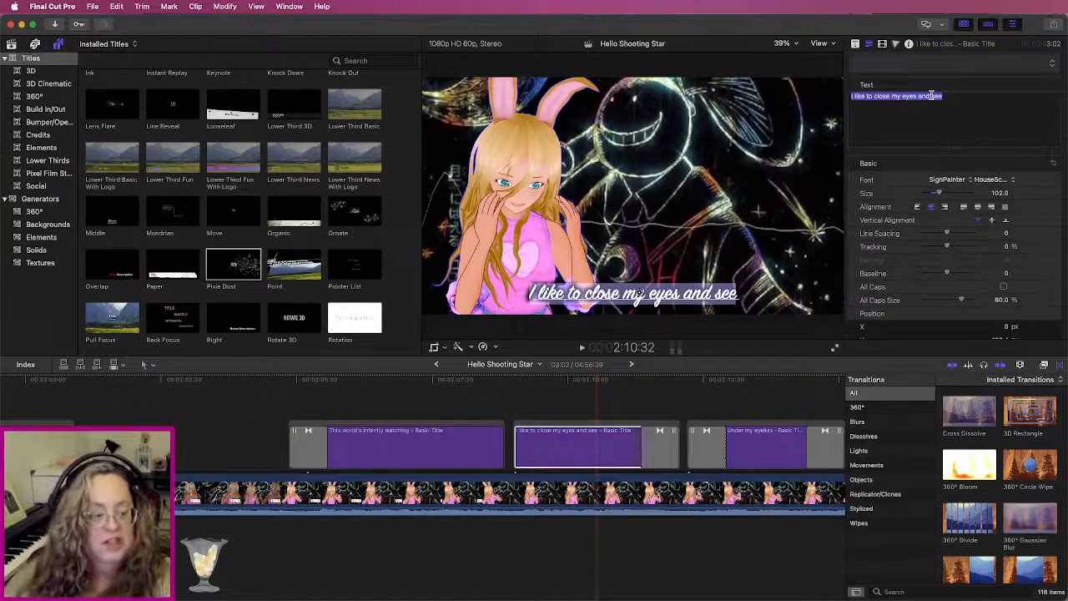
text(L)
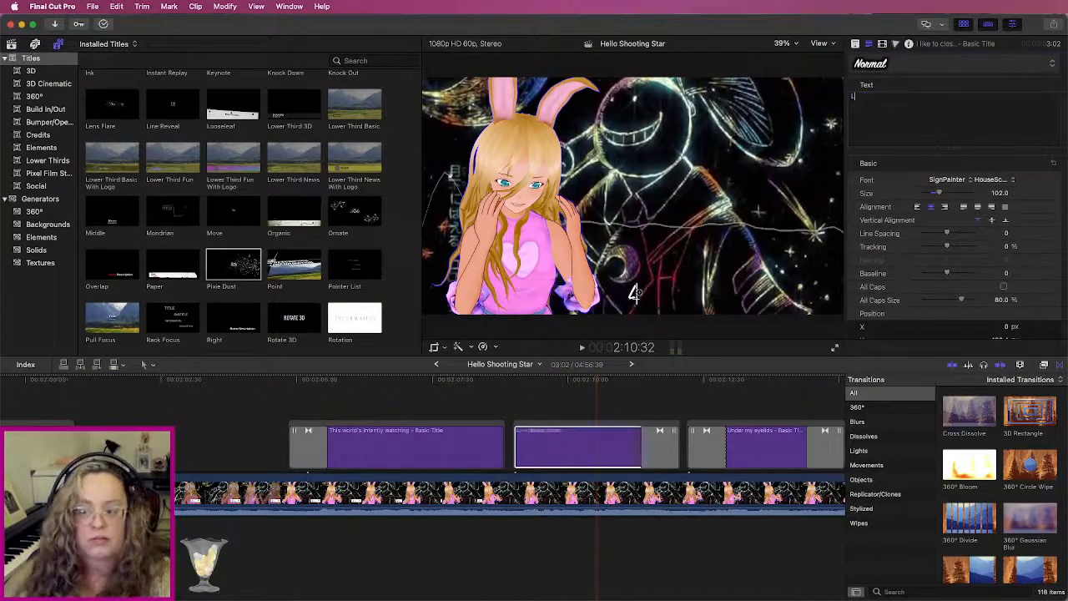
text(ooking deep into your eyes)
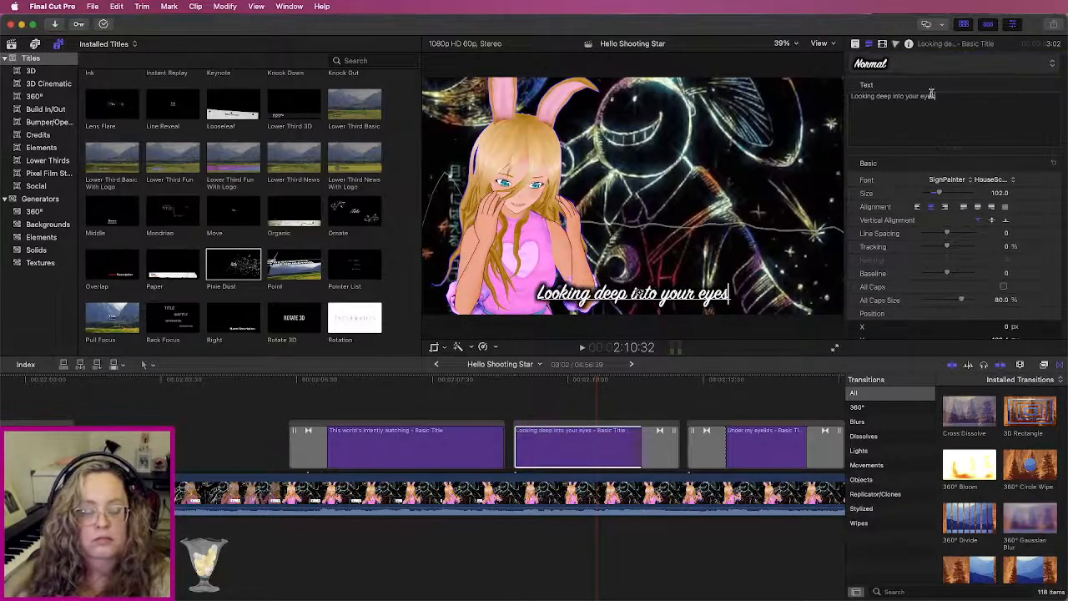
Step: Play back the "Looking deep into your eyes" section and change the "Under my eyelids" title's text to "It's transparency"
click(484, 385)
key(space)
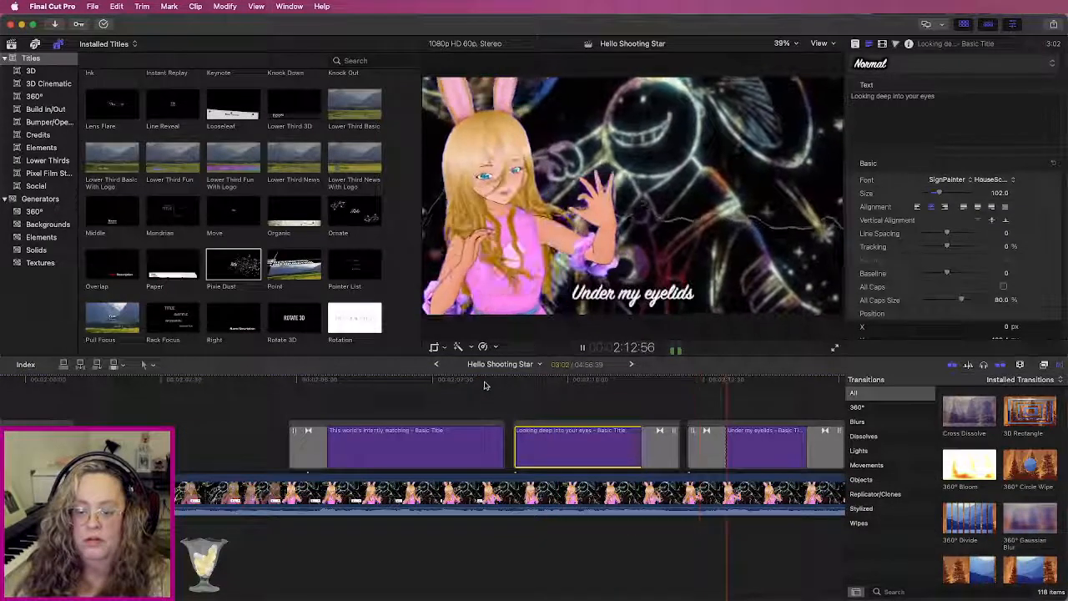
key(space)
click(751, 435)
triple_click(922, 98)
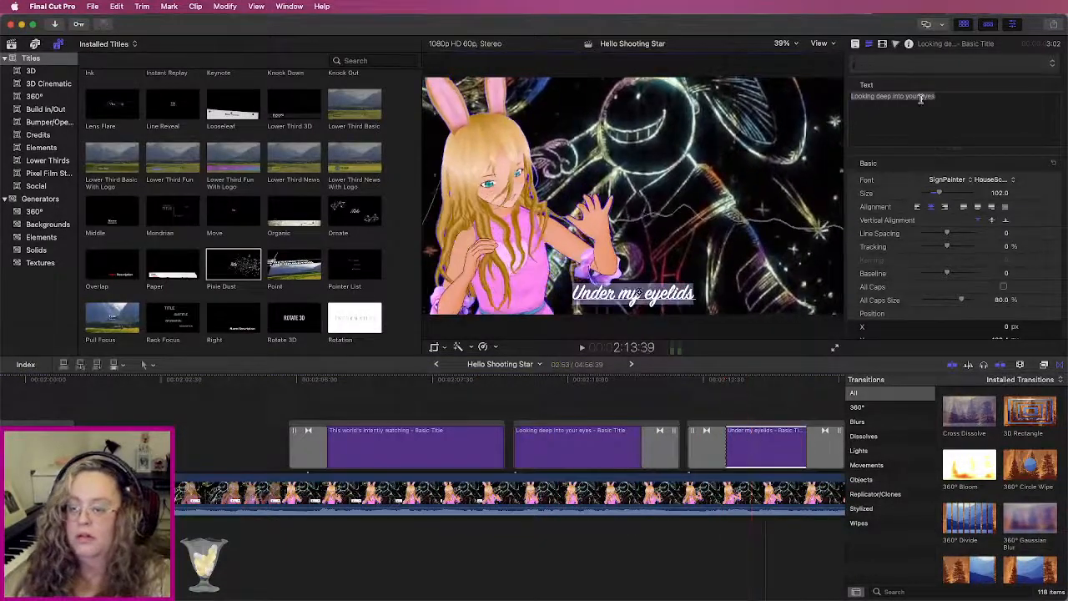
key(BackSpace)
text(It's transparency)
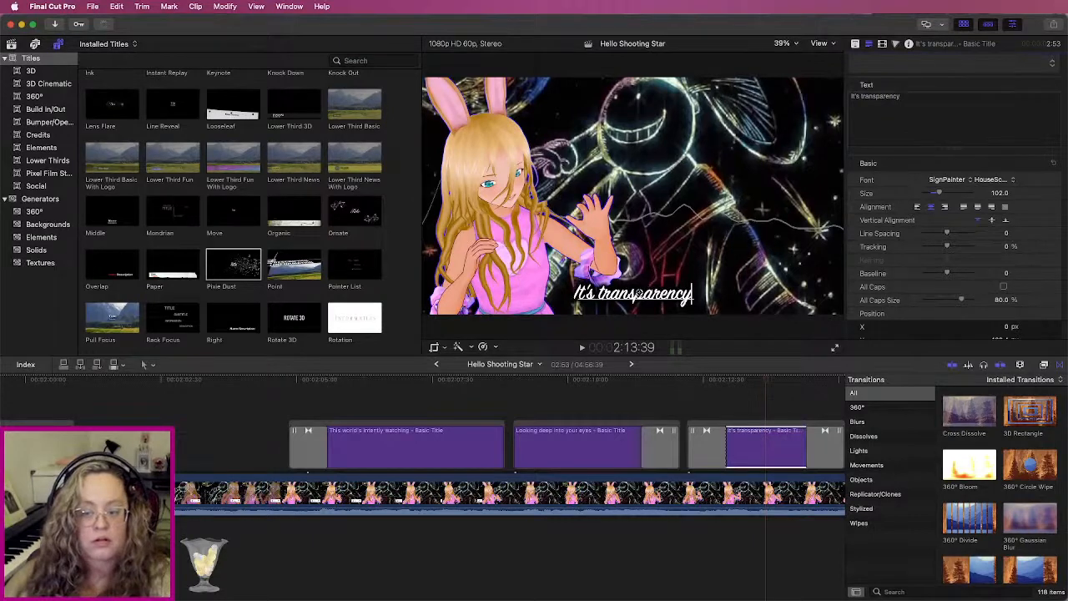
Step: Add the missing Cross Dissolves to the "This world's intently watching" and "Looking deep into your eyes" titles together
drag(499, 398, 521, 435)
click(466, 403)
click(498, 450)
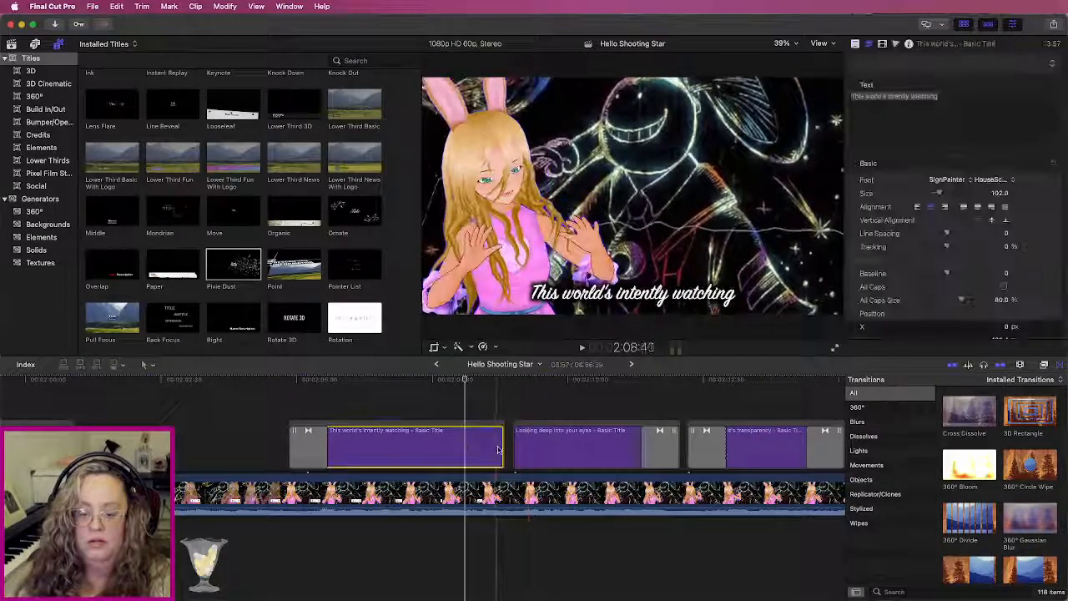
super+click(533, 454)
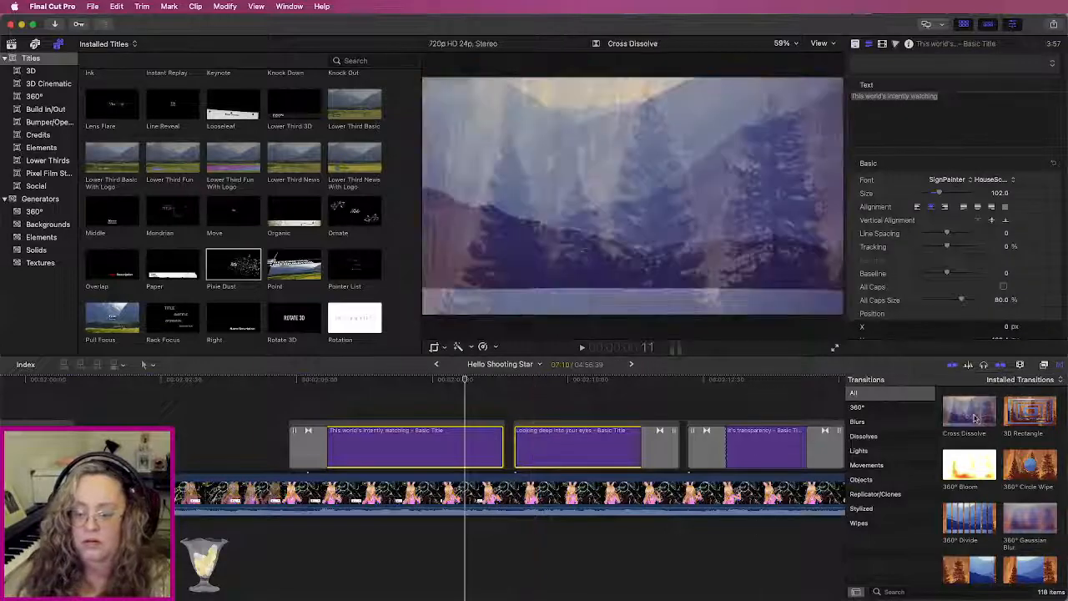
double_click(975, 413)
Step: Play back the titles, remove the closing dissolve of "It's transparency" and trim the title's end earlier
key(space)
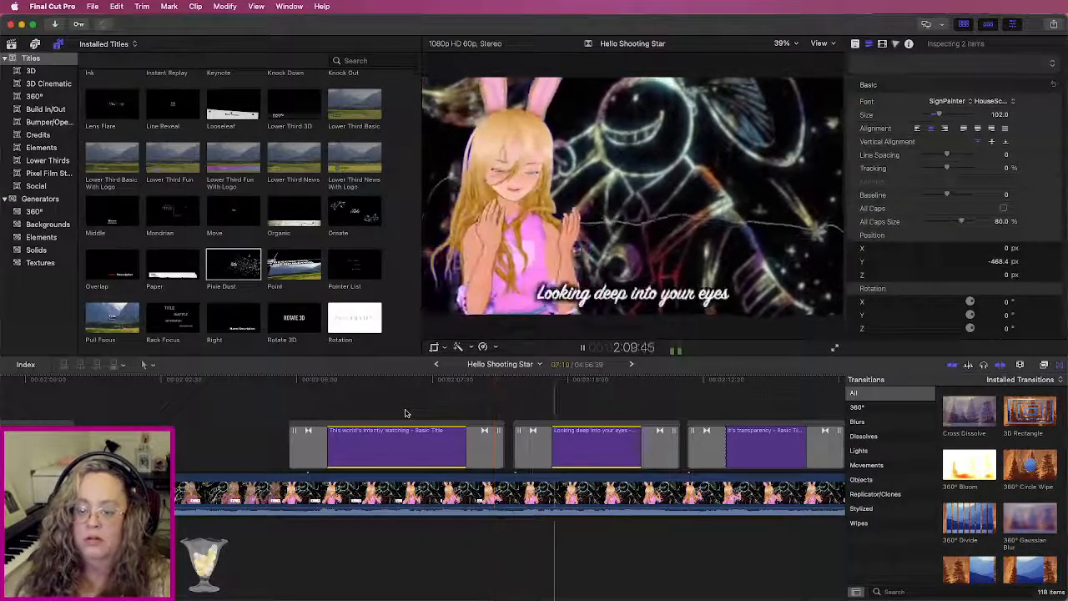
scroll(406, 413, right, 5)
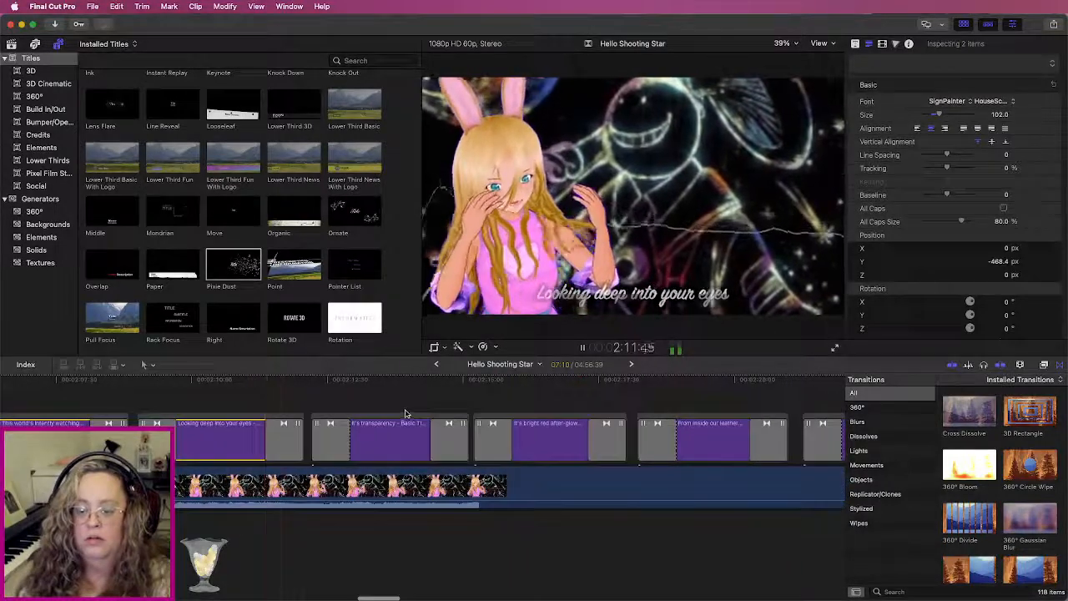
key(space)
click(454, 443)
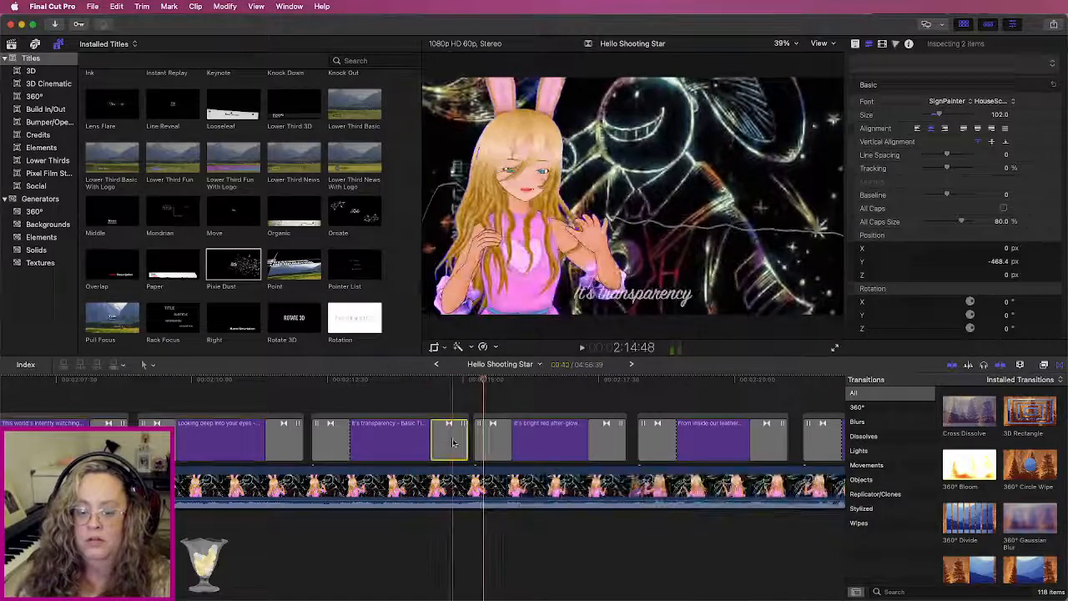
key(Delete)
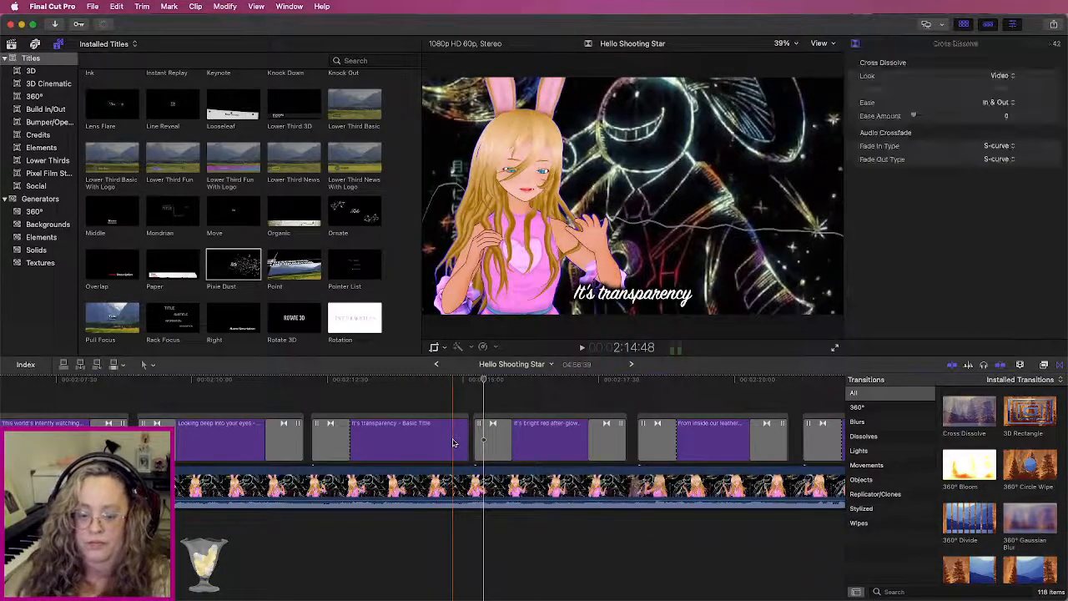
drag(469, 442, 442, 443)
Step: Remove the opening dissolve of the "It's bright red after-glow" title and change its text to "Is now reflected in the skies"
click(502, 445)
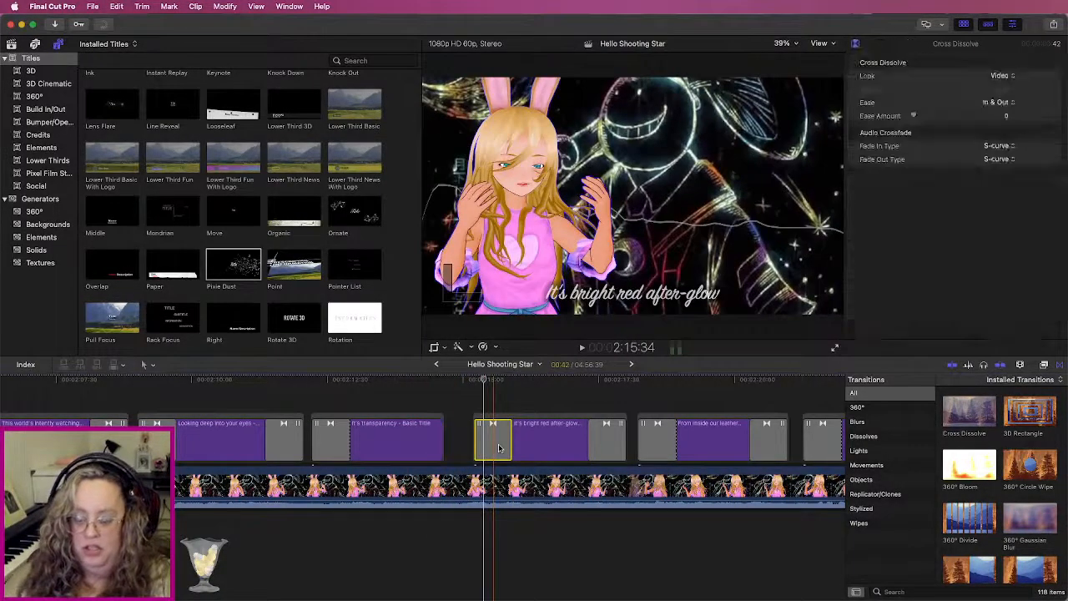
click(516, 445)
key(space)
triple_click(938, 100)
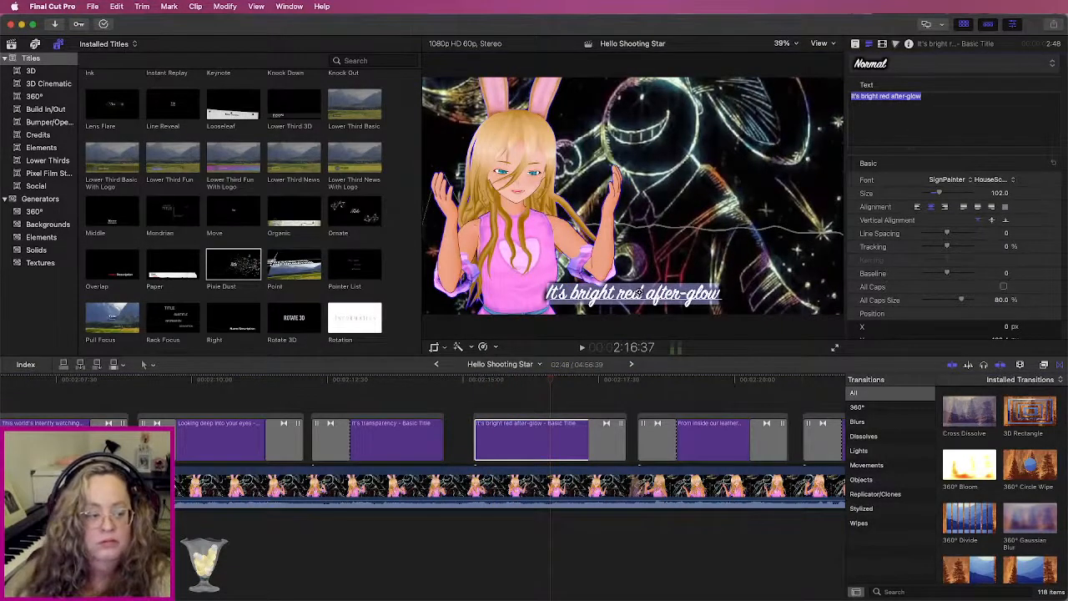
text(Is now reflected in yo)
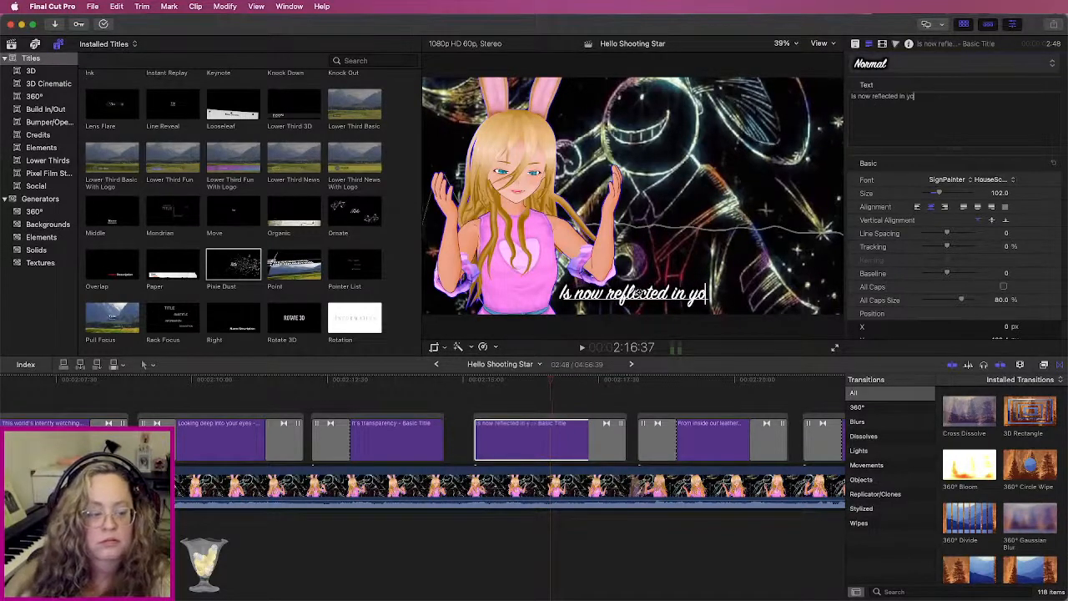
key(BackSpace)
key(BackSpace)
text(the )
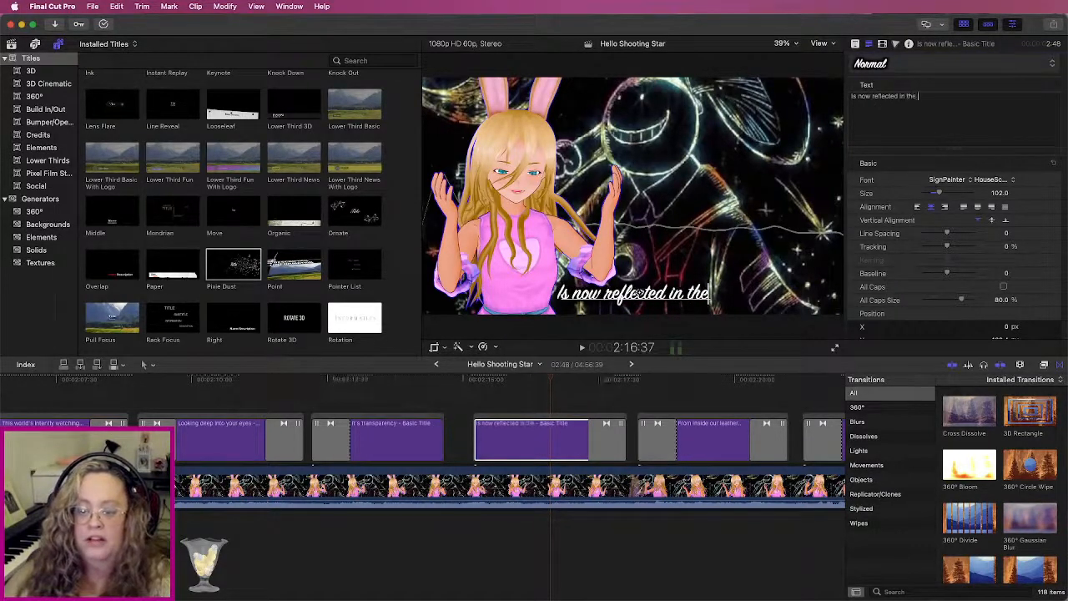
text(skies)
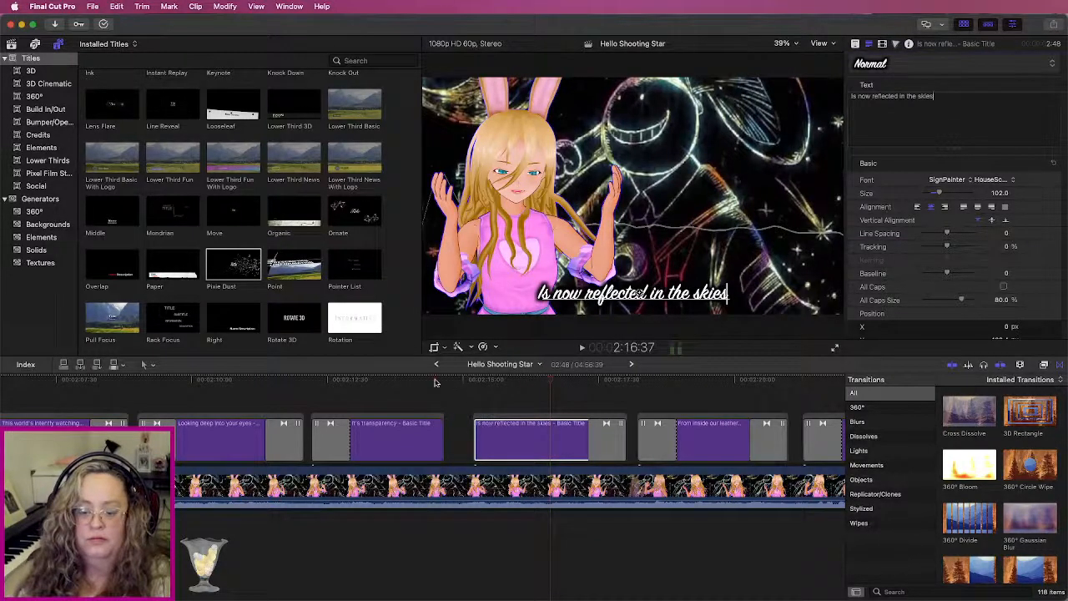
Step: Extend the start of "Is now reflected in the skies" to a 3:14 duration and add Cross Dissolves between it and "It's transparency"
click(474, 443)
drag(475, 443, 451, 448)
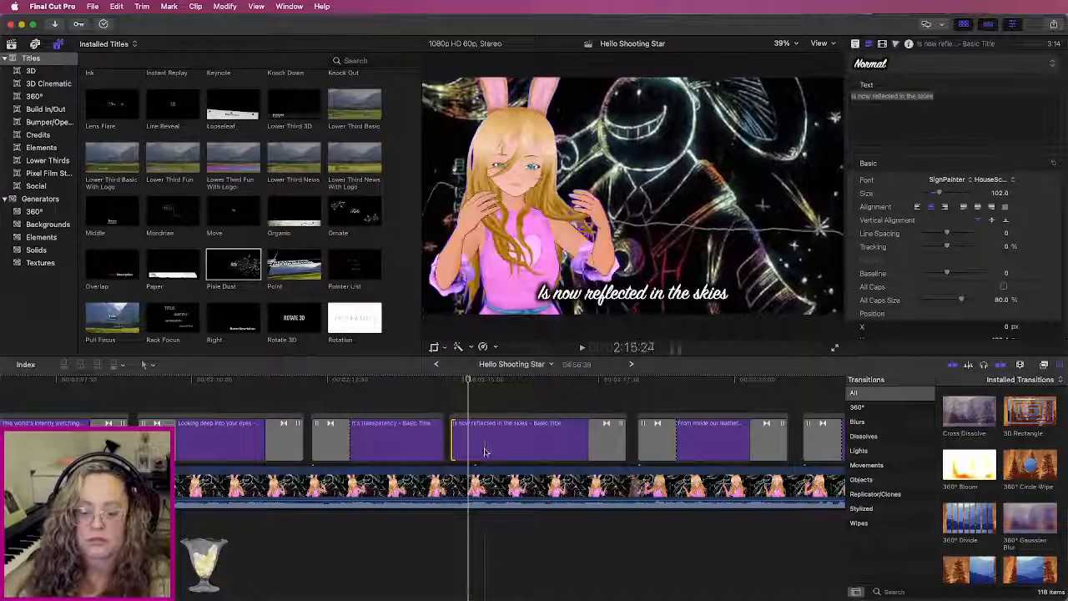
click(510, 441)
super+click(417, 441)
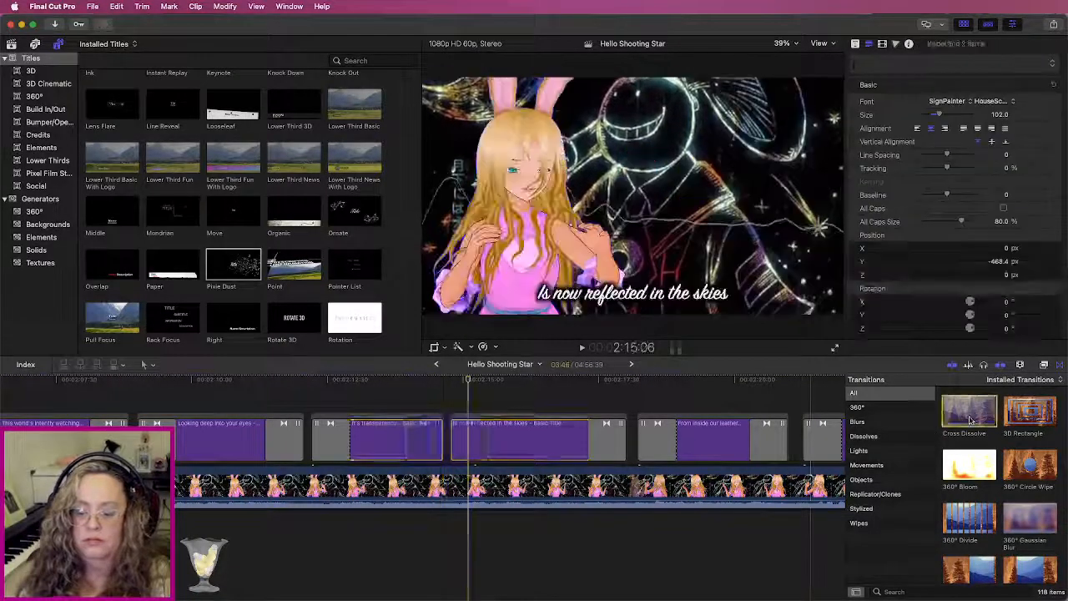
key(super+t)
Step: Play on to the "From inside our leather bags" title and change its text to "That I look on, in the glow"
key(space)
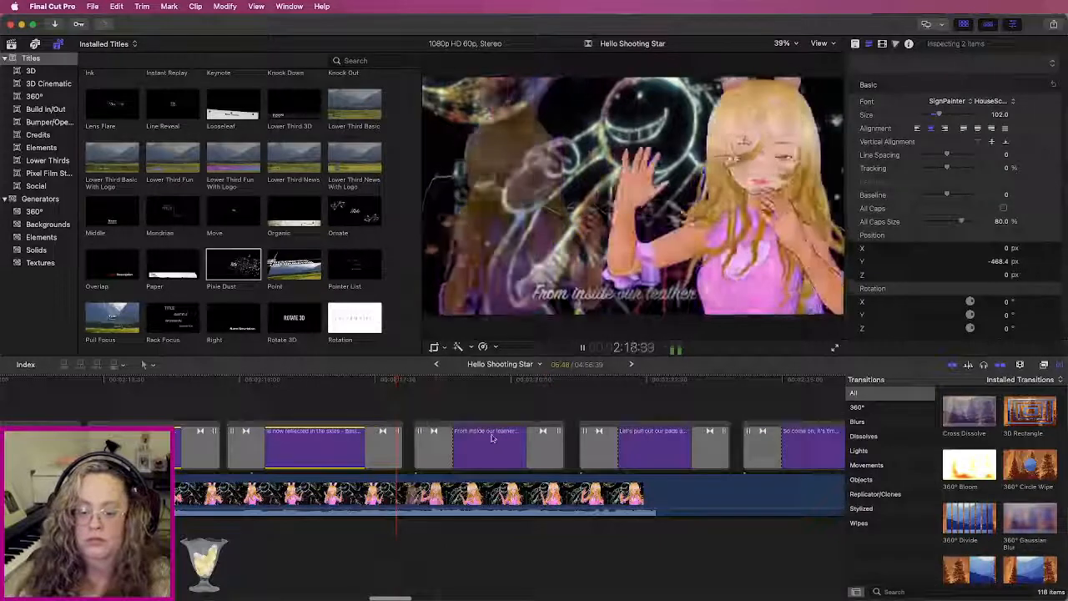
key(space)
double_click(484, 444)
click(490, 442)
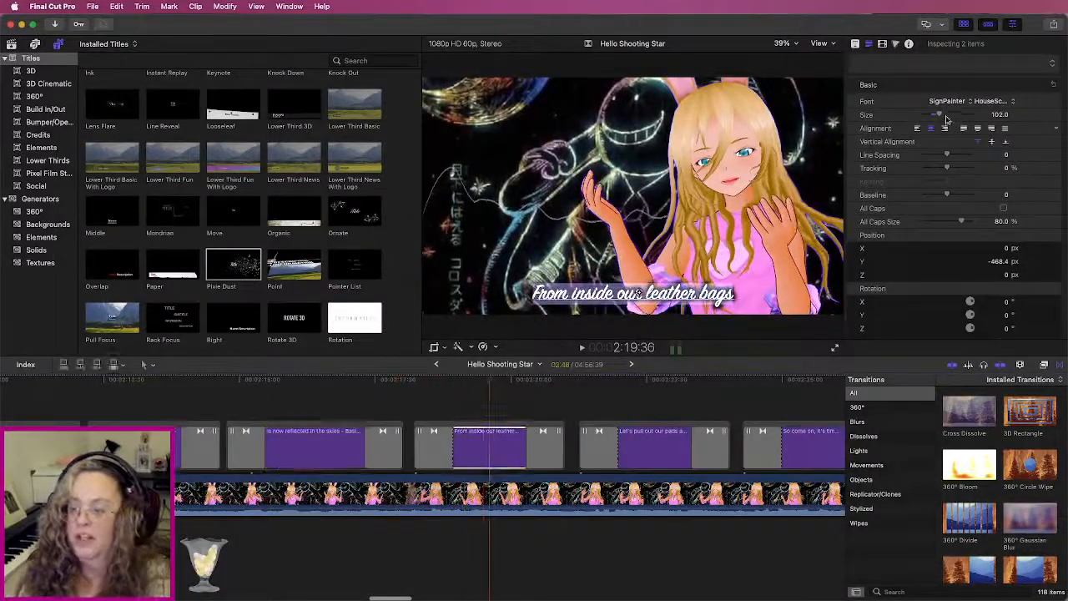
triple_click(931, 98)
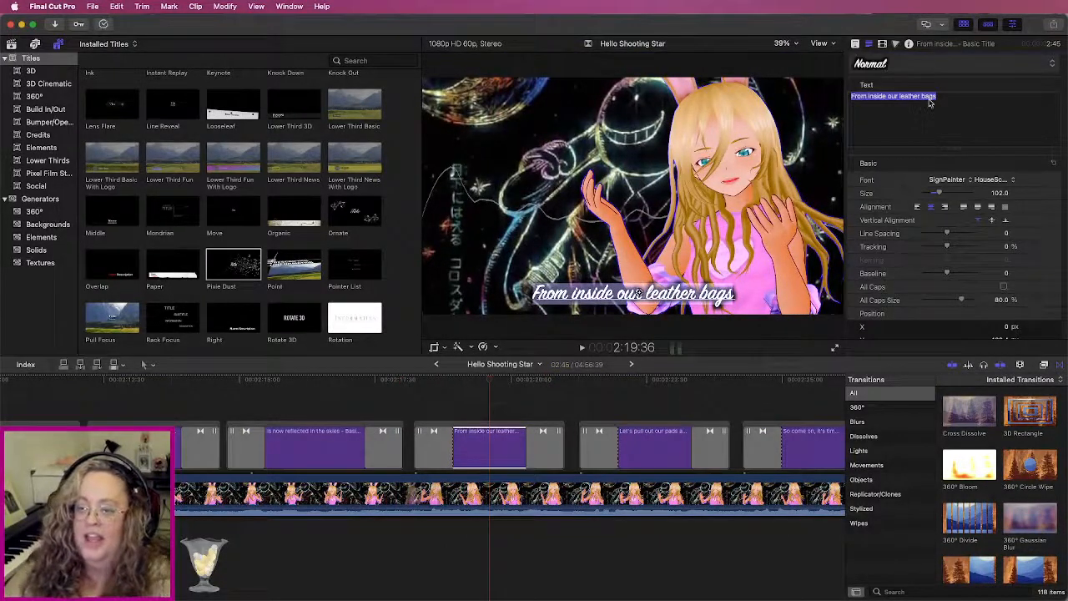
text(That)
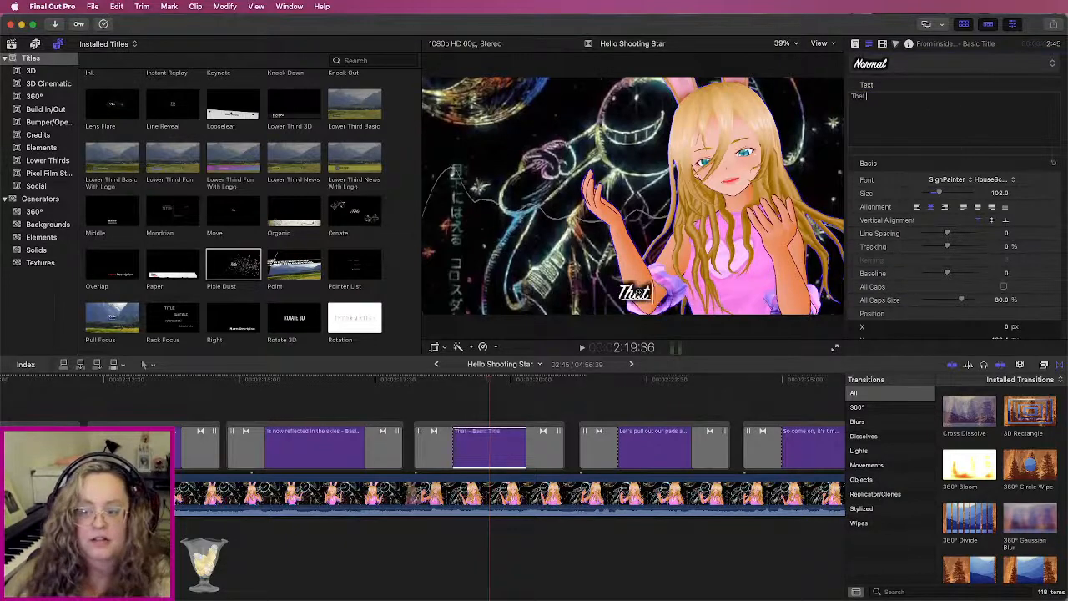
text( I look on, )
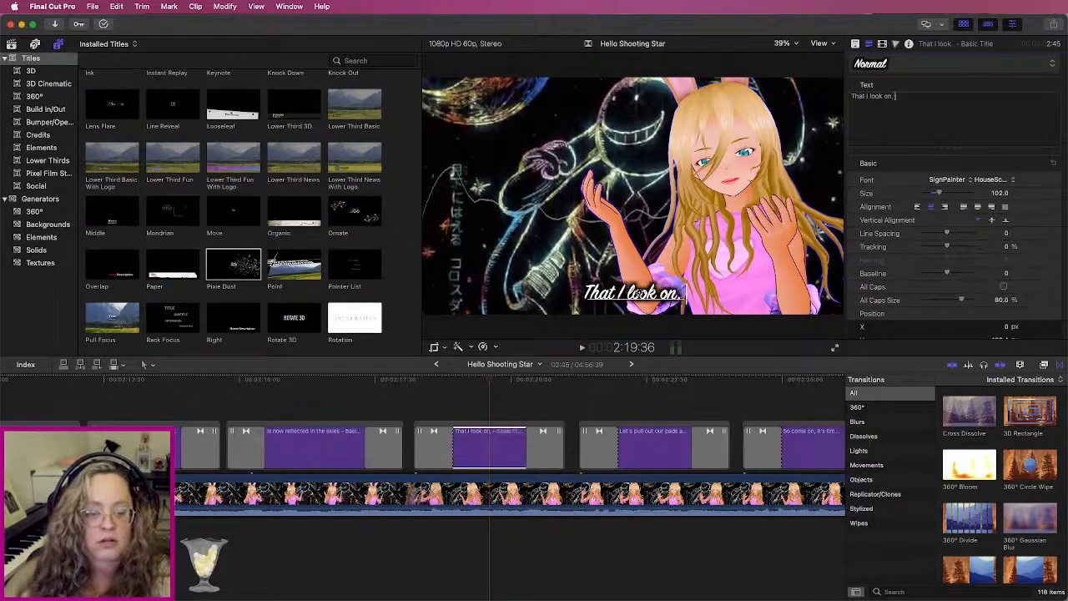
text(in the glow)
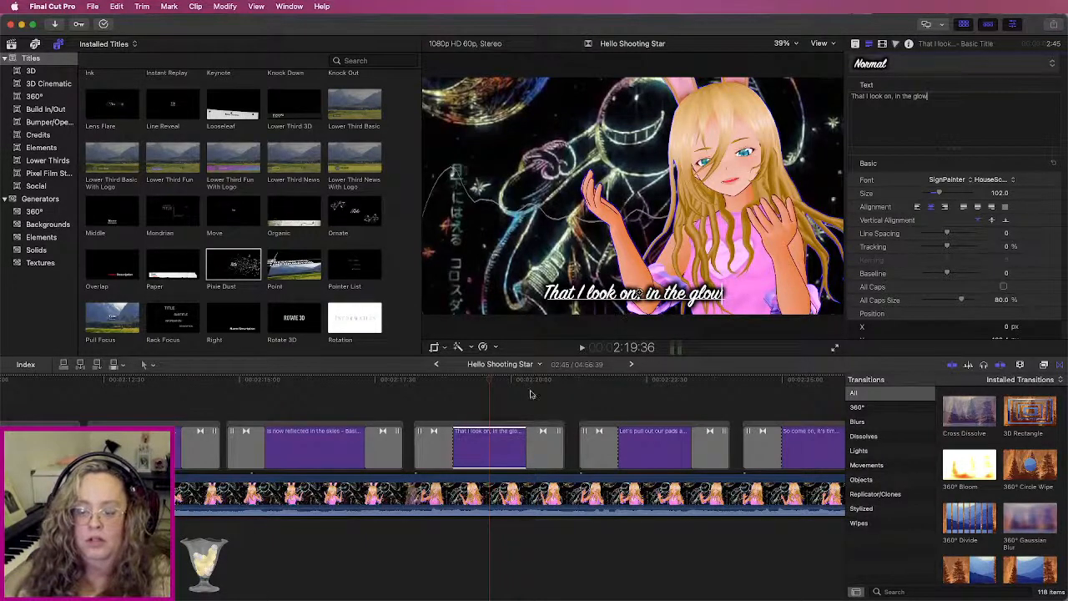
Step: Change the text of the "Let's pull out our pads and pens" title to "Of that peaceful indigo"
click(654, 451)
triple_click(893, 97)
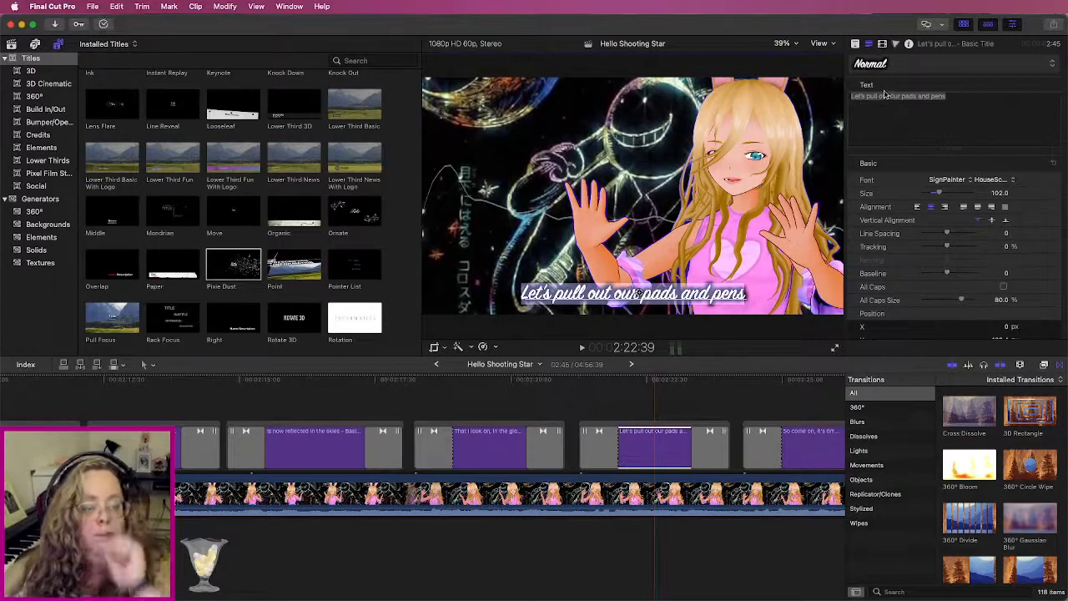
click(939, 98)
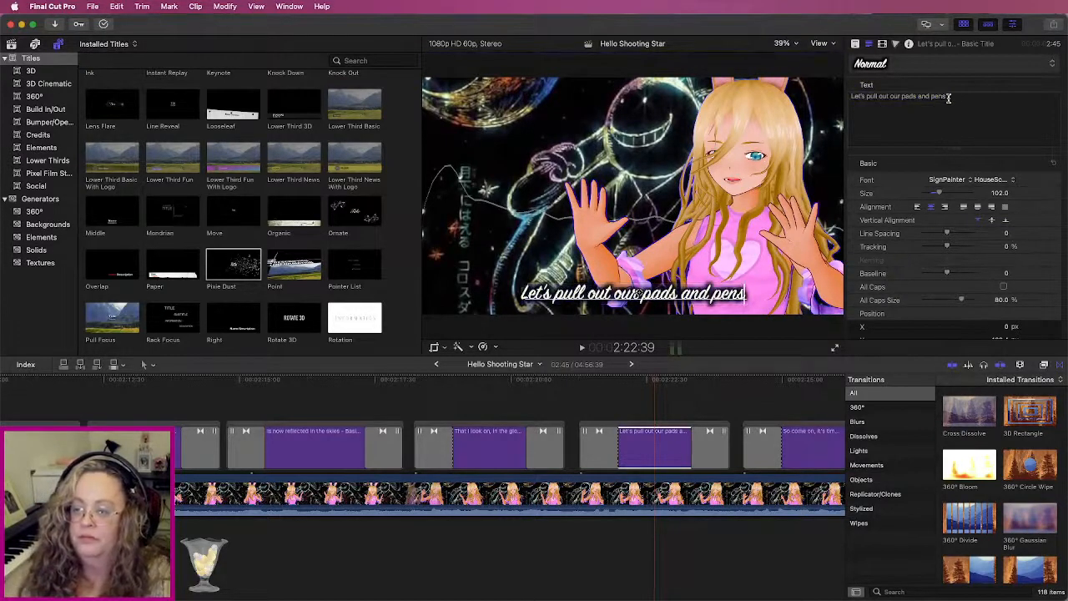
triple_click(943, 98)
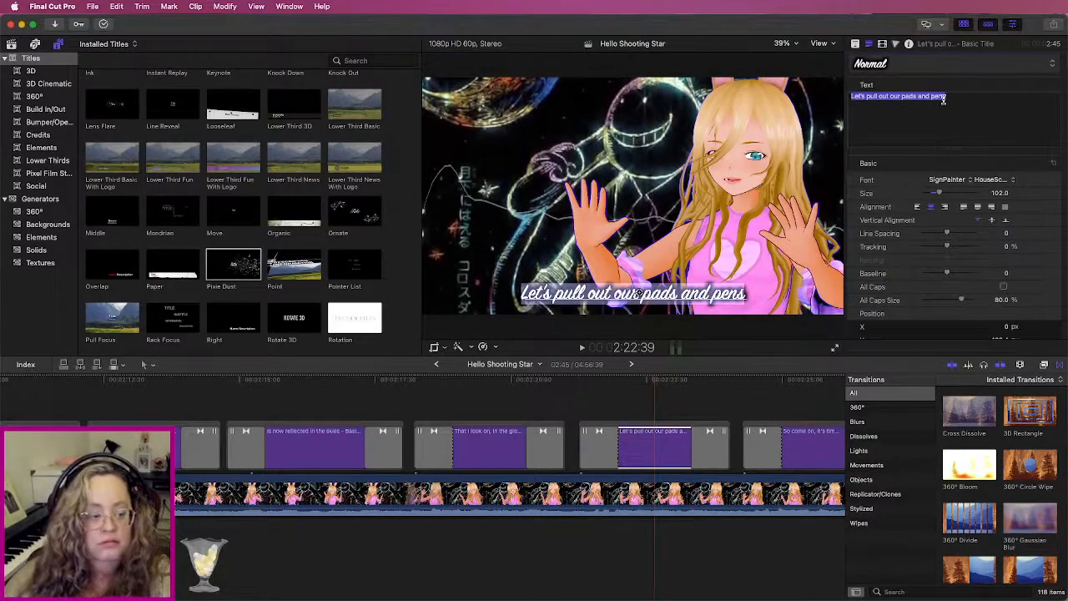
text(Of that ped)
text(ceful ind)
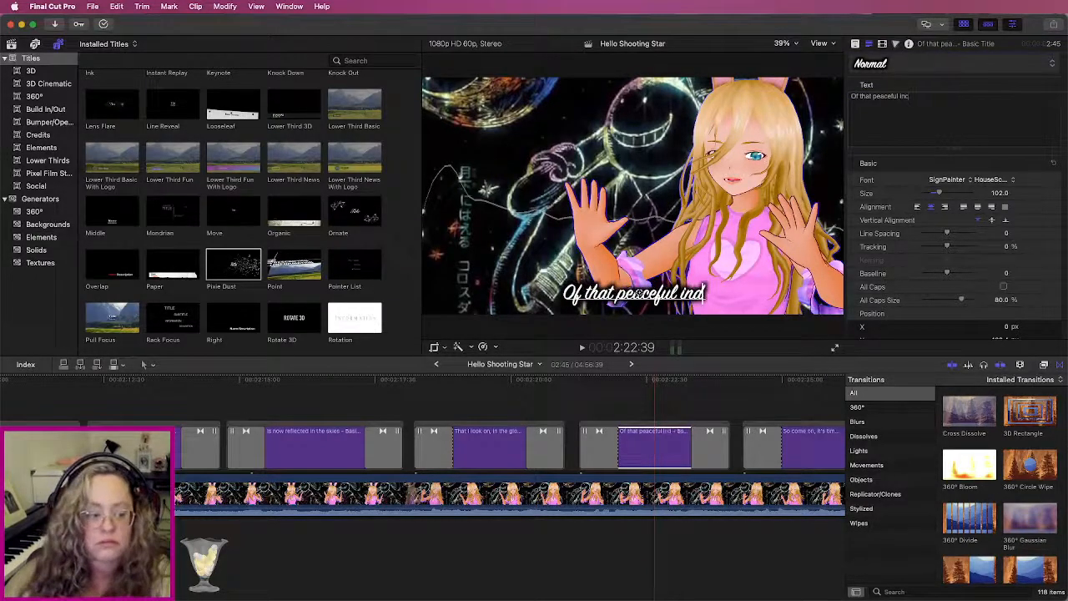
text(igo)
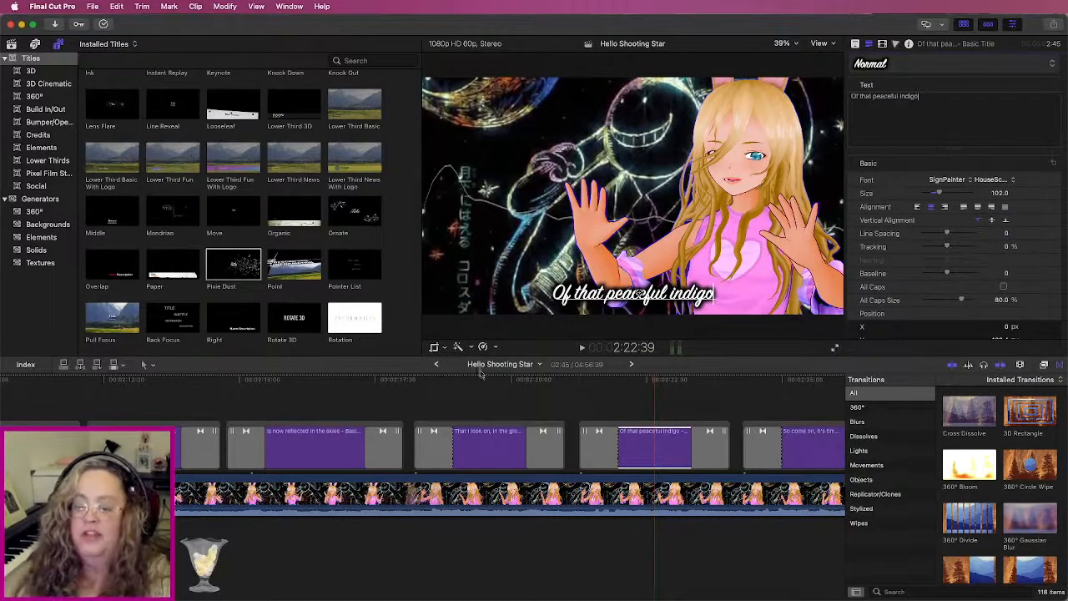
Step: Play back the two reworded titles and change the "So come on, it's time to go!" text to "It's that sort of light, you know..."
click(529, 379)
key(space)
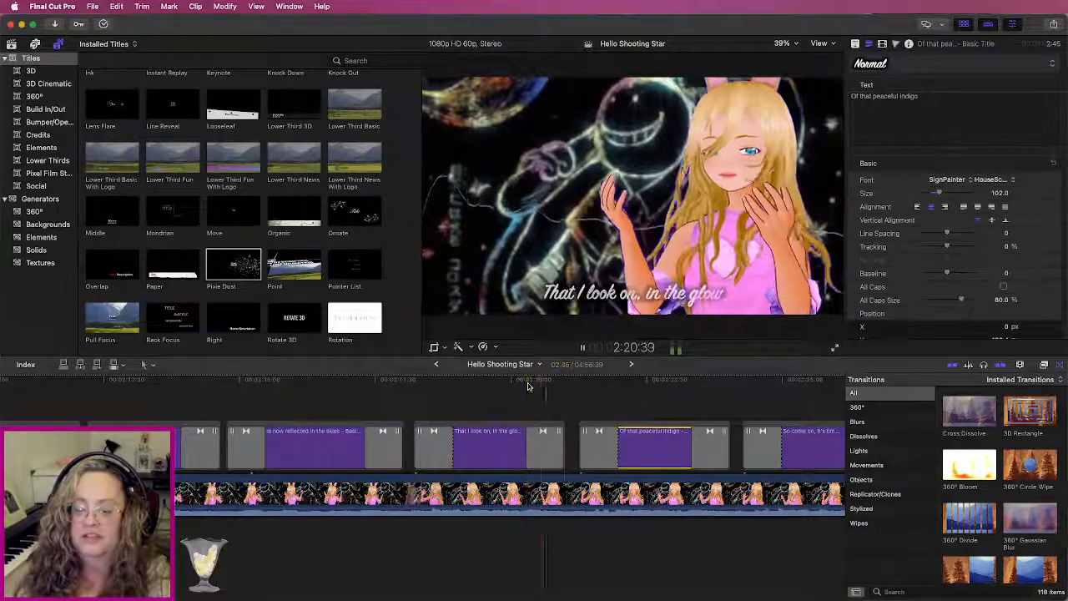
scroll(526, 409, right, 8)
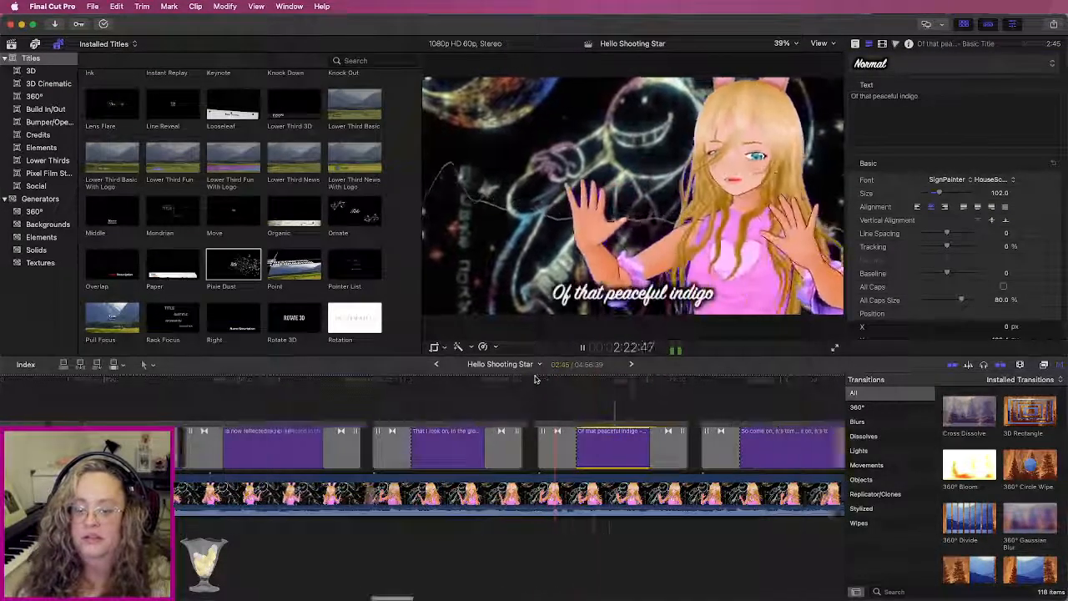
click(518, 441)
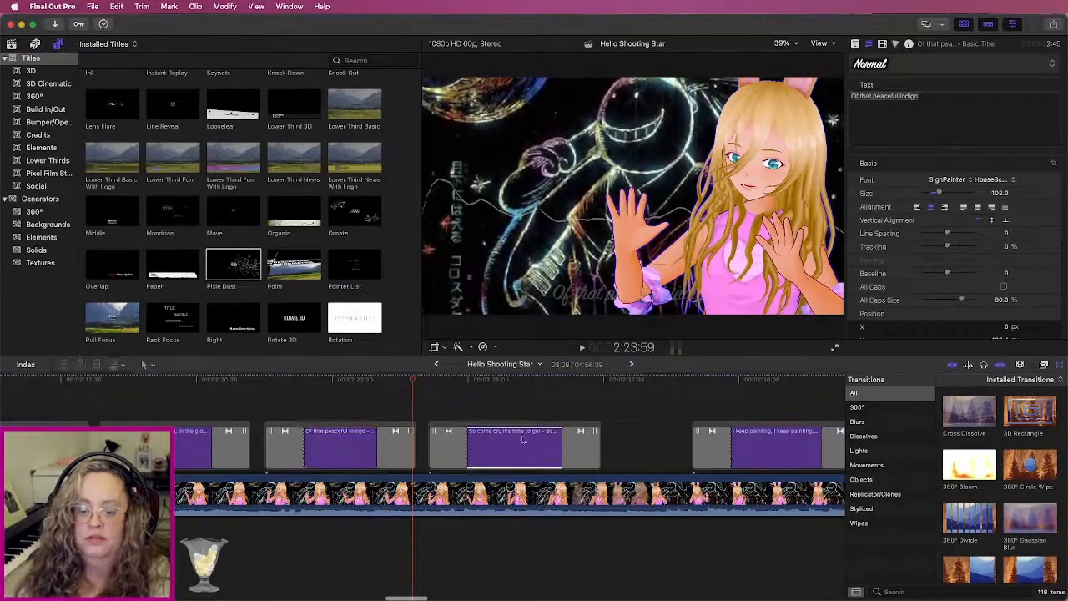
key(super+a)
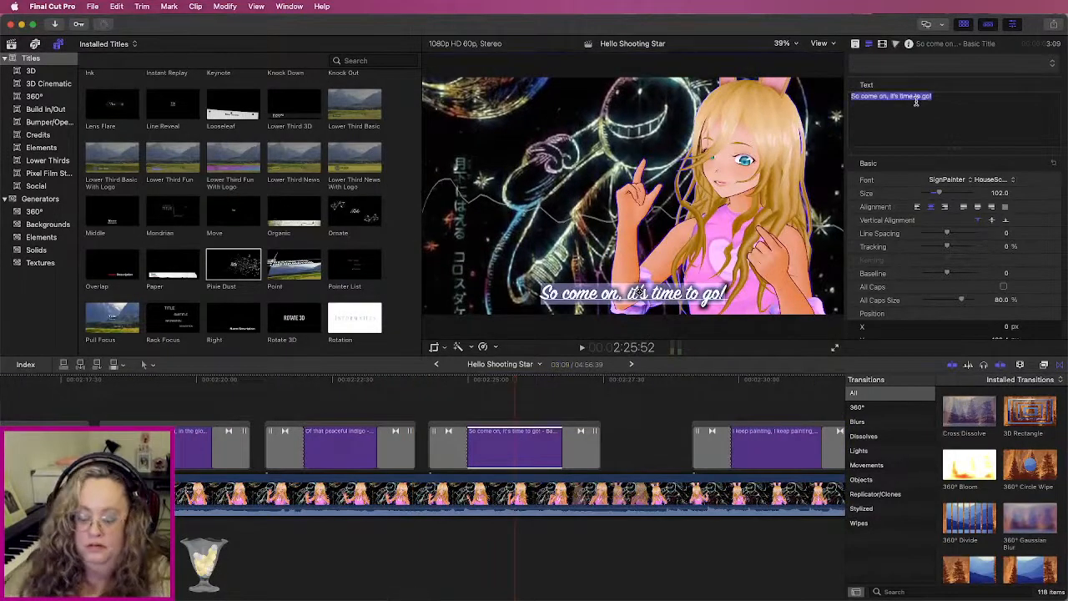
key(BackSpace)
text(It's that sor)
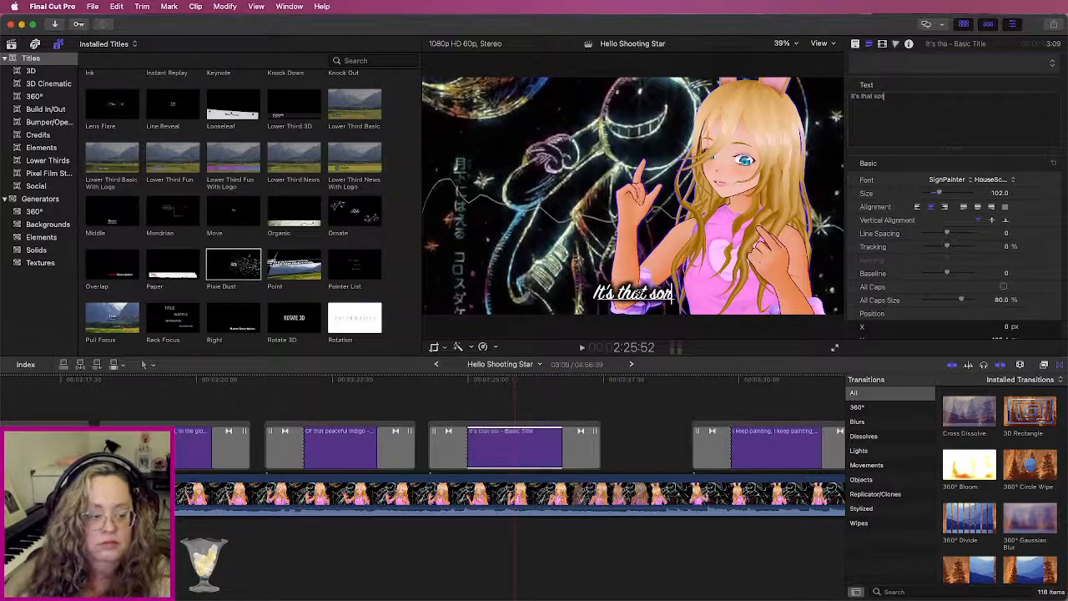
text(t of light, you know...)
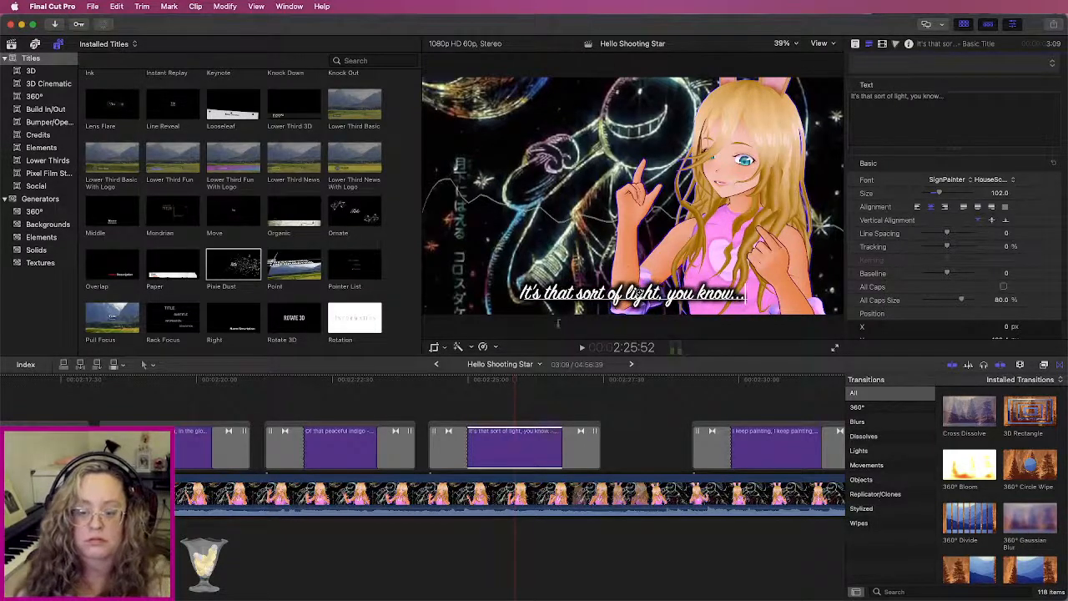
Step: Play back the "It's that sort of light, you know..." title to check its timing against the song
click(416, 381)
key(space)
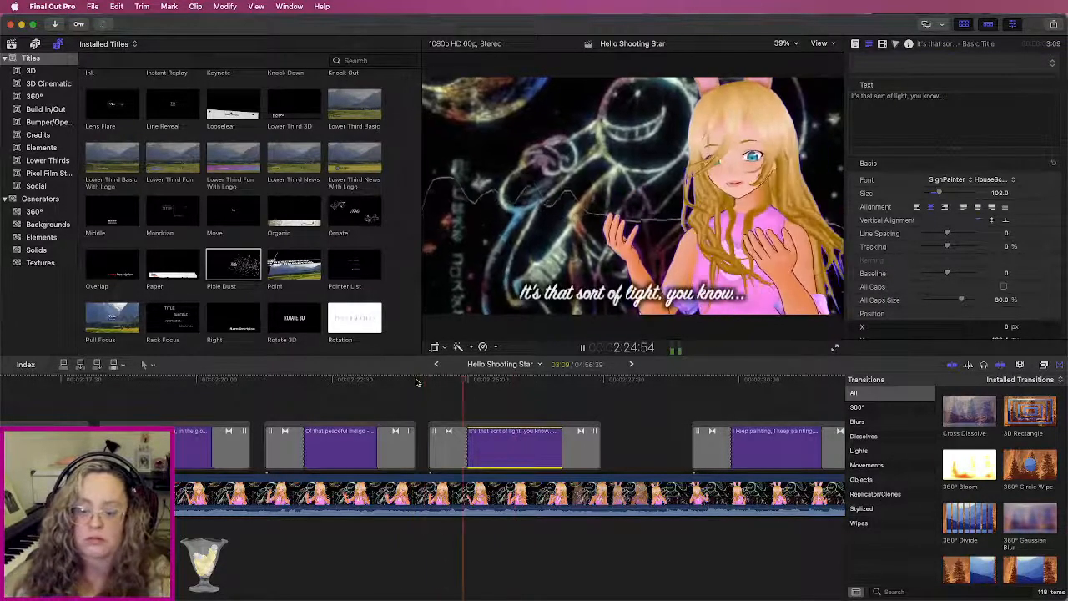
scroll(417, 381, right, 3)
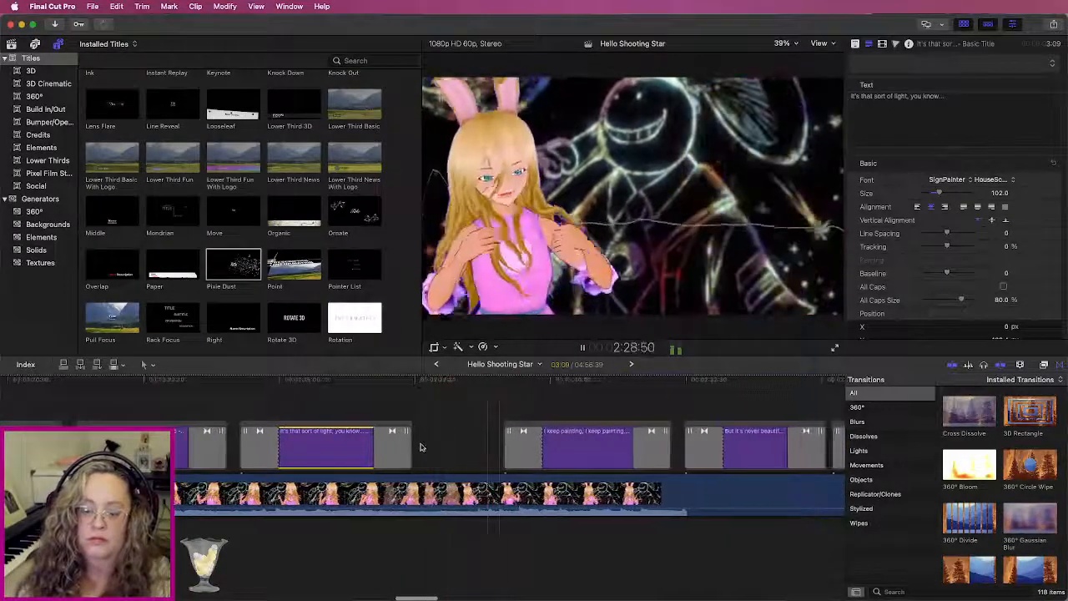
Step: Play on to the "I keep painting, I keep painting," title and change its text to "All the world cannot be painted"
key(space)
click(404, 449)
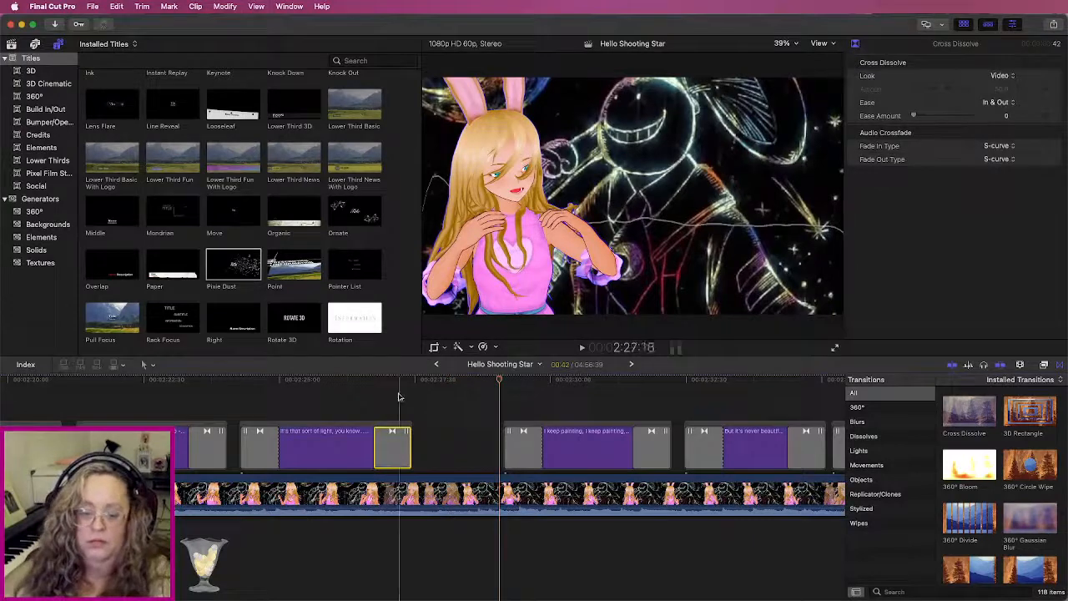
click(365, 385)
key(space)
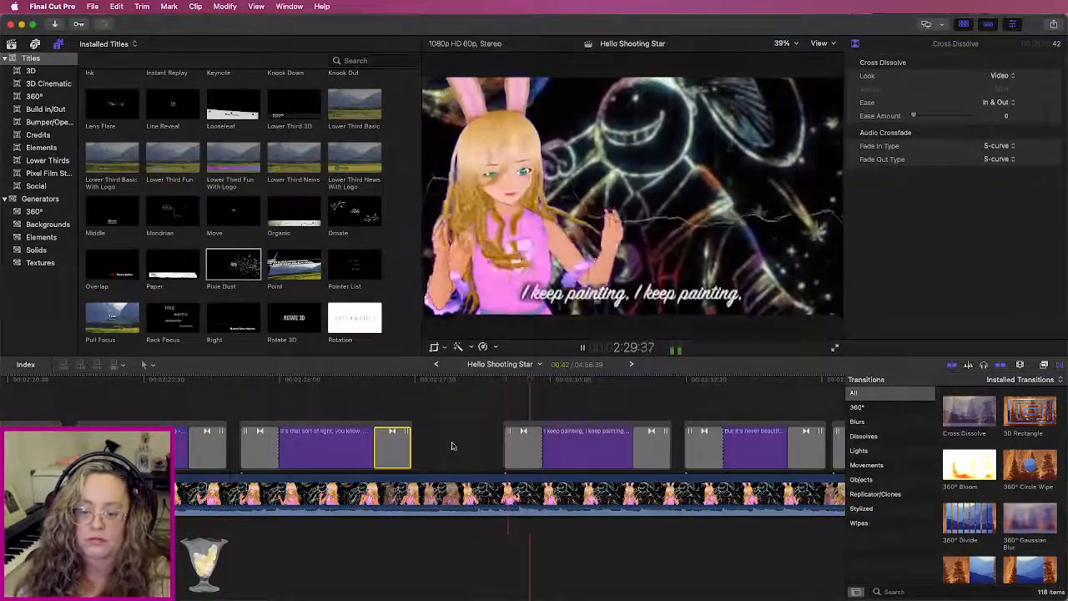
key(space)
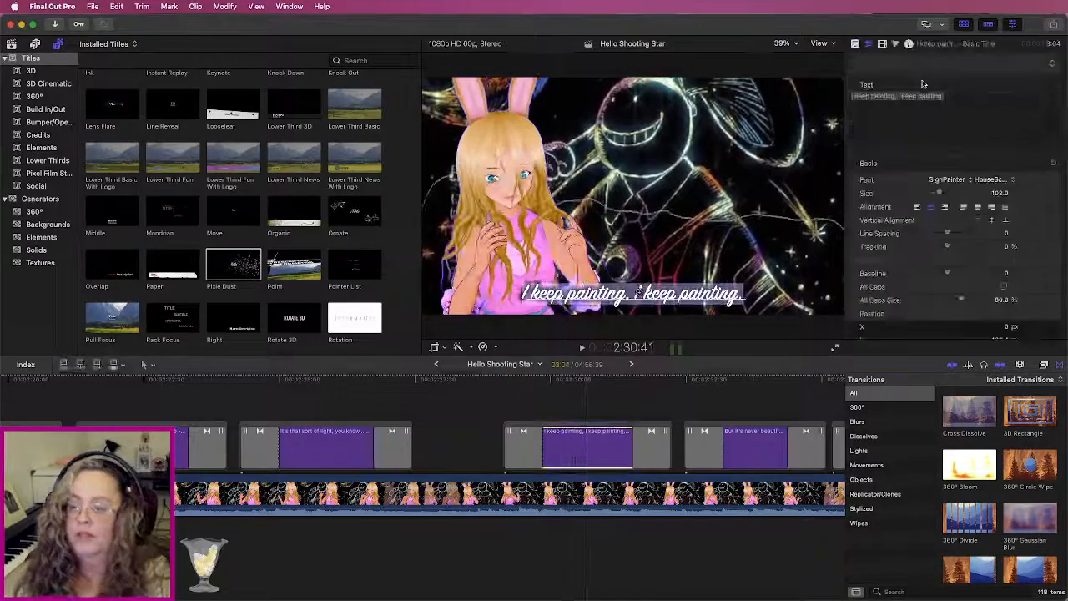
triple_click(923, 97)
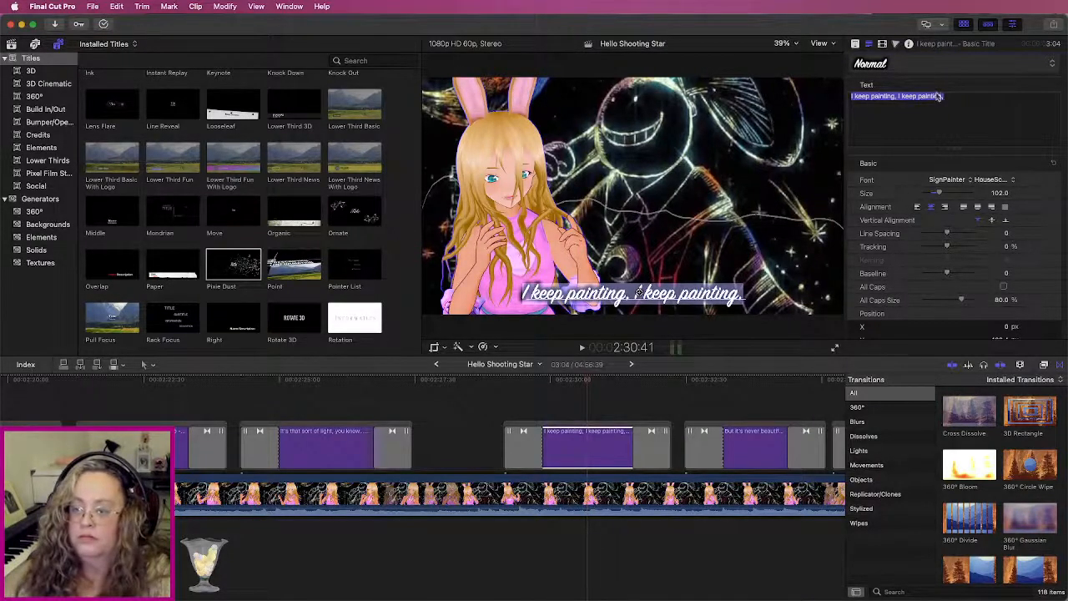
text(All the world cannot be painted)
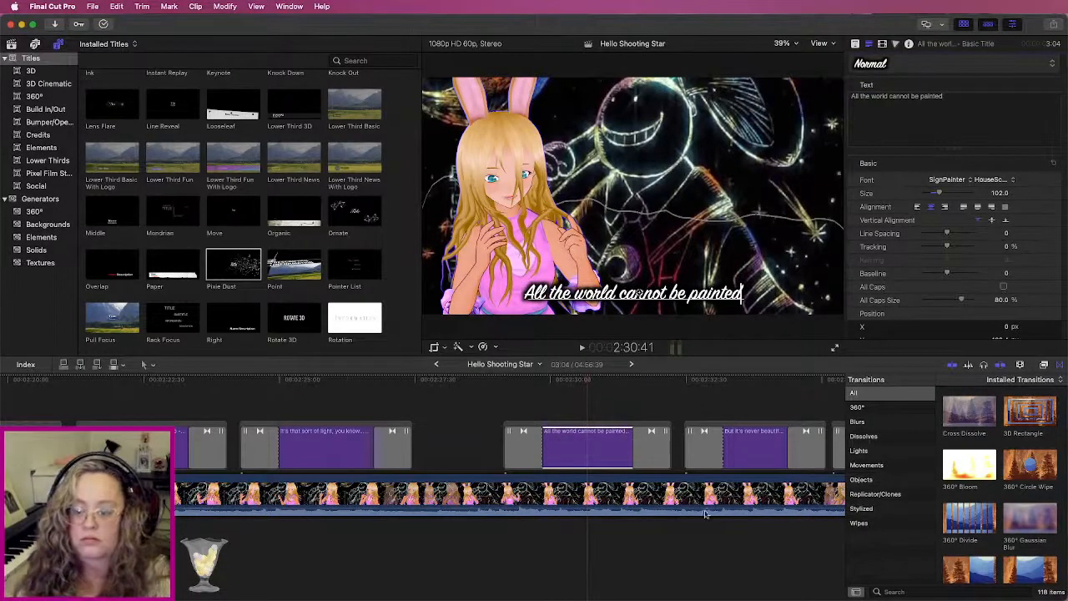
Step: Change the text of the "But it's never beautiful, no." title to "Merely in the words I'm using"
click(768, 449)
triple_click(919, 97)
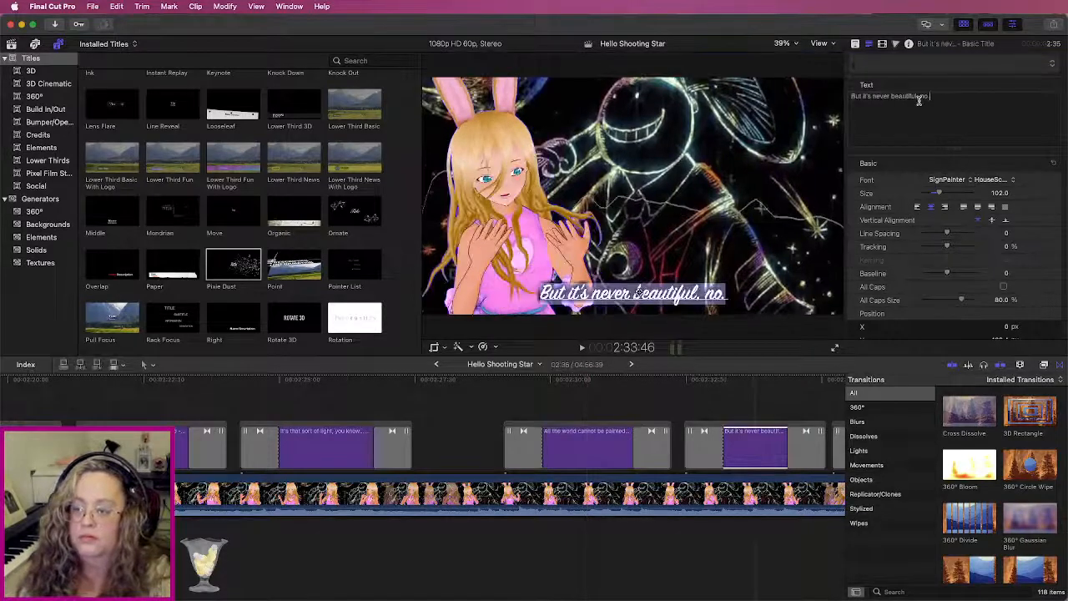
triple_click(919, 96)
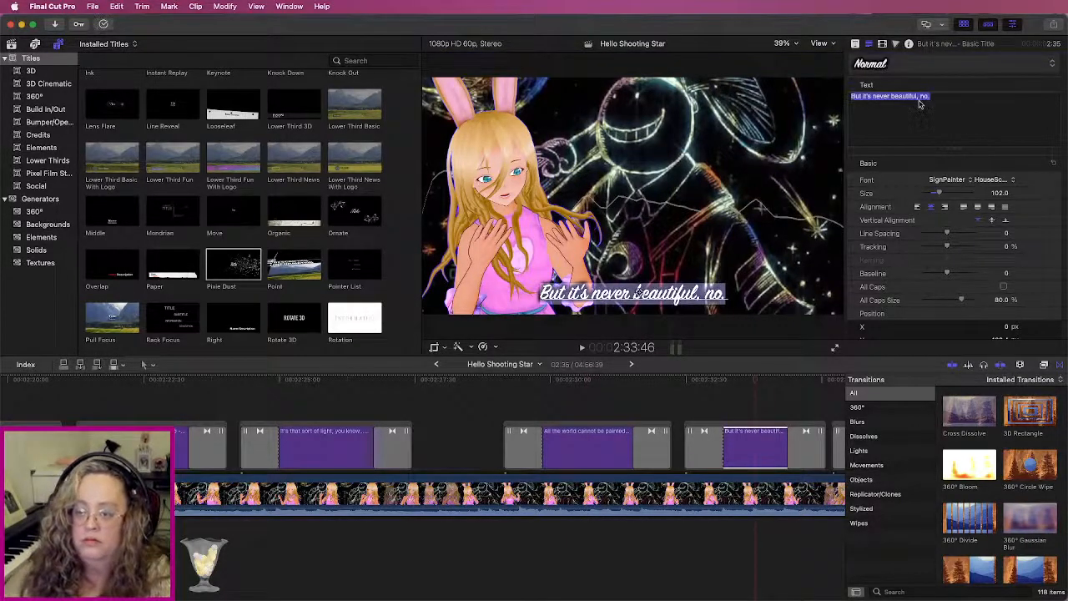
text(M)
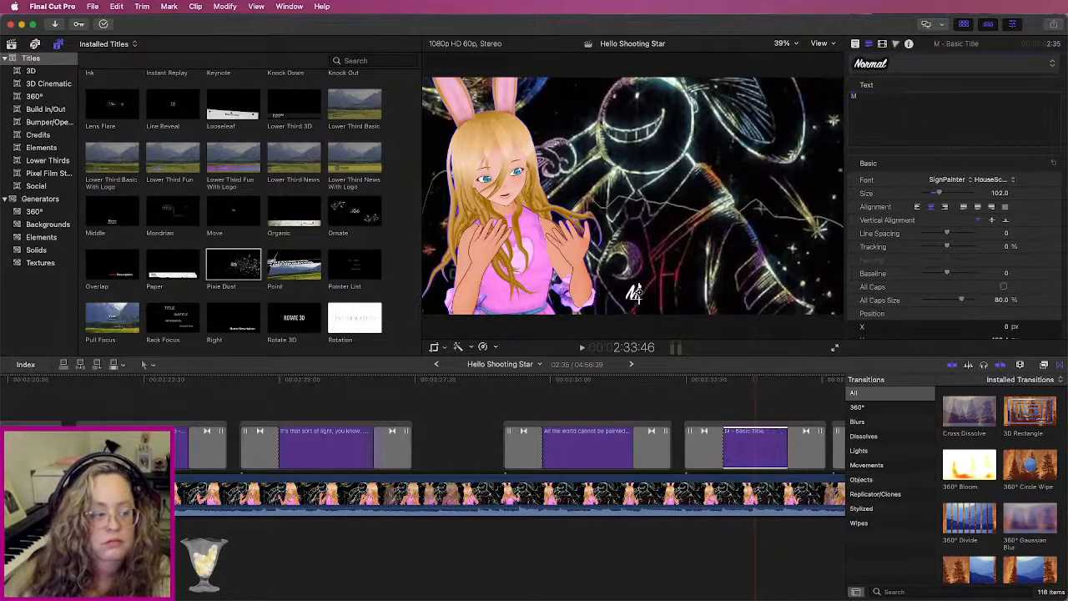
text(erely in the words I'm using)
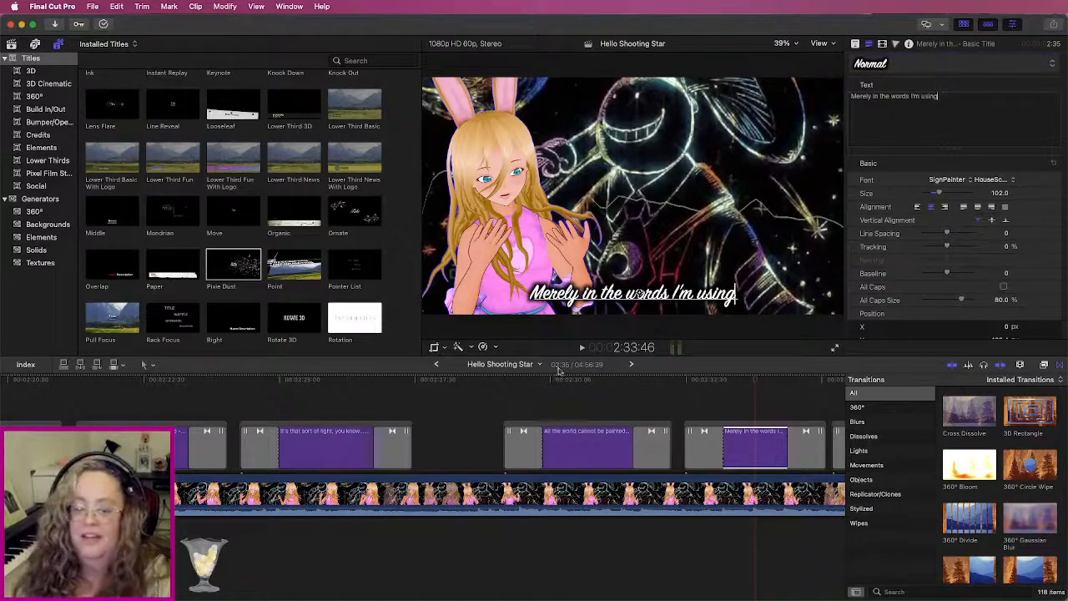
Step: Play back the "All the world cannot be painted" and "Merely in the words I'm using" titles to check their timing
click(515, 381)
key(space)
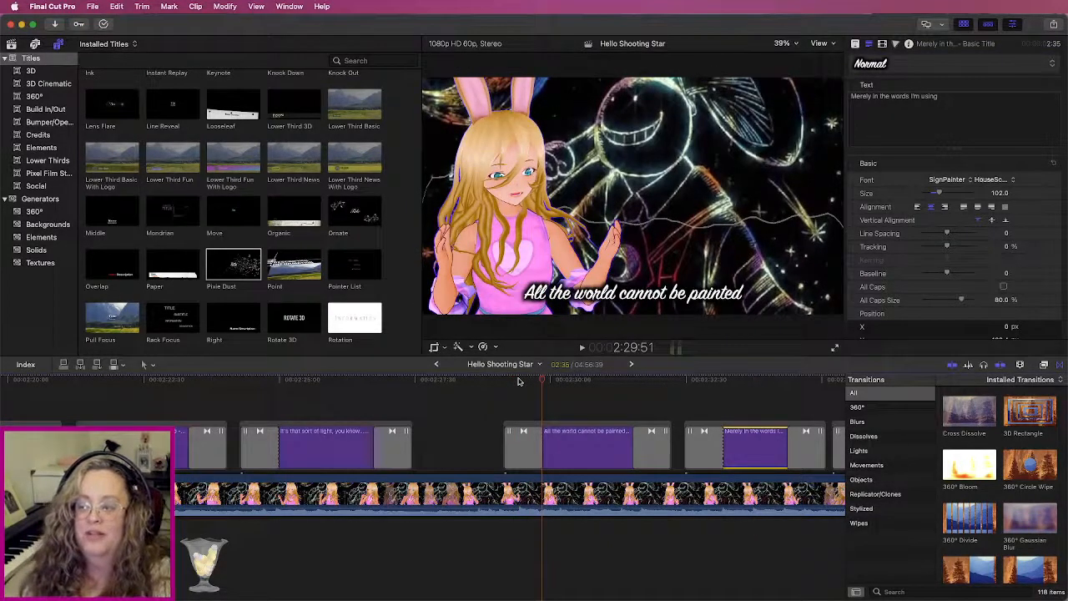
click(498, 382)
key(space)
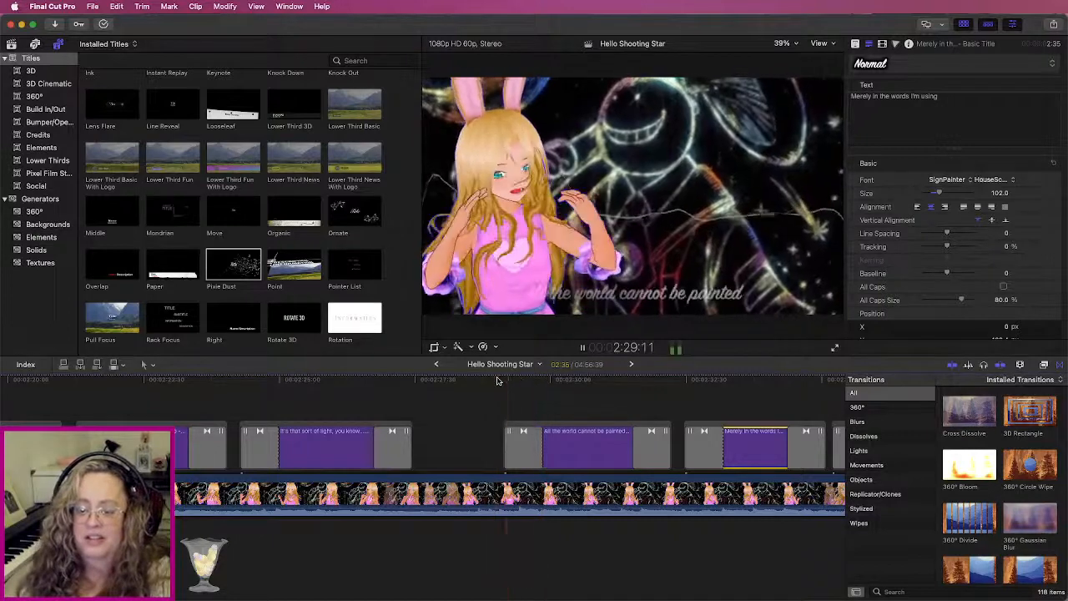
scroll(503, 382, right, 3)
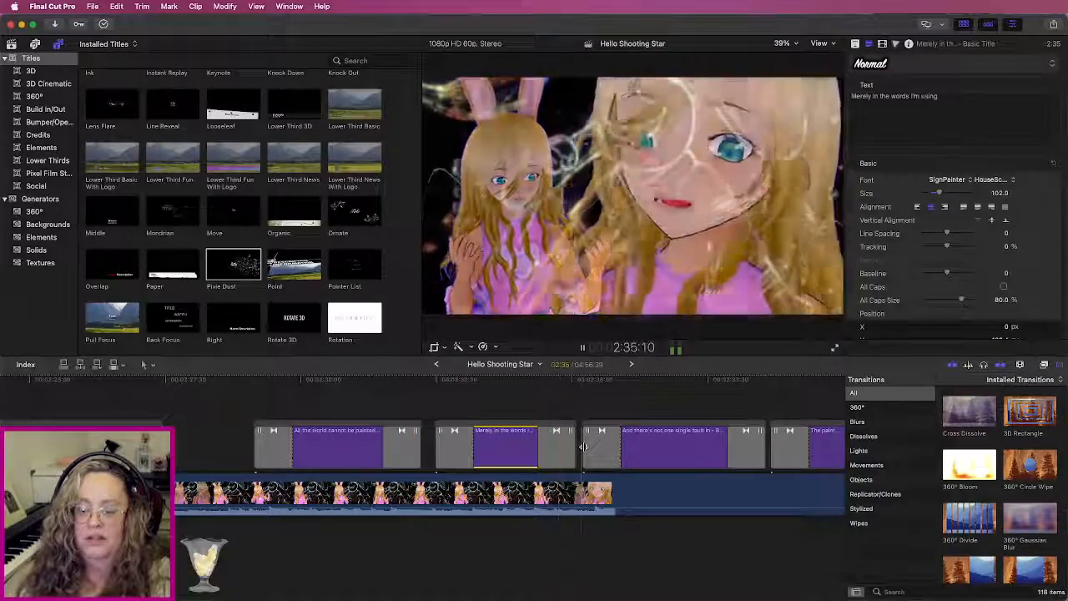
Step: Change the text of the "And there's not one single fault in" title to "But among the lovely colours,"
double_click(670, 457)
triple_click(949, 97)
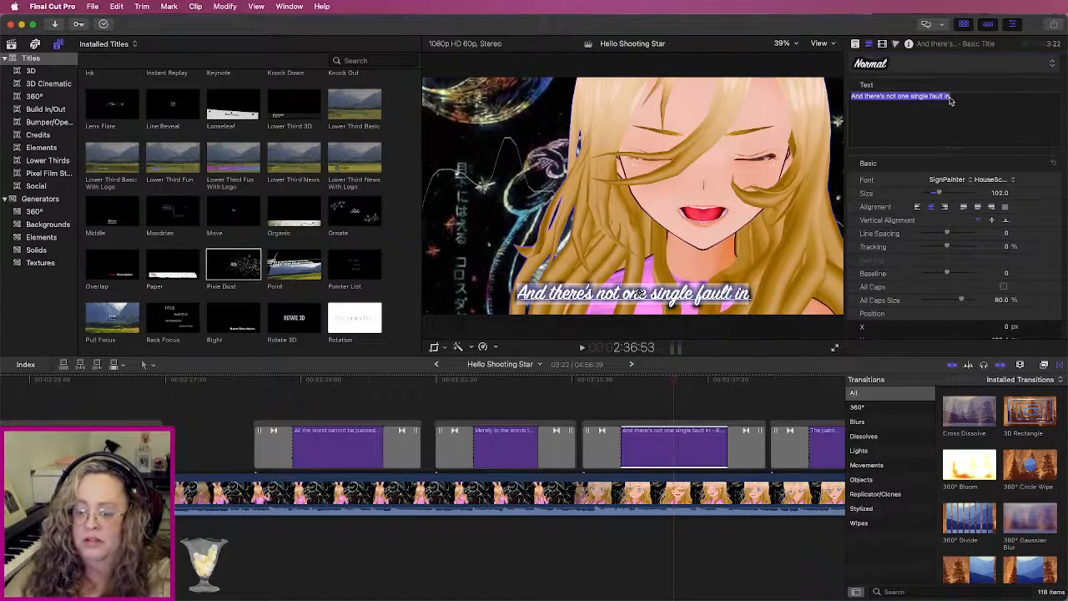
text(Bu)
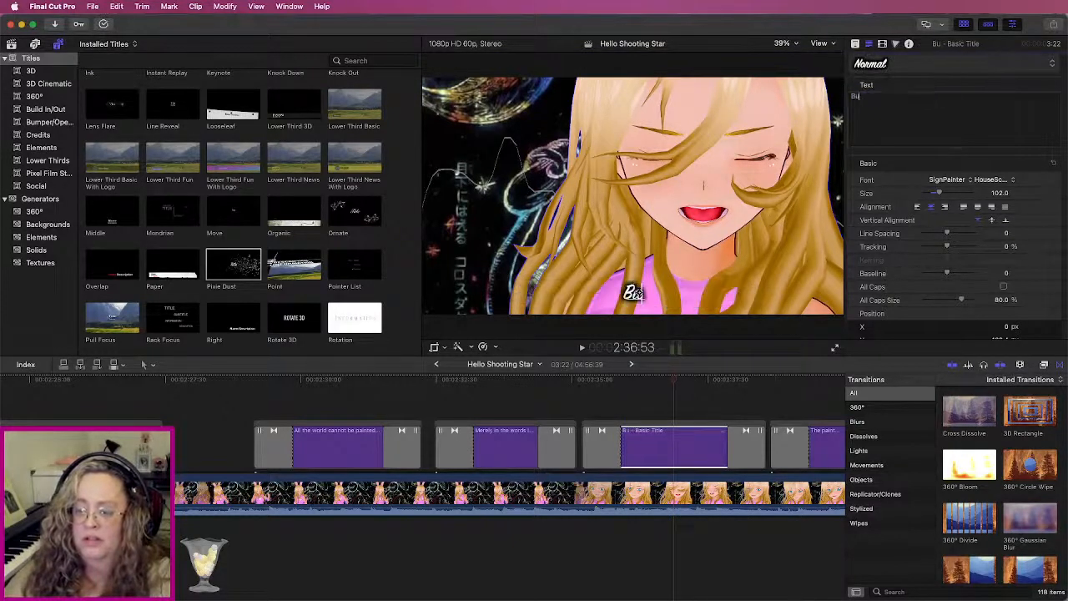
text(t among the l)
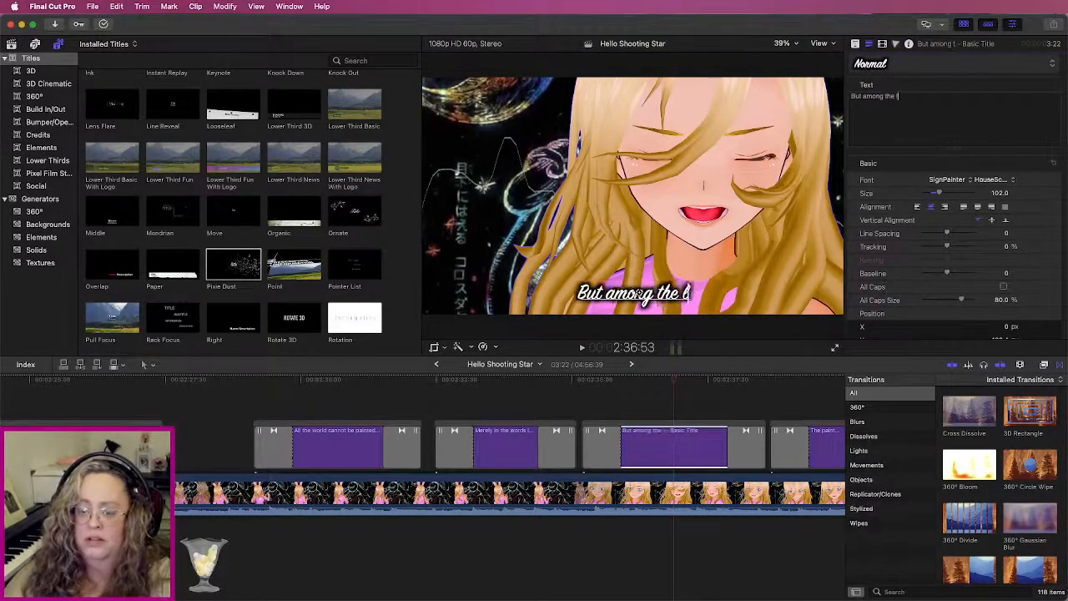
text(ovely colors)
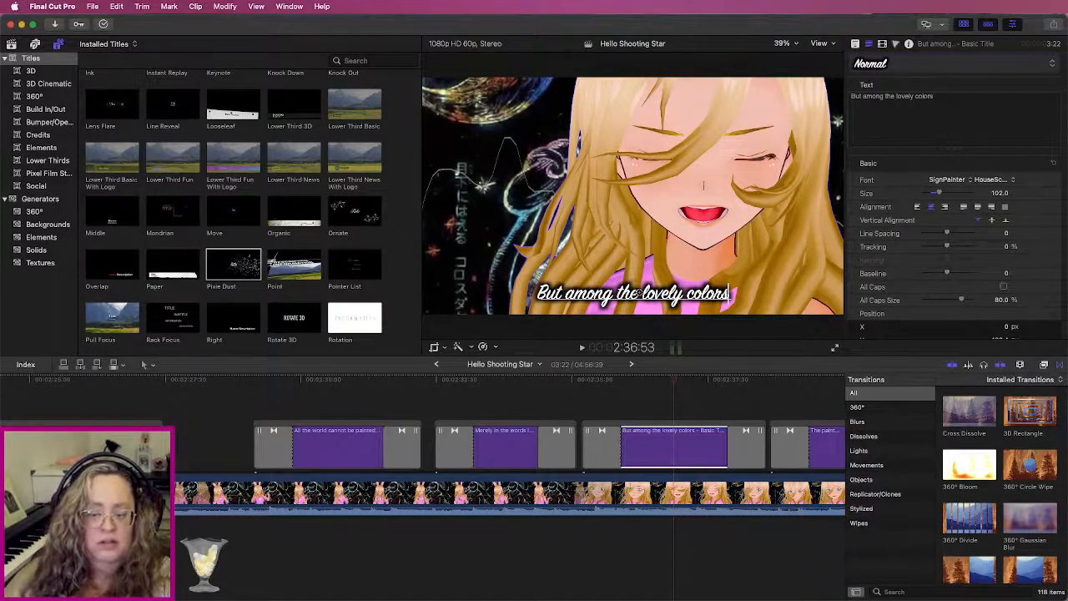
text(.)
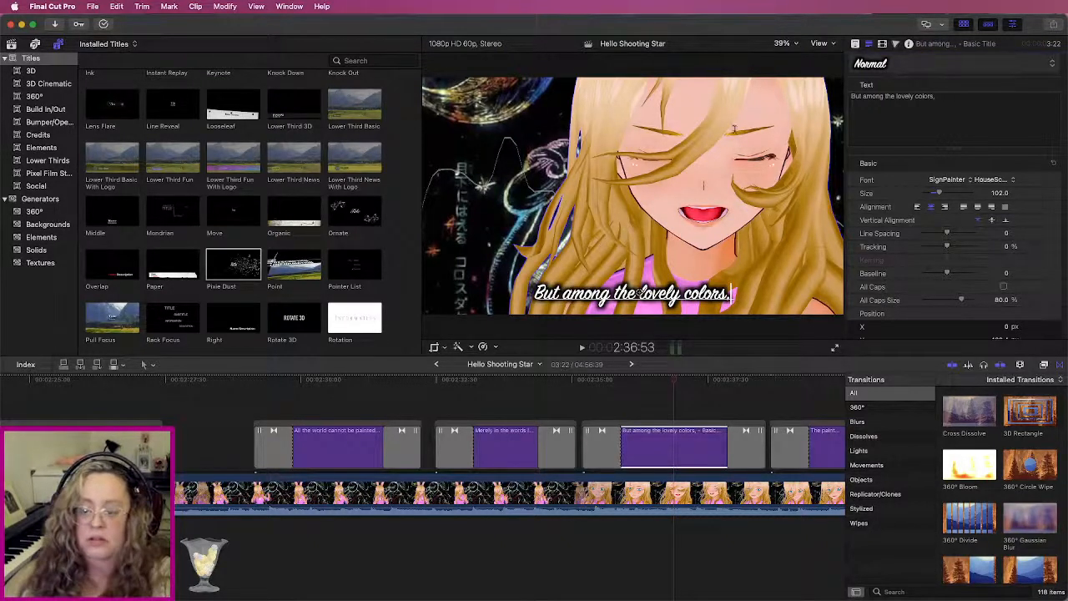
click(929, 99)
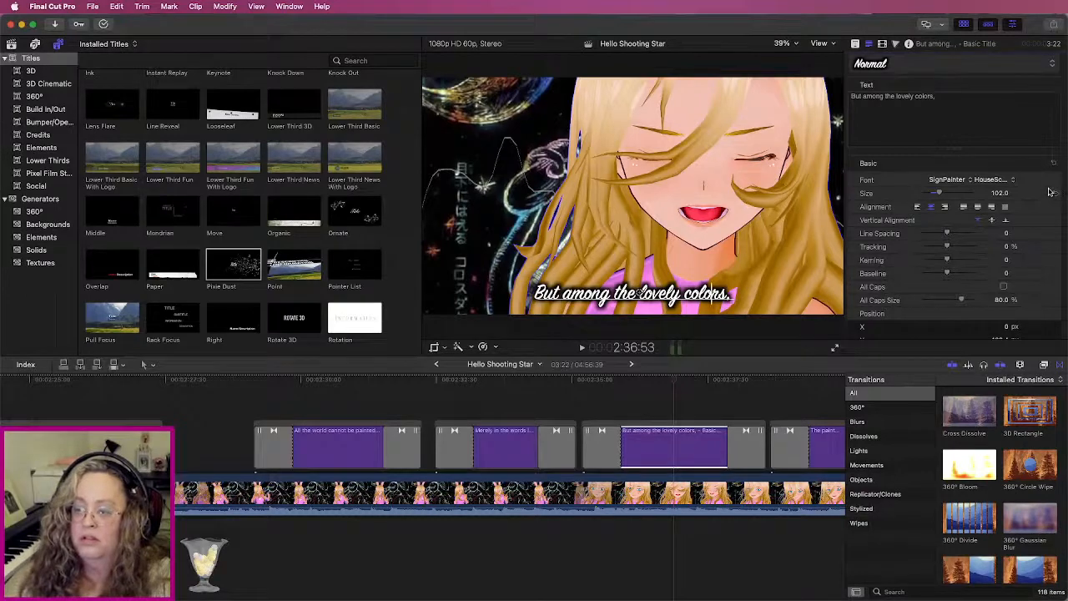
text(u)
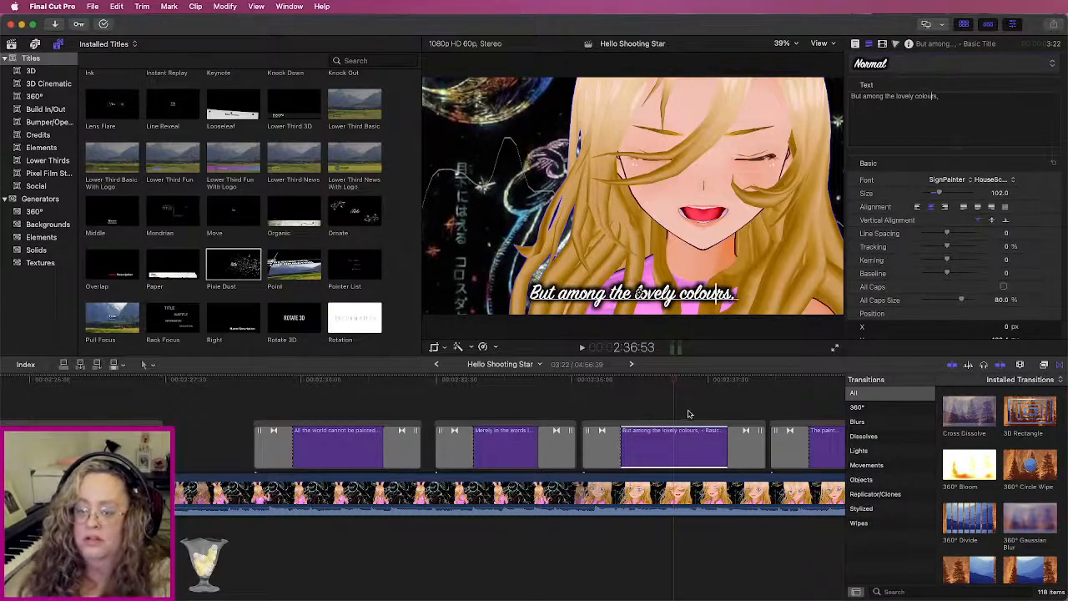
Step: Change the text of the "The paints I chose" title to "The best is you"
scroll(689, 412, right, 5)
click(583, 411)
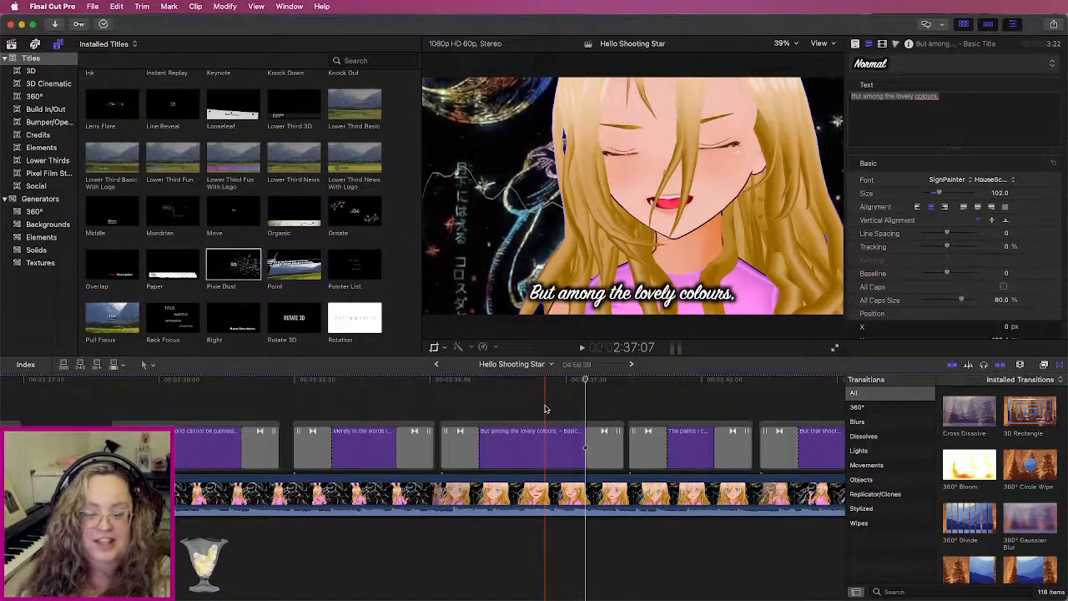
click(690, 443)
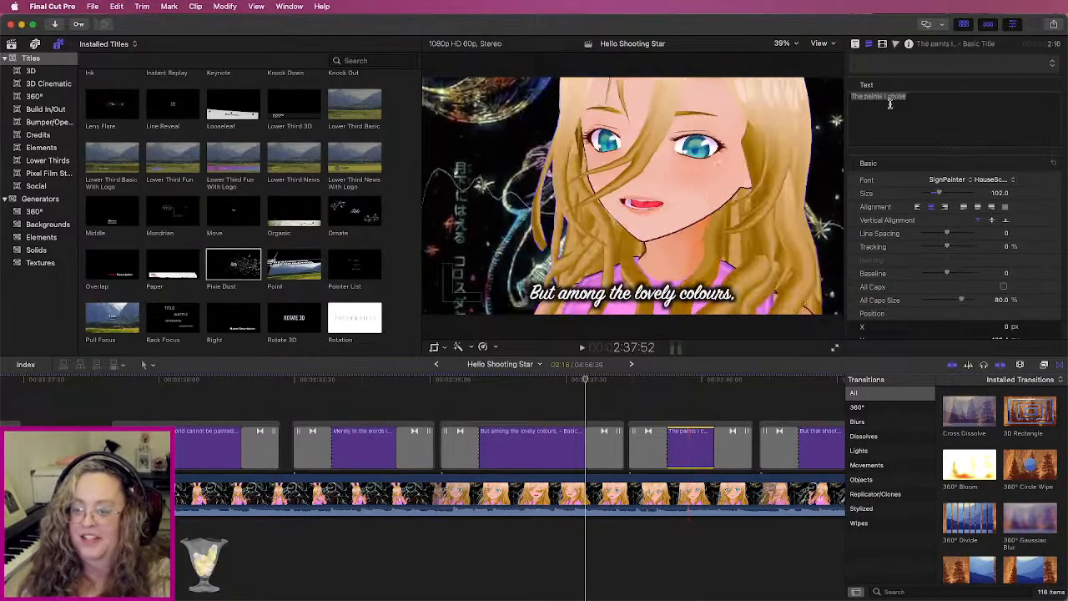
click(904, 96)
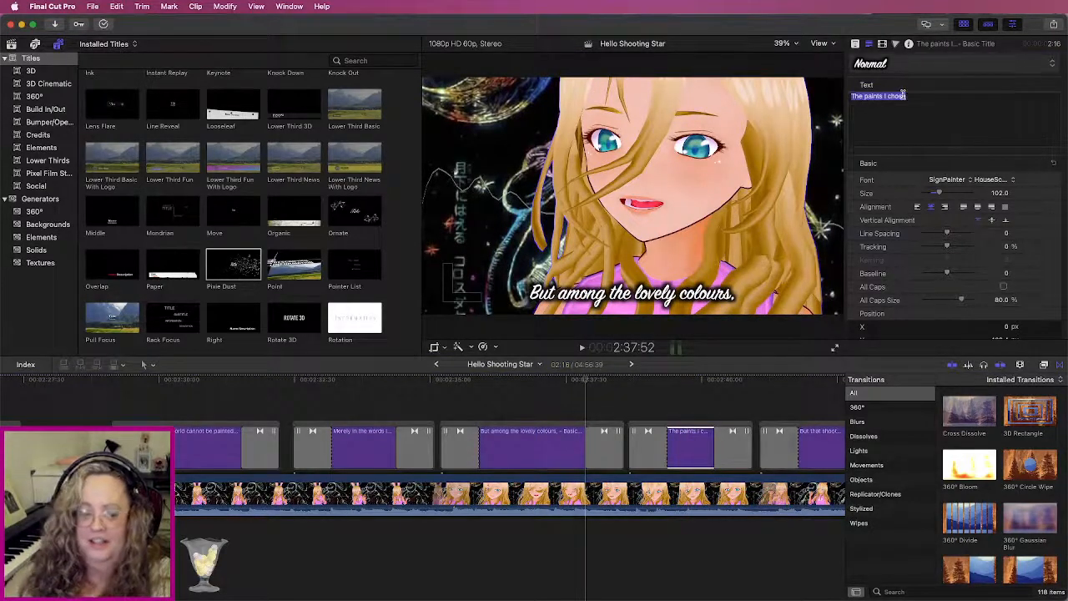
text(The best is you)
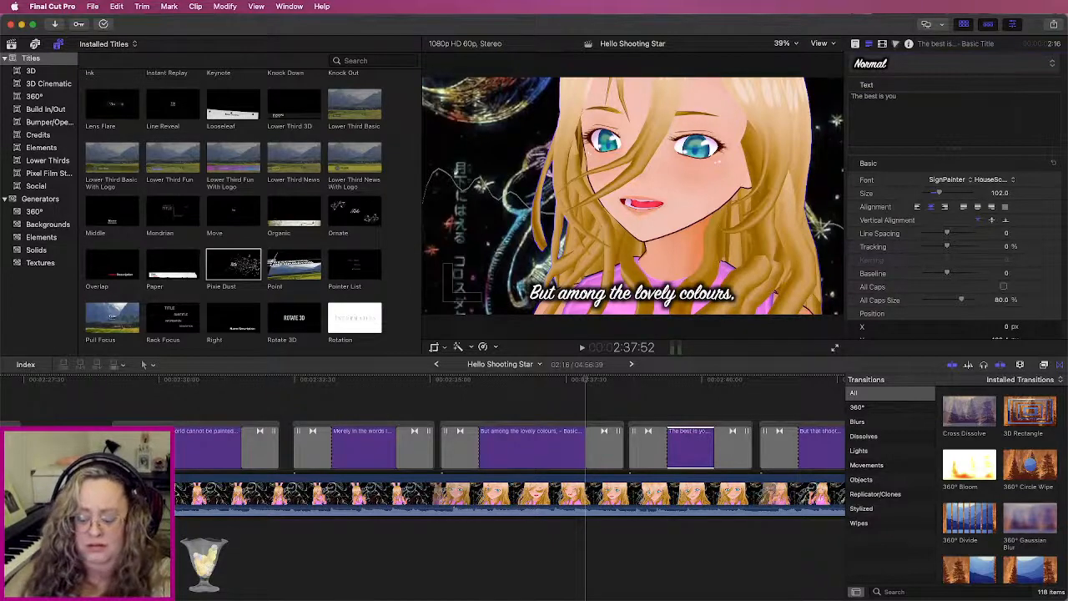
Step: Play back the "The best is you" title and add a period at the end of its text
key(space)
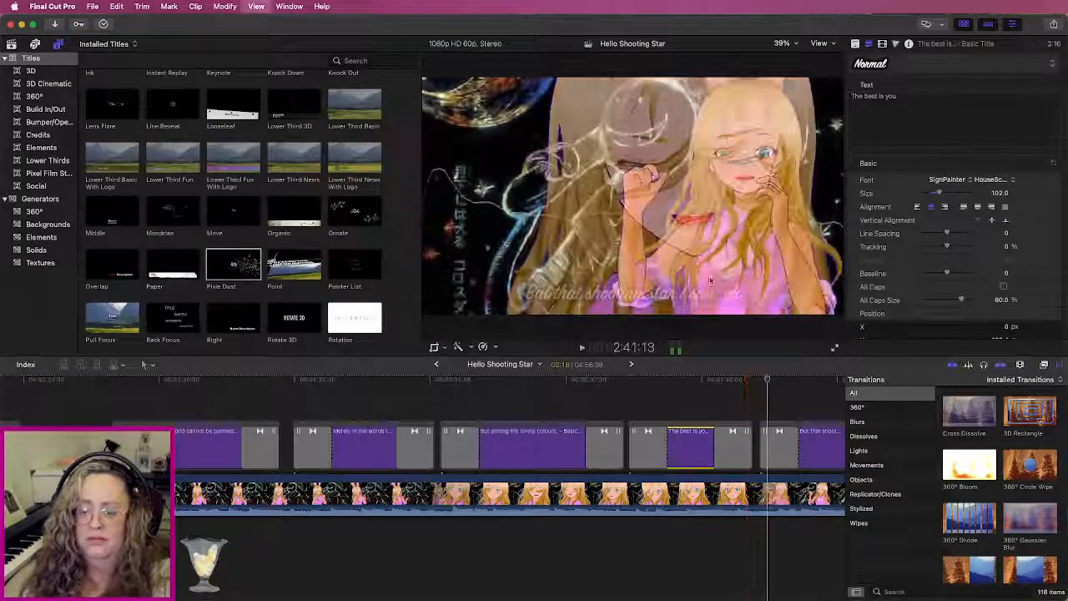
click(657, 404)
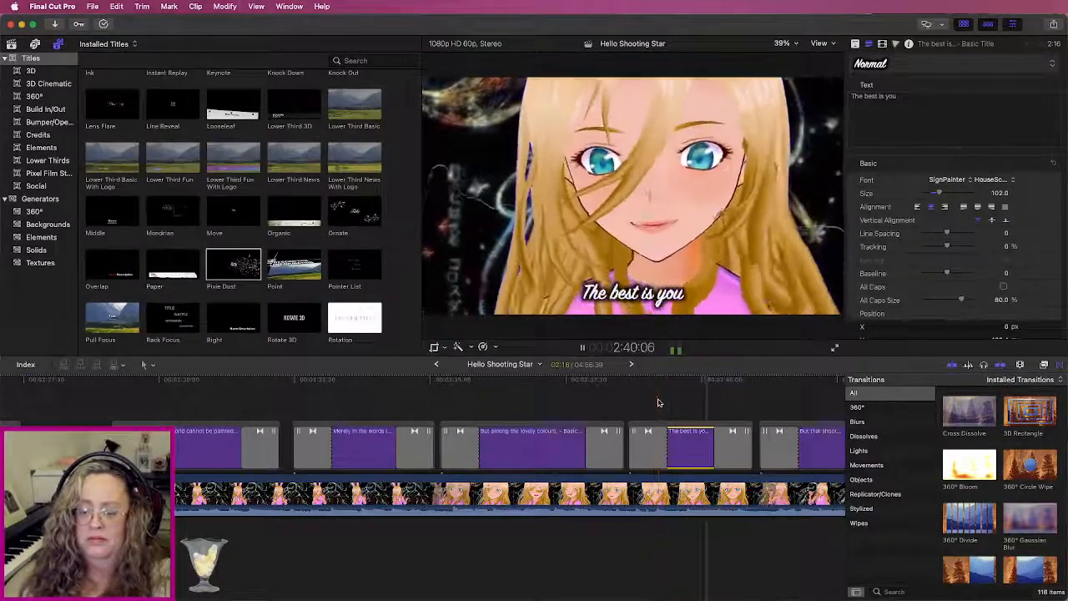
key(space)
click(926, 97)
text(.)
Step: Play on to the "But that shooting star I saw, oh" title and change its text to "If I made you into music"
click(587, 382)
key(space)
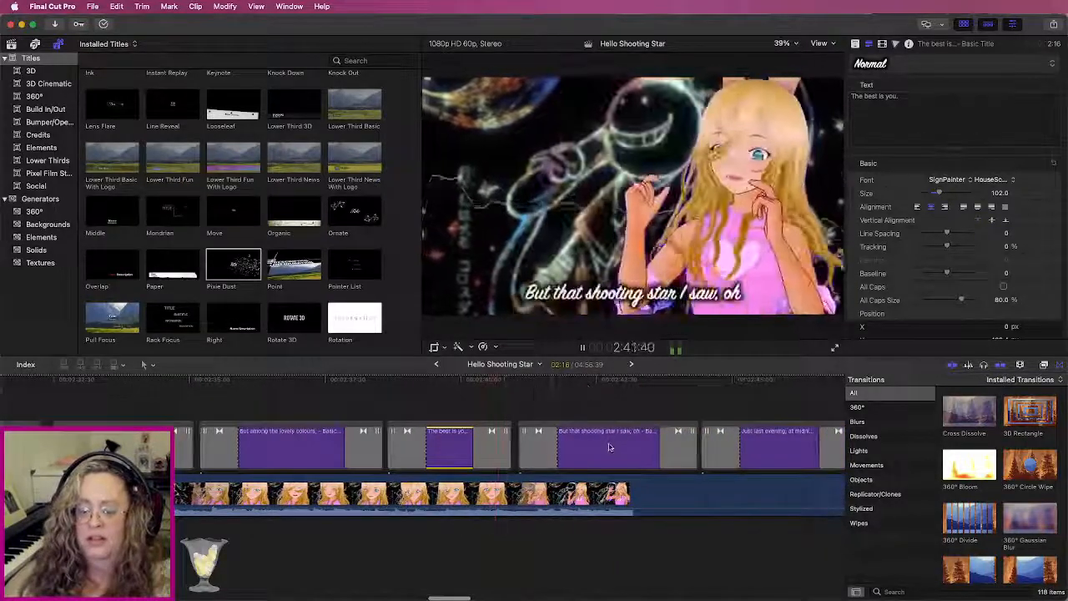
key(space)
double_click(609, 446)
triple_click(915, 103)
text(If )
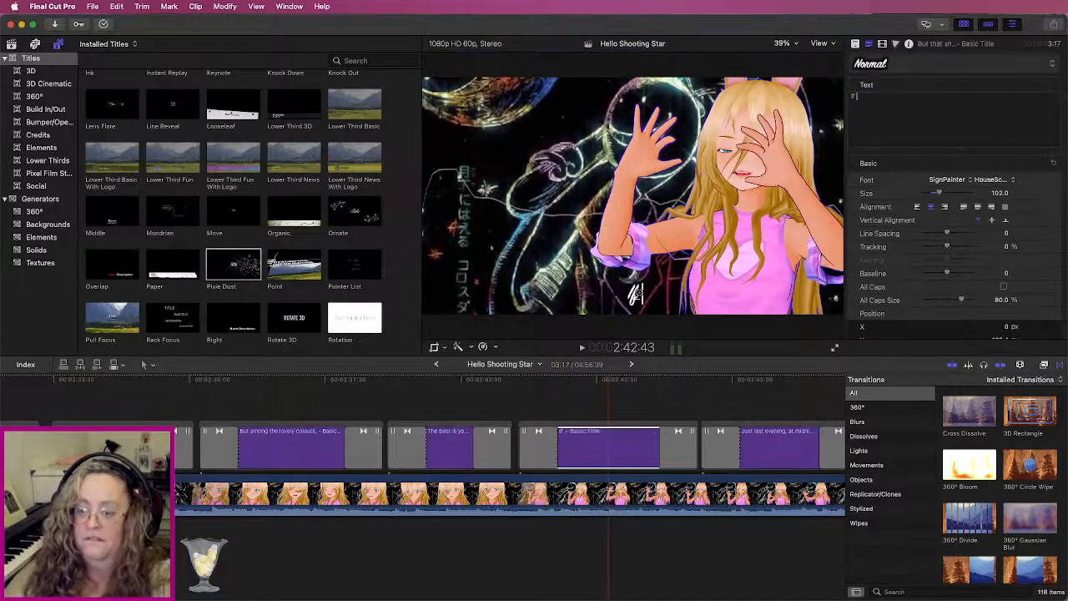
text(I made you into music)
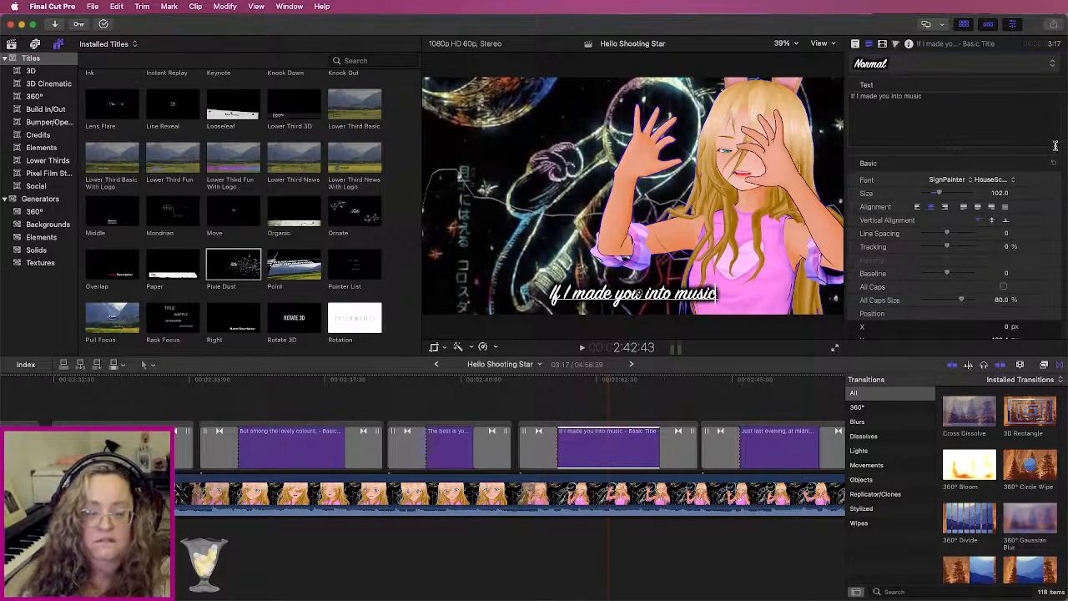
Step: Change the text of the "Just last evening, at midnight..." title to "That I could play up on stage"
click(767, 450)
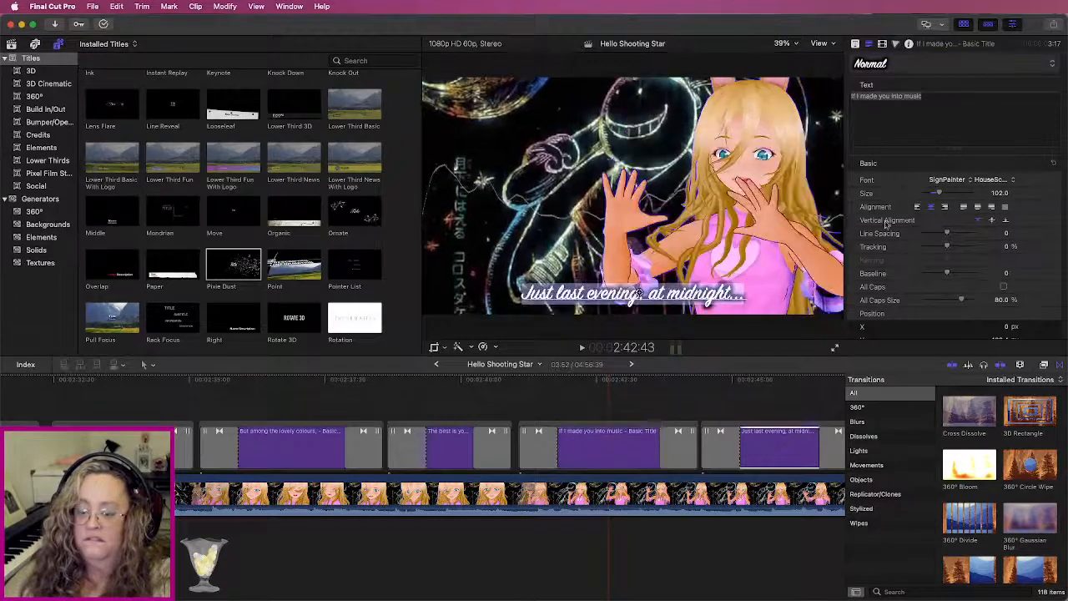
triple_click(930, 97)
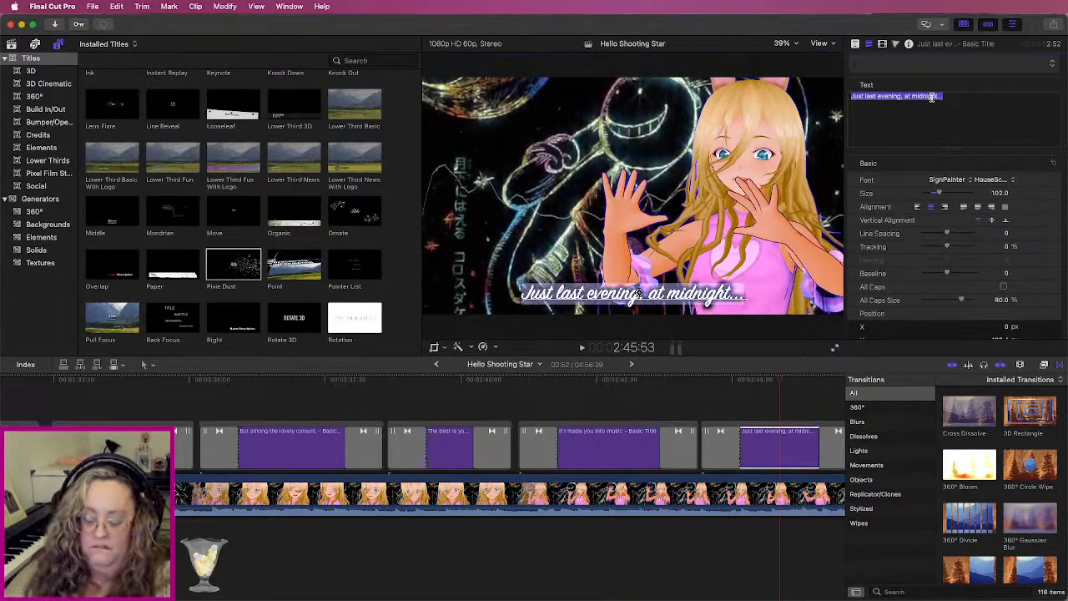
text(That I could play up)
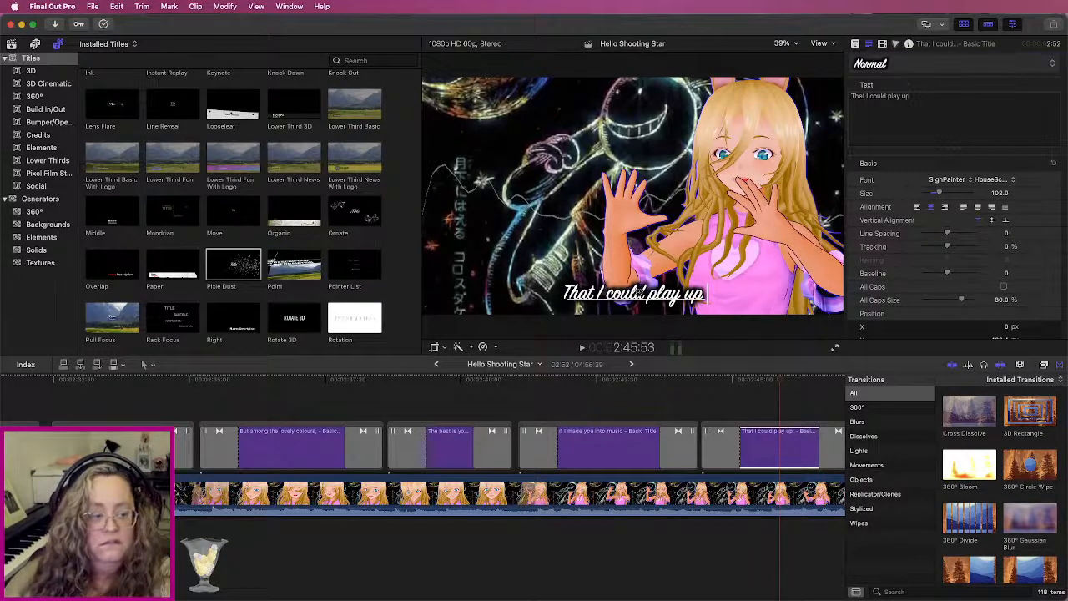
text( on stage)
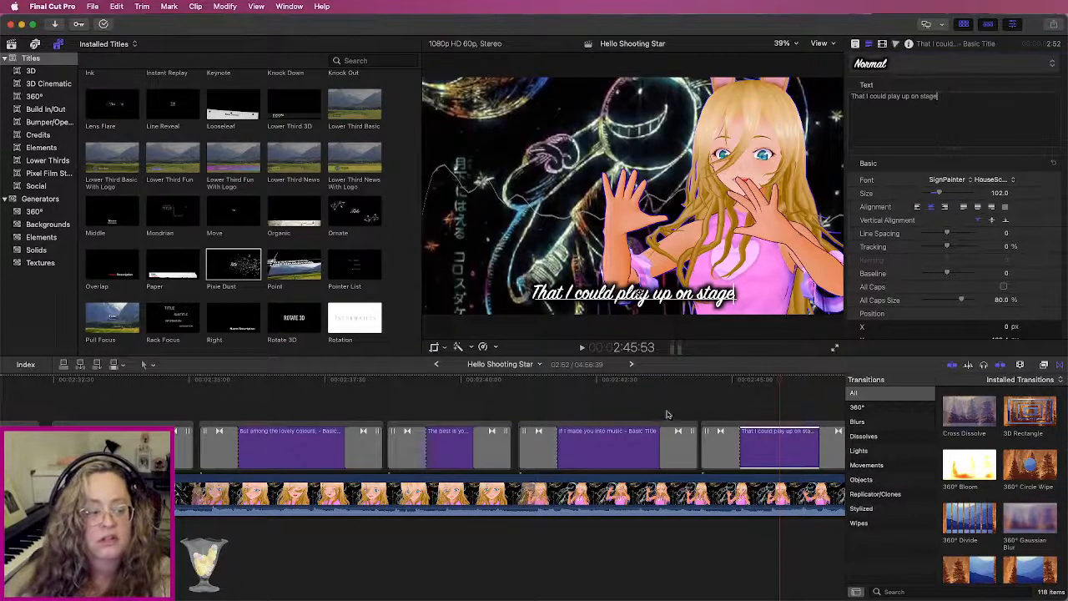
Step: Change the text of the "That feeling's with me, deep inside" title to "Then the whole world would be amazed"
scroll(797, 457, right, 10)
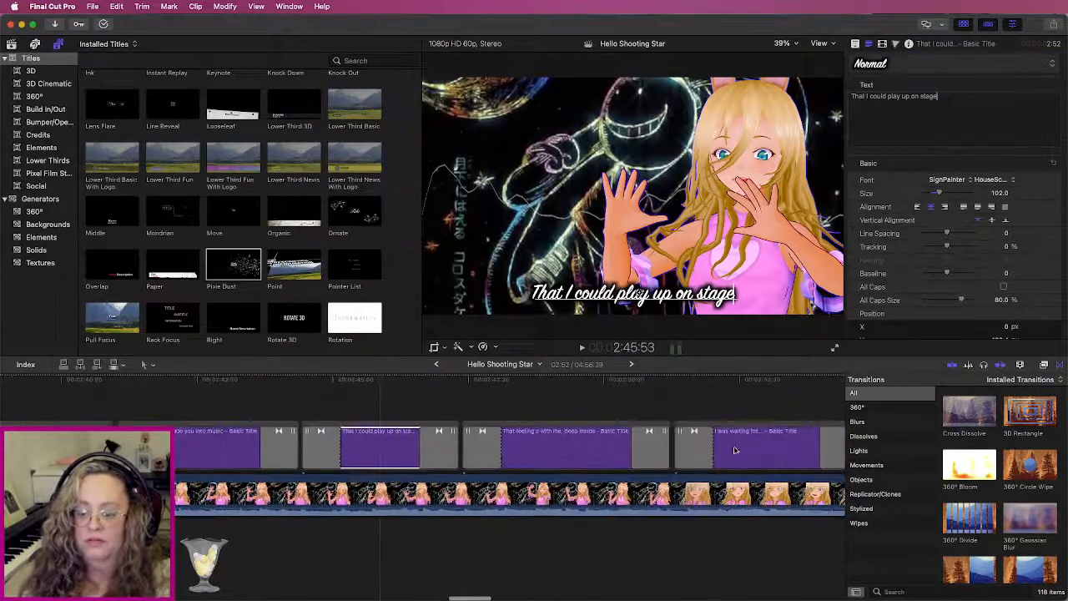
click(576, 438)
triple_click(916, 97)
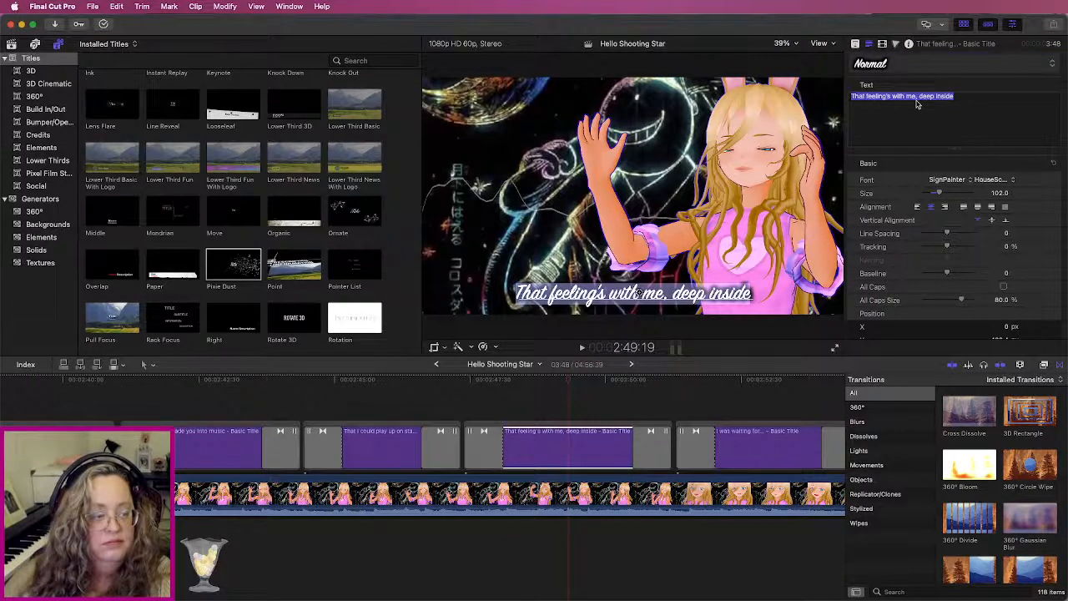
text(Then the whole world would)
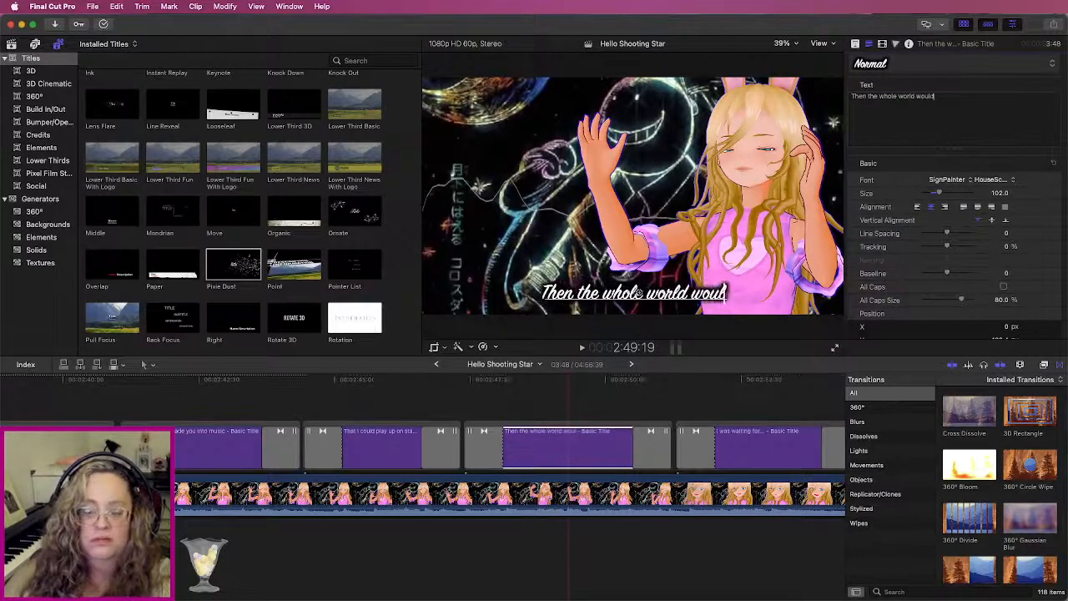
text( be amazed)
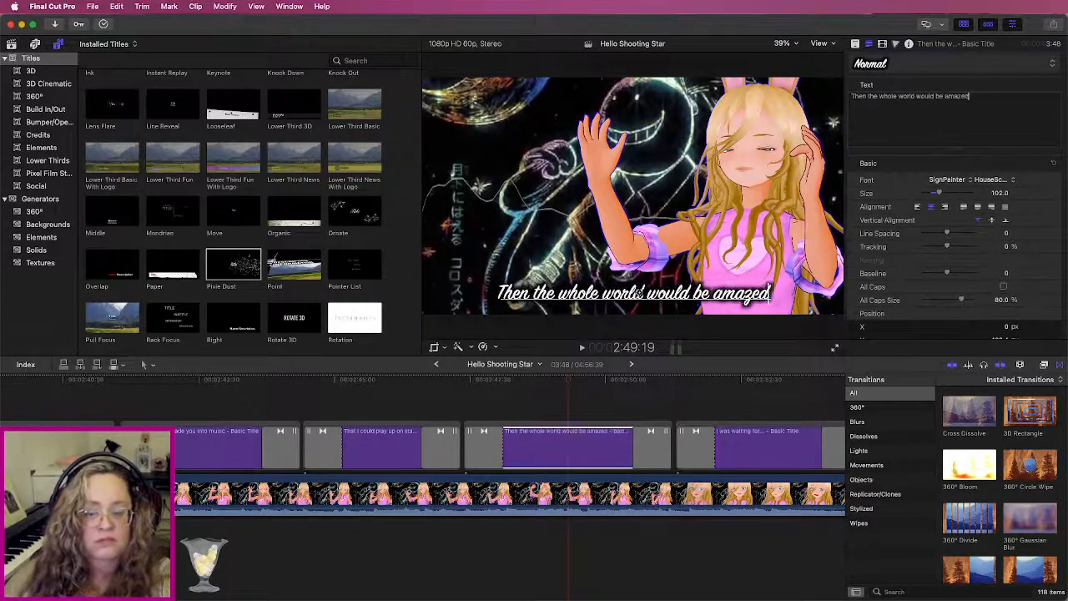
Step: Change the text of the "I was waiting for..." title to "By how your light resounds..."
click(776, 455)
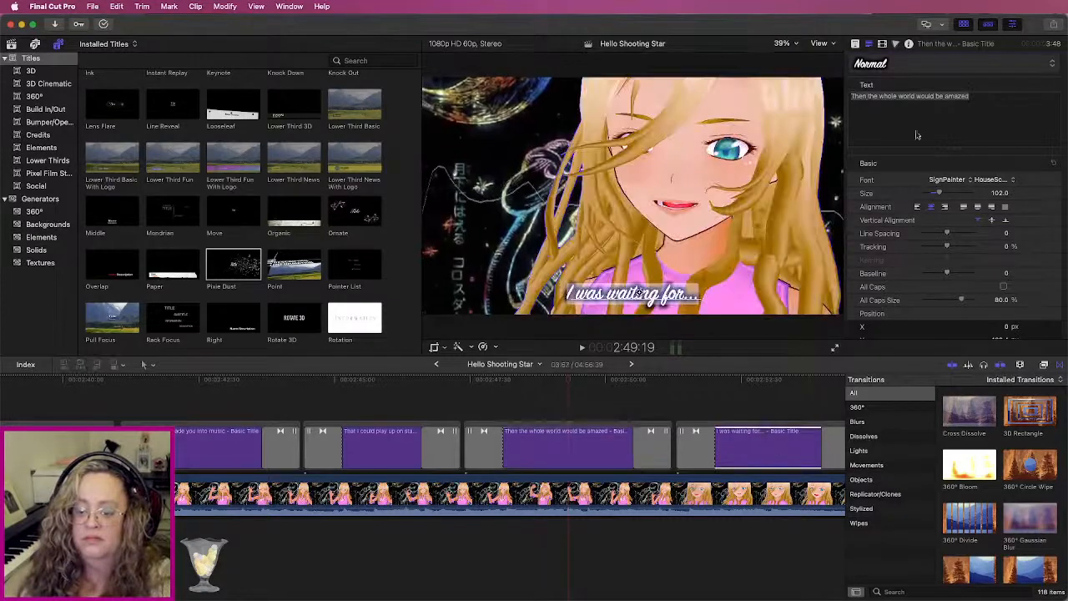
triple_click(939, 95)
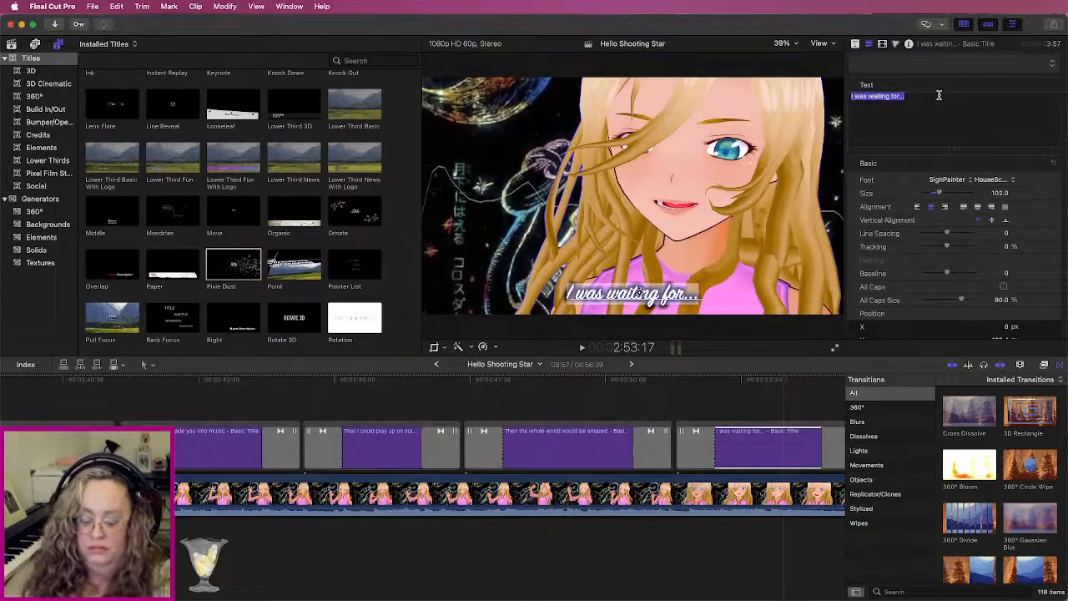
text(By hi)
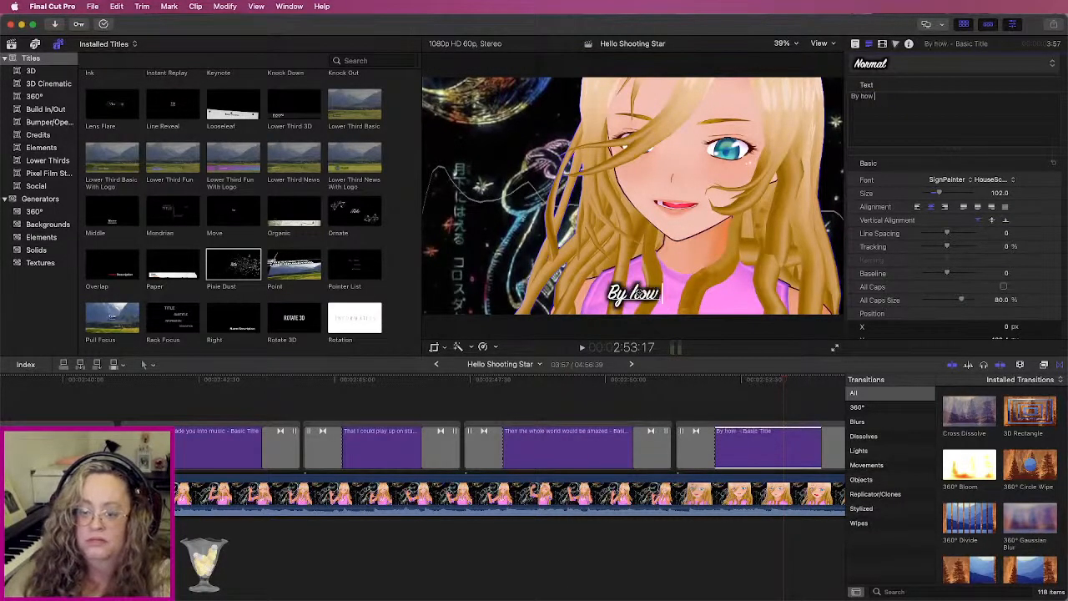
text(w your)
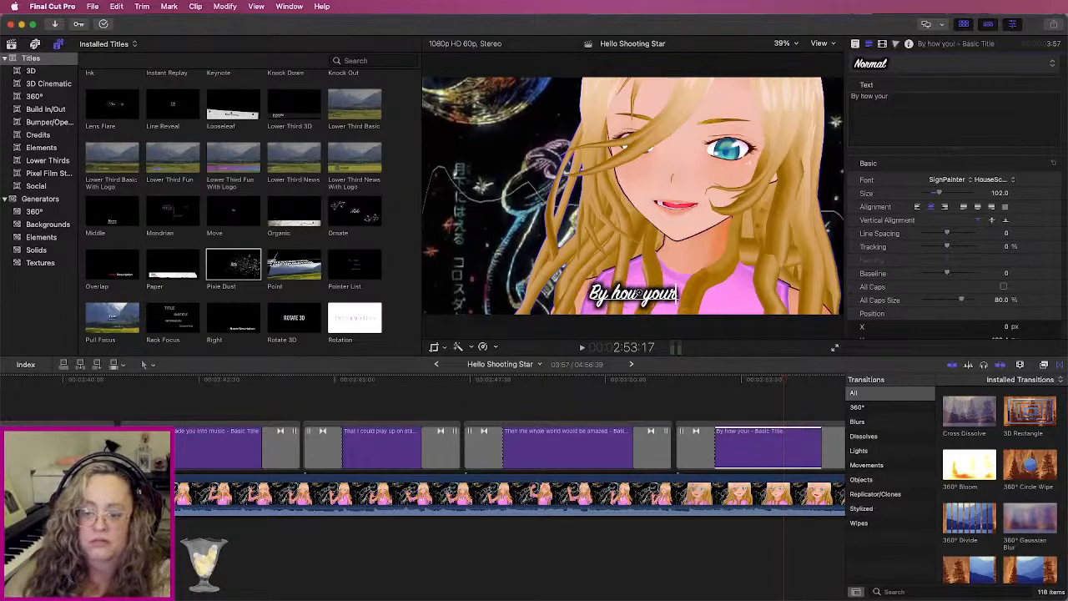
text( light resounds...)
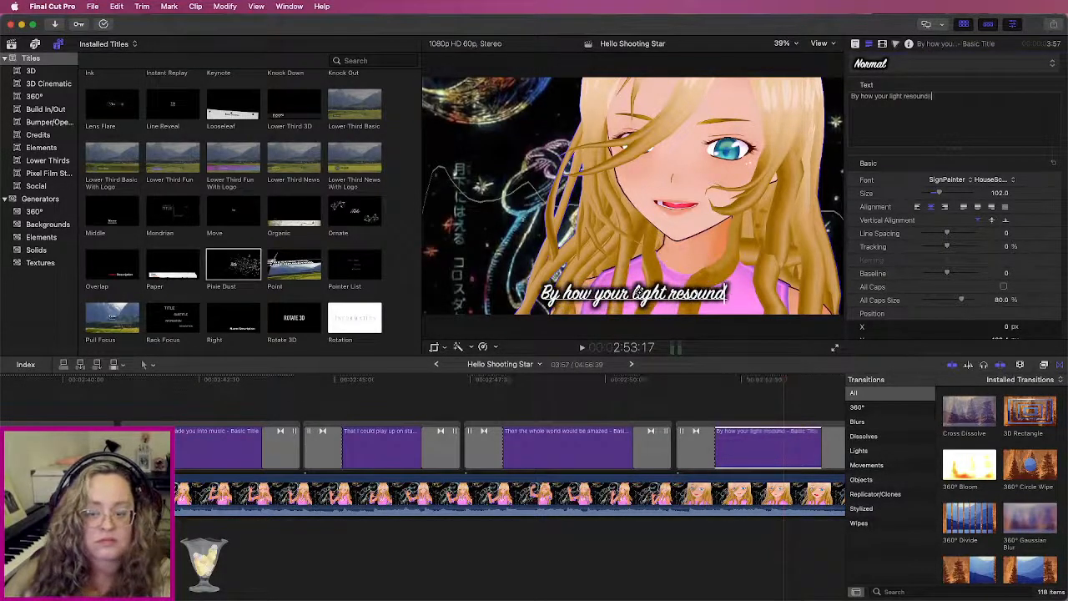
Step: Play back the reworded titles and change the text of the following "Hello shooting star!" title to "I'm waiting for you!"
click(466, 384)
key(space)
scroll(493, 397, right, 4)
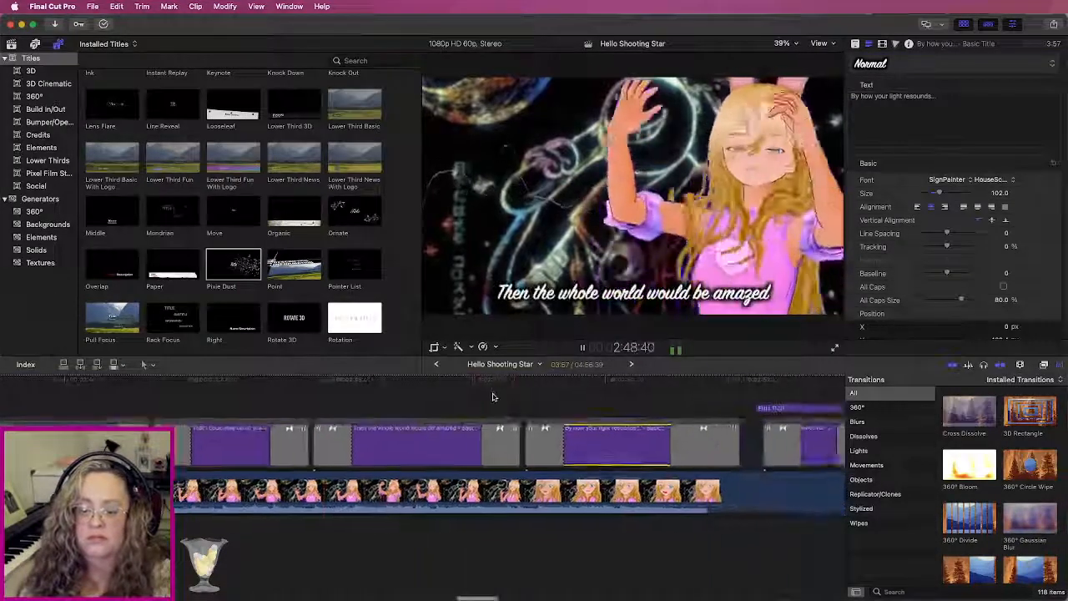
scroll(494, 397, right, 1)
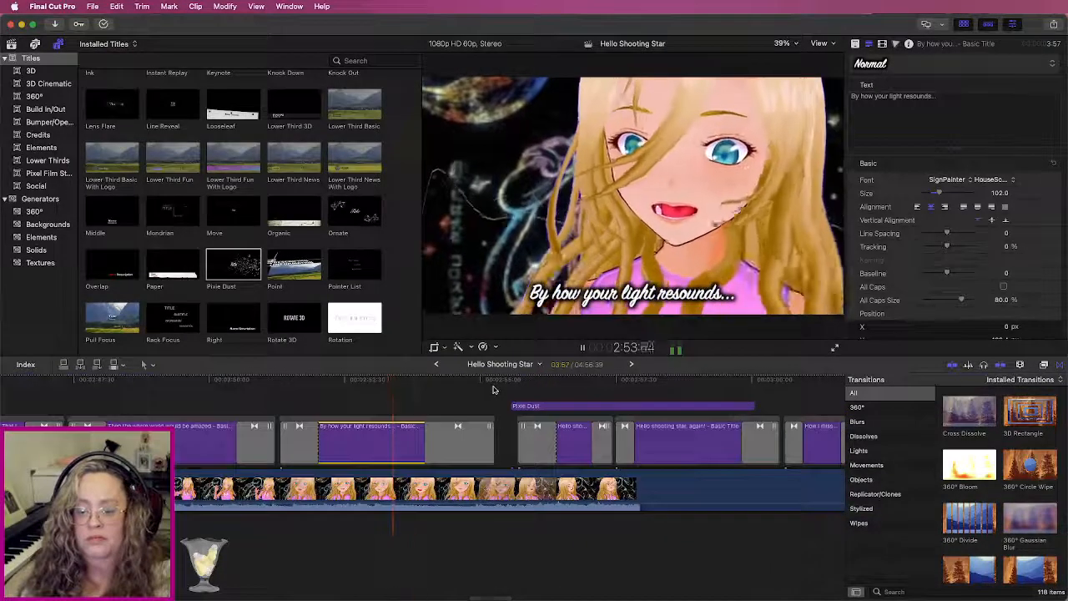
key(space)
click(566, 446)
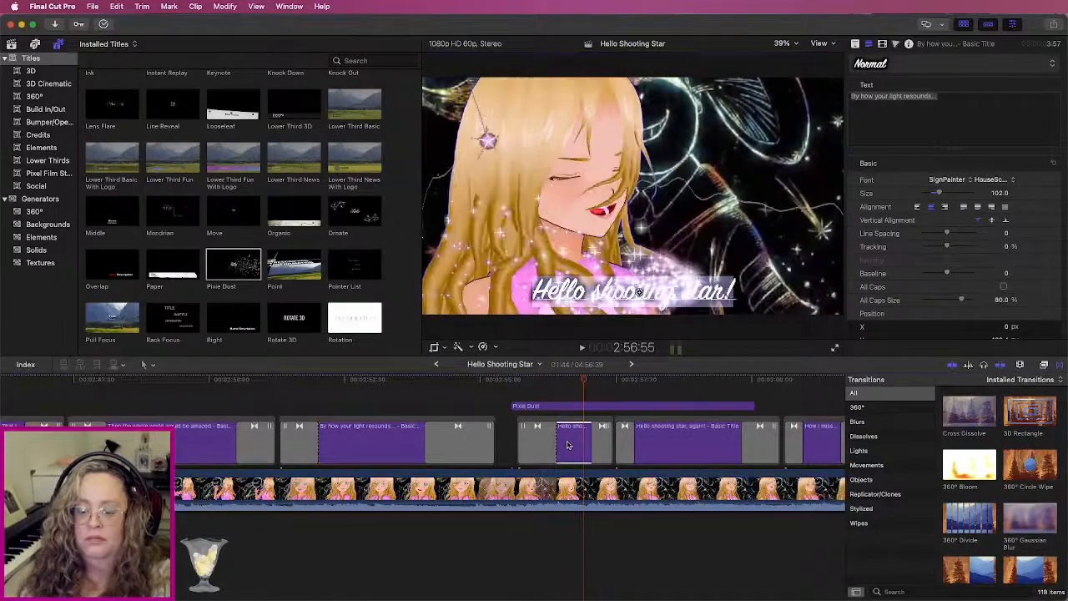
triple_click(919, 100)
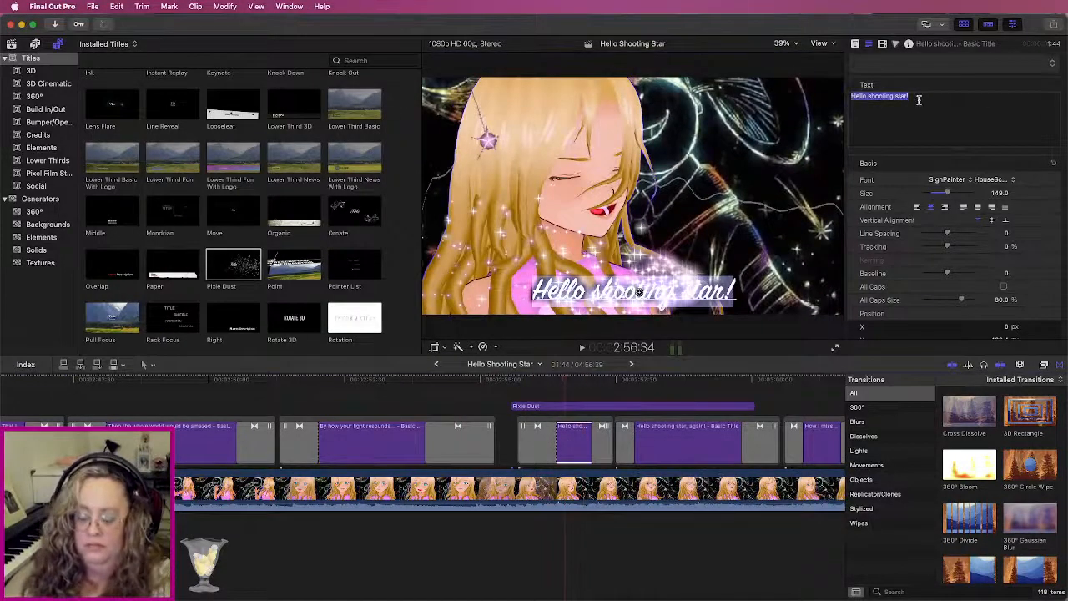
key(BackSpace)
text(I'm waiting for you)
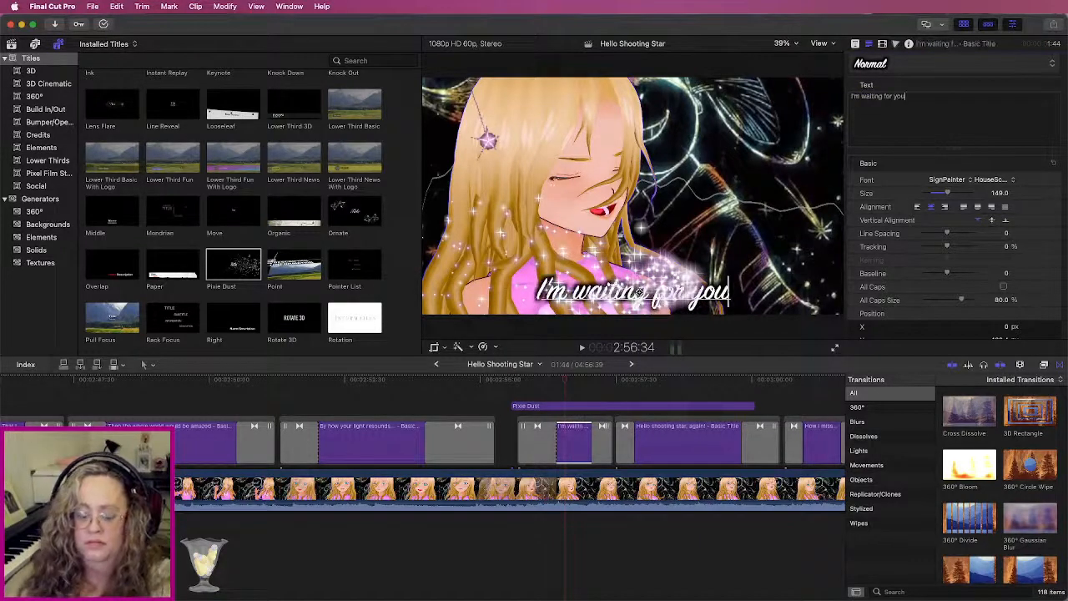
text(!)
Step: Change the text of the "Hello shooting star, again!" title to "I'm waiting for you always!"
click(668, 455)
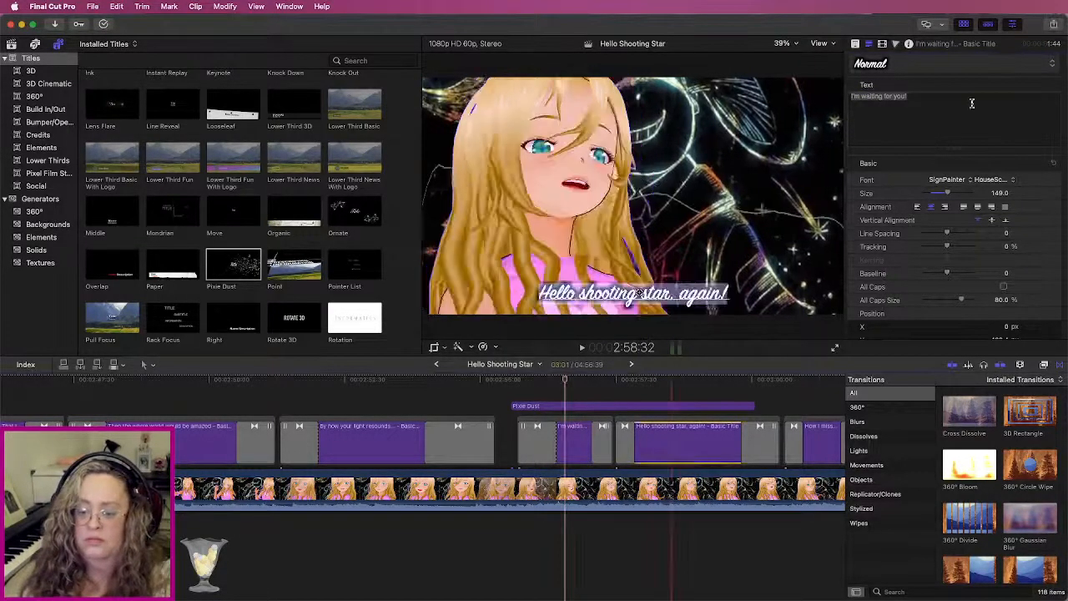
triple_click(946, 100)
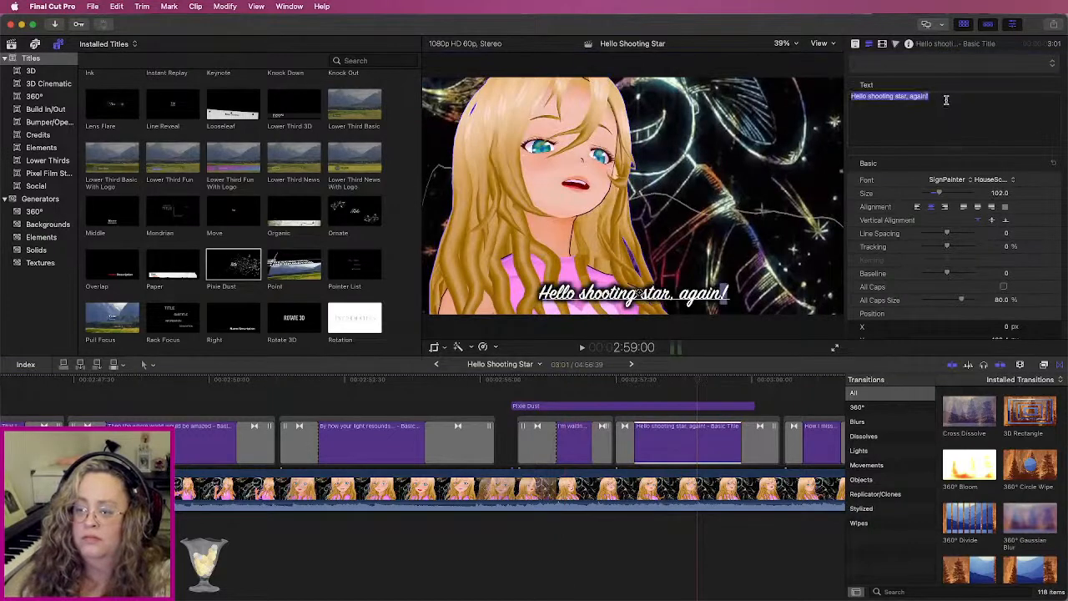
key(BackSpace)
text(I'm waiting for you always)
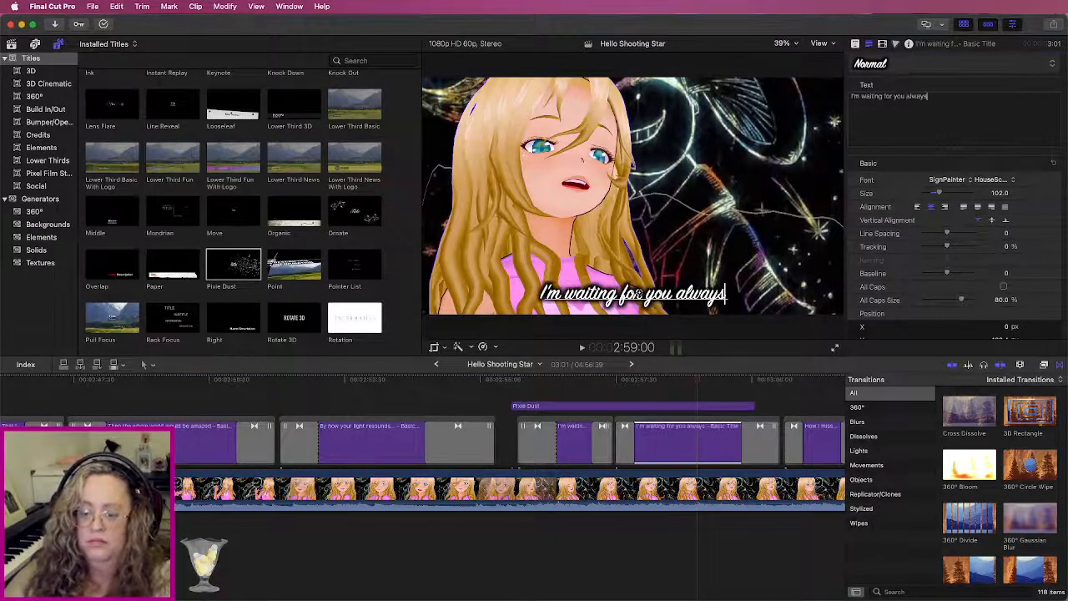
Step: Play back both "I'm waiting for you" titles and change the following "How I missed you!" title to "How I miss you!"
click(518, 381)
key(space)
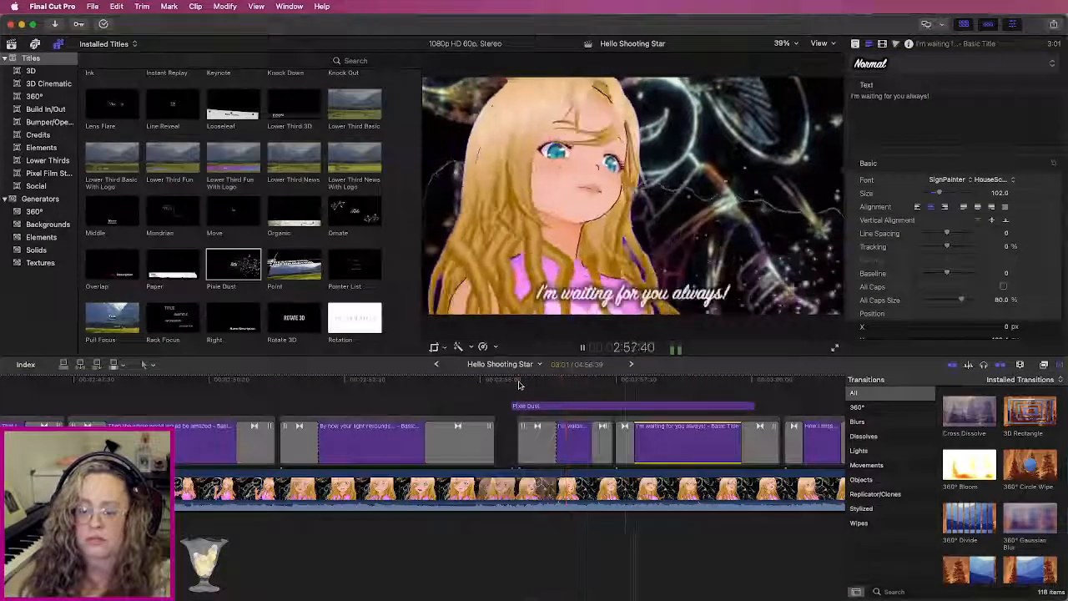
scroll(519, 384, right, 3)
scroll(519, 388, right, 5)
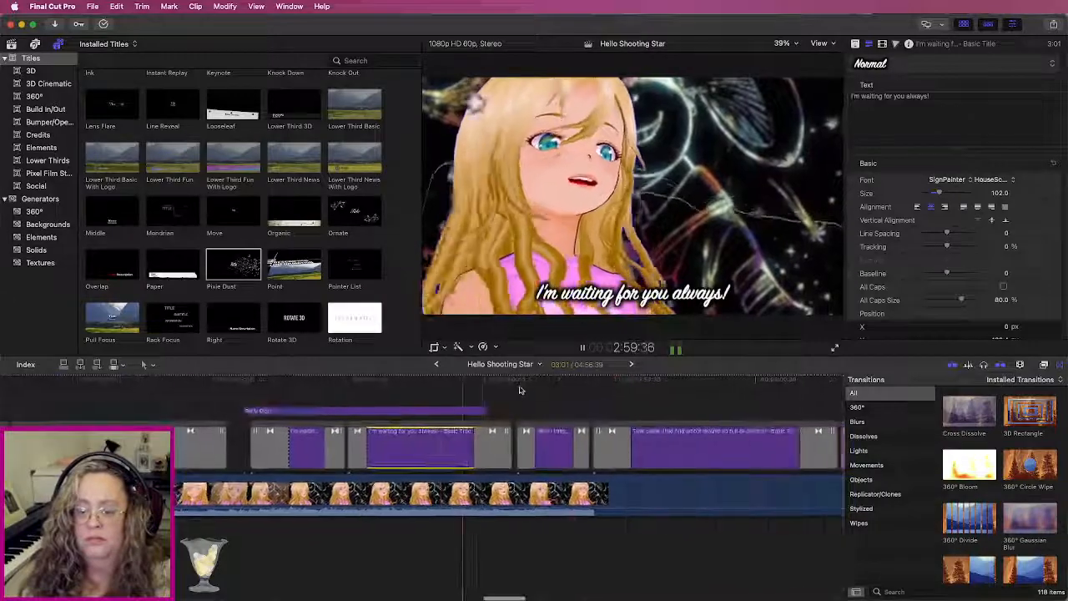
scroll(517, 403, right, 2)
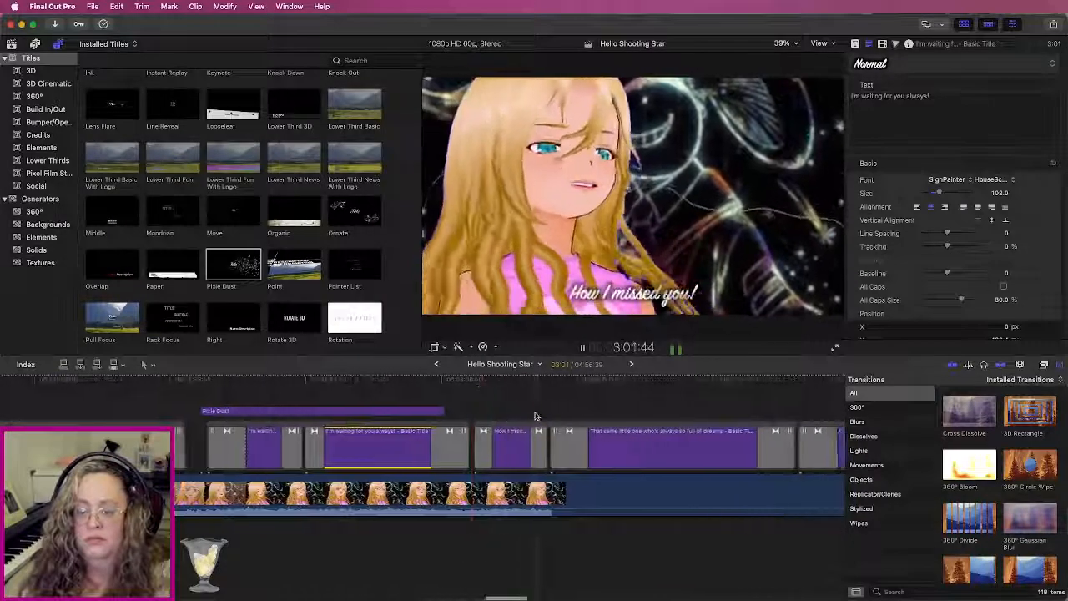
key(space)
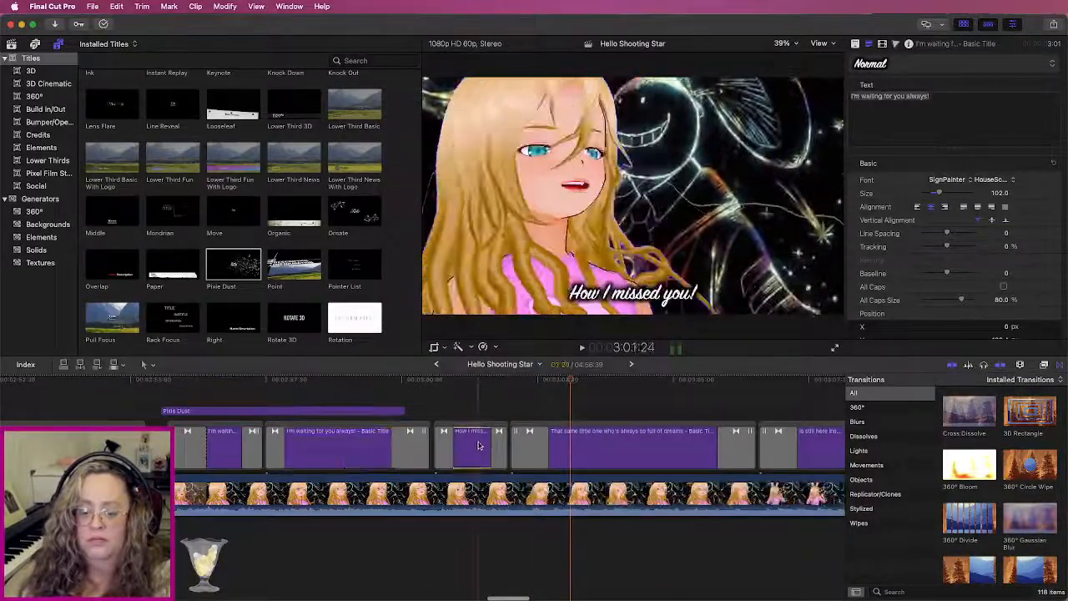
click(473, 449)
click(887, 97)
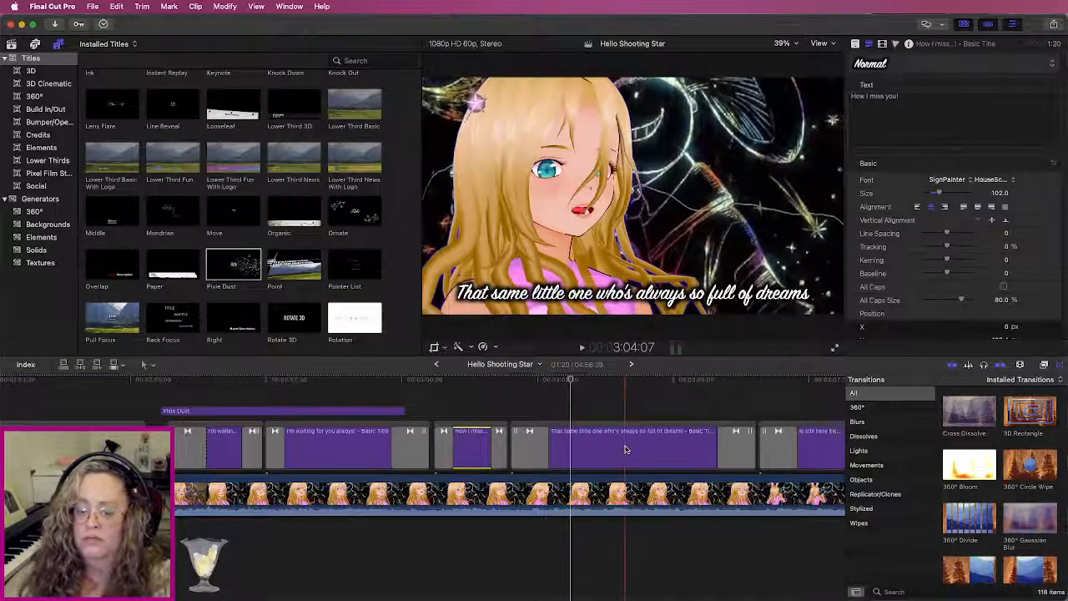
Step: Change the "That same little one who's always so full of dreams" title to "I just can't help it, your always so full of dreams!"
click(632, 443)
triple_click(920, 95)
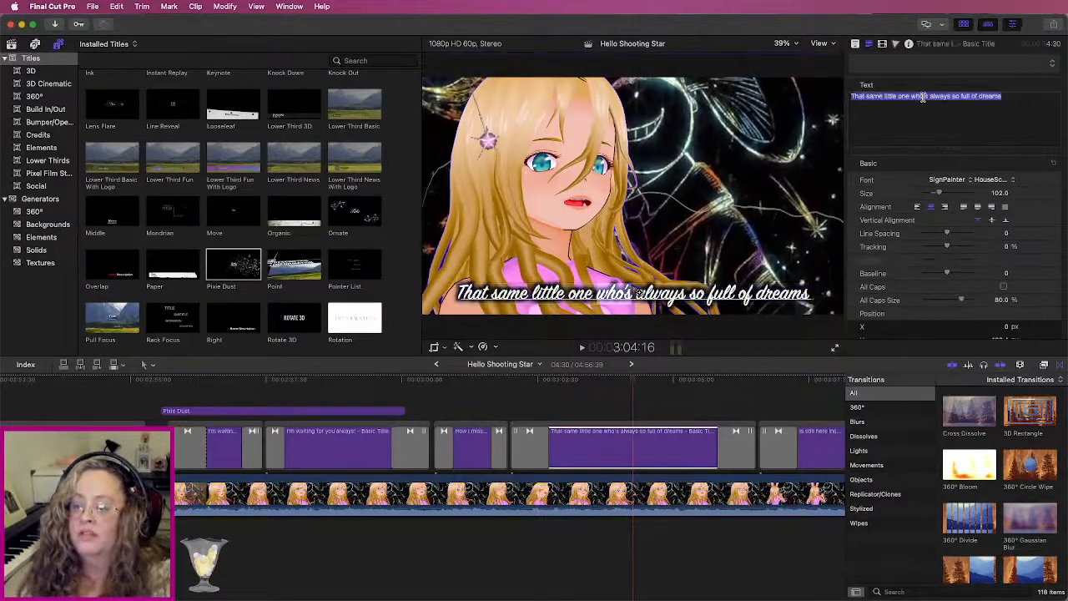
text(I)
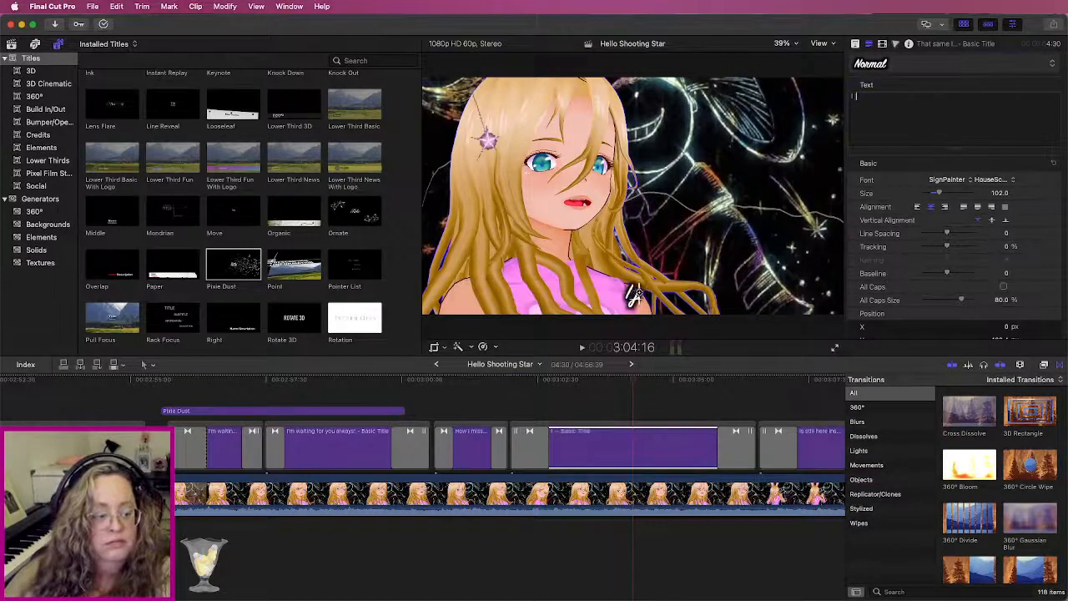
text( just can't help)
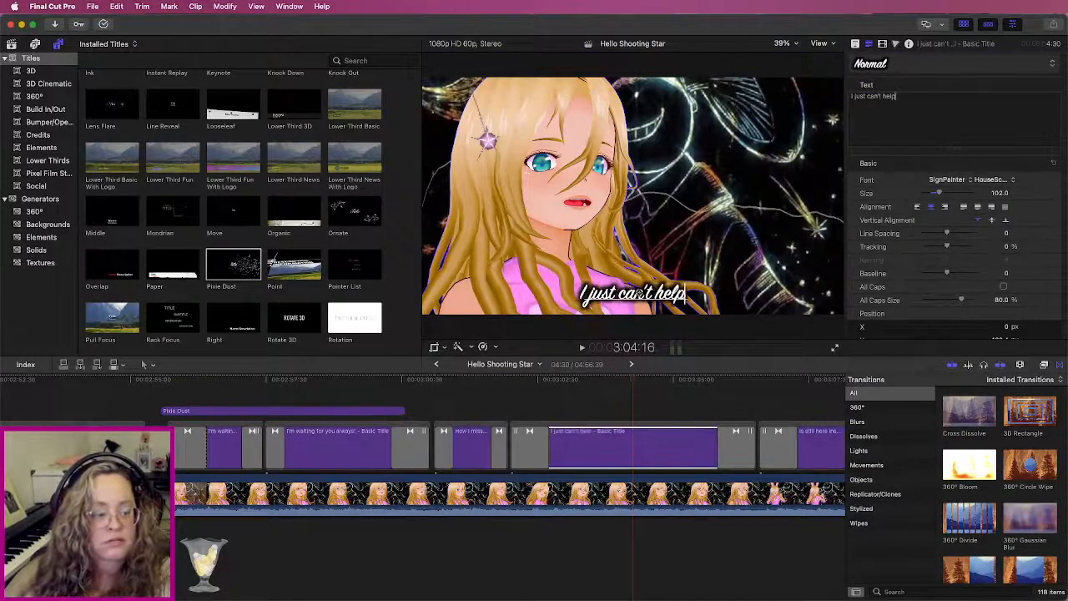
text( it, your alwa)
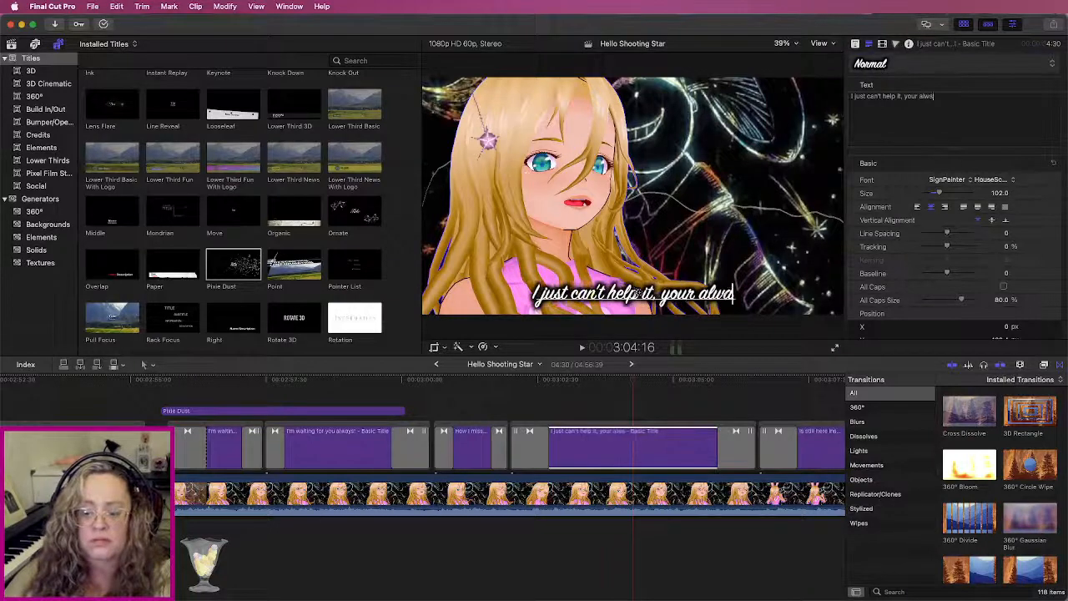
text(ys so full of dreams!)
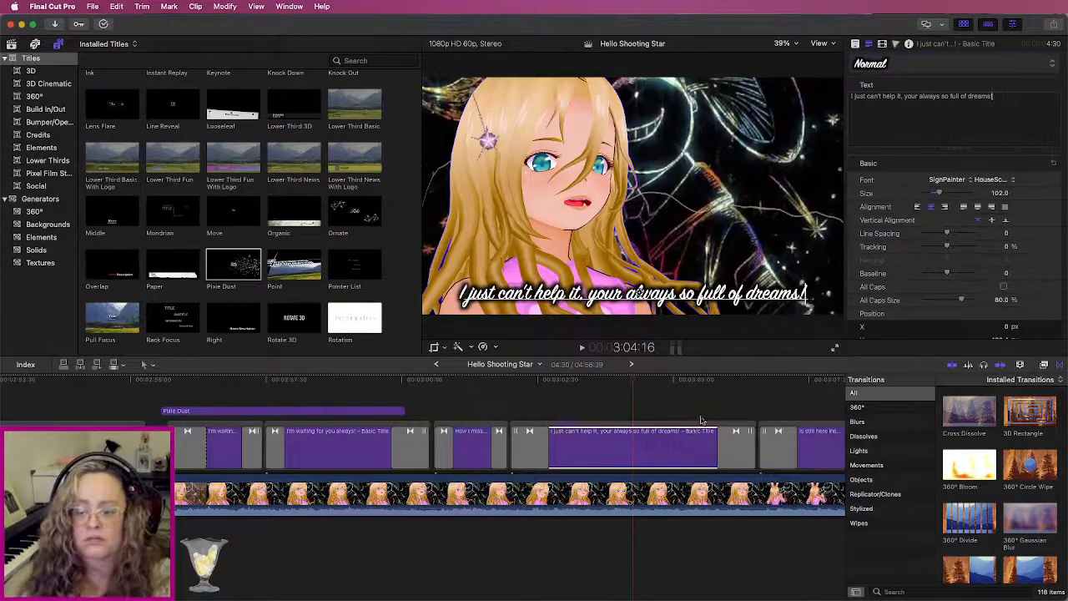
Step: Change the text of the "Is still here inside me" title to "Eyes on something distant..."
scroll(698, 424, right, 5)
click(659, 445)
double_click(608, 445)
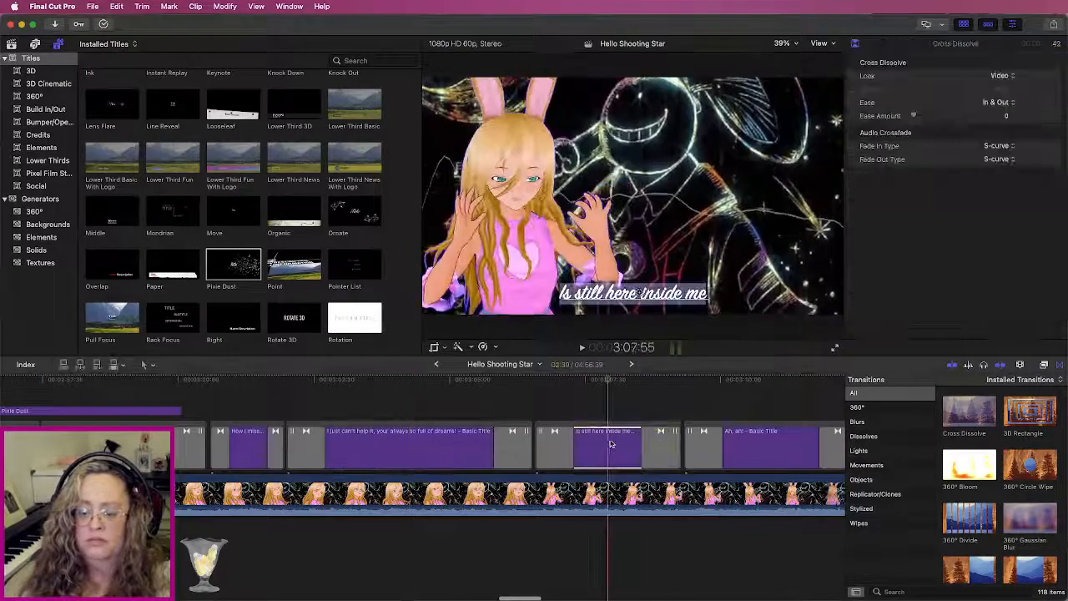
triple_click(918, 97)
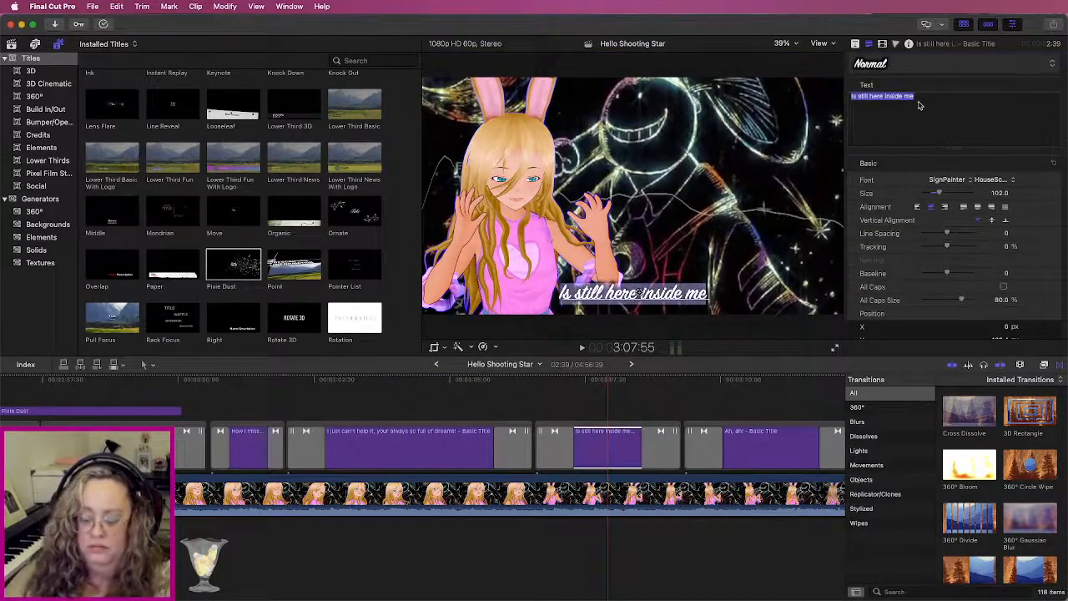
key(BackSpace)
text(Eyes on)
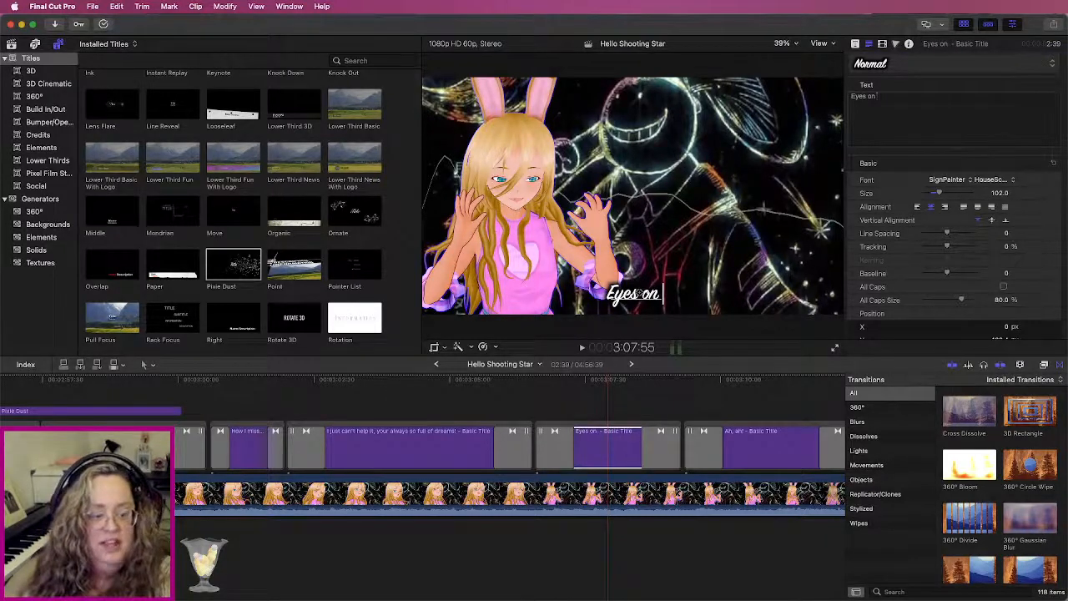
text( som)
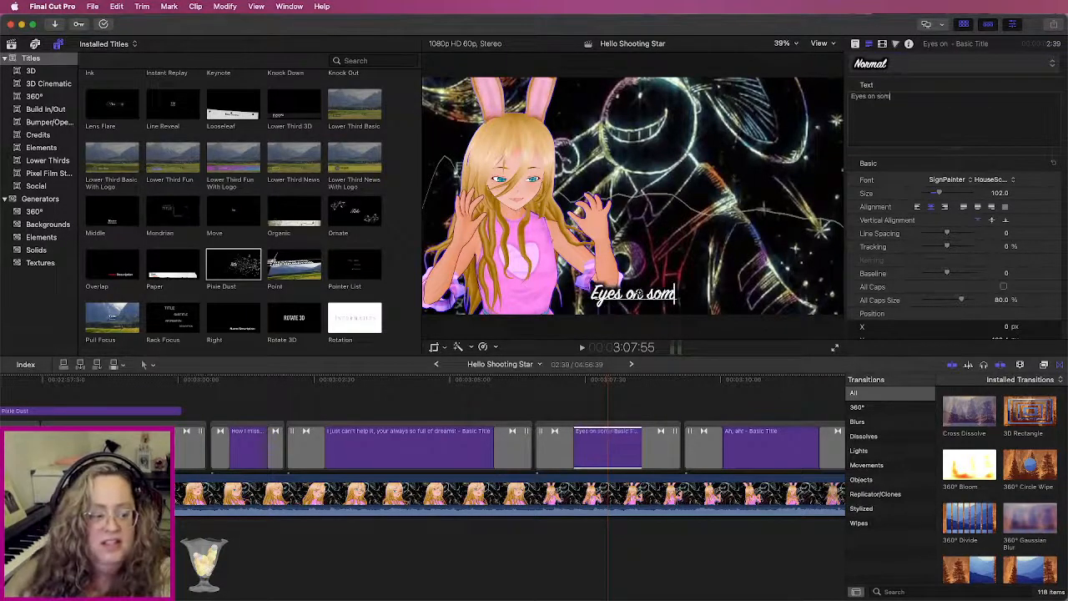
text(ething distant)
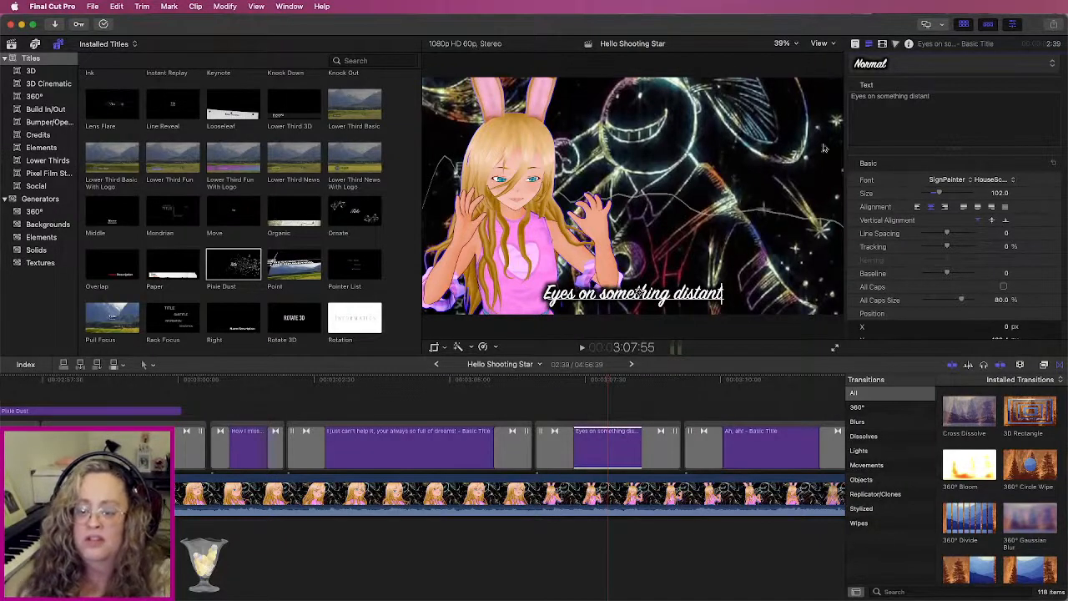
text(..)
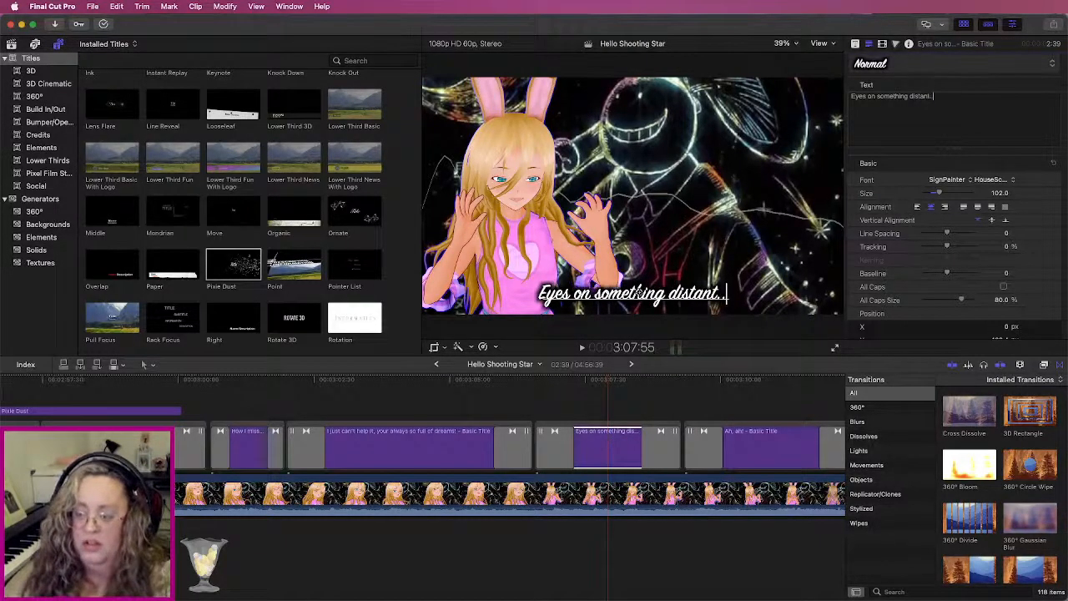
text(.)
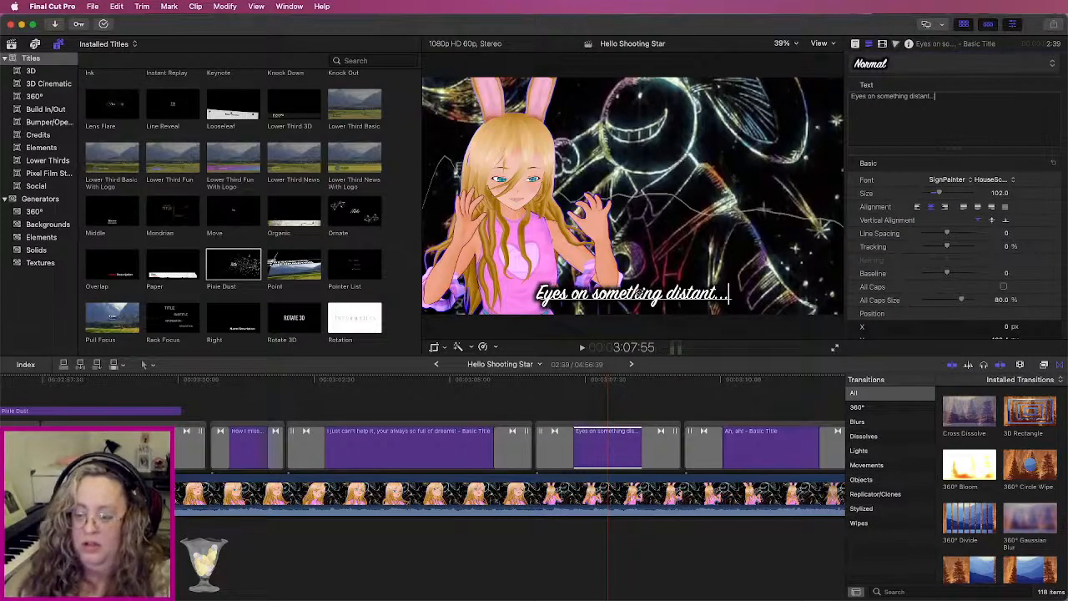
scroll(713, 411, right, 6)
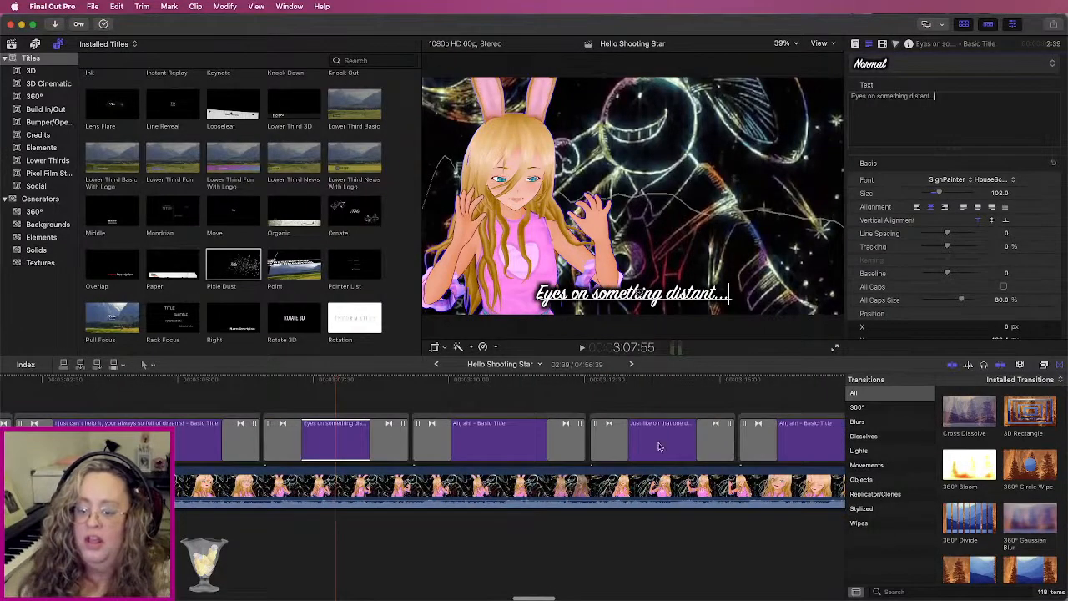
Step: Change the text of the "Just like on that one day" title to "That you're chasing after..."
click(659, 447)
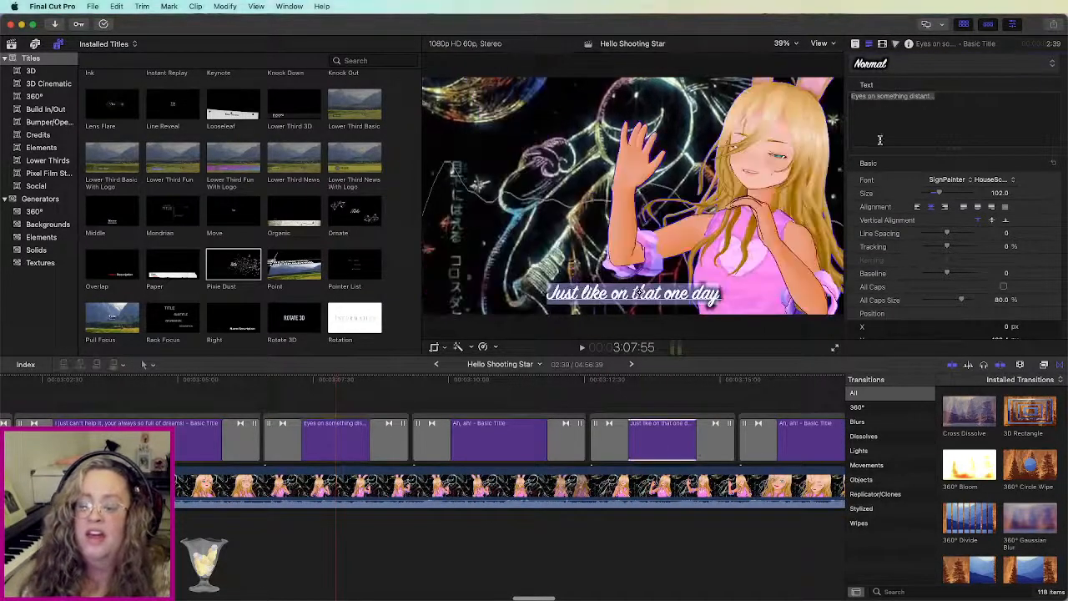
double_click(955, 97)
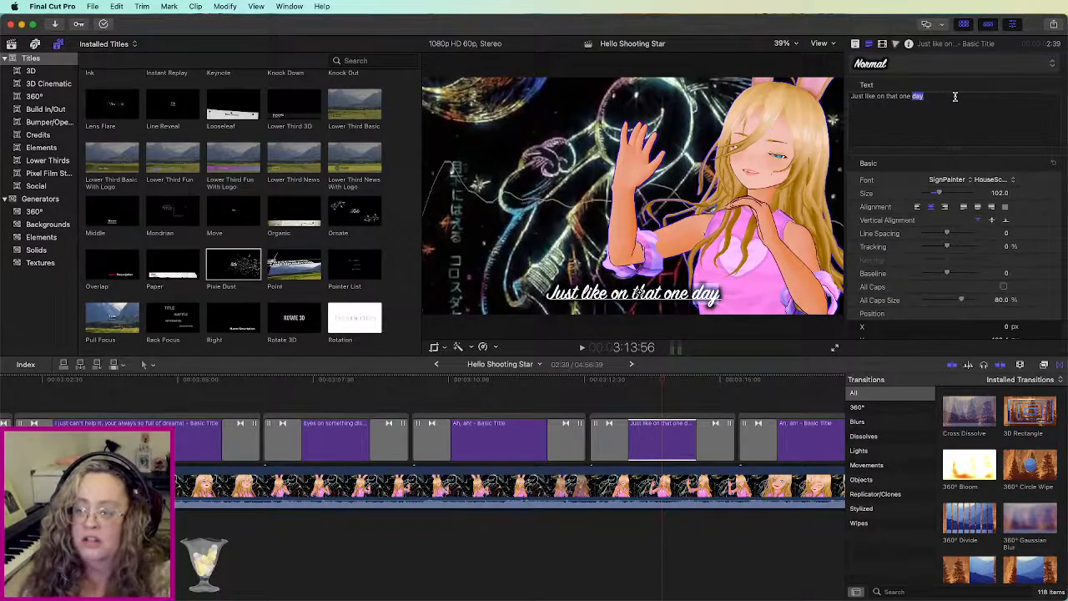
triple_click(954, 99)
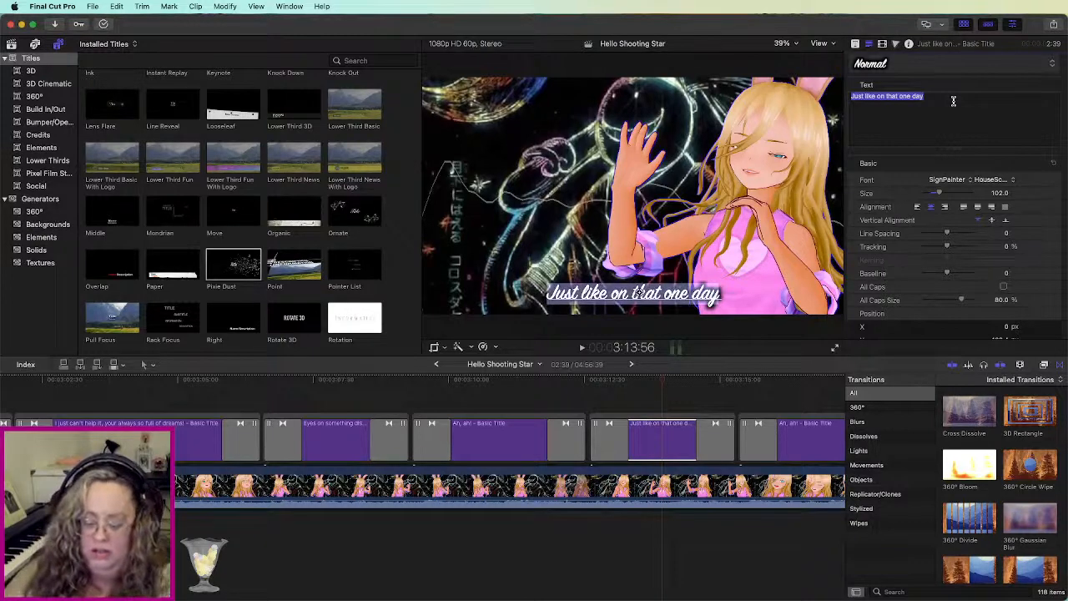
text(That your)
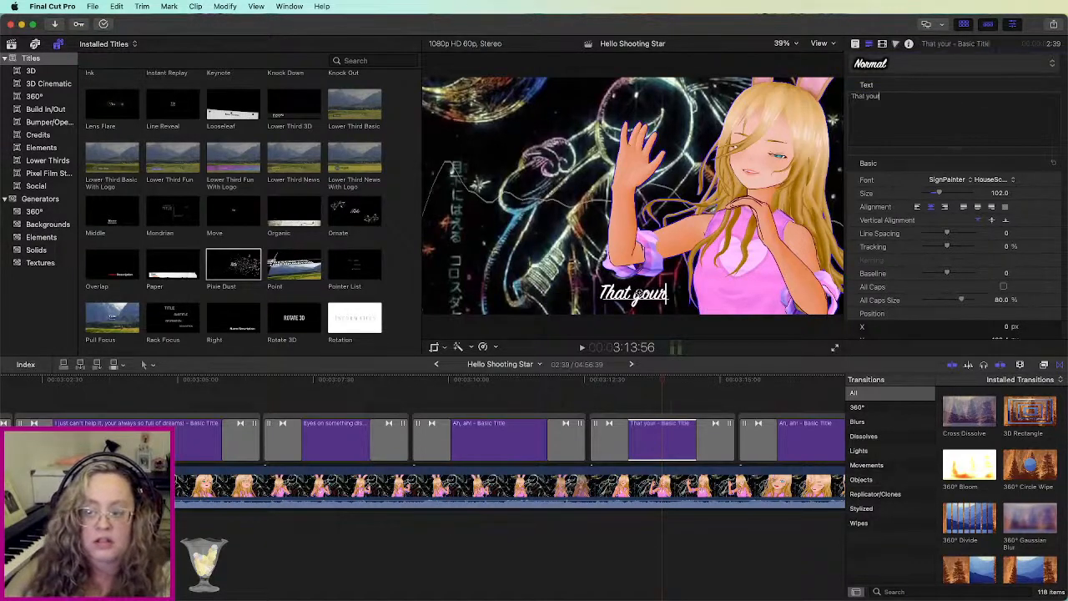
key(BackSpace)
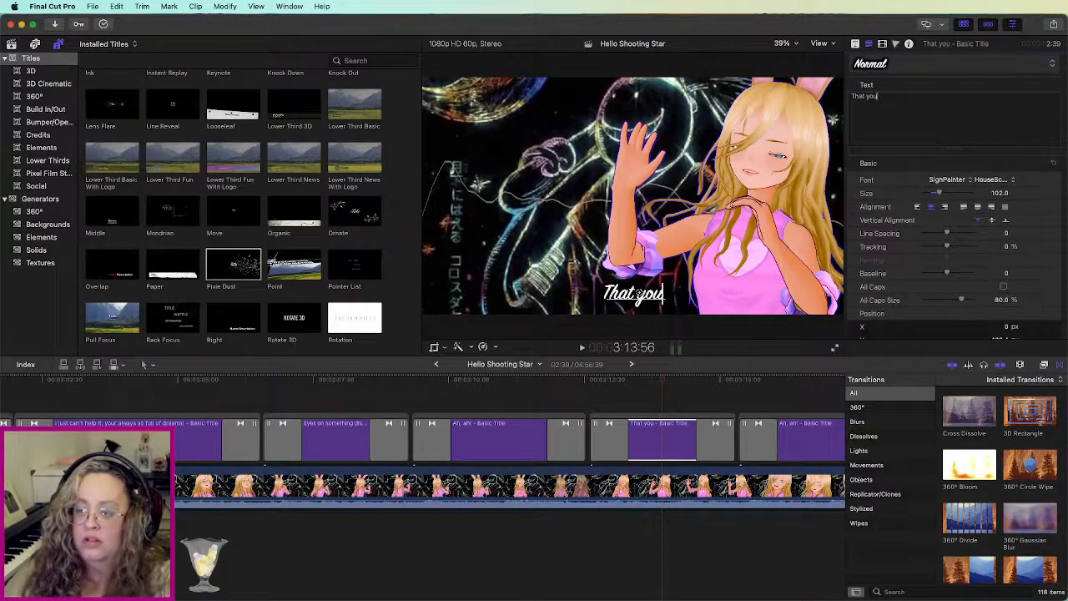
text('re ch)
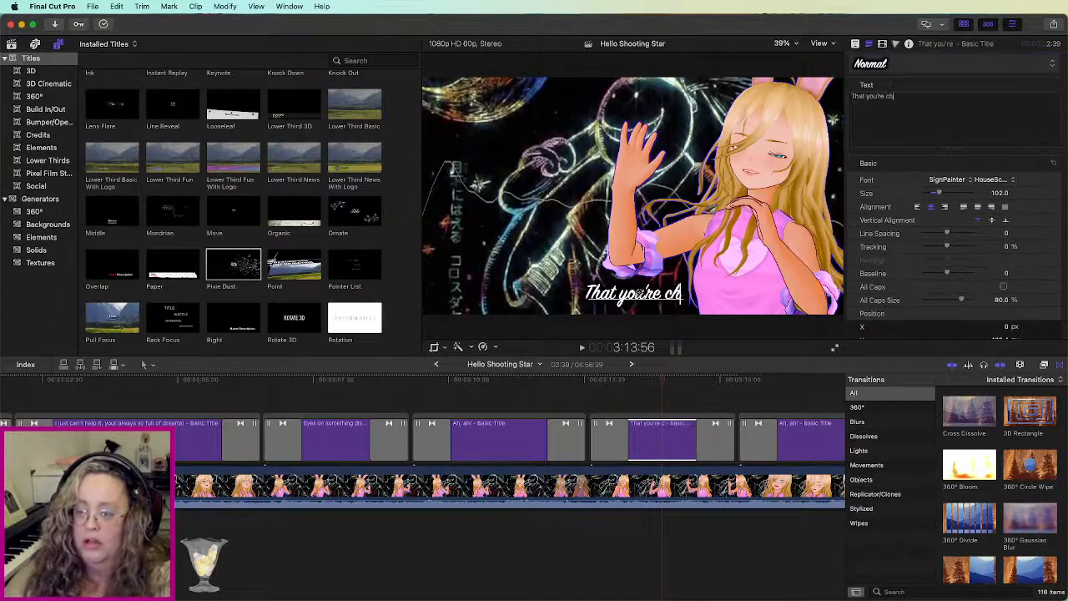
text(asing after...)
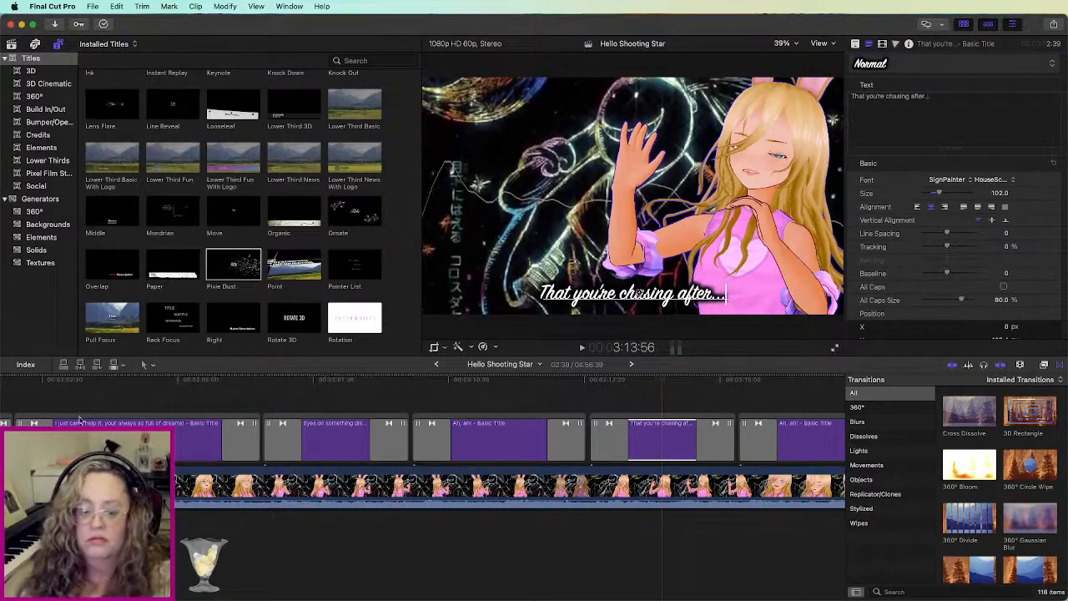
Step: Play back the reworded titles and change the "Hello shooting star!" title under the Pixie Dust clip to "I'm waiting for you!"
click(147, 382)
key(space)
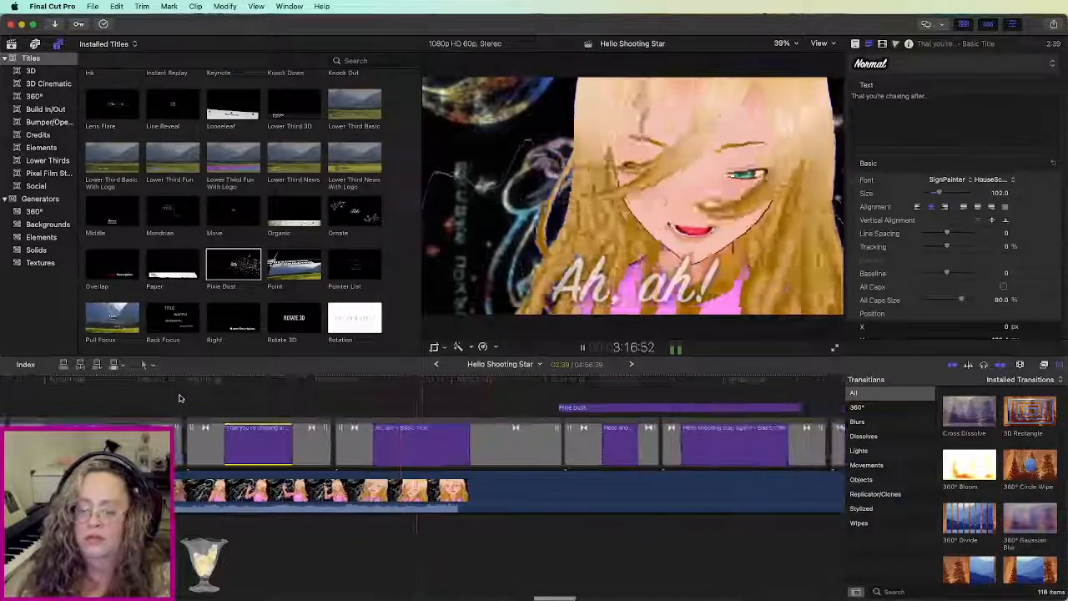
click(417, 457)
key(space)
double_click(417, 458)
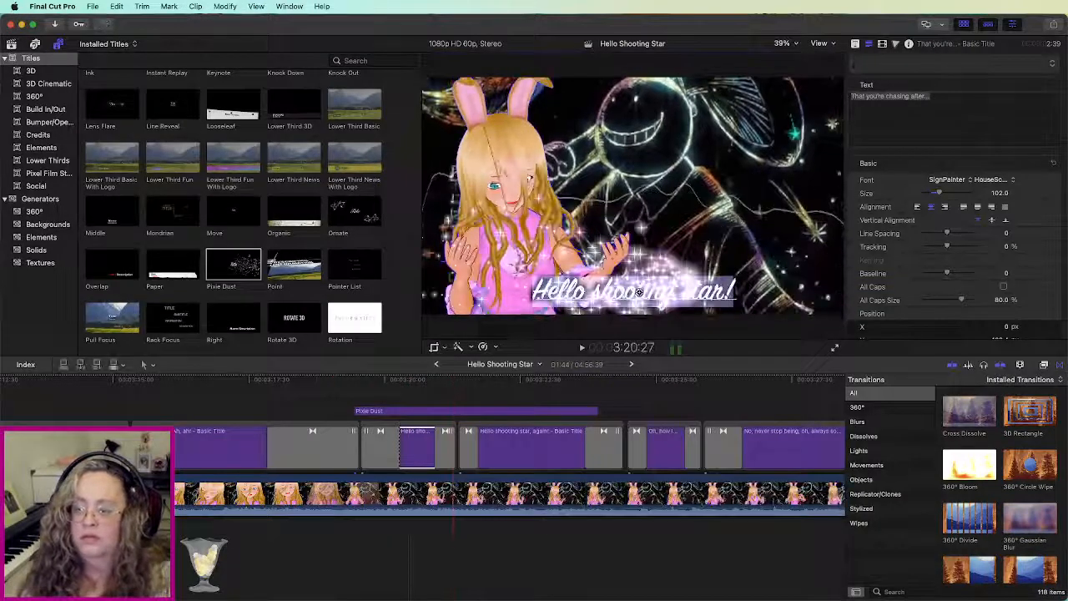
click(921, 99)
key(super+a)
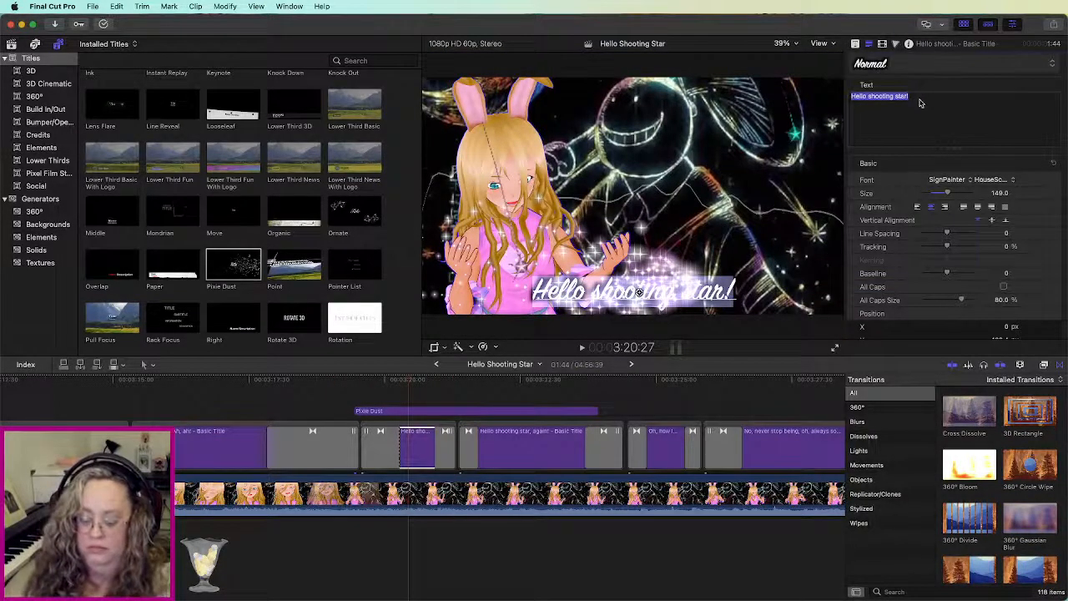
text(I'm waiting fo)
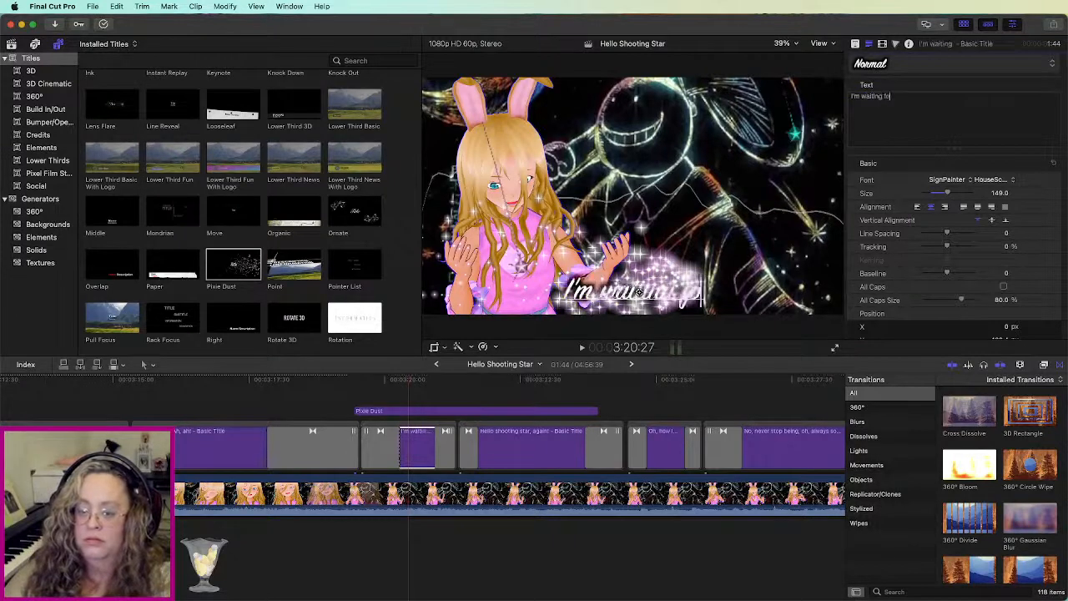
text(r you!)
Step: Change the text of the neighbouring "Hello shooting star, again!" title to "I'm waiting for you always!"
double_click(509, 450)
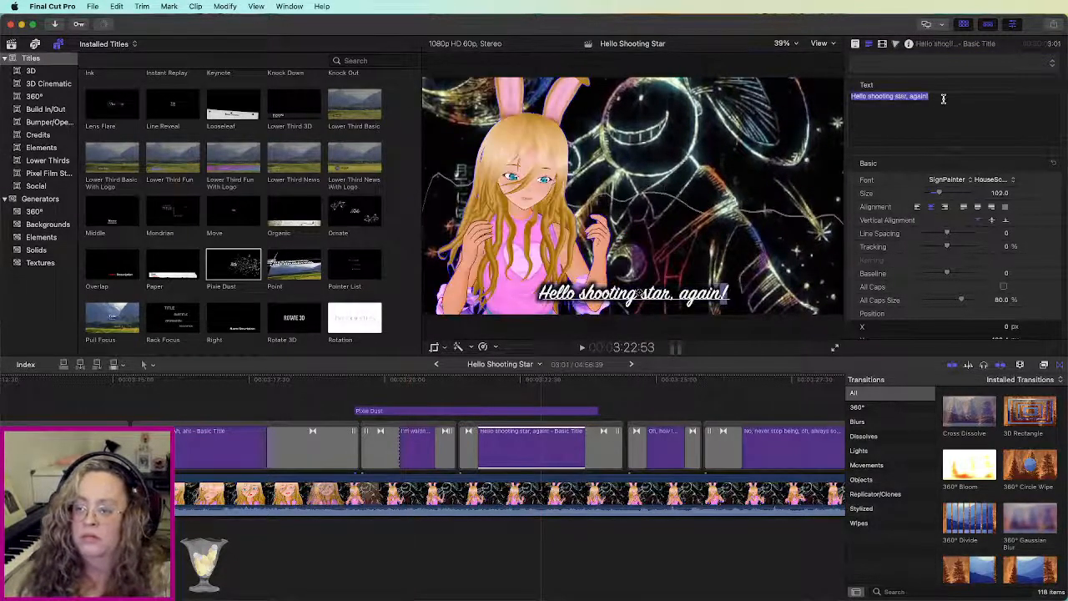
text(I'm wait)
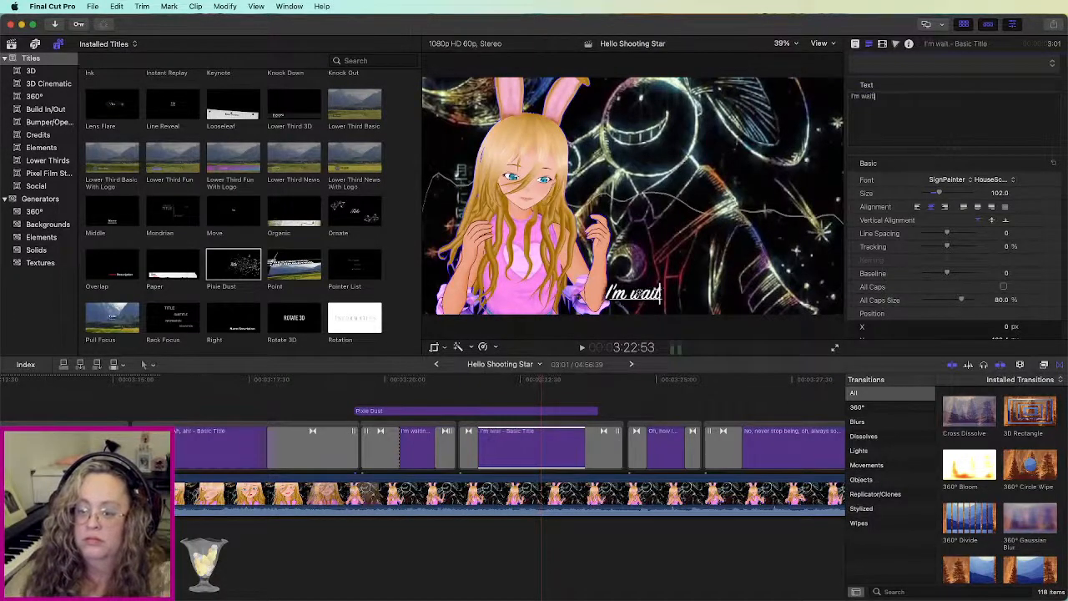
text(ing for you always)
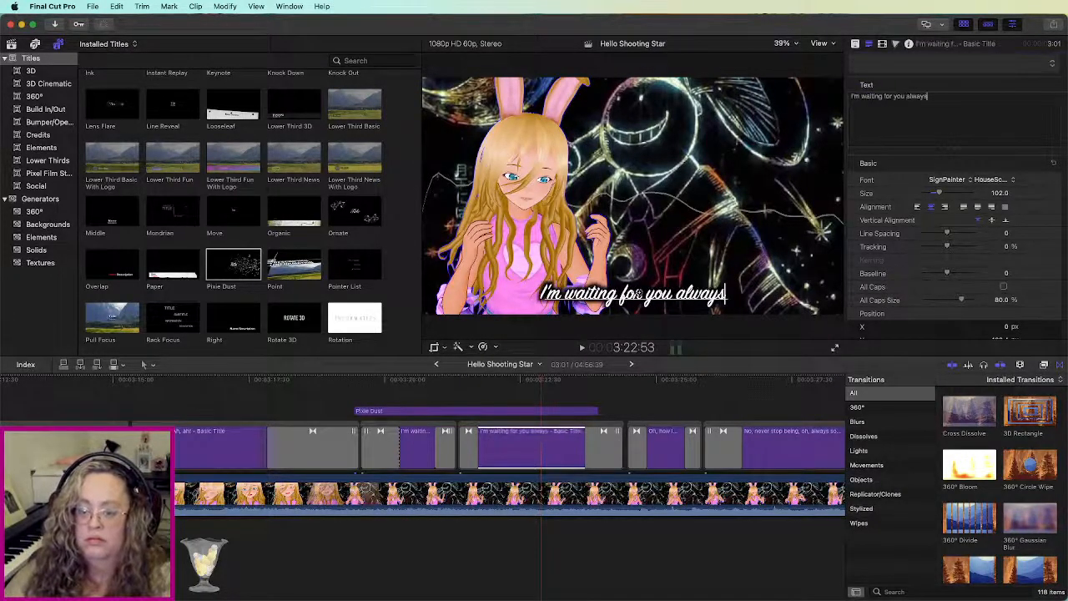
text(!)
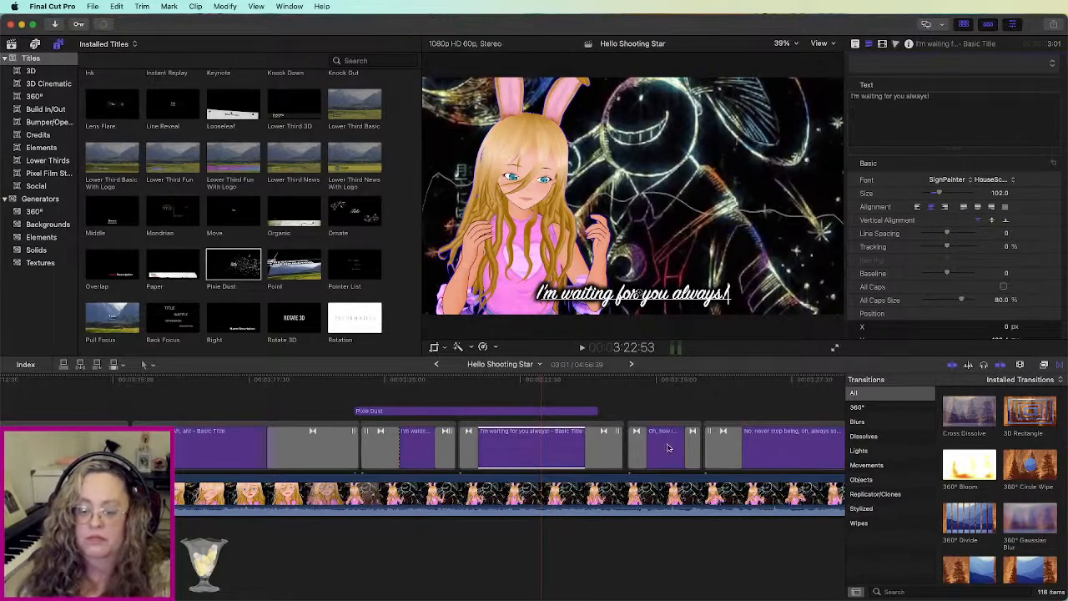
Step: Change the "Oh, how I missed you!" title to "Oh, how I miss you!"
click(670, 448)
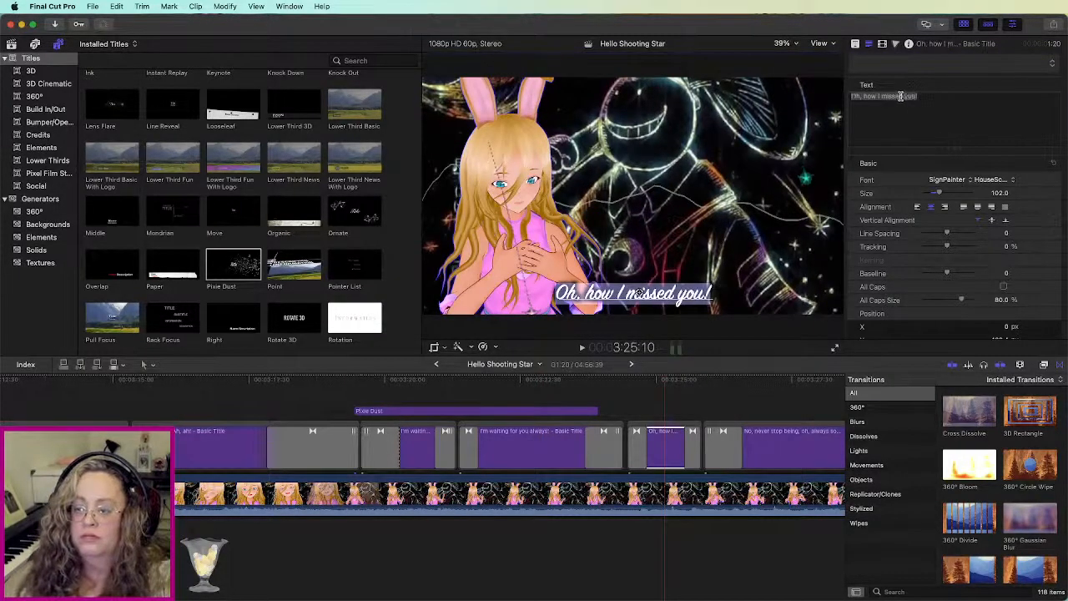
click(903, 95)
key(BackSpace)
key(BackSpace)
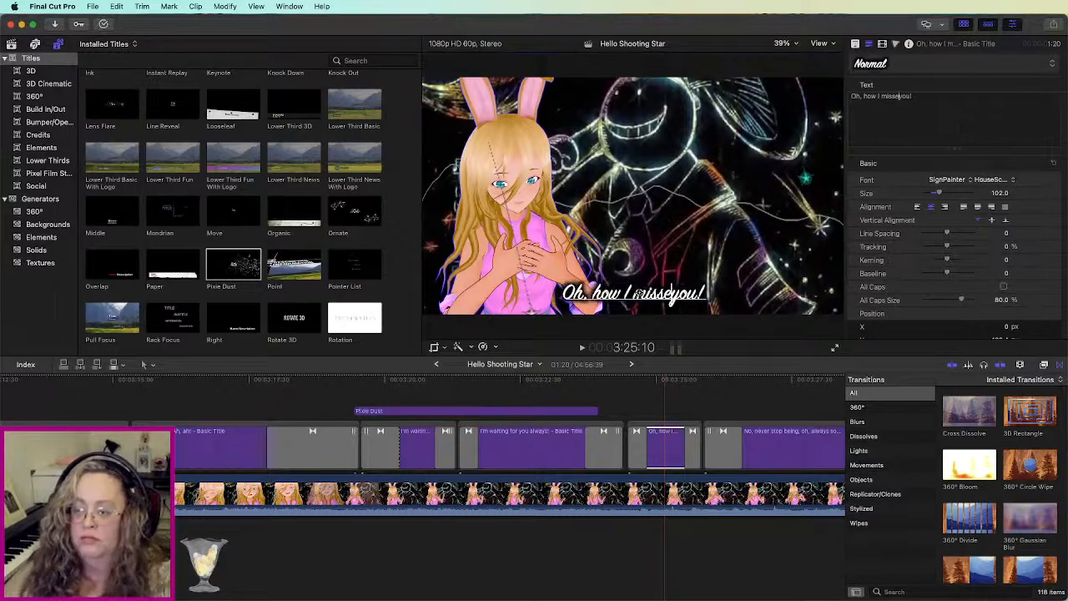
key(BackSpace)
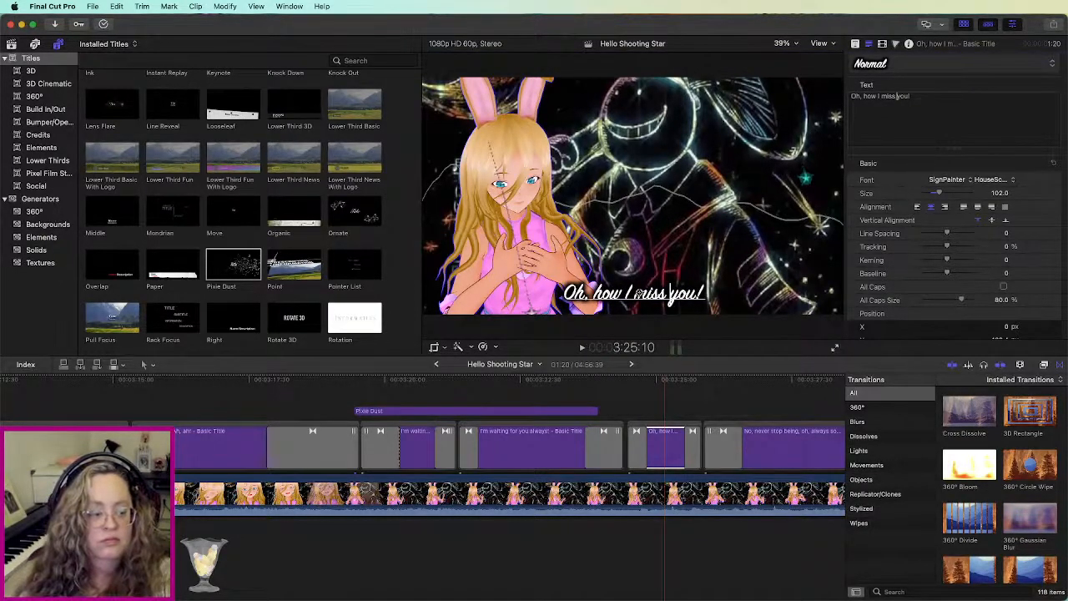
Step: Replace the entire text of the "Oh, how I miss you!" title with "And deep inside me"
triple_click(903, 97)
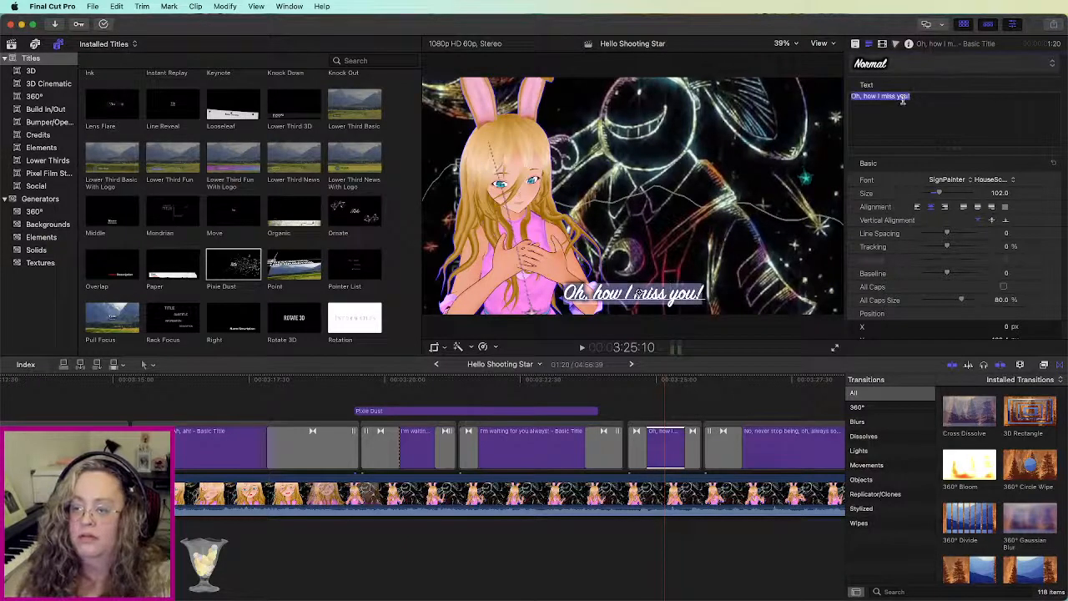
text(And deep in)
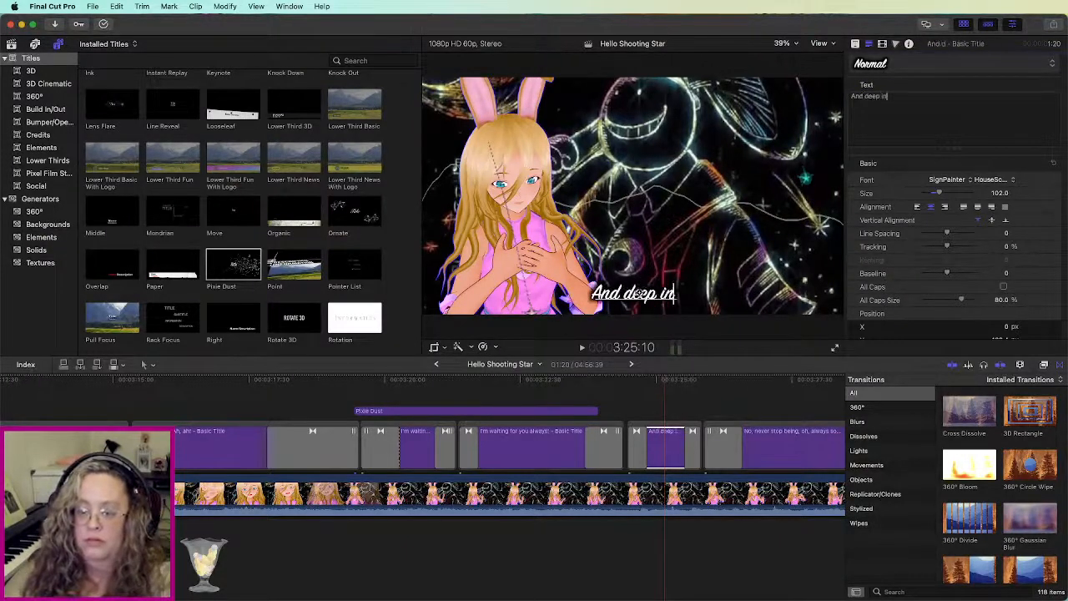
text(side me)
Step: Change the "No, never stop being, oh, always so full of dreams!" title to "I don't want to stop, oh, being so full of dreams!"
click(793, 435)
click(920, 99)
key(super+a)
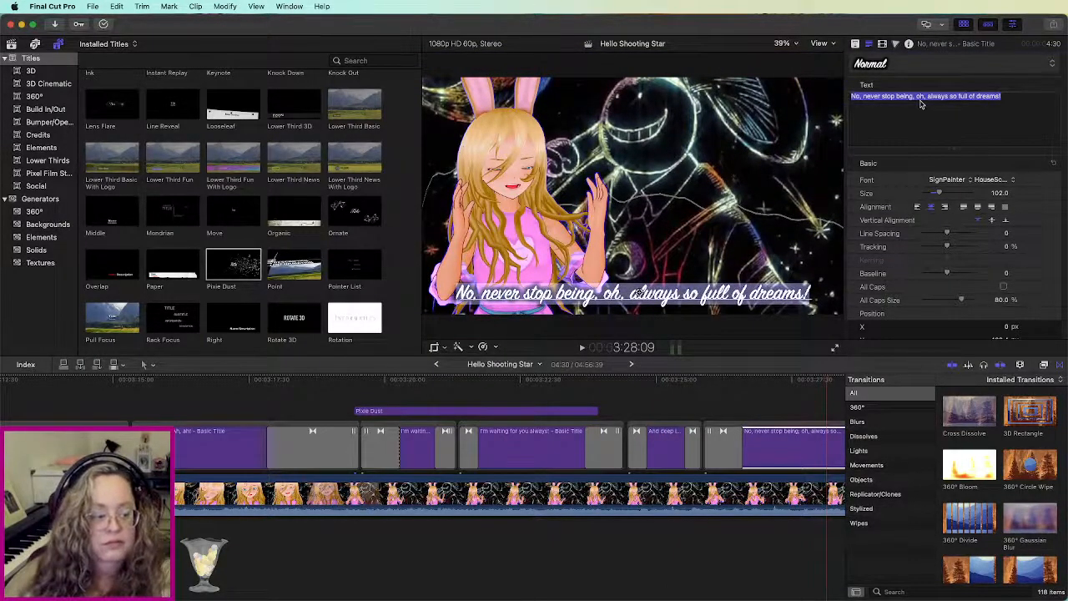
text(I don't wan)
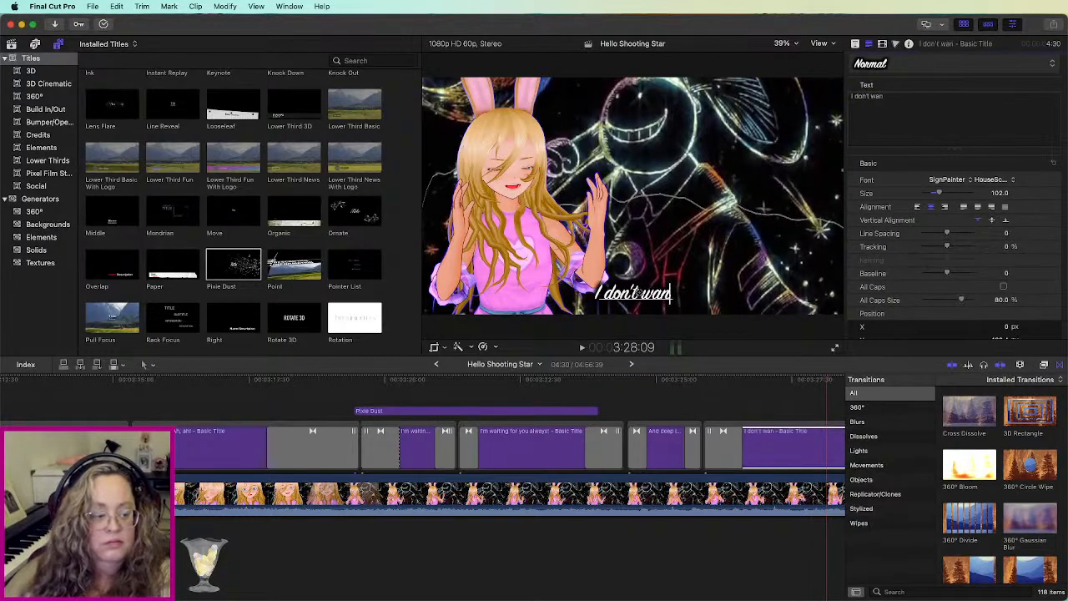
text(na s)
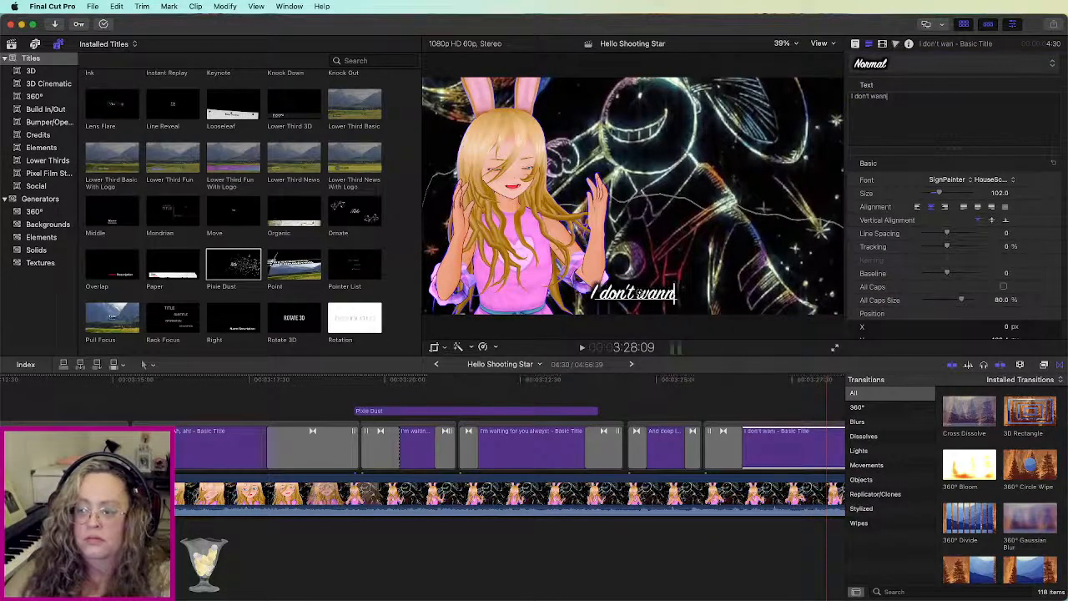
key(BackSpace)
key(BackSpace)
key(BackSpace)
key(BackSpace)
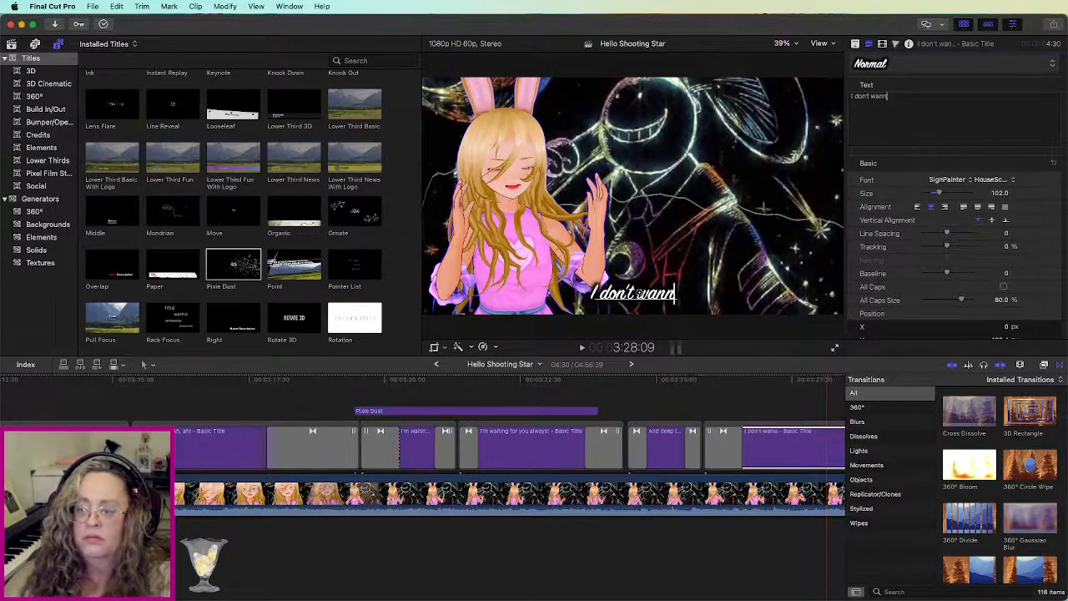
text(t to )
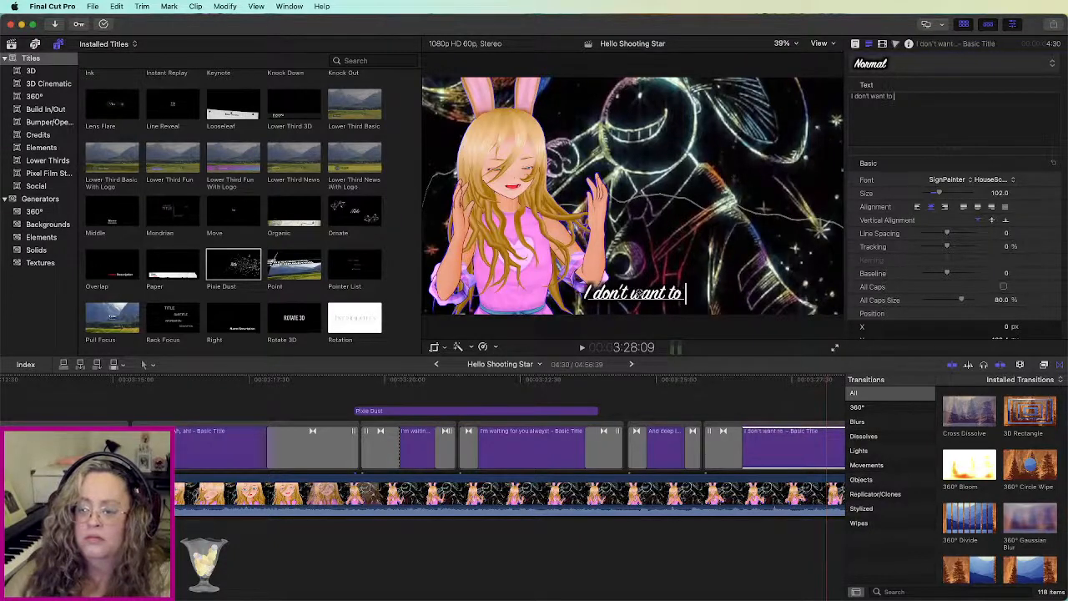
text(stop, oh, being so full o)
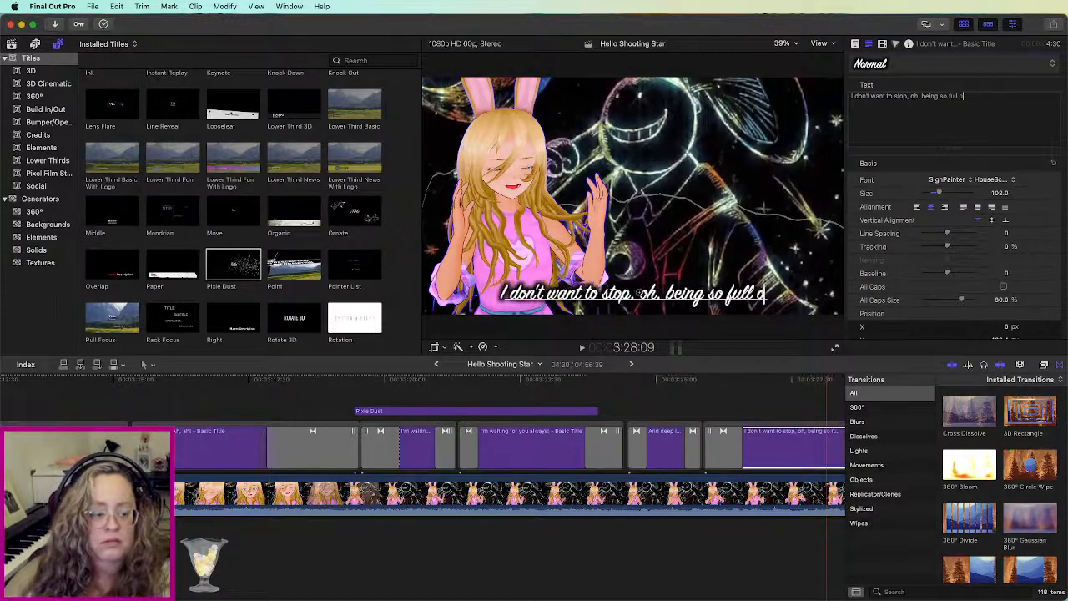
text(f dreams!)
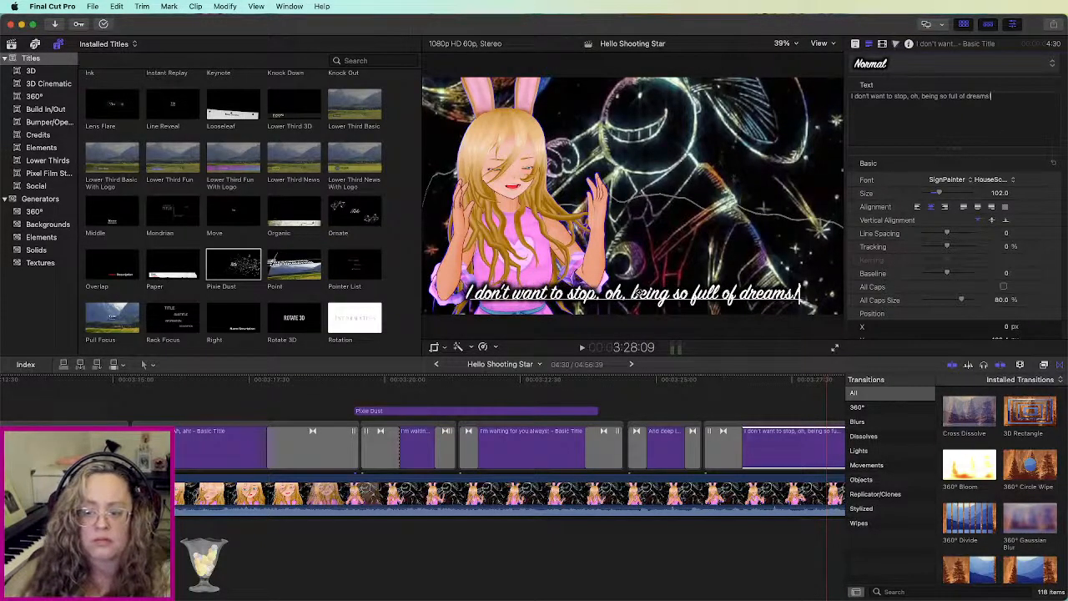
Step: Change the text of the "Same as when I'm crying" title to "I wish I were like you!"
scroll(681, 424, right, 10)
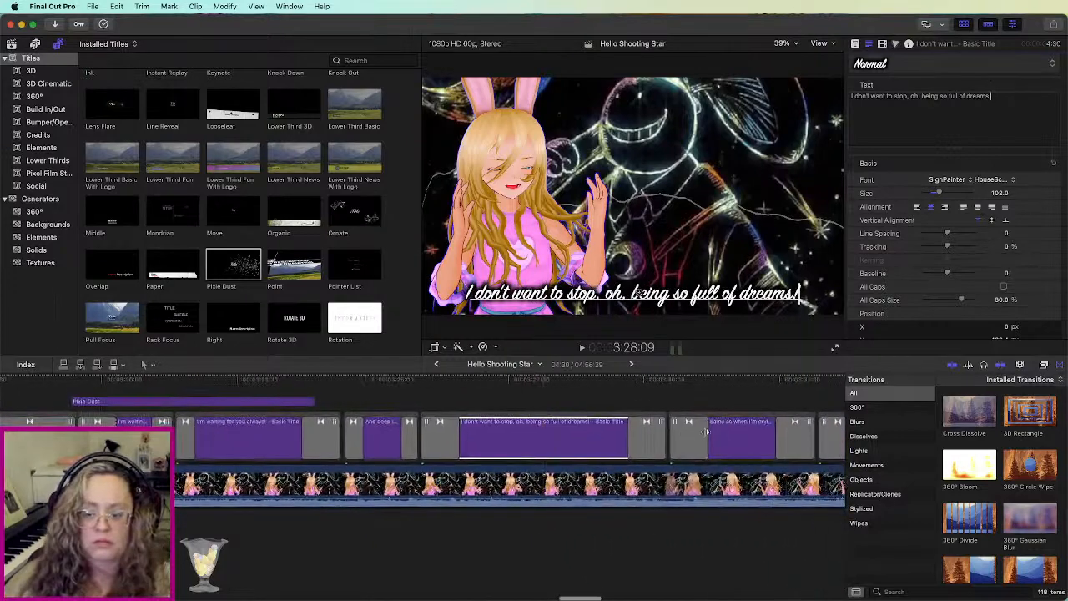
click(692, 441)
triple_click(978, 100)
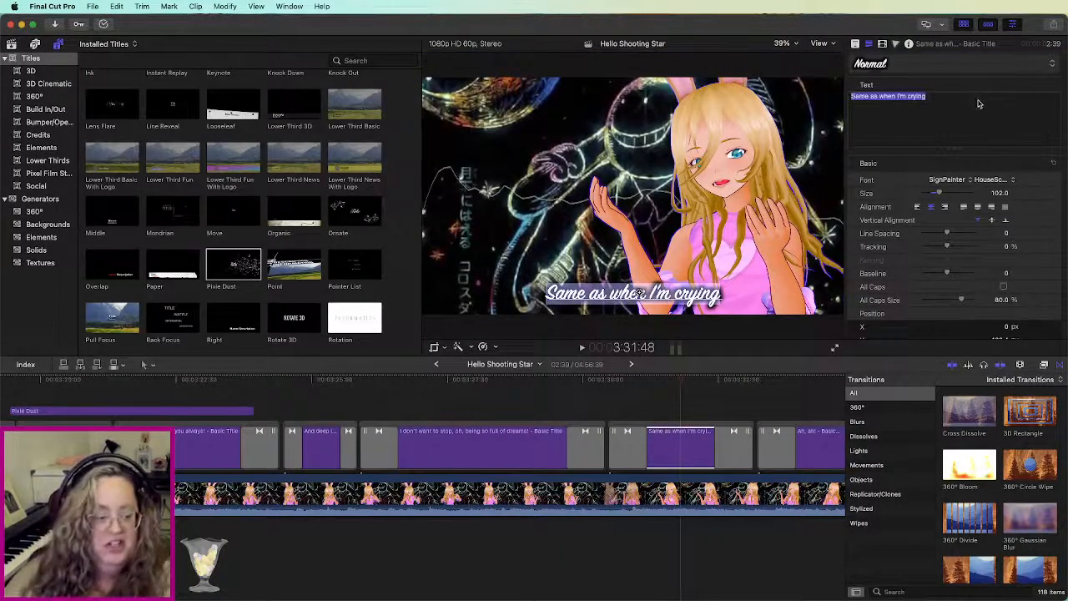
text(I wish I were like you)
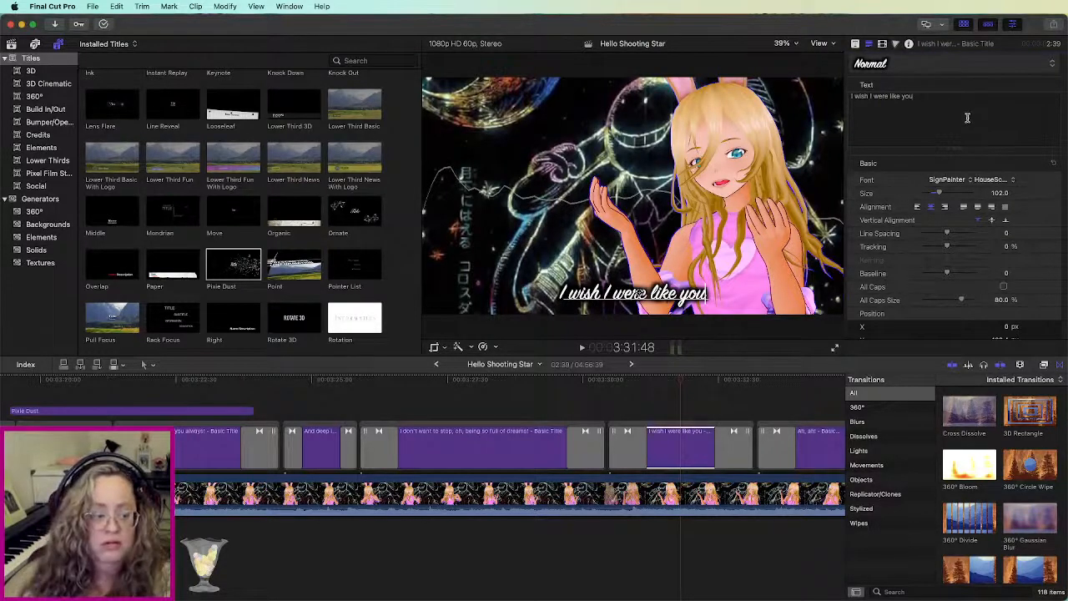
text(!)
Step: Change the text of the "Same as when I'm smiling" title to "Like I was that one day..."
click(817, 439)
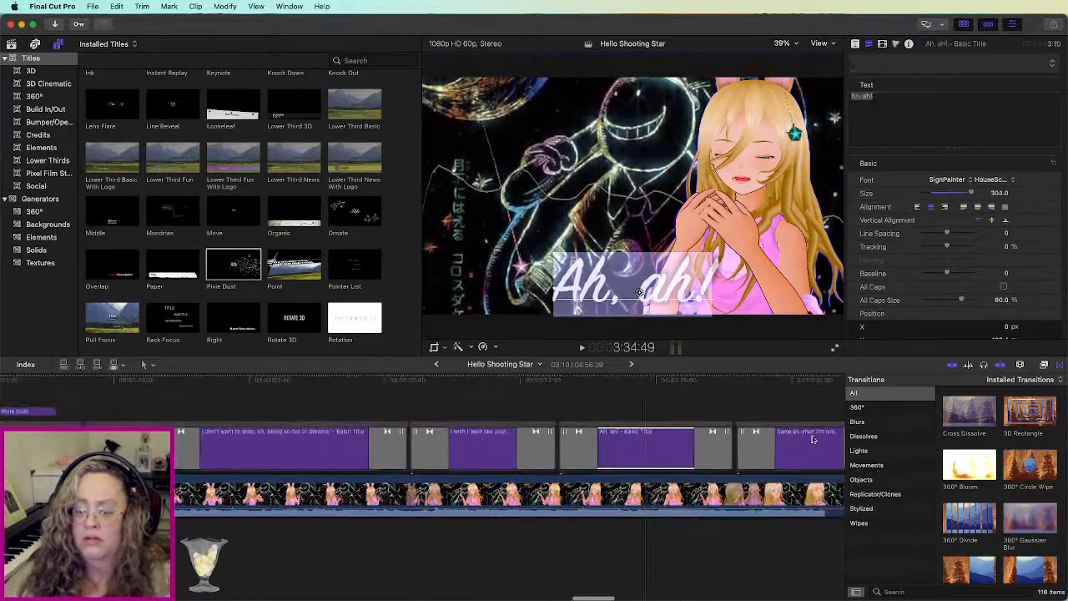
click(815, 438)
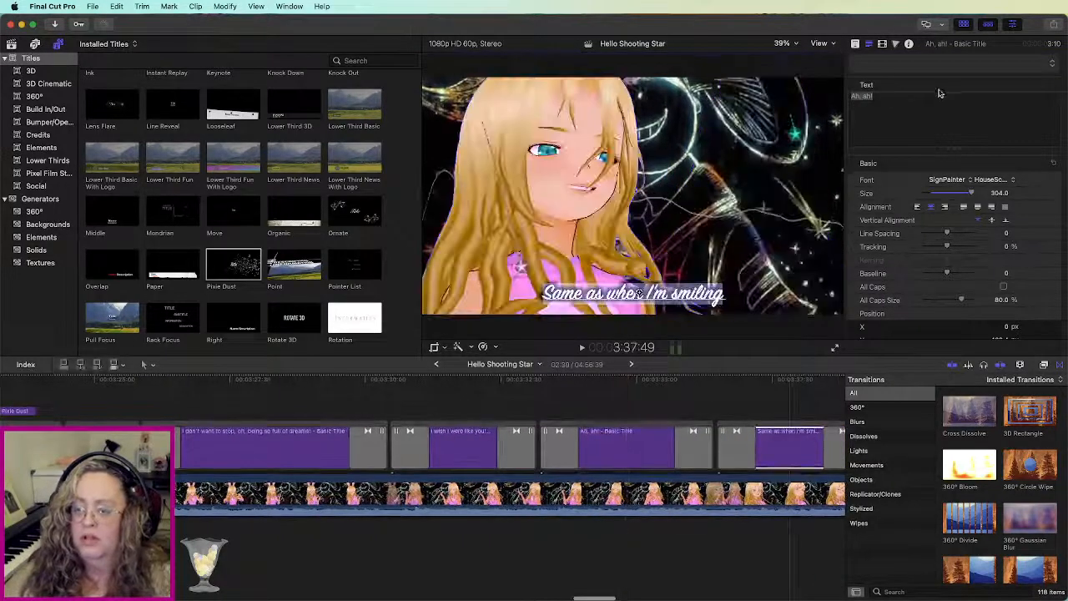
triple_click(939, 93)
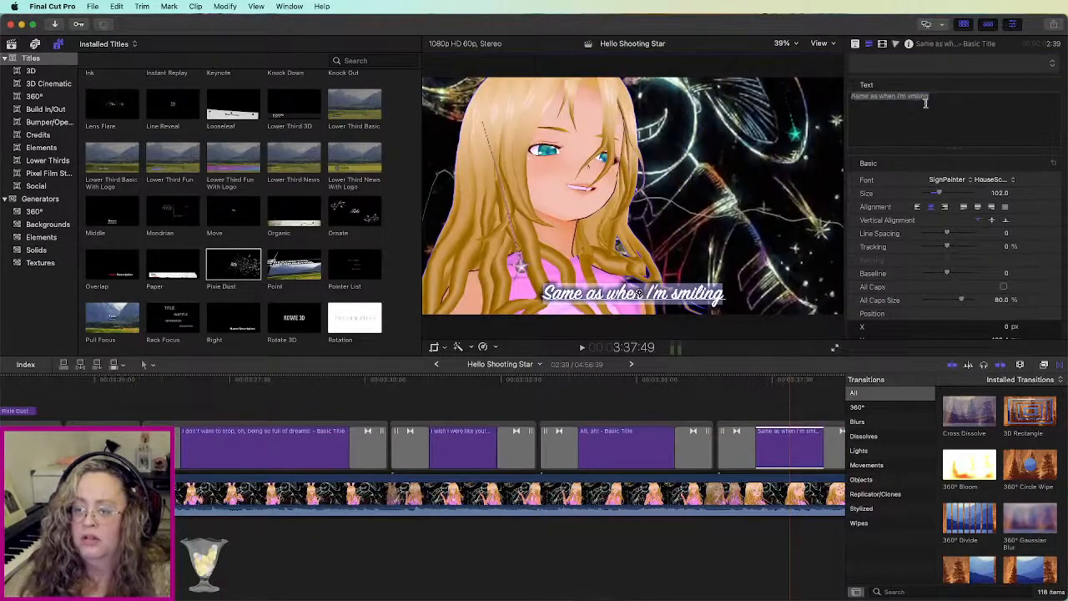
text(Like)
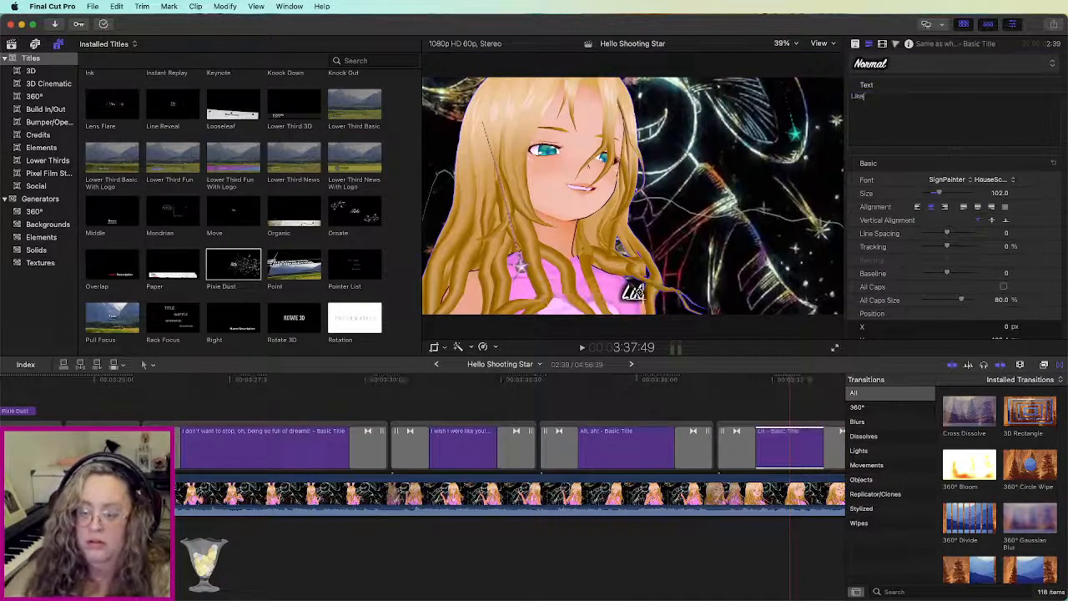
text( I was that one day...)
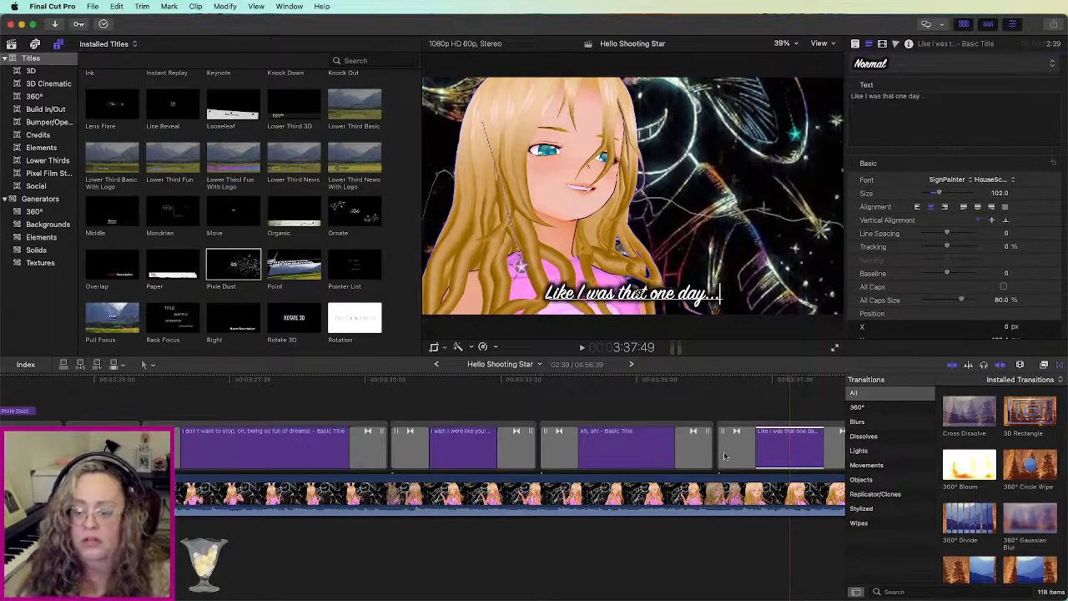
Step: Play back the reworded second-round chorus titles from before the Pixie Dust title to the end of the lyric titles
scroll(725, 454, down, 4)
scroll(732, 459, right, 4)
scroll(732, 459, right, 3)
scroll(732, 459, left, 6)
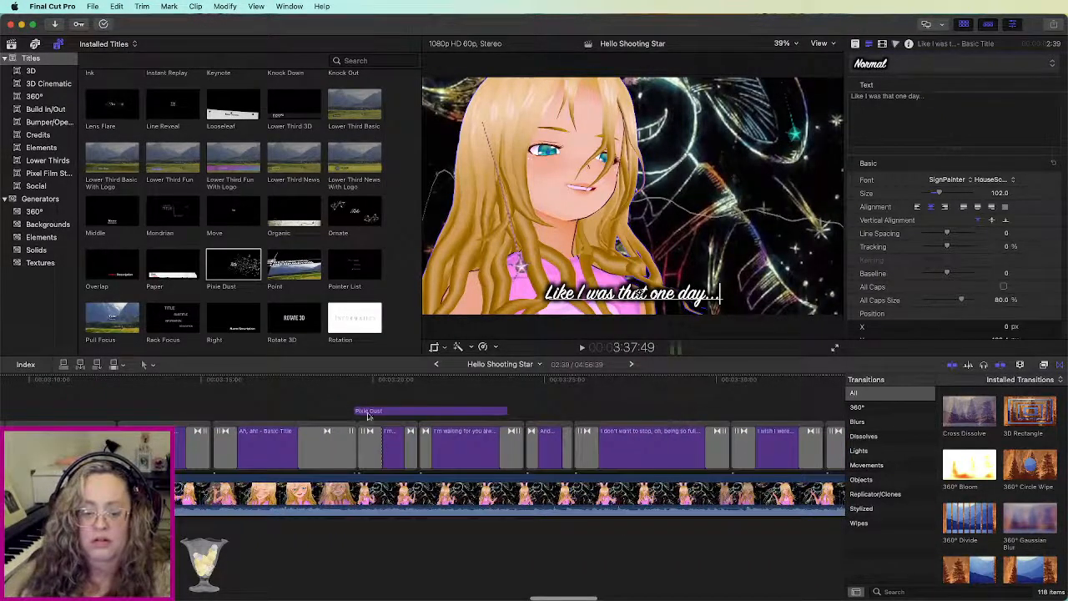
scroll(405, 417, left, 5)
click(164, 387)
key(space)
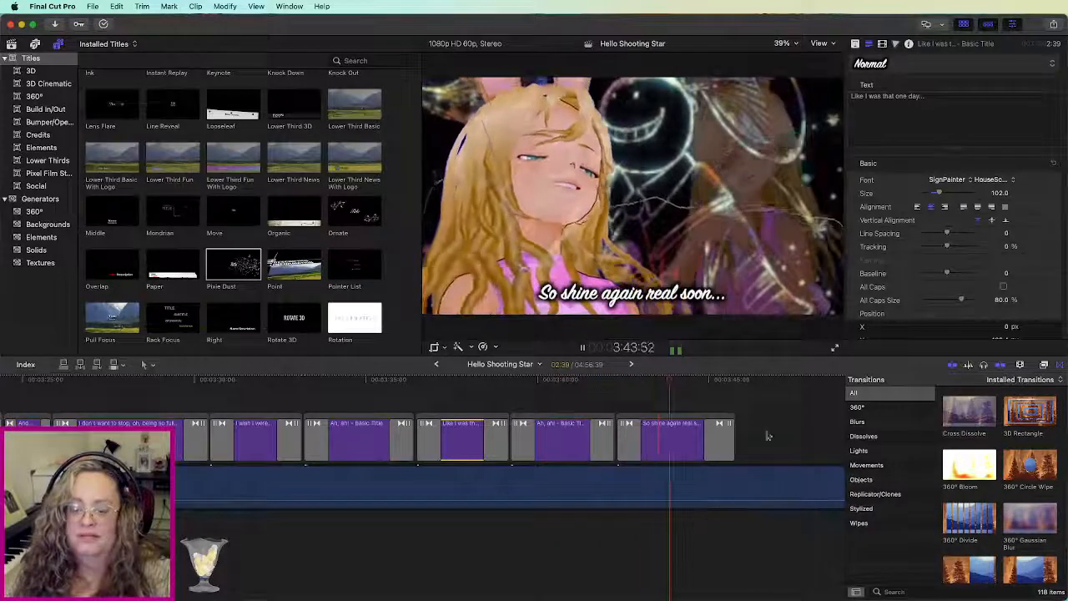
Step: Delete the "So shine again real soon..." title that follows the last "Ah, ah!" title
key(space)
click(691, 424)
key(Delete)
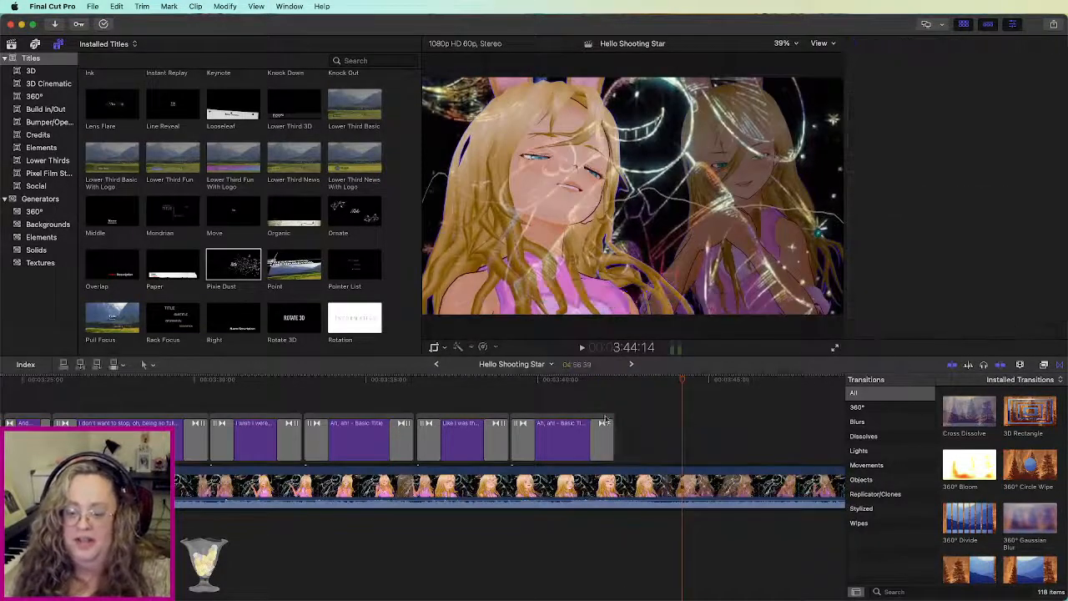
Step: Try to extend the last "Ah, ah!" title and end it with a 2:10 Cross Dissolve
key(super+4)
key(space)
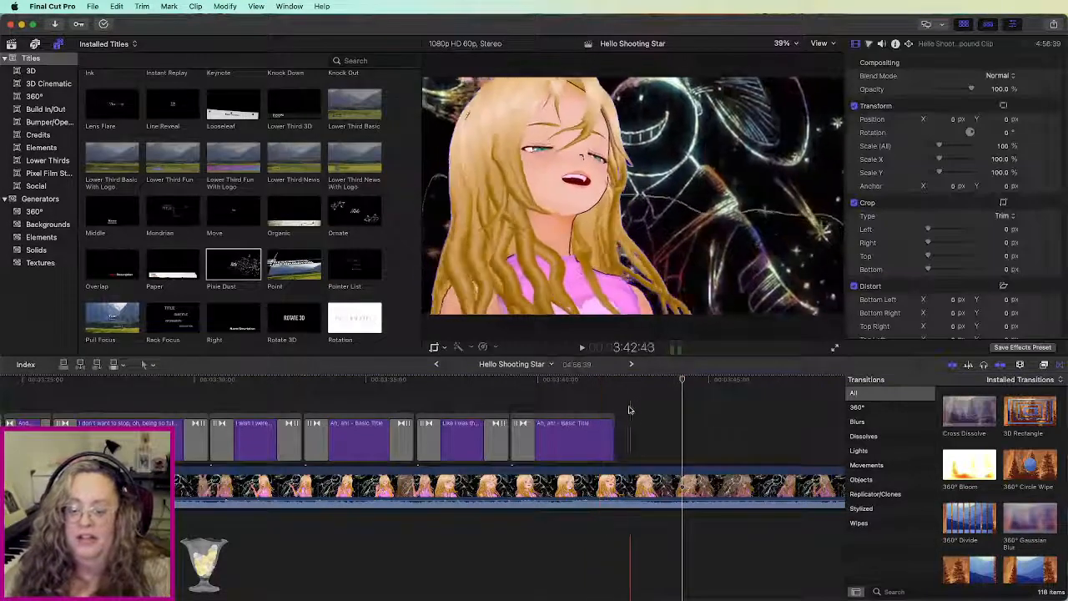
drag(614, 442, 667, 443)
drag(969, 423, 594, 447)
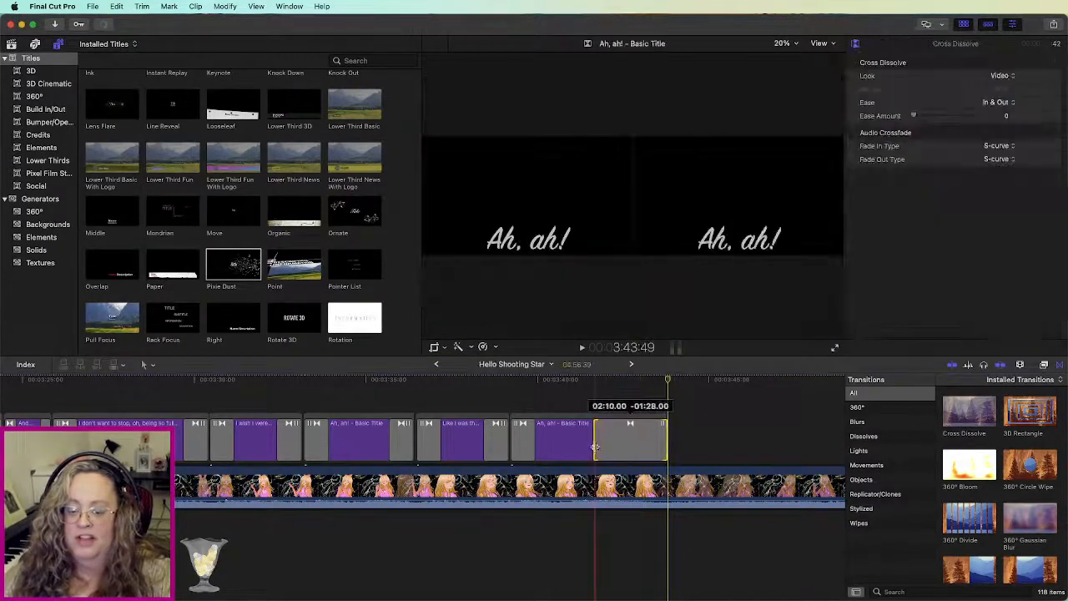
key(space)
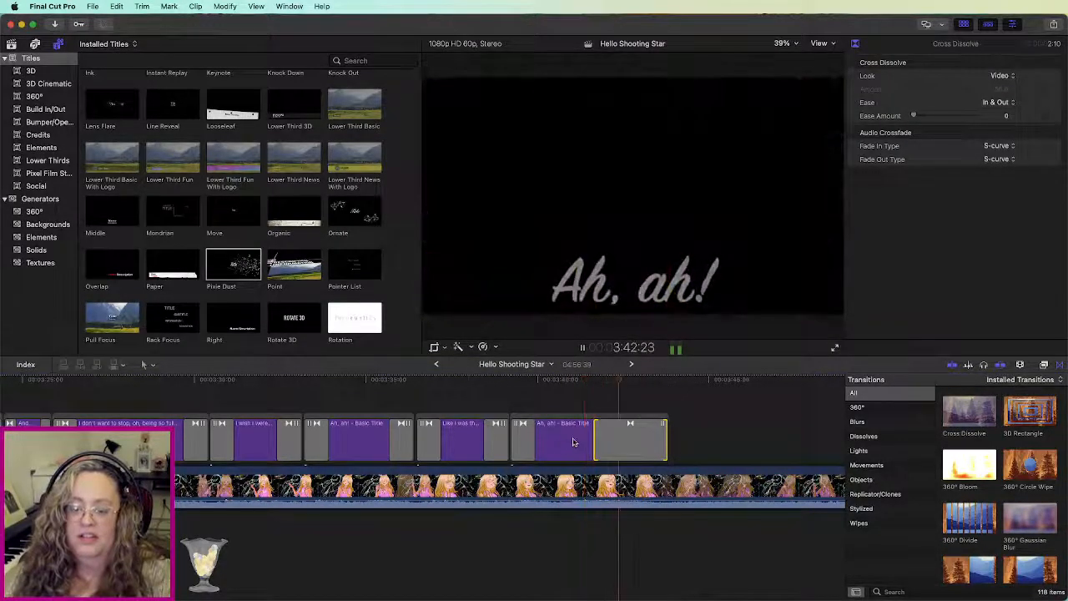
click(511, 405)
key(space)
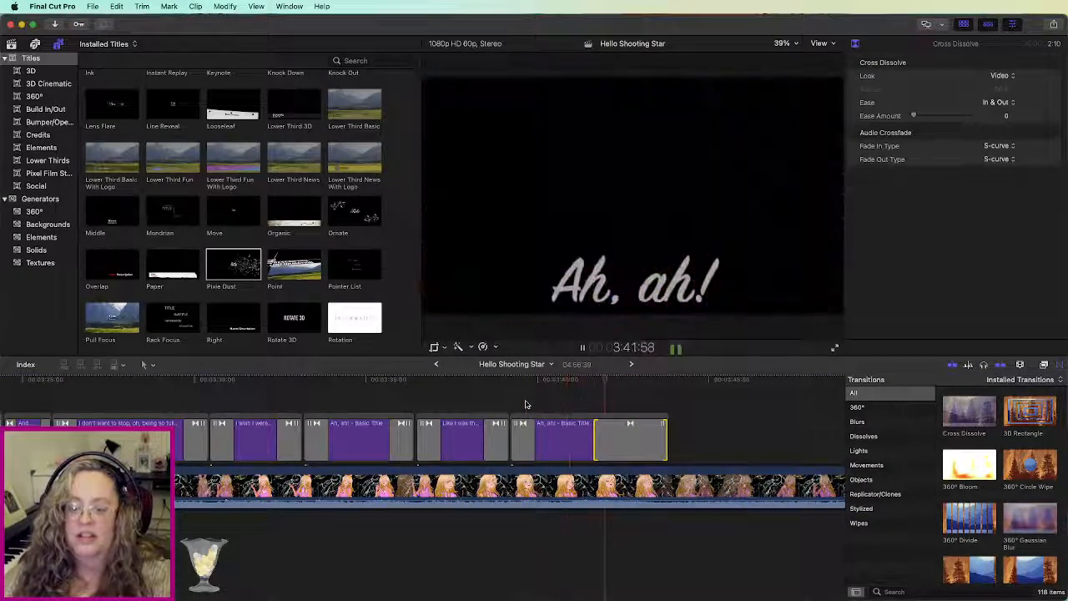
click(625, 448)
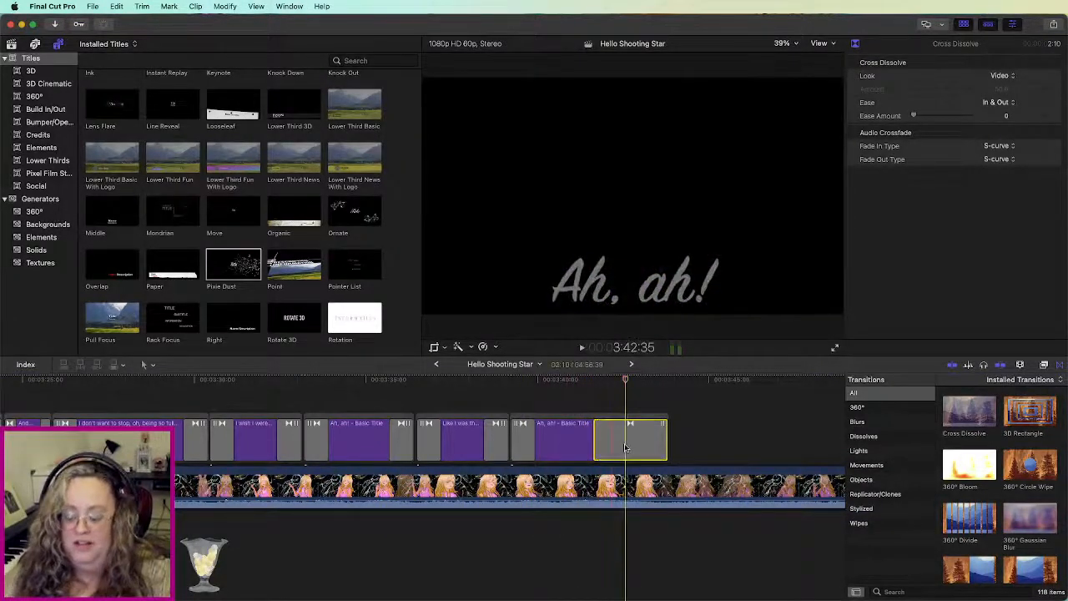
key(Delete)
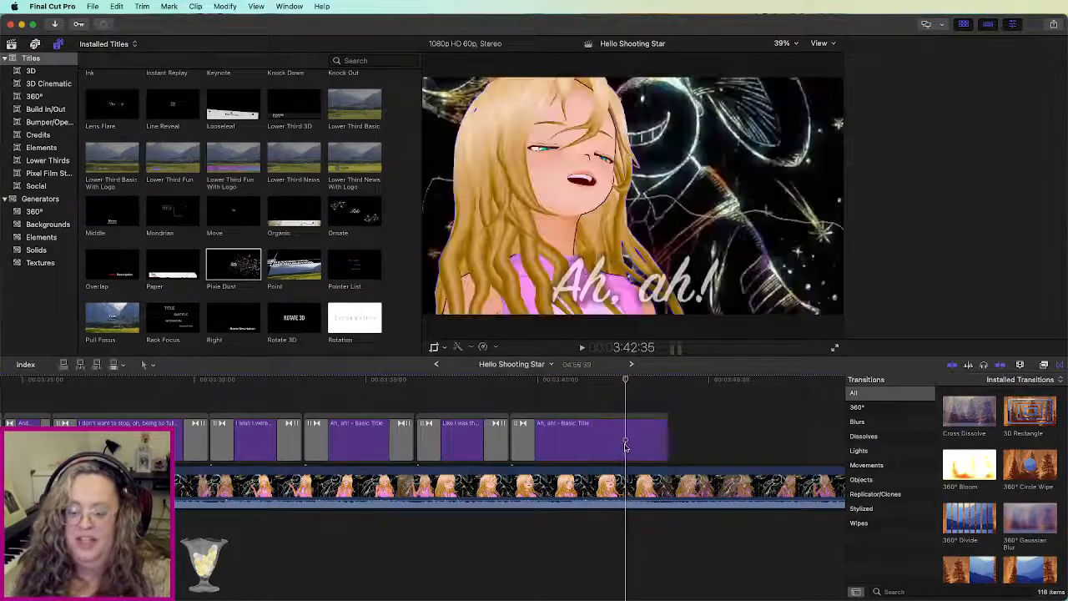
Step: Delete the storyline of the last "Ah, ah!" title after "Like I was that one day..."
click(580, 443)
key(space)
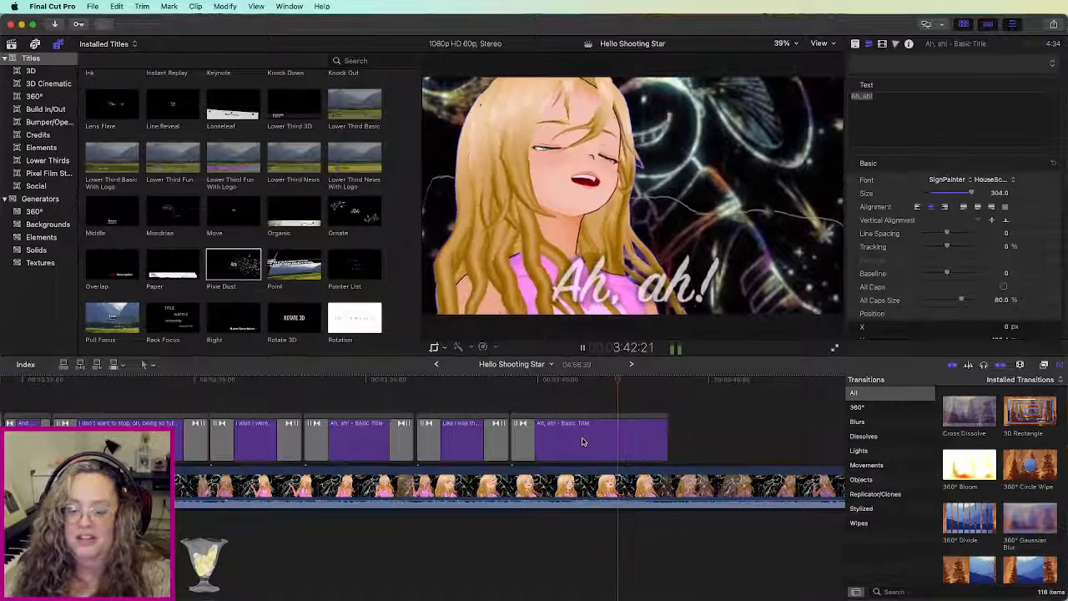
key(space)
click(601, 419)
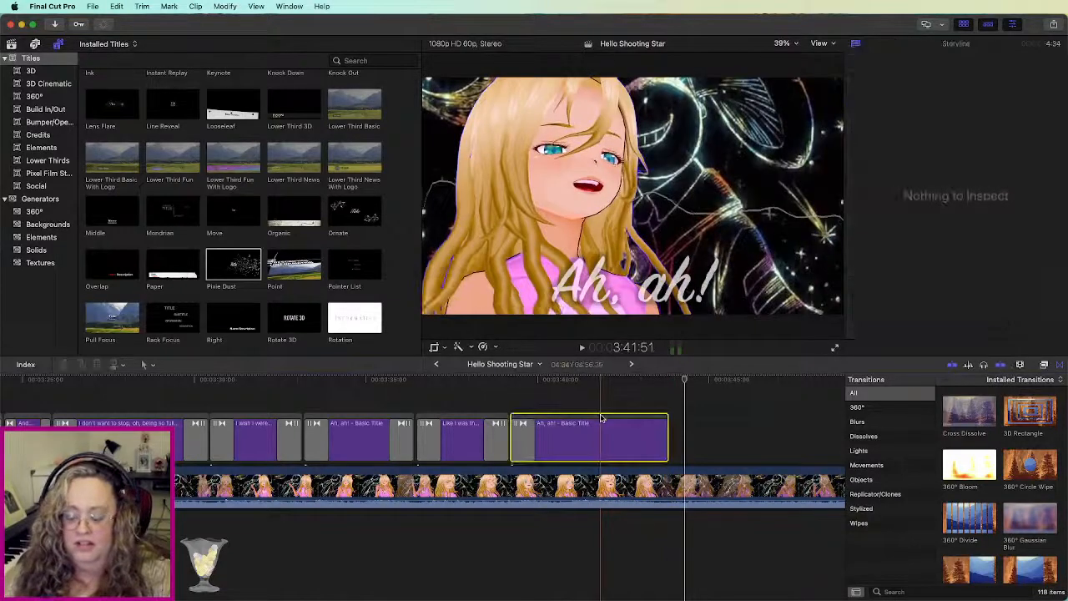
key(Delete)
Step: Copy the earlier "Ah, ah!" title with the long closing dissolve and paste it just after "Like I was that one day..."
scroll(601, 418, left, 5)
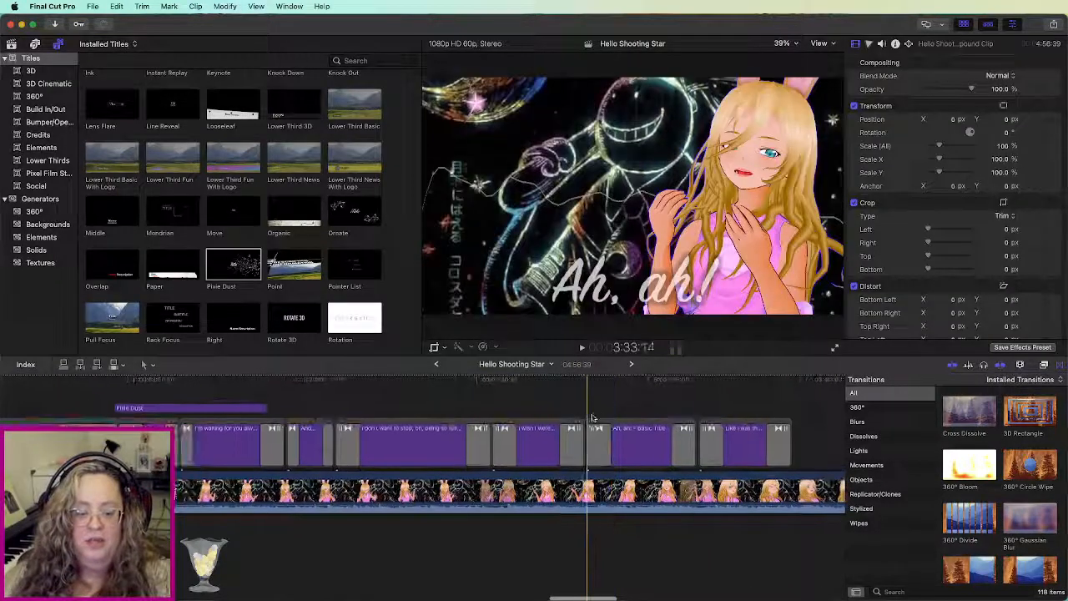
scroll(334, 415, left, 3)
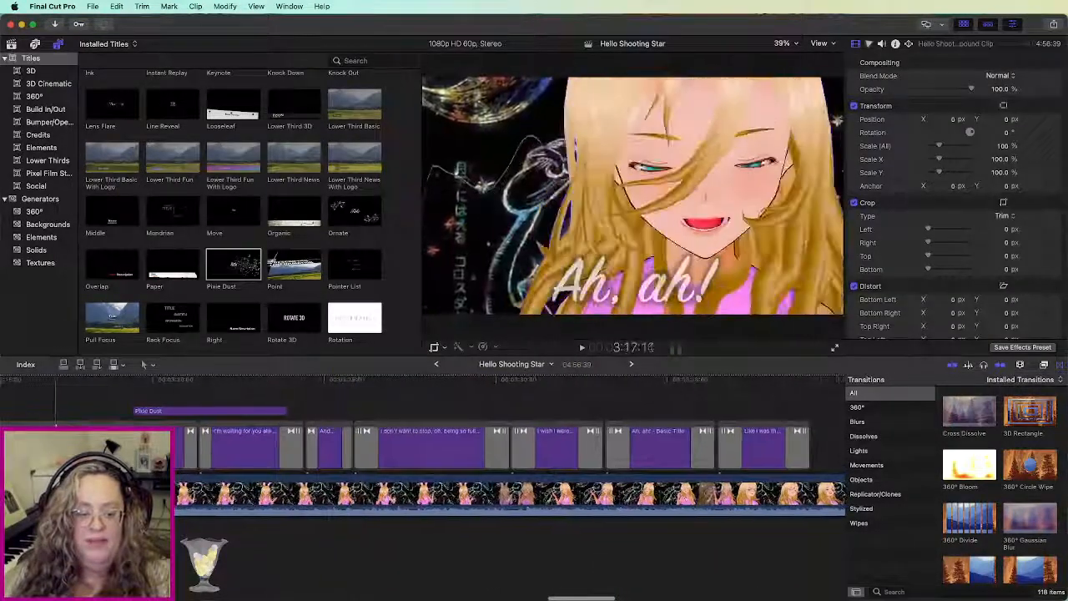
click(57, 424)
scroll(427, 426, right, 6)
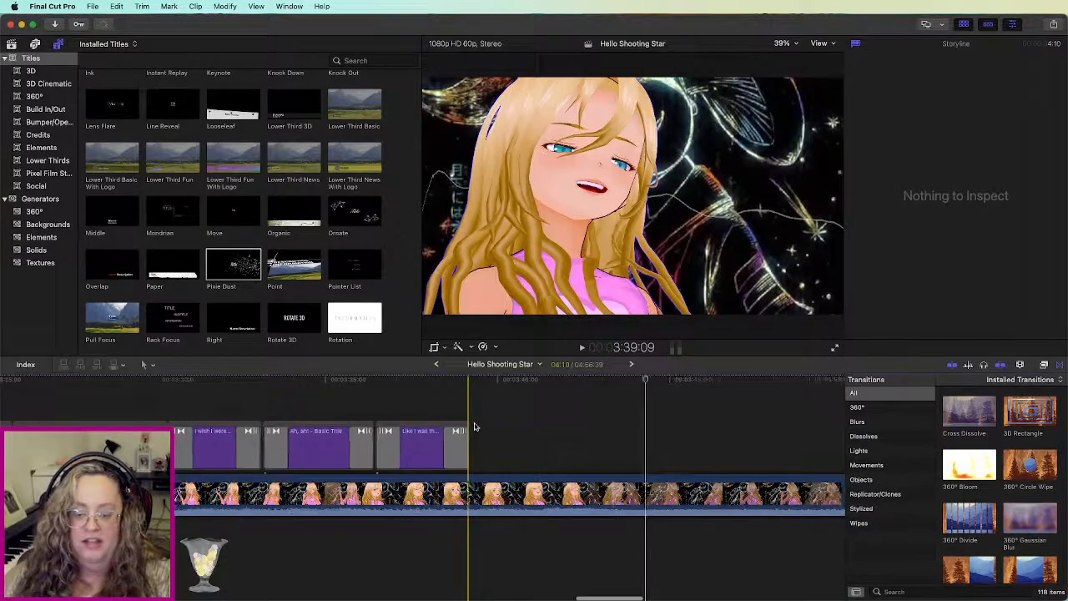
key(super+equal)
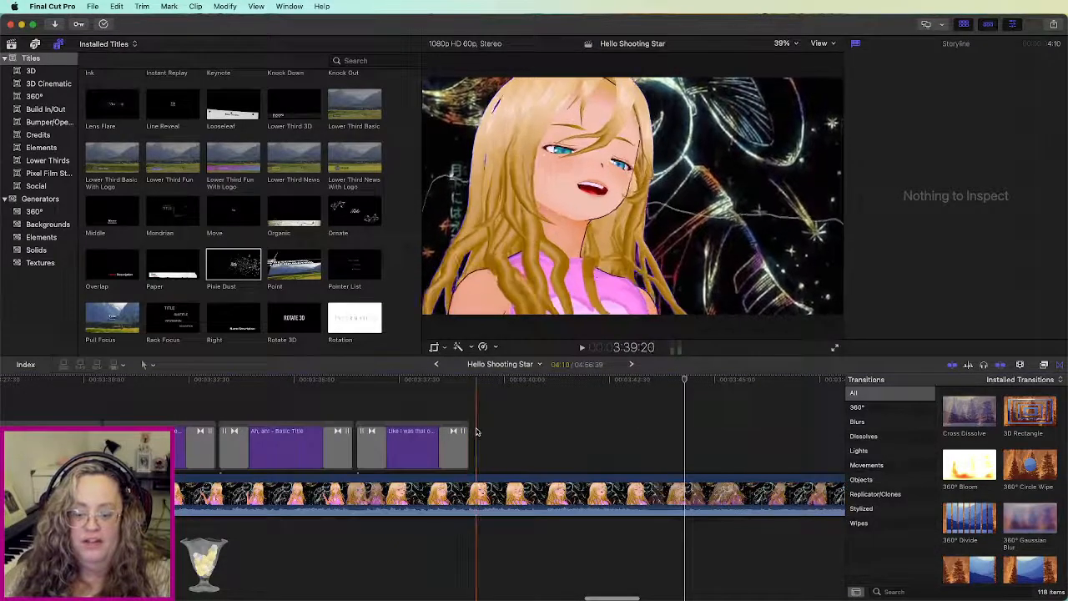
click(476, 432)
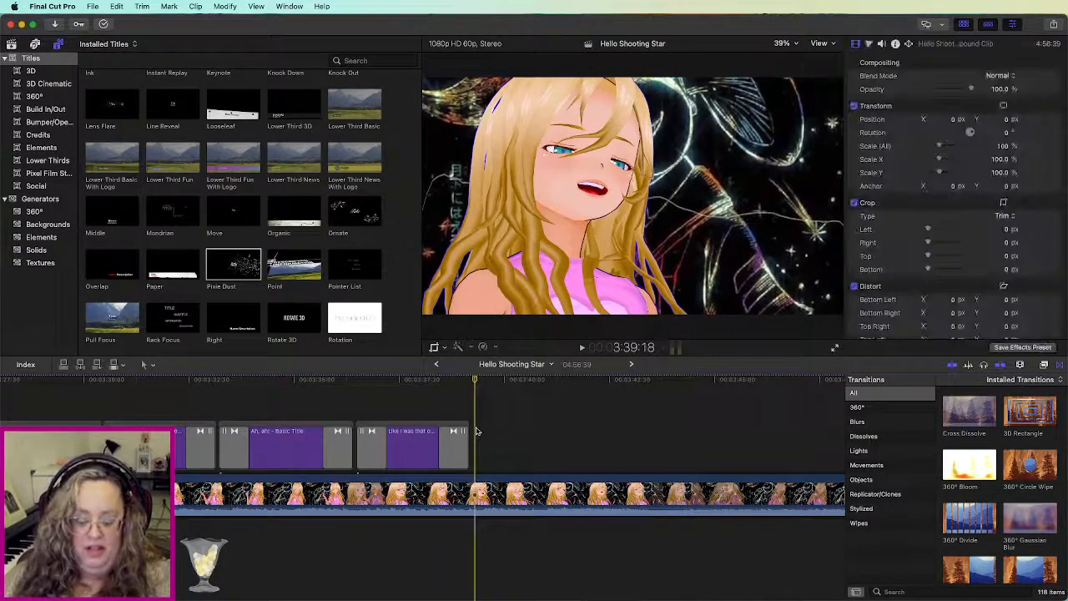
key(super+v)
key(space)
click(449, 439)
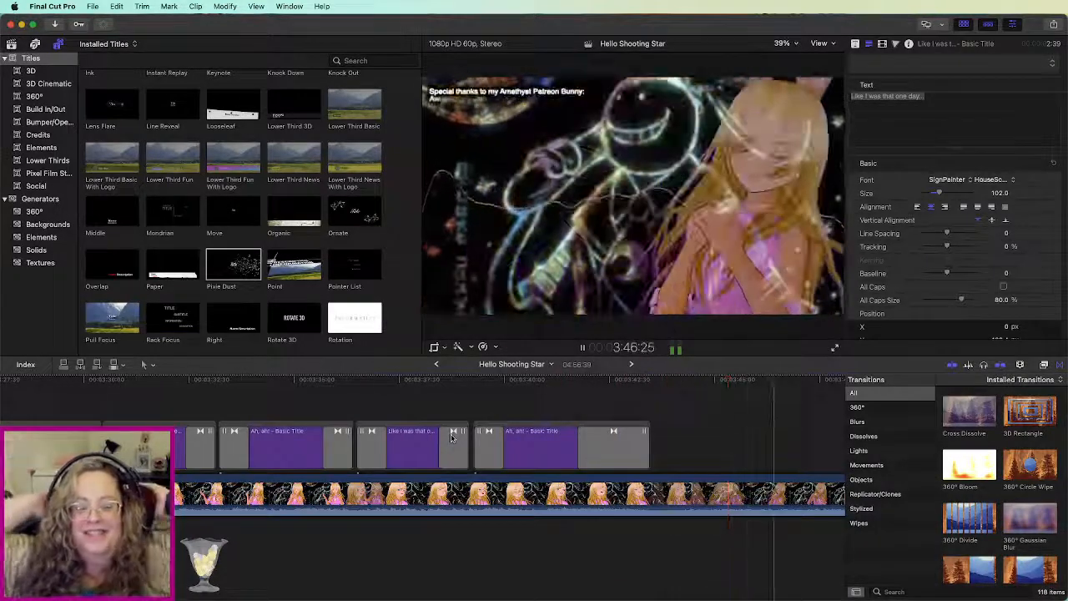
Step: Select and copy all lyric and Pixie Dust titles of the first chorus together
key(super+minus)
key(super+minus)
key(super+minus)
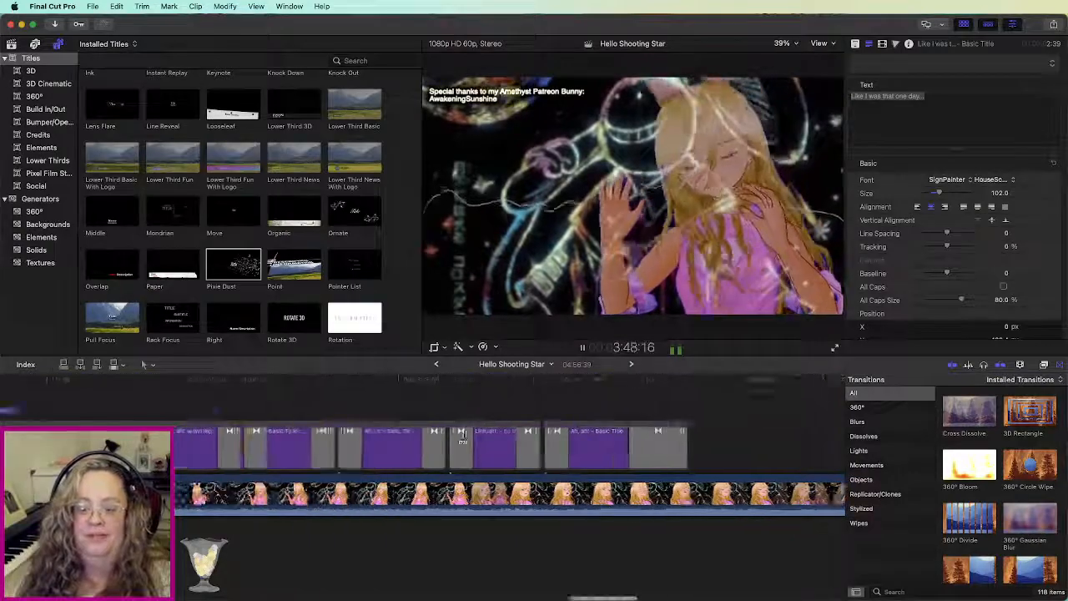
key(super+minus)
key(super+minus)
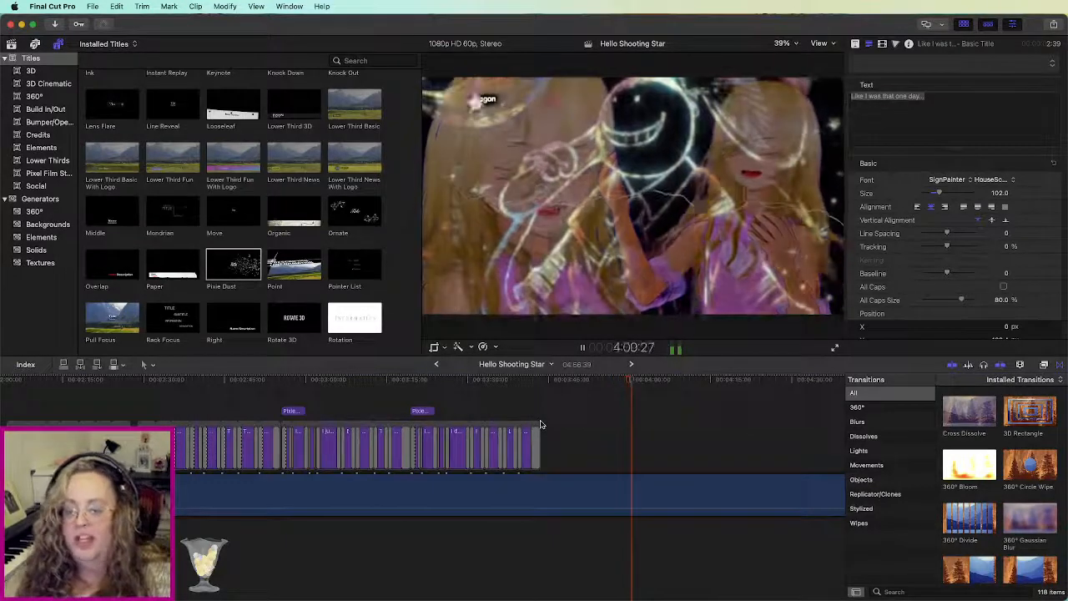
scroll(538, 423, left, 5)
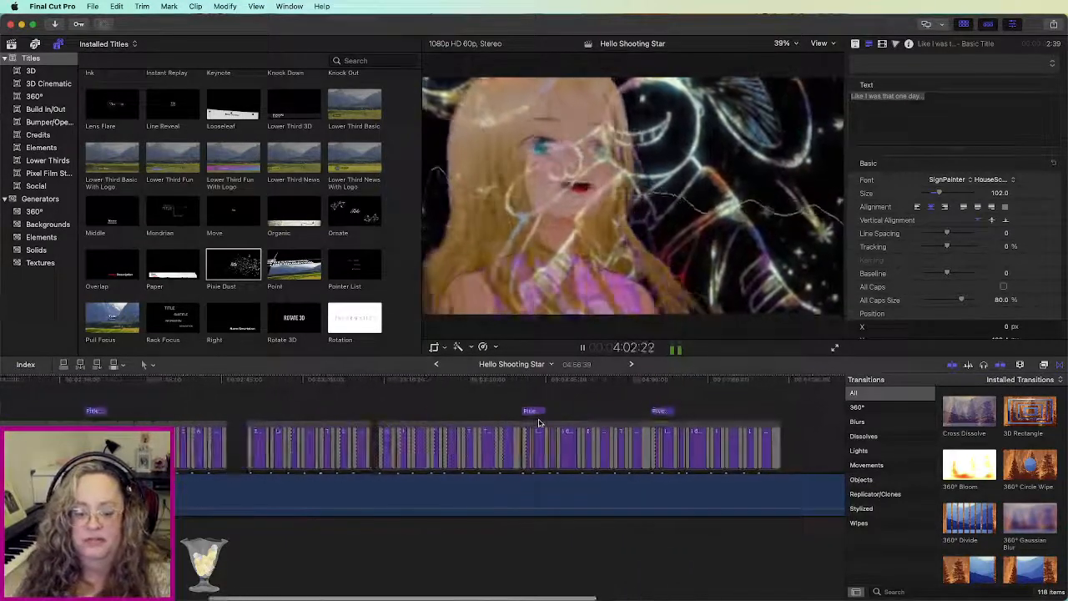
scroll(470, 400, left, 5)
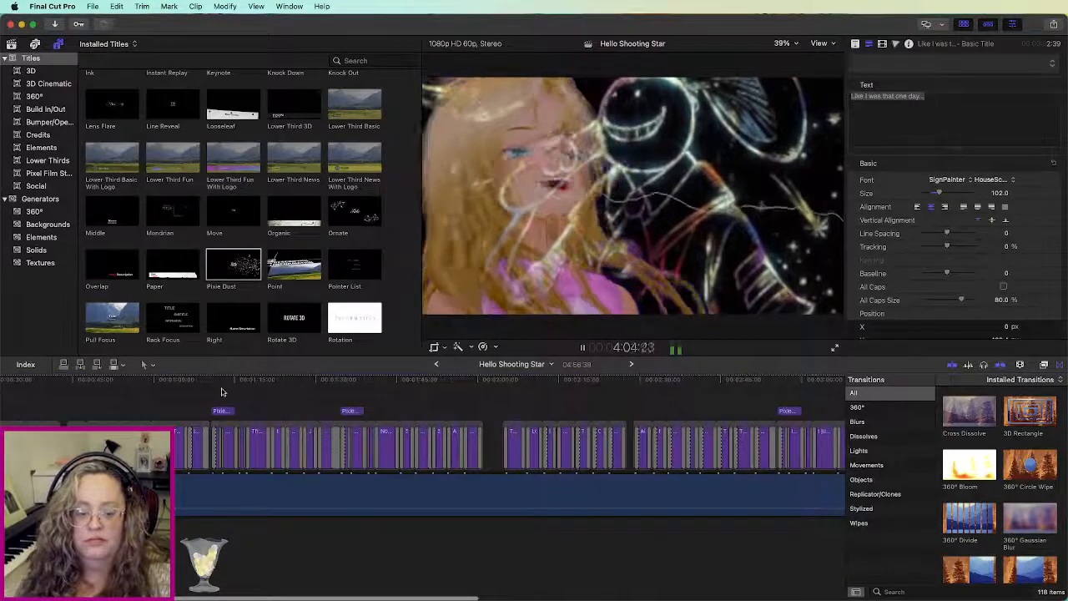
drag(217, 389, 490, 448)
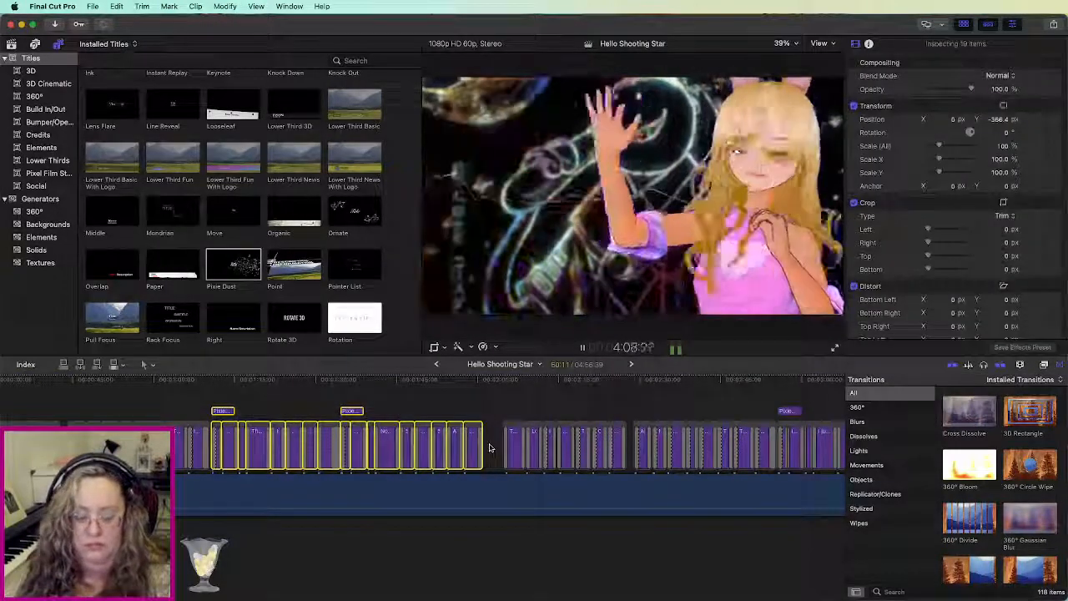
Step: Paste the copied chorus titles at 4:07:40, where the final chorus begins
scroll(490, 448, right, 3)
scroll(491, 448, right, 10)
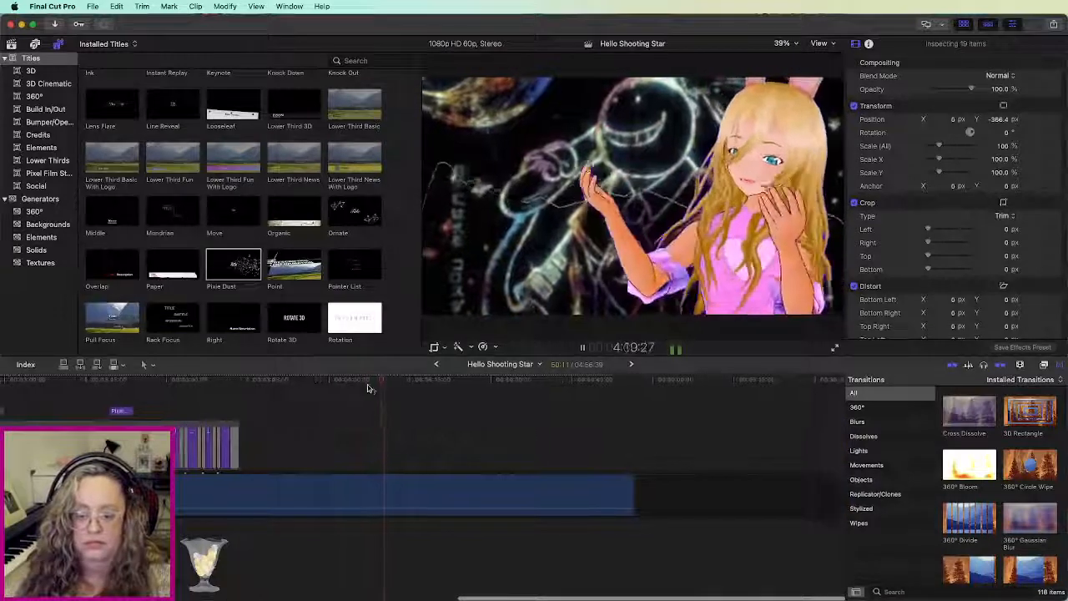
key(super+equal)
key(super+equal)
key(super+equal)
key(super+equal)
key(super+equal)
key(super+equal)
key(space)
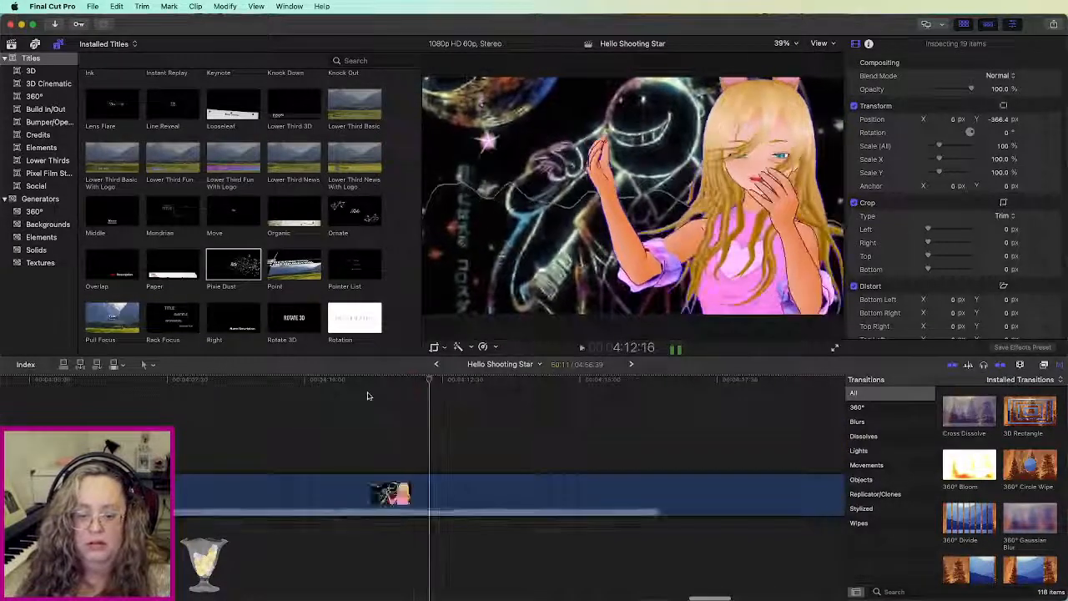
key(super+minus)
key(super+minus)
key(super+minus)
key(super+minus)
key(super+minus)
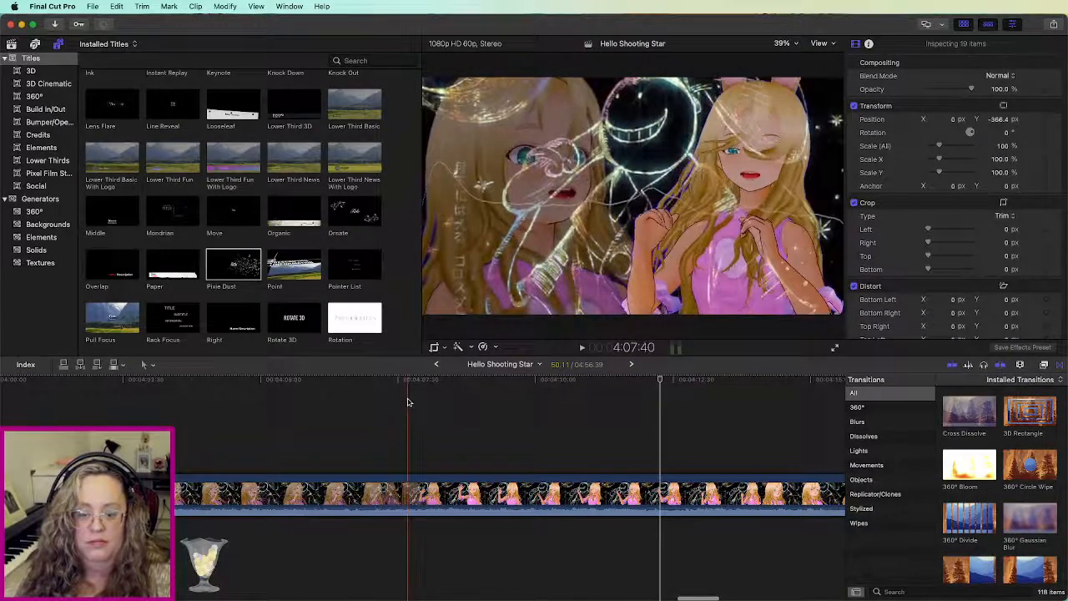
click(409, 402)
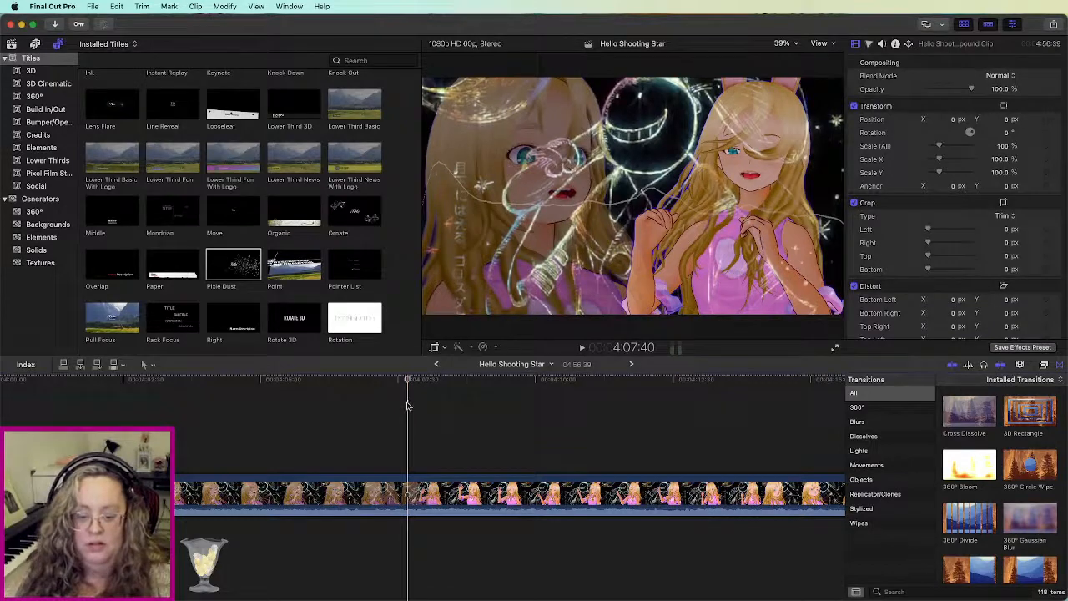
key(super+v)
Step: Select all the pasted final-chorus titles, including both Pixie Dust titles
key(super+minus)
key(super+minus)
key(super+minus)
key(super+minus)
key(super+minus)
scroll(408, 406, left, 2)
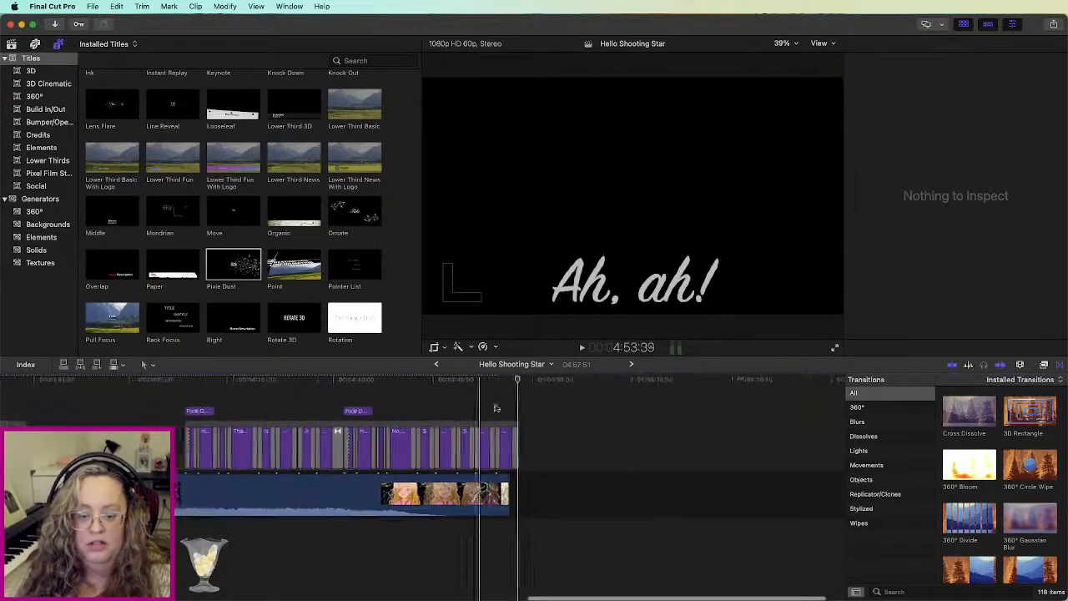
drag(540, 403, 194, 434)
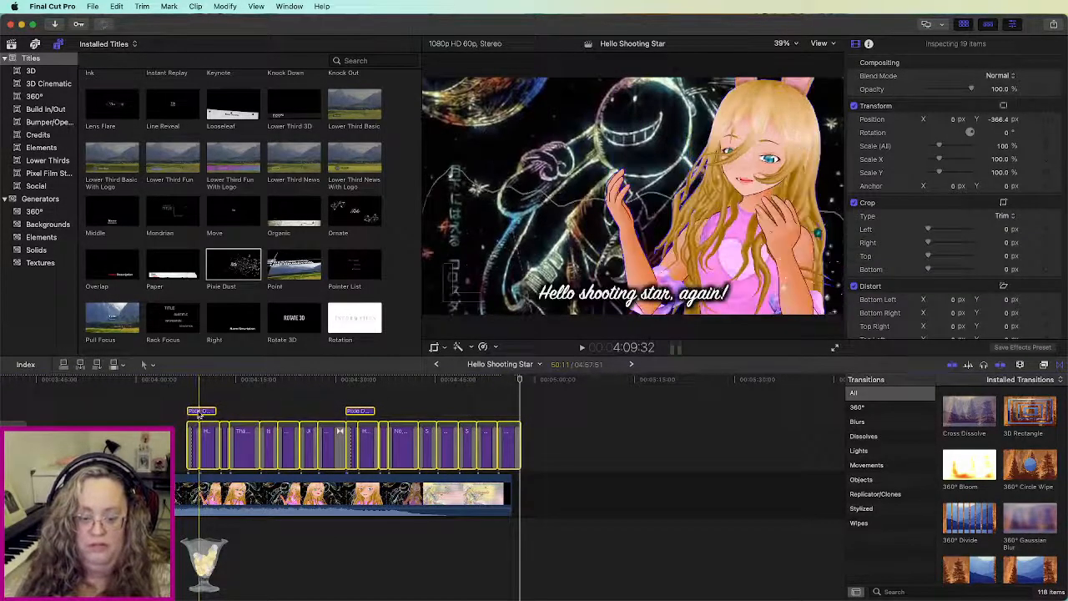
key(super+equal)
key(super+equal)
key(super+equal)
key(super+equal)
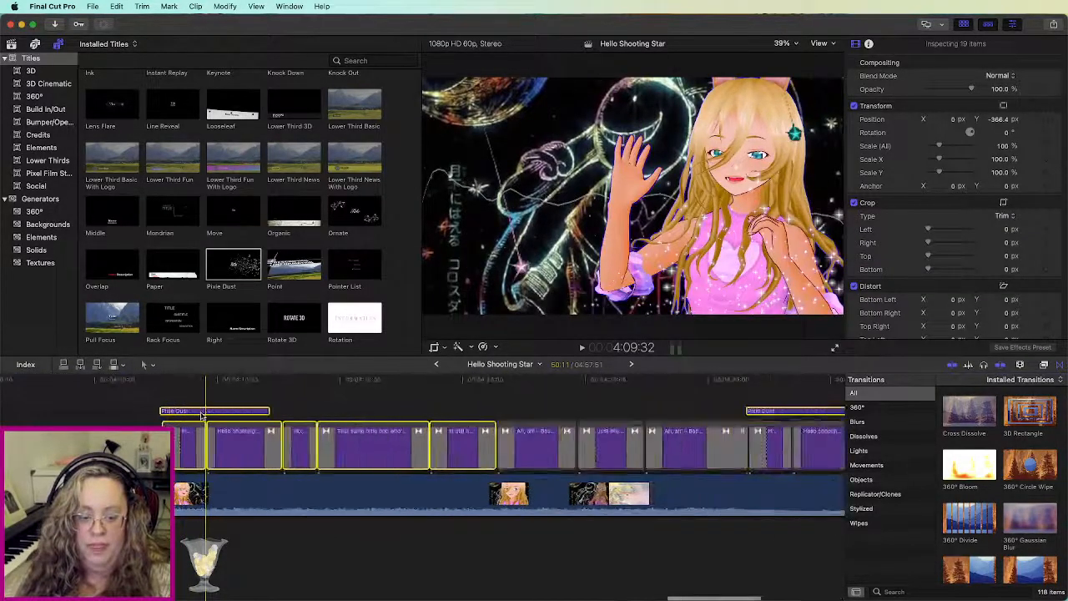
scroll(200, 416, left, 4)
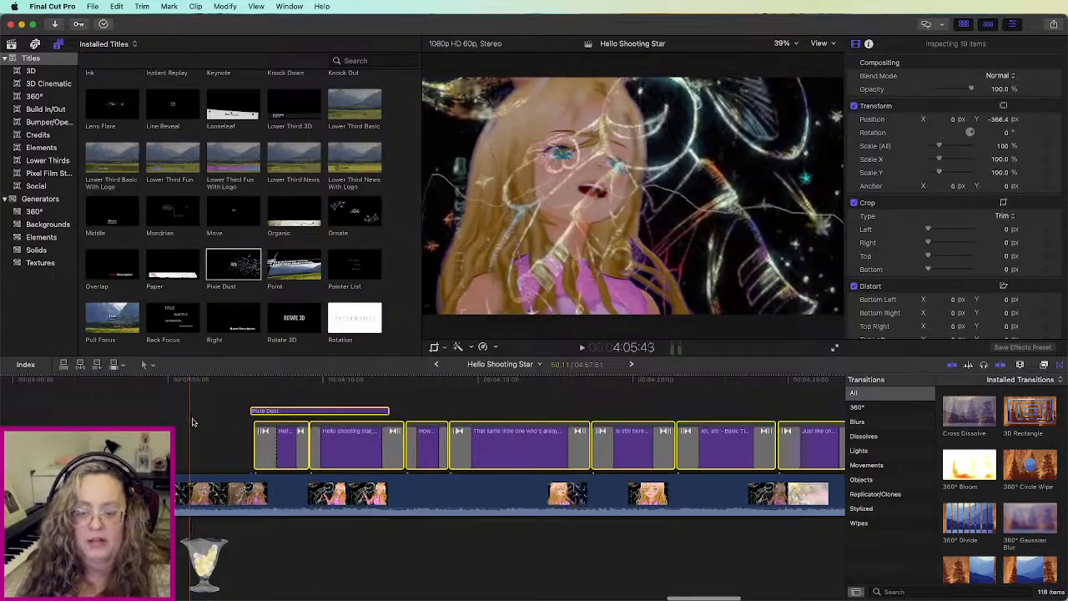
Step: Play back the pasted final-chorus titles to examine their timing and wording against the song
key(space)
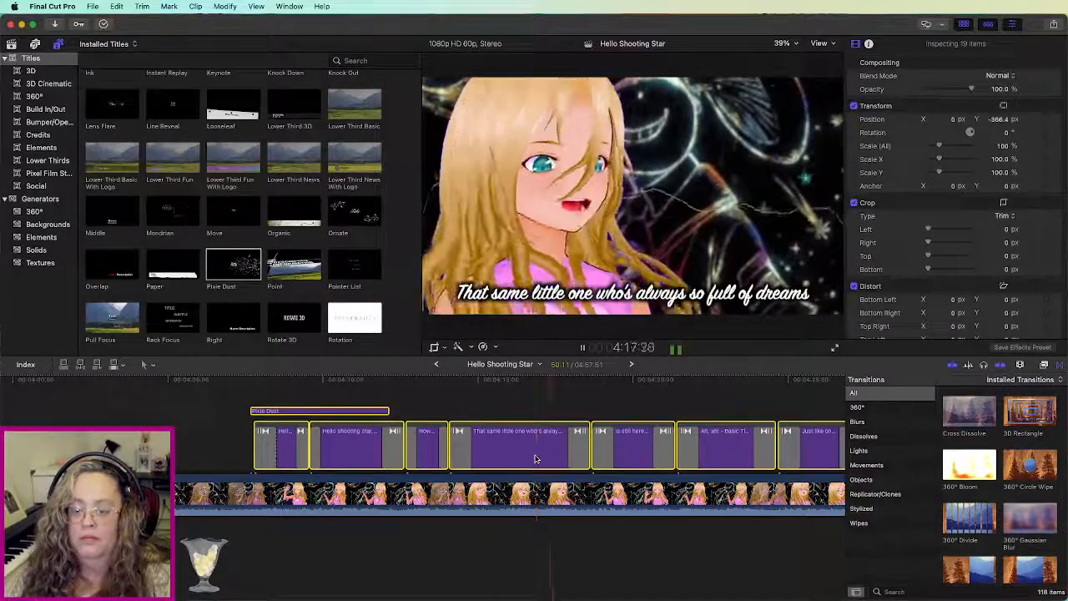
key(space)
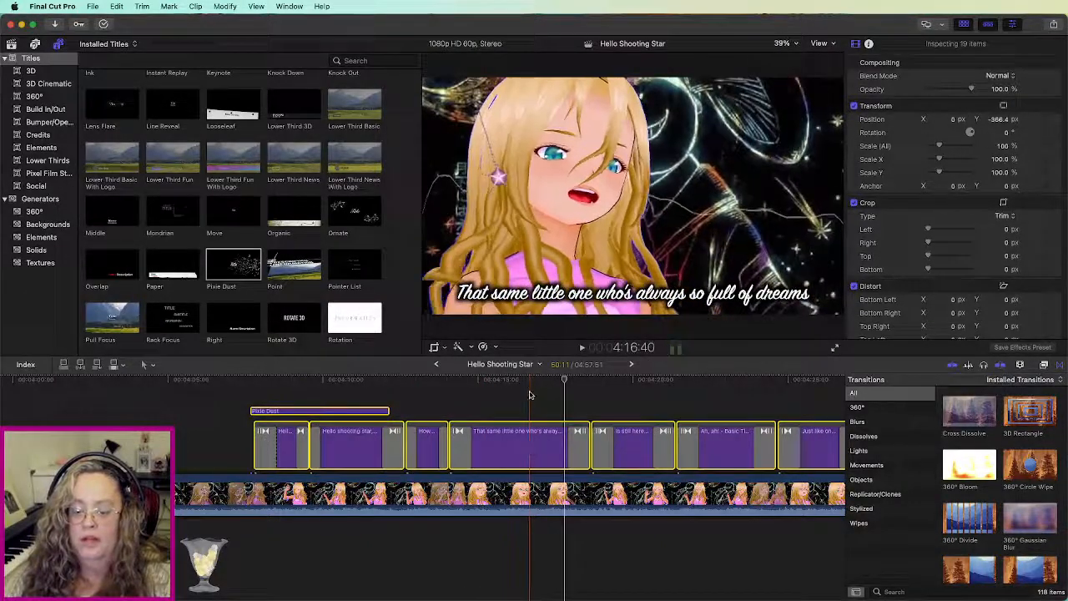
key(space)
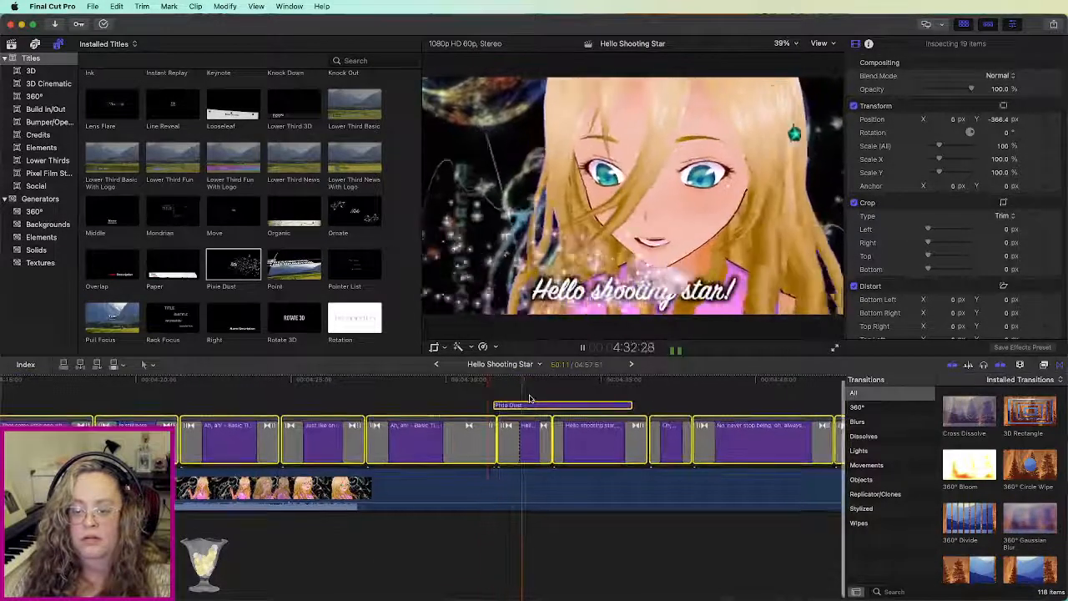
key(super+minus)
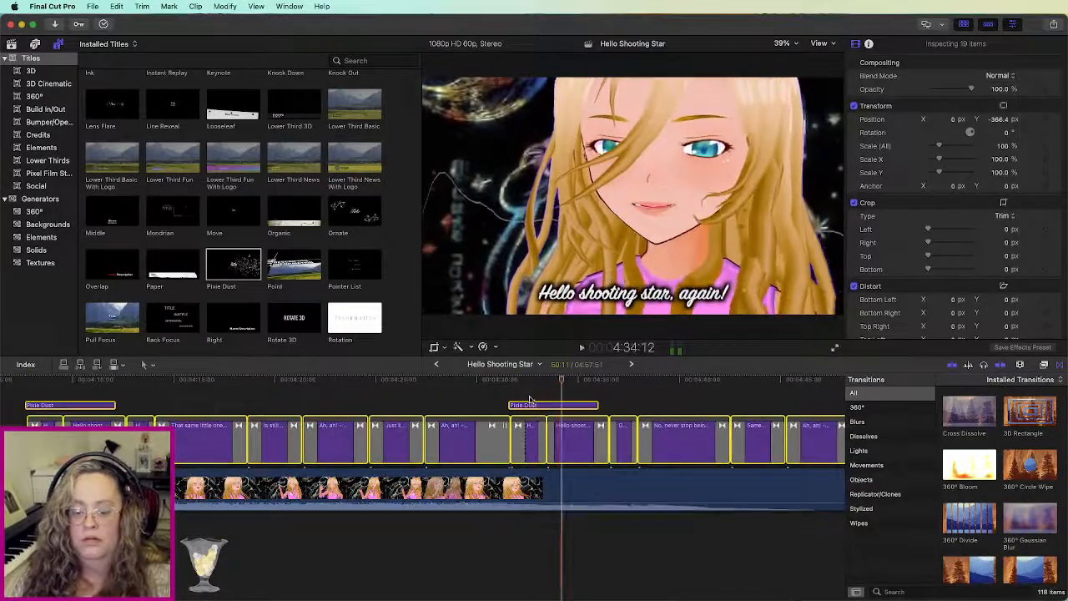
key(space)
scroll(531, 401, right, 3)
scroll(532, 400, left, 5)
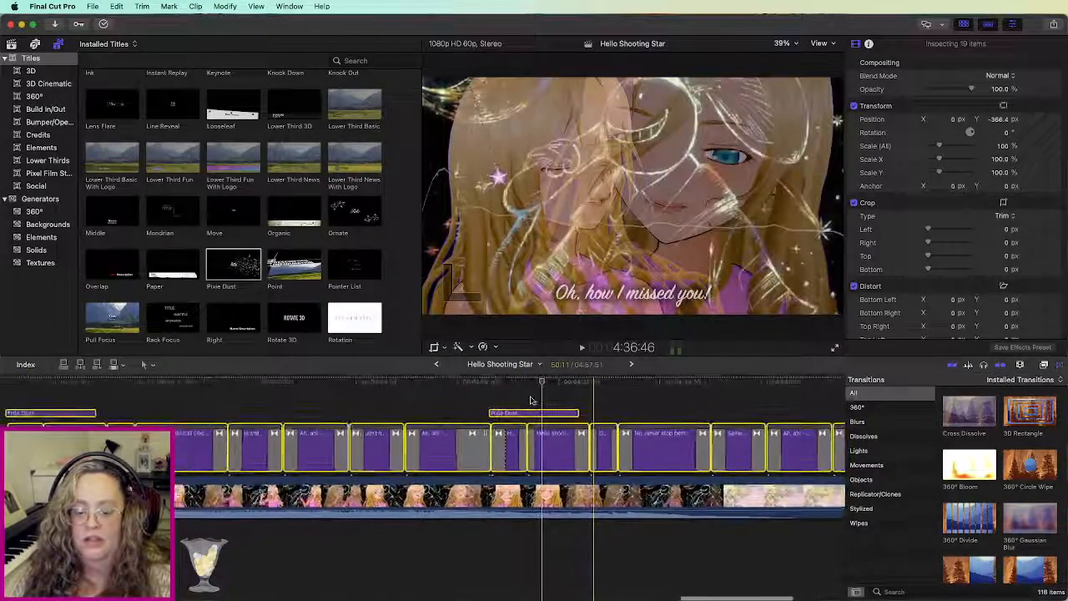
Step: Move the closing "So shine again real soon..." title back above the start of the second Pixie Dust title
key(super+minus)
key(super+minus)
key(super+minus)
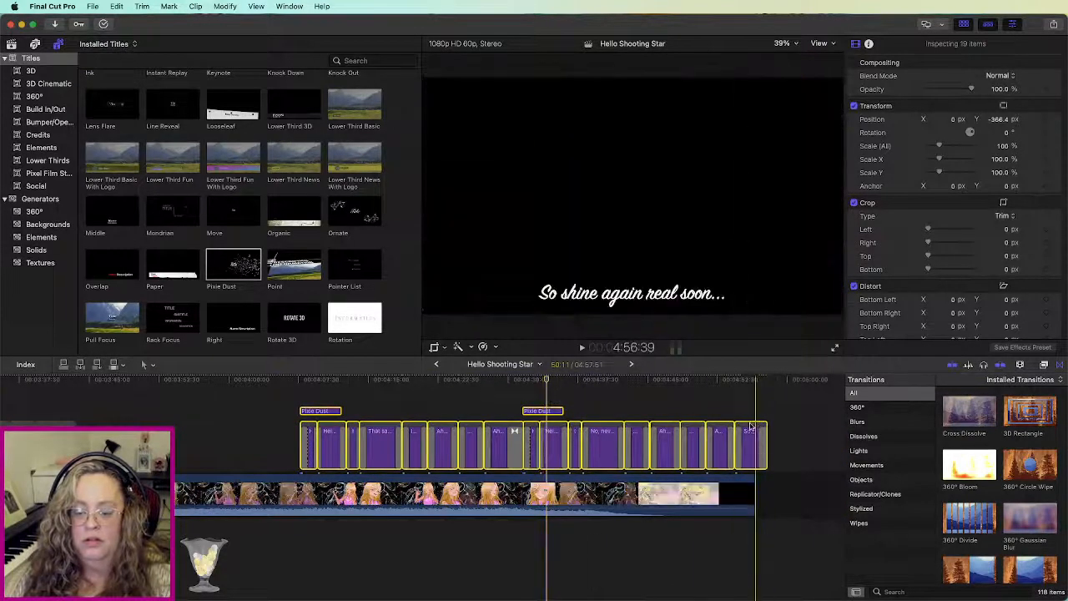
drag(747, 428, 749, 426)
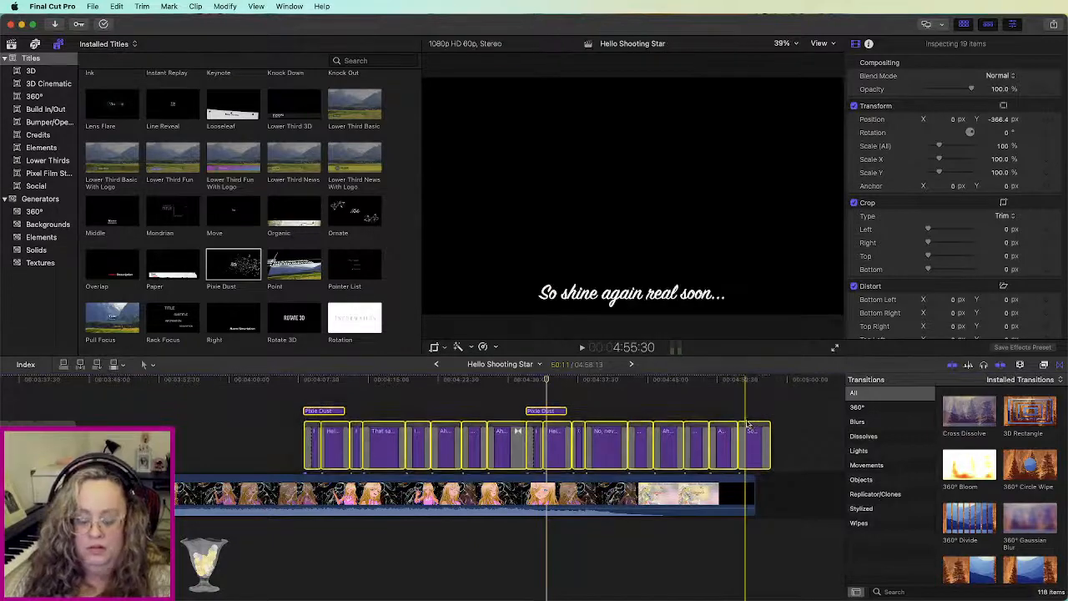
key(super+z)
click(753, 426)
drag(753, 426, 543, 371)
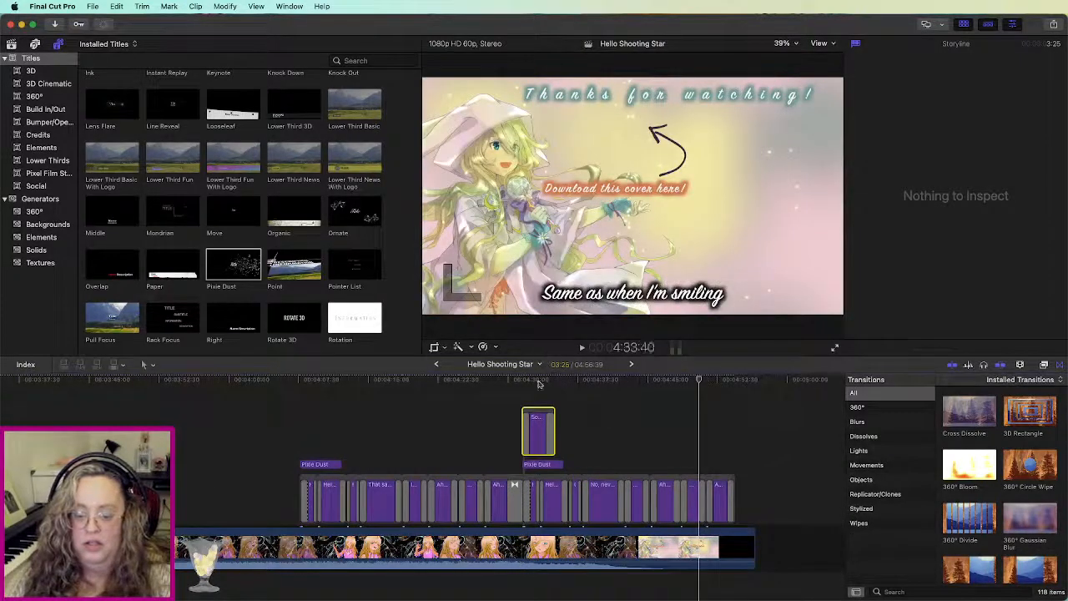
key(super+equal)
key(super+equal)
drag(491, 416, 499, 415)
drag(502, 414, 503, 414)
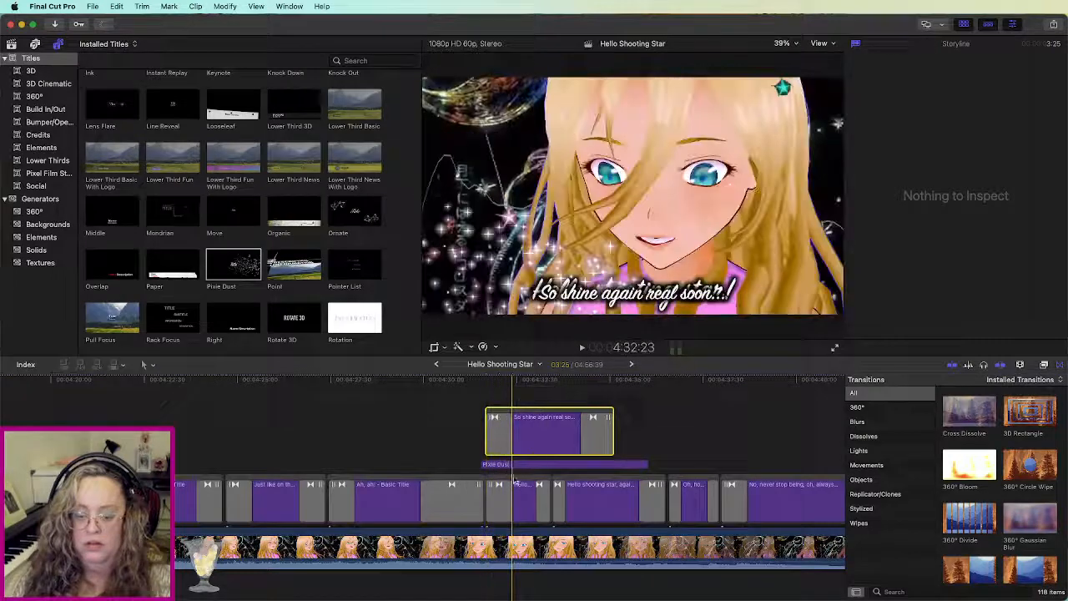
Step: Delete the second Pixie Dust title and all surplus pasted chorus titles around and after "So shine again real soon..."
drag(769, 449, 636, 501)
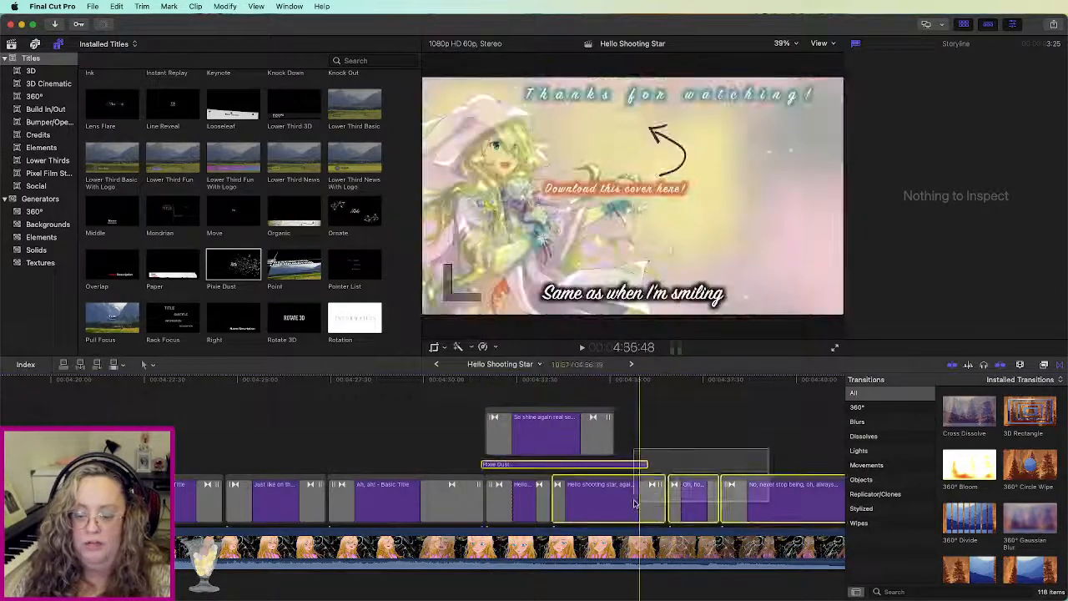
key(Delete)
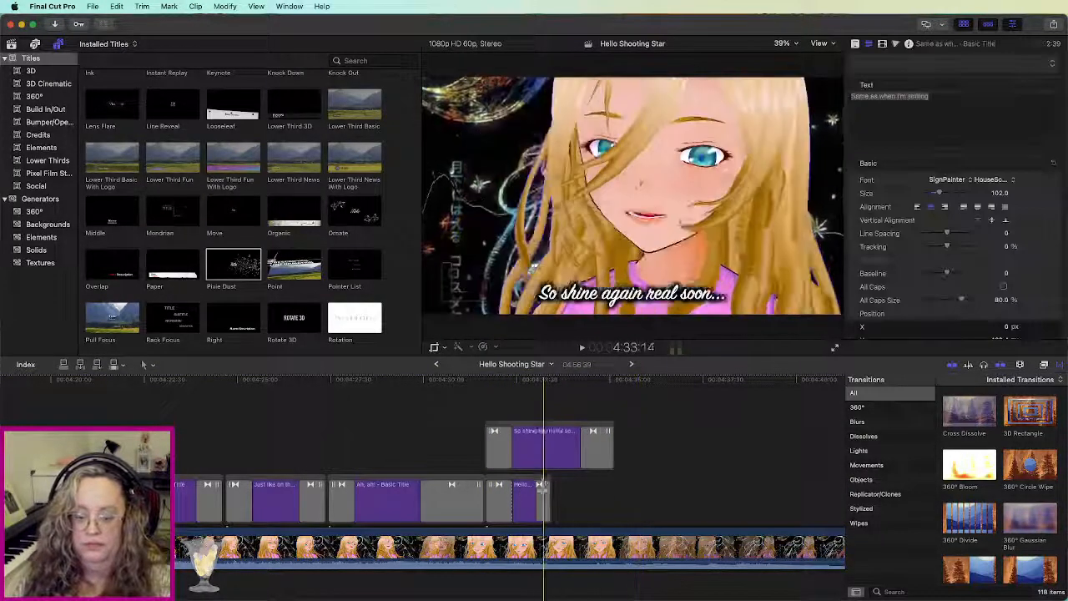
click(528, 479)
key(Delete)
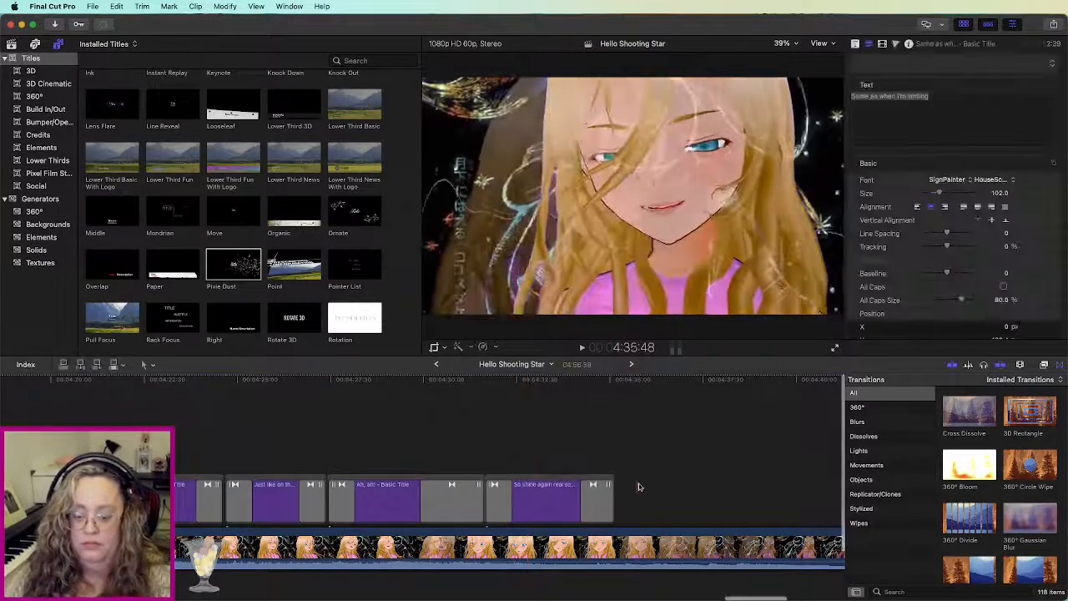
scroll(617, 483, right, 3)
scroll(719, 474, right, 7)
scroll(735, 463, right, 10)
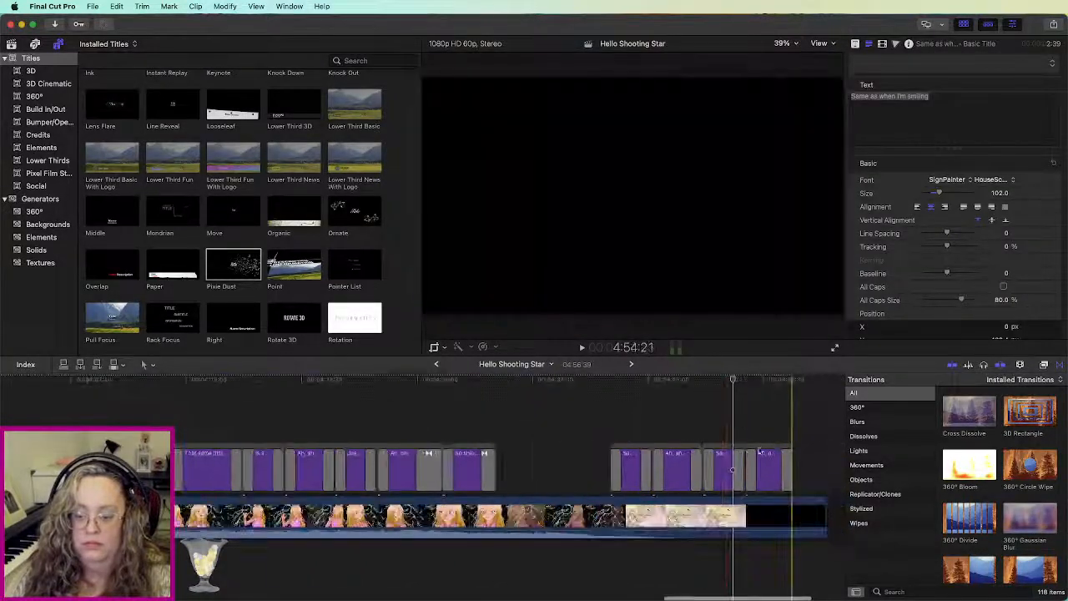
drag(603, 431, 784, 476)
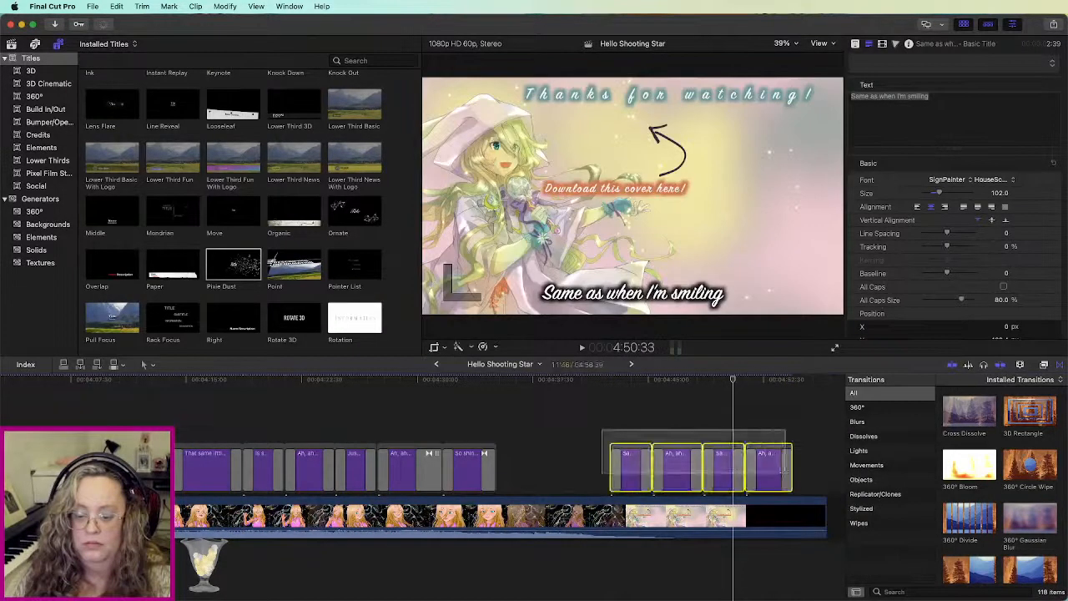
key(Delete)
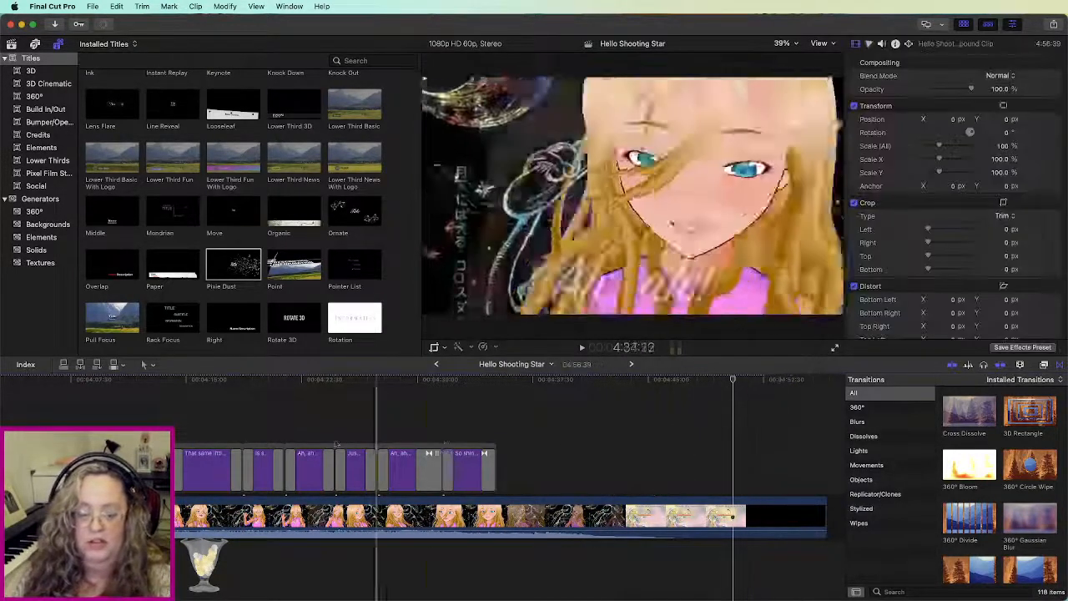
Step: Replace the text of the "That same little one" title with "Let's meet with the moon someday on a lovely night"
scroll(379, 467, left, 8)
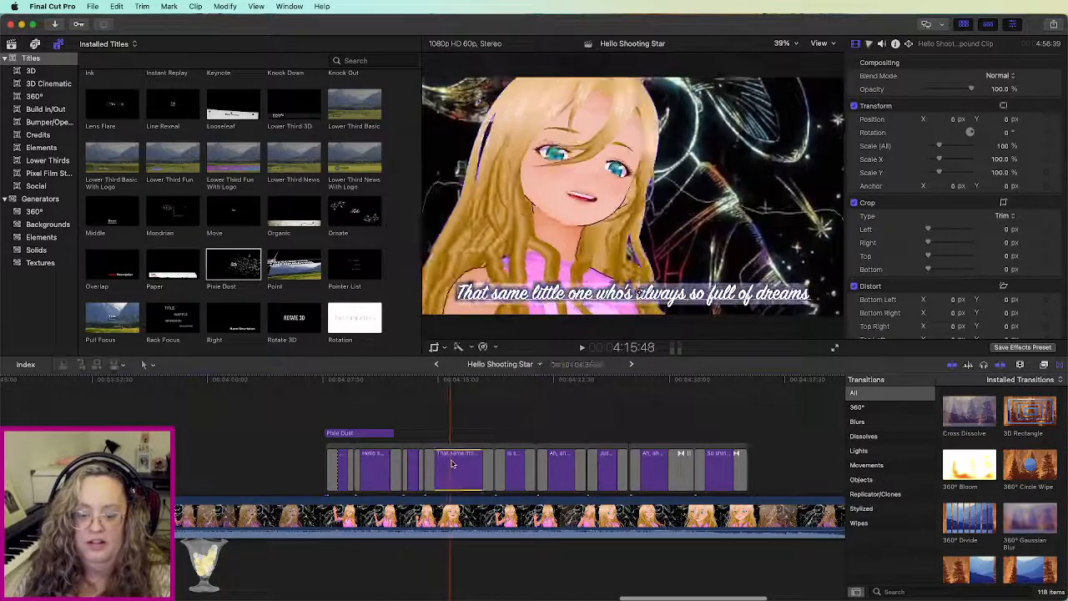
click(457, 468)
triple_click(974, 98)
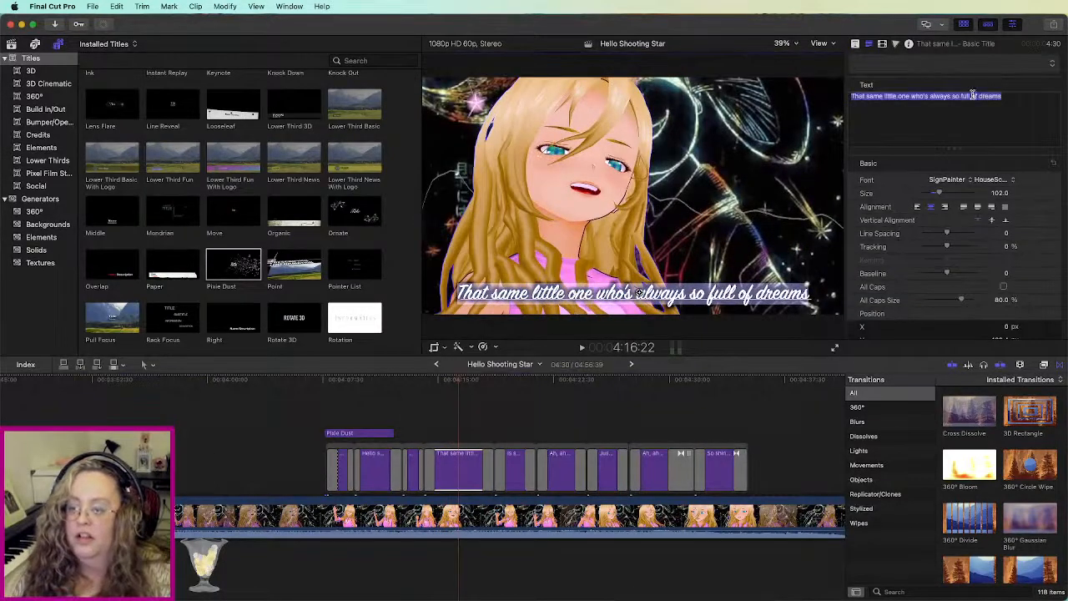
text(L)
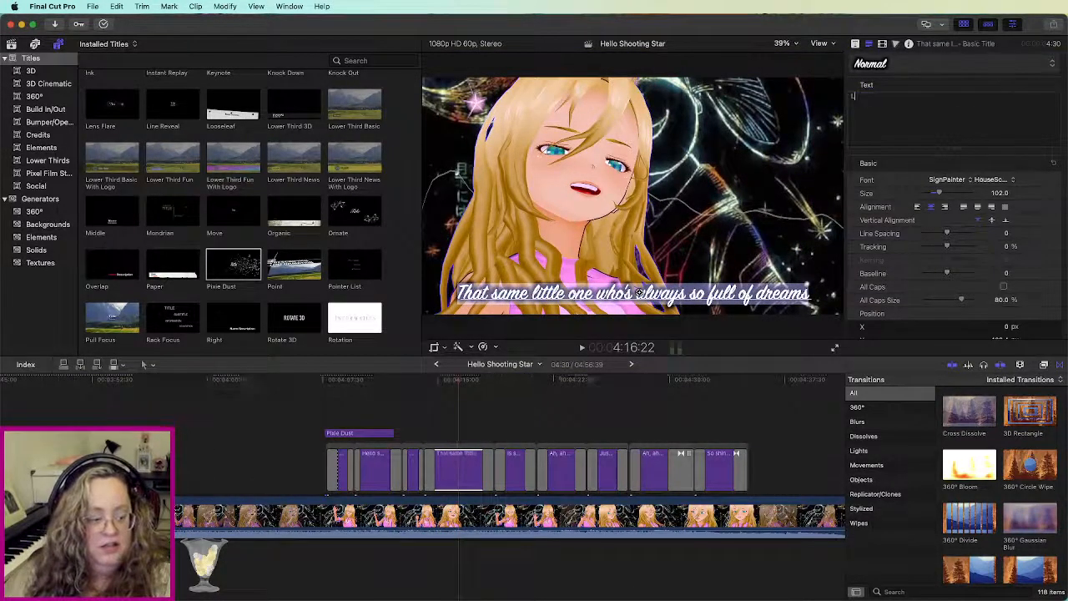
text(et's meet with)
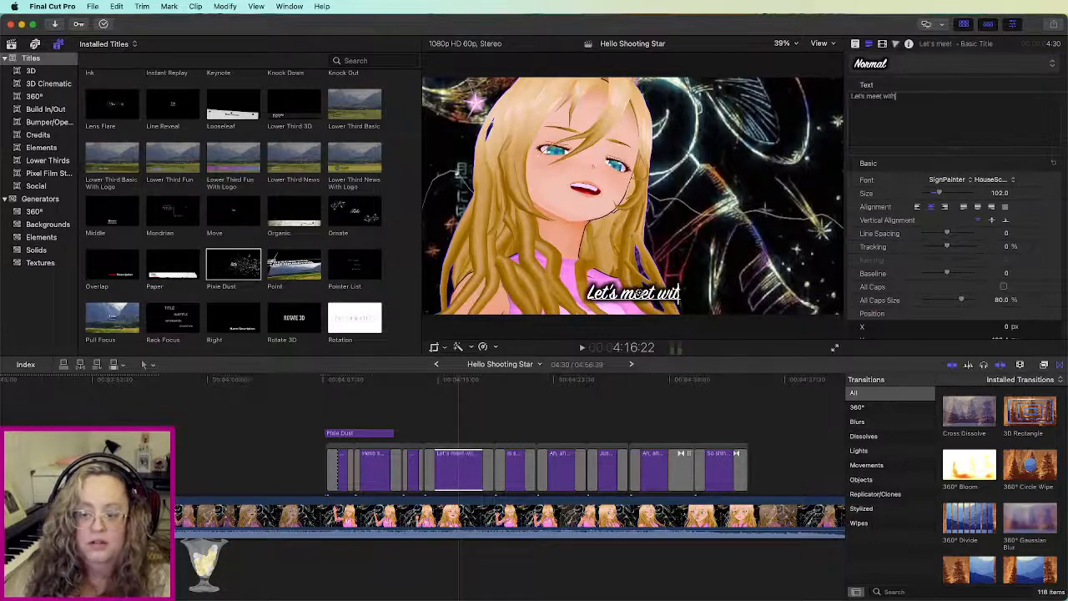
text( the moon someday)
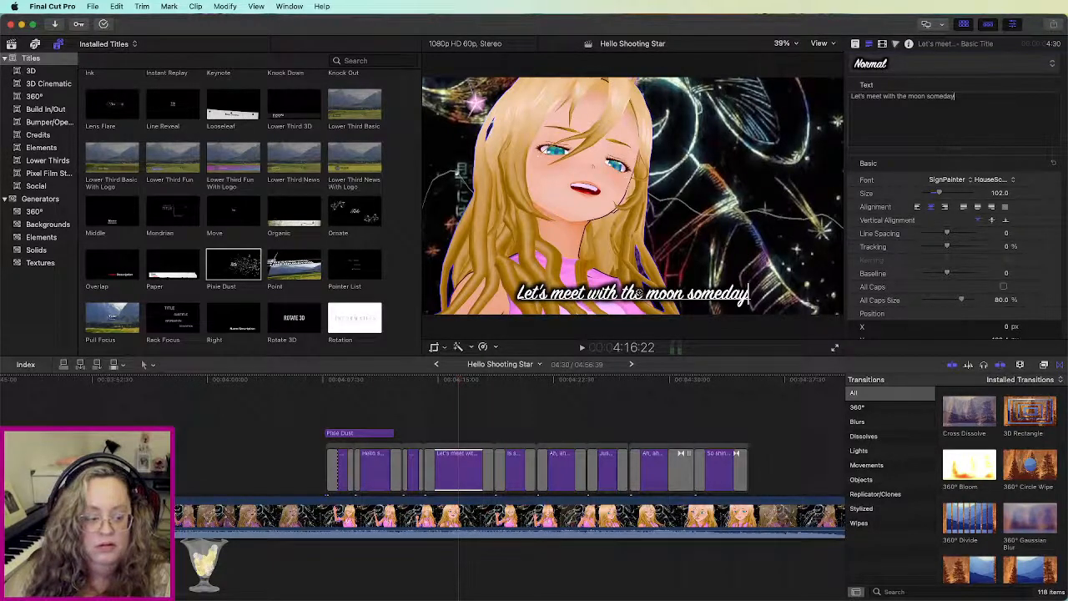
text( on a lovely)
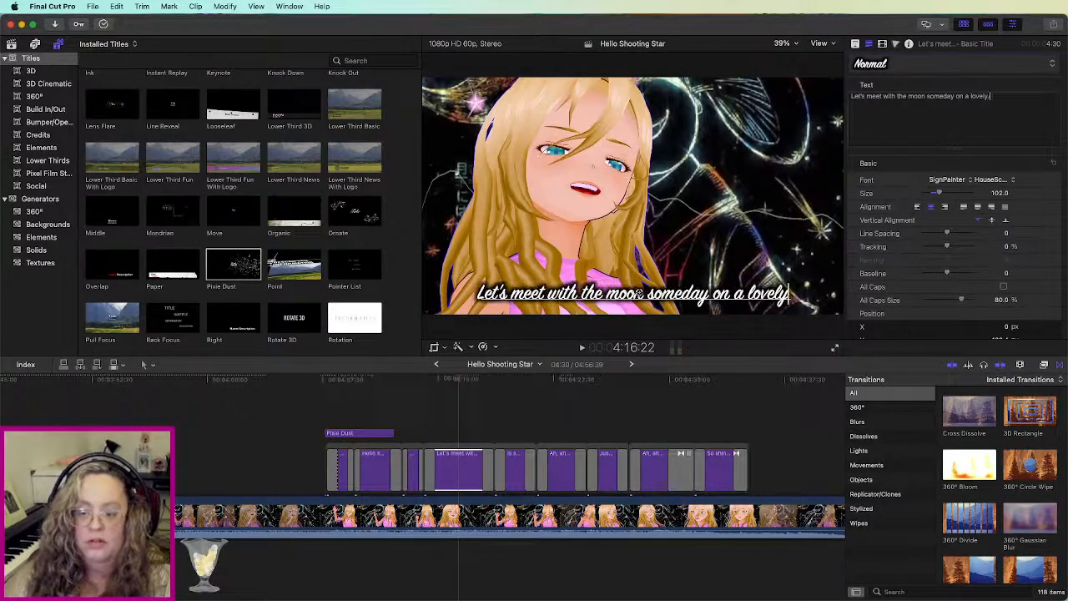
text( night)
Step: Change the "Is still here inside me" title's text to "With that same deep blue glow"
click(514, 474)
triple_click(949, 98)
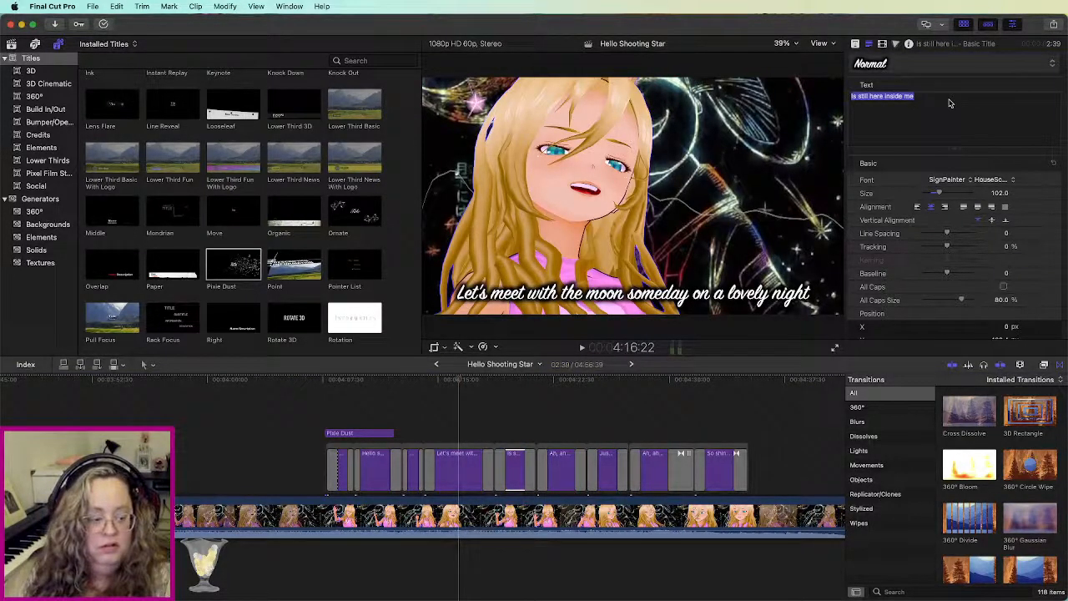
text(With)
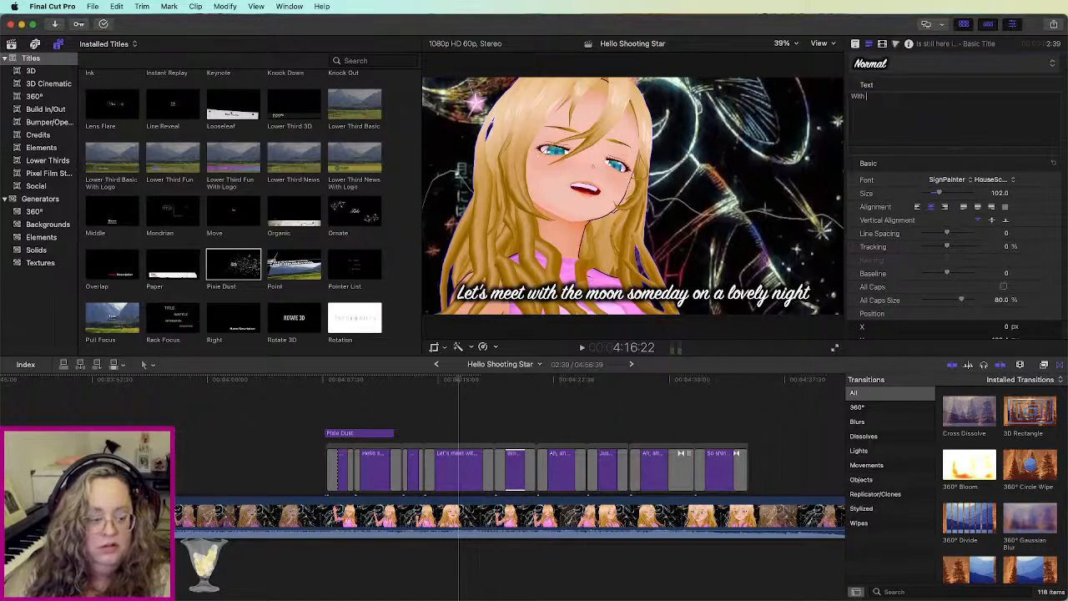
text( that same deep blue glow)
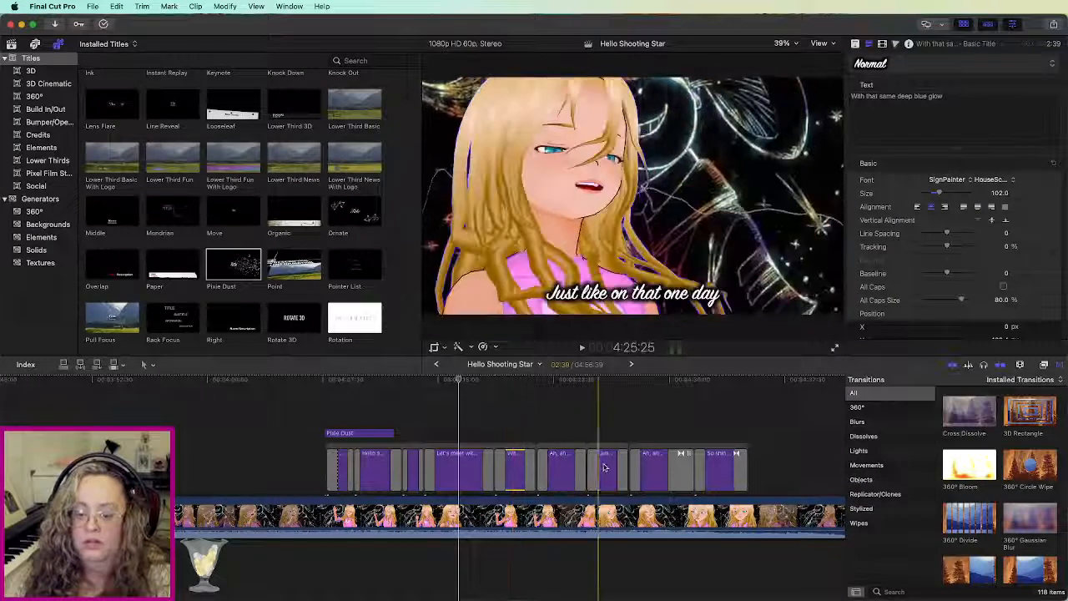
Step: Change the "Just like on that one day" title's text to "Like that one day, you know..."
click(605, 467)
triple_click(933, 103)
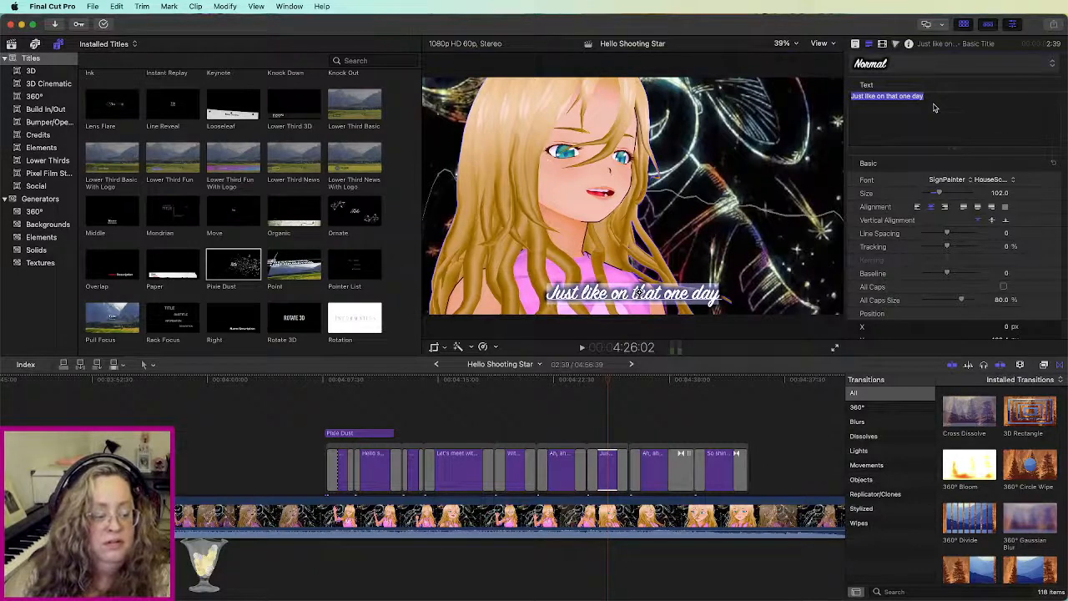
text(Like that on)
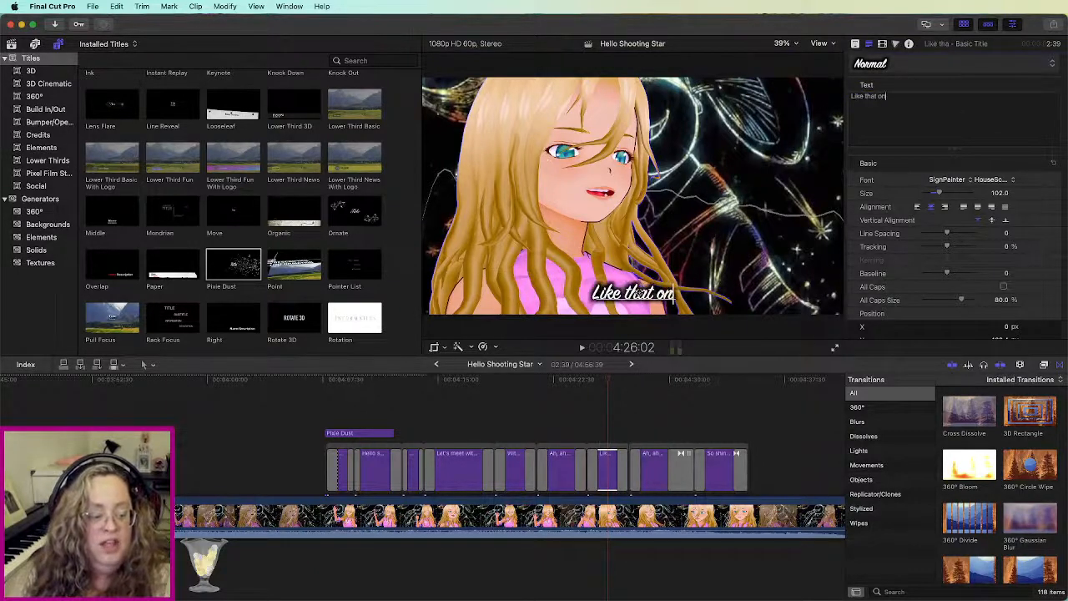
text(e day, you know...)
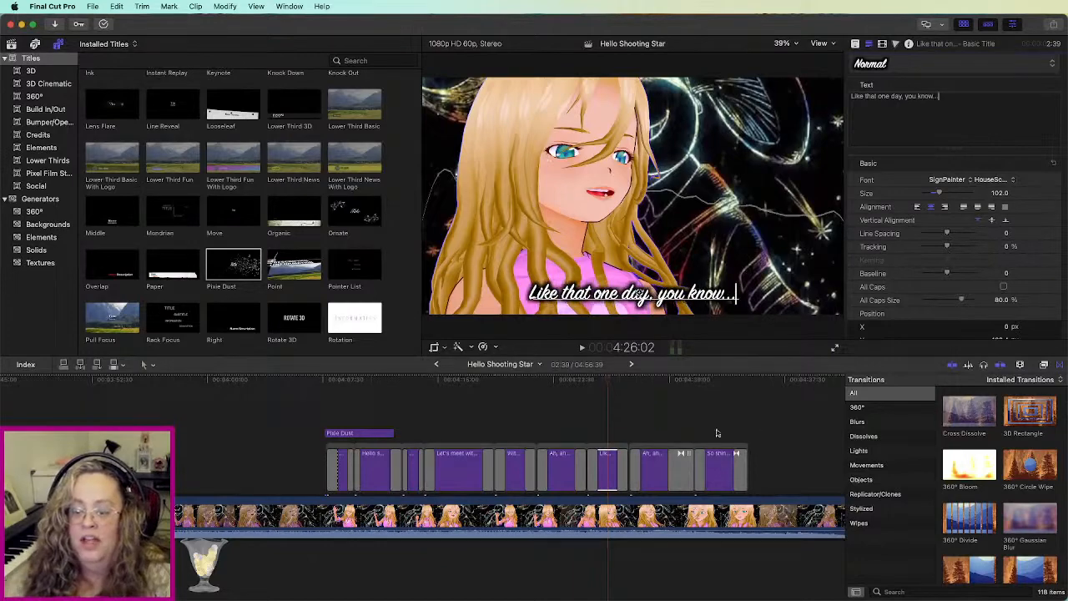
Step: Play back the final-chorus titles against the song and reword the "How I missed you!" title as "Oh, how I missed you!"
click(314, 386)
key(space)
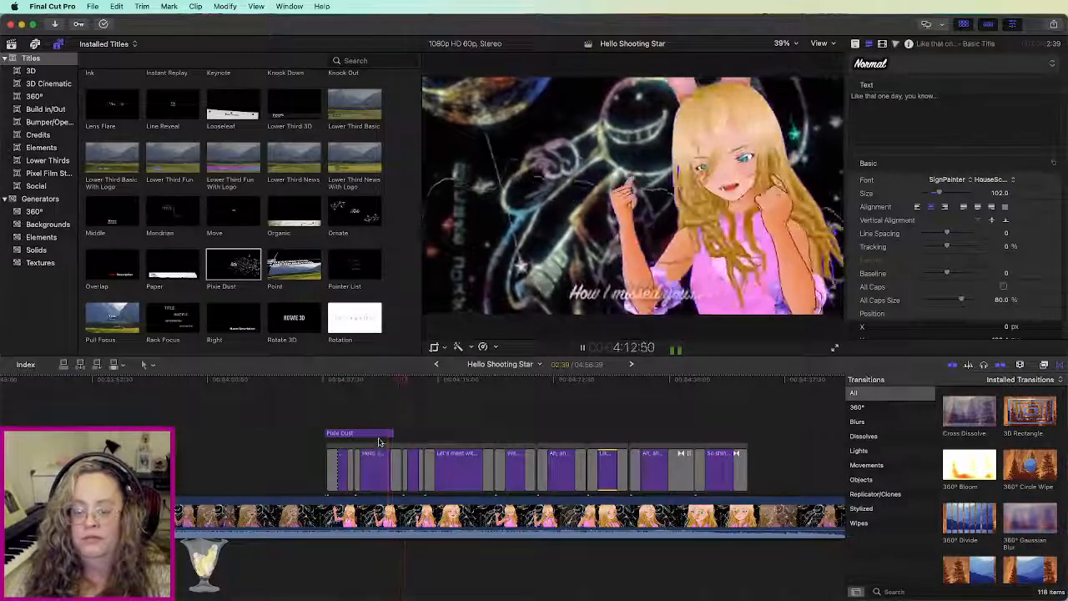
key(space)
double_click(415, 461)
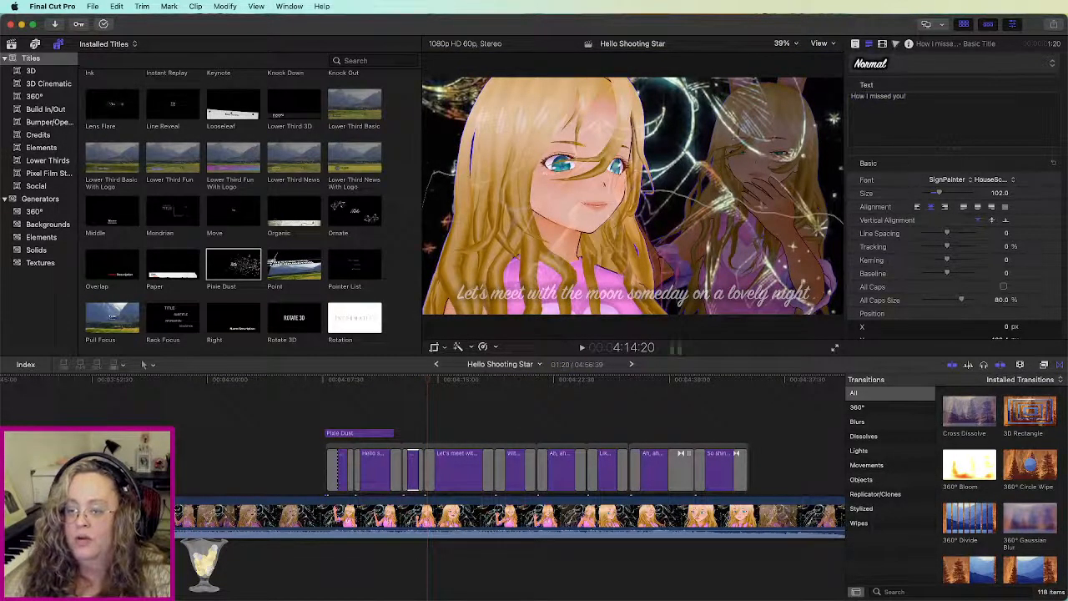
key(BackSpace)
text(Oh, h)
click(344, 380)
key(space)
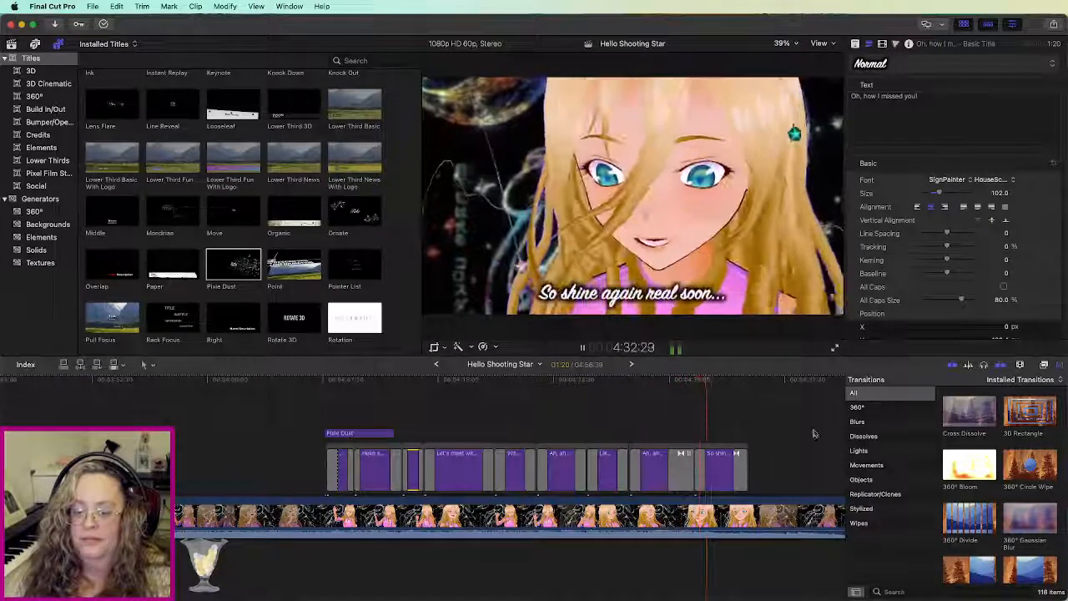
key(space)
Step: Delete the long closing Cross Dissolve from the last "Ah, ah!" title before "So shine again real soon..."
scroll(672, 462, right, 3)
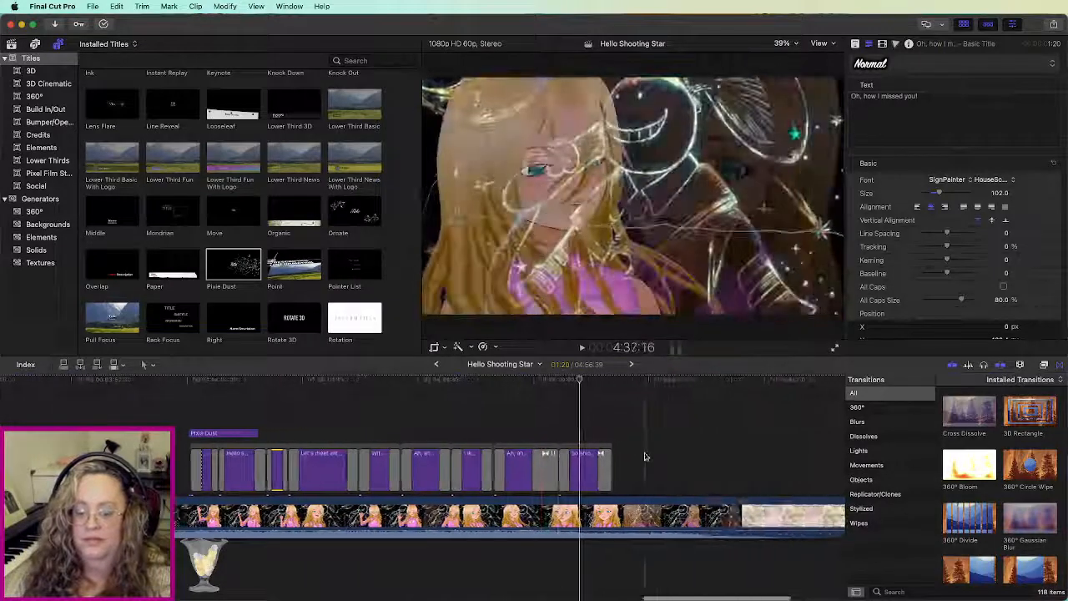
scroll(646, 455, up, 4)
scroll(647, 453, left, 3)
scroll(647, 452, left, 4)
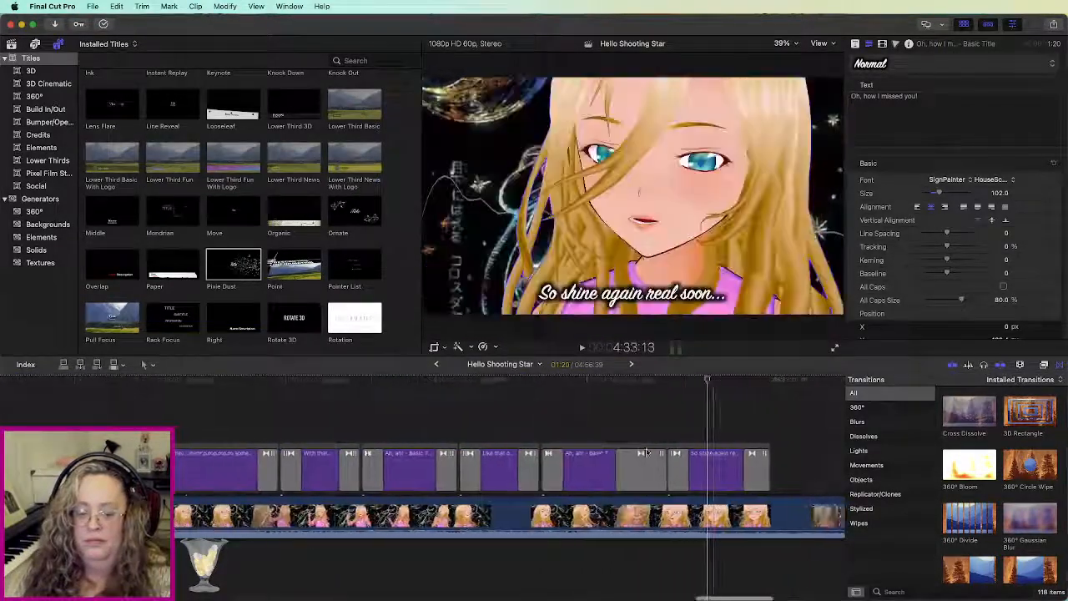
scroll(647, 452, right, 2)
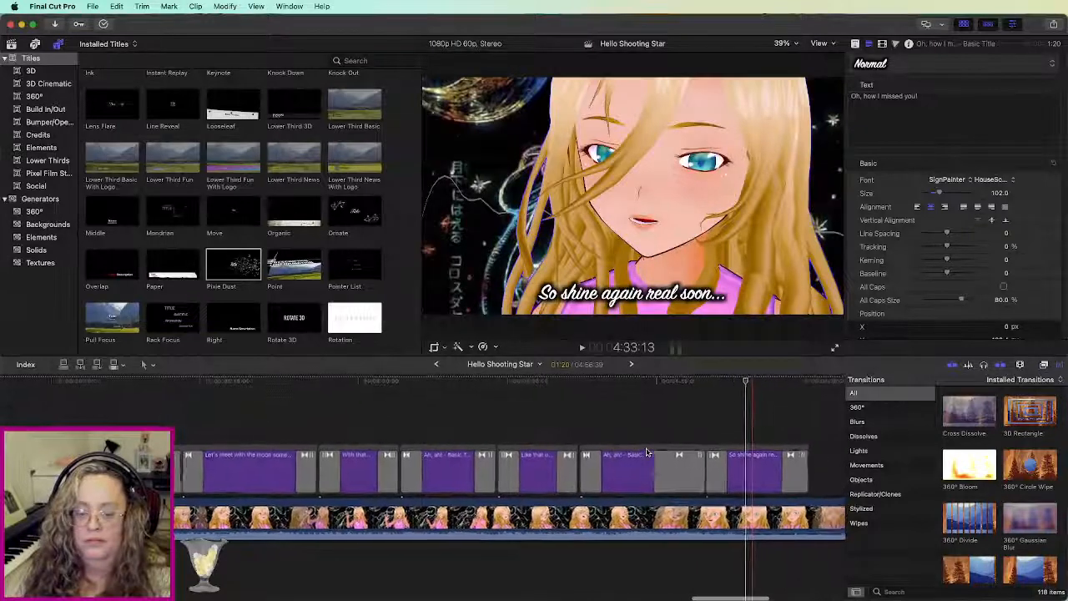
click(670, 466)
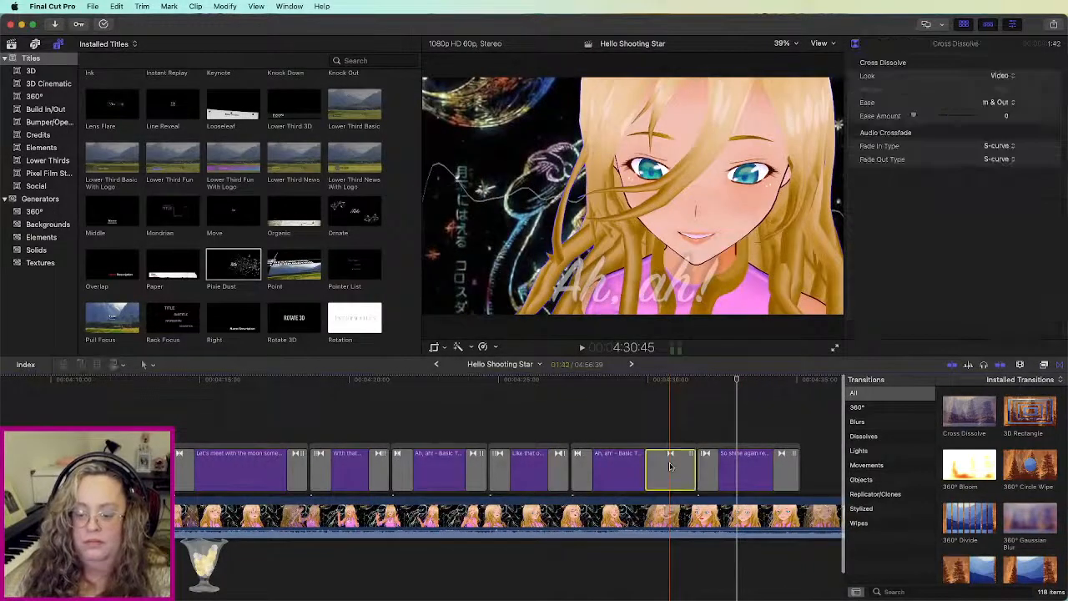
key(Delete)
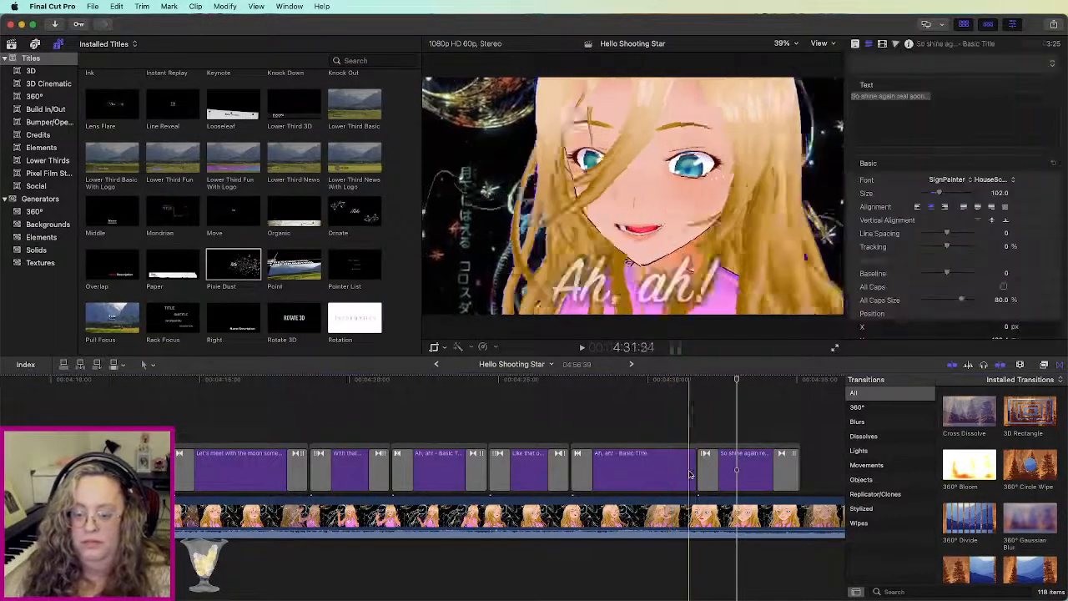
Step: Trim the end of the last "Ah, ah!" title to 4:30:26 and give it a new closing cross dissolve
key(space)
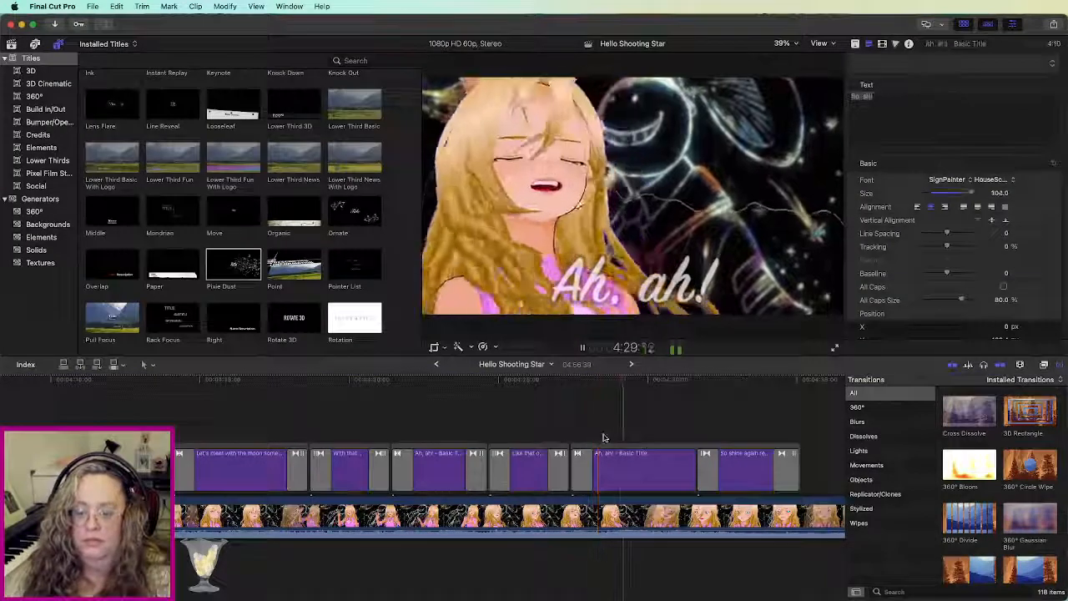
key(space)
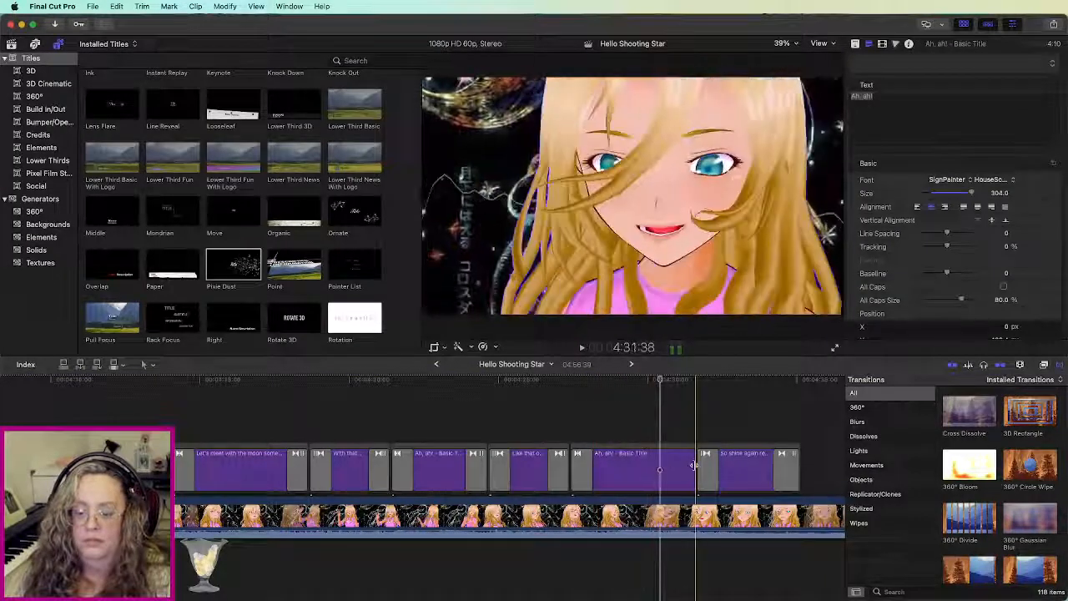
drag(695, 466, 680, 467)
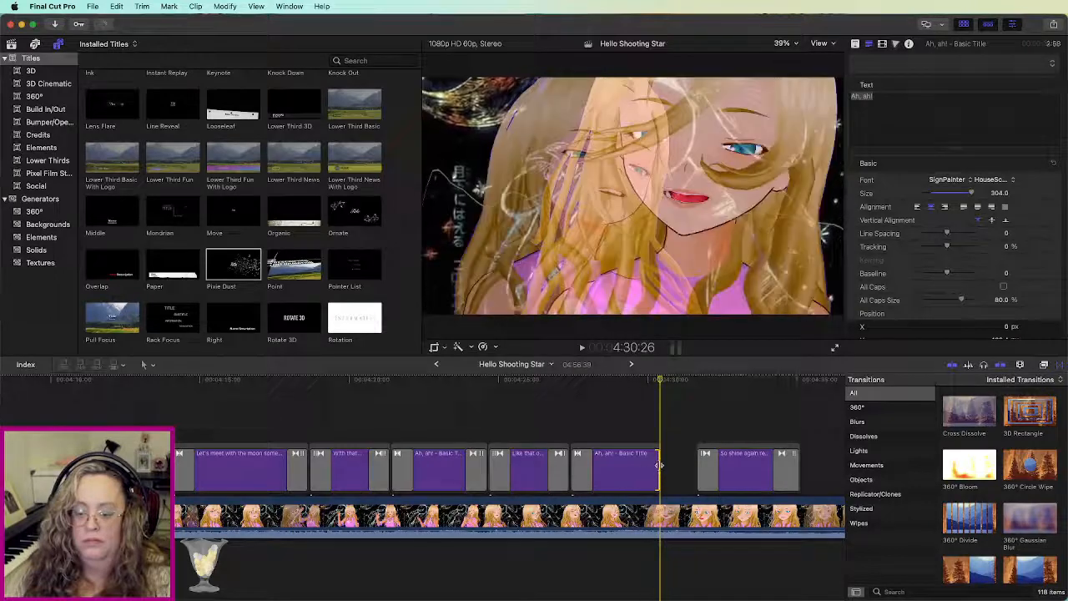
click(646, 469)
key(super+t)
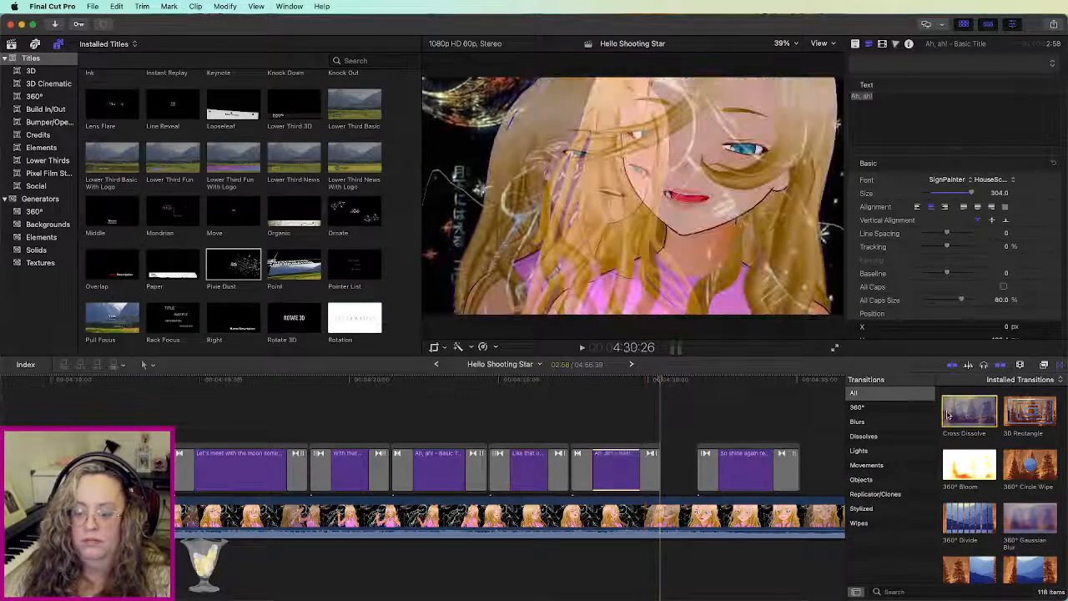
Step: Move the "So shine again real soon..." title earlier, just after the last "Ah, ah!" title, and play back its timing
drag(726, 454, 697, 449)
key(space)
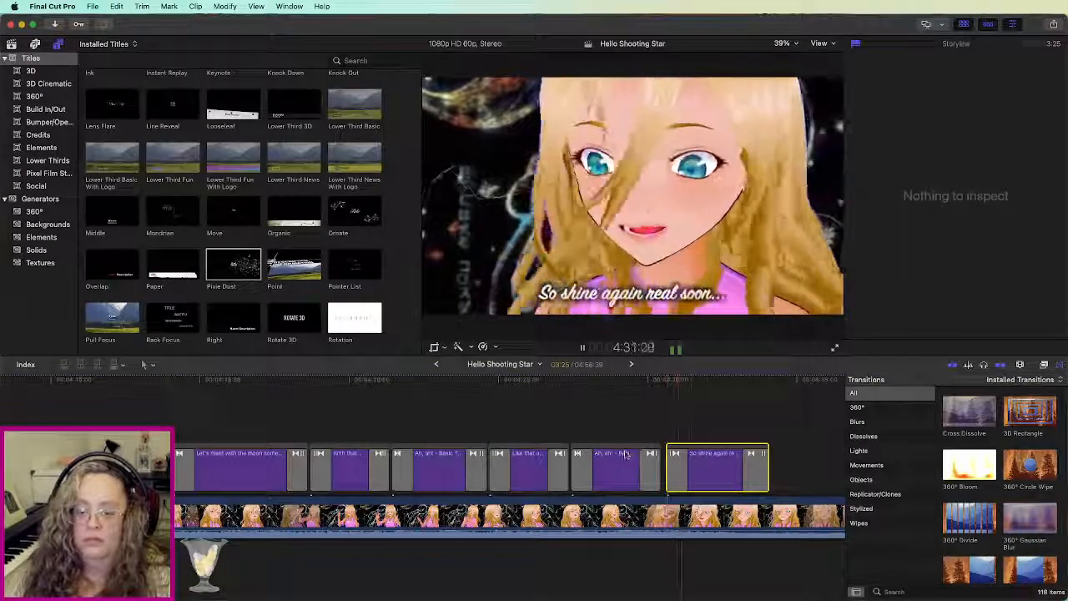
Step: Play back the transition from the last "Ah, ah!" title into "So shine again real soon..." to check its timing
key(space)
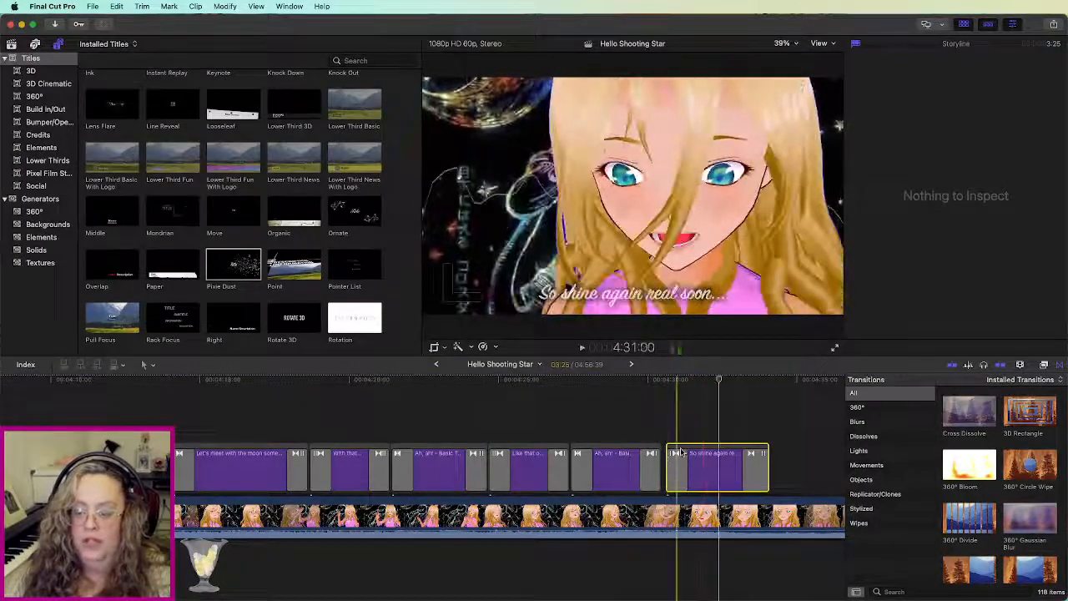
key(super+equal)
key(super+equal)
key(super+equal)
key(super+equal)
drag(677, 452, 681, 450)
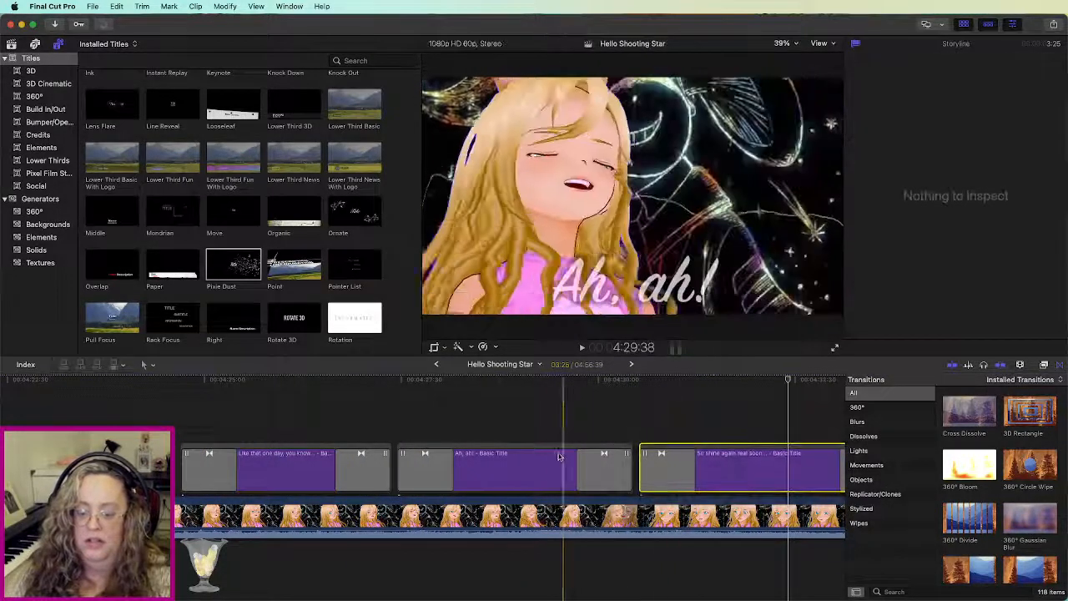
key(space)
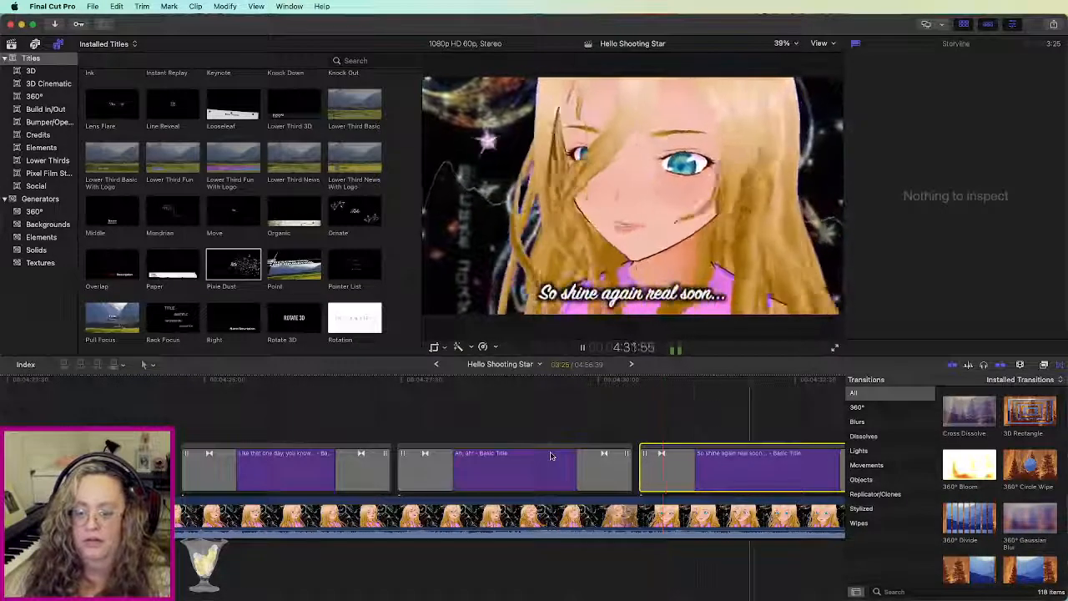
scroll(552, 456, right, 5)
key(space)
Step: Delete the closing cross dissolve of the last "Ah, ah!" title and trim the title's end slightly earlier
click(492, 458)
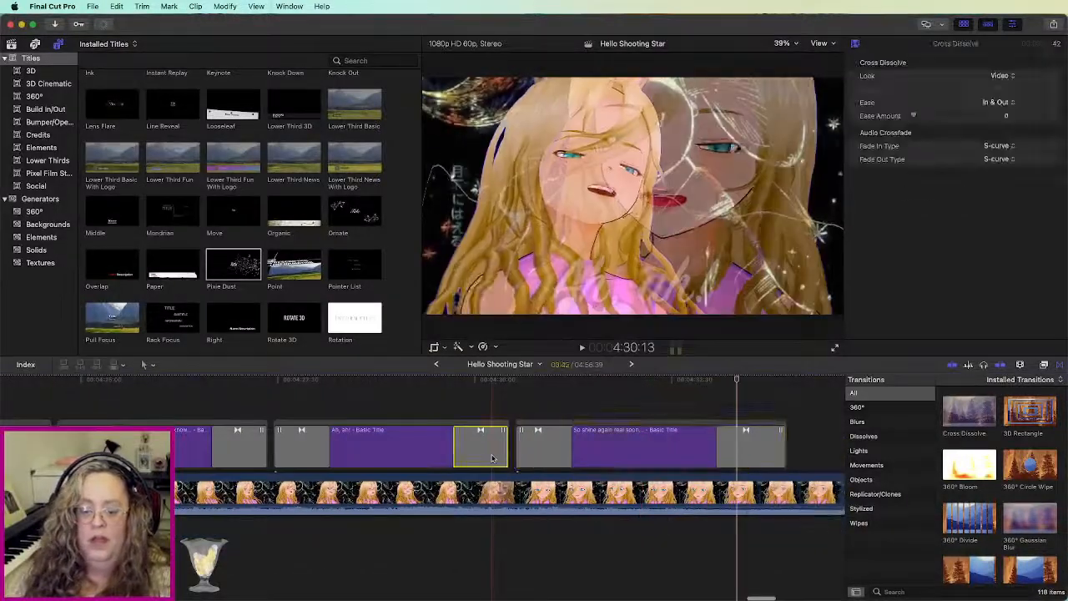
key(Delete)
drag(504, 455, 491, 455)
Step: Move the "So shine again real soon..." title slightly earlier and add a new closing cross dissolve to the last "Ah, ah!" title
drag(550, 427, 537, 428)
click(376, 462)
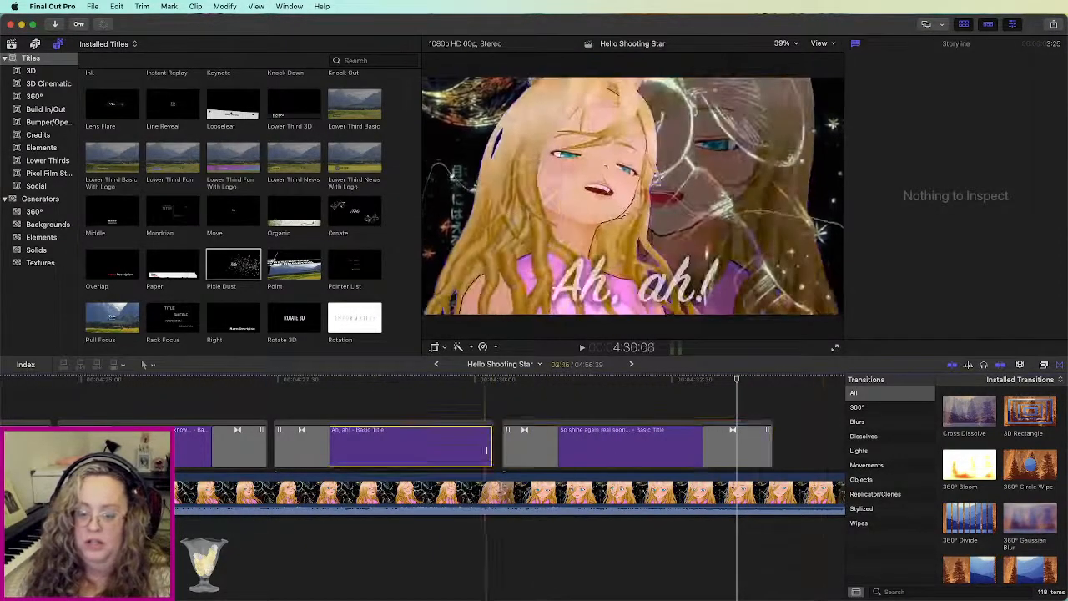
Step: Play back the retimed last "Ah, ah!" and "So shine again real soon..." titles into the song's outro
key(space)
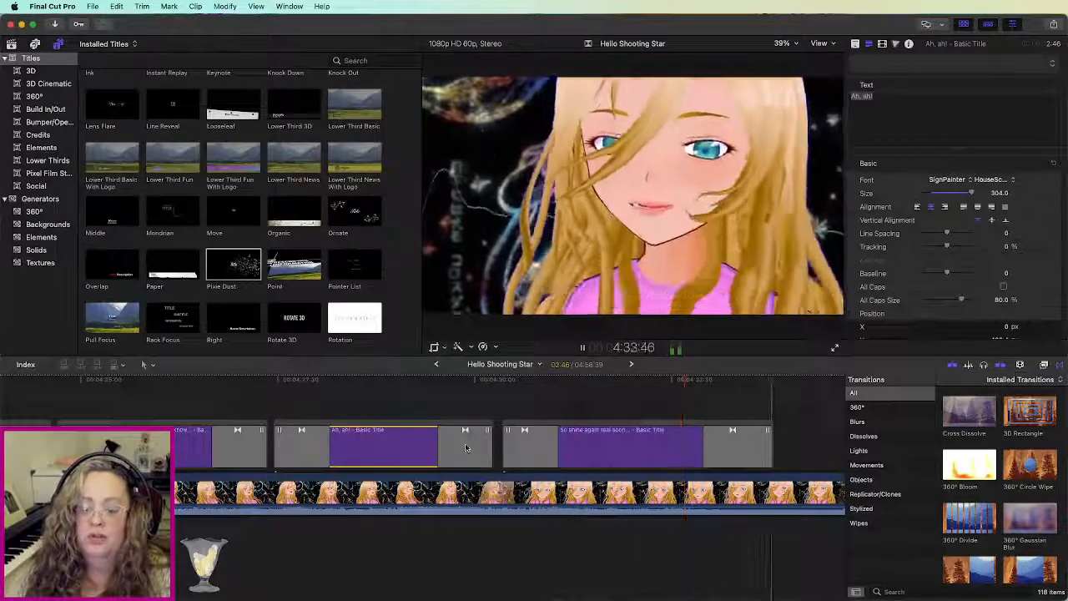
key(super+minus)
key(super+minus)
key(super+minus)
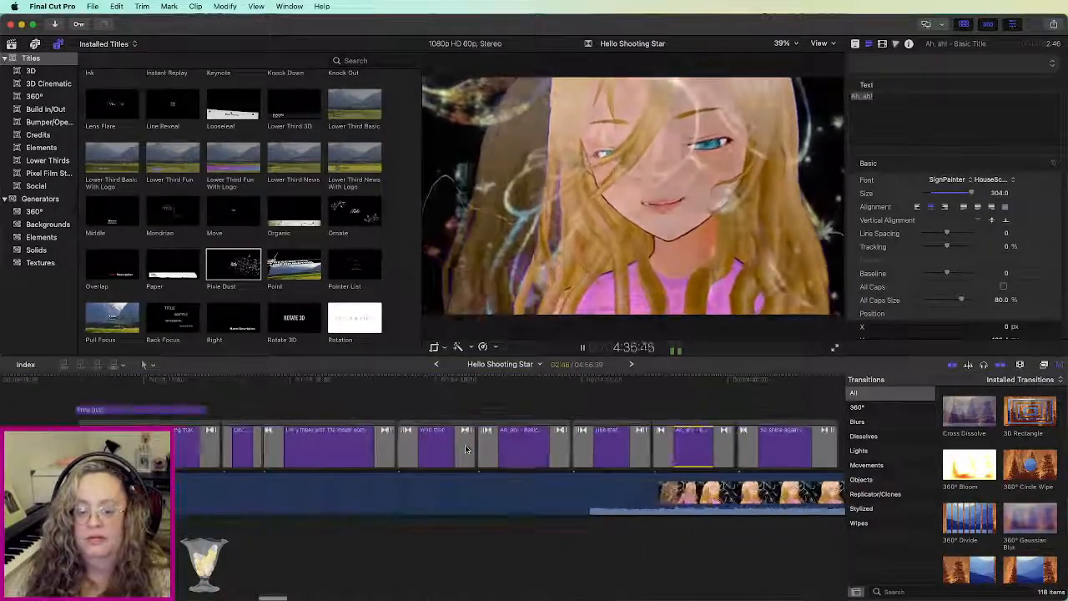
key(space)
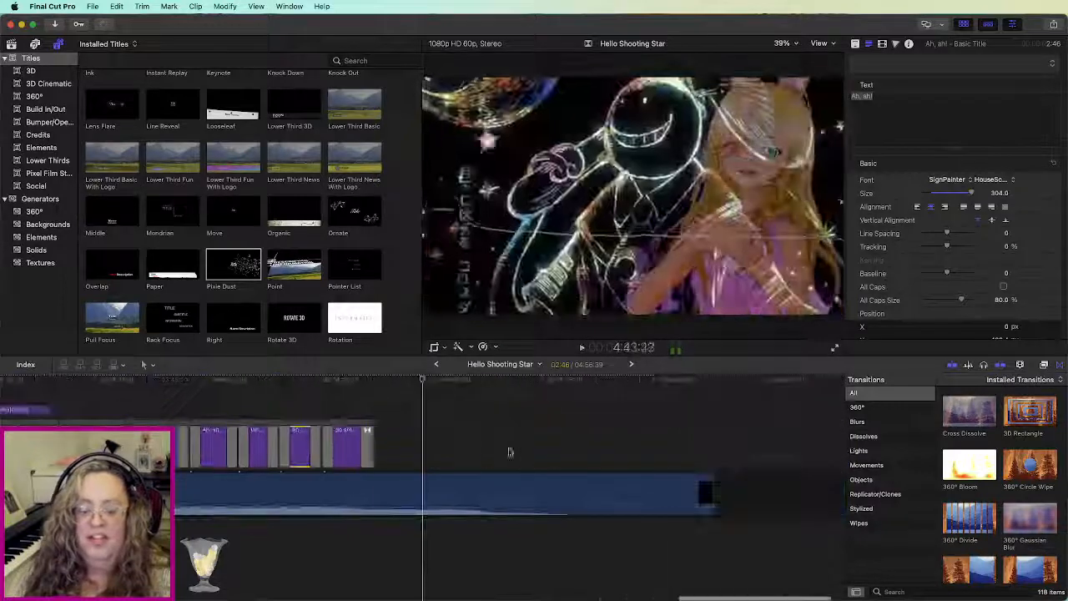
Step: Examine the whole project timeline, from the end card back across the verse and chorus titles
key(super+minus)
key(super+minus)
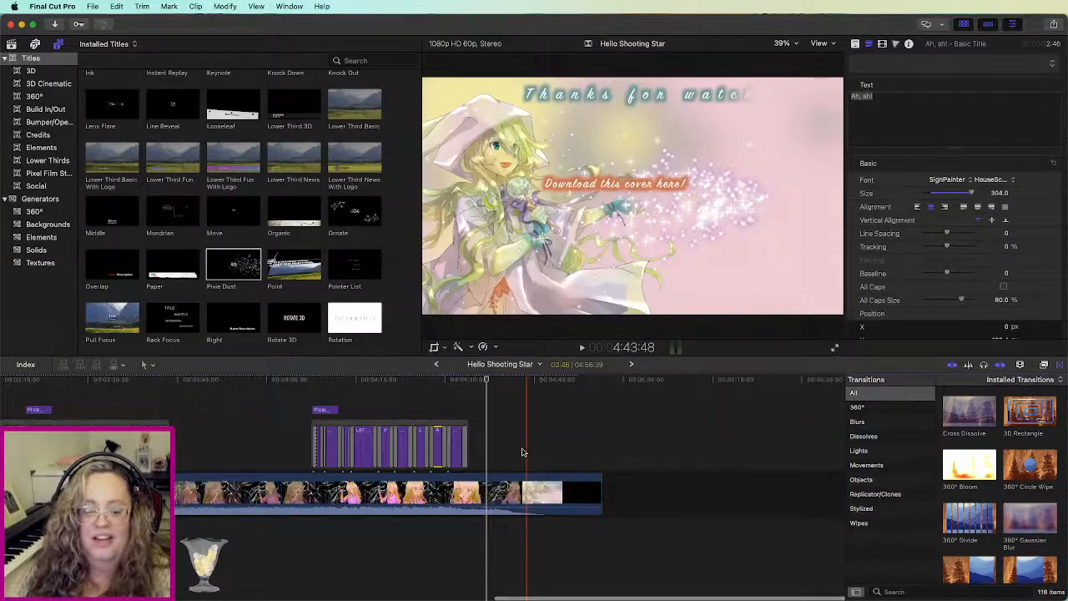
key(super+minus)
key(super+minus)
key(super+minus)
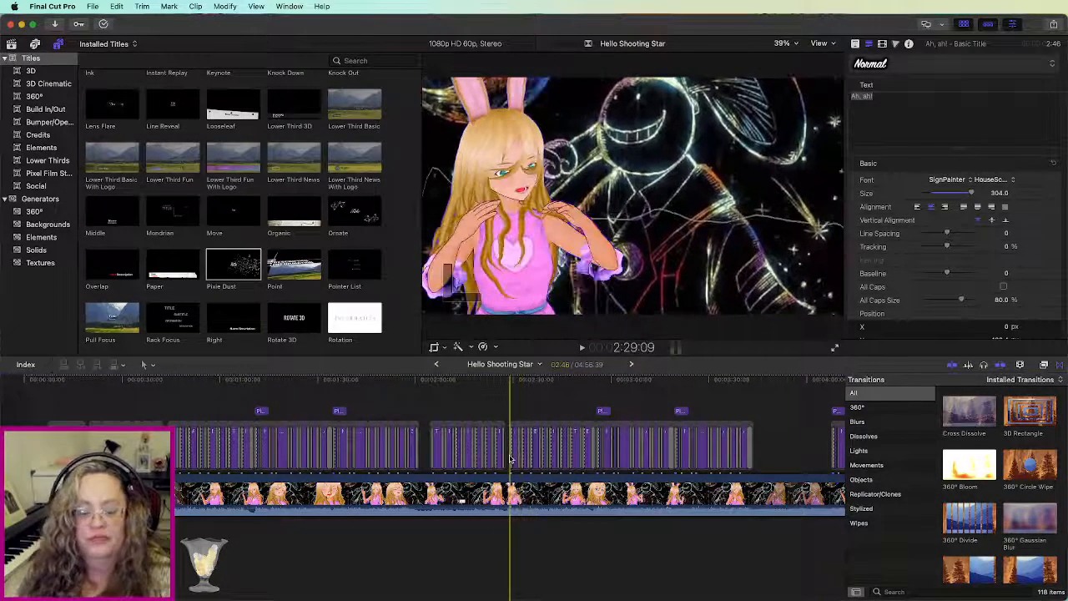
key(super+minus)
key(super+minus)
key(super+plus)
key(super+plus)
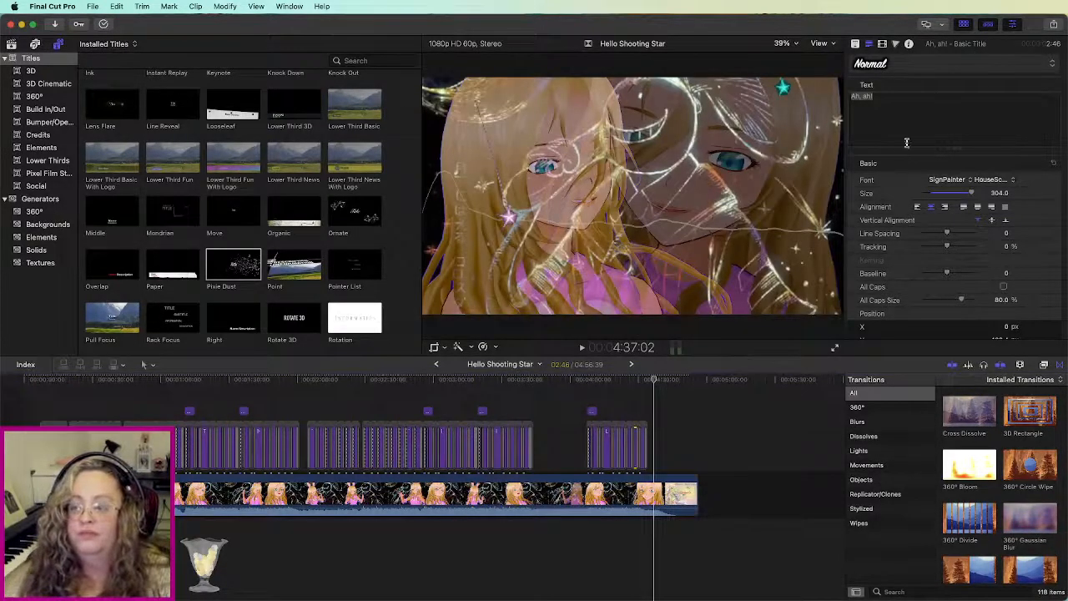
Step: Enlarge the viewer by hiding the inspector and shrinking the browser and timeline, and play the video from its beginning
click(1012, 25)
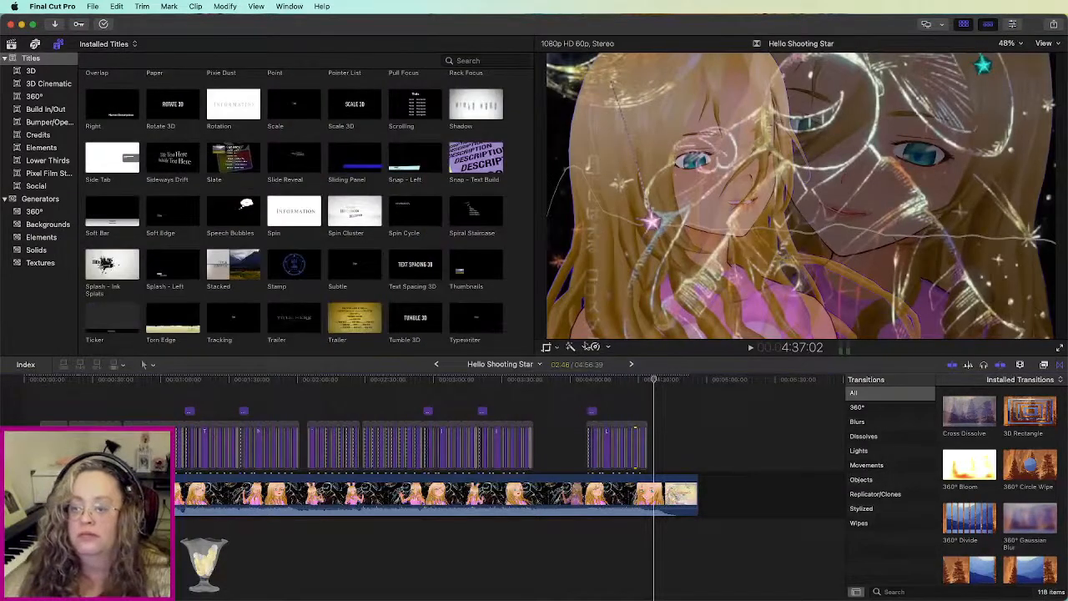
drag(647, 357, 261, 406)
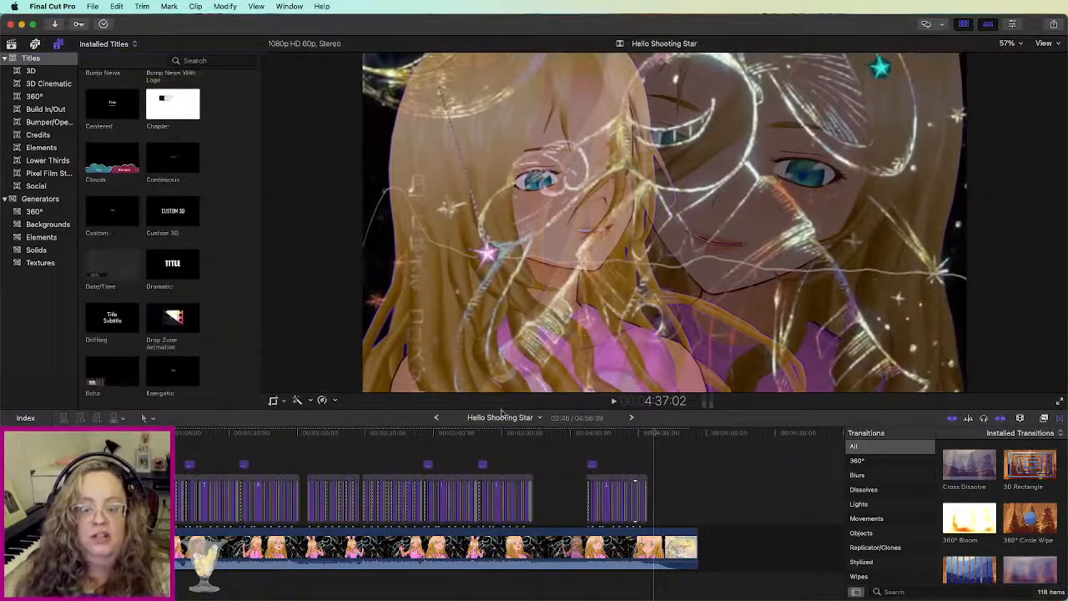
drag(743, 409, 739, 433)
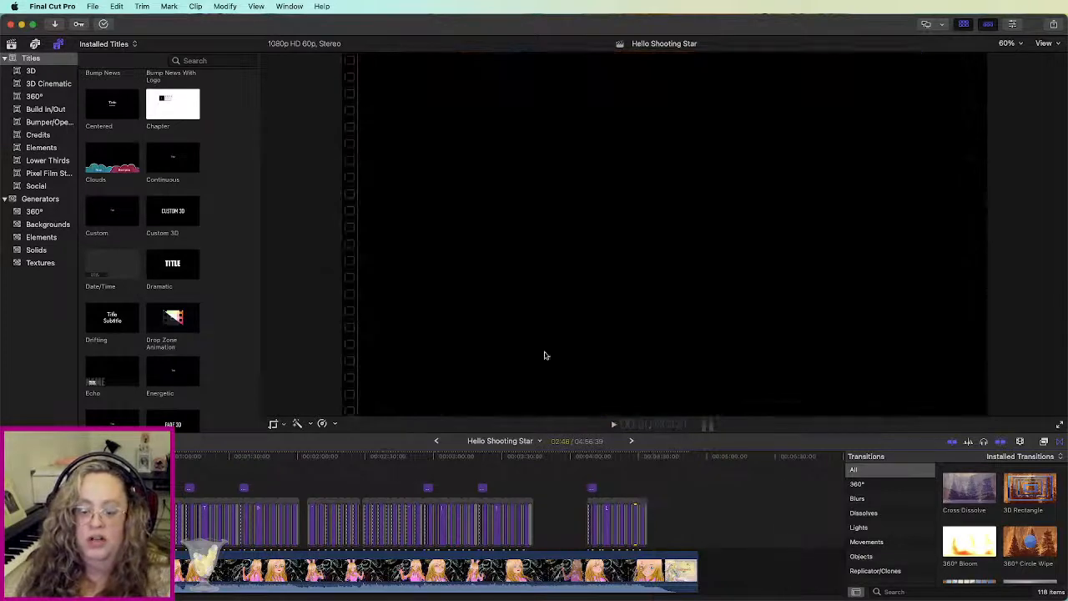
click(614, 424)
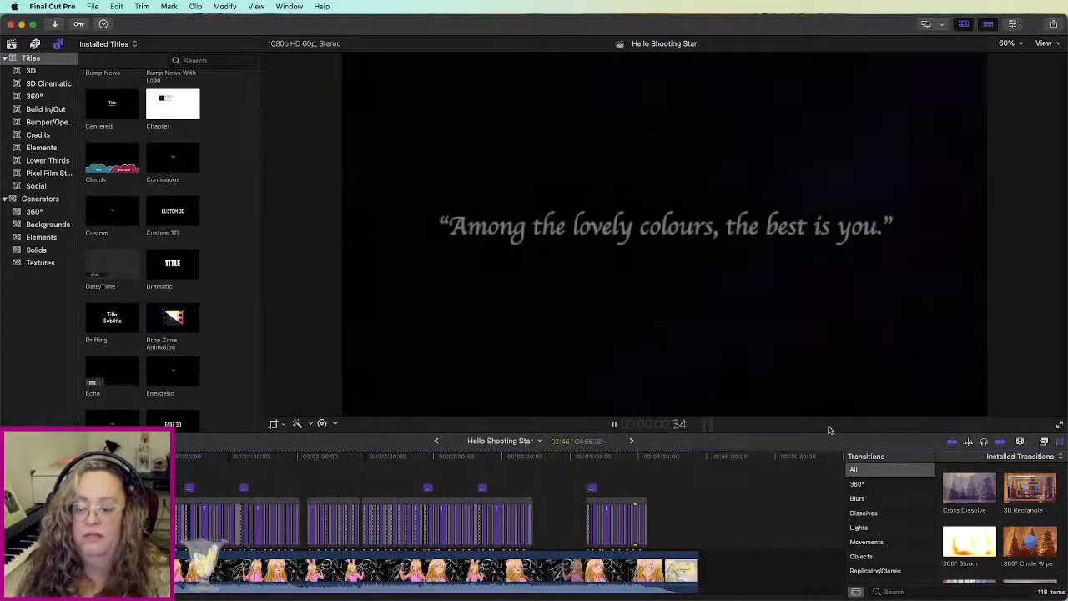